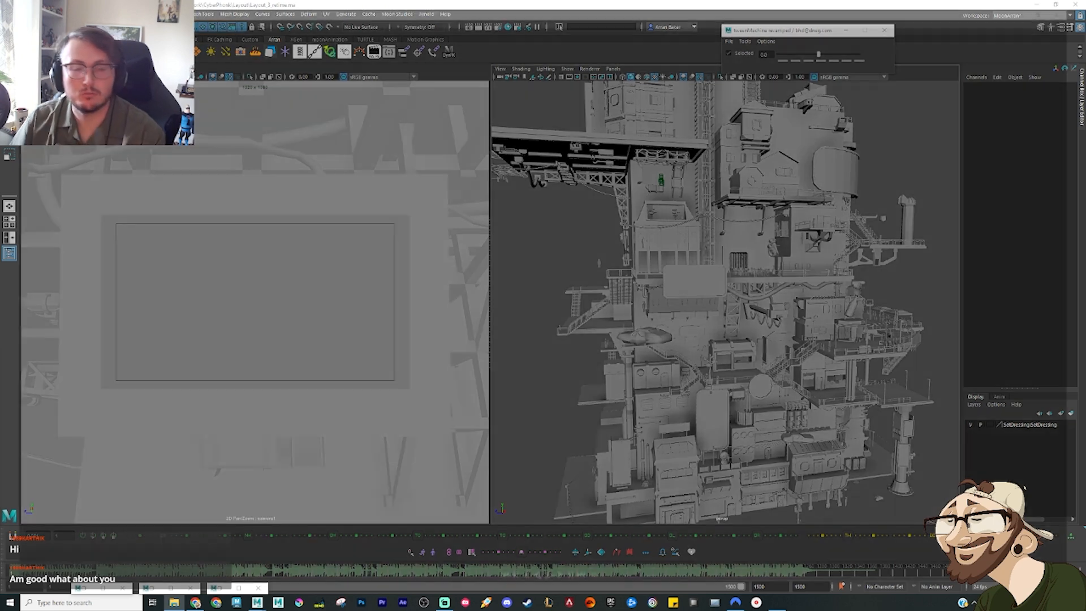
Step: Open the Cyber Phonk reference edit in the video player, play it through, check frame 280 and close it
key("Return")
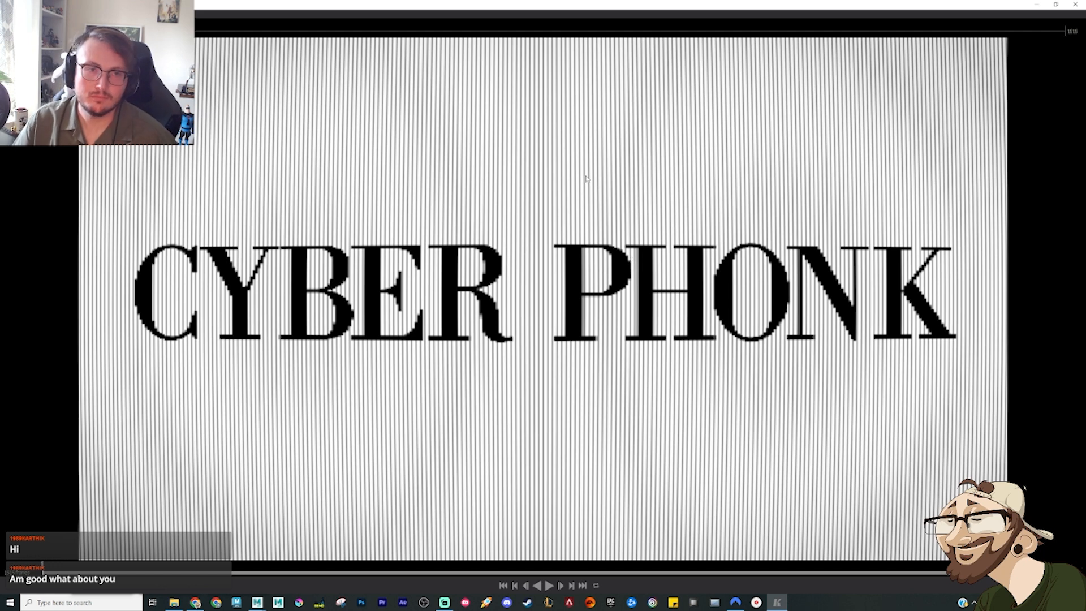
key("space")
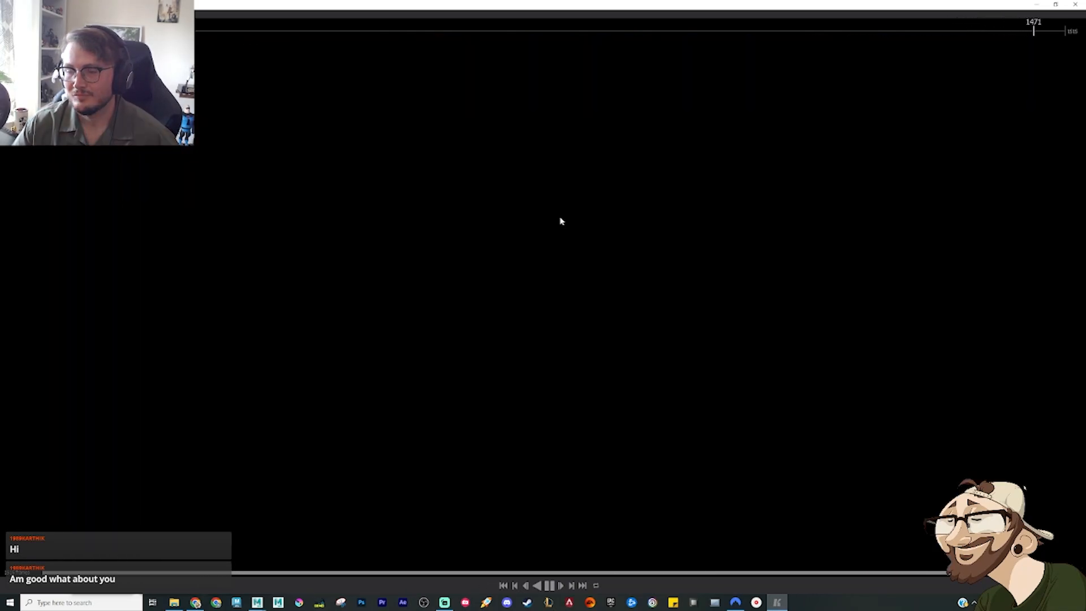
key("space")
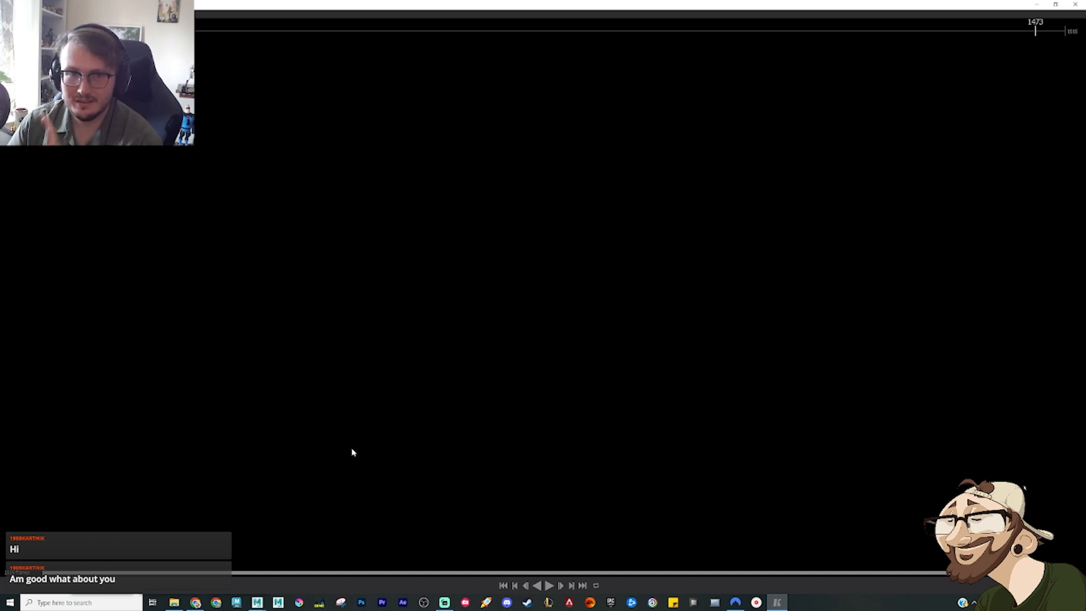
left_click(213, 26)
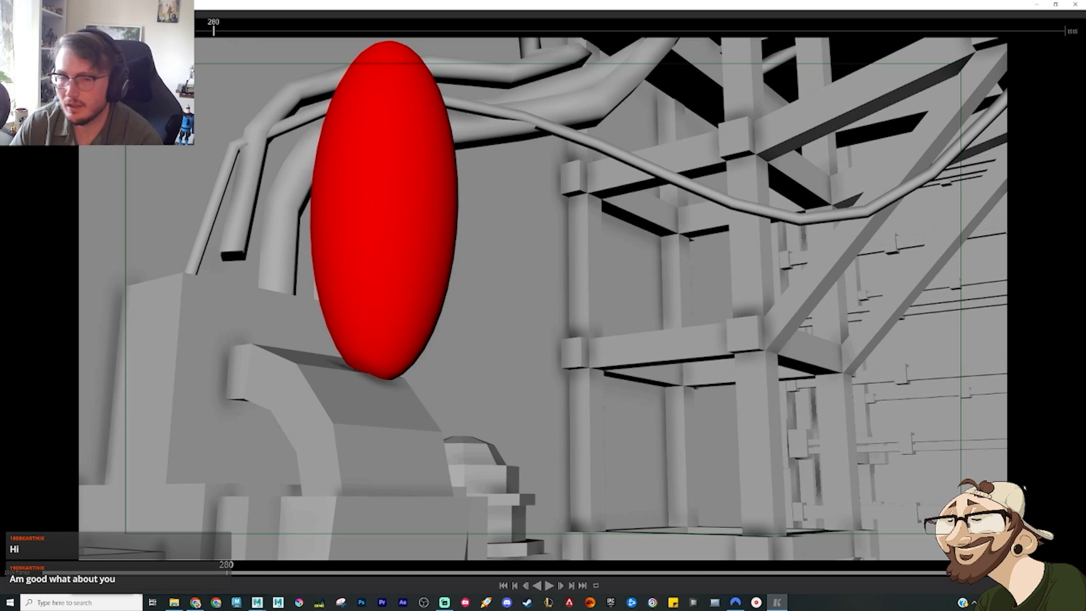
left_click(1075, 4)
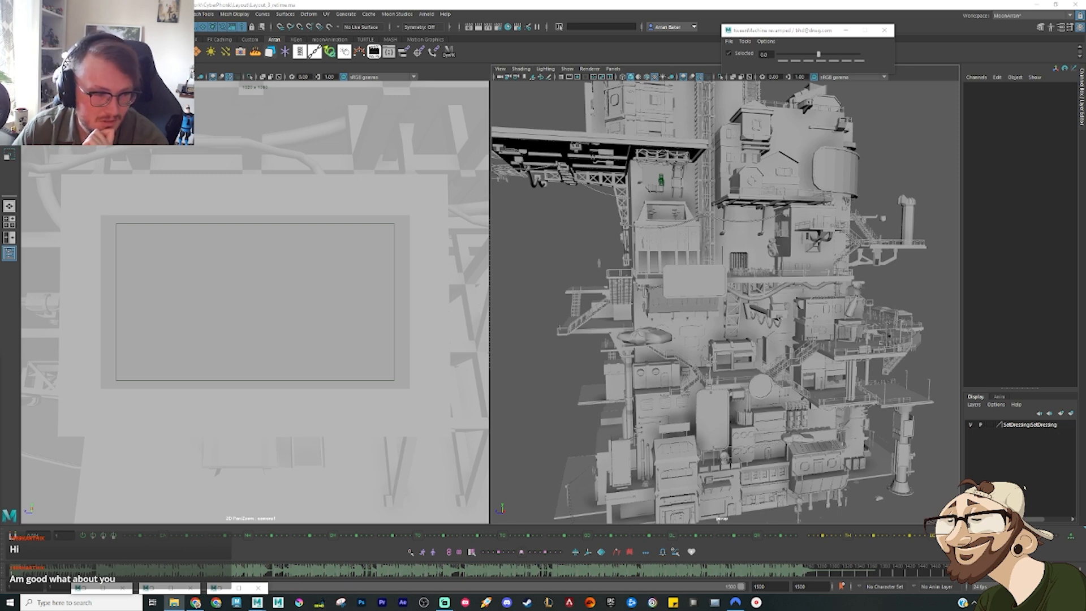
Step: Reopen the video player to check frame 510 of the reference edit, and view the second, shorter clip
key("Return")
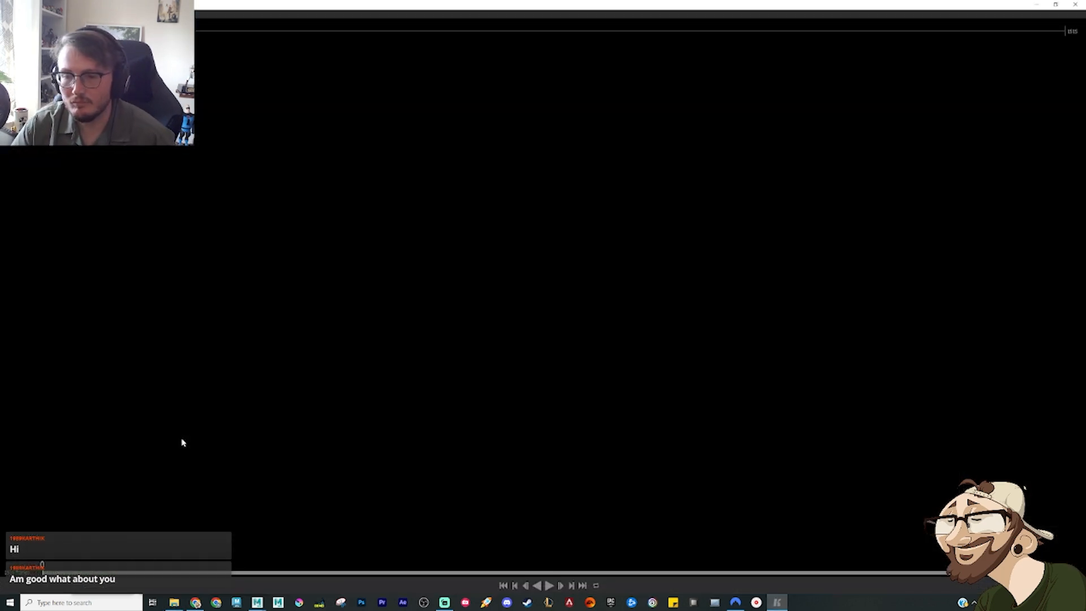
left_click_drag(353, 26, 371, 26)
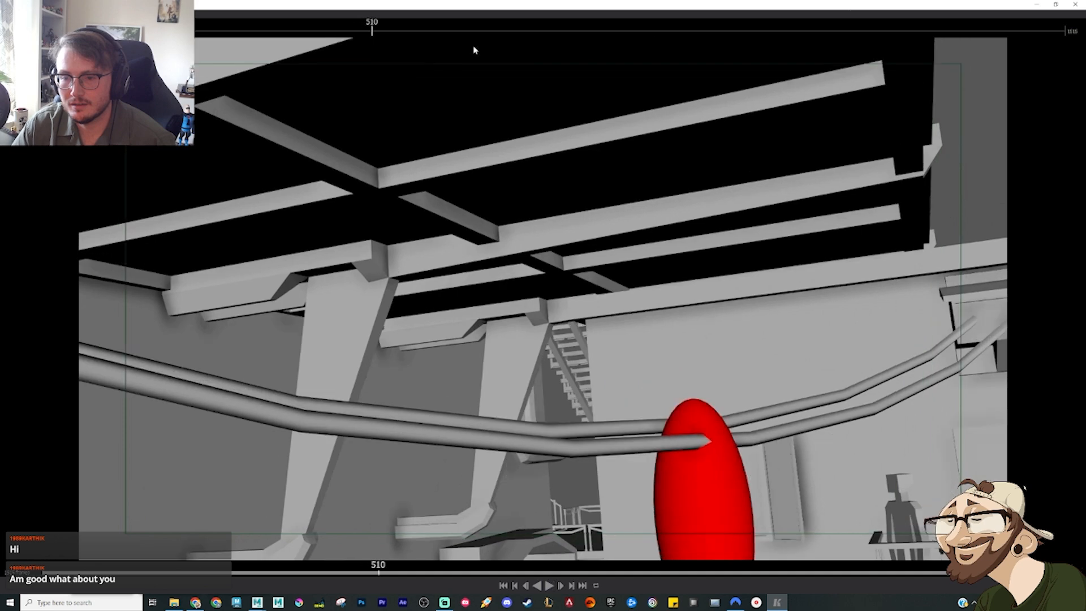
left_click(1075, 4)
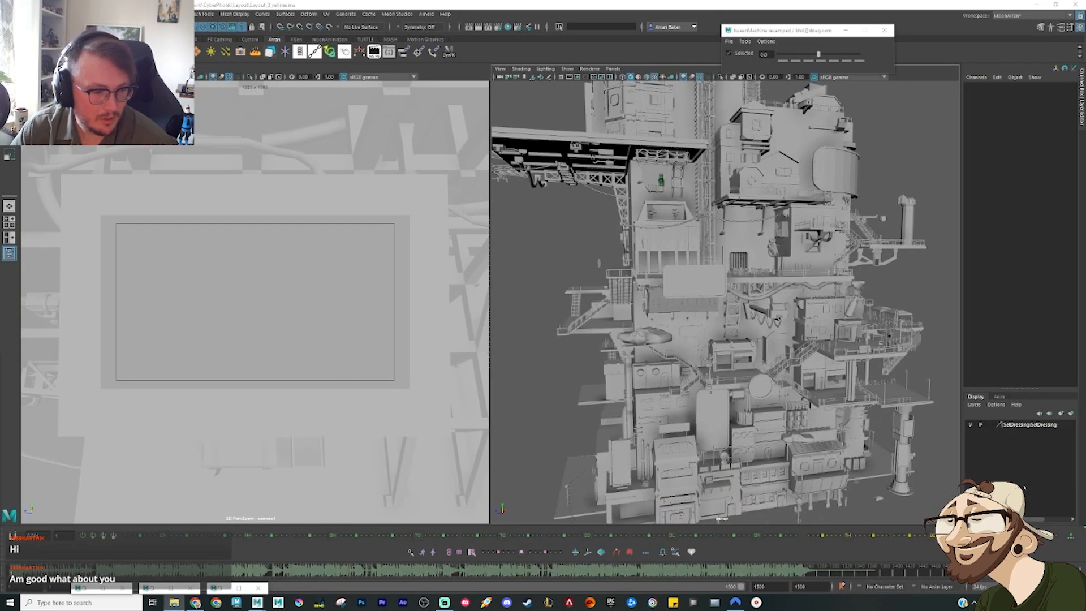
key("Return")
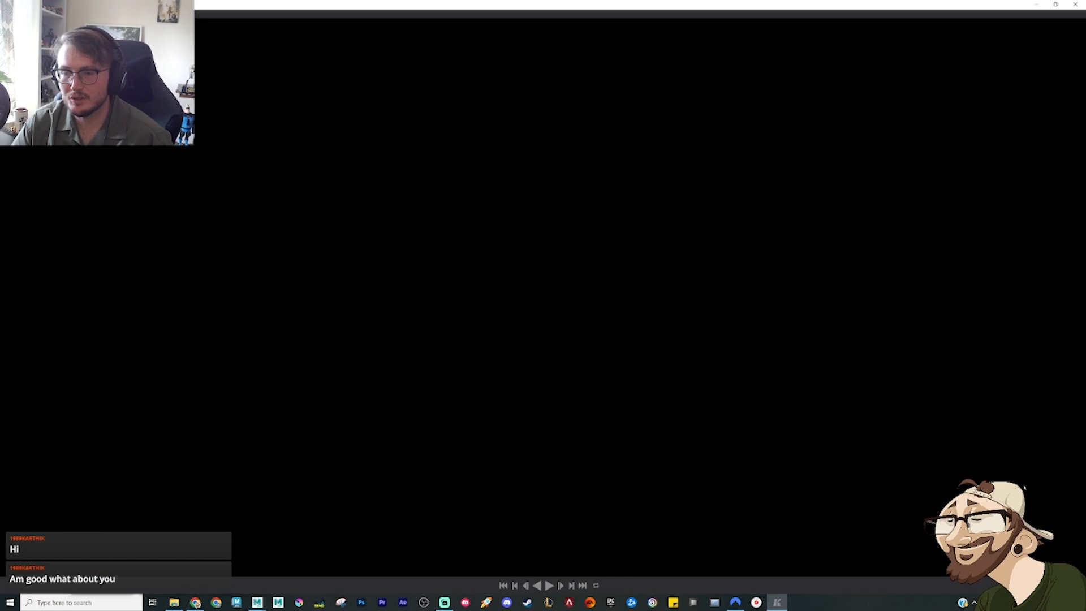
key("space")
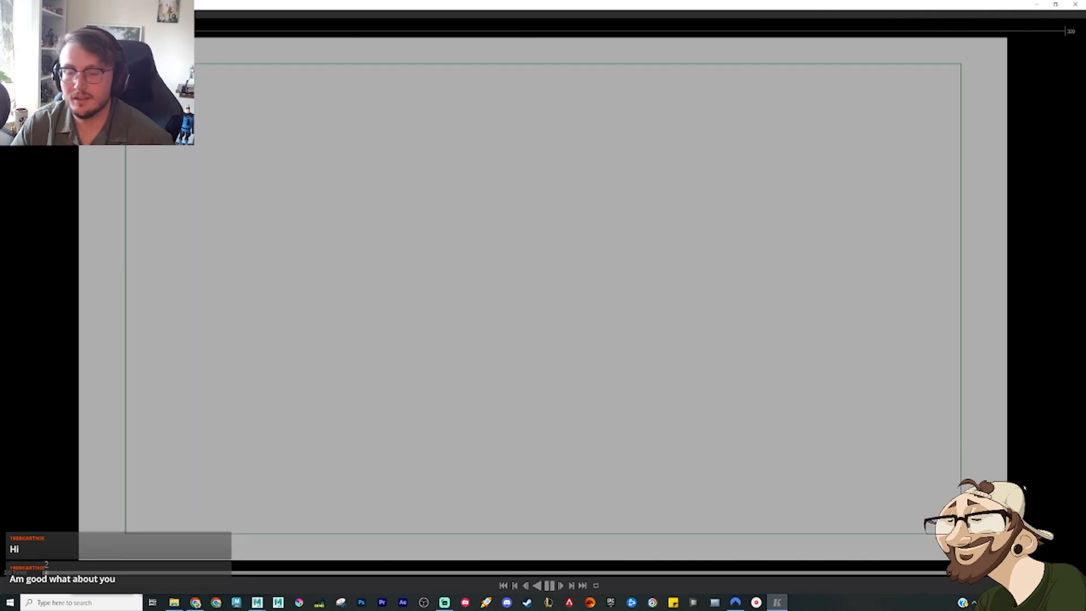
left_click(1075, 4)
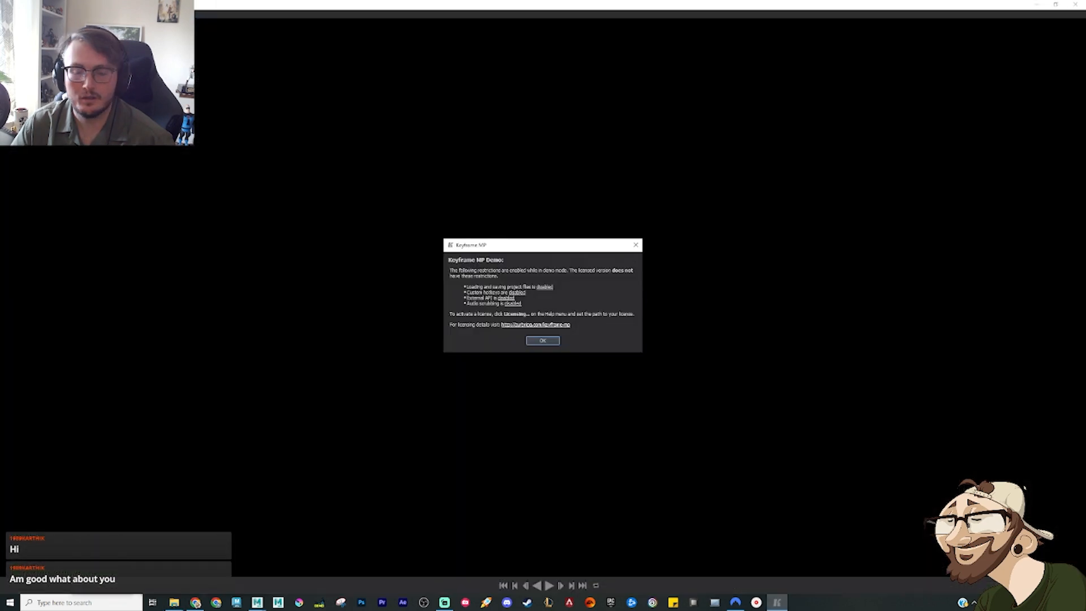
Step: Dismiss the message dialog and review the shots at frames 680, 733 and 797 of the reference edit
left_click(637, 244)
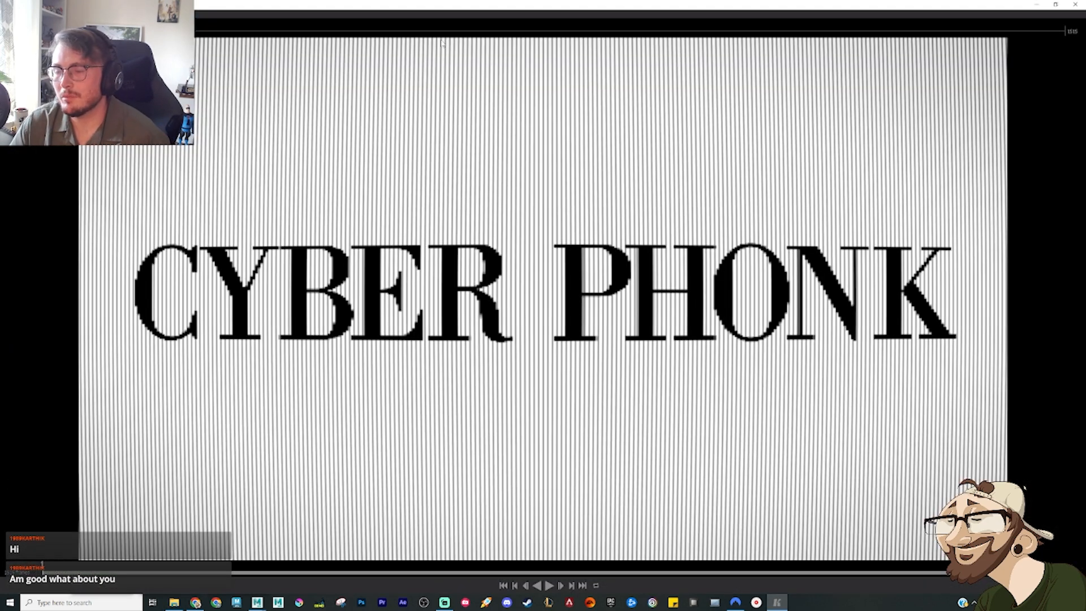
left_click(490, 31)
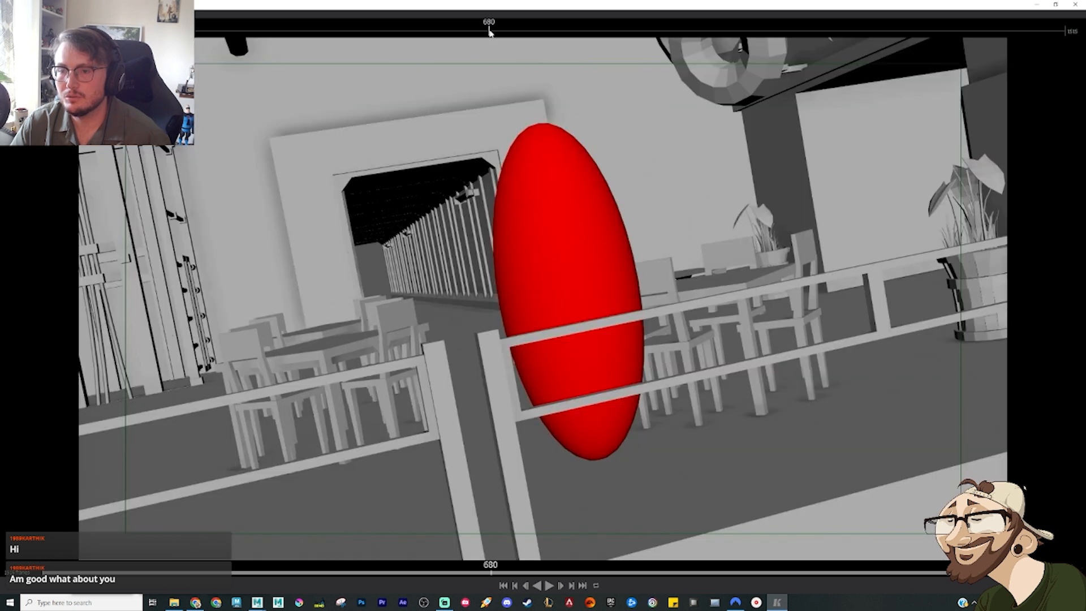
left_click(527, 32)
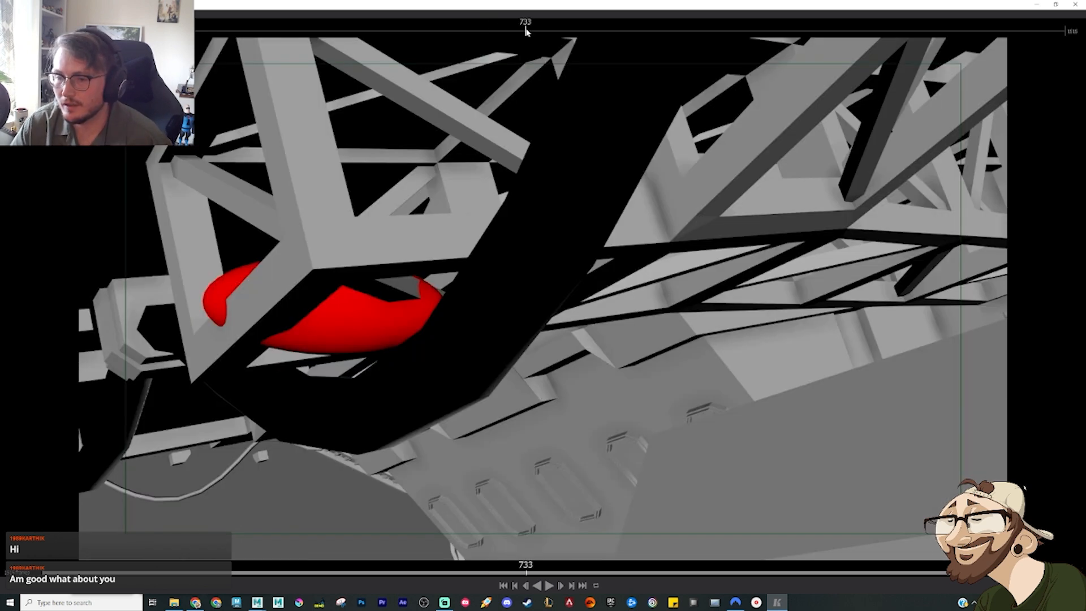
left_click(550, 32)
left_click(570, 30)
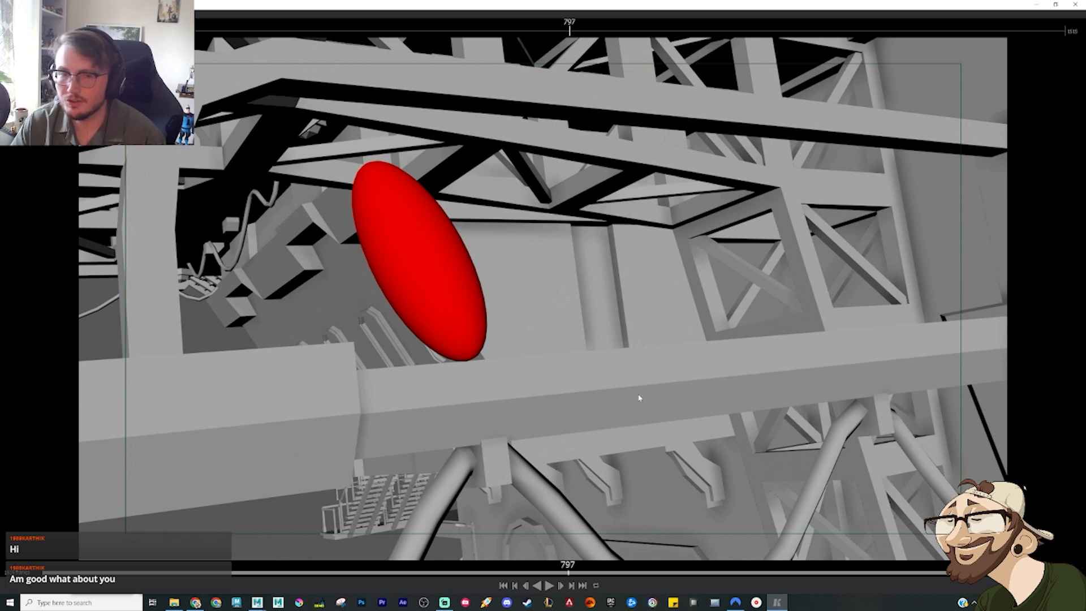
Step: Play the girder shot of the reference edit from frame 797 and go back through its frames to 754
key("space")
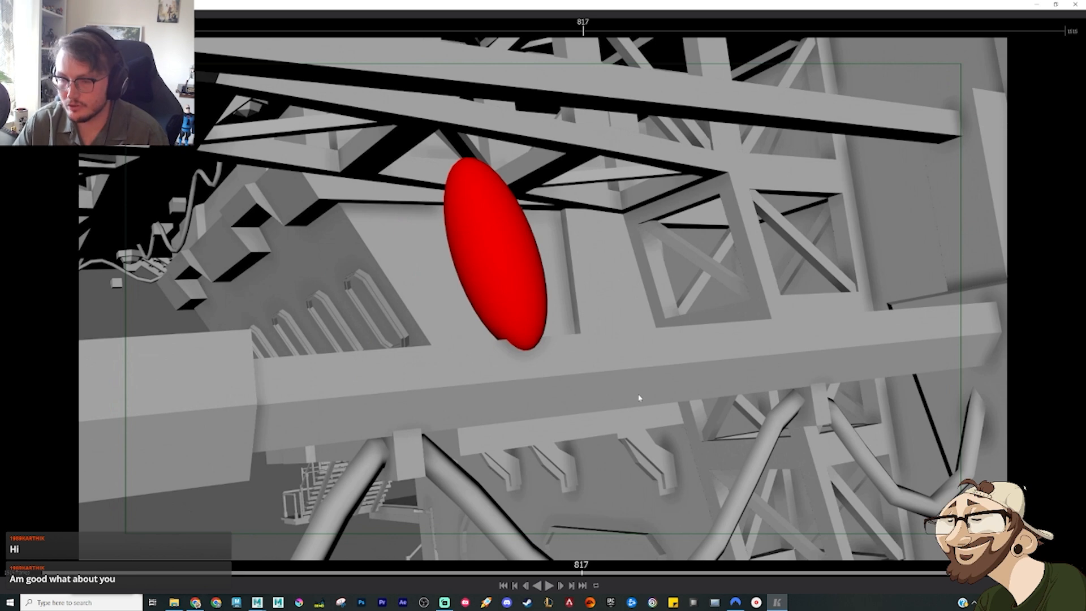
key("Left")
key("Left")
key("Left")
key("Left")
key("Left")
key("Left")
key("Left")
key("Left")
key("Left")
key("Left")
key("Left")
key("Left")
key("Left")
key("Left")
key("Left")
key("Left")
key("Left")
key("Left")
key("Left")
key("Left")
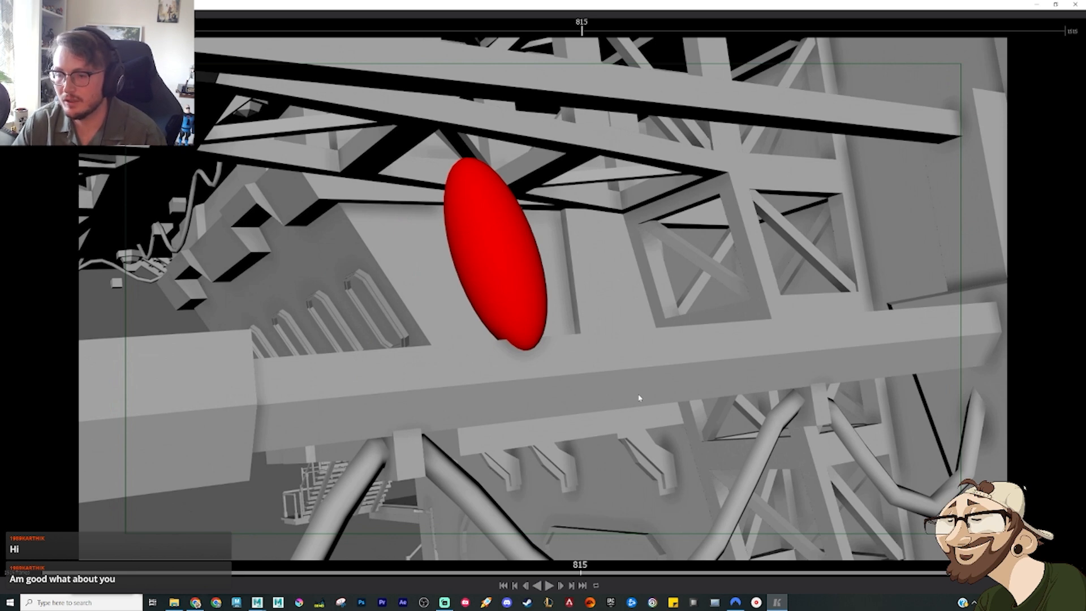
key("Left")
key("Left")
key("Left")
key("Left")
key("Left")
key("Left")
key("Left")
key("Left")
key("Left")
key("Left")
key("Left")
key("Left")
key("Left")
key("Left")
key("Left")
key("Left")
key("Left")
key("Left")
key("Left")
key("Left")
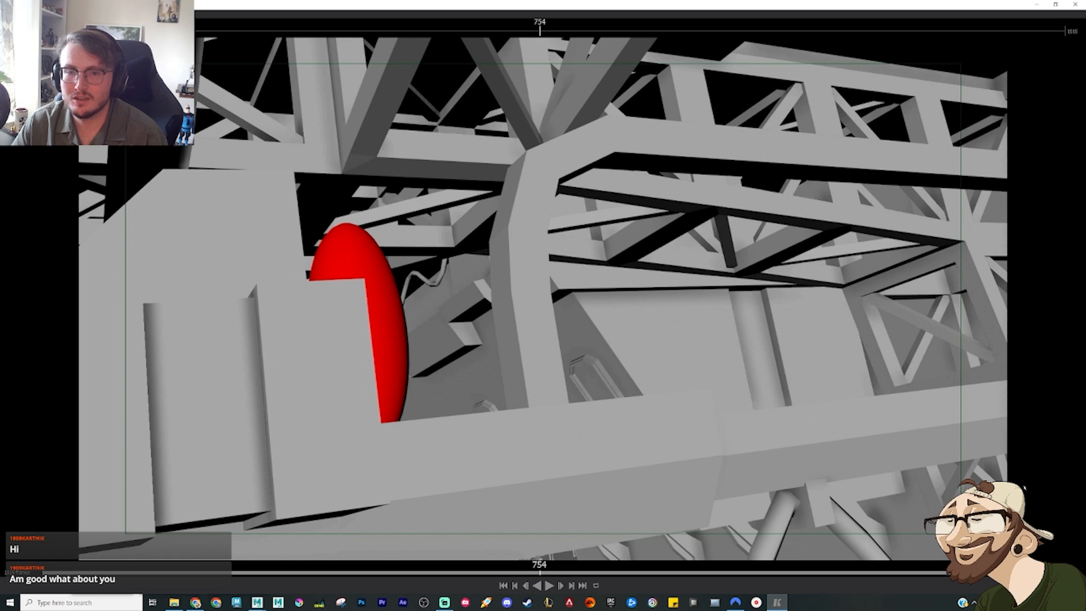
Step: Place the reference player as a smaller floating window over the Maya viewports and set its playhead to frame 150
left_click(1056, 4)
left_click_drag(826, 283, 399, 395)
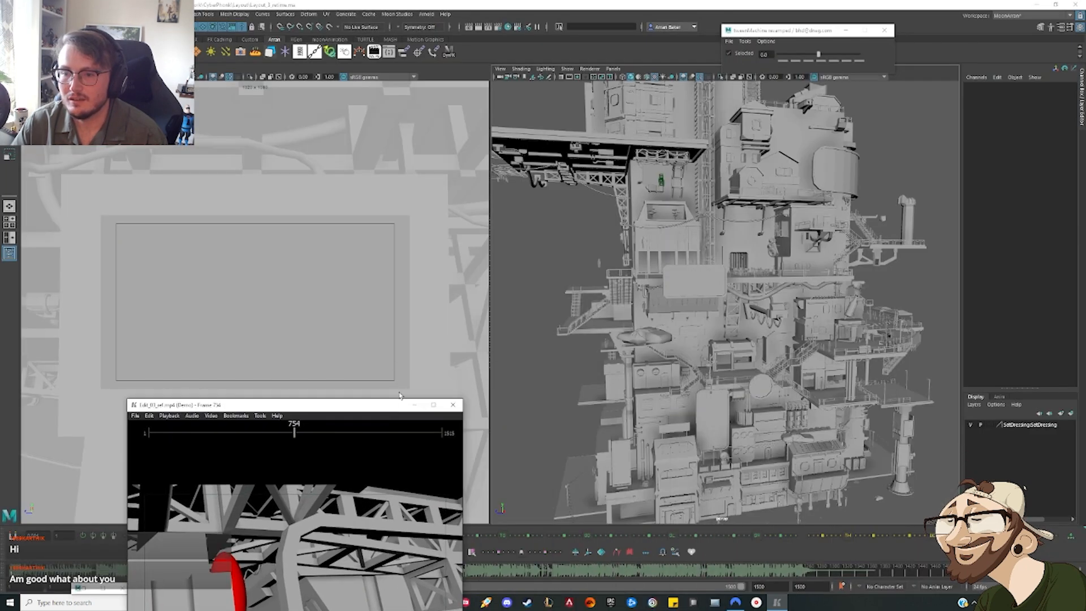
left_click_drag(481, 571, 198, 571)
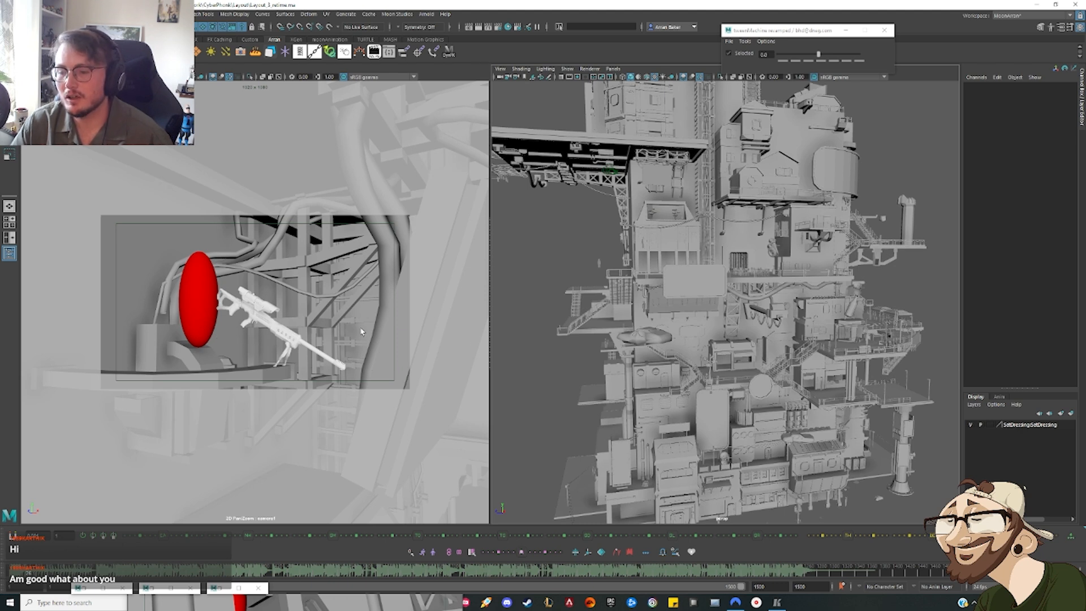
left_click(784, 605)
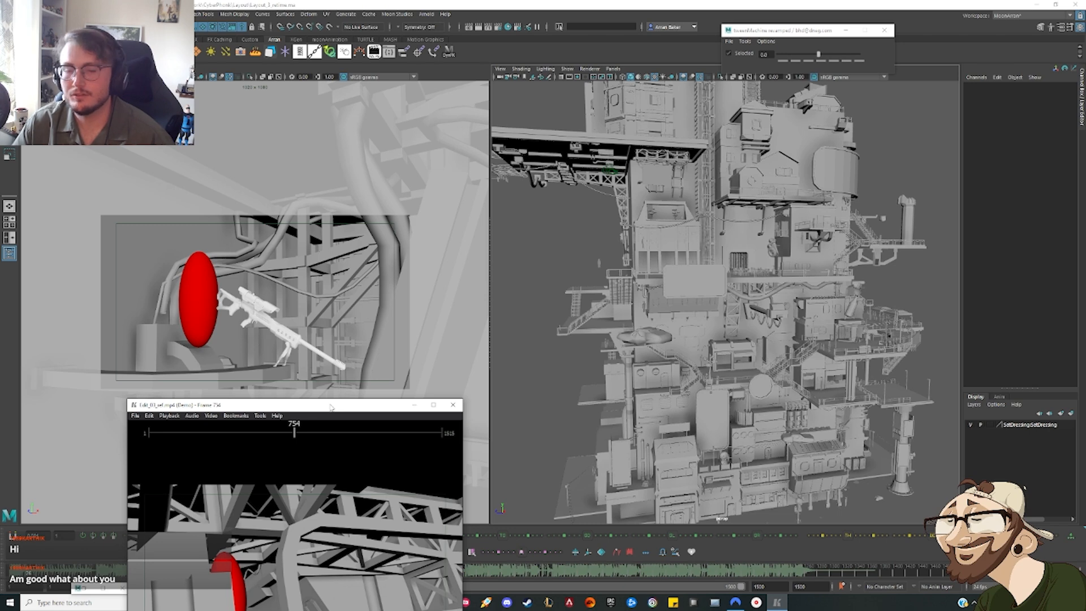
left_click_drag(331, 407, 617, 124)
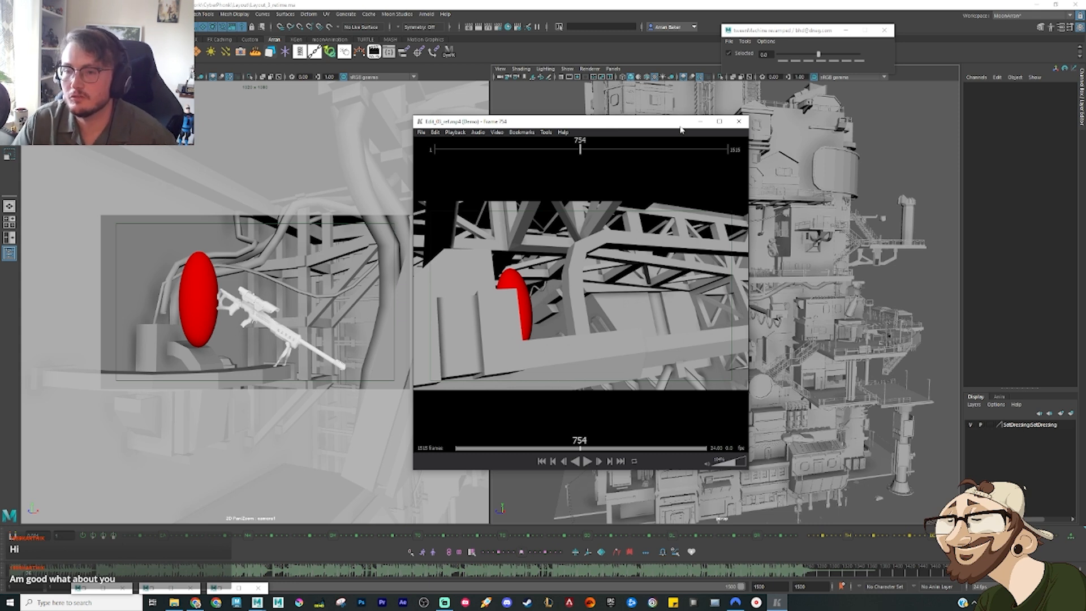
left_click(445, 150)
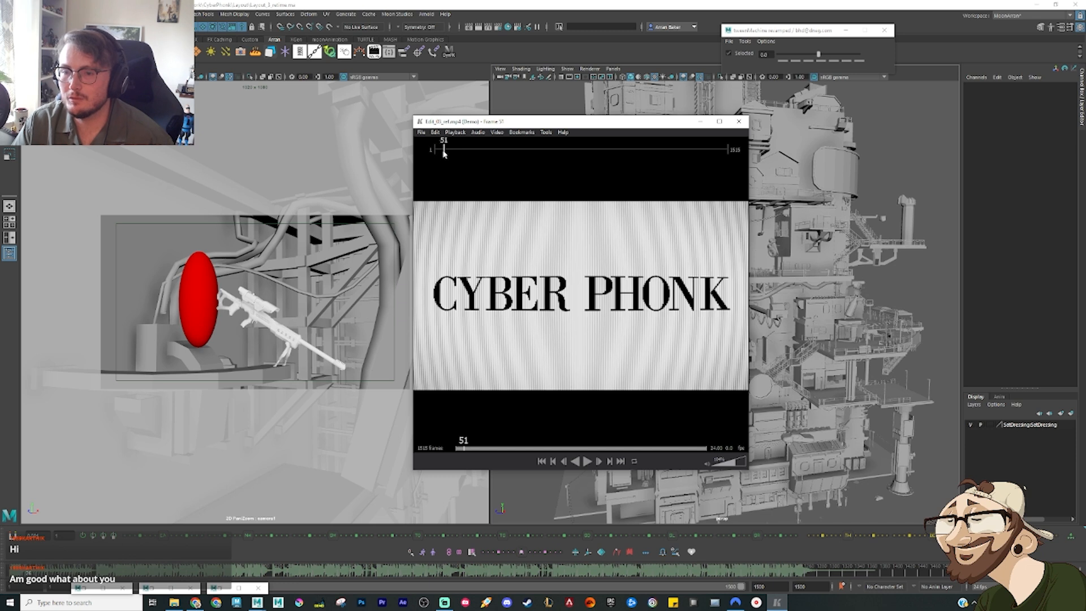
left_click_drag(444, 151, 463, 155)
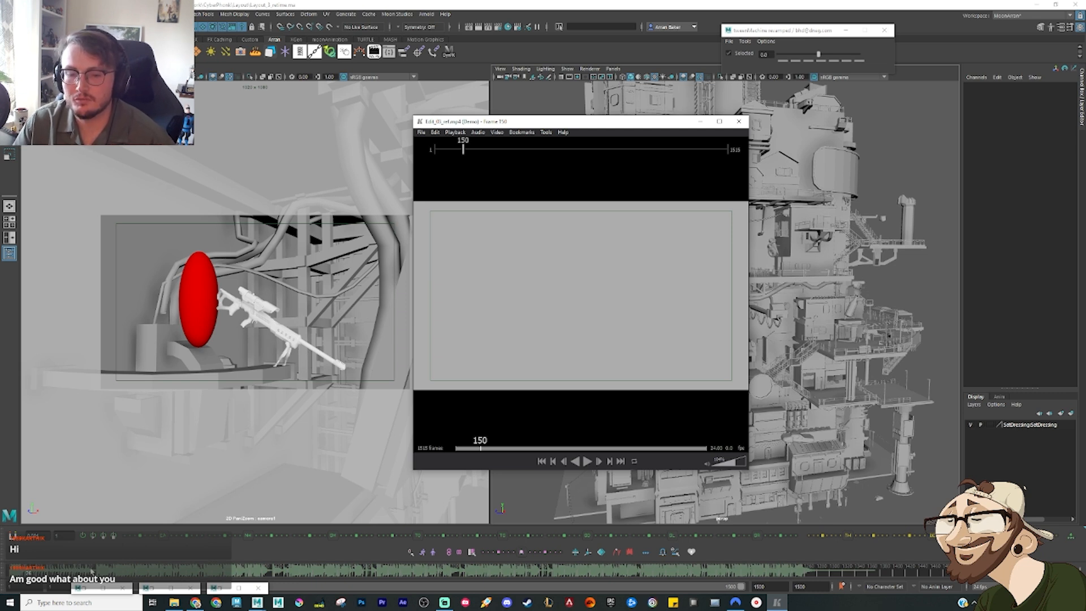
Step: Turn off the sound track on Maya's time slider
right_click(86, 572)
mouse_move(133, 559)
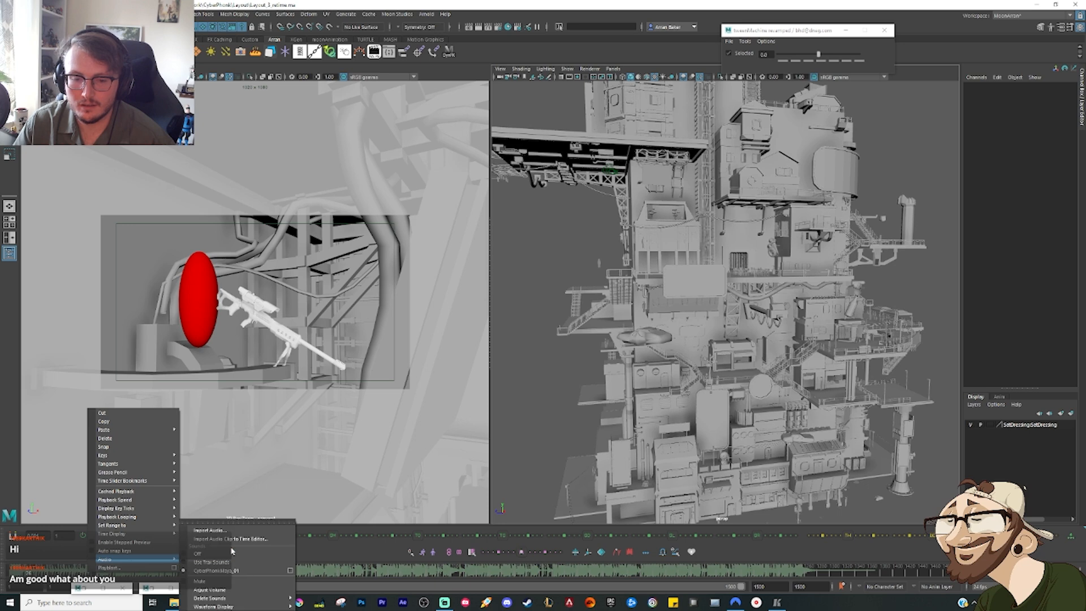
left_click(232, 553)
Step: Scrub the Maya timeline through the layout shots, following the red placeholder character down the tower to the arrow-shaped structure
left_click(39, 573)
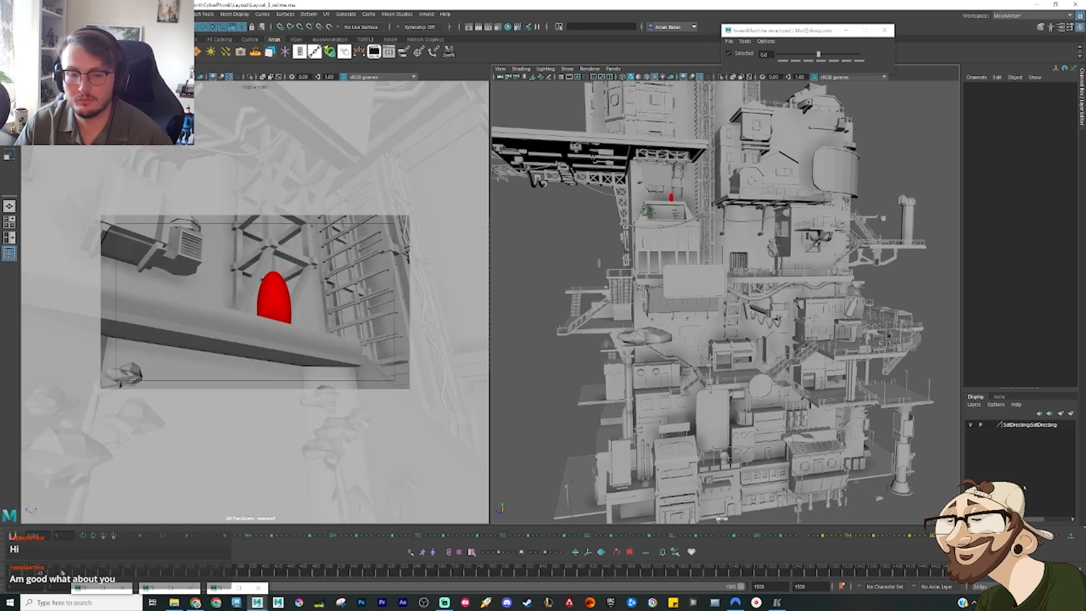
mouse_move(62, 574)
left_mouse_down()
mouse_move(71, 573)
mouse_move(60, 574)
left_mouse_up()
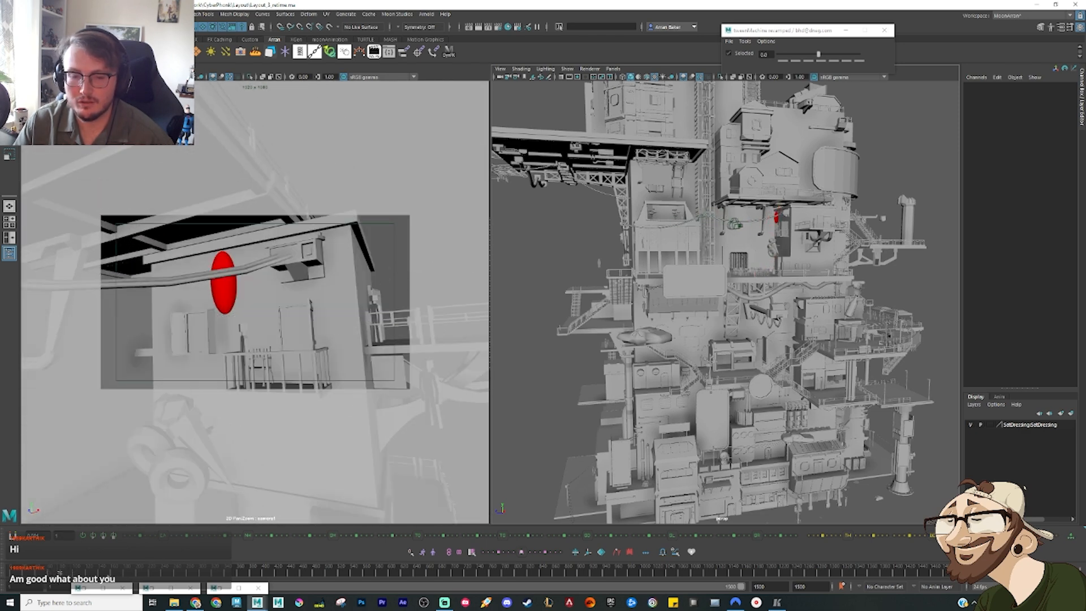
left_click_drag(61, 572, 72, 574)
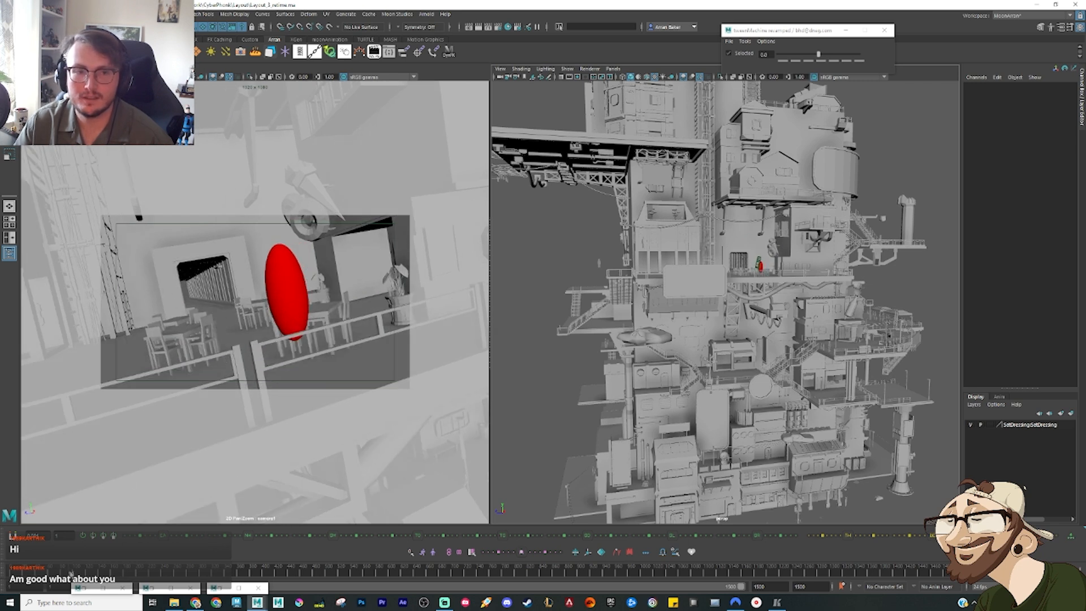
left_click(76, 573)
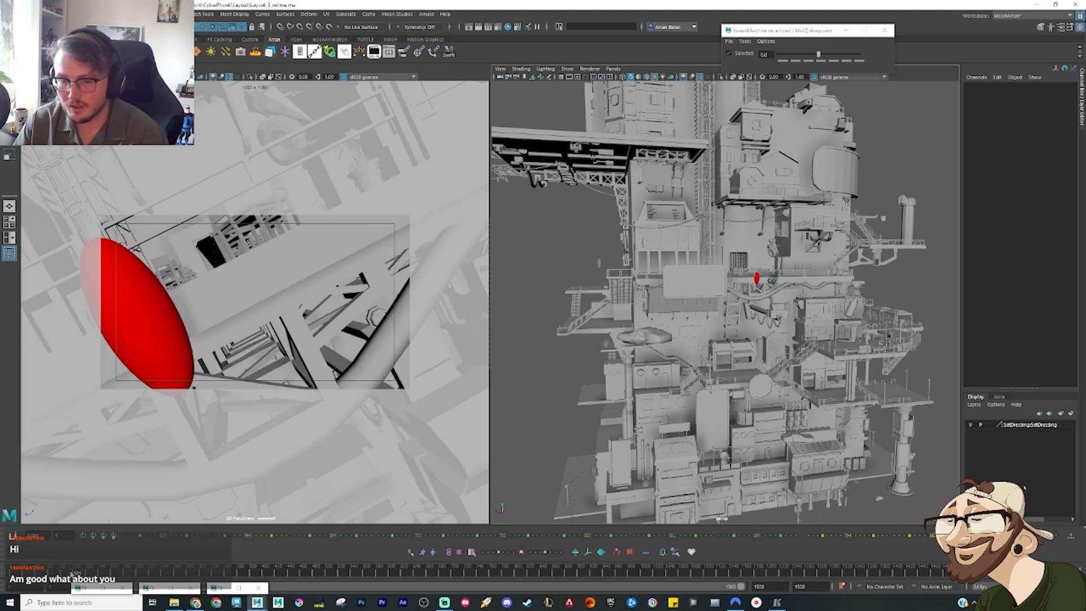
left_click_drag(76, 573, 97, 574)
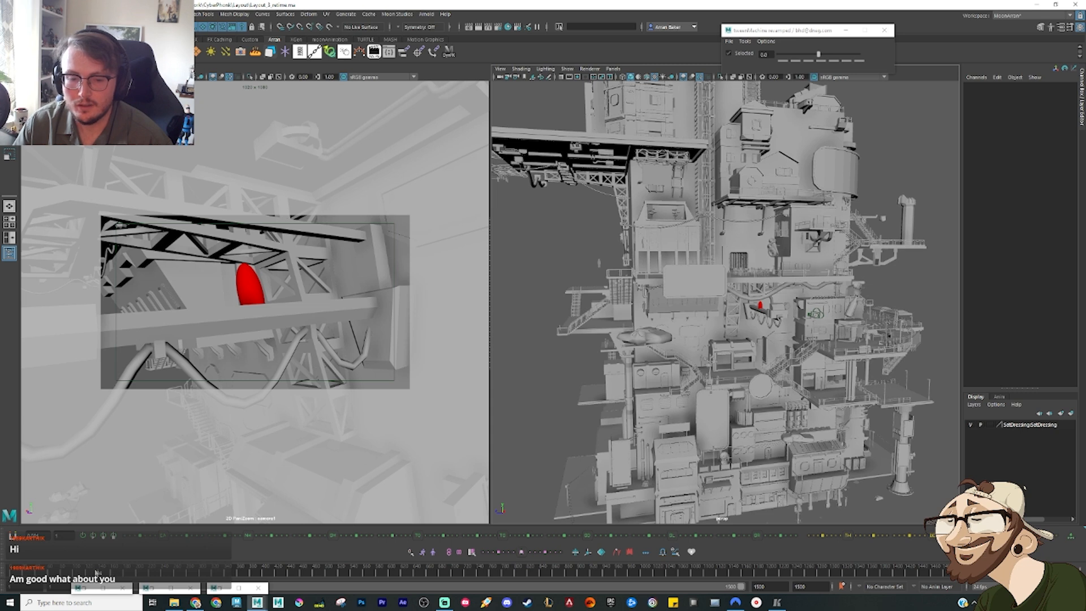
left_click_drag(97, 574, 99, 574)
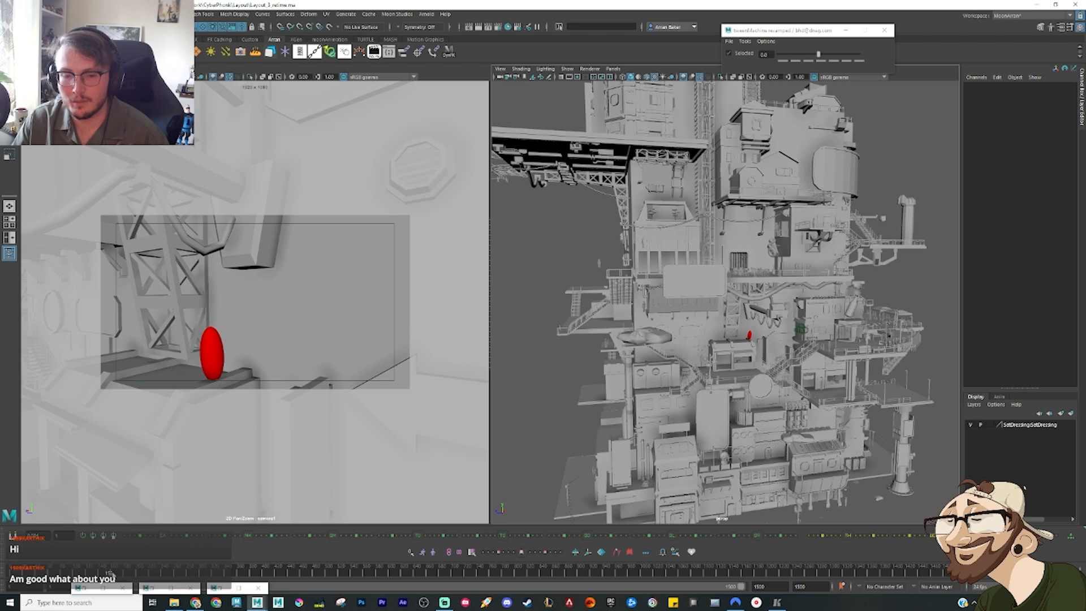
mouse_move(116, 575)
left_mouse_down()
mouse_move(128, 575)
mouse_move(115, 575)
left_mouse_up()
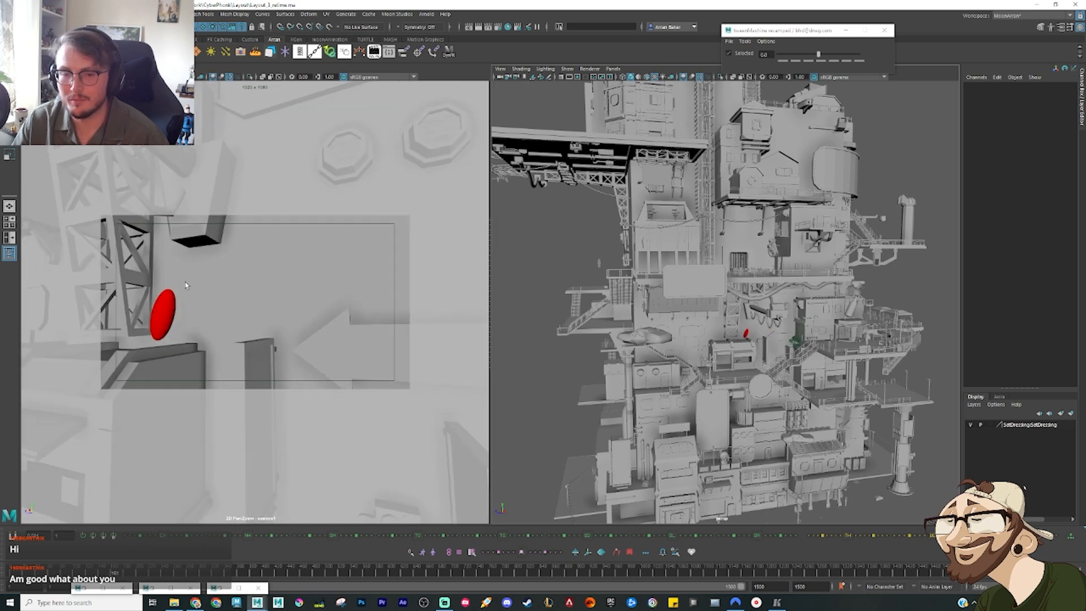
Step: Bring the reference player back and scrub to frame 915 to compare the edit with the Maya shot
left_click(778, 602)
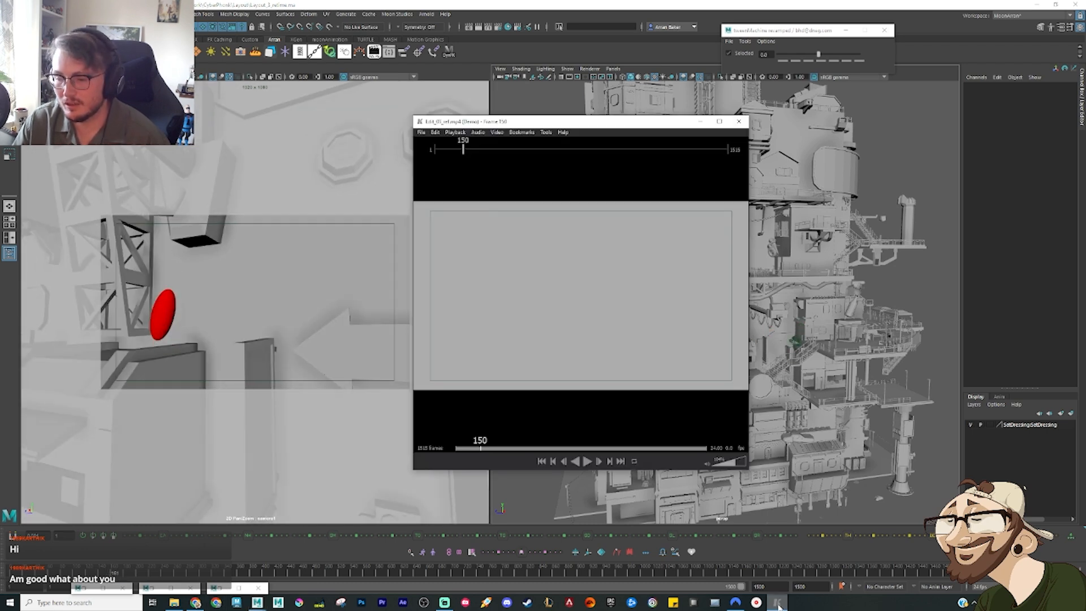
mouse_move(572, 149)
left_mouse_down()
mouse_move(615, 146)
mouse_move(613, 156)
left_mouse_up()
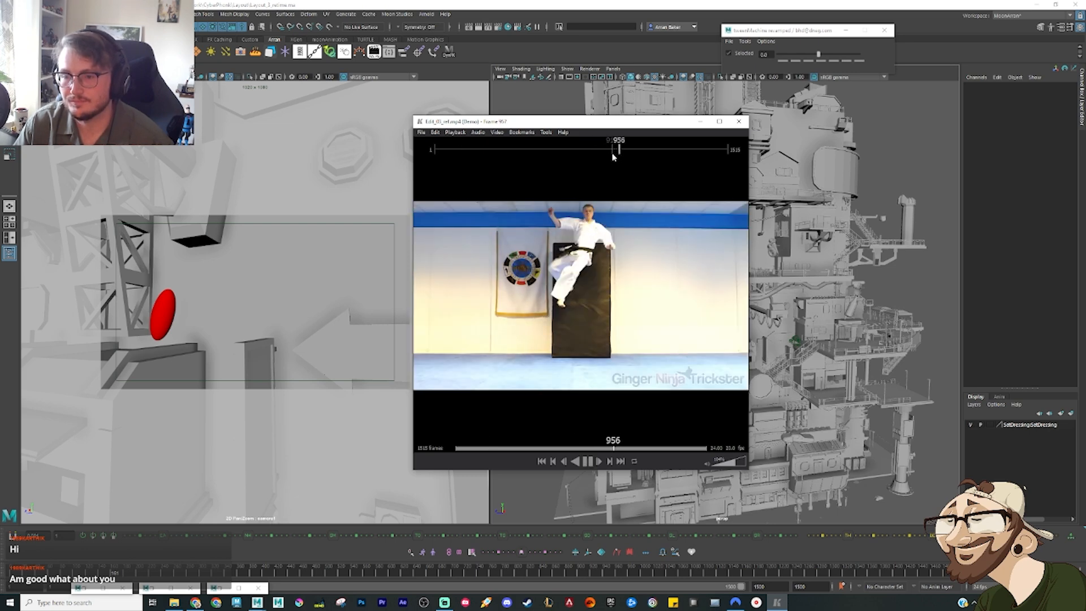
left_click(612, 150)
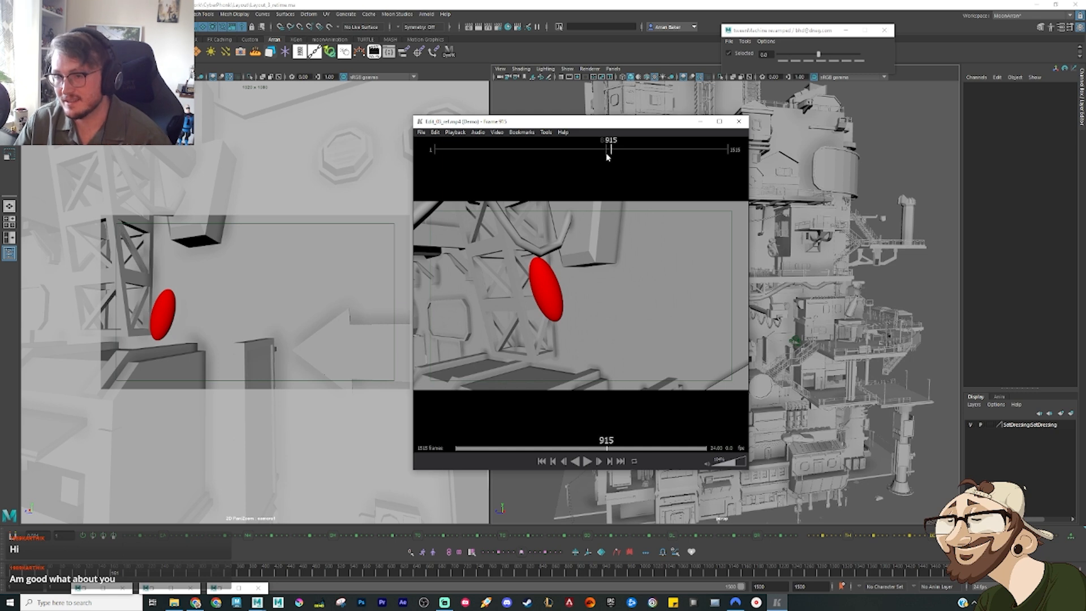
Step: Review the reference edit from frame 873, recheck the martial-arts wall-kick clip at frame 954, and scrub to the layout shot at frame 1007
left_click(604, 154)
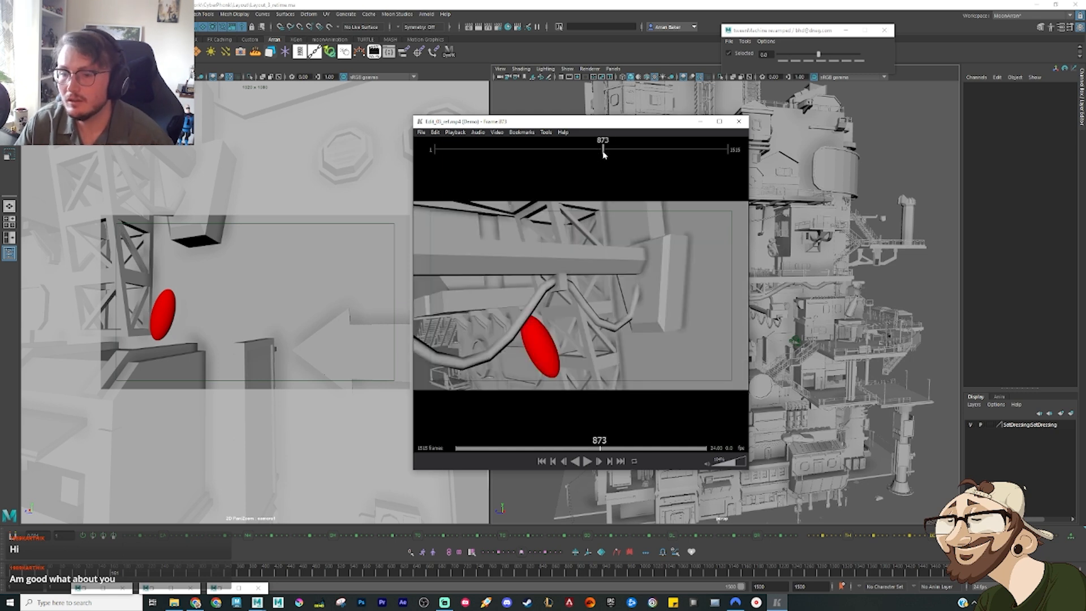
key("space")
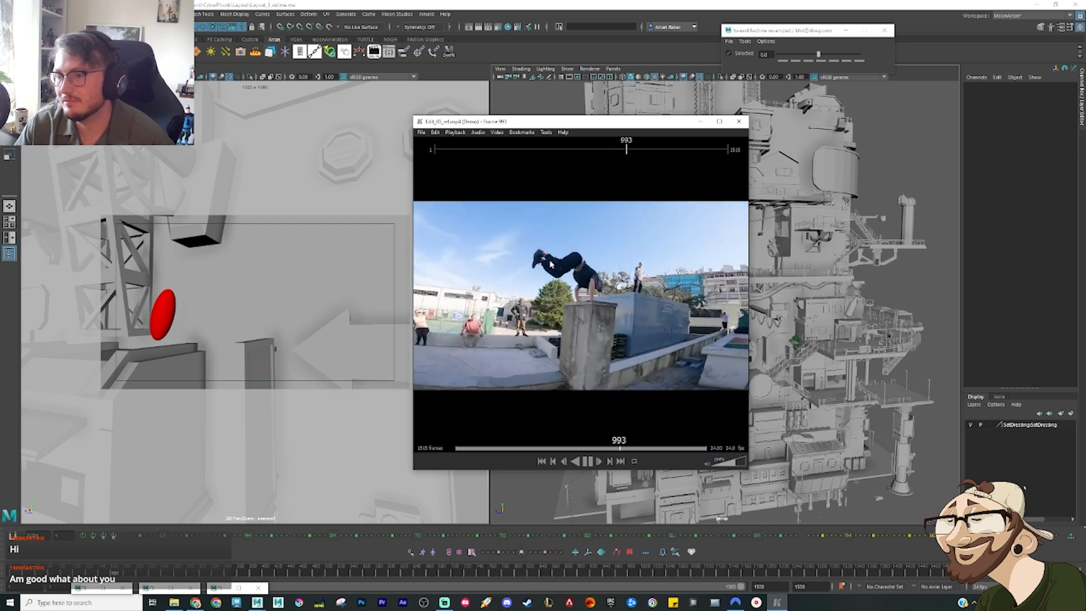
key("space")
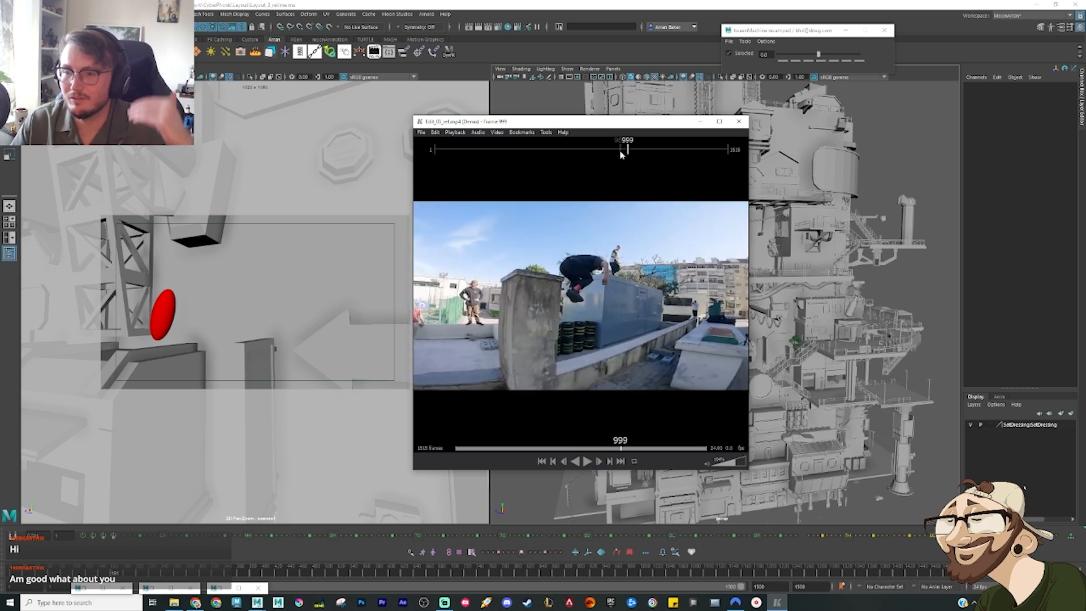
left_click(620, 151)
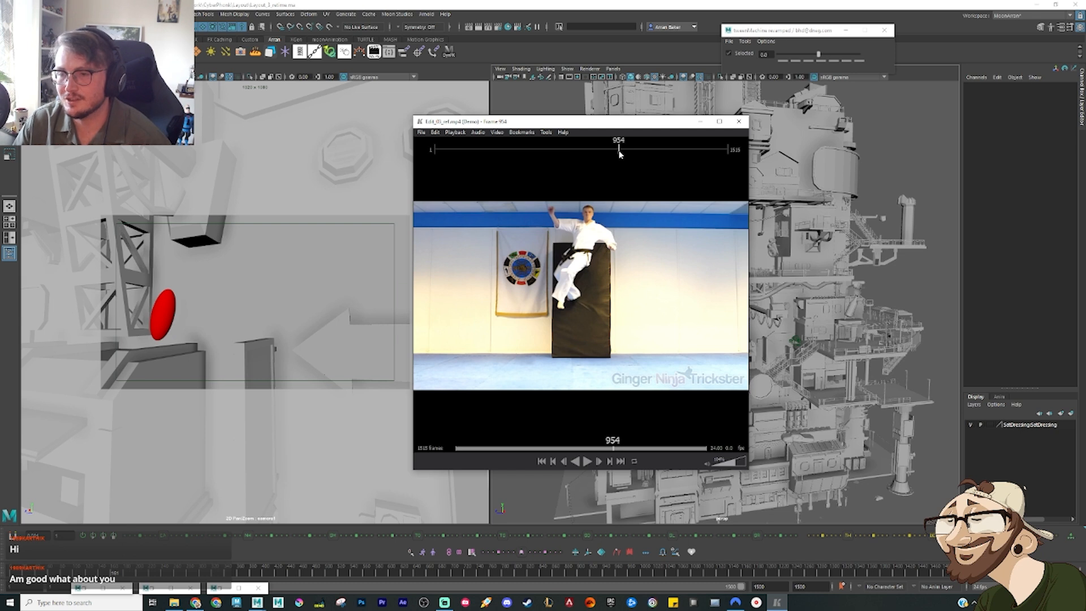
mouse_move(619, 153)
left_mouse_down()
mouse_move(610, 156)
mouse_move(622, 155)
left_mouse_up()
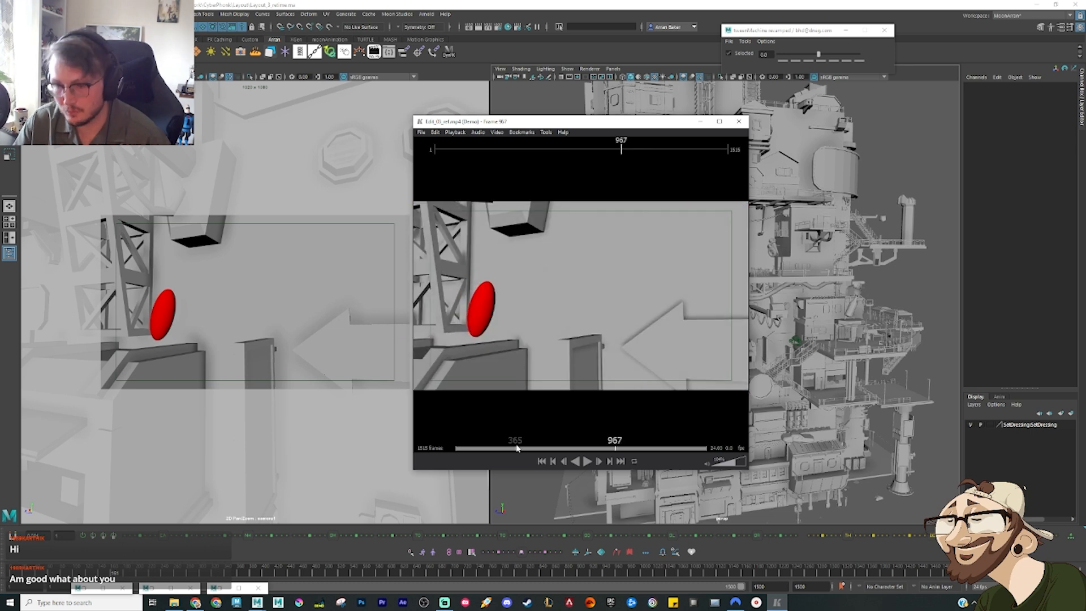
left_click_drag(621, 154, 629, 152)
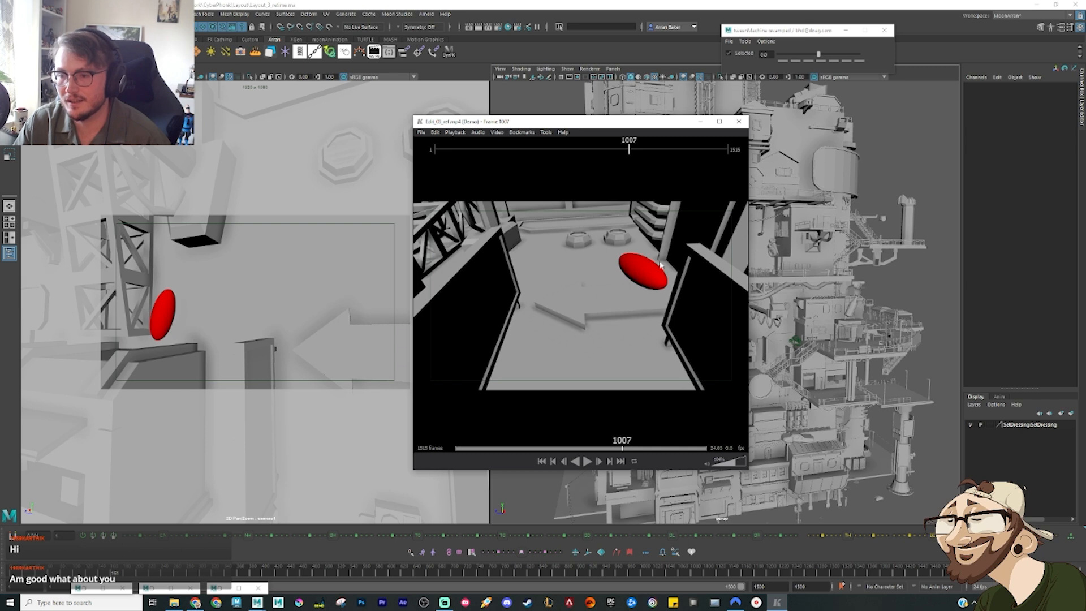
Step: Play the reference edit from frame 1007 through the sloped-wall parkour clip and move the playhead to frame 1090
key("space")
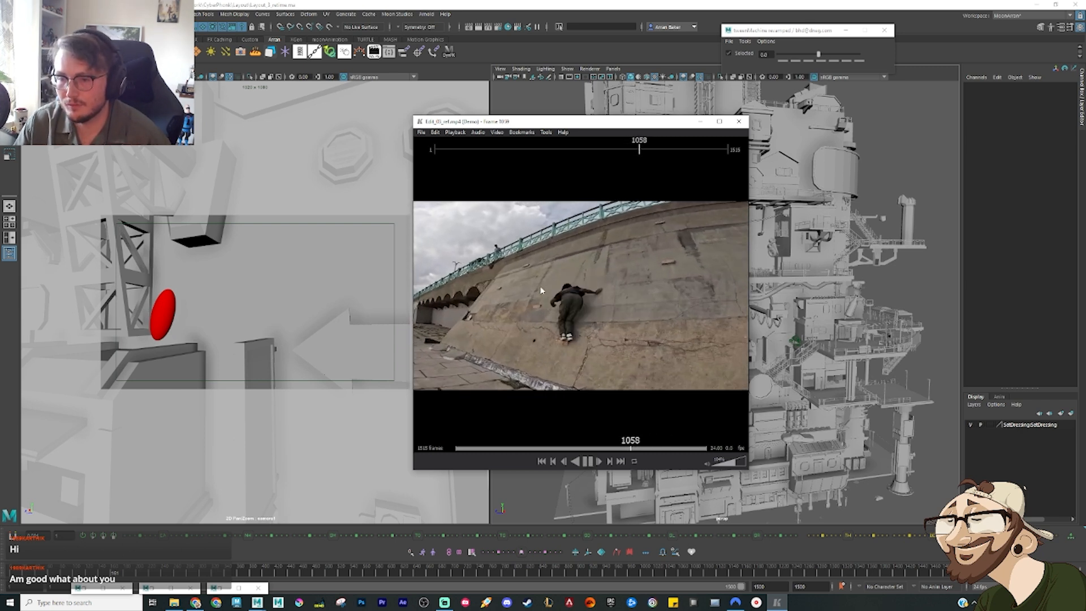
key("space")
left_click_drag(639, 149, 644, 148)
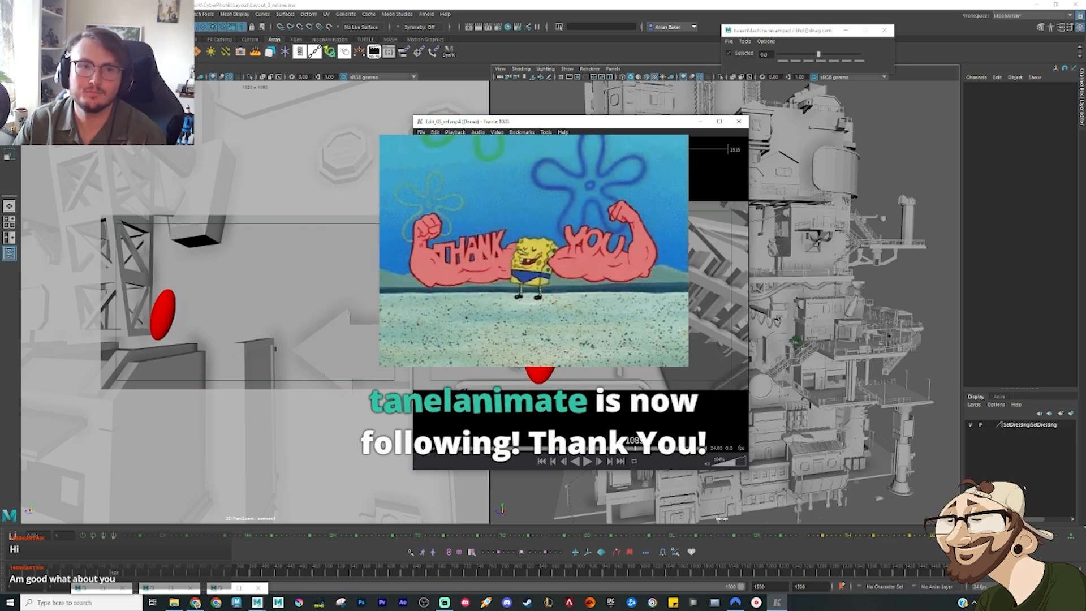
left_click_drag(635, 448, 633, 445)
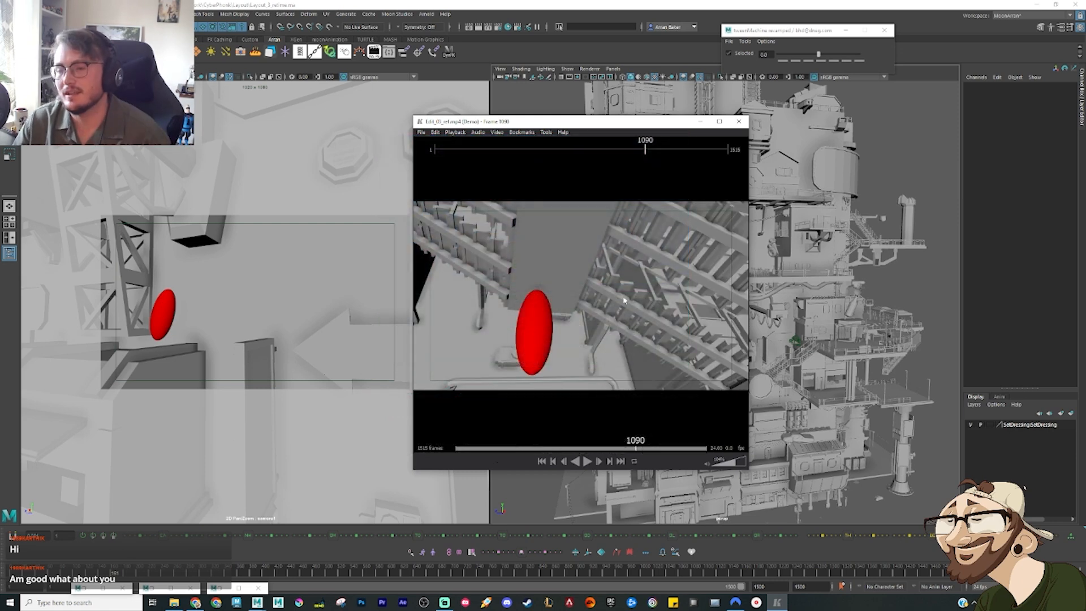
Step: Play the reference edit from frame 1090 into the vertical parkour-jump clip, rewind, and replay it up to frame 1136
key("space")
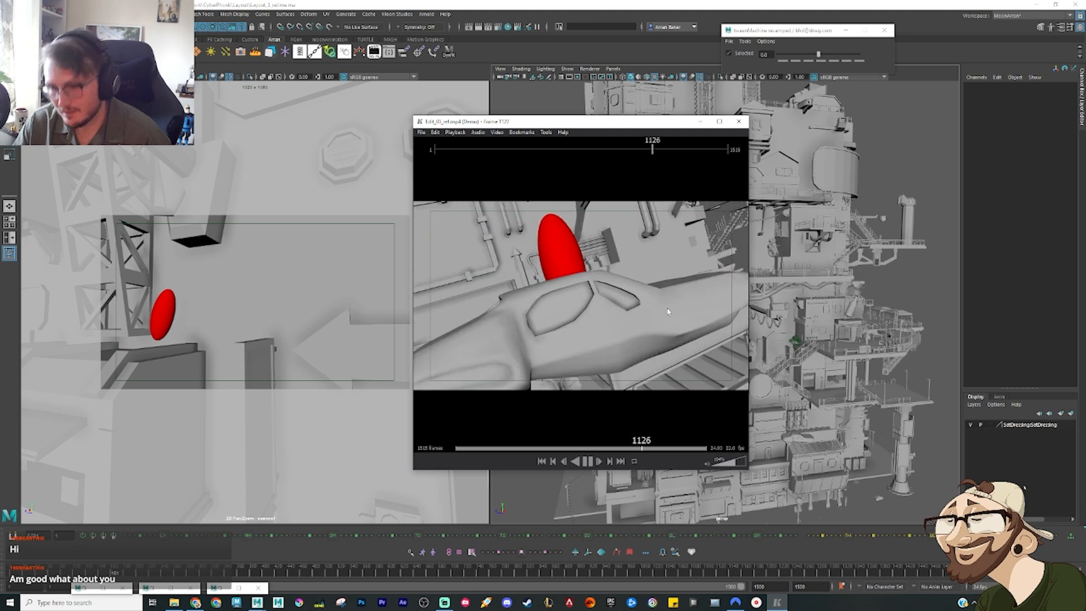
key("space")
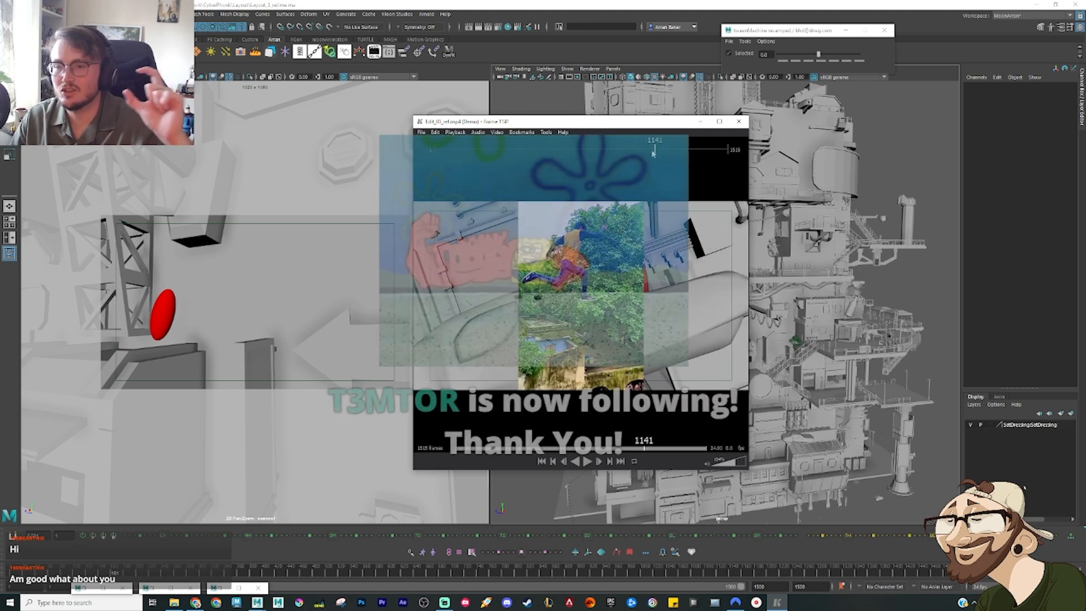
left_click_drag(653, 152, 650, 151)
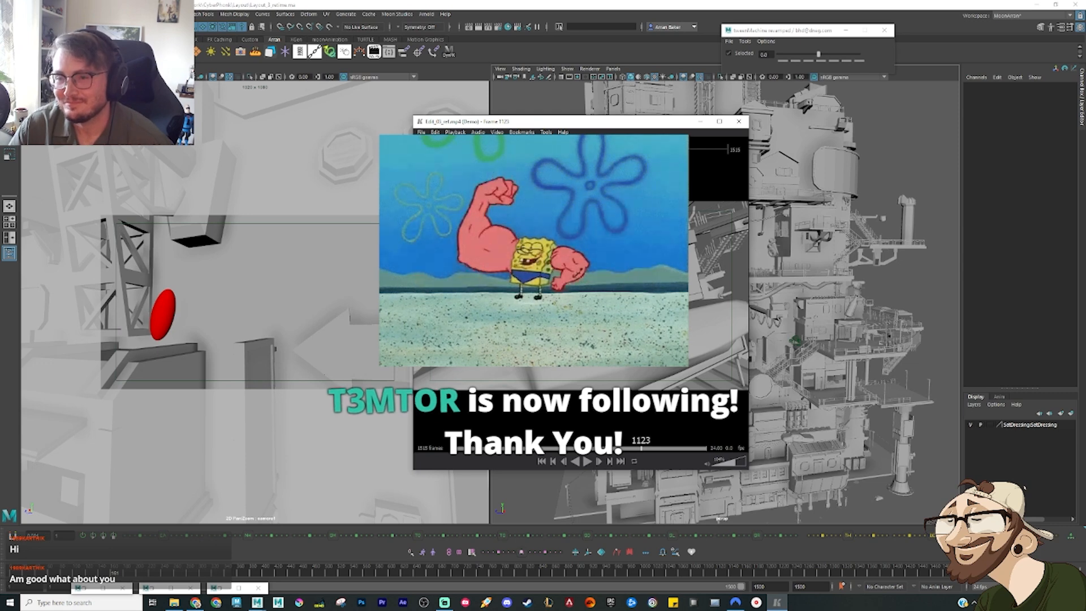
left_click_drag(651, 152, 645, 152)
key("space")
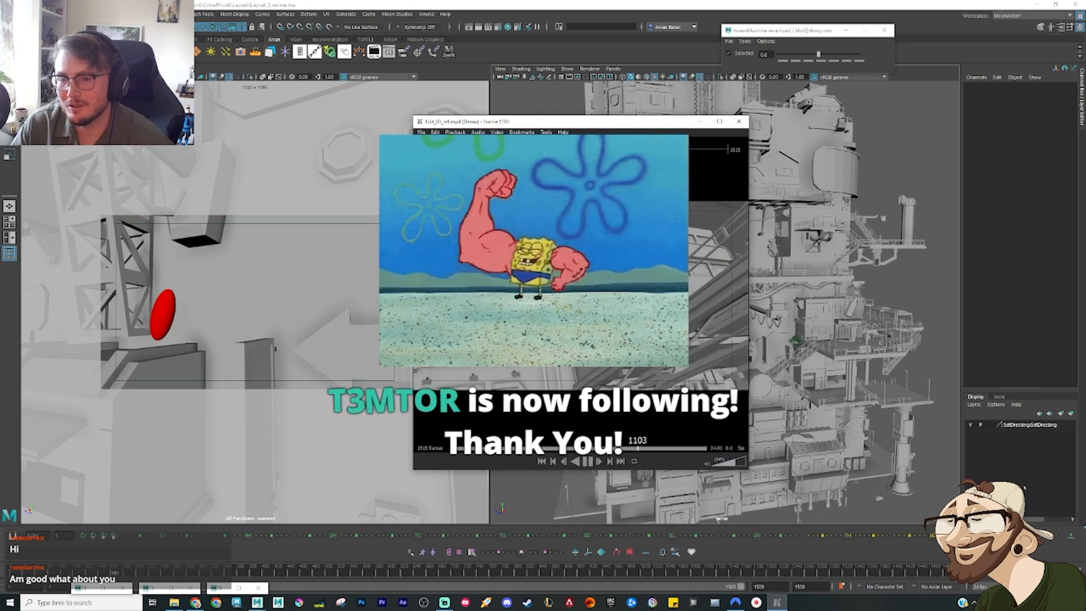
key("space")
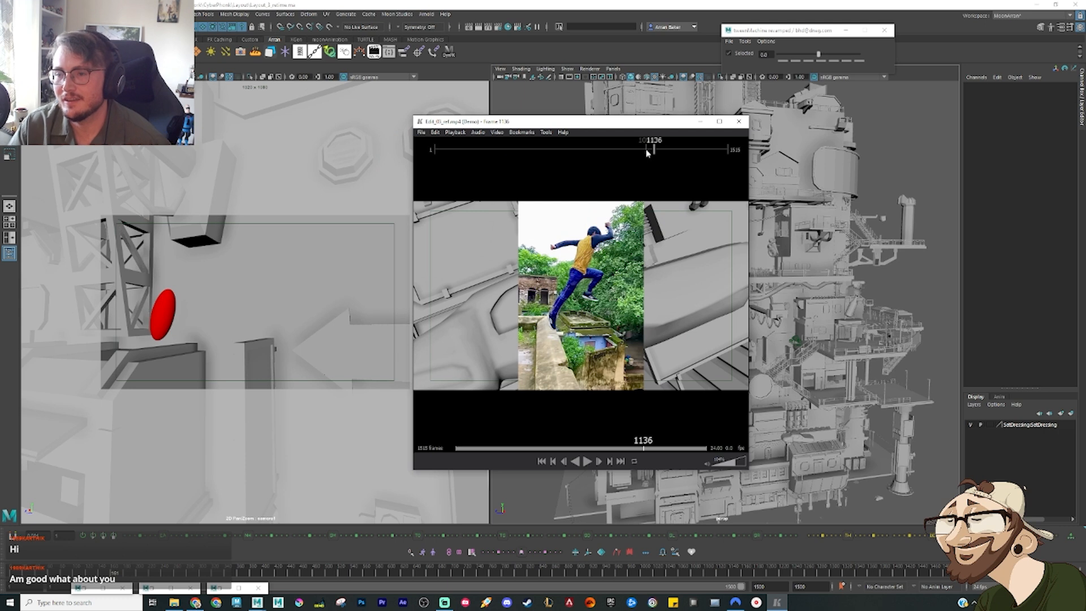
Step: Go back to frame 1094 in the reference edit and review the stairway and vehicle shots up to frame 1172
left_click(647, 150)
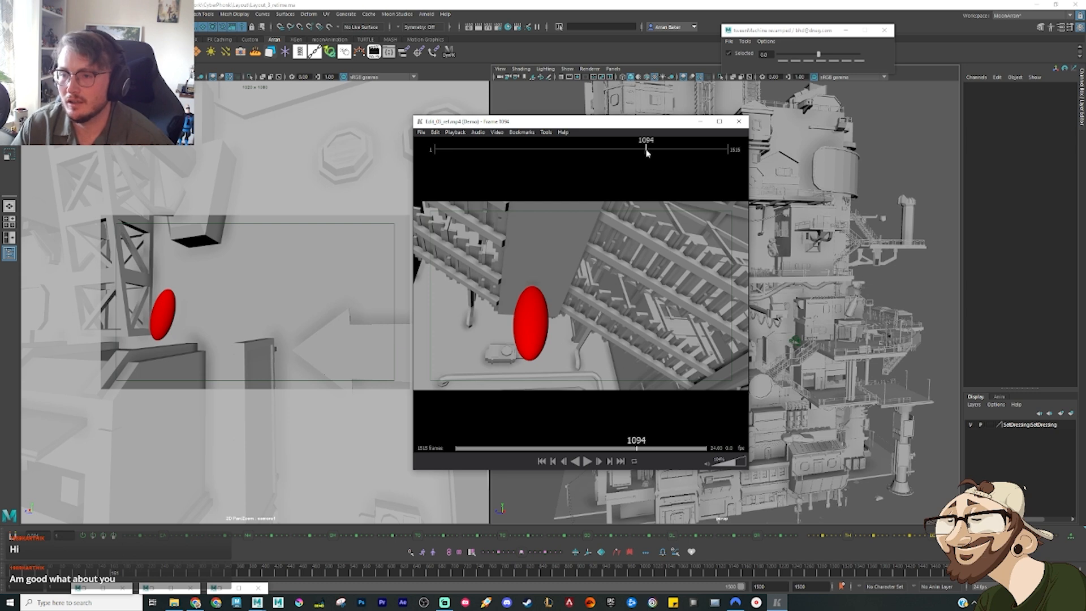
left_click_drag(647, 150, 649, 151)
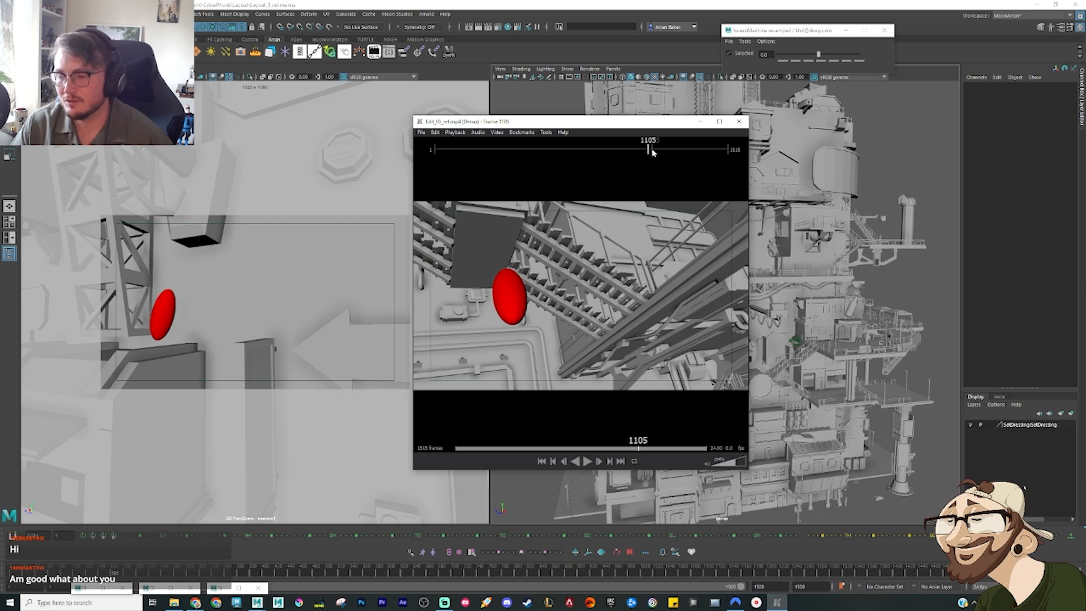
key("space")
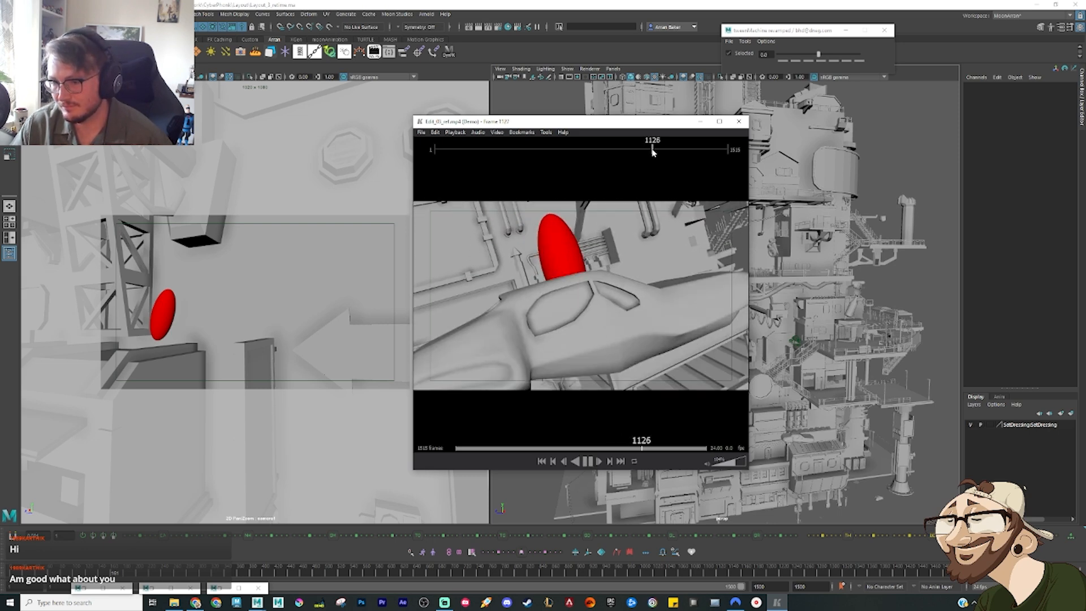
key("space")
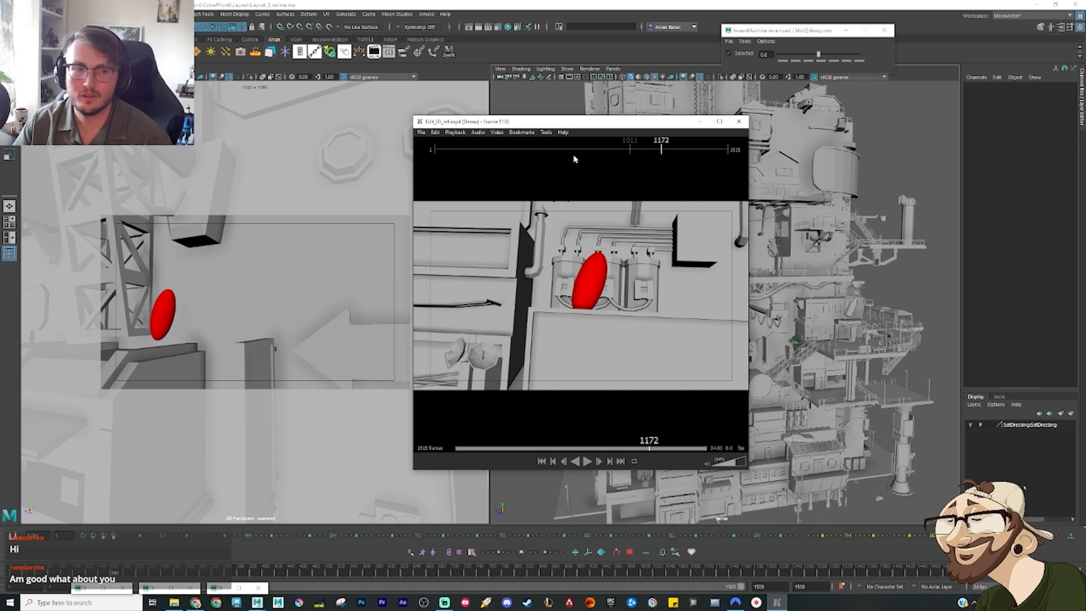
Step: Return to the reference player and replay the rooftop-to-tree jump clip from frame 1210 to frame 1243
key("alt+Tab")
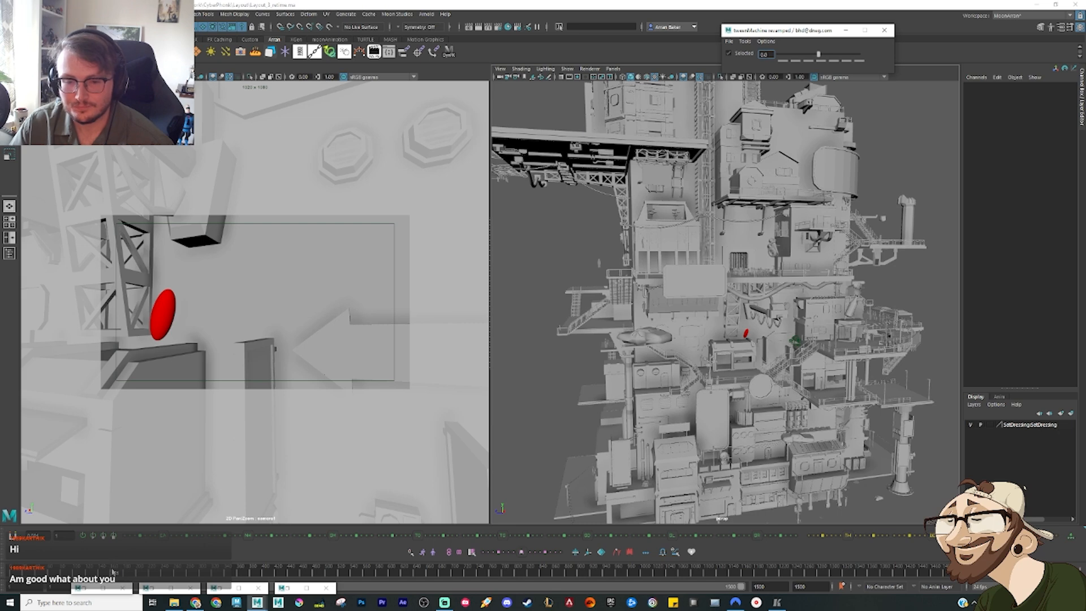
left_click(778, 603)
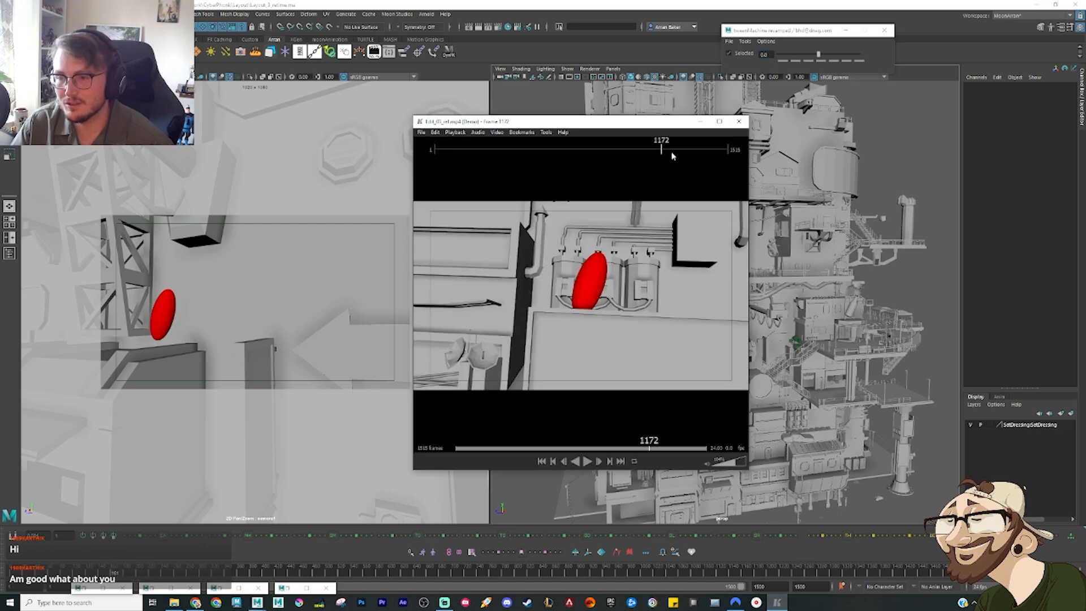
left_click_drag(664, 152, 666, 152)
key("space")
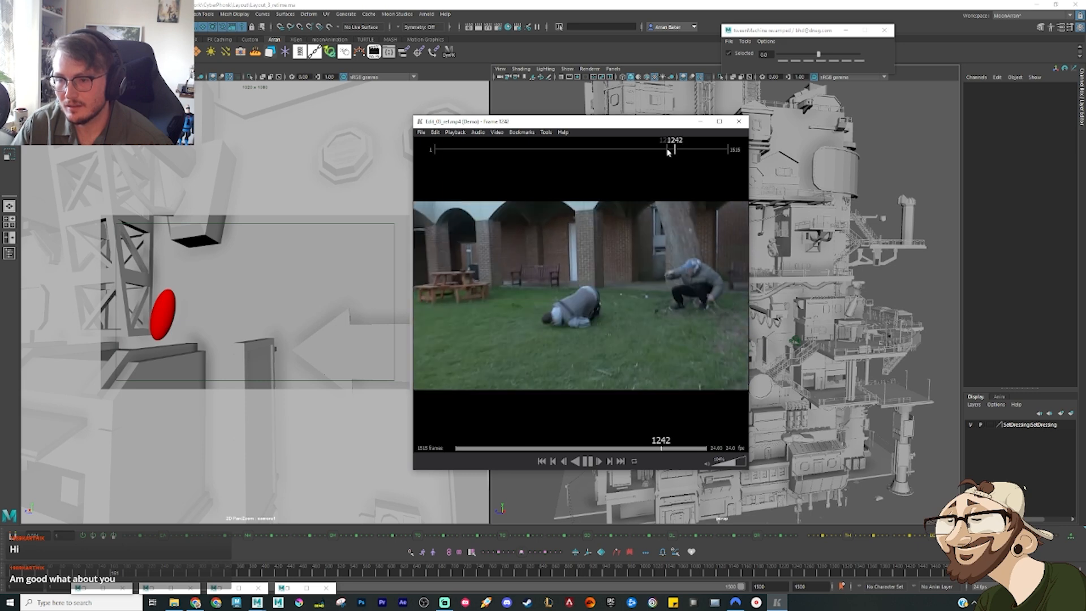
left_click(672, 152)
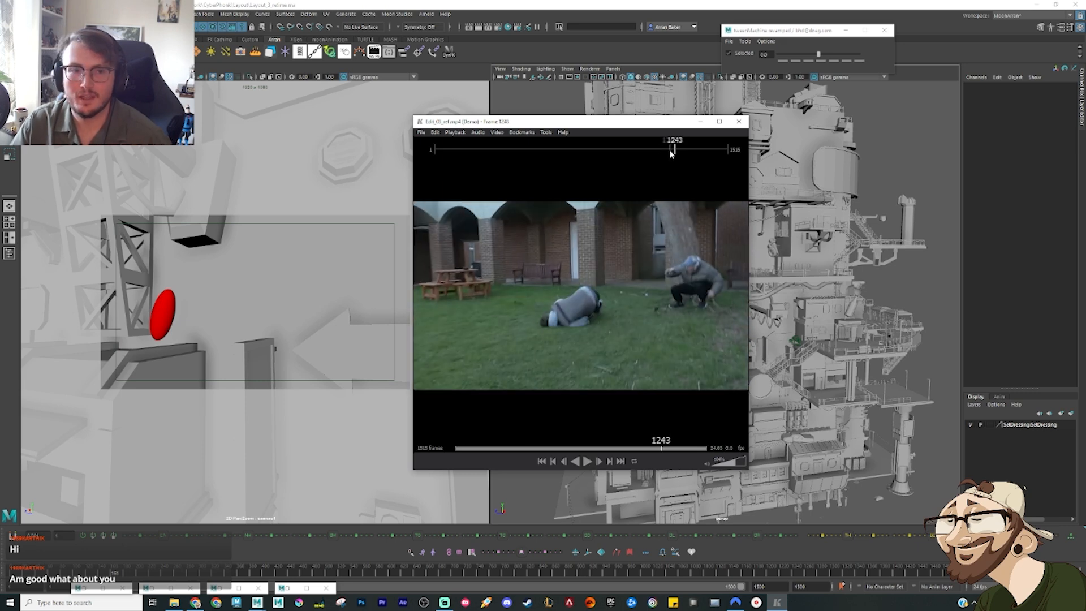
left_click(671, 151)
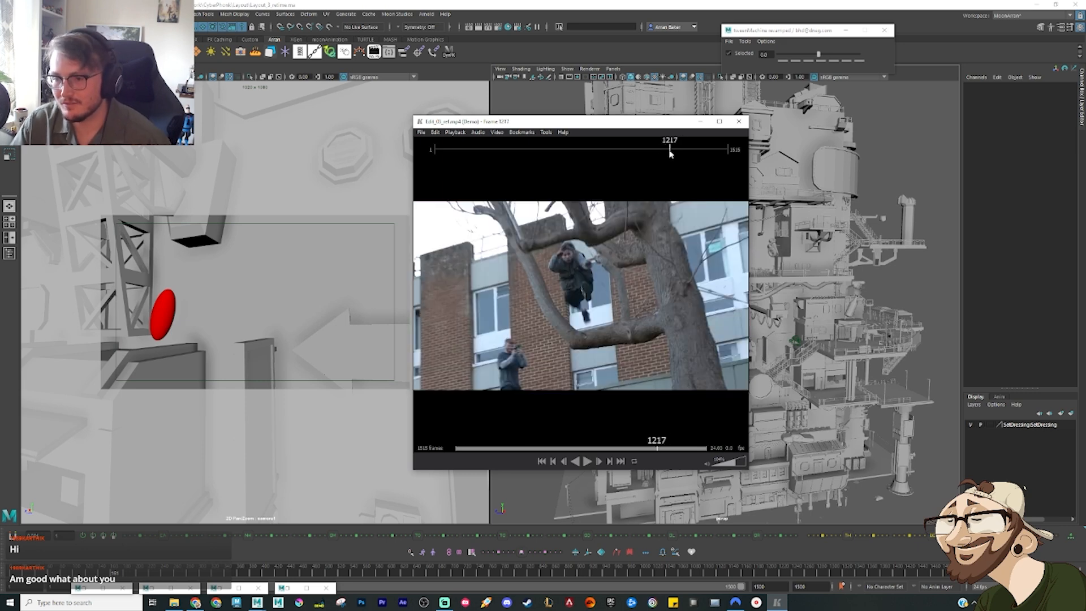
left_click(669, 151)
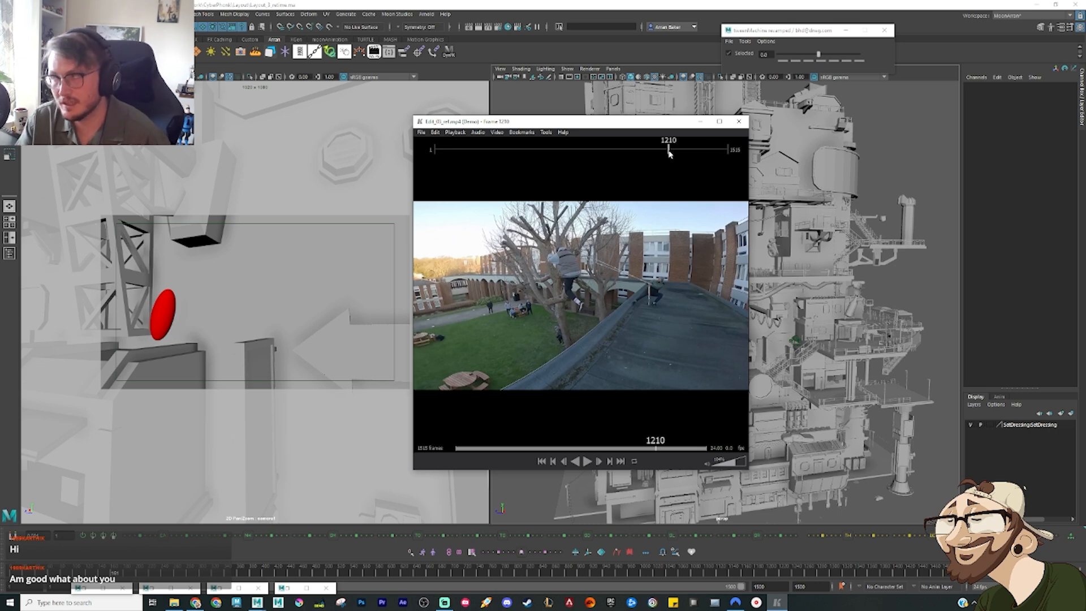
key("space")
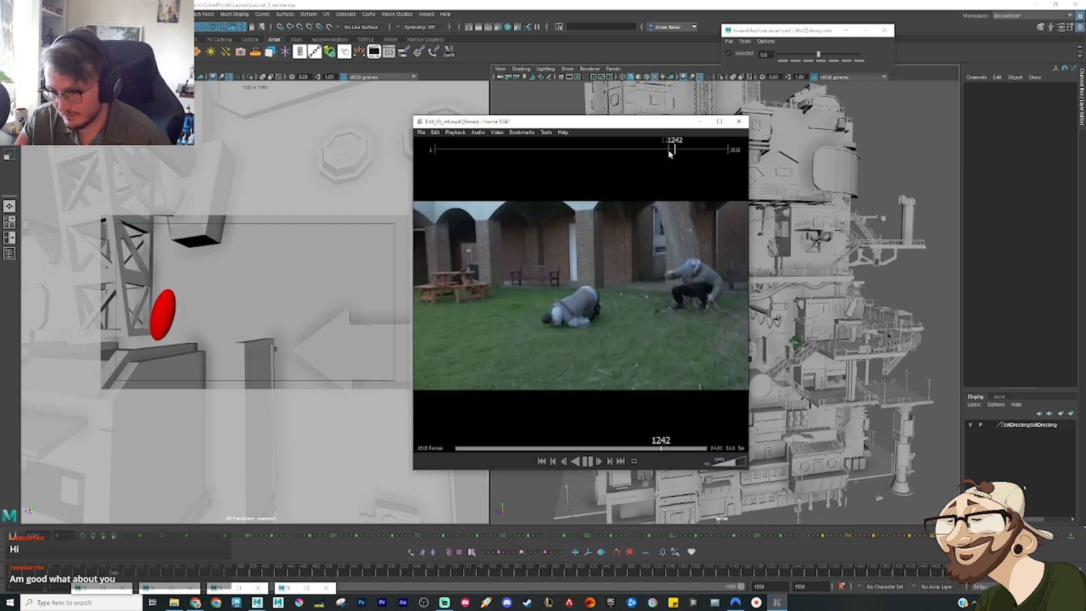
key("space")
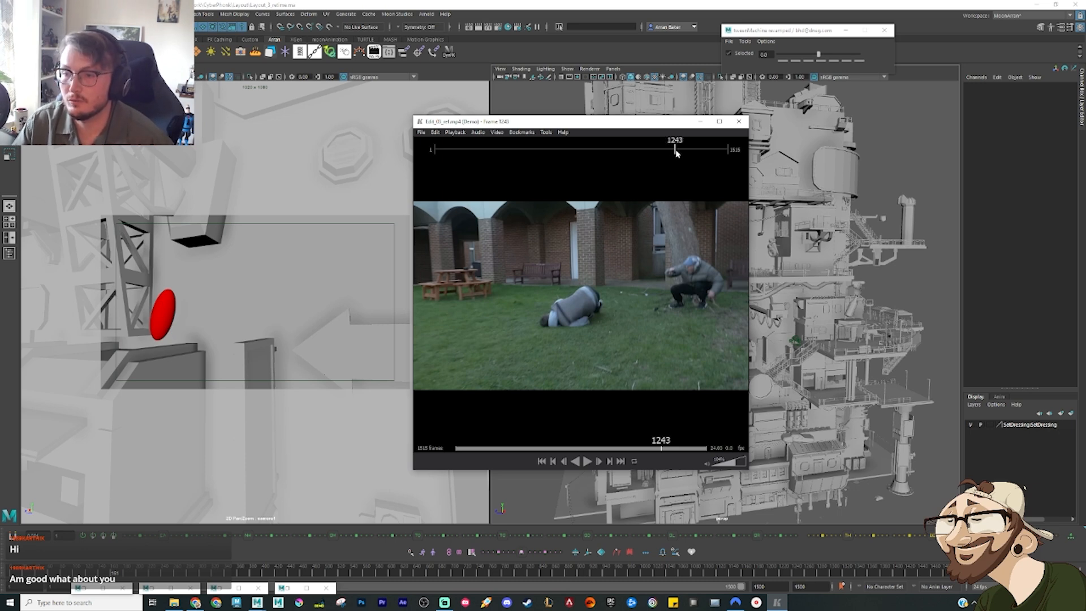
Step: Play the reference edit on to frame 1362 and step back through the crowd-and-stairs clip to frame 1353
key("space")
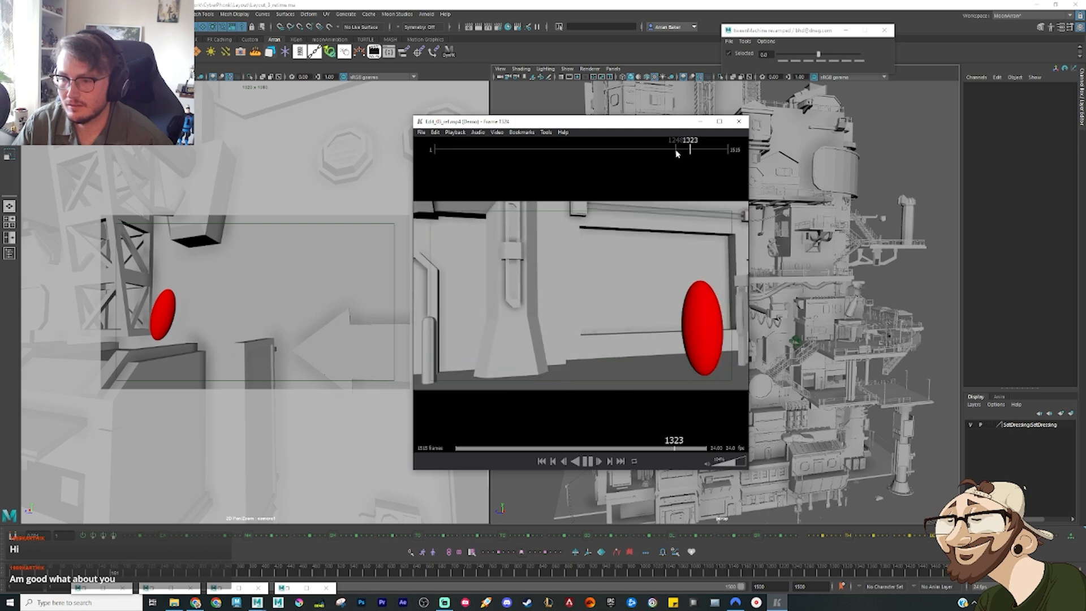
key("space")
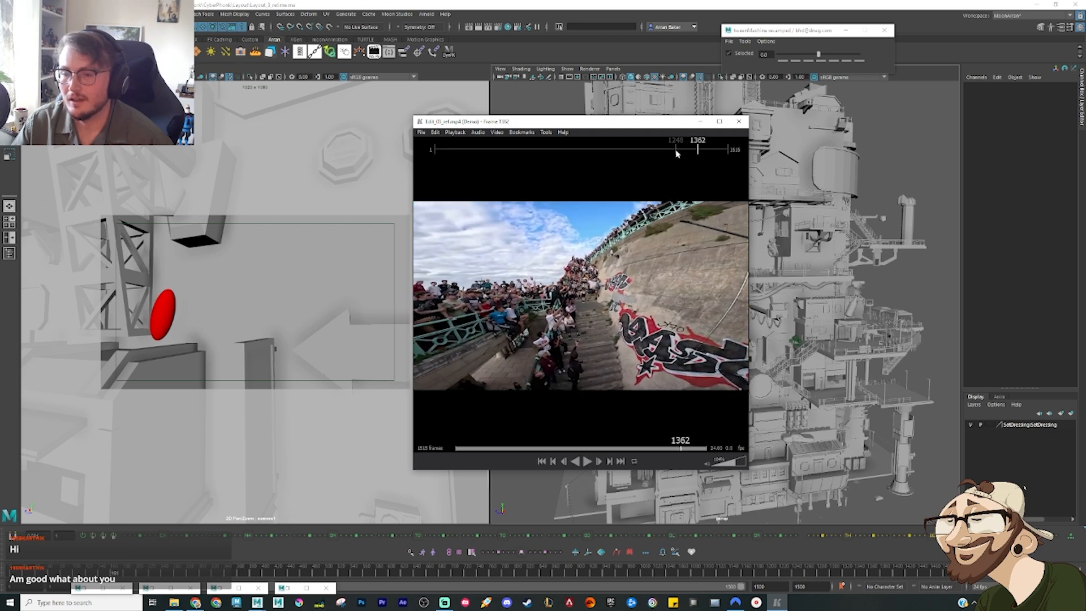
key("Left")
key("Left")
key("Left")
key("Left")
key("Left")
key("Left")
key("Left")
key("Left")
key("Left")
key("Left")
key("Left")
key("Left")
key("Left")
key("Left")
key("Left")
key("Left")
key("Left")
key("Left")
key("Left")
key("Left")
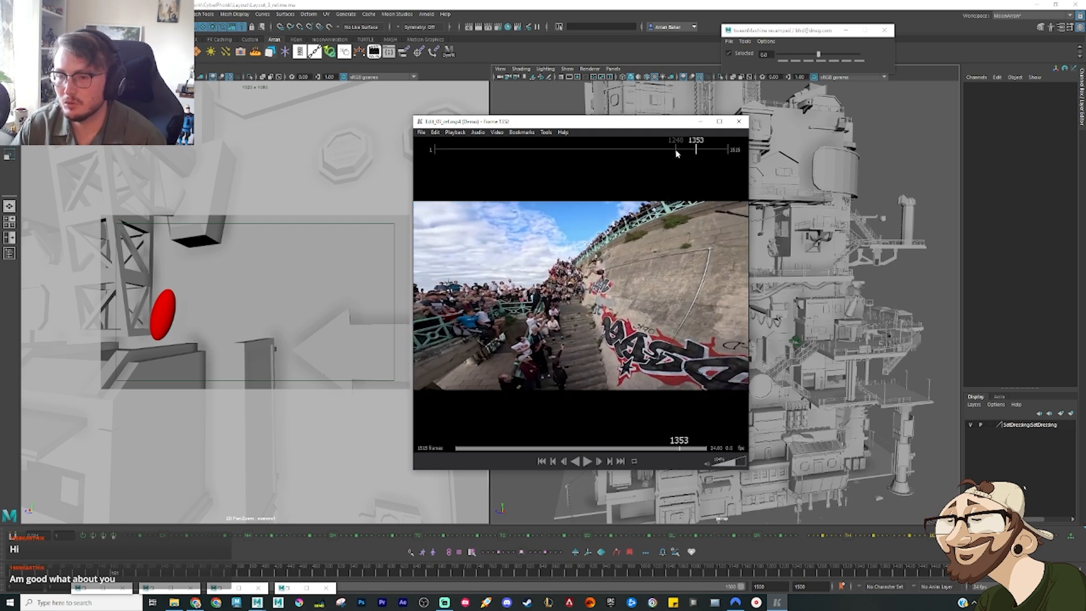
Step: Step the reference edit back to the indoor running clip at frame 1264 and forward again to frame 1300
key("Left")
key("Left")
key("Left")
key("Left")
key("Left")
key("Left")
key("Left")
key("Left")
key("Left")
key("Left")
key("Left")
key("Left")
key("Left")
key("Left")
key("Left")
key("Left")
key("Left")
key("Left")
key("Left")
key("Left")
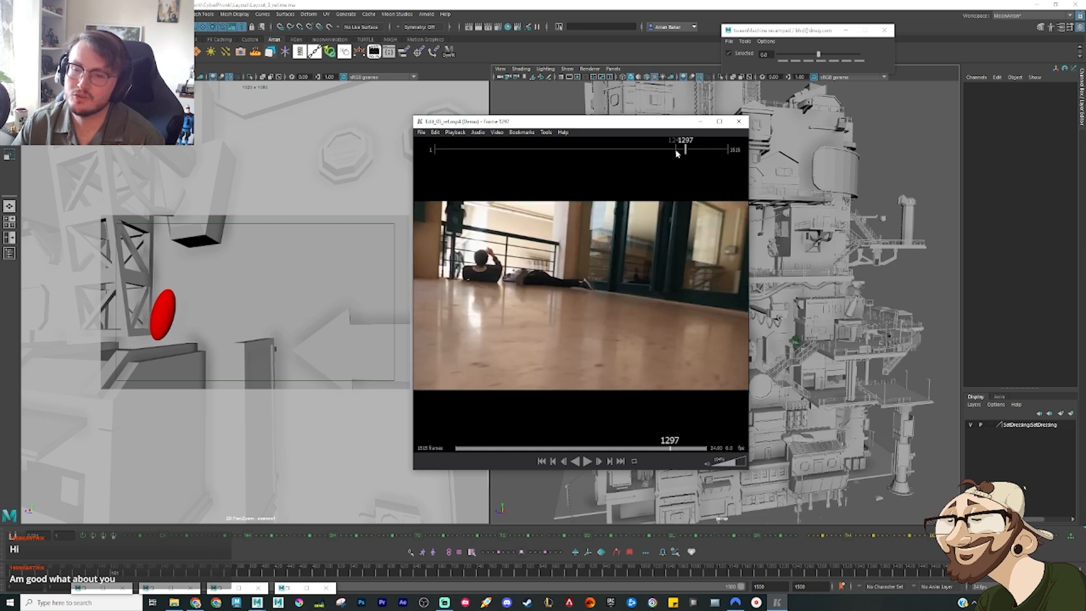
key("Left")
key("Left")
key("Left")
key("Left")
key("Left")
key("Left")
key("Left")
key("Left")
key("Left")
key("Left")
key("Left")
key("Left")
key("Left")
key("Left")
key("Left")
key("Left")
key("Left")
key("Left")
key("Left")
key("Left")
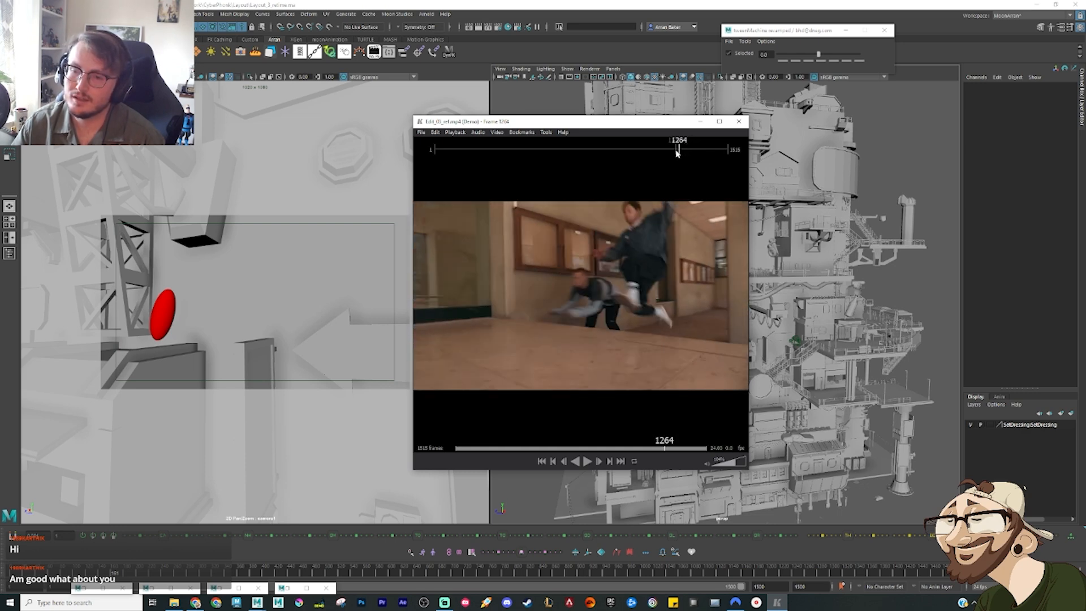
key("Right")
key("Right")
key("Right")
key("Right")
key("Right")
key("Right")
key("Right")
key("Right")
key("Right")
key("Right")
key("Right")
key("Right")
key("Right")
key("Right")
key("Right")
key("Right")
key("Right")
key("Right")
key("Right")
key("Right")
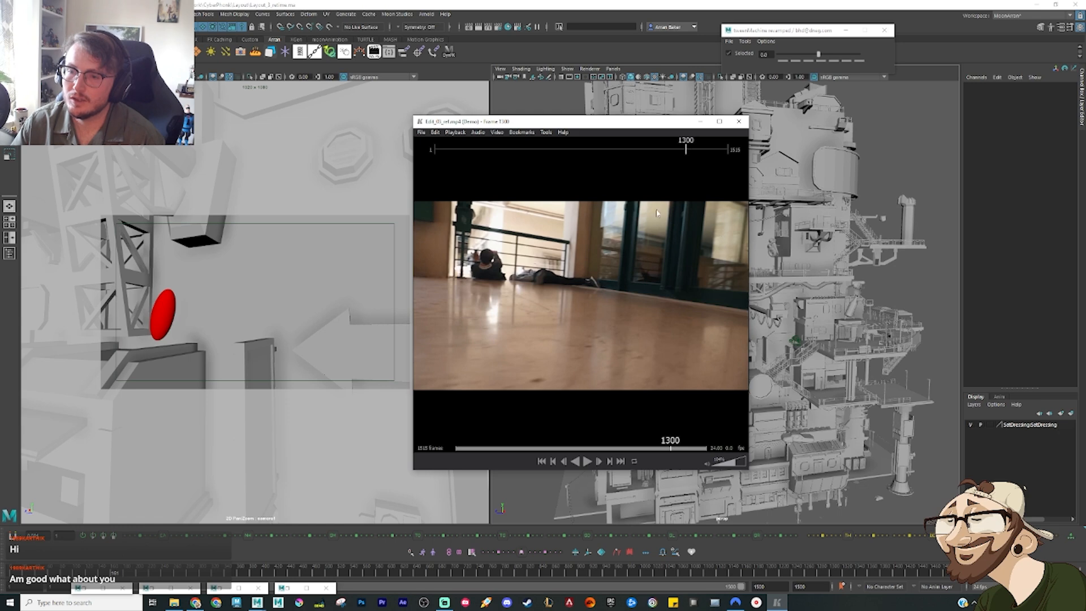
Step: Switch to Maya and scrub the timeline from the doorway shot back to the red character's shots on the lower buildings
left_click(763, 571)
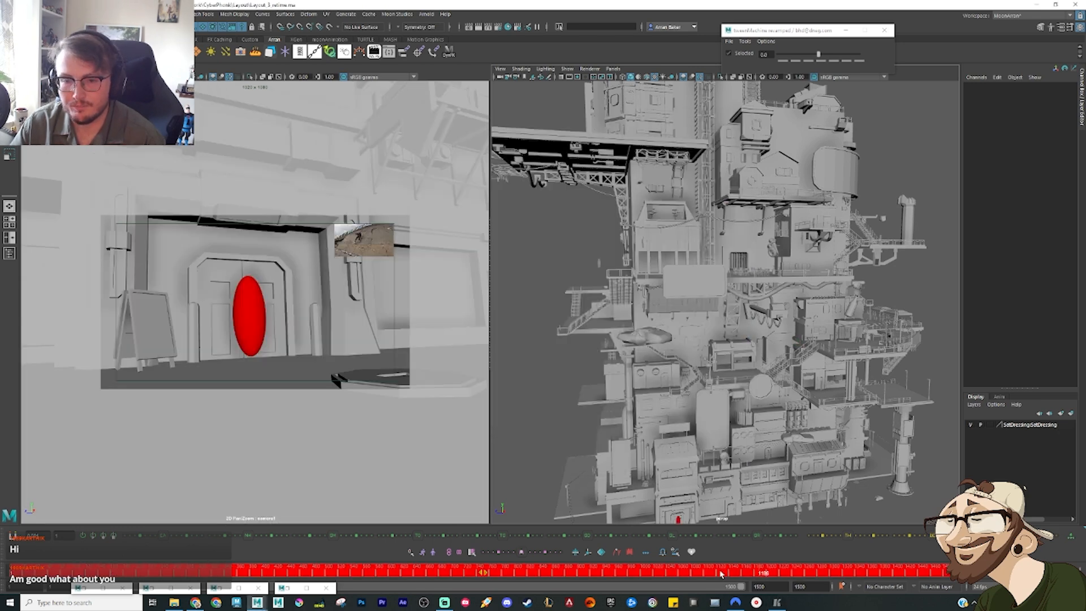
left_click_drag(721, 573, 179, 572)
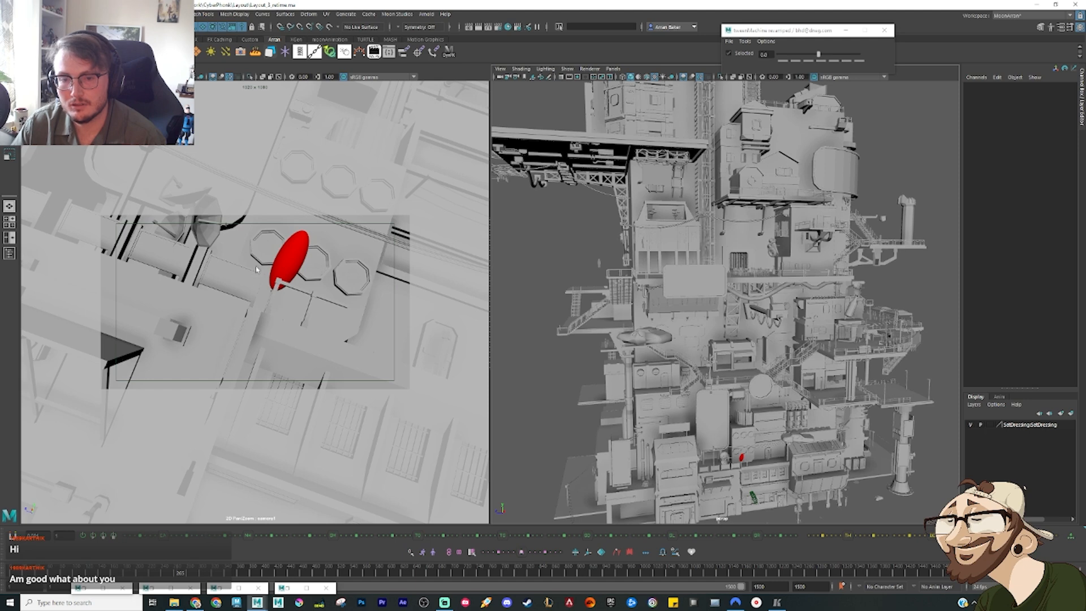
left_click_drag(182, 574, 186, 573)
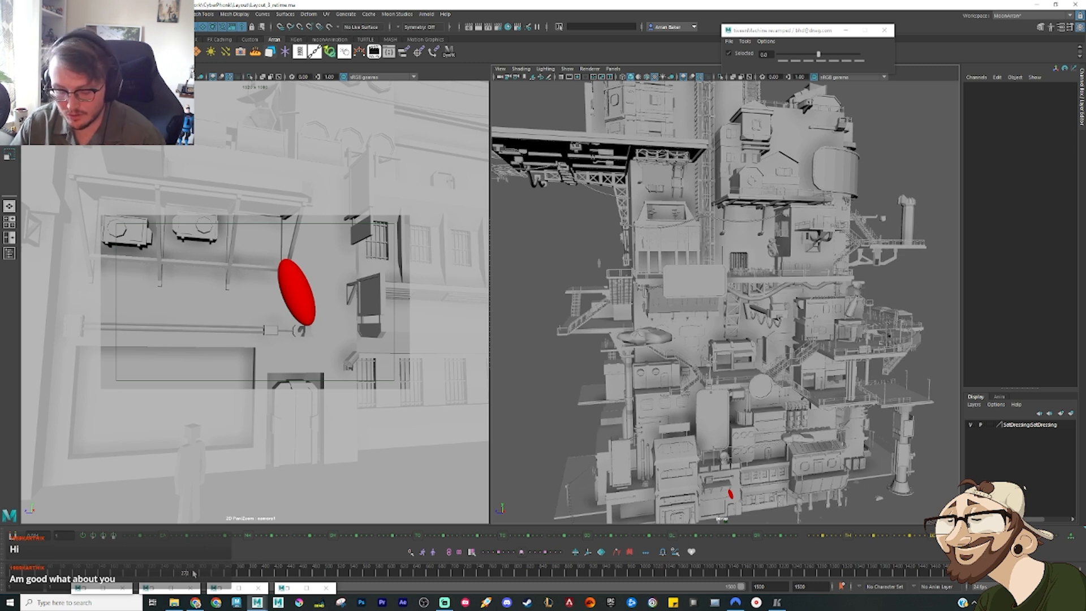
Step: Step the Maya layout back from the red character's shot beside the wall canopy to its position on the railed rooftop
key("alt+comma")
key("alt+comma")
key("alt+comma")
key("alt+comma")
key("alt+comma")
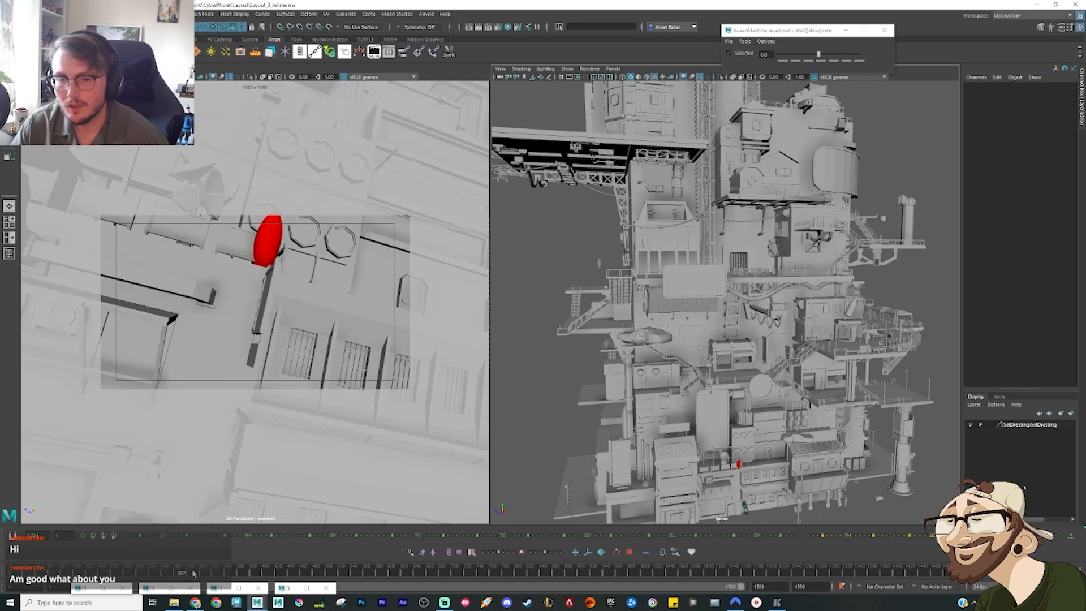
key("alt+comma")
key("alt+comma")
key("alt+comma")
key("alt+comma")
key("alt+comma")
key("alt+comma")
key("alt+comma")
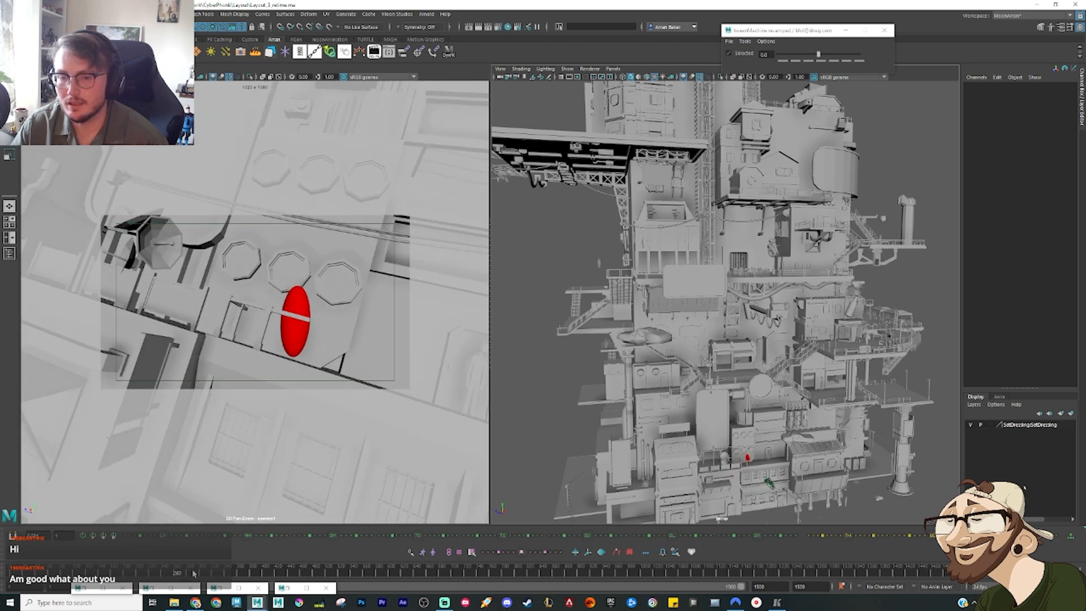
key("alt+comma")
key("alt+comma")
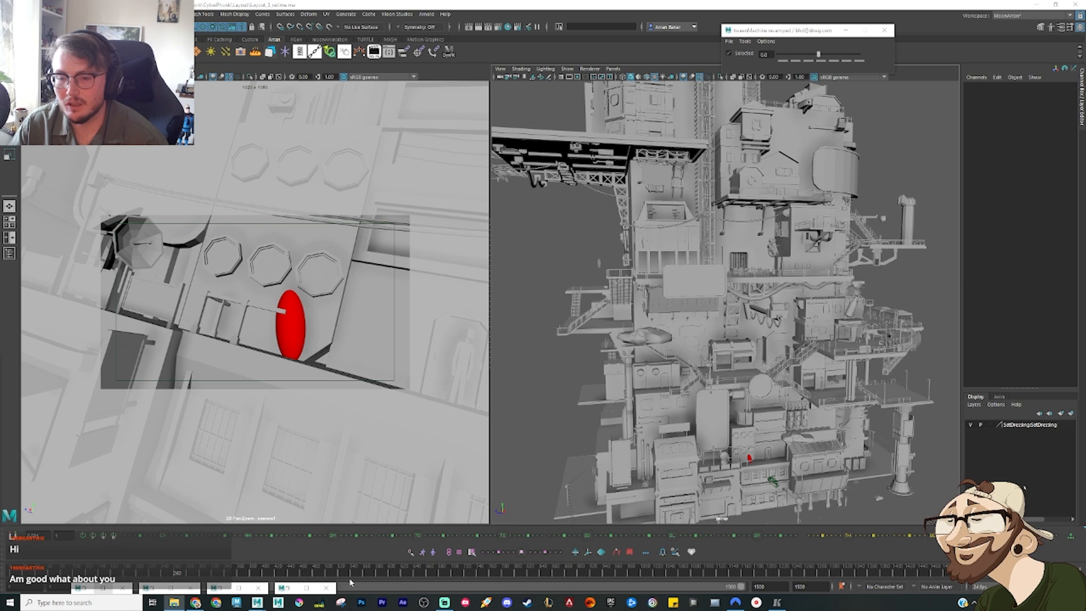
Step: Switch to the reference player, step the indoor floor-dive clip back to frame 1270 and forward to 1289, and put the player away
left_click(777, 603)
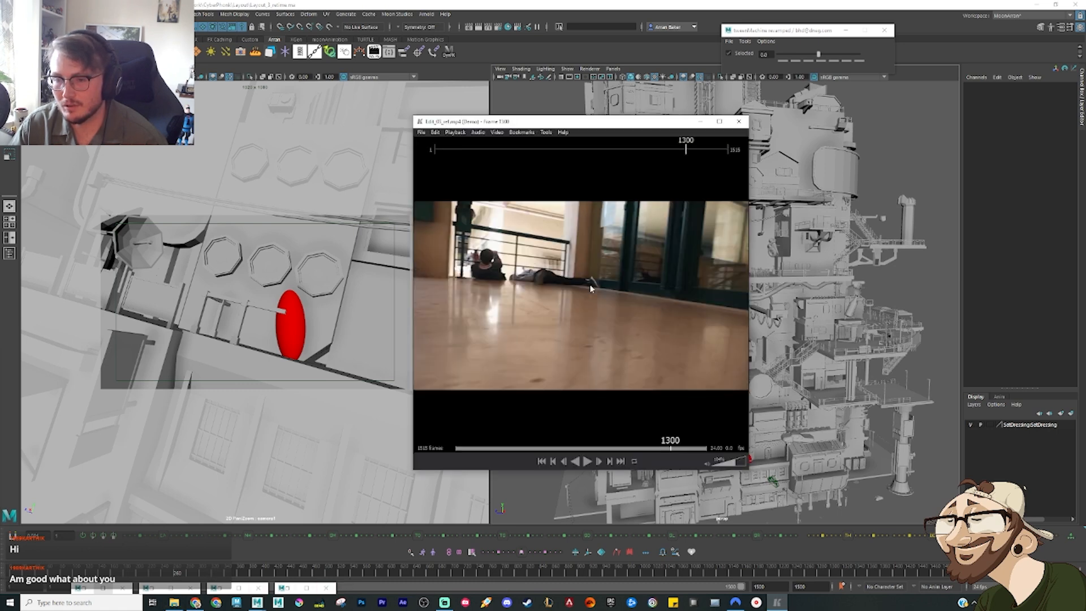
key("Left")
key("Left")
key("Left")
key("Left")
key("Left")
key("Left")
key("Left")
key("Left")
key("Left")
key("Left")
key("Left")
key("Left")
key("Left")
key("Left")
key("Left")
key("Left")
key("Left")
key("Left")
key("Left")
key("Left")
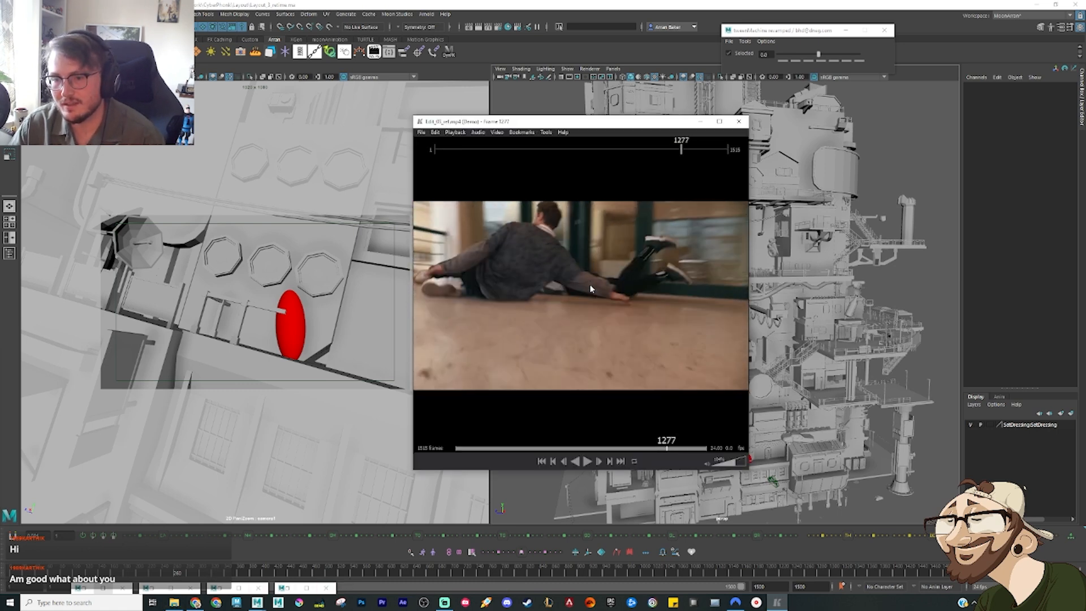
key("Right")
key("Right")
key("Right")
key("Right")
key("Right")
key("Right")
key("Right")
key("Right")
key("Right")
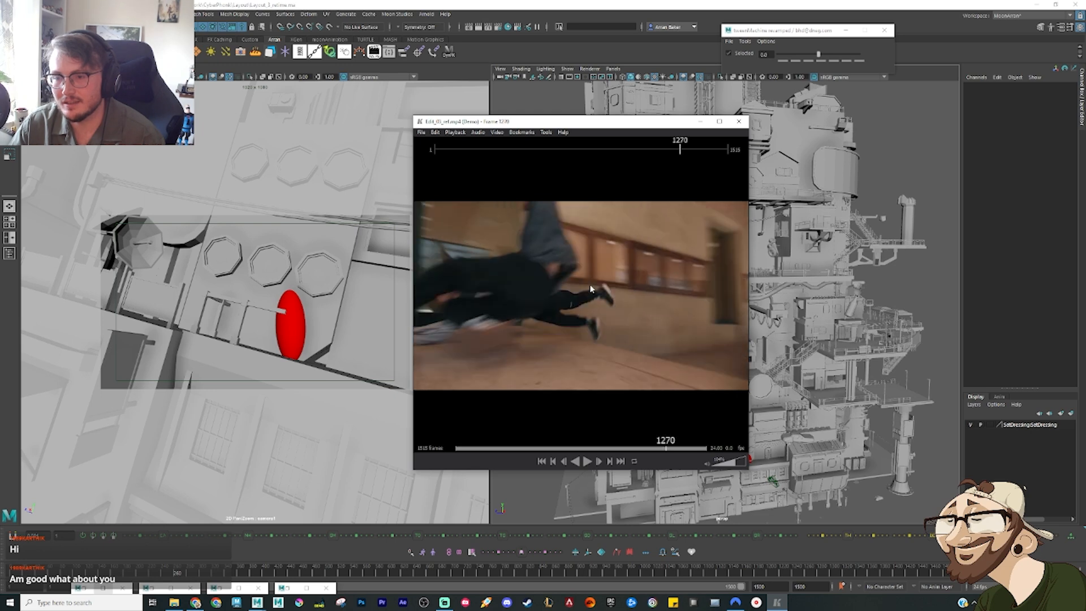
key("Right")
key("Right")
key("Right")
key("Right")
key("Right")
key("Right")
key("Right")
key("Right")
key("Right")
key("Right")
key("Right")
key("Right")
key("Right")
key("Right")
key("Right")
key("Right")
key("Right")
key("Right")
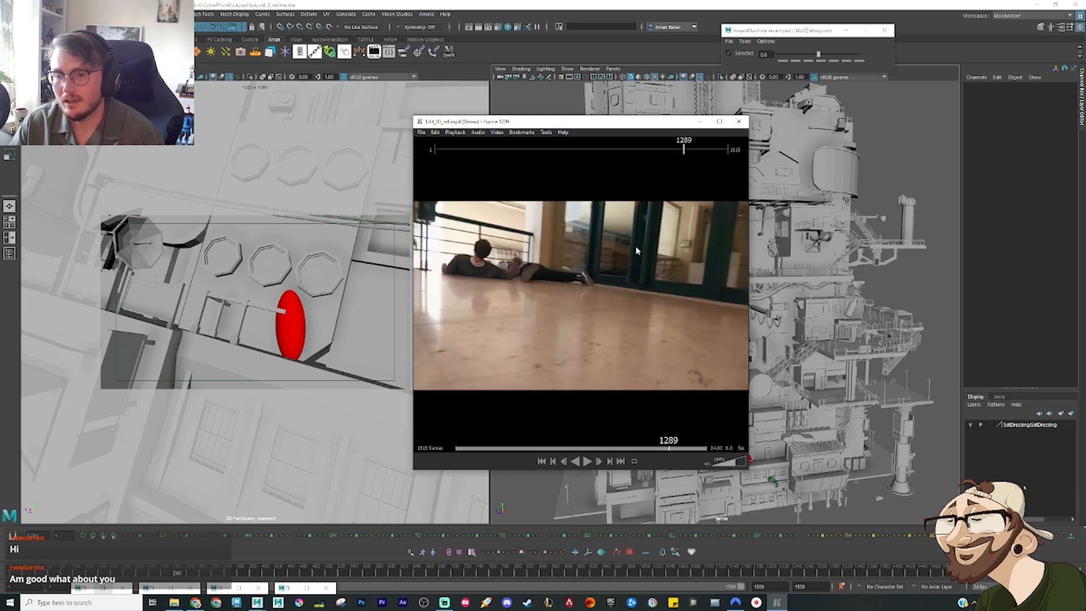
left_click(740, 121)
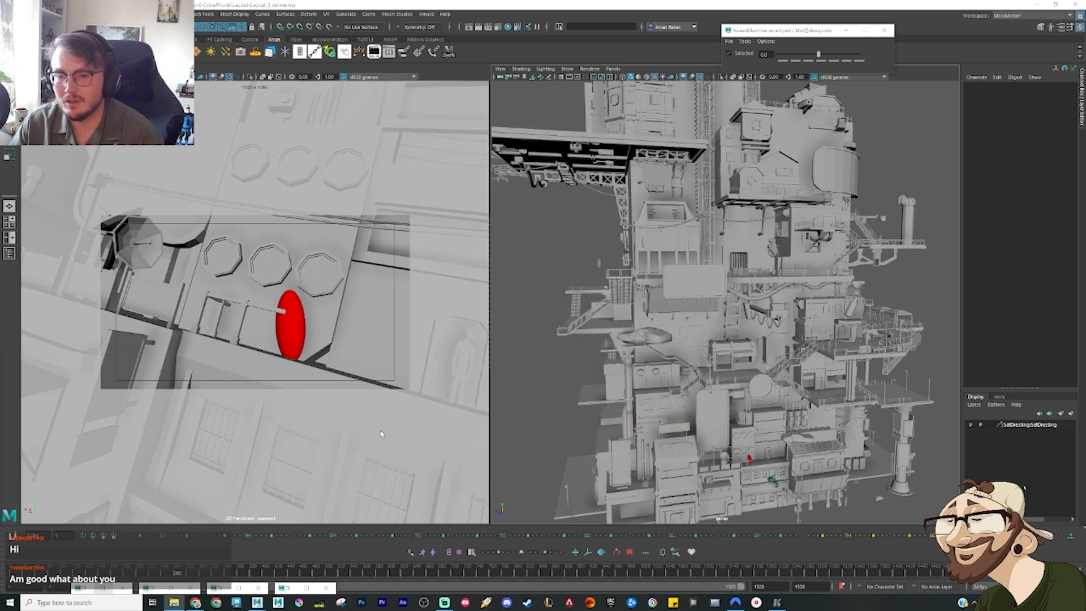
Step: Step the Maya layout forward through the red character's drop from the railed rooftop to the wall beside the canopy
left_click(372, 357)
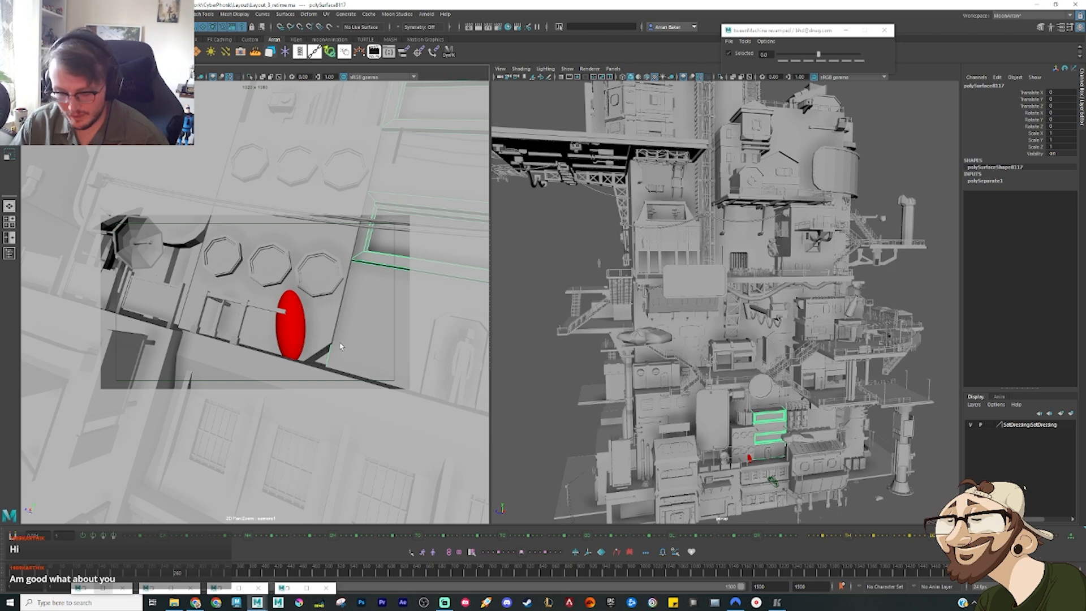
key("alt+period")
key("alt+period")
key("alt+period")
key("alt+period")
key("alt+period")
key("alt+period")
key("alt+period")
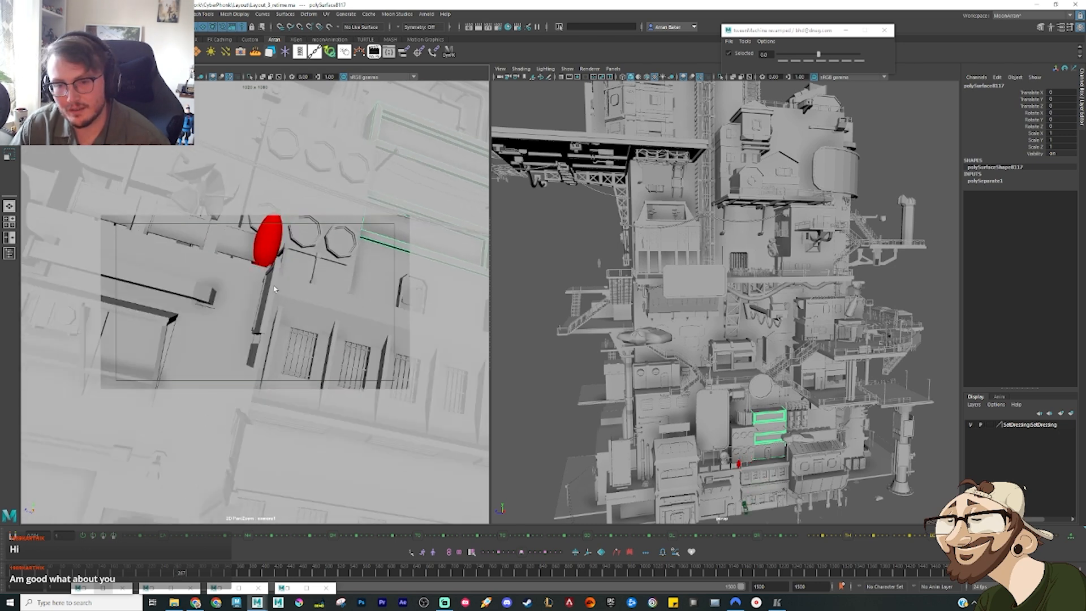
key("alt+period")
key("alt+period")
key("alt+period")
key("alt+period")
key("alt+period")
key("alt+period")
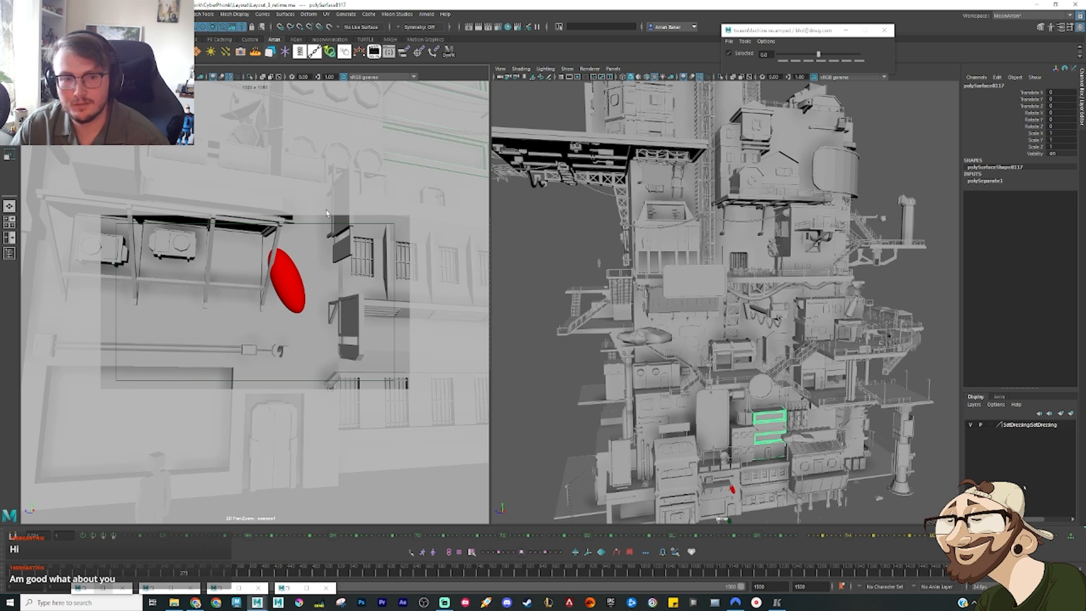
Step: Pick out the wall sign and the small piece beneath it, and step the layout forward to the character's landing near the street door
left_click(353, 314)
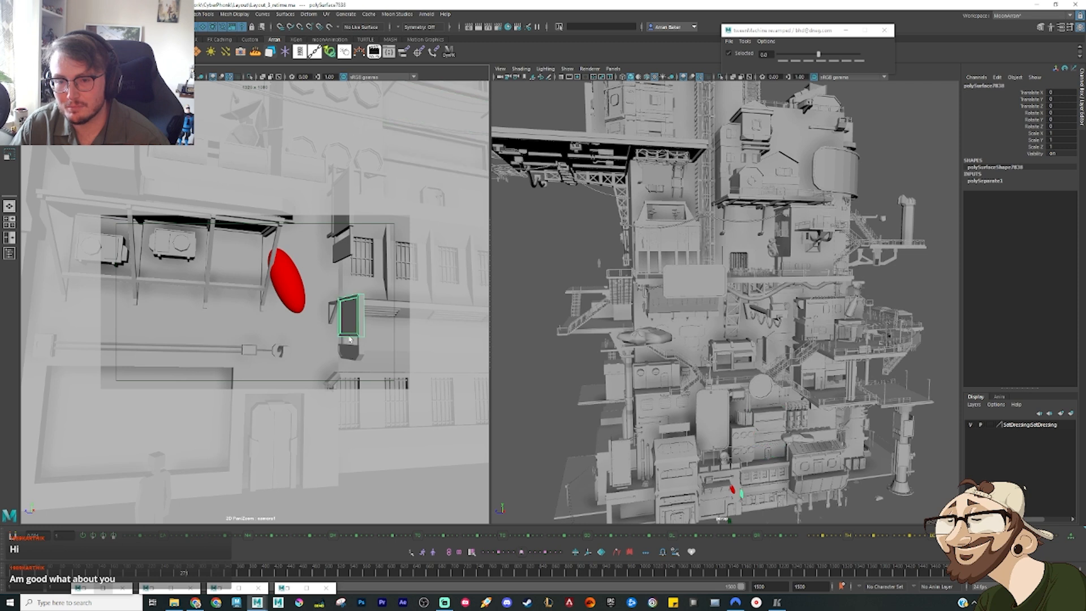
left_click(351, 353)
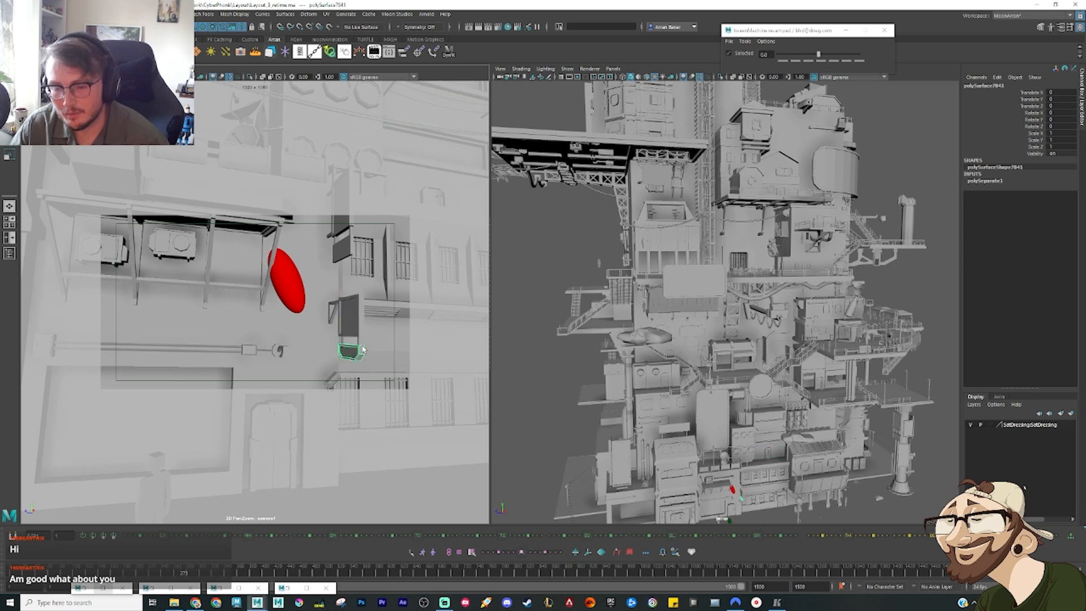
key("alt+period")
key("alt+period")
key("alt+period")
key("alt+period")
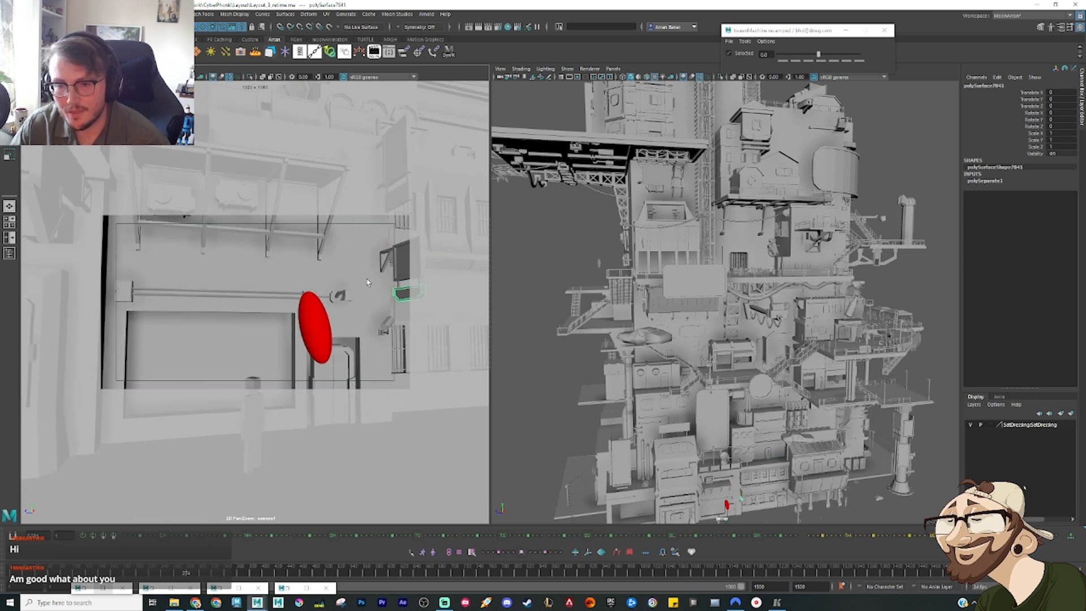
key("alt+period")
key("alt+period")
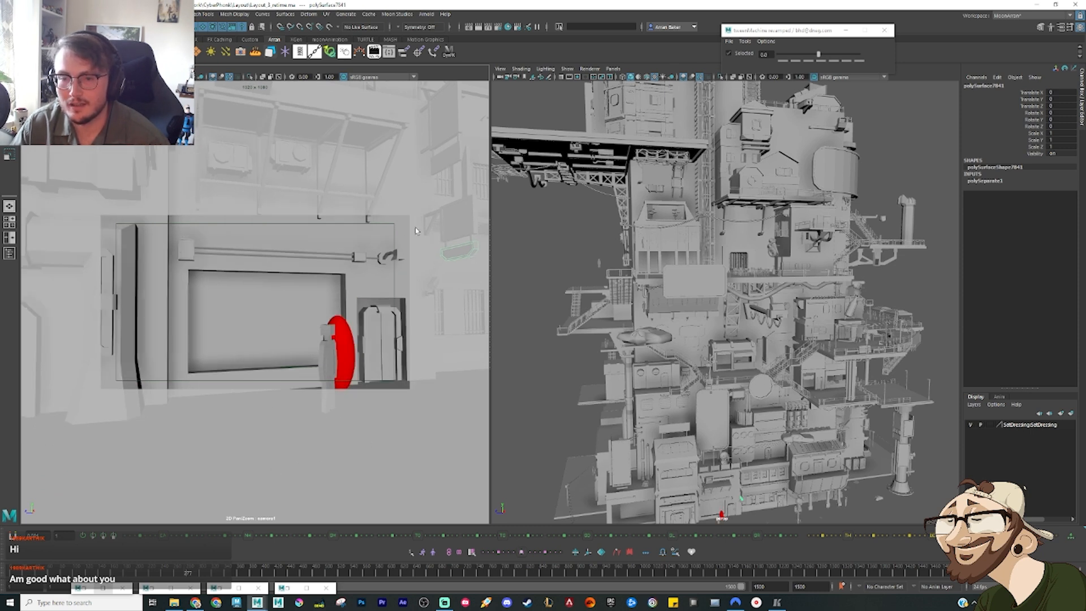
Step: Return to the reference player and step from the layout shot at frame 1305 into the graffiti-wall clip, stopping at frame 1335
left_click(777, 602)
key("Right")
key("Right")
key("Right")
key("Right")
key("Right")
key("Right")
key("Right")
key("Right")
key("Right")
key("Right")
key("Right")
key("Right")
key("Right")
key("Right")
key("Right")
key("Right")
key("Right")
key("Right")
key("Right")
key("Right")
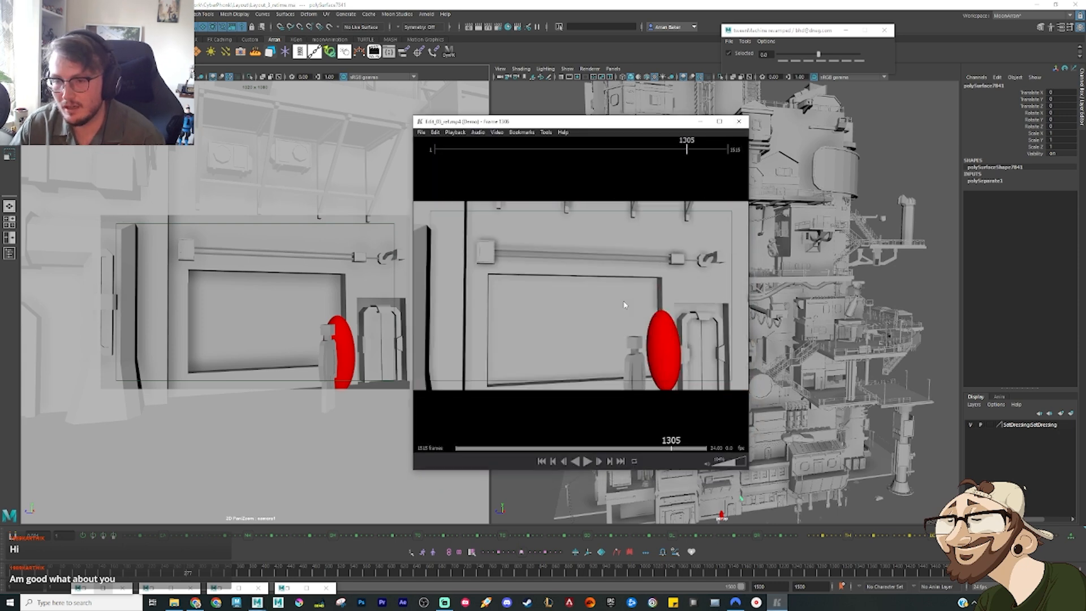
key("Right")
key("Right")
key("Right")
key("Right")
key("Right")
key("Right")
key("Right")
key("Right")
key("Right")
key("Right")
key("Right")
key("Right")
key("Right")
key("Right")
key("Right")
key("Right")
key("Right")
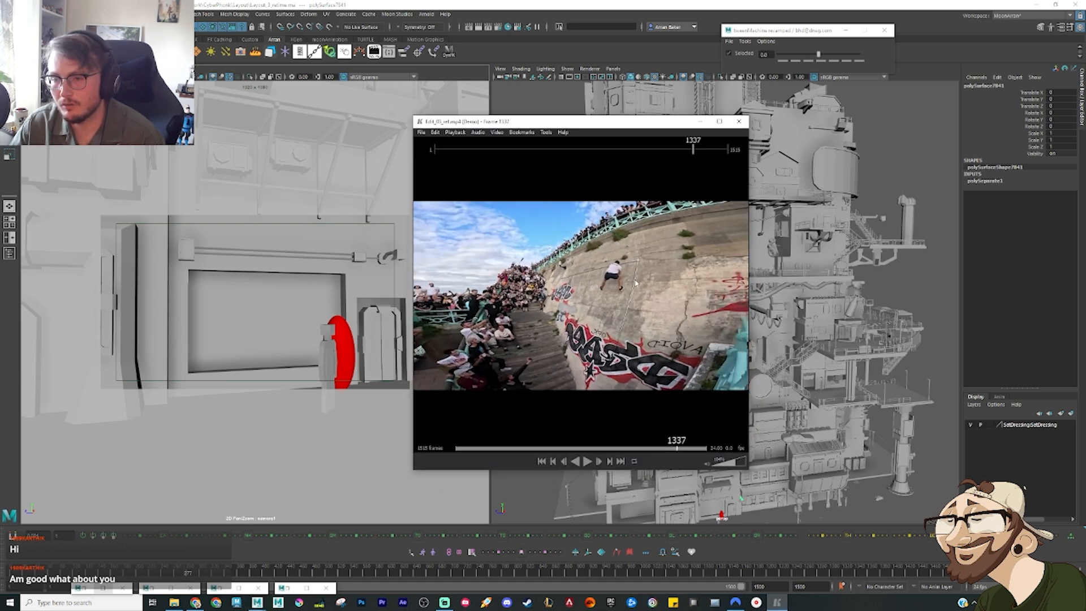
key("Right")
key("Right")
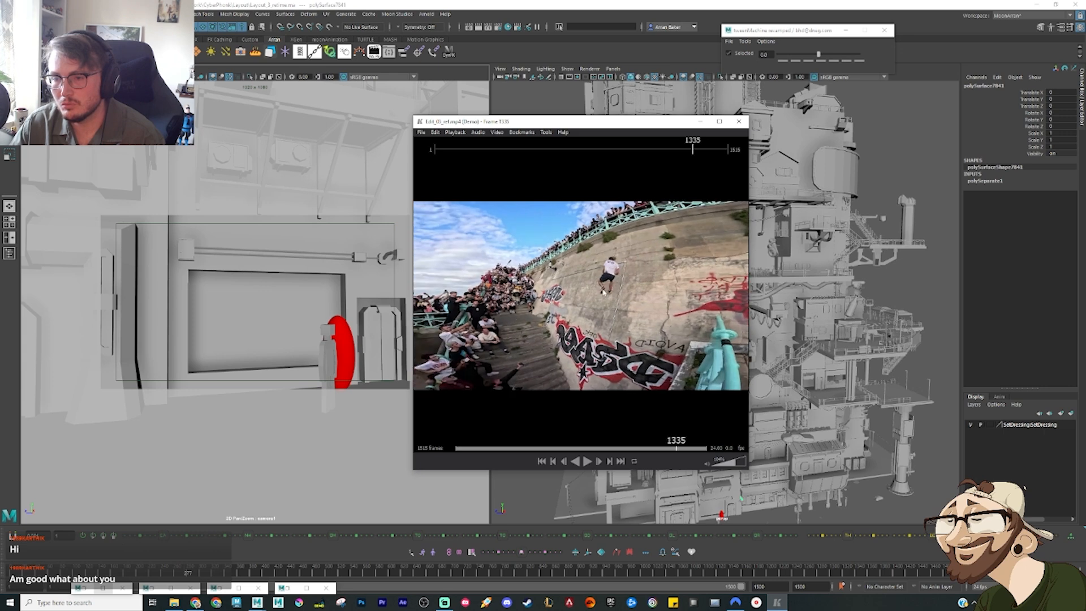
Step: Step the reference edit from frame 1335 through the graffiti-wall clip to the street-stairs clip at frame 1364, and minimise the player
key("Right")
key("Right")
key("Right")
key("Right")
key("Right")
key("Right")
key("Right")
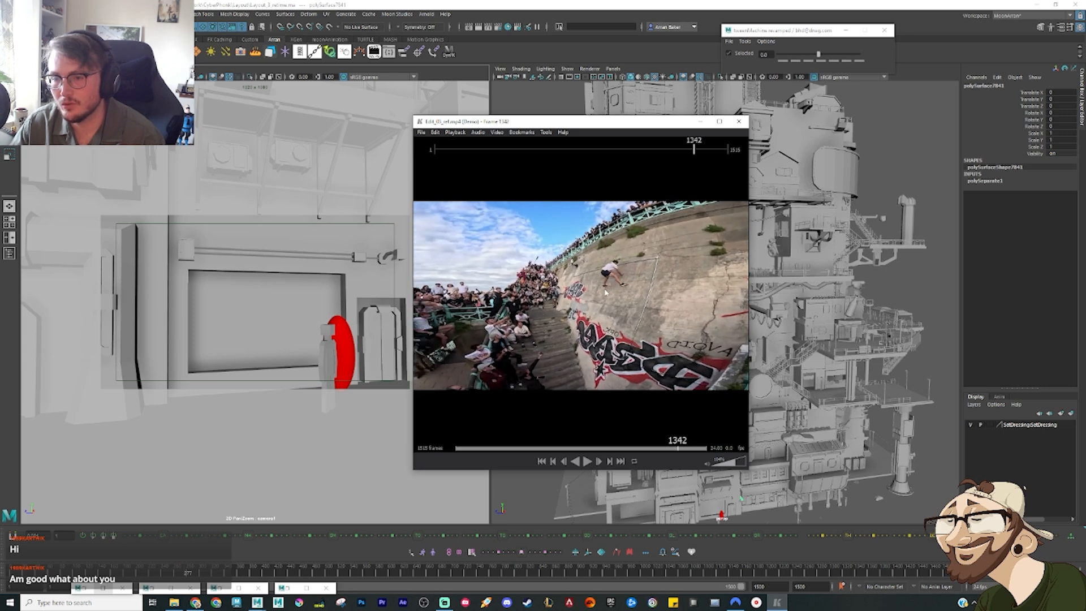
key("Right")
key("Right")
key("Right")
key("Right")
key("Right")
key("Right")
key("Right")
key("Right")
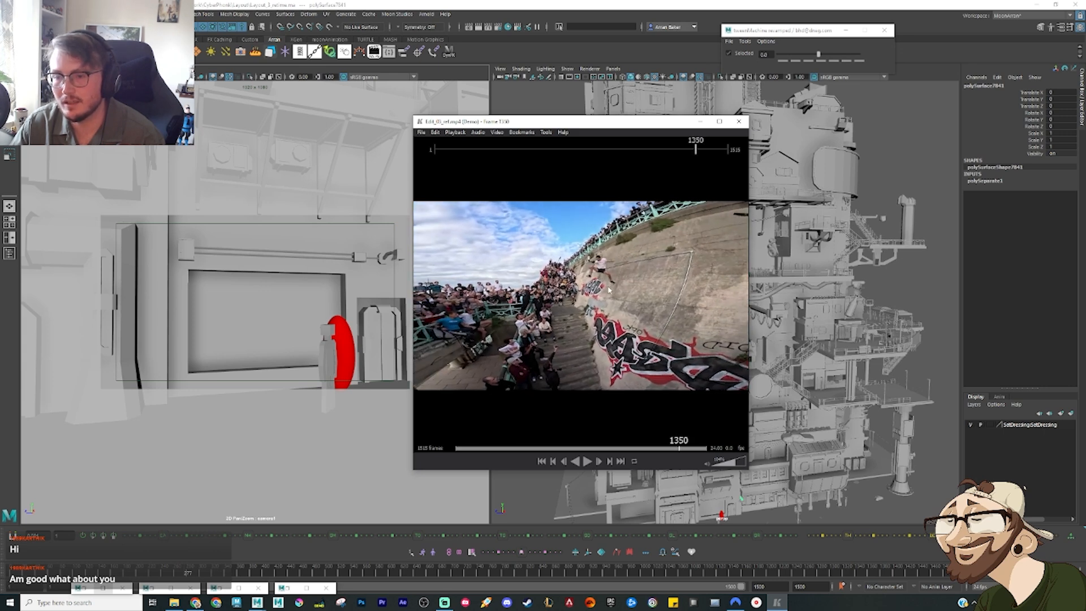
key("Right")
key("Right")
key("Right")
key("Right")
key("Right")
key("Right")
key("Right")
key("Right")
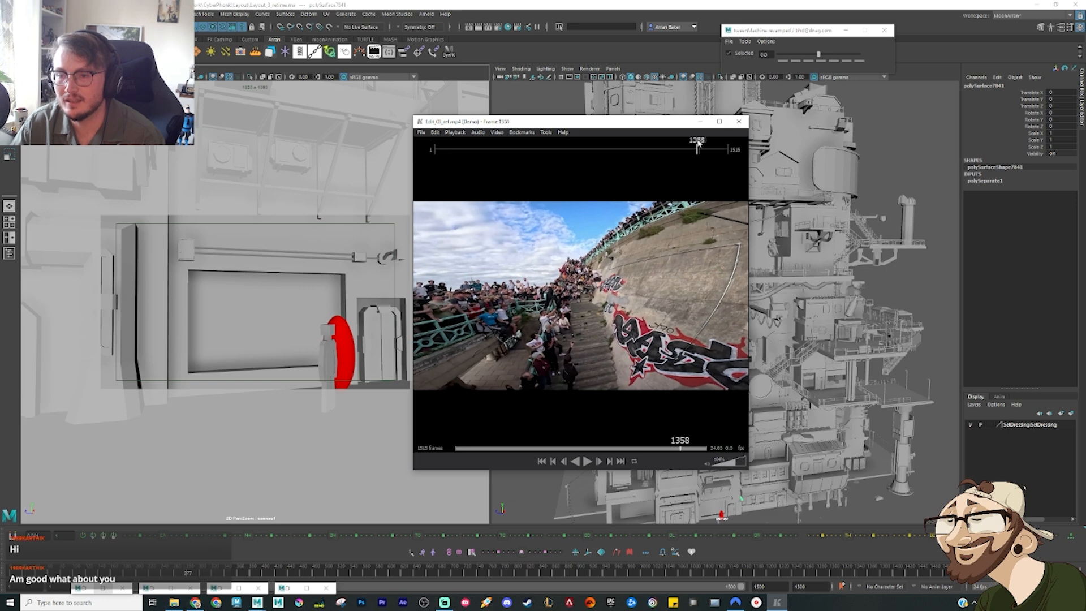
key("Right")
key("Right")
key("Right")
key("Right")
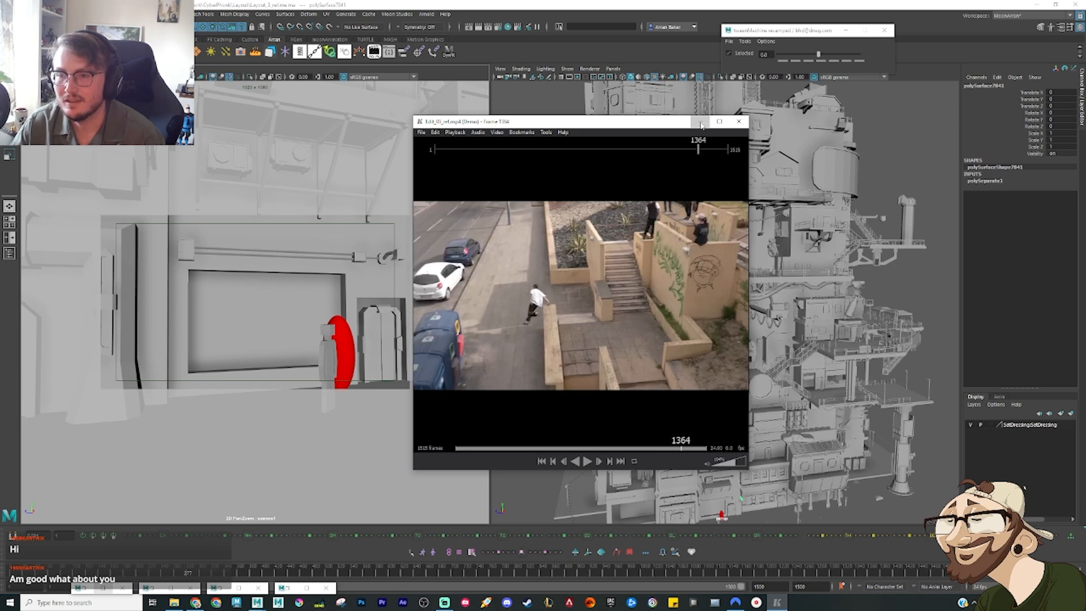
left_click(699, 121)
Step: Scrub the Maya timeline to the doorway shot, back to the start of the layout, and forward to the doorway shot again
left_click(188, 574)
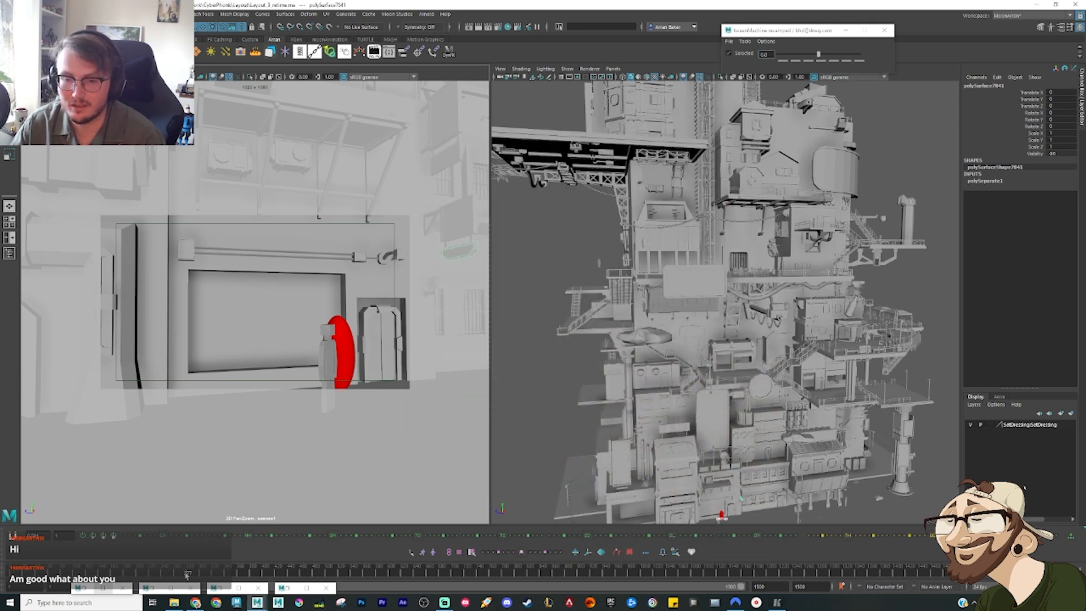
left_click_drag(187, 575, 211, 580)
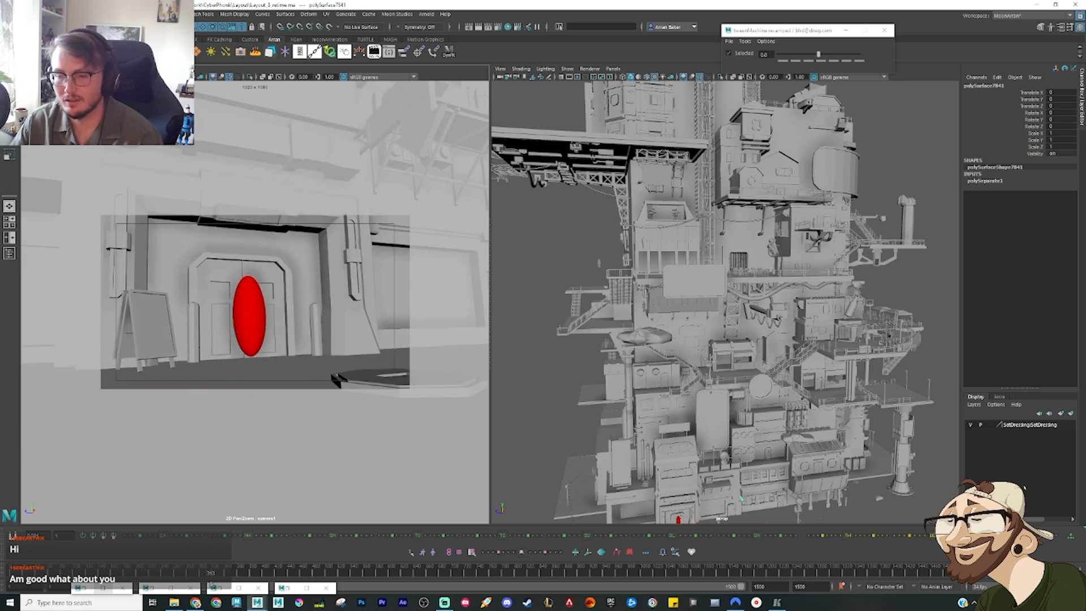
left_click_drag(17, 572, 5, 573)
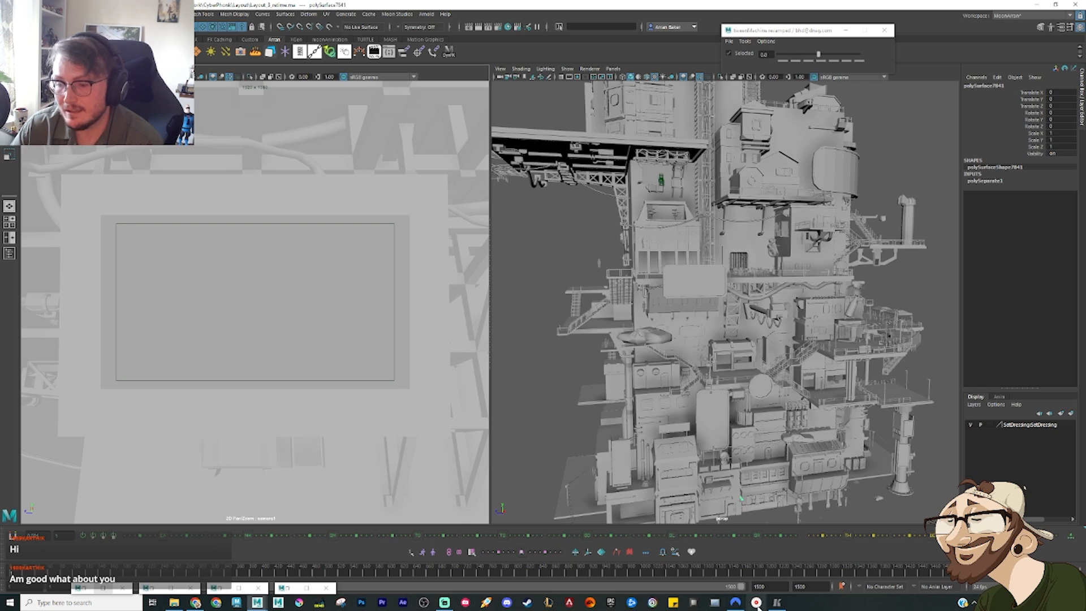
mouse_move(778, 604)
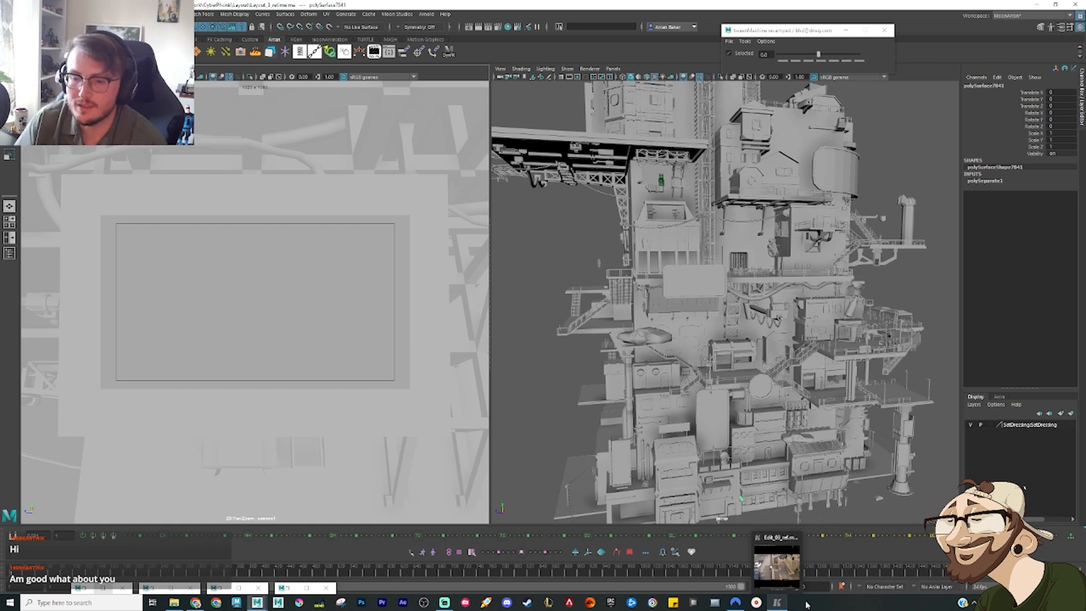
left_click_drag(133, 574, 233, 572)
Step: Change the object types displayed in the camera view and scrub the timeline further along the doorway shot
left_click(97, 68)
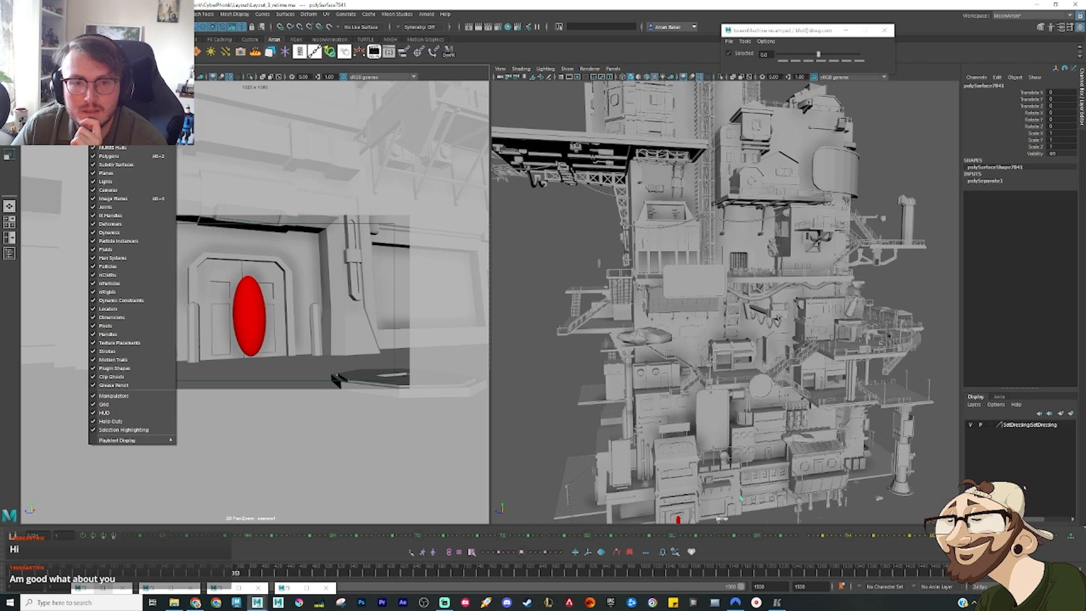
left_click(113, 120)
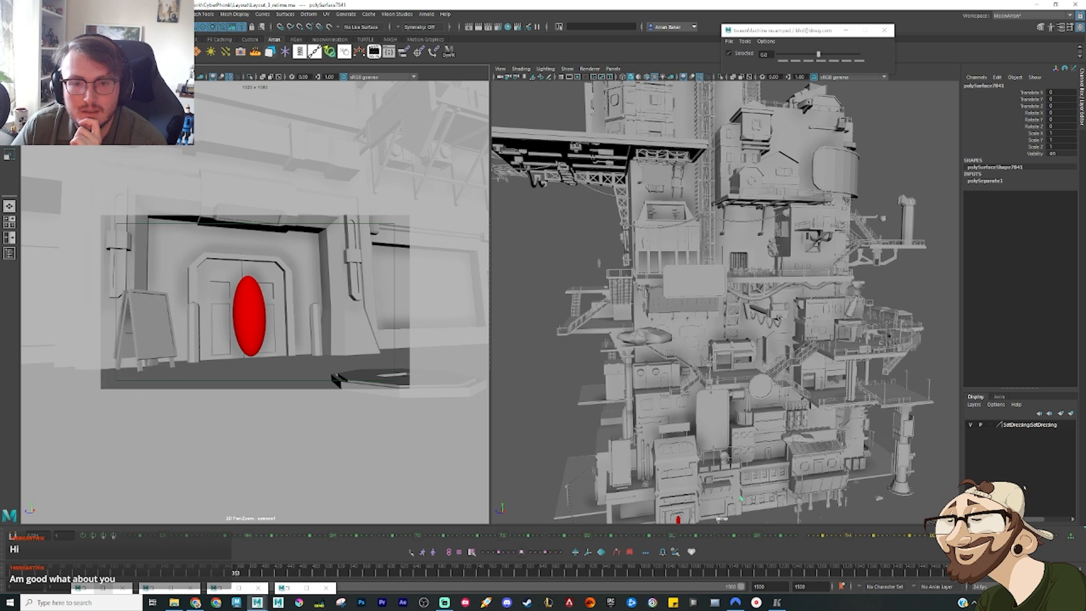
left_click(371, 262)
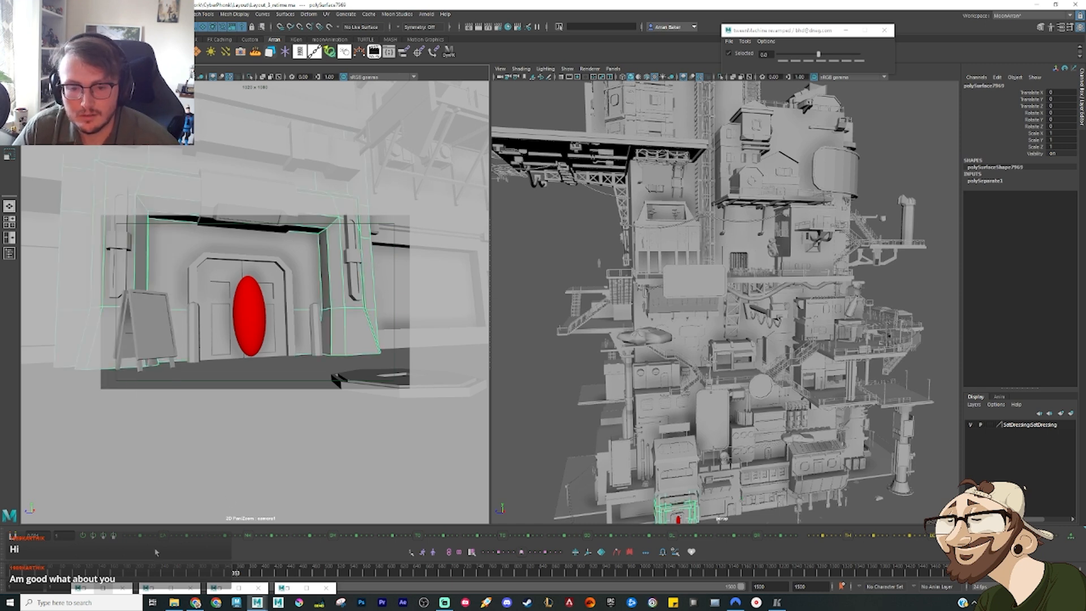
left_click(342, 457)
left_click_drag(306, 573, 319, 562)
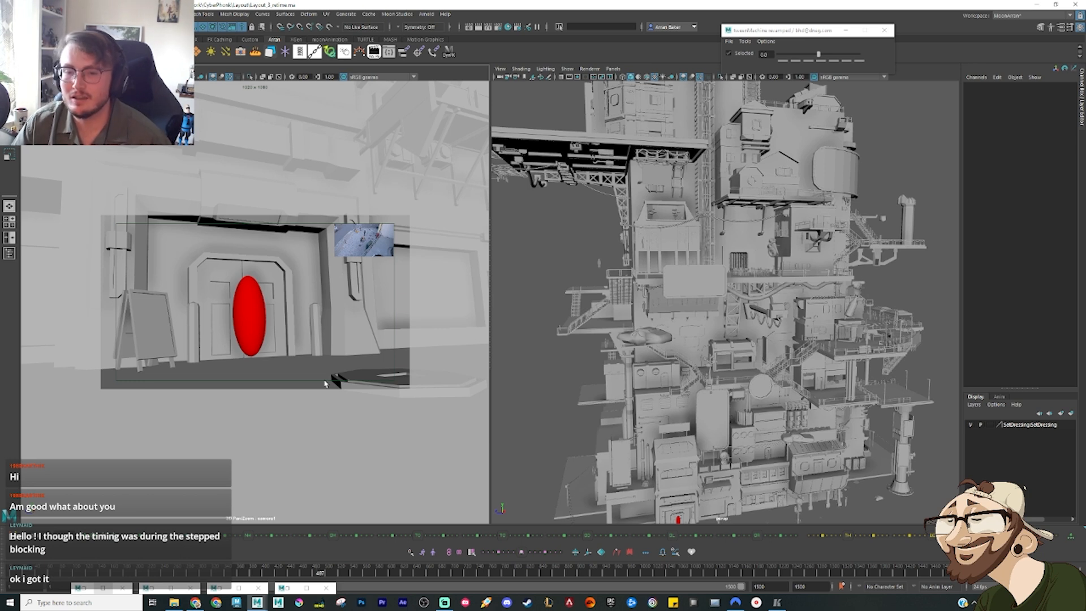
Step: Clear the selection of the round ground platform and examine the building's middle levels up close in the perspective view
left_click(396, 387)
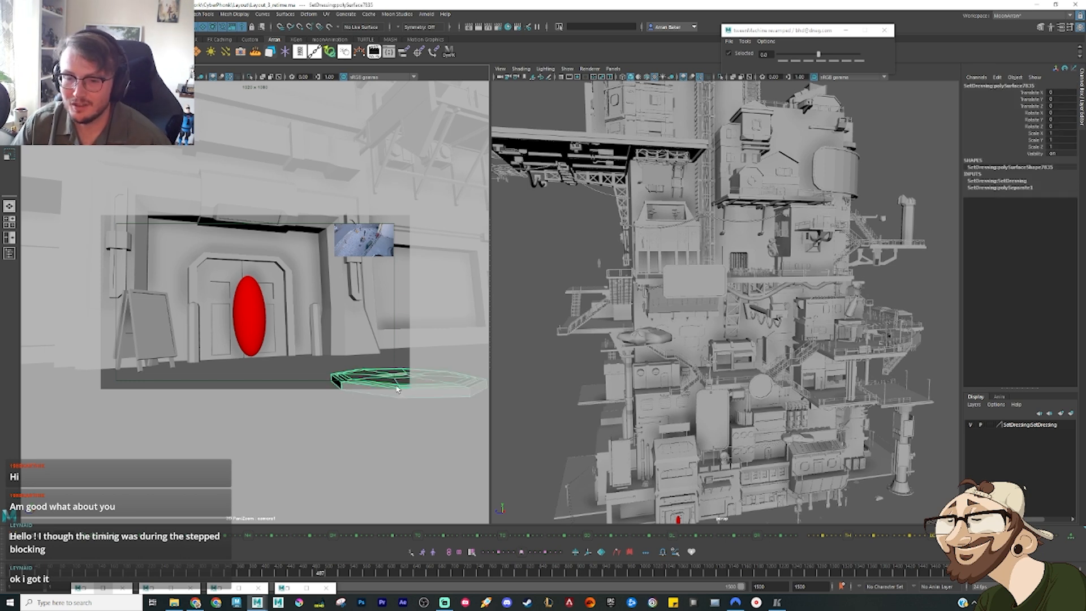
left_click(301, 378)
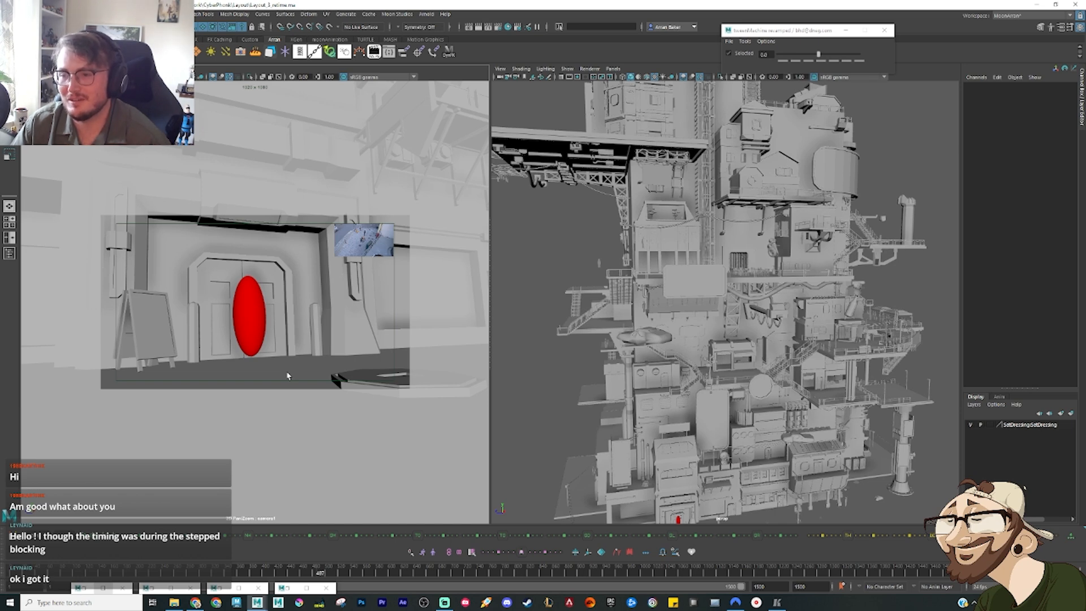
scroll(629, 235, "up", 2)
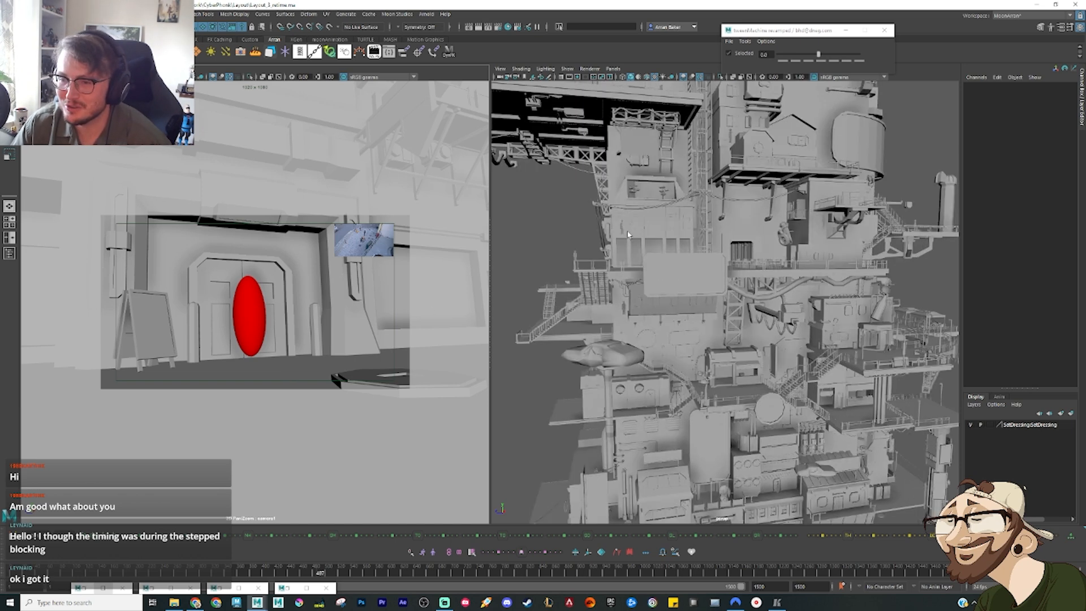
scroll(627, 240, "up", 2)
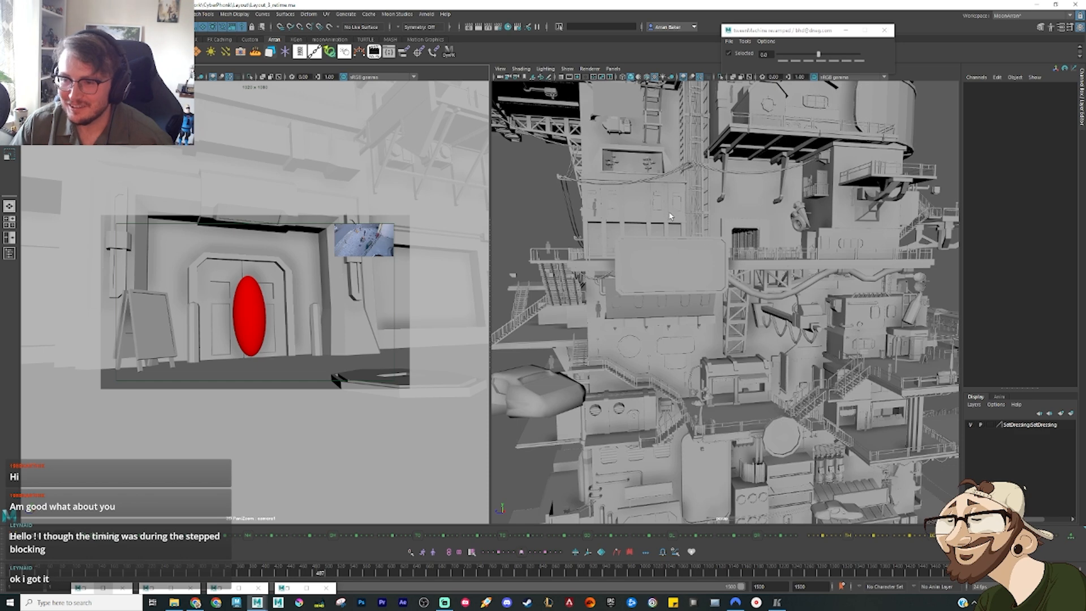
scroll(674, 218, "up", 3)
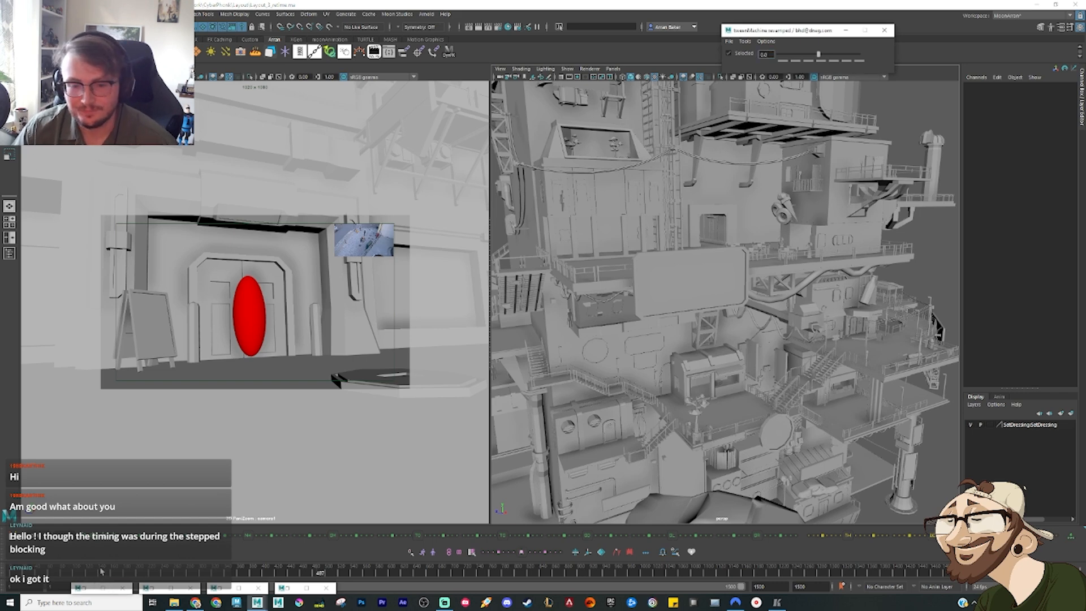
Step: Return the Maya timeline to the start, reopen the reference edit, and scrub it from frame 1 to frame 148
left_click_drag(24, 574, 10, 574)
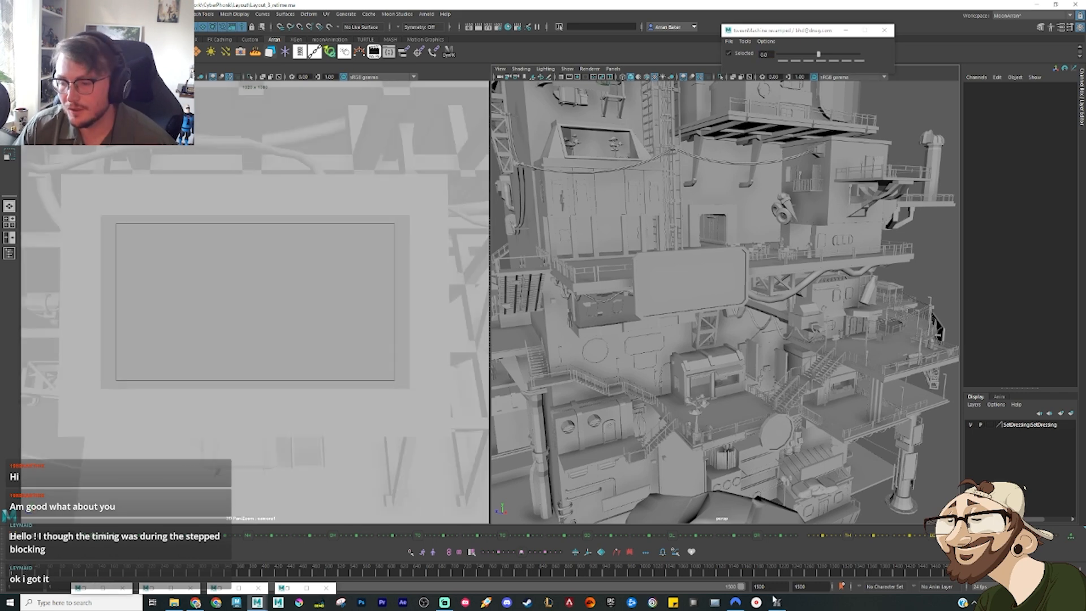
left_click(782, 604)
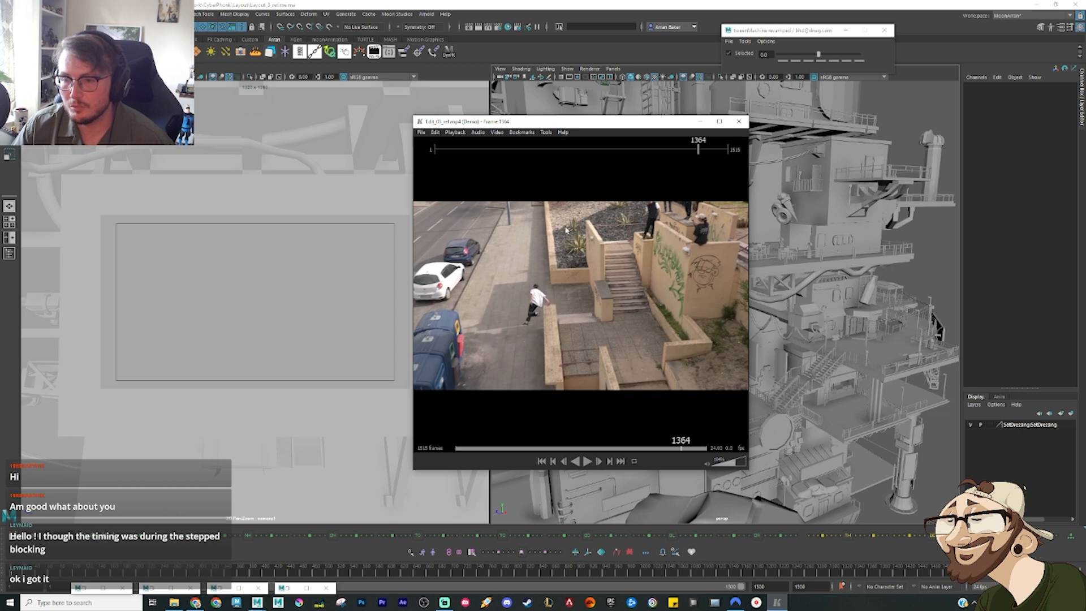
left_click(434, 149)
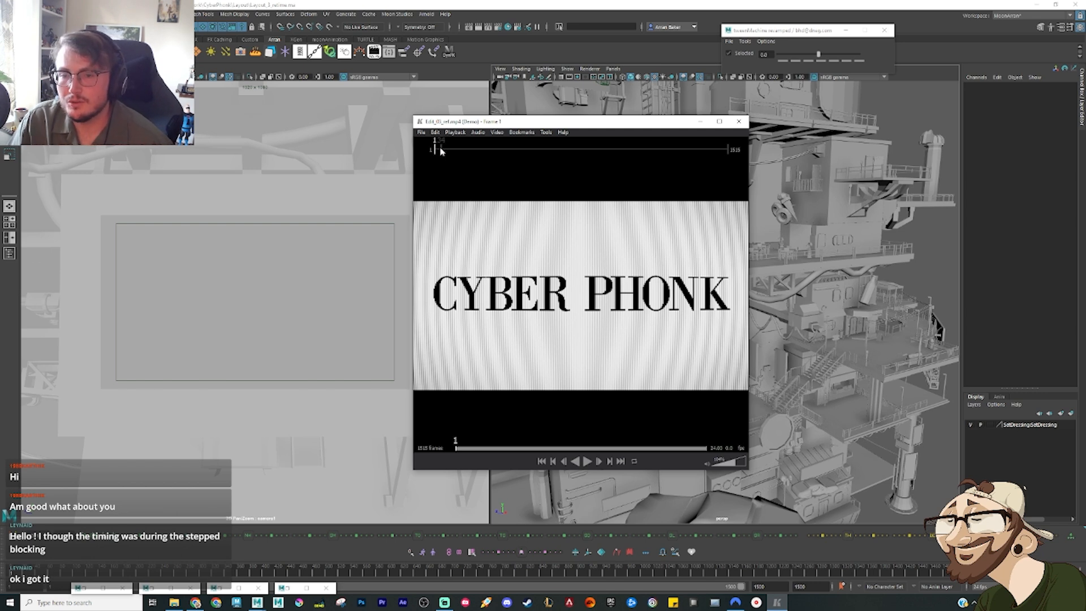
left_click_drag(437, 151, 464, 152)
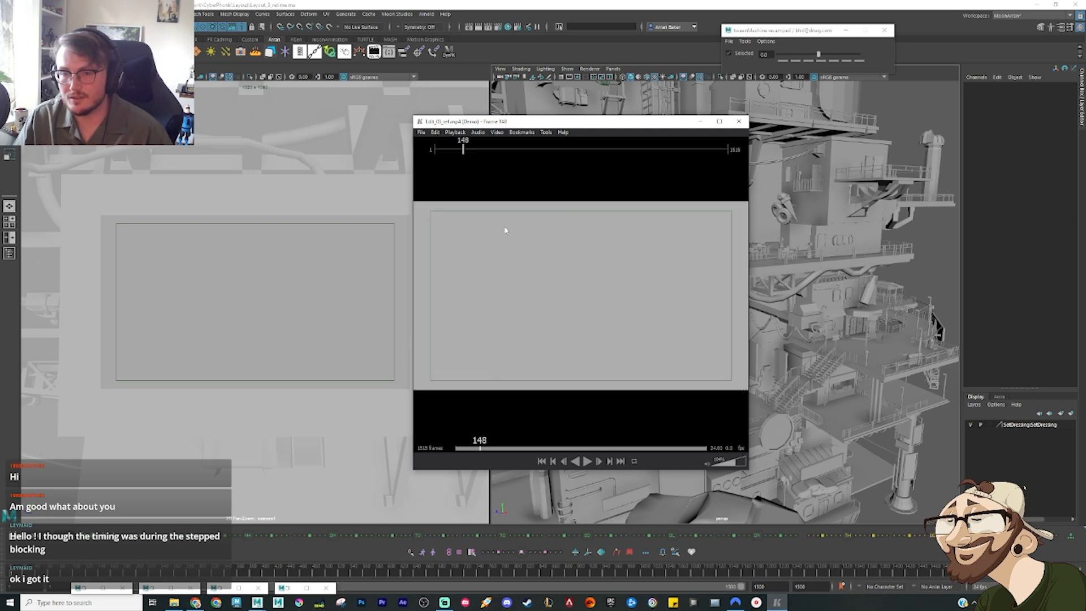
Step: Step the reference edit back from frame 148 to frame 142 and set the playback in point there
key("Left")
key("Left")
key("Left")
key("Left")
key("Left")
key("Left")
key("Left")
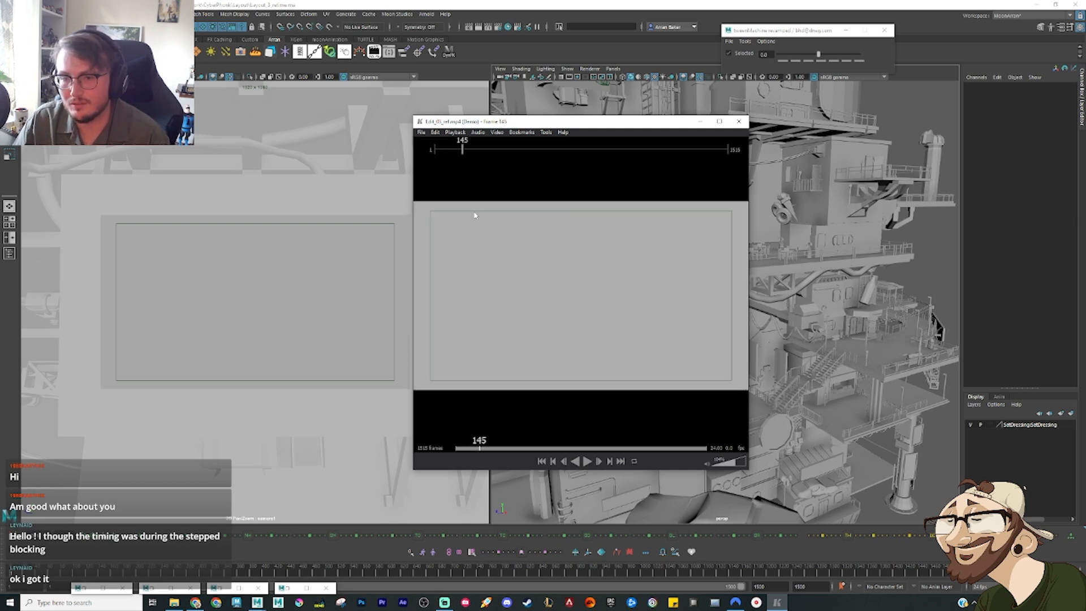
key("Right")
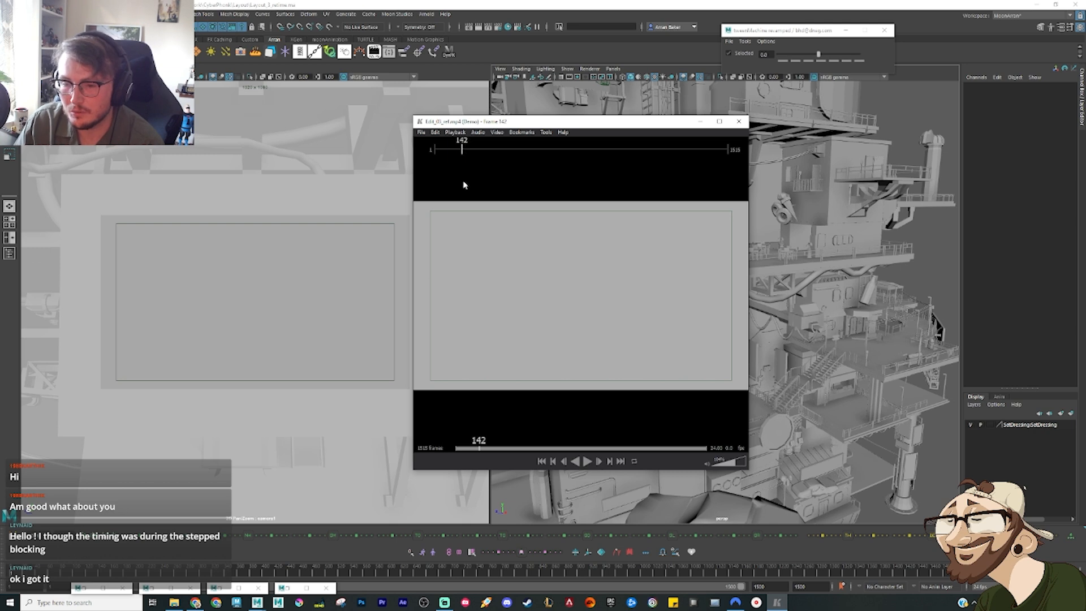
key("i")
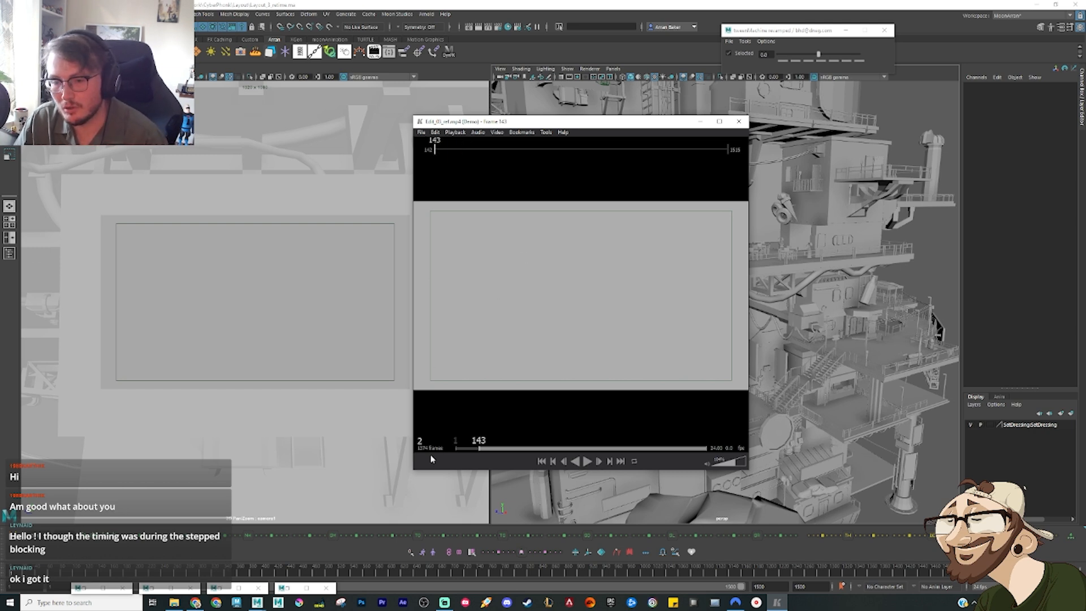
Step: Step through the first frames after the in point and play the reference edit through to frame 282
key("Left")
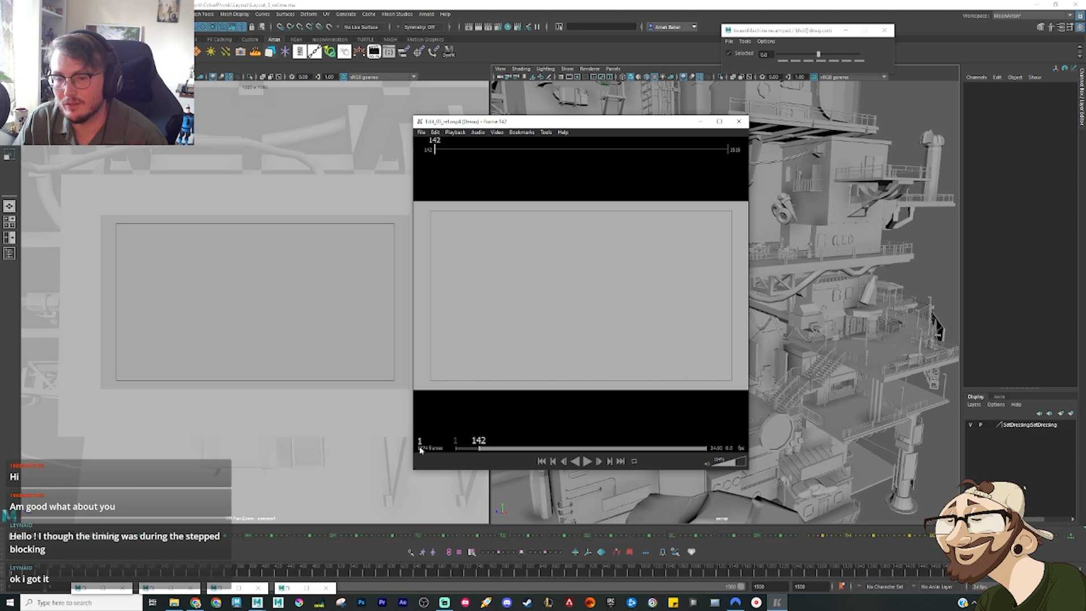
key("Right")
key("Right")
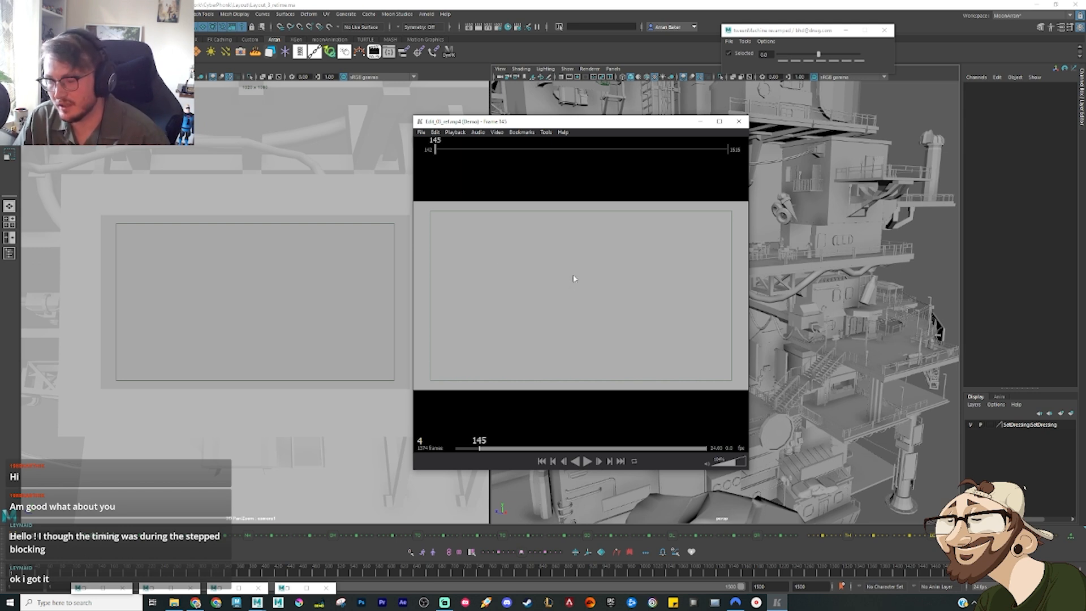
key("space")
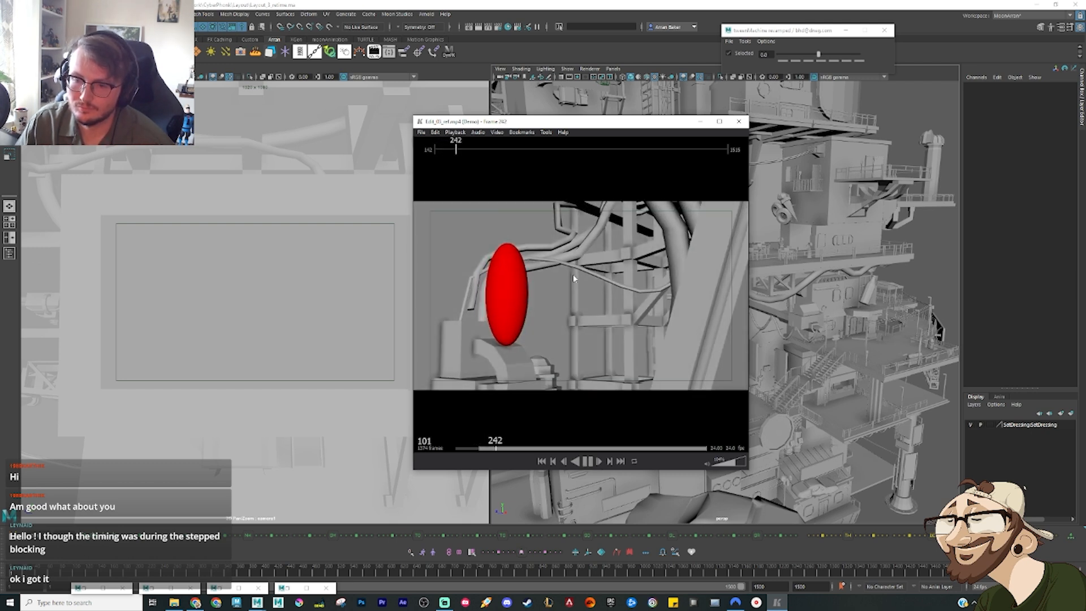
key("space")
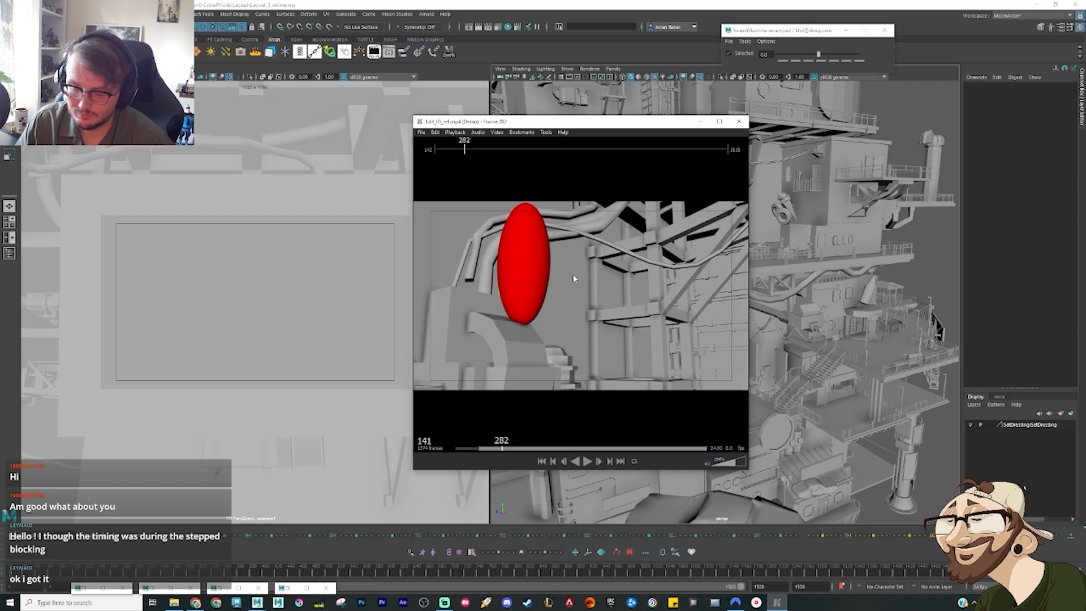
Step: Step back and forth through the pipe-and-scaffold shot between frames 282 and 270, and play the reference edit onward briefly
key("Left")
key("Left")
key("Left")
key("Left")
key("Left")
key("Left")
key("Left")
key("Left")
key("Left")
key("Left")
key("Left")
key("Left")
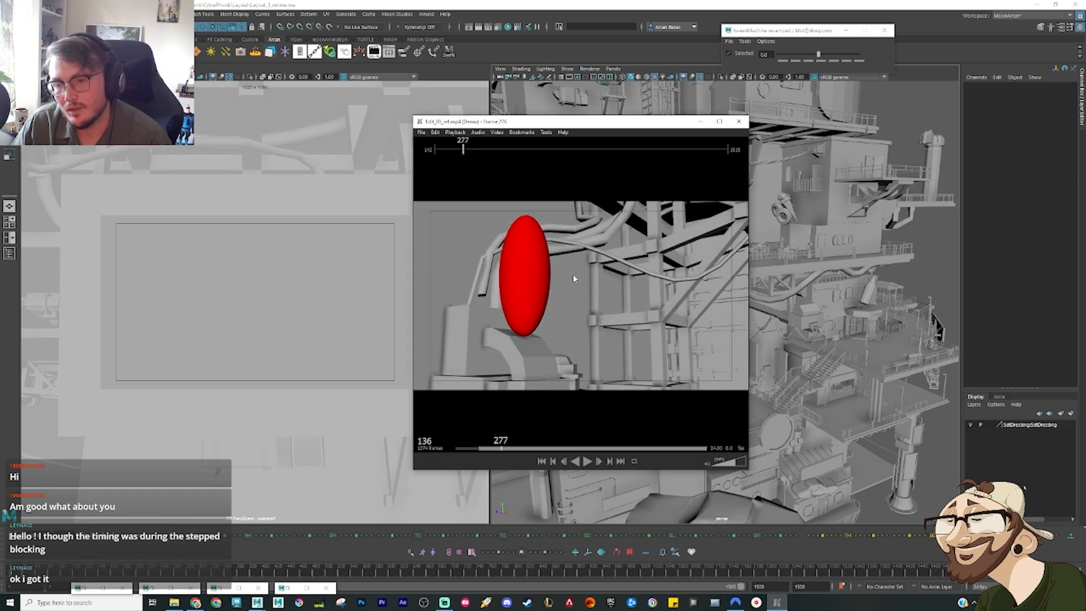
key("Right")
key("Right")
key("Right")
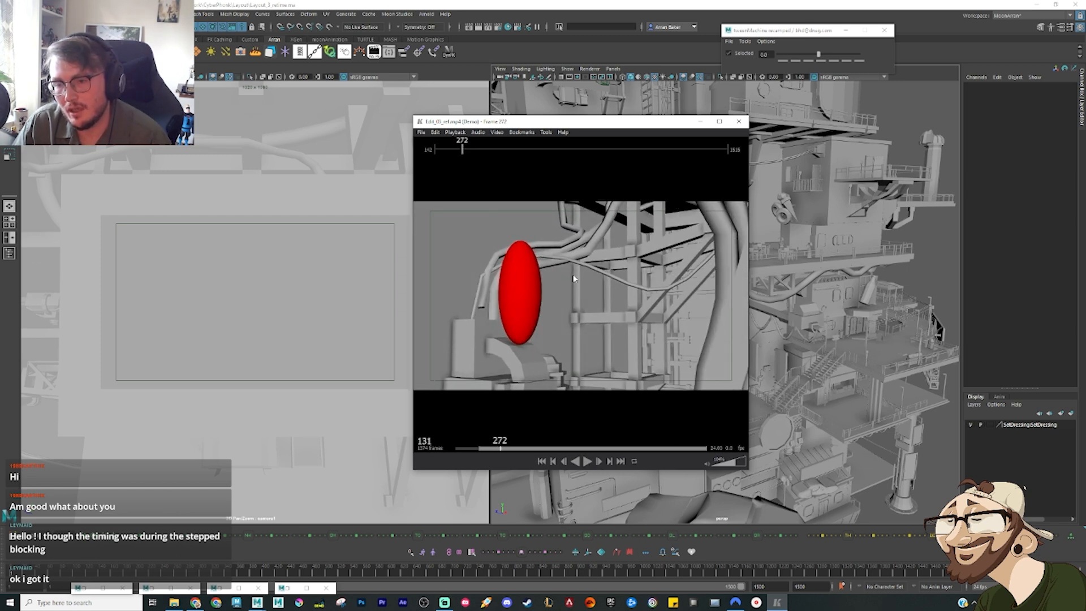
key("Left")
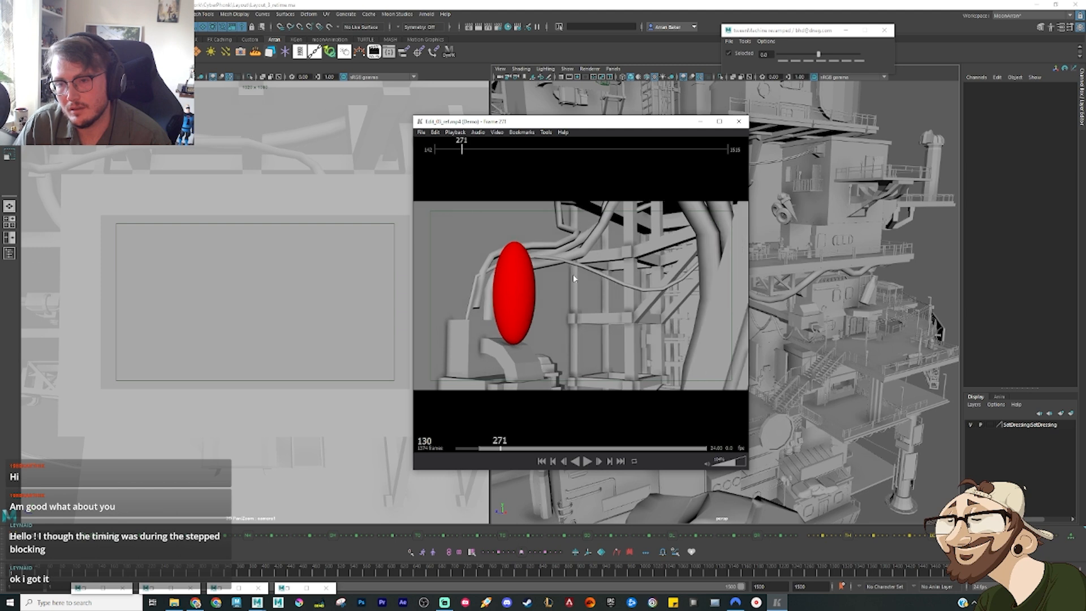
key("Left")
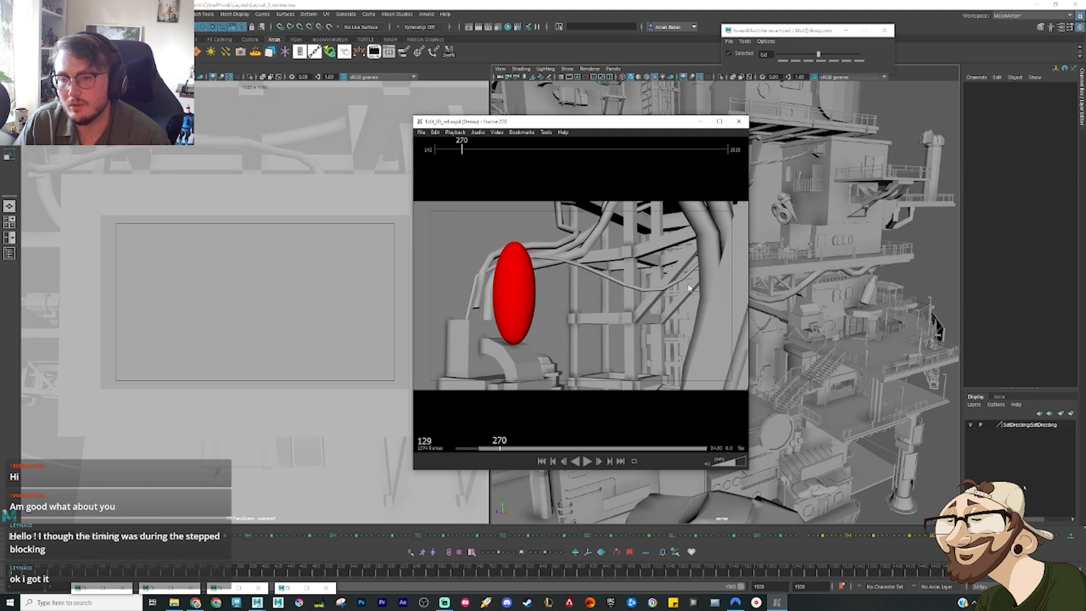
key("space")
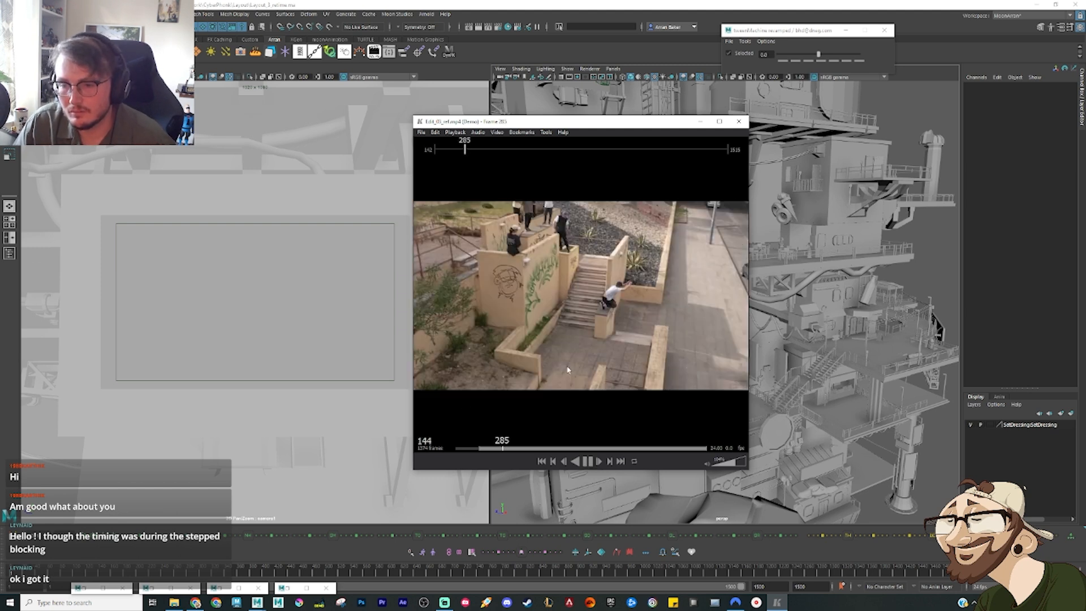
key("space")
Step: Scrub the Maya scene to the rifle shot, select camera1 and the red ellipsoid together, and open their curves in the Graph Editor
left_click_drag(568, 369, 84, 537)
left_click_drag(15, 574, 26, 573)
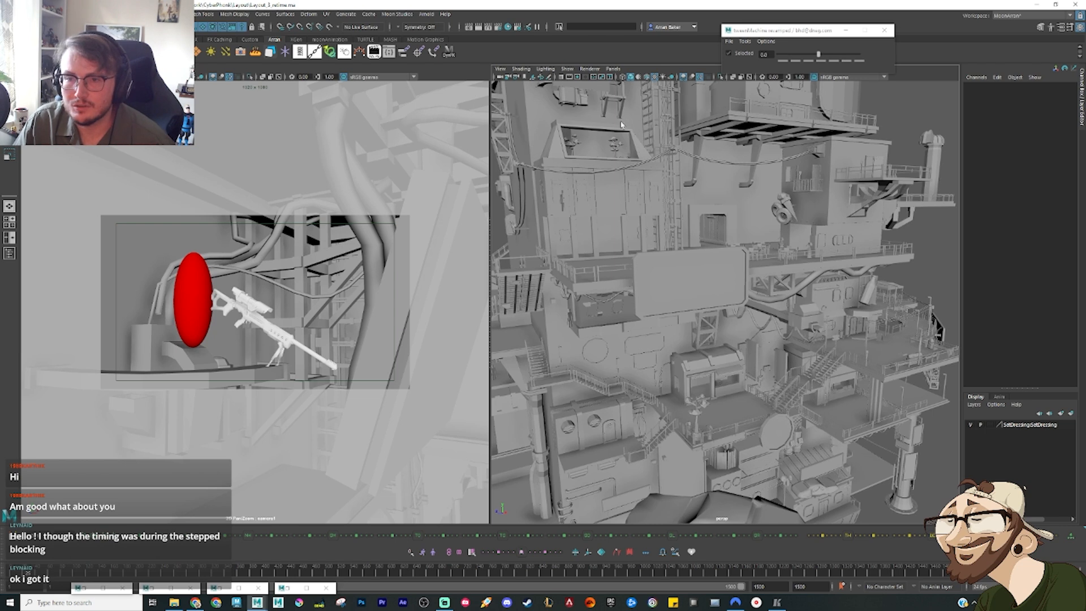
left_click(30, 77)
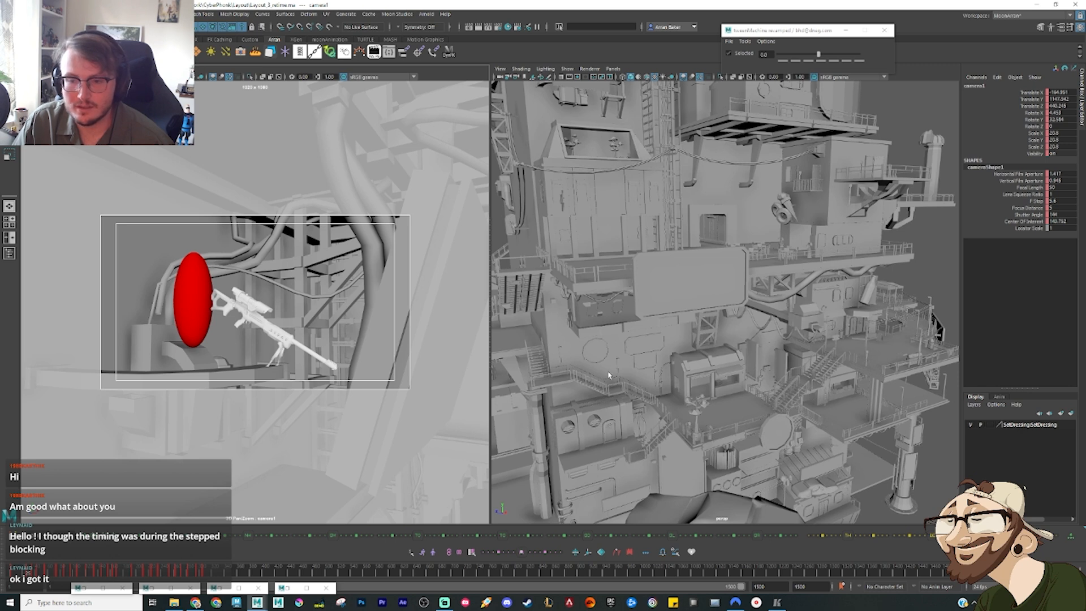
left_click(199, 291)
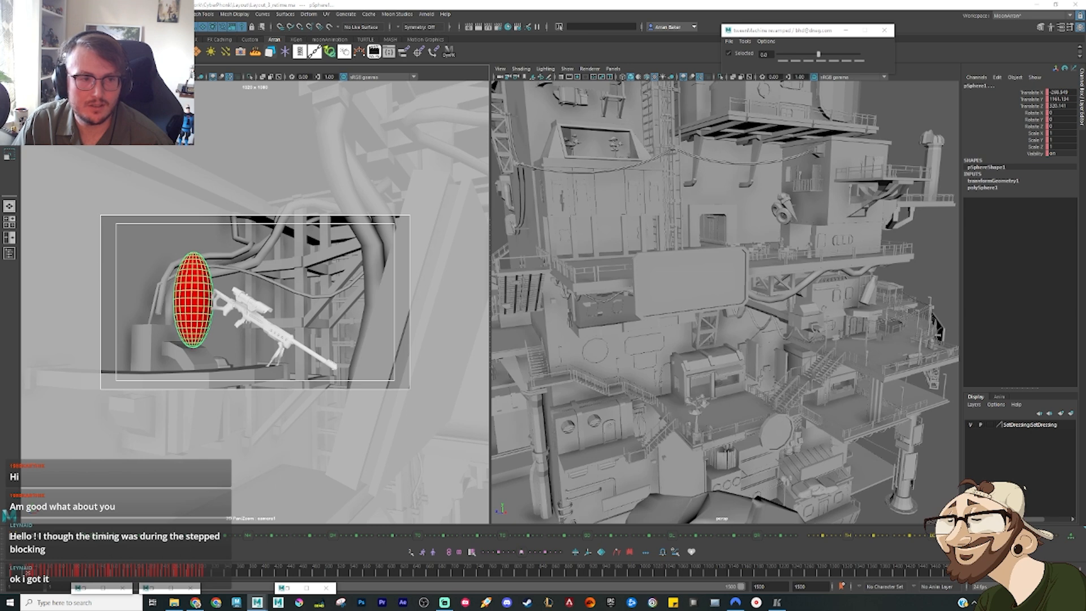
left_click_drag(0, 196, 859, 110)
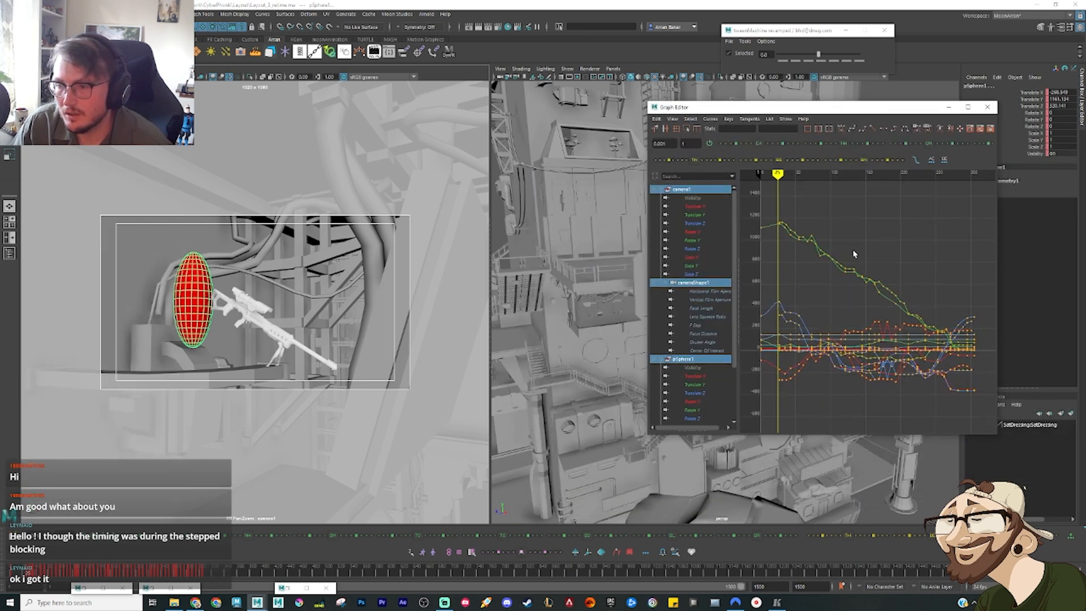
Step: Step through the keys around frame 27, select the animation keys from that frame onward, and shift them slightly later in time
key("period")
key("period")
key("comma")
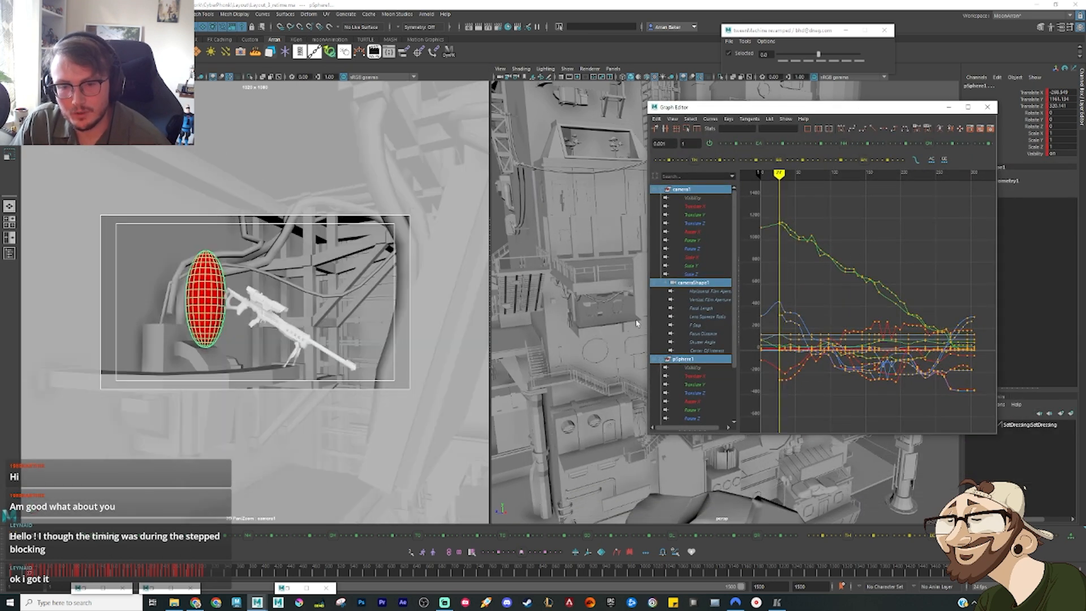
key("comma")
key("comma")
key("period")
key("period")
key("period")
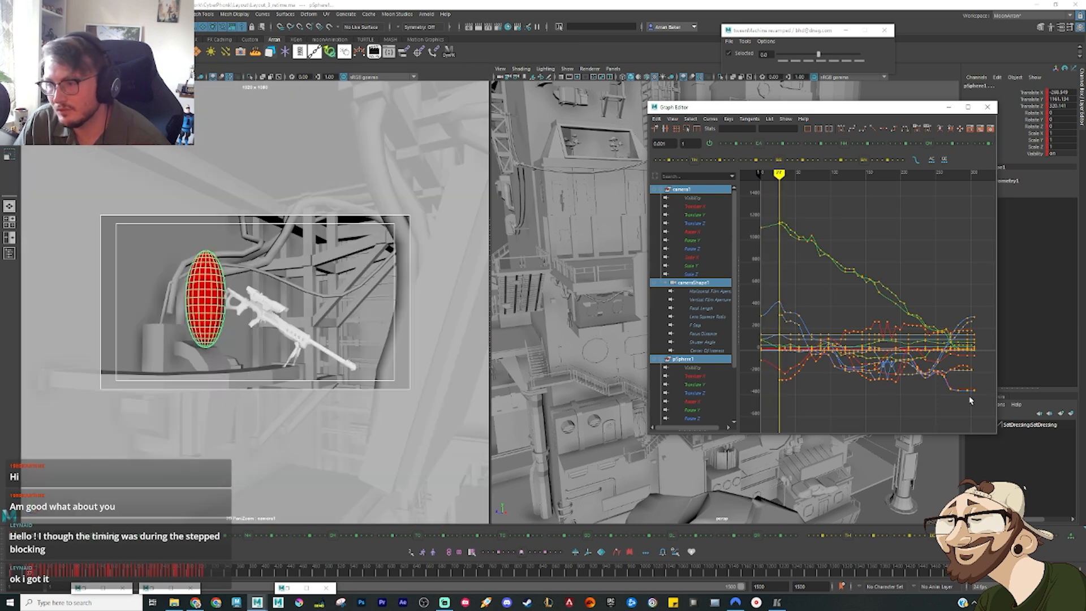
left_click_drag(985, 421, 768, 233)
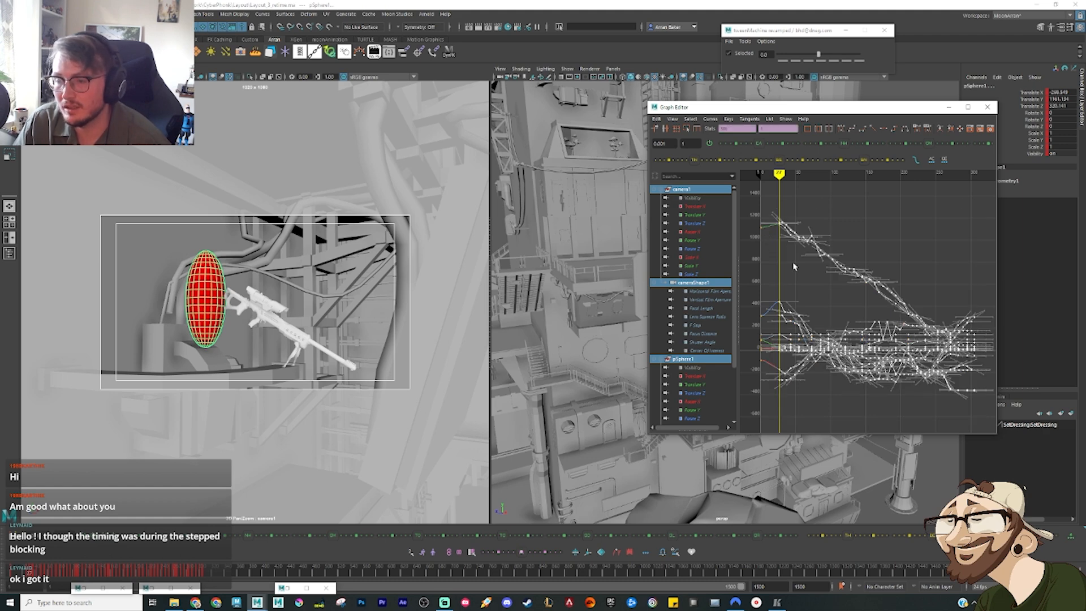
middle_click_drag(799, 271, 806, 267, "shift")
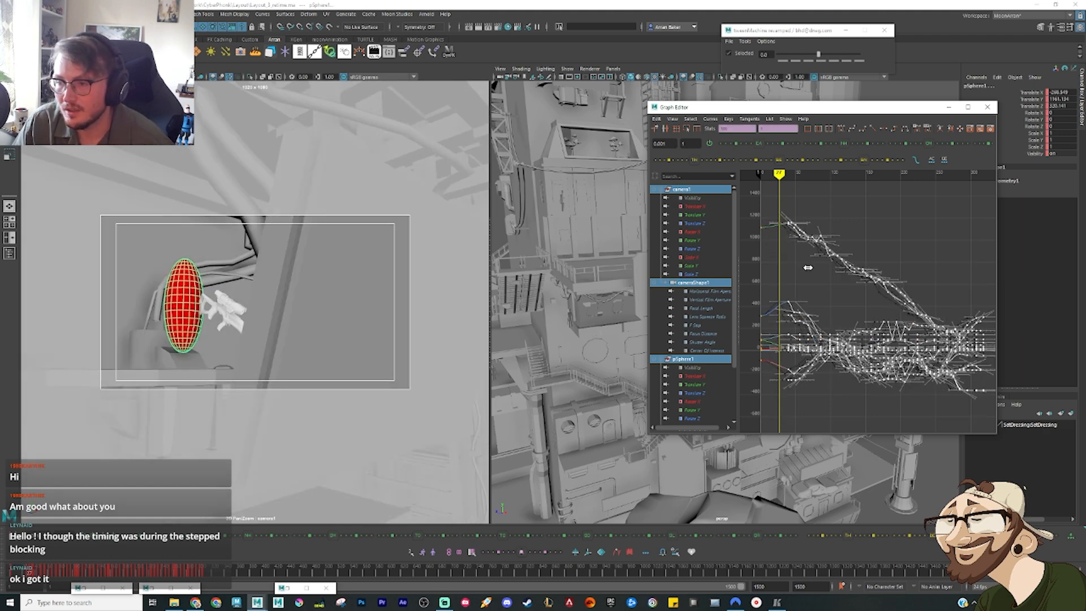
Step: Reopen the reference edit, check the shot timing around frame 278, and minimise the player
left_click(778, 603)
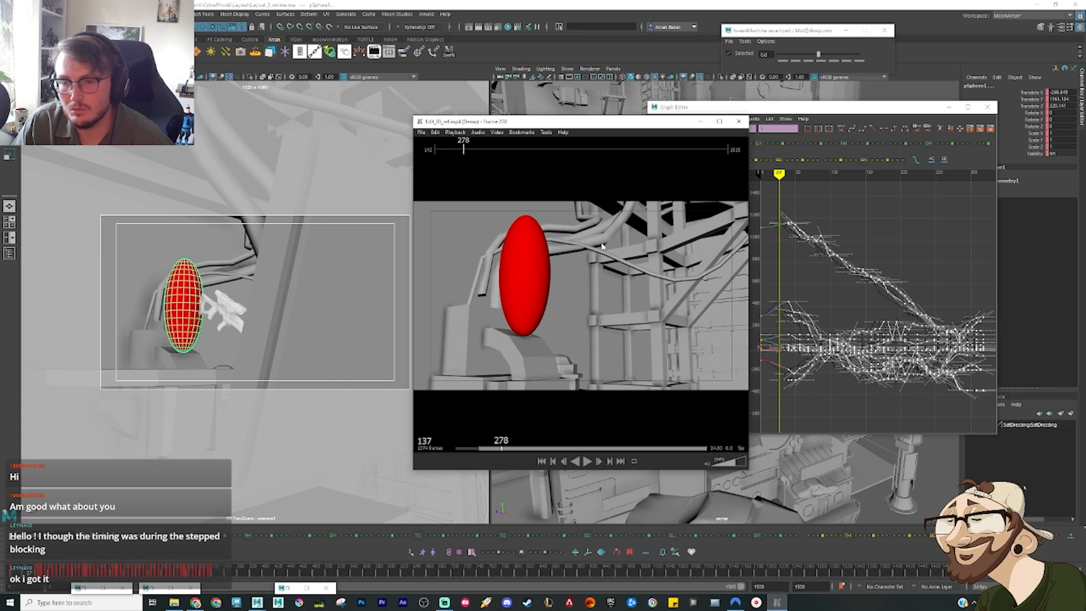
left_click(461, 148)
left_click_drag(461, 148, 465, 148)
left_click(701, 121)
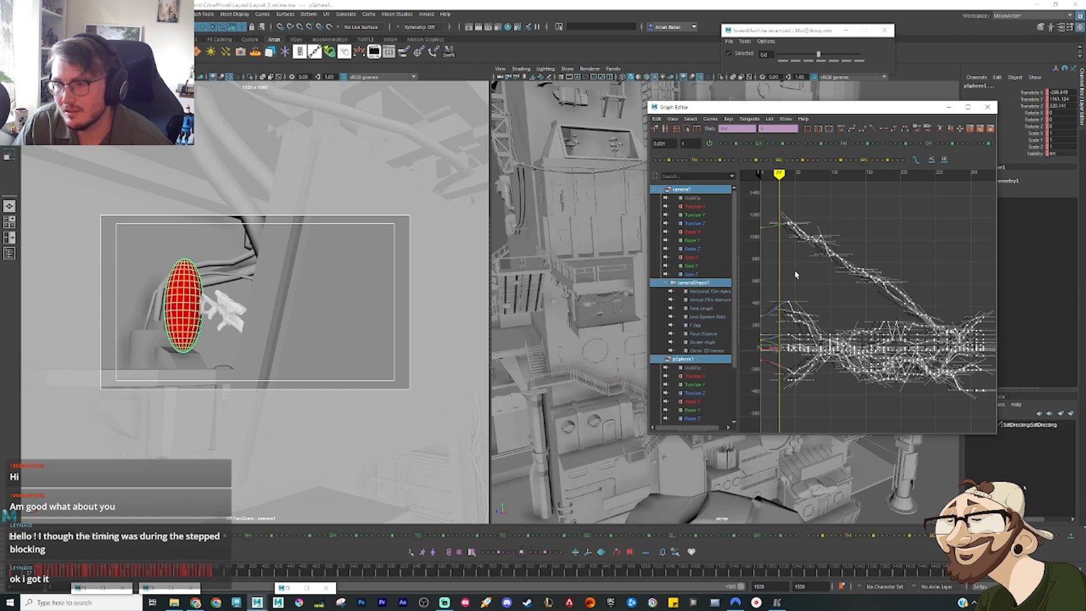
Step: Move the selected camera and ellipsoid keys later in the Graph Editor so the first of them lands on frame 270
middle_click_drag(796, 271, 961, 265, "shift")
middle_click_drag(961, 265, 815, 274, "alt")
scroll(813, 276, "up", 7)
middle_click_drag(818, 235, 974, 357, "alt")
mouse_move(789, 272)
middle_mouse_down("alt")
mouse_move(913, 316)
mouse_move(808, 304)
mouse_move(808, 278)
middle_mouse_up("alt")
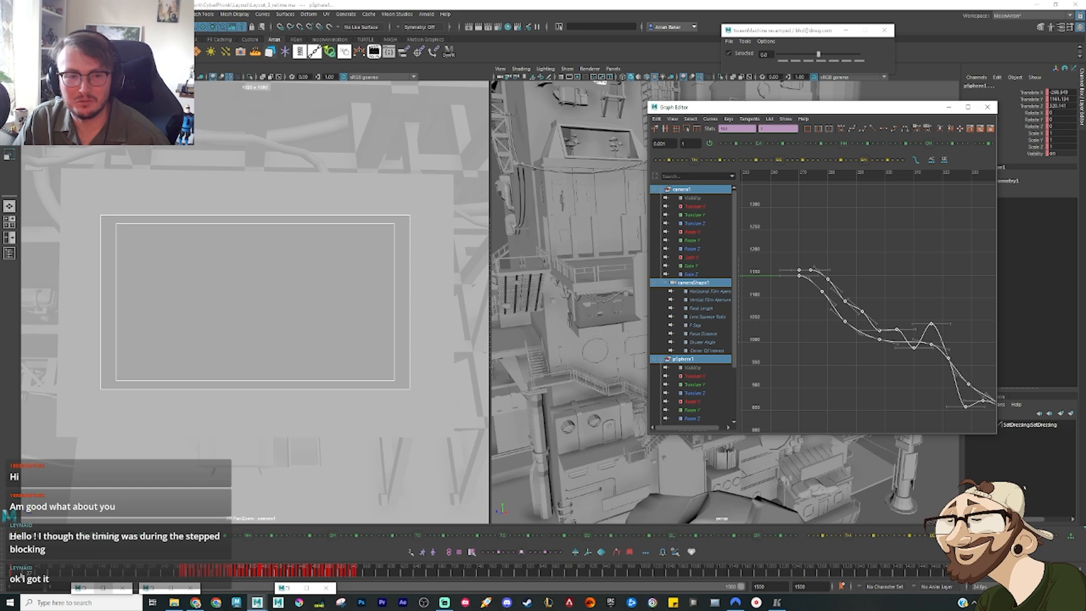
Step: Scrub through the held rifle pose, clear the key selection, and go to the first shifted key at frame 270
left_click_drag(21, 576, 172, 580)
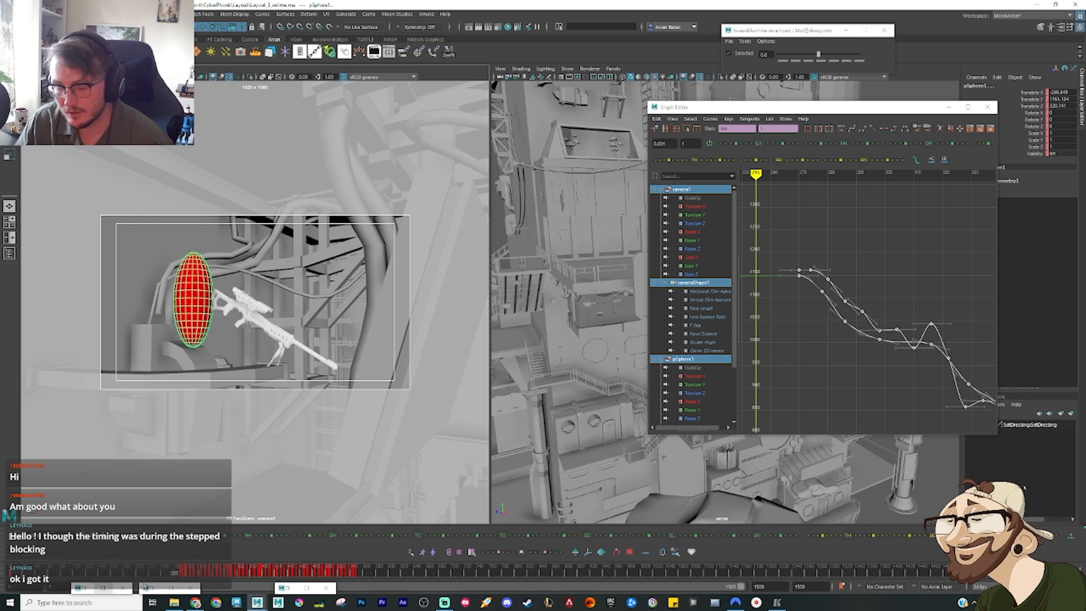
left_click(179, 572)
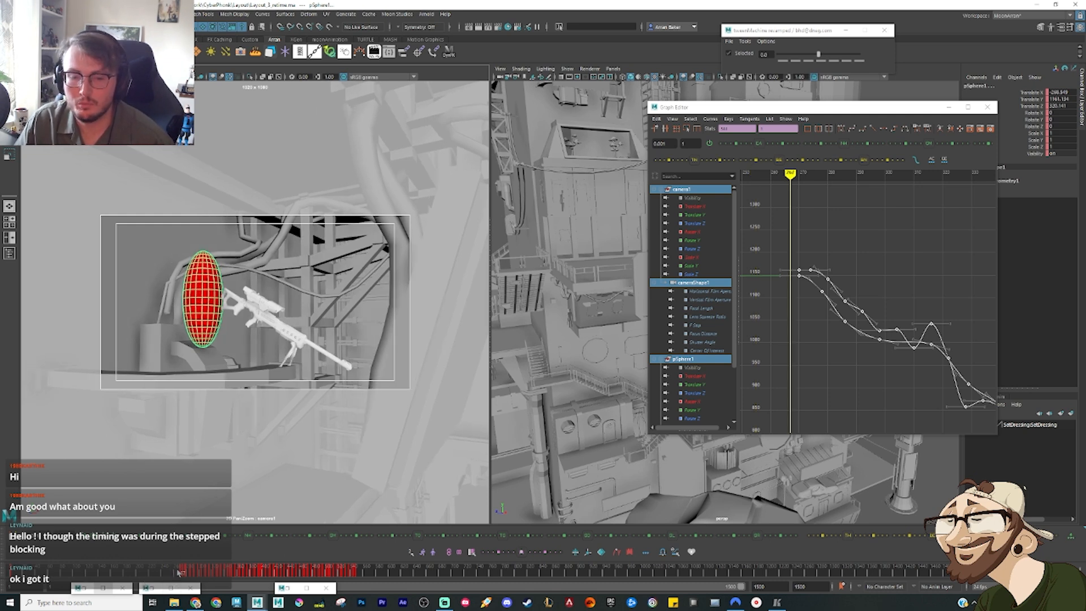
left_click(816, 355)
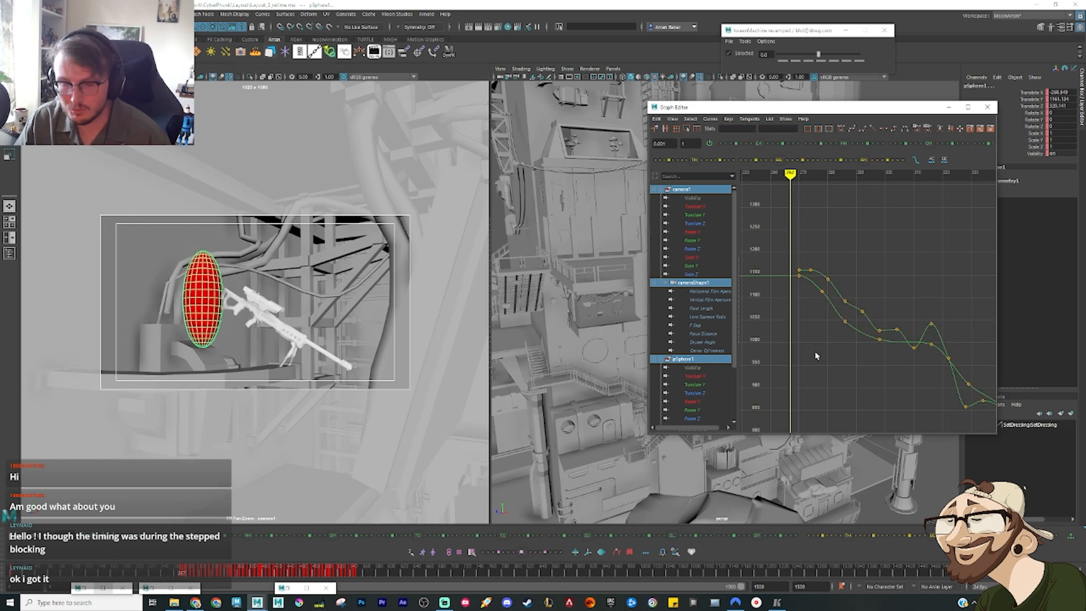
key(".")
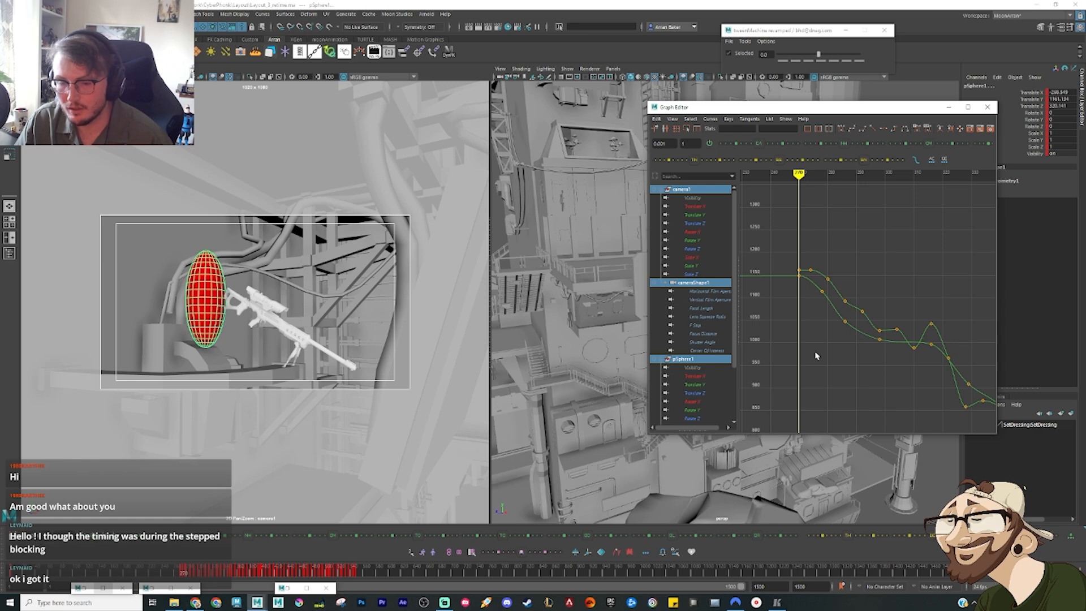
Step: Play the reference edit through the rooftop slide clip to the layout shot at frame 418, and minimise the player
left_click(777, 602)
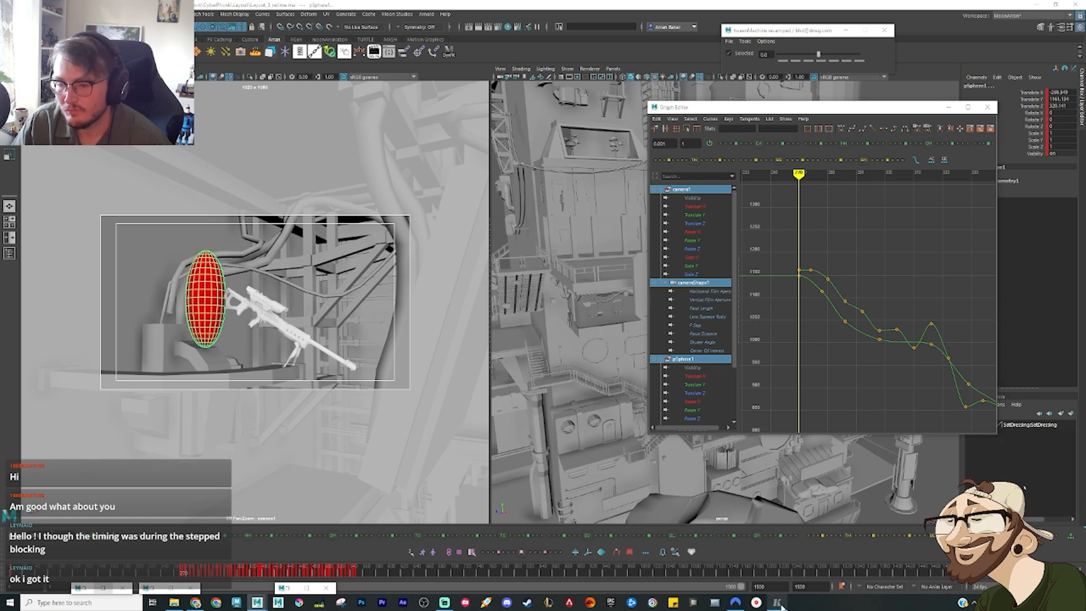
key("space")
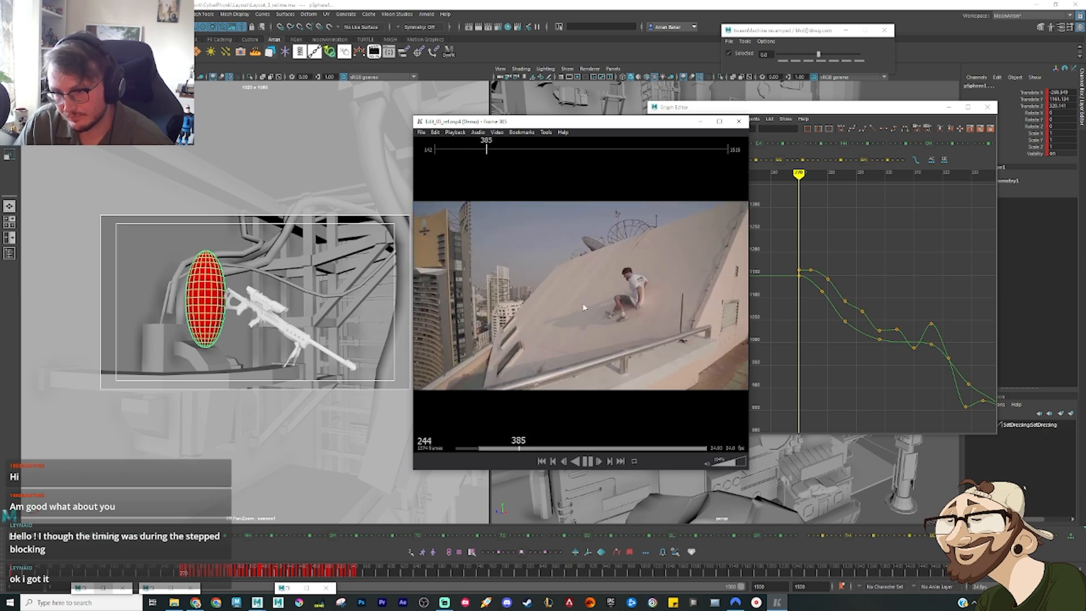
key("space")
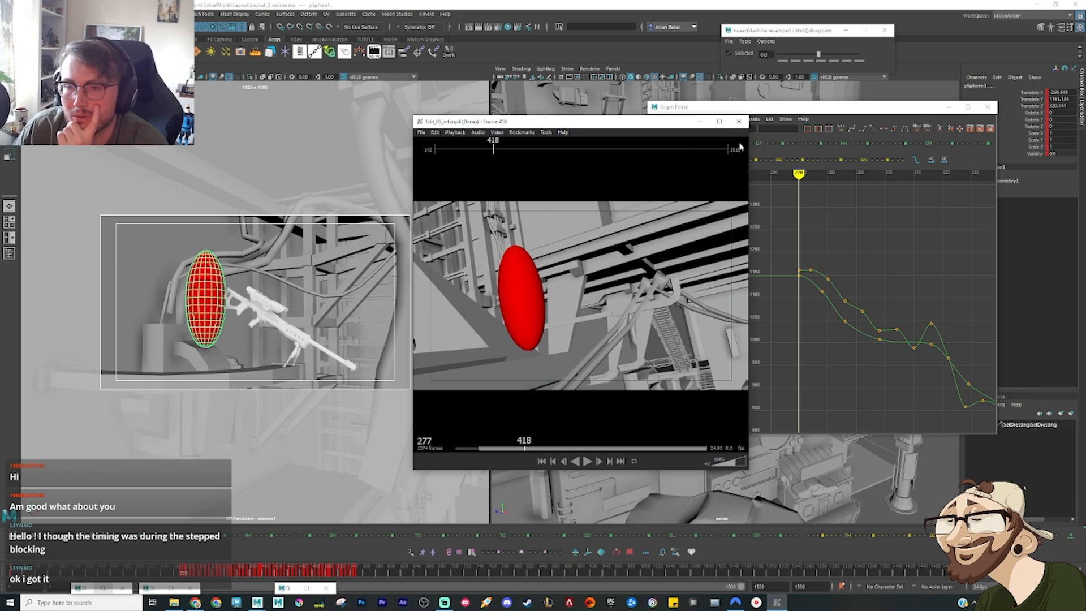
left_click(701, 122)
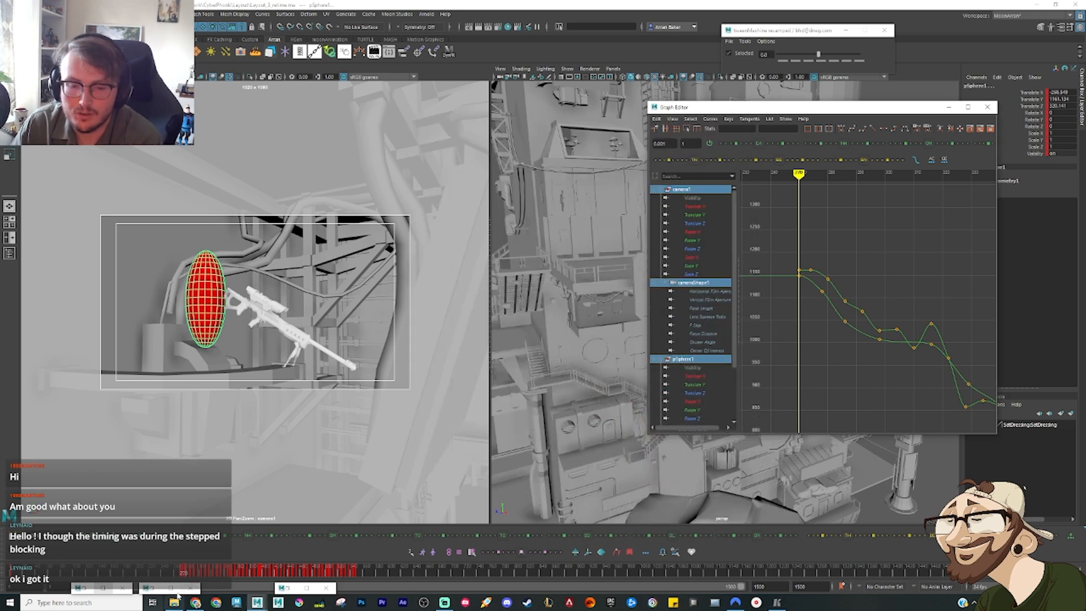
Step: Play the layout shot from frame 270 to the key pose at frame 298 and check the keys between them
left_click(183, 575)
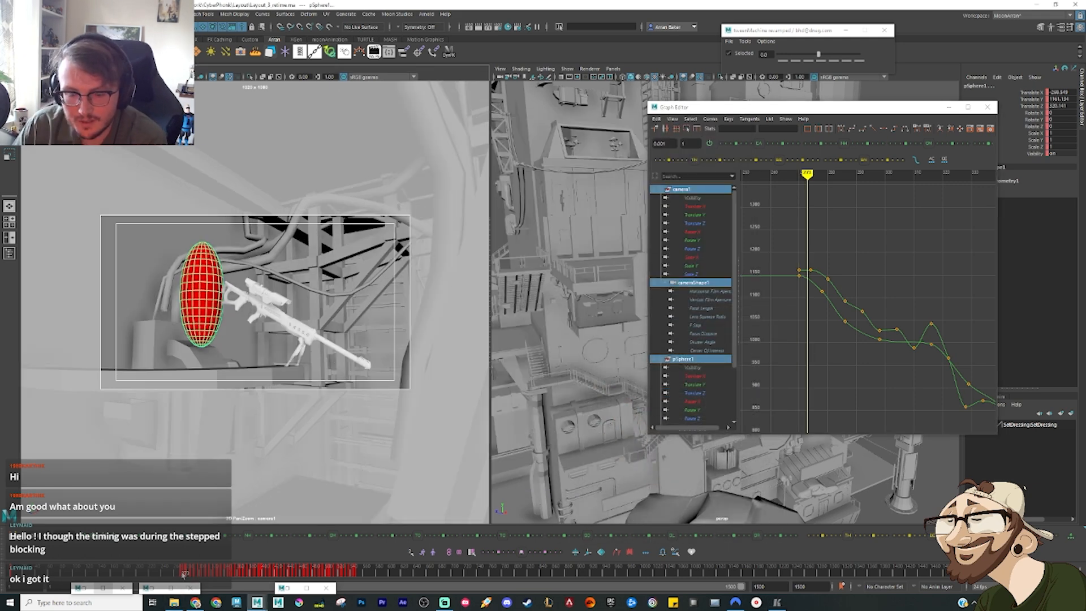
key("alt+v")
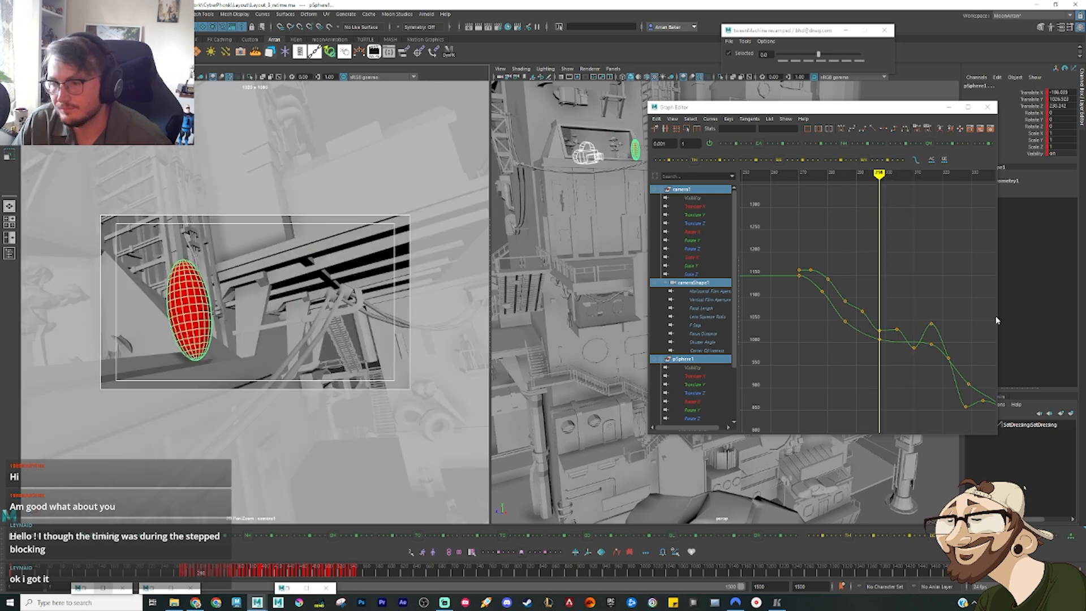
scroll(893, 334, "down", 2)
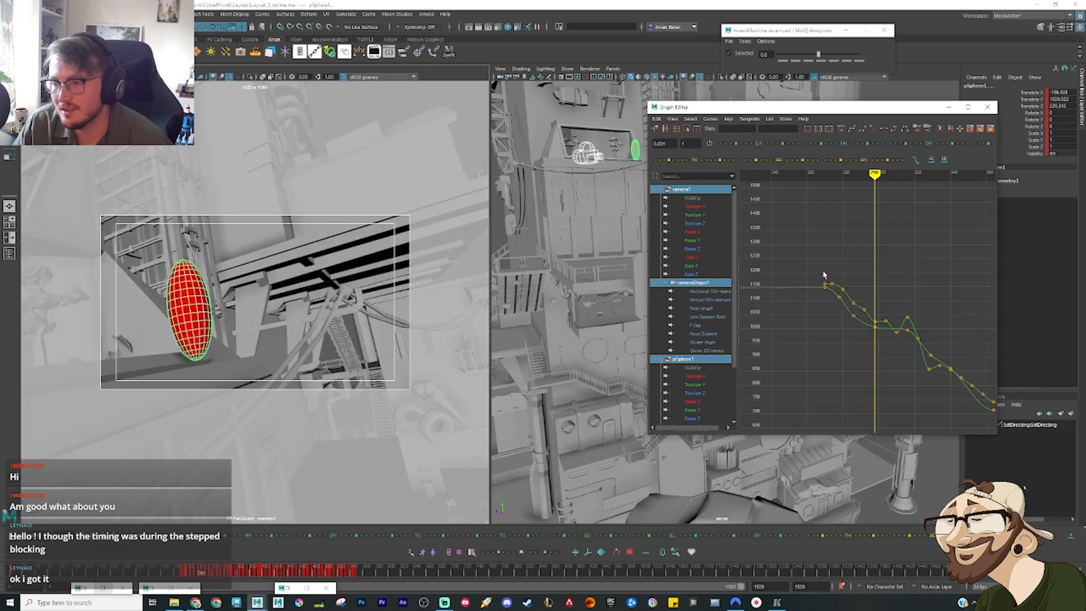
left_click_drag(817, 260, 875, 341)
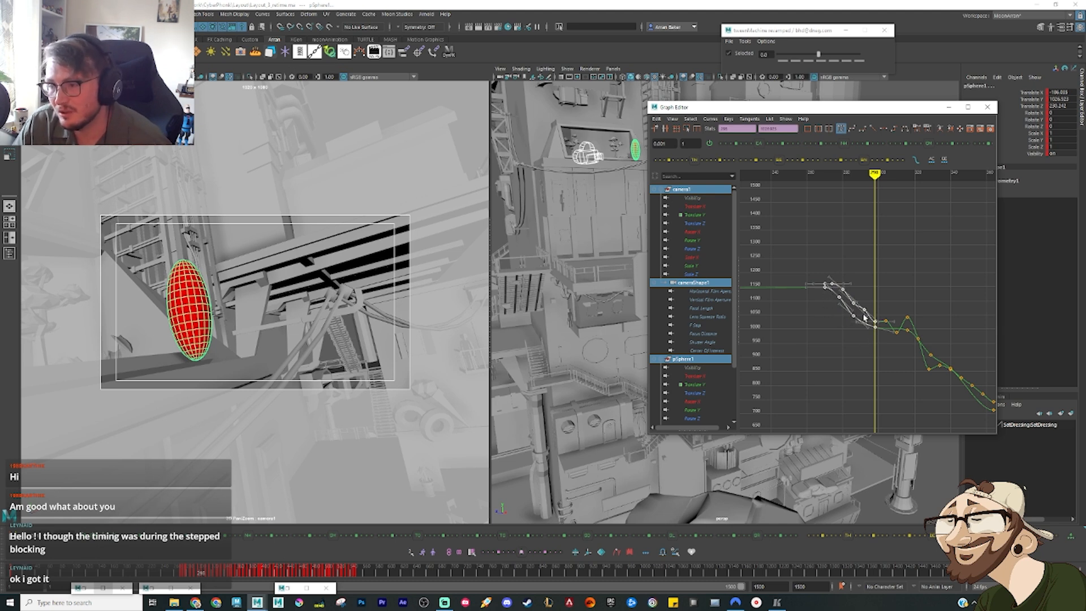
left_click(853, 361)
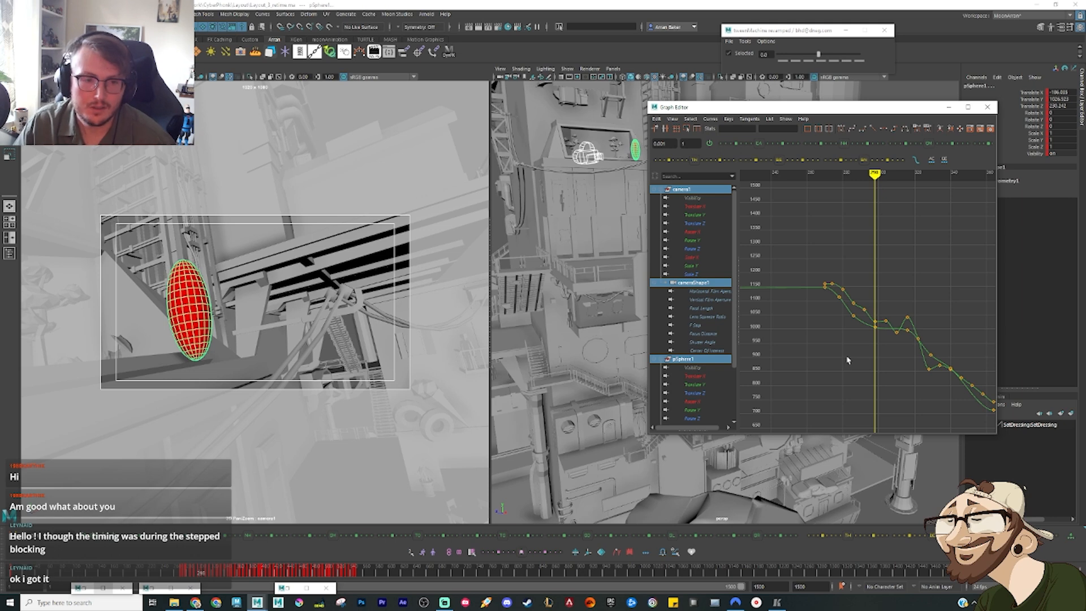
Step: Select all camera and ellipsoid keys from frame 298 onward and move them later so the first lands on about frame 418
right_click_drag(850, 362, 907, 326, "alt")
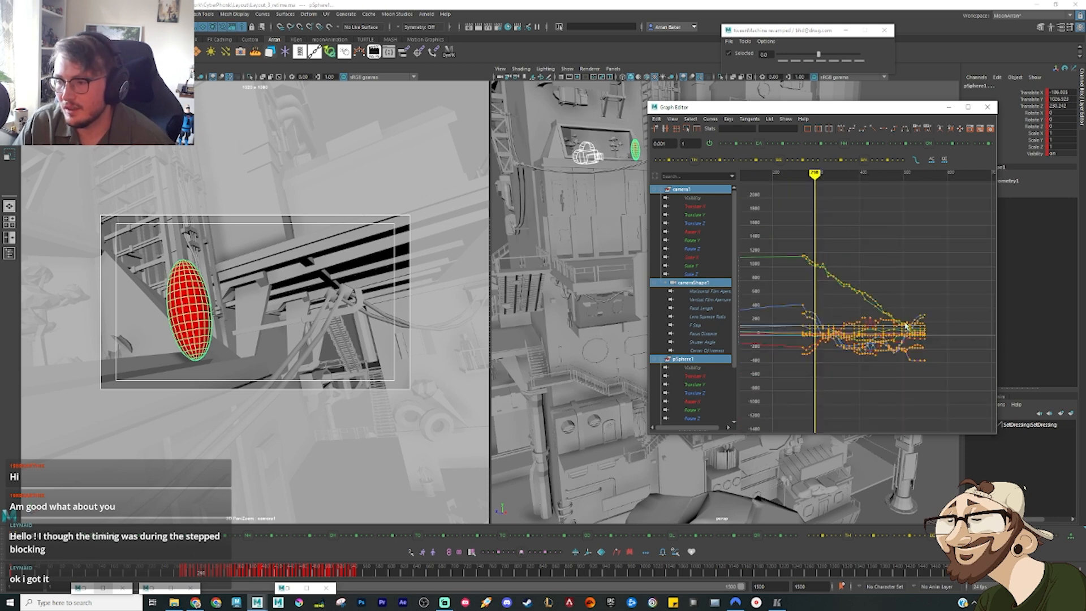
left_click_drag(953, 236, 816, 414)
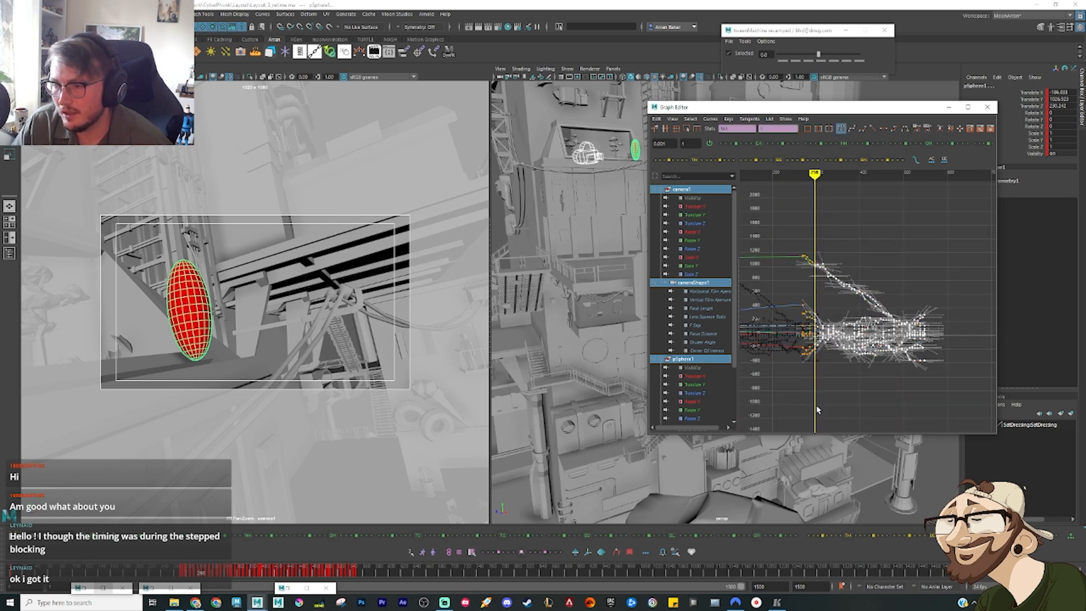
key("f")
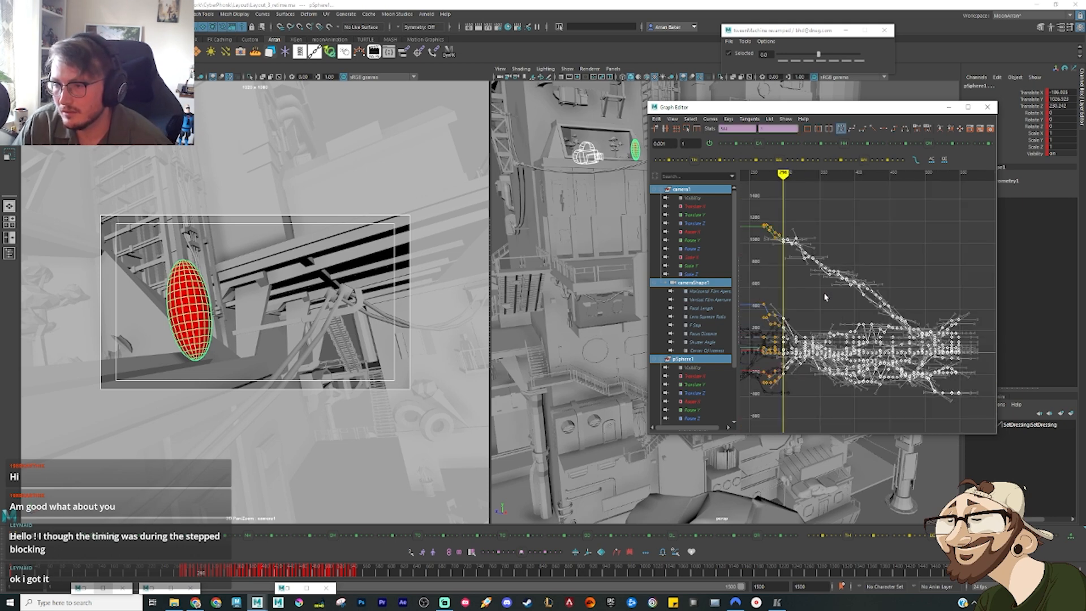
left_click(974, 226)
left_click_drag(985, 204, 784, 440)
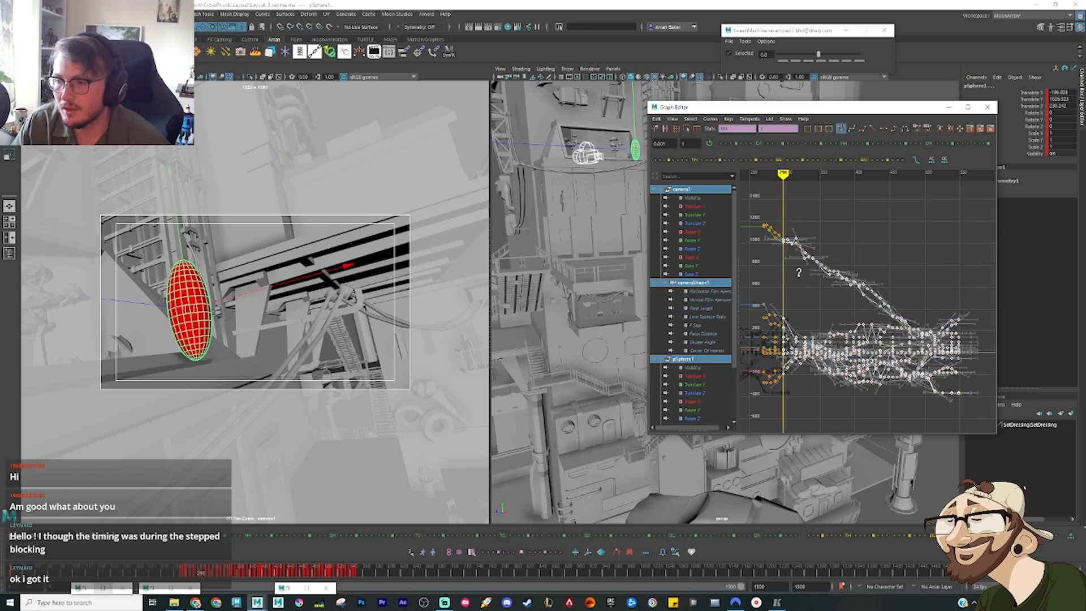
middle_click_drag(799, 271, 837, 322, "shift")
scroll(884, 241, "up", 5)
scroll(883, 240, "up", 4)
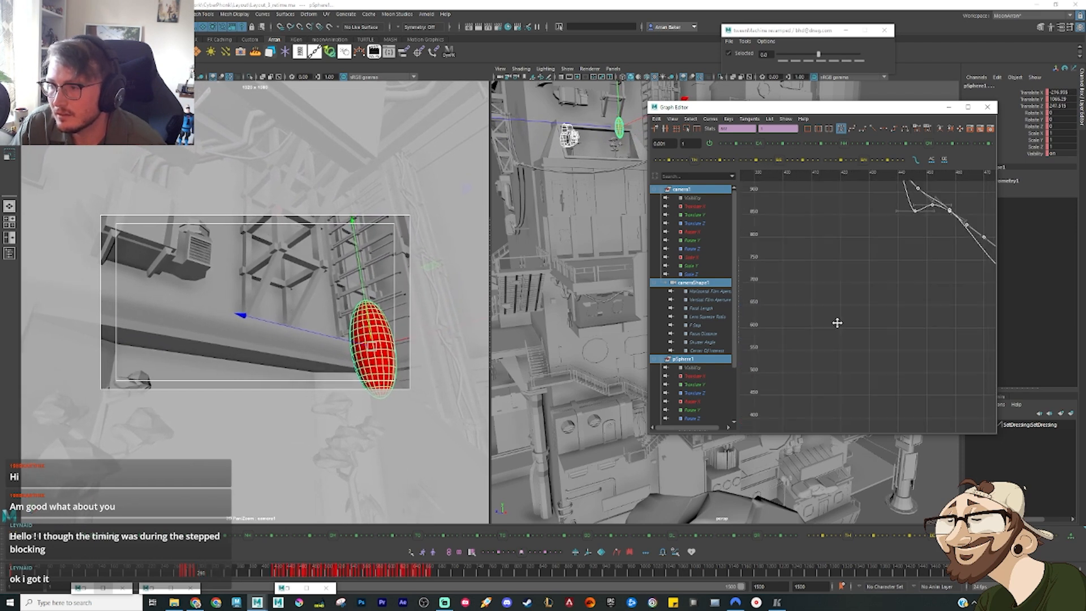
middle_click_drag(843, 212, 859, 329, "alt")
middle_click_drag(844, 272, 855, 272, "shift")
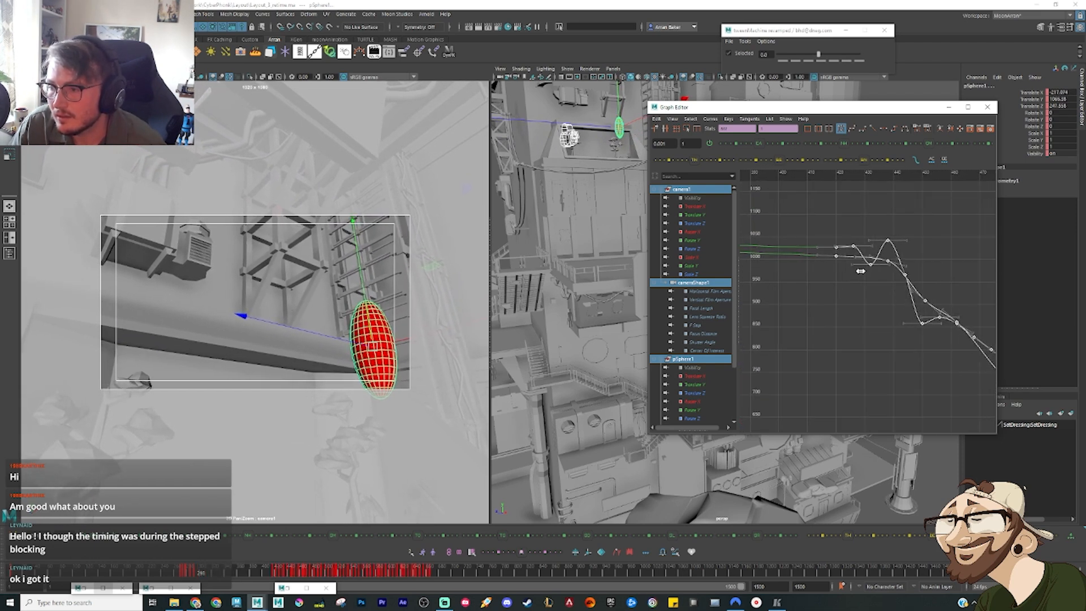
scroll(837, 327, "down", 8)
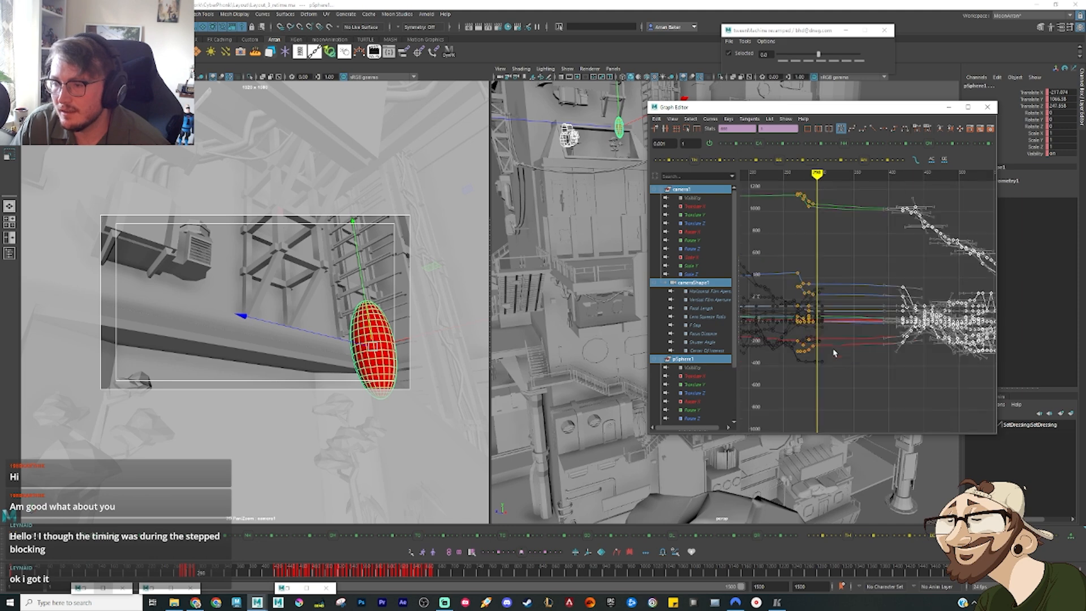
Step: Select the remaining key group starting at frame 270 and stretch it in time with the Region tool to nearly fill the gap before the moved block
left_click(841, 379)
left_click_drag(855, 384, 792, 187)
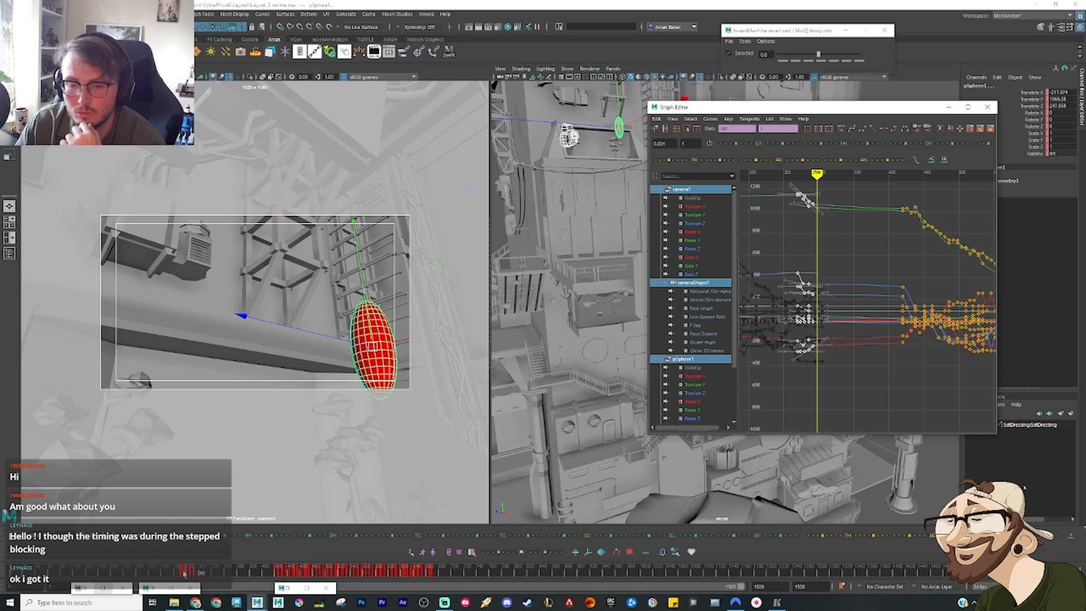
left_click_drag(178, 575, 227, 576)
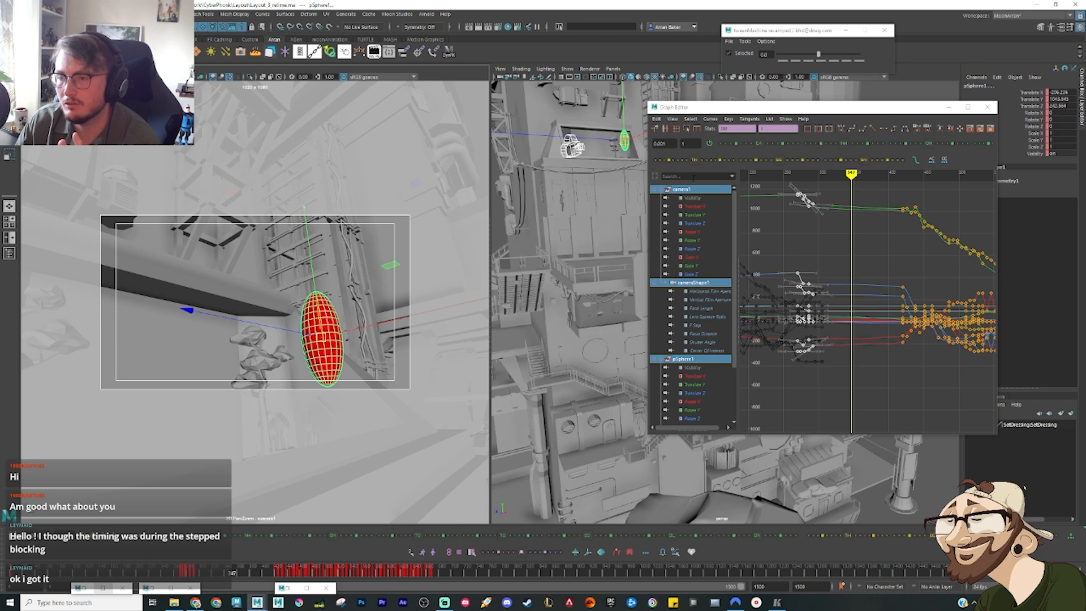
left_click(689, 129)
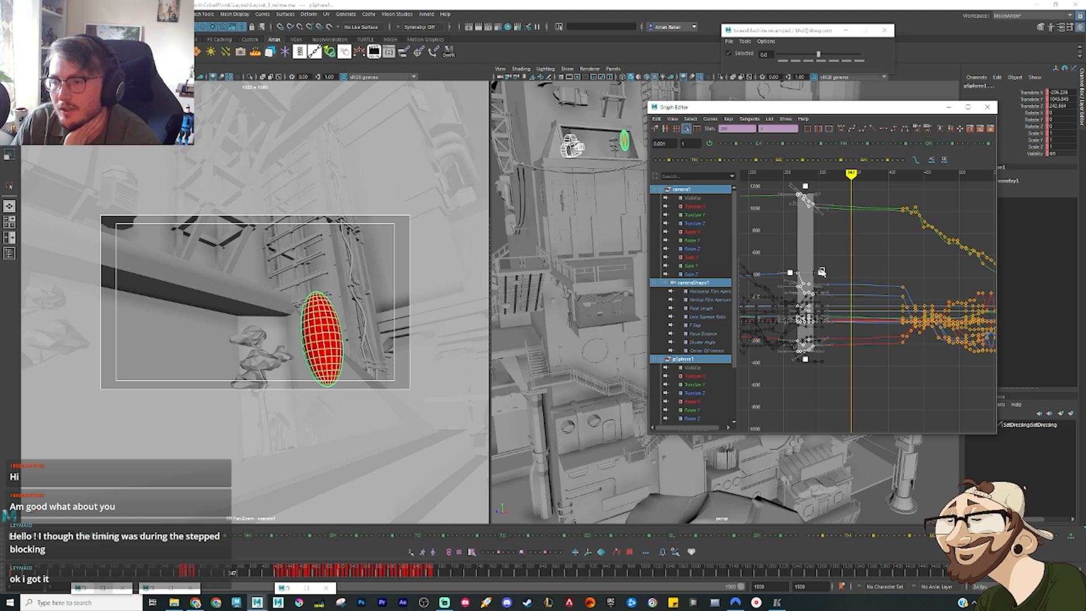
left_click_drag(822, 273, 887, 275)
left_click_drag(889, 275, 892, 276)
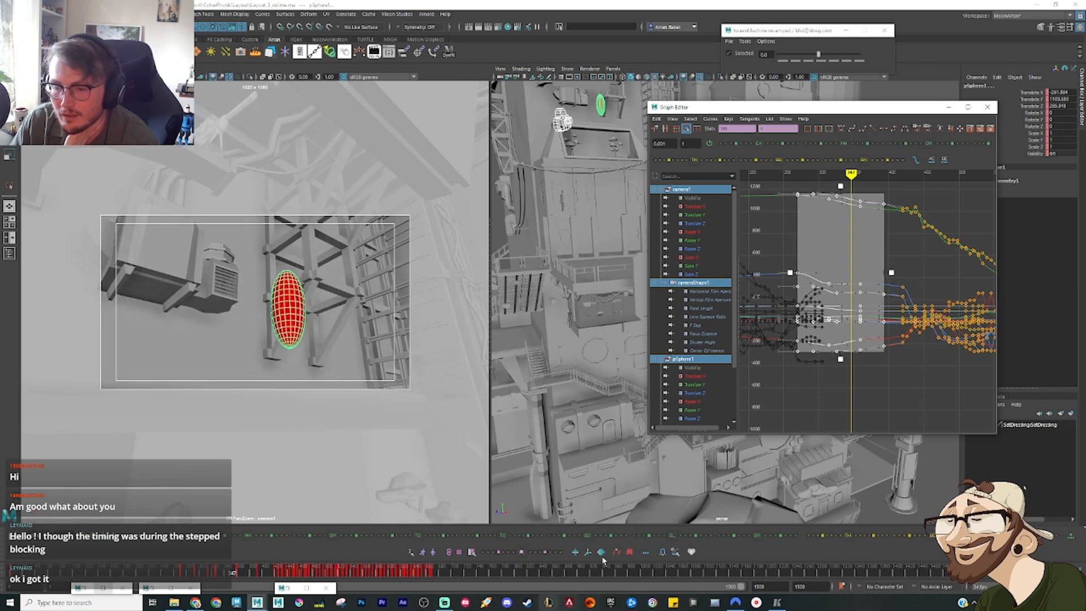
left_click(662, 555)
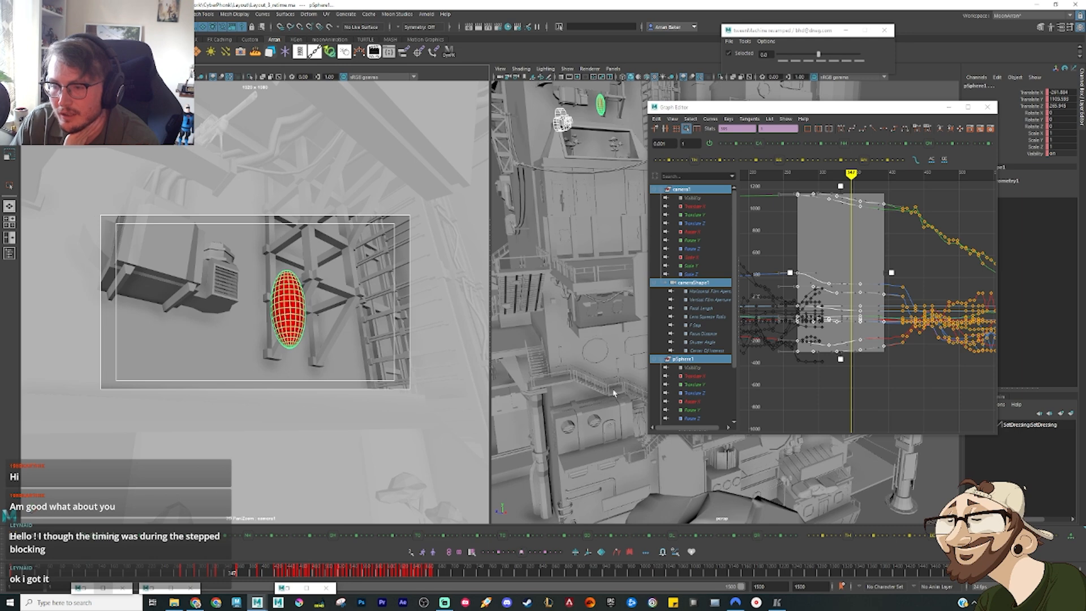
left_click(889, 421)
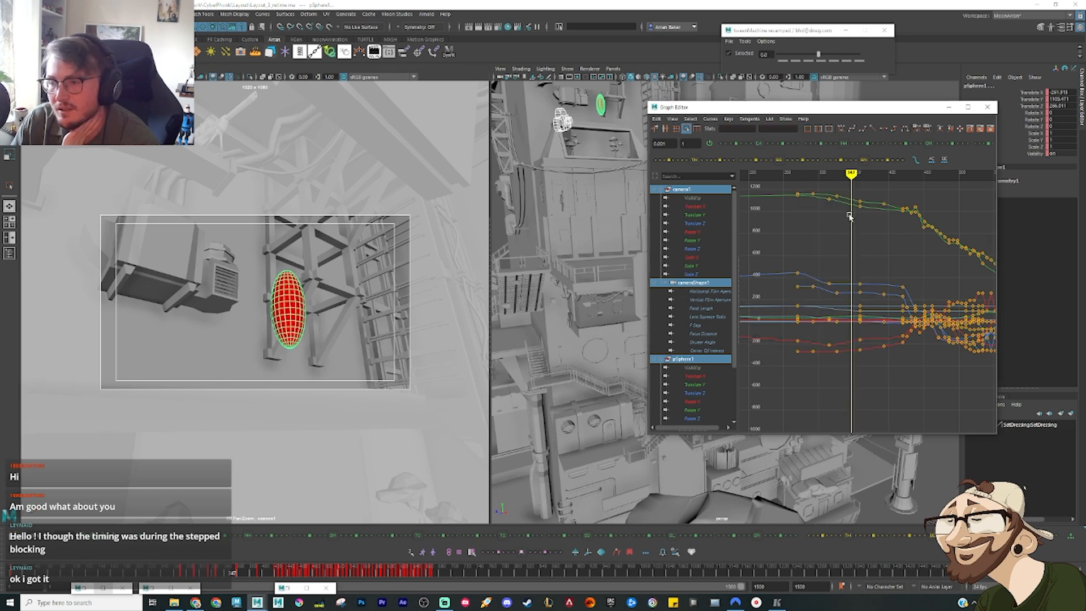
Step: Scrub through the stretched keys from frame 270 to the first key of the moved block
scroll(860, 333, "down", 3)
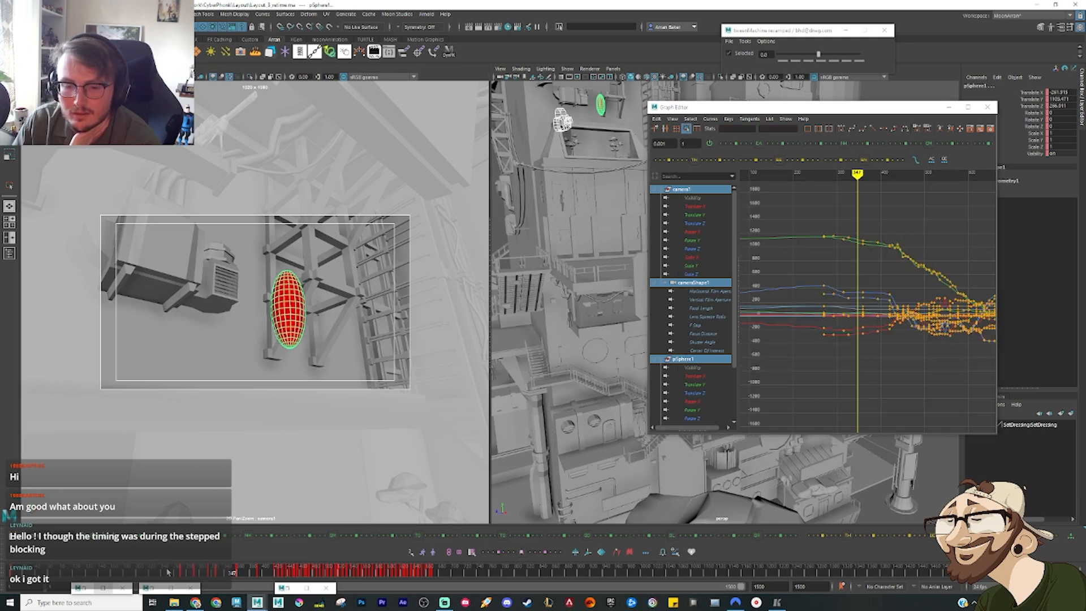
left_click(186, 573)
left_click_drag(185, 573, 270, 591)
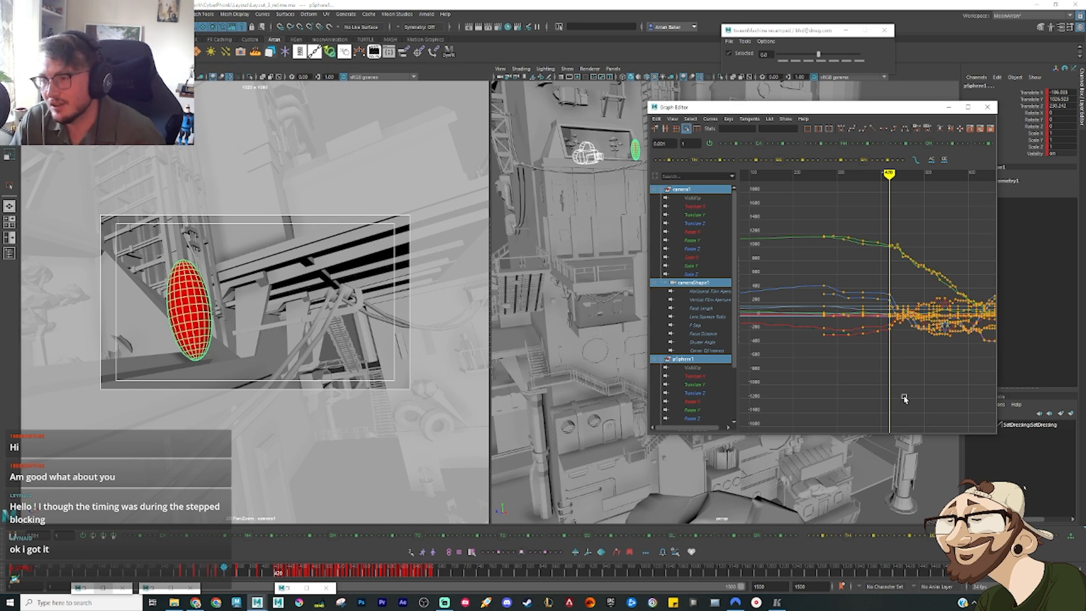
middle_click_drag(913, 390, 831, 403, "alt")
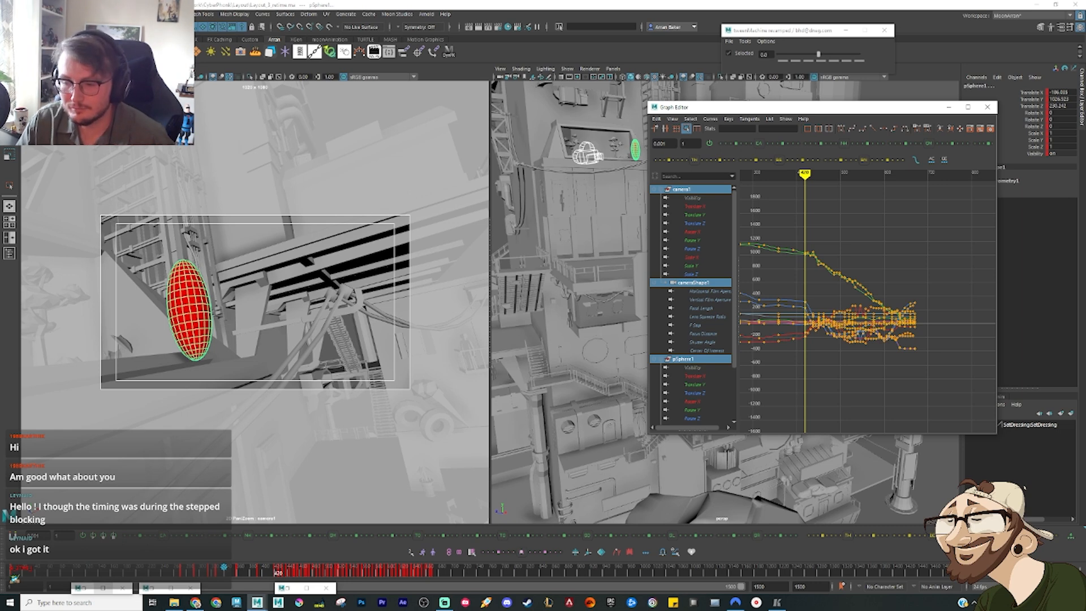
Step: Play the reference edit from frame 418 to the layout shot at frame 562, and step to the matching key pose in the scene
left_click(777, 602)
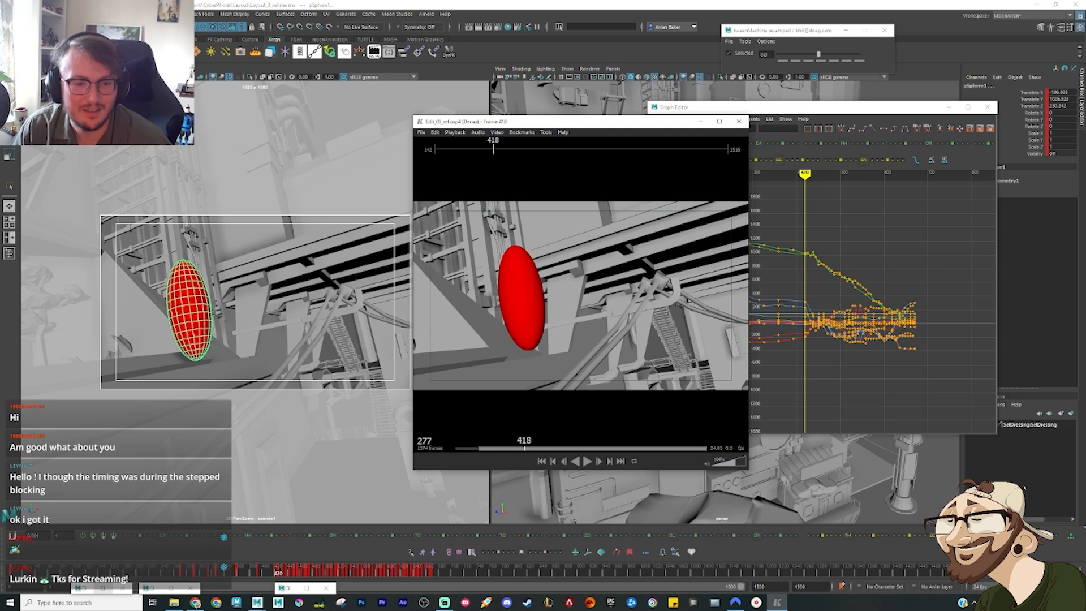
key("space")
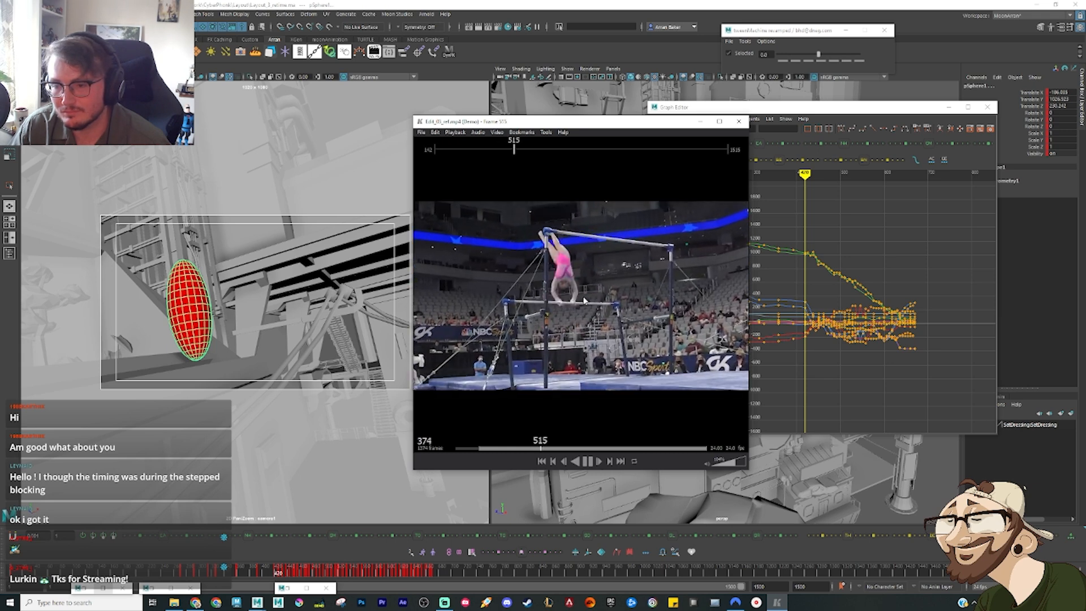
key("space")
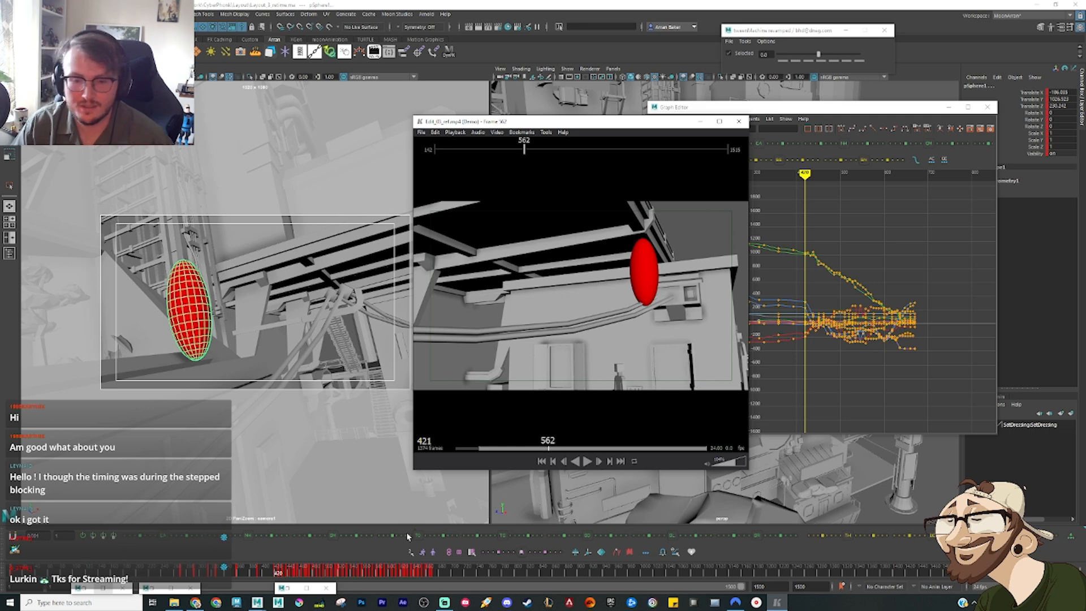
left_click(277, 574)
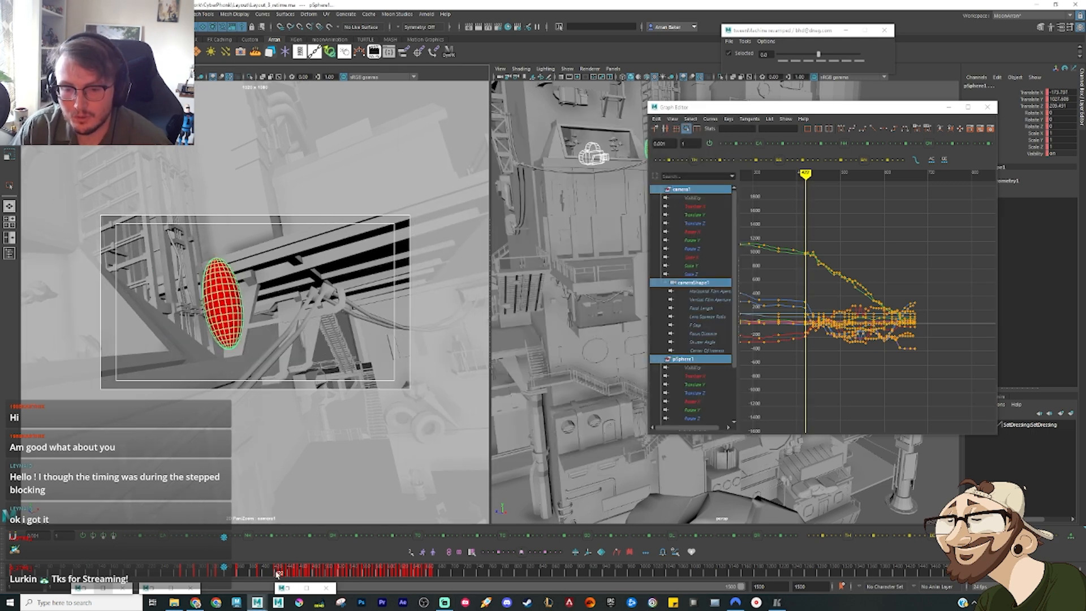
key("period")
key("period")
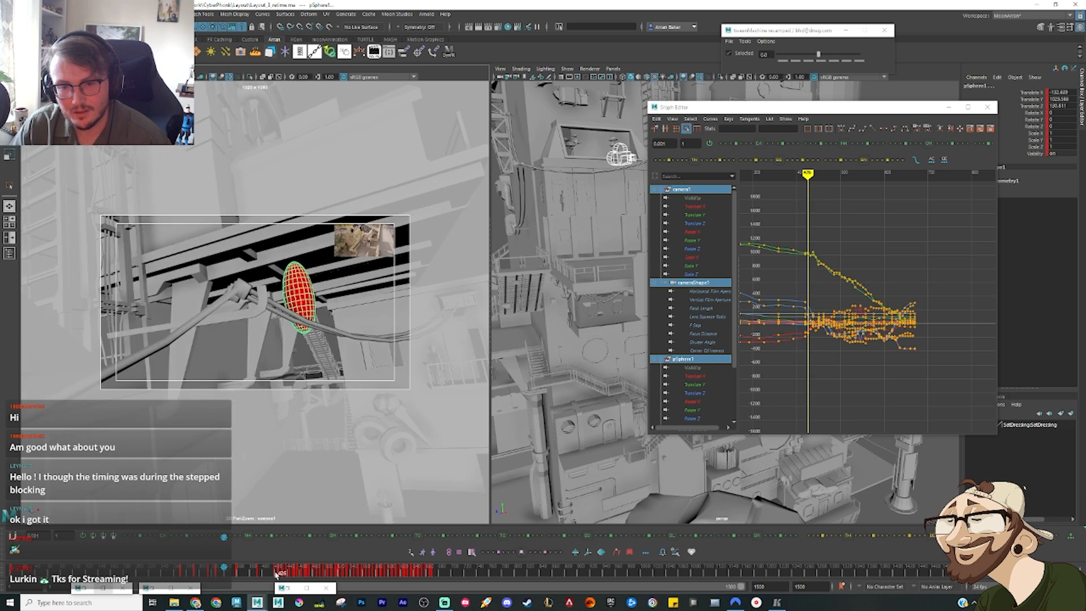
key("period")
key("period")
key("period")
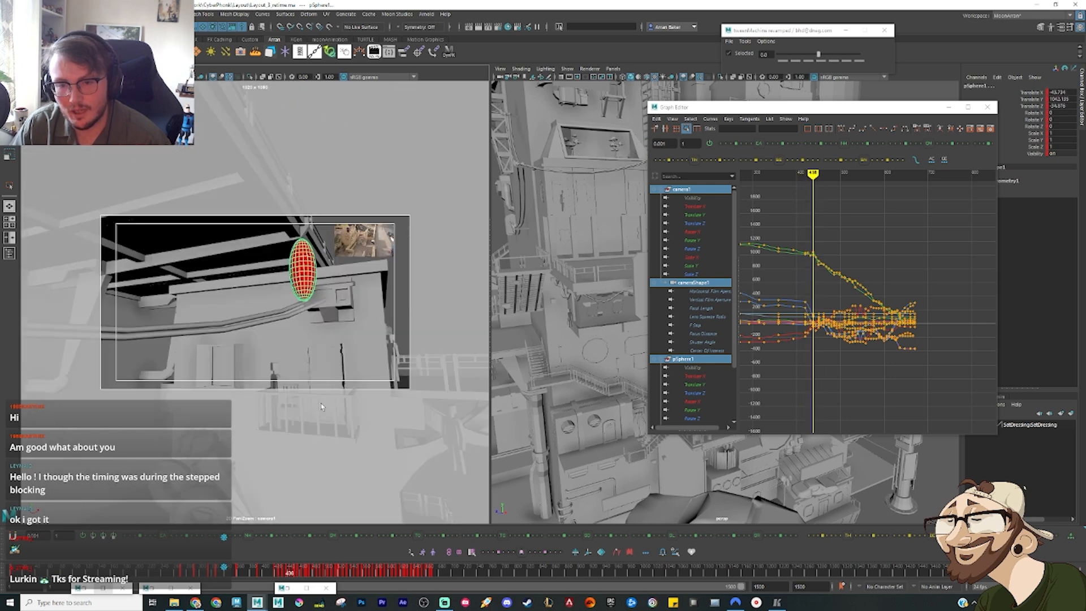
Step: Select all camera and ellipsoid keys from the current pose onward and move them later to start near frame 562
left_click_drag(916, 391, 806, 201)
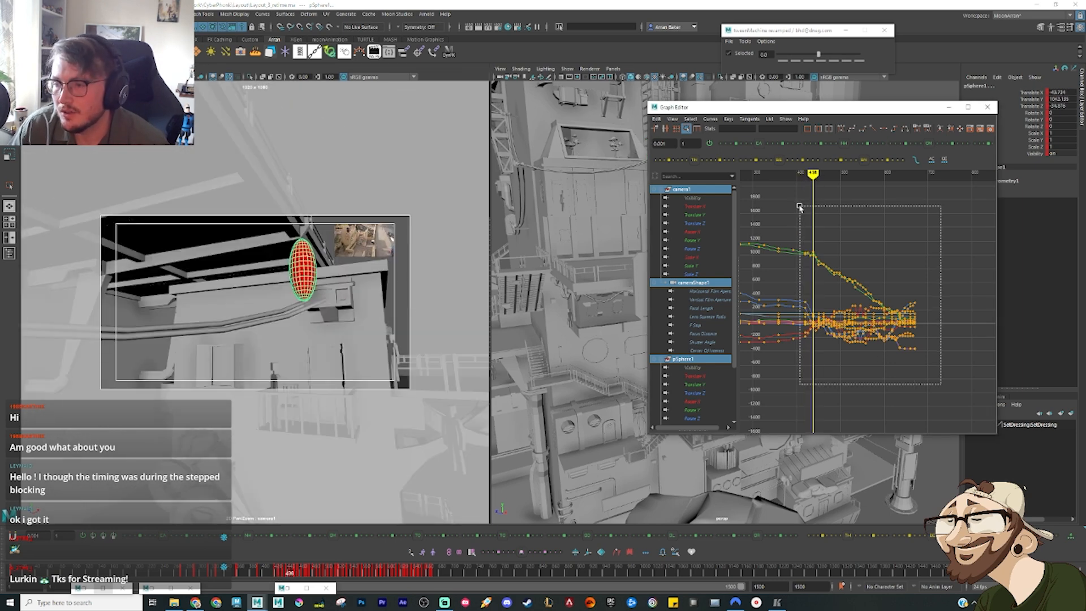
key("f")
left_click(915, 204)
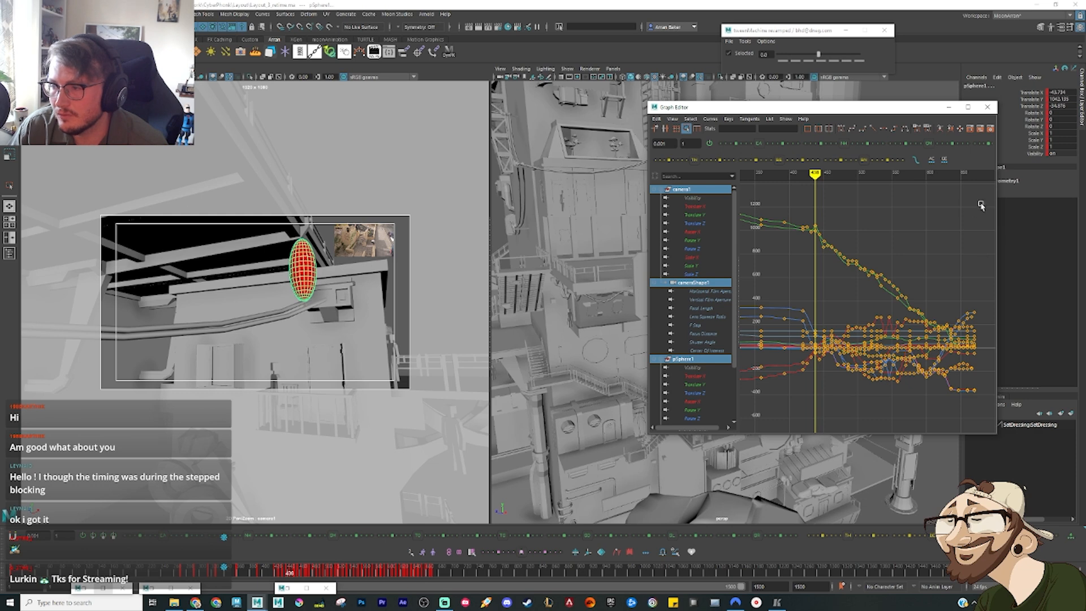
left_click_drag(984, 203, 813, 417)
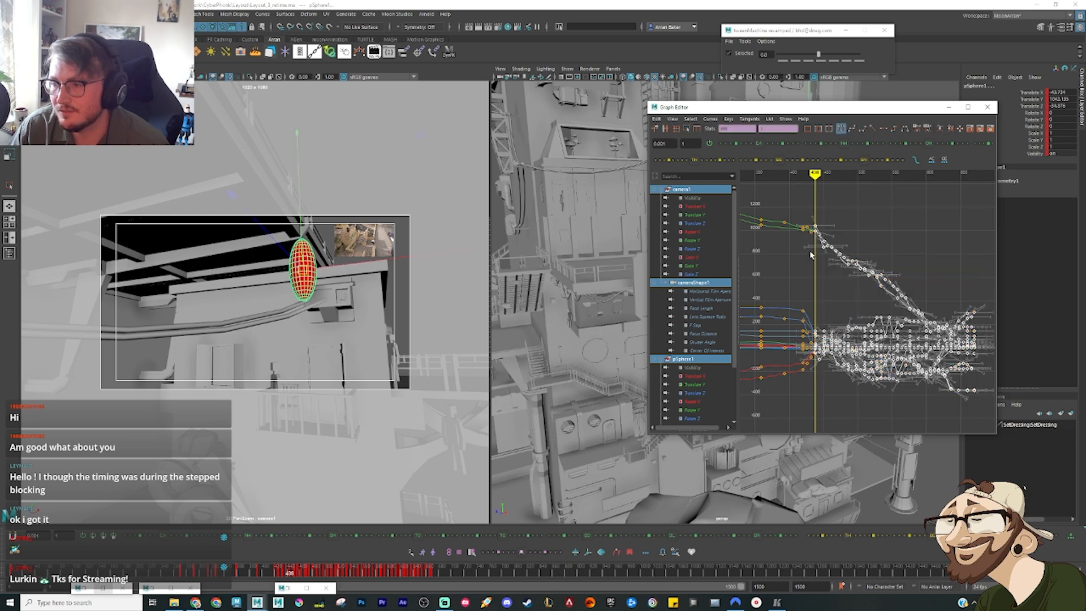
middle_click_drag(825, 271, 877, 310, "shift")
scroll(907, 274, "up", 5)
key("a")
scroll(854, 340, "up", 4)
Step: Stretch the short key group starting near frame 418 with the Region tool across most of the gap before the newly moved block
left_click_drag(865, 394, 815, 184)
left_click(686, 129)
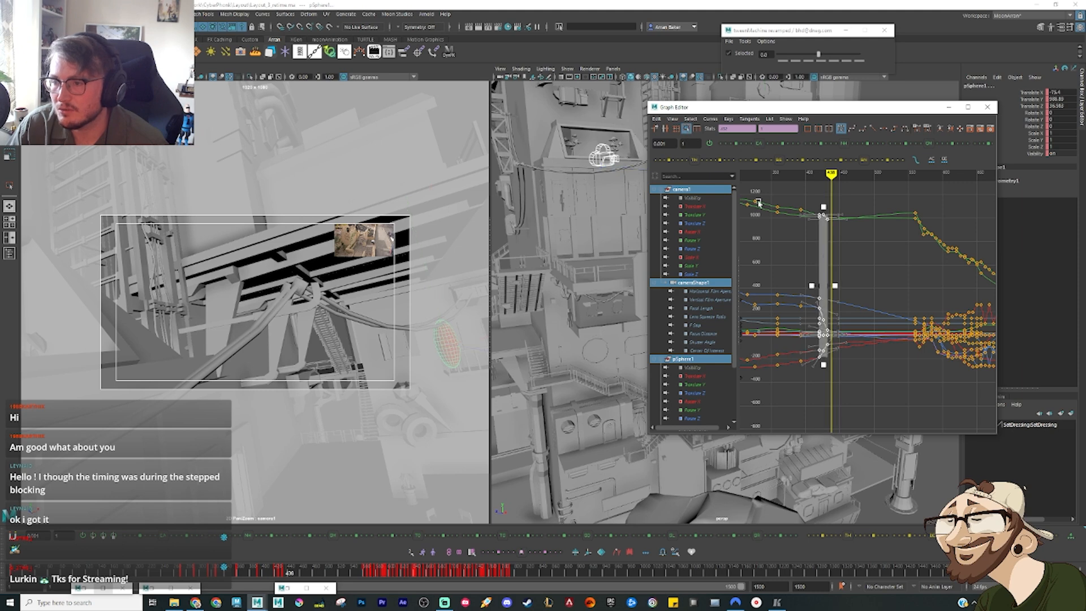
left_click_drag(836, 286, 898, 285)
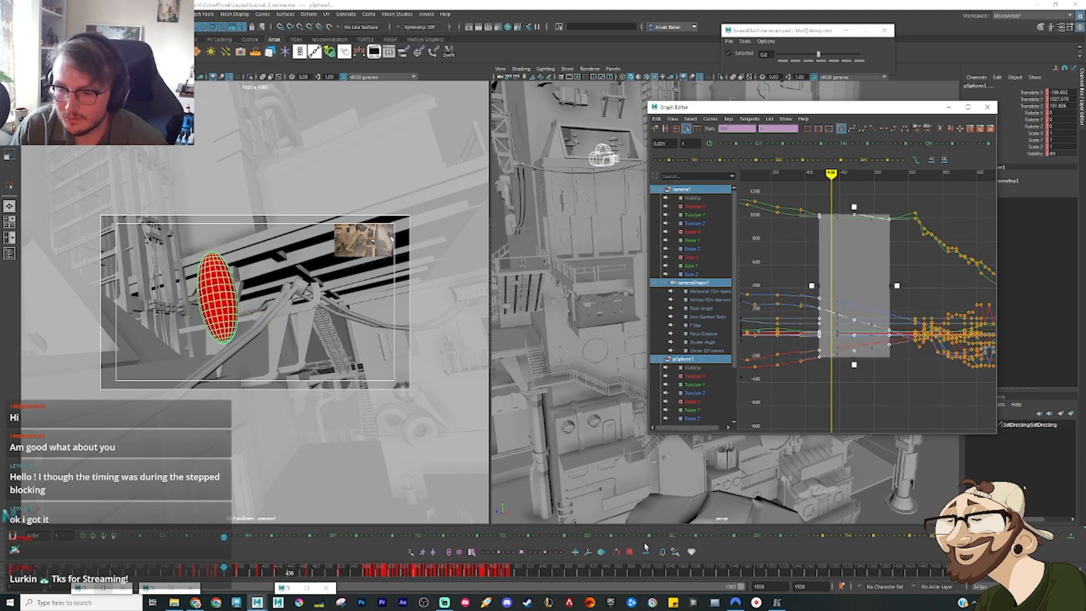
left_click(887, 407)
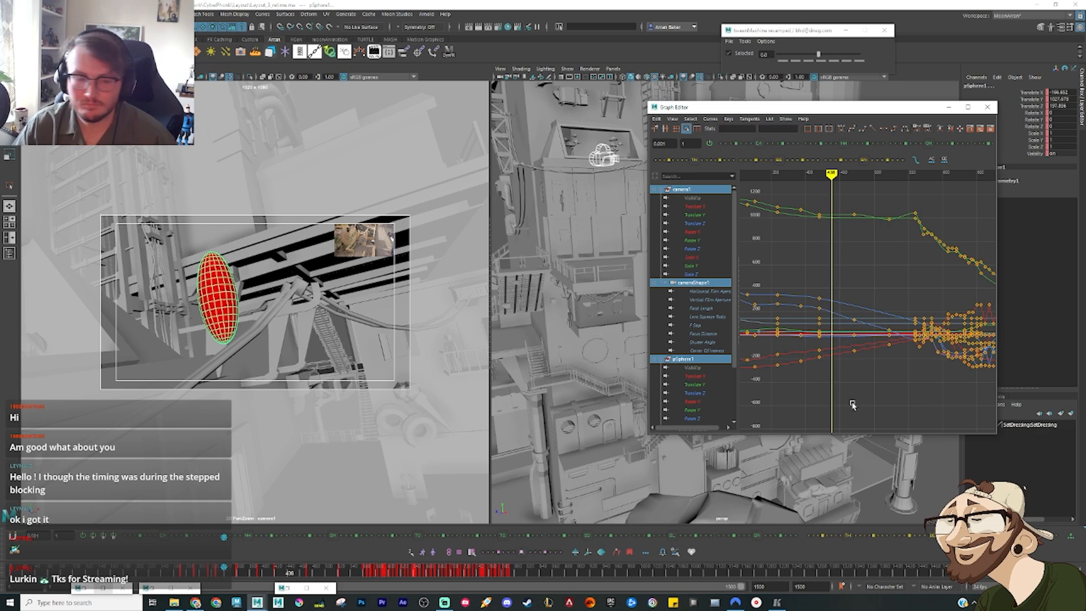
Step: Scrub the newly stretched section in the camera view and try to select the reference clip overlay
middle_click_drag(891, 396, 834, 408, "alt")
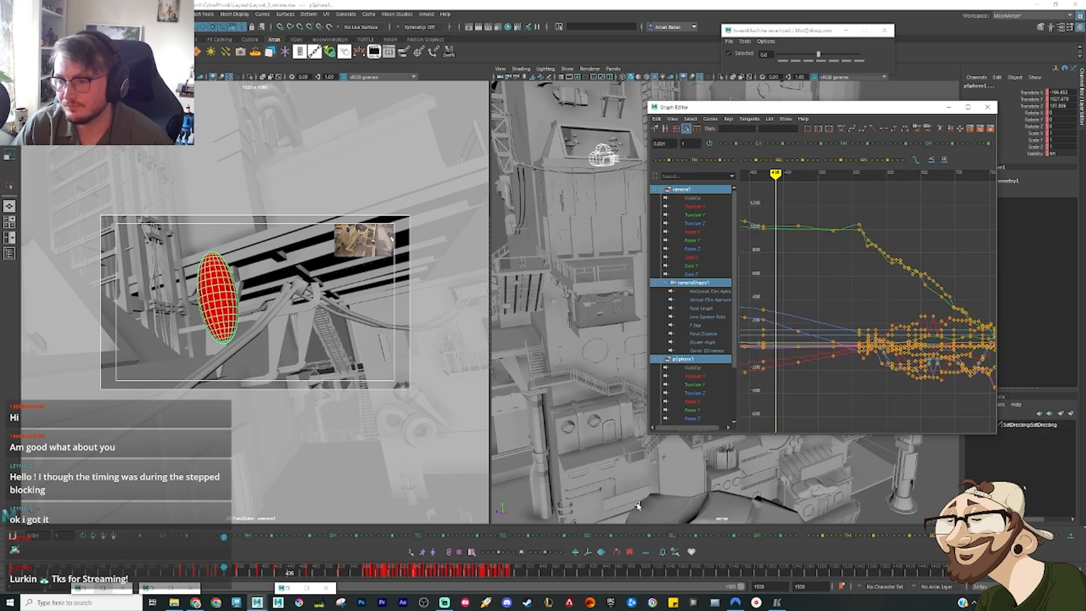
left_click_drag(270, 577, 311, 580)
left_click(371, 256)
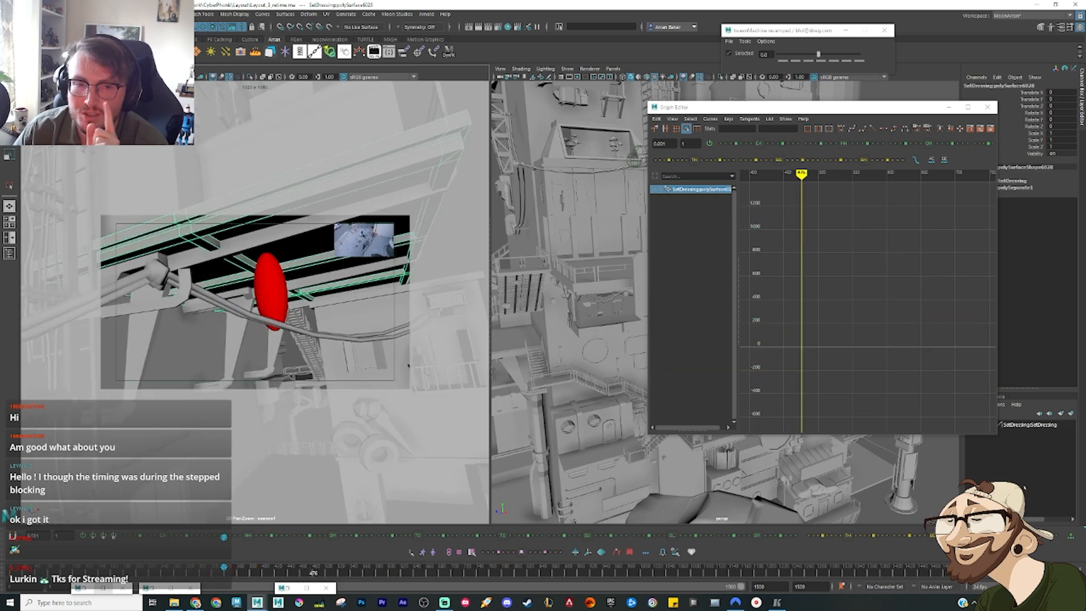
Step: Select the reference image plane overlaid on the camera view and show its full attributes
left_click(371, 245)
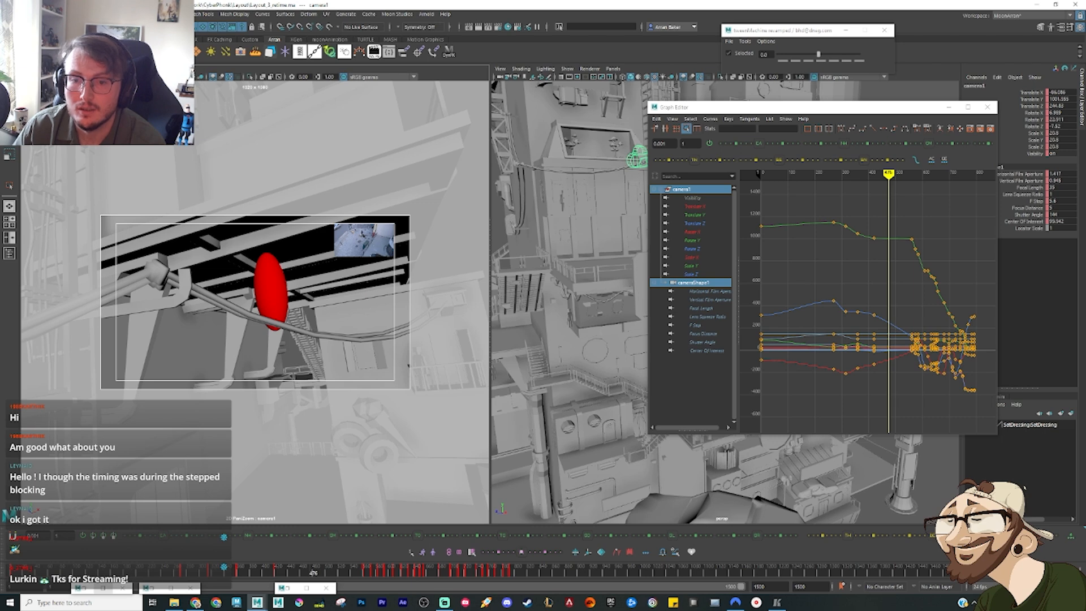
left_click(1070, 27)
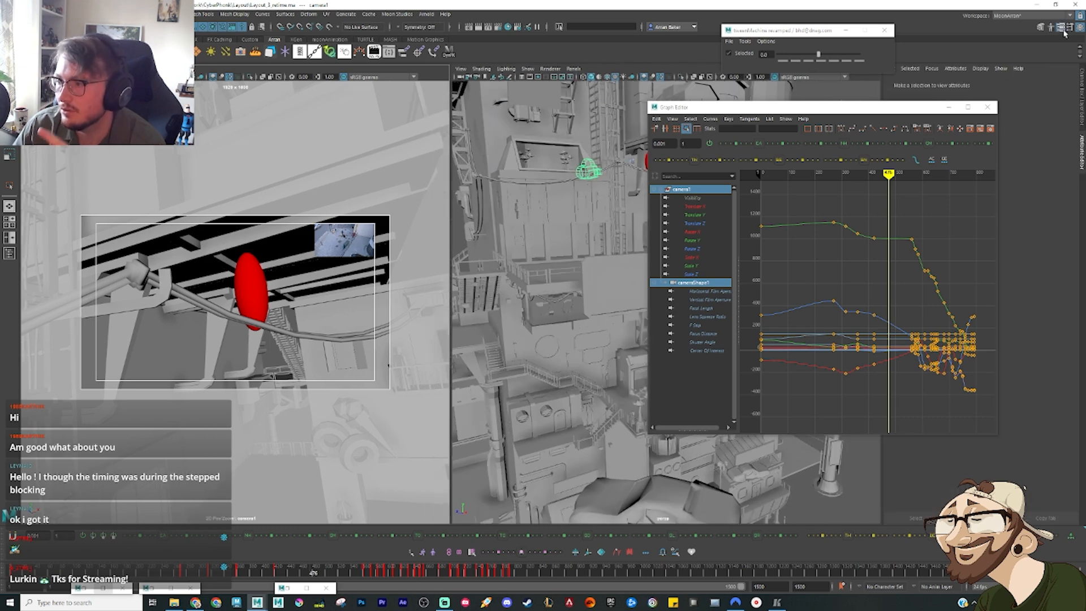
left_click_drag(914, 110, 798, 100)
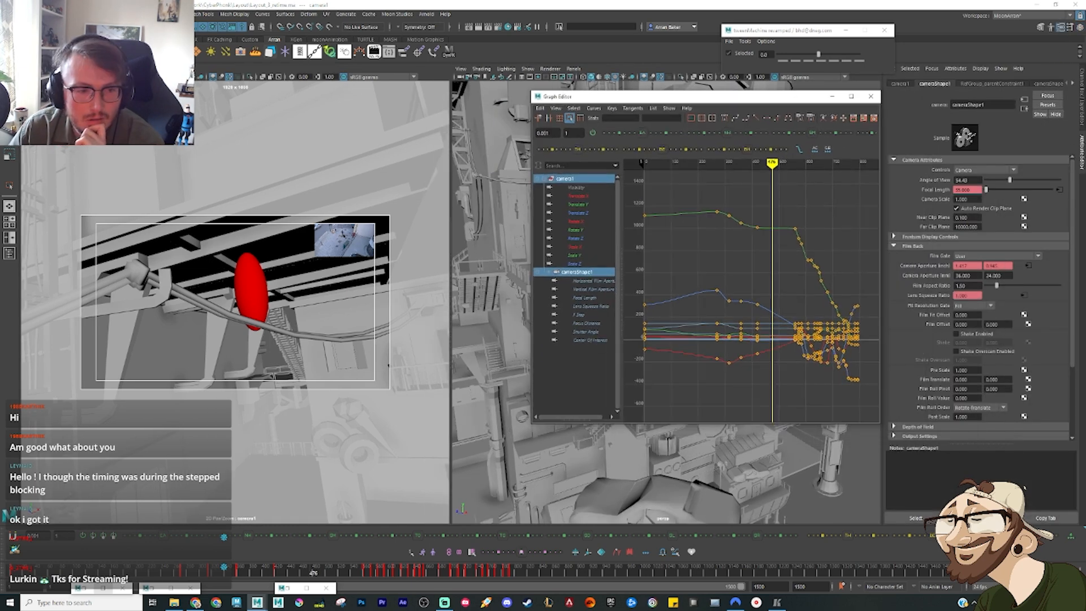
left_click(9, 254)
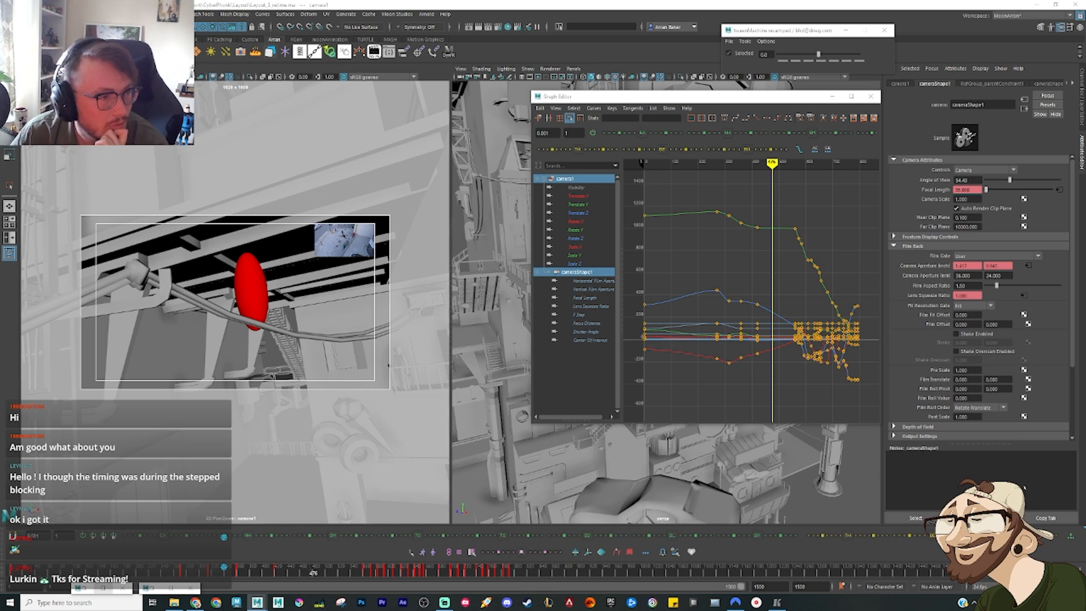
left_click(344, 239)
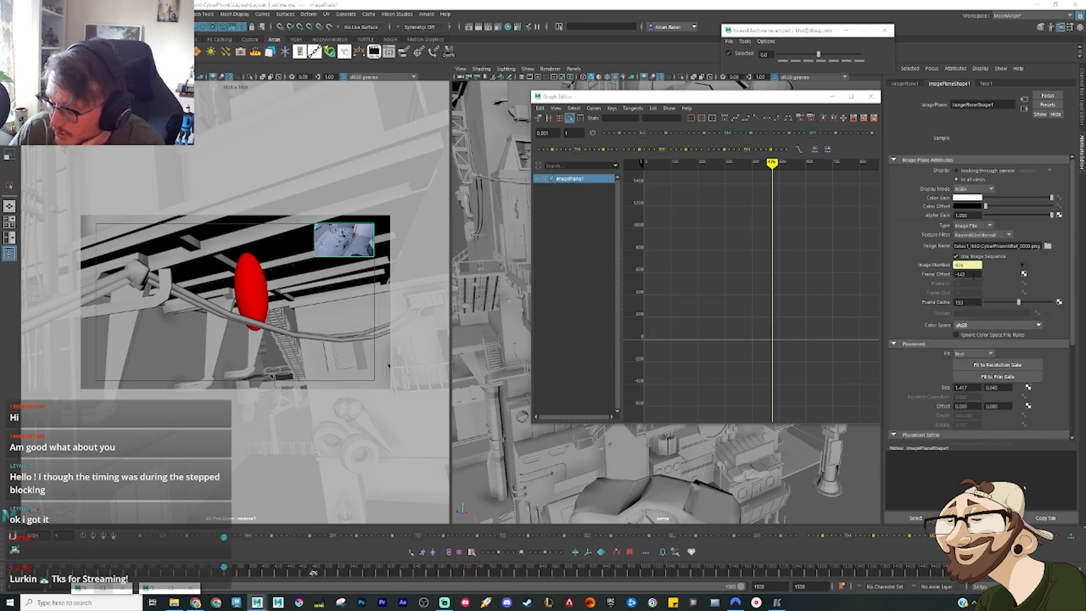
Step: Play the reference edit from frame 200, step to the live-action clip at frame 283, and move the scene to the same frame
left_click(12, 569)
key("alt+v")
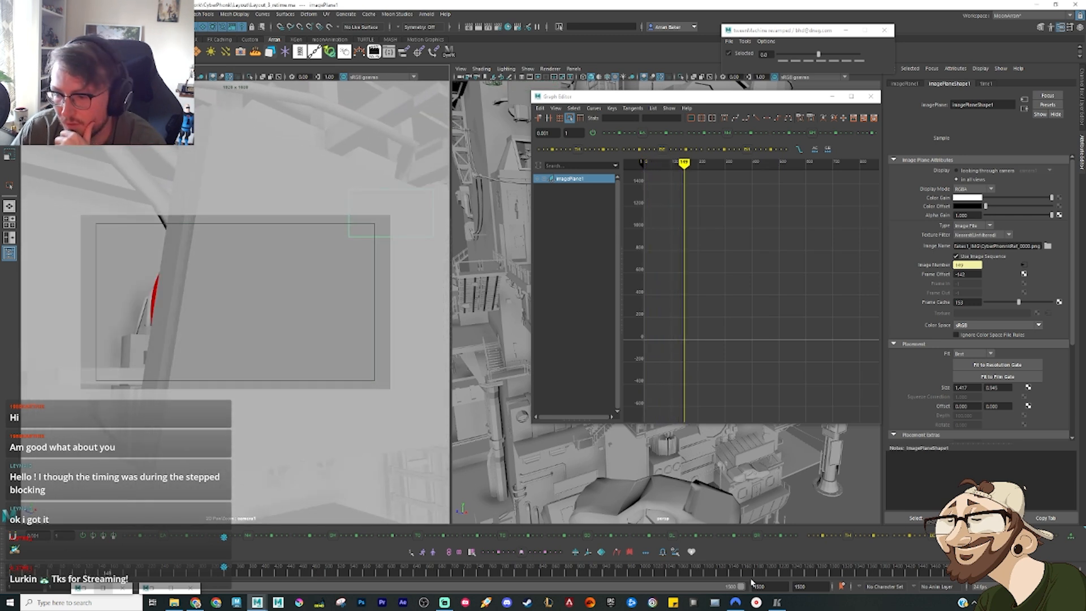
left_click(778, 602)
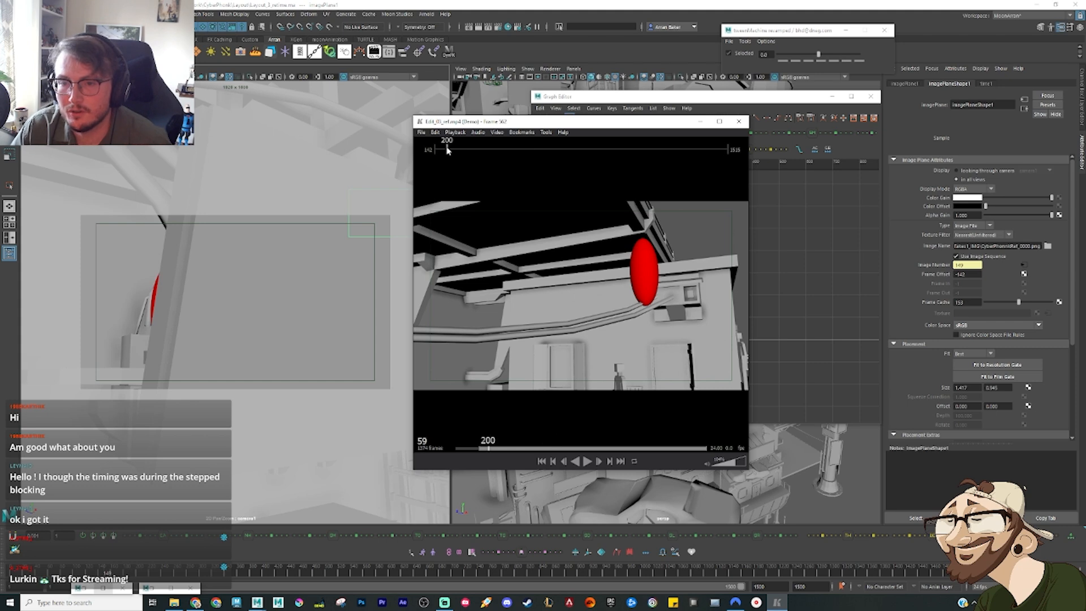
key("space")
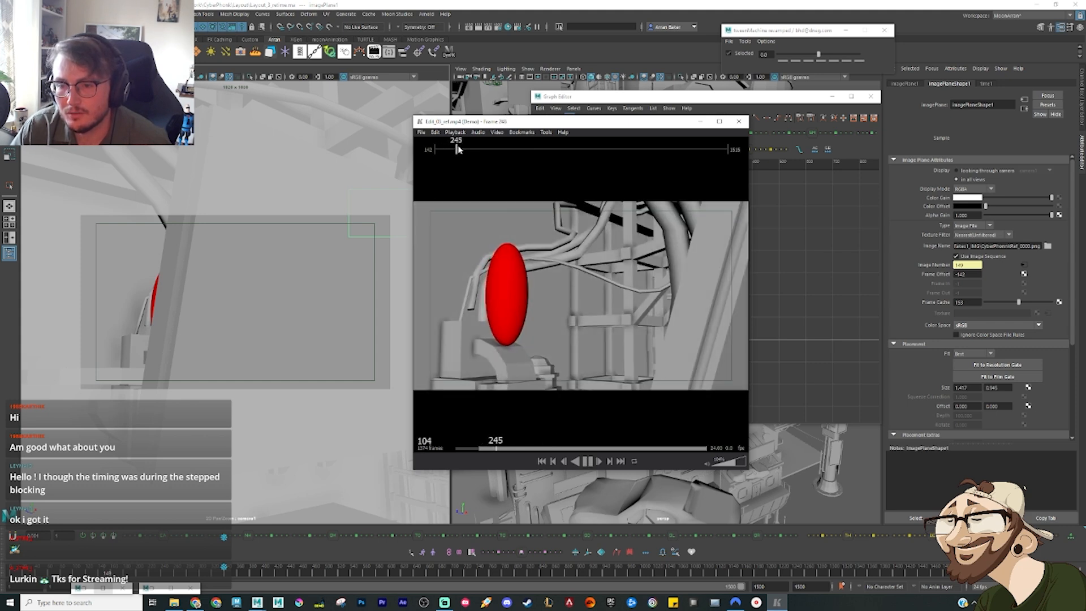
key("space")
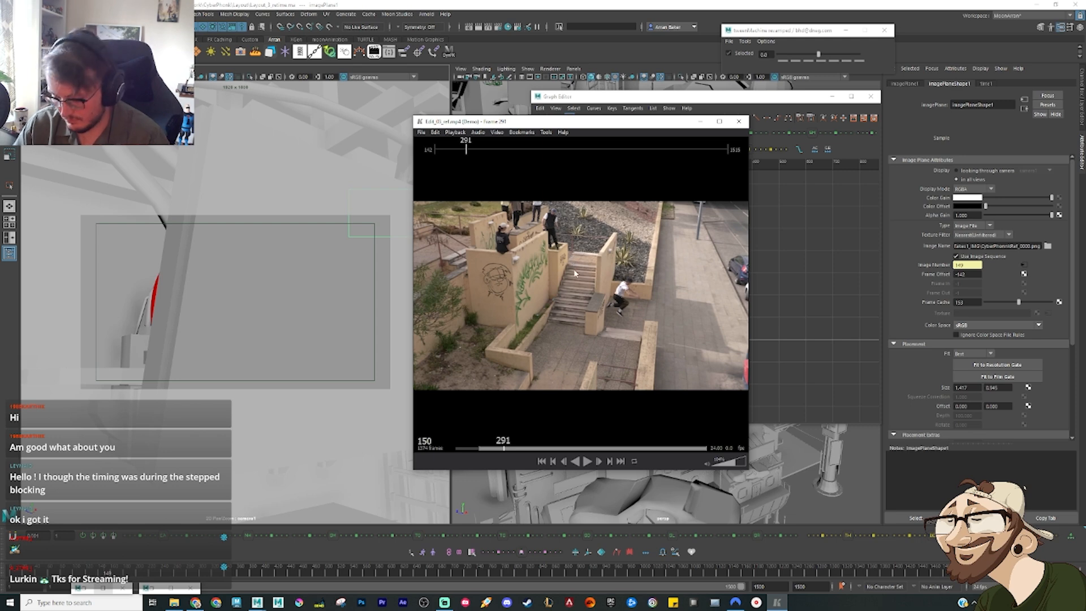
key("Left")
key("Left")
key("Left")
key("Left")
key("Left")
key("Left")
key("Left")
key("Left")
key("Left")
key("Left")
key("Left")
key("Left")
key("Left")
key("Left")
key("Left")
key("Left")
key("Right")
key("Right")
key("Right")
key("Right")
key("Right")
key("Right")
key("Right")
key("Right")
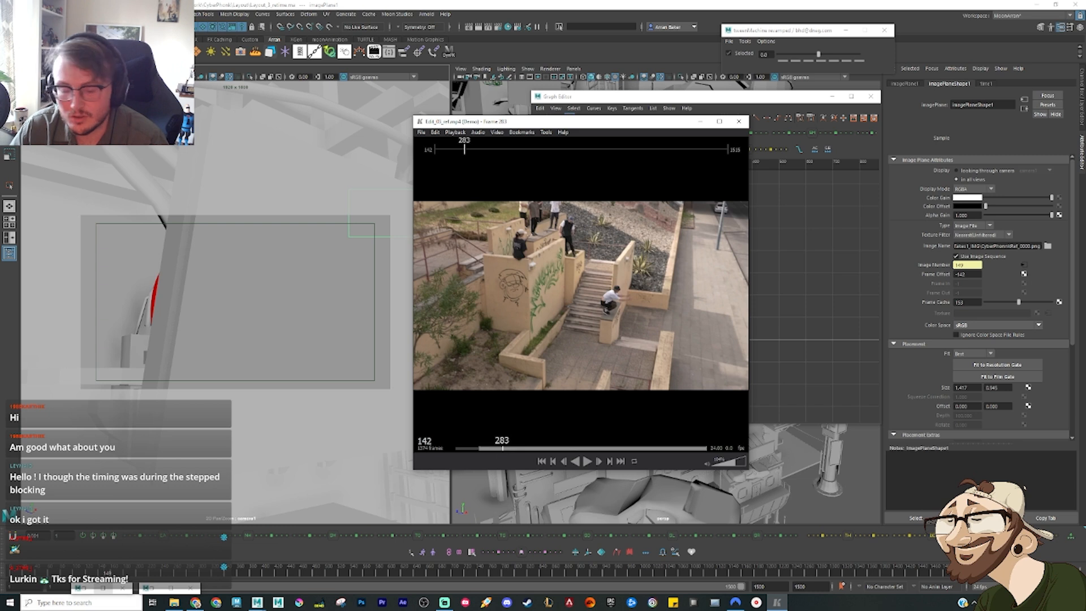
left_click_drag(108, 574, 189, 576)
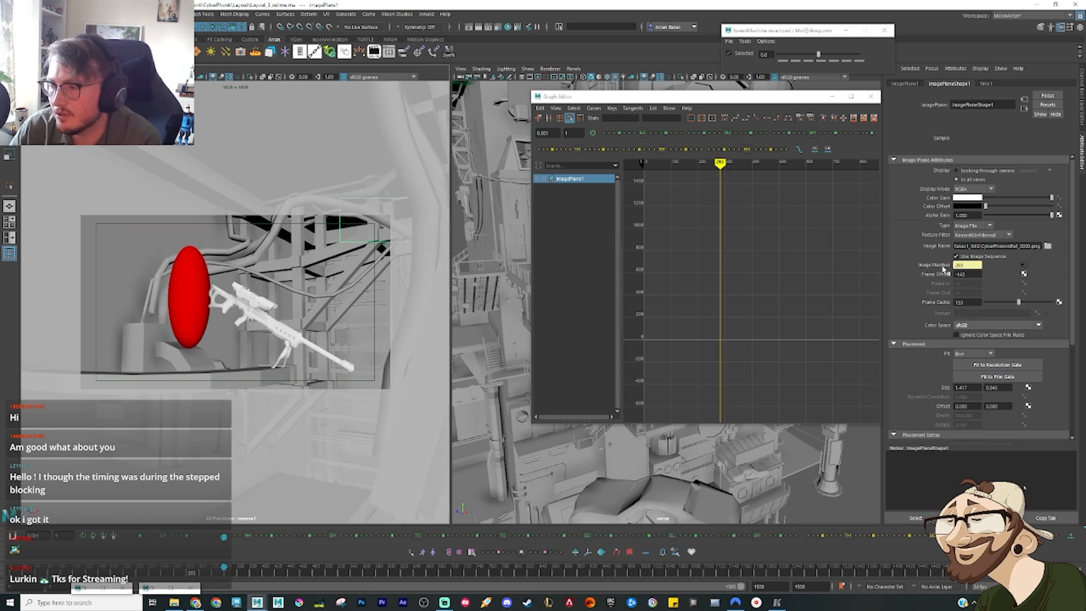
Step: Set a key on the image plane's Frame Offset at frame 283
left_click(916, 518)
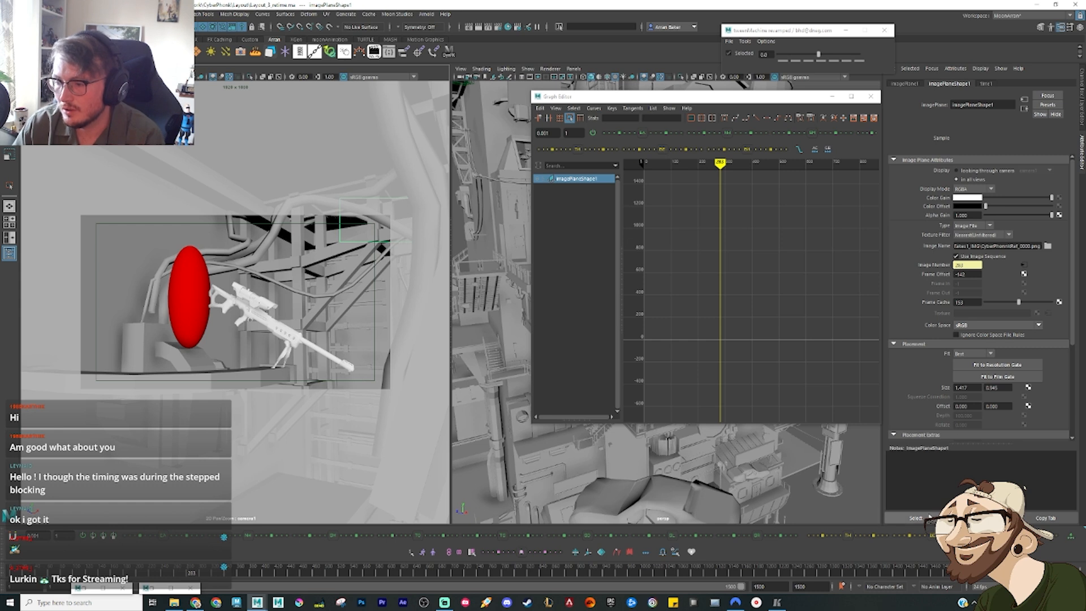
right_click(942, 274)
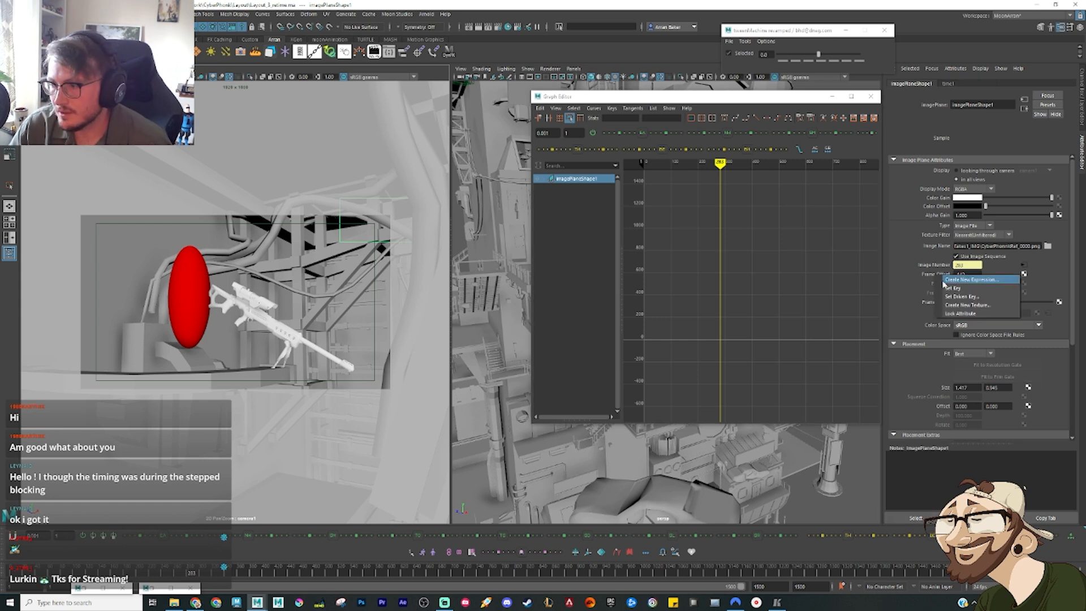
left_click(961, 299)
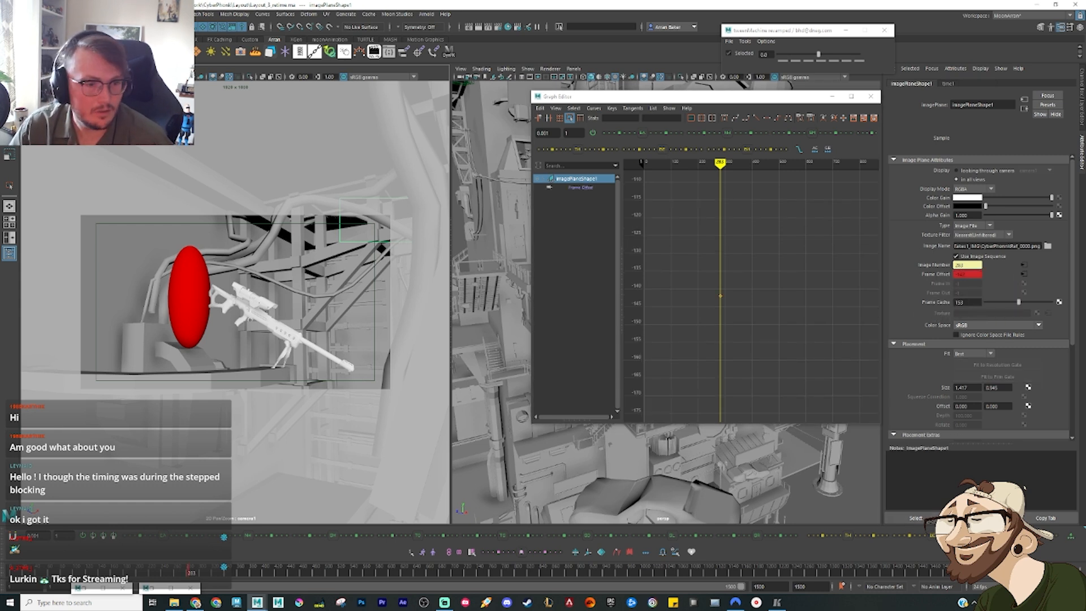
Step: Try different values for the Frame Offset key in the Graph Editor to find where the reference clip displays
left_click_drag(681, 342, 730, 270)
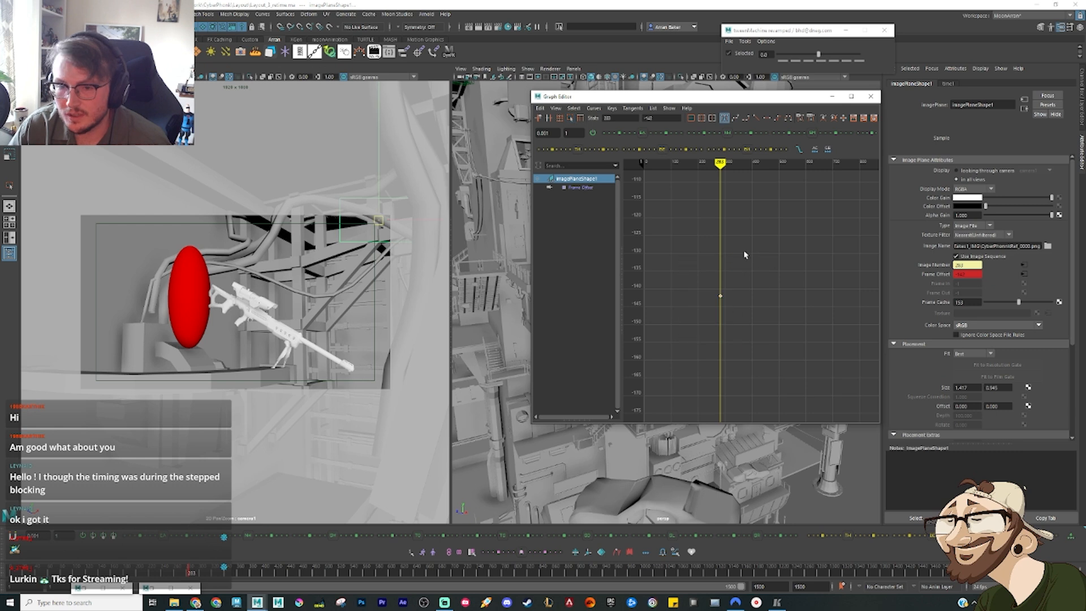
middle_click_drag(744, 255, 716, 363)
scroll(728, 274, "down", 2)
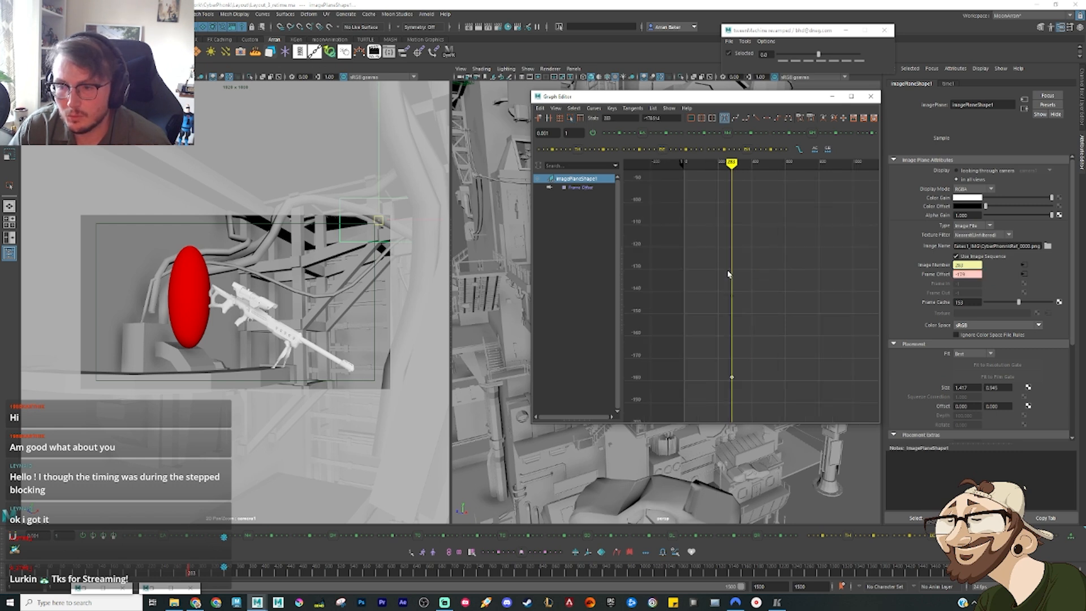
scroll(730, 276, "down", 4)
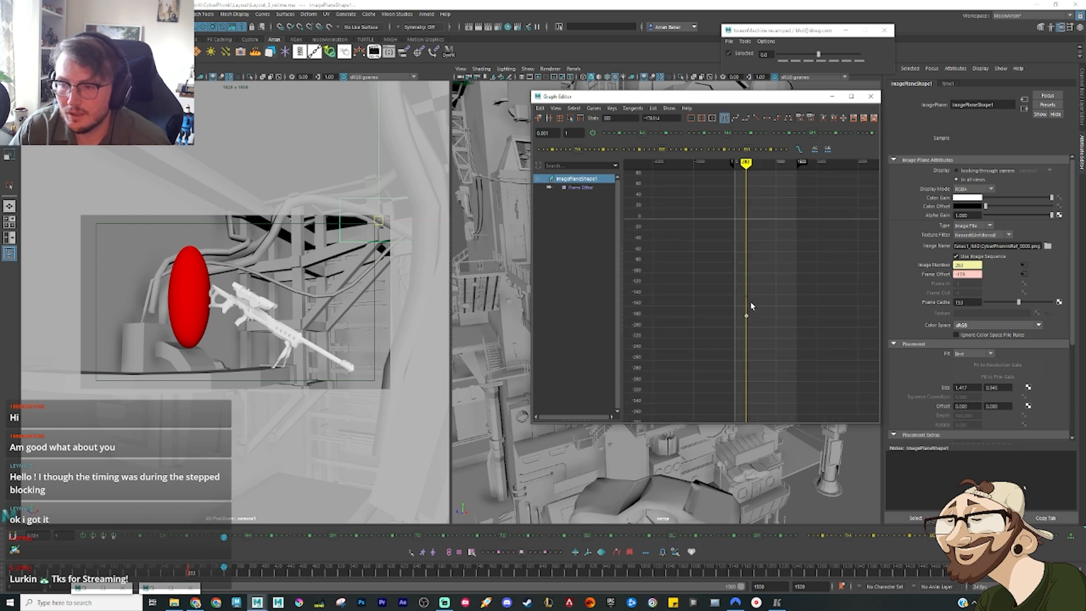
middle_click_drag(752, 306, 752, 236)
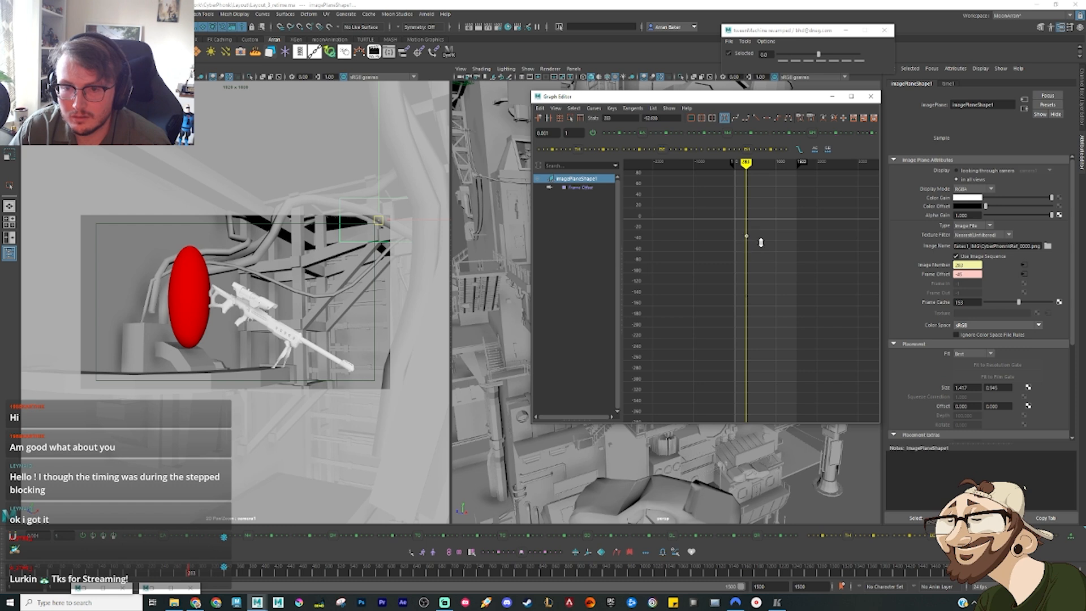
mouse_move(766, 274)
middle_mouse_down()
mouse_move(767, 255)
mouse_move(766, 273)
middle_mouse_up()
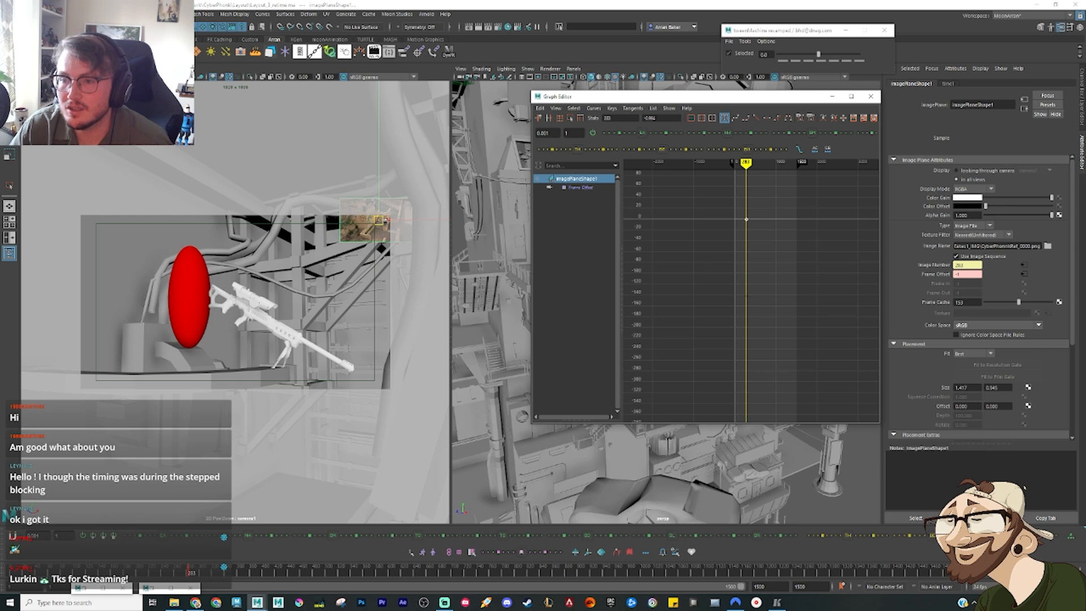
Step: Set the image plane's Frame Offset key to 0 and break the attribute's animation connection
double_click(657, 118)
type("0")
key("Return")
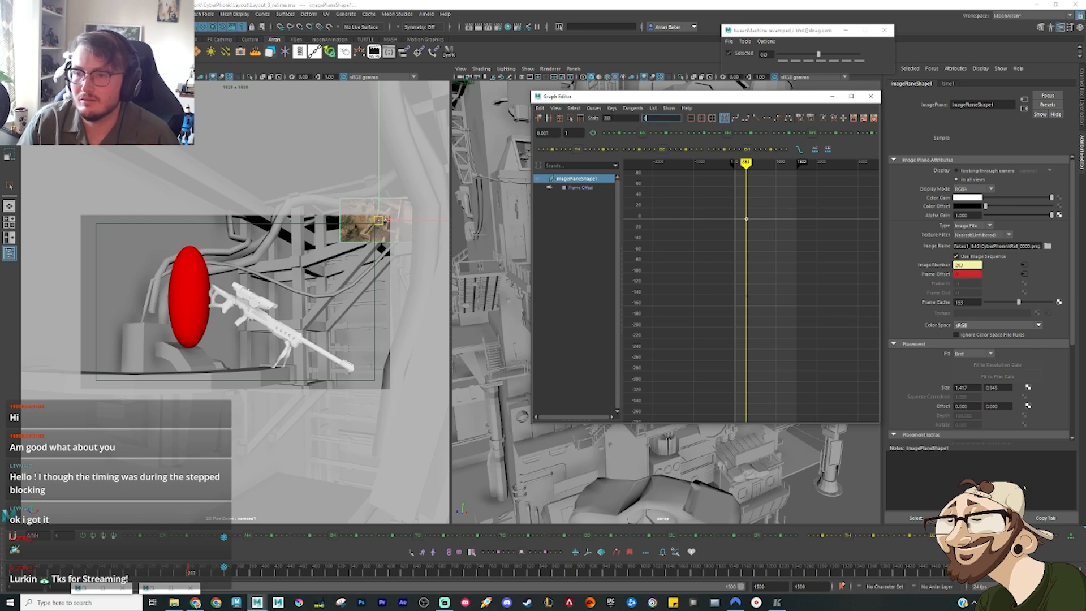
right_click(922, 275)
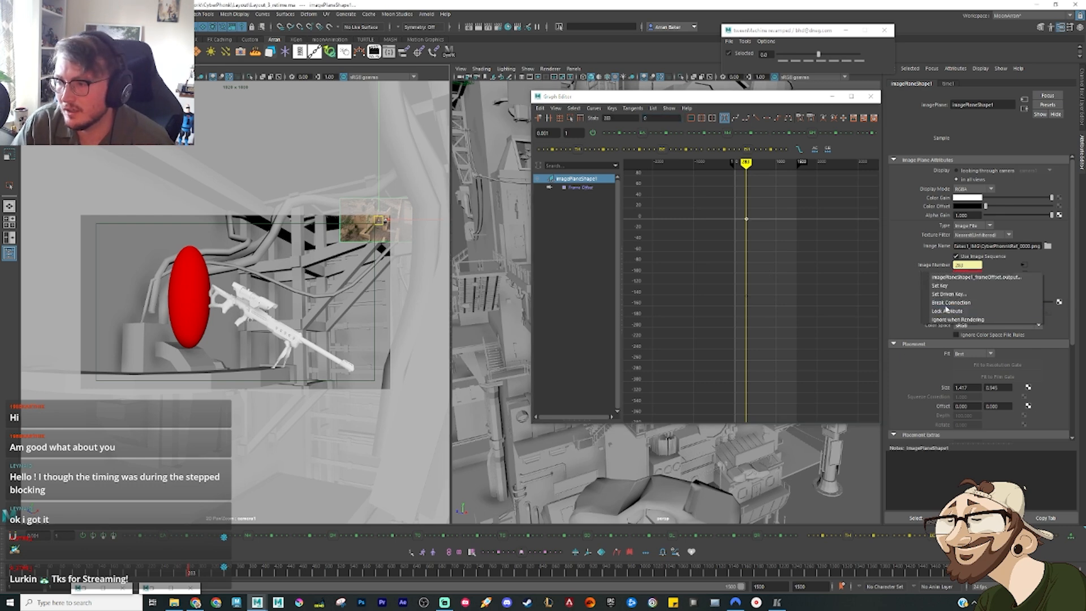
left_click(956, 307)
left_click(833, 96)
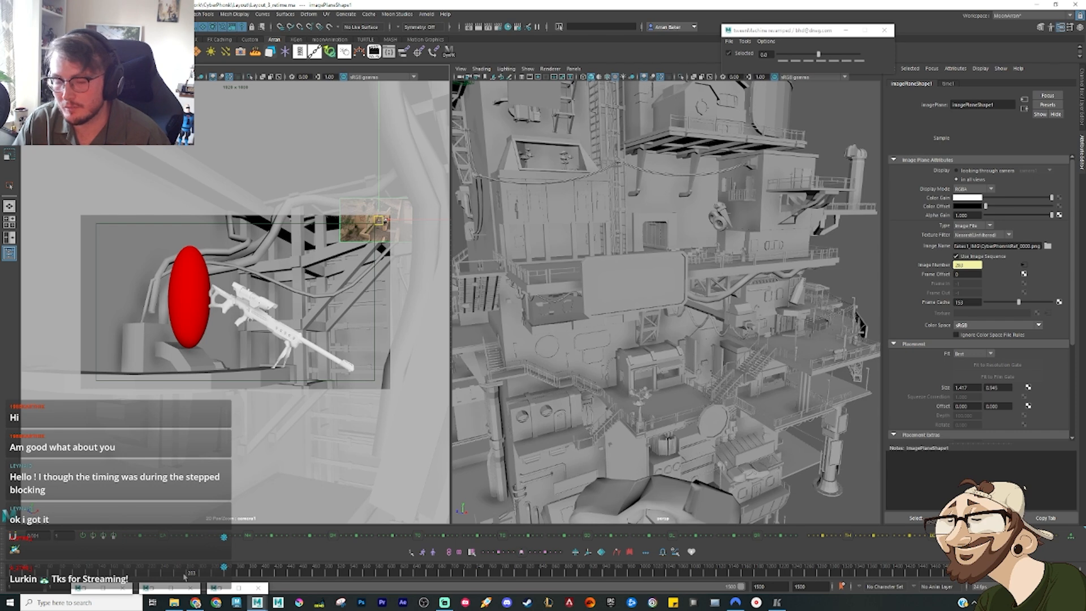
Step: Scrub the scene to frame 550, then play the reference edit from frame 595 and step around the held pose to frame 706
left_click_drag(187, 576, 359, 605)
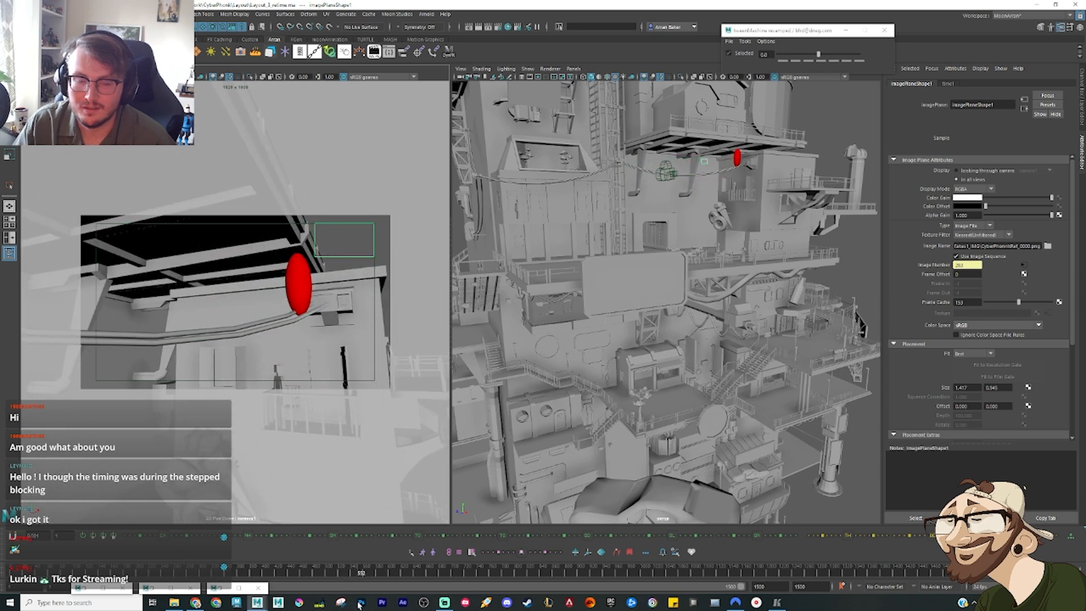
left_click(778, 604)
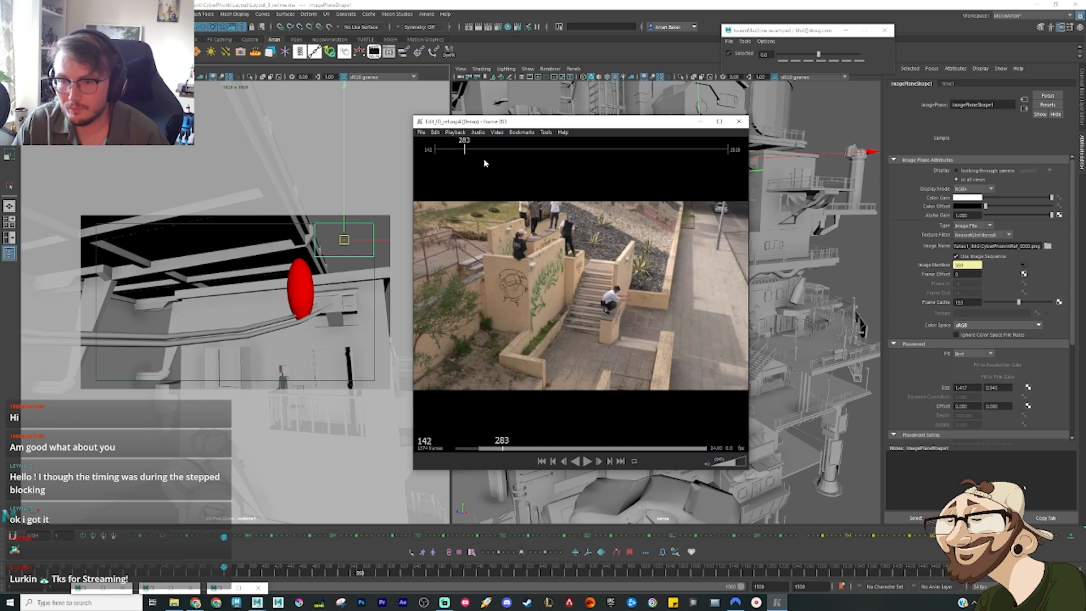
left_click_drag(484, 152, 530, 148)
key("space")
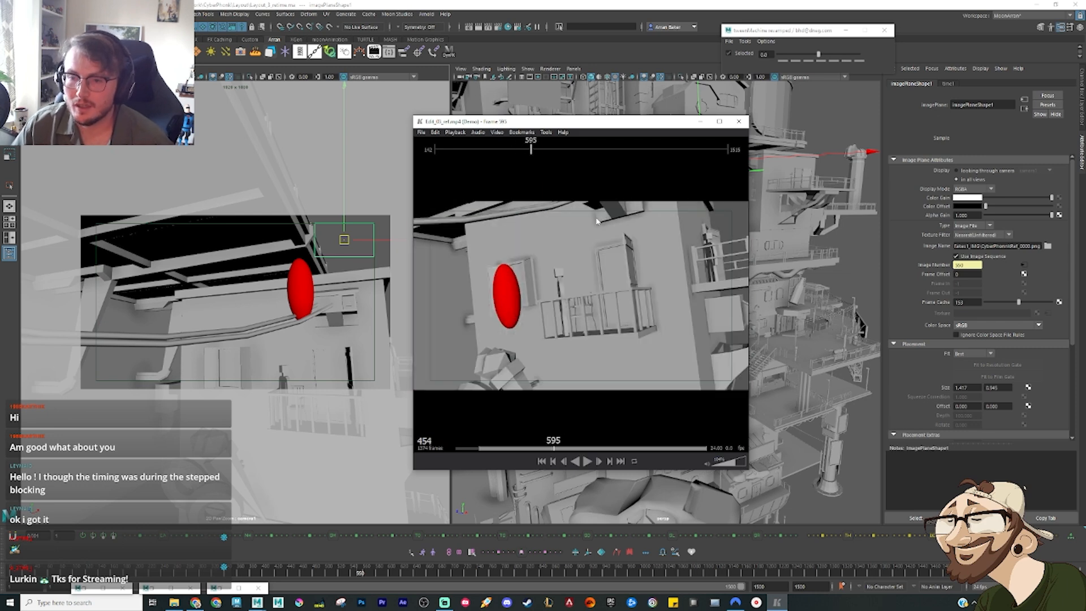
key("space")
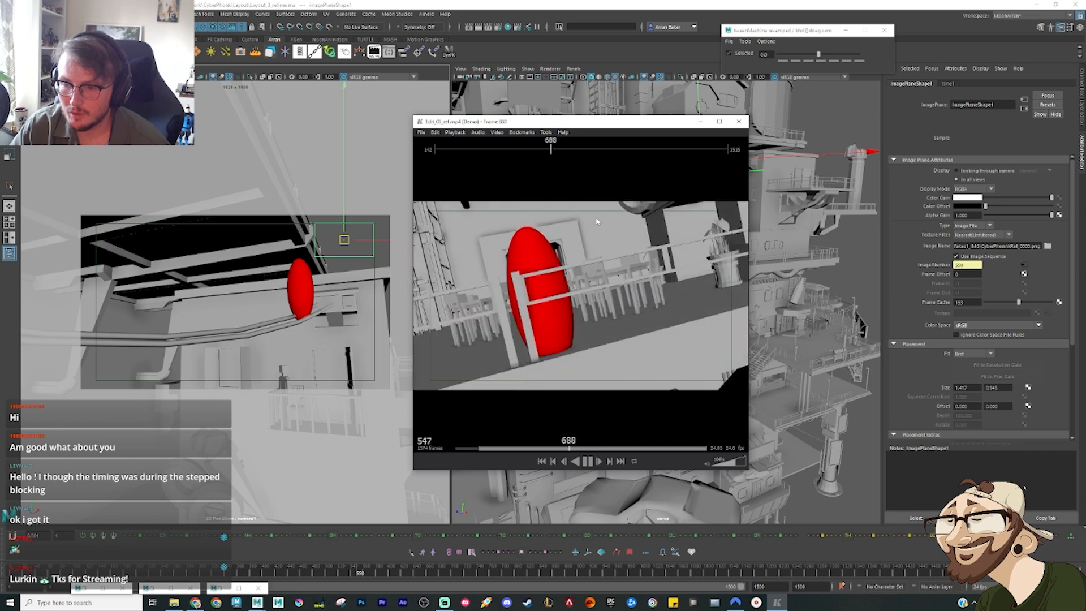
key("space")
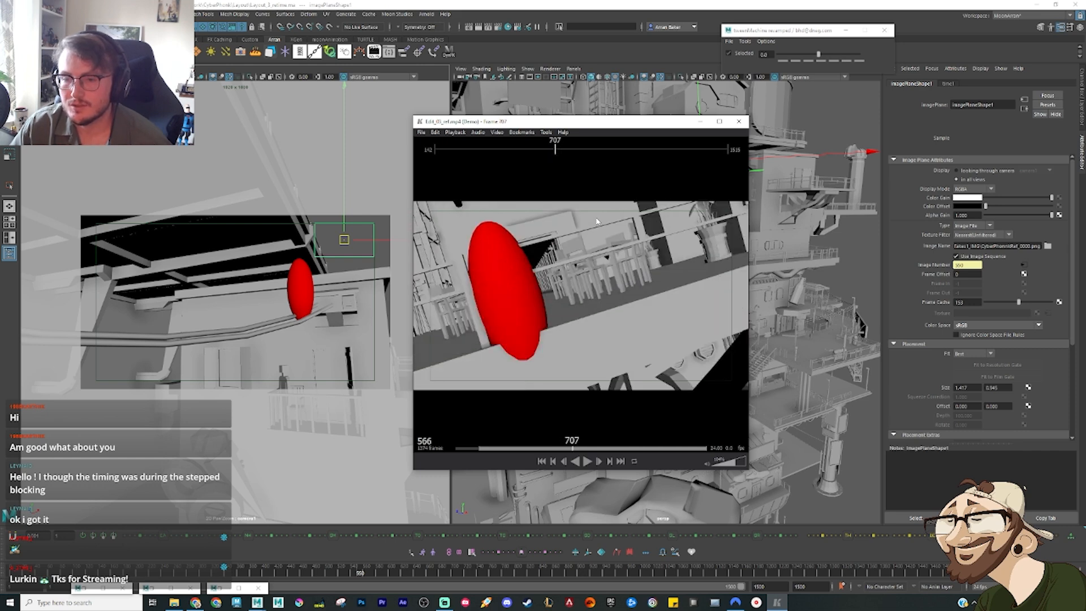
key("Right")
key("Right")
key("Right")
key("Right")
key("Right")
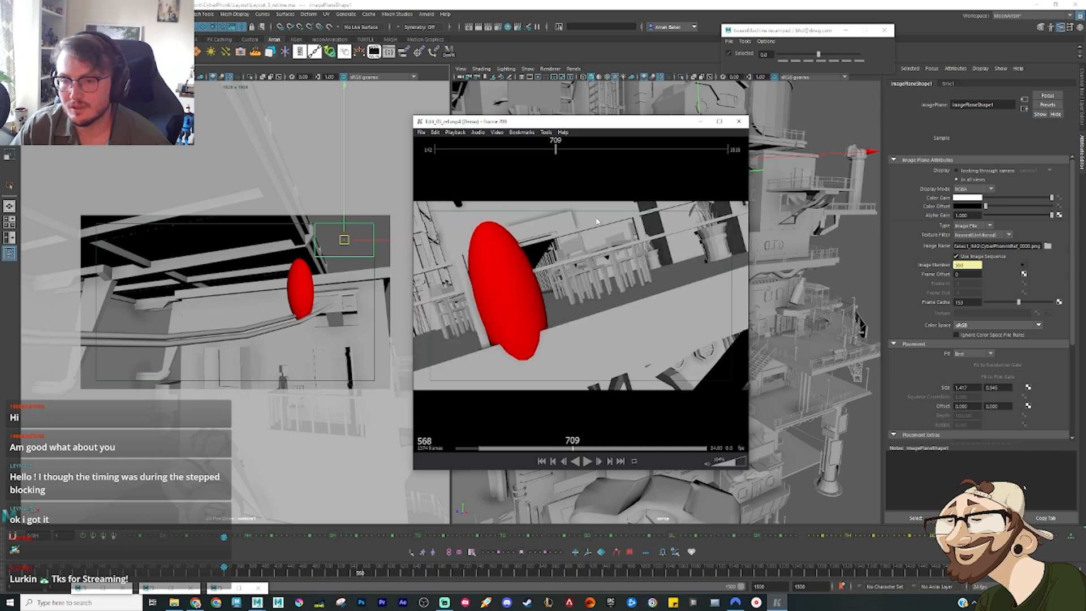
key("Left")
key("Left")
key("Left")
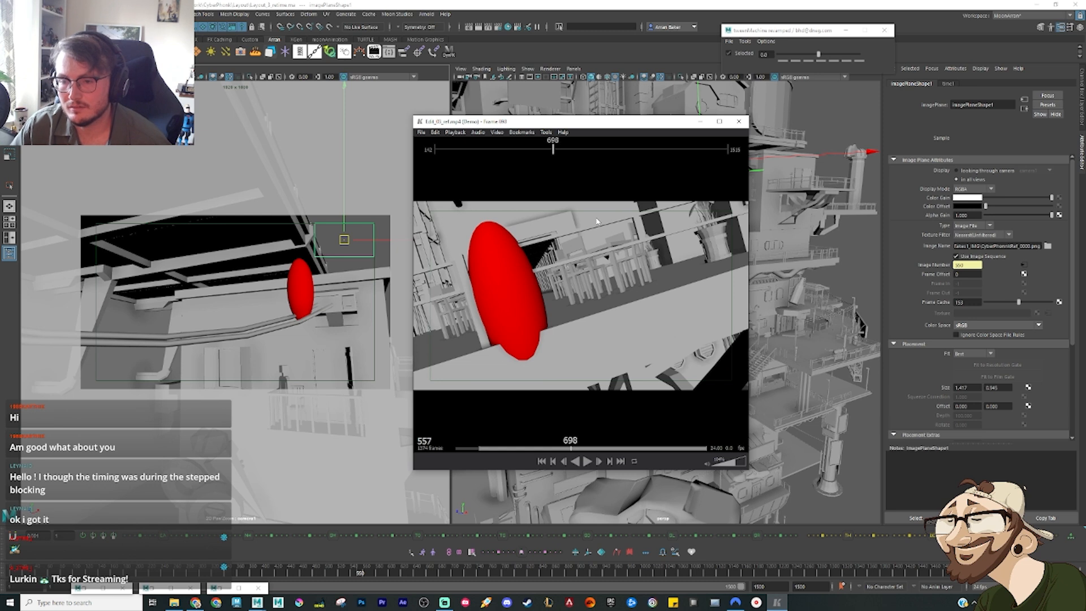
key("Right")
key("Right")
key("Right")
key("Right")
key("Right")
key("Right")
key("Right")
key("Right")
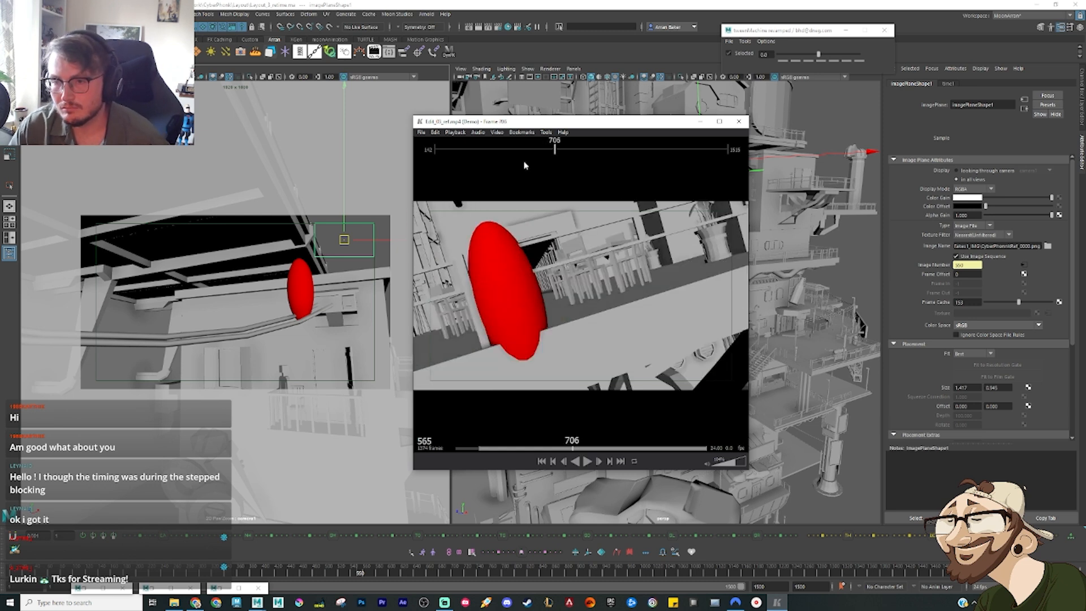
left_click(700, 121)
Step: Go to frame 554 in the scene and select the camera and the red ellipsoid together
left_click(361, 572)
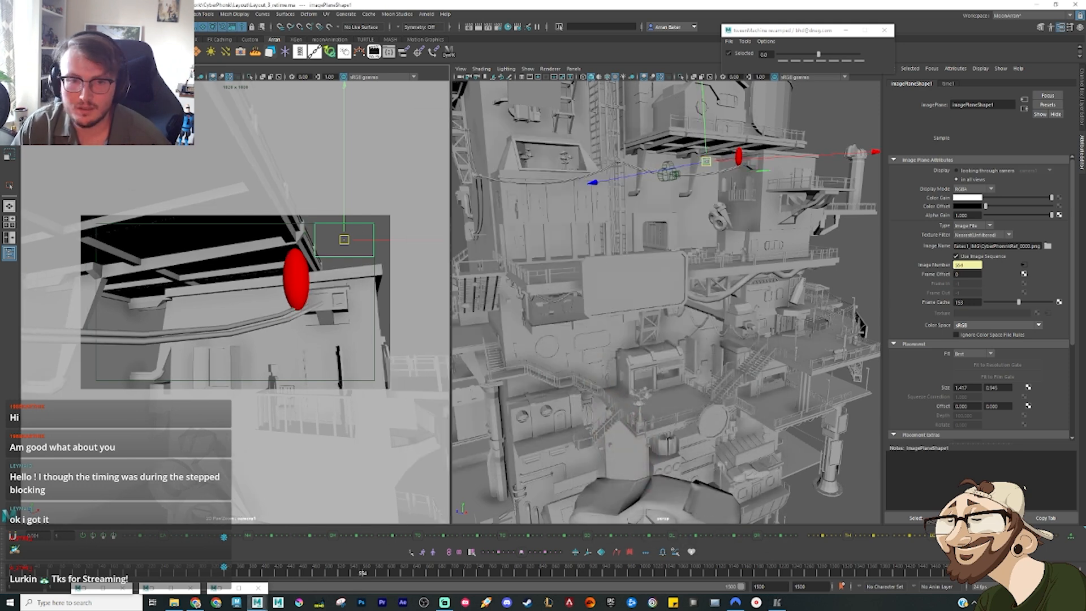
left_click(668, 171)
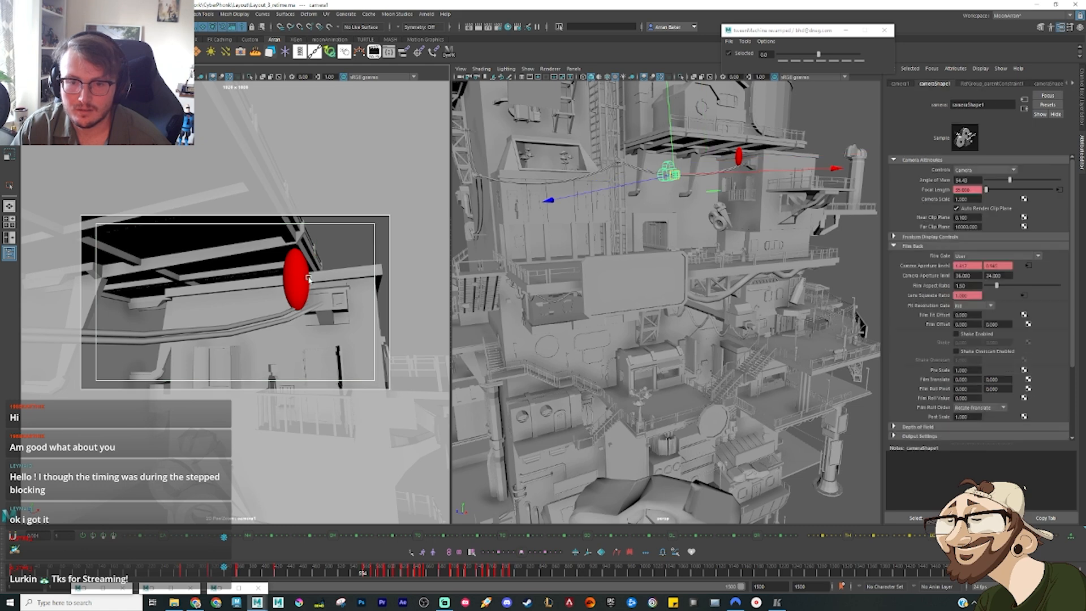
left_click(296, 271, "shift")
left_click(1058, 27)
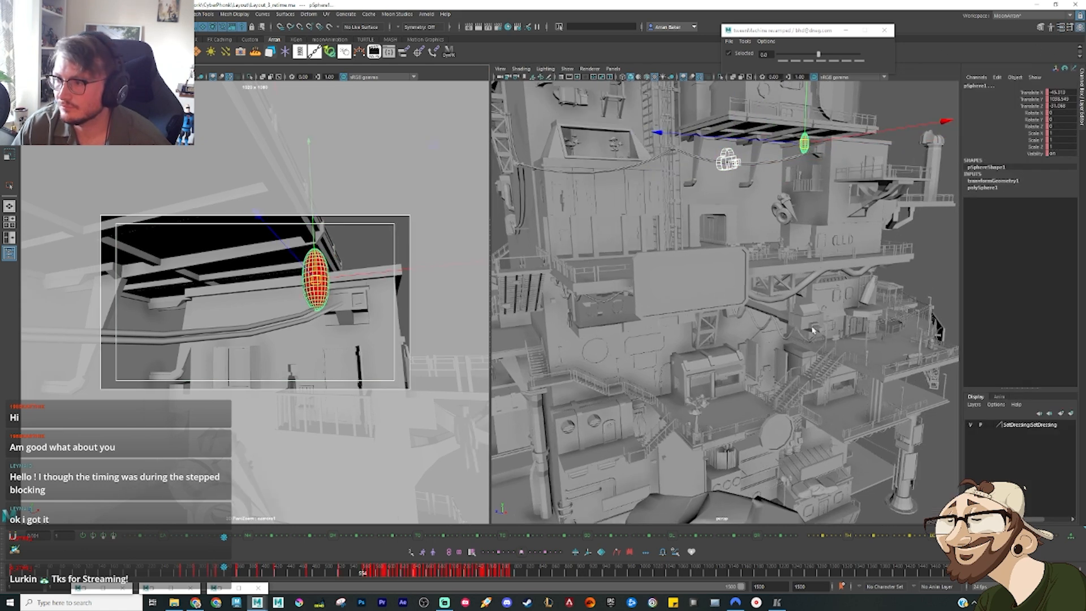
left_click(727, 161)
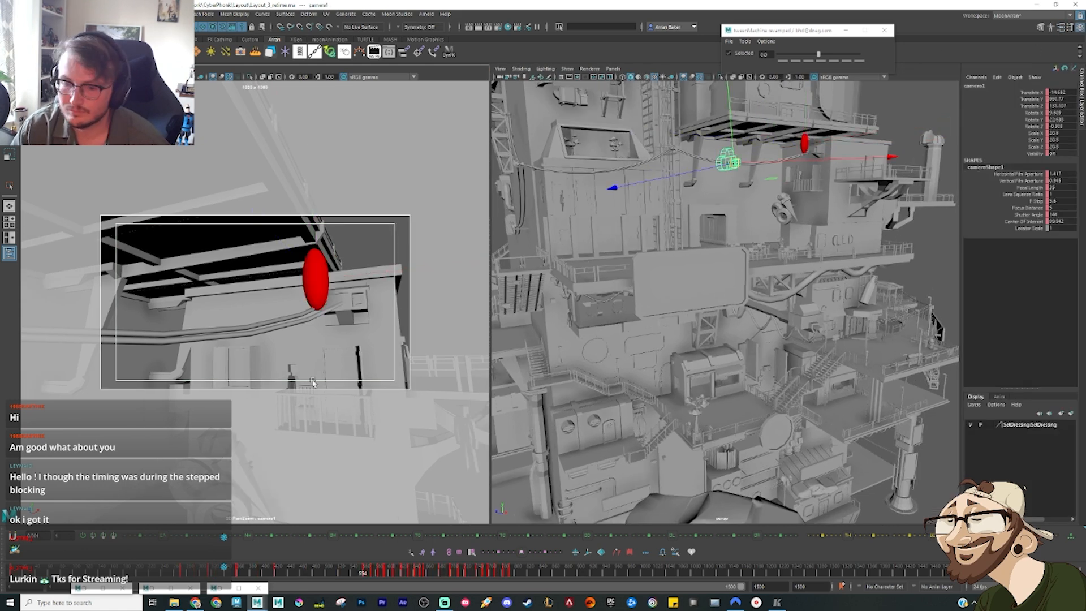
left_click(310, 269)
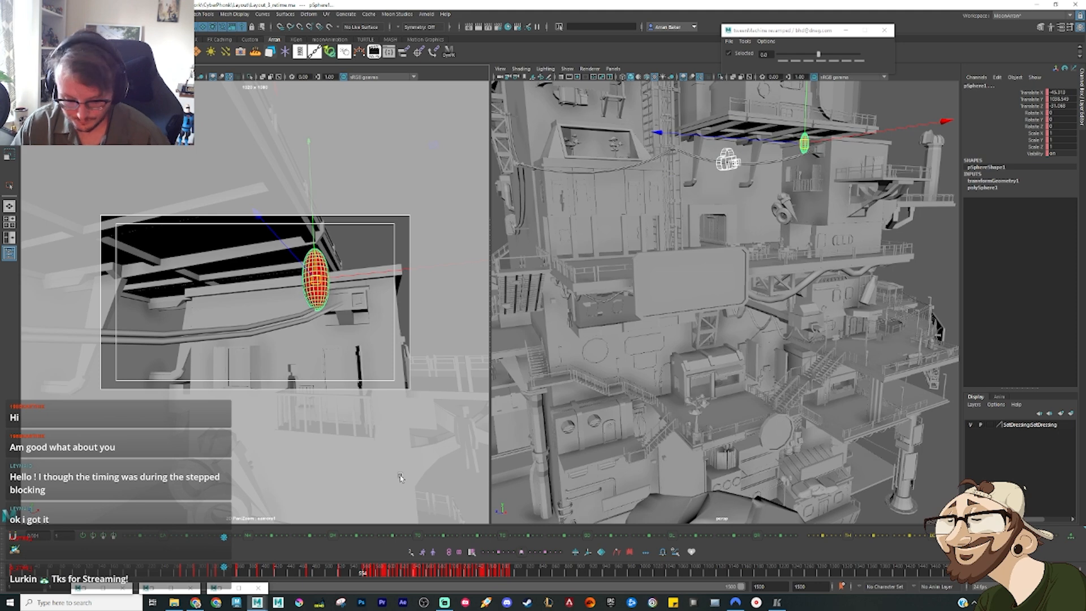
Step: Step the scene to the tilted pose's key at frame 587 and bring up the Graph Editor for the camera and ellipsoid
key("period")
key("period")
key("period")
key("period")
key("period")
key("period")
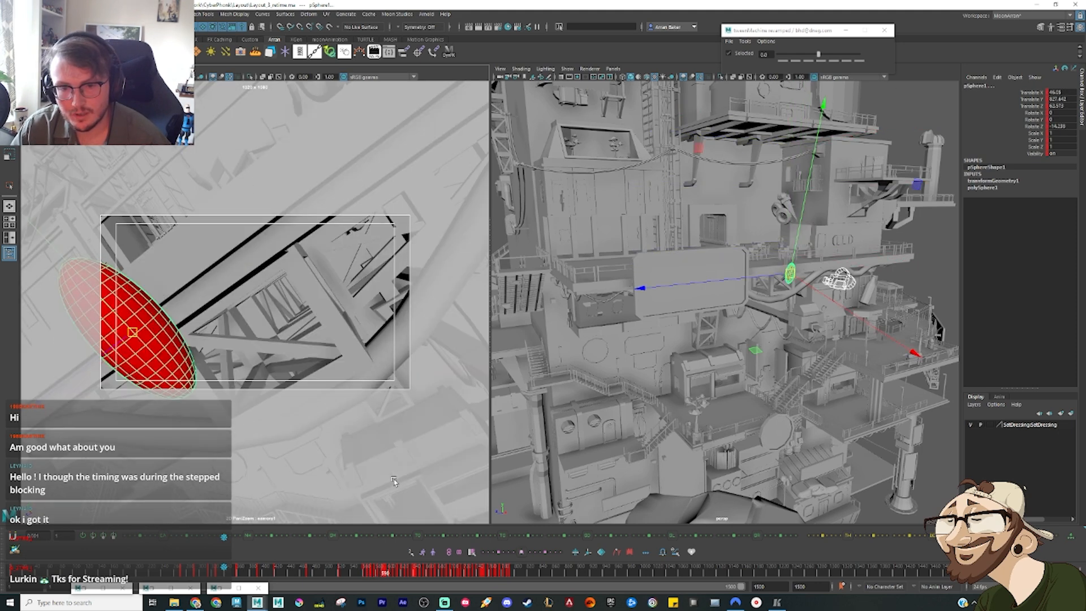
key("comma")
key("comma")
key("comma")
key("comma")
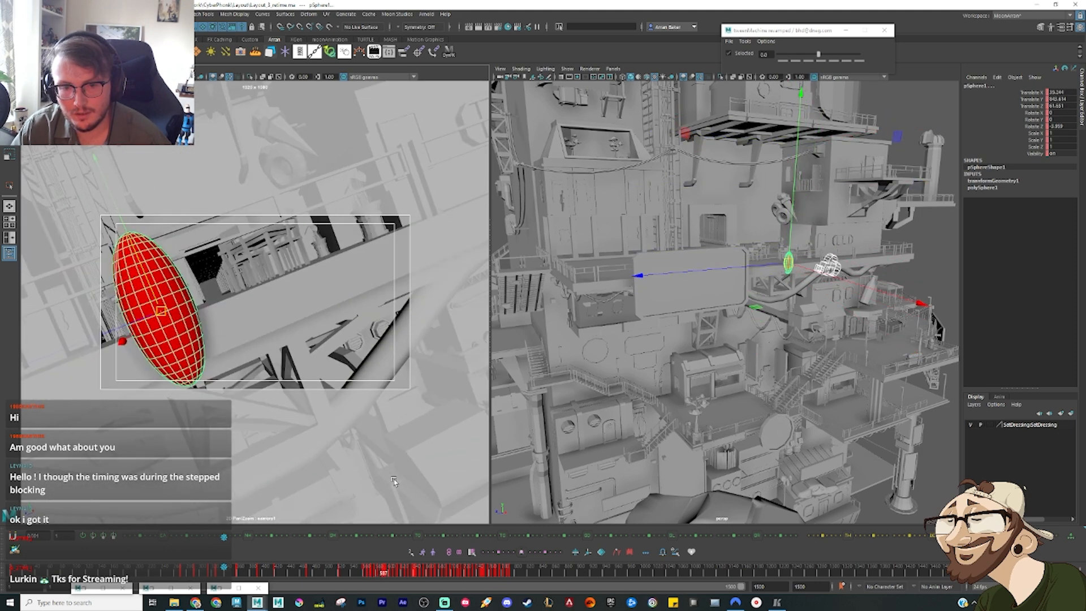
left_click(221, 588)
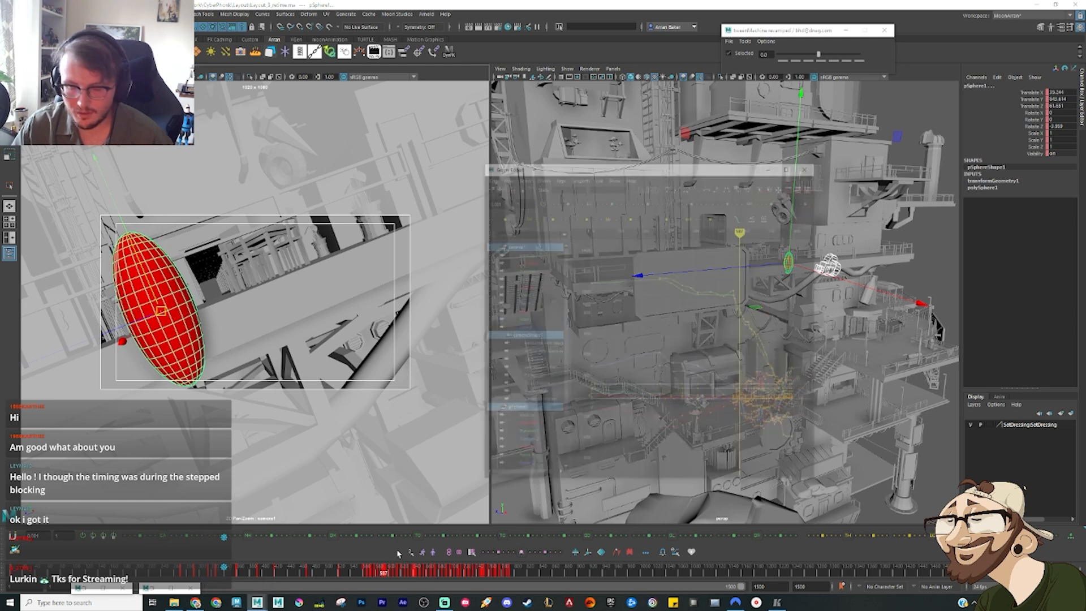
left_click_drag(768, 373, 820, 181)
right_click(804, 247)
left_click(826, 251)
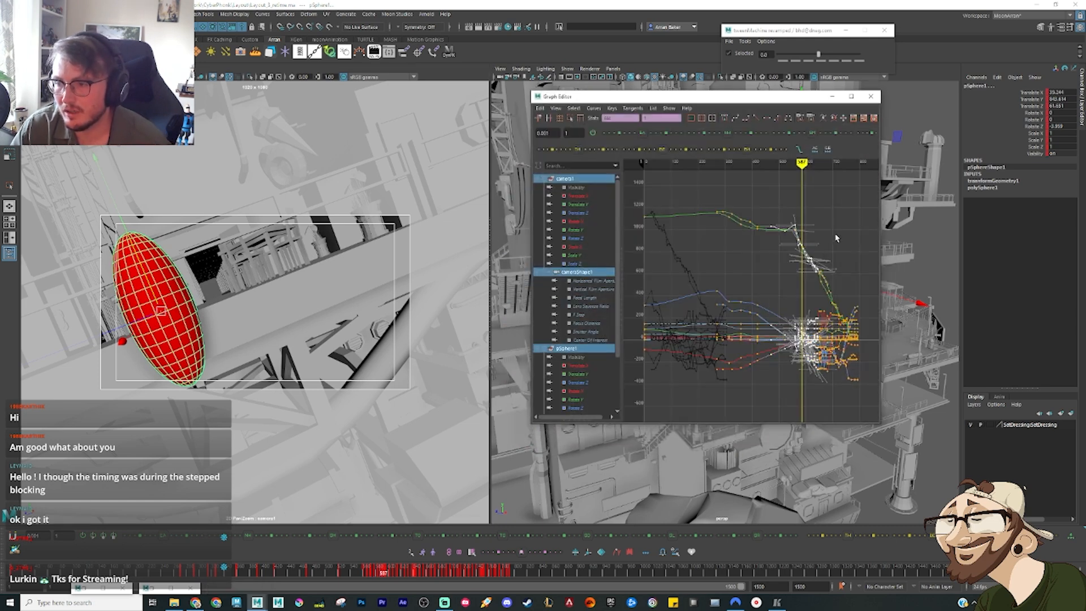
left_click(844, 224)
left_click_drag(869, 398, 762, 211)
key("f")
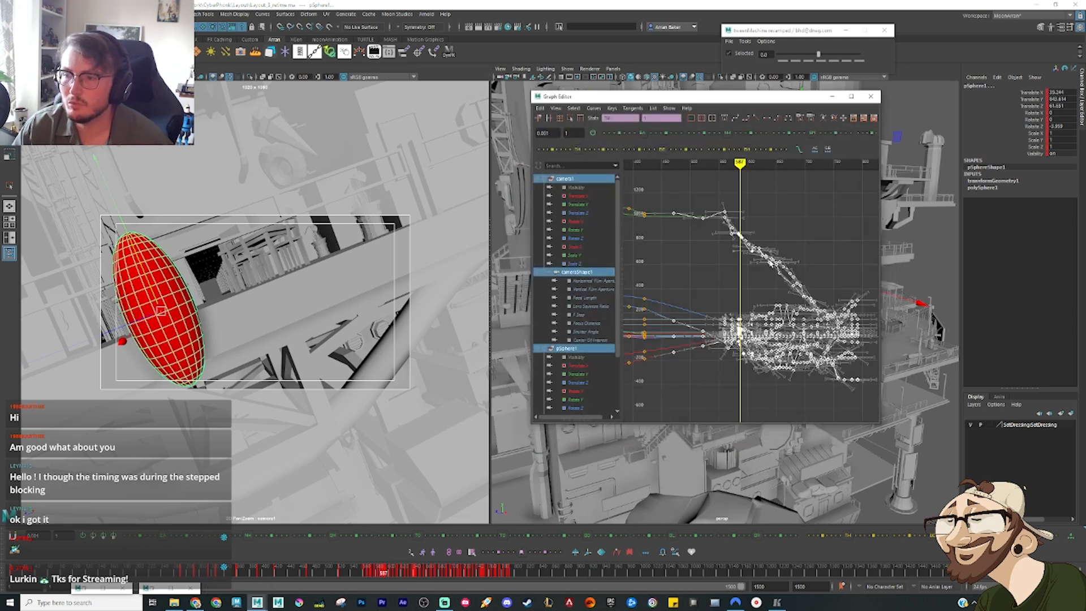
left_click(722, 277)
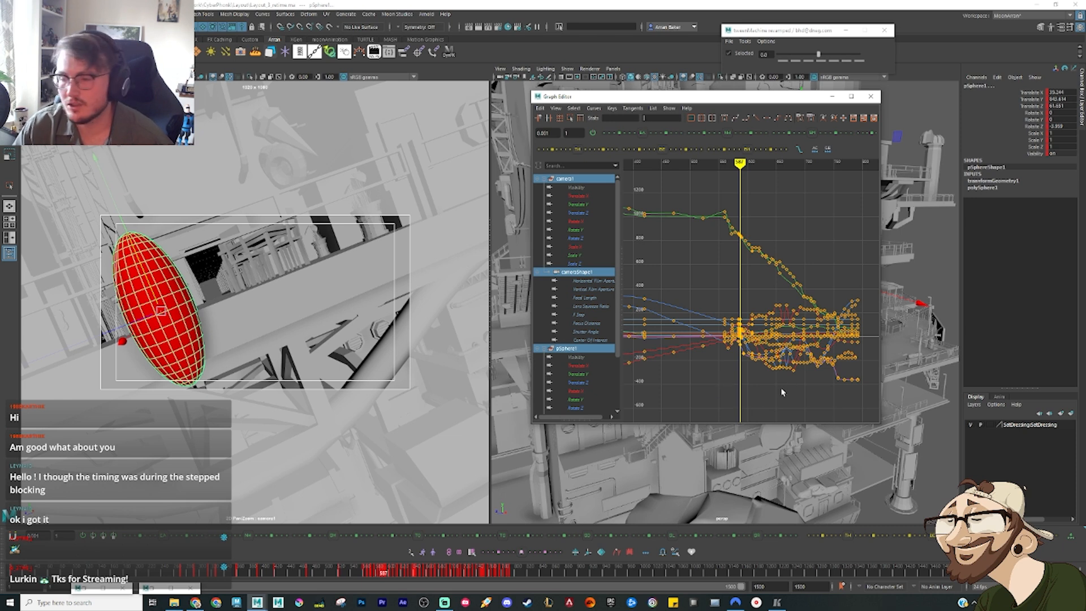
left_click_drag(859, 401, 716, 187)
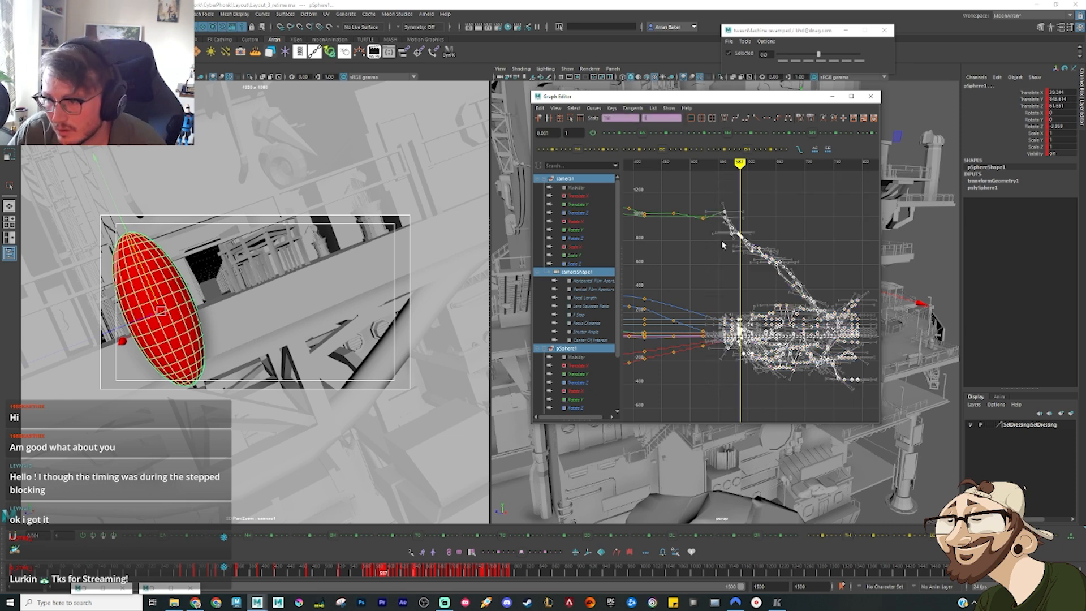
left_click(776, 253)
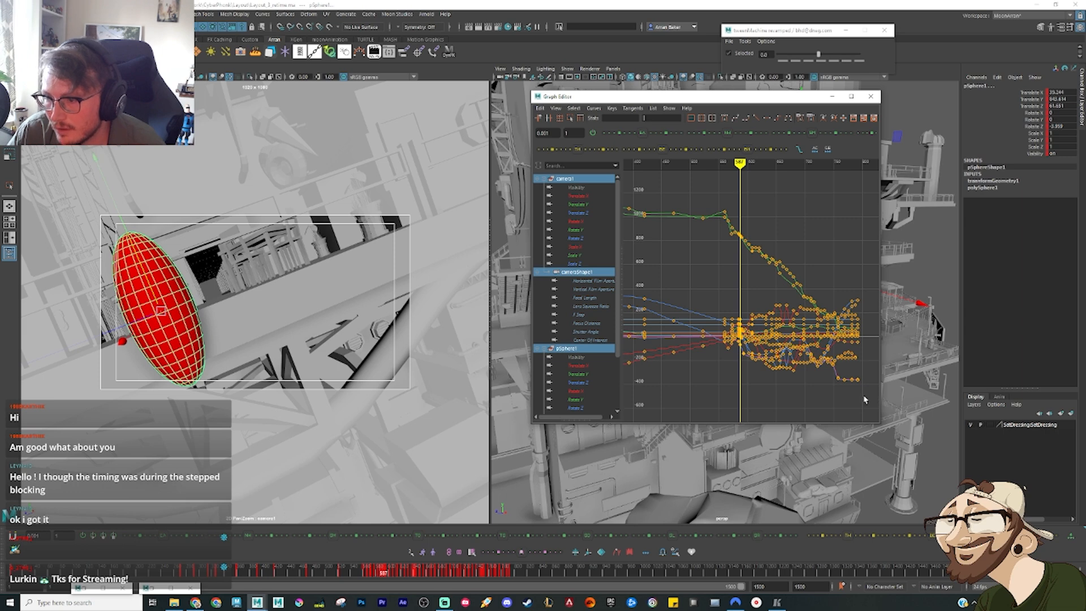
Step: Select all camera and ellipsoid keys from frame 587 onward and shift them so the block starts at the reference edit's frame 706
left_click_drag(864, 400, 625, 195)
key("f")
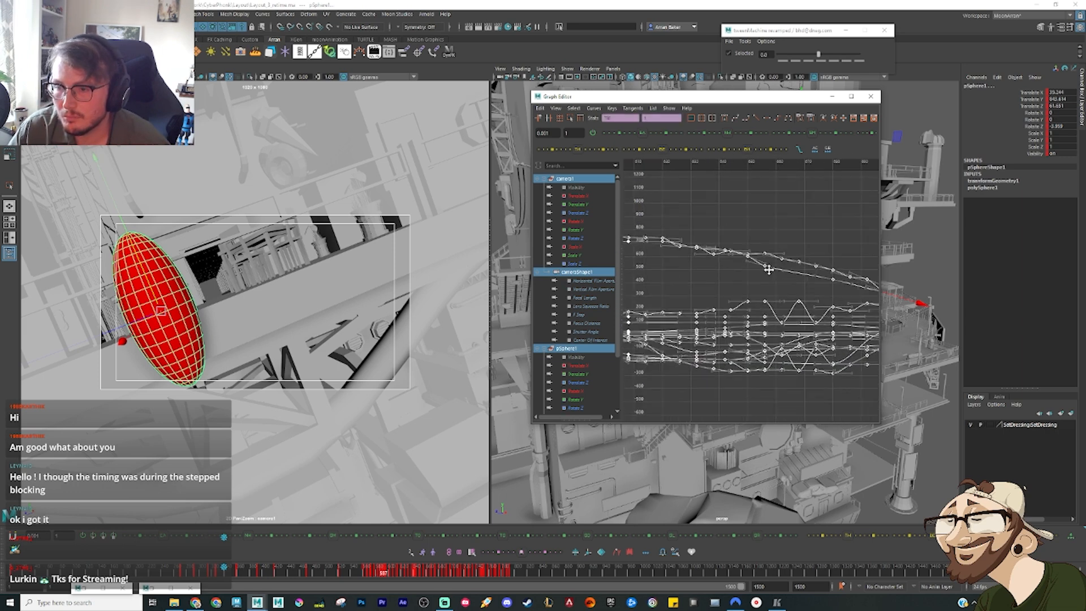
middle_click_drag(769, 270, 852, 272, "alt")
middle_click_drag(659, 277, 689, 283, "alt")
left_click_drag(695, 191, 731, 425)
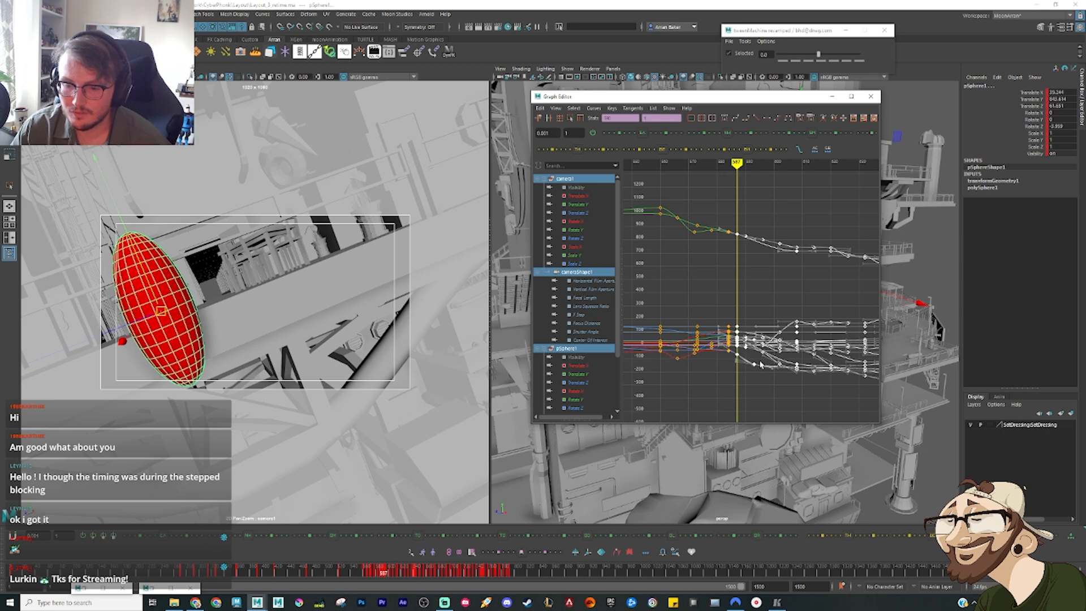
left_click(777, 607)
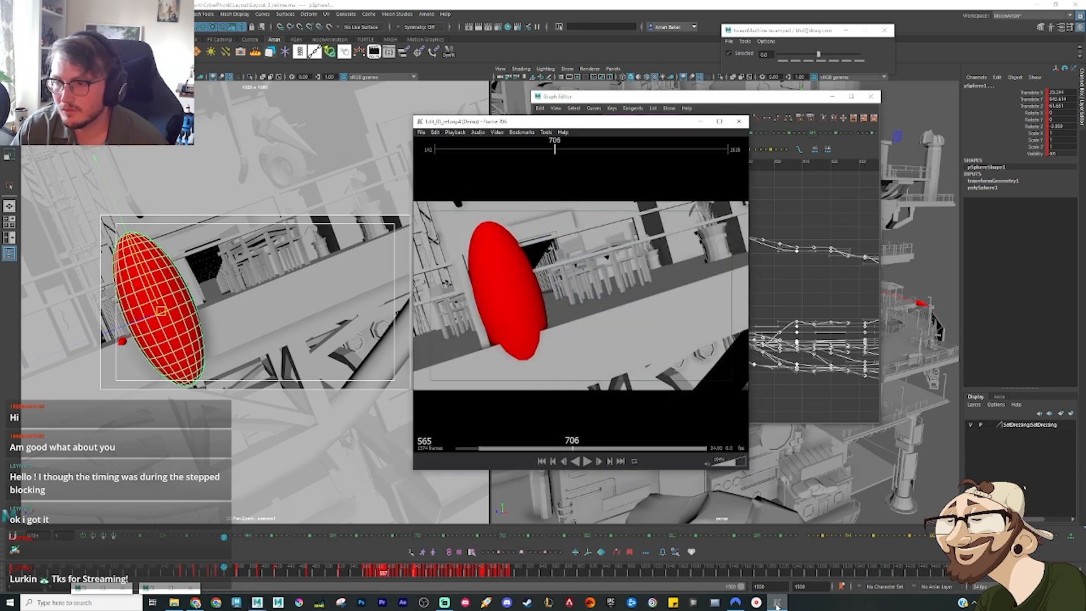
left_click(778, 606)
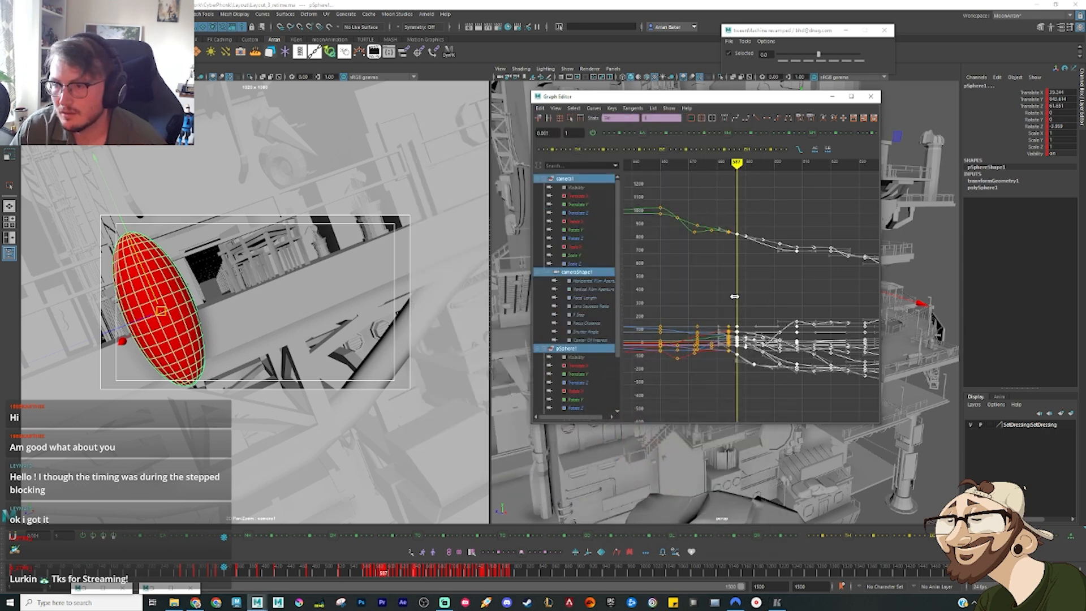
middle_click_drag(730, 297, 843, 292, "shift")
middle_click_drag(843, 292, 686, 279, "alt")
middle_click_drag(686, 278, 689, 356, "shift")
scroll(788, 244, "up", 5)
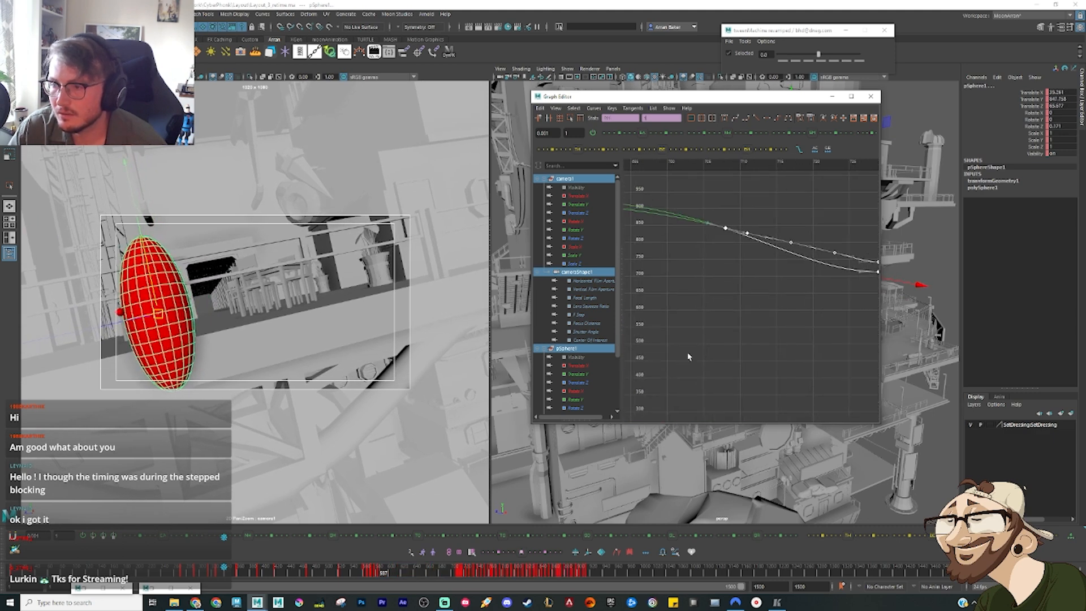
mouse_move(745, 285)
middle_mouse_down("shift")
mouse_move(731, 284)
mouse_move(728, 329)
middle_mouse_up("shift")
scroll(738, 291, "down", 8)
Step: Stretch the group of keys just before frame 587 over the gap so it ends at about frame 680, and snap them to whole frames
left_click_drag(748, 335, 672, 215)
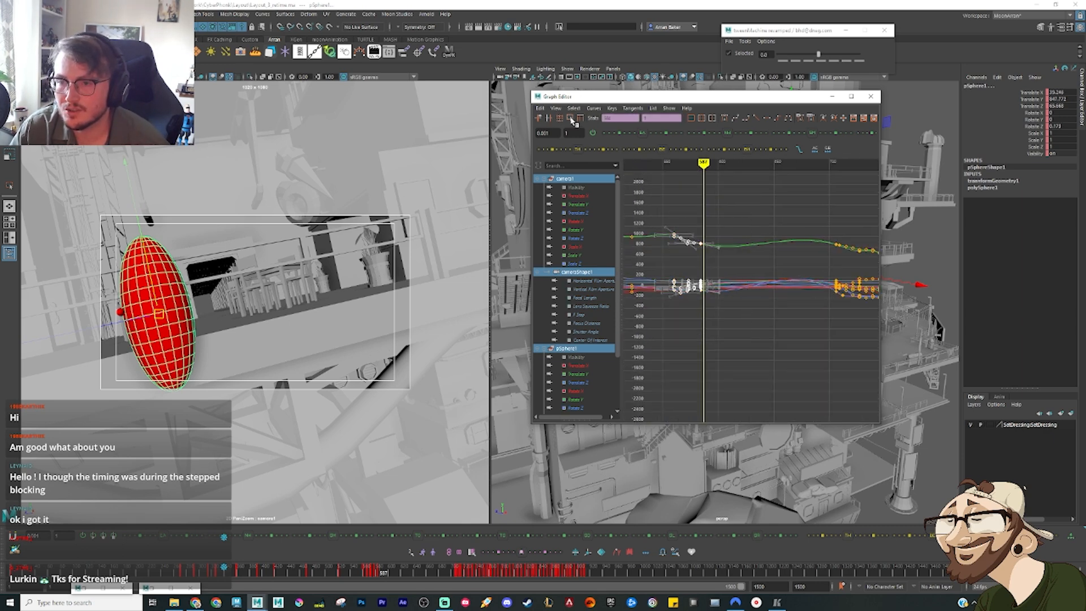
left_click(571, 119)
left_click_drag(710, 266, 813, 275)
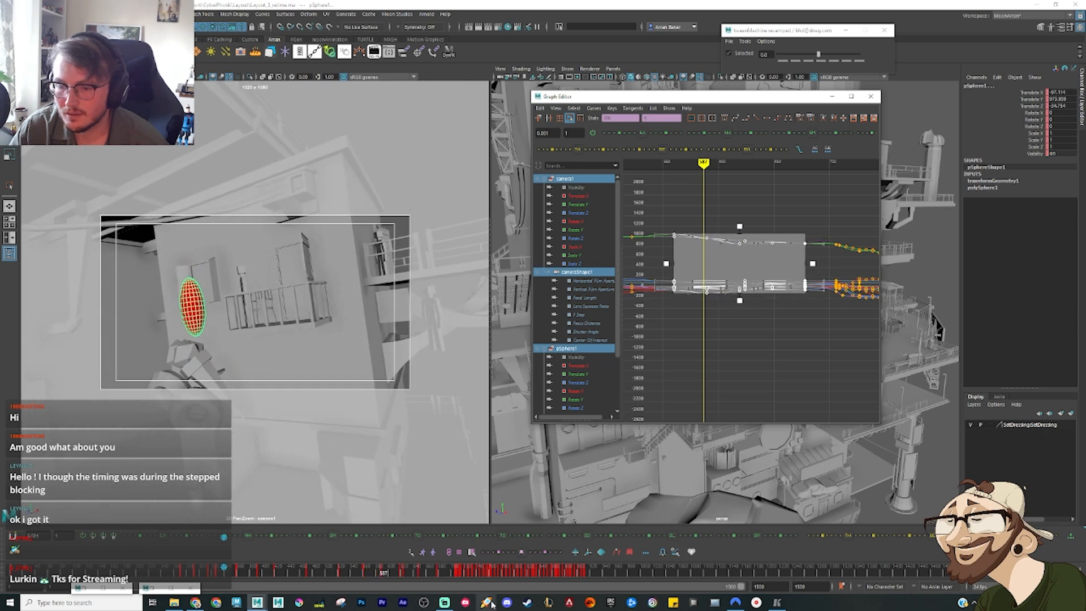
left_click(663, 553)
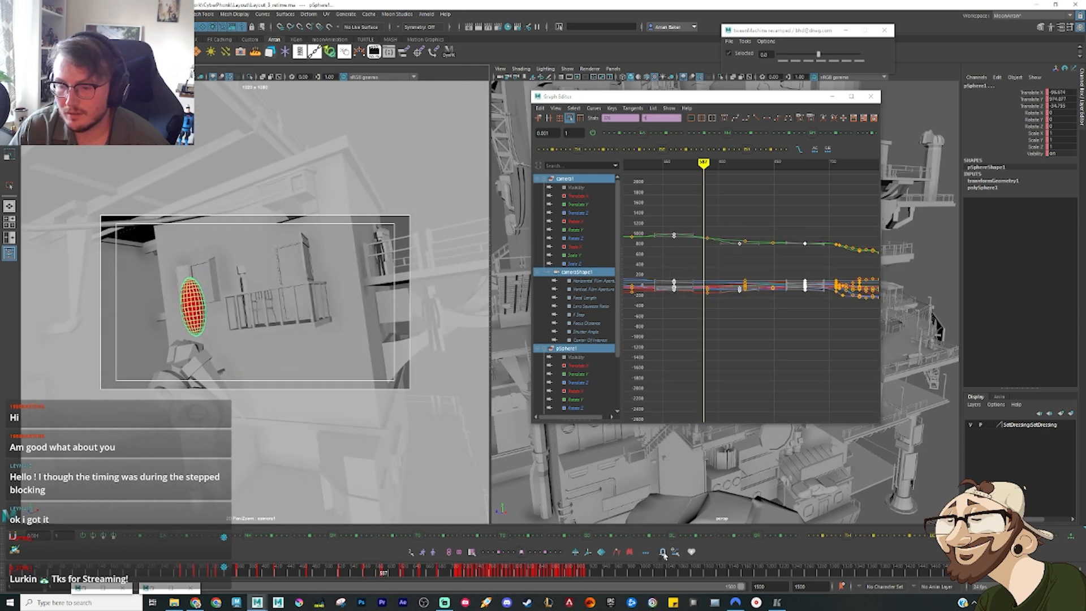
left_click(785, 349)
Step: Scrub the scene to frame 706 to check the retimed tilted pose
scroll(775, 349, "down", 5)
middle_click_drag(795, 346, 661, 355, "alt")
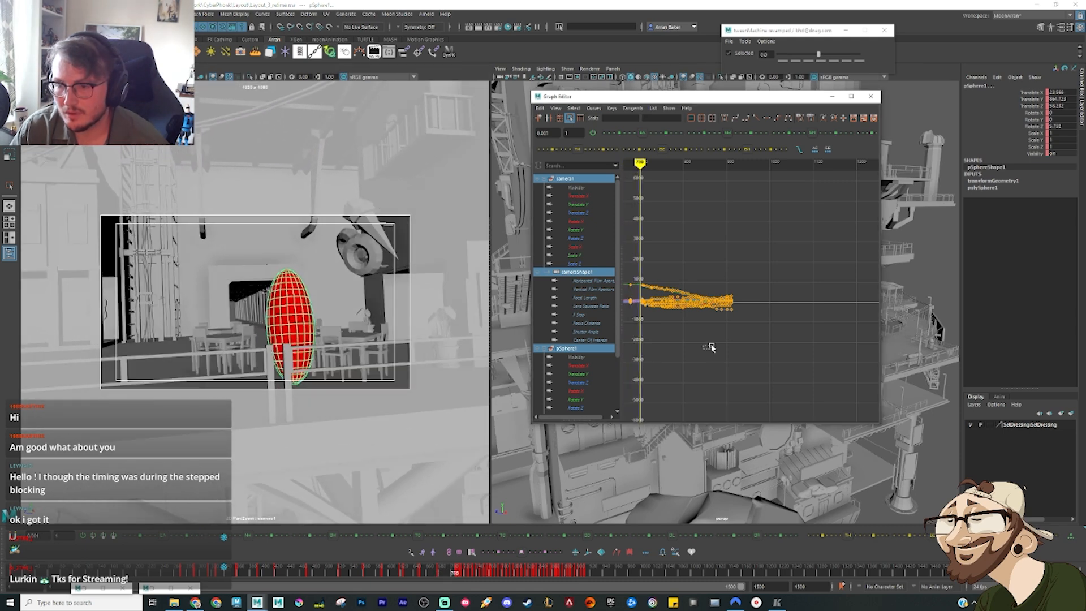
left_click(723, 118)
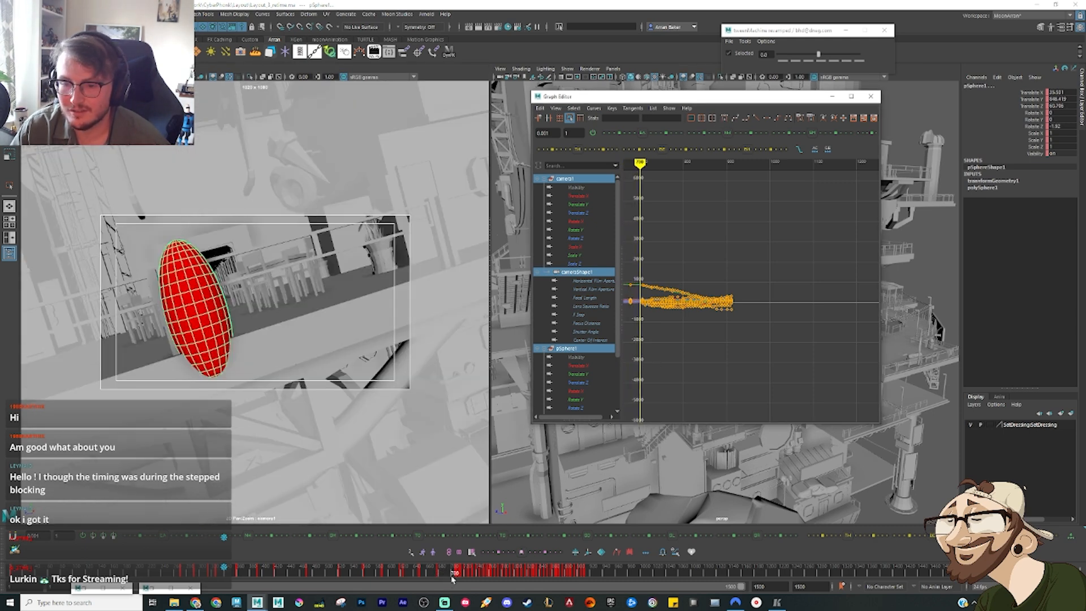
left_click_drag(453, 577, 456, 576)
Step: Play the reference edit from frame 706 to 856, then step back to examine the held pose around frames 842 to 844
left_click(777, 603)
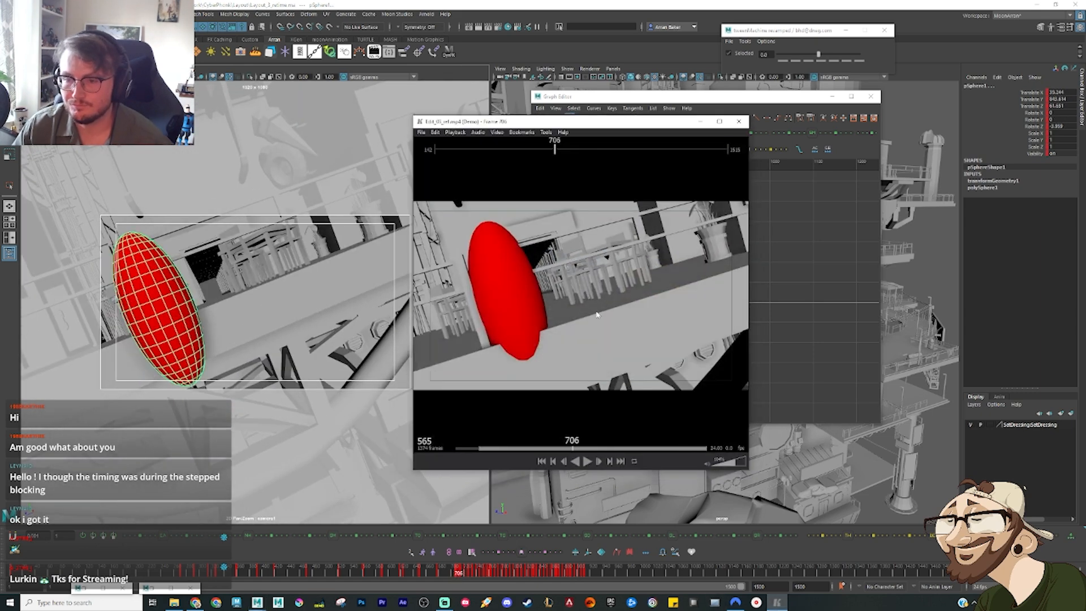
key("space")
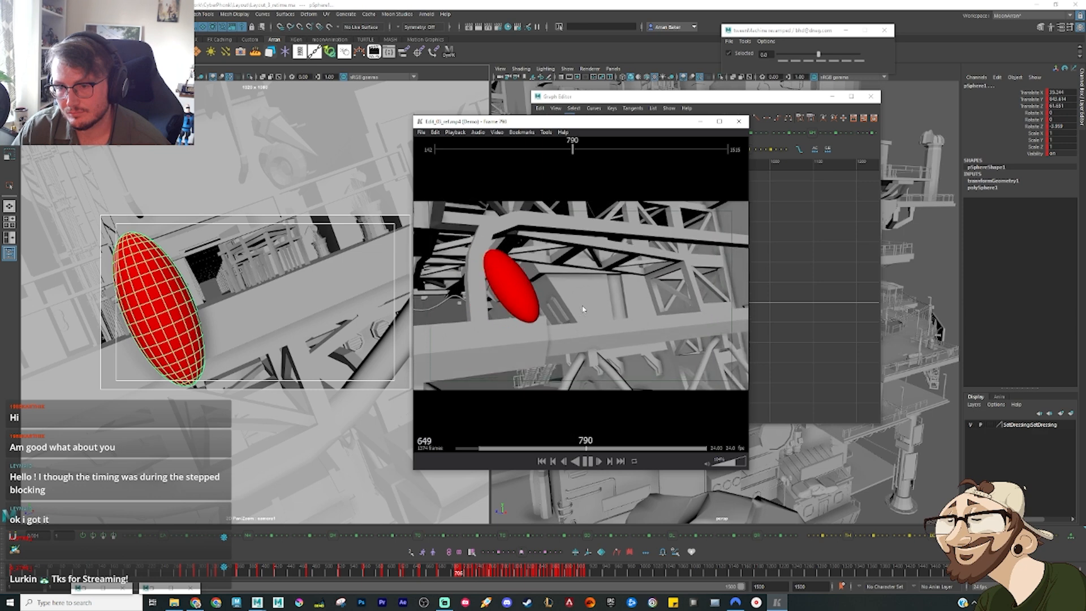
key("space")
key("space")
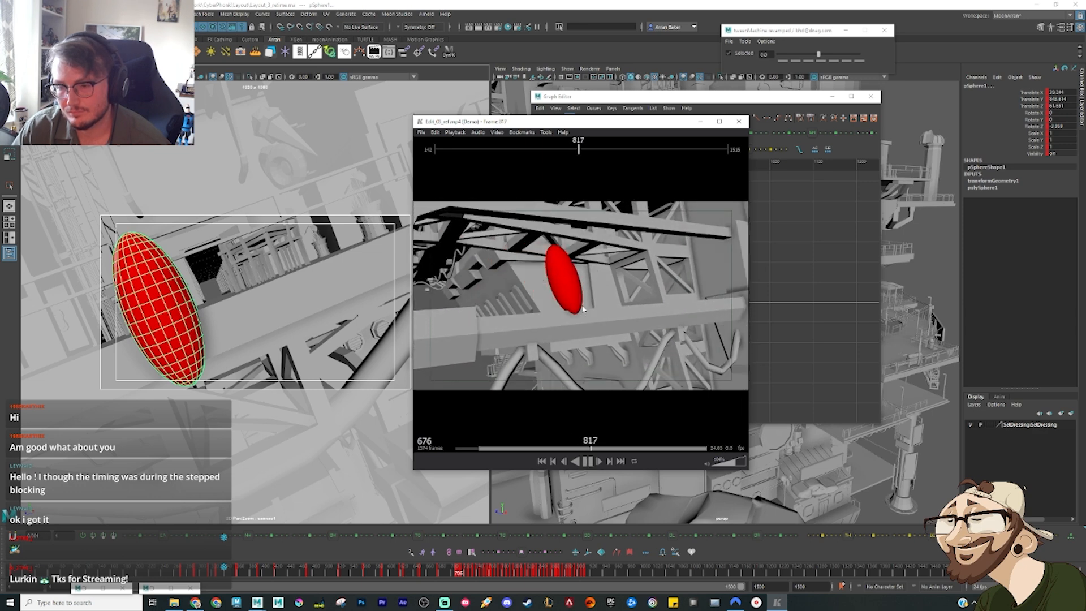
key("space")
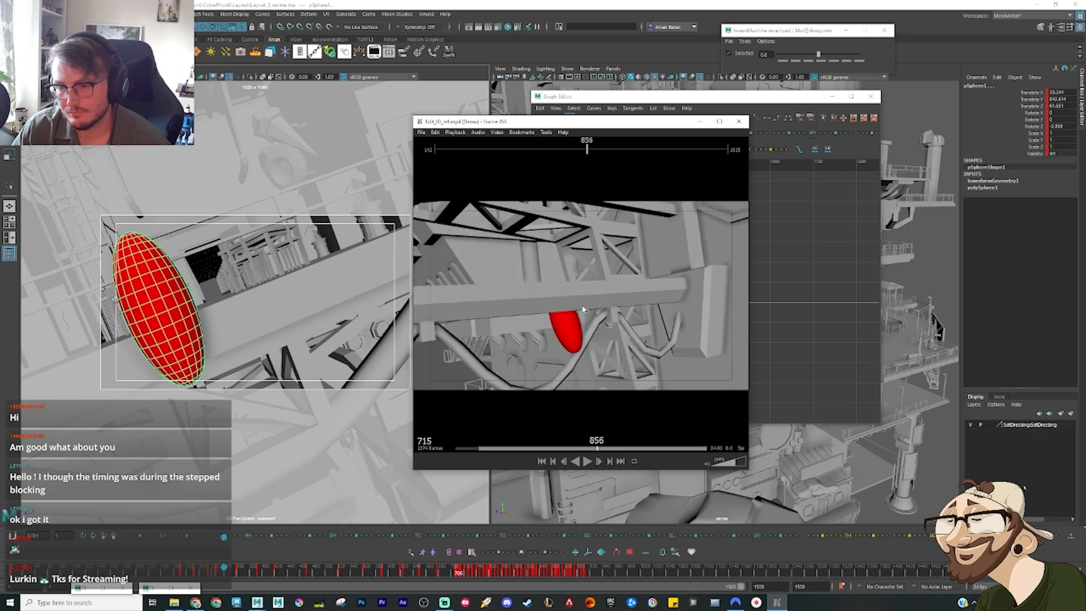
key("Left")
key("Left")
key("Left")
key("Left")
key("Left")
key("Left")
key("Left")
key("Left")
key("Left")
key("Left")
key("Left")
key("Left")
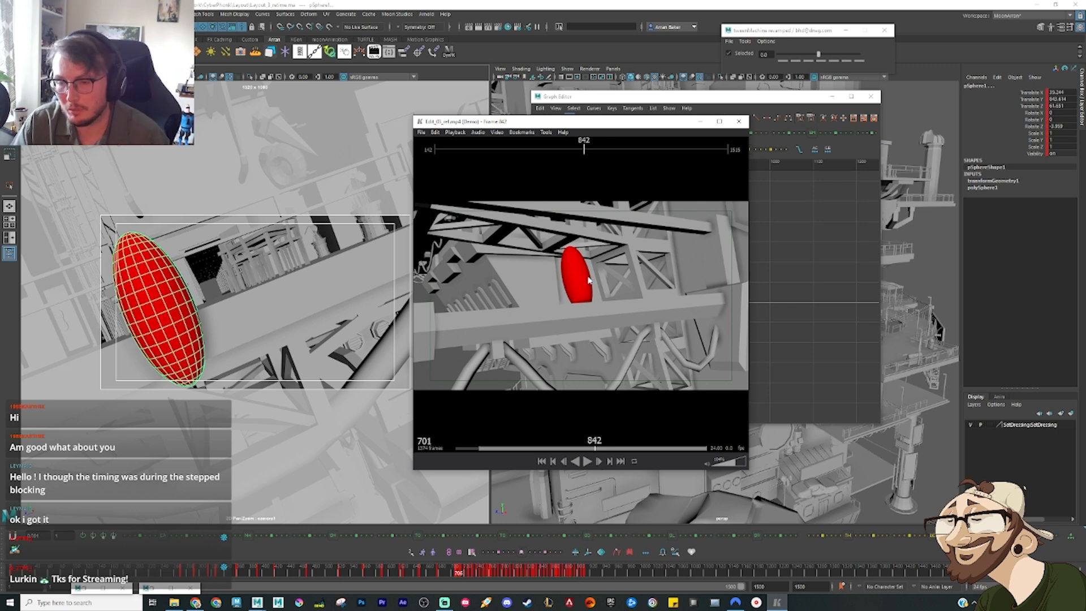
key("Left")
key("Left")
key("Left")
key("Left")
key("Left")
key("Left")
key("Left")
key("Left")
key("Left")
key("Left")
key("Left")
key("Left")
key("Left")
key("Left")
key("Left")
key("space")
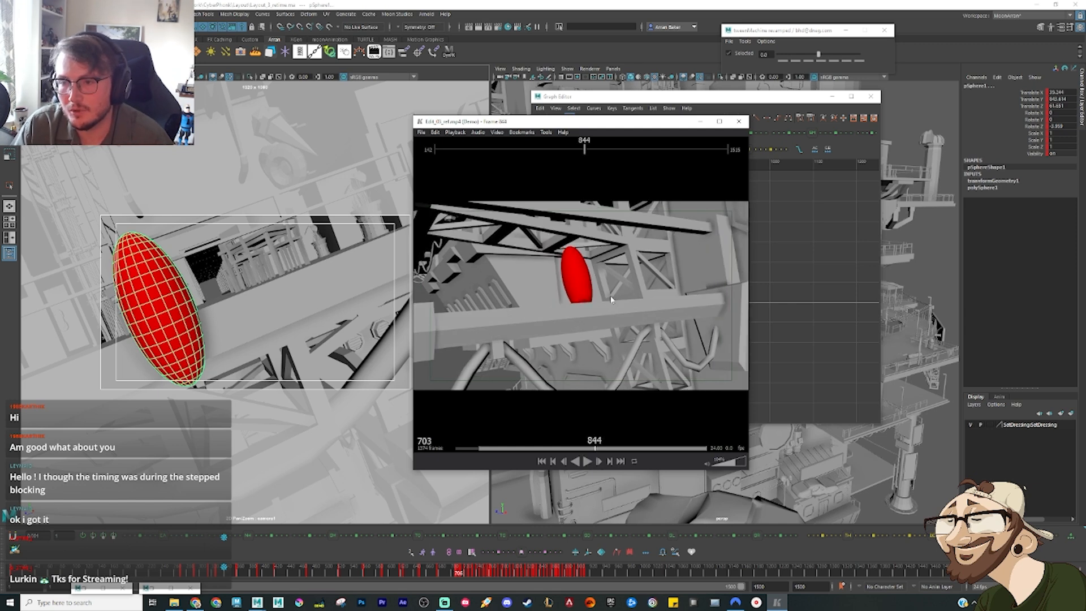
left_click(700, 121)
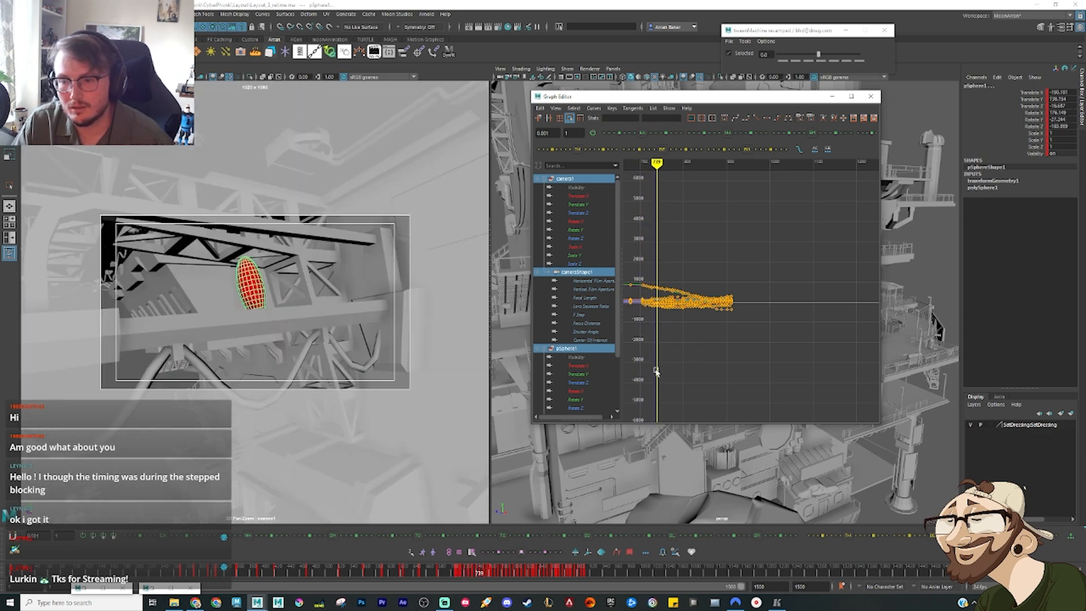
Step: Select all camera and ellipsoid keys from frame 739 onward and shift them so the block starts at about frame 840
left_click_drag(649, 348, 791, 265)
key("f")
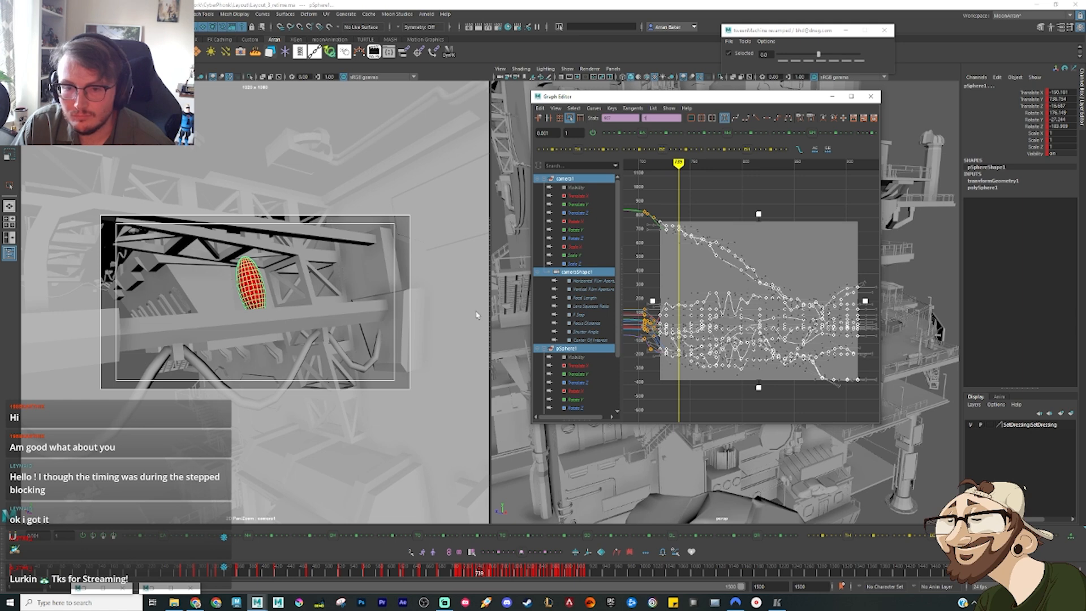
left_click(664, 251)
left_click_drag(676, 217, 874, 418)
key("w")
middle_click_drag(692, 281, 701, 335, "shift")
scroll(787, 264, "up", 8)
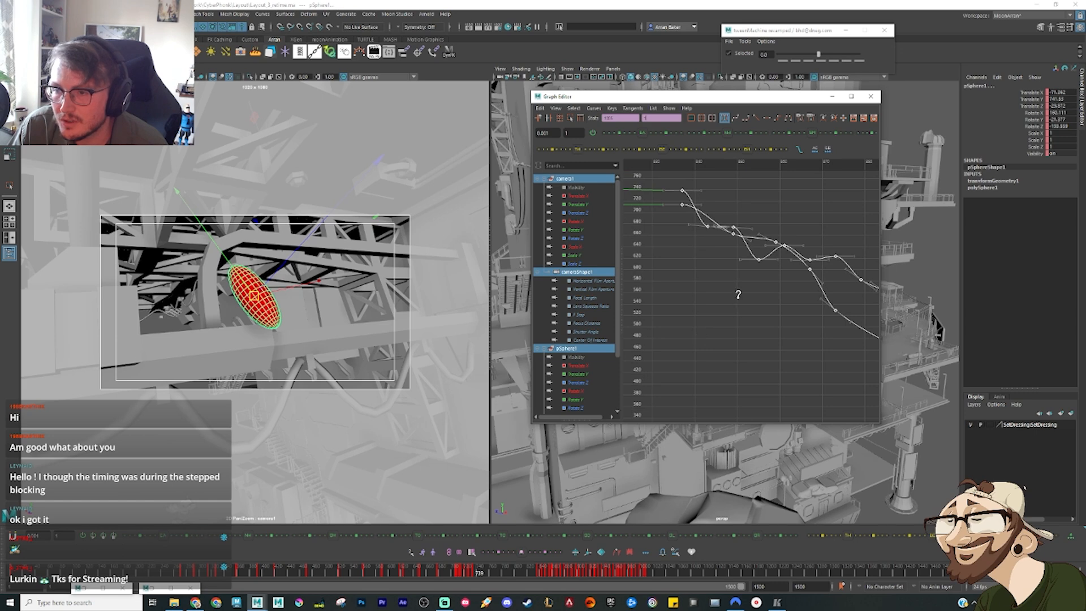
middle_click_drag(739, 295, 751, 299, "shift")
scroll(733, 308, "down", 8)
middle_click_drag(707, 327, 766, 286, "alt")
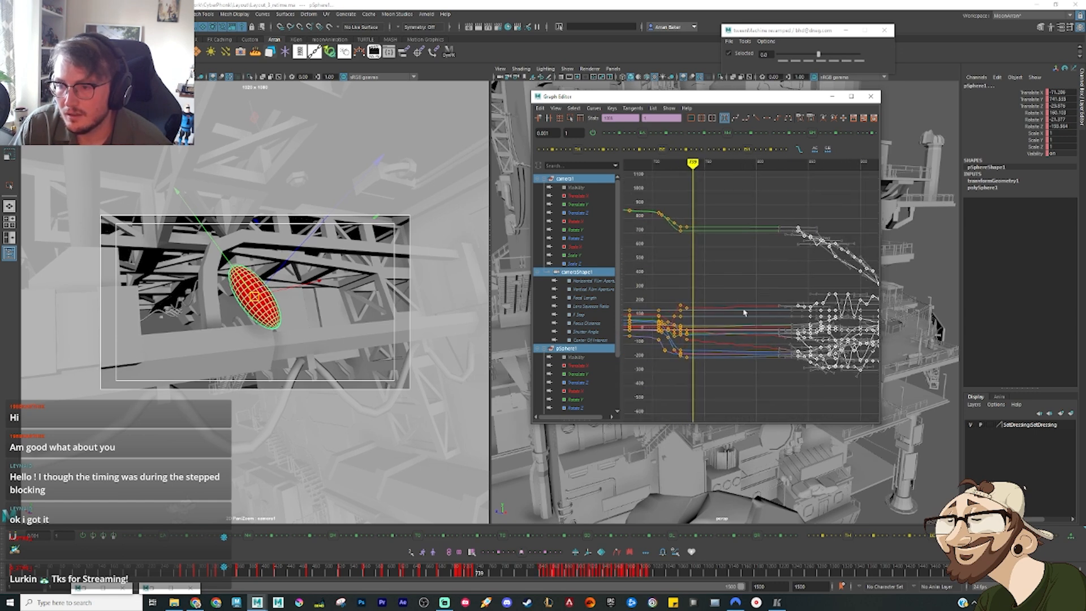
Step: Stretch the keys between frame 706 and frame 739 over the new gap so the group ends at about frame 820
left_click_drag(723, 406, 656, 203)
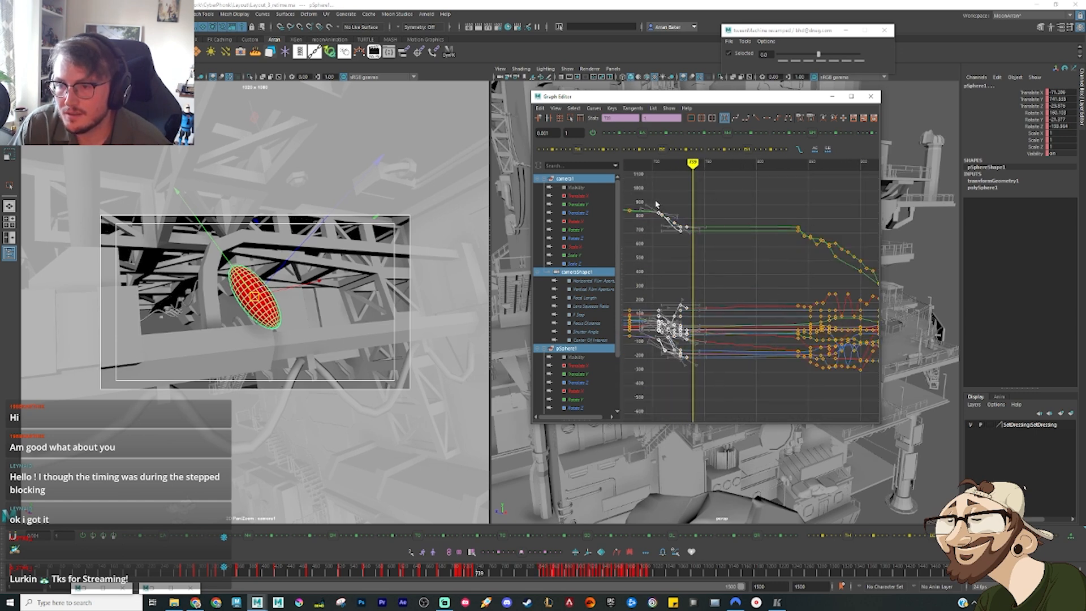
left_click(570, 118)
left_click_drag(693, 285, 781, 286)
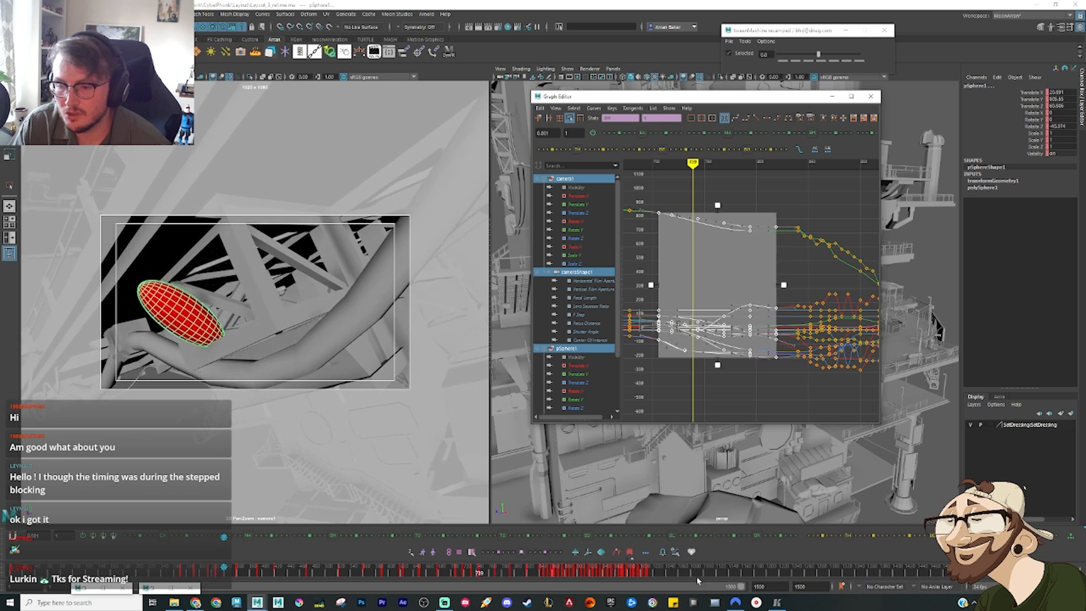
left_click(772, 407)
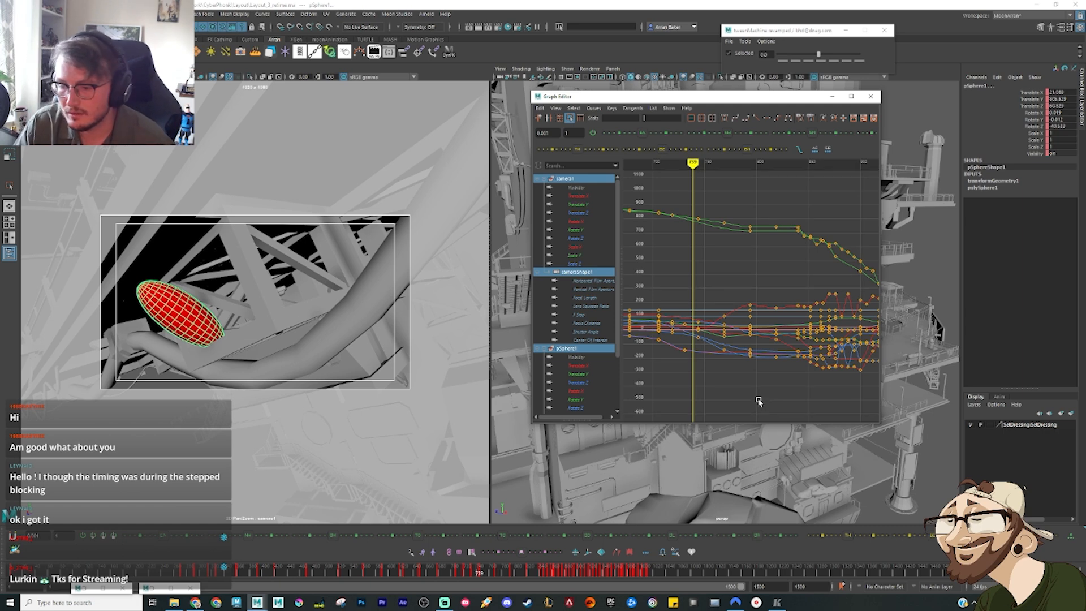
Step: Step through the retimed scene keys from frame 739 to the pose at frame 840
key("period")
key("period")
key("period")
key("period")
key("period")
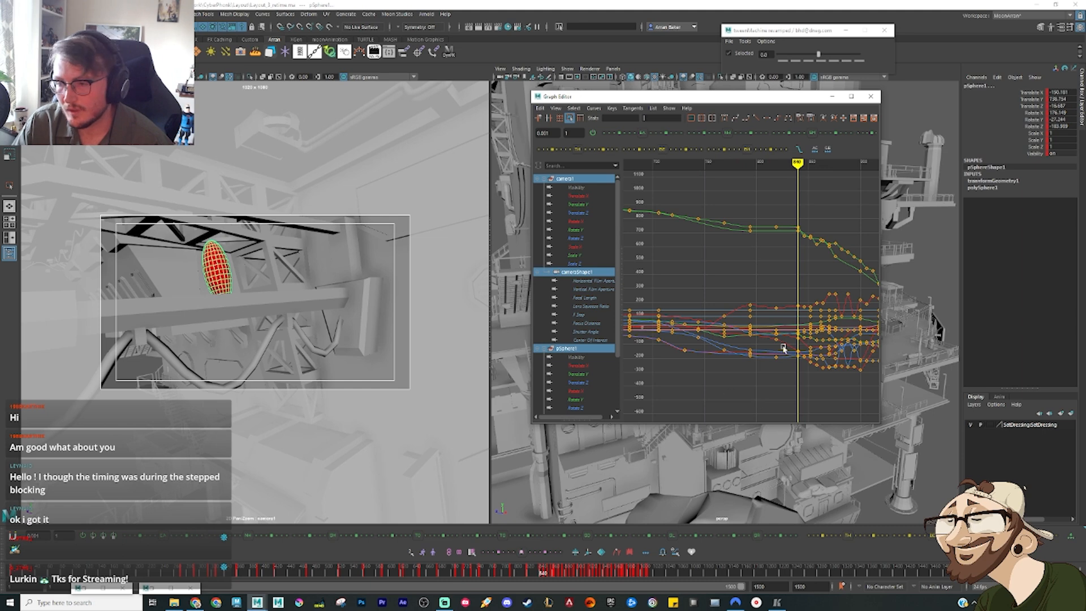
Step: Play the reference edit on to frame 1120 and examine the ellipsoid's pose there
left_click(783, 604)
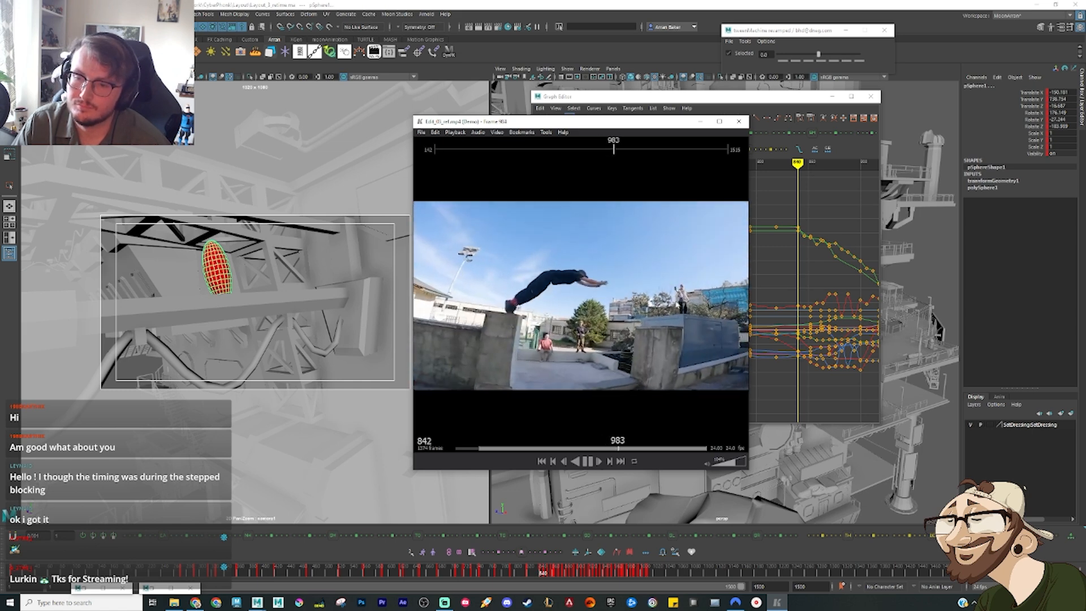
key("space")
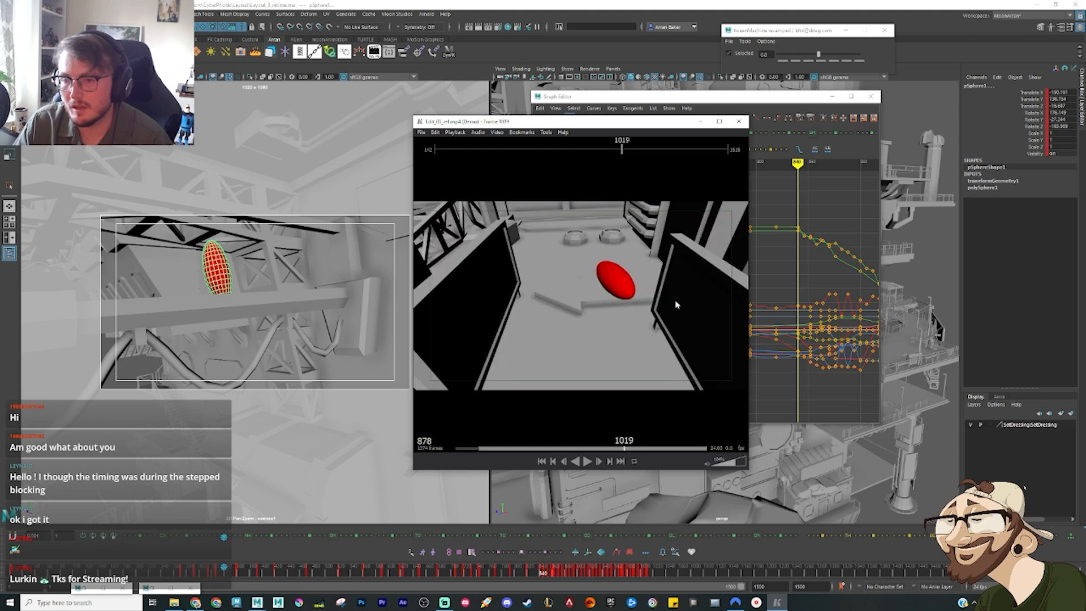
key("space")
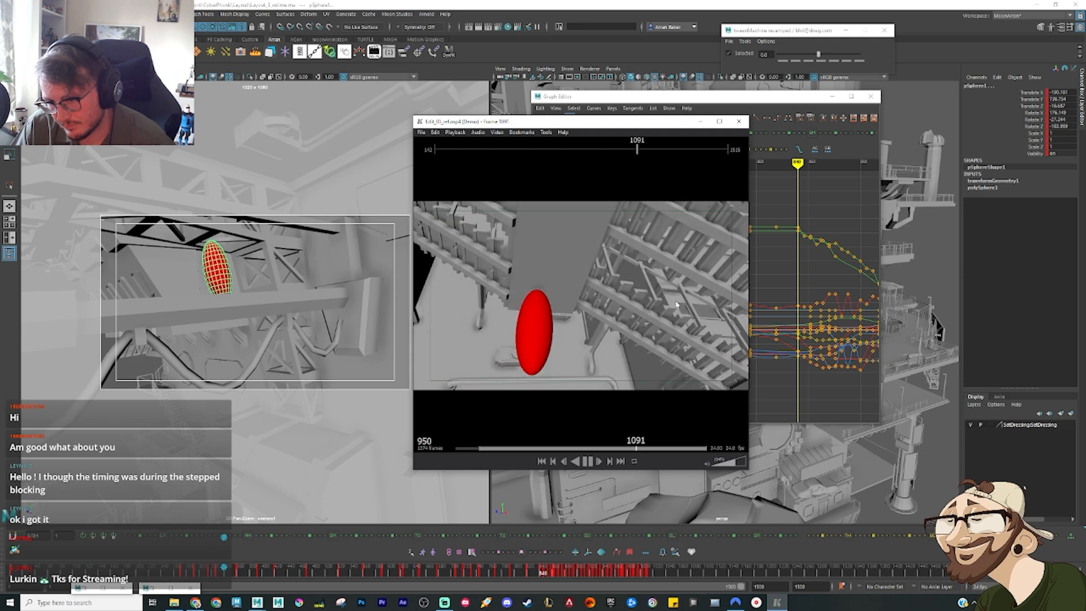
key("space")
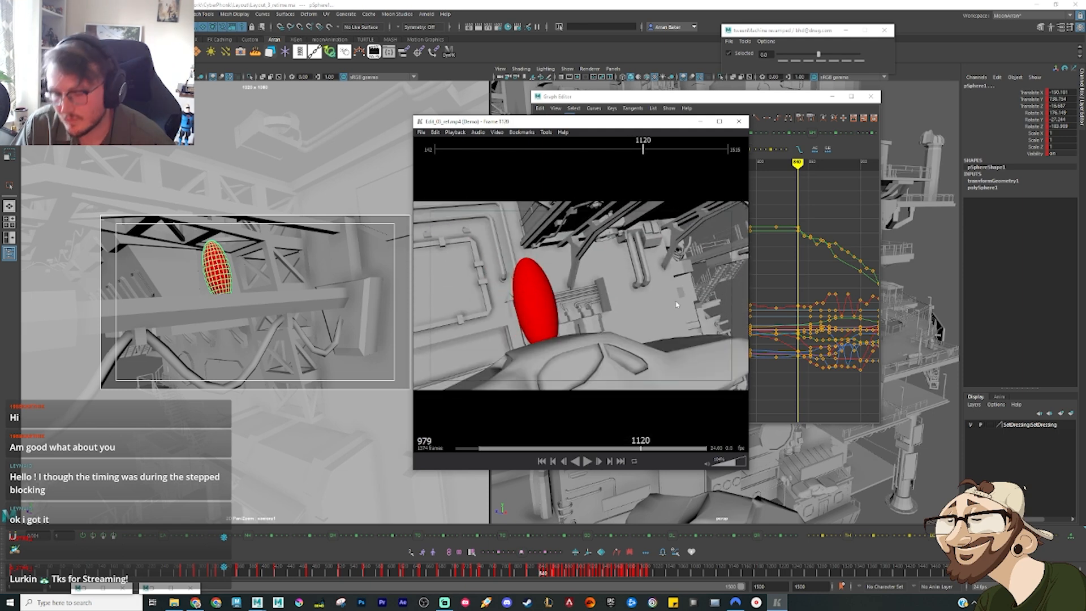
key("Left")
key("Right")
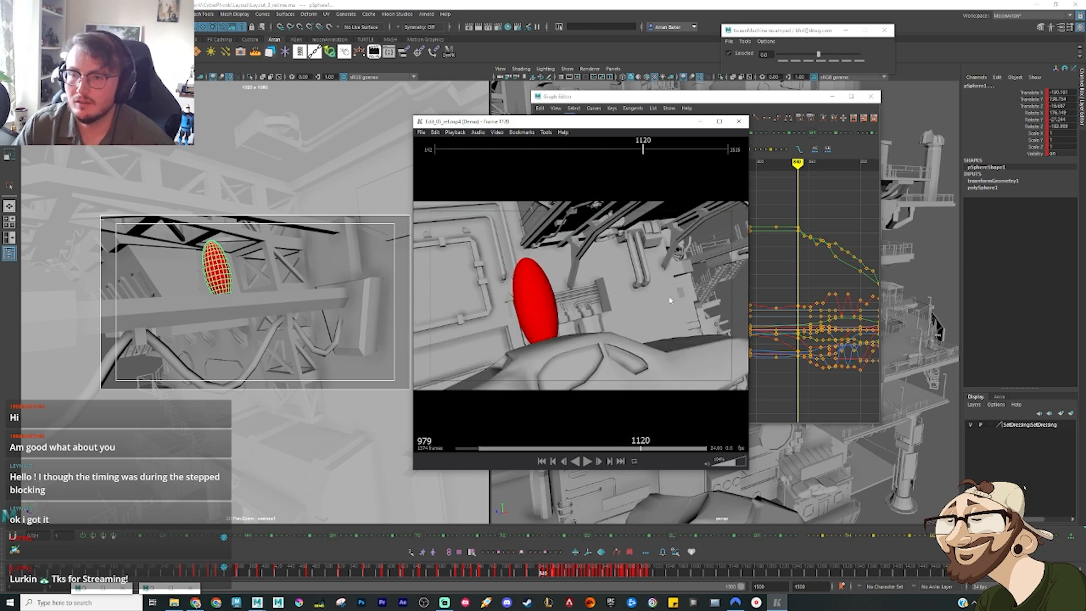
left_click(701, 122)
Step: Find the scene pose matching the reference, then select all camera and ellipsoid keys from there onward and shift them to start at frame 1120
scroll(748, 255, "down", 3)
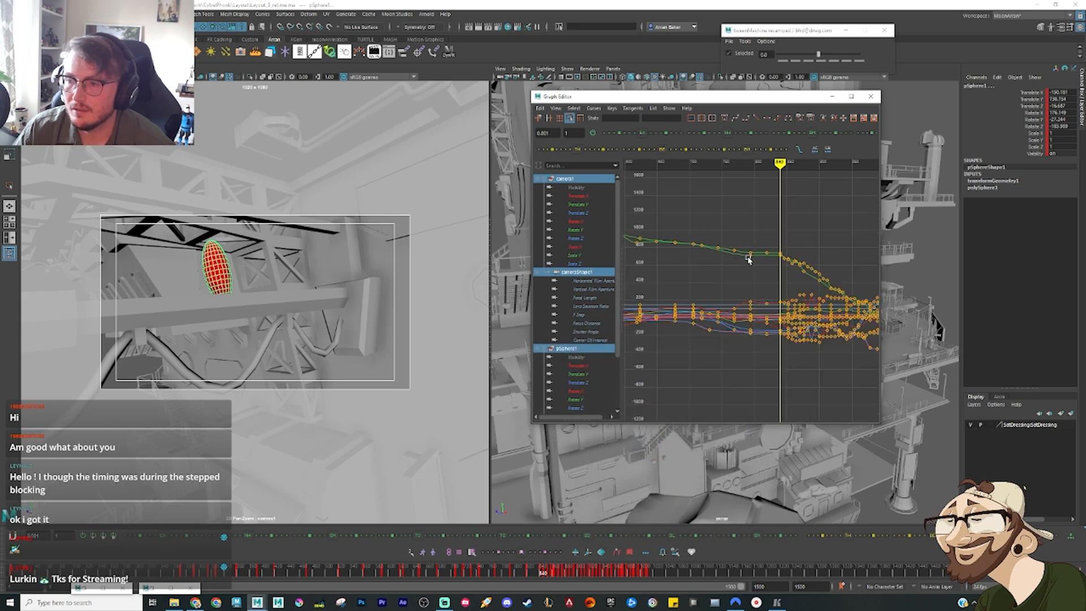
middle_click_drag(812, 226, 701, 204, "alt")
key("alt+v")
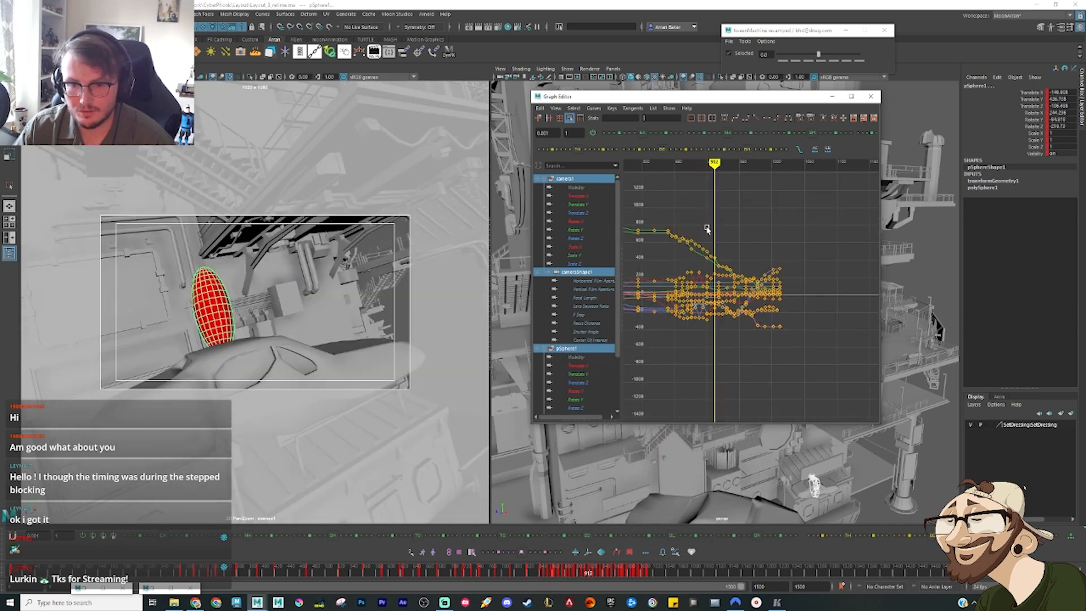
left_click_drag(817, 378, 802, 249)
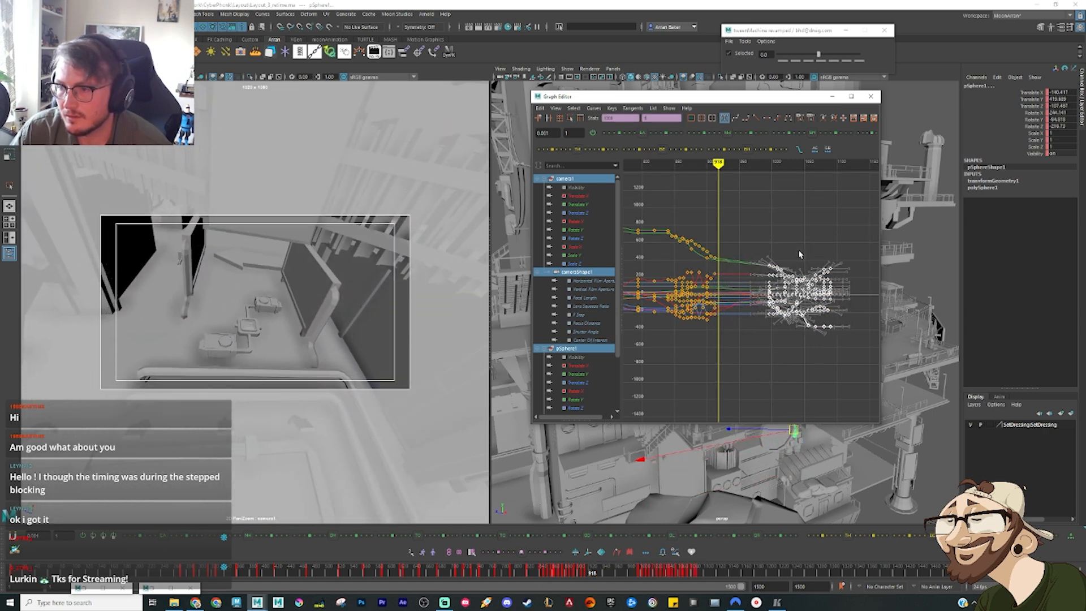
scroll(802, 249, "up", 5)
scroll(803, 249, "down", 5)
middle_click_drag(802, 249, 733, 251, "alt")
middle_click_drag(718, 289, 699, 263, "shift")
scroll(794, 277, "up", 5)
scroll(689, 289, "up", 3)
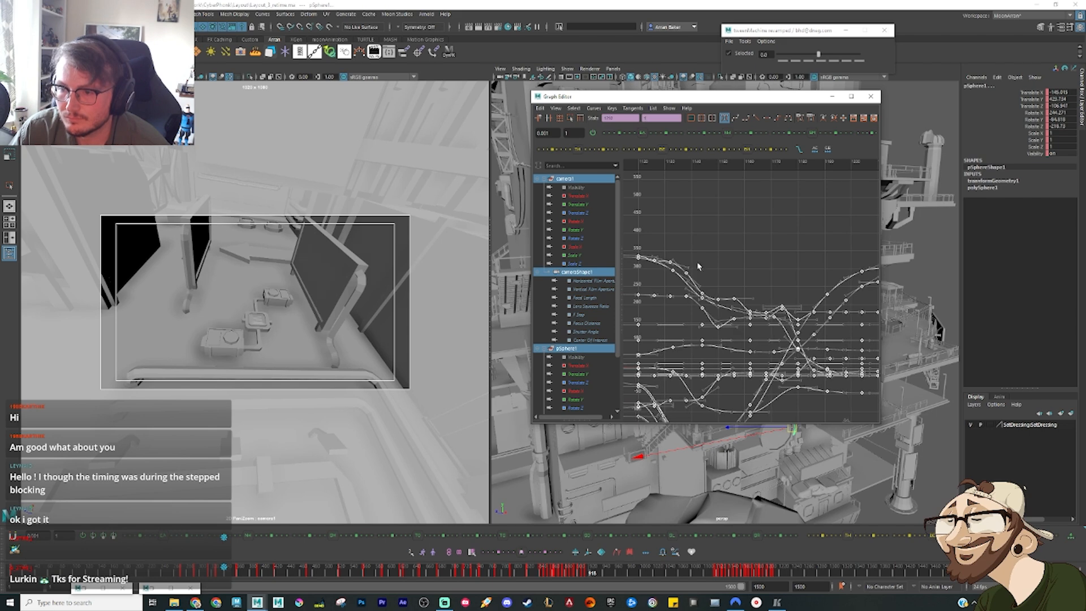
scroll(718, 289, "down", 10)
scroll(738, 312, "up", 6)
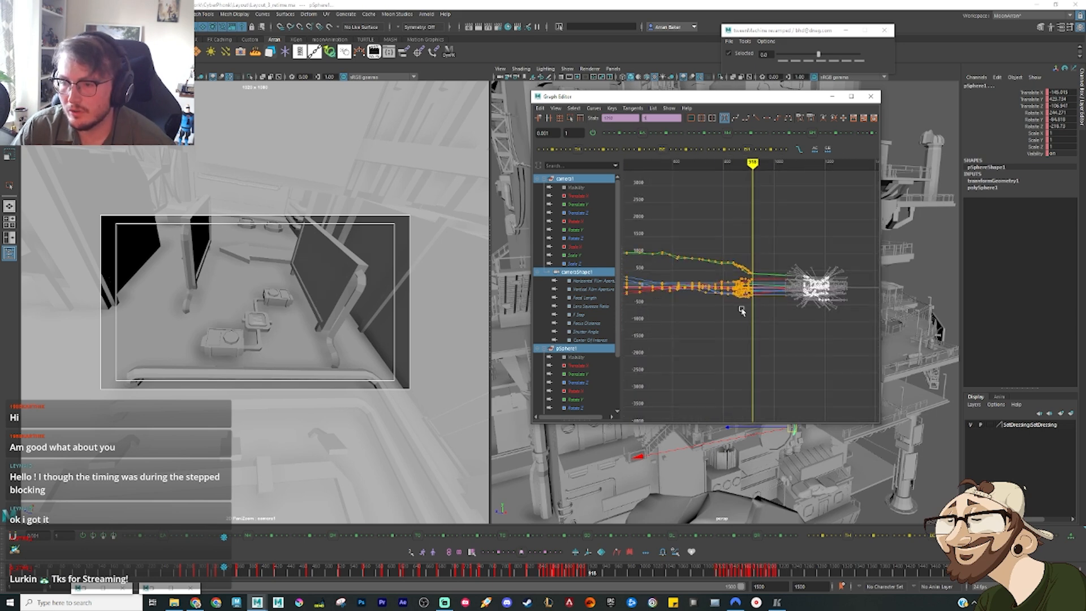
Step: Stretch the dense key group starting at frame 840 across the new gap so it ends shortly before frame 1120
left_click_drag(759, 357, 696, 220)
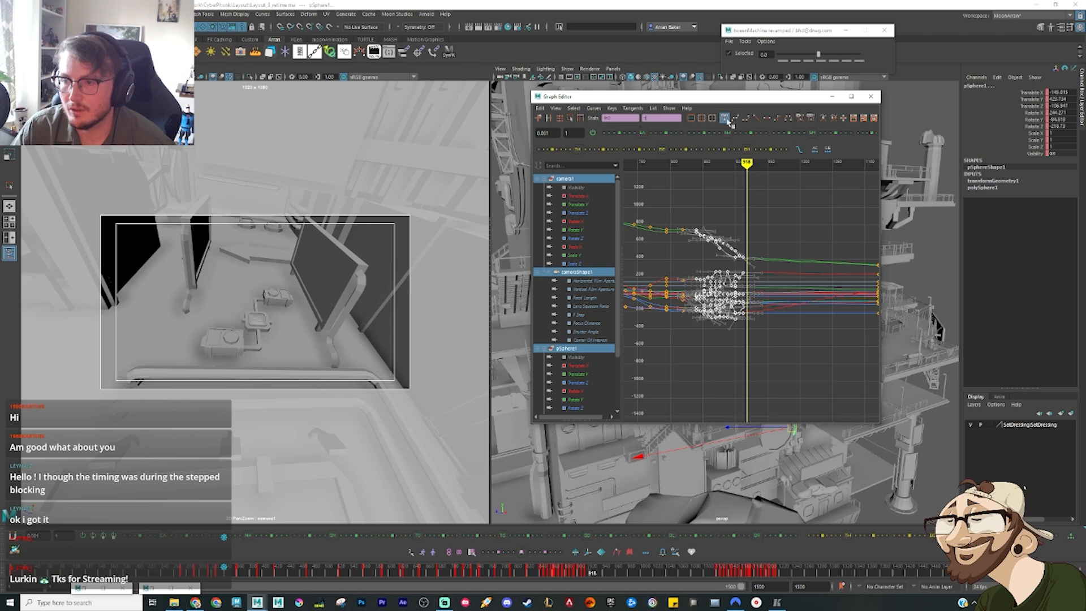
left_click(570, 118)
scroll(774, 277, "down", 4)
middle_click_drag(773, 287, 782, 312, "alt")
scroll(715, 280, "up", 4)
left_click_drag(676, 288, 794, 298)
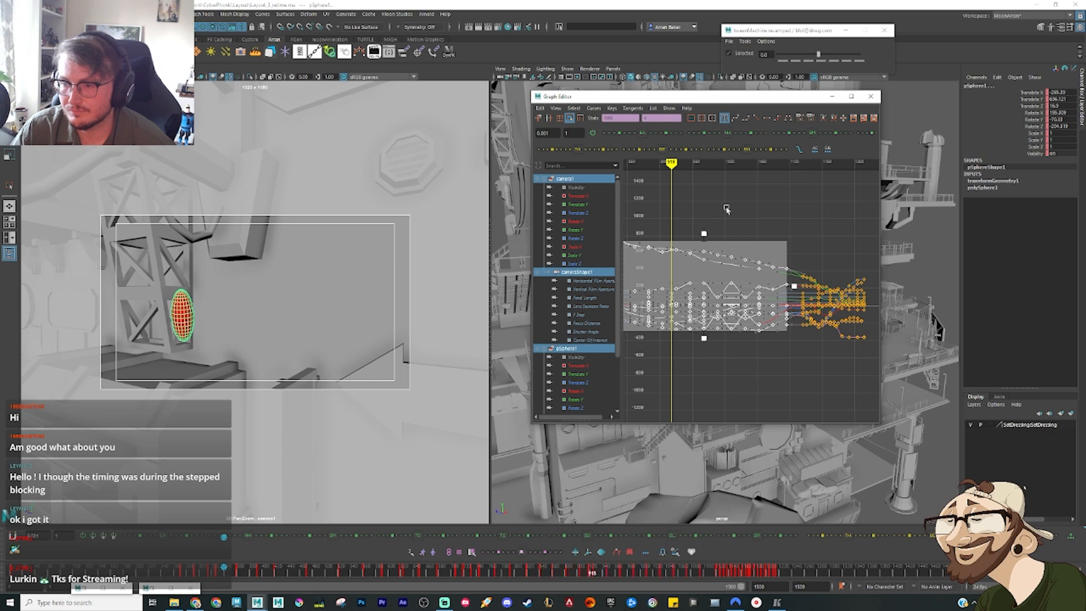
left_click(697, 210)
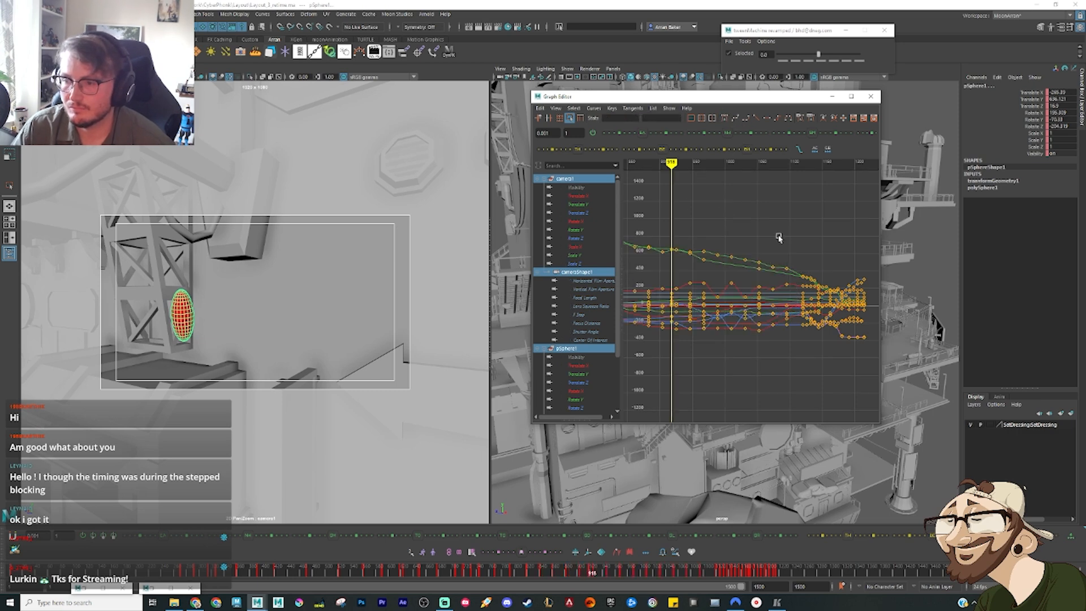
Step: Scrub the scene through the stretched section up to frame 1120 to check the retimed poses
middle_click_drag(876, 354, 718, 297, "alt")
left_click_drag(581, 574, 659, 573)
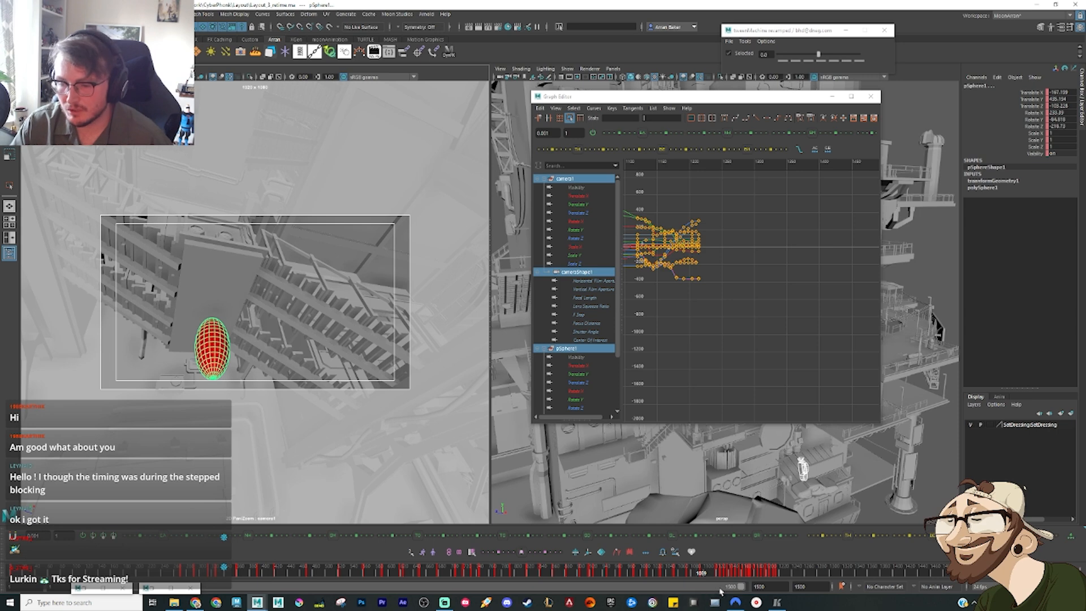
left_click_drag(695, 574, 704, 575)
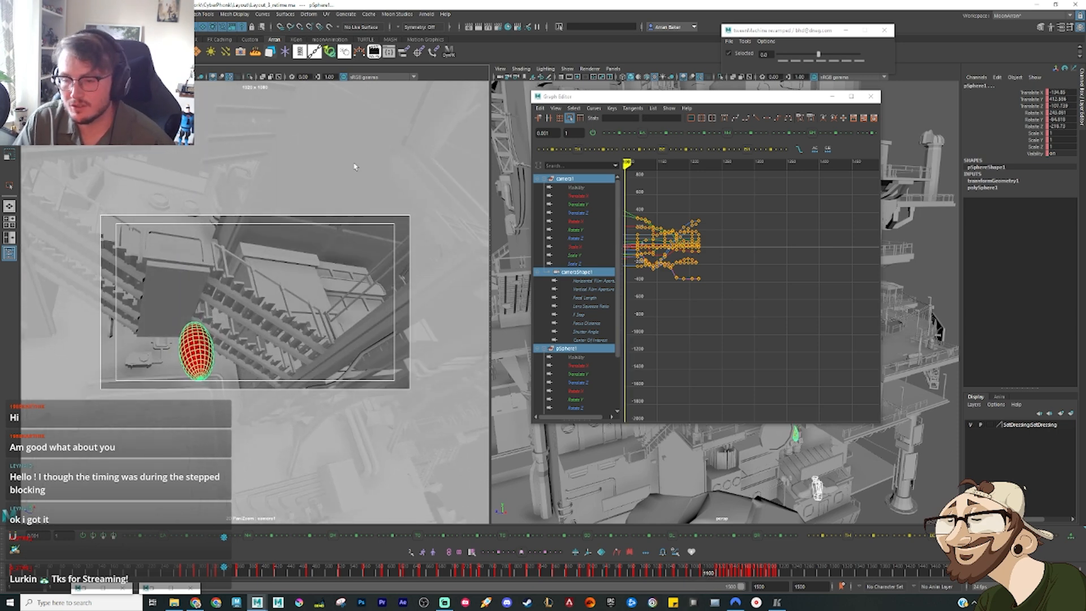
left_click_drag(707, 574, 714, 573)
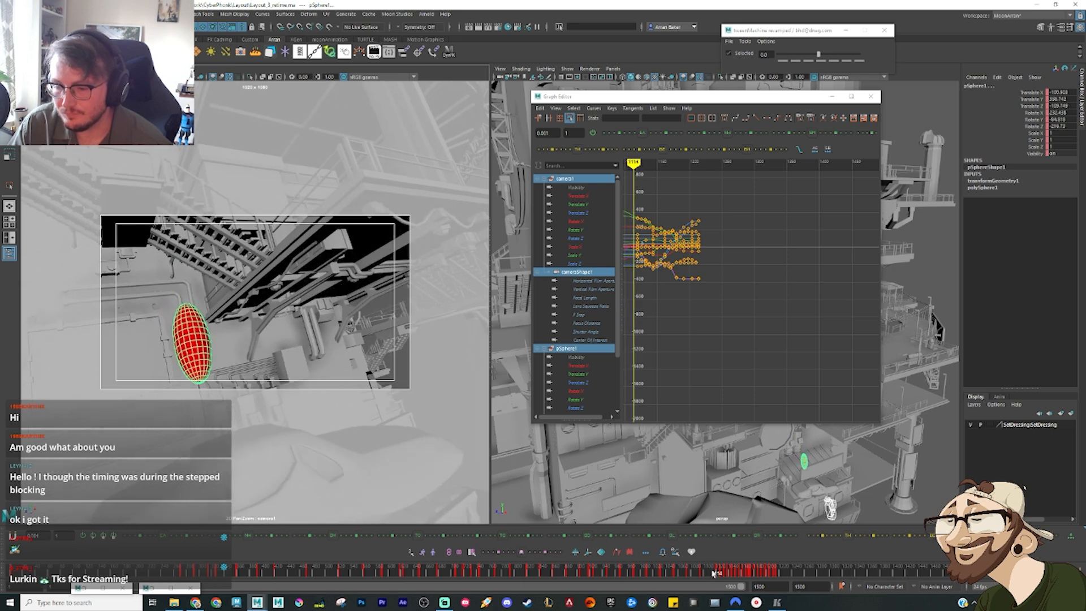
left_click(789, 342)
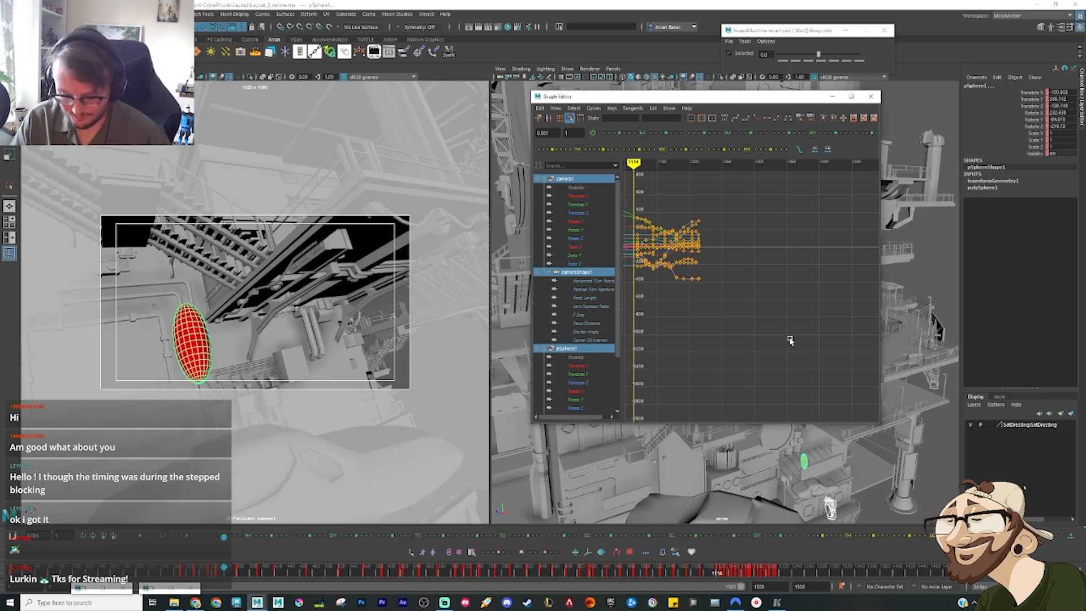
key("period")
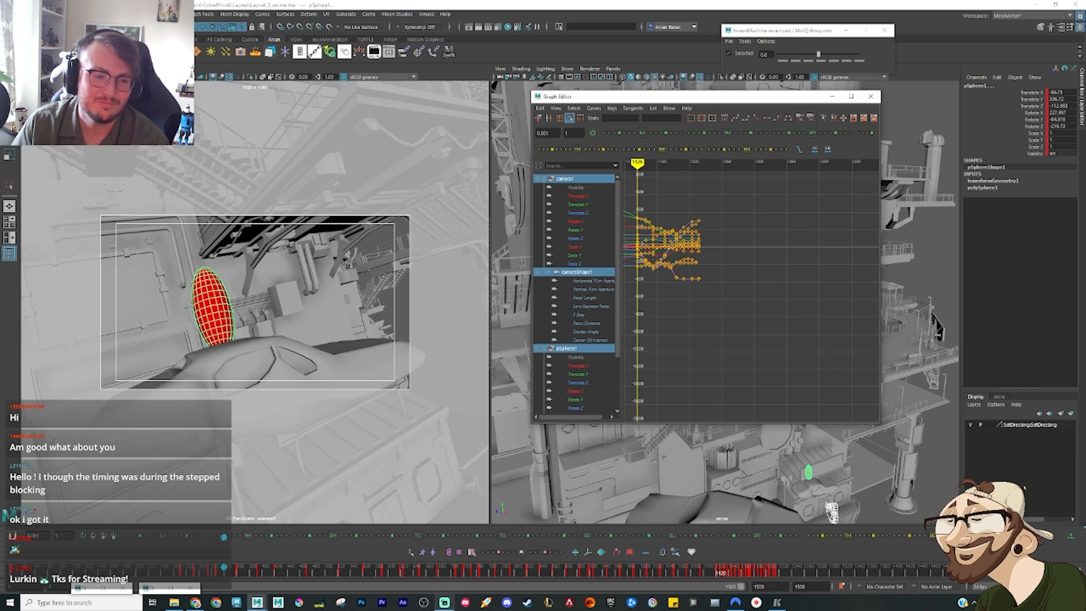
left_click(445, 603)
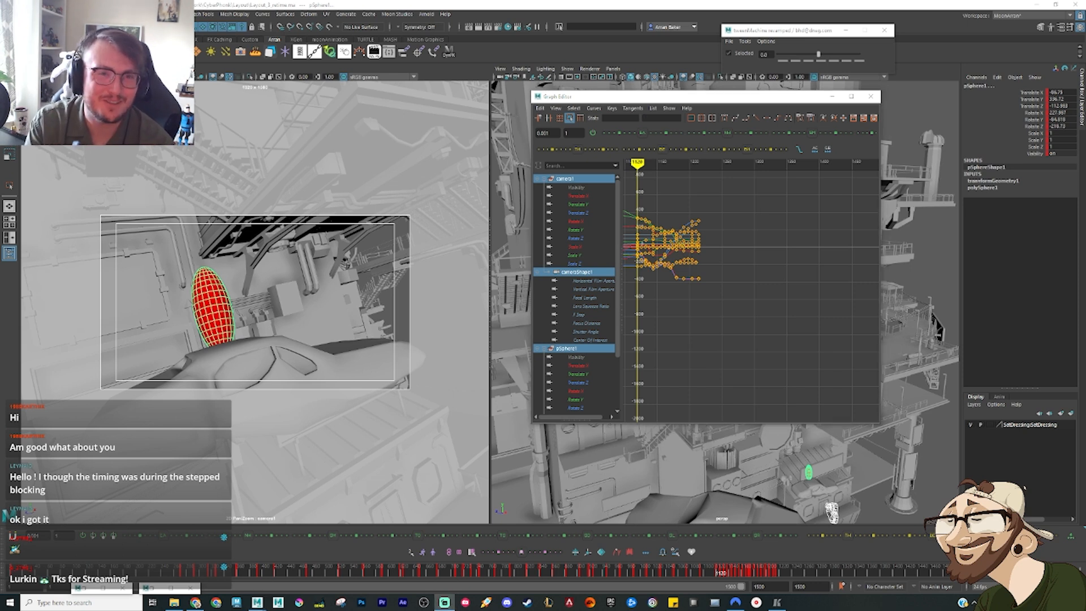
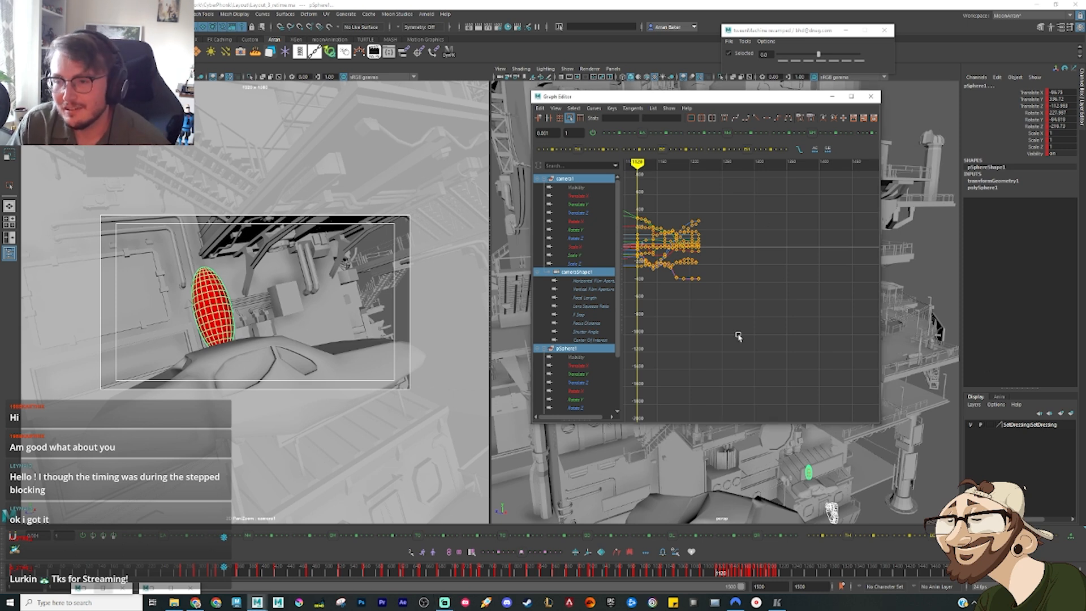
Step: Switch to the reference edit and play it from frame 1120 on to frame 1400
left_click(778, 602)
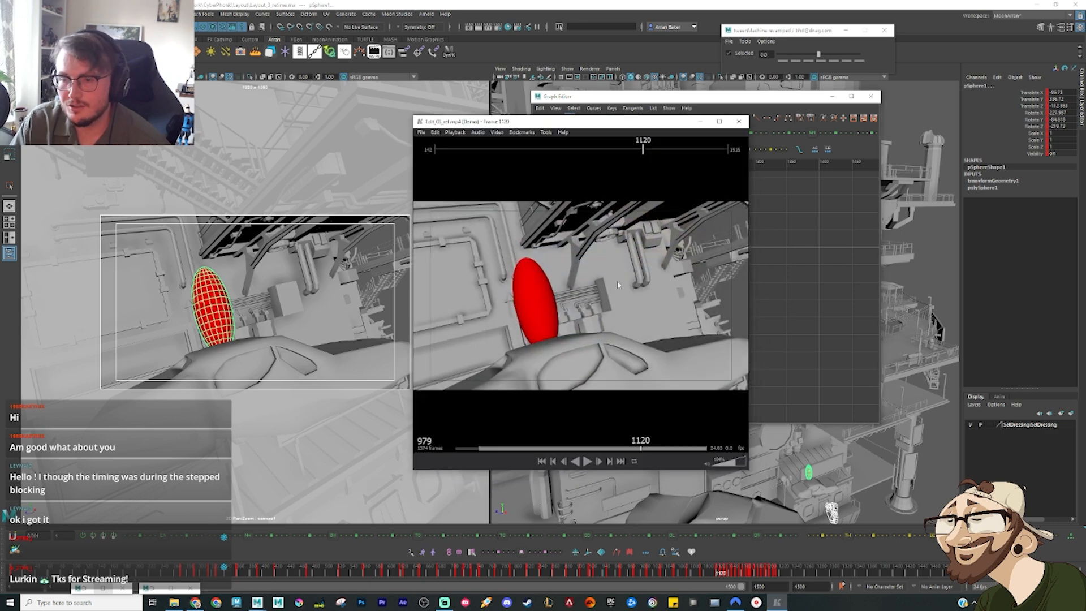
key("space")
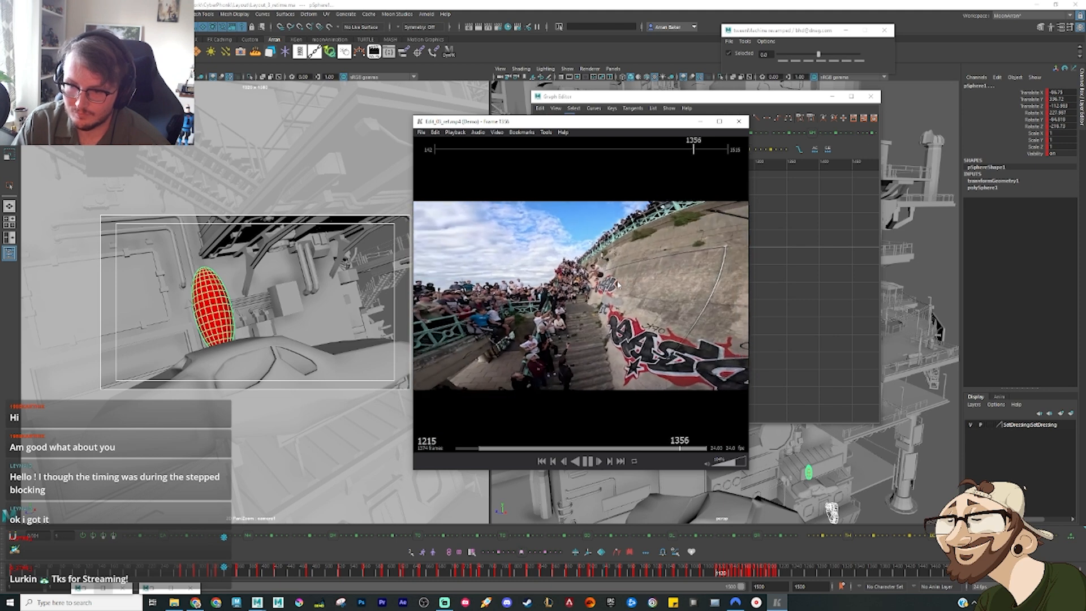
key("space")
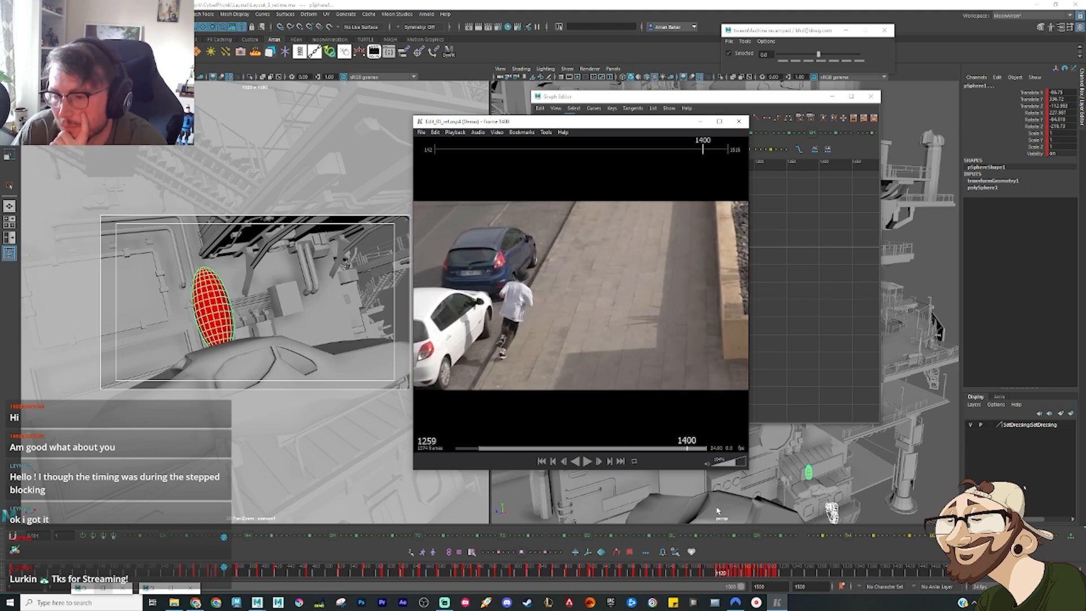
Step: Select the final camera and ellipsoid keys in the Graph Editor and move them to frame 1400
left_click(777, 575)
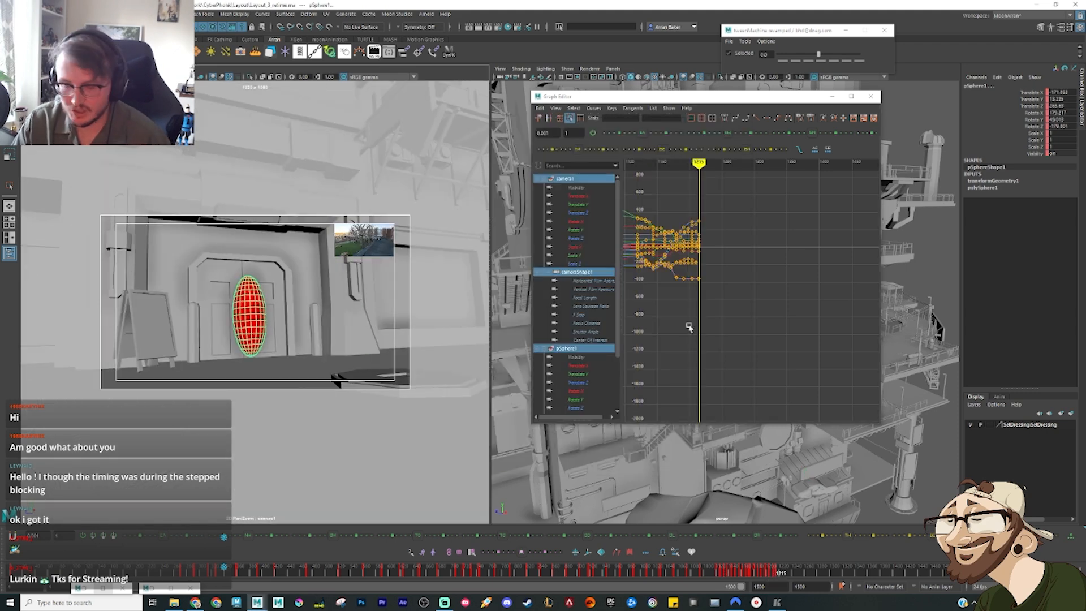
middle_click_drag(714, 291, 763, 315, "alt")
left_click_drag(794, 357, 684, 227)
left_click_drag(780, 346, 746, 227)
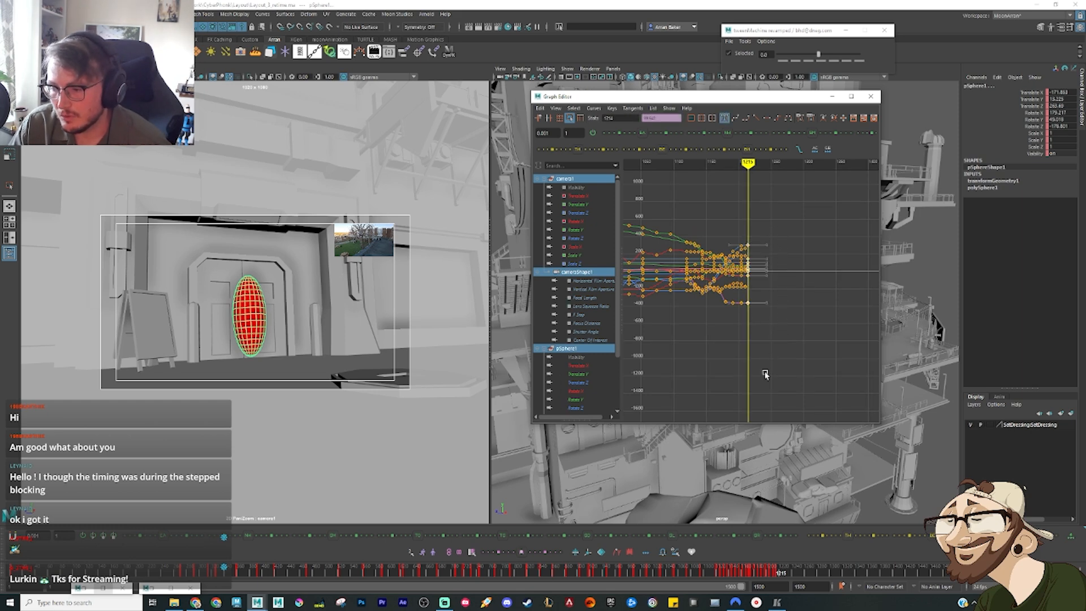
left_click(776, 603)
left_click(776, 603)
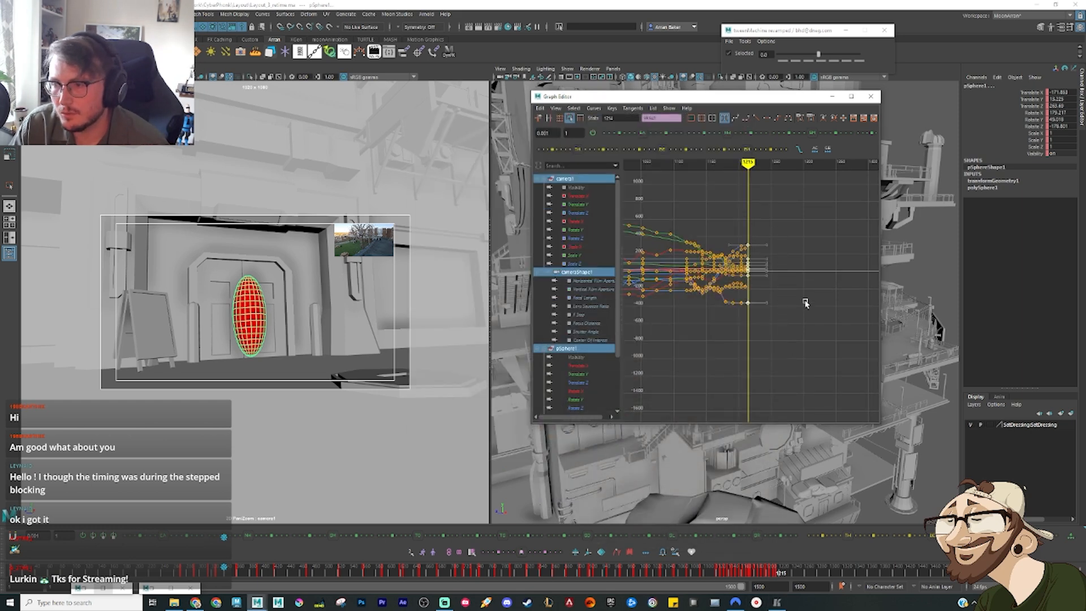
middle_click_drag(788, 348, 780, 324, "alt")
key("w")
key("f")
scroll(711, 291, "up", 5)
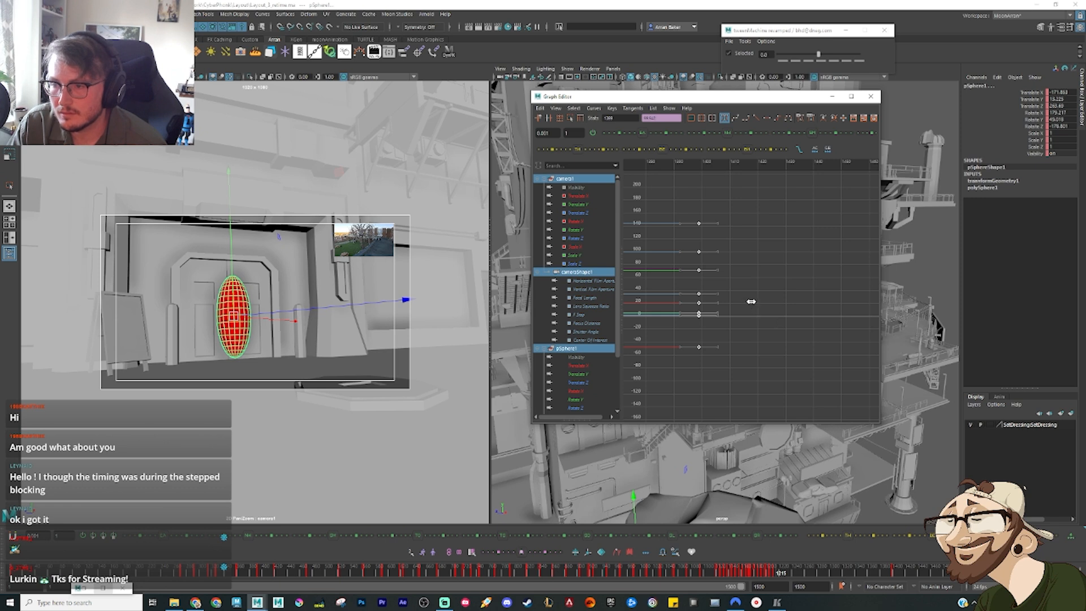
scroll(744, 309, "down", 6)
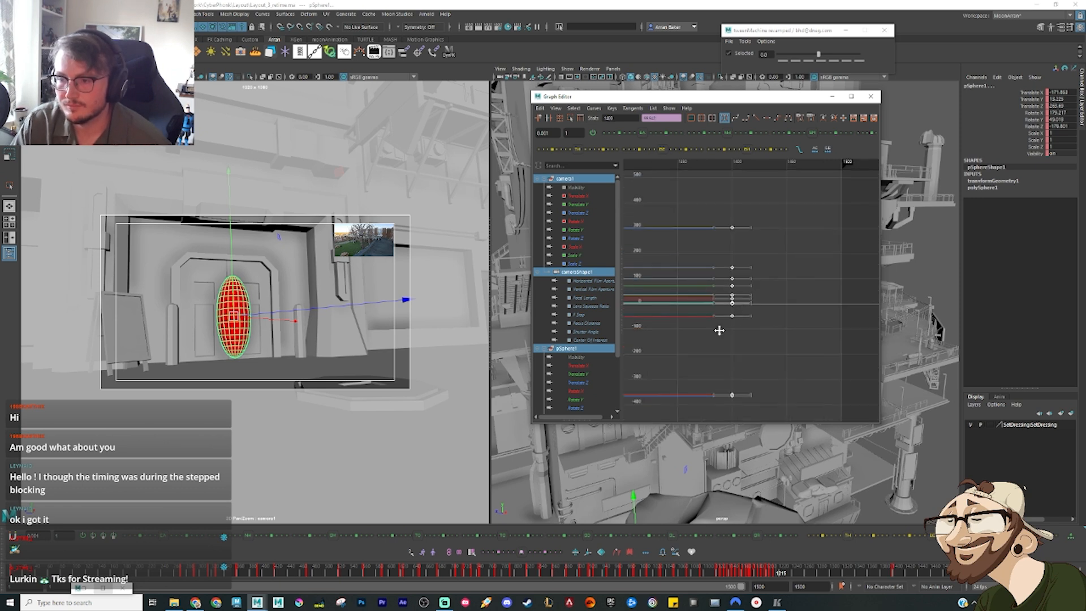
Step: Stretch the dense key group before the final keys across the new gap so it ends shortly before frame 1400
middle_click_drag(681, 338, 778, 320, "alt")
left_click_drag(748, 398, 640, 215)
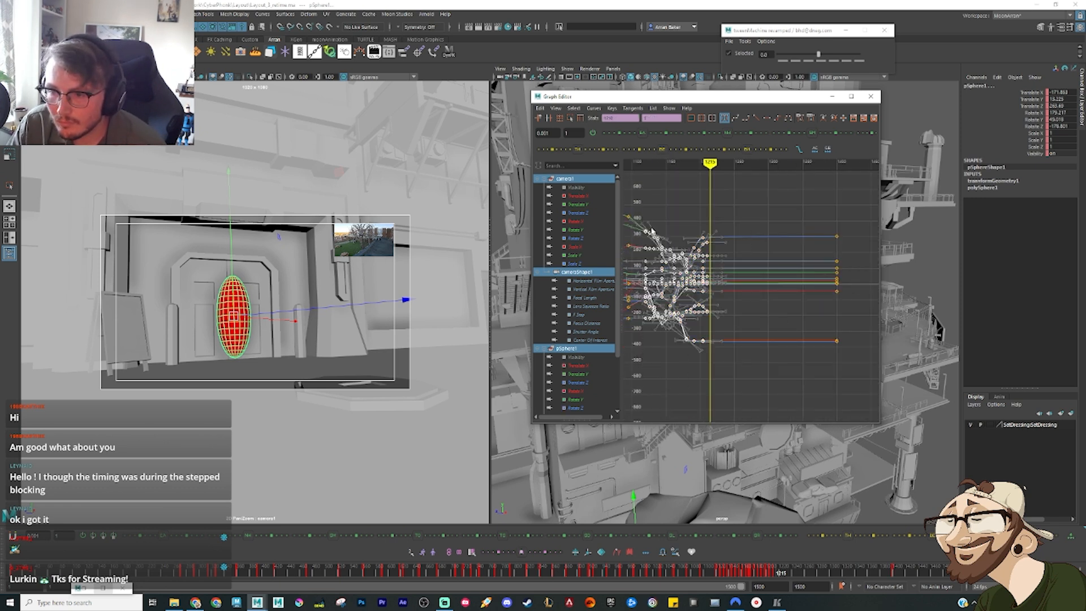
left_click(570, 119)
left_click_drag(717, 290, 830, 289)
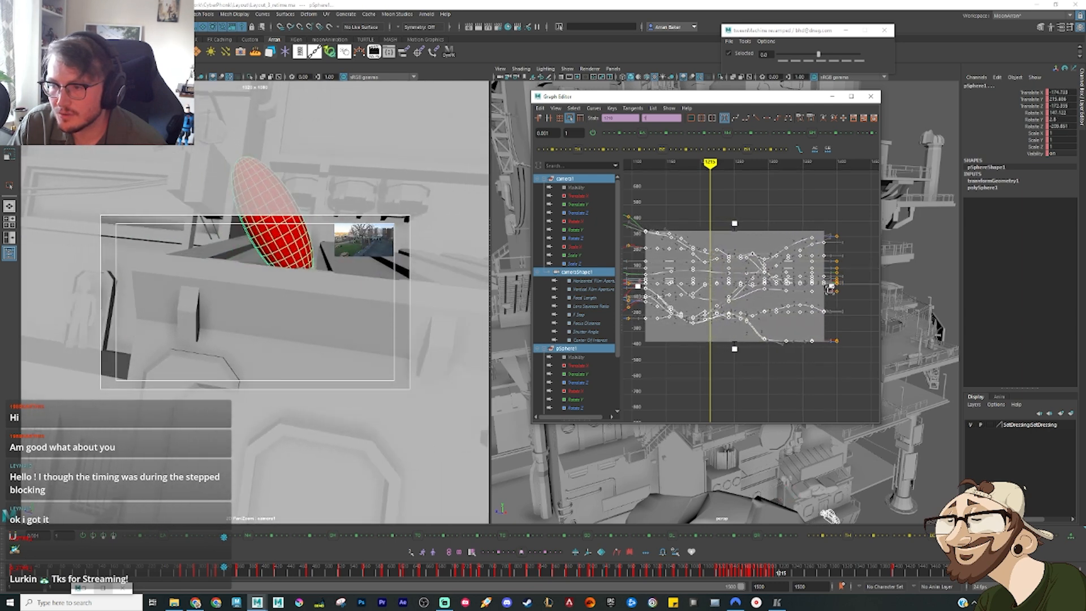
left_click(770, 382)
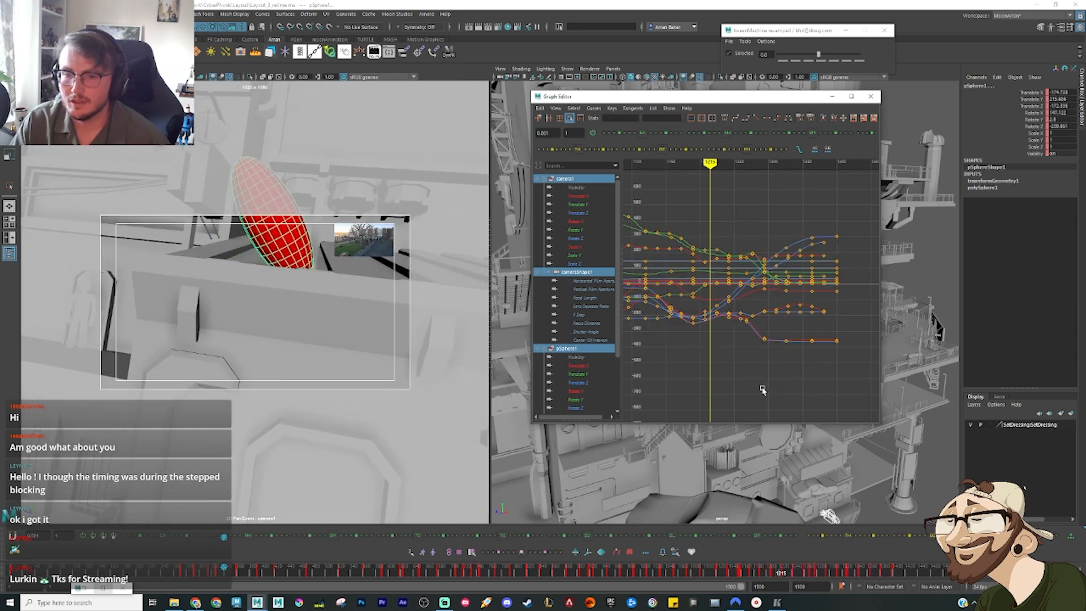
Step: Enable the CyberPhonkMaya_01 sound on the time slider and scrub the scene to frame 1273
right_click(661, 575)
mouse_move(696, 560)
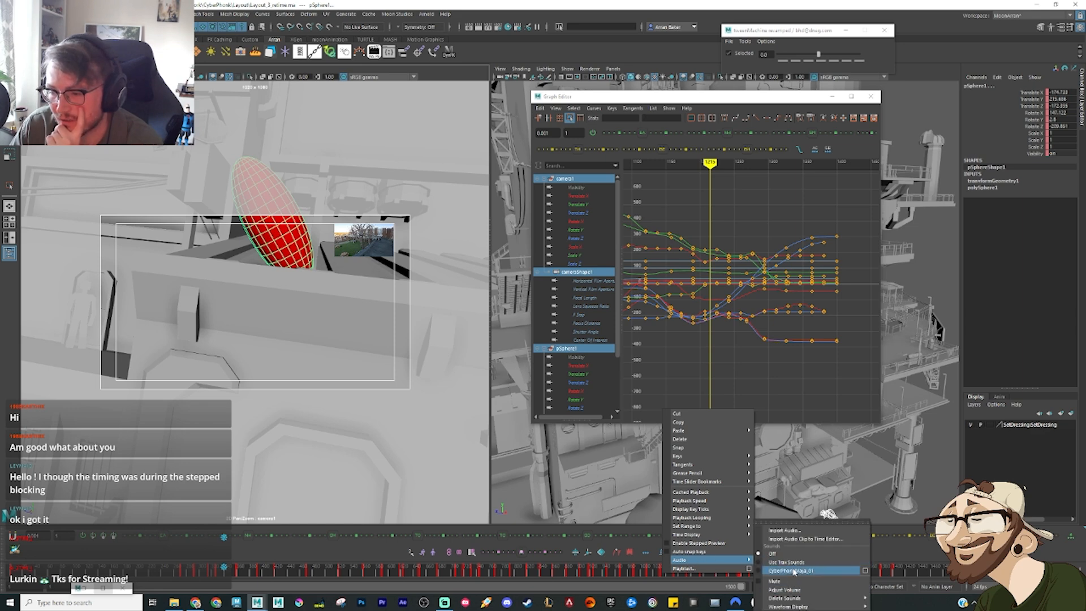
left_click(792, 571)
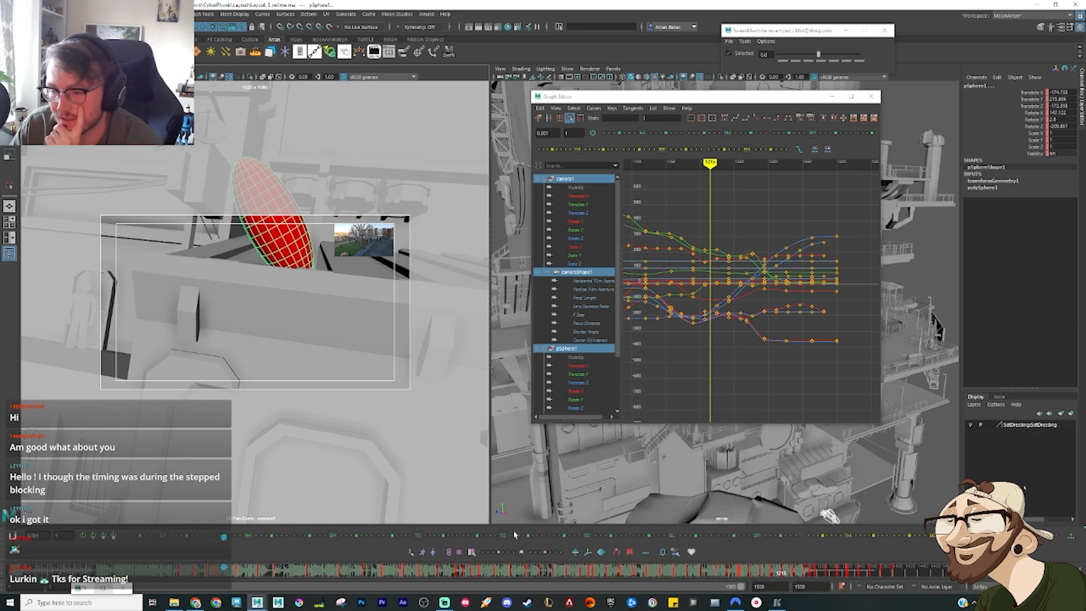
left_click(769, 573)
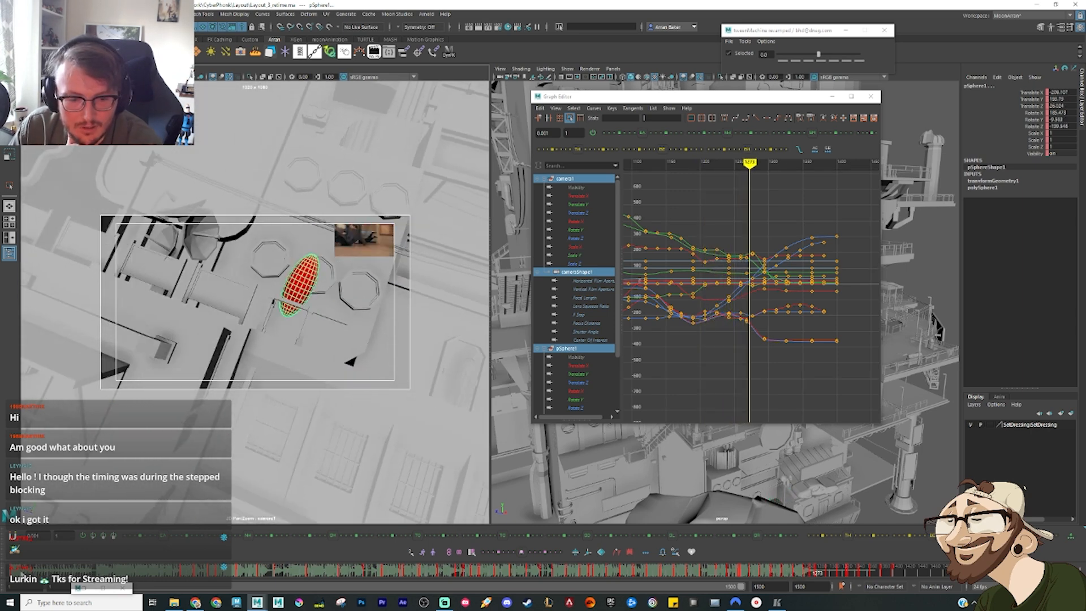
Step: Open the attributes of the CyberPhonkMaya_01 sound and set its offset to 0
right_click(76, 575)
mouse_move(125, 560)
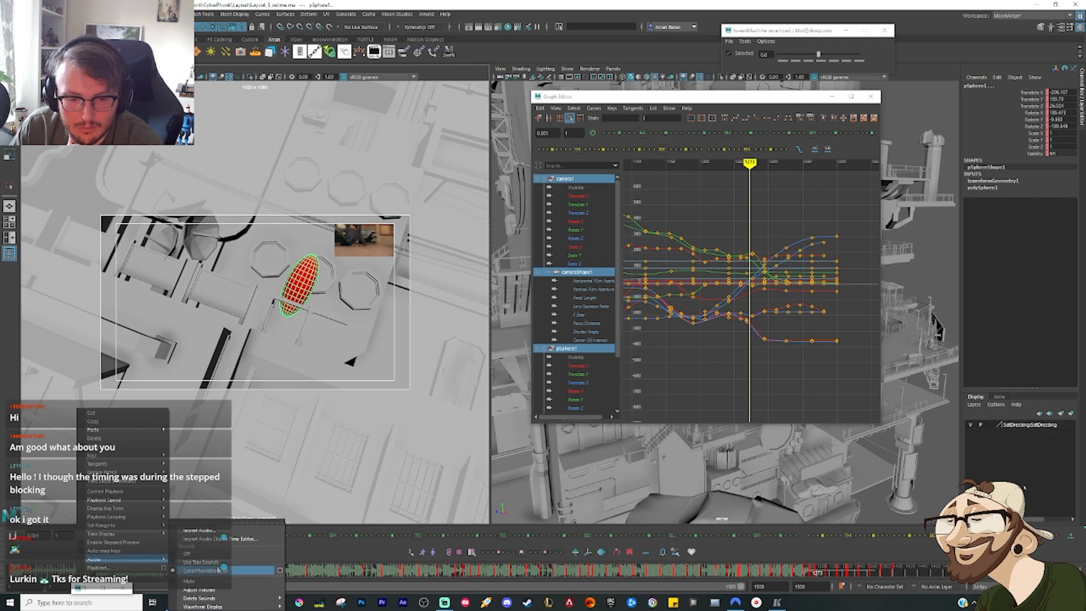
left_click(282, 572)
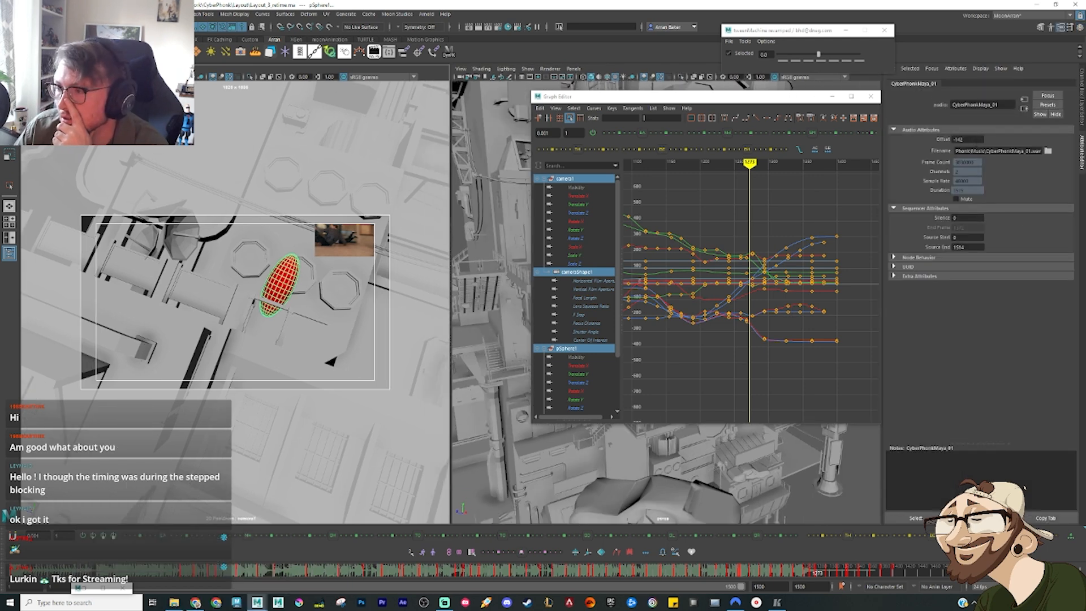
left_click_drag(970, 139, 886, 131)
type("0")
key("Return")
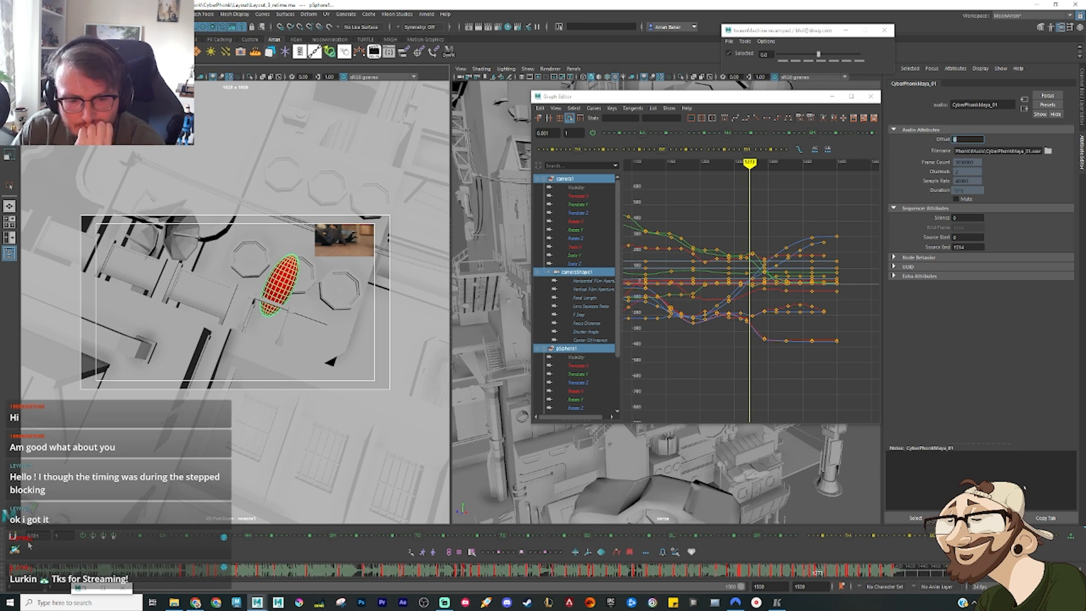
Step: Return to the start of the scene, glance at the reference edit, and play the retimed animation through to frame 1420
left_click(28, 571)
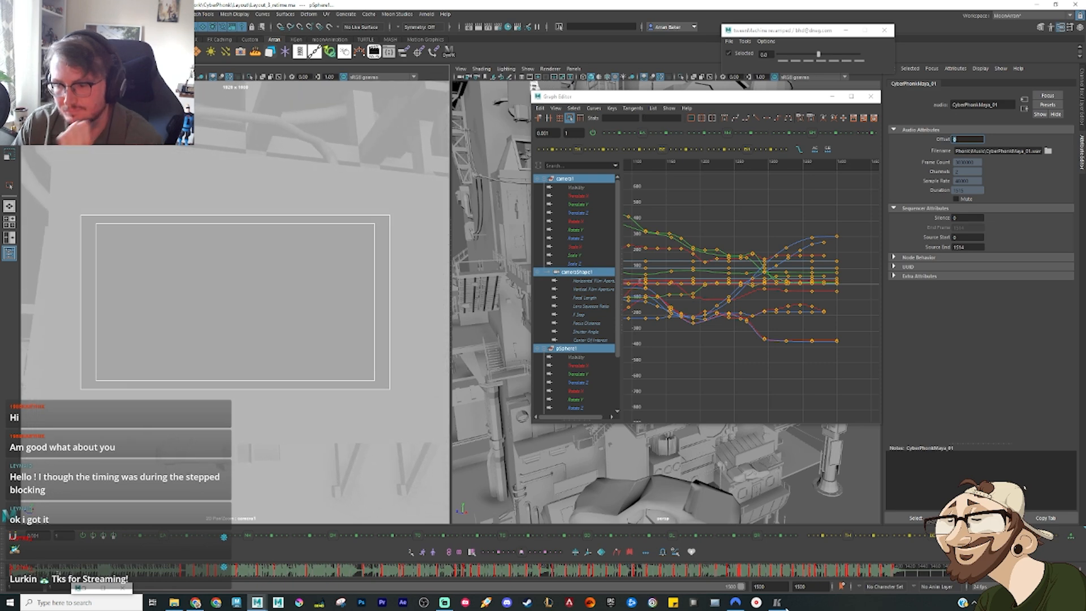
left_click(778, 603)
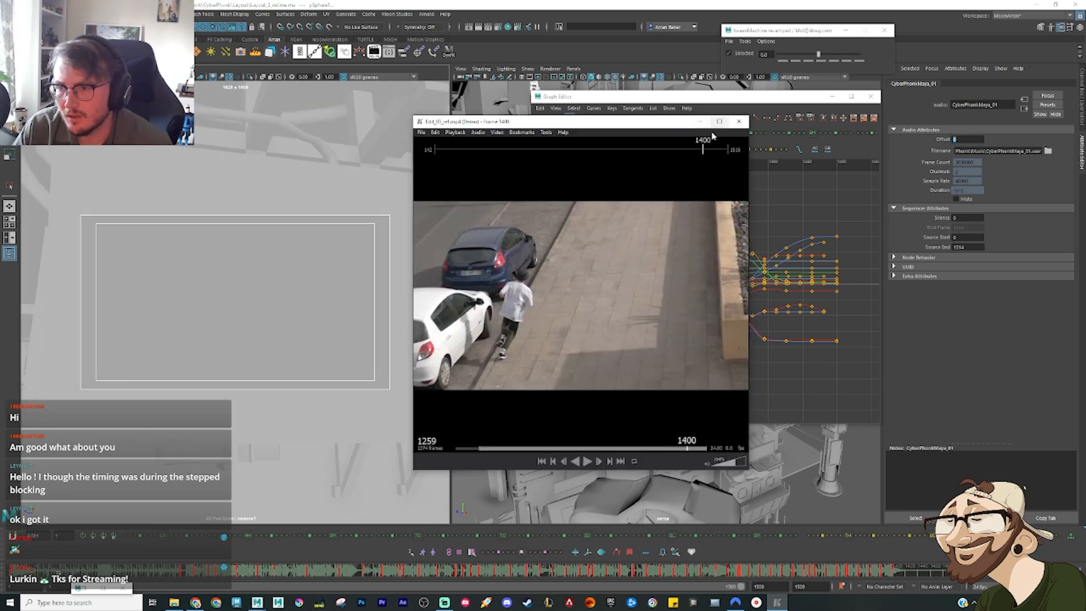
left_click(700, 121)
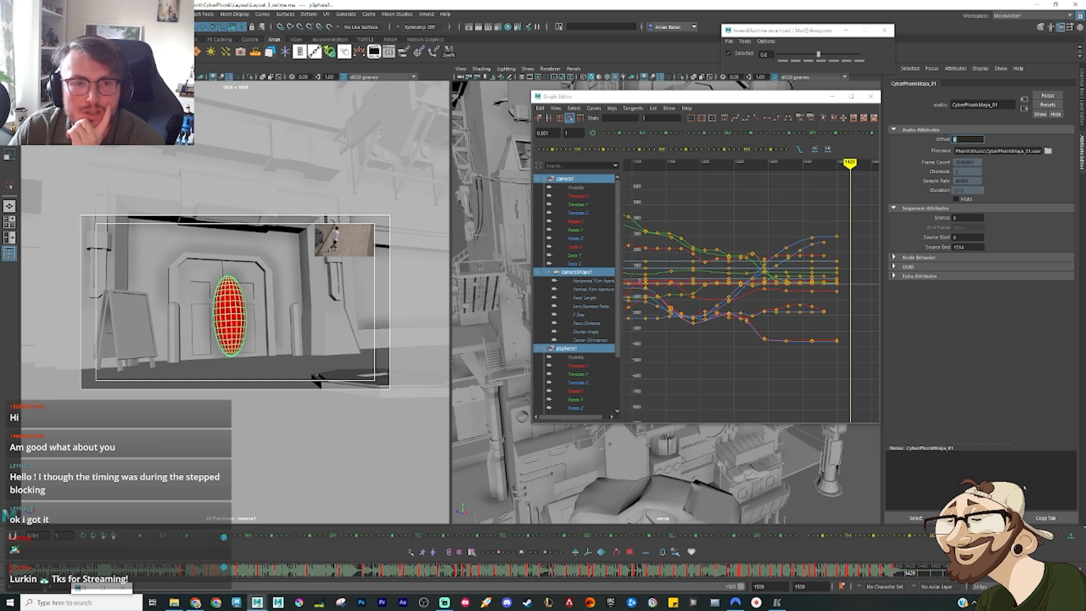
Step: Save the scene as a new version named Layout_4_retime.ma in the Layout folder
key("ctrl+shift+s")
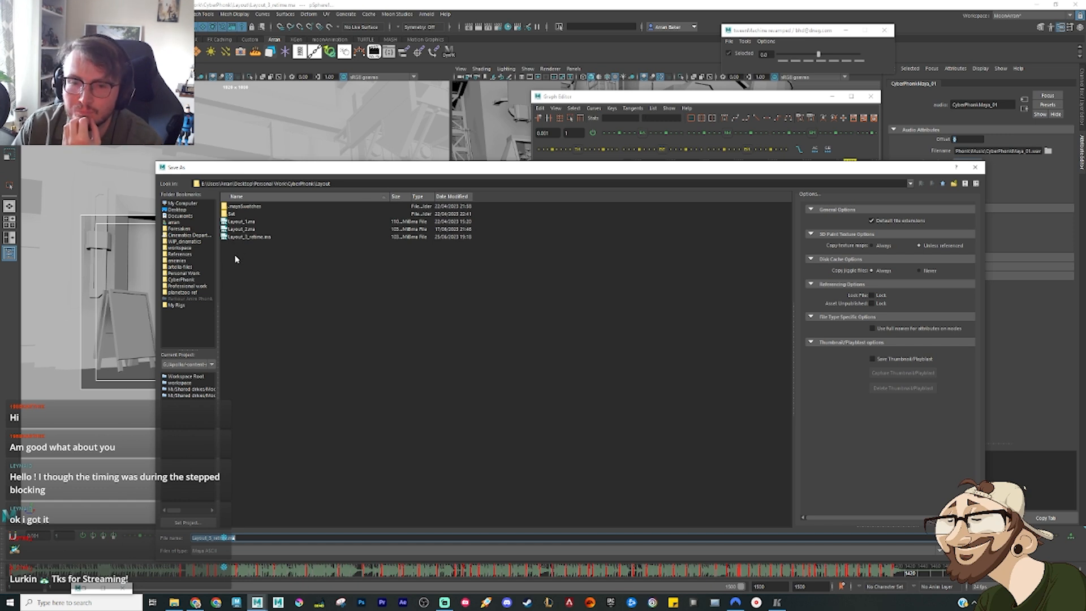
left_click(251, 238)
left_click(210, 538)
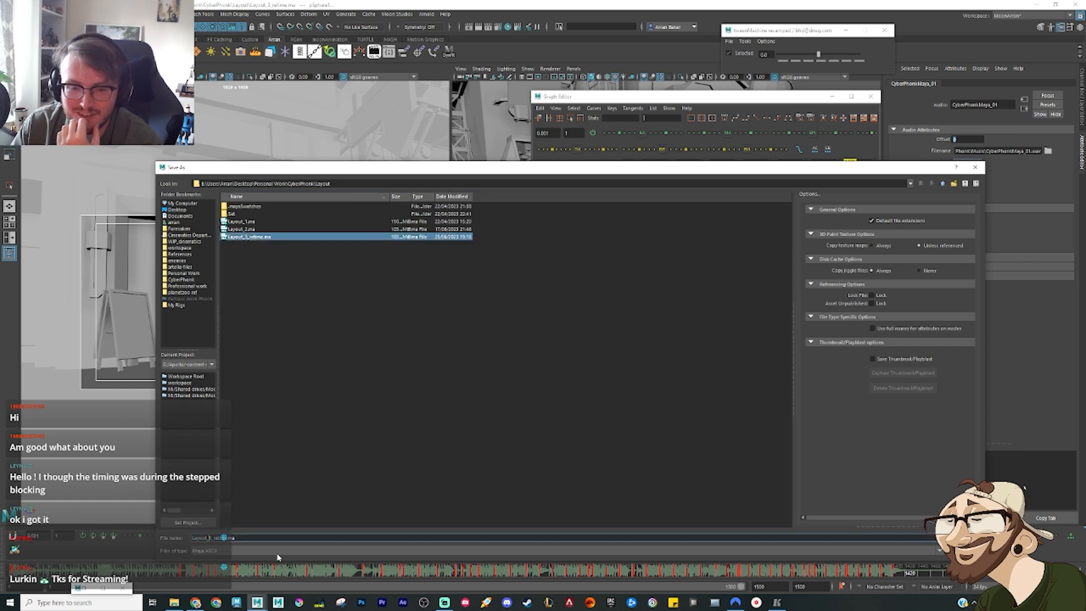
key("BackSpace")
type("4")
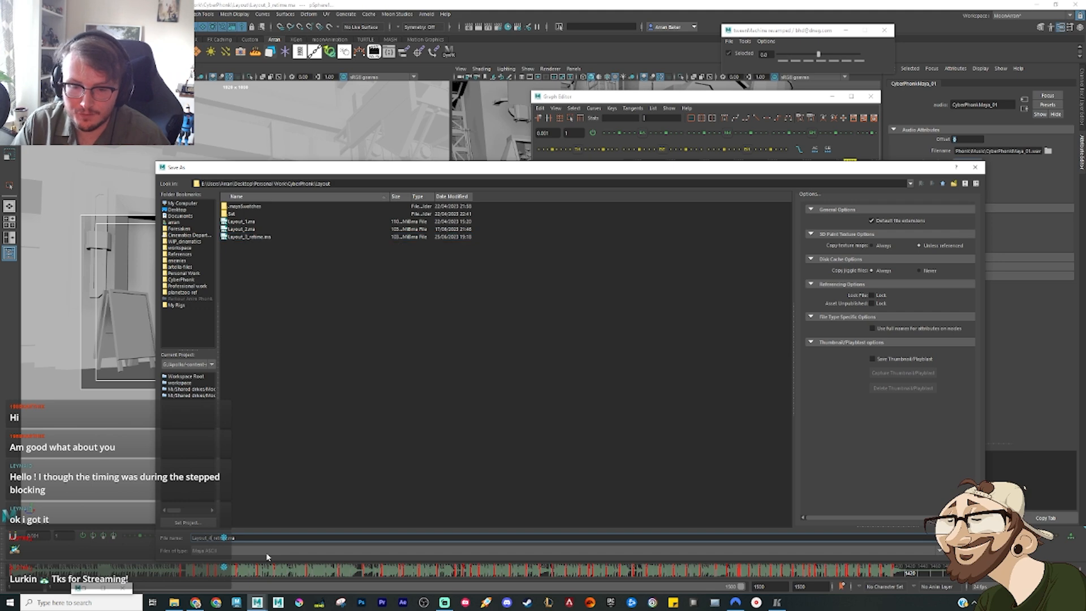
key("Return")
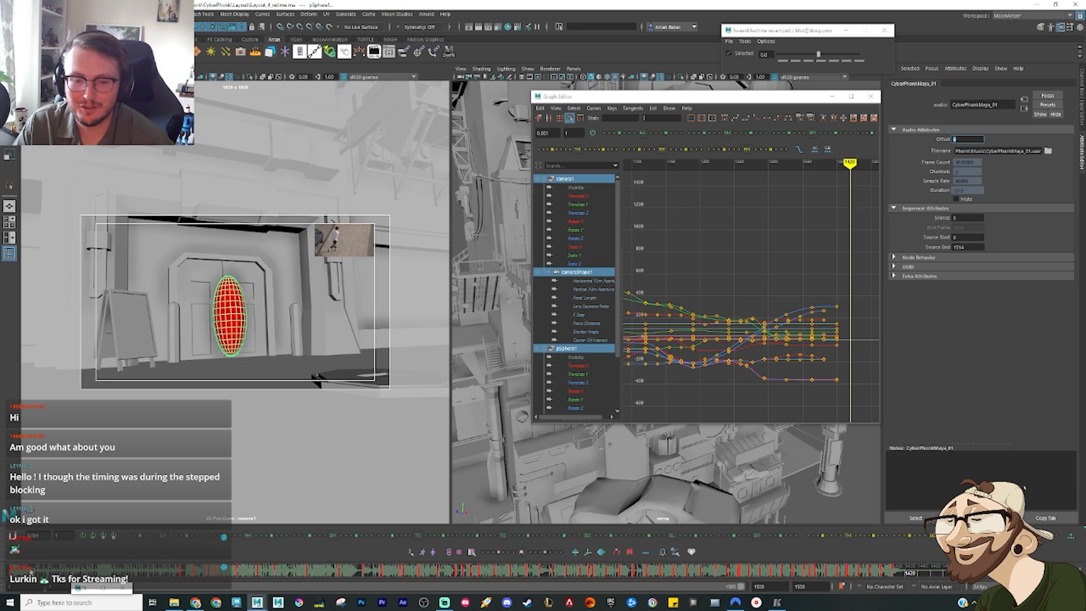
Step: Set the animation's end frame to 1420
scroll(753, 232, "down", 5)
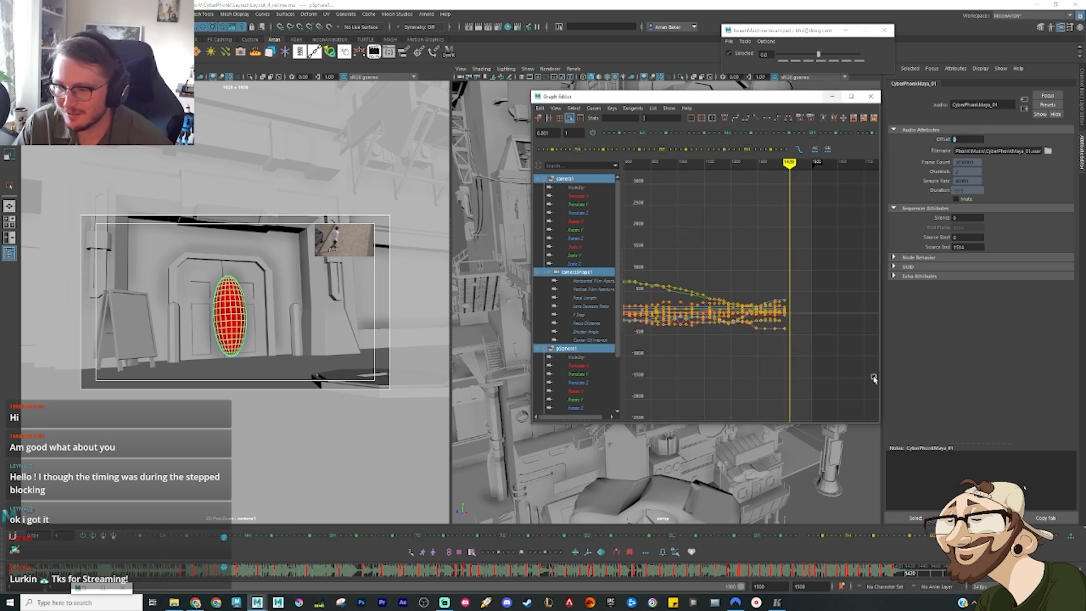
left_click_drag(813, 585, 754, 587)
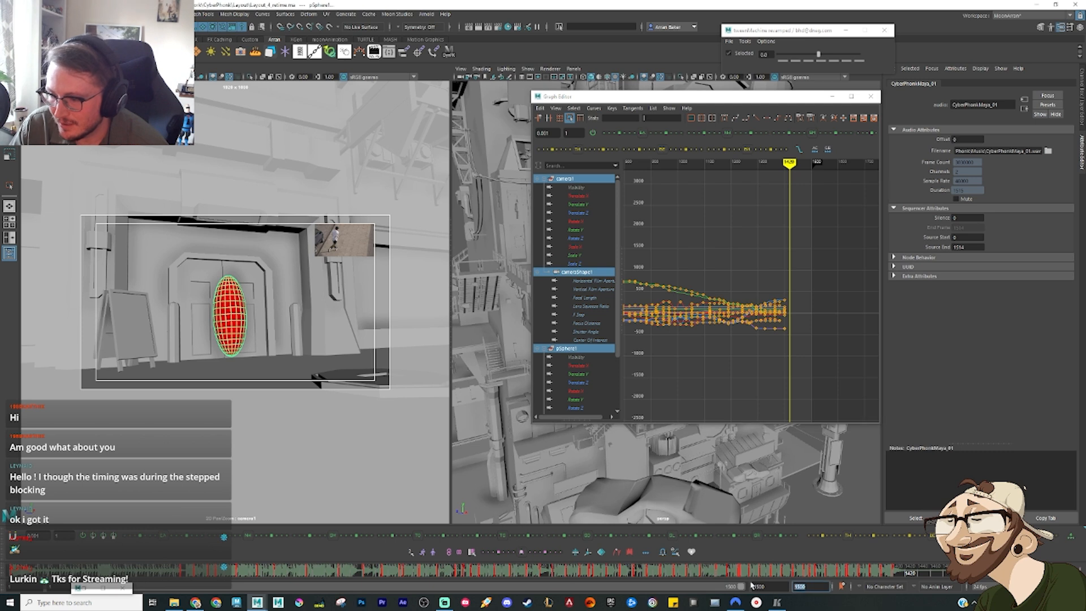
type("1")
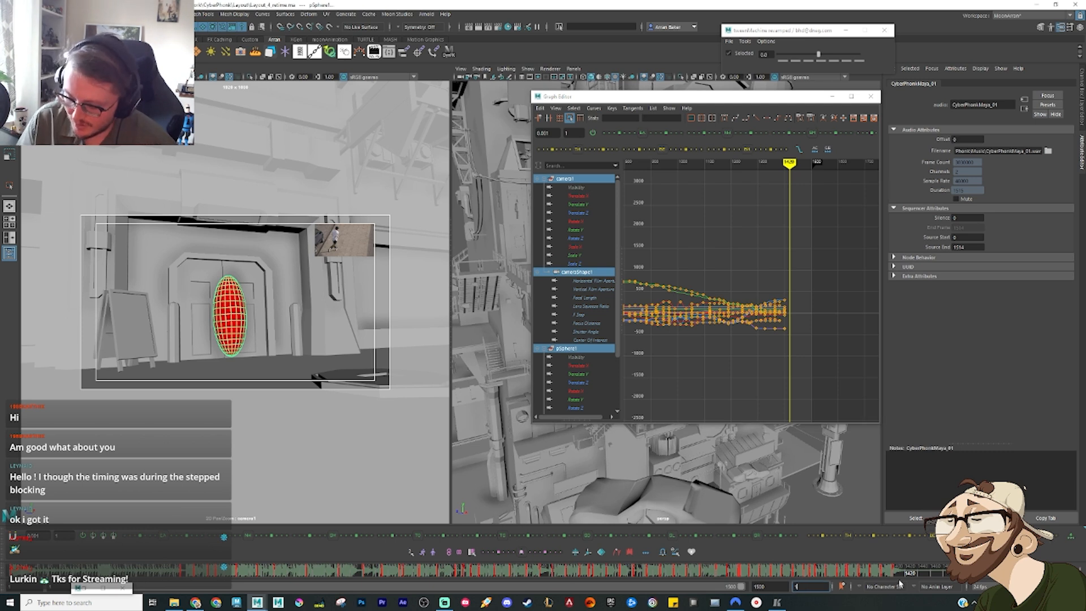
type("420")
key("Return")
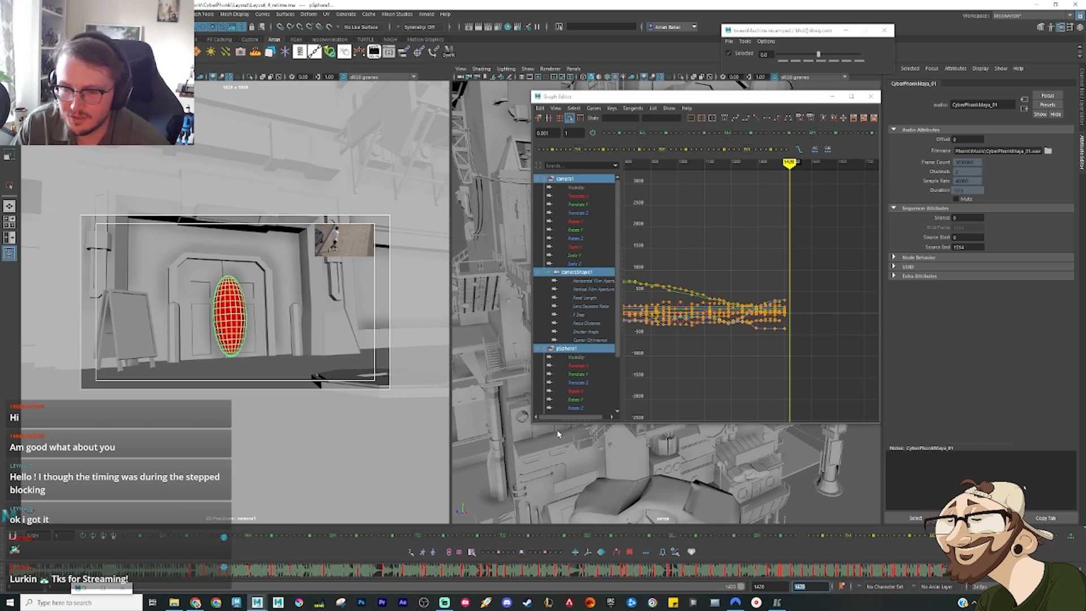
Step: Return to the start of the timeline and minimise the Graph Editor to clear the view
left_click(11, 571)
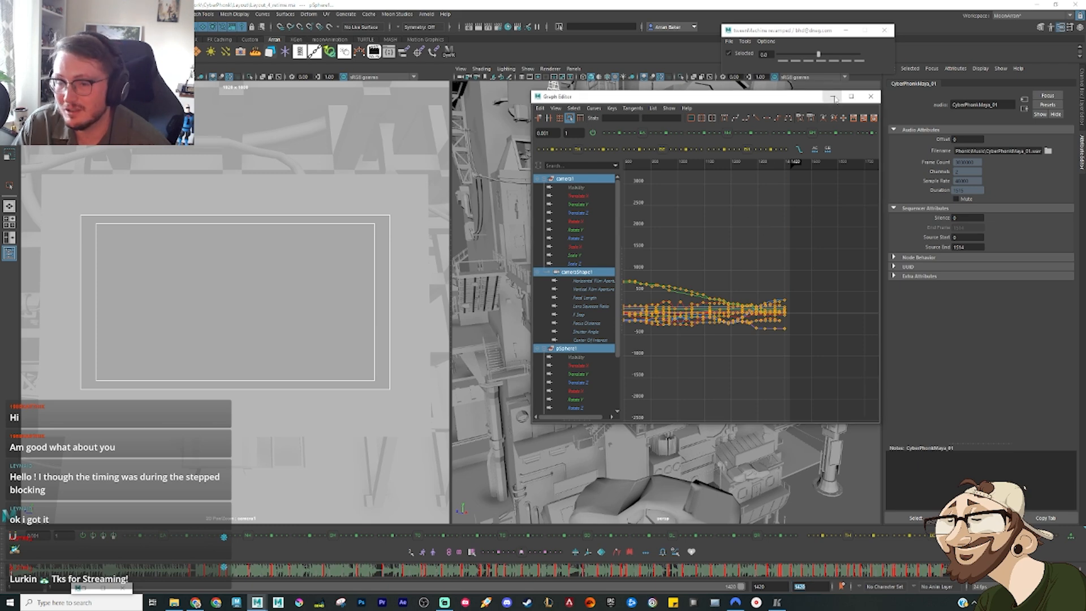
left_click(834, 98)
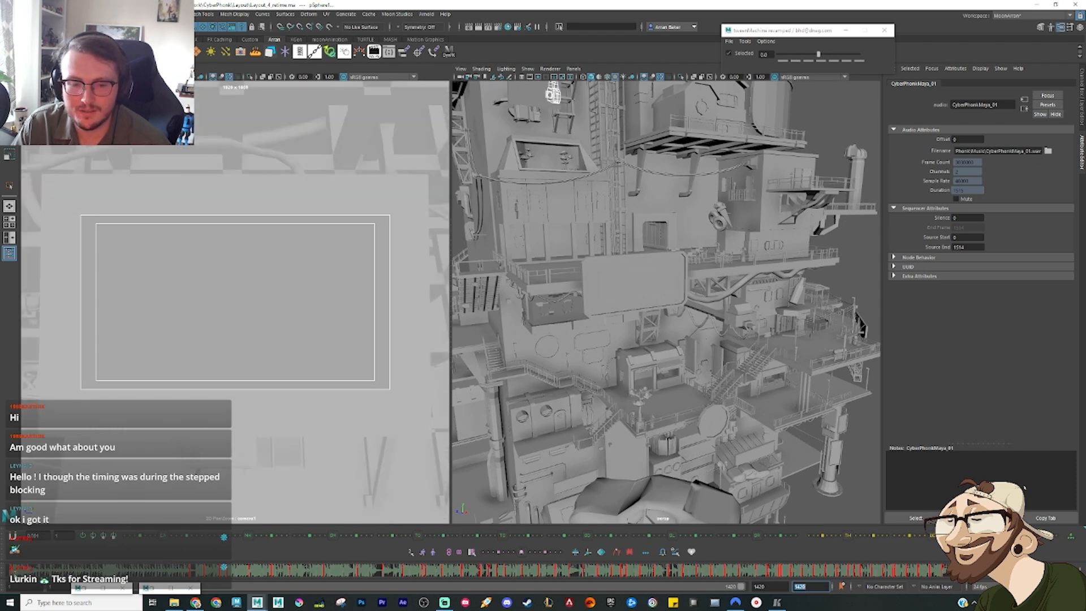
left_click(778, 603)
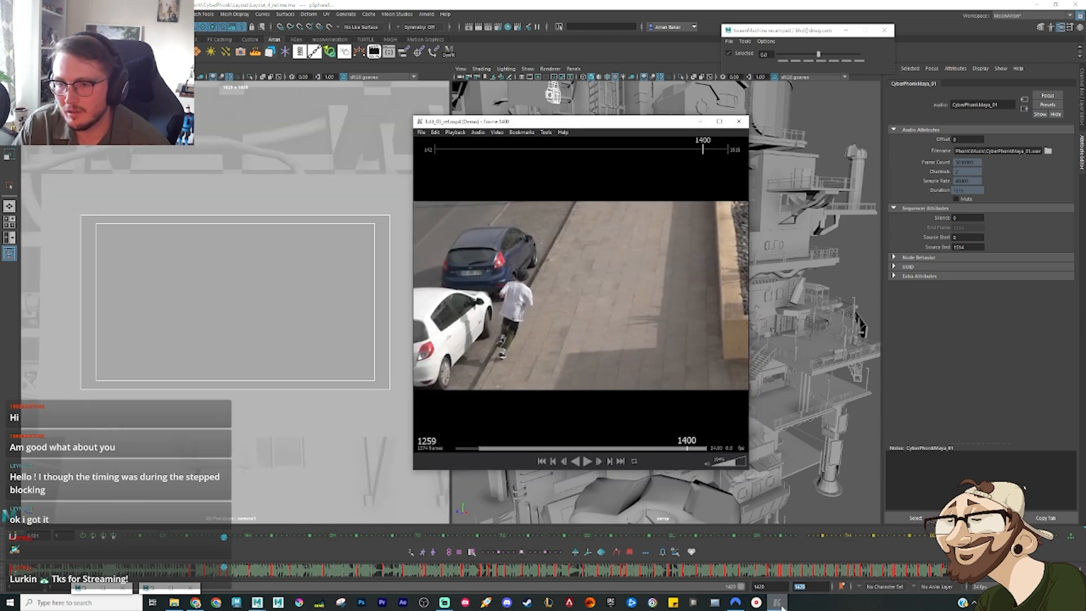
left_click(780, 604)
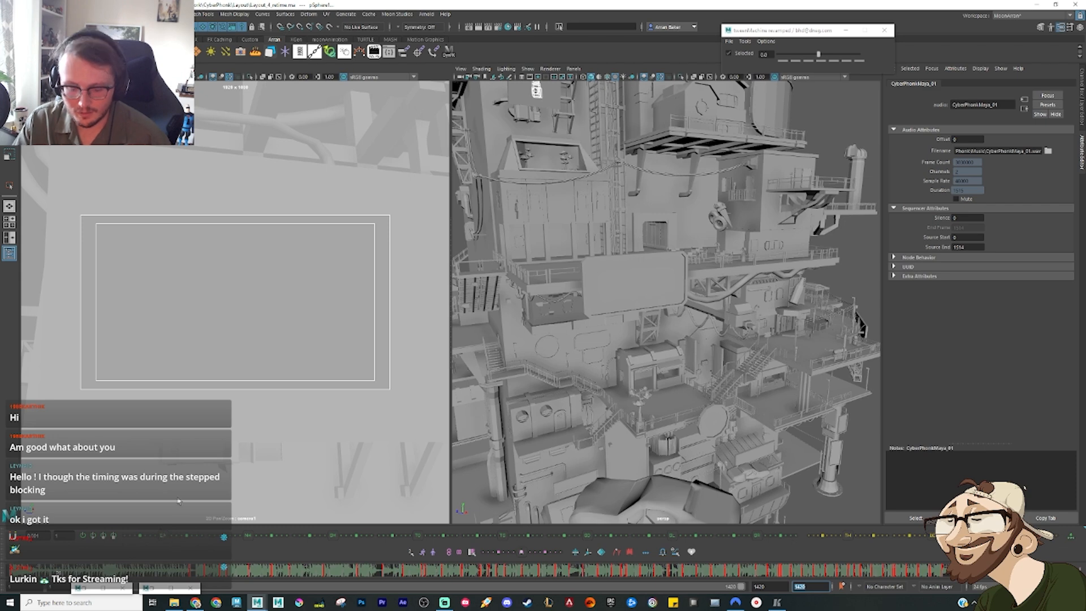
Step: Restore the camera and ellipsoid selection after clearing it, and frame it in the perspective view
type("1")
left_click(848, 247)
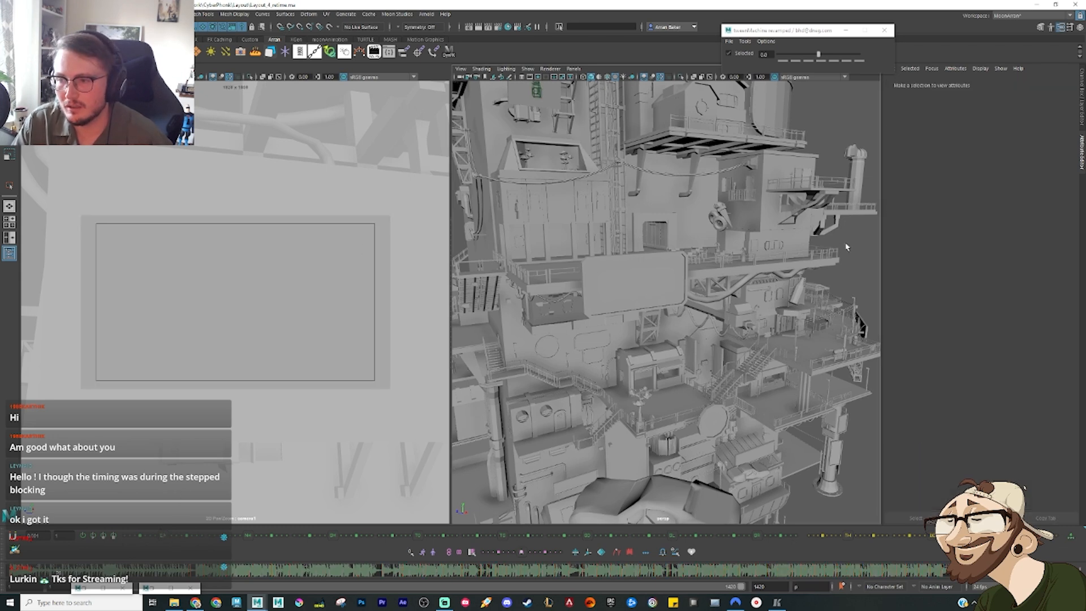
key("ctrl+z")
key("f")
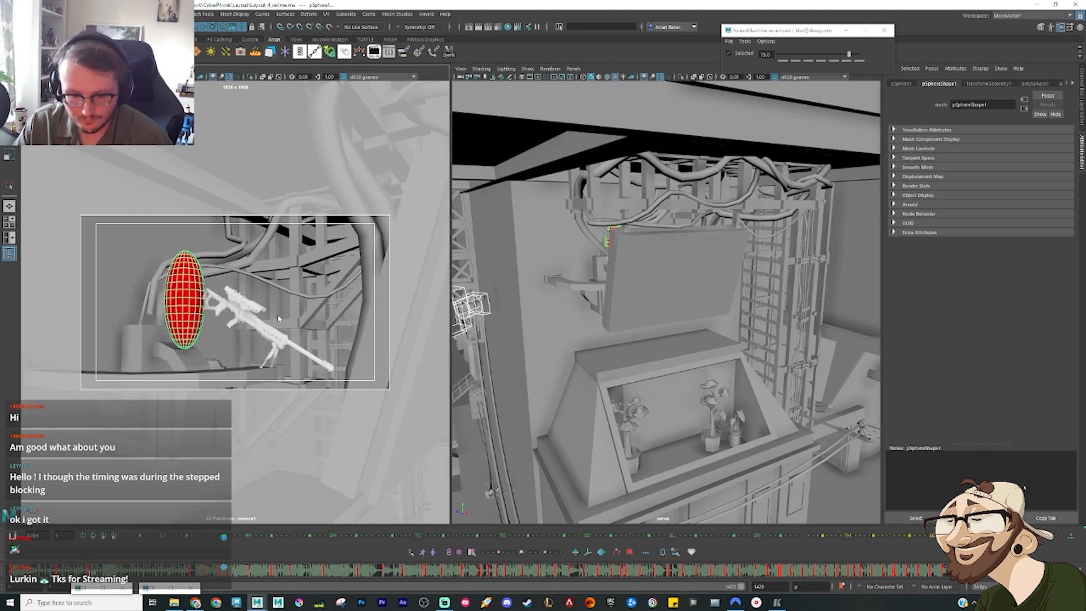
Step: Step through the opening keys of the retimed shot to check the ellipsoid's poses in the camera view
key("period")
key("period")
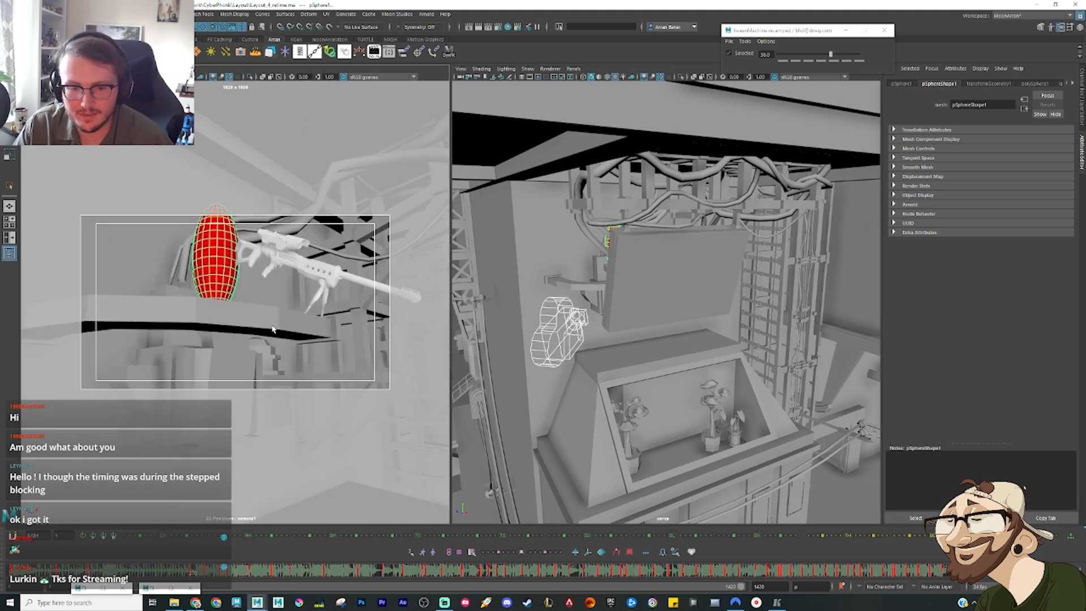
key("period")
key("period")
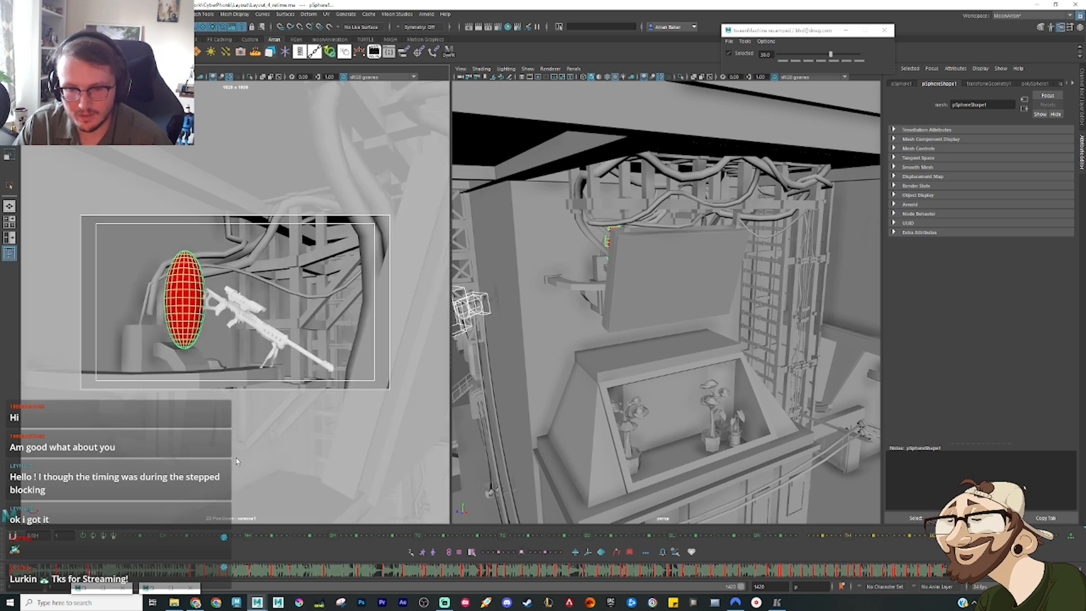
key("period")
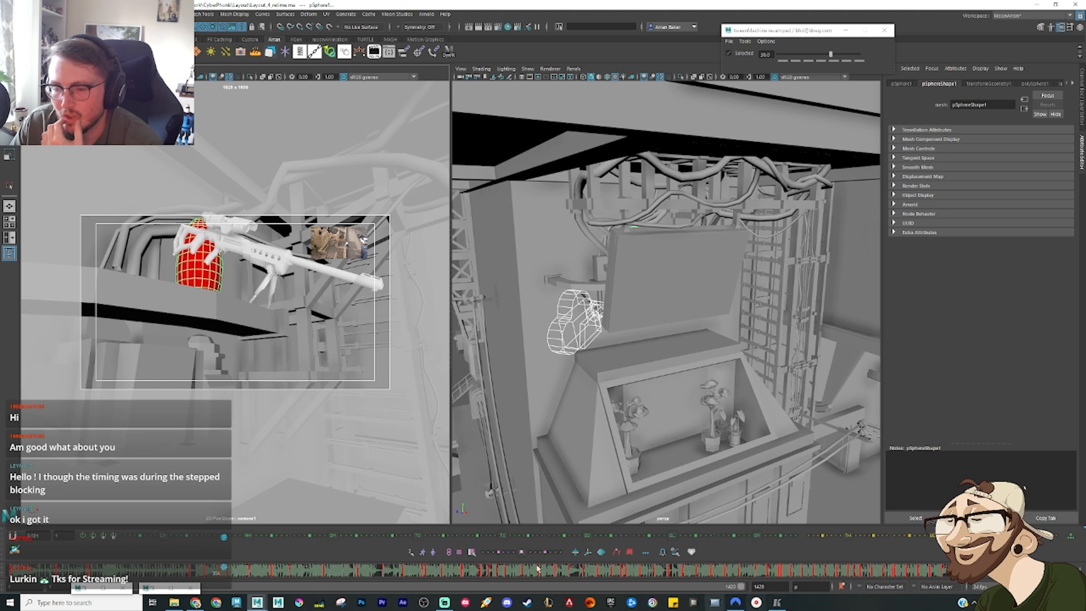
Step: Switch to the Edit_05_ref reference edit and play its early section up to frame 353
left_click(778, 603)
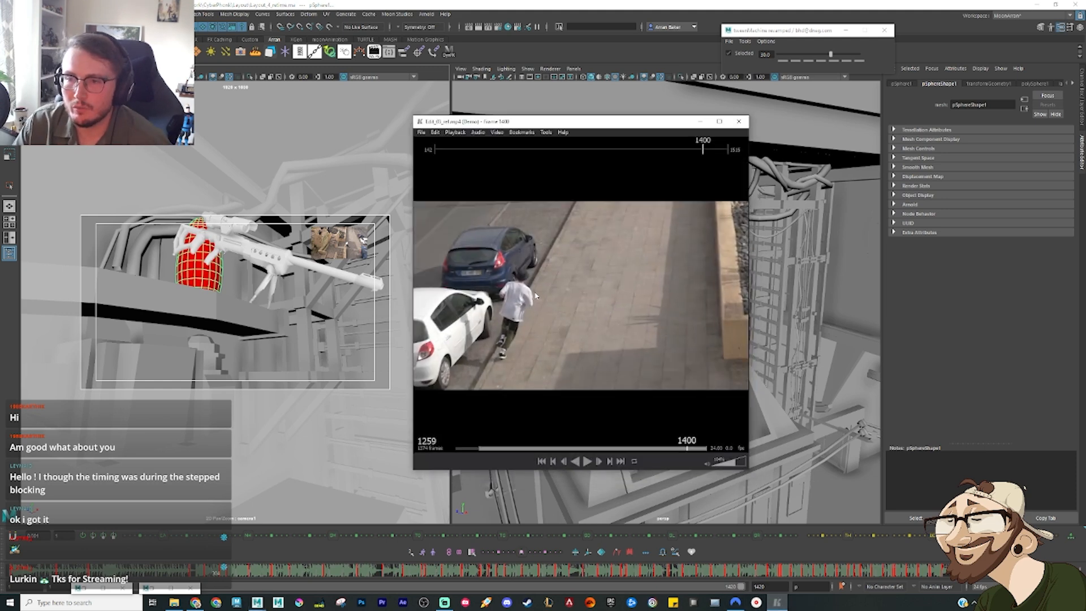
left_click(453, 150)
key("space")
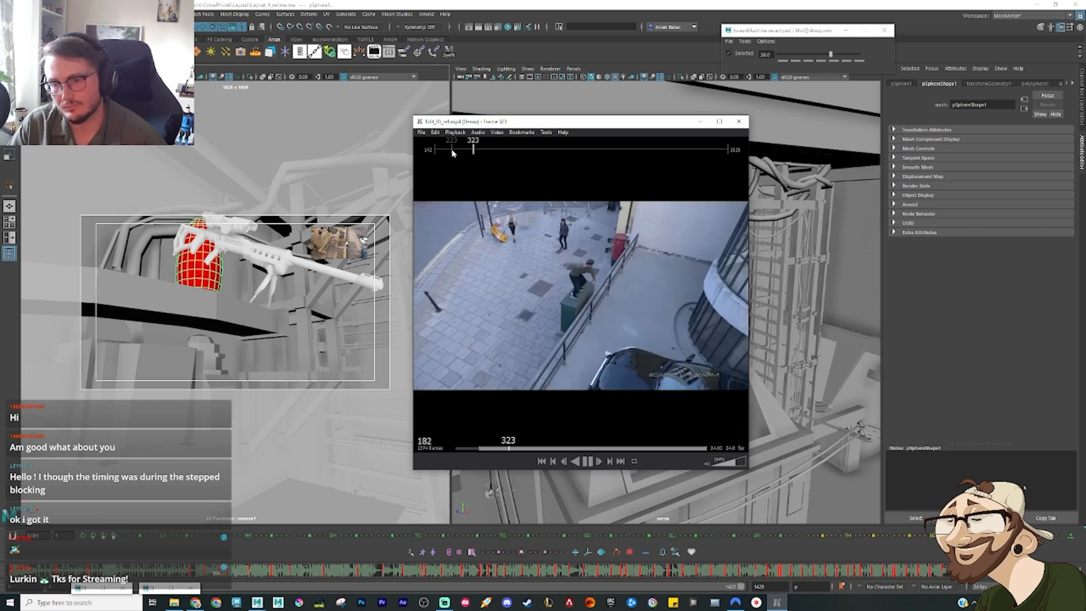
key("space")
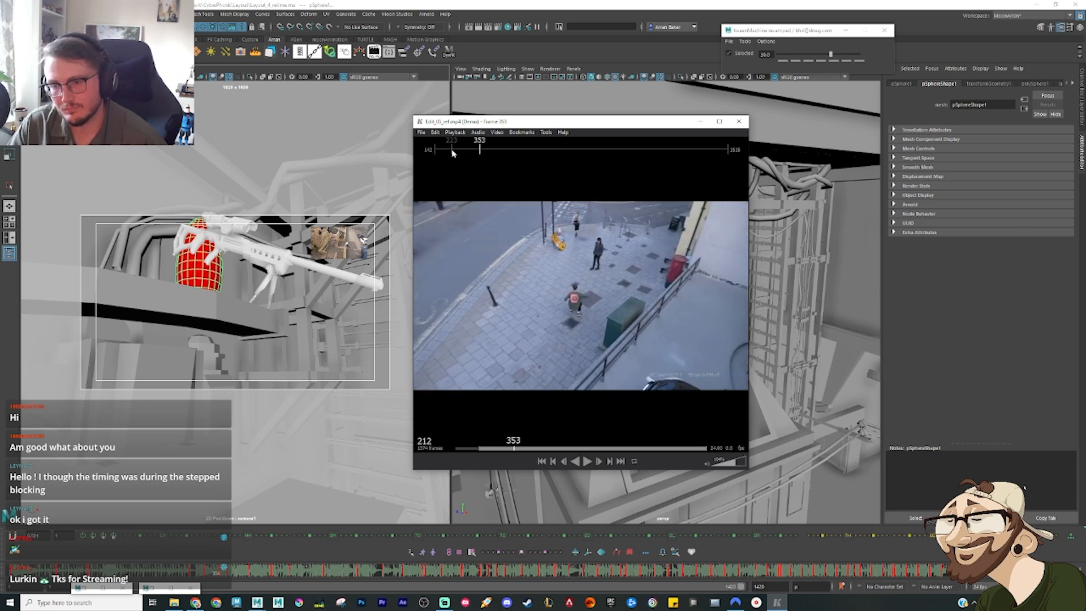
Step: Return to the Maya scene and step through the matching keys up to frame 359
left_click(207, 576)
key("period")
key("period")
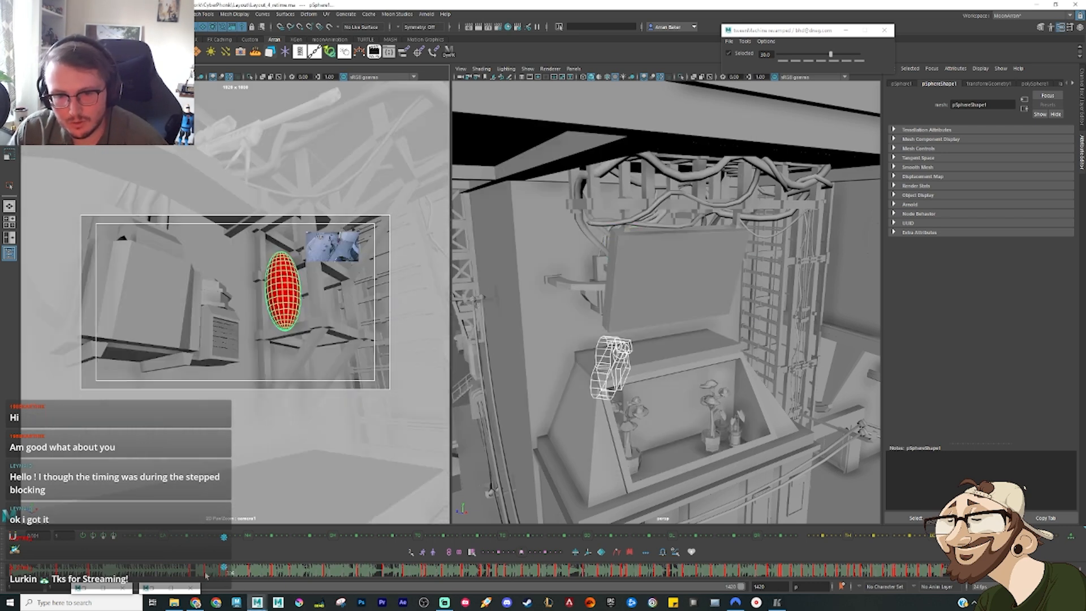
key("period")
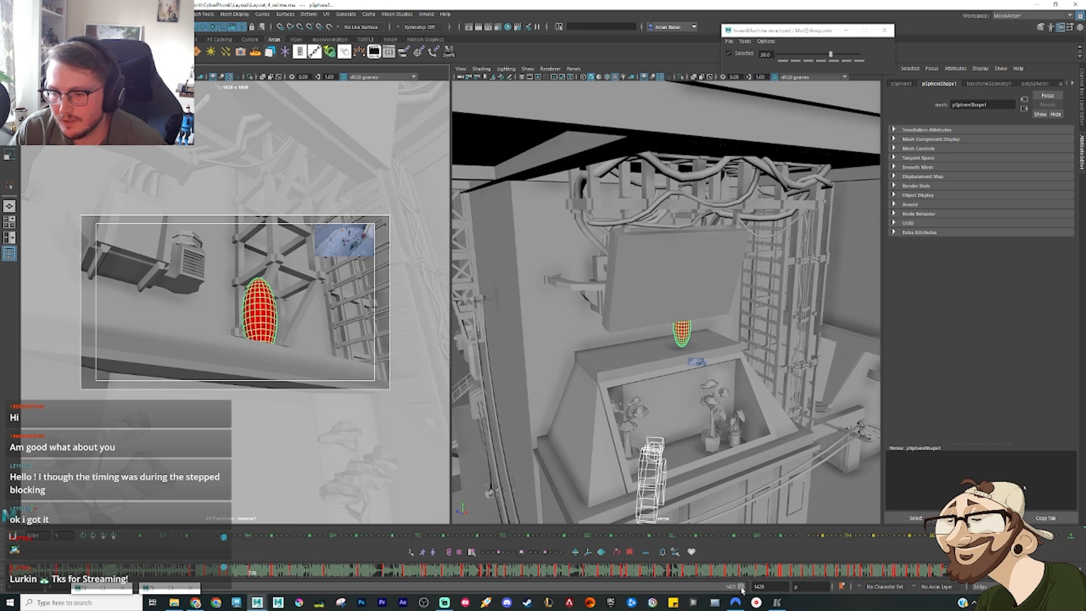
Step: Shorten the playback range to end at about frame 690 and turn off the timeline audio
left_click_drag(742, 588, 413, 589)
right_click(517, 572)
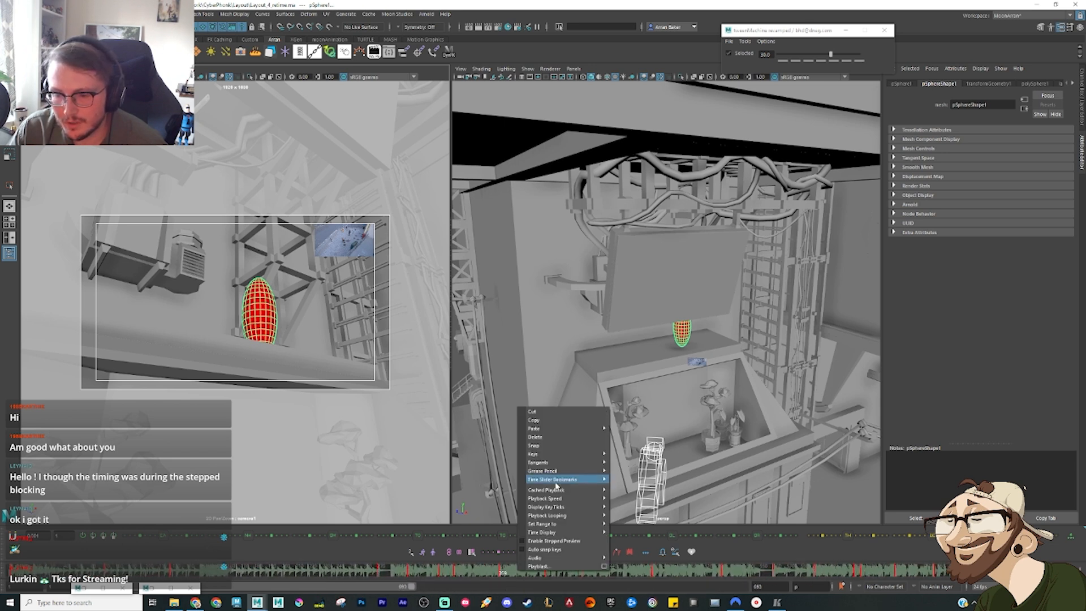
mouse_move(555, 558)
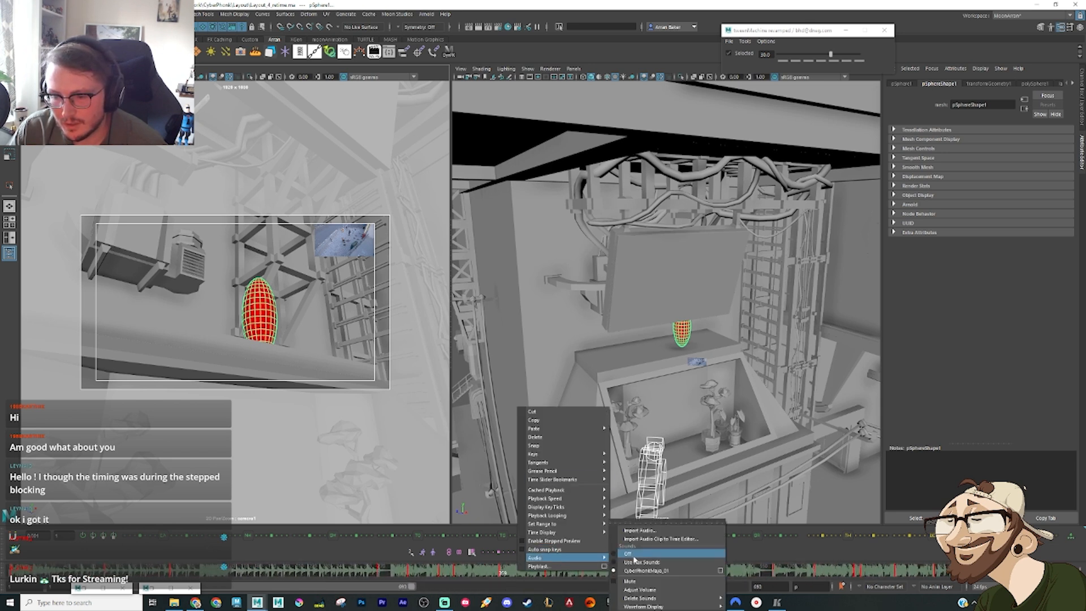
left_click(672, 556)
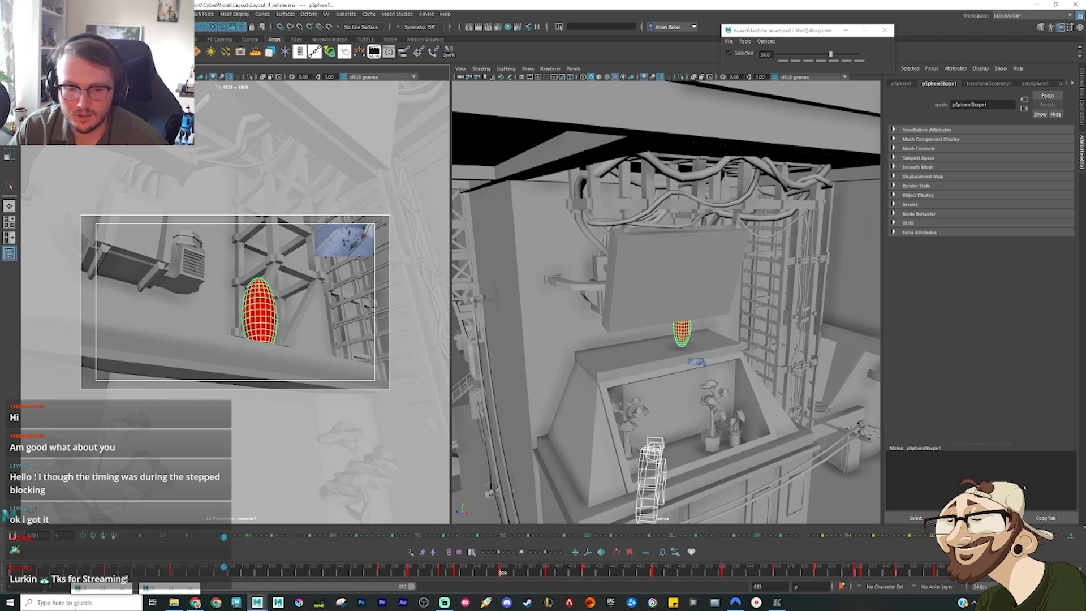
Step: Restore the minimised editor windows, close the Reference Editor, and minimise the Graph Editor again
left_click(90, 589)
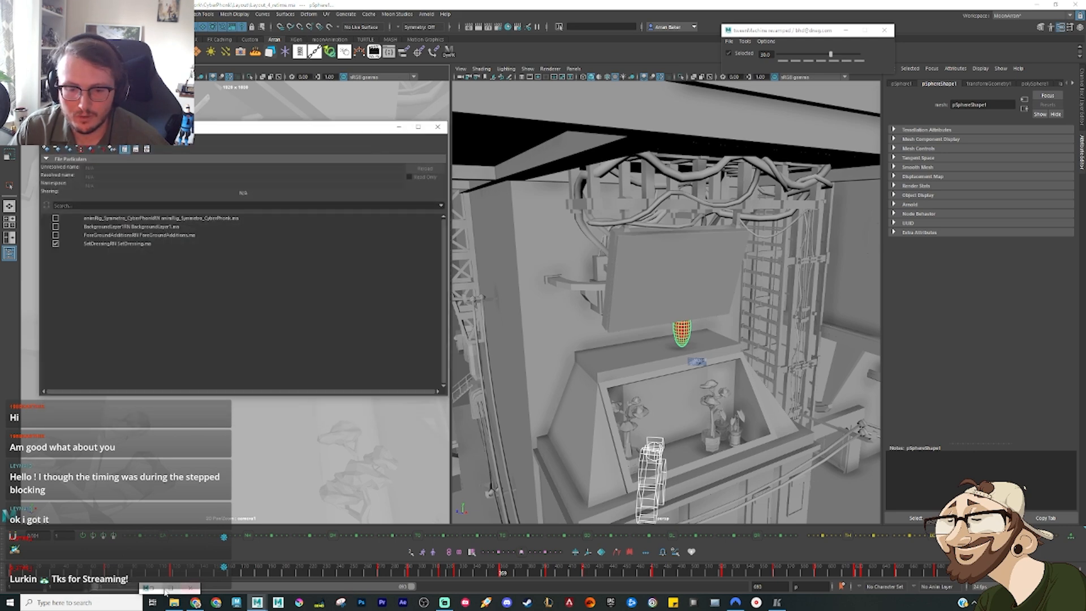
left_click(180, 589)
left_click(399, 126)
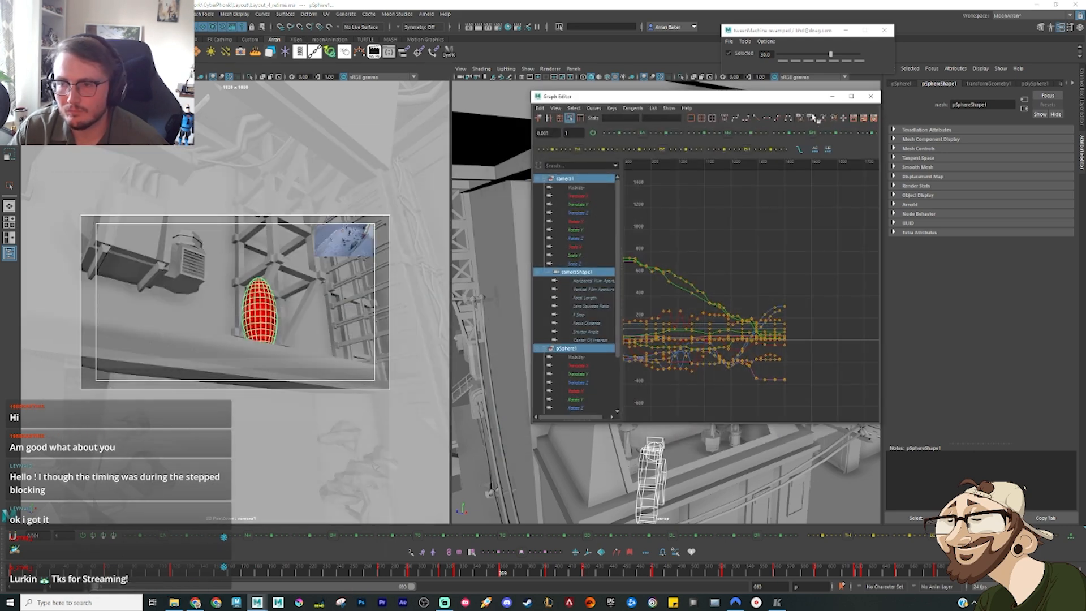
left_click(833, 96)
left_click(124, 589)
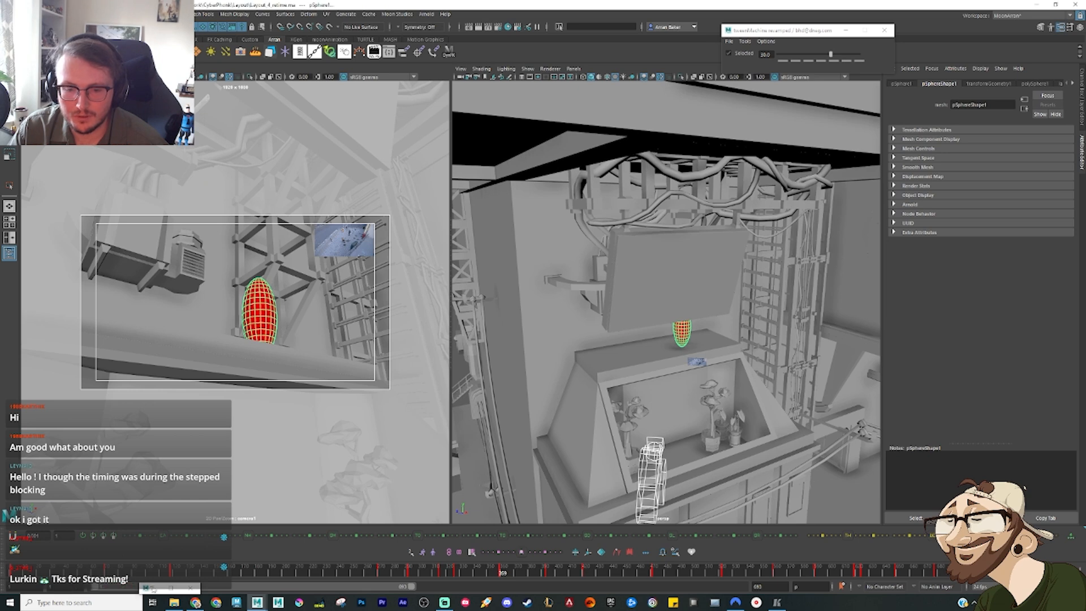
Step: Maximise the camera view and zoom in on the ellipsoid inside the film gate
mouse_move(490, 570)
left_mouse_down()
mouse_move(434, 573)
mouse_move(501, 573)
mouse_move(490, 573)
left_mouse_up()
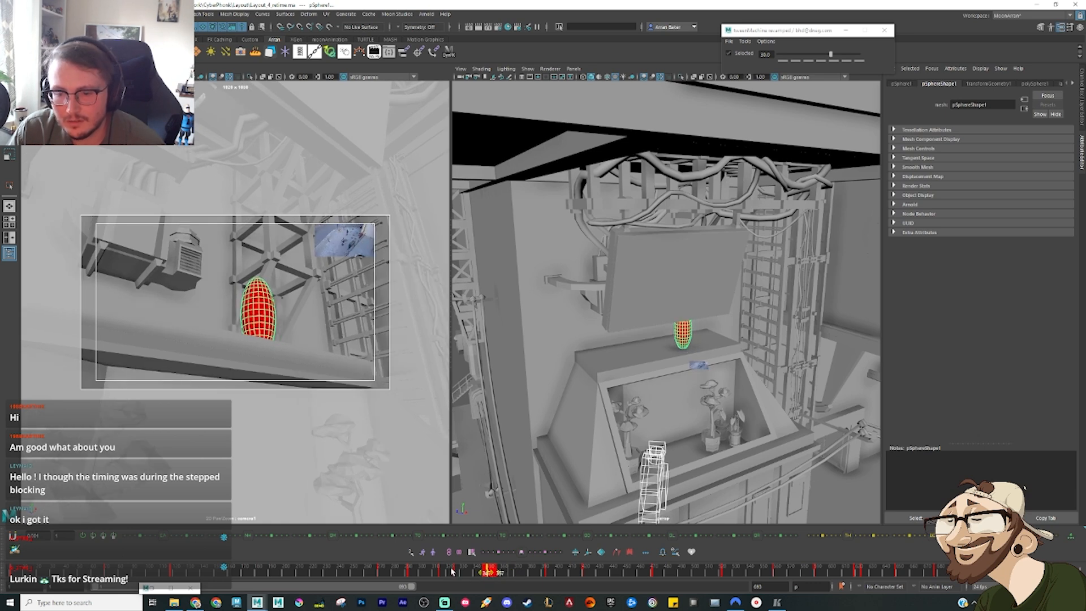
key("space")
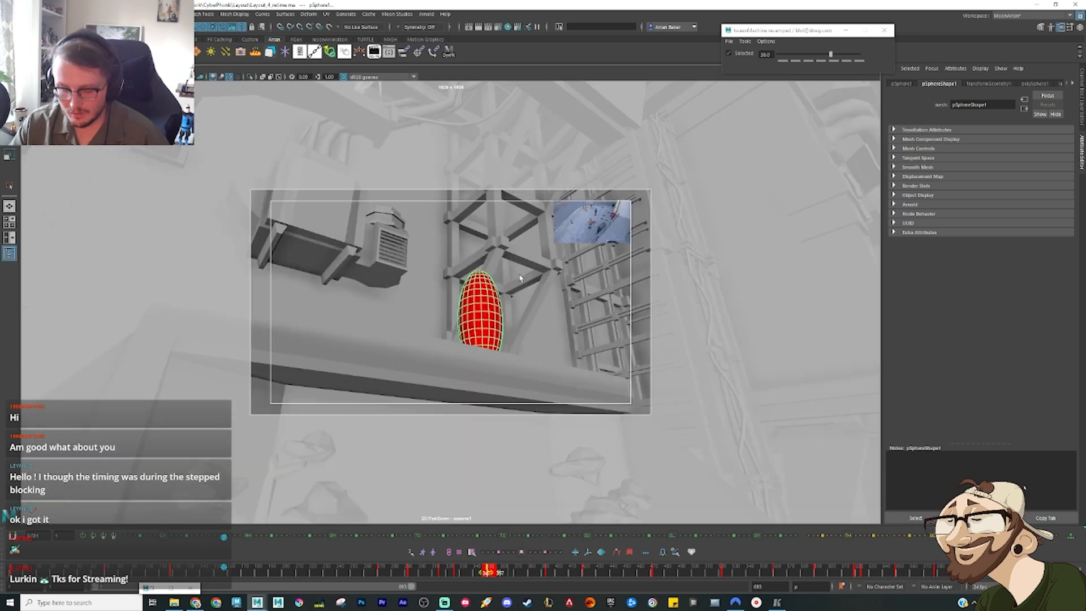
right_click_drag(569, 288, 678, 289)
Step: Move to frame 270 and open the Graph Editor, framing the camera and ellipsoid curves around that frame
left_click_drag(467, 570, 405, 580)
left_click_drag(414, 582, 379, 575)
key("ctrl+g")
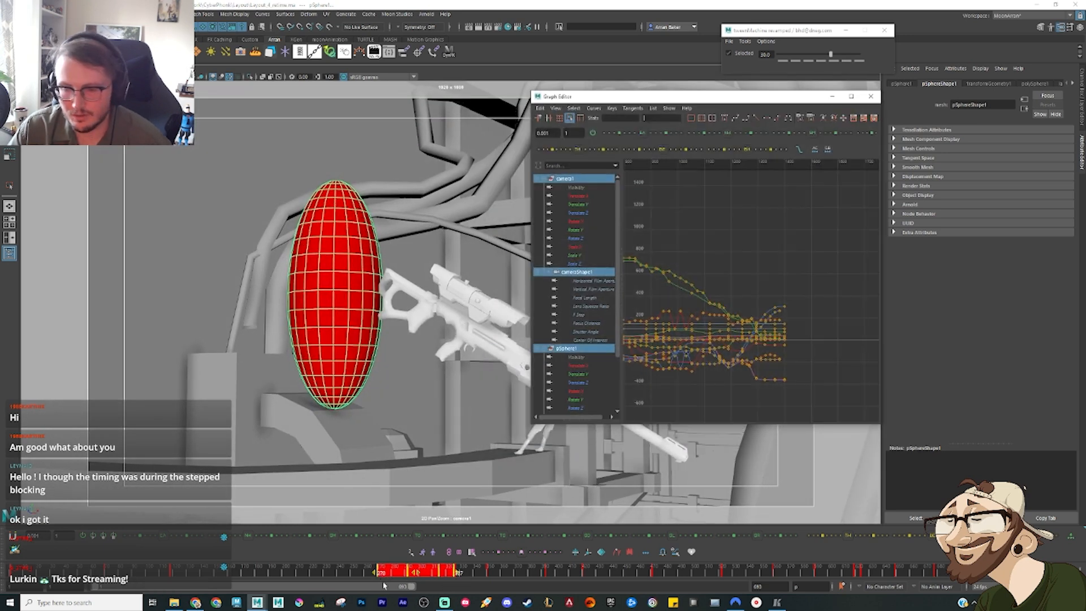
key("f")
left_click_drag(699, 296, 707, 198)
key("f")
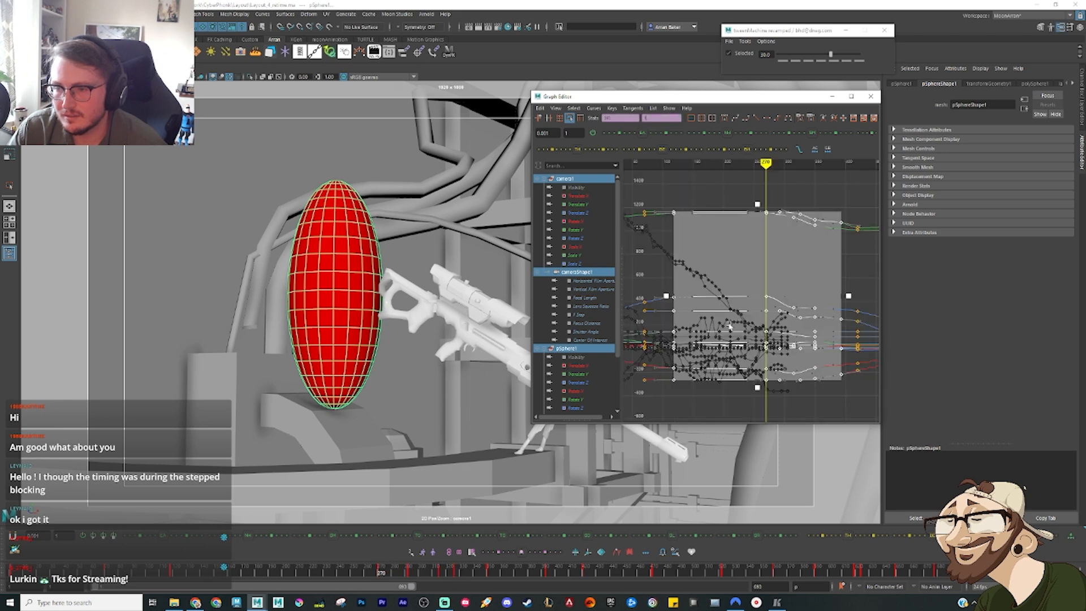
left_click_drag(789, 285, 806, 303)
left_click(864, 272)
middle_click_drag(818, 295, 758, 290, "alt")
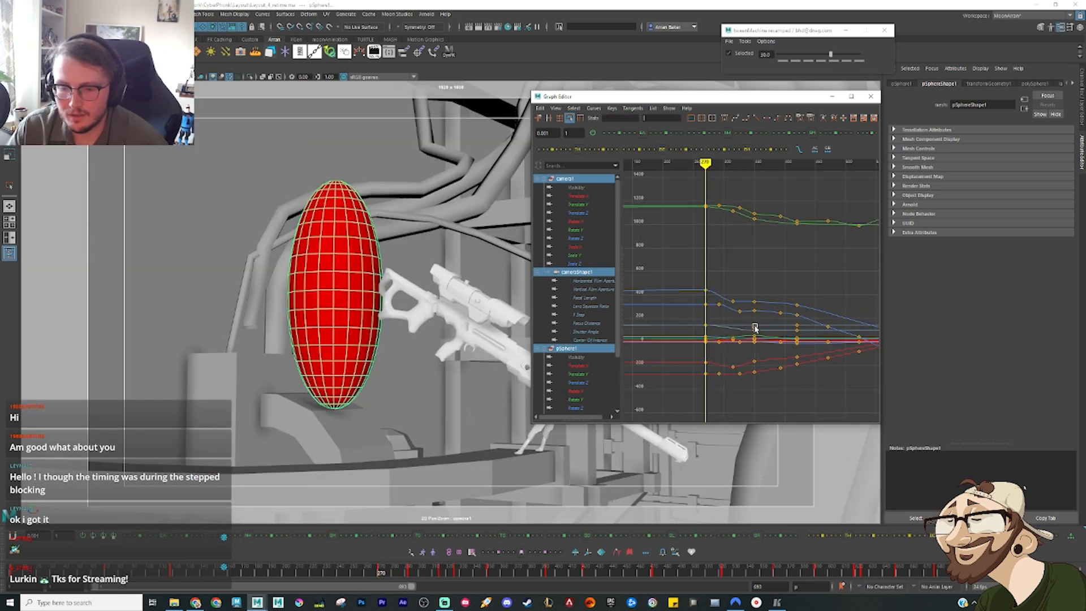
Step: Step to the key at frame 326, move the Graph Editor clear of the ellipsoid, and show the Channel Box
key("period")
key("period")
key("period")
key("comma")
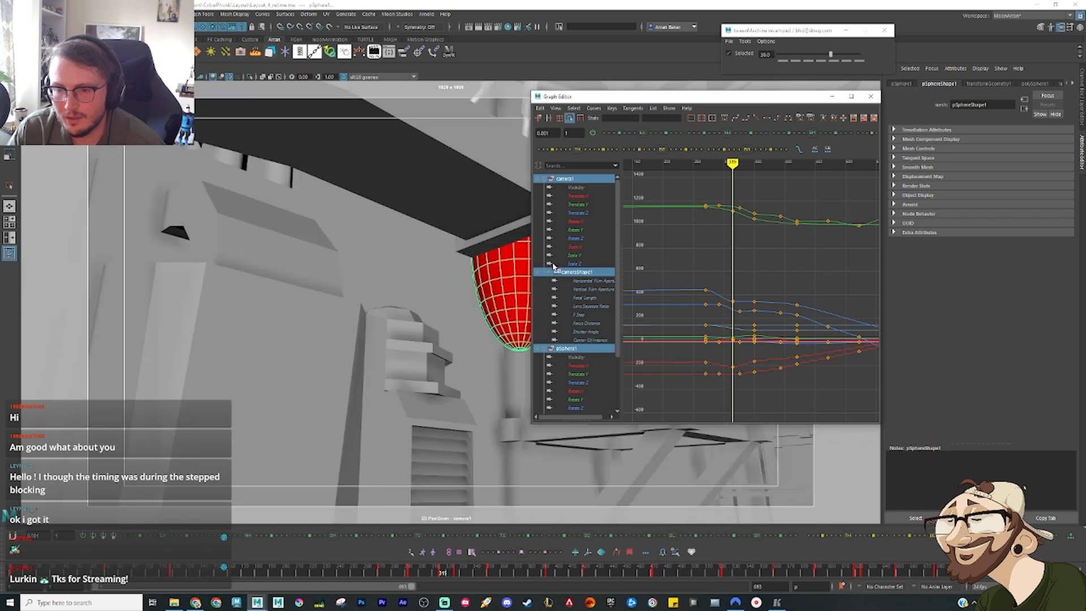
key("period")
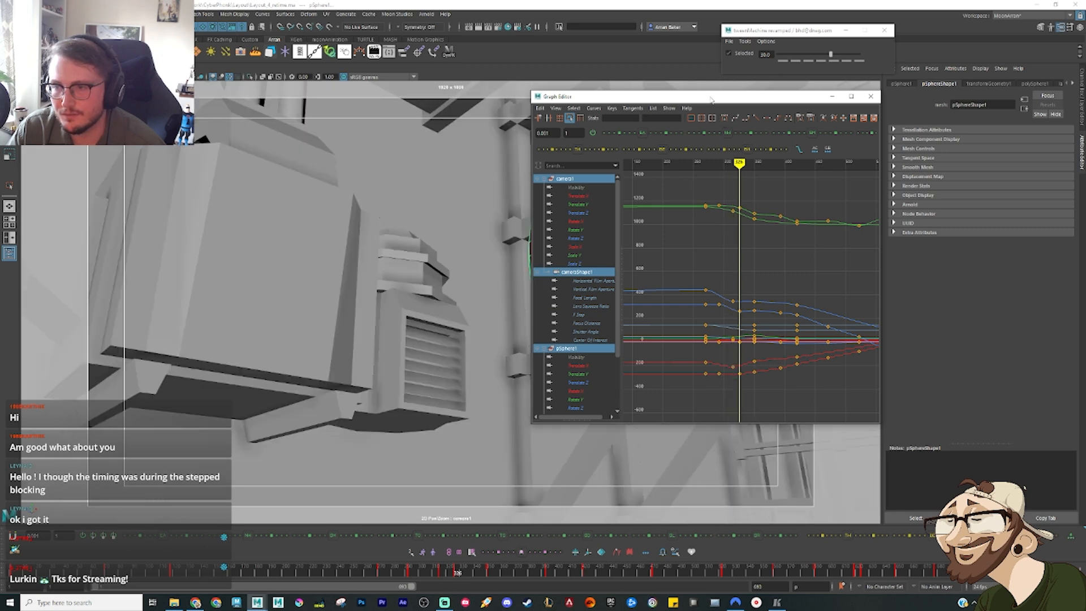
left_click_drag(711, 99, 238, 101)
left_click(1050, 27)
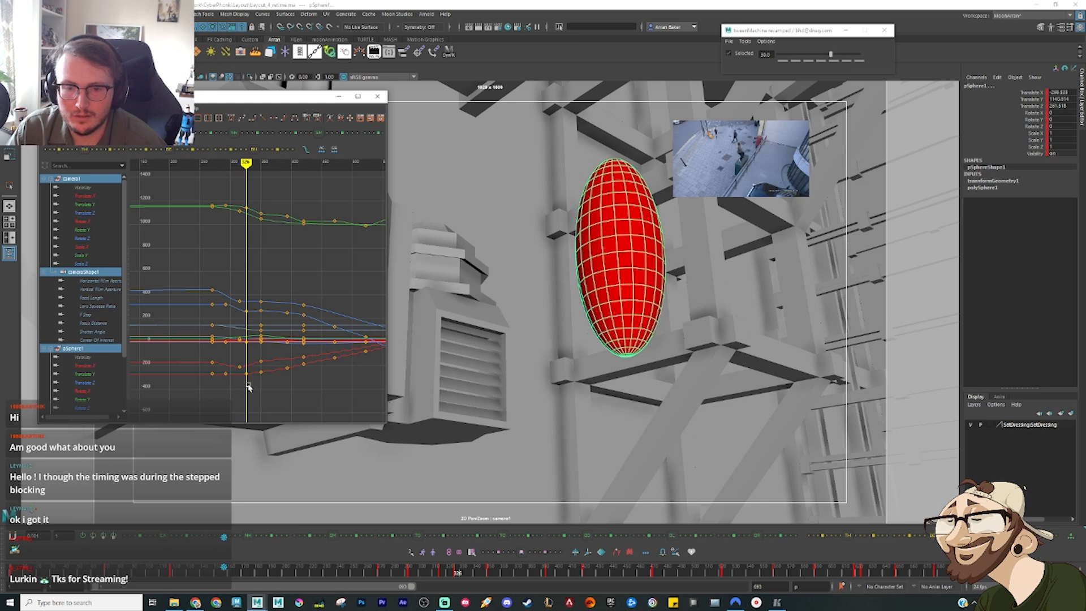
Step: Compress the camera and ellipsoid keys between frames 270 and 326 to end at about frame 315, and review the retimed motion
left_click_drag(218, 199, 209, 205)
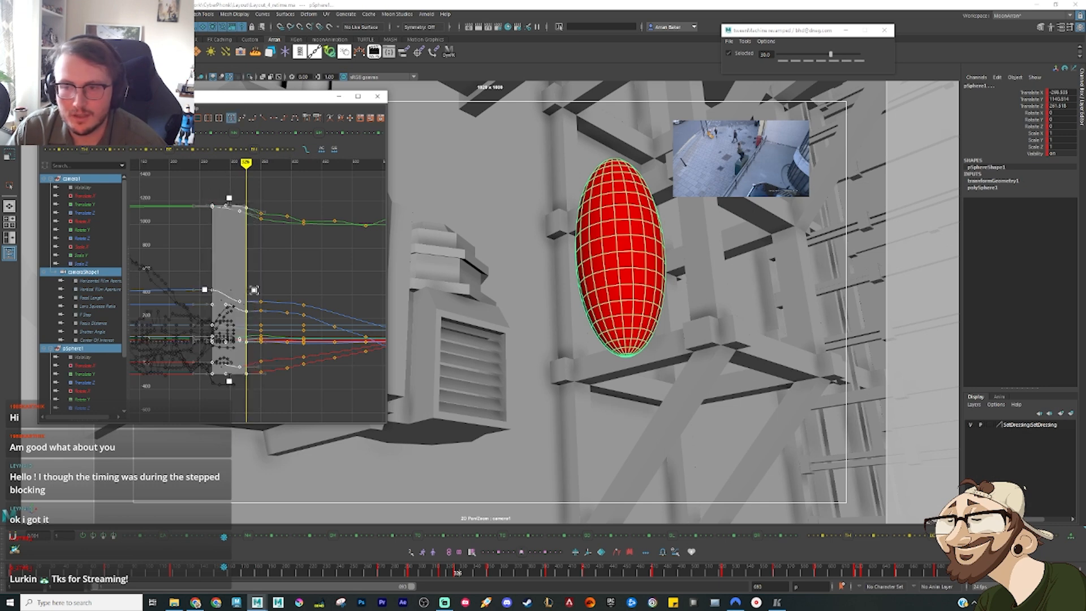
left_click_drag(255, 289, 247, 289)
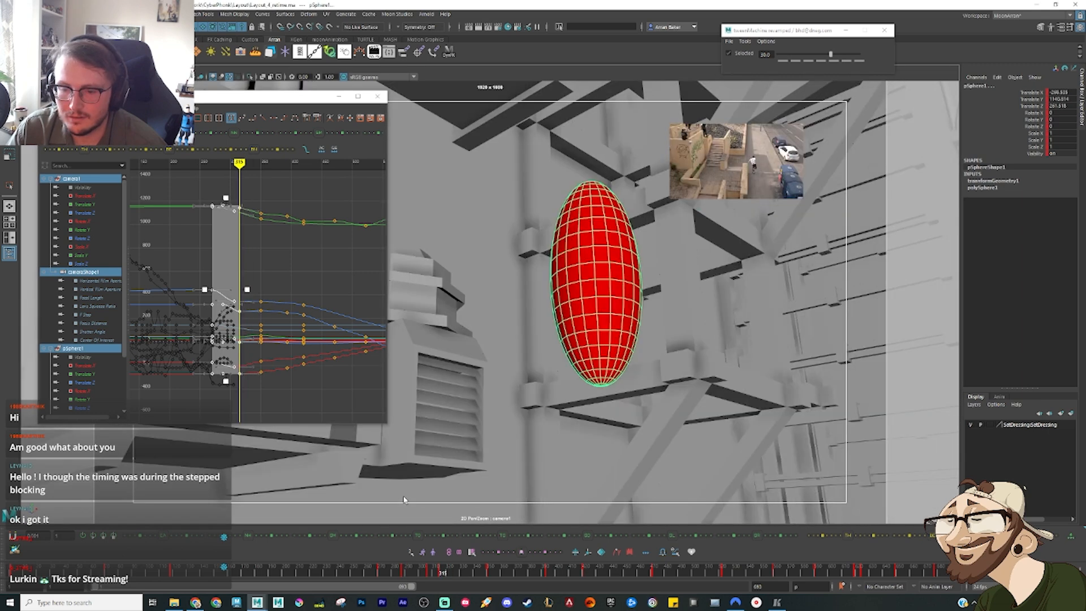
key("alt+v")
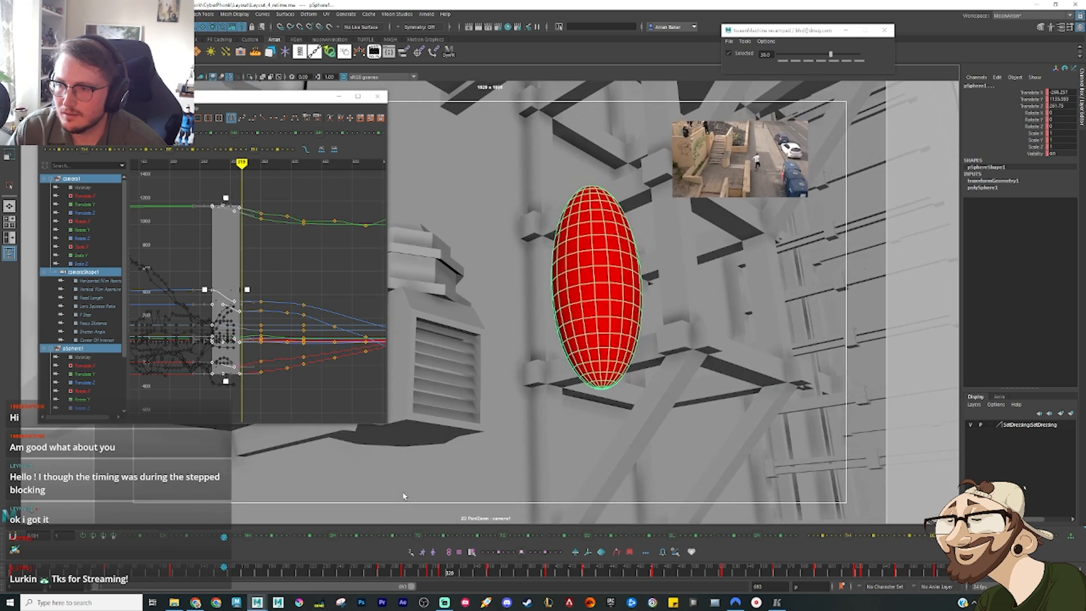
left_click(297, 273)
left_click_drag(422, 573, 665, 573)
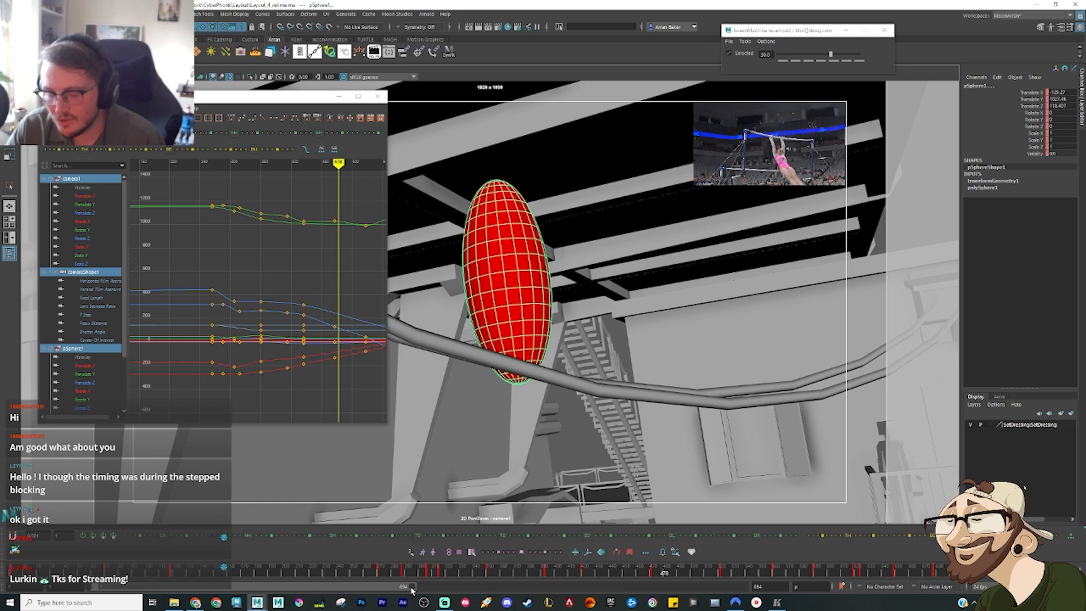
Step: Extend the playback range back to frame 1420, and key the camera and ellipsoid at about frame 473 and at an earlier pose
left_click_drag(411, 588, 745, 587)
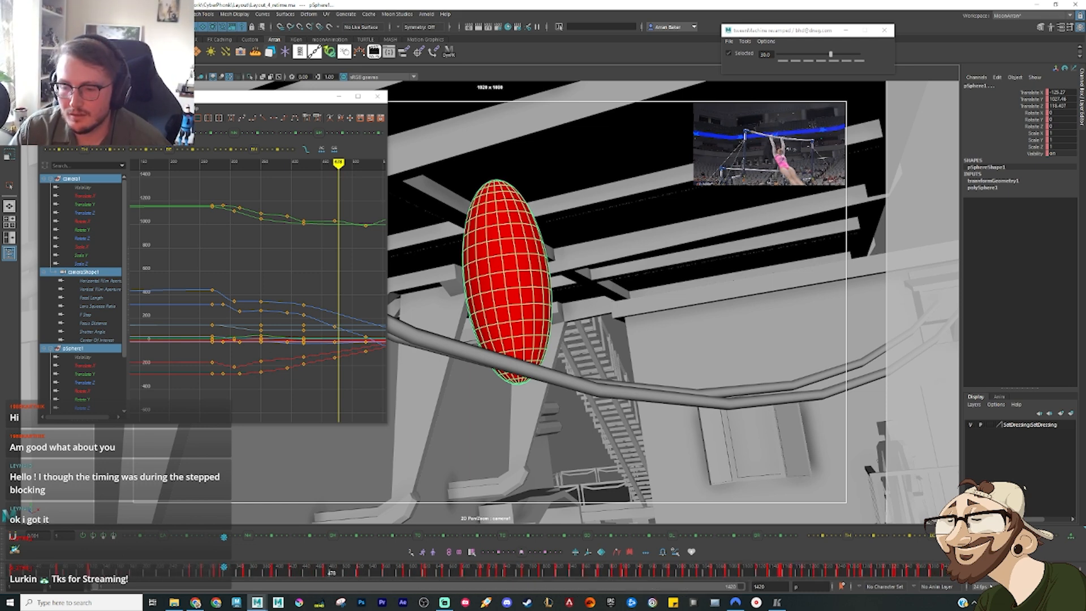
key("comma")
key("s")
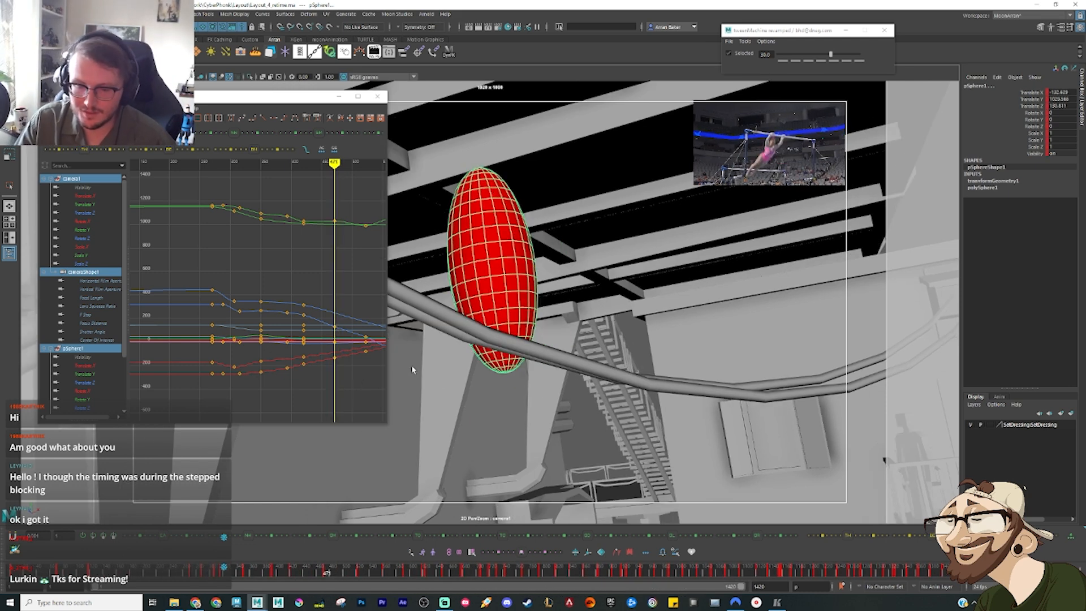
key("comma")
key("comma")
key("s")
Step: Step through the keys surrounding the newly keyed poses and play back the animation
key("comma")
key("period")
key("period")
key("period")
key("alt+v")
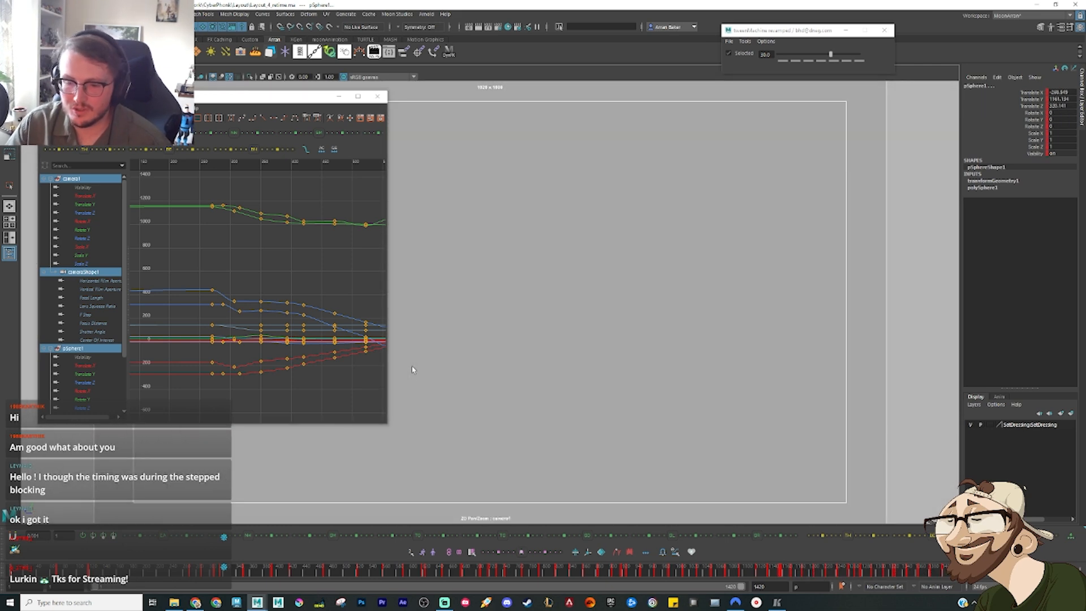
Step: Frame the full camera and ellipsoid curves in the Graph Editor, examine all their keys, and move to frame 419
scroll(306, 288, "down", 8)
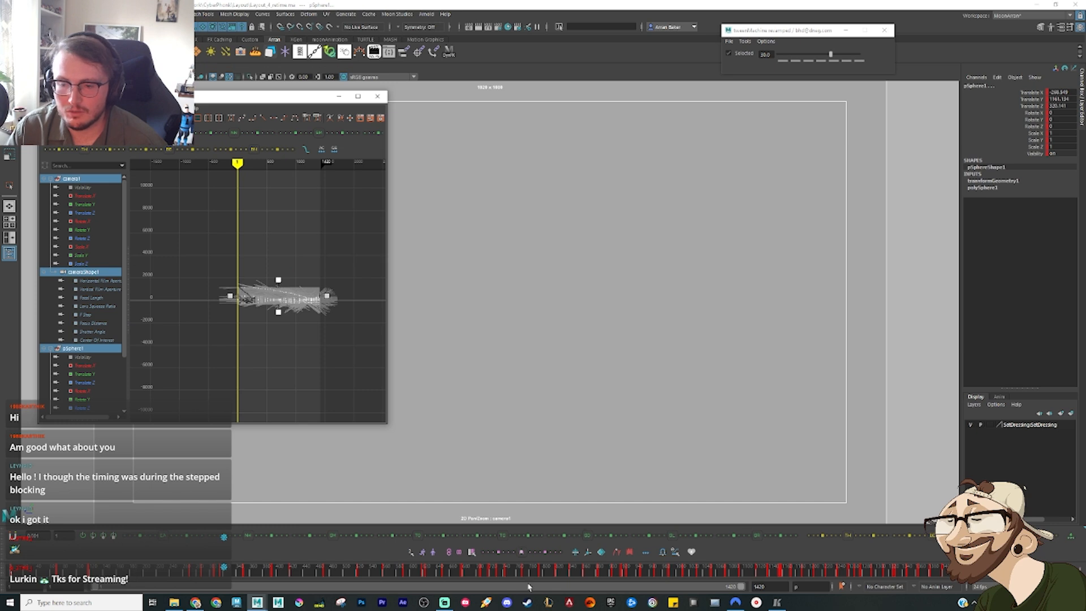
left_click(666, 556)
left_click(313, 382)
key("a")
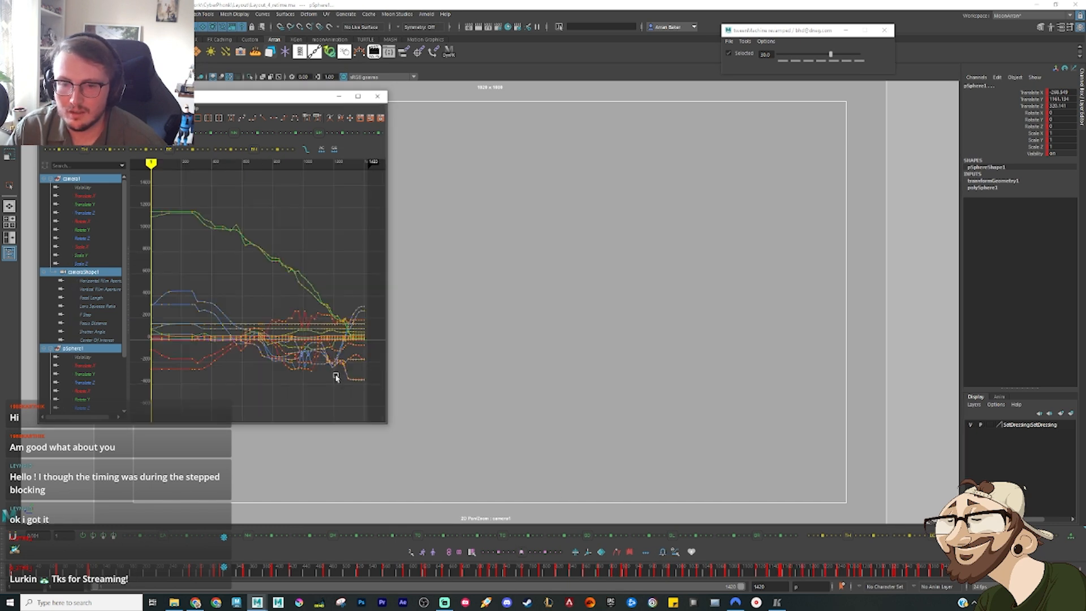
left_click_drag(374, 400, 97, 205)
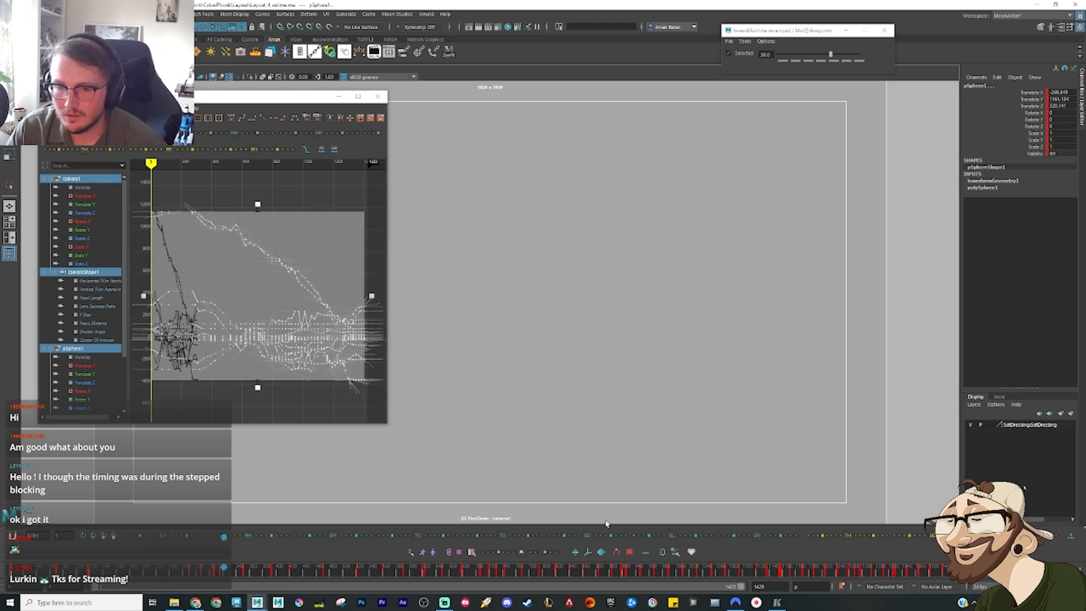
left_click(306, 229)
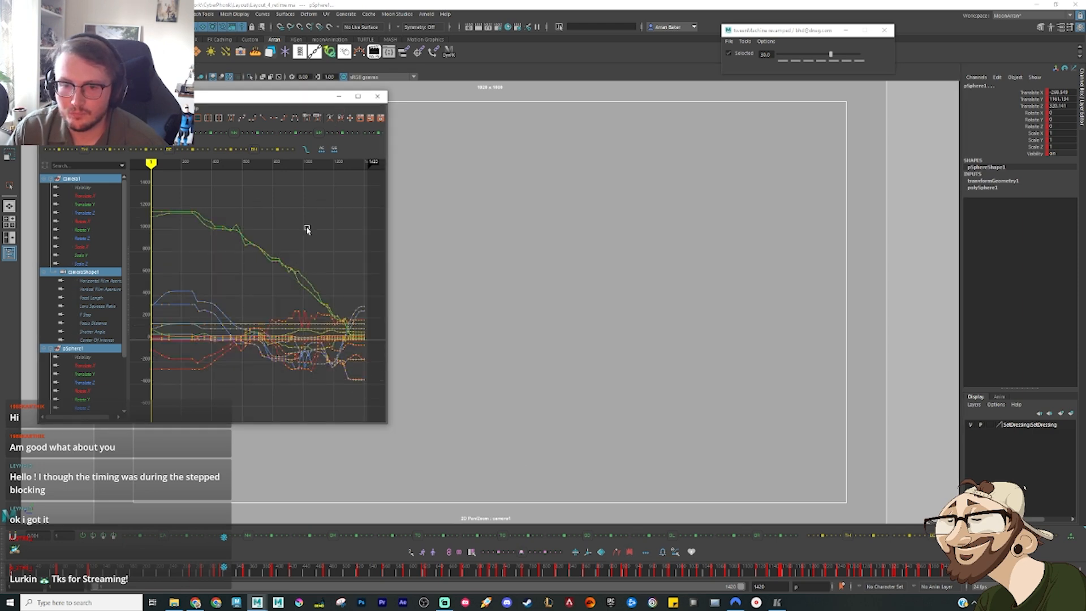
left_click(290, 571)
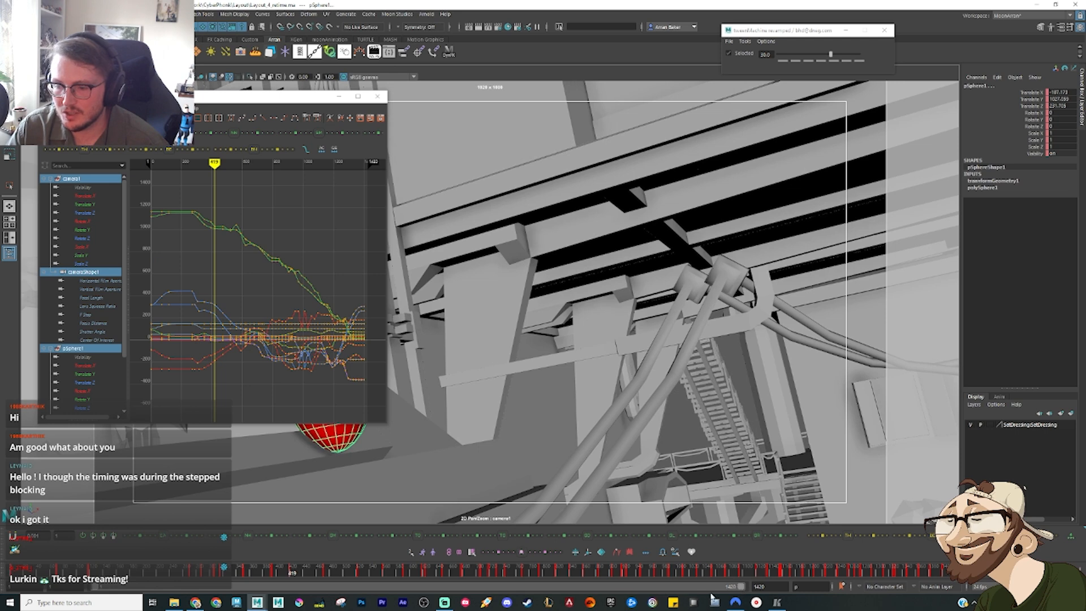
Step: Shorten the playback range to end at about frame 580 and step through the camera and ellipsoid keys from frame 419 onward
mouse_move(735, 594)
left_mouse_down()
mouse_move(475, 591)
mouse_move(340, 607)
left_mouse_up()
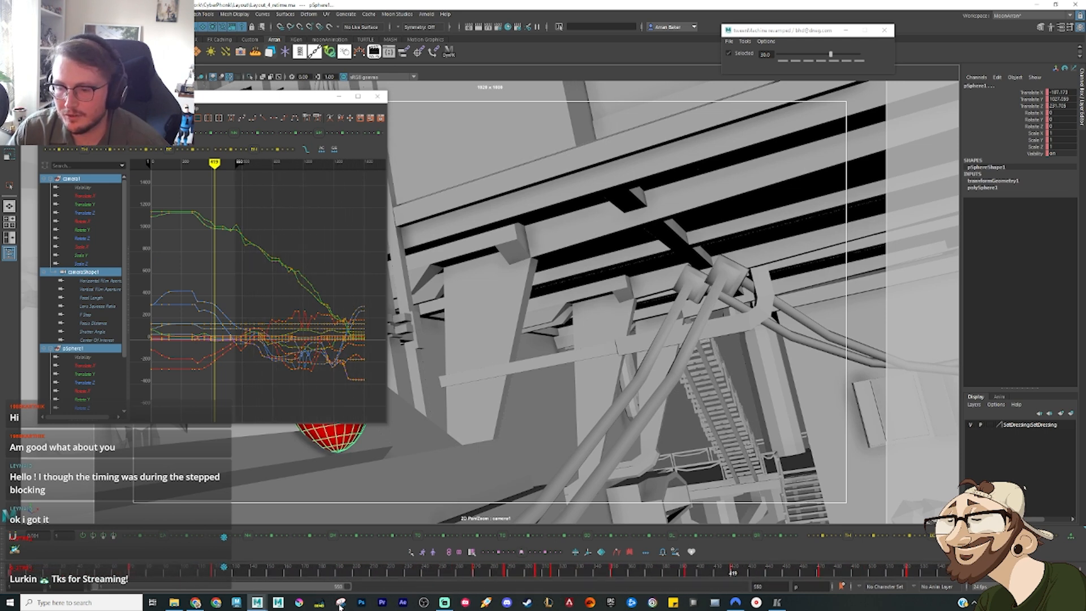
left_click(708, 569)
key("comma")
key("period")
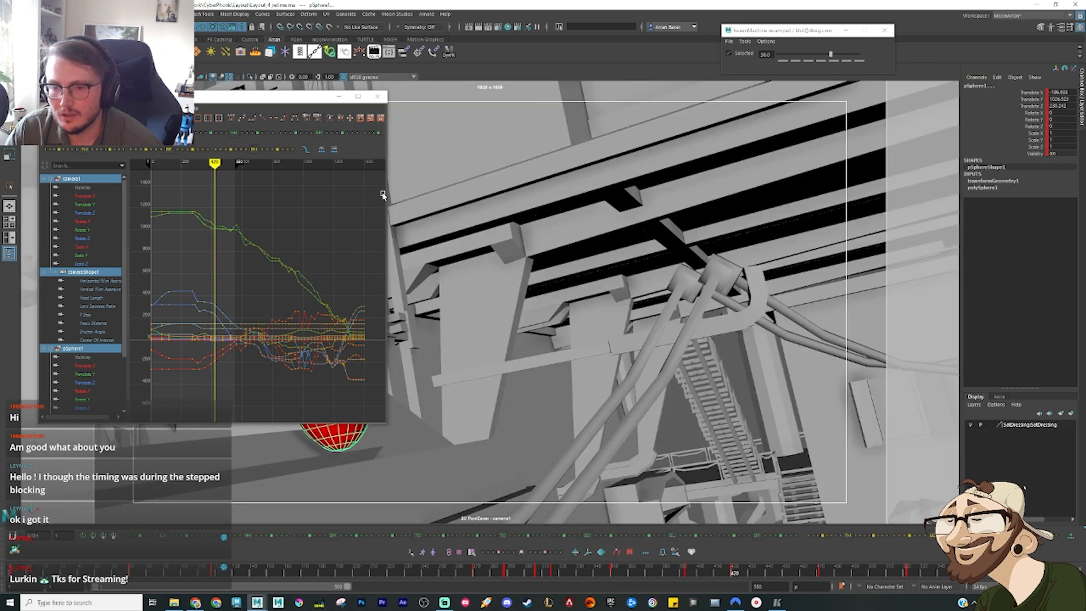
key("period")
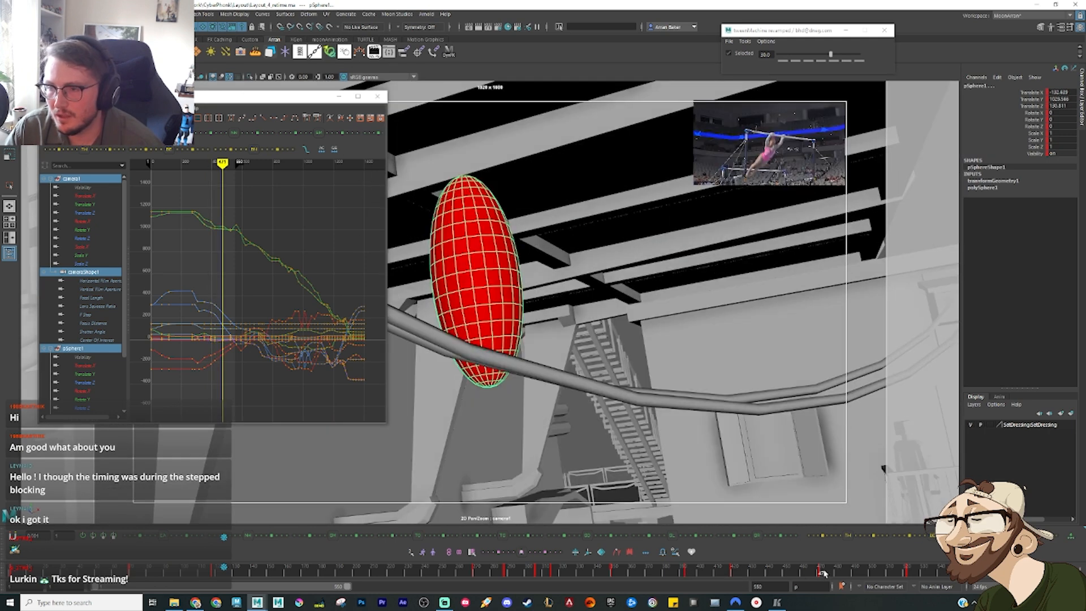
Step: Scrub the shot against the reference video up to frame 578, extending the playback range to frame 679
left_click_drag(819, 573, 920, 574)
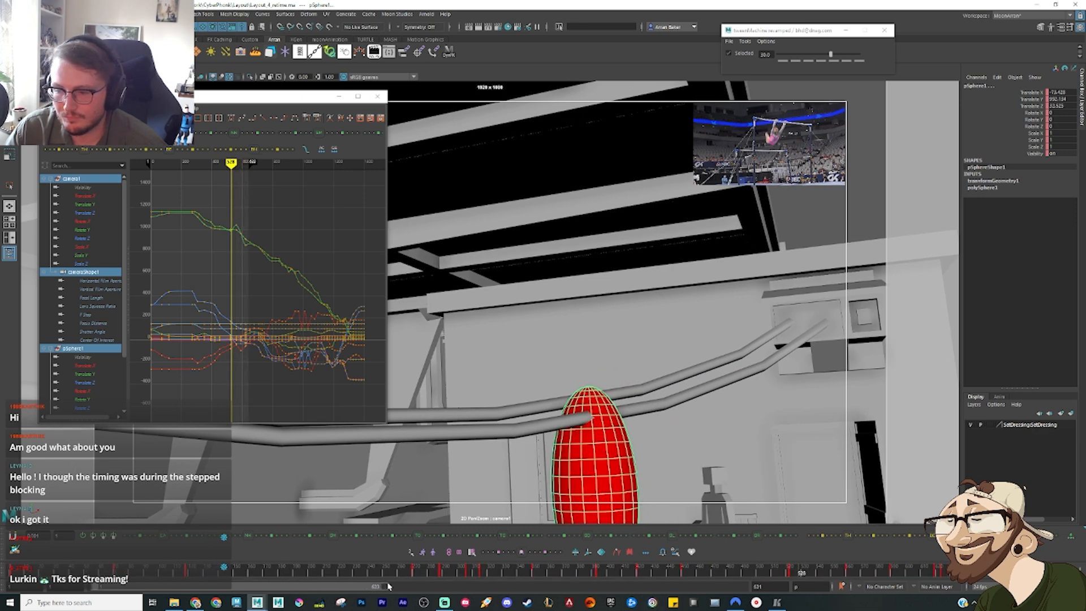
left_click_drag(769, 576, 705, 575)
left_click_drag(597, 575, 700, 575)
left_click_drag(633, 575, 817, 579)
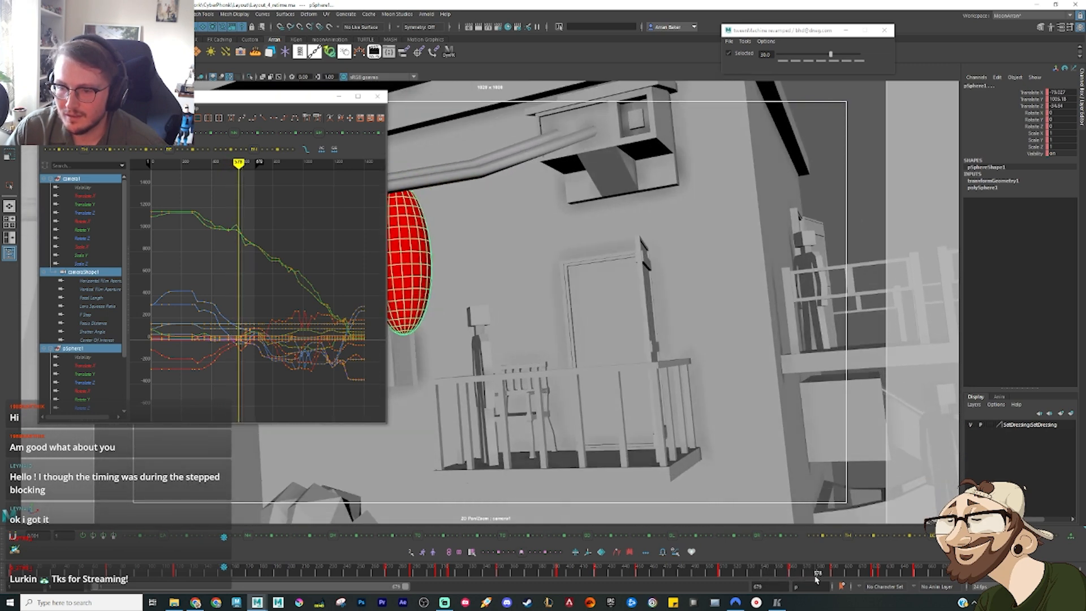
Step: Move the Graph Editor clear of the shot view and select only the ellipsoid
left_click_drag(270, 97, 181, 113)
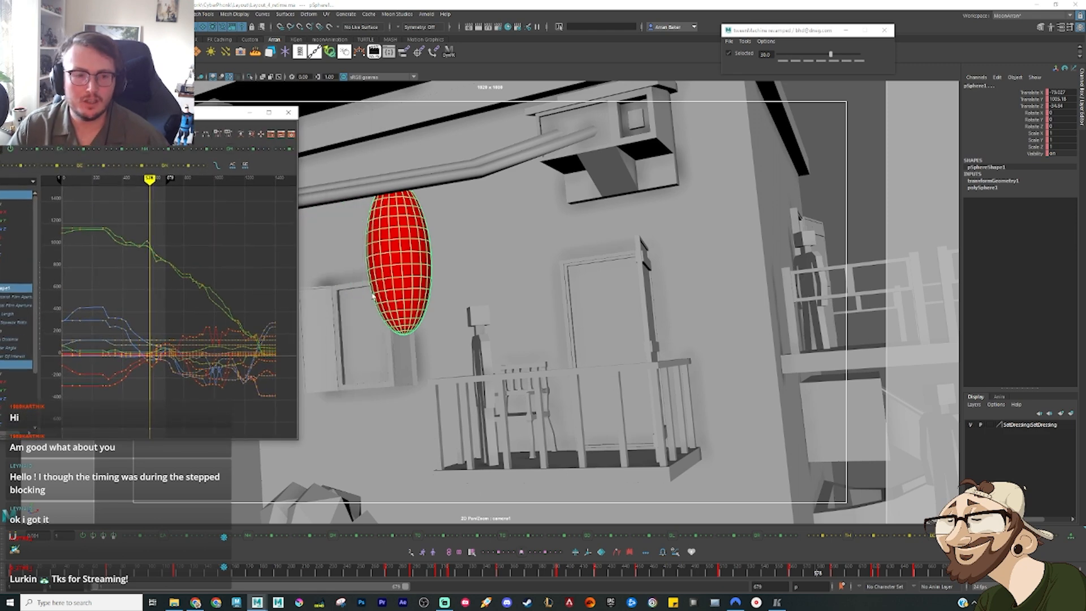
left_click(398, 382)
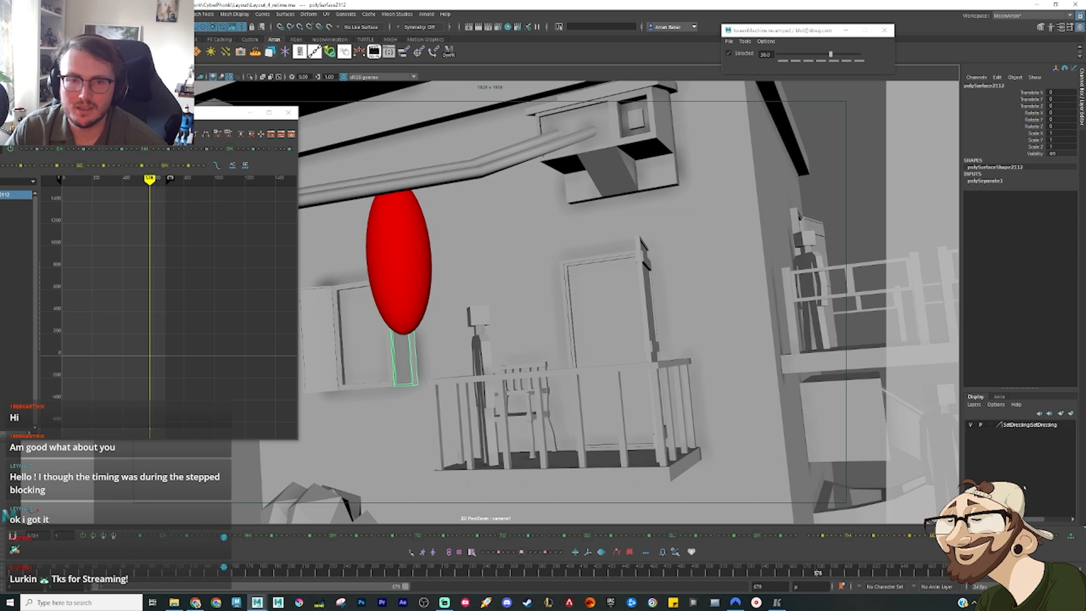
key("e")
left_click_drag(478, 317, 436, 342)
key("ctrl+z")
key("w")
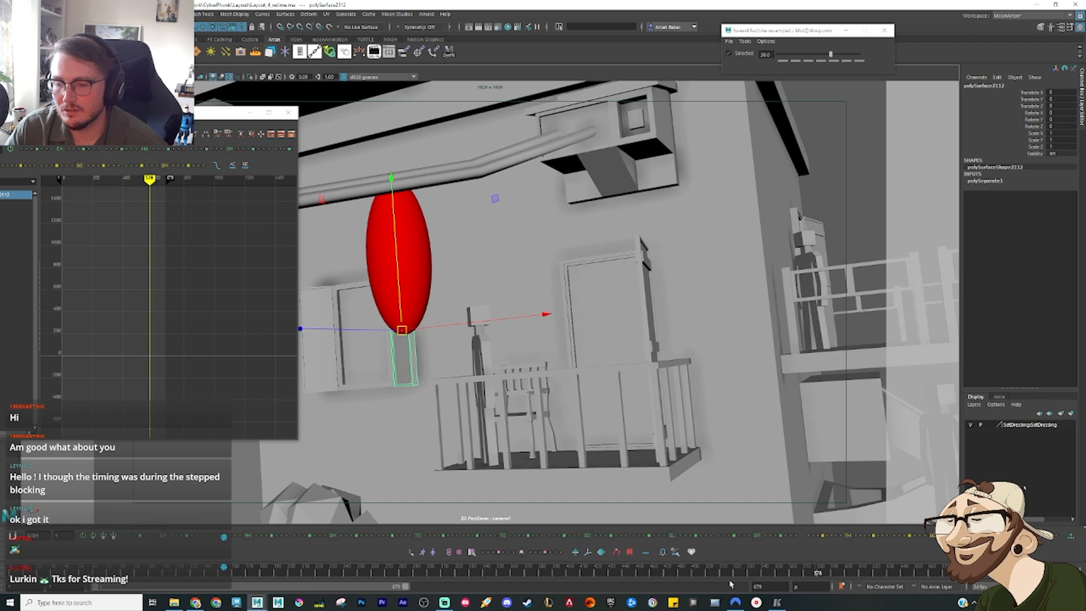
left_click(417, 285)
Step: Review the ellipsoid's motion around frame 590 and set the playback range to frames 330–790
mouse_move(779, 572)
left_mouse_down()
mouse_move(832, 588)
mouse_move(803, 579)
mouse_move(827, 582)
left_mouse_up()
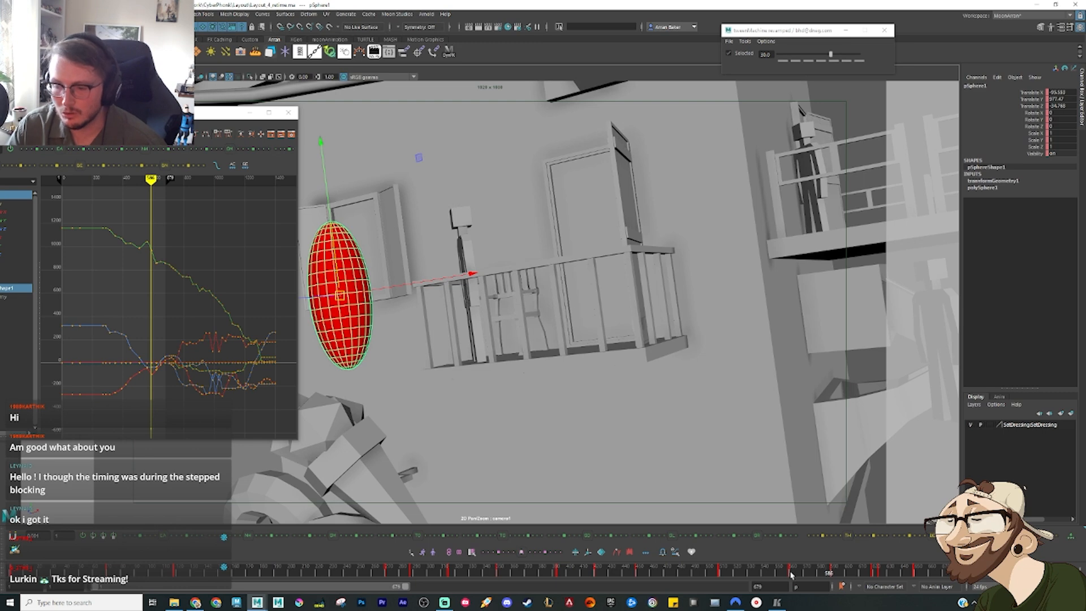
left_click_drag(791, 574, 815, 576)
left_click_drag(820, 578, 833, 579)
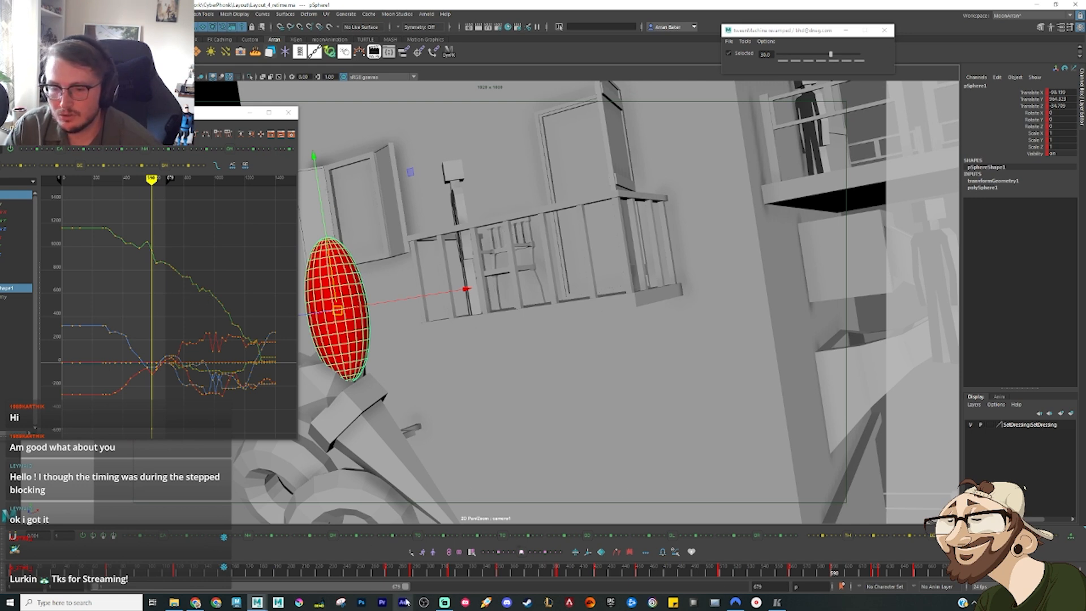
left_click_drag(104, 590, 302, 593)
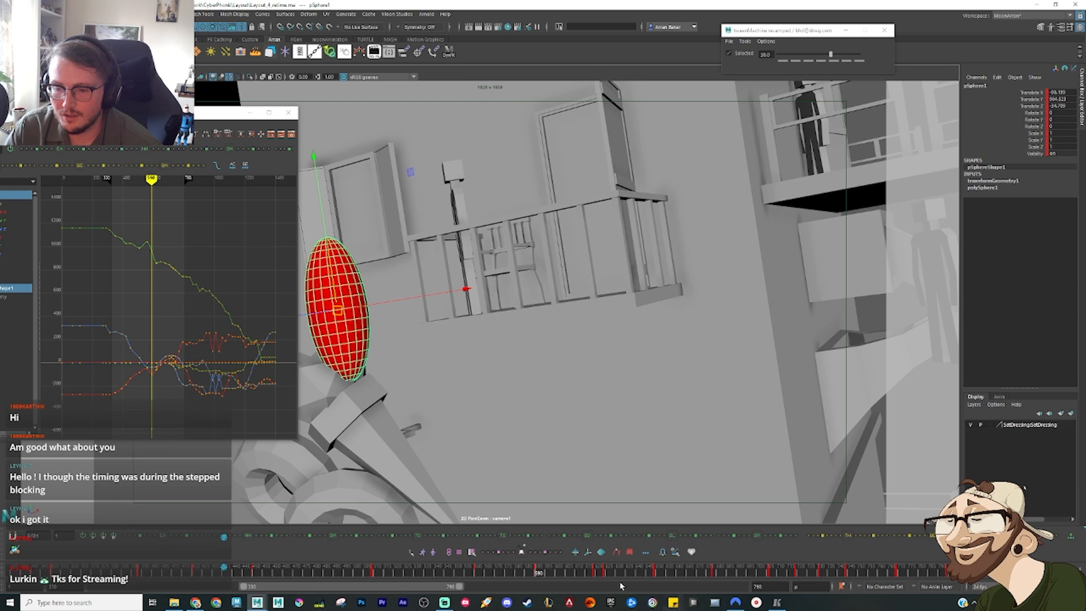
mouse_move(549, 569)
left_mouse_down()
mouse_move(559, 573)
mouse_move(533, 575)
mouse_move(608, 576)
mouse_move(571, 576)
mouse_move(589, 577)
left_mouse_up()
Step: Frame the ellipsoid's curves from about frame 590 onward in the Graph Editor and play back the motion
left_click_drag(144, 418, 200, 218)
key("f")
left_click(218, 221)
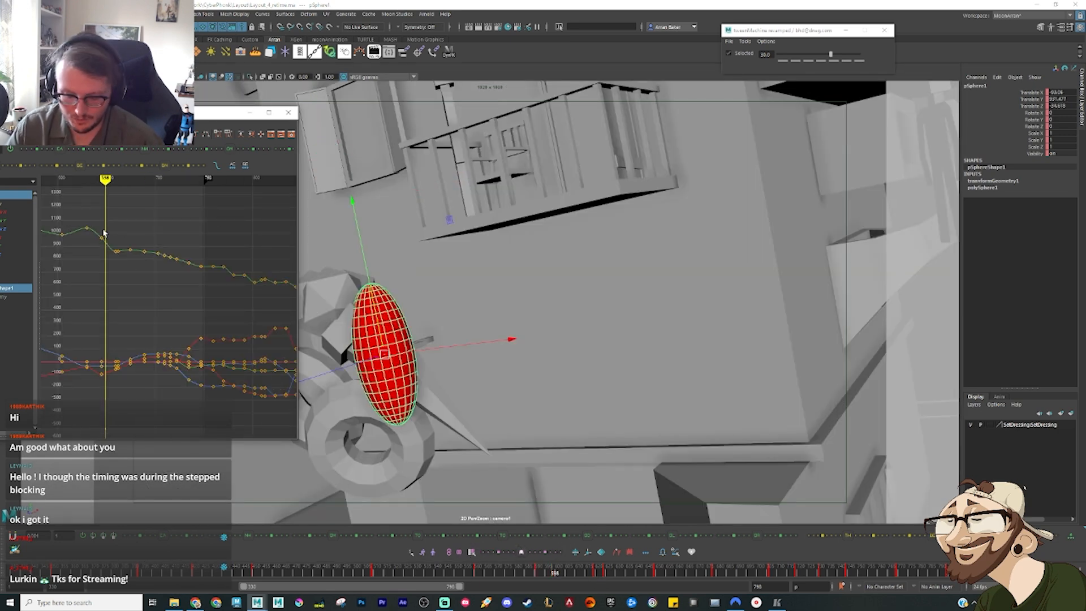
left_click_drag(104, 232, 95, 232)
key("alt+v")
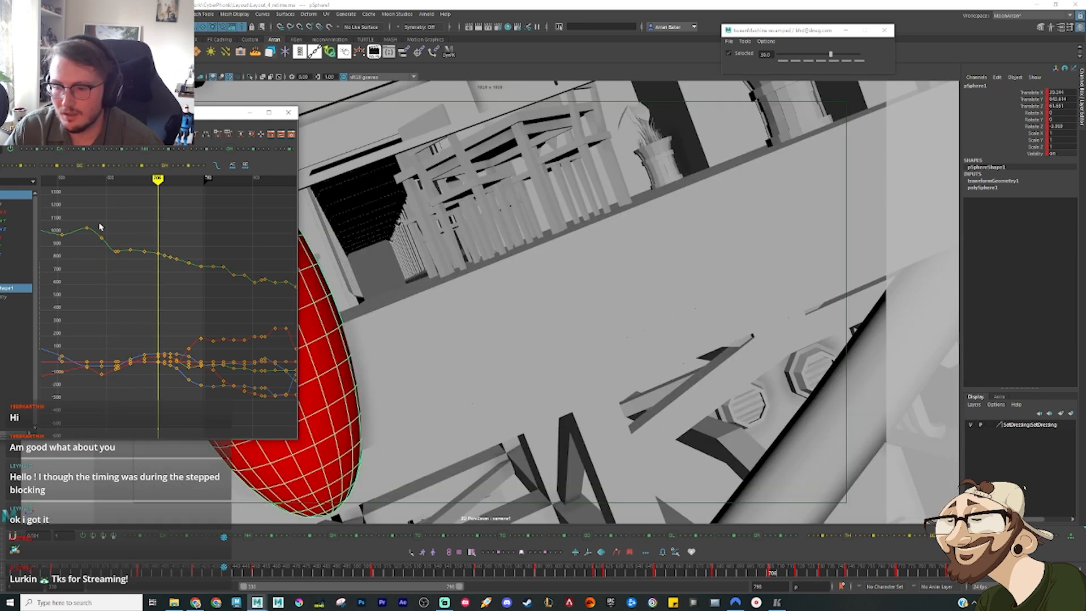
Step: Try to compress the ellipsoid's keys around frame 619 by scaling their start in the Graph Editor
left_click_drag(98, 224, 161, 414)
key("comma")
key("comma")
key("comma")
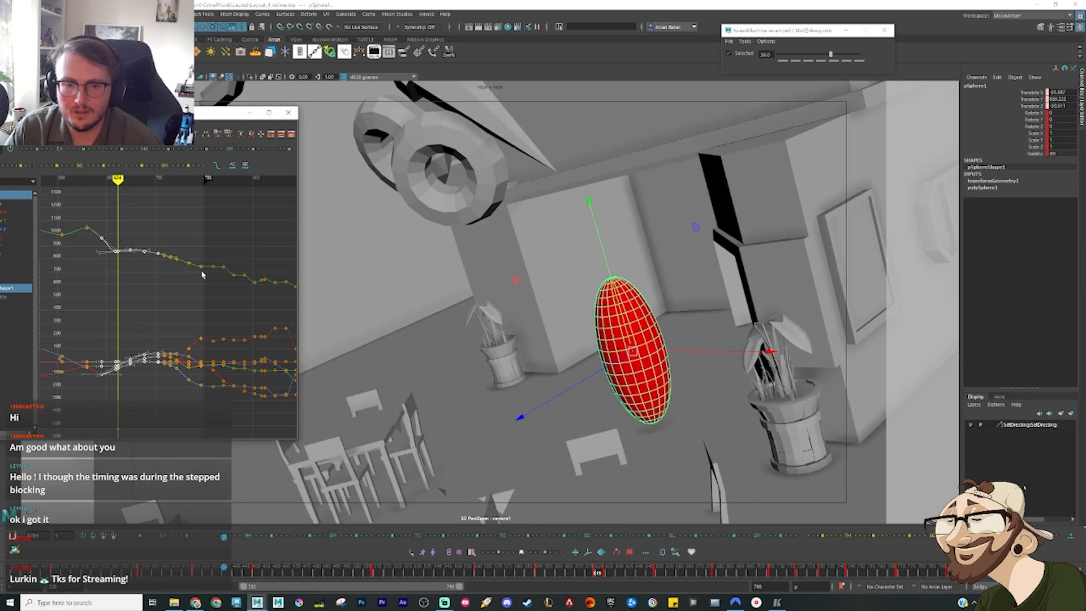
key("comma")
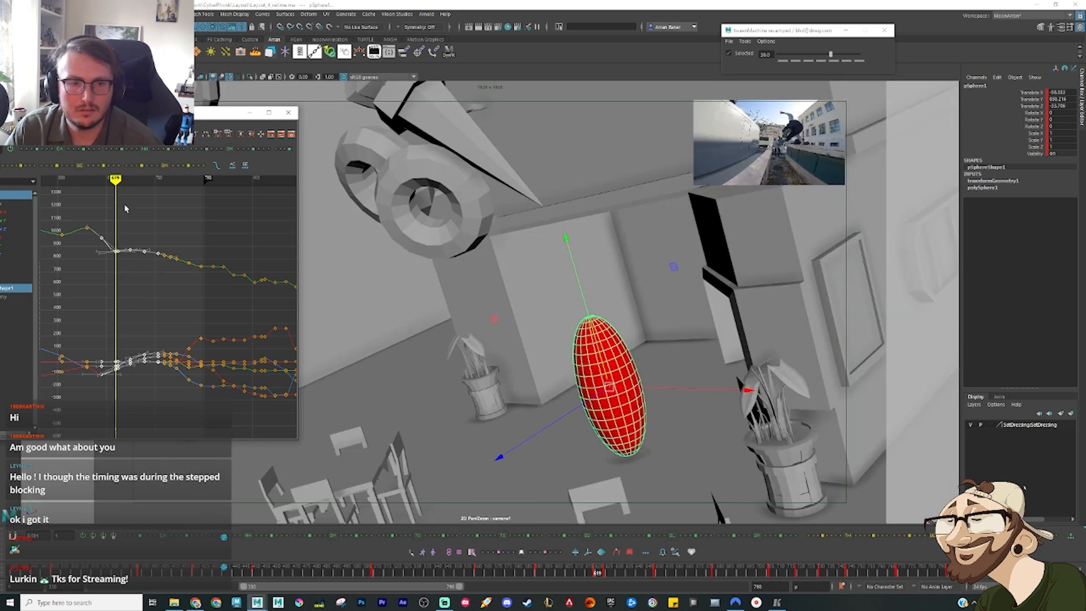
key("r")
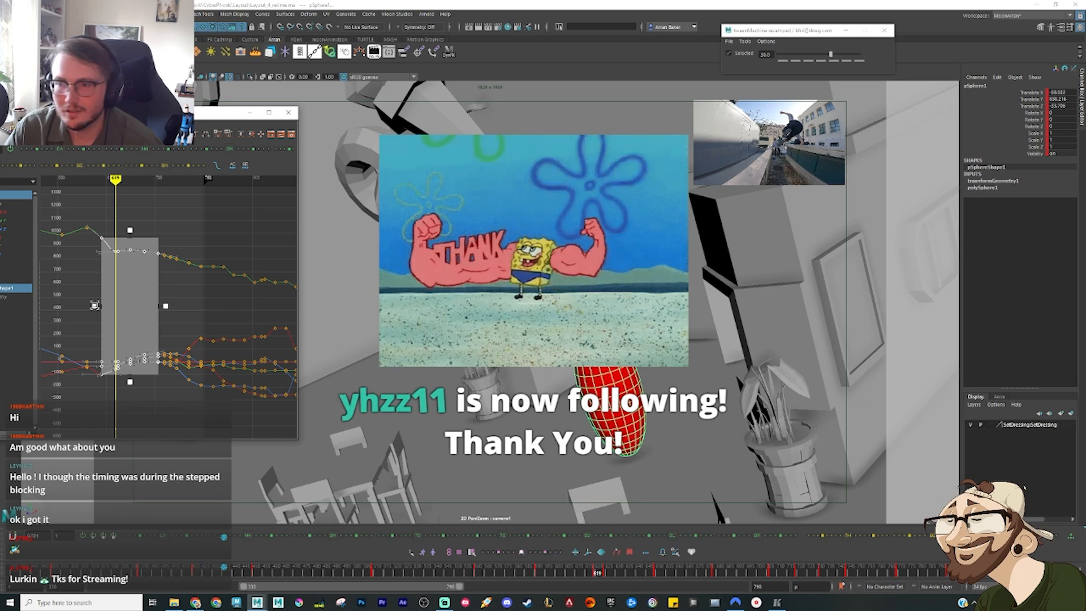
left_click_drag(95, 307, 102, 306)
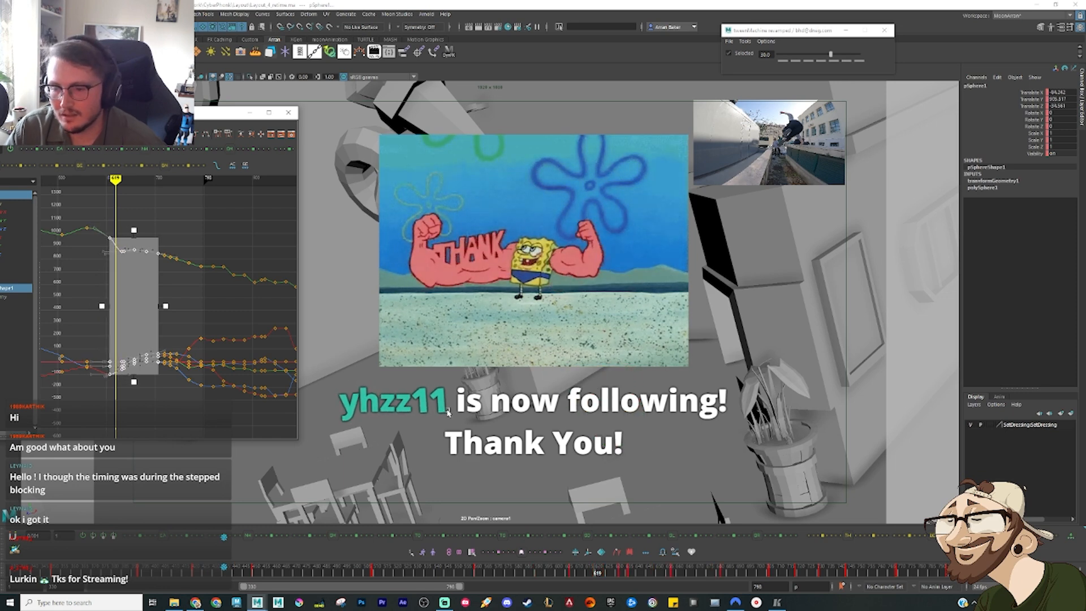
key("ctrl+z")
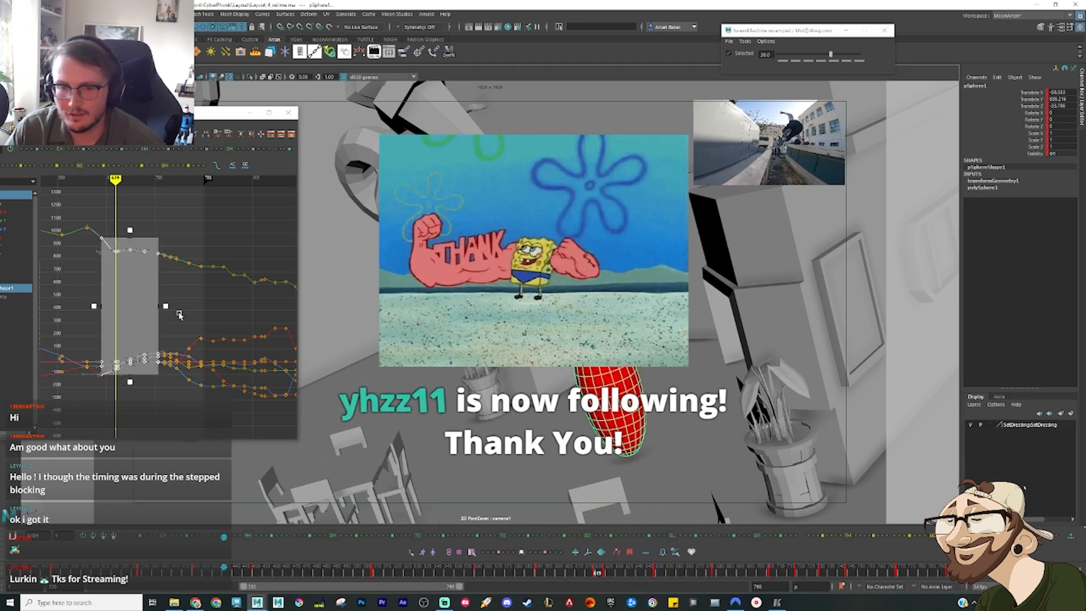
left_click(231, 320)
Step: Select the camera and ellipsoid together and frame their curves from frame 619 onward in the Graph Editor
left_click(27, 77)
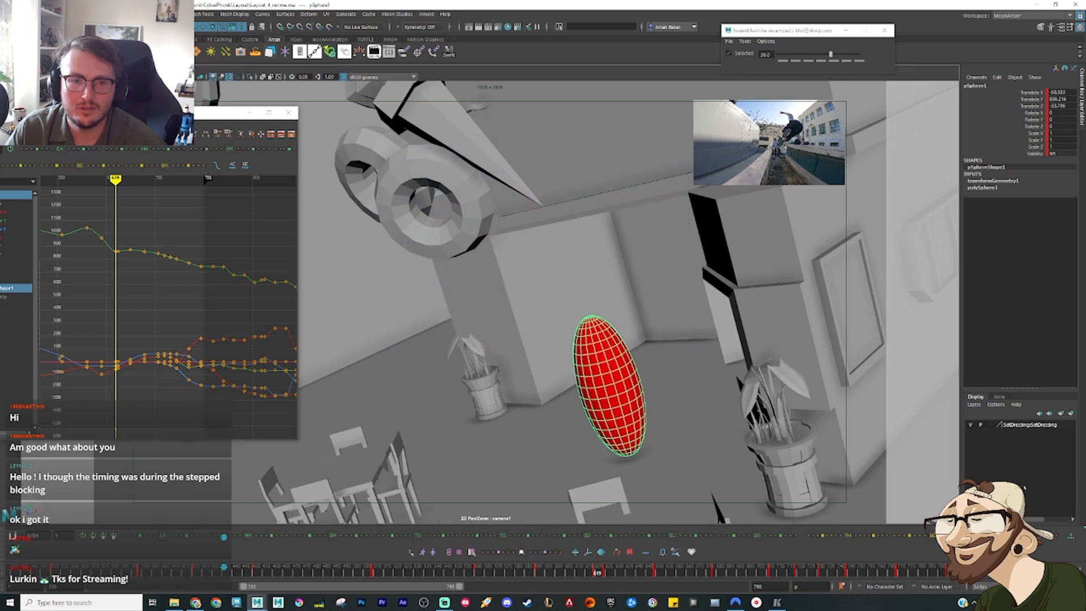
left_click(601, 369)
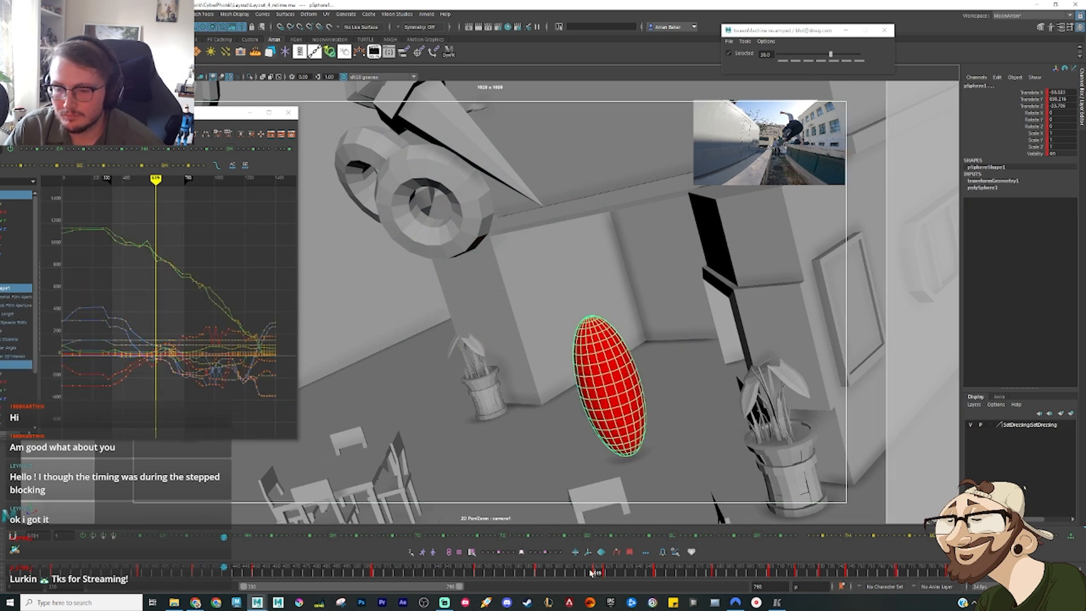
left_click_drag(149, 391, 195, 230)
key("f")
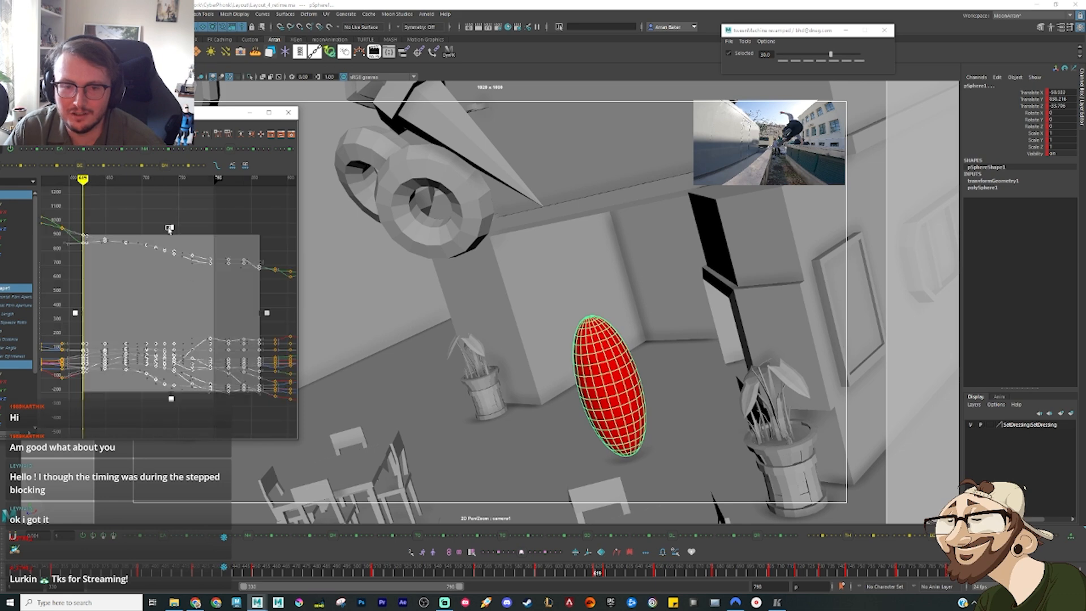
left_click(164, 193)
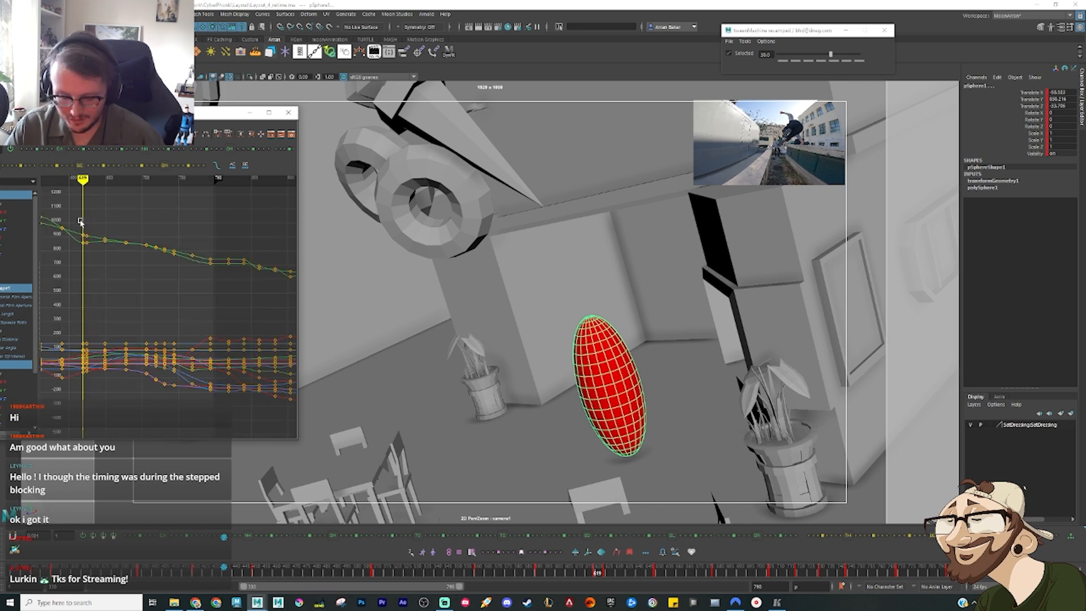
Step: Step through the camera and ellipsoid keys between frames 590 and 719 to examine each pose
key("period")
key("period")
key("period")
key("period")
key("period")
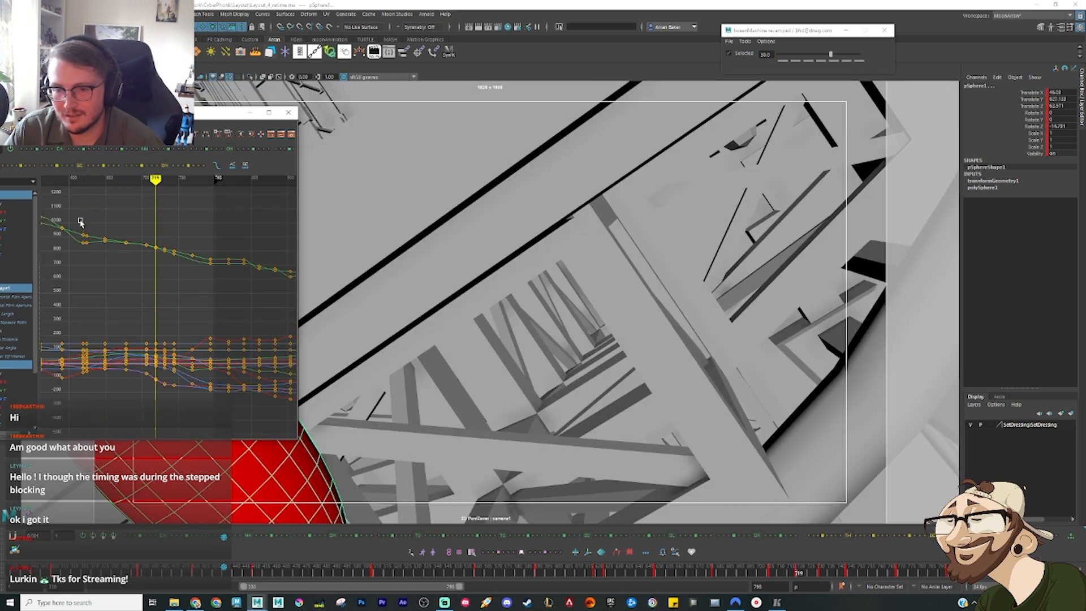
key("comma")
key("period")
key("comma")
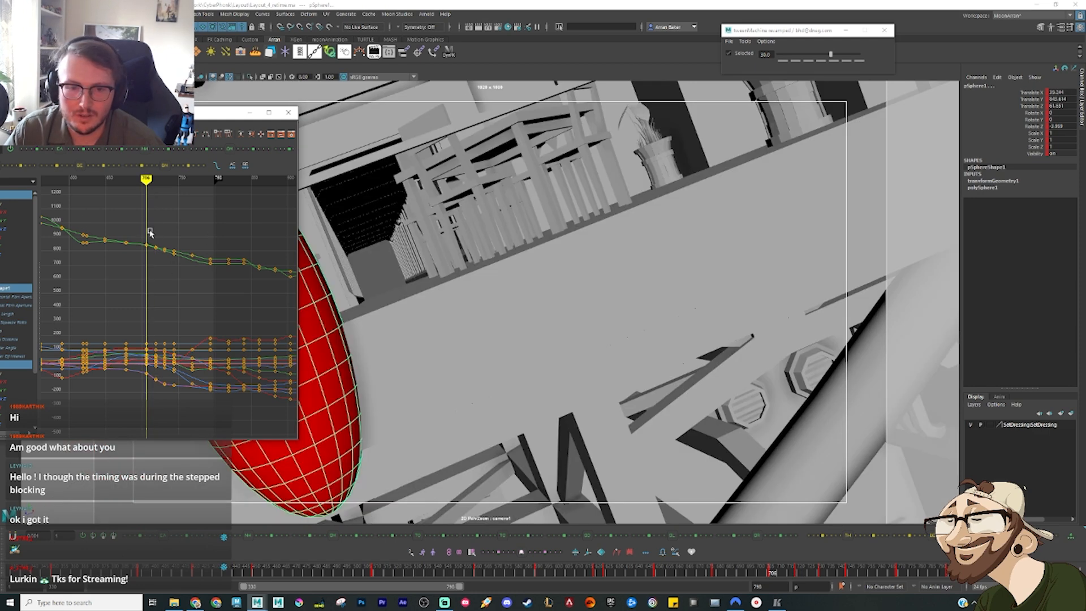
key("comma")
key("comma")
key("comma")
key("comma")
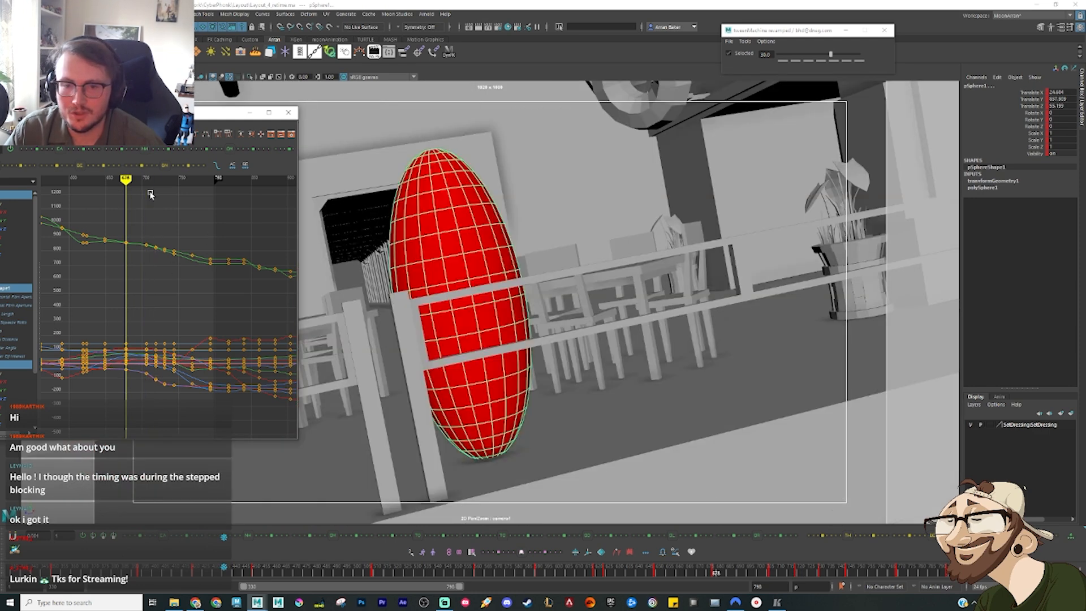
key("comma")
key("comma")
Step: Compress the camera and ellipsoid keys between frames 590 and 706 so they start at about frame 623
left_click_drag(150, 193, 63, 403)
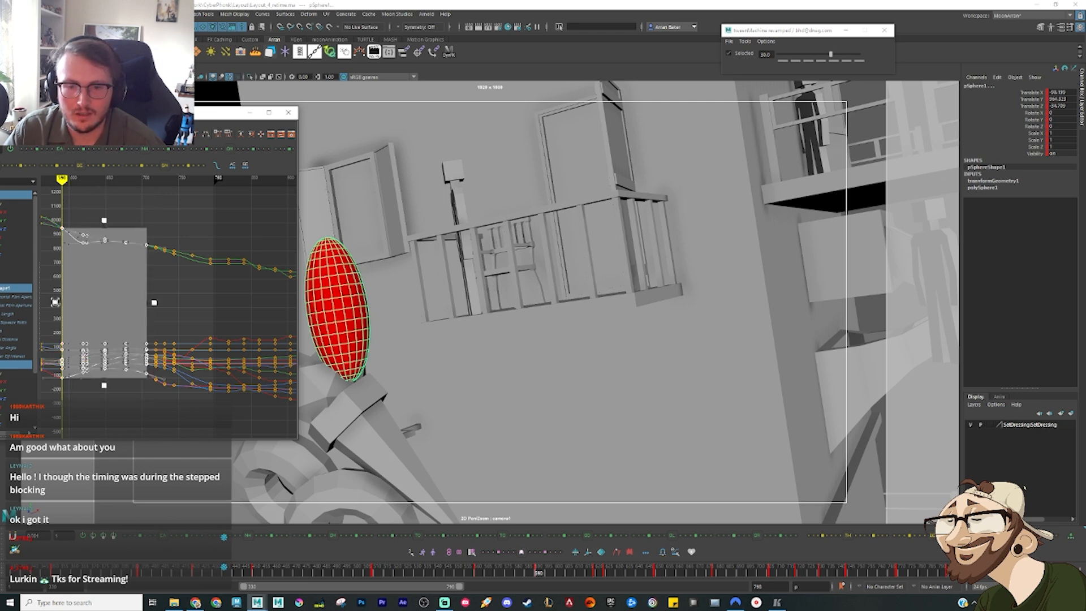
left_click_drag(54, 304, 78, 306)
key("period")
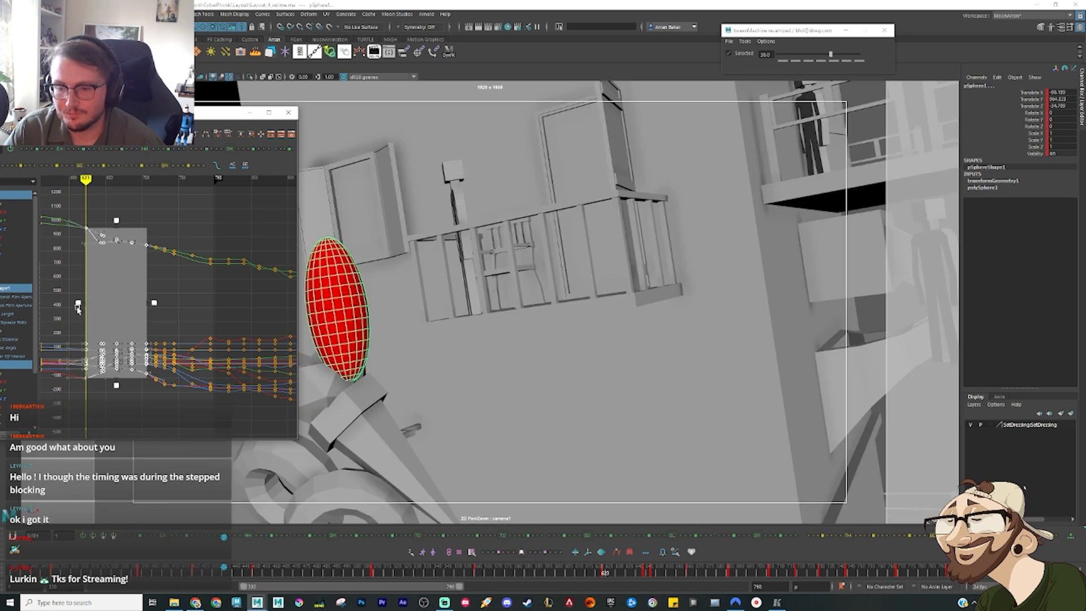
Step: Step frame by frame through the compressed drop to check the camera and ellipsoid motion
key("alt+period")
key("alt+period")
key("alt+period")
key("alt+period")
key("alt+period")
key("alt+period")
key("alt+period")
key("alt+period")
key("alt+period")
key("alt+period")
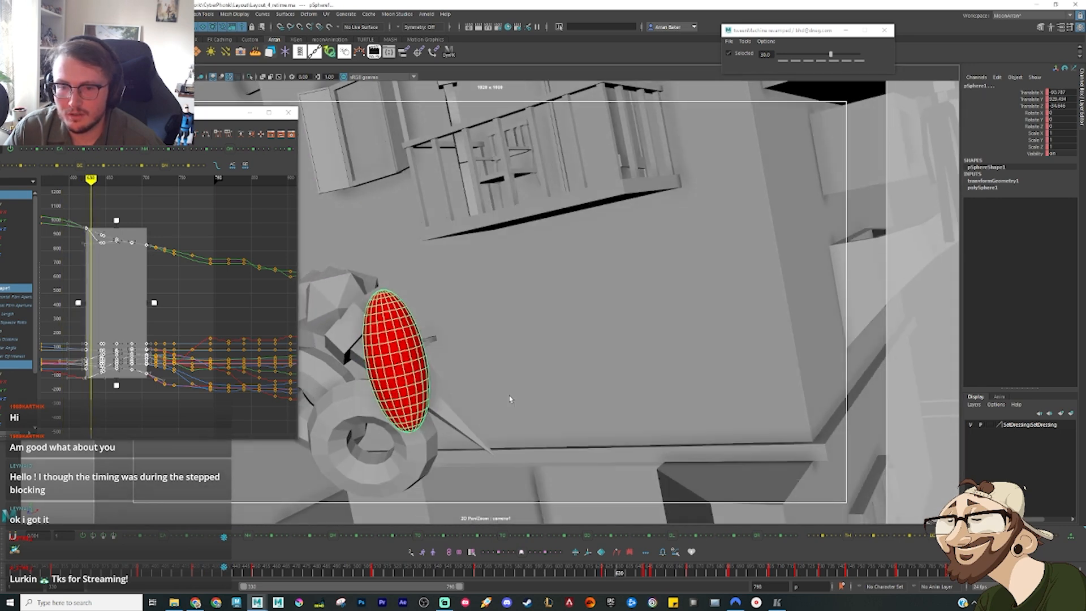
key("alt+period")
key("alt+period")
key("alt+period")
key("alt+period")
key("alt+period")
key("alt+period")
key("alt+period")
key("alt+period")
key("alt+period")
key("alt+period")
key("alt+period")
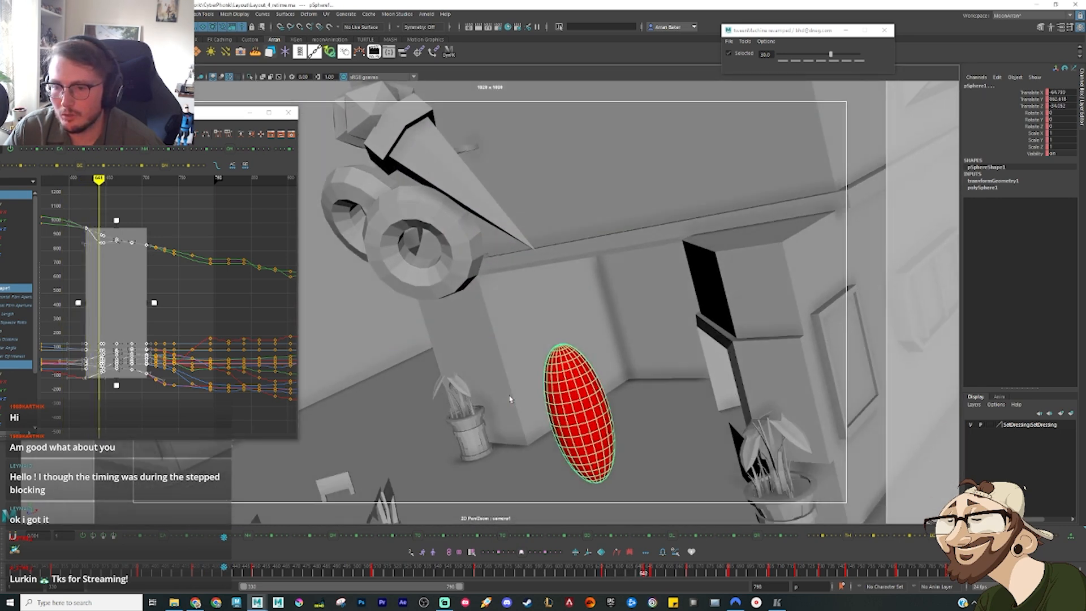
key("alt+period")
key("alt+period")
Step: Stretch the selected camera and ellipsoid keys back to start at frame 619 and scrub through the retimed drop
left_click_drag(646, 574, 594, 577)
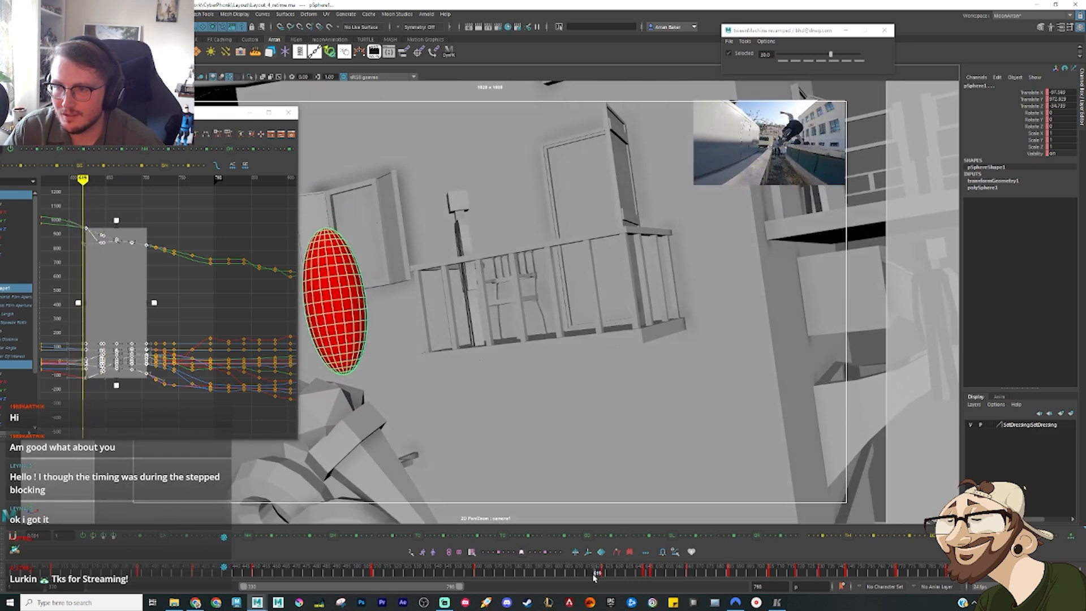
left_click_drag(78, 303, 76, 303)
mouse_move(554, 575)
left_mouse_down()
mouse_move(649, 584)
mouse_move(726, 576)
mouse_move(695, 575)
left_mouse_up()
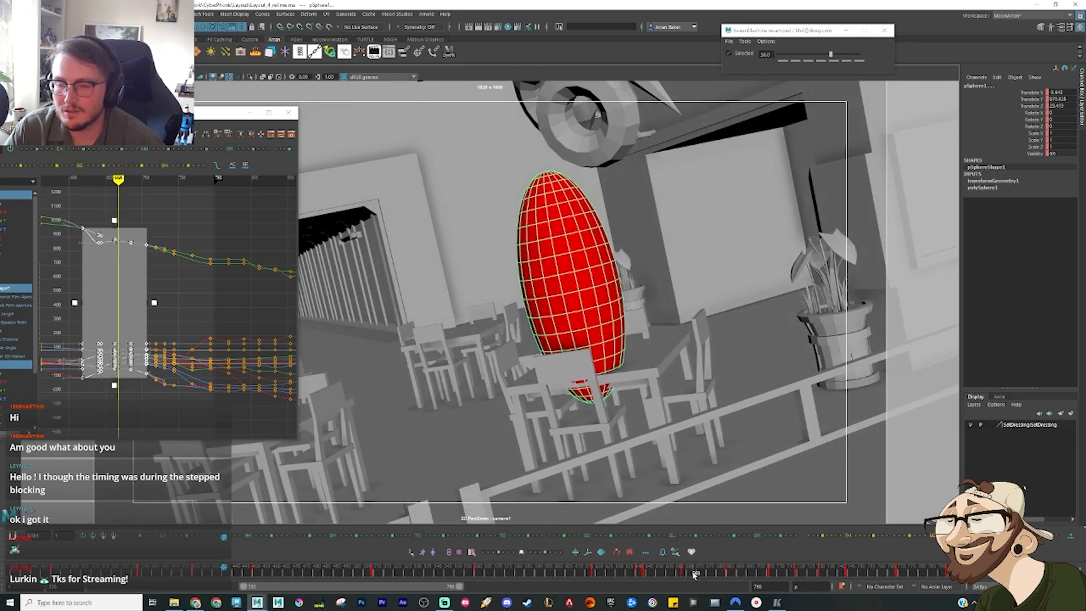
Step: Enable the CyberPhunk audio track on the timeline, play the shot with sound, and go to about frame 642
right_click(677, 573)
mouse_move(710, 558)
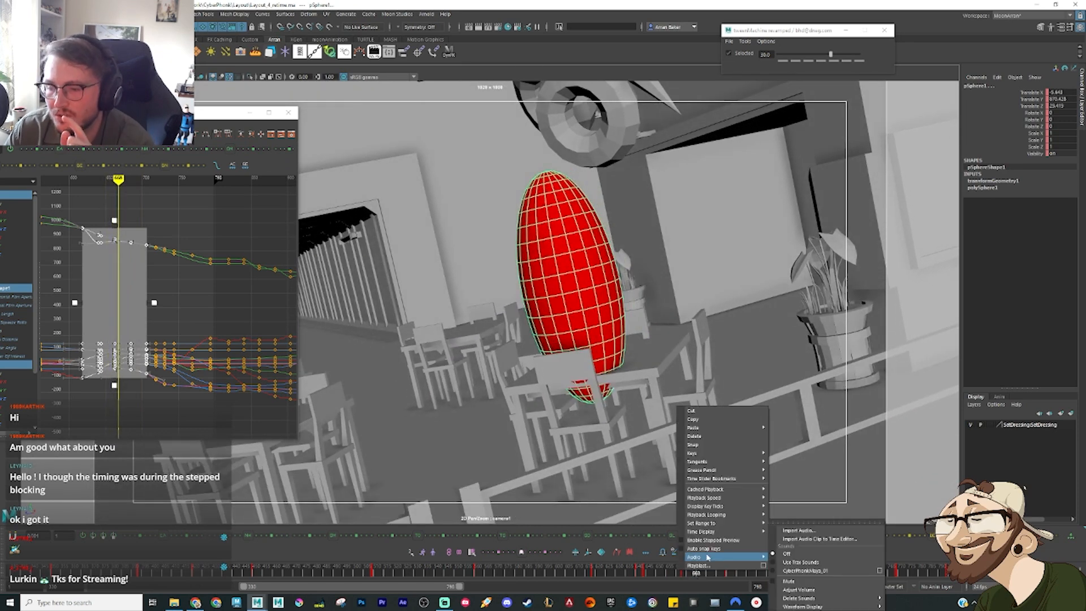
left_click(801, 571)
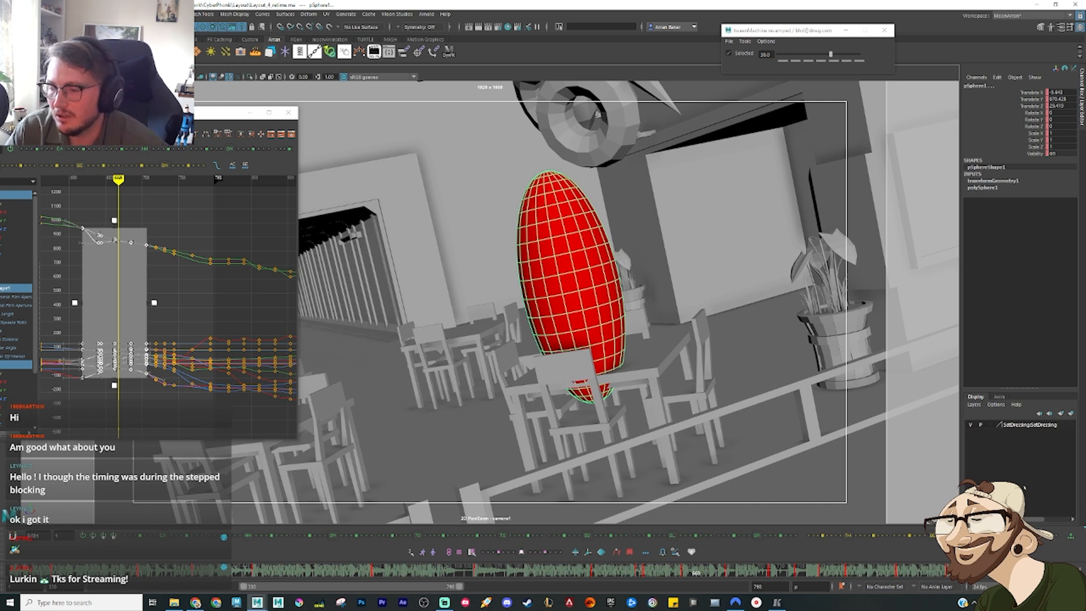
key("alt+v")
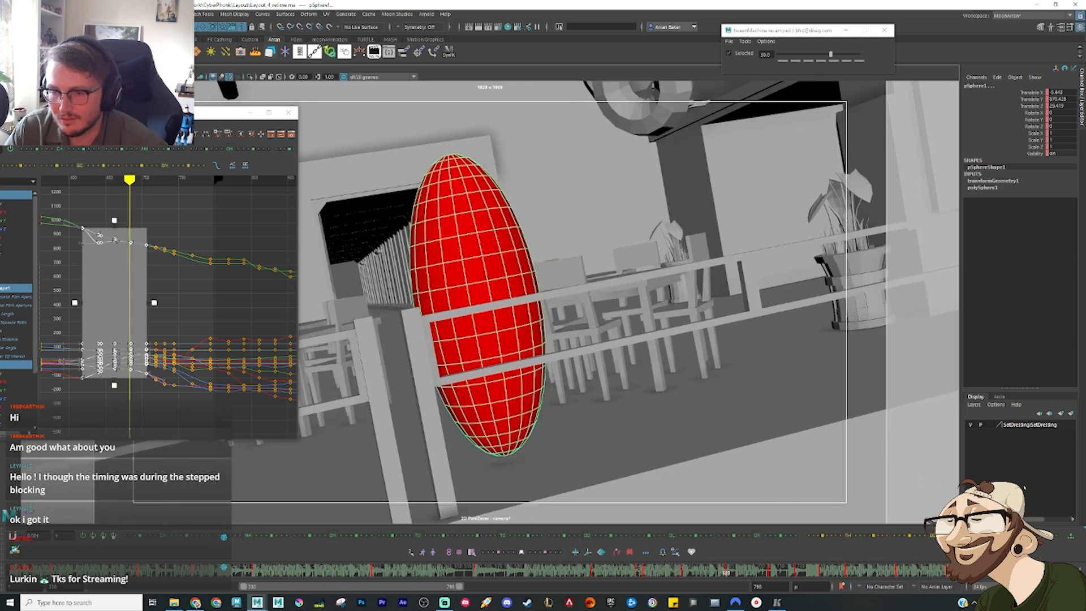
key("alt+v")
left_click(641, 572)
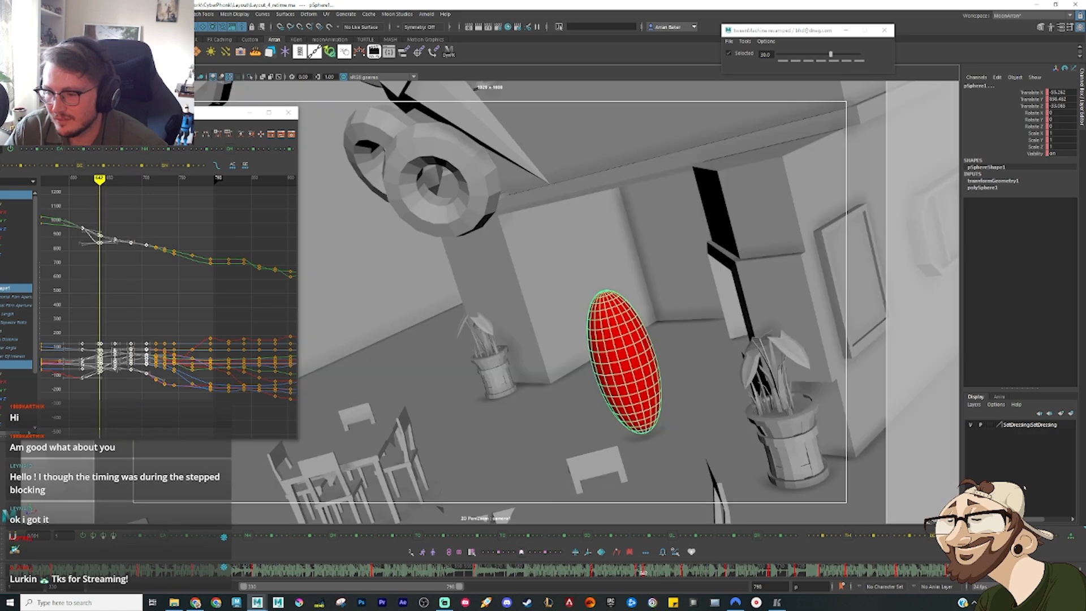
Step: Play and scrub the retimed drop up to the camera tilt over the railing, returning to the jump's start
key("alt+v")
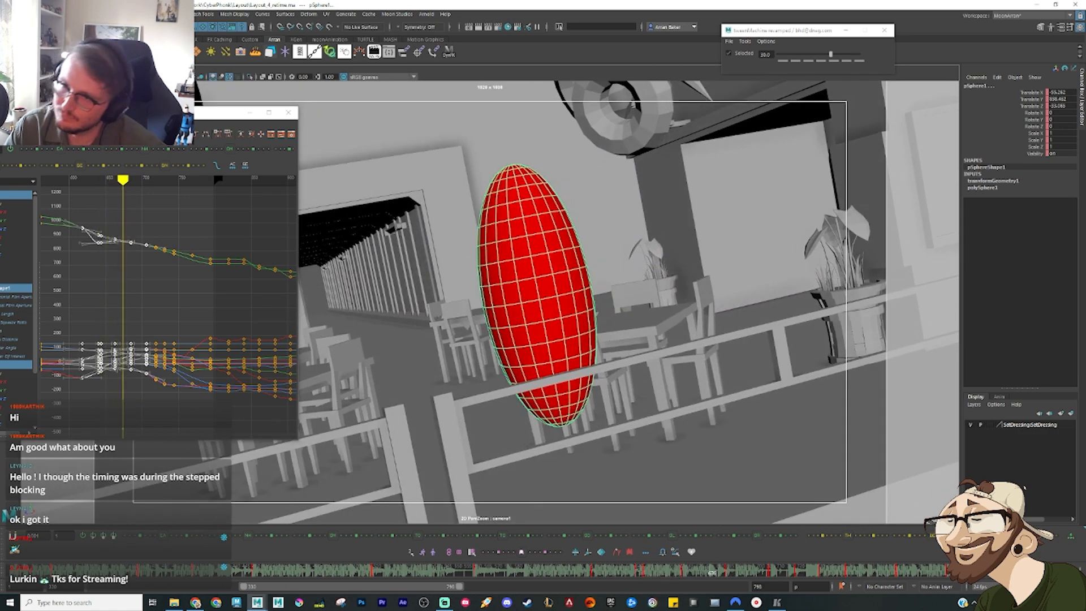
left_click(666, 572)
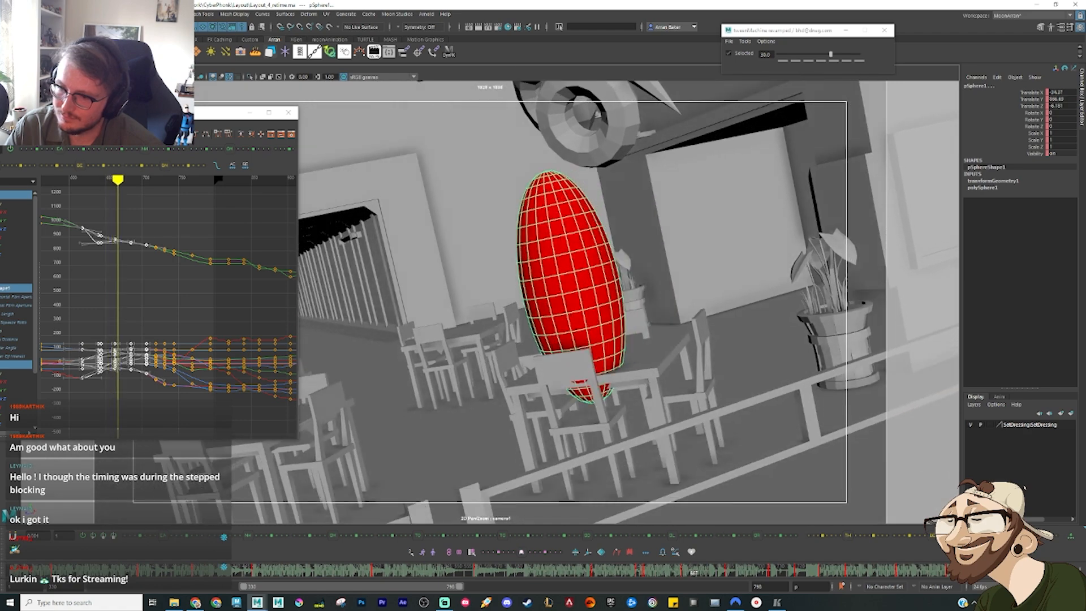
left_click_drag(664, 571, 614, 571)
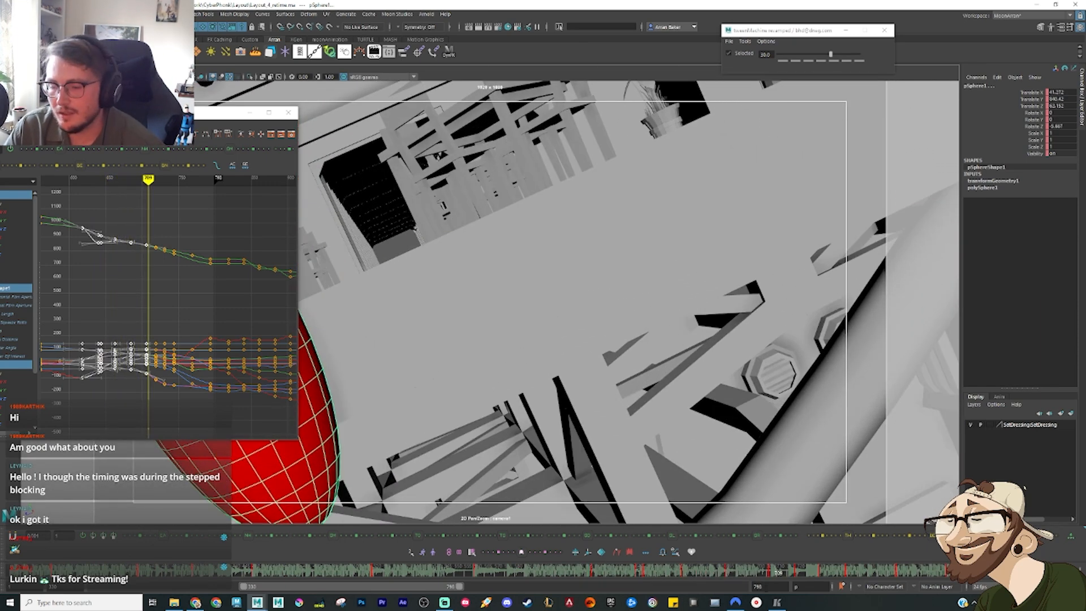
left_click(773, 575)
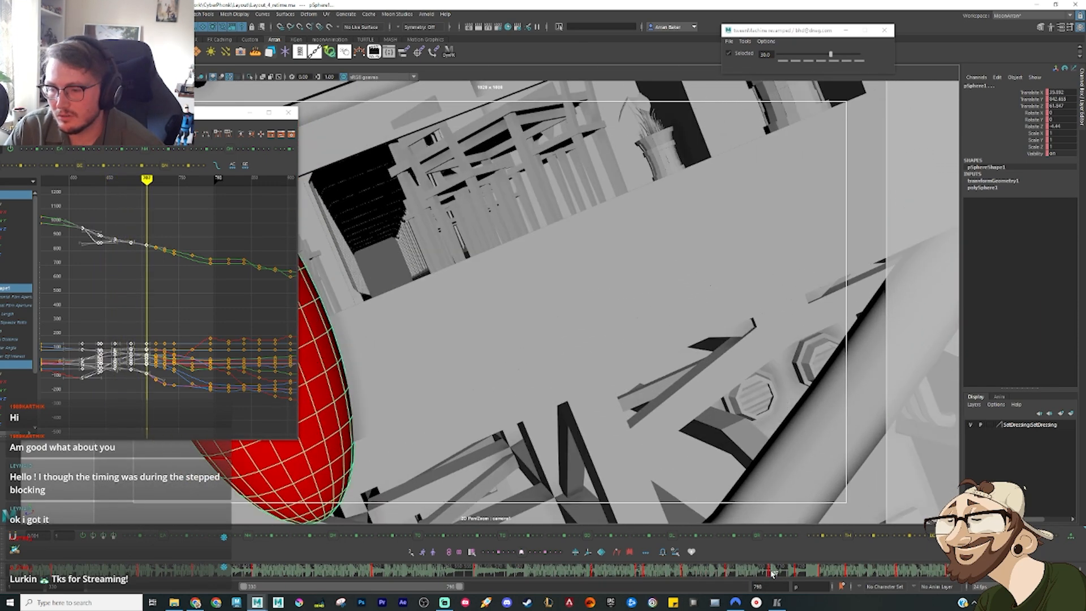
left_click_drag(774, 573, 473, 569)
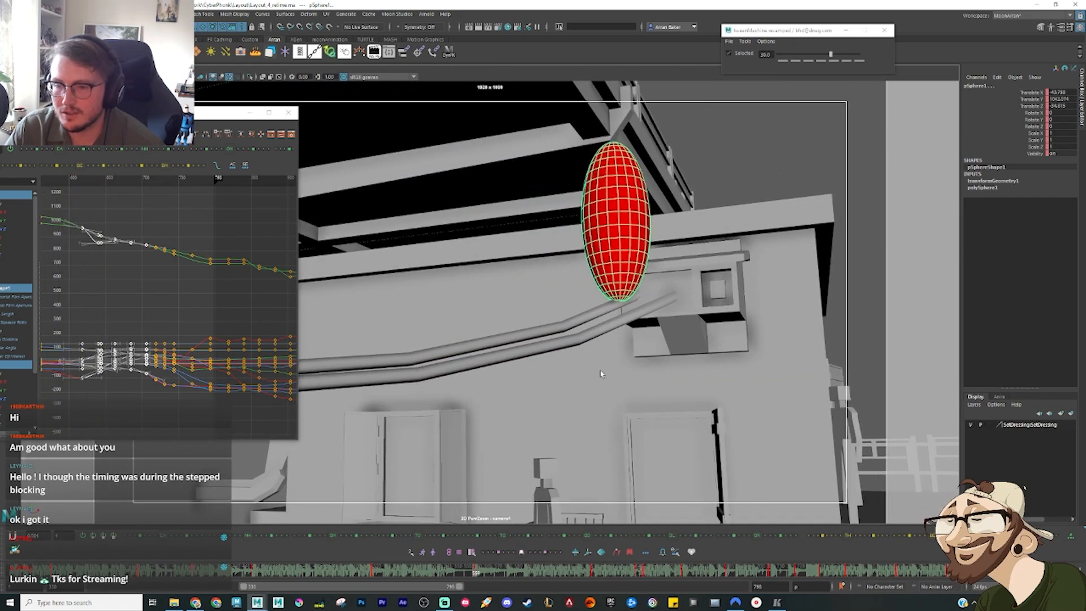
Step: Play the drop with audio and compare neighbouring frames where the ellipsoid passes over the railing
key("alt+v")
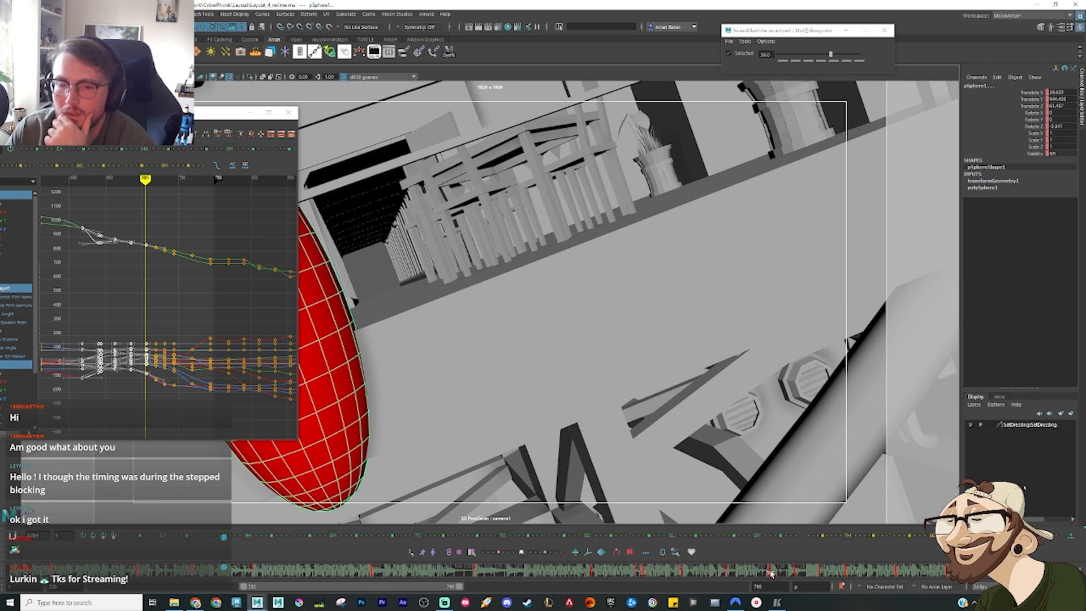
left_click_drag(771, 574, 771, 574)
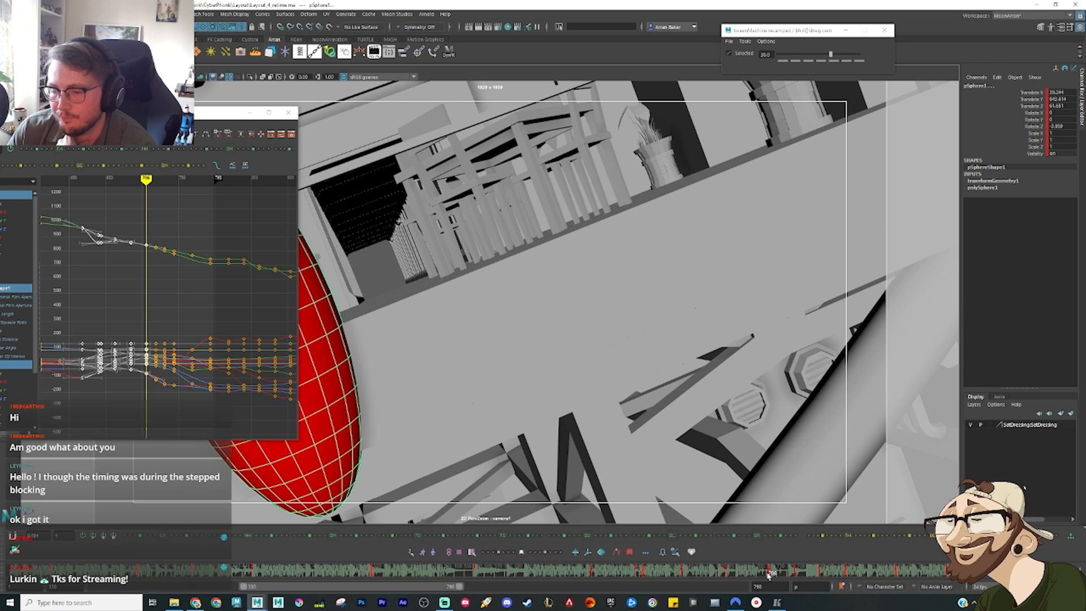
left_click_drag(769, 576, 772, 575)
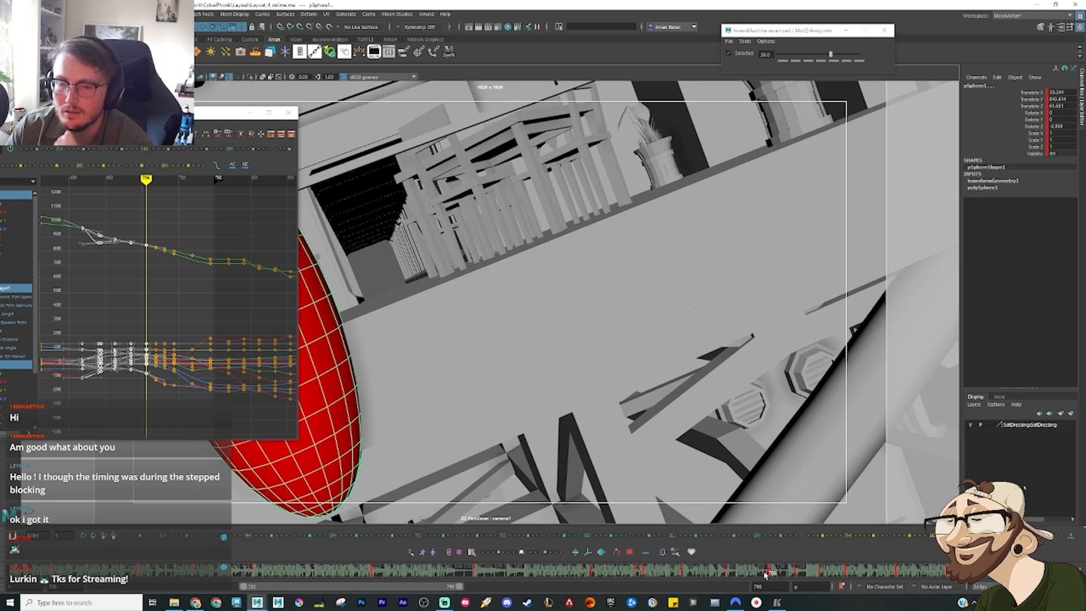
left_click(764, 572)
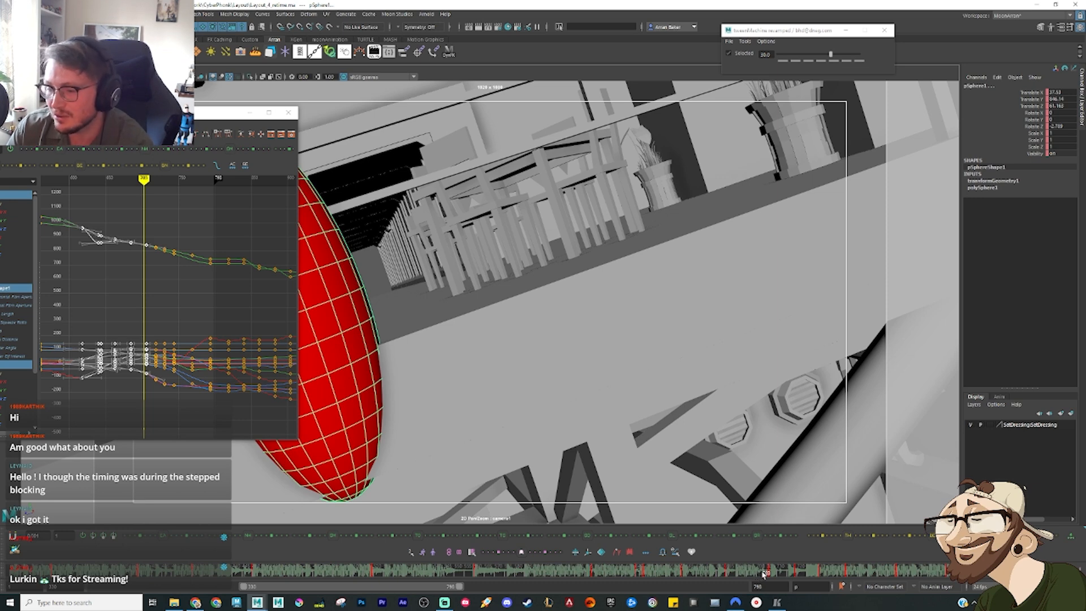
left_click_drag(764, 575, 767, 575)
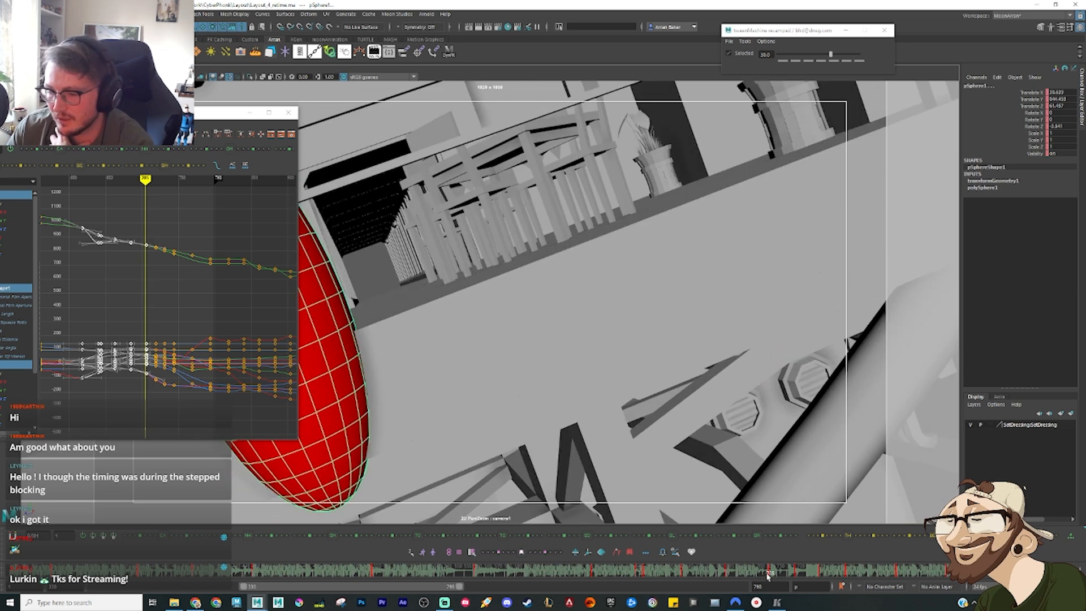
Step: Shift the playback range to end at frame 1027, play the following section, and minimize the Graph Editor
left_click_drag(450, 587, 556, 587)
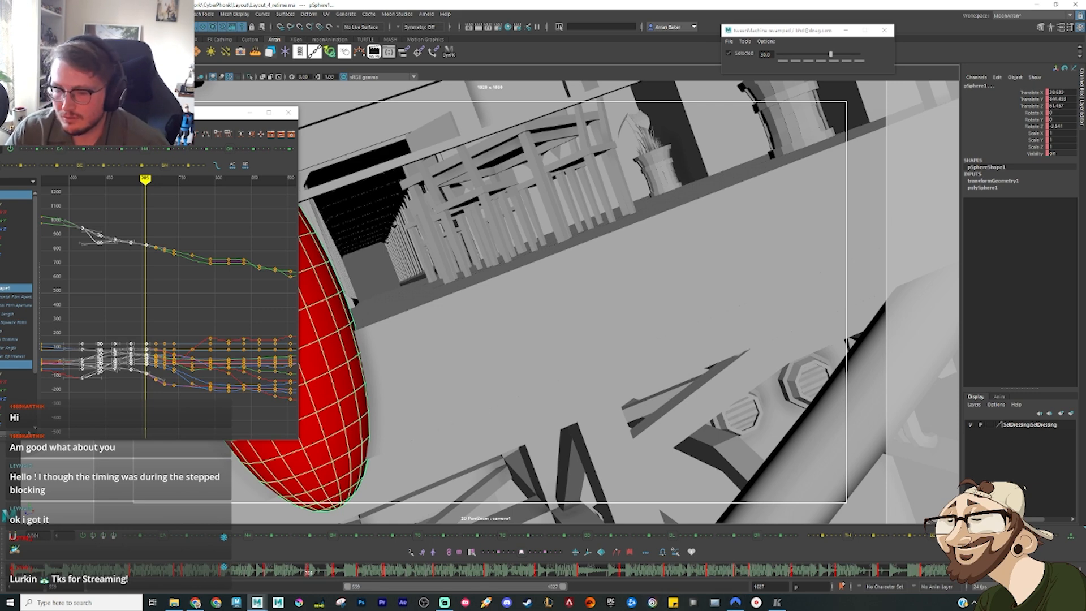
key("alt+v")
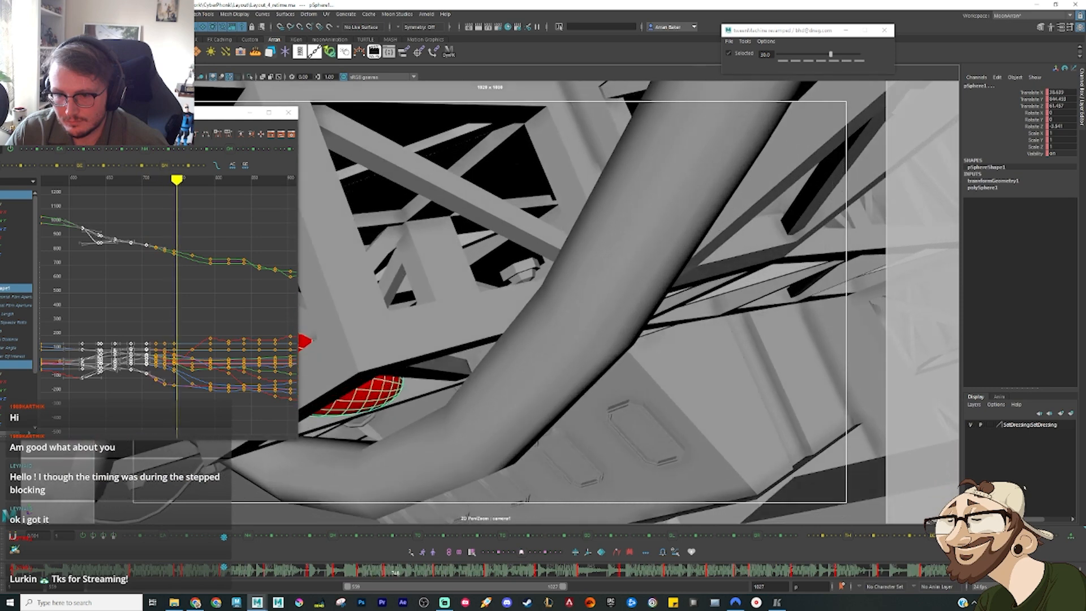
key("alt+v")
left_click(249, 112)
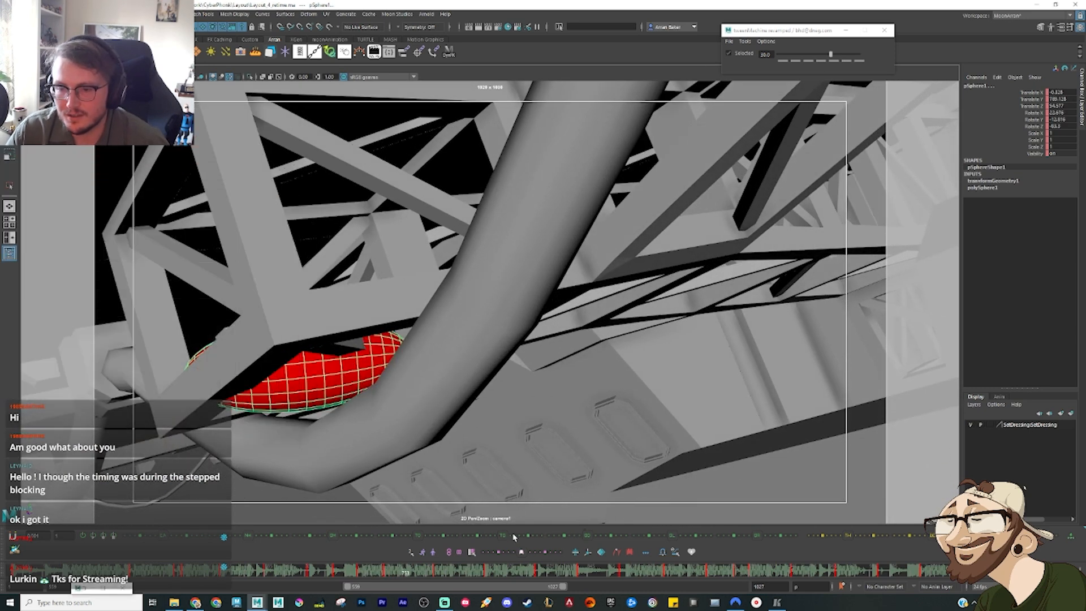
Step: Switch to the reference edit video and play the fall past the railing through about frame 725, then return to Maya
left_click(777, 602)
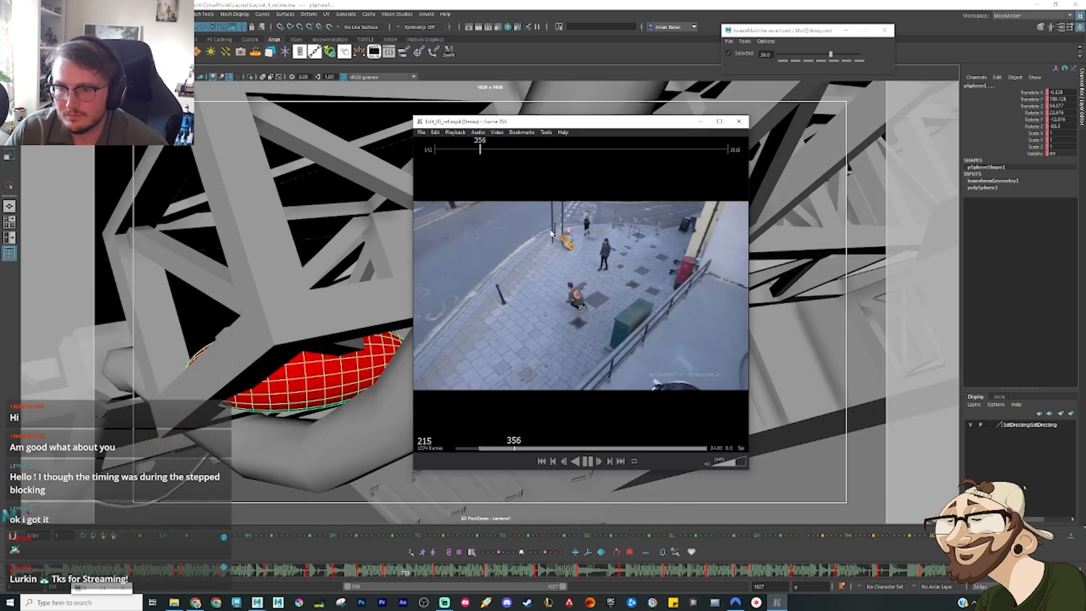
left_click(515, 150)
left_click_drag(515, 153, 549, 152)
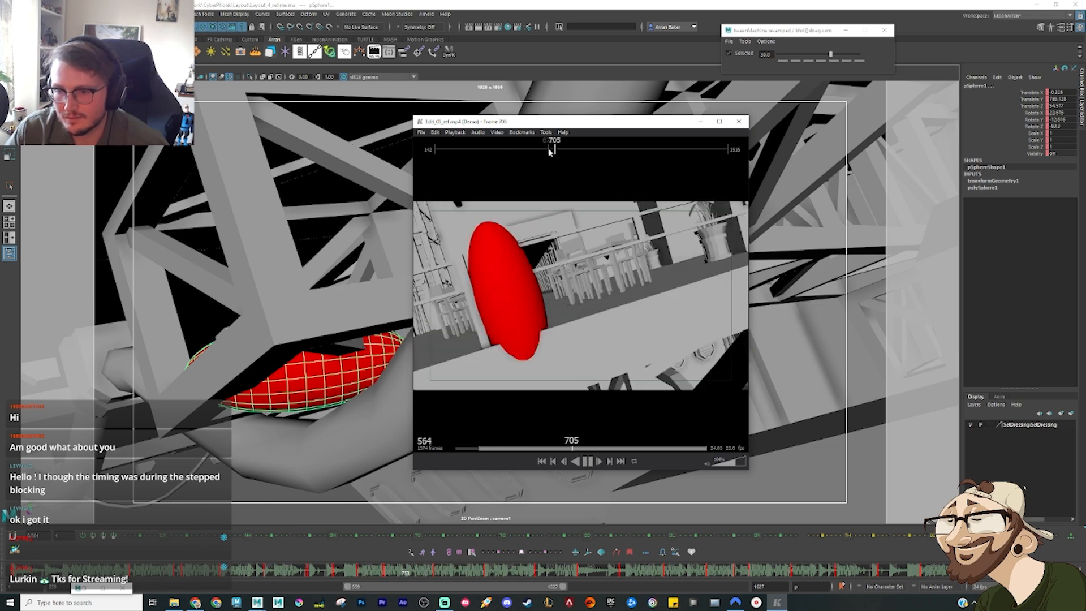
key("space")
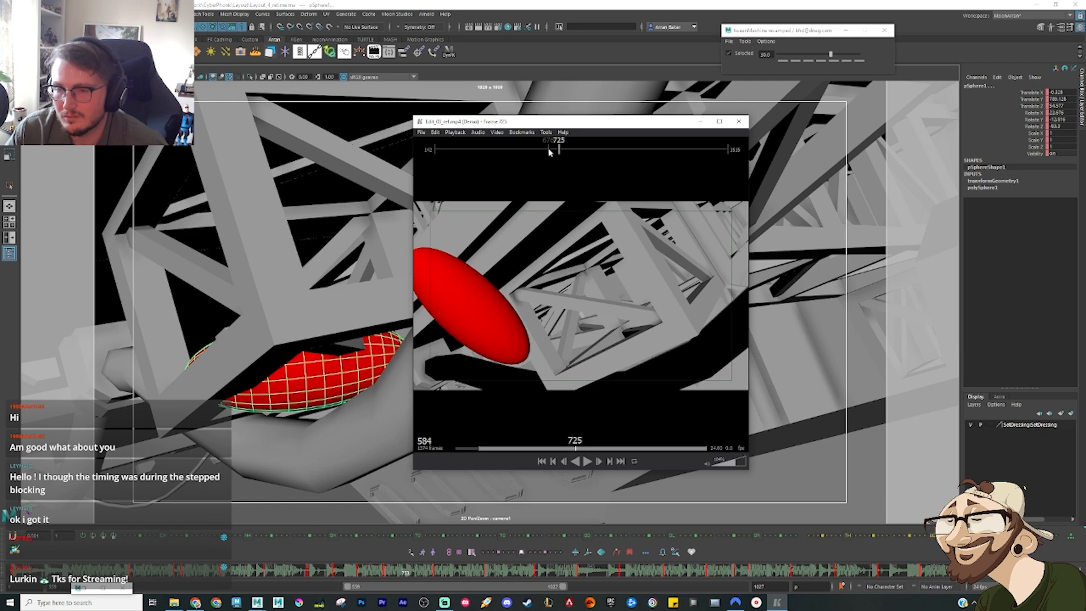
key("space")
left_click(701, 121)
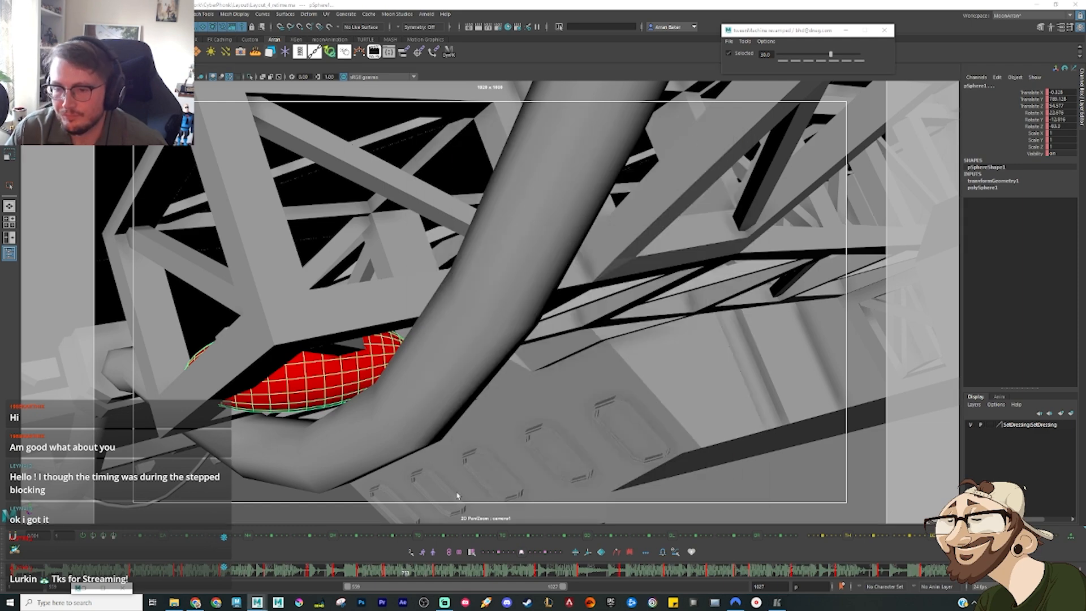
Step: Play and scrub the Maya layout from the railing pass to the ellipsoid's tumble beneath the curved pipe
left_click_drag(387, 573, 311, 574)
key("alt+v")
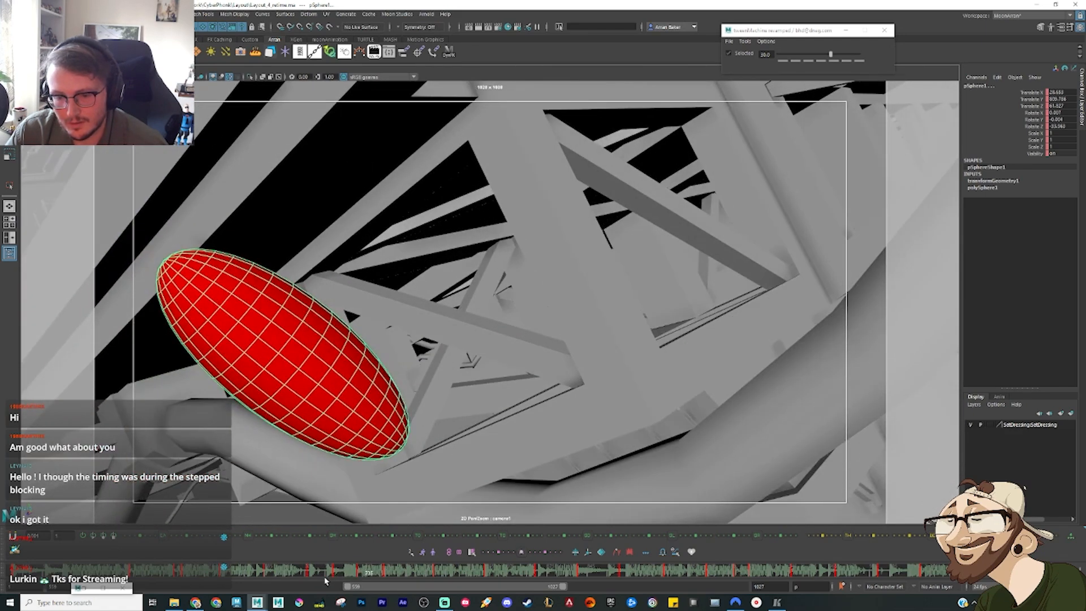
left_click(345, 576)
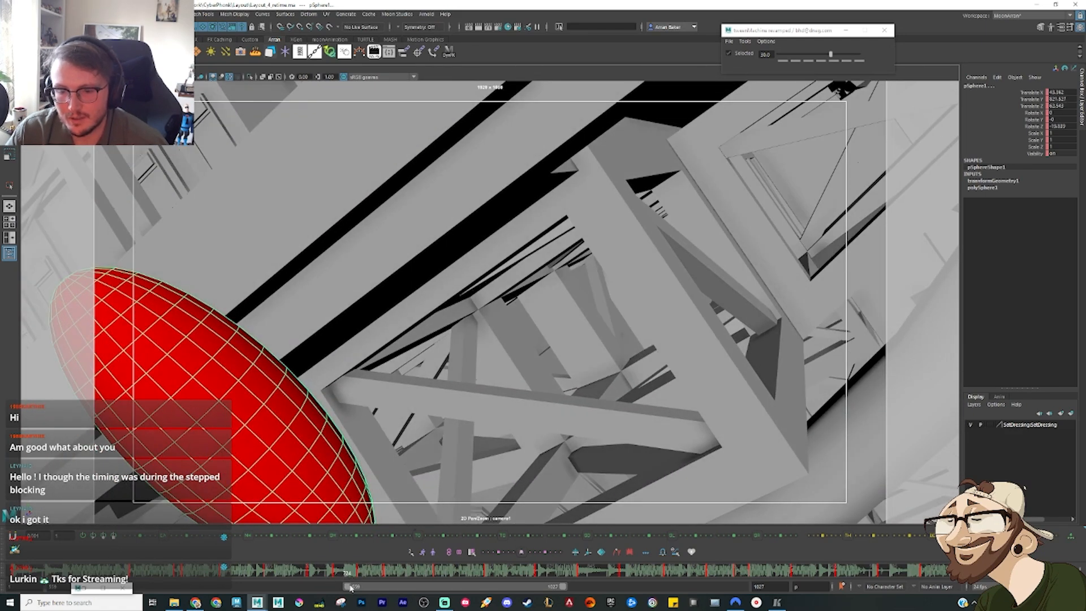
left_click_drag(331, 578, 309, 577)
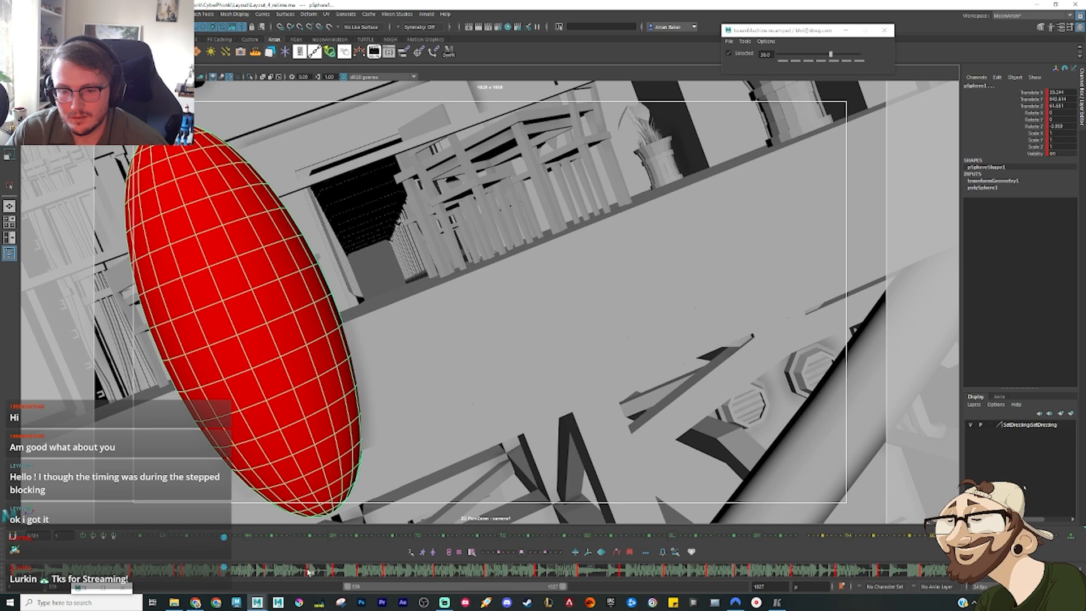
mouse_move(327, 573)
left_mouse_down()
mouse_move(315, 574)
mouse_move(365, 577)
mouse_move(306, 574)
mouse_move(381, 570)
mouse_move(340, 575)
mouse_move(365, 582)
left_mouse_up()
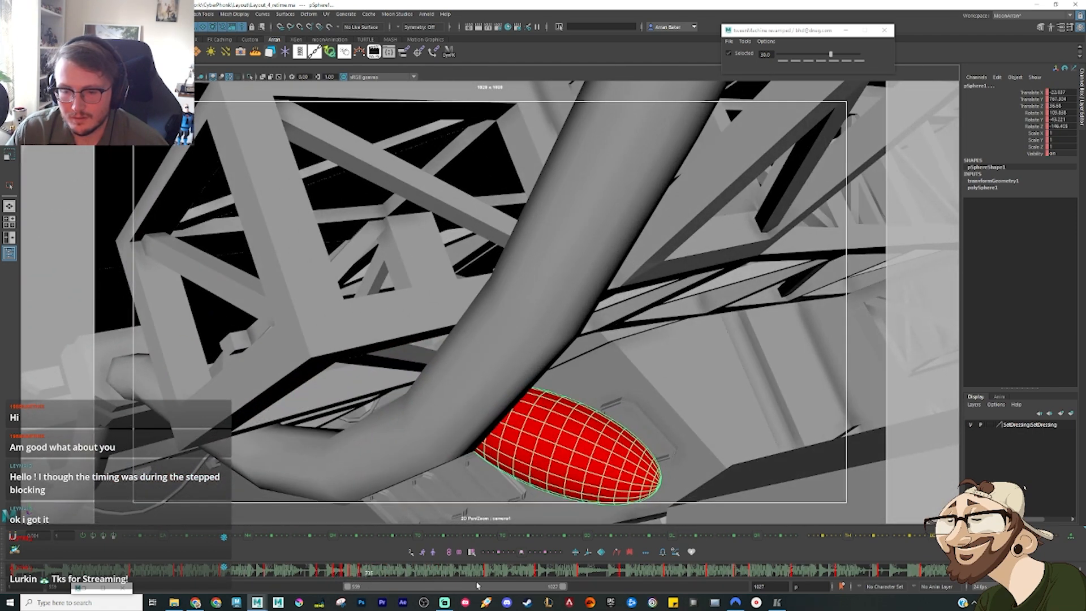
Step: Scrub the ellipsoid's motion along the beam through the girders and go back to the railing pass
mouse_move(486, 576)
left_mouse_down()
mouse_move(352, 575)
mouse_move(417, 575)
left_mouse_up()
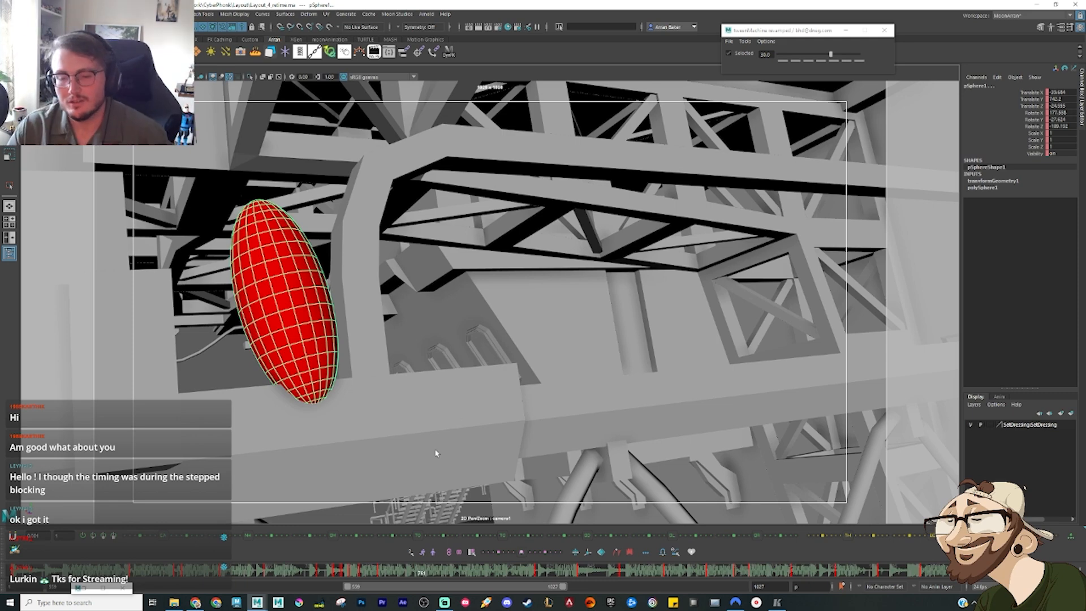
left_click_drag(365, 576, 442, 577)
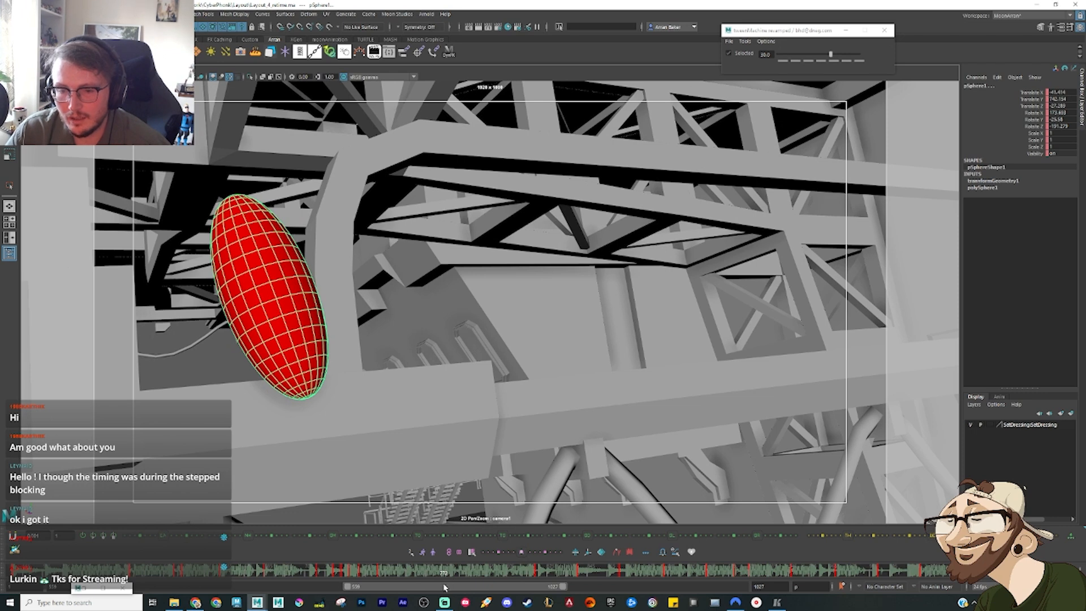
mouse_move(531, 574)
left_mouse_down()
mouse_move(546, 574)
mouse_move(525, 577)
mouse_move(537, 577)
left_mouse_up()
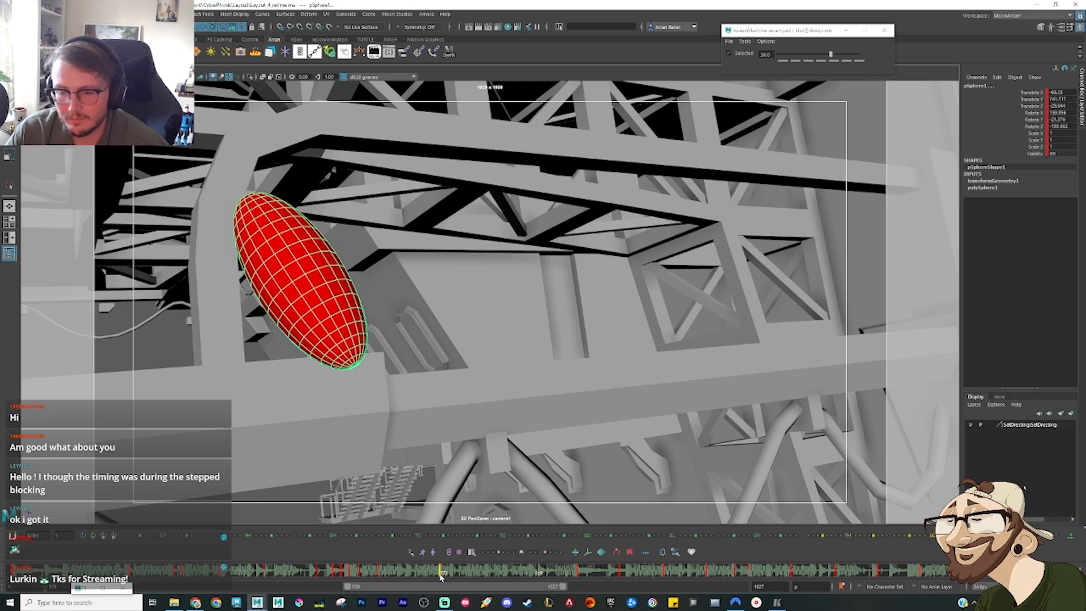
left_click_drag(441, 576, 320, 570)
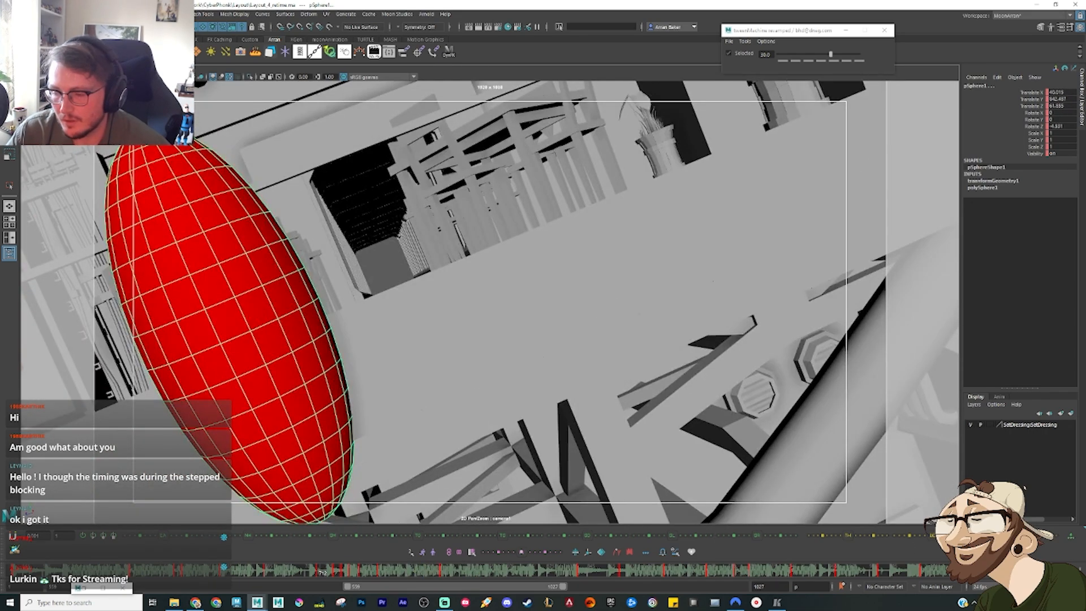
Step: Play and scrub the girder section down to the drop below the beam, checking it against frame 858 of the reference edit
key("alt+v")
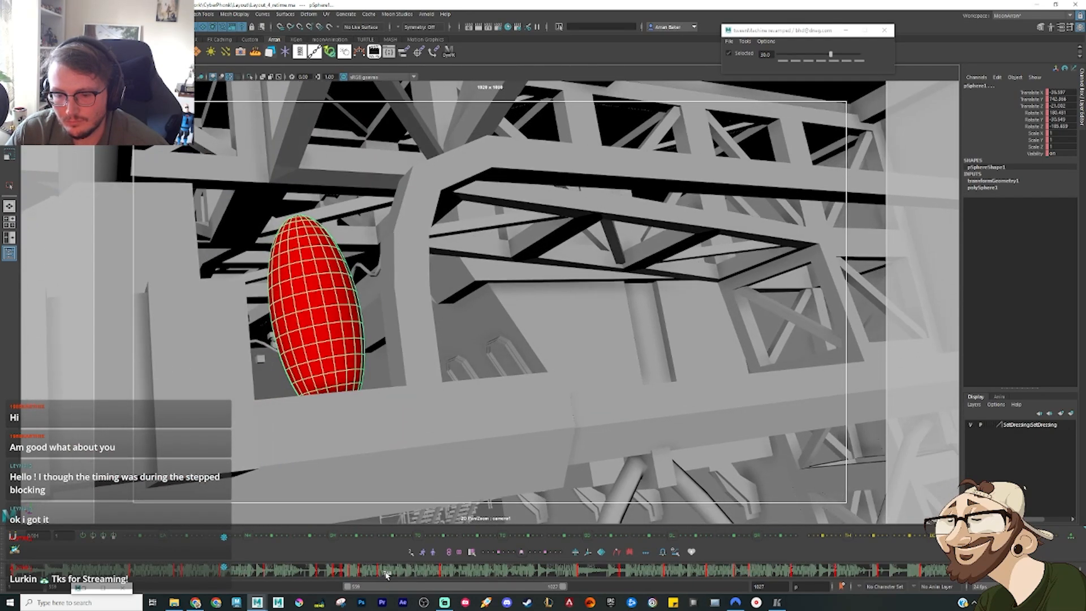
mouse_move(377, 577)
left_mouse_down()
mouse_move(464, 589)
mouse_move(637, 573)
left_mouse_up()
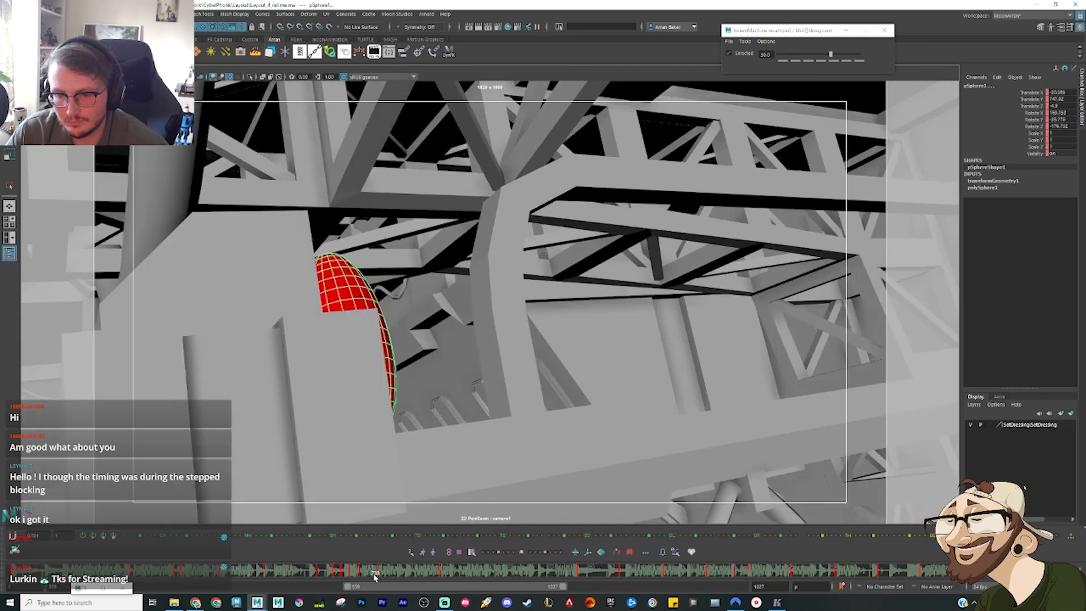
left_click(784, 605)
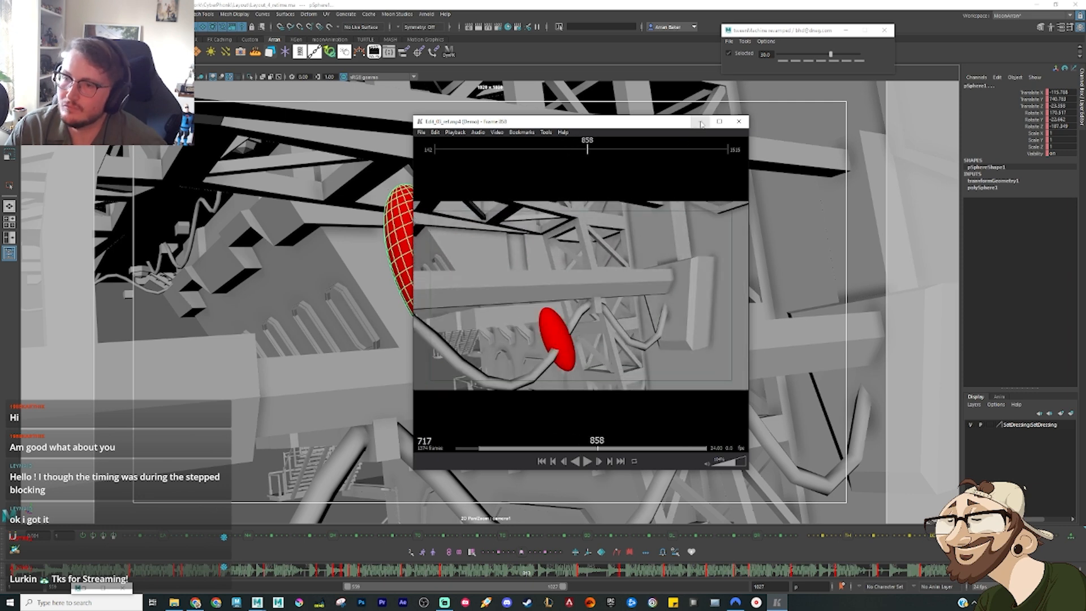
left_click(700, 123)
left_click_drag(437, 585, 627, 575)
Step: Replay the reference edit leading into the drop off the beam, and scrub the same drop in the Maya layout
left_click(778, 603)
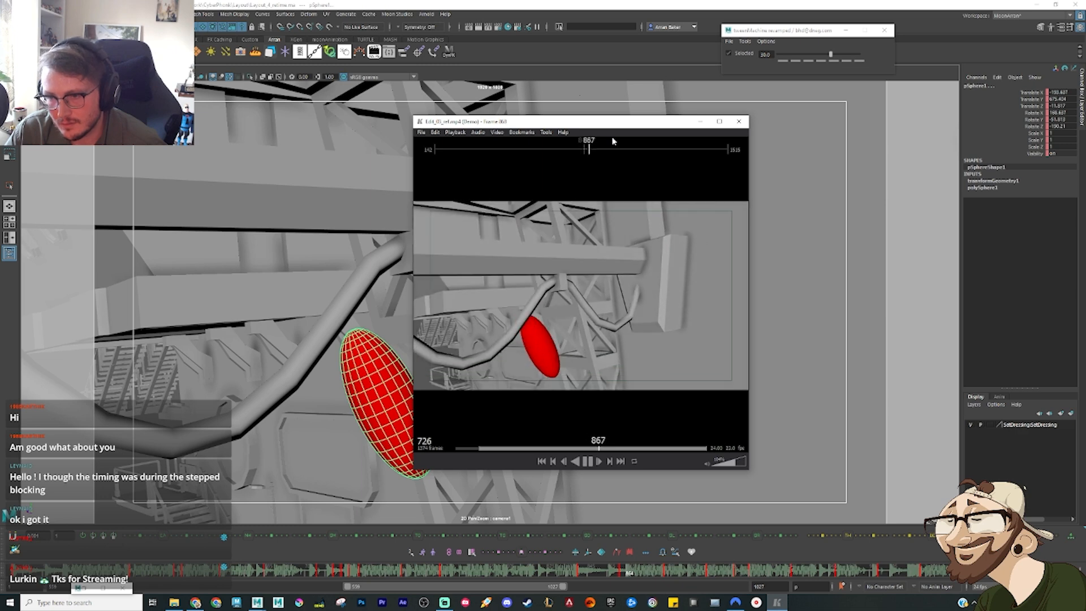
left_click(574, 150)
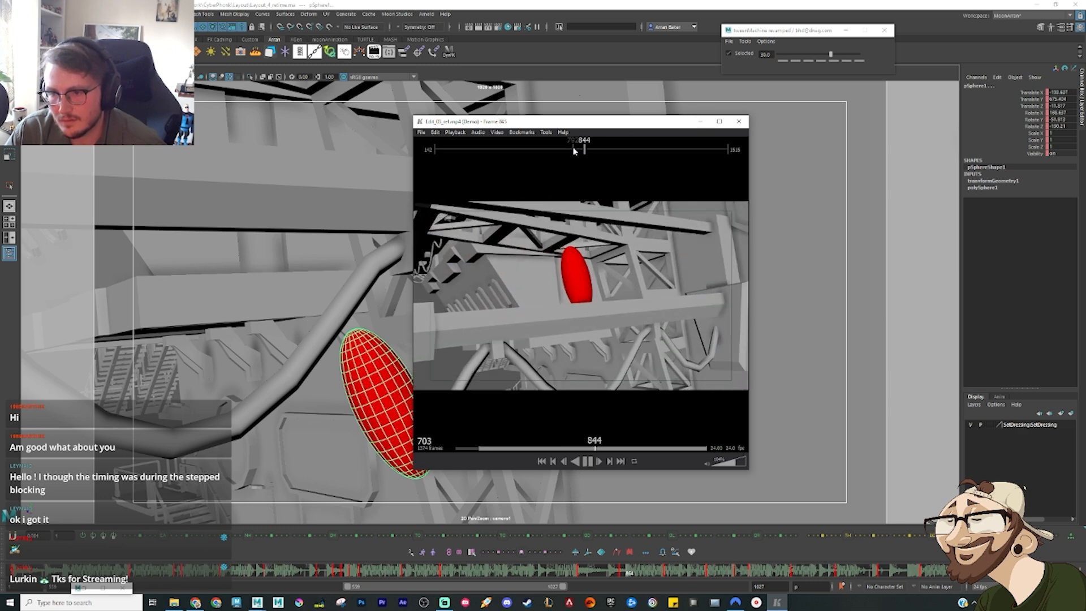
key("space")
left_click(702, 123)
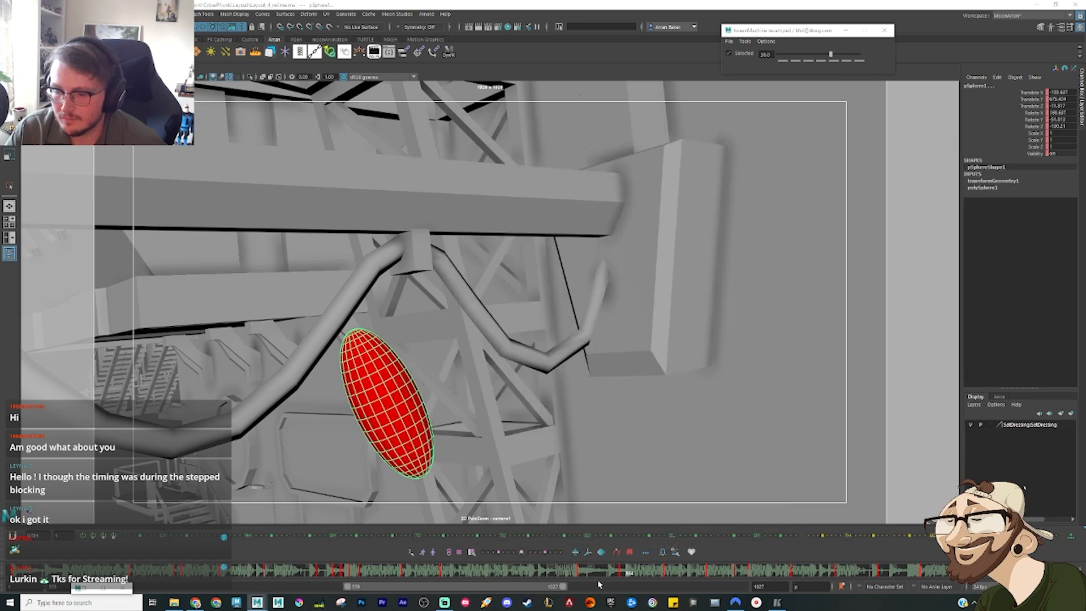
left_click_drag(574, 576, 628, 573)
Step: Play the reference edit on to frame 914, and play the Maya layout from the beam onward to compare timing
left_click(777, 603)
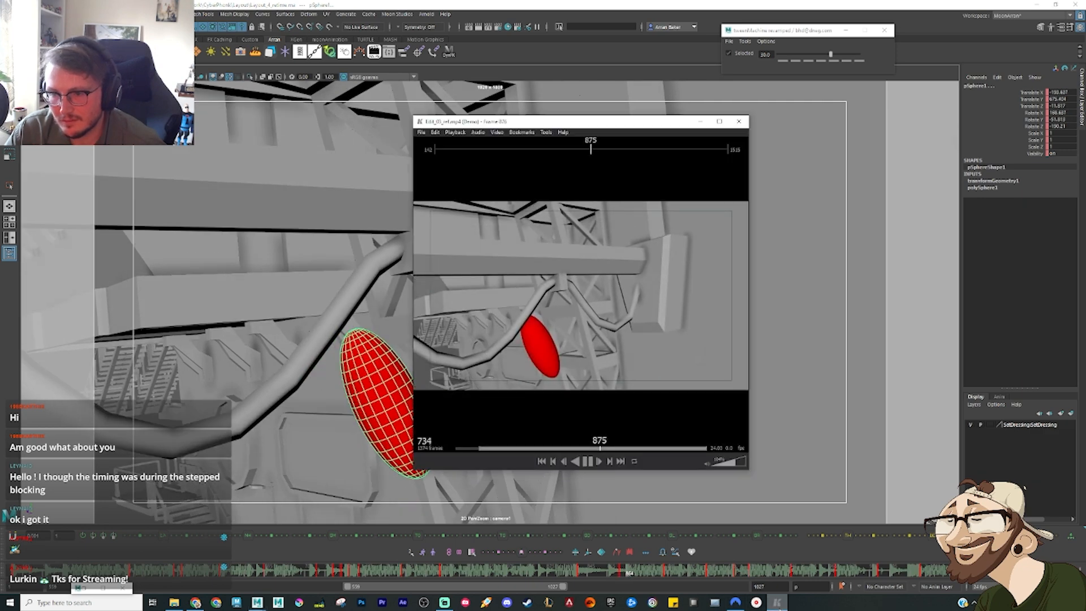
key("space")
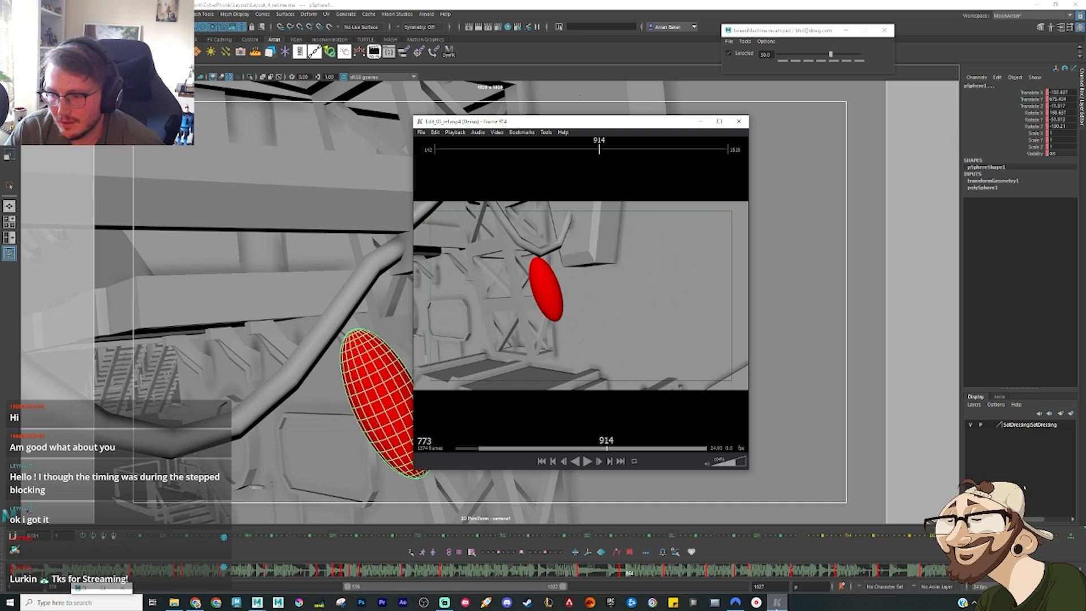
left_click(701, 121)
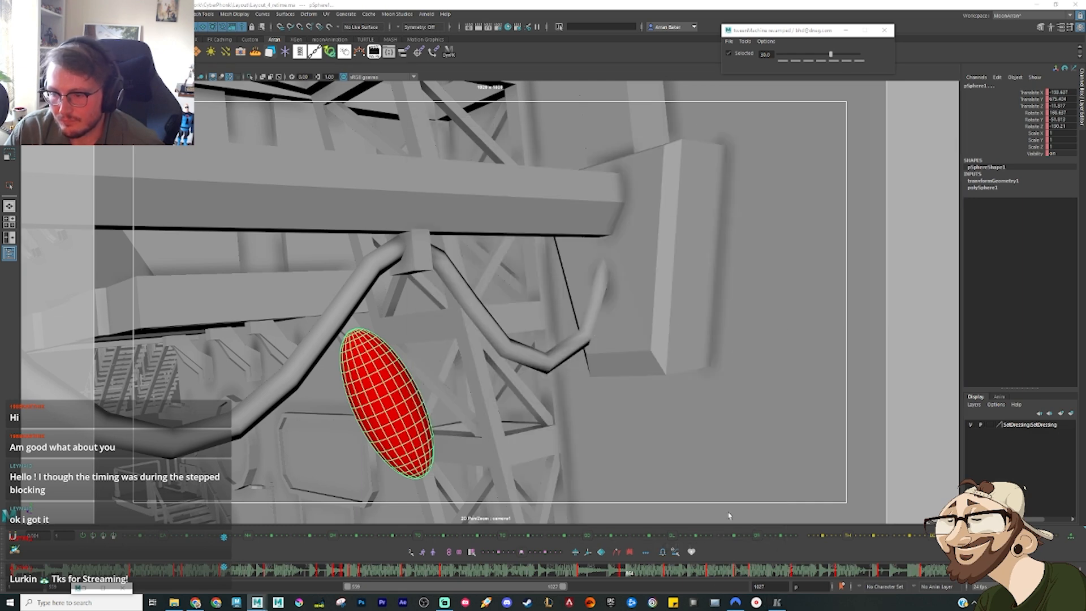
left_click(573, 572)
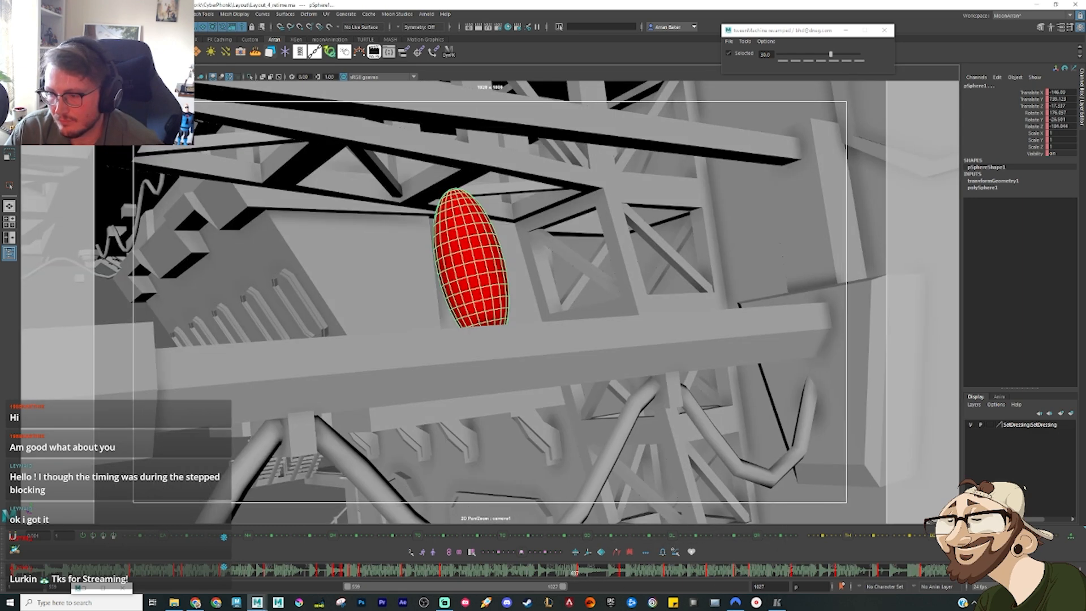
key("space")
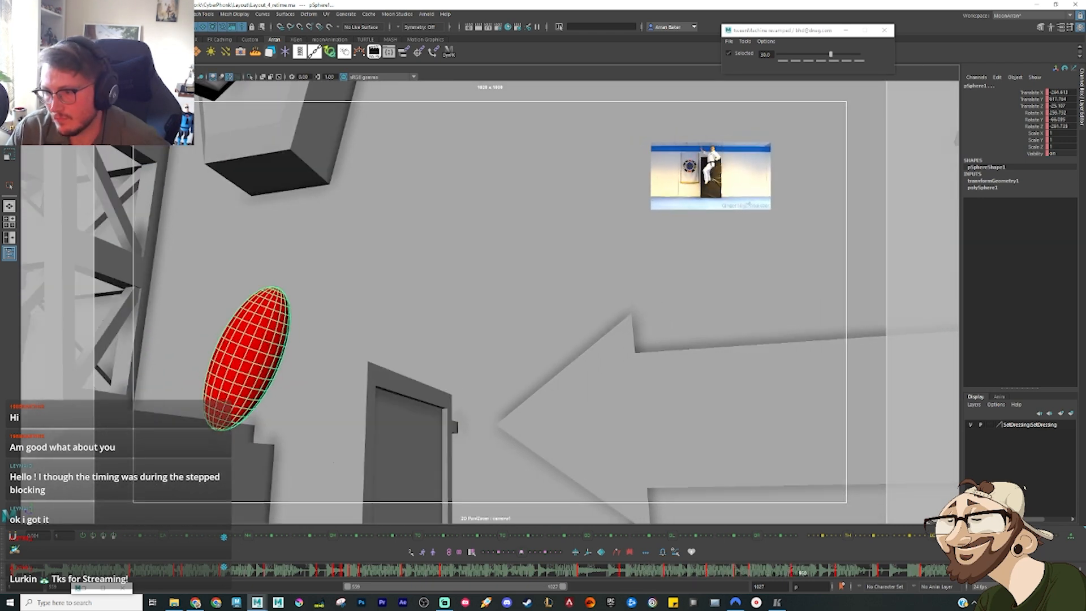
Step: Play the reference edit from frame 914 to 964, and replay the same section from about frame 917 to 980
left_click(781, 603)
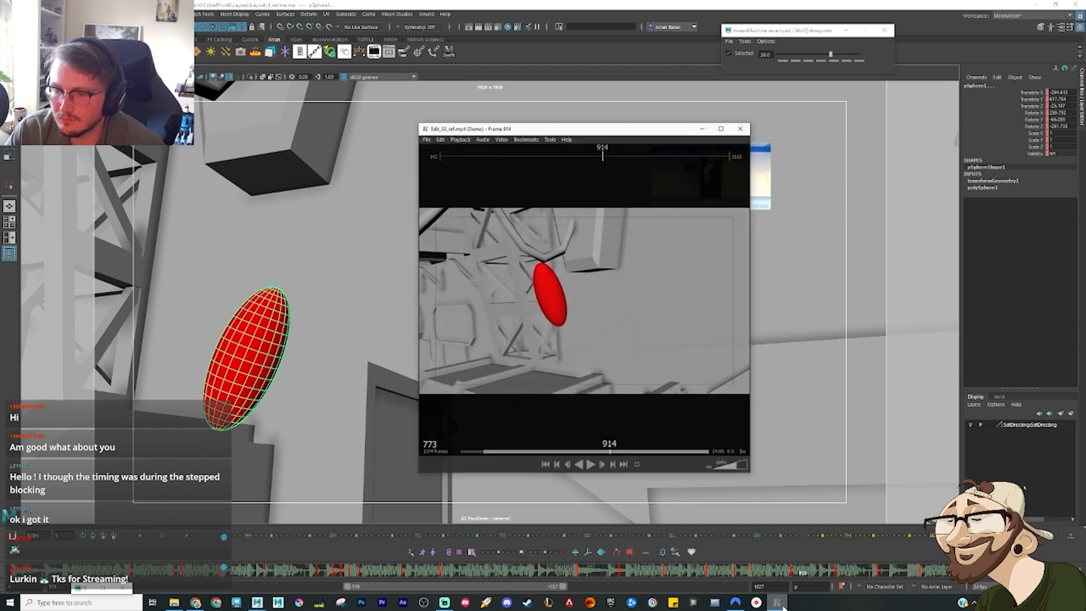
key("space")
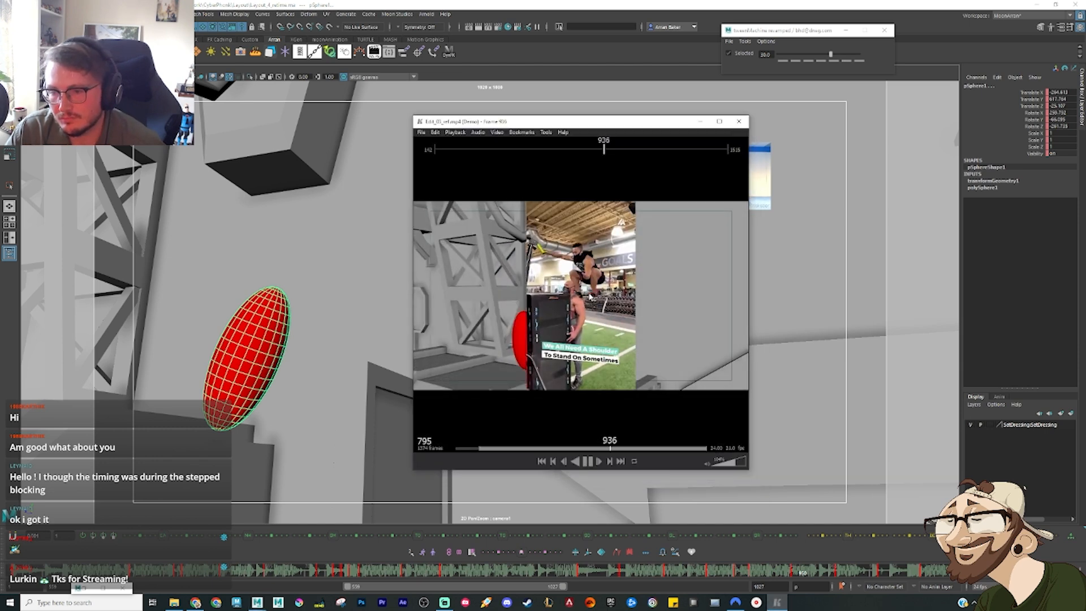
key("space")
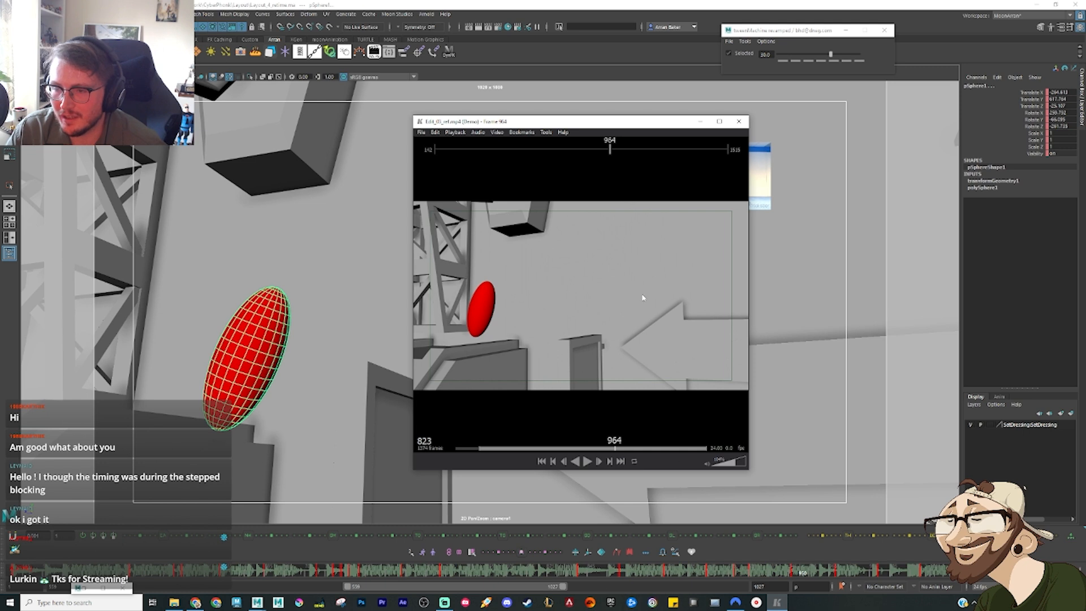
left_click_drag(606, 148, 603, 147)
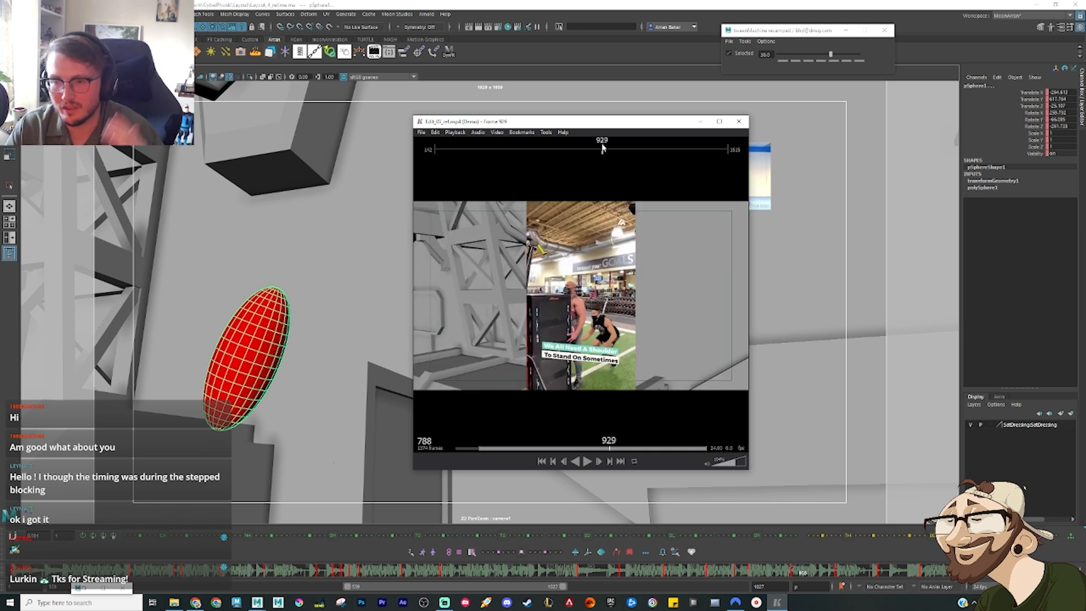
key("space")
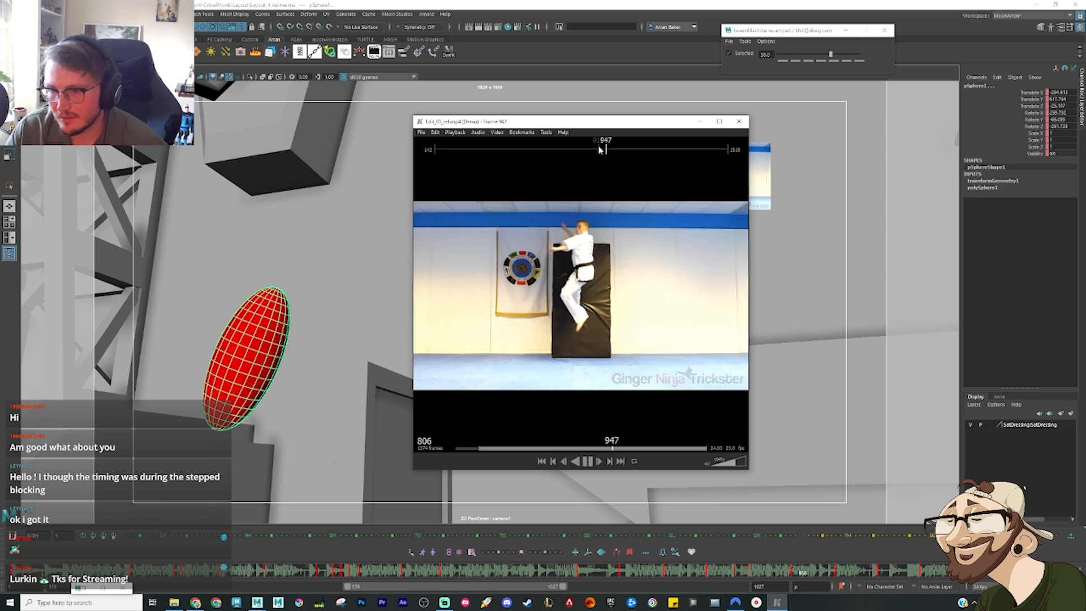
key("space")
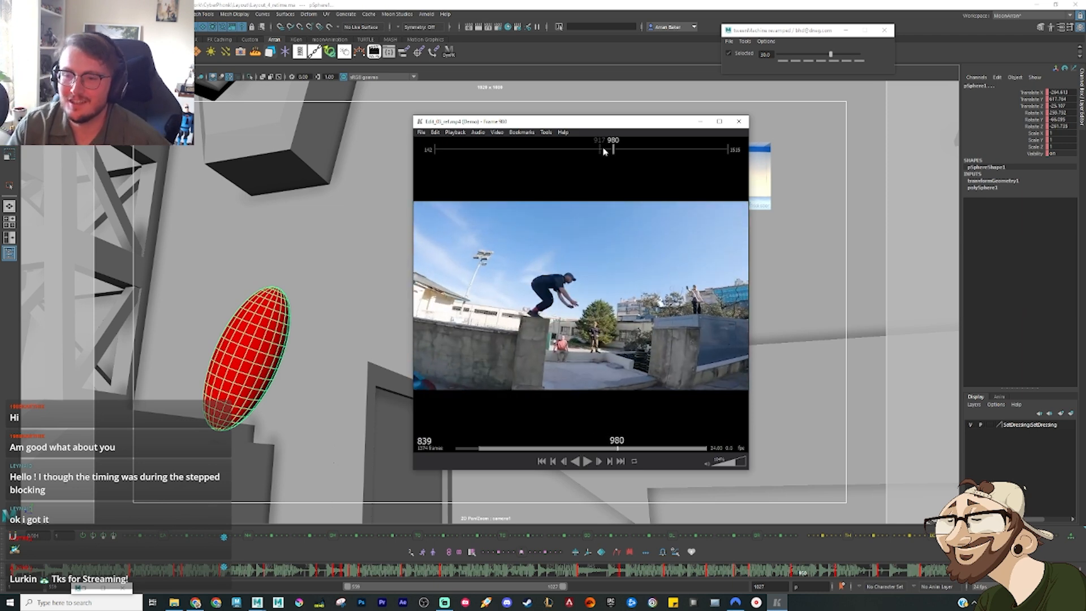
Step: Check the wall-kick clip around frames 951 to 953, and replay the reference edit from frame 863 to 982
left_click_drag(609, 150, 607, 148)
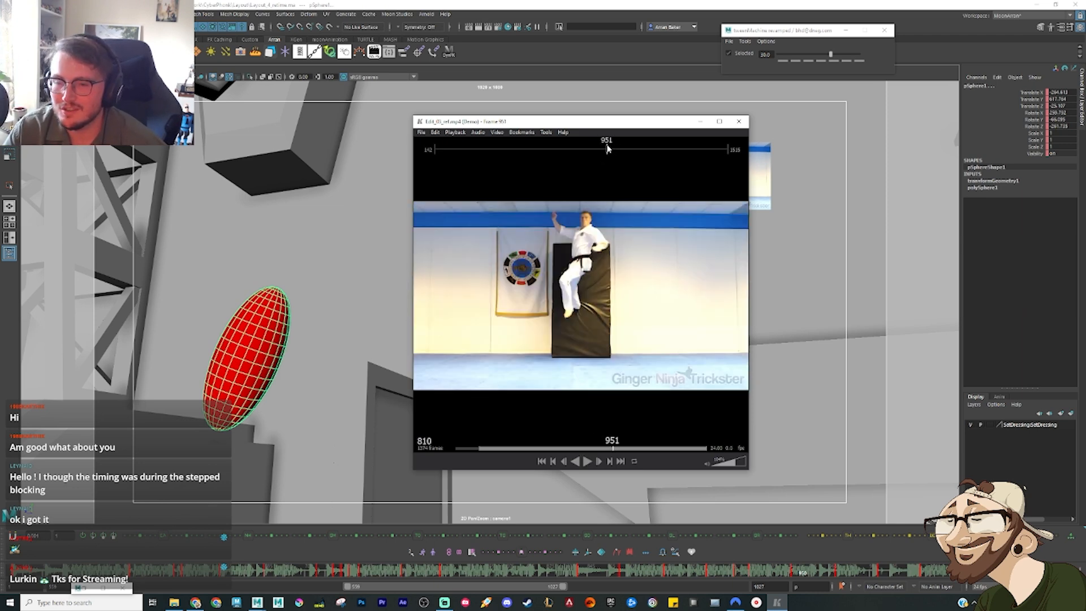
key("space")
key("space")
left_click(608, 147)
key("space")
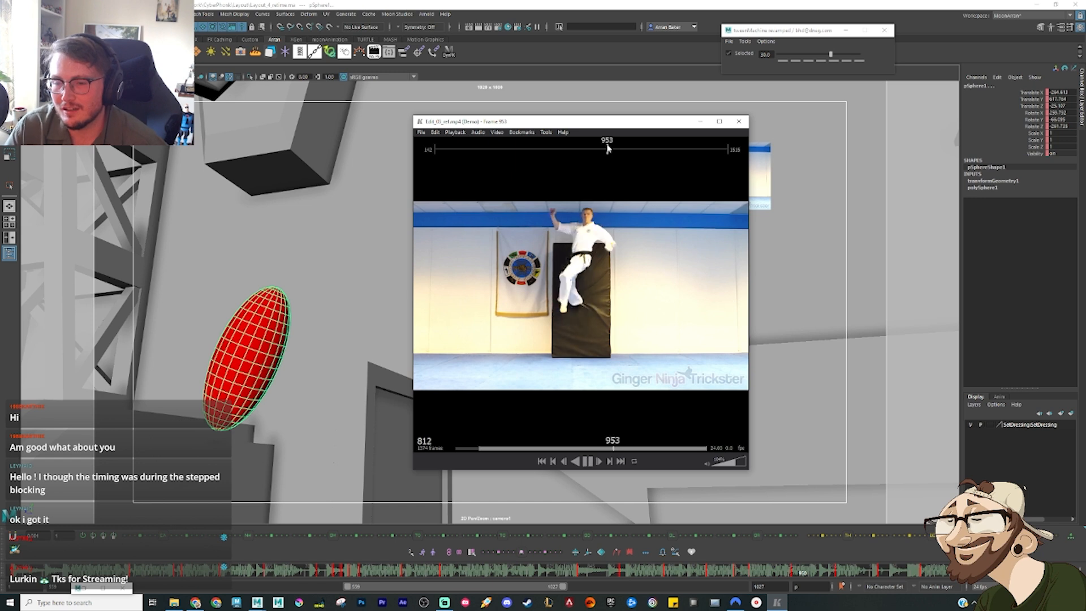
key("space")
left_click(589, 148)
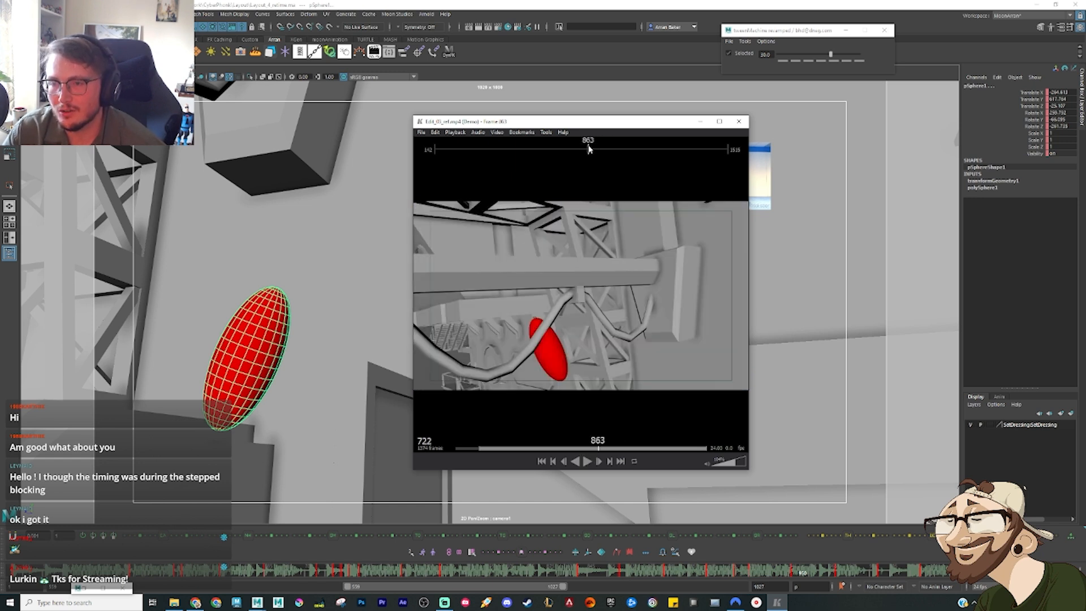
key("space")
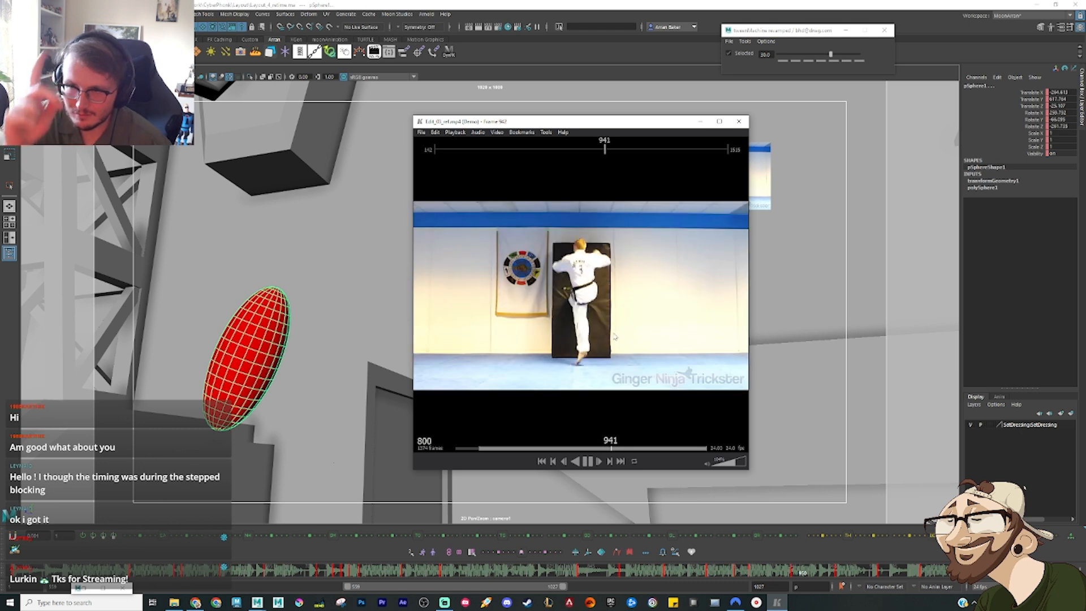
key("space")
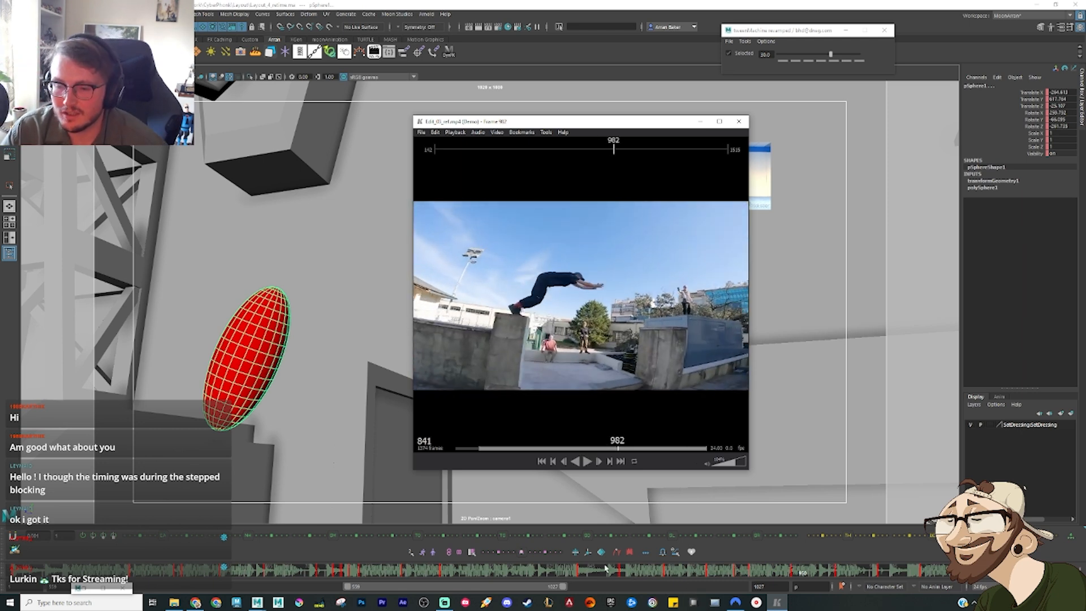
Step: Play the Maya layout through the jump beside the girder tower, and scrub back to the ellipsoid's low point at the tower's base
left_click_drag(598, 572, 616, 571)
key("alt+v")
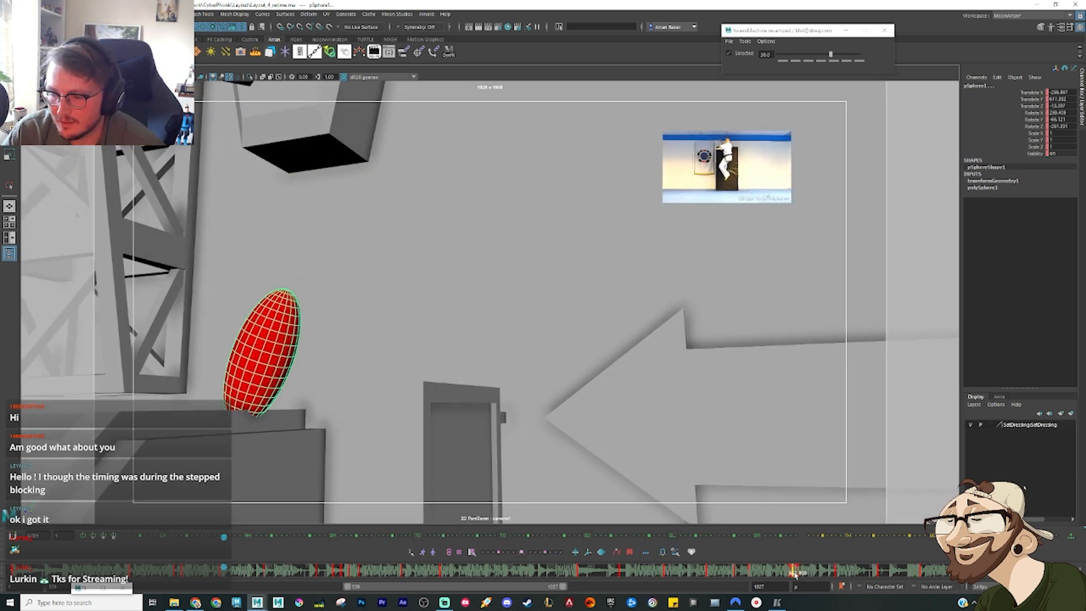
mouse_move(805, 576)
left_mouse_down()
mouse_move(861, 573)
mouse_move(723, 571)
mouse_move(738, 573)
left_mouse_up()
left_click_drag(657, 571, 715, 578)
mouse_move(701, 579)
left_mouse_down()
mouse_move(669, 576)
mouse_move(709, 578)
left_mouse_up()
Step: Compare the drop off the beam by playing the reference edit to frames 944 and 951 and the Maya layout from the beam
left_click(778, 602)
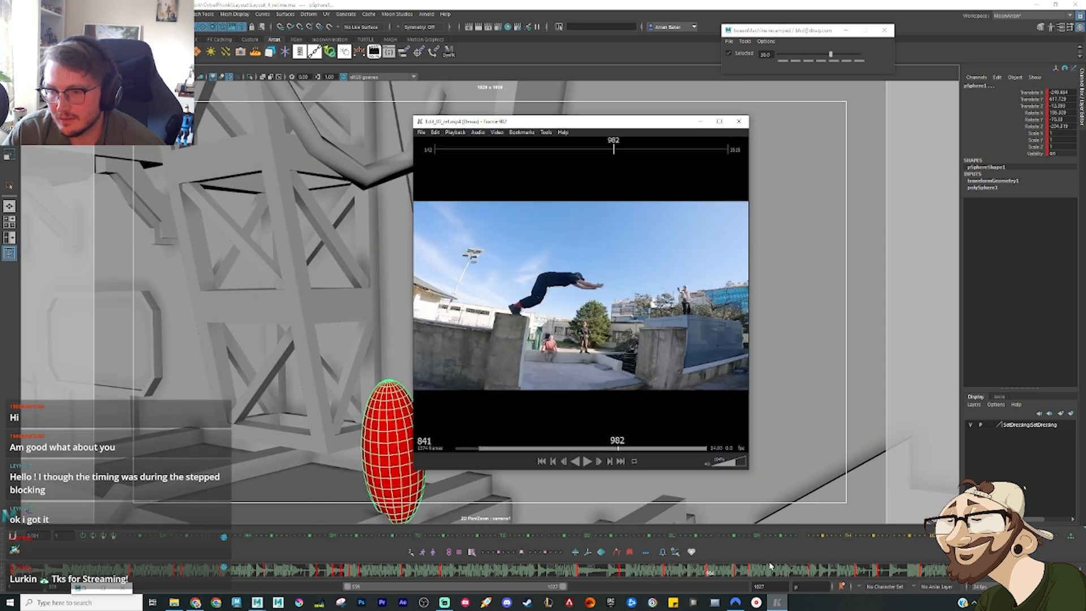
left_click_drag(596, 151, 569, 149)
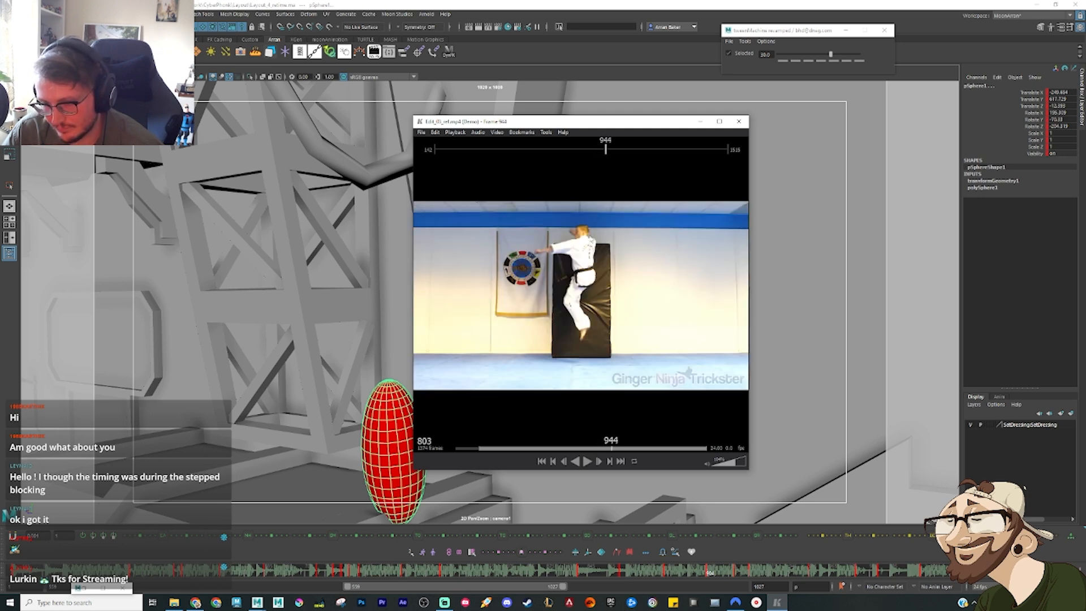
left_click(559, 573)
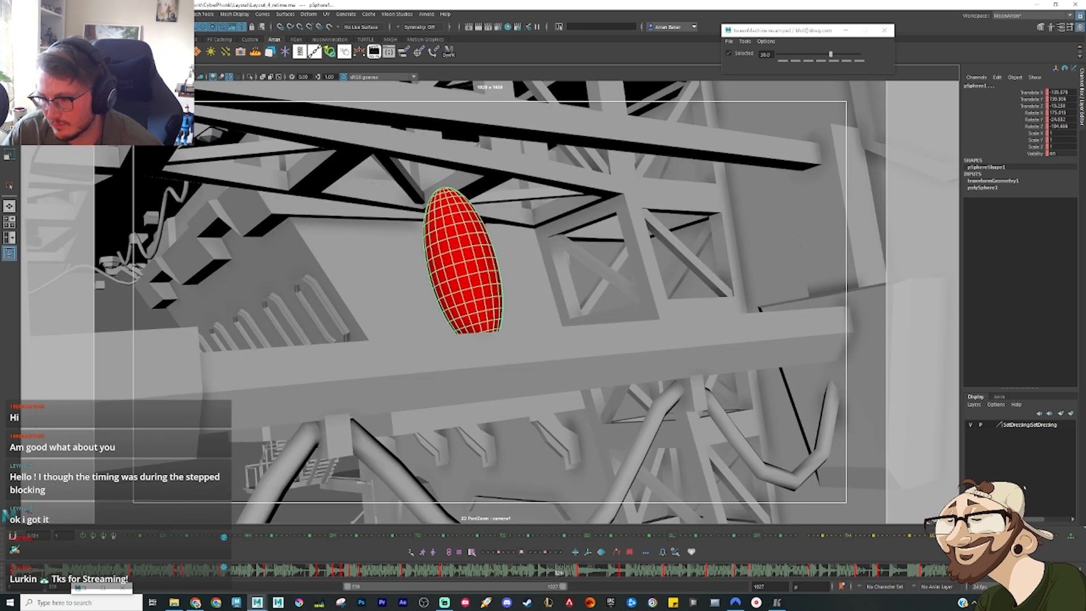
key("alt+v")
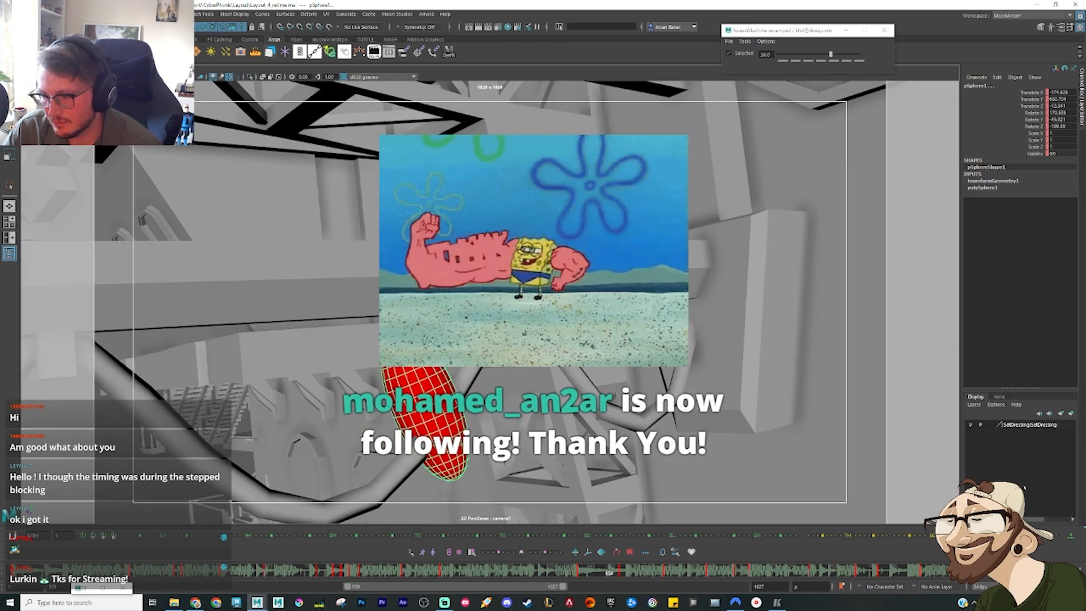
left_click(778, 602)
left_click(575, 149)
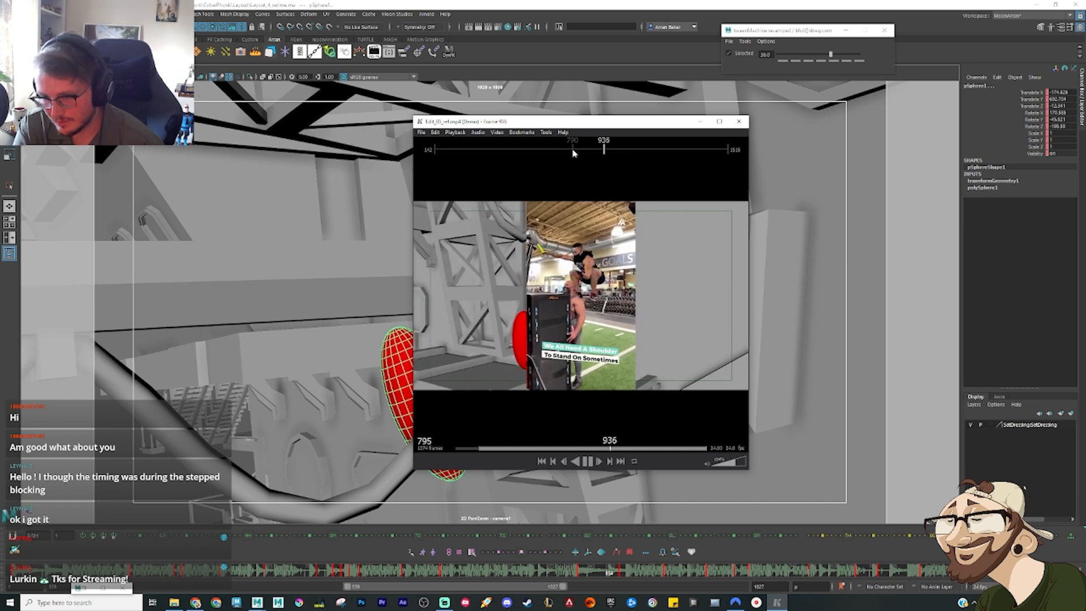
left_click(699, 122)
Step: Retime the jump beside the girder tower, blending the camera and ellipsoid breakdown at -75 between the neighbouring keys
mouse_move(570, 568)
left_mouse_down()
mouse_move(627, 586)
mouse_move(698, 582)
mouse_move(656, 574)
mouse_move(769, 577)
mouse_move(738, 580)
mouse_move(755, 577)
left_mouse_up()
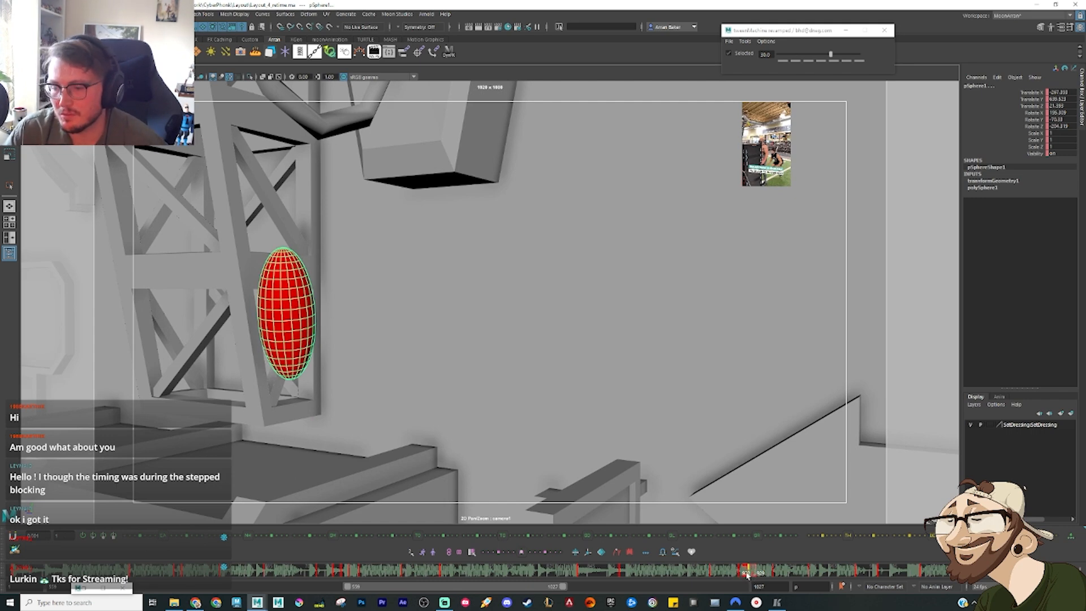
left_click_drag(747, 575, 816, 582)
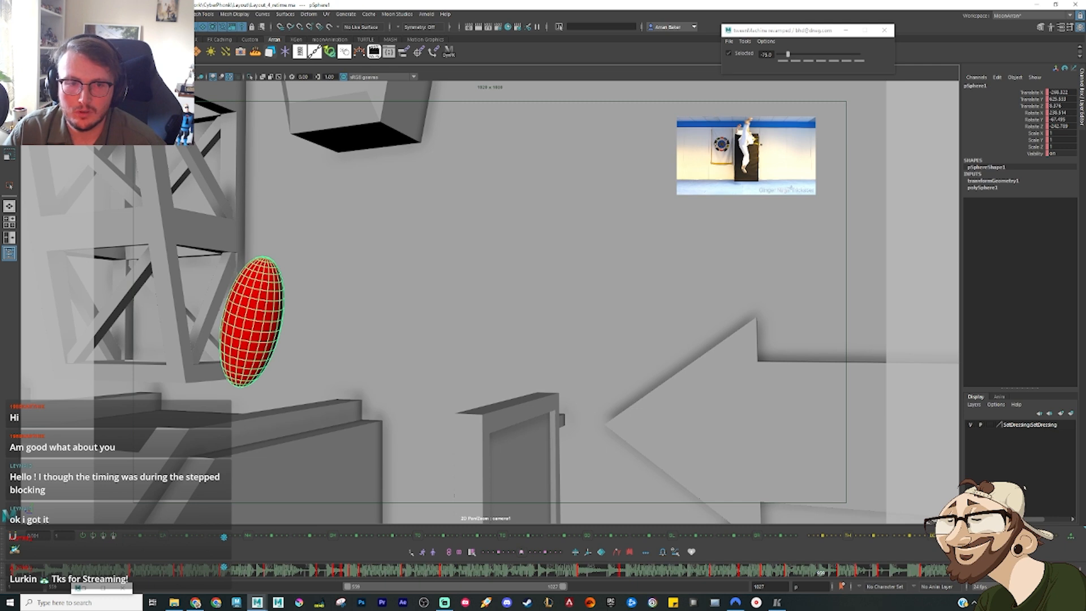
left_click(27, 76)
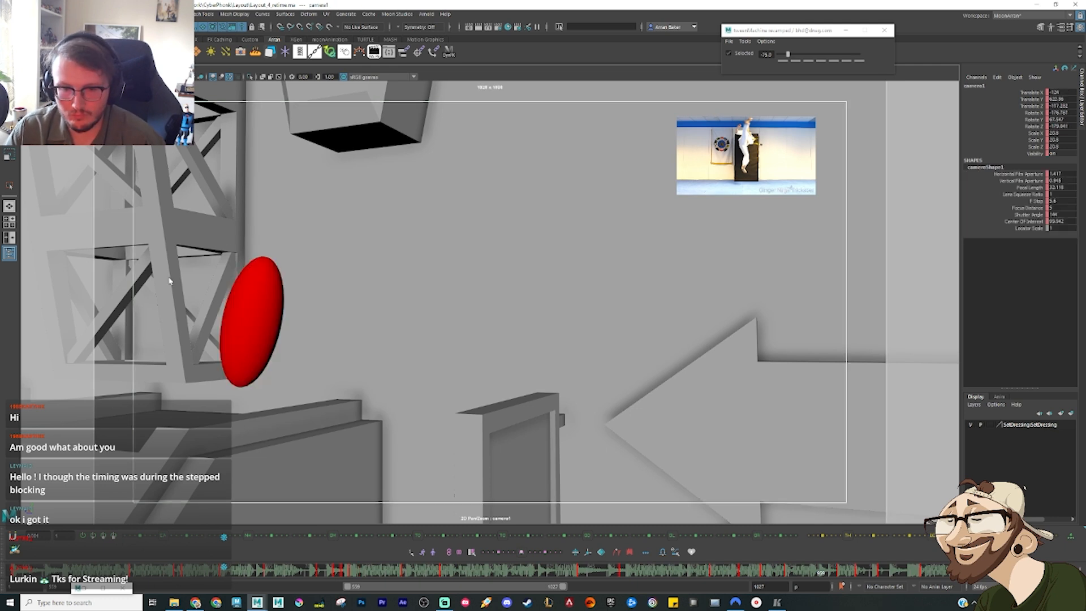
key("period")
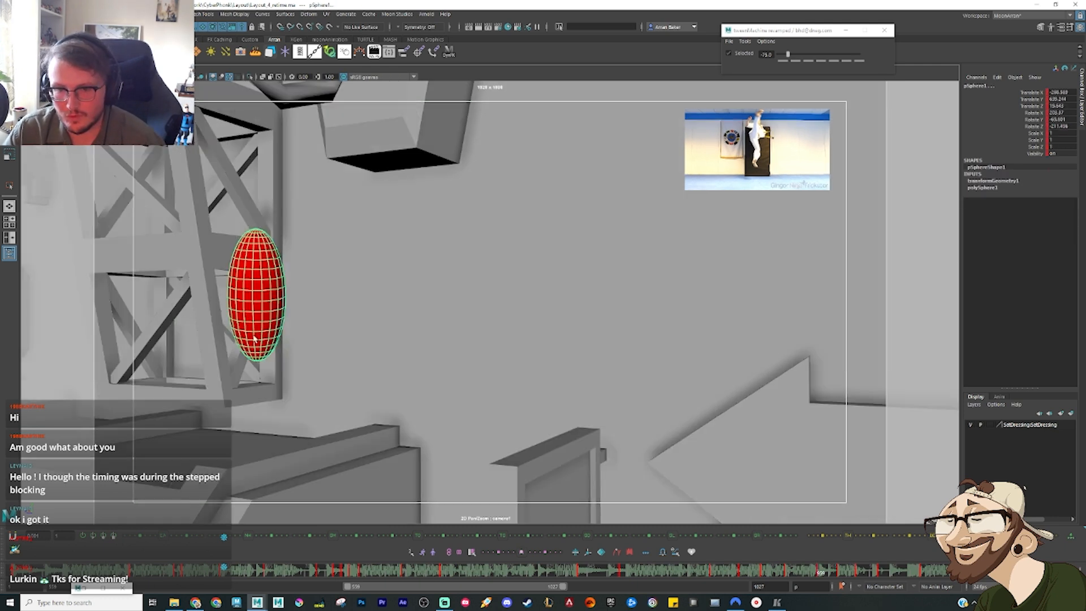
Step: Scrub the ellipsoid's leap past the arrow sign and between the boards, with the playback range shifted to 711–1179
left_click_drag(739, 575, 848, 588)
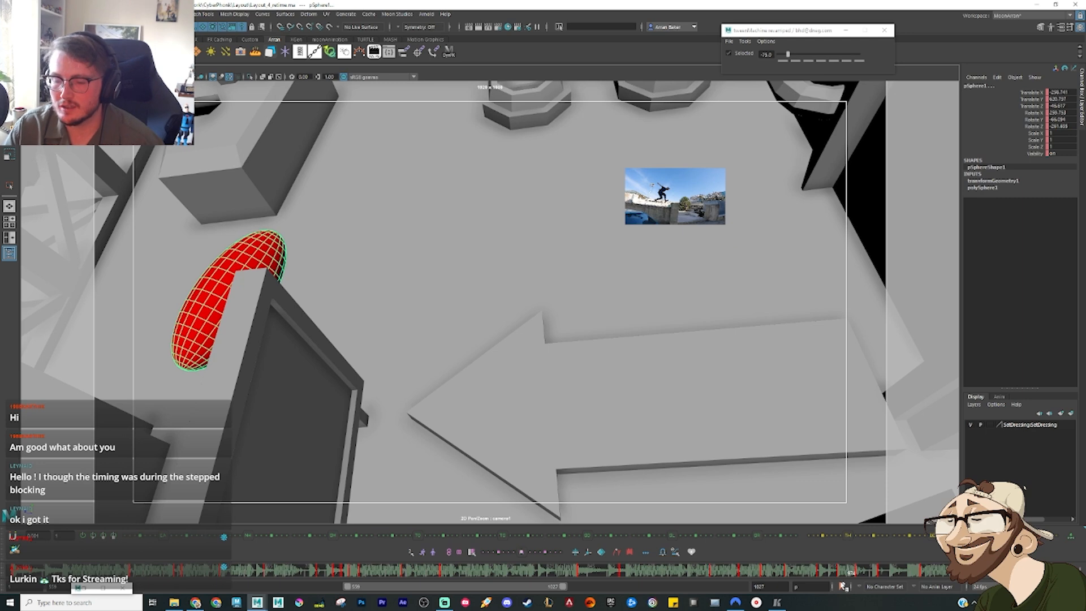
left_click_drag(821, 575, 863, 586)
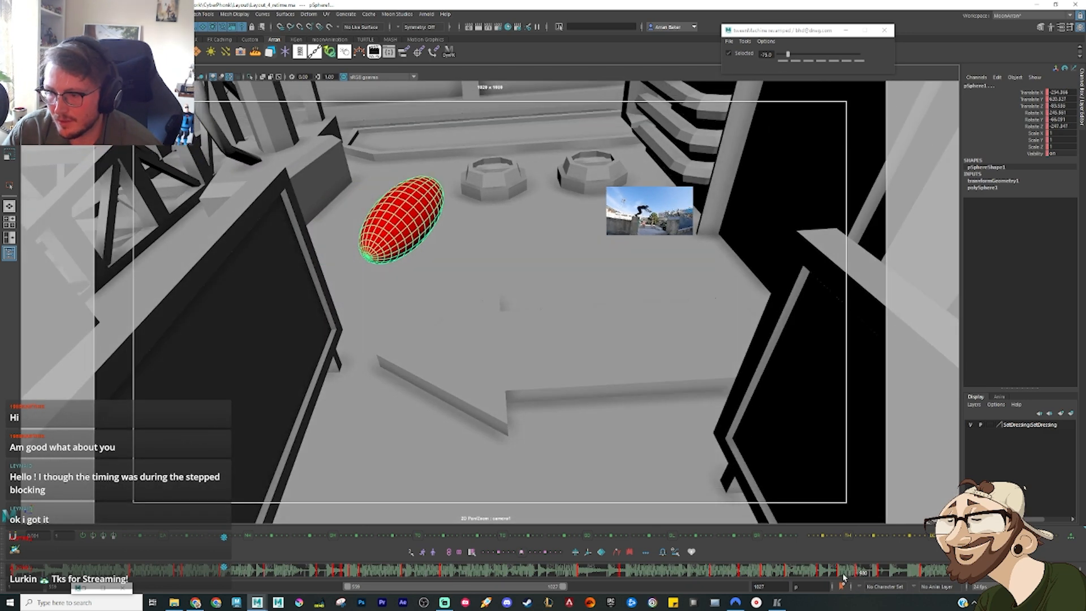
left_click_drag(555, 589, 611, 586)
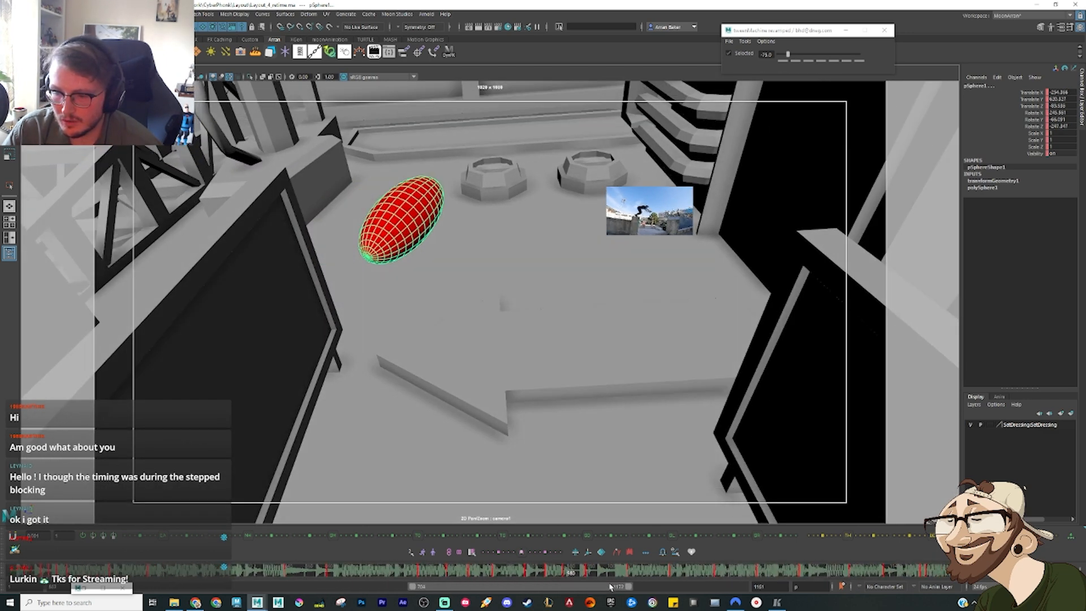
left_click_drag(525, 571, 585, 583)
left_click(519, 574)
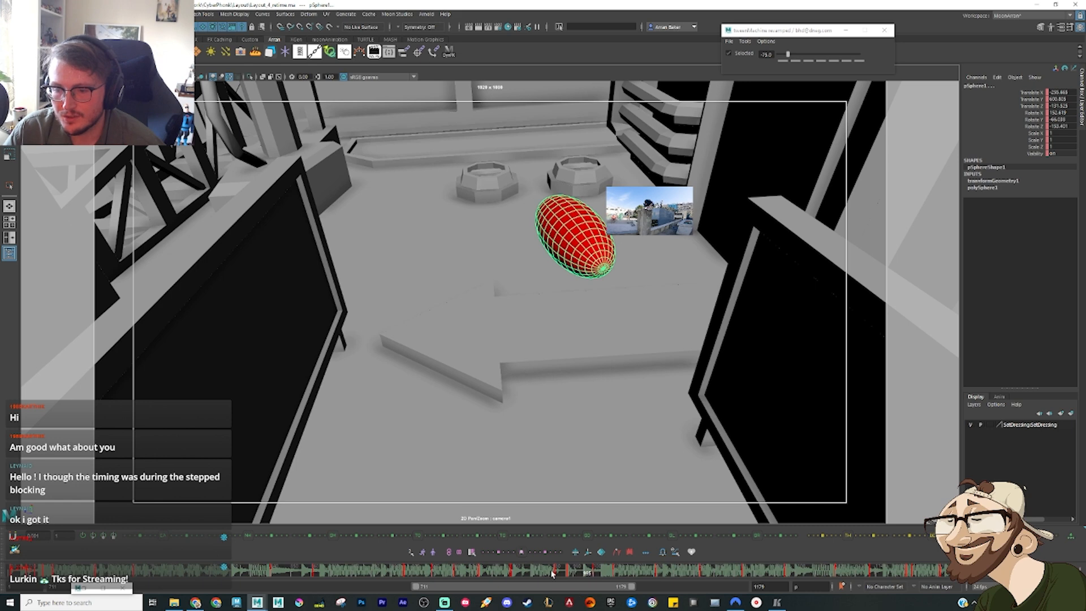
Step: Retime the camera and ellipsoid keys of the wall-to-wall jumps between the two dark boards against the reference clips and audio
mouse_move(553, 573)
left_mouse_down()
mouse_move(609, 584)
mouse_move(614, 575)
mouse_move(592, 575)
left_mouse_up()
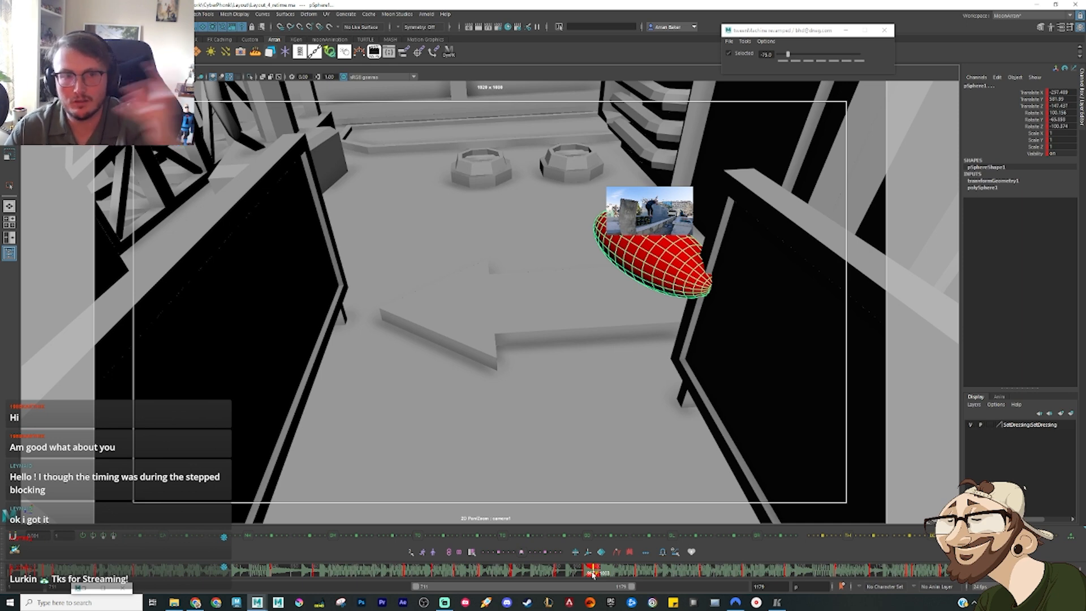
mouse_move(593, 574)
left_mouse_down()
mouse_move(613, 580)
mouse_move(574, 576)
mouse_move(686, 581)
mouse_move(644, 560)
mouse_move(635, 577)
left_mouse_up()
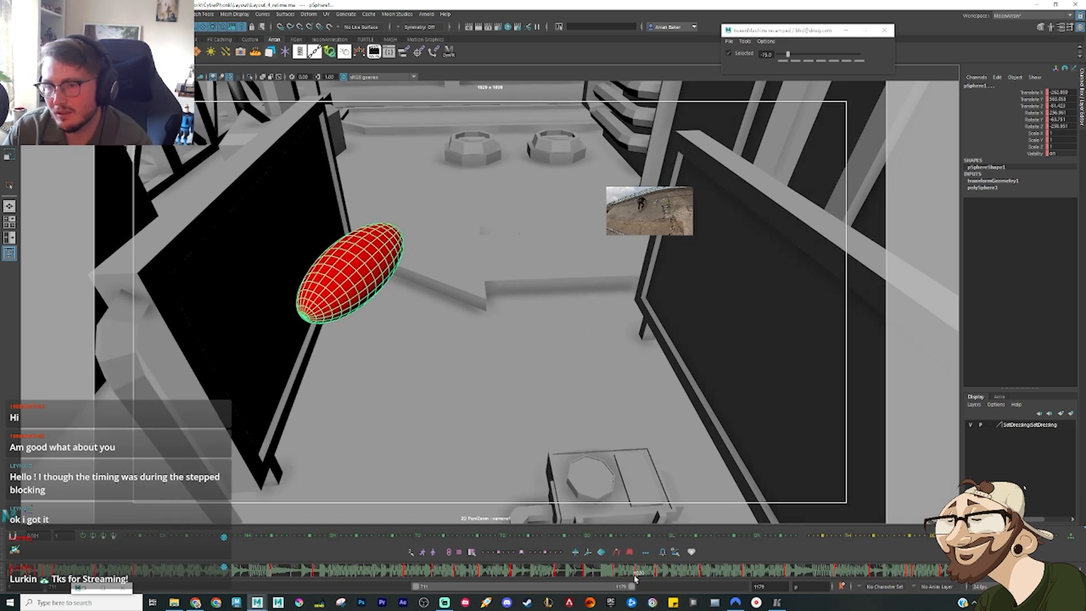
mouse_move(637, 573)
left_mouse_down()
mouse_move(704, 583)
mouse_move(615, 573)
mouse_move(650, 576)
left_mouse_up()
left_click(622, 574)
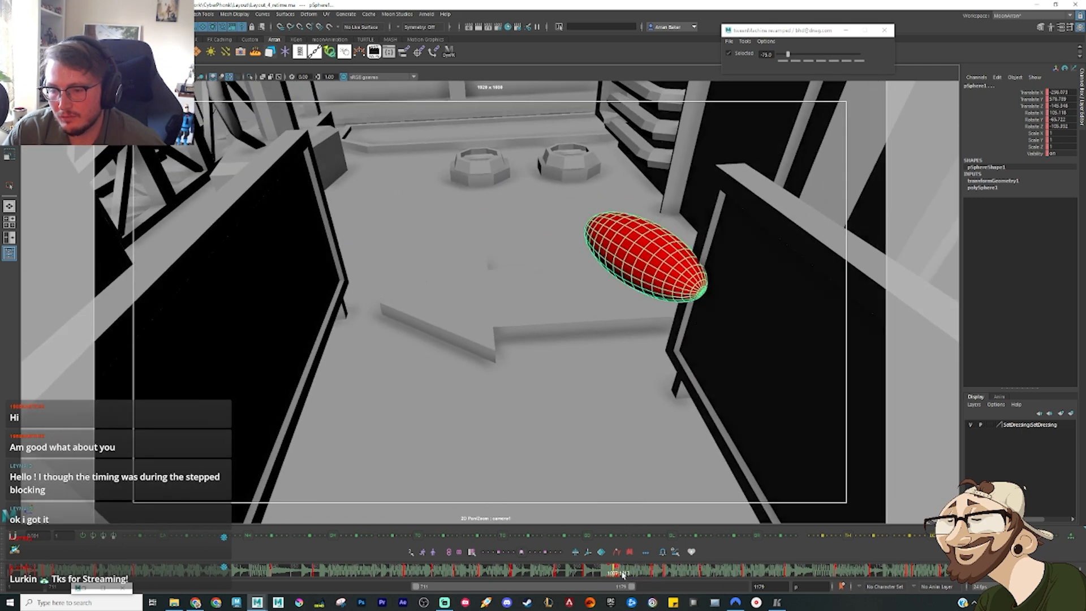
mouse_move(622, 574)
left_mouse_down()
mouse_move(603, 573)
mouse_move(650, 574)
mouse_move(589, 575)
mouse_move(750, 585)
mouse_move(676, 583)
left_mouse_up()
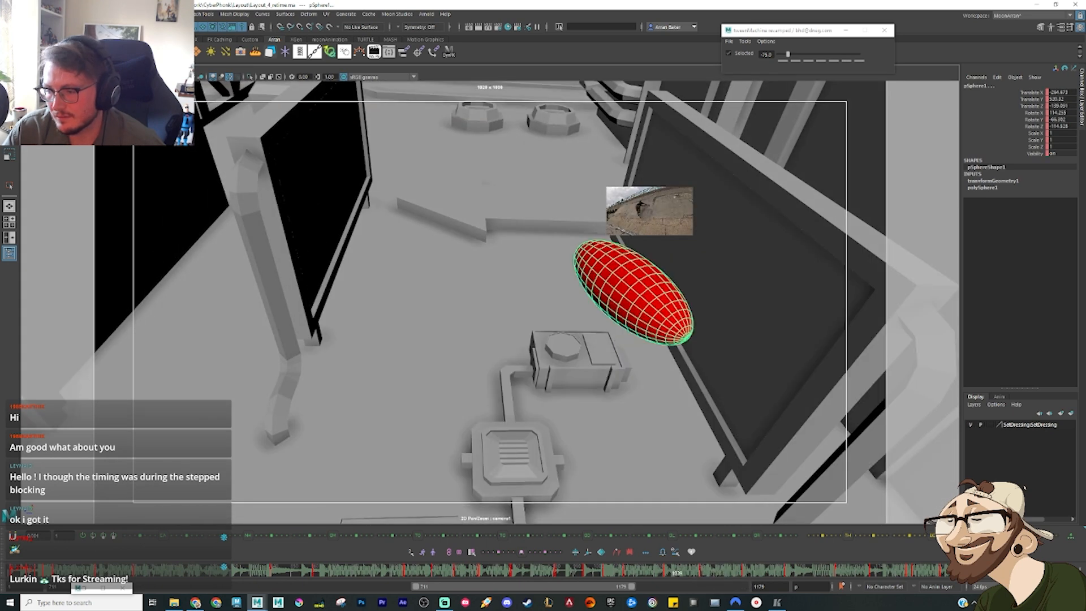
Step: Play the layout on with the range shifted to 896–1364, and scrub the ellipsoid's descent past the pipes onto the car
key("alt+v")
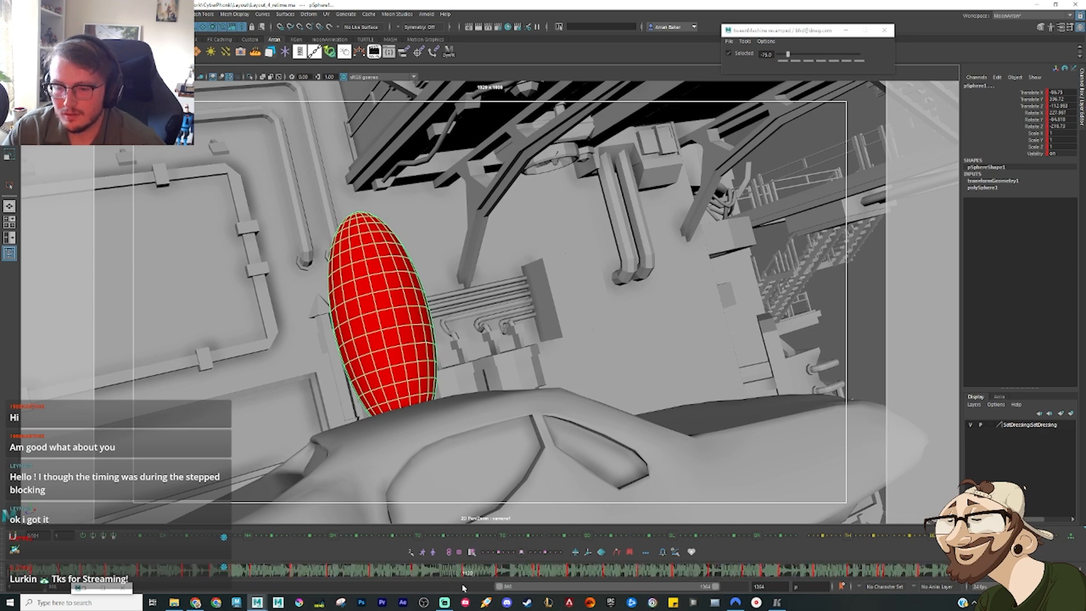
left_click(451, 574)
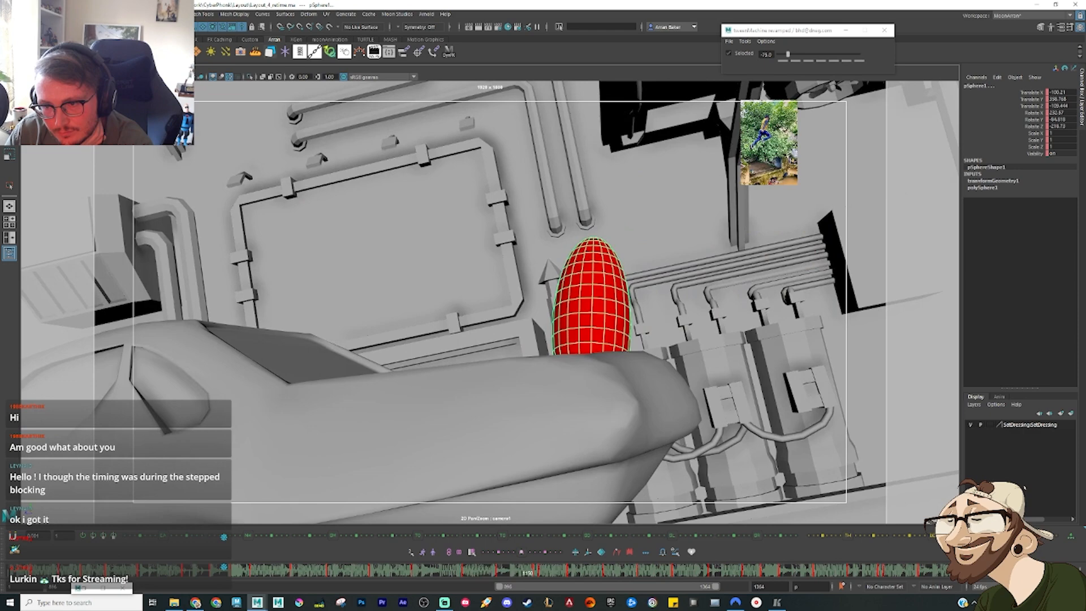
mouse_move(528, 573)
left_mouse_down()
mouse_move(554, 574)
mouse_move(467, 575)
mouse_move(542, 578)
mouse_move(493, 580)
left_mouse_up()
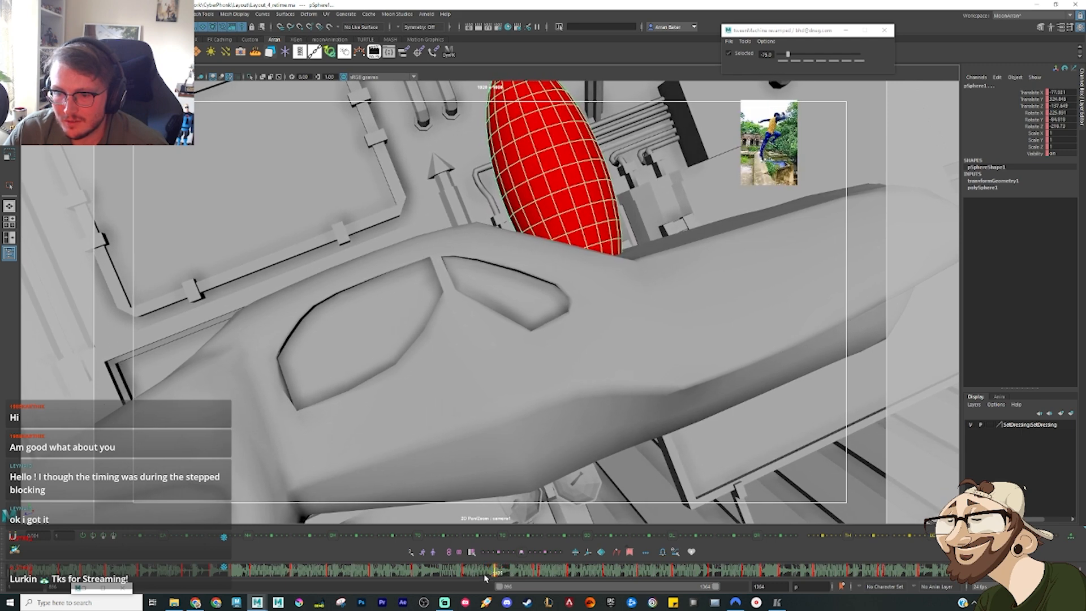
Step: Retime the camera and ellipsoid keys from the car to the roof and the drop past the octagonal windows
left_click_drag(477, 576, 636, 581)
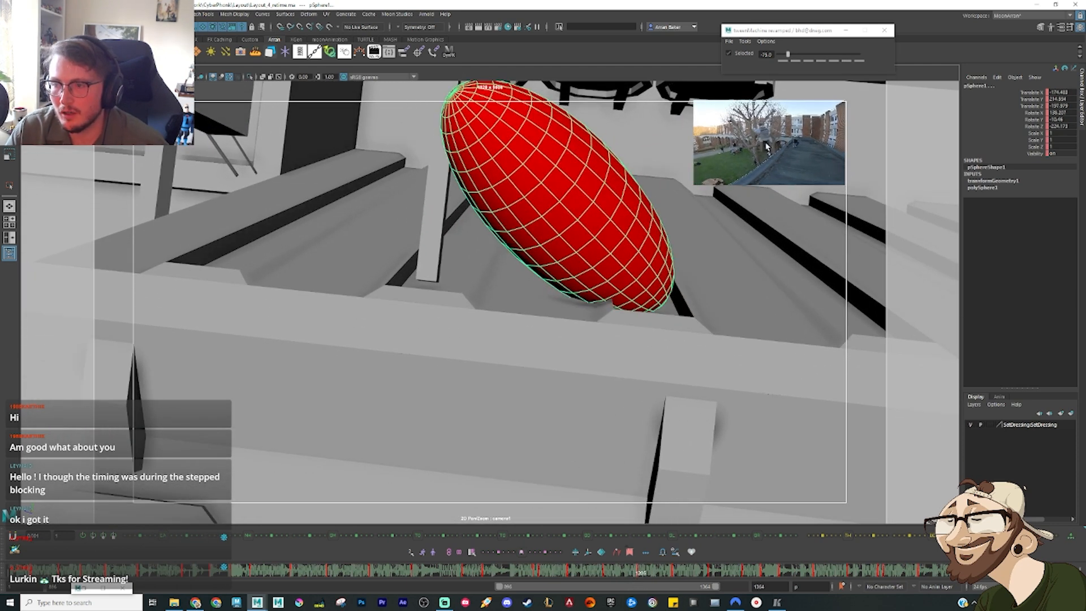
mouse_move(638, 575)
left_mouse_down()
mouse_move(674, 577)
mouse_move(617, 572)
mouse_move(653, 573)
left_mouse_up()
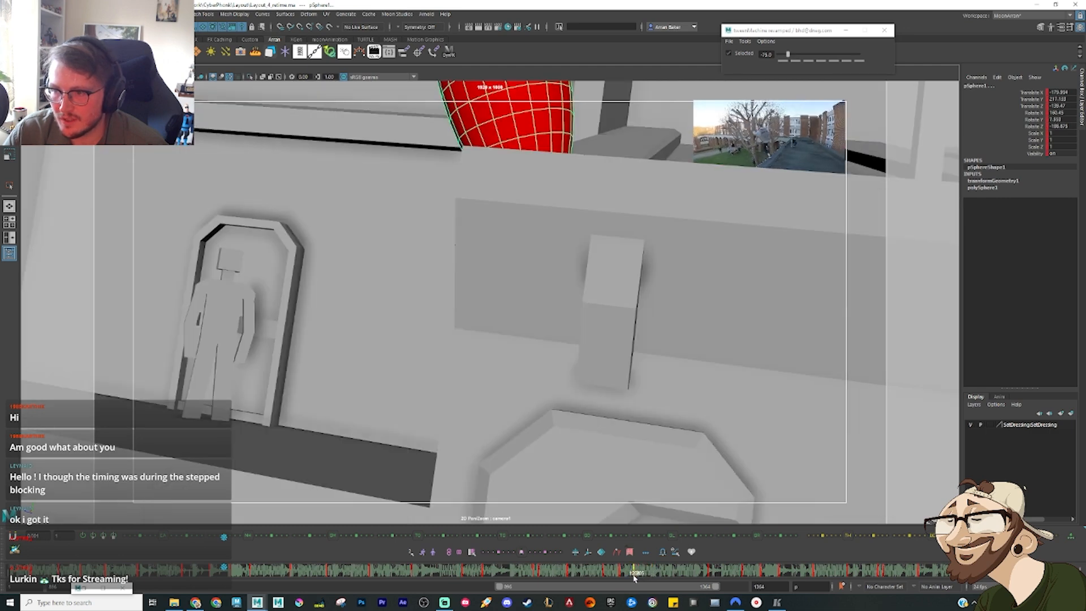
mouse_move(634, 575)
left_mouse_down()
mouse_move(548, 570)
mouse_move(709, 586)
mouse_move(683, 573)
left_mouse_up()
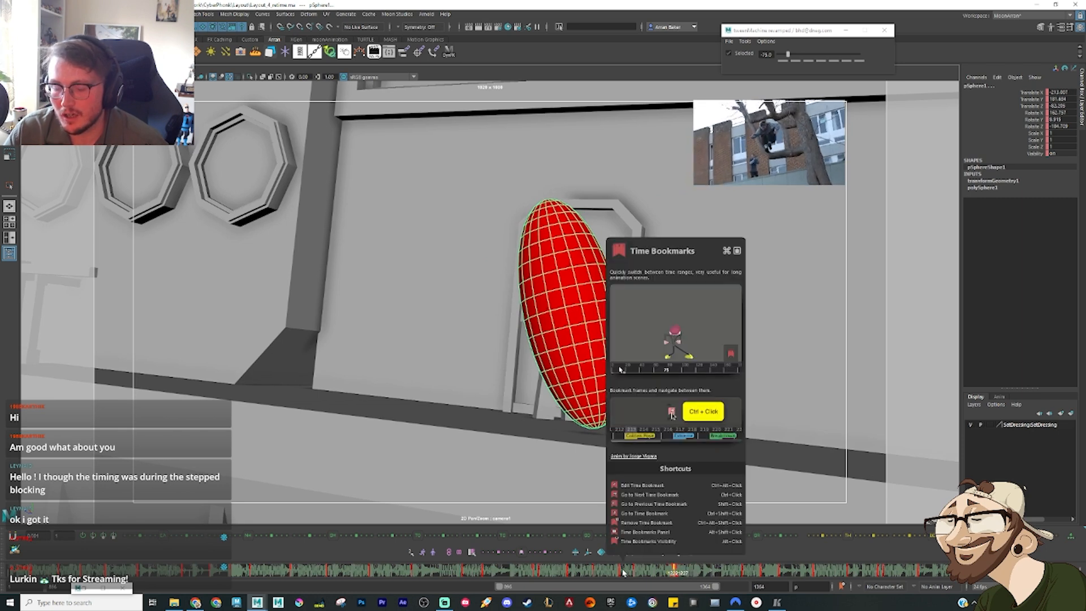
Step: Retime the camera and ellipsoid keys of the move past the octagonal windows, with the playback range shifted to 952–1420
left_click_drag(623, 573, 756, 585)
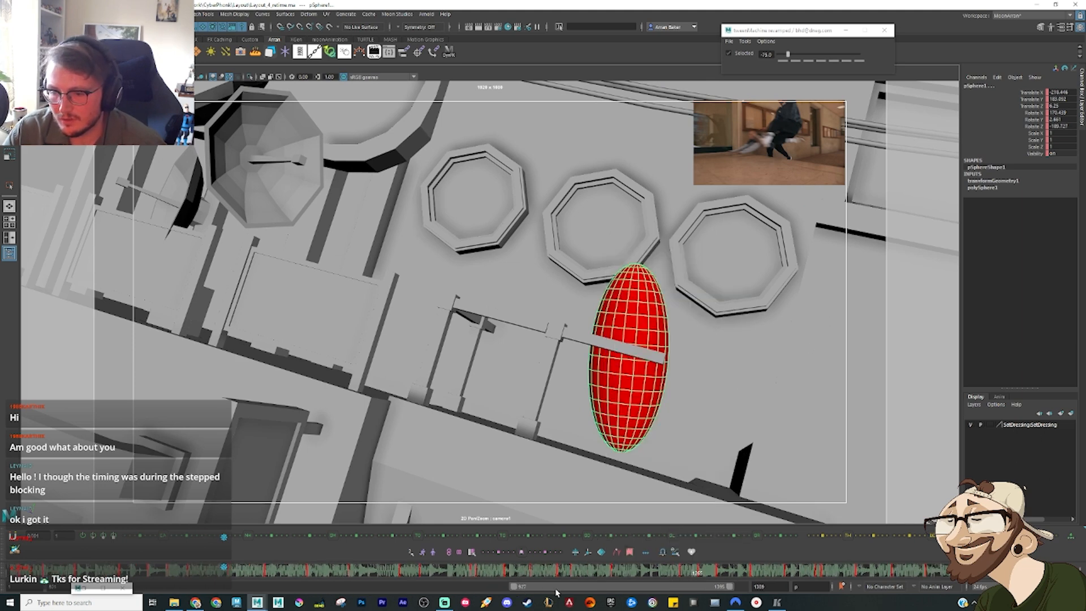
left_click_drag(556, 590, 689, 579)
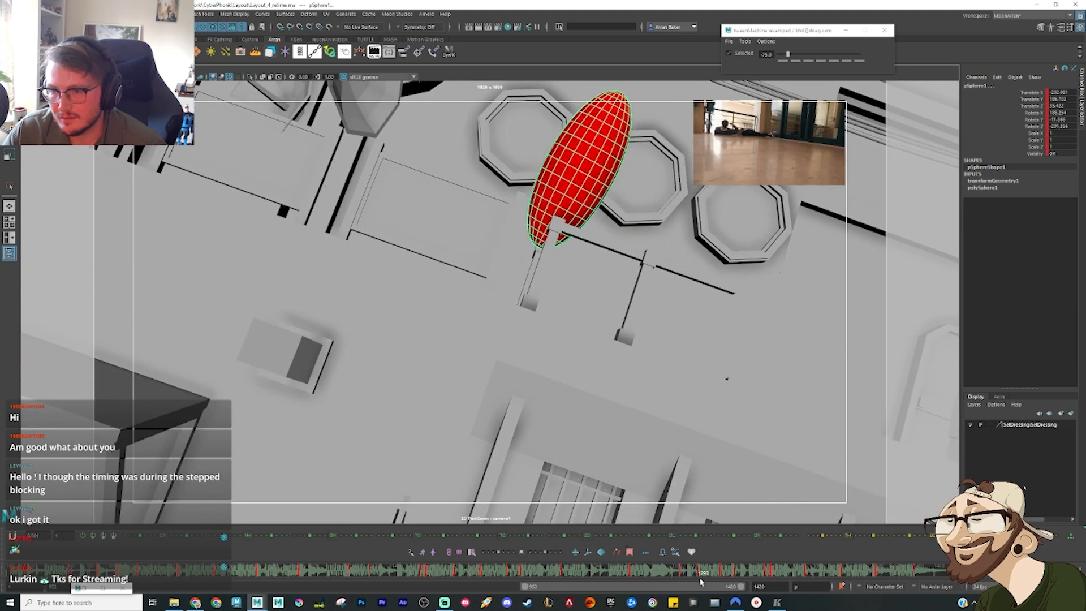
left_click_drag(700, 579, 698, 580)
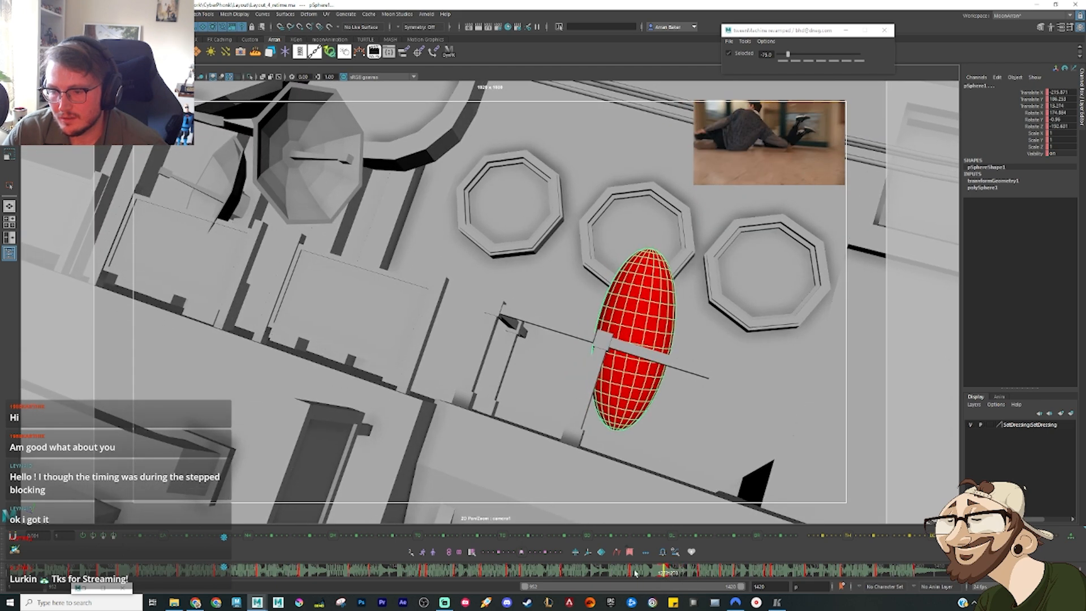
left_click_drag(635, 573, 633, 575)
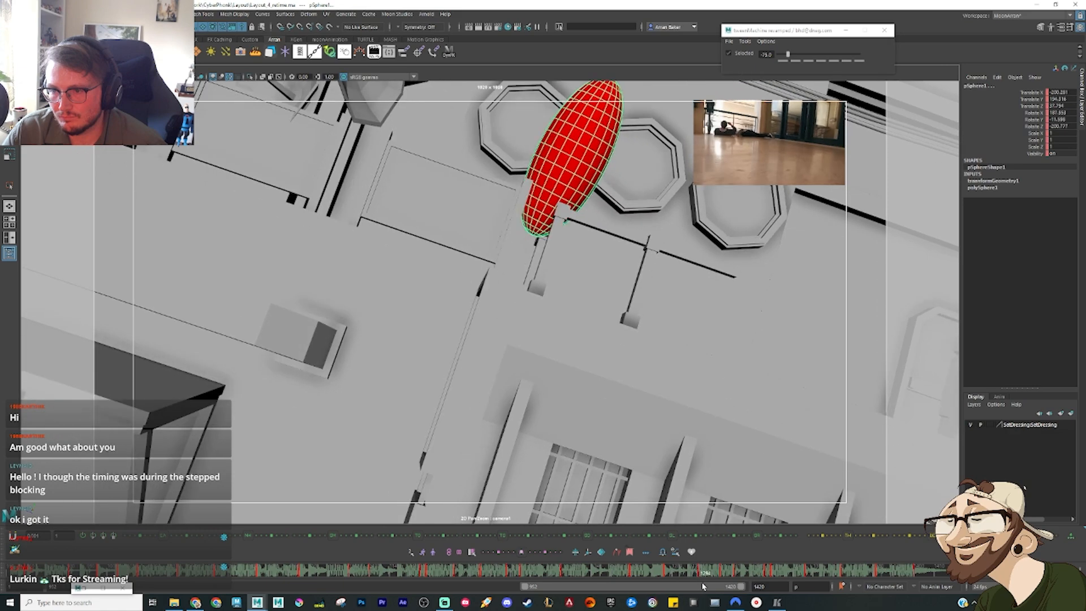
left_click_drag(703, 585, 635, 582)
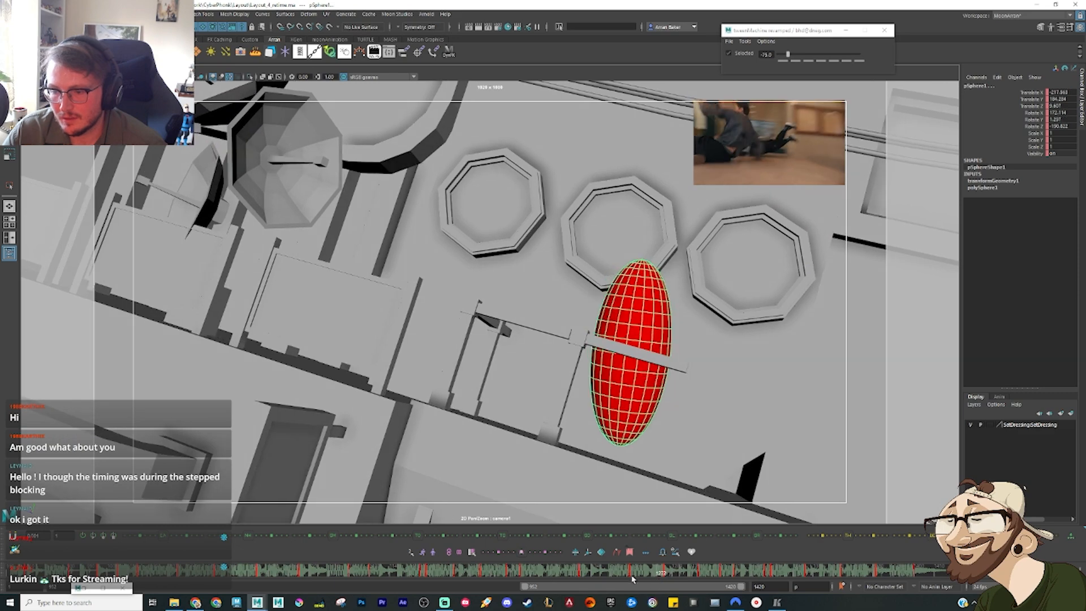
left_click(633, 577)
Step: Retime the camera and ellipsoid keys from the window ledge down to the street-level door against the reference clips
left_click_drag(597, 571, 766, 584)
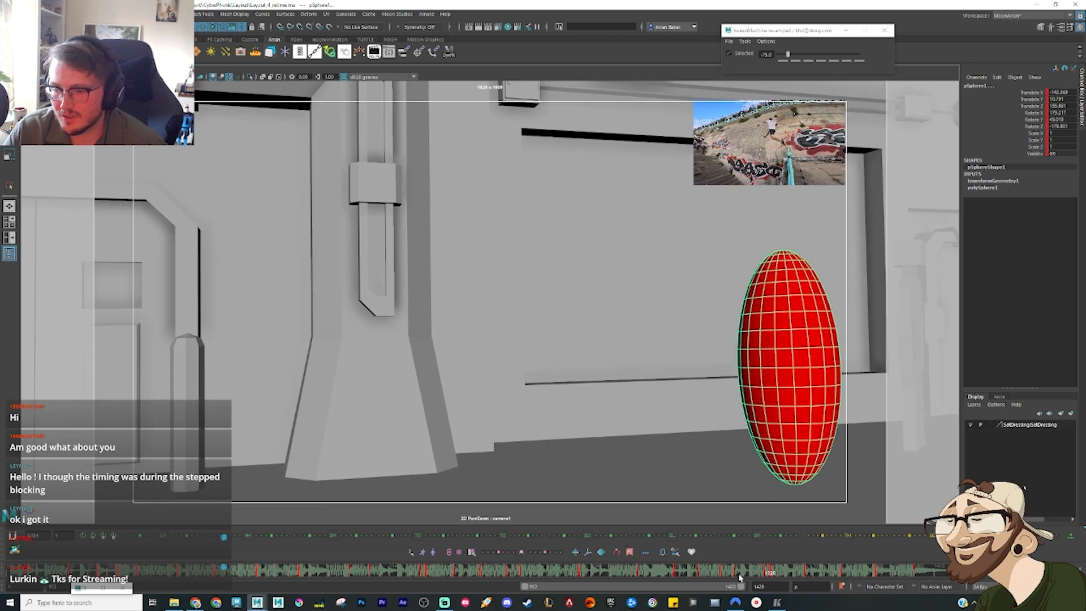
left_click_drag(761, 572, 679, 573)
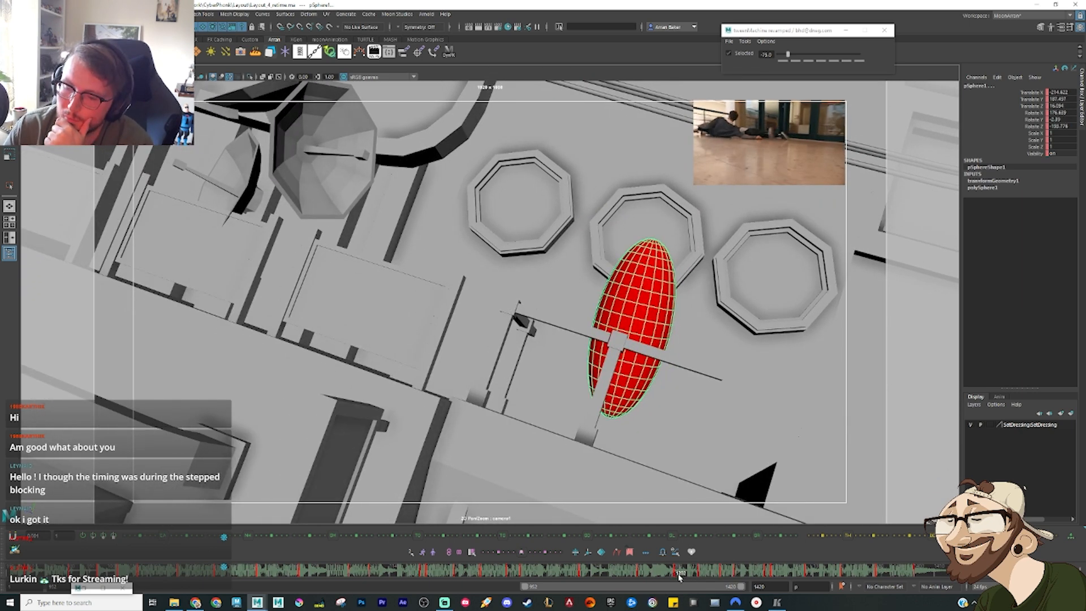
left_click_drag(679, 576, 777, 576)
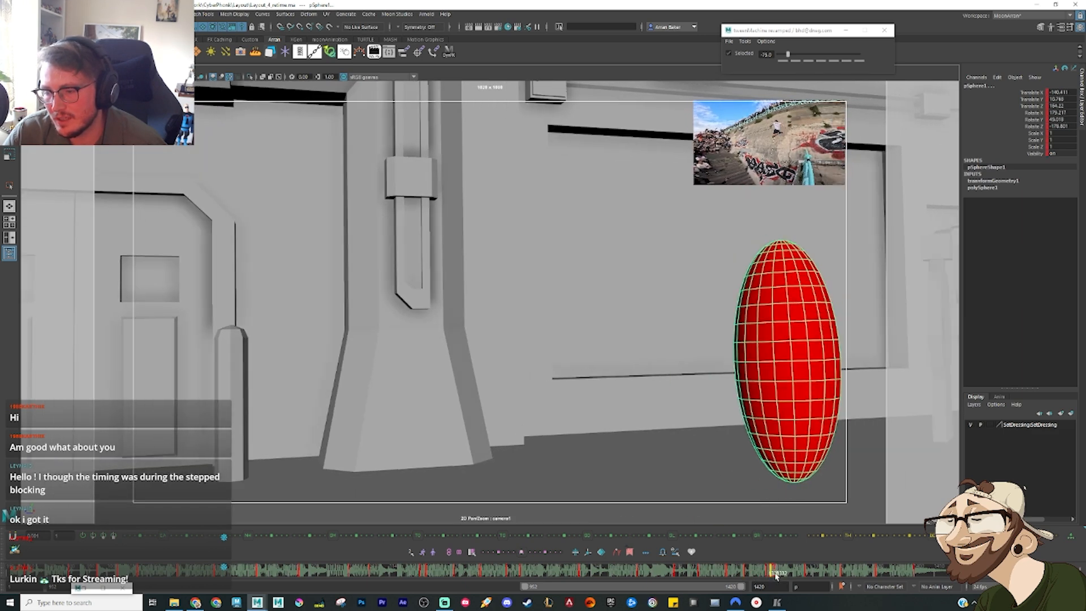
left_click_drag(767, 576, 790, 574)
right_click(789, 577)
left_click(815, 443)
mouse_move(790, 575)
left_mouse_down("shift")
mouse_move(694, 572)
mouse_move(986, 580)
left_mouse_up("shift")
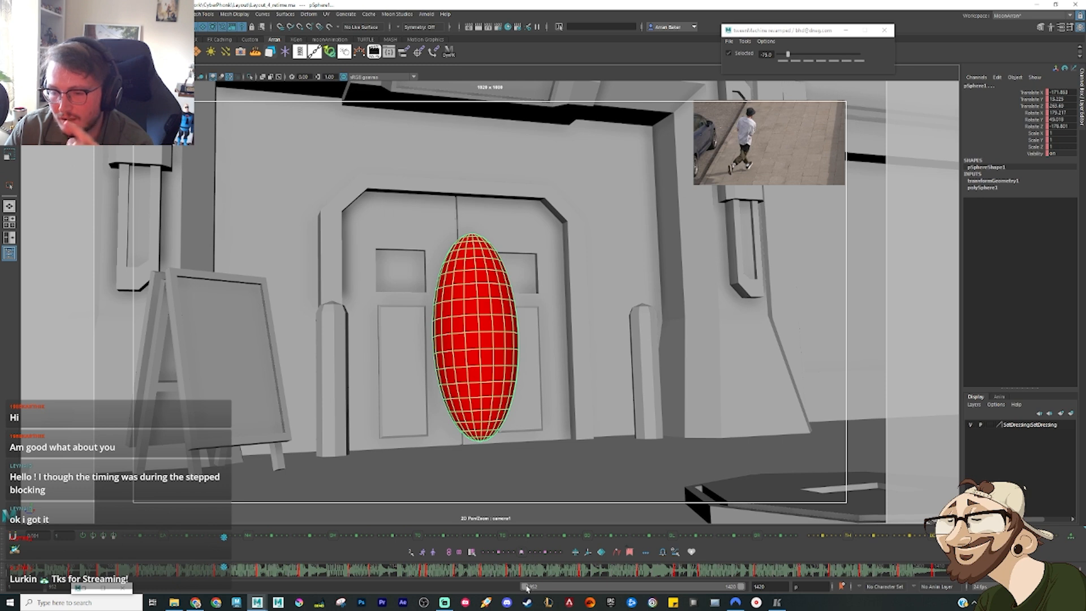
Step: Extend the playback range back to the start, play the retimed layout, and review the section between the pipes and the beam drop
left_click_drag(525, 589, 107, 588)
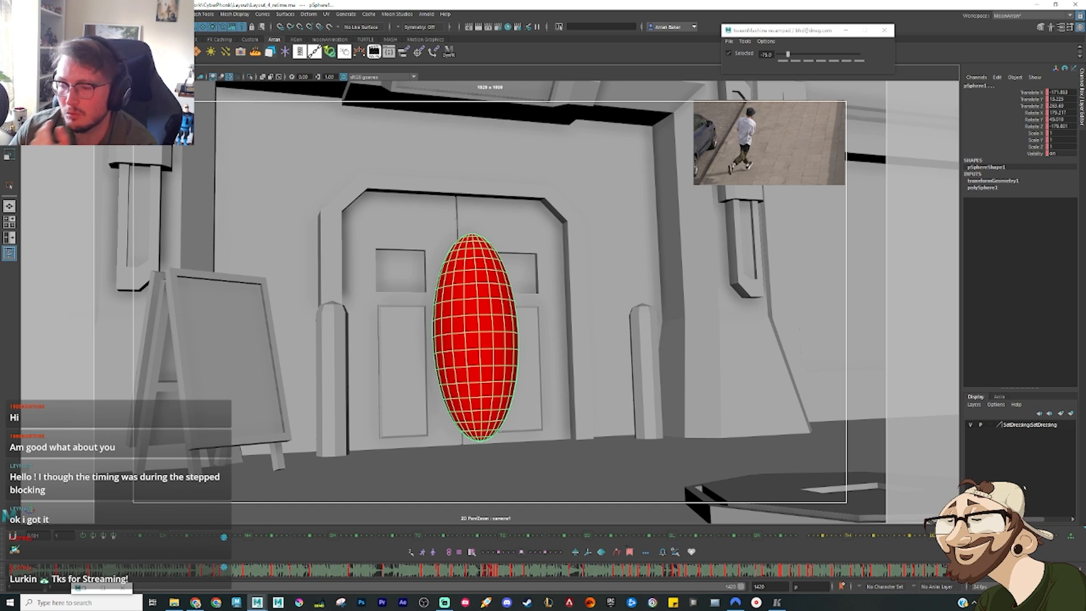
key("alt+shift+v")
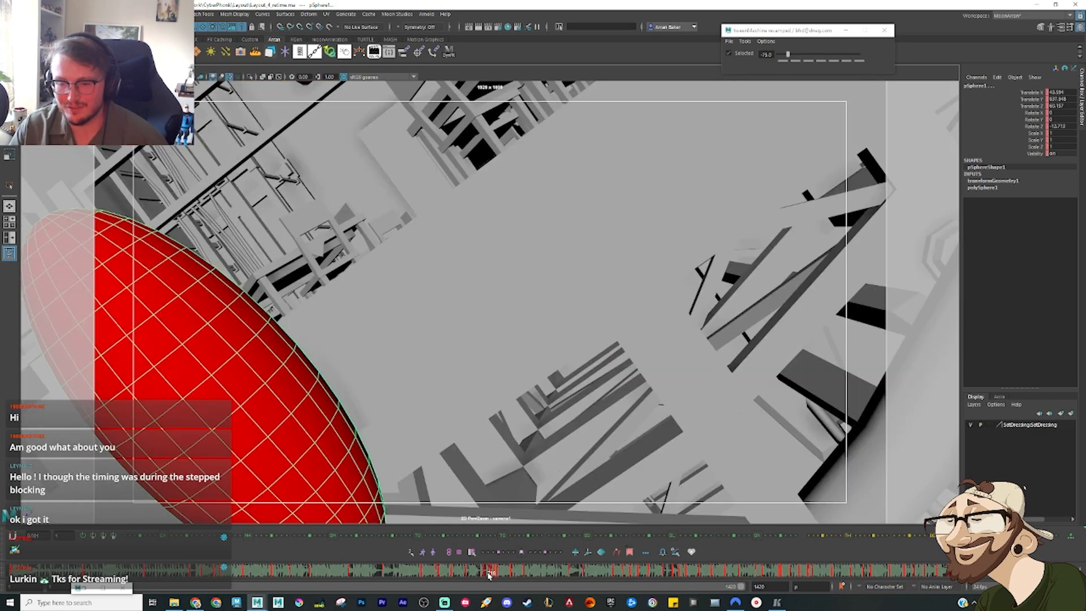
mouse_move(490, 576)
left_mouse_down()
mouse_move(384, 573)
mouse_move(464, 572)
left_mouse_up()
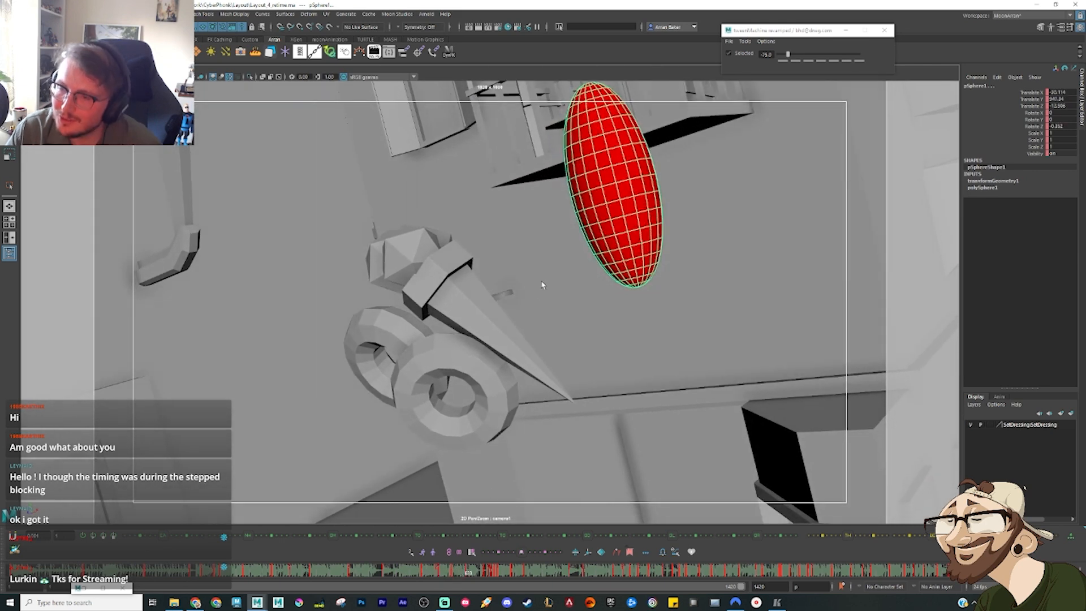
mouse_move(468, 577)
left_mouse_down()
mouse_move(485, 574)
mouse_move(374, 575)
mouse_move(384, 577)
left_mouse_up()
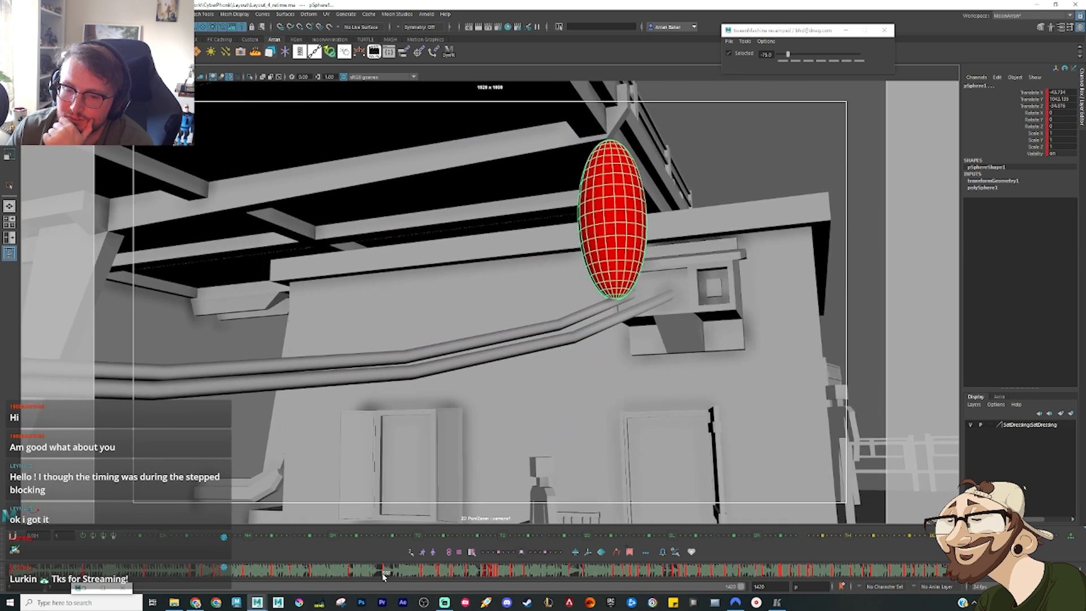
key("comma")
key("period")
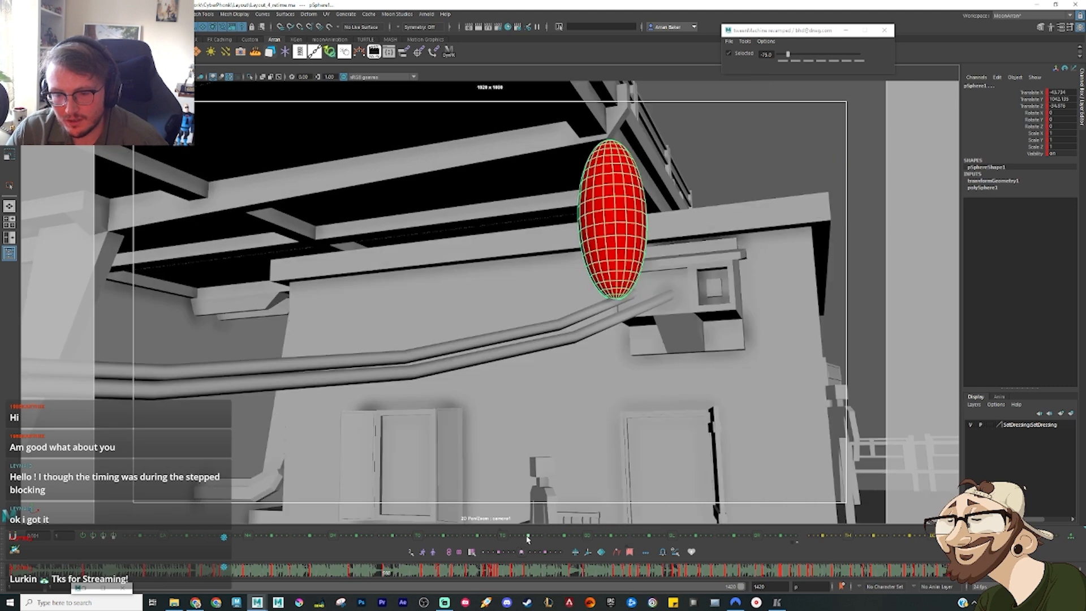
key("comma")
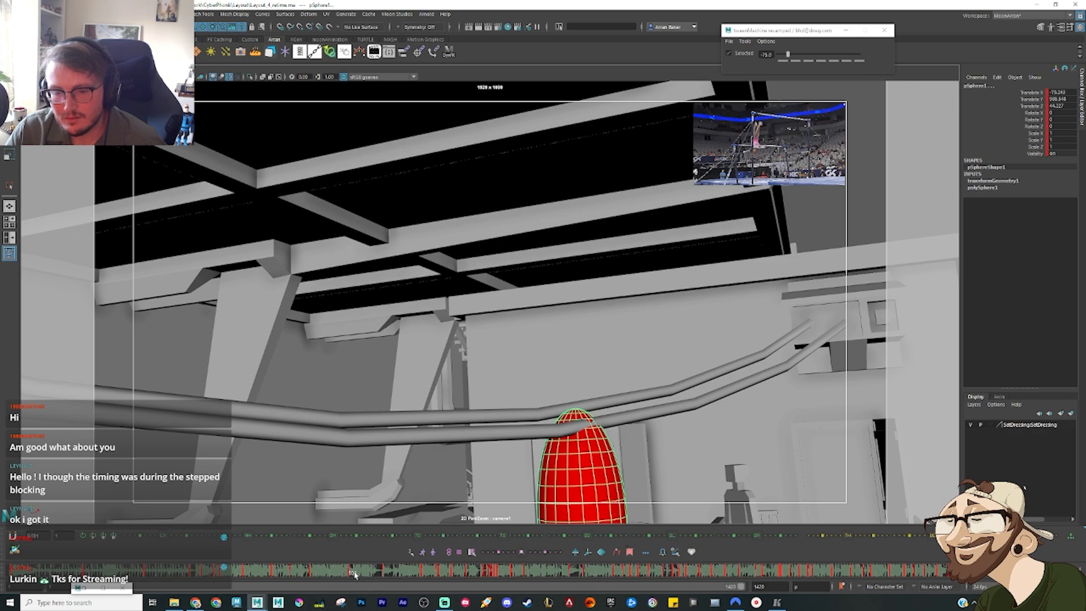
Step: Delete the camera and ellipsoid keys between the pipe swing and the beam drop, and scrub through the cleared section
left_click_drag(377, 574, 485, 575, "shift")
right_click(487, 574)
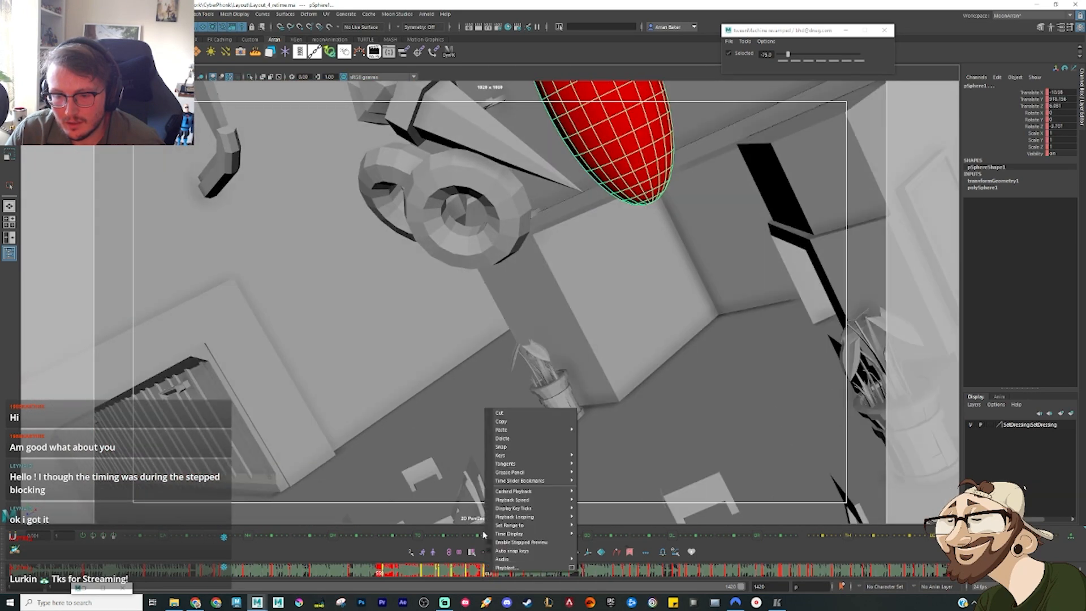
left_click(505, 439)
left_click_drag(368, 576, 491, 572)
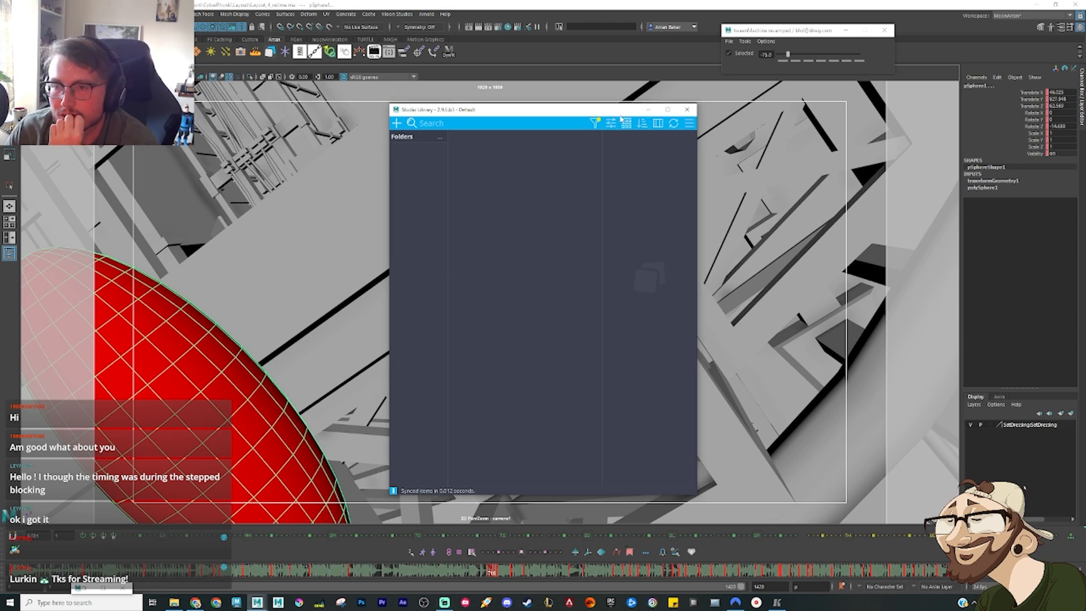
Step: Create a Studio Library folder named CameraTemp and put the library window away
left_click_drag(602, 112, 393, 141)
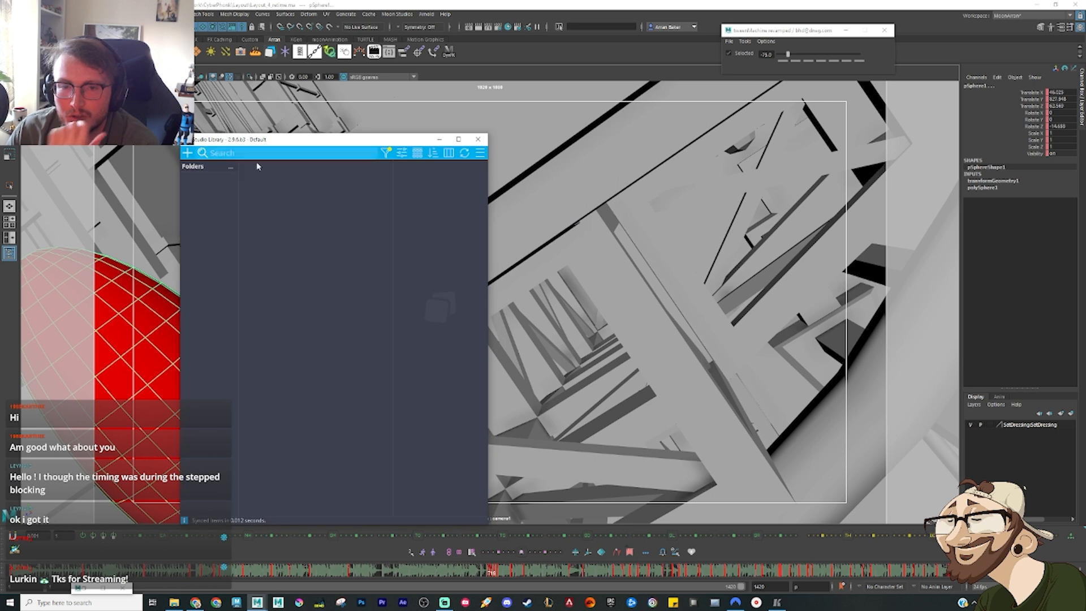
right_click(208, 207)
left_click(266, 211)
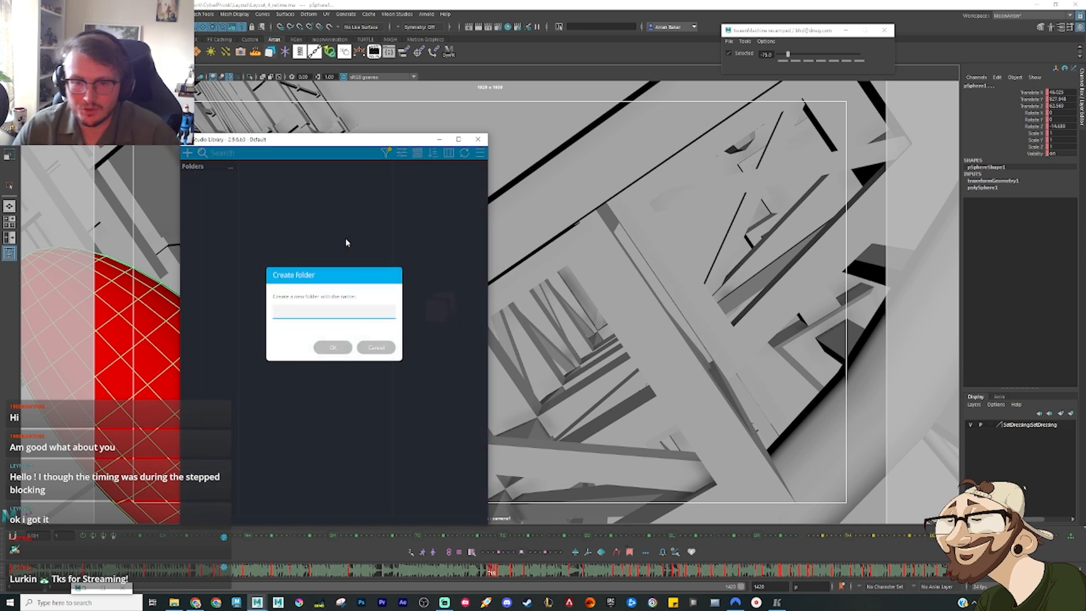
type("Ca")
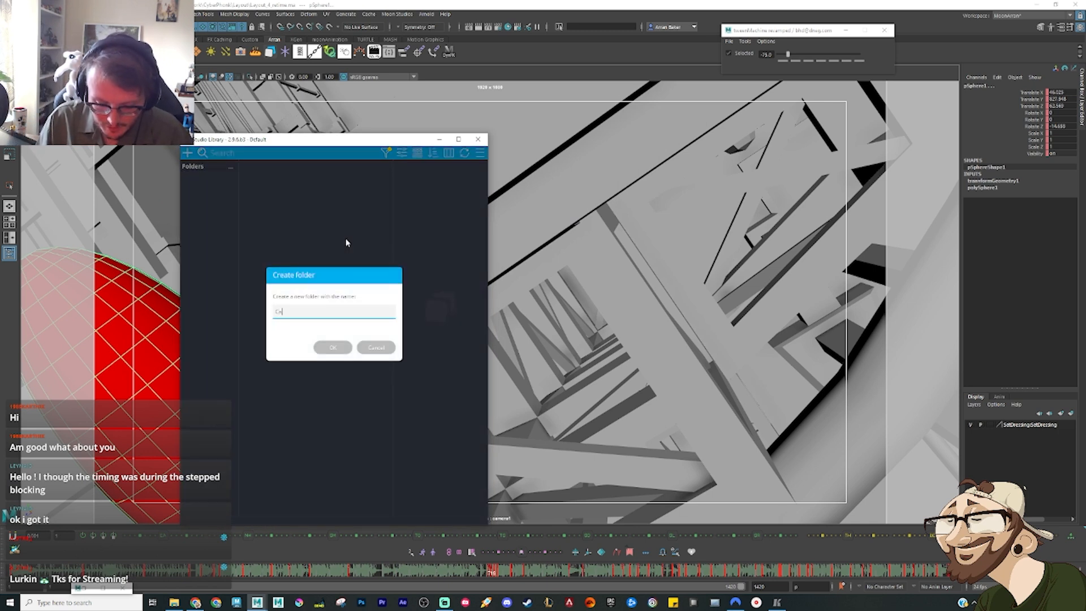
type("meraTemp")
key("Return")
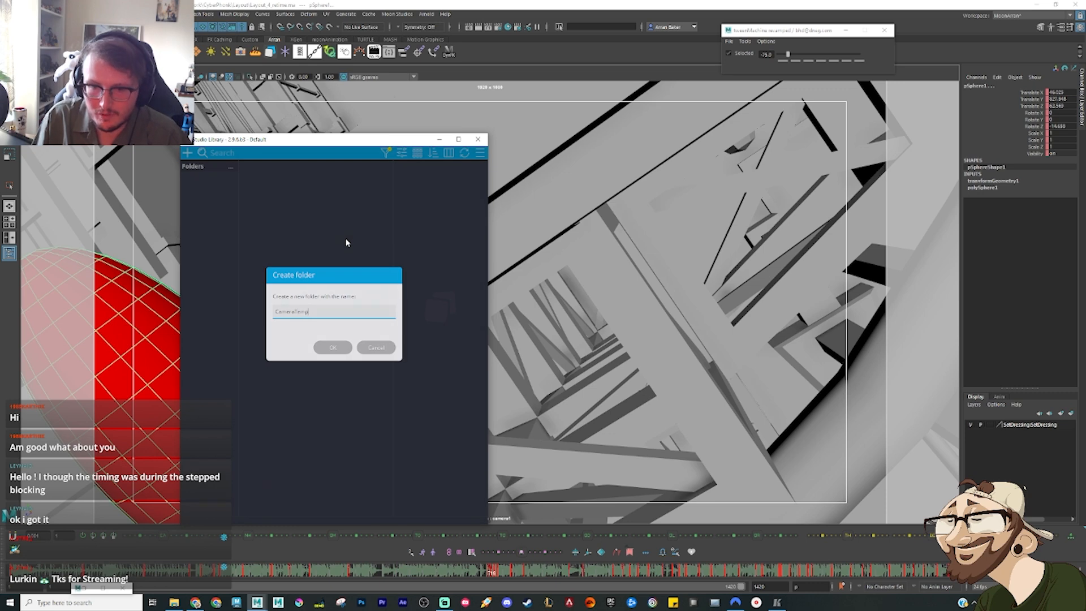
left_click(440, 139)
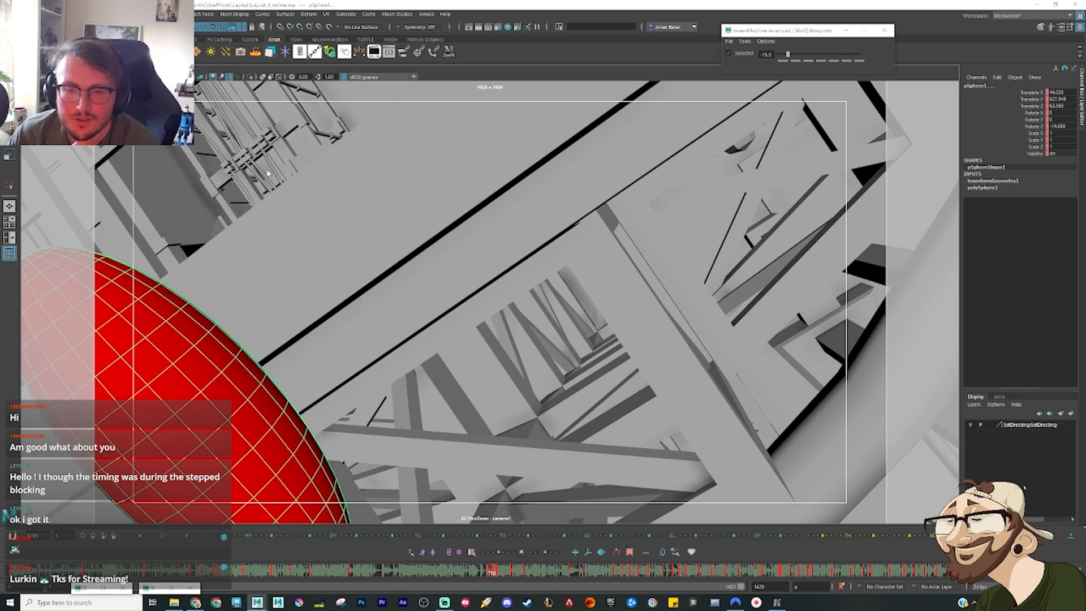
key("ctrl+o")
double_click(259, 238)
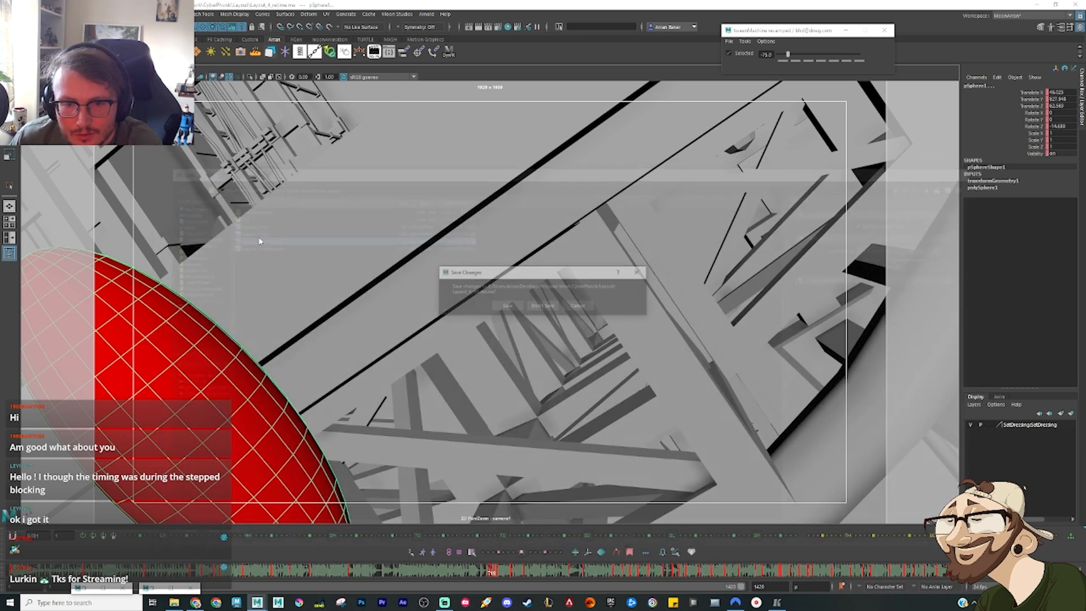
left_click(577, 308)
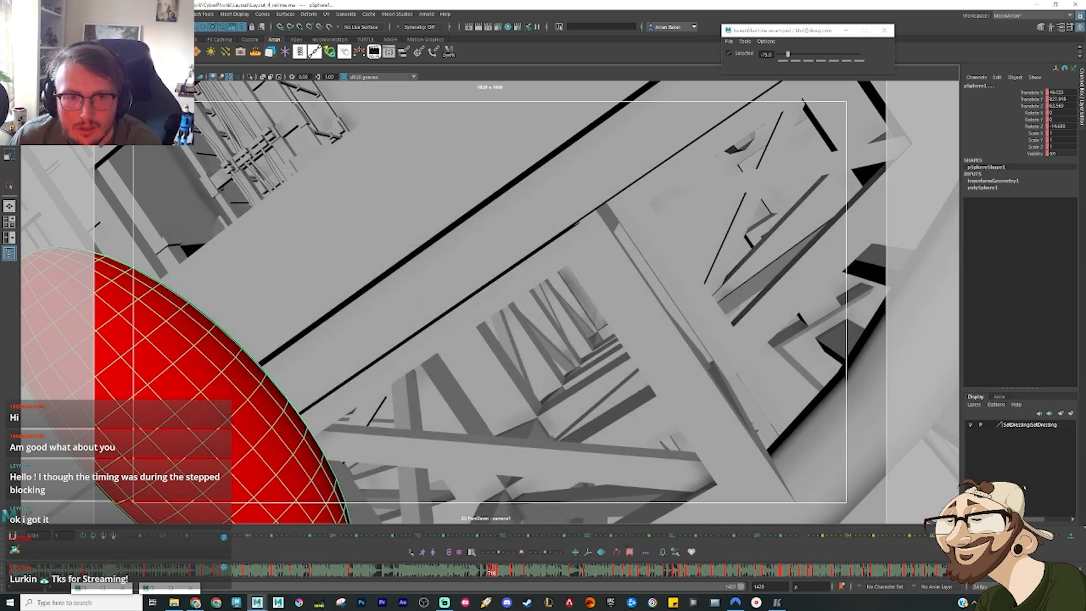
Step: Open the earlier Layout_3 scene, saving the changes to Layout_4_retime.ma
key("ctrl+o")
double_click(258, 239)
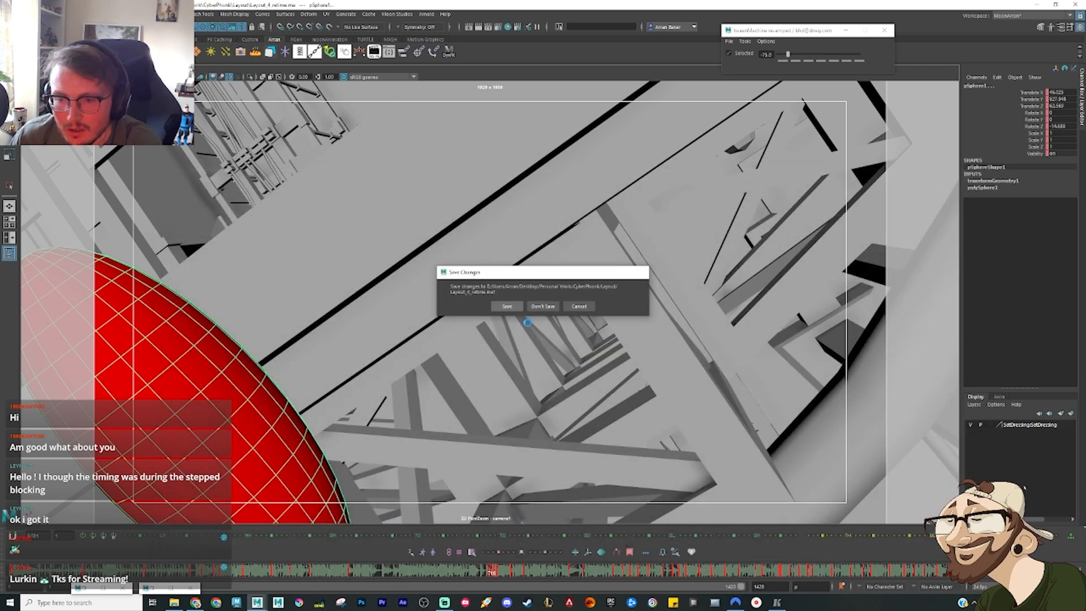
left_click(508, 307)
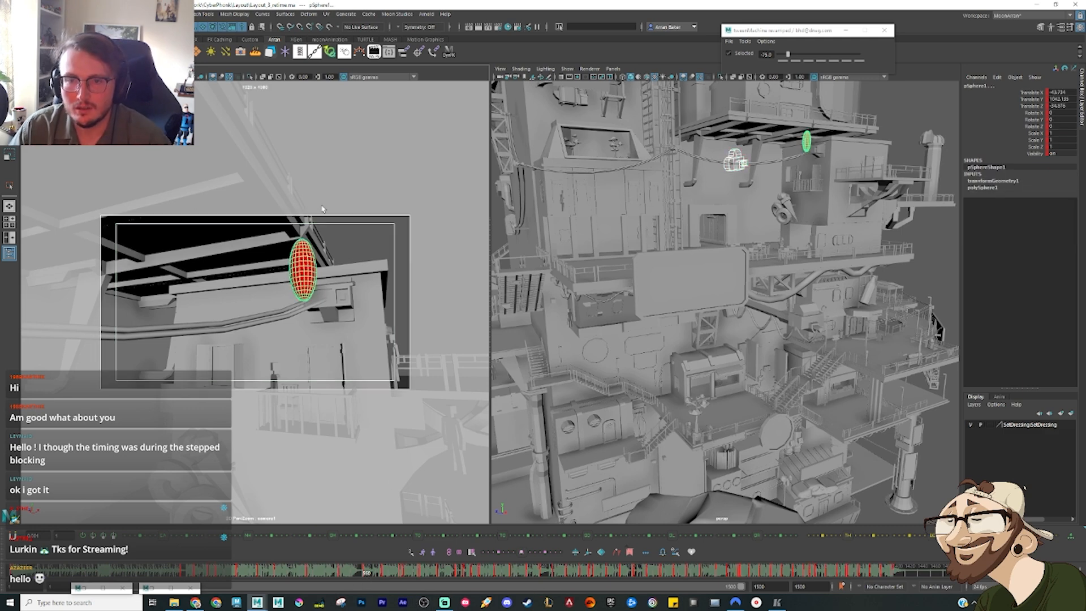
Step: Start a new Studio Library animation item in the CameraTemp folder for the selected camera and ellipsoid
left_click(271, 52)
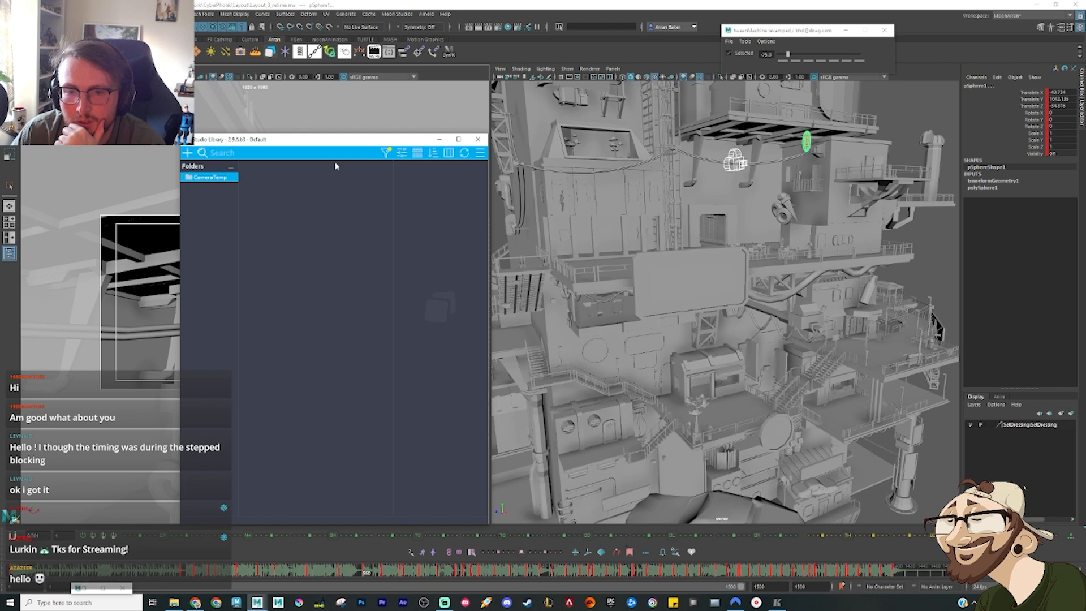
left_click_drag(342, 148, 572, 161)
right_click(541, 266)
mouse_move(568, 274)
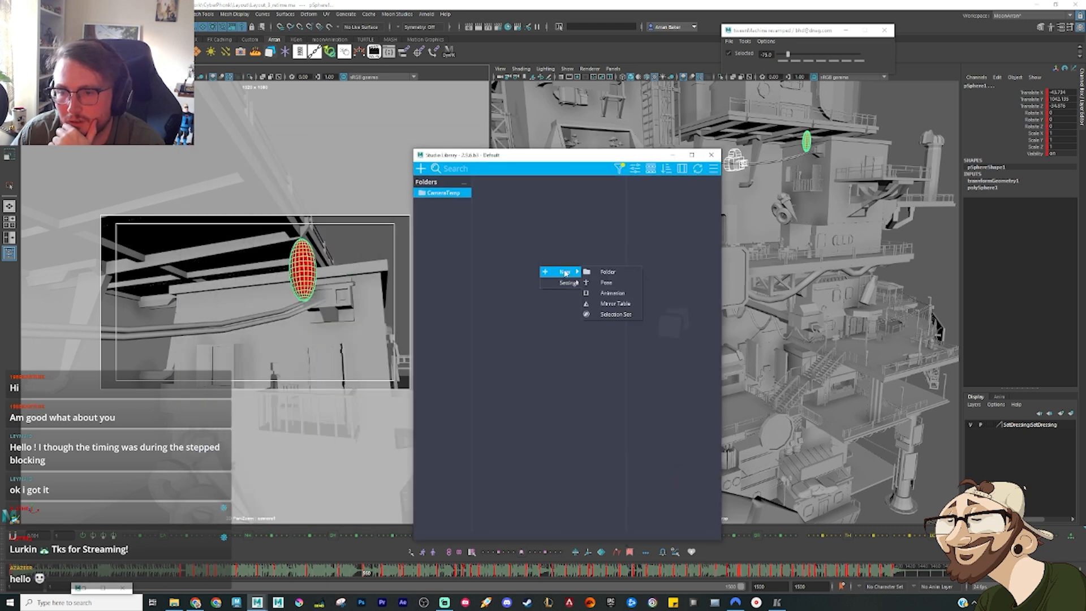
left_click(614, 295)
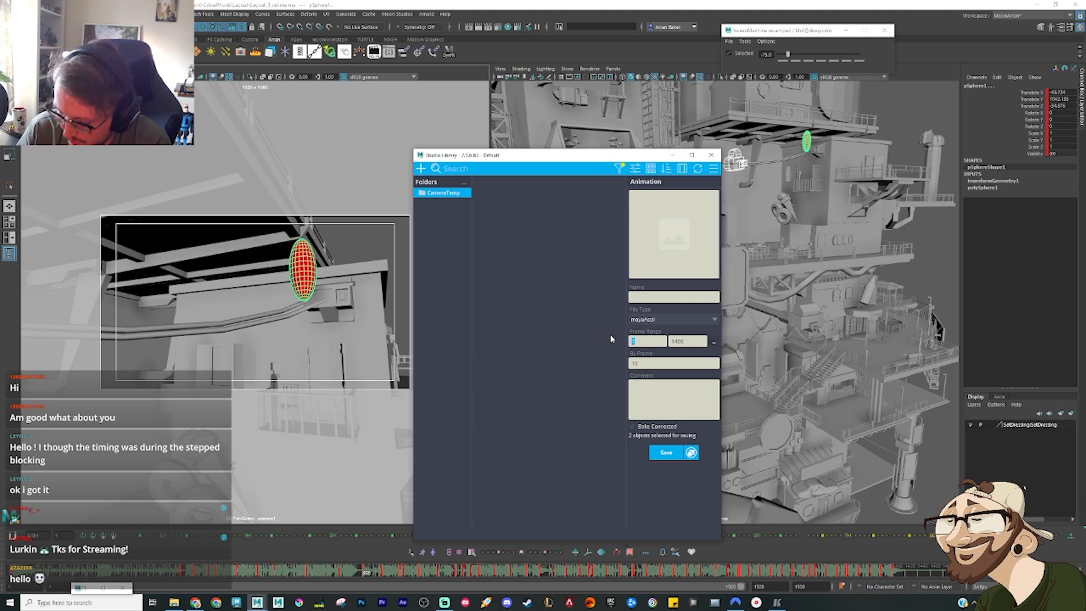
Step: Set the animation item's frame range to 560–706, checking the end frame at the beam drop on the timeline
type("50")
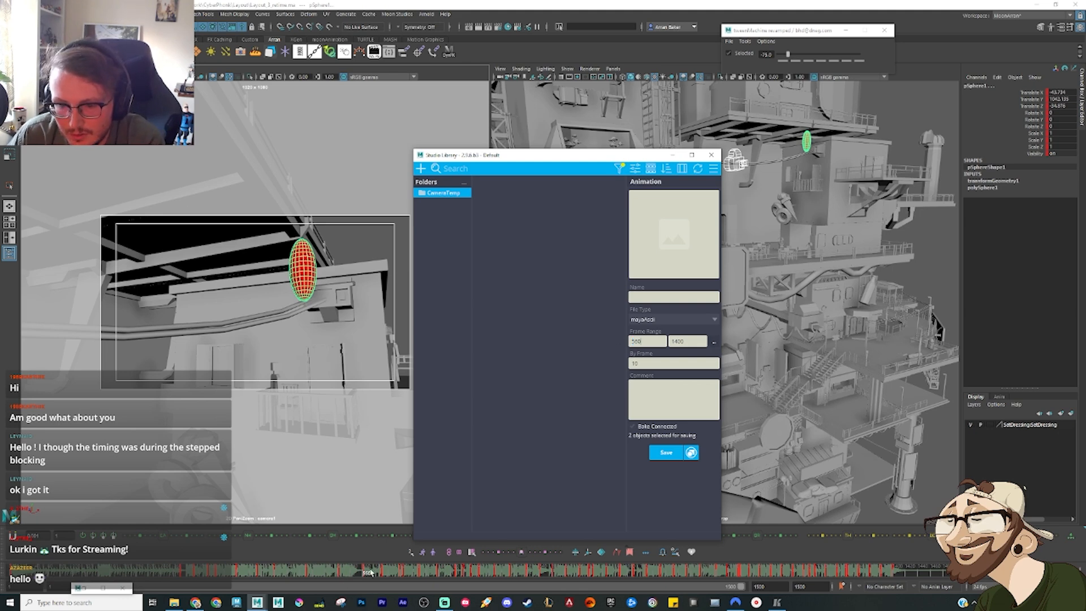
left_click_drag(368, 573, 460, 583)
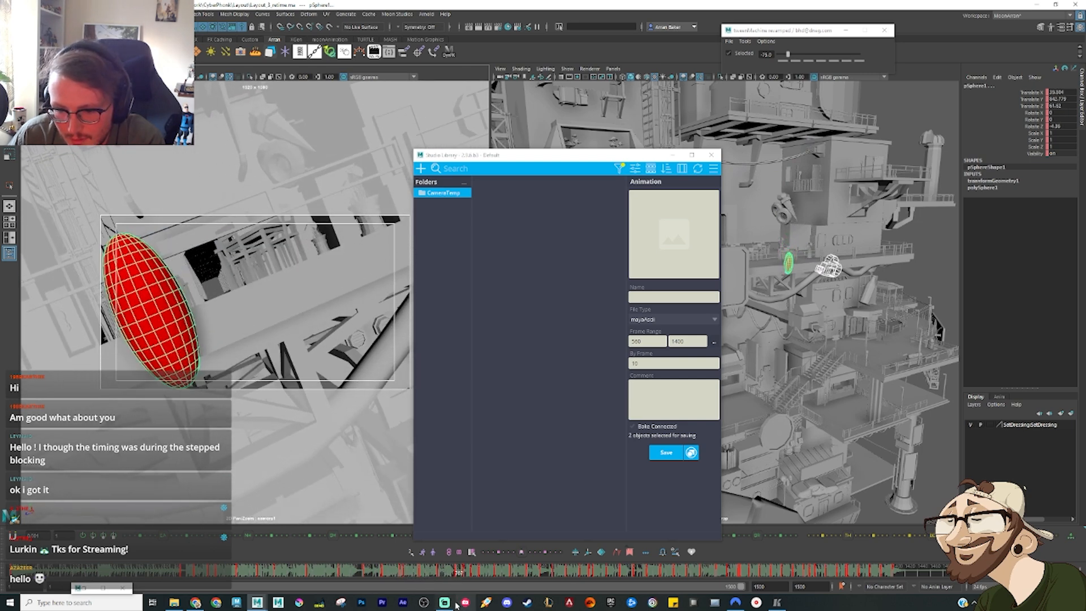
left_click_drag(702, 339, 655, 338)
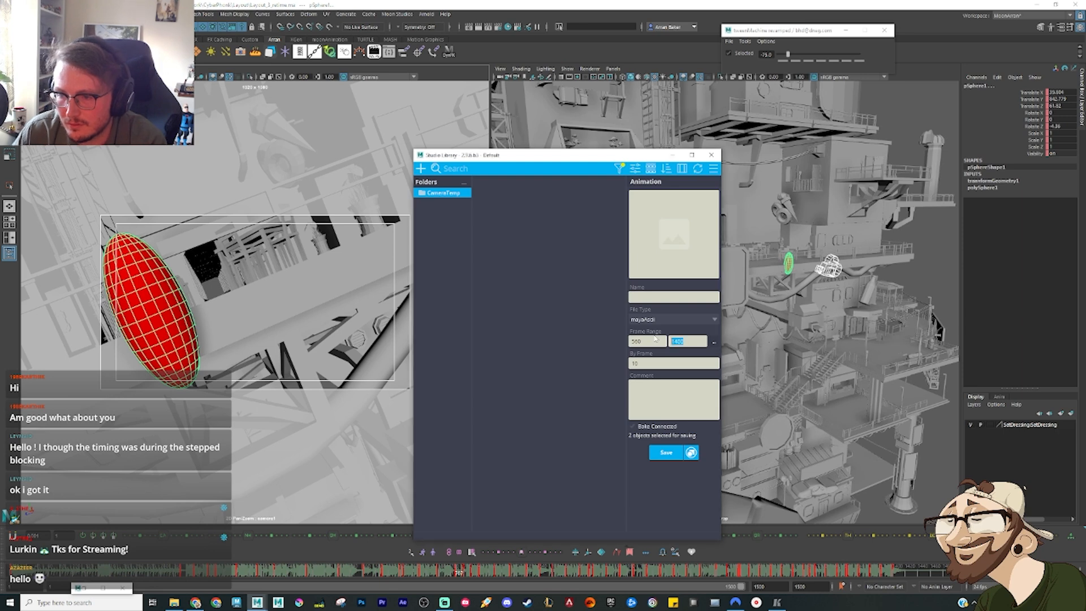
type("707")
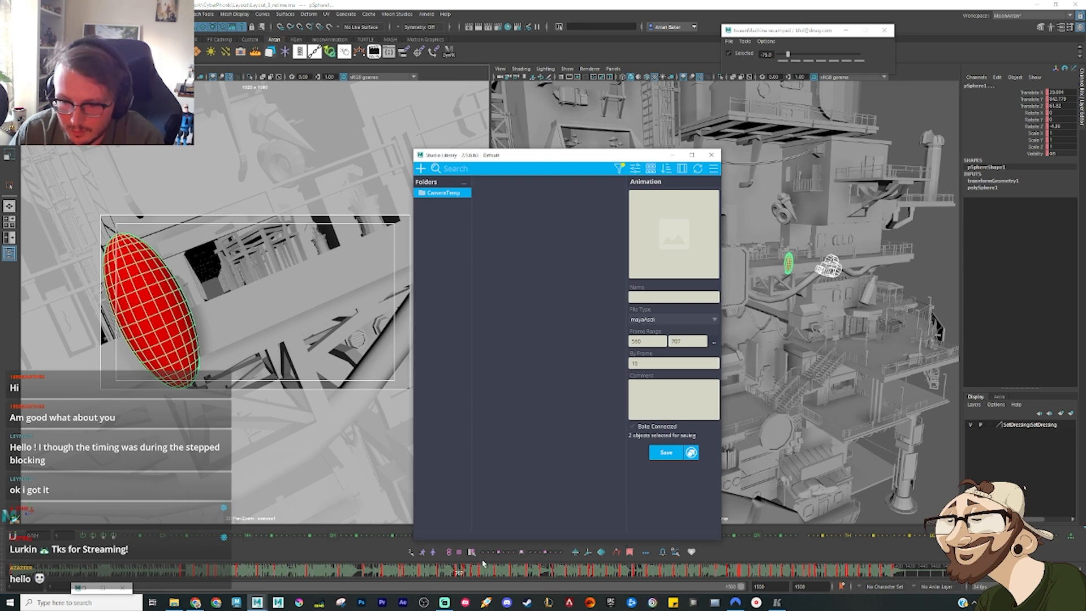
left_click_drag(457, 576, 457, 578)
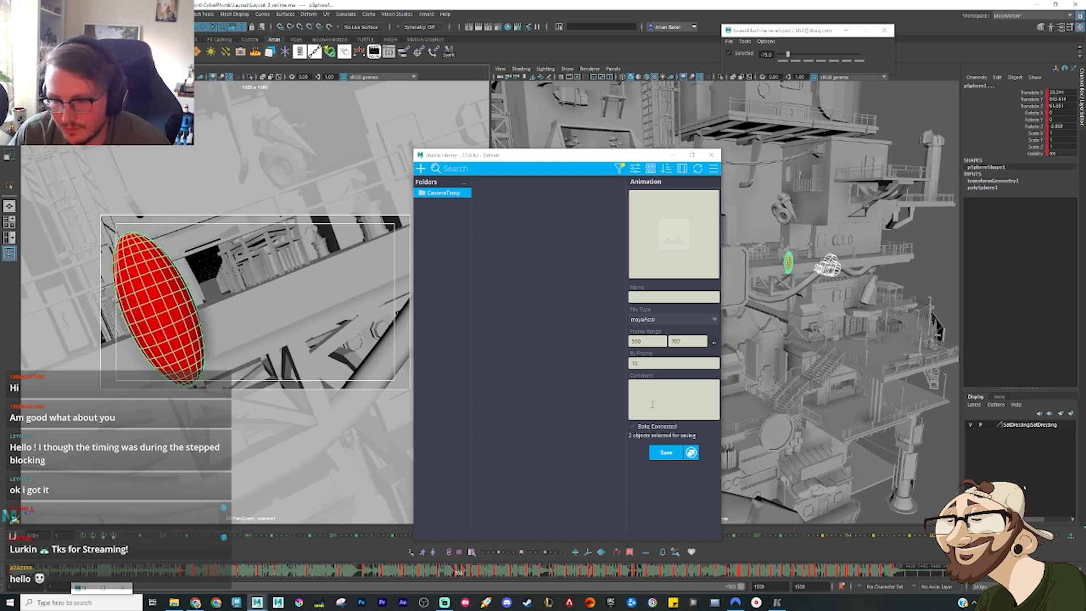
left_click(692, 342)
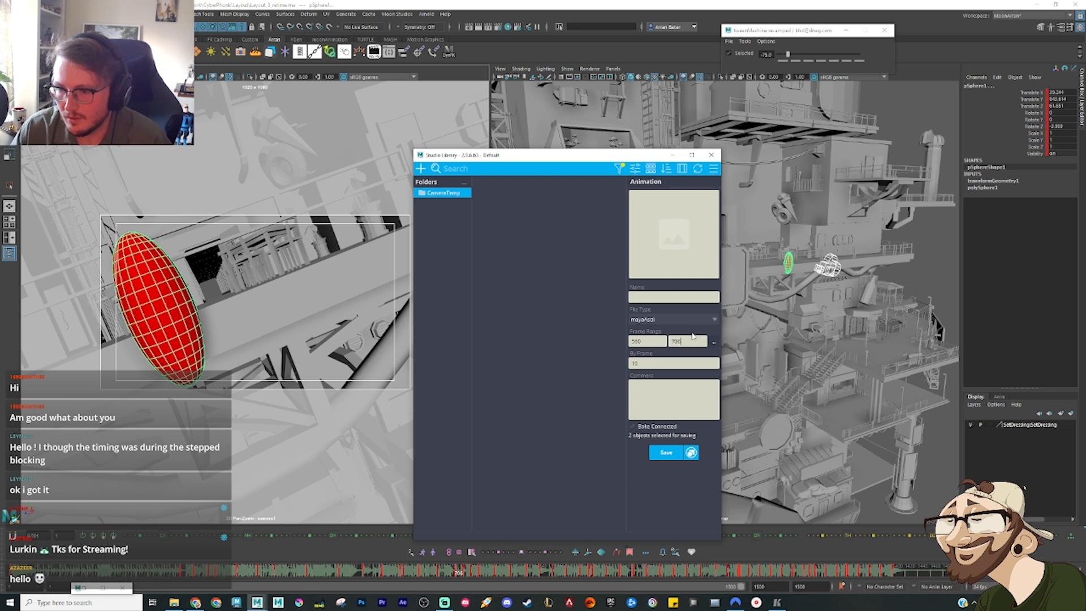
Step: Name the animation item LostLayout, capture its thumbnail and save it to the library
left_click(660, 298)
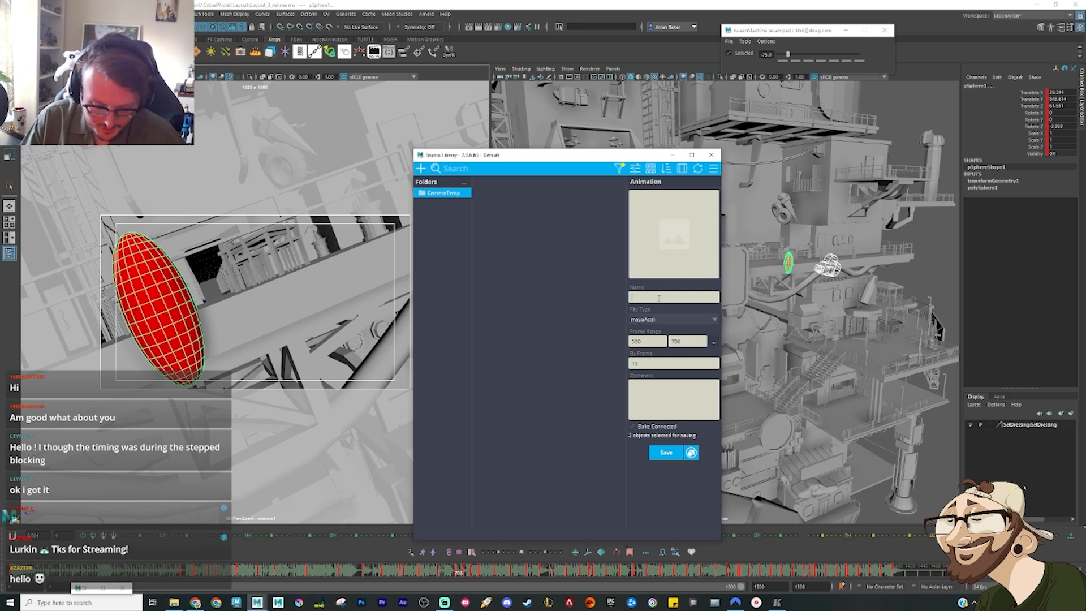
type("Lost")
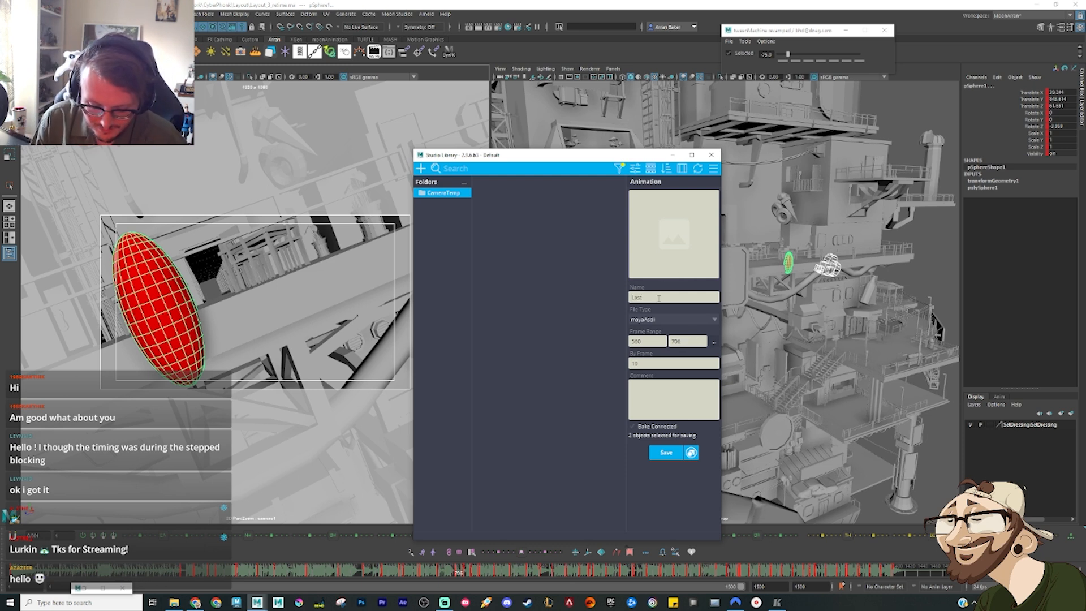
type("Layout")
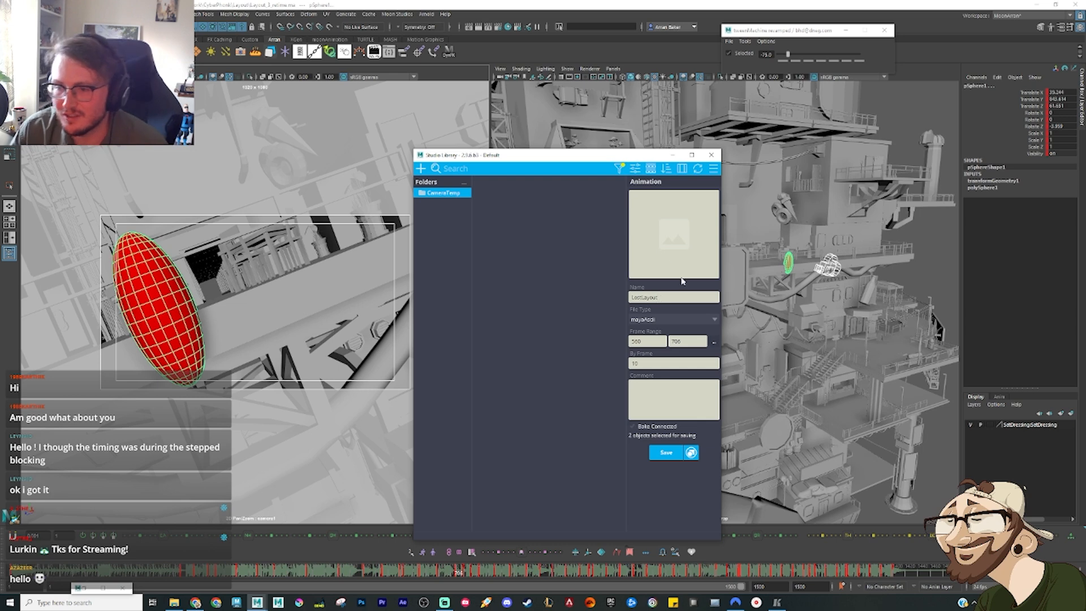
left_click(664, 268)
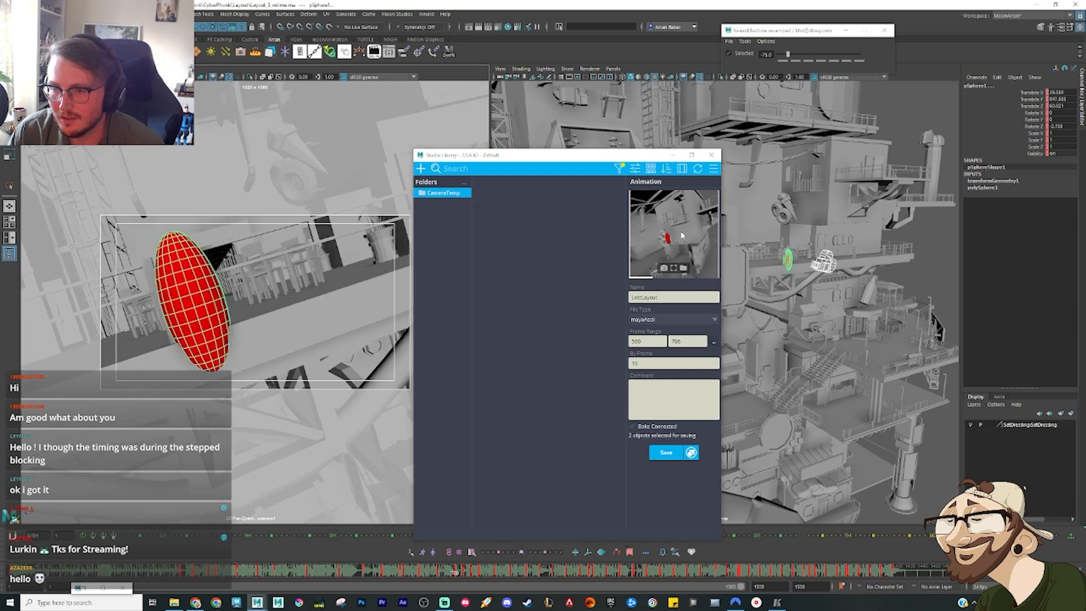
left_click(667, 453)
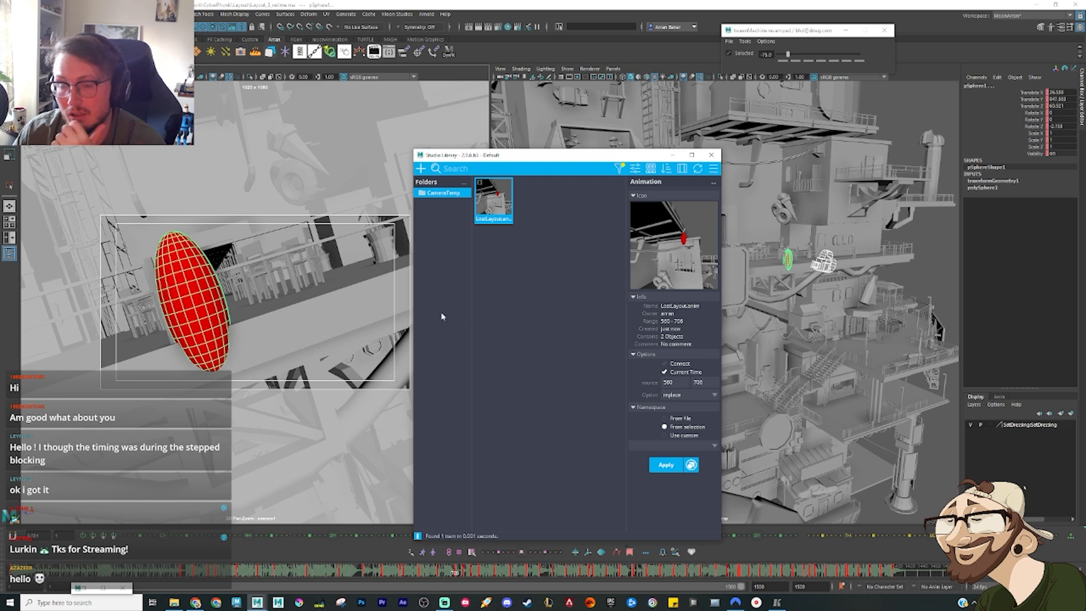
Step: Select only the red ellipsoid and save its animation as a separate item named LostLayout_ball
left_click(197, 324)
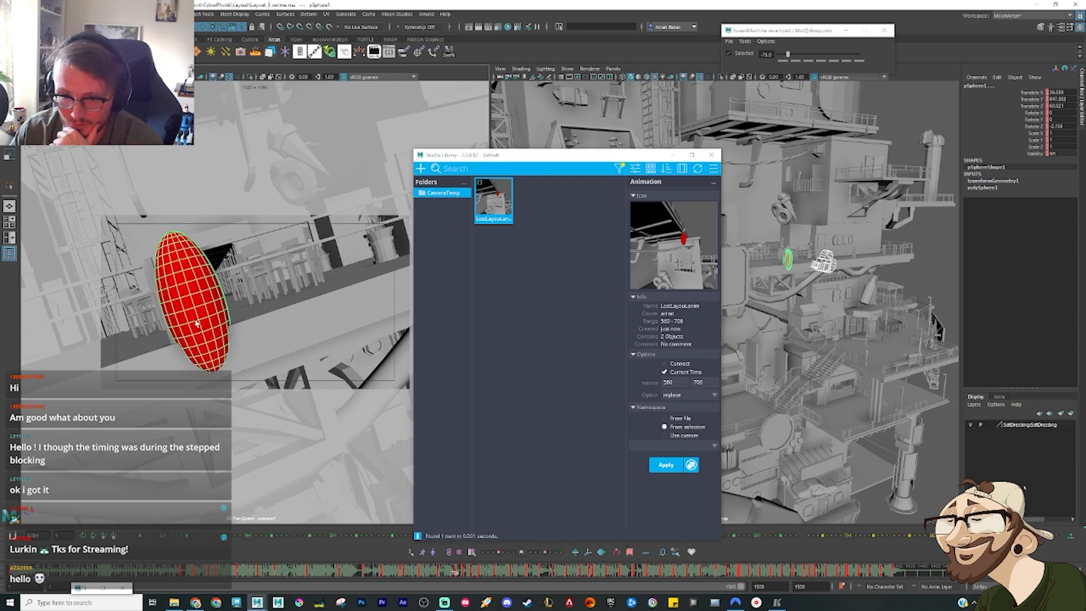
right_click(505, 200)
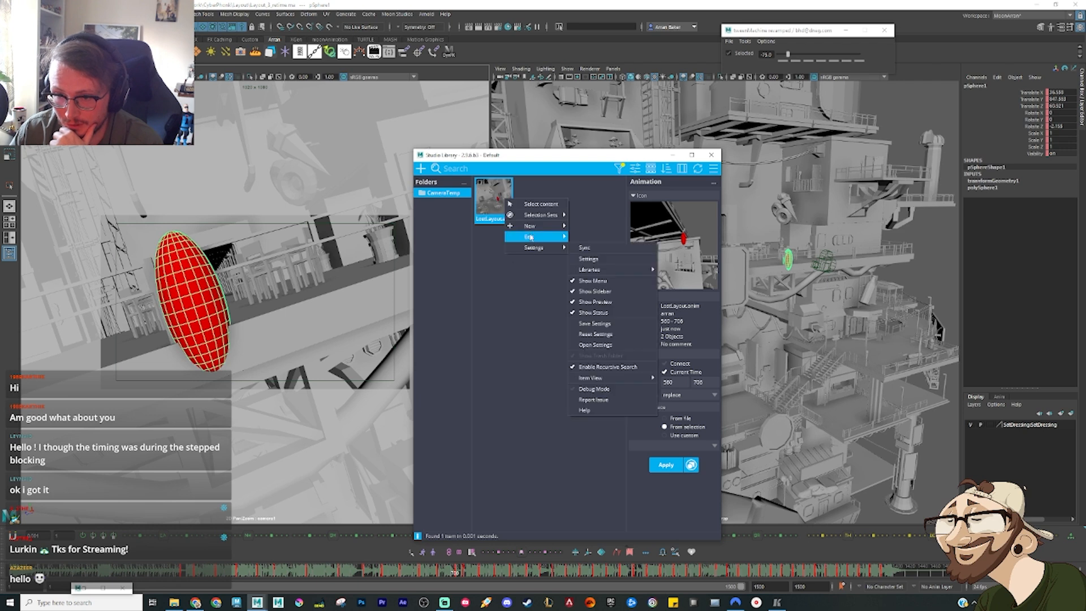
mouse_move(543, 236)
left_click(597, 292)
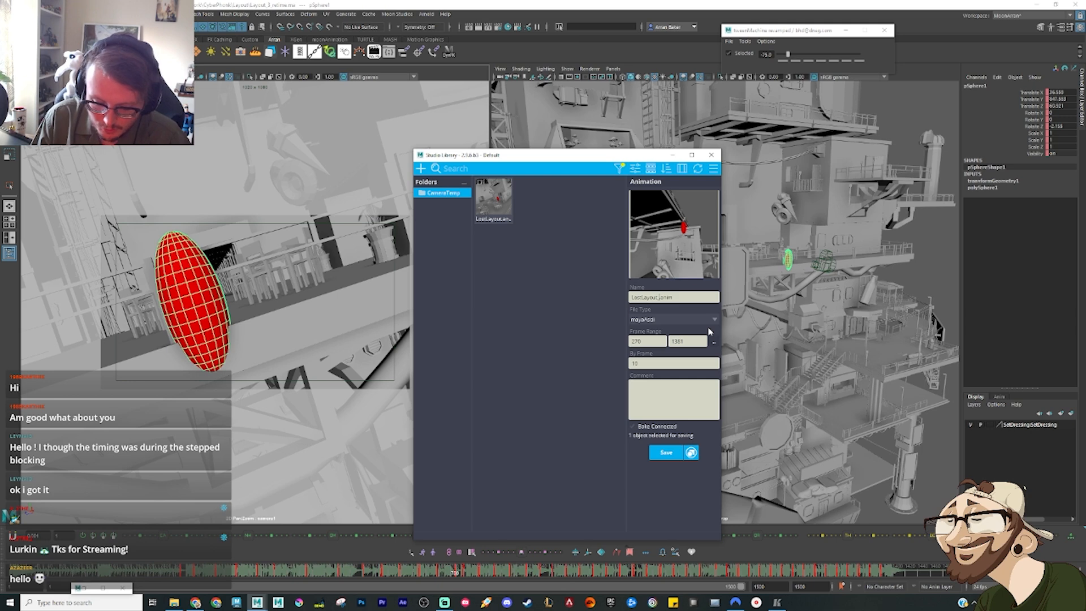
type("boil")
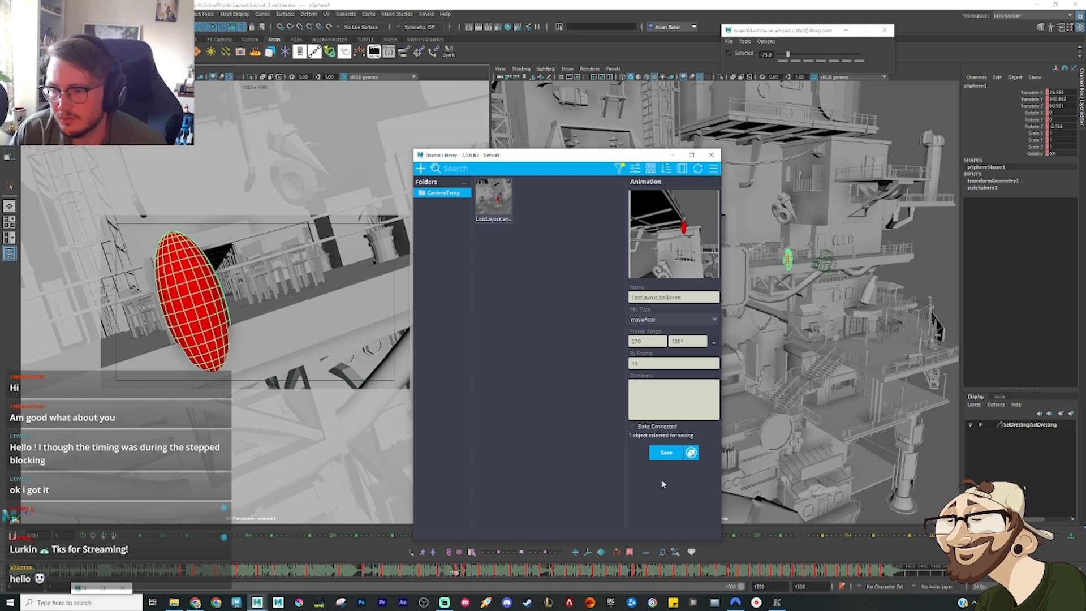
left_click(668, 454)
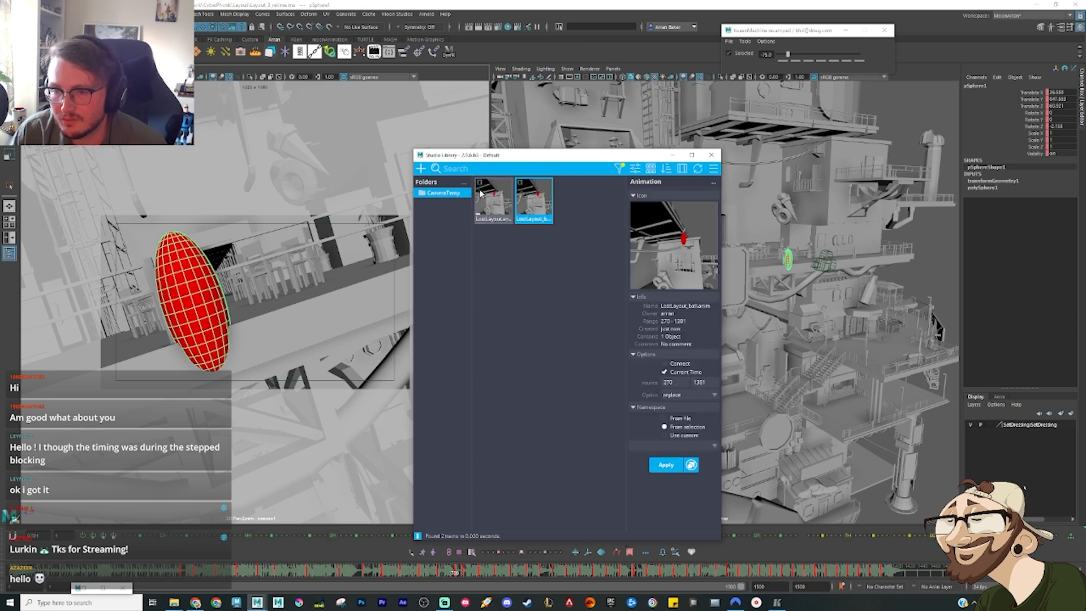
Step: Move both the LostLayout and LostLayout_ball items to the trash
right_click(507, 207)
mouse_move(538, 248)
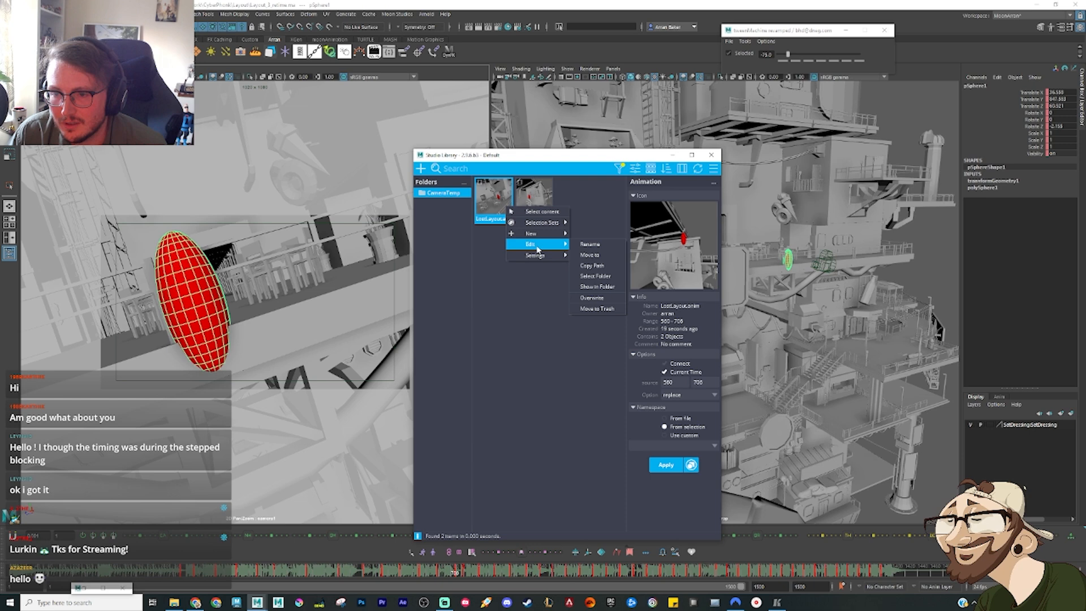
left_click(597, 309)
key("Return")
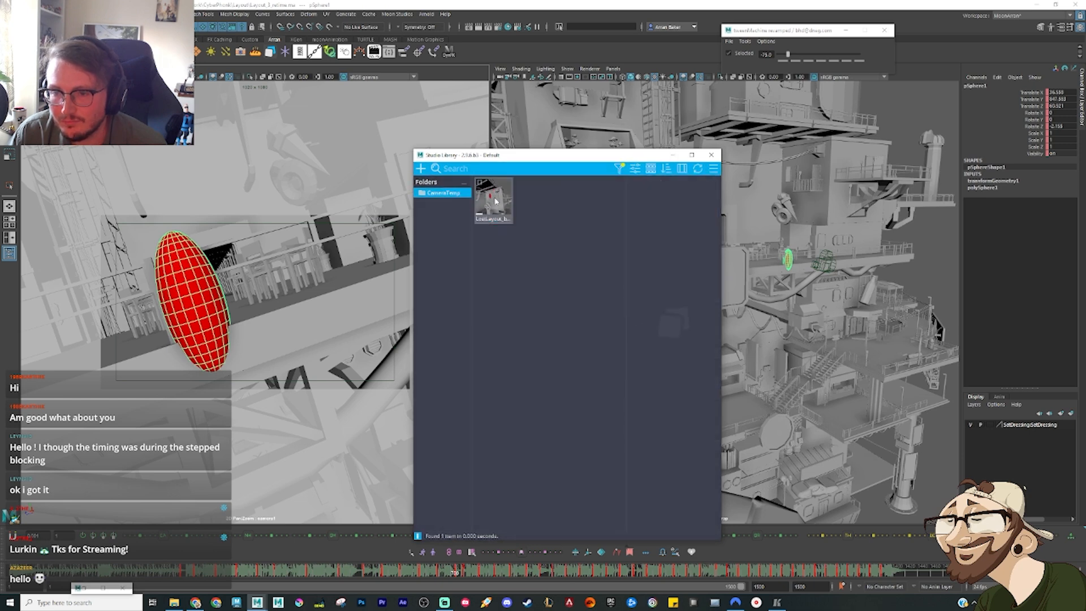
right_click(495, 200)
mouse_move(526, 241)
left_click(591, 301)
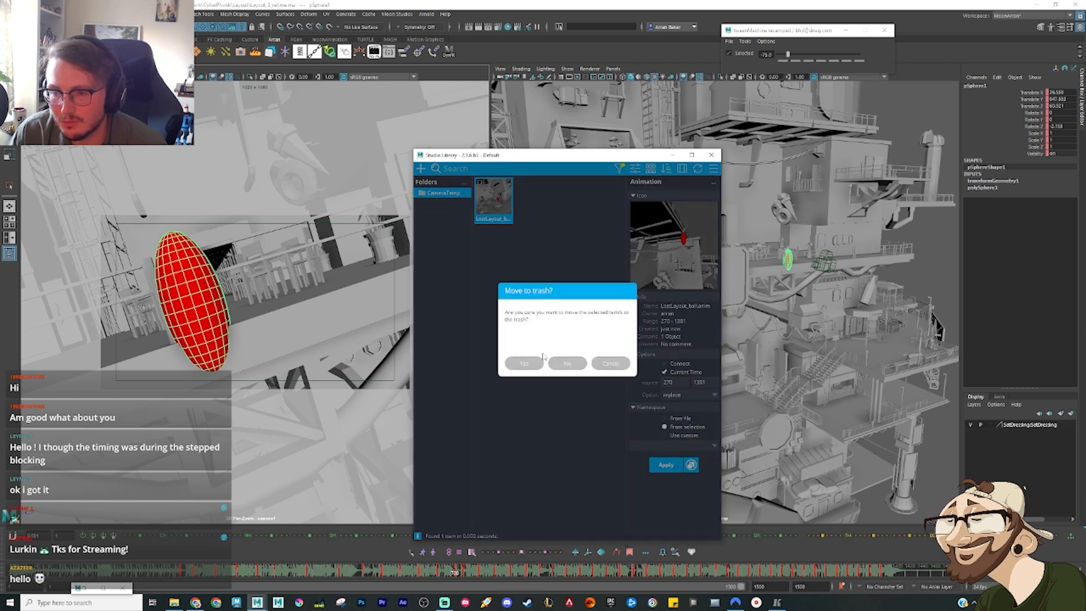
left_click(541, 362)
Step: Start a new animation item for the ellipsoid, capture its thumbnail and set the frame range to 560–706
right_click(537, 252)
mouse_move(563, 256)
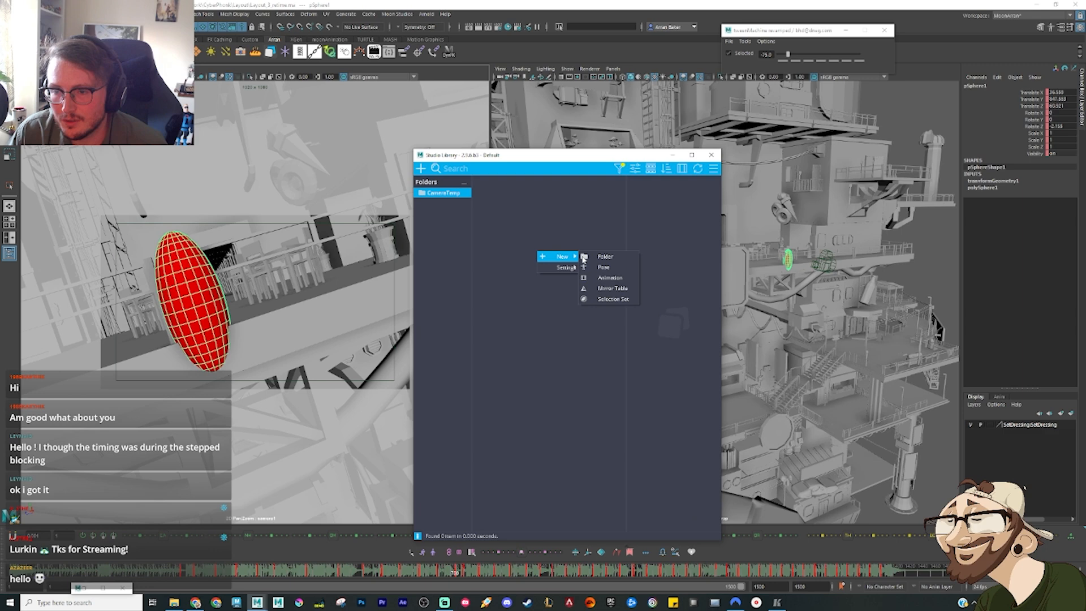
left_click(610, 278)
left_click(673, 235)
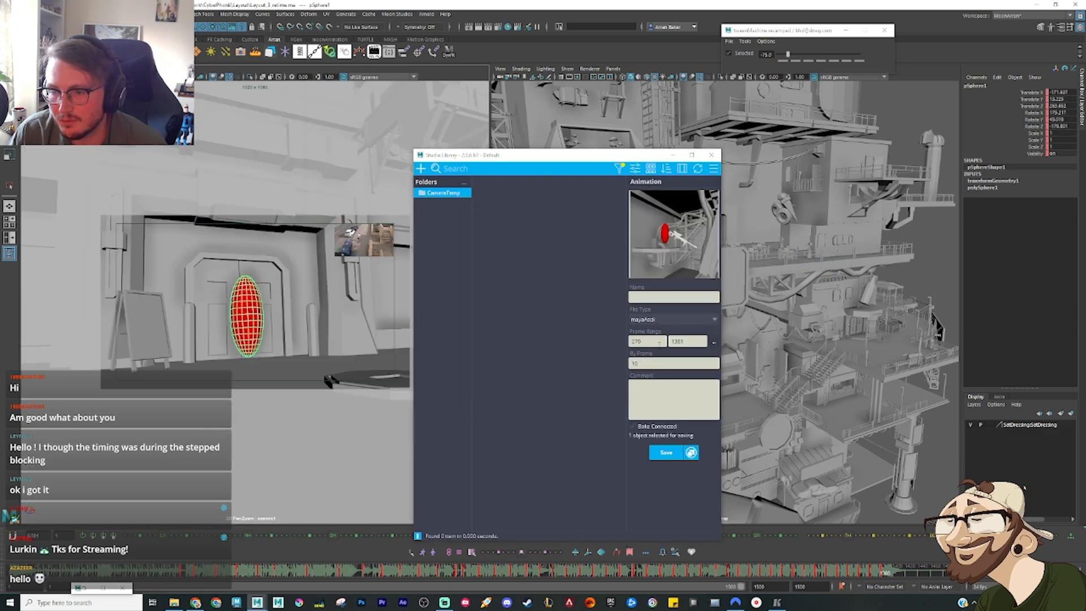
double_click(648, 341)
type("50")
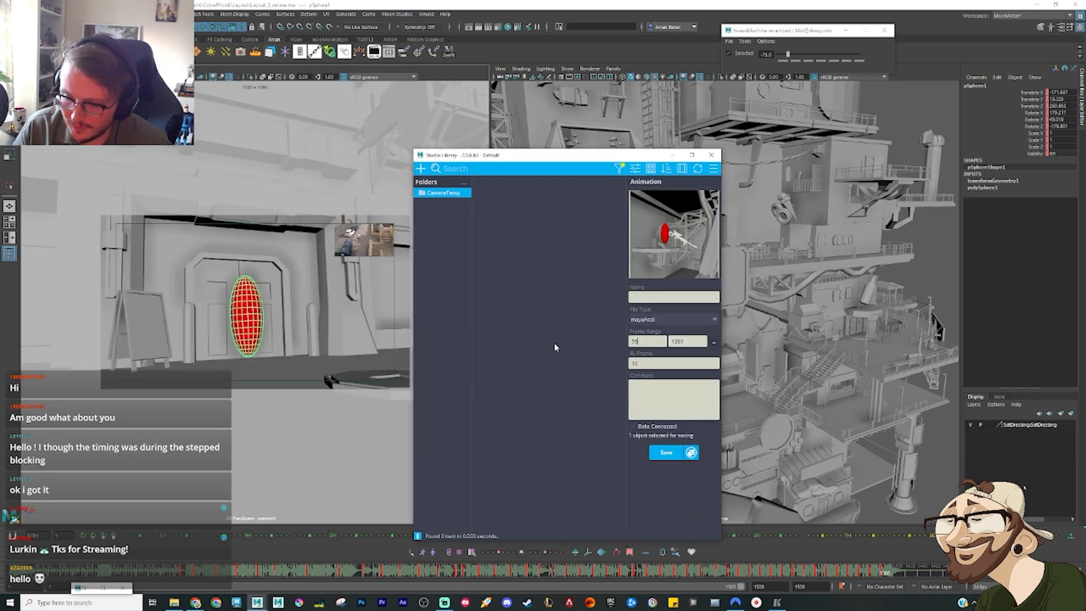
left_click_drag(334, 574, 362, 573)
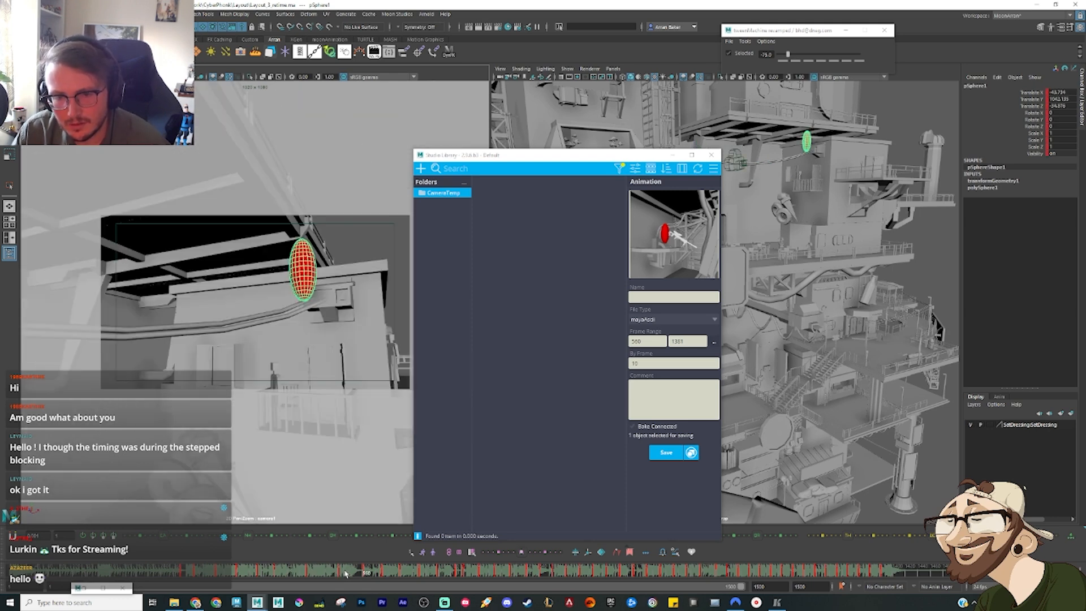
left_click_drag(693, 342, 613, 337)
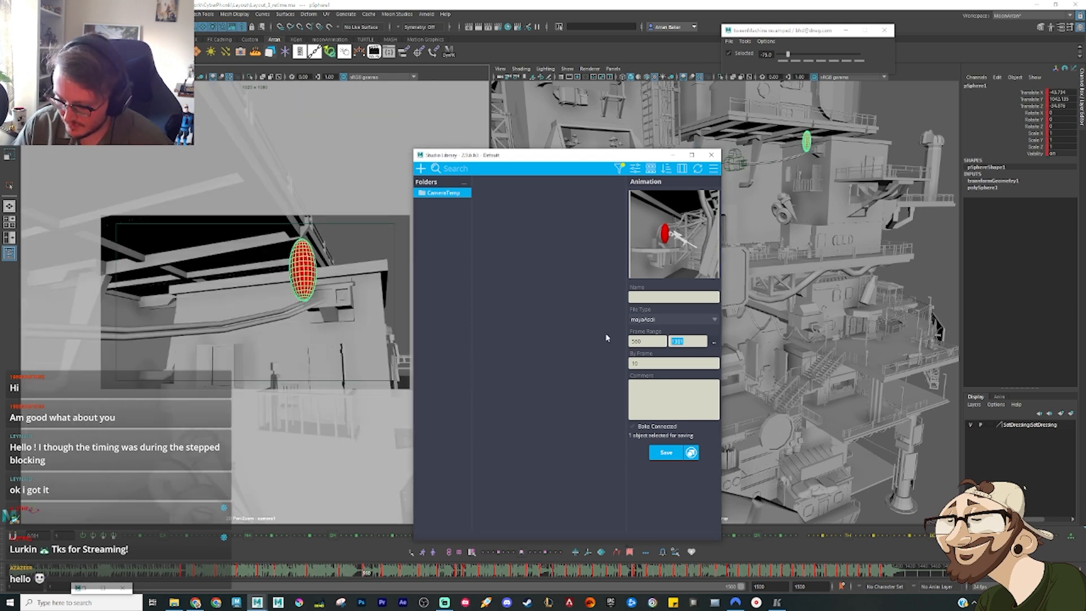
type("706")
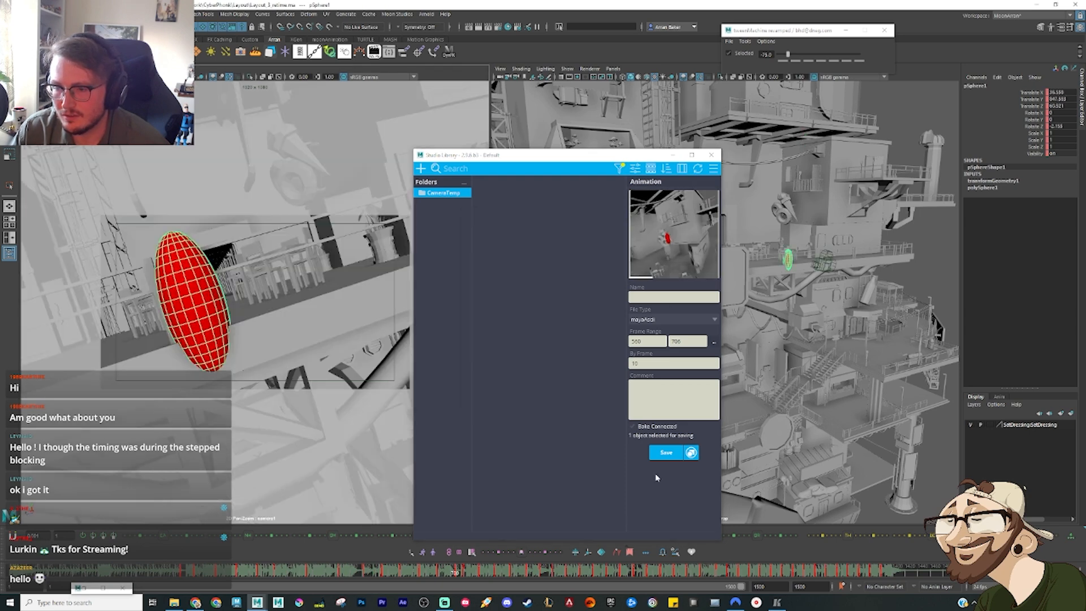
Step: Name the ellipsoid's animation item Ball_lostAnim and save it
left_click(662, 456)
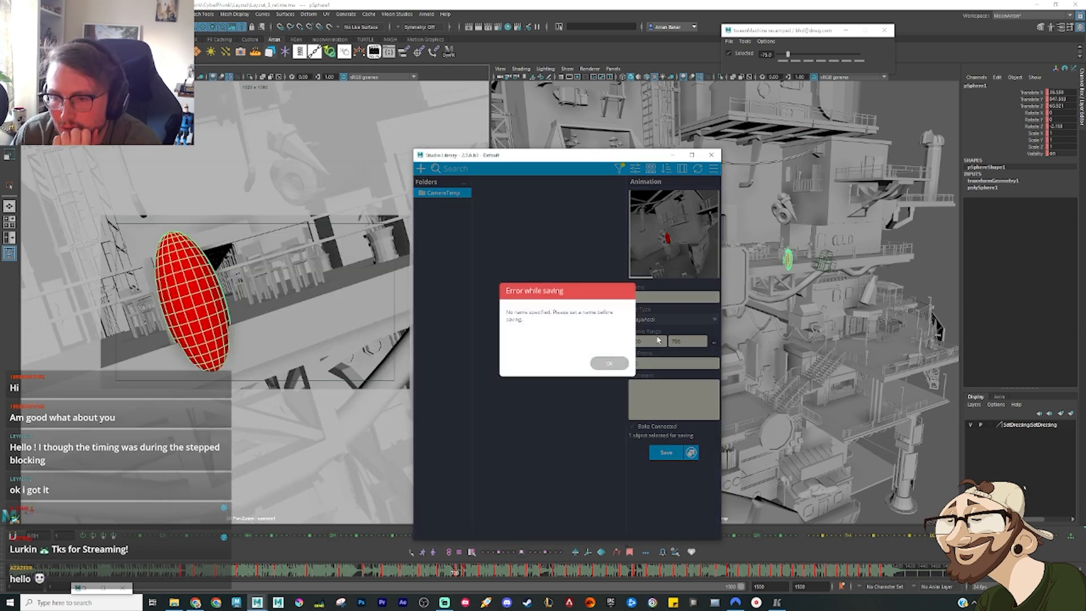
left_click(597, 365)
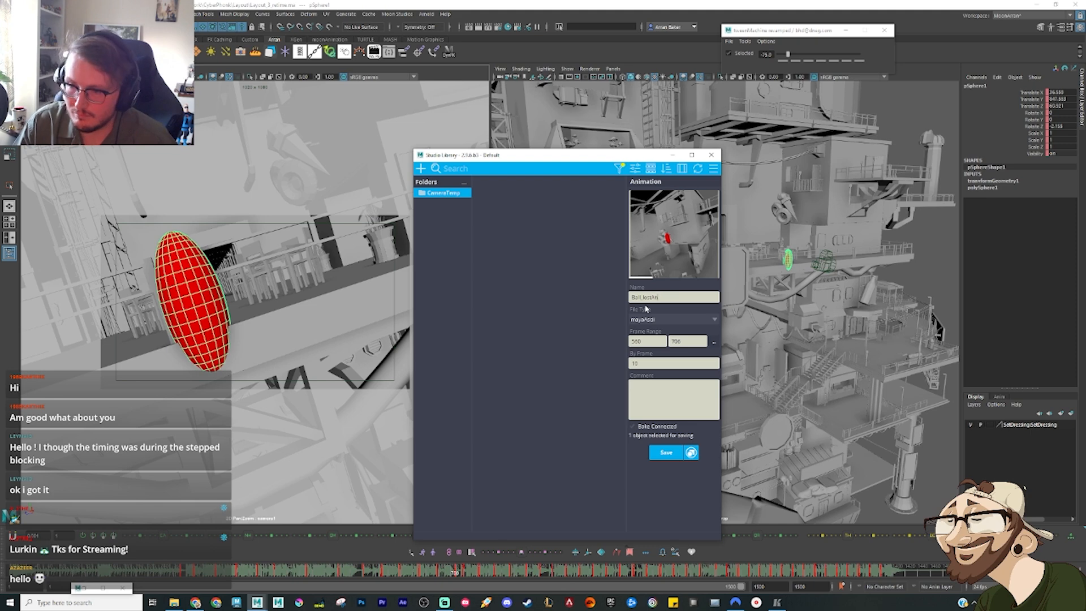
left_click(666, 451)
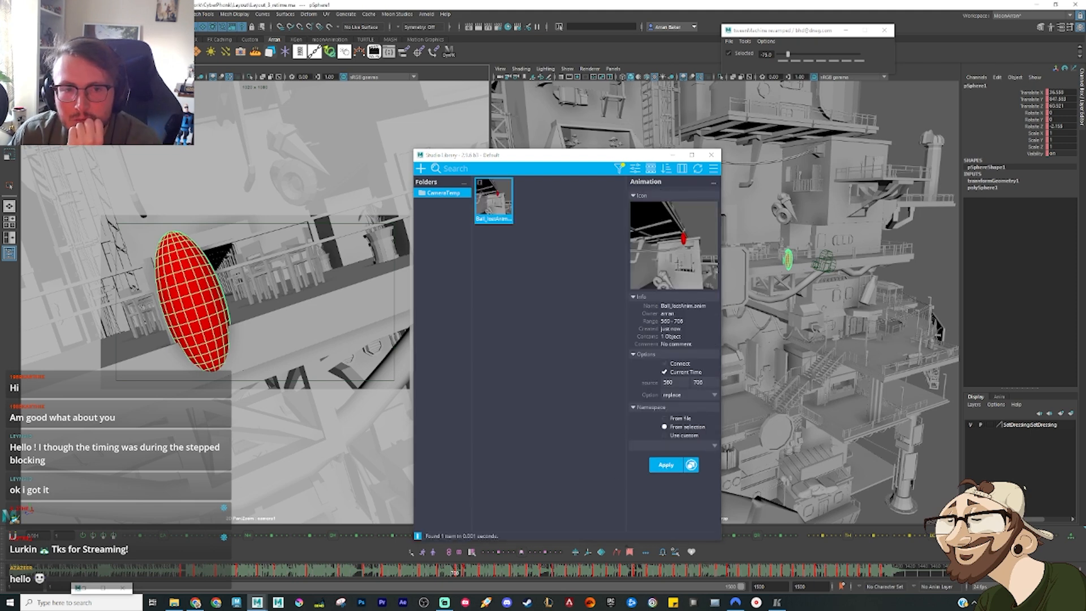
Step: Select the camera and start a new animation item for it with the frame range 560–706
left_click(824, 262)
right_click(514, 278)
mouse_move(535, 286)
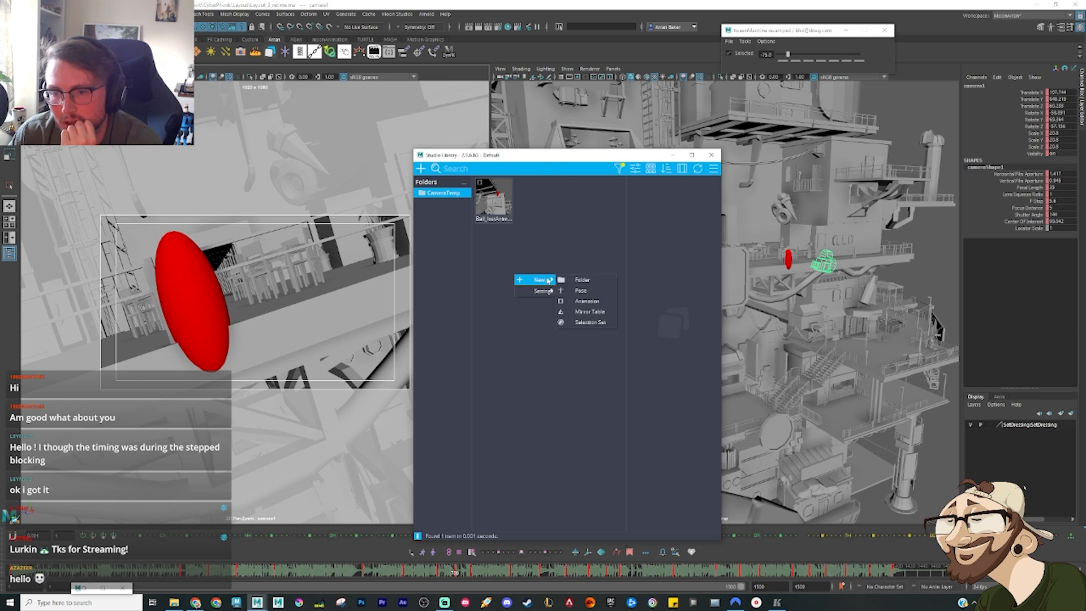
left_click(608, 287)
left_click_drag(649, 344, 555, 325)
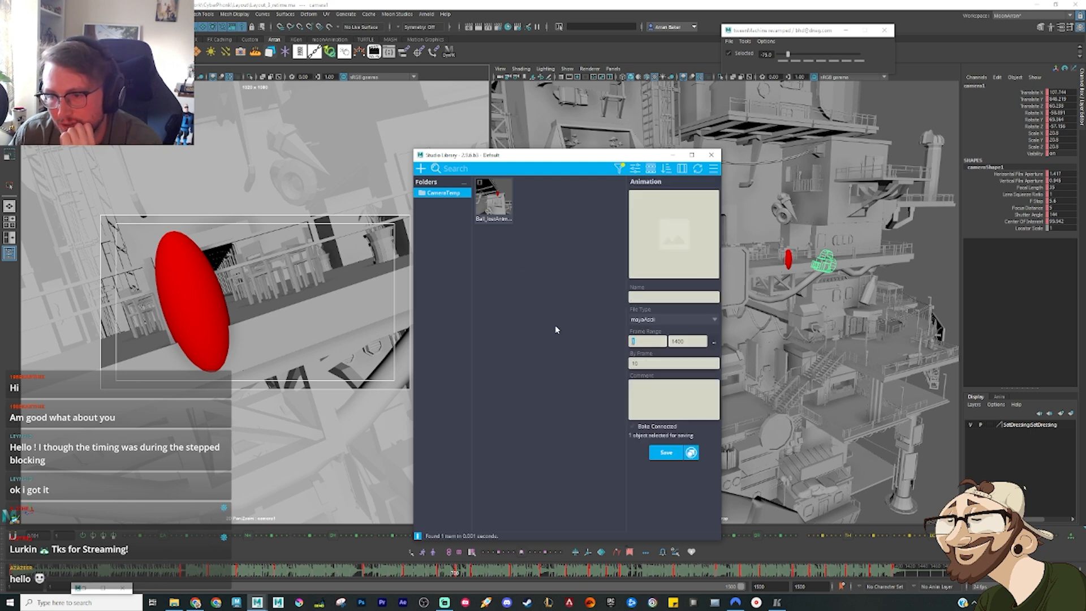
type("580")
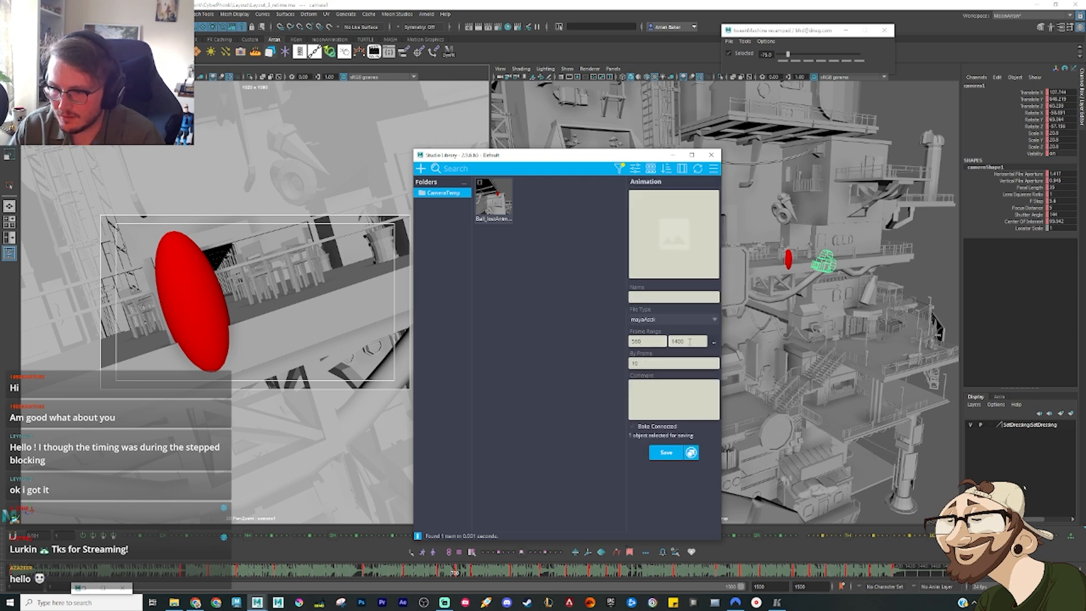
key("Tab")
type("700")
Step: Name the camera's animation item camera_lostAnim, capture its thumbnail and save it
left_click(651, 297)
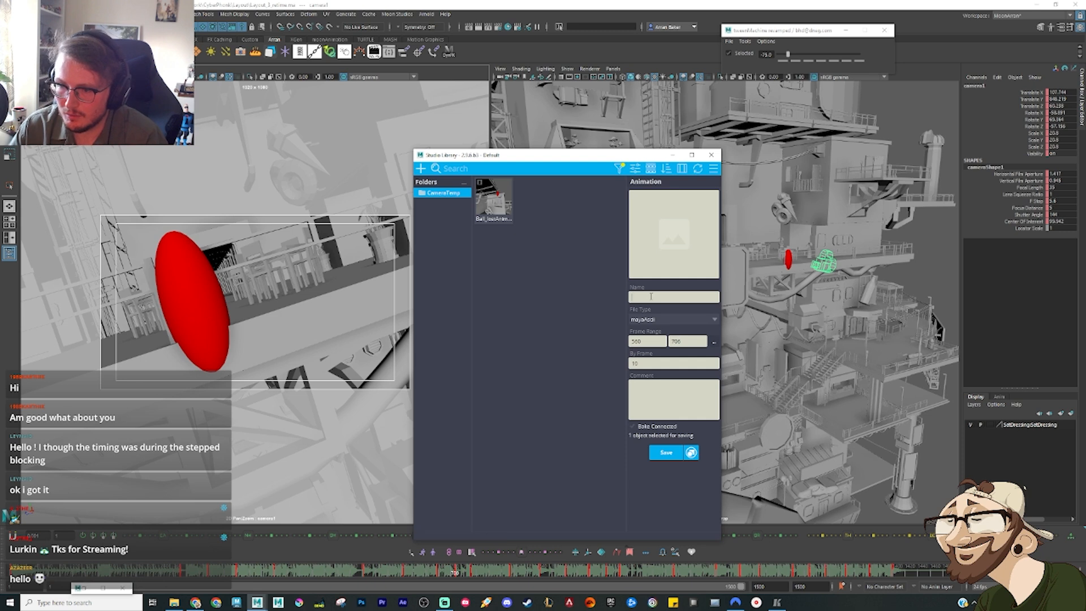
type("camera")
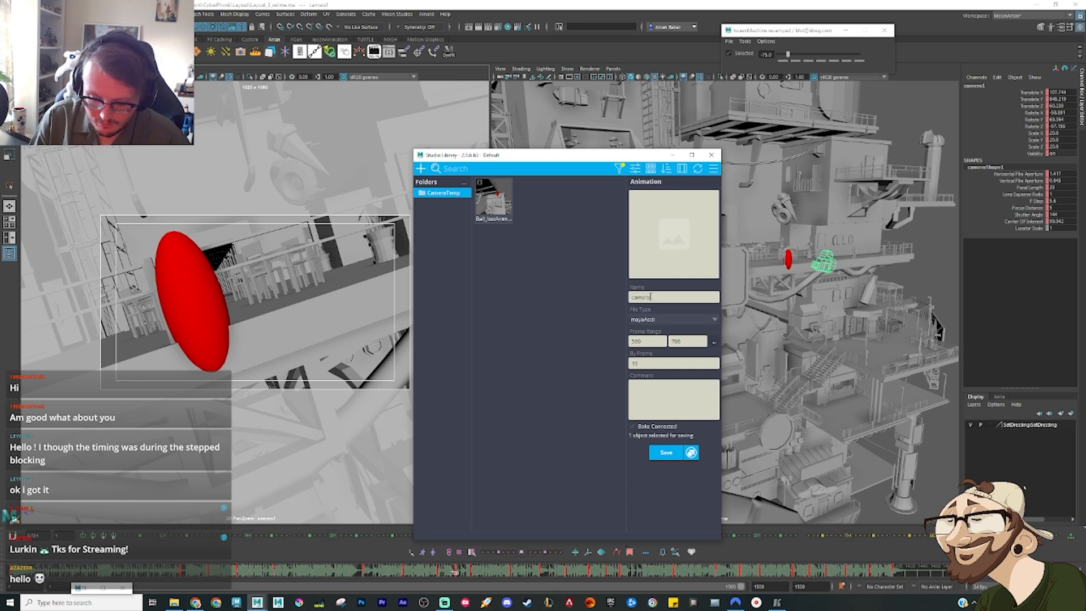
type("_lostAnim")
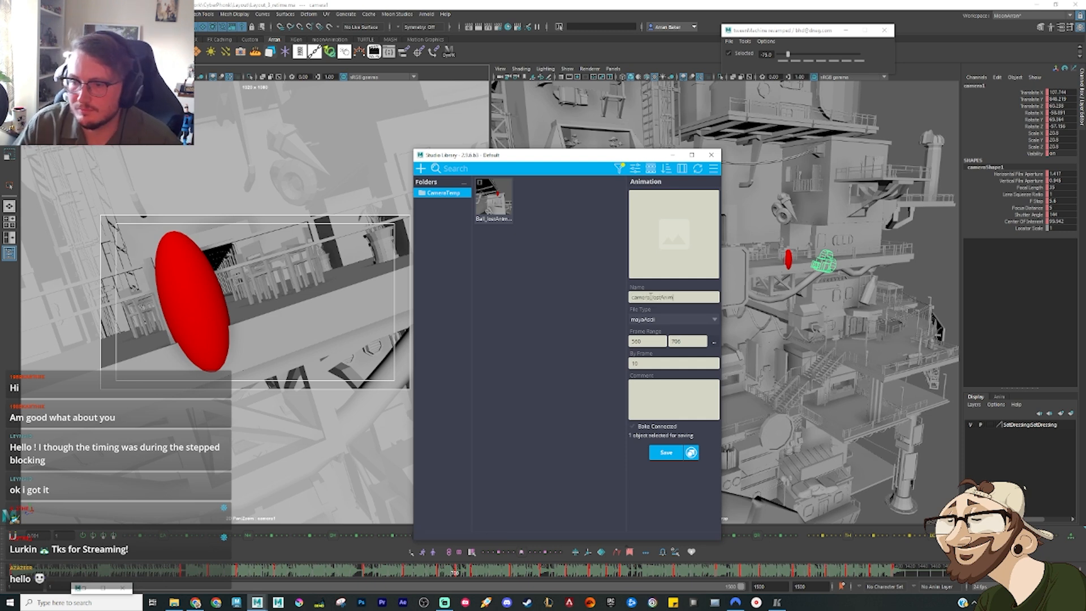
left_click(634, 275)
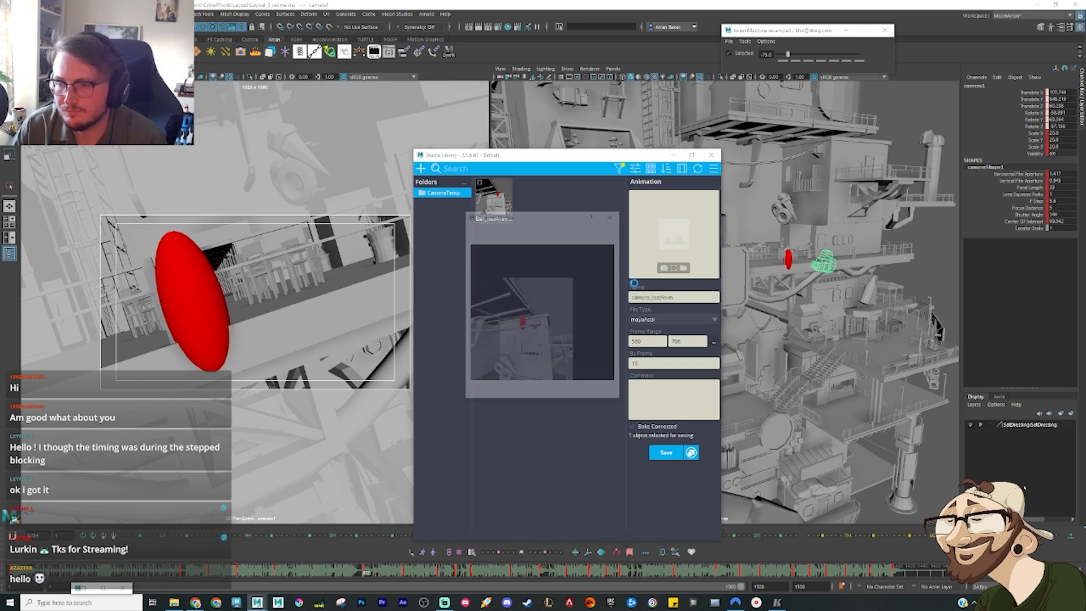
left_click(668, 453)
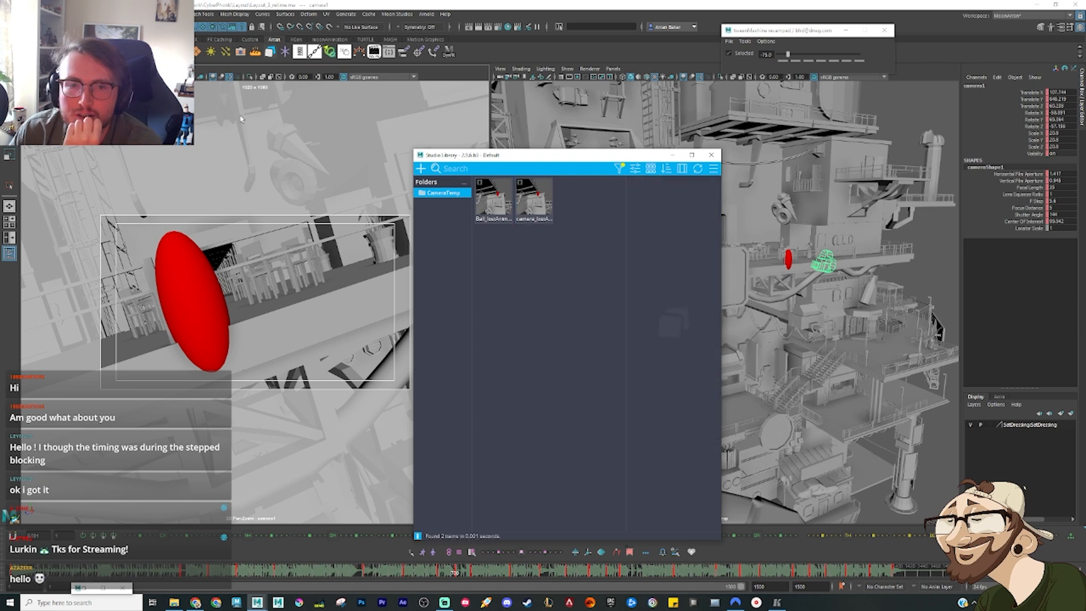
Step: Open the Layout_4_retime.ma scene again
key("ctrl+o")
double_click(260, 245)
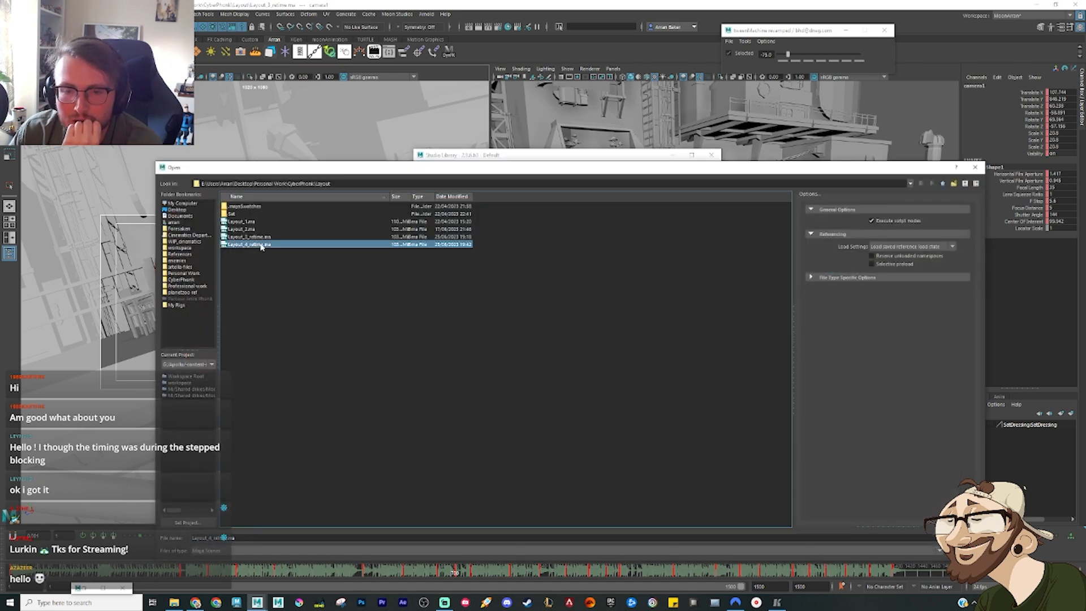
left_click(535, 308)
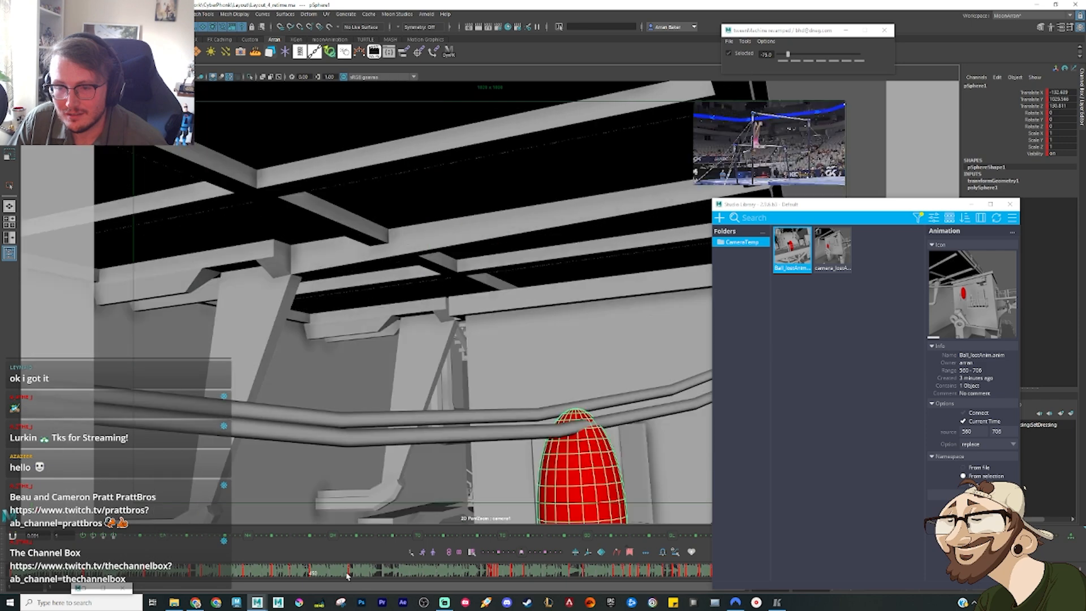
Step: Advance to the key where the lost move should begin and apply Ball_lostAnim to the ellipsoid at the current time
mouse_move(348, 576)
left_mouse_down()
mouse_move(392, 575)
mouse_move(340, 580)
mouse_move(368, 577)
left_mouse_up()
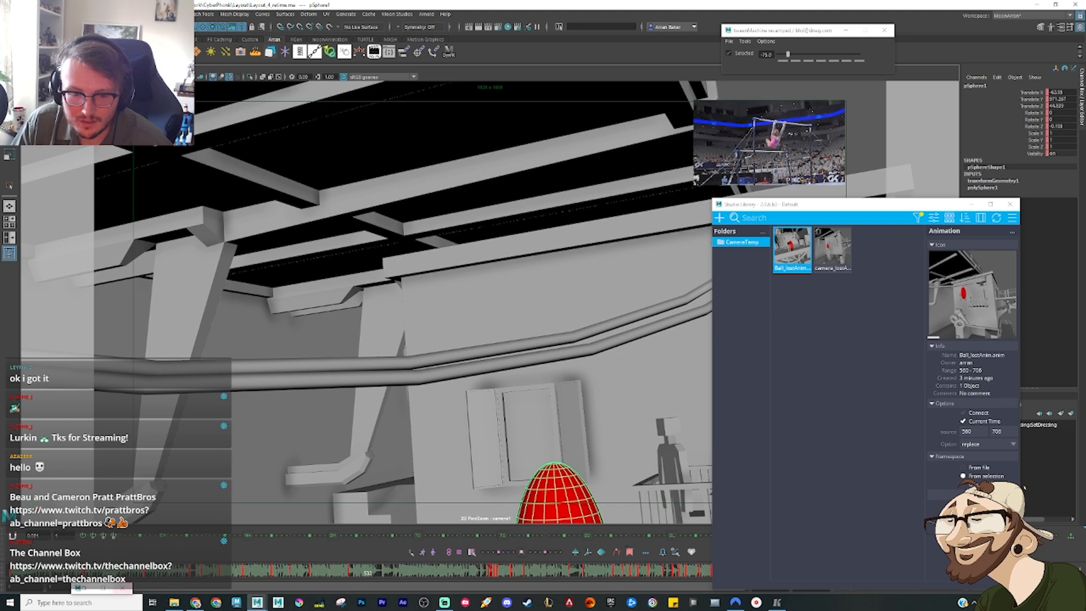
left_click_drag(820, 203, 289, 113)
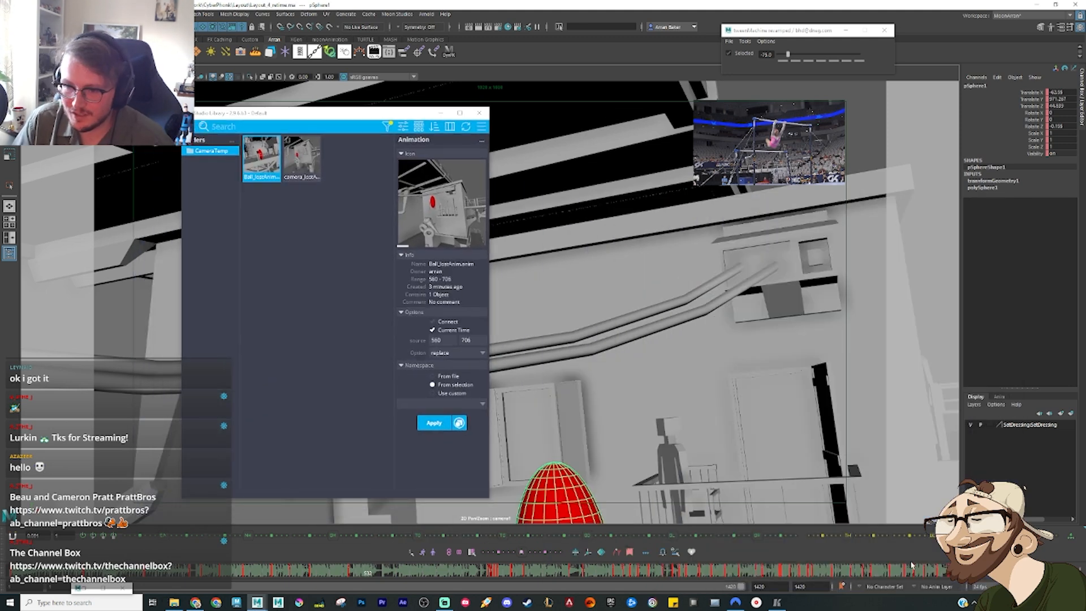
key("period")
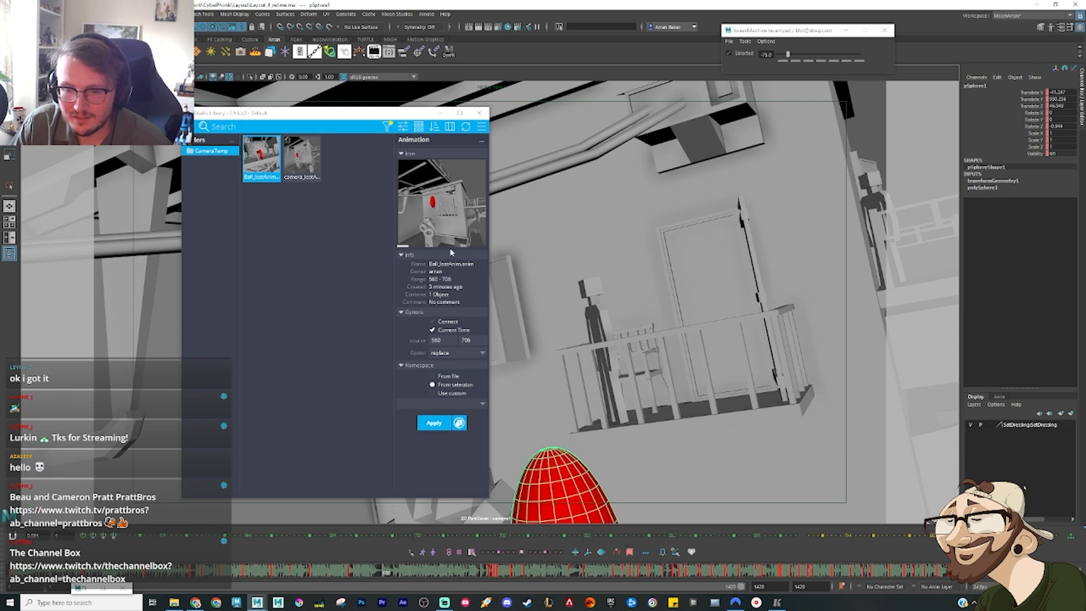
left_click(433, 423)
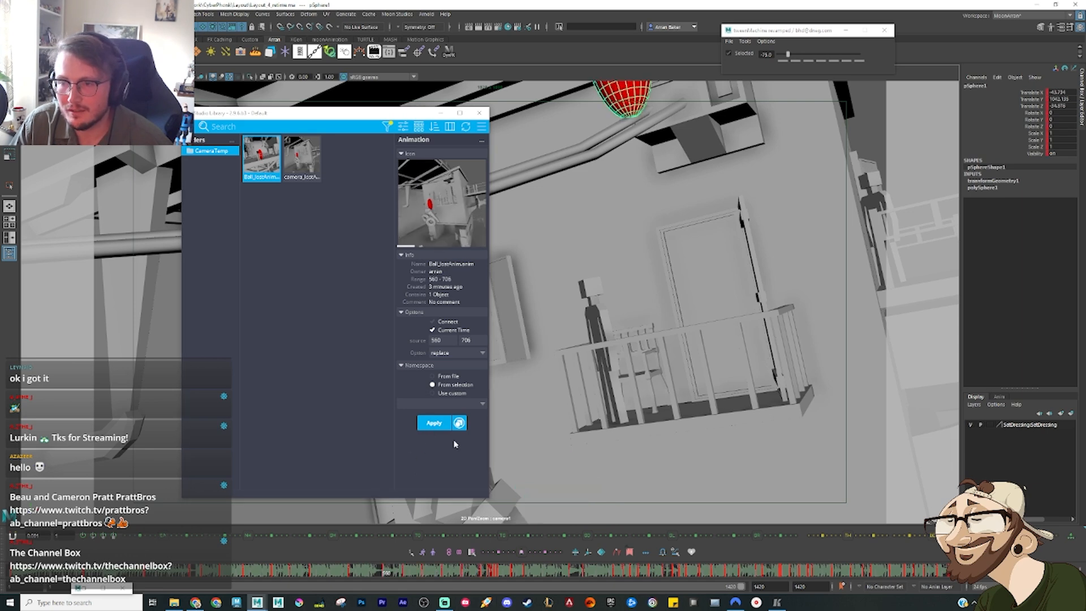
Step: Apply camera_lostAnim at the current time and minimise Studio Library
left_click(302, 159)
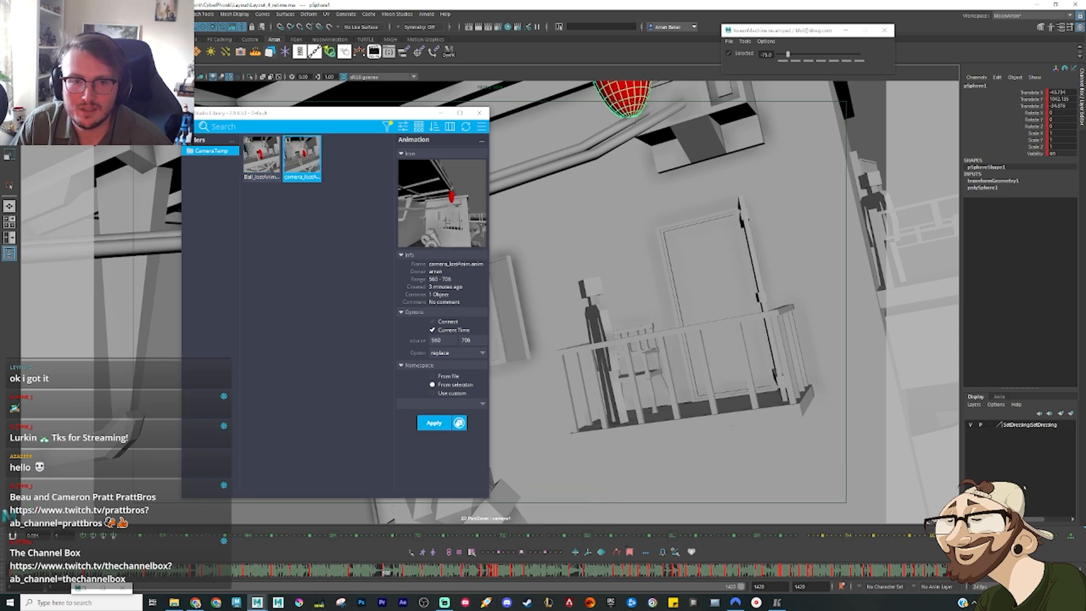
left_click(434, 425)
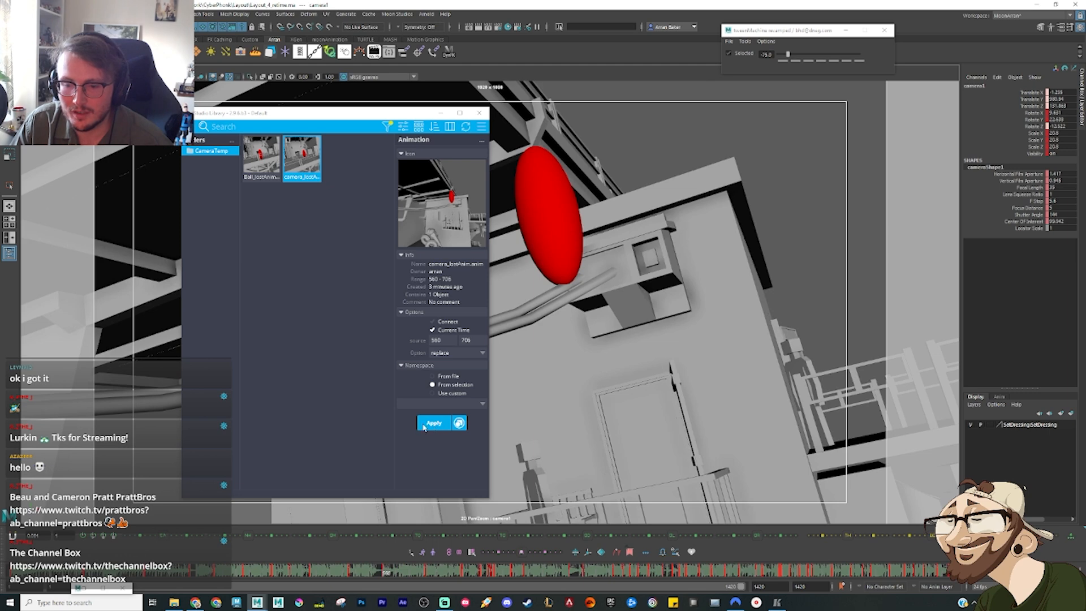
left_click(442, 113)
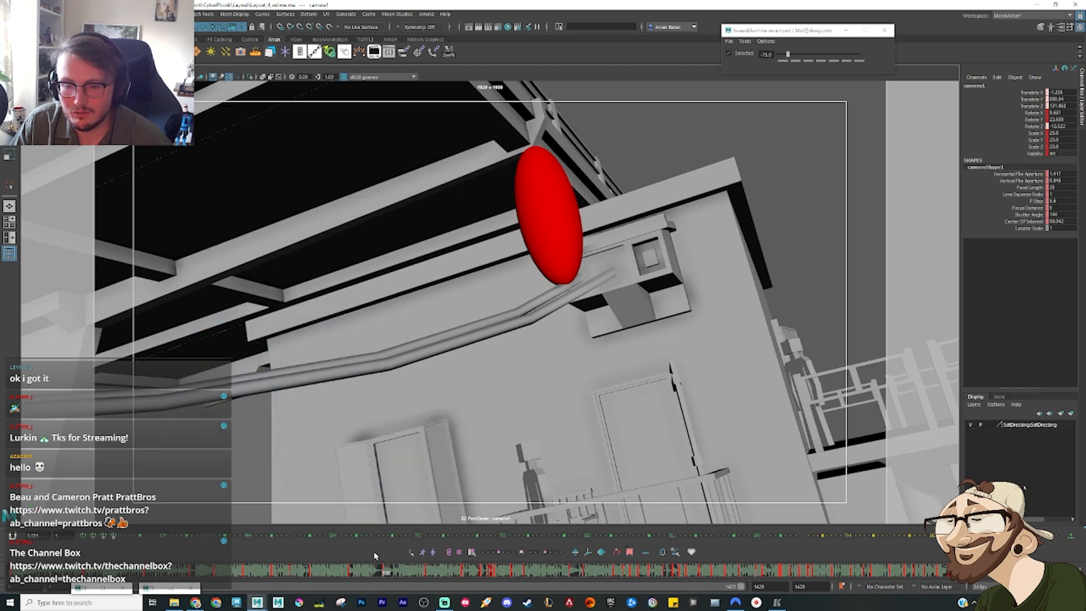
Step: Select the ellipsoid together with the camera and open their animation curves in the Graph Editor
left_click_drag(384, 573, 430, 576)
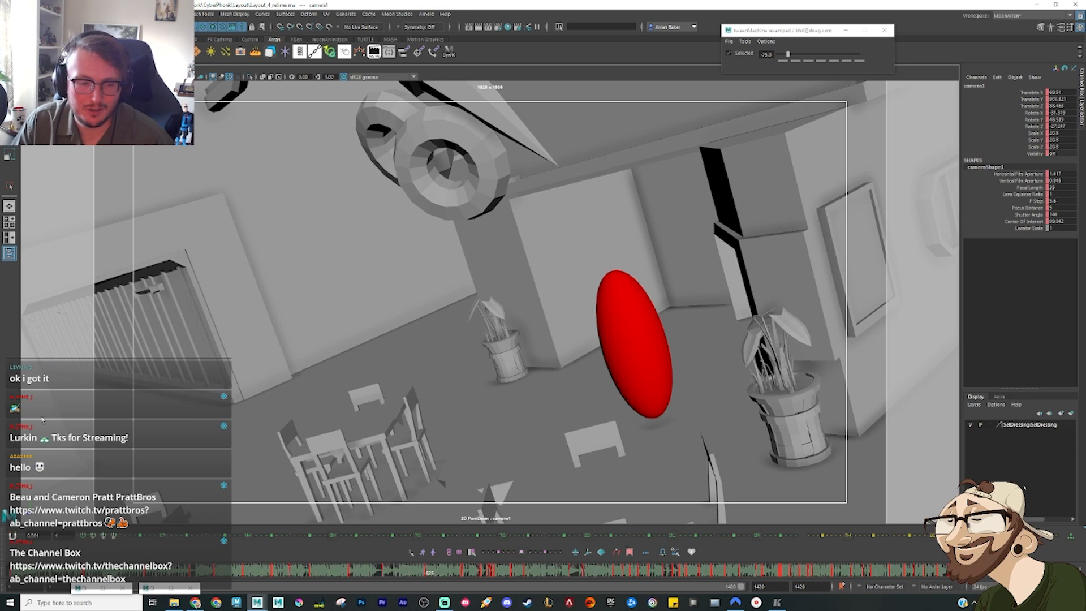
left_click(646, 336)
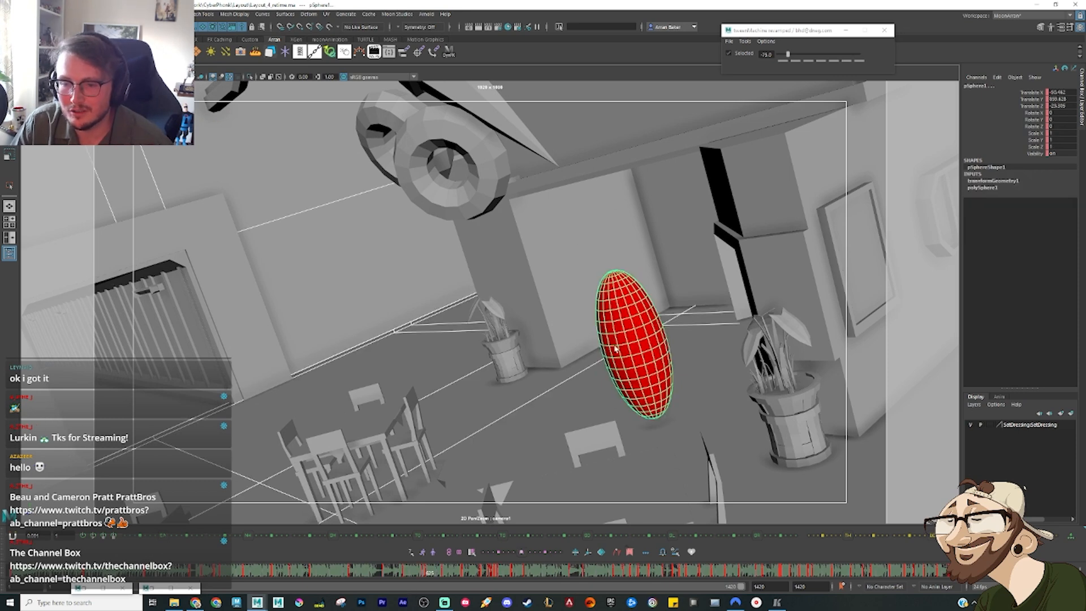
left_click(433, 257)
left_click(626, 362)
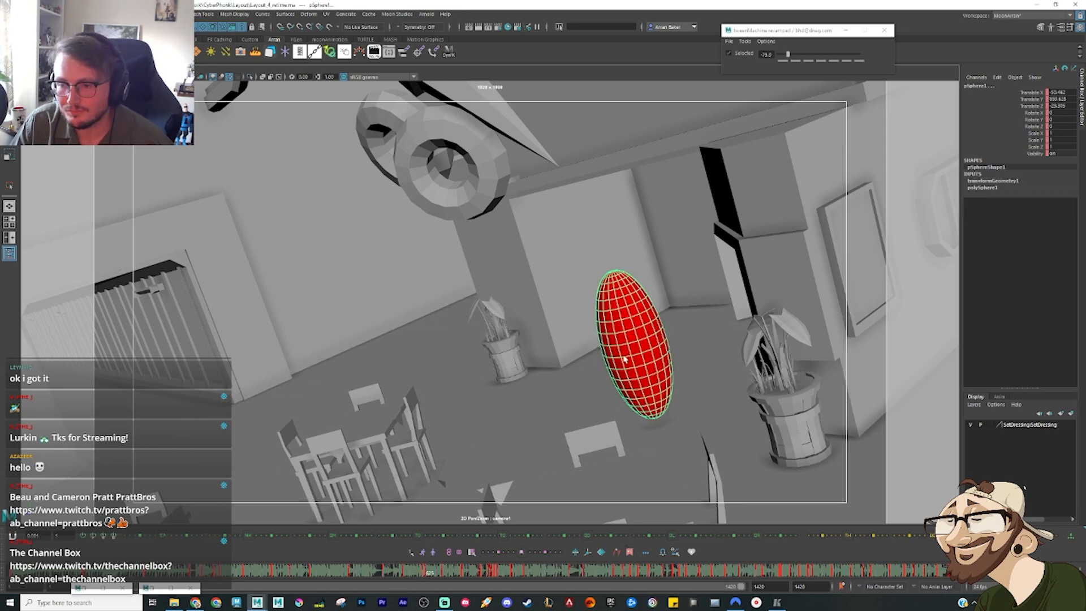
mouse_move(374, 576)
left_mouse_down()
mouse_move(350, 574)
mouse_move(405, 583)
mouse_move(431, 573)
mouse_move(406, 576)
left_mouse_up()
key("shift+g")
right_click_drag(204, 233, 213, 223, "alt")
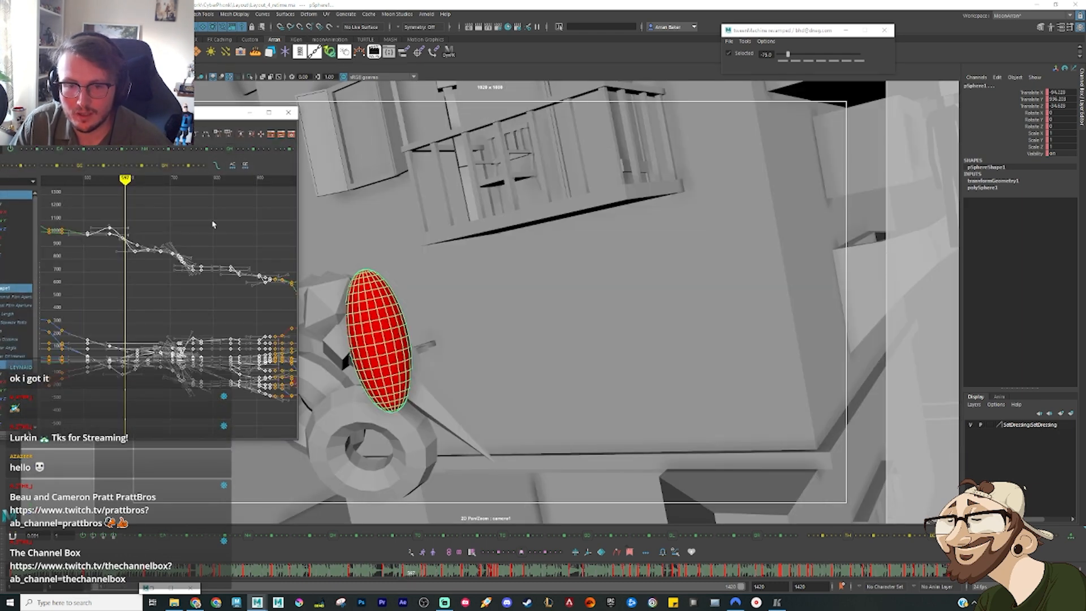
left_click(120, 236)
Step: Select the restored section's keys on the ellipsoid and camera curves with the Scale tool active and frame them in the Graph Editor
key("comma")
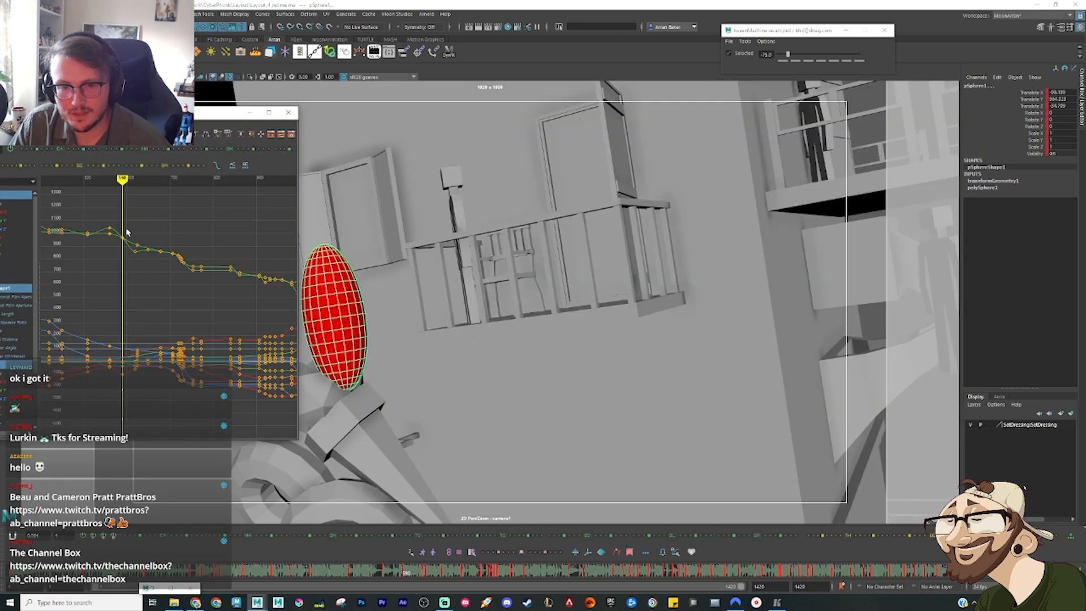
key("period")
key("period")
key("period")
key("period")
key("period")
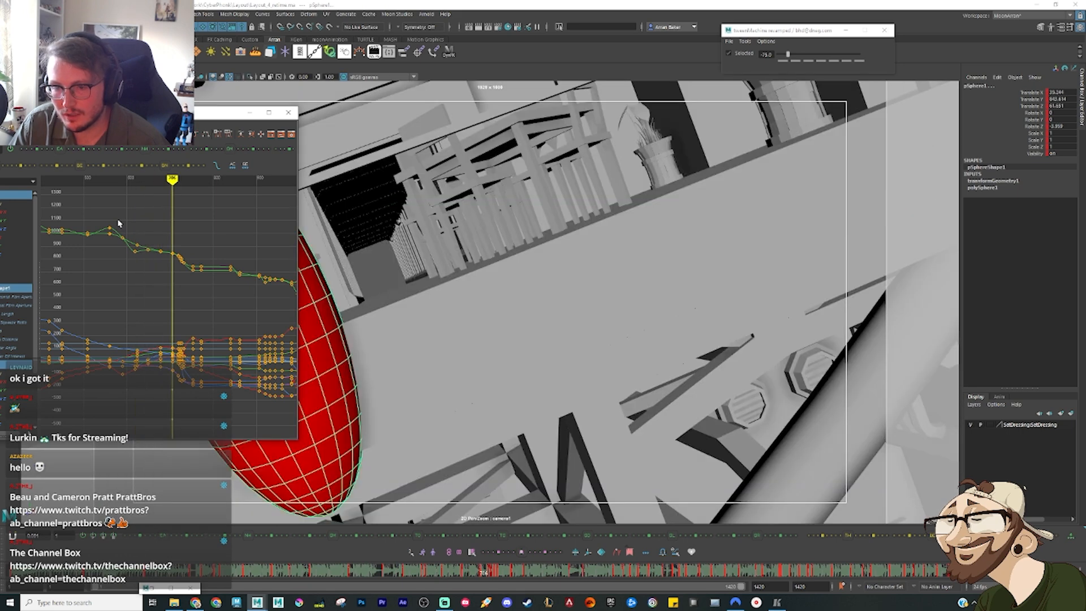
left_click_drag(117, 219, 178, 412)
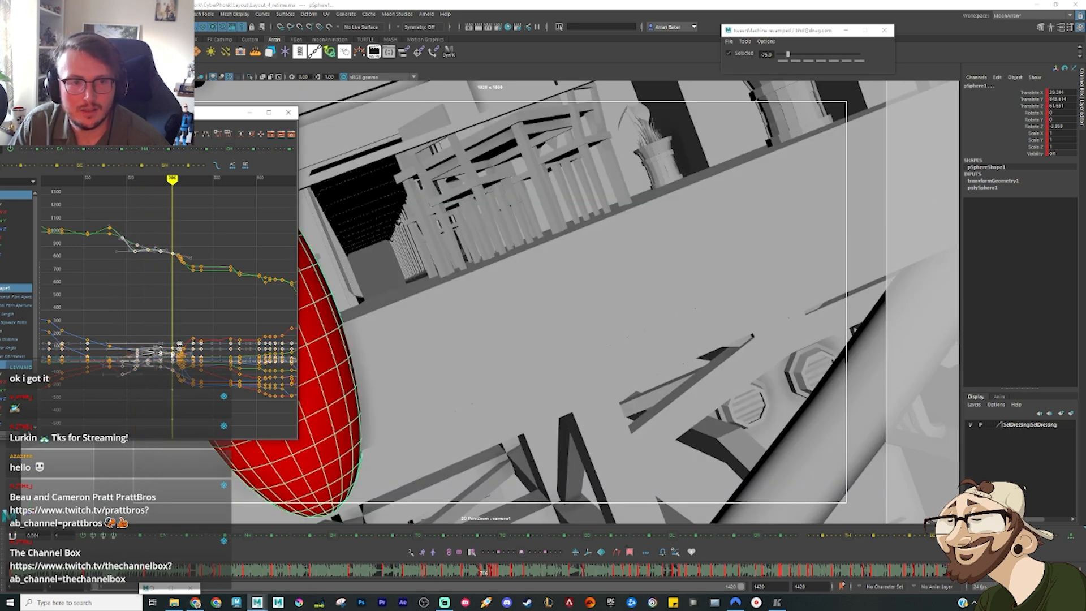
key("r")
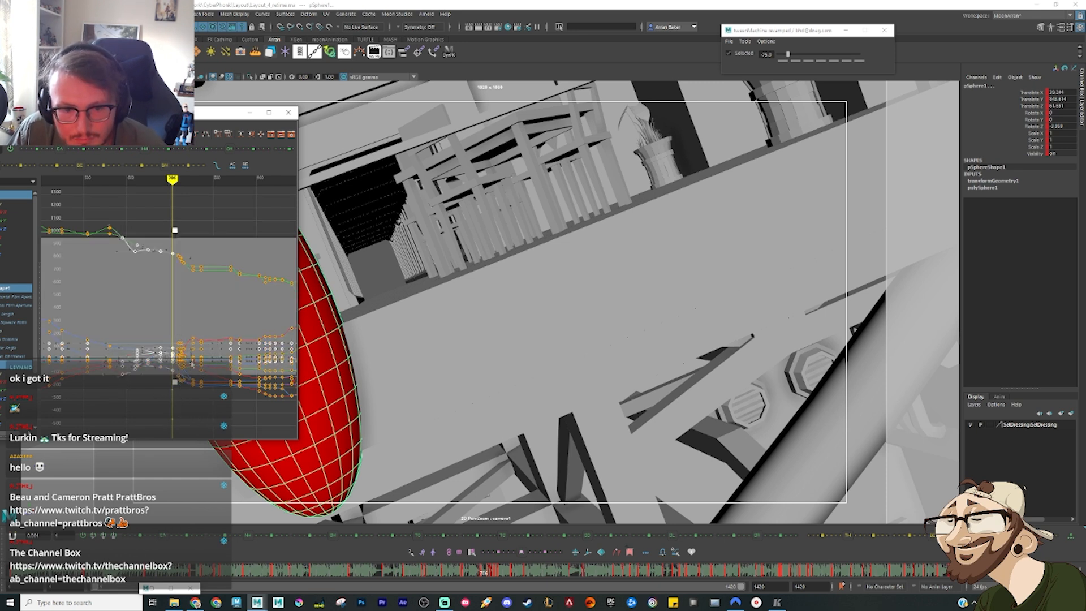
key("a")
left_click_drag(209, 391, 295, 280, "ctrl")
left_click_drag(247, 403, 173, 264, "ctrl")
scroll(194, 355, "up", 3)
middle_click_drag(134, 400, 334, 386, "alt")
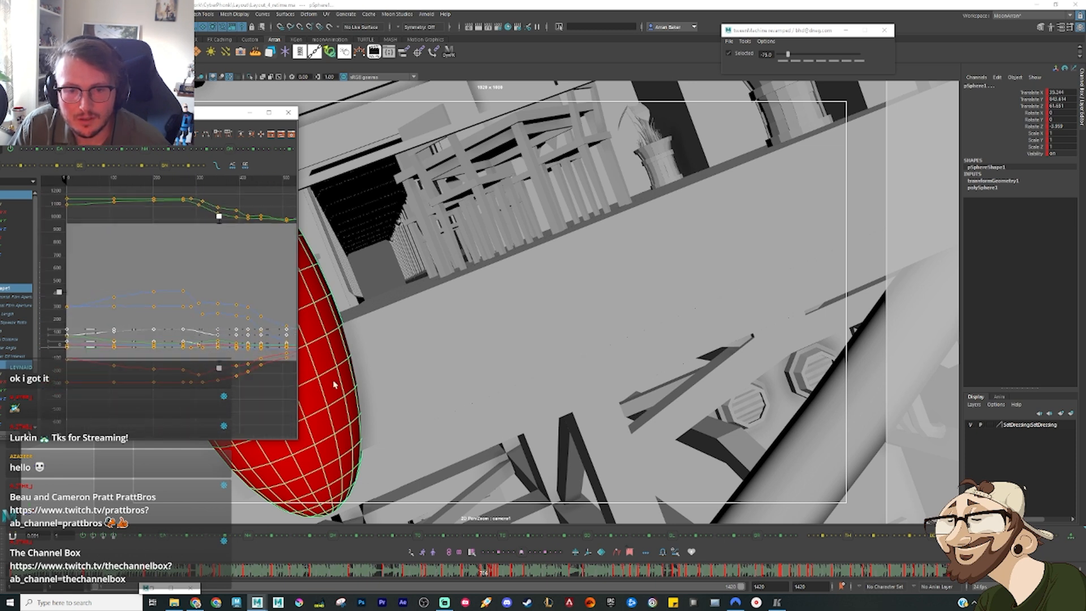
scroll(227, 377, "down", 3)
left_click_drag(107, 235, 224, 384)
key("f")
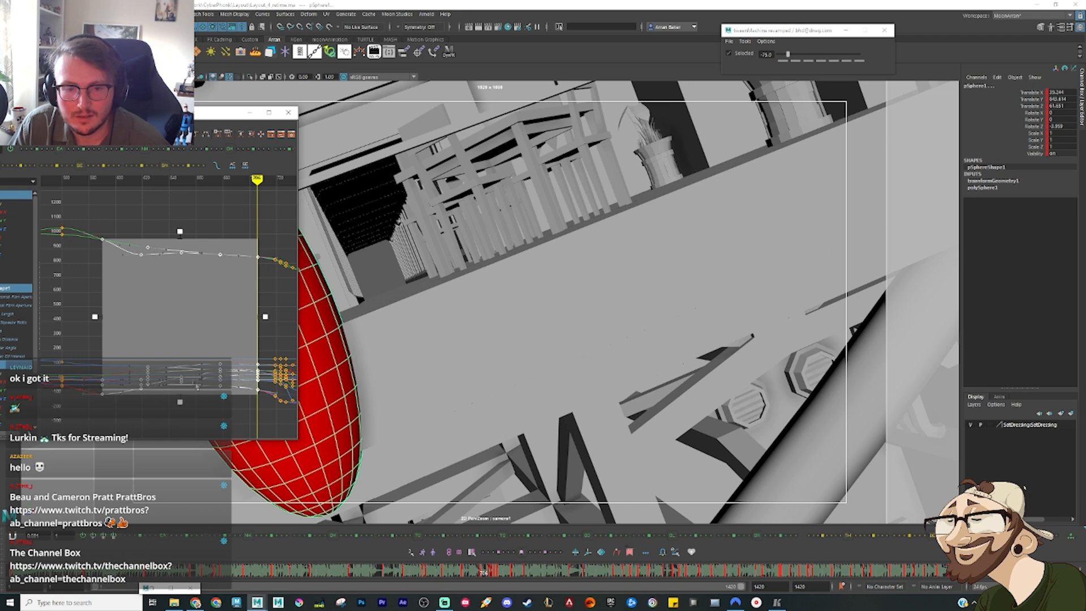
Step: Compare the keys with the reference video and compress the selected keys in time by pulling their start to a later frame
key("period")
key("comma")
key("comma")
key("comma")
key("comma")
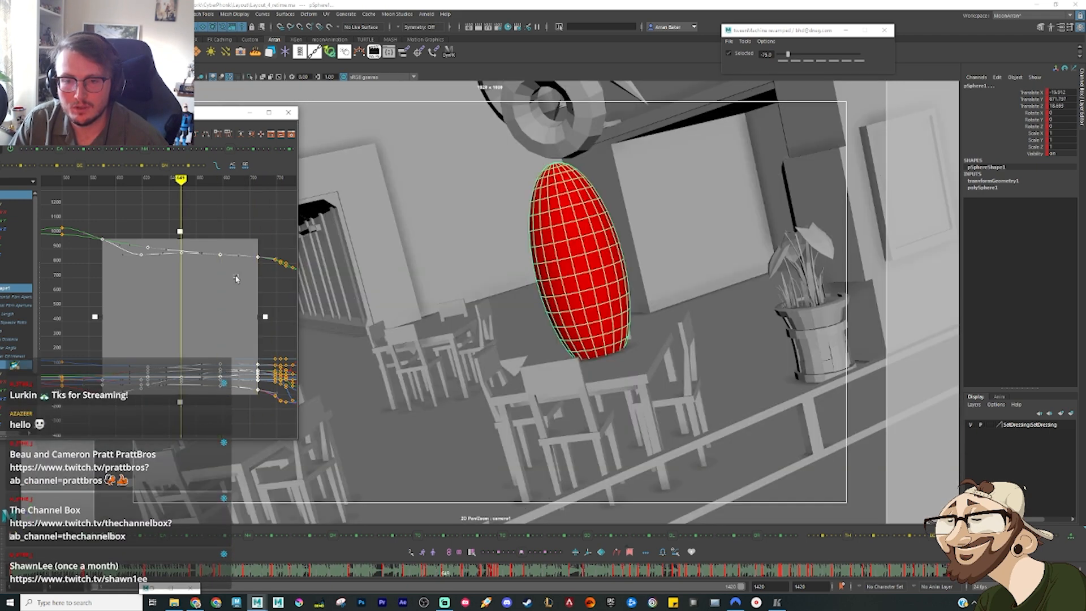
key("comma")
key("comma")
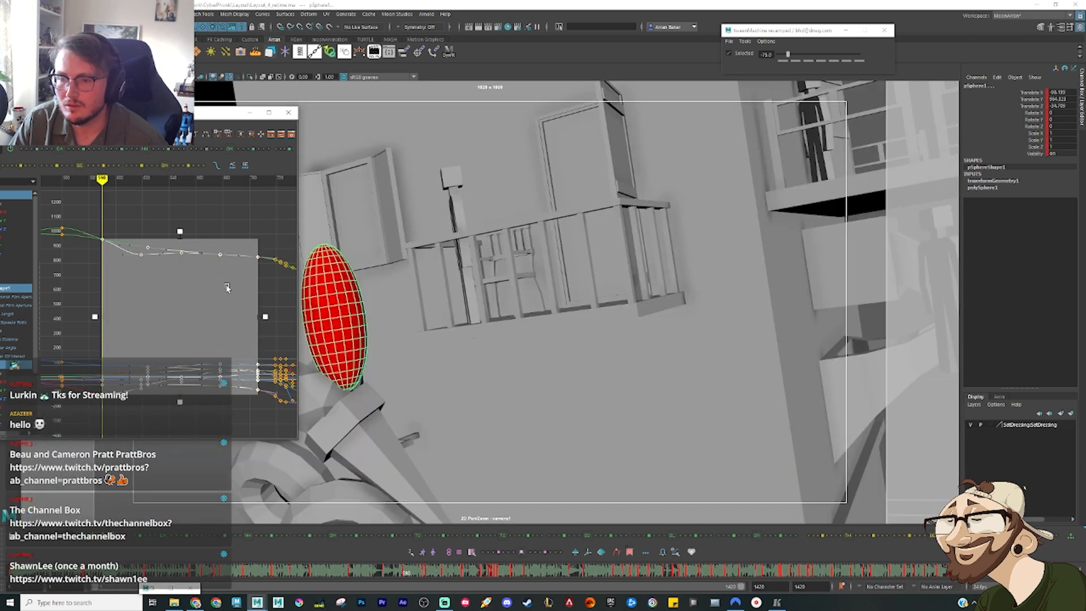
key("period")
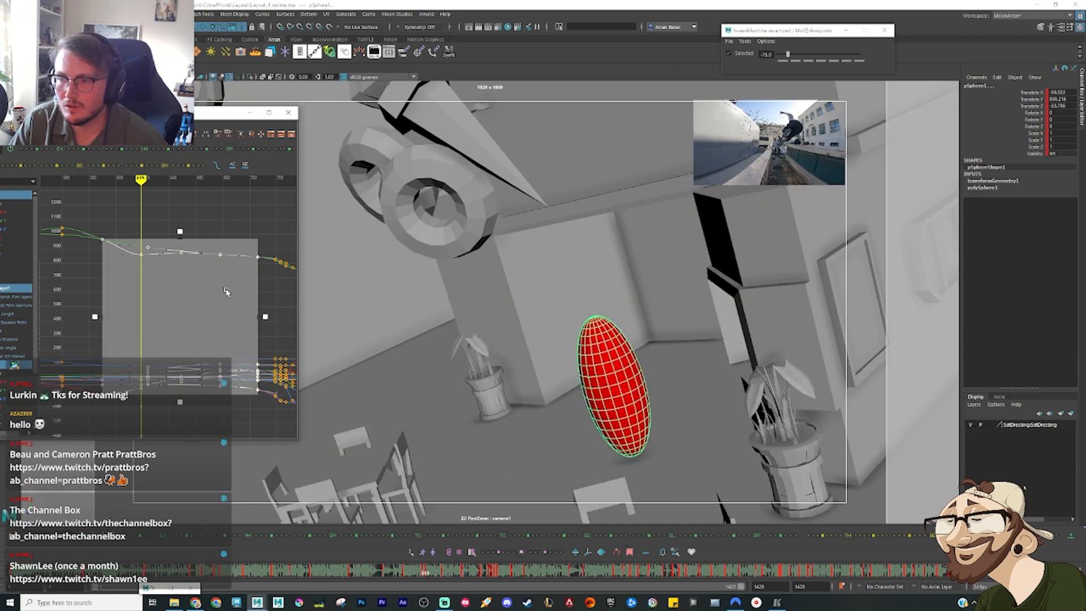
key("alt+comma")
key("alt+comma")
key("comma")
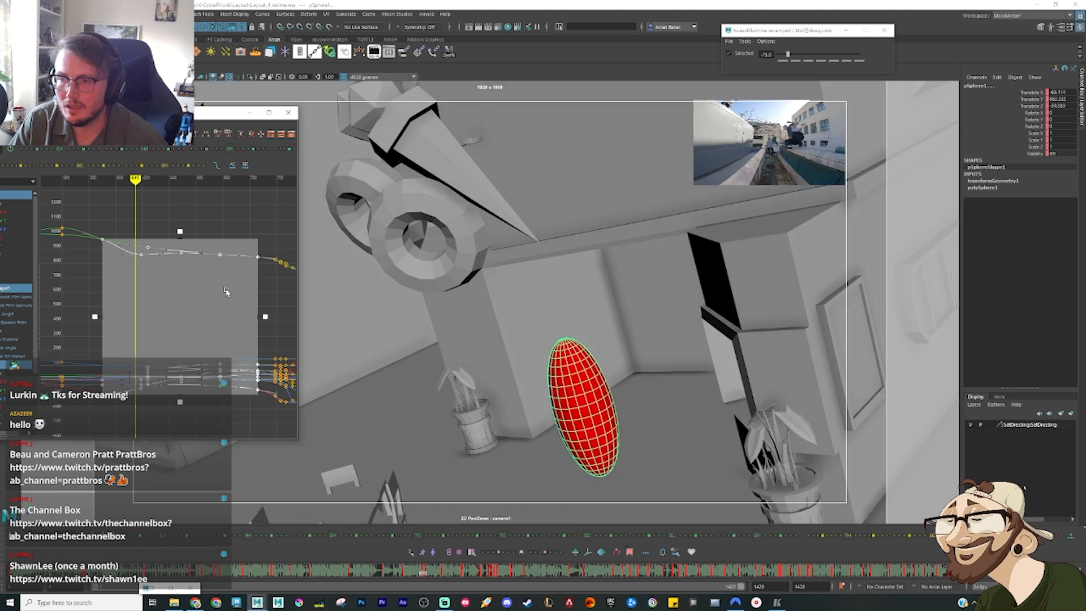
left_click_drag(96, 319, 129, 321)
key("alt+comma")
key("alt+comma")
key("alt+comma")
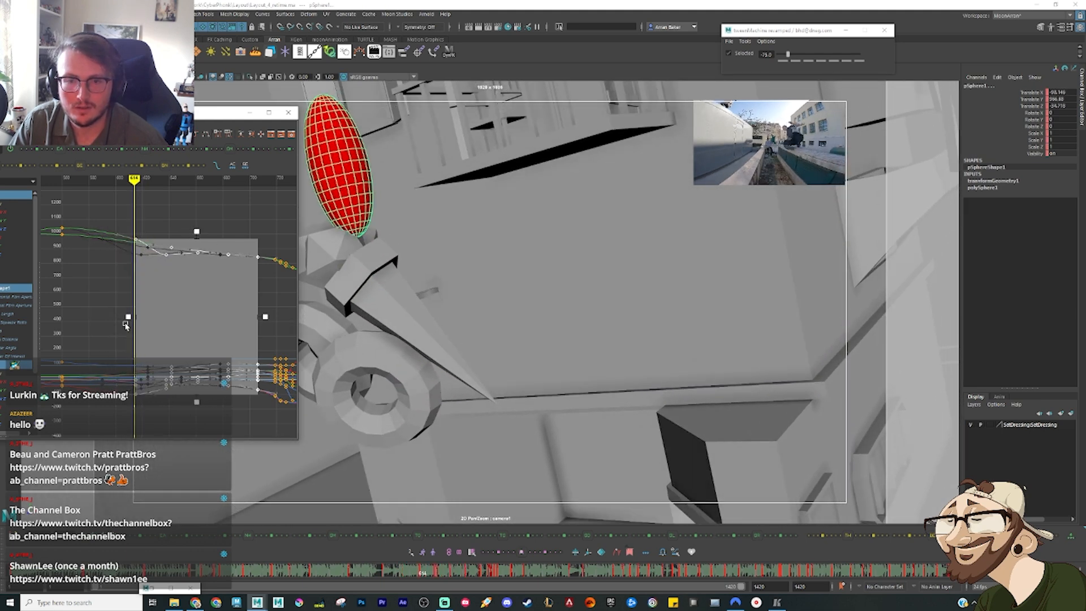
Step: Stretch the start of the selected keys back slightly earlier to fit the reference, and snap the keys to whole frames
key("alt+period")
key("alt+period")
key("alt+period")
key("alt+period")
key("alt+period")
key("alt+period")
key("alt+period")
key("alt+period")
key("alt+period")
key("alt+period")
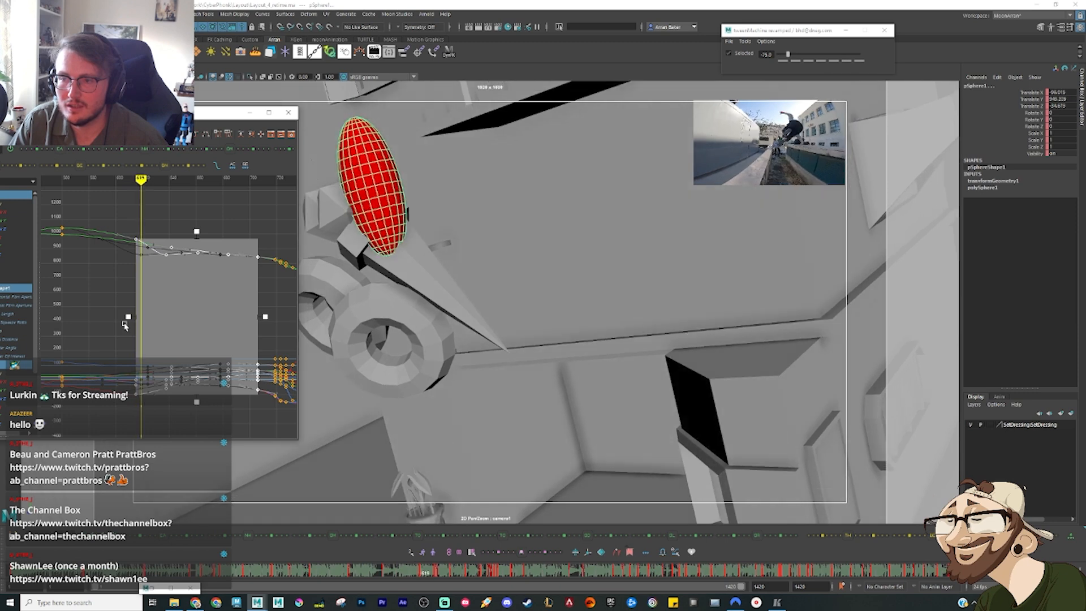
left_click_drag(128, 317, 123, 317)
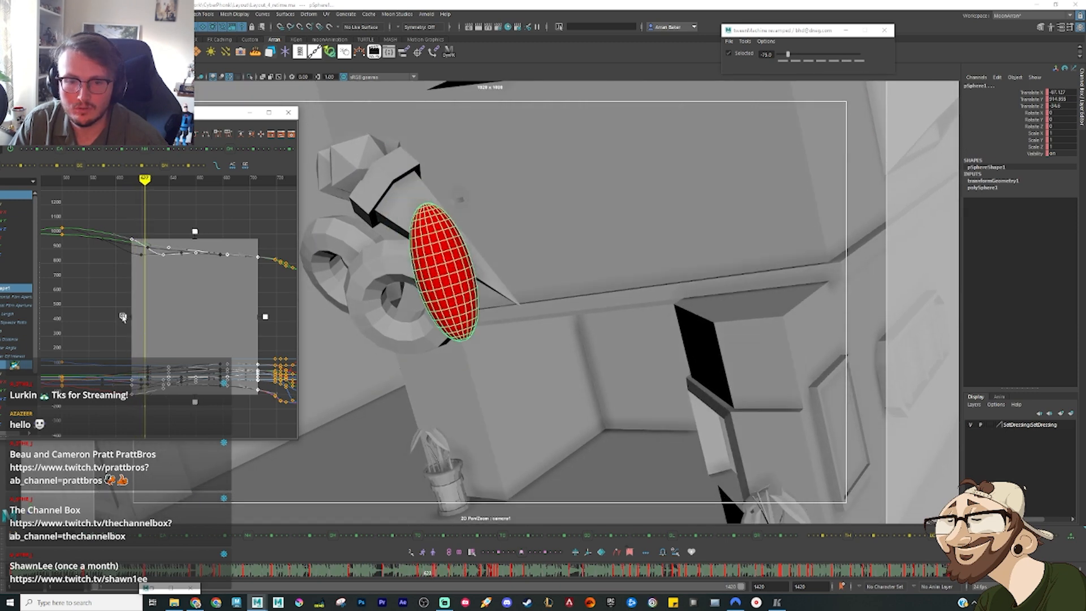
key("alt+period")
key("alt+period")
key("alt+period")
key("alt+period")
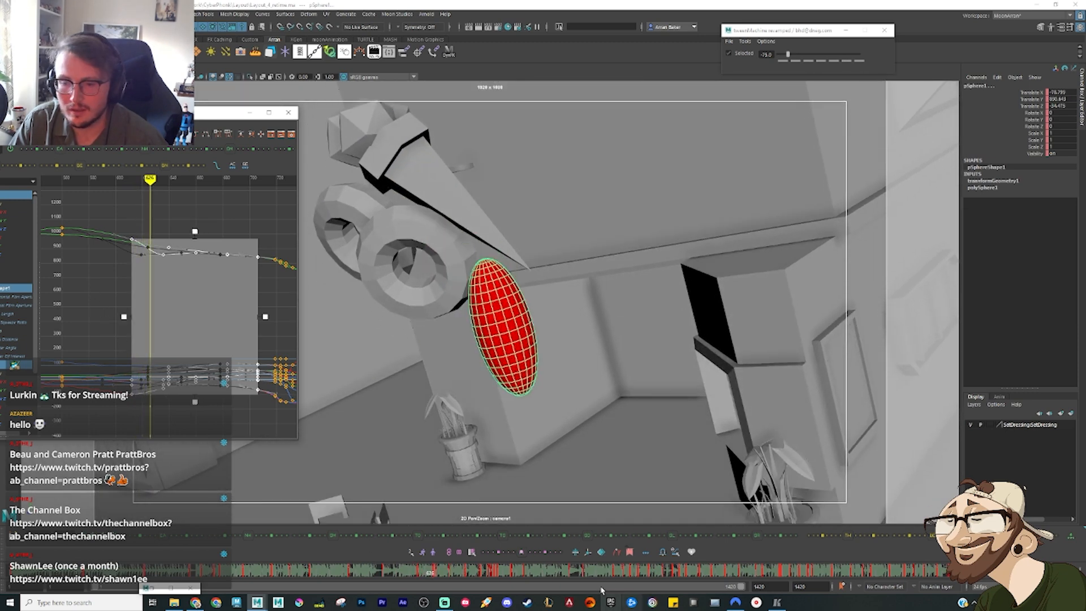
left_click(662, 553)
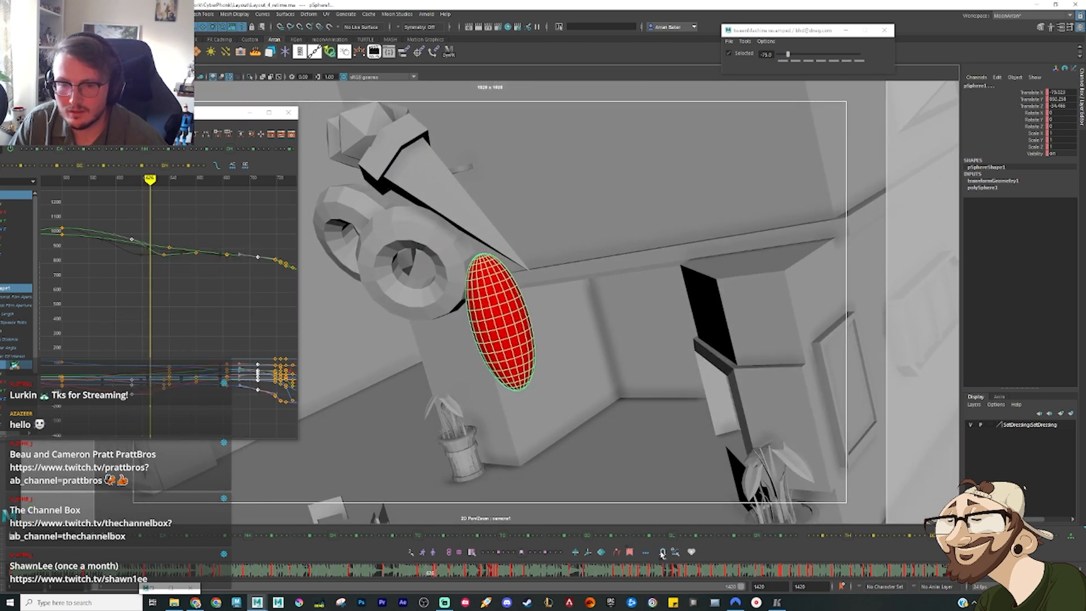
left_click(94, 272)
Step: Minimise the Graph Editor and scrub through the timeline to review the retimed animation from its beginning
mouse_move(430, 573)
left_mouse_down()
mouse_move(405, 575)
mouse_move(508, 581)
left_mouse_up()
left_click(250, 113)
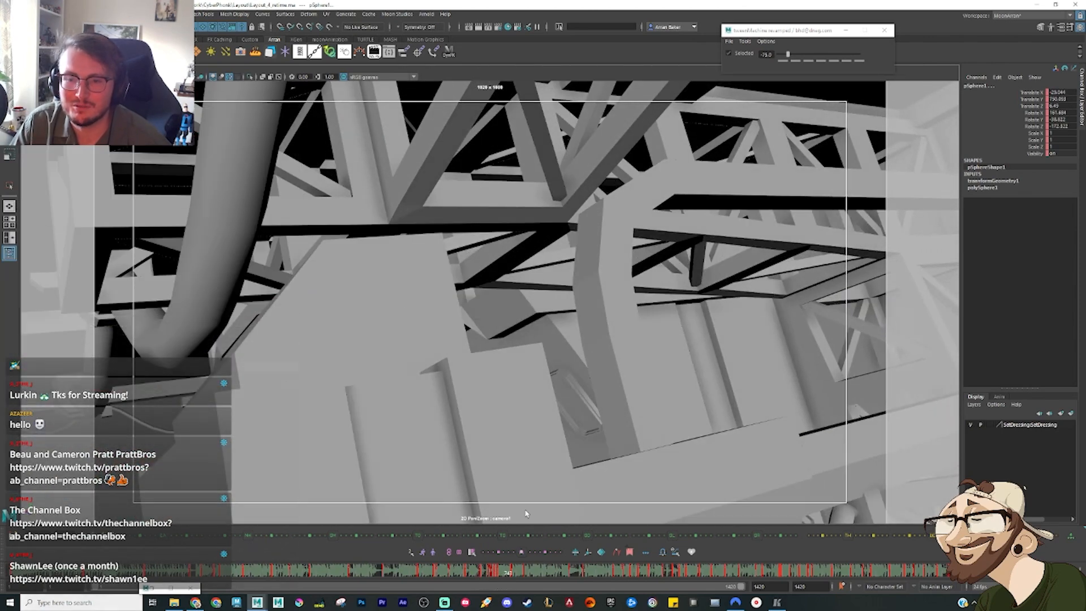
left_click_drag(469, 576, 52, 574)
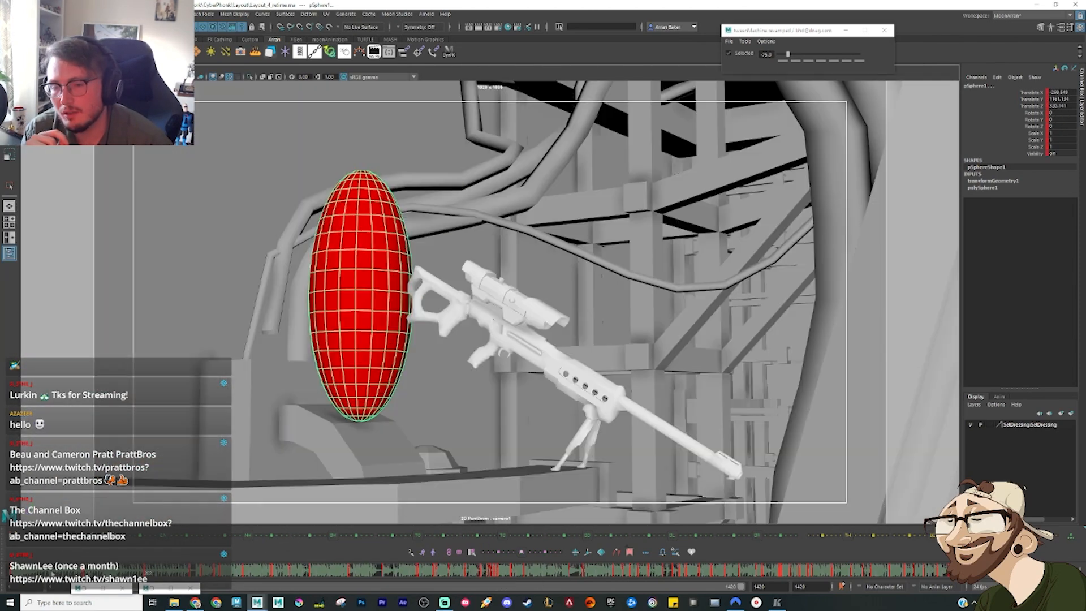
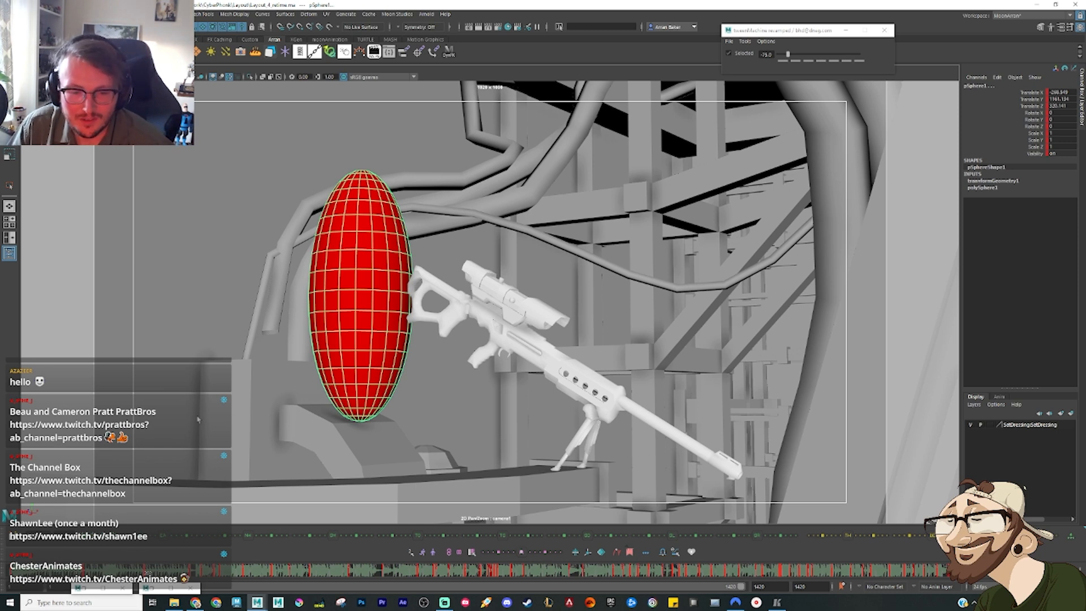
Step: Save the layout scene as a new version named Layout_5_retime.ma
left_click(313, 334)
key("alt+period")
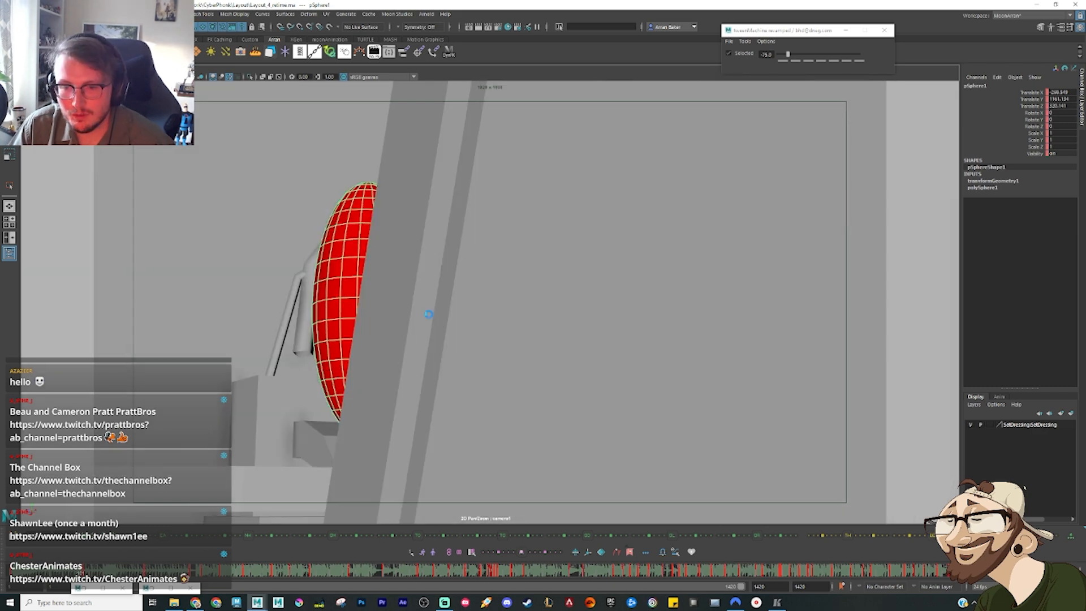
left_click(7, 14)
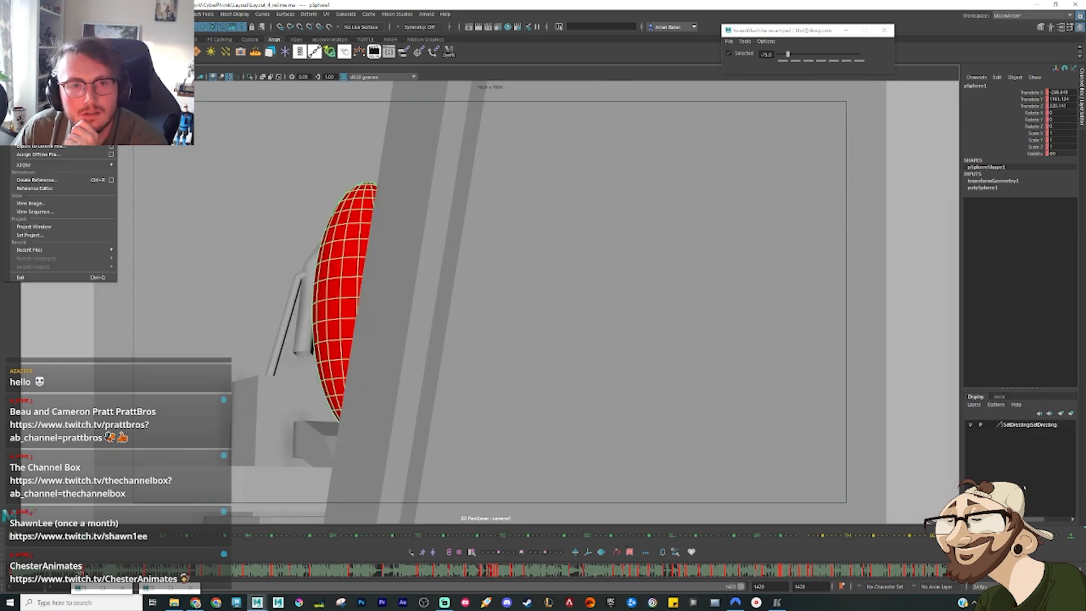
left_click(34, 55)
left_click(250, 244)
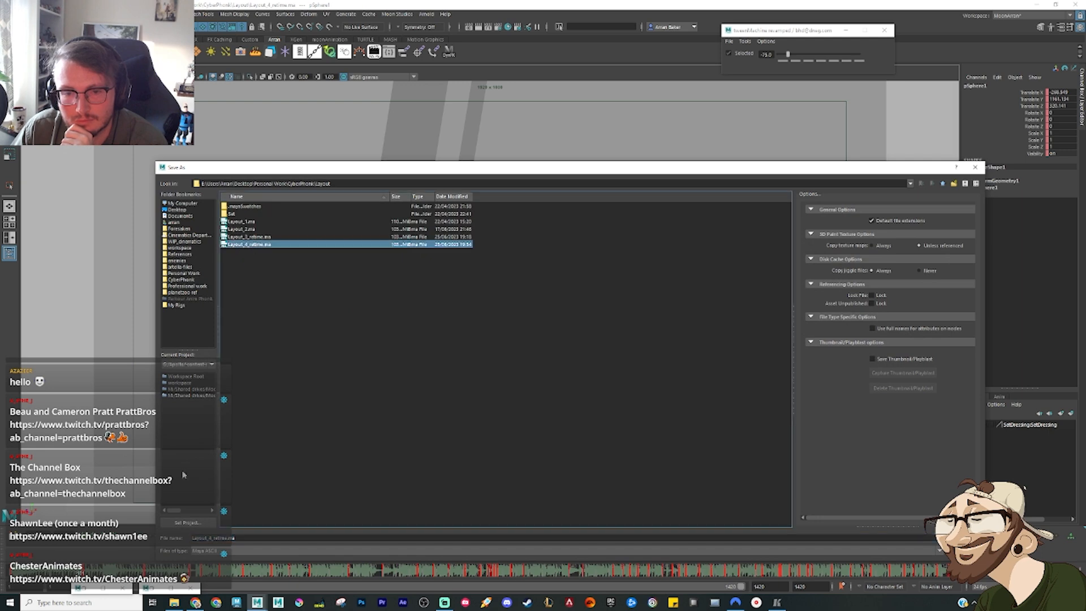
left_click(210, 539)
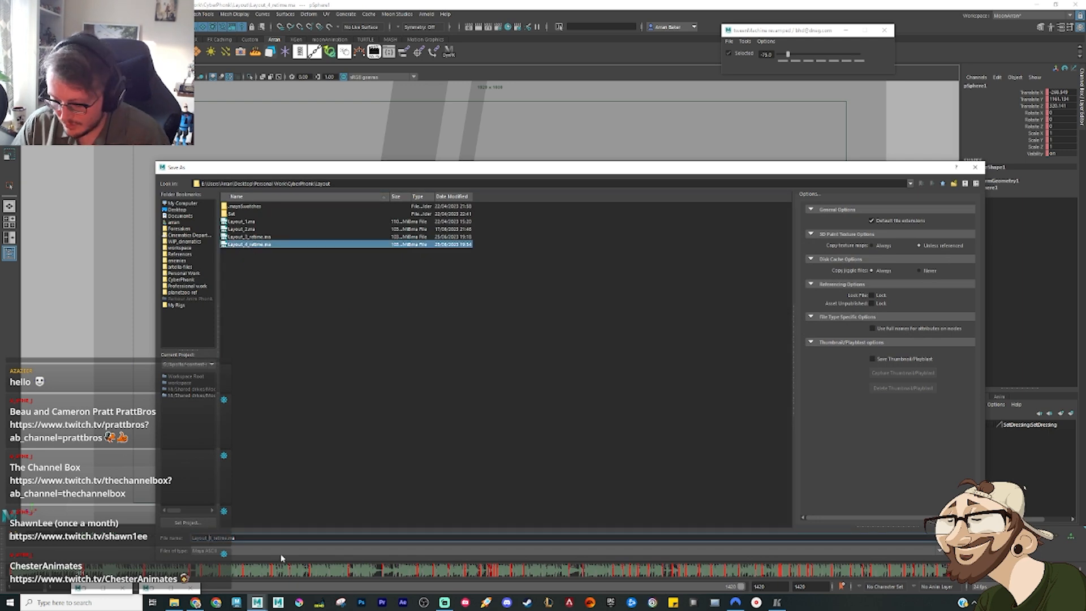
key("Return")
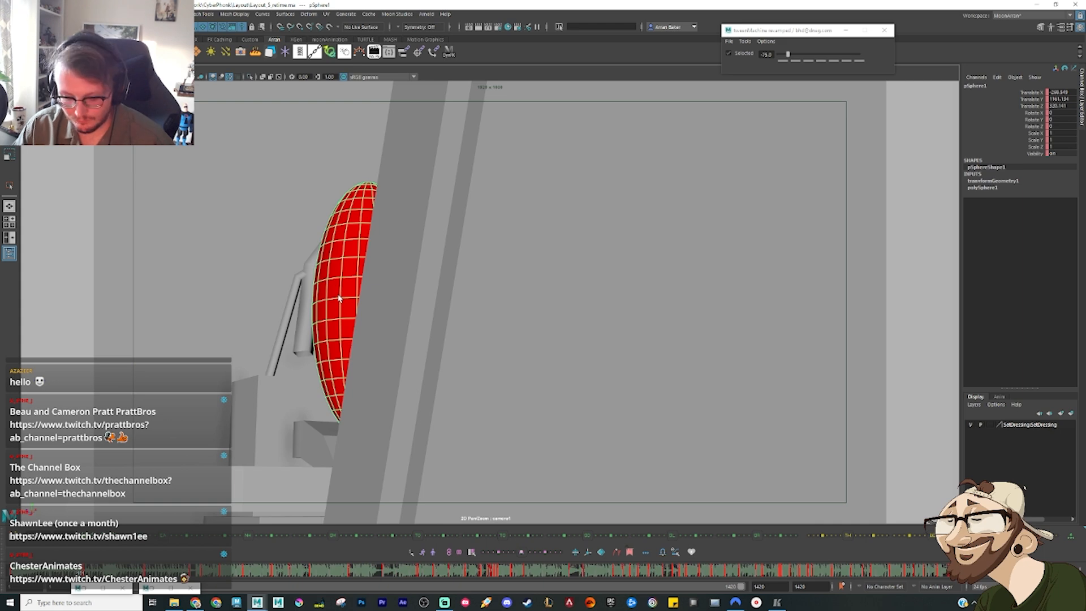
Step: Shorten the visible playback range to end around frame 620, keeping the pipe-to-beam section in view on the timeline
key("period")
key("period")
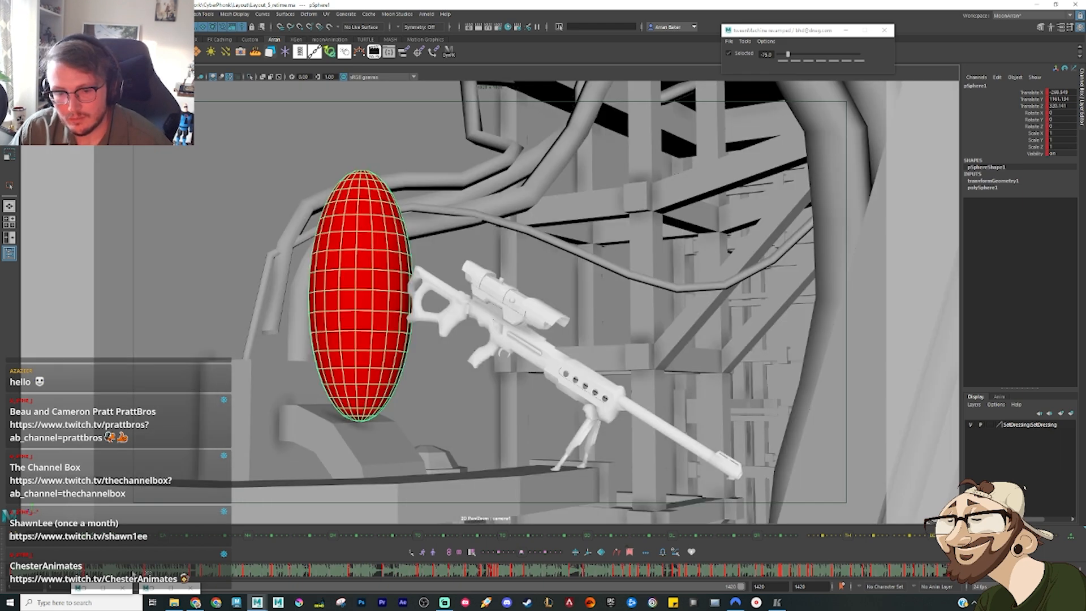
key("alt+v")
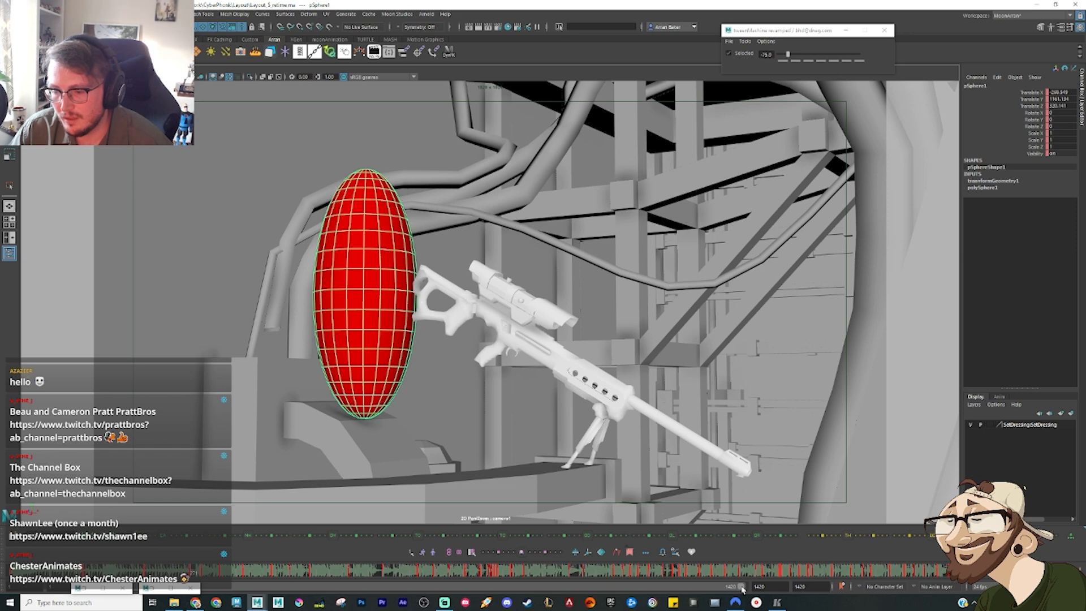
left_click_drag(743, 590, 332, 590)
left_click(240, 573)
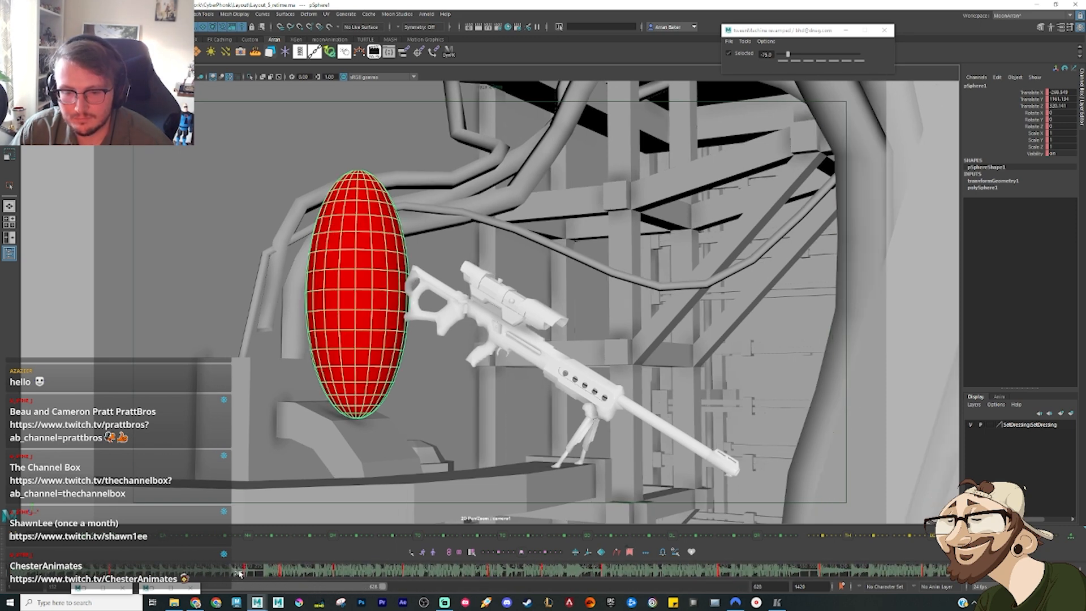
Step: Find the landing frame beside the beam and pose the ellipsoid there, moving it and leaning it about 20 degrees around X
left_click_drag(240, 573, 315, 577)
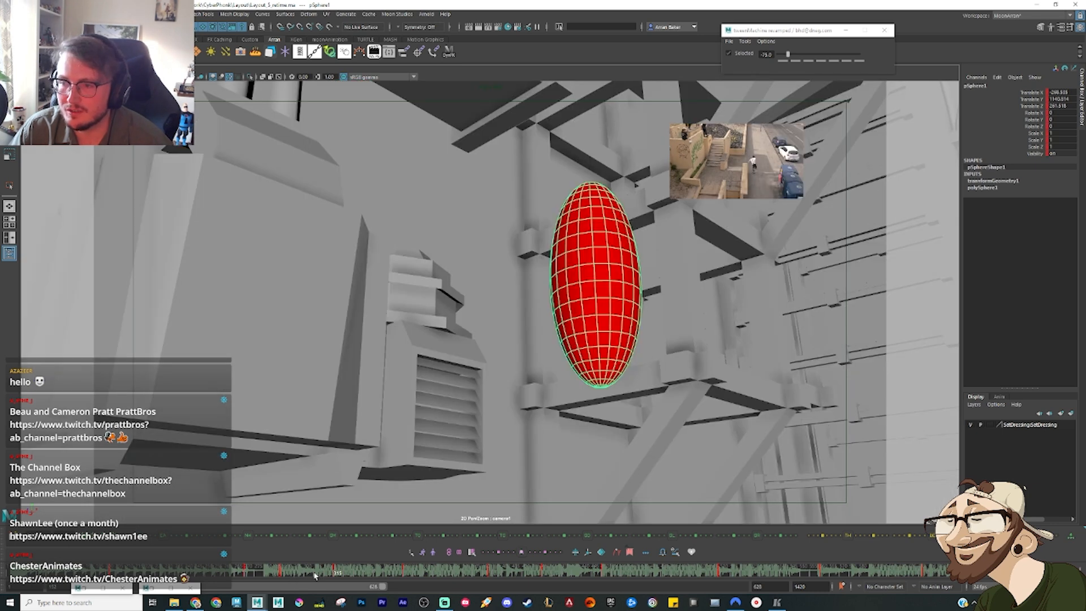
key("alt+comma")
key("alt+comma")
key("alt+comma")
key("alt+comma")
key("alt+period")
key("alt+period")
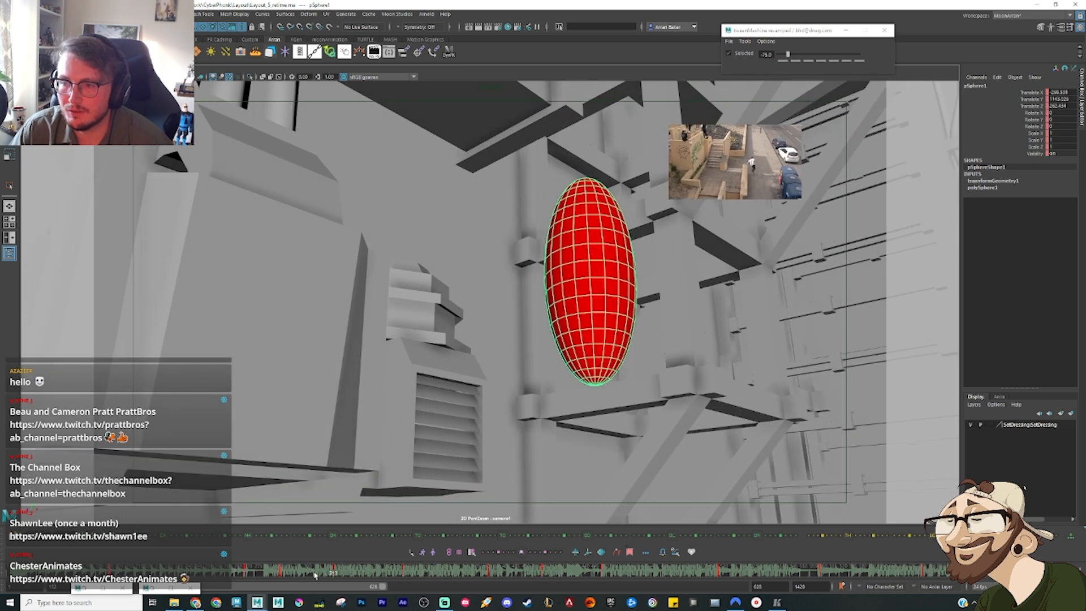
key("alt+period")
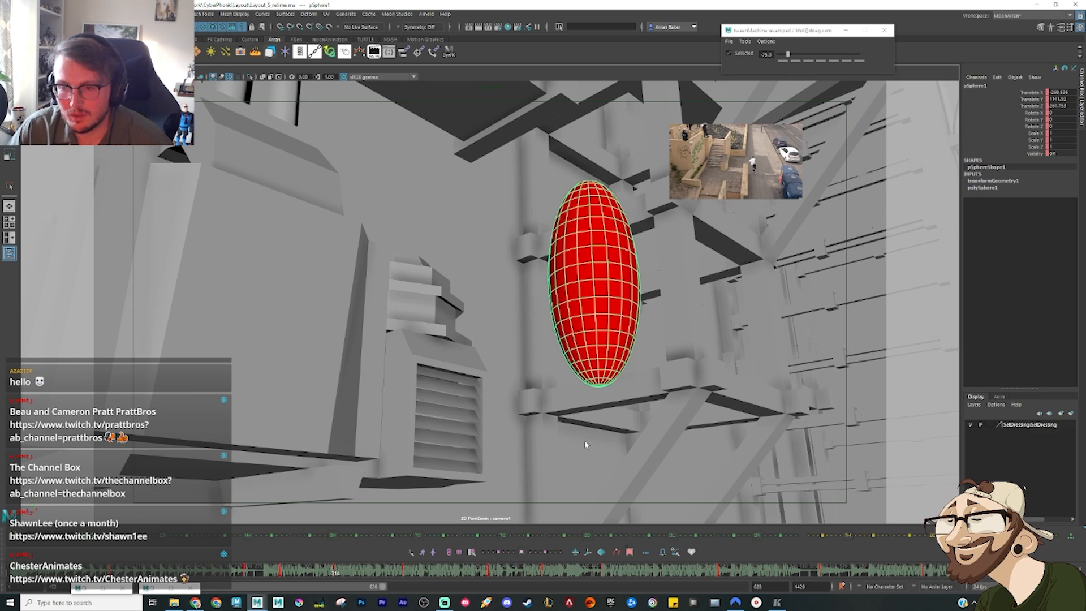
key("w")
left_click_drag(568, 271, 508, 241)
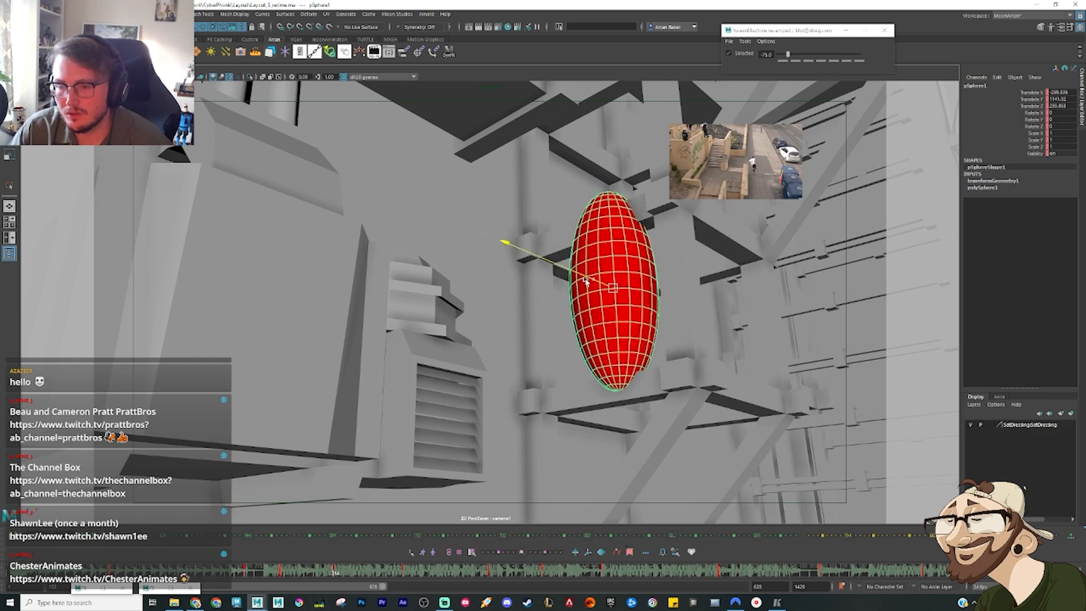
key("e")
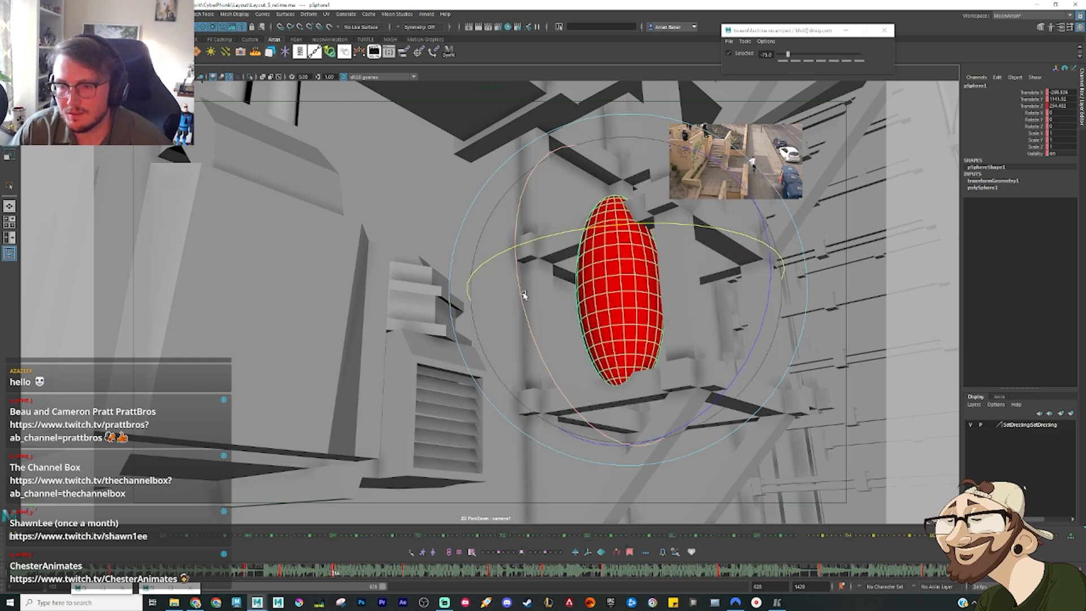
left_click_drag(520, 290, 520, 340)
key("w")
left_click_drag(576, 302, 552, 284)
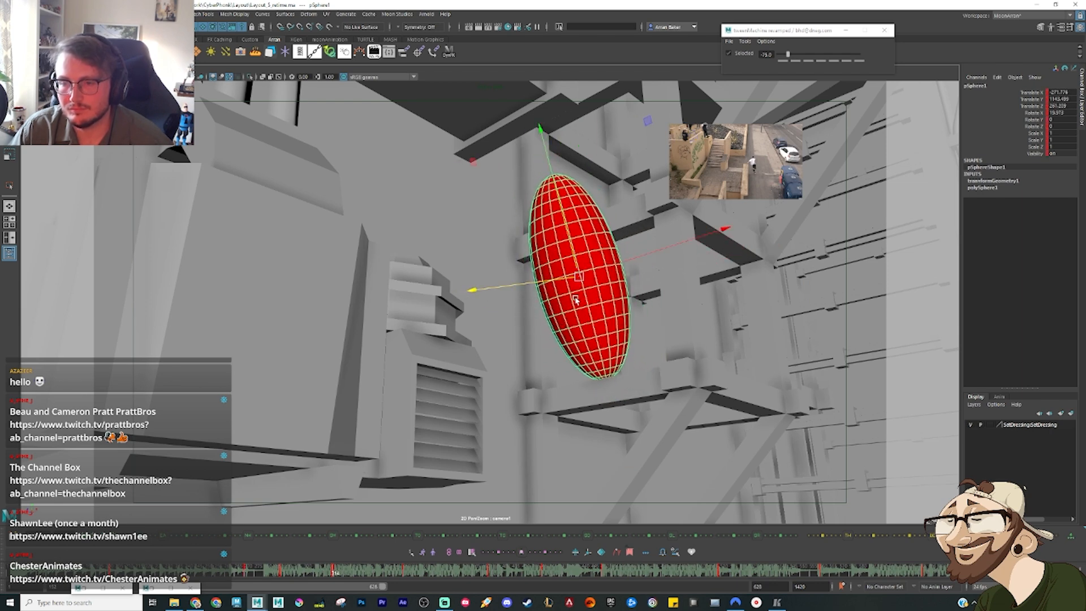
Step: Switch to a two-pane layout with the shot camera in one view and frame the ellipsoid beside the beam in perspective
left_click(8, 239)
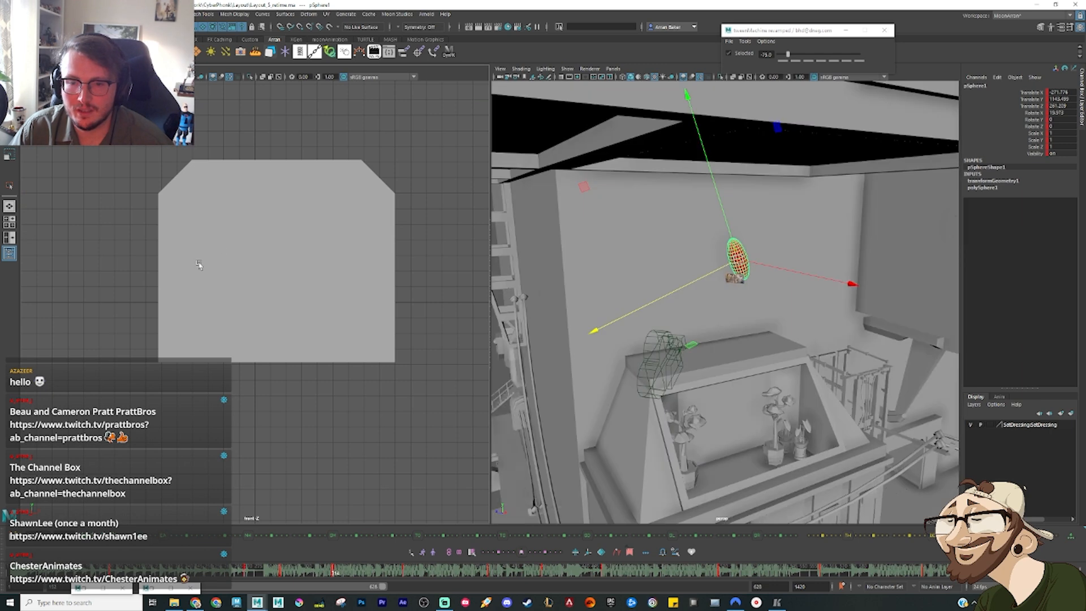
left_click(143, 69)
mouse_move(181, 77)
left_click(235, 78)
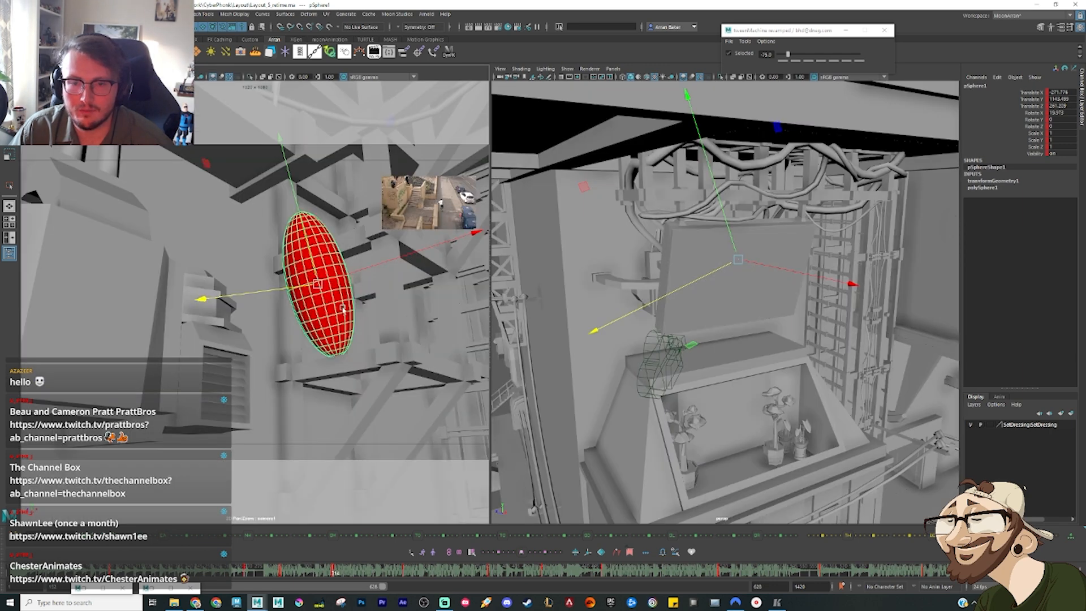
key("f")
left_click(747, 366)
scroll(747, 366, "down", 3)
left_click_drag(746, 366, 570, 410, "alt")
scroll(713, 330, "up", 3)
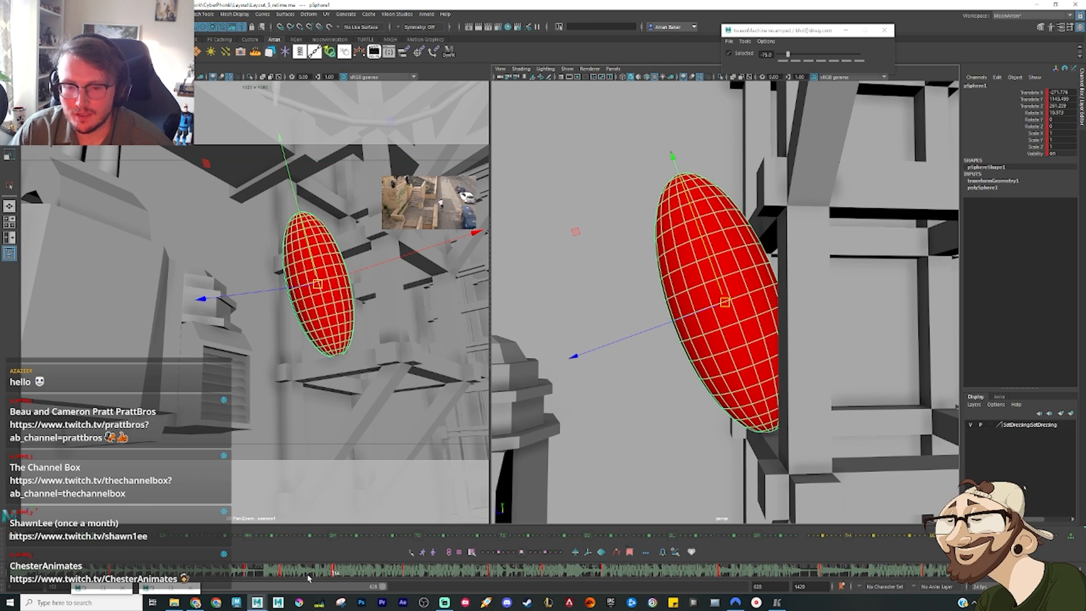
Step: Delete the ellipsoid's upright key that directly follows the leaning pose
key("period")
right_click(355, 574)
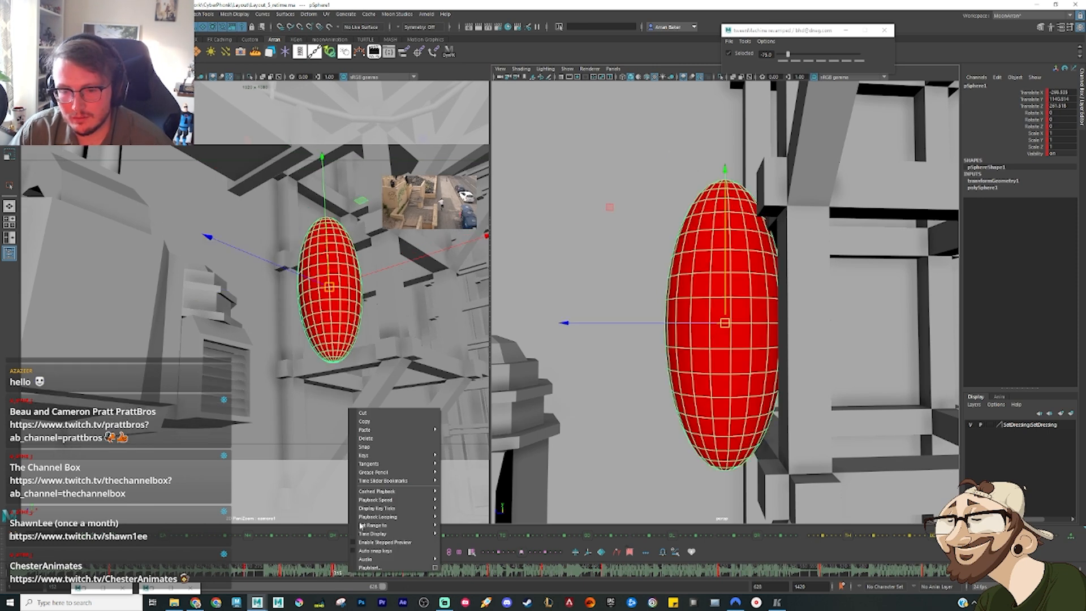
left_click(374, 440)
Step: Return to the ellipsoid's earlier standing key and step frame by frame through its take-off towards the beam in the camera view
key("comma")
key("comma")
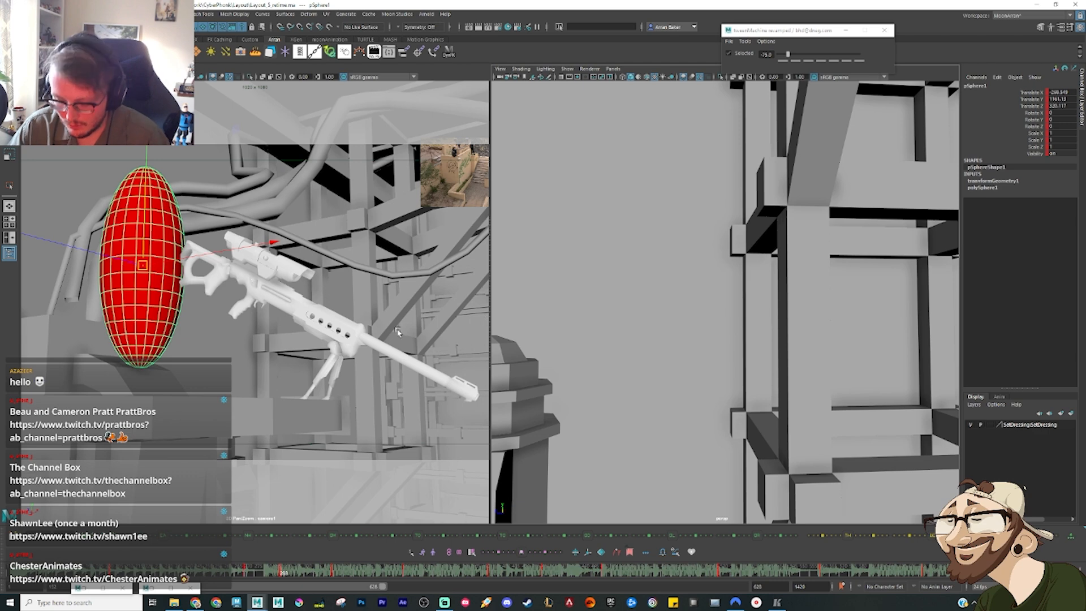
right_click_drag(397, 332, 386, 308)
middle_click_drag(392, 304, 381, 300)
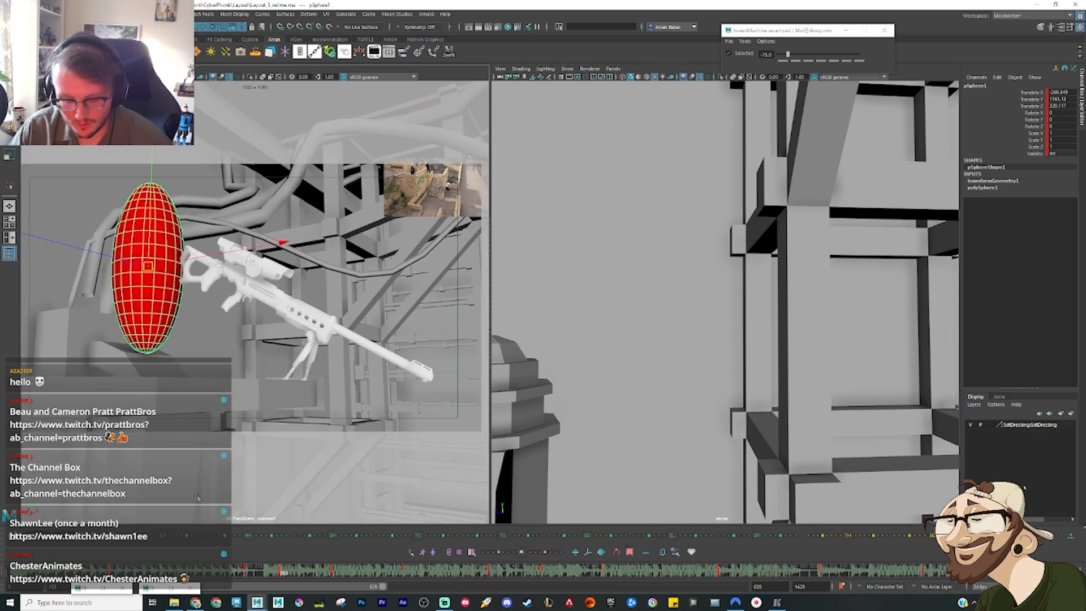
key("alt+comma")
key("alt+comma")
key("alt+comma")
key("alt+comma")
key("alt+comma")
key("alt+comma")
key("alt+comma")
key("alt+comma")
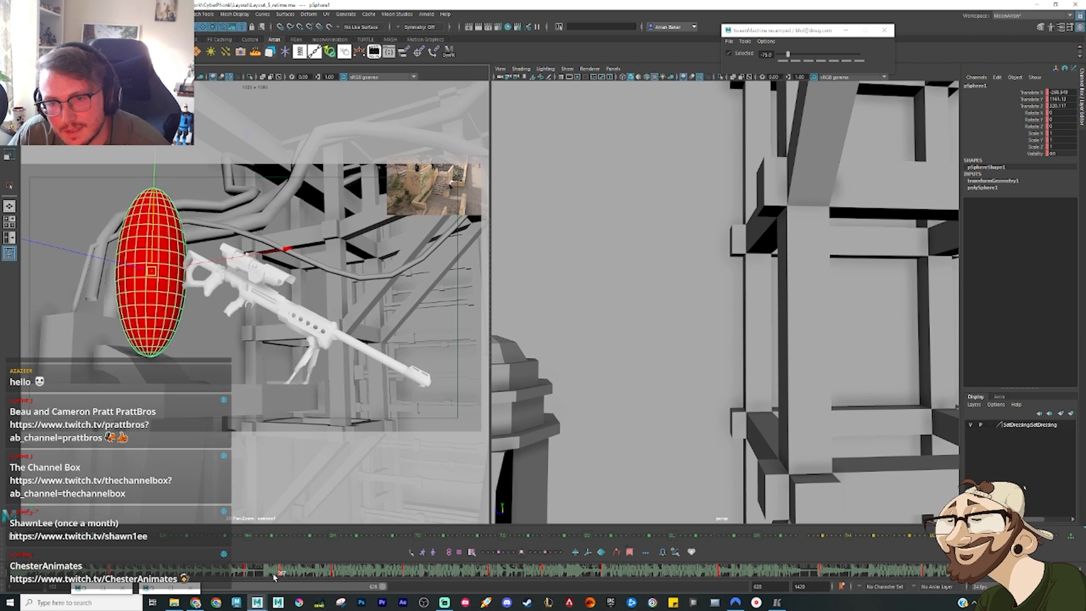
key("alt+period")
key("alt+period")
key("alt+period")
key("alt+period")
key("alt+period")
key("alt+period")
key("alt+period")
key("alt+period")
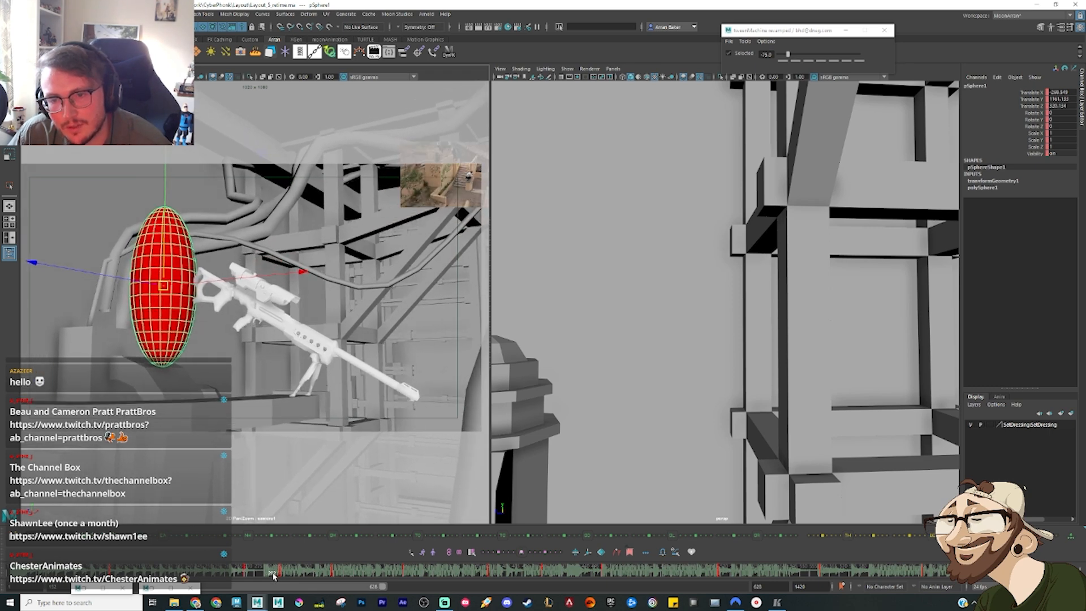
key("alt+period")
key("alt+period")
key("alt+period")
key("alt+period")
key("alt+period")
key("alt+period")
key("alt+period")
key("alt+period")
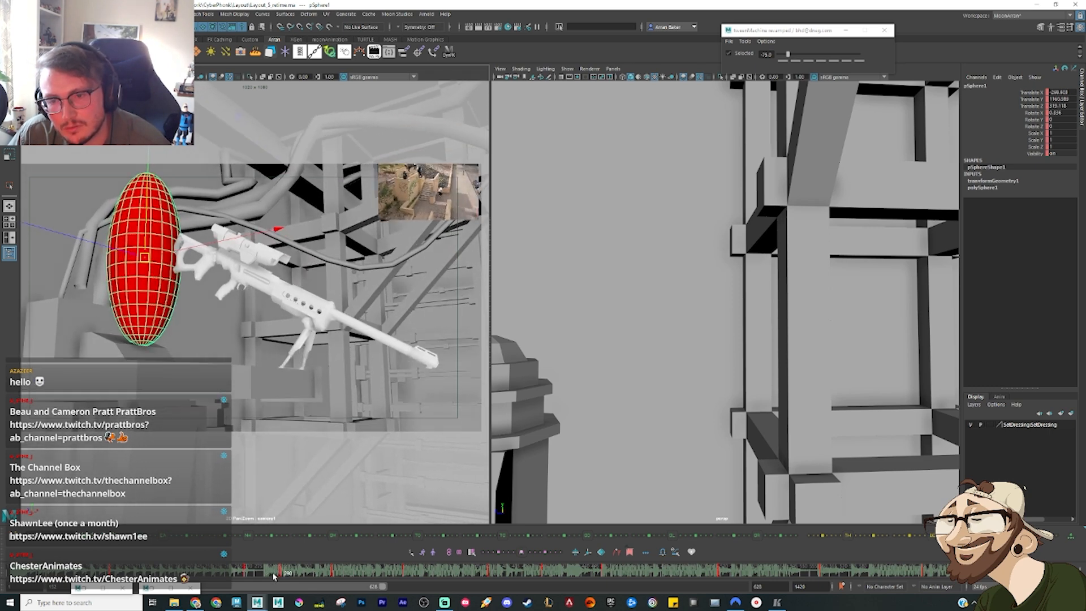
key("alt+period")
key("alt+period")
key("alt+period")
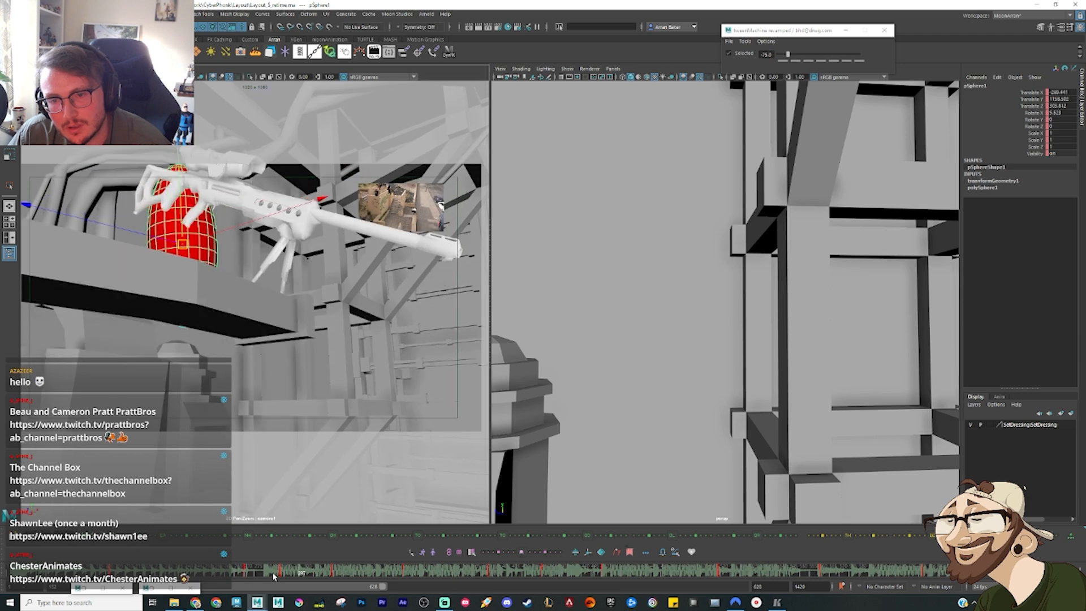
key("alt+period")
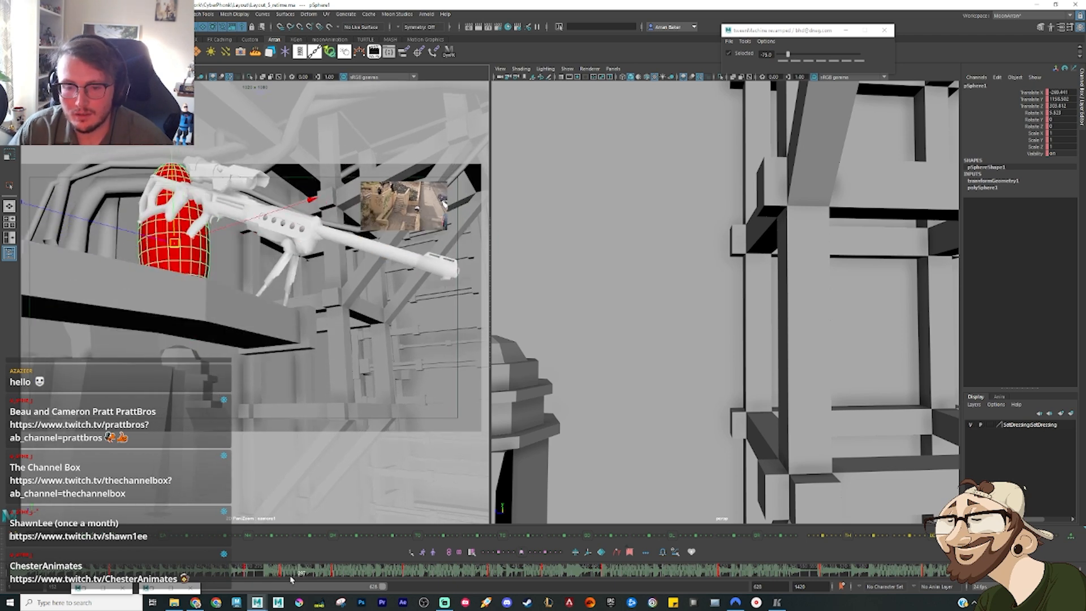
left_click(287, 576)
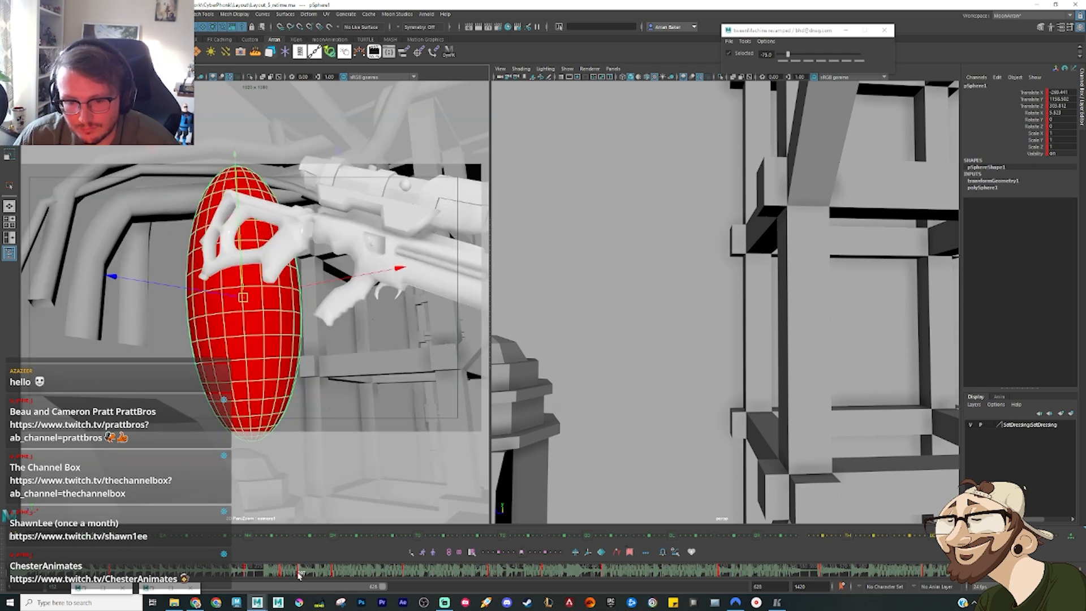
Step: Step back and forth between the ellipsoid's keys to check the camera framing around the take-off
key("period")
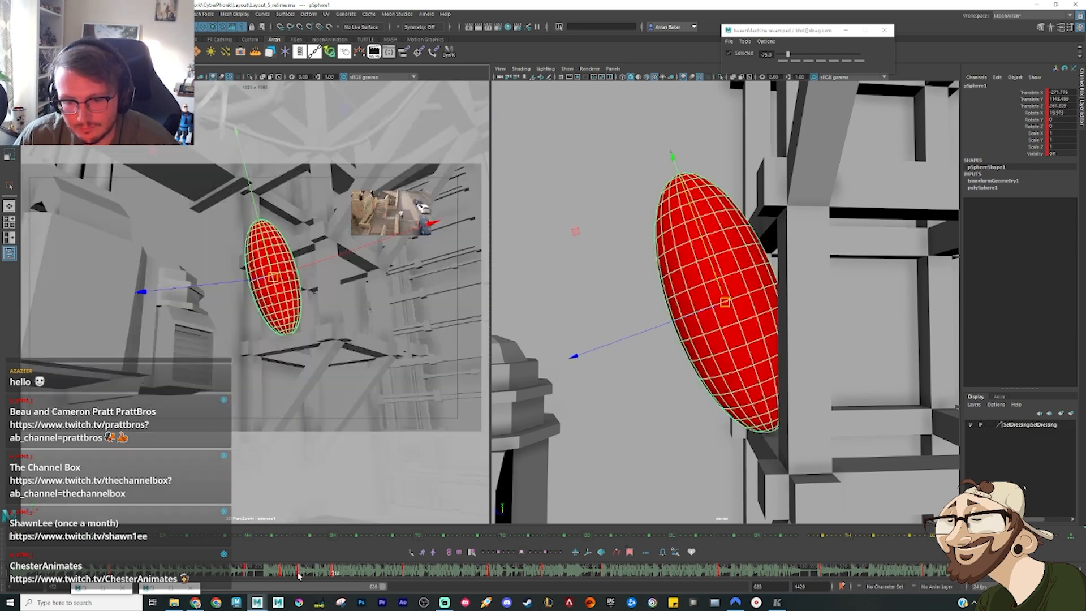
key("comma")
key("comma")
key("comma")
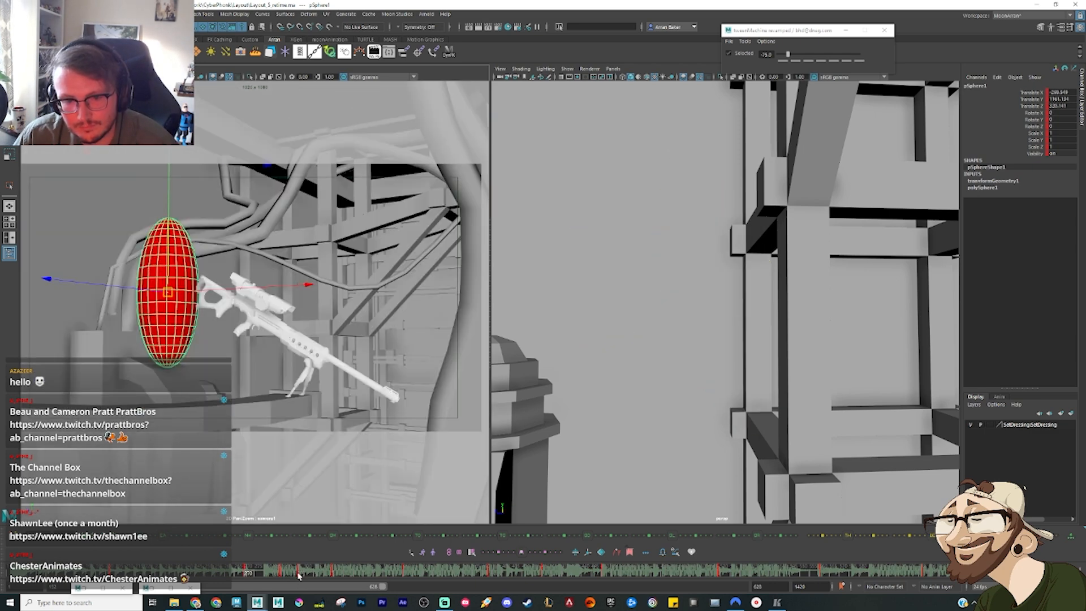
key("period")
key("comma")
key("period")
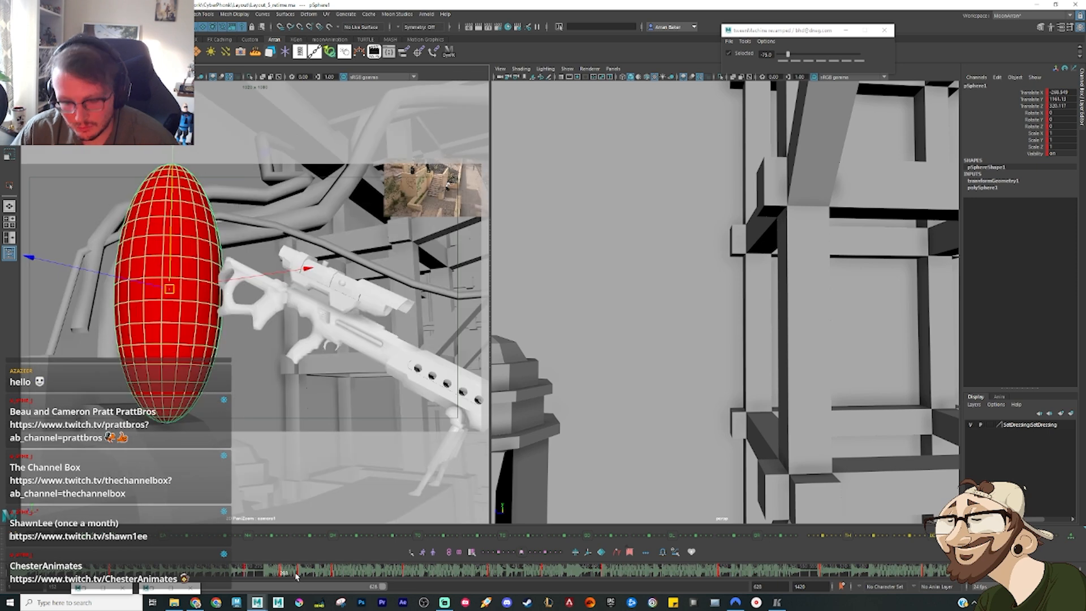
key("period")
key("period")
key("comma")
key("period")
key("period")
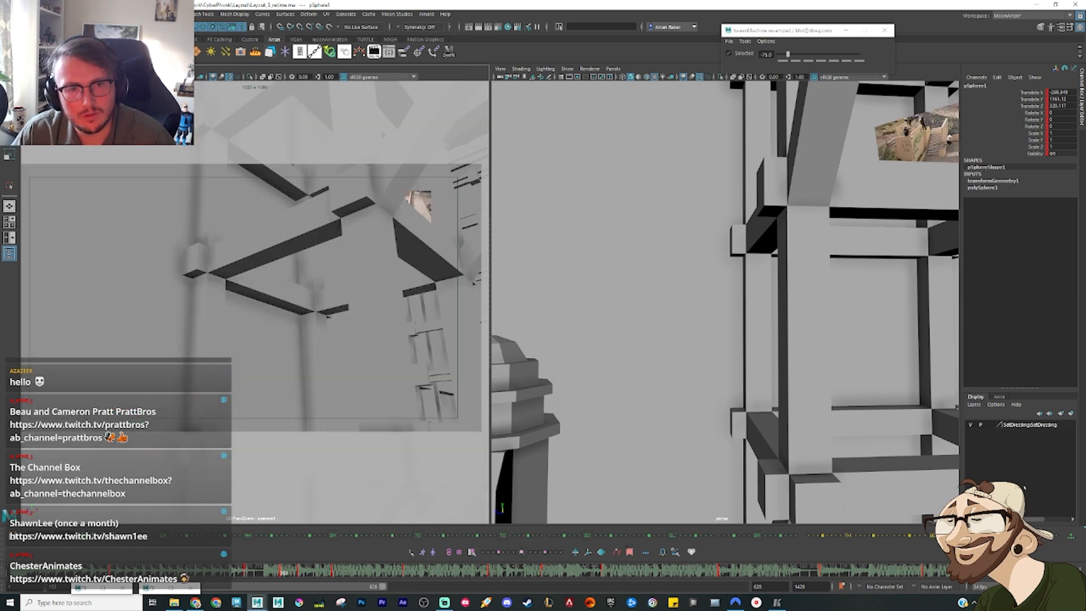
Step: Select the shot camera, delete its key at the ellipsoid's standing pose, and reselect the ellipsoid
left_click(29, 76)
right_click(309, 571)
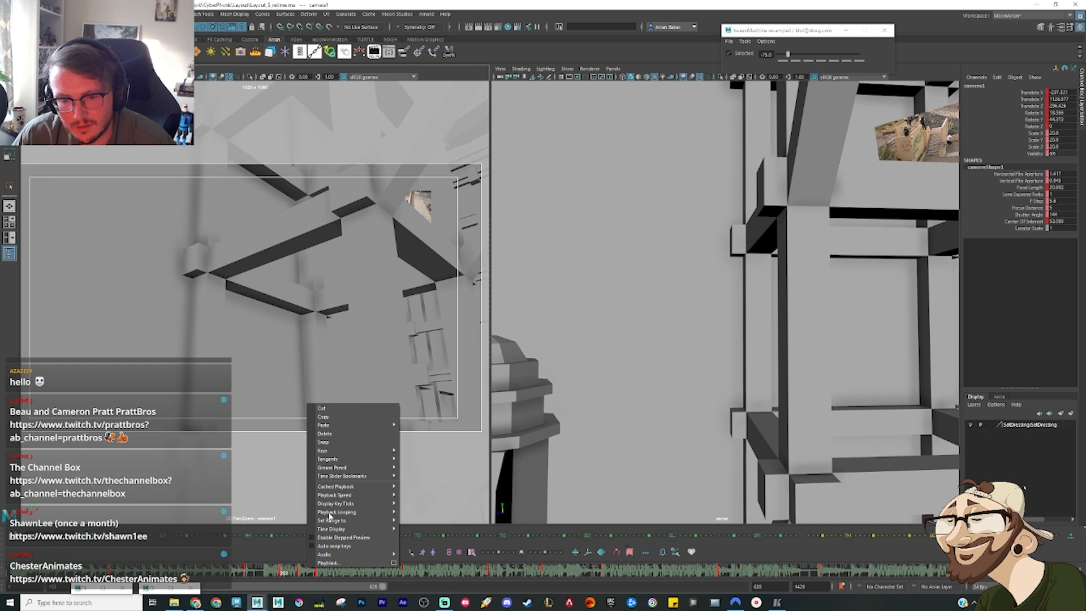
left_click(333, 434)
left_click(182, 396)
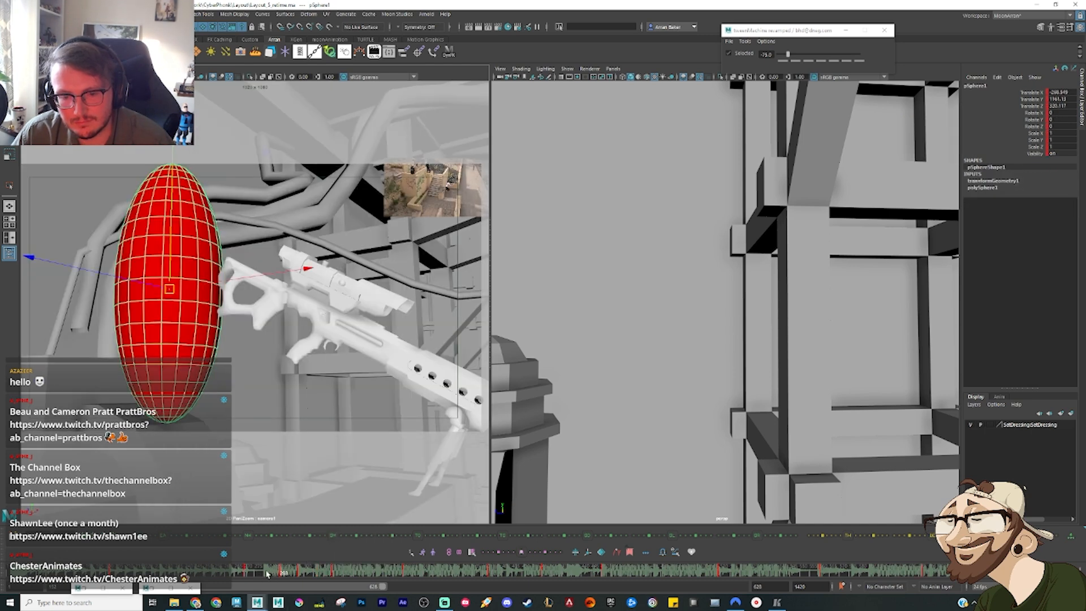
Step: Go to the take-off frame and delete the shot camera's key there
left_click_drag(265, 573, 301, 573)
left_click(364, 431)
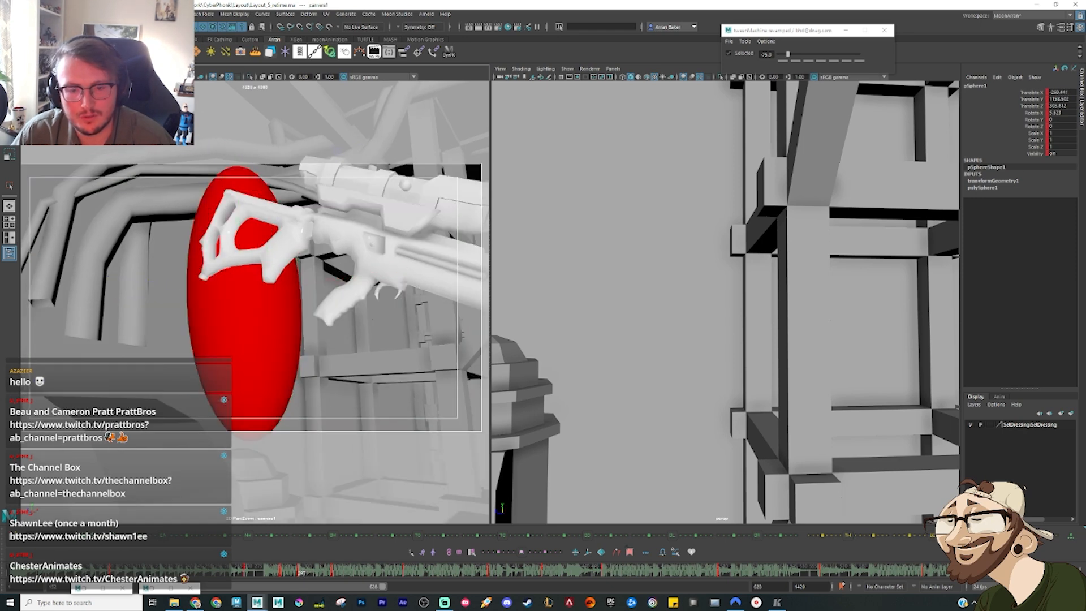
right_click(320, 570)
left_click(347, 436)
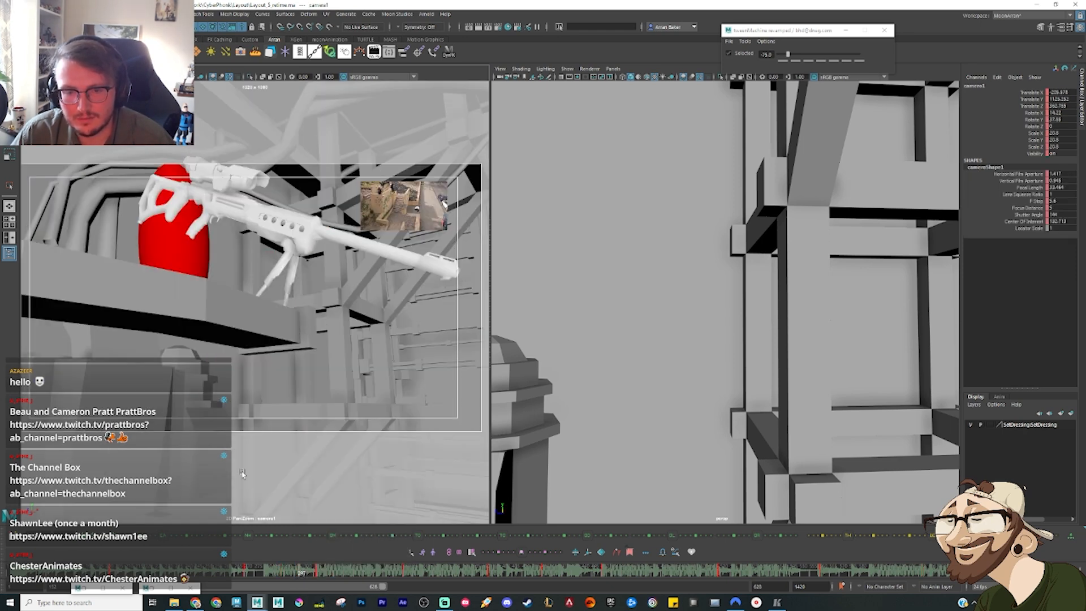
Step: Select the ellipsoid and compare its neighbouring keys around the take-off in the camera view
left_click(186, 260)
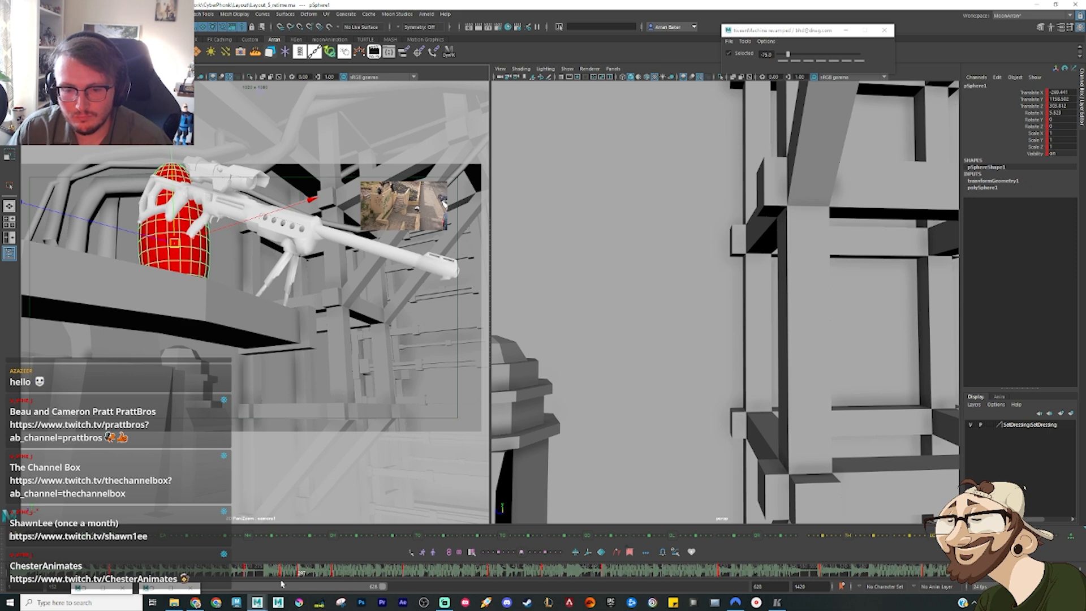
key("period")
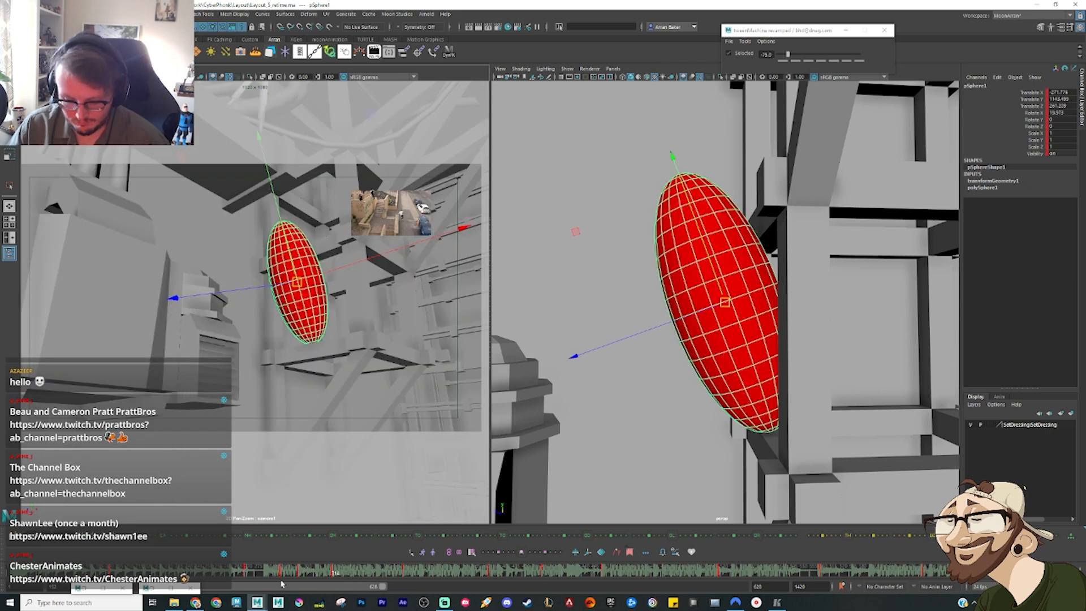
key("comma")
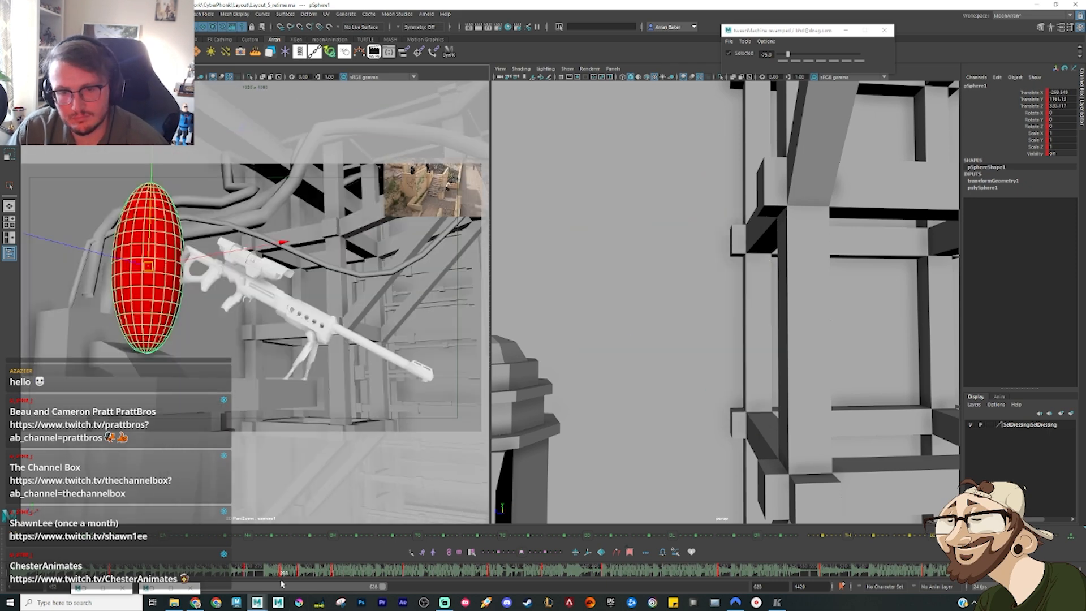
key("f")
key("ctrl+z")
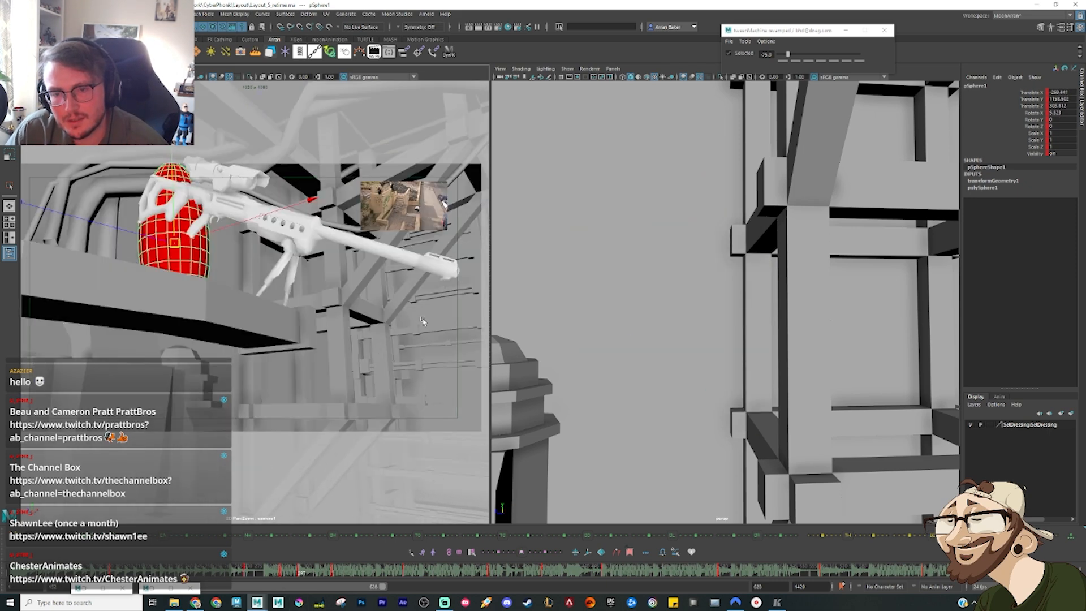
Step: Move the ellipsoid down so its base rests on top of the rooftop vent at the take-off frame
key("f")
left_click_drag(758, 353, 640, 275, "alt")
left_click_drag(619, 160, 625, 273)
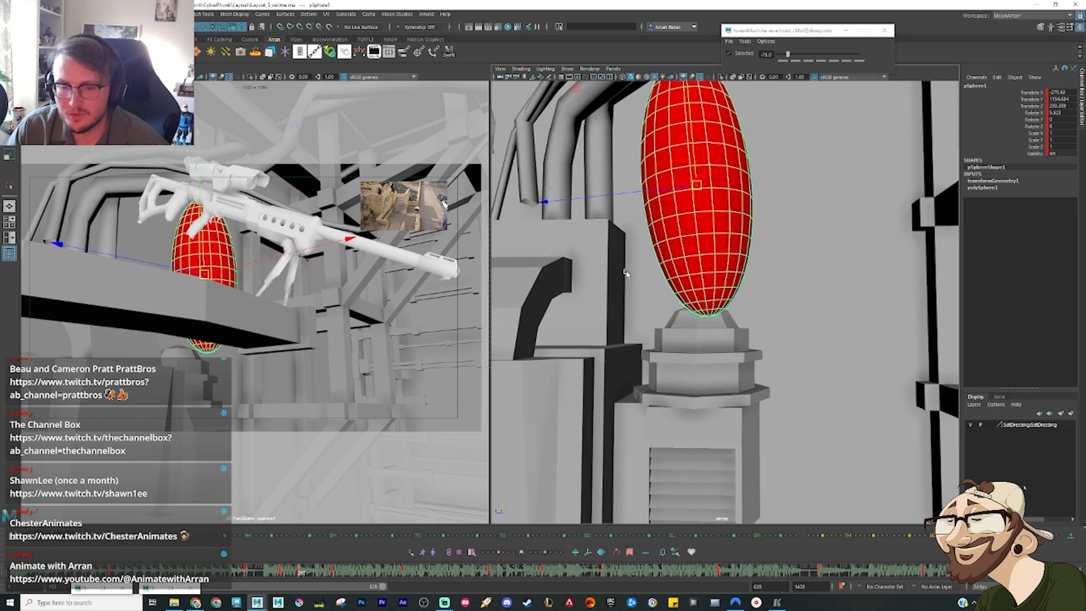
Step: Replace the ellipsoid's held key after the standing pose with a TweenMachine in-between at 75
left_click_drag(254, 572, 262, 575)
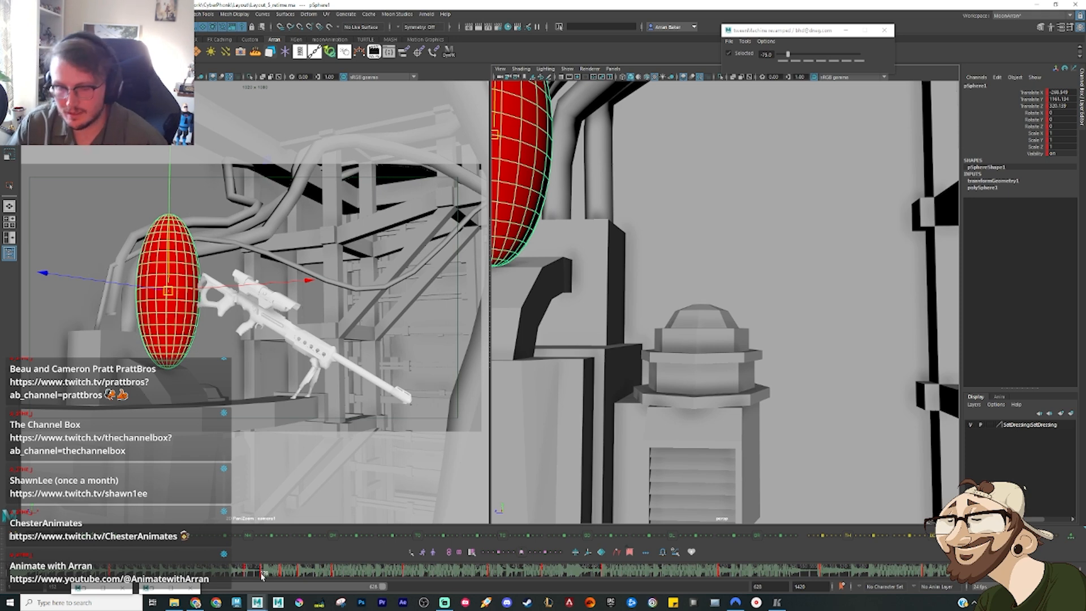
key("period")
right_click(281, 574)
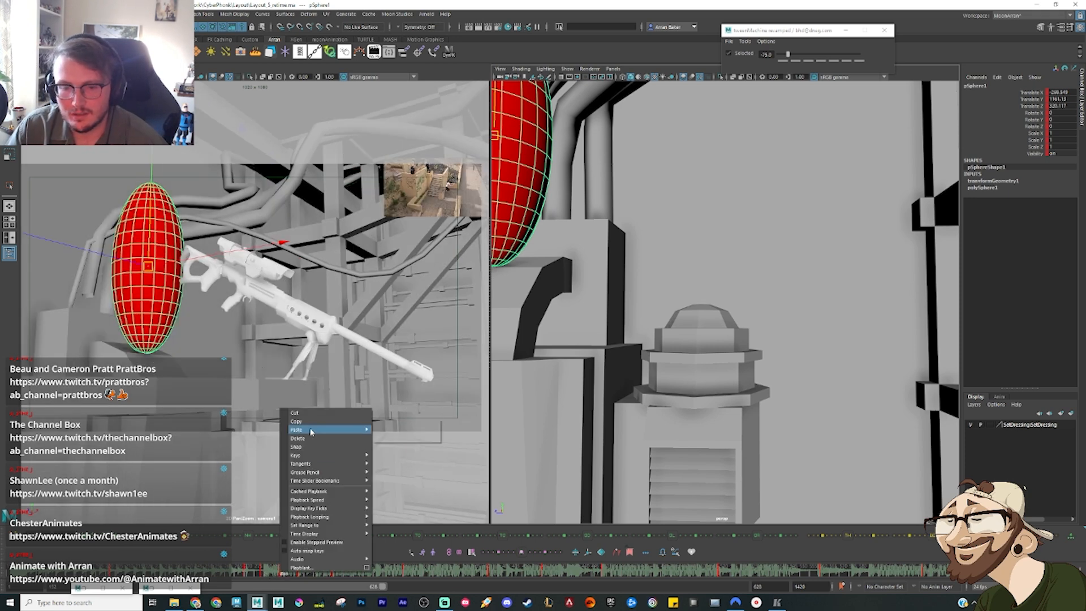
left_click(288, 502)
left_click_drag(259, 575, 279, 580)
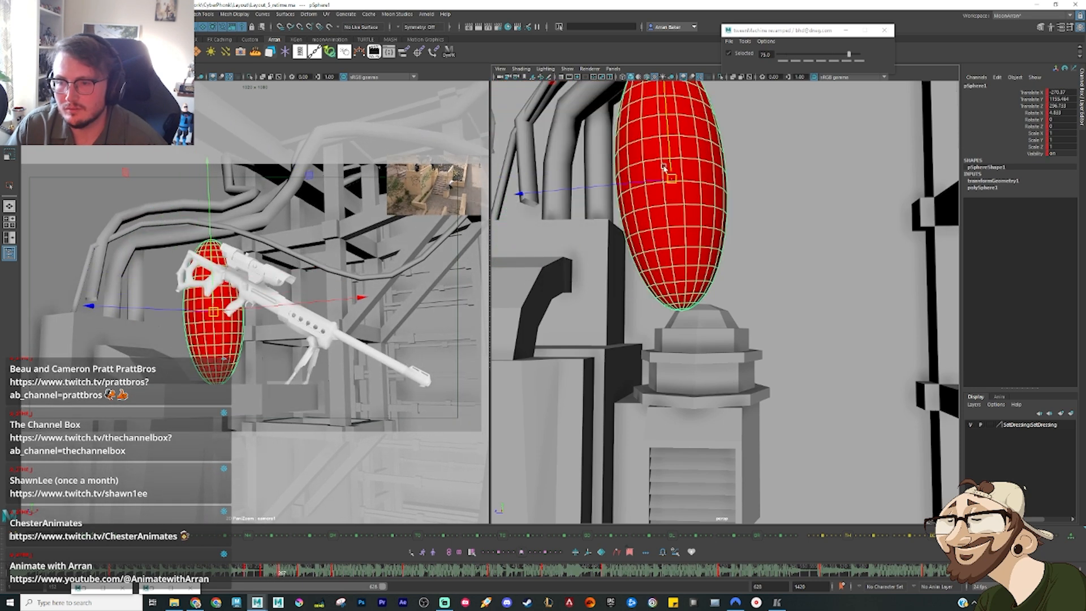
Step: Raise the ellipsoid's new in-between pose well above the vent and compare it with the neighbouring keys
left_click_drag(278, 573, 292, 576)
key("comma")
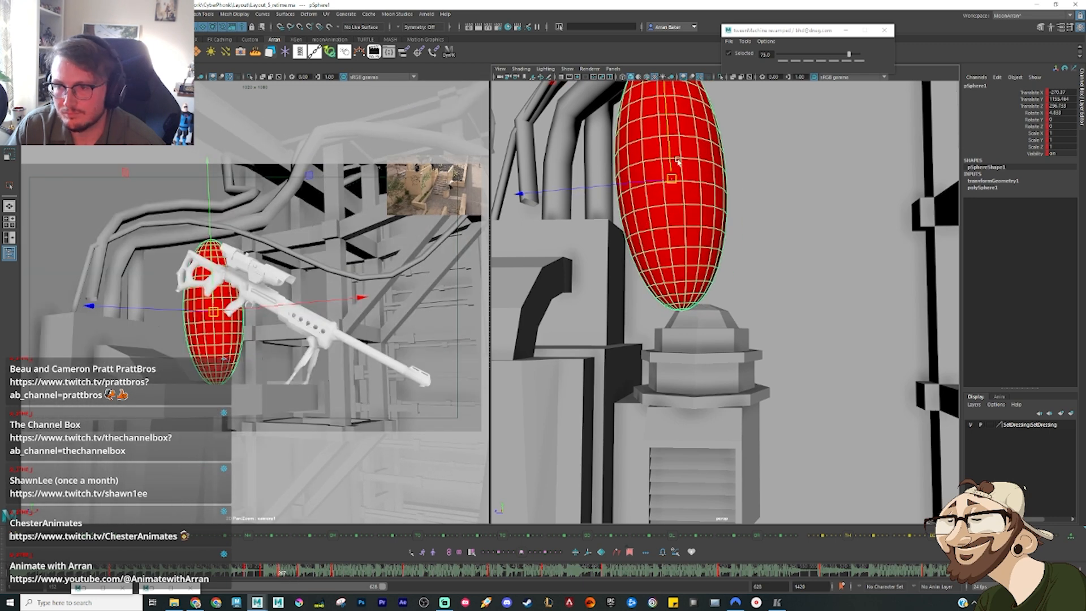
left_click_drag(671, 157, 675, 51)
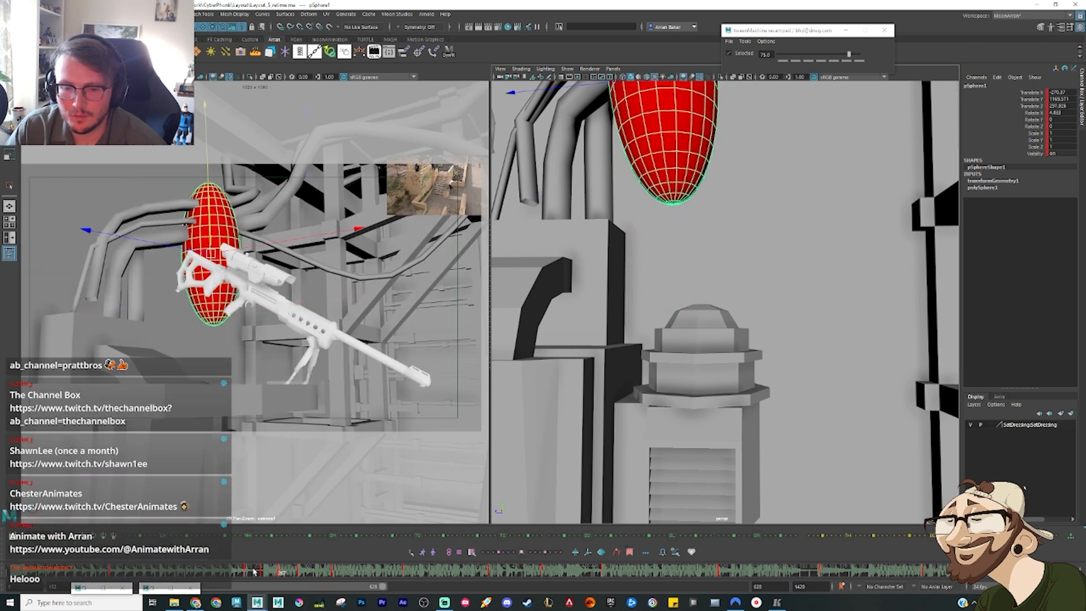
left_click_drag(254, 571, 294, 587)
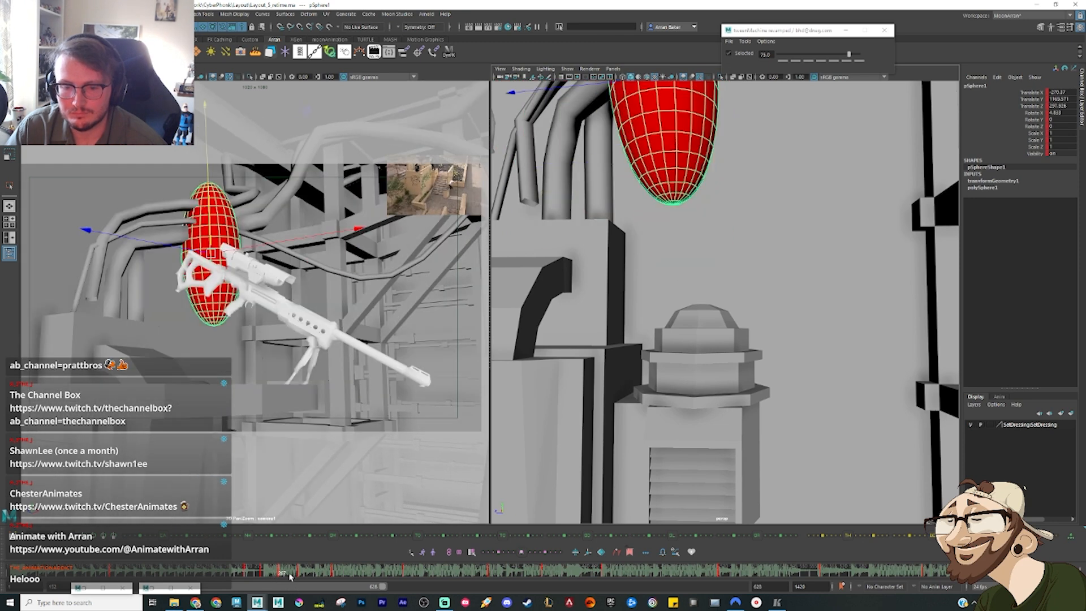
key("comma")
key("period")
Step: Reset the mid-air key to an even in-between (0) and raise the ellipsoid high above the vent
key("alt+2")
scroll(620, 192, "down", 3)
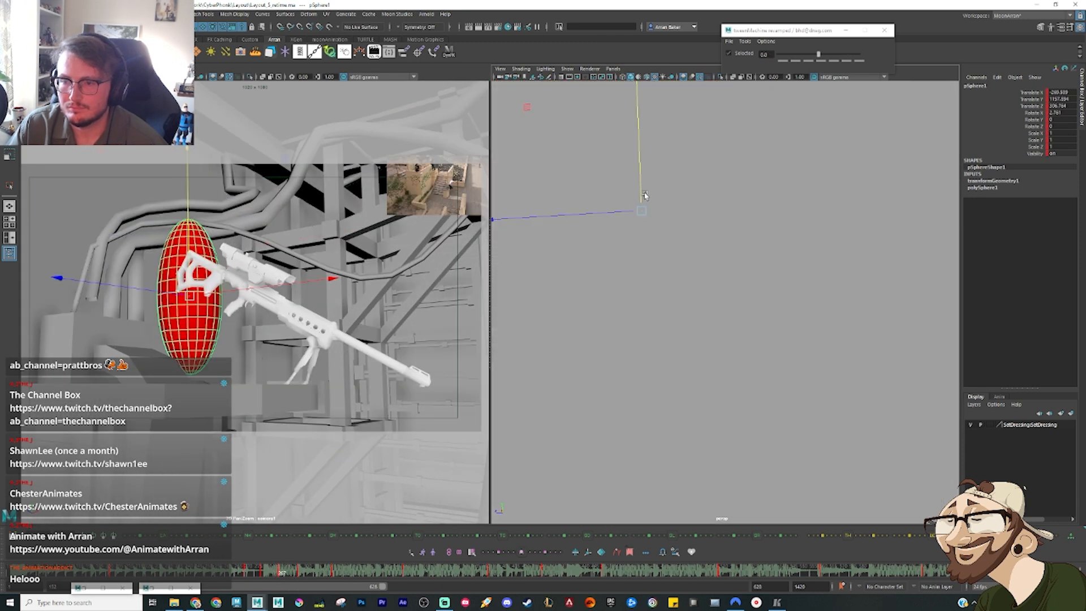
scroll(645, 195, "up", 3)
left_click_drag(597, 147, 578, 36)
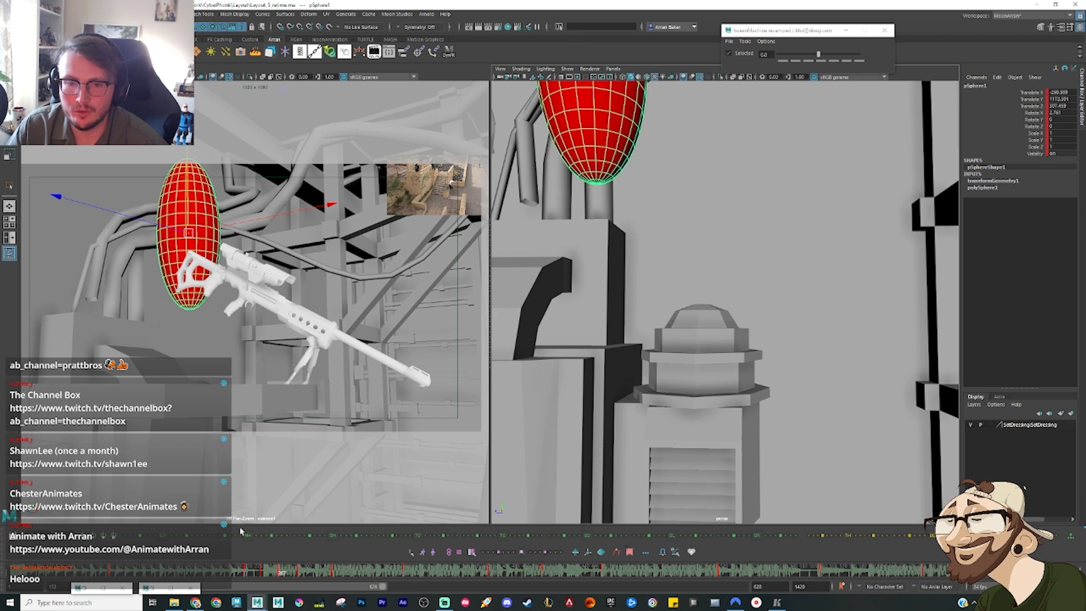
Step: Lower the ellipsoid's mid-air pose slightly to flatten the hop arc, and scrub through to the vent pose
mouse_move(275, 574)
left_mouse_down()
mouse_move(262, 574)
mouse_move(275, 574)
left_mouse_up()
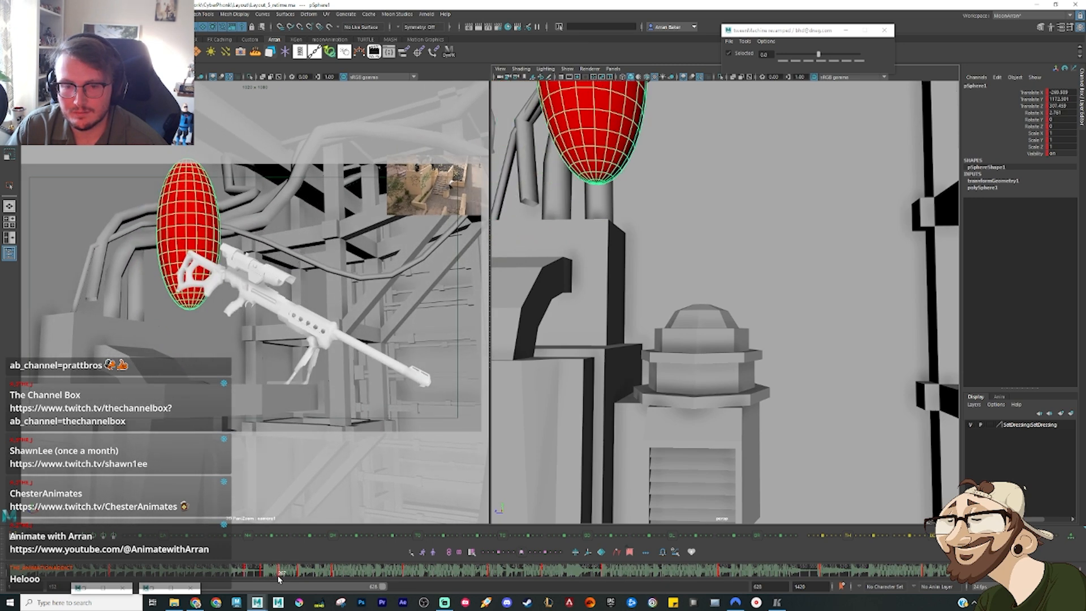
key("comma")
key("period")
left_click_drag(606, 150, 635, 144, "alt")
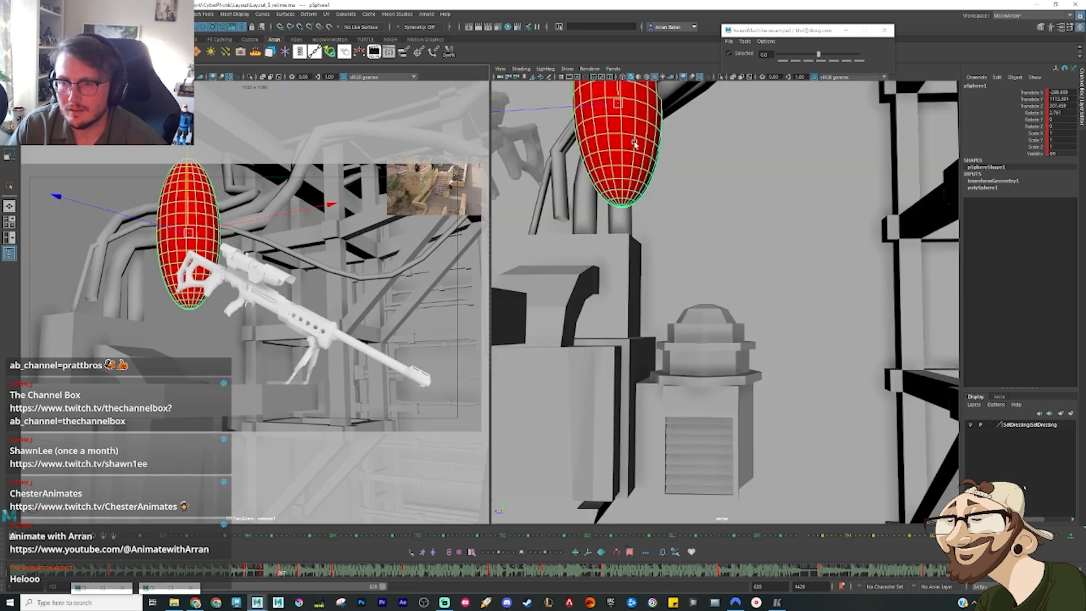
left_click_drag(613, 94, 616, 163)
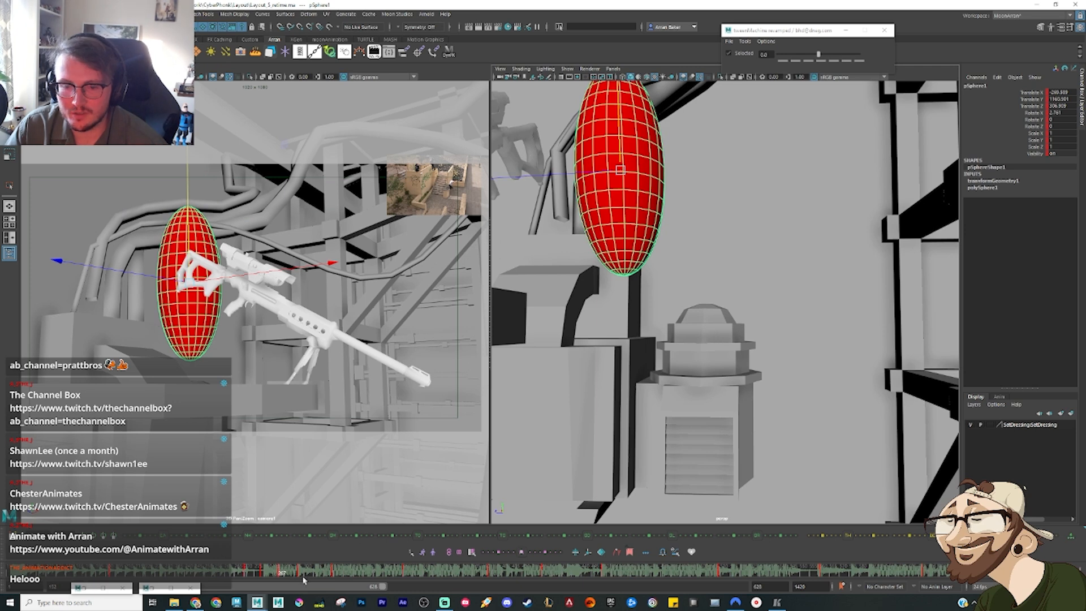
left_click_drag(279, 574, 302, 574)
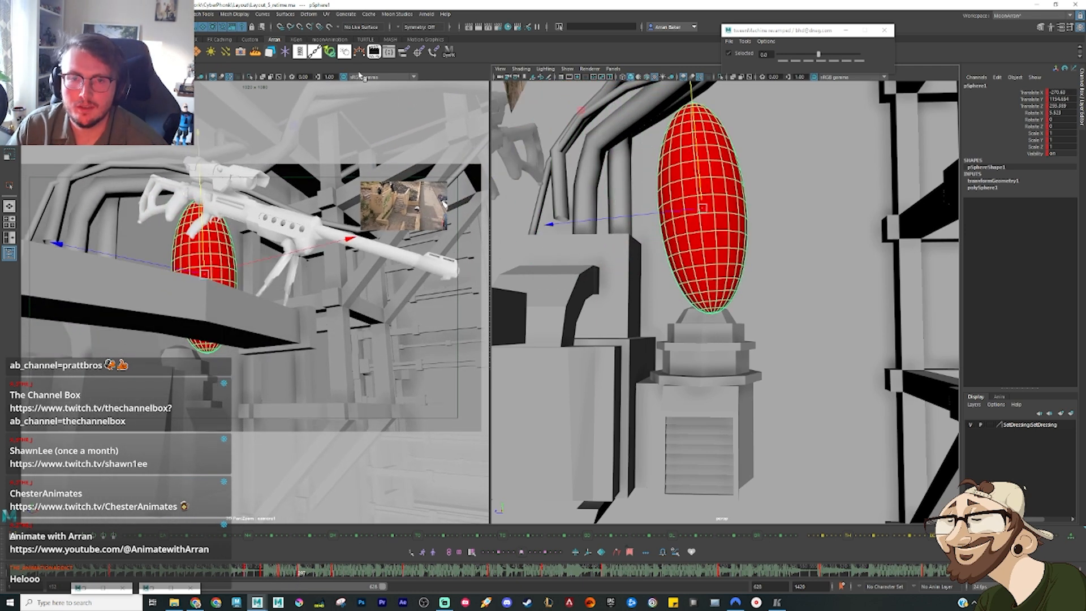
Step: Glance at the ellipsoid's curves in the Graph Editor, dismiss it, and scrub back to the standing pose
key("ctrl+g")
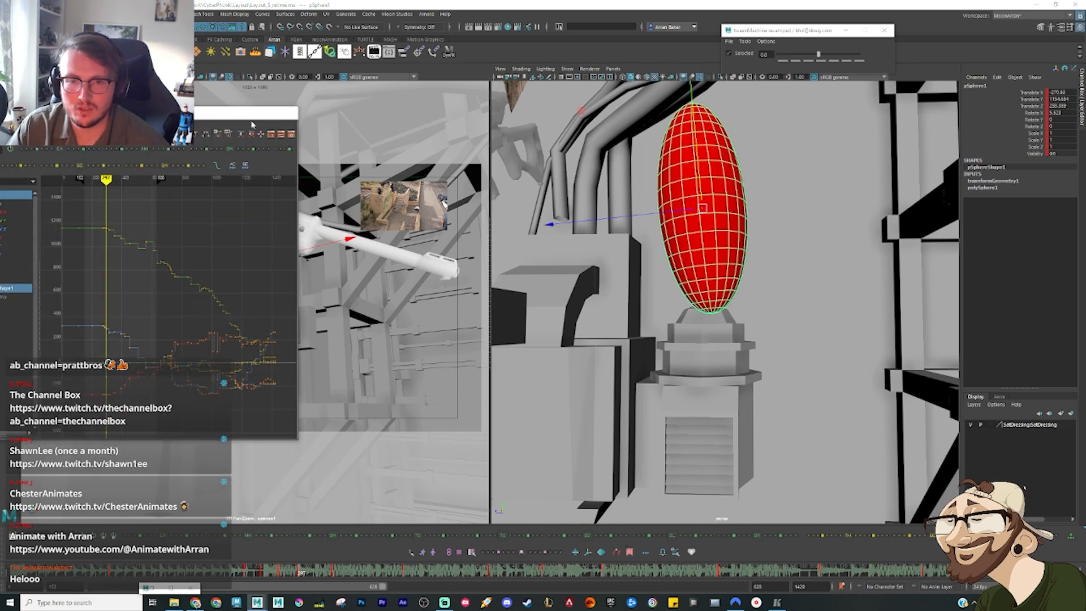
left_click(250, 113)
left_click(280, 578)
left_click_drag(280, 578, 262, 575)
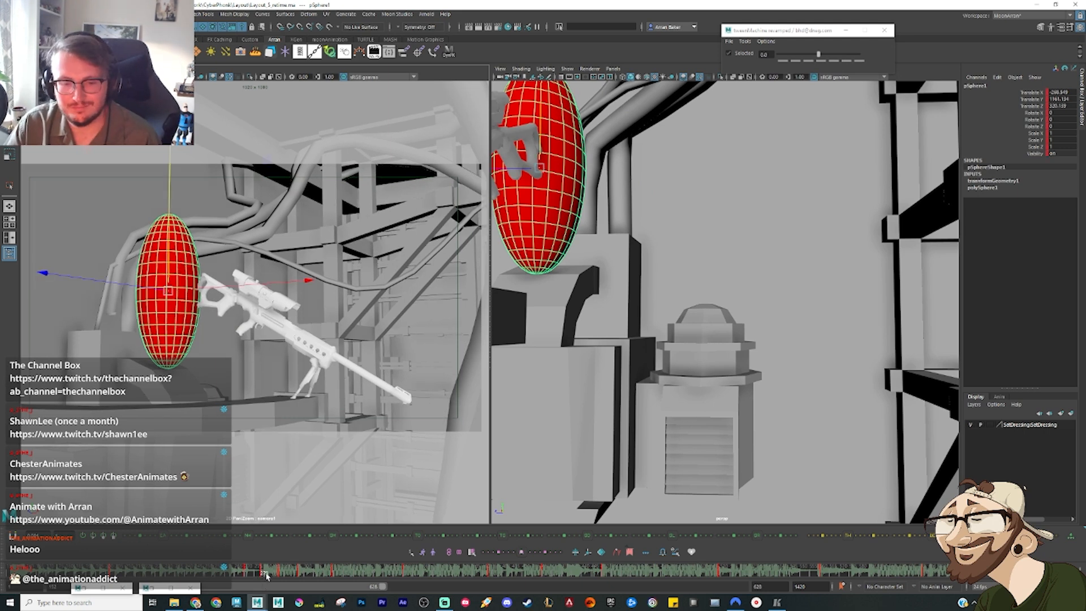
Step: Key an in-between at 75 just before the vent pose and settle the ellipsoid down onto the vent
mouse_move(266, 576)
left_mouse_down()
mouse_move(256, 573)
mouse_move(302, 581)
mouse_move(292, 575)
left_mouse_up()
left_click_drag(687, 178, 688, 185)
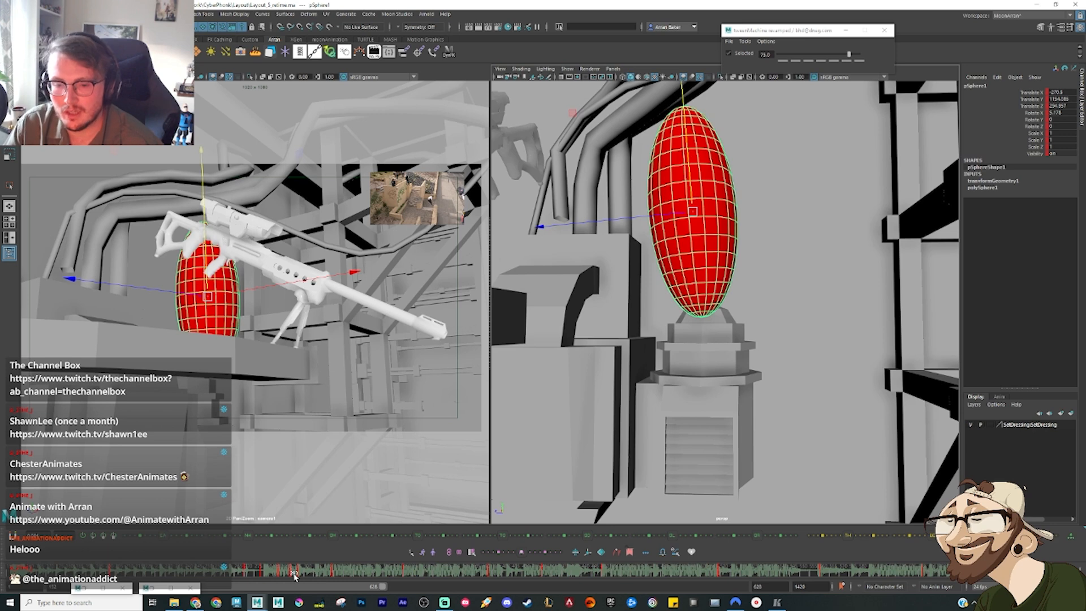
left_click_drag(295, 577, 301, 576)
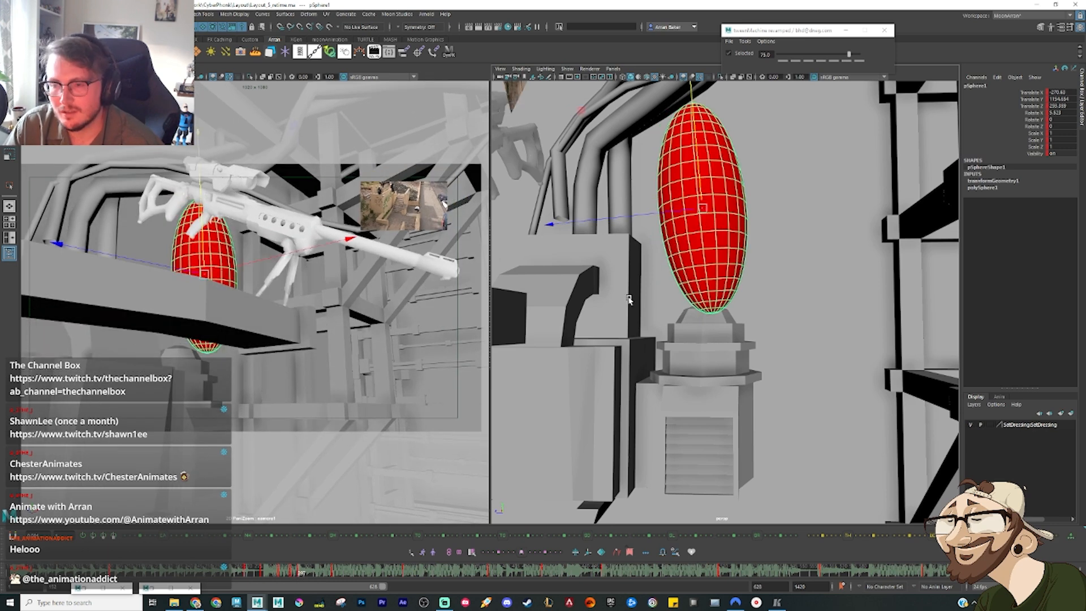
Step: Set the key after the vent contact to a -30 in-between toward the beam and raise the ellipsoid
key("alt+4")
key("alt+3")
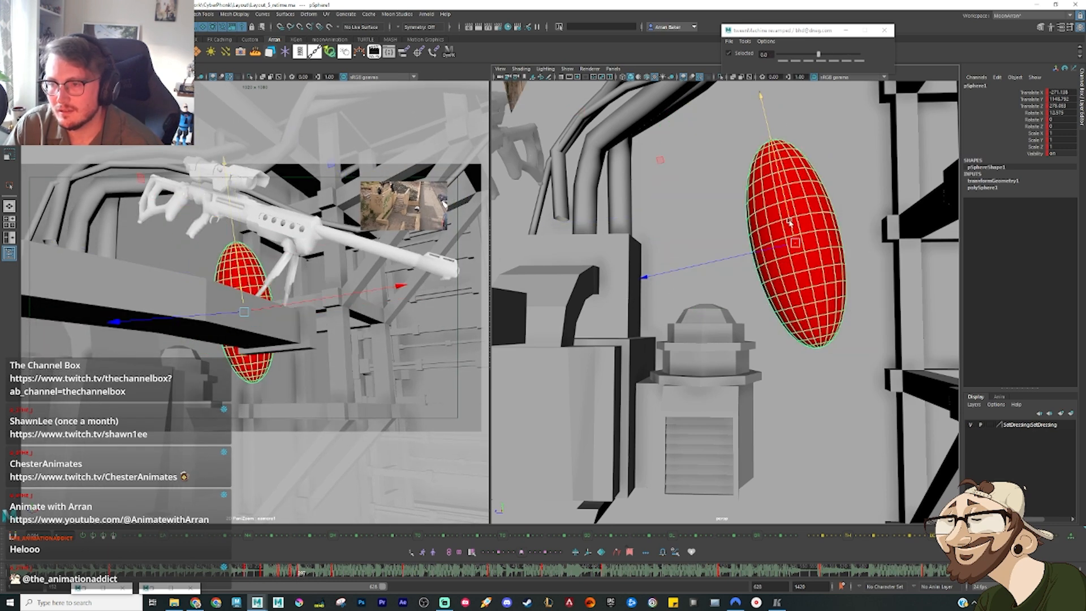
left_click_drag(790, 221, 765, 134)
key("alt+2")
left_click_drag(764, 218, 752, 165)
key("r")
key("period")
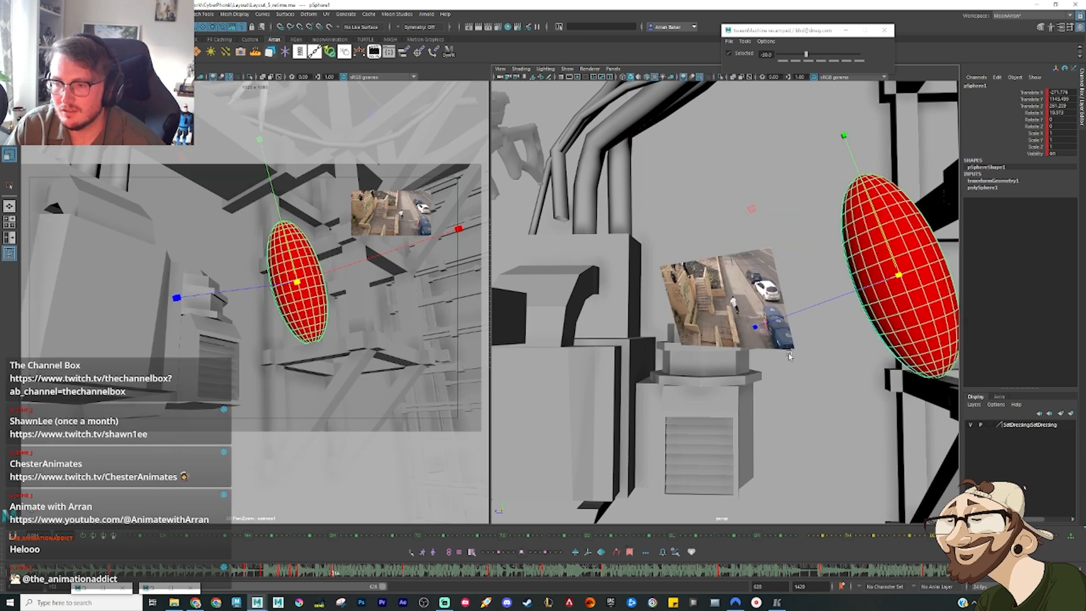
Step: Tilt the ellipsoid's vent contact pose toward the beam and shift it forward over the vent's tip
key("comma")
key("comma")
key("period")
key("comma")
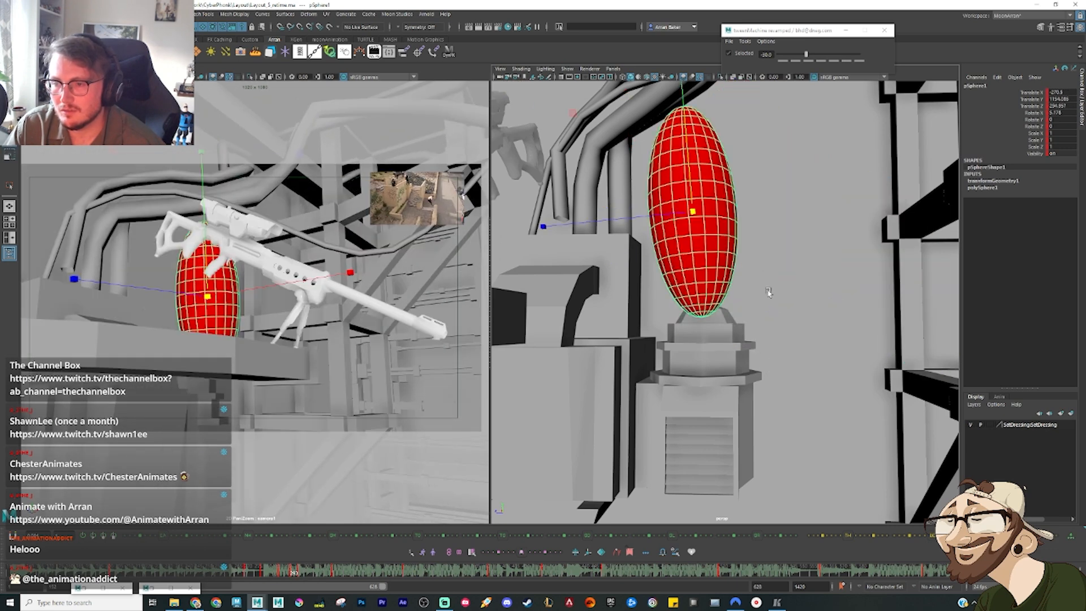
key("e")
left_click_drag(813, 295, 786, 329)
key("w")
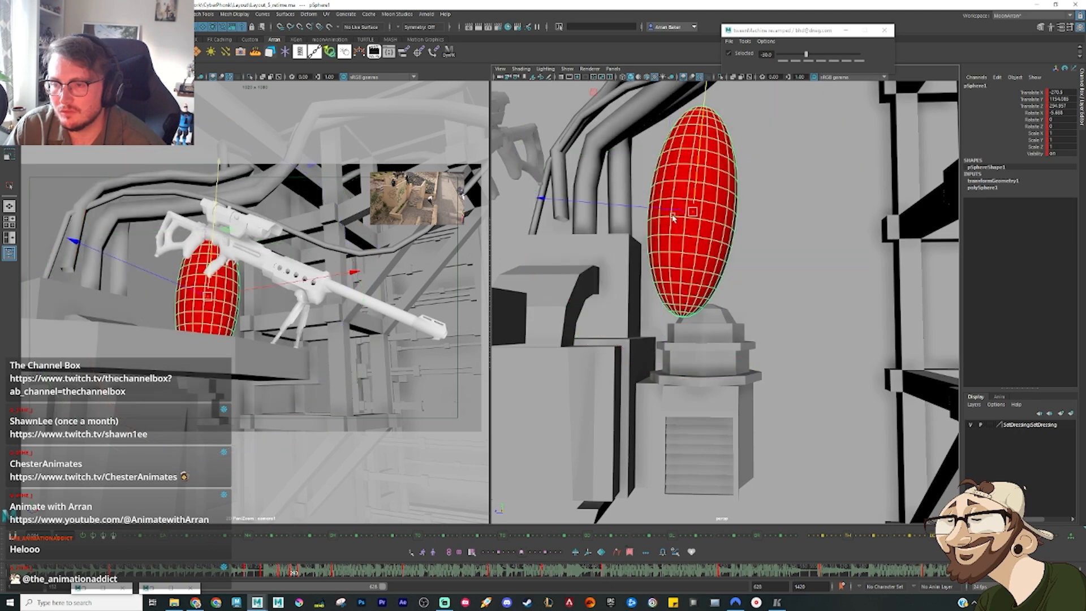
left_click_drag(674, 218, 685, 223)
key("period")
key("comma")
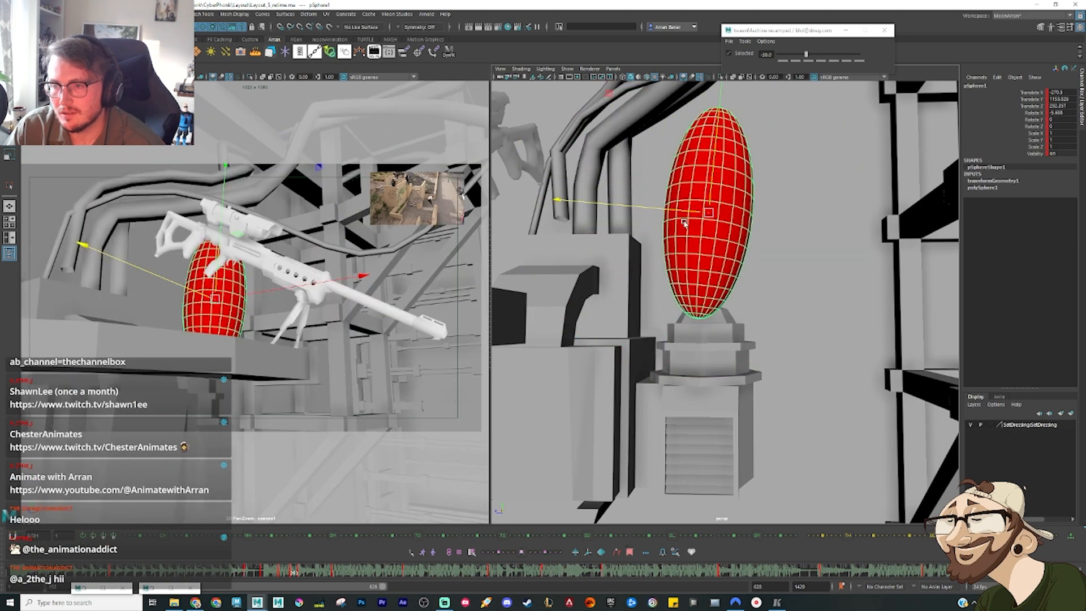
Step: Rotate the ellipsoid's mid-air pose between the pipe and the vent, checking it against the neighbouring keys
key("comma")
key("comma")
key("comma")
key("period")
key("e")
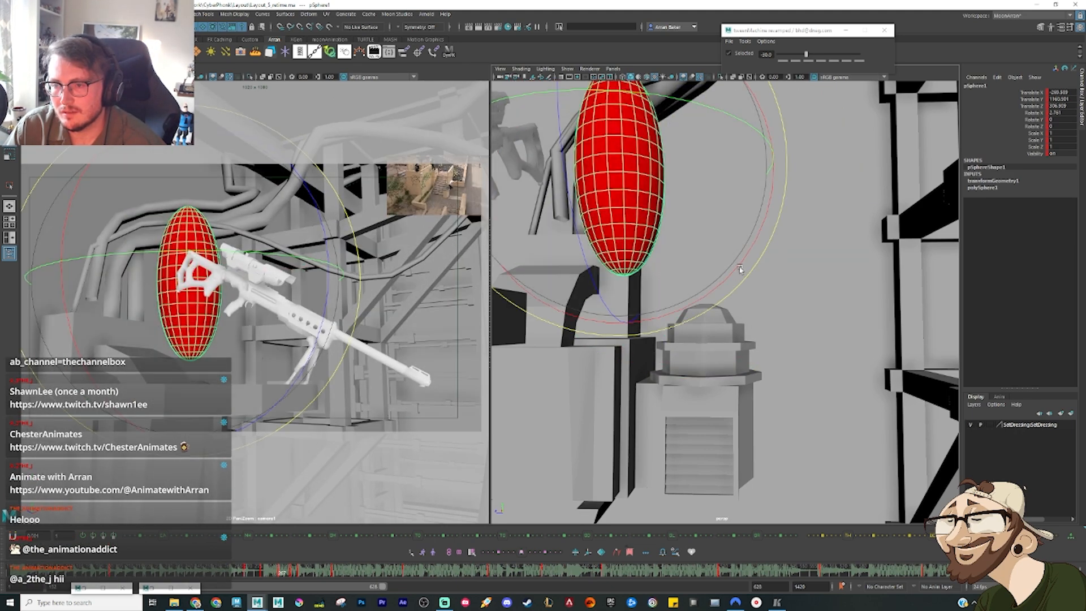
left_click_drag(740, 269, 728, 288)
Step: Set the key after the vent contact to a -75 in-between and lift the ellipsoid off the vent
key("comma")
key("period")
key("period")
mouse_move(808, 337)
left_mouse_down()
mouse_move(829, 331)
mouse_move(813, 322)
left_mouse_up()
key("period")
key("period")
key("comma")
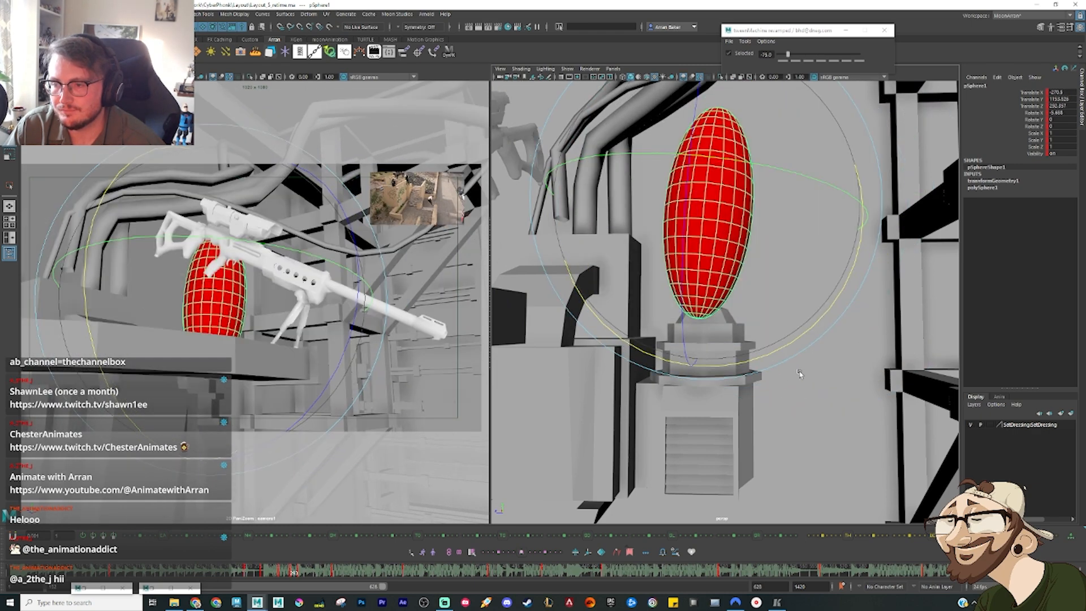
key("period")
key("w")
left_click_drag(731, 219, 732, 207)
key("comma")
key("period")
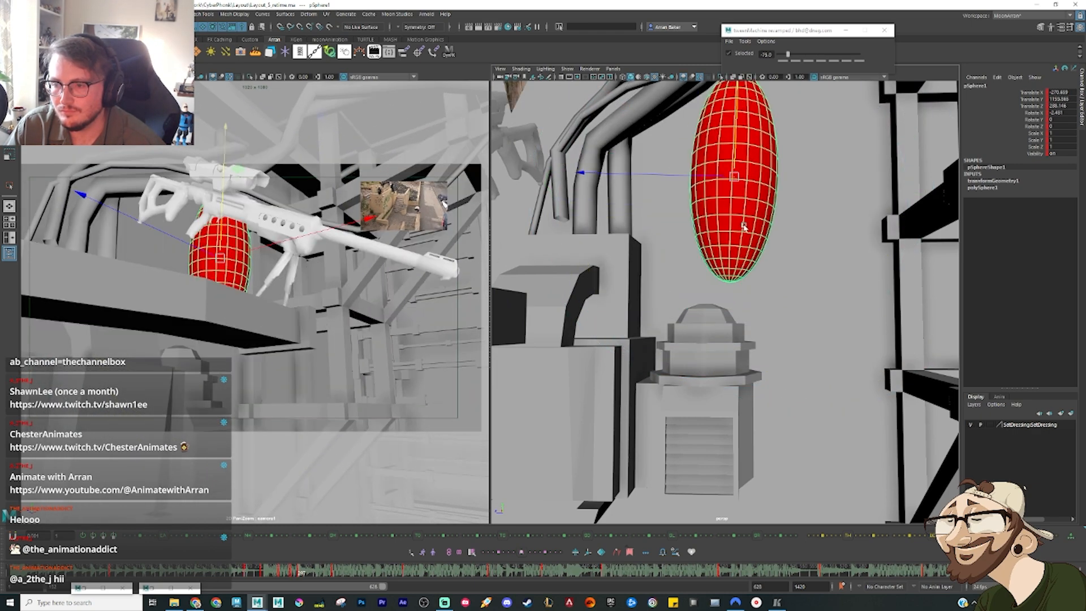
Step: Key a mid-jump in-between at 30 between the vent and the beam and raise the ellipsoid slightly
left_click_drag(300, 575, 309, 578)
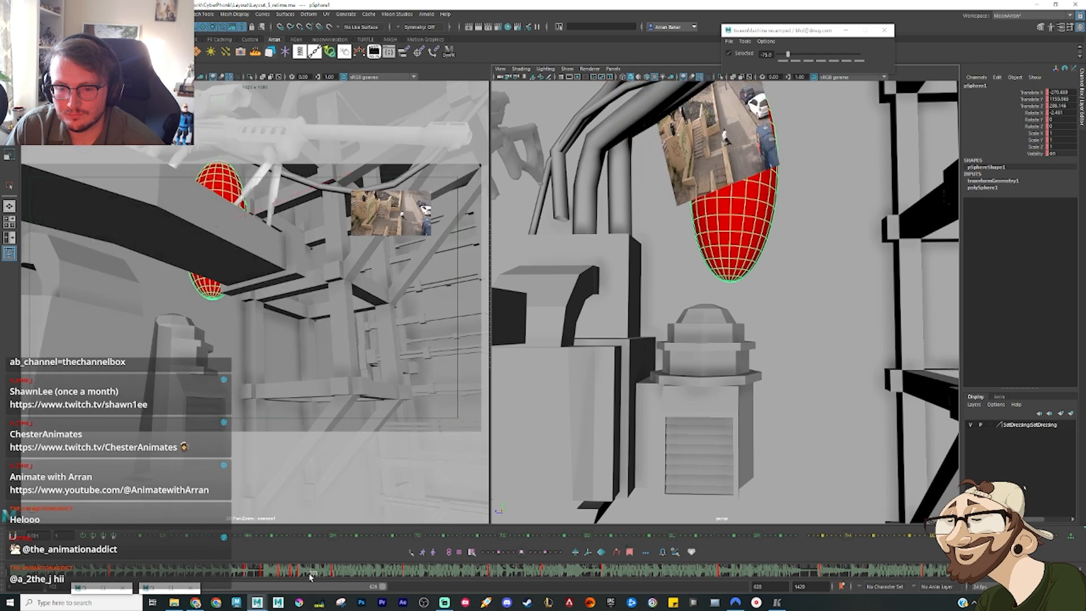
key("alt+3")
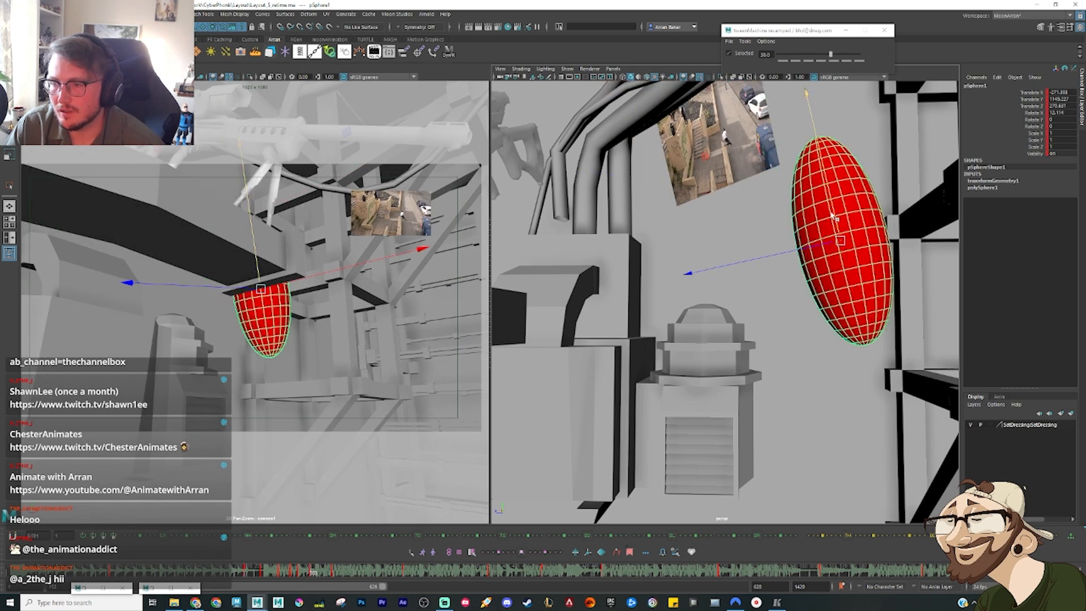
middle_click_drag(835, 218, 834, 199)
Step: Key a 75 in-between just before the beam landing, lower the ellipsoid, tilt it more upright and shift it forward
left_click_drag(338, 571, 325, 577)
key("alt+4")
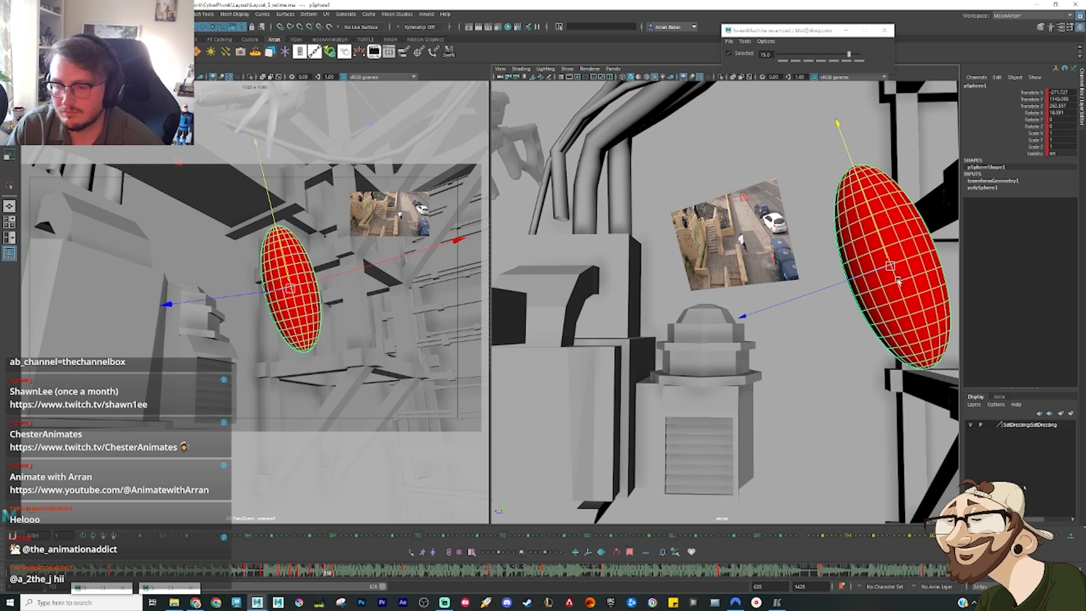
middle_click_drag(880, 252, 876, 278)
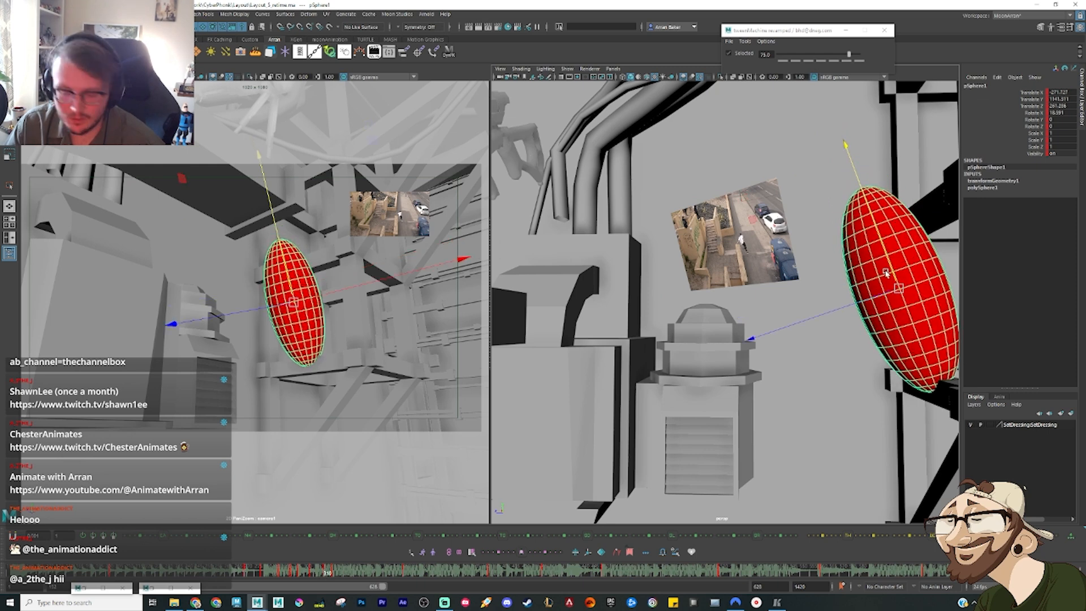
key("e")
middle_click_drag(790, 204, 820, 238)
key("w")
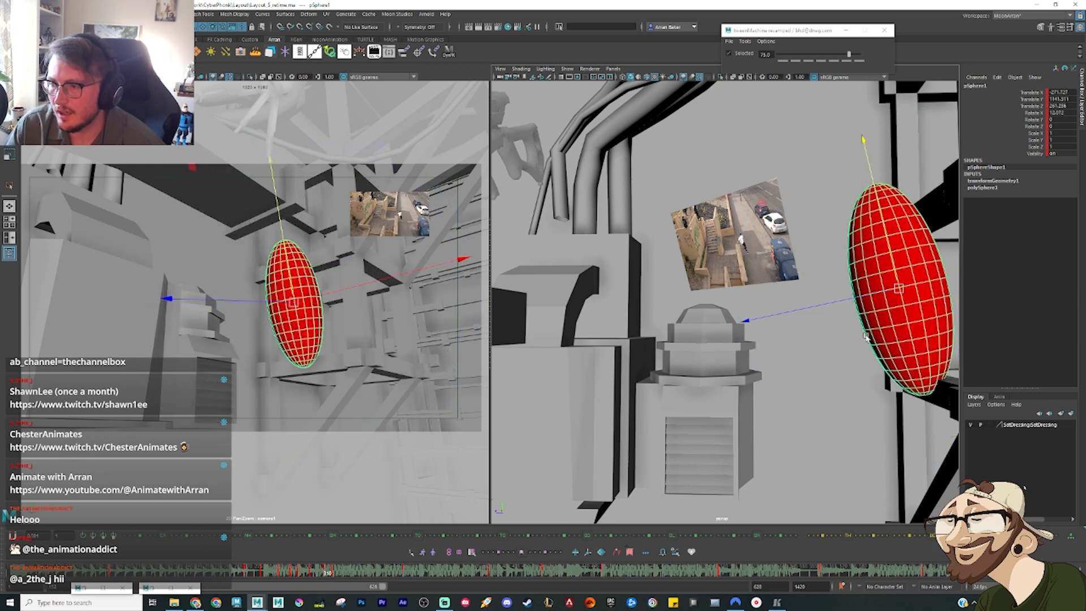
middle_click_drag(867, 295, 878, 295)
key("period")
key("comma")
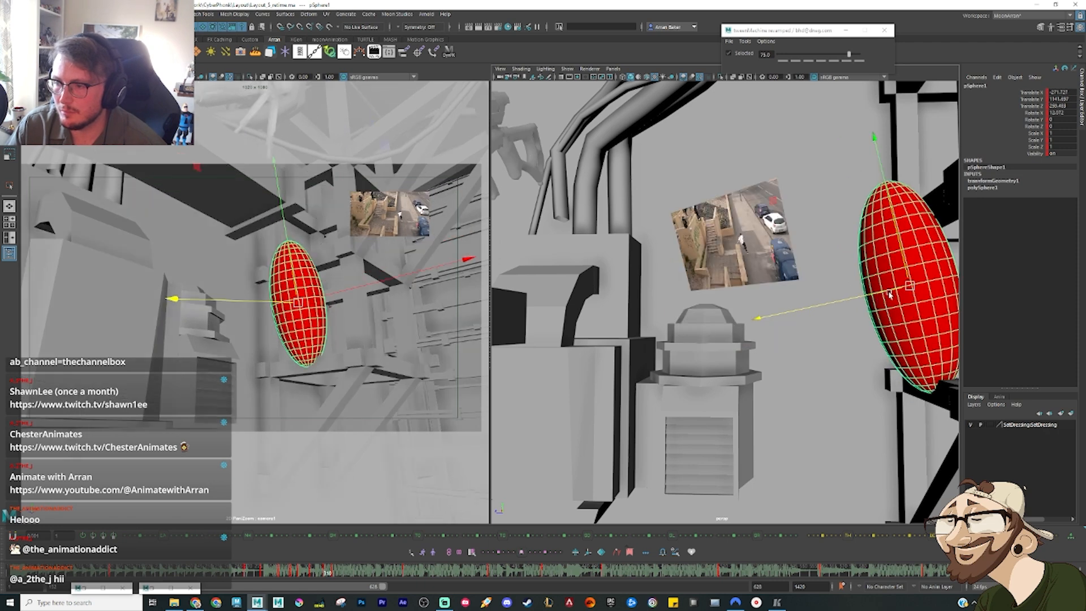
Step: Reposition the ellipsoid at its next key against the beam, compare it with the previous key, and scrub through the jump
key("period")
left_click_drag(893, 264, 896, 269)
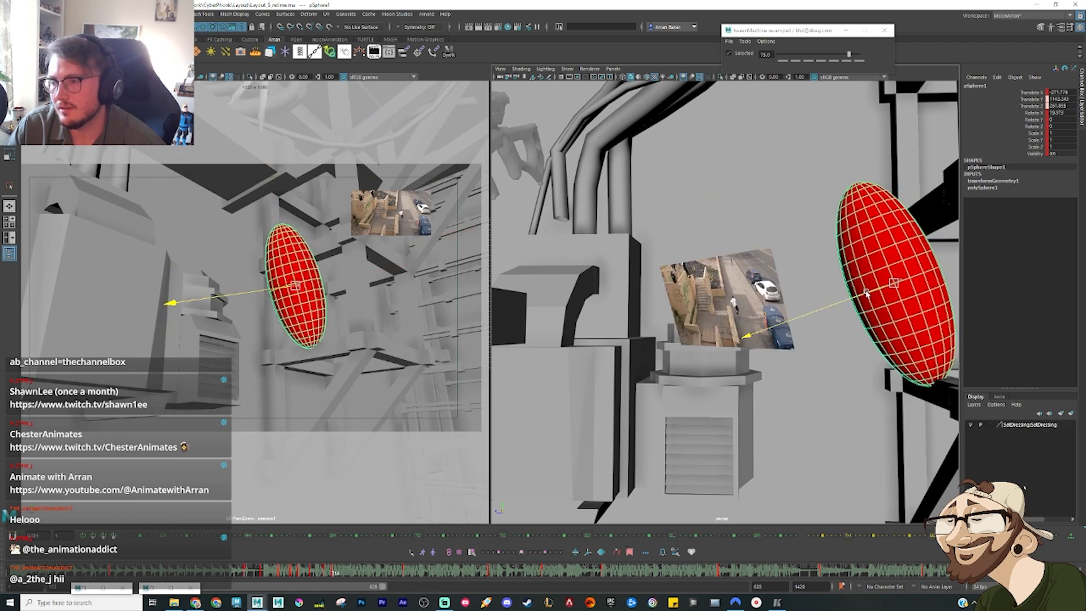
key("comma")
key("period")
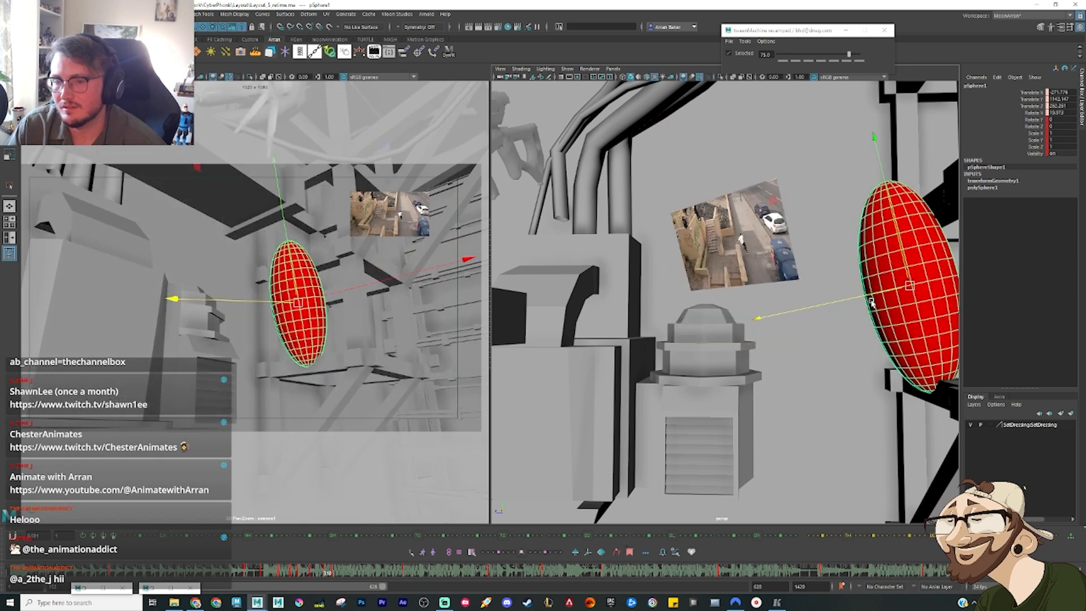
key("comma")
key("period")
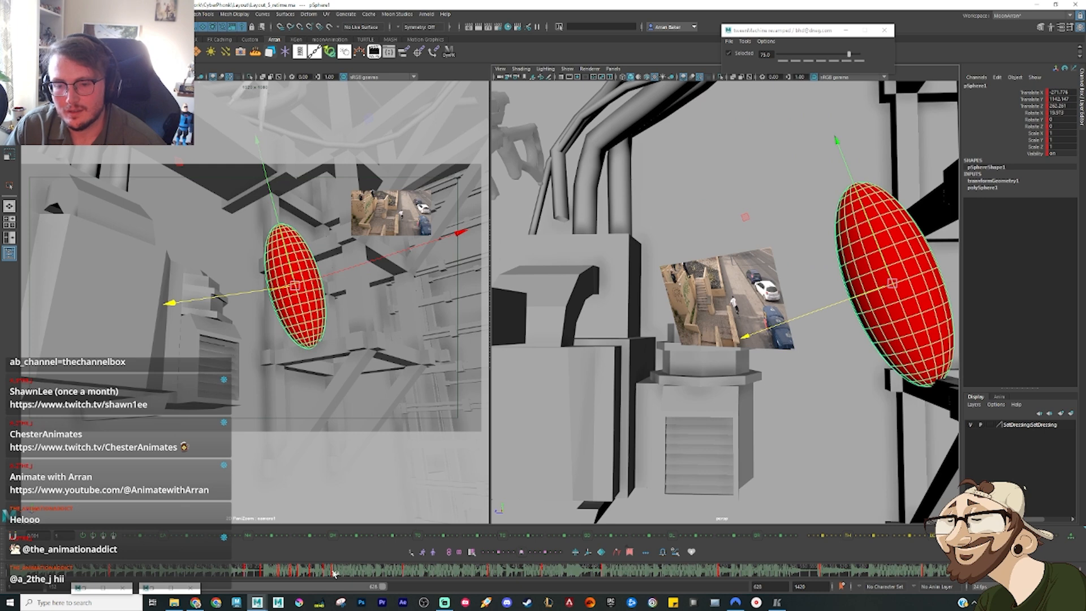
left_click_drag(277, 576, 376, 590)
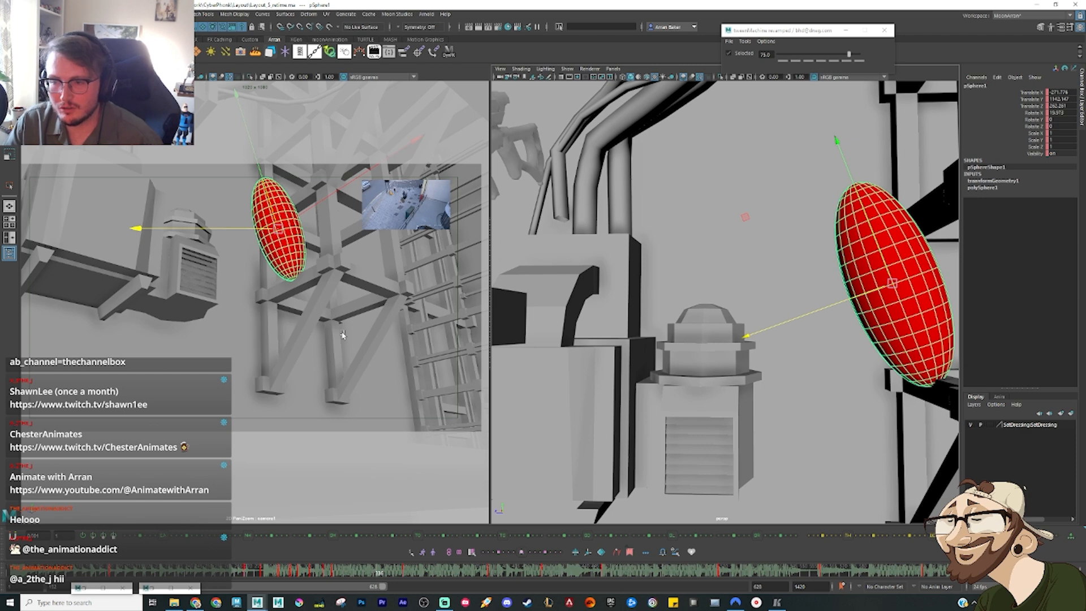
Step: Enlarge the camera view, scrub to the key just after the beam landing, flip the ellipsoid upside down and shift it towards the vent
left_click_drag(491, 297, 754, 295)
right_click_drag(471, 259, 655, 281)
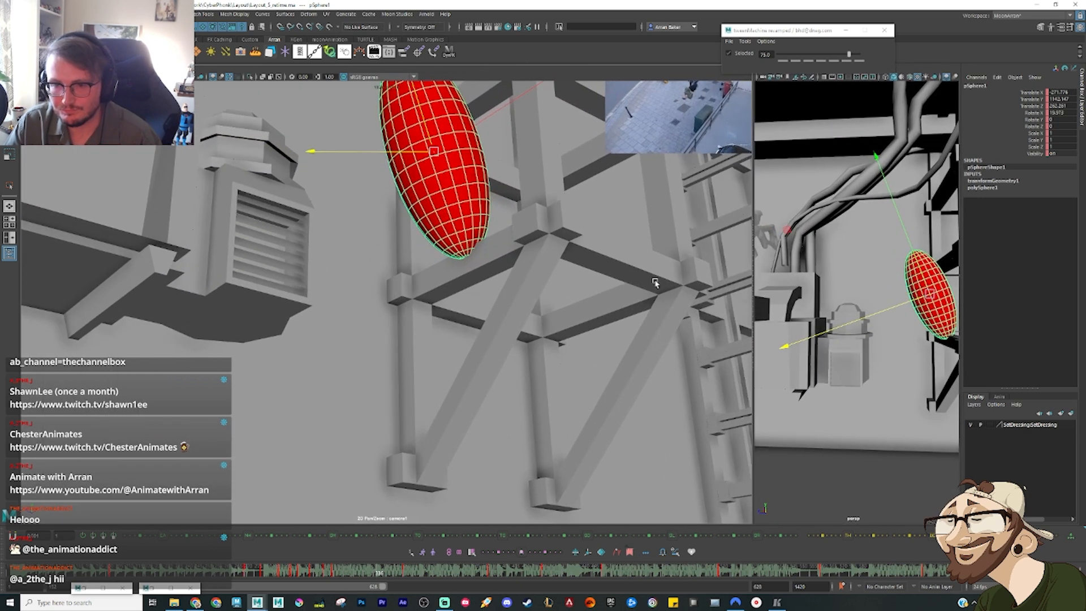
middle_click_drag(474, 222, 410, 306)
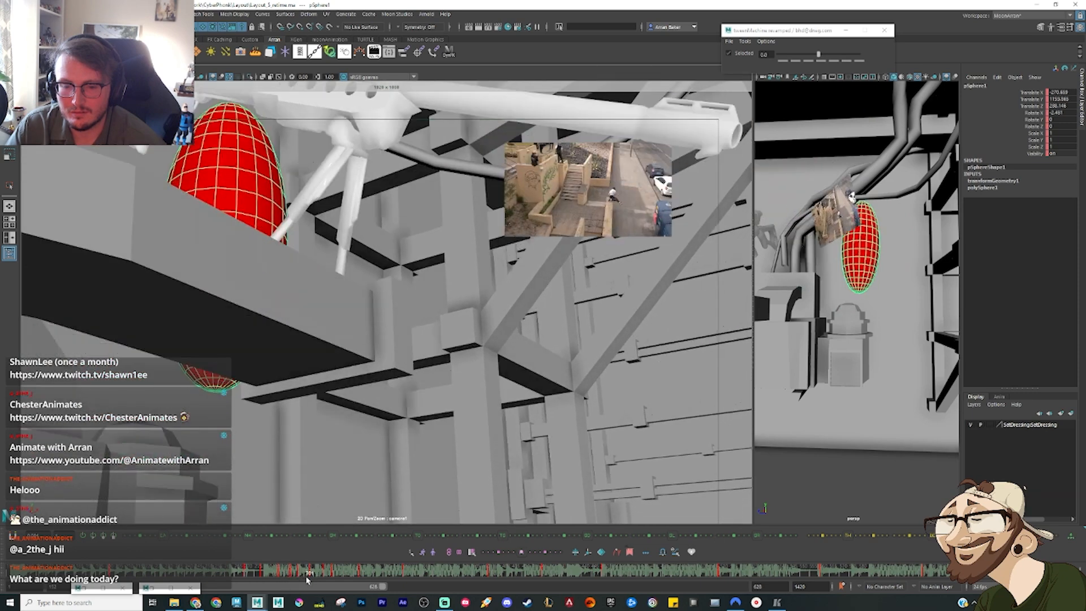
left_click_drag(306, 578, 380, 587)
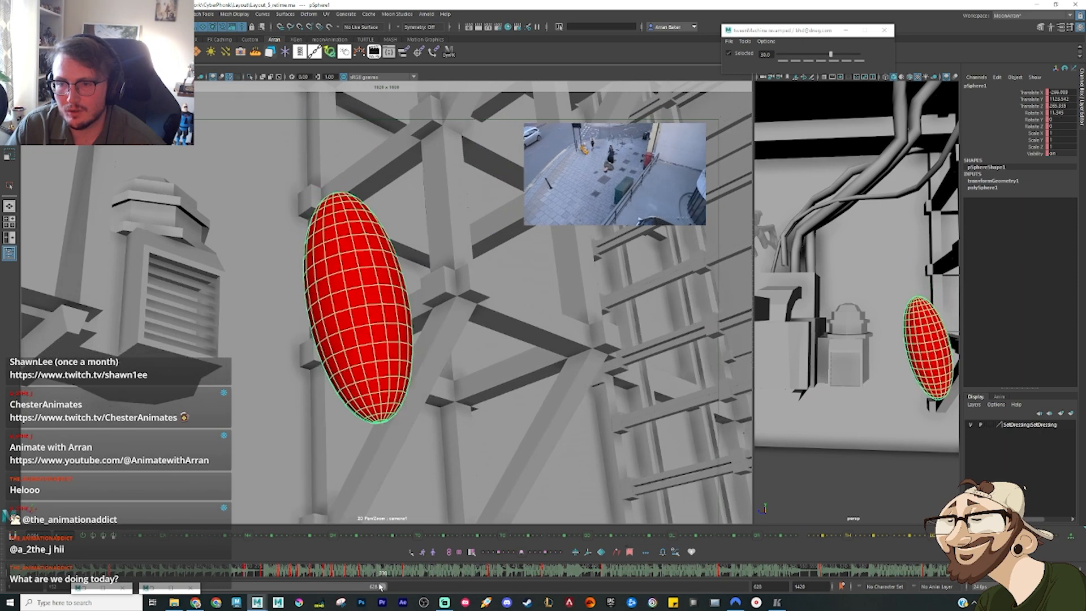
key("e")
left_click_drag(334, 366, 269, 247)
key("w")
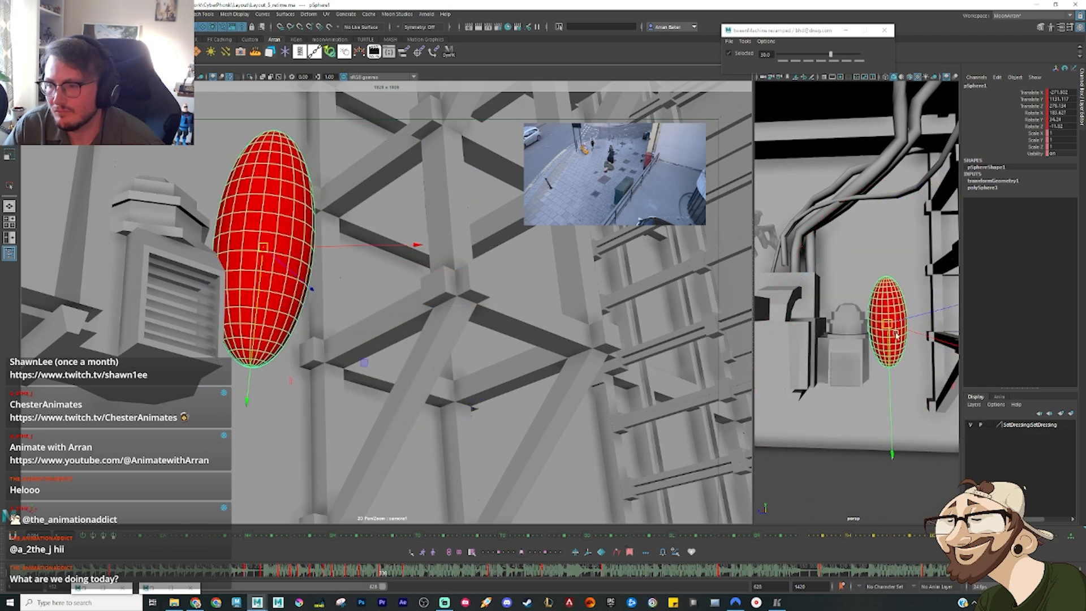
left_click_drag(888, 324, 873, 322)
left_click_drag(873, 322, 868, 362, "alt")
key("e")
left_click_drag(189, 257, 188, 273)
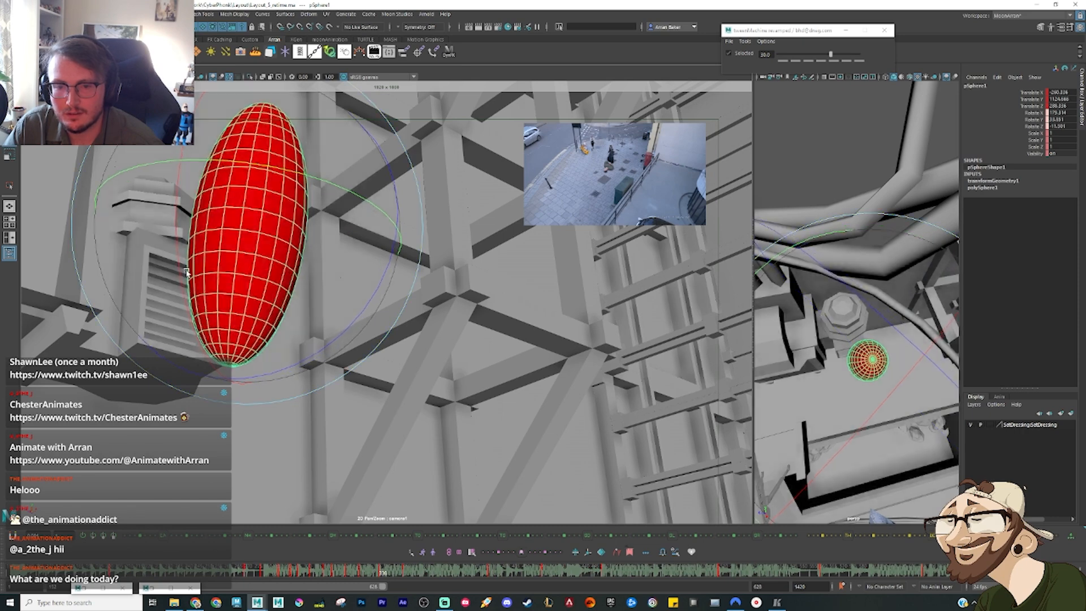
Step: Reposition the ellipsoid upright on the ledge at its next key after the flip and set a key there
left_click_drag(363, 573, 407, 583)
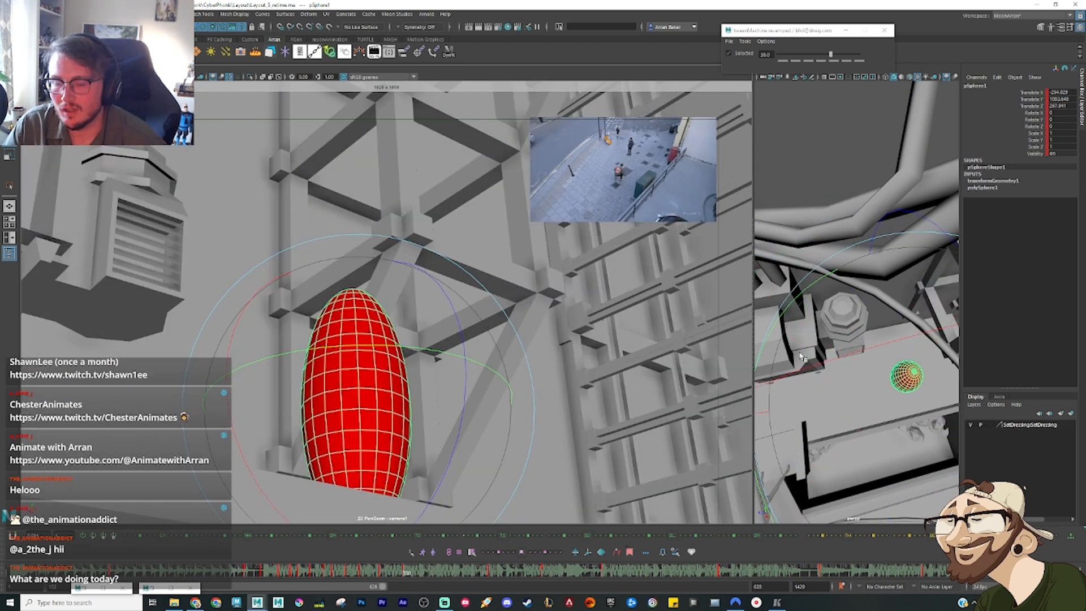
left_click_drag(893, 374, 831, 272, "alt")
key("w")
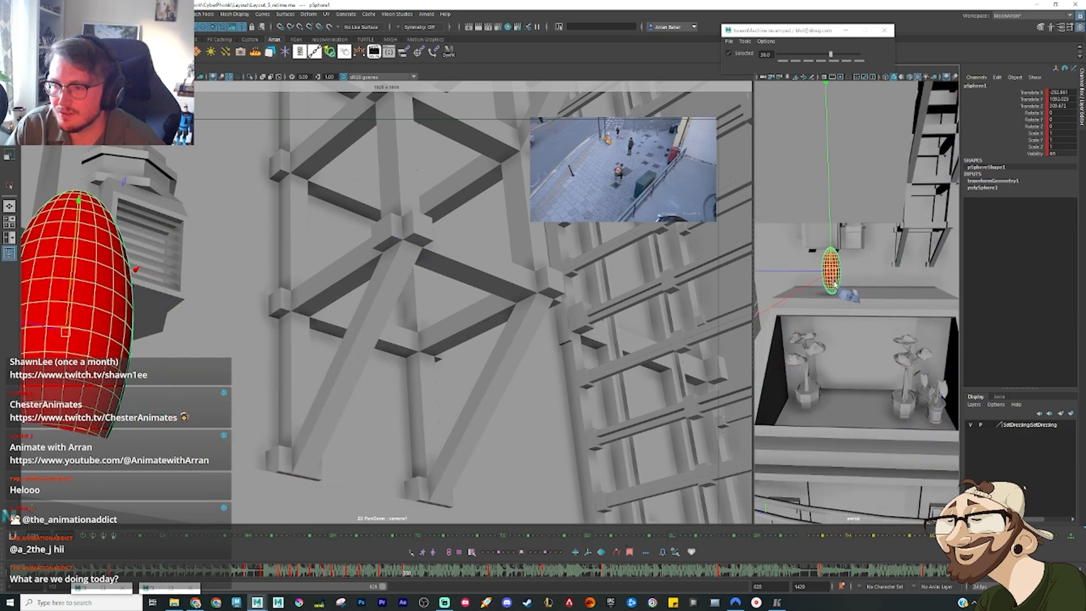
key("f")
left_click_drag(873, 340, 862, 305, "alt")
key("s")
Step: Lower the ellipsoid slightly at the upside-down key before the ledge landing and key the pose
key("comma")
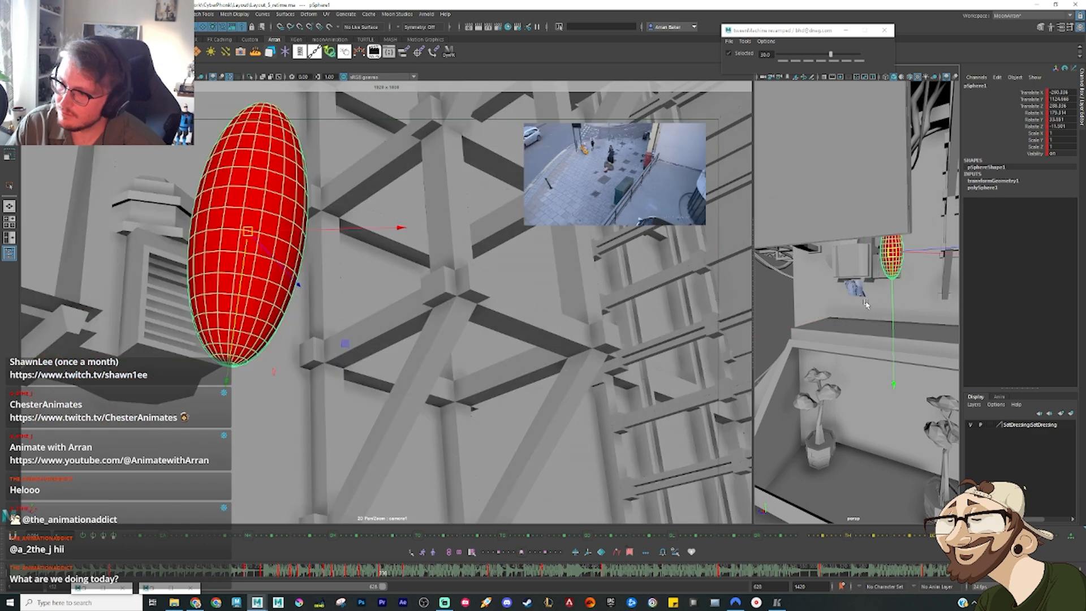
left_click_drag(891, 254, 898, 284)
key("s")
key("comma")
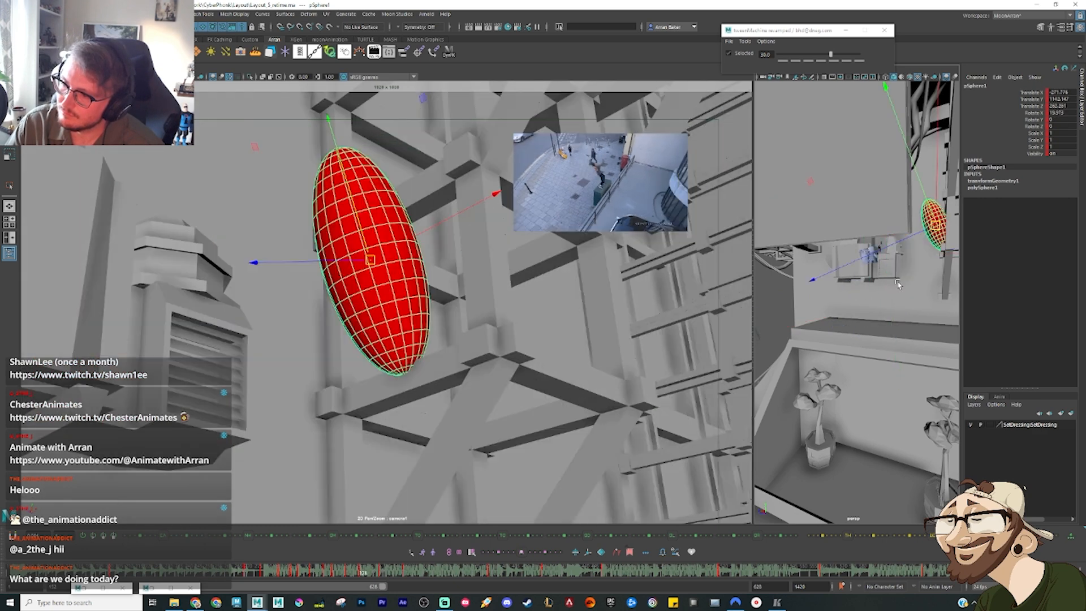
Step: Examine the ellipsoid's motion from the beam into the flip by stepping back and forth through its keys
key("period")
key("period")
key("comma")
key("comma")
key("comma")
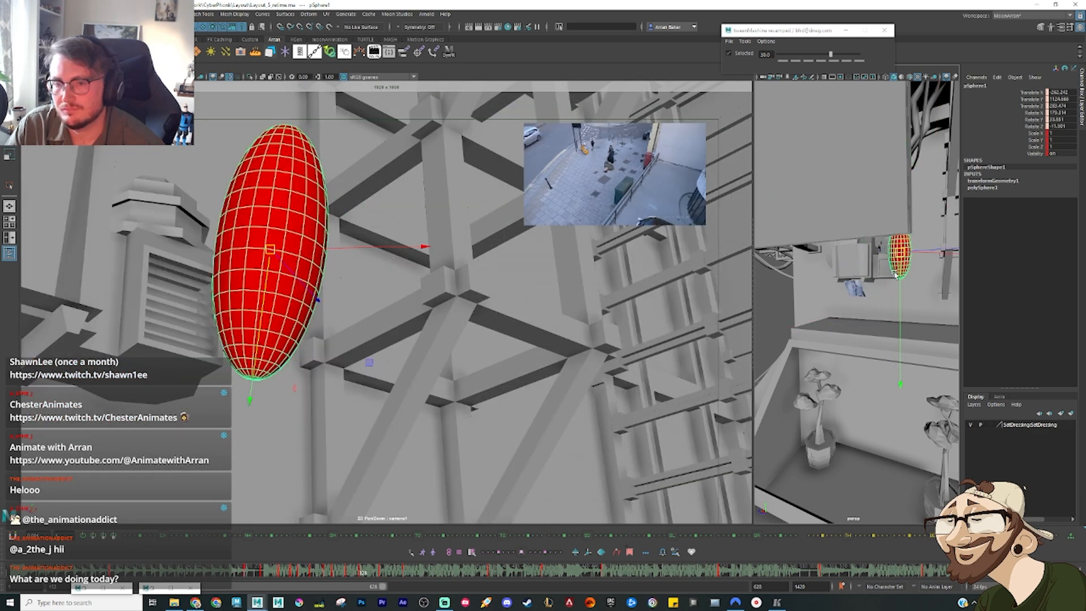
key("period")
key("period")
key("period")
key("period")
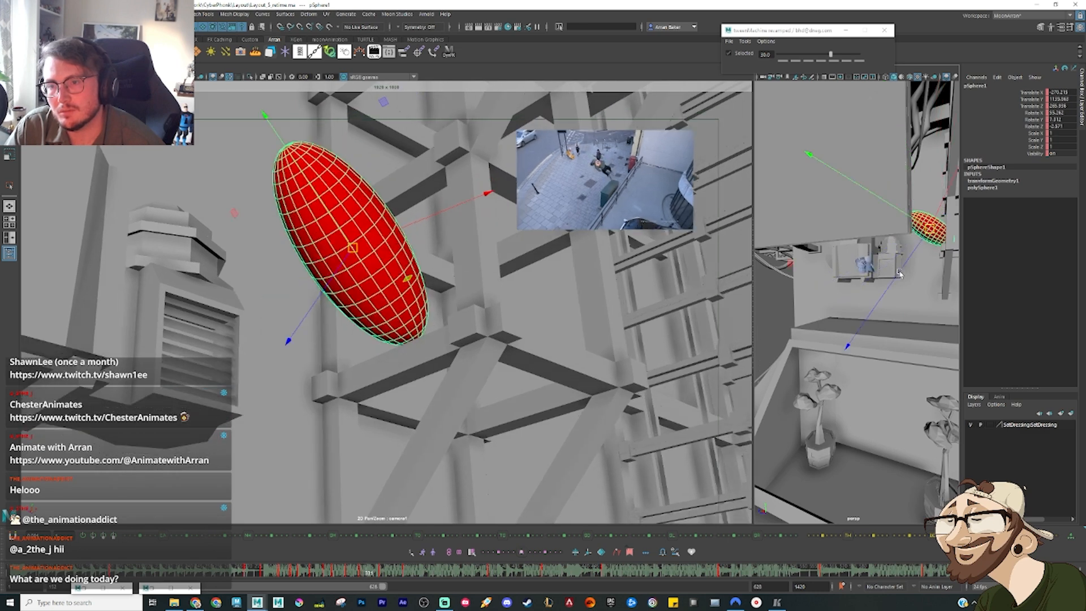
Step: Raise the ellipsoid well above the ledge at the upside-down key and compare it with the neighbouring keys
key("period")
key("period")
key("period")
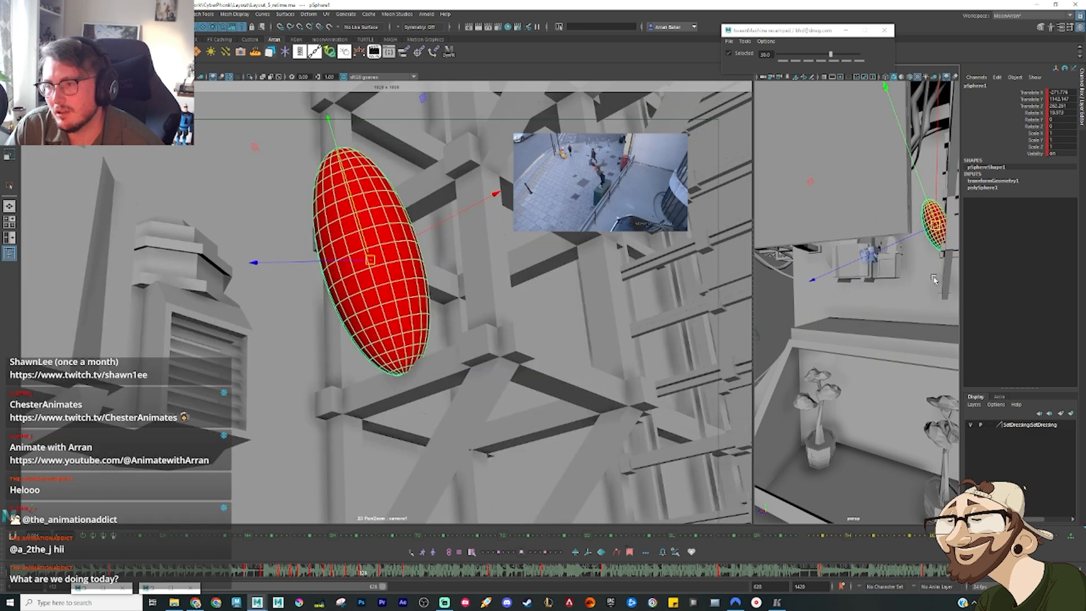
left_click_drag(902, 276, 904, 235)
key("comma")
key("period")
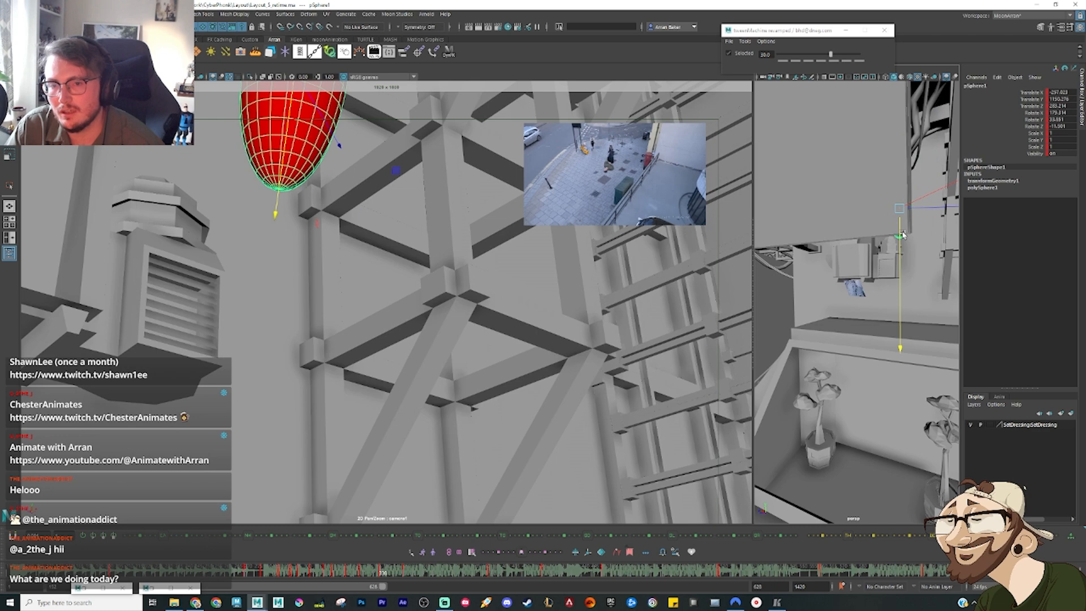
key("period")
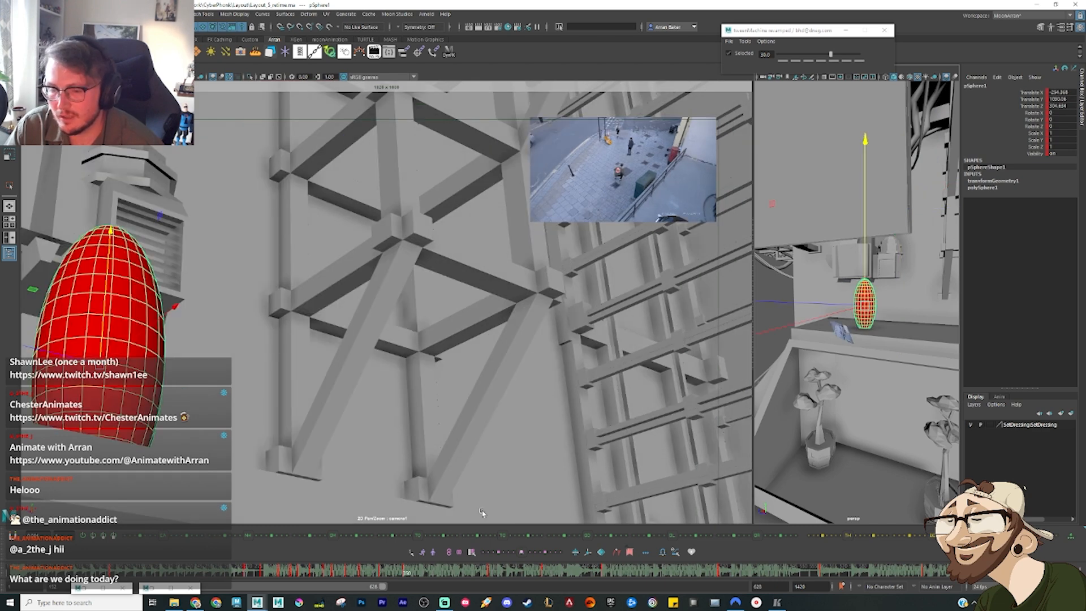
Step: In the Graph Editor, offset the ellipsoid's Rotate X keys from the ledge landing onward by 360 degrees
left_click(85, 588)
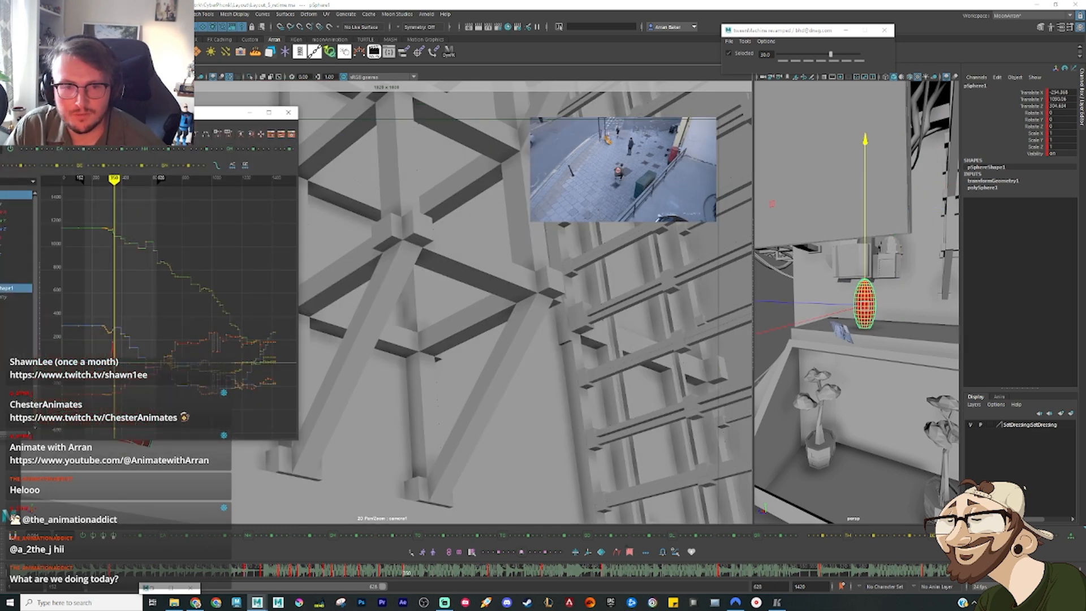
left_click_drag(141, 112, 462, 99)
left_click(323, 226)
key("f")
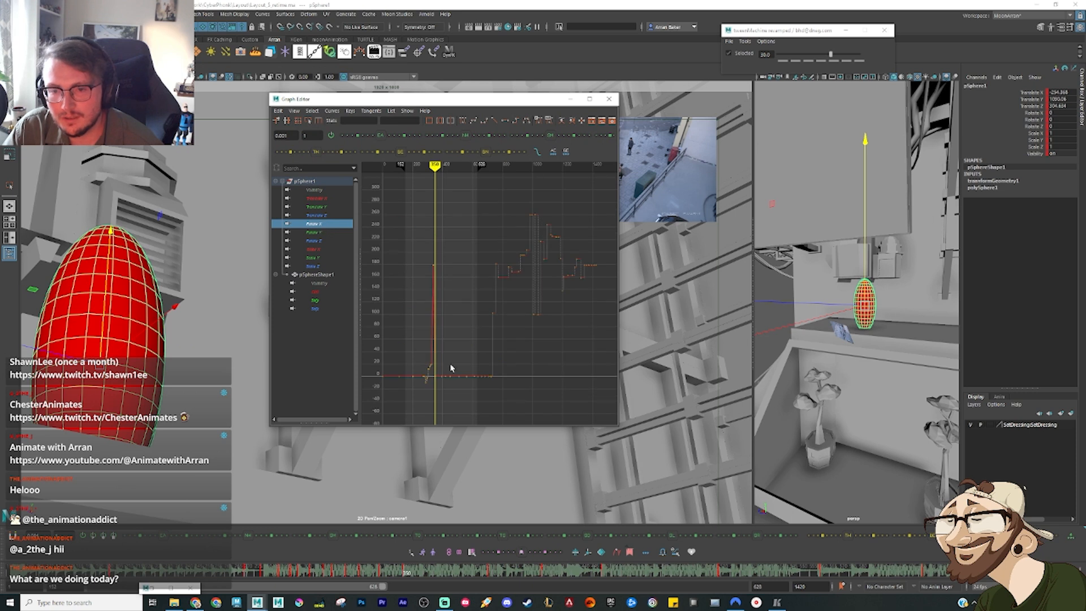
left_click_drag(434, 395, 389, 439)
key("f")
left_click(550, 385)
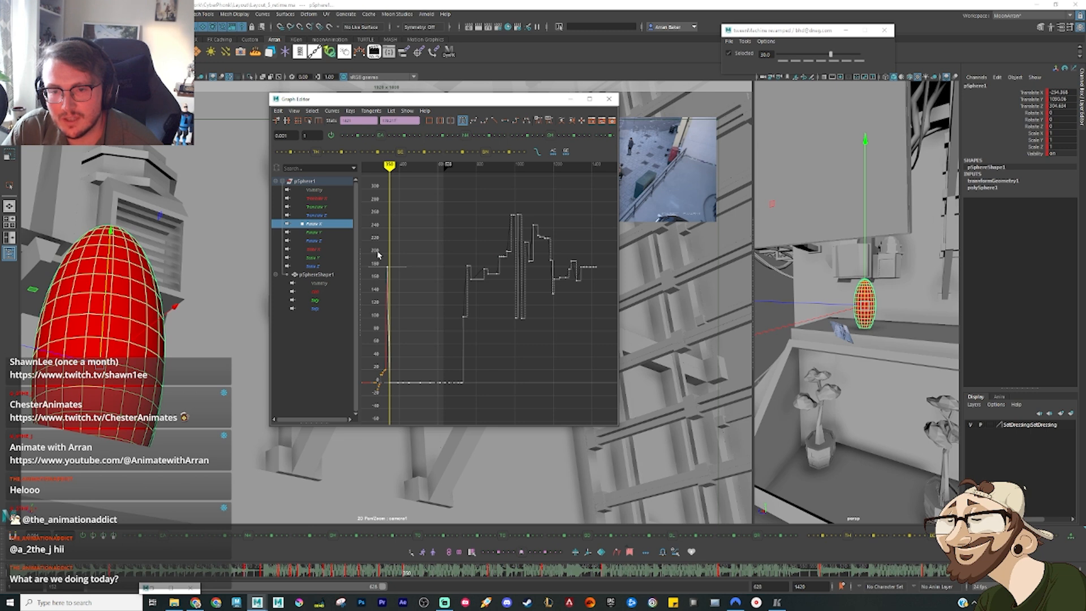
left_click_drag(388, 282, 391, 298)
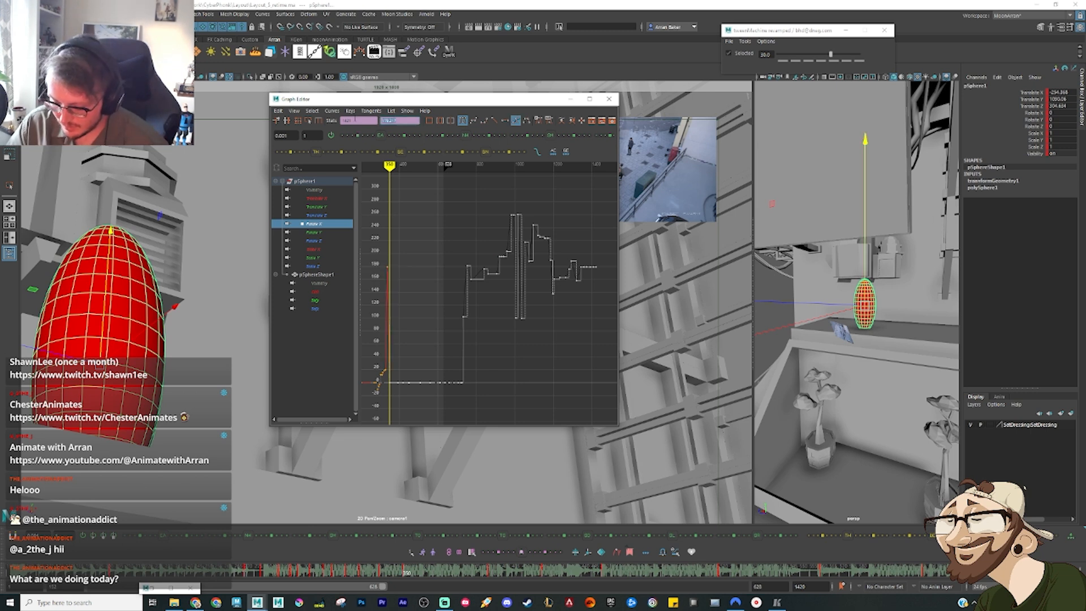
key("Return")
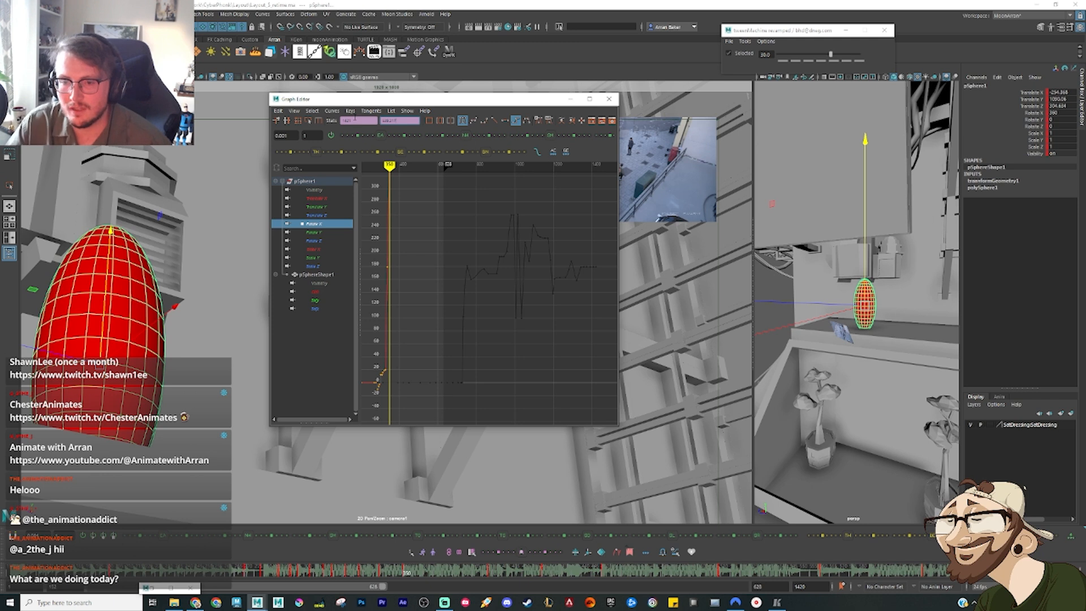
left_click(486, 323)
key("a")
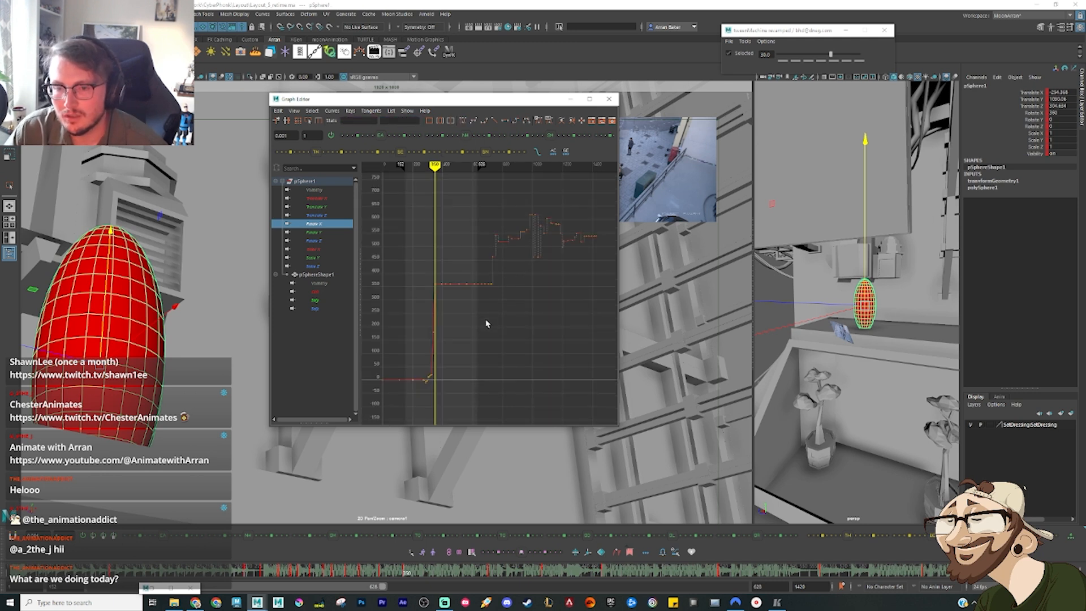
Step: Try to offset the Rotate Y keys from the ledge landing onward by 360 degrees
left_click(314, 233)
left_click_drag(608, 199, 437, 420)
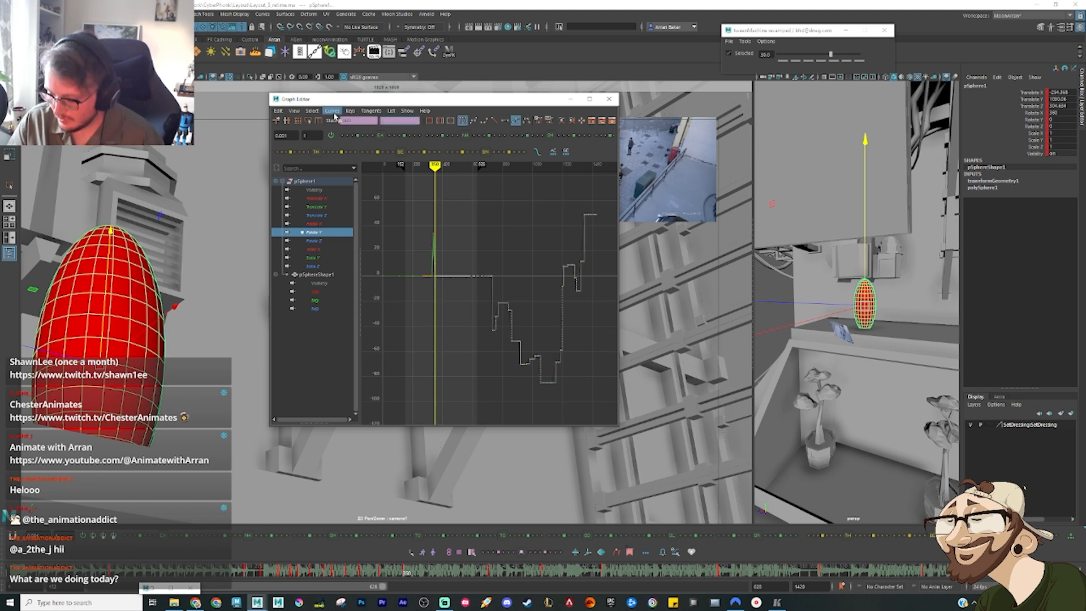
type("+=4")
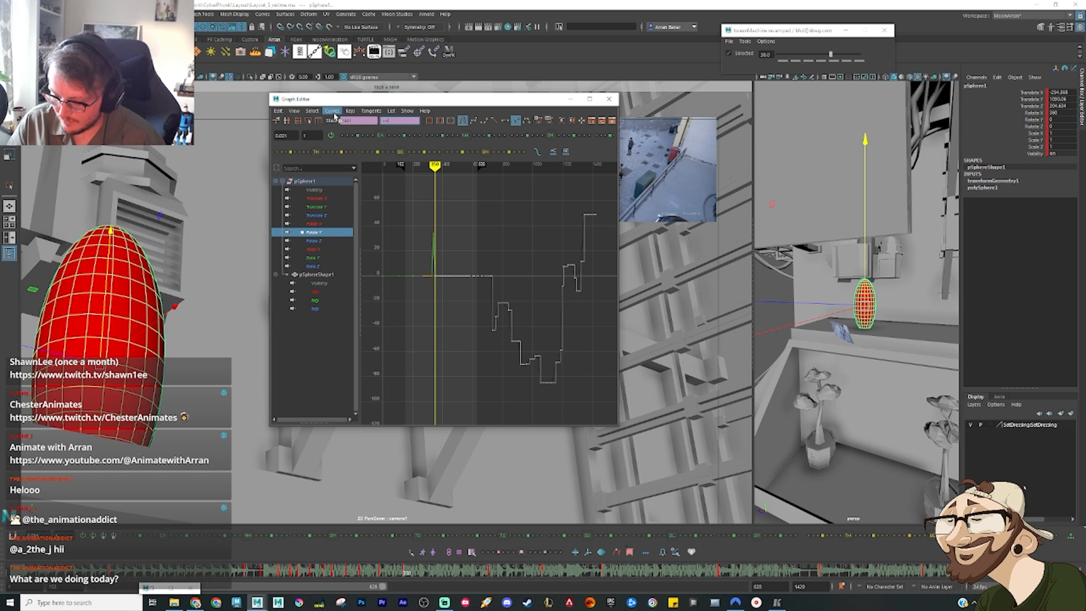
type("360")
key("Return")
left_click(465, 361)
key("a")
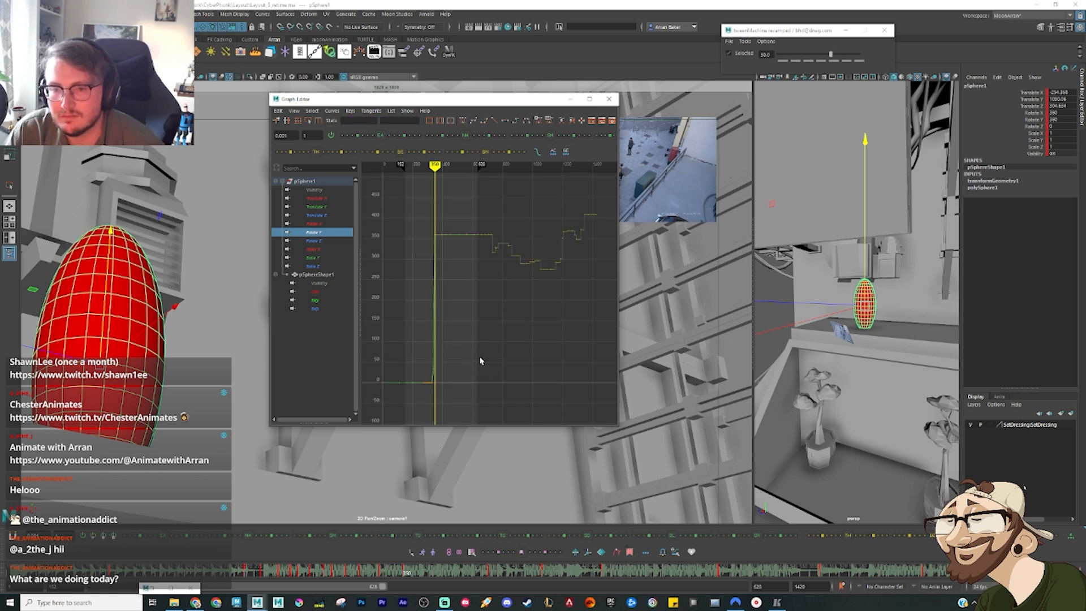
key("ctrl+z")
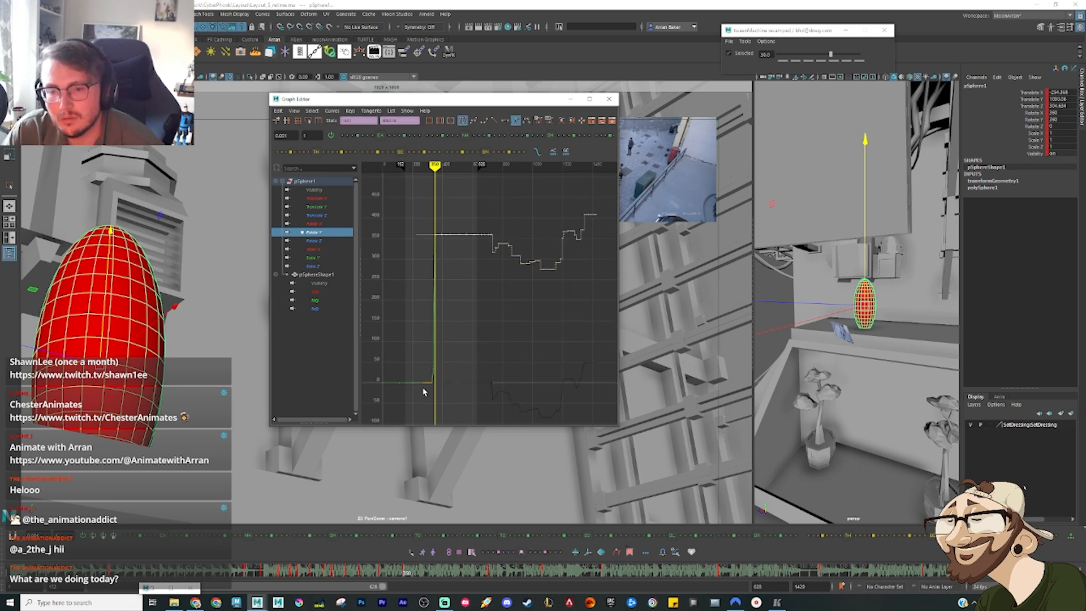
key("ctrl+z")
Step: Raise the Rotate Y keys from the ledge landing onward by about 53 degrees, check the Rotate Z curve and scrub through the flip
middle_click_drag(500, 352, 502, 331, "shift")
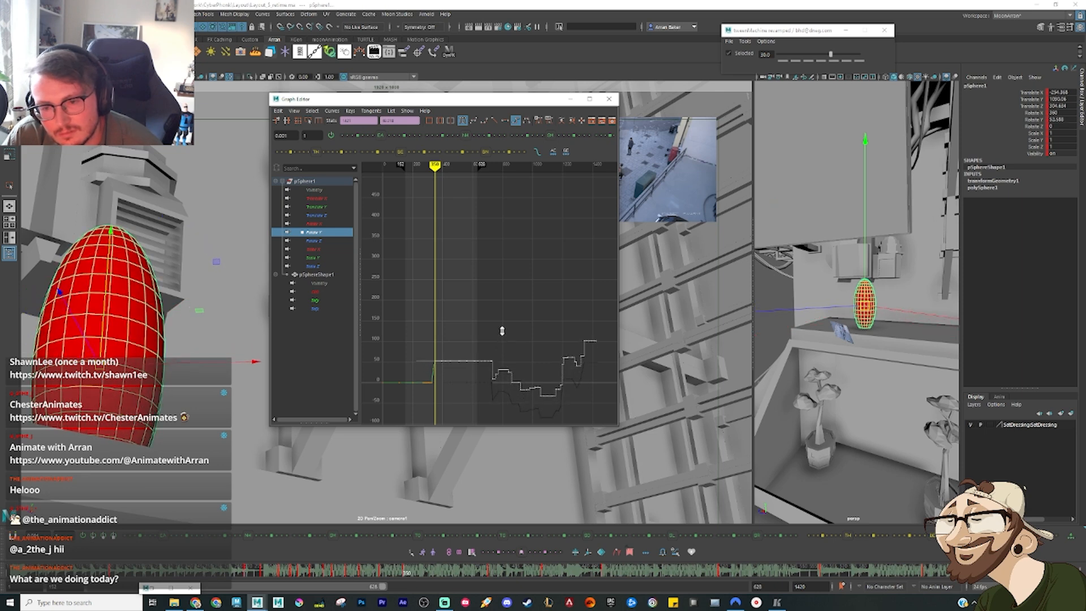
left_click(327, 241)
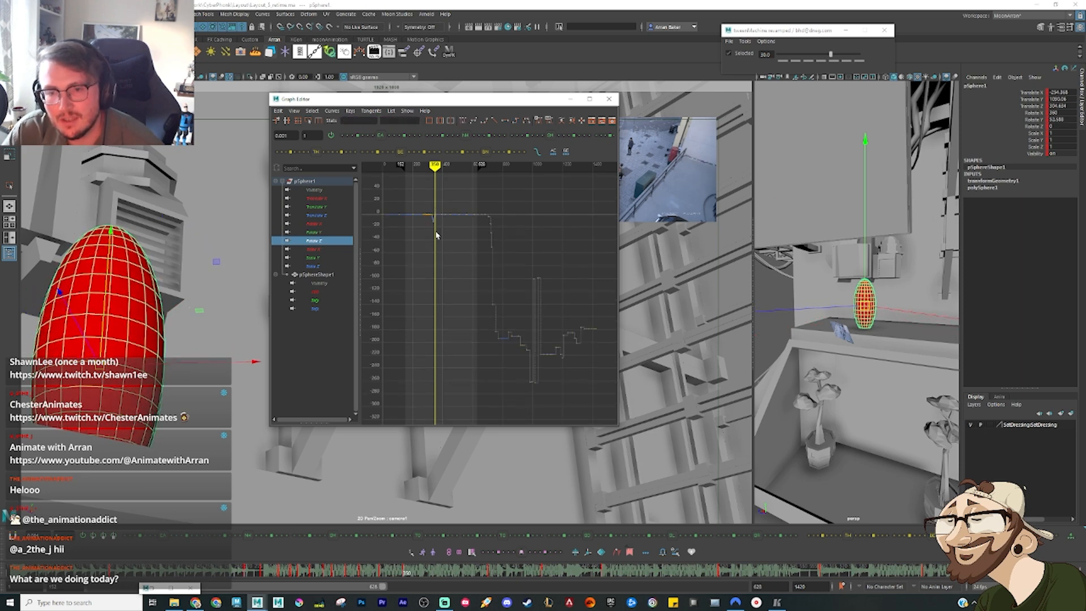
left_click(570, 100)
key("comma")
key("comma")
key("comma")
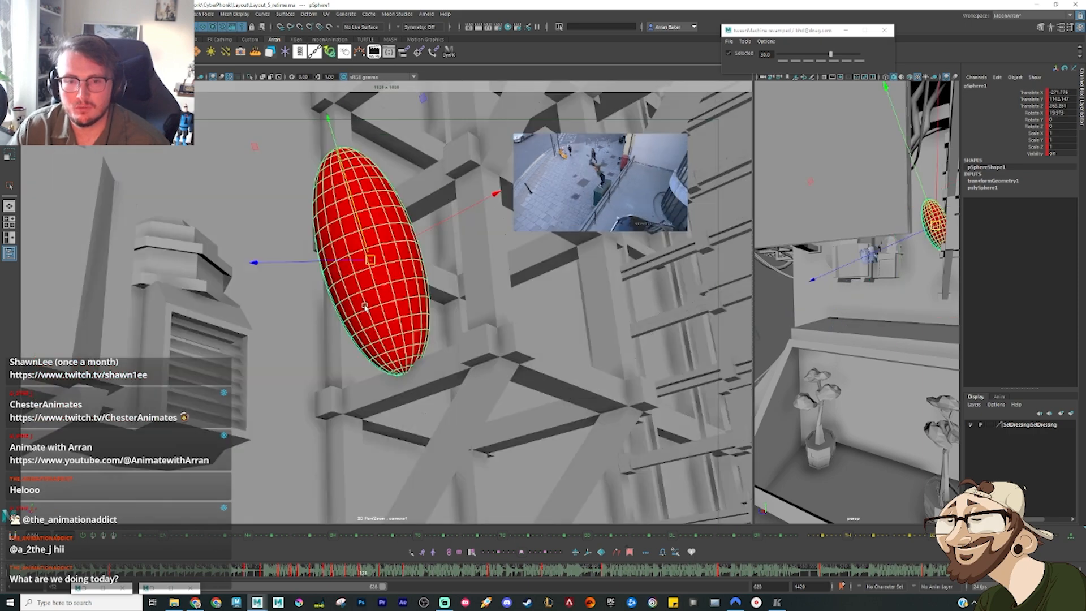
left_click_drag(375, 576, 431, 580)
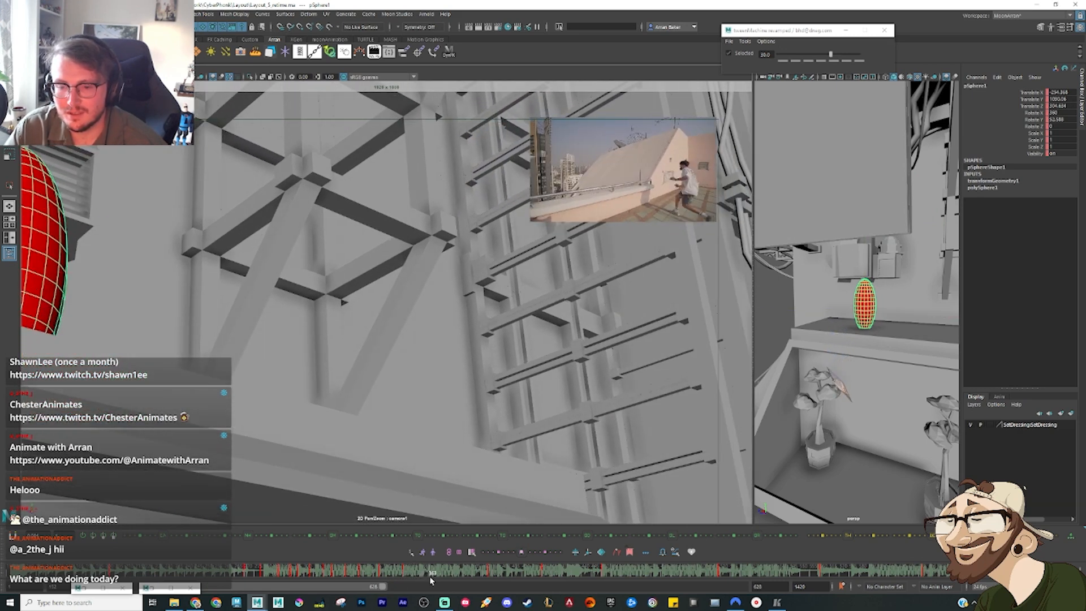
Step: Key the ellipsoid at the reference's rooftop shot, move it along the ledge, turn it about its vertical axis and scrub ahead
key("s")
left_click_drag(841, 316, 854, 362, "alt")
right_click_drag(787, 339, 822, 345, "alt")
middle_click_drag(823, 344, 924, 289, "alt")
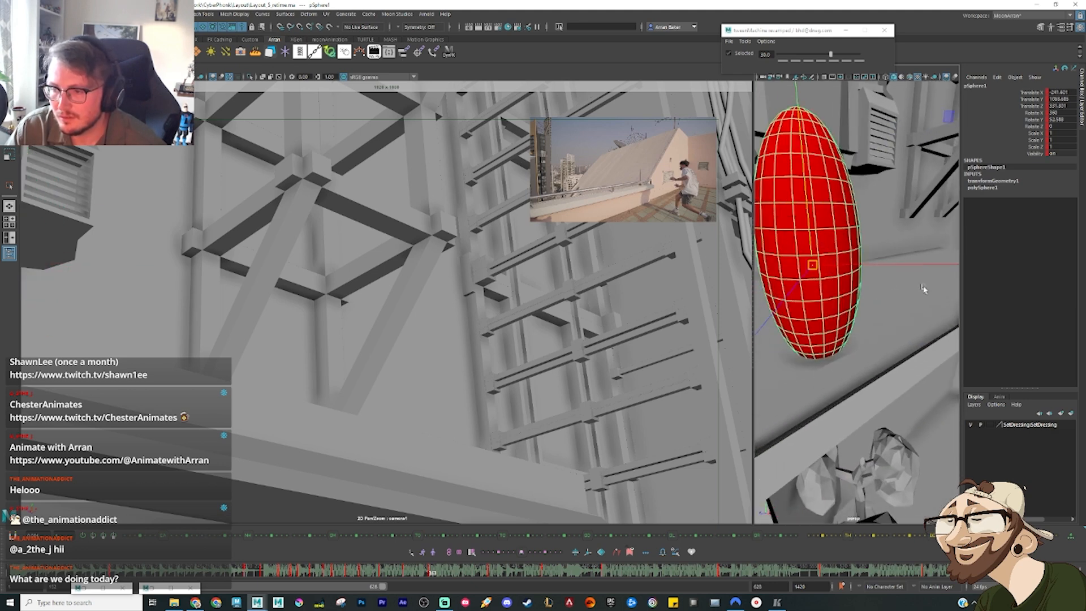
right_click_drag(924, 289, 869, 302, "alt")
mouse_move(844, 292)
left_mouse_down()
mouse_move(878, 292)
mouse_move(861, 295)
left_mouse_up()
key("e")
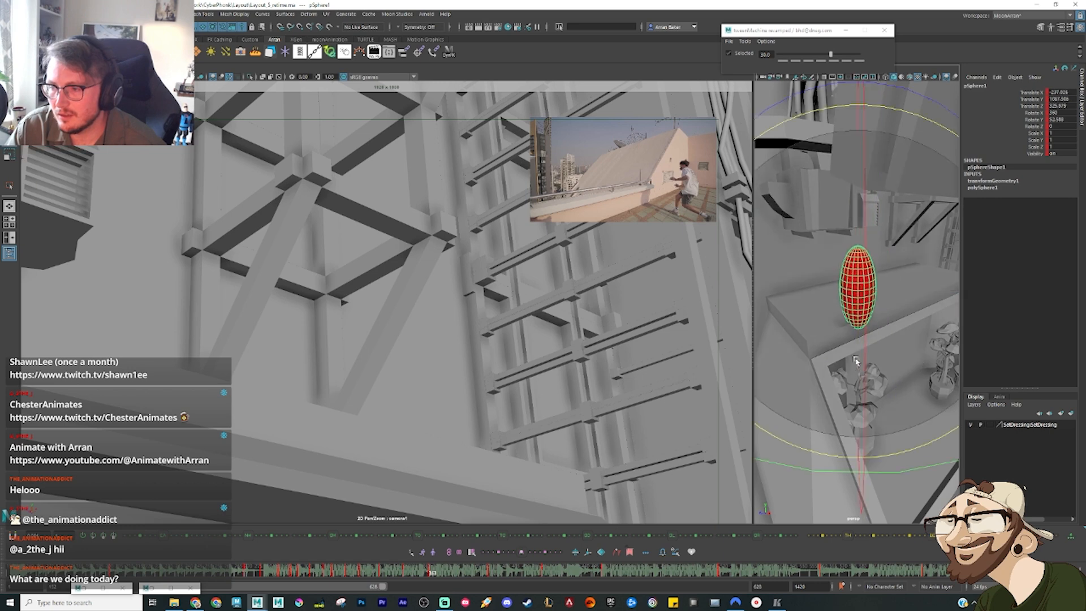
left_click_drag(883, 332, 841, 332)
key("w")
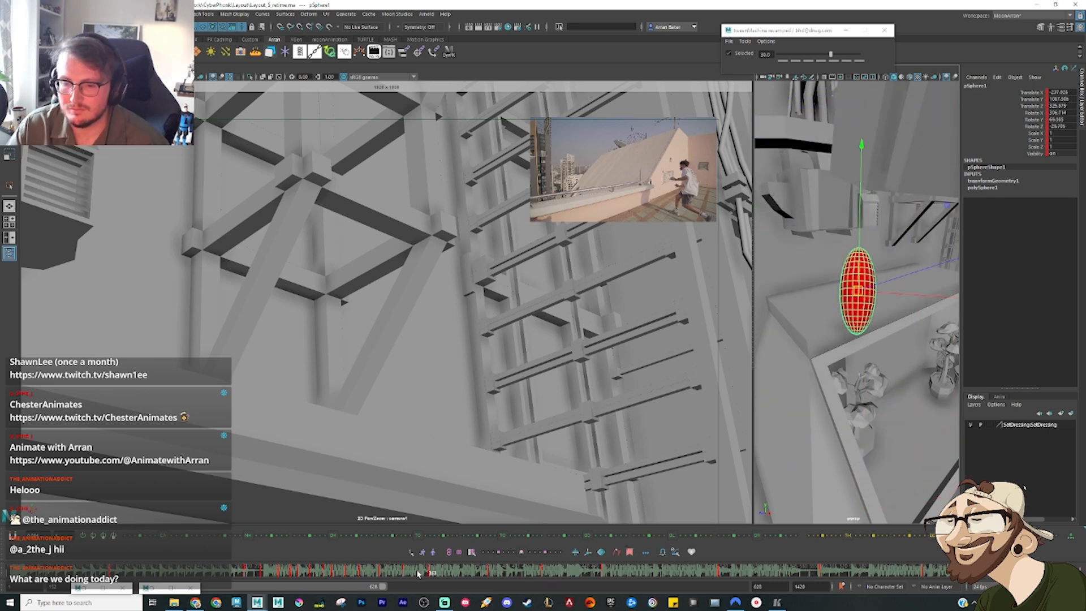
left_click_drag(417, 574, 442, 575)
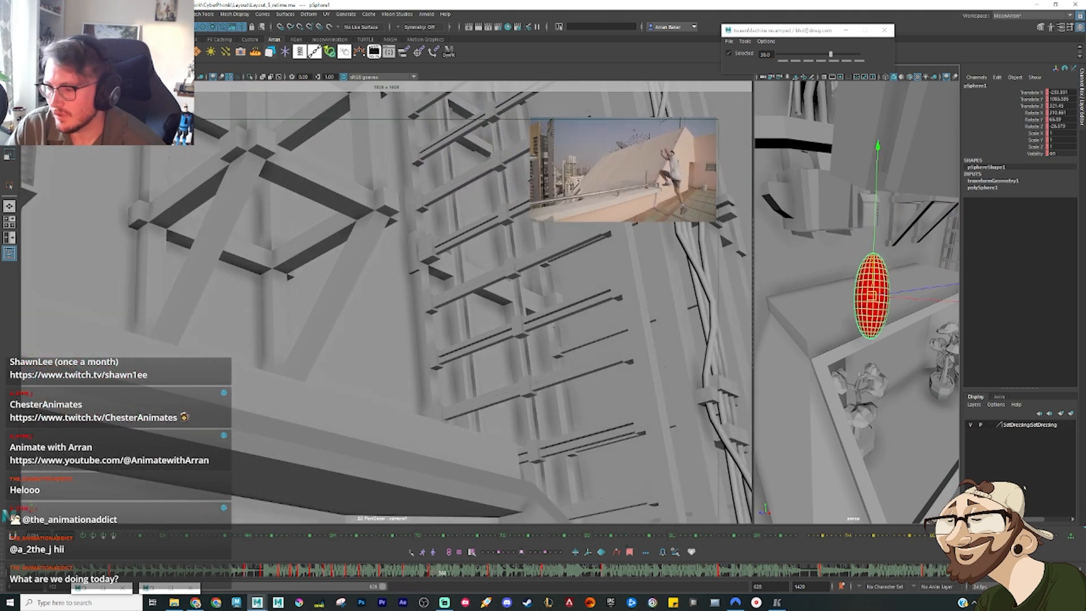
Step: In the animation preferences, set the default out tangent to Stepped, leave the default in tangent on Auto, and save
left_click(1076, 587)
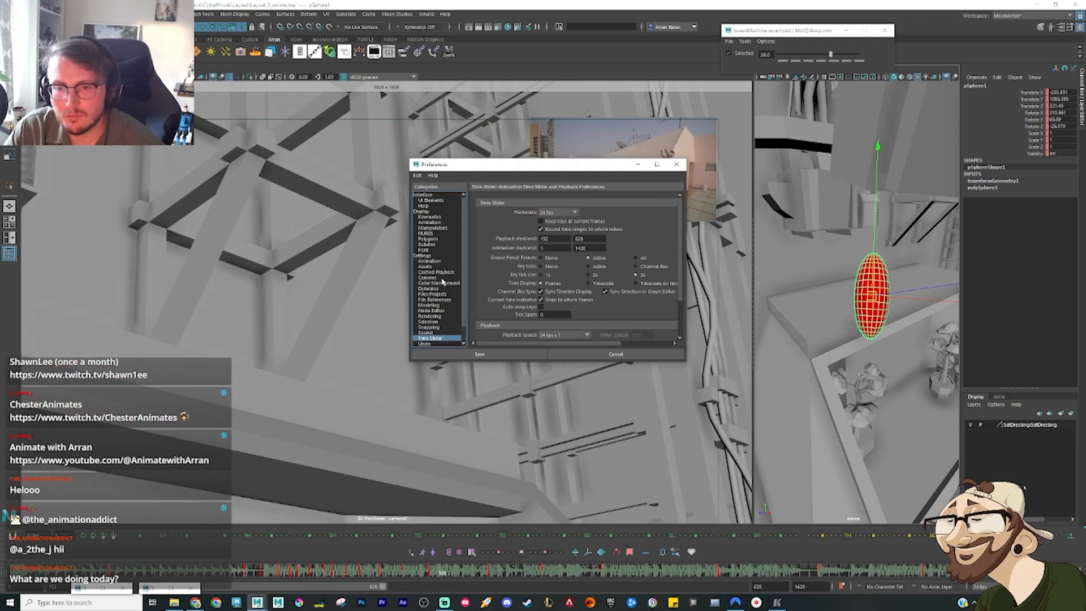
left_click(436, 261)
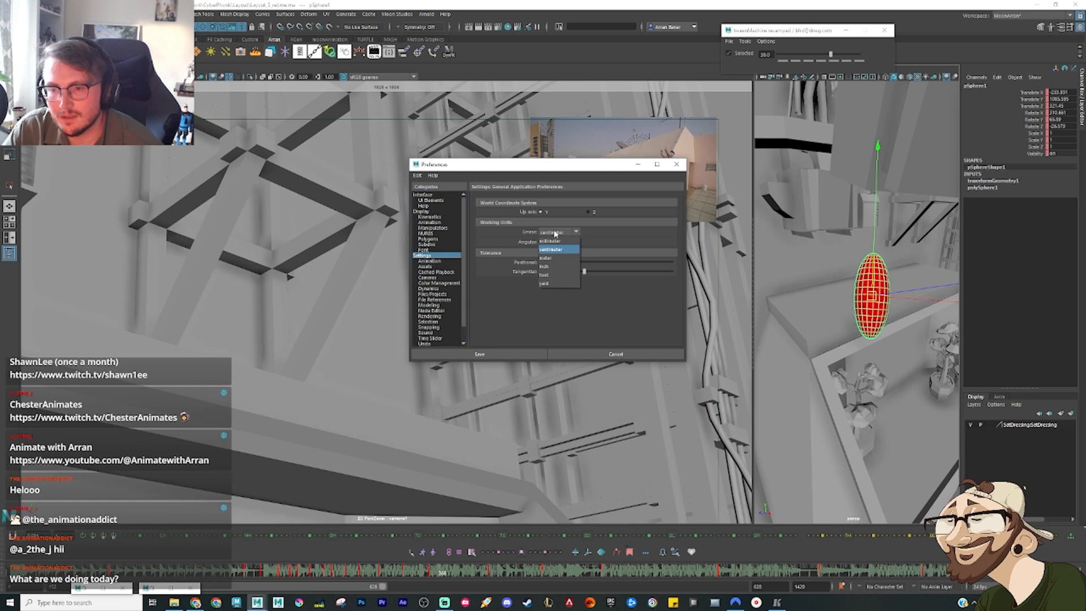
left_click(434, 261)
left_click(552, 315)
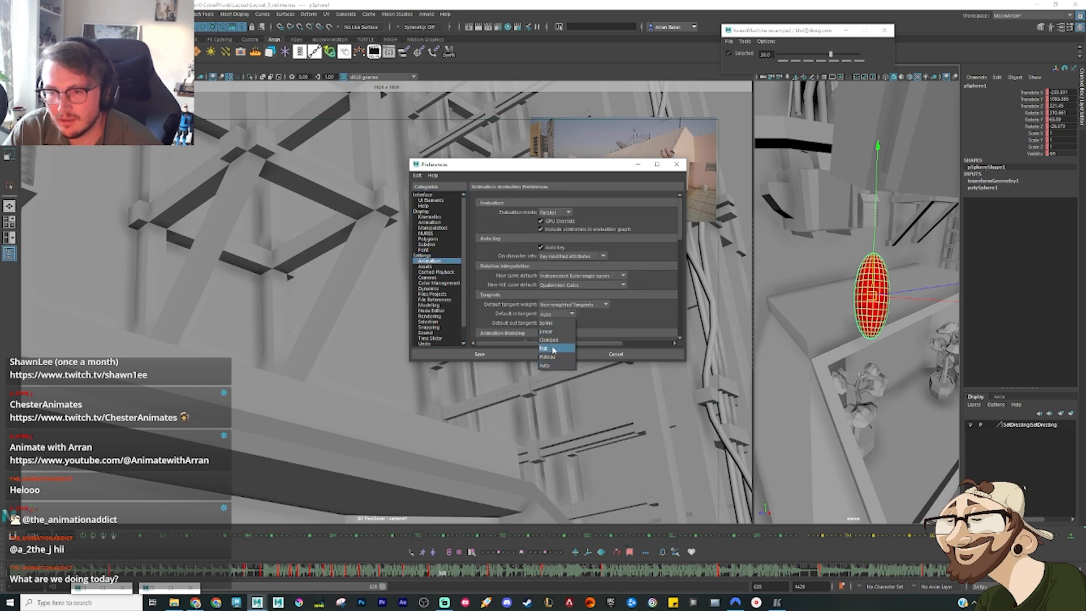
left_click(591, 314)
left_click(564, 324)
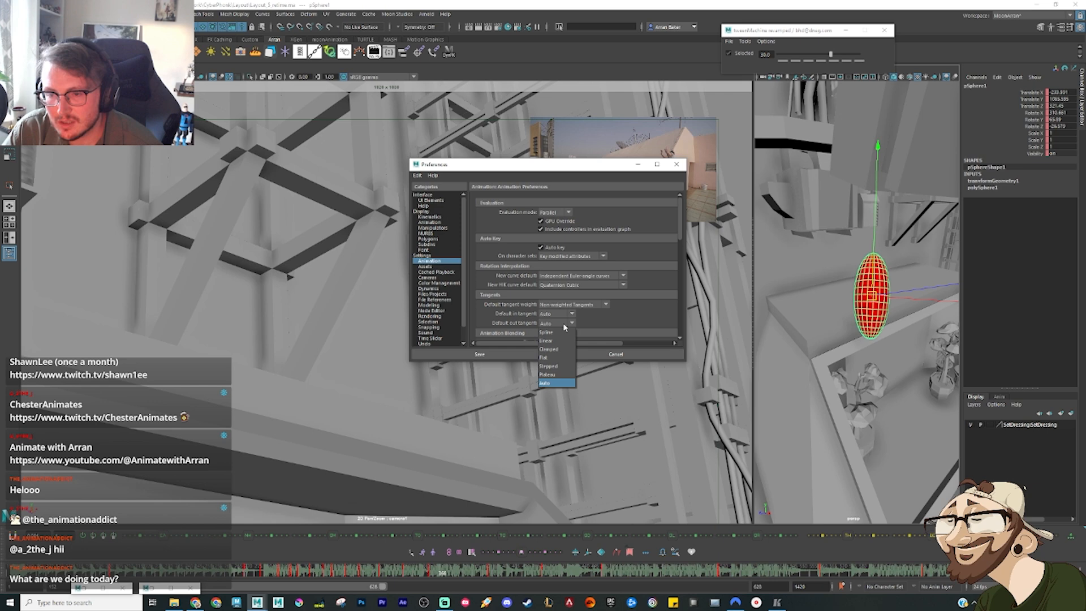
left_click(560, 368)
left_click(514, 355)
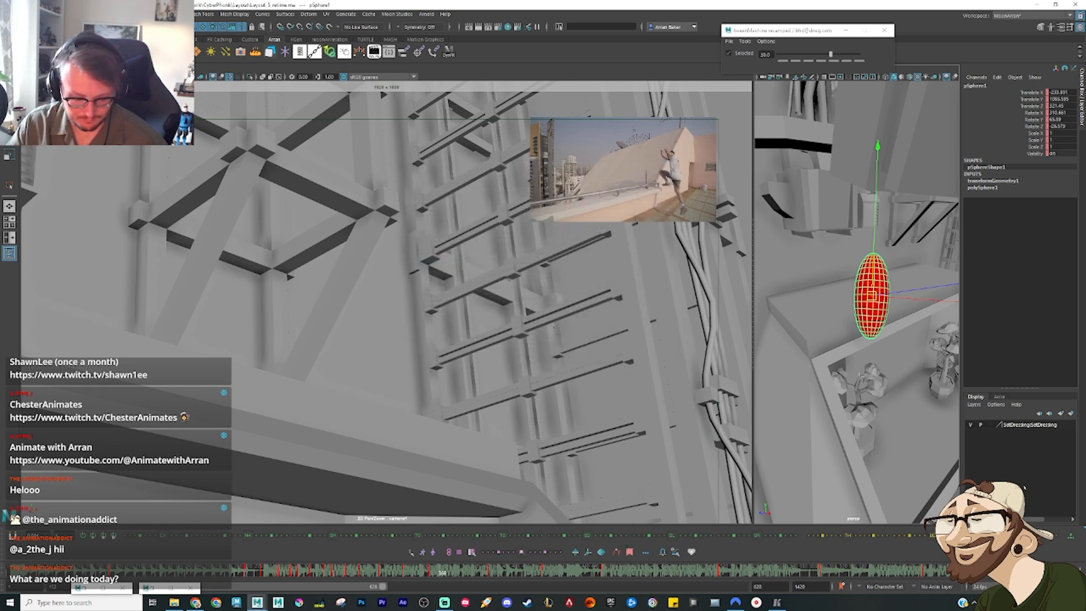
Step: Display all of the ellipsoid's animation curves in the Graph Editor and inspect their tangents around the ledge poses
key("g")
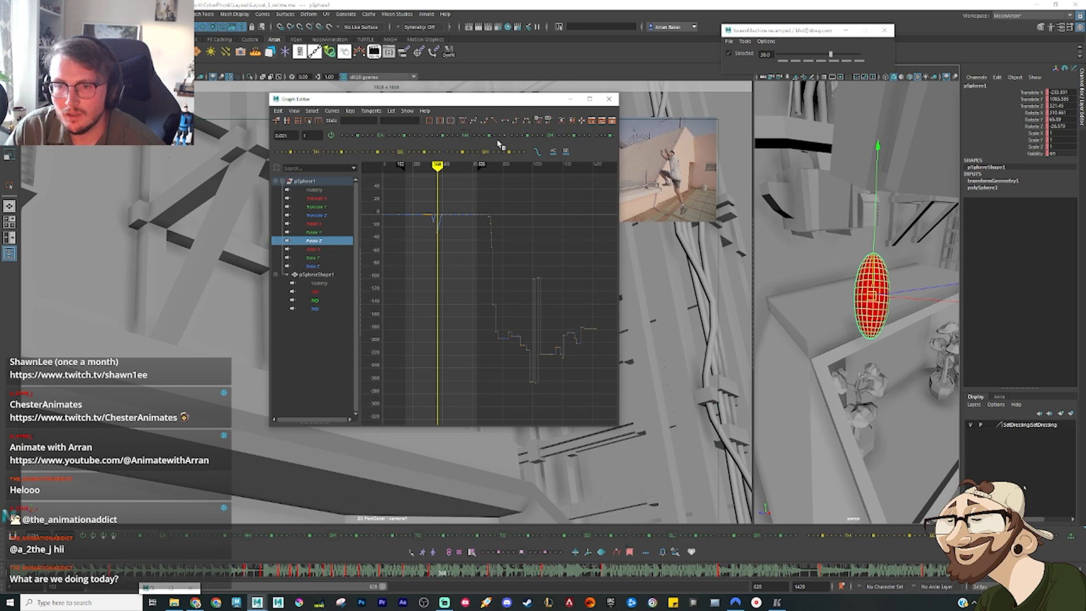
key("g")
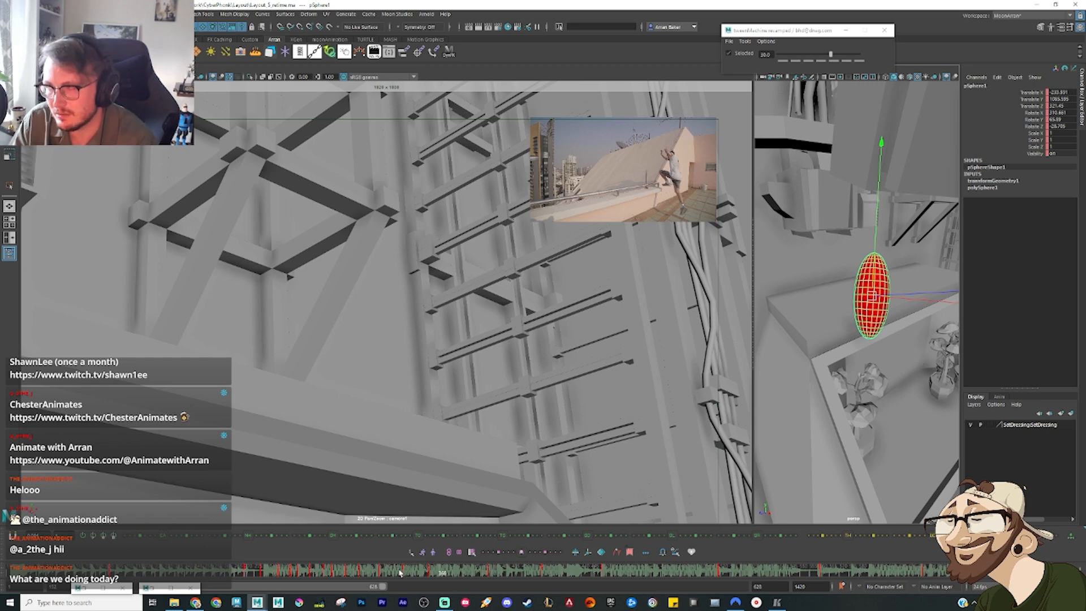
left_click_drag(400, 573, 426, 576)
key("ctrl+g")
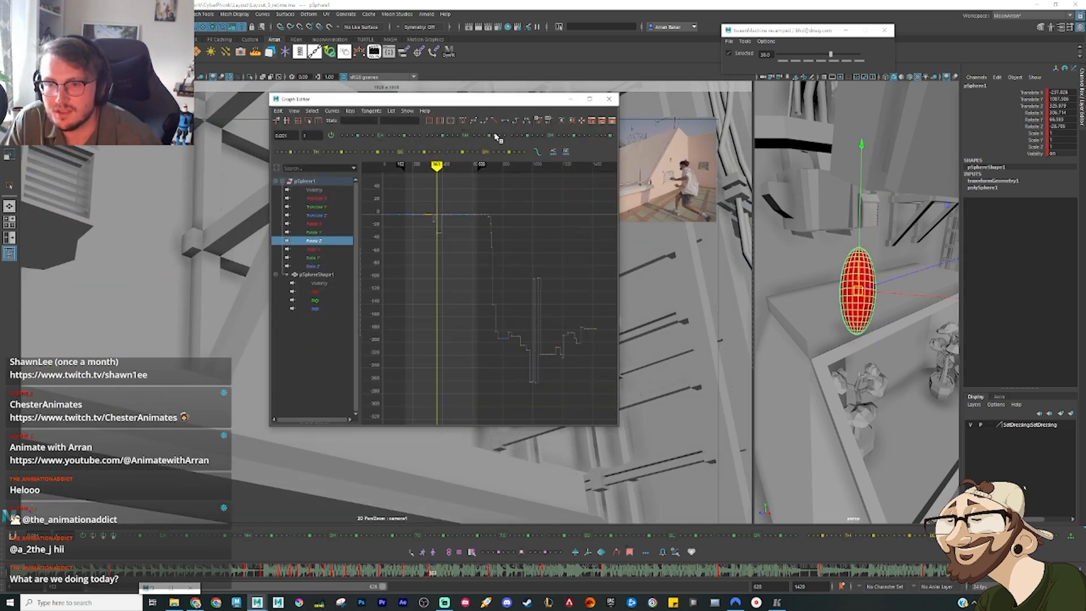
left_click(318, 182)
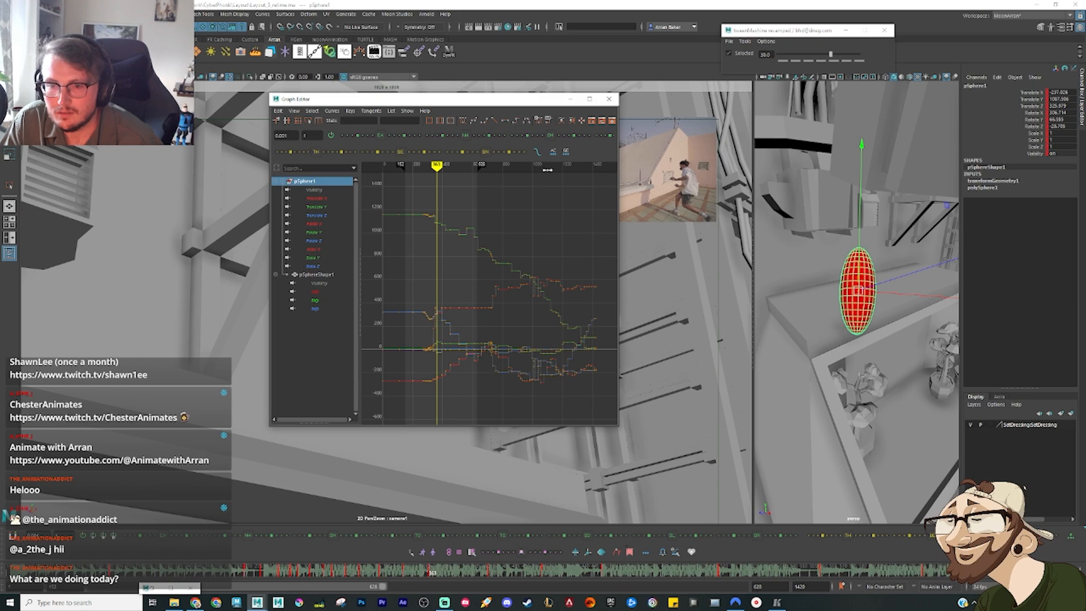
left_click(590, 101)
left_click_drag(940, 6, 775, 115)
left_click(869, 118)
Step: At the reference's leap over the rooftop railing, move the ellipsoid down from the ledge in front of the planter opening
left_click_drag(339, 574, 400, 575)
scroll(792, 364, "down", 5)
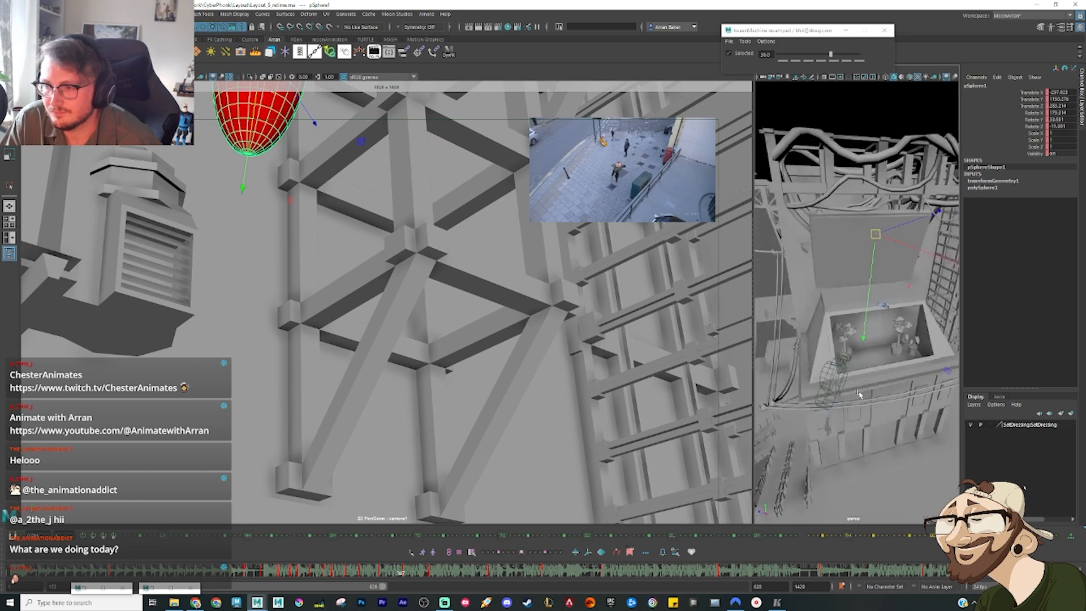
scroll(792, 364, "up", 3)
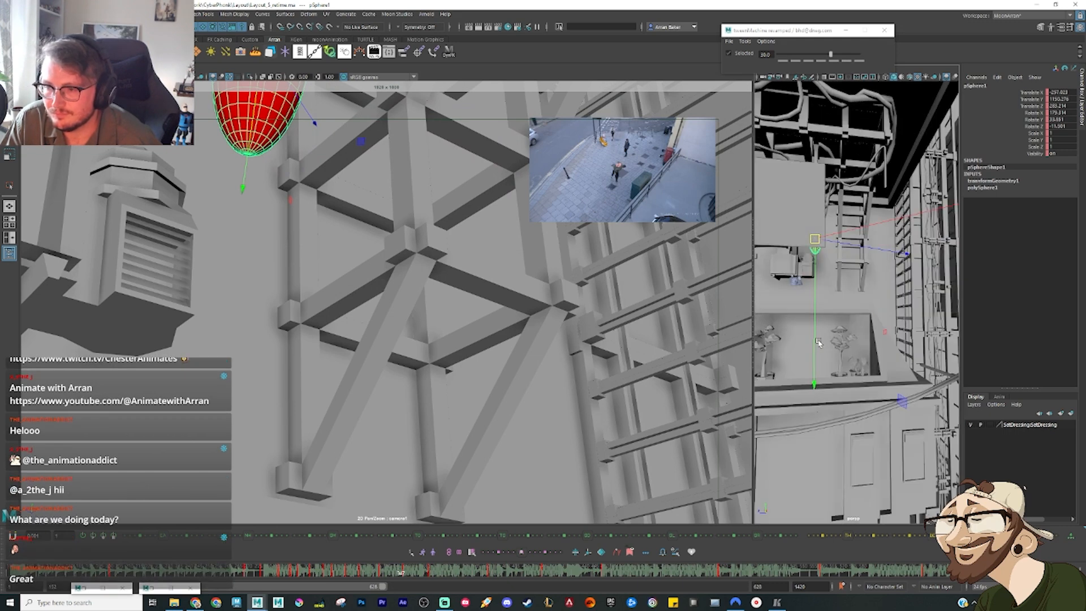
left_click(401, 572)
left_click_drag(400, 573, 459, 576)
key("alt+2")
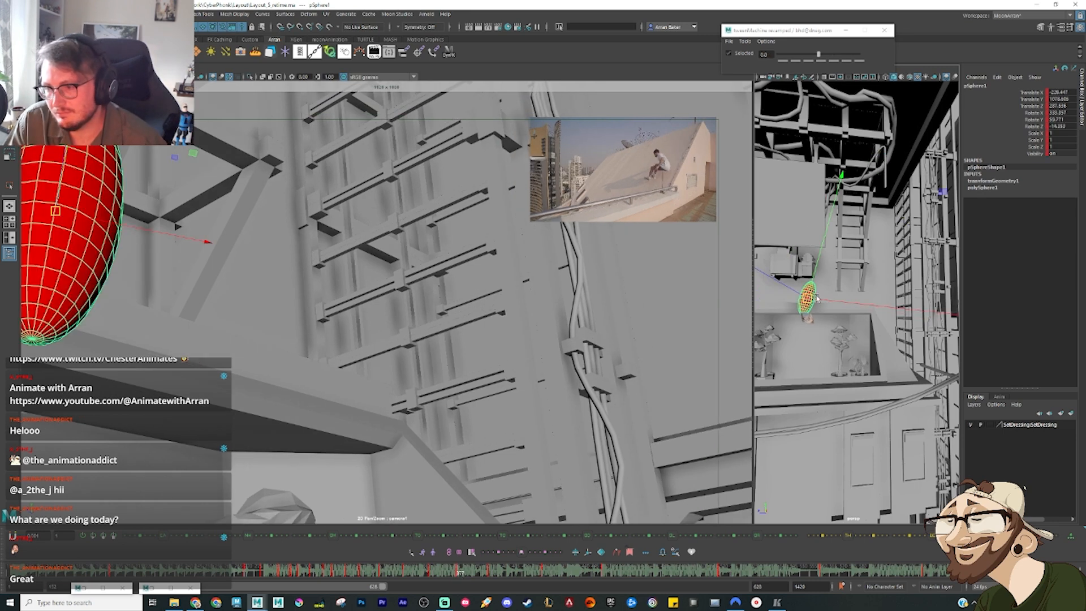
left_click_drag(809, 277, 882, 342)
left_click_drag(790, 337, 812, 341)
Step: Rotate the ellipsoid around several axes so it tilts diagonally in front of the planter opening
key("e")
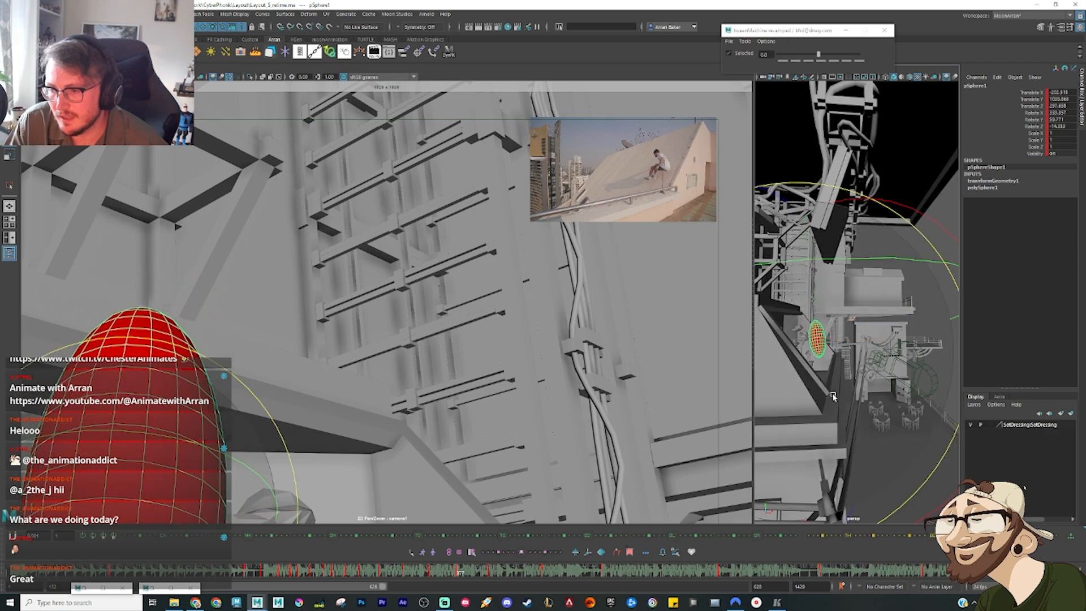
left_click_drag(848, 396, 920, 512)
left_click_drag(900, 453, 924, 341, "alt")
mouse_move(854, 398)
left_mouse_down("alt")
mouse_move(865, 439)
mouse_move(850, 390)
left_mouse_up("alt")
left_click_drag(850, 390, 859, 420)
left_click_drag(870, 407, 918, 400)
Step: Play the animation from the beam section onward and scrub through the new planter pose against the rooftop reference
mouse_move(427, 574)
left_mouse_down()
mouse_move(444, 581)
mouse_move(309, 573)
left_mouse_up()
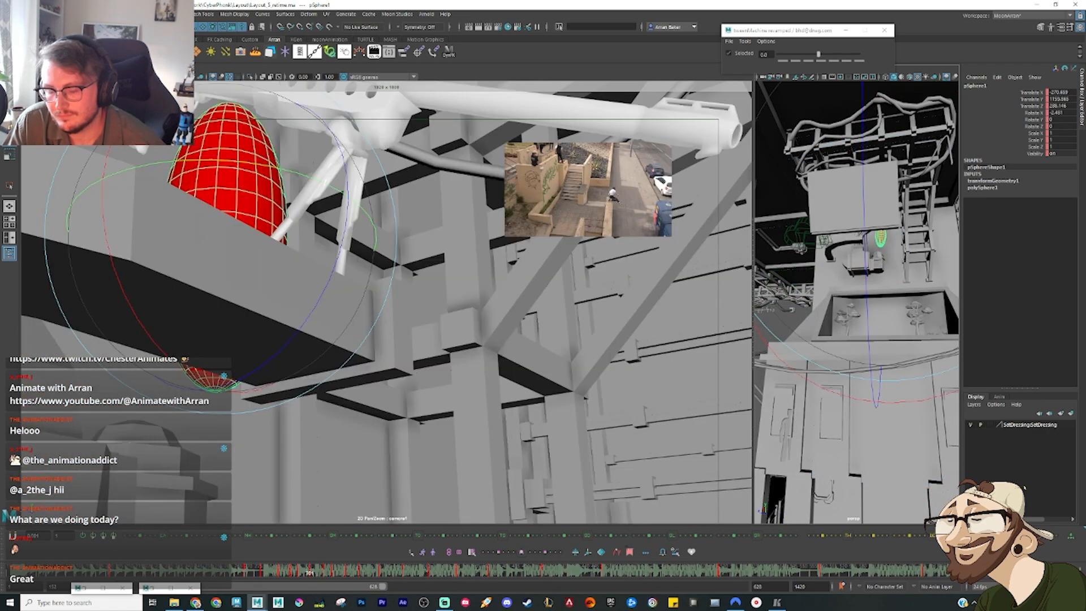
key("alt+v")
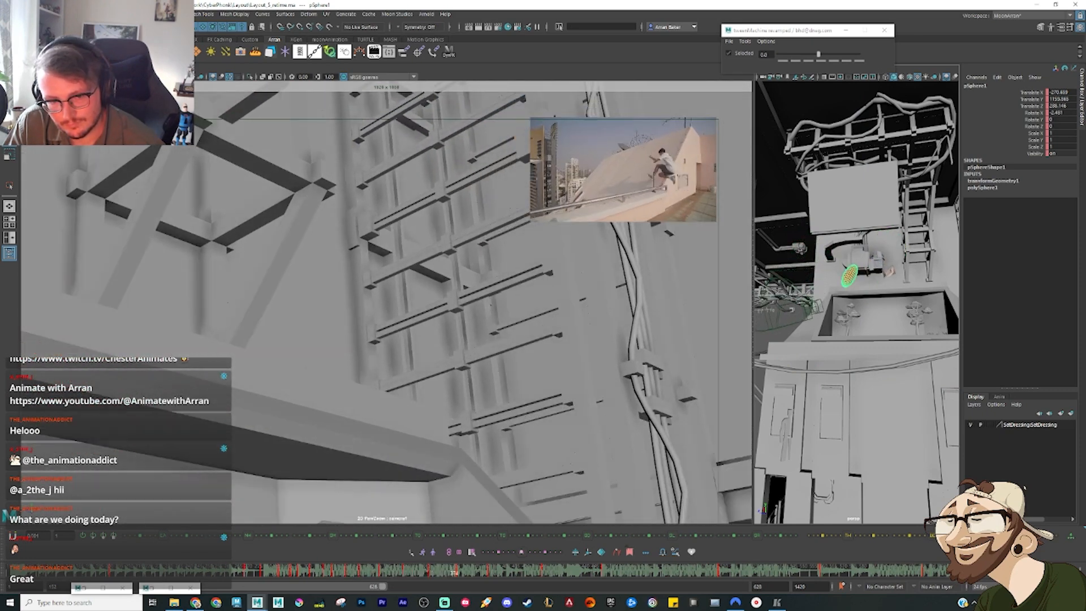
key("alt+v")
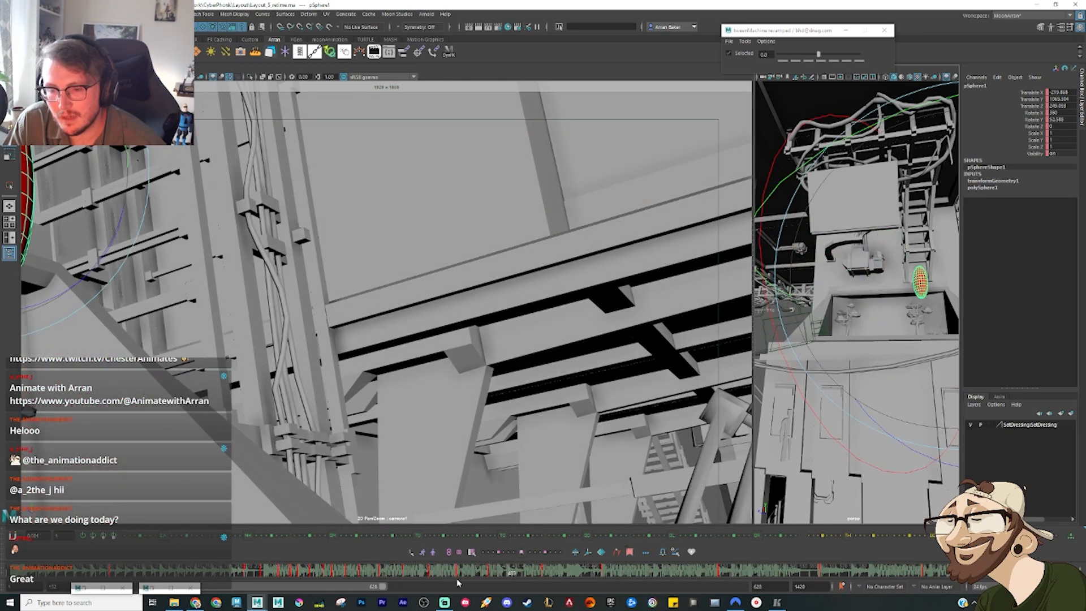
left_click(453, 572)
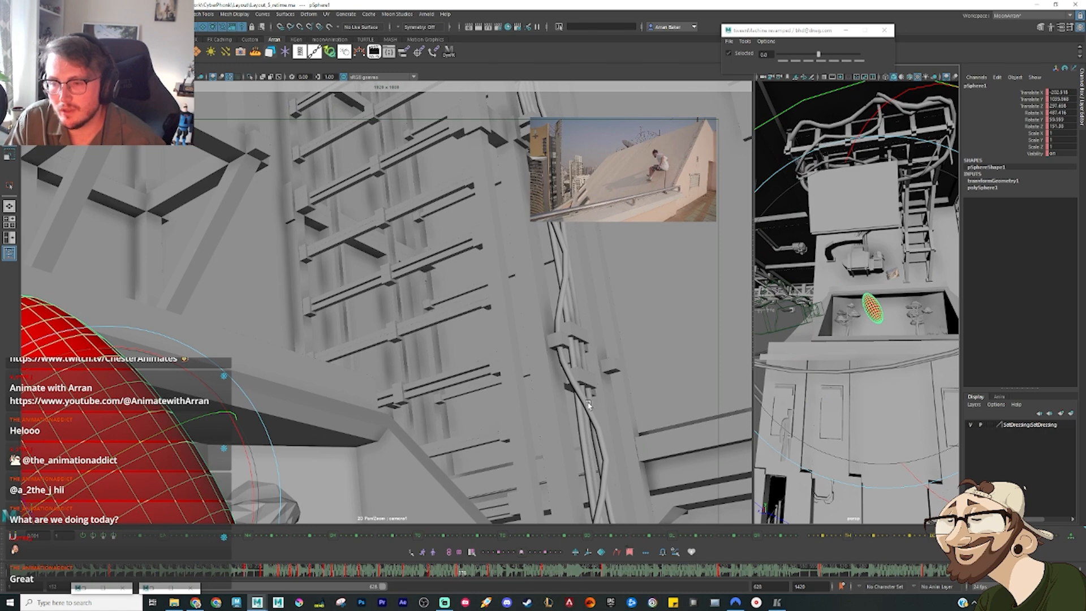
mouse_move(460, 572)
left_mouse_down()
mouse_move(499, 574)
mouse_move(434, 572)
mouse_move(489, 572)
mouse_move(494, 560)
mouse_move(473, 570)
mouse_move(482, 575)
left_mouse_up()
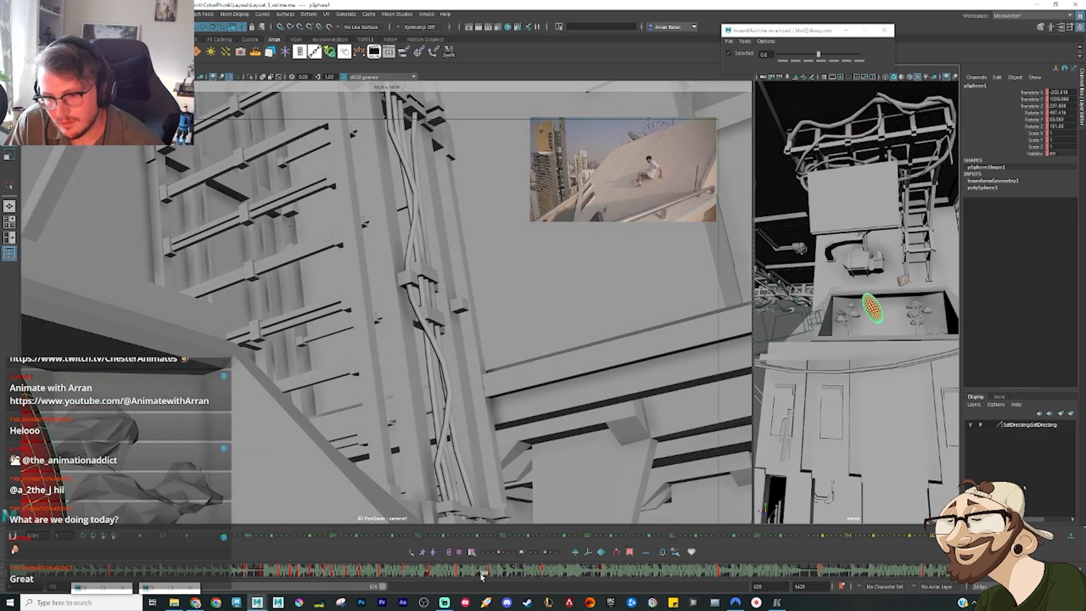
left_click_drag(906, 328, 875, 346, "alt")
key("w")
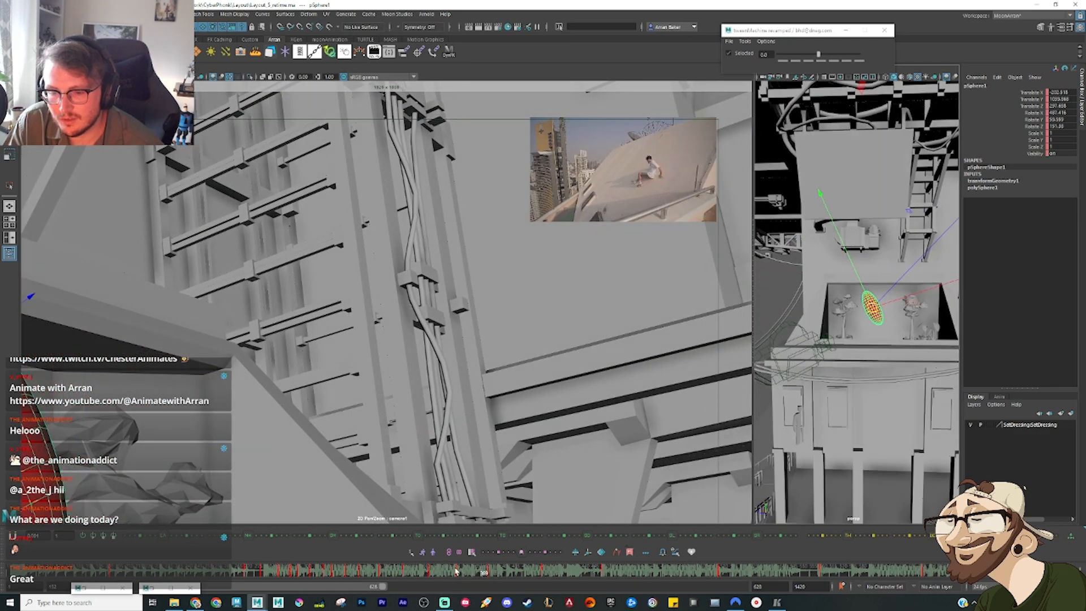
mouse_move(456, 571)
left_mouse_down()
mouse_move(300, 572)
mouse_move(587, 573)
left_mouse_up()
Step: Replay and scrub the run from the rifle beam to the ledge, comparing the ellipsoid's timing with the reference shots
left_click(313, 571)
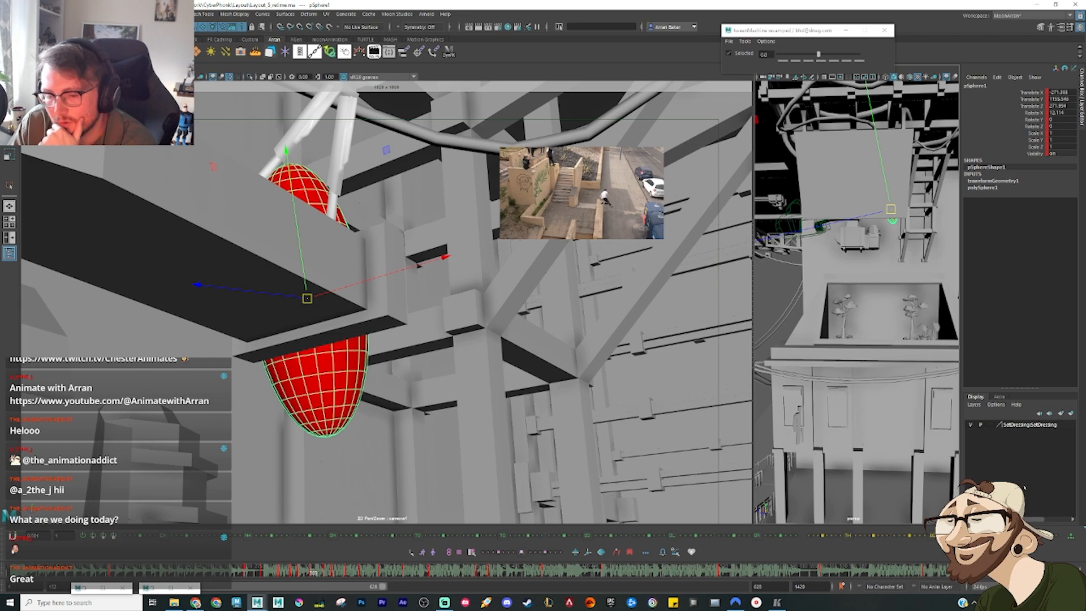
left_click(293, 573)
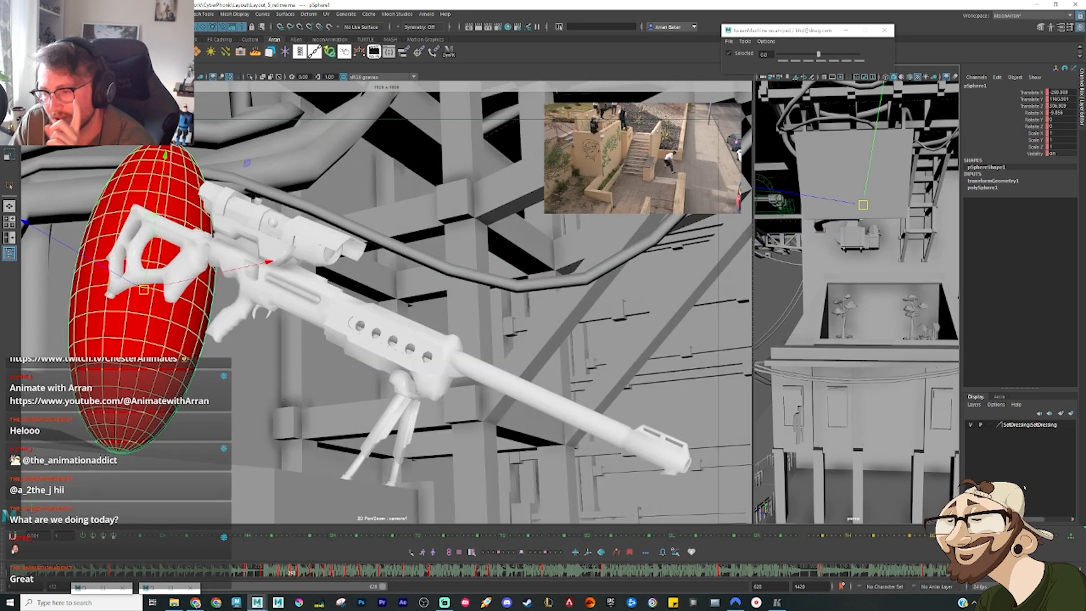
key("alt+v")
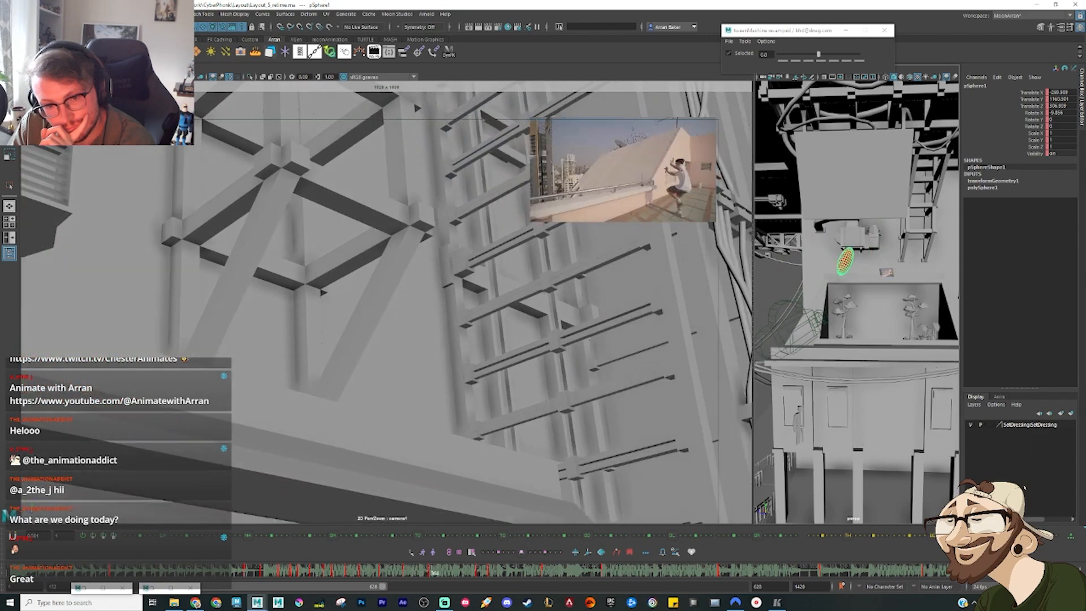
key("alt+v")
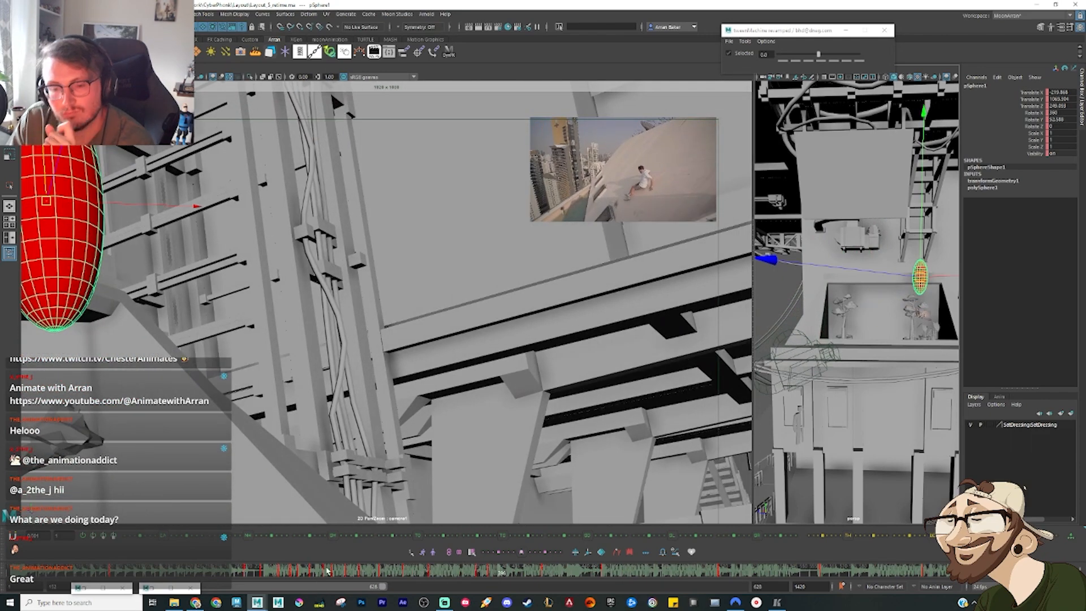
left_click_drag(385, 576, 329, 576)
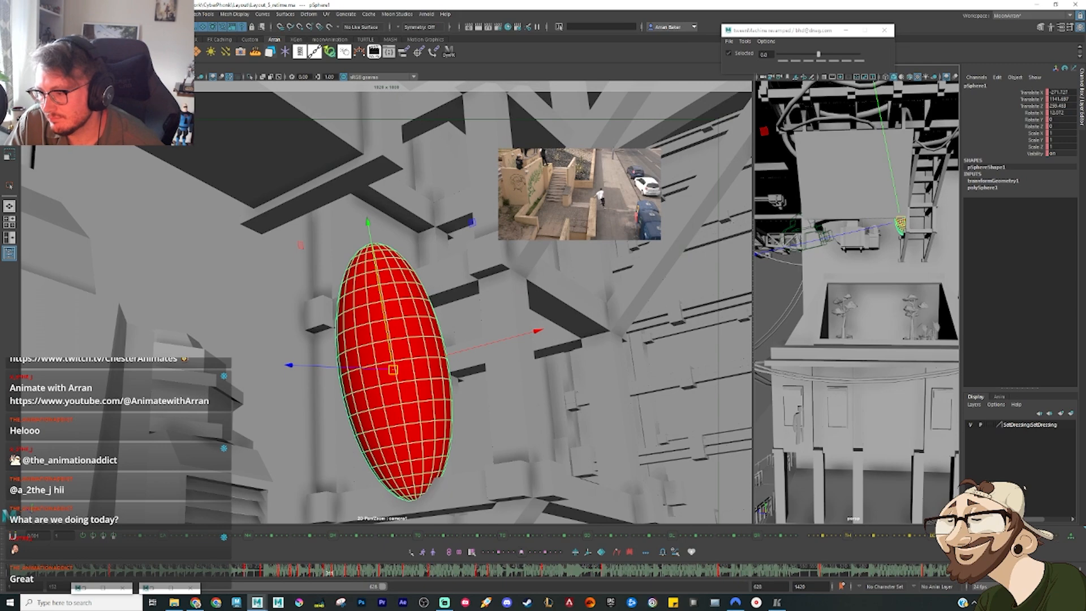
key("alt+v")
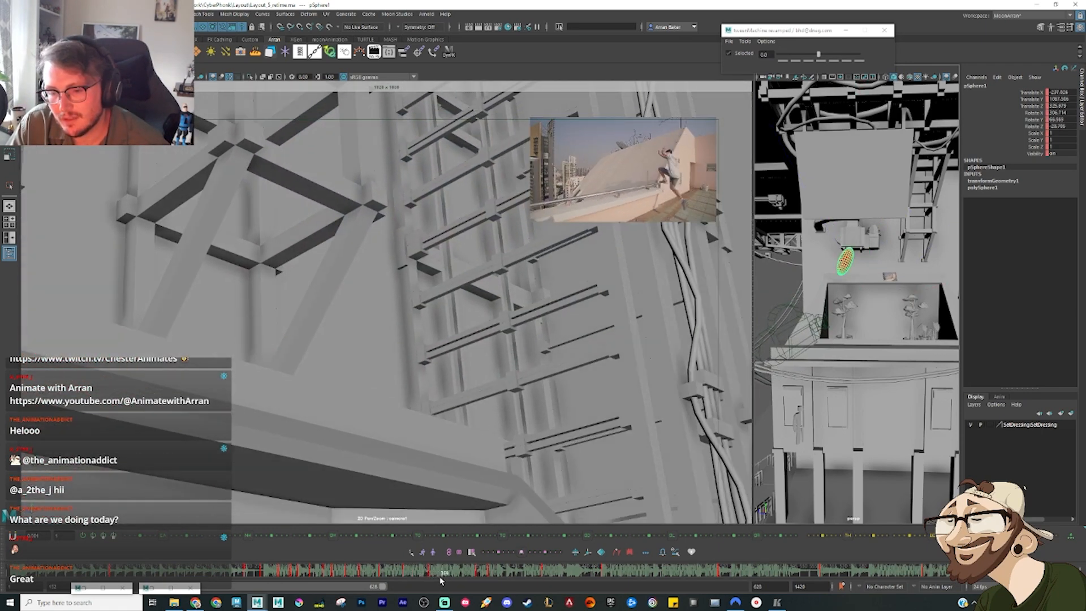
left_click_drag(434, 578, 398, 575)
left_click_drag(397, 574, 357, 575)
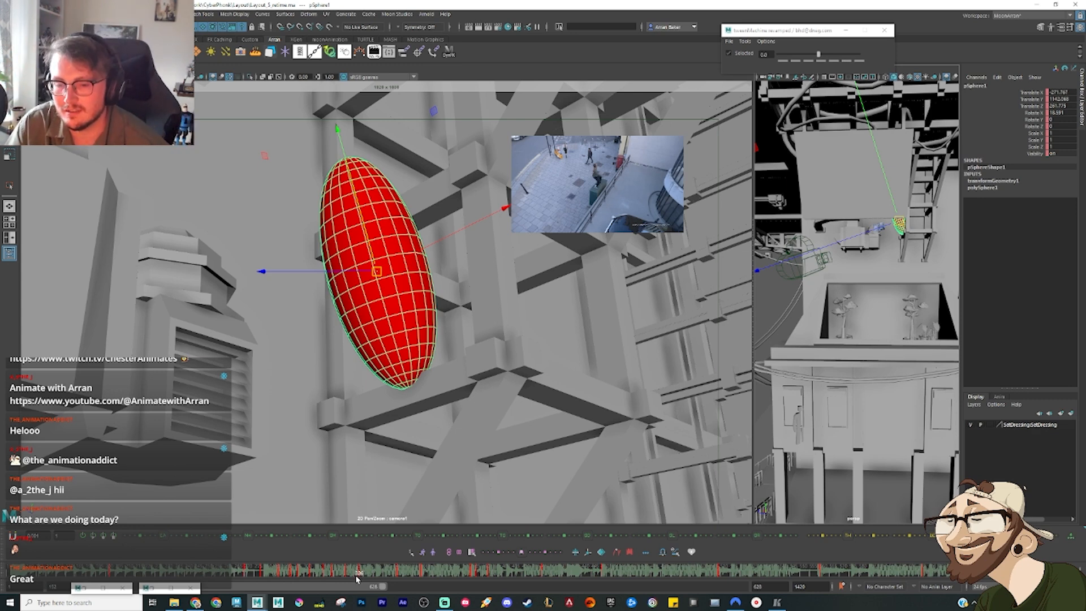
key("comma")
key("comma")
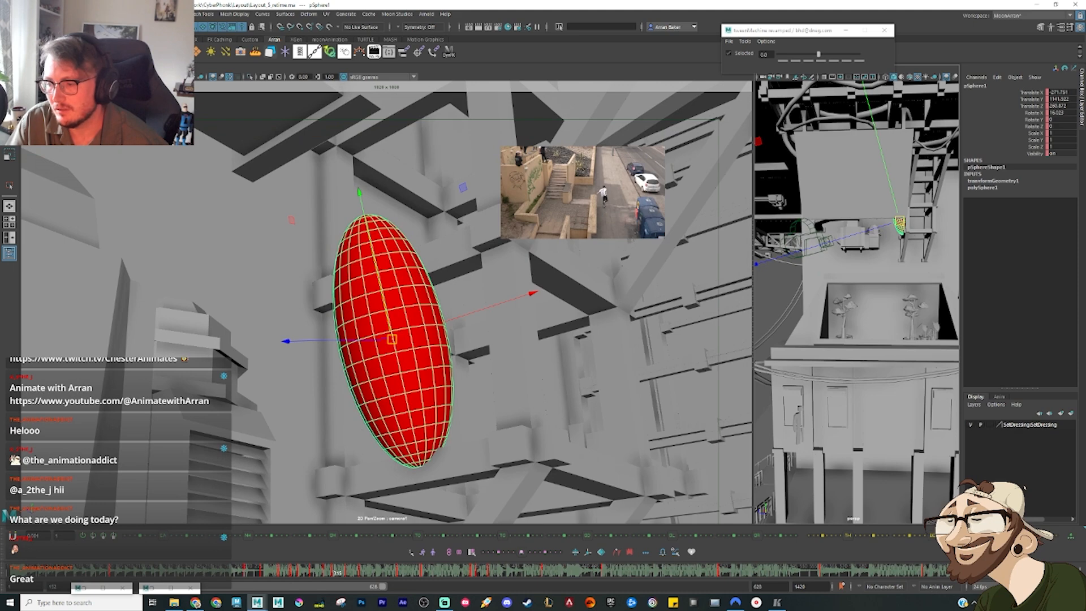
key("alt+v")
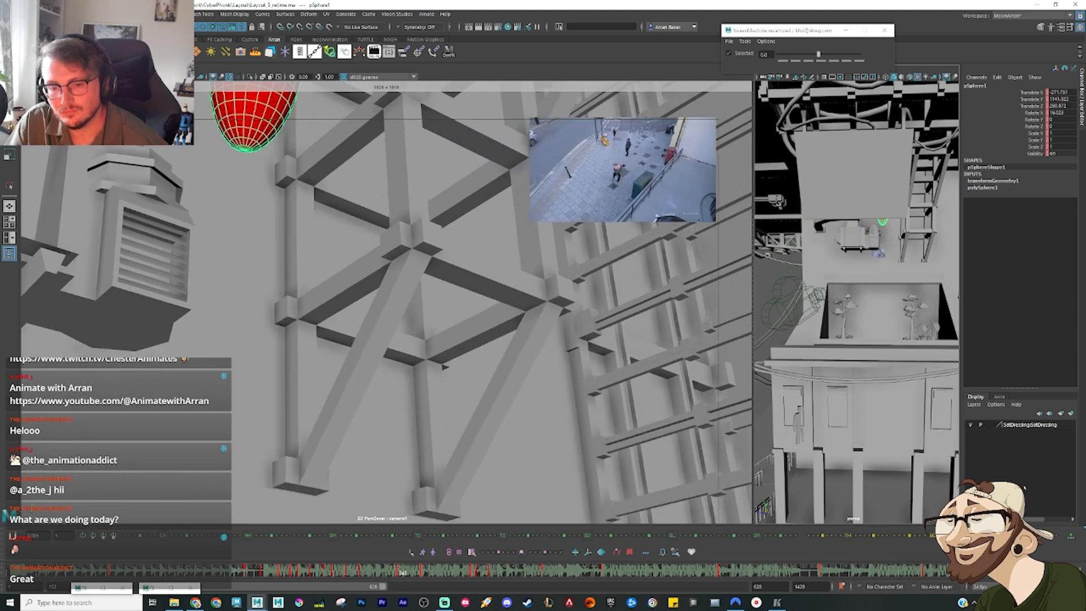
key("alt+v")
Step: At the reference's landing on the sloped roof, undo the last changes and move the ellipsoid to the planter's front edge
left_click_drag(409, 576, 479, 577)
key("ctrl+z")
key("ctrl+z")
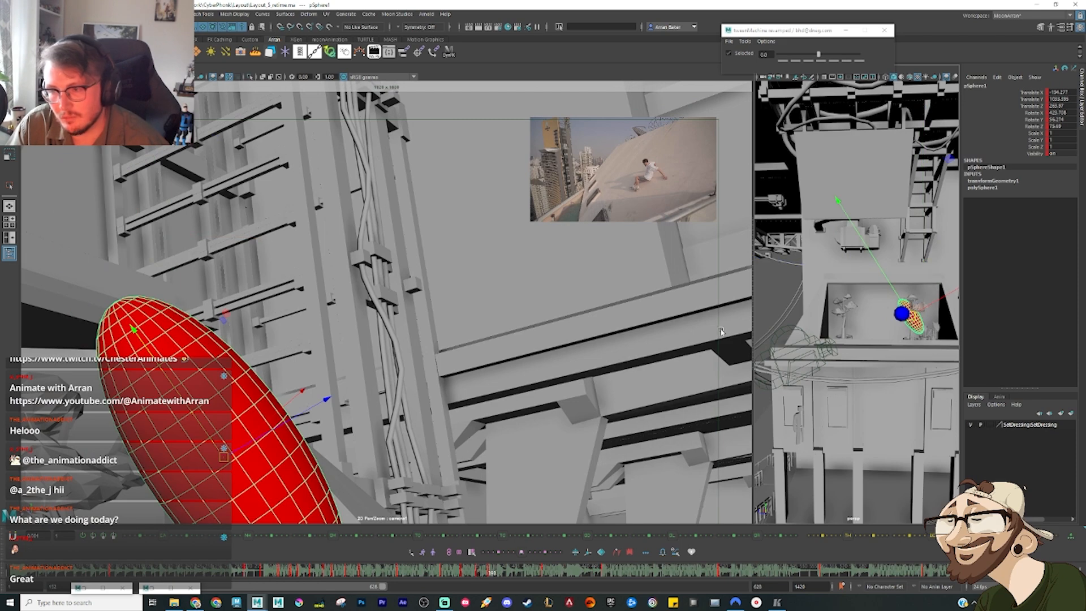
left_click_drag(899, 333, 839, 356, "alt")
middle_click_drag(867, 345, 855, 362)
left_click_drag(855, 362, 949, 350, "alt")
Step: Rotate the ellipsoid at the planter's front edge and compare its tilt with the preceding keyed pose
key("e")
left_click_drag(847, 181, 990, 416)
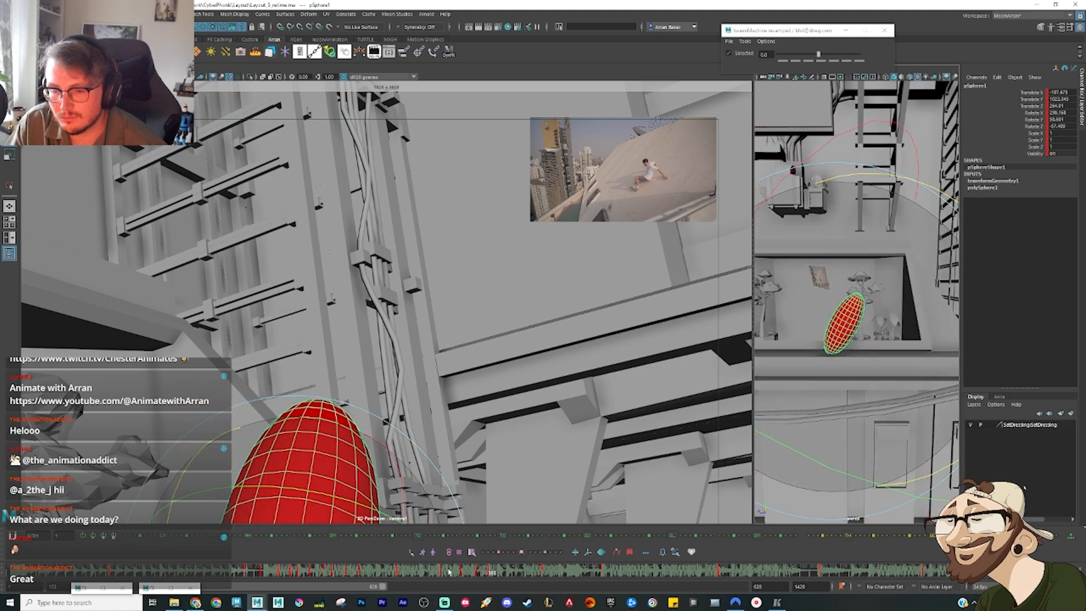
left_click(468, 574)
left_click_drag(468, 575, 491, 584)
key("comma")
key("comma")
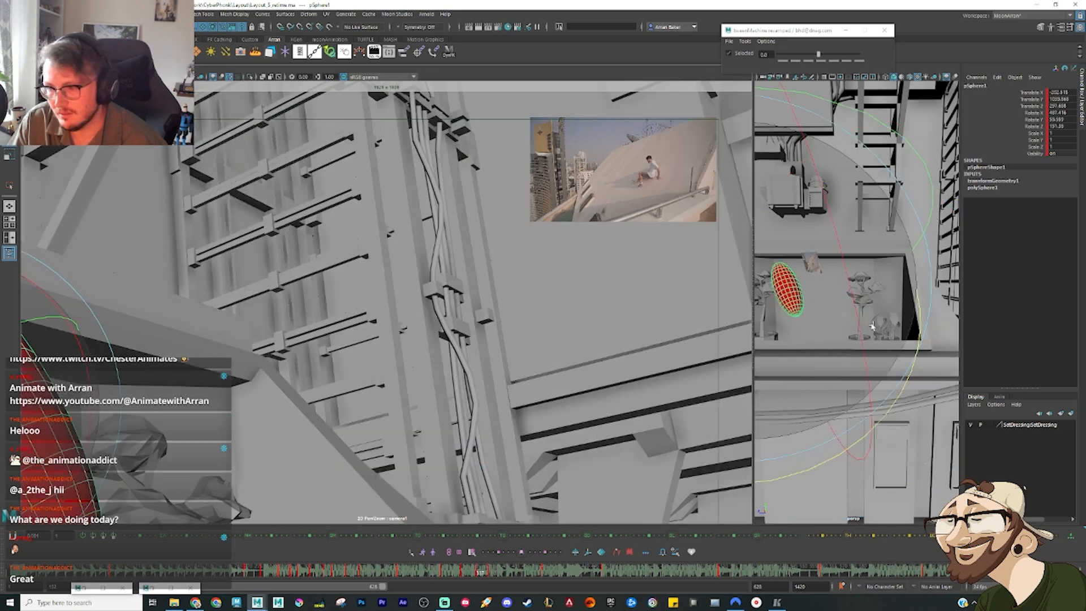
key("period")
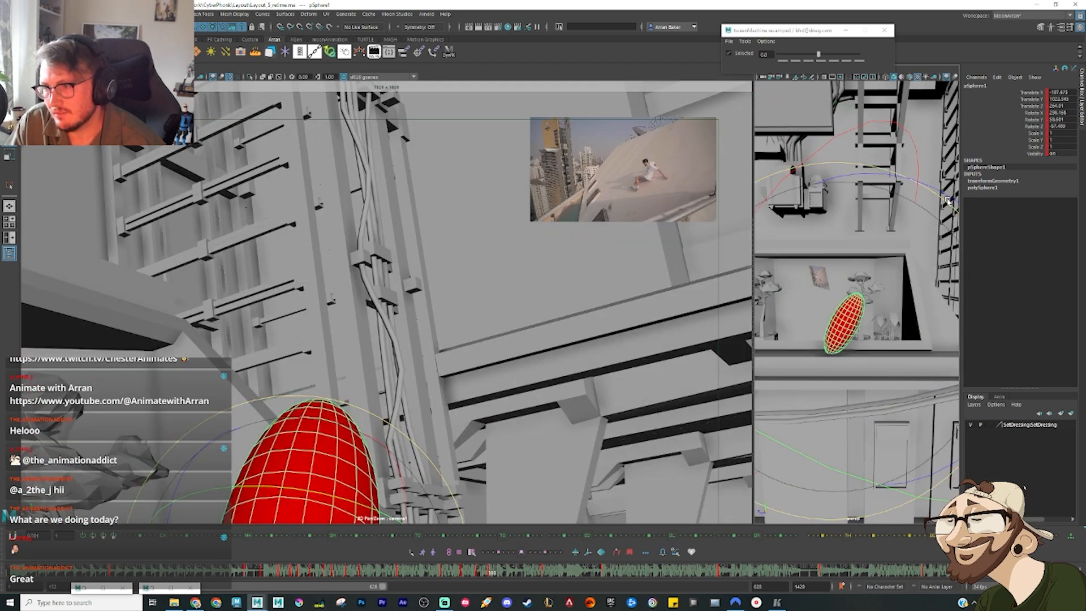
Step: Rotate the ellipsoid nearly upright, nudge it along the planter's front edge, and recheck the preceding poses
left_click_drag(946, 192, 855, 163)
key("w")
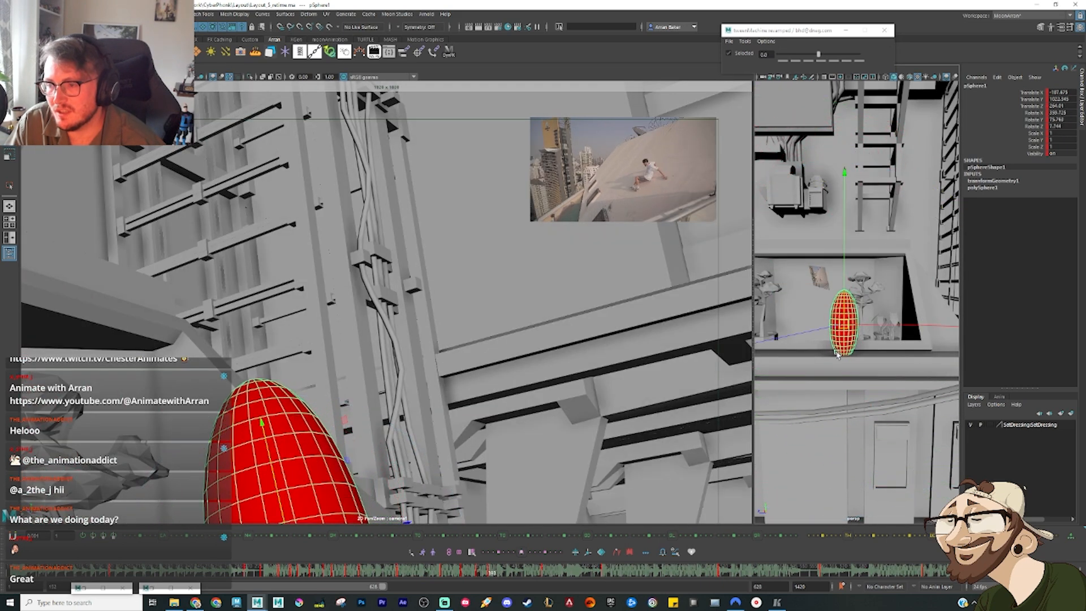
left_click_drag(842, 327, 838, 325)
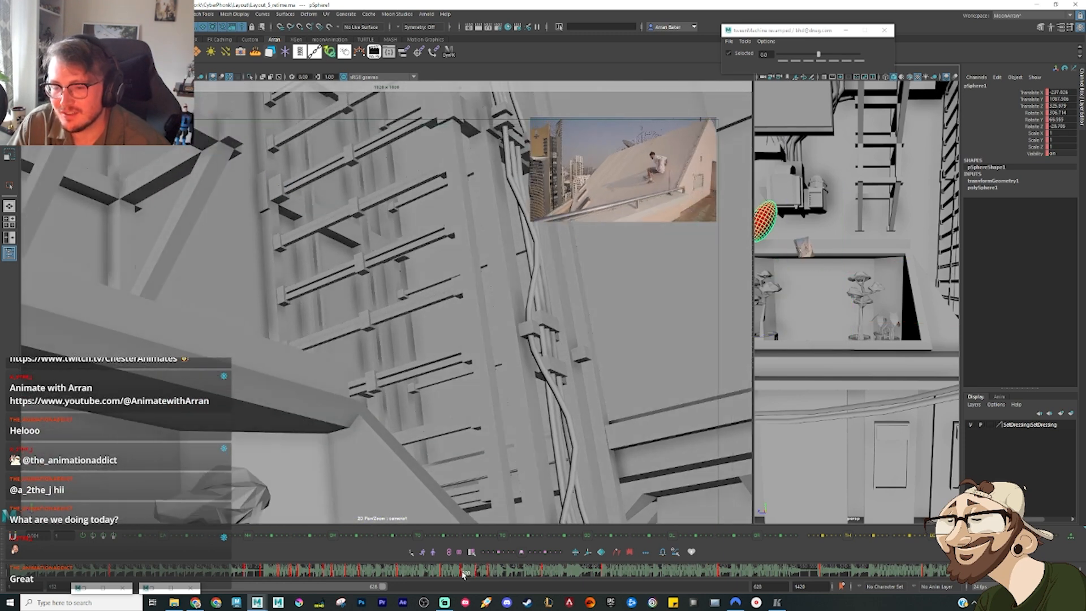
key("w")
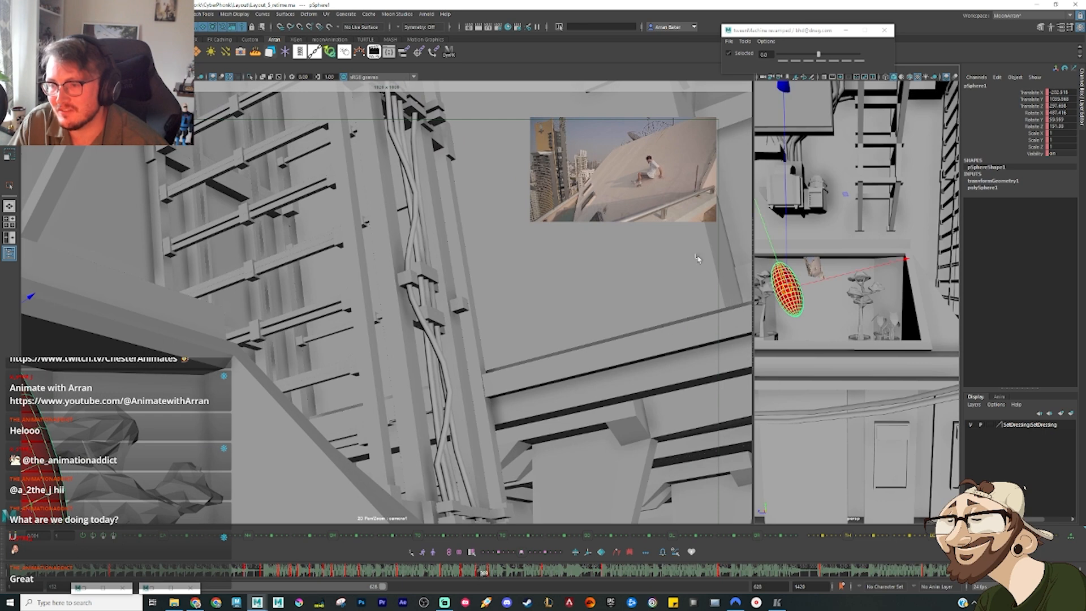
Step: Scrub just past the reference's sloped-roof landing, key the ellipsoid at the planter's edge and blend it towards its neighbouring pose with a tween of 20
left_click_drag(476, 570, 493, 577)
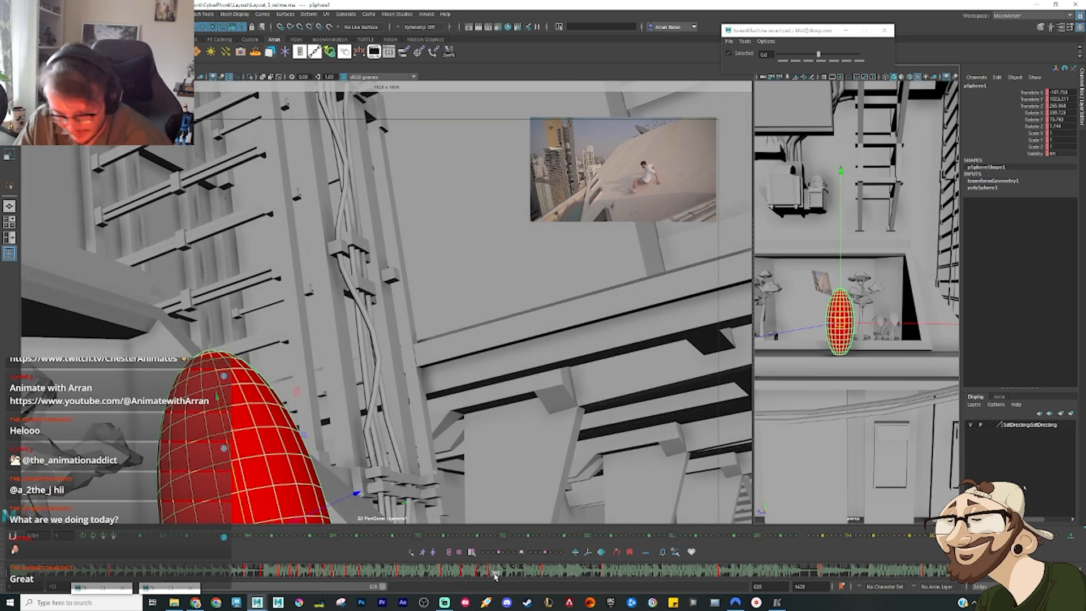
left_click_drag(490, 575, 510, 581)
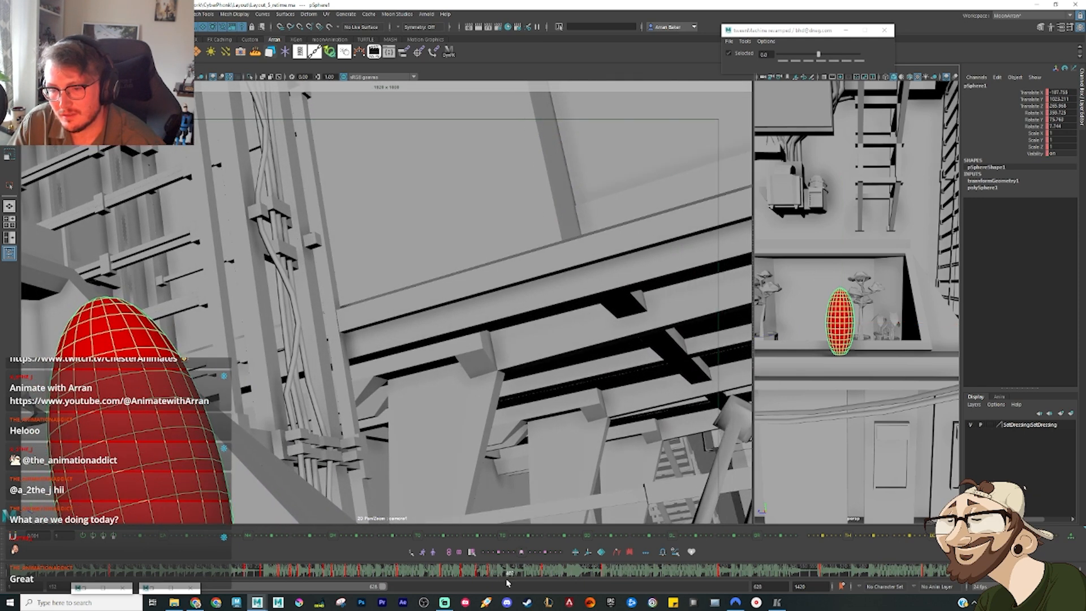
key("s")
left_click_drag(875, 360, 794, 382, "alt")
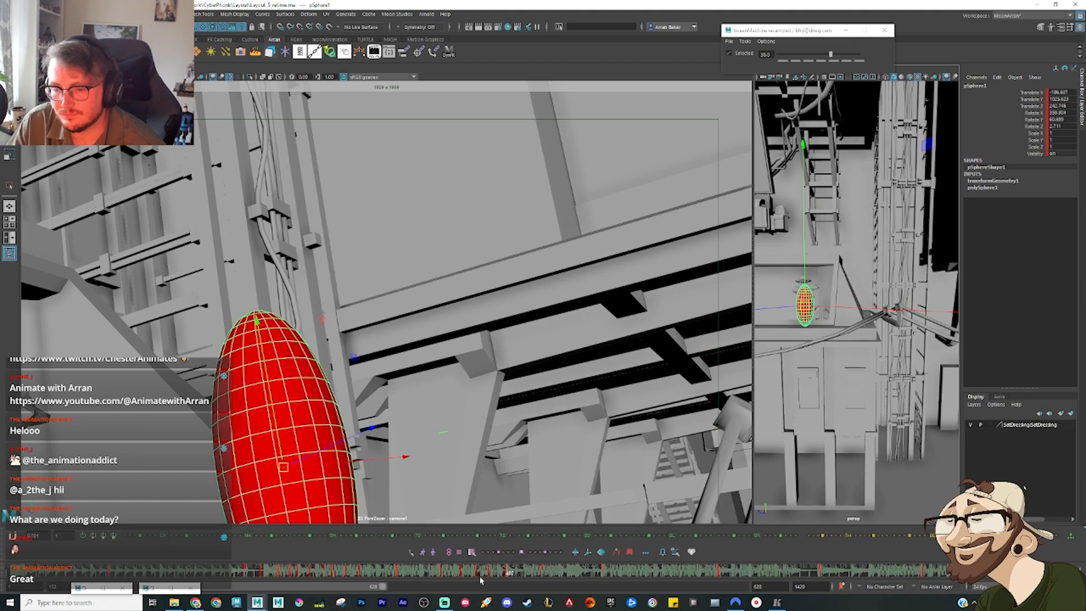
left_click_drag(481, 580, 542, 571)
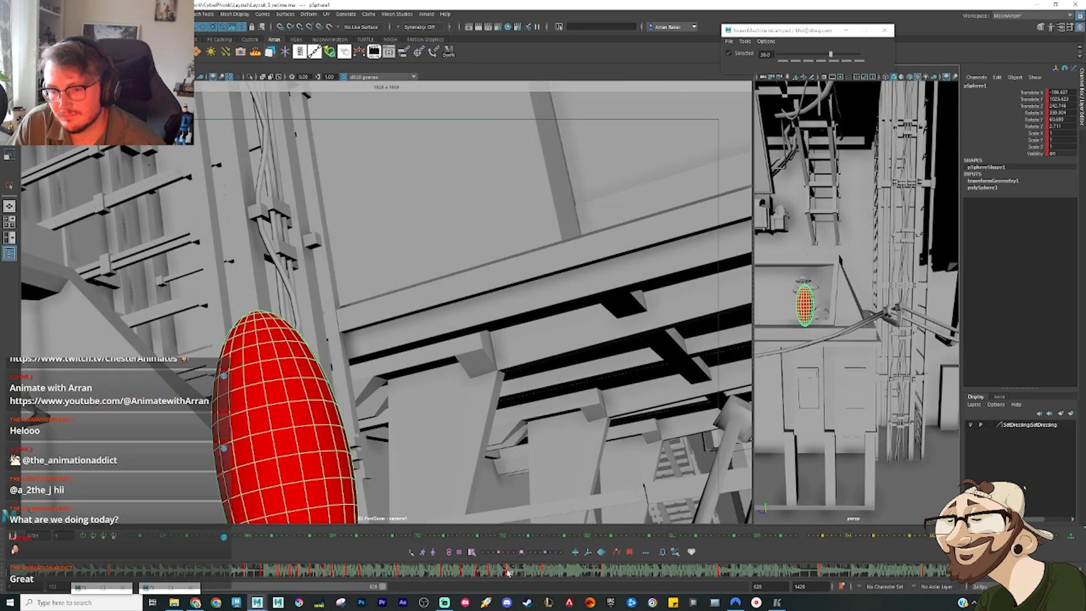
Step: Move the ellipsoid up and forward off the planter's edge and rotate it nearly horizontal as it leaps out
left_click_drag(809, 327, 864, 283, "alt")
left_click_drag(863, 323, 925, 333, "alt")
left_click_drag(862, 289, 892, 254)
key("e")
left_click_drag(866, 365, 891, 333)
left_click_drag(890, 338, 788, 382, "alt")
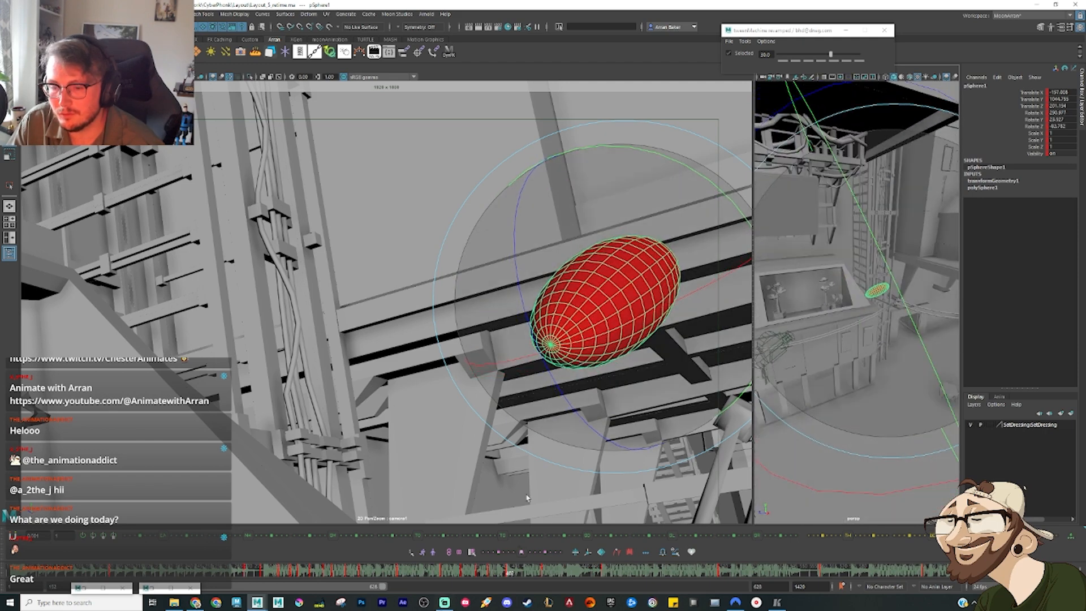
Step: Scrub through the high-bar gymnast reference and delete the ellipsoid's old keys at the start of the swing
left_click_drag(481, 573, 597, 574)
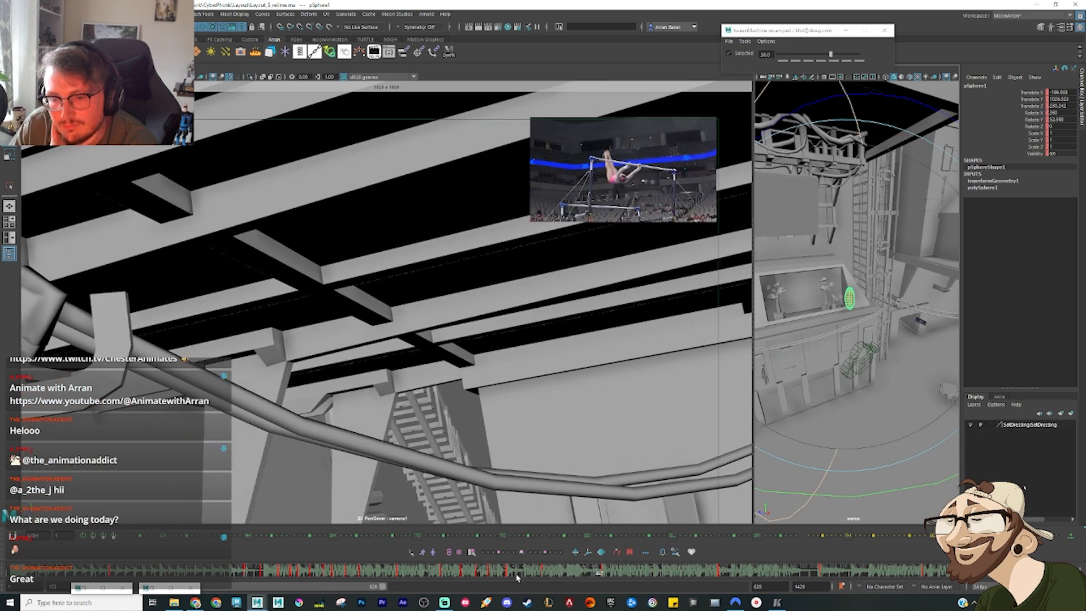
mouse_move(516, 577)
left_mouse_down()
mouse_move(628, 598)
mouse_move(570, 600)
mouse_move(566, 575)
mouse_move(580, 577)
left_mouse_up()
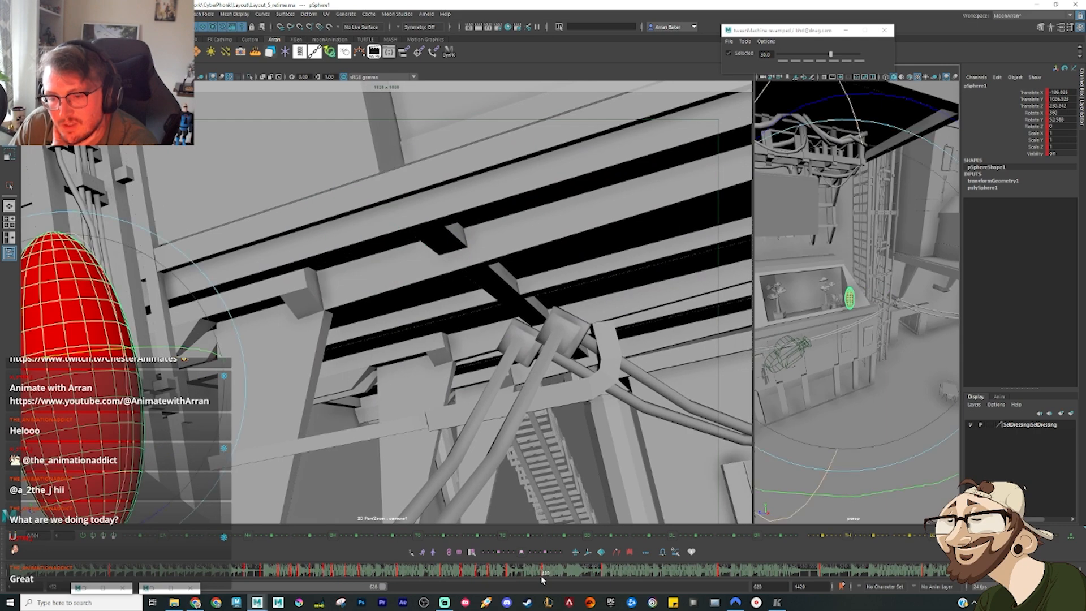
right_click(542, 577)
left_click(569, 440)
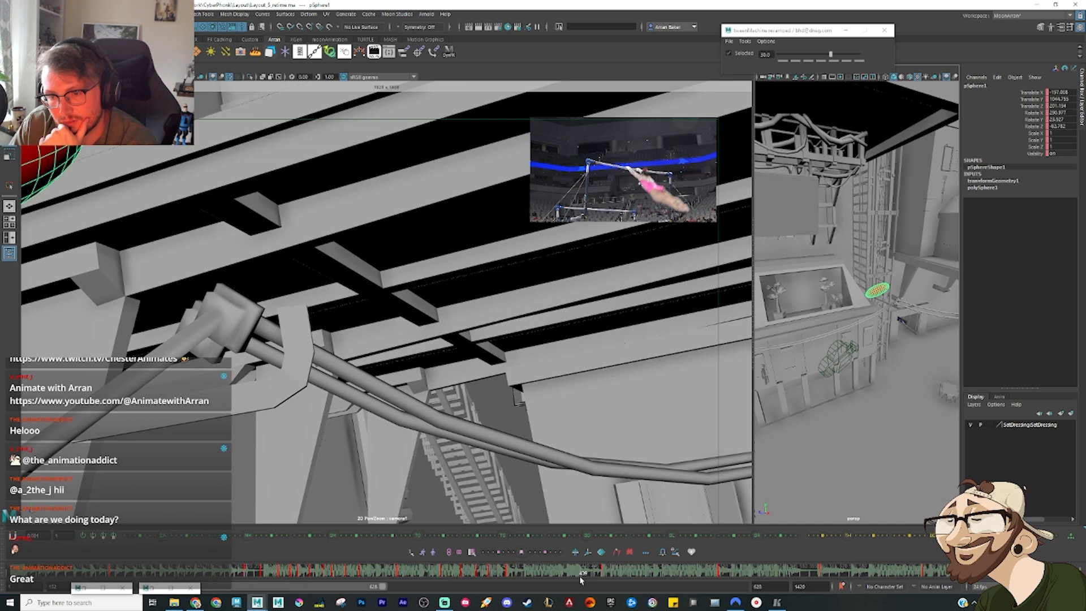
key("e")
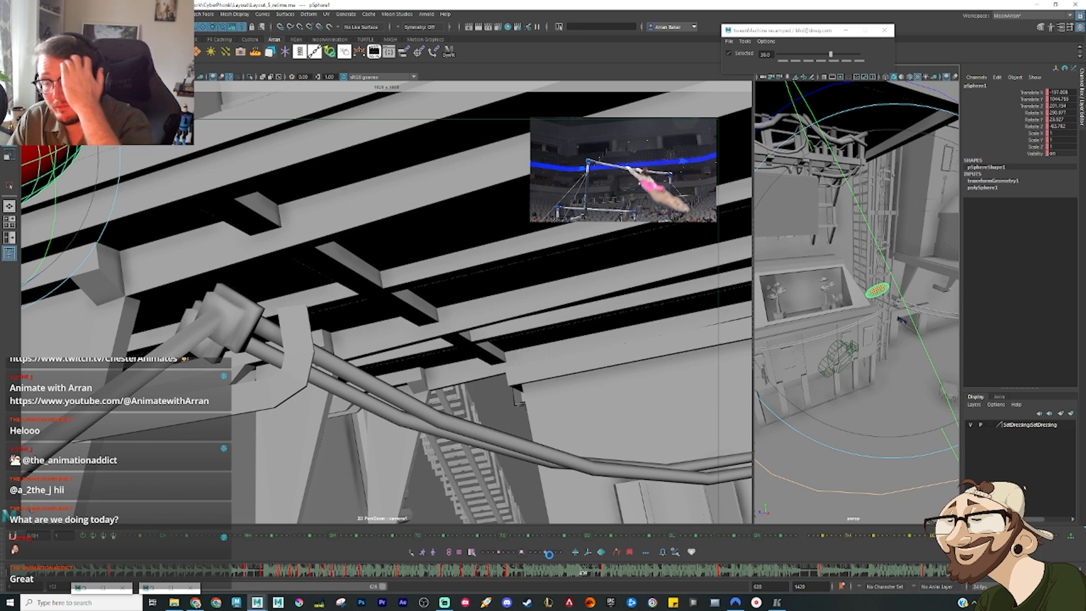
Step: Check the ellipsoid's path out over the courtyard against the gymnast swing and delete its leftover key there
mouse_move(576, 573)
left_mouse_down()
mouse_move(706, 580)
mouse_move(578, 592)
left_mouse_up()
key("e")
key("w")
left_click_drag(886, 319, 797, 371, "alt")
middle_click_drag(796, 370, 805, 329, "alt")
right_click_drag(805, 329, 827, 323, "alt")
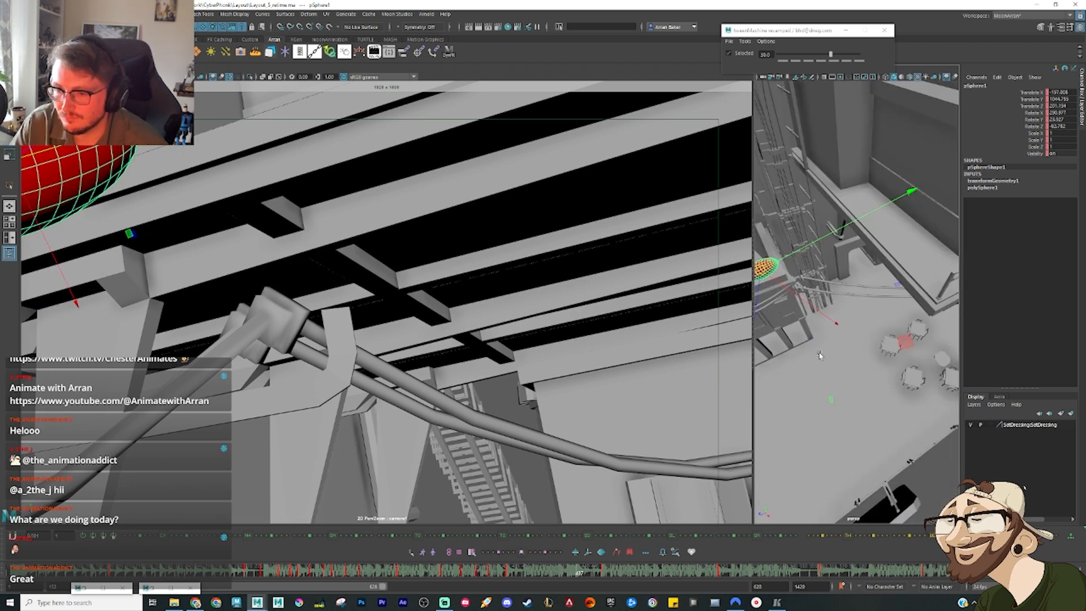
mouse_move(818, 352)
left_mouse_down("alt")
mouse_move(808, 349)
mouse_move(819, 331)
left_mouse_up("alt")
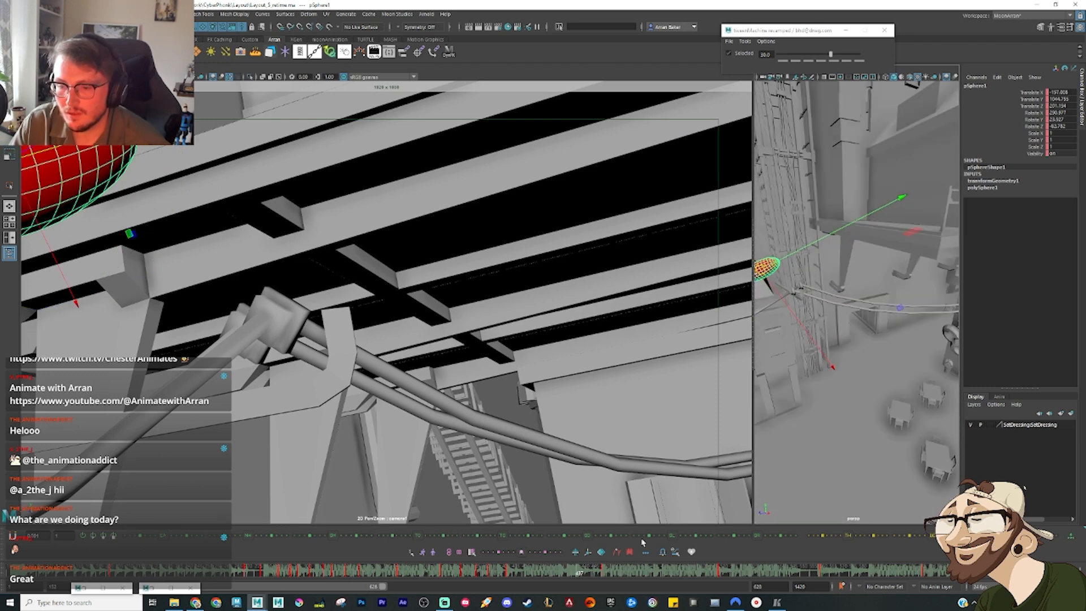
right_click(576, 574)
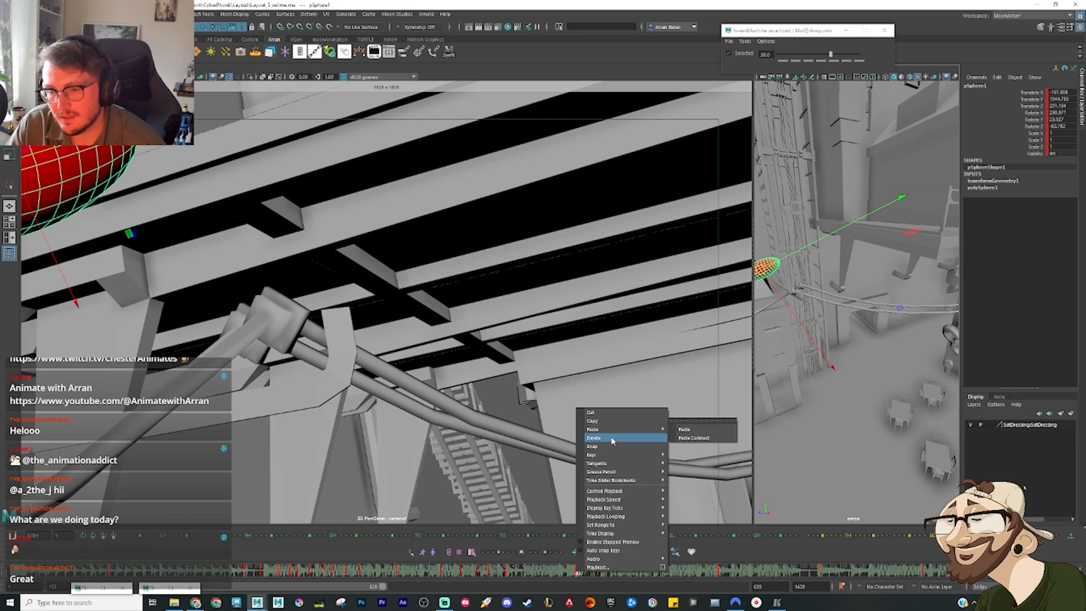
left_click(613, 439)
Step: Delete the old upright ellipsoid keys over the rest of the high-bar swing and return to the horizontal leap pose
left_click(605, 576)
key("period")
key("period")
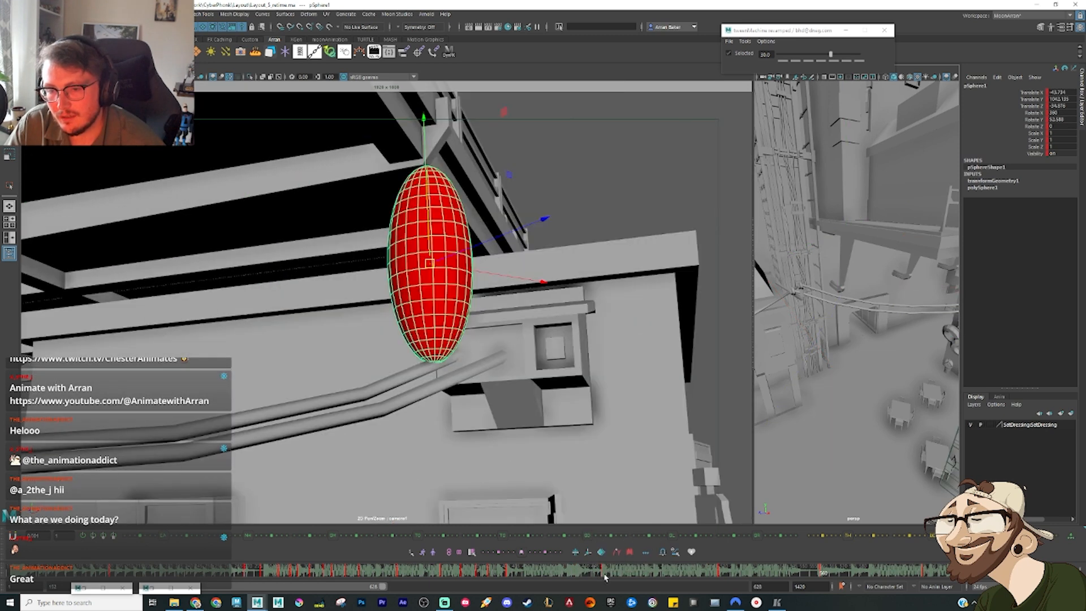
left_click_drag(743, 572, 589, 576, "shift")
right_click(613, 571)
left_click(645, 437)
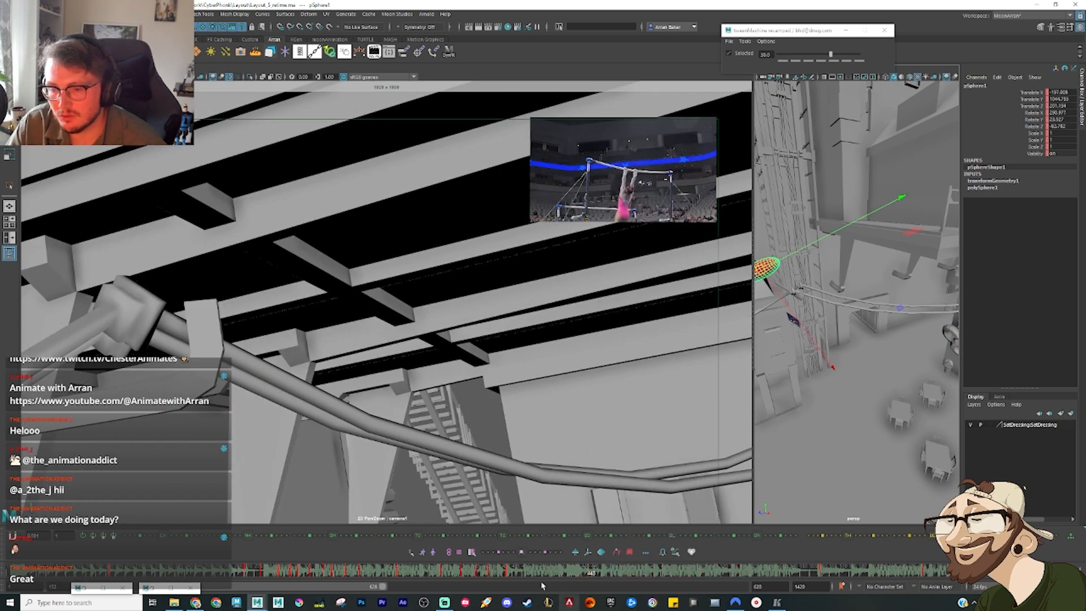
left_click(512, 574)
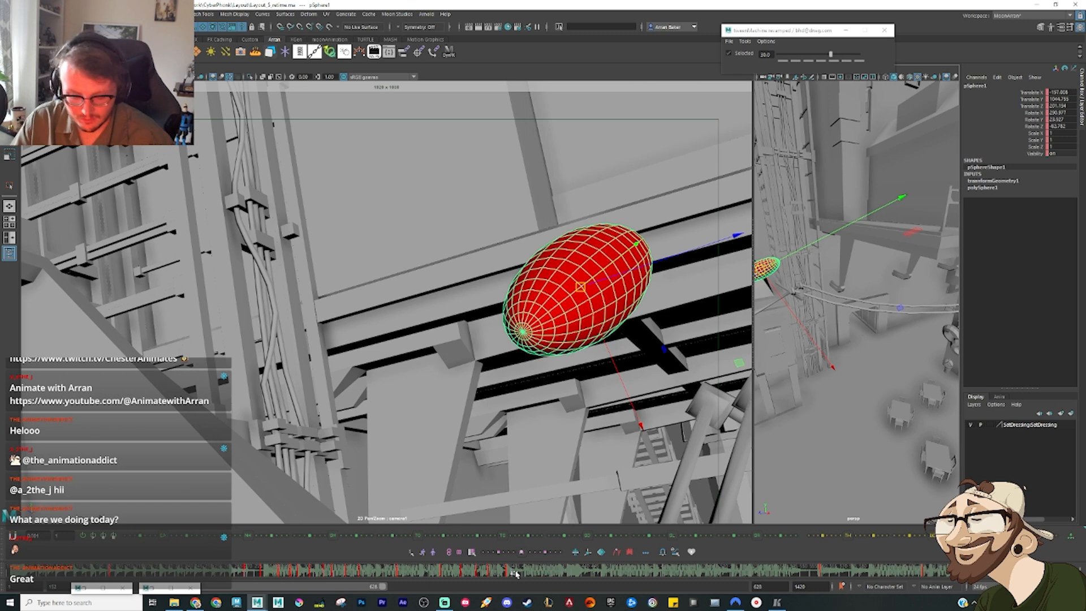
Step: In the Graph Editor, give the Translate X and Translate Z keys spanning the cleared gap linear tangents
key("ctrl+g")
left_click(576, 218)
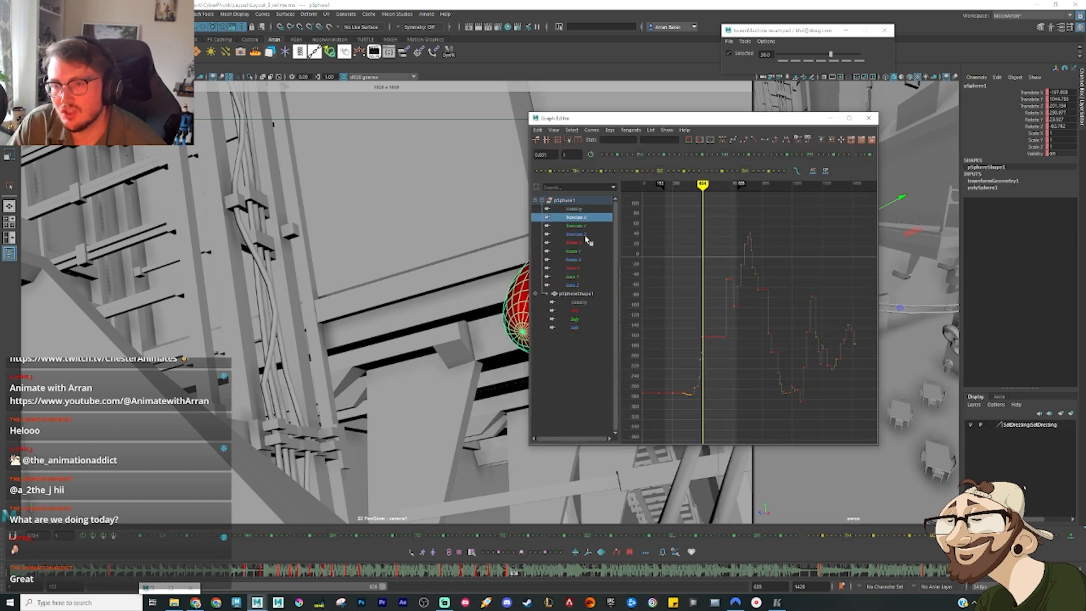
left_click(576, 234, "ctrl")
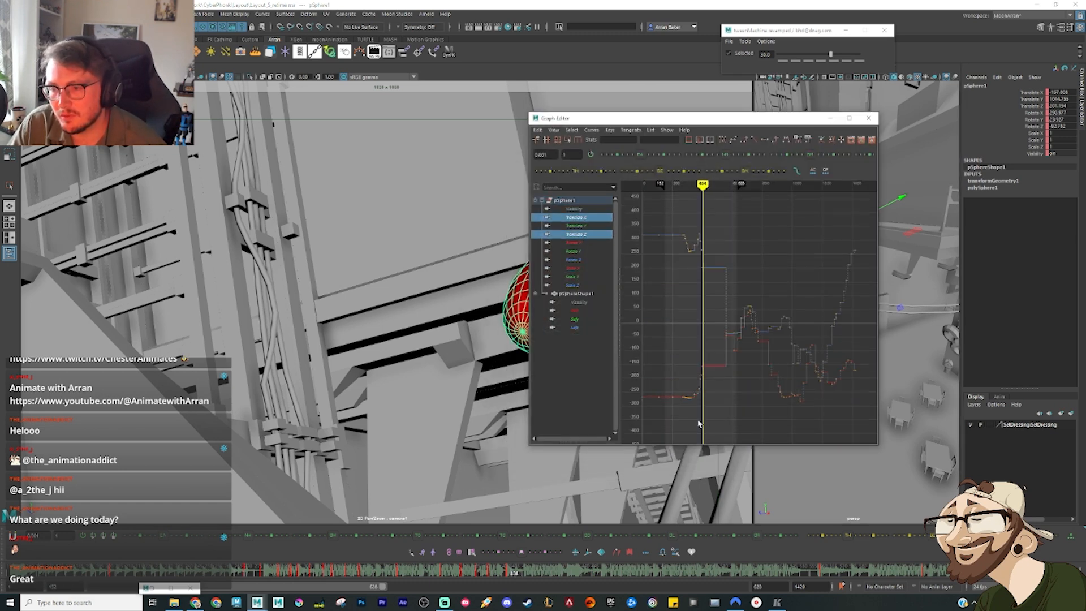
left_click_drag(751, 233, 751, 235)
key("f")
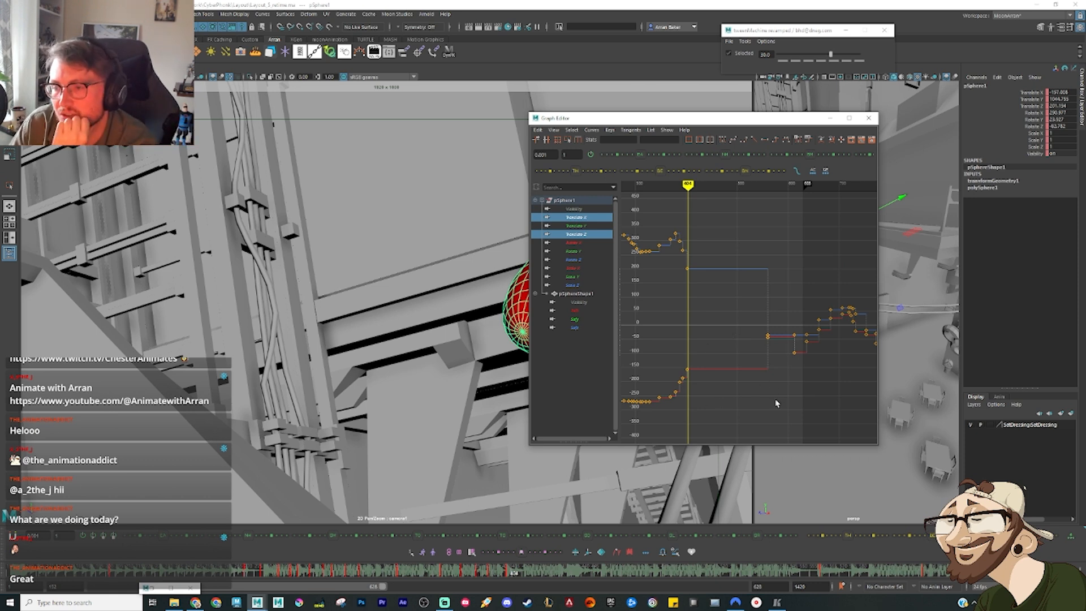
left_click_drag(686, 244, 687, 244)
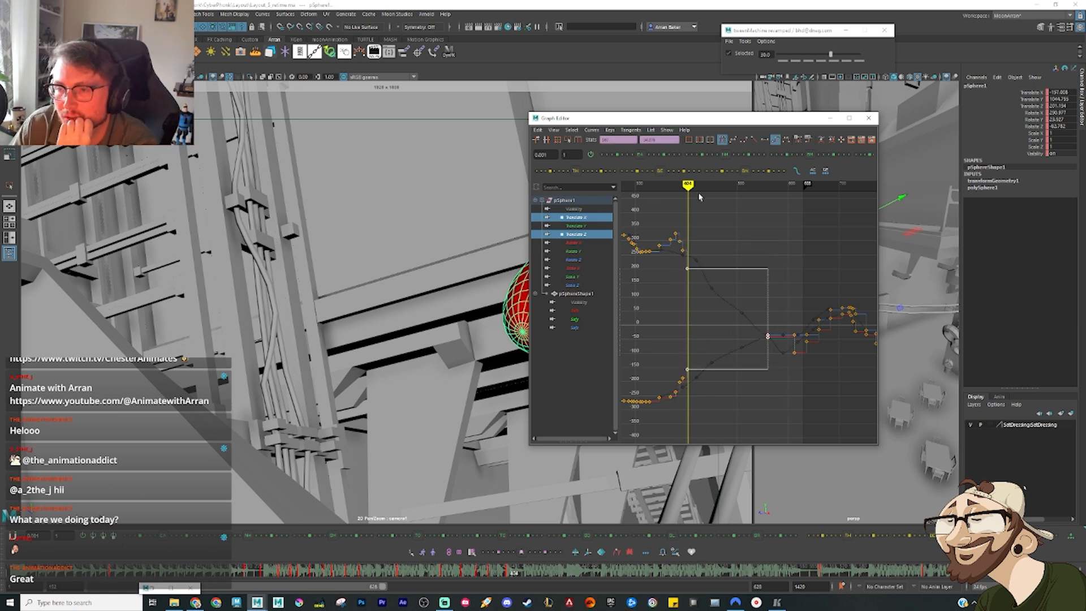
left_click(754, 139)
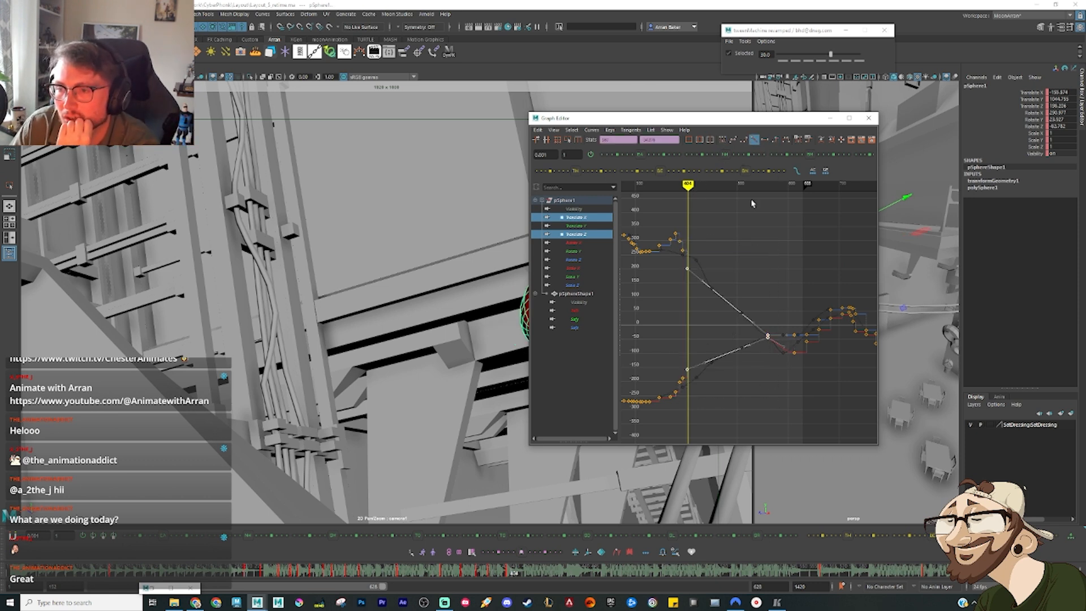
left_click(830, 118)
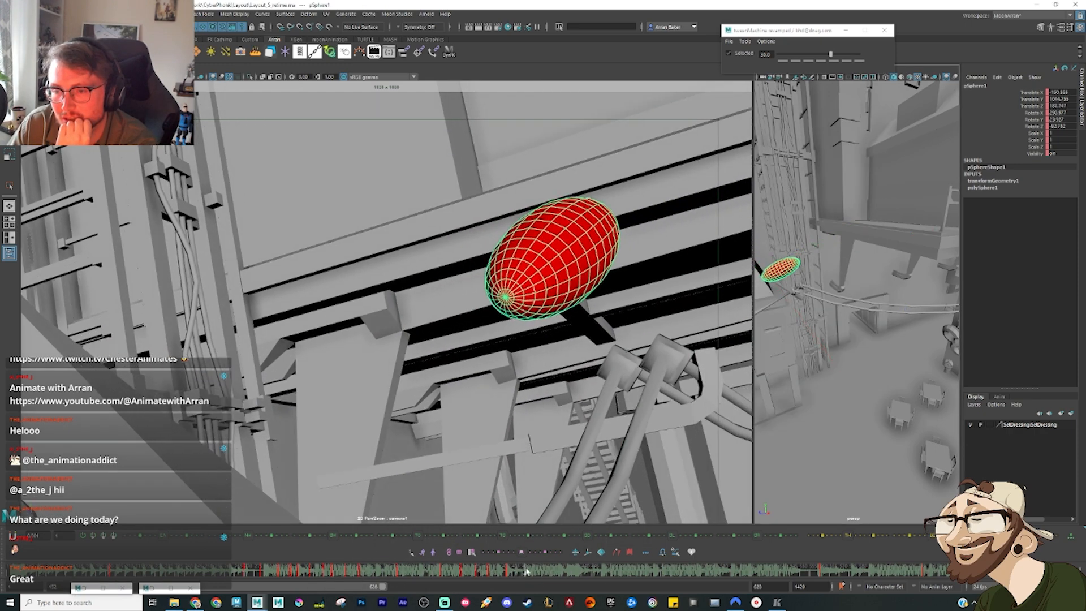
Step: Scrub the drift across the gap, then set the leap keys to auto tangents and reshape their Translate X and Z handles
mouse_move(526, 571)
left_mouse_down()
mouse_move(734, 578)
mouse_move(505, 574)
mouse_move(581, 578)
mouse_move(572, 577)
left_mouse_up()
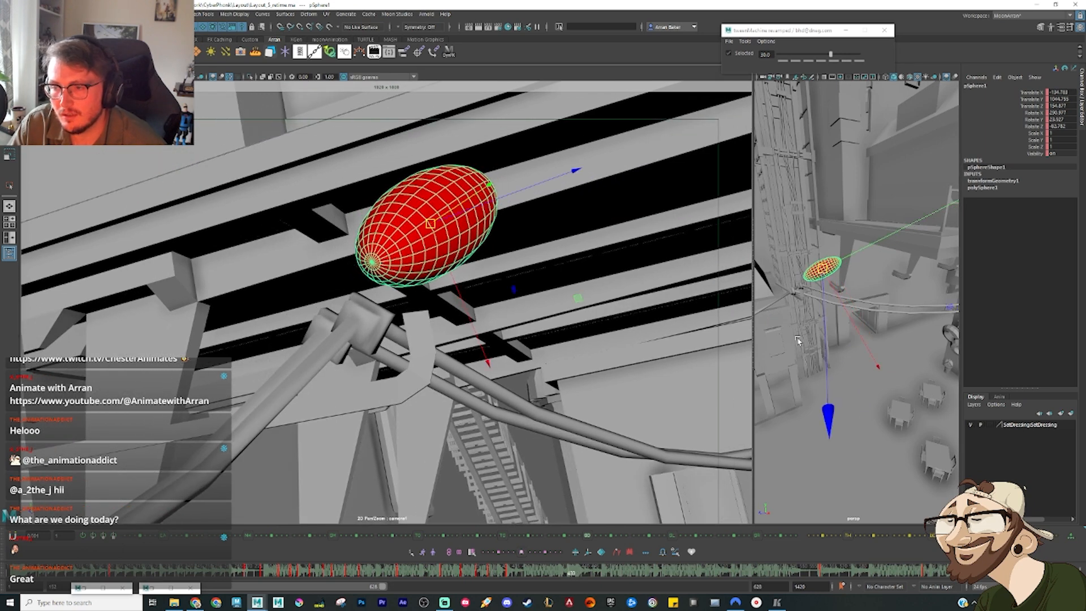
key("shift+g")
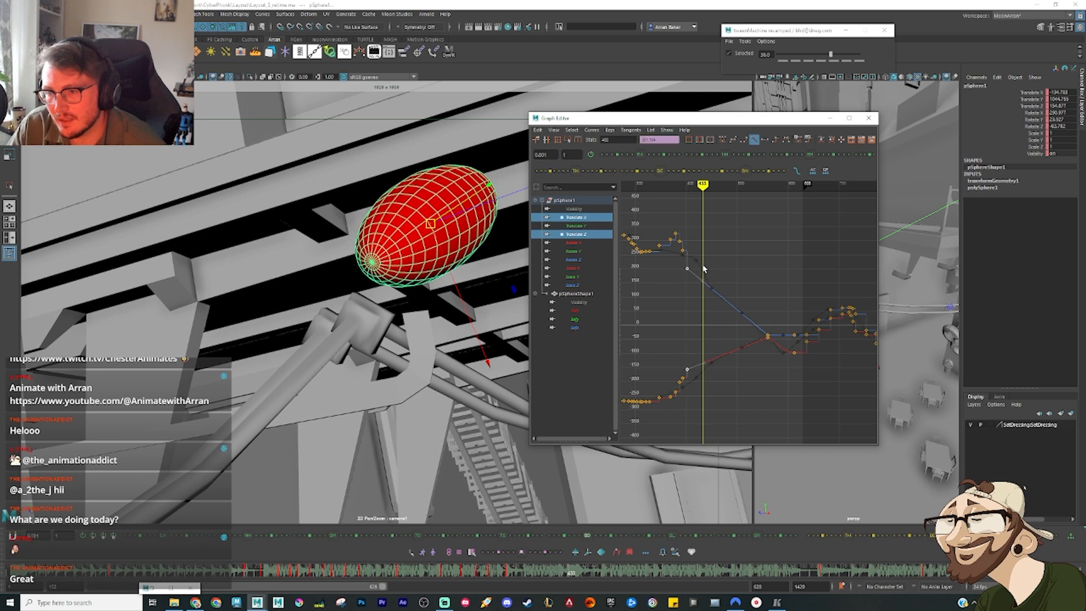
left_click(723, 140)
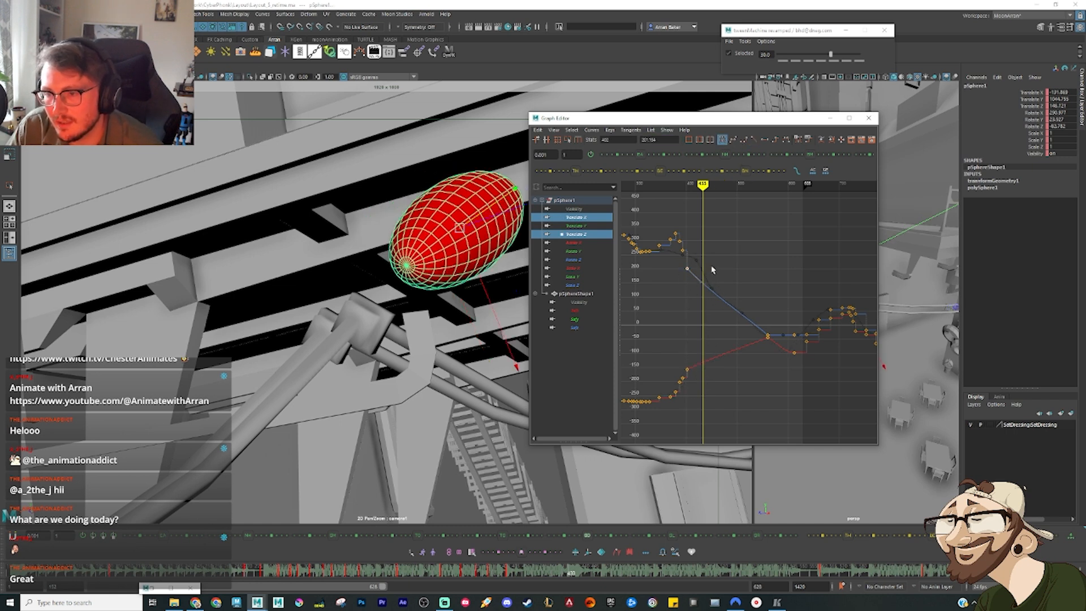
middle_click_drag(721, 263, 720, 261)
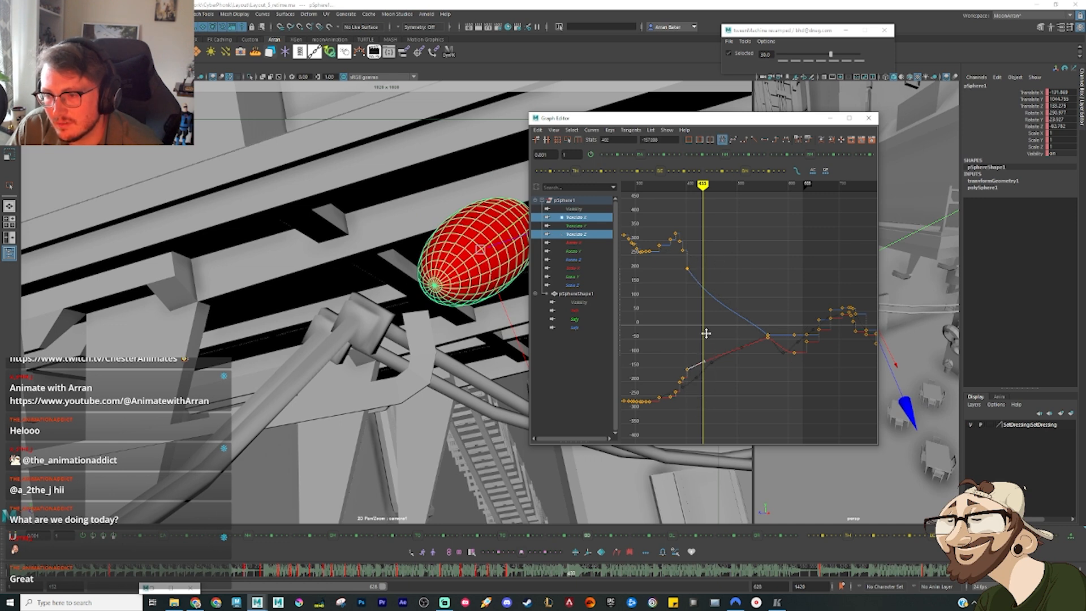
middle_click_drag(706, 333, 704, 332)
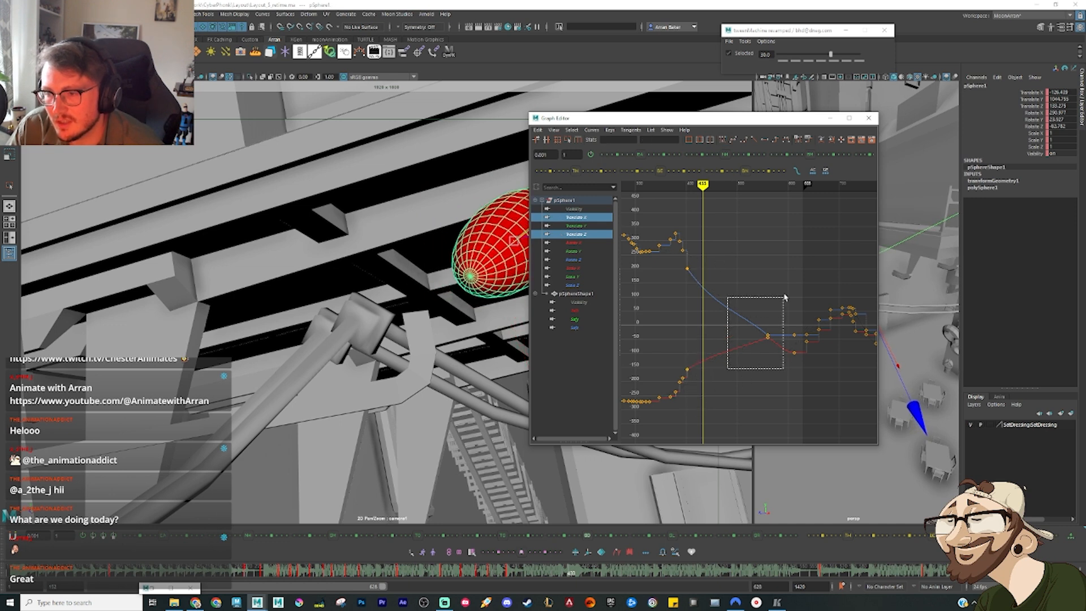
Step: Adjust the Translate X and Translate Z tangents on the keys at the far end of the gap
left_click_drag(728, 369, 784, 297)
key("f")
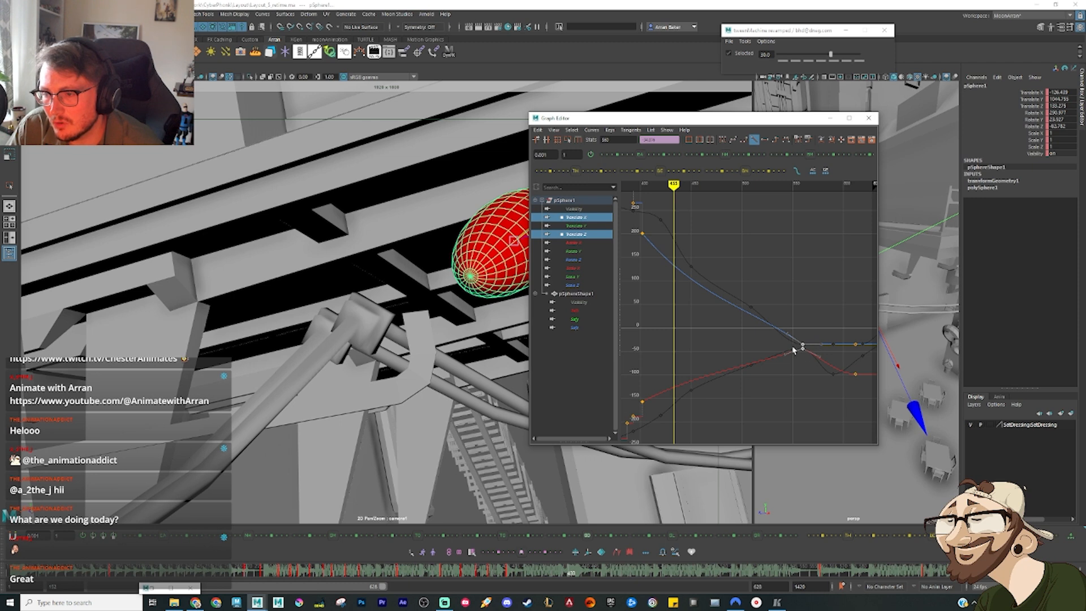
middle_click_drag(795, 327, 758, 348)
left_click(831, 118)
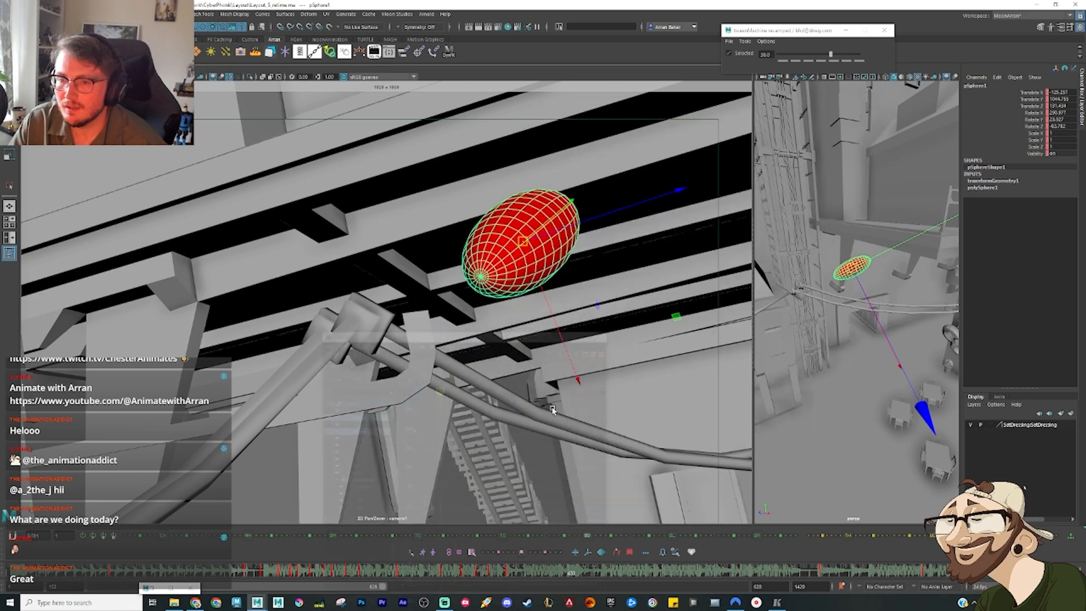
Step: At the middle of the leap, move the ellipsoid farther out beneath the walkway beams and rotate it to a steep, near-upright tilt
left_click_drag(525, 240, 681, 304)
left_click_drag(849, 266, 838, 323, "alt")
right_click_drag(838, 323, 866, 314, "alt")
key("e")
mouse_move(862, 360)
left_mouse_down()
mouse_move(844, 359)
mouse_move(918, 425)
mouse_move(880, 366)
left_mouse_up()
key("w")
left_click_drag(862, 265, 848, 297)
key("e")
left_click_drag(825, 379, 866, 317)
scroll(878, 308, "up", 5)
scroll(871, 352, "down", 5)
left_click_drag(861, 302, 850, 239)
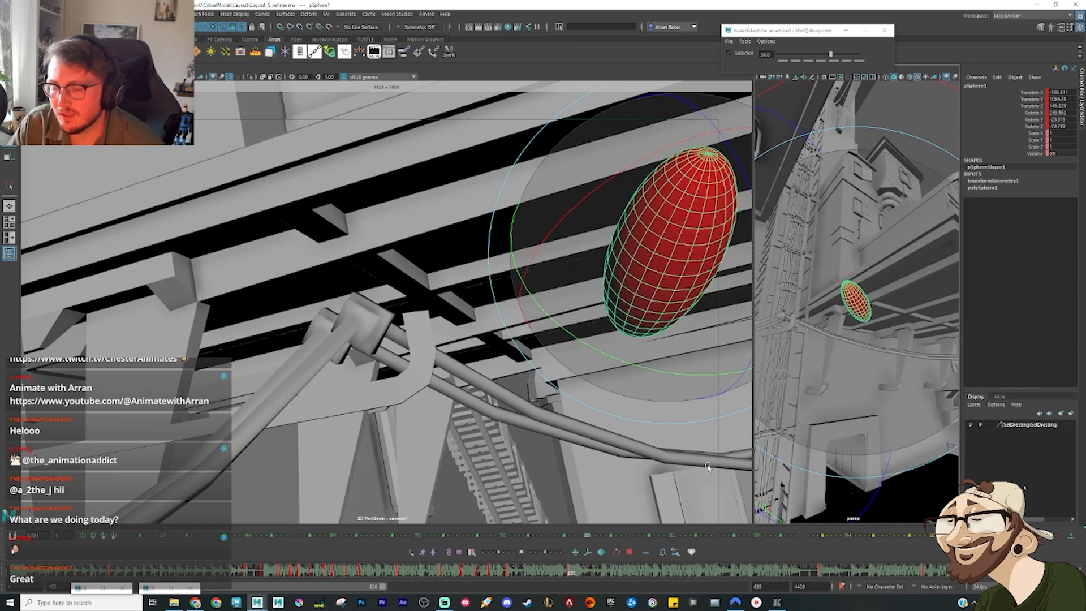
Step: Scrub to the gymnast swinging under the bar and set the ellipsoid's new mid-leap translate keys to auto tangents
mouse_move(509, 573)
left_mouse_down()
mouse_move(605, 589)
mouse_move(594, 588)
left_mouse_up()
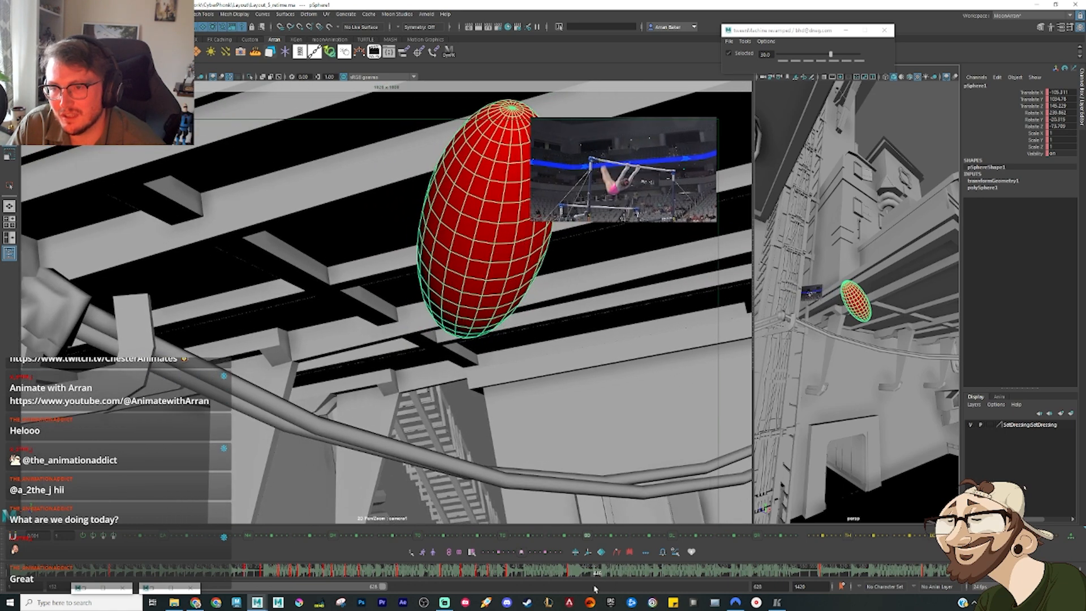
key("e")
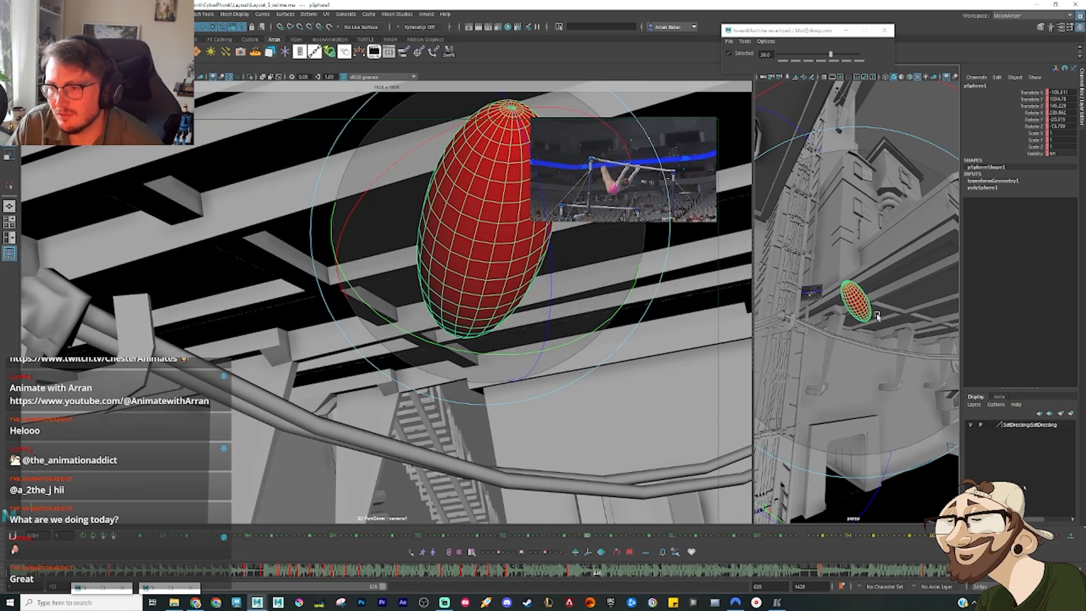
key("ctrl+g")
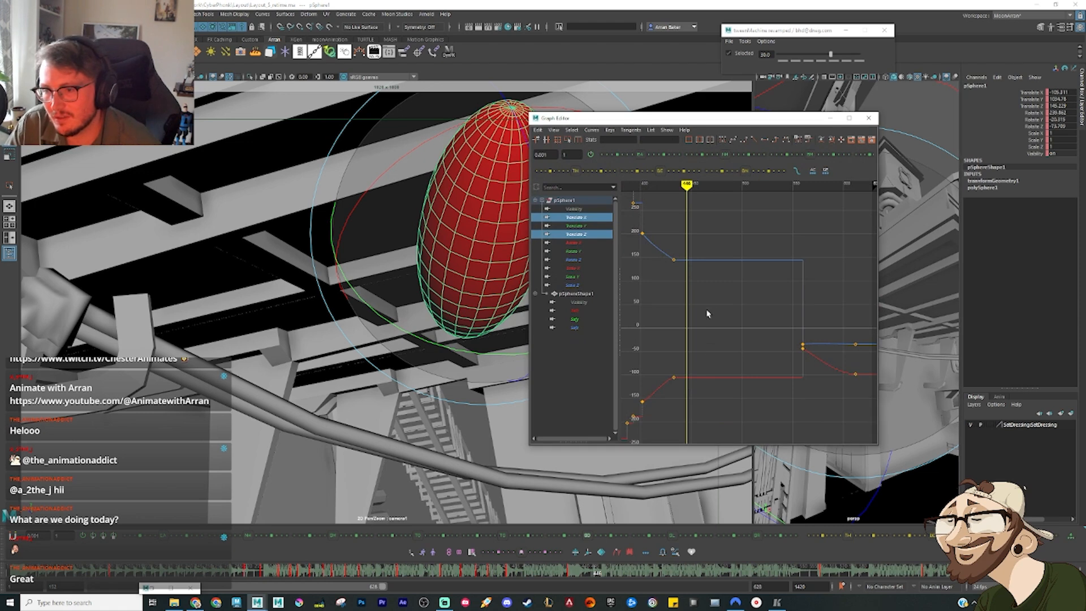
left_click(722, 140)
left_click(831, 119)
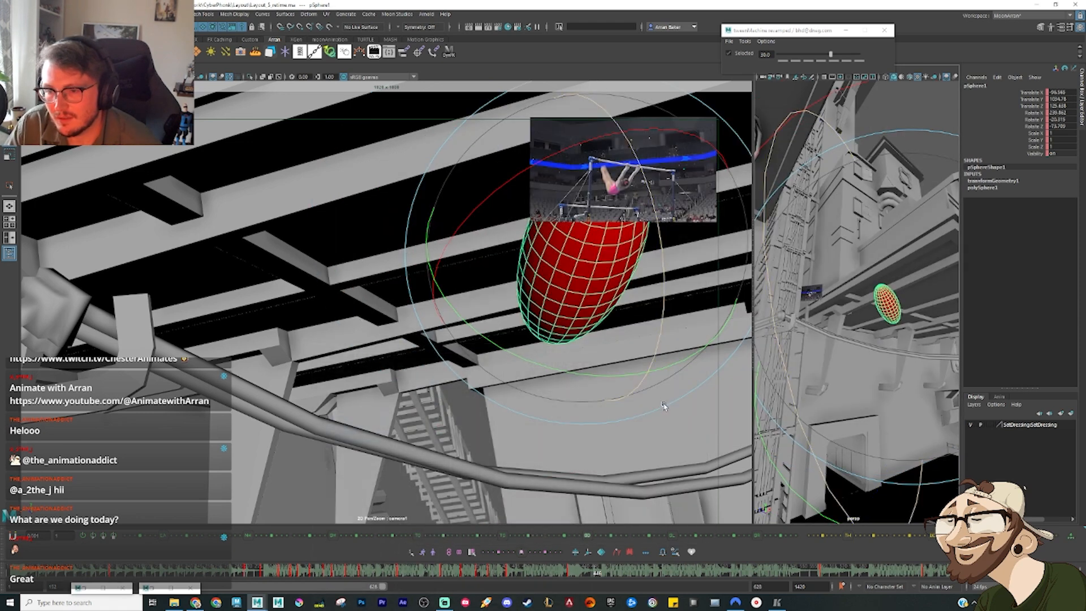
Step: At the gymnast's under-bar swing, lower the ellipsoid until it hangs beneath the cables
key("f")
left_click_drag(870, 325, 874, 308, "alt")
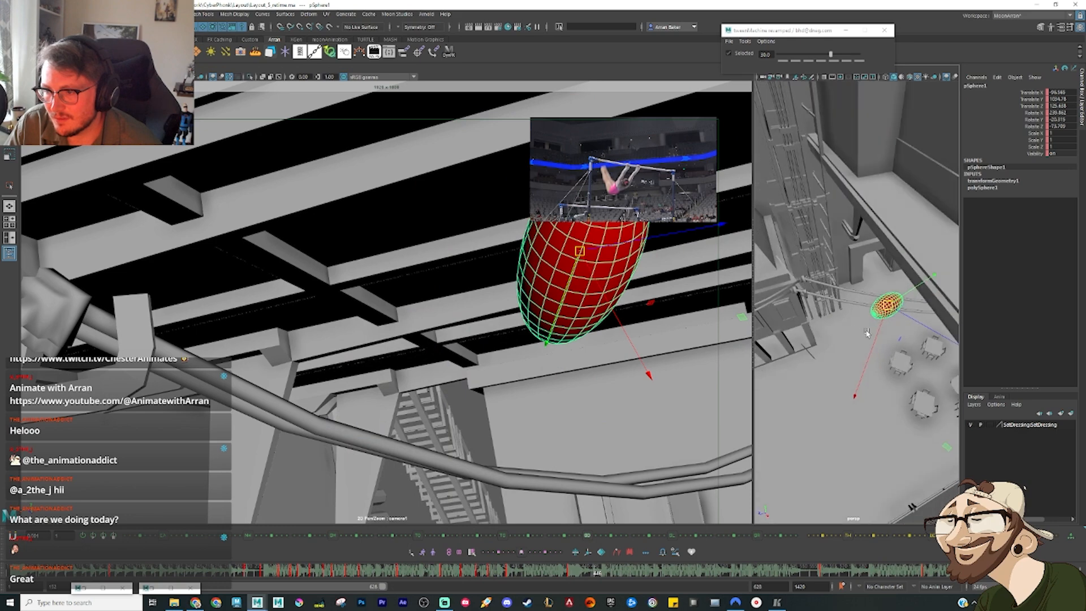
right_click_drag(849, 322, 880, 340, "alt")
left_click_drag(881, 340, 826, 340, "alt")
left_click_drag(847, 292, 873, 291)
left_click_drag(824, 333, 870, 356, "alt")
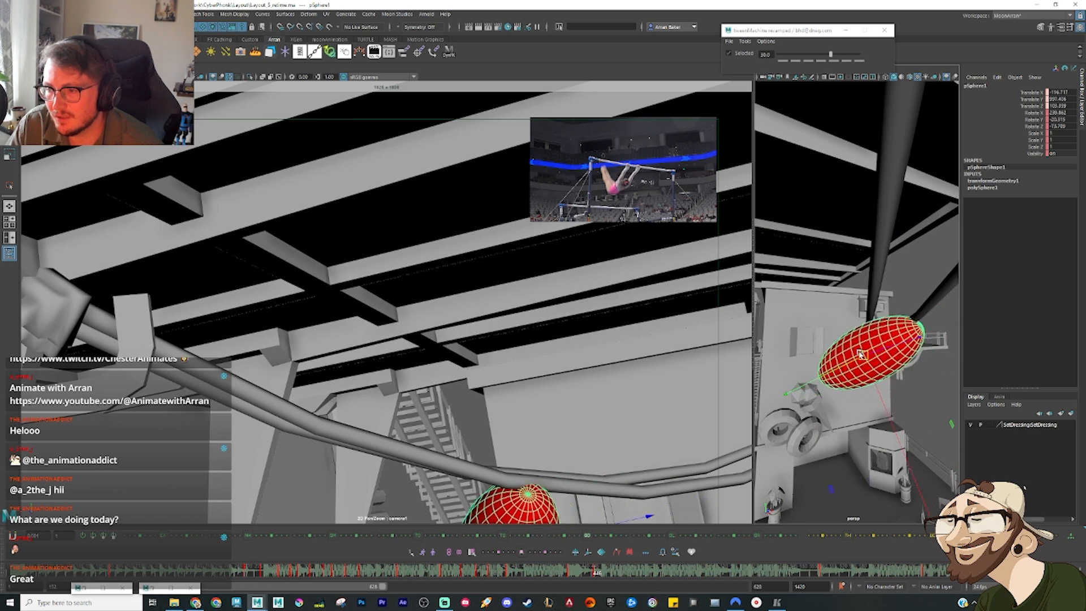
Step: Rotate the ellipsoid beneath the cables so that it tilts diagonally with its upper end pointing at them
key("e")
left_click_drag(851, 210, 901, 227)
left_click_drag(655, 454, 638, 469)
key("w")
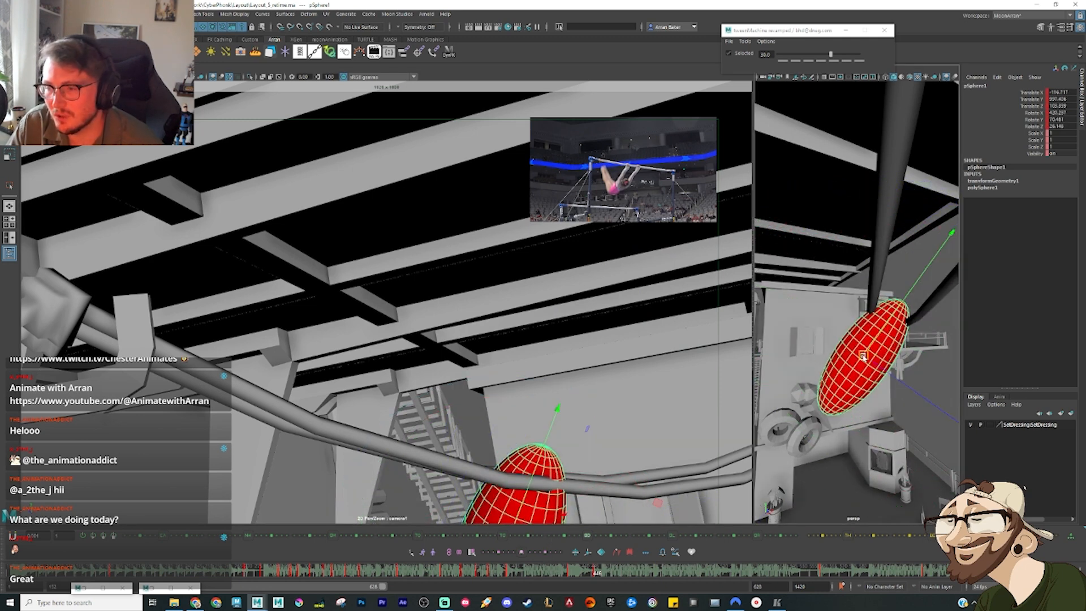
Step: Shift the ellipsoid down and away beneath the cables at the gymnast's under-bar swing
left_click_drag(864, 358, 832, 379)
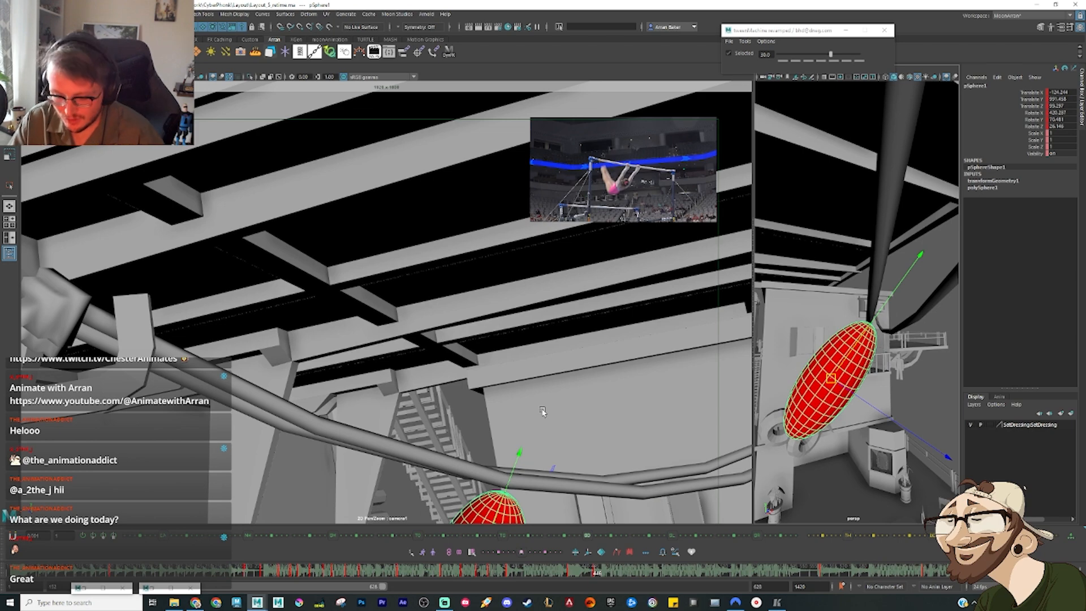
right_click_drag(542, 413, 473, 404)
middle_click_drag(473, 404, 459, 321)
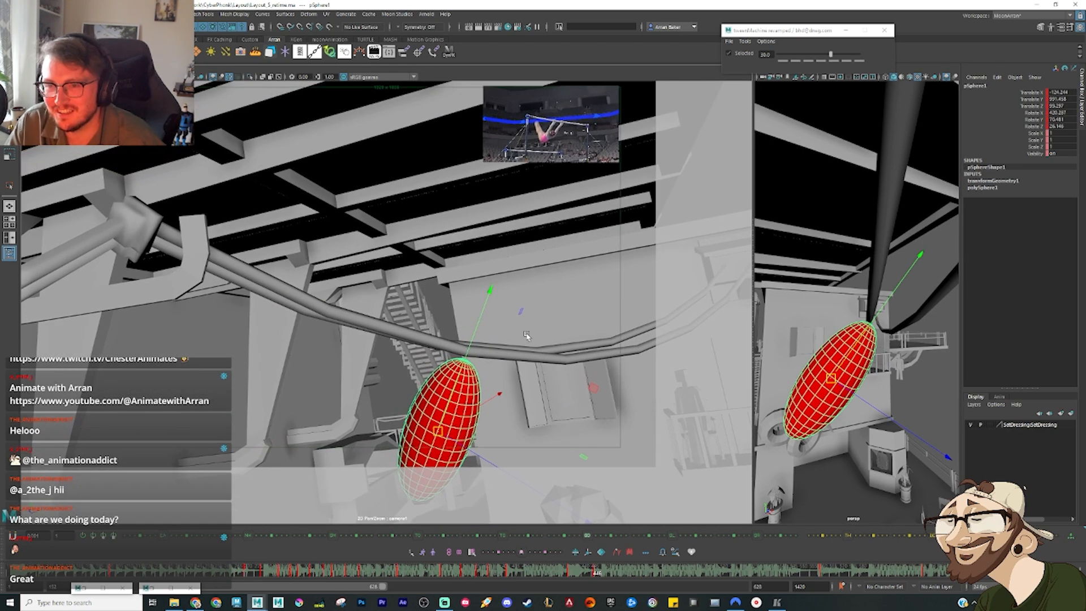
Step: Tilt the ellipsoid further over, move its upper end up against the cables, and compare the pose with the neighbouring frames
key("e")
left_click_drag(897, 245, 965, 359)
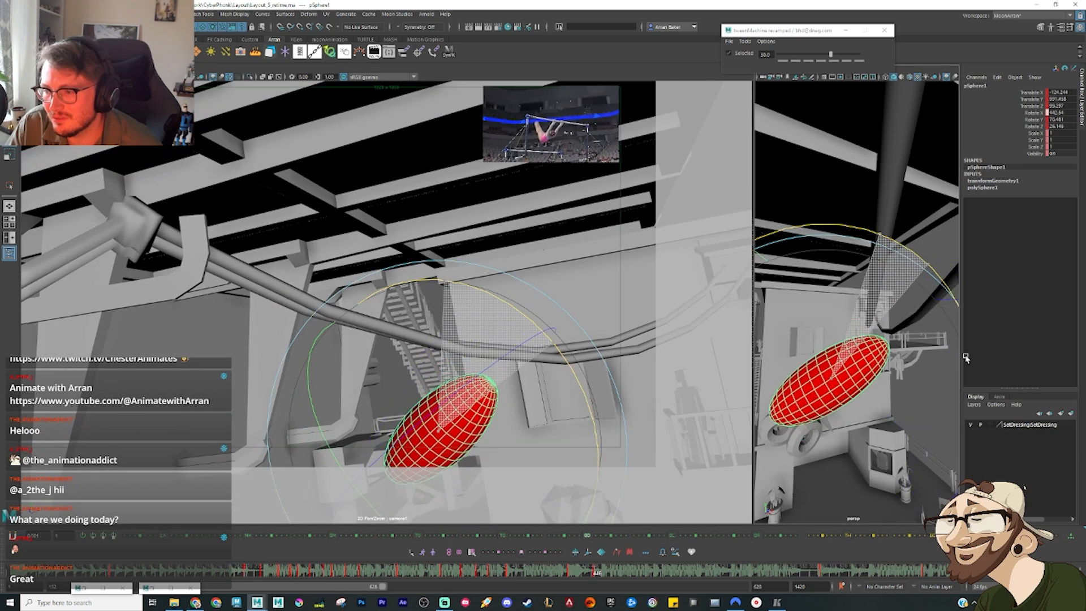
key("w")
left_click_drag(833, 390, 819, 361)
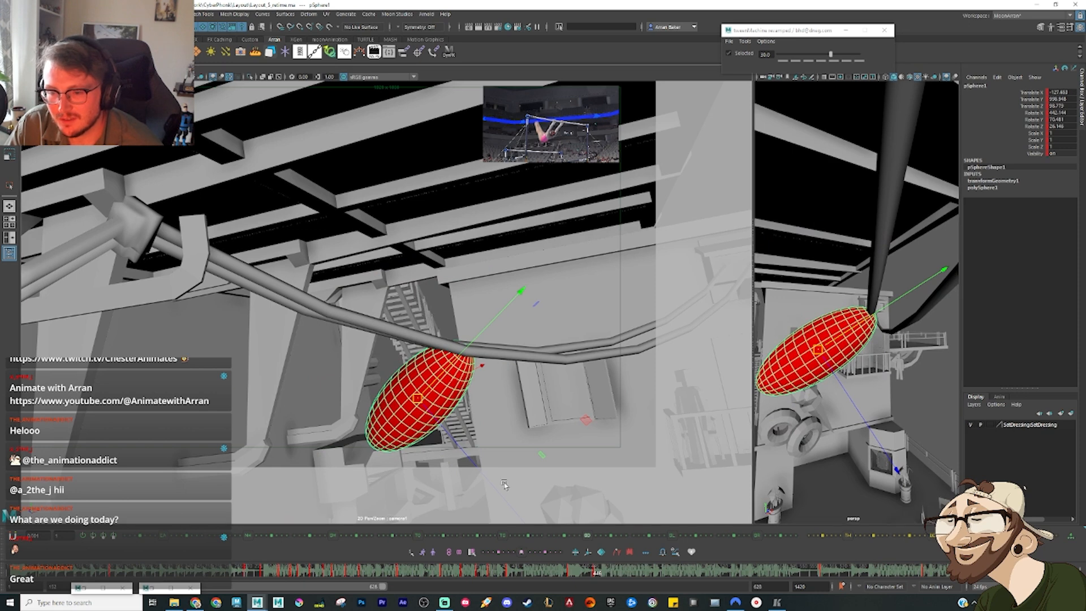
key("comma")
key("period")
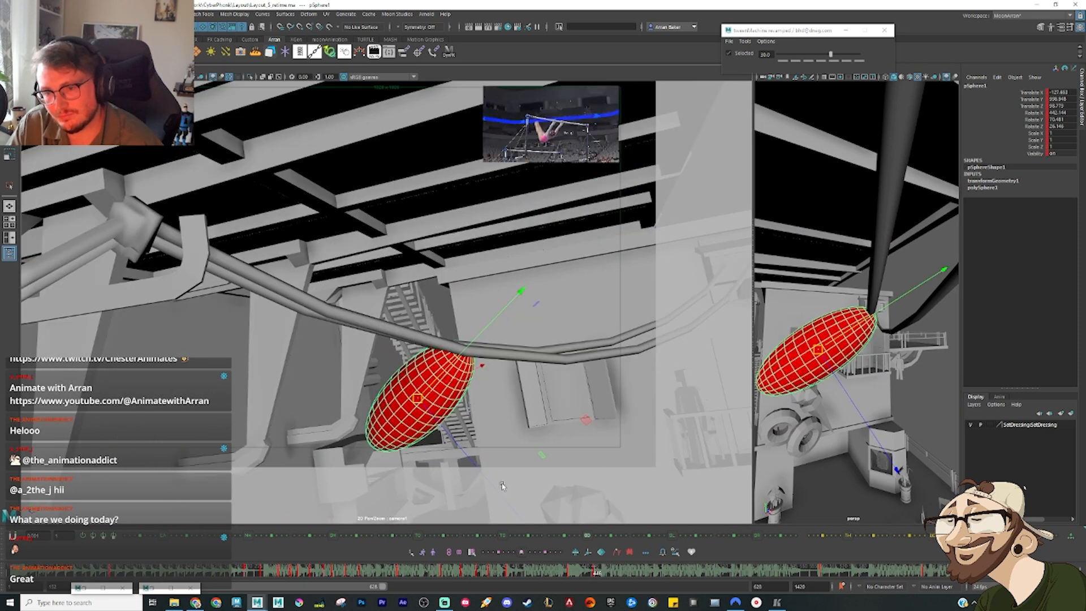
key("comma")
key("comma")
key("period")
key("period")
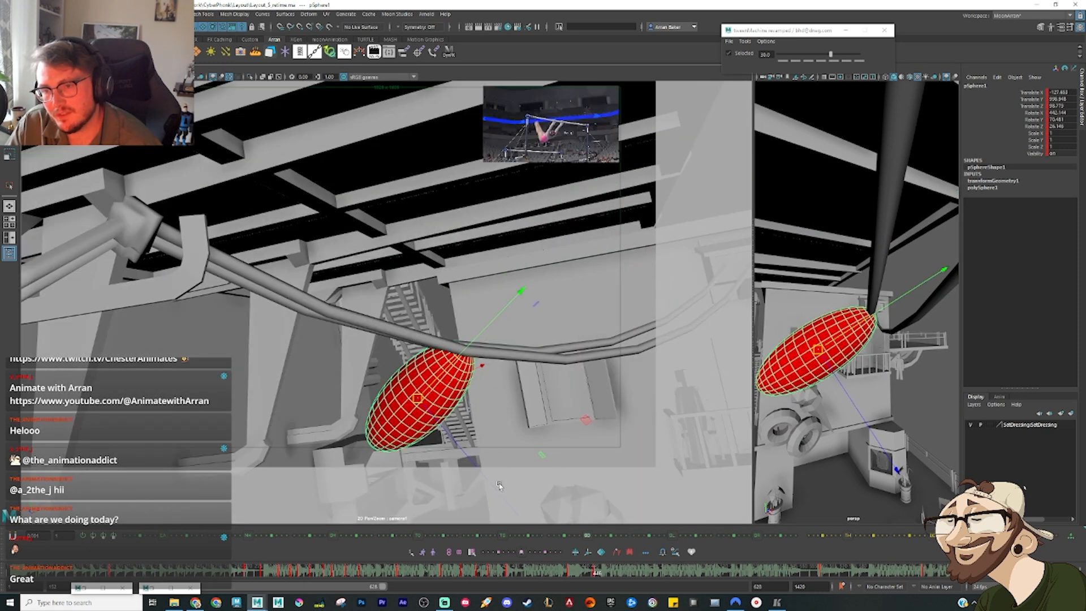
Step: Scrub to the gymnast's stretched swing after the pass over the bar and set the ellipsoid's Translate X and Z keys to auto tangents
left_click_drag(594, 573, 645, 577)
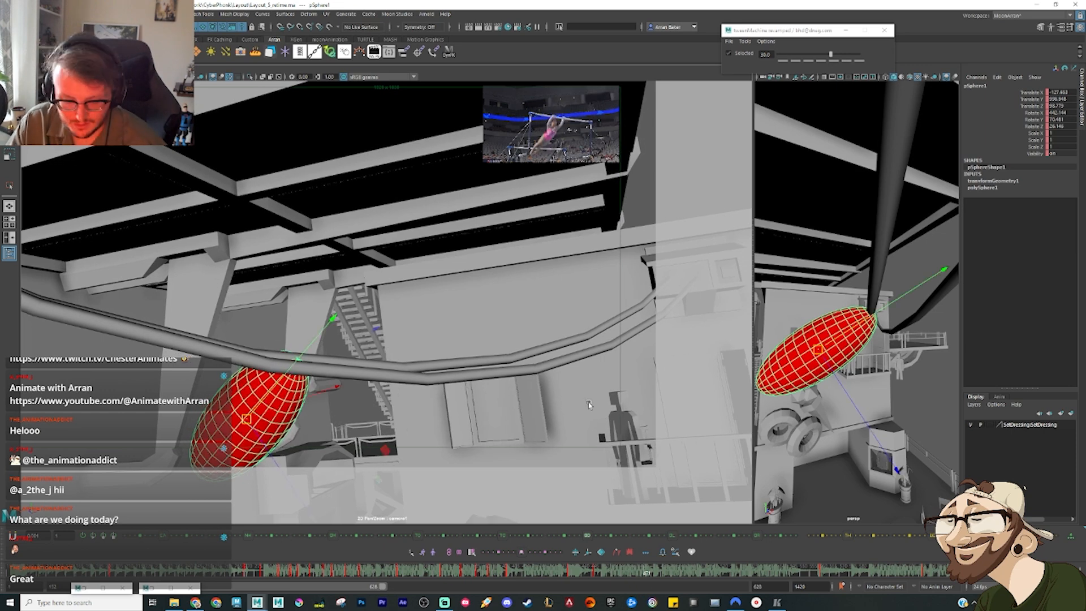
key("shift+g")
left_click_drag(673, 245, 738, 433)
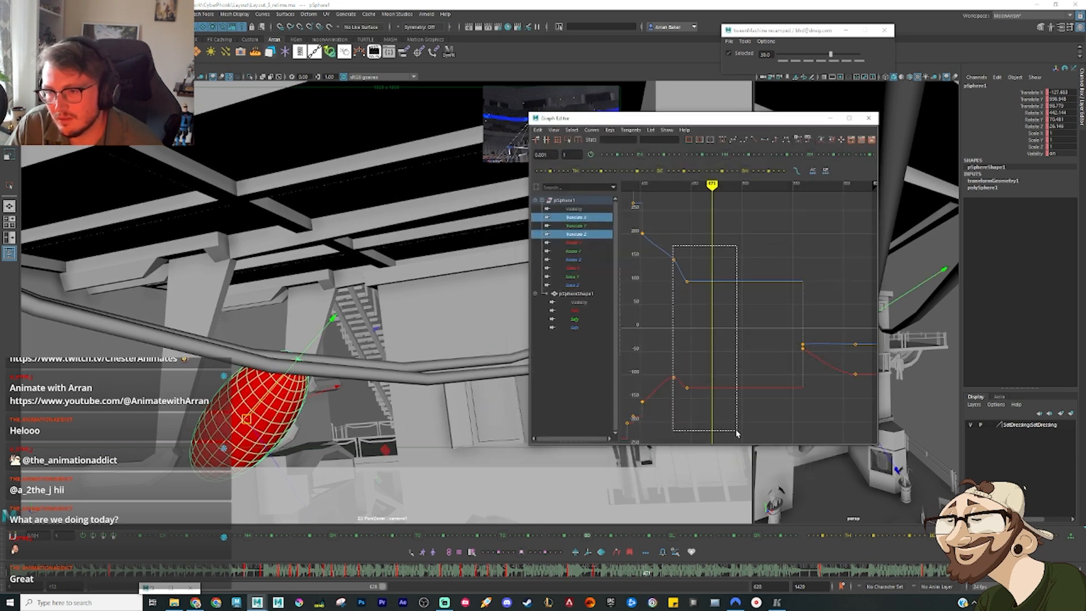
left_click(722, 140)
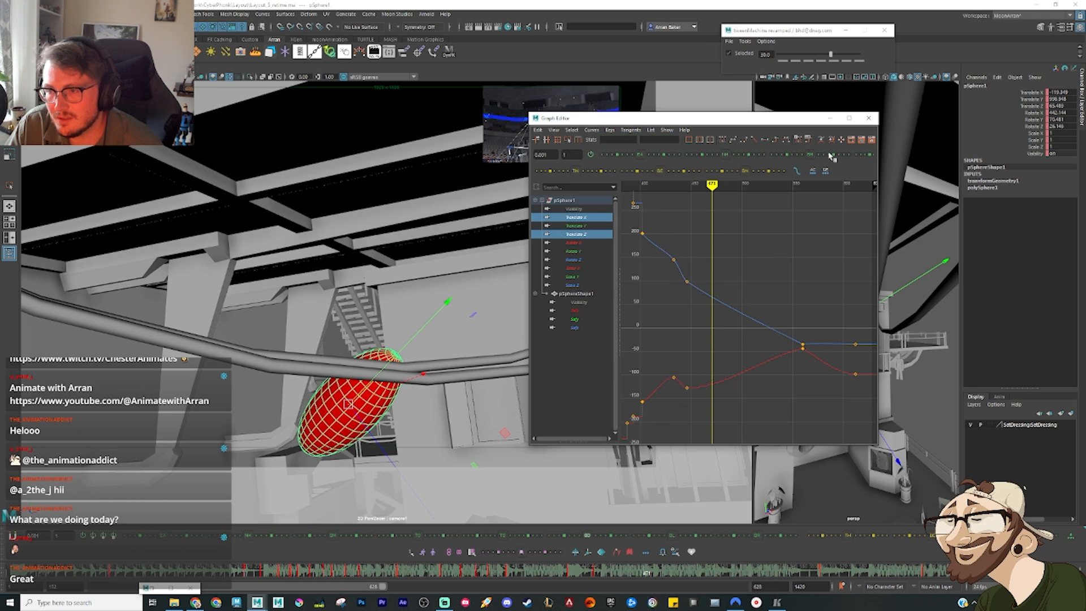
left_click(830, 117)
Step: Rotate the ellipsoid at this swing pose so that it hangs diagonally with its upper end at the cables
left_click_drag(847, 354, 776, 351, "alt")
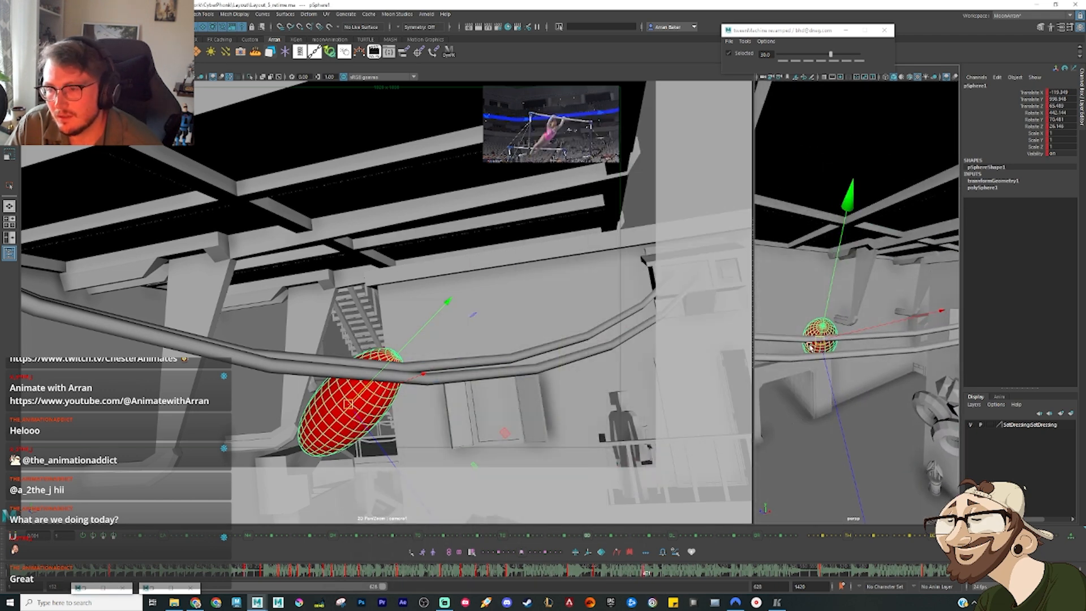
left_click_drag(820, 401, 892, 319, "alt")
key("e")
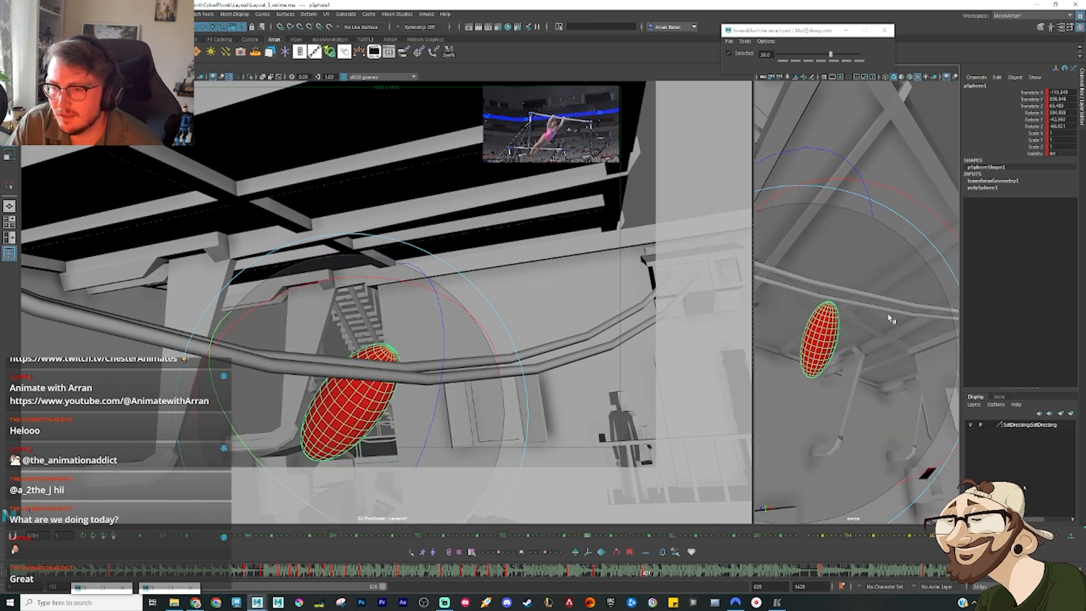
key("w")
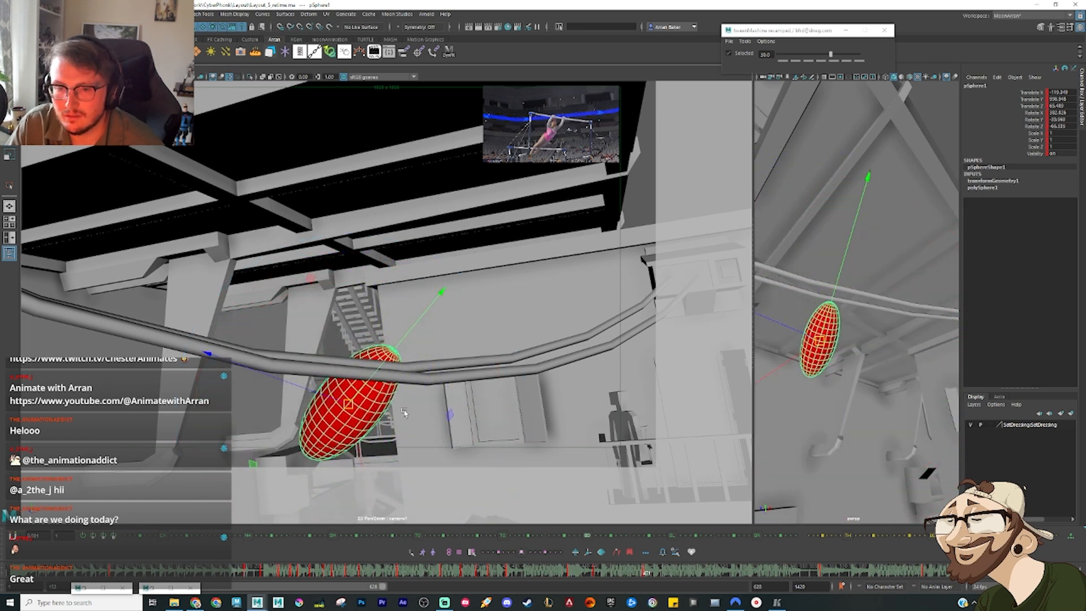
key("e")
left_click_drag(437, 383, 395, 325)
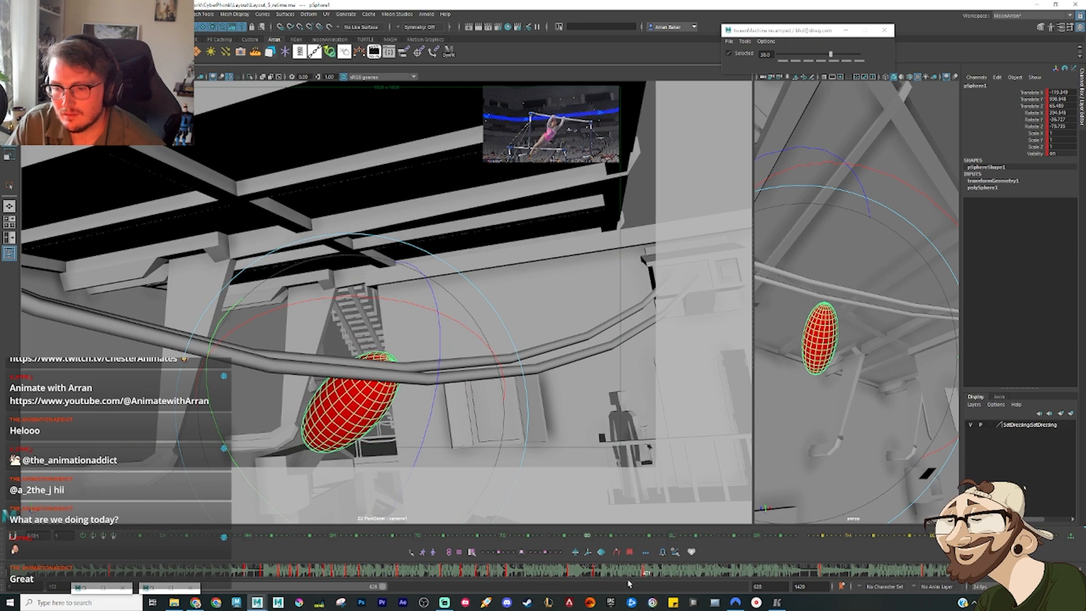
Step: Return to frame 454, with the gymnast above the bar, and set all of the ellipsoid's animation curves to auto tangents
left_click_drag(645, 574, 611, 589)
key("alt+2")
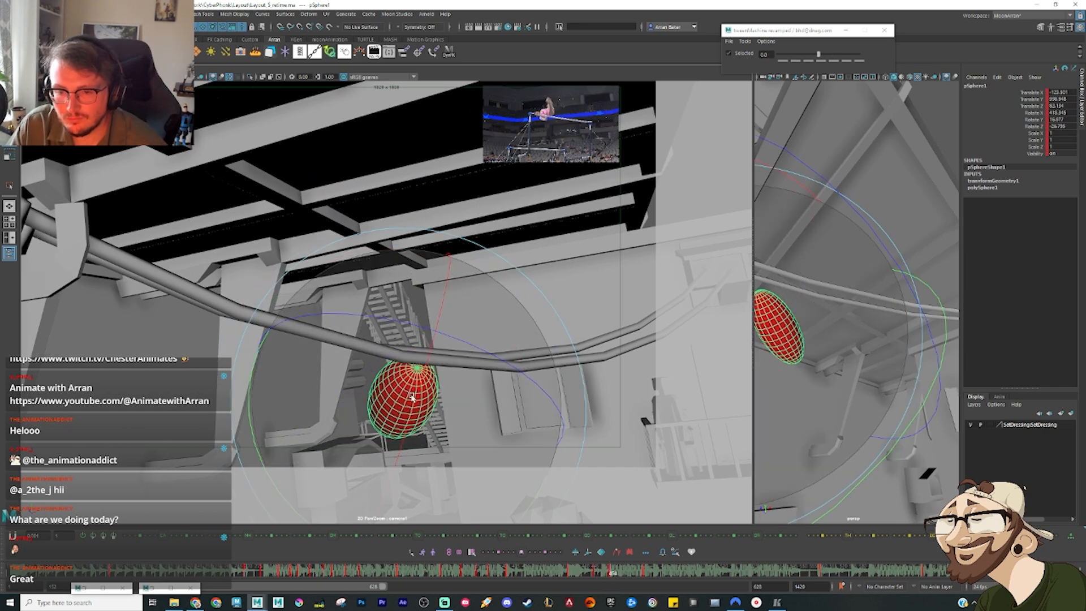
key("ctrl+z")
key("w")
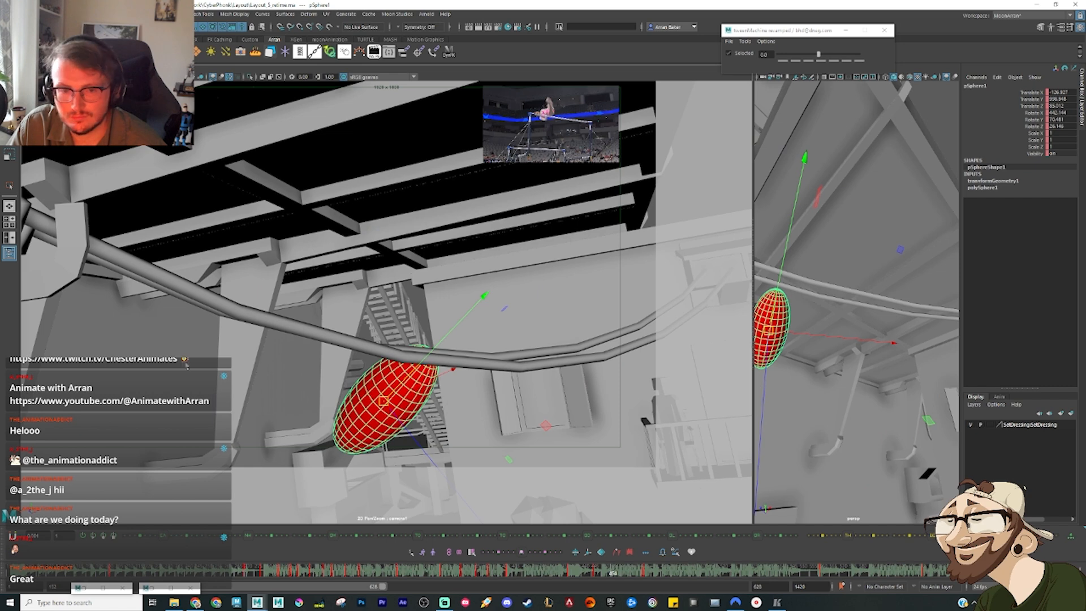
key("alt+g")
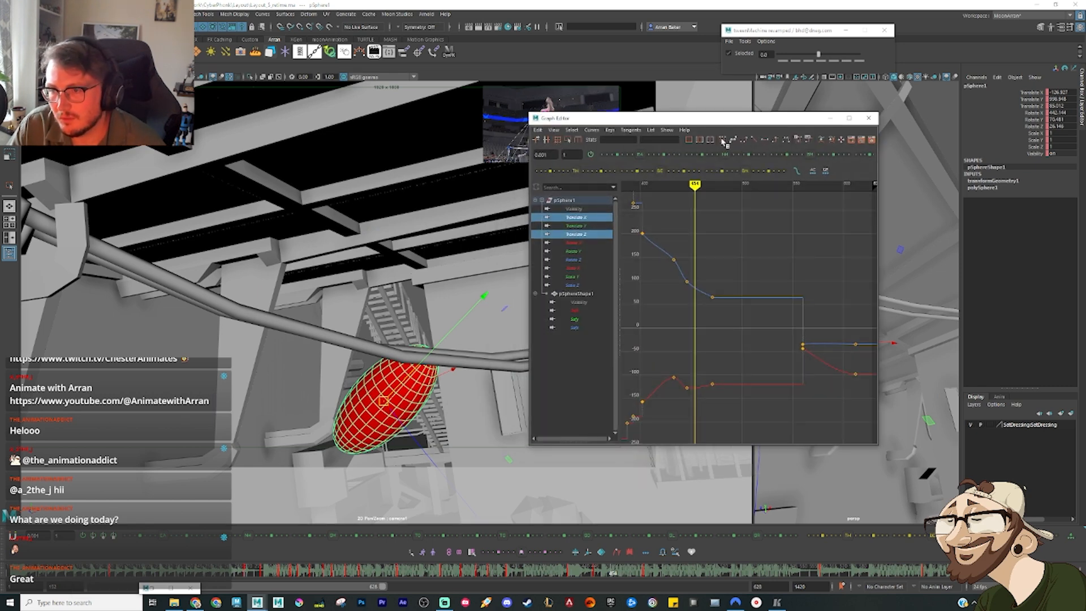
left_click(564, 200)
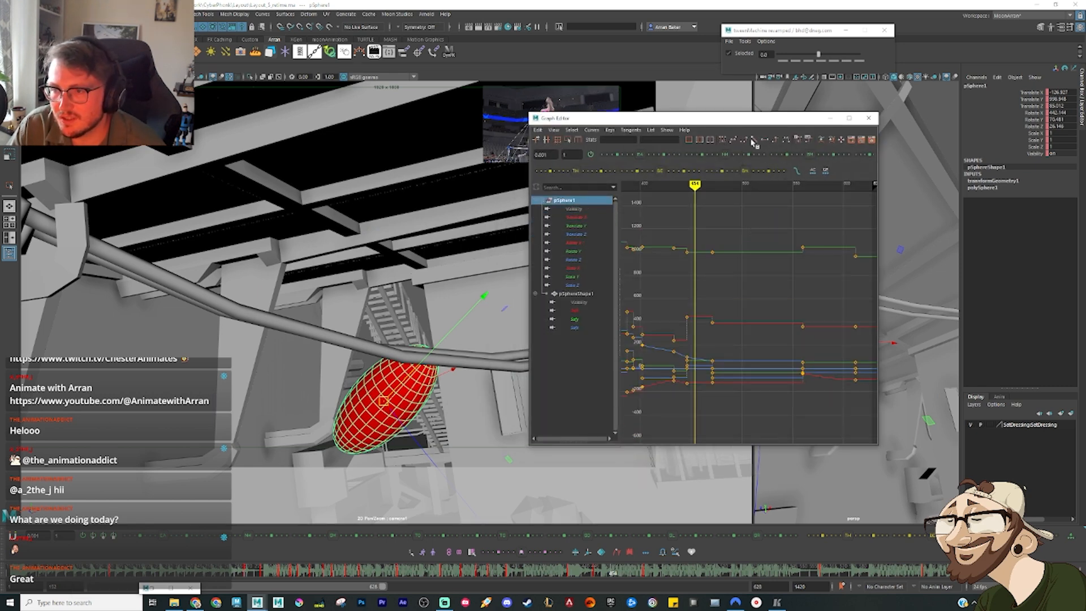
left_click(724, 139)
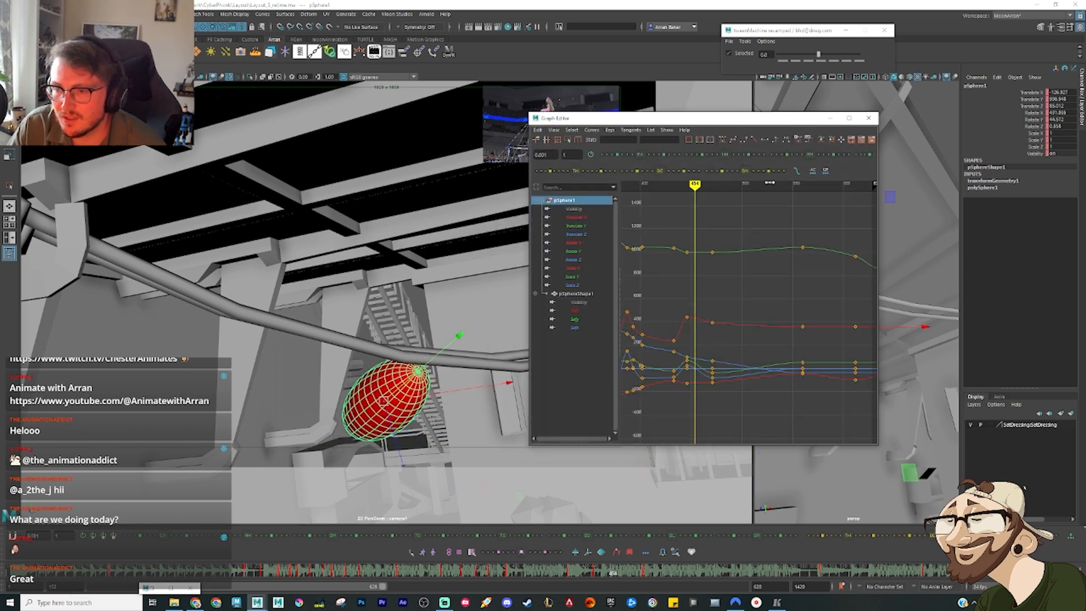
left_click(828, 119)
Step: Raise the ellipsoid above the cables at frame 454, then reapply auto tangents to its curves from frame 462
left_click_drag(383, 401, 384, 278)
left_click_drag(591, 573, 627, 575)
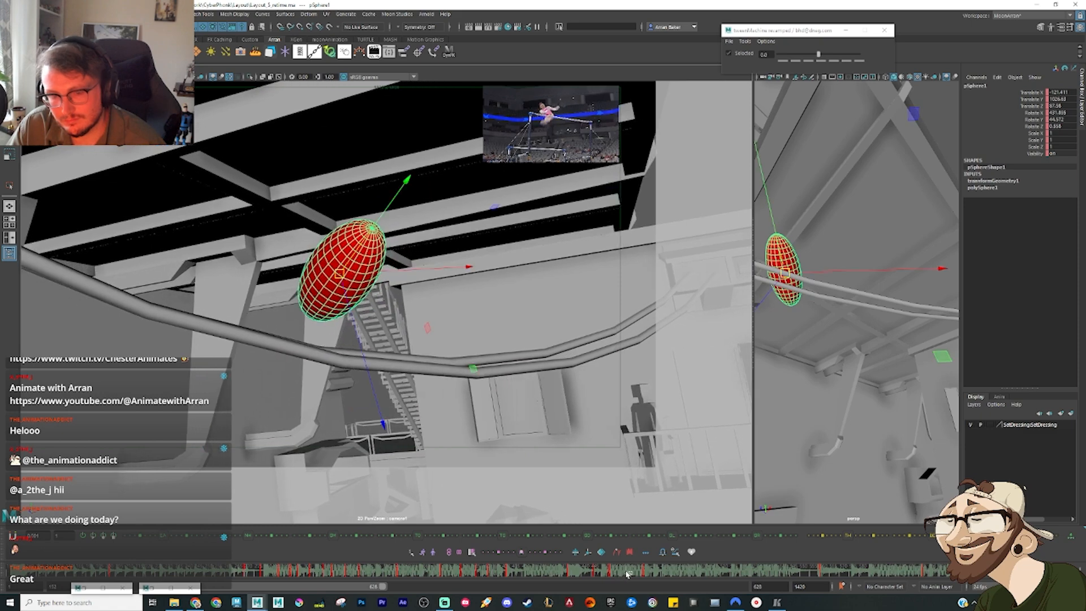
key("g")
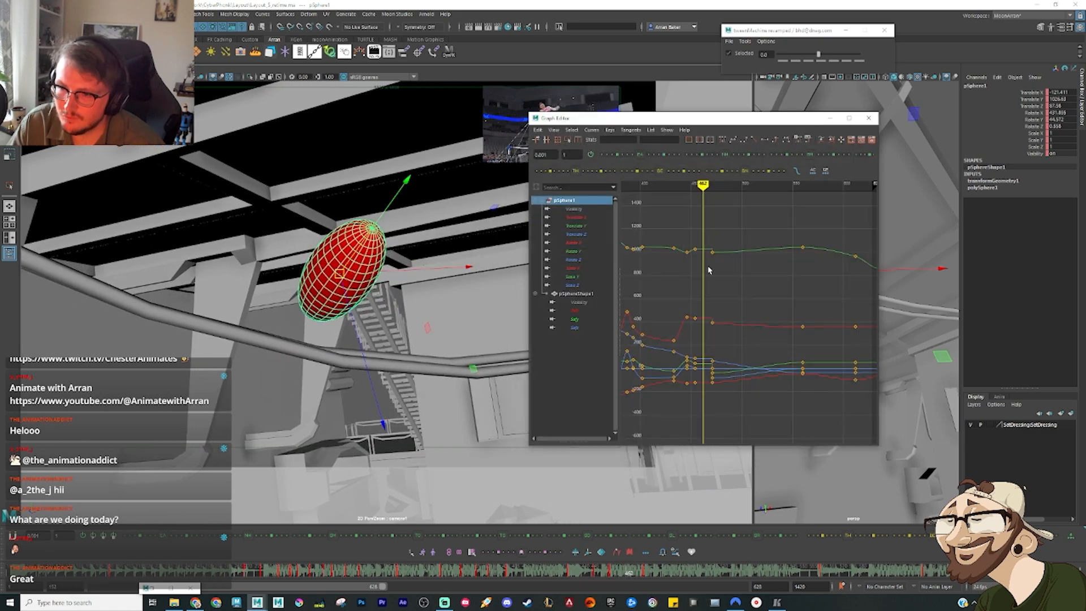
left_click(722, 138)
left_click(830, 119)
Step: Scrub through the swing to frame 453 and rotate the ellipsoid above the cables until it lies nearly horizontal
left_click_drag(557, 570, 578, 572)
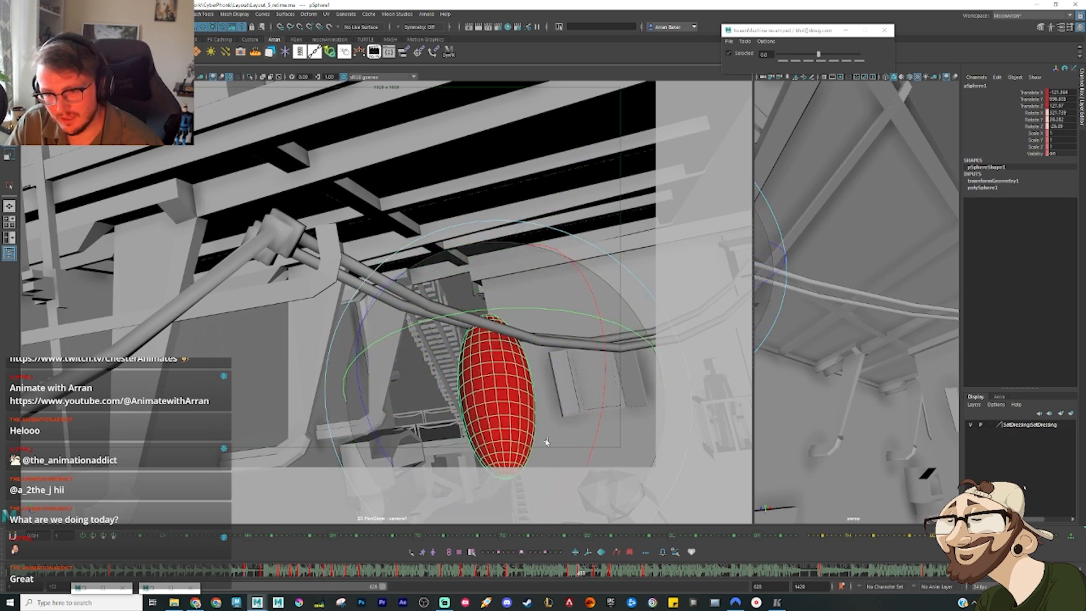
left_click_drag(544, 574, 610, 579)
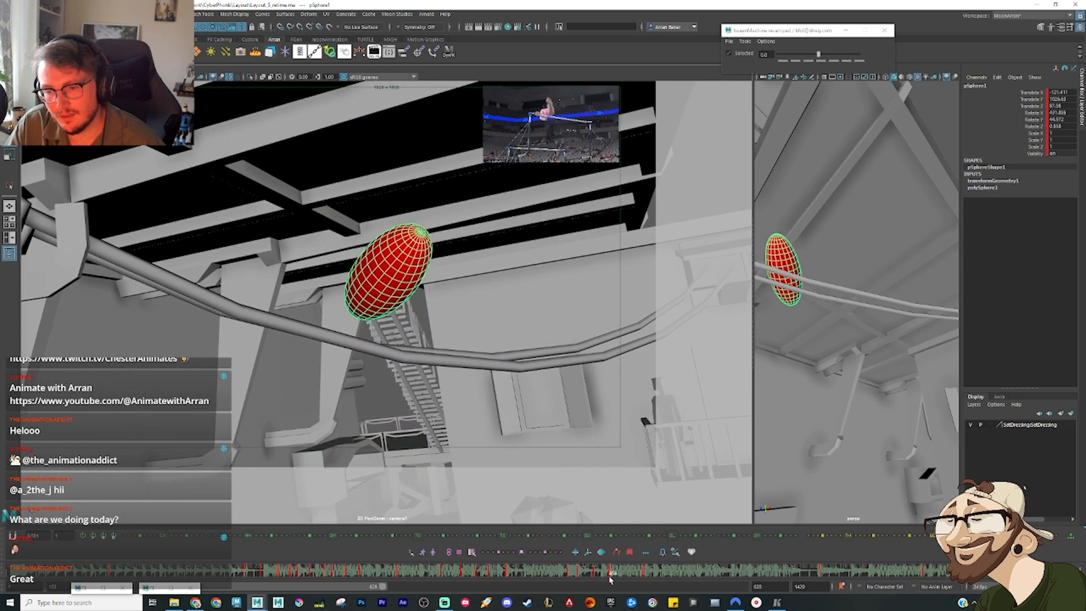
key("e")
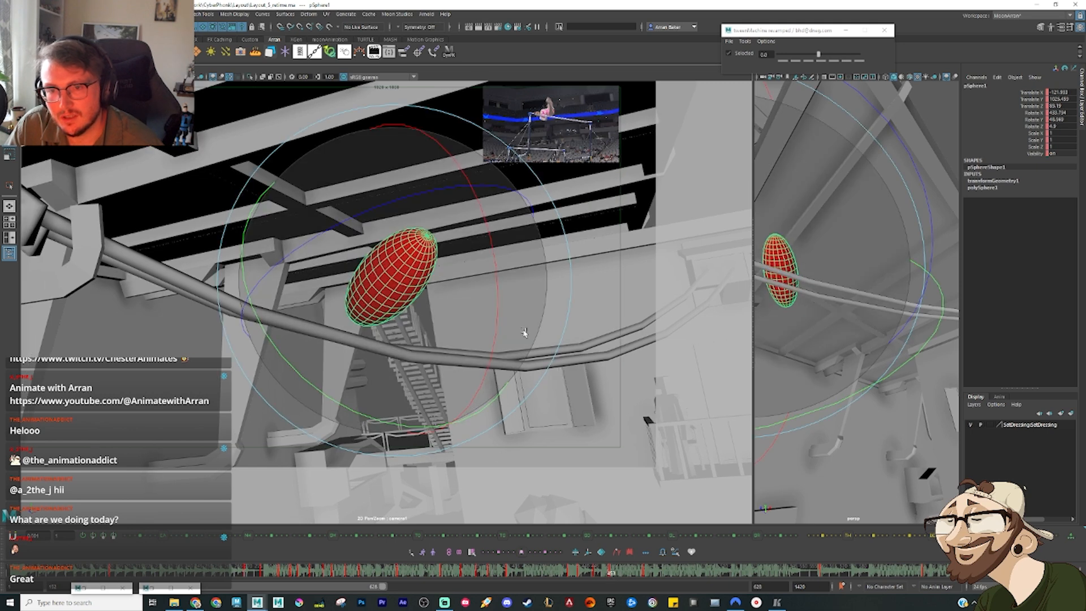
left_click_drag(452, 300, 315, 211)
Step: Delete the ellipsoid's old key at frame 454 and turn the nearly horizontal pose at frame 453 further around
mouse_move(586, 573)
left_mouse_down()
mouse_move(608, 585)
mouse_move(616, 574)
left_mouse_up()
right_click(616, 574)
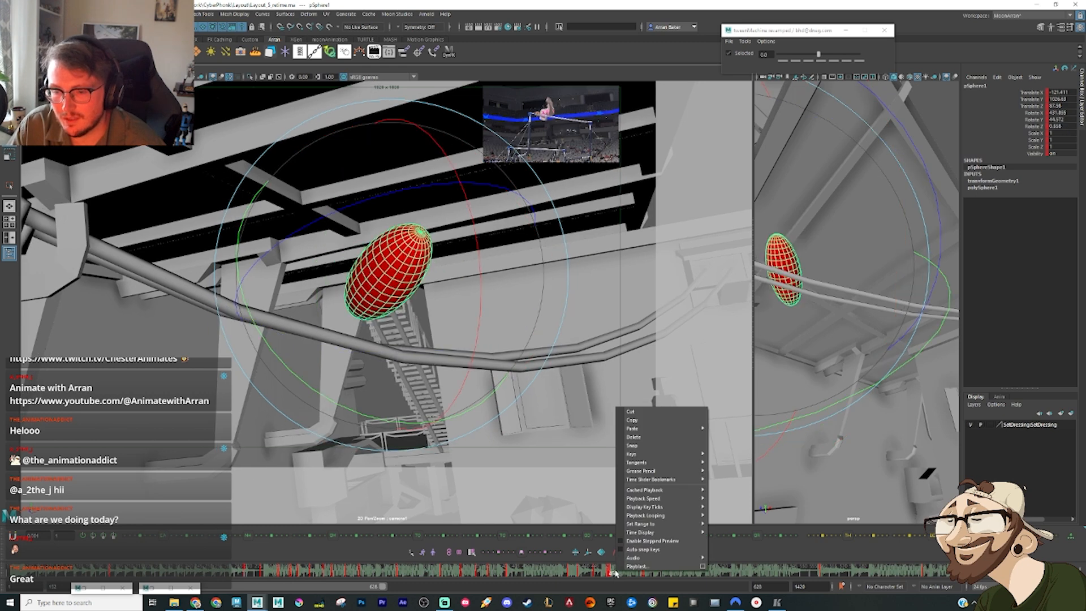
left_click(634, 437)
key("w")
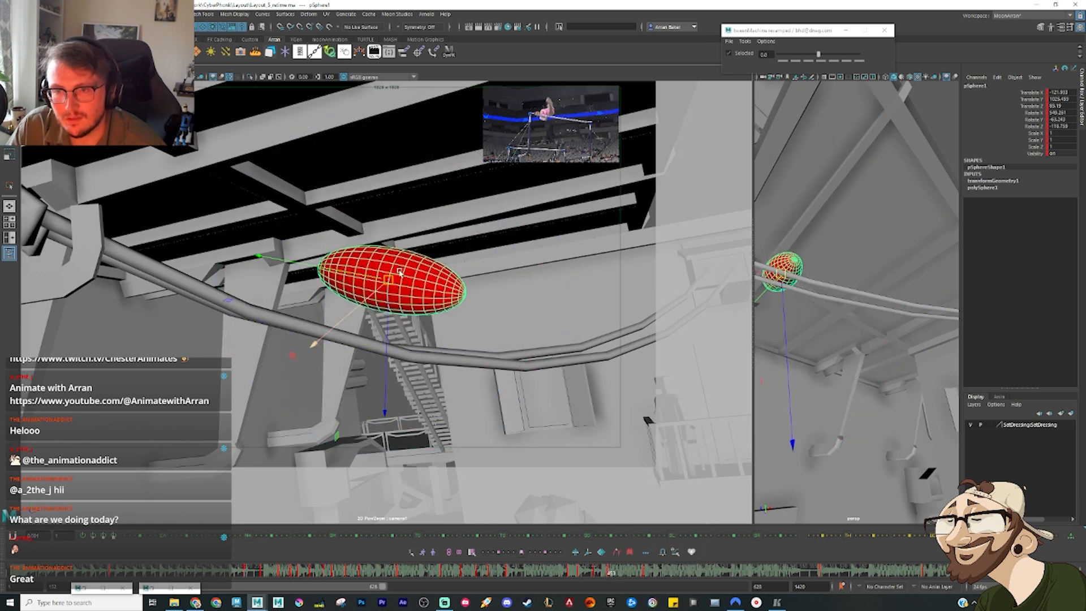
left_click_drag(472, 348, 653, 563)
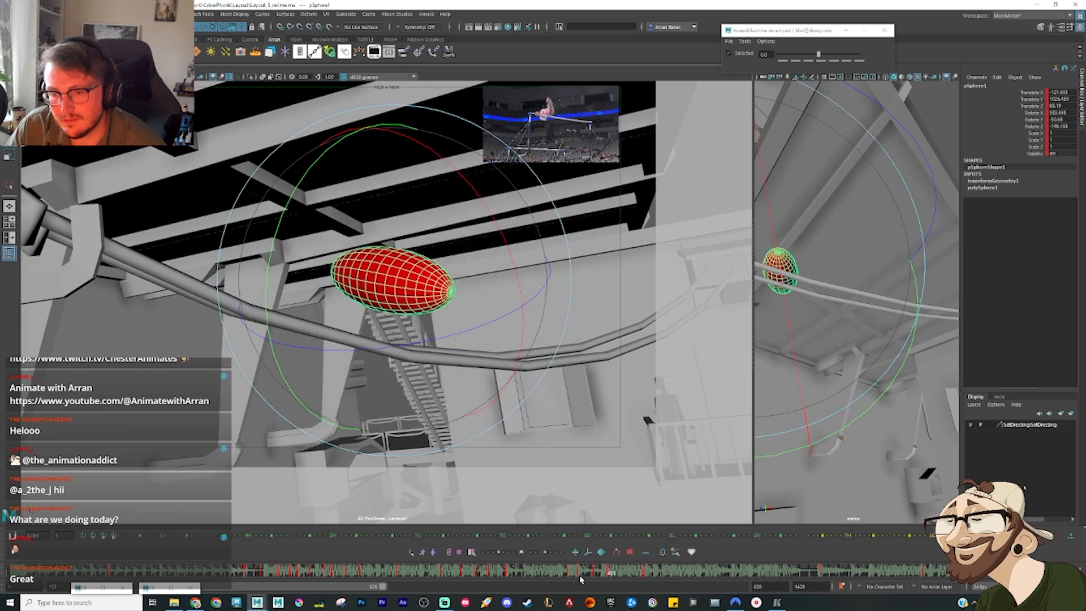
Step: At frame 462, move the ellipsoid up above the cables and rotate it to a steep lean with its lower end over them
mouse_move(582, 572)
left_mouse_down()
mouse_move(604, 576)
mouse_move(579, 574)
left_mouse_up()
left_click_drag(578, 575, 602, 581)
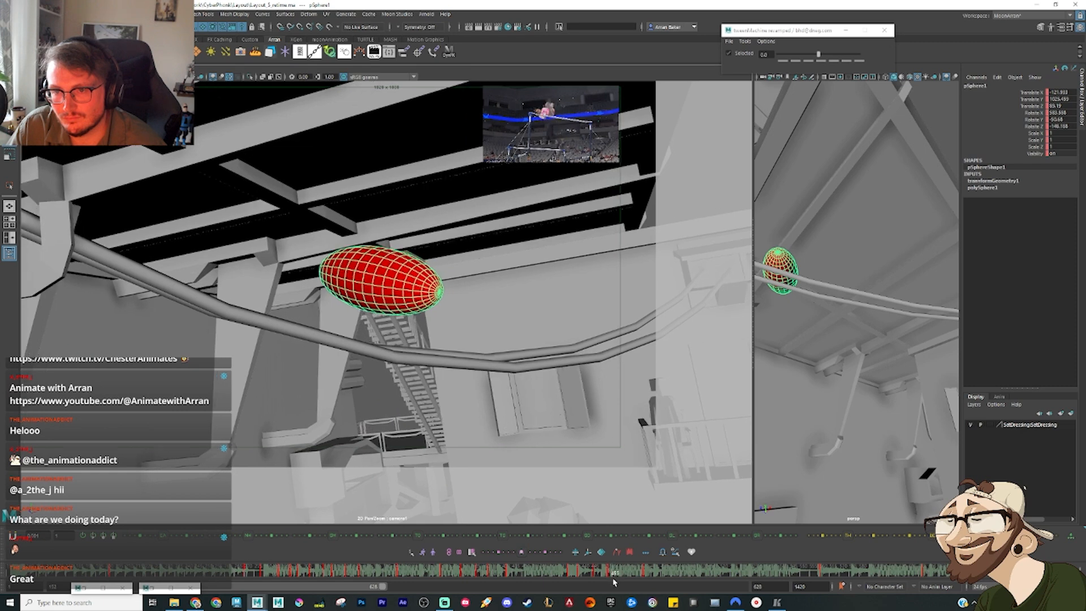
left_click_drag(644, 585, 621, 584)
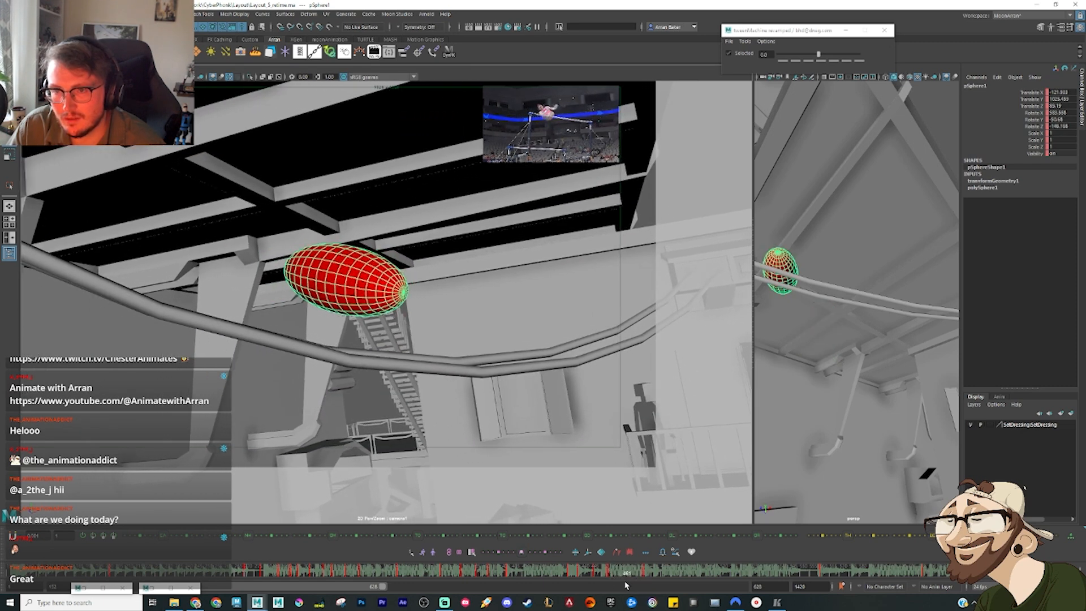
key("ctrl+z")
key("w")
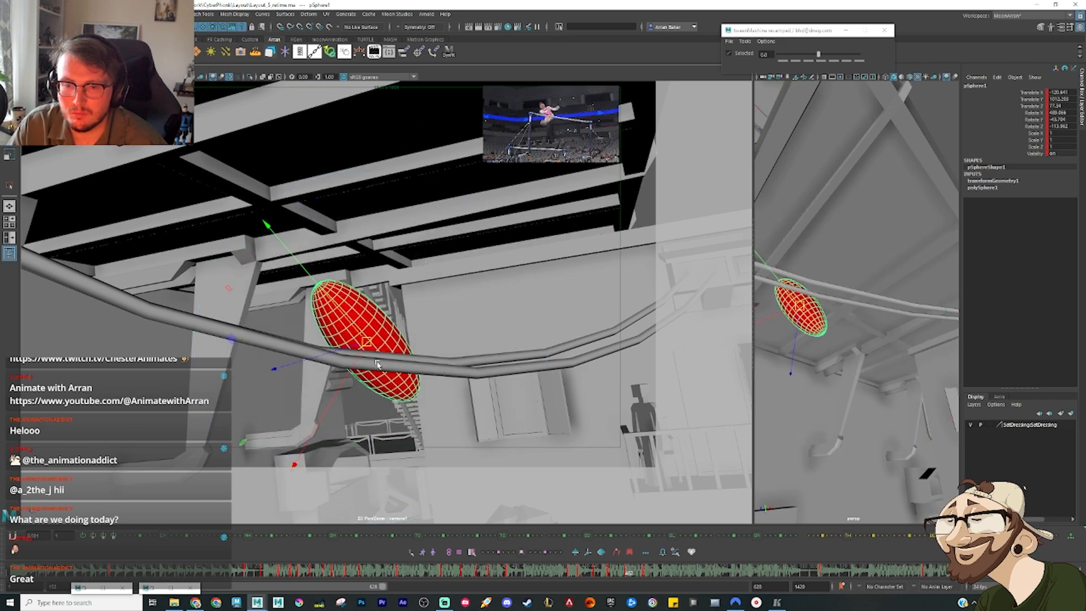
key("e")
left_click_drag(368, 279, 371, 389)
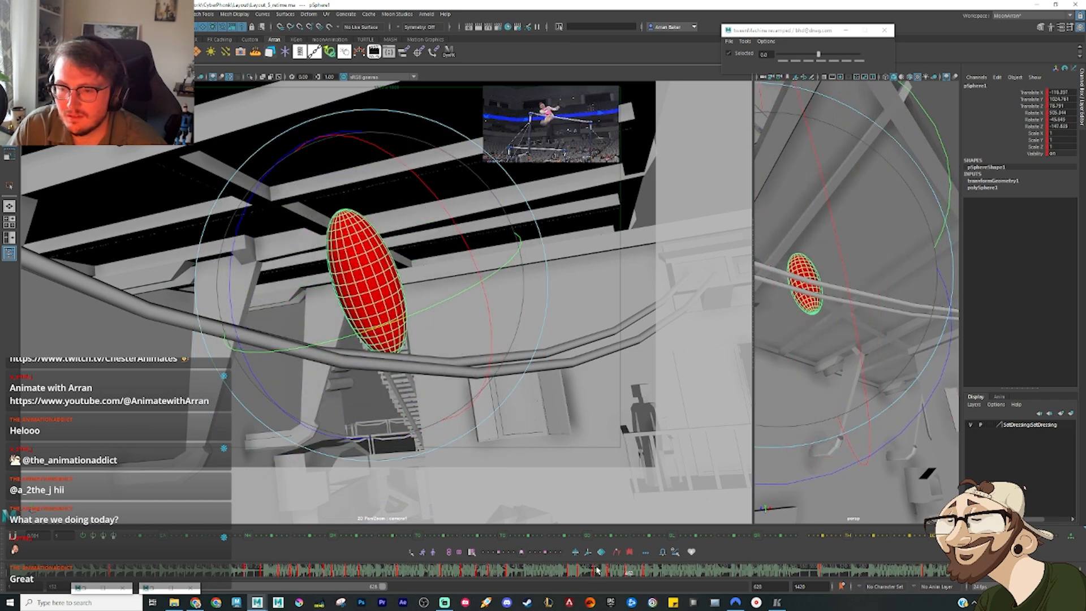
Step: Scrub just past frame 462 and set all of the ellipsoid's curves to auto tangents again
left_click(620, 575)
mouse_move(619, 574)
left_mouse_down()
mouse_move(650, 583)
mouse_move(570, 580)
mouse_move(632, 587)
left_mouse_up()
key("alt+g")
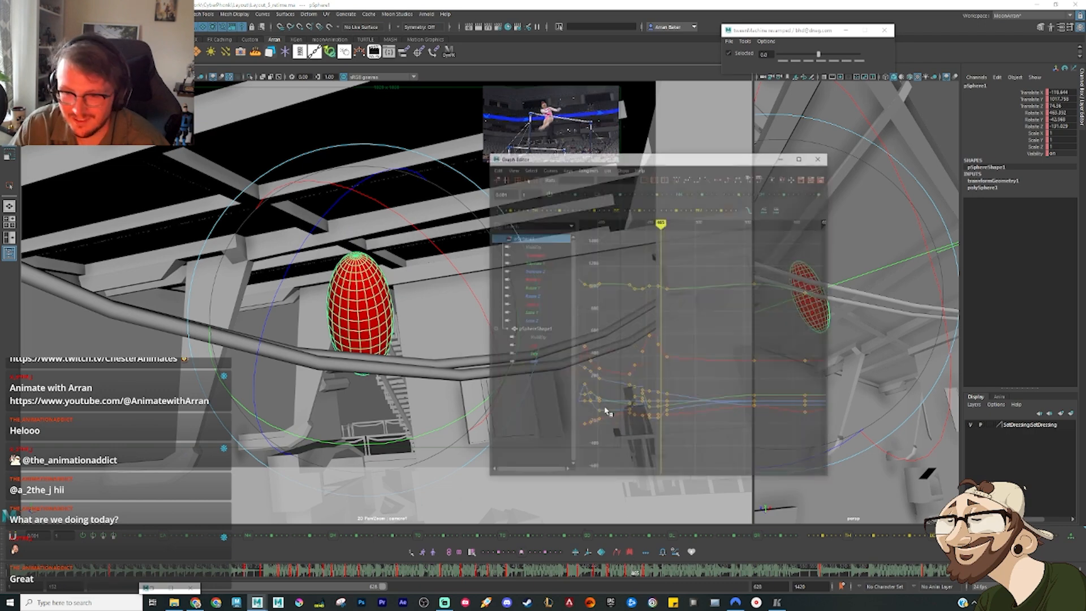
left_click(725, 139)
Step: Step through the ellipsoid's keys and frames to examine its rotation around the cables
key("comma")
key("comma")
key("comma")
key("comma")
key("comma")
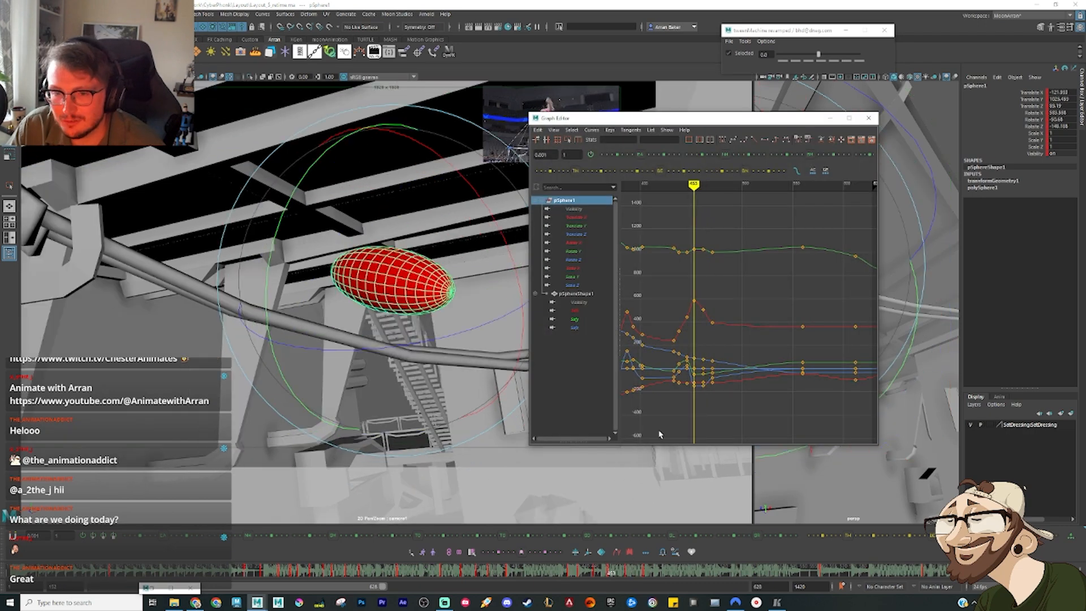
left_click(830, 119)
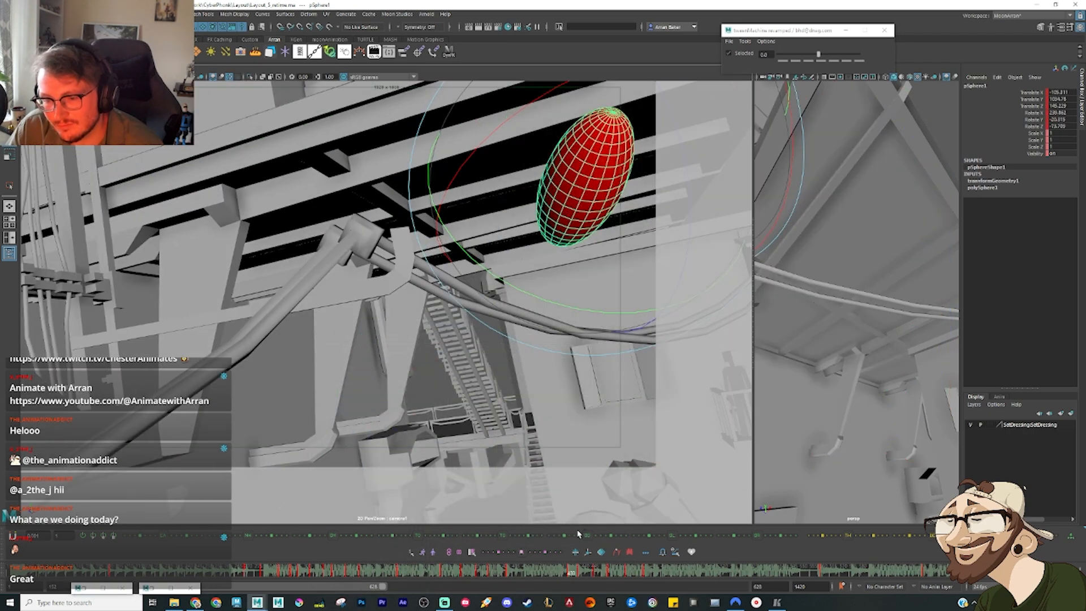
key("alt+period")
key("alt+period")
key("alt+period")
key("alt+period")
key("alt+period")
key("alt+period")
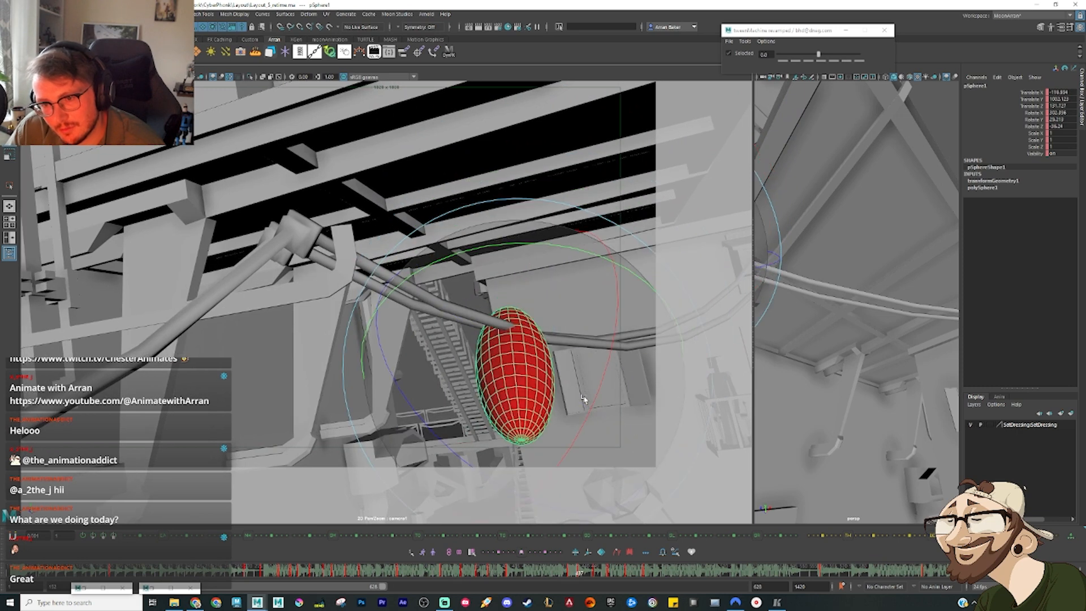
key("alt+period")
key("alt+period")
key("alt+period")
key("alt+period")
key("alt+period")
key("alt+period")
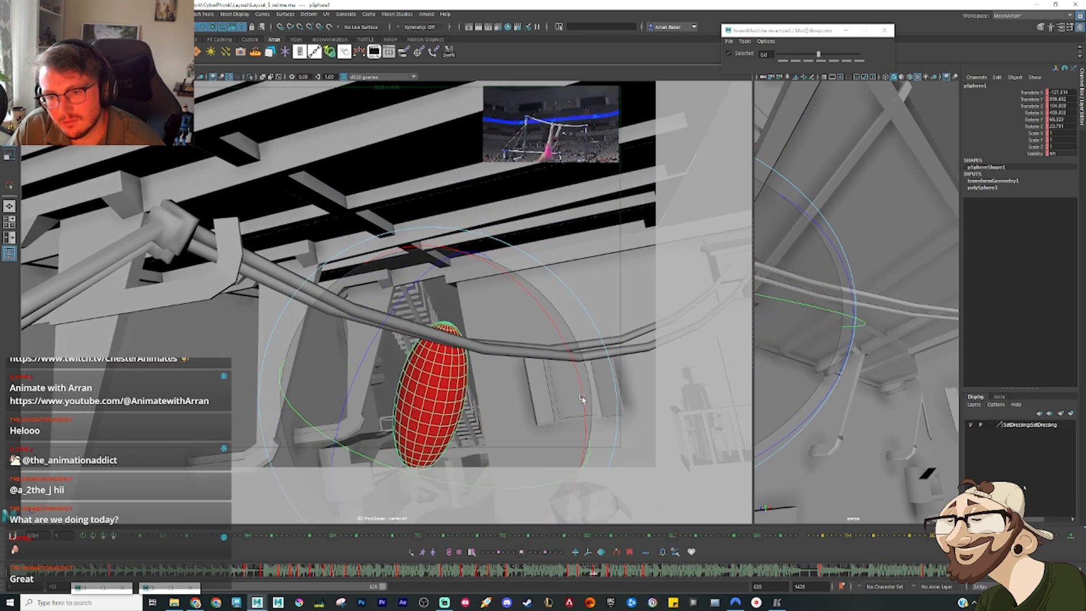
Step: Step frame by frame through the ellipsoid's rise over the cables and return to frame 448
key("alt+period")
key("alt+period")
key("alt+period")
key("alt+period")
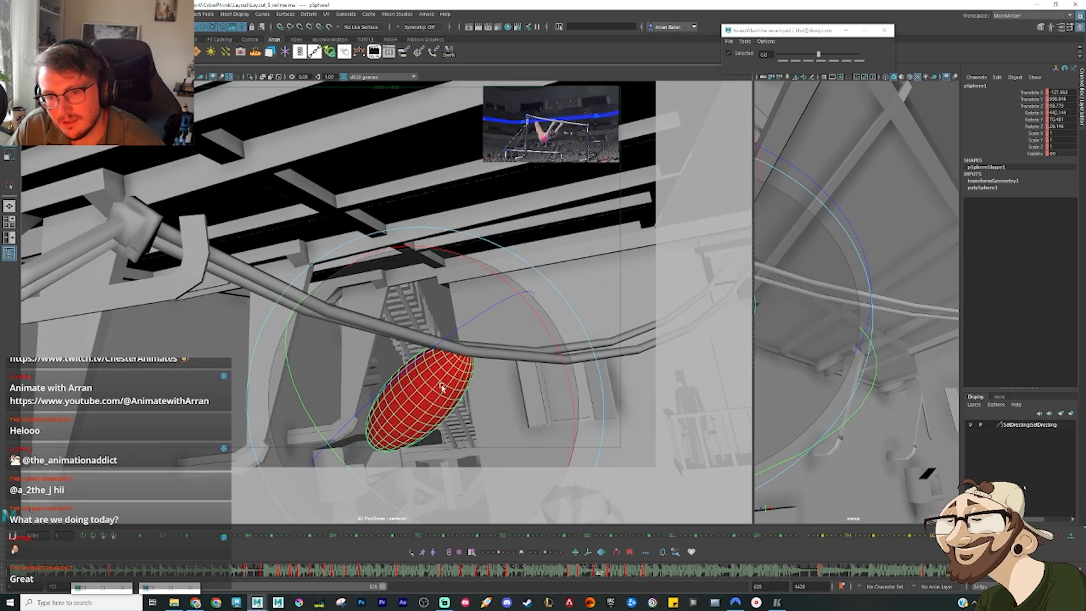
key("alt+period")
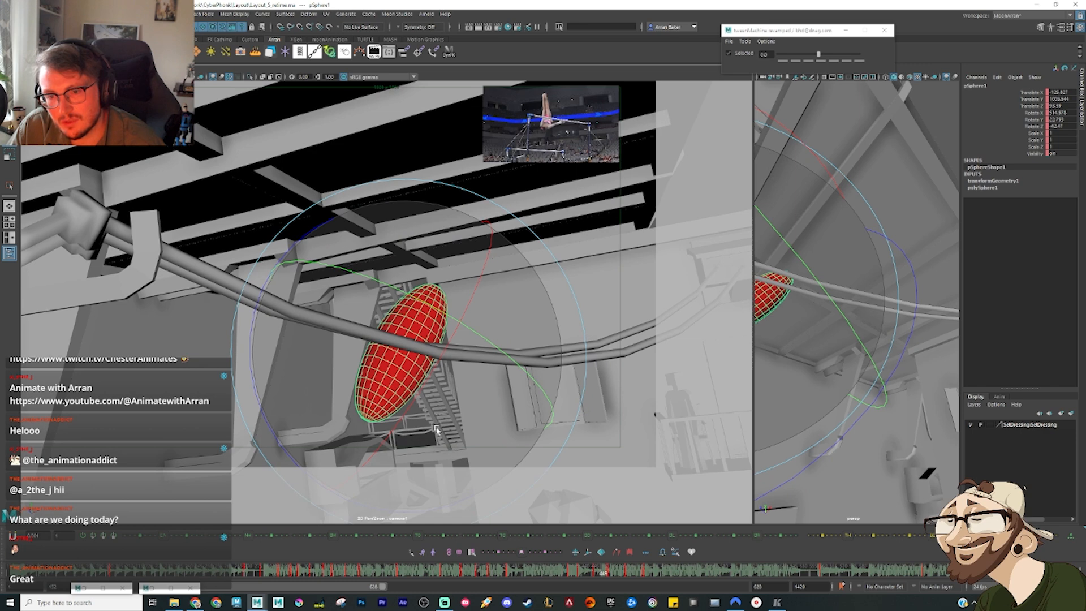
key("alt+comma")
Step: Try a rotated and tweened pose for the ellipsoid at frame 448
left_click_drag(442, 431, 381, 440)
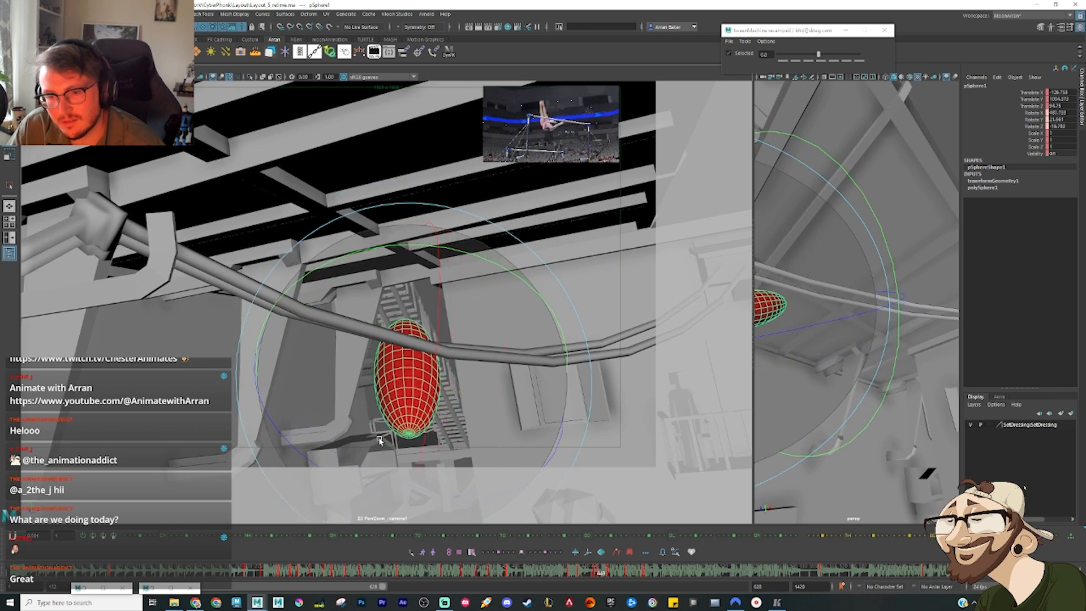
key("w")
key("alt+3")
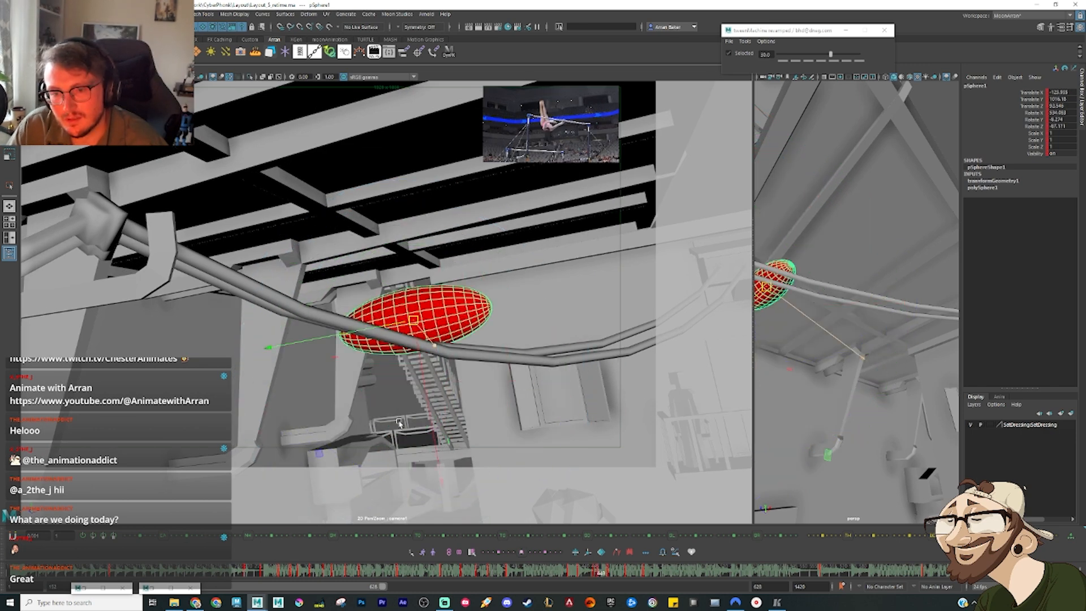
key("e")
left_click_drag(422, 336, 398, 407)
left_click_drag(575, 574, 608, 575)
right_click(608, 575)
left_click(649, 440)
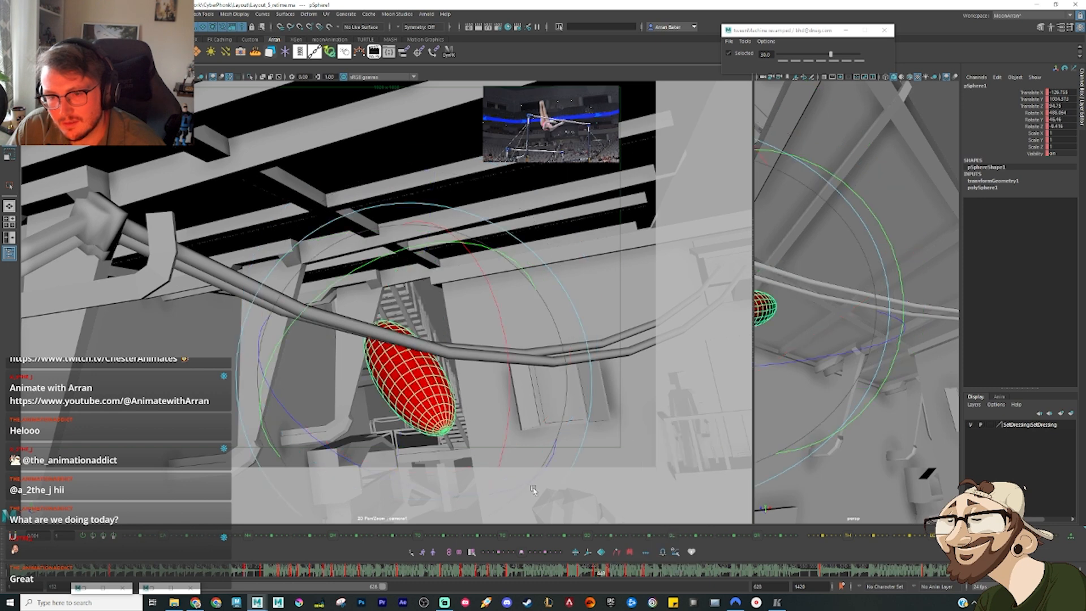
Step: At frame 448, lift the ellipsoid above the cables and turn it nearly upright with its lower end at them
left_click_drag(390, 390, 396, 337)
key("w")
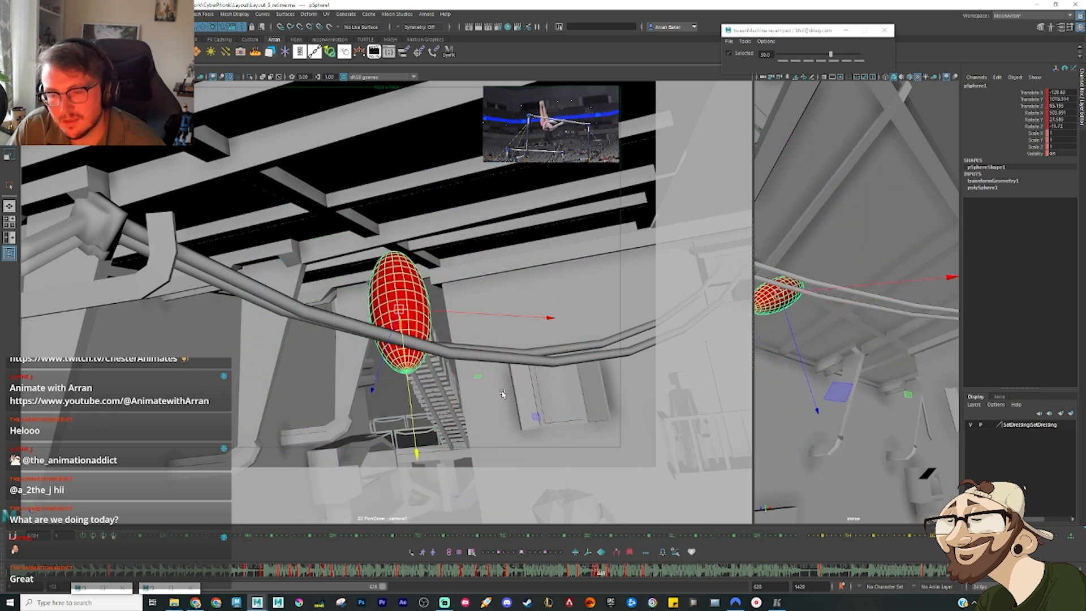
left_click_drag(782, 345, 898, 357, "alt")
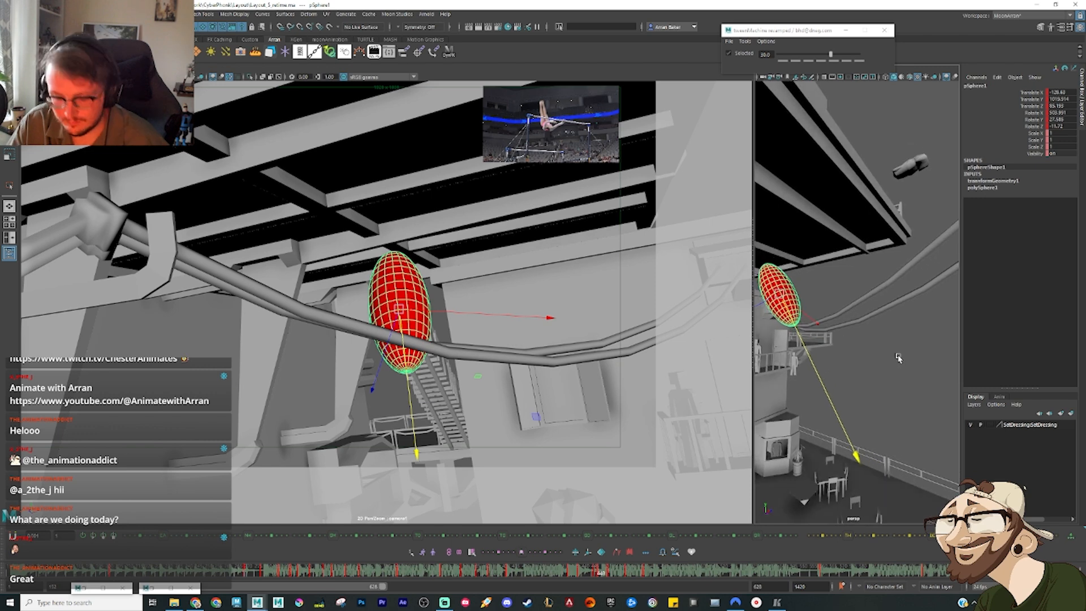
Step: Open the Graph Editor and step back and forth between frames 445 and 453 to examine the ellipsoid's rotation against its curves
key("alt+period")
key("alt+period")
key("alt+period")
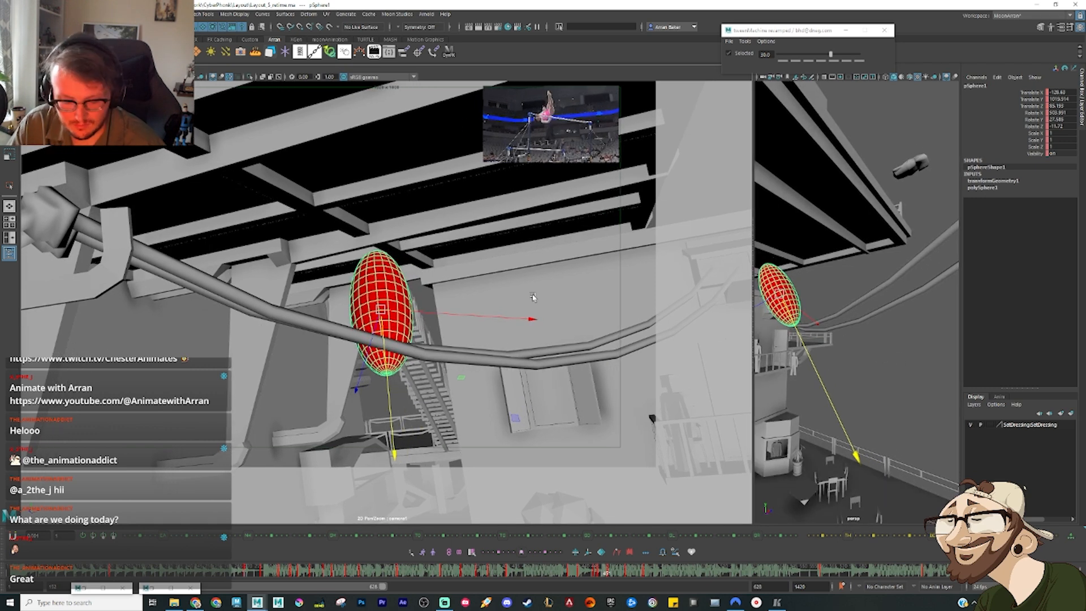
key("ctrl+g")
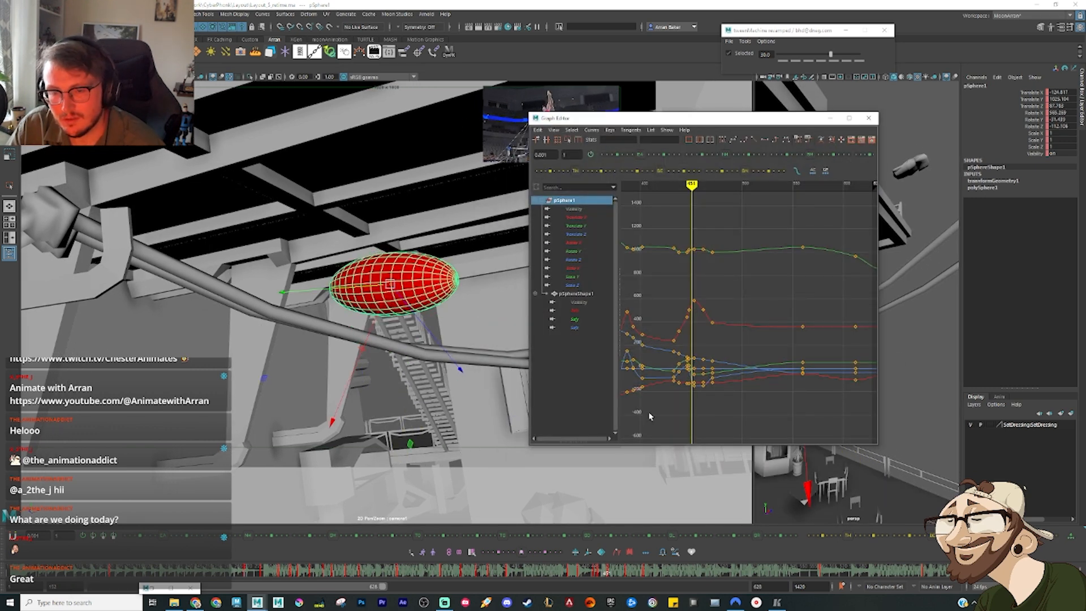
key("alt+comma")
key("alt+comma")
key("alt+comma")
key("alt+comma")
key("alt+comma")
key("alt+comma")
key("alt+comma")
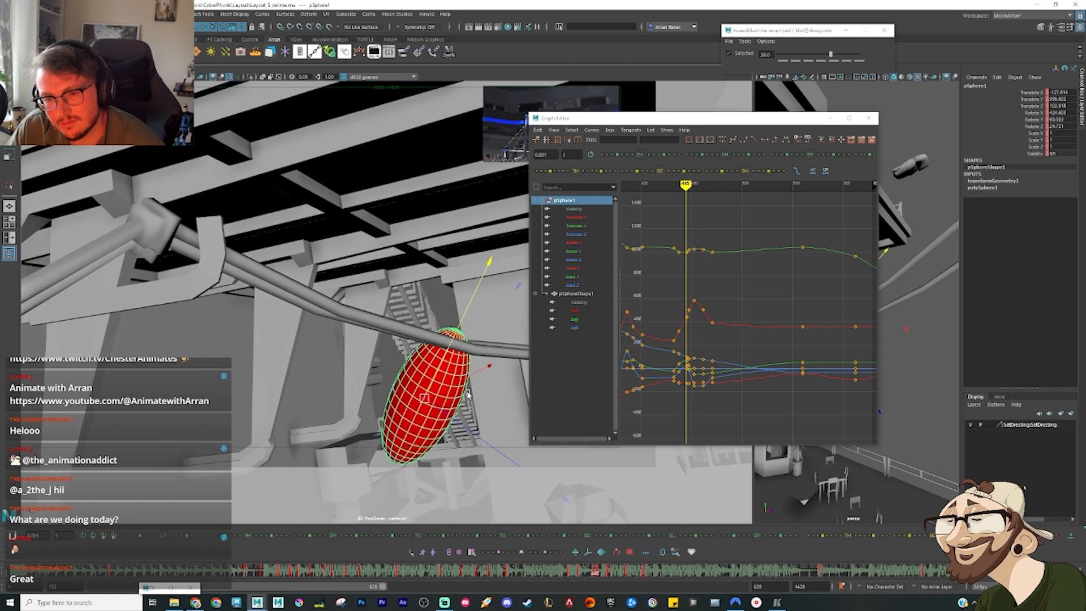
key("alt+period")
key("alt+period")
key("alt+period")
key("alt+period")
key("alt+period")
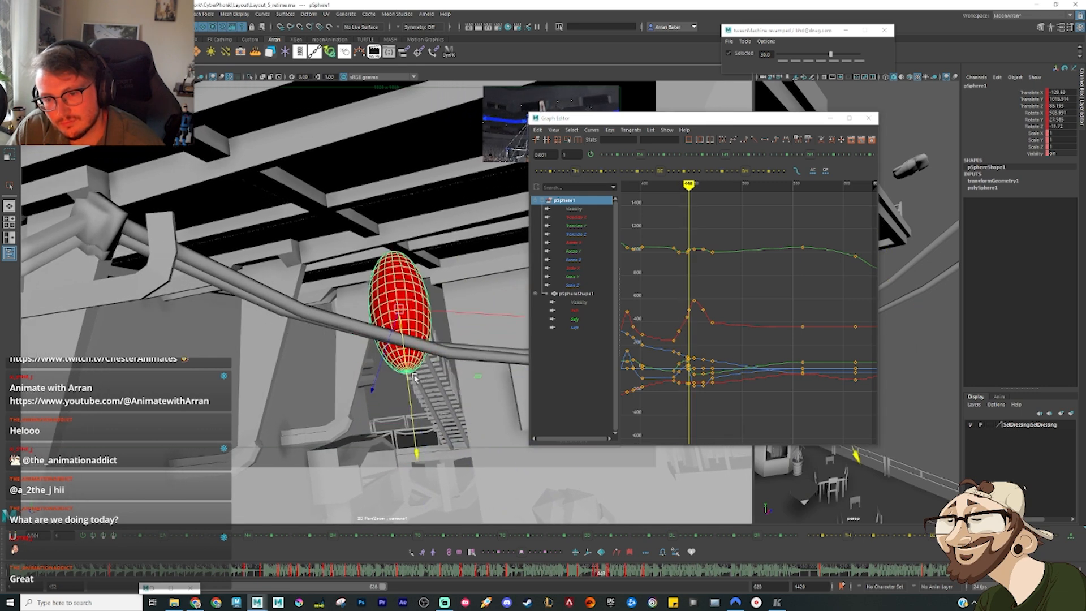
key("alt+period")
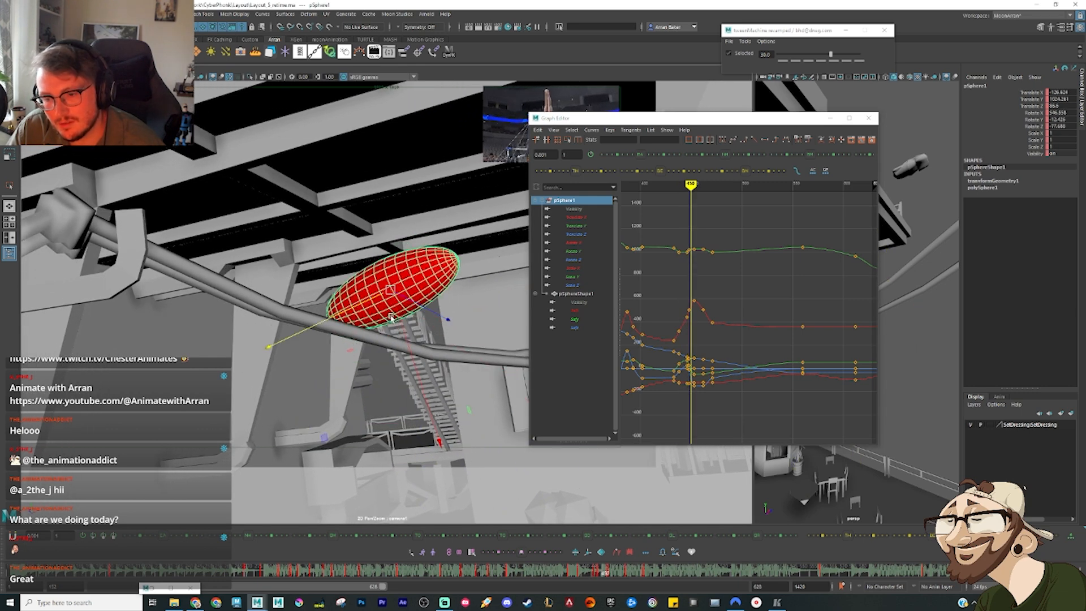
key("alt+period")
key("alt+period")
key("alt+period")
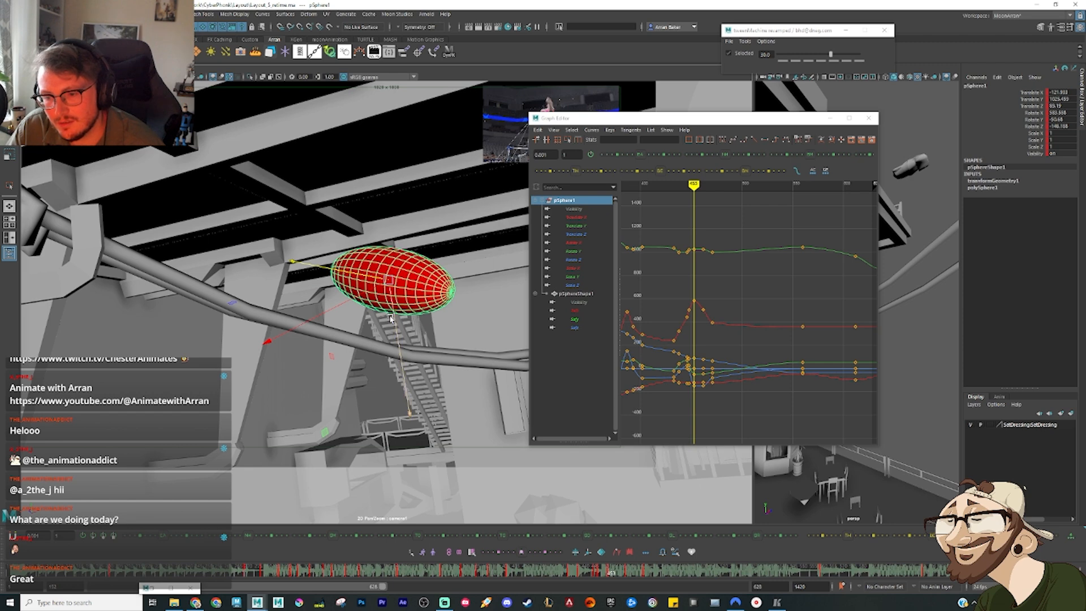
key("alt+comma")
key("alt+comma")
key("alt+comma")
key("alt+comma")
key("alt+comma")
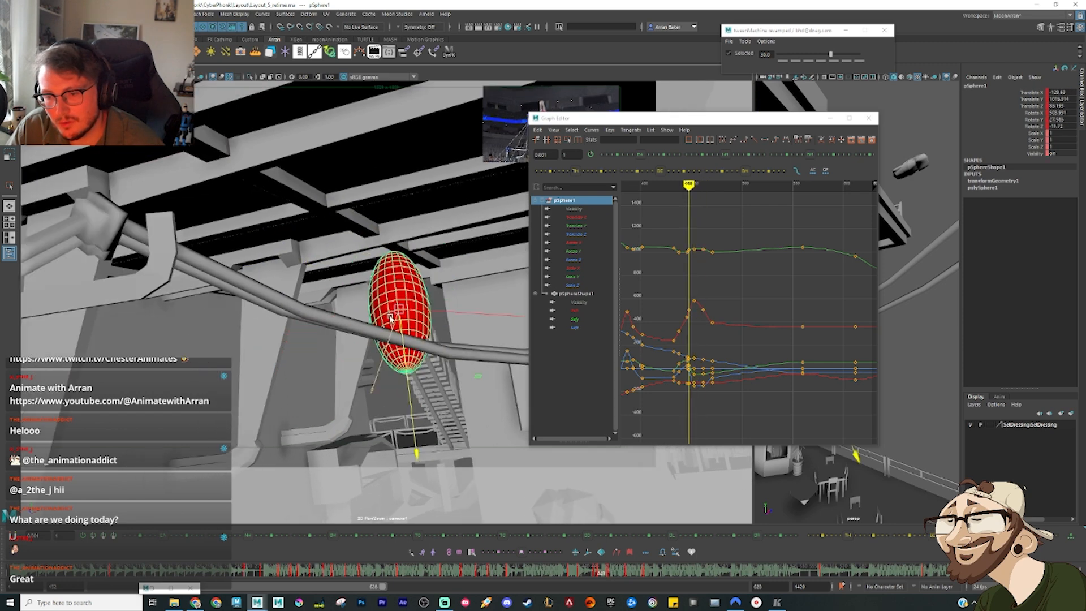
Step: Isolate the ellipsoid's rotation curves and raise the Rotate Z key at frame 453 to about -132.7
key("period")
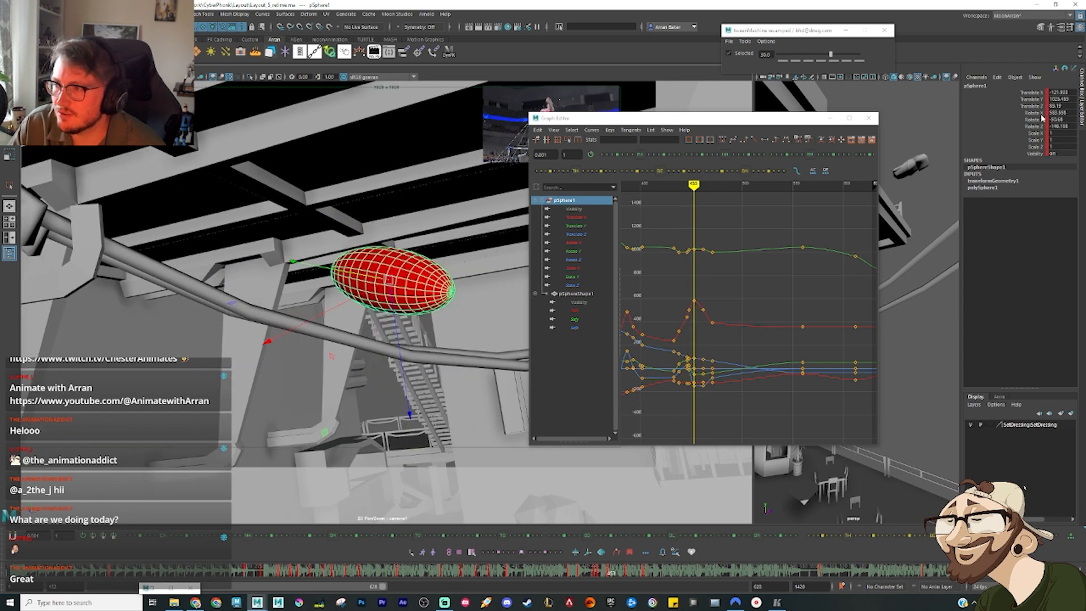
left_click_drag(1040, 114, 1033, 126)
left_click_drag(692, 399, 699, 365)
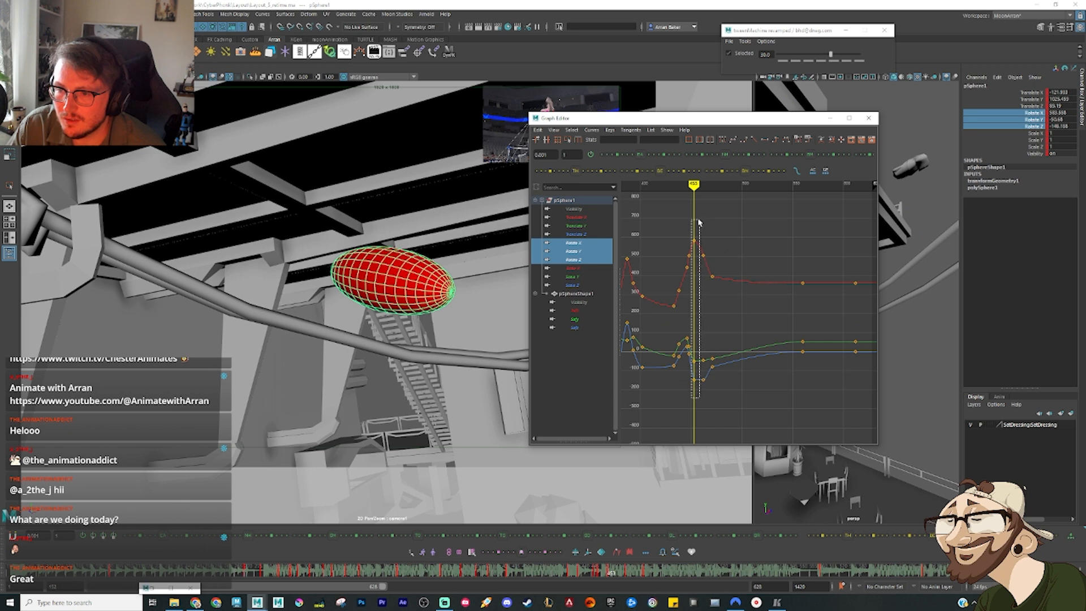
left_click_drag(699, 222, 700, 221)
key("f")
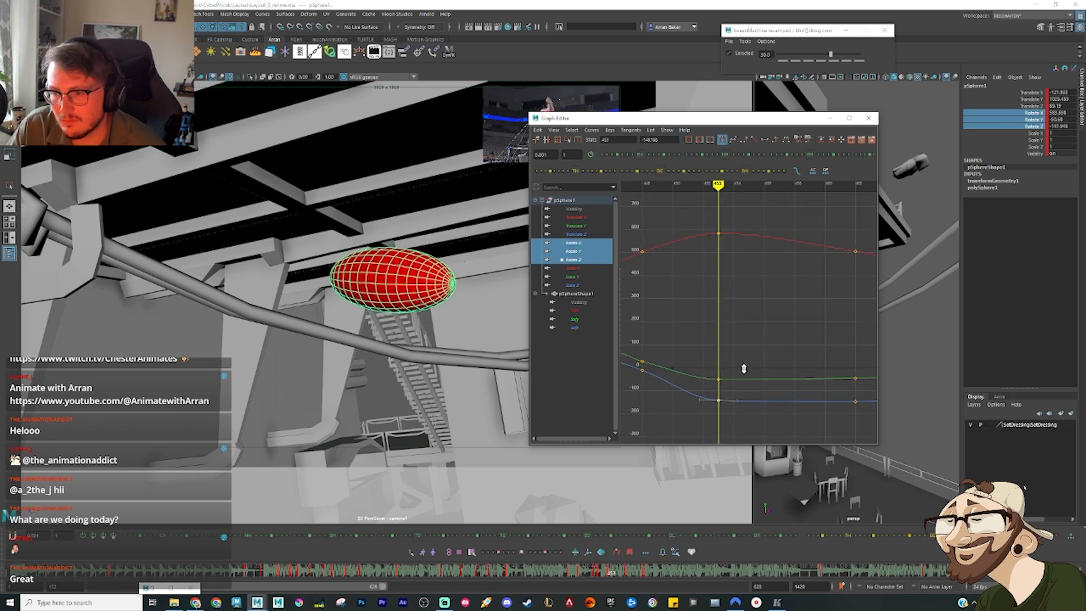
Step: Step through the swing from frame 448 onward, minimize the Graph Editor and play back the animation to review the ellipsoid's rotation
key("alt+comma")
key("alt+comma")
key("alt+comma")
key("alt+comma")
key("alt+comma")
key("alt+comma")
key("alt+comma")
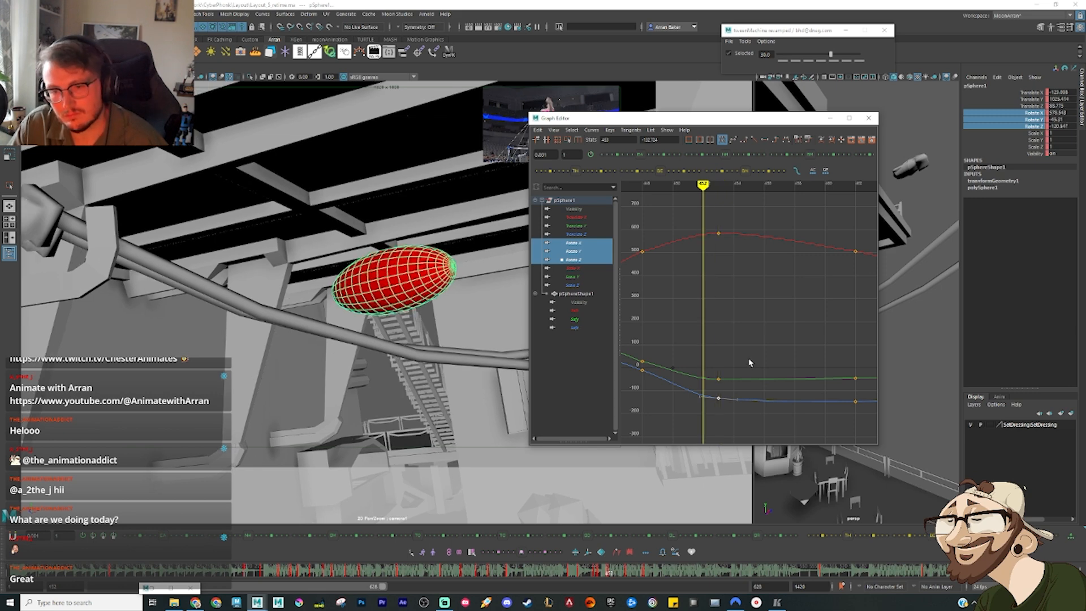
key("alt+period")
key("alt+period")
key("alt+period")
key("alt+period")
key("alt+period")
key("alt+period")
key("alt+period")
key("alt+period")
key("alt+period")
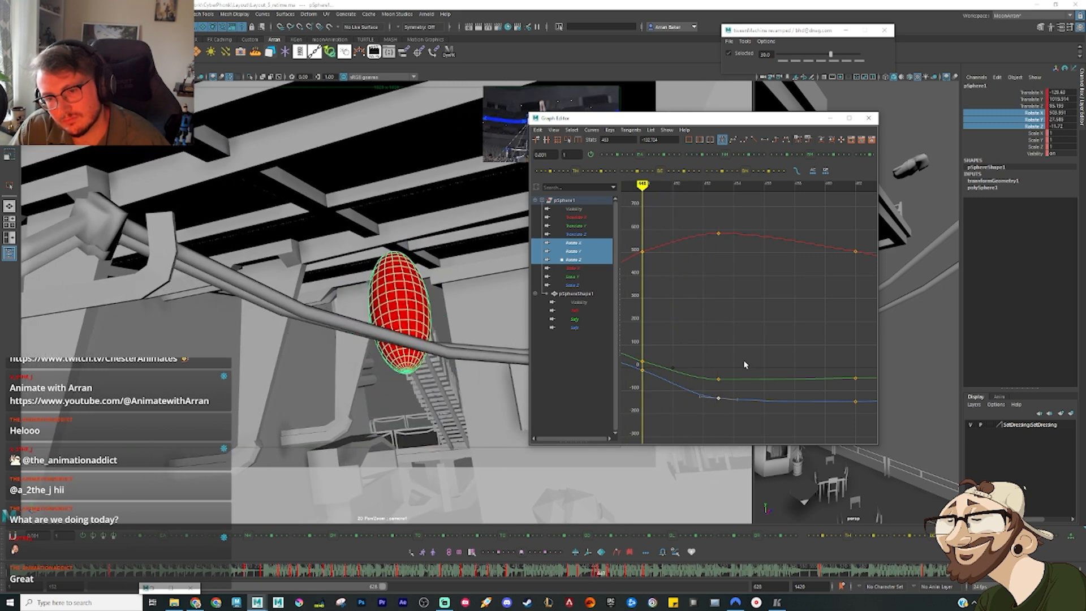
key("alt+period")
key("alt+period")
key("alt+period")
key("alt+period")
key("alt+period")
key("alt+period")
key("alt+period")
key("alt+period")
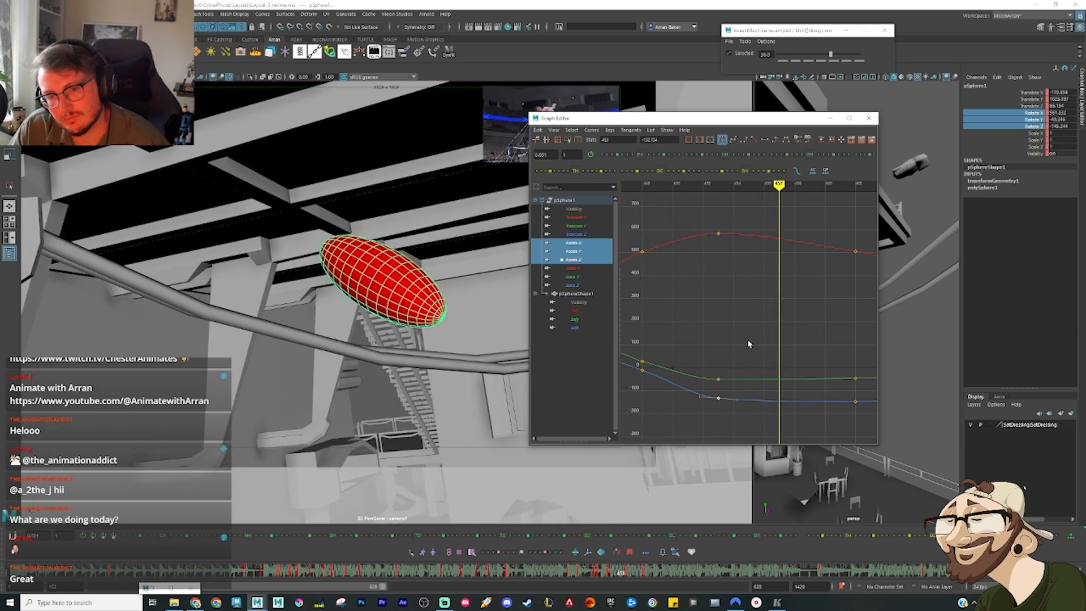
key("alt+period")
key("alt+period")
key("alt+period")
key("alt+period")
key("alt+period")
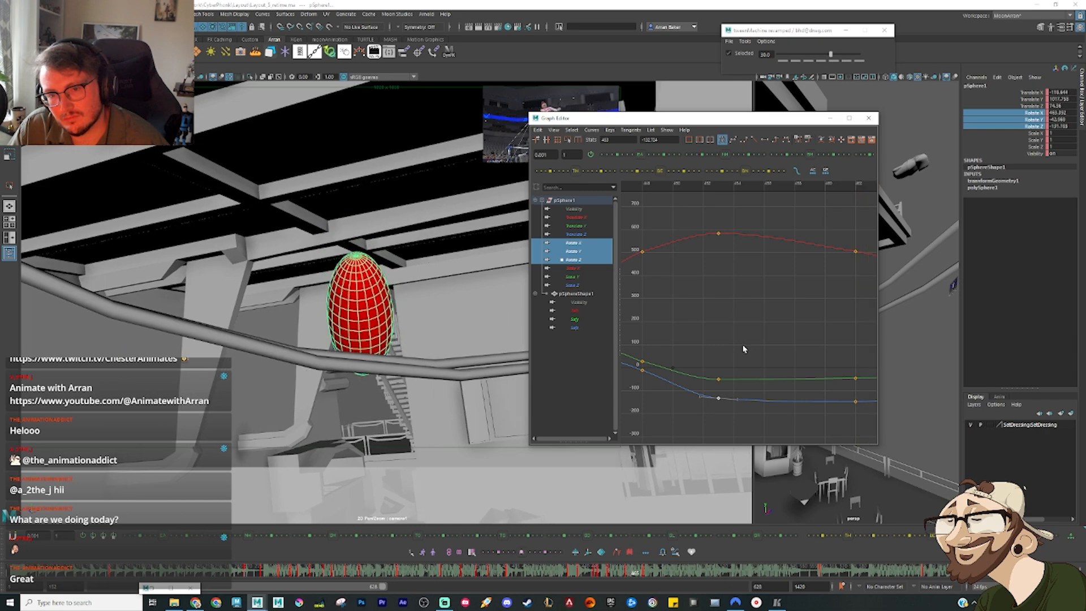
left_click(829, 119)
key("alt+period")
key("alt+period")
key("alt+period")
key("alt+period")
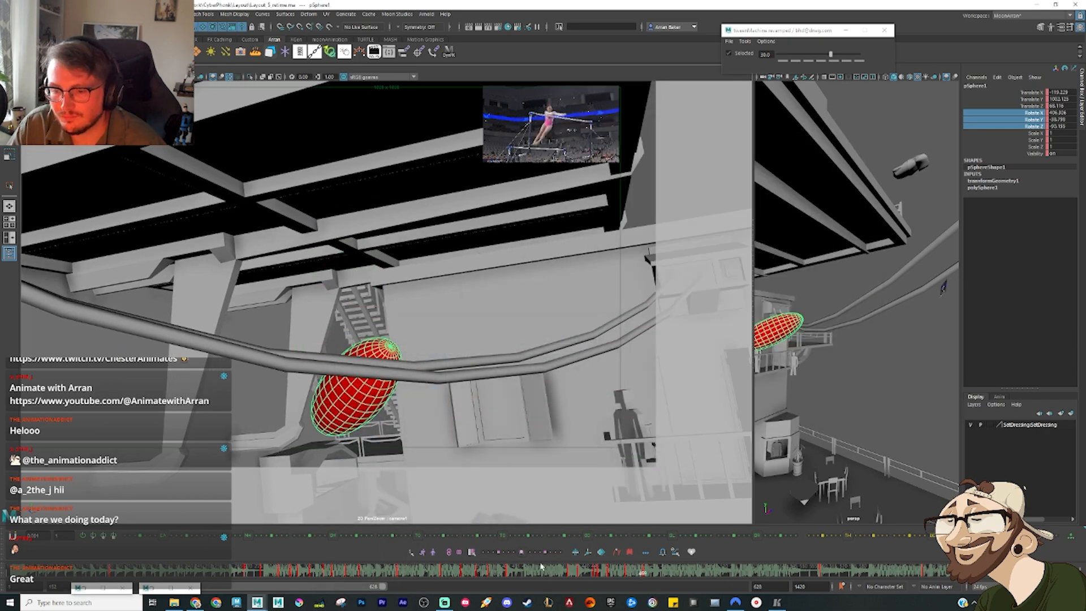
key("alt+v")
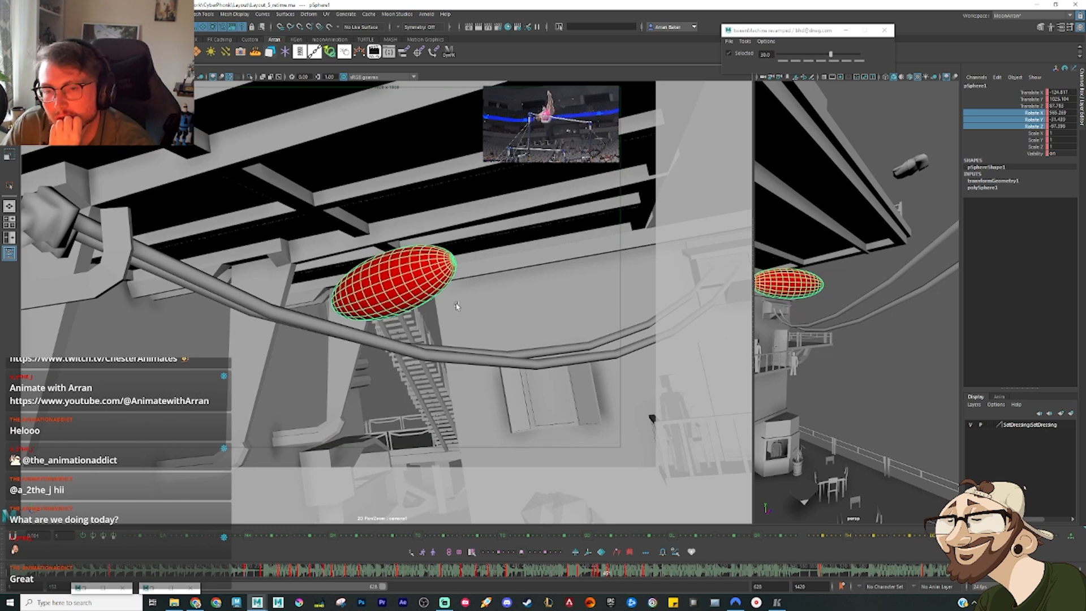
right_click(403, 267)
left_click(412, 289)
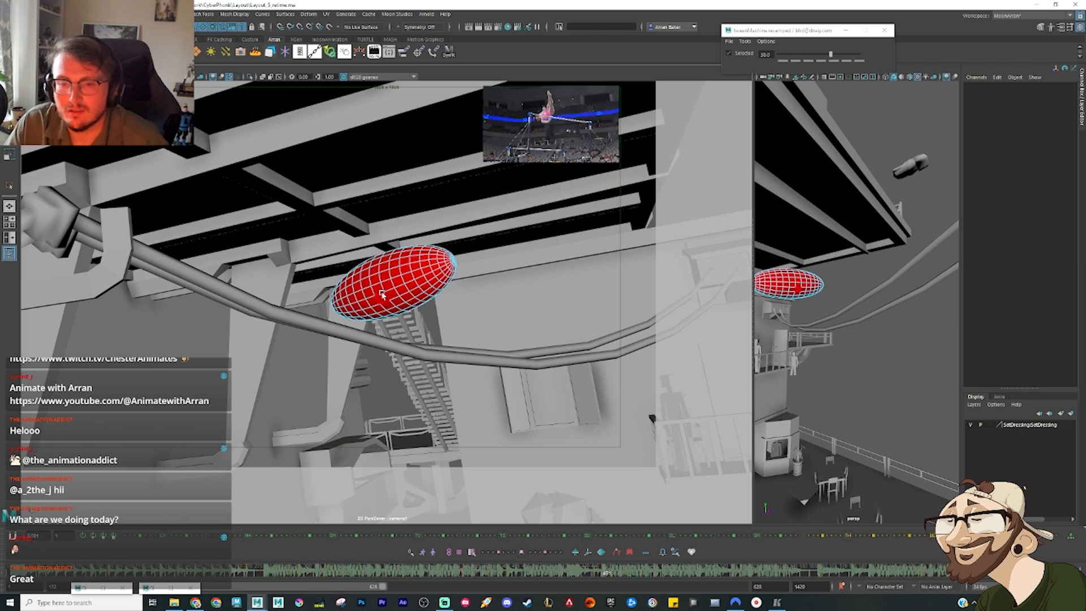
left_click(378, 291)
key("f")
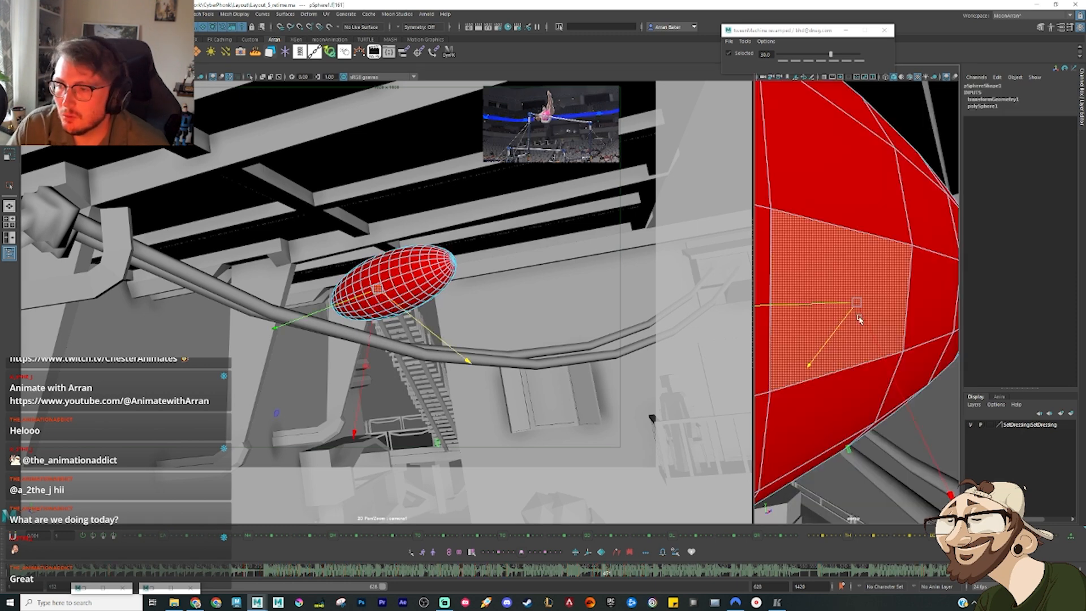
scroll(860, 320, "down", 10)
left_click_drag(862, 321, 905, 289, "alt")
left_click_drag(924, 243, 898, 260, "alt")
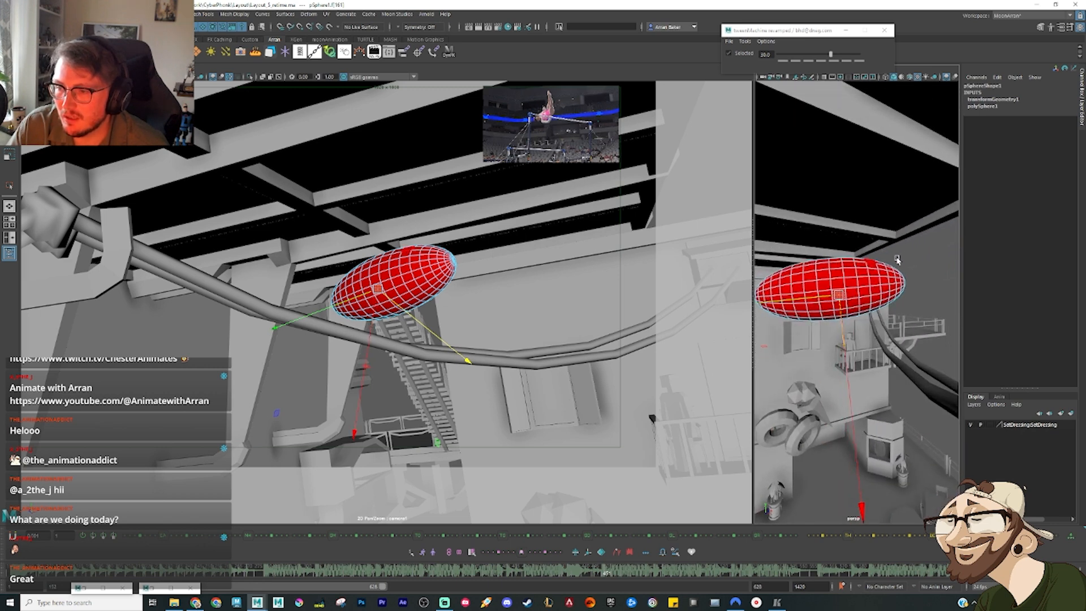
left_click_drag(840, 354, 823, 333)
left_click(898, 366)
key("f")
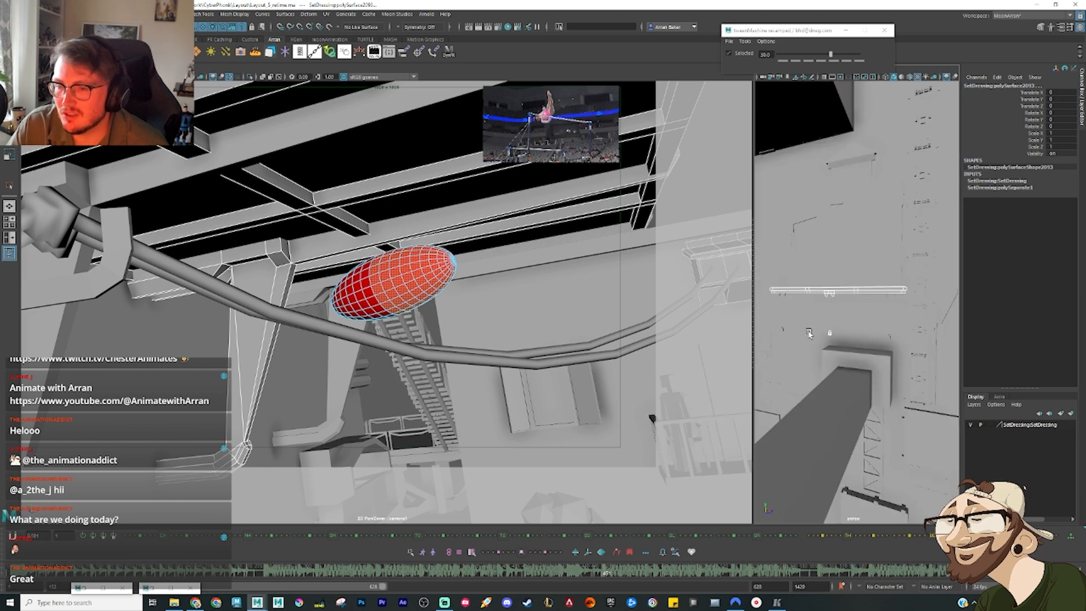
left_click(394, 276)
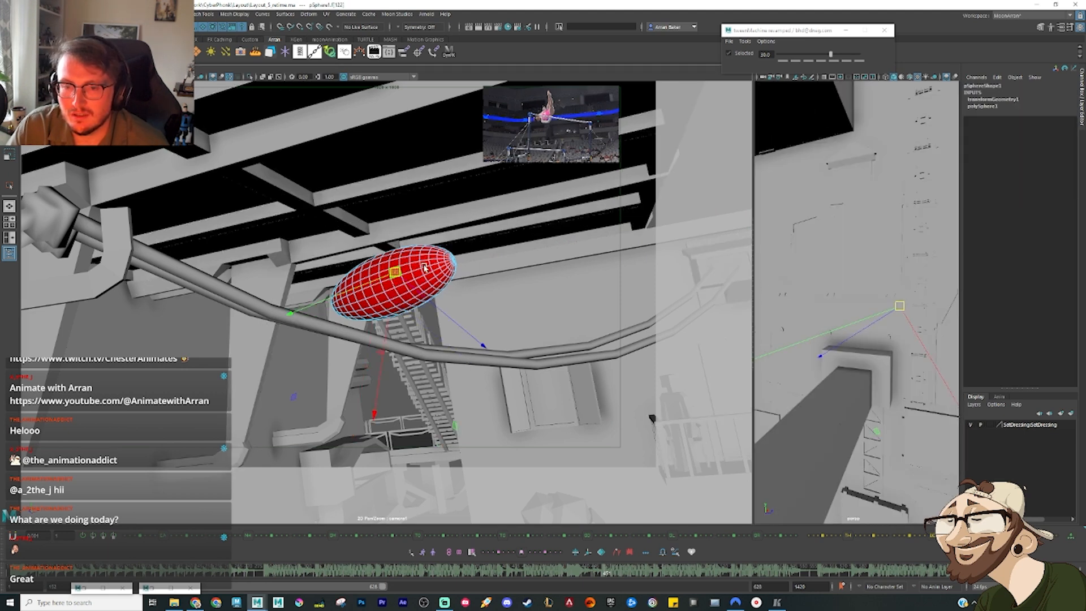
mouse_move(419, 272)
right_mouse_down()
mouse_move(425, 261)
mouse_move(426, 276)
right_mouse_up()
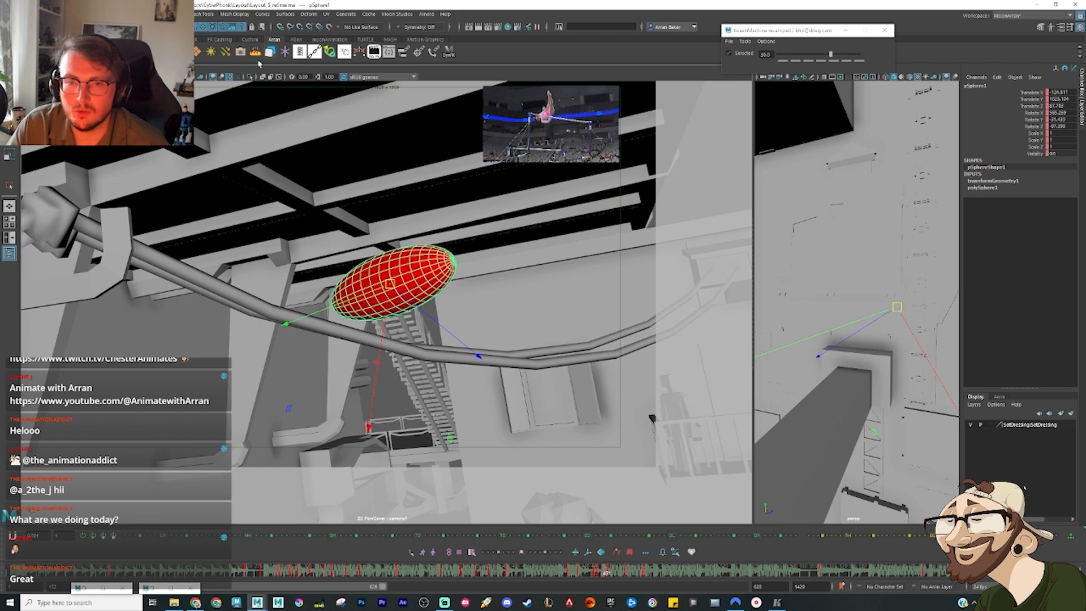
Step: Frame the ellipsoid in the perspective view, widen that view and isolate the ellipsoid in it
key("f")
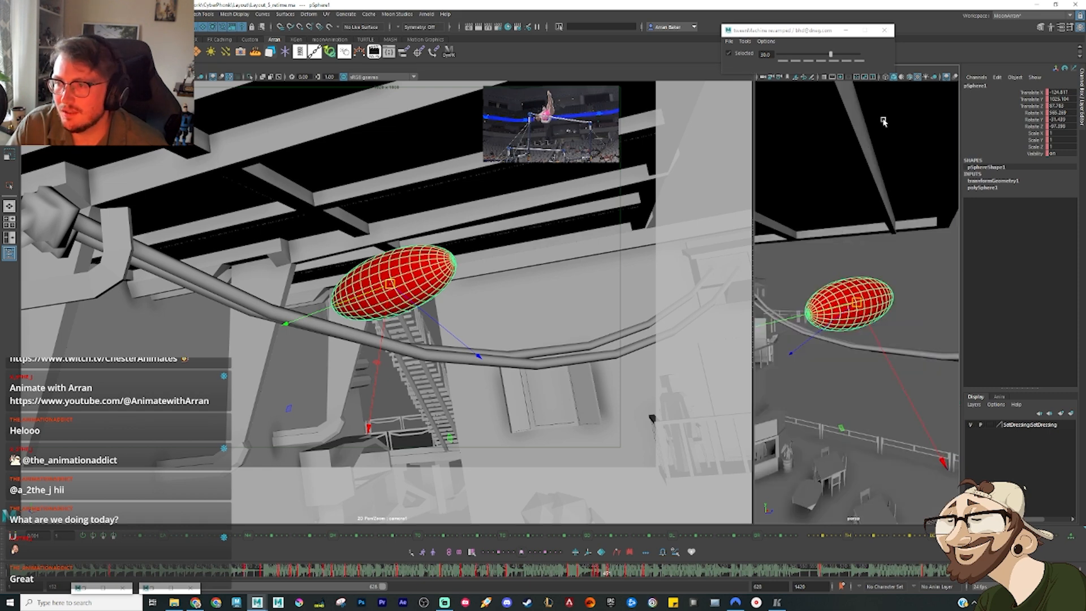
left_click_drag(754, 142, 558, 142)
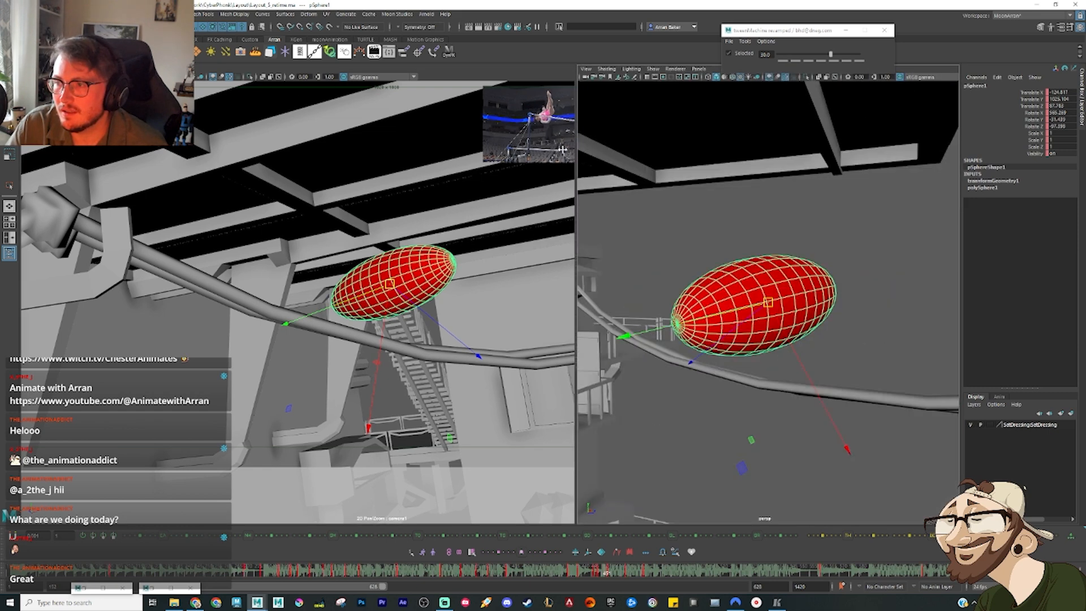
left_click(787, 77)
Step: Select the faces of one half of the ellipsoid and assign a new Lambert material to them
left_click_drag(843, 249, 803, 269, "alt")
right_click_drag(802, 270, 805, 293)
left_click_drag(820, 286, 827, 286, "alt")
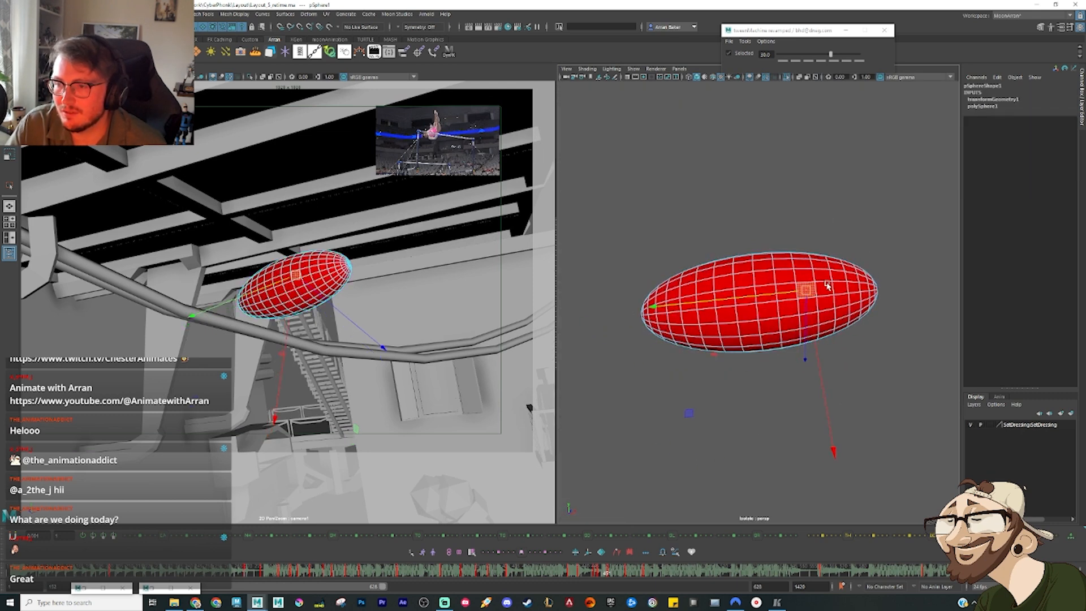
left_click_drag(767, 397, 766, 398)
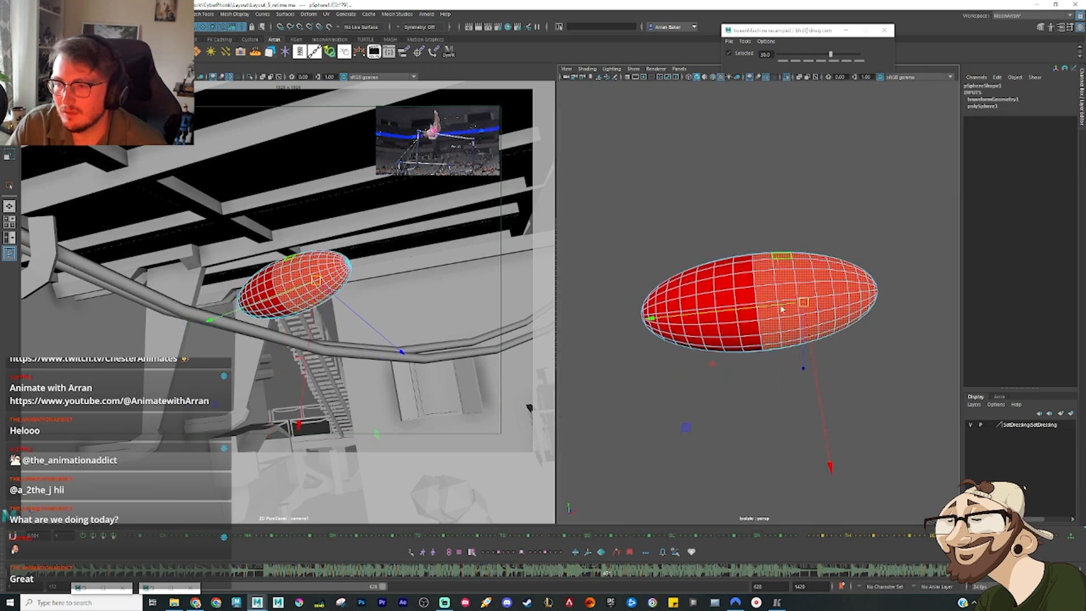
right_click_drag(783, 308, 779, 464)
right_click_drag(779, 388, 834, 488)
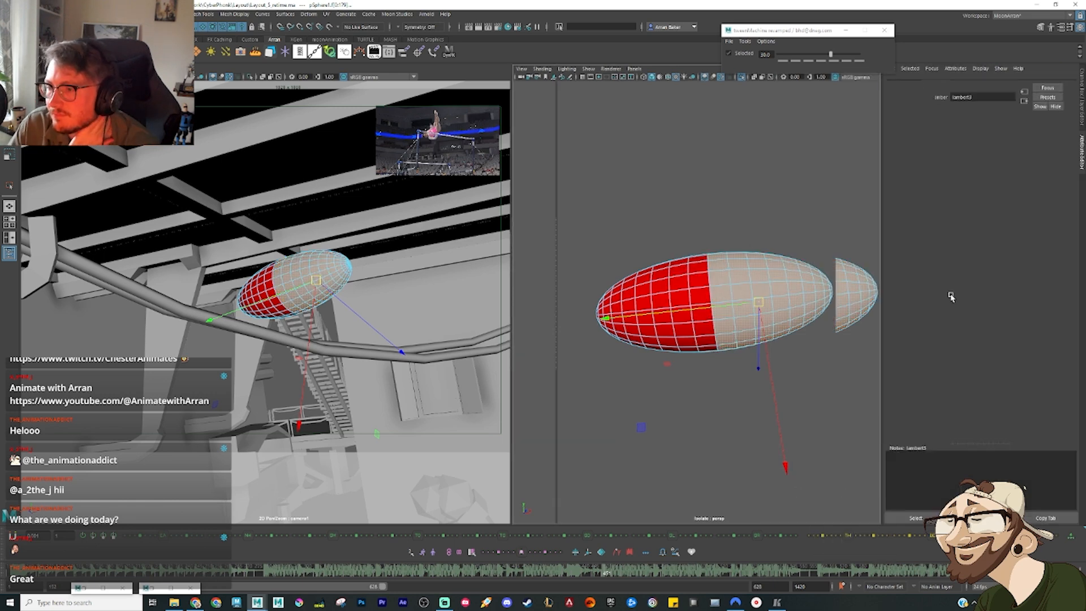
Step: Colour the new Lambert material blue, clear the selection and turn off isolation so the set shows again in the perspective view
left_click(969, 179)
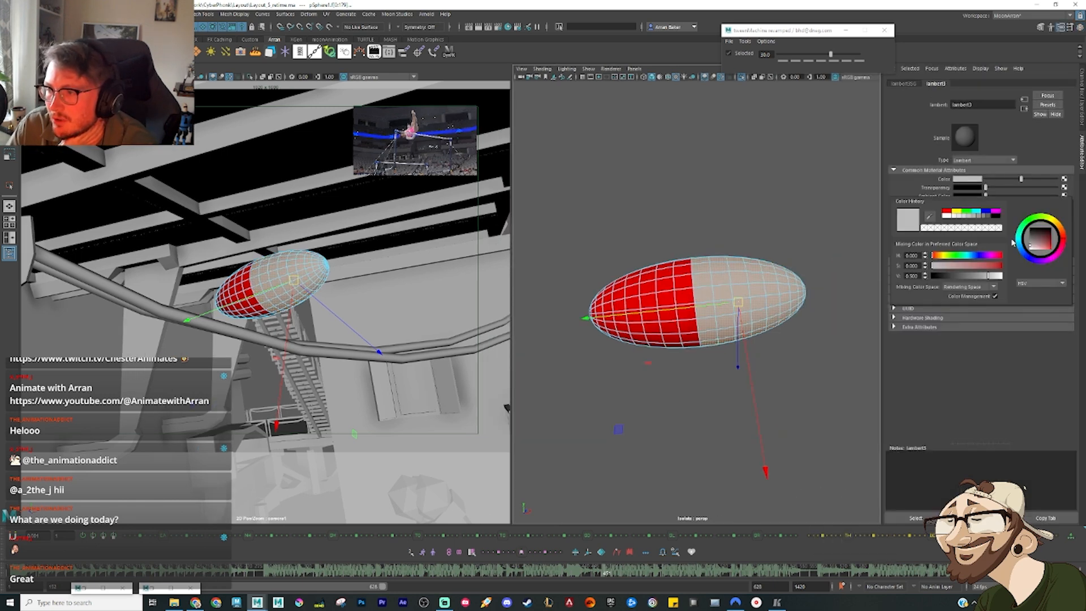
left_click(987, 211)
left_click(772, 192)
right_click_drag(684, 292, 721, 274)
left_click(778, 197)
left_click(1061, 29)
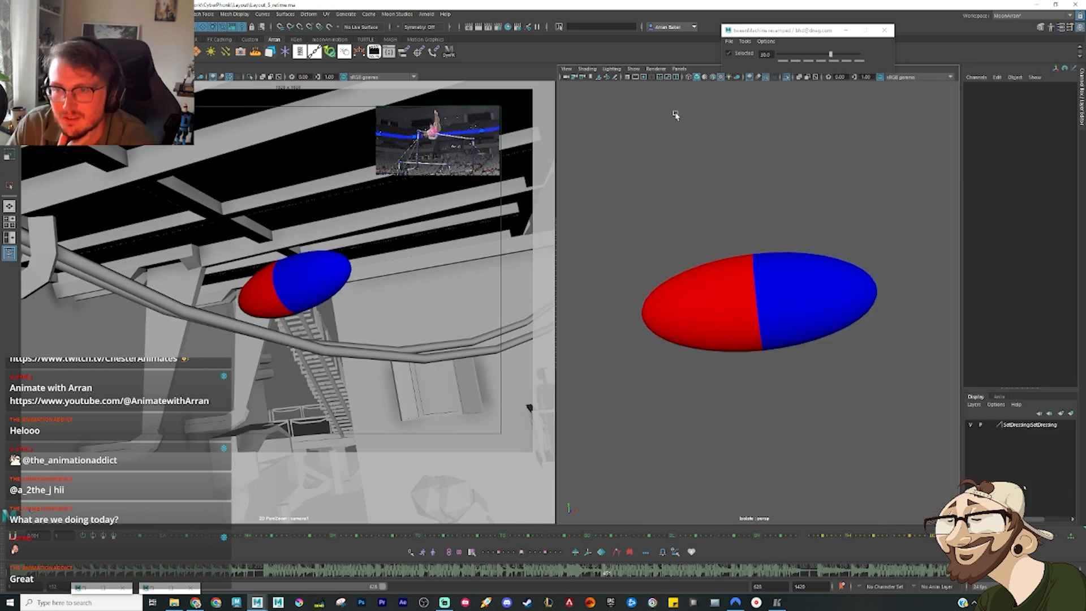
left_click(788, 79)
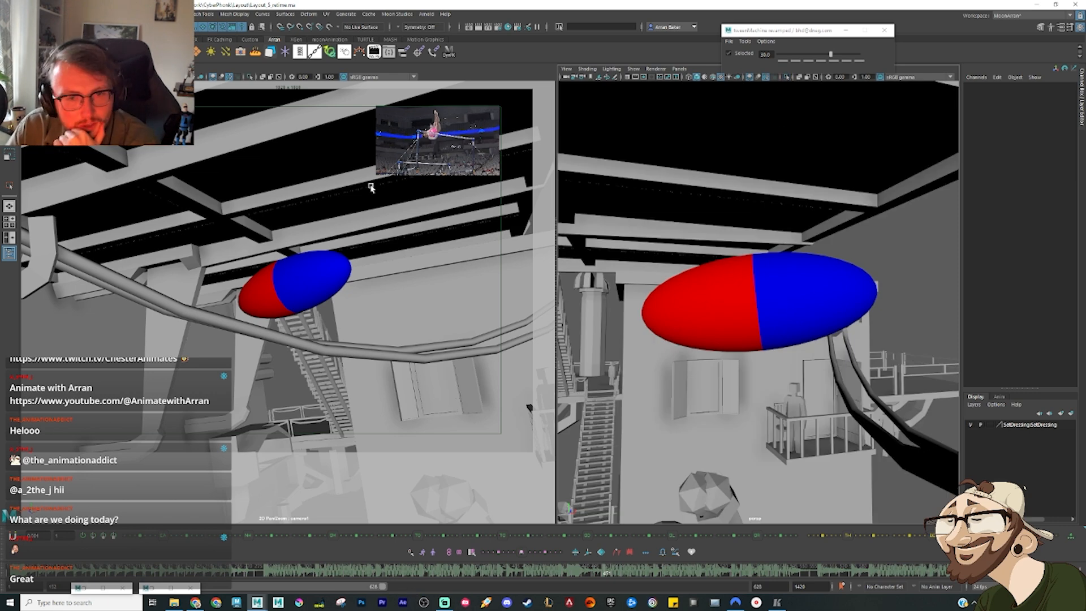
Step: Frame the two-coloured ellipsoid in the perspective view and scrub through the shot to examine its orientation up to the gymnast's upright pose
left_click(797, 306)
left_click_drag(597, 573, 464, 582)
key("f")
left_click_drag(777, 419, 571, 447, "alt")
left_click_drag(404, 575, 506, 580)
scroll(766, 421, "down", 5)
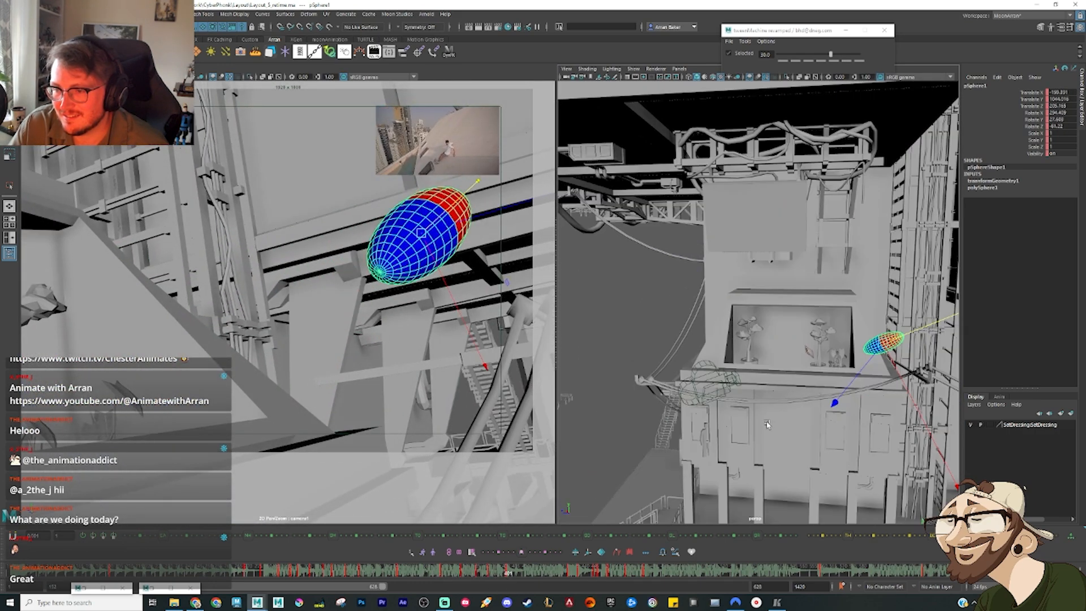
left_click_drag(799, 409, 703, 406, "alt")
mouse_move(512, 573)
left_mouse_down()
mouse_move(647, 582)
mouse_move(612, 580)
mouse_move(599, 597)
mouse_move(653, 573)
mouse_move(616, 602)
mouse_move(647, 608)
mouse_move(629, 583)
mouse_move(690, 585)
left_mouse_up()
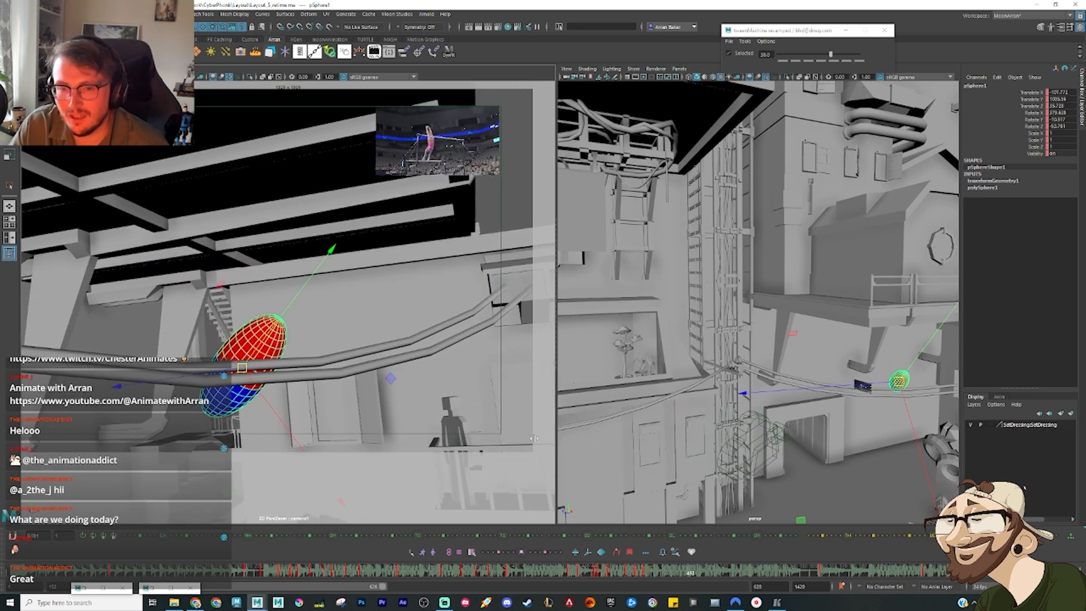
Step: Move the ellipsoid above the cables at the gymnast's upright pose and rotate it near vertical with the blue half up
left_click_drag(897, 406, 756, 384, "alt")
key("e")
key("w")
left_click_drag(751, 340, 808, 274)
key("f")
key("e")
key("w")
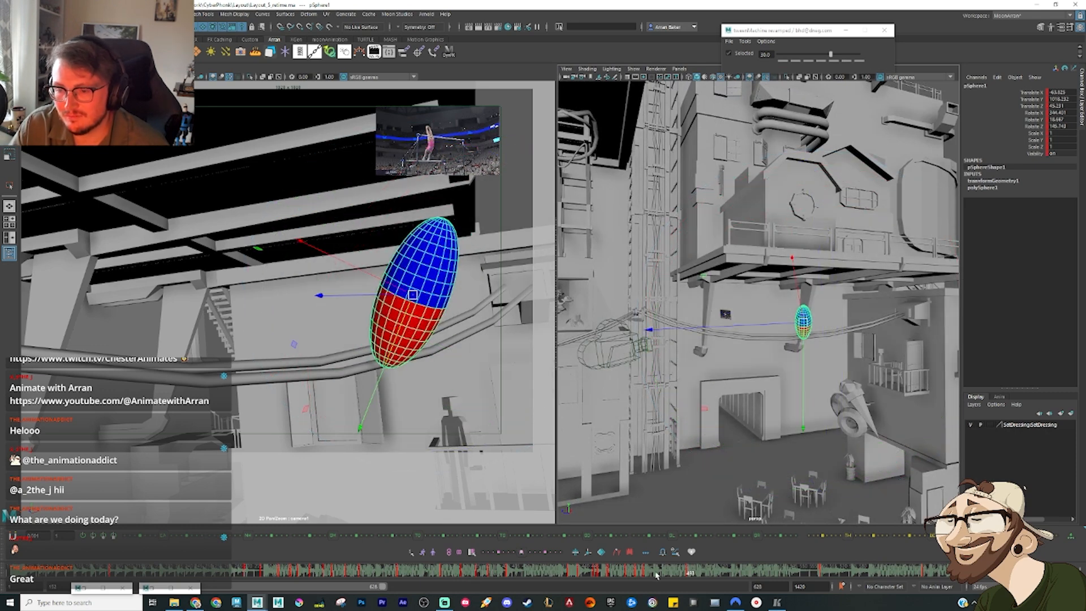
Step: Go to the pose before the upright one and move and tilt the ellipsoid below the cables with its red half up
mouse_move(641, 572)
left_mouse_down()
mouse_move(673, 581)
mouse_move(666, 588)
left_mouse_up()
key("f")
left_click_drag(784, 381, 837, 389, "alt")
key("comma")
key("f")
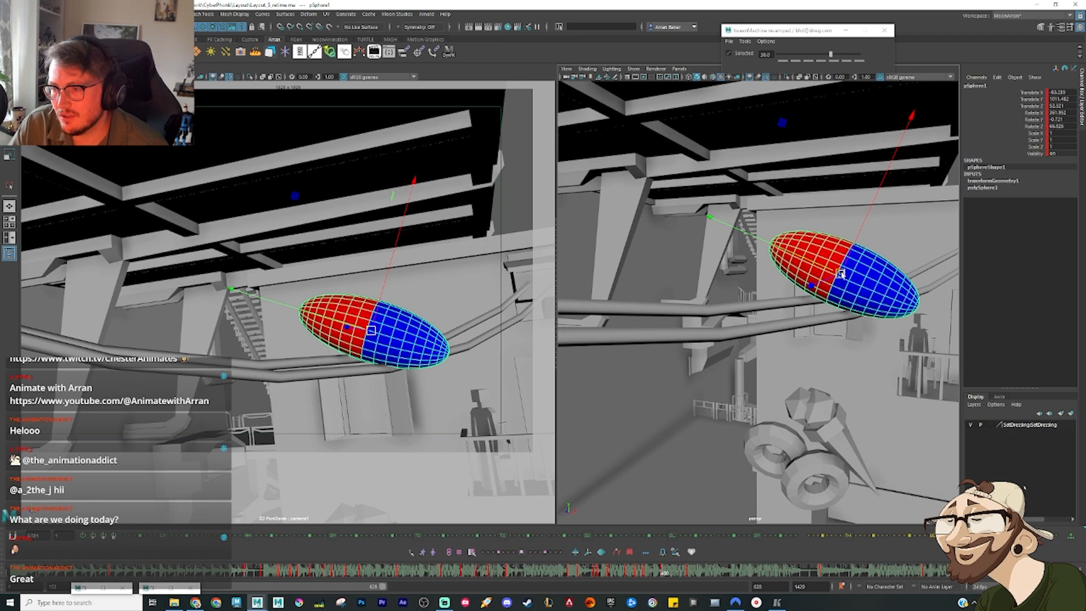
left_click_drag(843, 291, 801, 317)
left_click_drag(801, 318, 753, 283, "alt")
middle_click_drag(753, 283, 816, 328)
key("e")
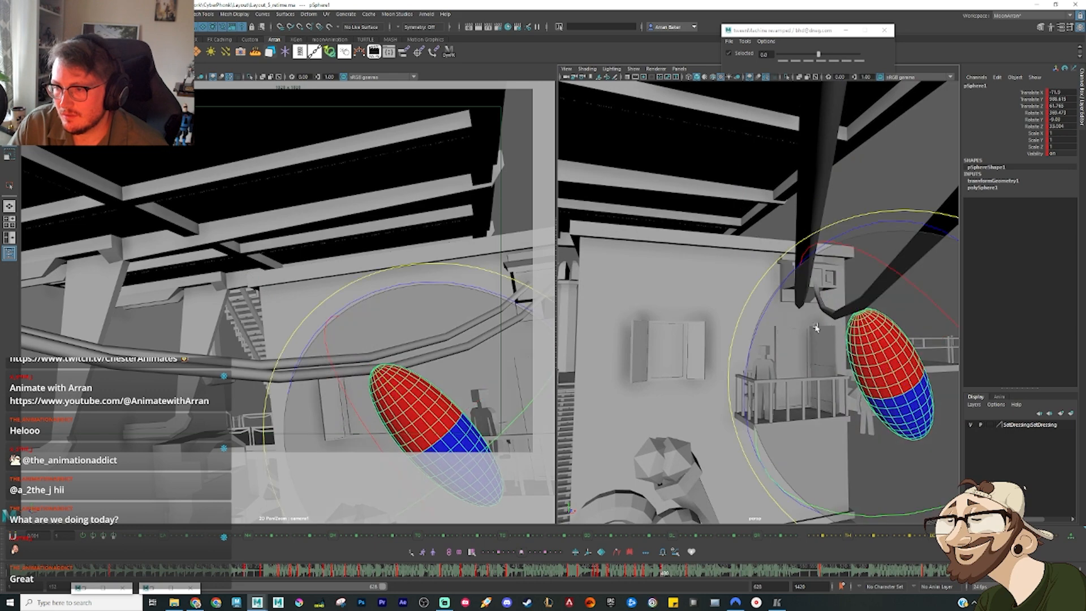
Step: Rotate the ellipsoid towards horizontal in this in-between pose and move it up closer to the cables
left_click_drag(776, 308, 753, 396)
key("w")
left_click_drag(890, 375, 916, 313)
left_click_drag(933, 318, 902, 365, "alt")
scroll(884, 349, "down", 2)
key("e")
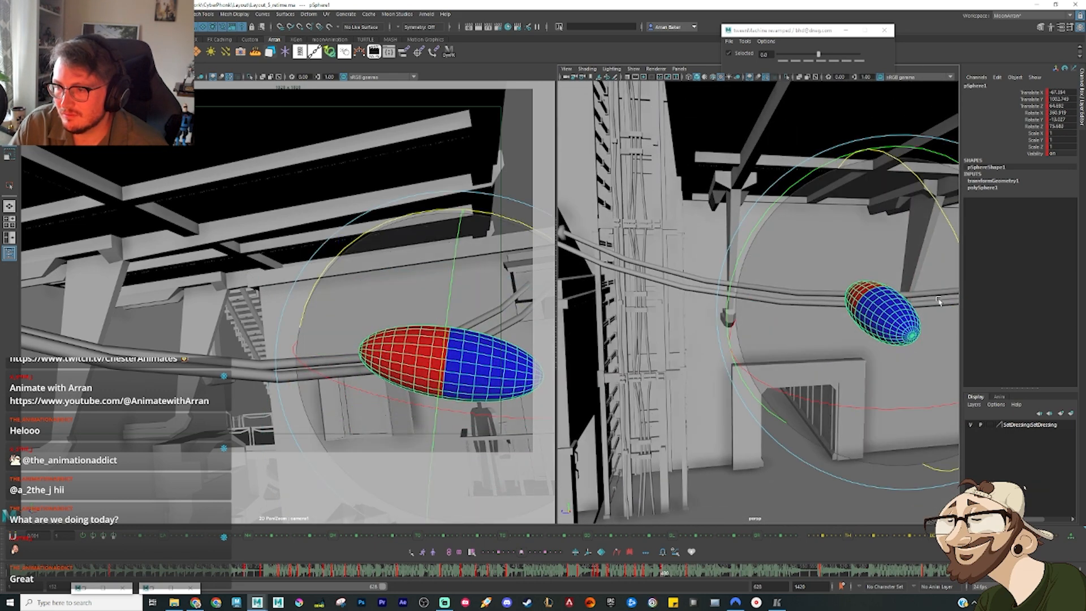
left_click_drag(938, 299, 920, 232)
key("w")
Step: Compare the in-between pose with its neighbouring keys and shift the ellipsoid to line up better with the swing
mouse_move(645, 575)
left_mouse_down()
mouse_move(705, 575)
mouse_move(675, 573)
left_mouse_up()
left_click(690, 573)
left_click_drag(821, 351, 851, 297, "alt")
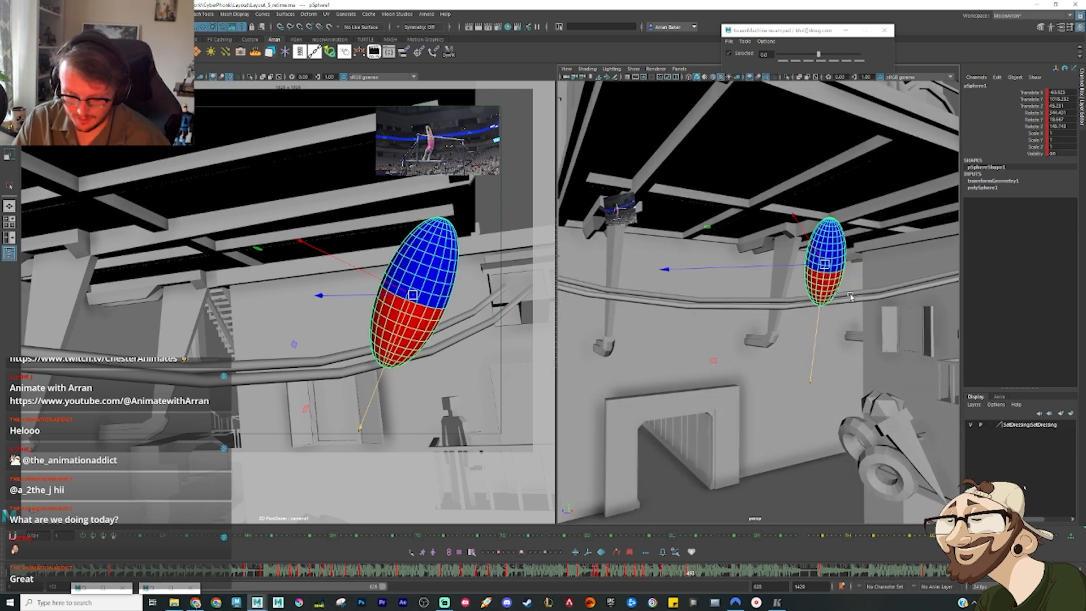
key("comma")
key("comma")
key("comma")
key("comma")
key("comma")
key("comma")
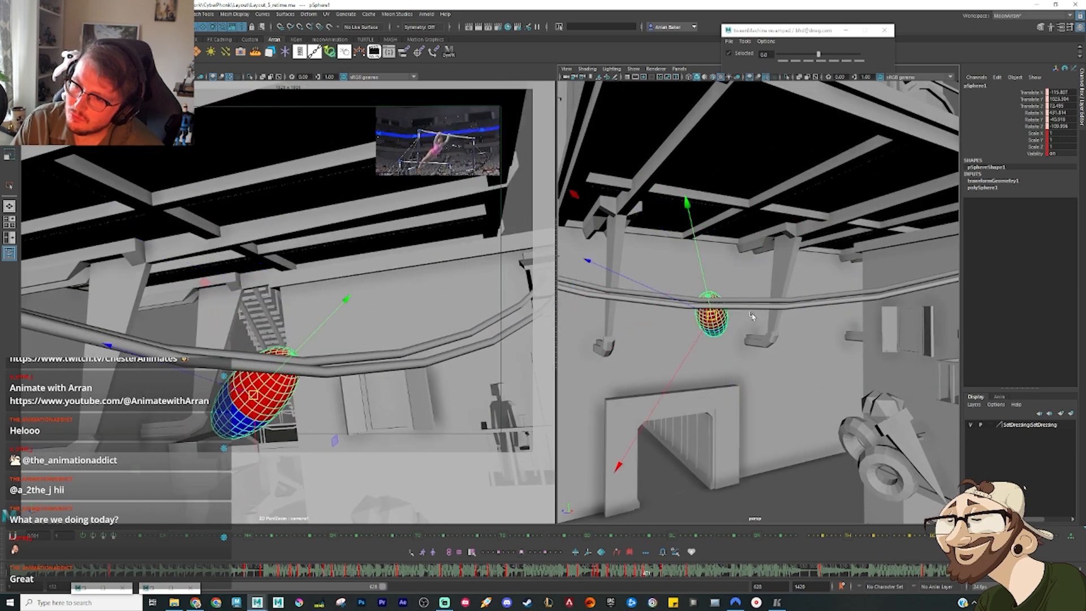
mouse_move(742, 318)
left_mouse_down()
mouse_move(771, 318)
mouse_move(762, 306)
mouse_move(672, 305)
mouse_move(743, 304)
left_mouse_up()
key("e")
key("comma")
key("period")
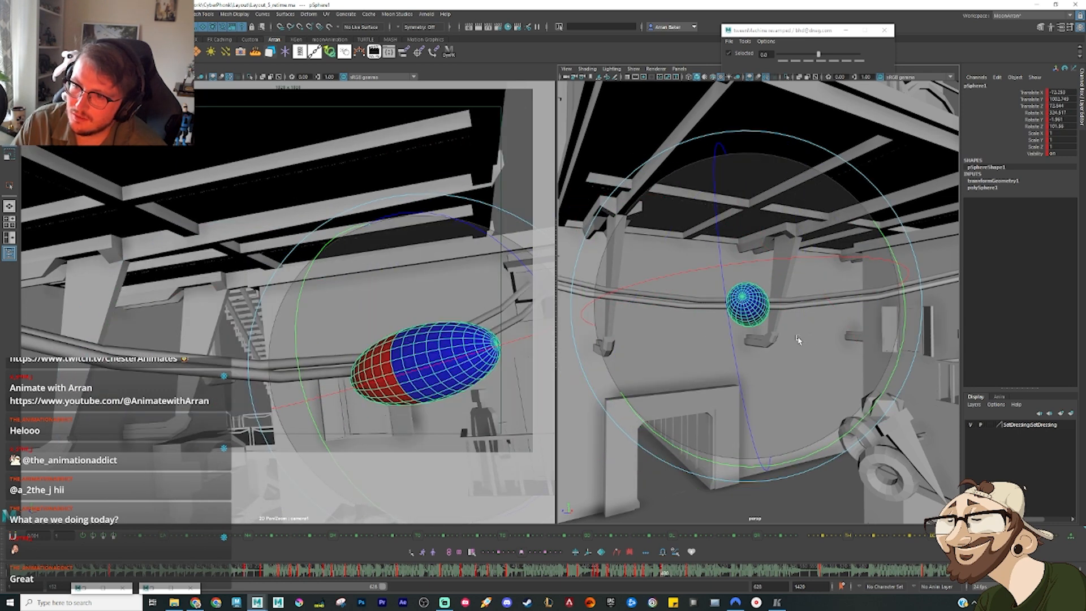
Step: Move the upright ellipsoid back along the cables and flip between it and the preceding key to check the spacing
key("period")
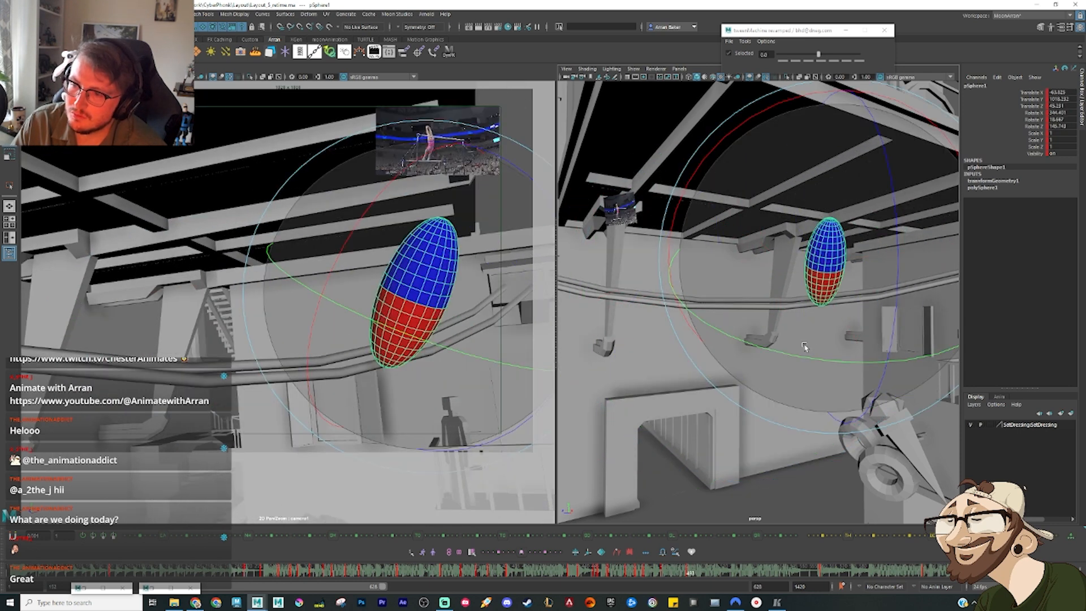
left_click_drag(838, 248, 775, 258)
key("w")
key("comma")
key("period")
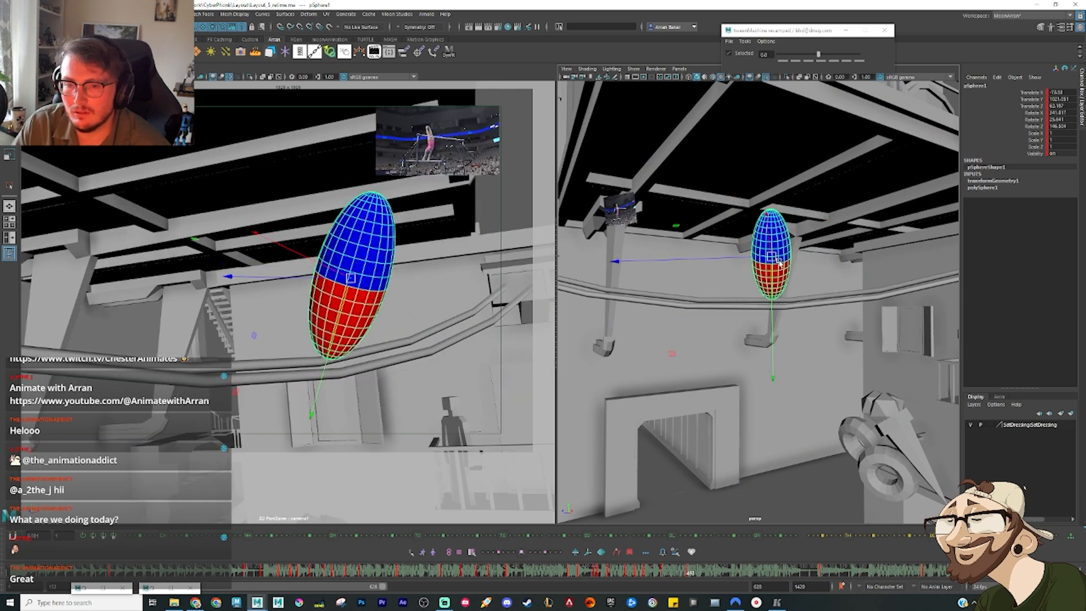
key("comma")
key("period")
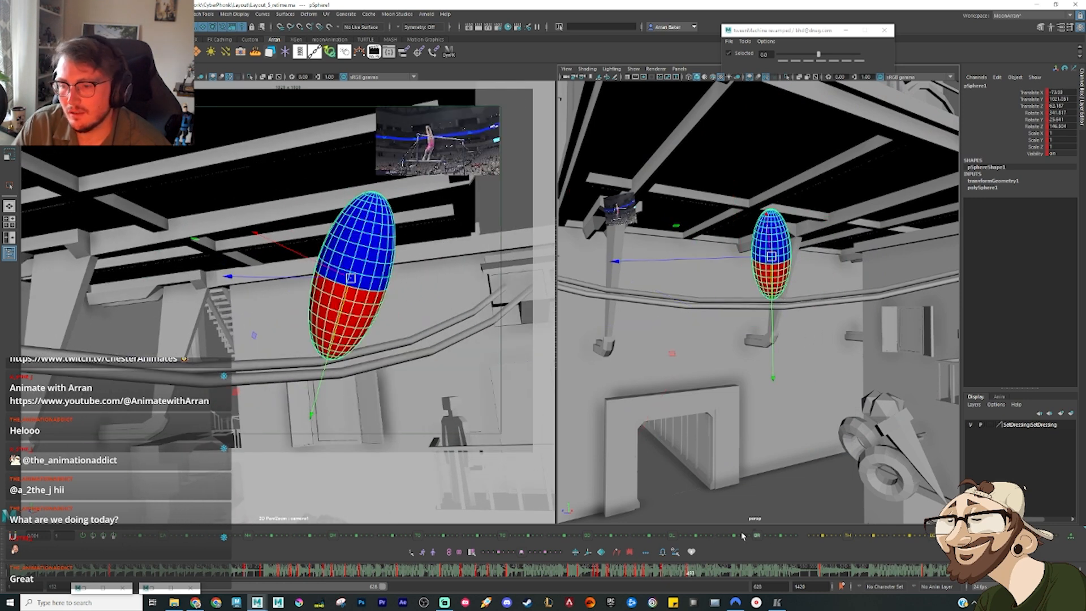
Step: Raise the ellipsoid above the cables at the in-between key and step through the preceding keys to check the arc
key("comma")
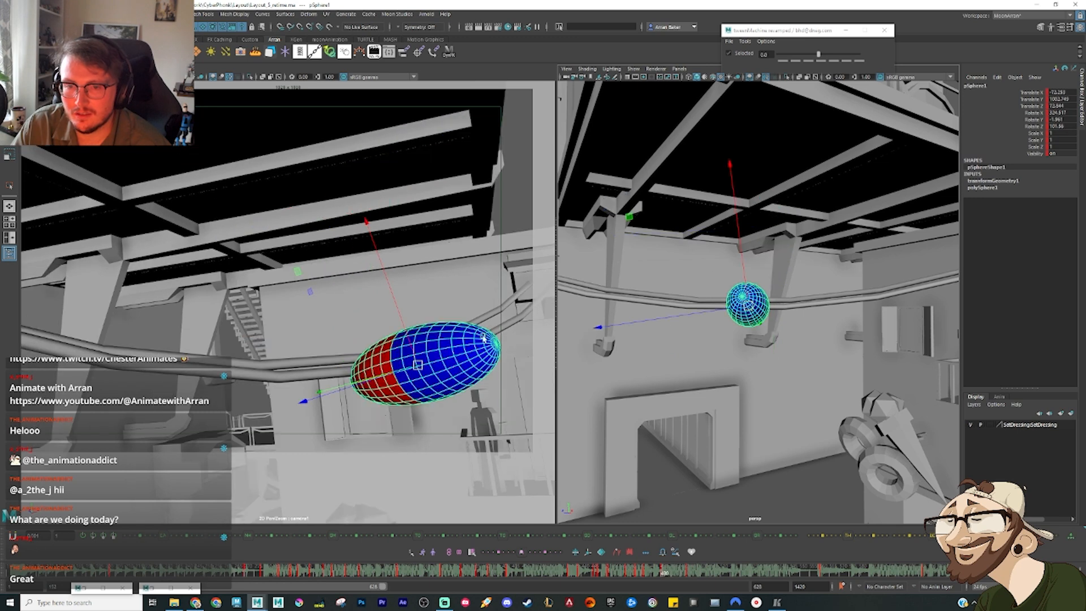
left_click_drag(419, 363, 428, 306)
key("comma")
key("comma")
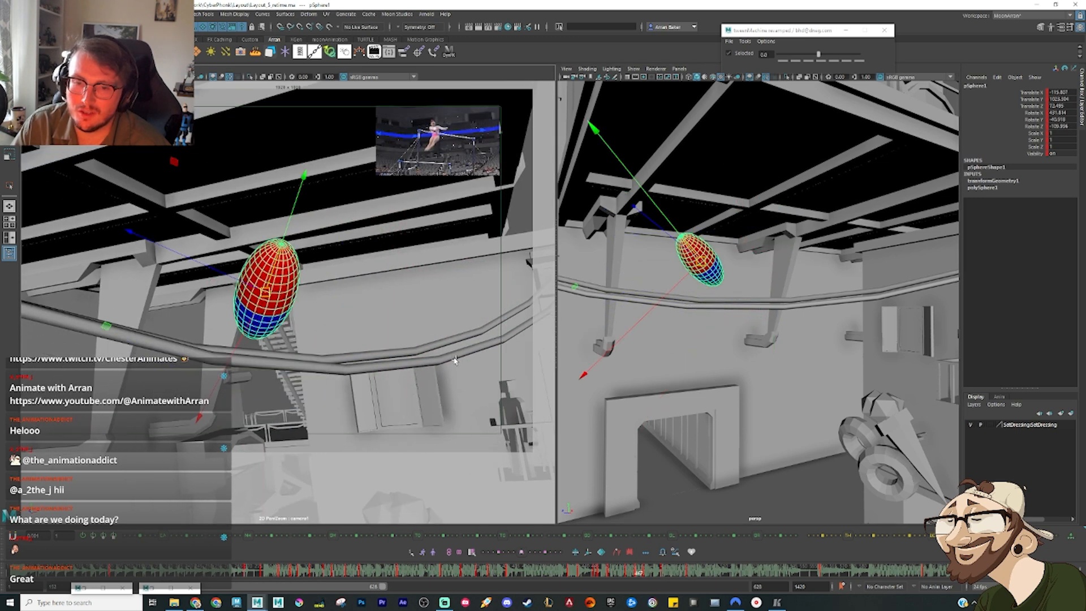
key("period")
key("period")
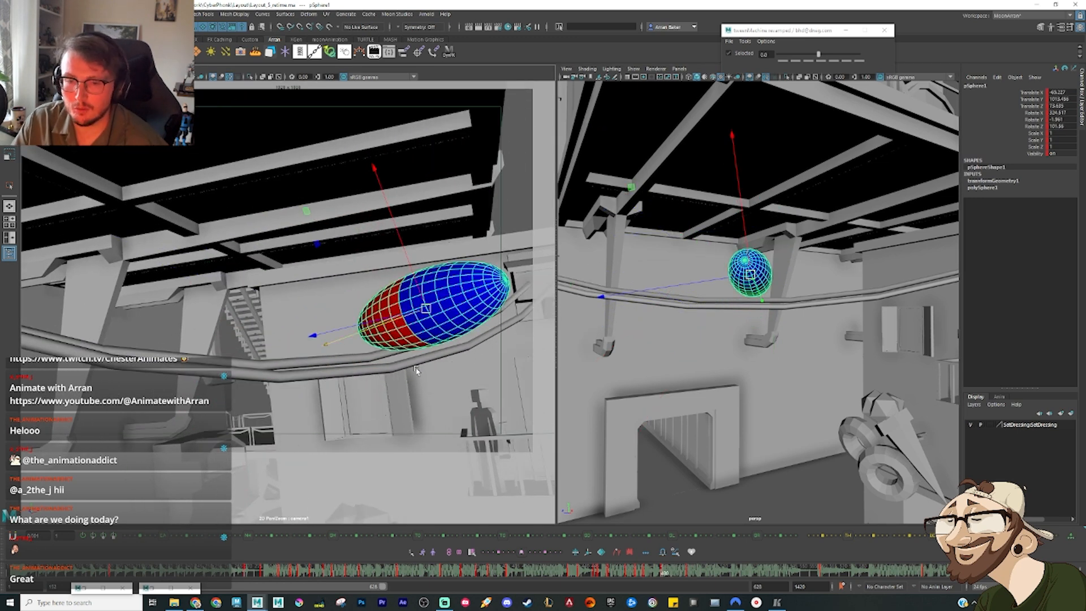
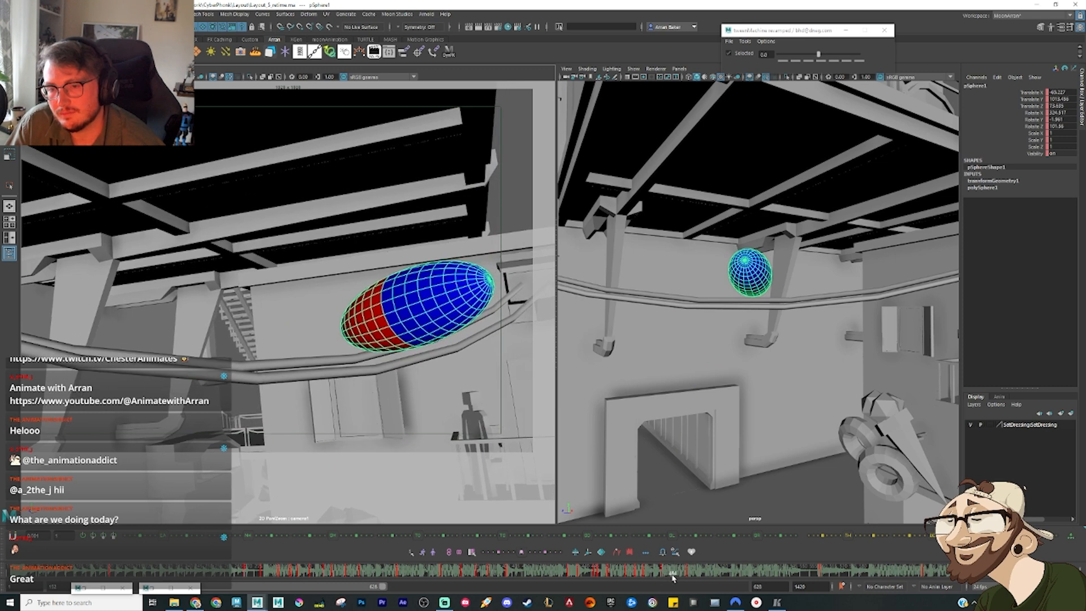
Step: Return to the vertical pose crossing the cables and lower the ellipsoid so its red end hangs just beneath them
left_click_drag(674, 579, 650, 578)
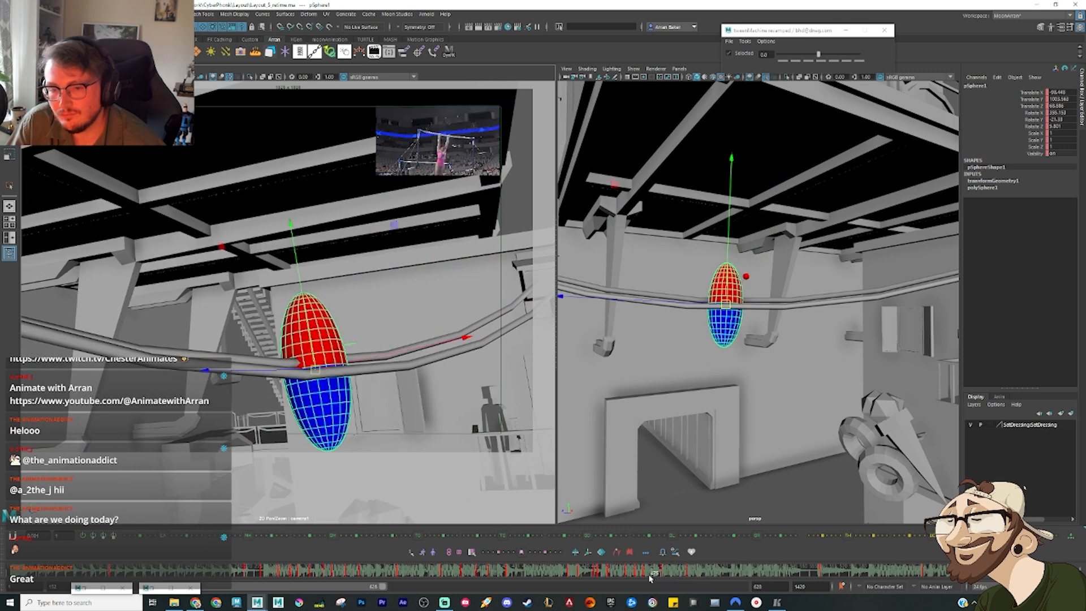
left_click_drag(314, 362, 318, 433)
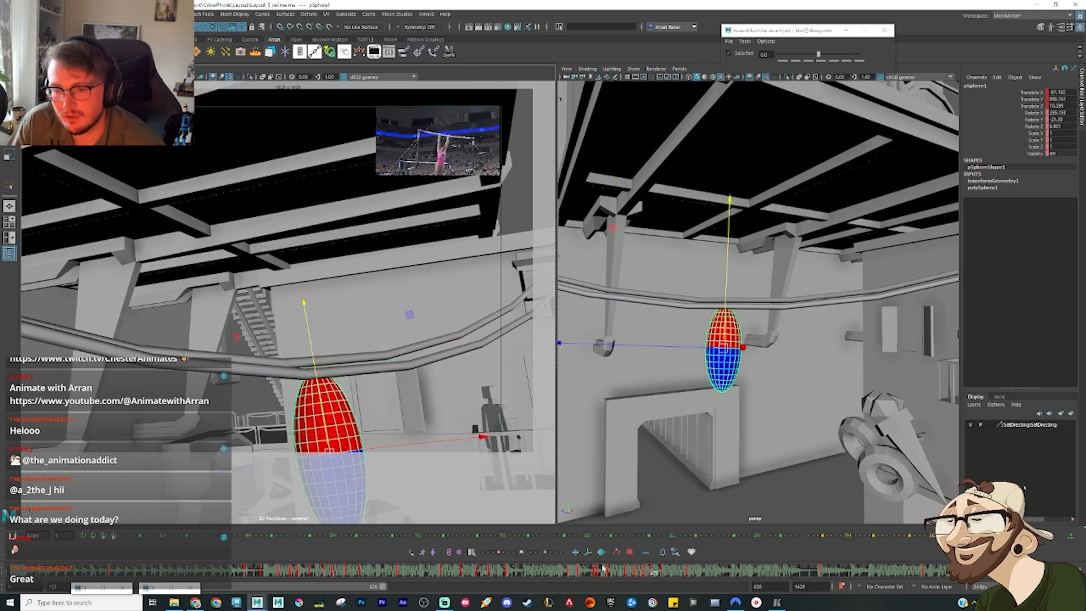
Step: Check the ellipsoid's curves in the Graph Editor at the following swing pose, and swing the ellipsoid below the cables, rotated nearly horizontal
left_click_drag(627, 574, 712, 577)
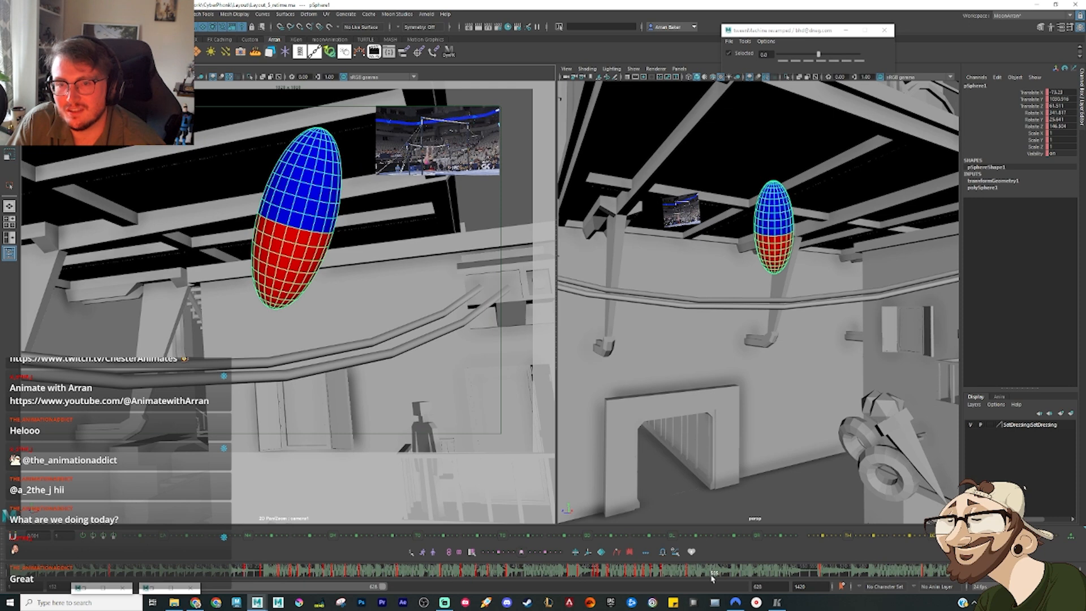
key("e")
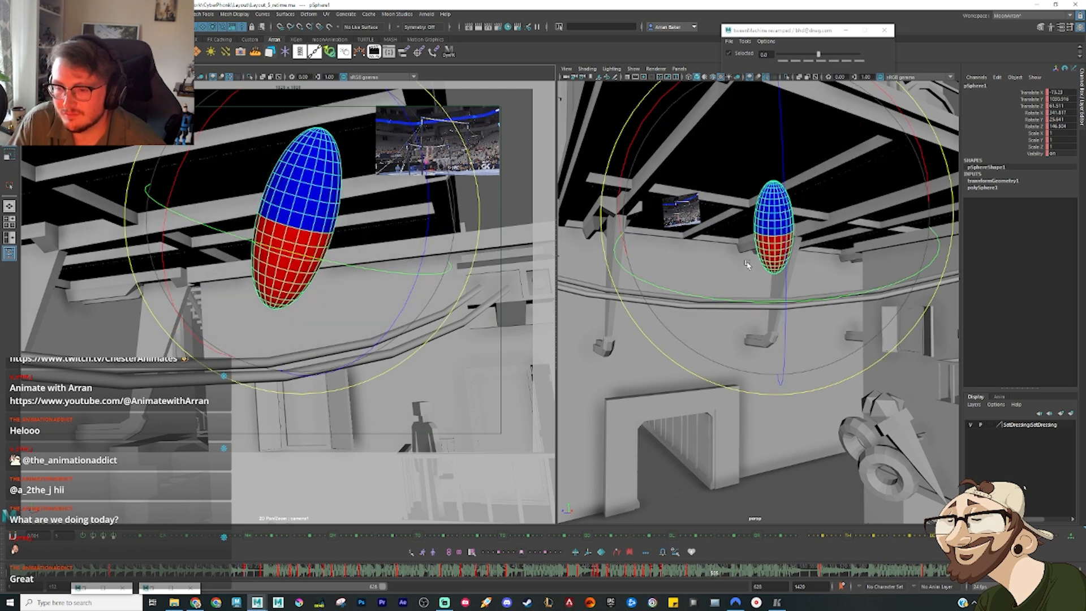
key("ctrl+g")
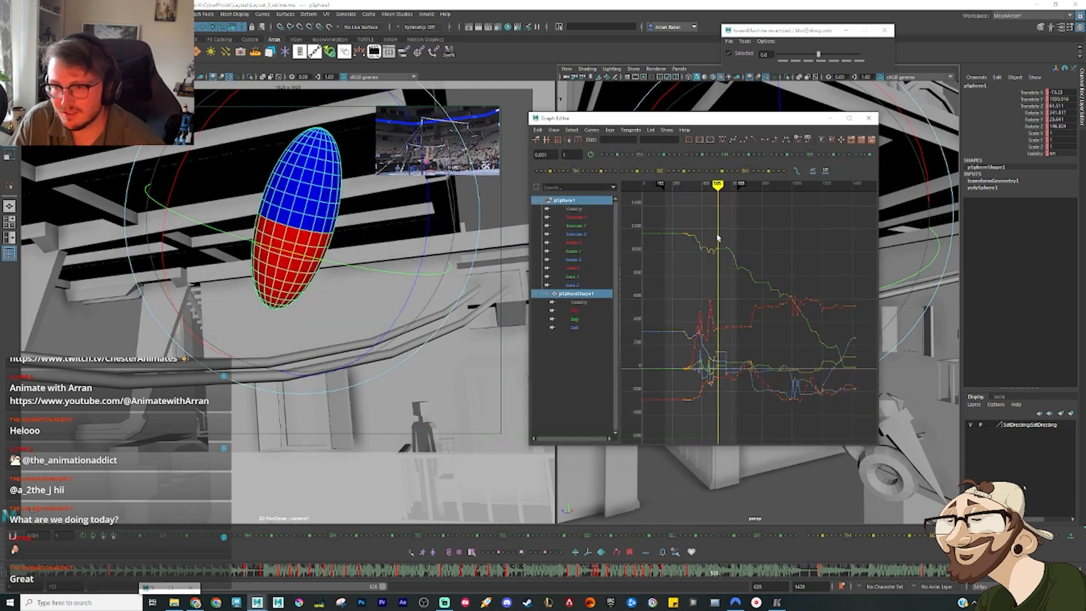
left_click(726, 141)
left_click(830, 118)
key("w")
left_click_drag(823, 217, 821, 300)
key("e")
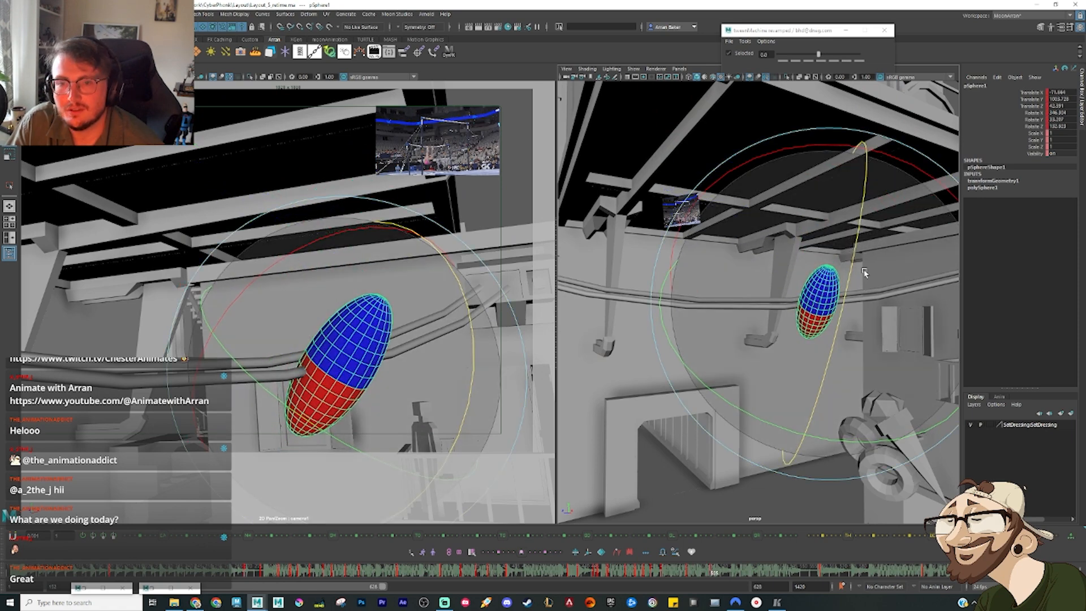
left_click_drag(874, 249, 789, 343)
key("w")
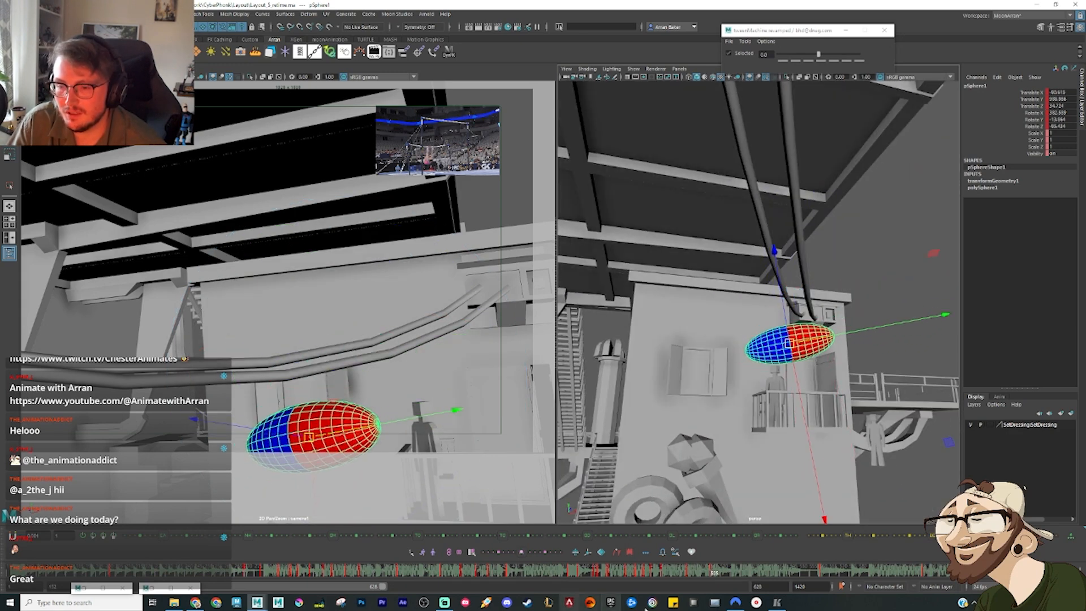
Step: At a later frame, raise the ellipsoid above the cables and rotate it upright with the blue half on top
left_click_drag(704, 573, 730, 577)
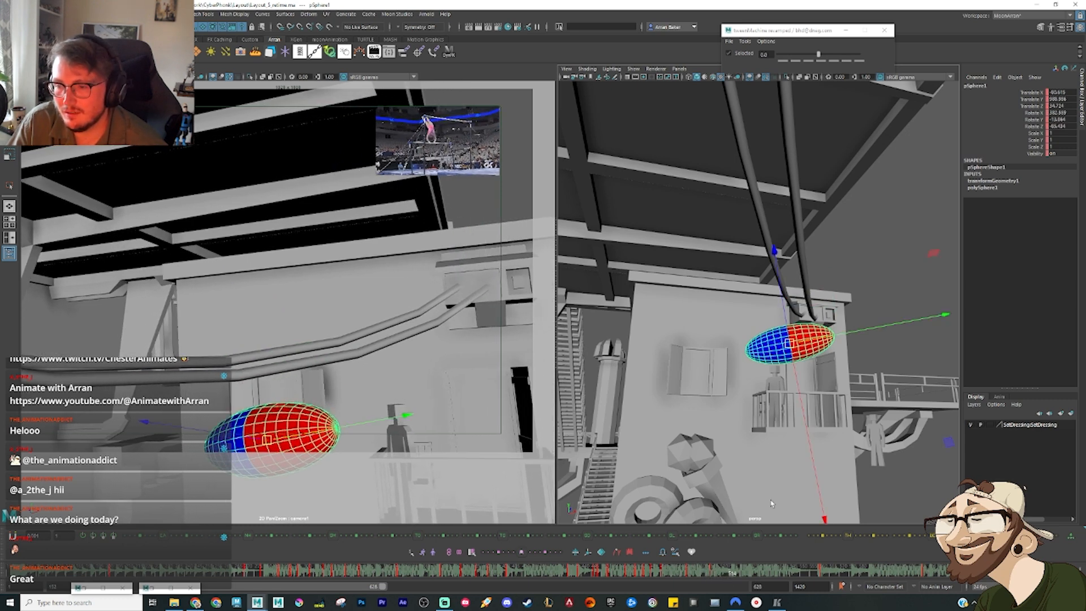
left_click_drag(792, 345, 781, 242)
key("e")
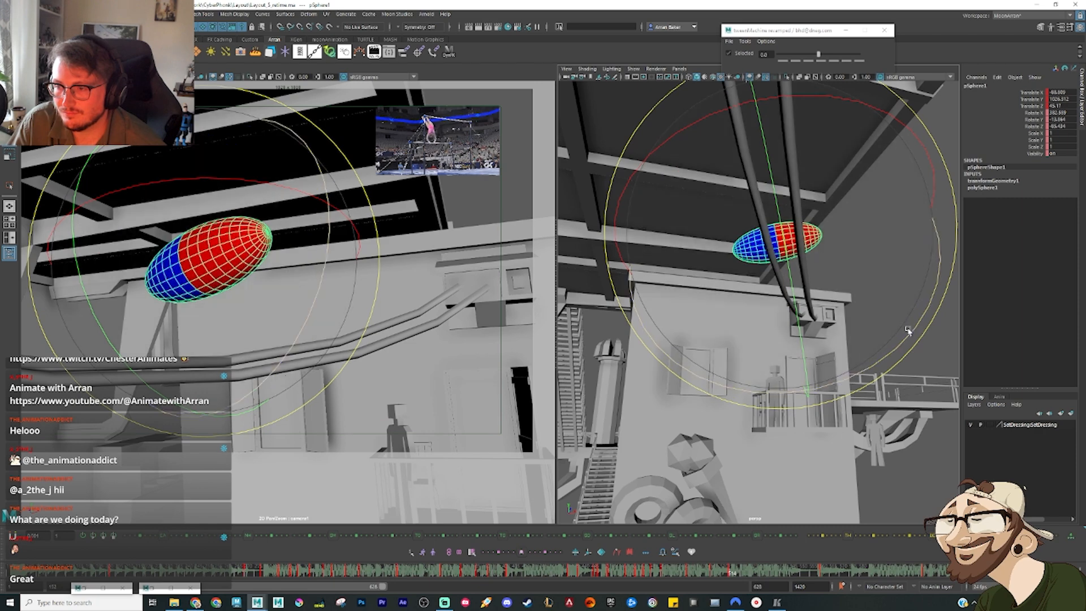
left_click_drag(911, 333, 641, 374)
key("w")
left_click_drag(642, 317, 741, 327, "alt")
key("comma")
key("period")
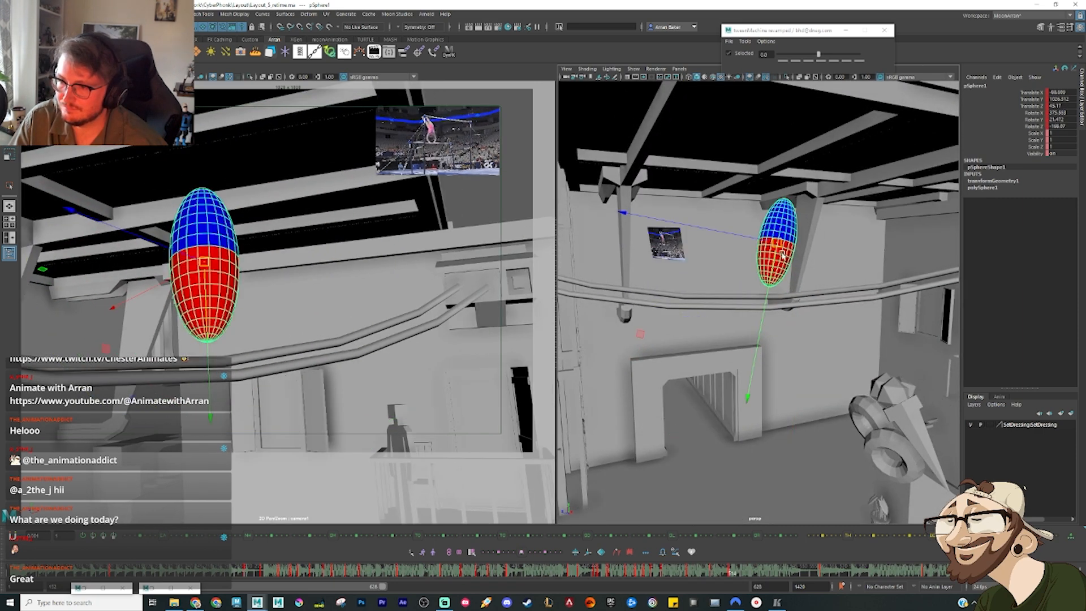
Step: Compare the blue-topped pose with the preceding keys and shift the ellipsoid along the cables to improve the spacing
mouse_move(778, 252)
left_mouse_down()
mouse_move(846, 249)
mouse_move(781, 238)
left_mouse_up()
key("comma")
key("comma")
key("comma")
key("comma")
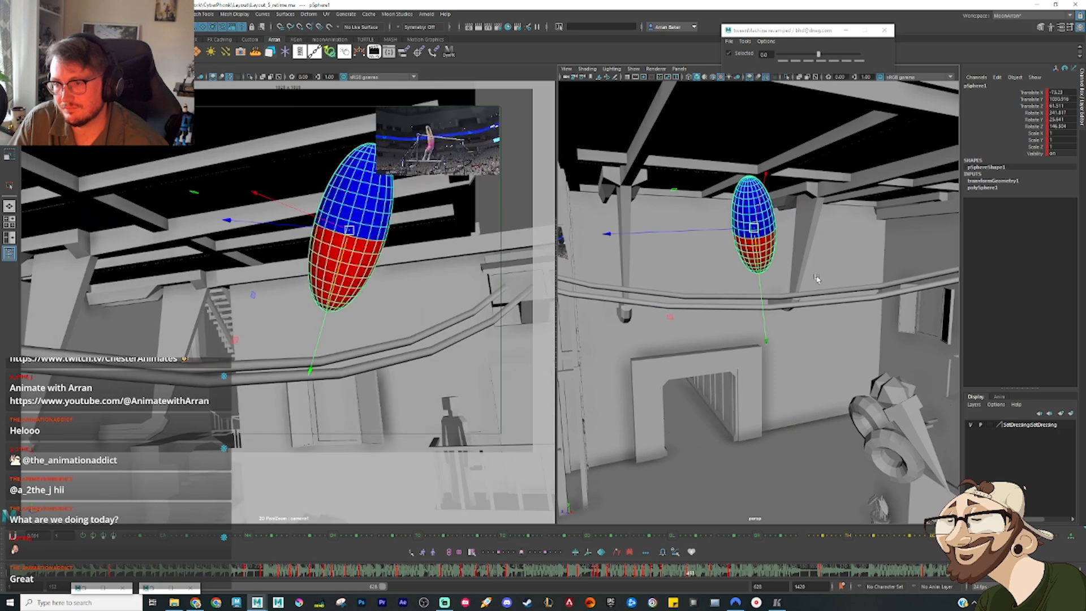
key("period")
key("period")
key("period")
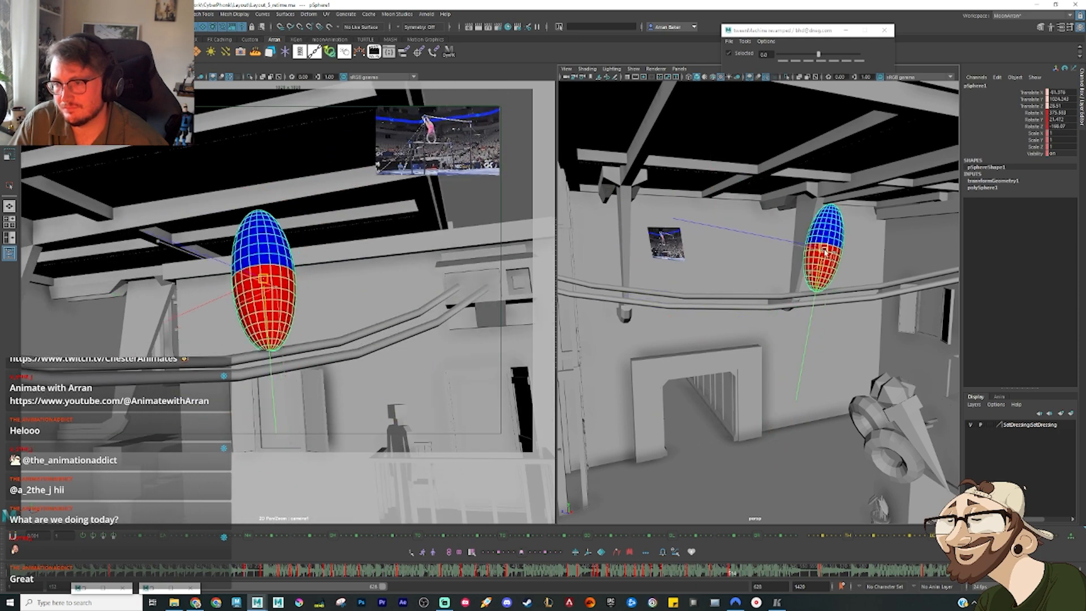
Step: Straighten the blue-topped ellipsoid to near vertical and lift it higher above the cables, checking it against its neighbouring keys
key("e")
key("period")
key("period")
key("period")
key("period")
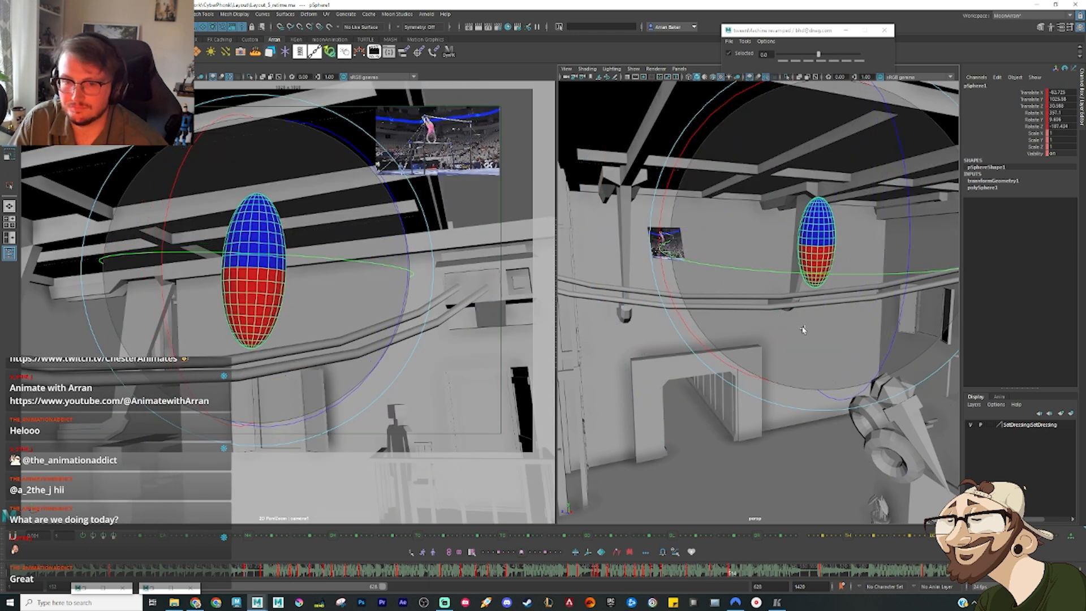
key("comma")
key("period")
key("w")
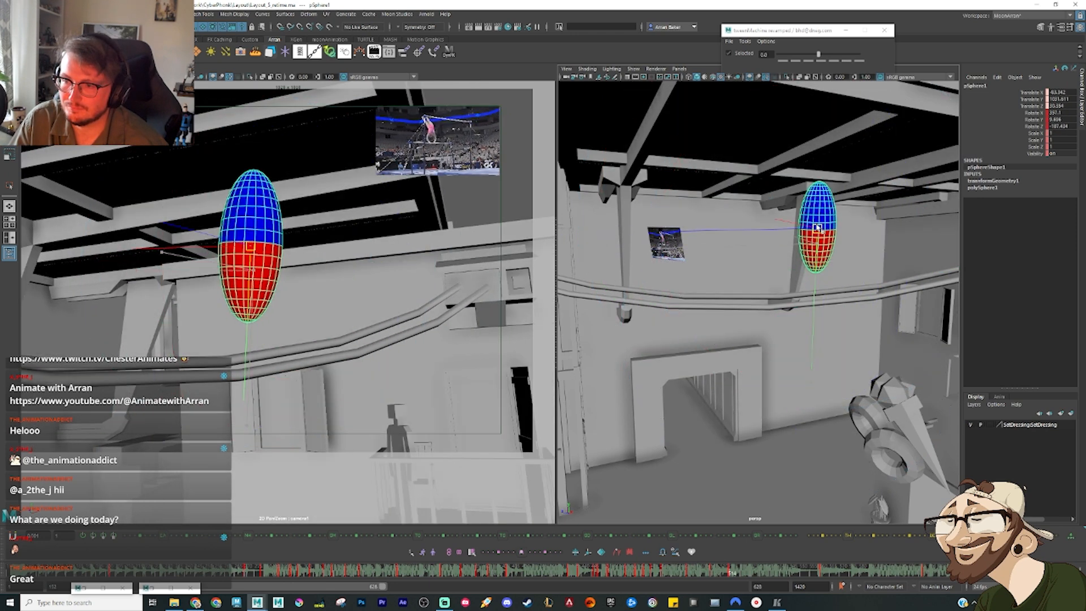
Step: At the next reference pose, turn the ellipsoid over so the red half is on top with a slight tilt
mouse_move(738, 573)
left_mouse_down()
mouse_move(730, 577)
mouse_move(750, 585)
left_mouse_up()
key("e")
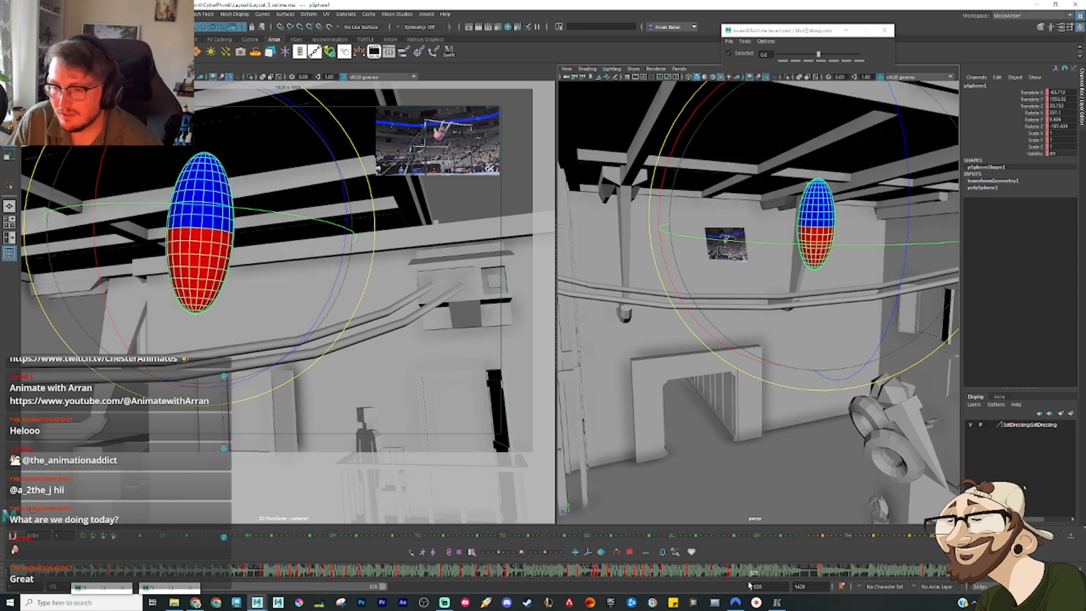
left_click_drag(862, 344, 947, 172)
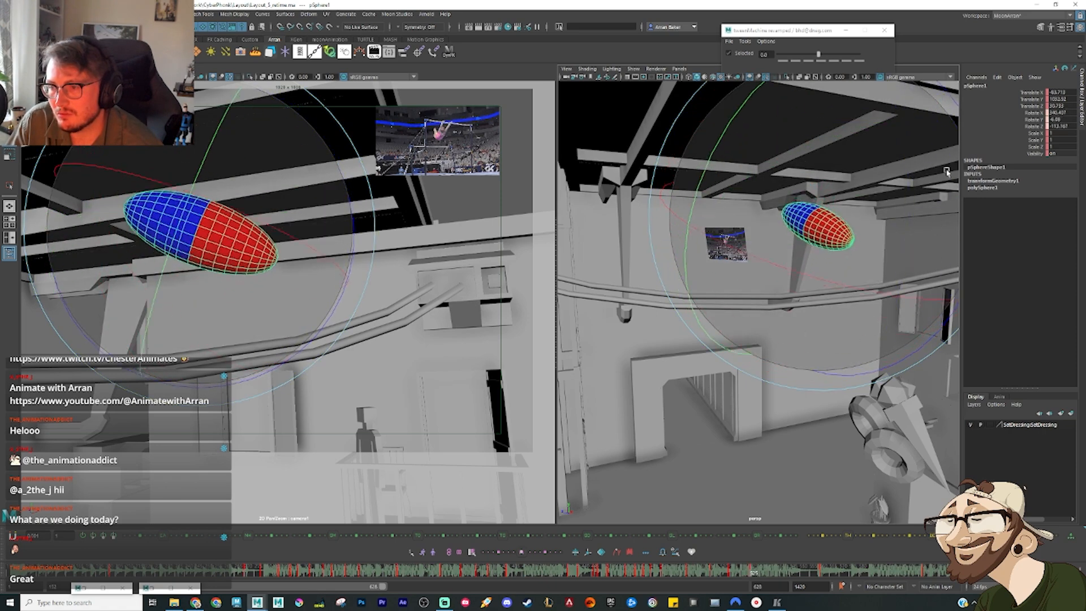
left_click_drag(921, 312, 840, 165)
left_click_drag(869, 321, 888, 321)
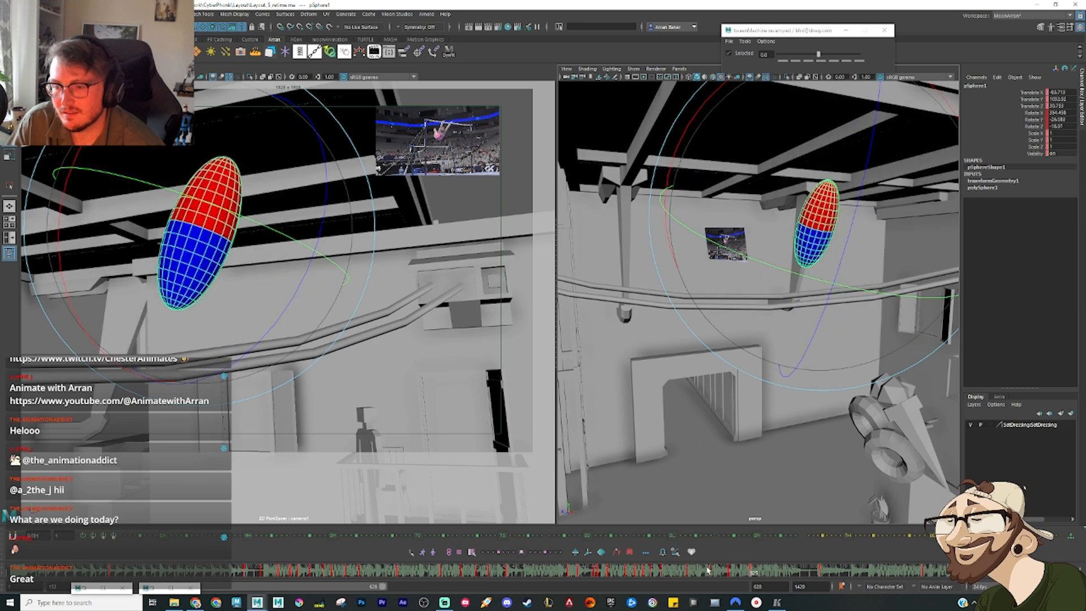
left_click_drag(721, 576, 753, 581)
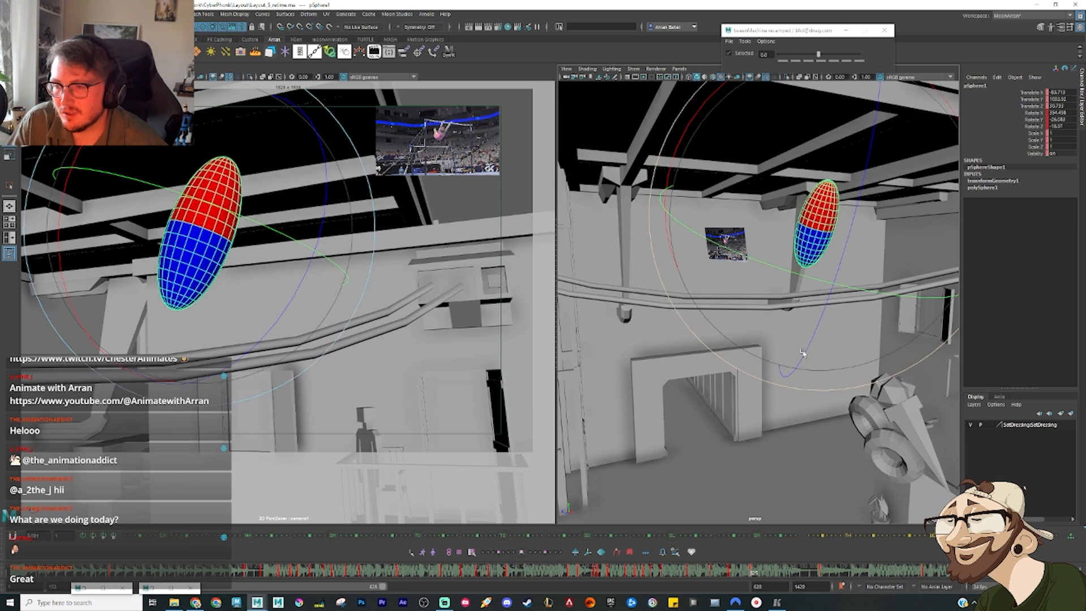
Step: Reposition the tilted red-topped ellipsoid above the cables, close the stray empty window, and compare the pose with the preceding key
left_click_drag(753, 334, 793, 220, "alt")
key("w")
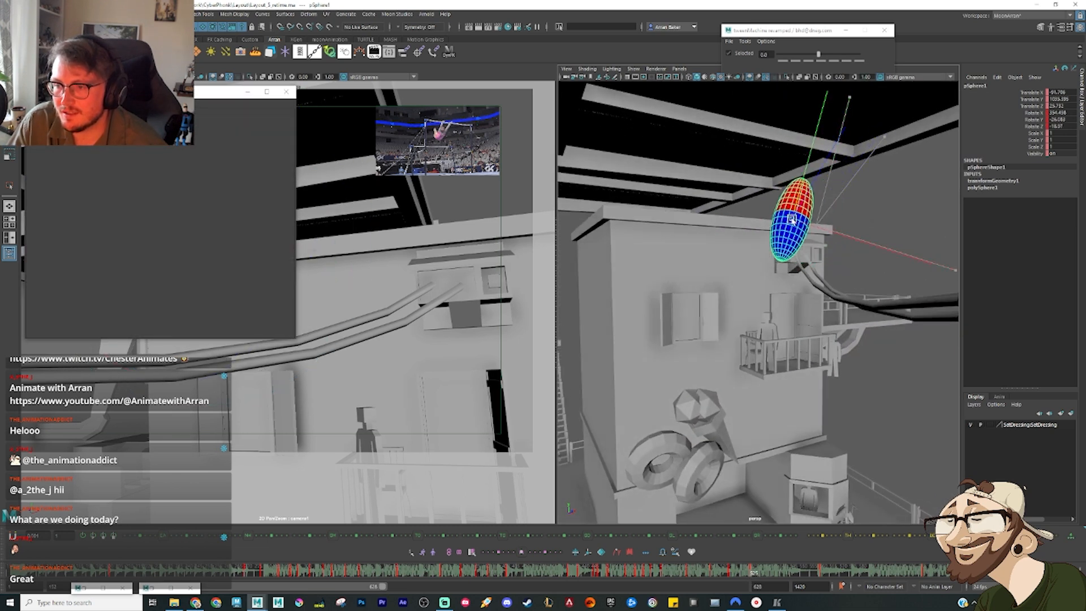
left_click(286, 91)
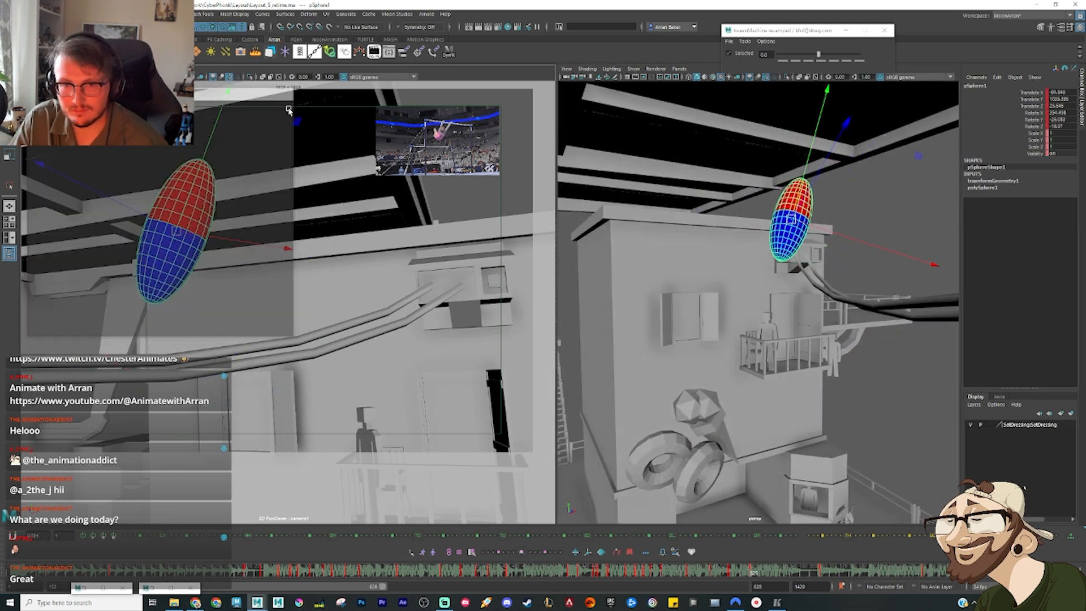
key("comma")
key("period")
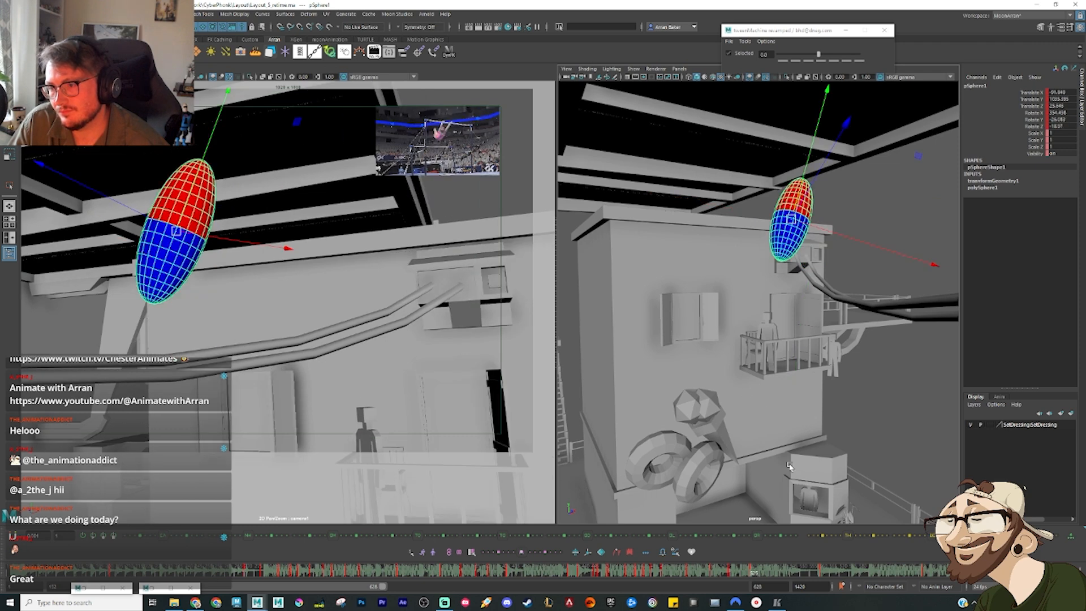
Step: At the next hanging pose, drop the ellipsoid below the cables and rotate it near vertical with its red end at the cables
mouse_move(757, 574)
left_mouse_down()
mouse_move(802, 587)
mouse_move(785, 582)
left_mouse_up()
left_click_drag(818, 297, 798, 292, "alt")
left_click_drag(793, 218, 835, 333)
key("e")
left_click_drag(834, 373, 880, 419)
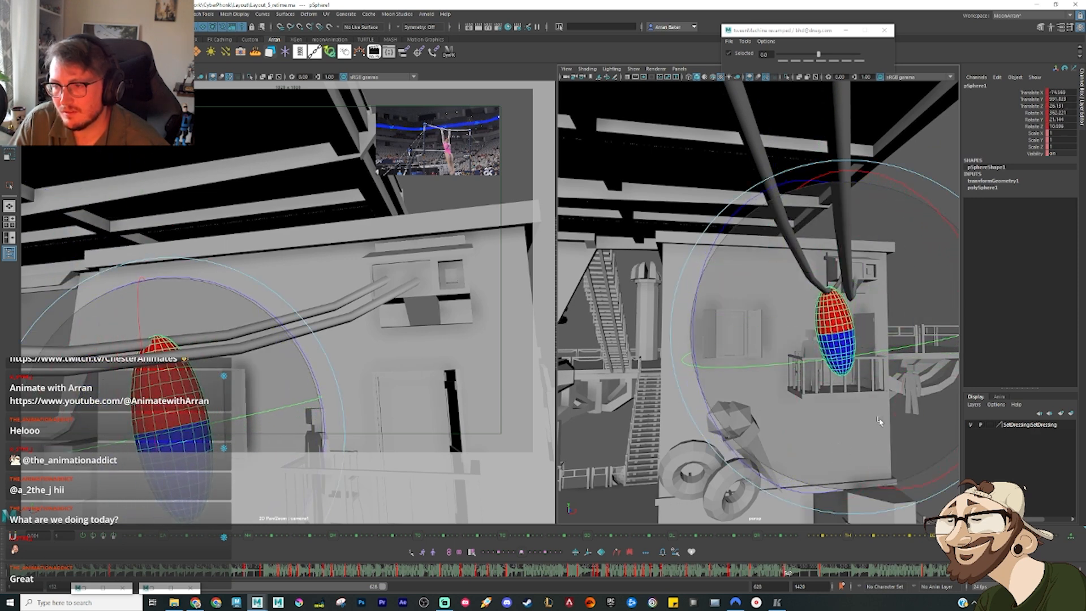
key("w")
left_click(806, 376)
left_click_drag(830, 334, 802, 324, "alt")
left_click(809, 329)
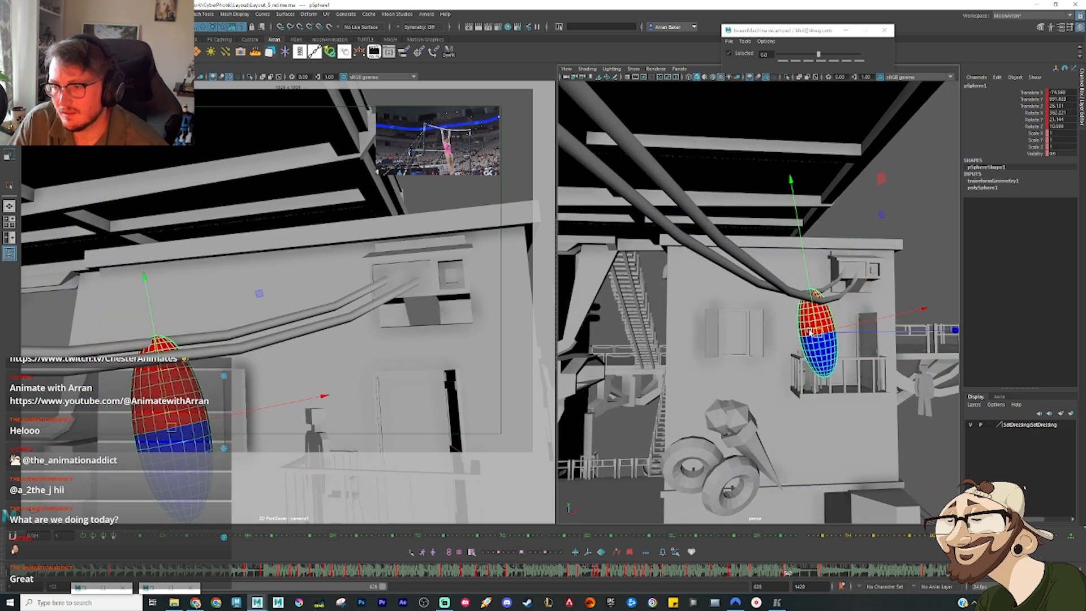
left_click_drag(877, 403, 831, 384, "alt")
Step: Flip through the preceding keys and shift the red-topped pose above the cables sideways towards the balcony building
key("comma")
key("comma")
key("comma")
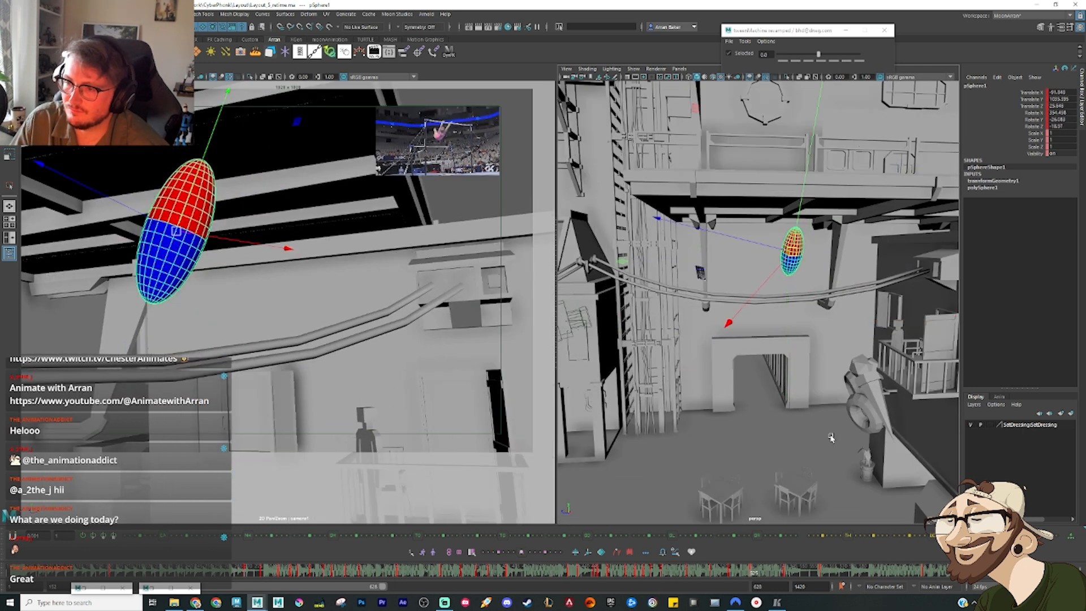
key("period")
key("comma")
Step: Move the hanging pose along the cables to line up with the shifted red-topped key, flipping between the two
key("comma")
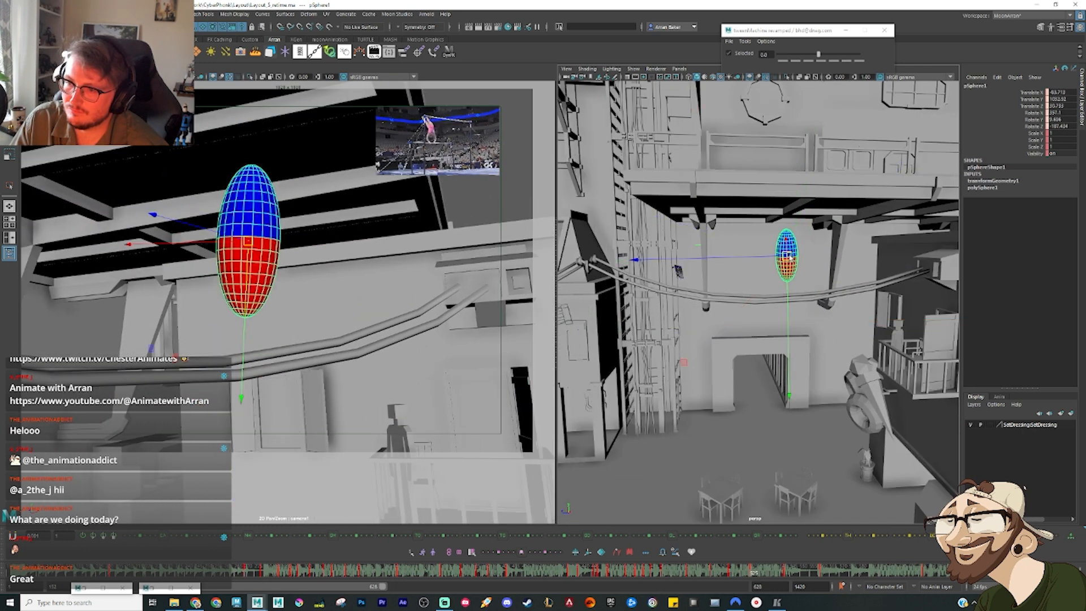
key("period")
left_click_drag(795, 252, 797, 251)
key("period")
key("comma")
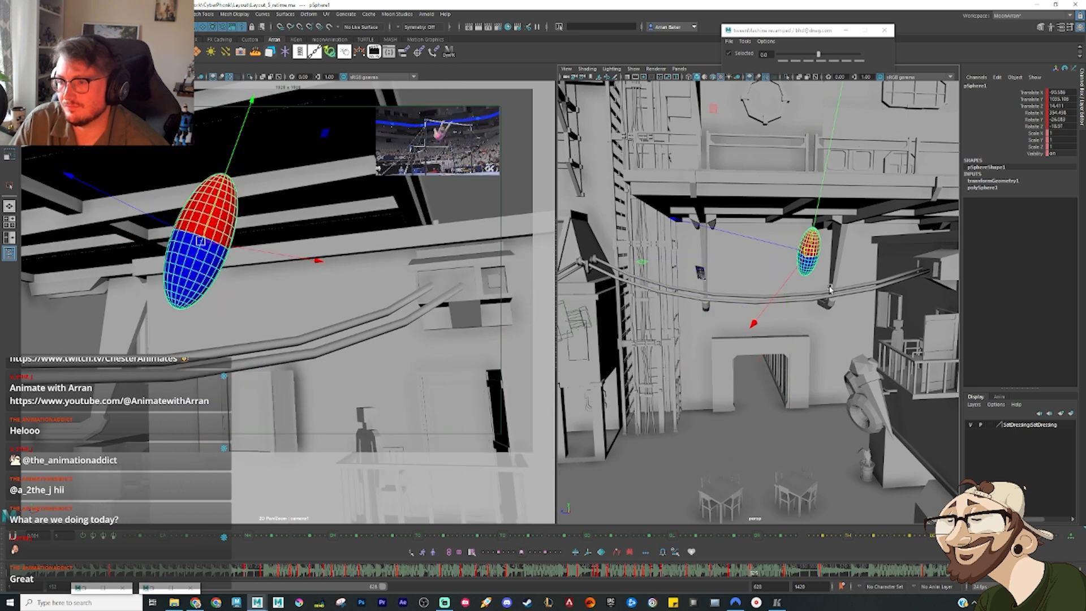
key("period")
key("period")
key("comma")
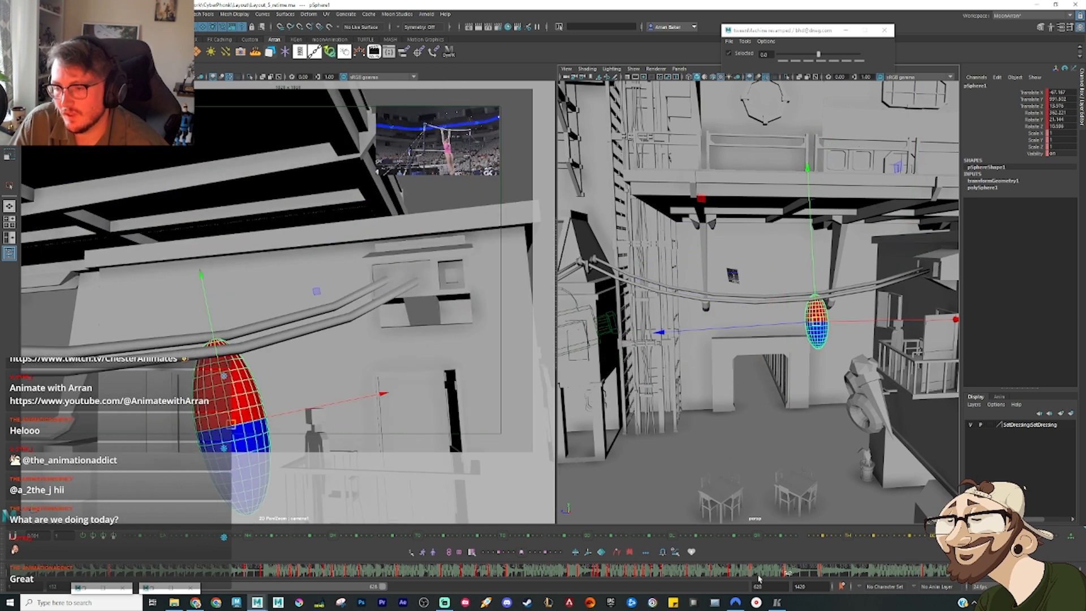
Step: At the following frame, swing the ellipsoid up over the cables' wall end, nearly horizontal with the blue half leading, and compare keys
left_click_drag(784, 574, 799, 573)
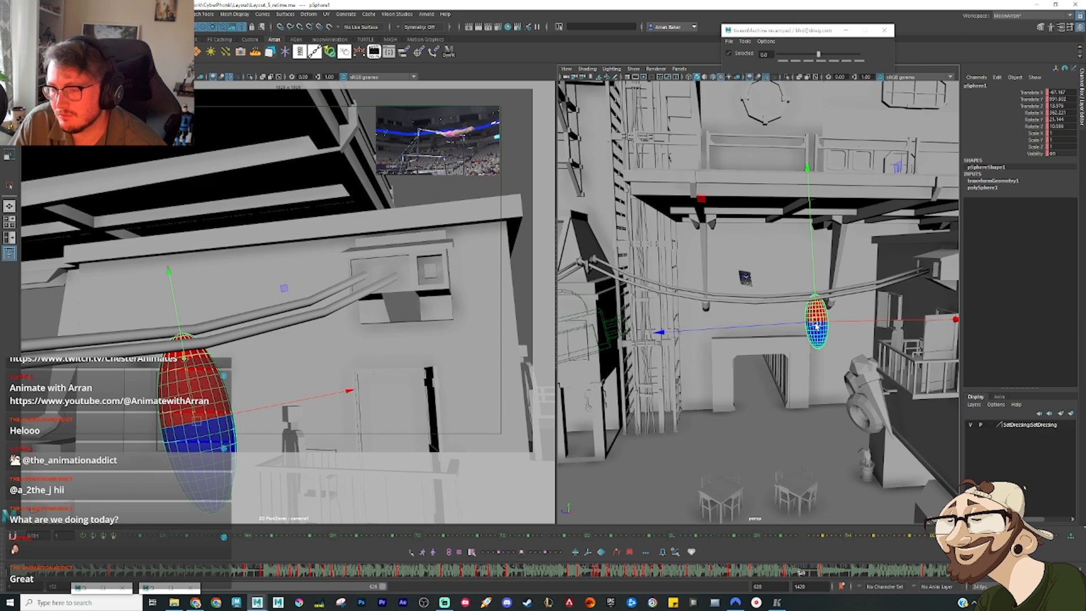
left_click_drag(813, 321, 894, 198)
key("e")
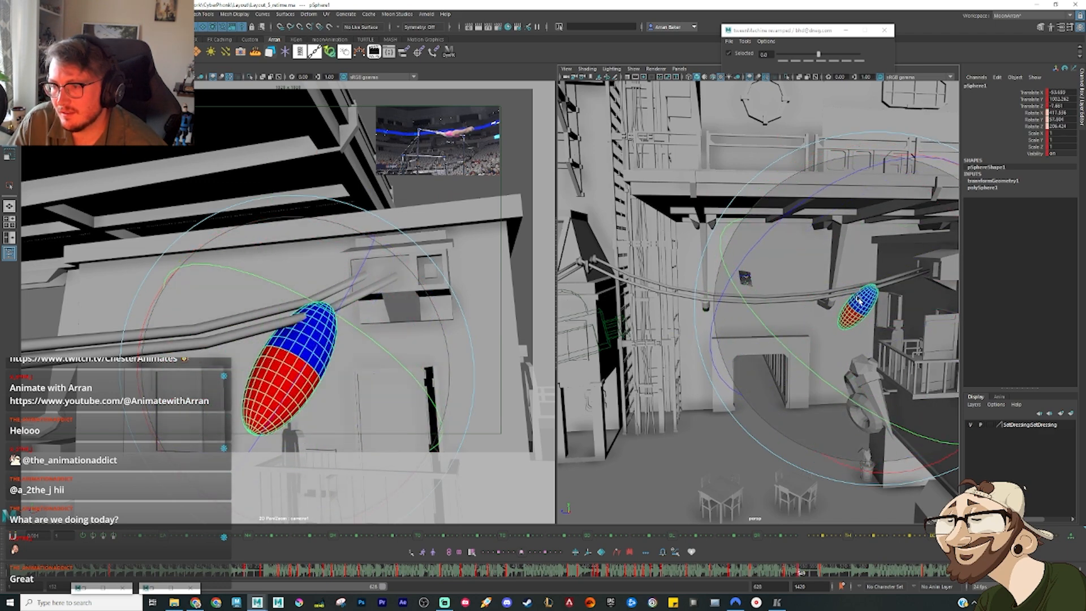
key("w")
left_click_drag(849, 342, 872, 268, "alt")
left_click_drag(872, 268, 836, 292, "alt")
middle_click_drag(837, 292, 798, 301, "alt")
left_click_drag(807, 295, 771, 228)
key("e")
key("comma")
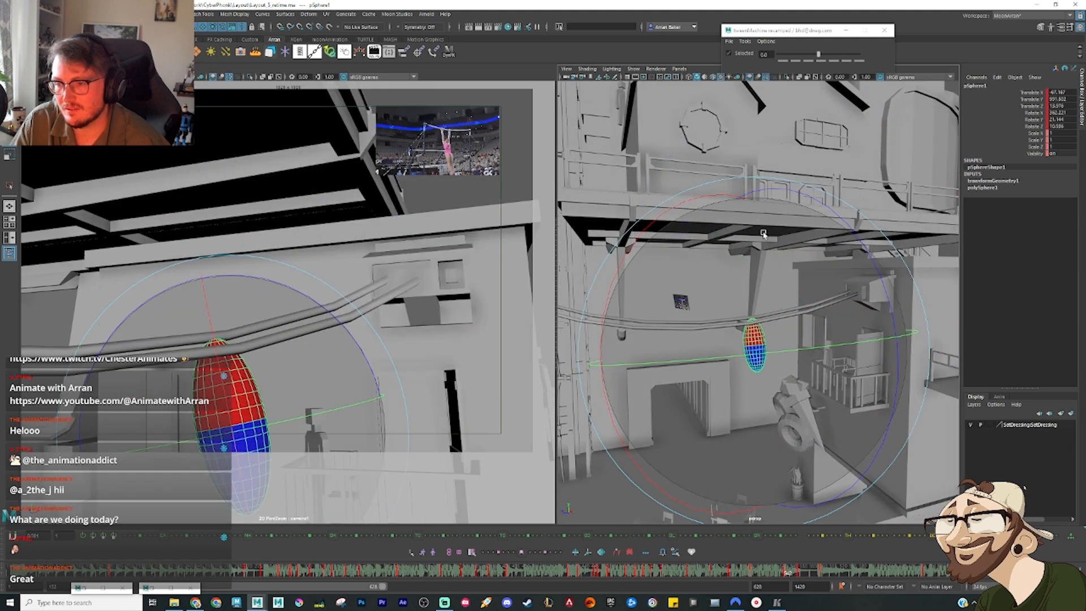
key("period")
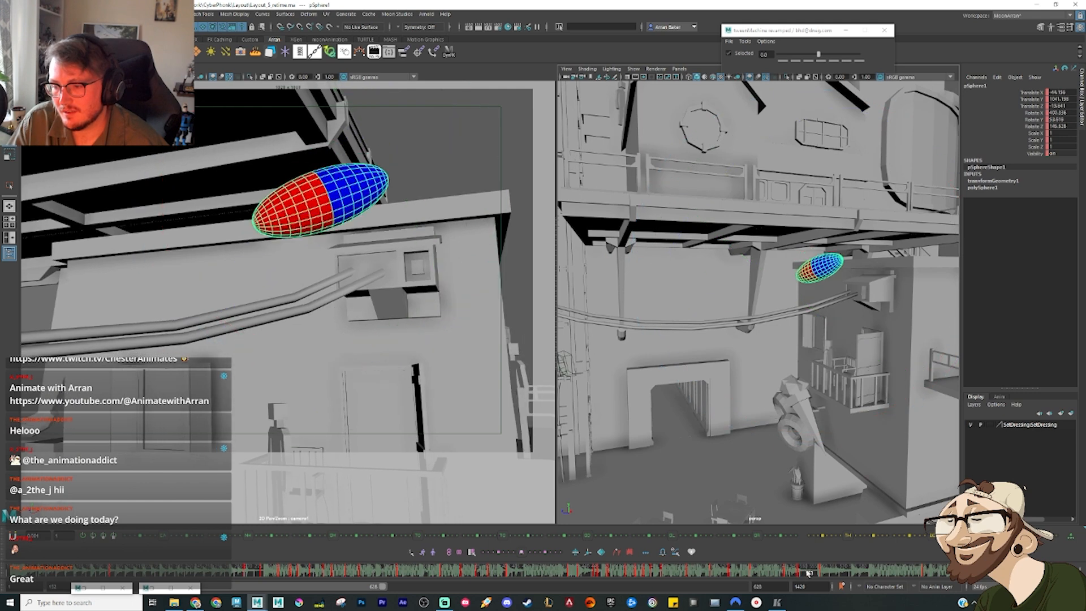
Step: At the next in-between, rotate the ellipsoid so its red half leans upward and move it closer to the cable mount
left_click_drag(802, 573, 809, 574)
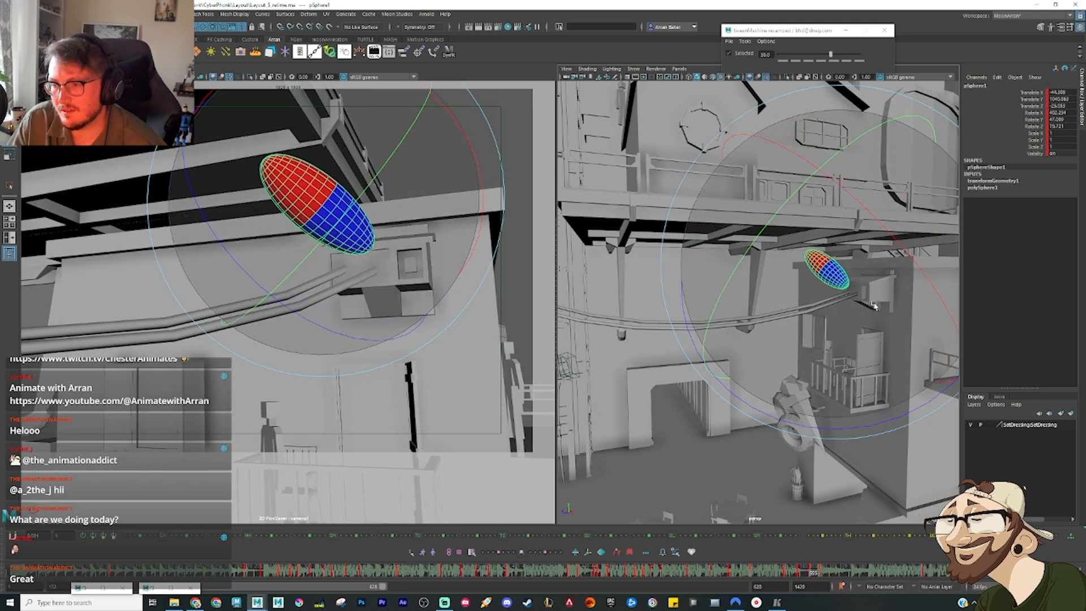
left_click_drag(874, 307, 860, 314)
key("w")
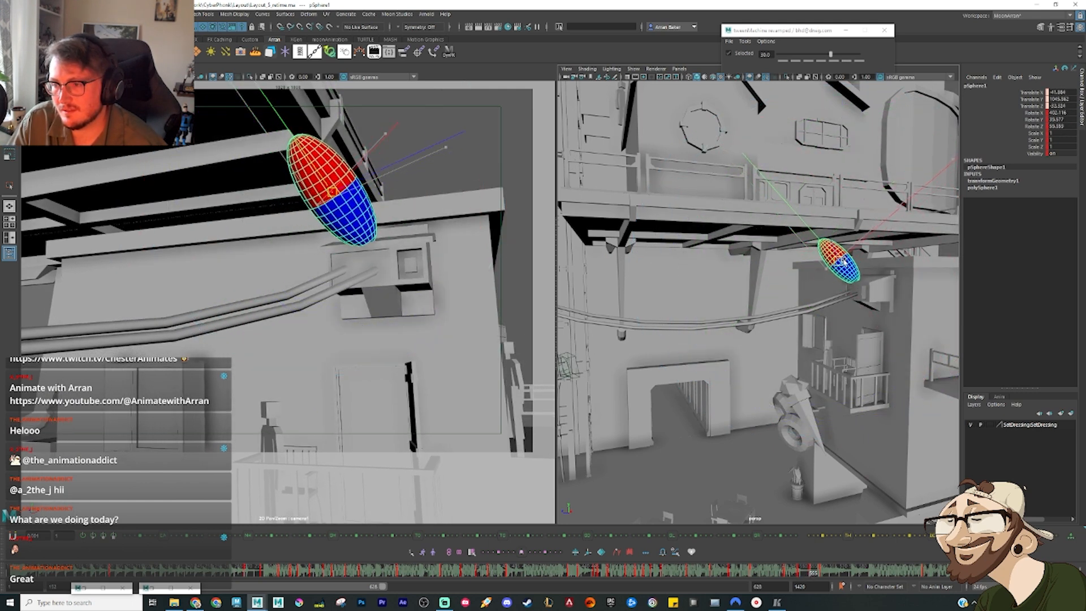
Step: At the landing pose, stand the ellipsoid upright on the cable mount box with the red half on top
left_click_drag(770, 577, 841, 582)
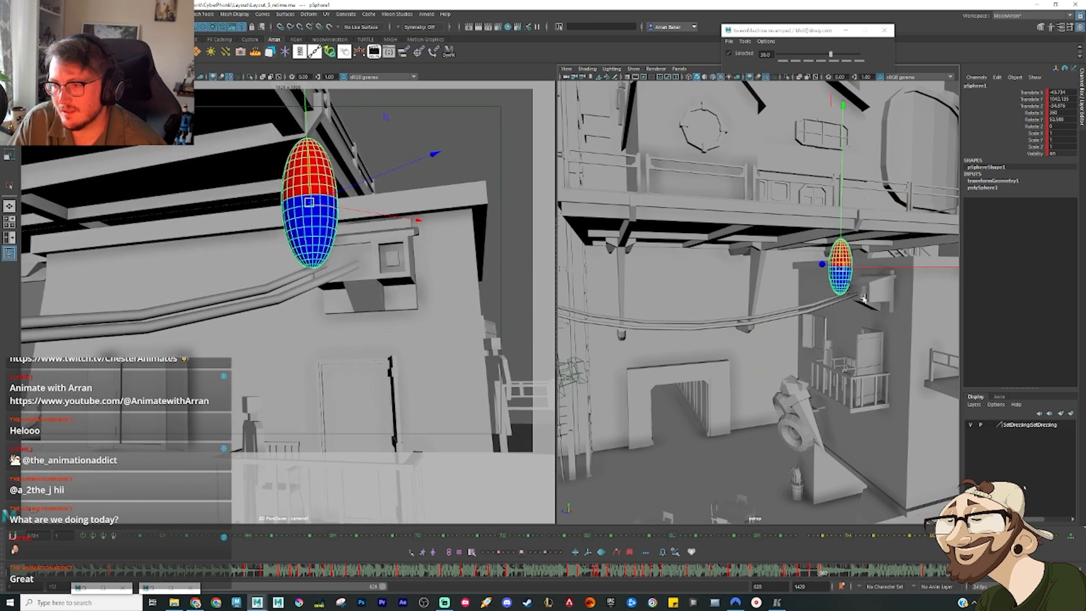
left_click_drag(856, 272, 928, 295, "alt")
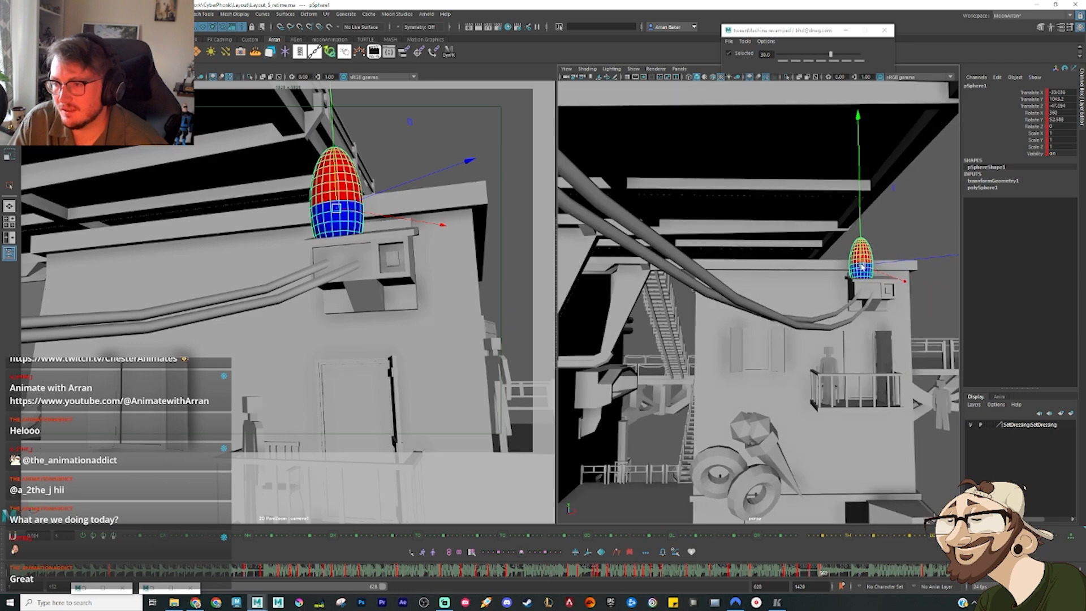
Step: Scrub through the swing over the cables into the upright landing and check the ellipsoid's curves in the Graph Editor
left_click_drag(822, 579, 695, 573)
mouse_move(729, 576)
left_mouse_down()
mouse_move(834, 576)
mouse_move(808, 576)
left_mouse_up()
key("ctrl+g")
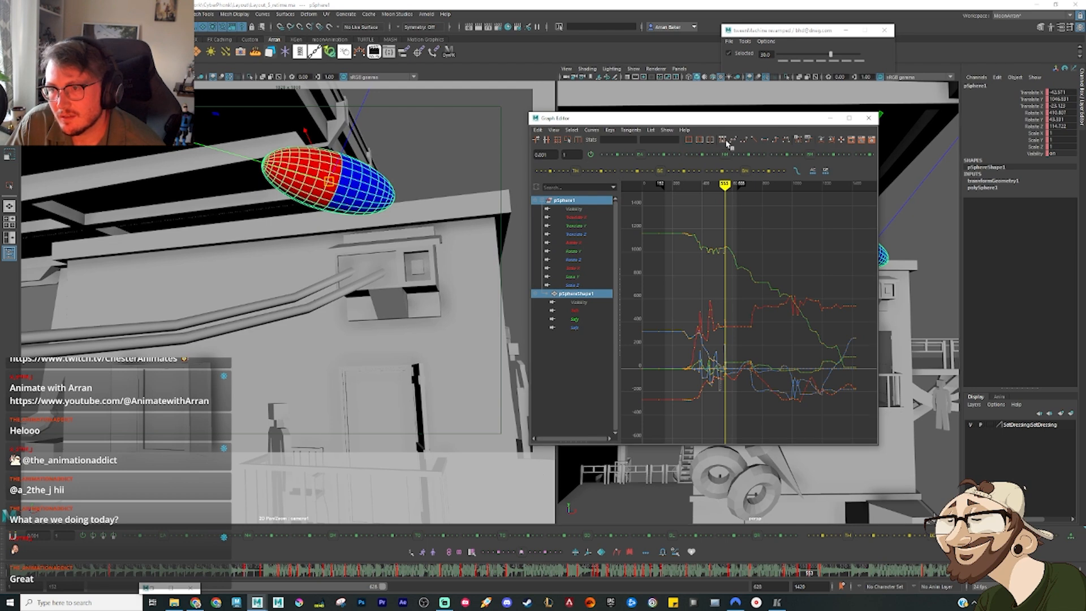
left_click(830, 119)
left_click_drag(771, 576, 800, 582)
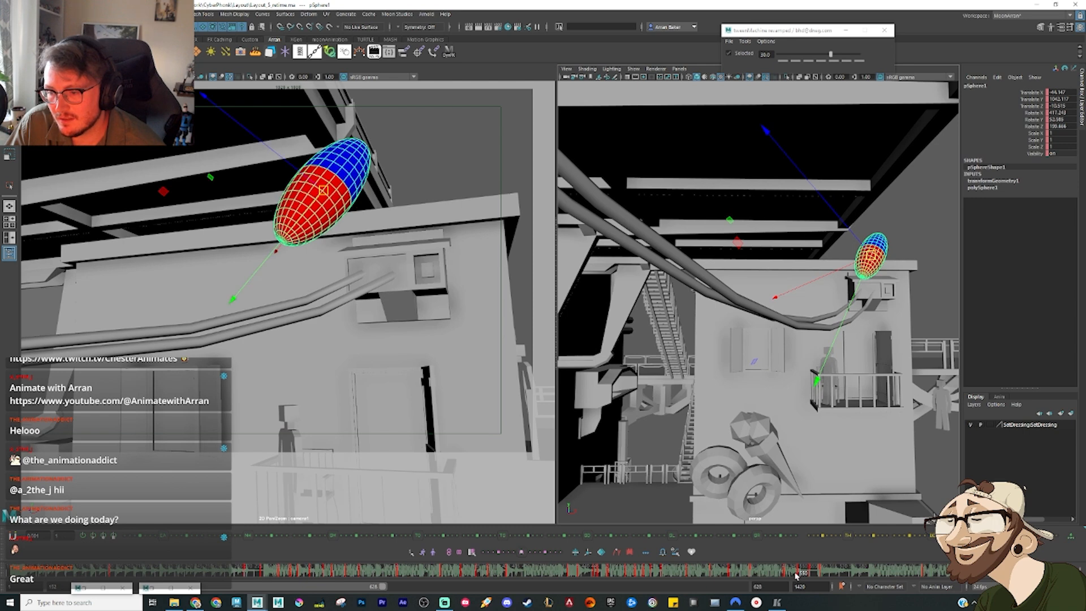
left_click_drag(796, 576, 812, 574)
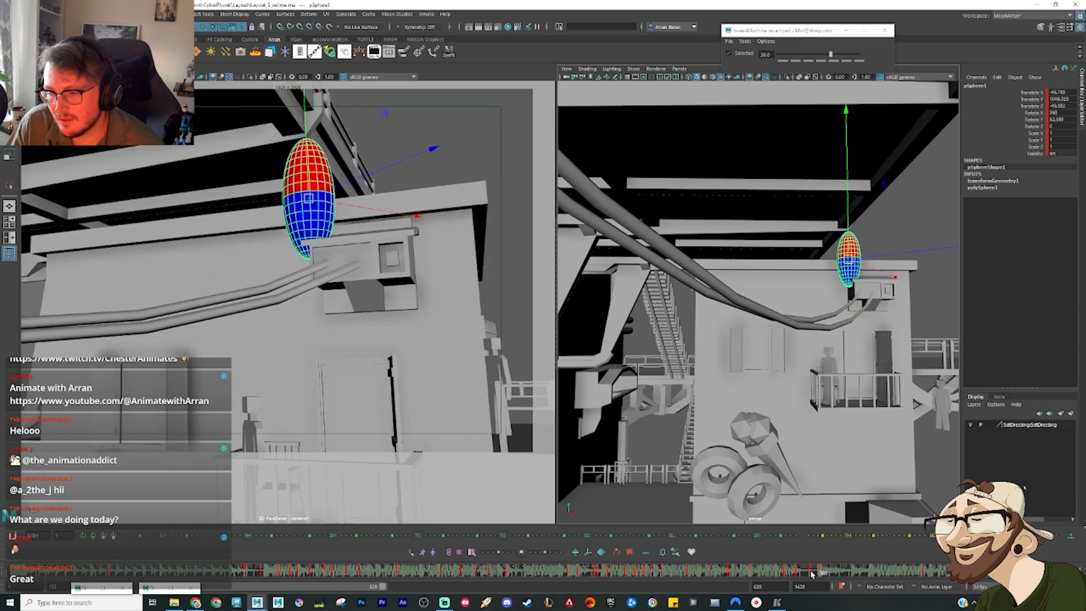
Step: At the nearly horizontal airborne pose before the landing, rotate the ellipsoid so its red half tilts upward and its blue half points down
left_click_drag(887, 241, 853, 232, "alt")
key("e")
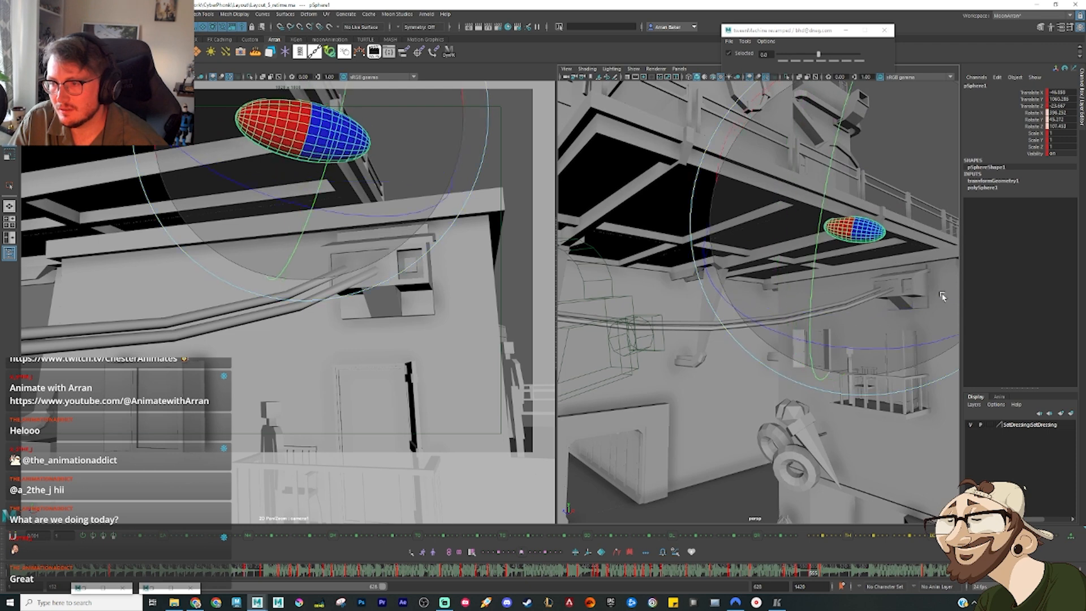
left_click_drag(878, 334, 867, 306)
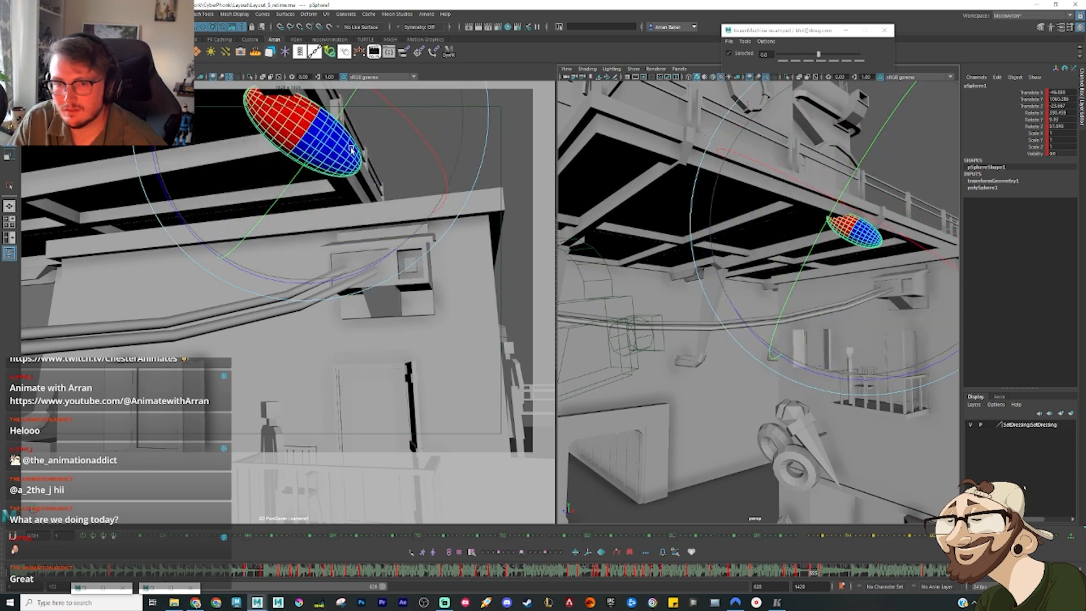
left_click_drag(230, 143, 229, 143)
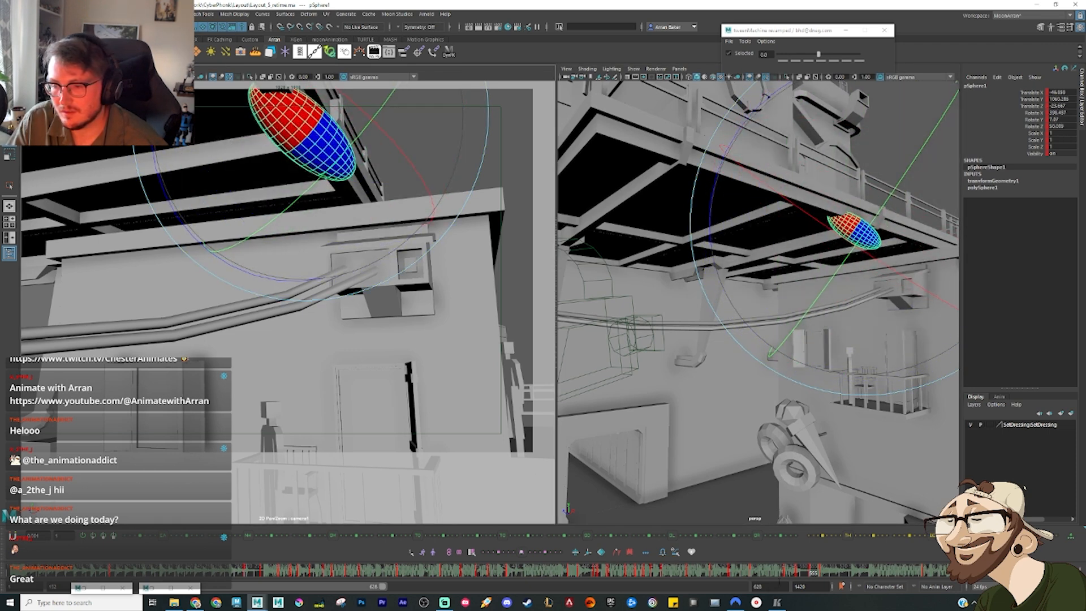
Step: Play back and step through the ellipsoid's earlier fall beside the lattice tower, examining the poses from key to key
mouse_move(781, 578)
left_mouse_down()
mouse_move(824, 587)
mouse_move(562, 597)
mouse_move(362, 586)
left_mouse_up()
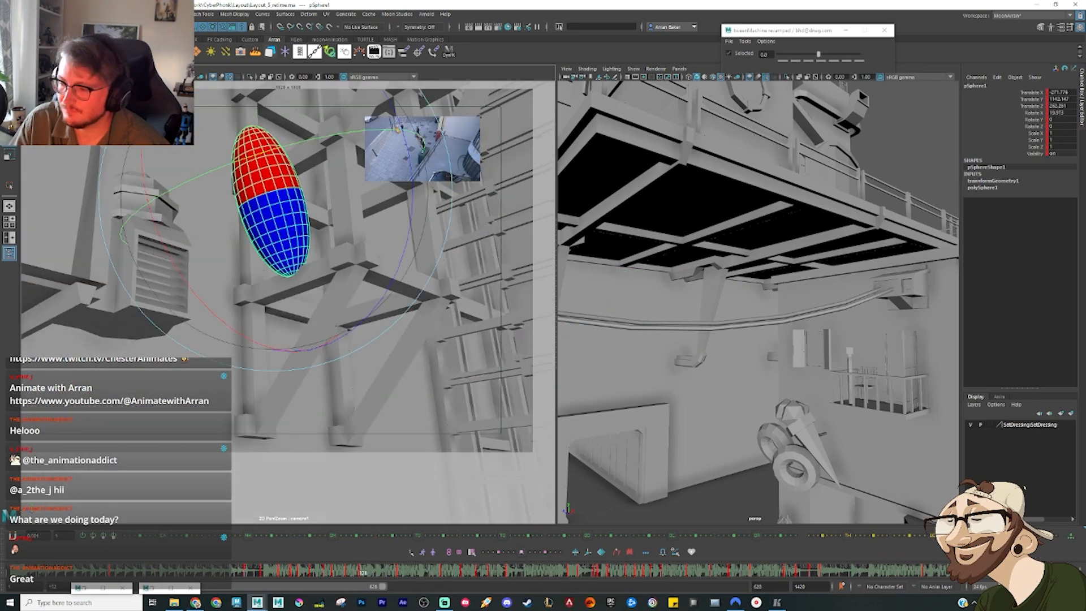
key("alt+v")
key("alt+v")
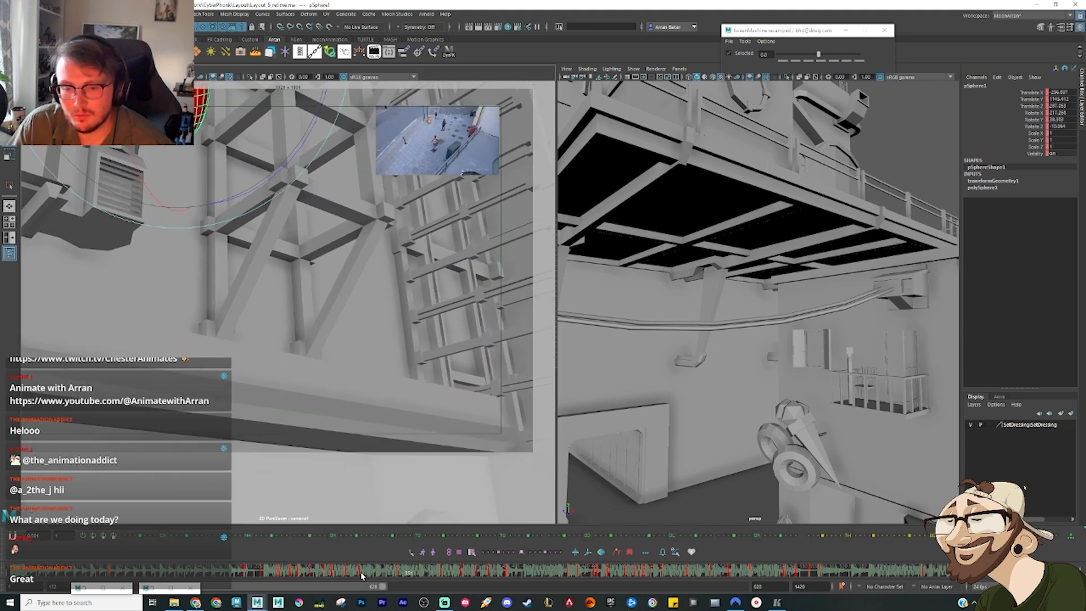
left_click_drag(362, 576, 367, 575)
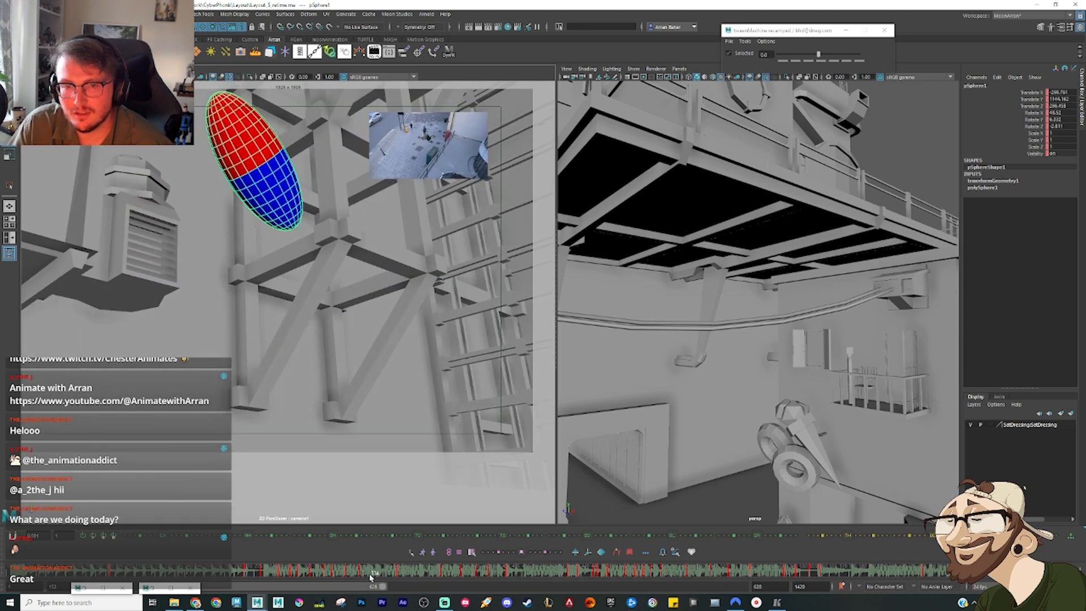
left_click_drag(362, 580, 358, 583)
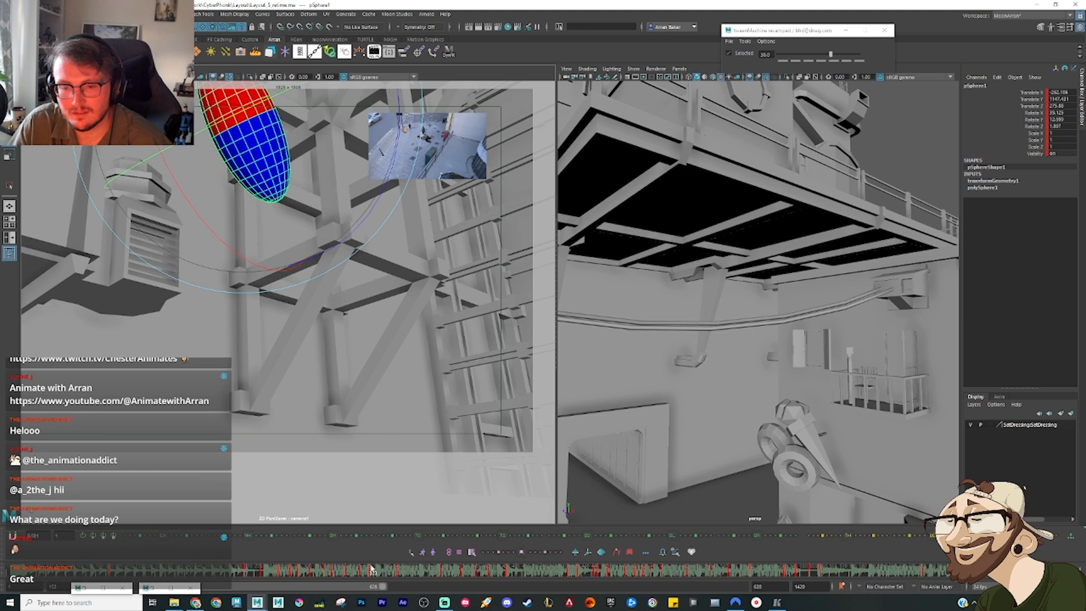
left_click_drag(372, 568, 371, 576)
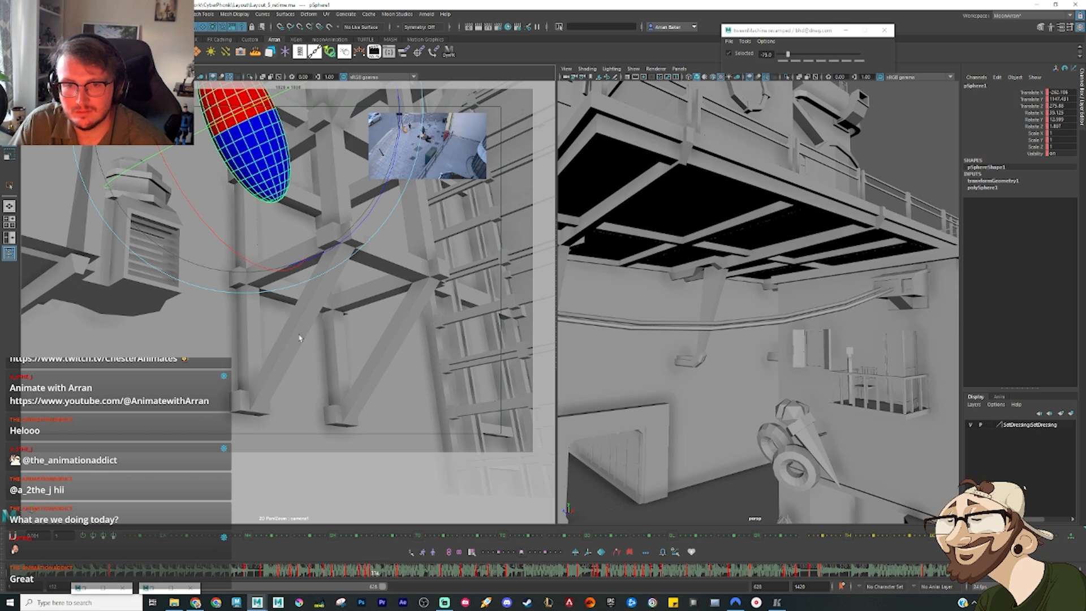
key("alt+period")
key("alt+period")
key("alt+period")
key("alt+period")
key("alt+period")
key("alt+period")
key("alt+period")
key("alt+period")
key("alt+period")
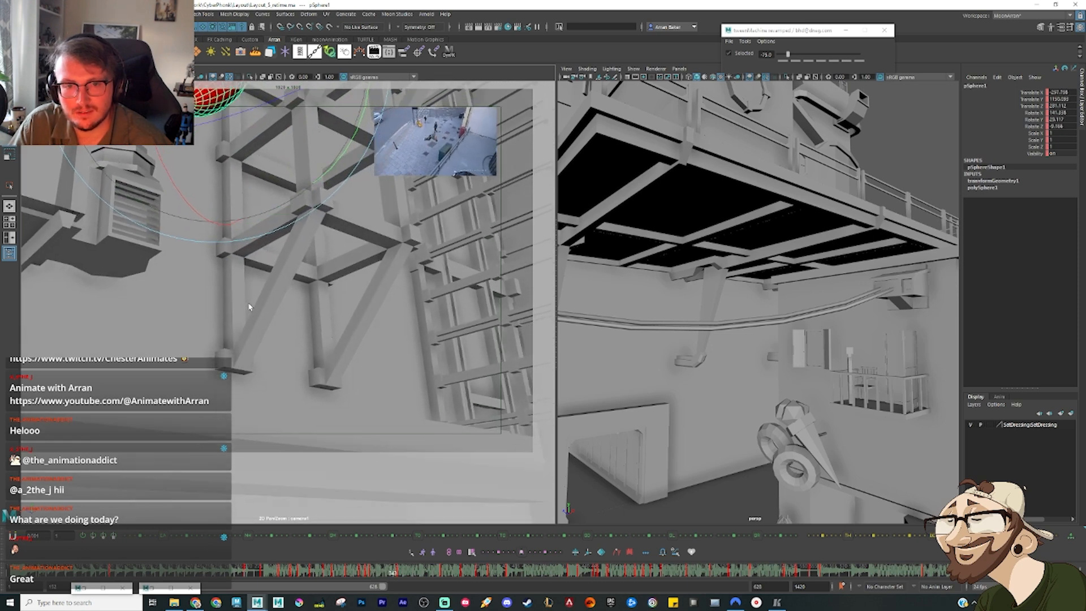
key("alt+period")
key("alt+period")
key("alt+period")
key("alt+period")
left_click_drag(403, 568, 423, 577)
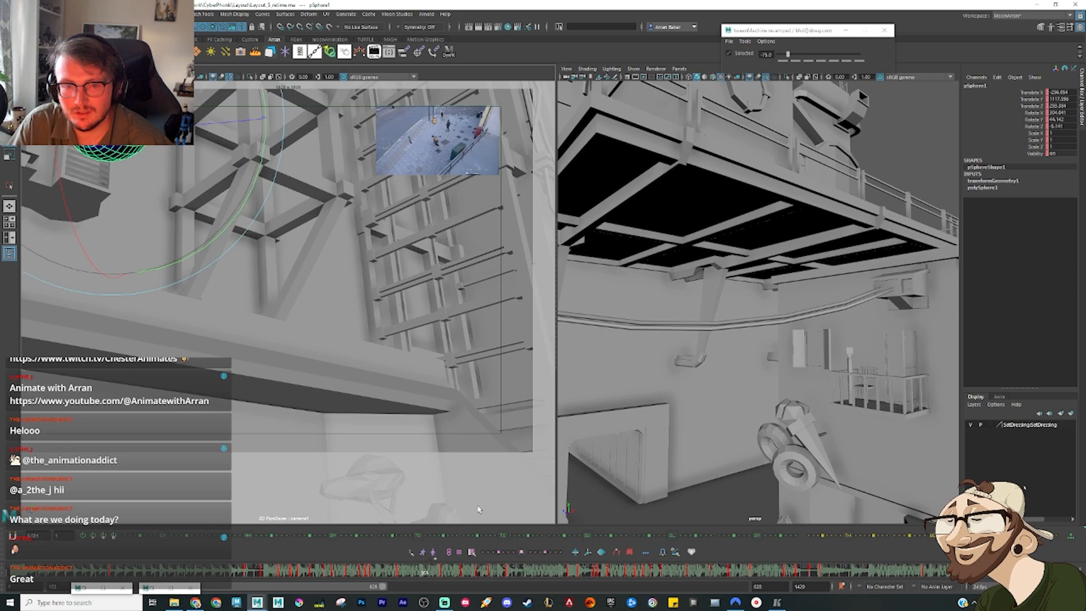
Step: At the tilted falling pose beside the lattice tower, raise the ellipsoid toward the horizontal beam and compare it with the preceding keys
key("f")
left_click_drag(773, 339, 750, 376, "alt")
key("alt+period")
middle_click_drag(750, 376, 744, 345, "alt")
left_click_drag(745, 345, 744, 231, "alt")
key("w")
key("alt+comma")
key("alt+comma")
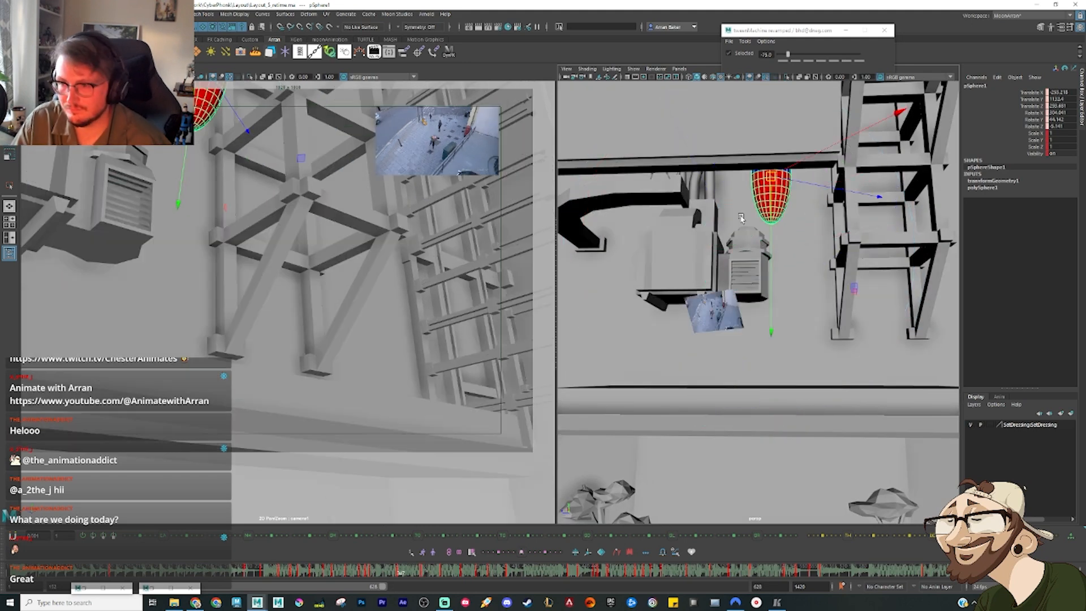
Step: Refine the tilted pose's position higher above the wall units, flipping between it and the keys before it
key("alt+period")
key("alt+period")
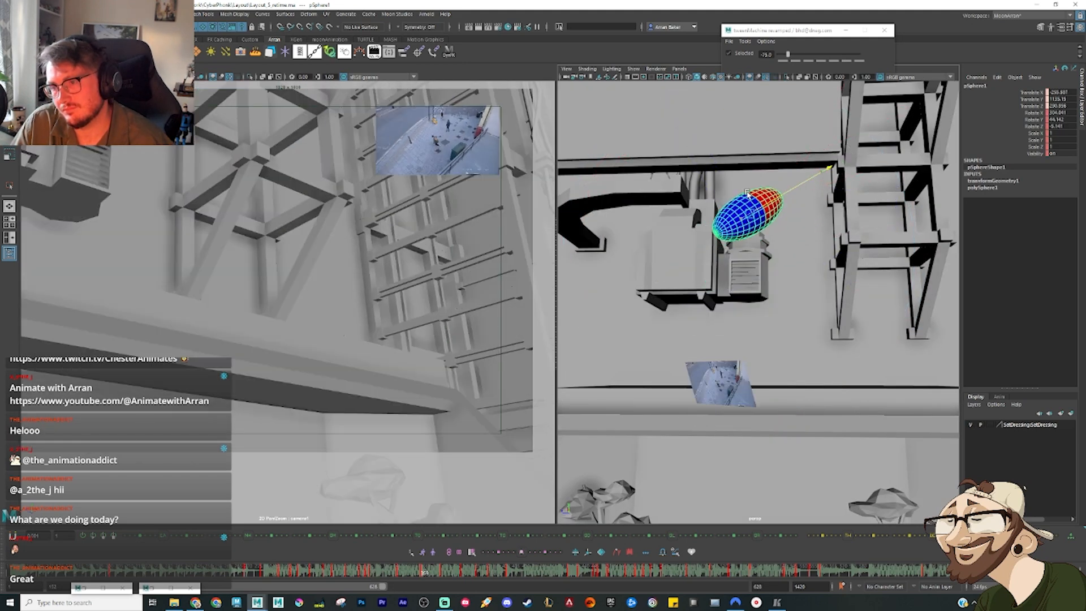
left_click_drag(746, 201, 745, 197)
key("alt+comma")
key("alt+comma")
key("alt+period")
key("alt+period")
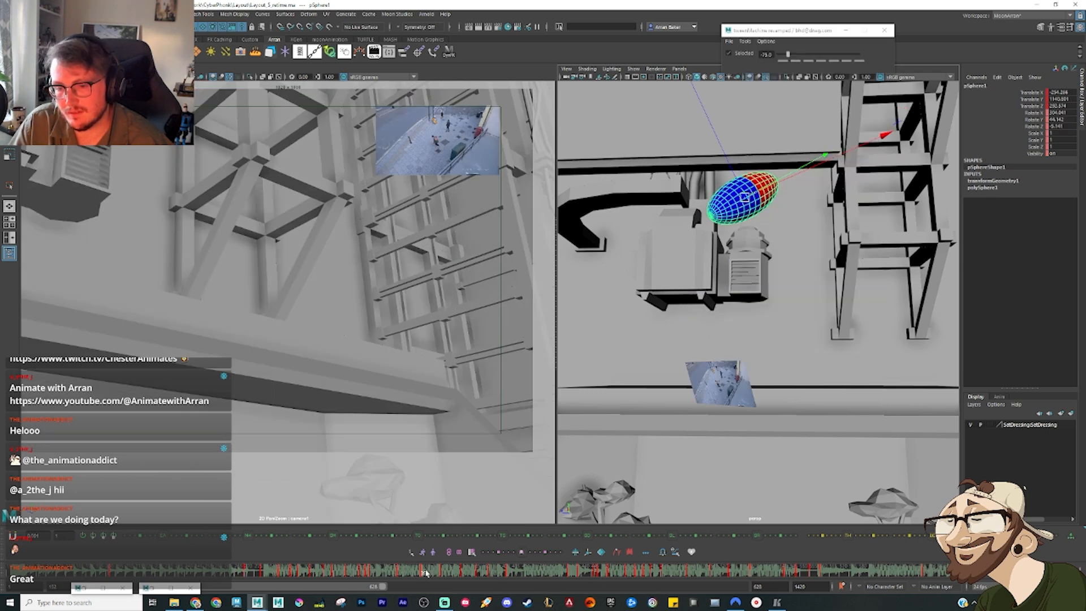
Step: Set an in-between pose of the ellipsoid by the wall units, between the tilted fall and the upright landing, and adjust it
mouse_move(425, 573)
left_mouse_down()
mouse_move(448, 581)
mouse_move(439, 582)
left_mouse_up()
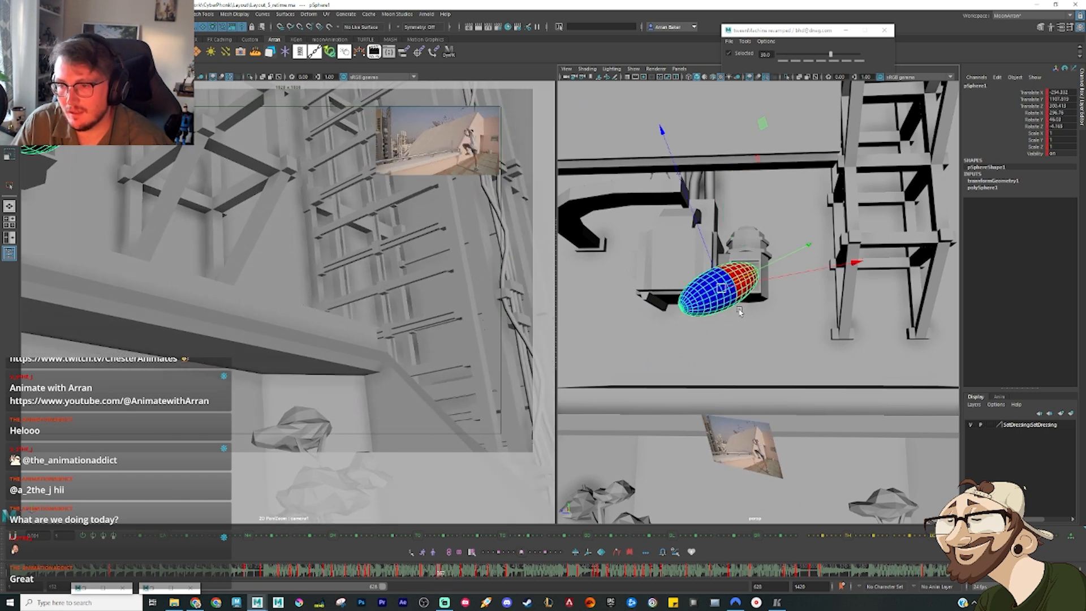
left_click_drag(722, 289, 822, 356)
key("e")
Step: Delete the key right after the upright landing, and at a following frame rotate the ellipsoid so its red half leans away from the tower
left_click_drag(427, 573, 445, 573)
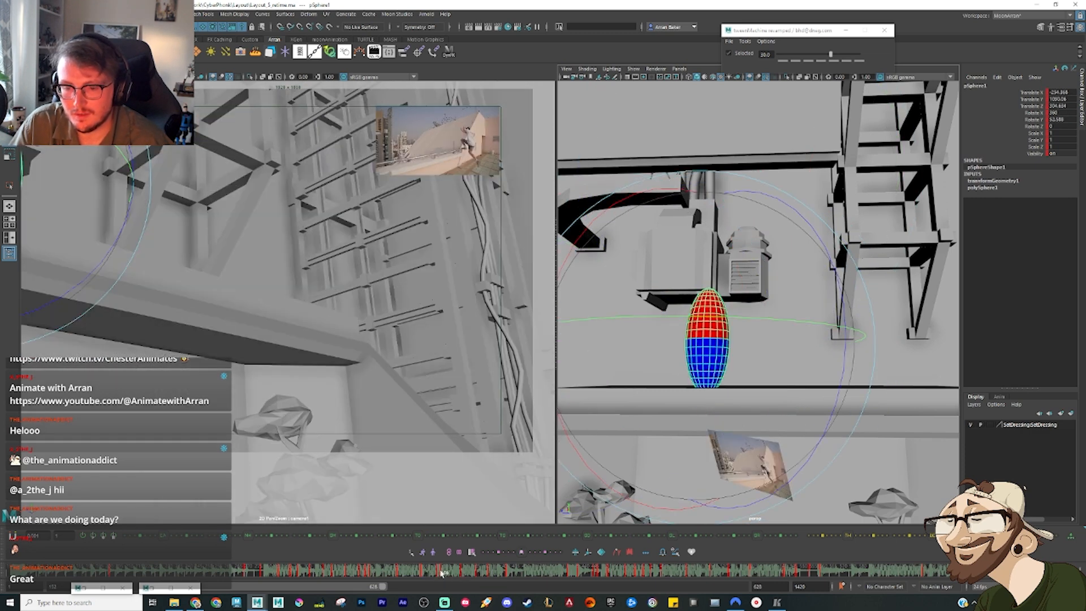
right_click(445, 574)
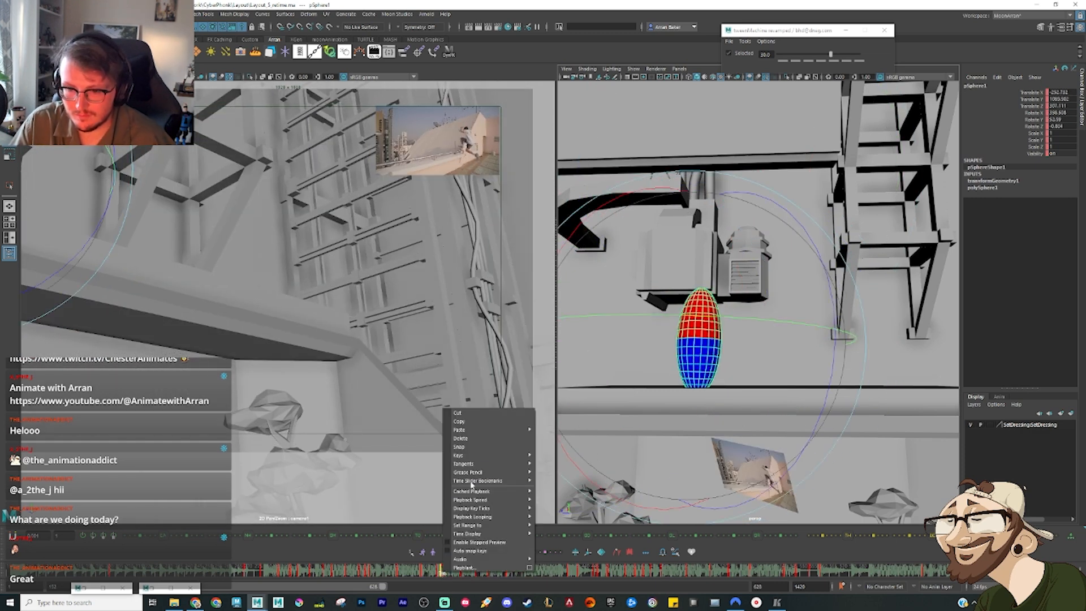
left_click(474, 439)
left_click_drag(445, 576, 451, 575)
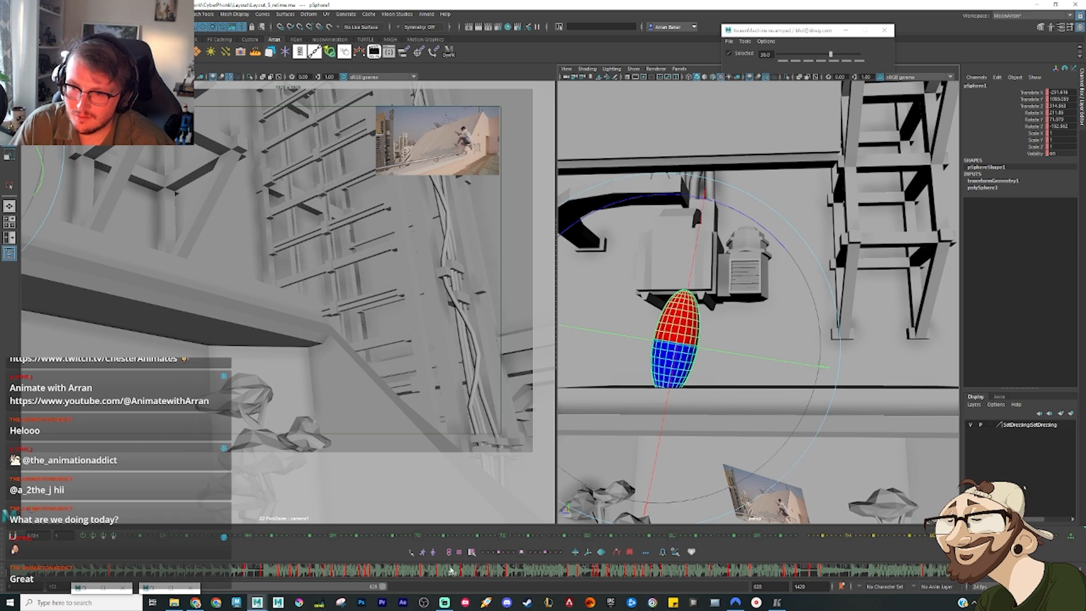
left_click_drag(667, 268, 586, 343)
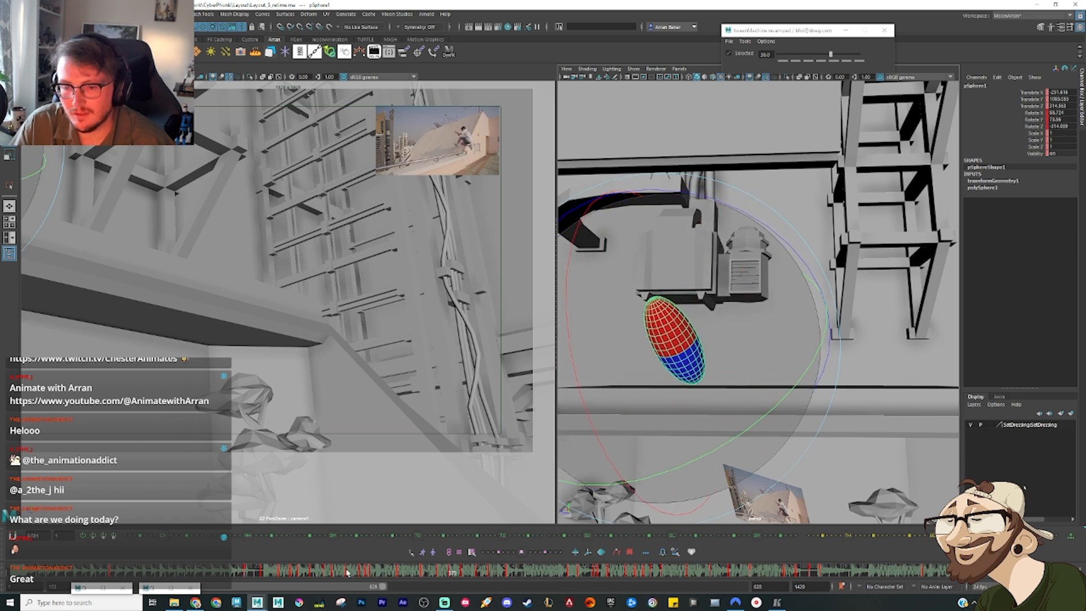
Step: Scrub the ellipsoid's fall and landing on the ledge, and look over its curves in the Graph Editor
left_click_drag(436, 576, 474, 578)
left_click(449, 573)
key("g")
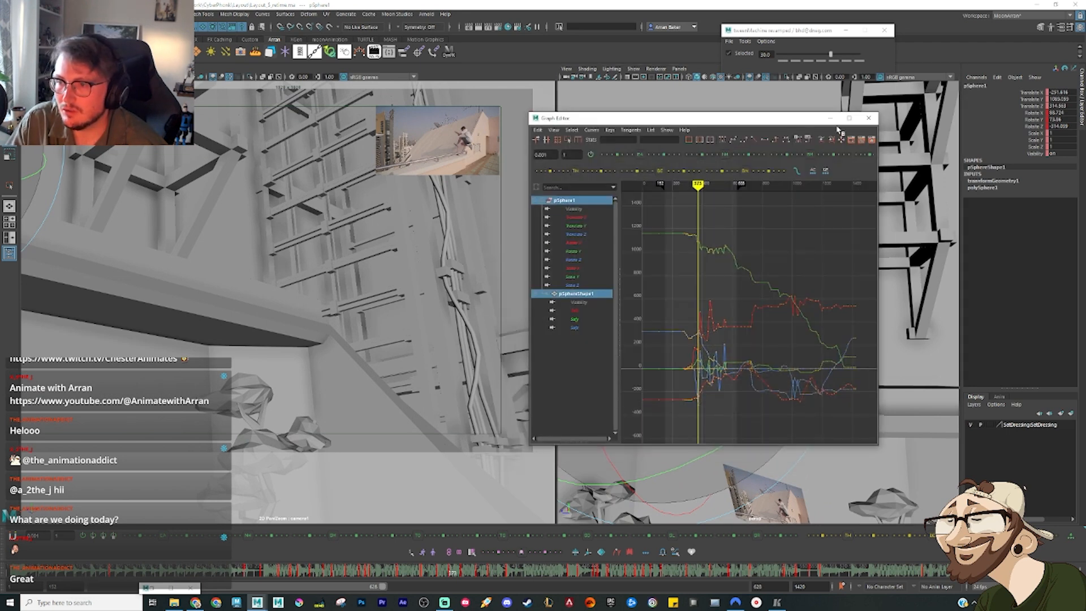
left_click(830, 119)
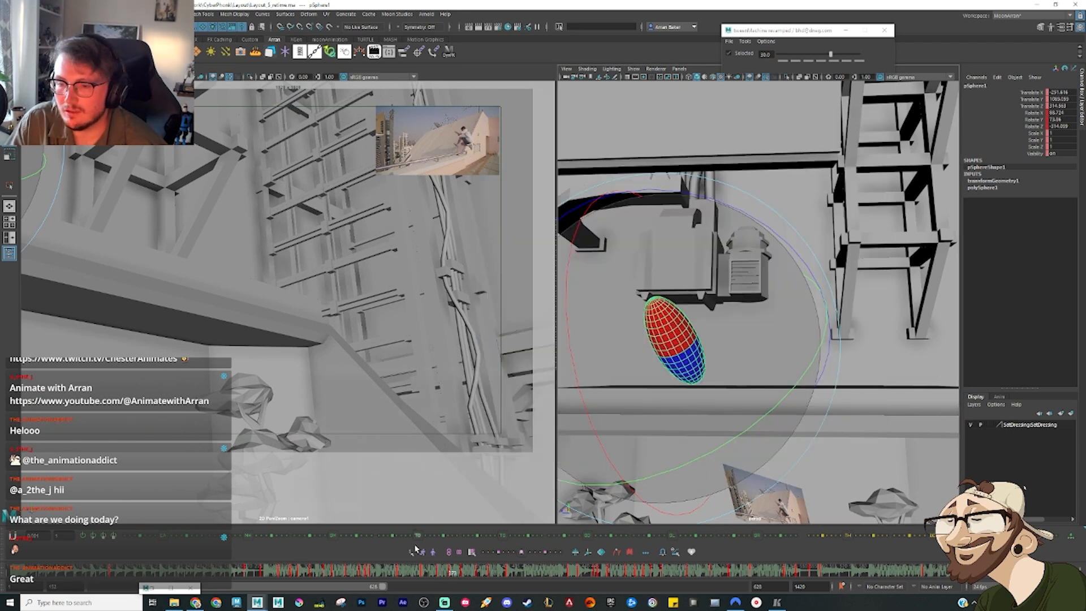
left_click(413, 576)
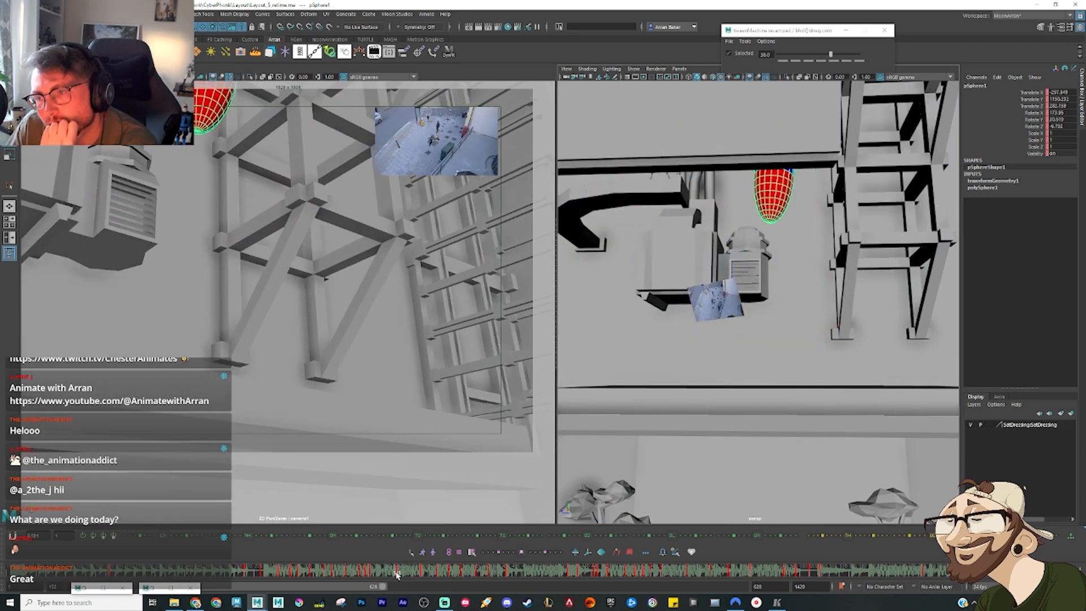
mouse_move(414, 576)
left_mouse_down()
mouse_move(464, 590)
mouse_move(482, 574)
left_mouse_up()
Step: Play the animation from the sniper rifle shot through to the landing, and scrub the cable swing against the gymnast reference
left_click(278, 565)
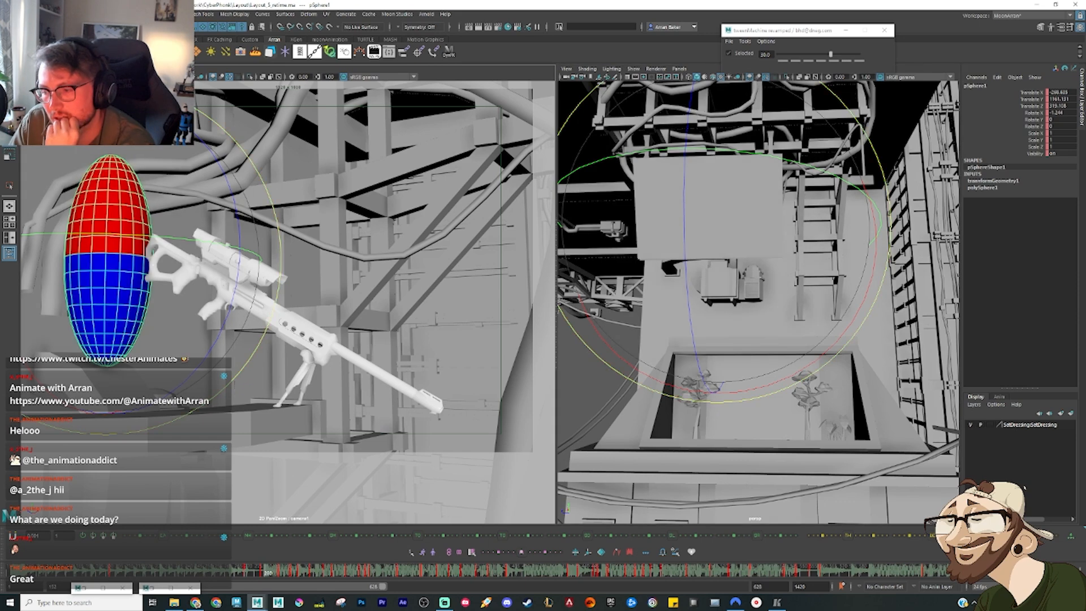
key("alt+v")
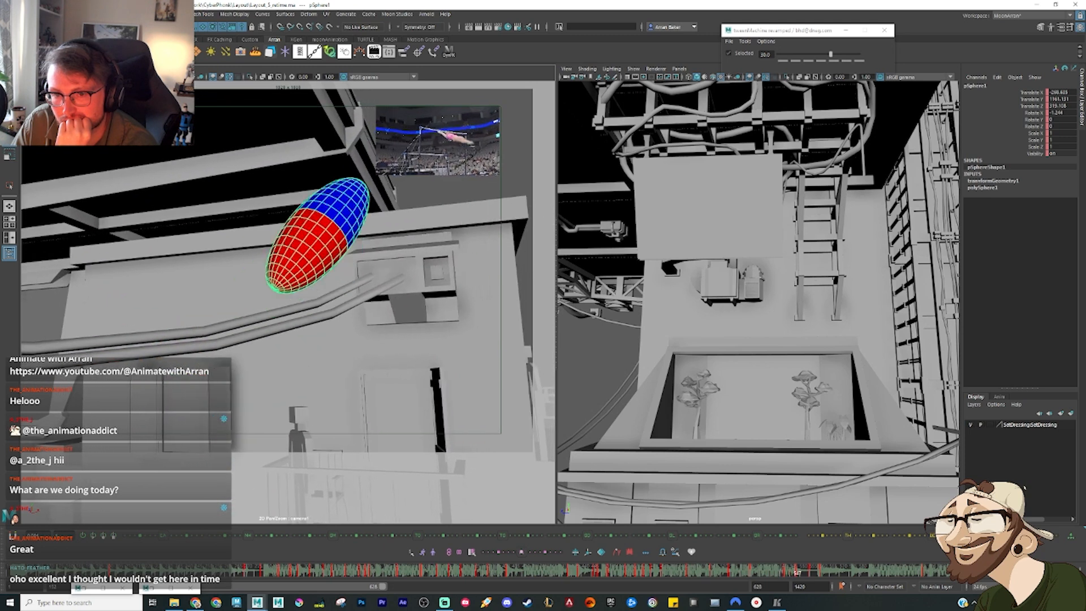
key("alt+v")
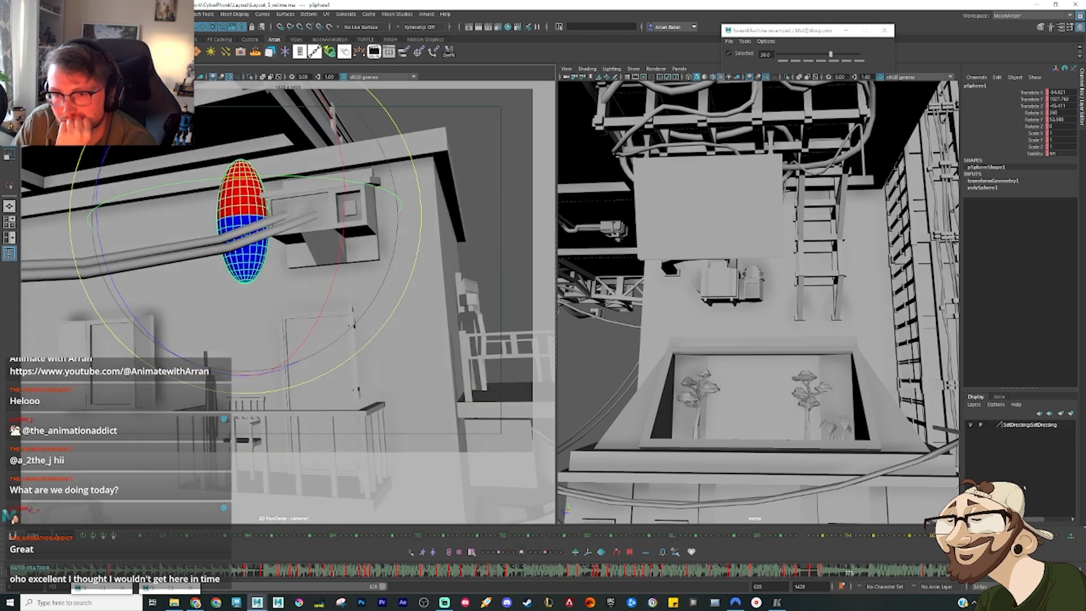
left_click(675, 576)
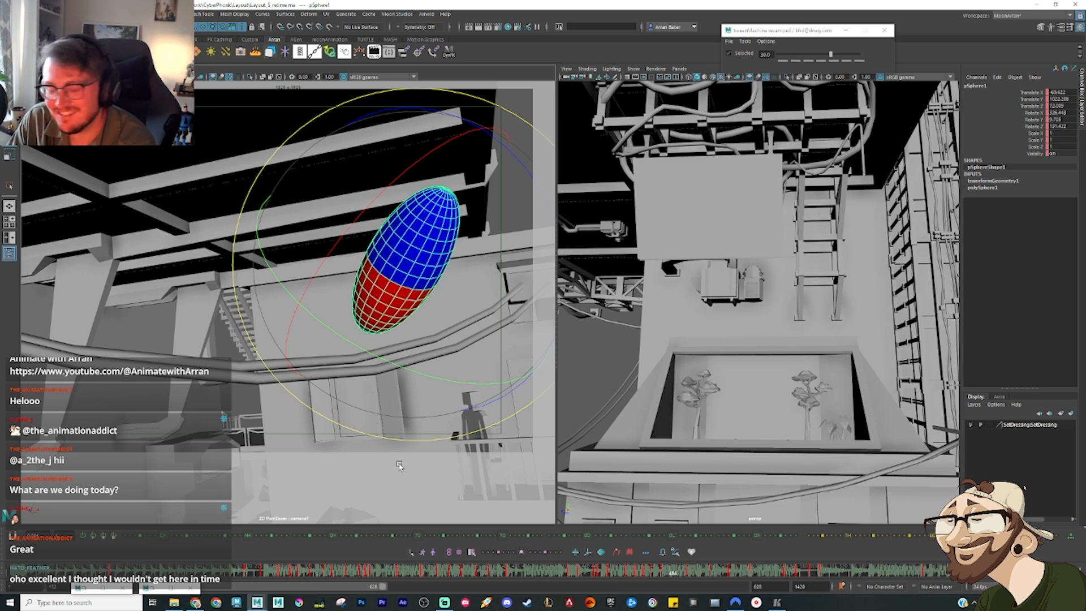
left_click(615, 574)
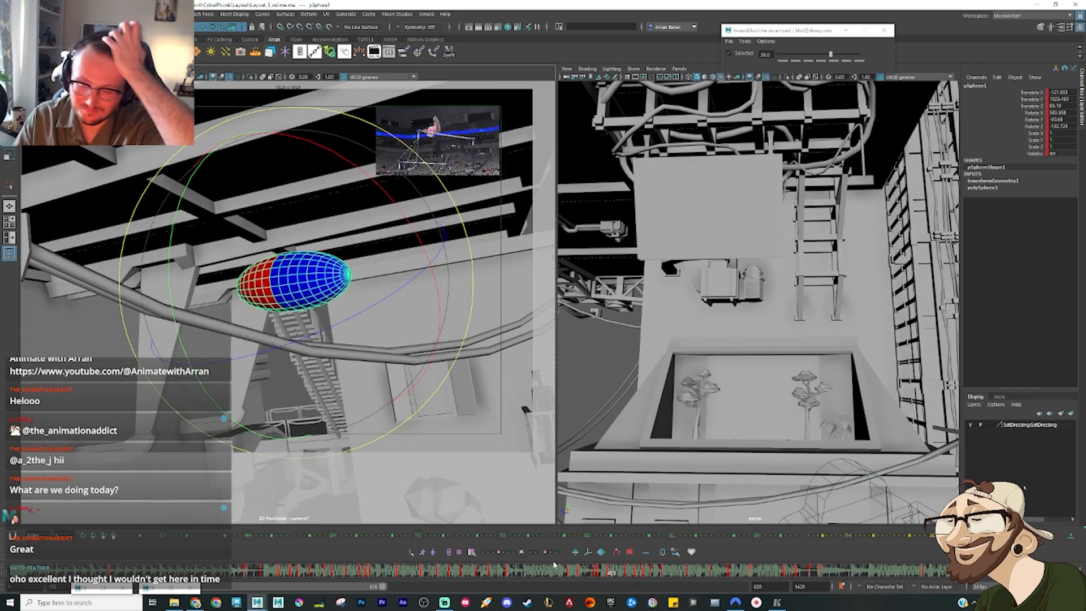
left_click_drag(610, 574, 684, 570)
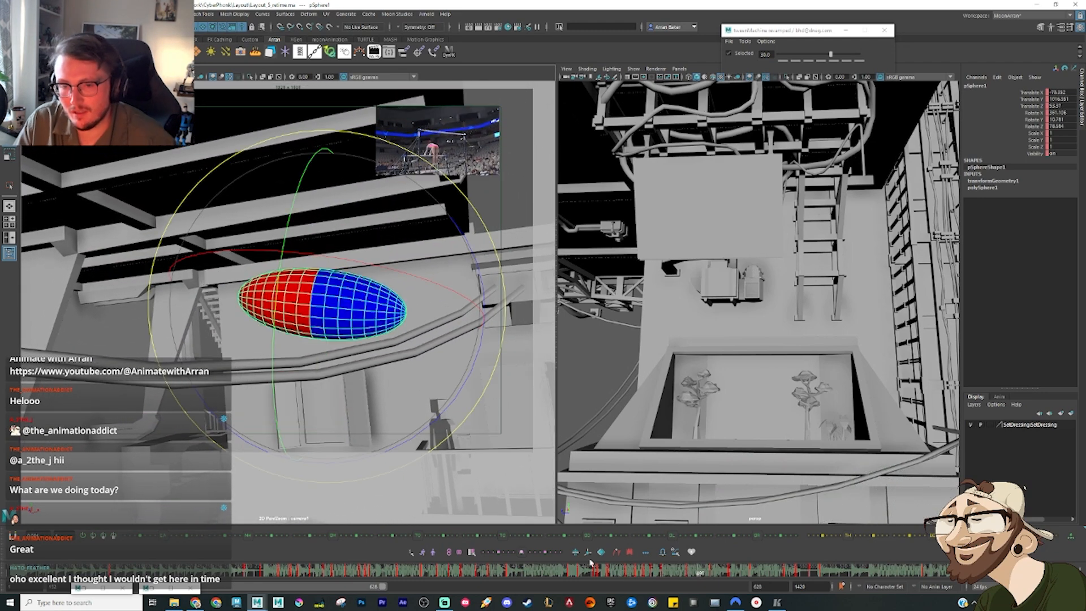
key("alt+period")
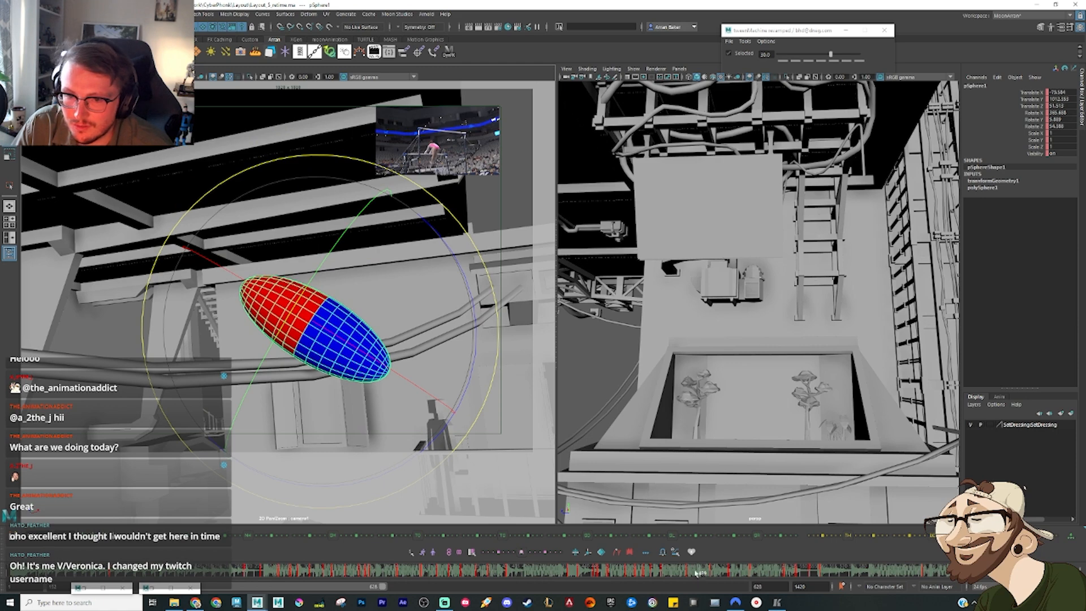
Step: Frame the ellipsoid at its diagonal pose crossing the cables, move it lower, and flip against the preceding keys
key("f")
scroll(800, 357, "down", 3)
left_click_drag(799, 356, 823, 332, "alt")
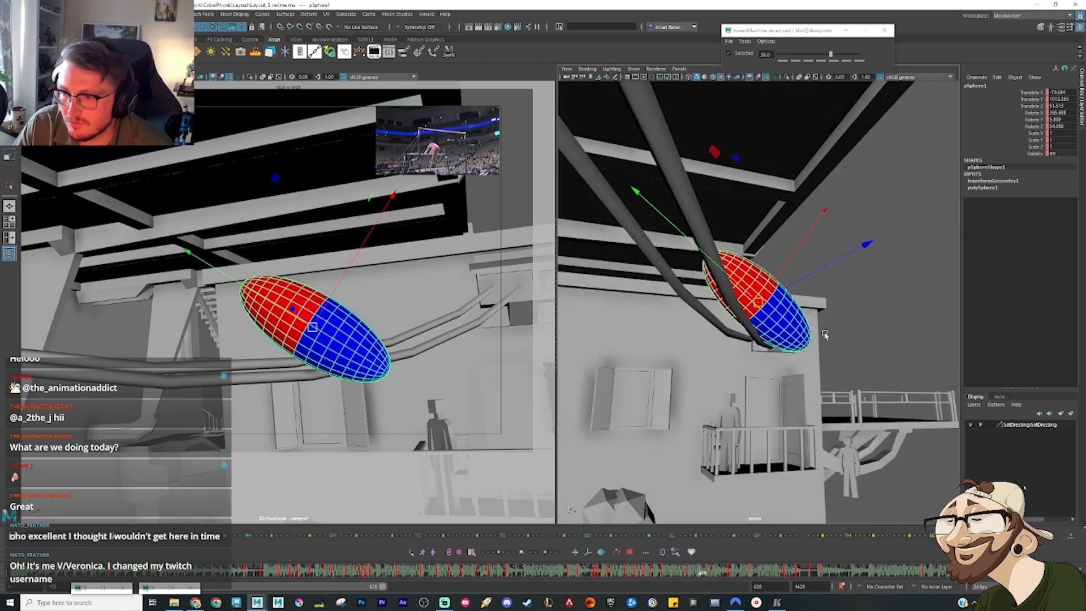
left_click_drag(757, 302, 750, 399)
scroll(753, 399, "down", 3)
key("comma")
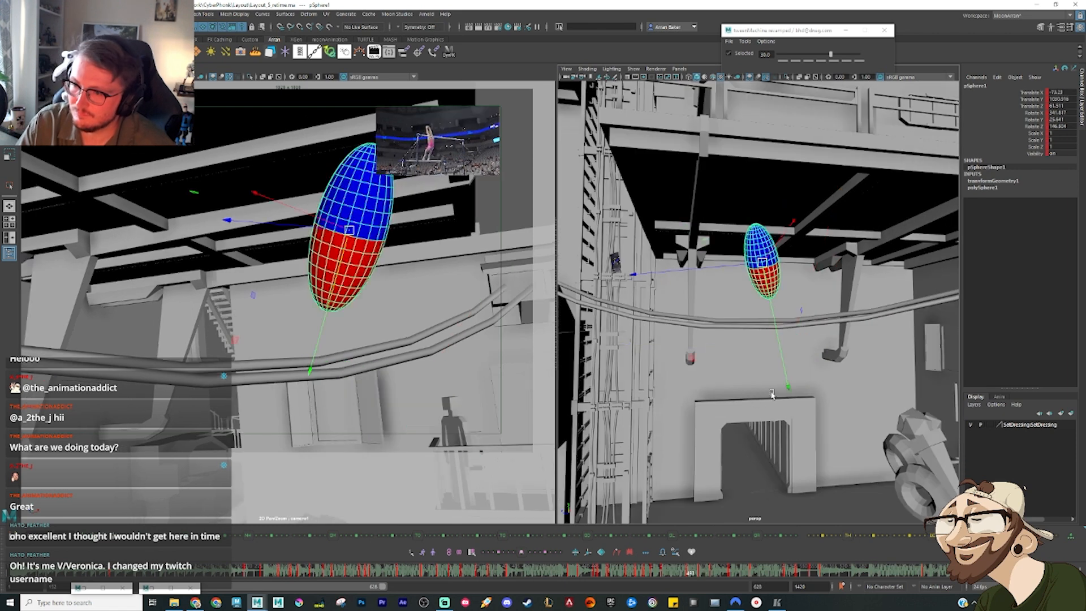
key("comma")
key("period")
key("period")
Step: Rotate and nudge the ellipsoid's pose at the cables to improve the swing's arc, and check it against the following keys
key("e")
left_click_drag(828, 371, 815, 391)
key("w")
left_click_drag(795, 338, 781, 347)
key("period")
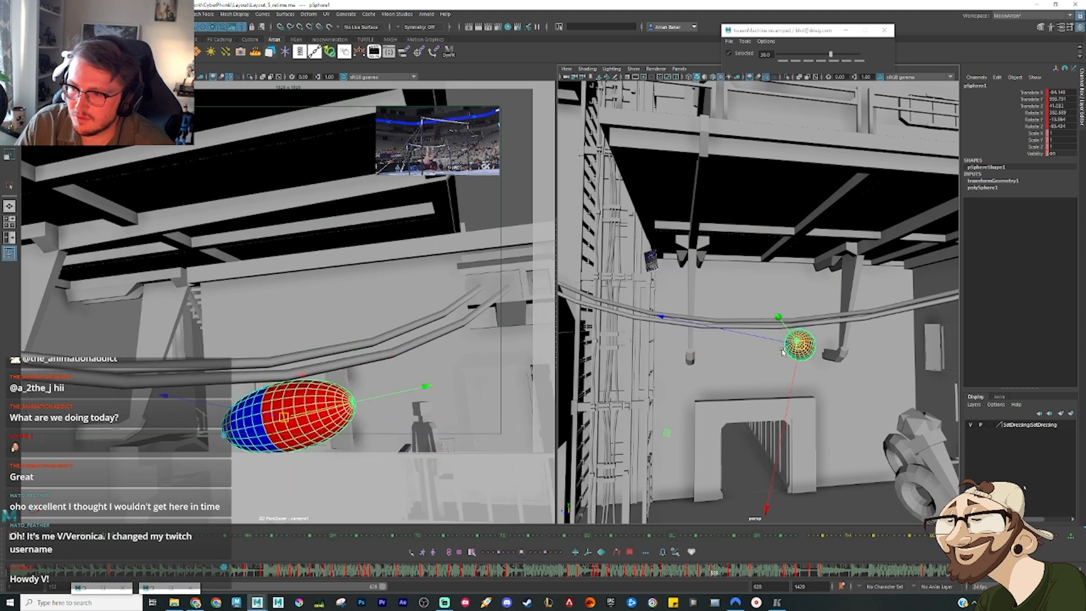
key("period")
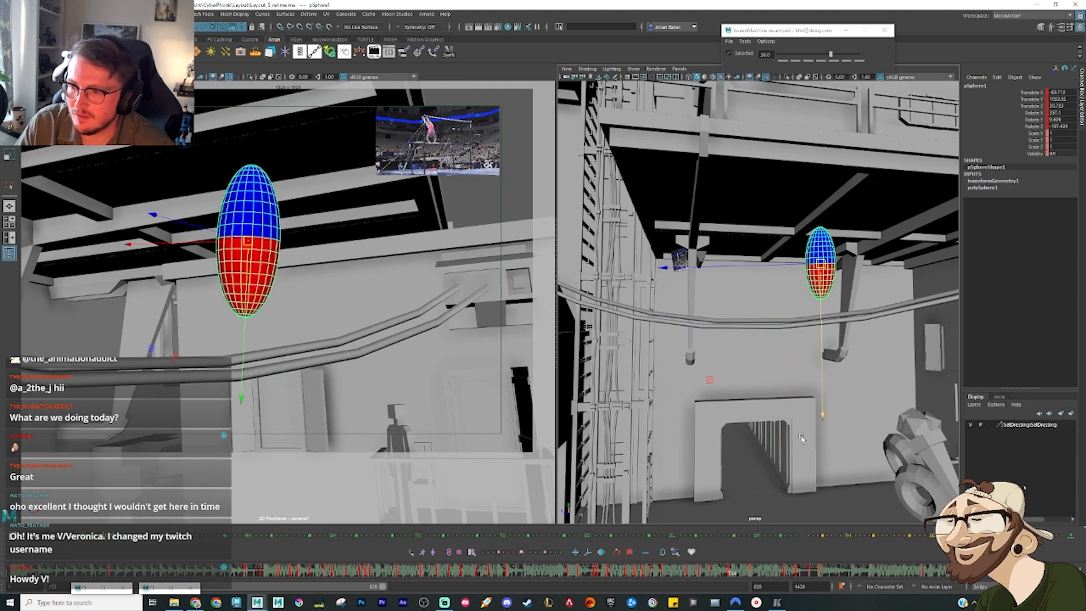
Step: Orbit the perspective view around the set and shift the ellipsoid's diagonal pose at the cables higher and further back
left_click_drag(707, 574, 722, 572)
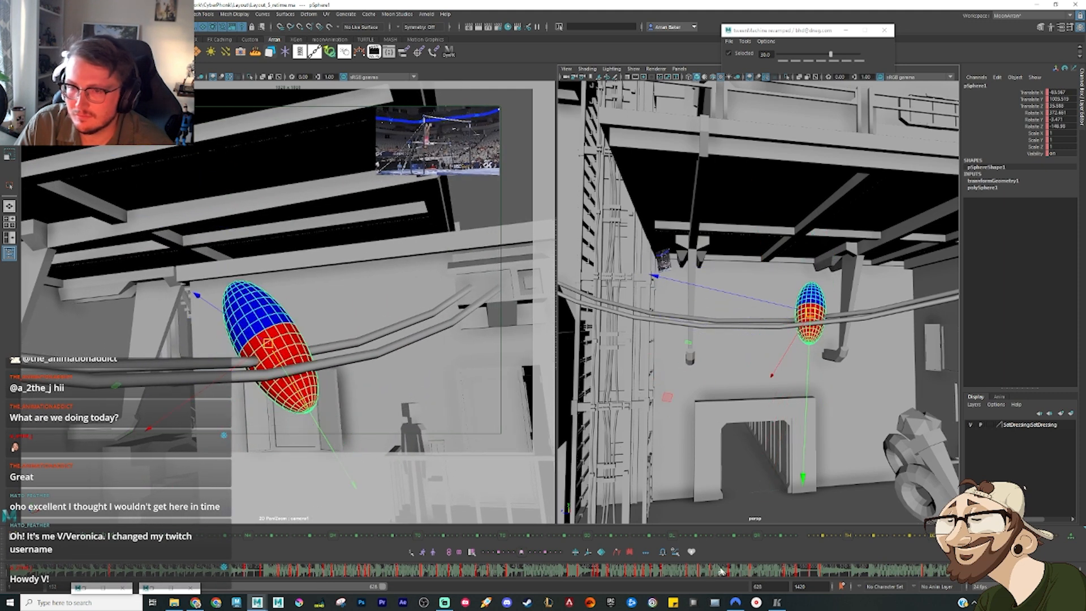
left_click_drag(813, 373, 899, 341, "alt")
left_click_drag(806, 305, 783, 295)
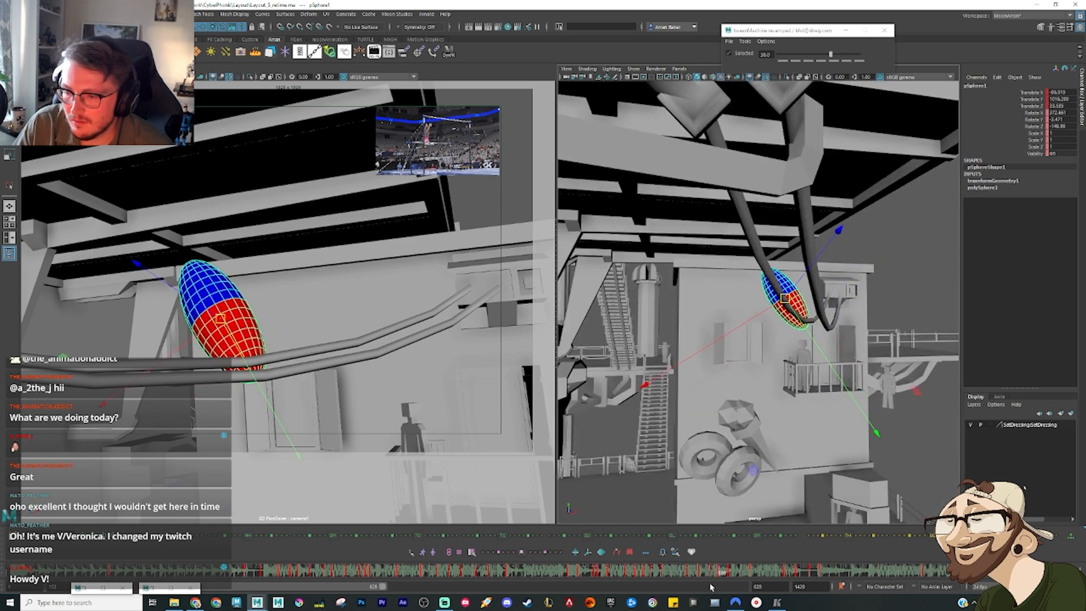
Step: Rotate the ellipsoid's pose above the cables into a steeper tilt and scrub on to the hanging pose
left_click_drag(708, 572, 751, 575)
key("e")
left_click_drag(255, 264, 221, 310)
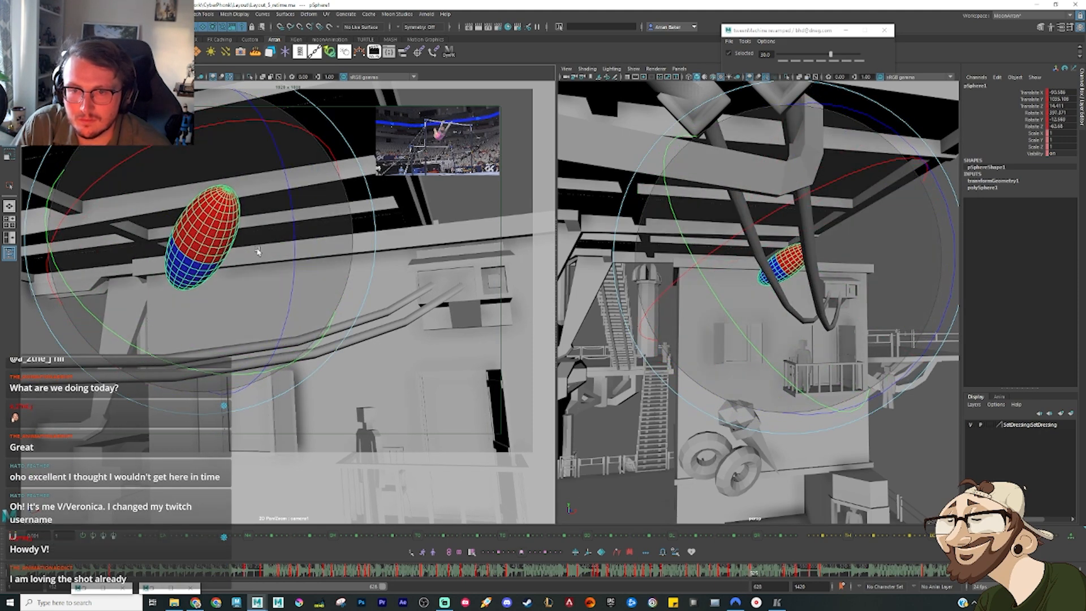
left_click_drag(732, 572, 773, 586)
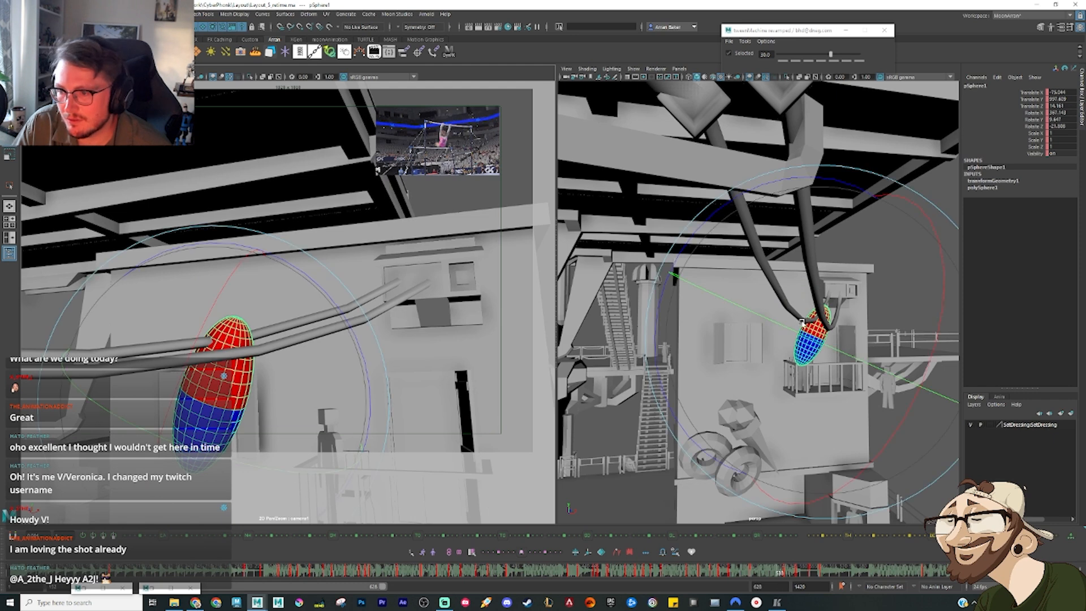
Step: Lower the ellipsoid's hanging pose beneath the cables, raise its tilted pose above them, and scrub the resulting arc
key("w")
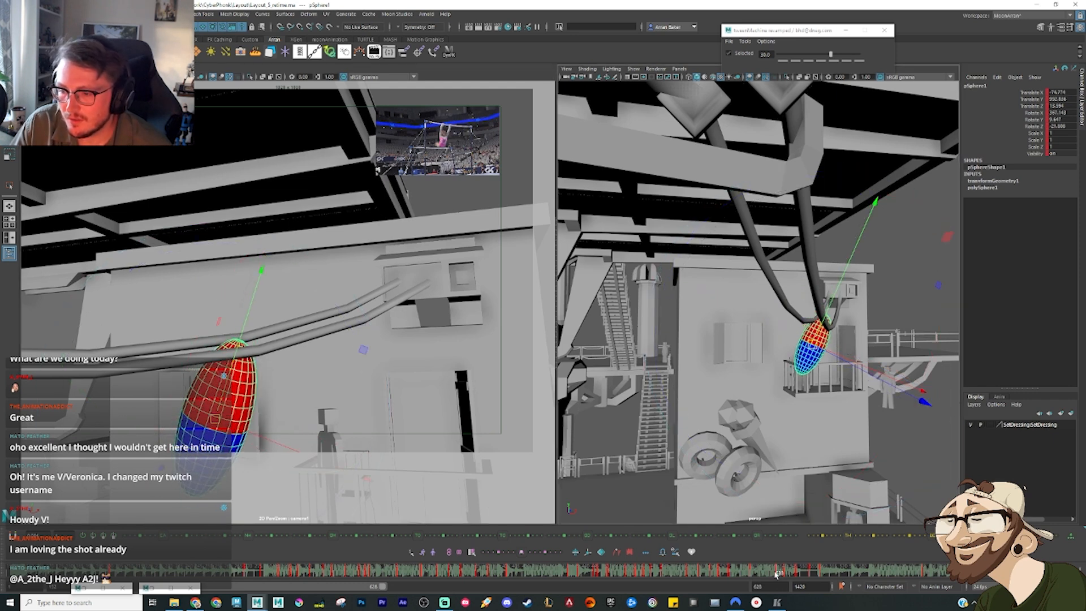
left_click_drag(777, 574, 744, 576)
left_click_drag(726, 576, 747, 575)
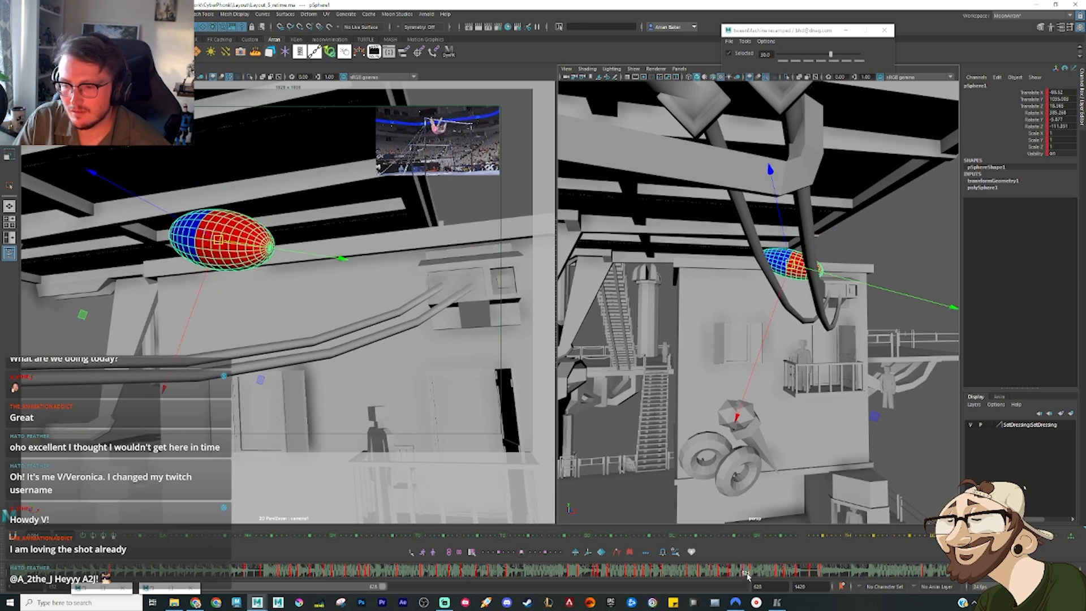
key("period")
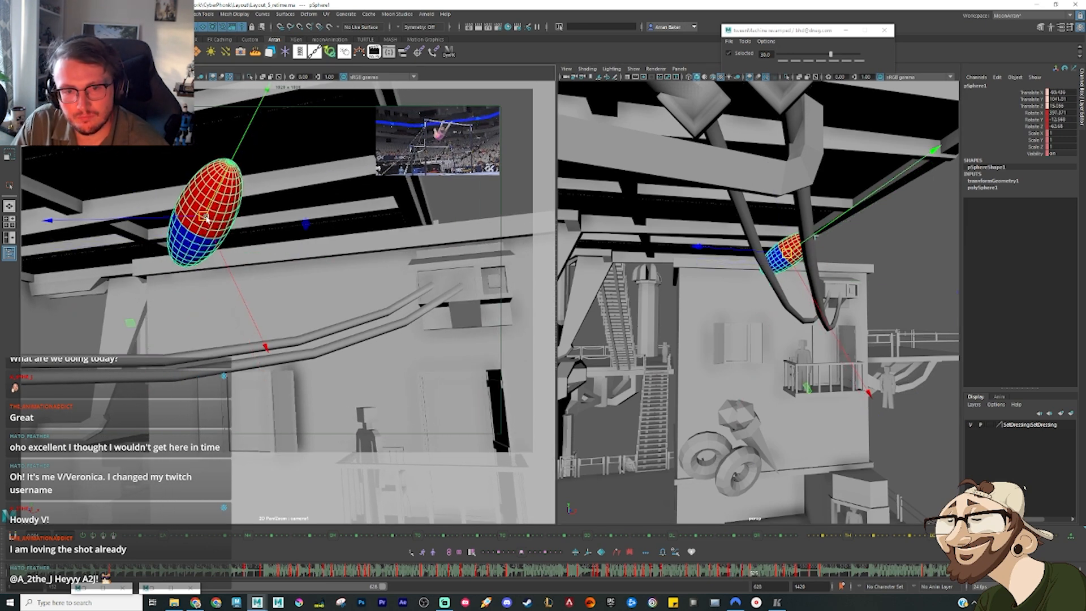
left_click_drag(709, 575, 764, 577)
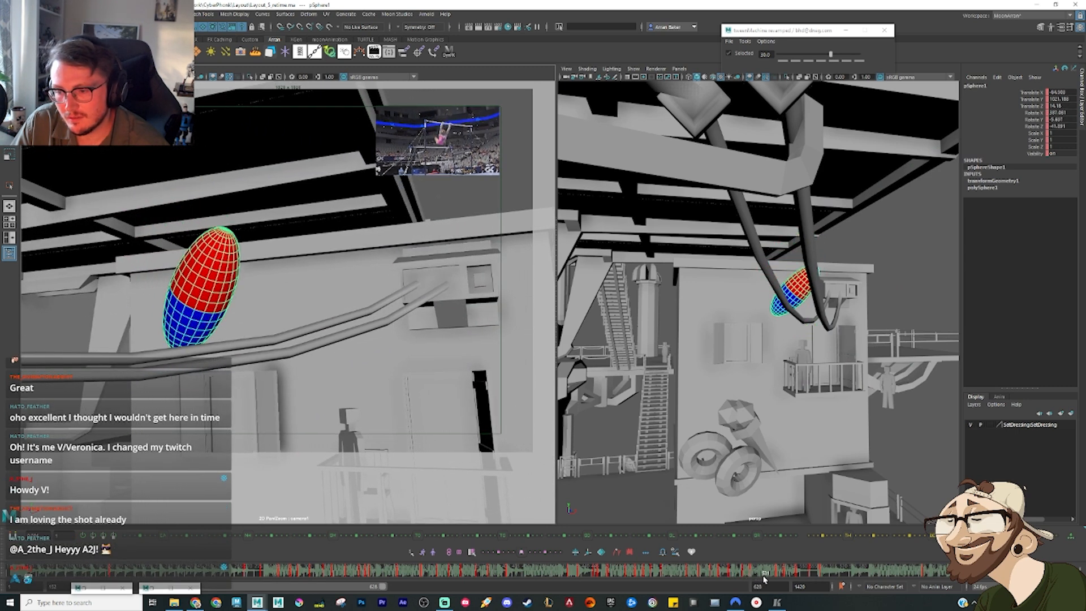
Step: Move and rotate the ellipsoid's pose between the top and hanging keys so its blue end points up, and scrub to check
left_click_drag(199, 298, 194, 361)
key("e")
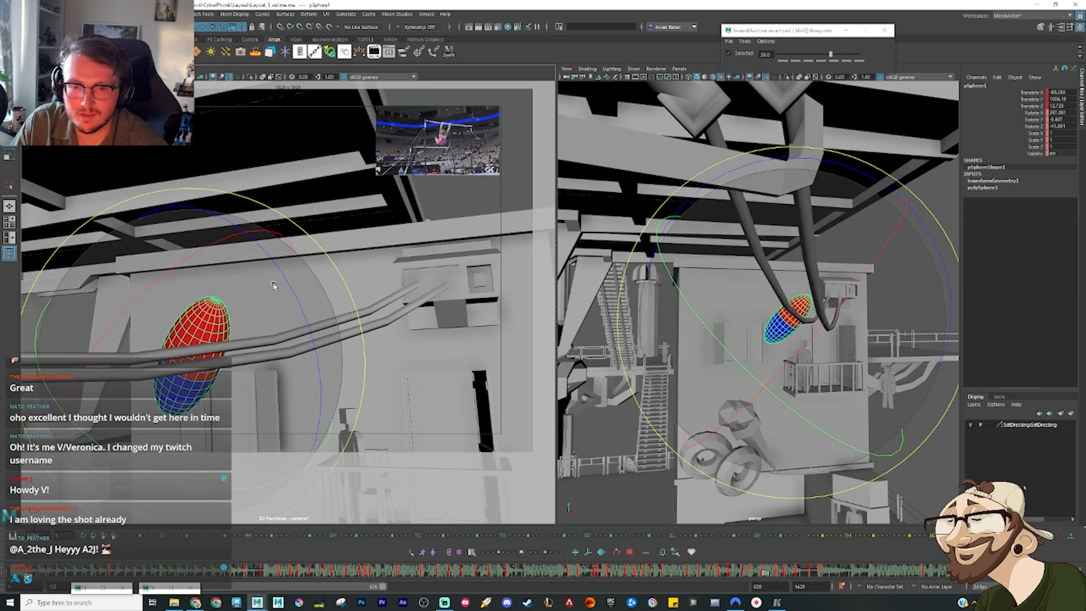
left_click_drag(272, 282, 261, 414)
key("w")
left_click_drag(191, 349, 235, 346)
key("e")
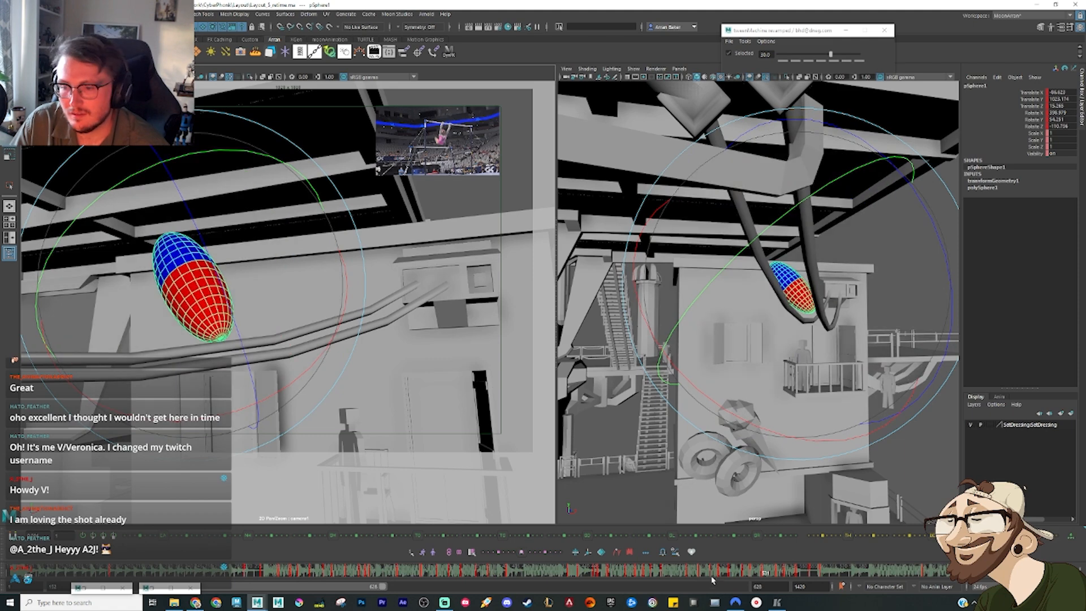
left_click_drag(721, 571, 777, 566)
key("comma")
key("comma")
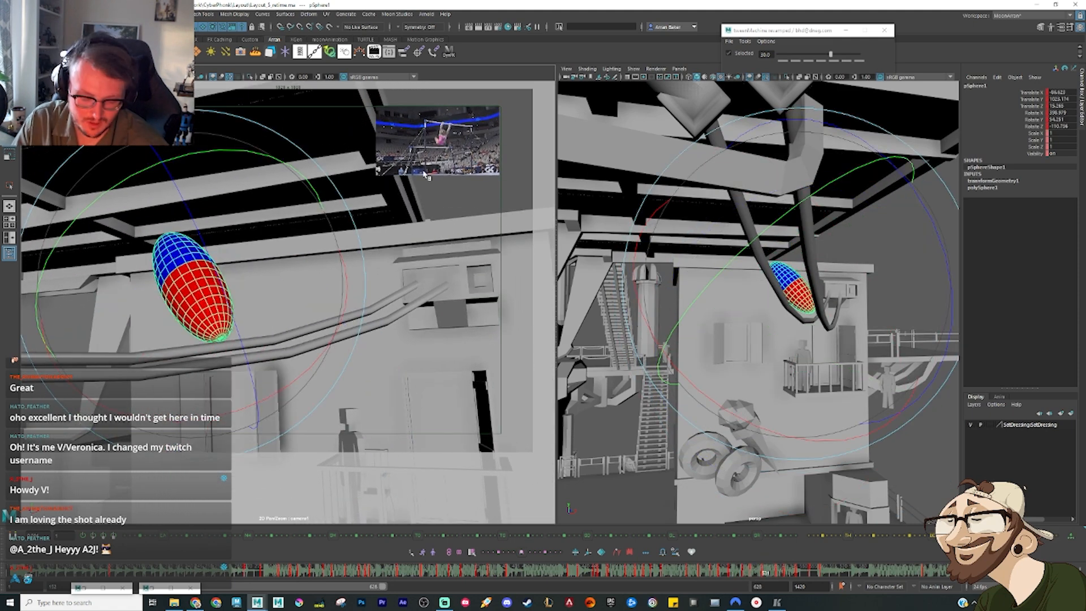
Step: Look over the ellipsoid's curves in the Graph Editor and scrub the first part of the cable swing against the gymnast reference
key("ctrl+g")
left_click_drag(554, 136, 573, 123)
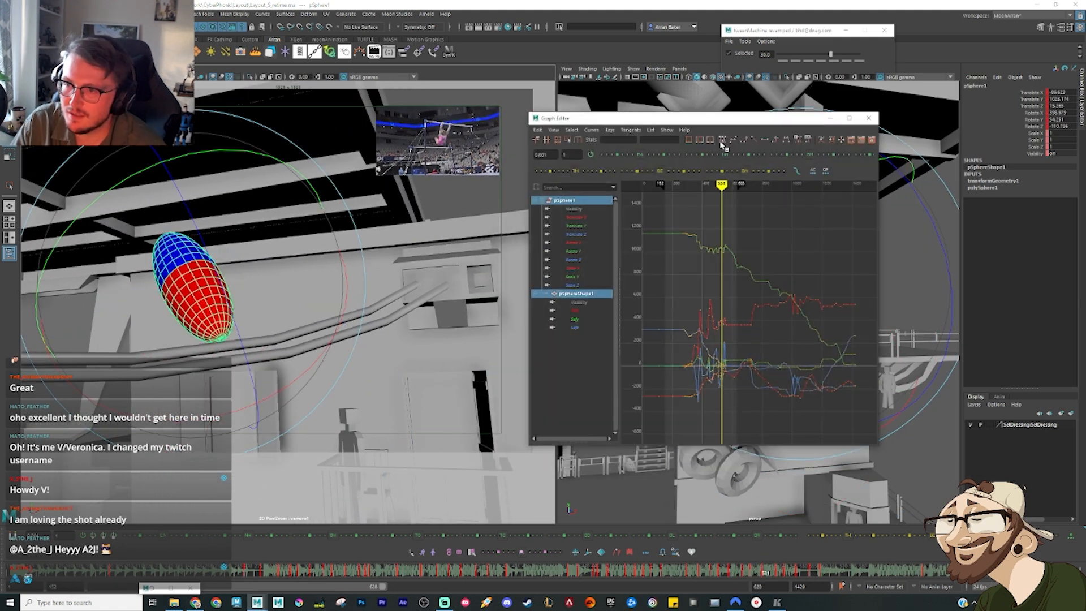
left_click(830, 117)
key("comma")
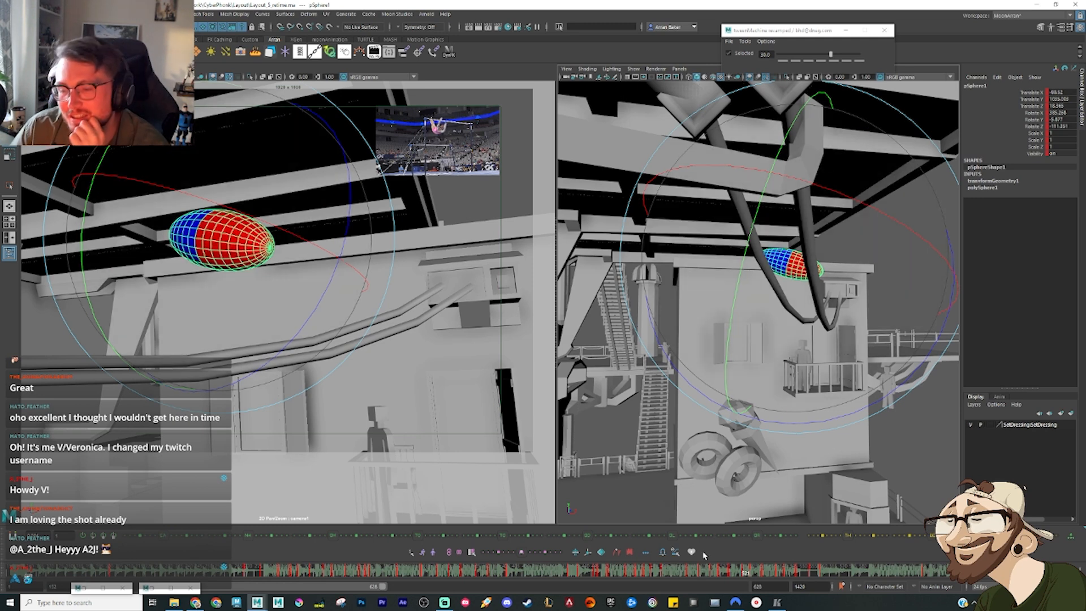
left_click(687, 573)
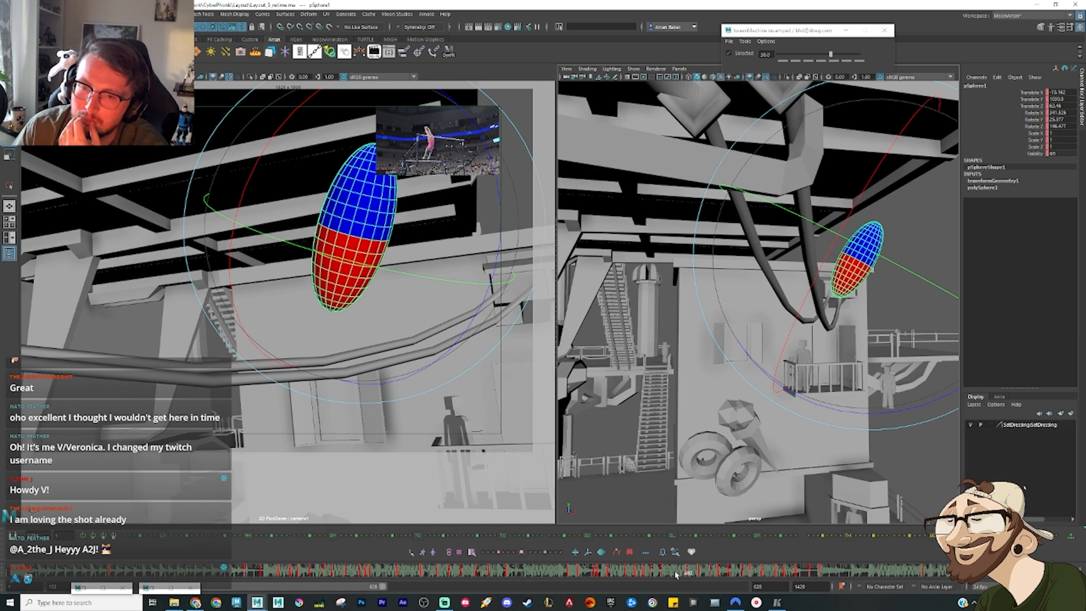
left_click(654, 573)
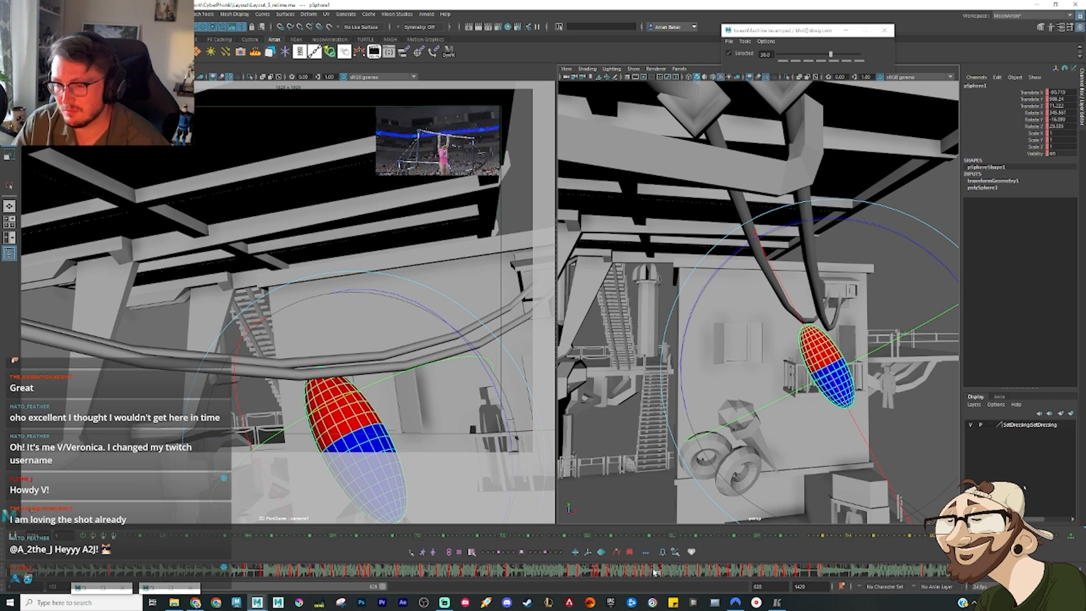
key("period")
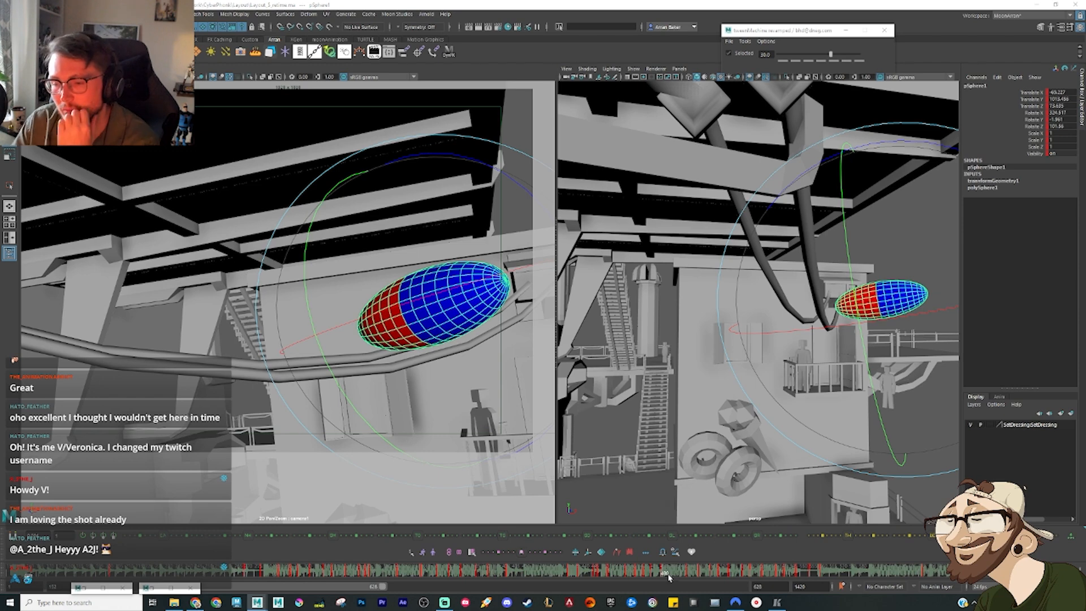
mouse_move(651, 574)
left_mouse_down()
mouse_move(706, 581)
mouse_move(705, 570)
left_mouse_up()
key("w")
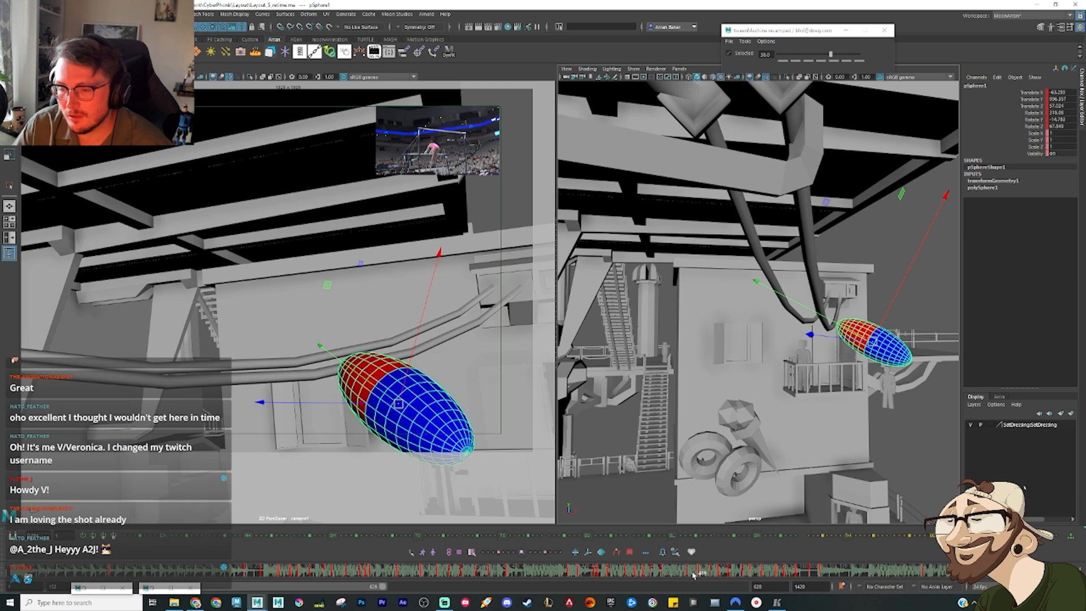
left_click_drag(689, 573, 684, 573)
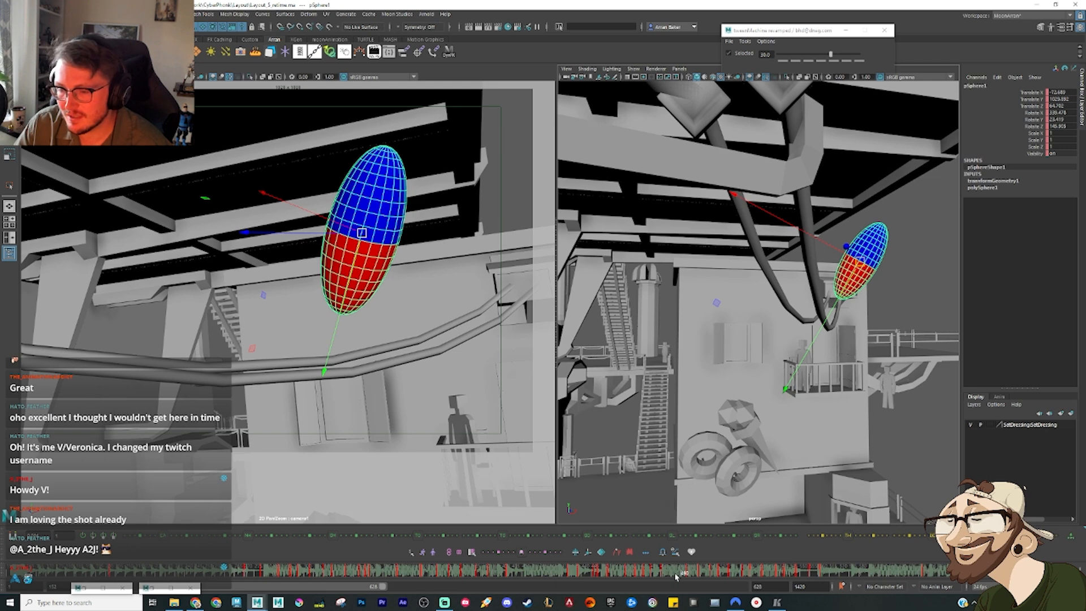
left_click_drag(667, 574, 689, 575)
Step: Move the ellipsoid's upright pose above the cables lower and slightly sideways, flipping against the neighbouring keys
key("comma")
key("period")
key("comma")
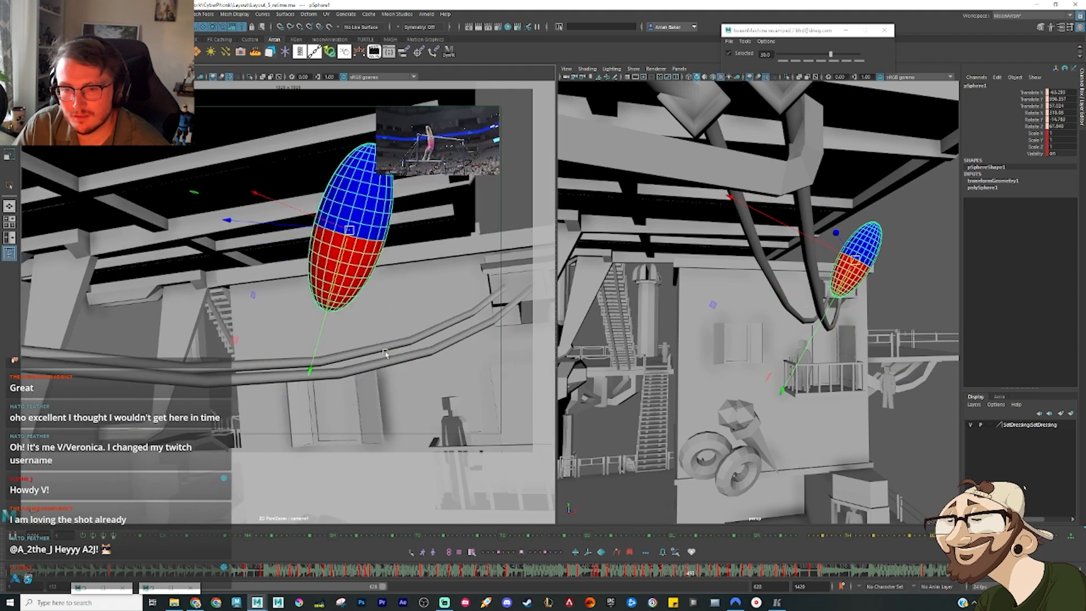
key("comma")
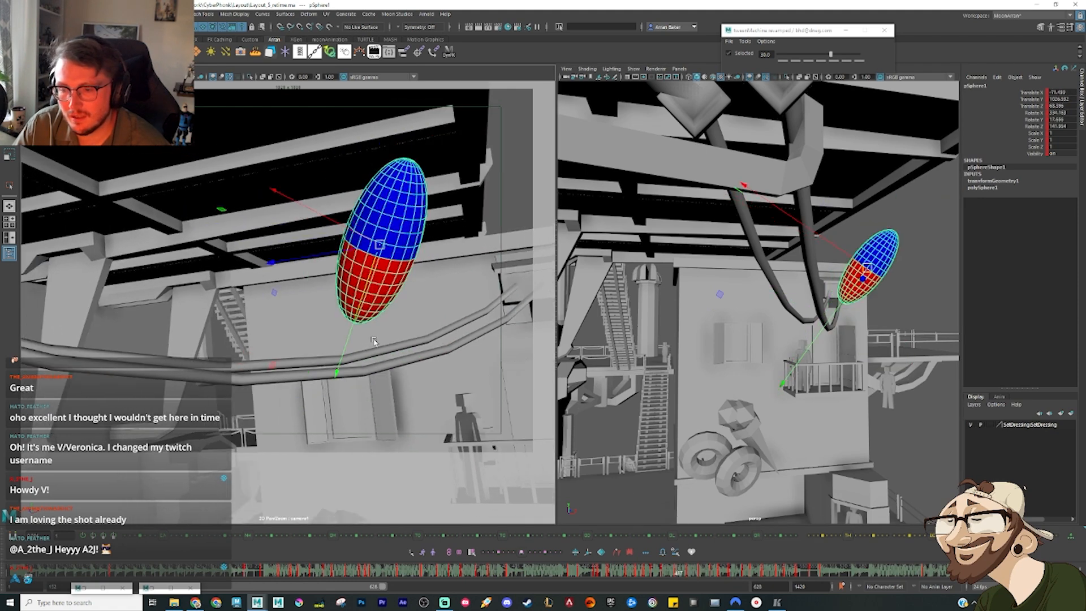
key("period")
left_click_drag(352, 233, 362, 248)
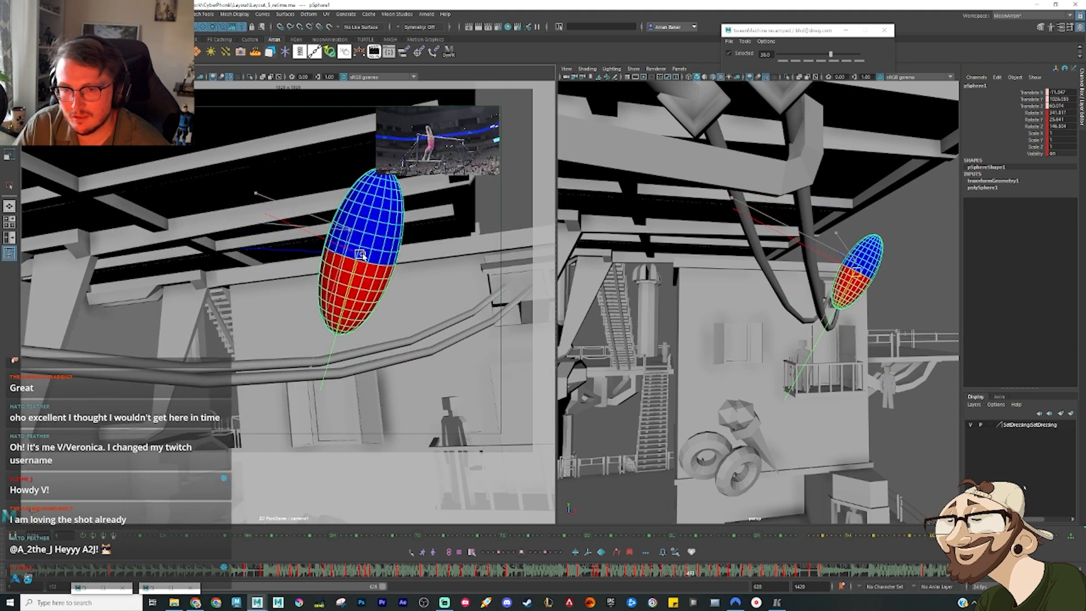
key("e")
key("comma")
key("comma")
key("period")
key("period")
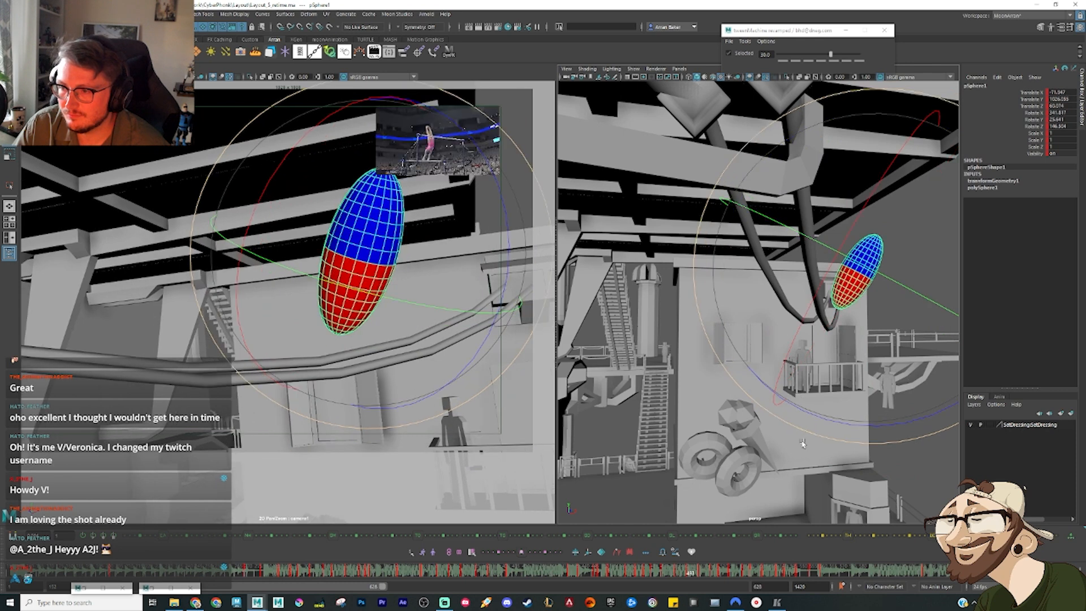
key("w")
left_click_drag(360, 254, 372, 261)
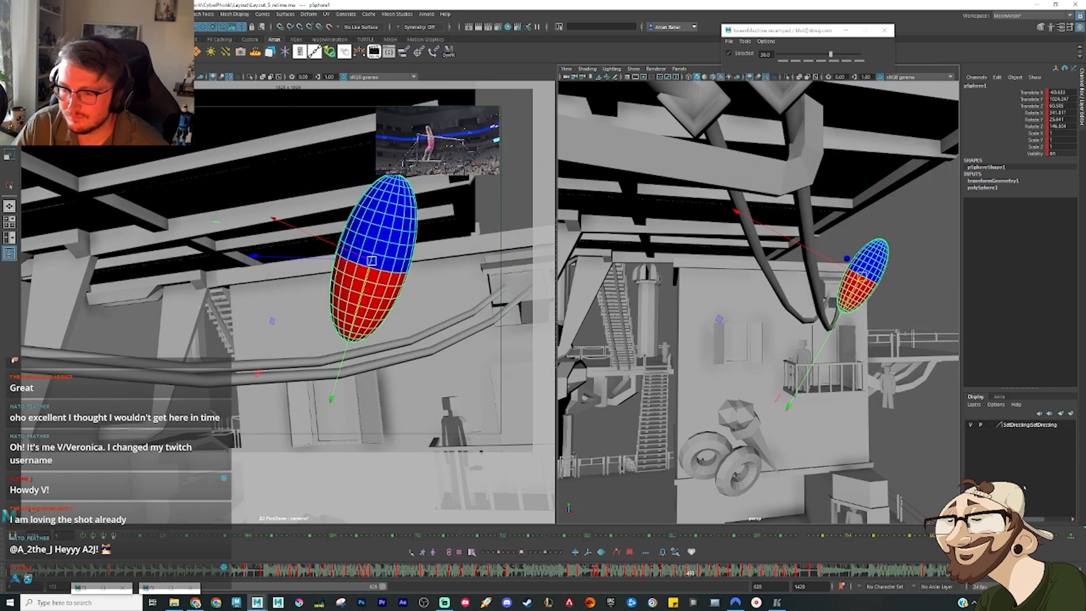
Step: Lower the ellipsoid's pose as it drops beneath the cables, step through the following frames, and adjust its keys in the timeline
left_click_drag(690, 575, 695, 574)
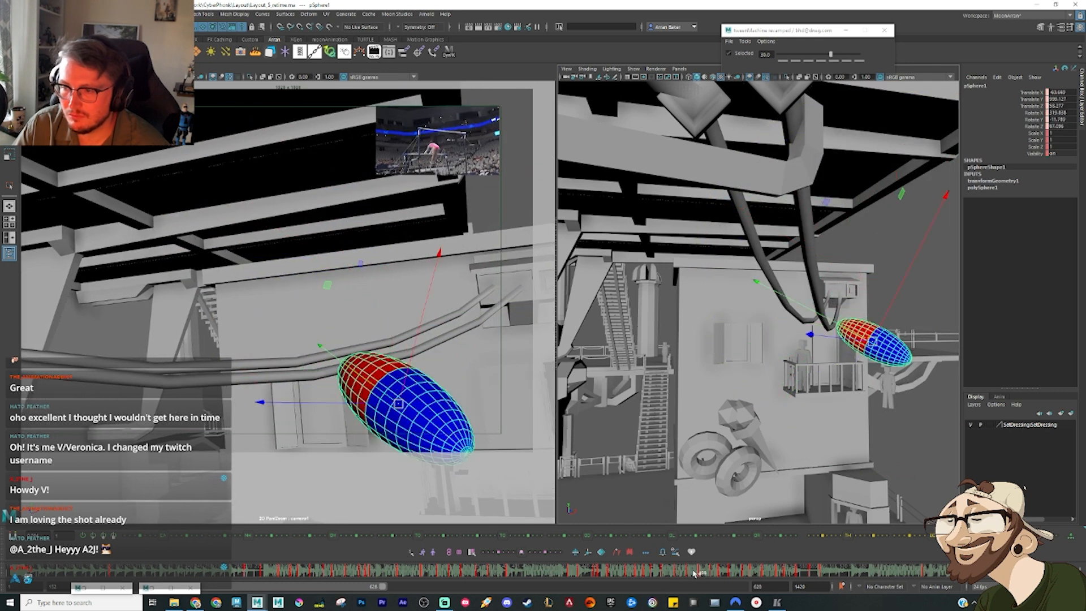
key("alt+period")
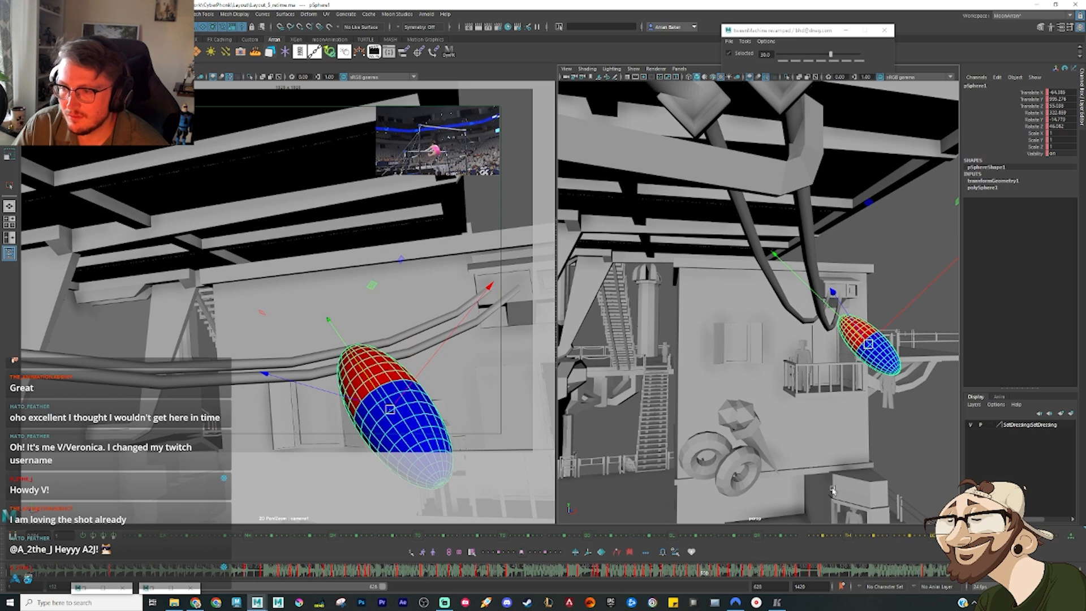
left_click_drag(868, 343, 855, 359)
key("alt+period")
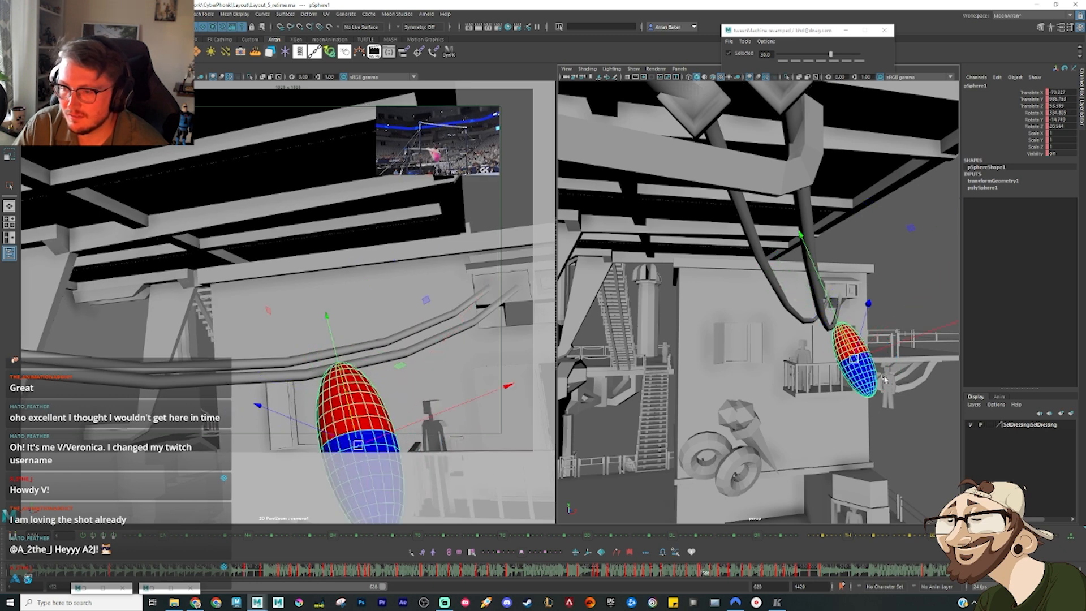
key("alt+period")
key("alt+period")
key("alt+period")
key("alt+period")
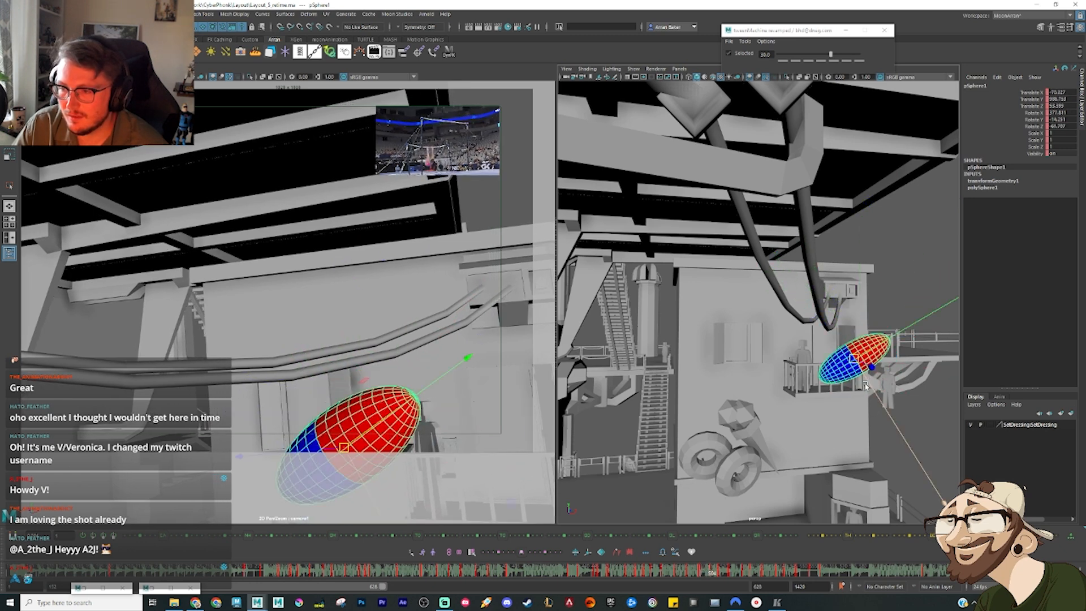
key("alt+period")
key("alt+period")
key("alt+period")
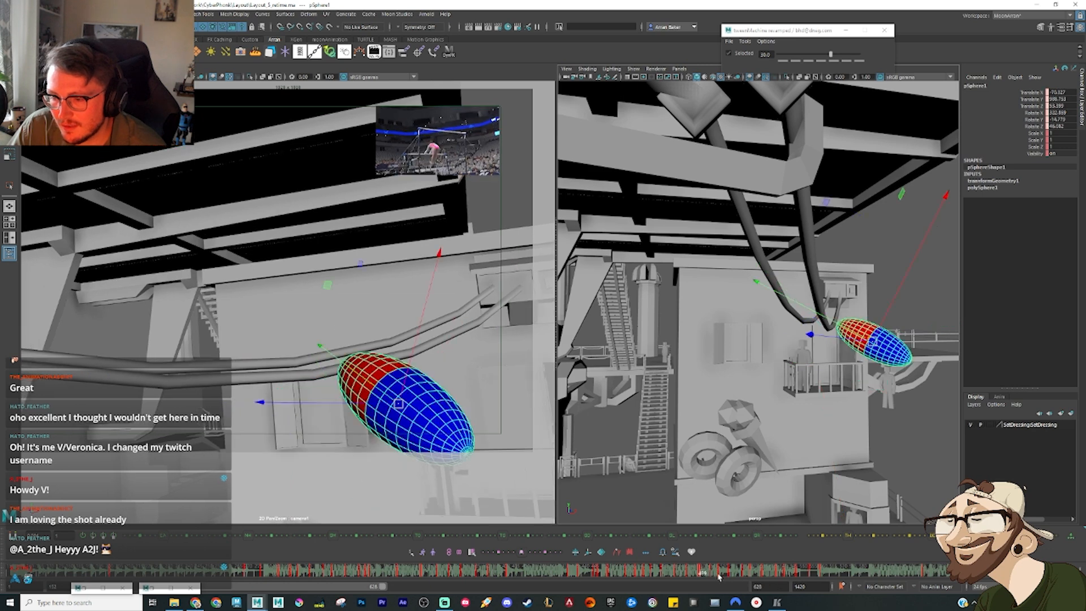
right_click(717, 570)
left_click(753, 434)
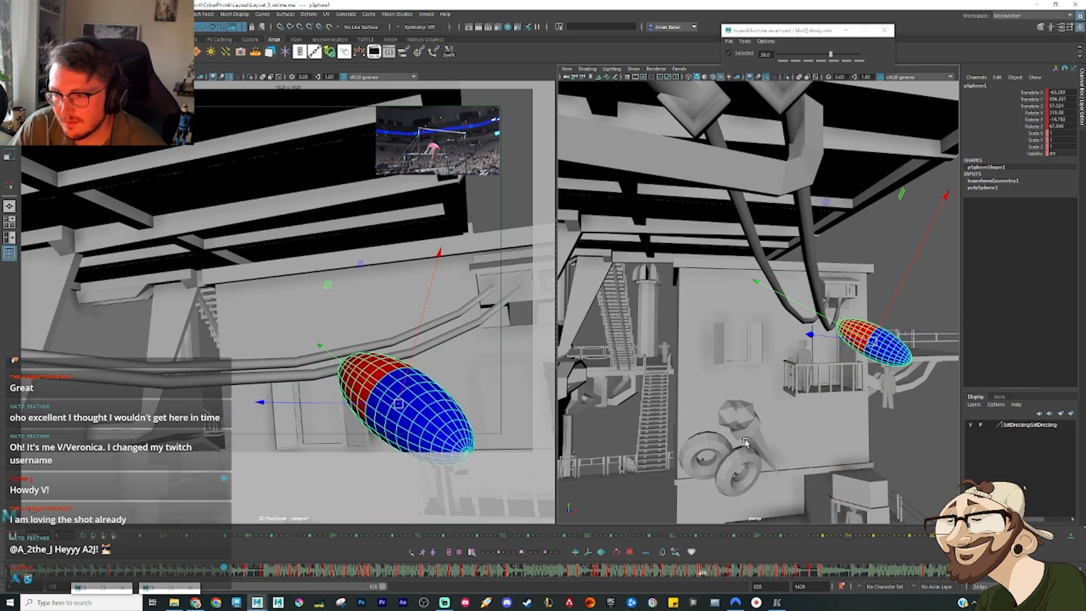
key("alt+period")
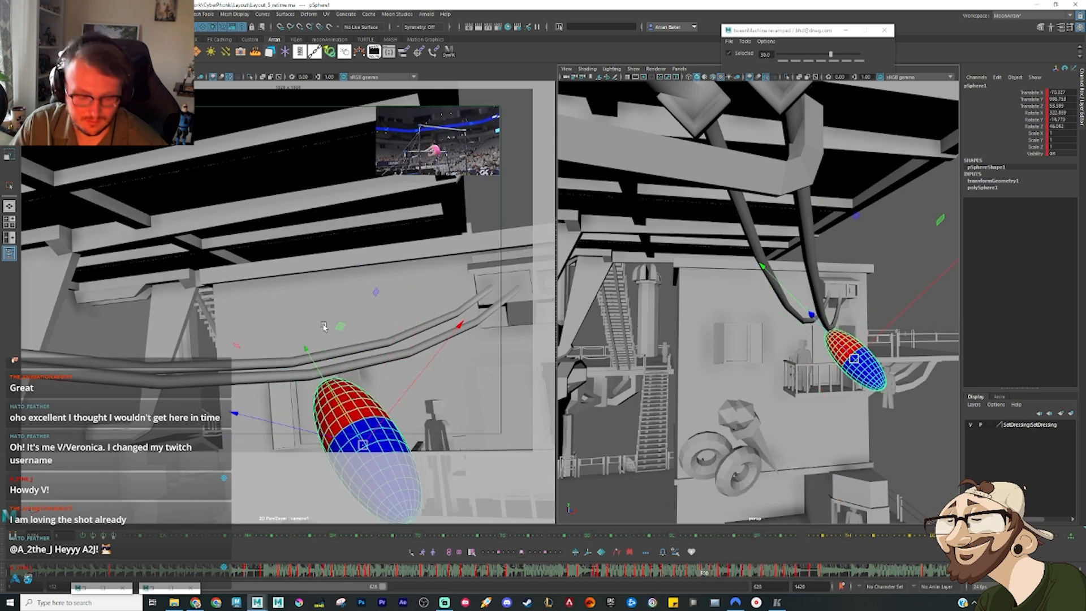
Step: Reopen the Graph Editor, place it clear of the perspective view, and step through the swing frames to examine the motion
left_click(102, 588)
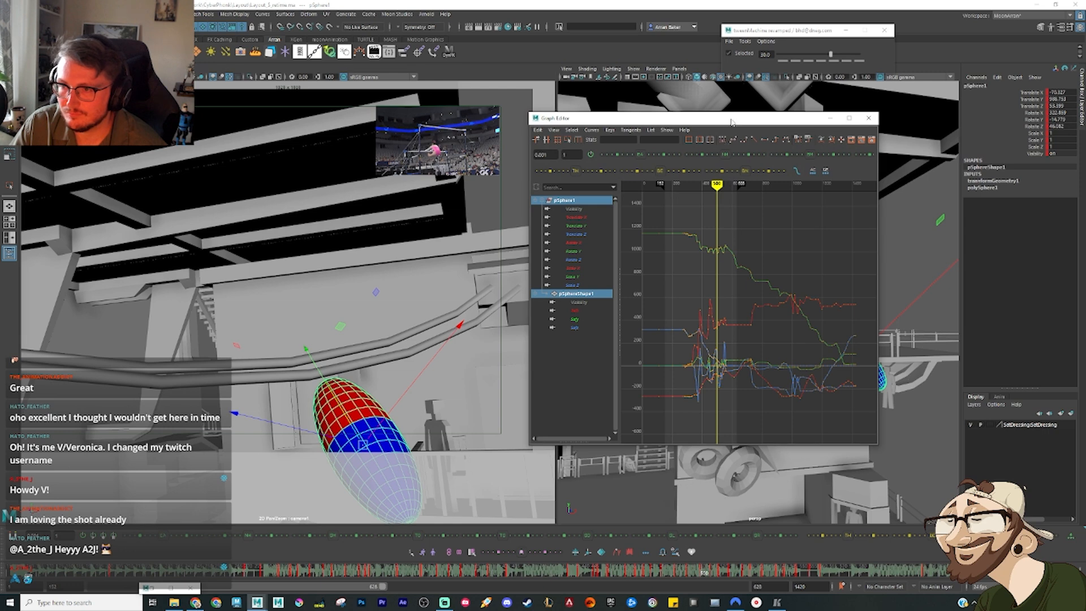
left_click_drag(731, 119, 169, 20)
key("alt+period")
key("alt+period")
key("alt+period")
key("alt+period")
key("alt+period")
key("alt+period")
key("alt+period")
key("alt+period")
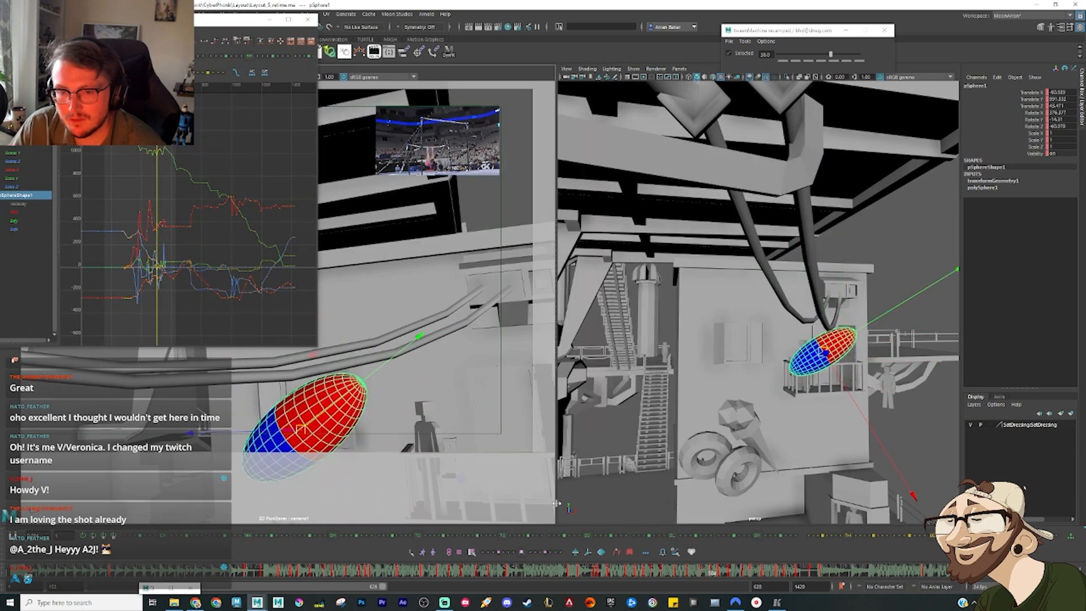
key("alt+period")
key("alt+period")
key("alt+period")
key("alt+period")
key("alt+period")
key("alt+period")
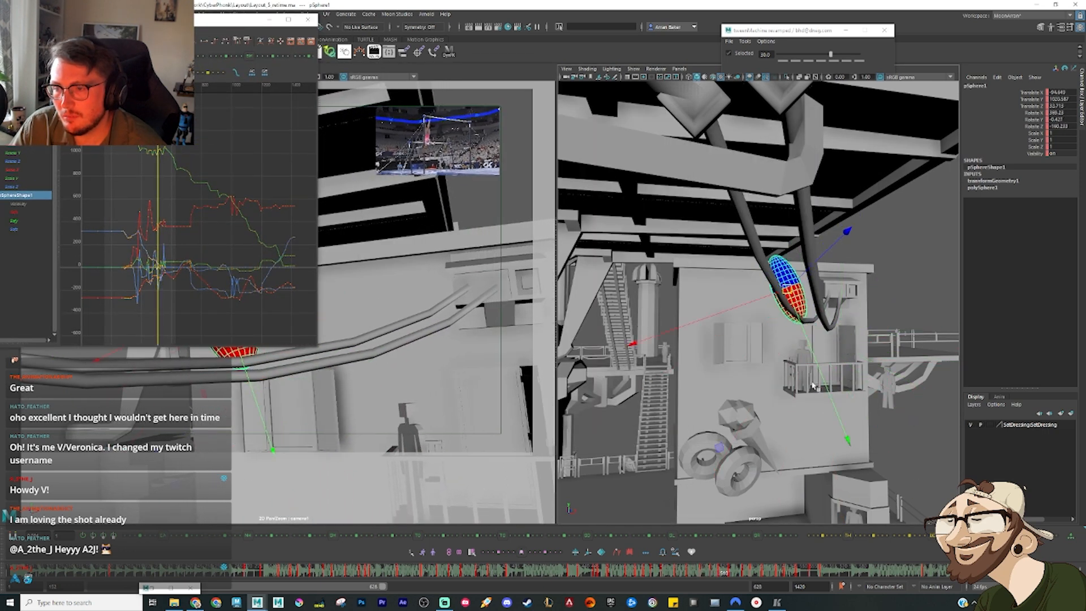
left_click(270, 20)
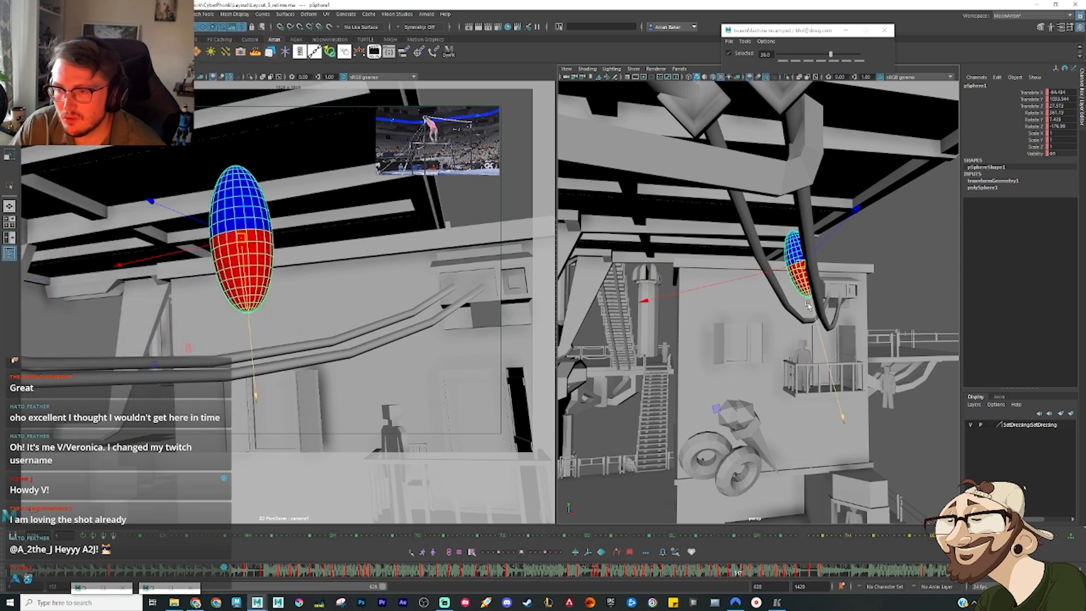
Step: Step forward to the ellipsoid's horizontal pose above the cables and move it higher
key("alt+period")
key("alt+period")
key("alt+period")
key("alt+period")
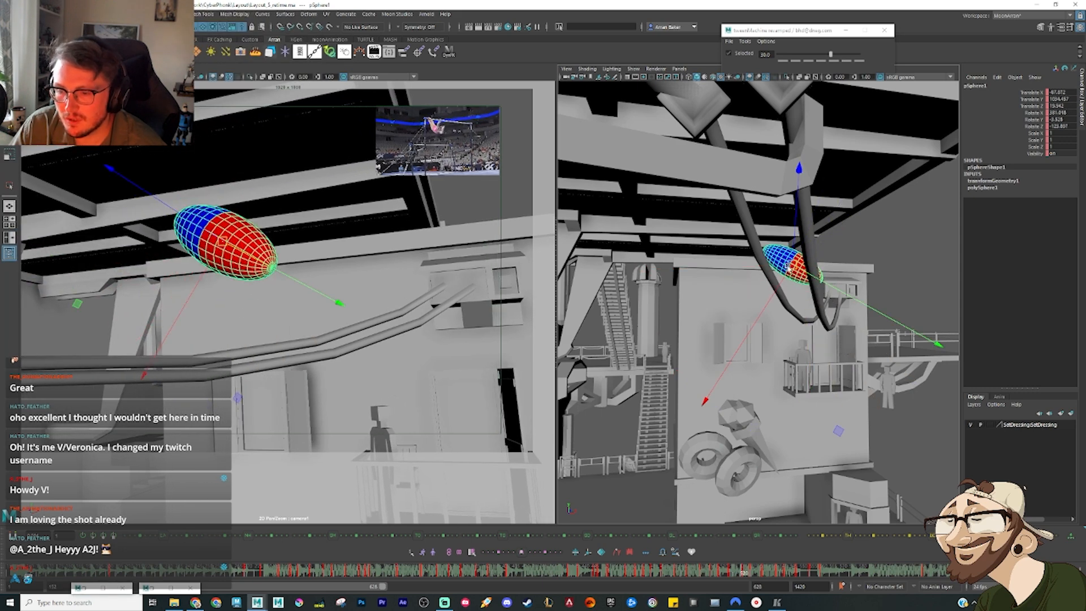
key("alt+period")
key("alt+period")
key("alt+period")
key("alt+period")
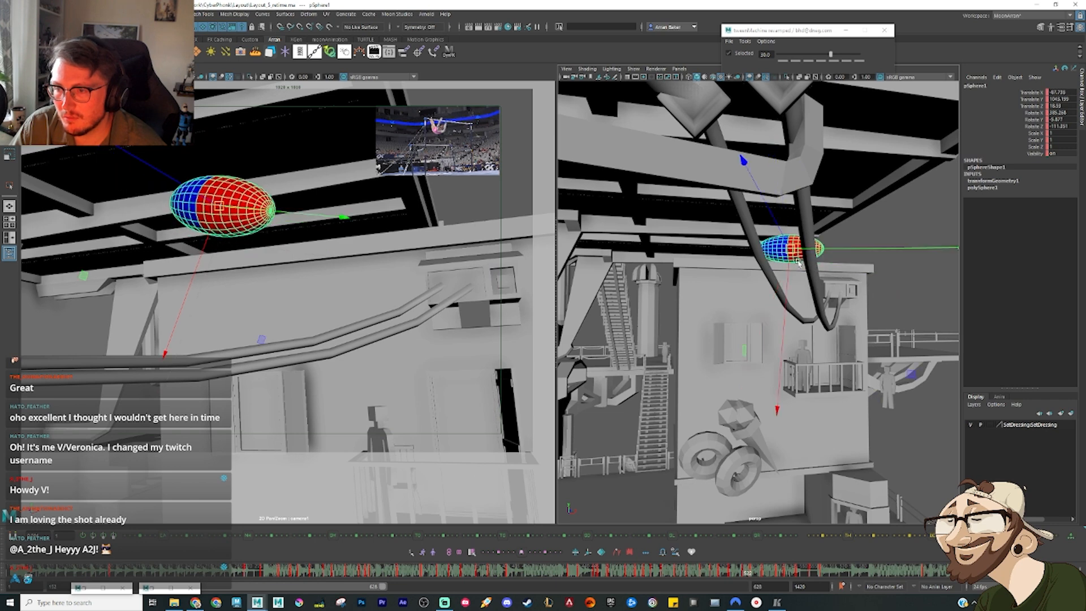
Step: Step through the ellipsoid's swing keys above the cables and move its horizontal pose slightly higher
key("alt+period")
key("alt+period")
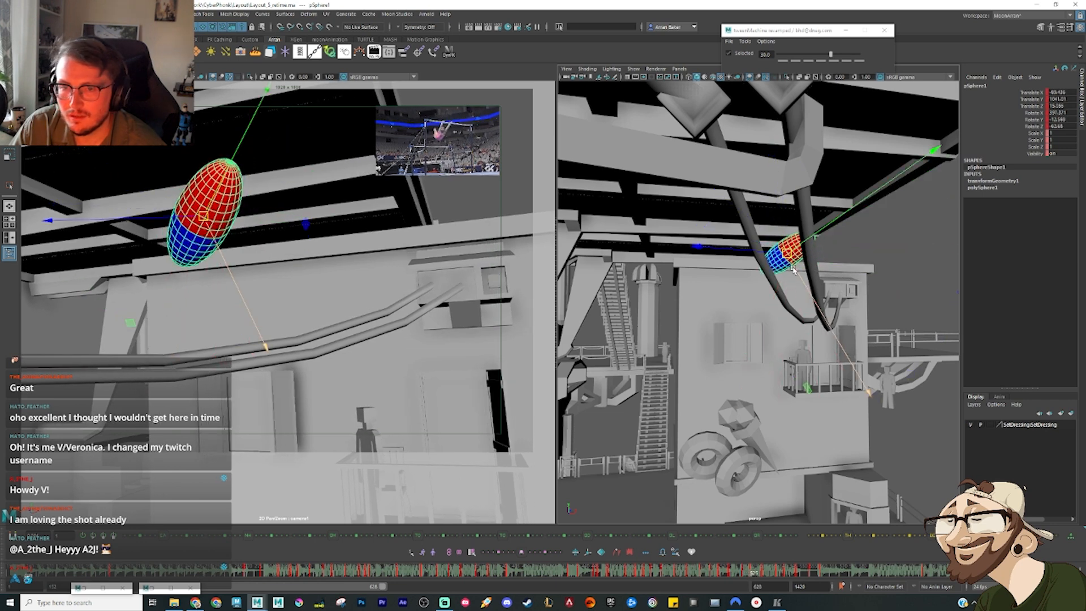
key("alt+period")
key("alt+period")
key("alt+period")
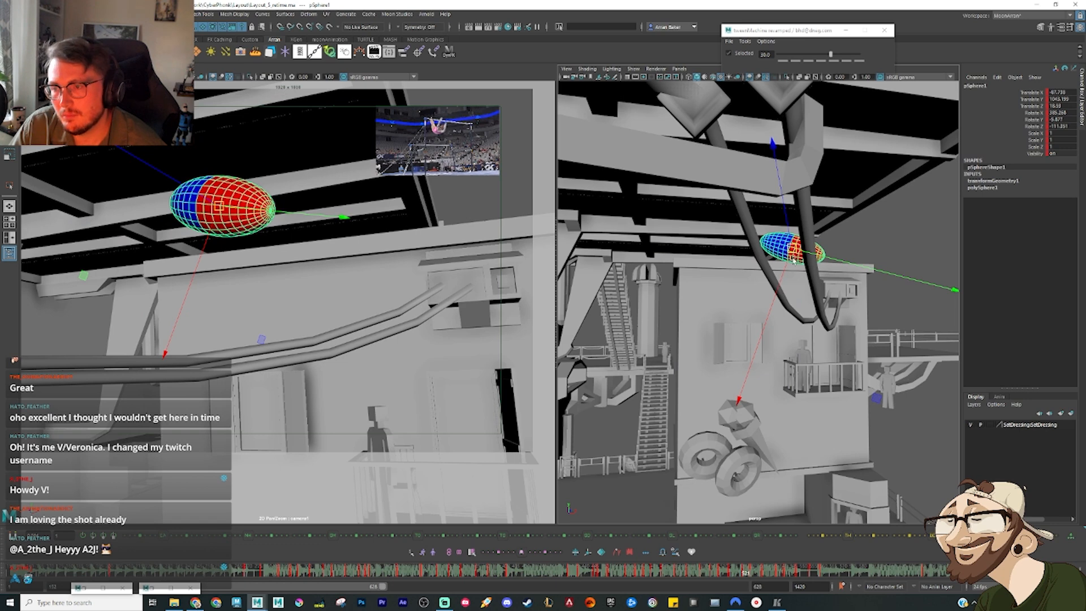
left_click_drag(794, 260, 787, 250)
Step: Rotate the ellipsoid on the following key so its blue end points up at a slant, and raise it slightly
key("alt+period")
key("e")
left_click_drag(872, 261, 868, 363)
key("w")
left_click_drag(789, 256, 787, 245)
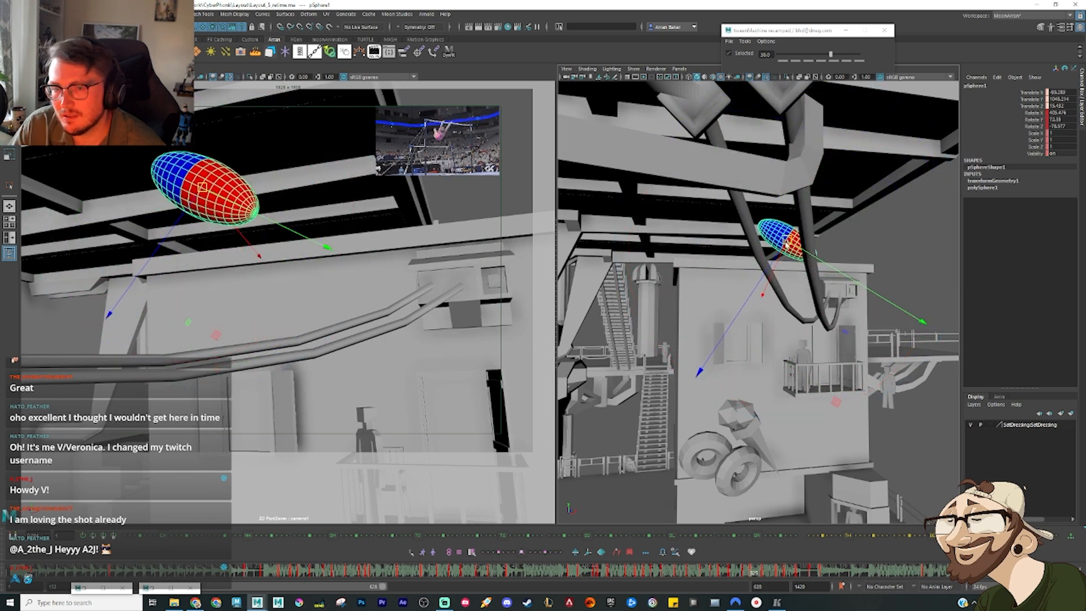
Step: Flip the slanted pose against its neighbouring keys and adjust the ellipsoid's rotation from a side-on perspective view
key("alt+comma")
key("alt+comma")
key("alt+period")
key("alt+period")
key("alt+period")
key("alt+period")
key("alt+period")
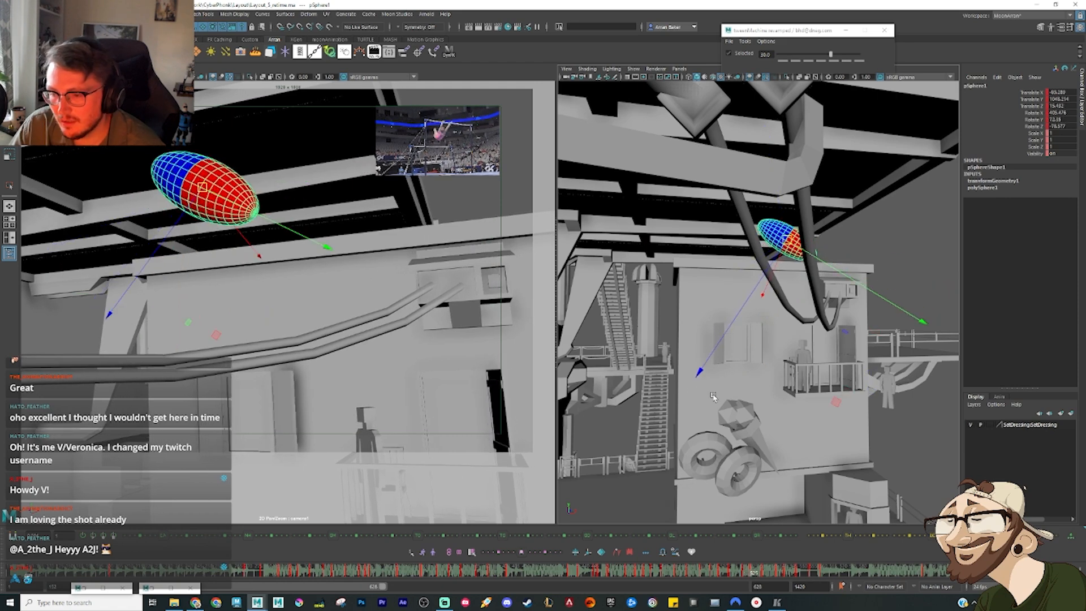
key("alt+comma")
key("alt+period")
key("e")
left_click_drag(589, 232, 770, 292, "alt")
Step: Tween the ellipsoid's preceding horizontal pose 75 toward the slanted key, then shift it slightly sideways and up
key("comma")
key("comma")
key("comma")
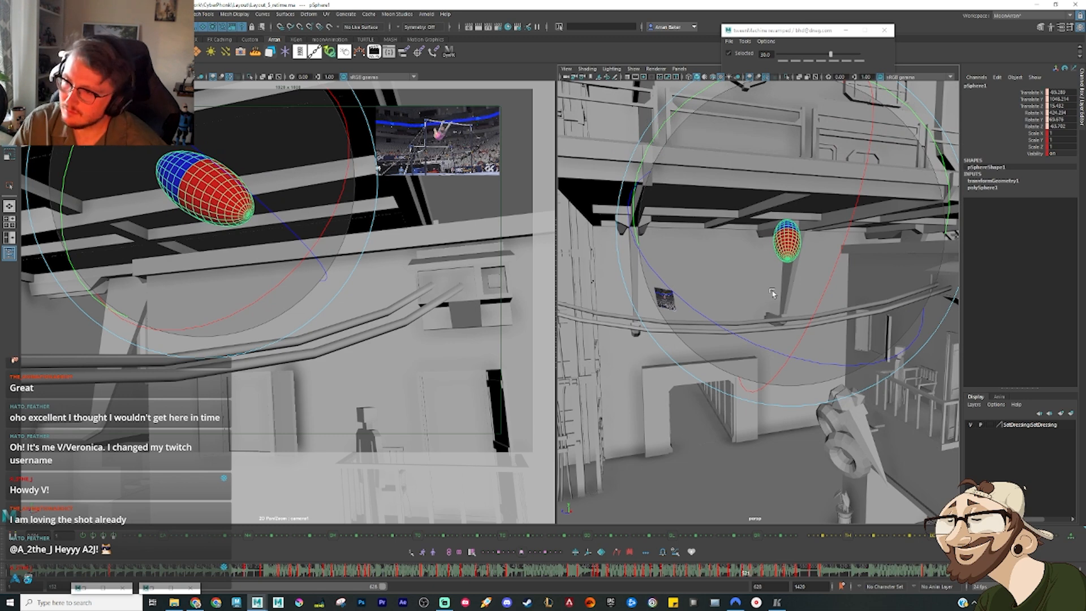
key("period")
key("period")
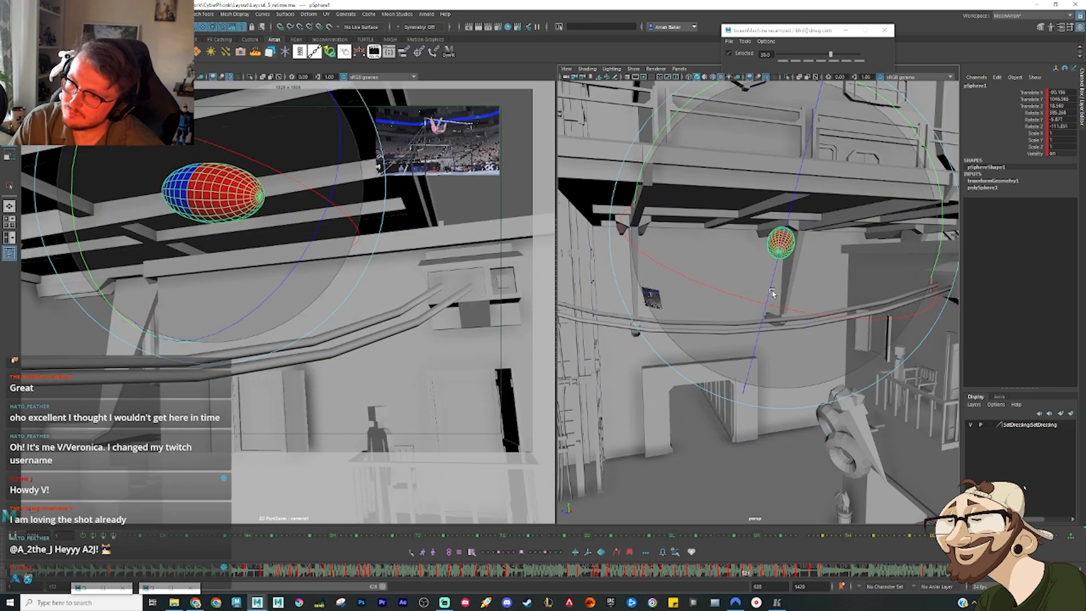
key("alt+3")
key("comma")
key("period")
key("w")
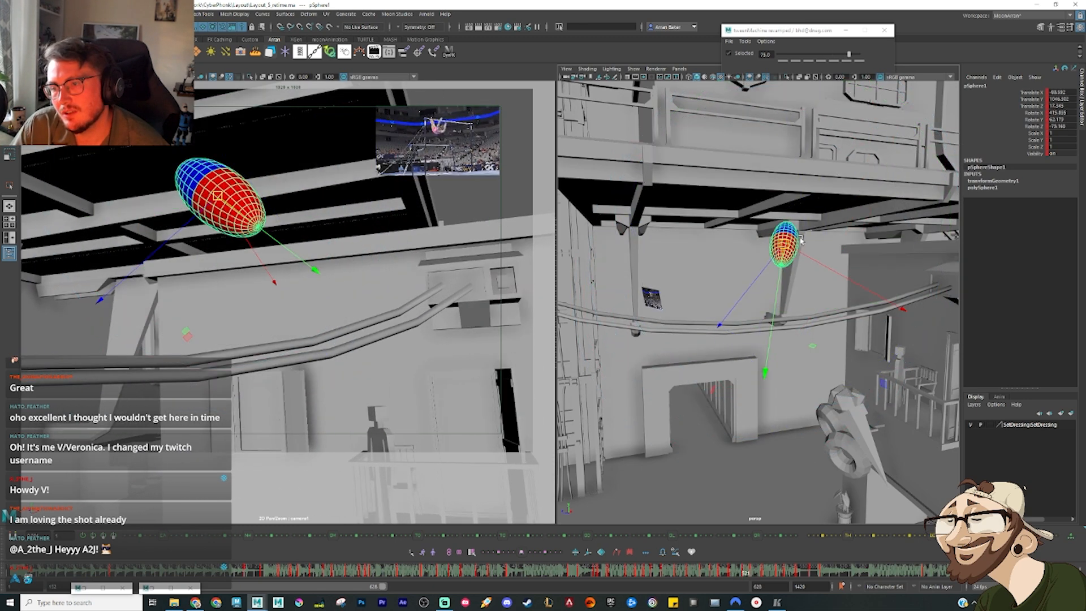
left_click(786, 247)
key("ctrl+z")
left_click_drag(785, 248, 777, 244)
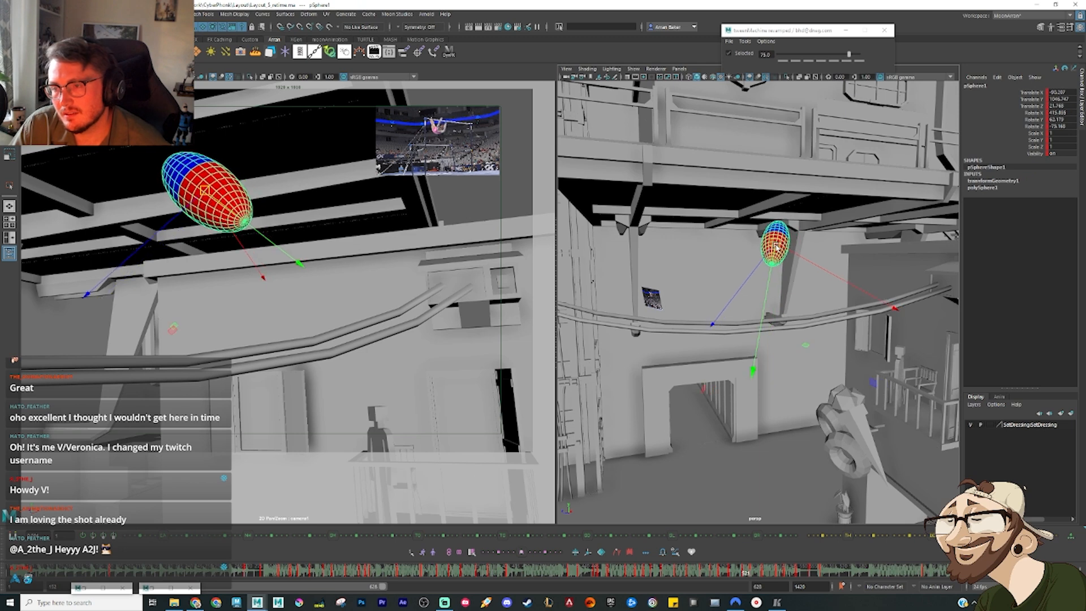
Step: Flip between the adjusted swing keys, then play the shot from an earlier frame to review the motion
key("comma")
key("period")
key("period")
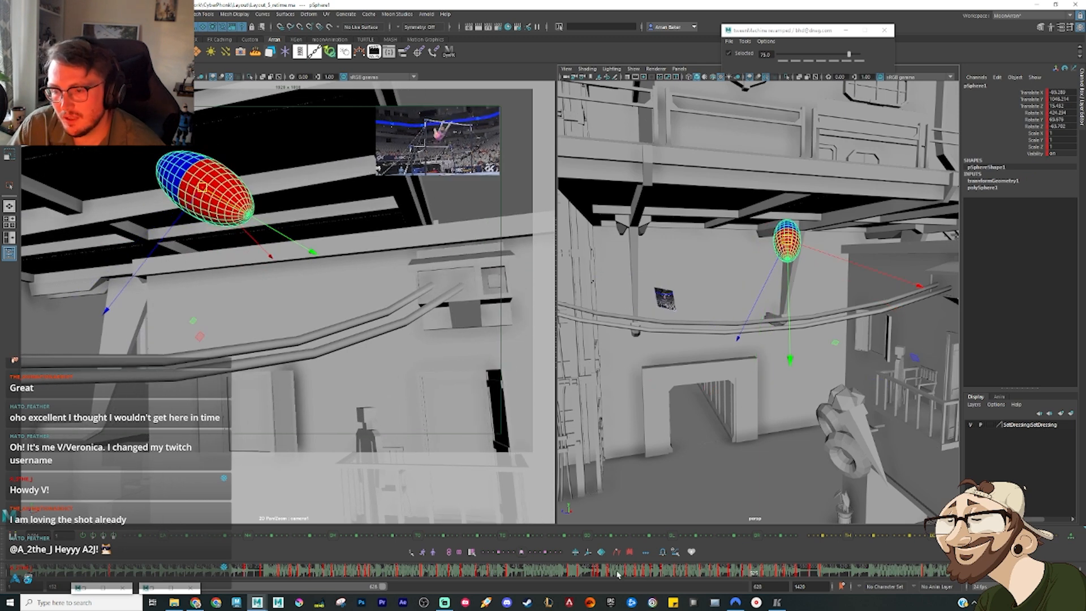
left_click_drag(722, 572, 622, 573)
key("alt+v")
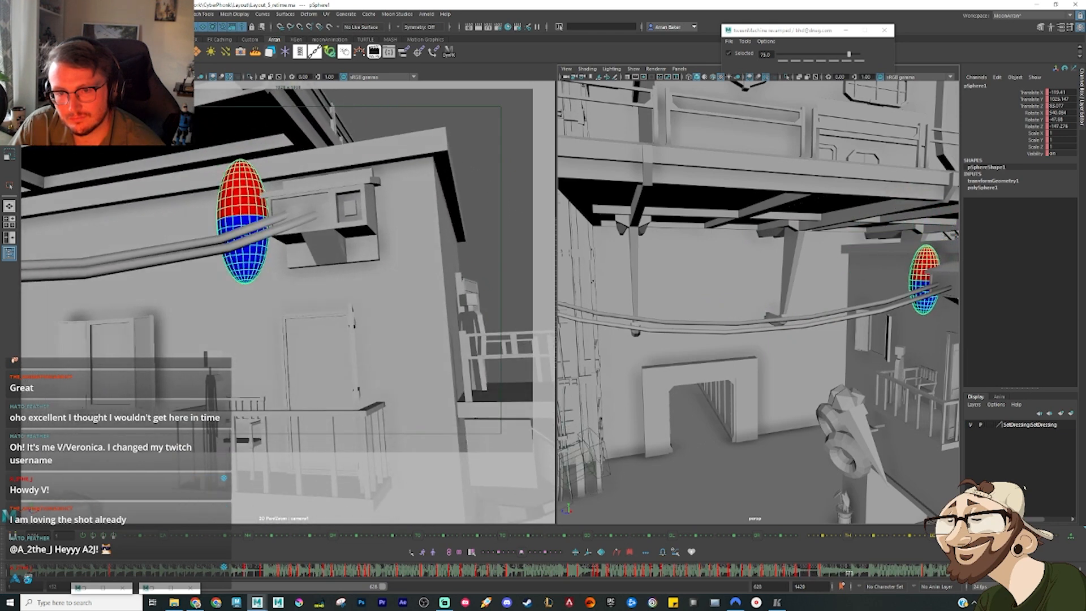
key("alt+v")
Step: Scrub to the ellipsoid's upright pose above the cable bracket, tween it to 0 between its neighbours, and move it higher
left_click(797, 575)
left_click_drag(799, 576, 817, 579)
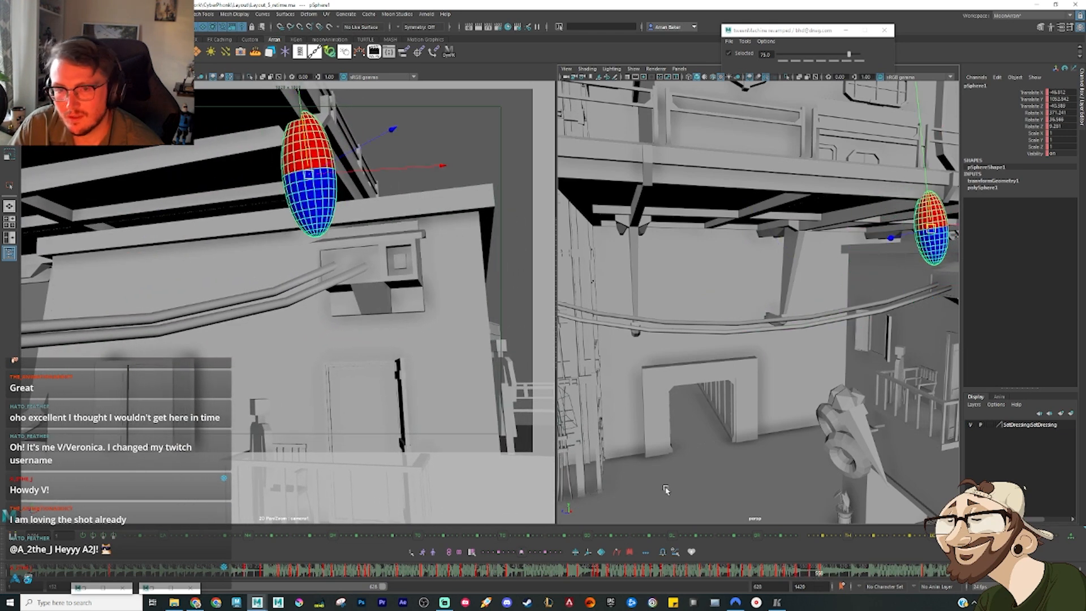
key("alt+1")
key("alt+2")
key("alt+3")
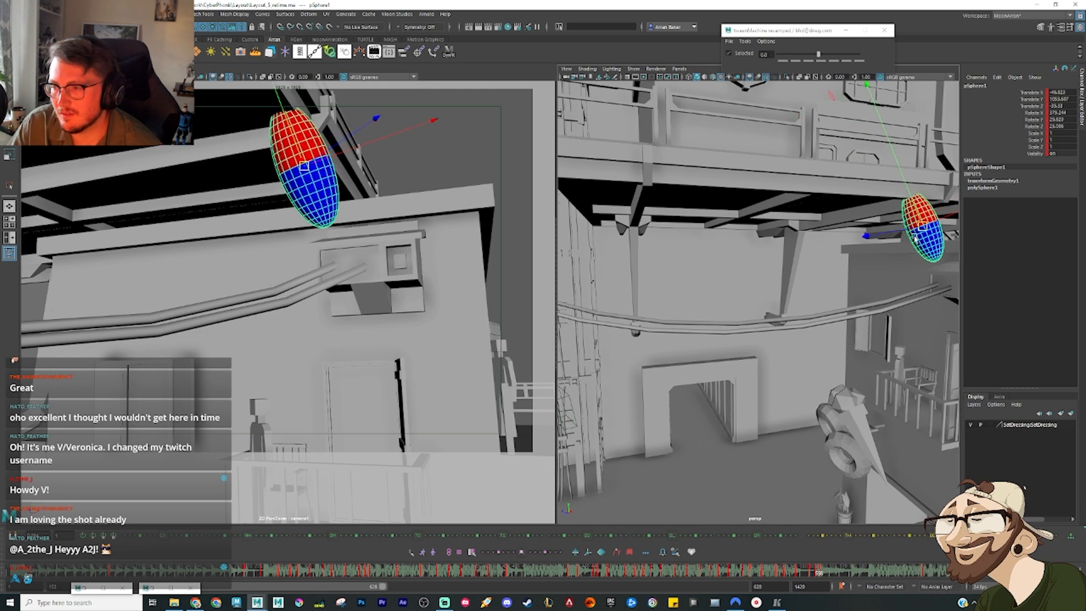
left_click_drag(920, 231, 923, 216)
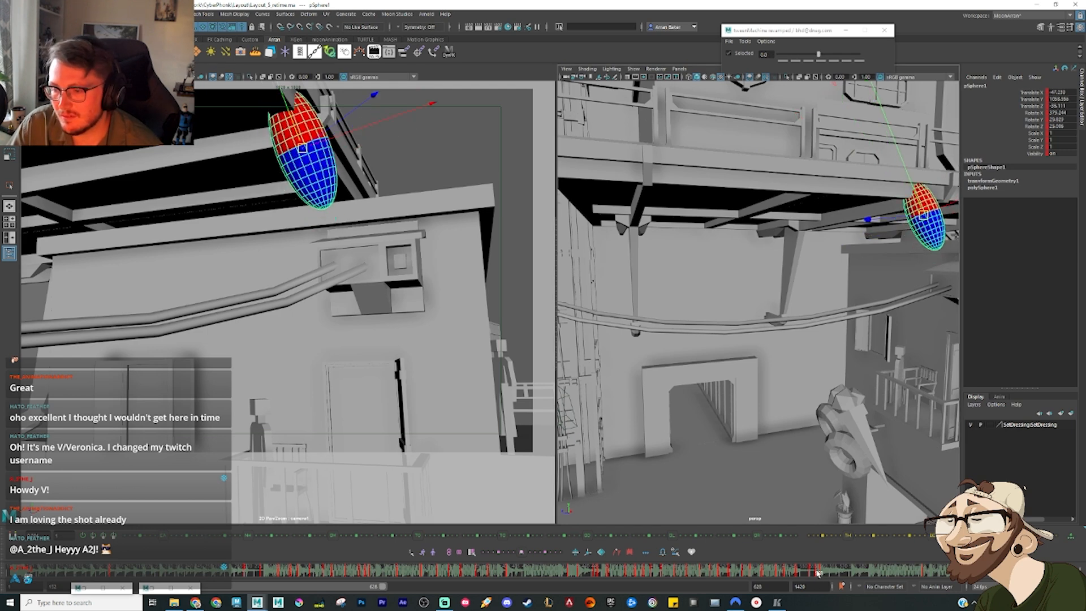
Step: Advance to the ellipsoid's upright pose beside the cable bracket and set its tween to -100 toward the preceding key
left_click_drag(818, 573, 839, 580)
key("alt+1")
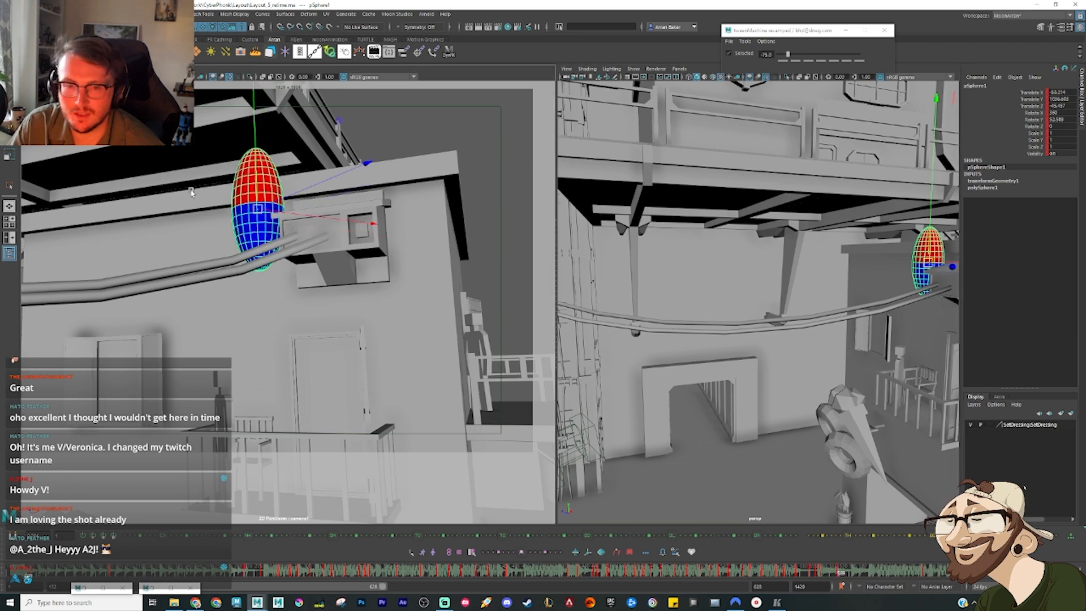
left_click_drag(789, 55, 775, 56)
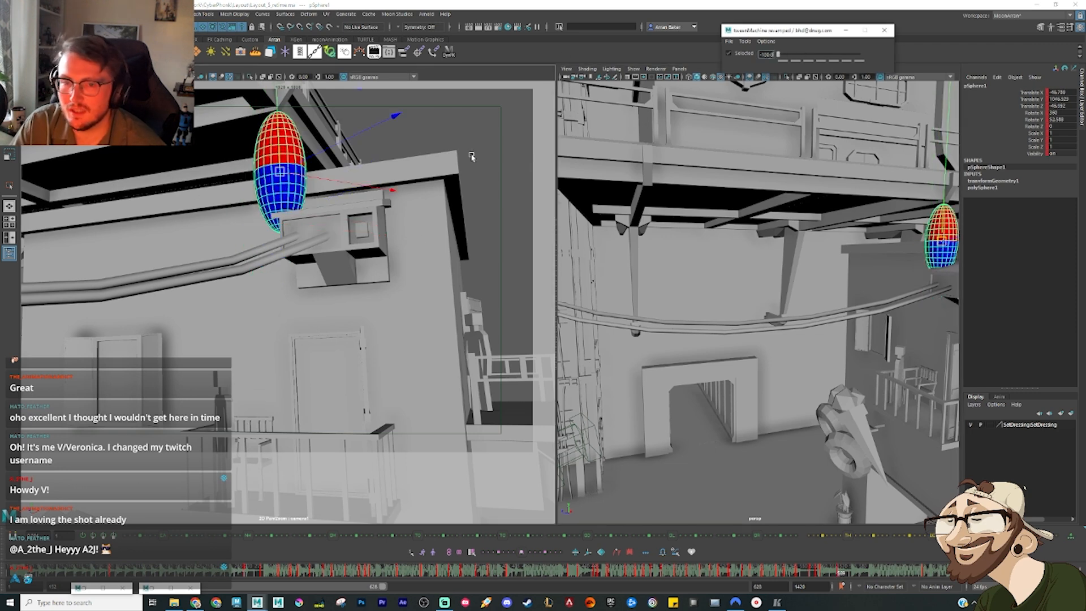
Step: Tilt the ellipsoid beside the cable bracket with its red end leaning away from it, and shift the pose lower and sideways
left_click(279, 171)
key("e")
left_click_drag(378, 272, 395, 253)
key("w")
left_click_drag(287, 180, 275, 194)
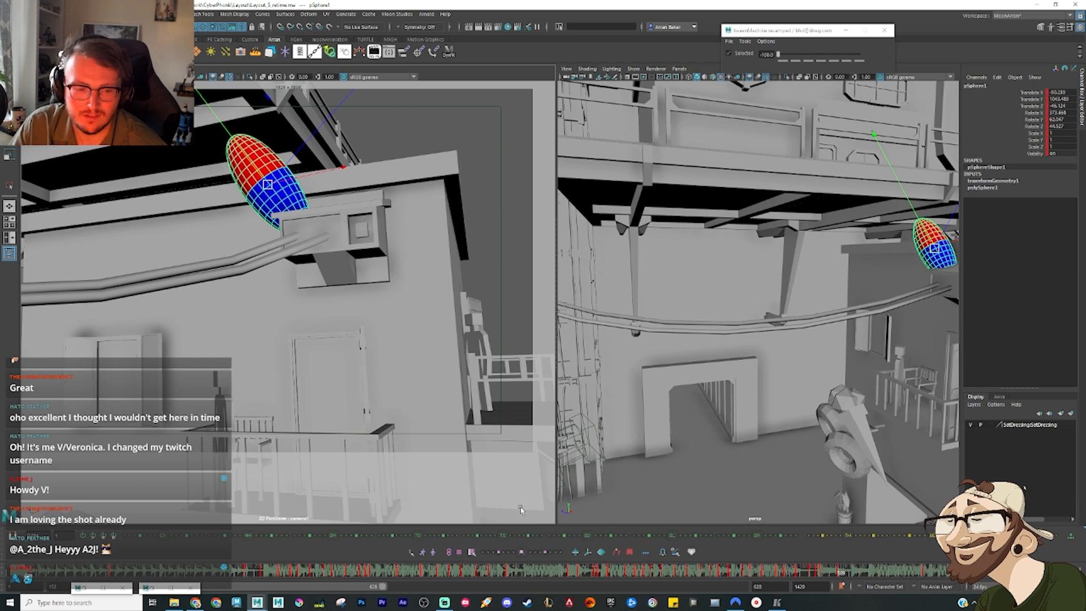
Step: Scrub to the ellipsoid falling past the window, widen the perspective view, and frame the window's shutters in it
mouse_move(819, 571)
left_mouse_down()
mouse_move(831, 583)
mouse_move(868, 581)
left_mouse_up()
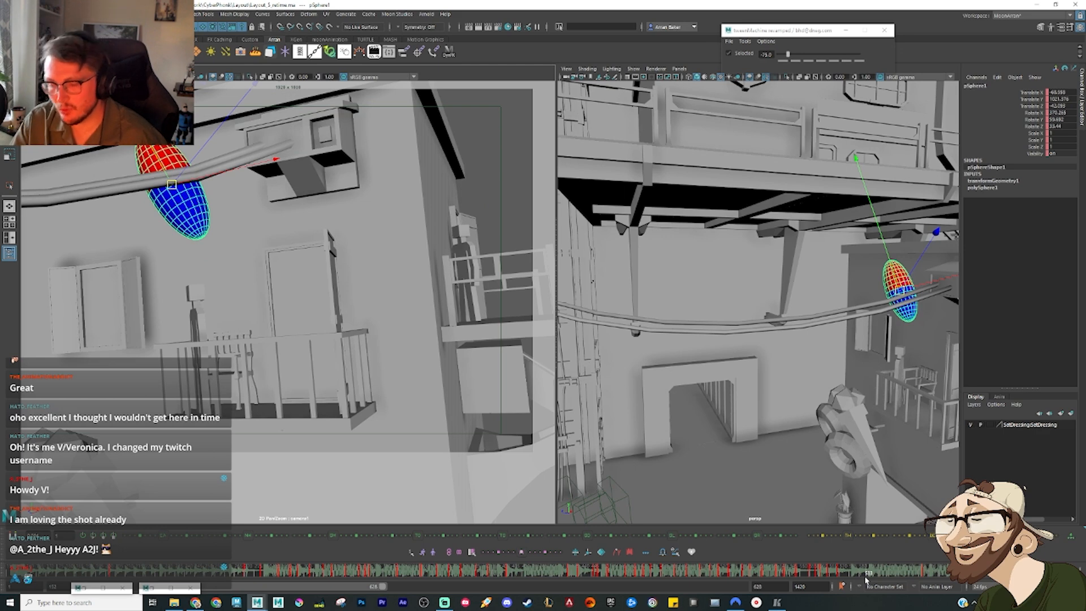
left_click_drag(461, 292, 510, 293)
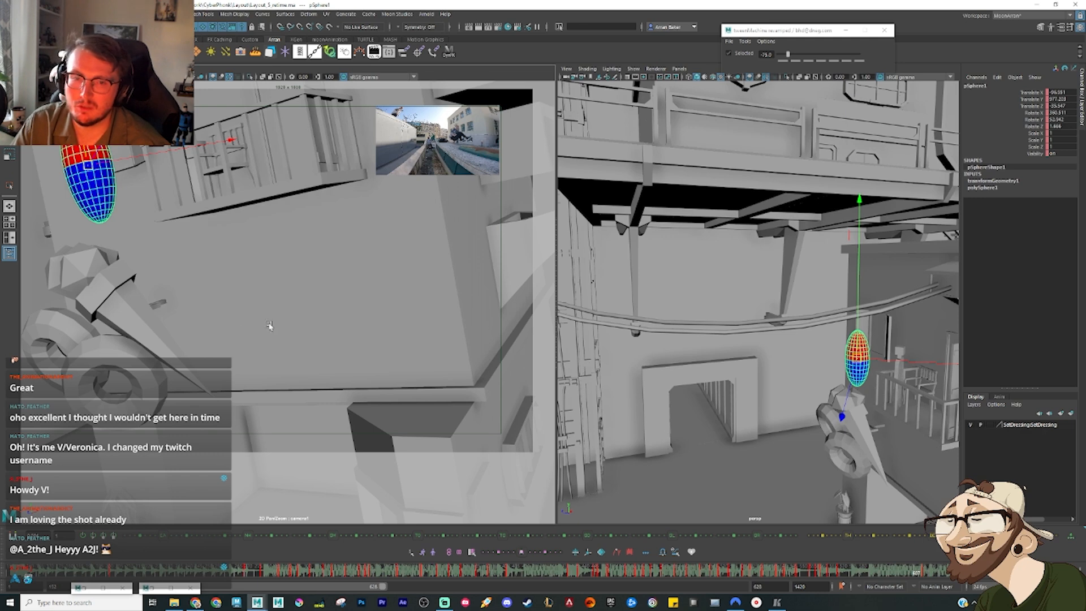
left_click_drag(557, 264, 483, 272)
left_click_drag(793, 386, 888, 351, "alt")
middle_click_drag(727, 303, 618, 230, "alt")
right_click_drag(618, 231, 688, 308, "alt")
left_click_drag(688, 308, 628, 261, "alt")
left_click_drag(712, 321, 652, 358, "alt")
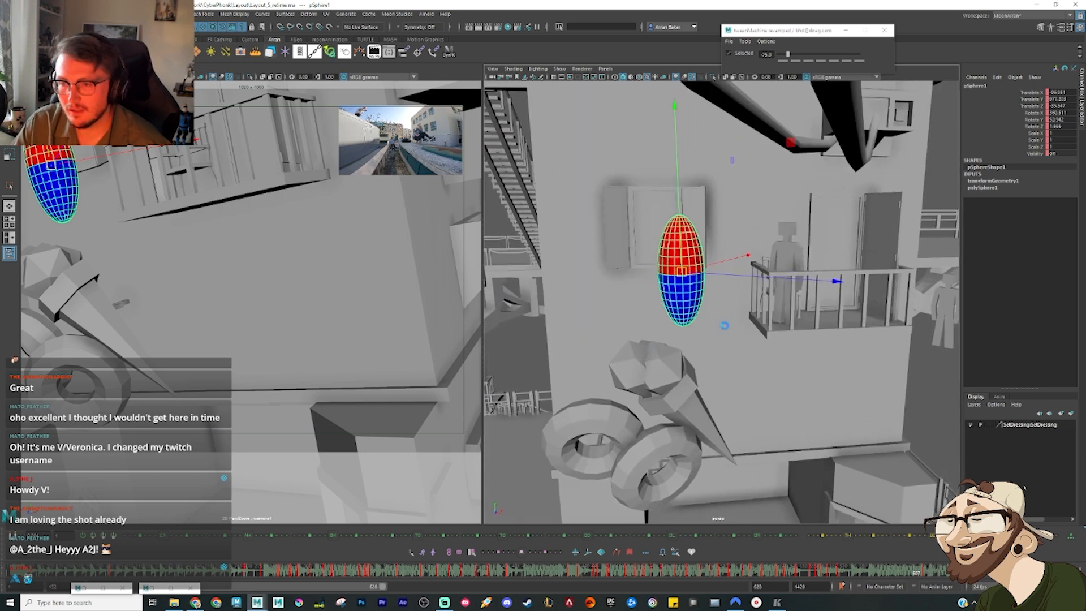
Step: Select the window shutter nearest the balcony and move its pivot to the hinge edge beside the window frame
left_click(702, 204)
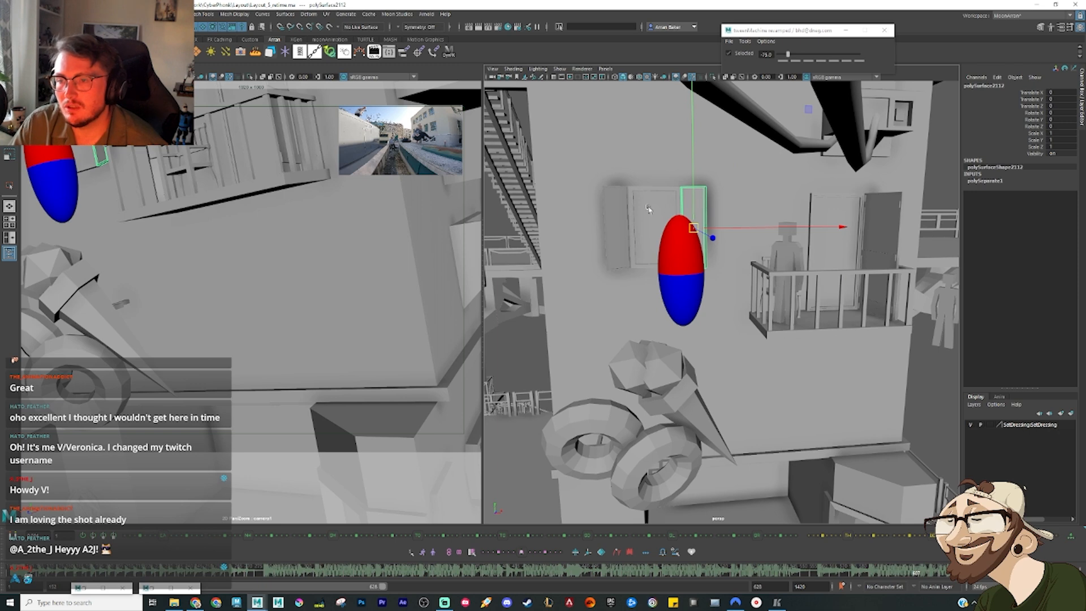
key("f")
left_click_drag(699, 258, 697, 319, "alt")
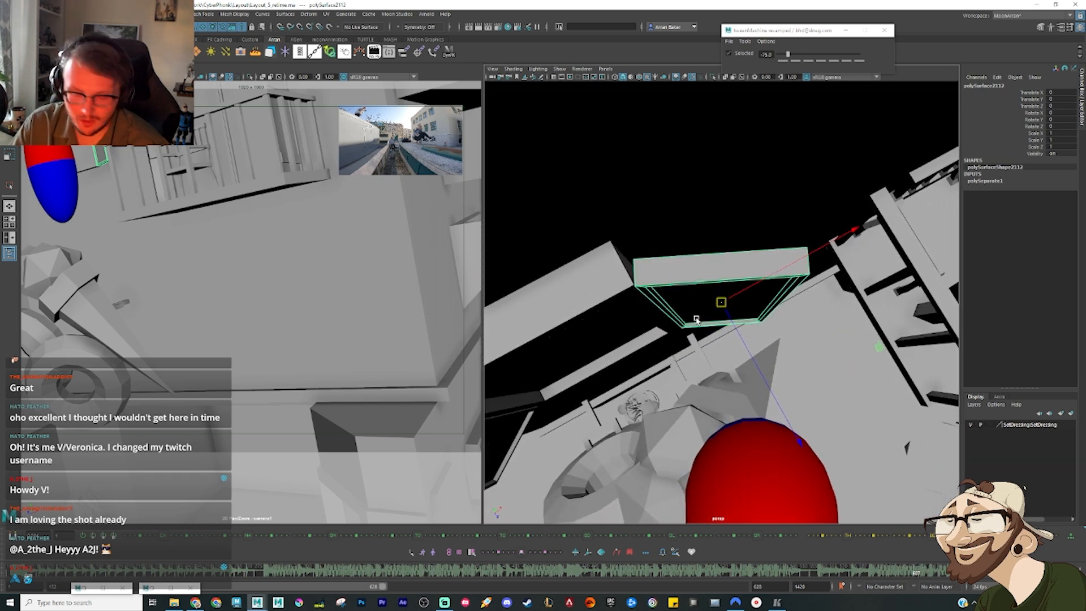
key("e")
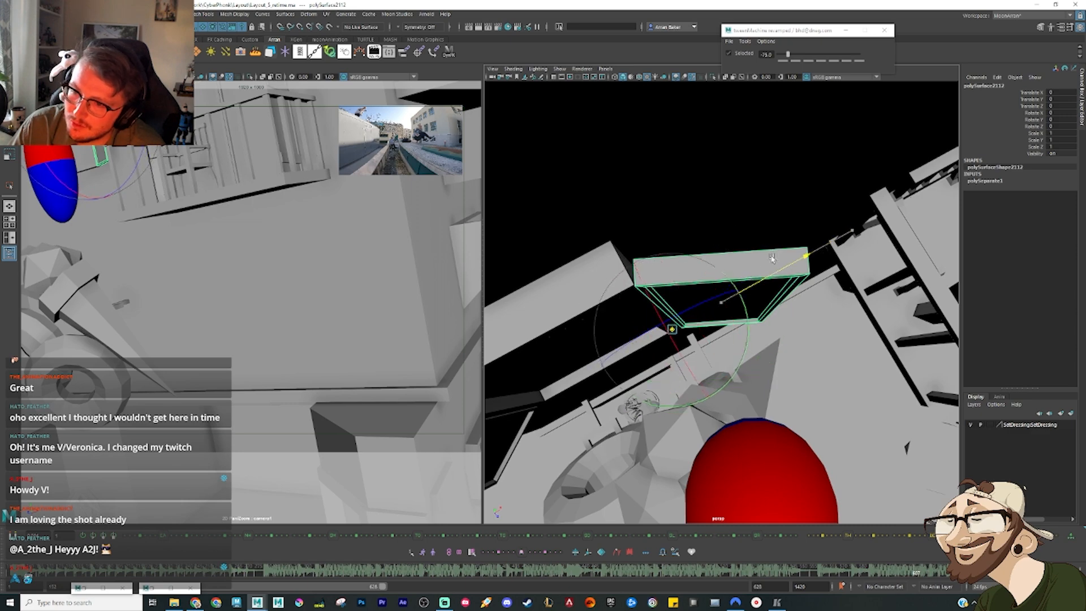
left_click_drag(773, 259, 777, 256)
key("f")
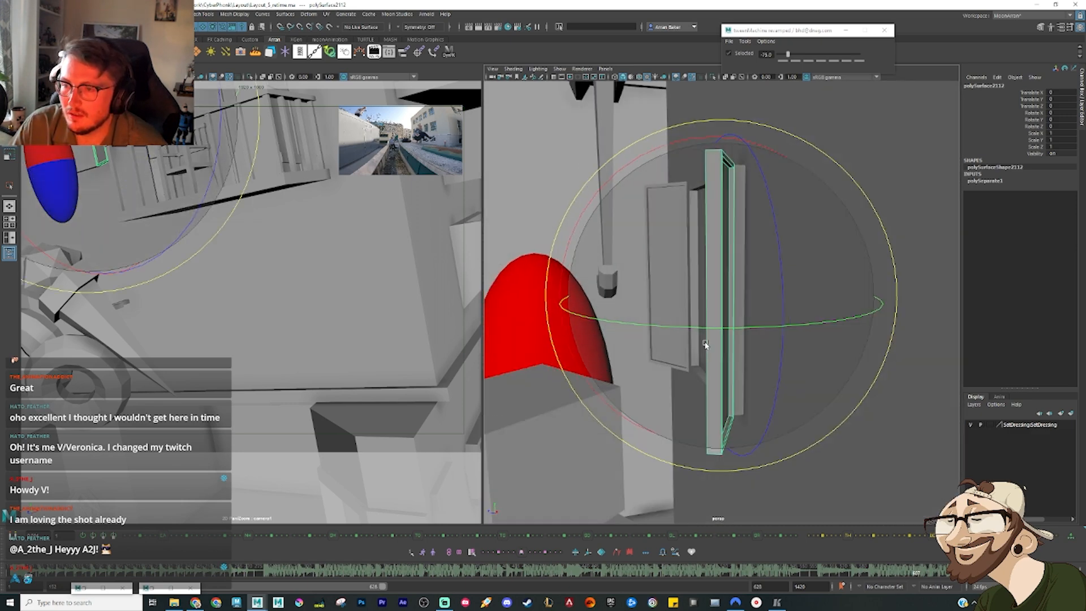
left_click_drag(706, 345, 795, 350, "alt")
Step: Delete the window shutter on the side away from the balcony
key("q")
left_click(539, 359)
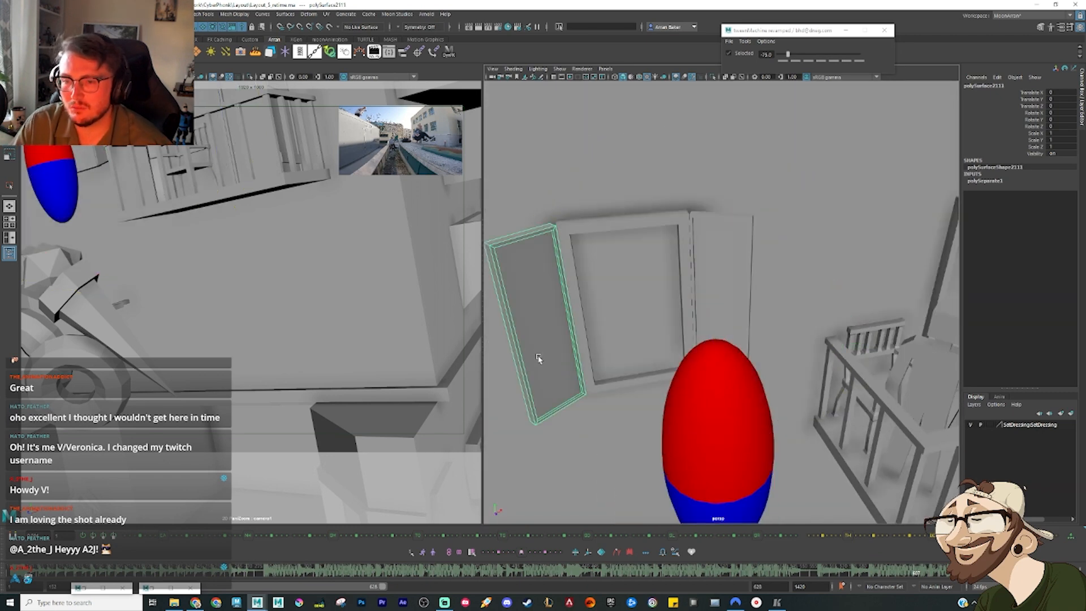
key("Delete")
Step: Reselect the remaining window shutter and rotate its pivot to align with the shutter's angle
left_click(736, 293)
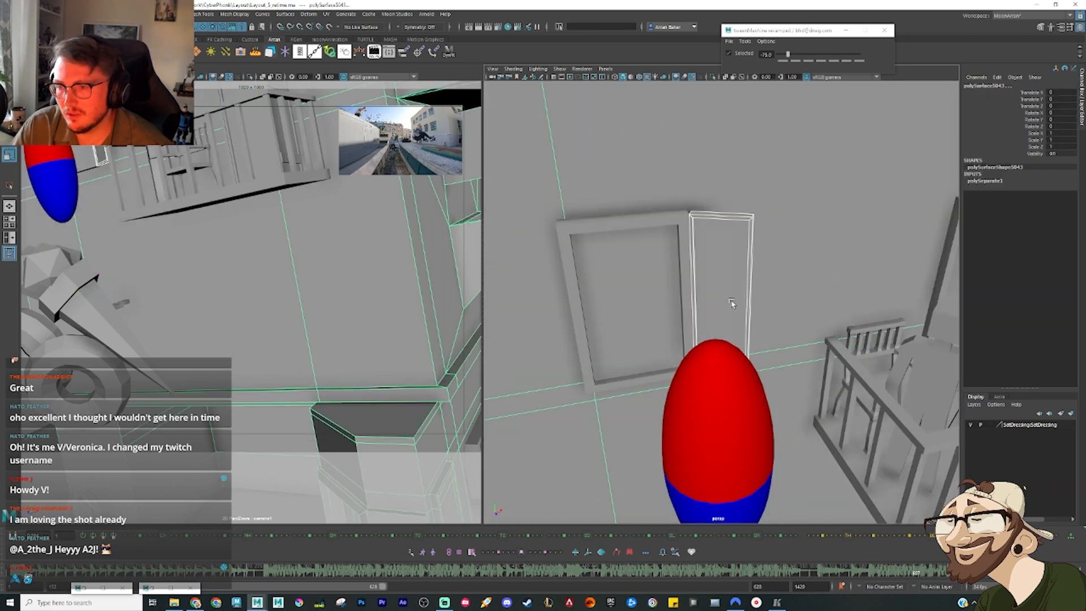
left_click(731, 303)
key("w")
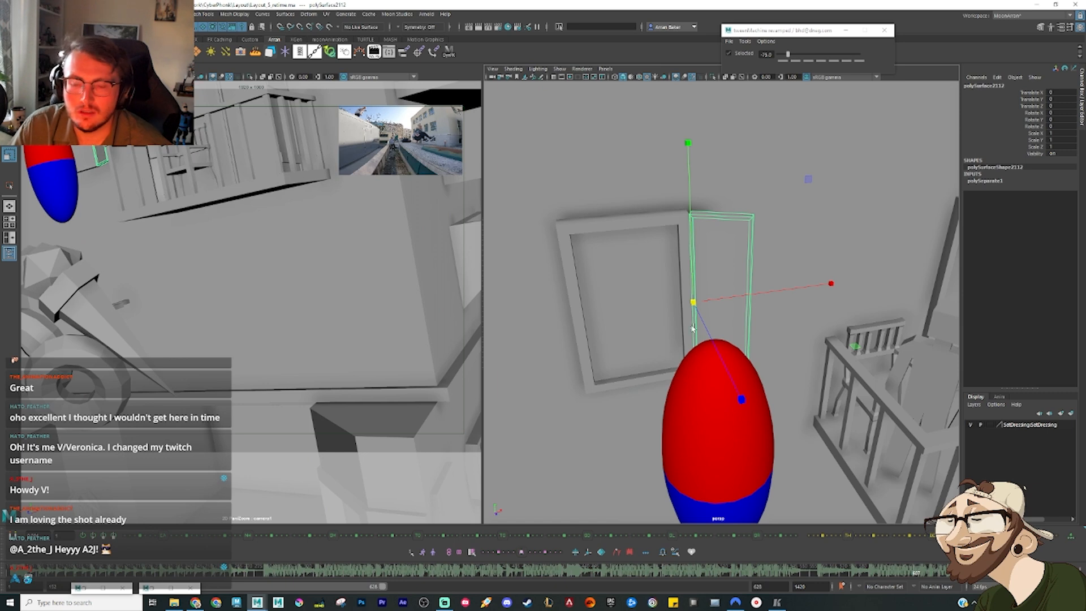
left_click_drag(693, 328, 763, 343, "alt")
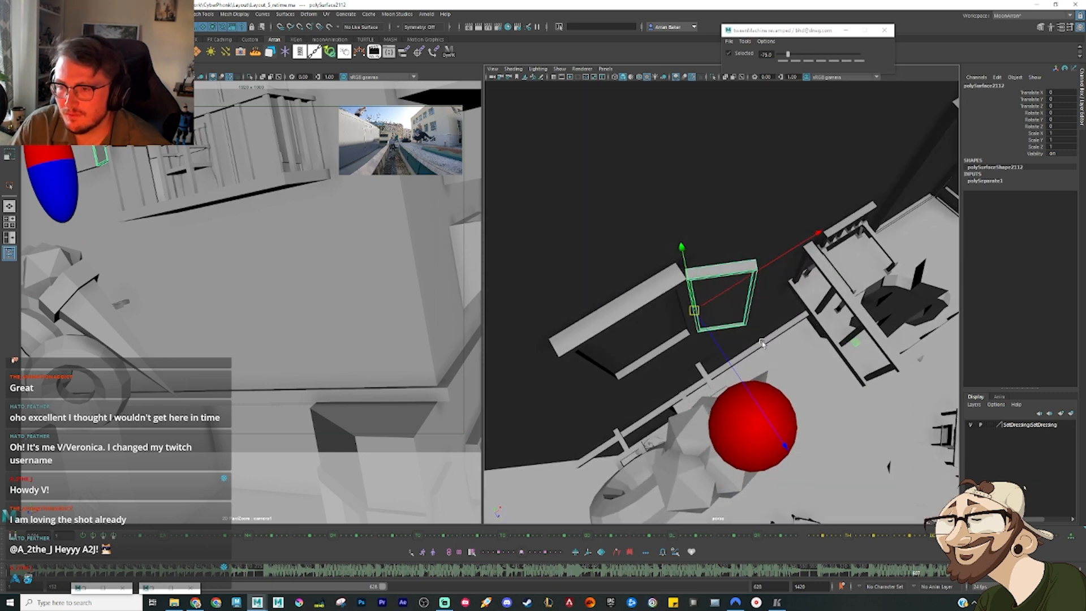
key("f")
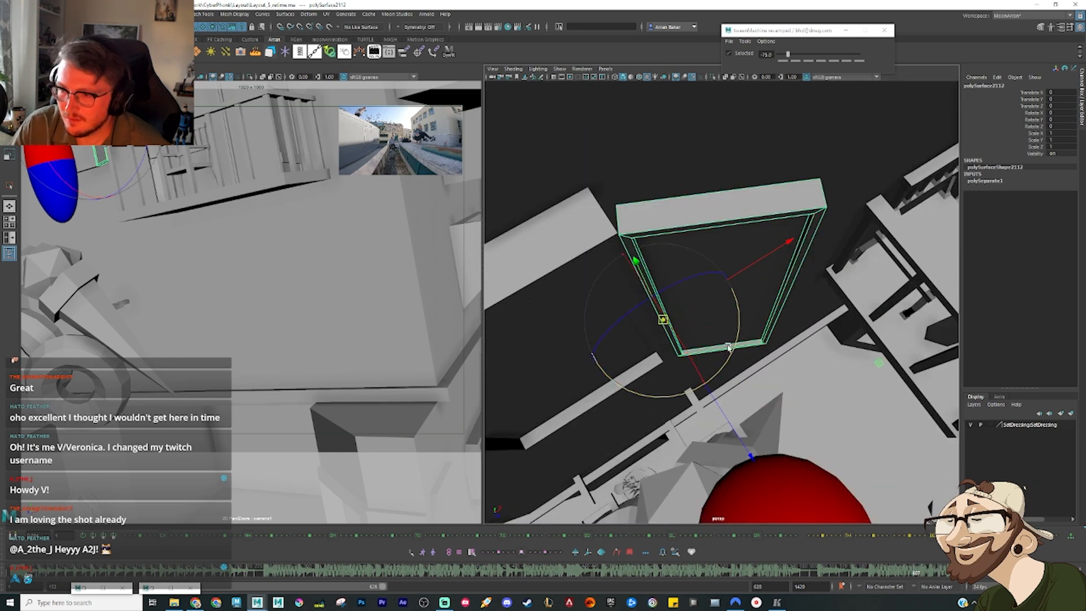
left_click_drag(721, 375, 716, 379)
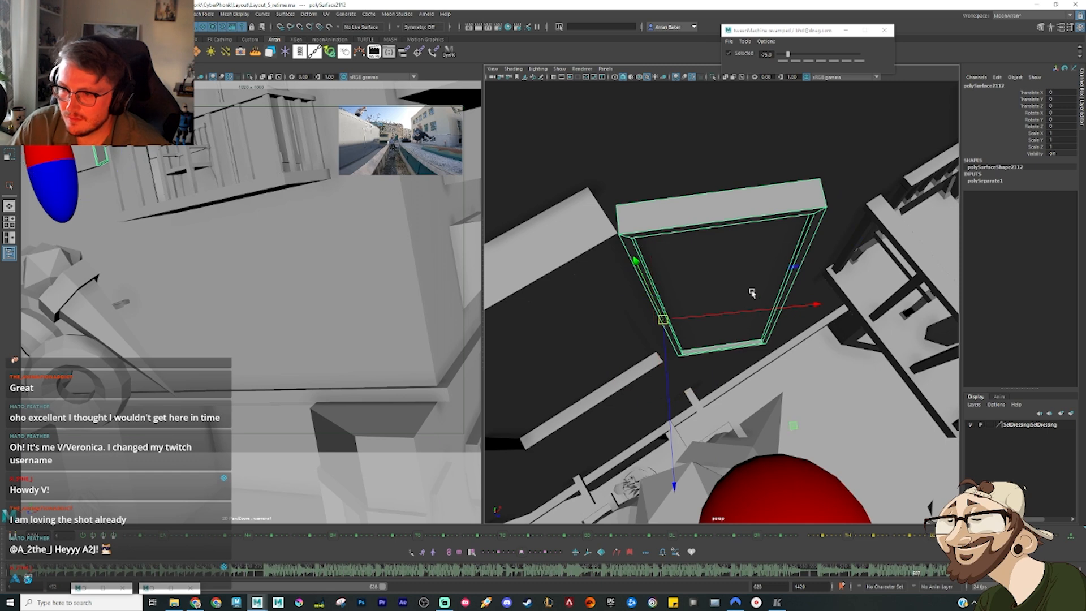
Step: Fine-tune the selected window shutter's pivot orientation to match its angle, using wireframe front and top views before returning to shaded perspective
key("space")
left_click_drag(752, 292, 747, 316)
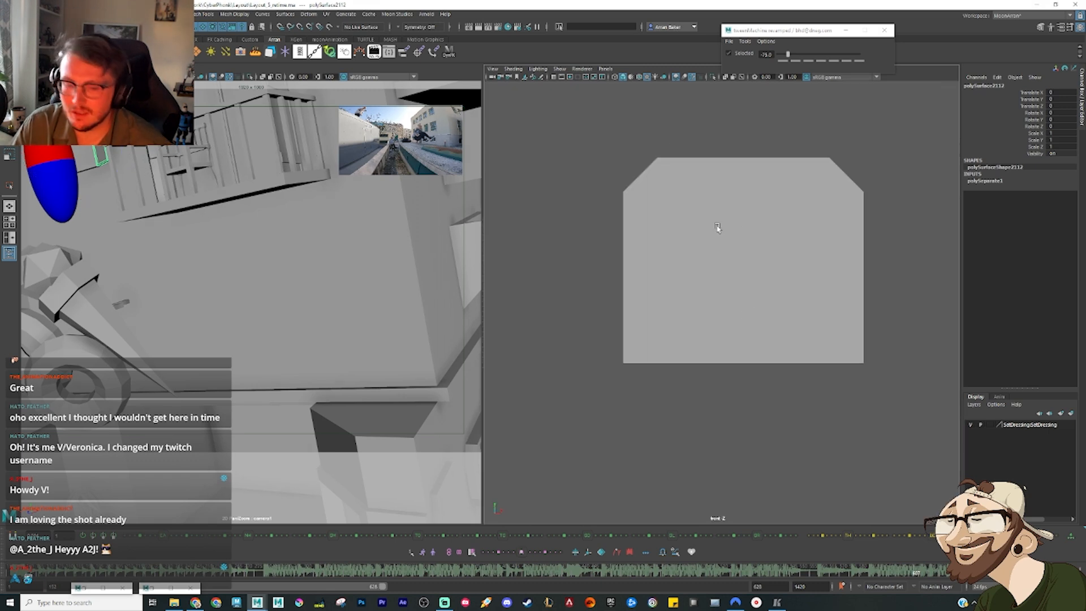
key("4")
key("f")
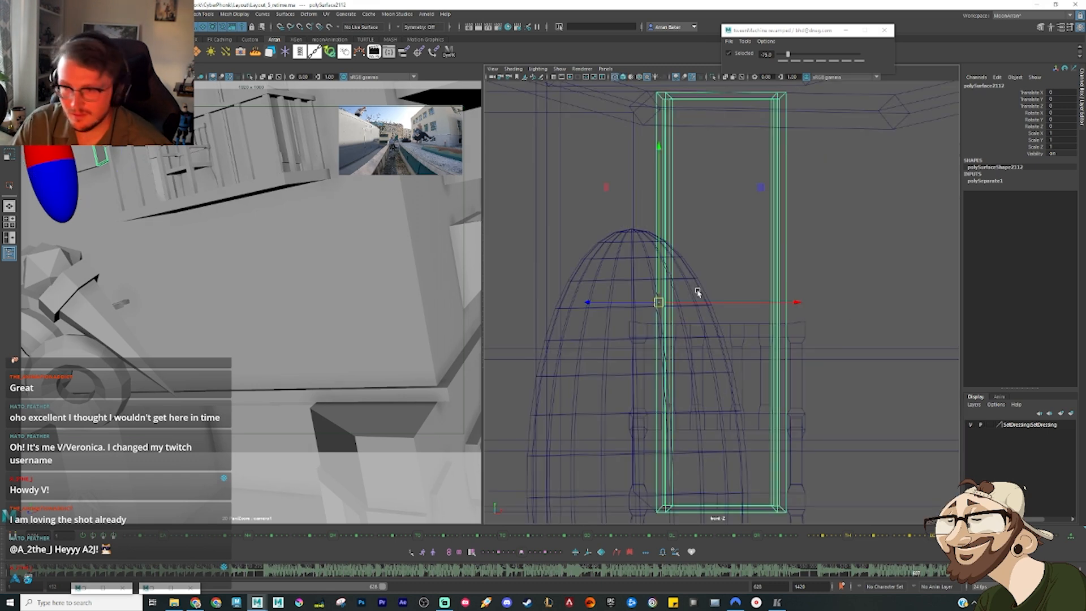
scroll(704, 309, "down", 3)
key("space")
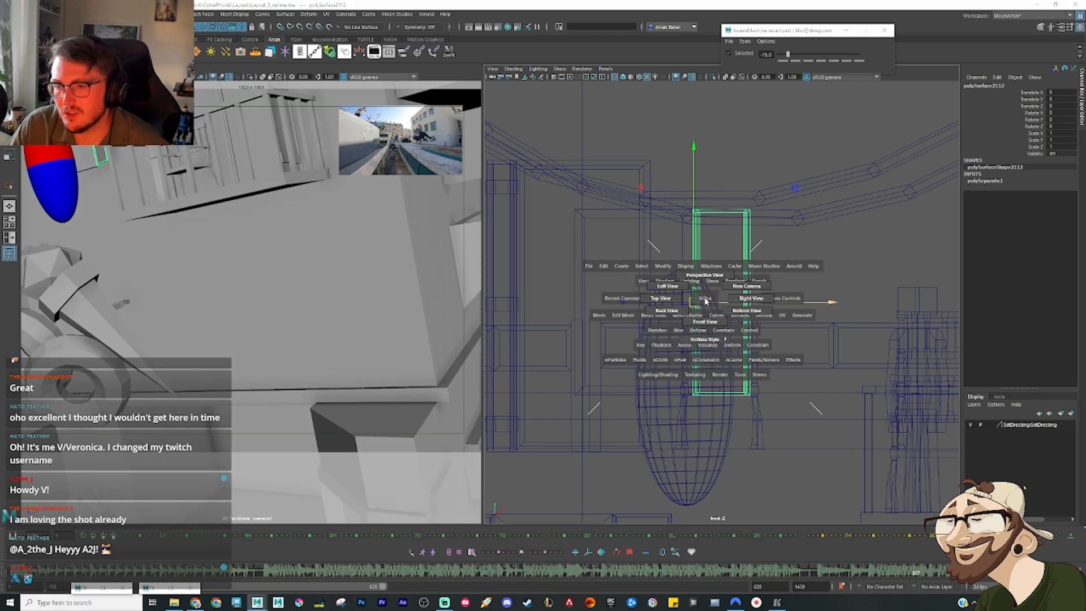
left_click(669, 302)
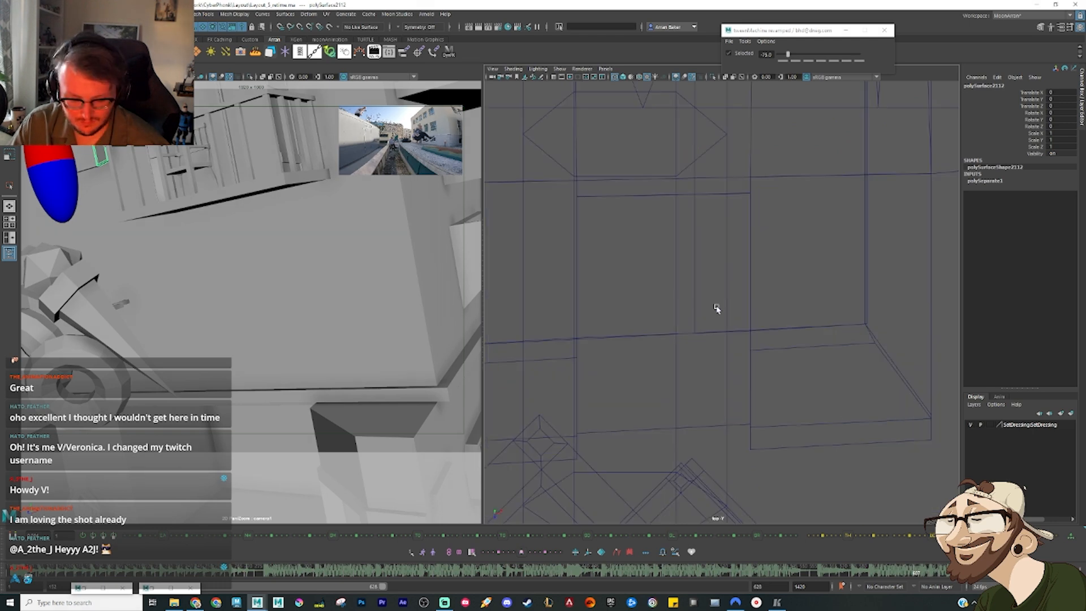
key("f")
scroll(723, 317, "down", 3)
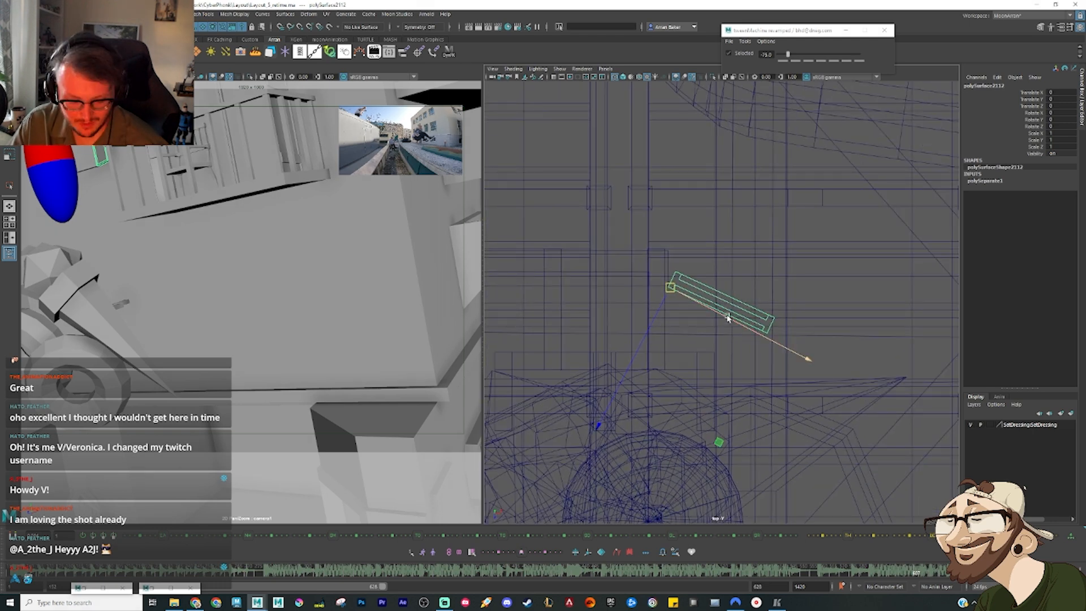
key("e")
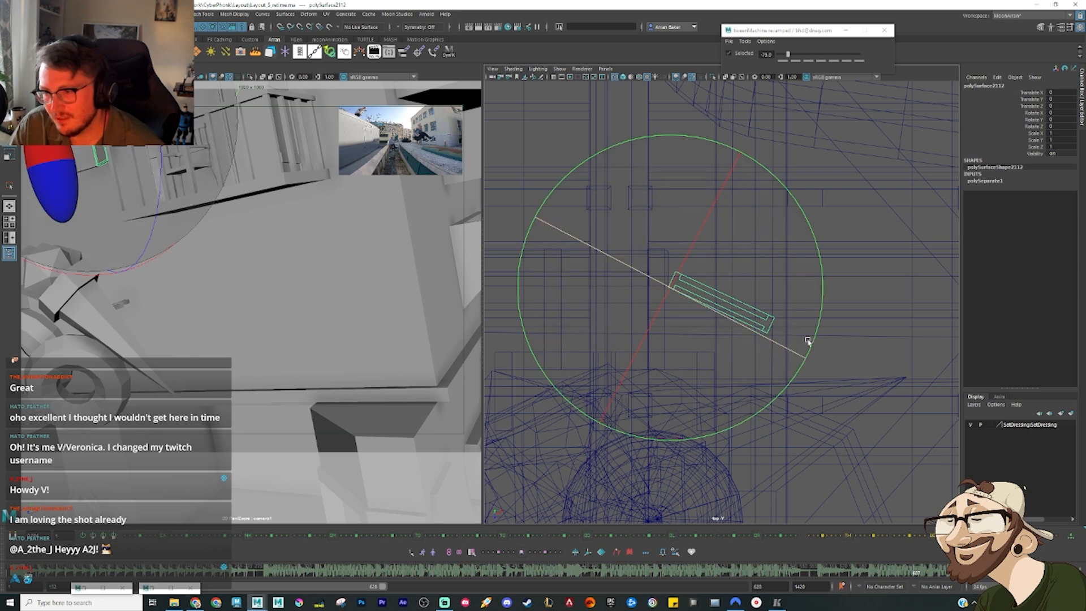
left_click(816, 333)
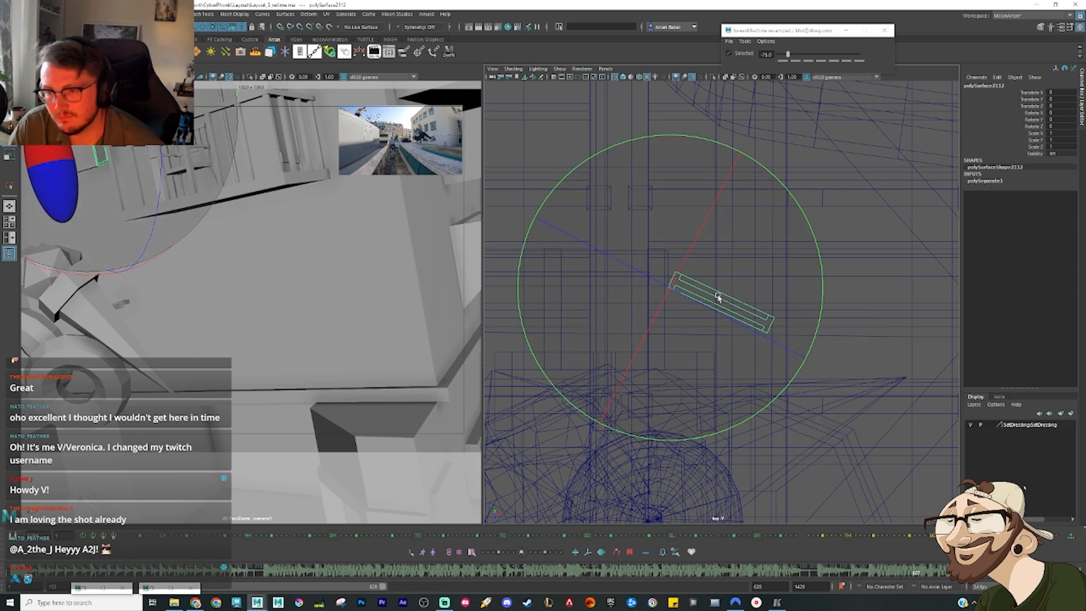
key("d")
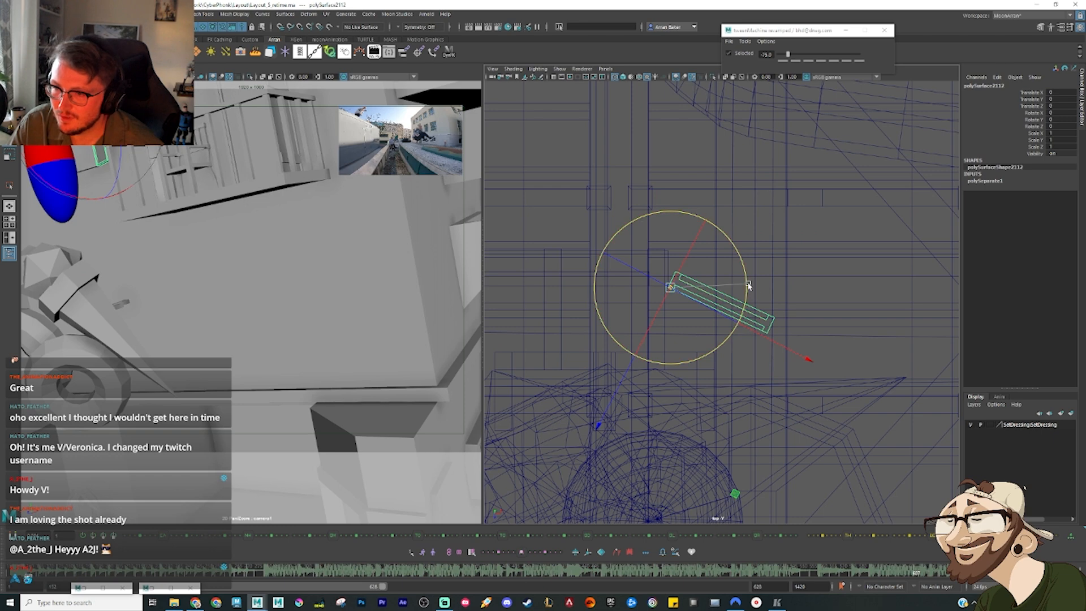
key("space")
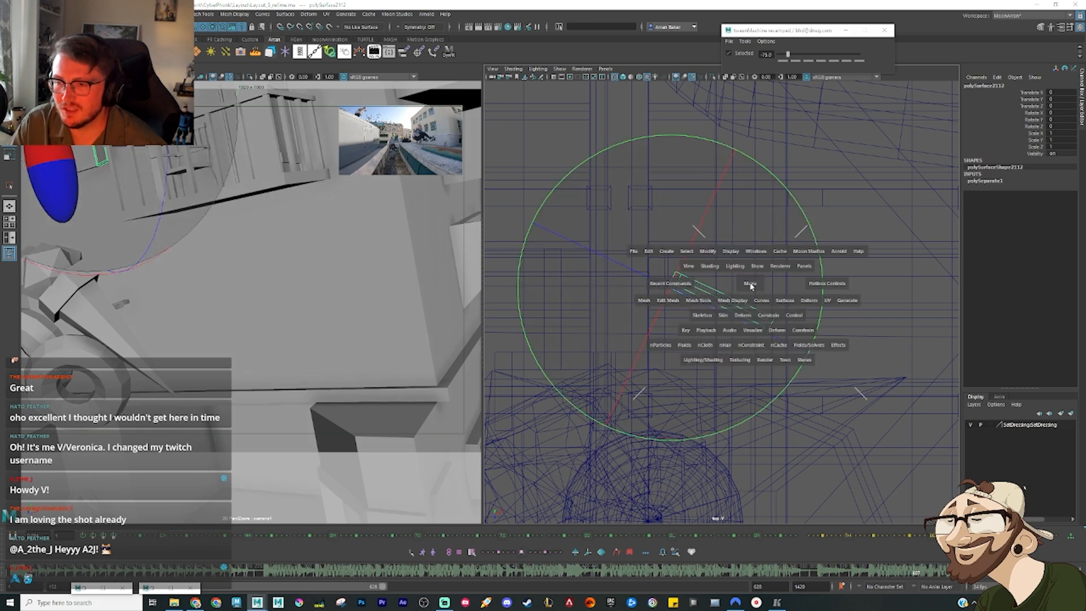
left_click_drag(749, 286, 744, 267)
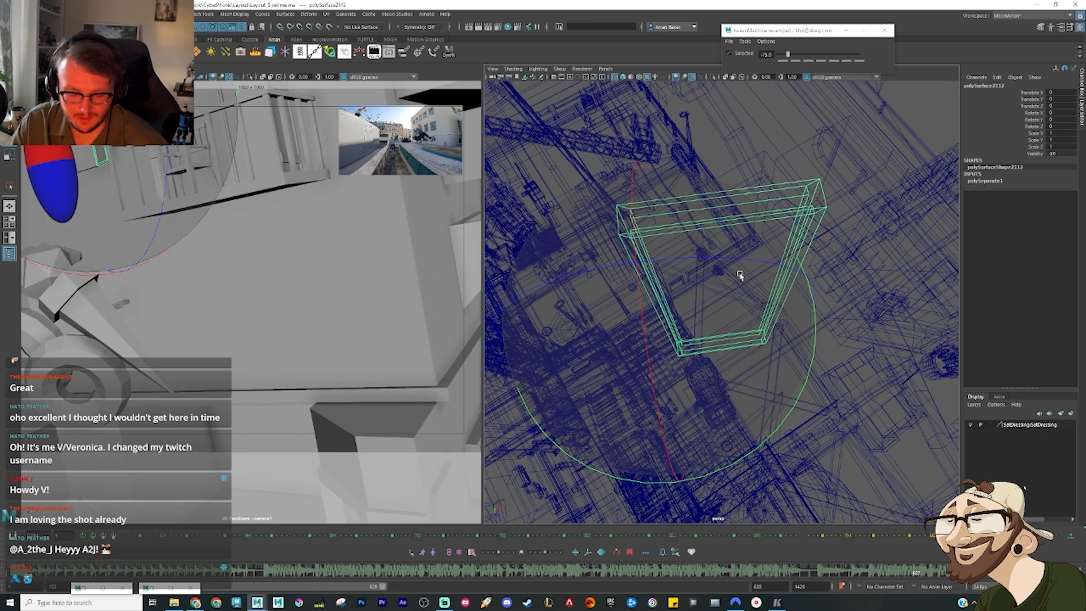
key("5")
Step: Try swinging the shutter closed over the window opening, and undo the test rotations
key("r")
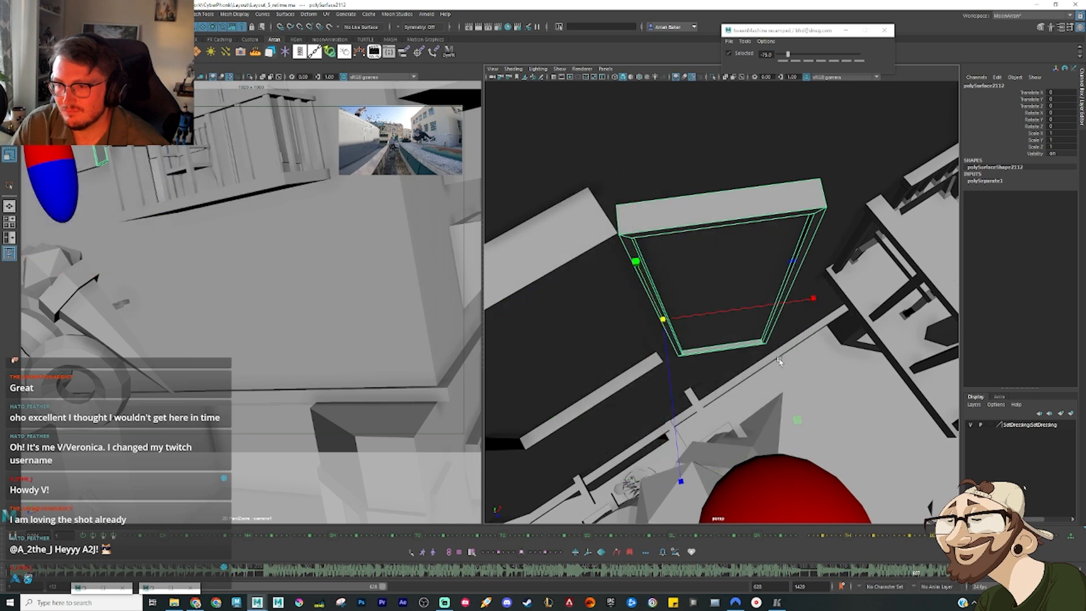
left_click_drag(748, 328, 873, 297, "alt")
right_click_drag(873, 298, 811, 306, "alt")
left_click_drag(790, 320, 480, 298, "alt")
key("e")
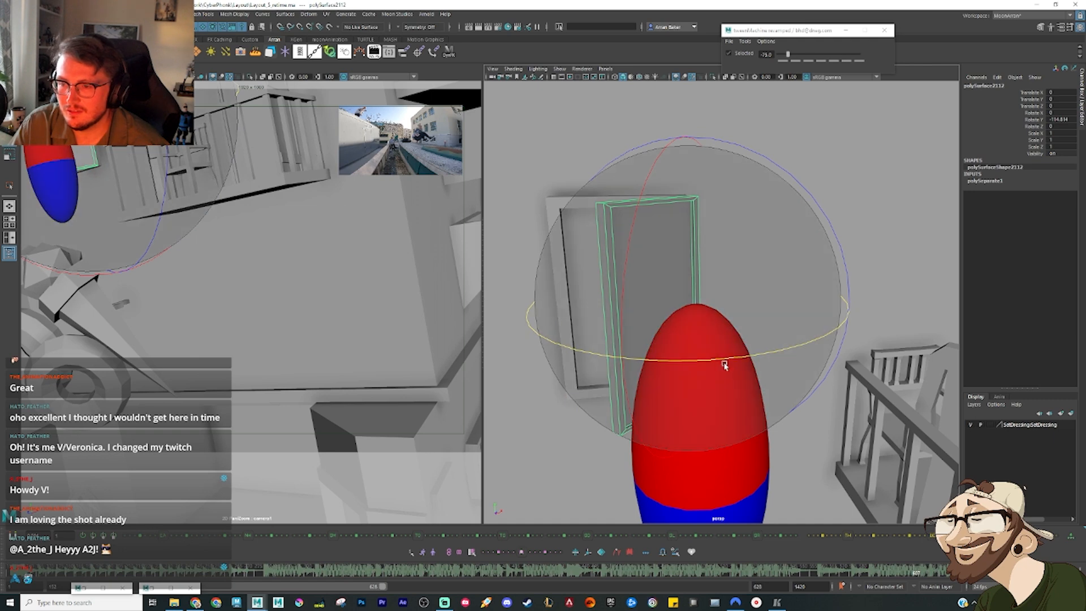
left_click_drag(726, 364, 606, 359)
key("ctrl+z")
left_click_drag(730, 365, 617, 319)
key("r")
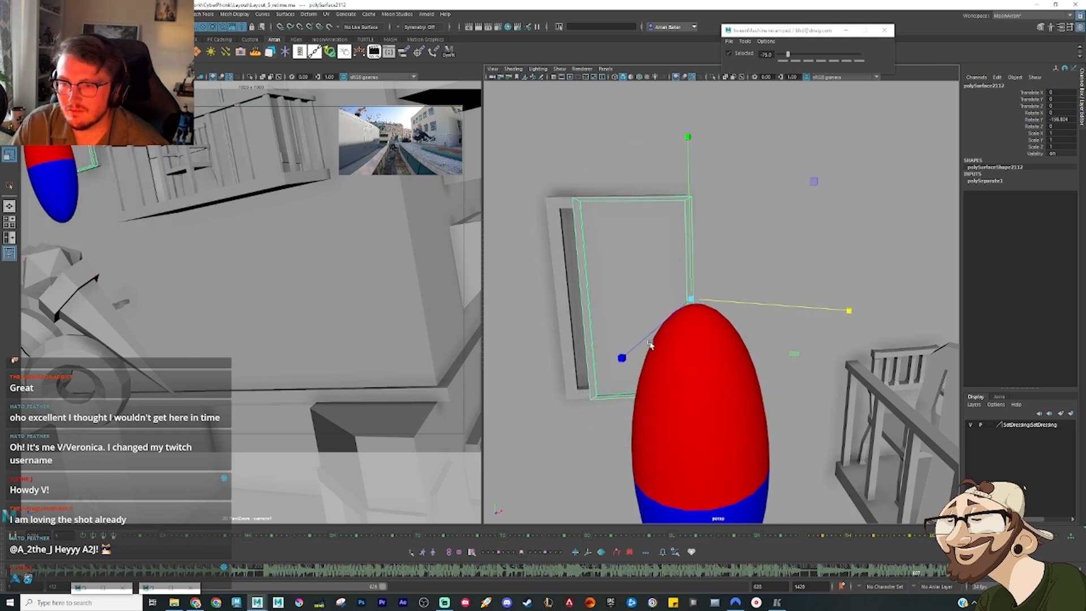
key("ctrl+z")
key("ctrl+z")
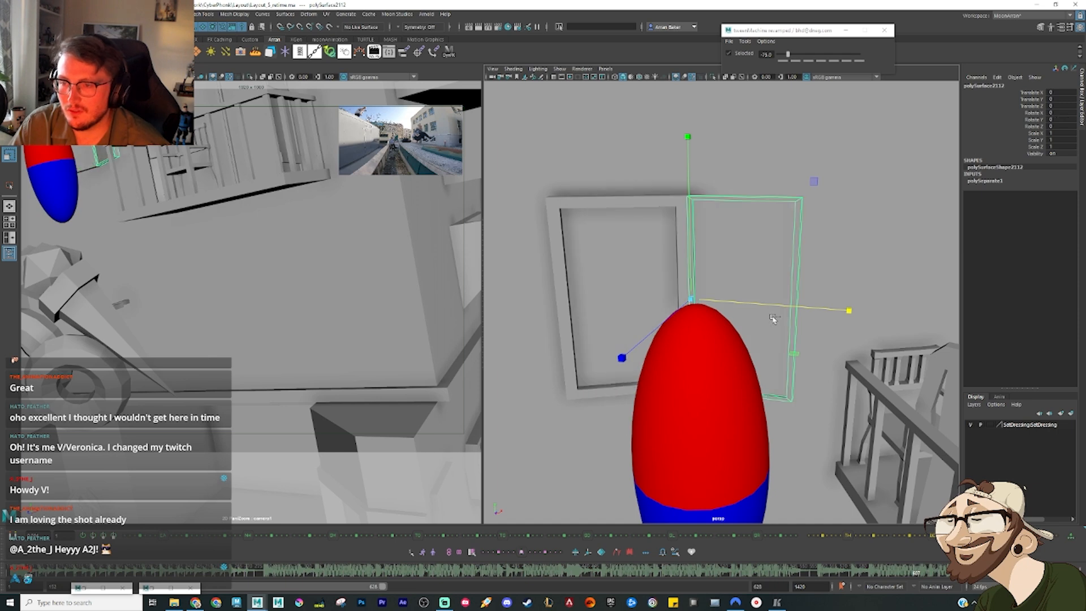
Step: Widen the shutter to span the window frame, test-rotating it shut against the opening and undoing the test rotation
key("e")
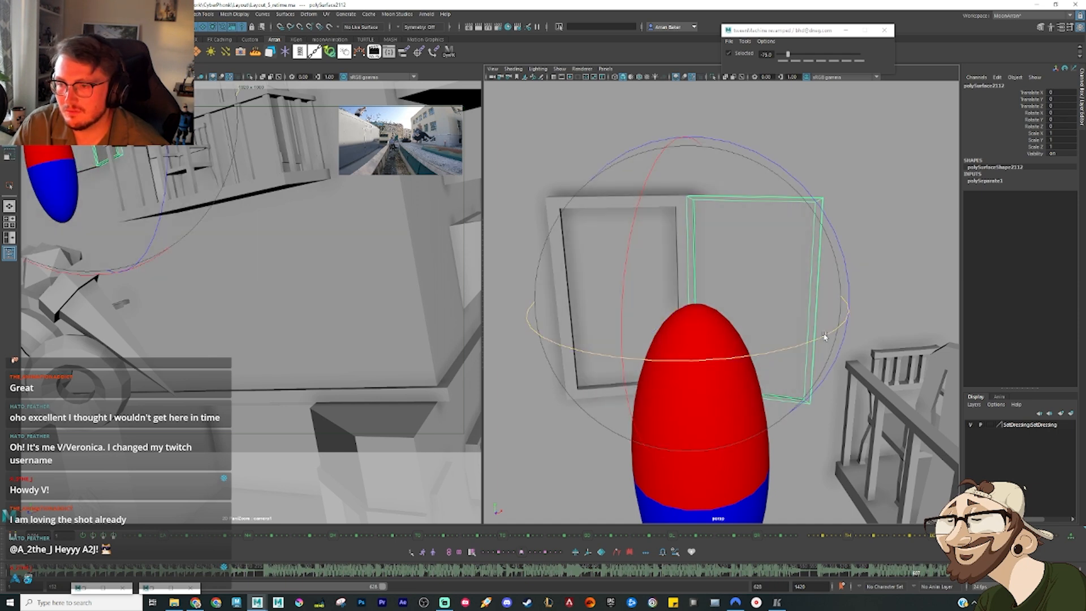
left_click_drag(809, 333, 469, 341)
left_click_drag(800, 350, 664, 351)
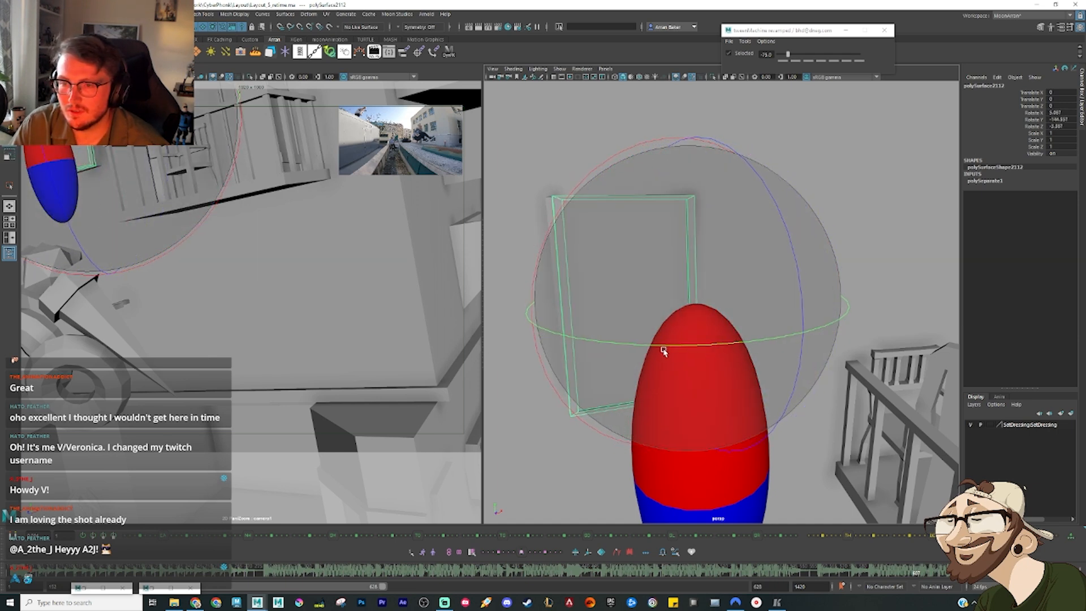
key("ctrl+z")
key("ctrl+z")
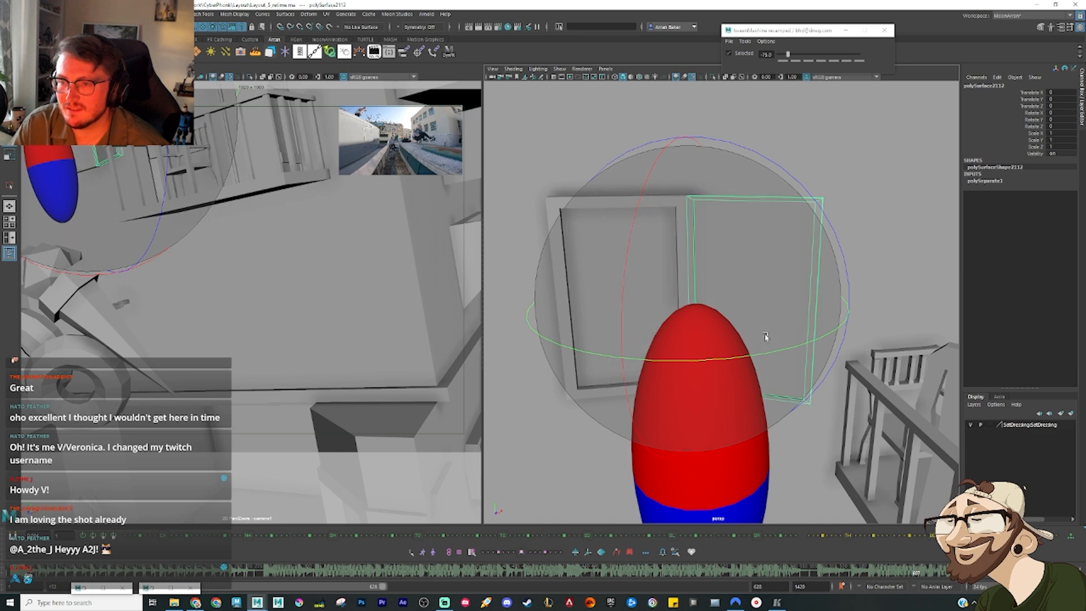
key("w")
left_click_drag(846, 315, 849, 316)
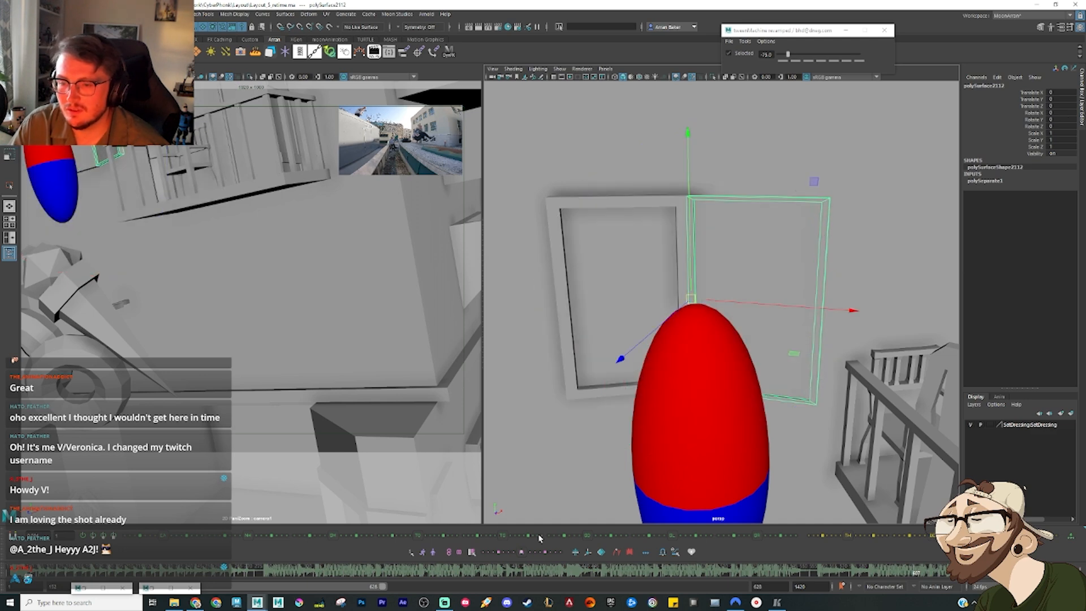
Step: Key the shutter in its open pose at the earlier frame where the ellipsoid is still above the window
left_click_drag(921, 578, 871, 574)
left_click(869, 570)
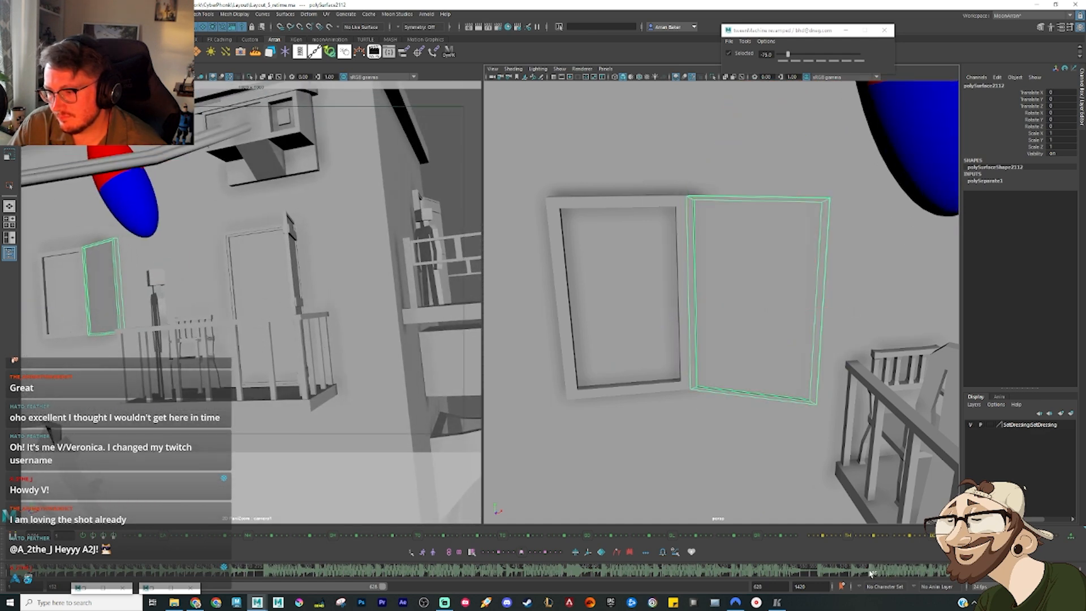
key("s")
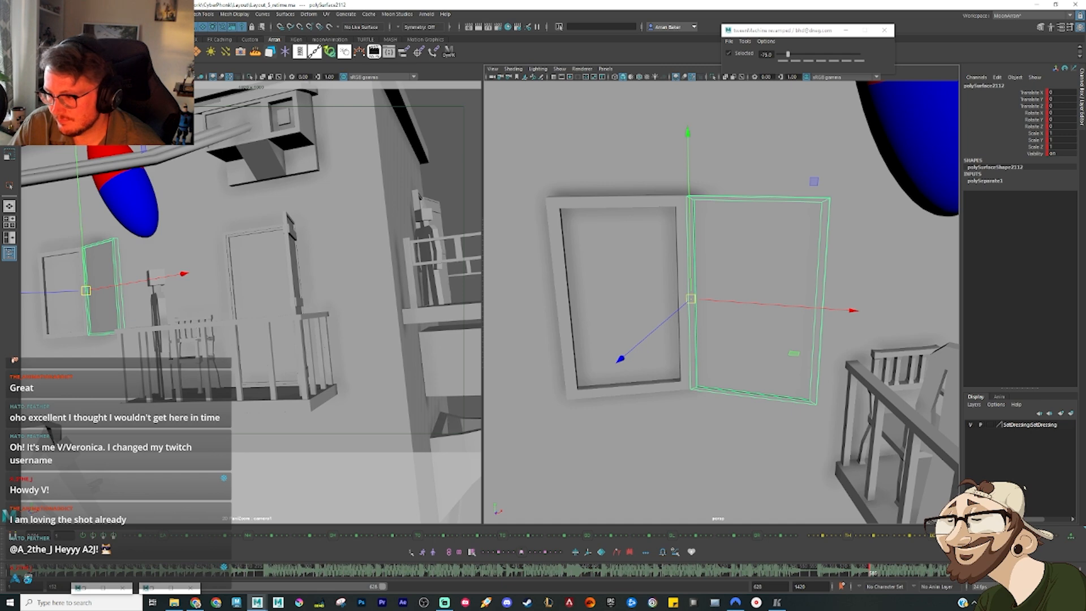
Step: At the frame where the ellipsoid has fallen past the window, rotate the shutter closed around its hinge
left_click_drag(871, 573, 917, 575)
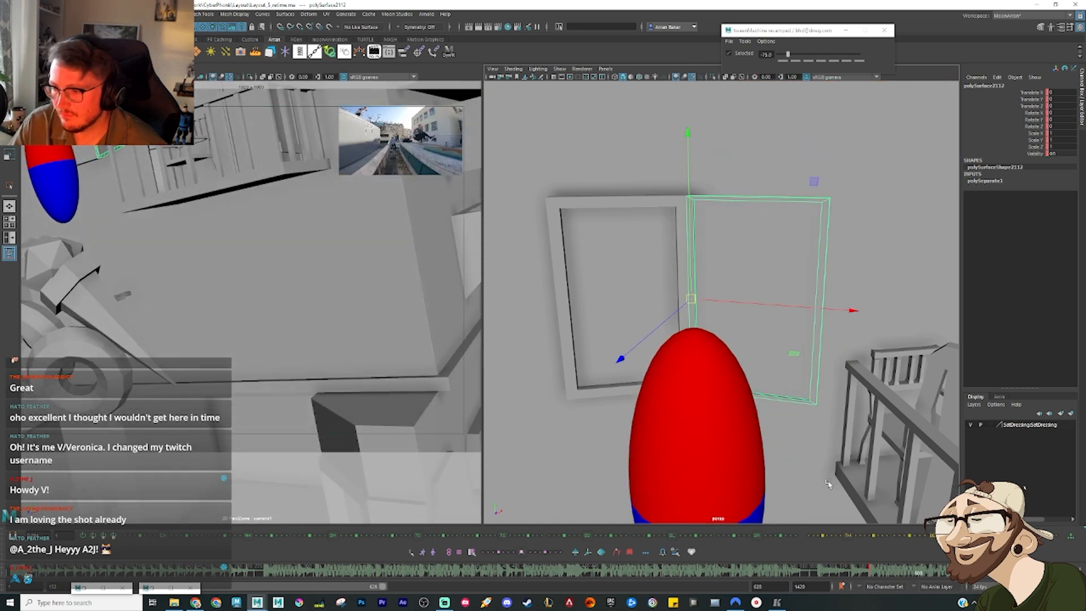
key("e")
left_click_drag(838, 336, 696, 357)
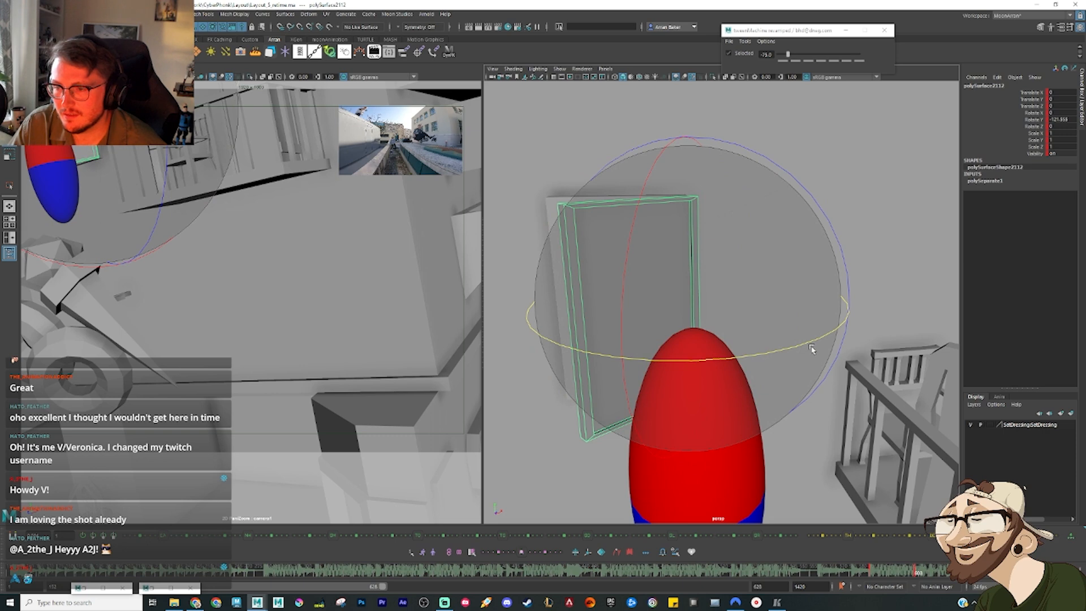
mouse_move(810, 347)
left_mouse_down()
mouse_move(756, 351)
mouse_move(801, 357)
left_mouse_up()
Step: Add in-between keys to the shutter's closing with a tween bias of 75 and play it back against the ellipsoid's fall
left_click_drag(873, 573, 940, 576)
key("alt+v")
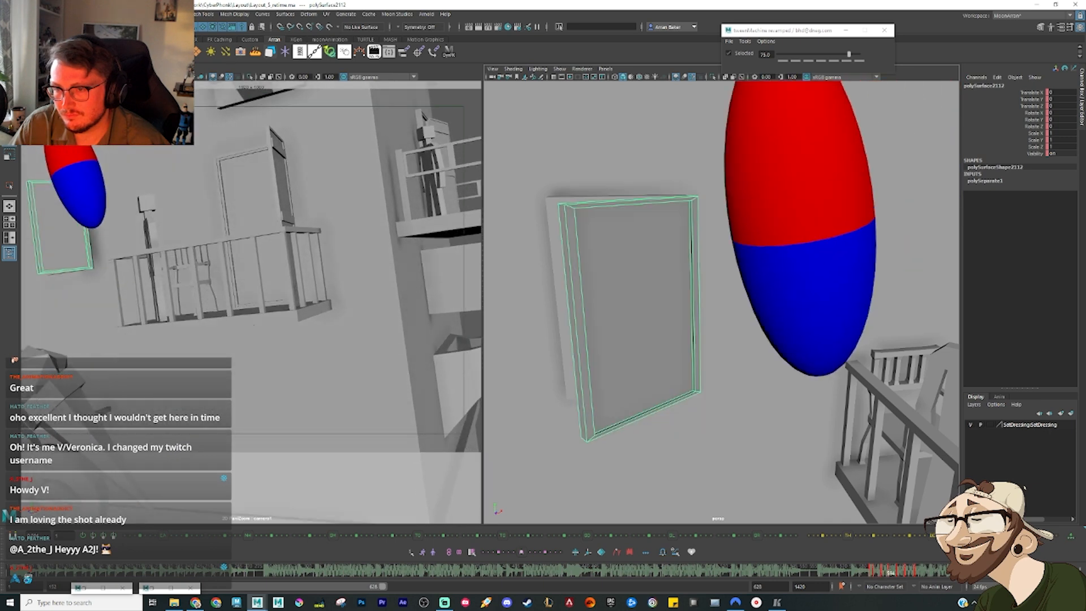
key("alt+v")
left_click(856, 576)
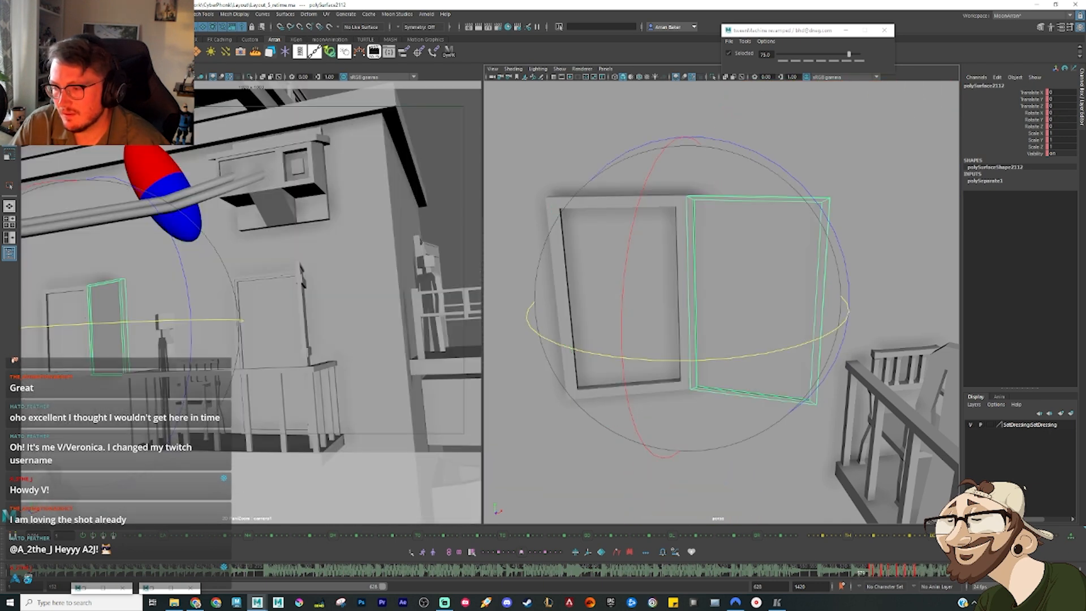
key("alt+v")
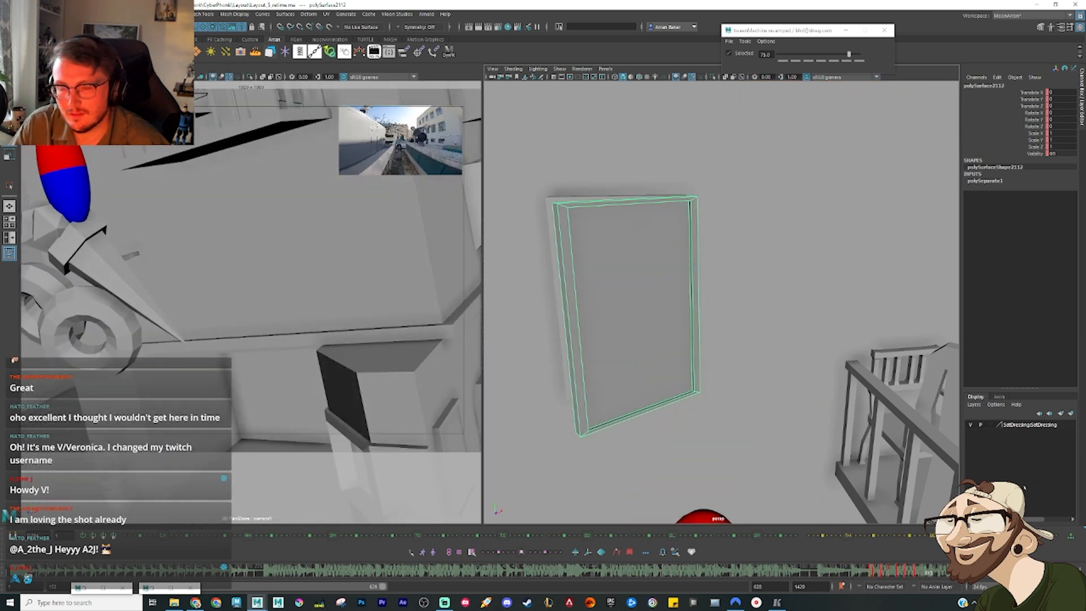
key("alt+v")
left_click(860, 574)
key("alt+v")
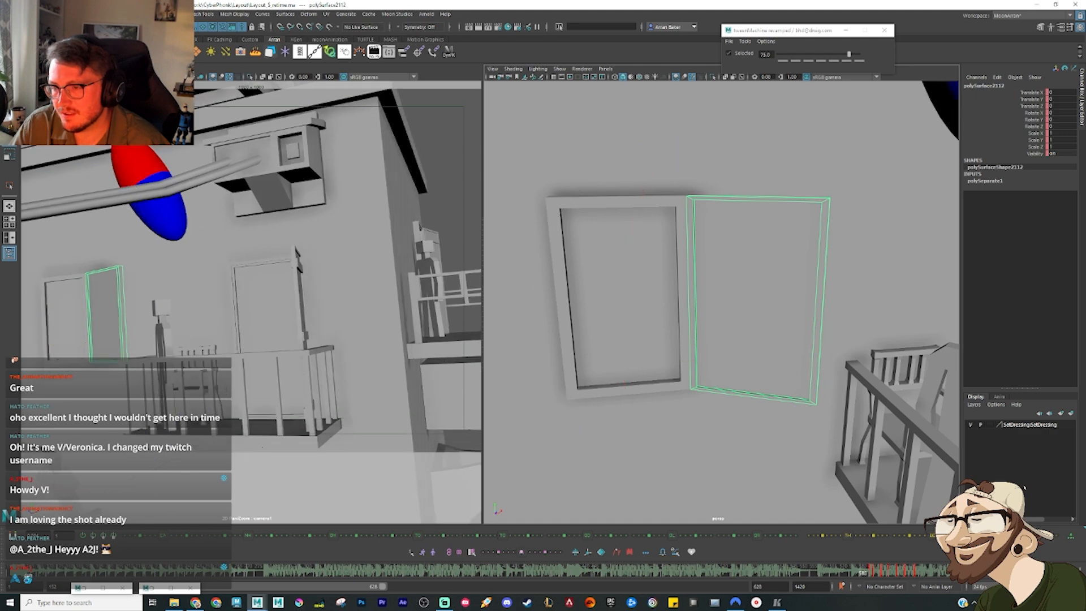
key("alt+v")
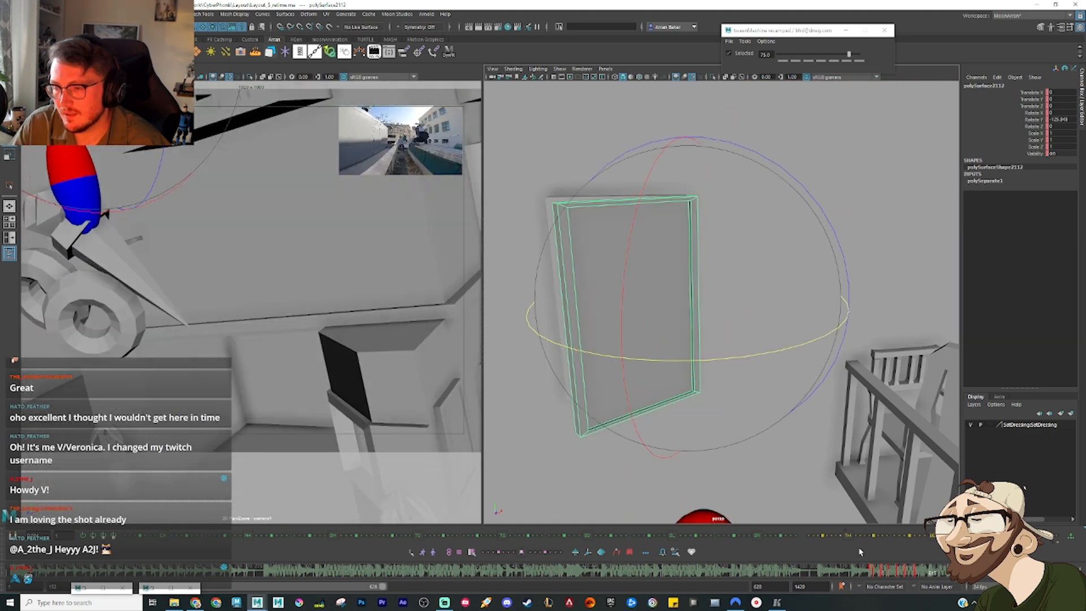
Step: Re-tween the shutter's closing in-betweens, trying a bias of 30 and applying 75 and 0 on successive keys
left_click(878, 573)
key("alt+v")
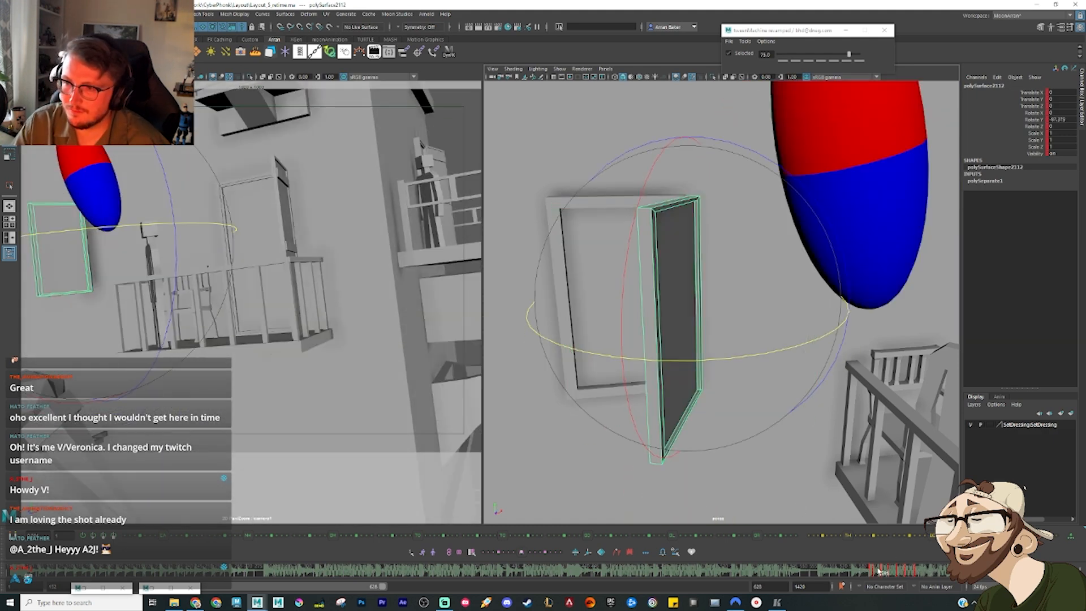
key("ctrl+z")
key("alt+3")
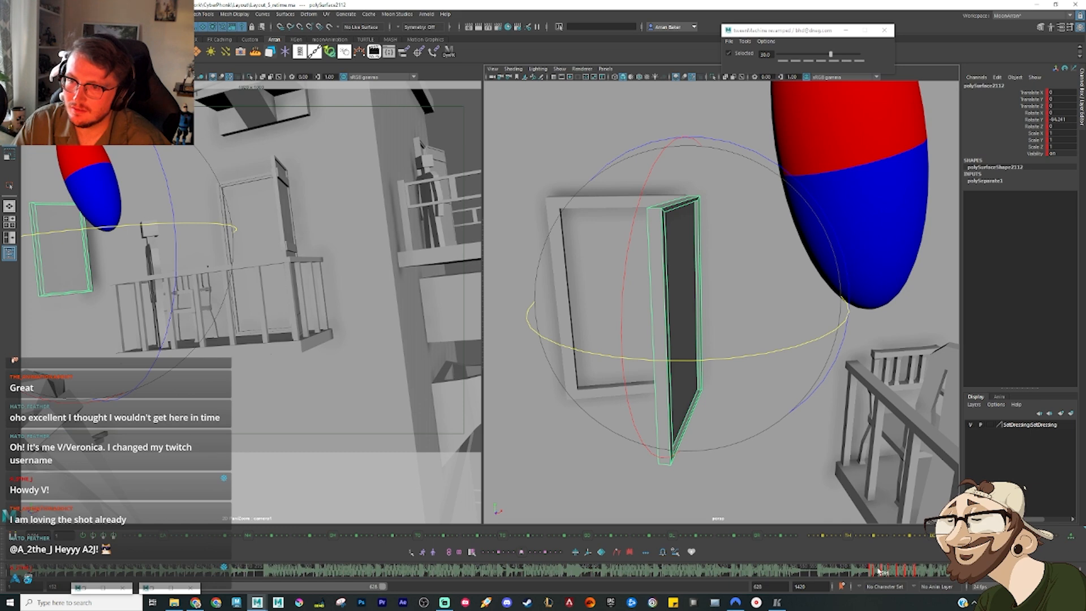
key("alt+7")
key("period")
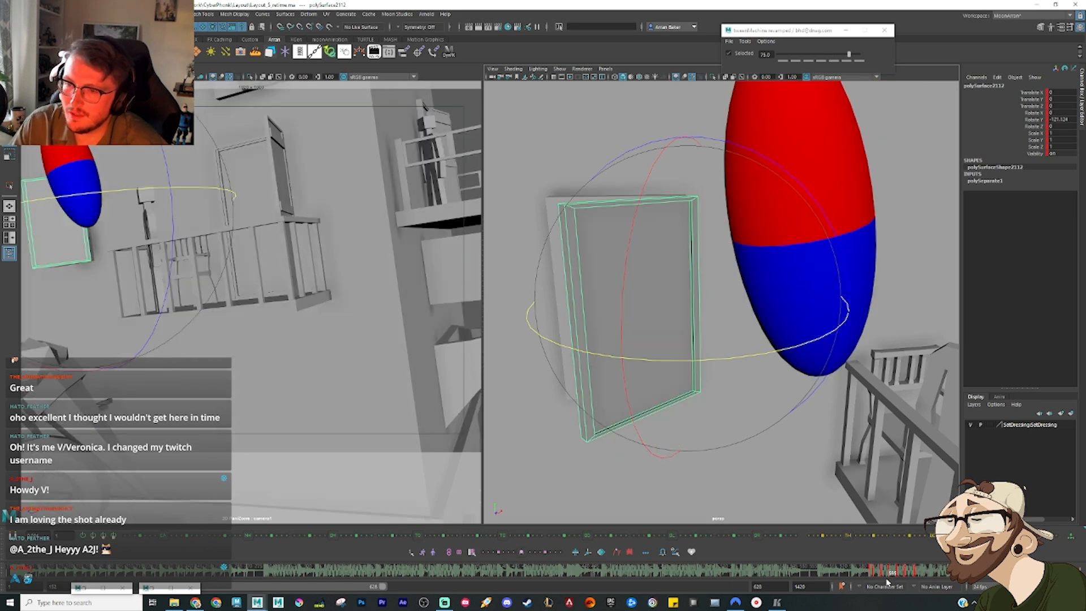
key("alt+4")
key("period")
key("period")
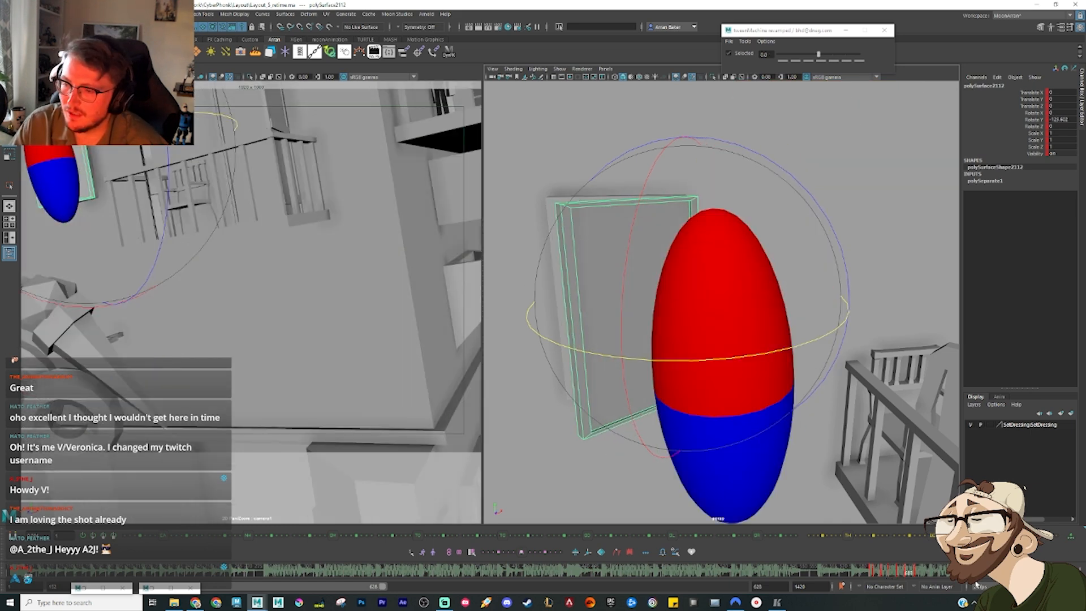
Step: Step back through the shutter's closing and replay it to check its timing as the ellipsoid drops past
key("comma")
key("comma")
key("comma")
key("alt+v")
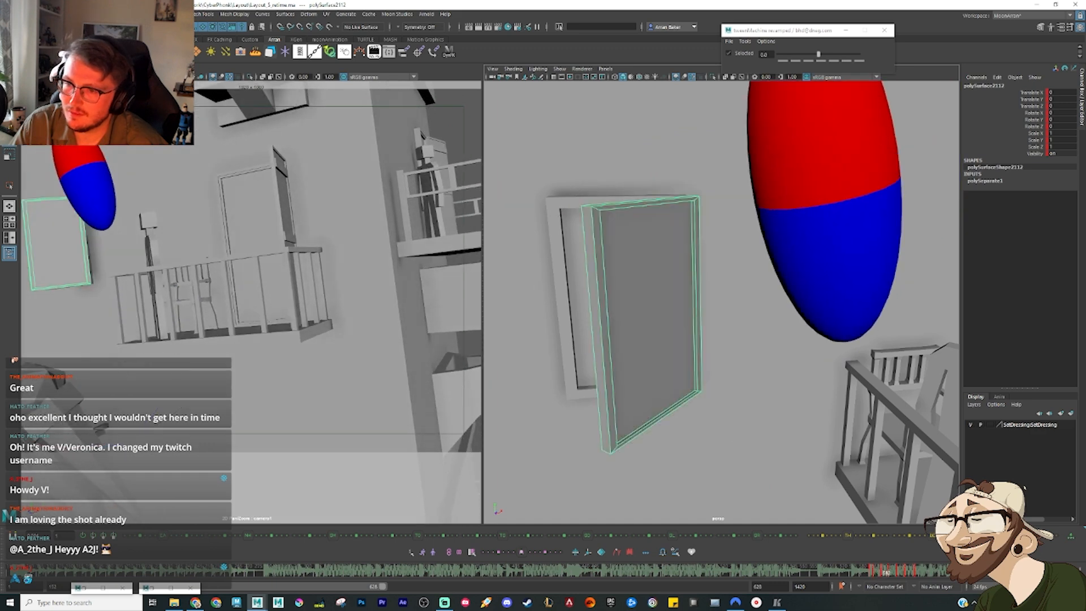
left_click_drag(915, 573, 935, 574)
left_click_drag(838, 579, 872, 574)
key("alt+v")
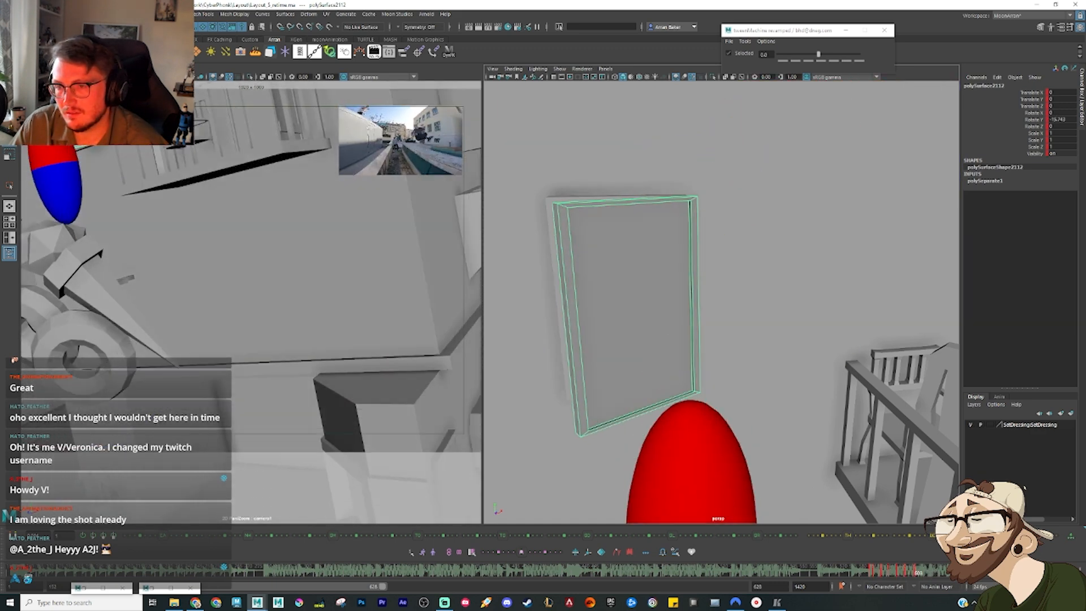
key("alt+v")
Step: Widen the perspective view, select the ellipsoid, and play its swing and drop from the cables past the shutter
right_click_drag(777, 508, 757, 498, "alt")
left_click(727, 475)
key("w")
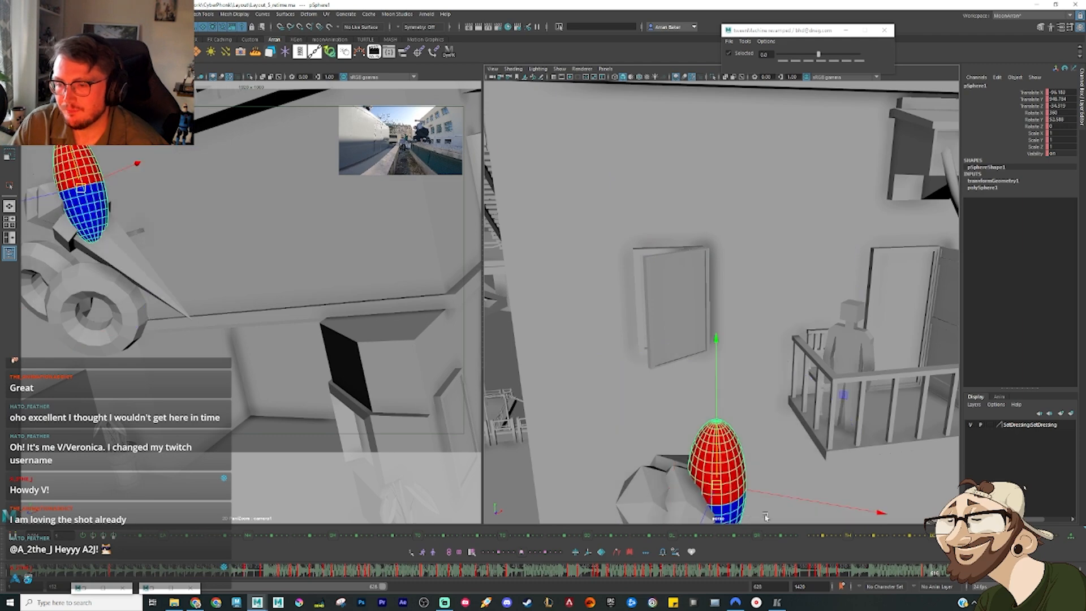
left_click_drag(813, 582, 767, 572)
key("alt+v")
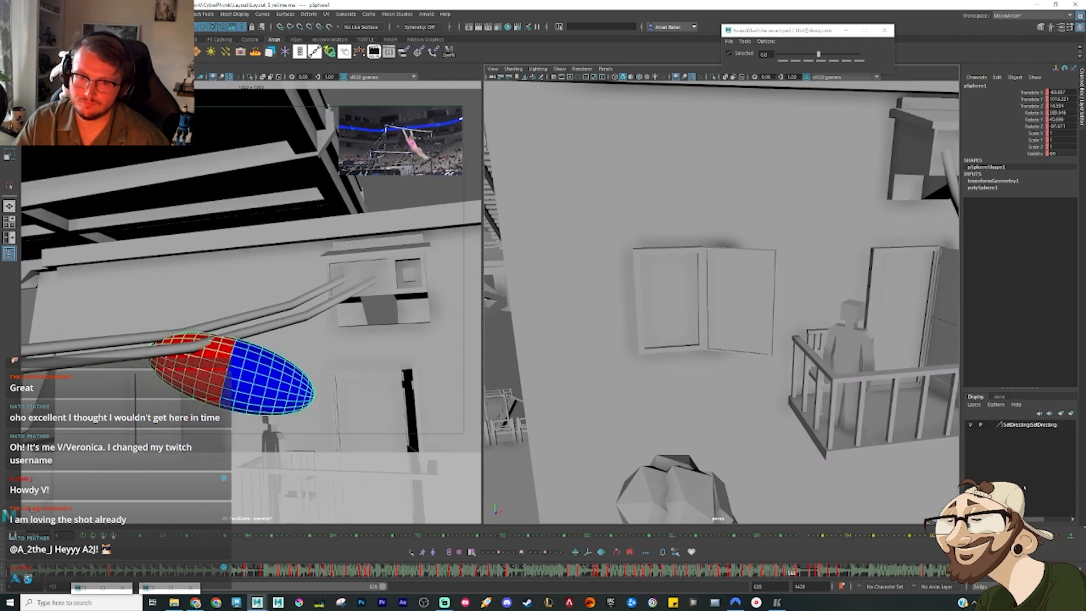
key("alt+v")
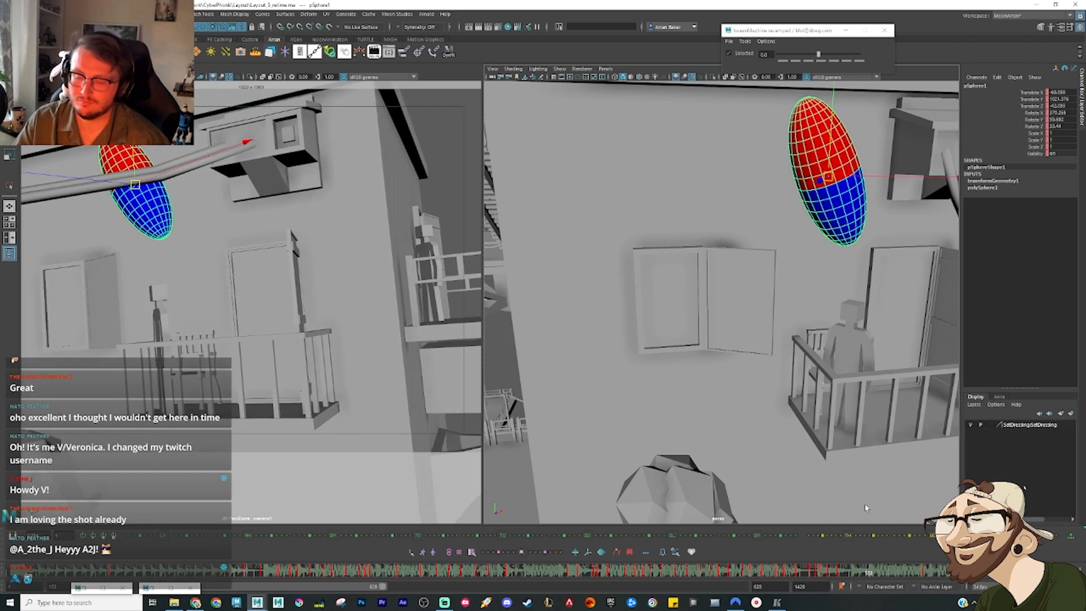
Step: Reposition the ellipsoid below the roof edge above the open window shutter, bringing it closer to the wall
left_click_drag(851, 571, 858, 565)
scroll(849, 247, "down", 3)
left_click_drag(832, 235, 780, 134, "alt")
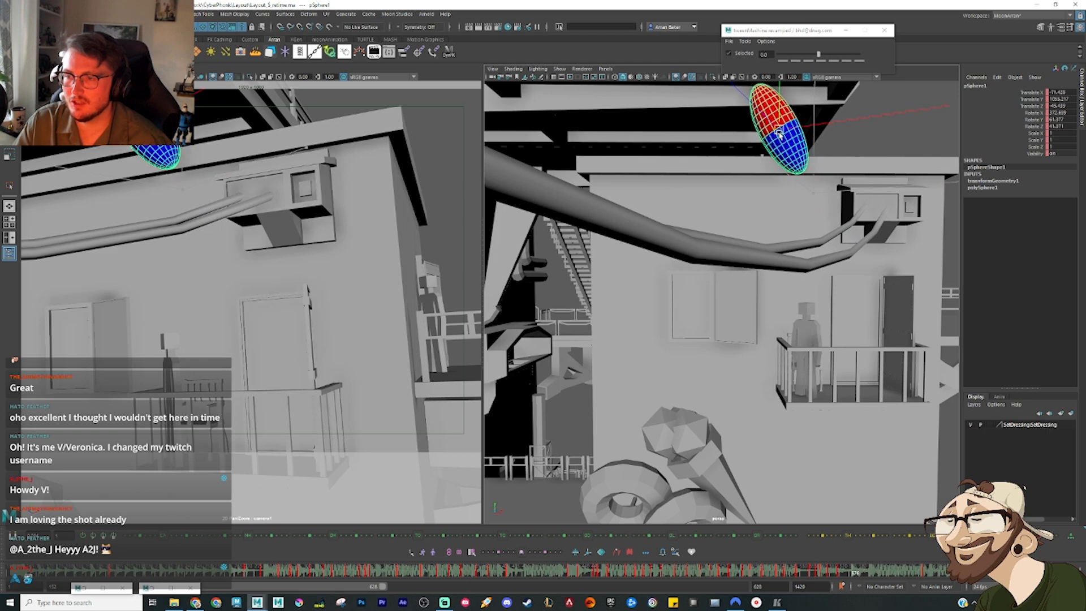
left_click_drag(834, 580, 870, 576)
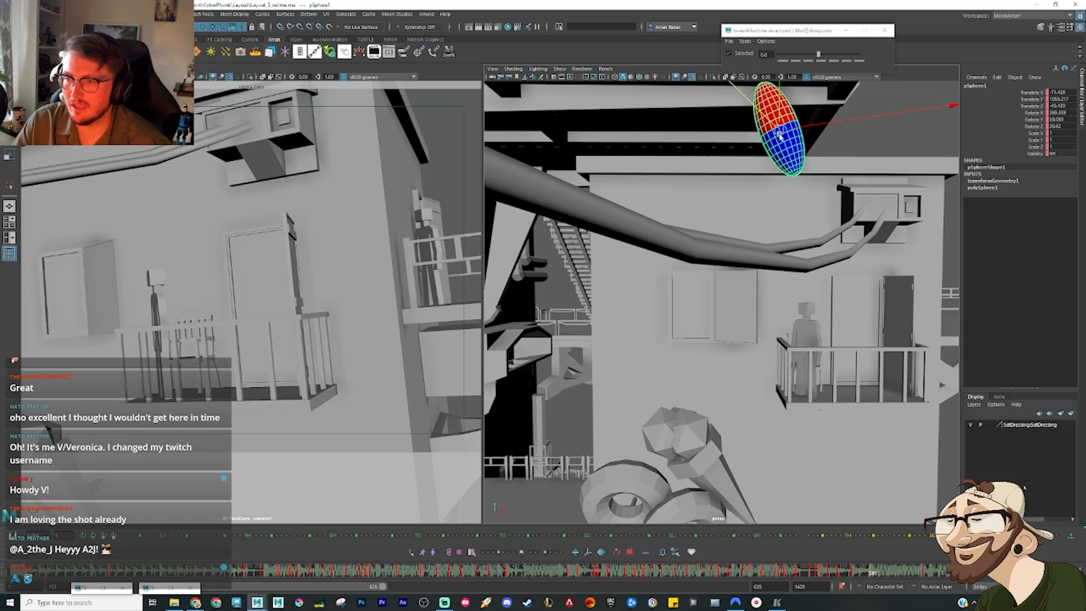
left_click_drag(788, 168, 742, 223)
left_click_drag(746, 261, 786, 275, "alt")
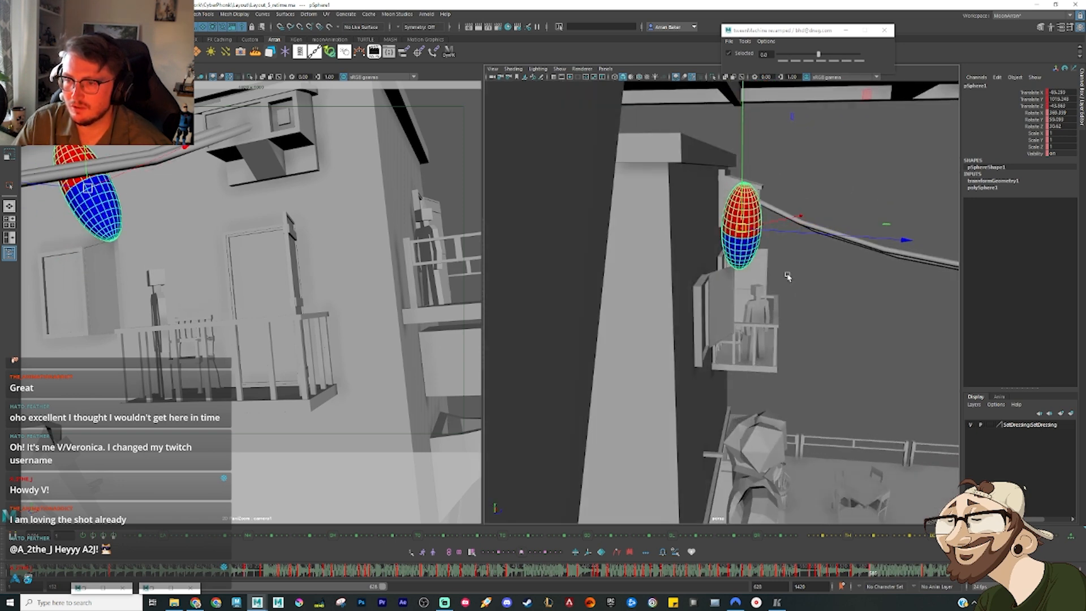
left_click_drag(743, 225, 727, 233)
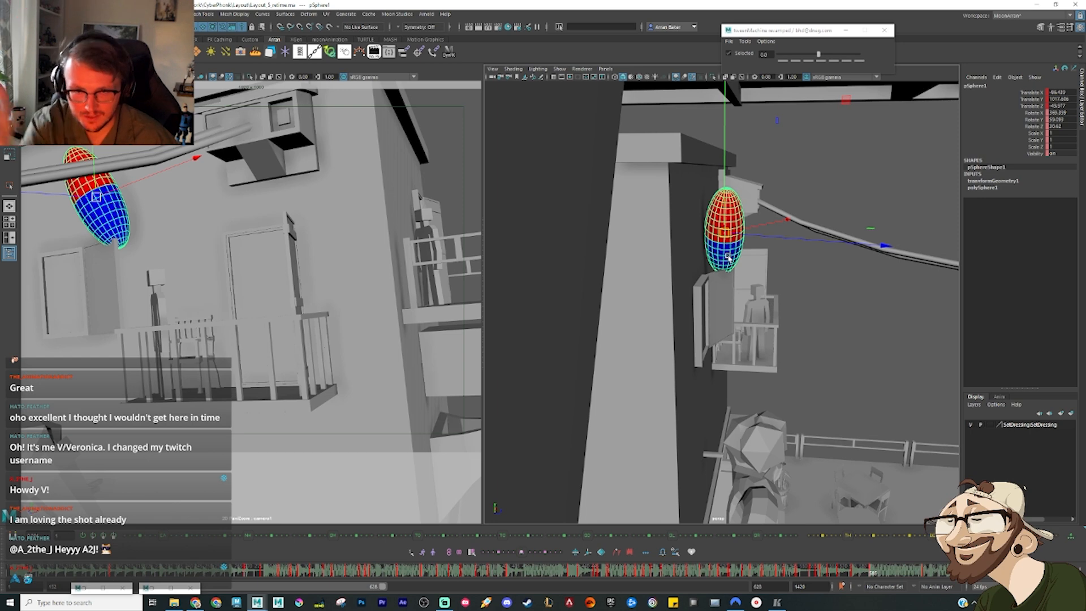
Step: Rotate the ellipsoid nearly upright above the shutter and fine-tune its position and tilt
left_click_drag(774, 229, 760, 156, "alt")
key("e")
left_click_drag(857, 150, 875, 215)
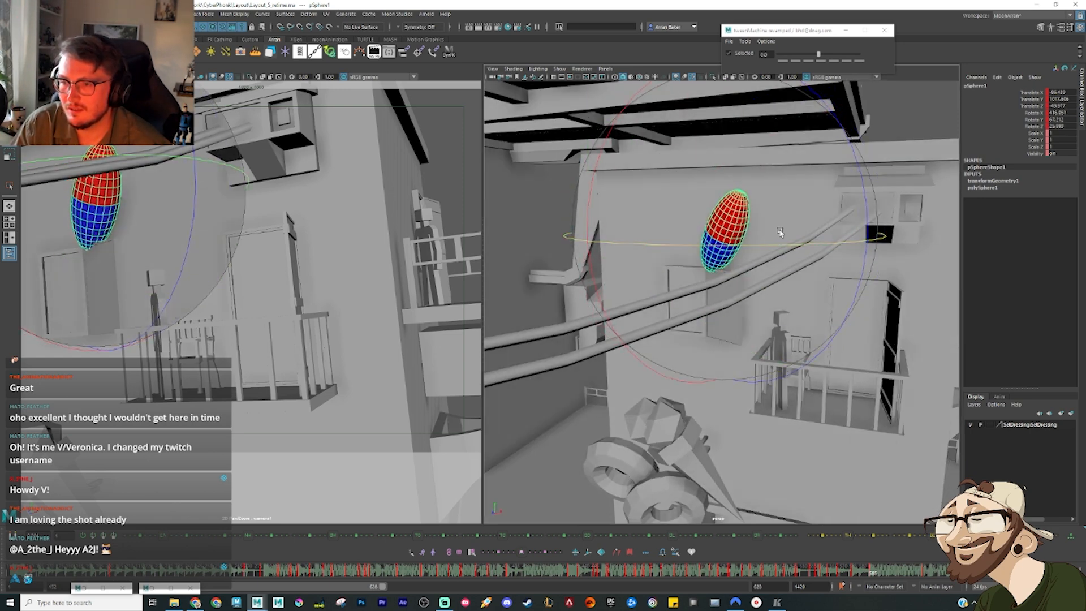
left_click_drag(781, 233, 790, 148)
key("w")
left_click_drag(715, 230, 753, 294, "alt")
key("e")
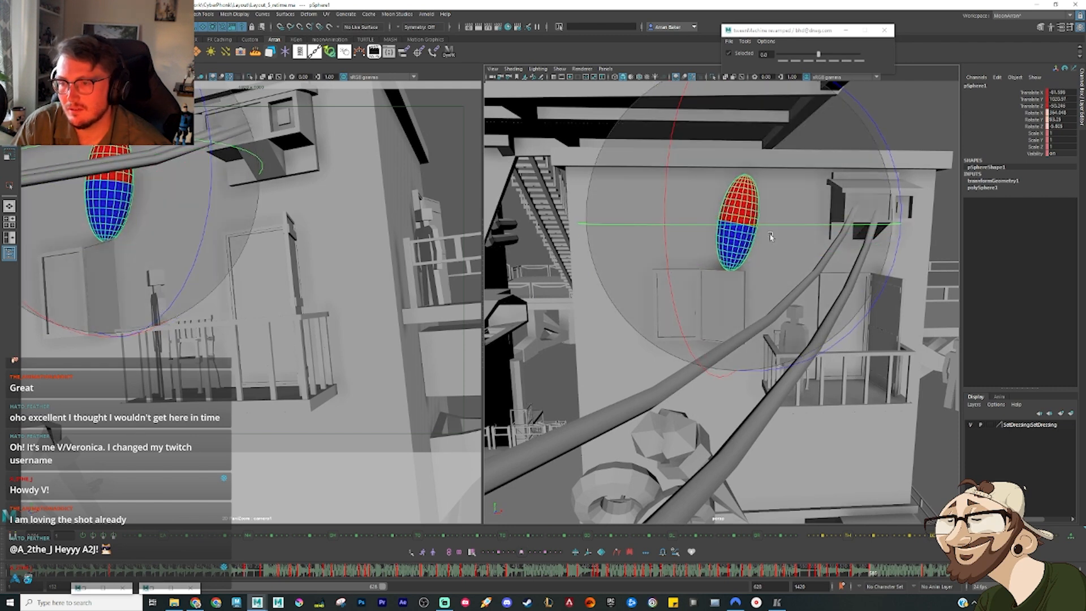
key("w")
Step: Go through the frames leading into the drop and delete the ellipsoid's unwanted keys there
left_click_drag(851, 575, 863, 582)
key("comma")
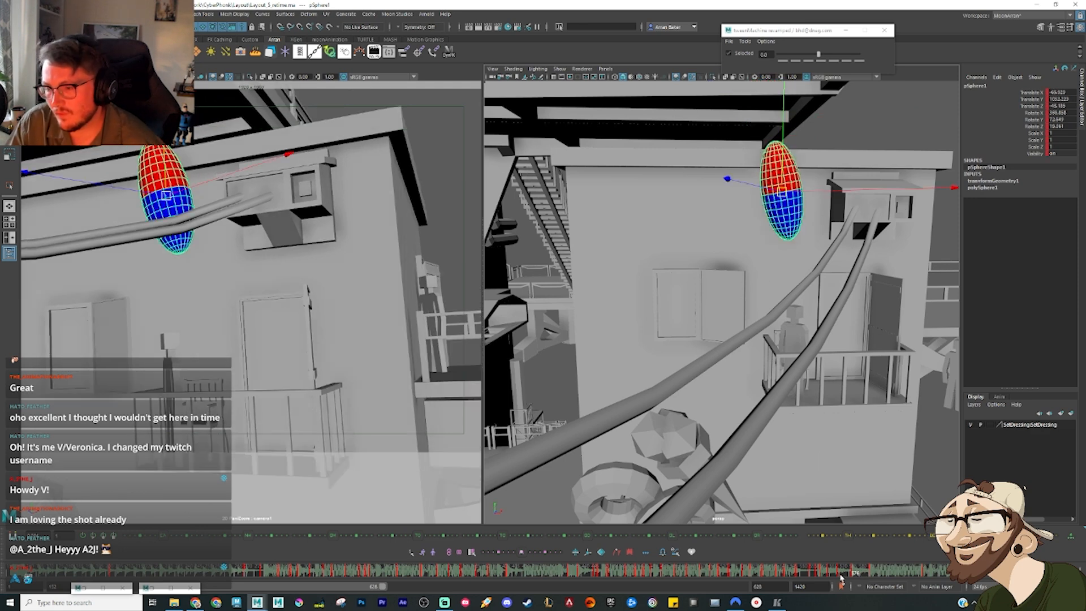
left_click_drag(841, 578, 858, 576)
key("period")
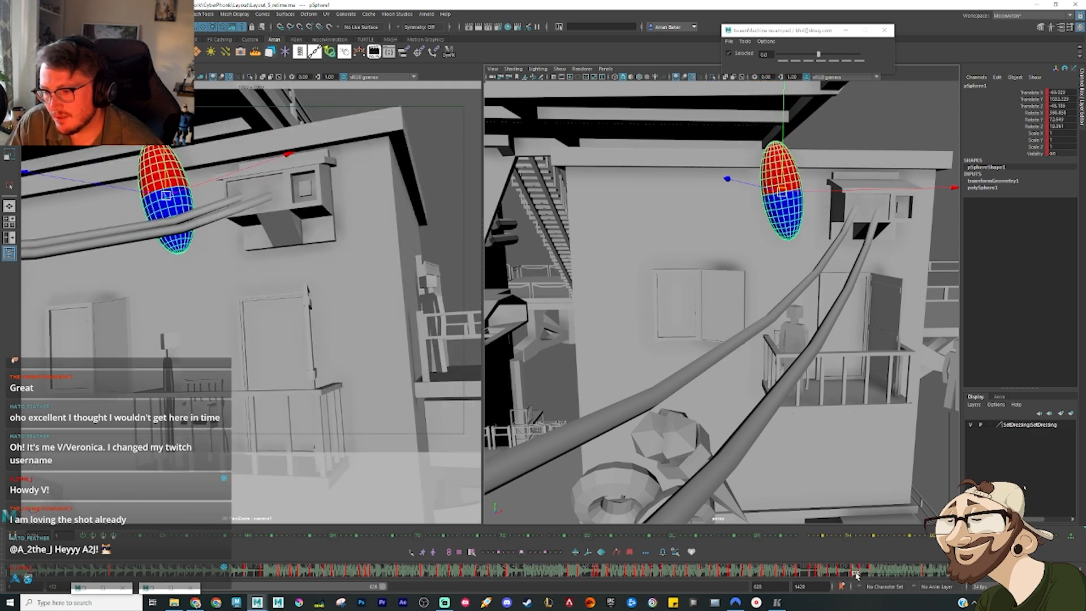
right_click(864, 576)
left_click(887, 441)
key("comma")
key("comma")
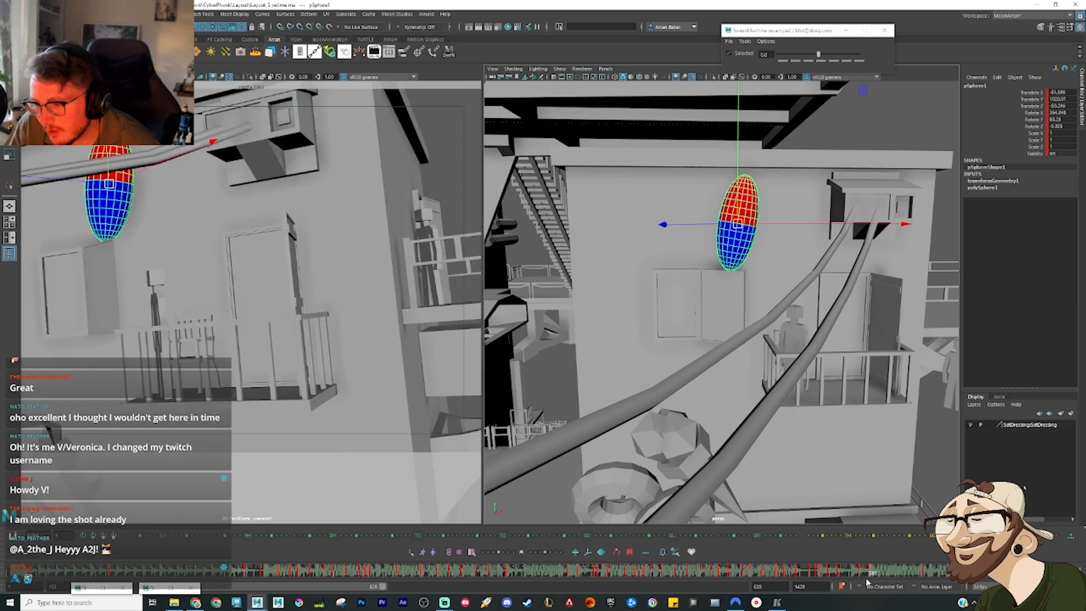
key("period")
right_click(861, 576)
left_click(861, 435)
Step: Raise the ellipsoid's in-between poses to roof height above the cables, applying a tween bias of -75 on the earlier frame
left_click_drag(779, 194, 765, 134)
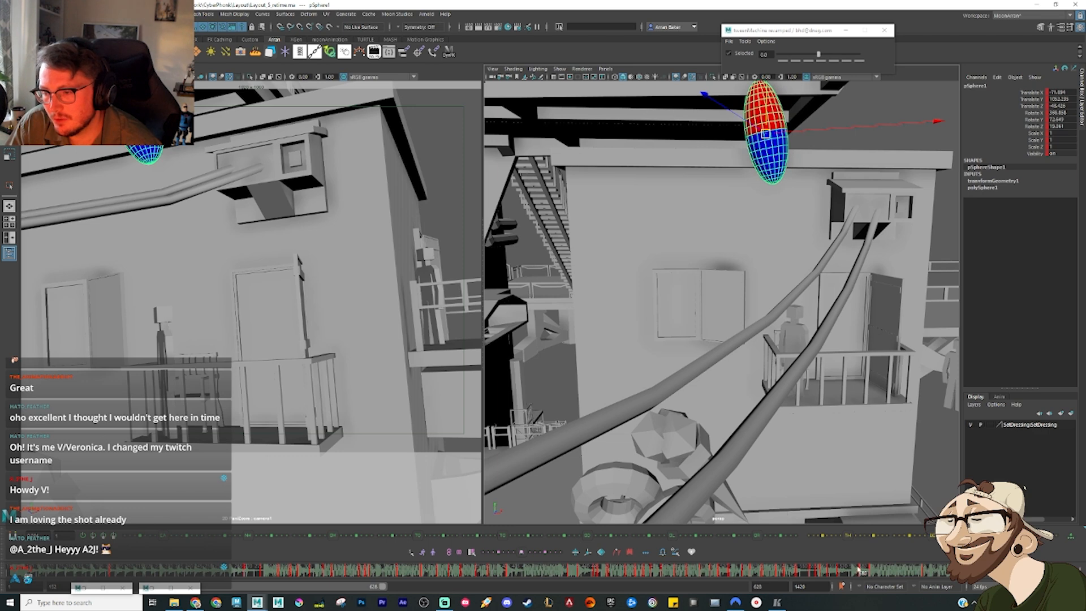
left_click_drag(858, 570, 851, 574)
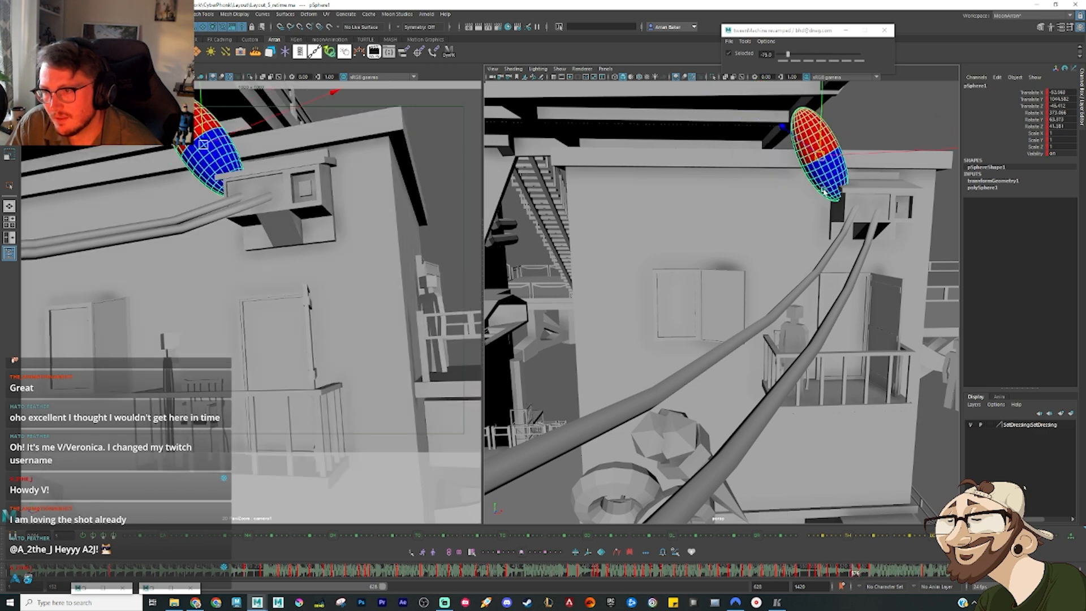
left_click_drag(821, 155, 801, 124)
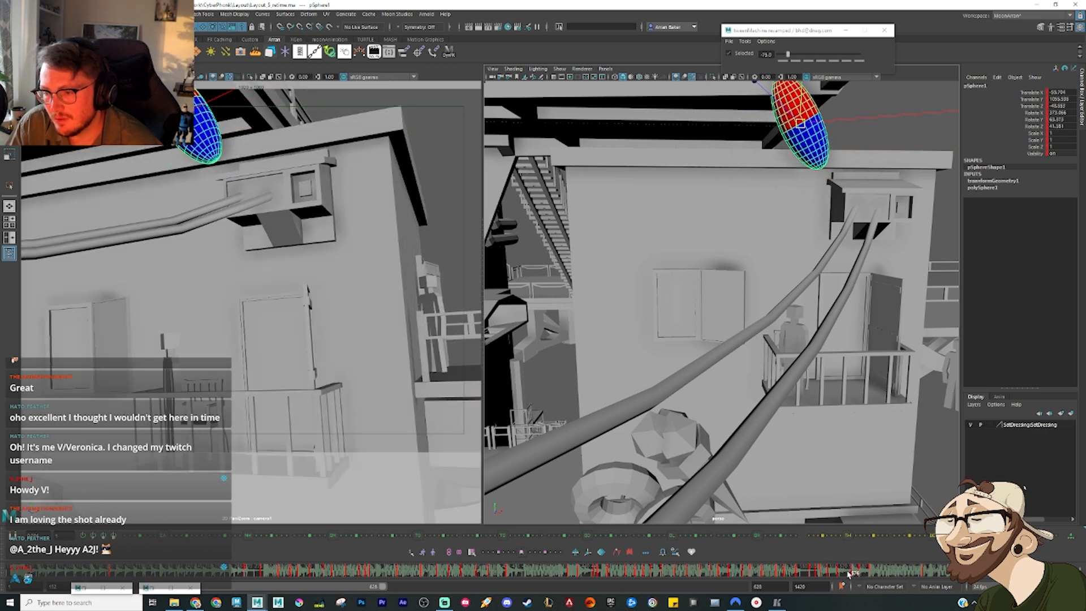
Step: Move and rotate the ellipsoid upright above the closed shutter at the later frame and key the pose
left_click_drag(849, 574, 900, 581)
key("w")
left_click_drag(738, 225, 757, 245)
left_click_drag(674, 227, 693, 227)
mouse_move(694, 228)
left_mouse_down("alt")
mouse_move(712, 251)
mouse_move(685, 224)
left_mouse_up("alt")
key("e")
left_click_drag(703, 291, 711, 304)
left_click_drag(736, 303, 738, 303)
key("s")
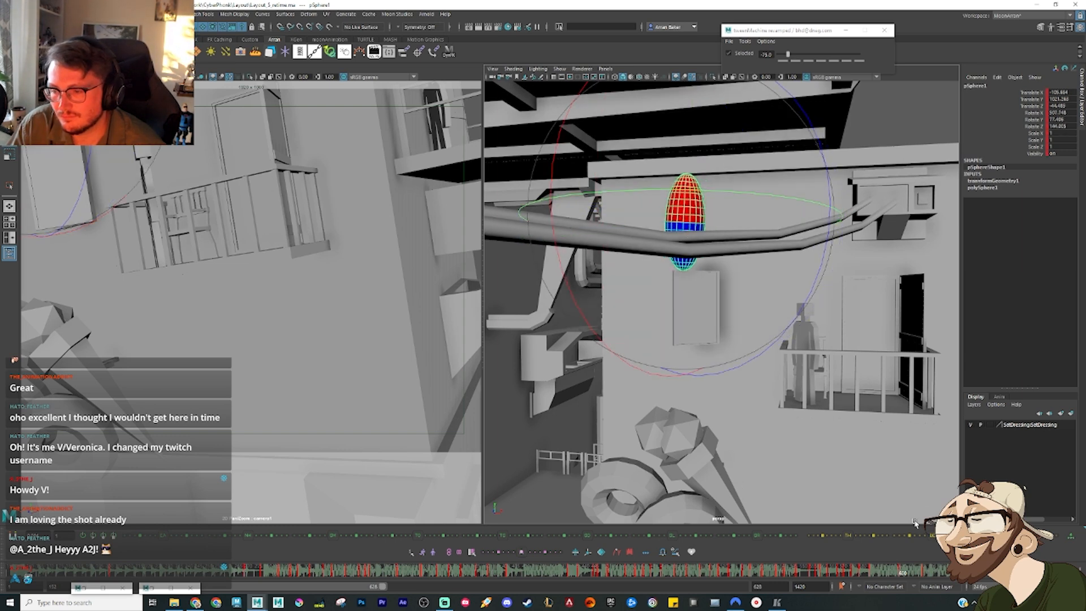
Step: Tween the ellipsoid's in-between with a bias of 0, then select the window shutter and retime its closing to swing sooner
left_click_drag(860, 569, 876, 575)
left_click(835, 60)
left_click(822, 60)
left_click_drag(713, 289, 756, 331)
key("w")
left_click(780, 264)
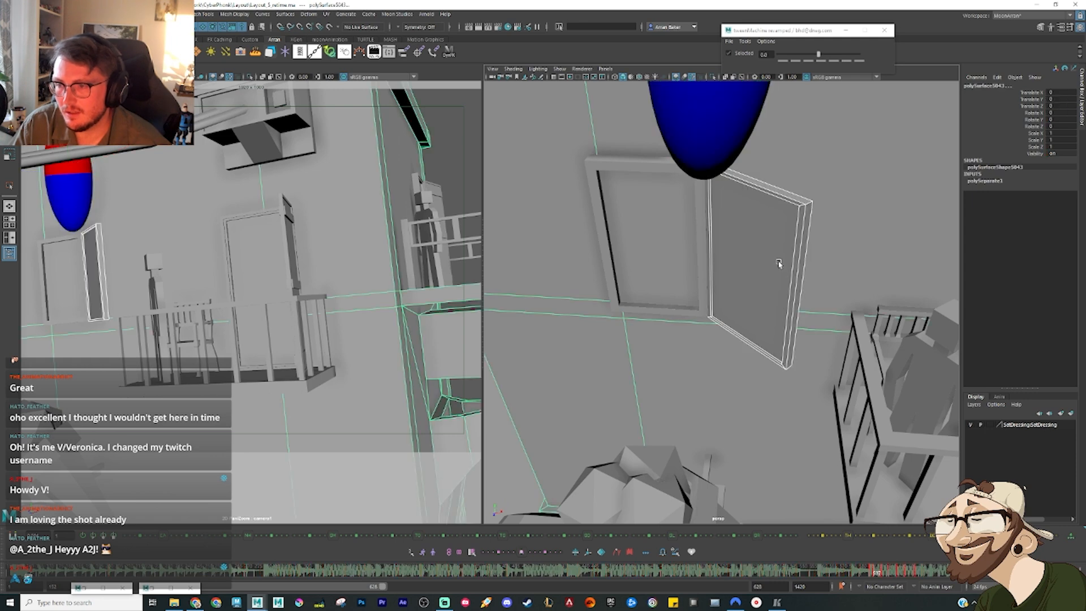
left_click(795, 362)
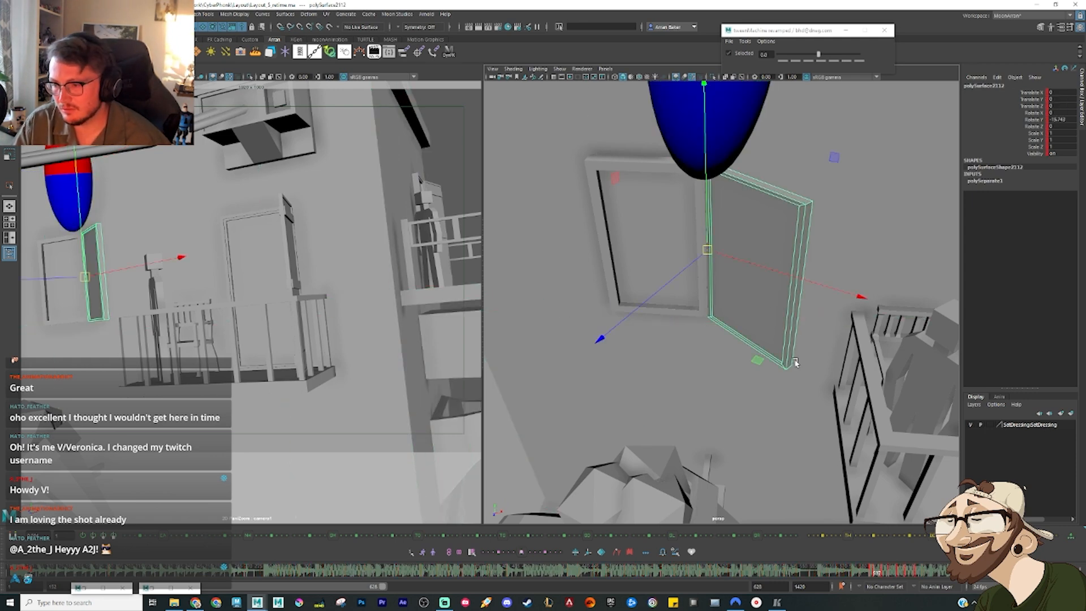
mouse_move(870, 576)
left_mouse_down()
mouse_move(921, 578)
mouse_move(871, 577)
left_mouse_up()
Step: Select the ellipsoid and tween its in-between before the shutter closes, first at a bias of 75 and finally at 100
left_click(716, 180)
left_click_drag(791, 300, 837, 396, "alt")
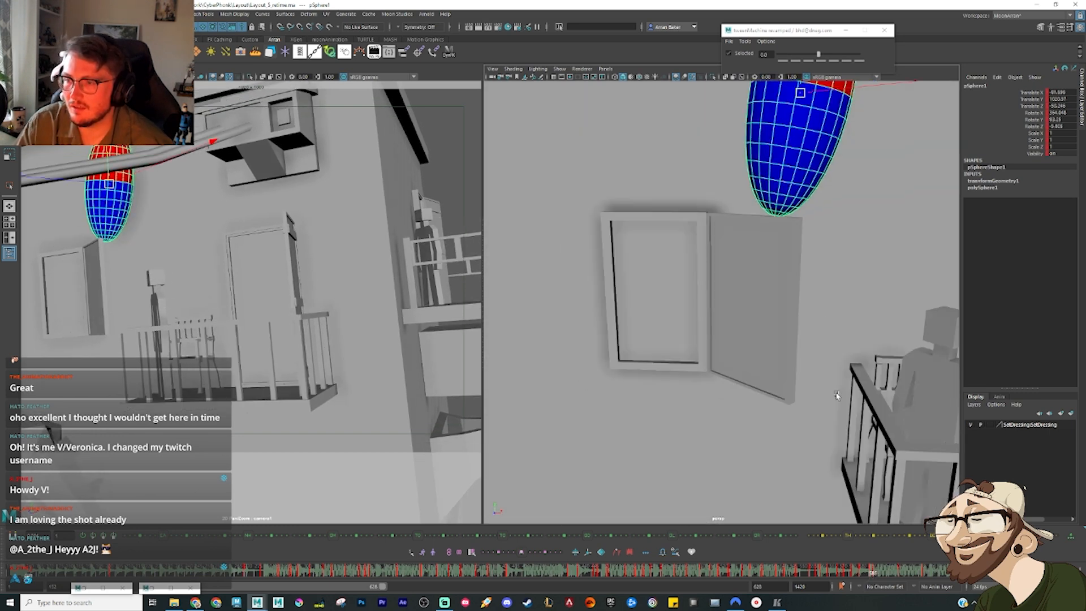
key("period")
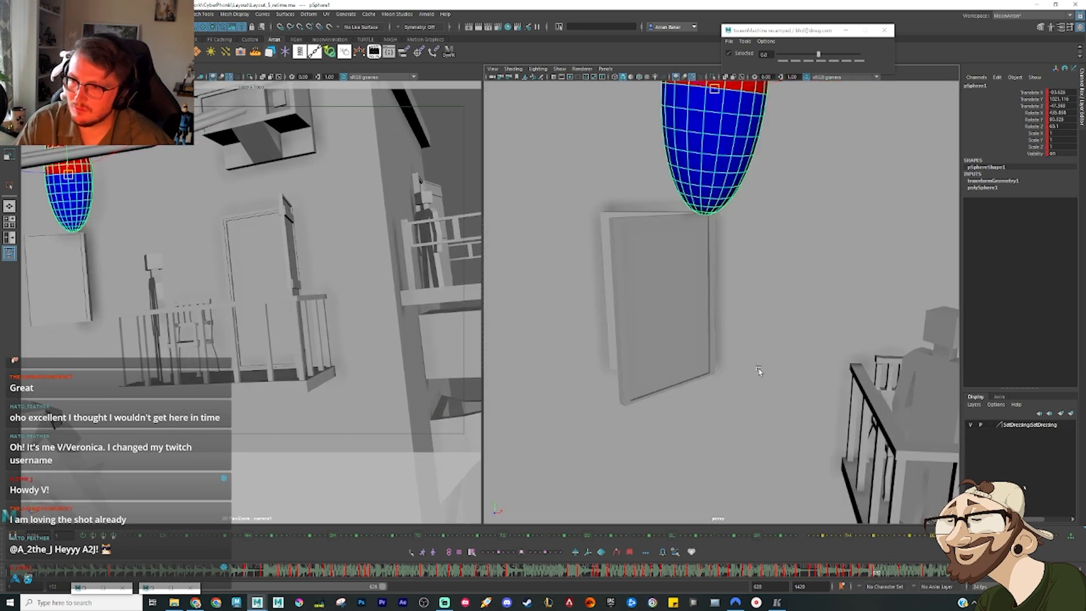
key("comma")
left_click_drag(860, 573, 869, 579)
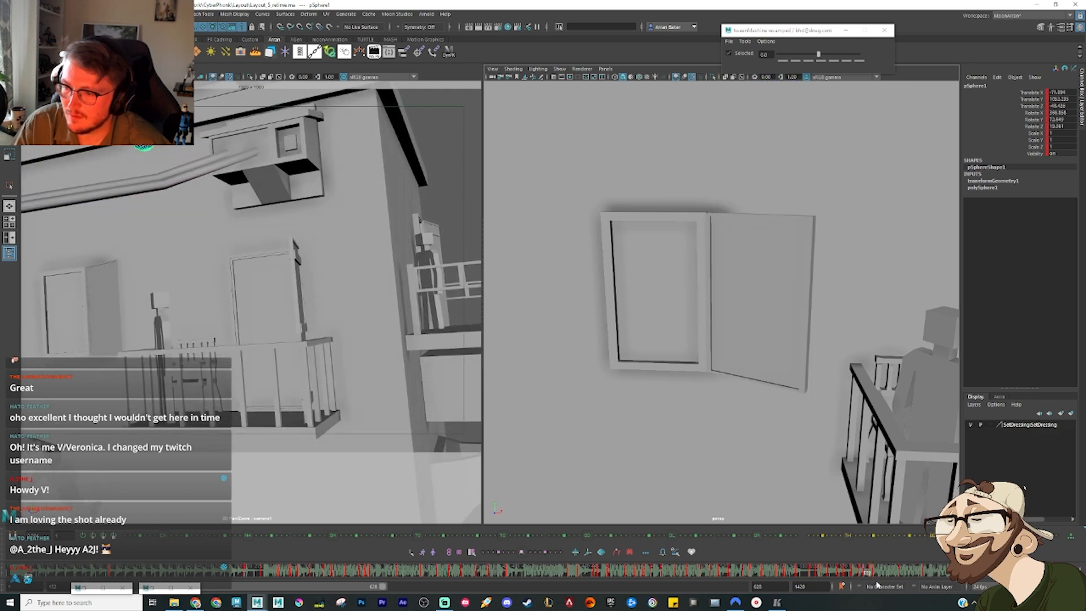
left_click(847, 60)
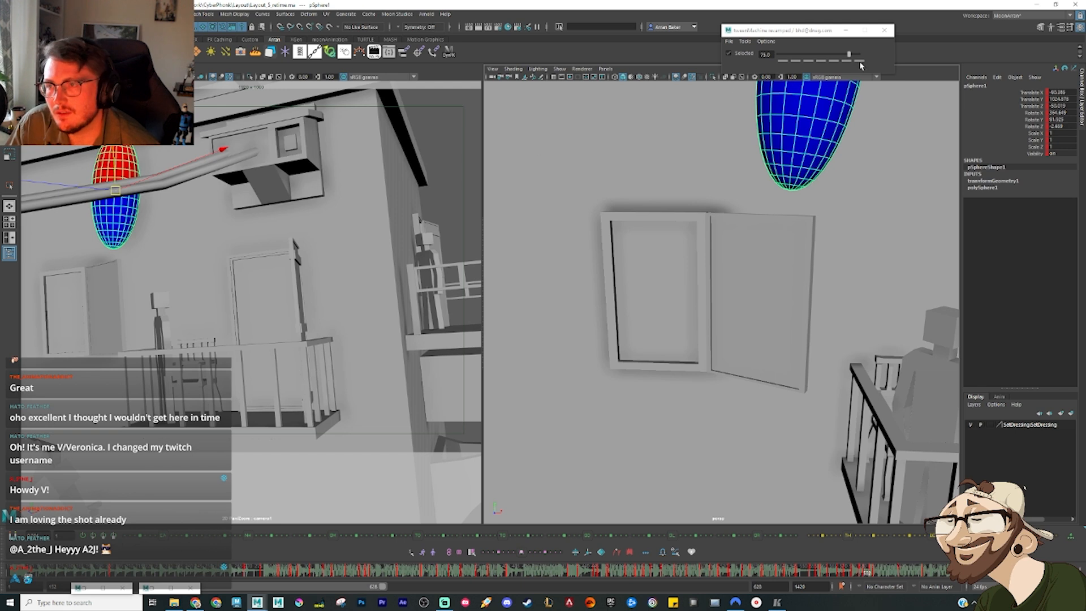
left_click_drag(849, 55, 860, 54)
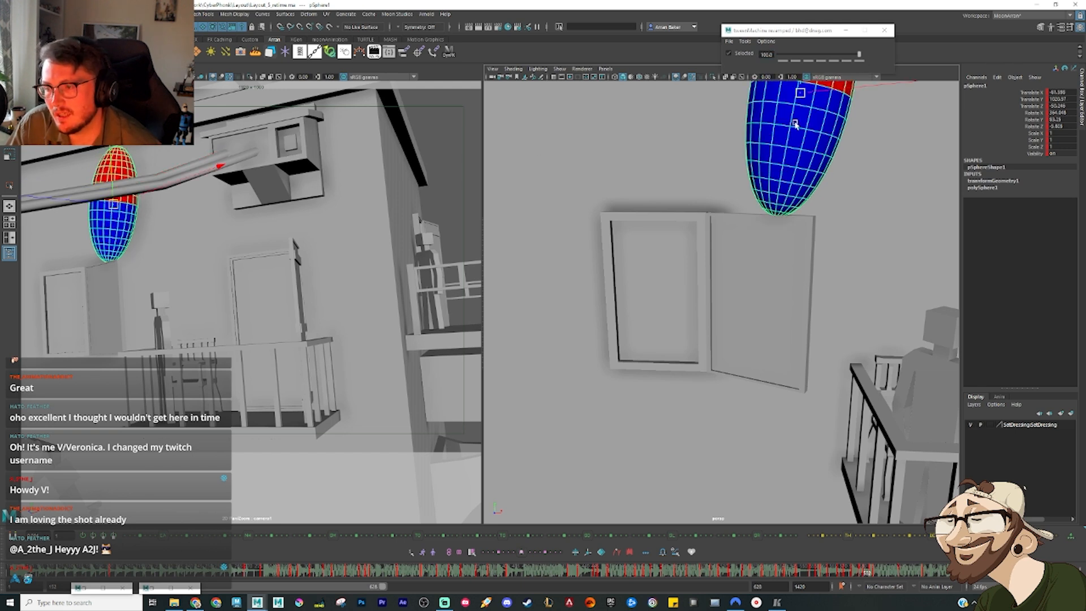
Step: Undo the last key edit, step through the ellipsoid's frames above the shutter, and delete its redundant key
left_click(872, 580)
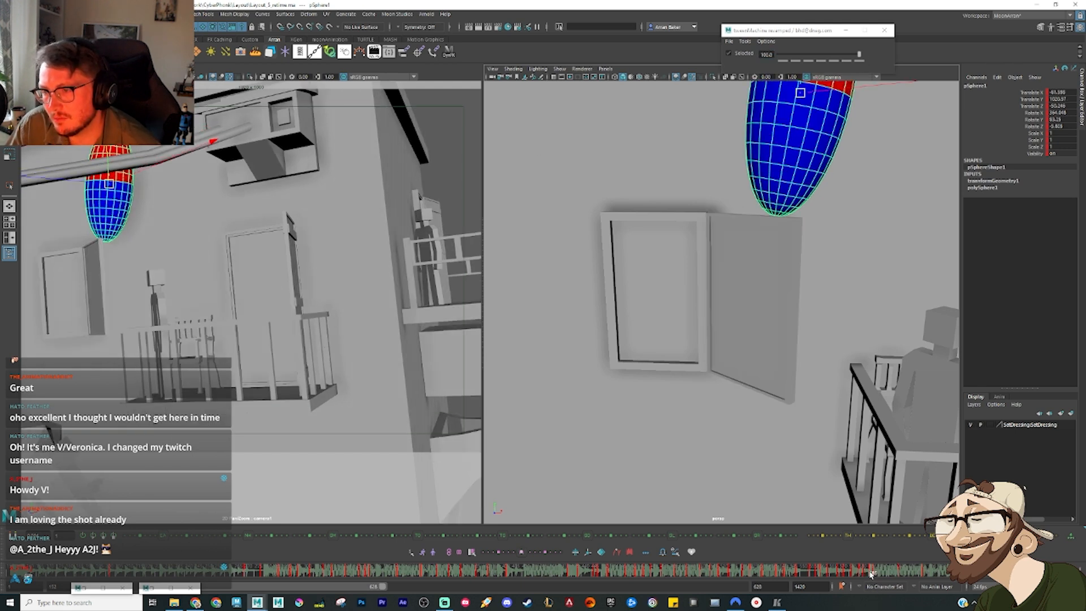
key("ctrl+z")
left_click(877, 575)
right_click(877, 575)
left_click(896, 456)
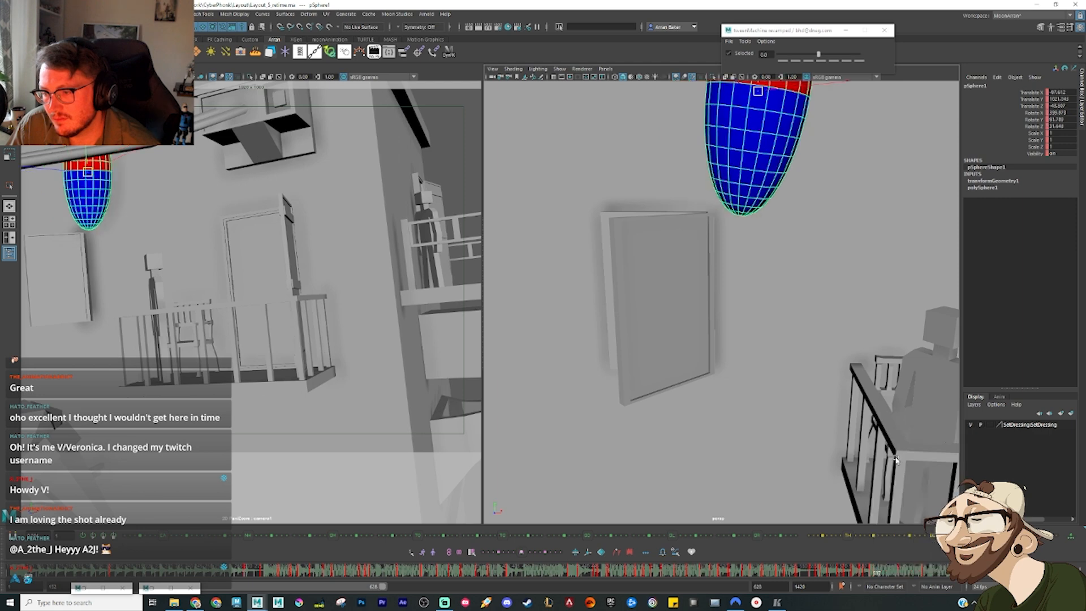
key("comma")
key("alt+period")
key("alt+period")
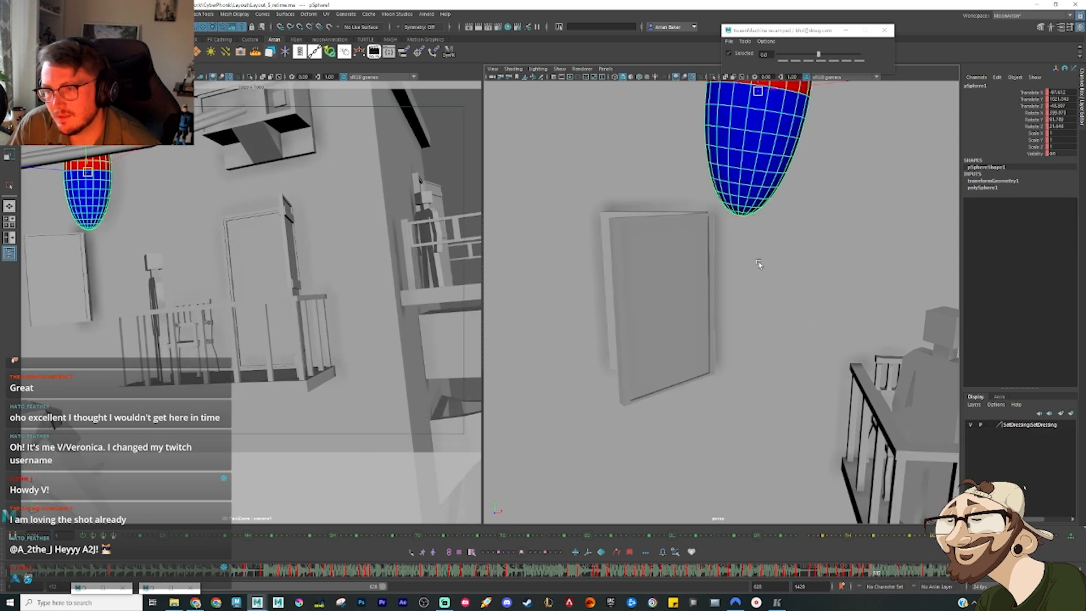
key("alt+comma")
key("alt+comma")
key("alt+comma")
key("alt+comma")
key("alt+comma")
key("alt+period")
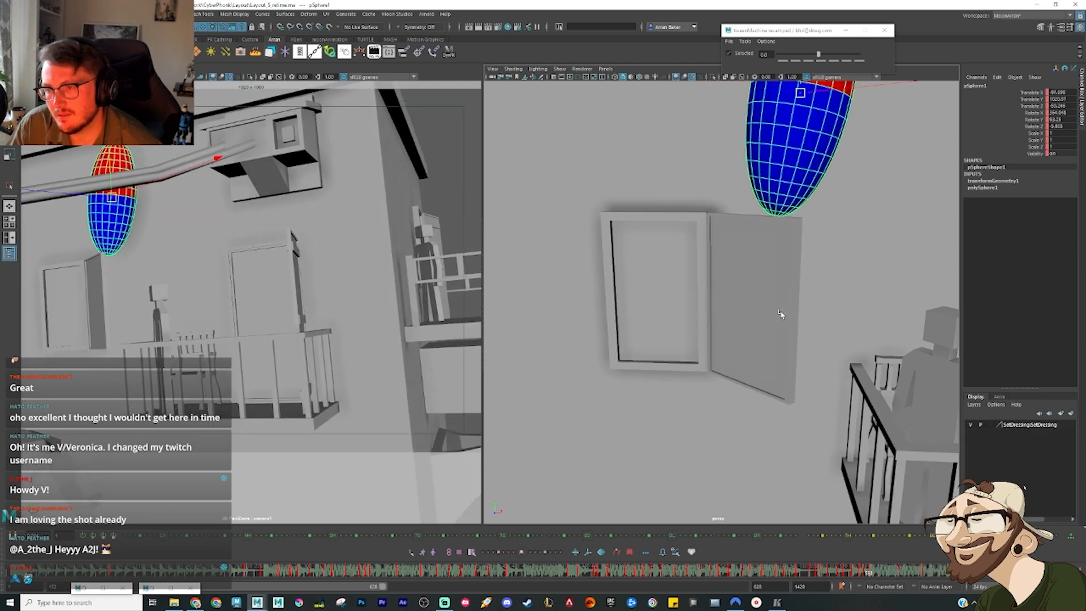
key("alt+period")
right_click(881, 573)
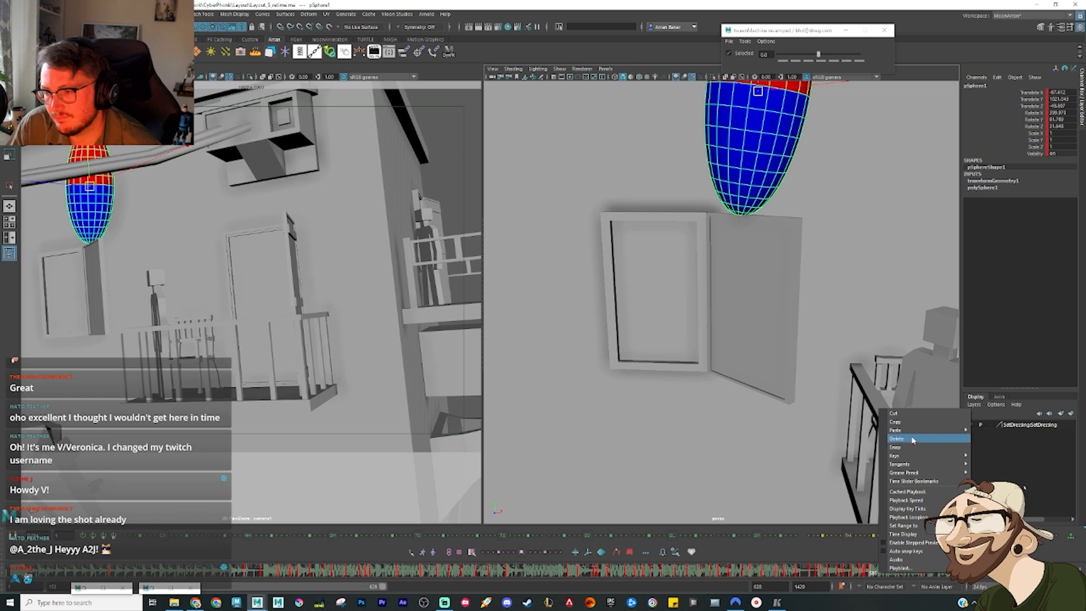
left_click(910, 439)
key("alt+comma")
key("alt+period")
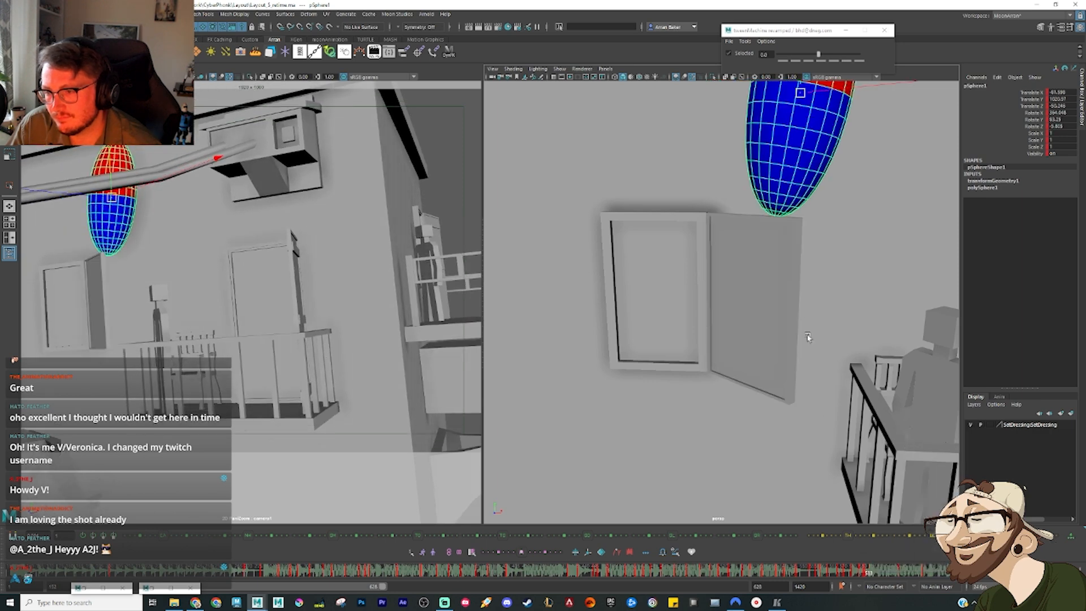
Step: Nudge the ellipsoid's depth relative to the wall from an overhead view, at the pose above the open shutter
scroll(776, 247, "down", 1)
left_click_drag(749, 221, 756, 270, "alt")
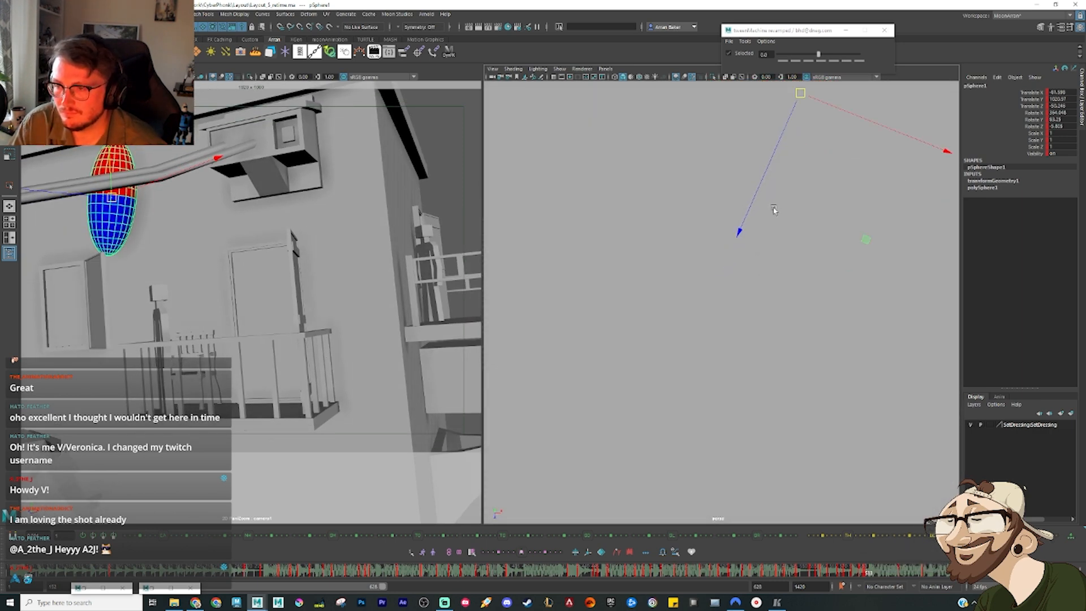
left_click_drag(775, 209, 733, 290, "alt")
left_click_drag(763, 167, 765, 193)
key("e")
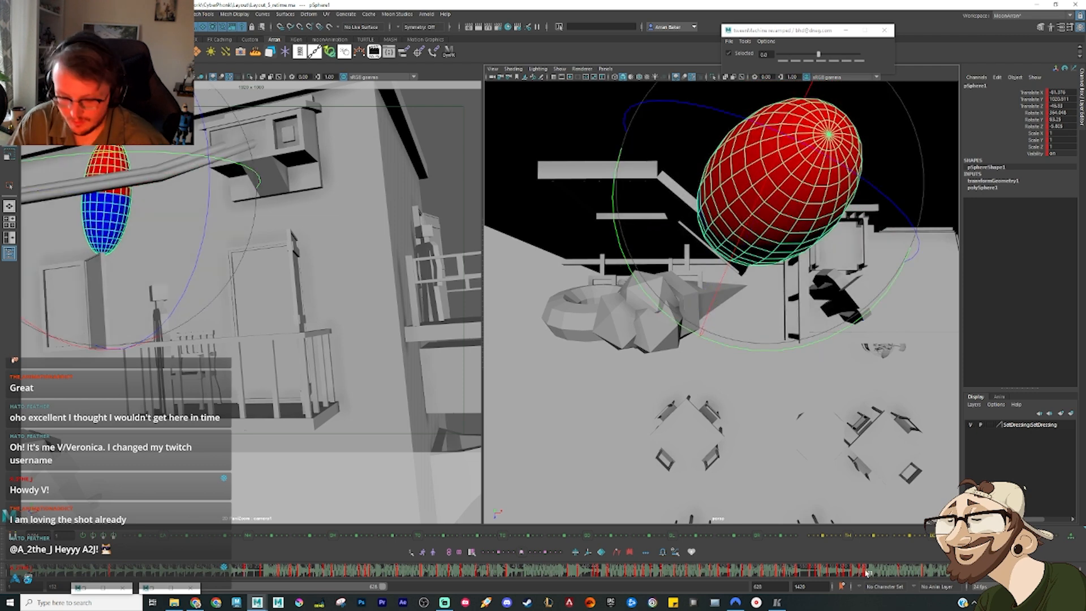
Step: Shift the ellipsoid sideways over the closing shutter and rotate it to continue its turn on that frame
key("alt+period")
key("alt+period")
key("alt+period")
key("alt+period")
key("w")
left_click_drag(763, 195, 582, 230)
key("e")
mouse_move(645, 272)
left_mouse_down()
mouse_move(623, 266)
mouse_move(633, 266)
left_mouse_up()
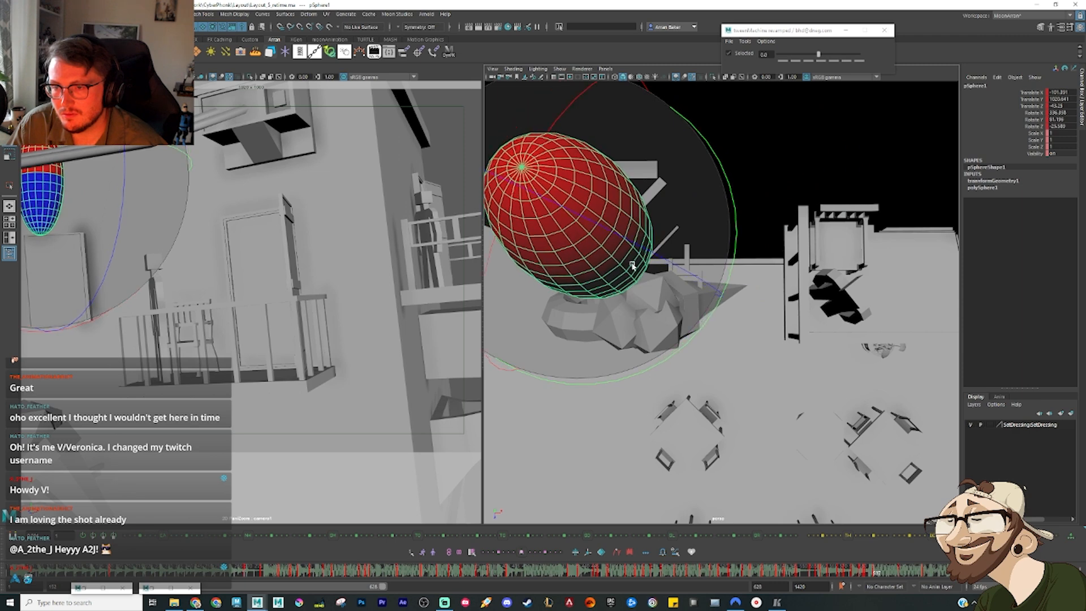
key("w")
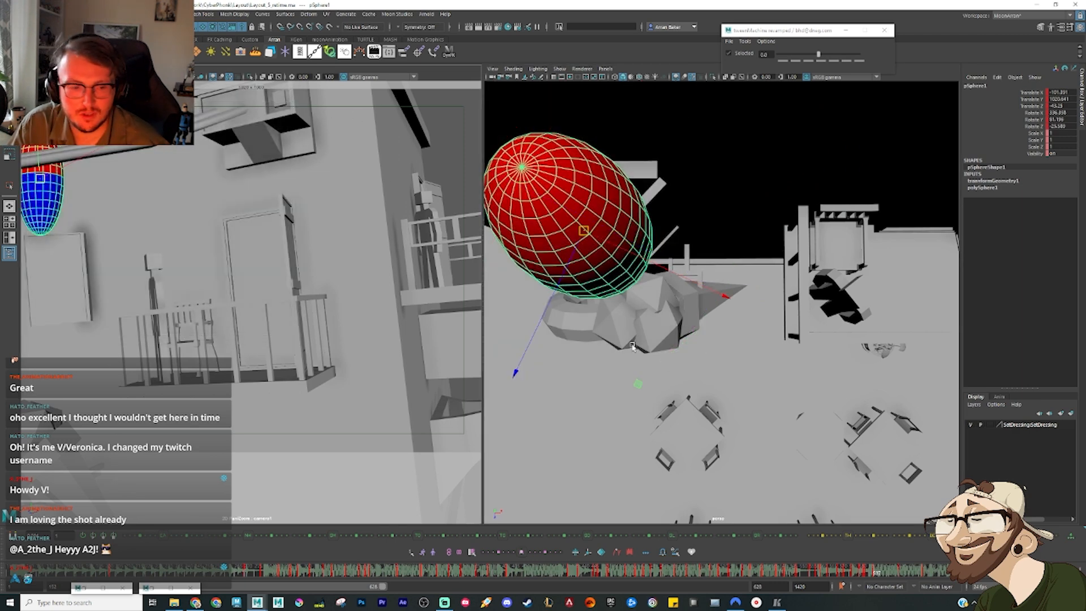
Step: Reposition the ellipsoid along the shutter's top edge so it follows the panel as it closes
left_click_drag(633, 346, 651, 312, "alt")
middle_click_drag(650, 312, 716, 233, "alt")
left_click_drag(715, 233, 692, 143, "alt")
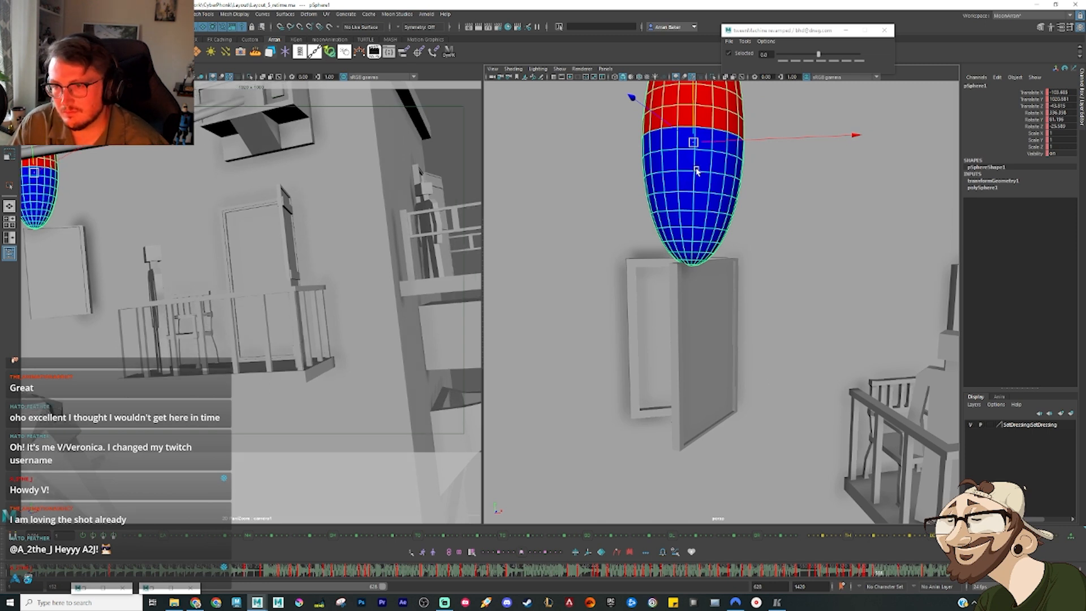
left_click_drag(701, 146, 664, 138)
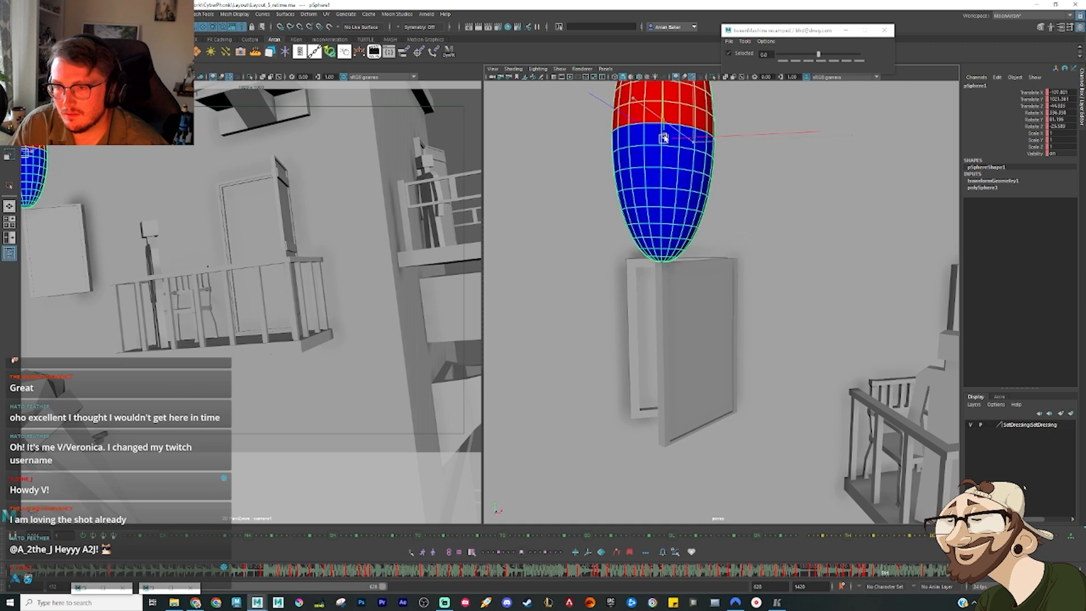
Step: Check the ellipsoid's curves in the Graph Editor, then lower it past the shutter's top edge on a subsequent frame
key("ctrl+shift+g")
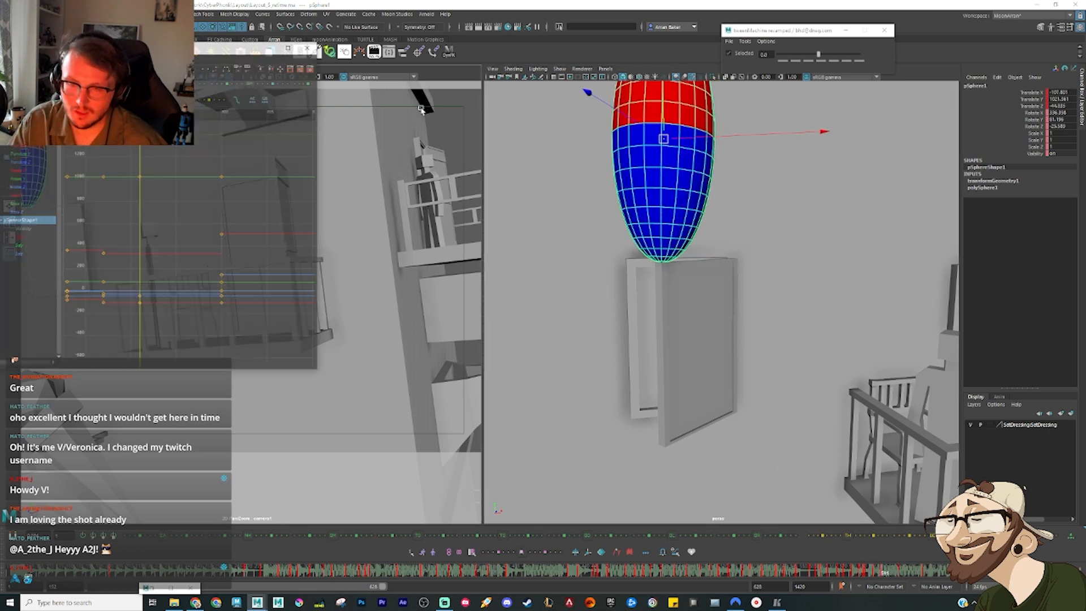
left_click(269, 20)
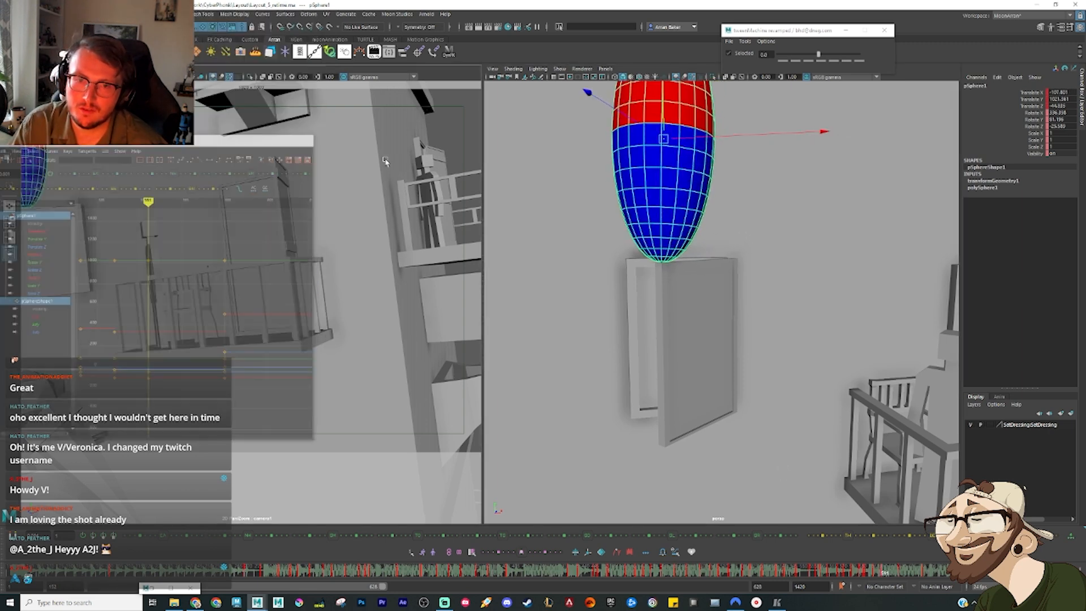
left_click_drag(854, 577, 891, 583)
left_click_drag(672, 140, 663, 178)
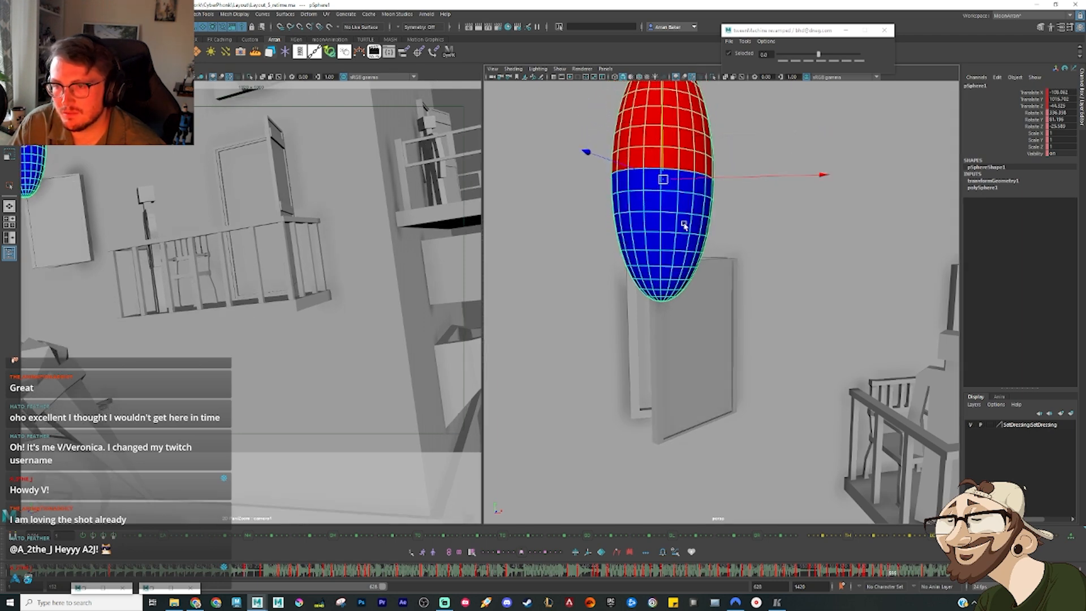
Step: Rotate the ellipsoid further at its pose above the closing shutter and delete its key on the frame just after
key("e")
left_click_drag(687, 223, 864, 482)
left_click_drag(875, 587, 907, 577)
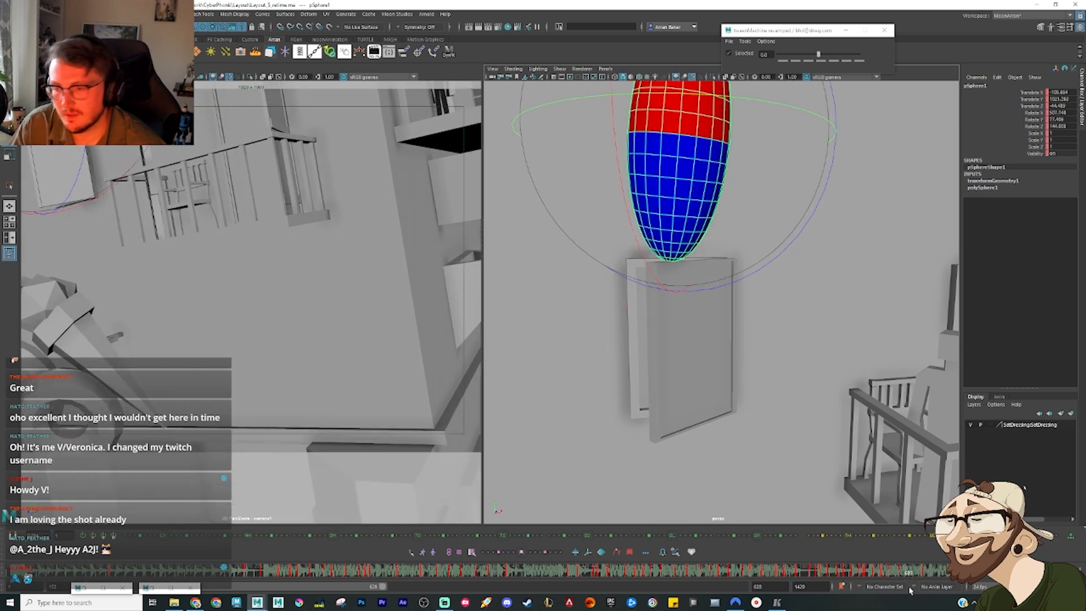
right_click(914, 580)
left_click(932, 437)
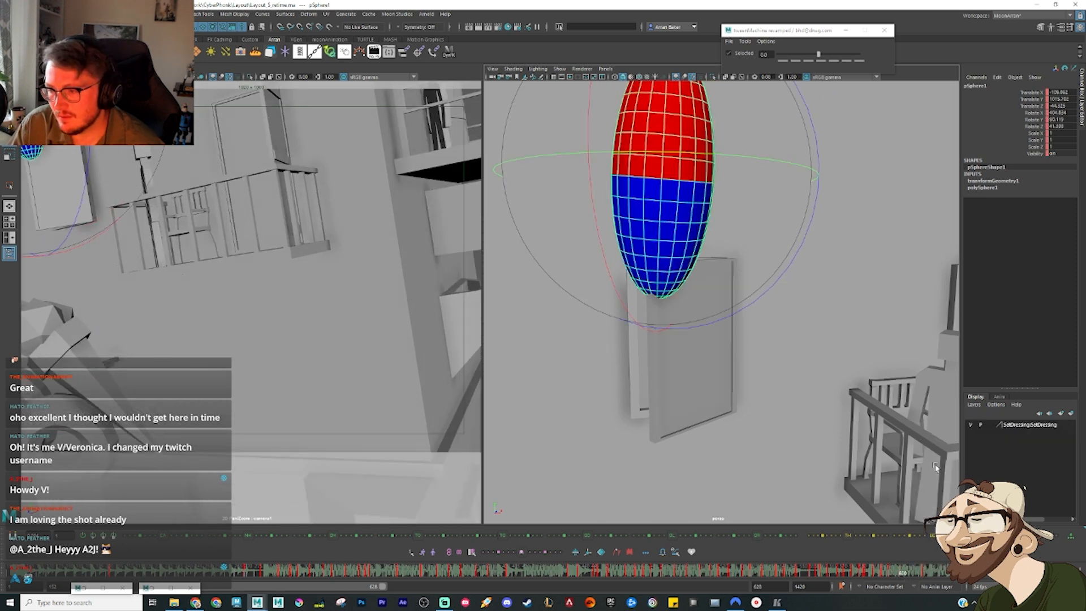
left_click_drag(893, 576, 912, 575)
Step: Lower the ellipsoid from the shutter onto the wall mount on a subsequent frame, adjusting its rotation and position against it
key("w")
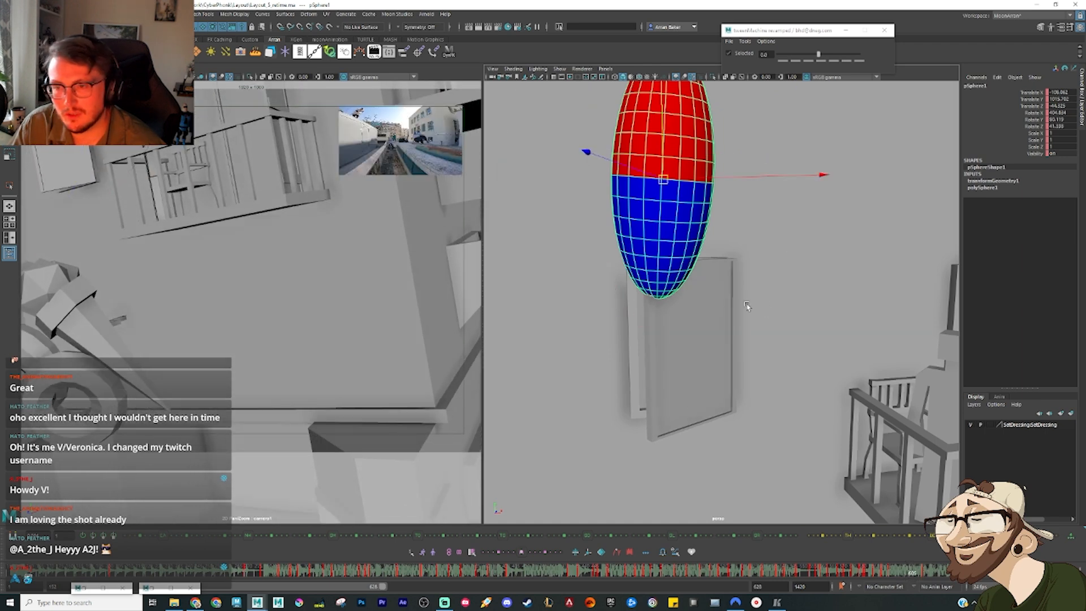
right_click_drag(745, 301, 702, 298, "alt")
left_click_drag(702, 298, 679, 268, "alt")
left_click_drag(655, 141, 676, 278)
left_click_drag(730, 300, 687, 293, "alt")
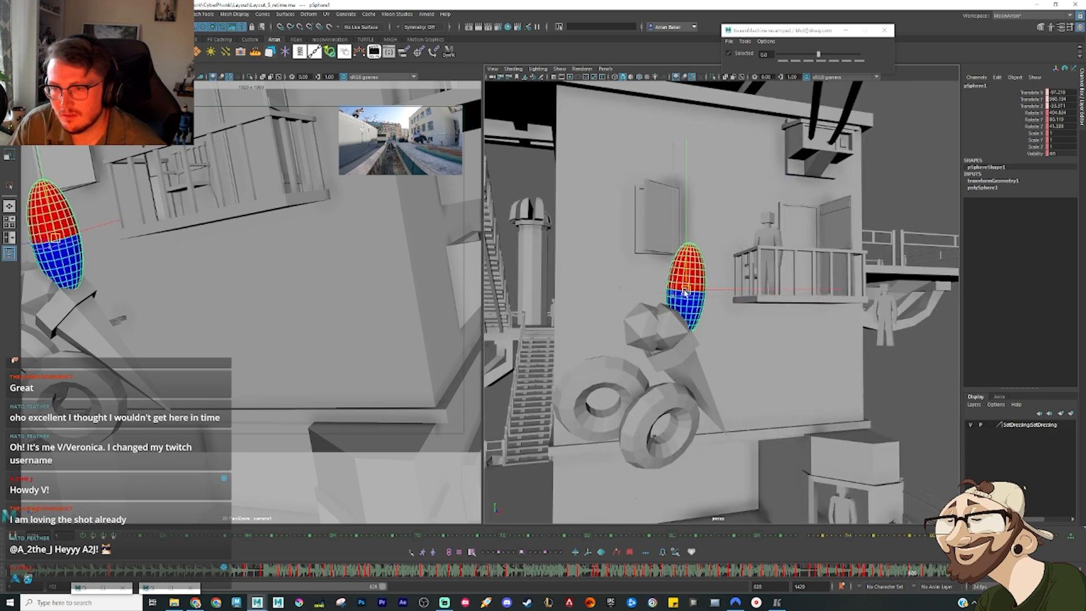
key("e")
left_click_drag(715, 376, 691, 340)
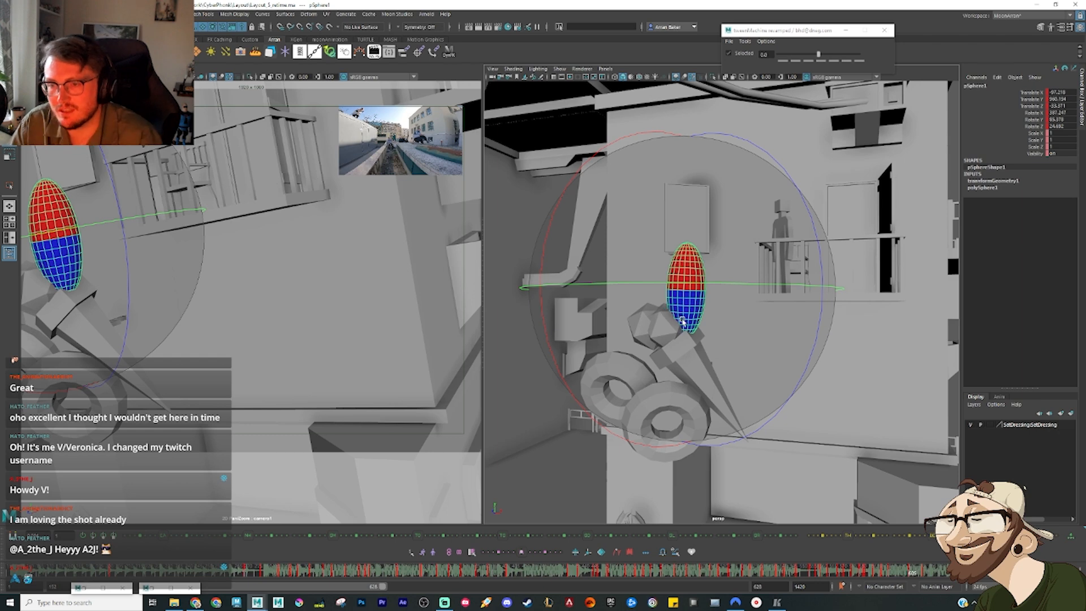
key("w")
left_click_drag(686, 290, 691, 282)
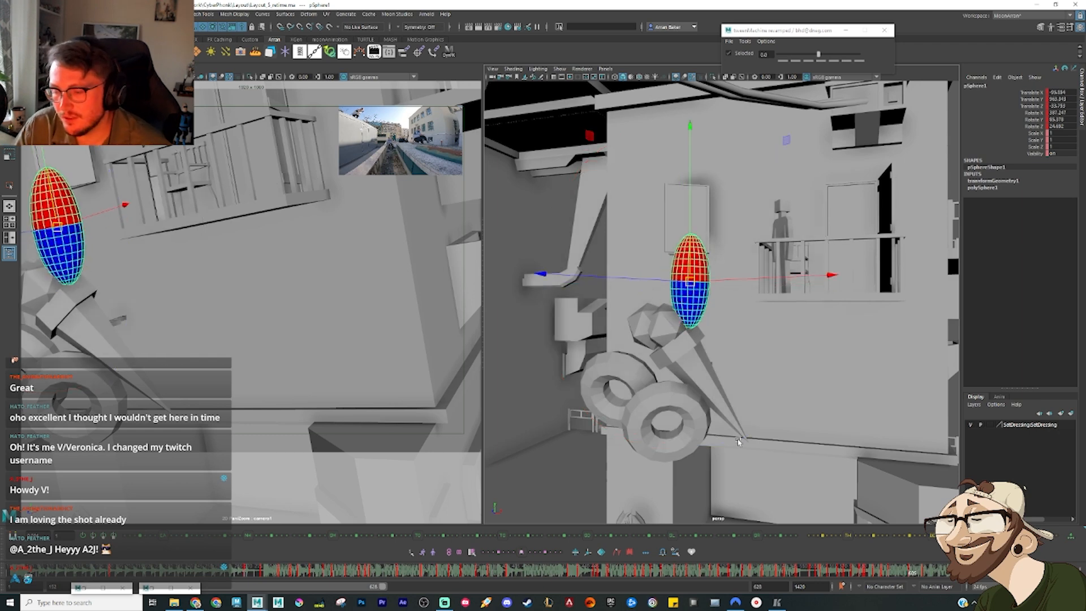
Step: Create an in-between at 75 toward the mount pose and lower the ellipsoid further on that frame
left_click_drag(912, 573, 898, 577)
left_click(859, 61)
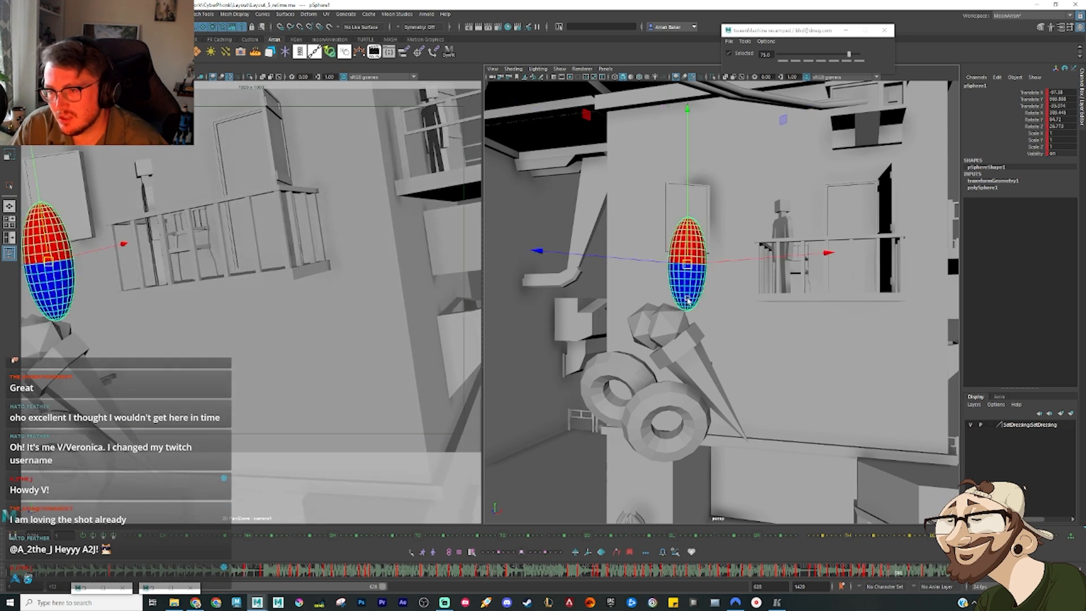
left_click_drag(686, 267, 677, 290)
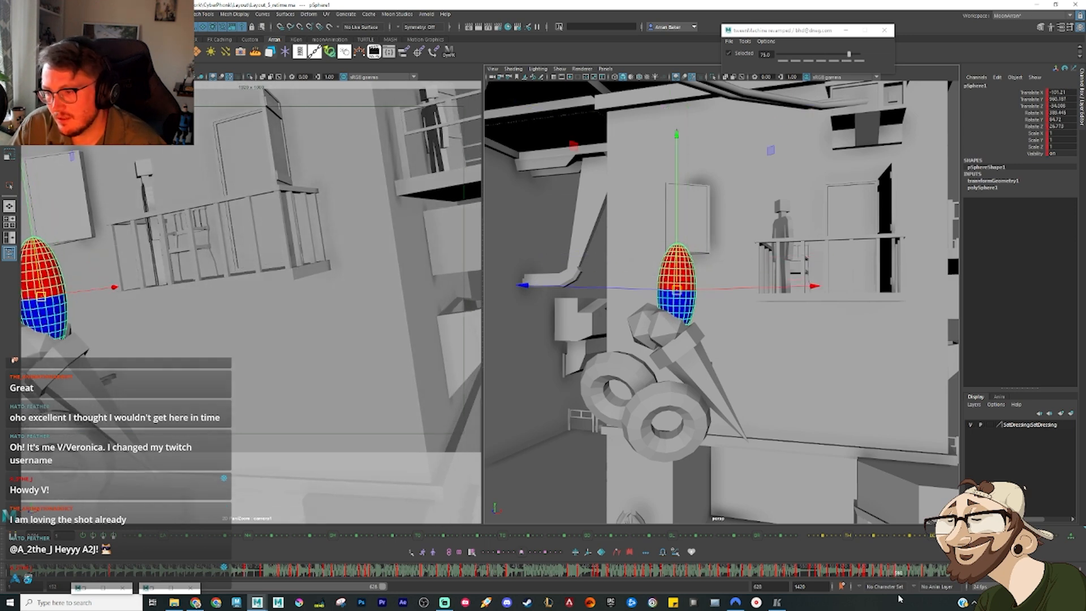
Step: Play back and step through the ellipsoid's keys to review its drop from the shutter to the mount
mouse_move(904, 575)
left_mouse_down()
mouse_move(919, 576)
mouse_move(894, 581)
left_mouse_up()
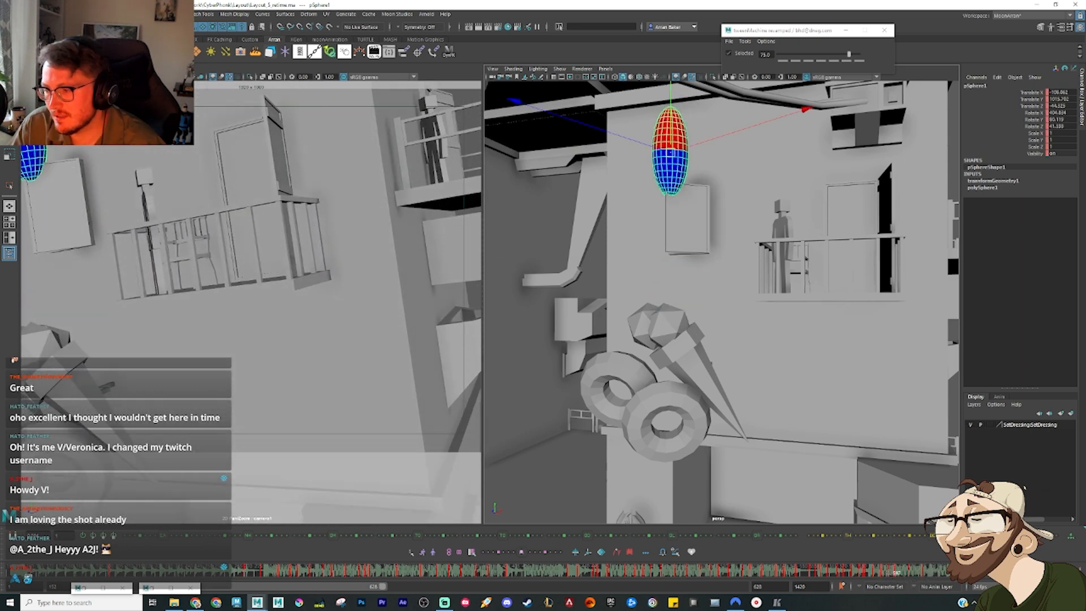
key("alt+v")
key("alt+v")
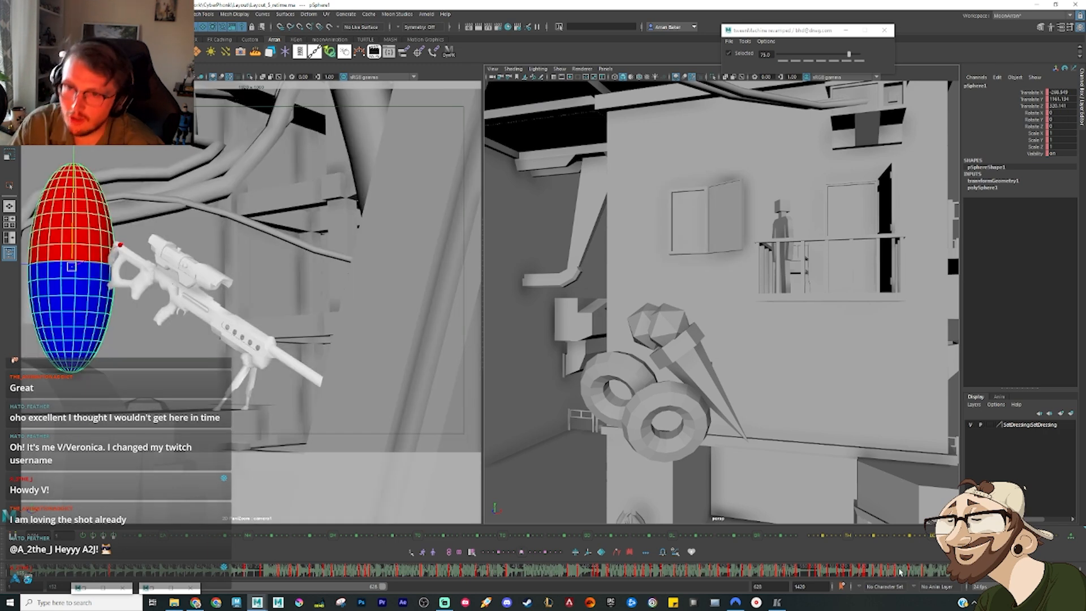
left_click_drag(895, 573, 901, 577)
key("period")
key("period")
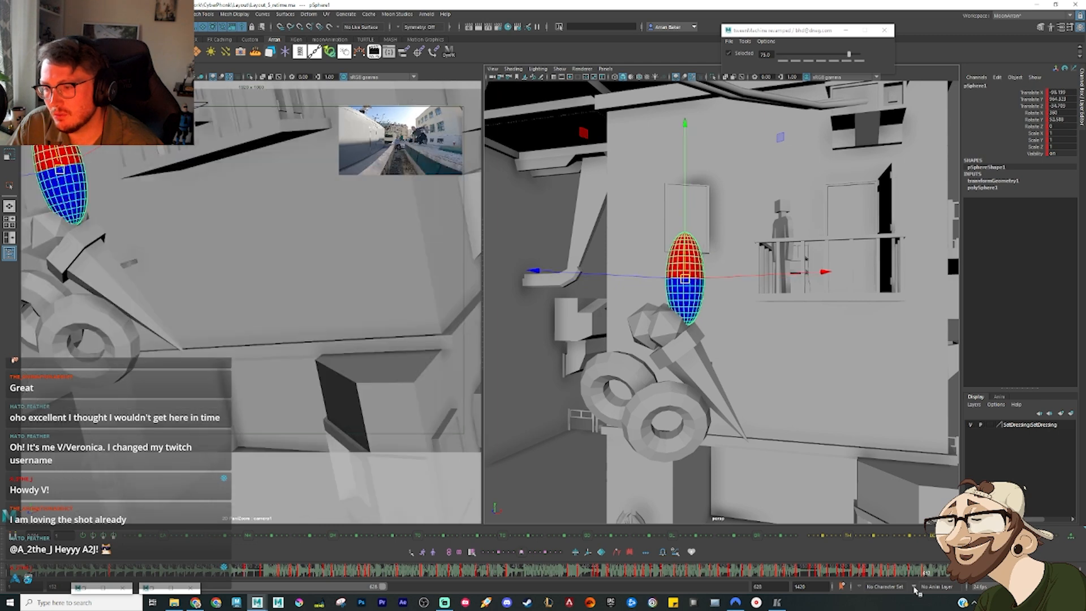
key("comma")
key("comma")
key("comma")
key("period")
key("period")
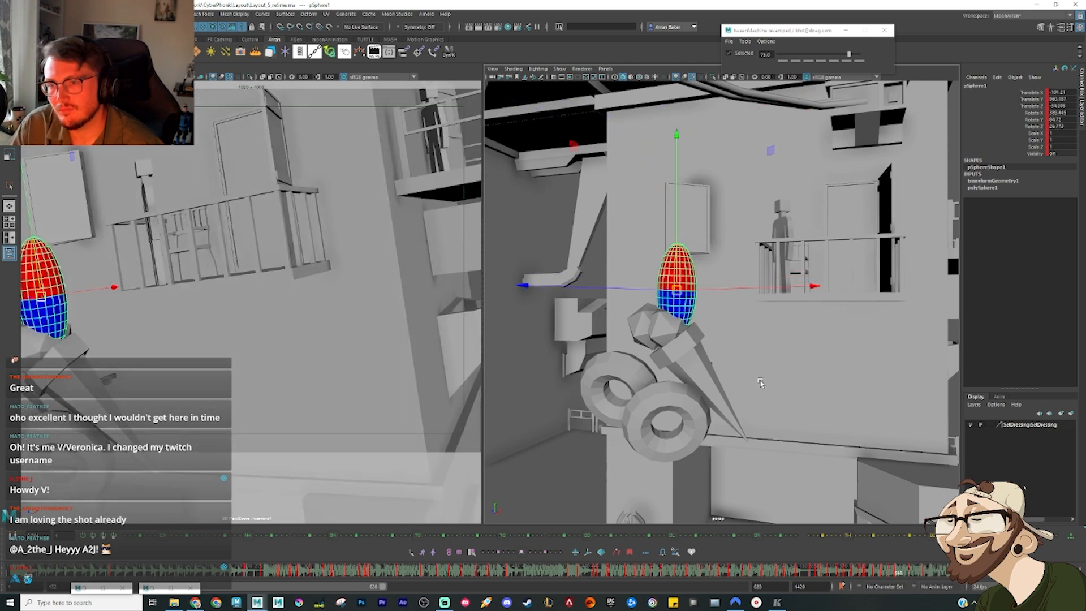
Step: Re-blend the drop's in-between toward the shutter pose and raise the ellipsoid slightly on the mount contact frame
left_click(810, 61)
left_click_drag(674, 194, 675, 210)
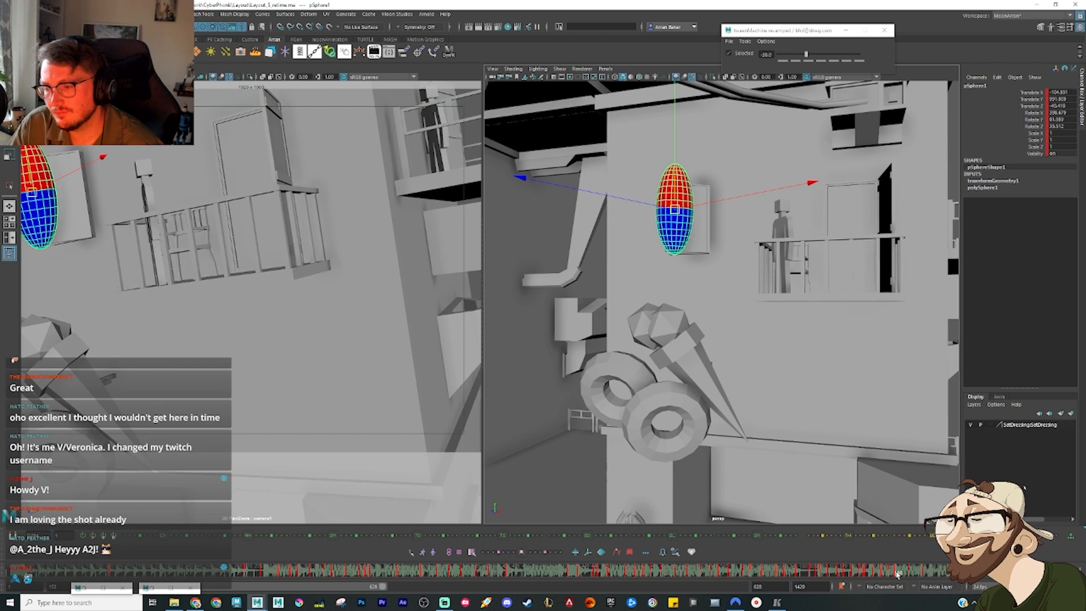
left_click_drag(896, 574, 921, 578)
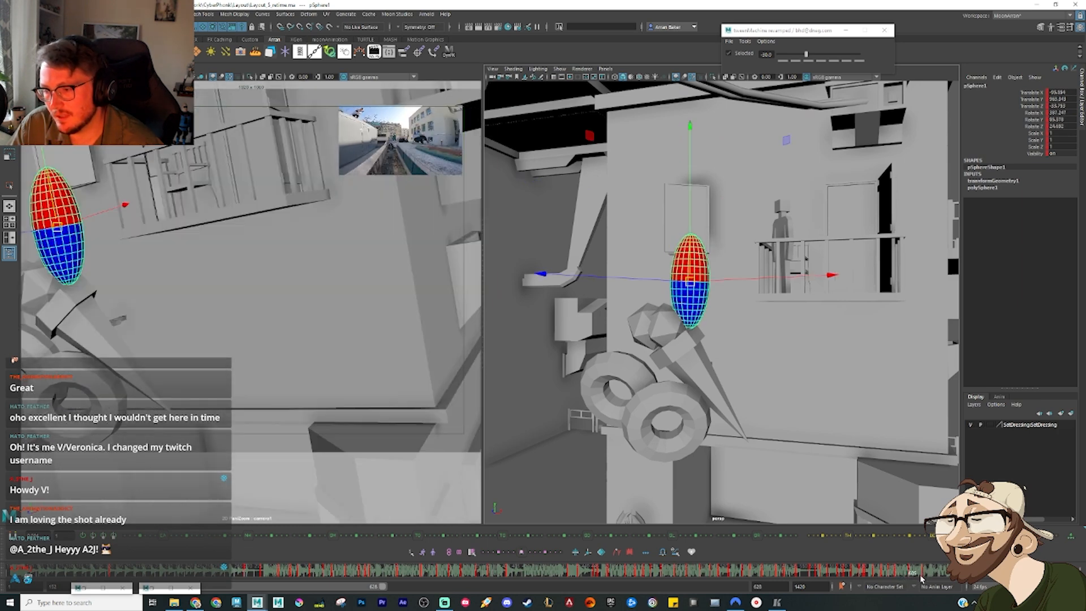
left_click_drag(690, 281, 684, 274)
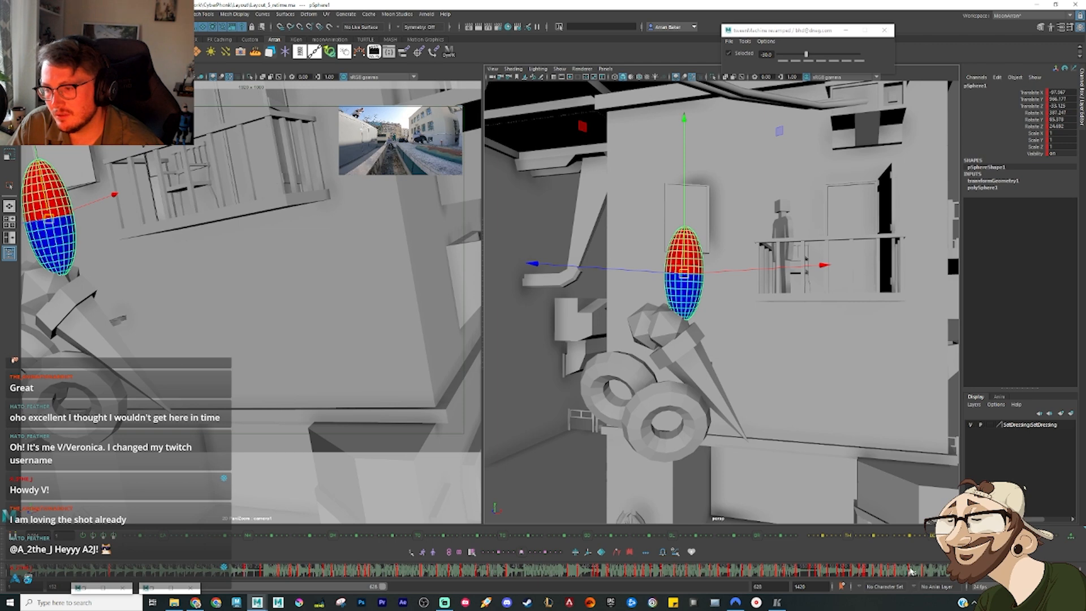
left_click_drag(911, 572, 924, 575)
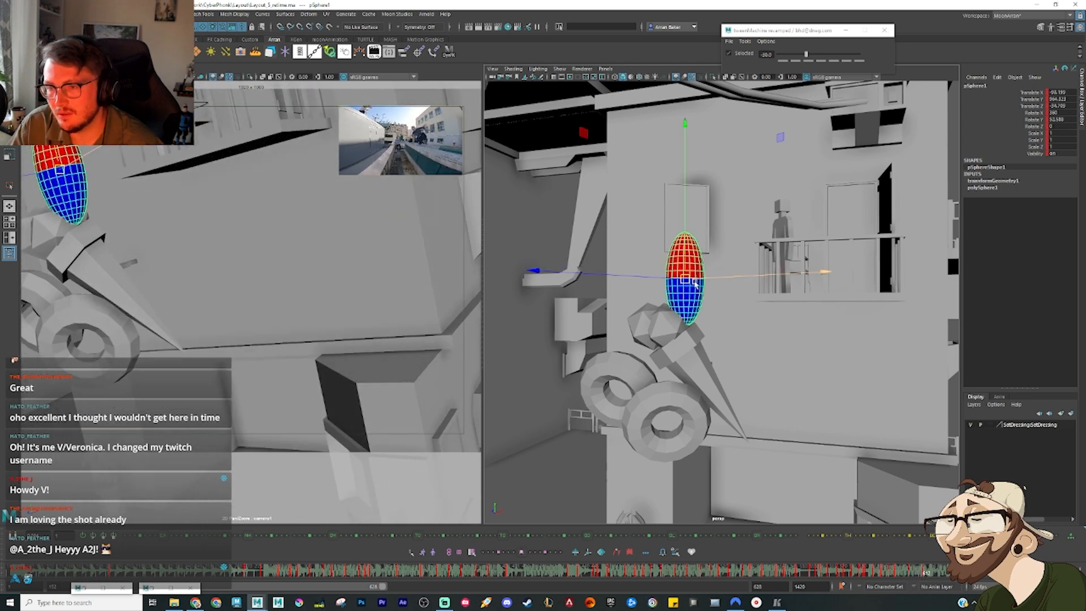
Step: Move the ellipsoid down off the mount and sideways along the wall toward the balcony over the following frames
left_click_drag(696, 285, 858, 442)
left_click_drag(932, 574, 936, 576)
left_click_drag(695, 267, 714, 321)
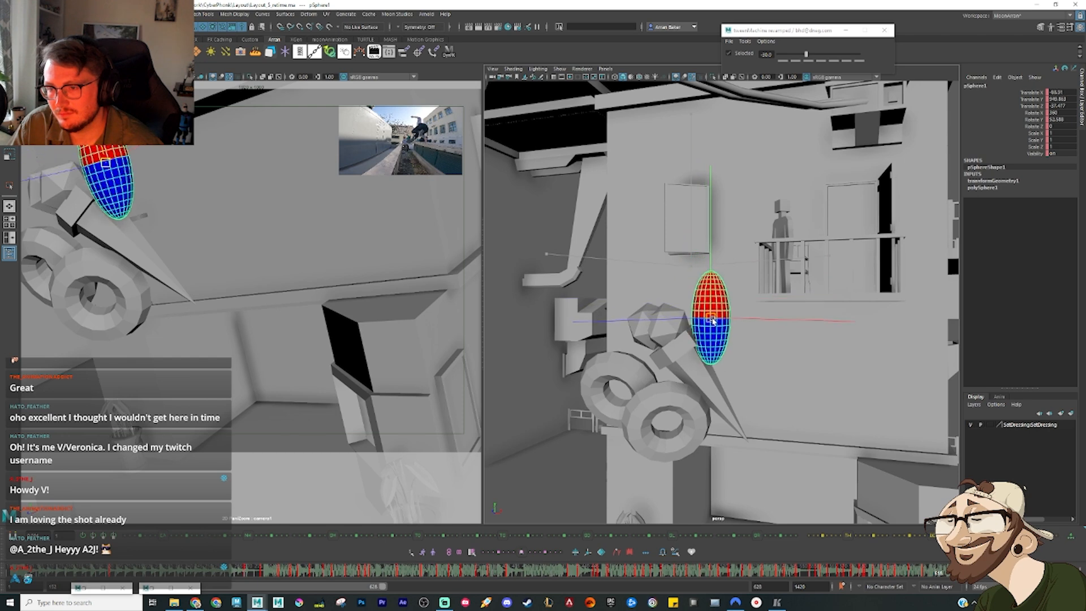
left_click_drag(941, 575, 943, 574)
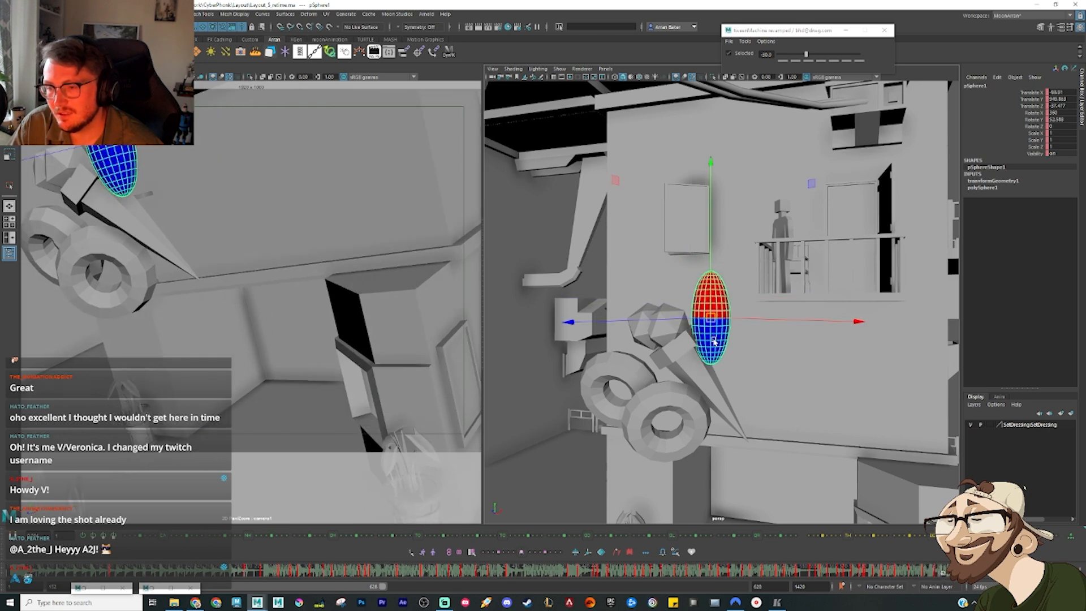
left_click_drag(715, 341, 742, 334)
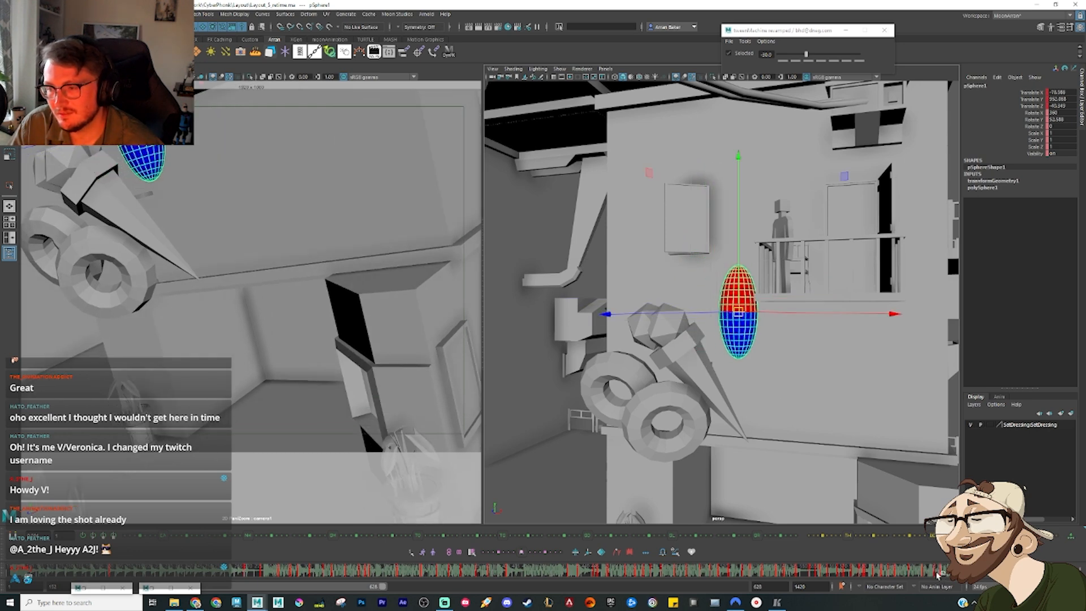
mouse_move(938, 576)
left_mouse_down()
mouse_move(890, 578)
mouse_move(948, 586)
left_mouse_up()
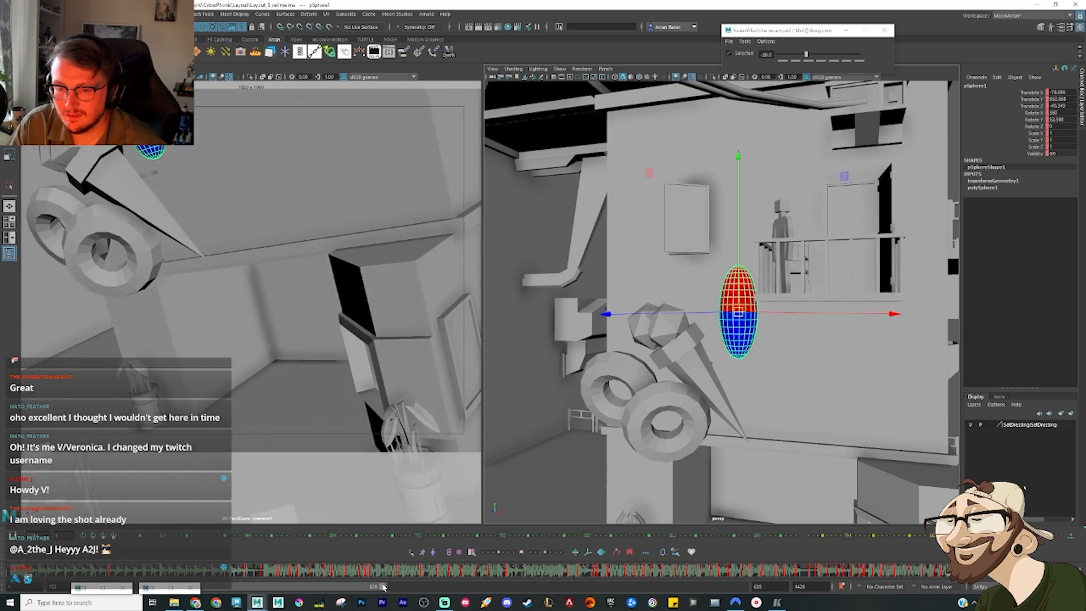
Step: Set the playback range to start at frame 774 and key the ellipsoid's fall just above the ledge beside the wheels
left_click_drag(383, 587, 449, 587)
middle_click_drag(785, 421, 686, 249, "alt")
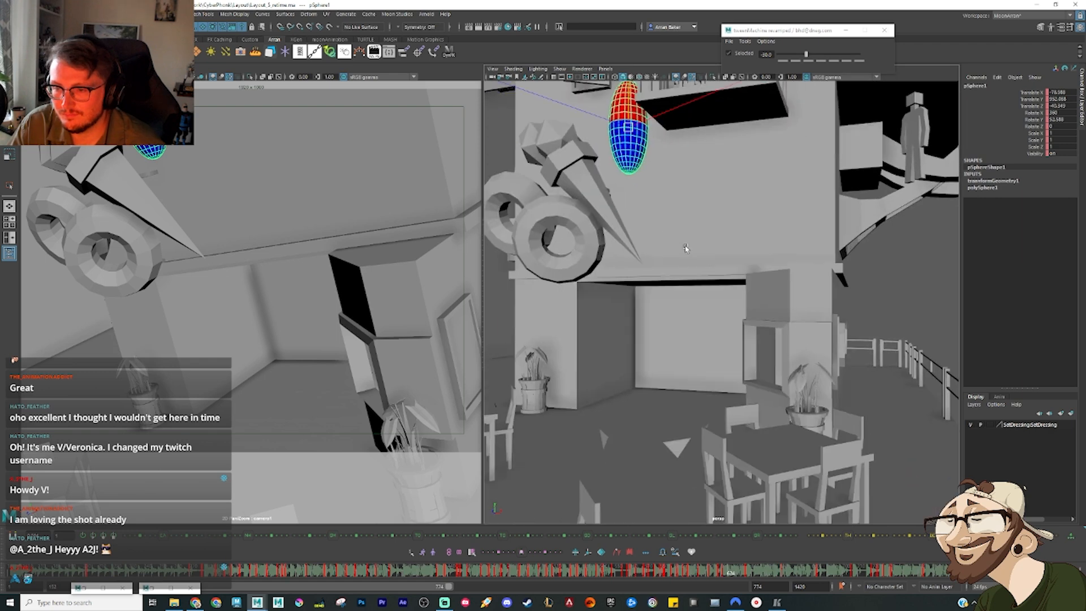
mouse_move(728, 574)
left_mouse_down()
mouse_move(764, 583)
mouse_move(738, 583)
mouse_move(768, 572)
mouse_move(722, 574)
mouse_move(735, 575)
left_mouse_up()
left_click(718, 573)
key("s")
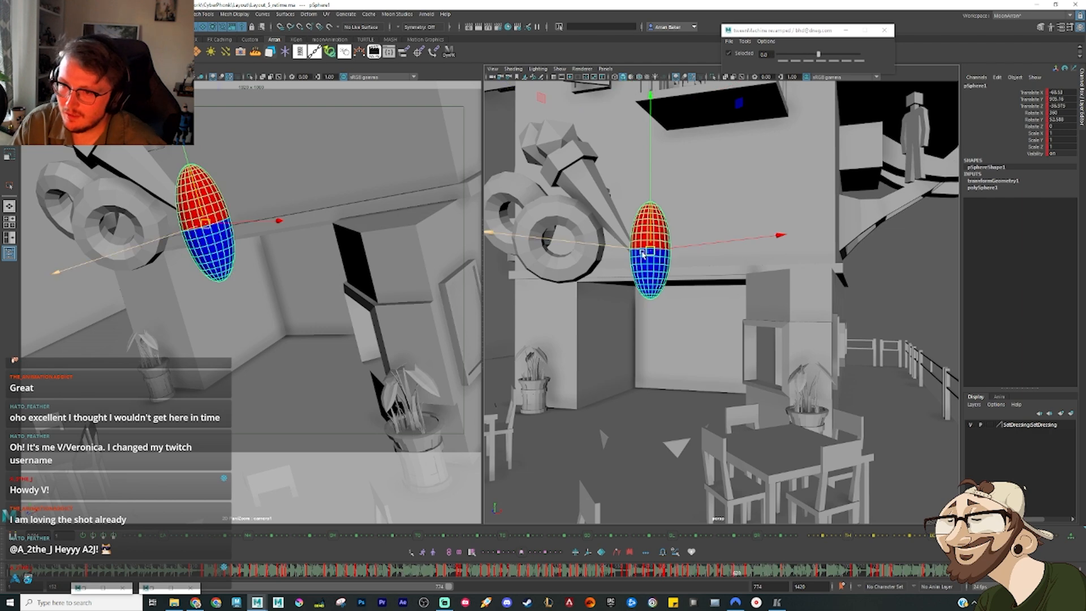
left_click_drag(650, 252, 671, 218)
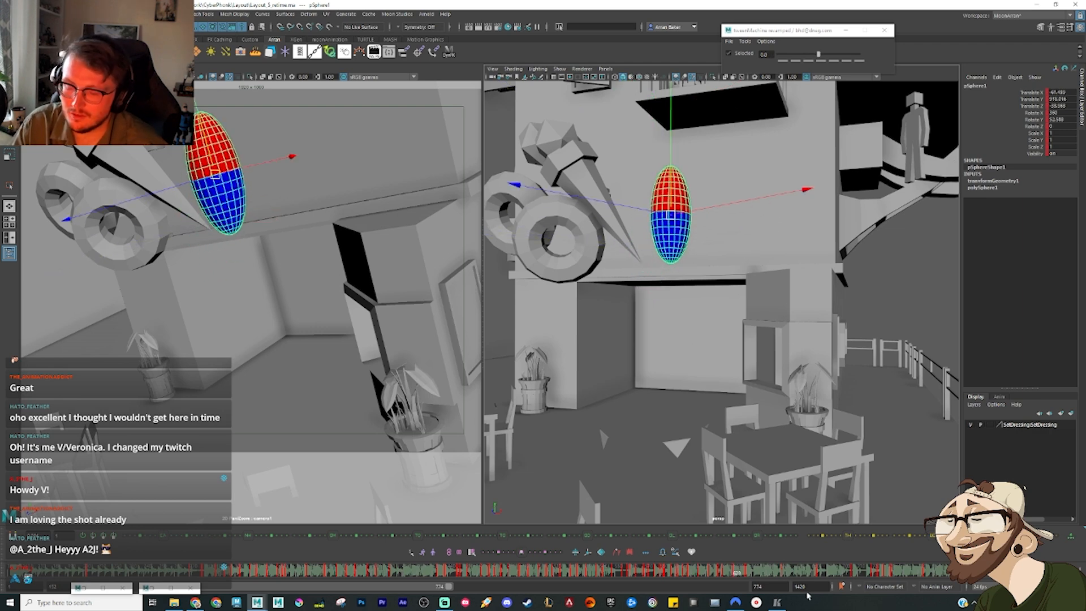
Step: Reposition the ellipsoid over the café floor on its landing frame, working from an overhead view
left_click_drag(712, 574, 760, 587)
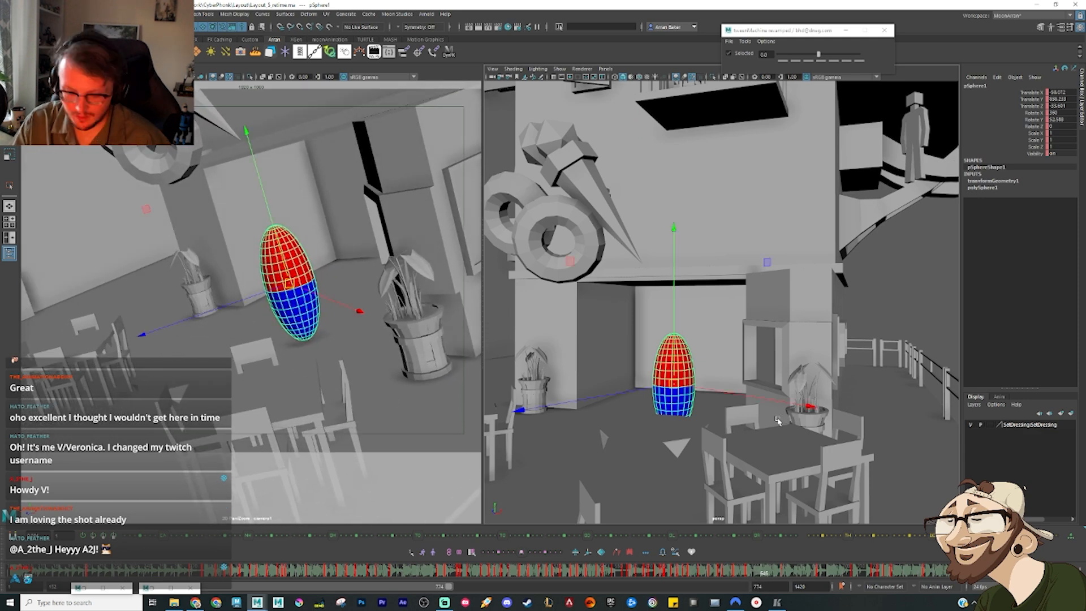
mouse_move(777, 419)
left_mouse_down()
mouse_move(734, 394)
mouse_move(786, 415)
left_mouse_up()
key("minus")
key("minus")
key("minus")
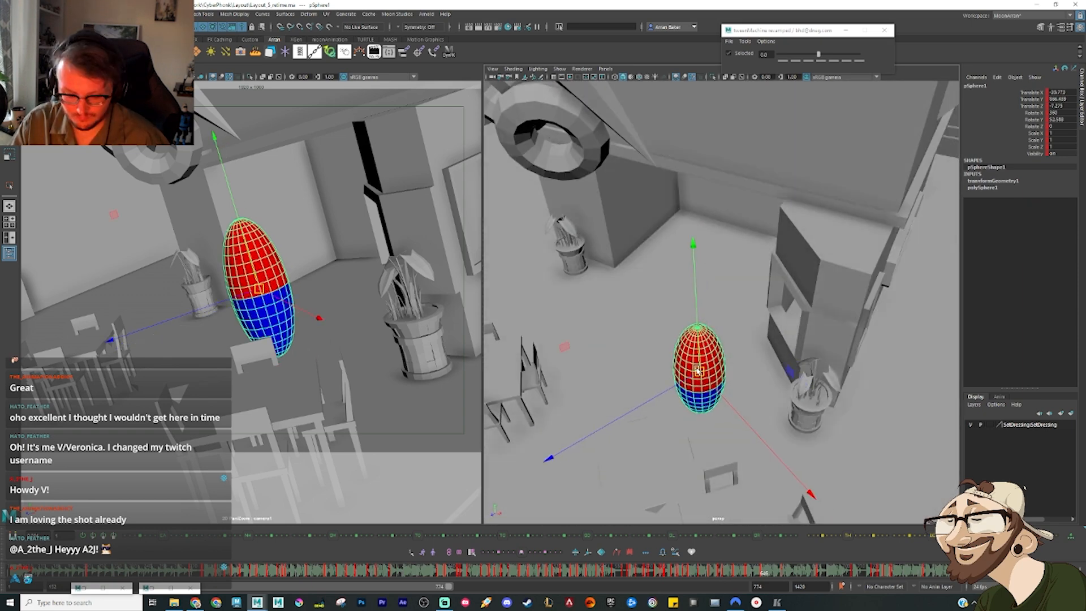
left_click_drag(703, 357, 704, 370)
Step: Tilt the ellipsoid diagonally on the landing frame and lower it to the floor
key("e")
left_click_drag(719, 302, 779, 392)
key("w")
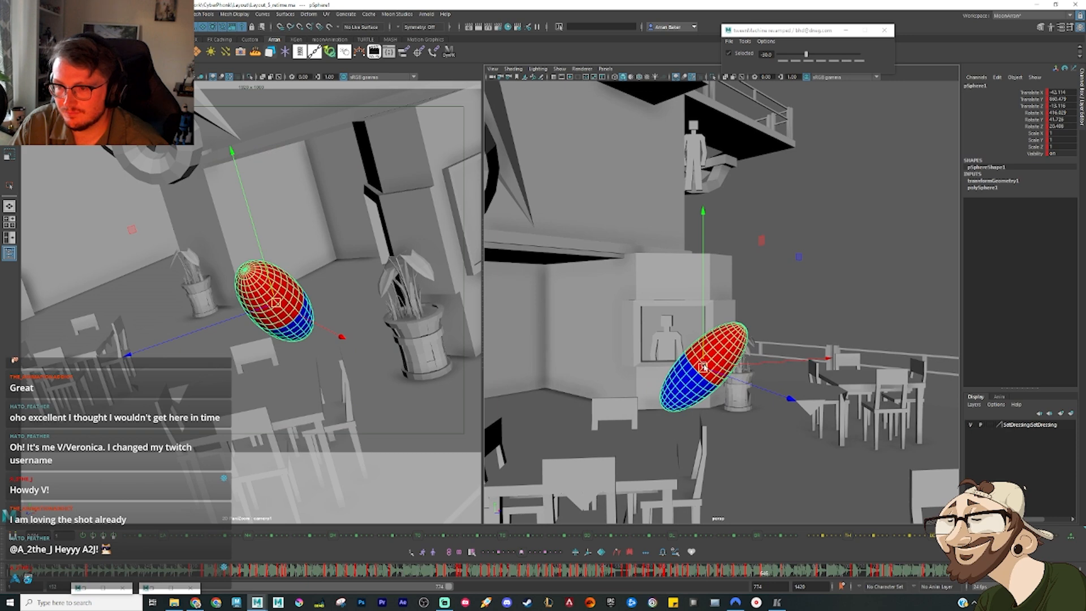
left_click_drag(704, 367, 695, 388)
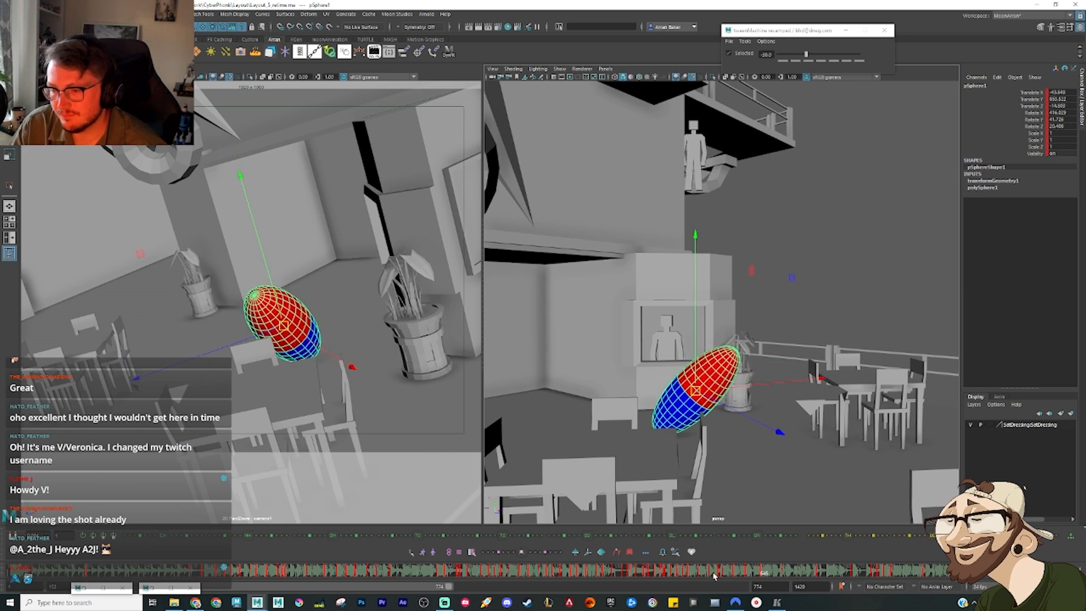
Step: Step through the ellipsoid's poses across the café and delete the surplus key around its tabletop pose
left_click_drag(715, 576, 791, 575)
key("period")
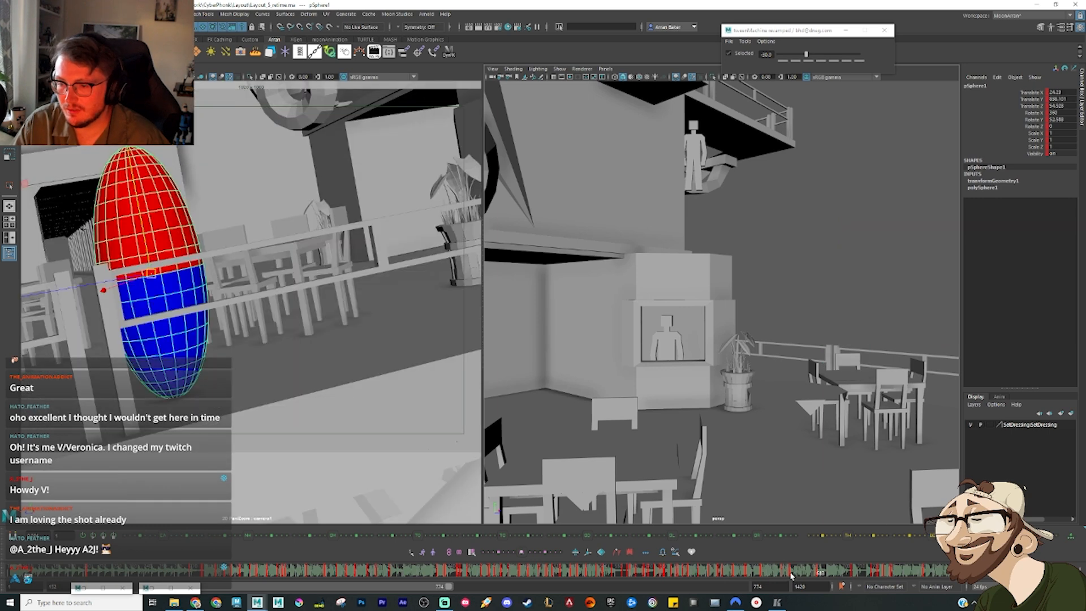
right_click(791, 576)
left_click(790, 575)
key("comma")
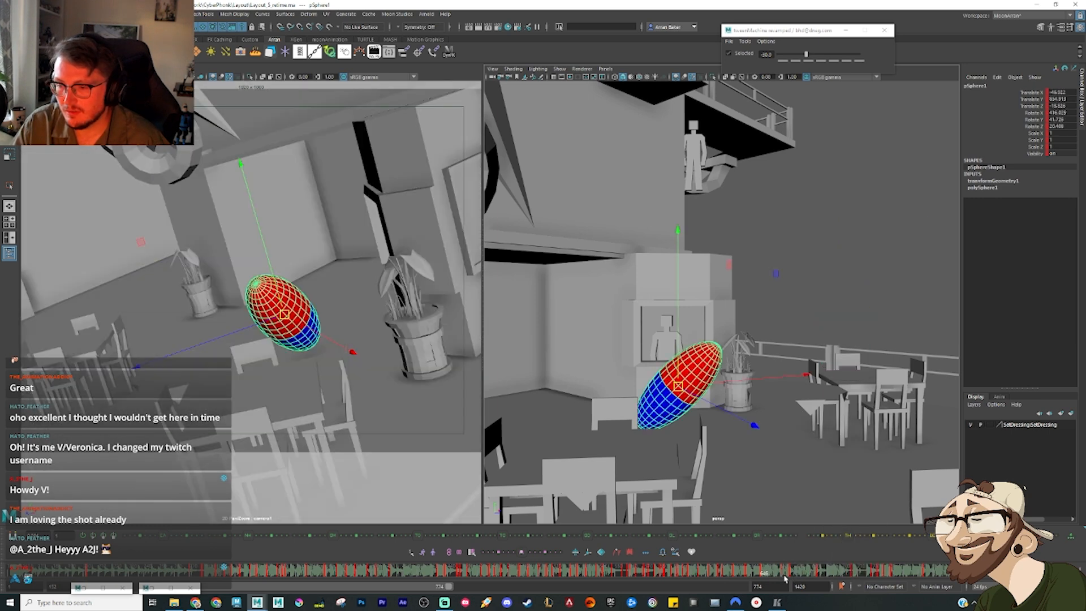
key("comma")
key("period")
Step: Move the ellipsoid from the tabletop over the neighbouring chair on the next pose and tilt it to lean
key("period")
right_click(788, 574)
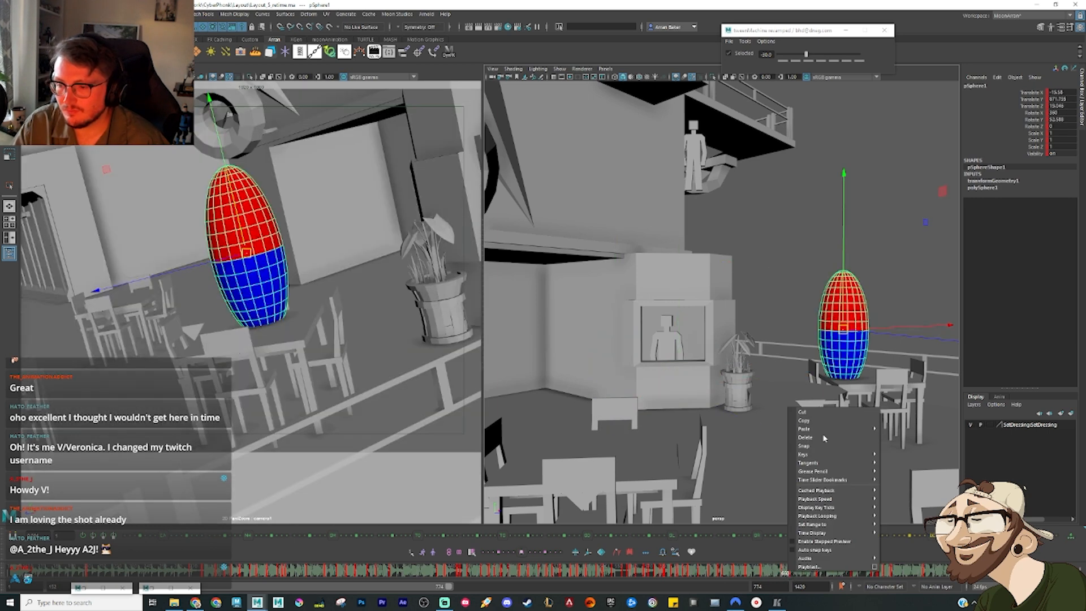
left_click(814, 440)
key("period")
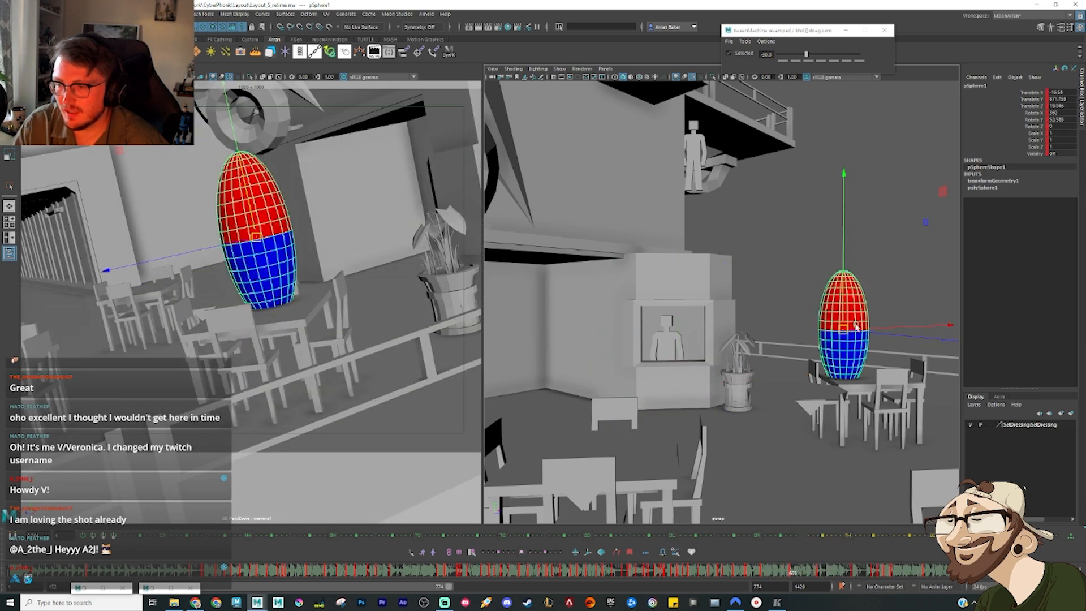
left_click_drag(856, 327, 751, 377, "alt")
left_click_drag(689, 322, 738, 315)
key("e")
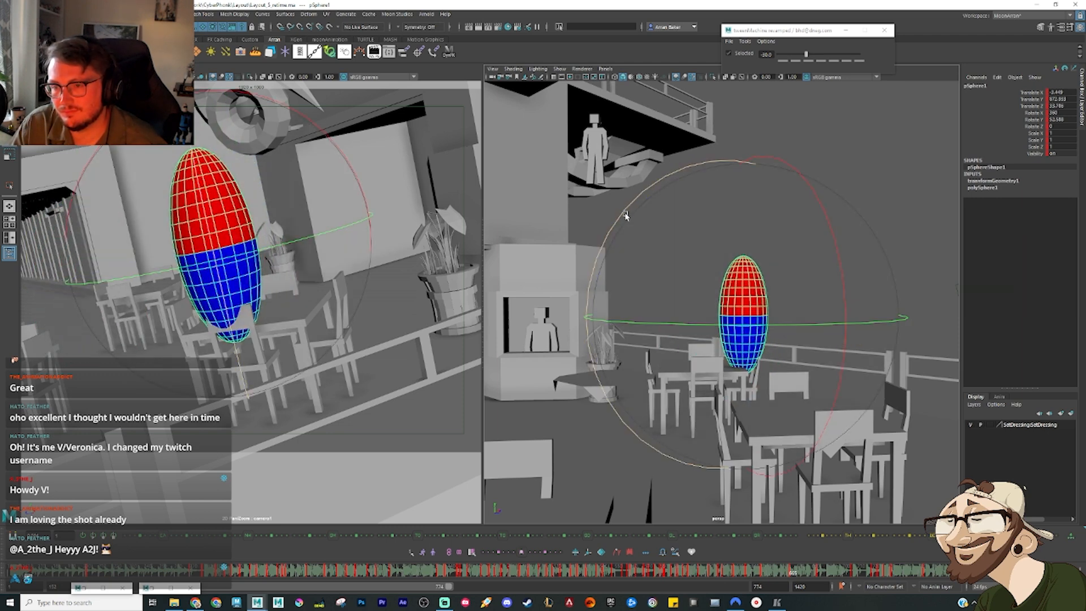
left_click_drag(631, 216, 654, 256)
key("w")
left_click_drag(745, 306, 734, 313)
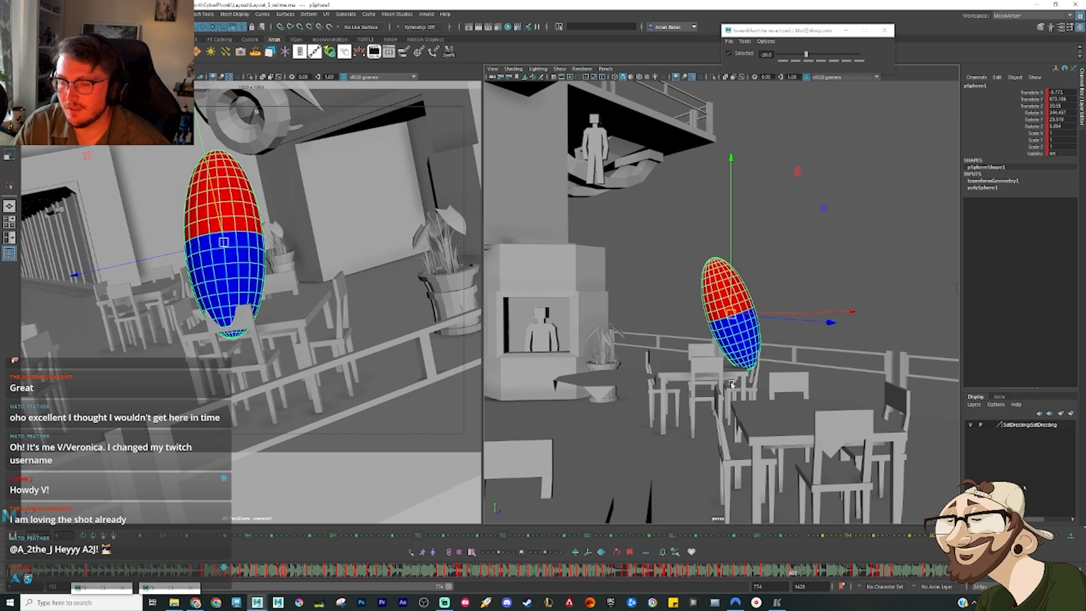
Step: Select the chair beneath the ellipsoid and key its transform on the contact frame
left_click(756, 385)
left_click_drag(790, 414, 641, 345, "alt")
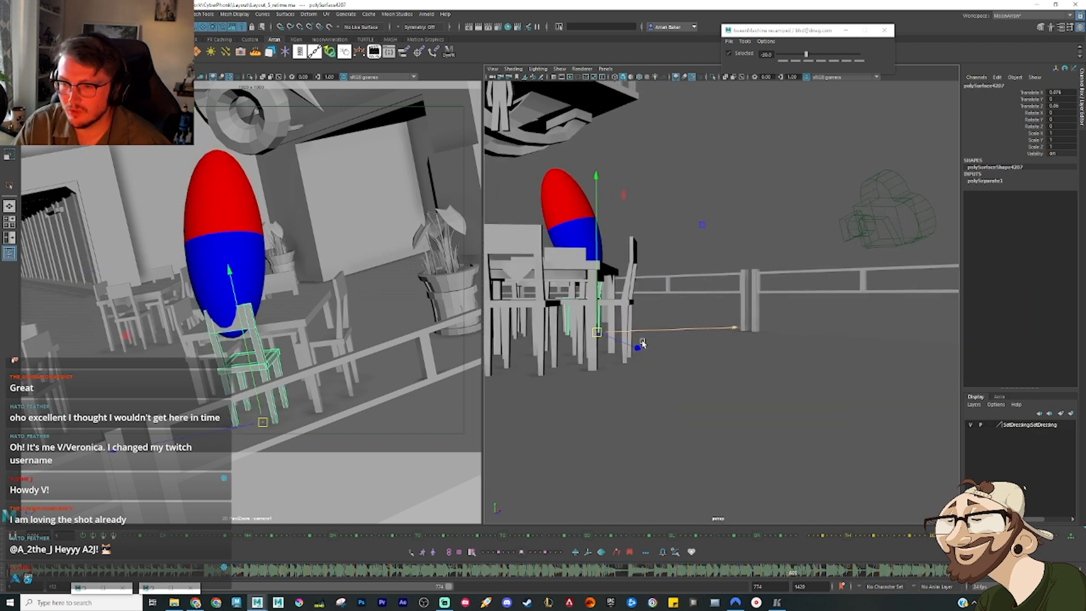
right_click_drag(642, 345, 717, 352, "alt")
left_click_drag(680, 421, 666, 363, "alt")
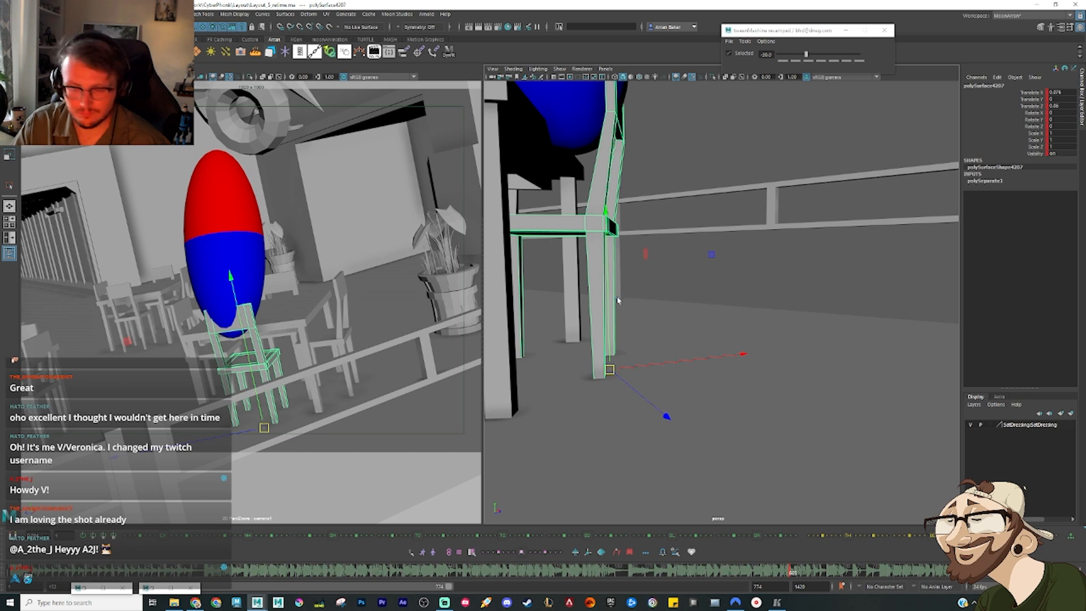
right_click_drag(926, 597, 824, 590, "alt")
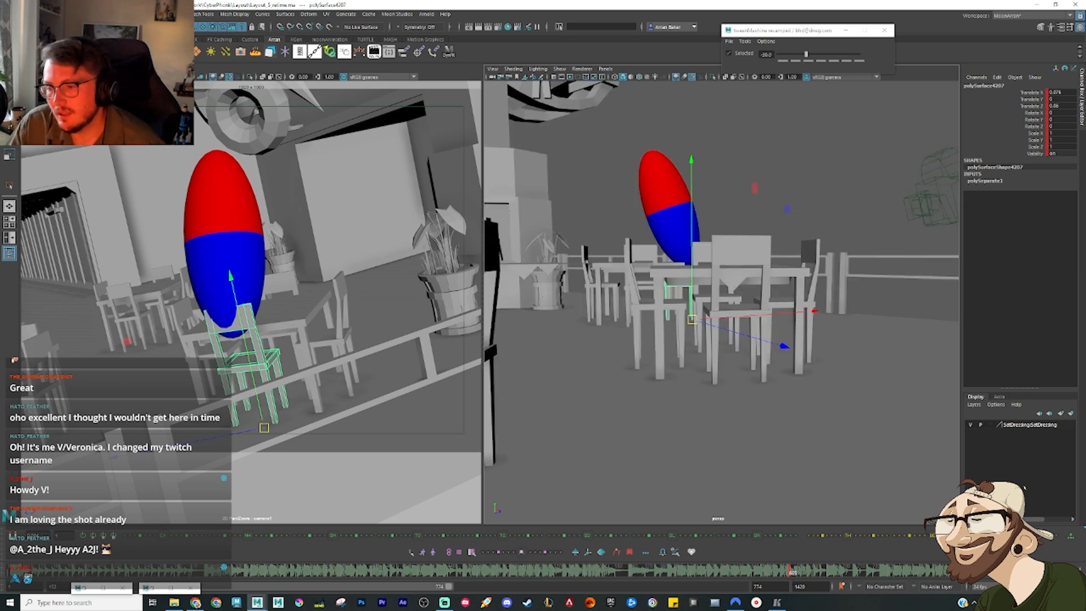
Step: On a later frame, reorient the selected chair's pivot for rotation and tip the chair backwards onto the floor
left_click_drag(791, 575, 816, 574)
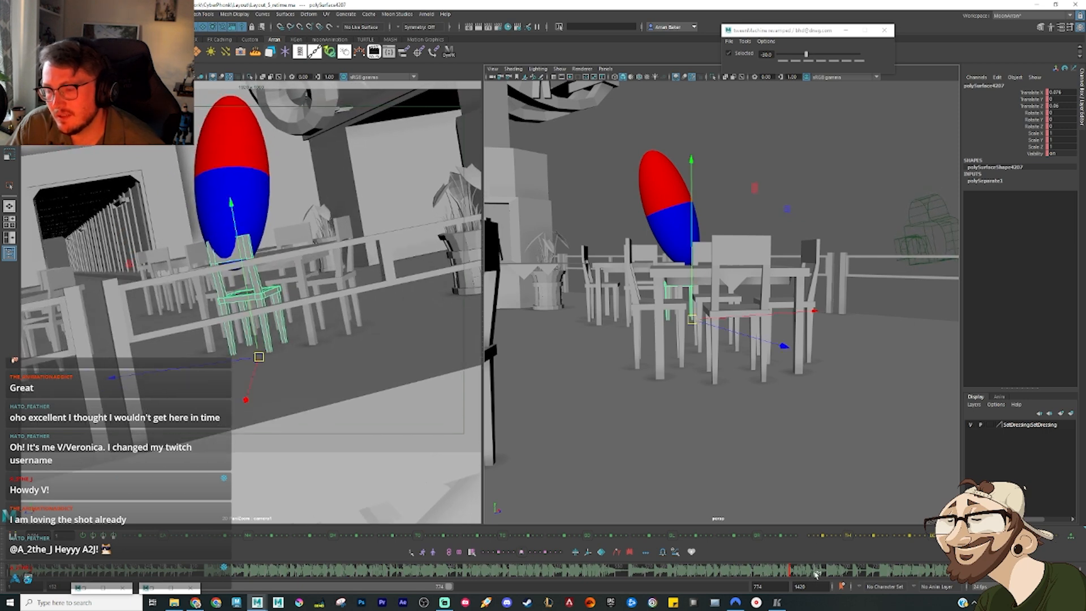
key("e")
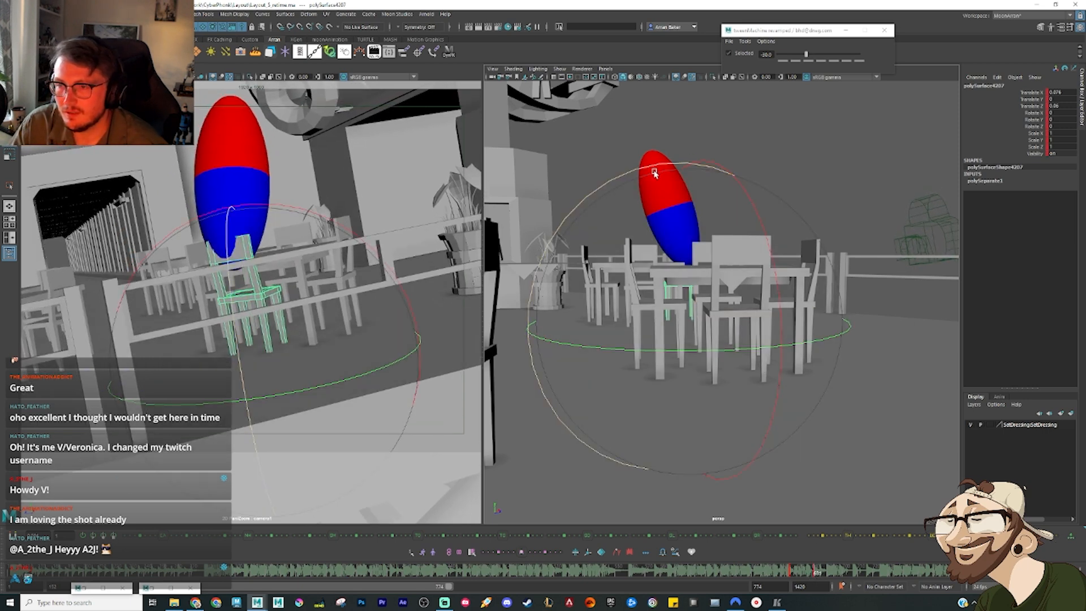
left_click_drag(662, 173, 832, 318)
key("f")
left_click_drag(788, 361, 678, 346, "alt")
key("ctrl+z")
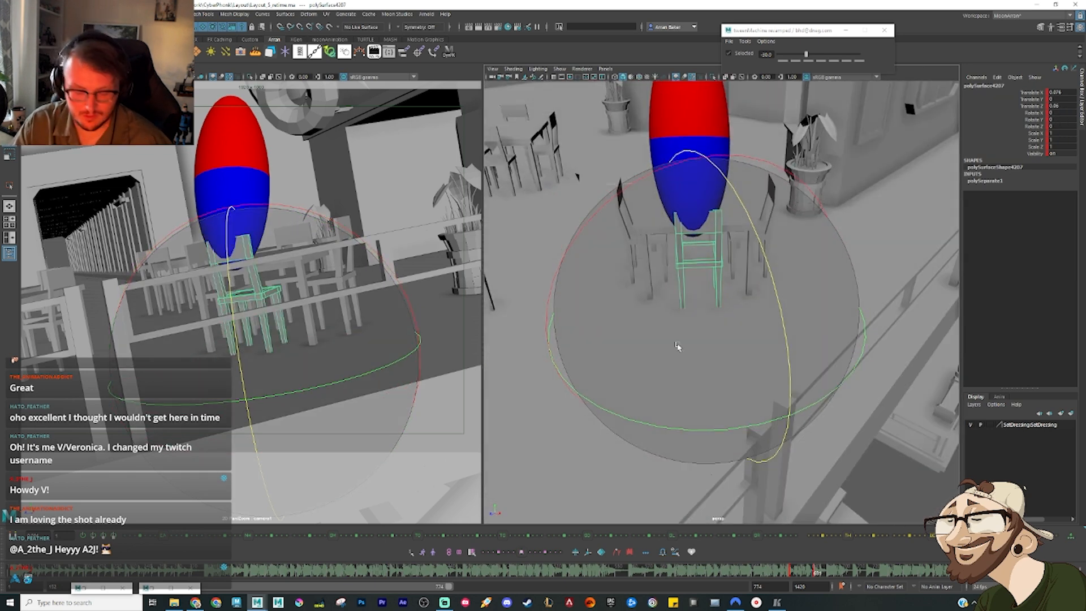
key("d")
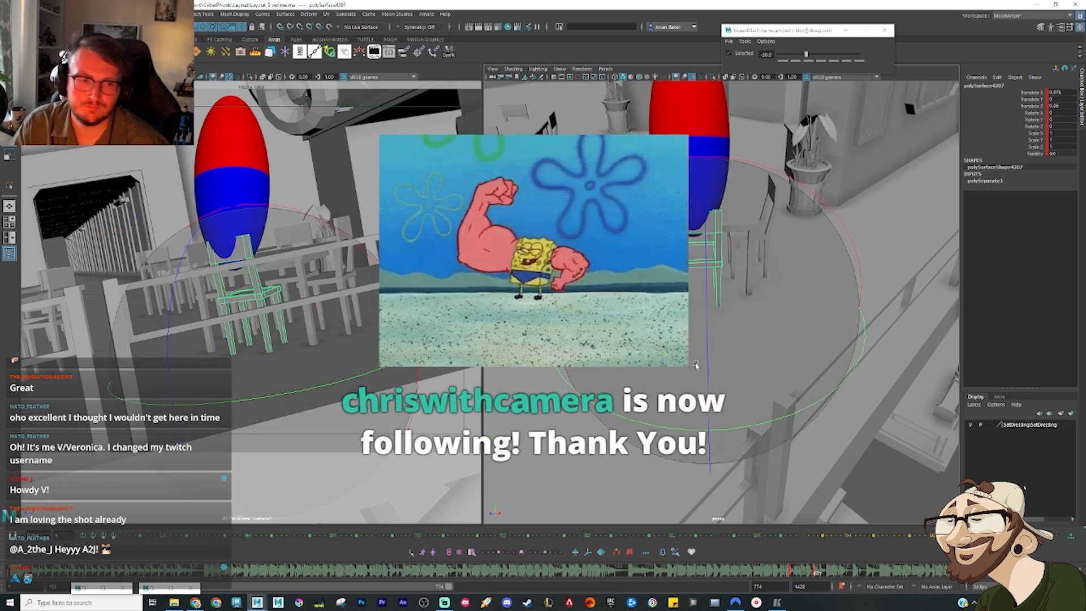
key("w")
key("e")
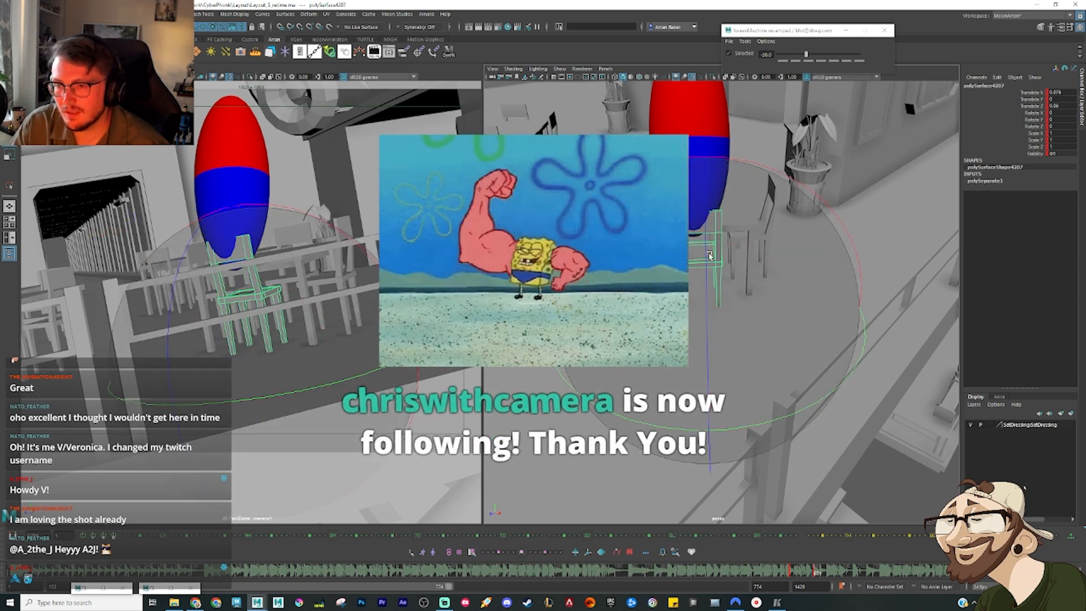
left_click_drag(707, 283, 707, 346)
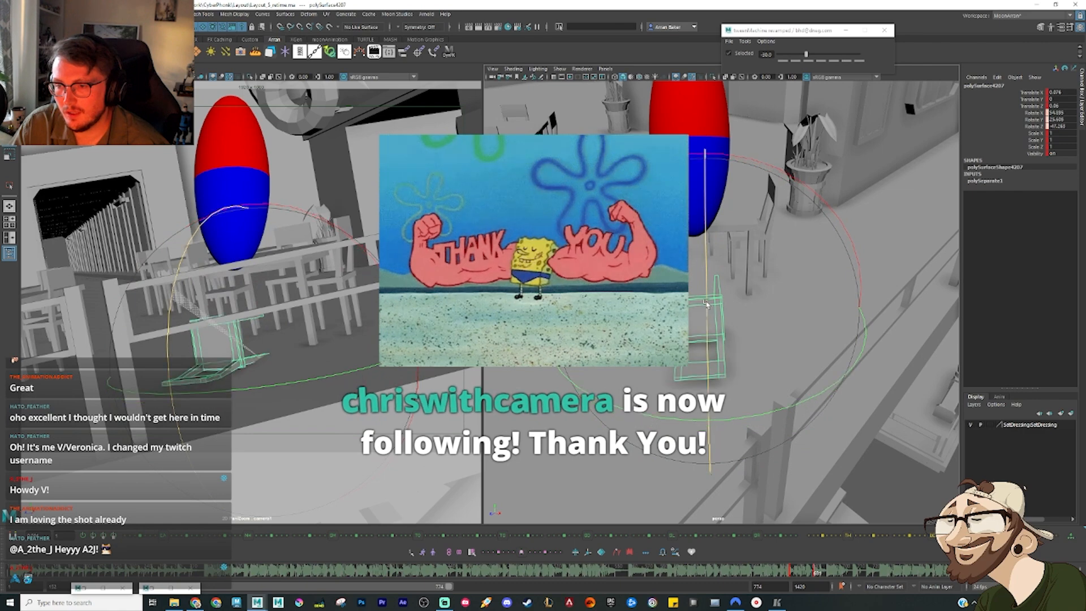
Step: Raise the fallen chair slightly and fine-tune its rotation so it lies flat on the café floor
left_click_drag(775, 171, 788, 178)
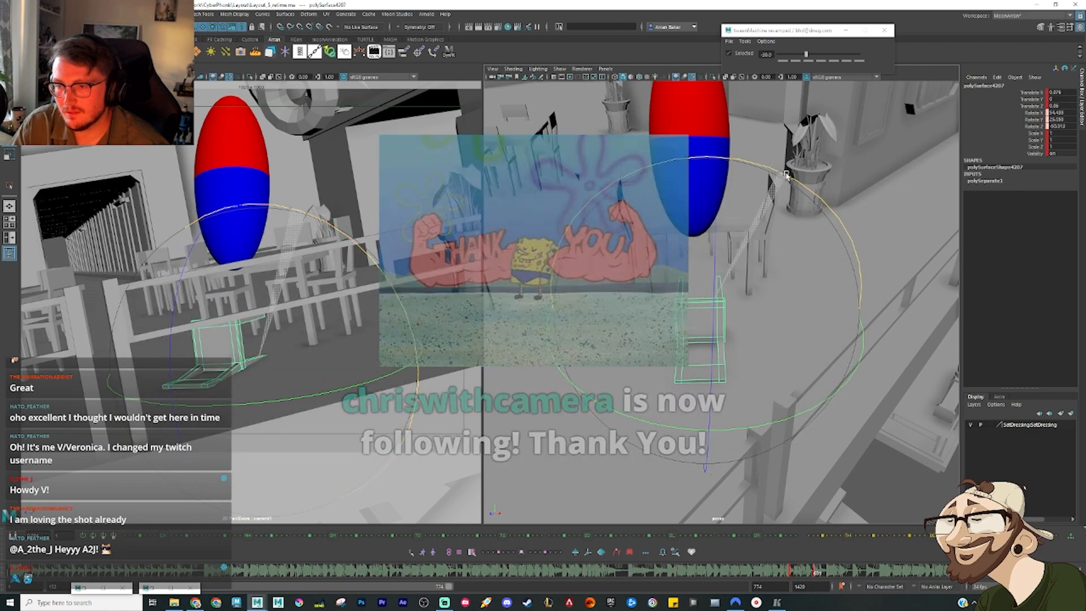
left_click_drag(778, 402, 832, 305, "alt")
left_click_drag(762, 326, 615, 355, "alt")
key("w")
key("e")
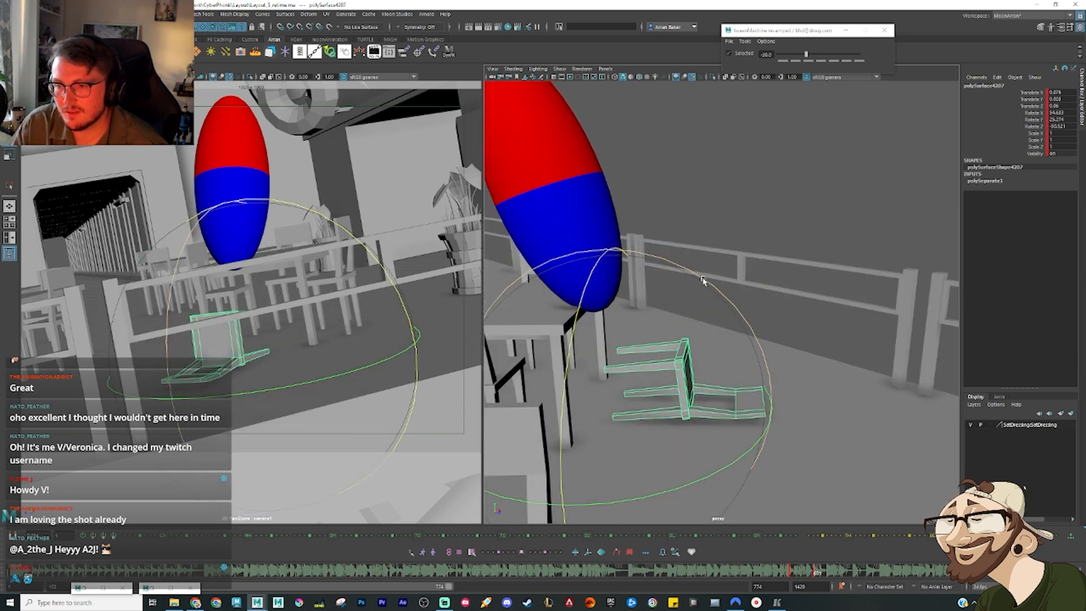
left_click_drag(703, 279, 708, 286)
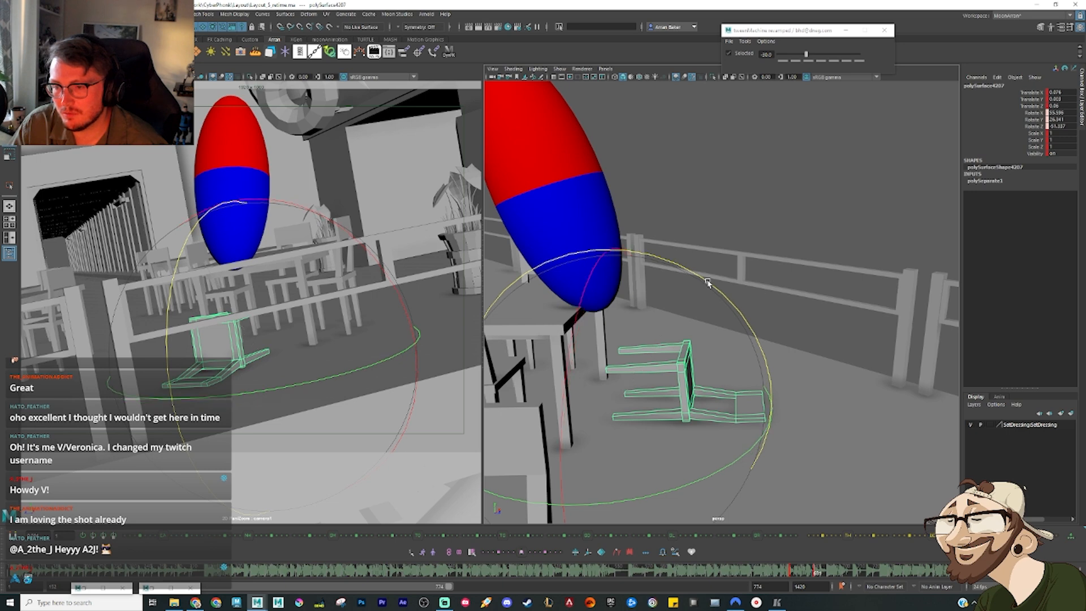
Step: Add in-between keys across the chair's fall and play the action back
left_click_drag(796, 577, 737, 576)
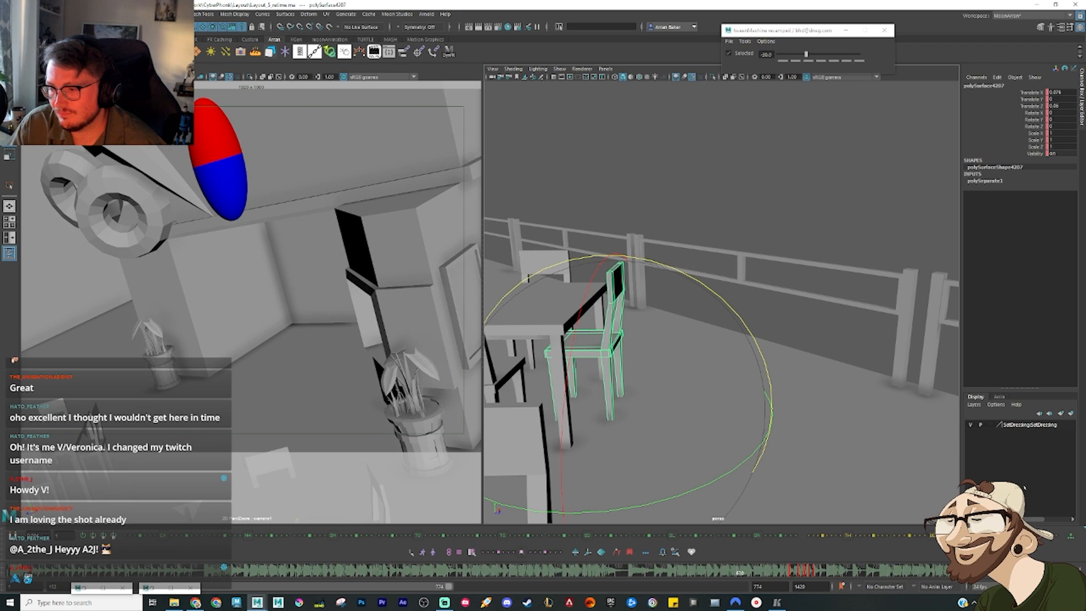
key("alt+v")
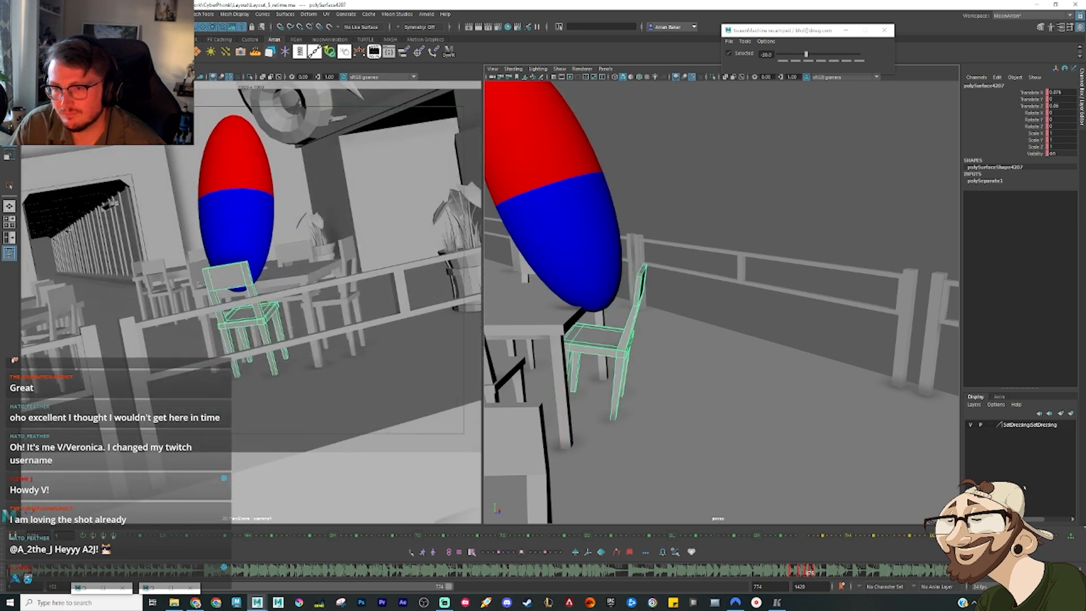
key("alt+v")
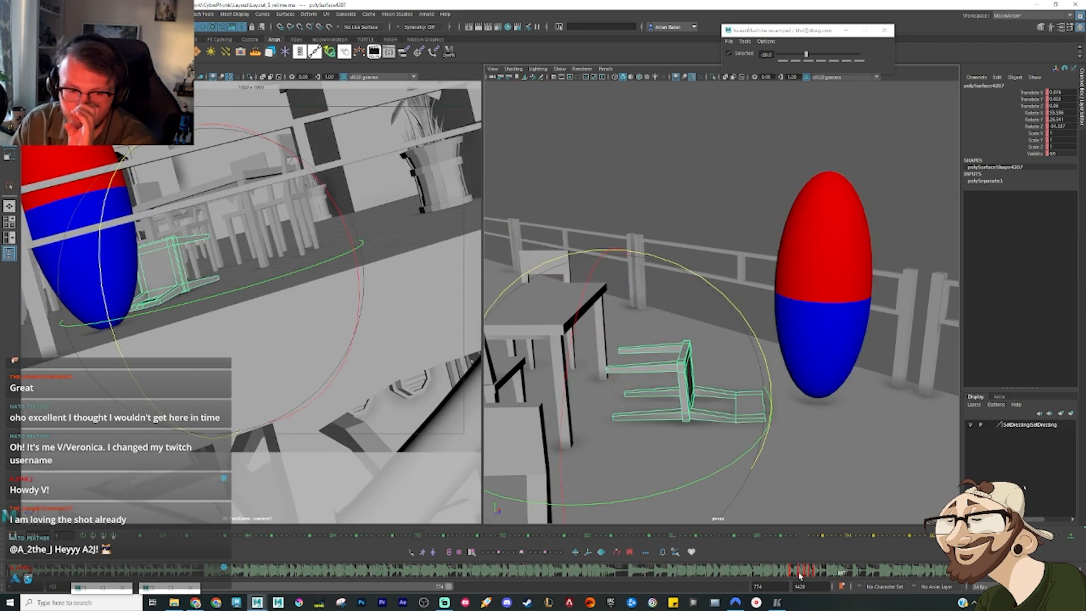
mouse_move(800, 576)
left_mouse_down()
mouse_move(759, 575)
mouse_move(796, 575)
left_mouse_up()
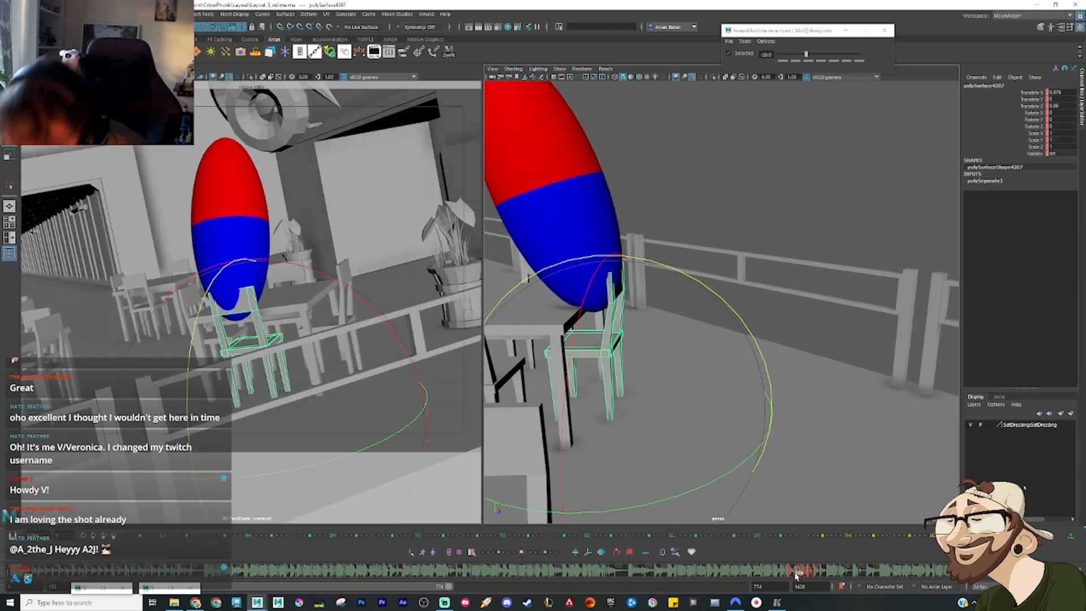
Step: Open the Graph Editor for the chair and isolate its Rotate X, Y and Z curves
key("ctrl+g")
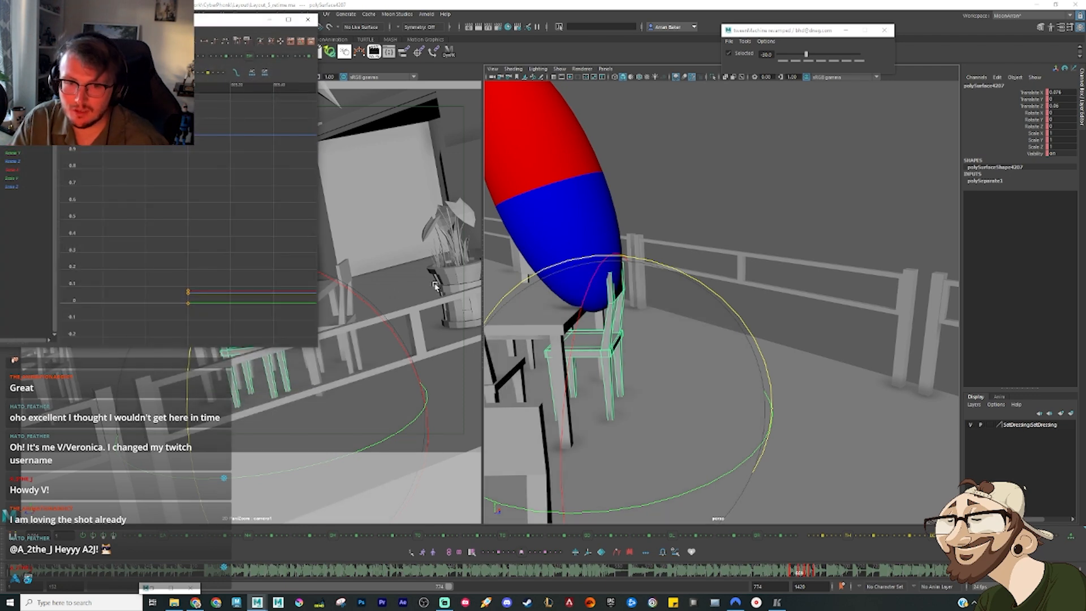
key("f")
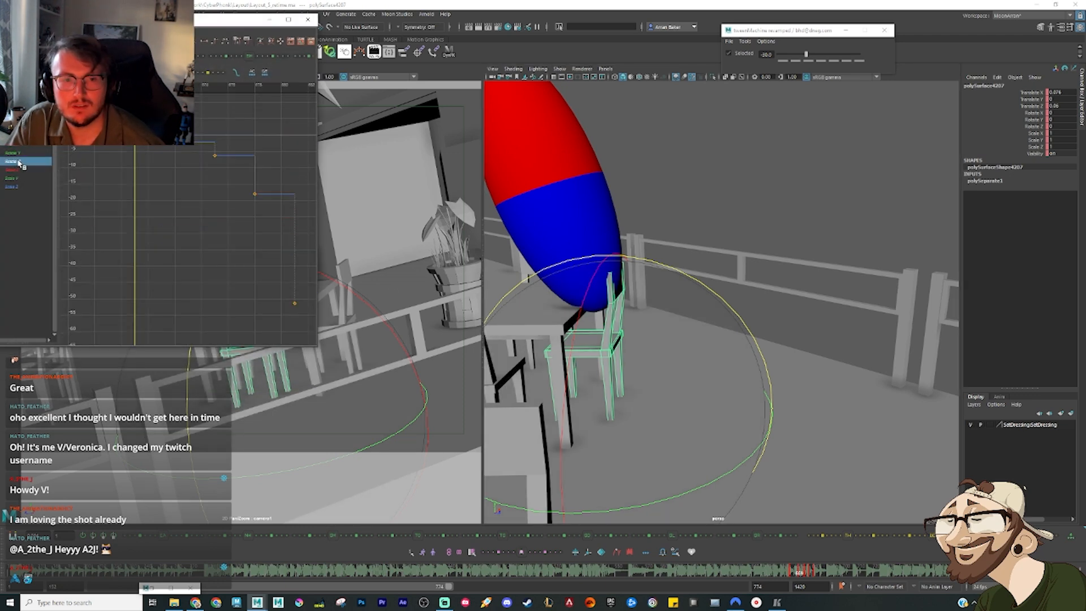
left_click_drag(121, 19, 319, 47)
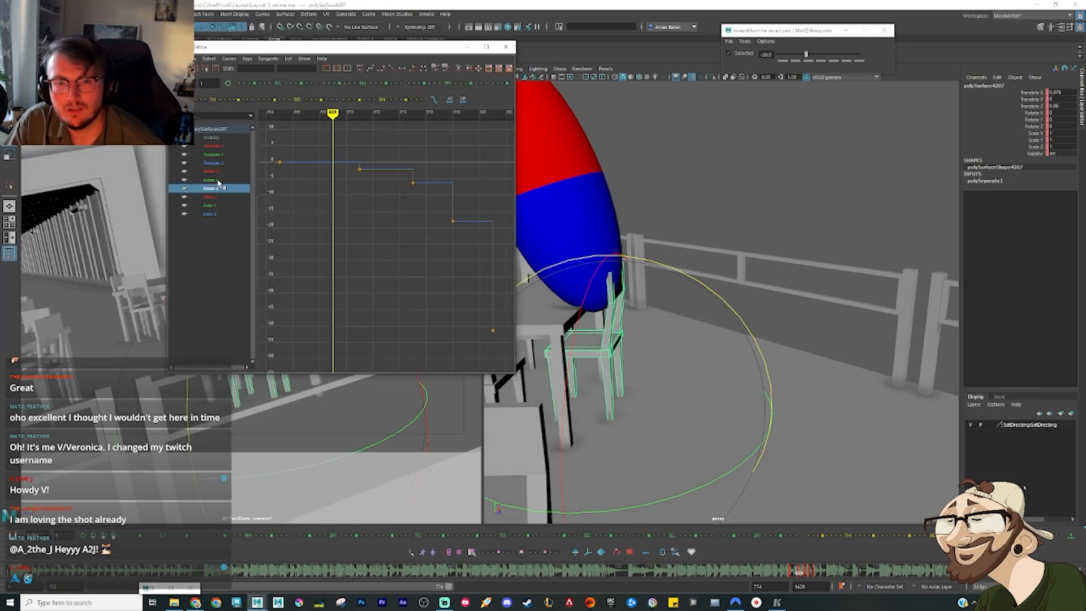
left_click_drag(218, 181, 212, 171)
middle_click_drag(409, 298, 371, 301, "alt")
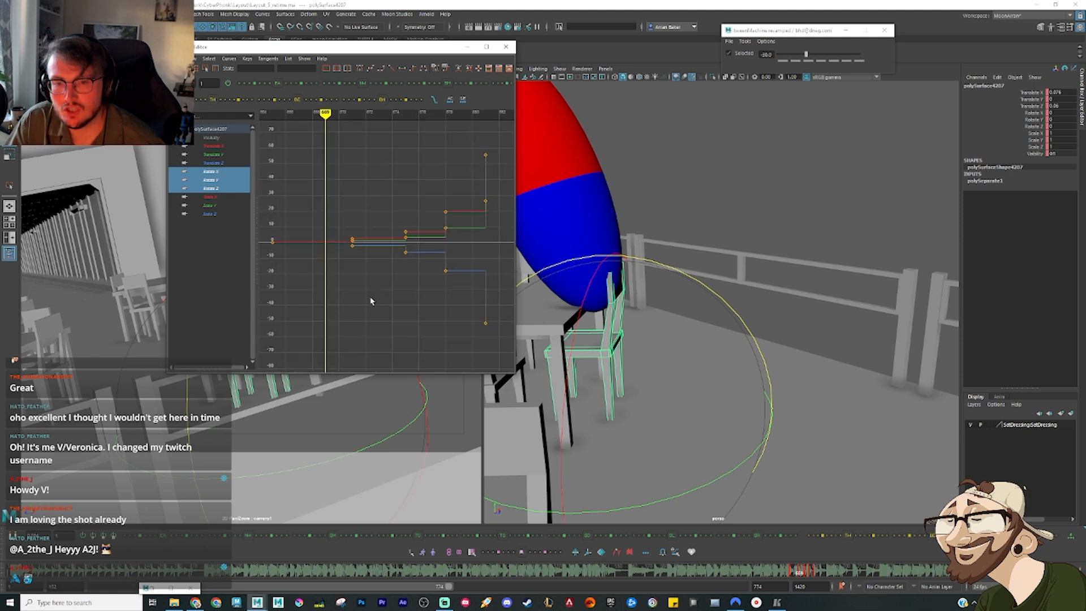
Step: Increase the rotation values of the chair's first two in-between keys so it tips back sooner after contact
key("comma")
key("period")
key("comma")
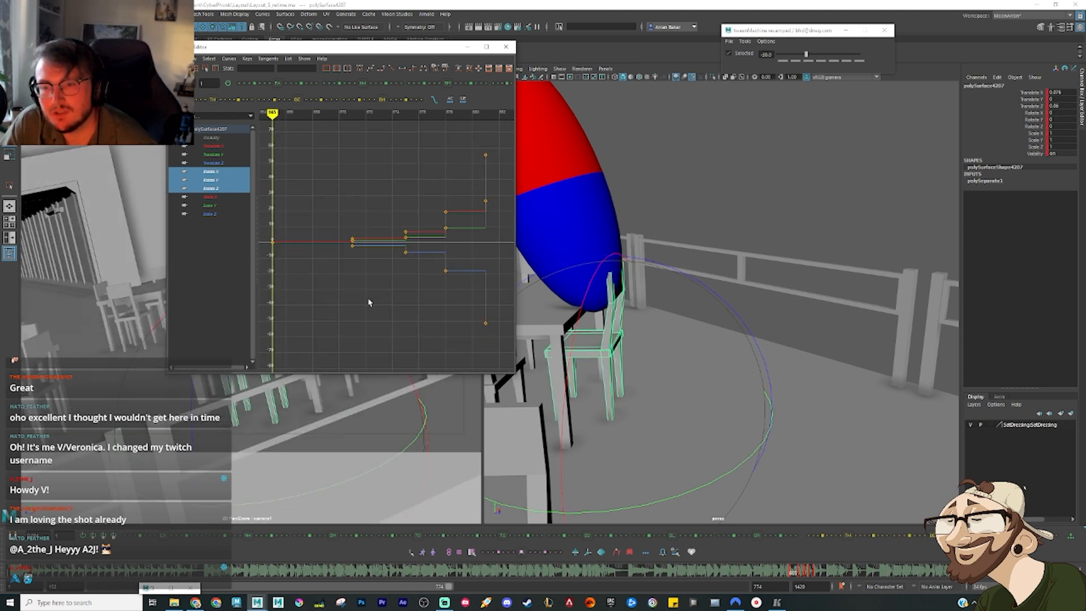
key("period")
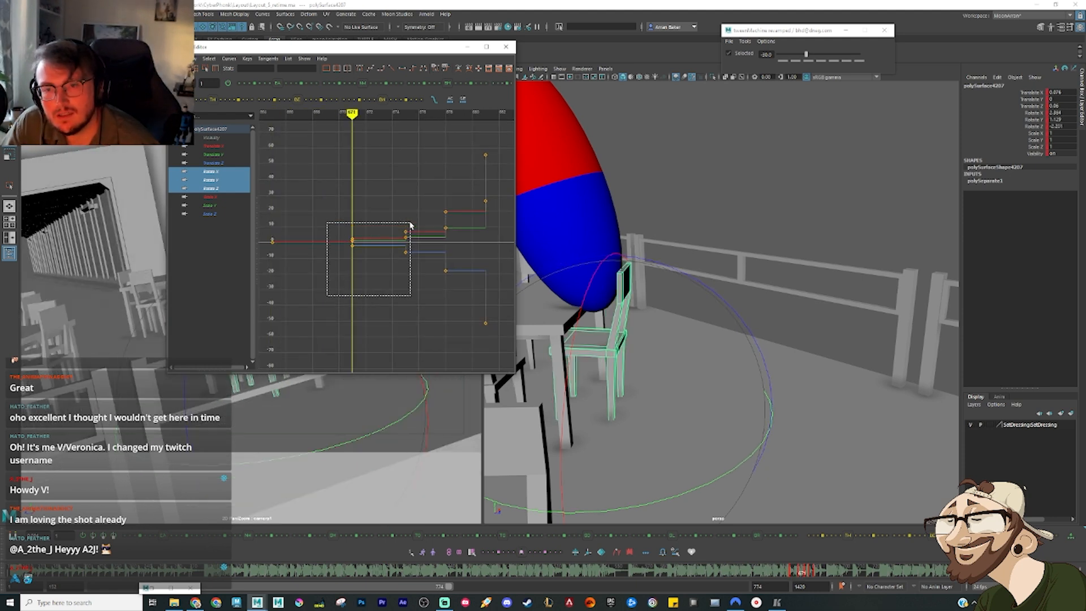
left_click(278, 86)
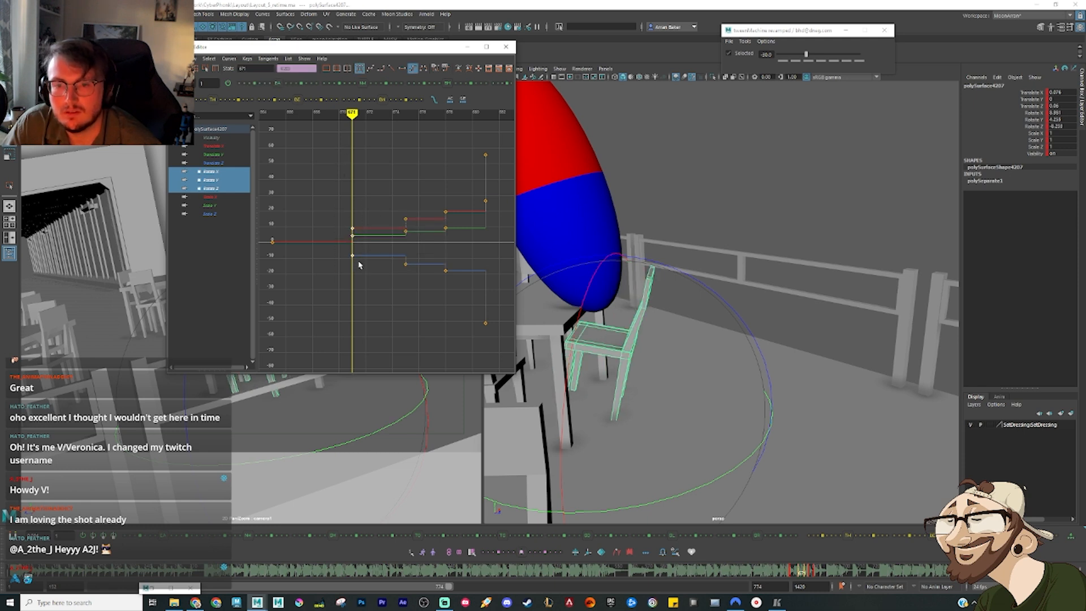
left_click_drag(287, 86, 289, 86)
key("period")
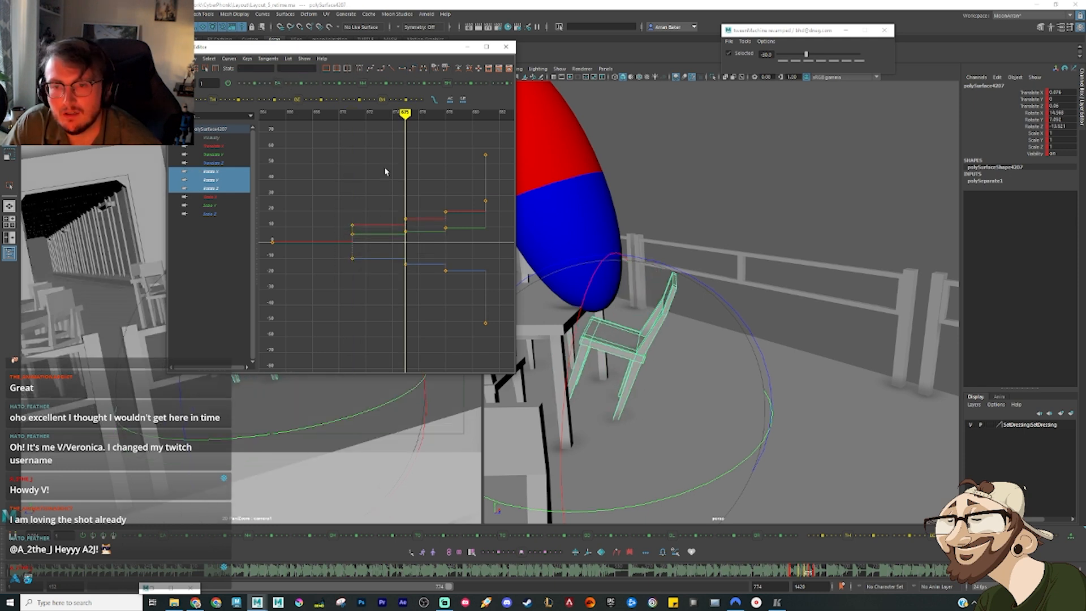
Step: Step through the chair's remaining rotation keys, minimise the Graph Editor and replay the fall from the contact frame
key("period")
key("period")
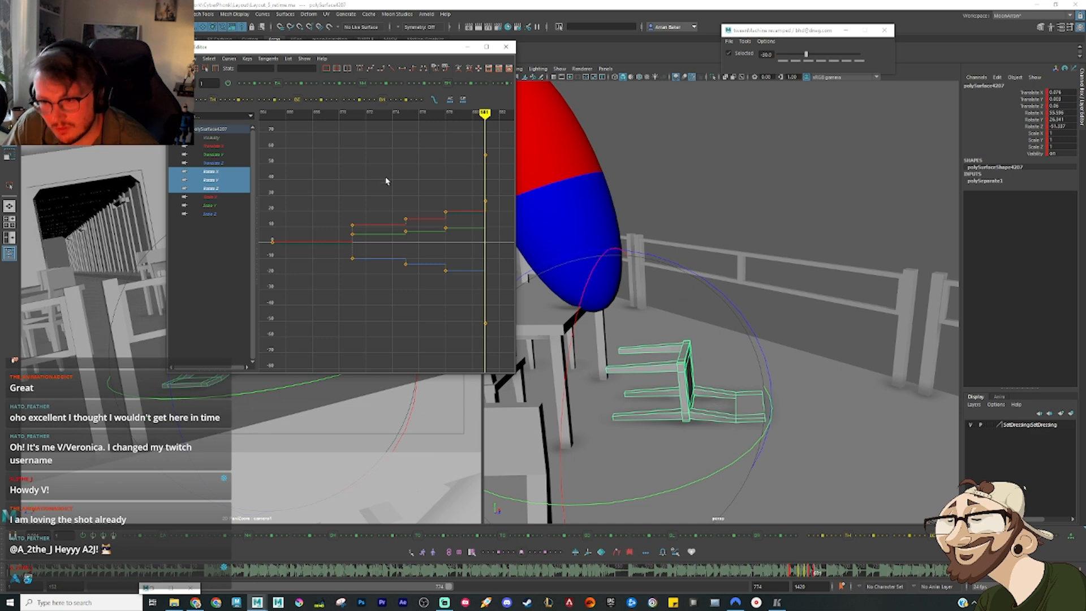
left_click(467, 47)
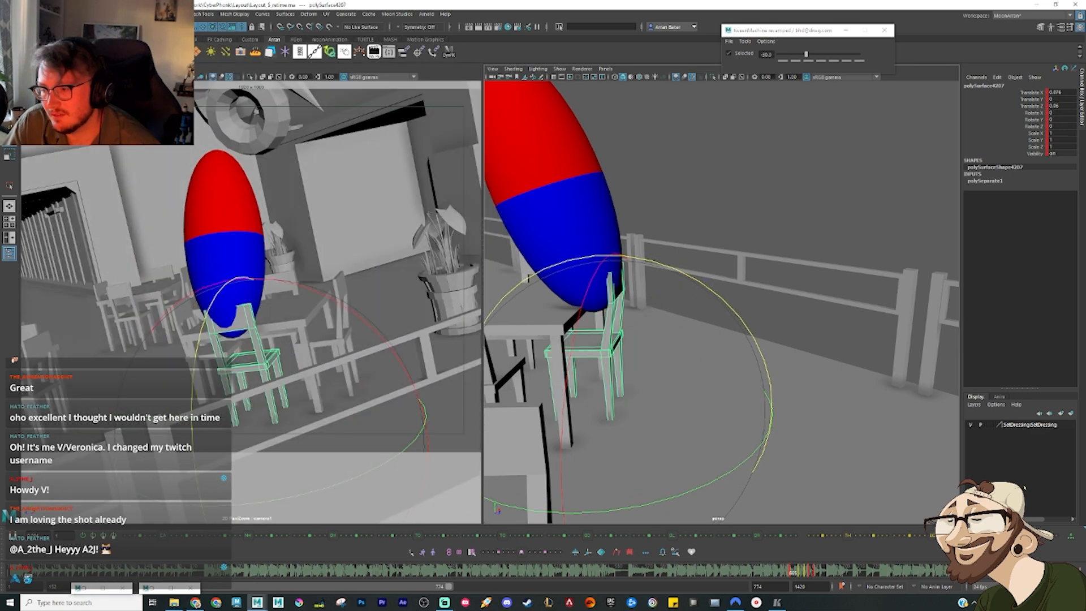
left_click(786, 570)
key("alt+v")
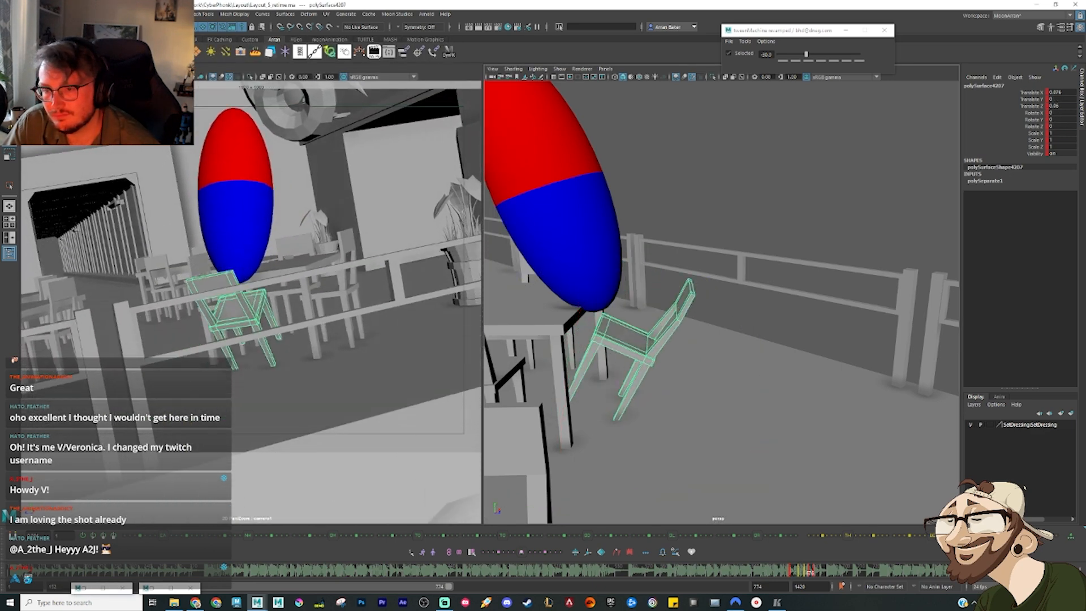
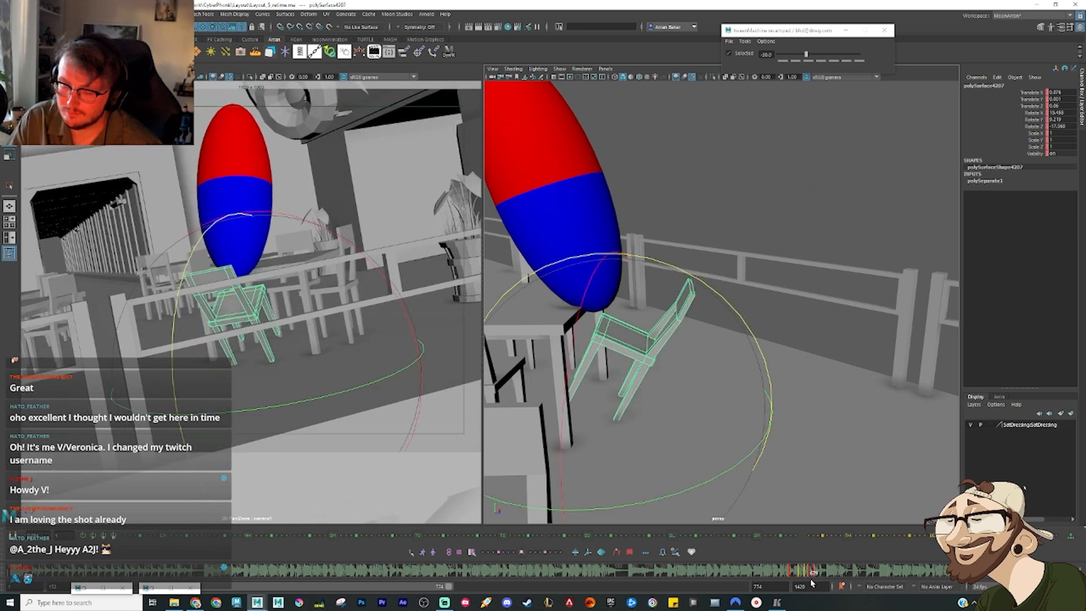
Step: Open the Graph Editor for the chair and shift its rotation keys at frame 678 one frame later
key("ctrl+g")
left_click_drag(435, 308, 458, 196)
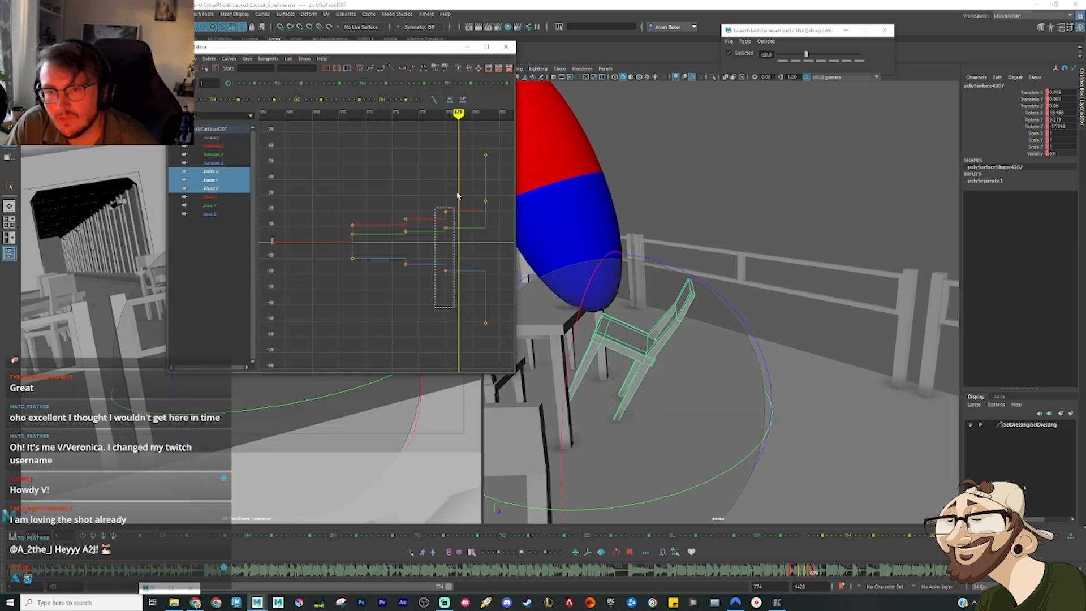
key("comma")
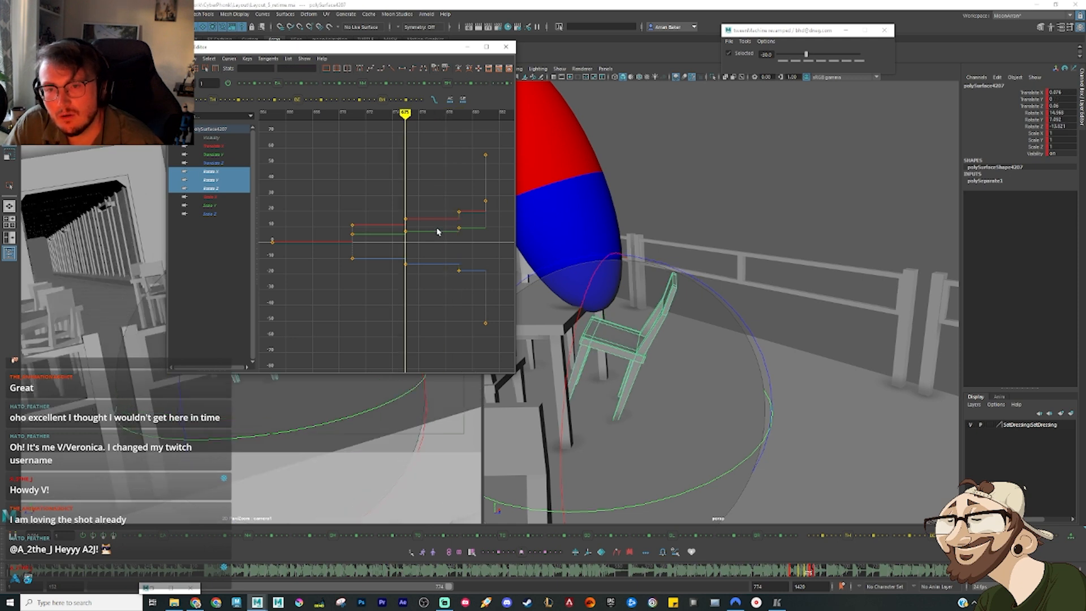
Step: Move the chair's rotation keys at frames 671 and 675 two frames earlier, add a -75 tween key at frame 677, and play back the fall
key("alt+period")
key("alt+period")
key("alt+period")
key("alt+period")
key("alt+comma")
key("alt+comma")
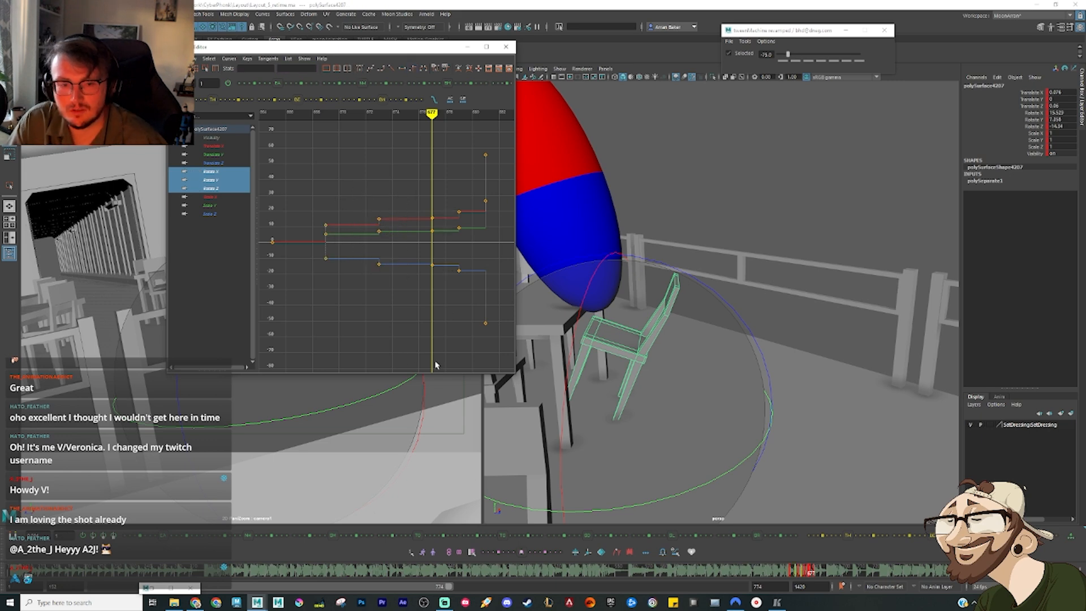
key("comma")
key("comma")
key("comma")
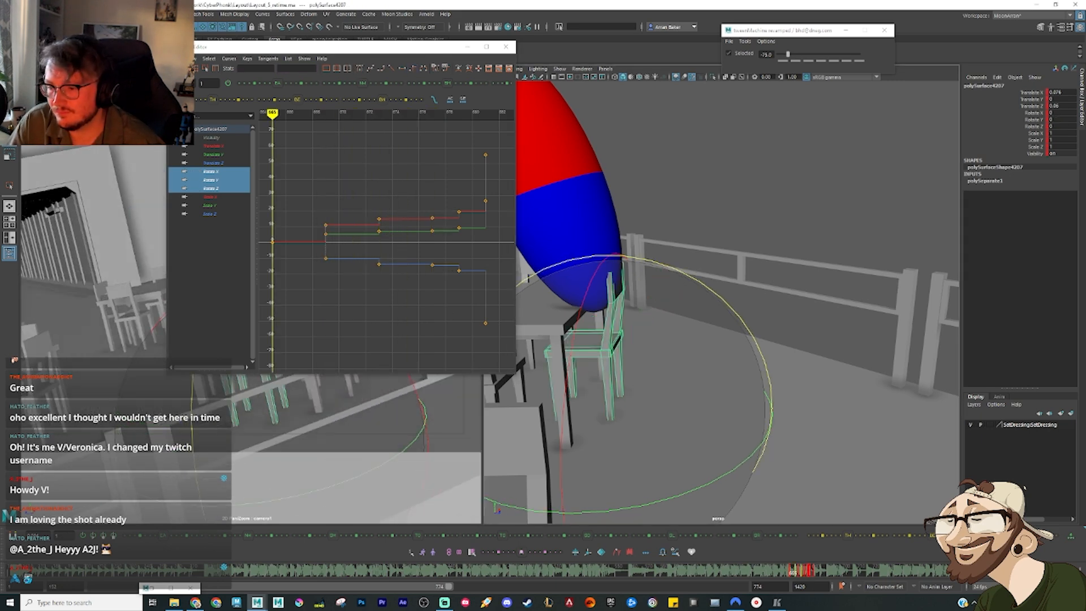
key("alt+v")
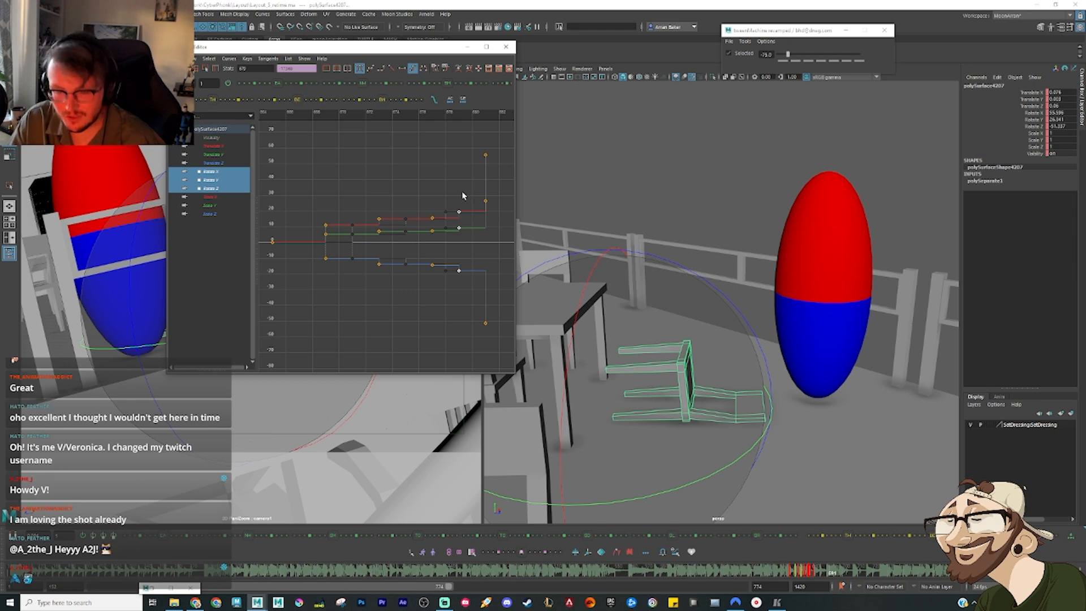
Step: Re-tween the chair's rotation keys at frame 679 with a -30 bias and play back the fall
key("comma")
key("comma")
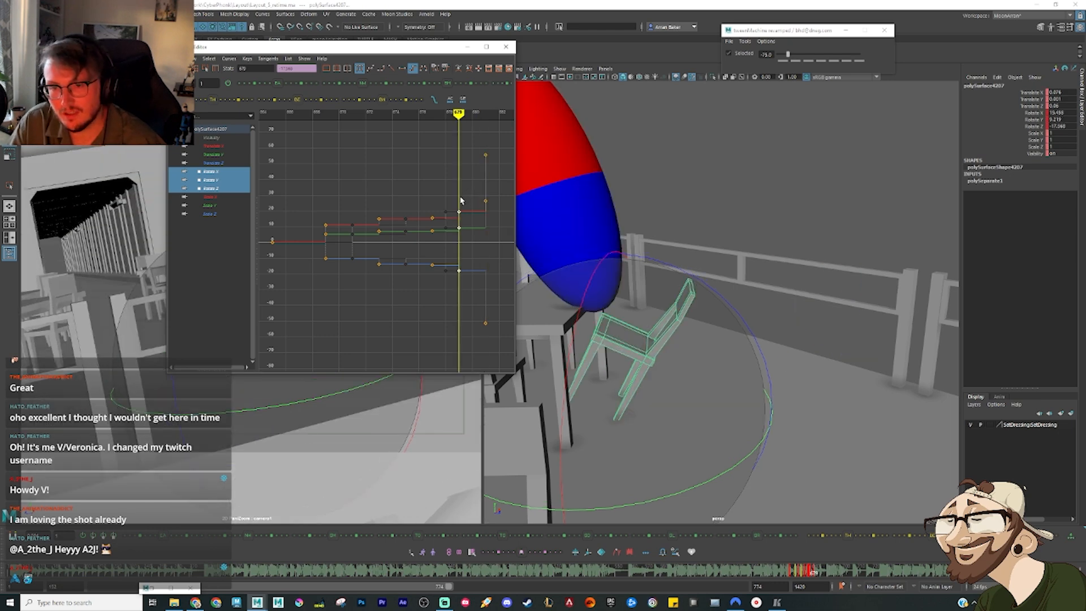
key("alt+3")
key("comma")
key("comma")
key("comma")
key("comma")
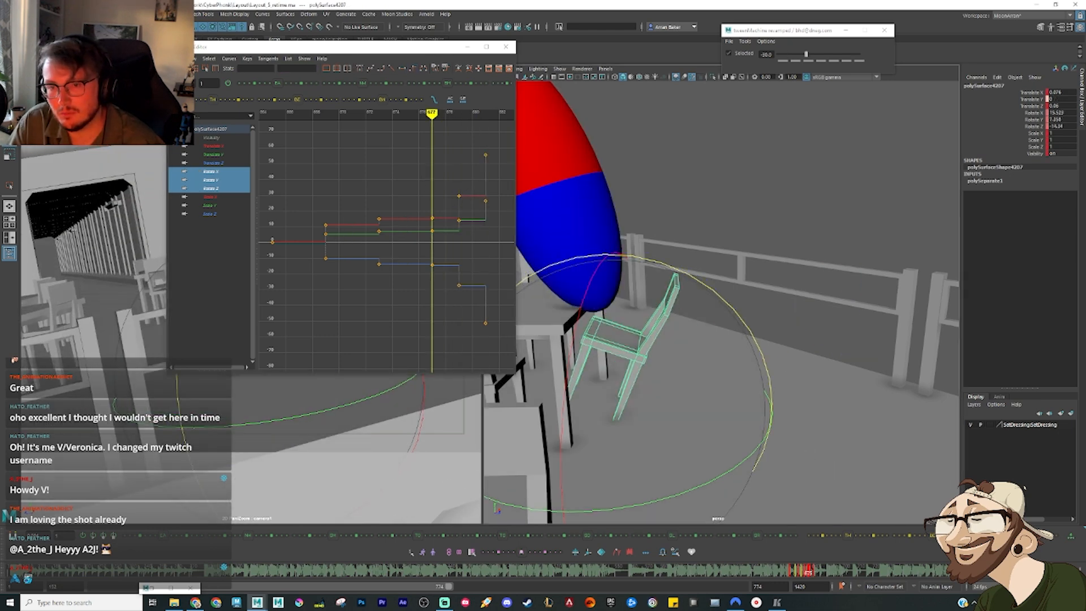
key("alt+v")
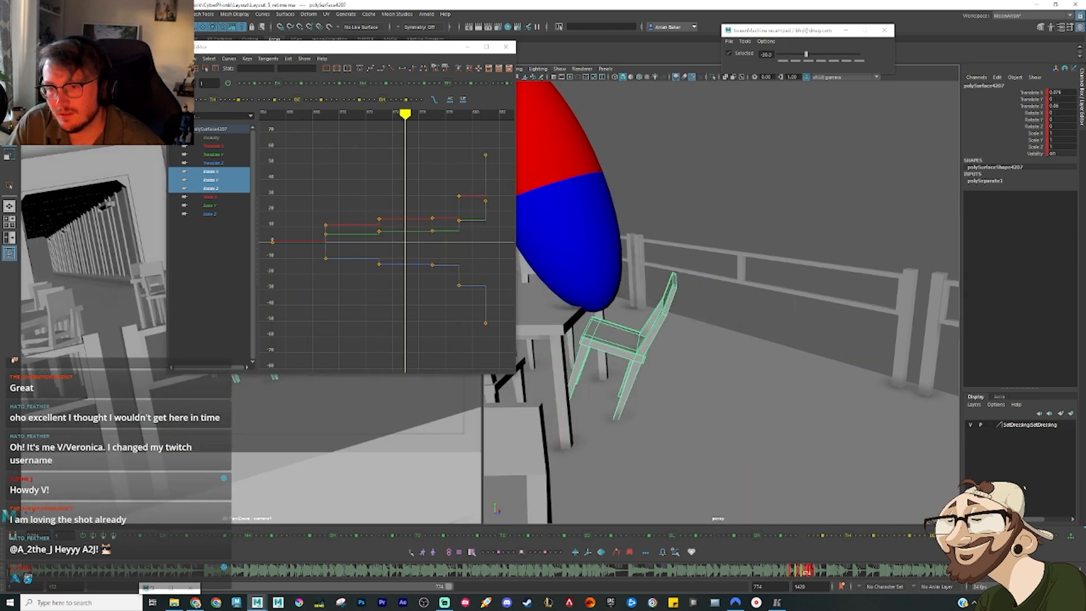
key("alt+v")
Step: Re-tween the chair's rotation keys at frame 677 with a -30 bias and play back the motion
key("comma")
key("comma")
key("alt+comma")
key("alt+comma")
key("alt+comma")
key("alt+comma")
key("alt+comma")
key("alt+comma")
key("alt+comma")
key("alt+comma")
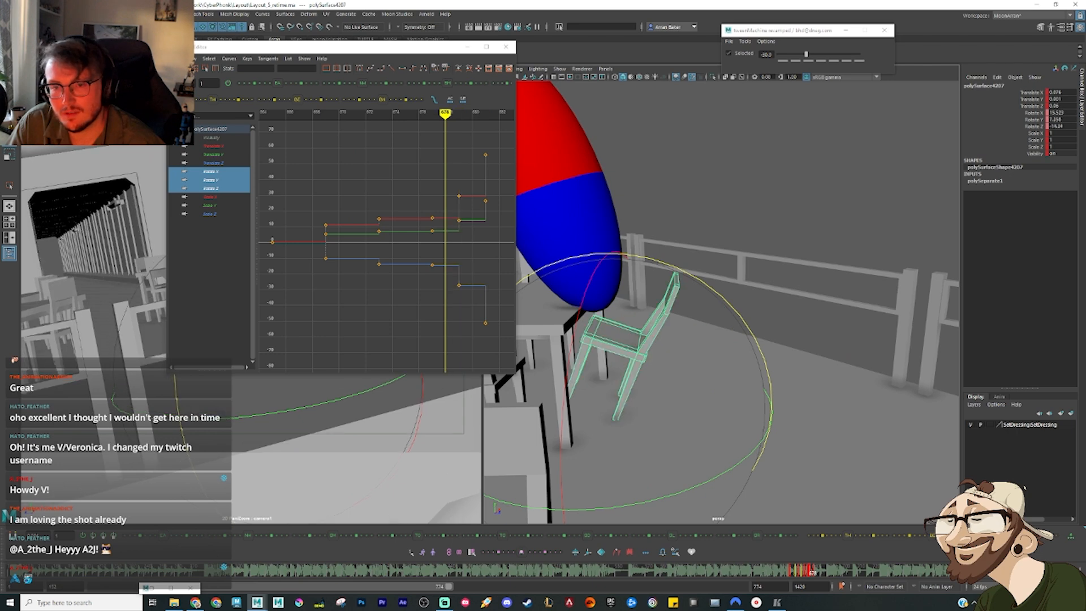
key("alt+v")
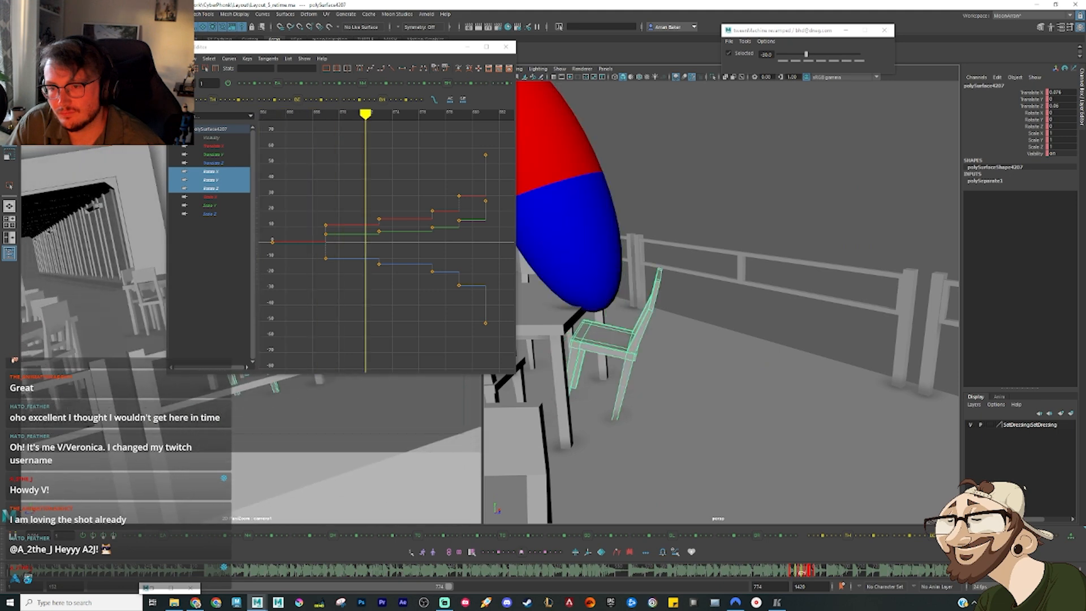
key("alt+v")
Step: Re-tween the chair's first tilt pose at frame 669 with a 0 bias and play back the motion
key("comma")
key("comma")
key("comma")
key("comma")
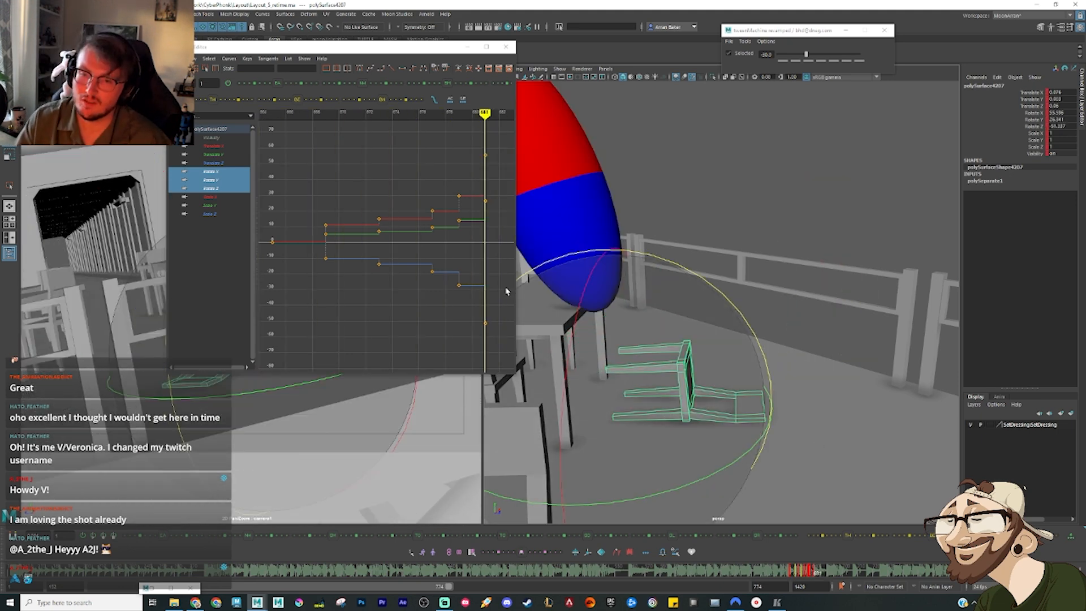
key("comma")
key("comma")
key("comma")
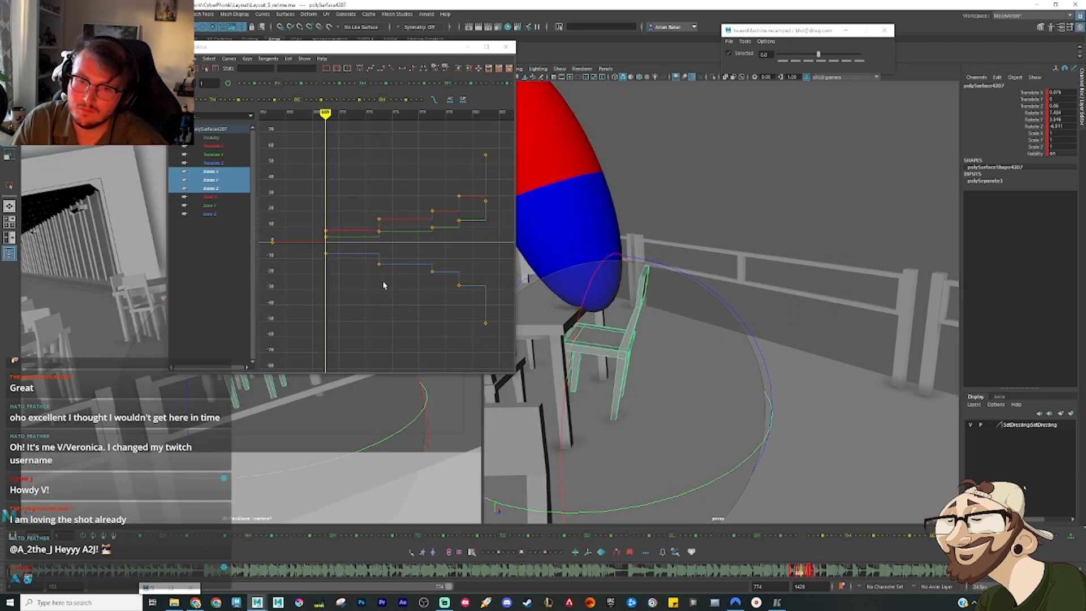
key("alt+v")
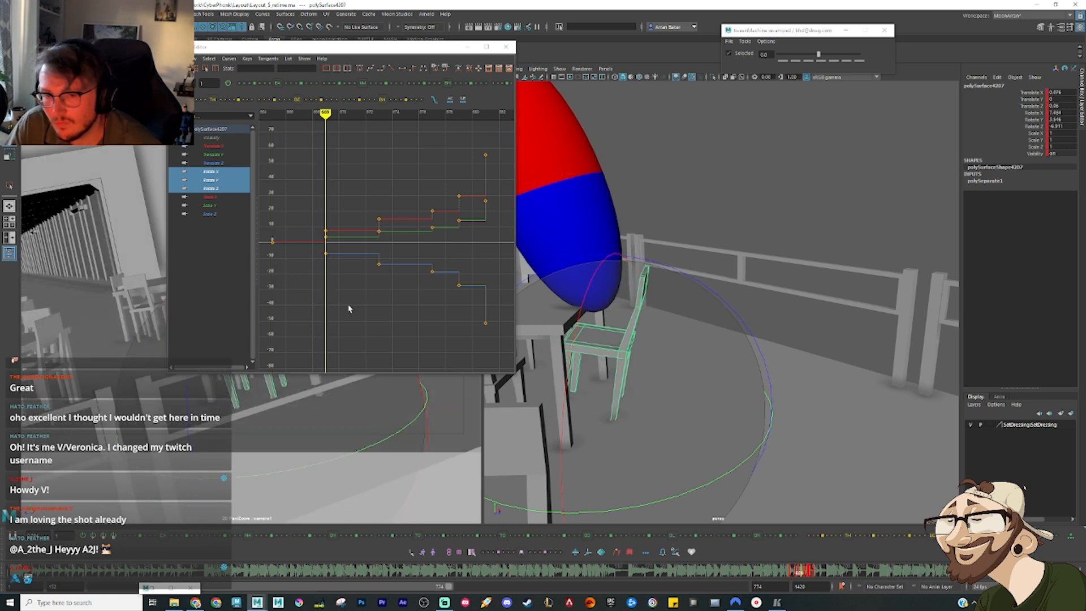
Step: Snap the chair's animation keys to whole frames on the Time Slider, working through the range of its fall
right_click(790, 580)
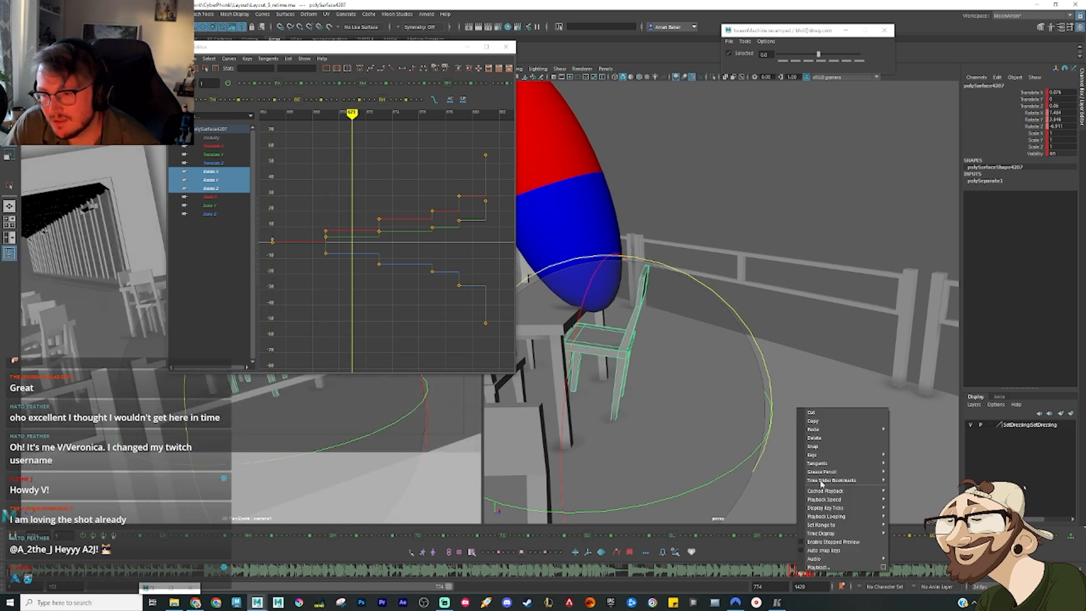
left_click(813, 489)
key("period")
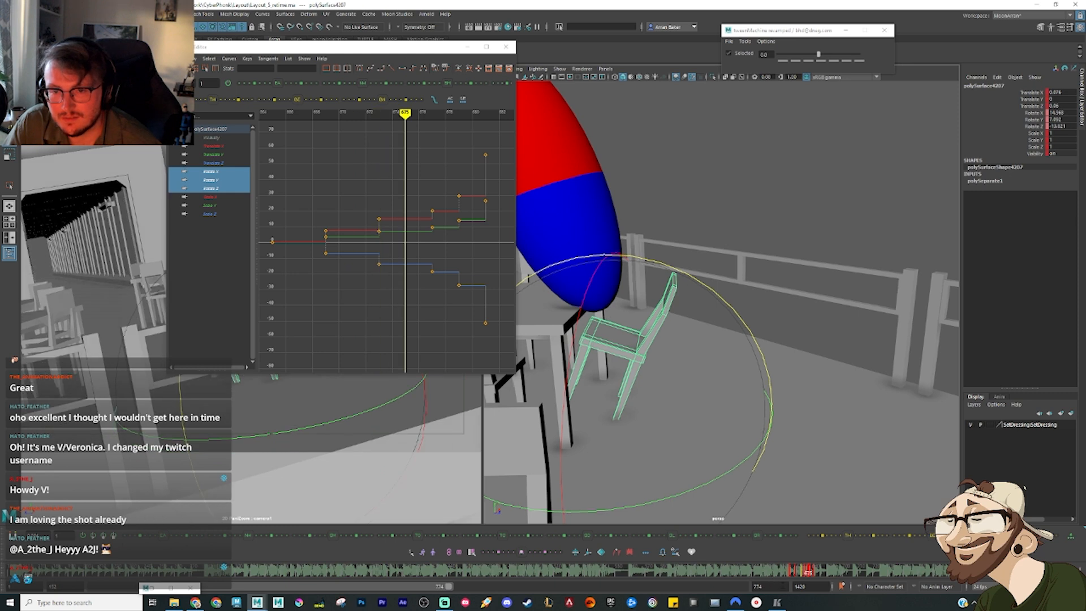
right_click(802, 572)
left_click(834, 445)
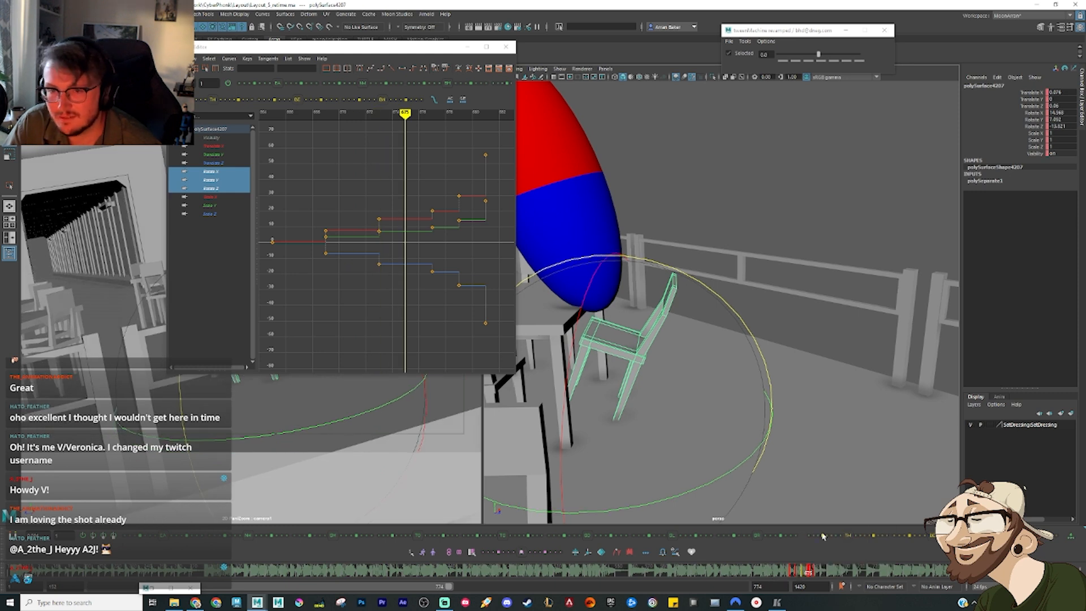
key("period")
key("period")
right_click(820, 575)
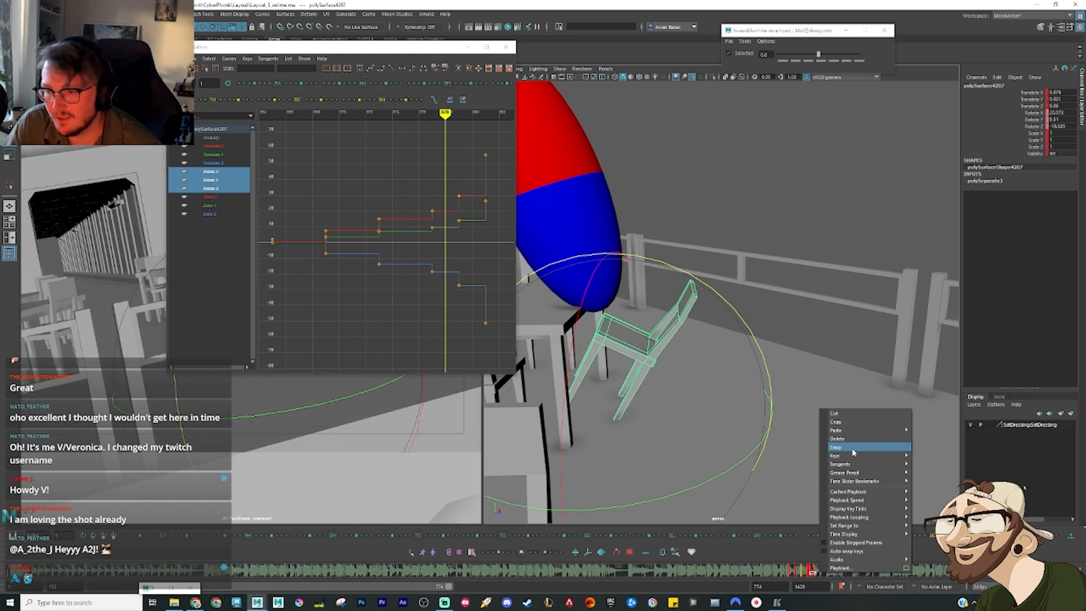
left_click(837, 445)
key("period")
key("period")
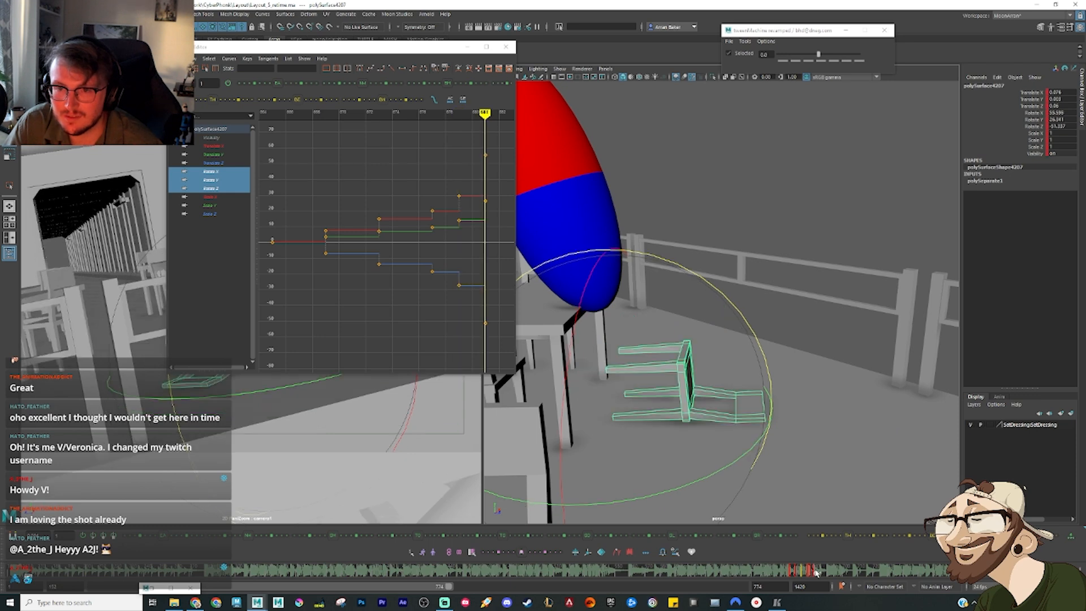
Step: Examine the chair's poses key by key between frames 665 and 681 to check the timing of its fall
key("comma")
key("comma")
key("comma")
key("comma")
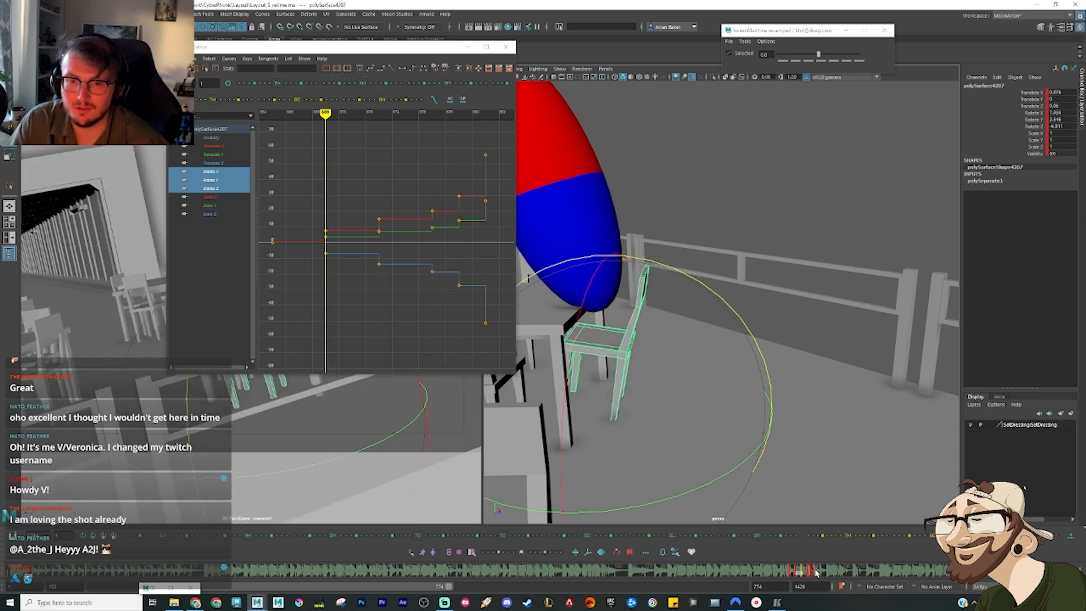
key("period")
key("period")
key("period")
key("period")
key("comma")
key("comma")
key("comma")
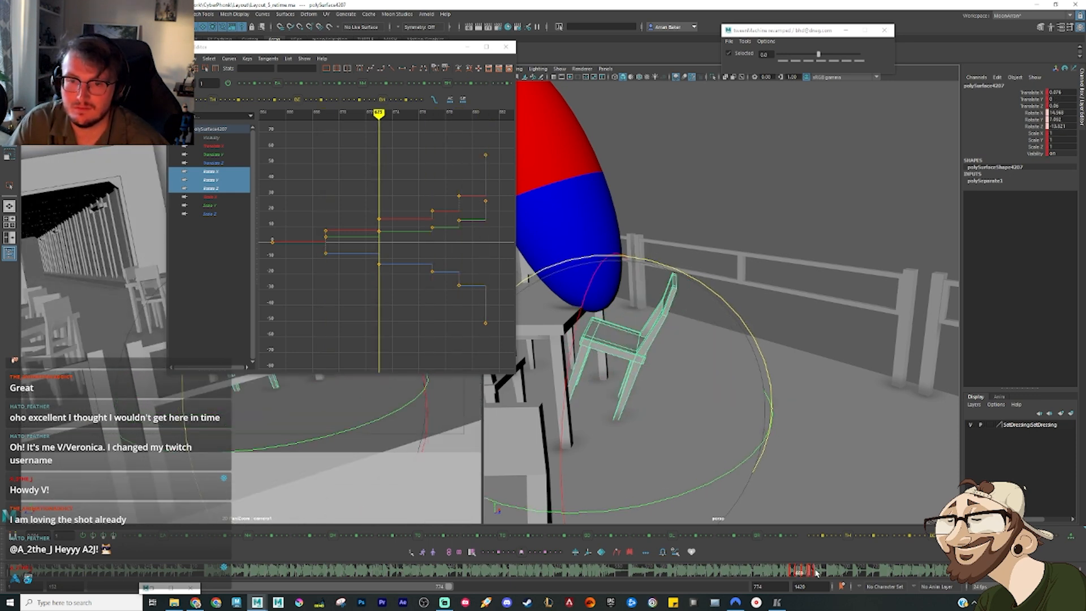
key("comma")
key("comma")
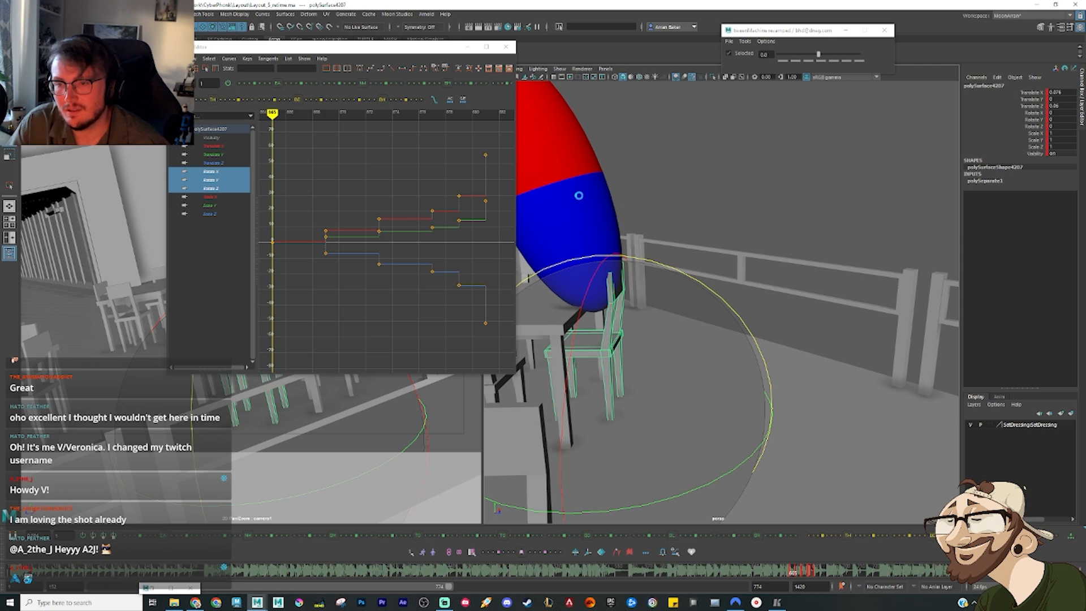
Step: Select the red-and-blue sphere, minimize the Graph Editor, and tween in-between poses for the sphere with biases of 30 and 75
key("ctrl+z")
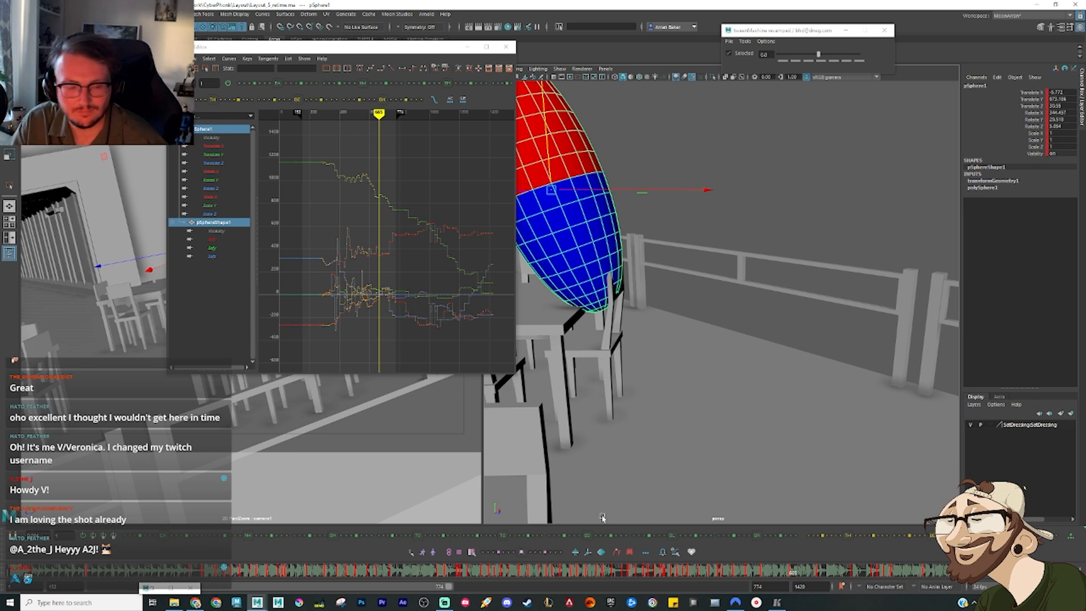
left_click(745, 575)
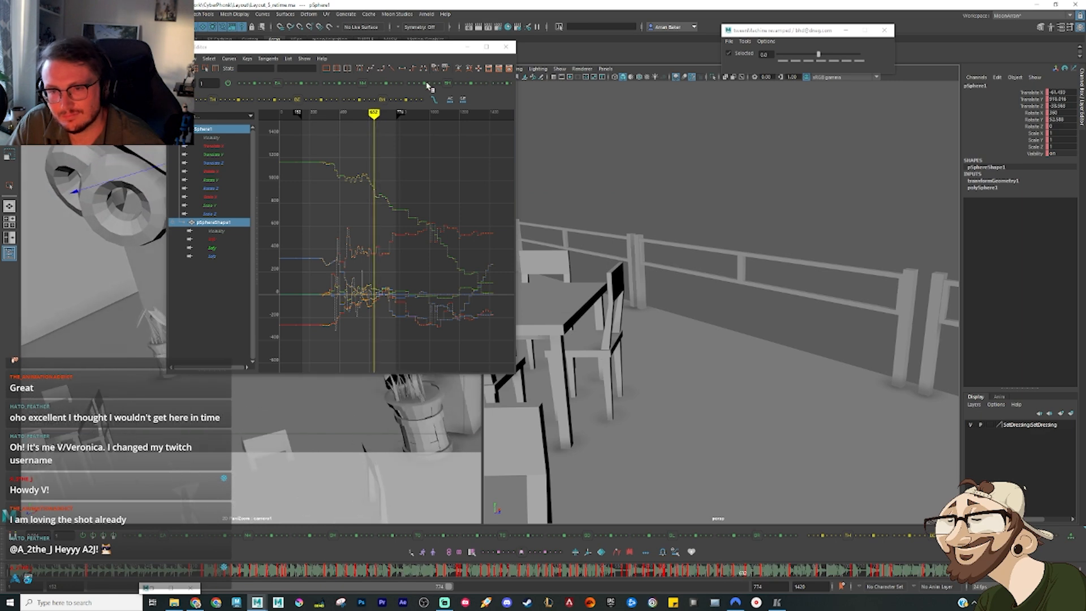
left_click(467, 47)
left_click_drag(648, 576, 753, 589)
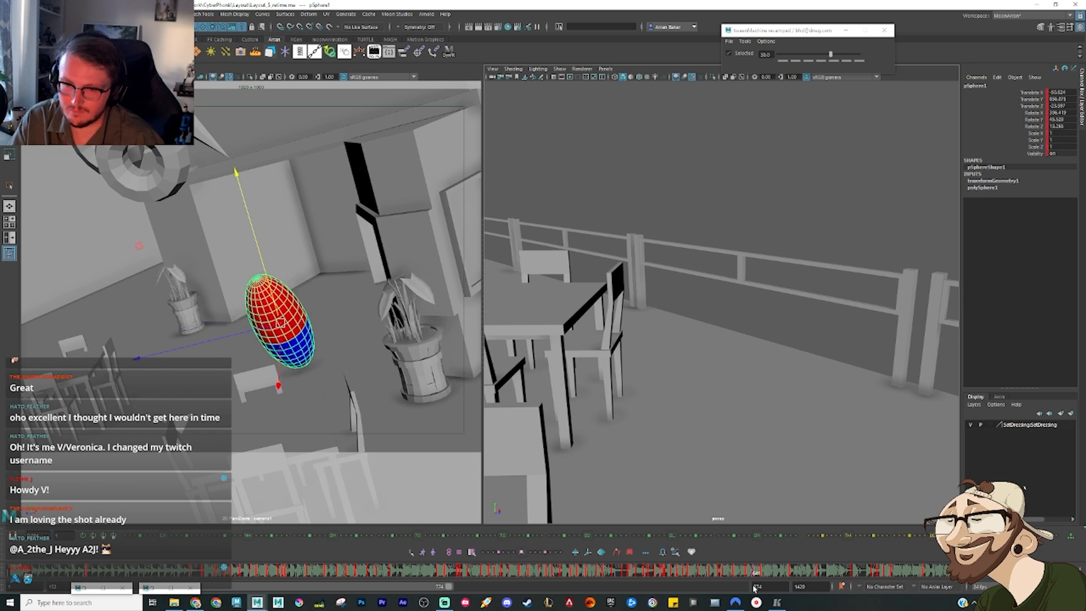
left_click(764, 573)
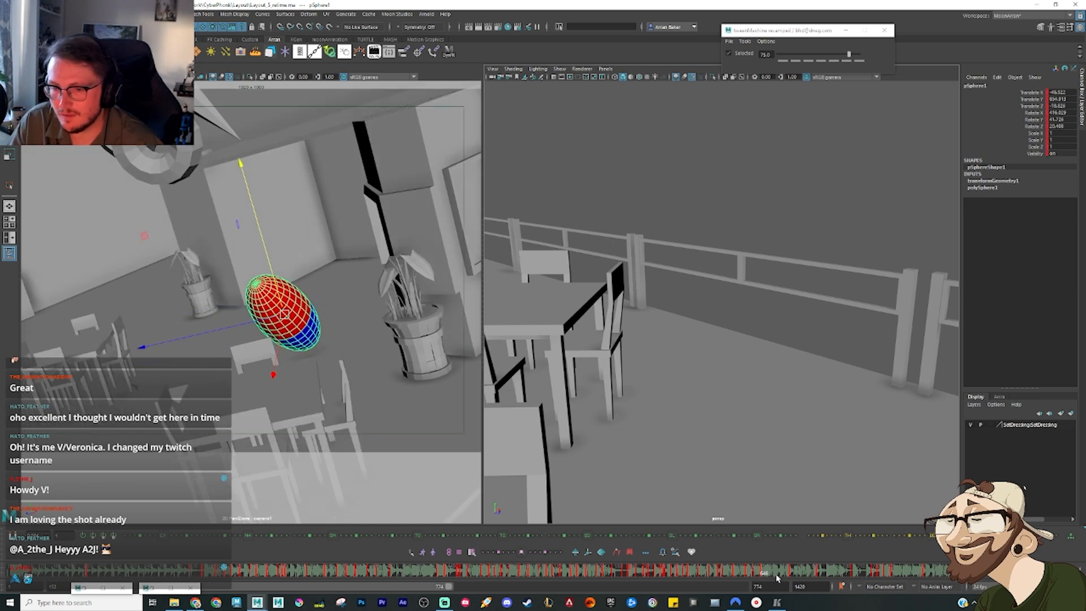
Step: Frame the sphere in the perspective view, then raise and rotate it to shape the airborne pose at the current frame
key("f")
scroll(765, 338, "down", 5)
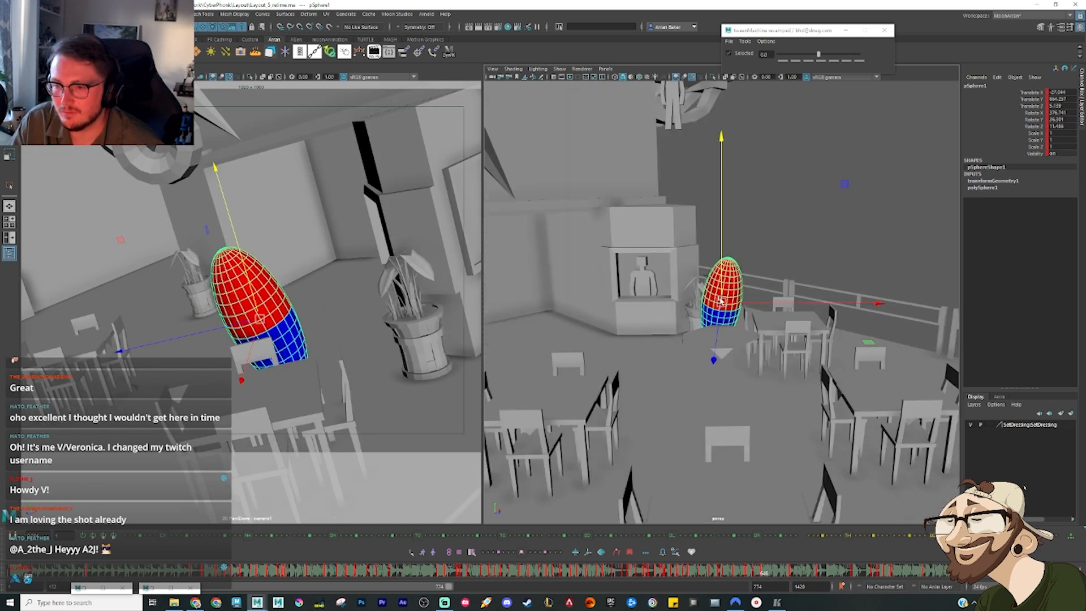
left_click_drag(719, 283, 714, 247)
key("e")
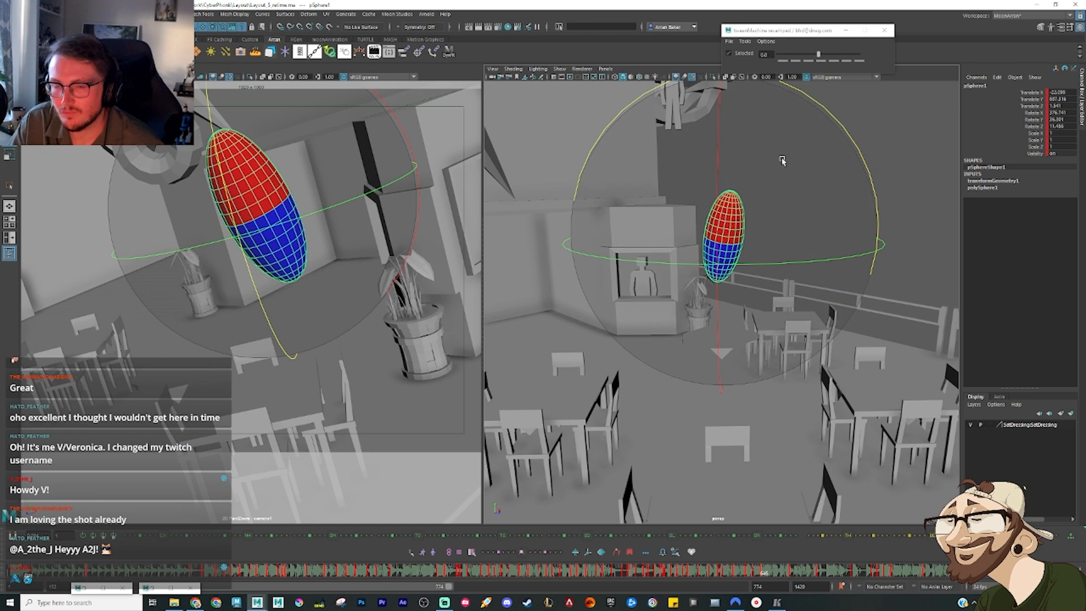
left_click_drag(739, 129, 742, 146)
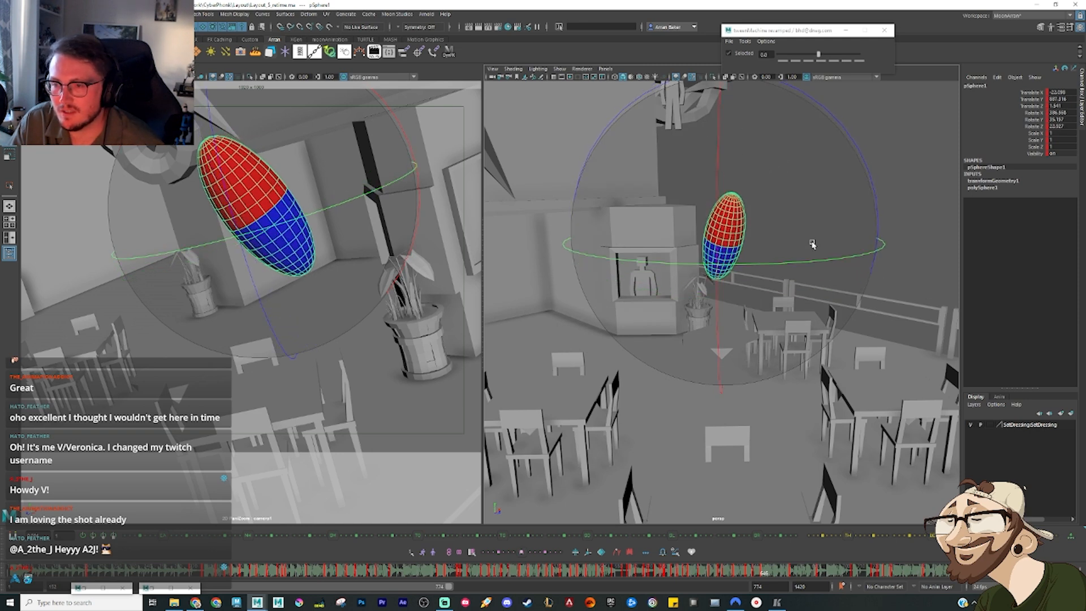
left_click_drag(812, 243, 820, 242)
left_click_drag(820, 241, 717, 229, "alt")
key("w")
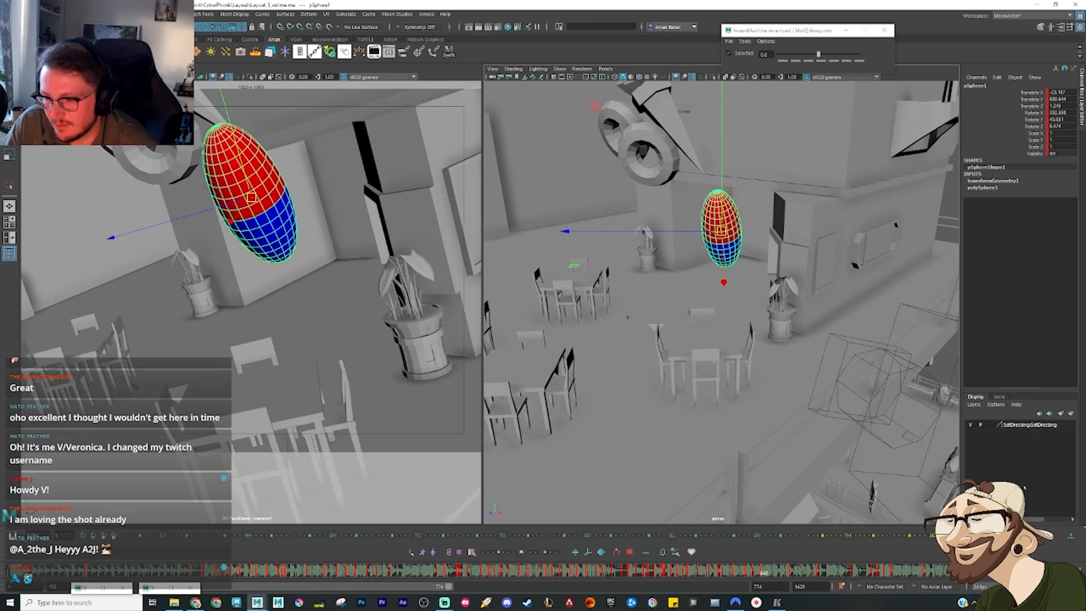
Step: Create a 30-bias in-between pose for the sphere a few frames further on, then tilt it and shift it lower above the tables
left_click_drag(768, 578, 776, 578)
key("alt+4")
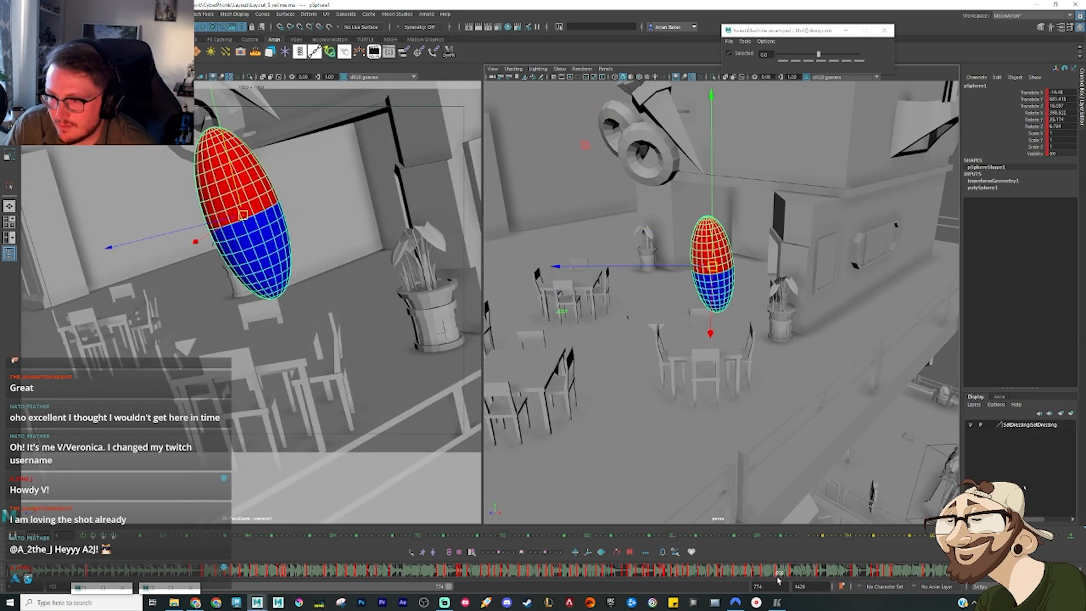
key("alt+5")
left_click_drag(737, 376, 663, 370, "alt")
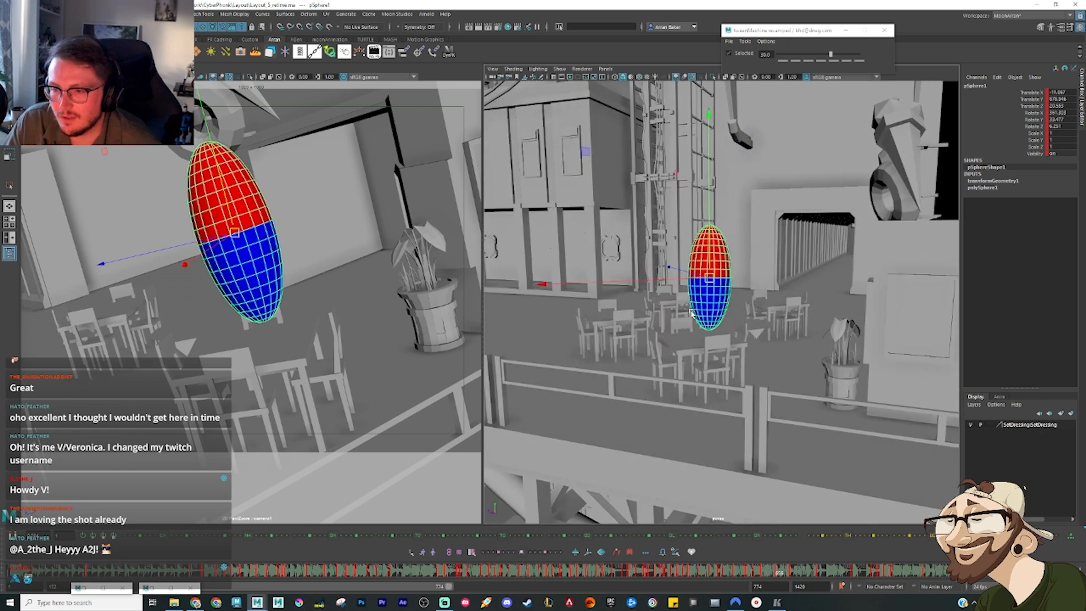
key("e")
left_click_drag(561, 208, 611, 172)
key("w")
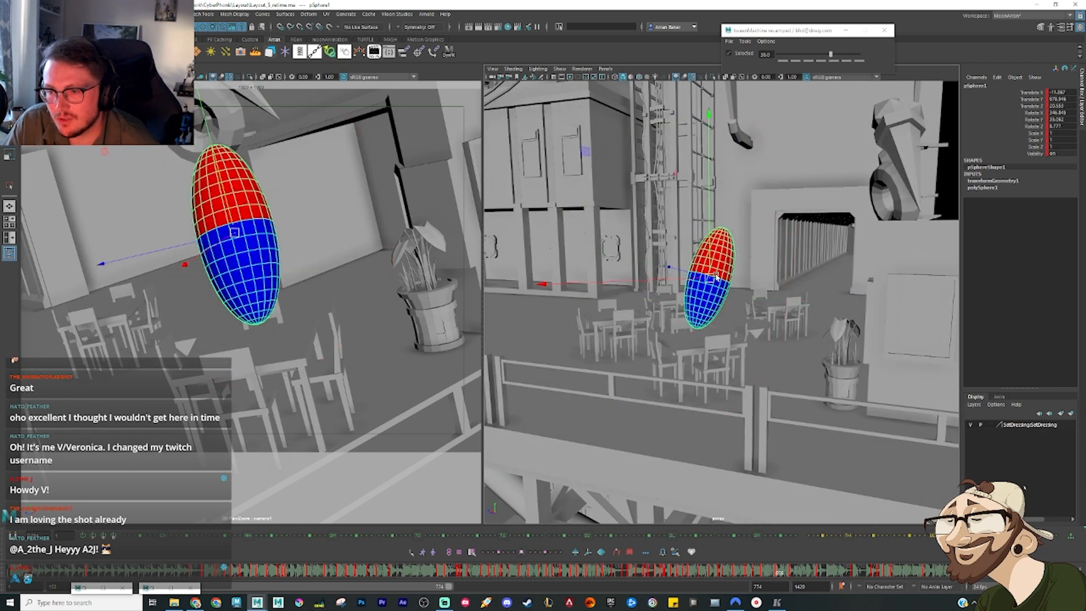
left_click_drag(717, 277, 693, 293)
Step: Raise, tilt and reposition the sphere in the preceding airborne pose, and compare it with the neighbouring keys
mouse_move(761, 569)
left_mouse_down()
mouse_move(806, 575)
mouse_move(770, 577)
left_mouse_up()
left_click_drag(701, 290, 700, 256)
key("r")
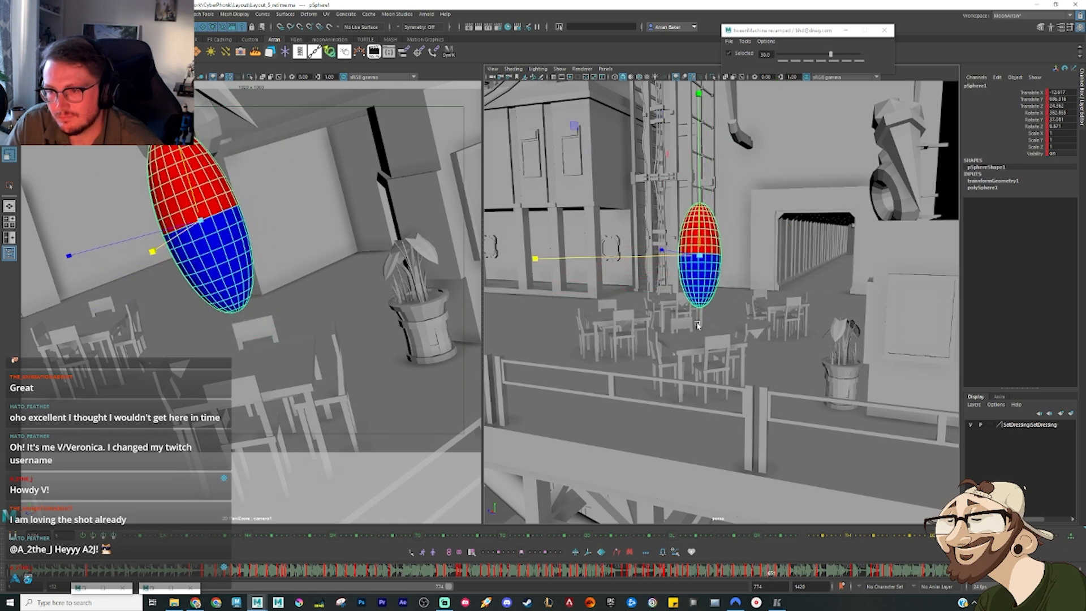
key("e")
left_click_drag(616, 382, 615, 342)
mouse_move(759, 578)
left_mouse_down()
mouse_move(783, 578)
mouse_move(773, 577)
left_mouse_up()
key("w")
left_click_drag(695, 259, 715, 263)
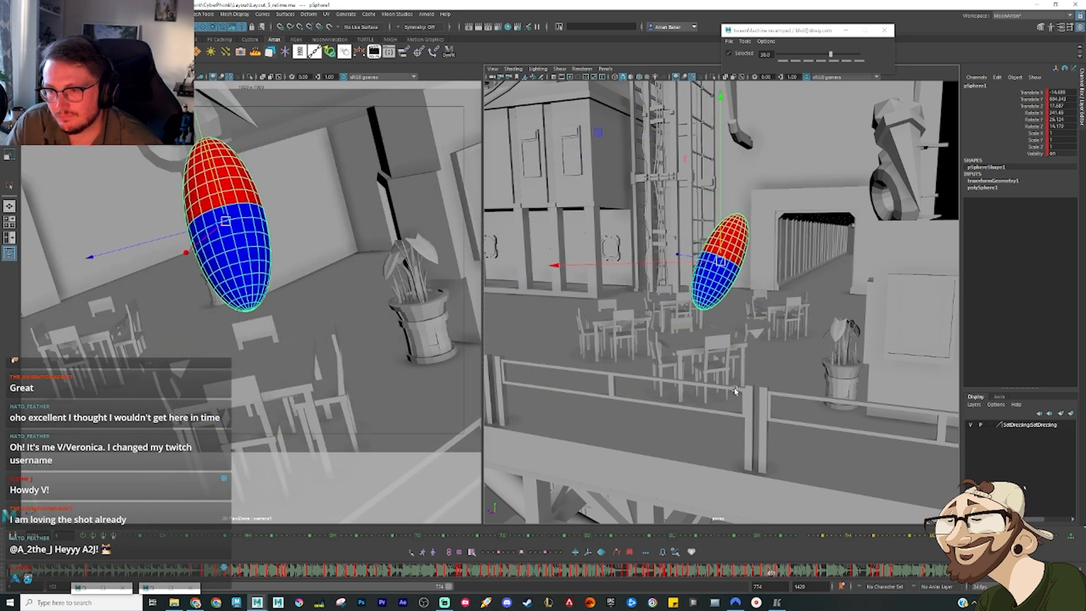
key("period")
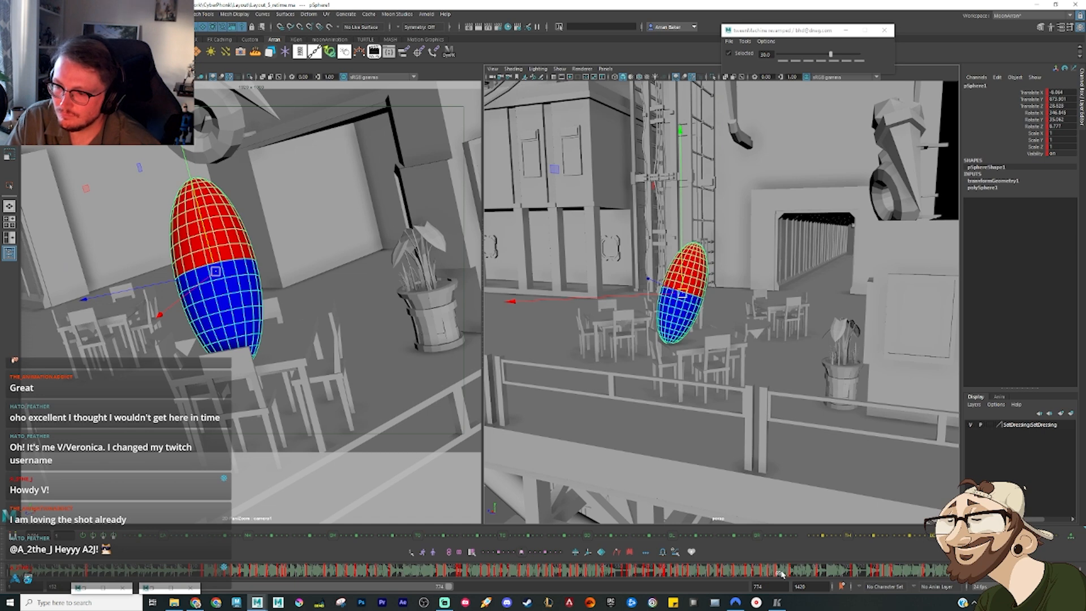
left_click_drag(781, 574, 786, 582)
key("comma")
key("period")
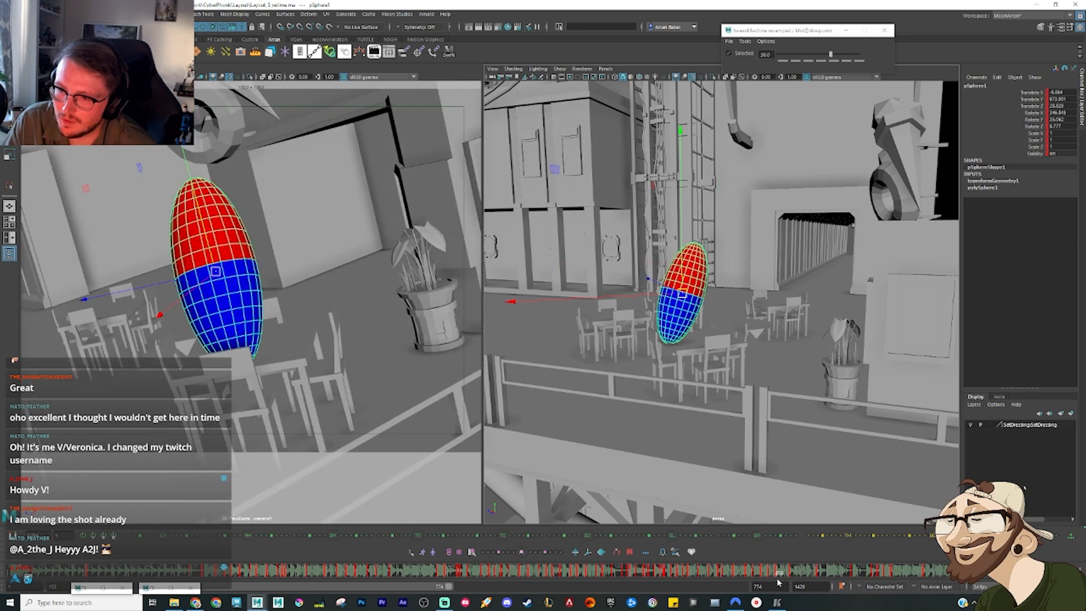
Step: Step forward through the frames of the tilted airborne pose and delete the sphere's next key
key("alt+period")
key("alt+period")
key("alt+period")
key("alt+period")
key("alt+period")
key("alt+period")
key("alt+period")
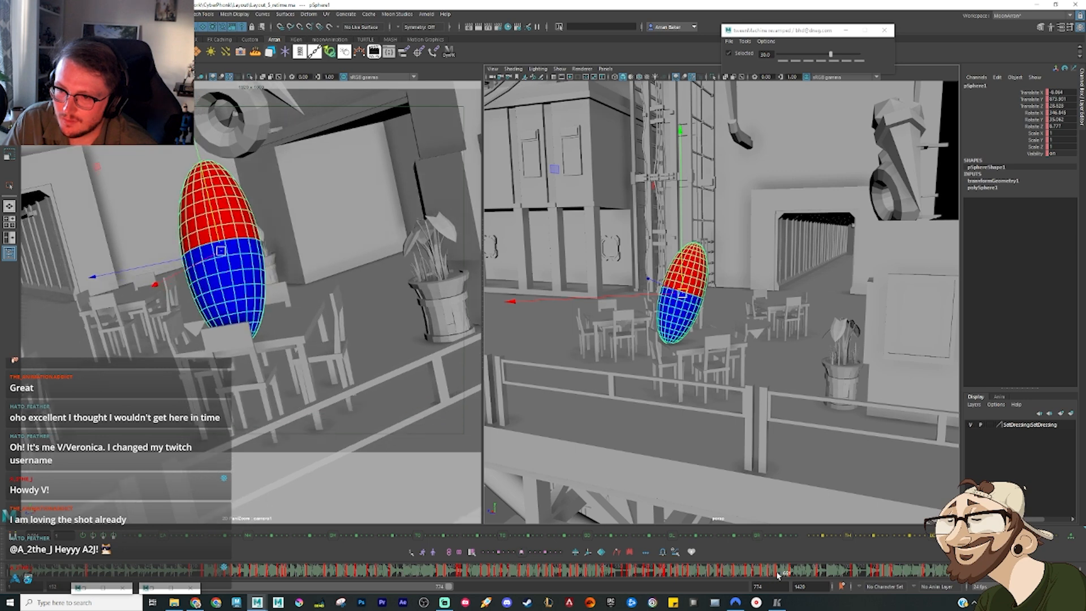
key("alt+period")
key("alt+period")
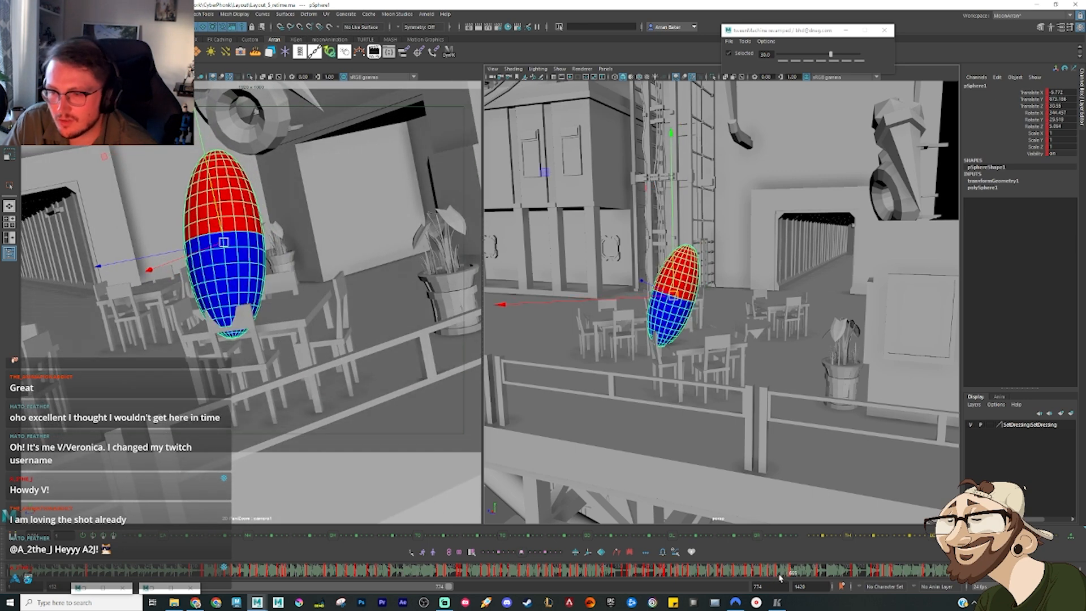
right_click(790, 572)
left_click(809, 436)
Step: Advance a few frames and pose the tilted sphere slightly higher and farther from the ladder
key("alt+period")
key("alt+period")
key("alt+period")
key("alt+period")
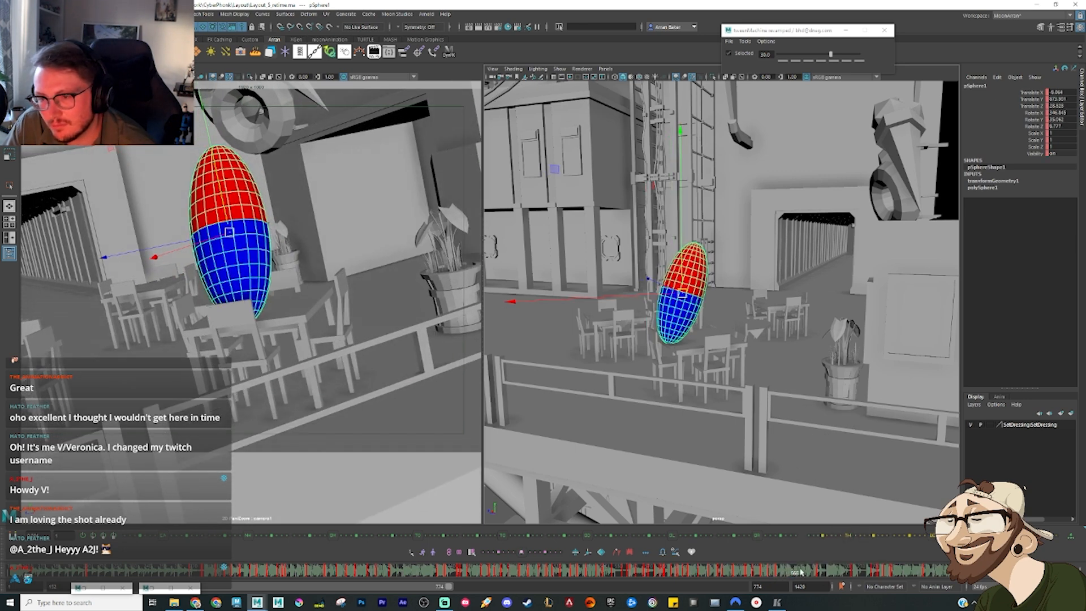
left_click_drag(698, 315, 659, 292, "alt")
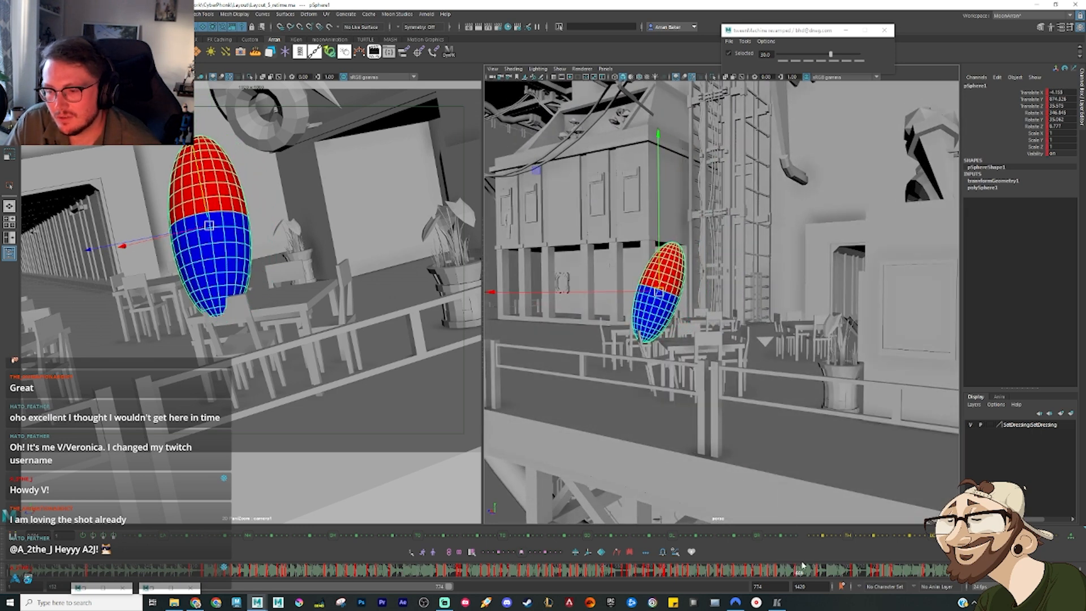
Step: Rotate the sphere nearly upright in the earlier airborne pose and scrub across the neighbouring frames
mouse_move(799, 581)
left_mouse_down()
mouse_move(752, 576)
mouse_move(779, 580)
left_mouse_up()
key("e")
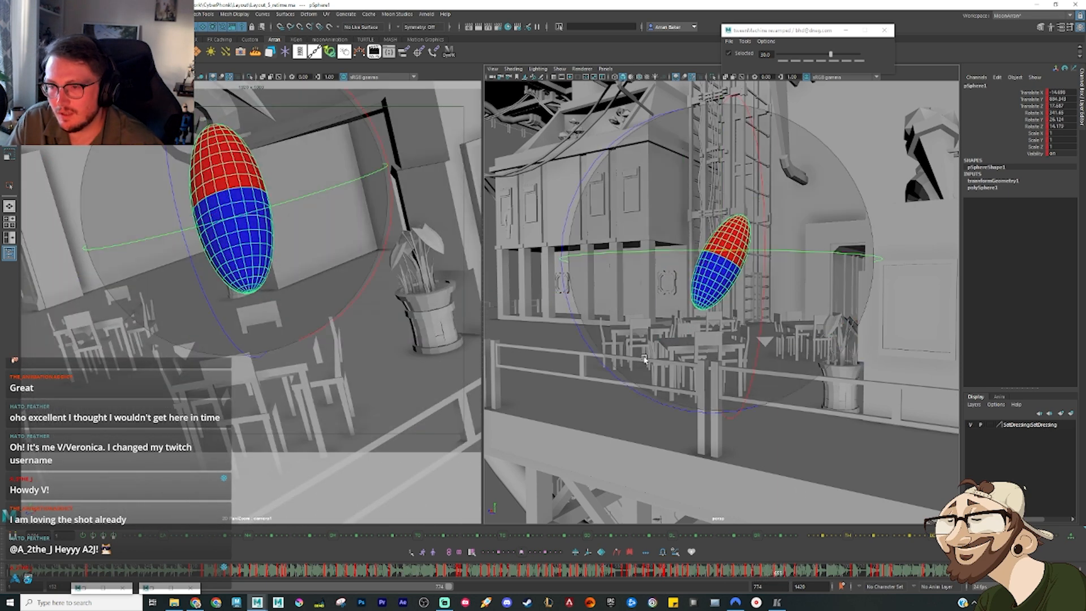
left_click_drag(599, 348, 614, 371)
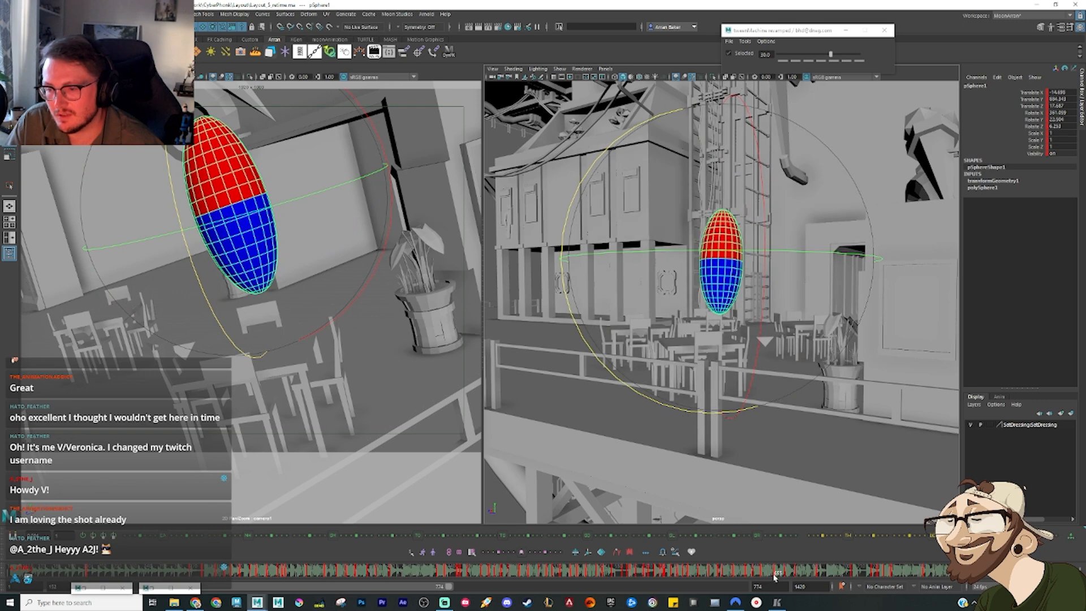
left_click(755, 575)
left_click_drag(755, 576, 787, 575)
Step: Raise the upright airborne sphere slightly and compare it with the keys before and after it
key("w")
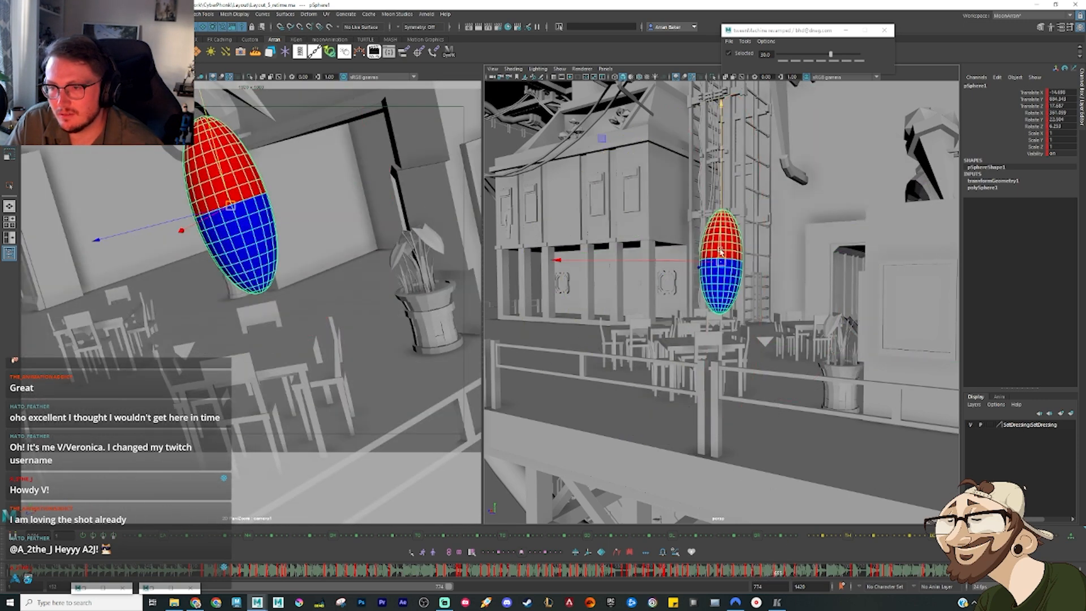
left_click_drag(720, 252, 721, 231)
key("comma")
key("comma")
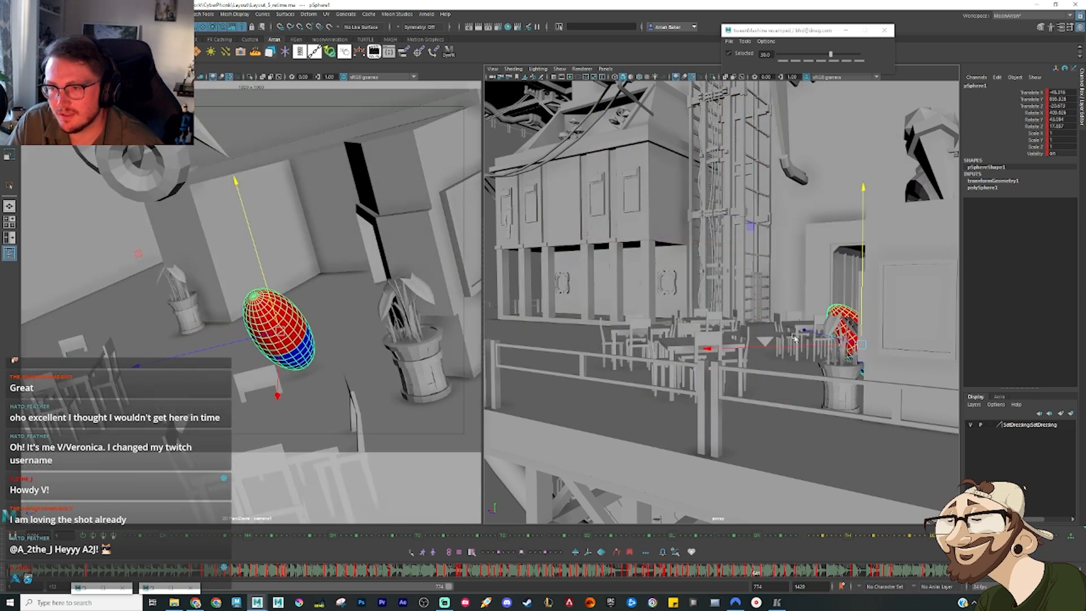
key("period")
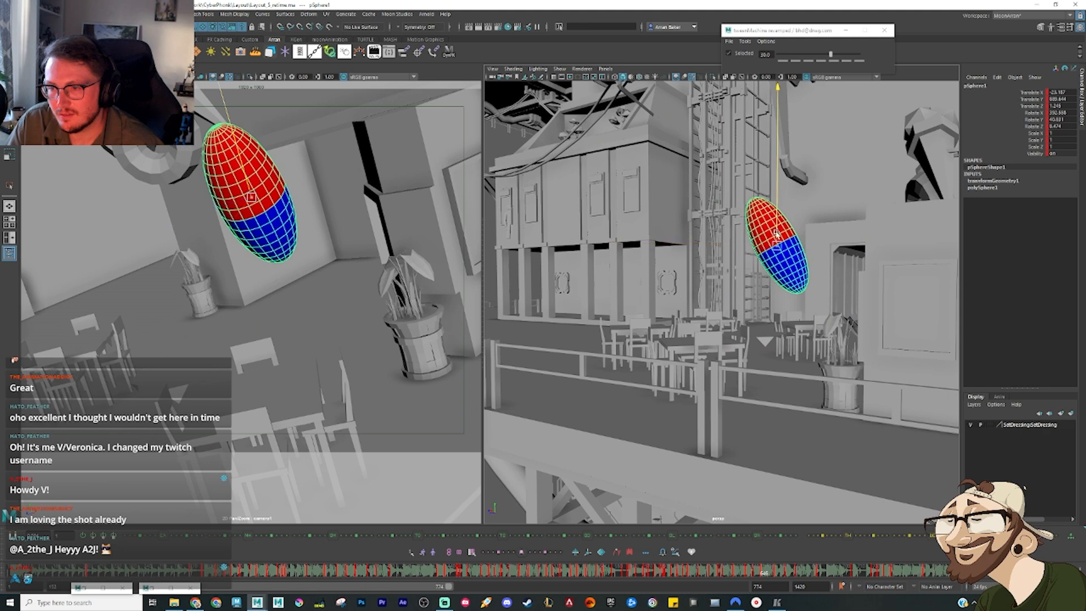
key("period")
key("period")
key("period")
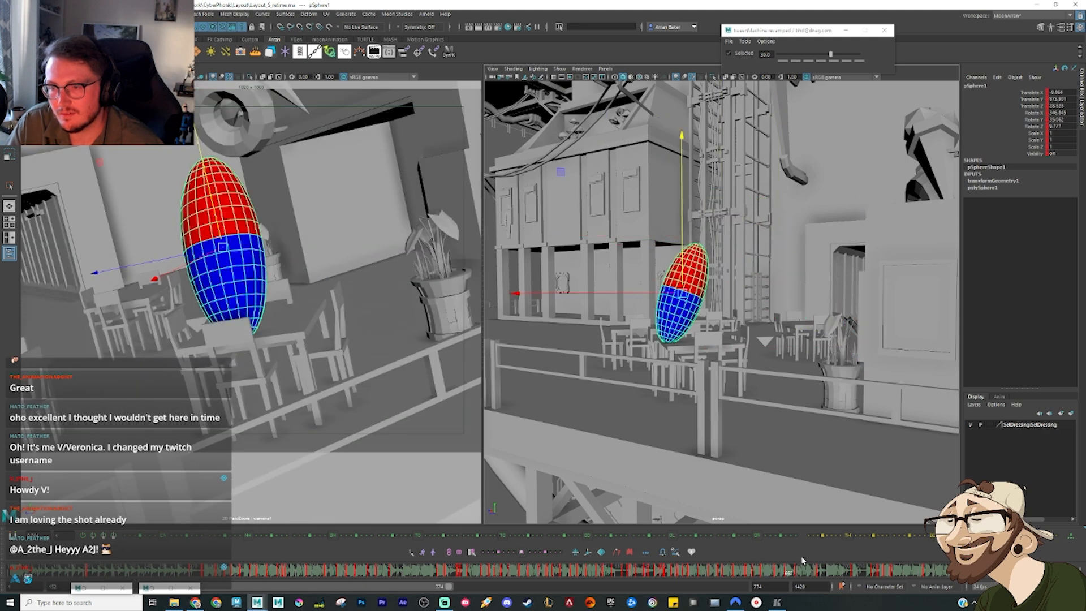
Step: Raise the tilted sphere above the tables in the following pose and check the frames after it
left_click_drag(796, 574, 790, 577)
left_click_drag(683, 292, 685, 276)
left_click_drag(778, 576, 794, 576)
key("alt+period")
key("alt+period")
key("alt+period")
key("alt+period")
key("alt+period")
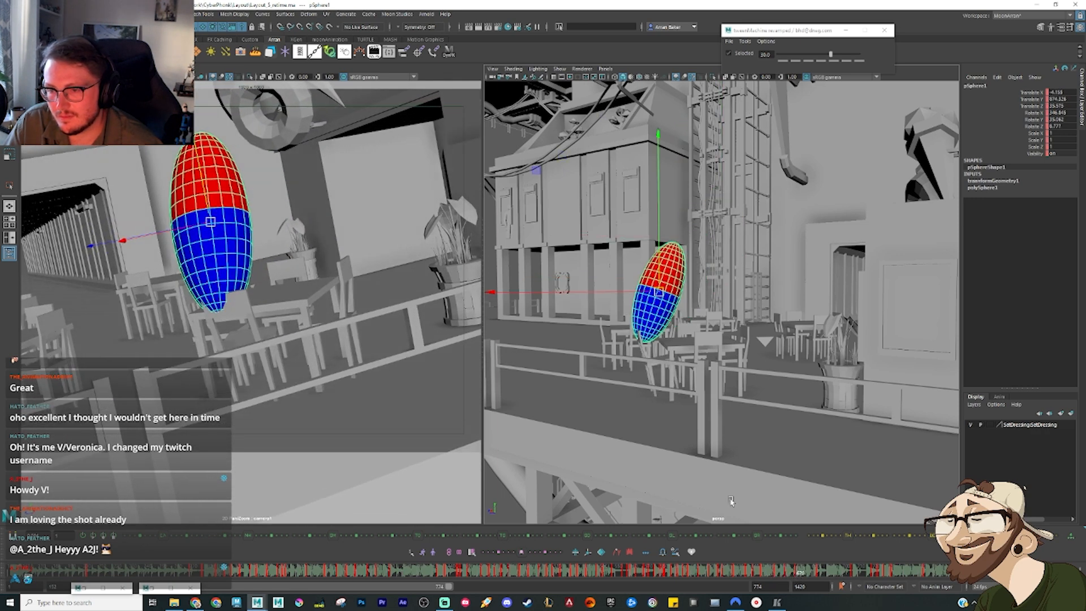
Step: Step back through the neighbouring frames, shift the sphere lower above the tables, and key that pose
key("alt+comma")
key("alt+comma")
key("alt+comma")
key("alt+comma")
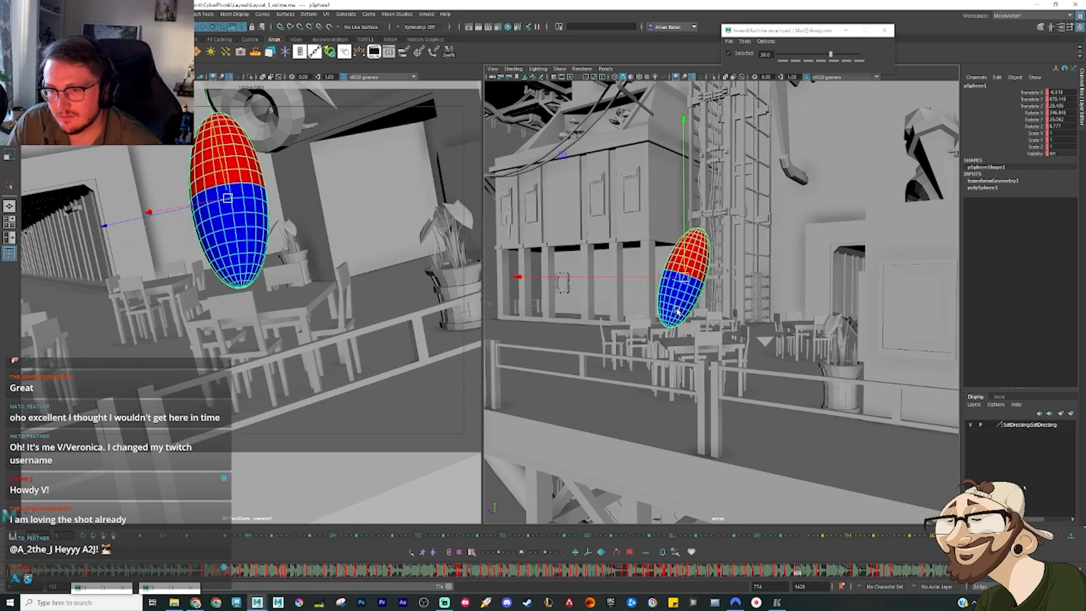
key("alt+comma")
key("alt+comma")
key("alt+comma")
key("alt+comma")
key("alt+comma")
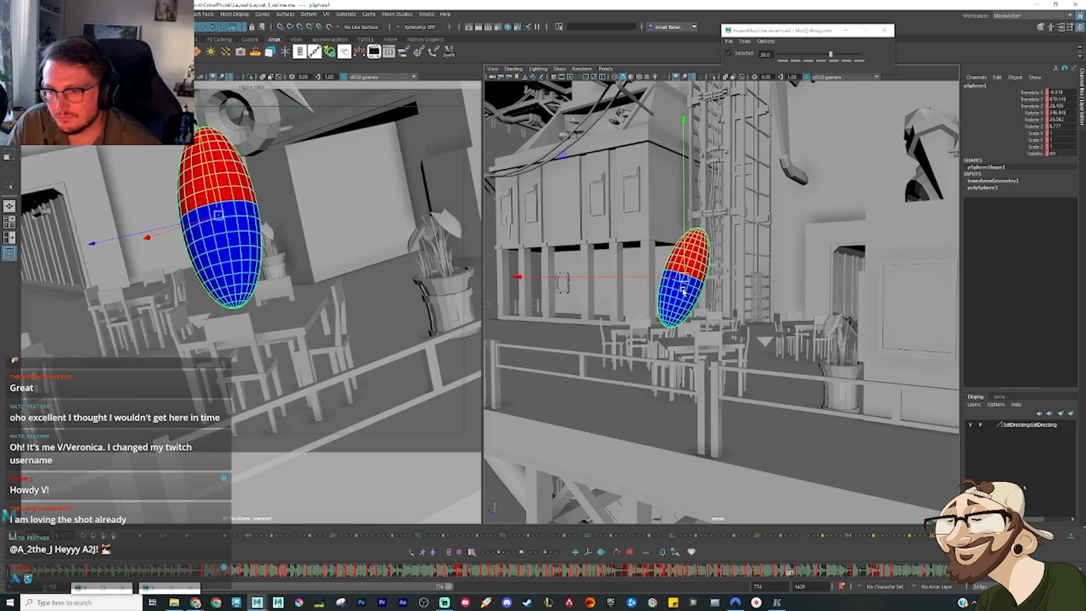
key("alt+period")
left_click_drag(683, 277, 671, 294)
key("s")
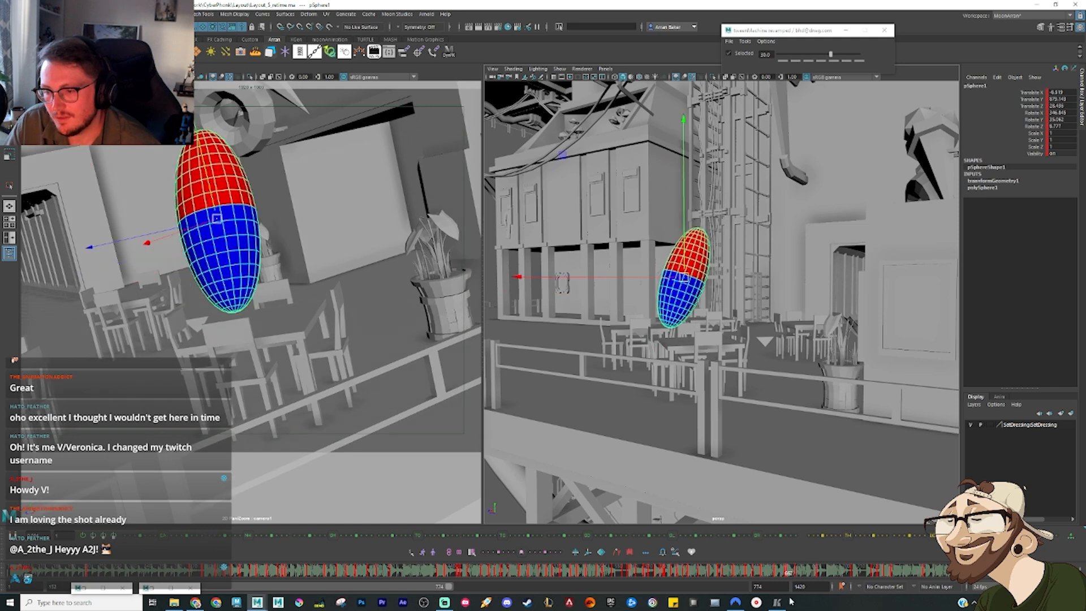
Step: Delete the sphere's surplus key in the tilted section above the tables
left_click(794, 574)
right_click(794, 573)
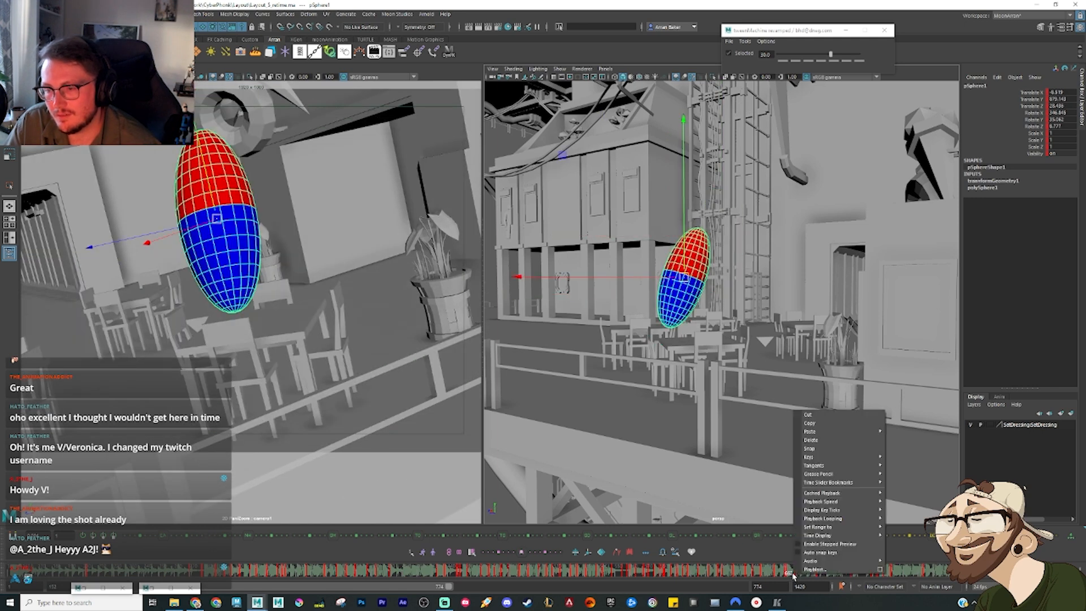
left_click(823, 439)
left_click(827, 537)
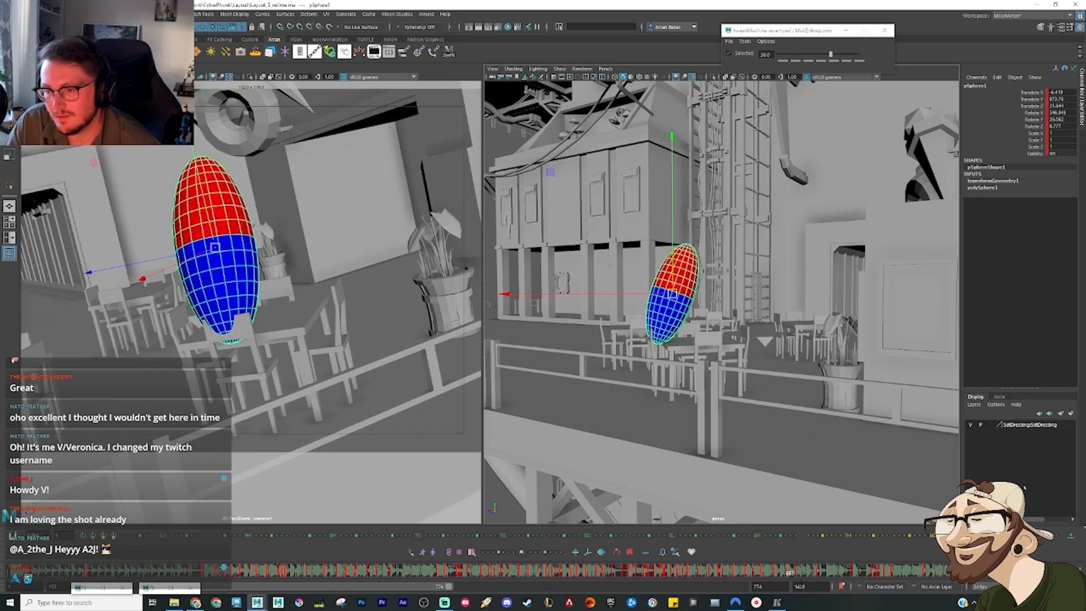
Step: Shift the sphere farther from the ladder in the next pose and step ahead to the following frames
left_click_drag(782, 574, 802, 575)
key("w")
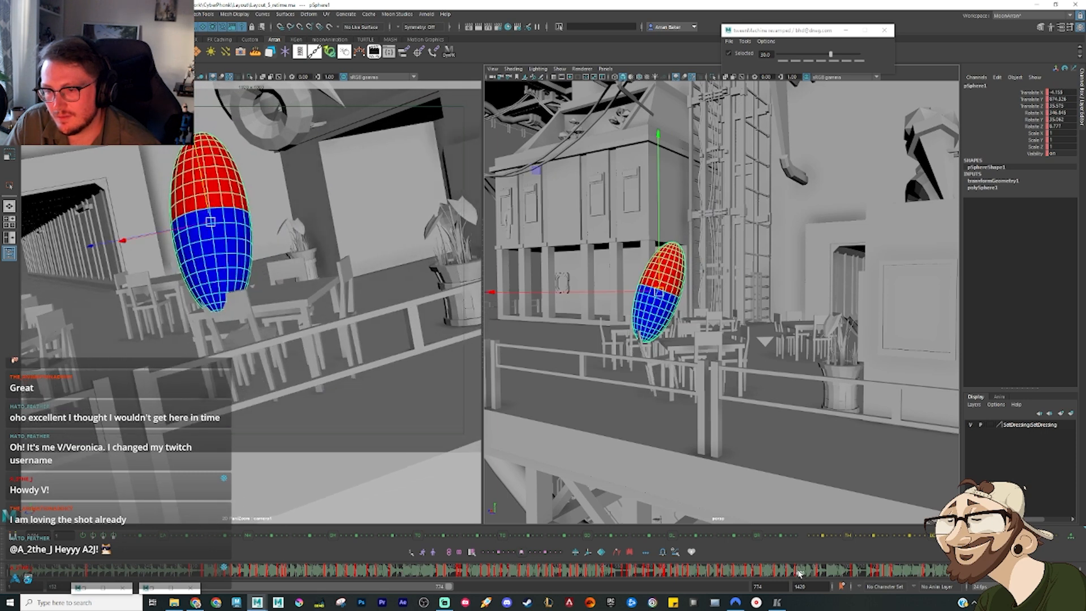
left_click_drag(661, 295, 647, 292)
key("alt+period")
key("alt+period")
key("alt+period")
key("alt+period")
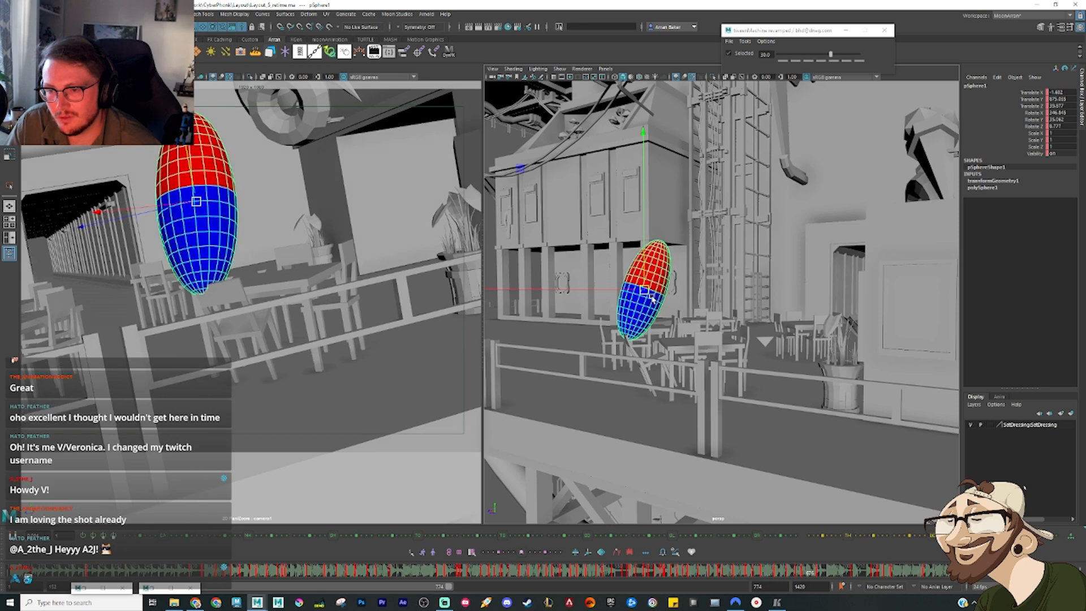
Step: Lower the sphere toward the walkway behind the railing and rotate it to shape the landing poses
mouse_move(645, 291)
left_mouse_down()
mouse_move(633, 292)
mouse_move(622, 326)
mouse_move(595, 333)
mouse_move(604, 336)
left_mouse_up()
key("alt+period")
key("alt+period")
key("alt+period")
key("alt+period")
key("e")
left_click_drag(657, 194, 592, 189)
key("w")
Step: Undo the latest sphere adjustments and delete the upright key that follows the tilted landing pose
key("ctrl+z")
key("ctrl+z")
key("ctrl+z")
key("ctrl+z")
key("ctrl+z")
key("ctrl+z")
key("ctrl+z")
key("ctrl+z")
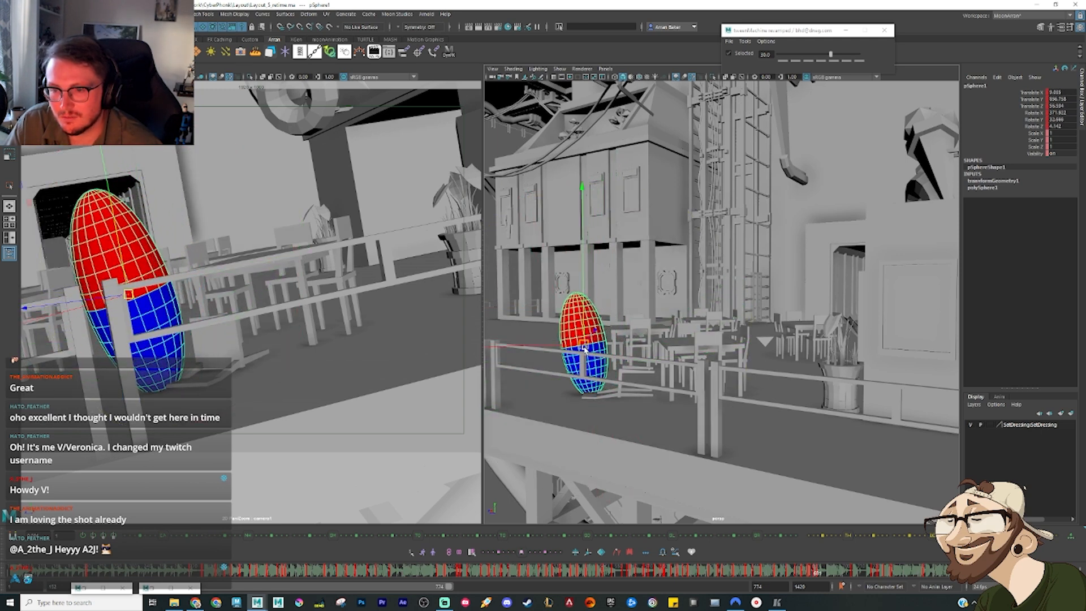
key("ctrl+z")
key("ctrl+z")
key("ctrl+z")
key("ctrl+z")
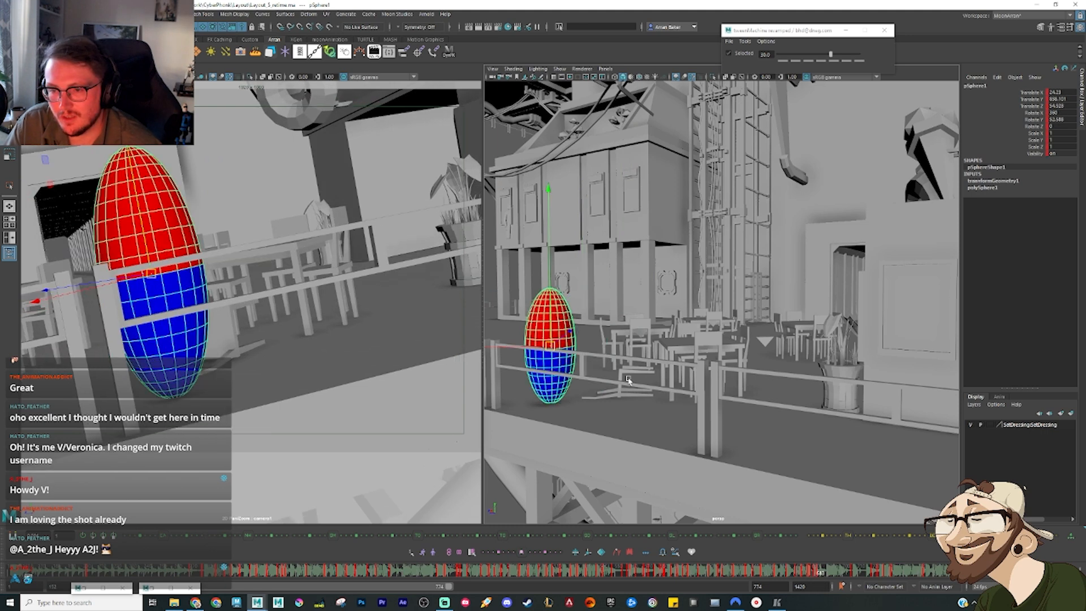
right_click(836, 577)
left_click(867, 440)
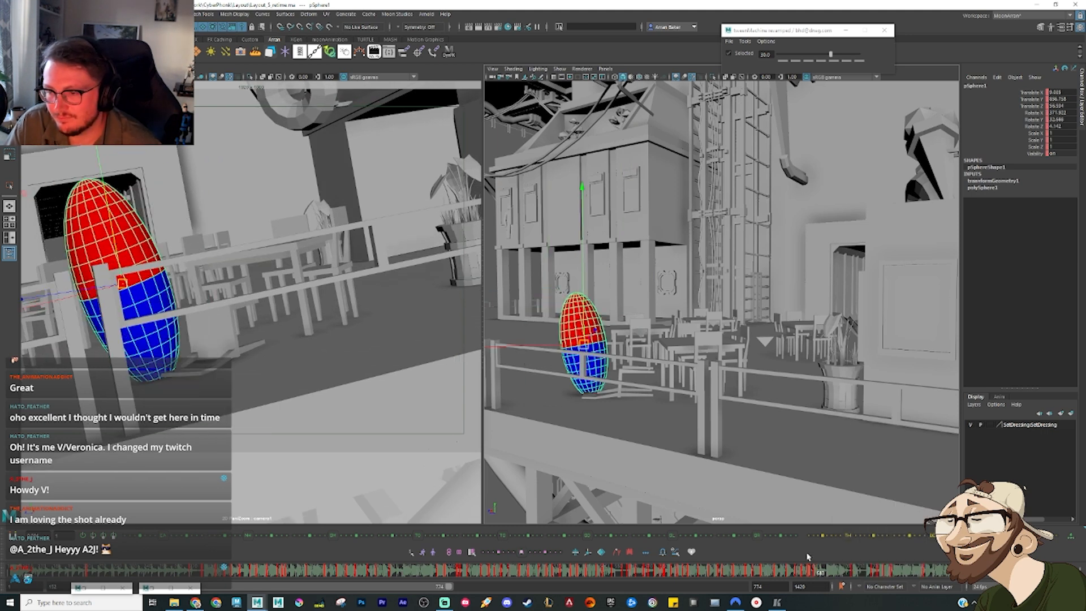
Step: Enlarge the perspective view, frame the whole set, and play back the sphere's motion from early in the shot
left_click_drag(811, 573, 619, 573)
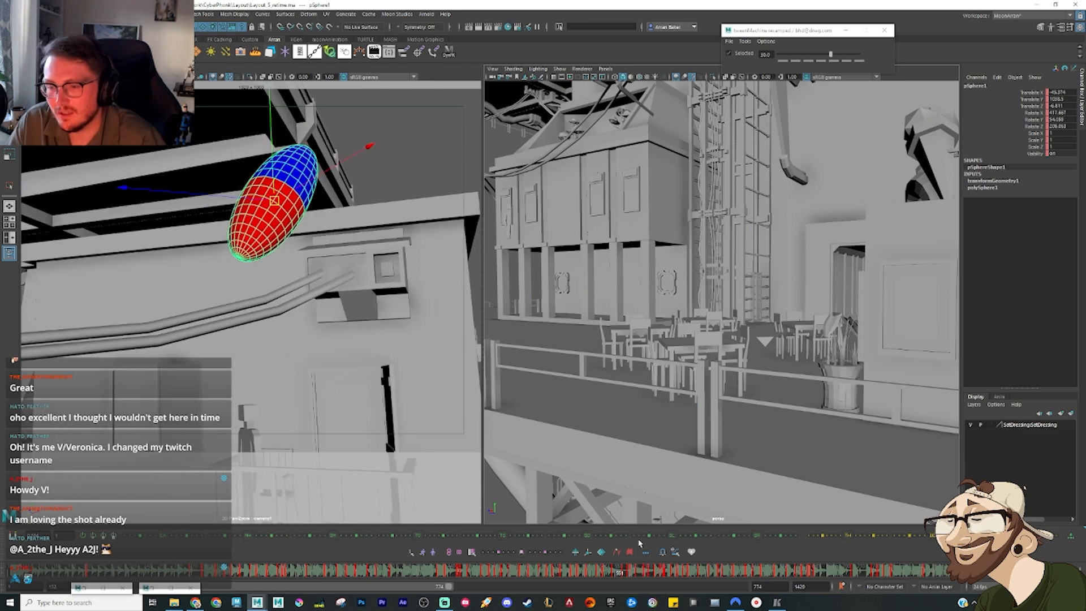
left_click_drag(681, 341, 709, 346, "alt")
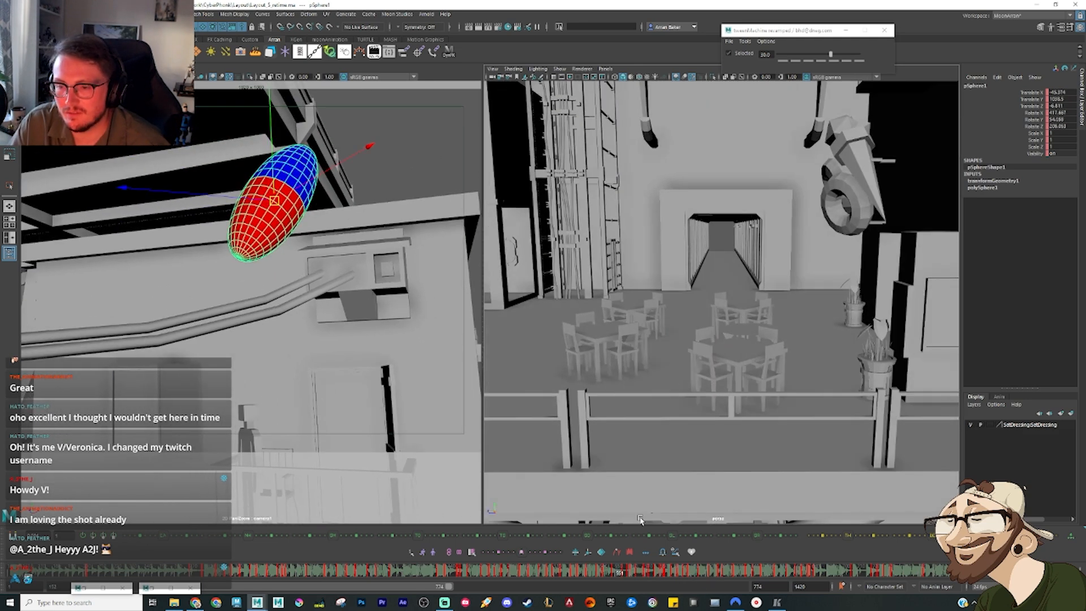
left_click(570, 573)
key("space")
scroll(628, 349, "down", 3)
scroll(469, 261, "down", 3)
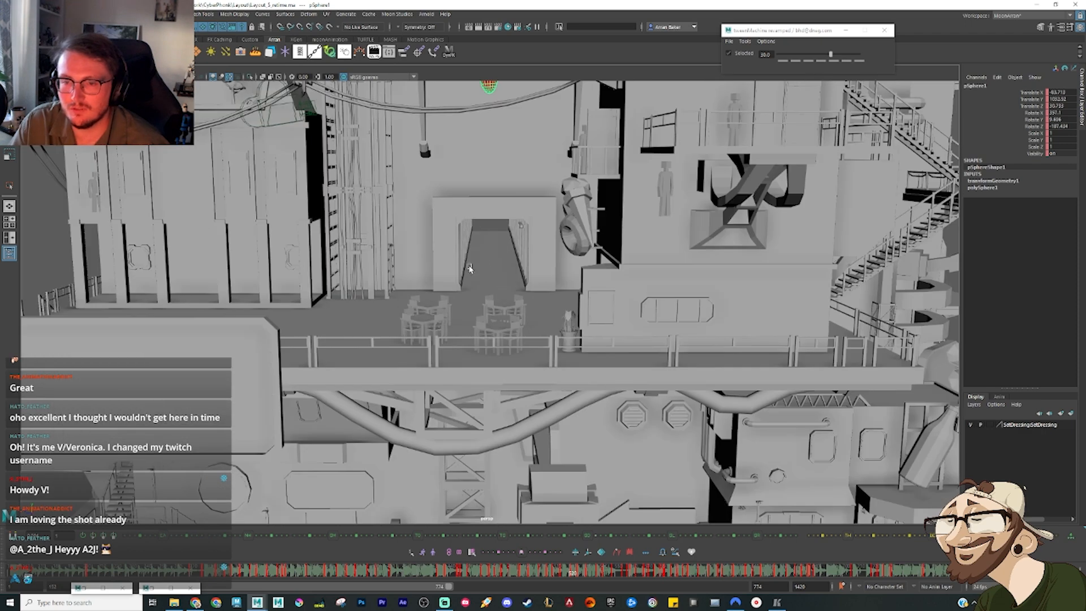
middle_click_drag(469, 268, 547, 417, "alt")
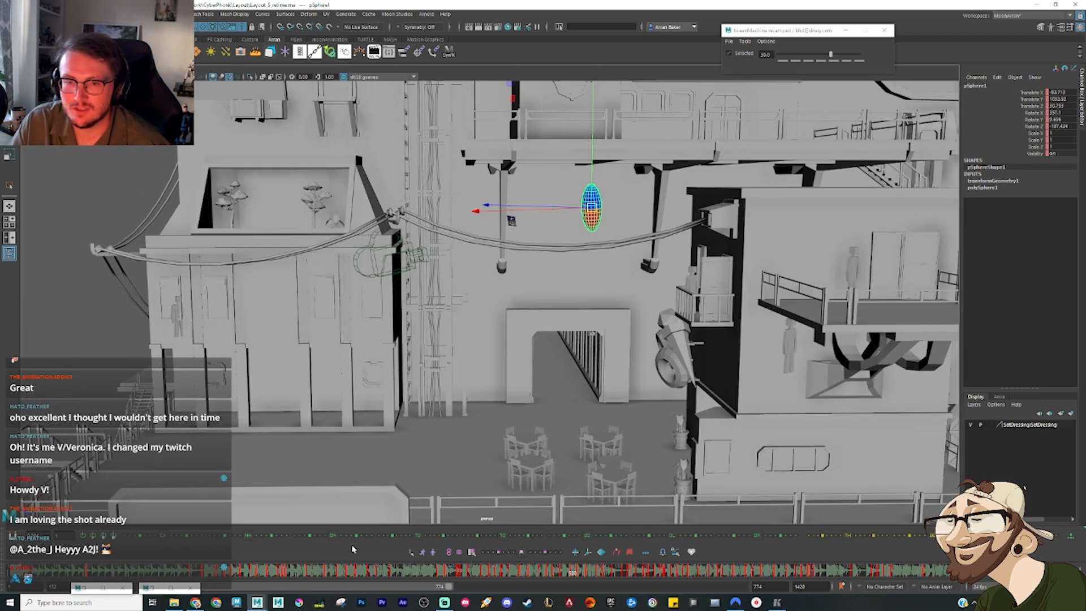
scroll(403, 385, "down", 3)
left_click_drag(403, 377, 422, 344, "alt")
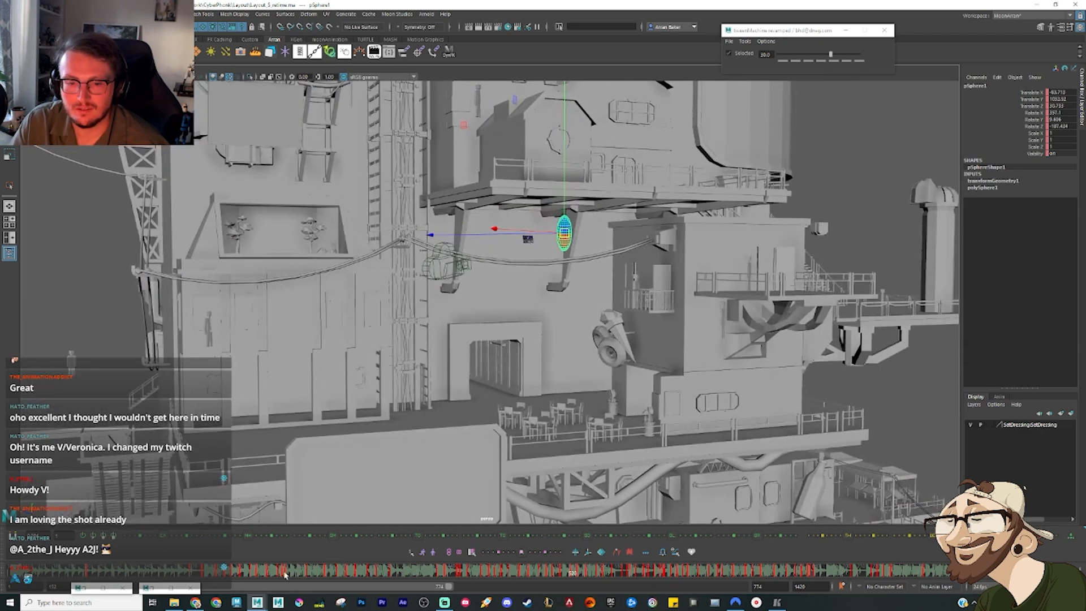
left_click(264, 573)
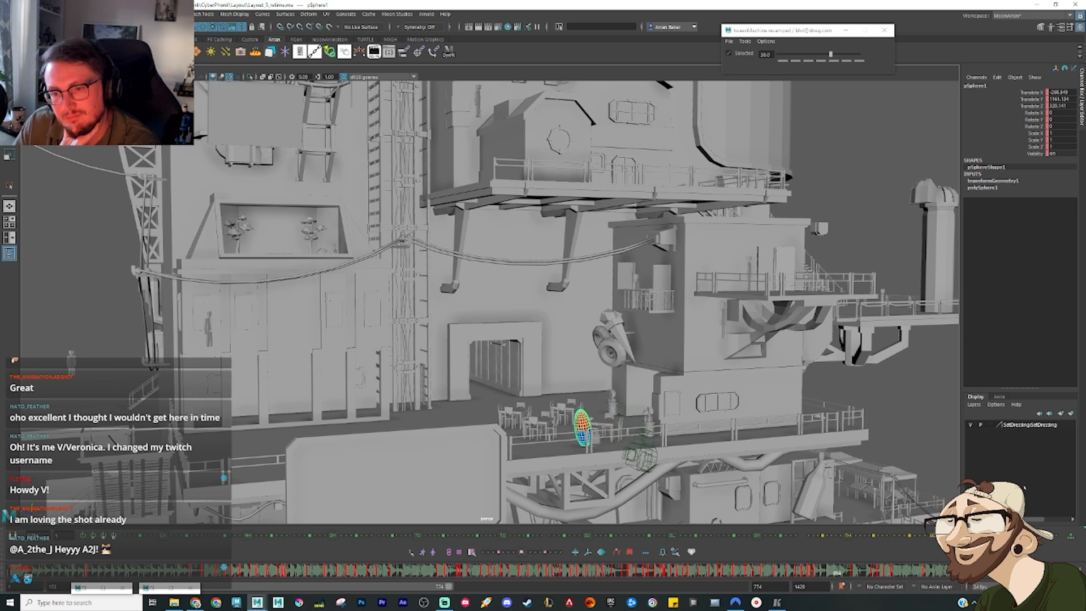
key("alt+v")
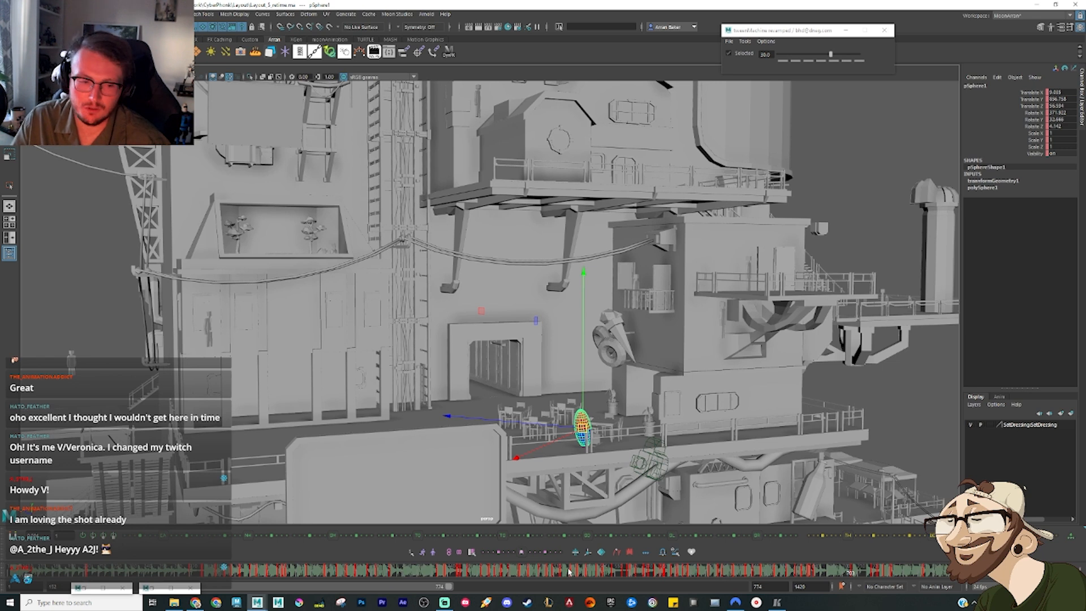
Step: Replay the section where the sphere drops from below the upper platform
left_click(684, 576)
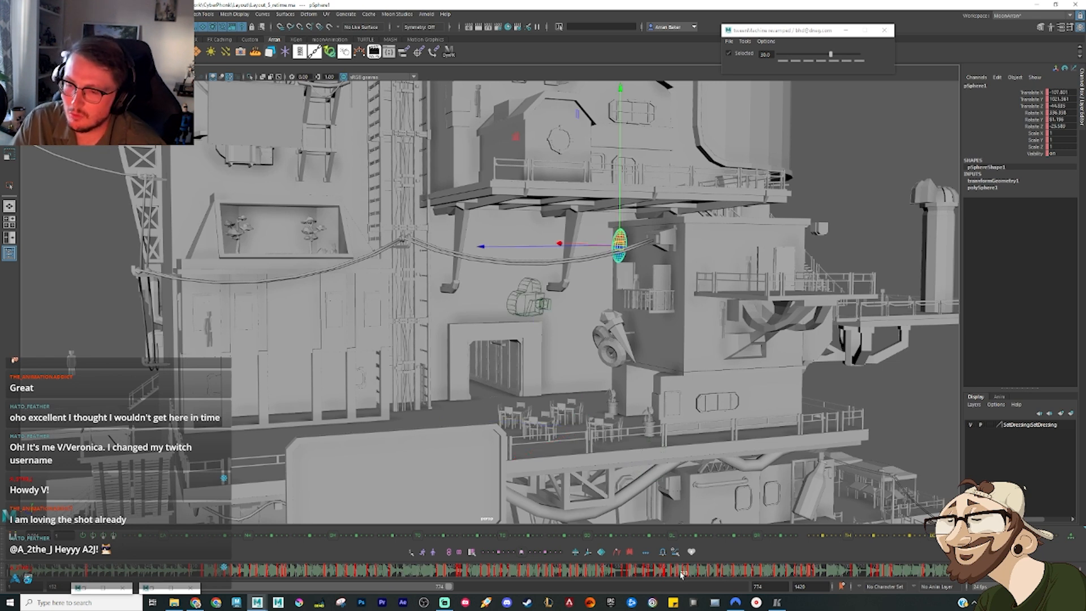
left_click_drag(681, 576, 626, 574)
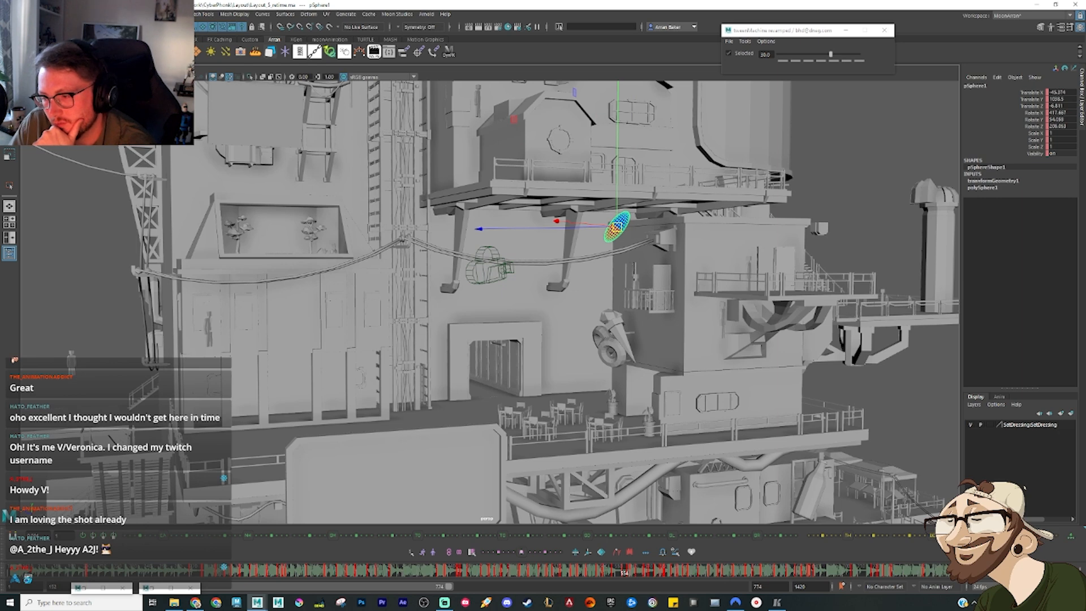
key("alt+v")
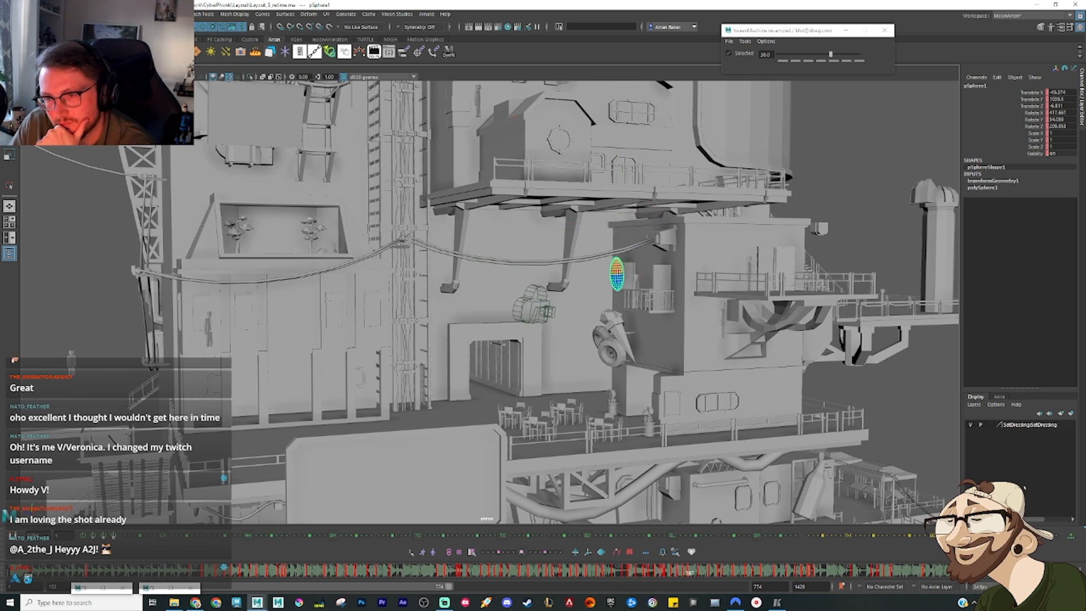
key("alt+v")
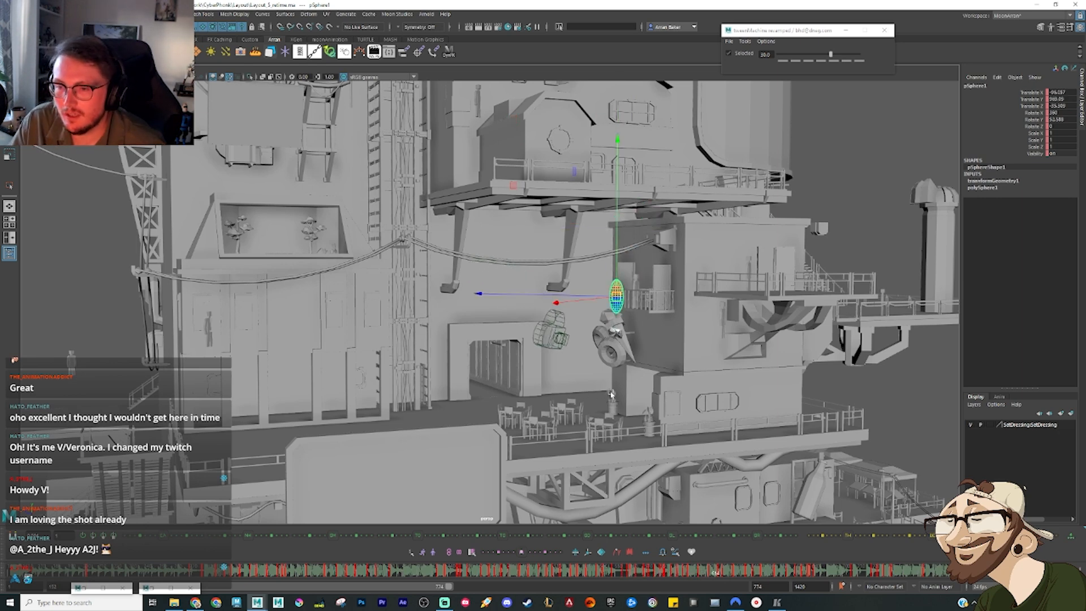
Step: Frame the falling sphere against the building wall, raise its pose beside the cables, and scrub a few frames ahead
left_click_drag(612, 395, 781, 351, "alt")
right_click_drag(781, 352, 837, 374, "alt")
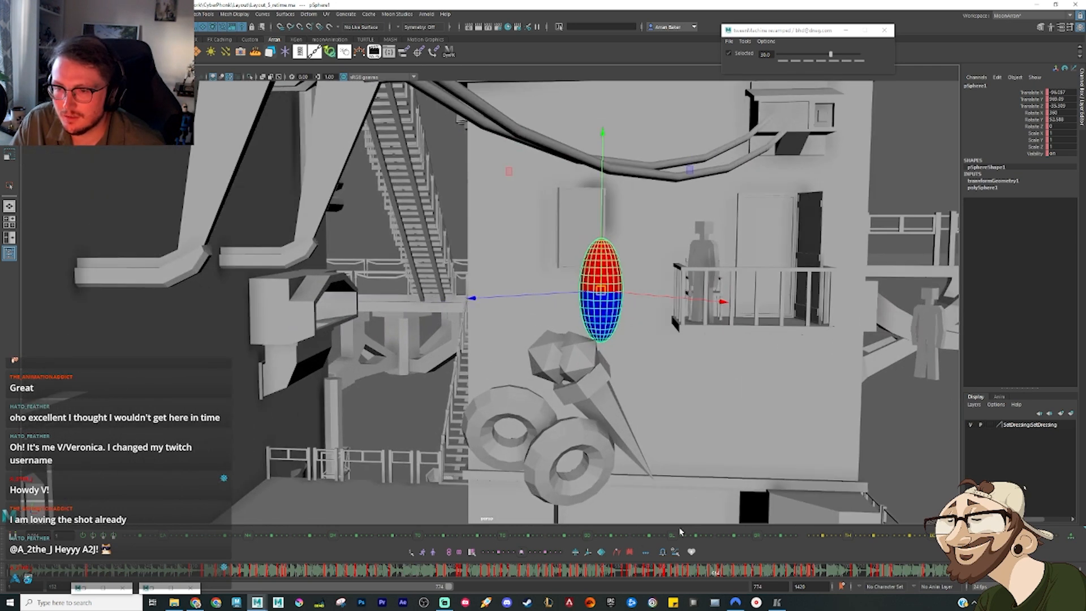
left_click_drag(724, 579, 685, 577)
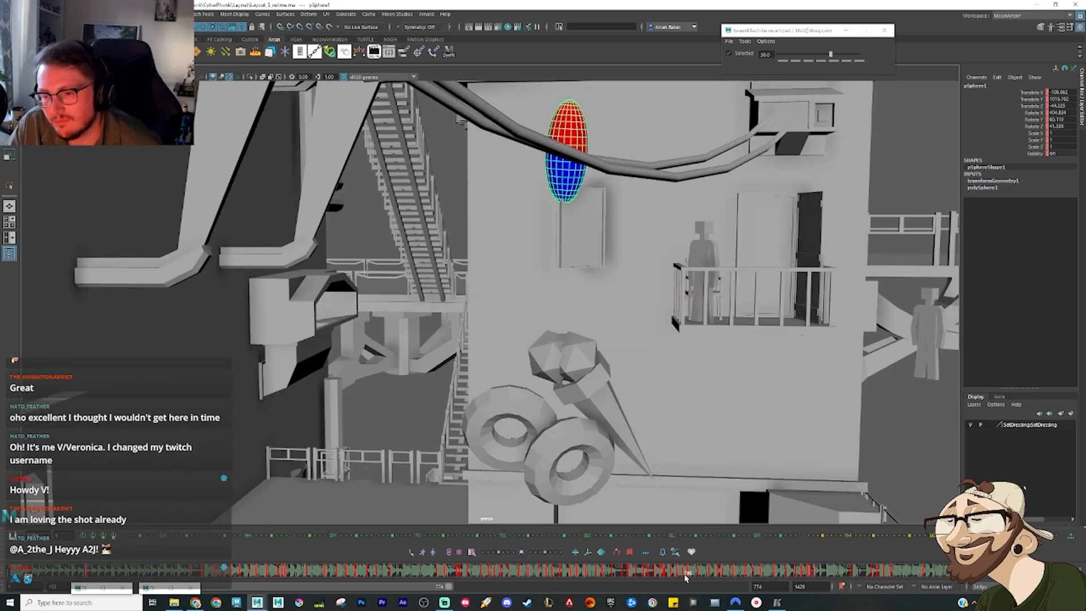
key("w")
key("alt+comma")
key("alt+period")
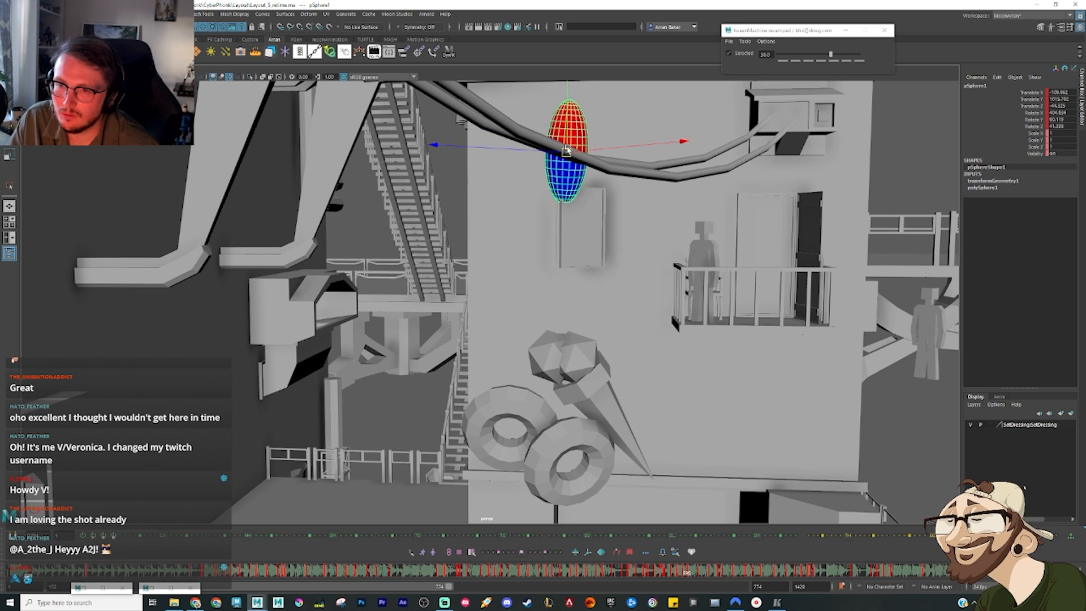
left_click_drag(566, 154, 565, 135)
left_click_drag(680, 575, 690, 576)
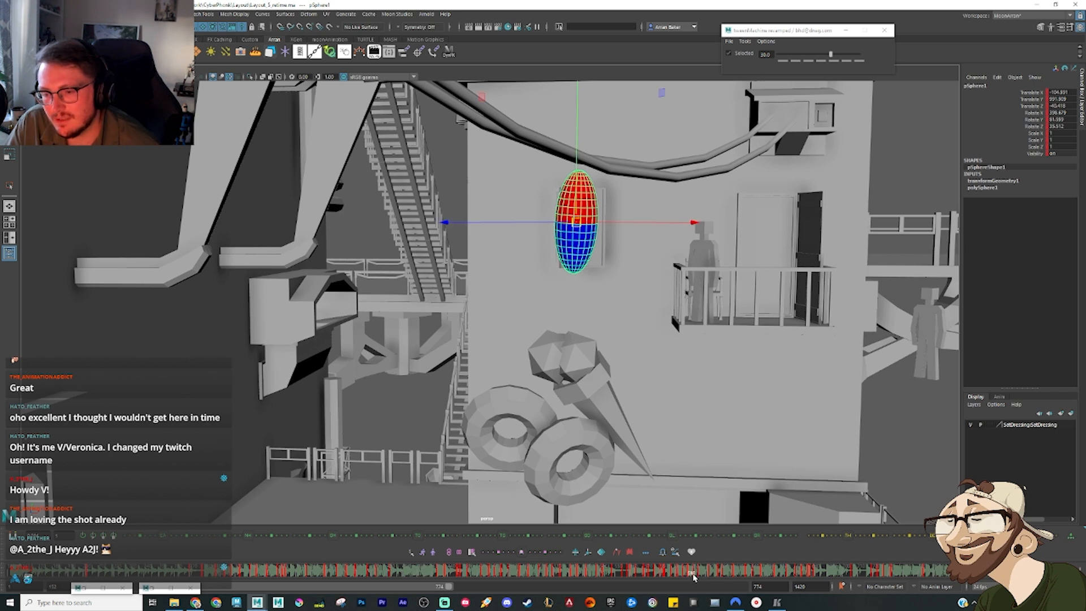
Step: Raise the sphere's pose from the wall panel up to the hanging cables and replay the fall
left_click_drag(576, 209, 571, 119)
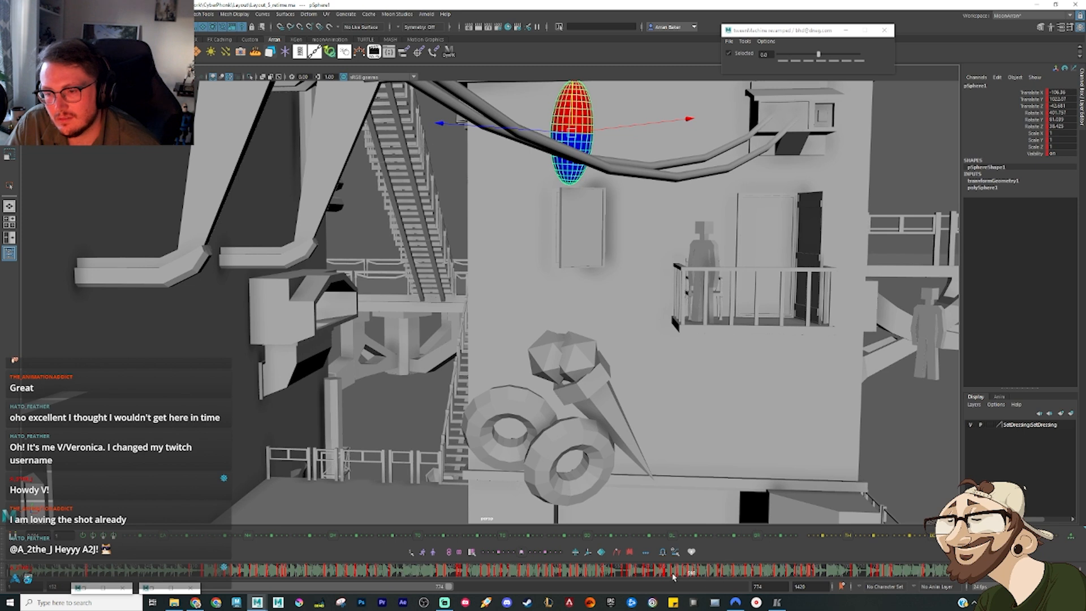
mouse_move(673, 576)
left_mouse_down()
mouse_move(701, 574)
mouse_move(707, 586)
mouse_move(717, 571)
mouse_move(726, 587)
mouse_move(733, 574)
mouse_move(851, 564)
left_mouse_up()
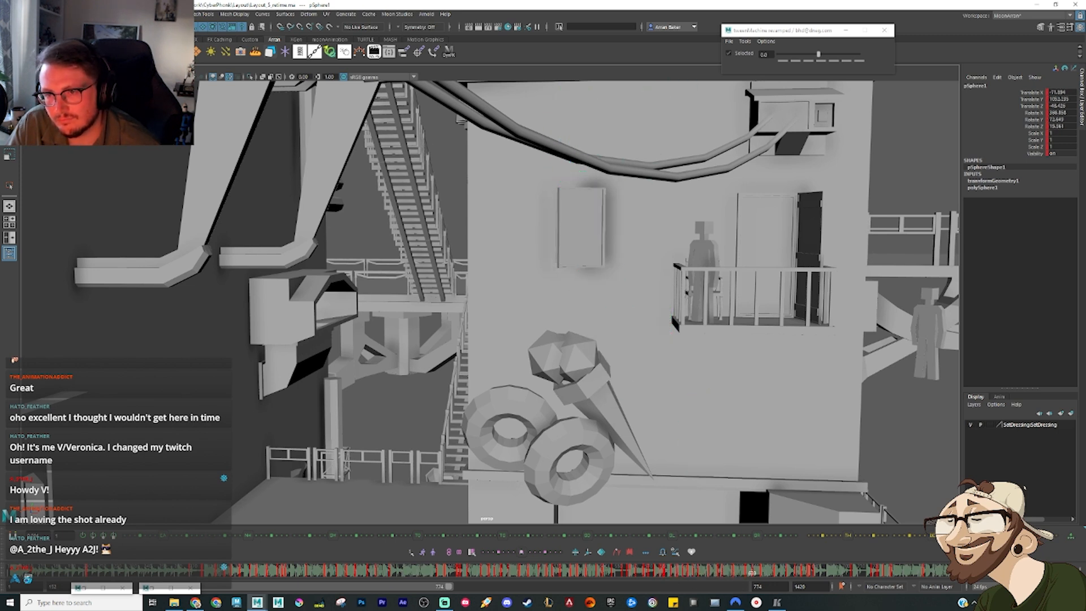
key("alt+v")
left_click(706, 577)
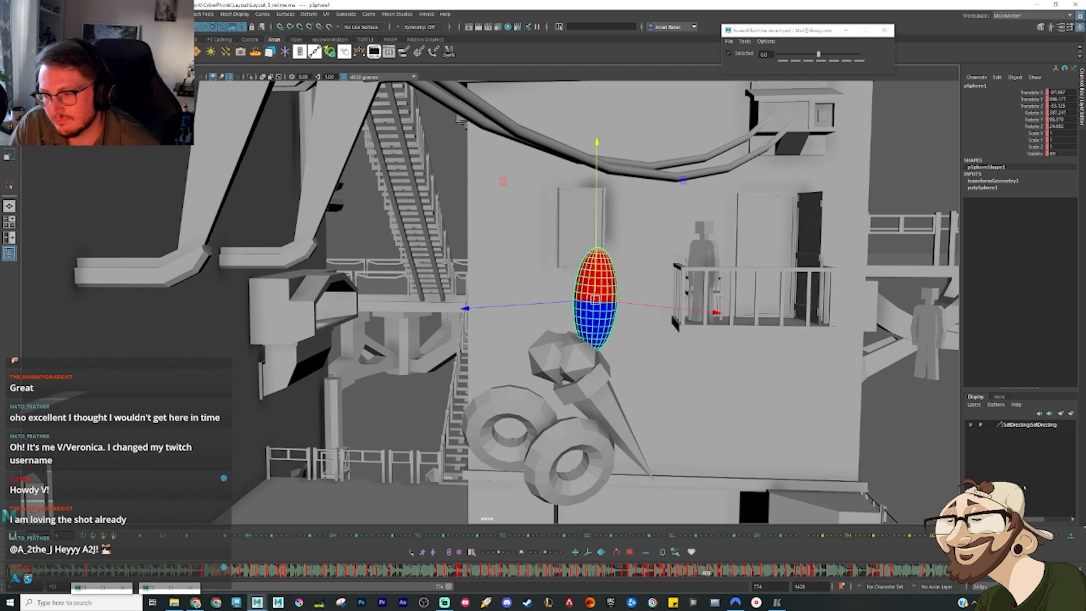
key("alt+v")
key("alt+v")
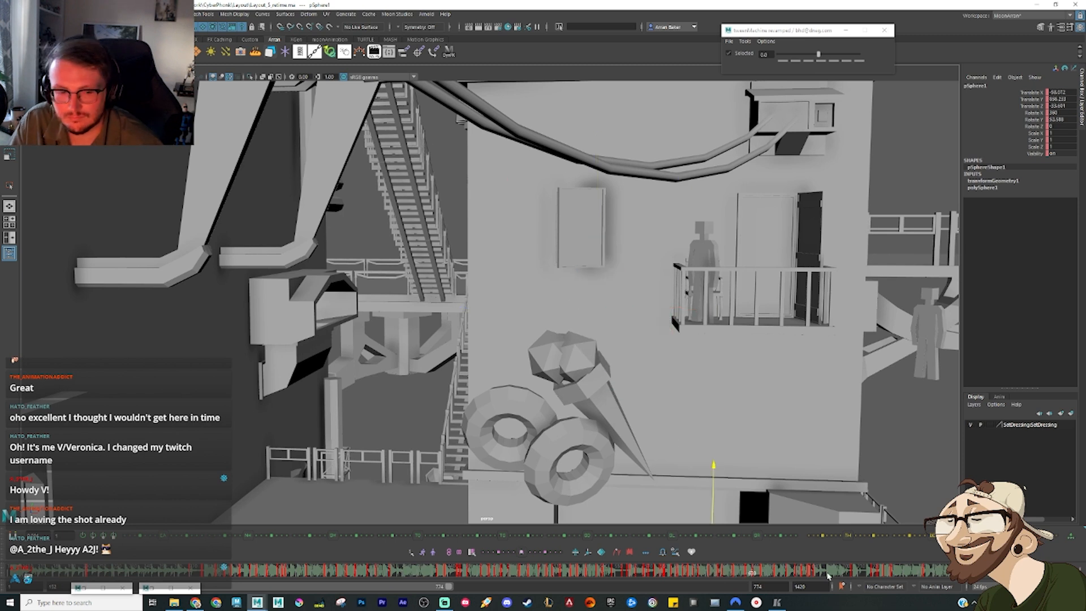
Step: Review the drop and raise the upright falling pose in front of the wall, above the ledge beside the large sign
left_click_drag(657, 572, 758, 571)
left_click_drag(624, 572, 739, 571)
mouse_move(629, 571)
left_mouse_down()
mouse_move(709, 596)
mouse_move(705, 573)
mouse_move(683, 573)
mouse_move(735, 589)
left_mouse_up()
left_click(697, 572)
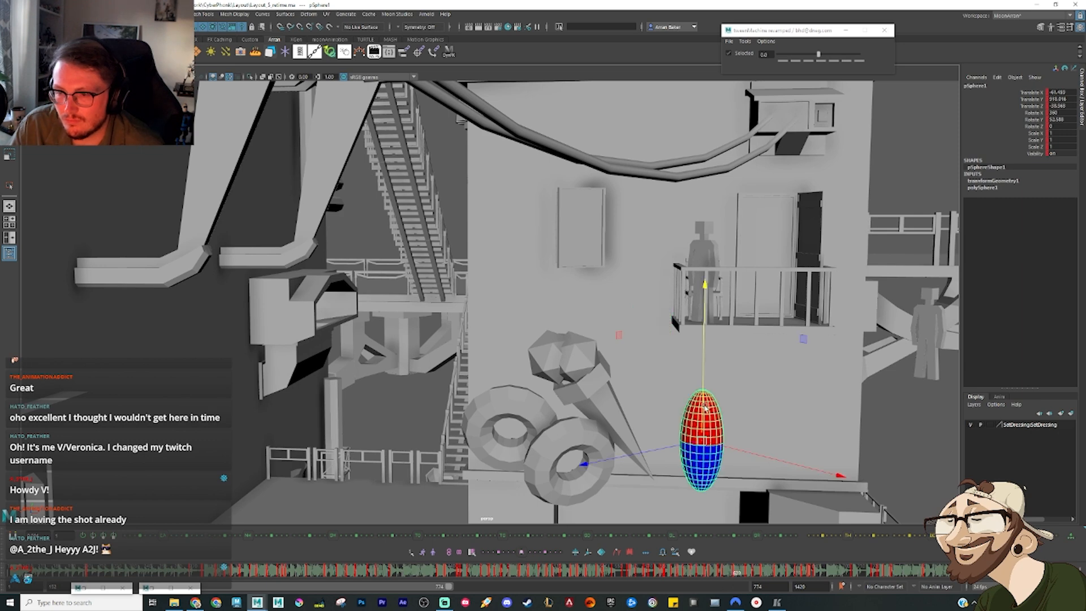
left_click_drag(705, 414, 707, 367)
middle_click_drag(707, 368, 634, 299, "alt")
Step: Frame the whole building and replay the sphere's fall from the roof down to the dining tables
scroll(634, 299, "down", 2)
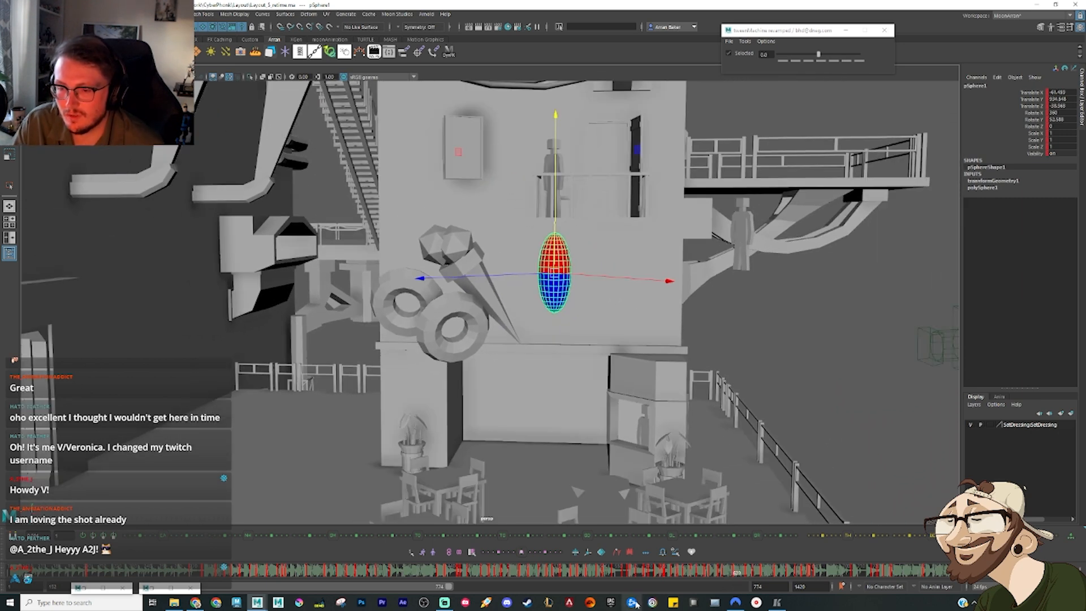
left_click(624, 577)
scroll(579, 345, "down", 4)
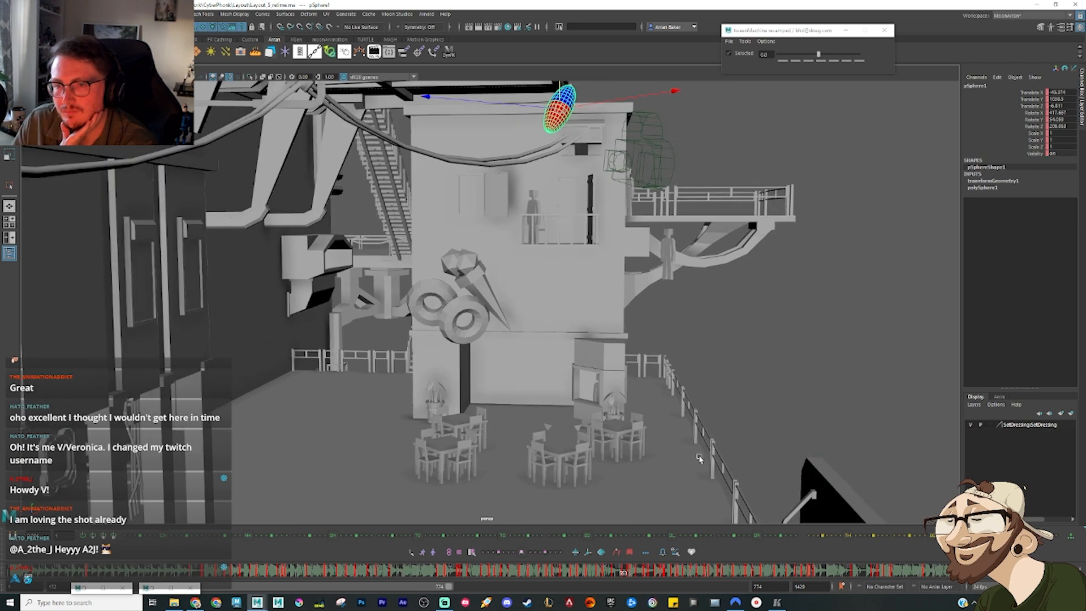
key("alt+v")
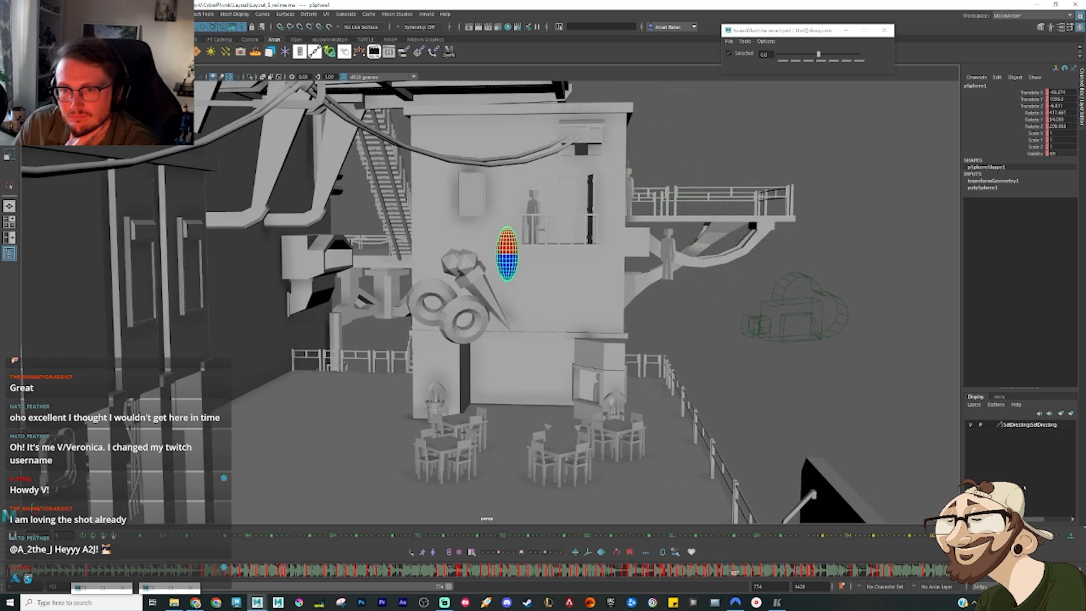
key("alt+v")
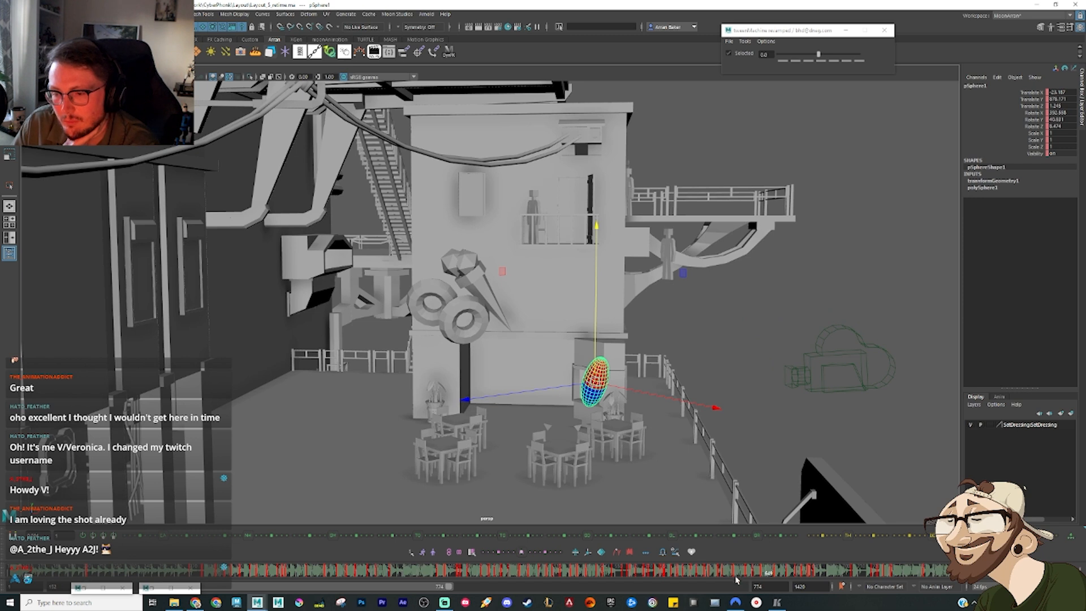
left_click_drag(736, 578, 684, 573)
key("alt+v")
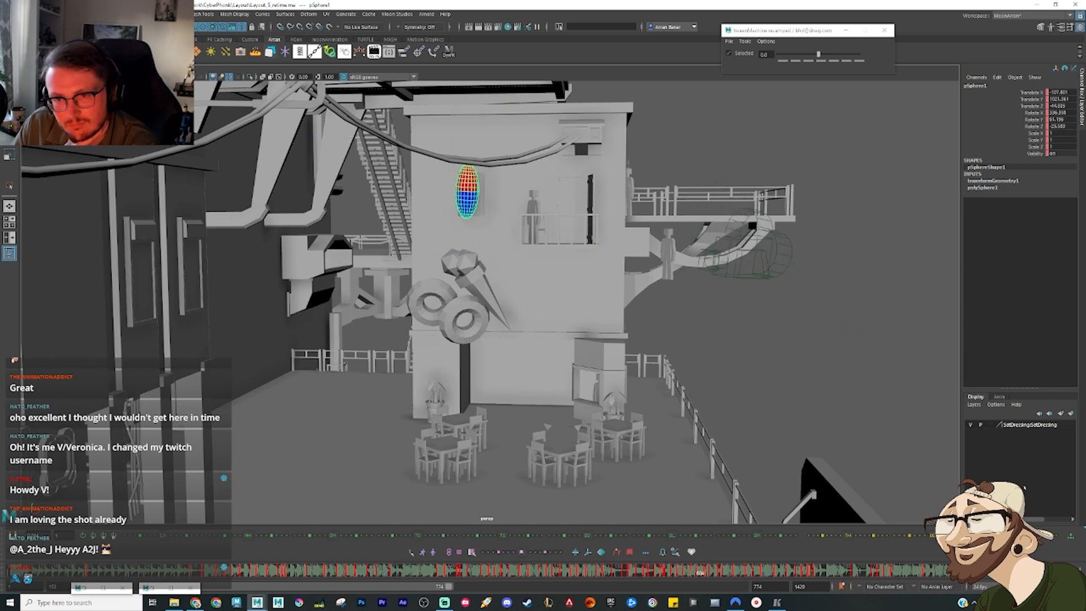
key("alt+v")
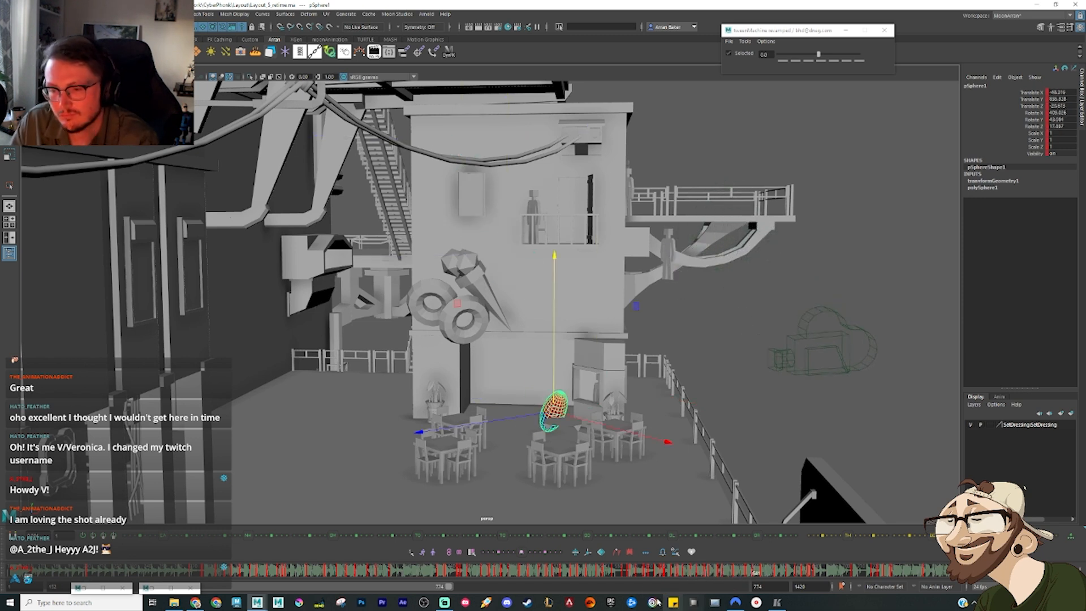
Step: Key the falling sphere beside the wall sign, compare neighbouring poses, and nudge the earlier one slightly upward
left_click_drag(679, 573, 729, 586)
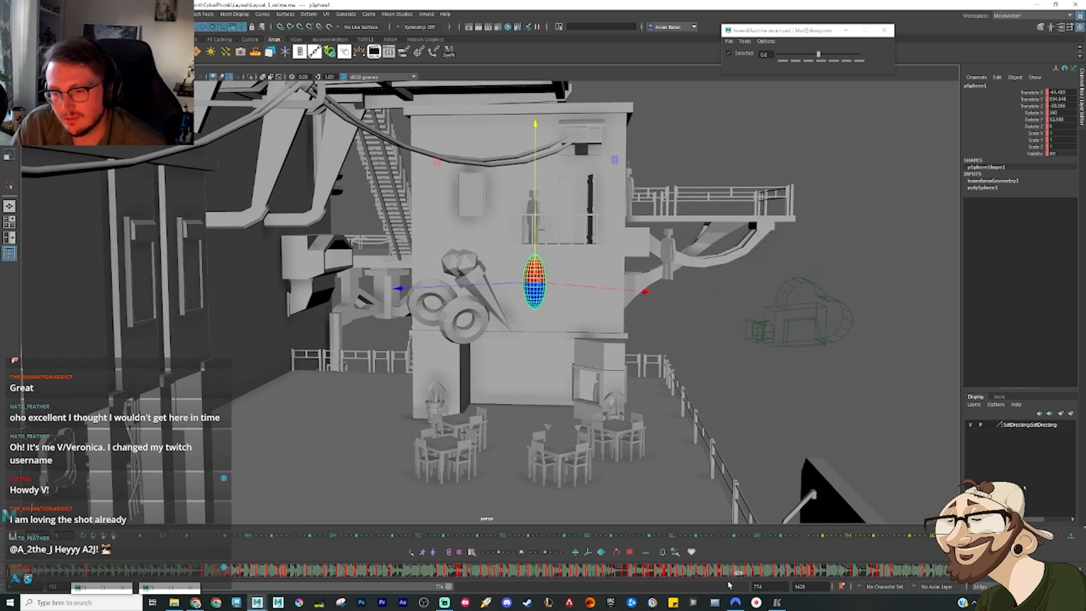
scroll(681, 465, "up", 5)
key("s")
key("comma")
key("comma")
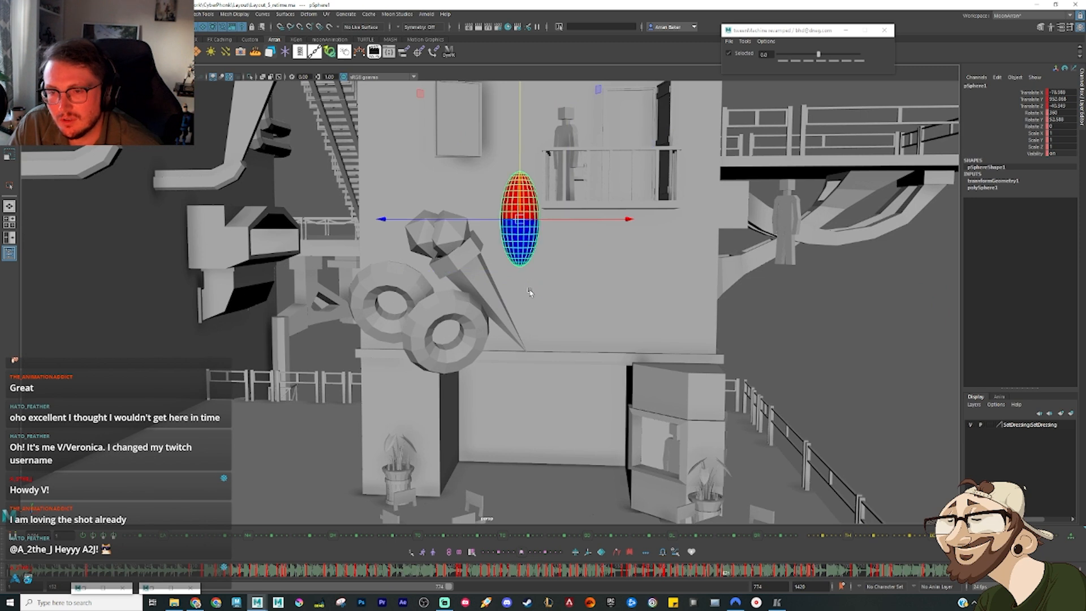
key("period")
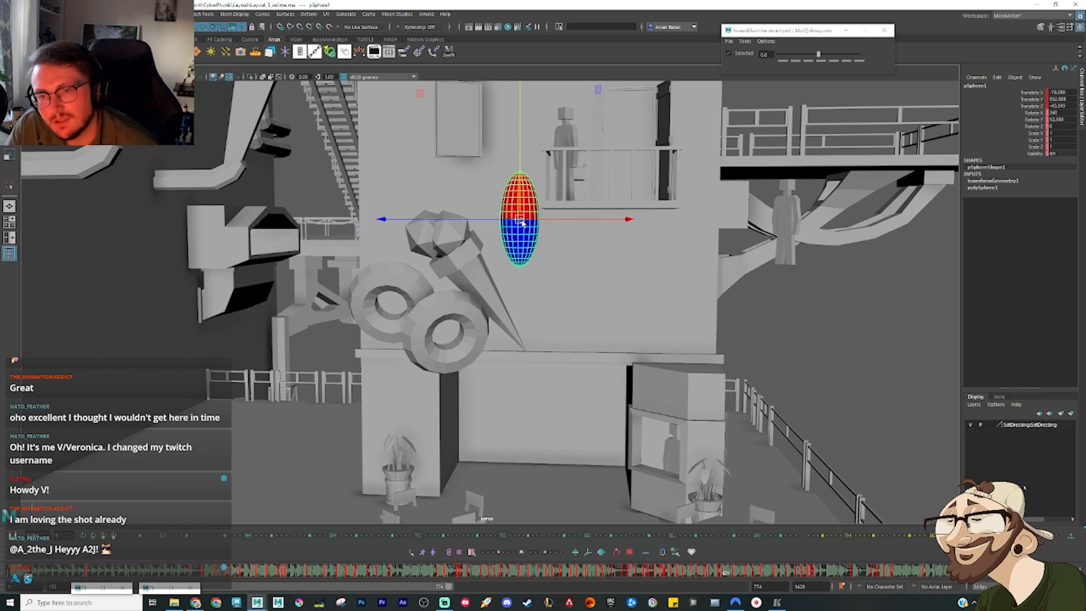
key("comma")
key("period")
mouse_move(521, 220)
left_mouse_down()
mouse_move(519, 211)
mouse_move(560, 272)
mouse_move(529, 306)
mouse_move(517, 242)
mouse_move(537, 240)
mouse_move(518, 210)
left_mouse_up()
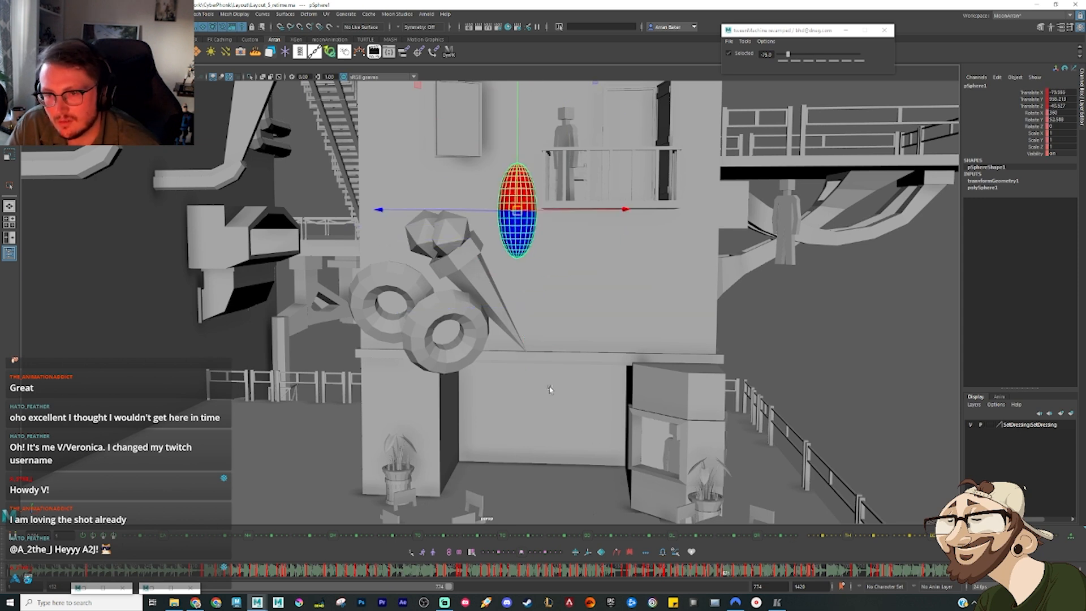
Step: Delete the sphere's upright key near the ground, add an in-between favouring the previous pose, and play back the drop
left_click_drag(721, 573, 747, 585)
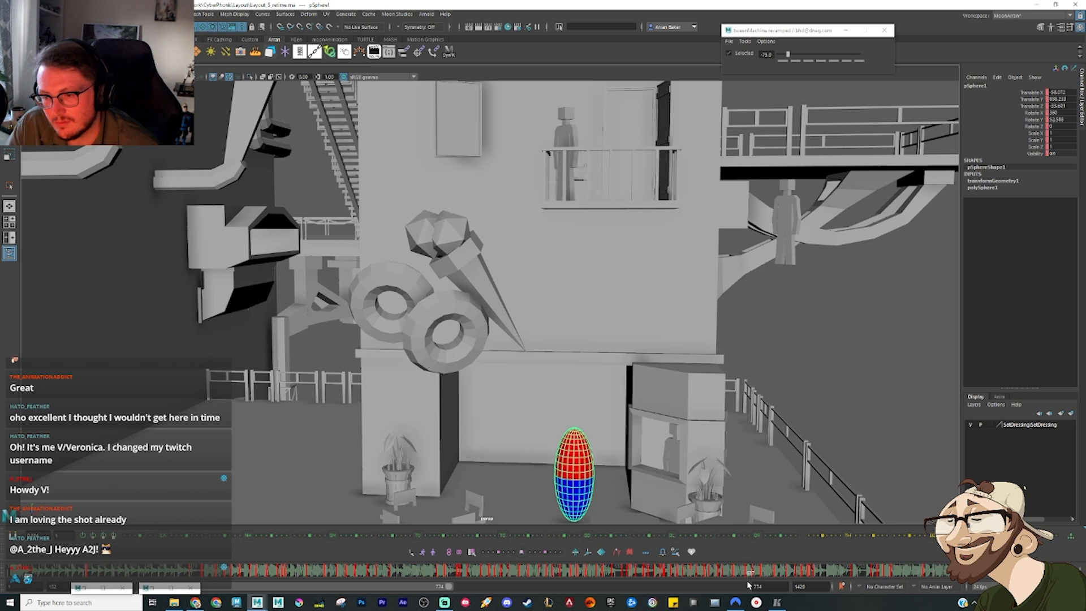
right_click(748, 583)
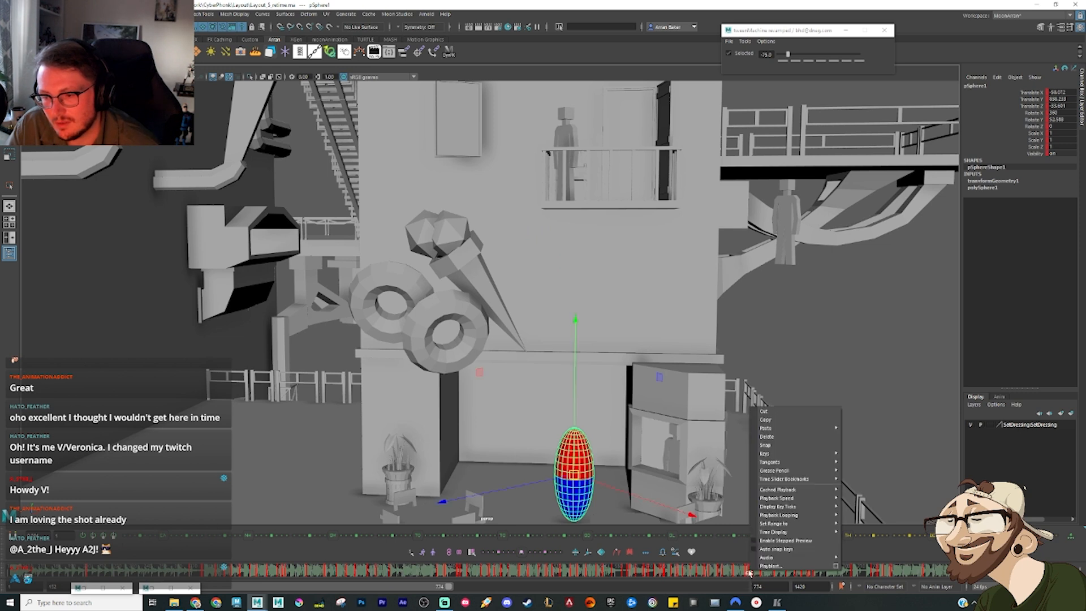
left_click(779, 436)
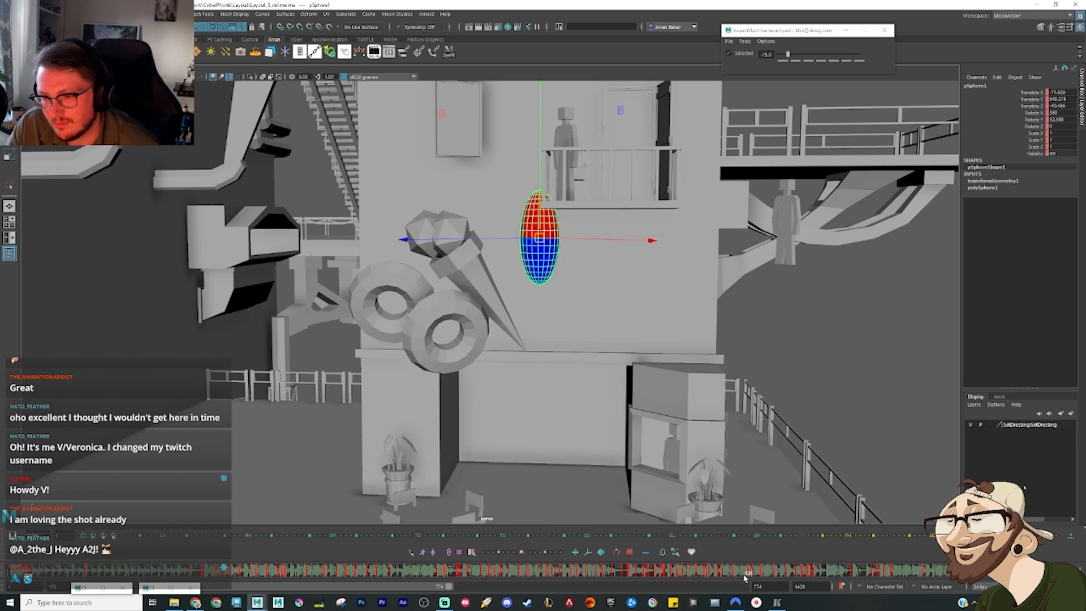
left_click(742, 576)
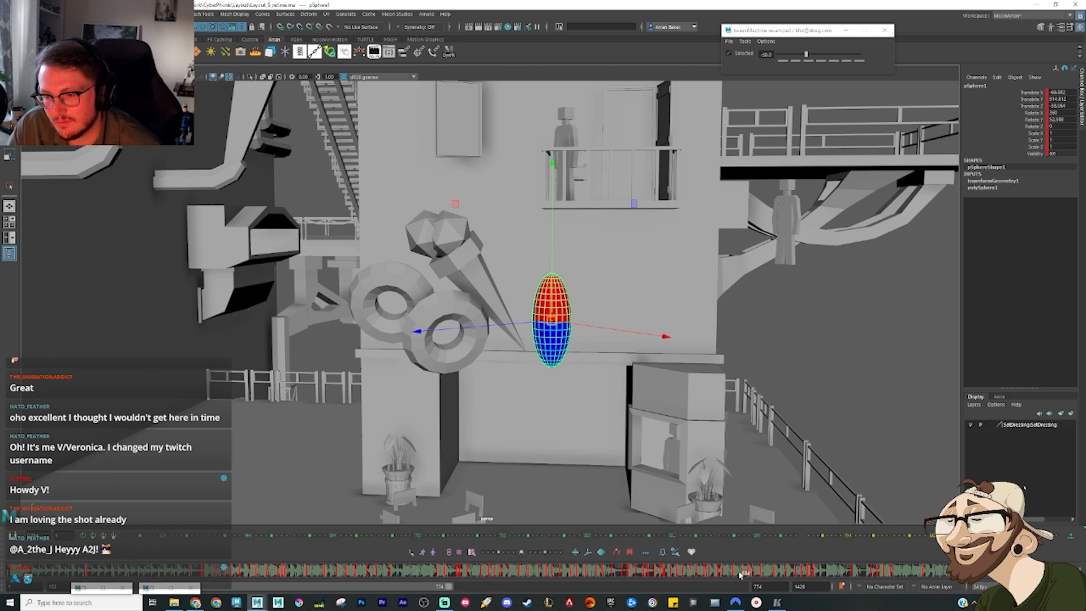
left_click_drag(740, 575, 693, 575)
key("alt+v")
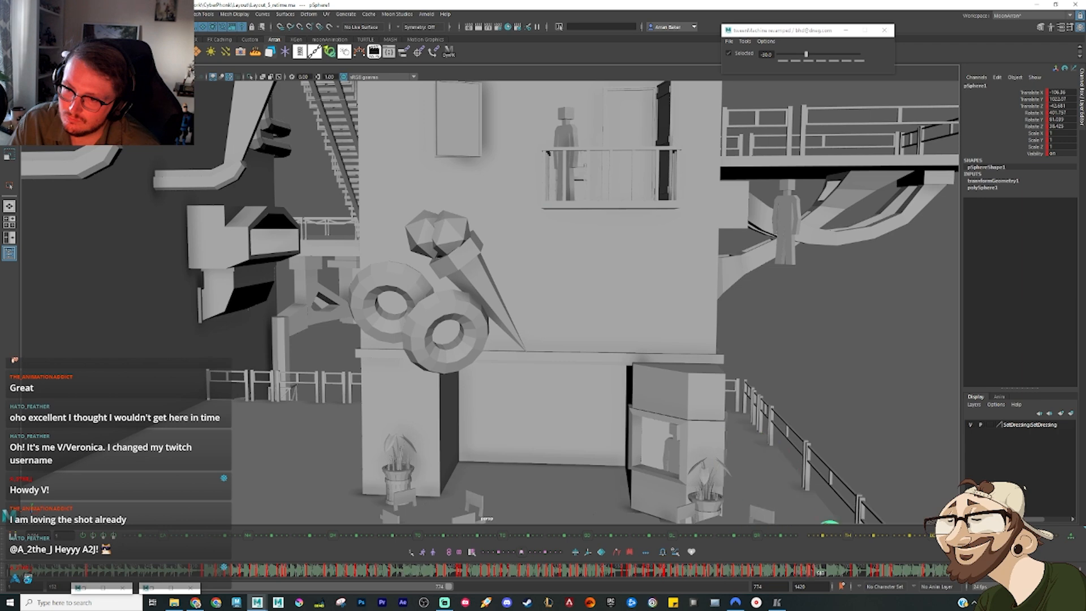
Step: Review the fall above the dining tables, and play the sphere's motion from early in the shot with the whole set framed
left_click_drag(724, 575, 673, 574)
left_click_drag(616, 403, 705, 423, "alt")
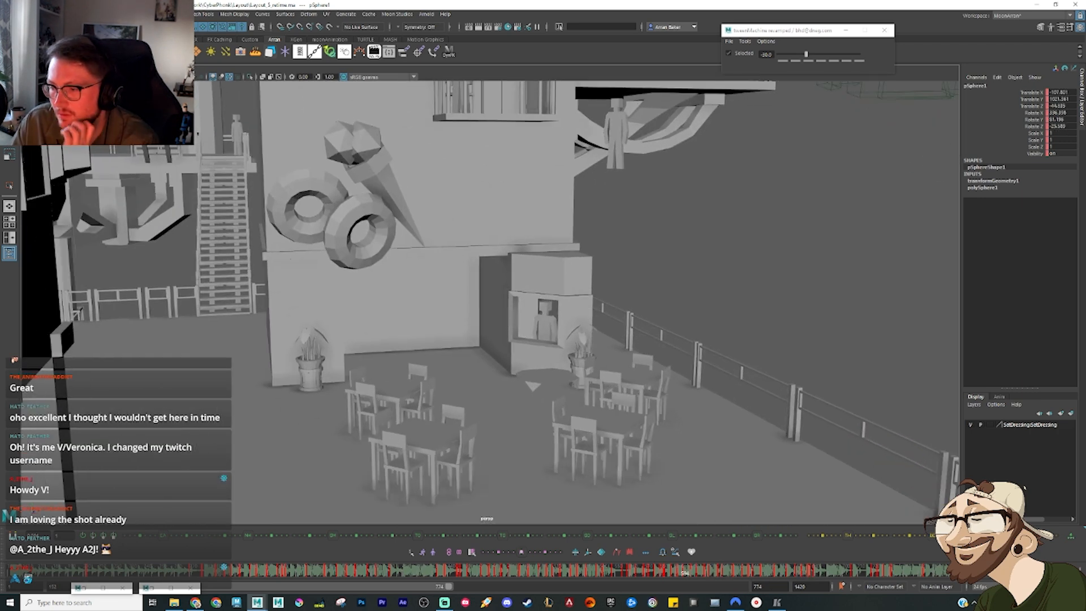
key("alt+v")
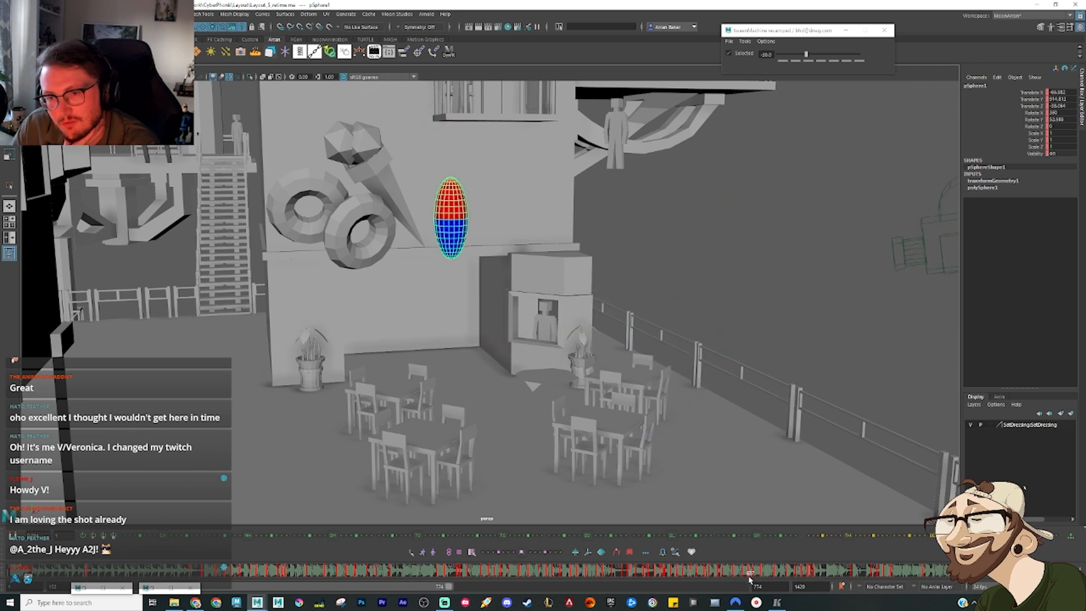
mouse_move(762, 580)
left_mouse_down()
mouse_move(738, 572)
mouse_move(782, 574)
mouse_move(599, 573)
mouse_move(839, 572)
left_mouse_up()
scroll(701, 413, "down", 5)
left_click_drag(736, 390, 461, 311, "alt")
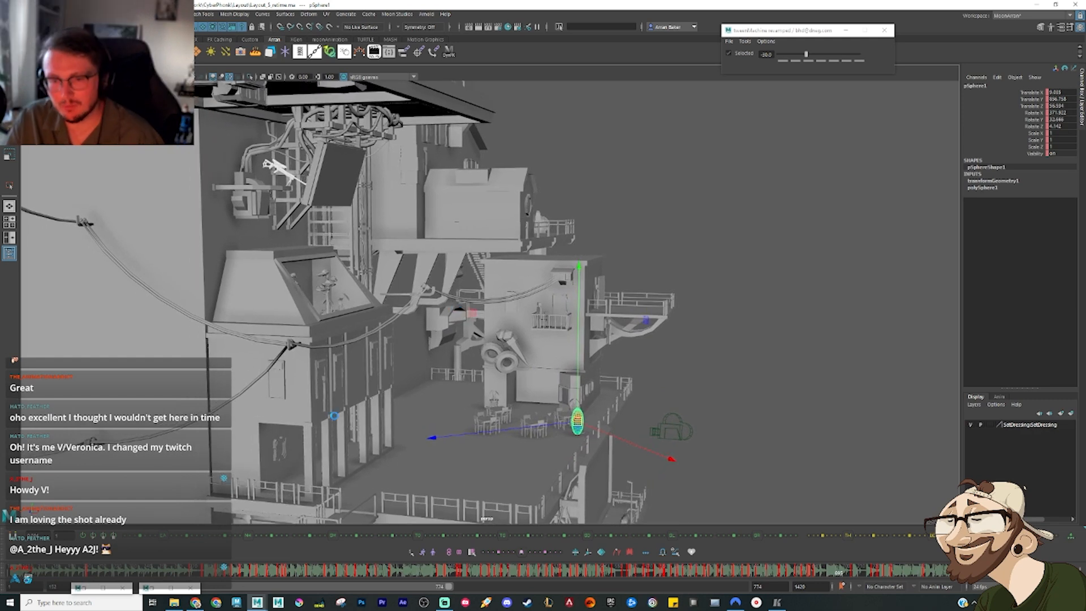
key("ctrl+a")
left_click(1062, 27)
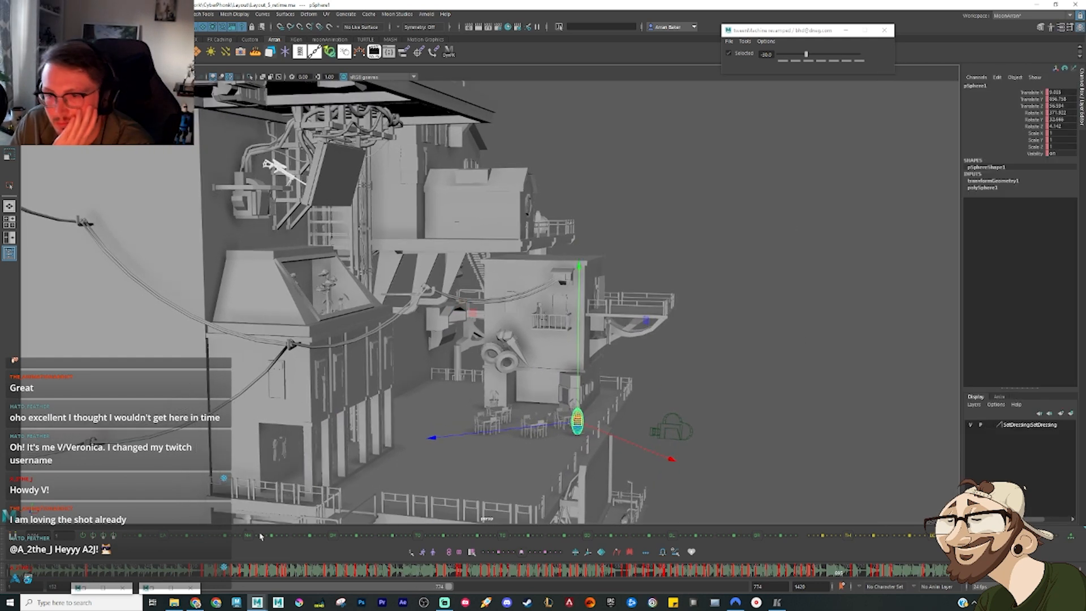
left_click_drag(222, 574, 188, 571)
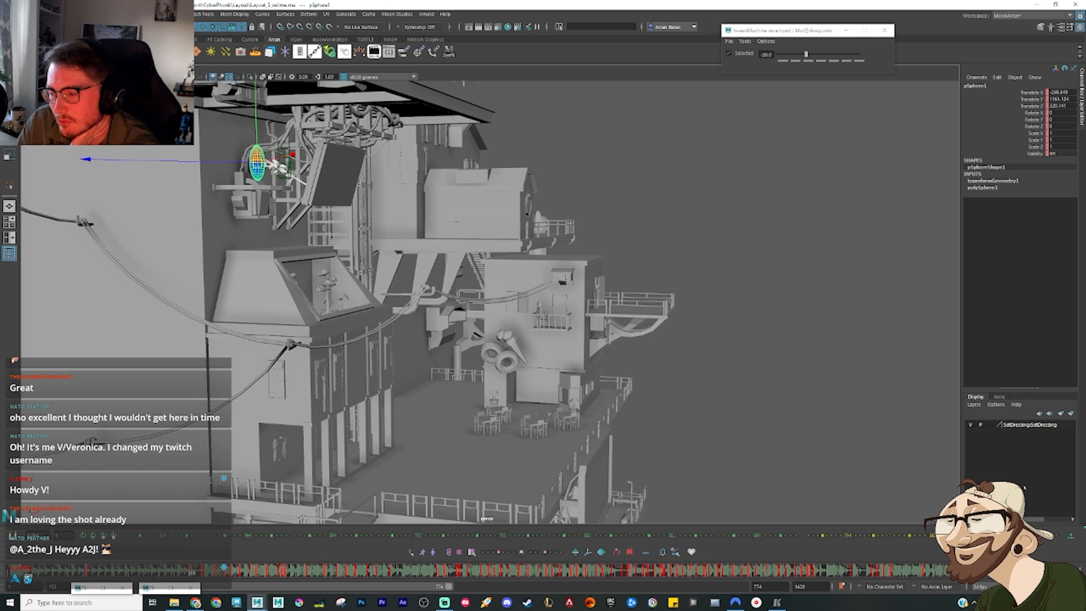
key("alt+v")
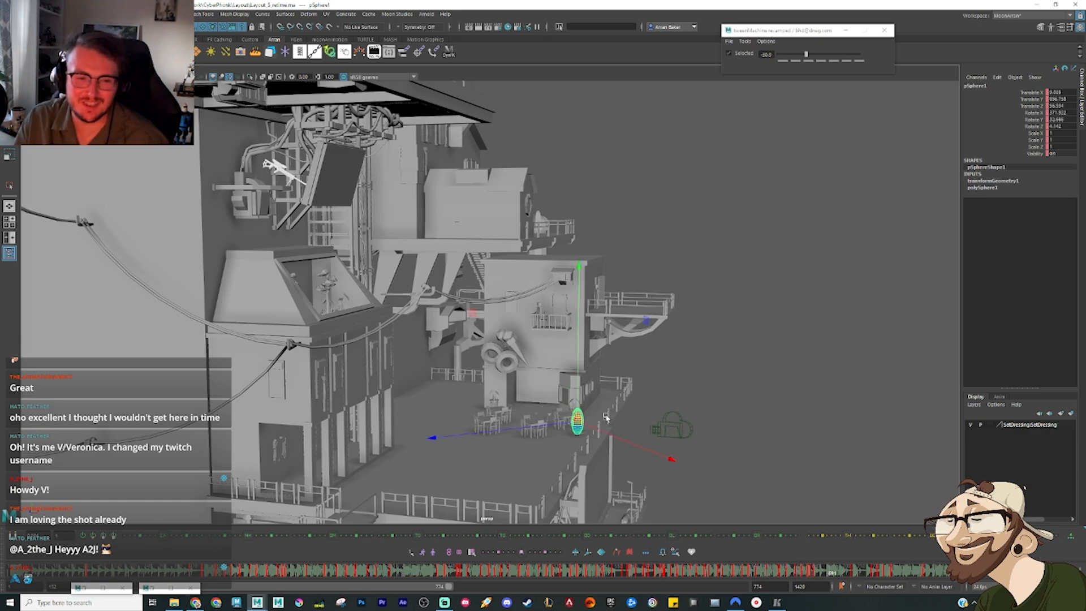
Step: Frame the sphere's landing beside the terrace railing from outside and replay its approach and touchdown
left_click_drag(605, 418, 490, 303, "alt")
scroll(491, 302, "up", 4)
middle_click_drag(506, 245, 465, 389, "alt")
scroll(466, 388, "up", 5)
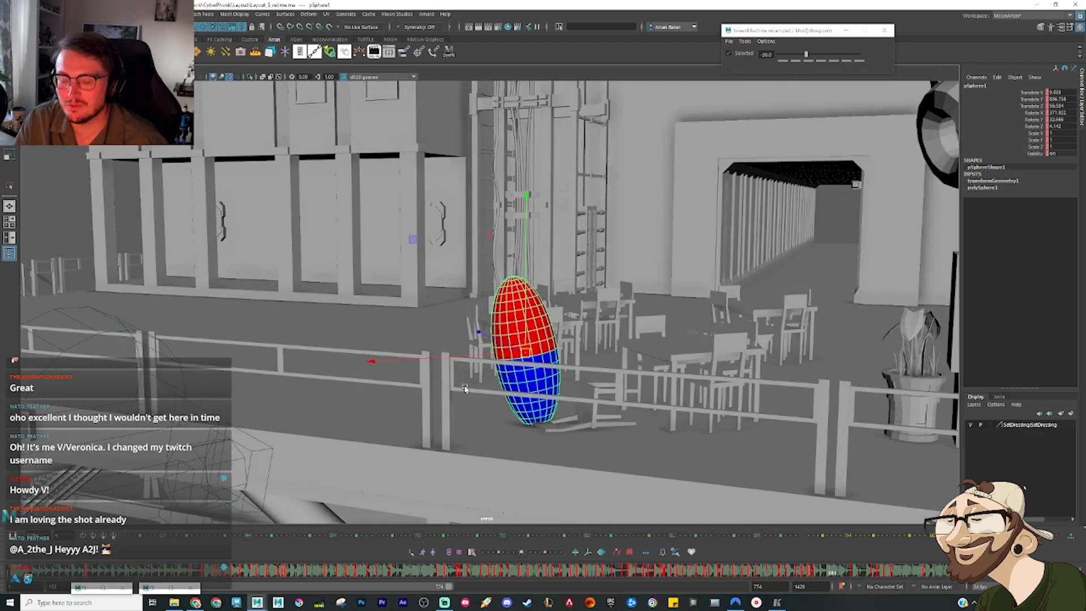
mouse_move(455, 403)
left_mouse_down("alt")
mouse_move(476, 405)
mouse_move(458, 404)
left_mouse_up("alt")
scroll(442, 403, "down", 3)
middle_click_drag(440, 429, 455, 279, "alt")
left_click_drag(815, 573, 771, 572)
scroll(682, 371, "down", 2)
left_click_drag(683, 371, 619, 398, "alt")
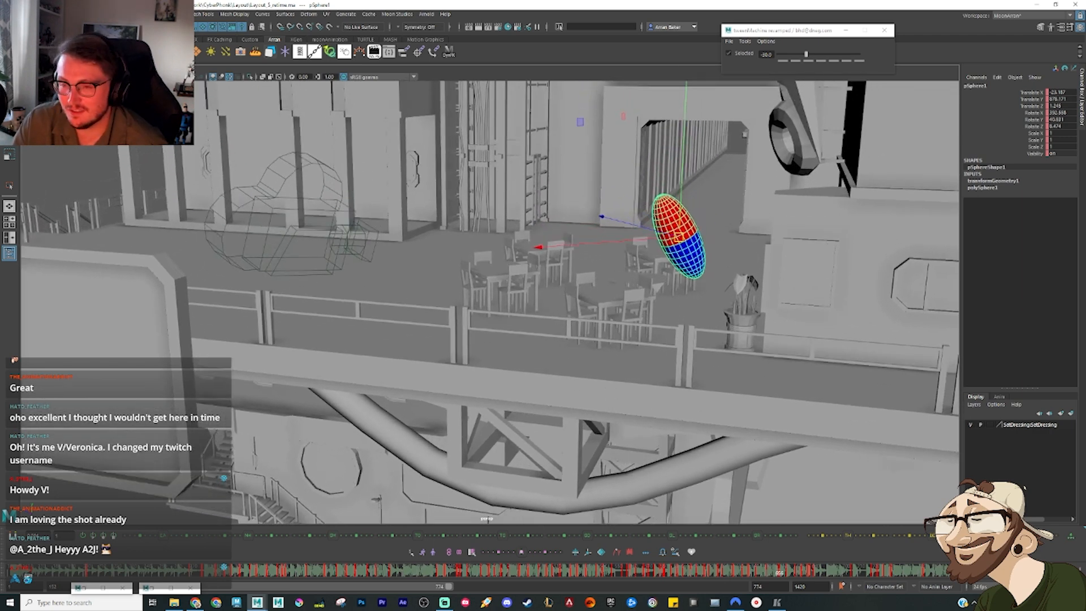
key("alt+v")
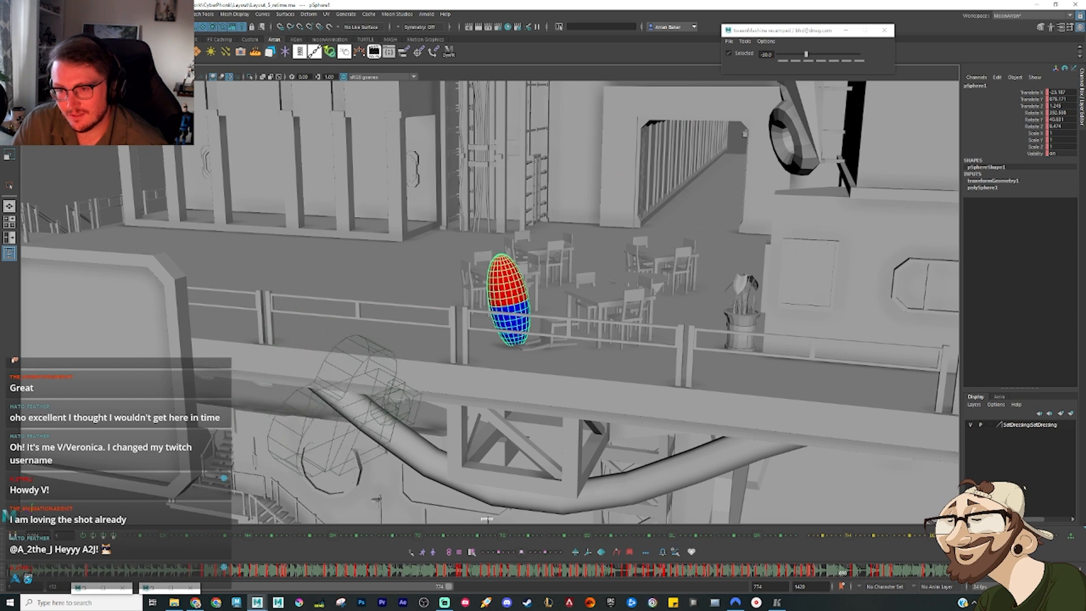
key("alt+v")
key("alt+v")
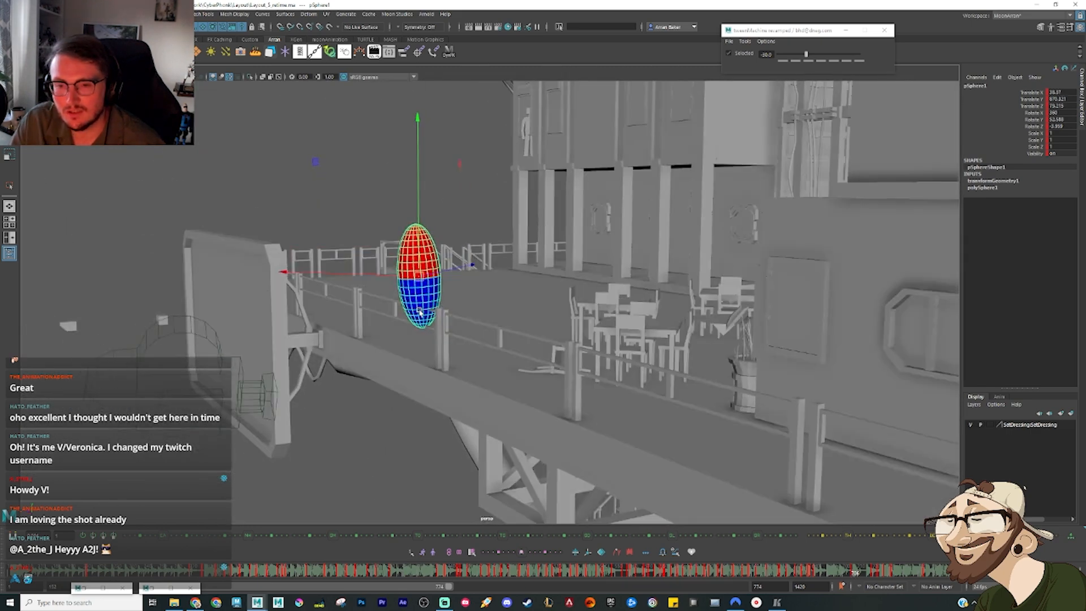
Step: Tilt the sphere in its airborne pose over the terrace railing and shift it outward, checking from both sides
key("e")
left_click_drag(419, 277, 462, 289)
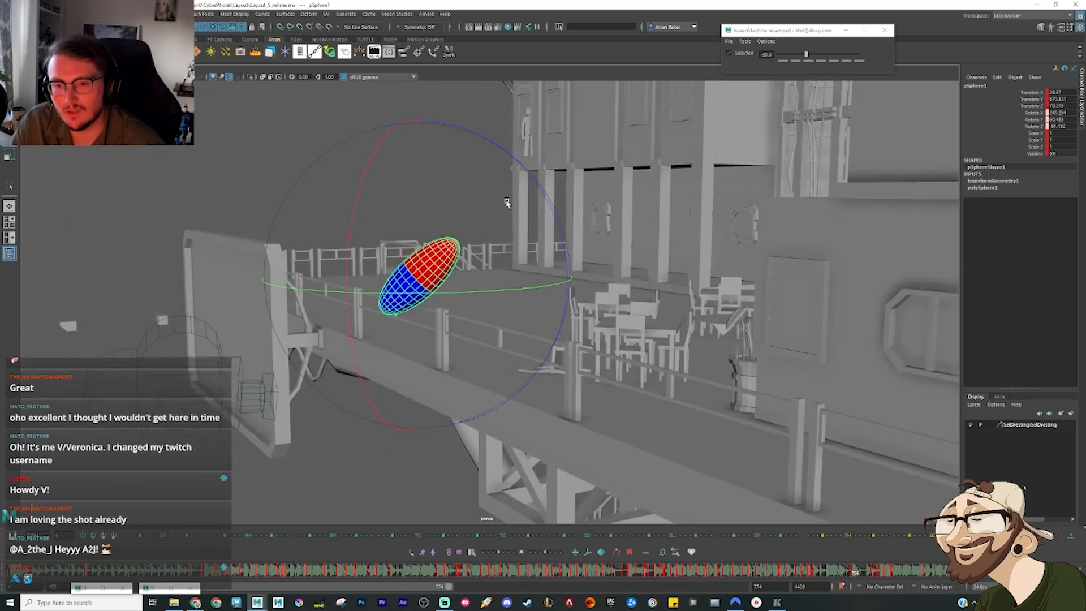
key("w")
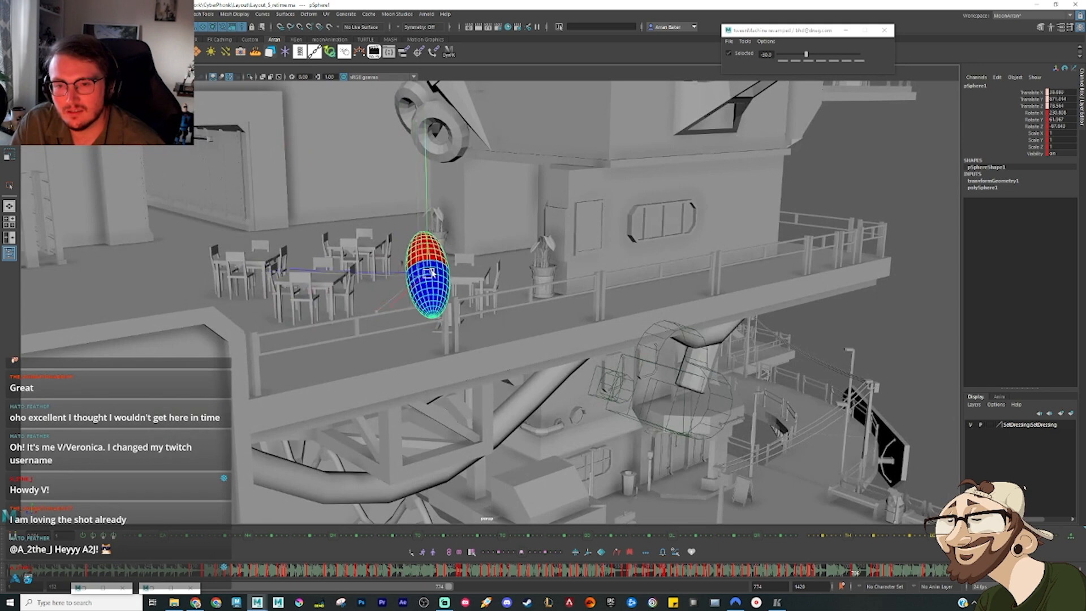
key("e")
left_click_drag(486, 316, 420, 329)
key("w")
left_click_drag(441, 273, 453, 272)
left_click_drag(524, 350, 526, 349, "alt")
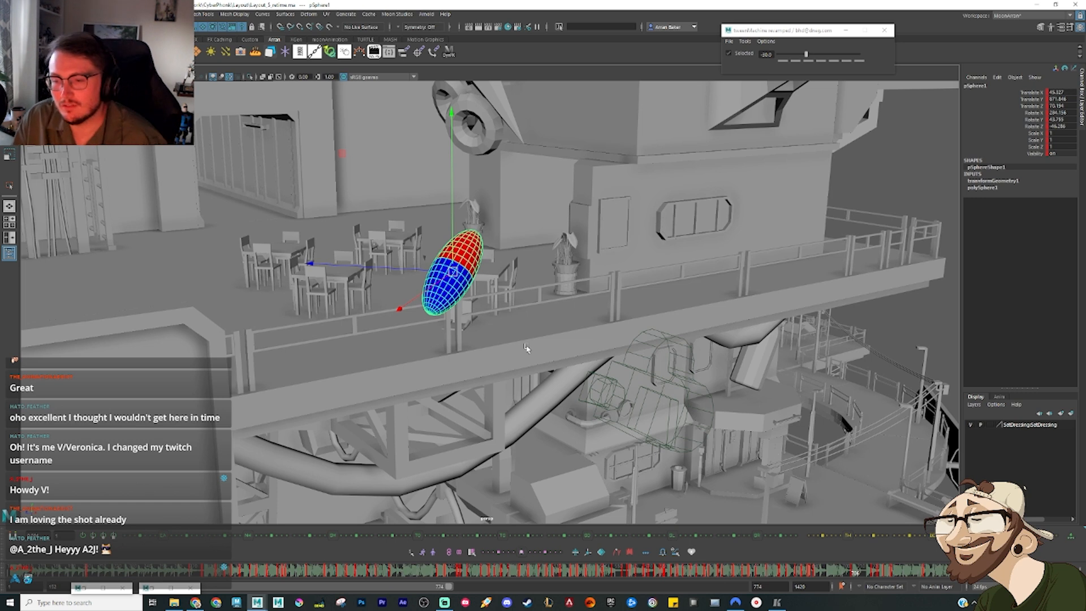
Step: Blend the preceding landing pose behind the railing toward its neighbouring key and tilt the sphere diagonally
left_click_drag(805, 574, 820, 574)
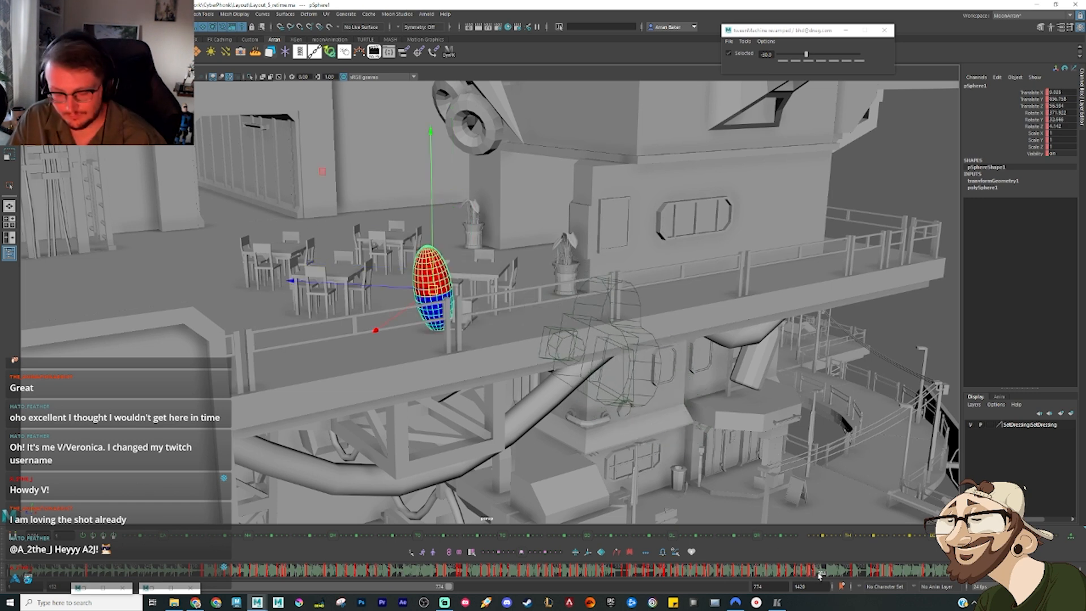
key("alt+4")
key("alt+5")
left_click_drag(489, 327, 476, 306, "alt")
key("e")
left_click_drag(387, 180, 337, 283)
left_click_drag(401, 257, 437, 253)
key("w")
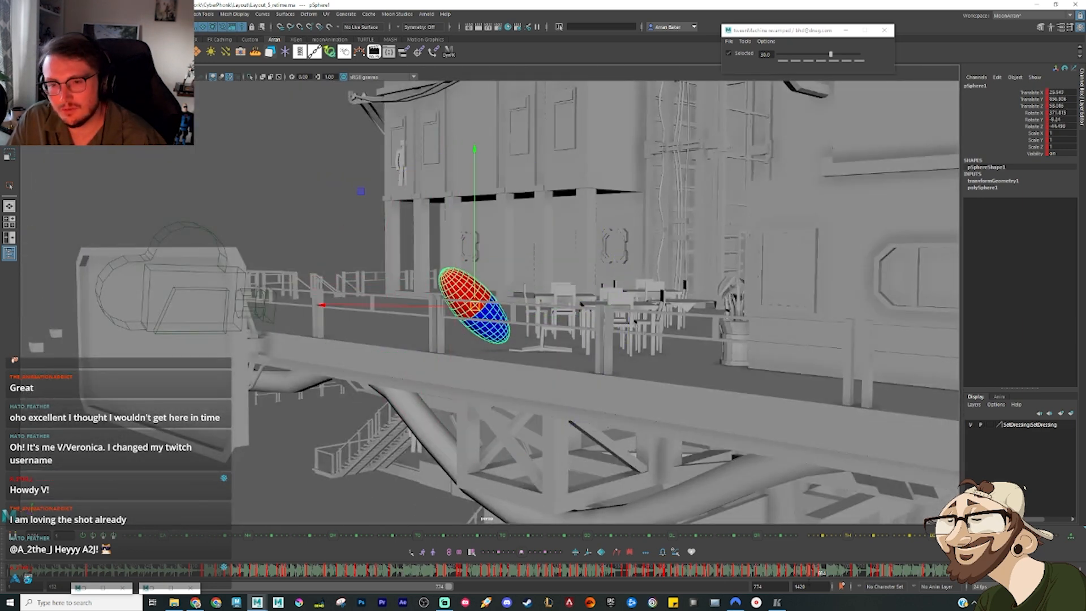
Step: Rework the sphere's take-off pose, raising it above the terrace railing and comparing it with the neighbouring keys
key("alt+comma")
key("alt+comma")
key("alt+comma")
left_click_drag(819, 576, 828, 577)
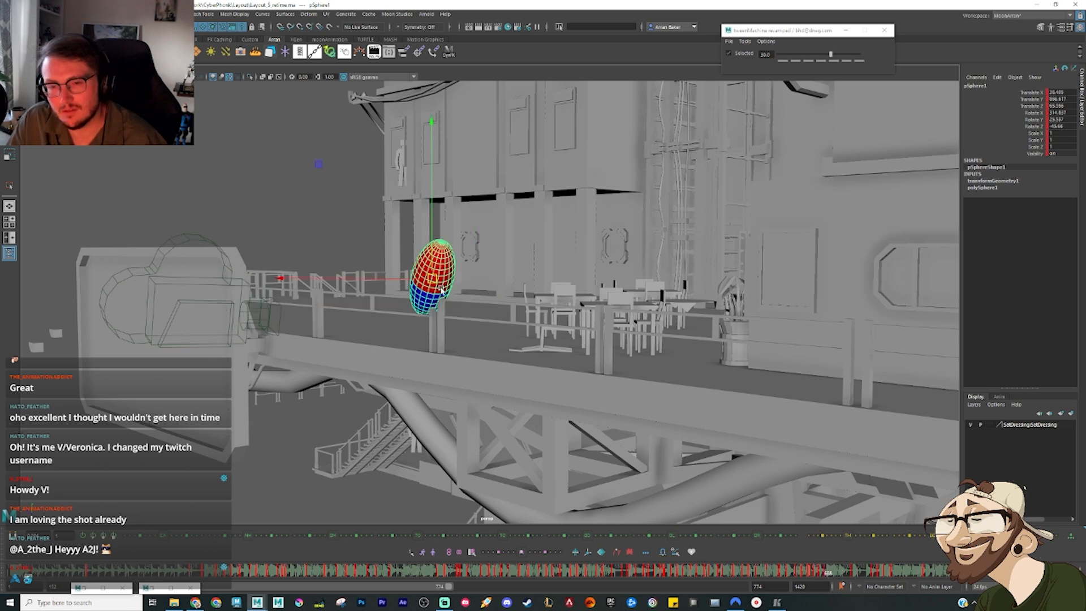
key("ctrl+z")
left_click_drag(442, 283, 451, 267)
key("comma")
key("period")
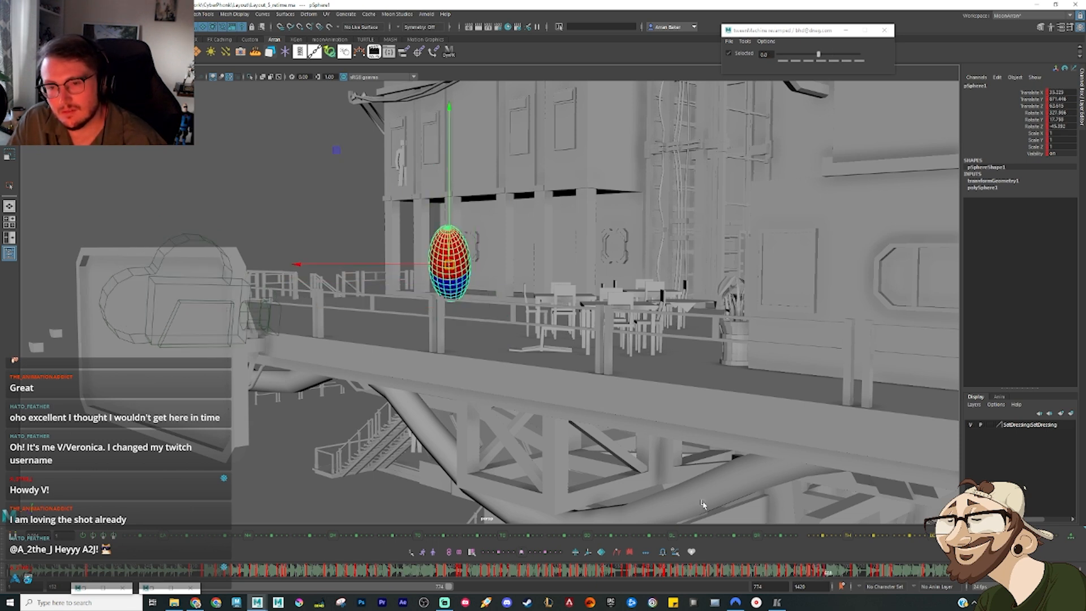
Step: Tilt the sphere further in its airborne pose over the railing and raise it slightly, judging it from the front
left_click_drag(821, 576, 844, 576)
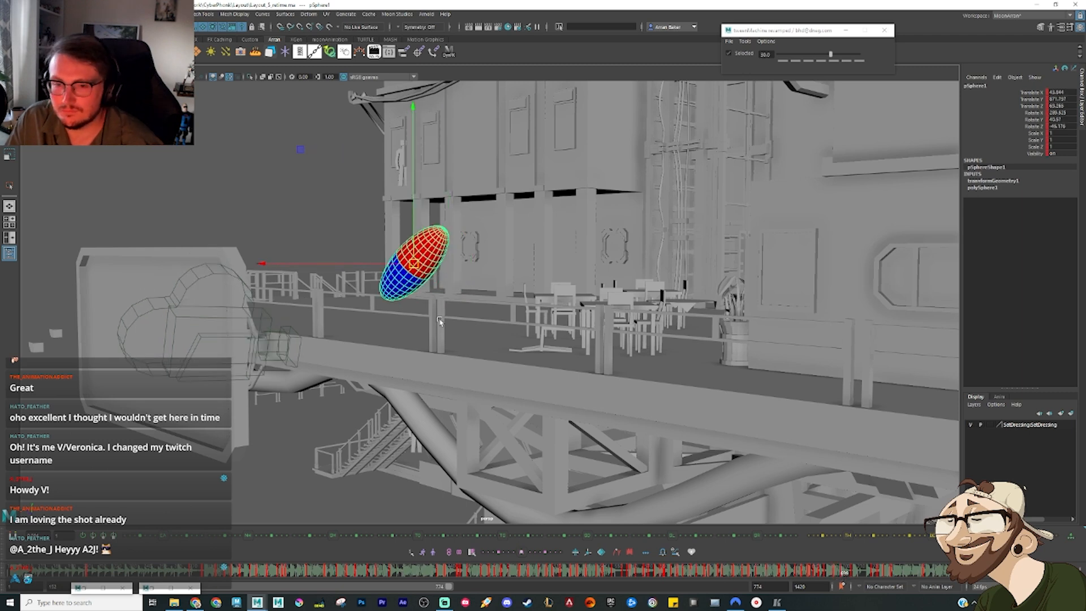
left_click_drag(432, 319, 467, 310, "alt")
key("comma")
key("comma")
key("comma")
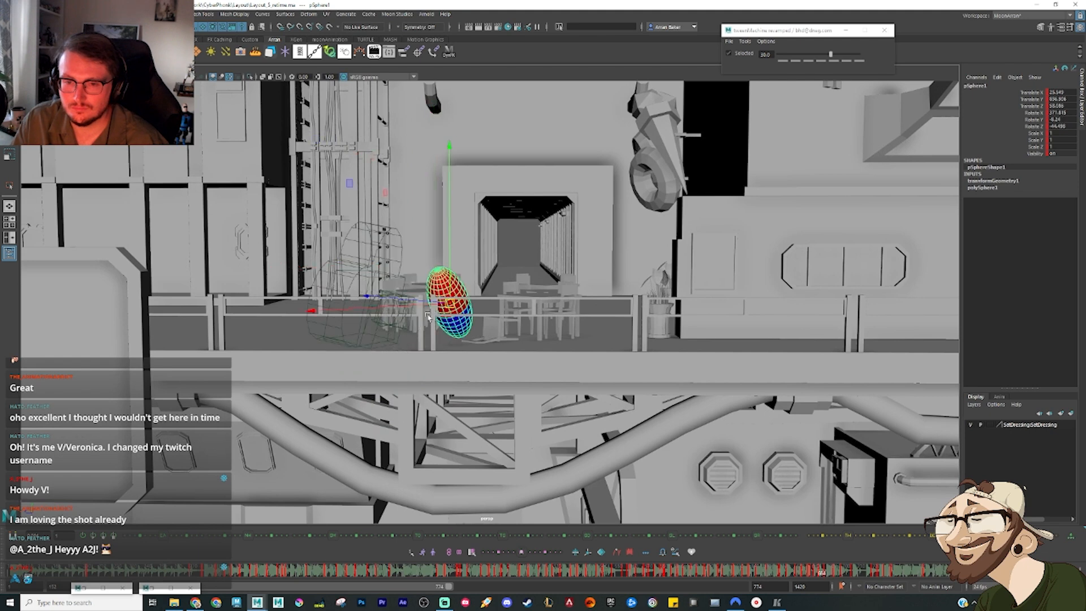
key("period")
key("period")
key("period")
key("e")
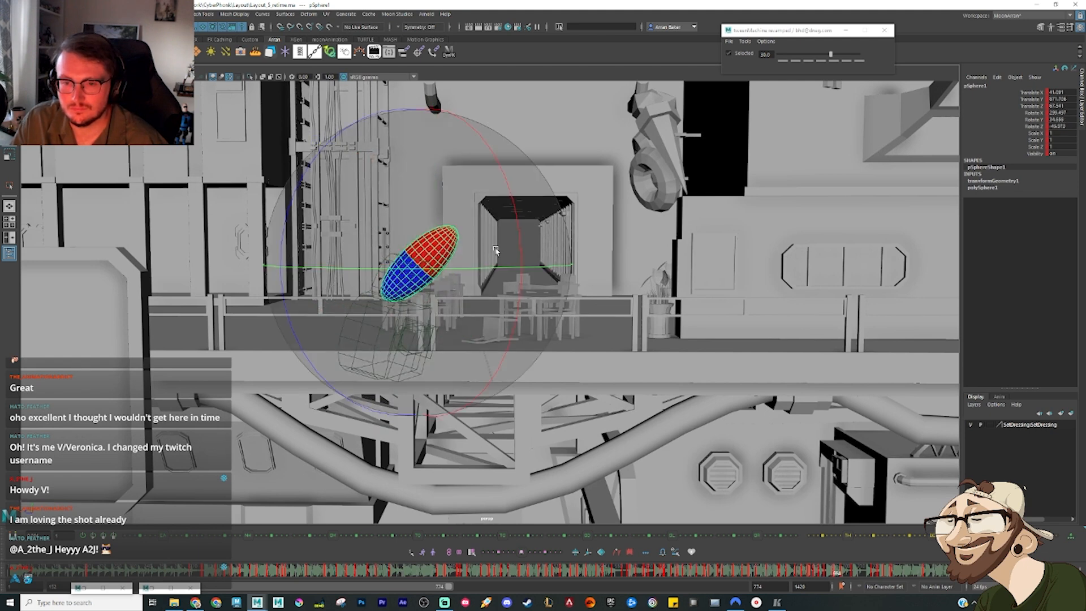
left_click_drag(522, 233, 521, 283)
key("w")
left_click_drag(419, 263, 411, 255)
Step: Tilt the sphere's following airborne pose over the railing and compare it with the preceding one
key("period")
key("e")
left_click_drag(278, 285, 276, 248)
key("comma")
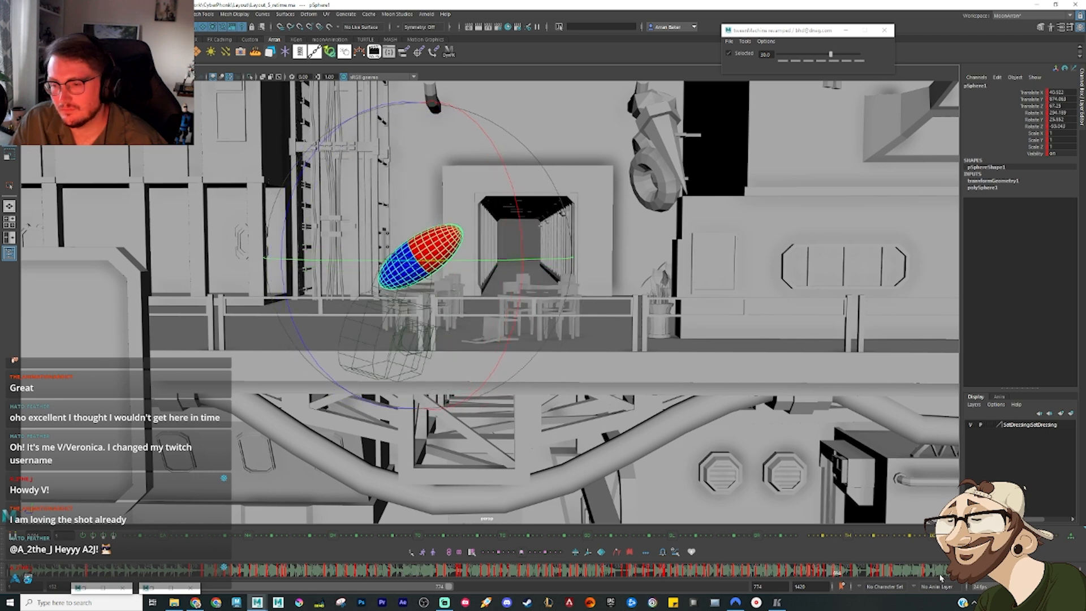
Step: Play the sphere's leap over the railing from the landing pose behind it
mouse_move(835, 572)
left_mouse_down()
mouse_move(809, 571)
mouse_move(819, 571)
left_mouse_up()
key("alt+v")
key("alt+v")
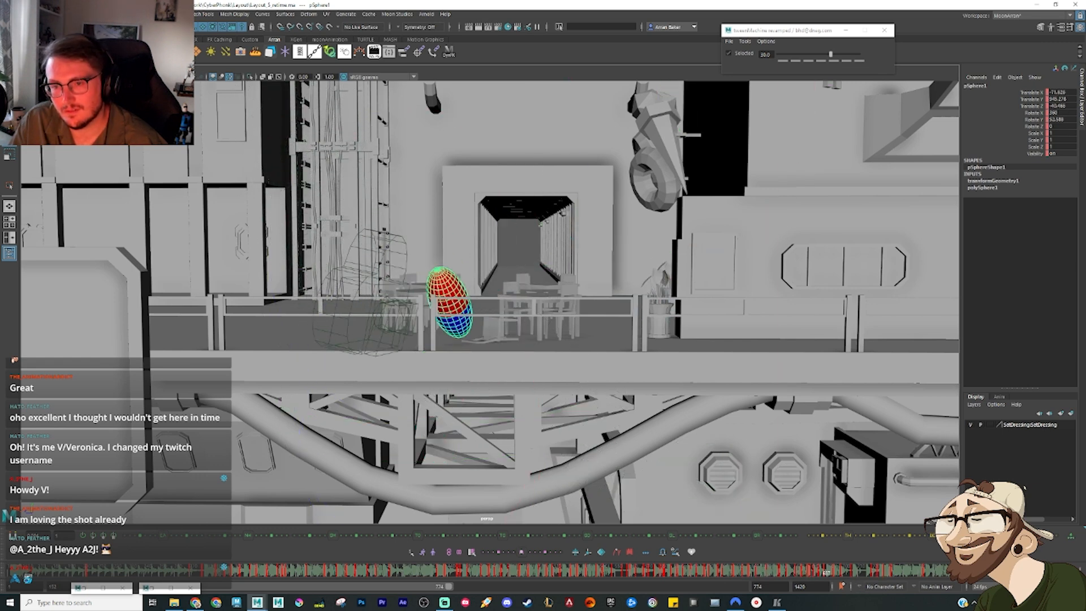
key("alt+v")
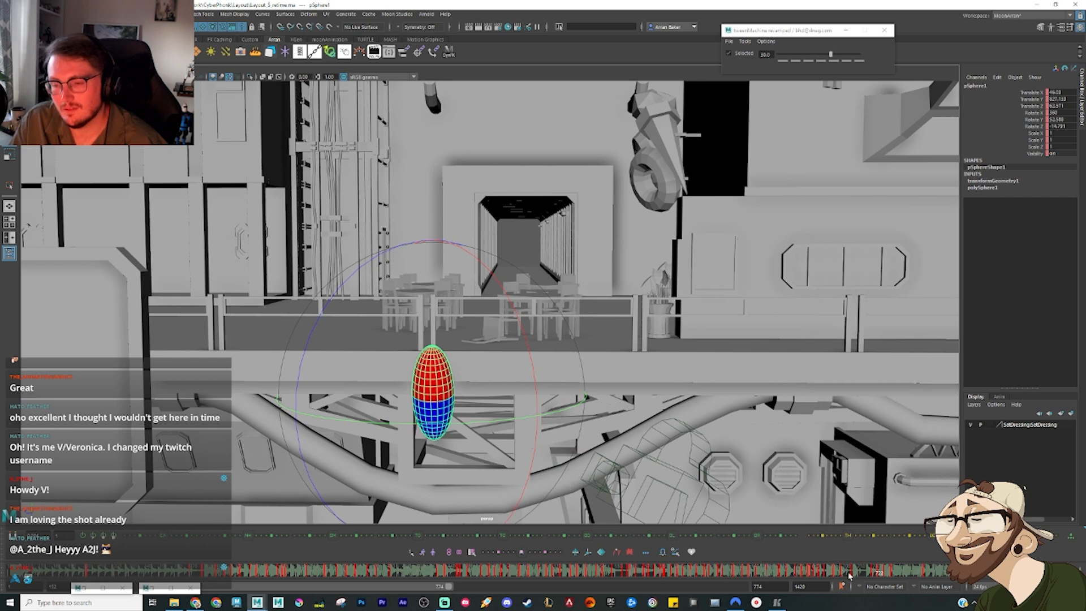
Step: Set an in-between pose for the drop outside the railing, lowering the sphere, turning it more upright and shifting it clear of the terrace edge
mouse_move(861, 573)
left_mouse_down()
mouse_move(843, 573)
mouse_move(888, 574)
mouse_move(867, 574)
left_mouse_up()
key("period")
key("2")
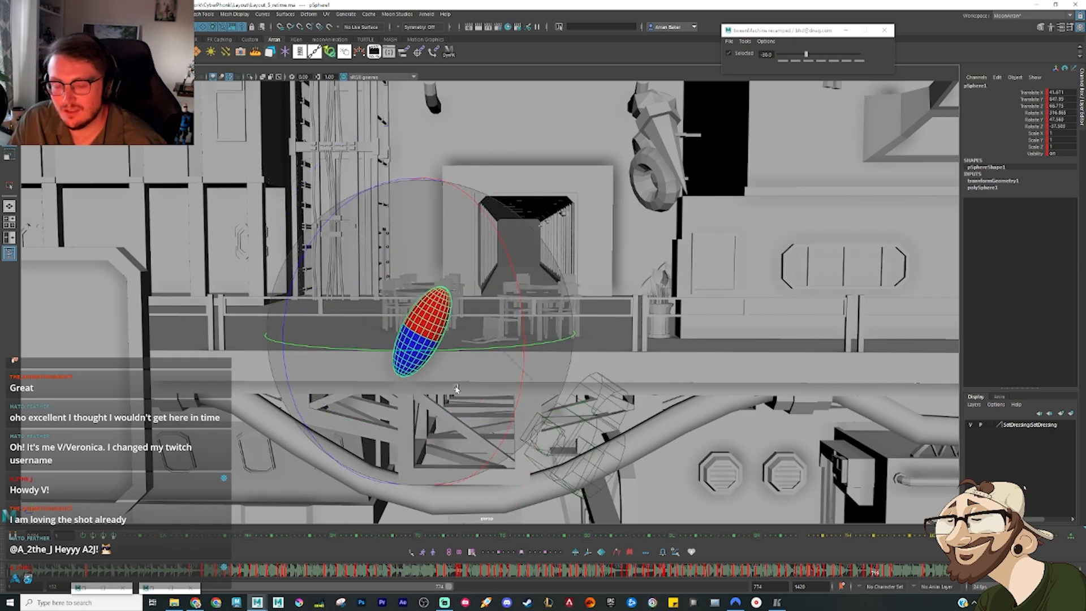
left_click_drag(456, 388, 419, 334, "alt")
key("w")
left_click_drag(428, 274, 438, 388)
key("e")
key("w")
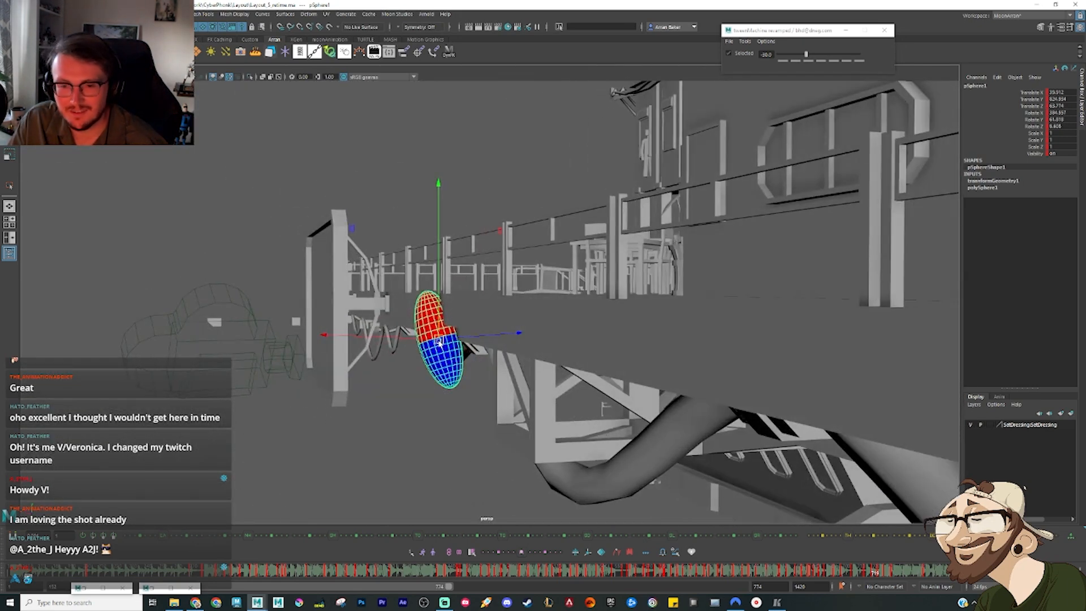
left_click_drag(439, 342, 411, 333)
Step: Shift the sphere's airborne pose before the drop outward and tilt it diagonally, checking it against the adjacent keys
key("comma")
key("comma")
key("comma")
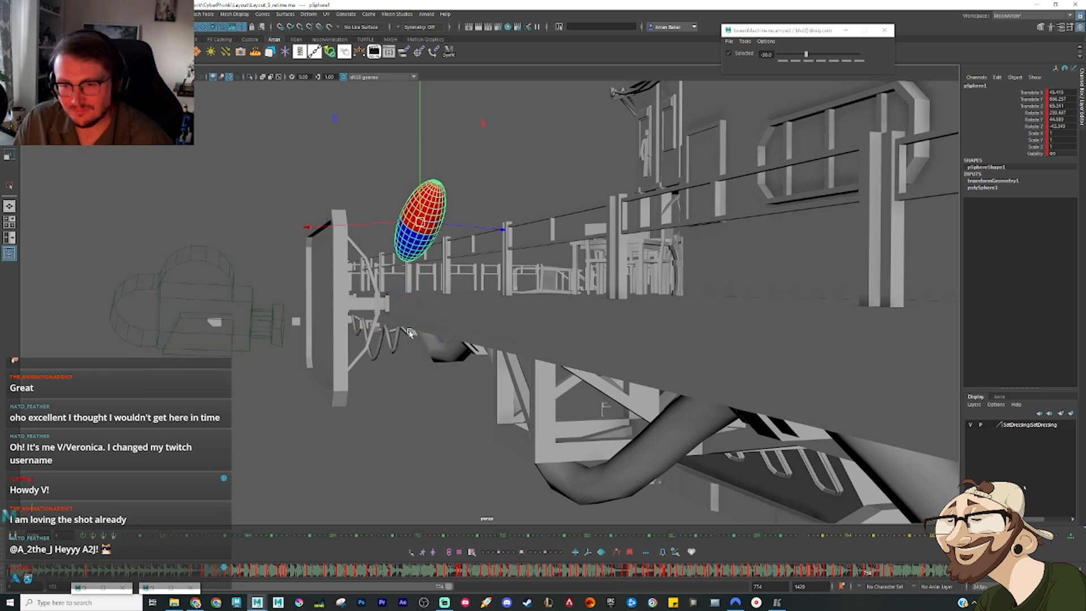
key("period")
key("period")
left_click_drag(420, 222, 412, 224)
key("e")
left_click_drag(449, 178, 464, 167)
key("comma")
key("comma")
key("period")
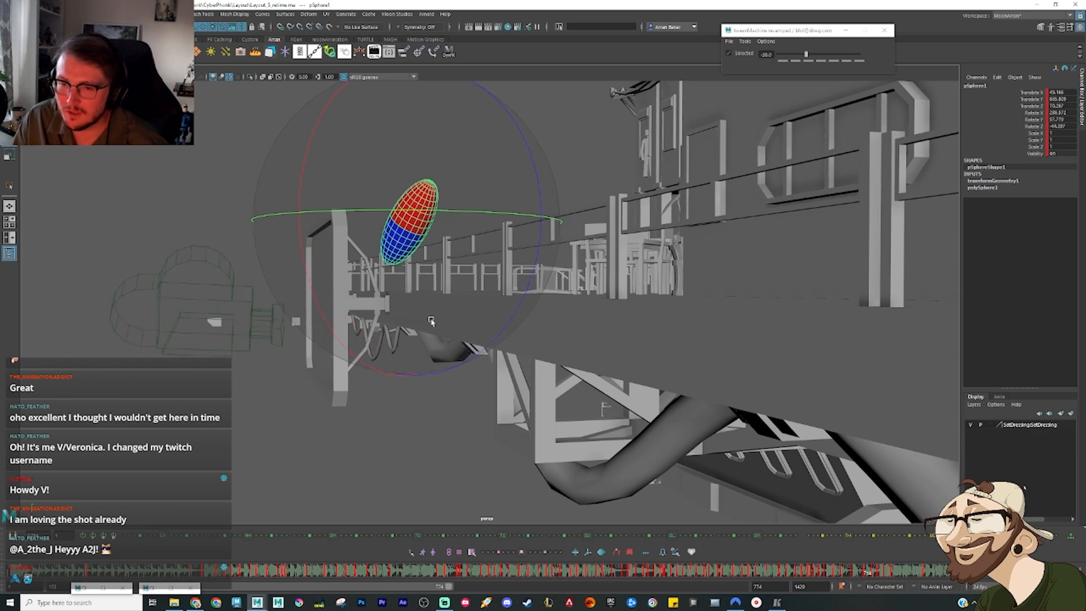
Step: Replay the sphere's leap over the terrace railing from the outside front
left_click_drag(431, 321, 502, 324, "alt")
key("alt+v")
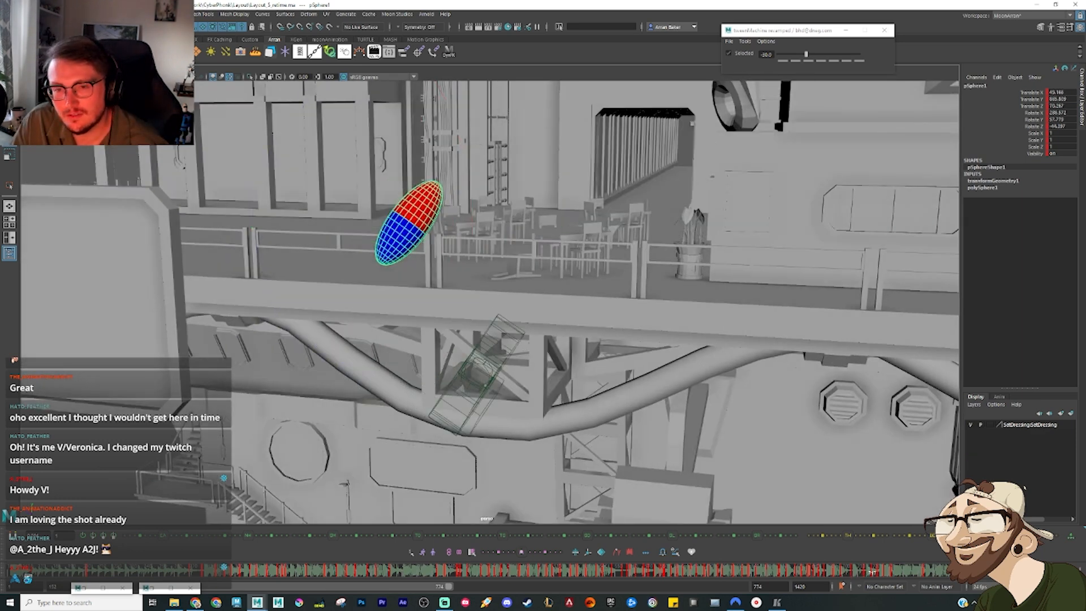
key("alt+v")
left_click_drag(743, 575, 751, 573)
key("alt+v")
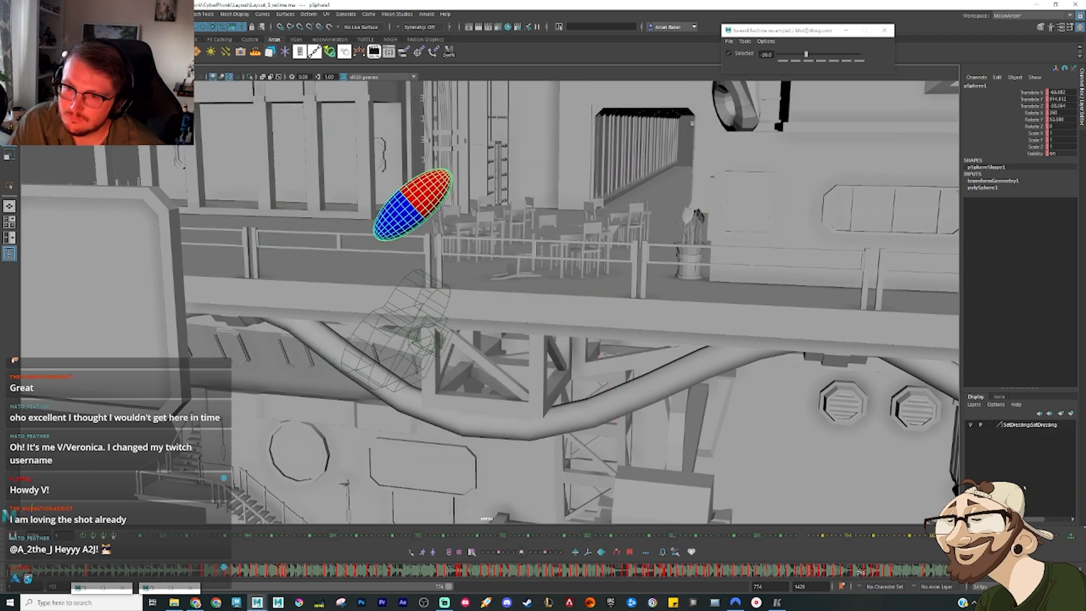
key("alt+v")
Step: Frame the truss and pipes beneath the terrace and replay the sphere's drop past them
left_click_drag(792, 503, 598, 338, "alt")
scroll(598, 339, "up", 3)
left_click_drag(617, 381, 625, 356, "alt")
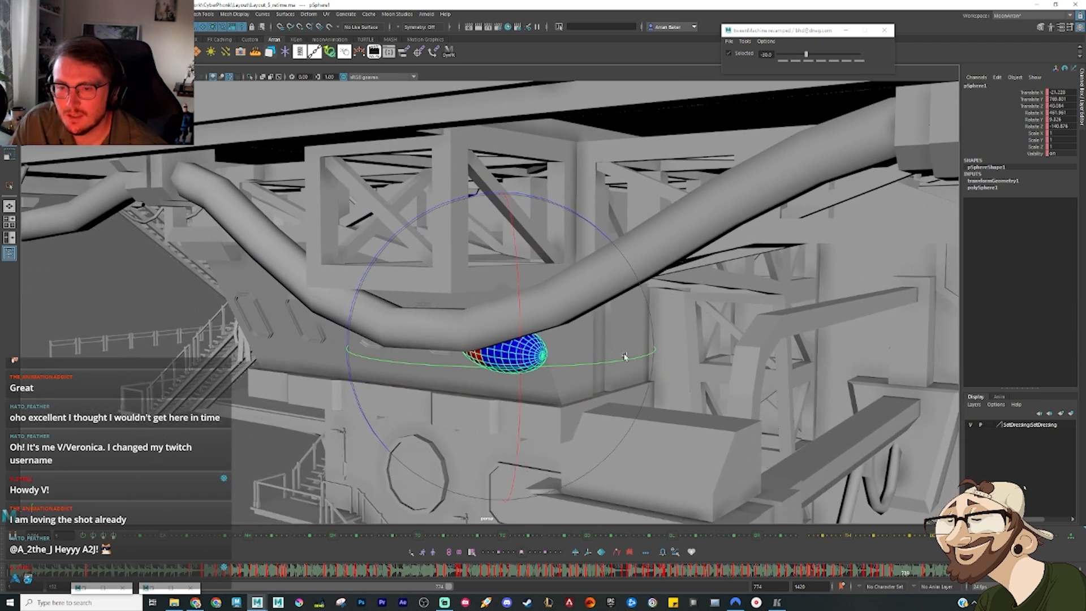
left_click(810, 574)
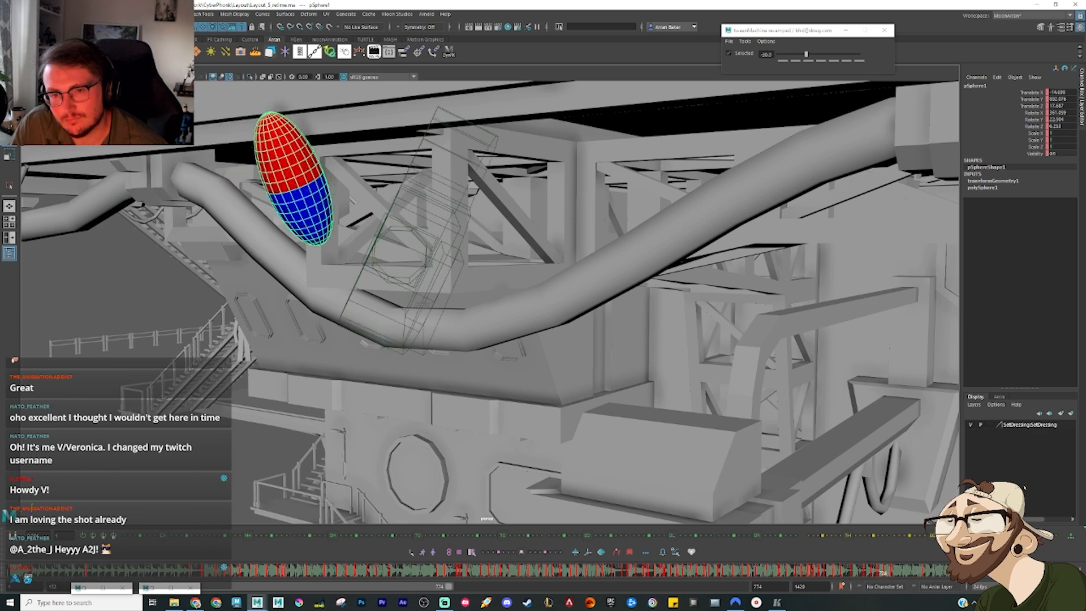
key("alt+v")
left_click(390, 569)
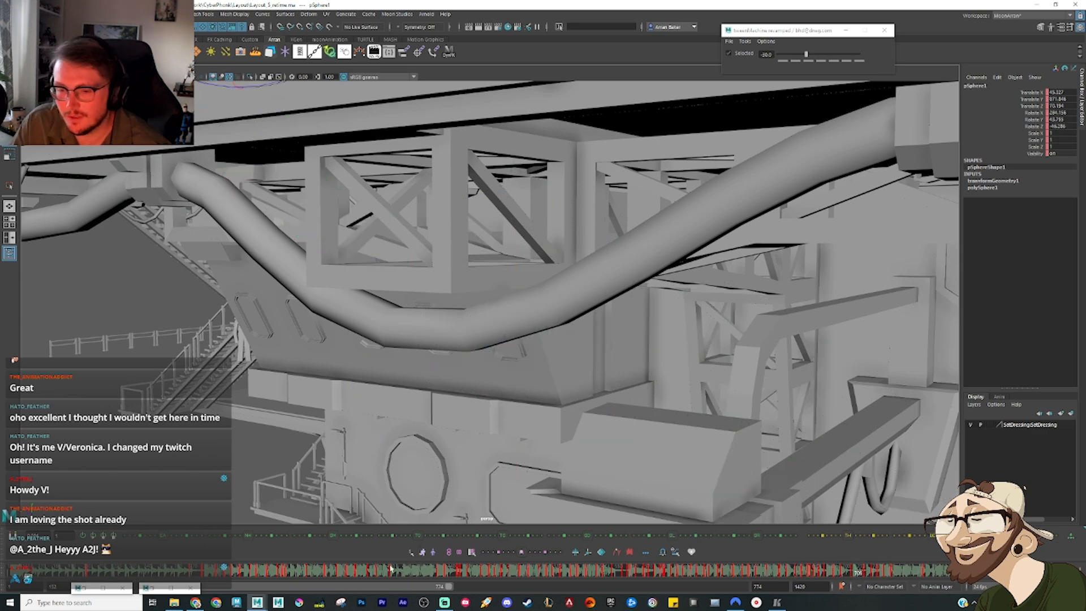
Step: Clear the minimised windows covering the range slider and narrow the playback range to start at frame 764
left_click(192, 587)
left_click_drag(163, 587, 385, 587)
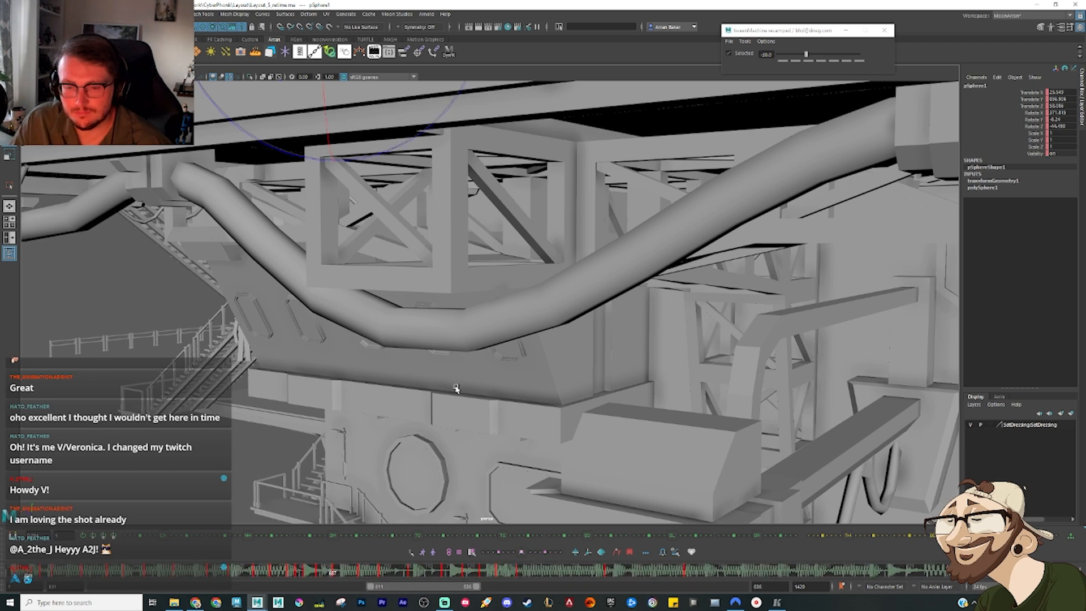
left_click_drag(457, 389, 421, 359, "alt")
middle_click_drag(421, 359, 417, 424, "alt")
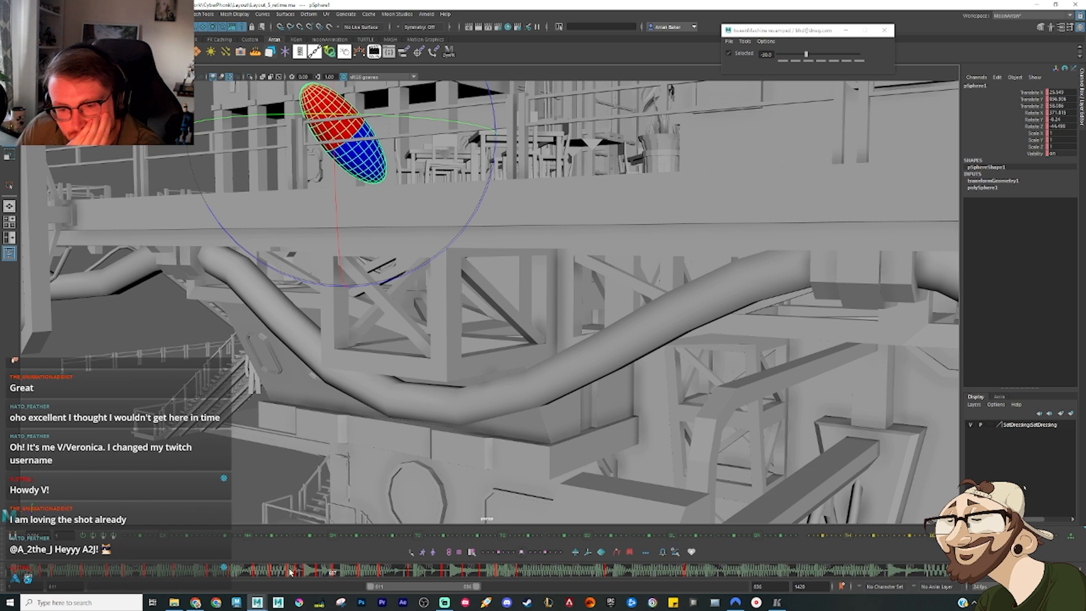
mouse_move(291, 572)
left_mouse_down()
mouse_move(262, 570)
mouse_move(415, 573)
mouse_move(390, 588)
mouse_move(413, 588)
left_mouse_up()
Step: Lean the sphere diagonally in its drop pose beside the terrace edge and nudge it toward the structure, comparing with the previous key
left_click_drag(48, 577, 149, 576)
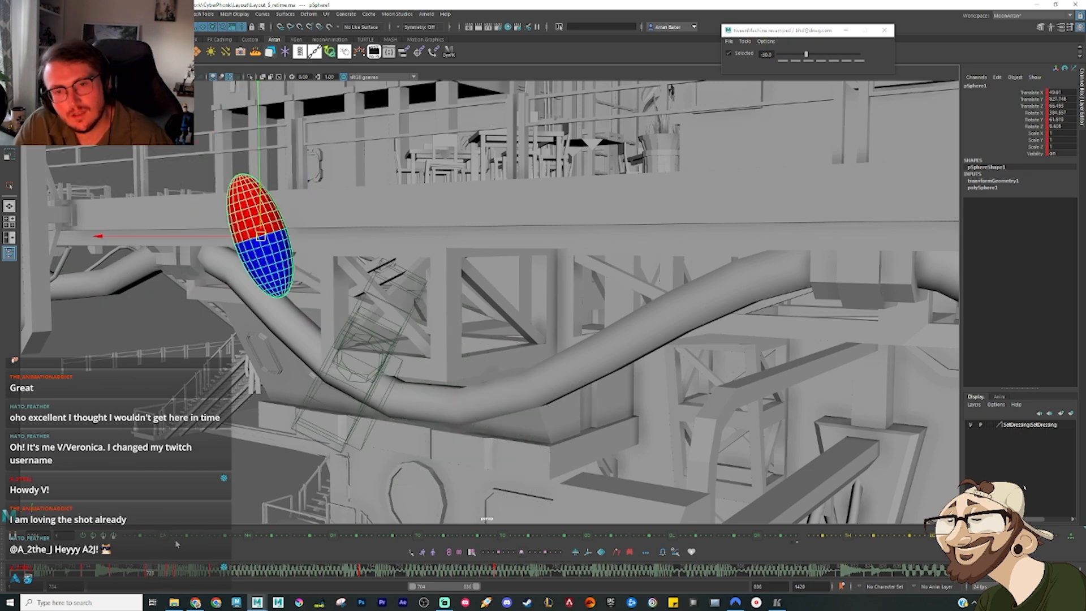
left_click_drag(345, 346, 323, 321, "alt")
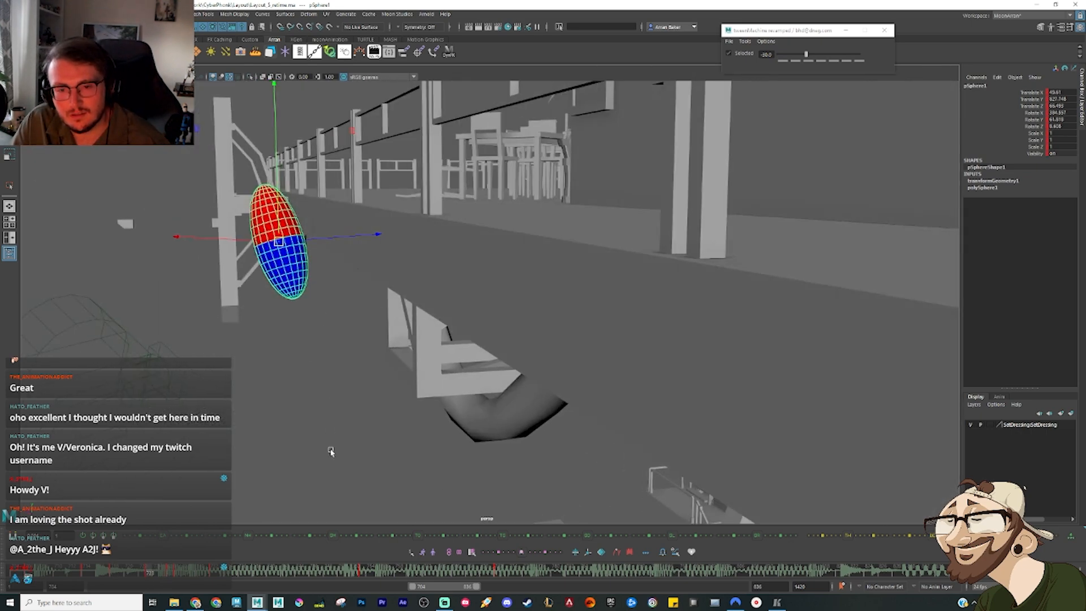
left_click_drag(331, 451, 294, 352, "alt")
left_click_drag(334, 350, 341, 361)
key("w")
key("comma")
key("period")
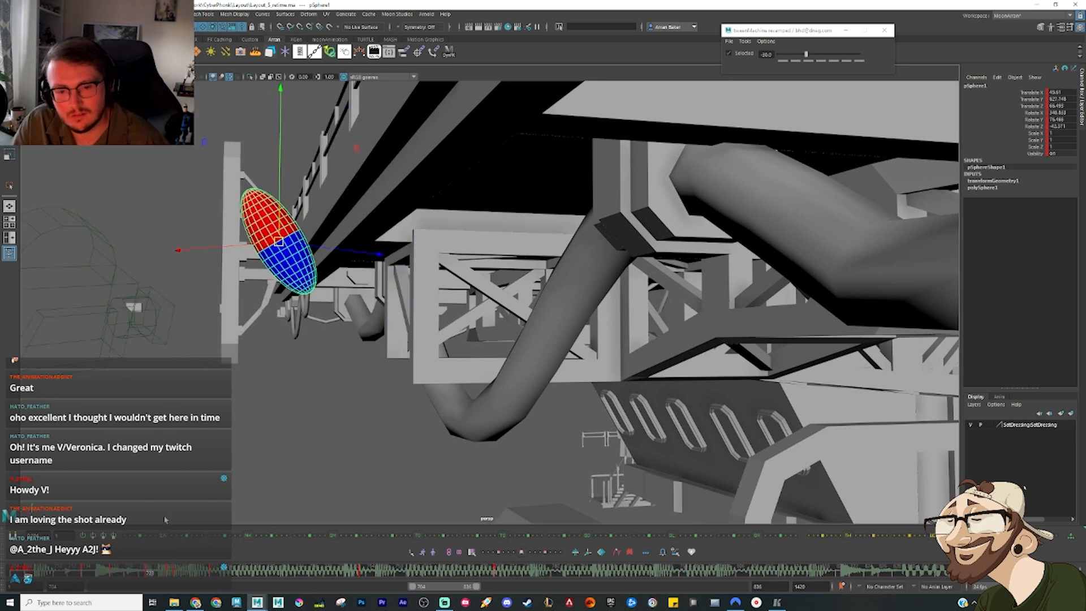
left_click_drag(279, 242, 289, 243)
key("comma")
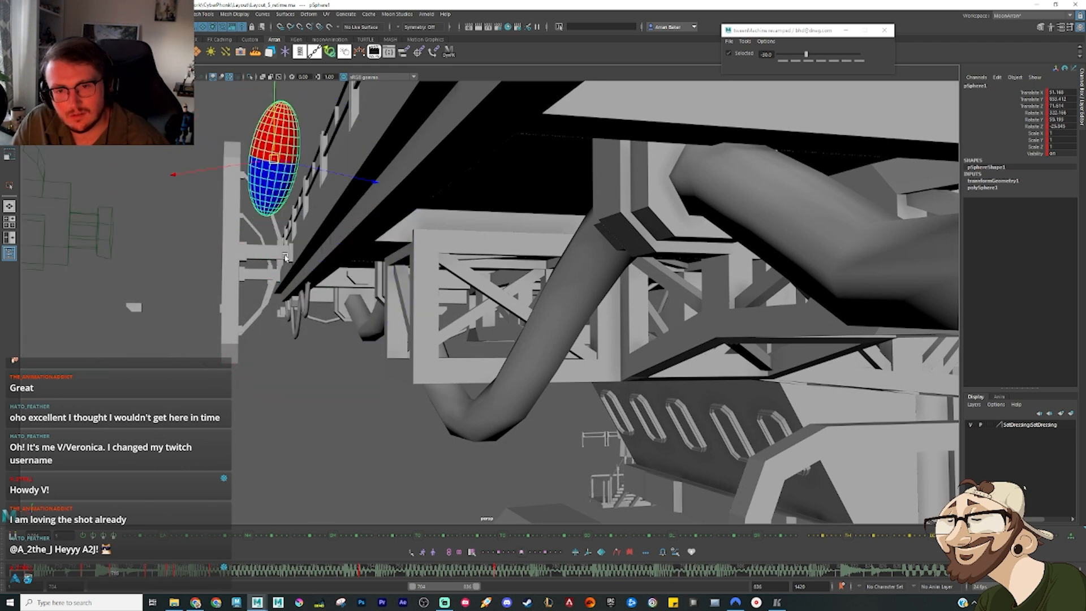
key("period")
Step: Delete the sphere's key that follows the drop pose and check the resulting fall
left_click(171, 572)
right_click(169, 571)
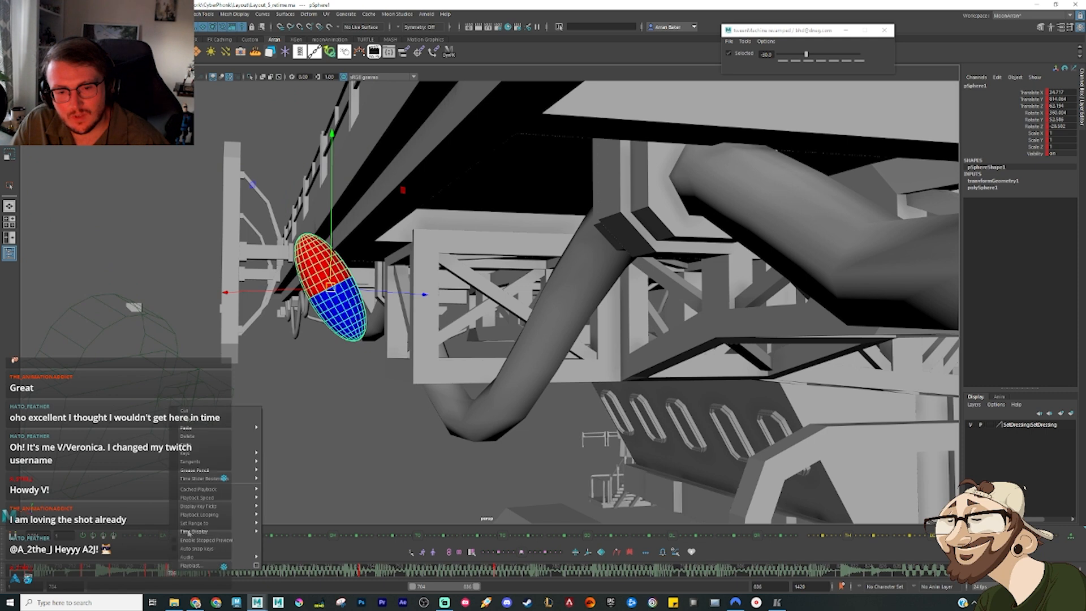
left_click(201, 436)
left_click(177, 571)
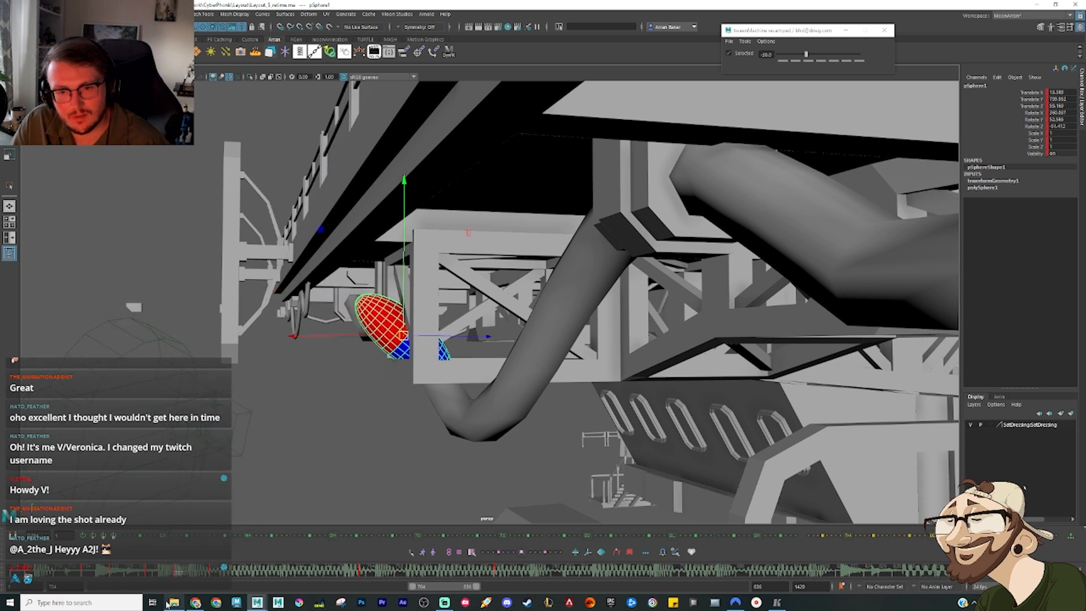
Step: Move the sphere's landing pose onto the protruding beam below the terrace and tilt it
left_click_drag(134, 571, 376, 573)
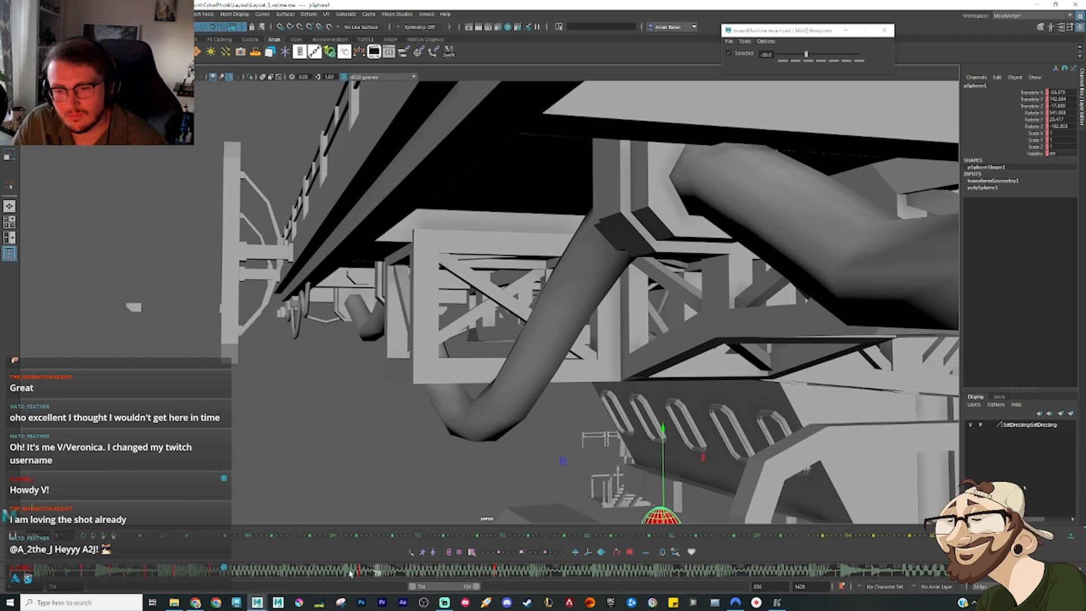
key("f")
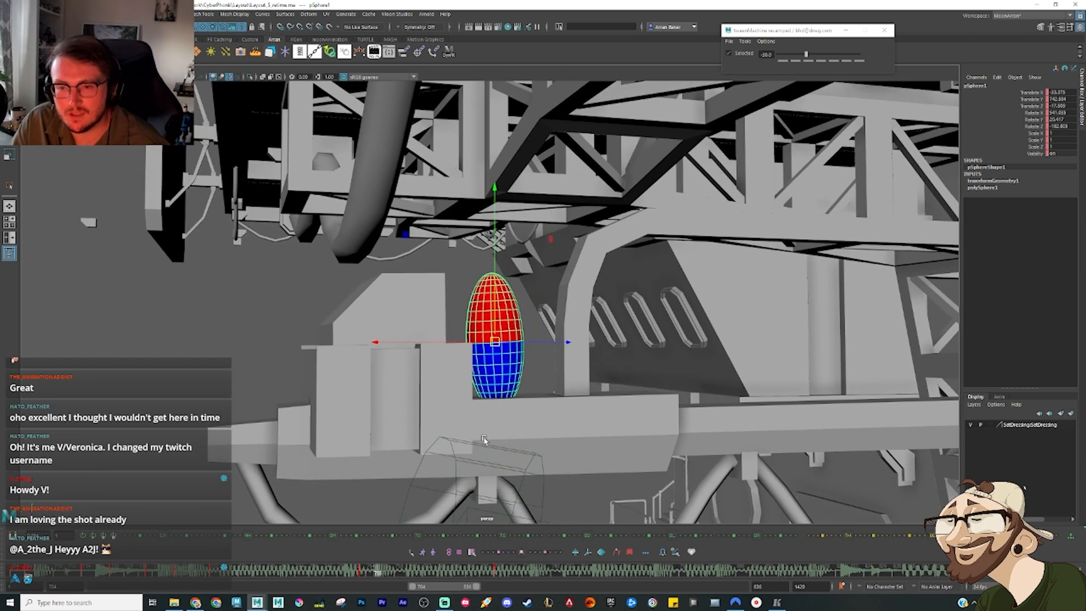
left_click_drag(313, 576, 518, 572)
left_click_drag(555, 482, 609, 396, "alt")
key("[")
left_click_drag(439, 575, 499, 580)
key("w")
left_click_drag(566, 323, 647, 362, "alt")
key("e")
left_click_drag(711, 222, 587, 333)
Step: Reposition the tilted sphere against the end of the lower beam and refine its rotation
key("w")
scroll(651, 371, "up", 2)
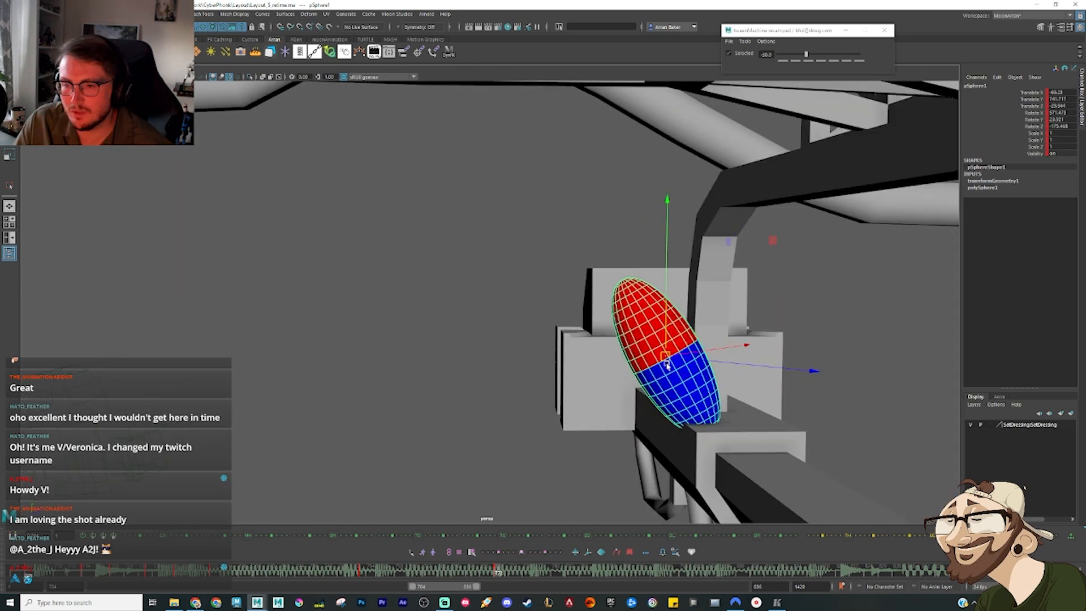
left_click_drag(667, 357, 639, 320)
key("e")
key("w")
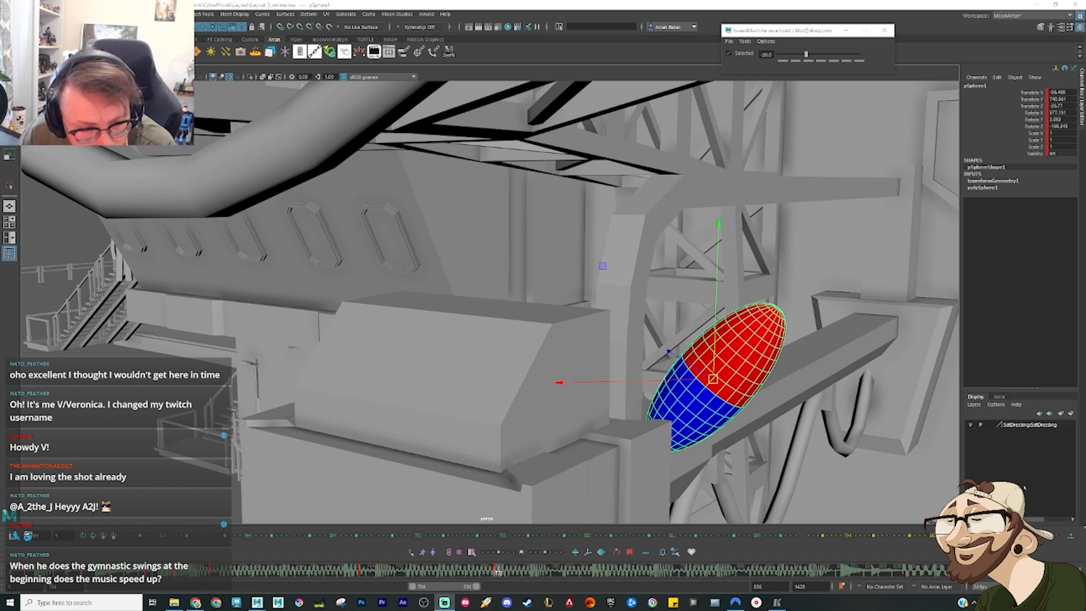
Step: Widen the playback range to include the earlier action and play the sphere's motion with the whole set framed
left_click(154, 570)
right_click_drag(771, 421, 723, 420, "alt")
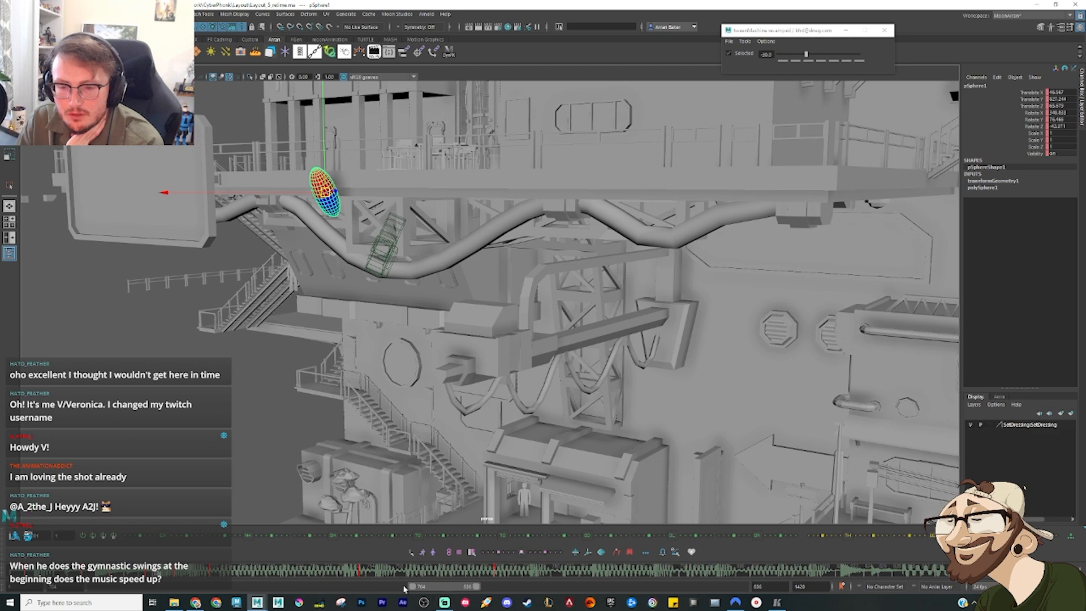
left_click_drag(412, 587, 305, 573)
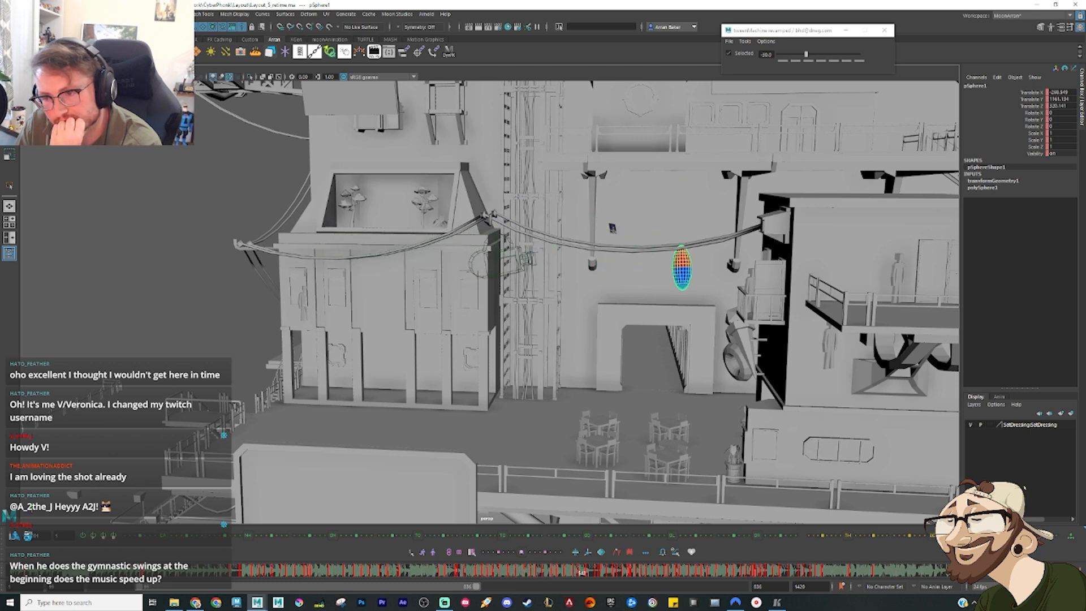
key("alt+v")
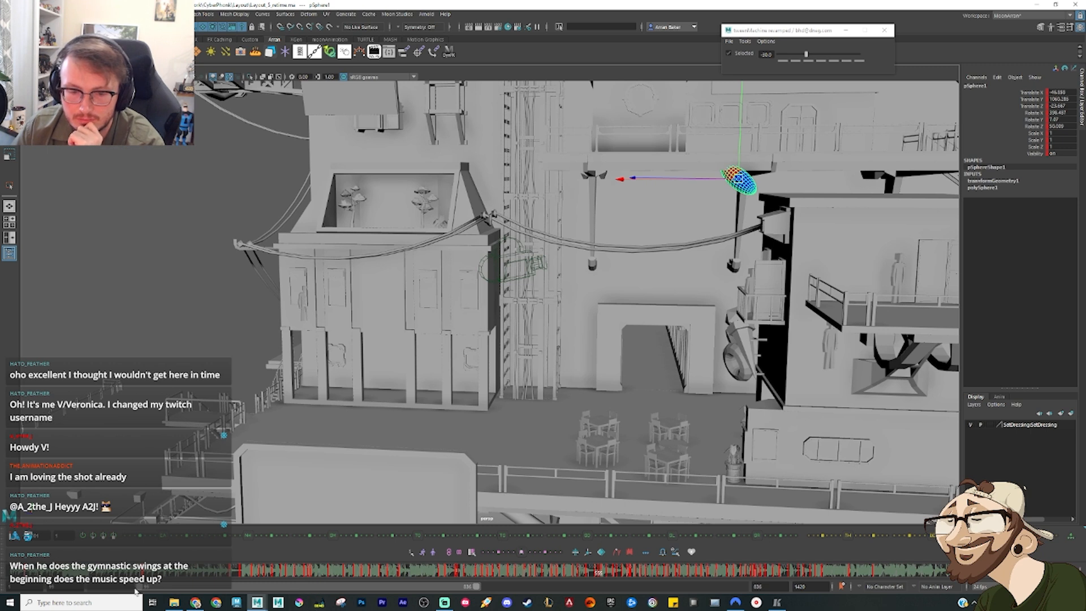
Step: Narrow the playback range again and scrub the sphere's drop from the railing to the lower beam in a closer view
left_click_drag(139, 591, 376, 587)
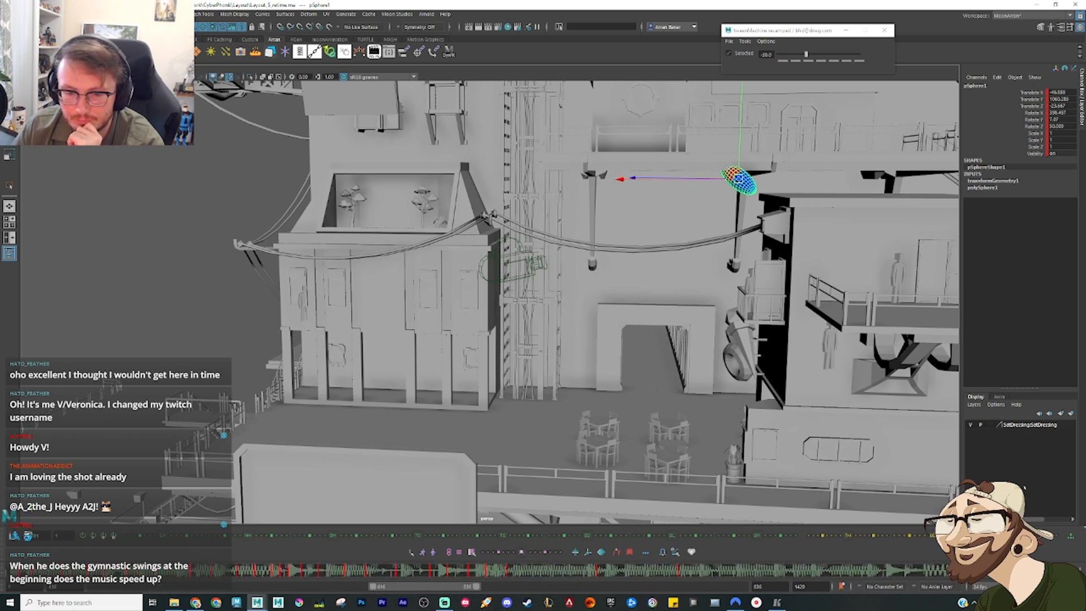
left_click_drag(223, 572, 449, 581)
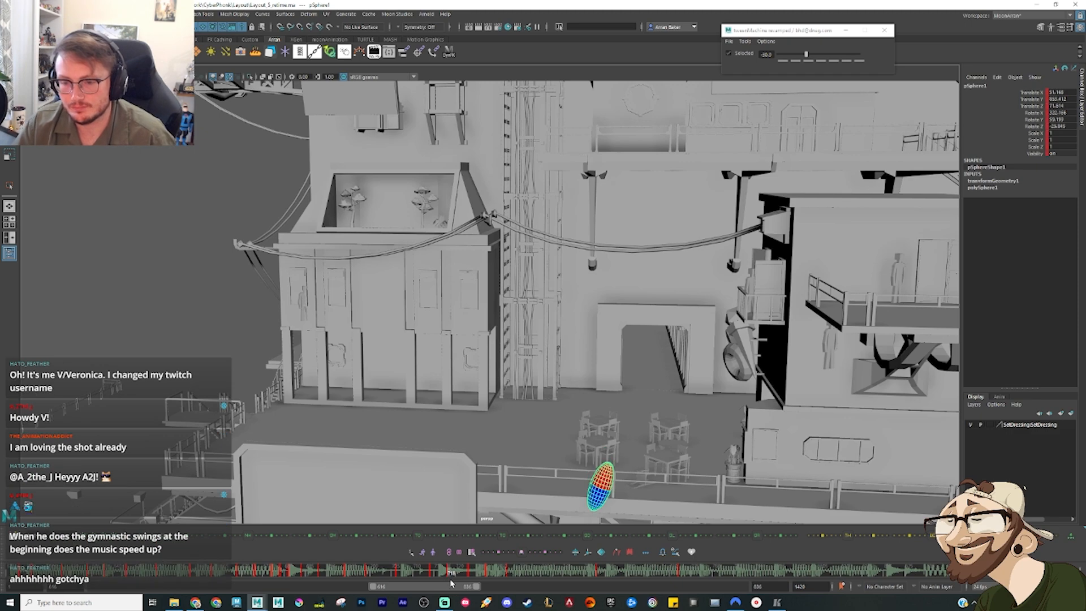
key("w")
middle_click_drag(566, 387, 474, 122, "alt")
right_click_drag(474, 122, 570, 238, "alt")
middle_click_drag(570, 237, 375, 233, "alt")
left_click_drag(447, 573, 684, 573)
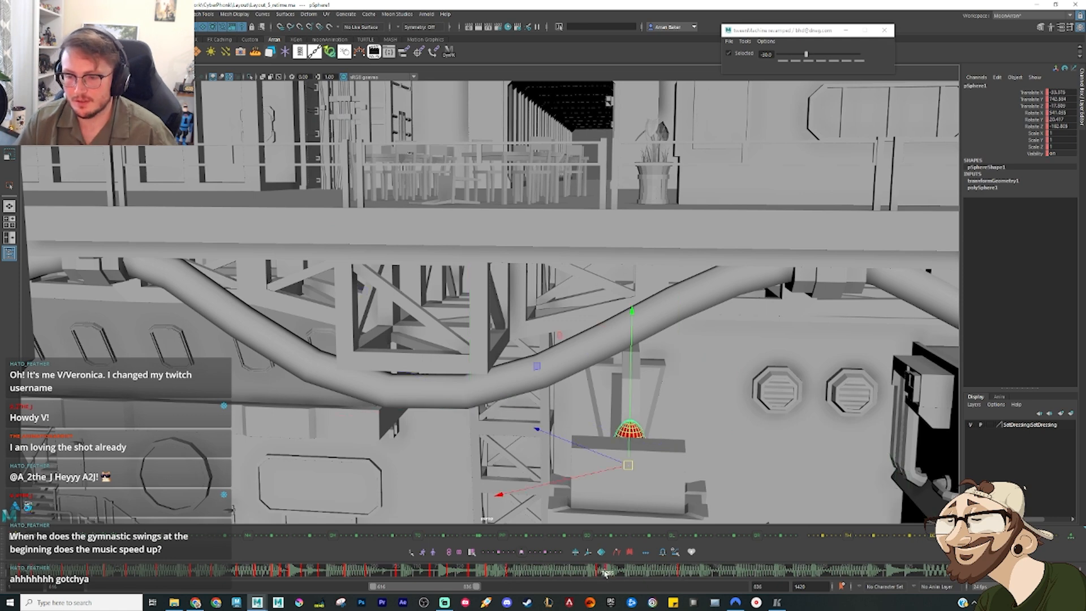
Step: Delete the sphere's selected in-between keys on the drop from the terrace and play the motion
left_click_drag(606, 574, 514, 580, "shift")
key("w")
right_click(542, 575)
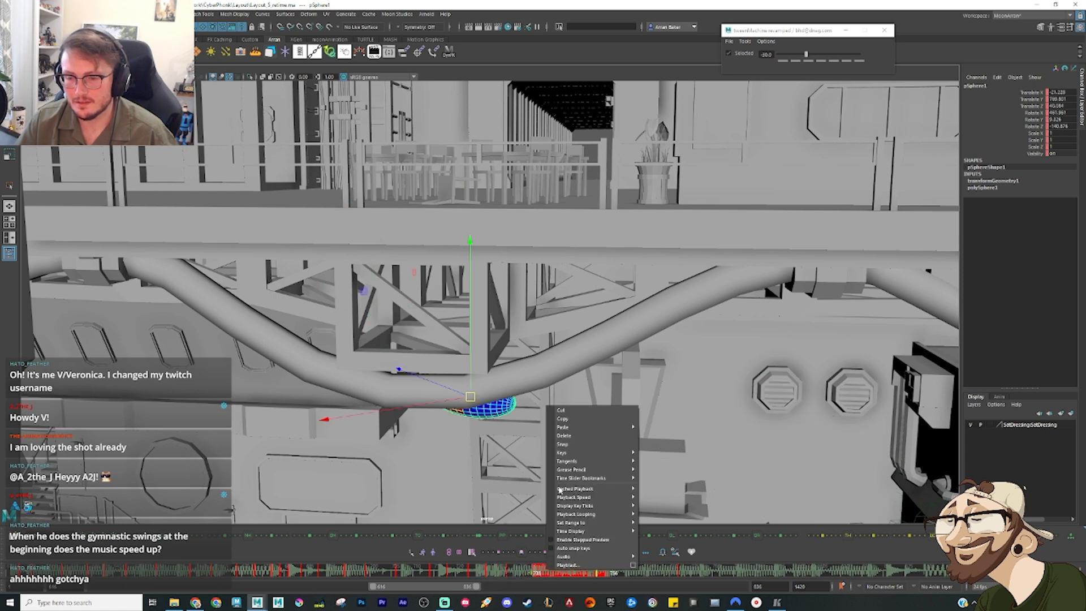
left_click(574, 435)
left_click_drag(601, 453, 503, 447, "alt")
mouse_move(464, 576)
left_mouse_down()
mouse_move(566, 577)
mouse_move(471, 575)
left_mouse_up()
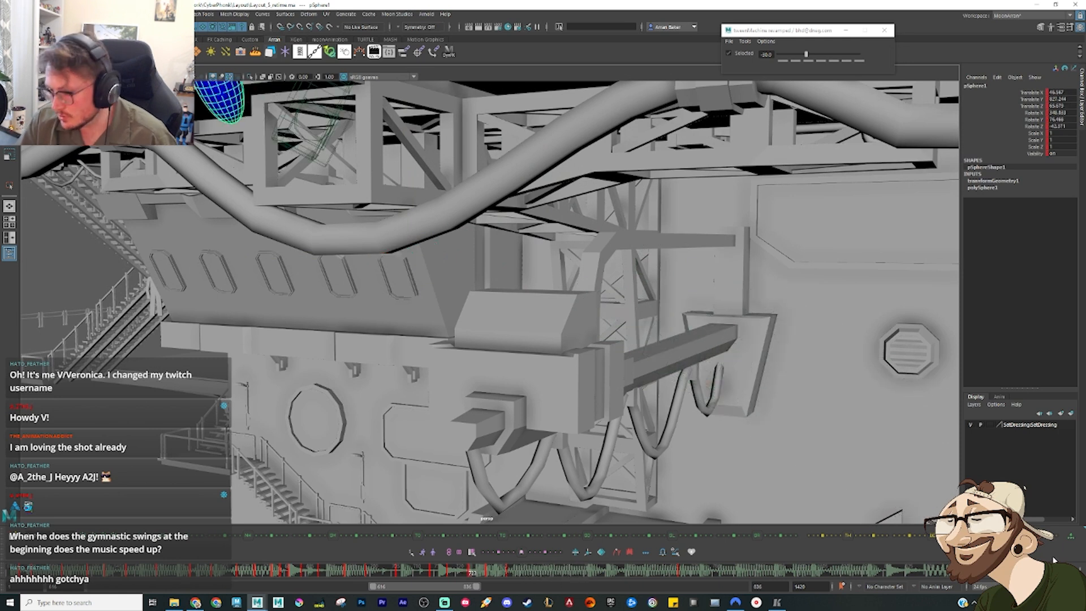
key("alt+v")
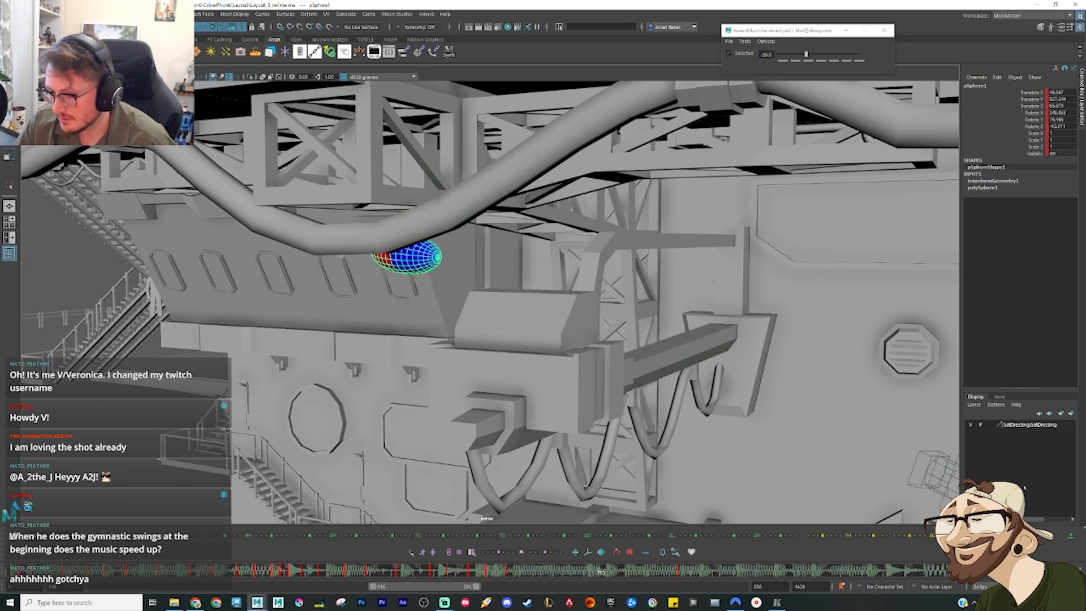
Step: Lower the sphere's pose just before the landing towards the beam behind the block and rotate it upright
mouse_move(585, 576)
left_mouse_down()
mouse_move(574, 575)
mouse_move(590, 581)
left_mouse_up()
left_click_drag(410, 305, 427, 313, "alt")
left_click_drag(401, 261, 541, 298)
left_click_drag(541, 298, 470, 285, "alt")
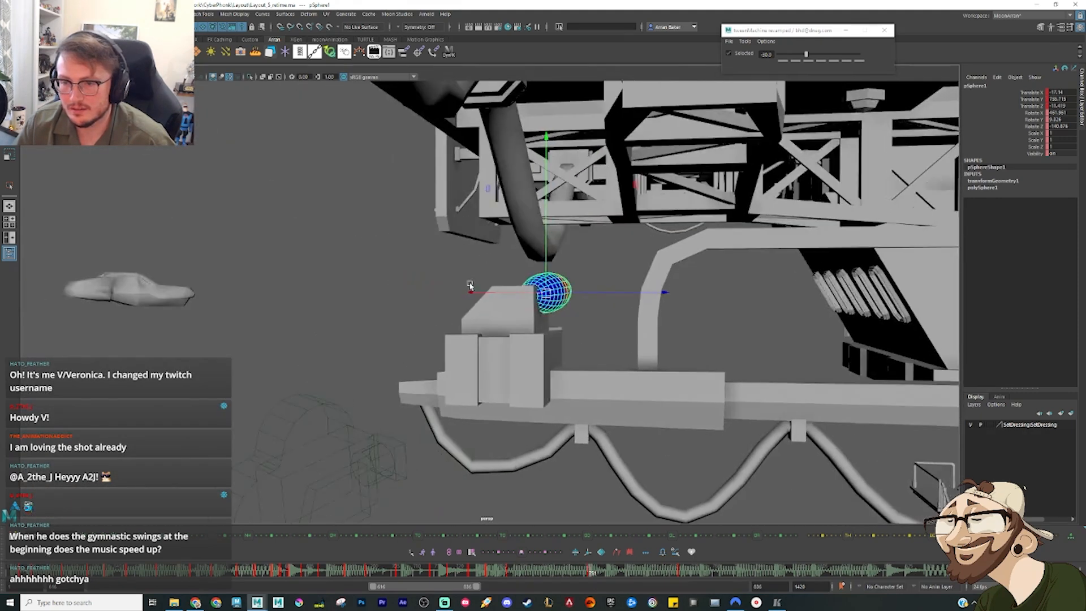
left_click_drag(547, 294, 608, 335)
key("e")
left_click_drag(586, 281, 614, 342)
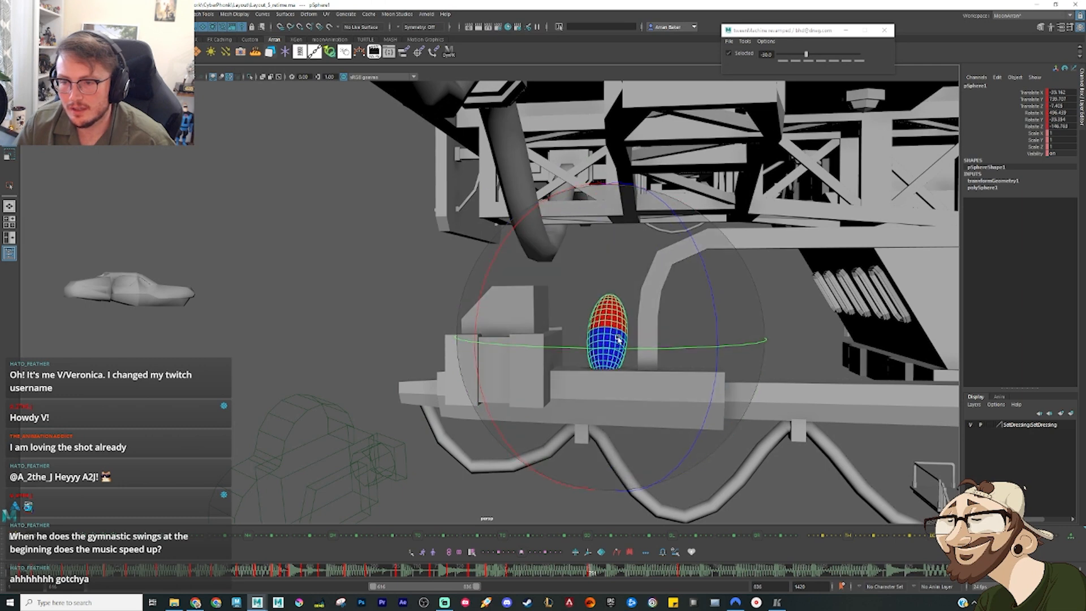
Step: Raise the sphere's pre-landing pose slightly beside the block and refine its tilt
key("w")
left_click_drag(606, 289, 668, 346, "alt")
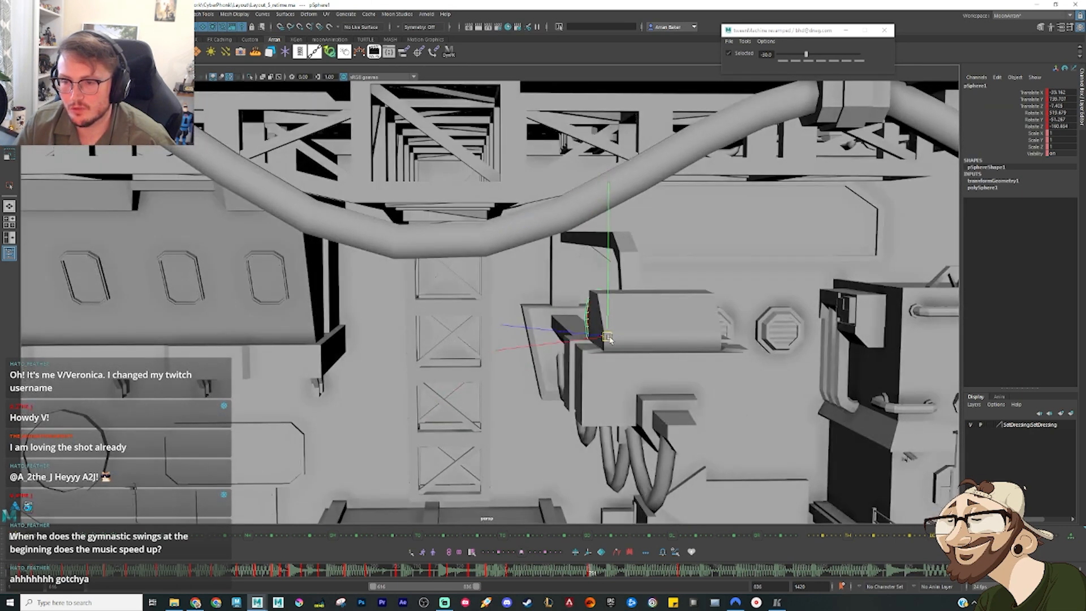
key("e")
left_click_drag(547, 266, 524, 250)
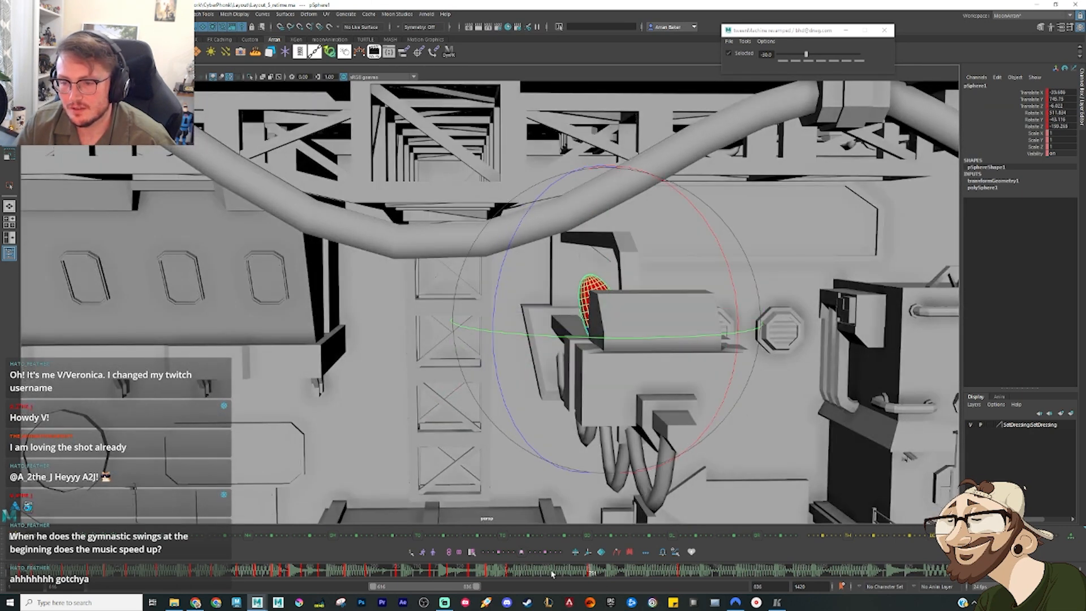
Step: Lower the sphere's landing pose onto the beam behind the block and rotate it to stand nearly upright
left_click(592, 573)
key("e")
key("period")
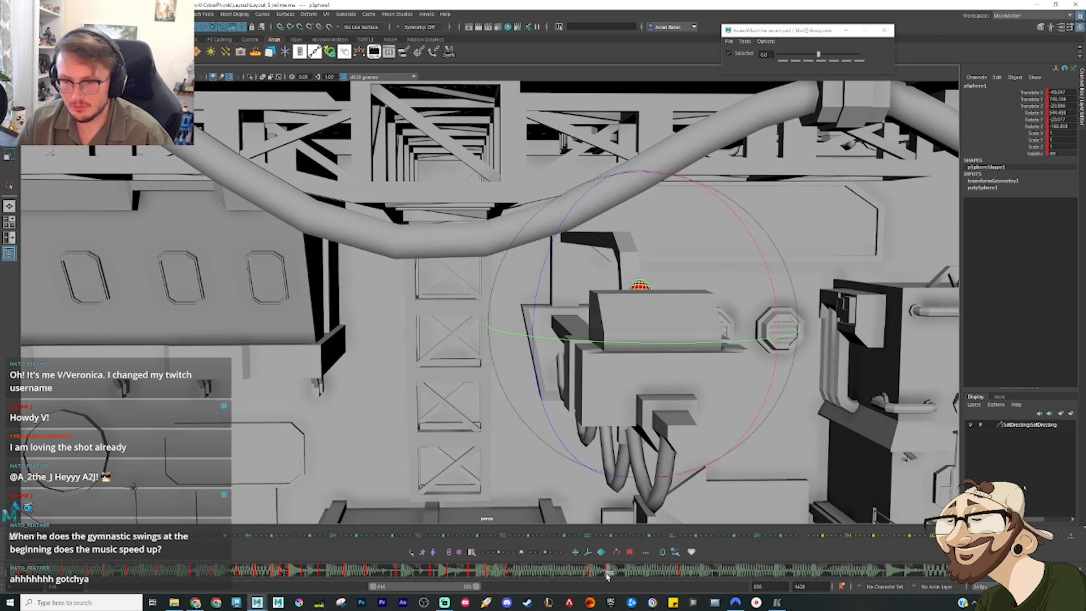
key("w")
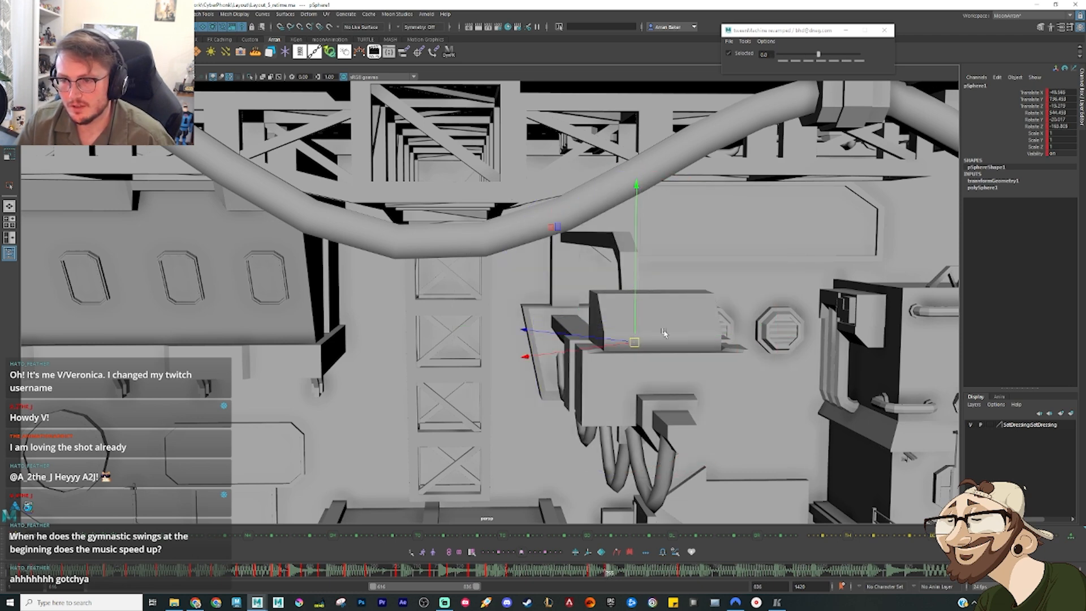
left_click_drag(664, 332, 615, 356, "alt")
key("e")
key("w")
left_click_drag(616, 356, 667, 364, "alt")
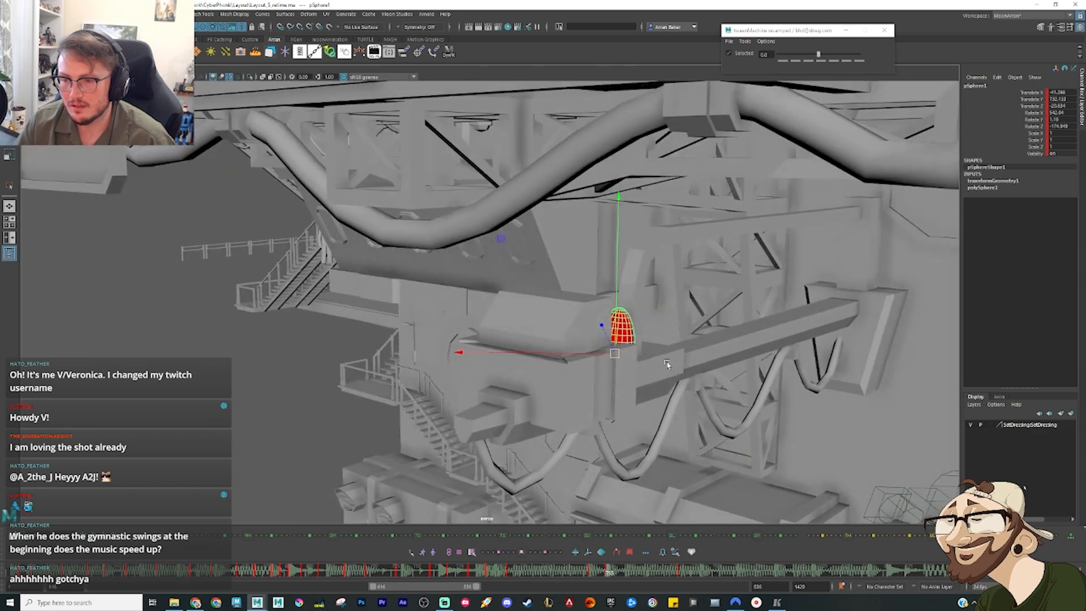
key("e")
left_click_drag(627, 334, 678, 362)
key("w")
left_click_drag(610, 464, 615, 436, "alt")
Step: Add a breakdown after the landing with a tween bias of 30, then tip the sphere over and seat it on the beam
left_click_drag(610, 576, 620, 577)
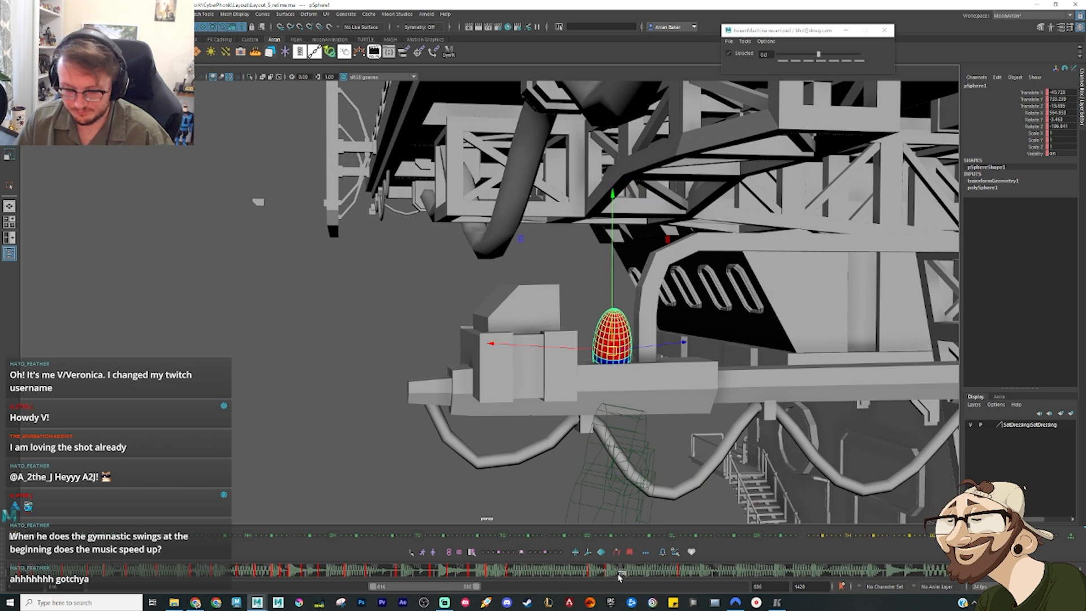
key("alt+3")
left_click_drag(645, 333, 766, 386, "alt")
key("e")
key("w")
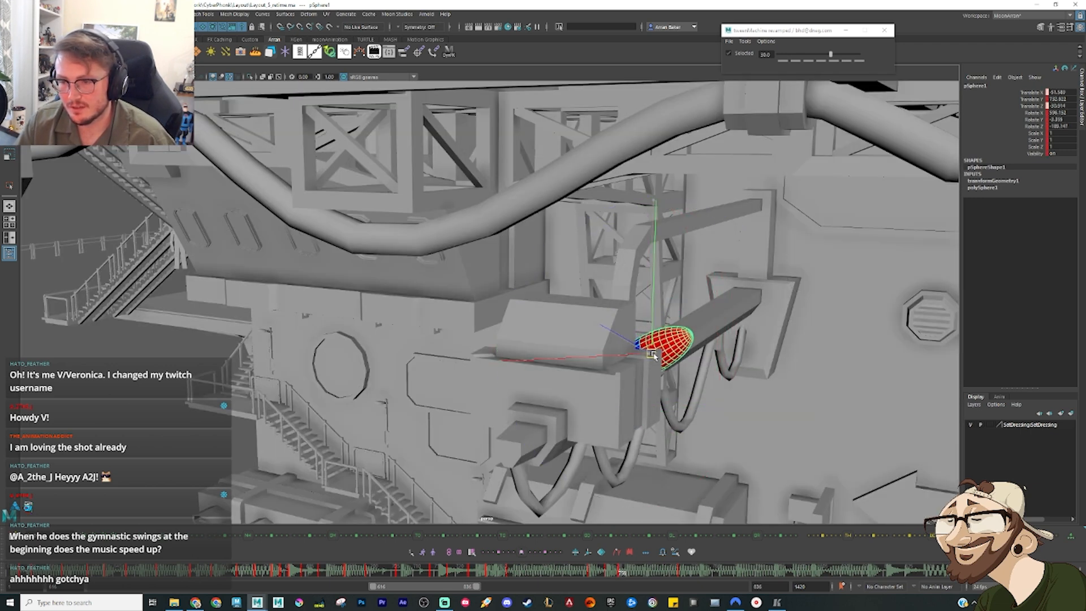
left_click_drag(698, 373, 633, 310, "alt")
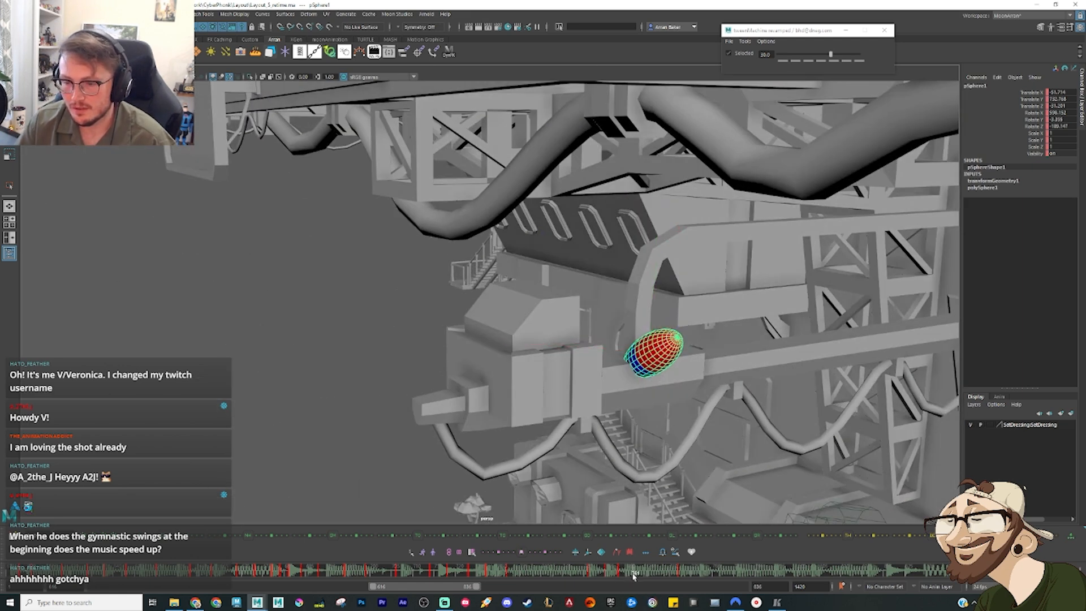
Step: Delete the selected sphere keys at the end of the landing and inspect the pose on the beam up close
left_click_drag(634, 575, 670, 572)
left_click_drag(684, 410, 755, 389, "alt")
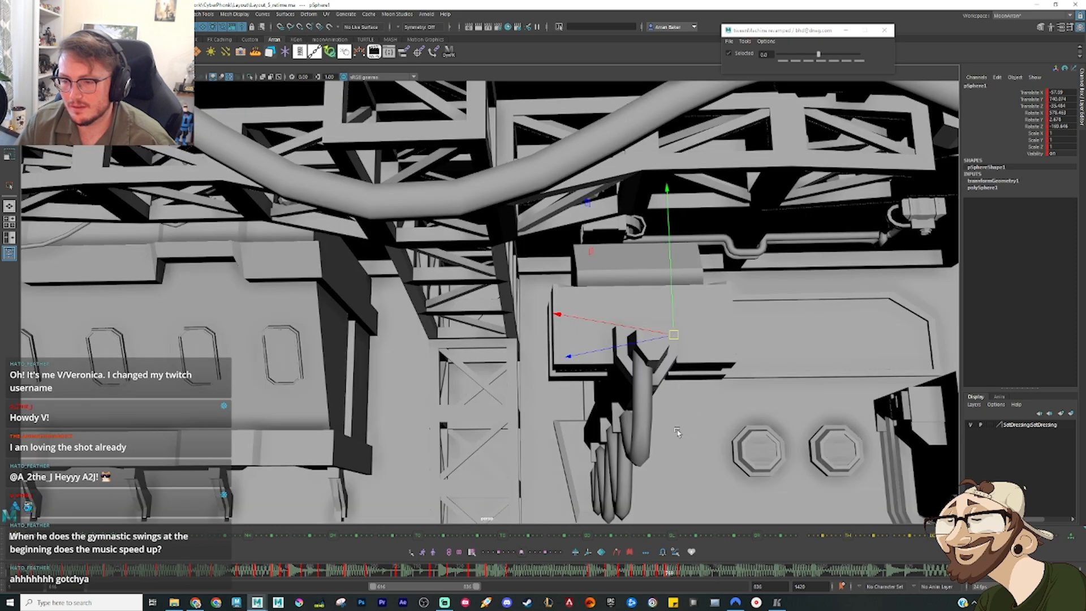
right_click_drag(677, 433, 702, 557, "alt")
middle_click_drag(702, 557, 525, 497, "alt")
right_click(677, 570)
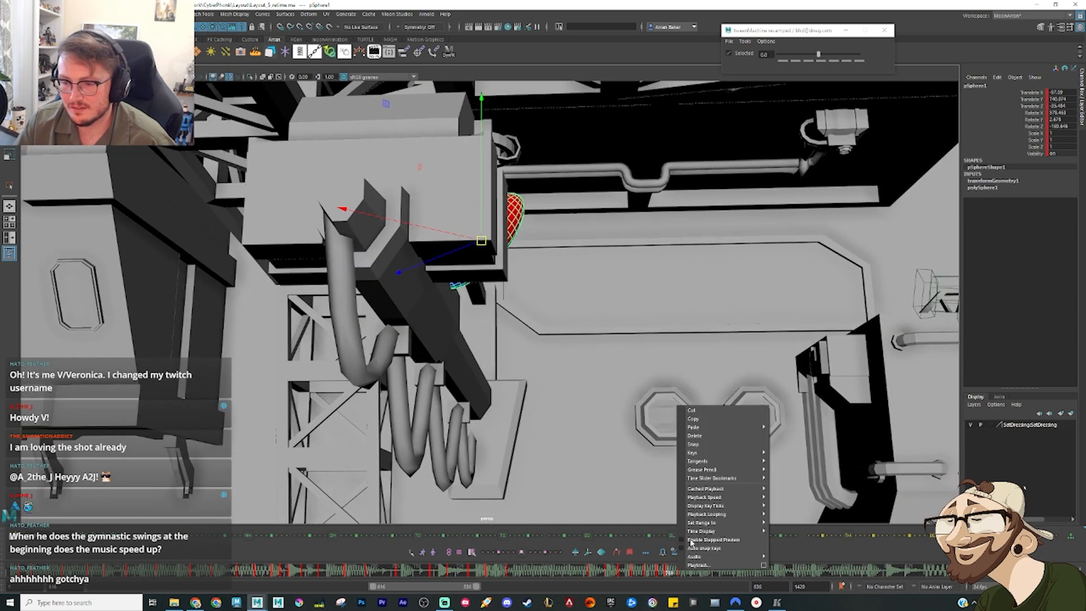
left_click(720, 436)
left_click_drag(642, 397, 552, 344, "alt")
right_click_drag(553, 344, 498, 346, "alt")
middle_click_drag(487, 342, 481, 408, "alt")
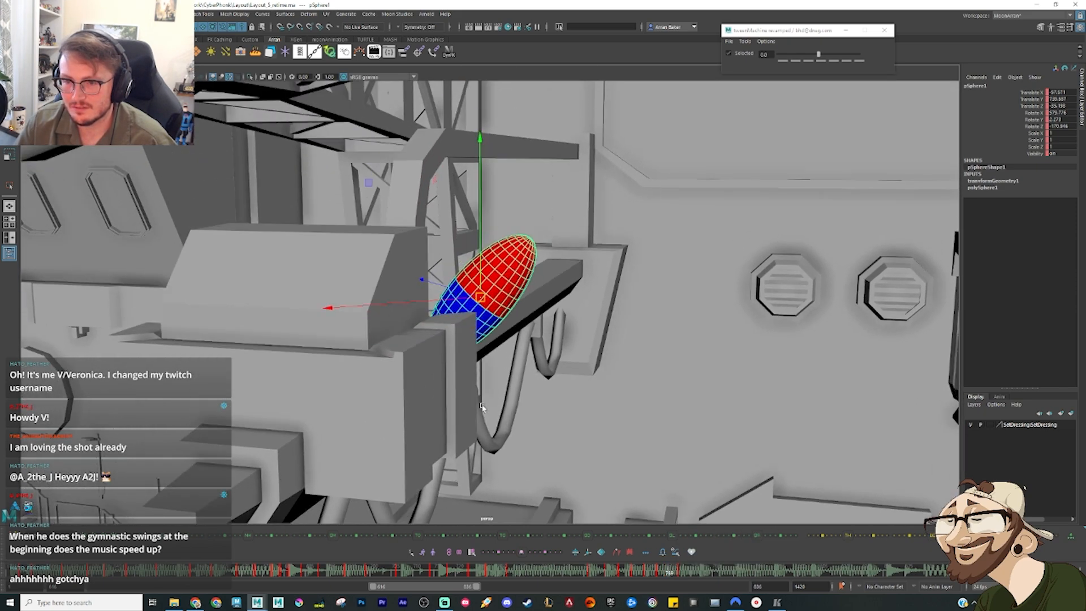
right_click_drag(482, 407, 493, 430, "alt")
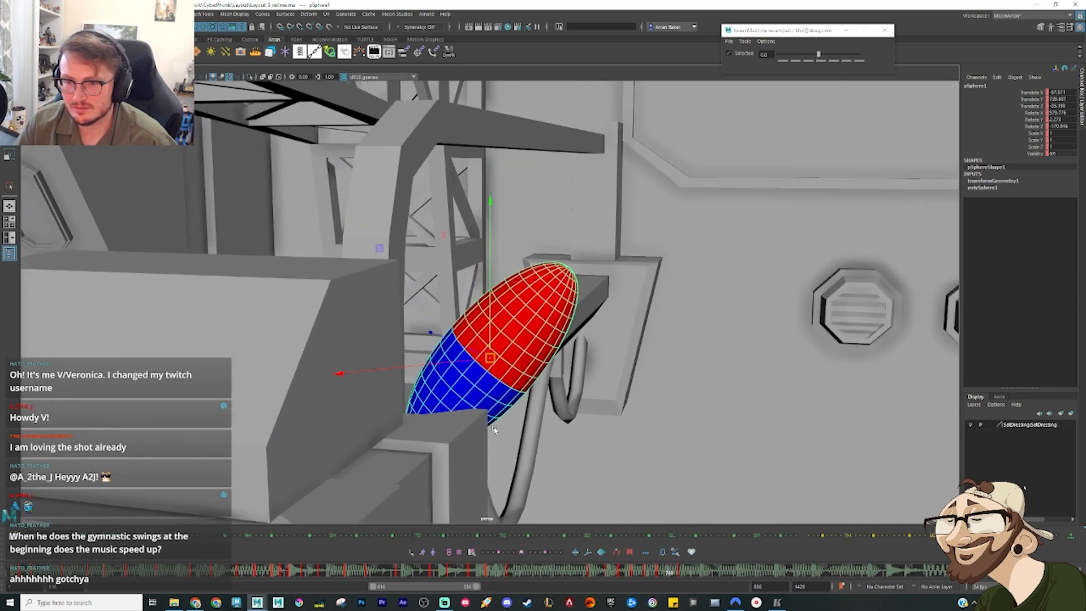
Step: Step back and forth through the sphere's landing keys to check how it settles on the beam
left_click(650, 570)
key("comma")
key("comma")
key("comma")
key("comma")
key("period")
key("period")
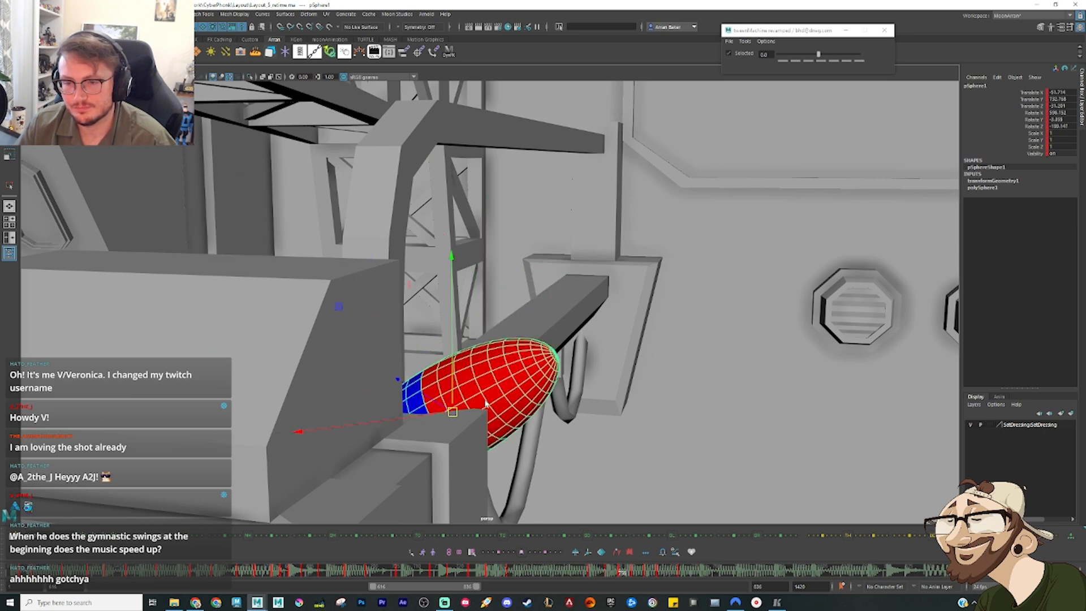
key("period")
key("period")
key("period")
key("period")
key("period")
key("period")
key("period")
key("period")
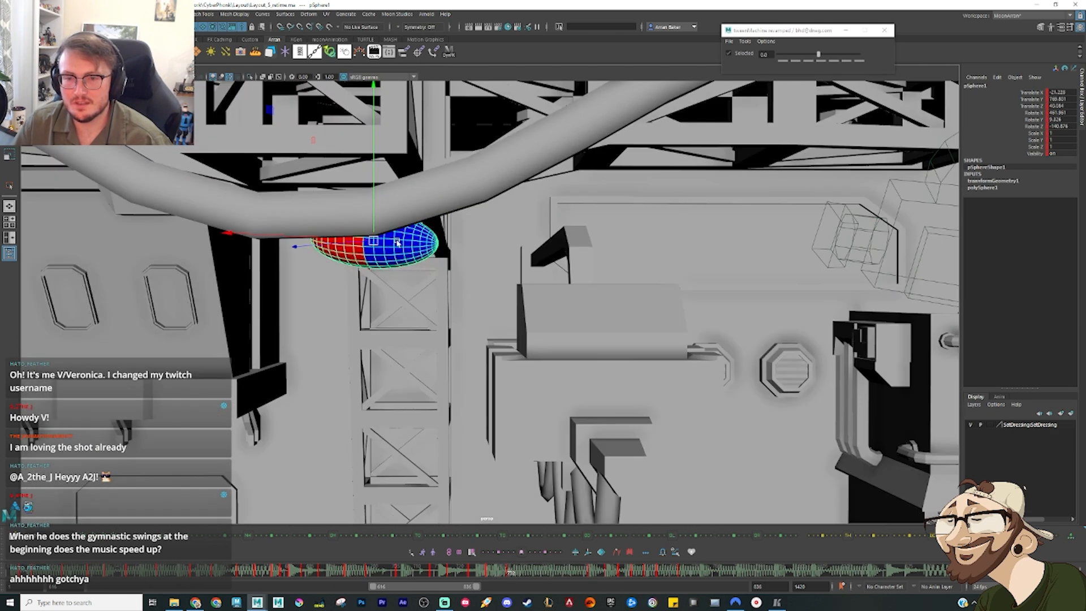
Step: Rotate the sphere's pose below the terrace from horizontal to upright and lower it slightly beneath the pipe
key("e")
left_click_drag(419, 383, 446, 238)
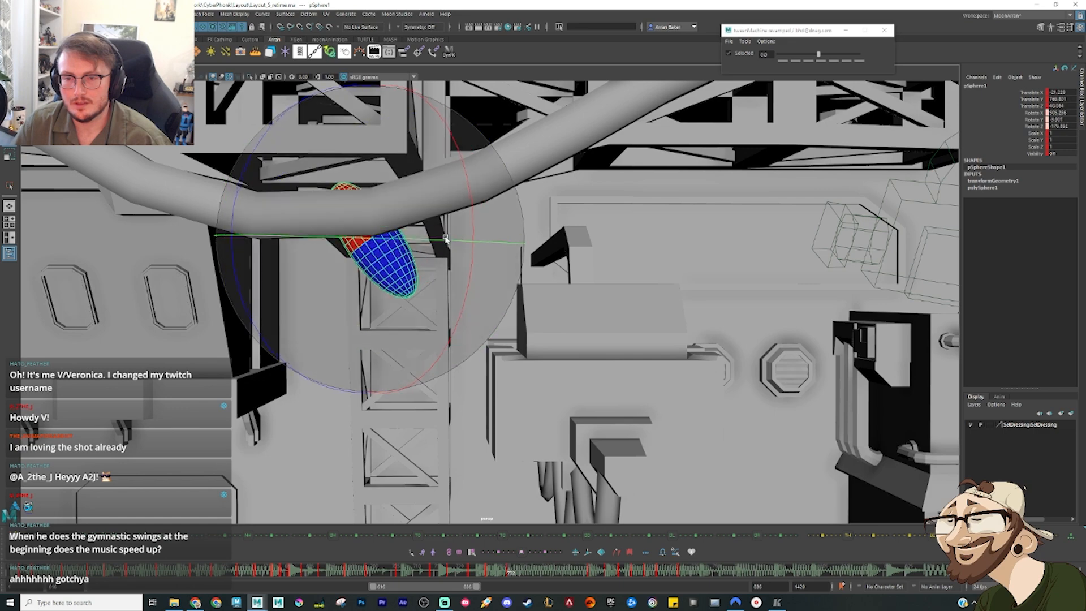
key("w")
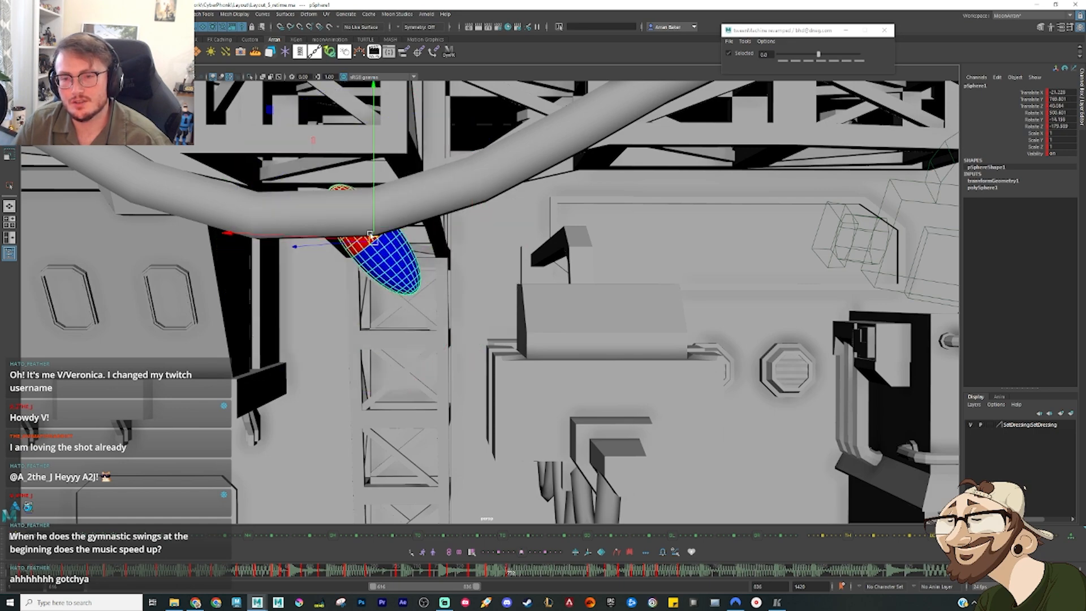
key("e")
key("w")
left_click_drag(372, 240, 383, 252)
key("e")
left_click_drag(437, 308, 320, 300)
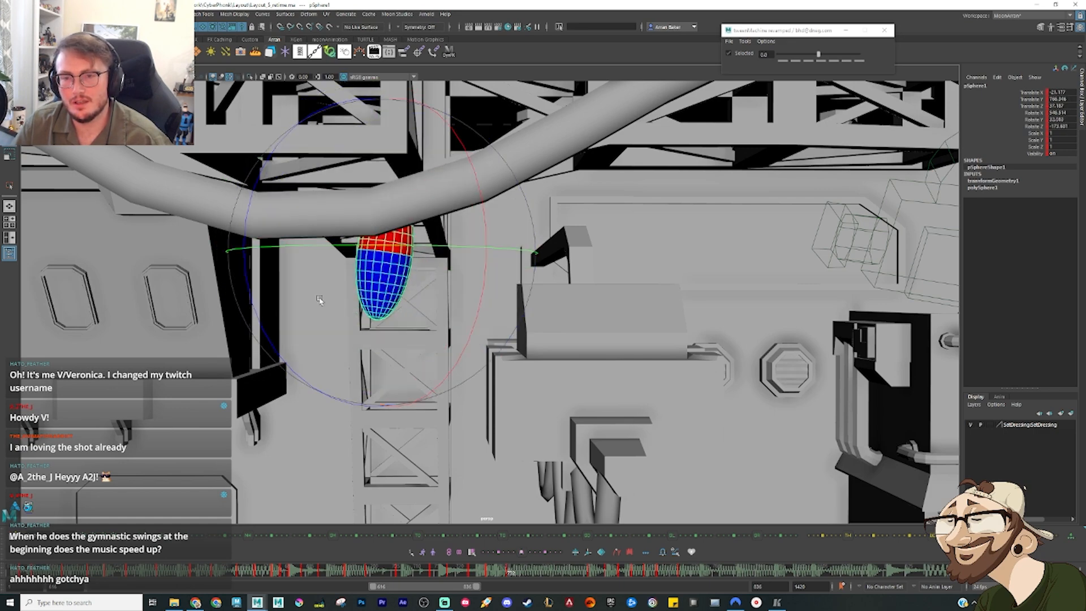
Step: Shift the upright sphere closer under the terrace truss and adjust its tilt
mouse_move(407, 339)
left_mouse_down("alt")
mouse_move(381, 275)
mouse_move(490, 253)
left_mouse_up("alt")
key("w")
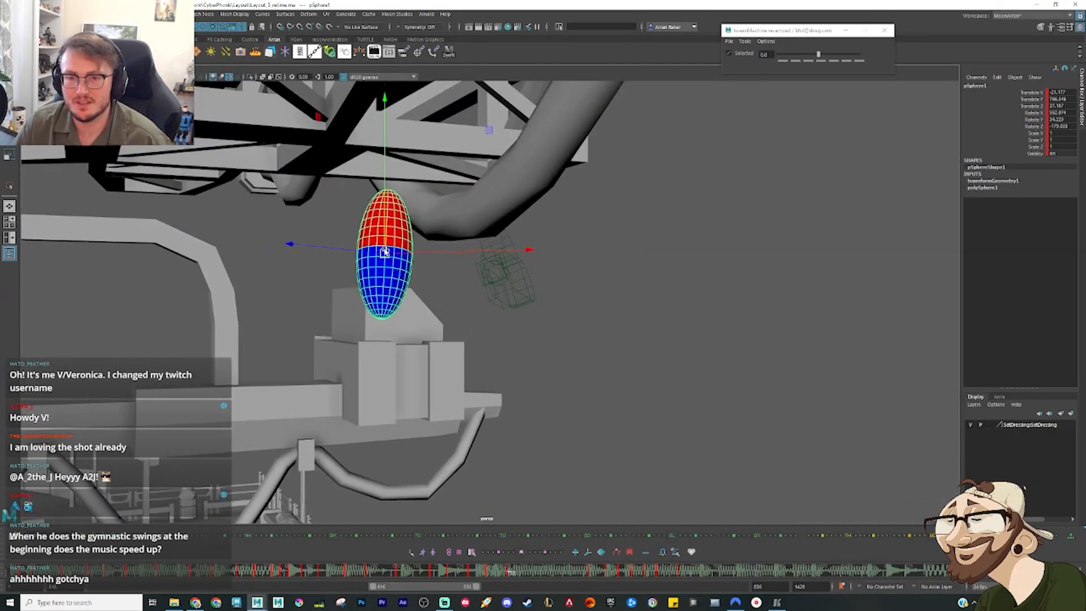
left_click_drag(367, 218, 438, 219, "alt")
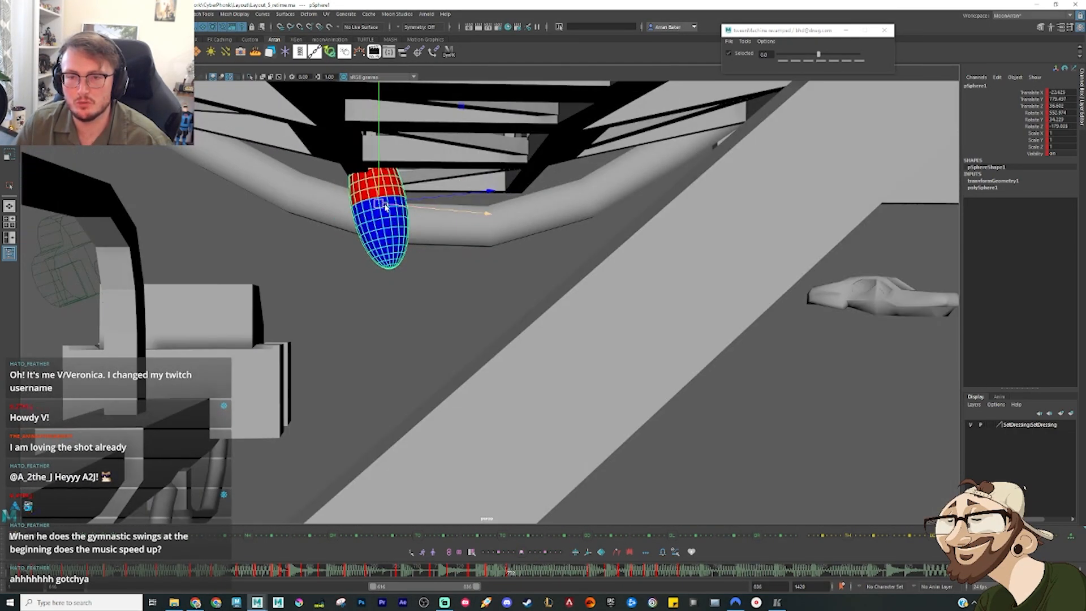
key("e")
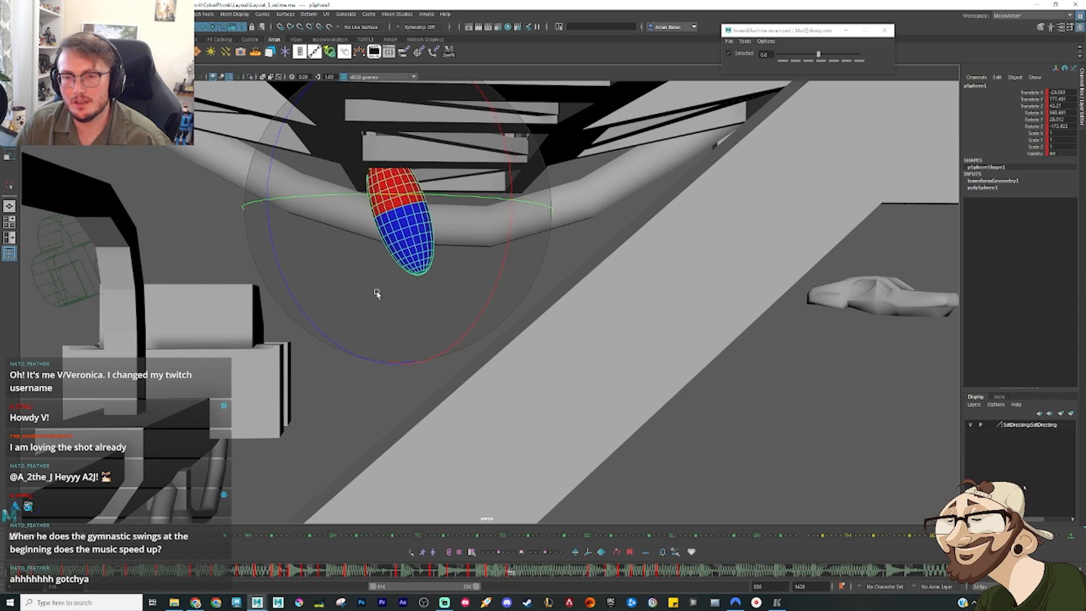
left_click_drag(377, 293, 382, 265, "alt")
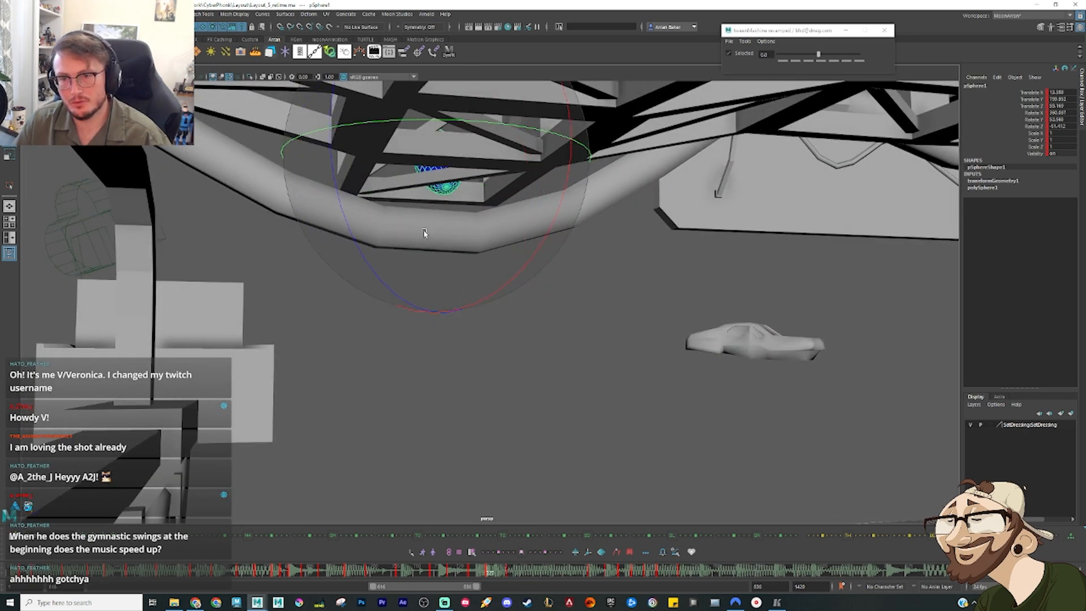
Step: Compare the neighbouring keys and re-tilt the sphere's earlier pose beside the terrace truss
key("comma")
key("comma")
key("period")
key("period")
left_click_drag(473, 264, 496, 168, "alt")
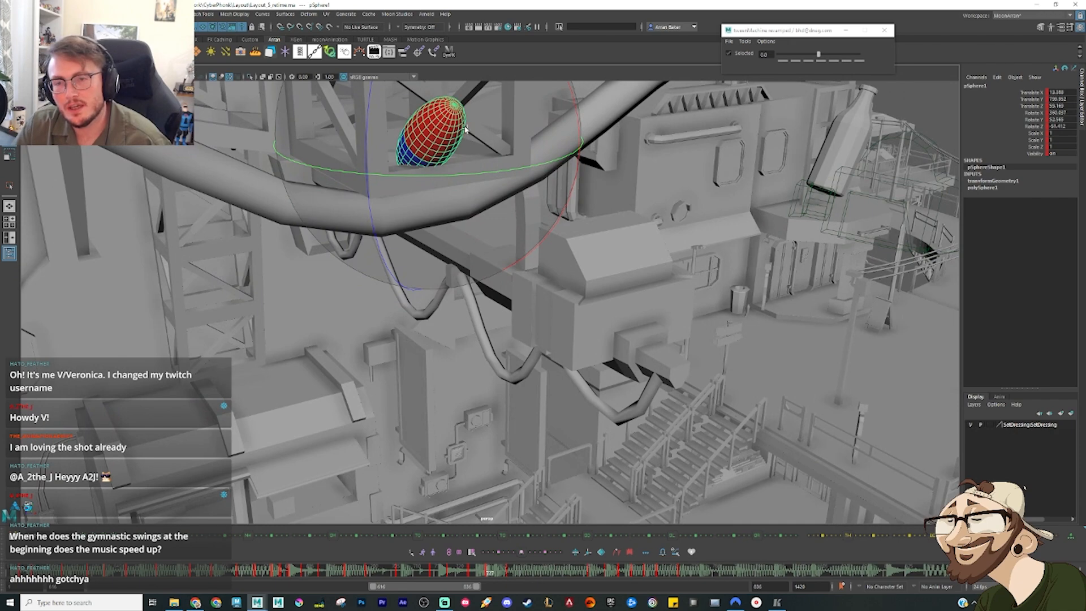
left_click_drag(466, 130, 424, 215)
key("w")
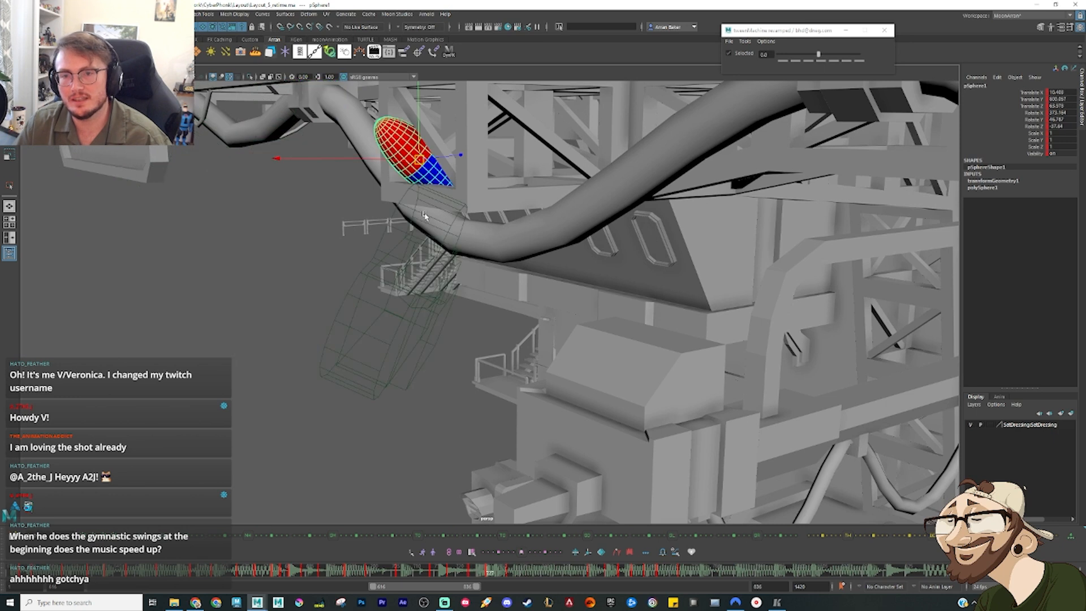
key("period")
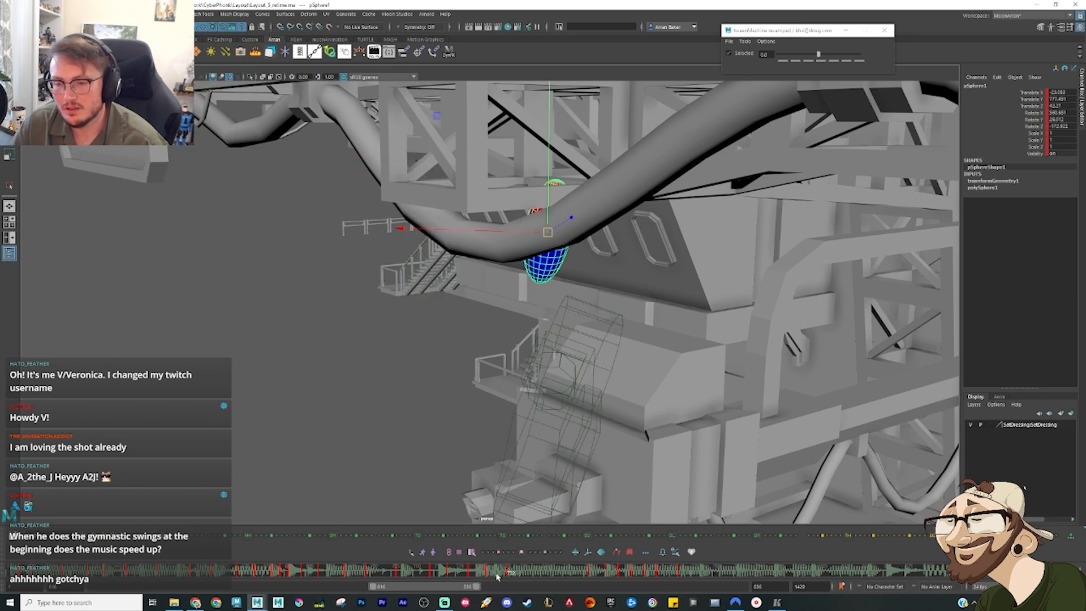
Step: Key a mid-drop pose for the sphere between truss and beam, raise it towards the pipe and rotate it almost horizontal
left_click_drag(498, 576, 544, 576)
key("s")
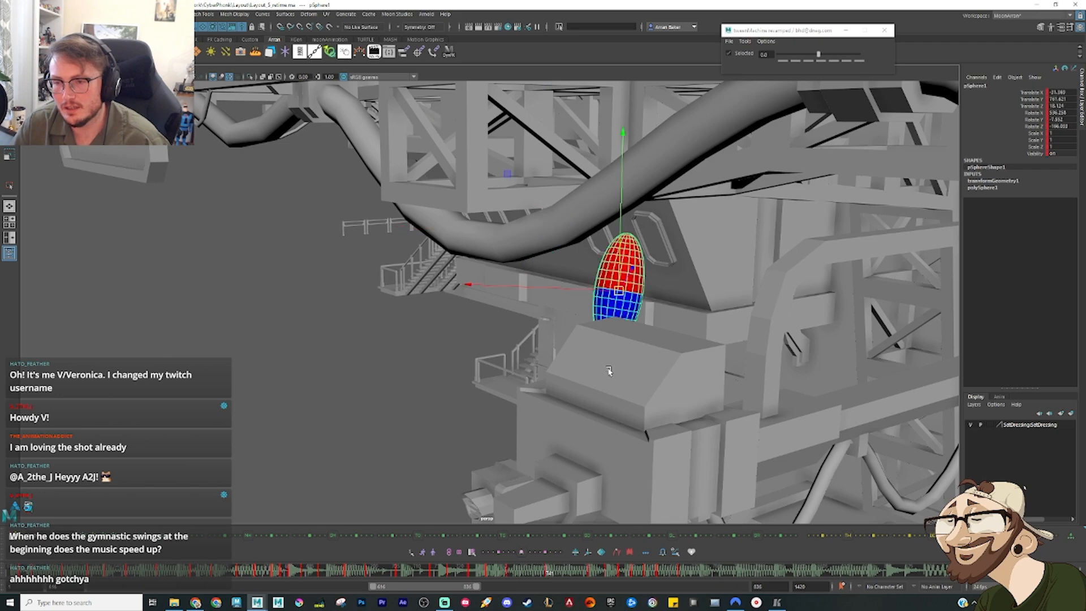
left_click_drag(607, 369, 643, 265, "alt")
key("e")
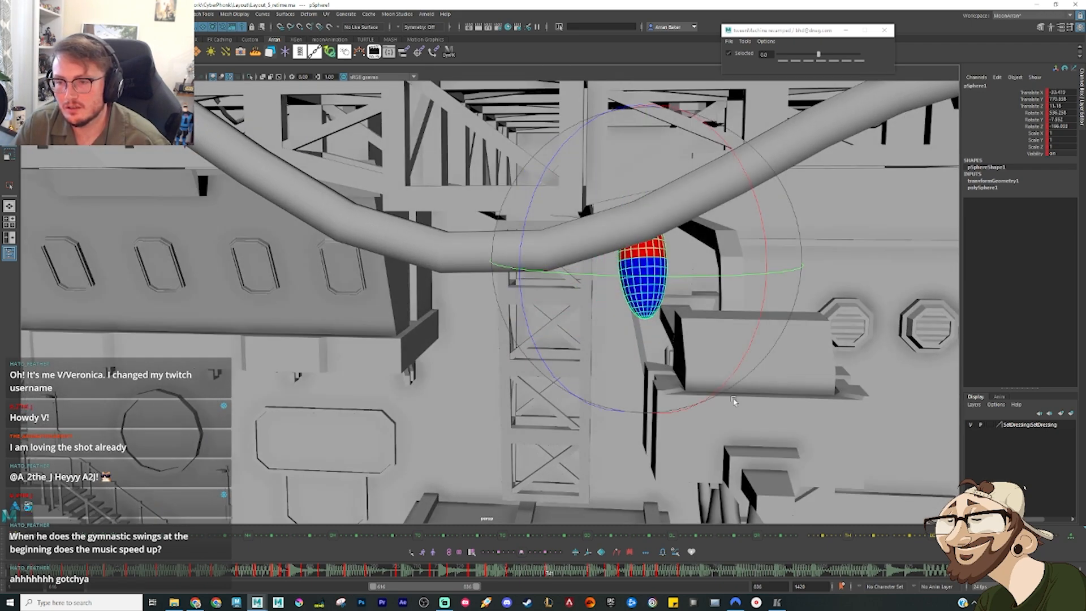
left_click_drag(734, 401, 625, 346, "alt")
left_click_drag(621, 331, 741, 295)
key("w")
left_click_drag(644, 262, 654, 232)
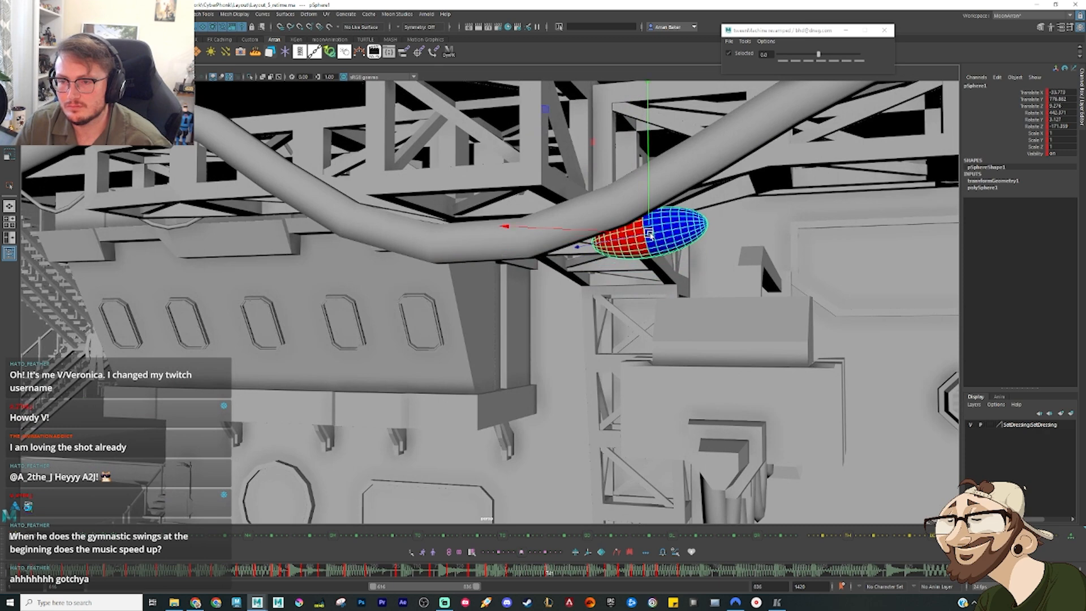
key("e")
left_click_drag(737, 284, 676, 315)
Step: Add a breakdown with a tween bias of 30 before the mid-drop pose, reposition the sphere and check the adjacent keys
left_click_drag(506, 583, 527, 582)
left_click(537, 553)
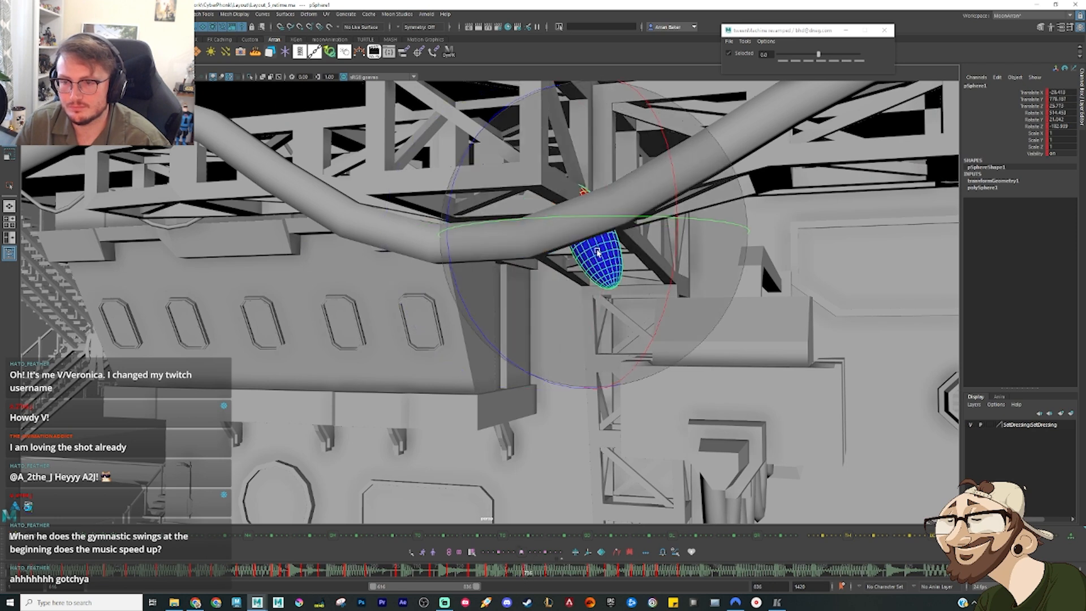
key("alt+3")
key("w")
left_click_drag(607, 237, 604, 263)
key("comma")
key("period")
key("period")
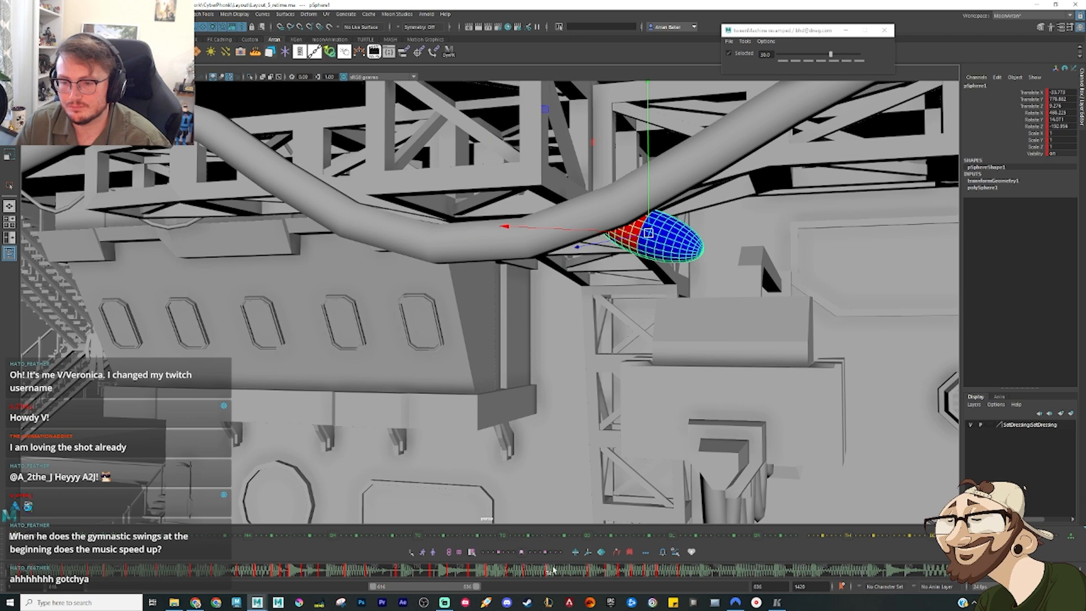
left_click(570, 573)
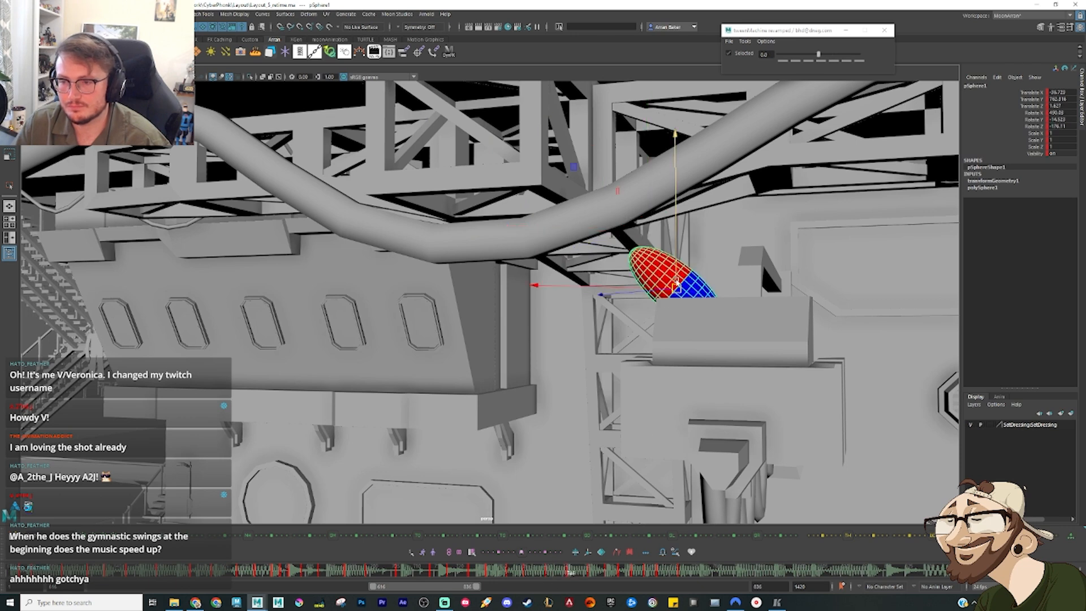
Step: Raise the sphere's breakdown pose beneath the pipe, rotate it steeper and compare it with the neighbouring keys
left_click_drag(677, 285, 678, 243)
key("e")
left_click_drag(740, 325, 653, 362)
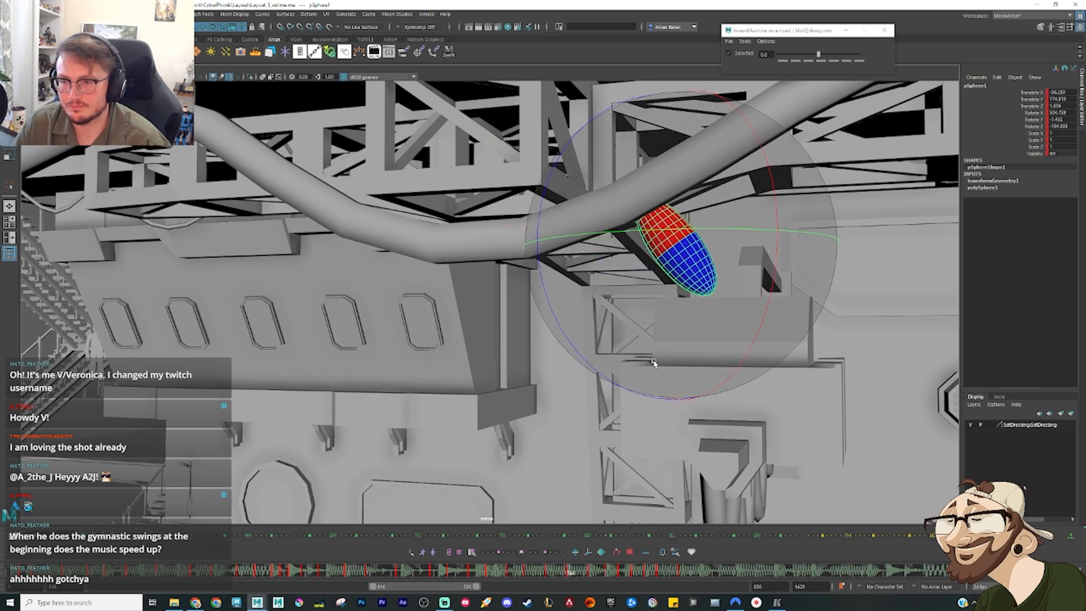
key("comma")
key("period")
key("period")
scroll(643, 415, "down", 2)
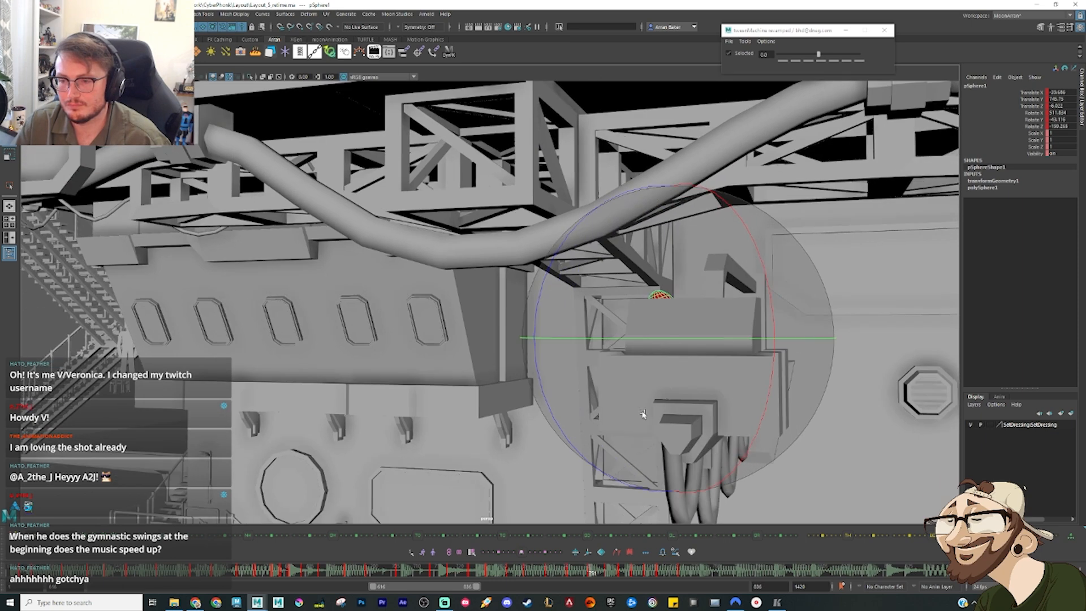
Step: Play and scrub the sphere's drop from the terrace to the lower beam repeatedly from a wide side angle
left_click_drag(643, 415, 657, 381, "alt")
left_click_drag(425, 574, 385, 572)
left_click_drag(504, 333, 472, 378, "alt")
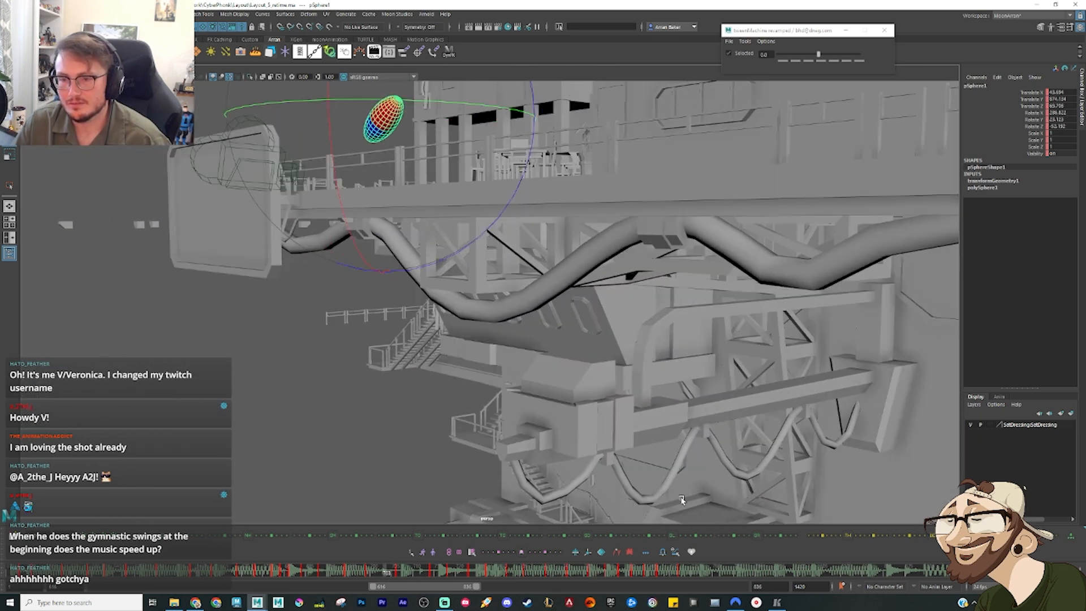
key("alt+v")
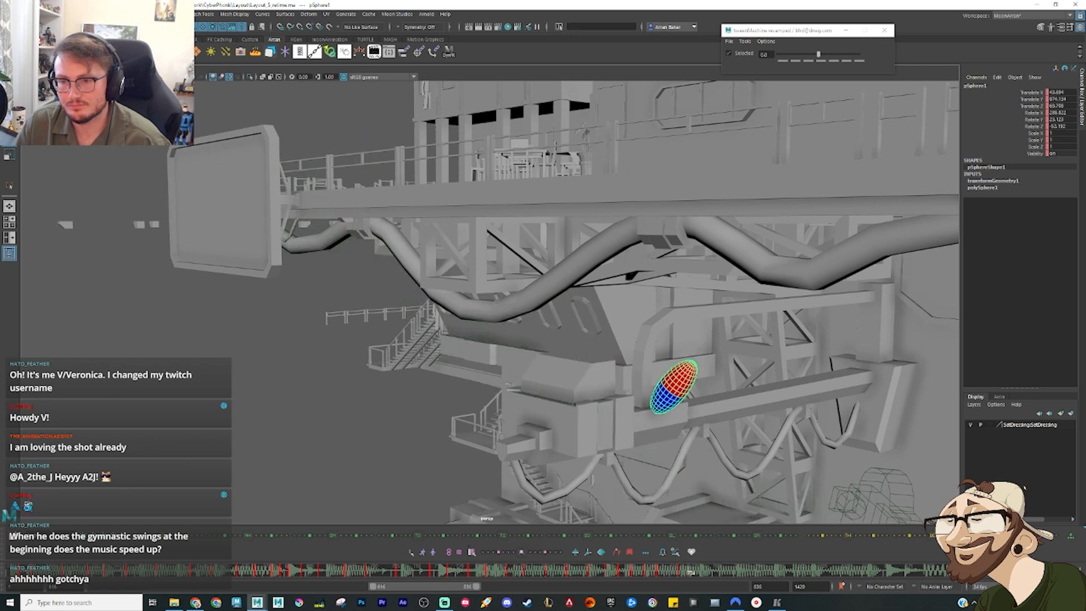
key("alt+v")
left_click_drag(643, 573, 392, 574)
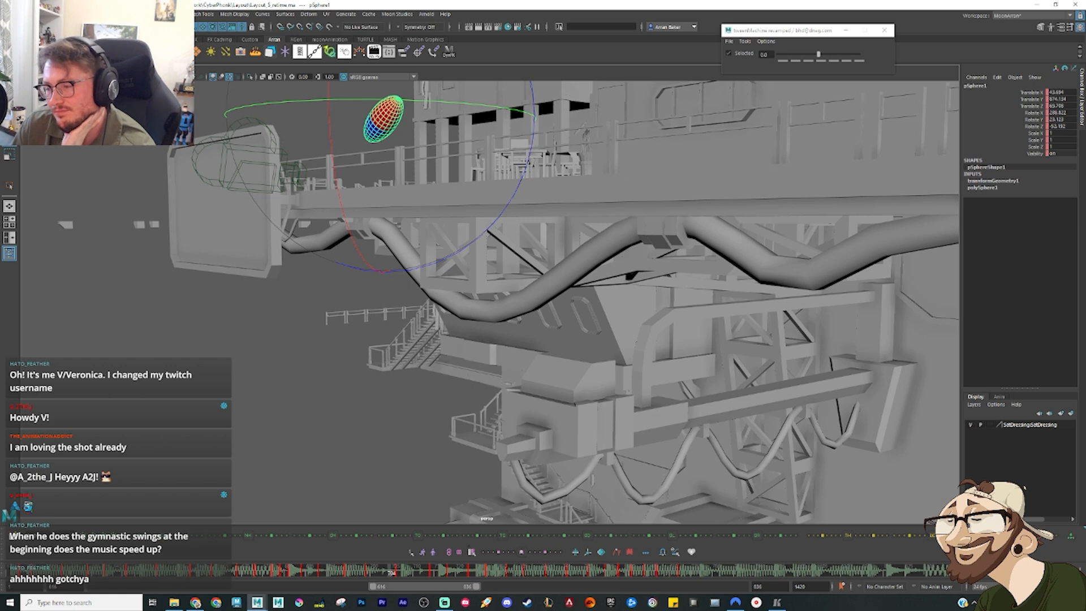
key("alt+v")
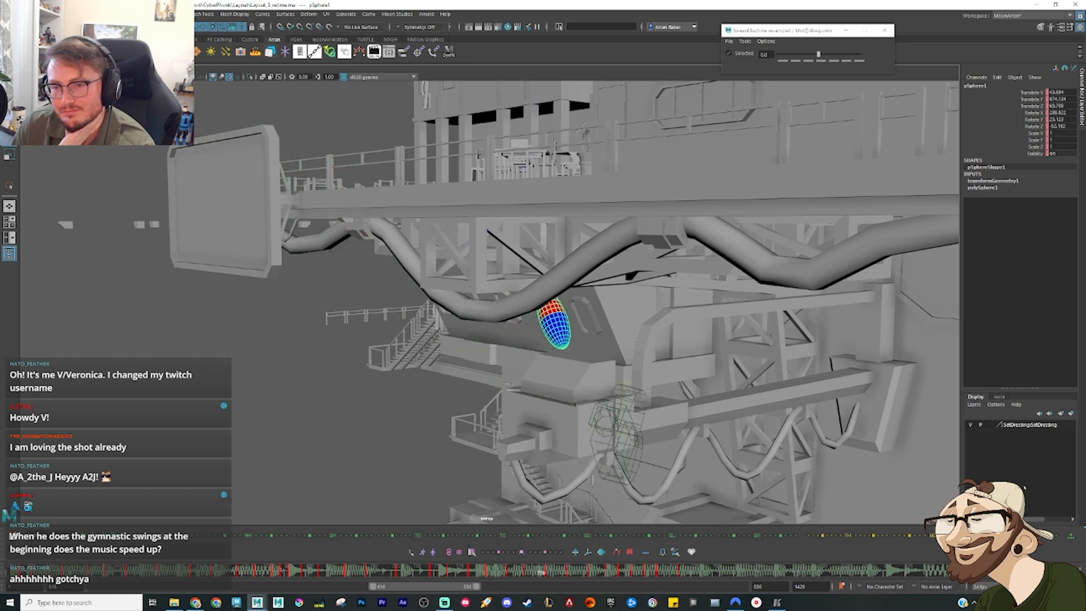
key("alt+v")
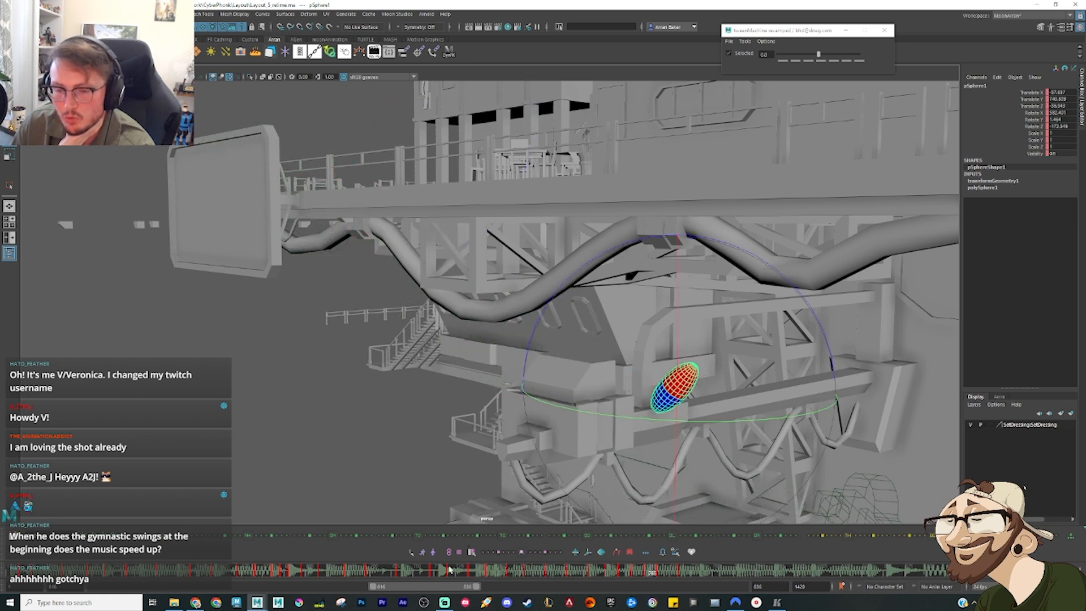
left_click(385, 573)
key("alt+v")
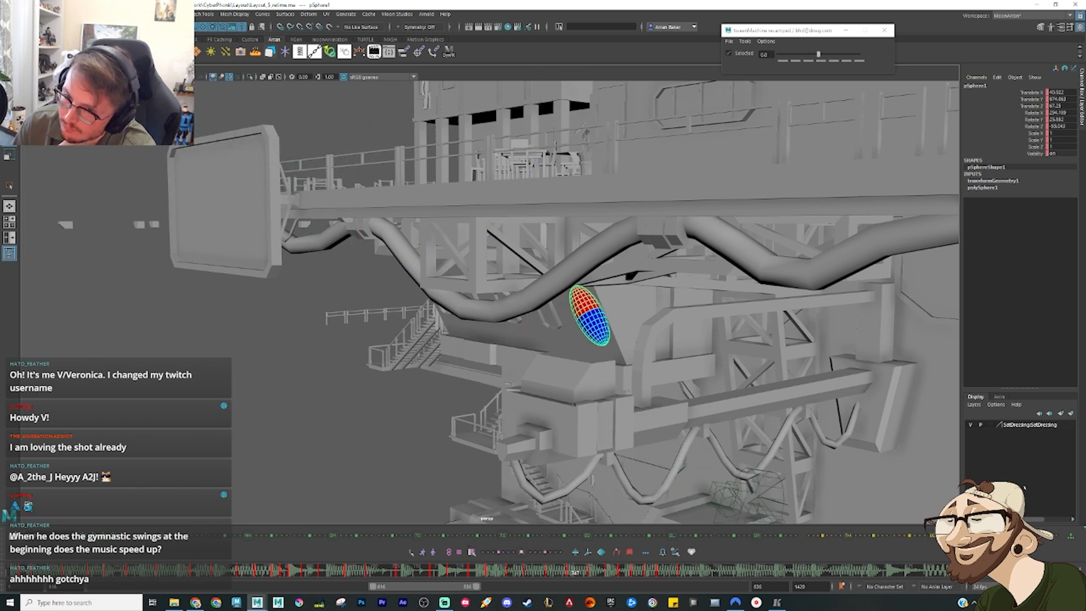
key("alt+v")
mouse_move(447, 573)
left_mouse_down()
mouse_move(470, 588)
mouse_move(439, 569)
mouse_move(560, 573)
mouse_move(481, 573)
mouse_move(533, 582)
mouse_move(474, 574)
mouse_move(588, 573)
mouse_move(311, 574)
left_mouse_up()
left_click(517, 573)
left_click(525, 574)
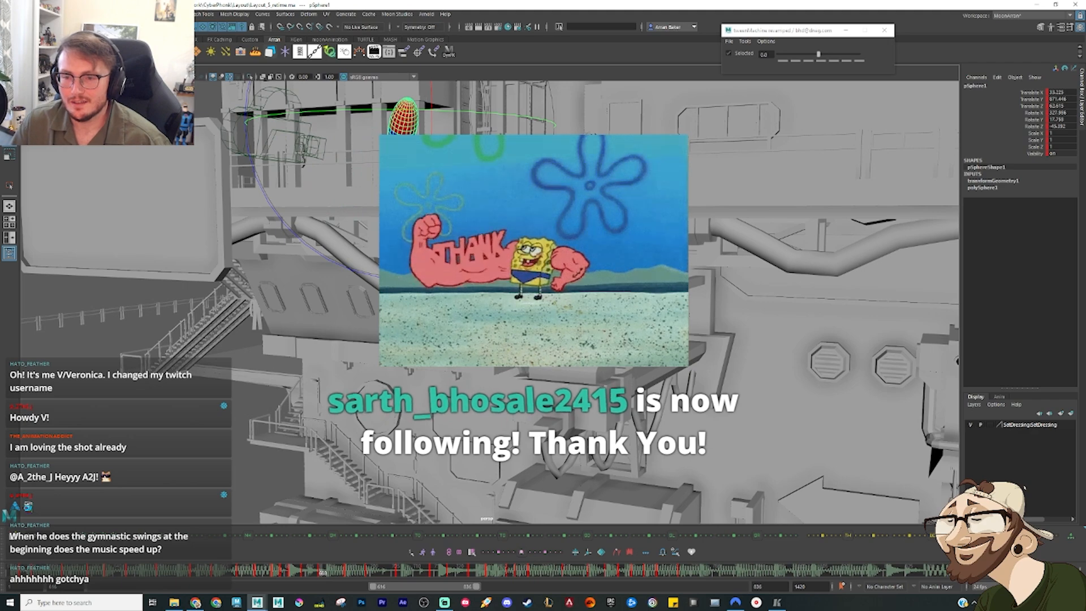
Step: Examine the sphere's earlier motion above the terrace from the front by scrubbing back and turning the view
left_click_drag(452, 317, 535, 385, "alt")
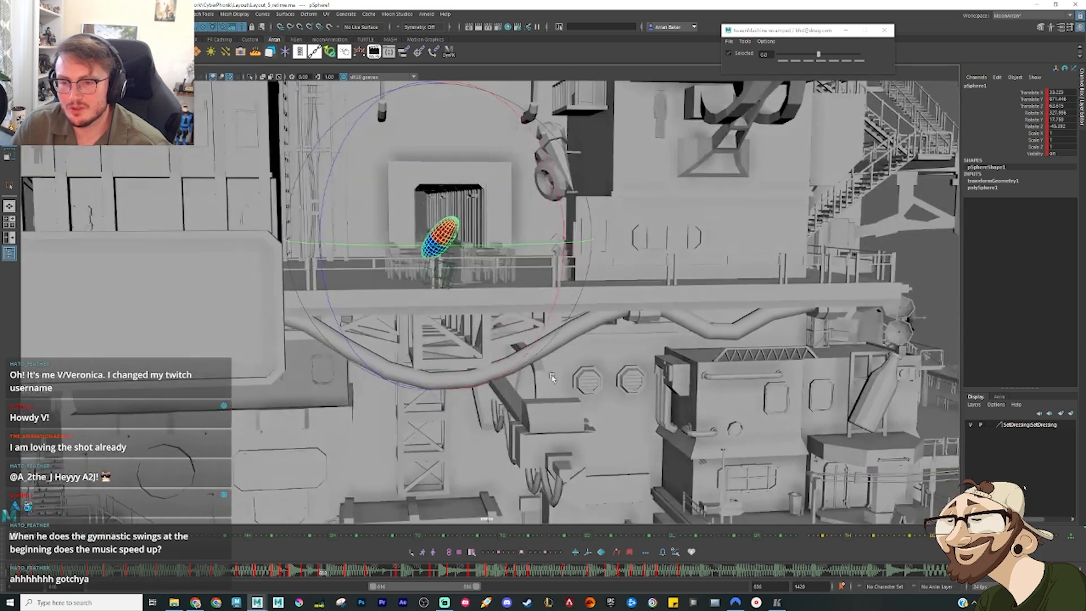
middle_click_drag(493, 334, 469, 351, "alt")
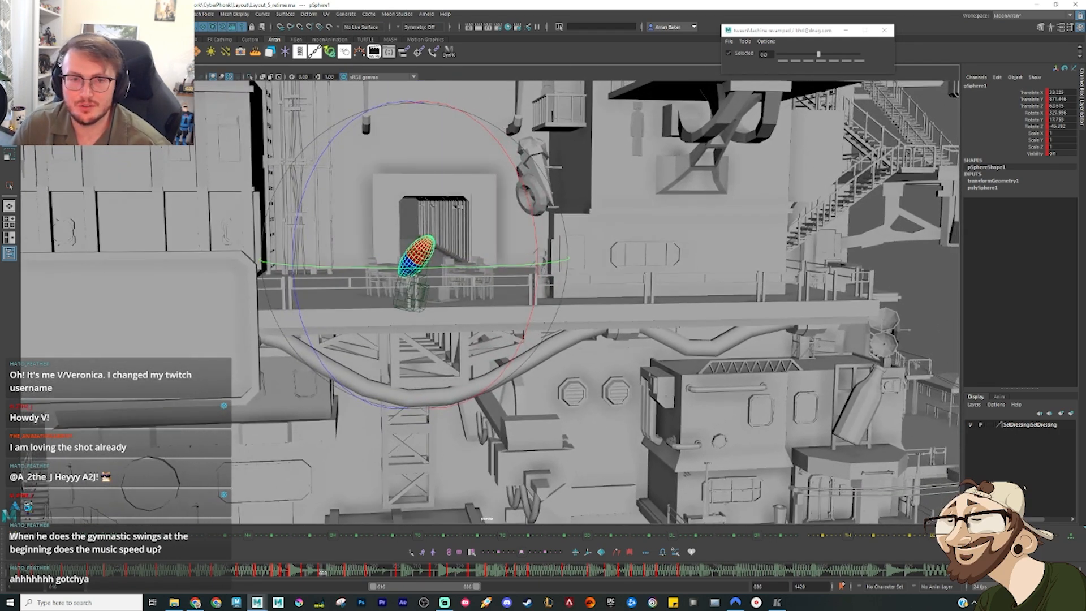
left_click(96, 69)
left_click(121, 191)
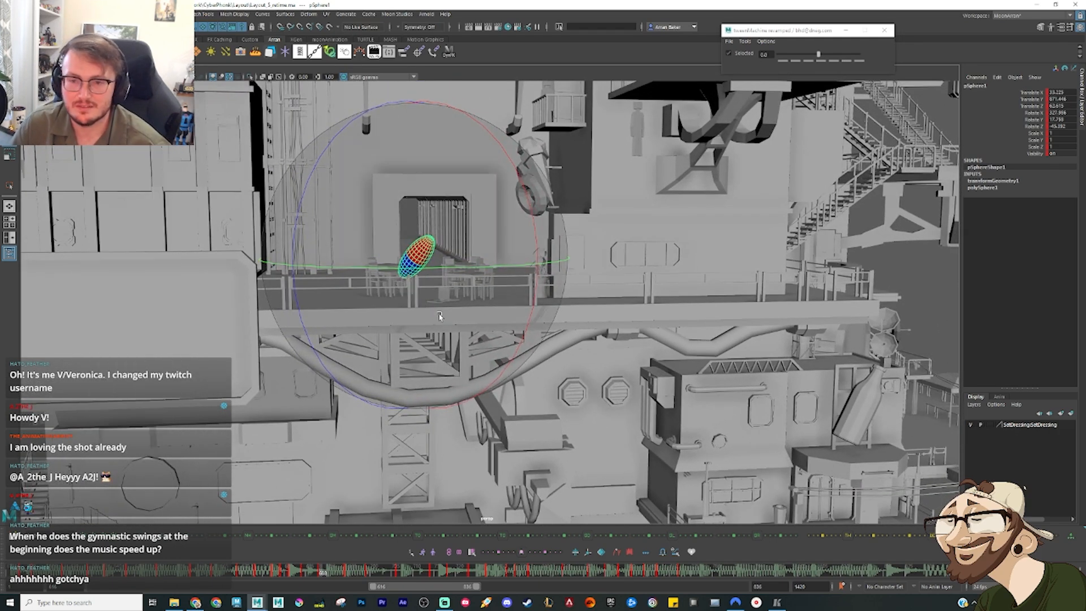
left_click(272, 574)
left_click_drag(272, 577, 84, 574)
left_click_drag(463, 356, 478, 331, "alt")
middle_click_drag(477, 331, 409, 394, "alt")
left_click_drag(408, 394, 382, 432, "alt")
middle_click_drag(393, 402, 377, 363, "alt")
left_click_drag(378, 364, 418, 437, "alt")
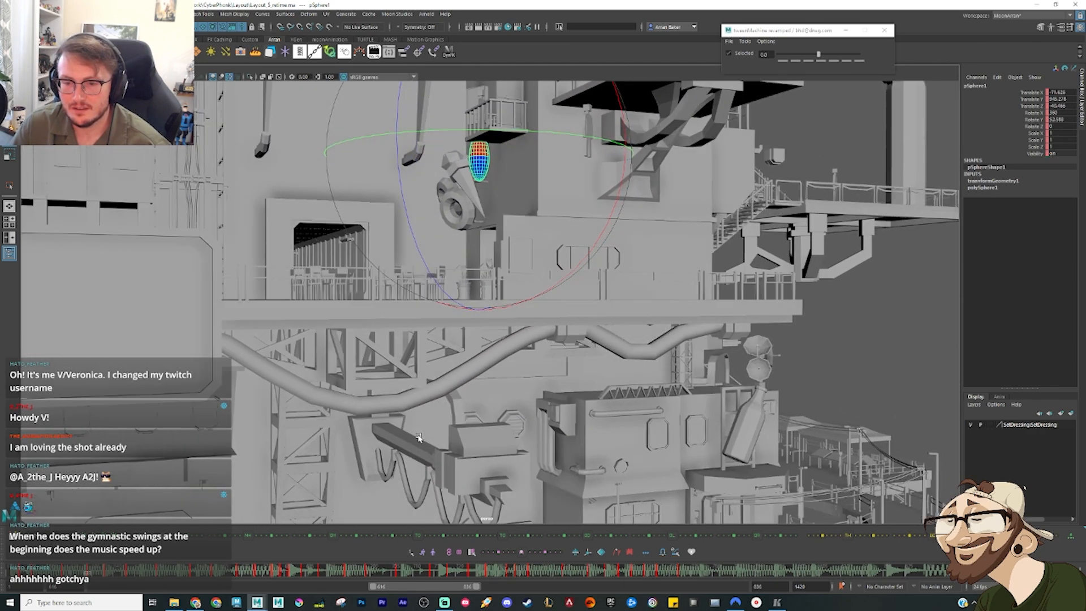
Step: Try X-ray display in the viewport to see the sphere through the set geometry
left_click(491, 457)
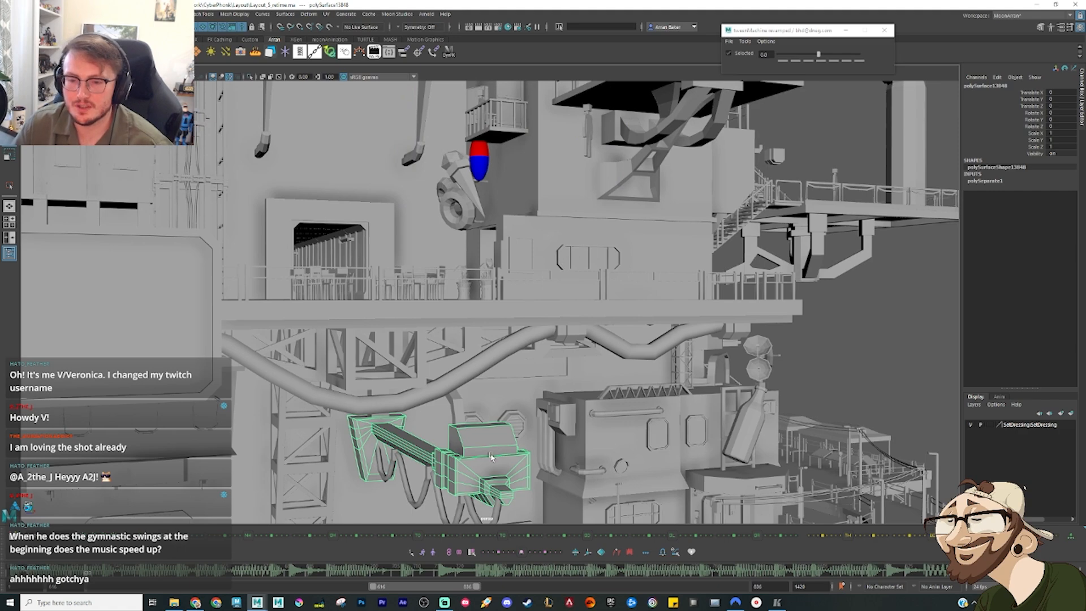
mouse_move(501, 455)
left_mouse_down("alt")
mouse_move(611, 452)
mouse_move(509, 458)
mouse_move(521, 456)
left_mouse_up("alt")
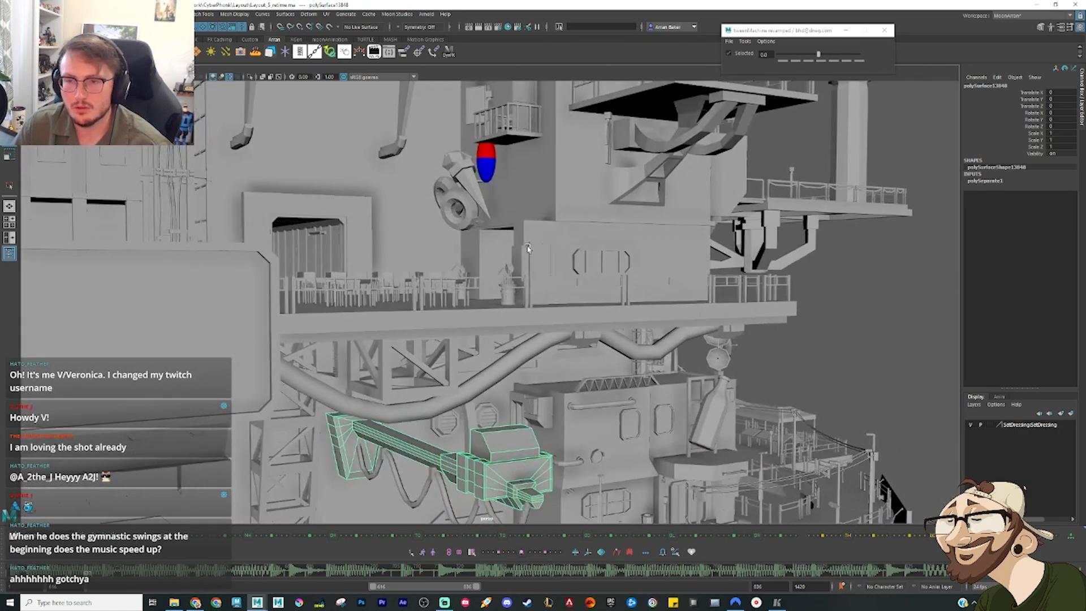
left_click(262, 78)
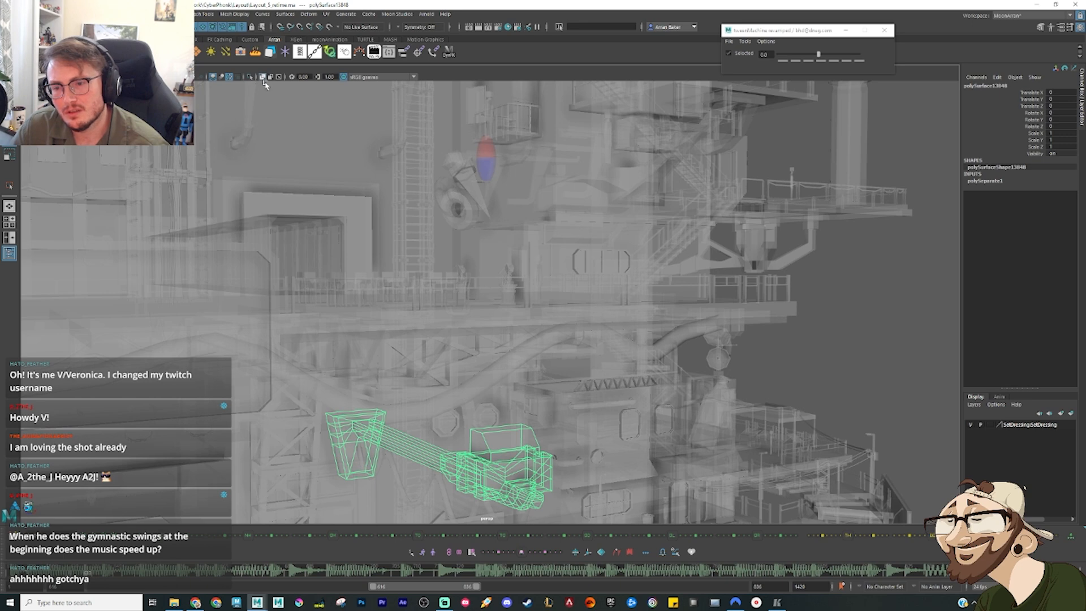
left_click(846, 399)
left_click_drag(567, 346, 490, 136, "alt")
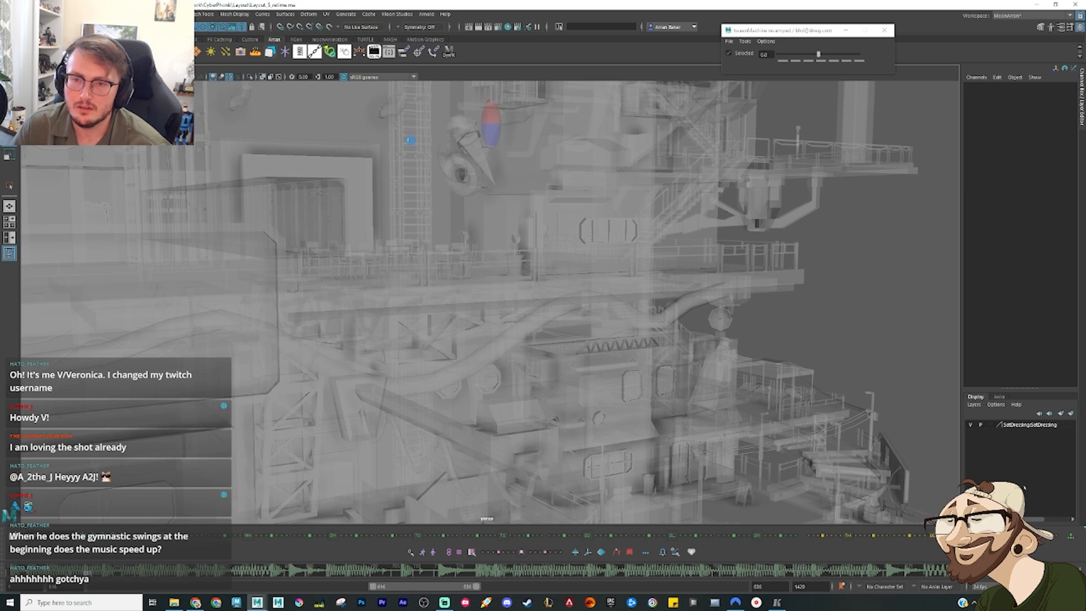
left_click(270, 76)
Step: Raise the transparency of the set's lambert1 material so the environment turns see-through and the sphere stands out
left_click(784, 167)
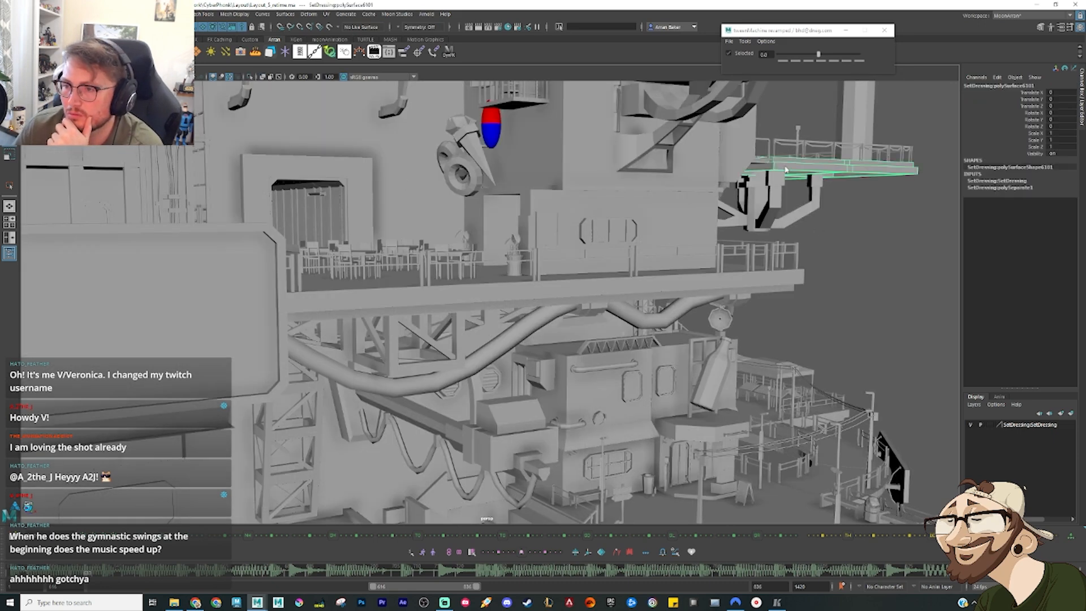
right_click_drag(785, 166, 794, 368)
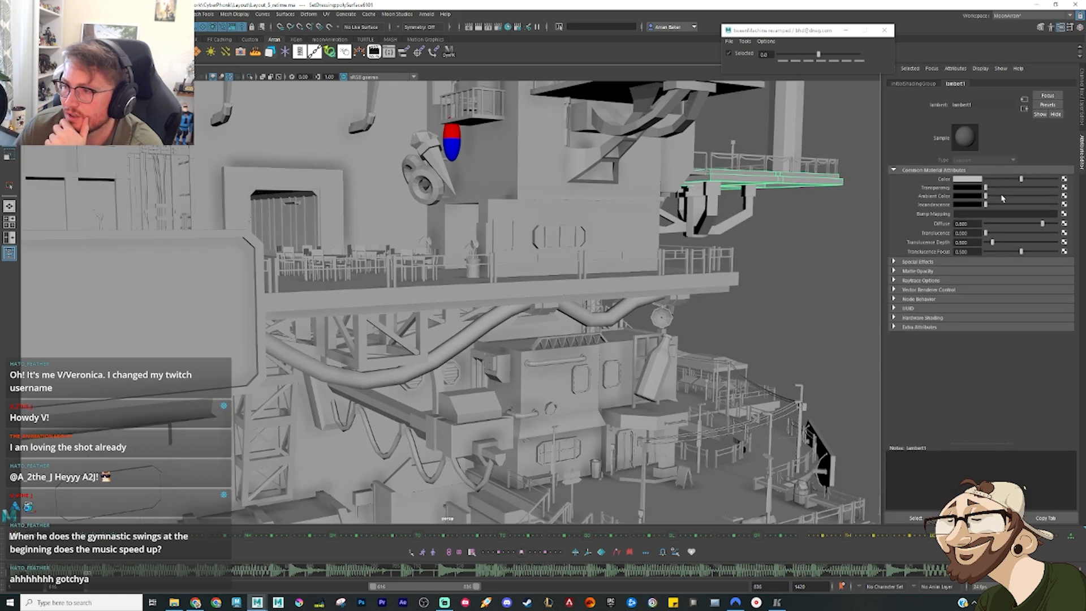
left_click_drag(1013, 191, 1048, 193)
left_click(813, 310)
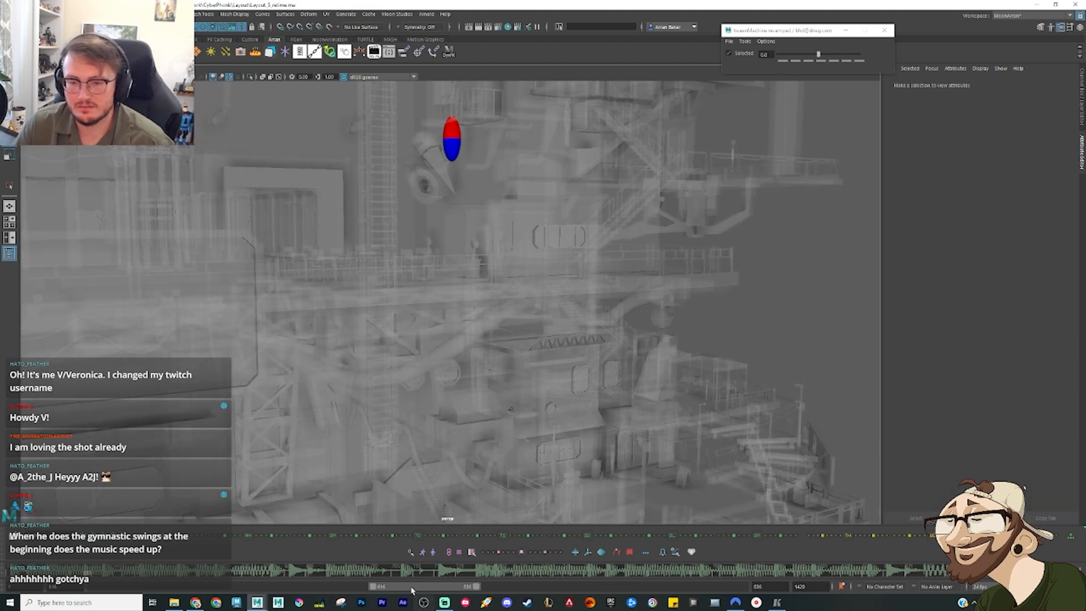
Step: Extend the playback range back to an earlier start and return to its first frame to view the whole animation
left_click_drag(83, 572, 13, 571)
right_click_drag(447, 379, 398, 315, "alt")
middle_click_drag(389, 301, 449, 402, "alt")
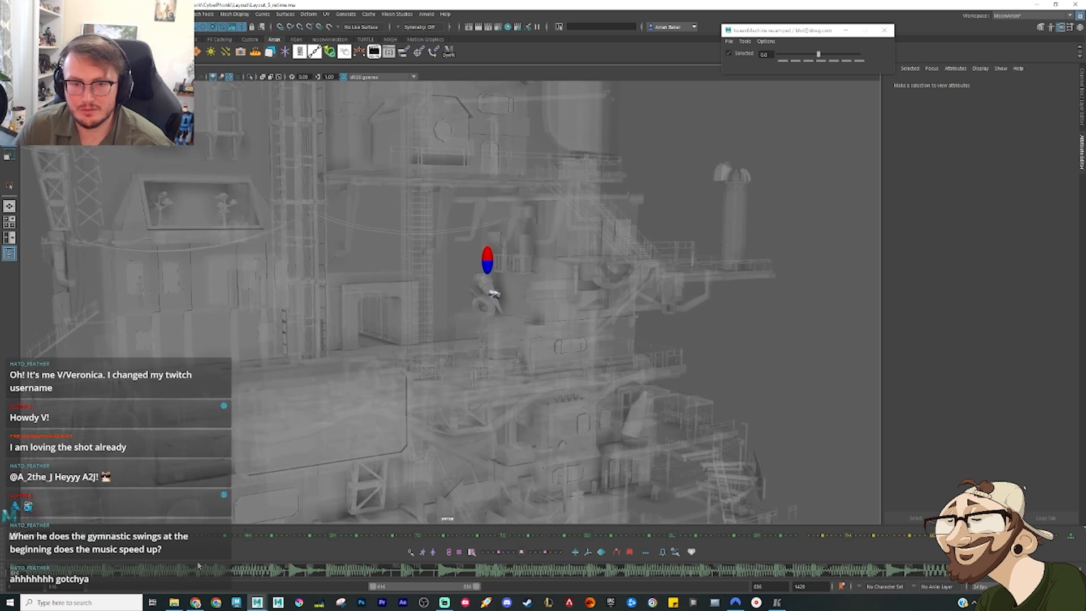
left_click_drag(385, 586, 92, 586)
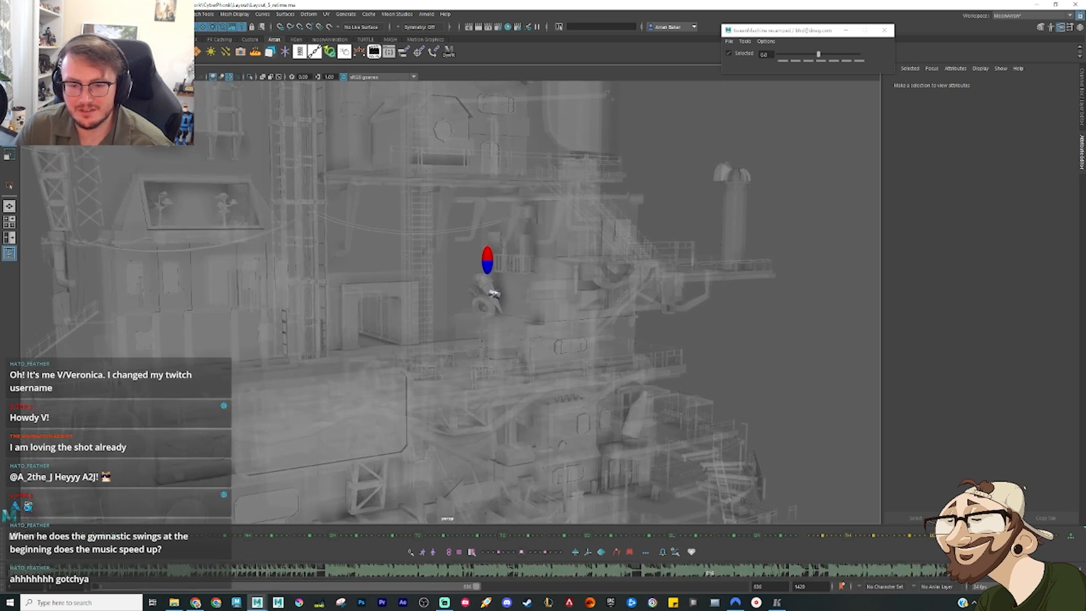
left_click(30, 573)
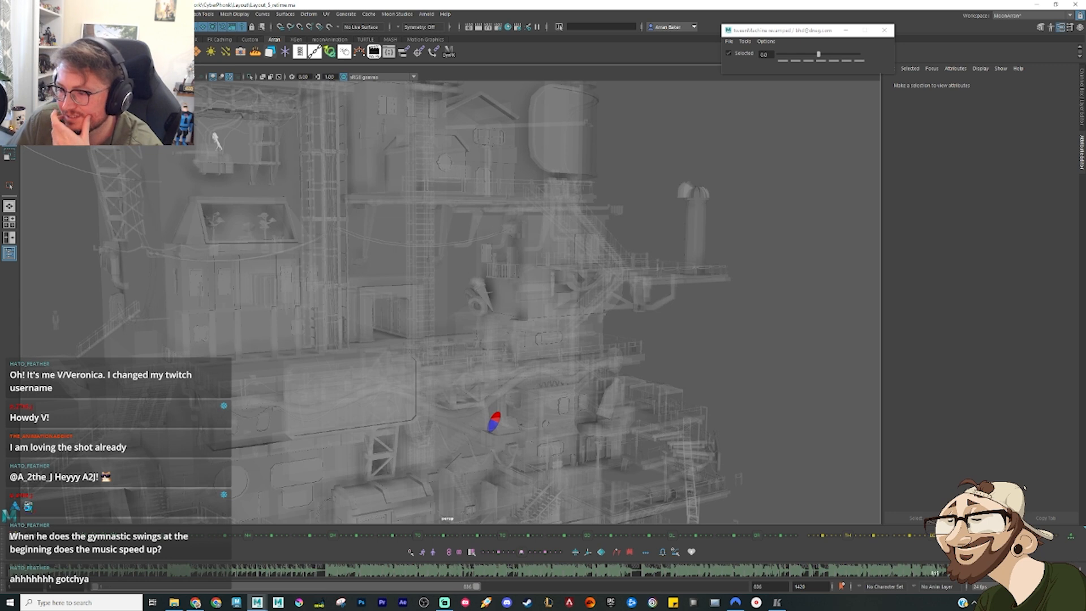
Step: Scrub and replay the sphere's drop from the terrace railing to the lower beam through the transparent set
left_click_drag(654, 573, 795, 579)
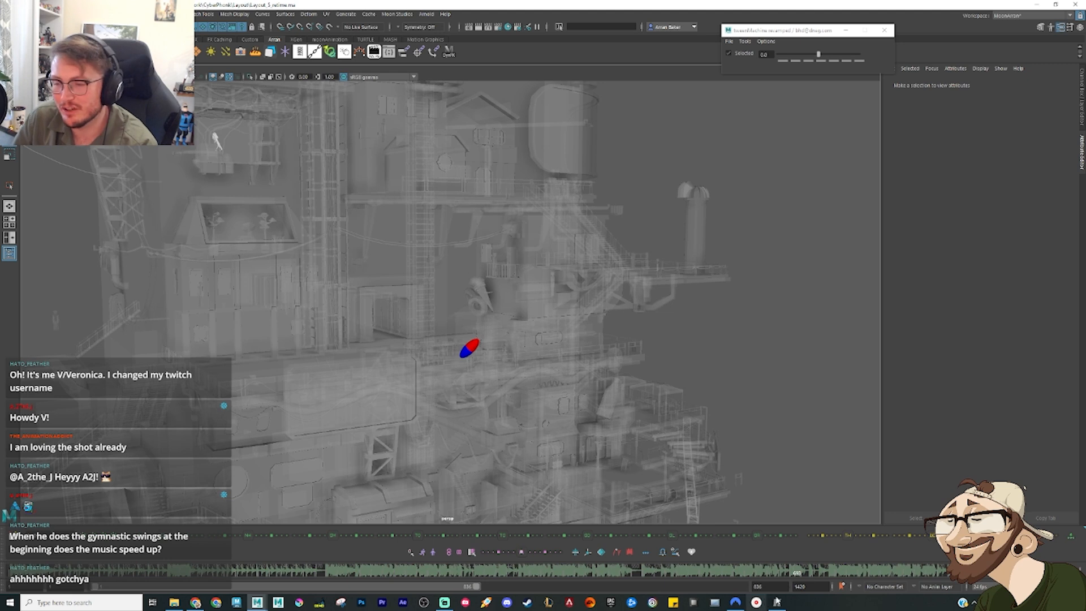
left_click(798, 576)
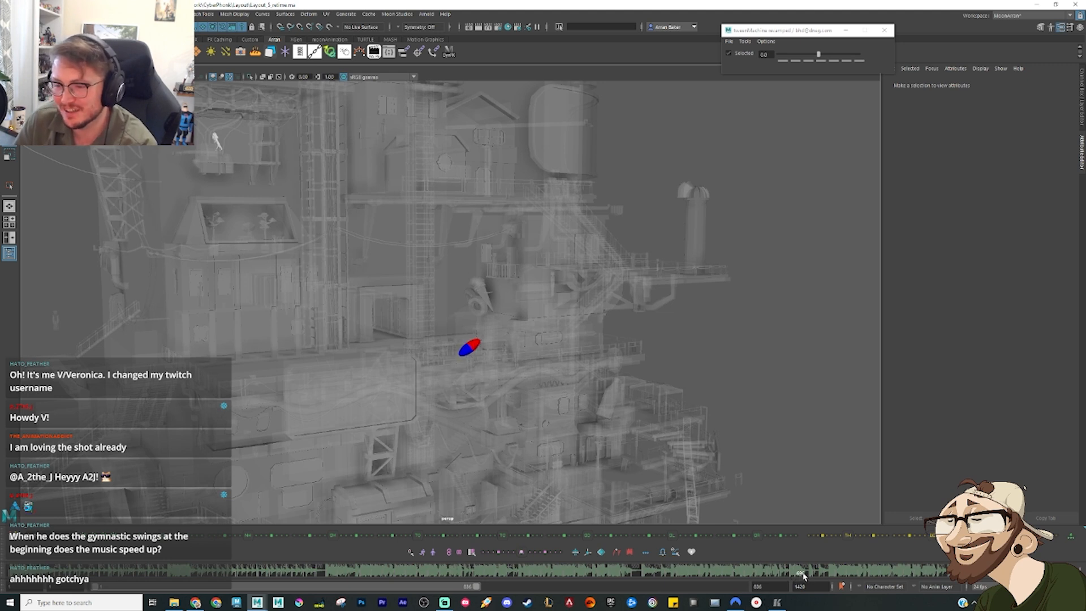
left_click_drag(804, 575, 834, 576)
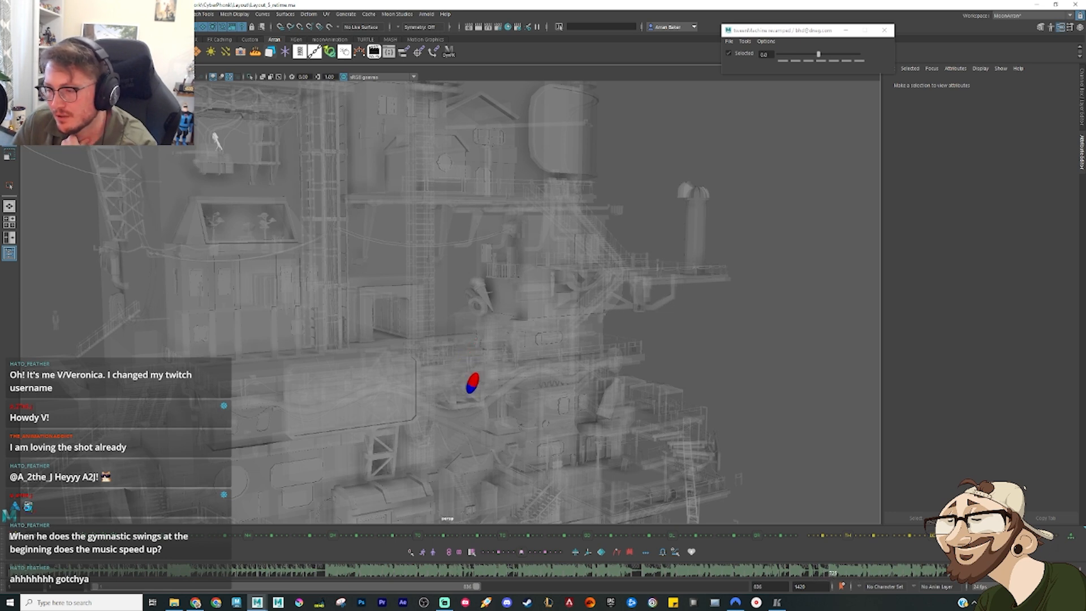
key("alt+v")
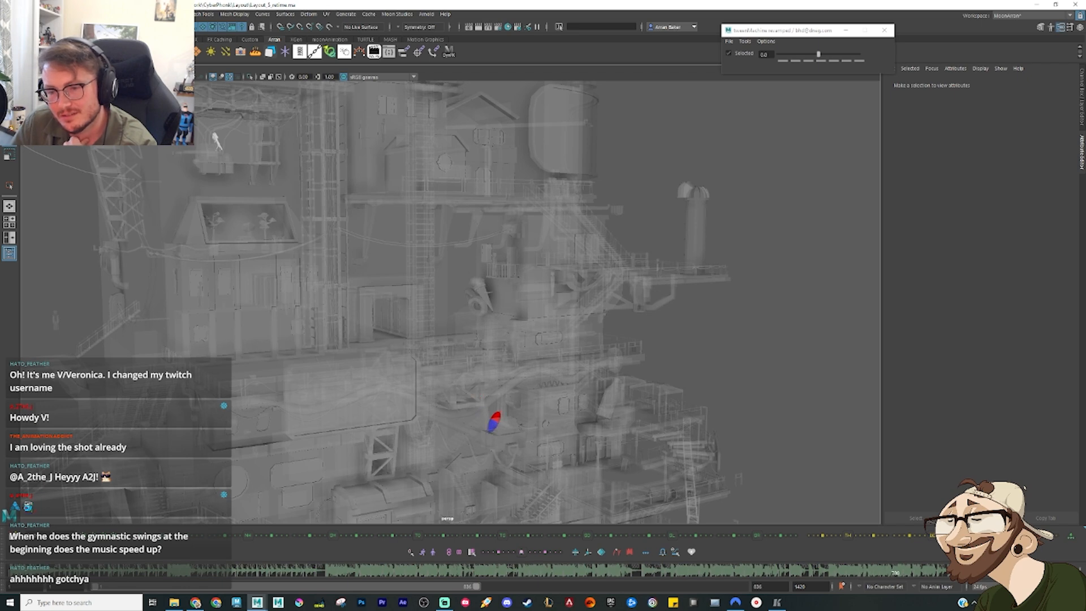
Step: Frame the sphere beside the lower beam and replay its motion into the landing from a closer angle
middle_click_drag(510, 447, 417, 300, "alt")
scroll(417, 301, "up", 8)
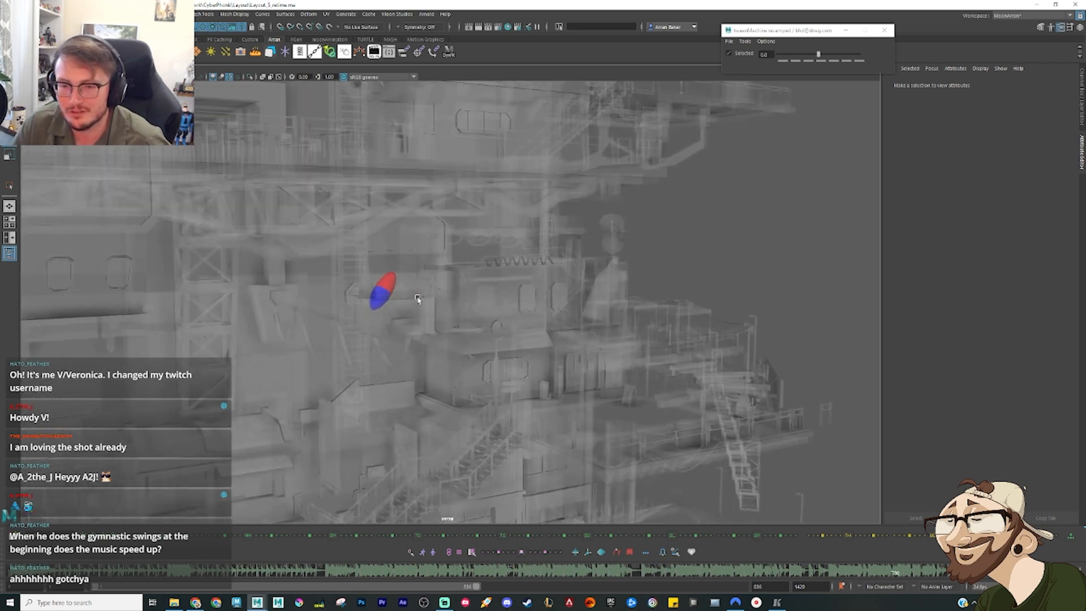
left_click_drag(392, 313, 381, 332, "alt")
left_click(185, 249)
key("f")
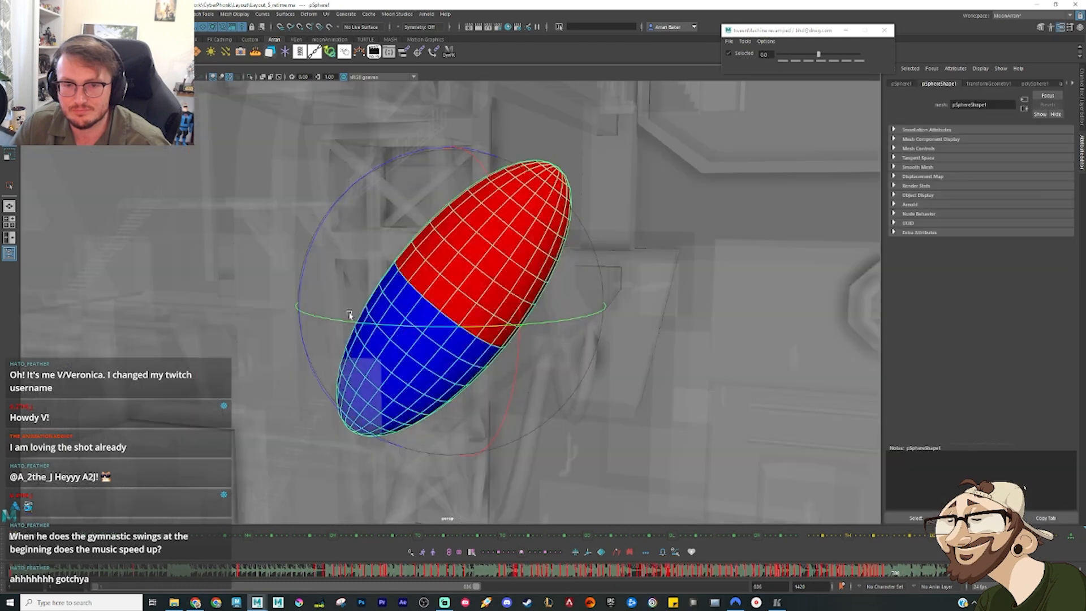
scroll(542, 358, "down", 5)
key("w")
left_click_drag(575, 358, 457, 345, "alt")
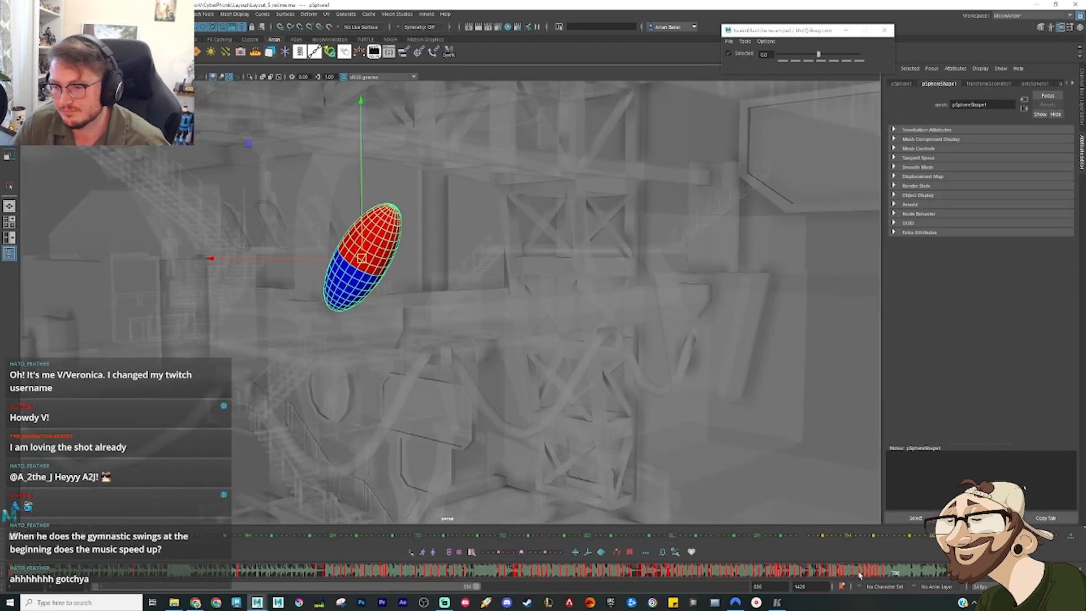
left_click_drag(860, 575, 769, 575)
key("alt+v")
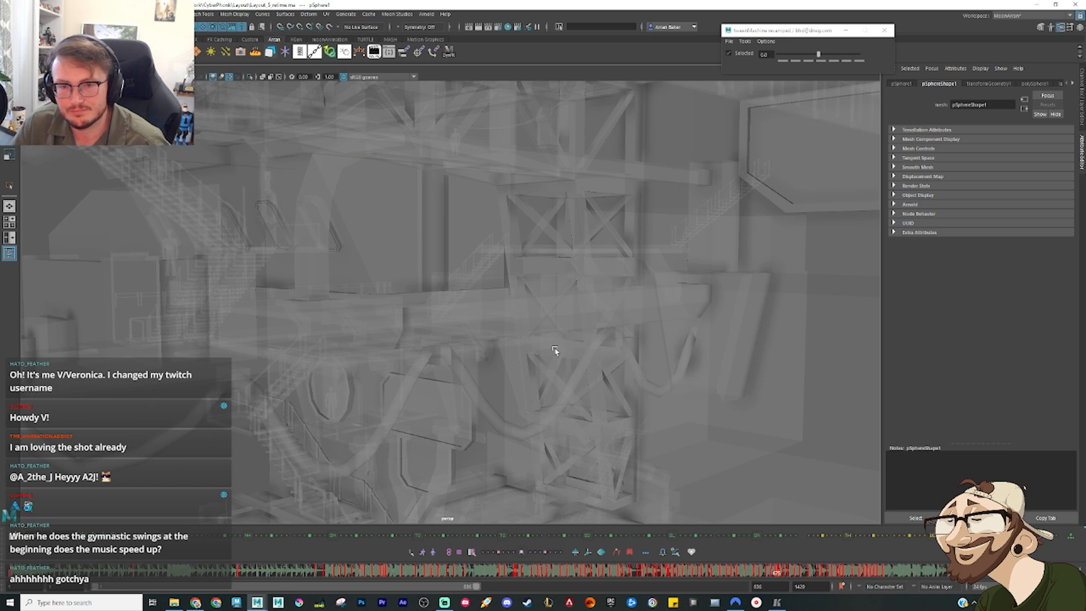
scroll(557, 351, "down", 3)
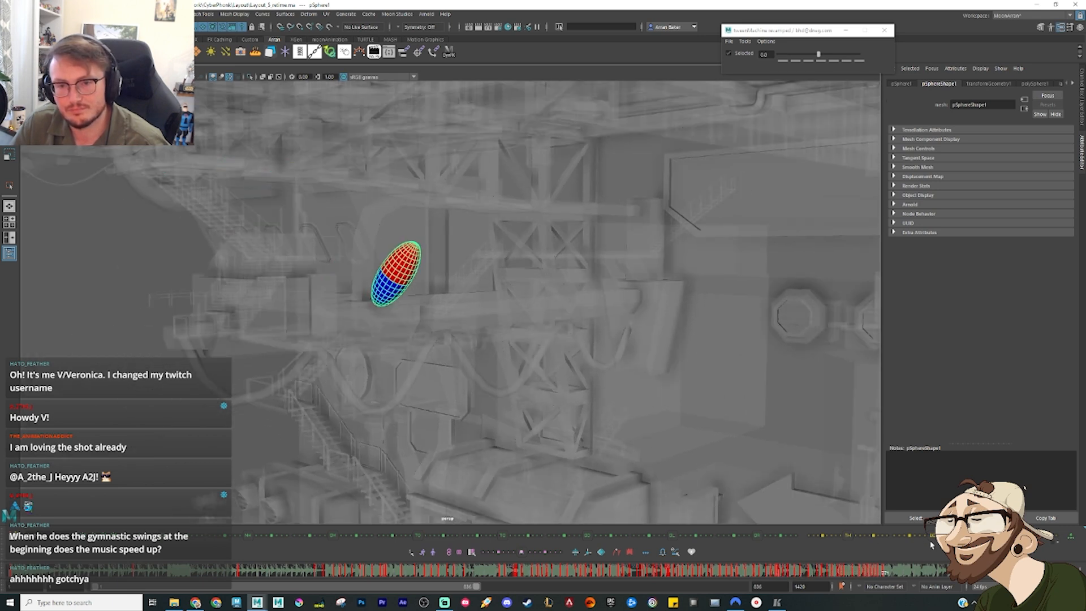
key("alt+v")
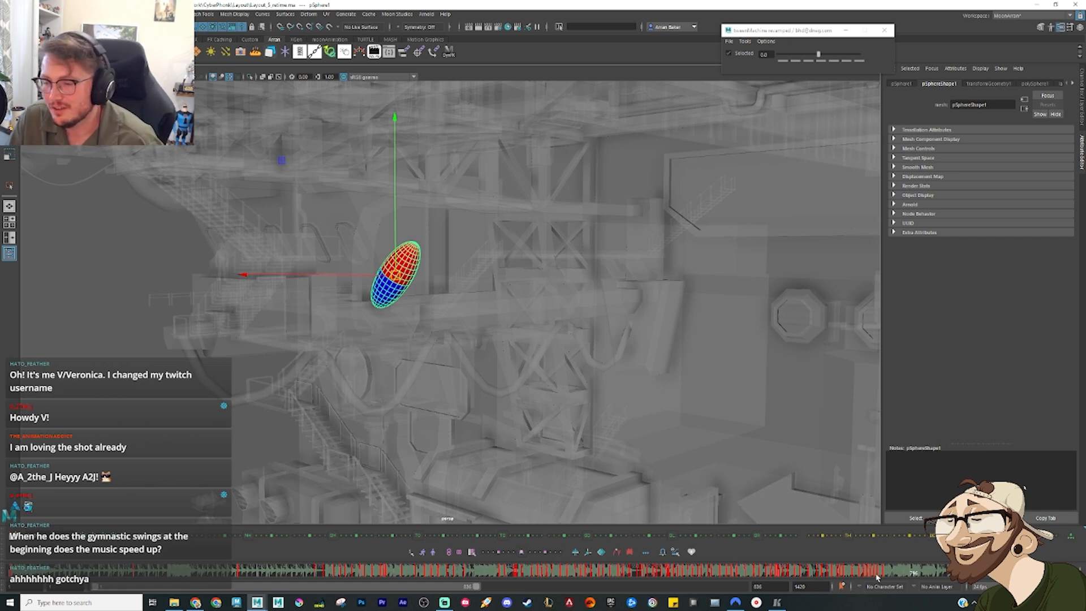
Step: Examine the sphere's landing pose on the lower beam from the side and at close range
mouse_move(611, 394)
middle_mouse_down("alt")
mouse_move(566, 363)
mouse_move(650, 391)
mouse_move(617, 406)
middle_mouse_up("alt")
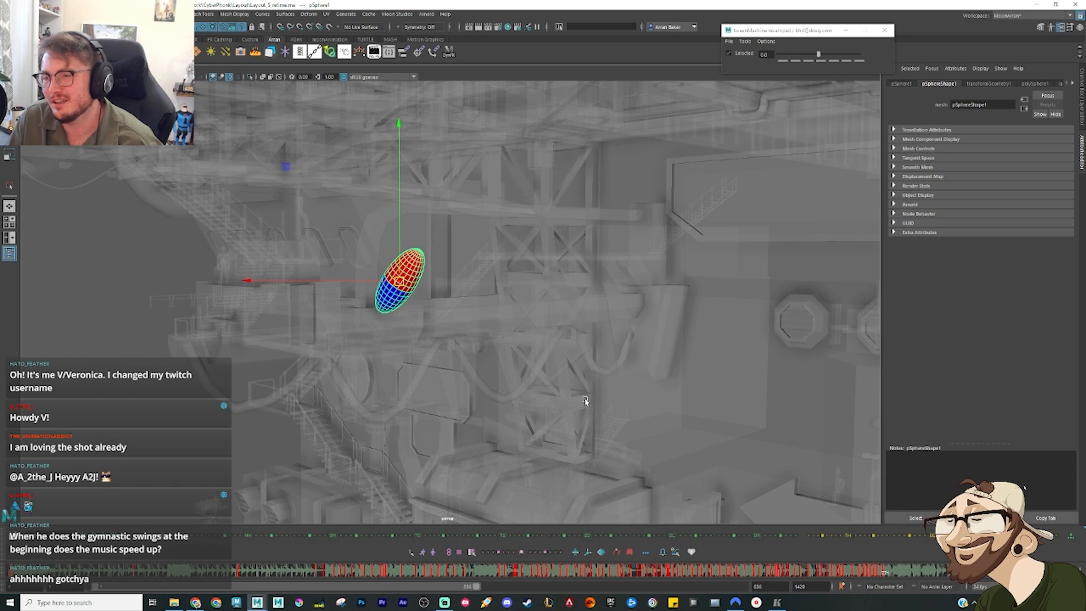
left_click_drag(586, 401, 434, 389, "alt")
middle_click_drag(465, 378, 453, 339, "alt")
scroll(451, 343, "up", 5)
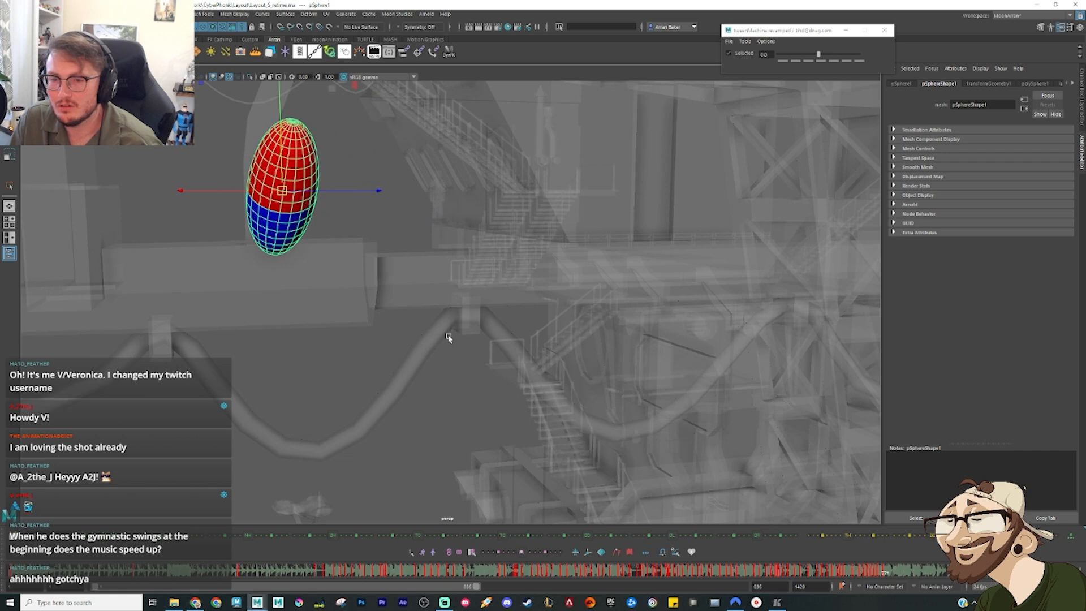
left_click_drag(449, 318, 428, 385, "alt")
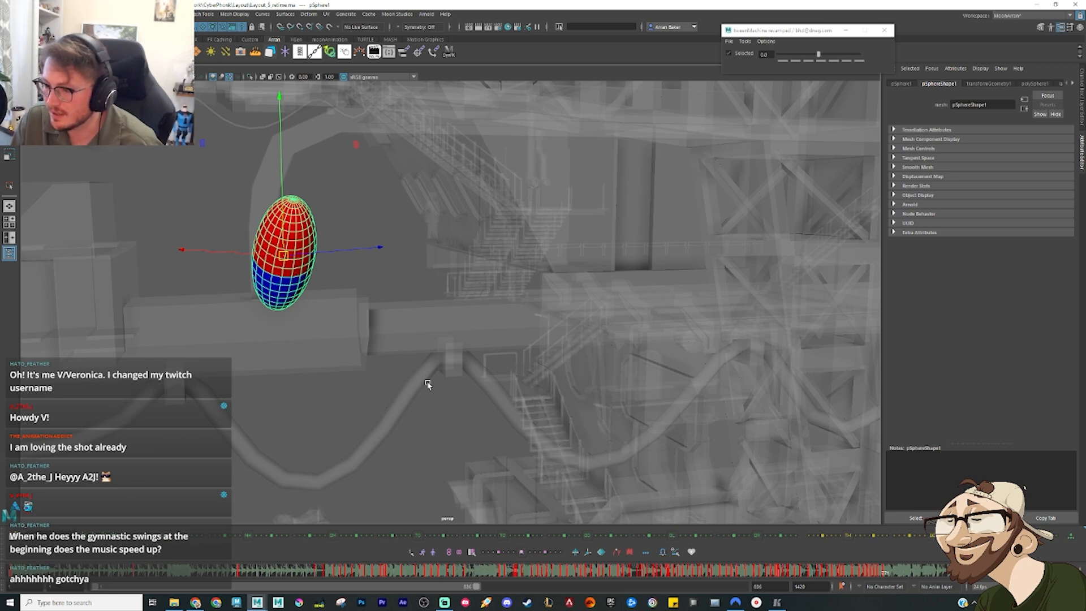
left_click(885, 571)
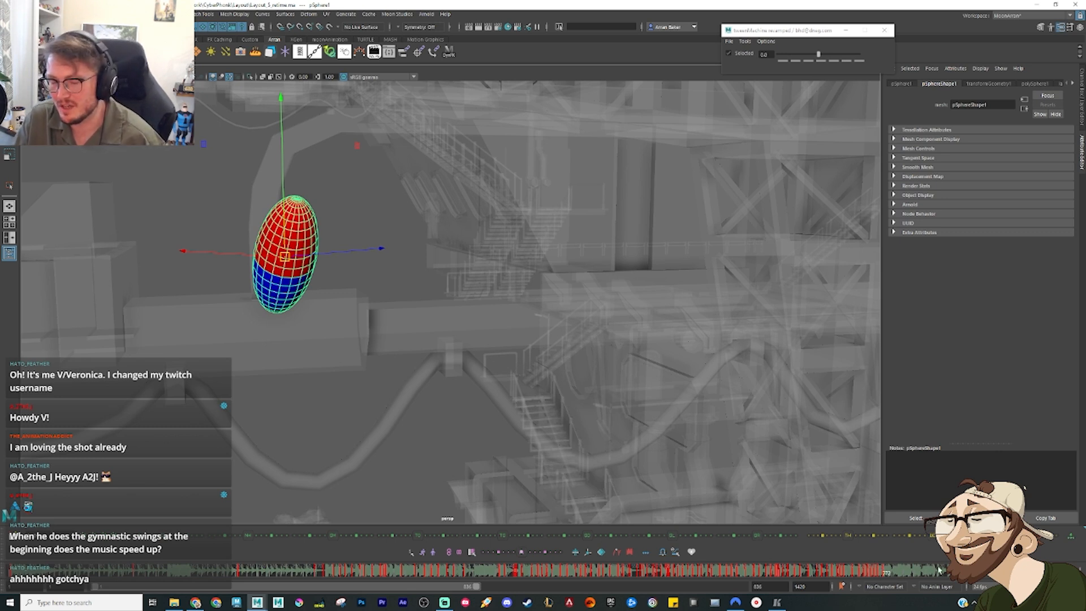
double_click(885, 569)
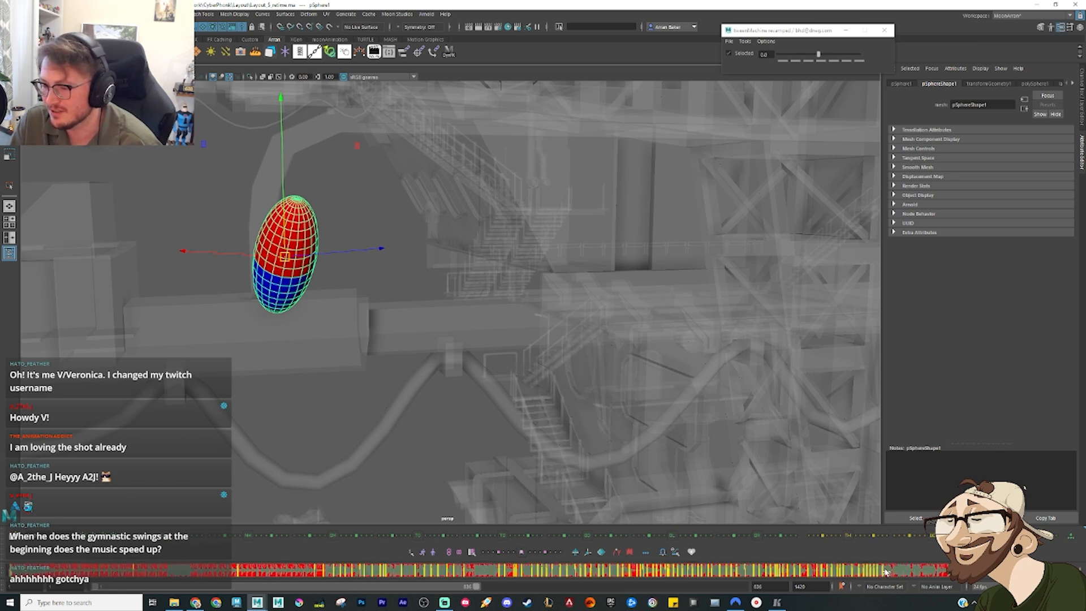
left_click(887, 572)
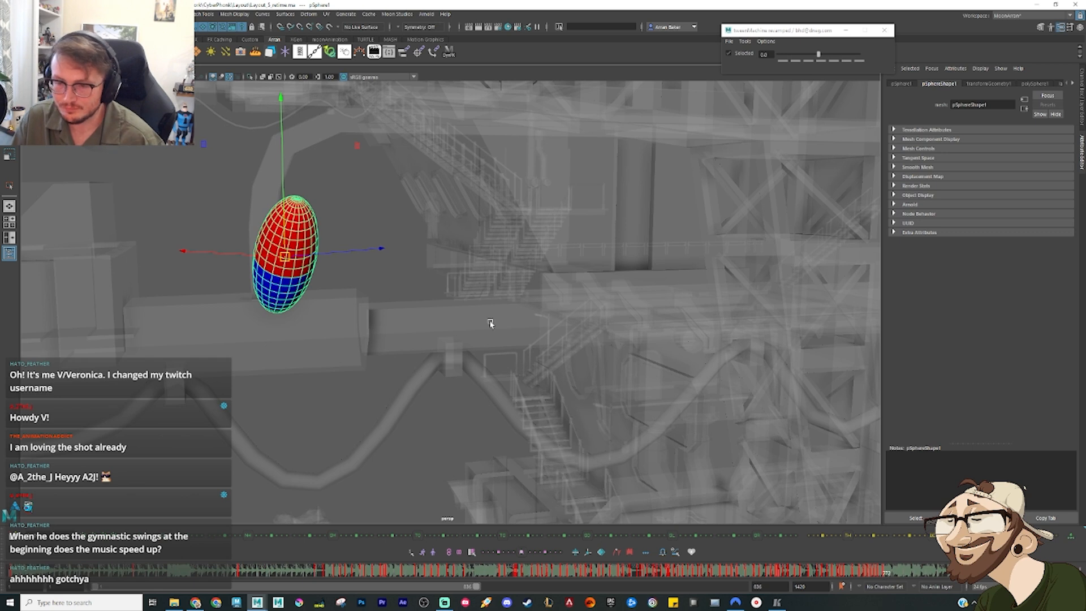
Step: Shift the playback range later so it ends at frame 1128, and play on from the sphere's landing
scroll(582, 294, "down", 3)
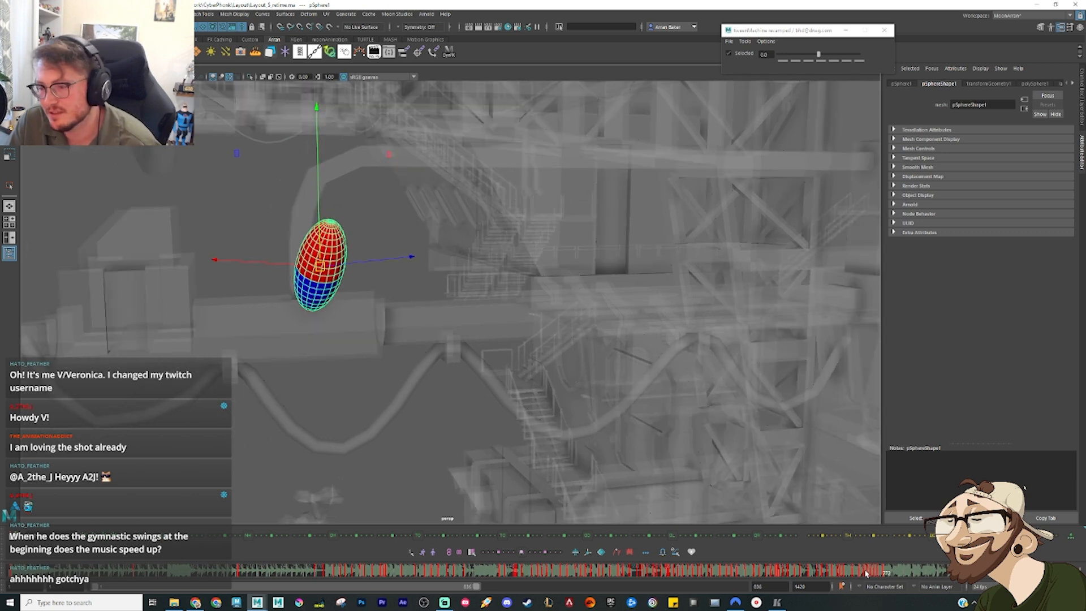
left_click_drag(868, 575, 887, 576)
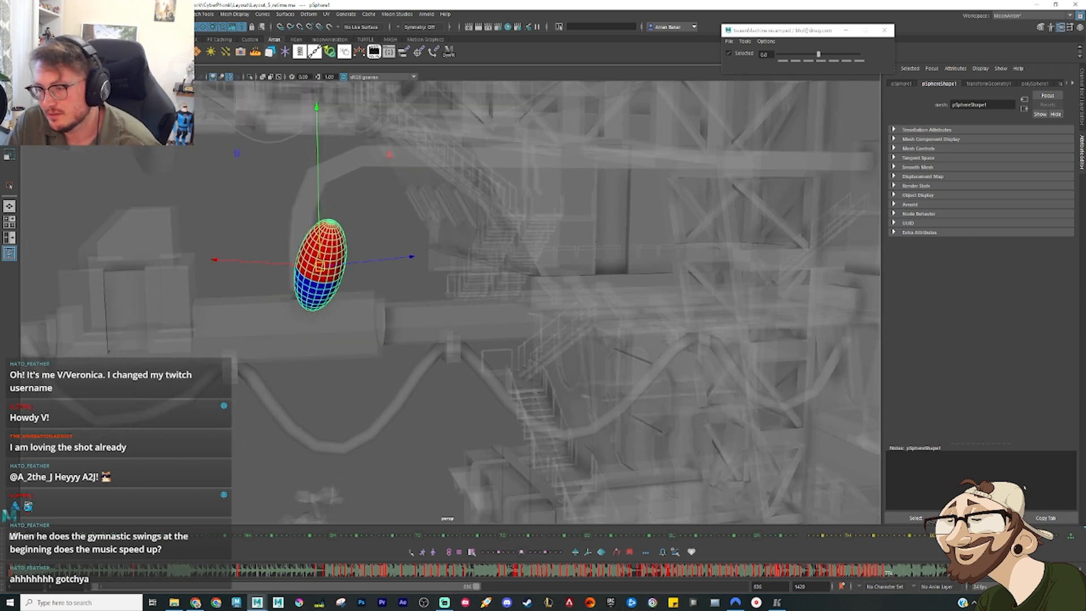
key("alt+v")
key("alt+v")
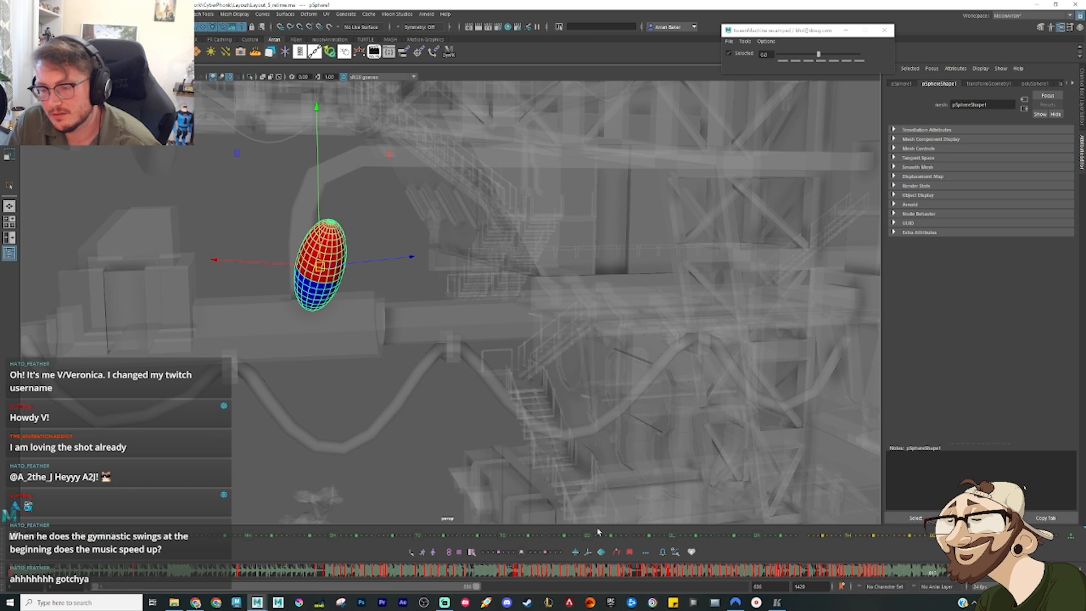
mouse_move(456, 592)
left_mouse_down()
mouse_move(590, 586)
mouse_move(559, 573)
mouse_move(634, 575)
mouse_move(533, 572)
mouse_move(577, 573)
left_mouse_up()
key("alt+v")
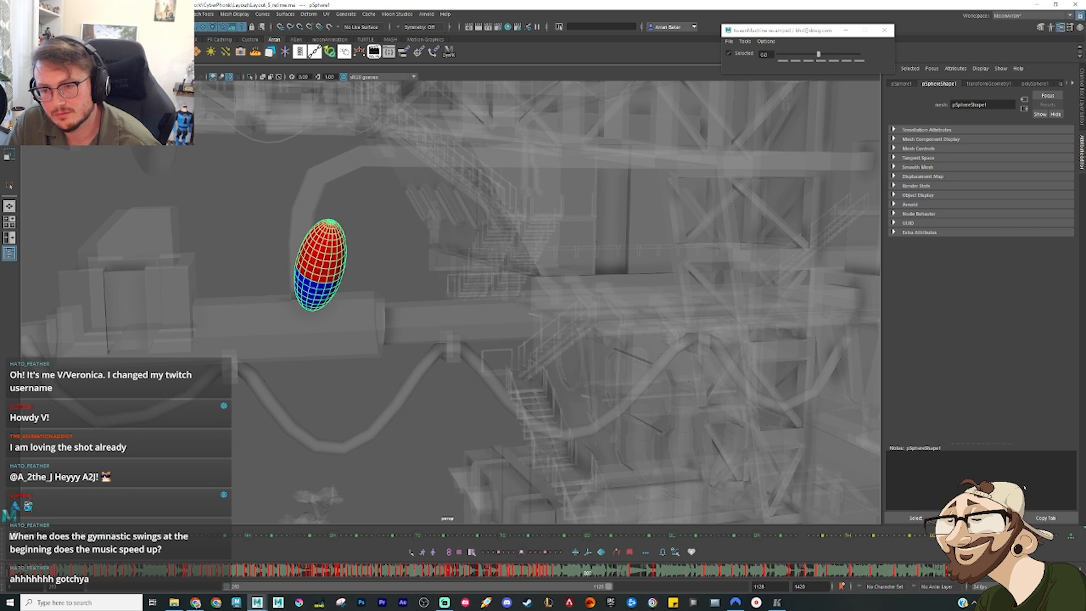
key("alt+v")
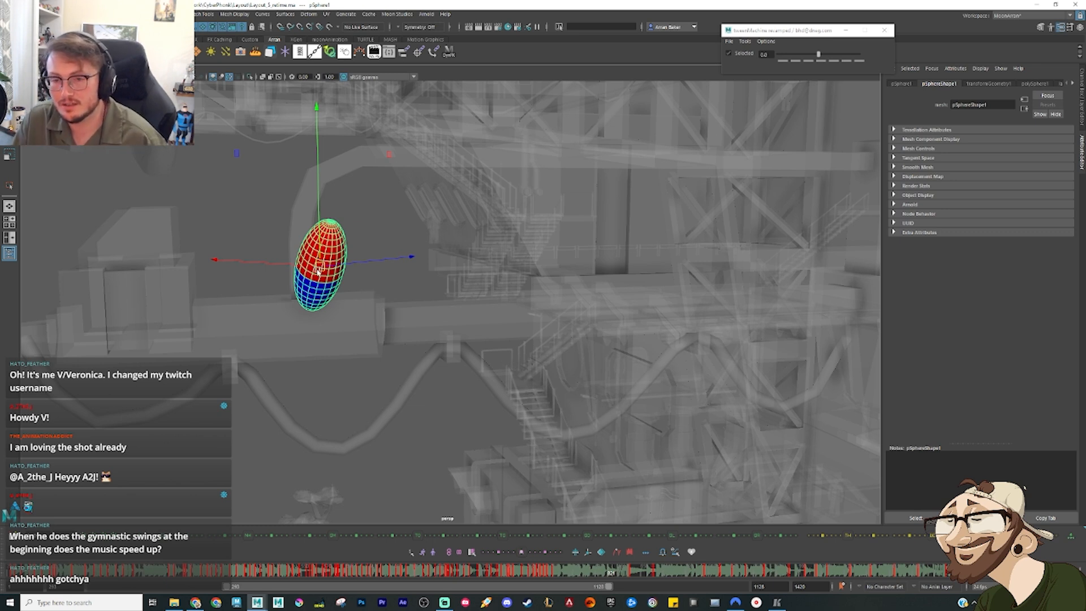
Step: Pose the sphere just after the landing by moving it a little along the lower beam and tilting it in the travel direction
left_click_drag(356, 286, 447, 256, "alt")
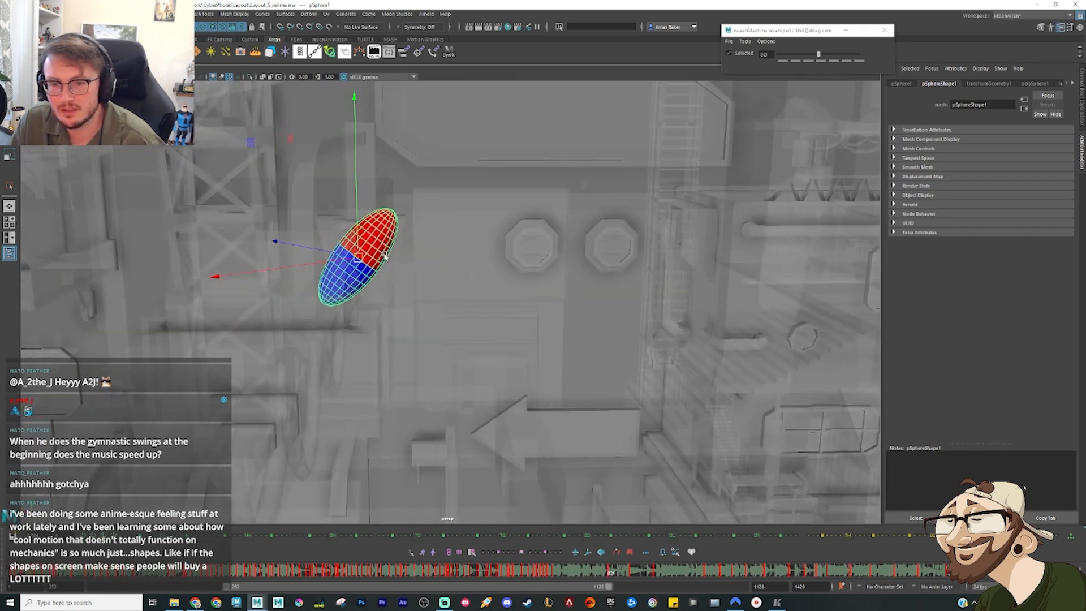
left_click_drag(359, 256, 349, 256)
key("e")
left_click_drag(398, 290, 398, 329)
key("w")
left_click_drag(347, 257, 324, 252)
key("e")
left_click_drag(376, 301, 295, 298, "alt")
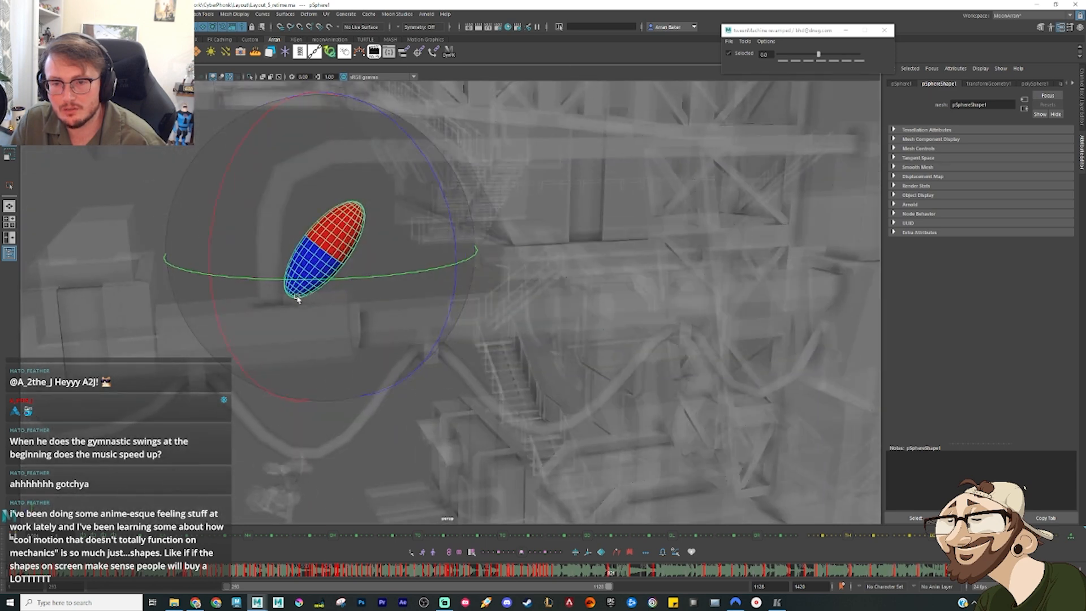
left_click_drag(334, 233, 348, 218)
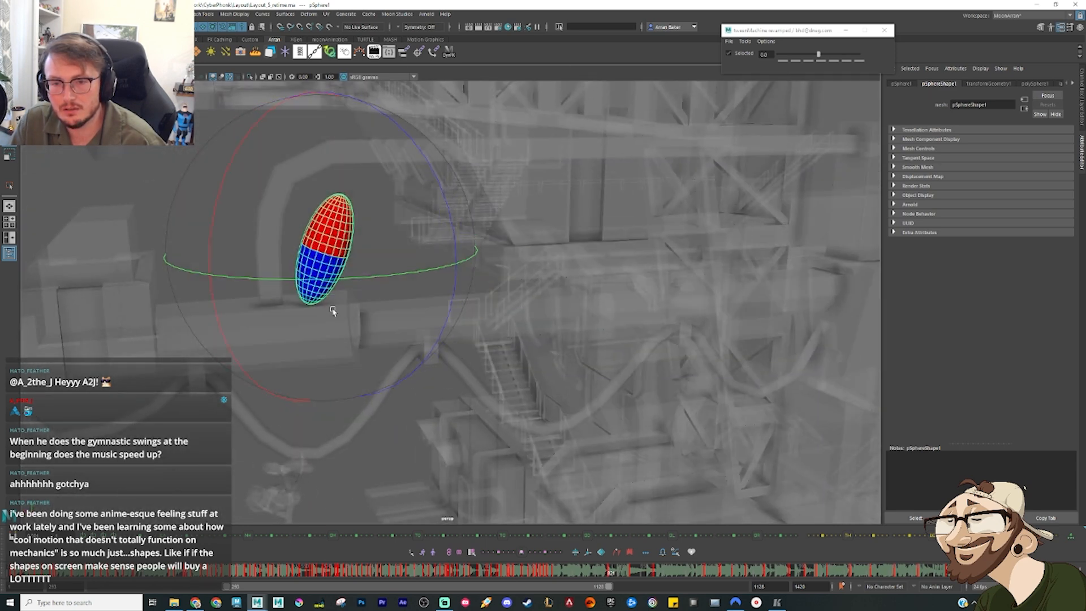
key("w")
left_click_drag(326, 253, 352, 252)
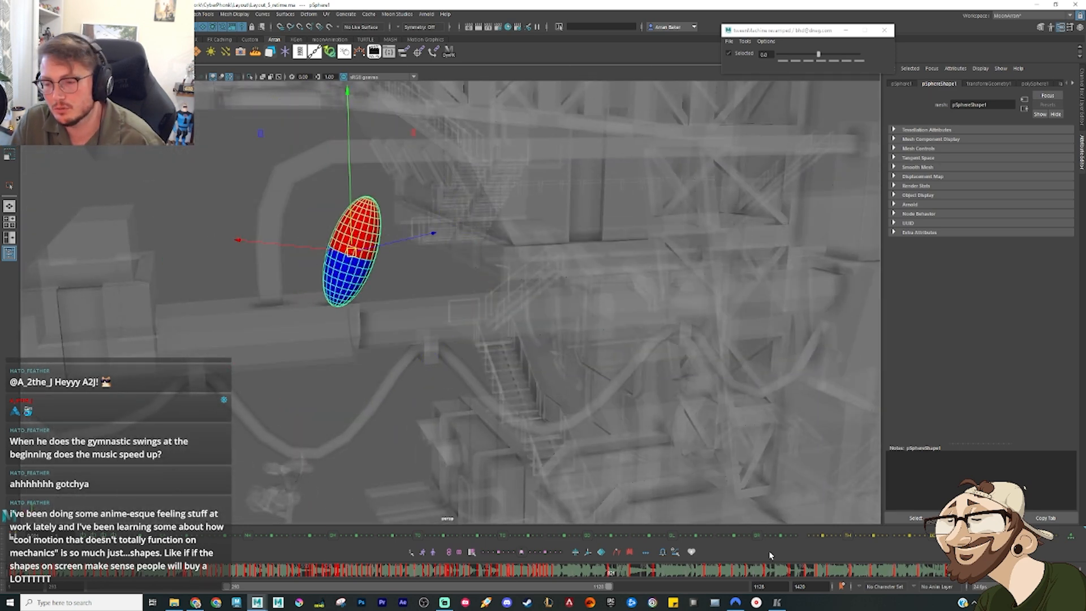
Step: Bias the airborne sphere's in-between pose toward the previous key and replay the motion around the landing
left_click_drag(557, 575, 522, 574)
key("alt+3")
left_click(593, 574)
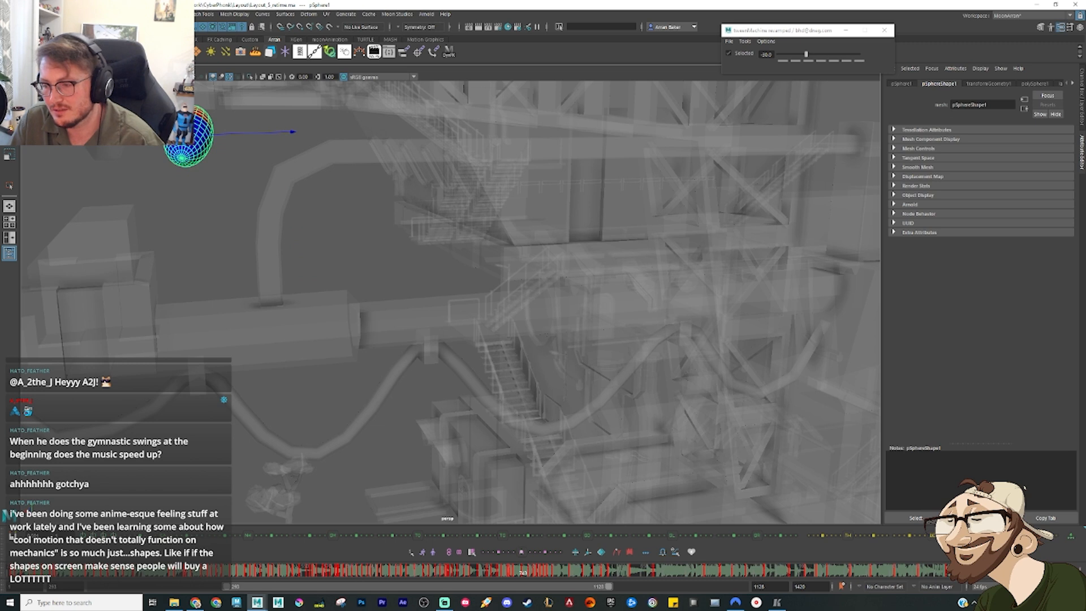
key("alt+v")
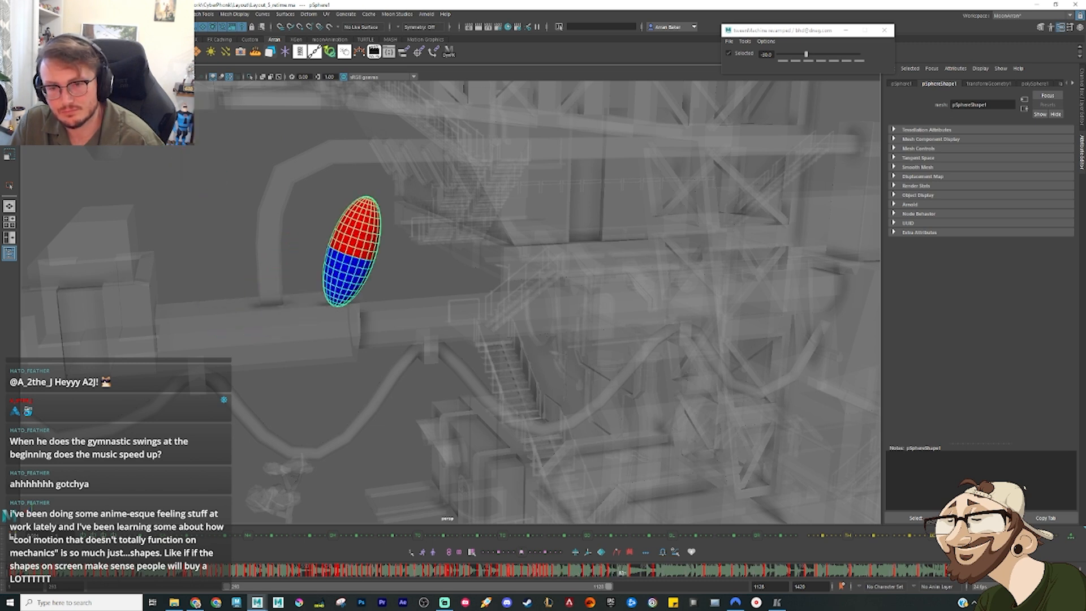
key("alt+v")
Step: Scrub and step through the frames just after the landing to choose the frame for the next pose
mouse_move(636, 574)
left_mouse_down()
mouse_move(610, 574)
mouse_move(661, 576)
mouse_move(619, 577)
left_mouse_up()
key("period")
key("comma")
key("comma")
key("w")
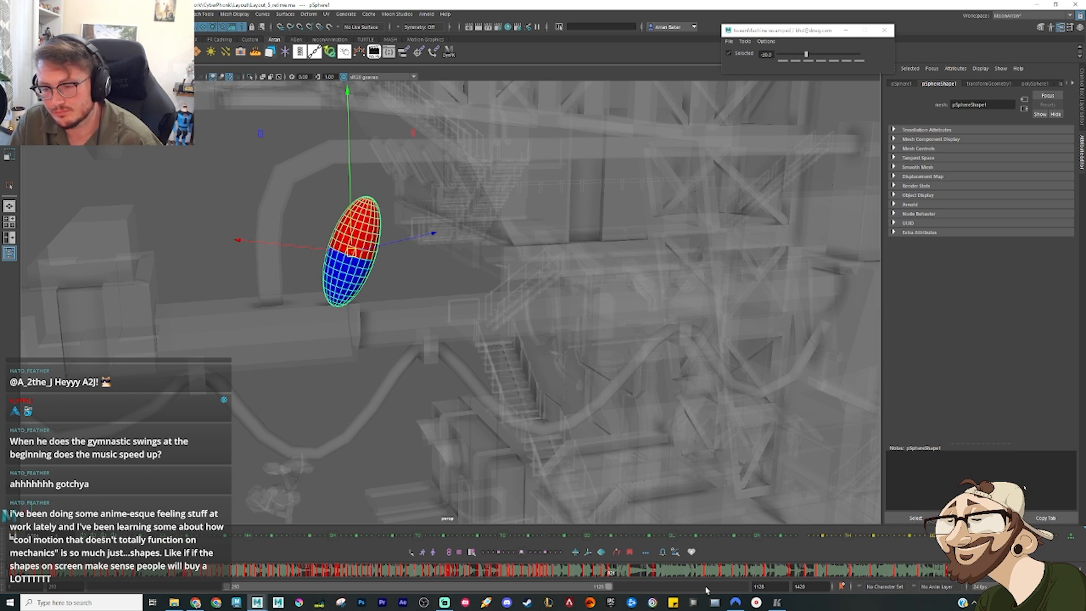
left_click_drag(640, 576, 618, 575)
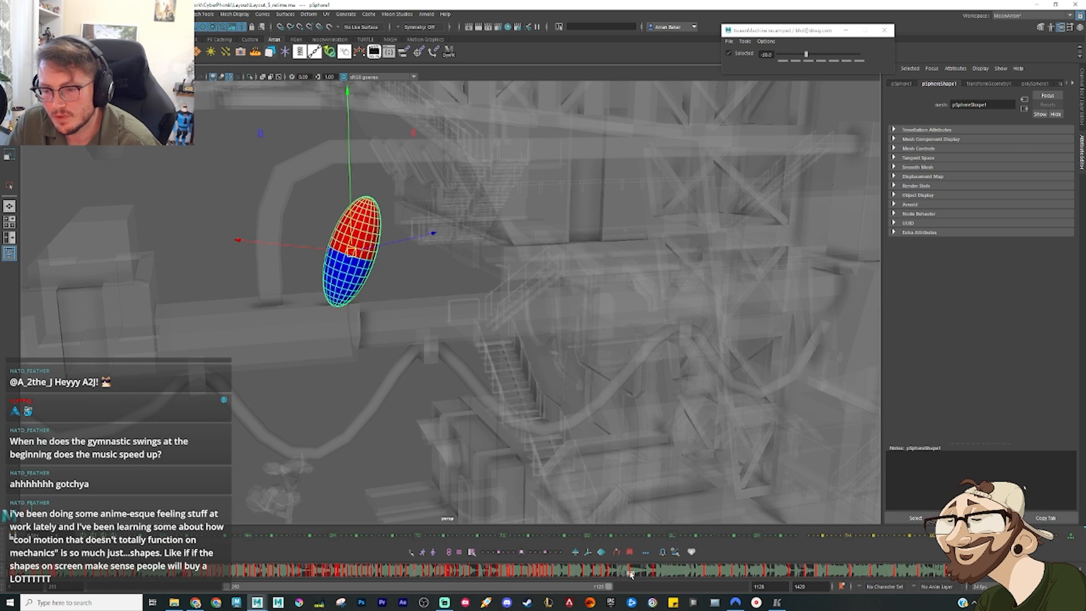
left_click_drag(622, 574, 627, 574)
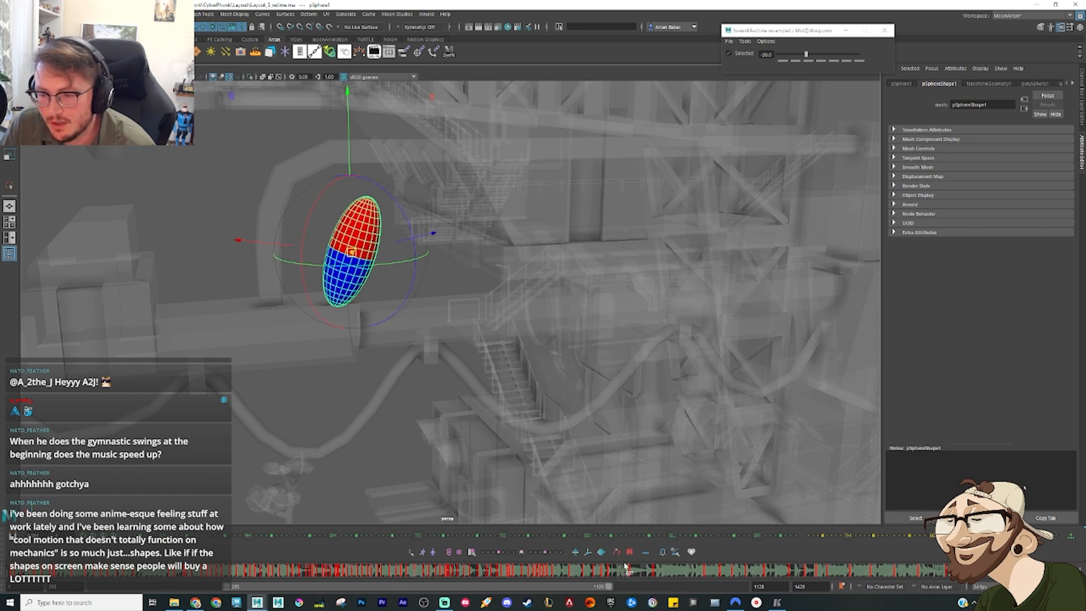
key("alt+period")
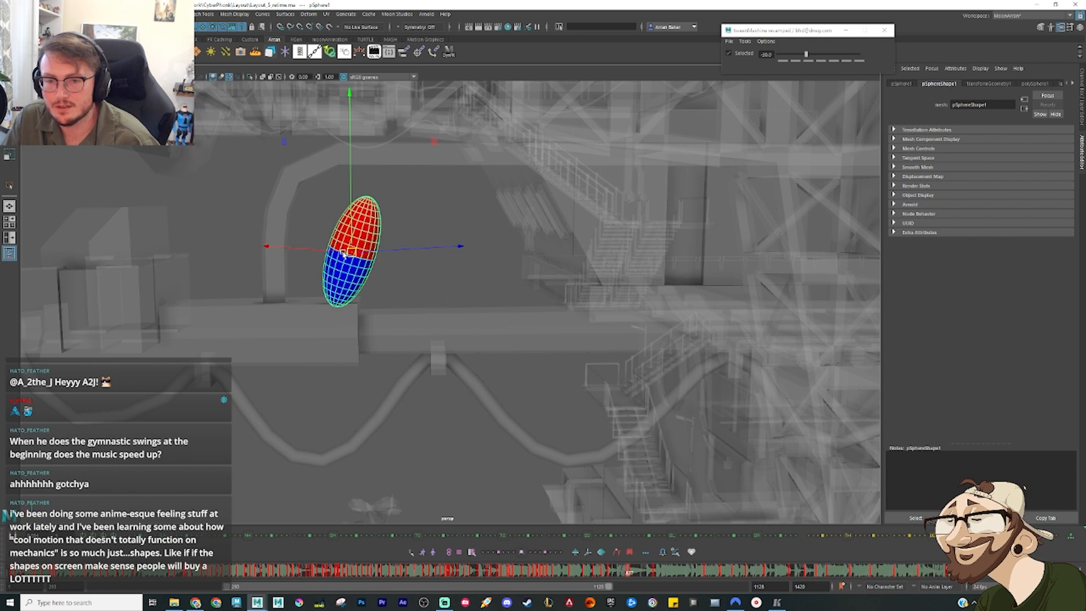
Step: Move the sphere along the lower beam toward the truss tower and stand it upright
left_click_drag(352, 252, 736, 269)
middle_click_drag(730, 270, 536, 216, "alt")
mouse_move(539, 216)
left_mouse_down()
mouse_move(579, 237)
mouse_move(535, 232)
mouse_move(544, 227)
mouse_move(535, 219)
mouse_move(461, 221)
mouse_move(484, 300)
mouse_move(475, 342)
mouse_move(448, 360)
mouse_move(451, 301)
mouse_move(464, 286)
left_mouse_up()
key("e")
key("w")
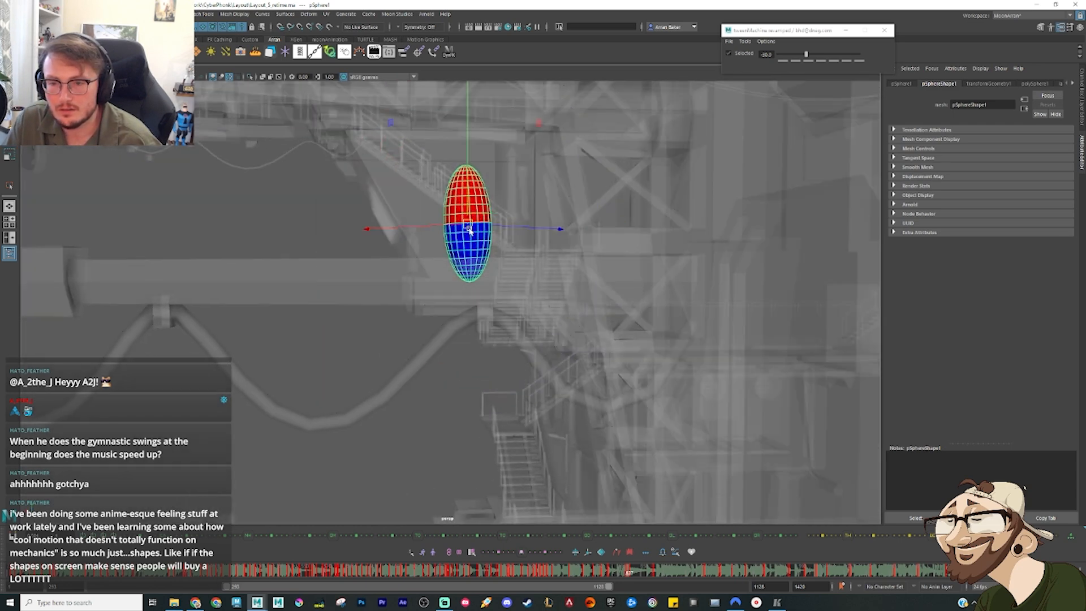
Step: Raise the upright sphere above the beam beside the truss tower, adjusting its position and angle from several views
left_click_drag(468, 225, 433, 204)
key("e")
left_click_drag(455, 271, 443, 283)
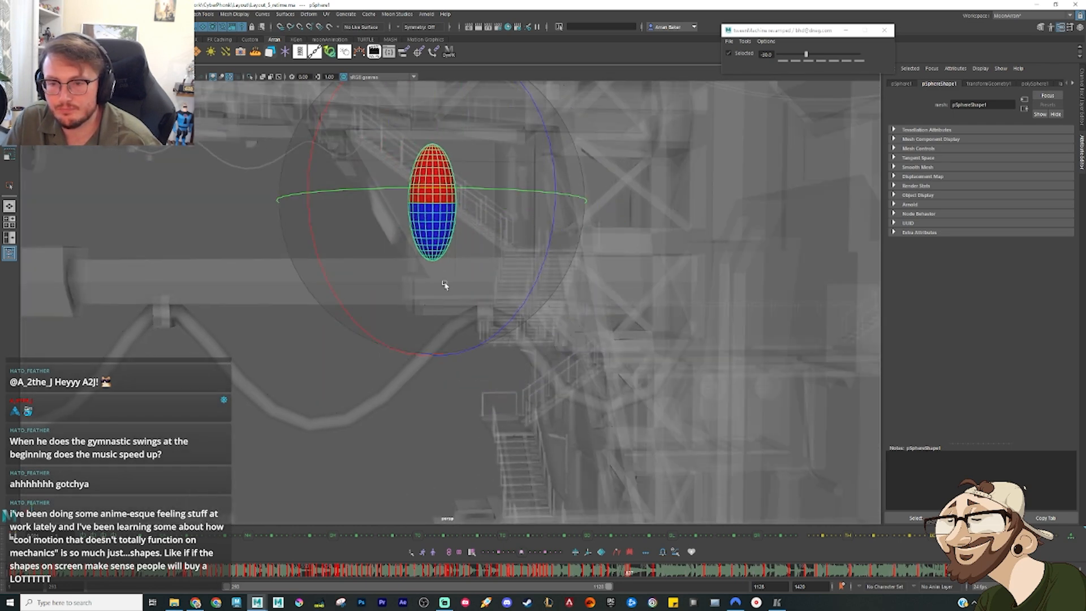
key("w")
left_click_drag(433, 204, 486, 203)
left_click_drag(485, 204, 525, 206, "alt")
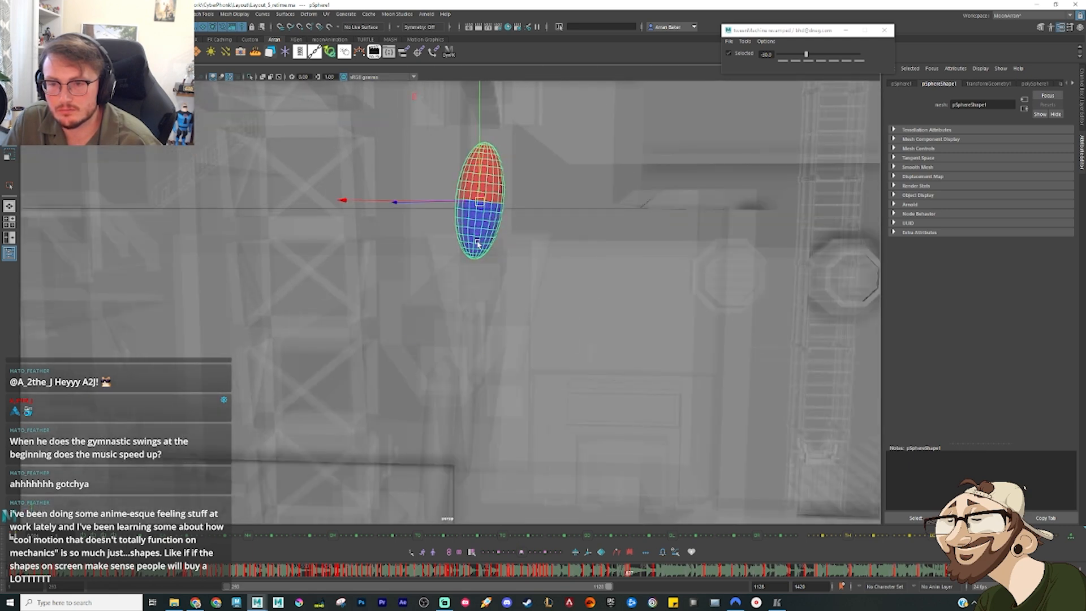
key("e")
key("w")
left_click_drag(517, 286, 524, 316, "alt")
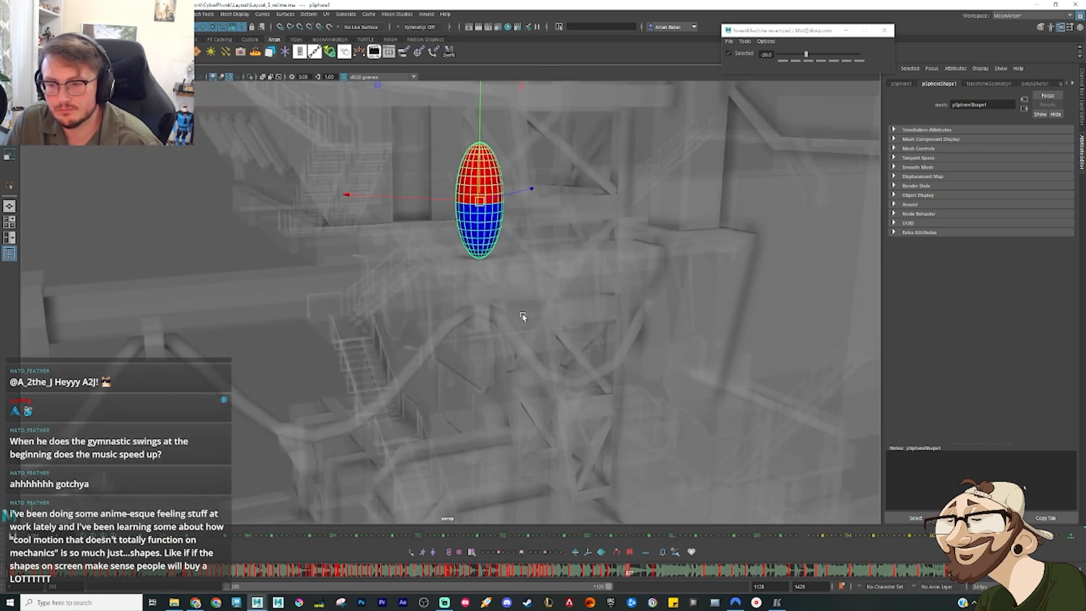
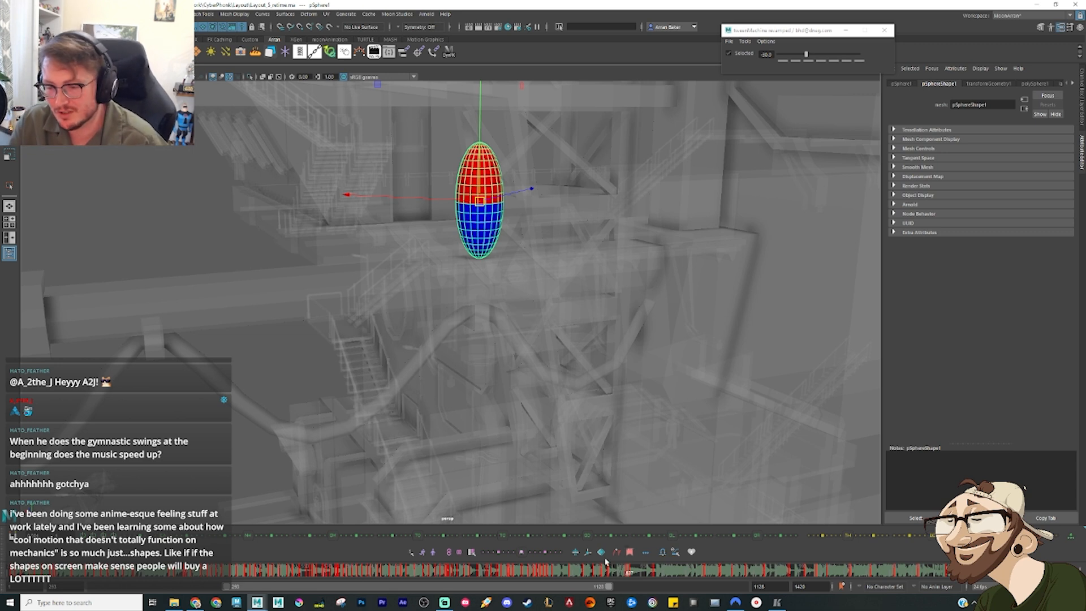
Step: Add an in-between pose of the sphere on the lower beam, biased toward the previous key
left_click(639, 572)
right_click(638, 574)
left_click(649, 442)
key("comma")
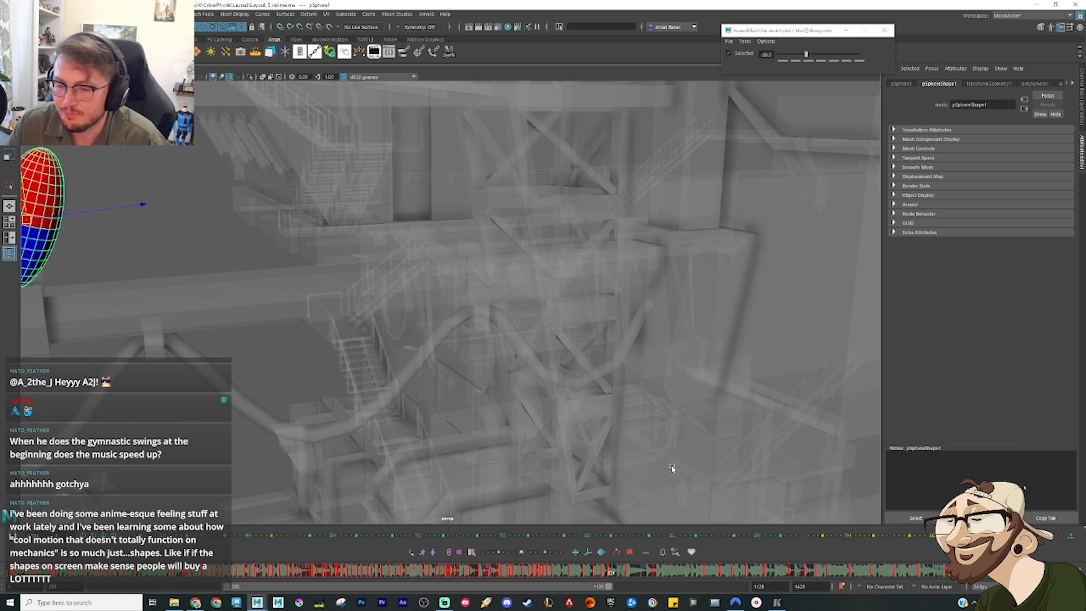
right_click_drag(672, 468, 537, 319, "alt")
left_click_drag(512, 371, 468, 380, "alt")
middle_click_drag(468, 380, 507, 314, "alt")
left_click_drag(573, 577, 611, 575)
key("alt+2")
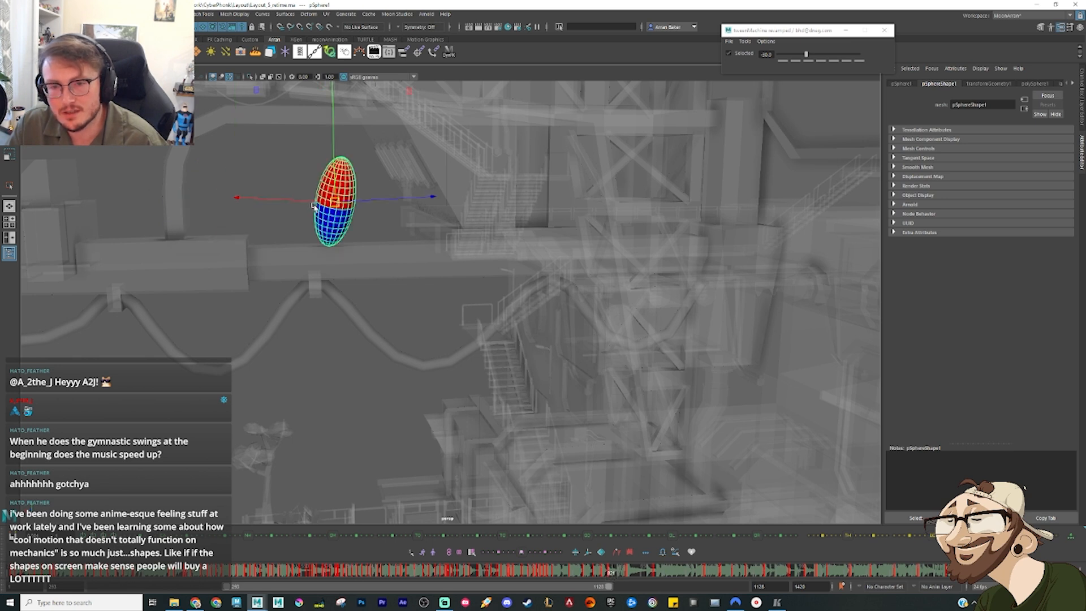
key("alt+3")
key("alt+2")
Step: Nudge the in-between sphere back along the beam and lean it toward the truss tower
left_click_drag(333, 203, 312, 201)
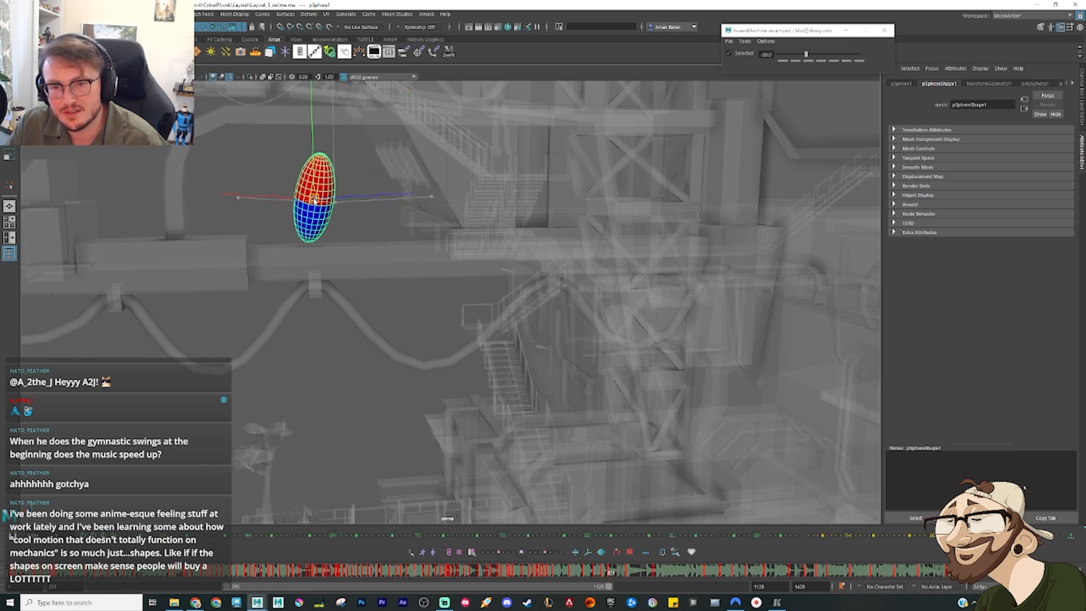
key("e")
left_click_drag(321, 139, 370, 141)
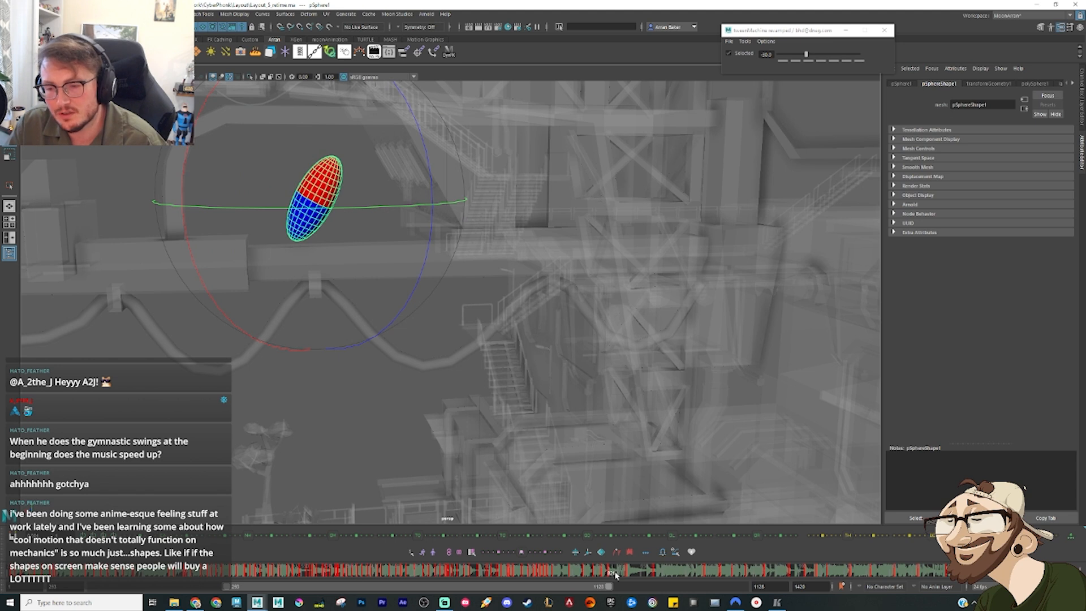
Step: Add two more in-betweens along the beam, one midway between keys and one biased toward the next key
left_click_drag(611, 575, 614, 575)
key("alt+3")
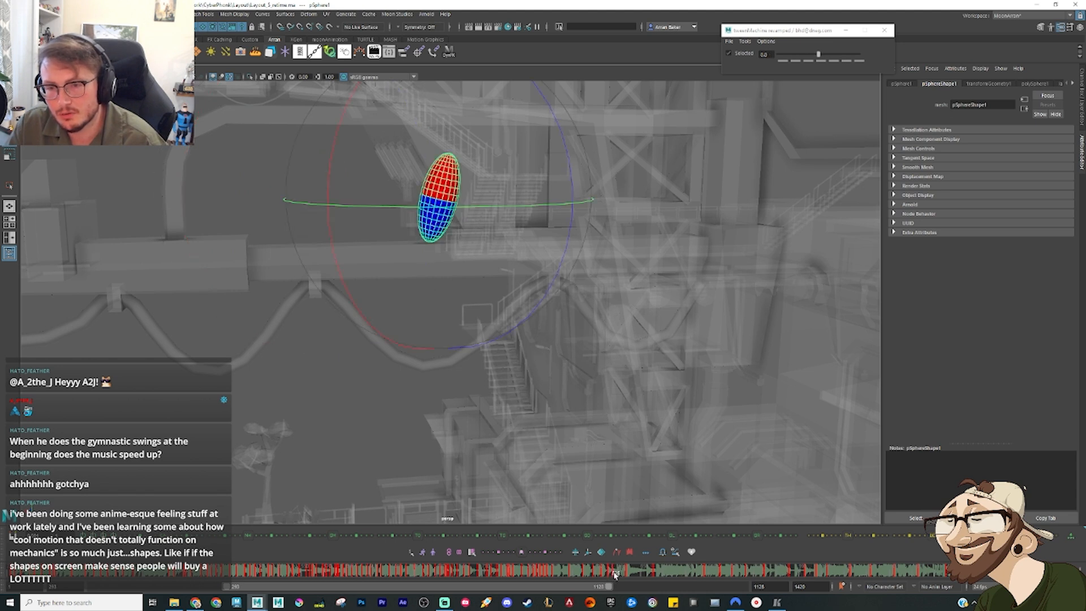
key("alt+4")
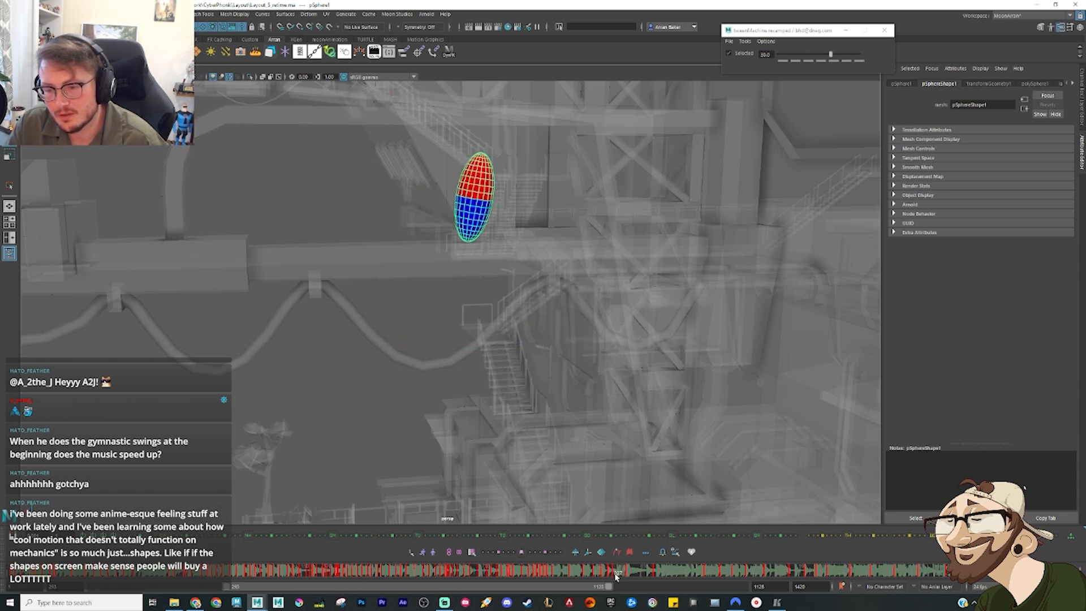
left_click_drag(618, 576, 621, 576)
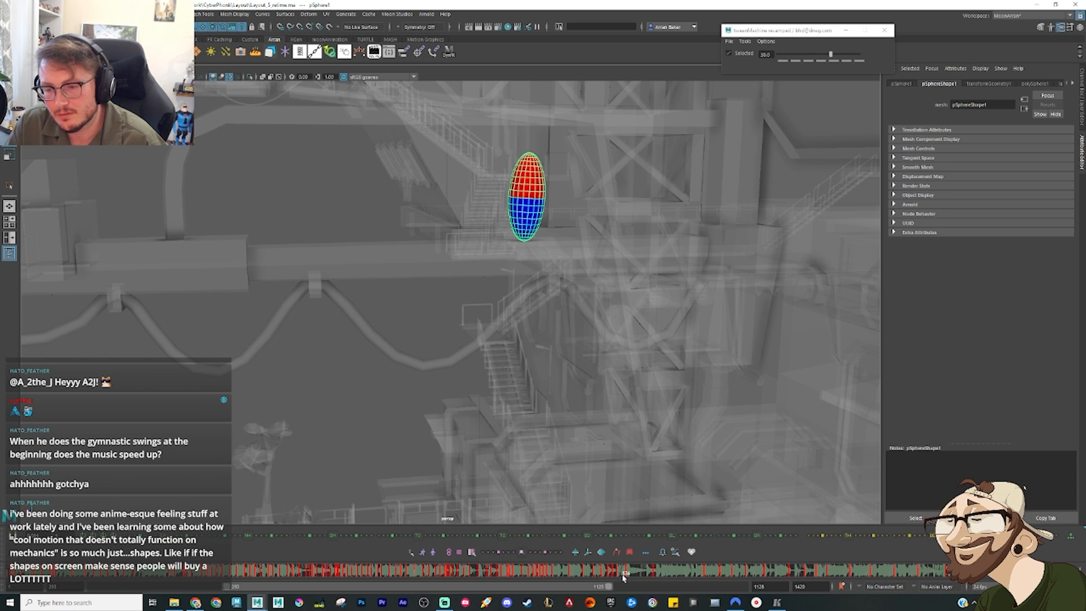
mouse_move(622, 578)
left_mouse_down()
mouse_move(588, 573)
mouse_move(645, 573)
mouse_move(564, 572)
mouse_move(644, 573)
mouse_move(617, 575)
mouse_move(626, 570)
left_mouse_up()
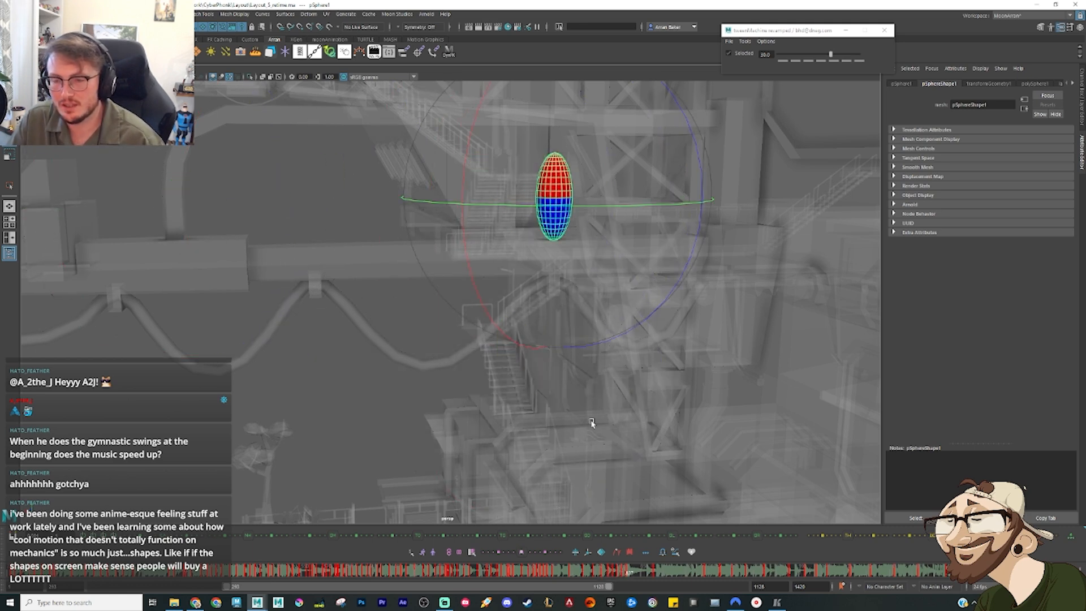
Step: Step through the beam-run keys to check the spacing of the sphere's poses
key("w")
key("comma")
key("comma")
key("comma")
key("comma")
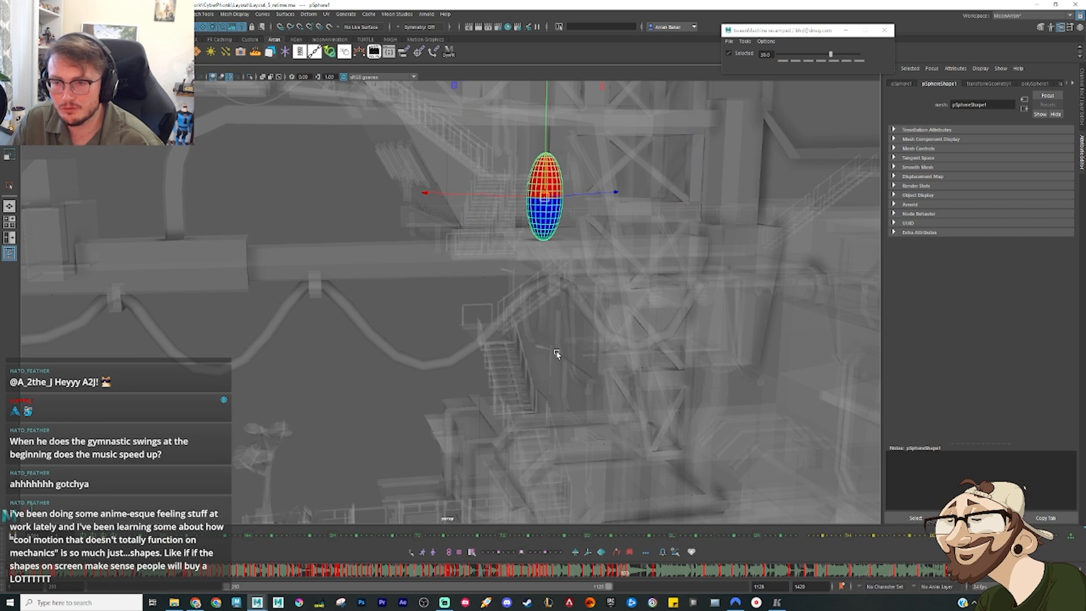
key("period")
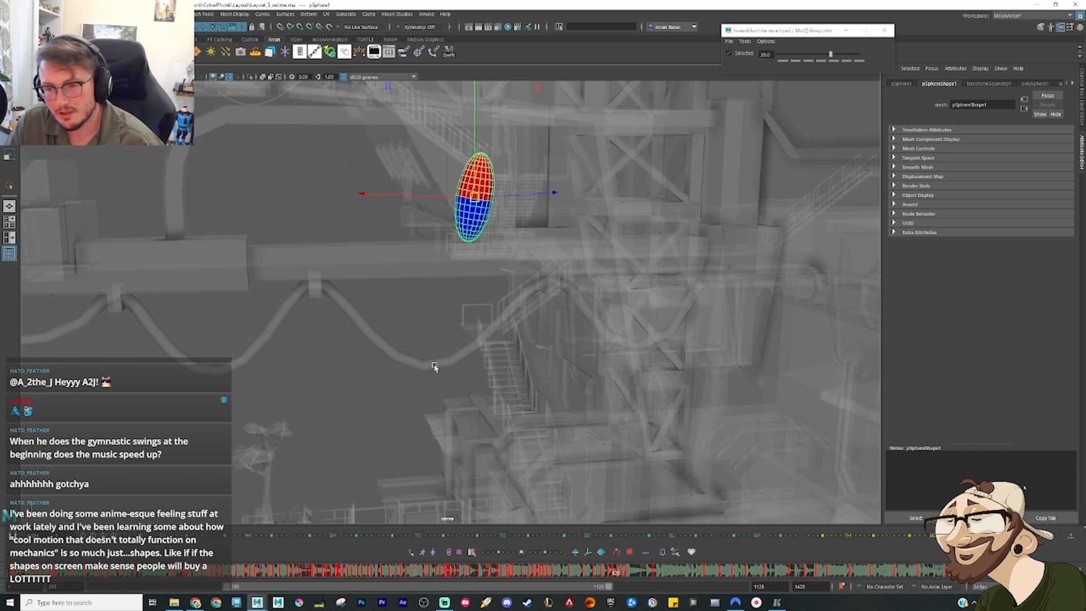
Step: Open the Graph Editor for the sphere, frame the beam-run keys on its Translate Z curve, and switch to Translate X
key("g")
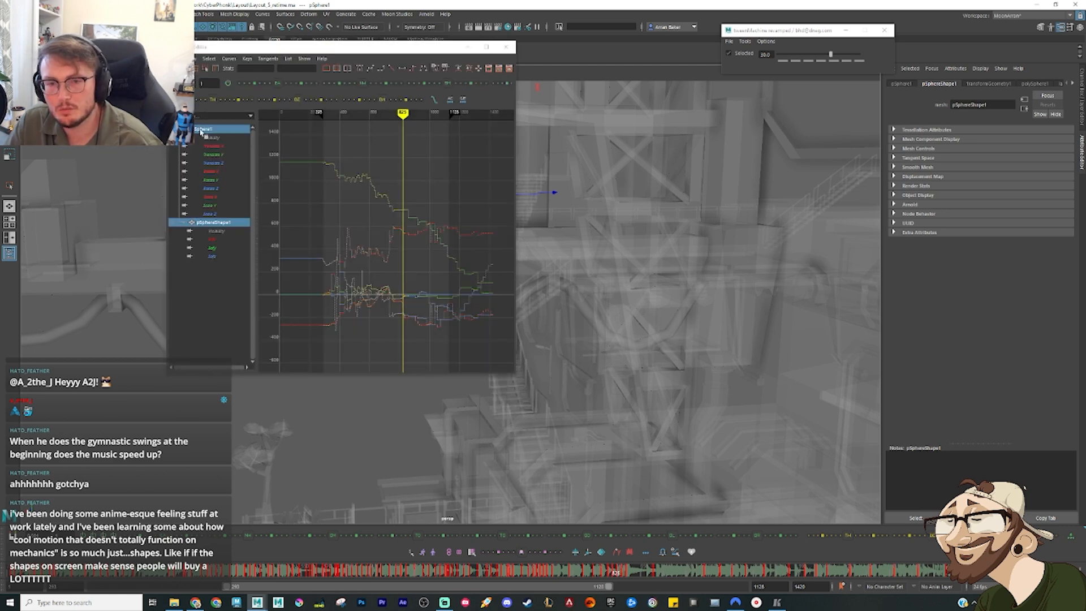
left_click(218, 163)
left_click_drag(342, 308, 415, 219)
key("f")
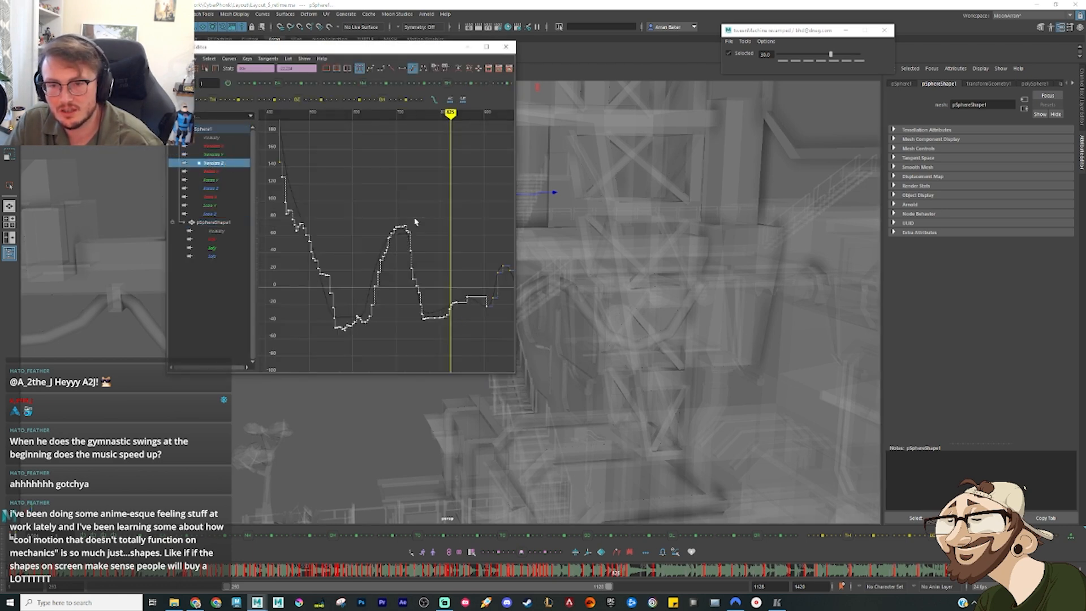
left_click_drag(419, 332, 475, 267)
key("f")
left_click(431, 297)
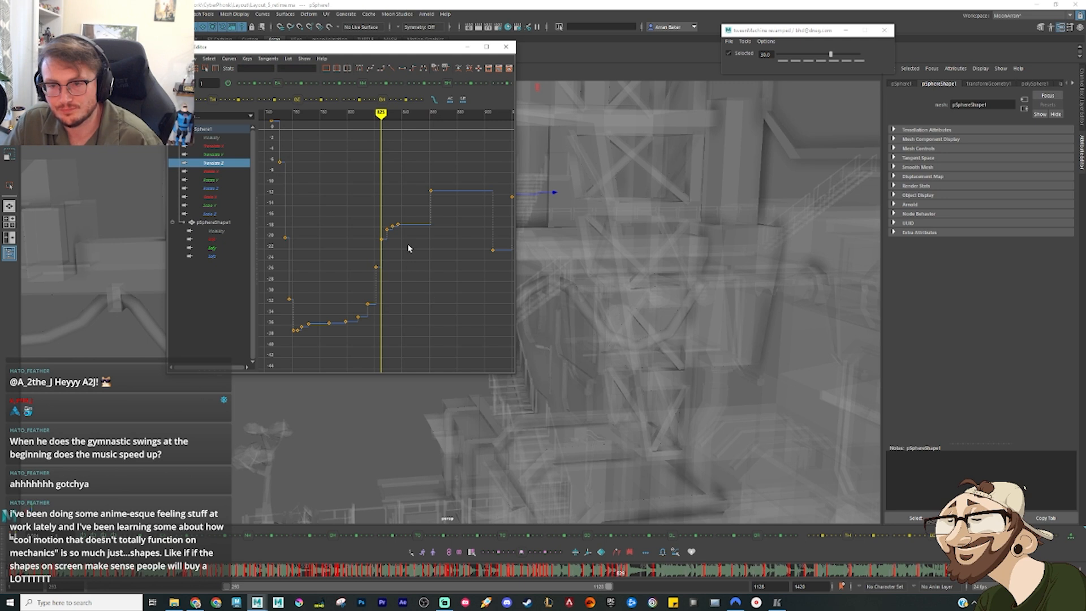
key("period")
key("period")
key("period")
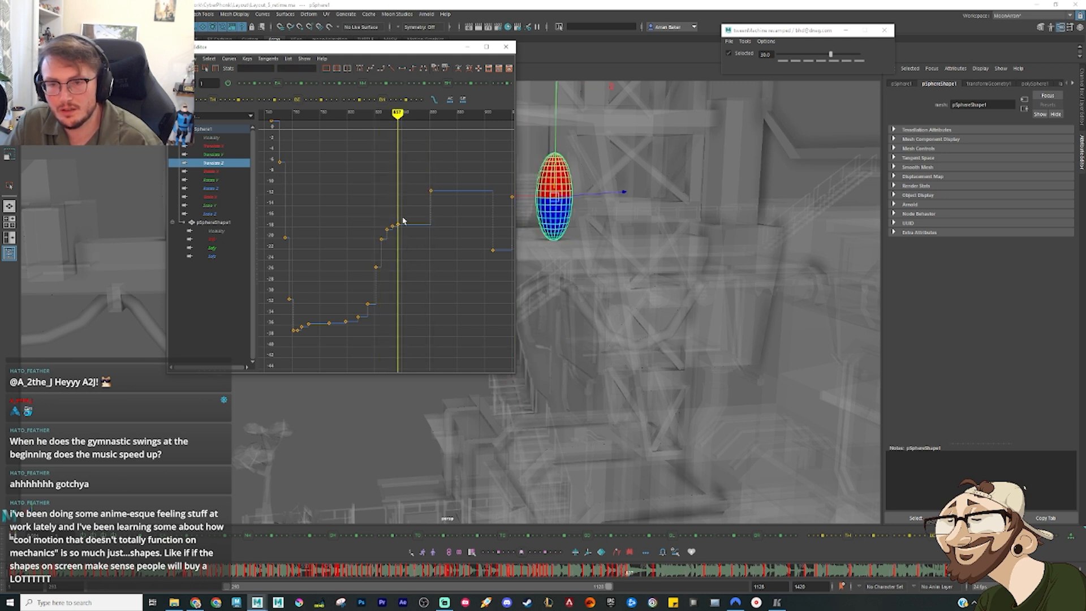
left_click_drag(403, 220, 382, 234)
left_click(220, 146)
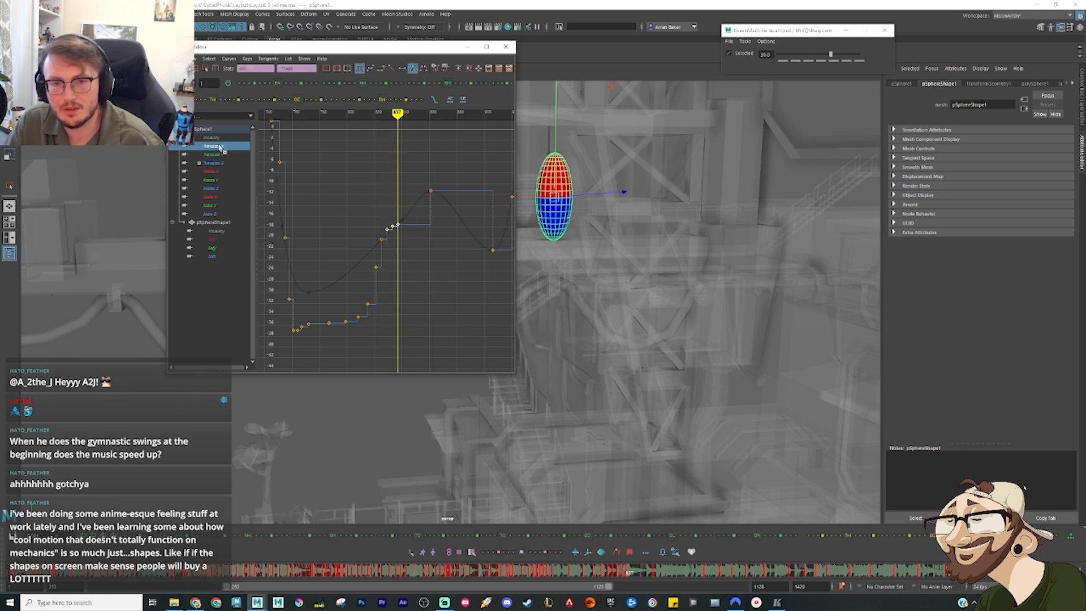
left_click_drag(374, 280, 412, 294)
middle_click_drag(402, 247, 400, 239)
key("ctrl+z")
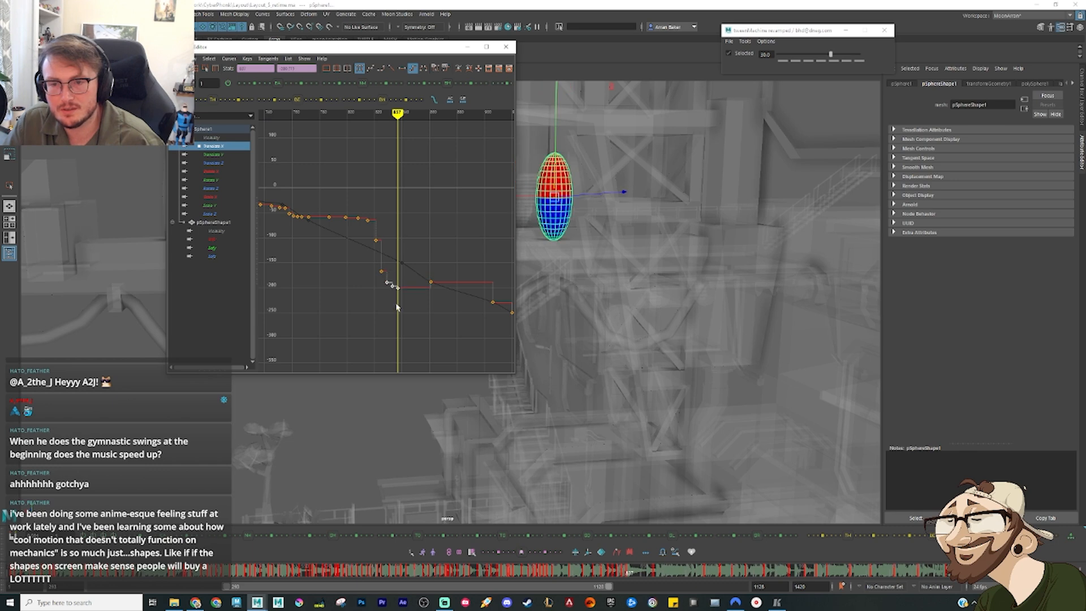
Step: Scale down the beam-run keys on the Translate X curve to shorten the run, and put the Graph Editor away
left_click_drag(396, 307, 345, 209)
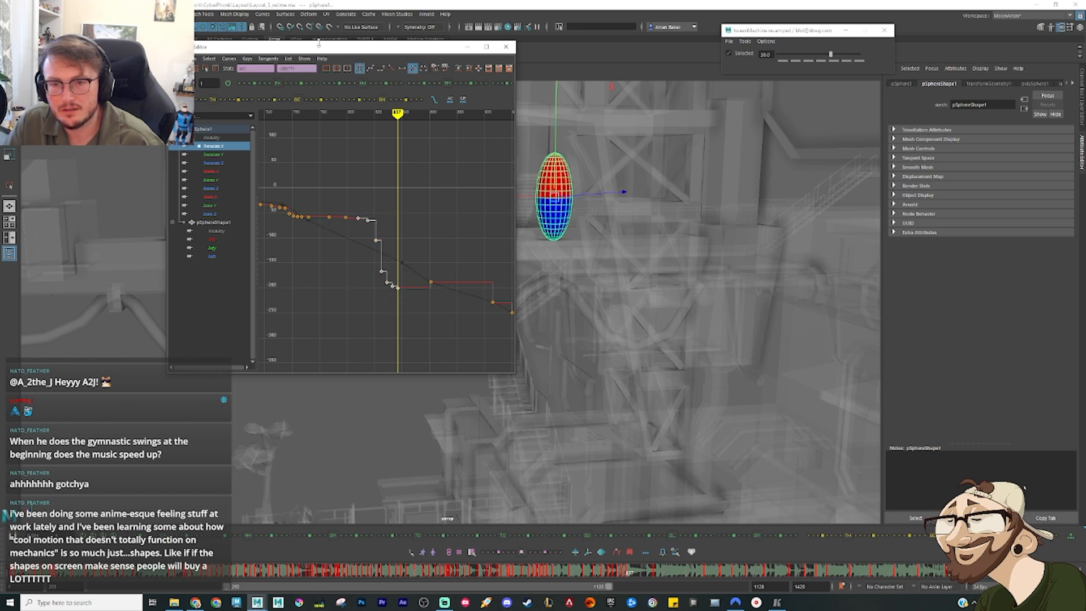
left_click_drag(319, 43, 130, 68)
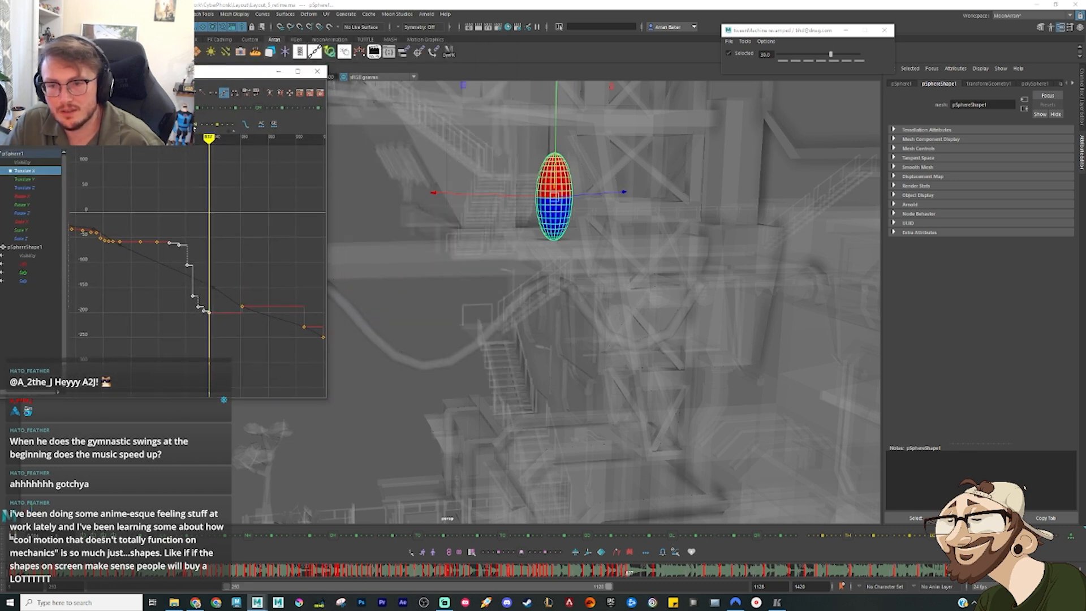
left_click_drag(173, 124, 155, 124)
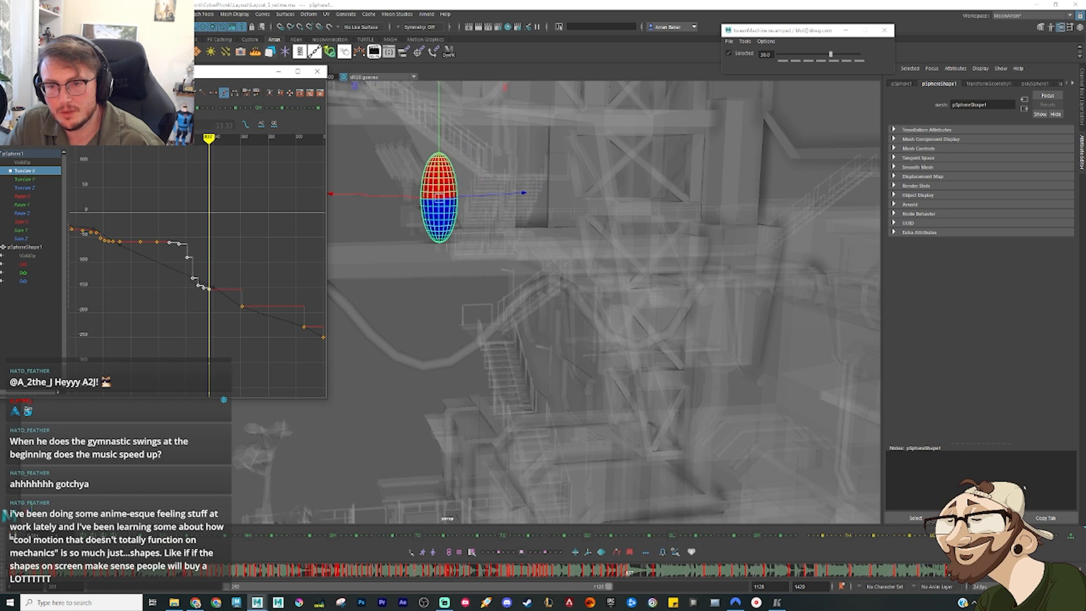
left_click(222, 157)
left_click(278, 72)
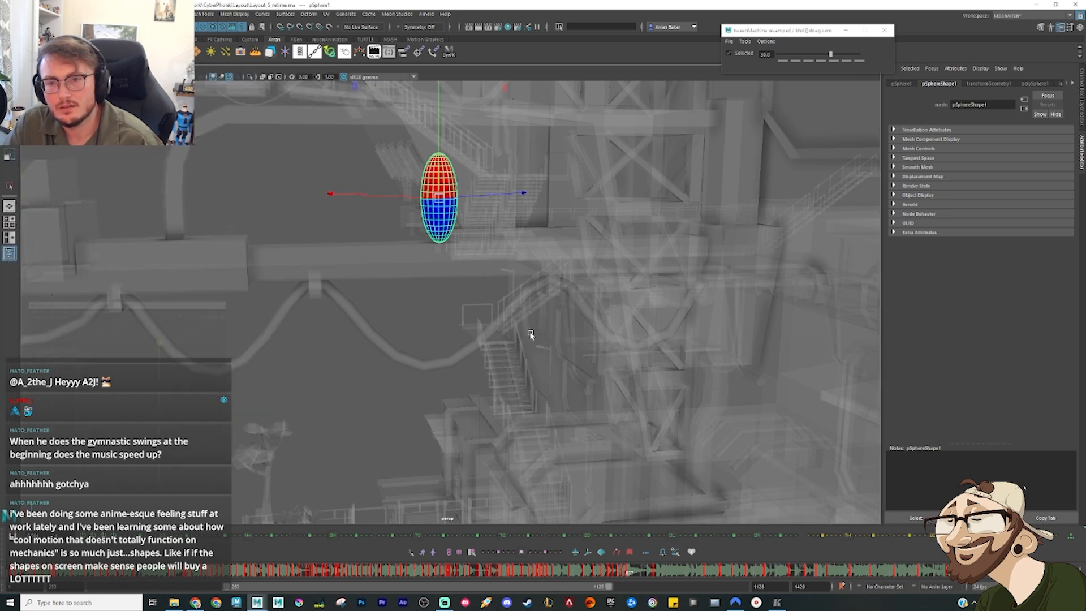
Step: Replay and scrub the shortened beam run through the drop to choose the take-off frame
left_click_drag(627, 570, 584, 572)
left_click_drag(556, 573, 444, 573)
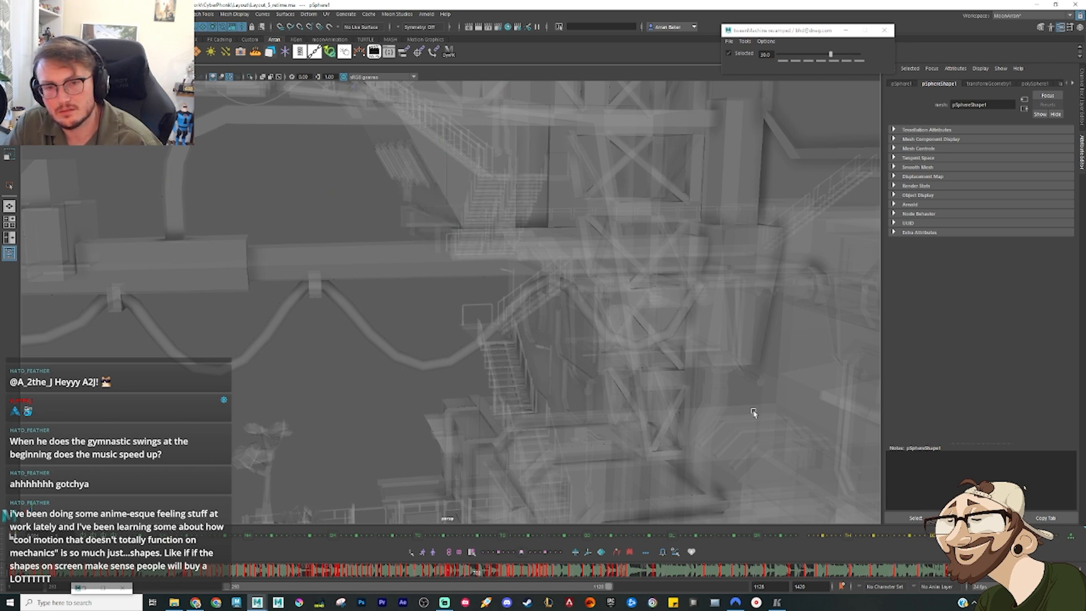
right_click_drag(753, 413, 598, 346, "alt")
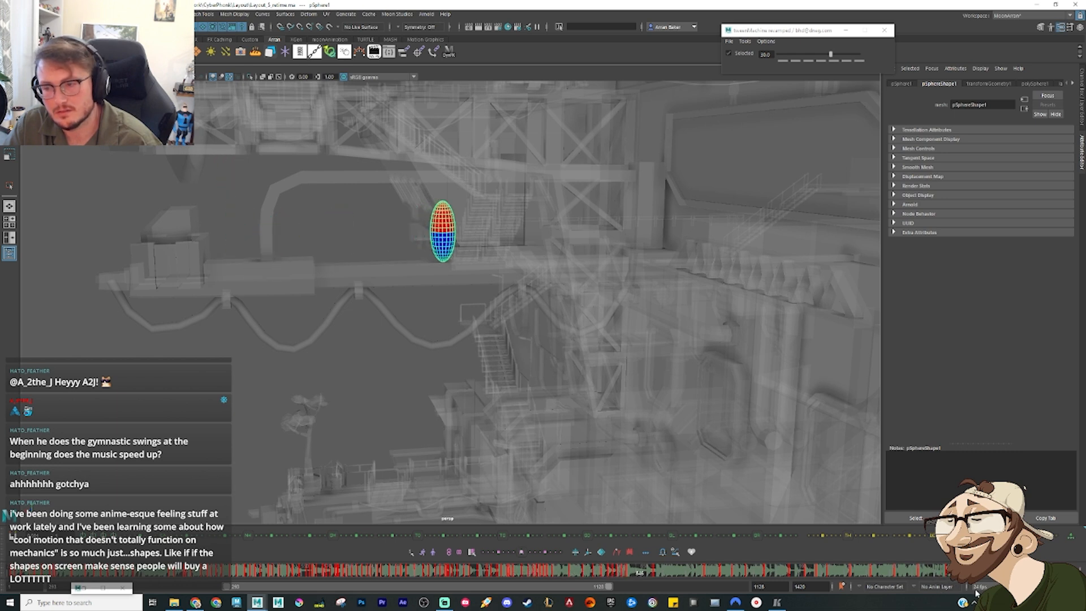
left_click(1034, 570)
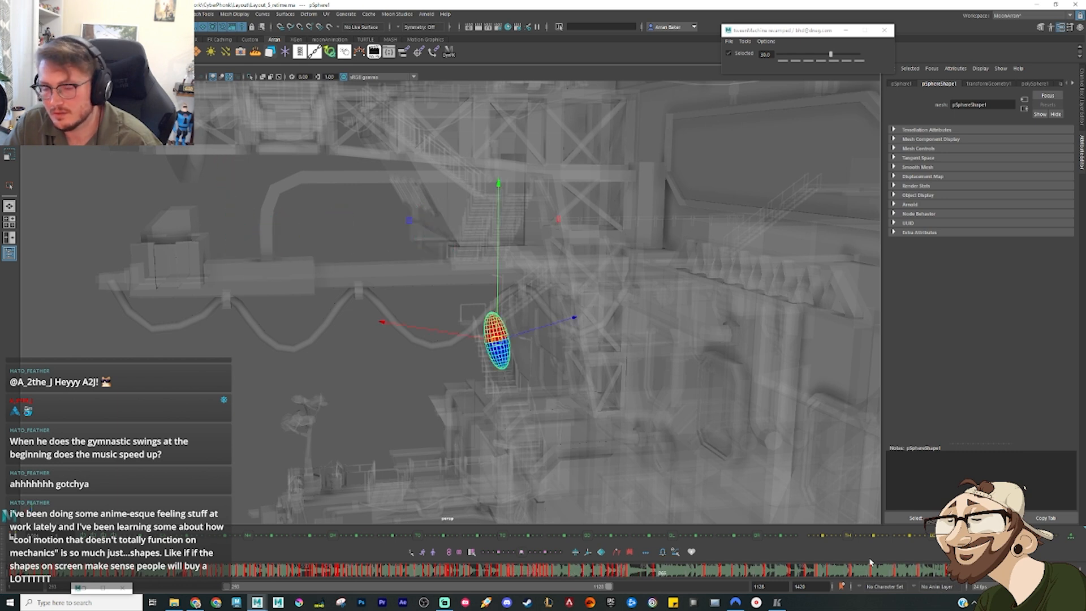
left_click(629, 576)
mouse_move(646, 577)
left_mouse_down()
mouse_move(657, 577)
mouse_move(631, 575)
left_mouse_up()
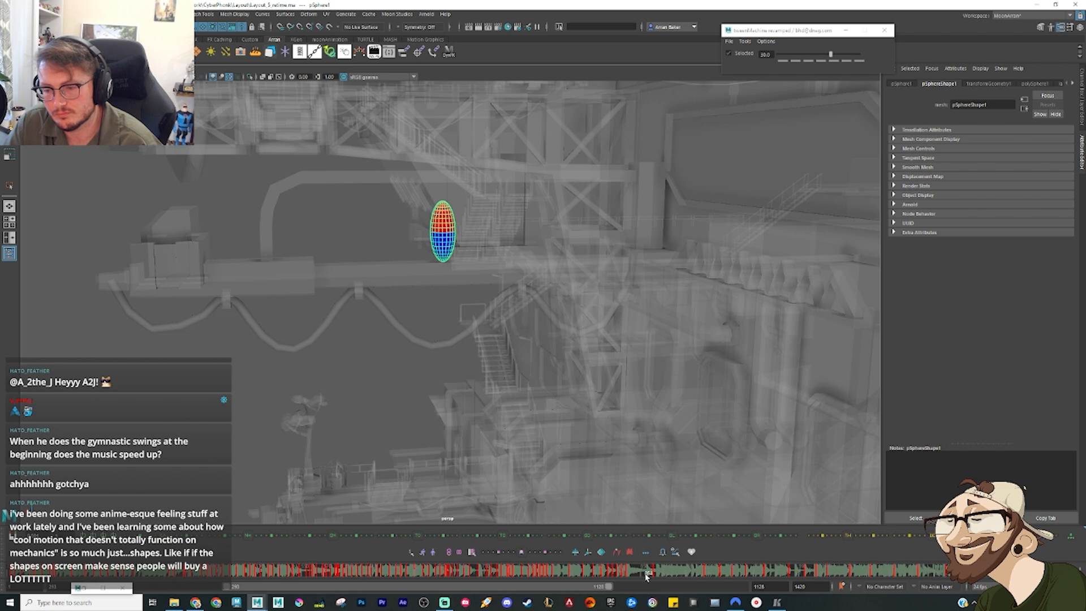
Step: Pose the sphere lifting off the beam, and add a slight dip on an earlier frame, biased strongly toward the previous key
left_click_drag(475, 308, 500, 282, "alt")
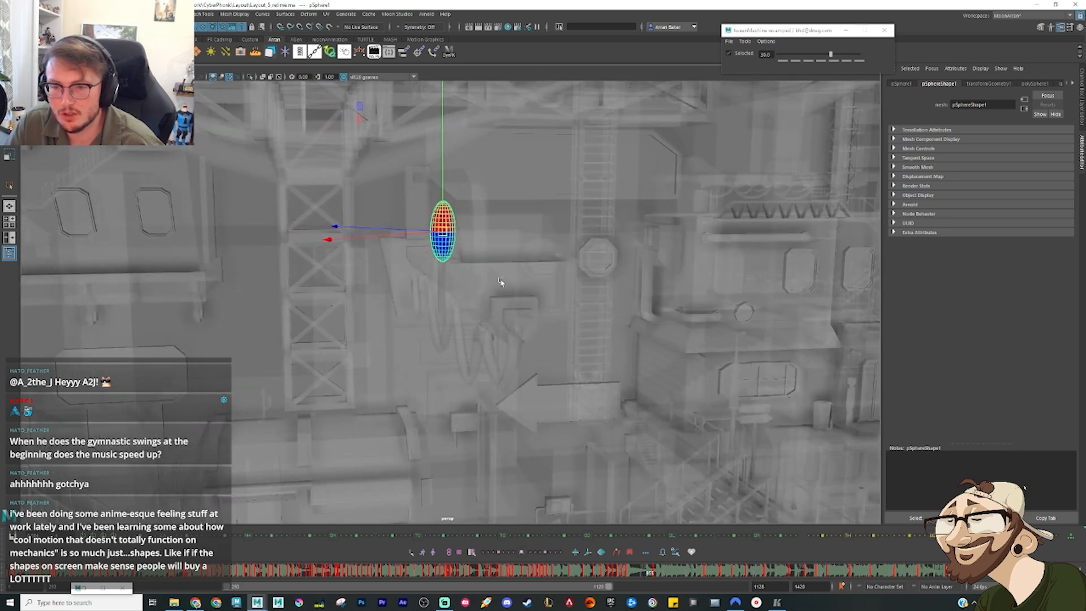
left_click_drag(446, 235, 430, 215)
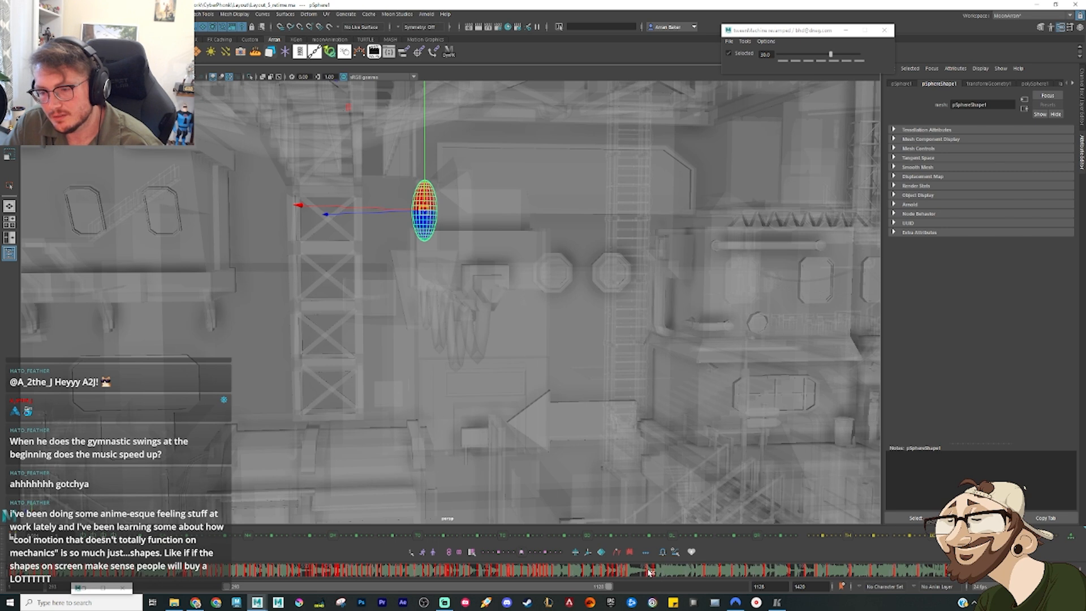
left_click_drag(651, 573, 639, 573)
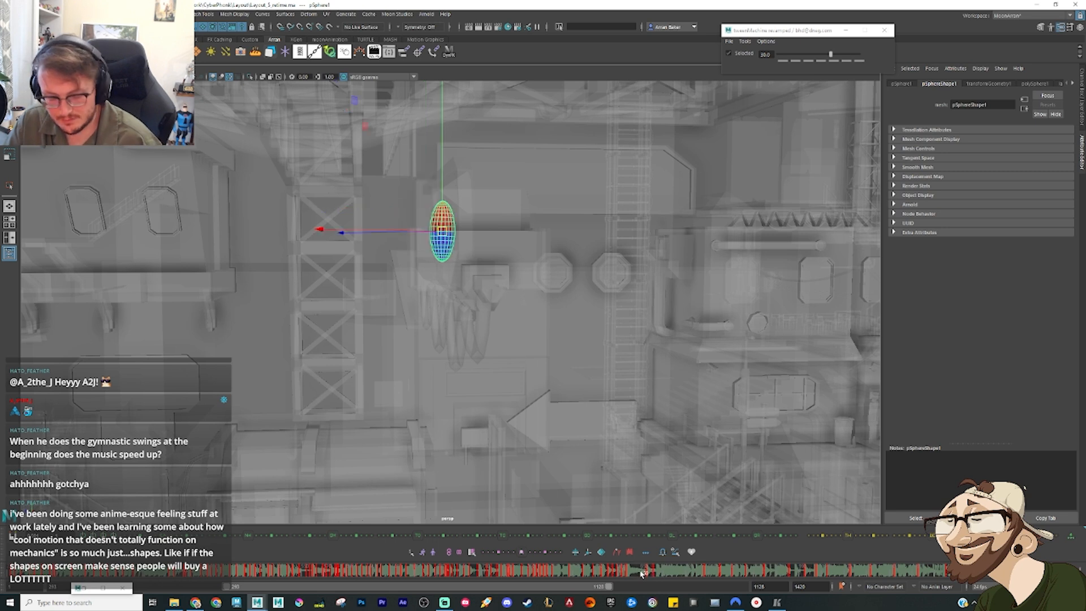
key("alt+1")
left_click_drag(440, 229, 441, 238)
Step: Reposition the falling sphere below the beam beside the truss tower and tilt its upper end away from the tower
left_click_drag(642, 574, 660, 576)
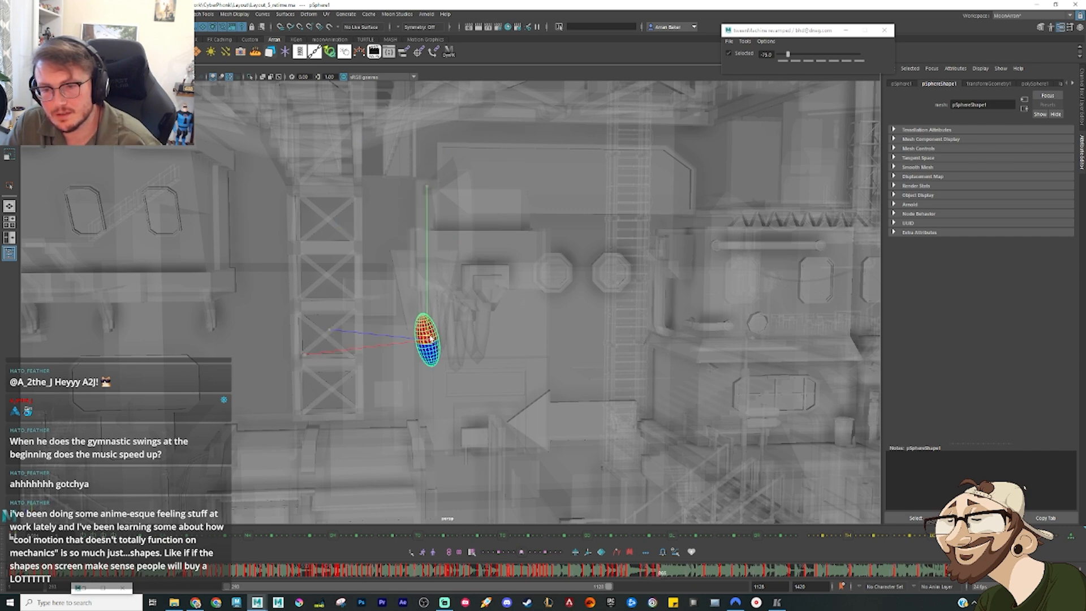
left_click_drag(431, 338, 443, 359)
left_click_drag(506, 395, 395, 369, "alt")
key("e")
left_click_drag(407, 468, 354, 301)
left_click_drag(411, 322, 394, 371, "alt")
key("w")
key("e")
left_click_drag(371, 432, 347, 438)
key("w")
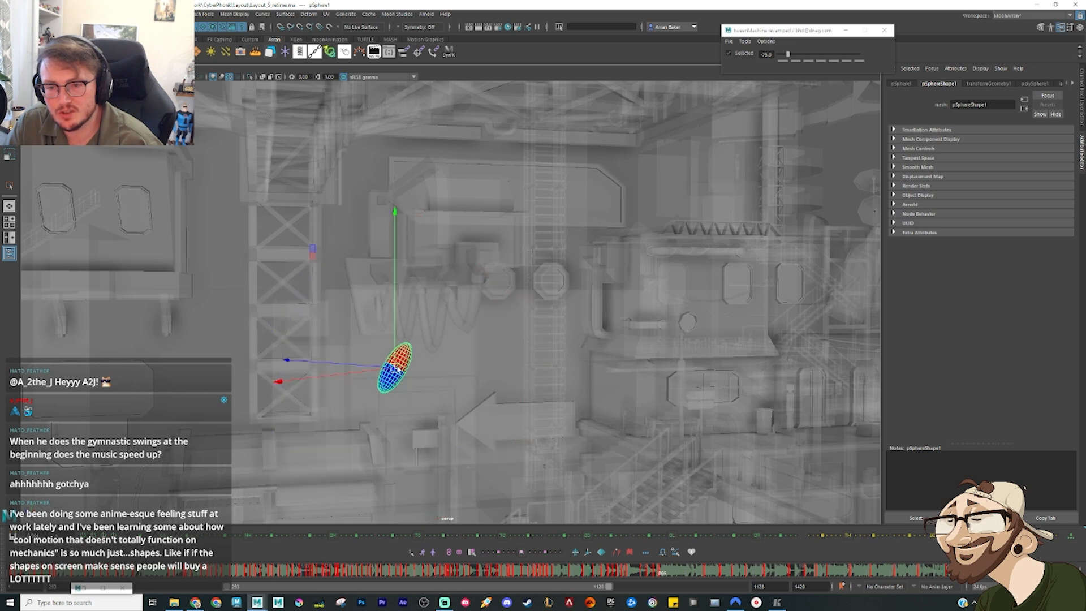
left_click_drag(395, 370, 389, 368)
Step: Add an in-between of the fall biased toward the previous key, lower it slightly and increase its tilt
left_click_drag(673, 574, 666, 573)
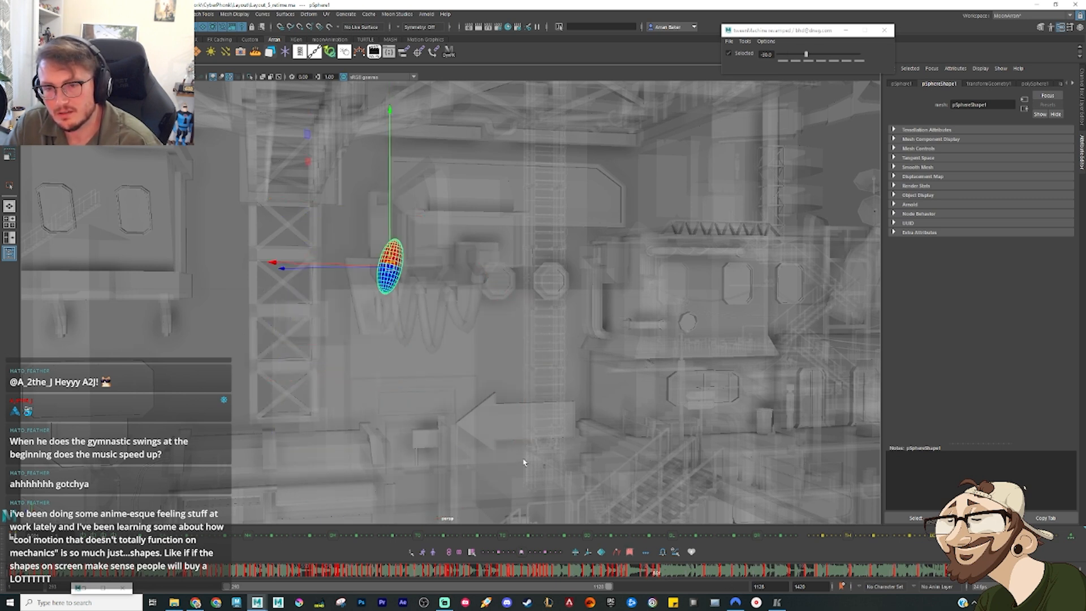
left_click_drag(393, 265, 386, 273)
key("e")
left_click_drag(388, 357, 347, 356)
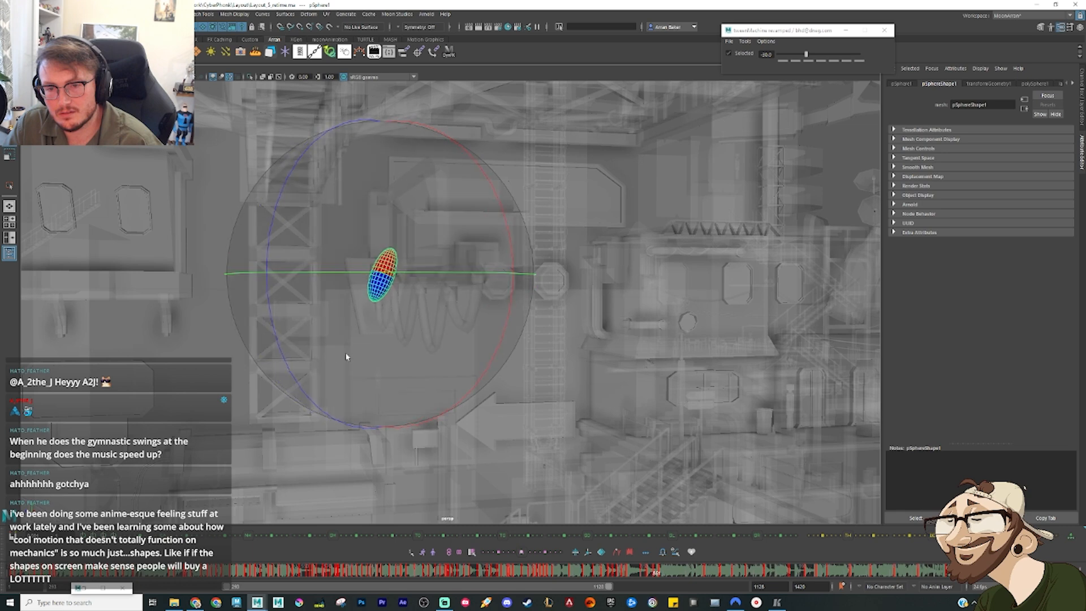
key("comma")
key("period")
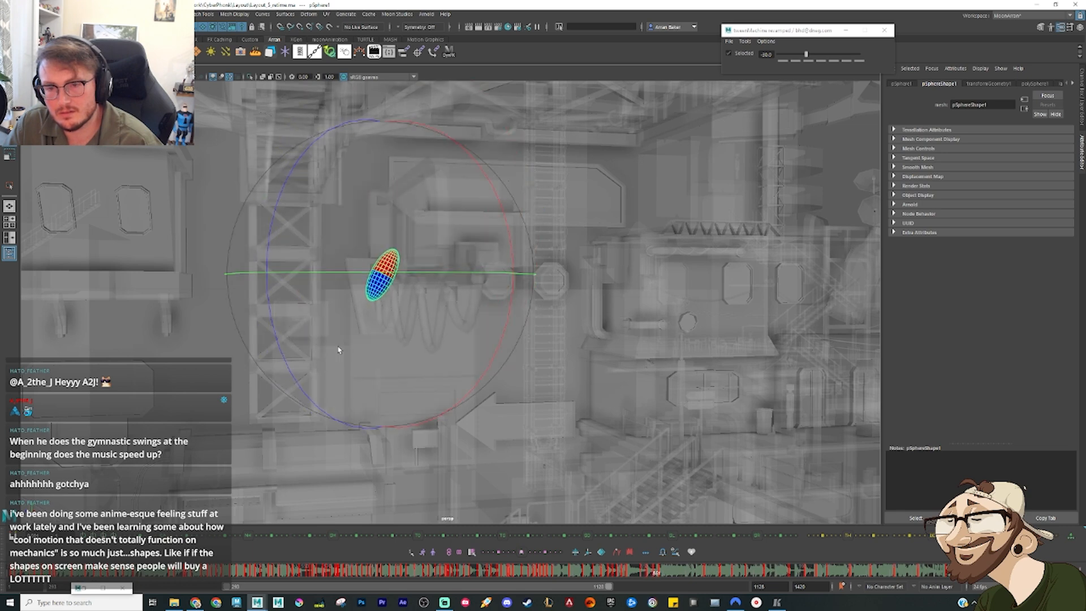
Step: Raise the in-between falling pose and tilt it a little further, comparing it with the neighbouring keys
key("w")
left_click_drag(384, 277, 381, 250)
key("e")
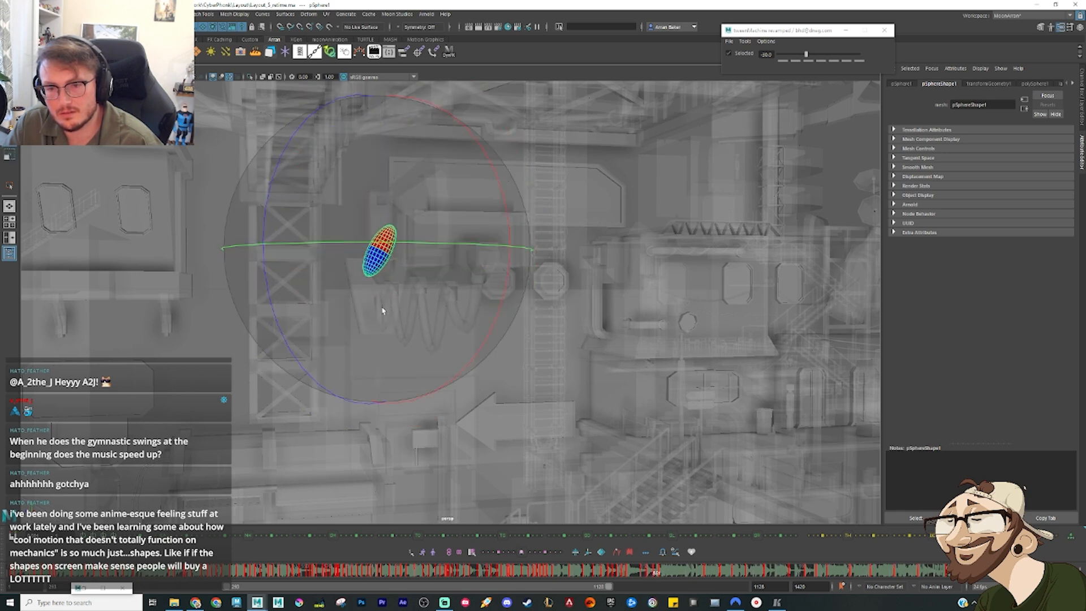
left_click_drag(378, 330, 351, 331)
key("comma")
key("comma")
key("period")
key("period")
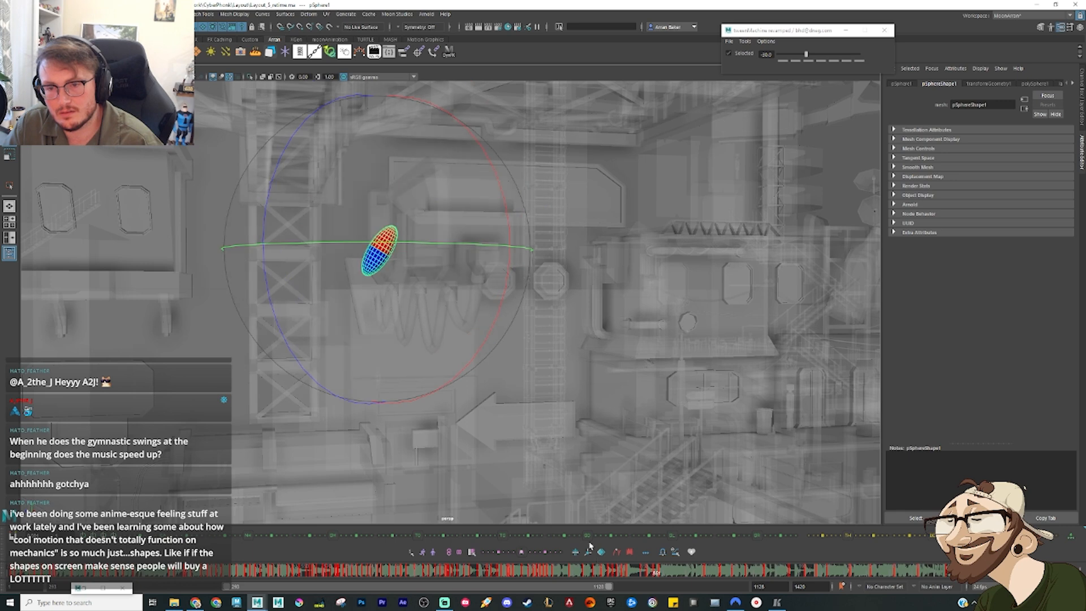
key("period")
left_click_drag(661, 576, 665, 577)
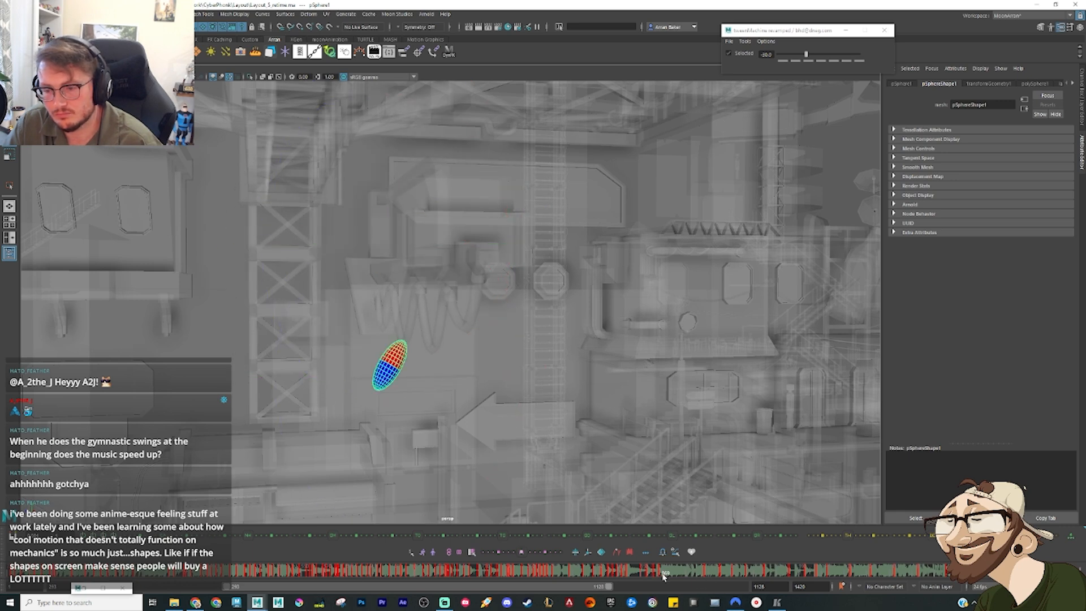
Step: On the next fall key, move the sphere away from the truss tower and tilt its upper end toward the tower
left_click_drag(572, 438, 497, 437, "alt")
mouse_move(452, 334)
left_mouse_down()
mouse_move(438, 358)
mouse_move(434, 340)
left_mouse_up()
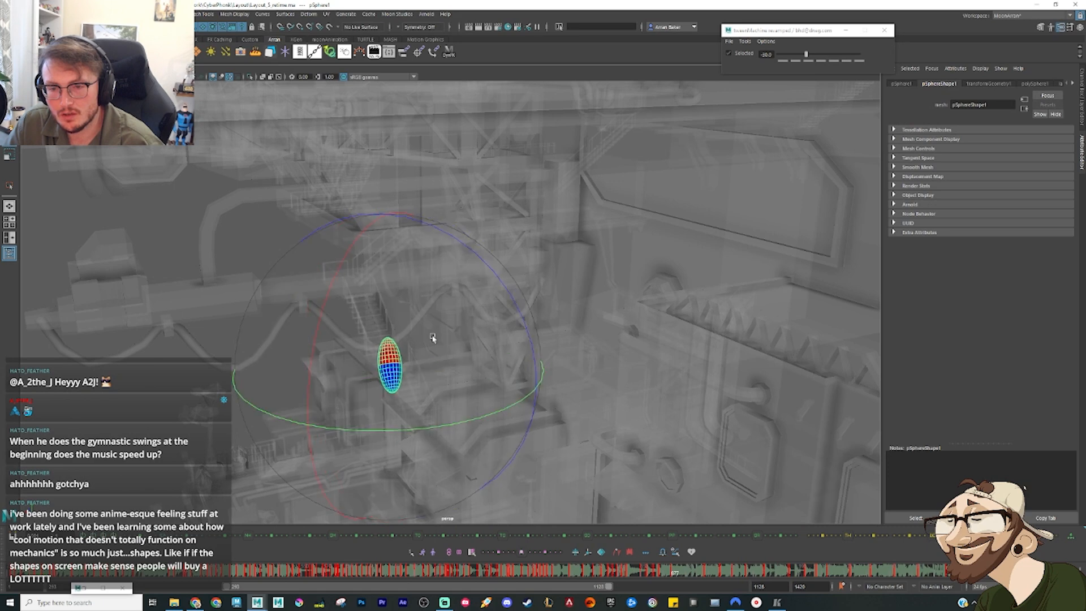
key("w")
left_click_drag(433, 391, 478, 400, "alt")
left_click_drag(391, 367, 417, 368)
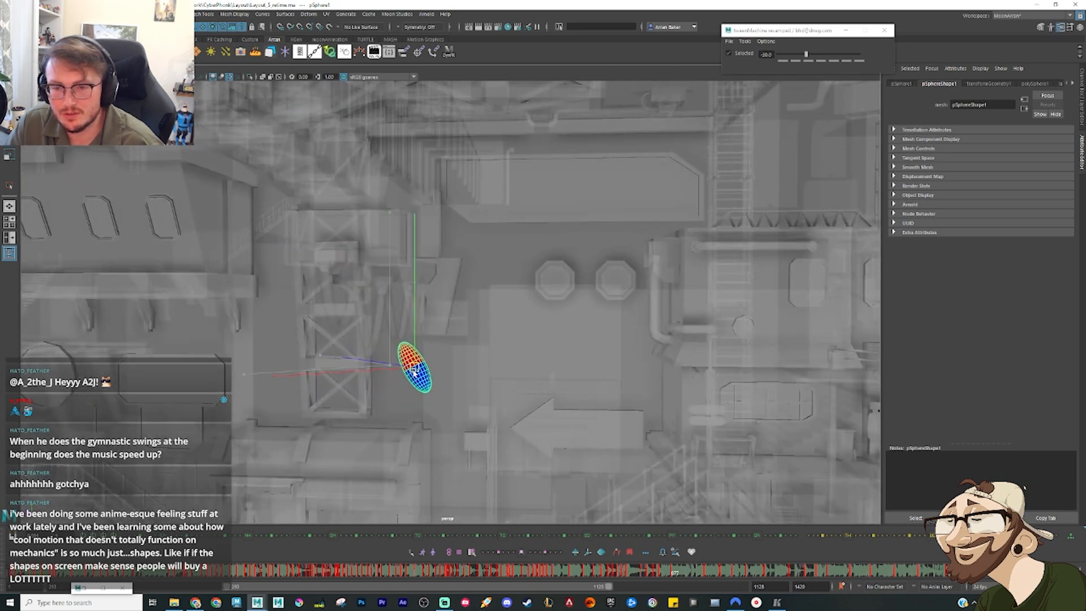
key("comma")
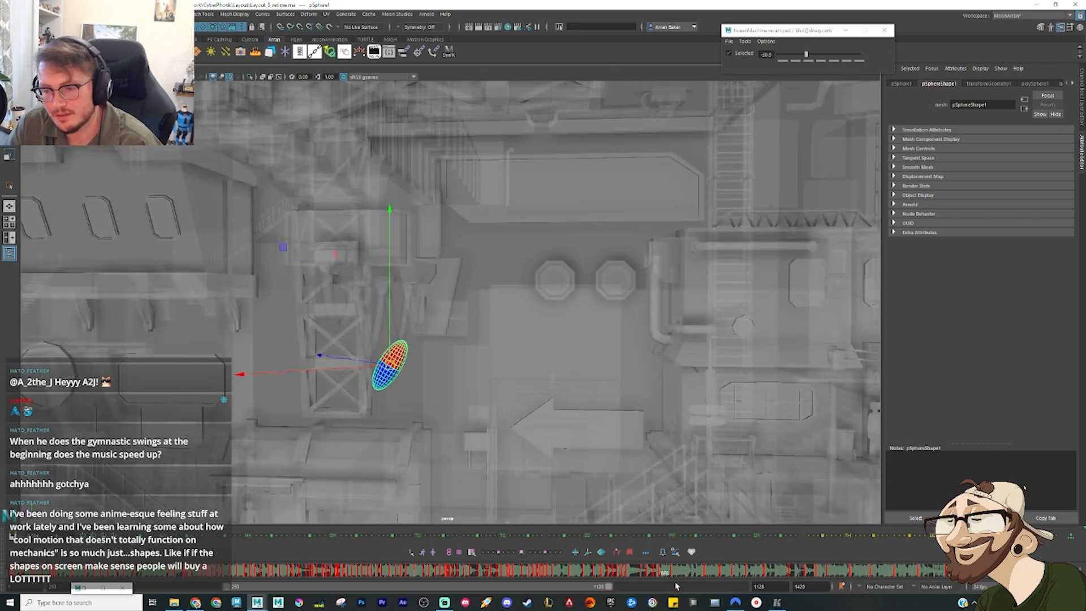
Step: Add in-betweens of the swing below the beam biased toward the next key, lowering the sphere slightly and comparing neighbouring keys
key("2")
key("3")
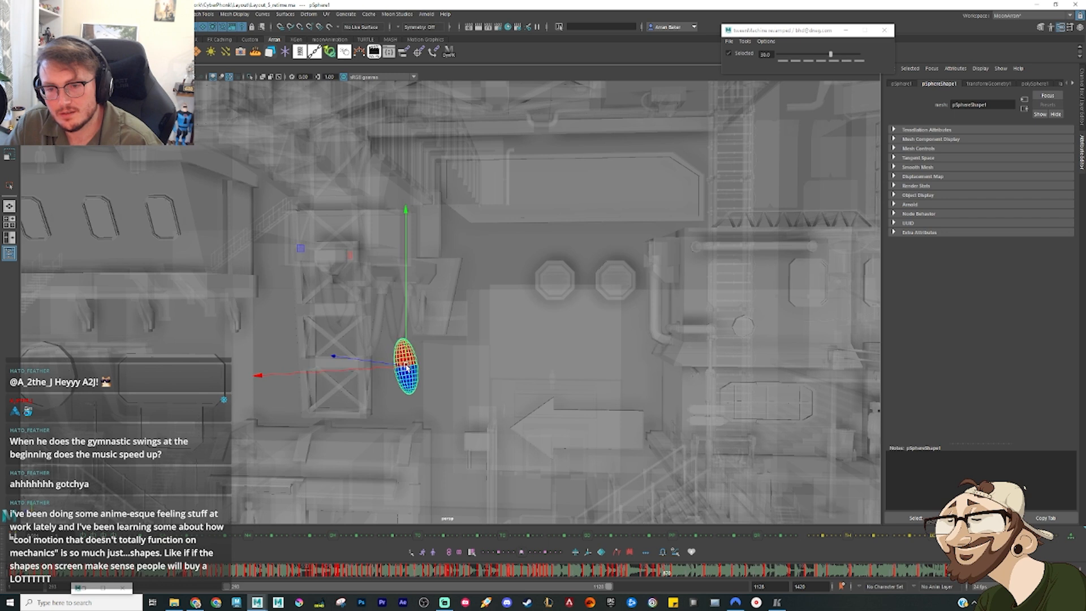
left_click_drag(406, 368, 406, 373)
key("comma")
key("period")
key("period")
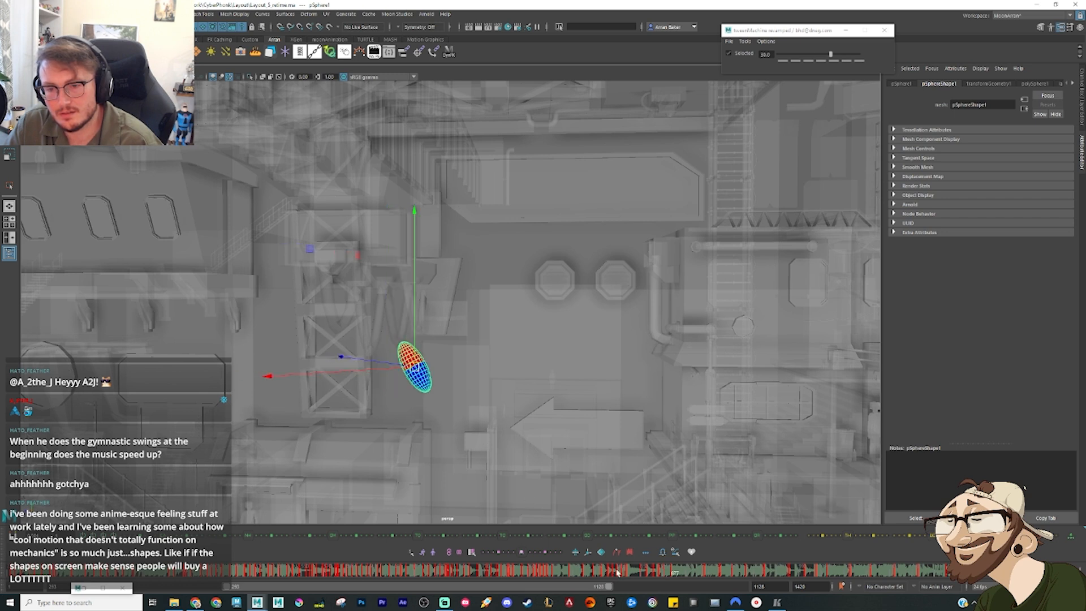
key("comma")
key("period")
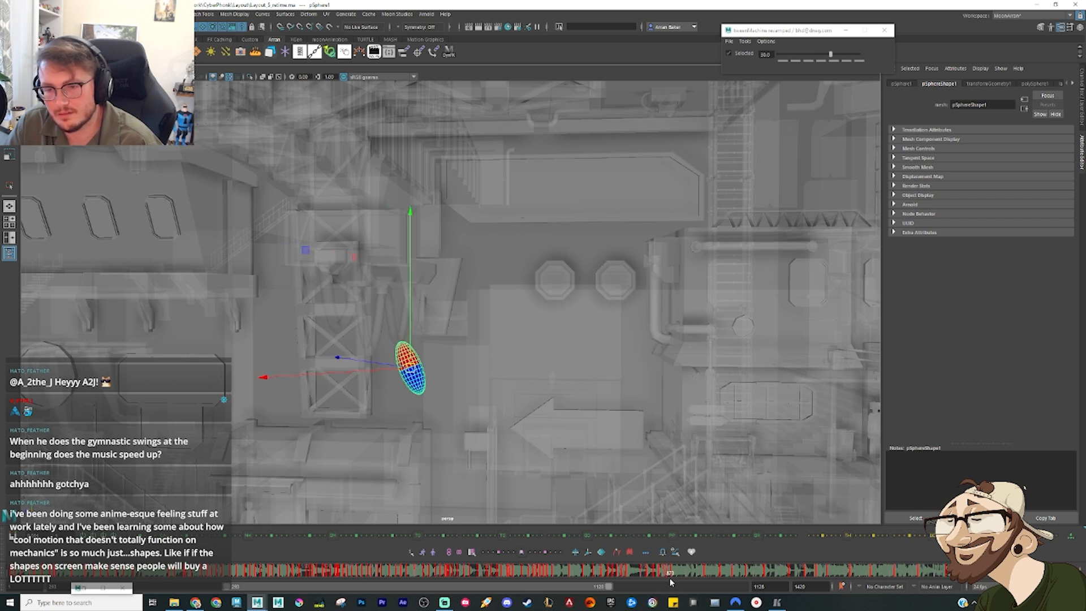
Step: Play back the fall beside the tower from an earlier frame and inspect the swing poses from the side
left_click_drag(642, 574, 583, 572)
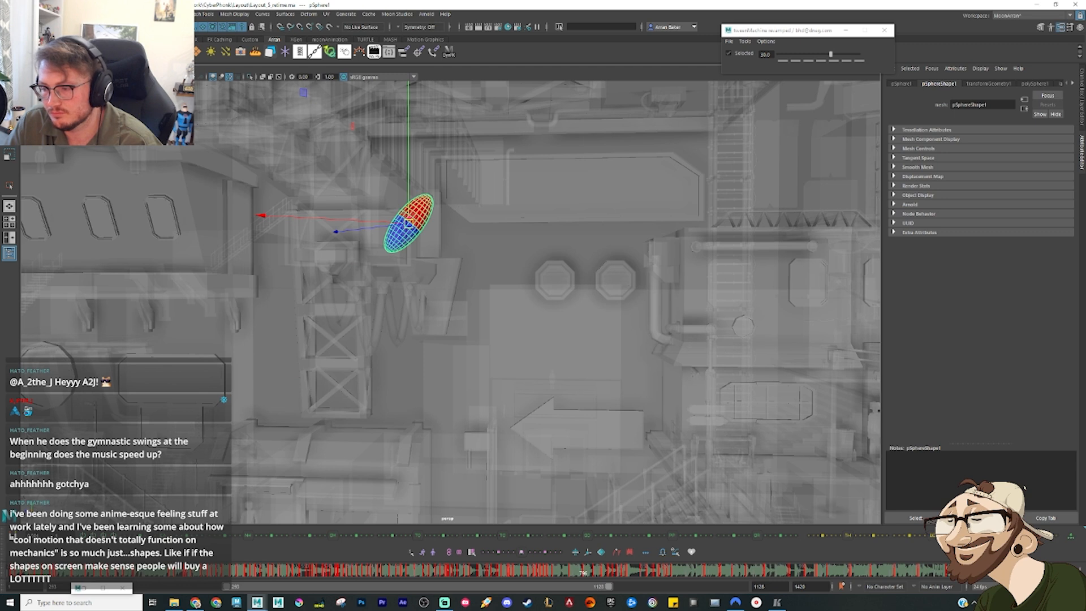
key("alt+v")
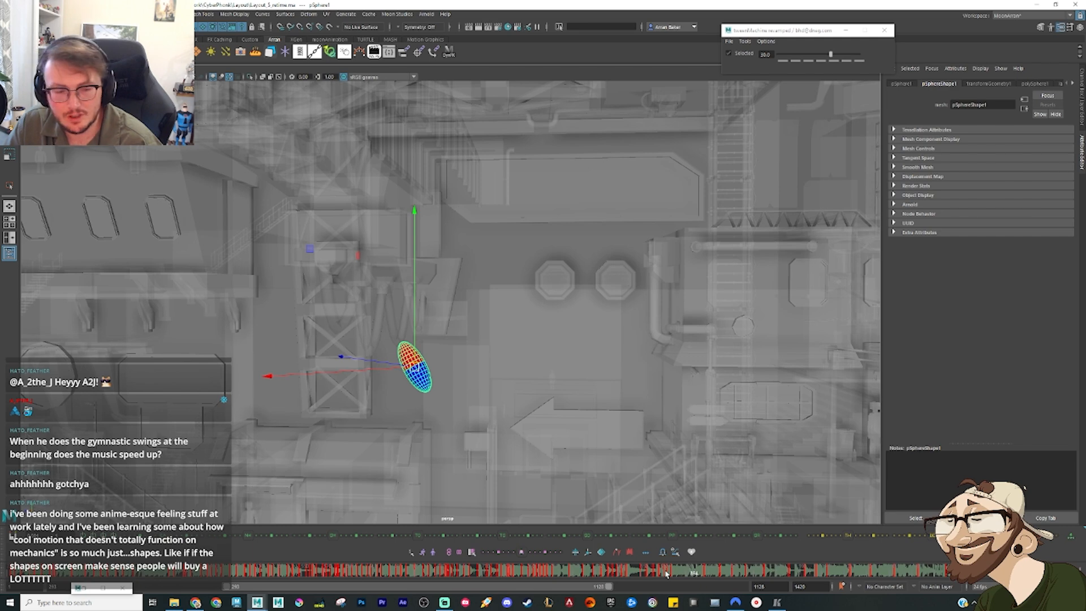
left_click_drag(659, 574, 675, 580)
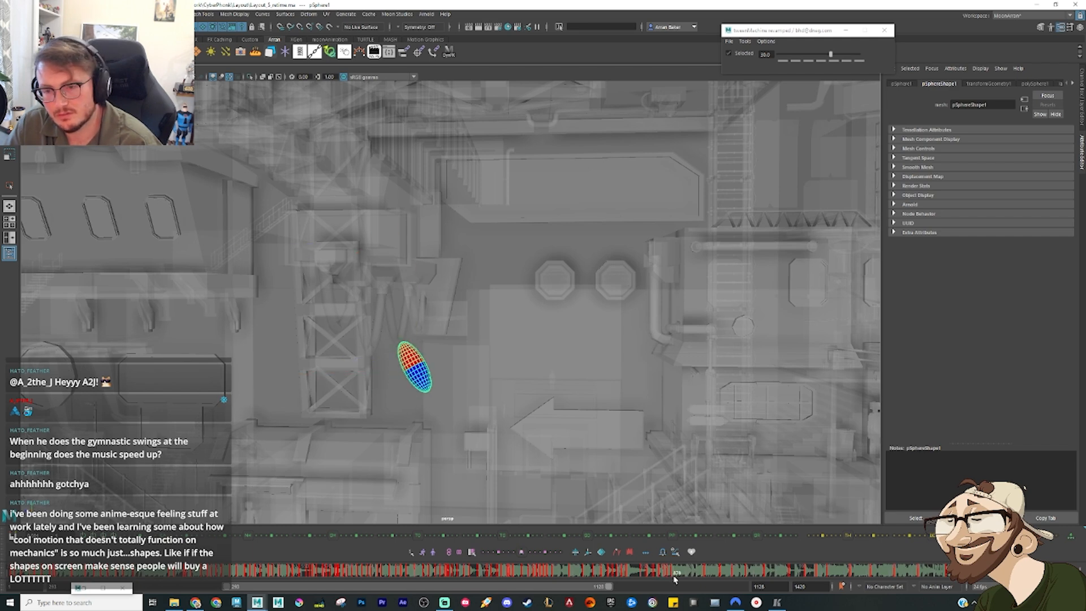
left_click_drag(453, 388, 413, 425, "alt")
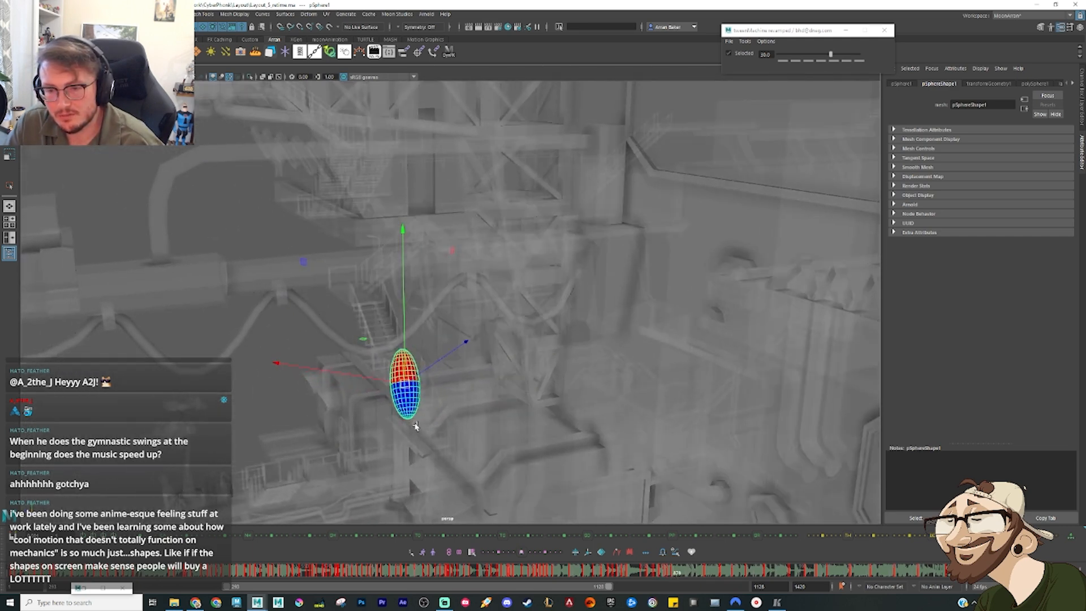
middle_click_drag(420, 419, 426, 310, "alt")
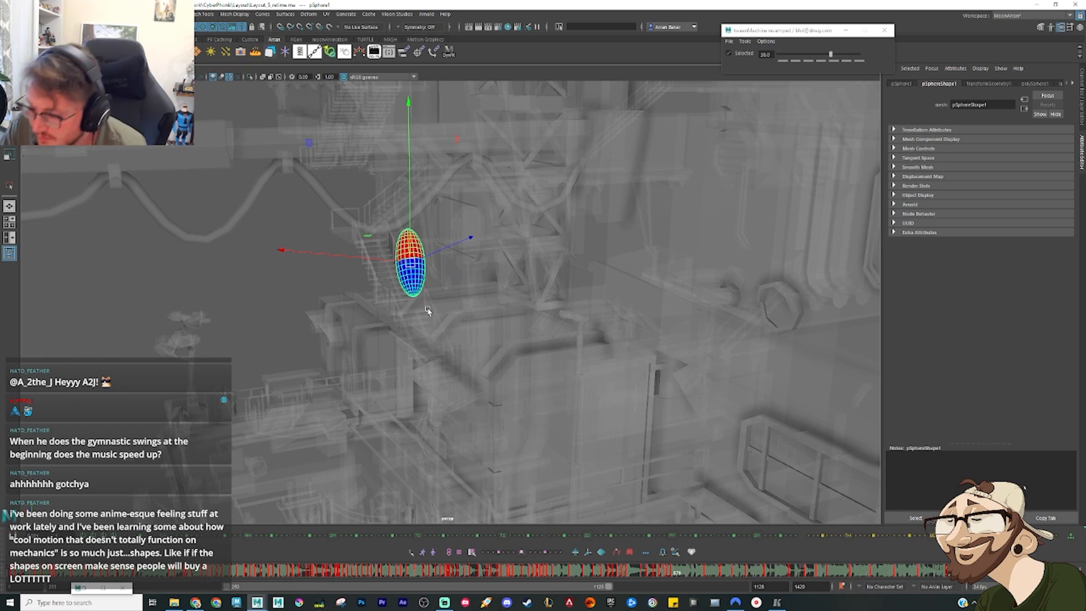
left_click_drag(657, 577, 675, 579)
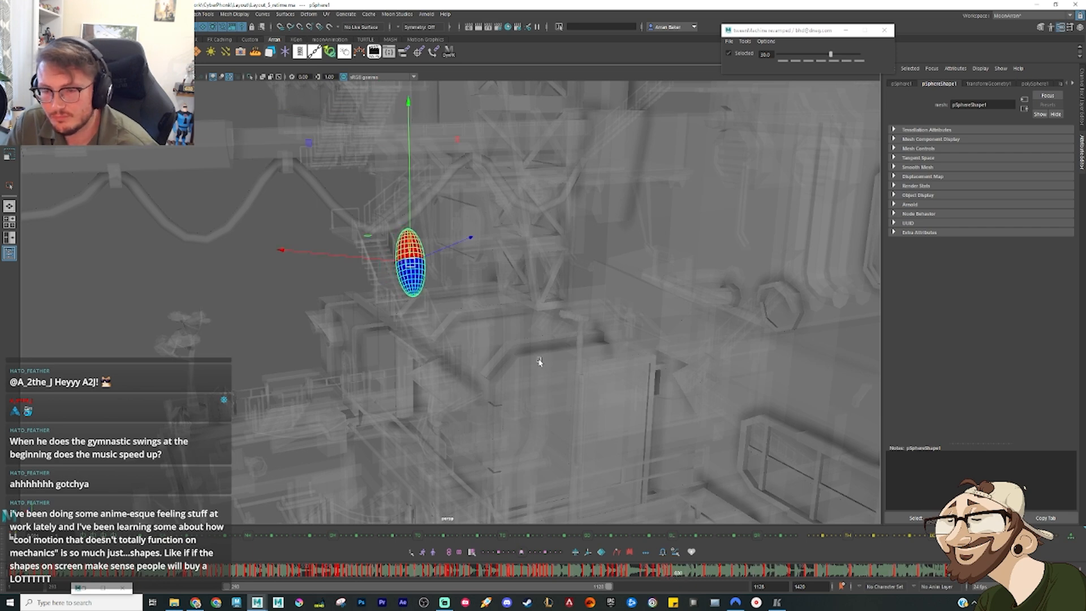
Step: From the side, shift the sphere away from the stairs at the start of the swing and adjust its tilt
left_click_drag(539, 358, 524, 353, "alt")
key("comma")
key("comma")
key("comma")
key("comma")
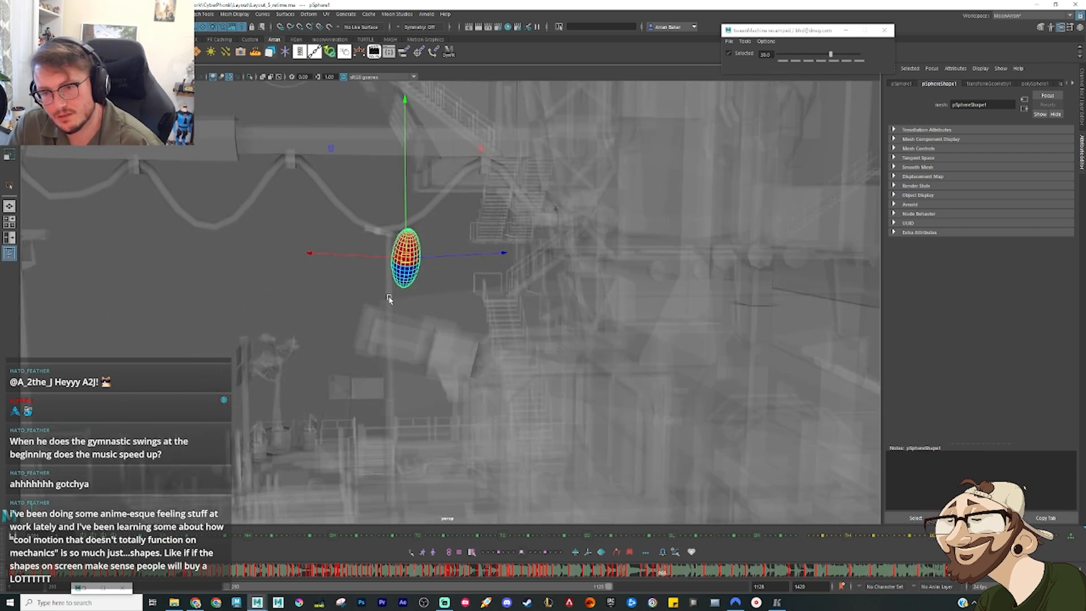
key("period")
key("period")
left_click_drag(407, 258, 393, 253)
key("e")
left_click_drag(442, 164, 482, 189)
Step: Move the sphere away from the stairs on the next in-between and tilt its upper end toward them
key("comma")
key("period")
key("period")
key("period")
key("period")
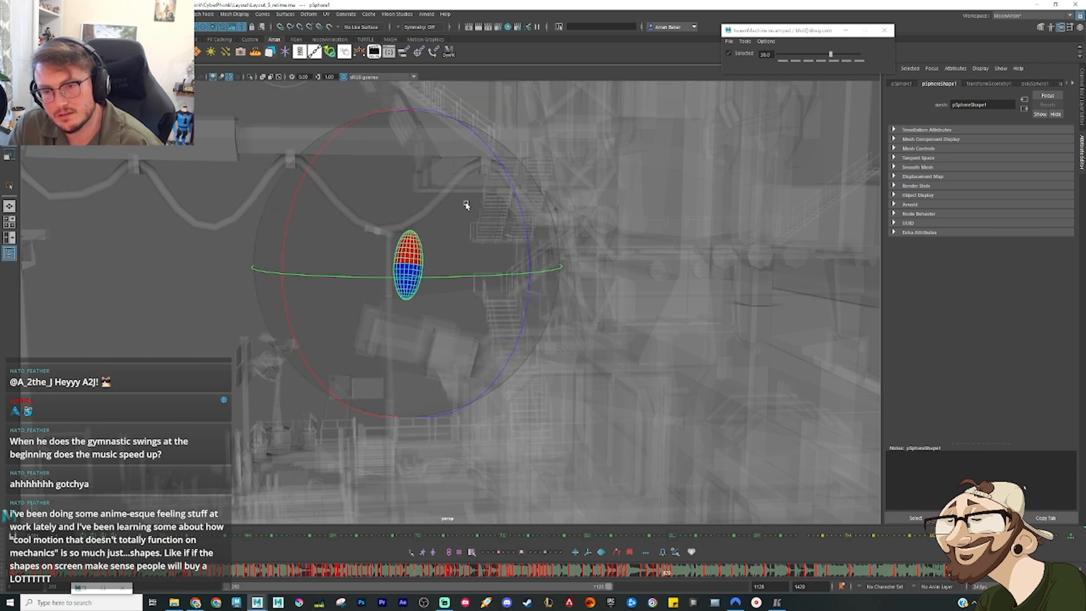
key("w")
left_click_drag(400, 270, 384, 274)
key("e")
left_click_drag(430, 325, 338, 250)
Step: Pose the following in-between to match, shifting it away from the stairs, leaning its upper end toward them and lowering it slightly
key("period")
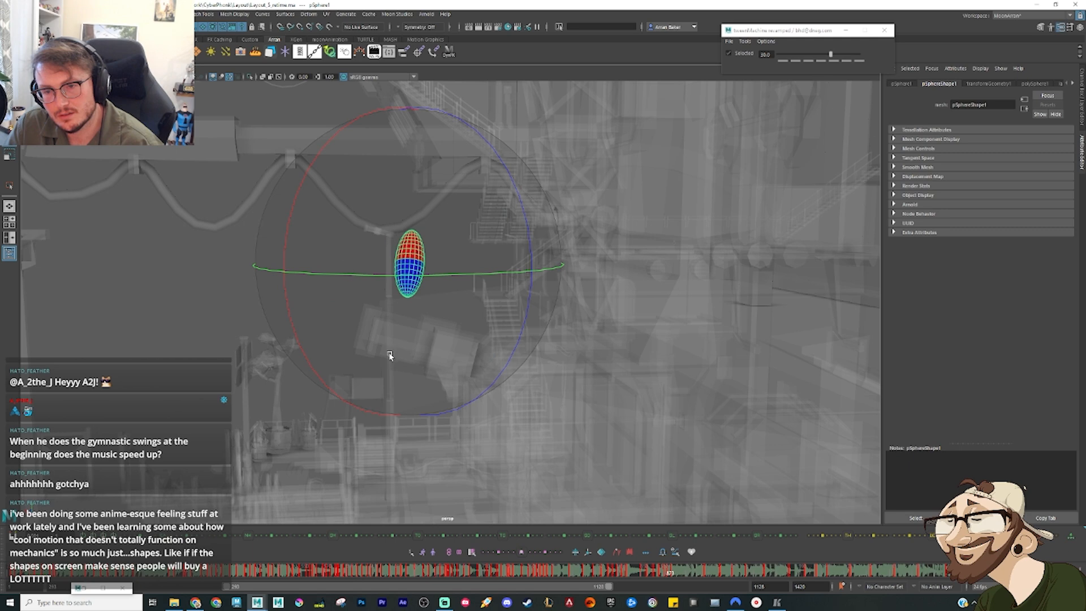
left_click_drag(390, 355, 357, 349)
key("w")
key("comma")
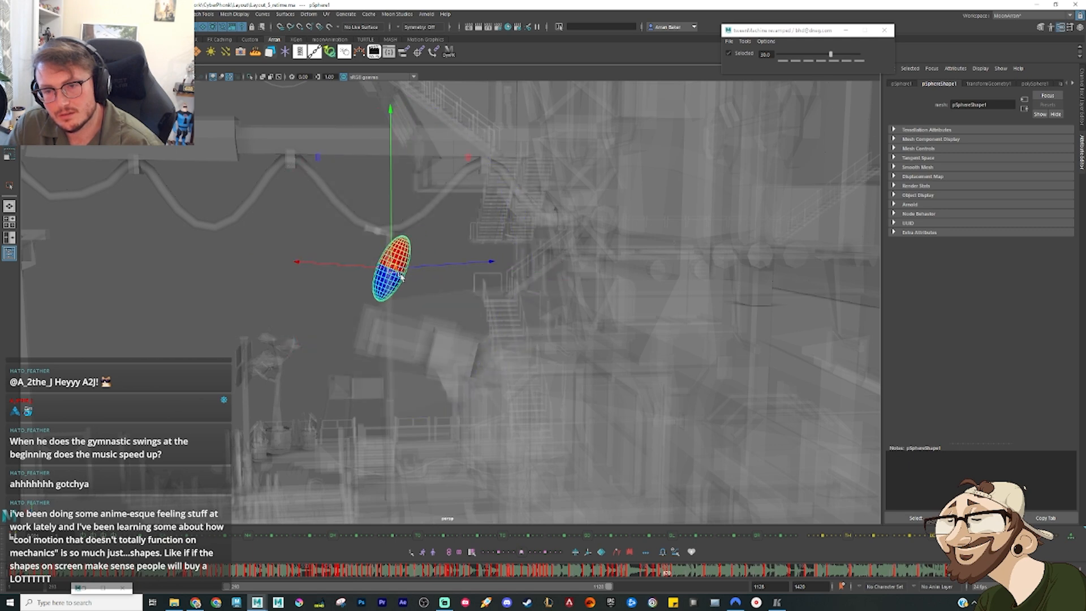
key("period")
key("comma")
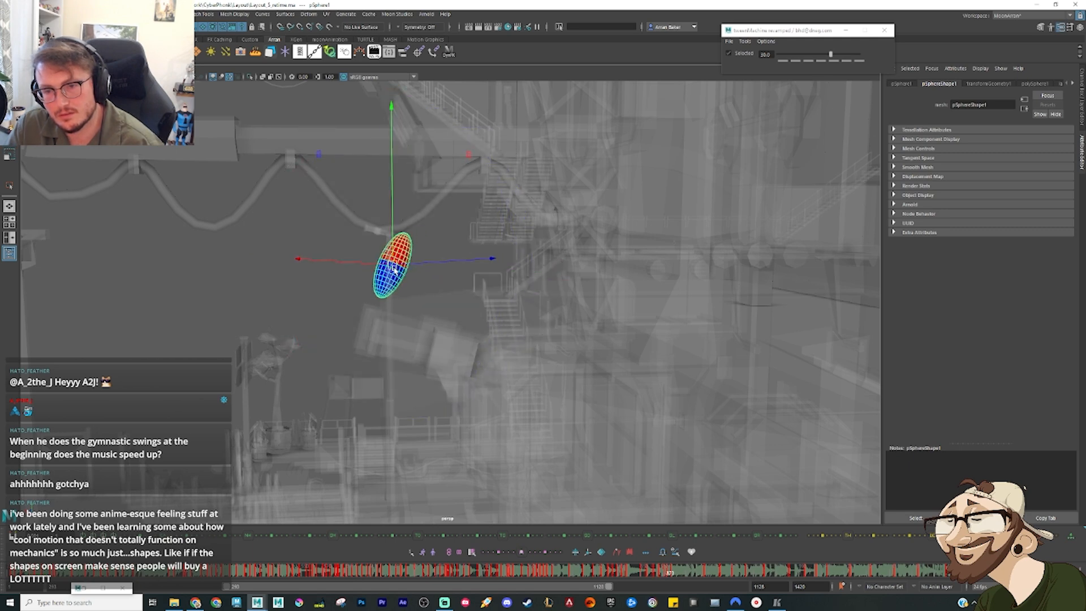
key("e")
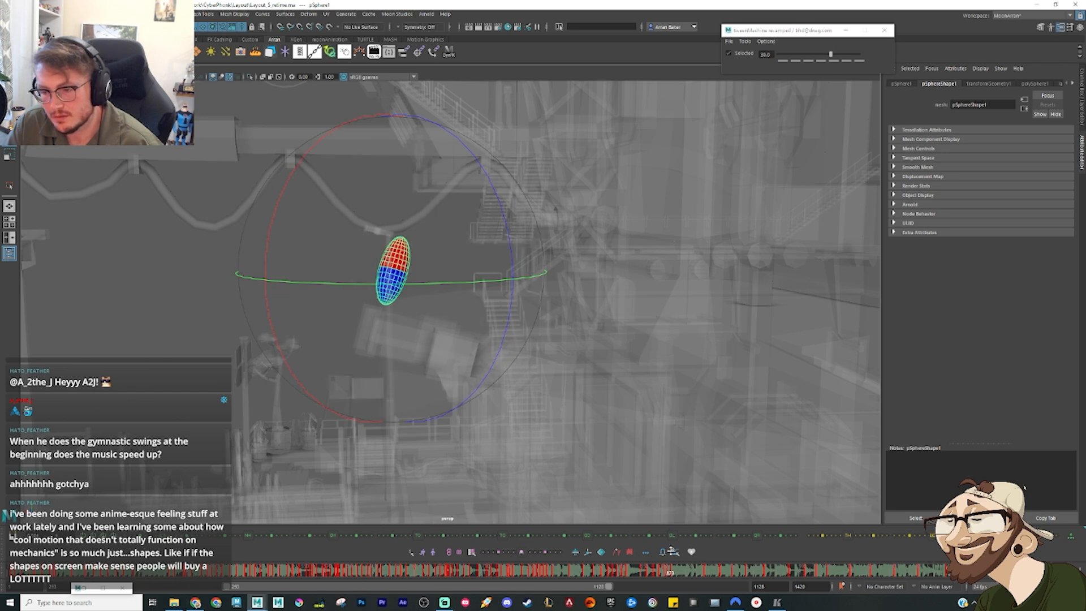
Step: On the key after the in-betweens, tilt the sphere's upper end away from the stairs and nudge its position
key("period")
key("period")
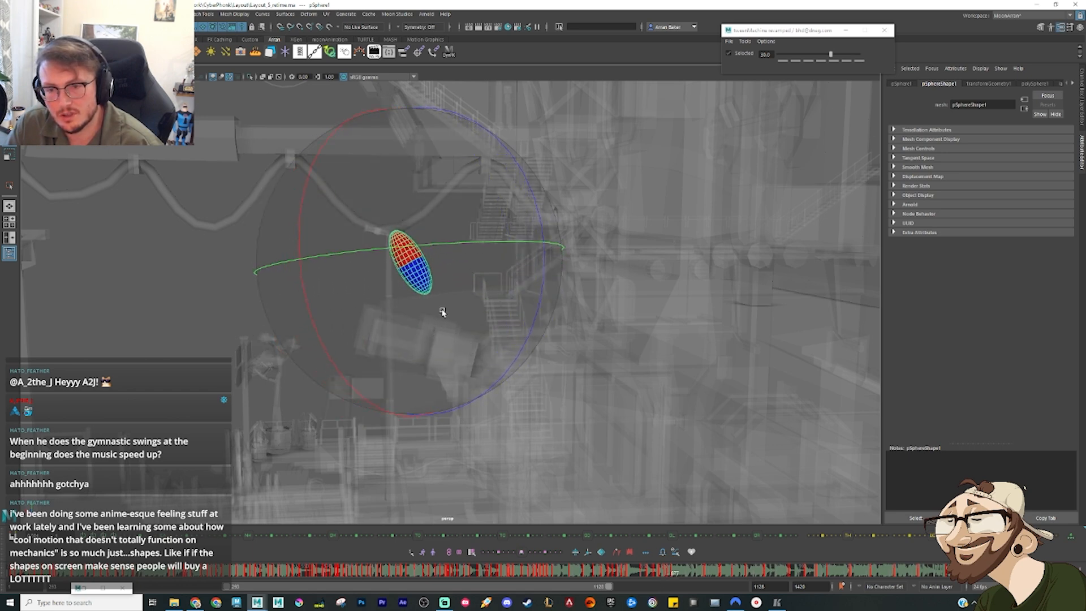
key("w")
left_click_drag(411, 266, 415, 269)
Step: On a slightly later frame, swing the sphere up toward the stairs with a much flatter tilt, comparing it with the preceding keys
left_click_drag(669, 575, 676, 574)
key("e")
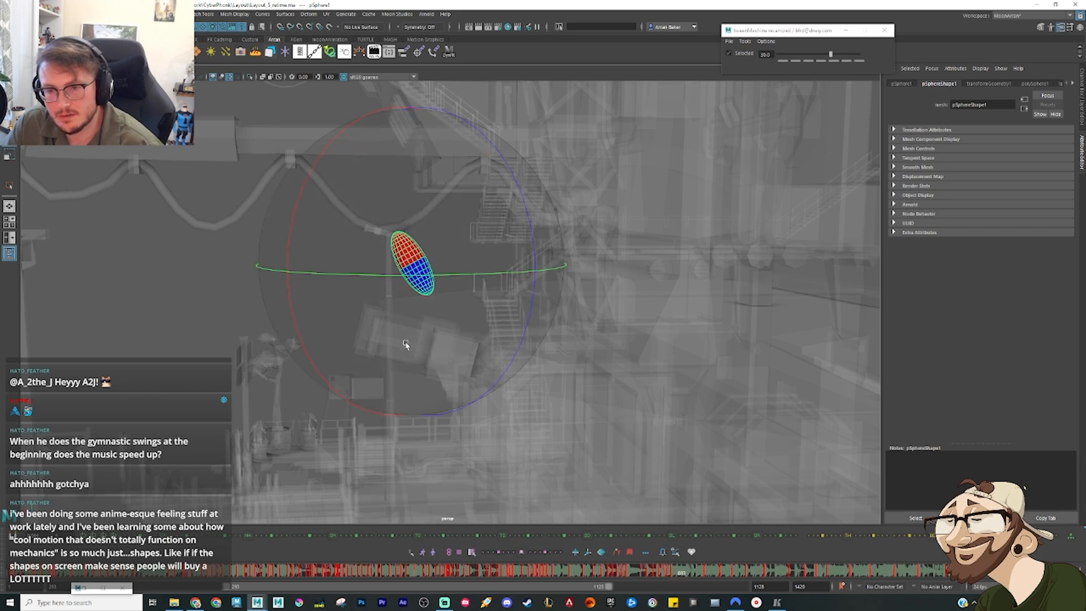
left_click_drag(412, 381, 354, 243)
key("w")
left_click_drag(412, 266, 434, 250)
left_click_drag(456, 318, 540, 325, "alt")
key("e")
left_click_drag(469, 275, 432, 248)
key("w")
key("comma")
key("comma")
key("period")
key("period")
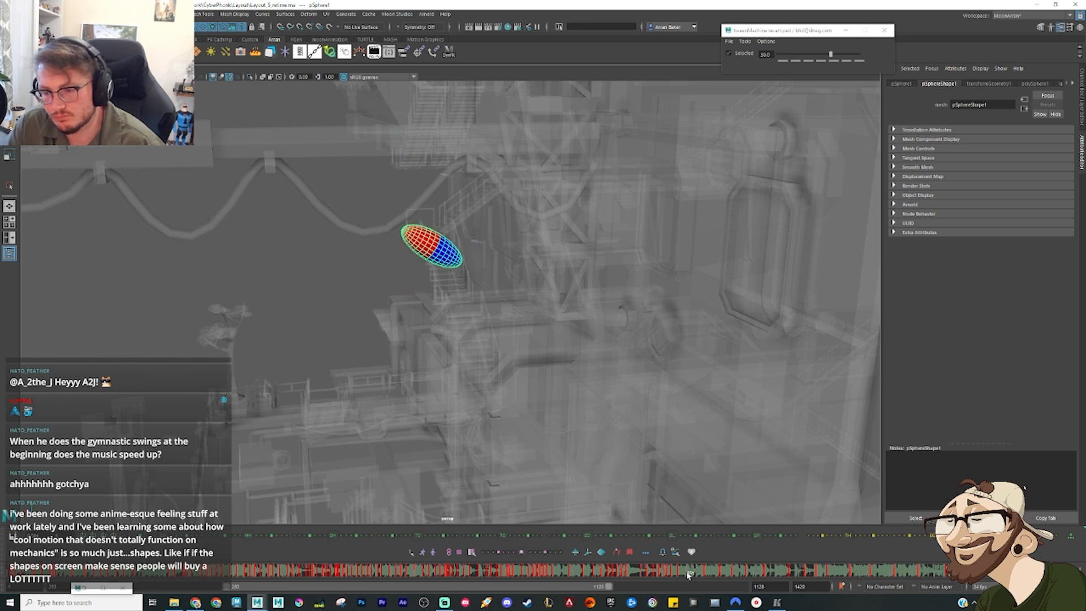
Step: Add an evenly weighted in-between after the upswing pose and delete the sphere key that follows it
left_click(688, 575)
left_click_drag(480, 238, 490, 251)
key("comma")
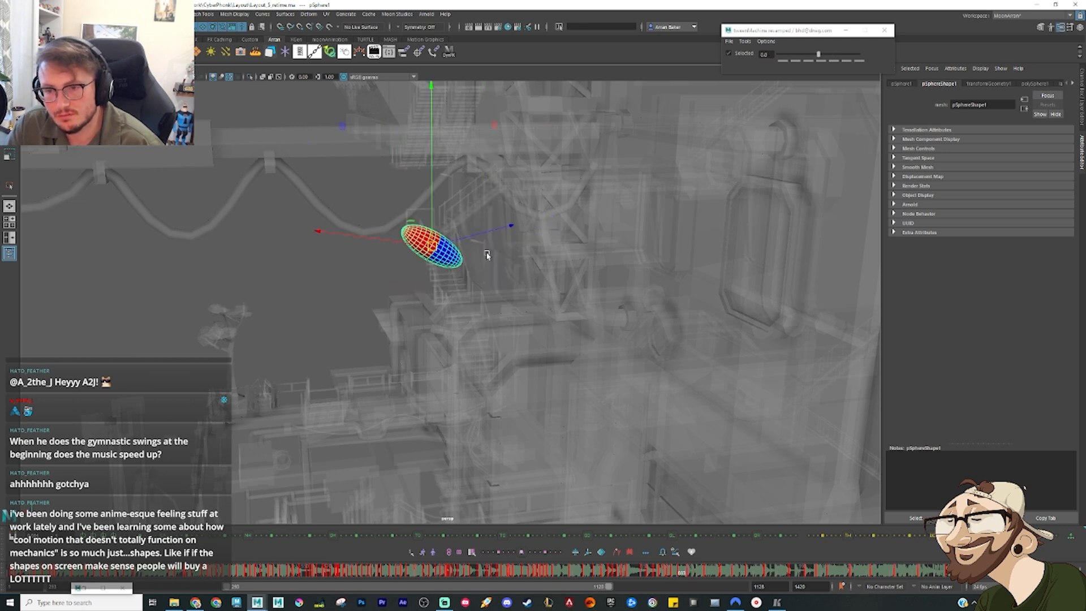
key("period")
key("period")
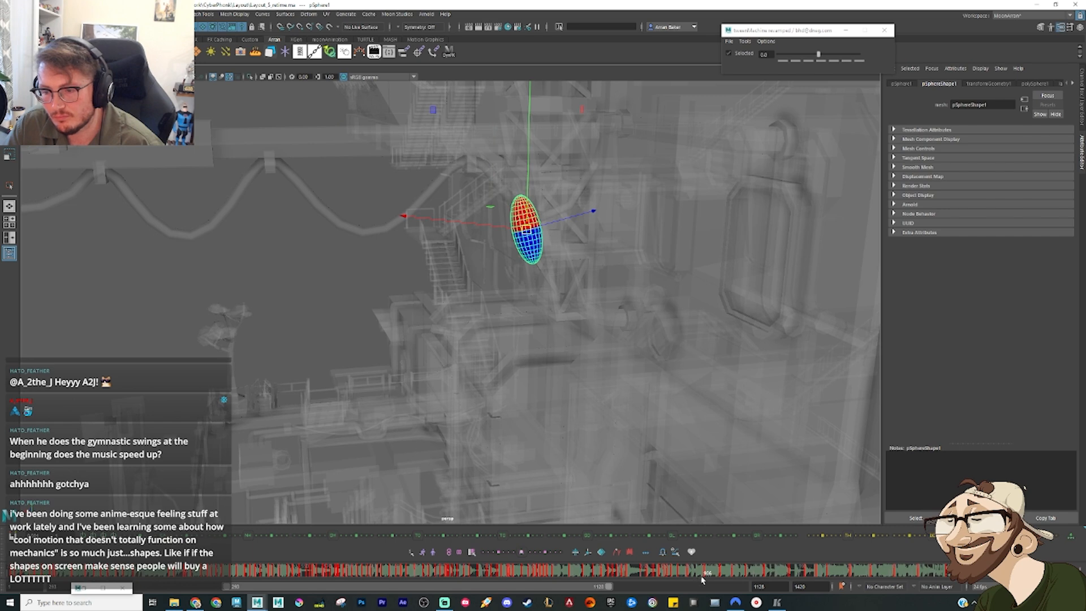
right_click(703, 571)
left_click(723, 439)
Step: Reposition the sphere on the lower drop key beside the truss tower's base, checking it from the front
key("period")
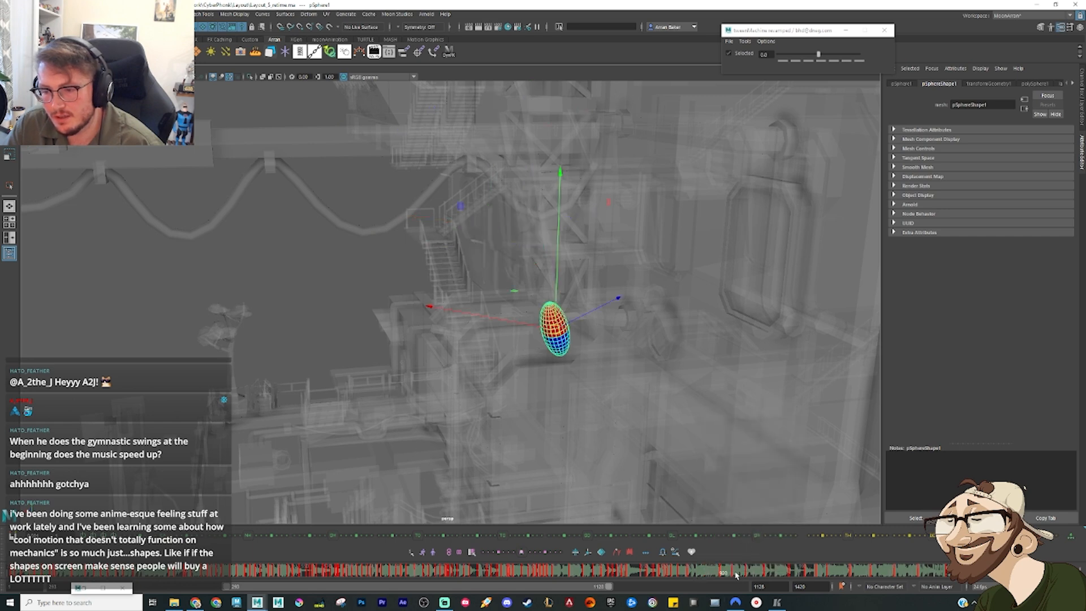
key("comma")
key("period")
left_click_drag(589, 330, 538, 279, "alt")
key("e")
key("w")
left_click_drag(597, 350, 558, 343, "alt")
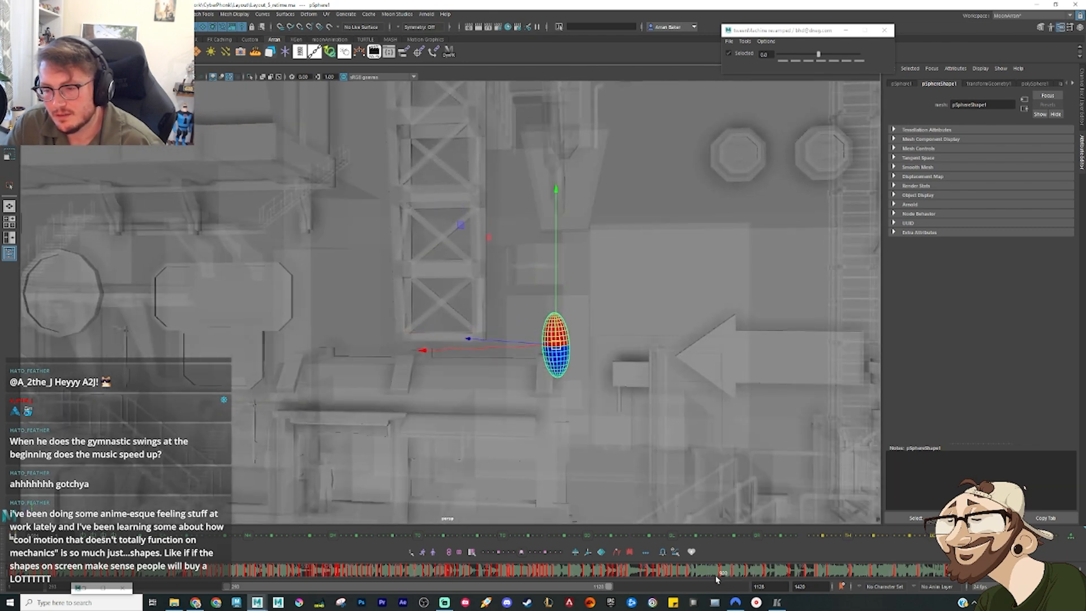
Step: Bias the in-between after the upswing toward the previous key, raise the sphere beside the stairs and fine-tune its height
left_click_drag(683, 575, 689, 576)
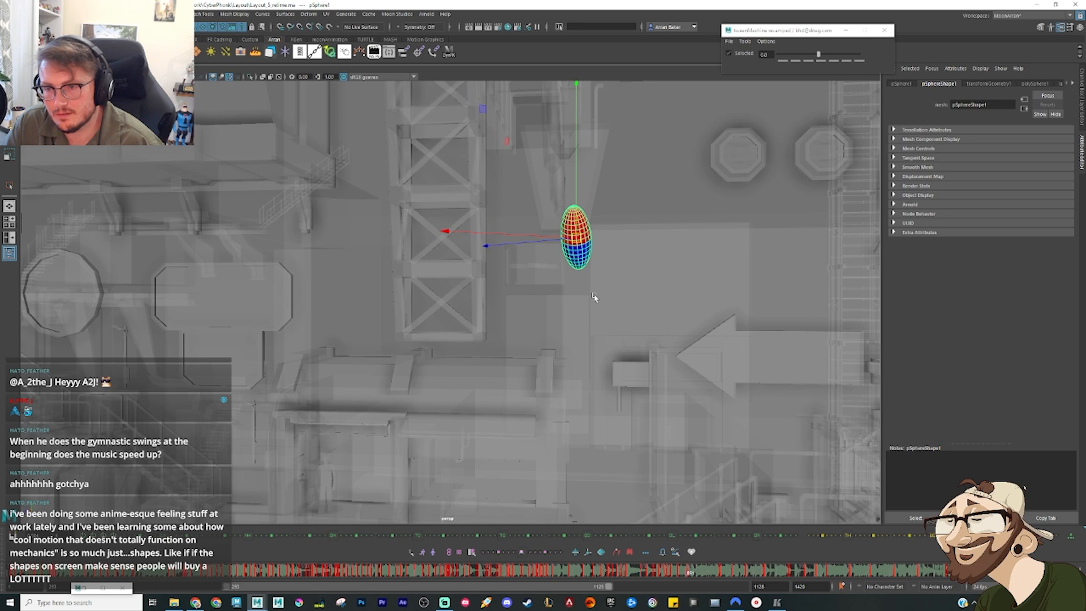
key("alt+1")
left_click_drag(565, 269, 560, 222)
left_click_drag(602, 258, 540, 282, "alt")
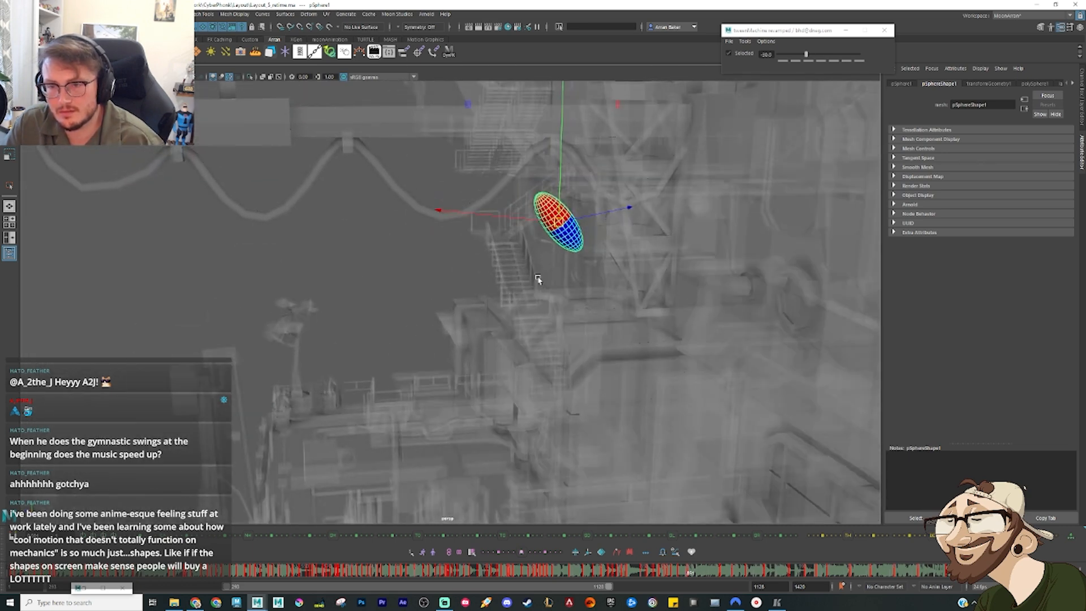
key("comma")
key("period")
key("comma")
key("comma")
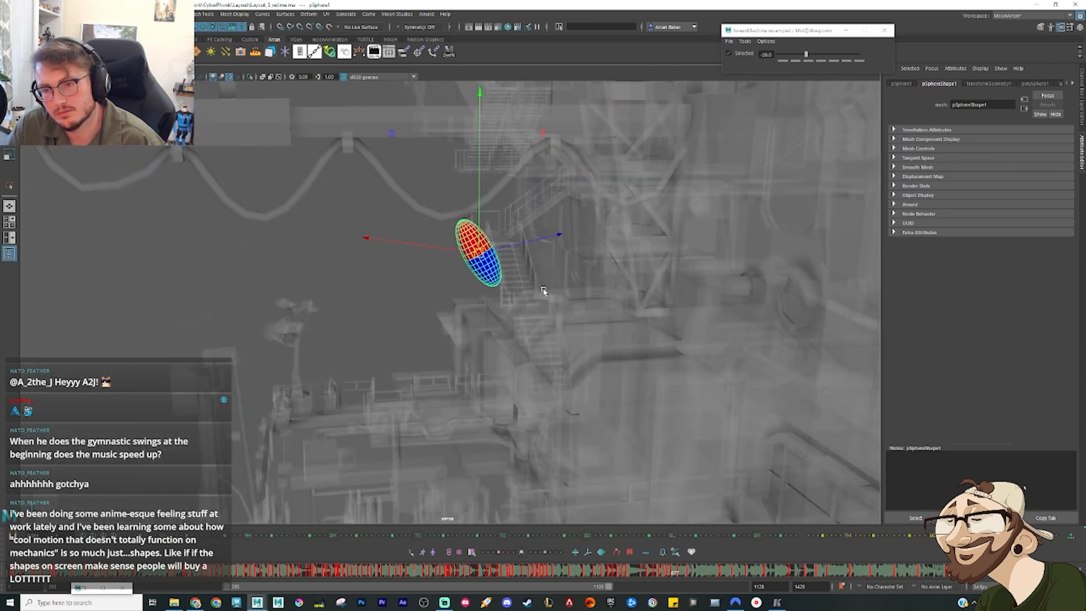
key("period")
key("period")
left_click_drag(559, 221, 560, 228)
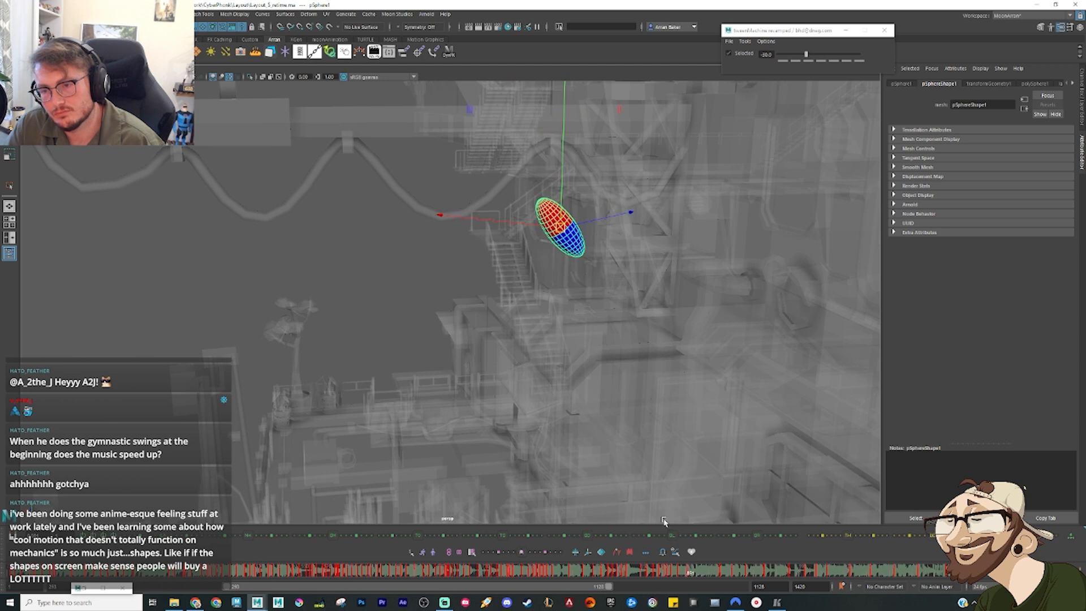
Step: Rotate the sphere almost horizontal on the upswing key and raise it slightly above the stairs
key("comma")
key("comma")
key("period")
key("period")
key("e")
left_click_drag(402, 173, 382, 210)
key("w")
left_click_drag(511, 233, 513, 222)
key("comma")
Step: Examine the arc and tilt of the swing key by key, from the low point through the upswing
key("period")
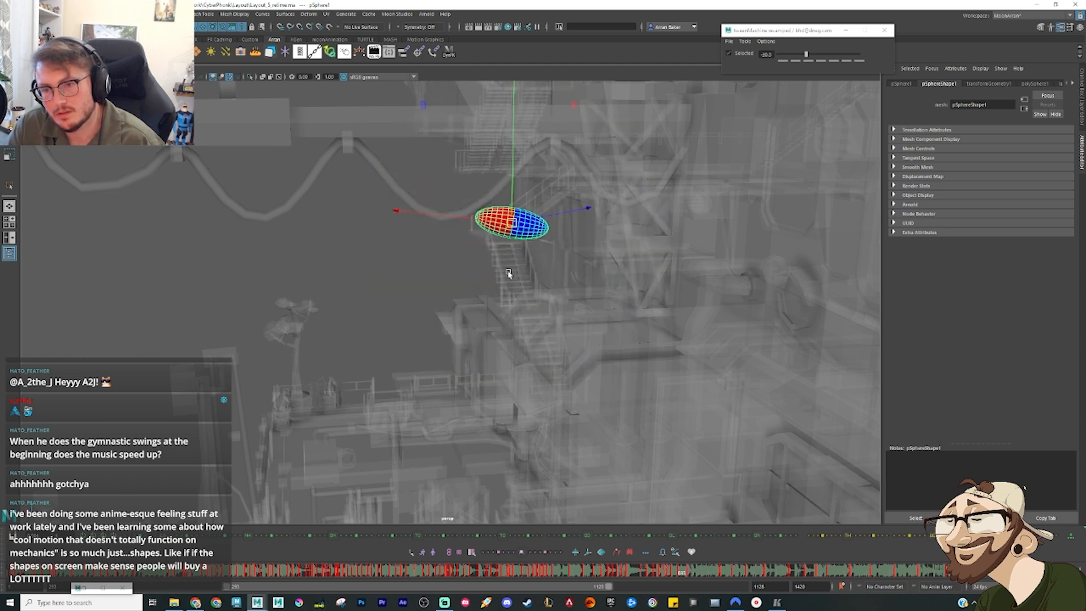
key("period")
key("comma")
key("comma")
key("comma")
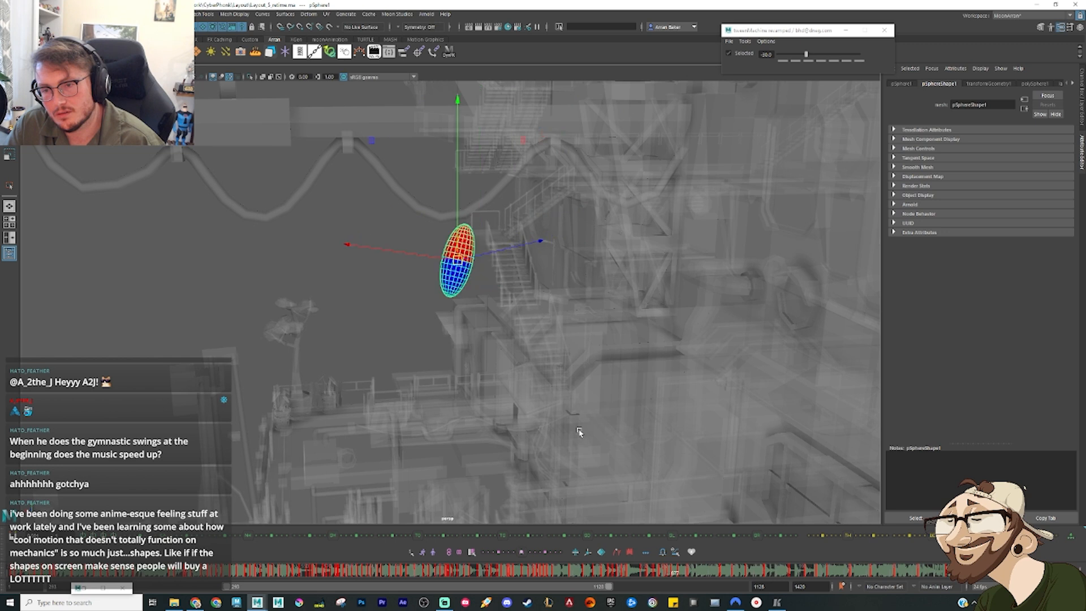
key("period")
key("period")
key("period")
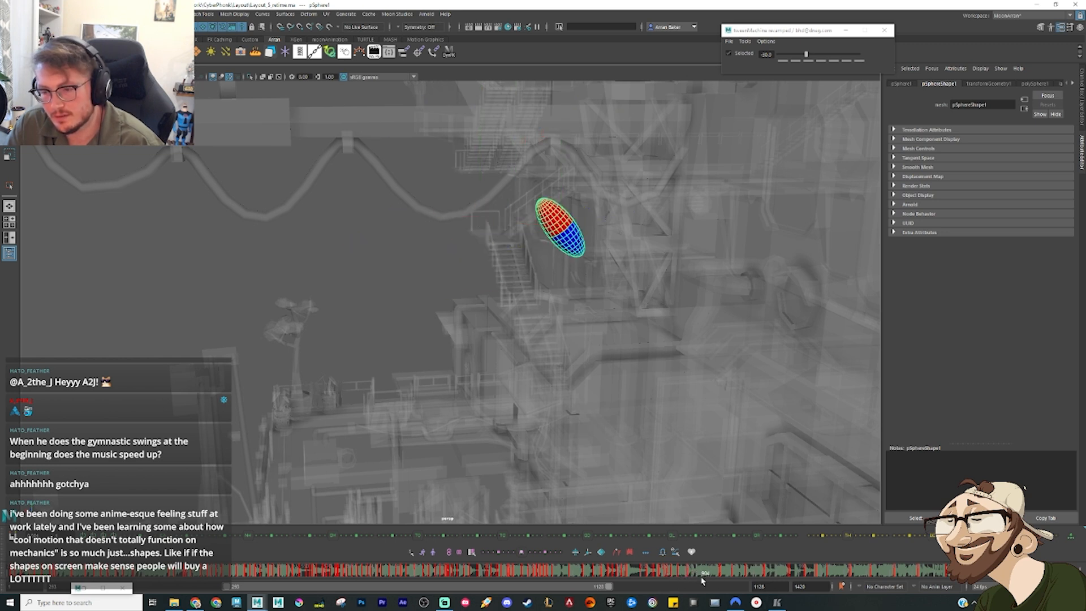
Step: Add two in-betweens to the drop, the first moderately and the second strongly biased toward the lower drop key
key("period")
left_click_drag(674, 573, 705, 574)
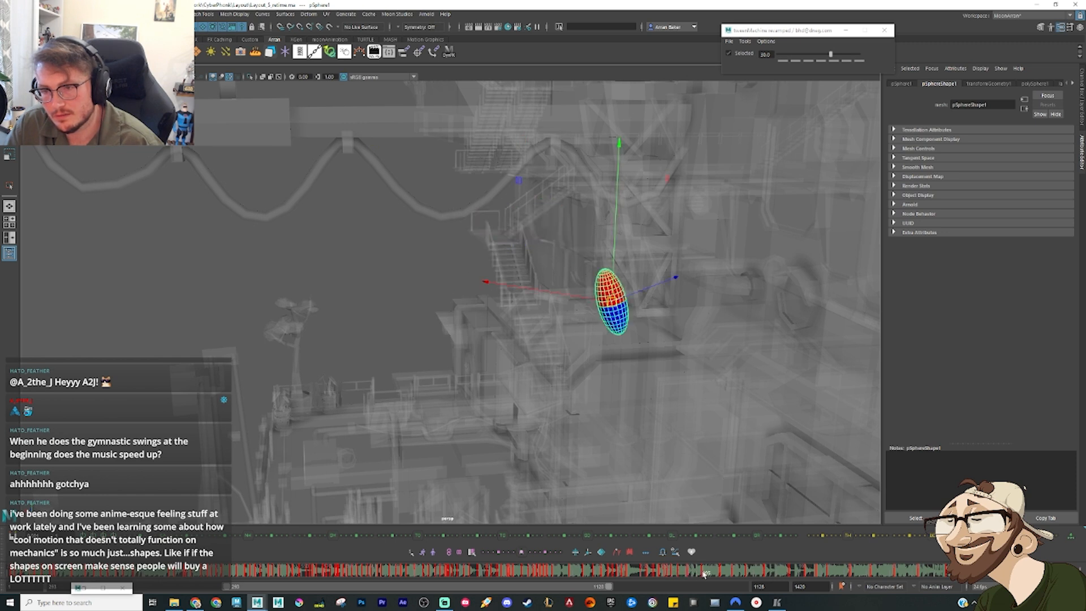
key("period")
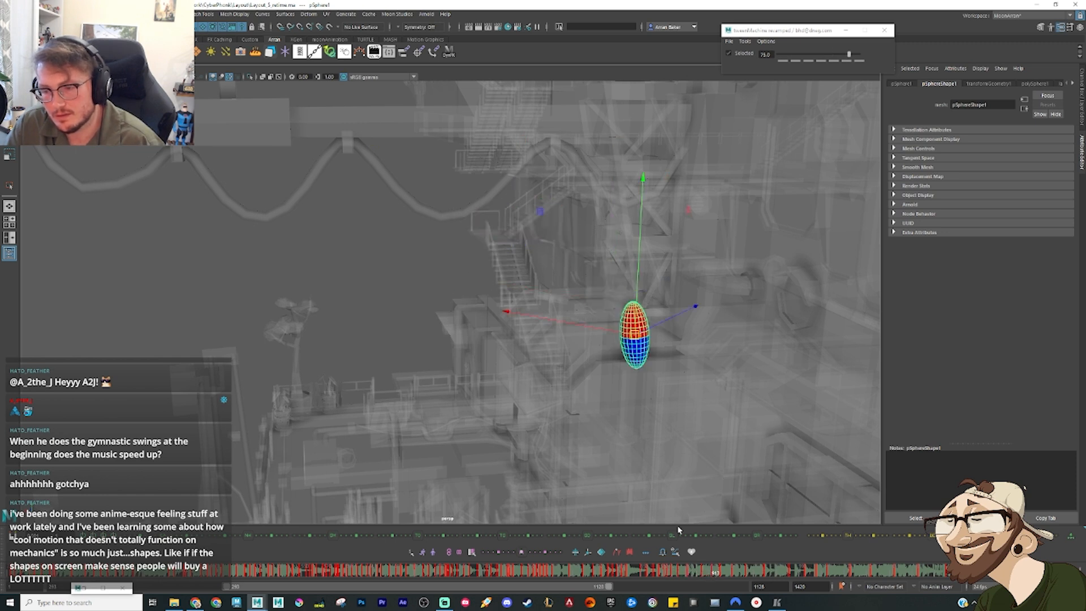
Step: Try lowering the sphere near the end of the drop, compare the neighbouring keys and undo the adjustment
mouse_move(639, 340)
left_mouse_down()
mouse_move(641, 361)
mouse_move(634, 352)
left_mouse_up()
key("comma")
key("period")
key("period")
key("comma")
key("comma")
key("period")
key("ctrl+z")
Step: Tilt the sphere on the lower drop key and move it slightly lower beside the curved roof below the tower
key("e")
left_click_drag(541, 314, 583, 401)
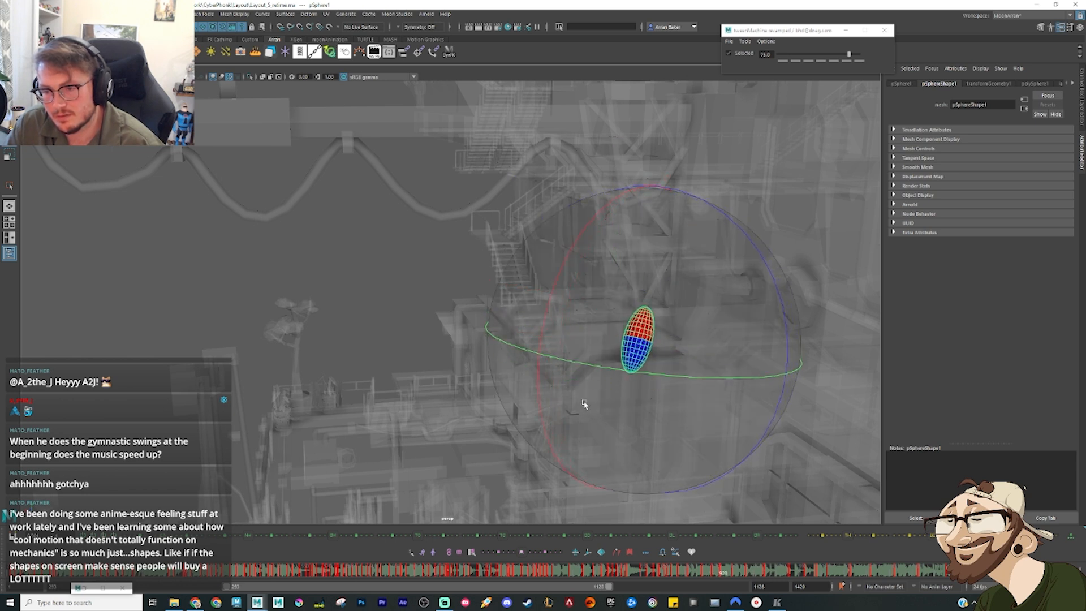
key("w")
left_click_drag(632, 336, 645, 348)
left_click_drag(664, 407, 713, 402, "alt")
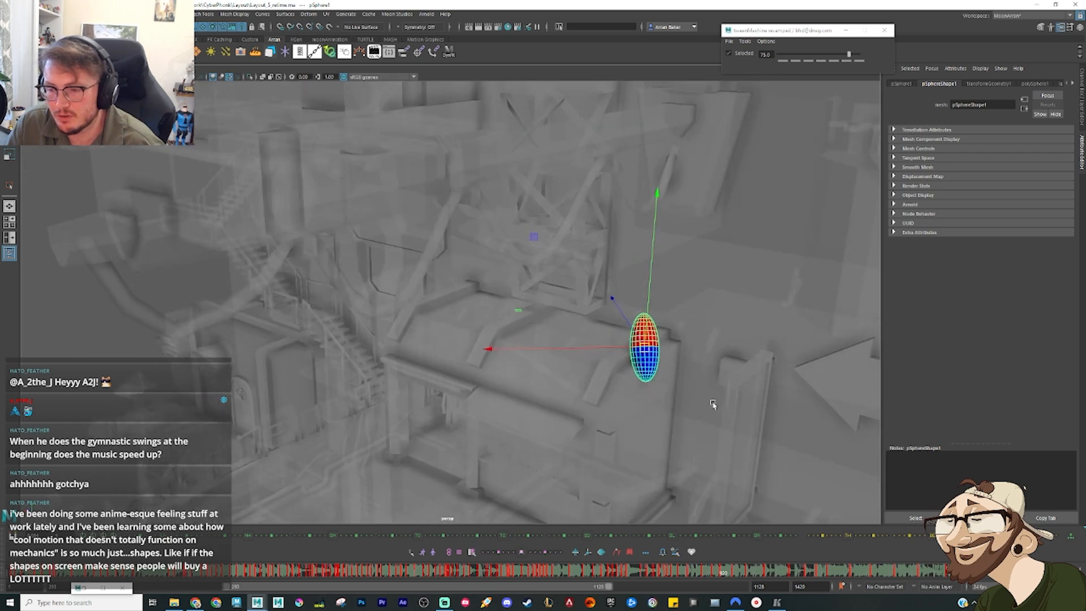
Step: Delete the sphere's remaining keys just after the lower drop key beside the curved roof
middle_click_drag(662, 393, 586, 326, "alt")
left_click_drag(577, 340, 620, 331, "alt")
right_click_drag(548, 326, 581, 326, "alt")
middle_click_drag(580, 325, 416, 365, "alt")
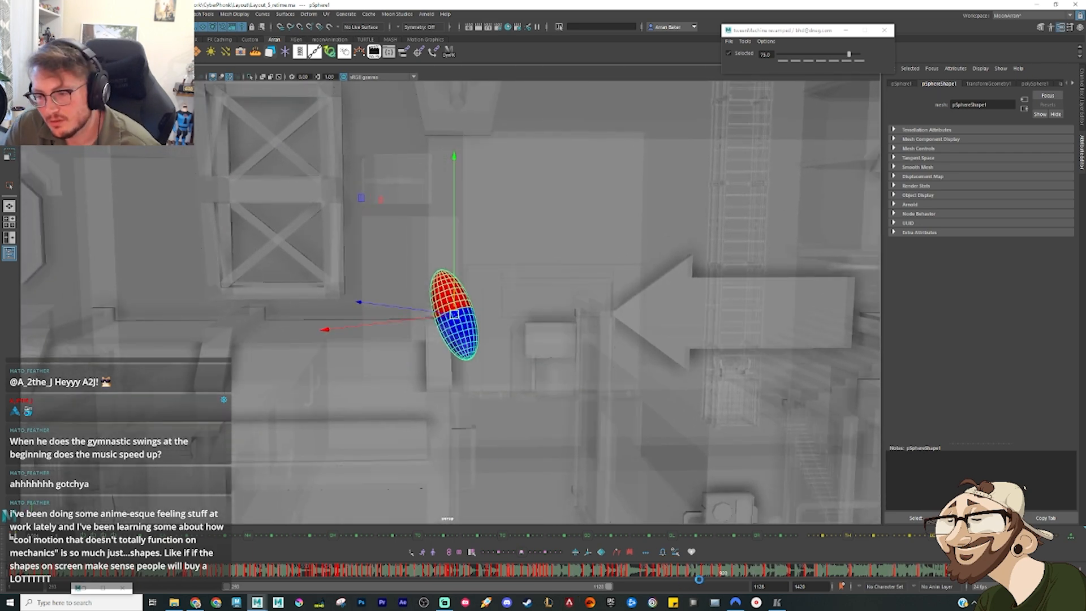
mouse_move(700, 573)
left_mouse_down()
mouse_move(771, 575)
mouse_move(720, 576)
left_mouse_up()
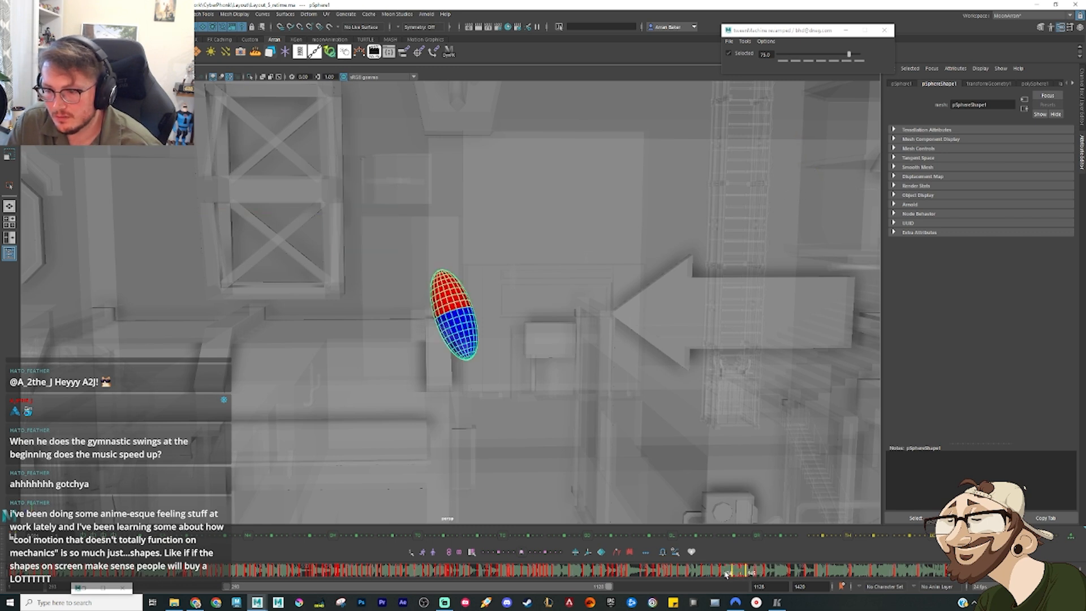
right_click(730, 577)
left_click(757, 437)
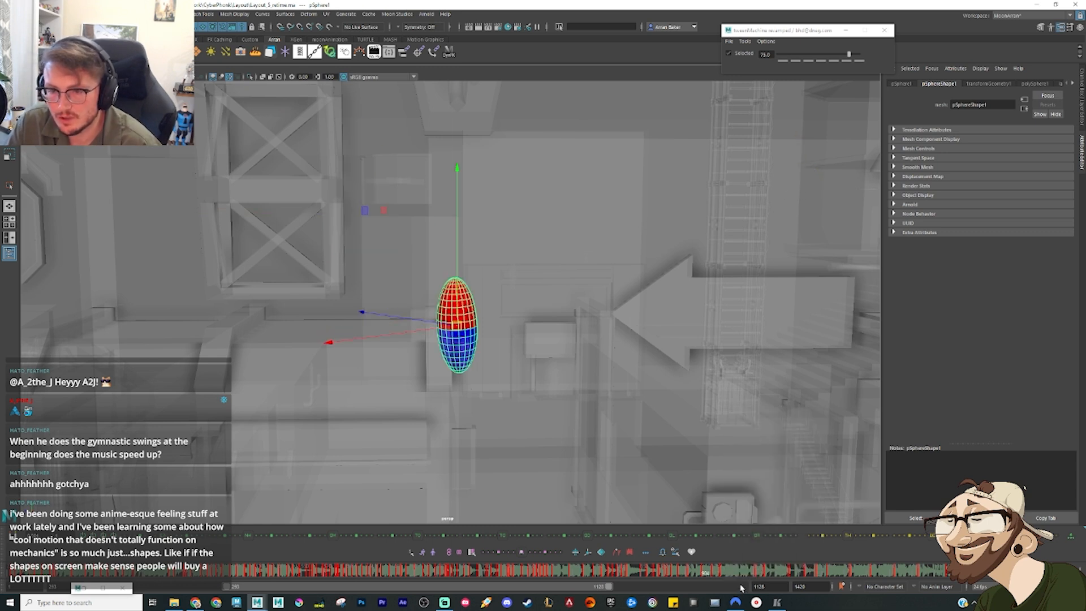
Step: Raise the sphere beside the truss tower on a key after the drop and tilt it with its lower end toward the tower
left_click(756, 576)
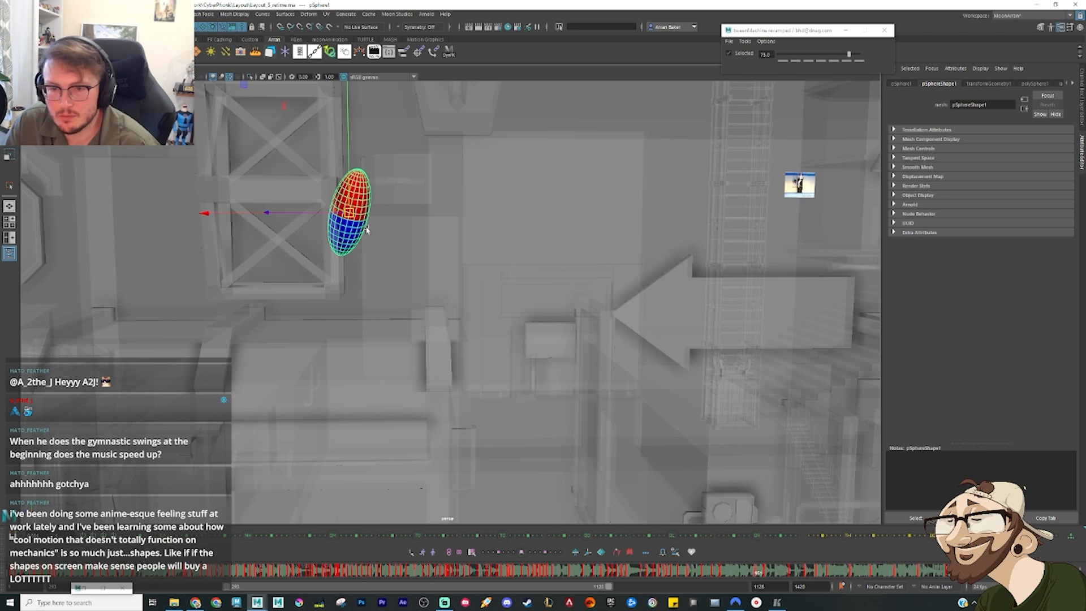
left_click_drag(356, 215, 368, 195)
key("e")
left_click_drag(369, 262, 342, 258, "alt")
left_click_drag(340, 151, 403, 127)
key("w")
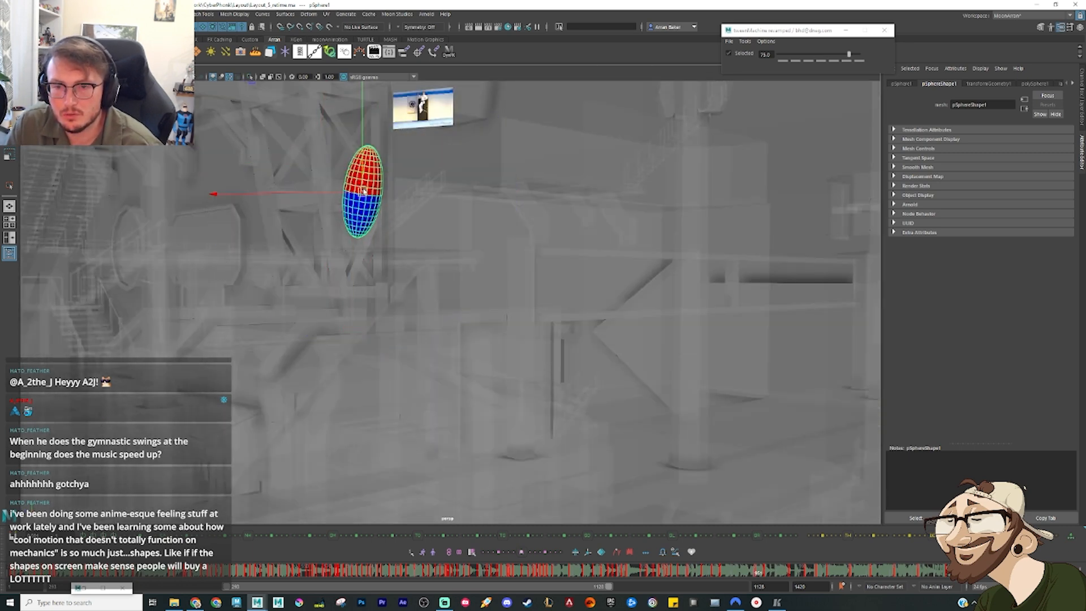
left_click_drag(364, 190, 421, 200)
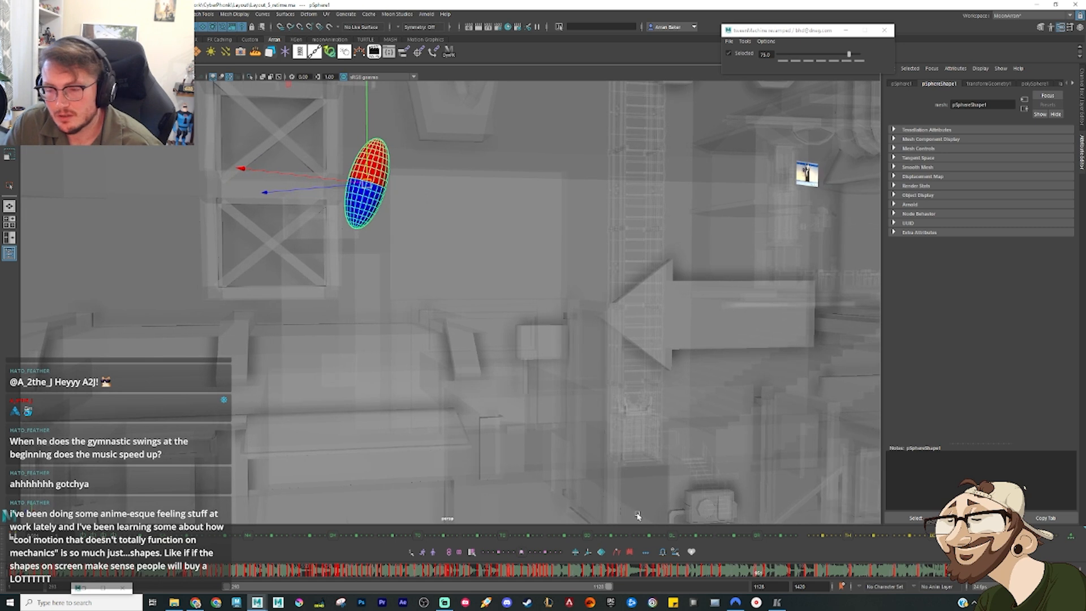
Step: Add an even in-between from the drop to the rise, shift it up and away from the tower, and lean its top toward the tower
left_click_drag(739, 575, 724, 578)
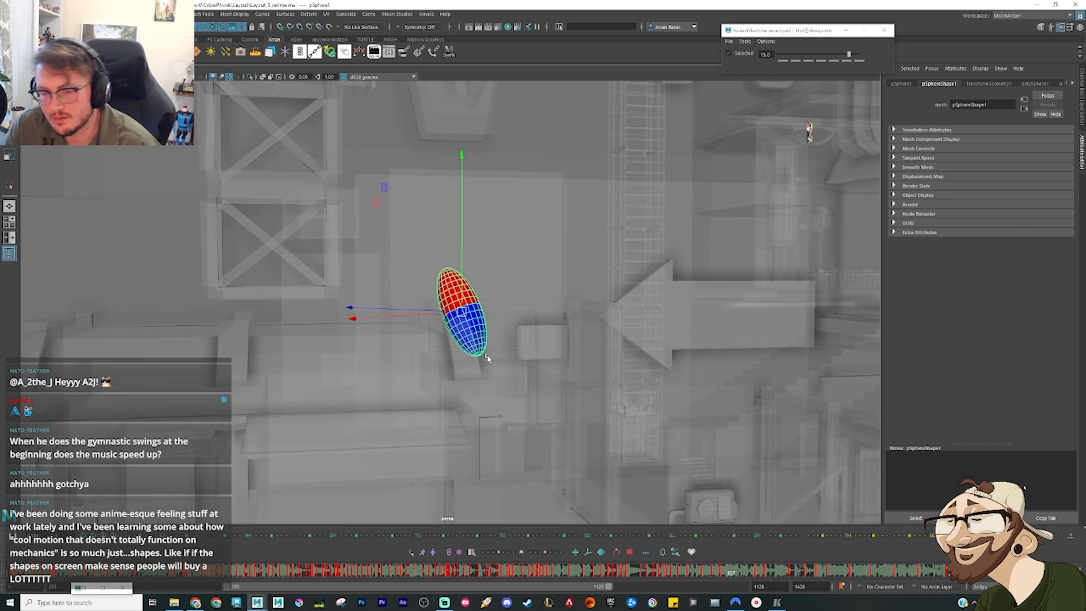
key("alt+2")
left_click_drag(414, 251, 439, 235)
key("e")
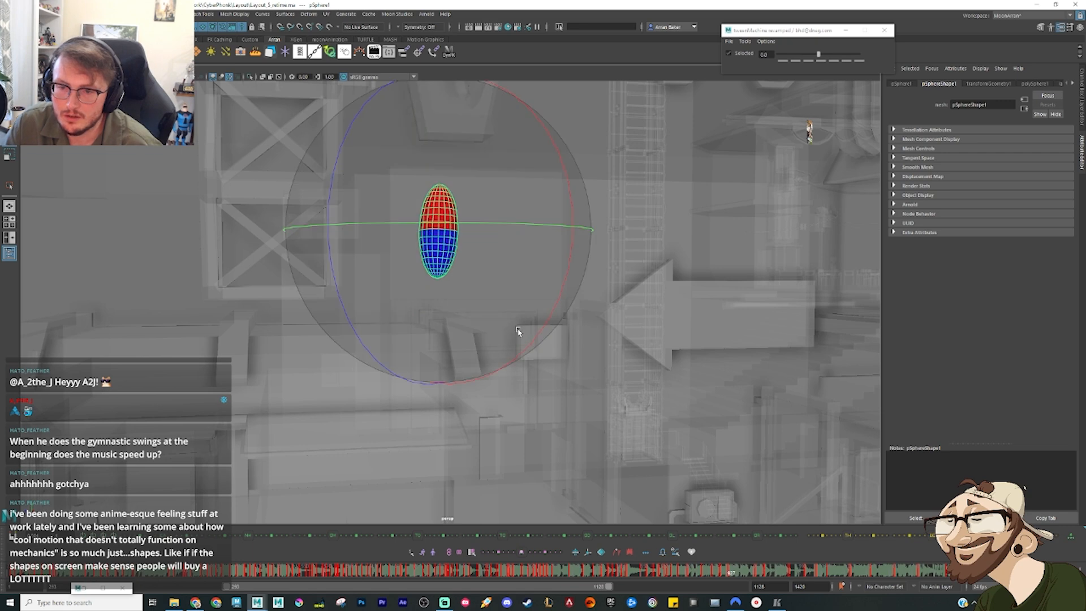
left_click_drag(518, 330, 458, 345, "alt")
left_click_drag(456, 279, 570, 399)
key("w")
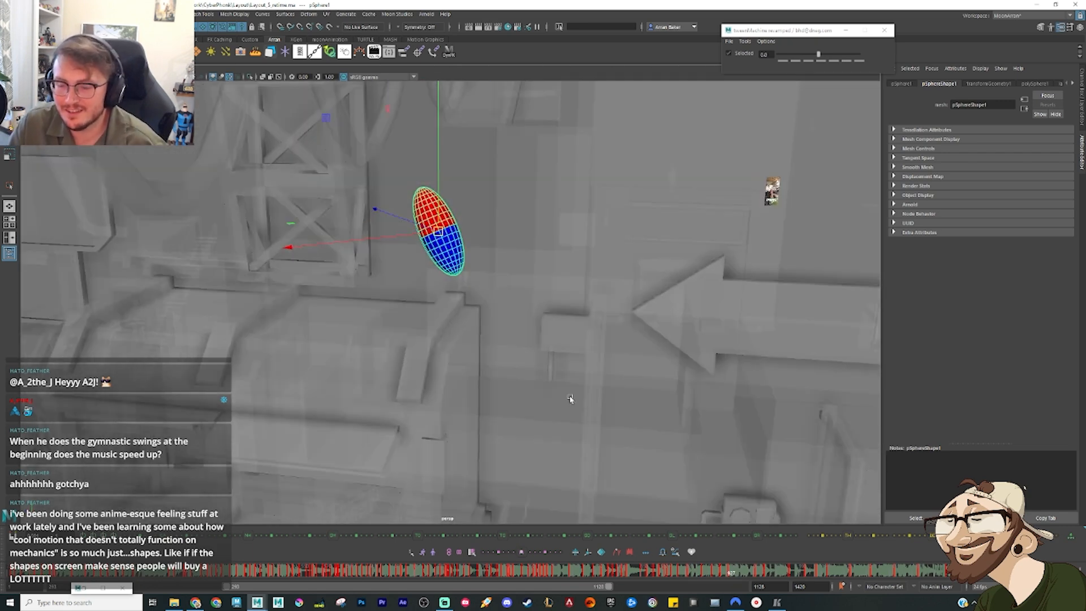
Step: Examine the rising in-between from closer and from the side, comparing its position and tilt with the neighbouring drop keys
left_click_drag(720, 574, 731, 574)
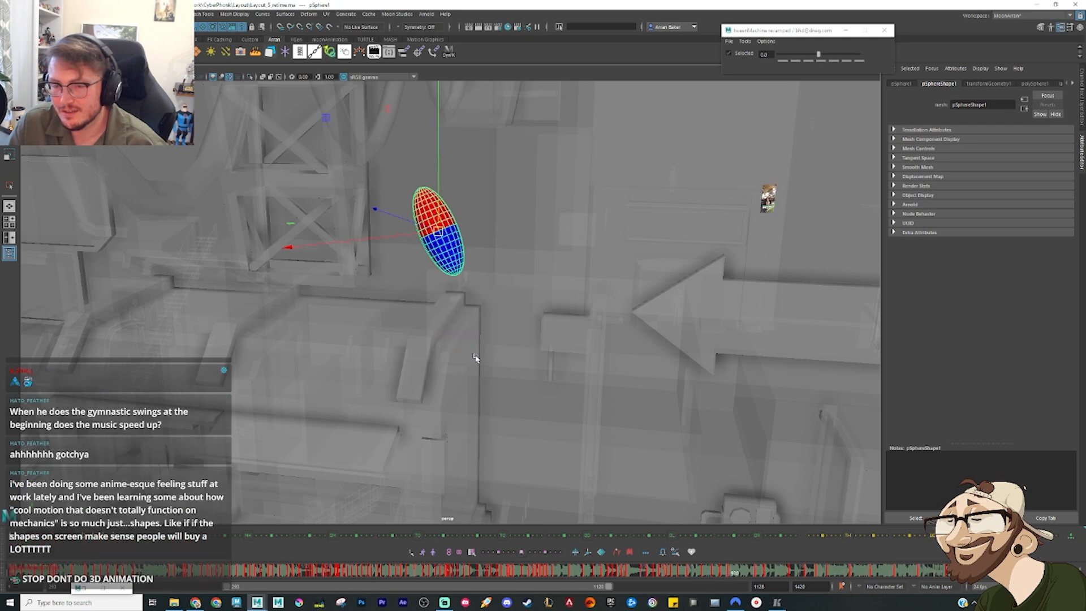
middle_click_drag(399, 290, 456, 399, "alt")
scroll(441, 326, "up", 6)
scroll(459, 367, "down", 2)
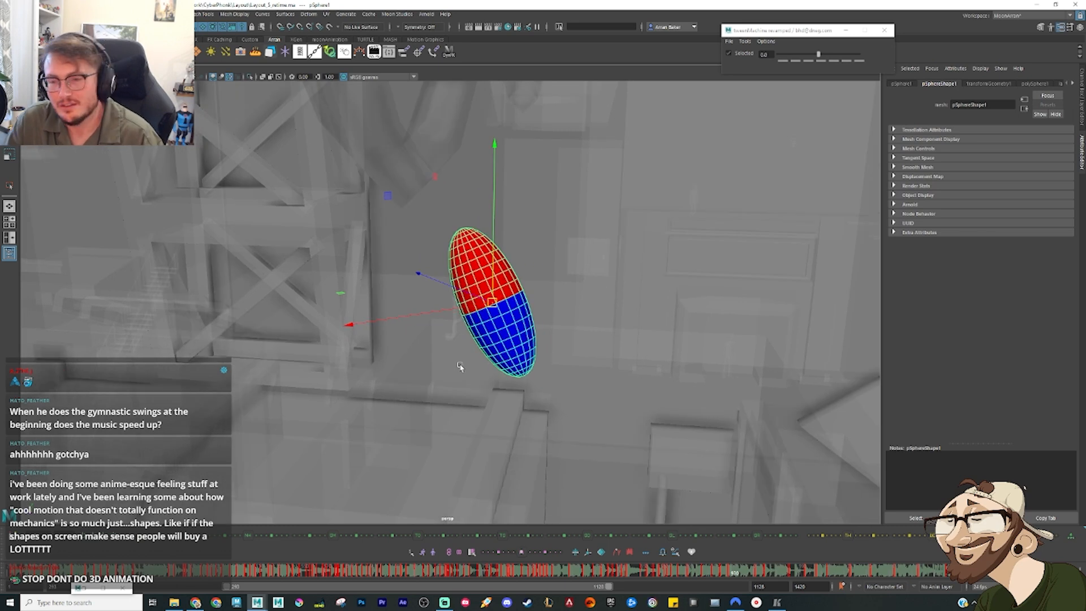
left_click_drag(498, 357, 515, 344, "alt")
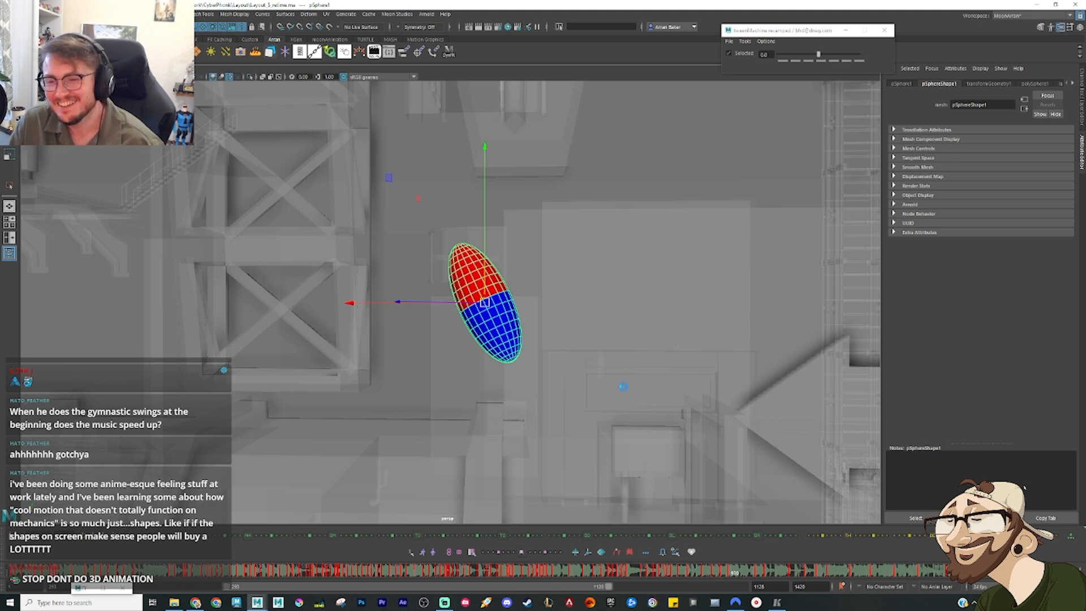
left_click_drag(721, 574, 717, 575)
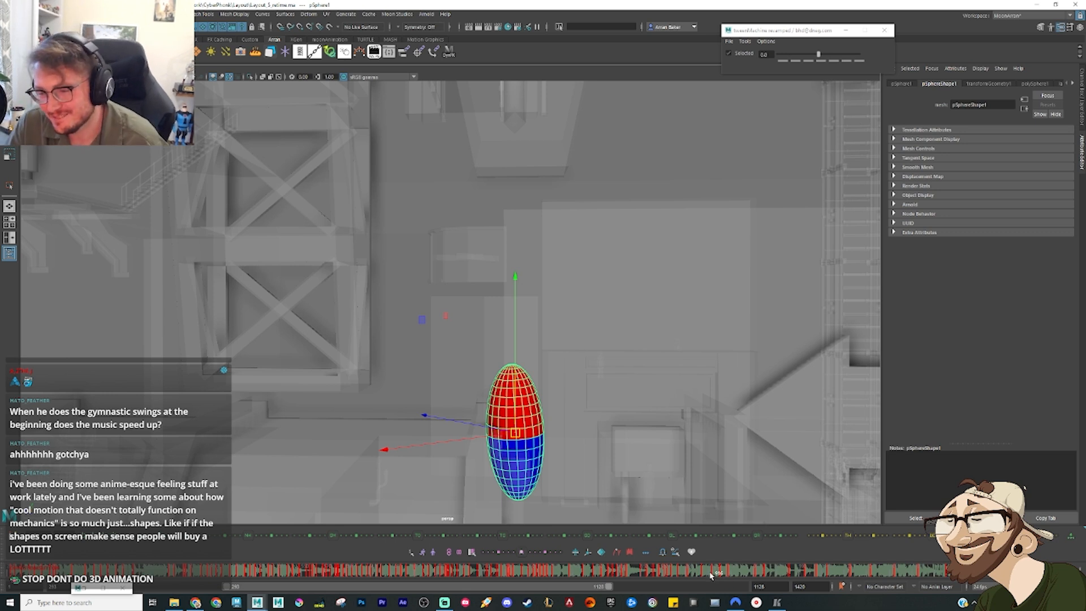
left_click_drag(711, 575, 722, 573)
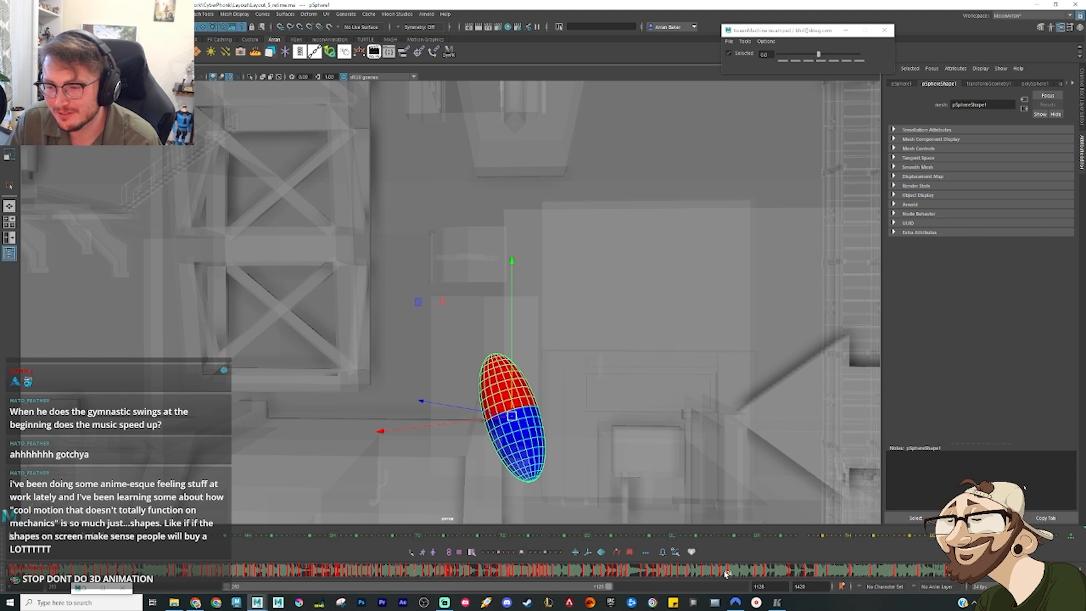
left_click_drag(727, 574, 730, 575)
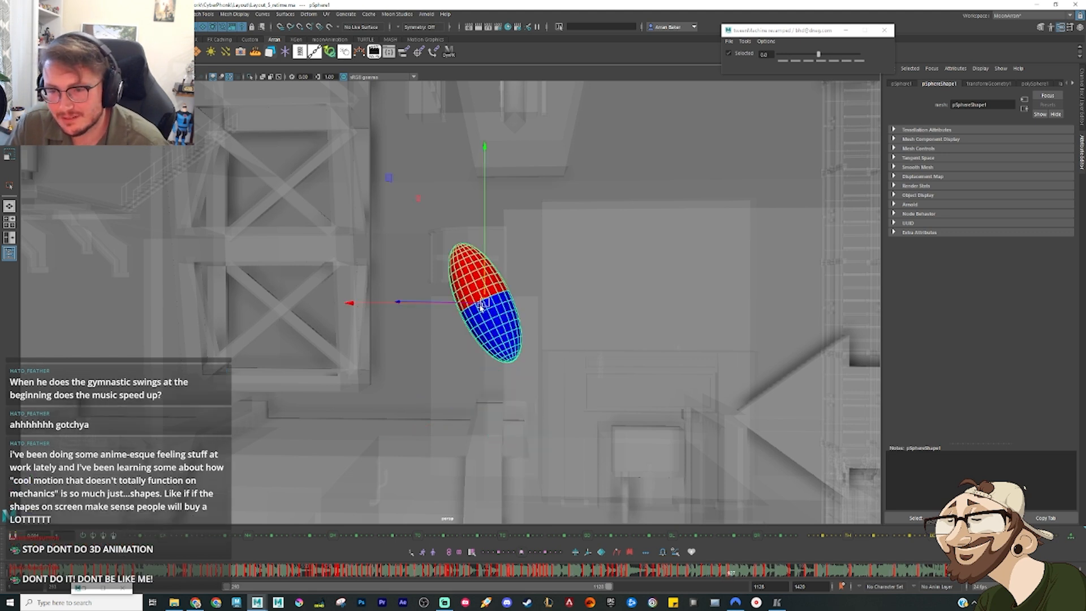
Step: Shift the rising in-between lower and closer to the tower, and key small position adjustments on the following frames
left_click_drag(482, 308, 464, 333)
left_click_drag(722, 572, 730, 574)
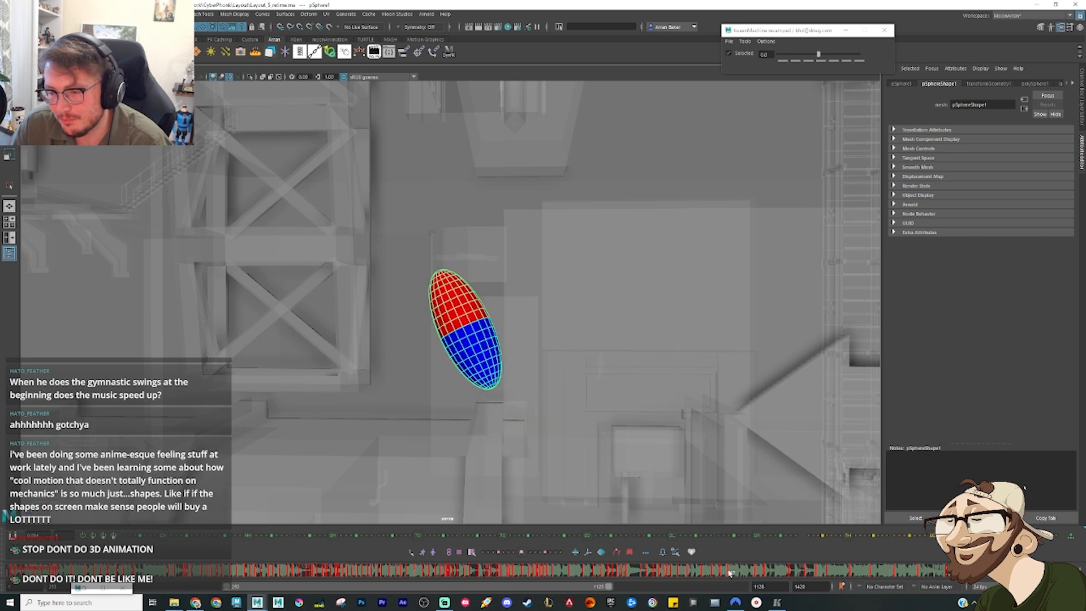
left_click_drag(467, 327, 447, 312)
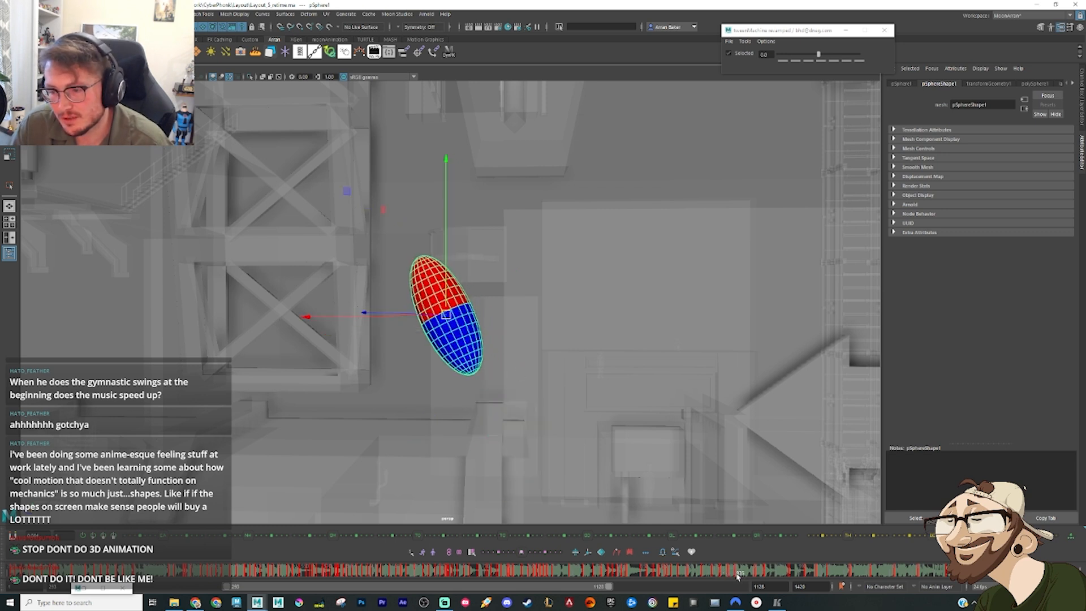
left_click_drag(738, 577, 741, 576)
left_click_drag(446, 316, 440, 324)
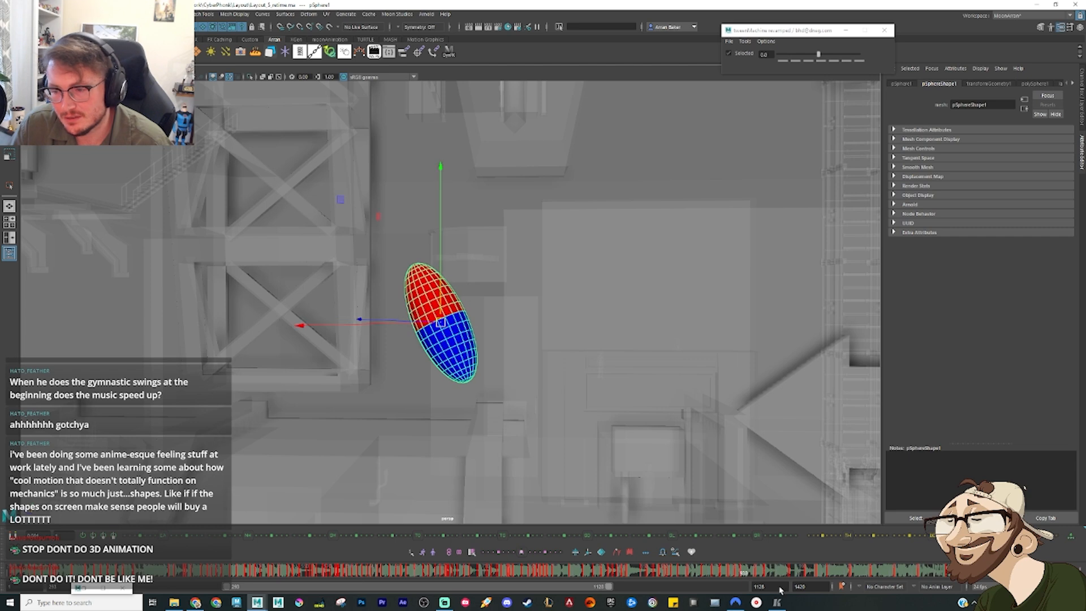
Step: Move the sphere up against the tower on the next key and set the frame before it as an in-between with a 75 bias
left_click_drag(733, 571, 750, 574)
left_click_drag(446, 327, 385, 304)
middle_click_drag(385, 306, 435, 293)
left_click_drag(435, 293, 554, 327, "alt")
scroll(530, 291, "down", 5)
scroll(509, 301, "up", 4)
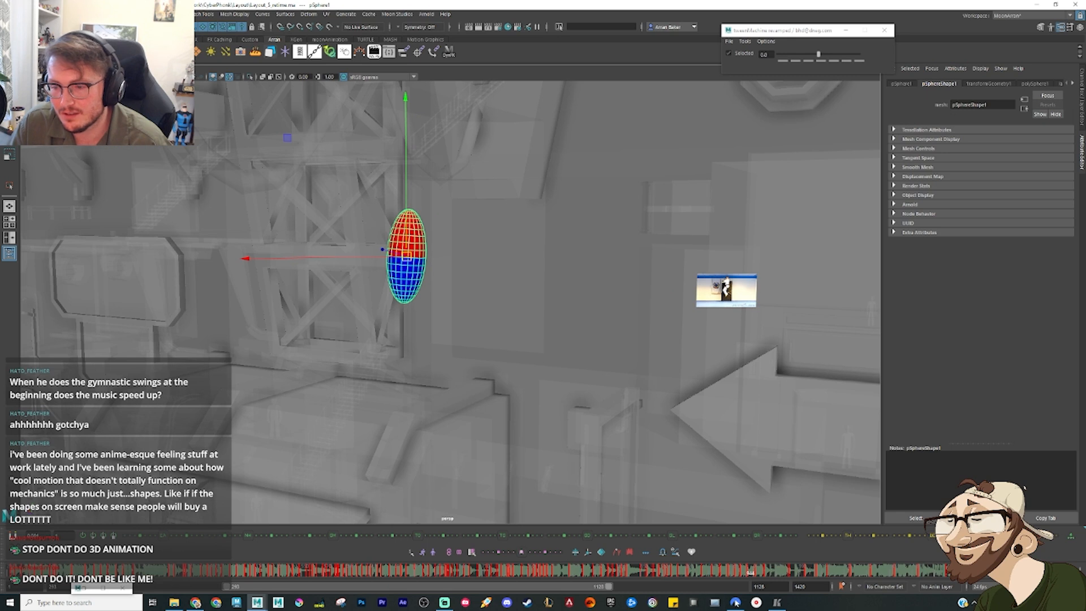
left_click_drag(742, 570, 742, 593)
key("alt+3")
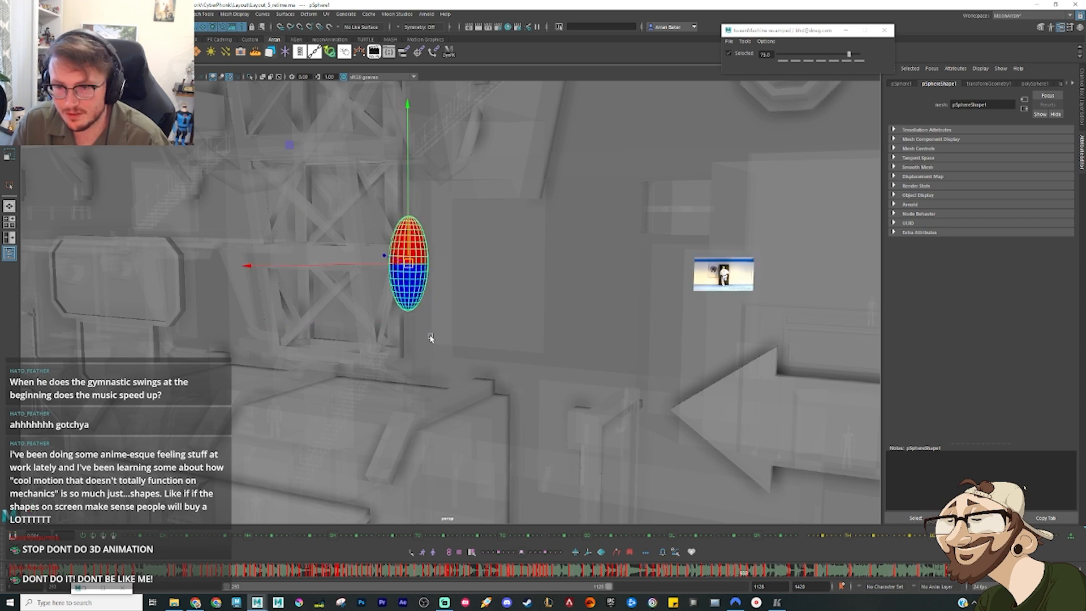
Step: Delete the sphere's keys following the rise against the tower
left_click_drag(746, 576, 768, 579)
right_click(773, 581)
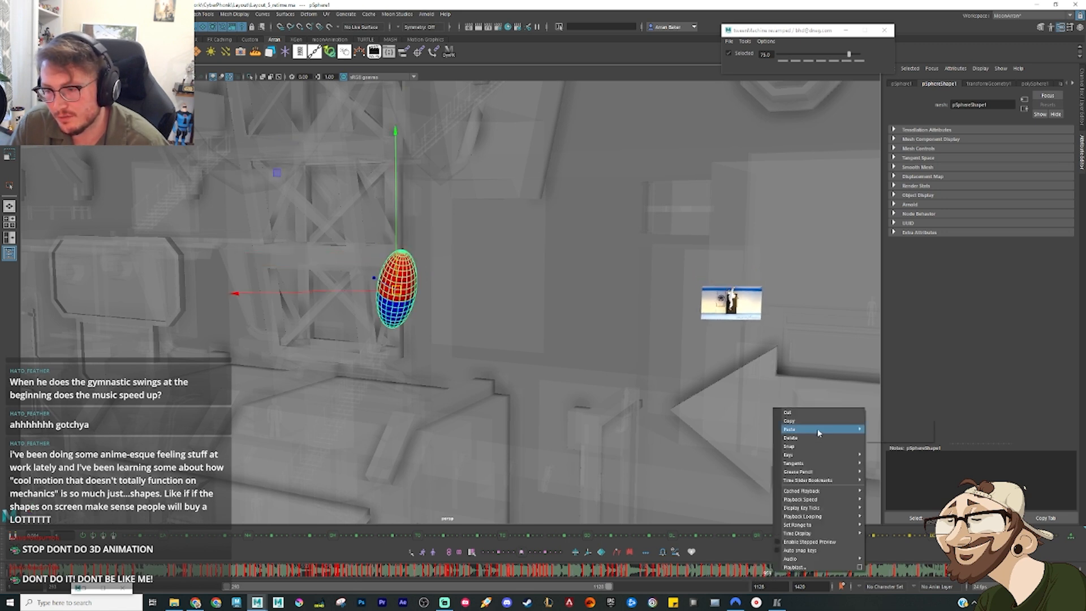
left_click(809, 437)
Step: Rotate the sphere to a nearly horizontal pose beside the tower on the key after the rise
left_click_drag(751, 576, 768, 576)
key("e")
left_click_drag(416, 292, 380, 315, "alt")
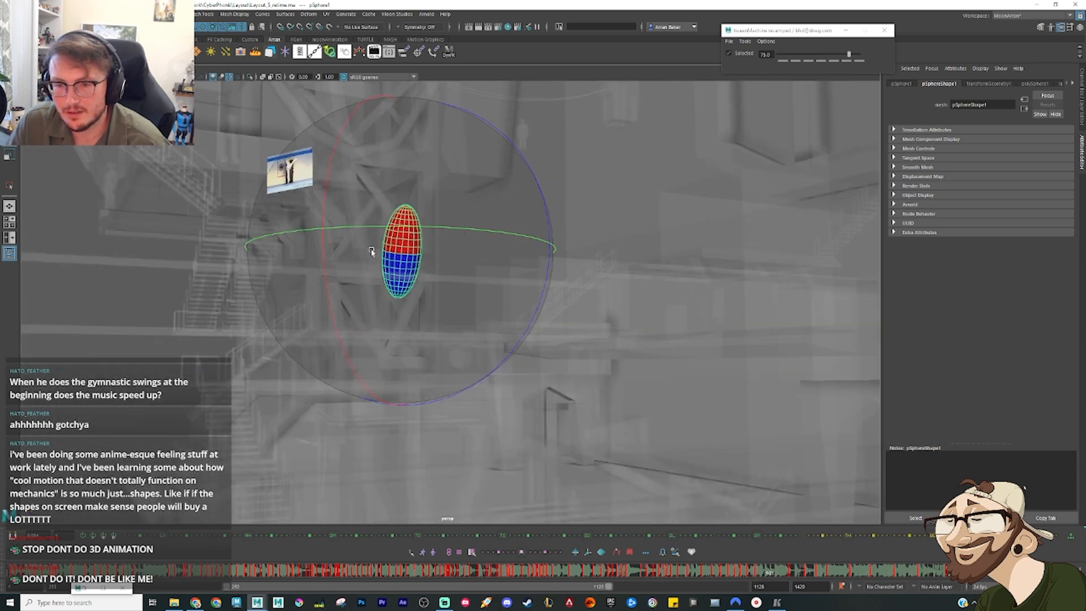
left_click_drag(372, 252, 511, 202)
left_click_drag(428, 301, 415, 237)
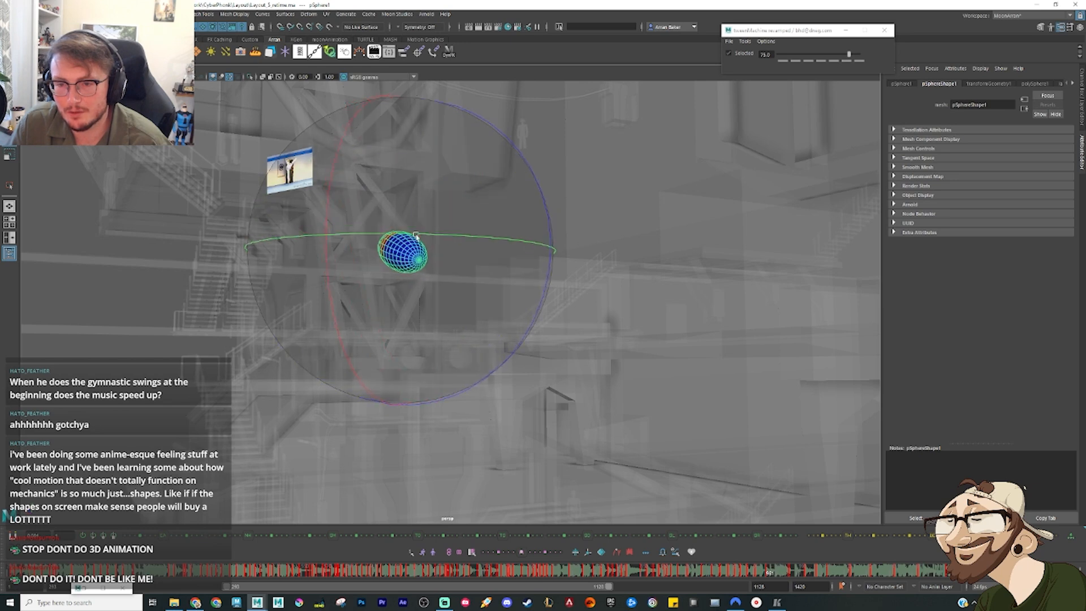
key("w")
left_click_drag(410, 278, 468, 294, "alt")
Step: Review the drop and rise along the timeline, and tilt the sphere steeper on a key after the nearly horizontal pose
mouse_move(748, 576)
left_mouse_down()
mouse_move(775, 580)
mouse_move(734, 576)
left_mouse_up()
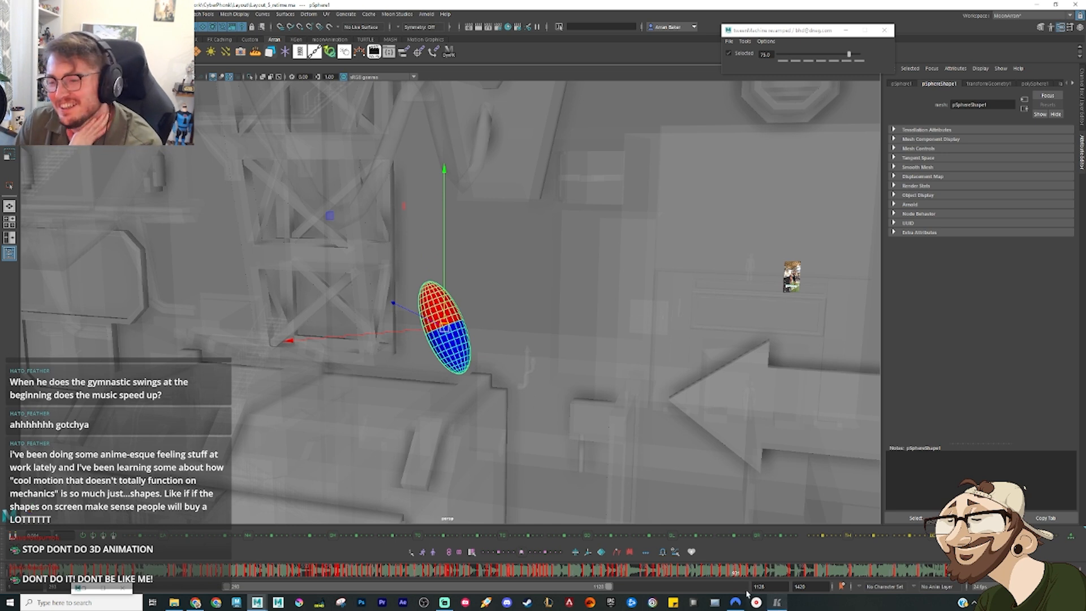
left_click_drag(741, 575, 628, 569)
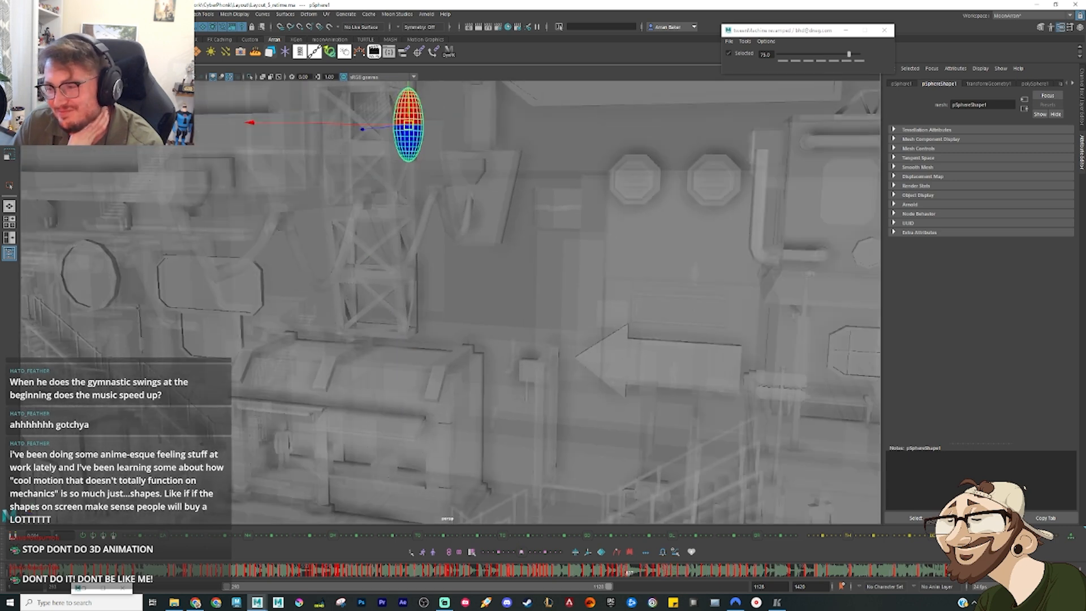
left_click_drag(644, 572, 741, 572)
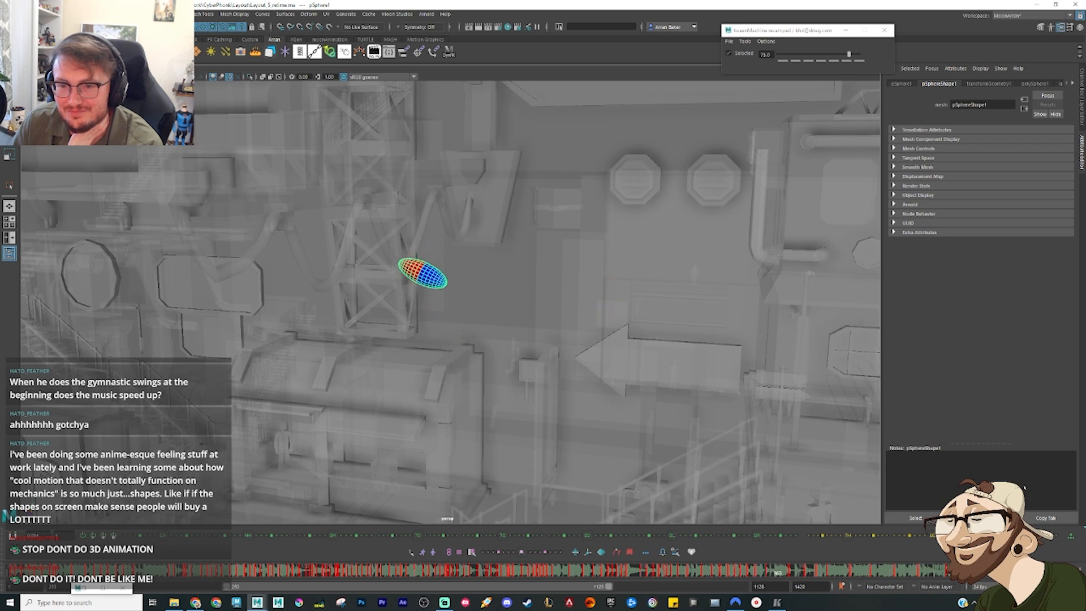
key("alt+v")
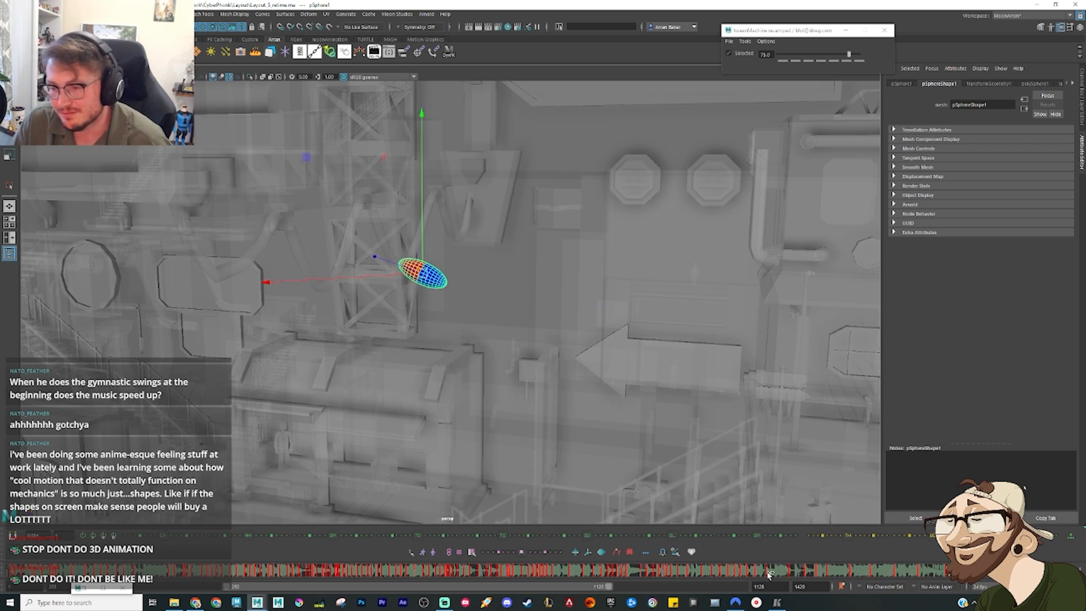
mouse_move(777, 574)
left_mouse_down()
mouse_move(814, 582)
mouse_move(761, 574)
mouse_move(772, 574)
left_mouse_up()
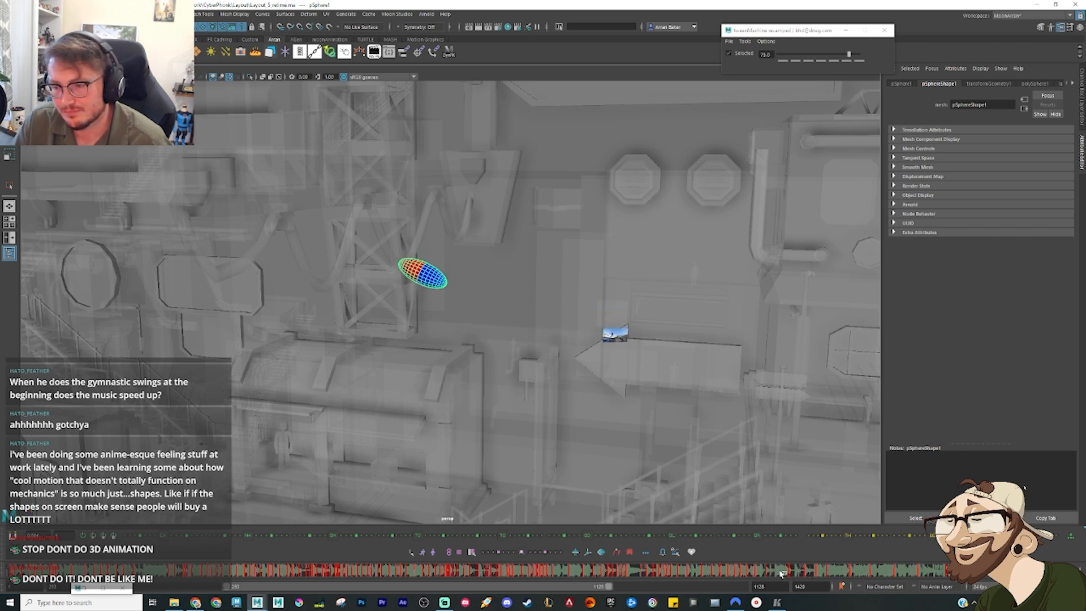
key("e")
mouse_move(406, 245)
left_mouse_down()
mouse_move(509, 250)
mouse_move(417, 245)
left_mouse_up()
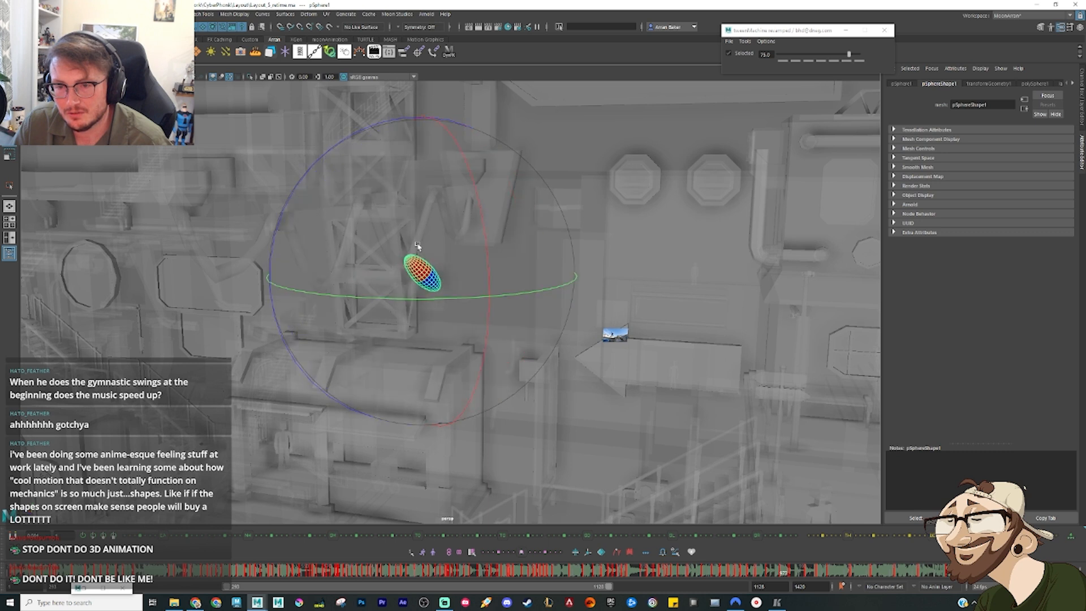
key("w")
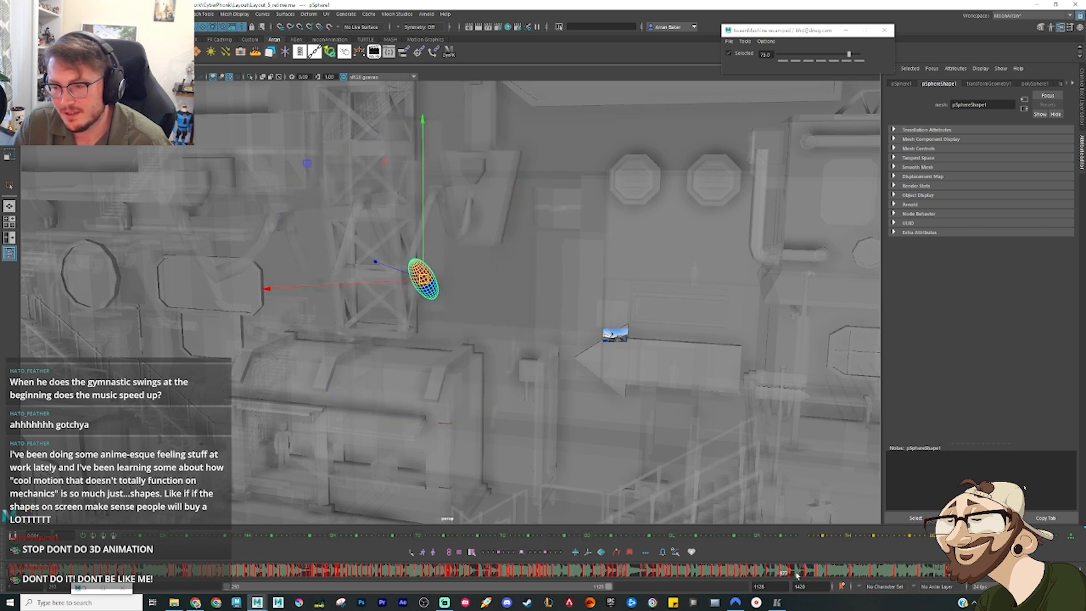
Step: Lower the sphere to the foot of the tower above the curved roof on the next key and tilt it the opposite way
mouse_move(798, 575)
left_mouse_down()
mouse_move(776, 576)
mouse_move(786, 576)
left_mouse_up()
left_click_drag(428, 281, 617, 337)
key("e")
key("w")
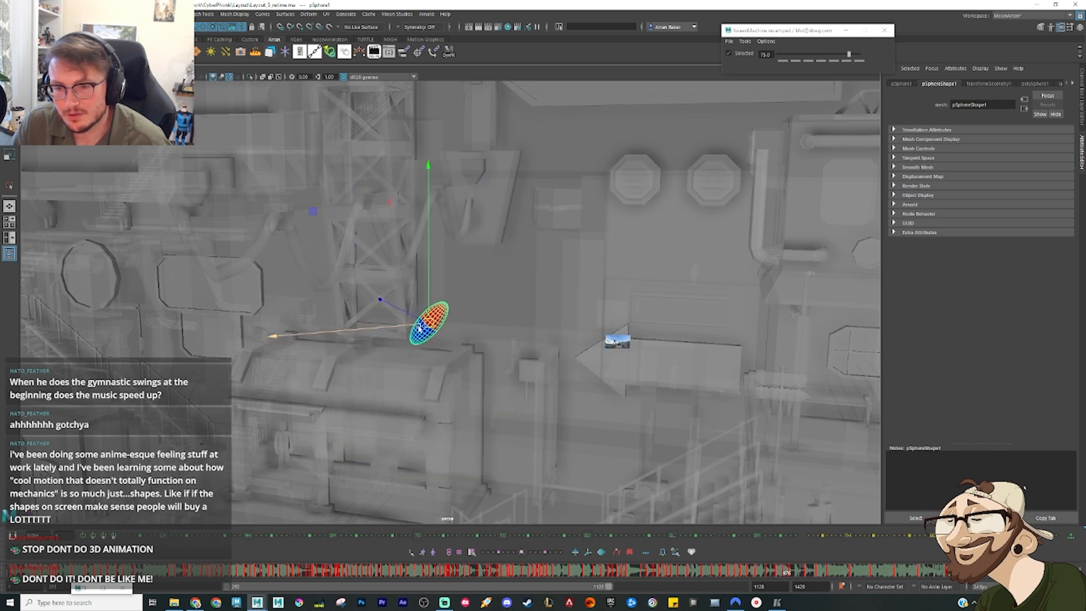
mouse_move(431, 329)
left_mouse_down()
mouse_move(443, 342)
mouse_move(430, 347)
left_mouse_up()
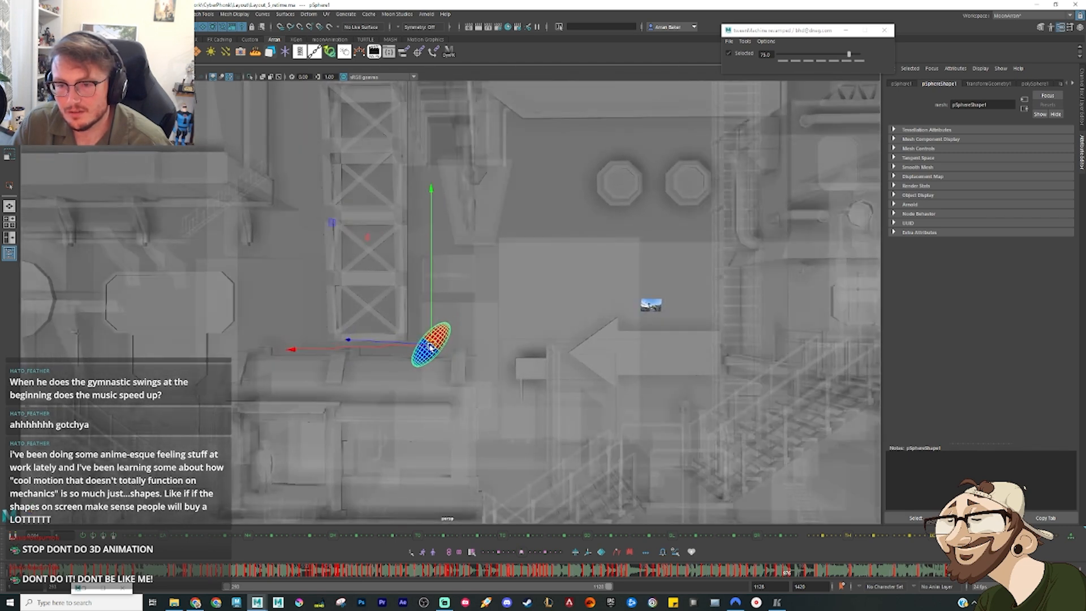
Step: Raise the sphere slightly at the foot of the tower and rotate it nearly upright
left_click_drag(760, 580, 784, 575)
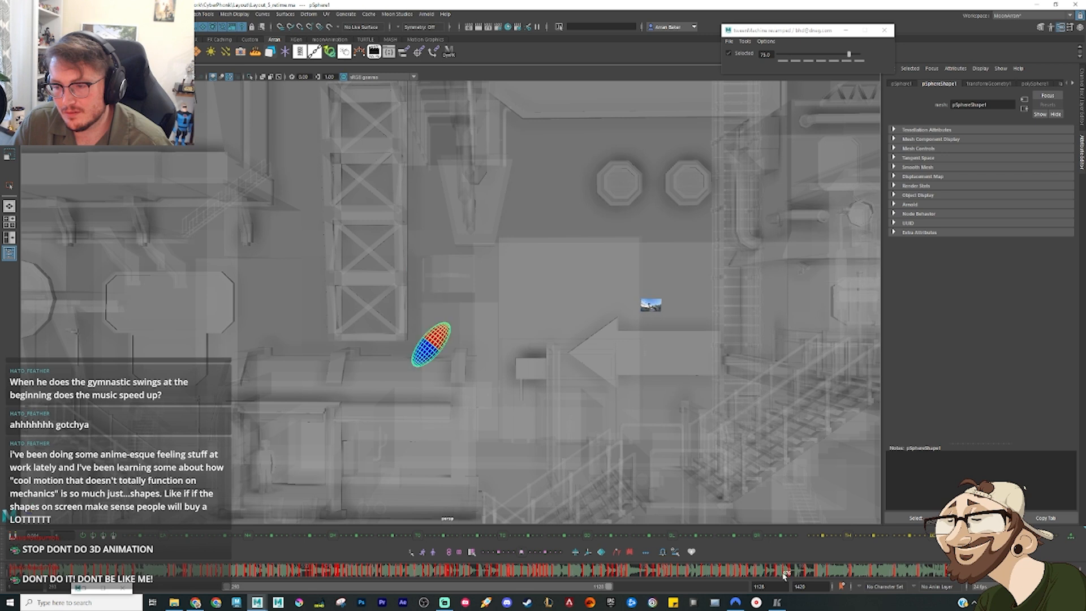
left_click_drag(431, 344, 440, 328)
key("e")
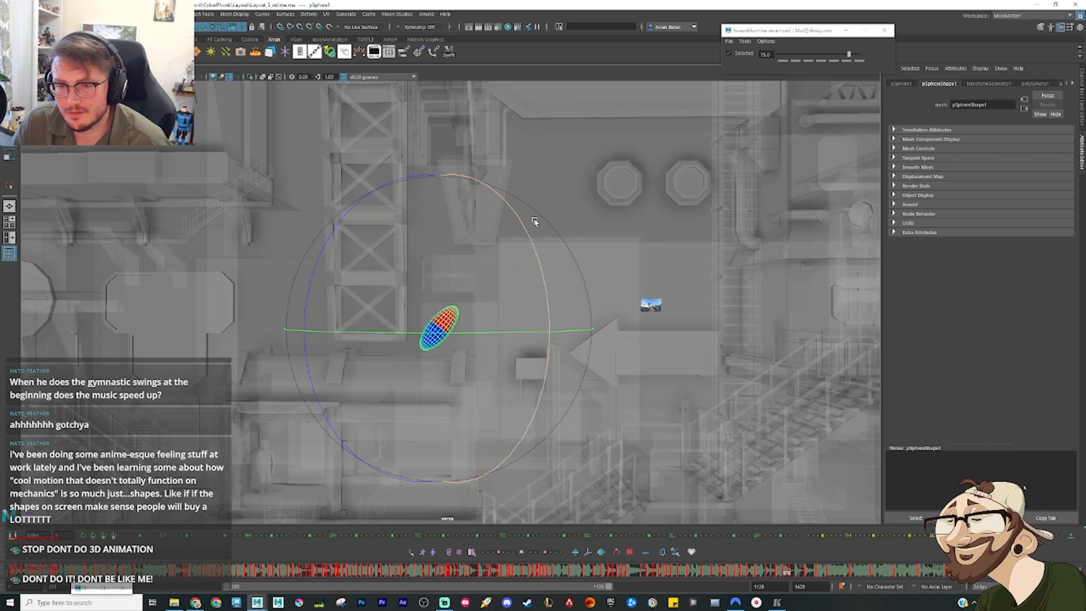
left_click_drag(406, 177, 431, 204)
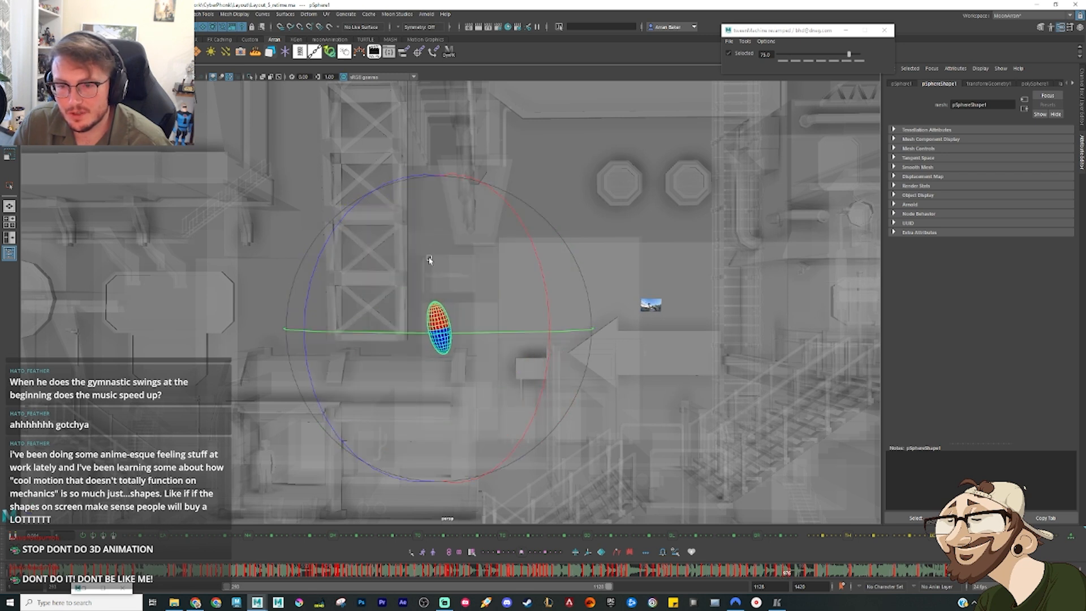
Step: Shift the sphere closer to the foot of the tower, and rotate it on the following pose higher up beside the truss
key("w")
left_click_drag(444, 332, 430, 337)
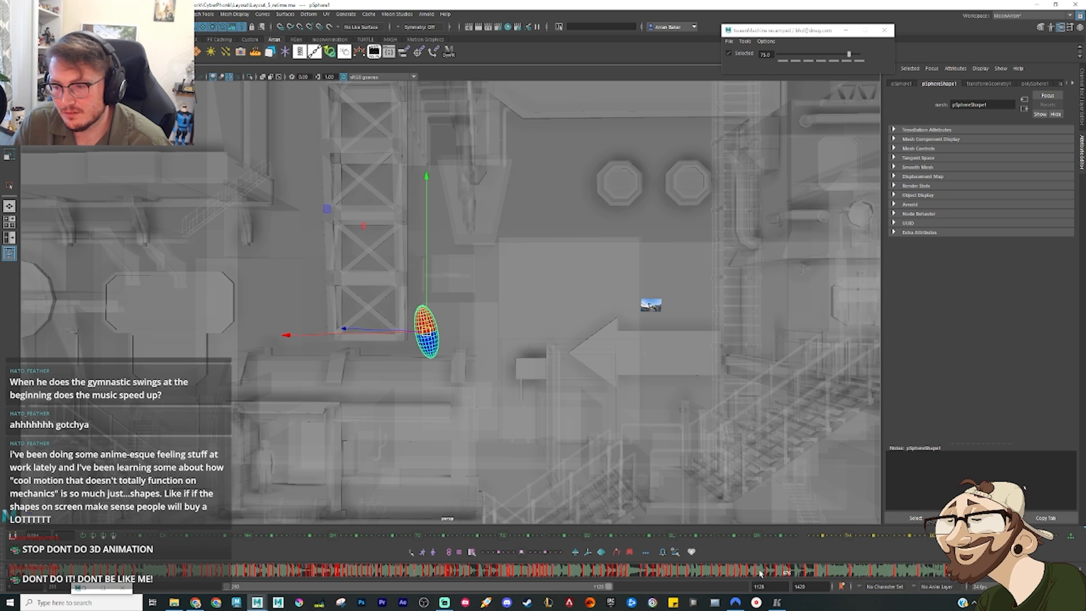
mouse_move(773, 574)
left_mouse_down()
mouse_move(788, 577)
mouse_move(778, 576)
left_mouse_up()
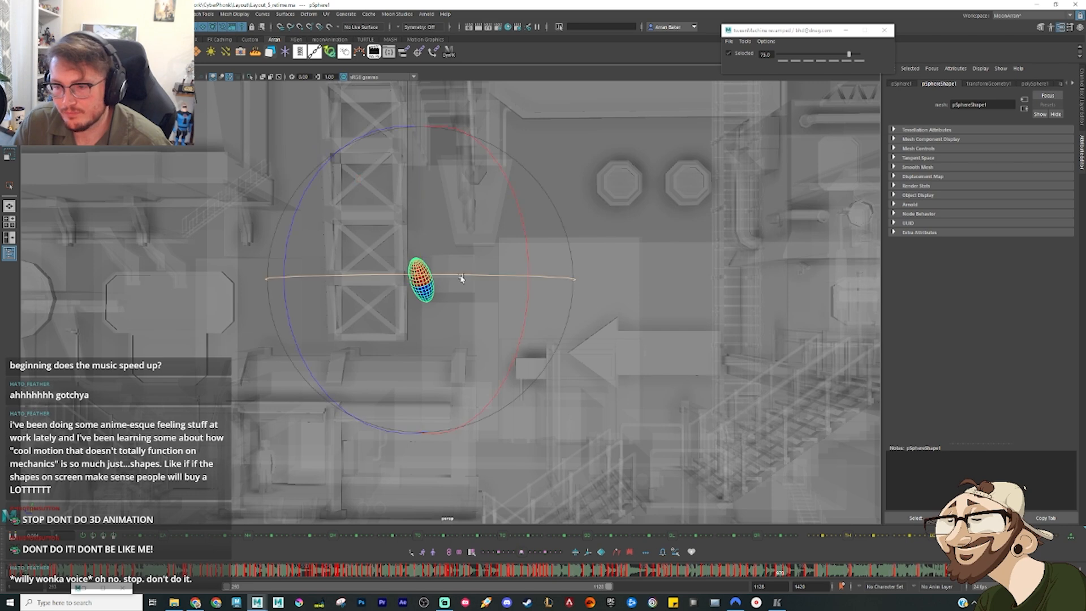
mouse_move(459, 238)
left_mouse_down()
mouse_move(405, 240)
mouse_move(444, 267)
mouse_move(488, 273)
left_mouse_up()
Step: Raise the nearly horizontal sphere slightly above the curved roof beside the tower, and check it against the neighbouring keys
key("period")
key("period")
left_click_drag(782, 577, 790, 578)
key("w")
left_click_drag(470, 330, 464, 313)
key("comma")
key("period")
key("period")
key("period")
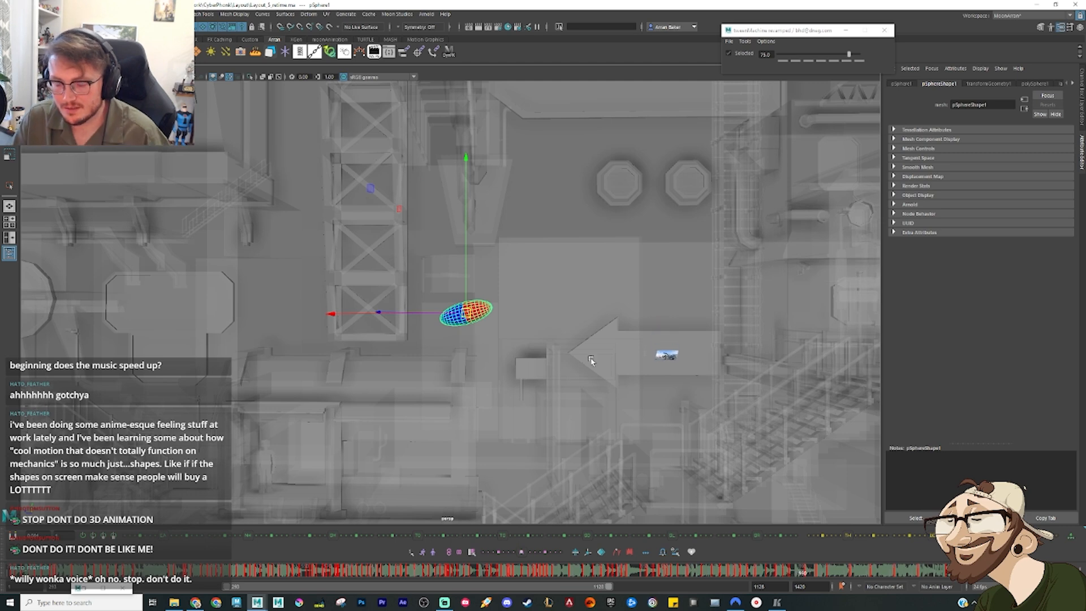
Step: Advance a few frames and place the sphere just above the thin post beside the large arrow's tip
scroll(588, 353, "up", 5)
middle_click_drag(582, 344, 351, 207, "alt")
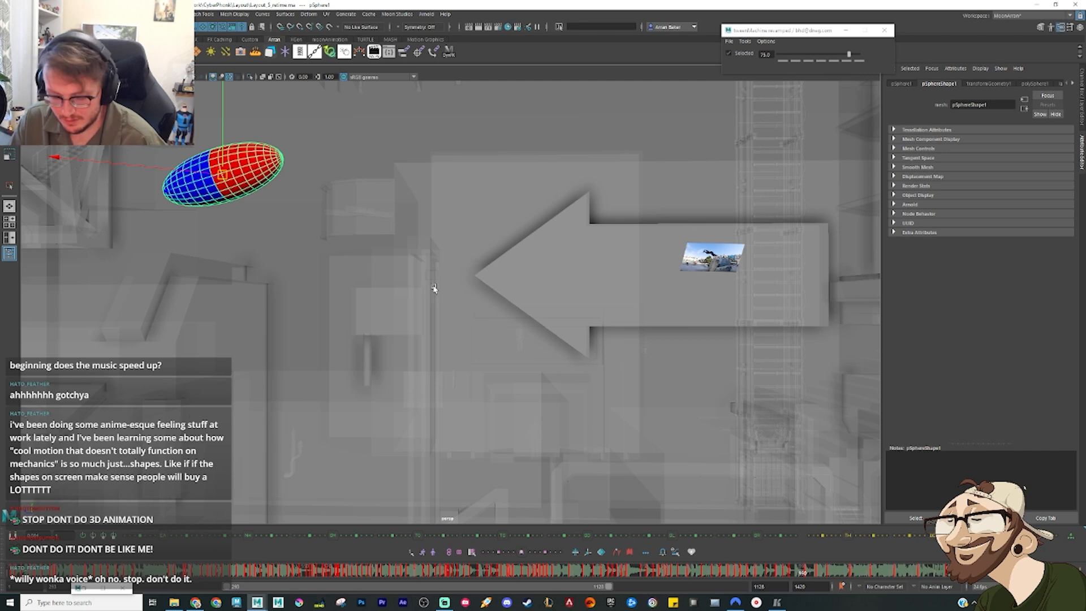
key("alt+period")
key("alt+period")
key("alt+period")
key("alt+period")
key("alt+period")
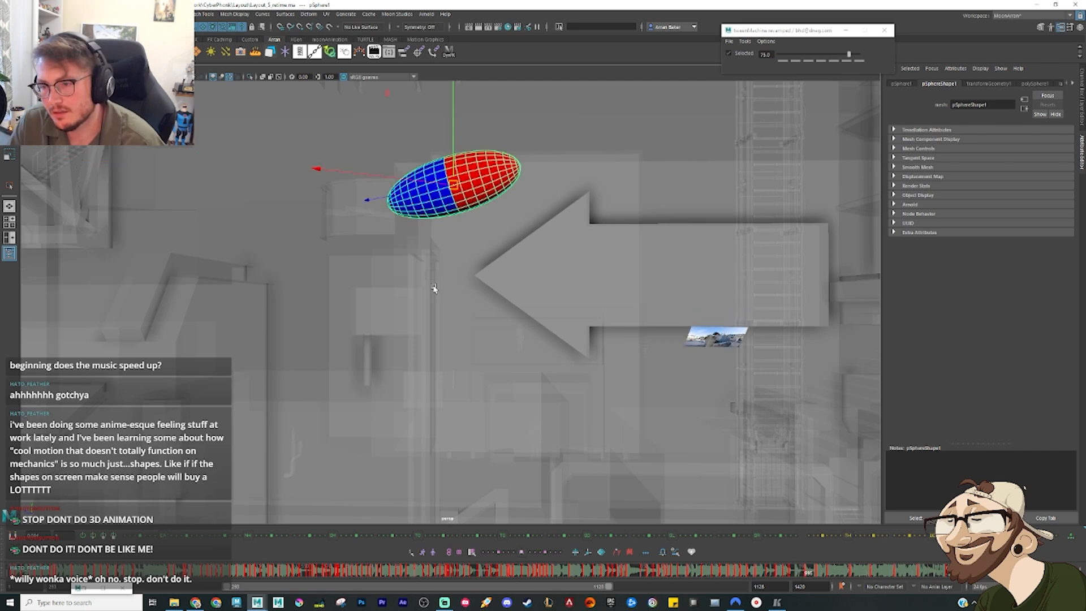
scroll(463, 262, "down", 2)
mouse_move(462, 262)
left_mouse_down("alt")
mouse_move(483, 262)
mouse_move(471, 263)
left_mouse_up("alt")
left_click_drag(452, 211, 448, 223)
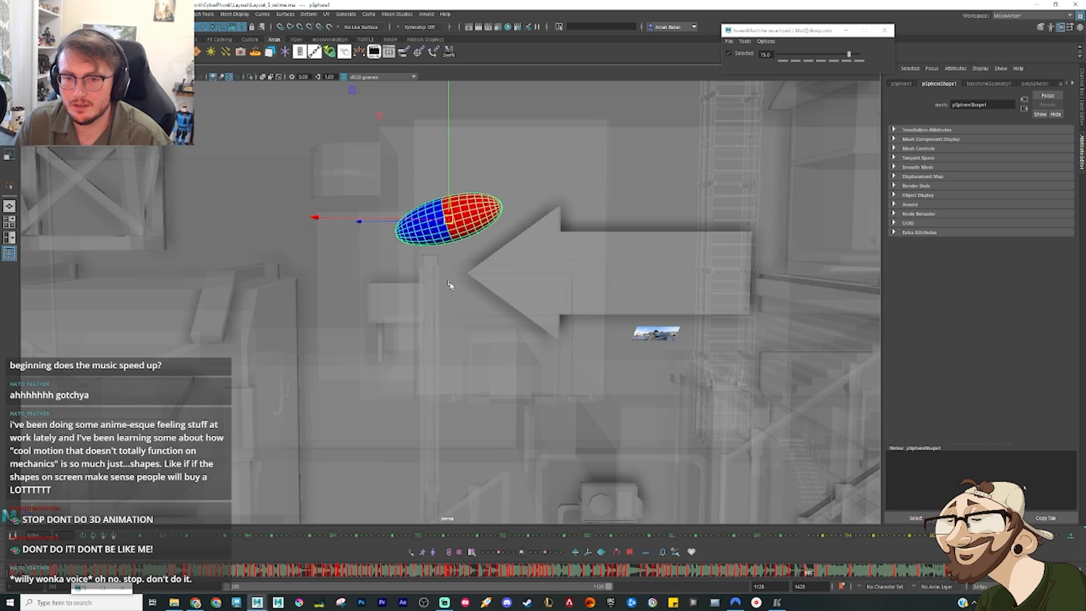
Step: Key the sphere midway between the tower and the post, and raise it slightly to arc the path
mouse_move(788, 575)
left_mouse_down()
mouse_move(774, 575)
mouse_move(798, 575)
left_mouse_up()
key("s")
left_click_drag(382, 211, 377, 188)
left_click_drag(784, 573, 810, 577)
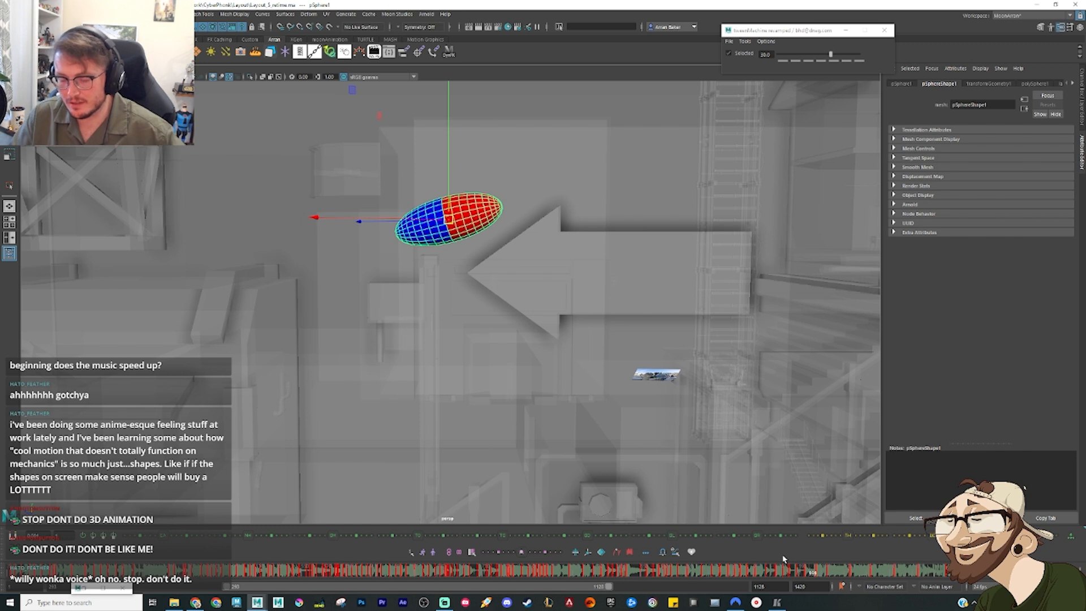
Step: Play back and scrub the sphere's leap from the tower to the post to judge its timing
left_click_drag(787, 570, 774, 572)
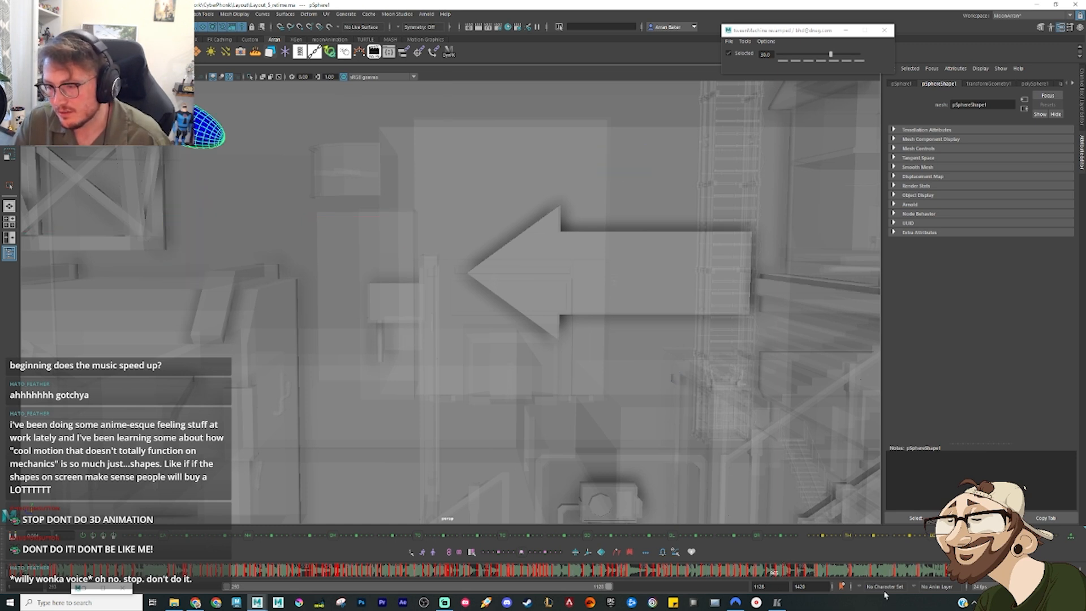
key("alt+v")
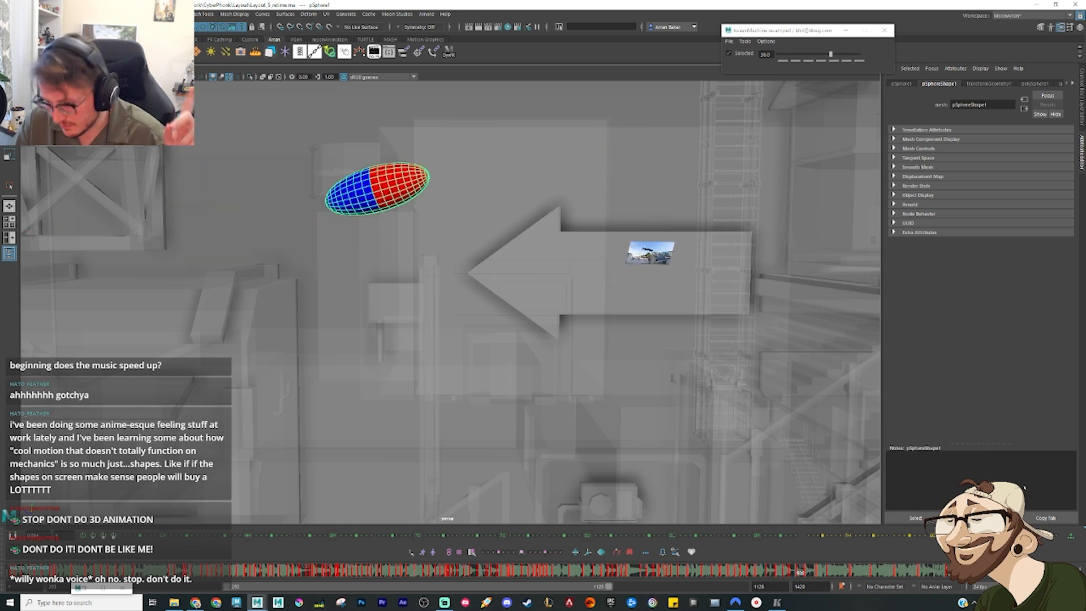
key("alt+v")
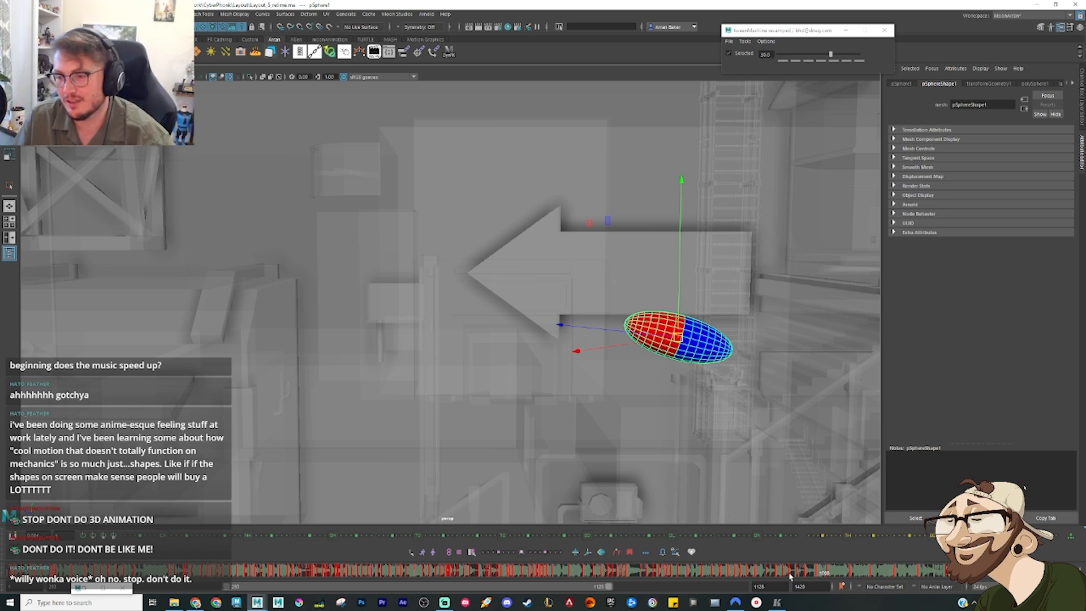
left_click_drag(768, 573, 813, 576)
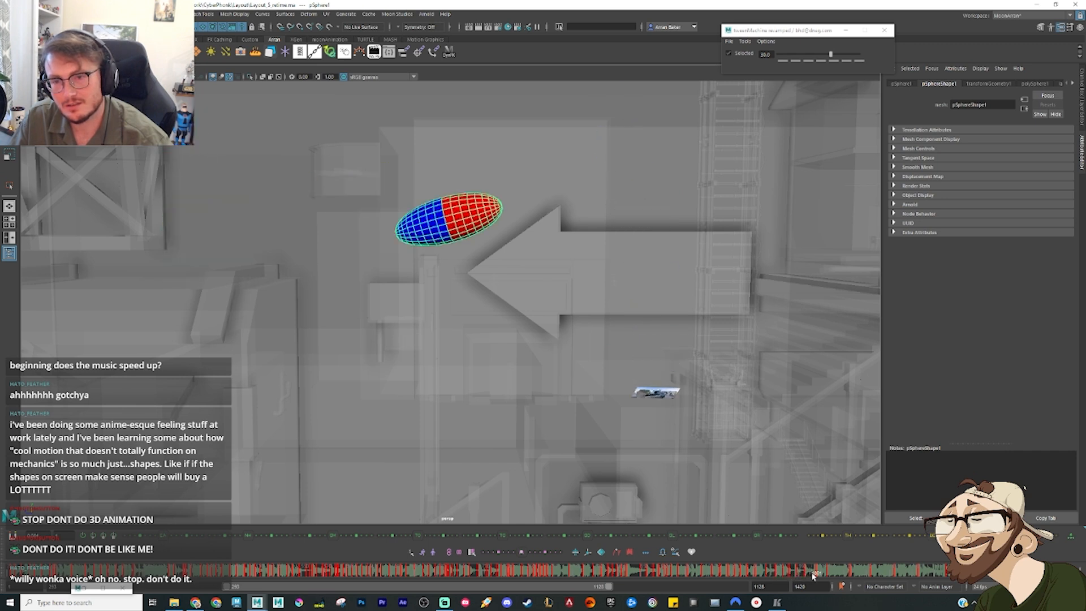
Step: Lower the sphere slightly on the airborne key between the tower and the post
key("comma")
key("comma")
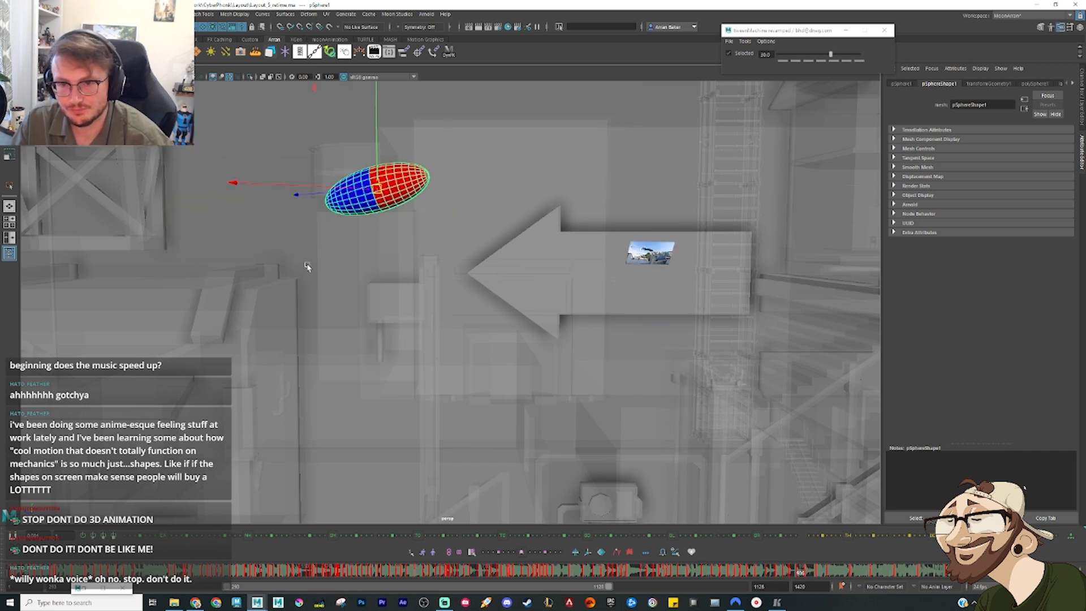
key("comma")
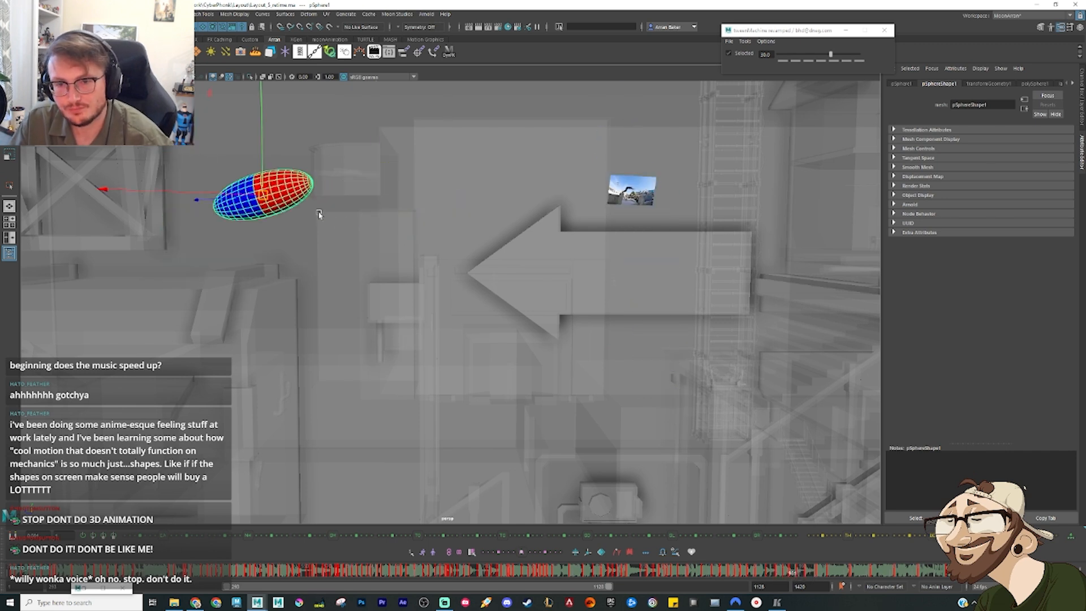
key("period")
left_click_drag(376, 189, 366, 218)
Step: Move the sphere down and back toward the tower on the preceding airborne pose, and rotate it to a steeper tilt
key("comma")
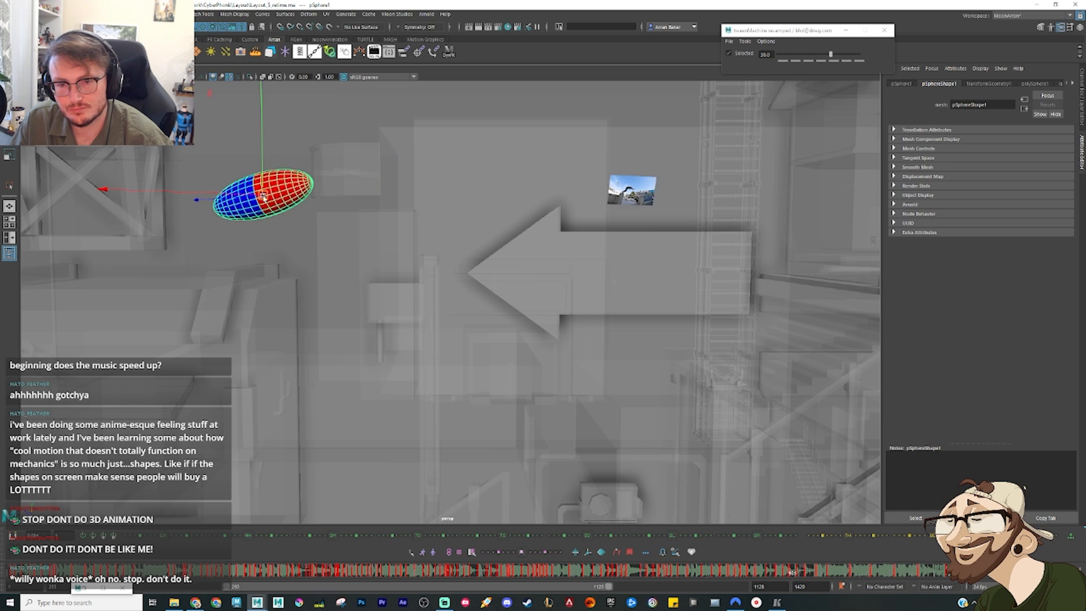
left_click_drag(262, 195, 239, 234)
key("e")
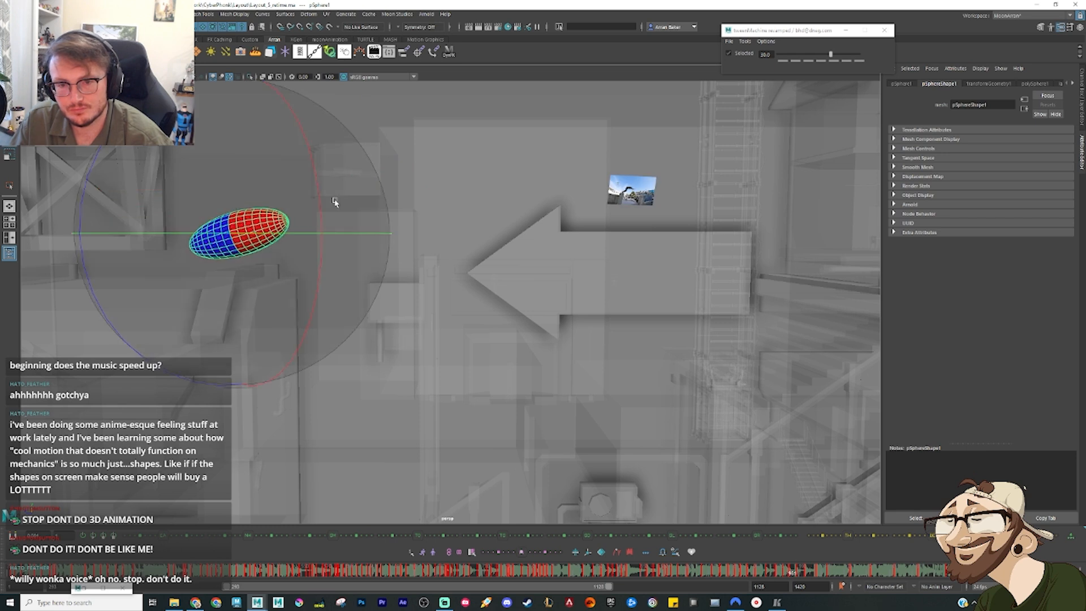
left_click_drag(335, 202, 306, 135)
key("comma")
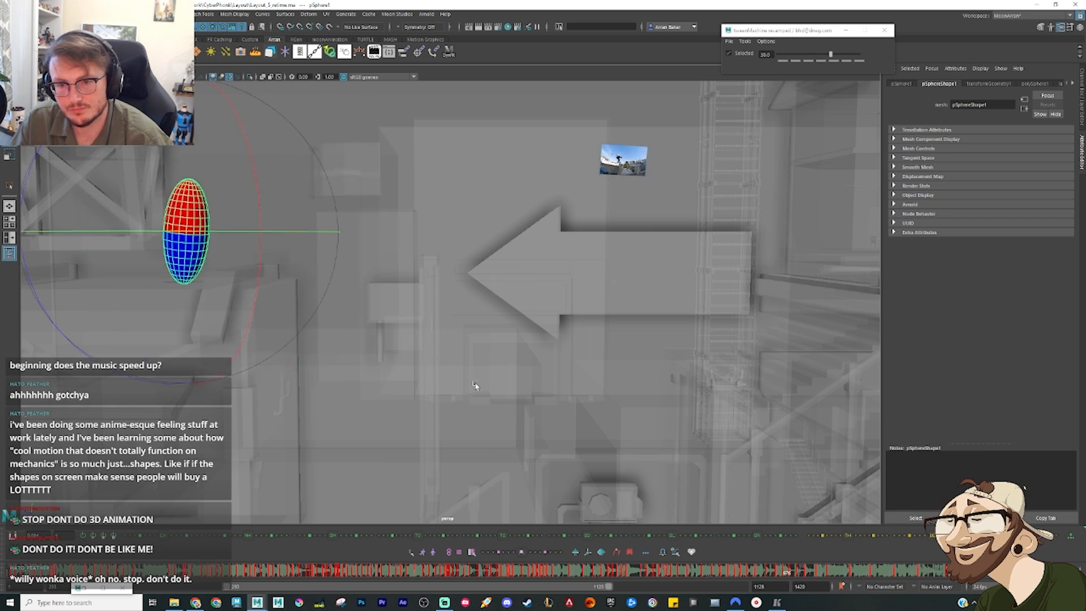
Step: Move the sphere on the post key down to the arrow between the two staircases and rotate it to a steep tilt
key("period")
key("period")
left_click_drag(799, 574, 813, 578)
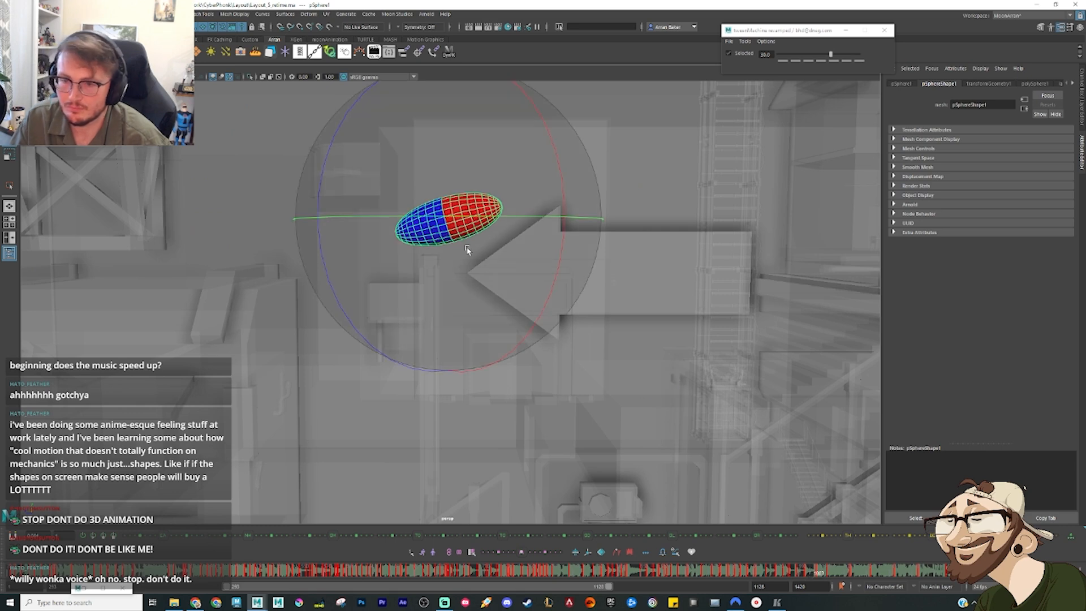
key("w")
left_click_drag(453, 222, 544, 267)
left_click_drag(544, 267, 539, 300, "alt")
key("e")
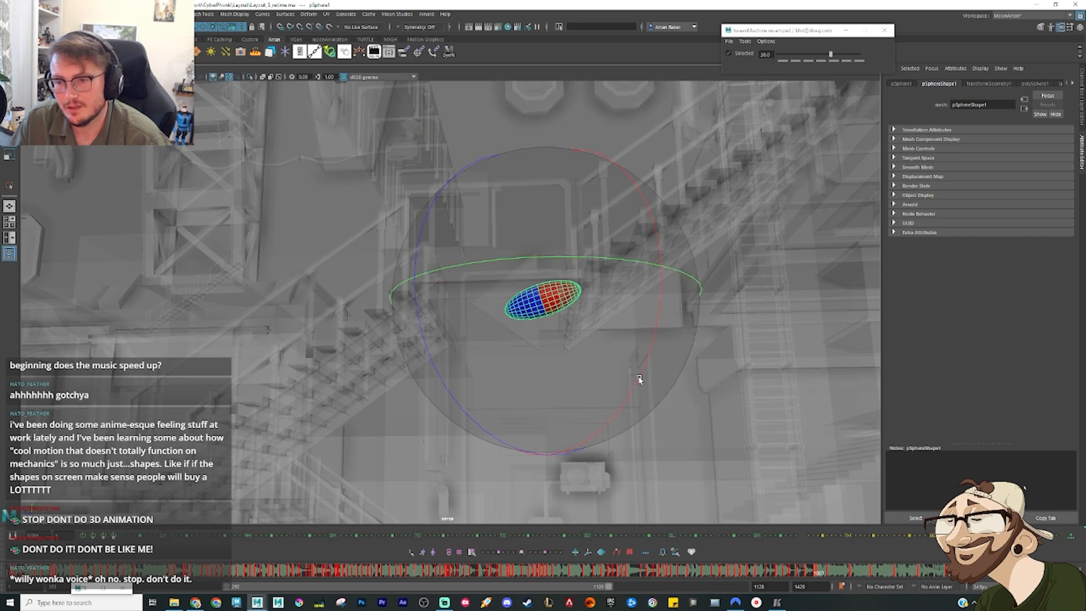
left_click_drag(582, 362, 569, 417)
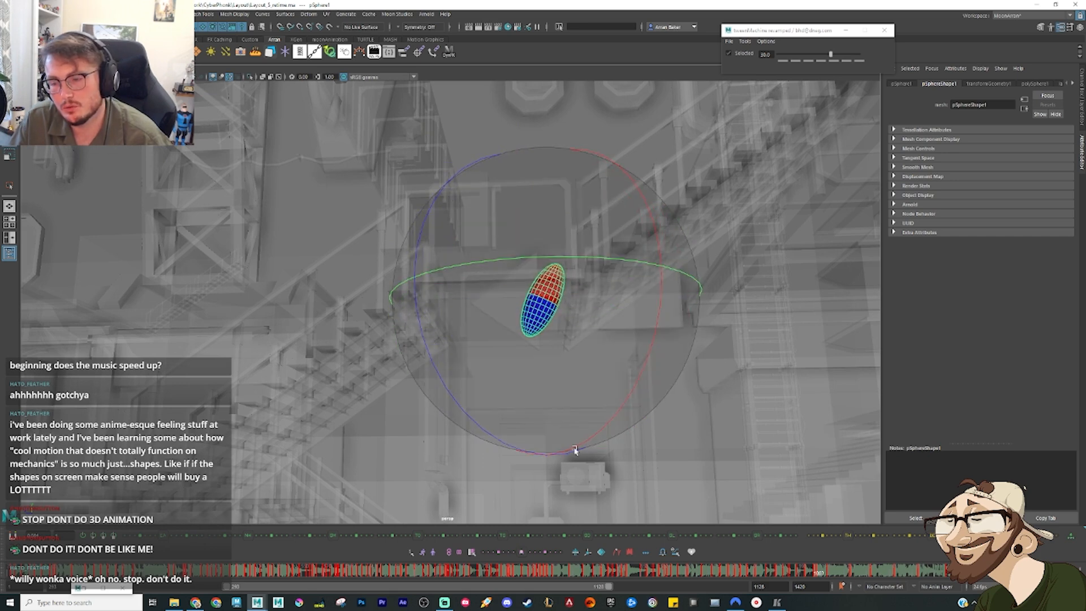
Step: Delete the sphere's flipped horizontal key next to the steeply tilted pose between the staircases
left_click_drag(801, 578, 815, 575)
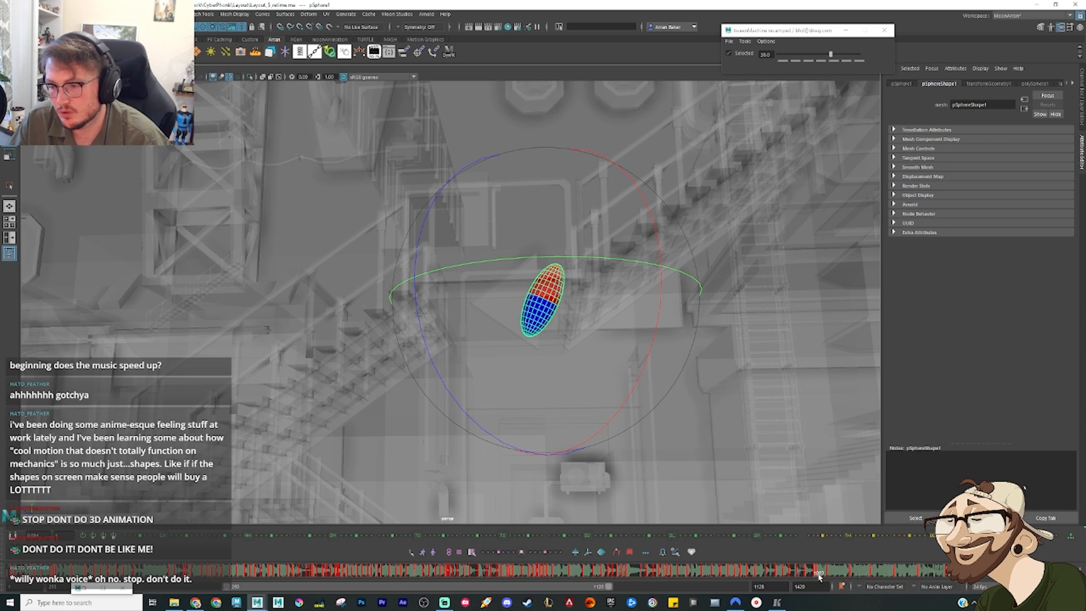
key("comma")
key("period")
right_click(819, 575)
left_click(817, 575)
right_click(817, 576)
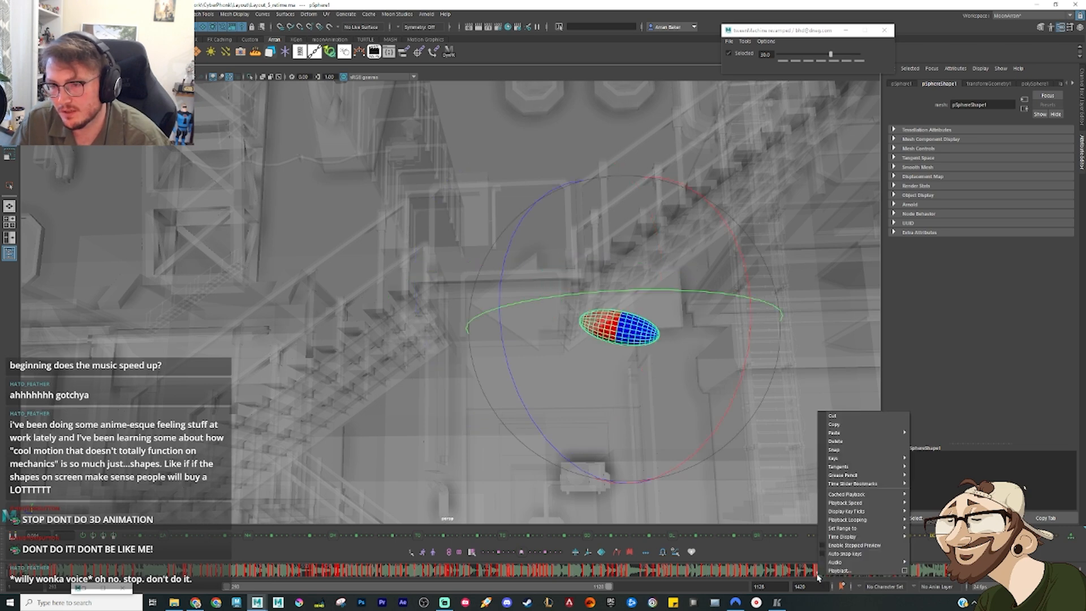
left_click(849, 442)
Step: Inspect the drop area below the arrow and delete the sphere's key further along the timeline
middle_click_drag(700, 424, 609, 212, "alt")
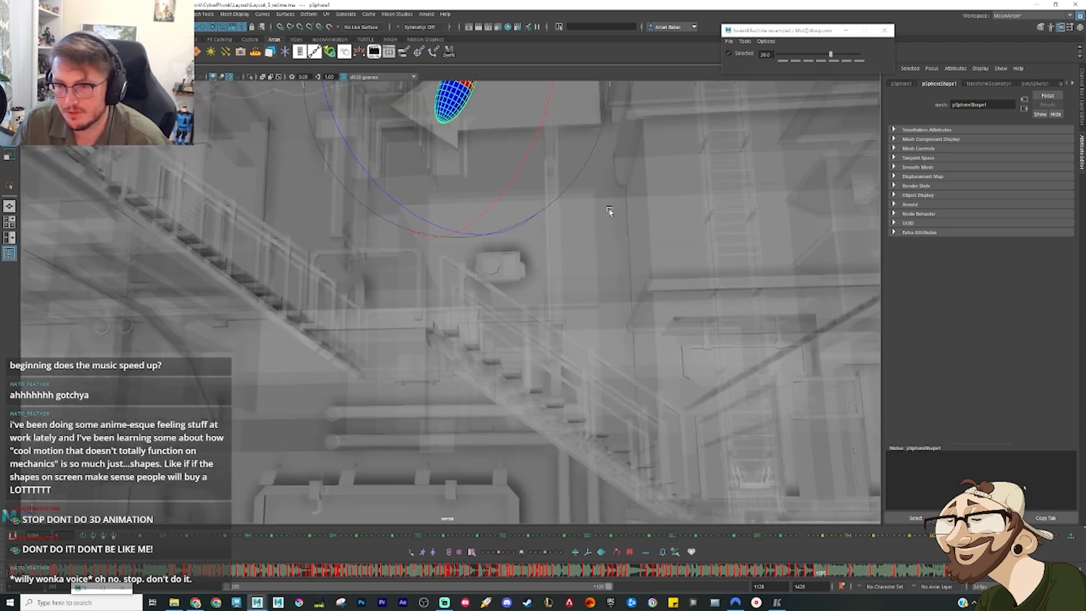
left_click_drag(609, 211, 540, 190, "alt")
left_click_drag(531, 366, 730, 501, "alt")
left_click(823, 576)
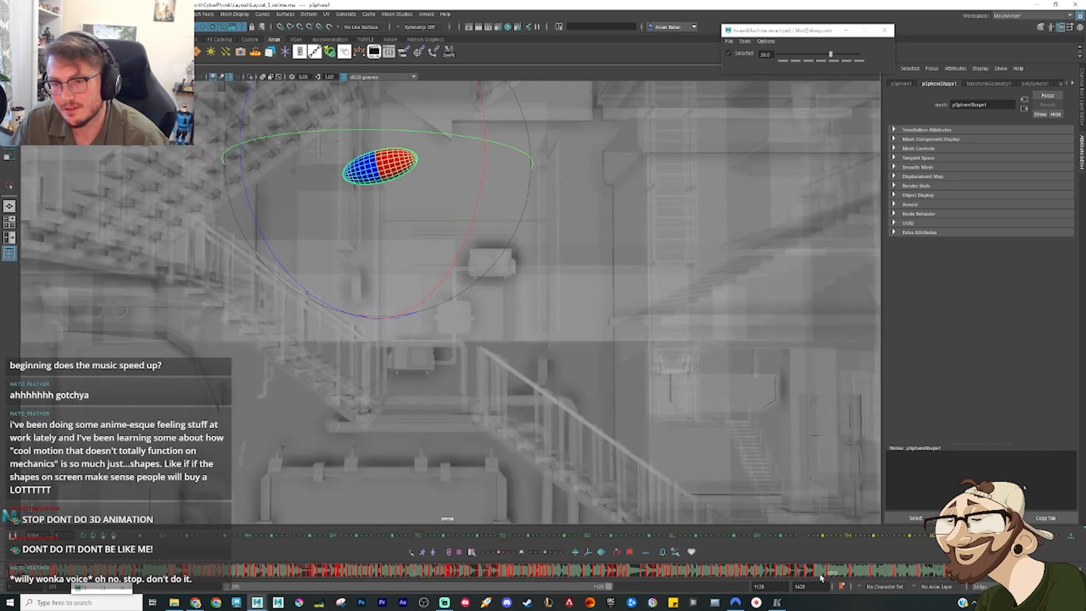
left_click_drag(822, 578, 831, 578)
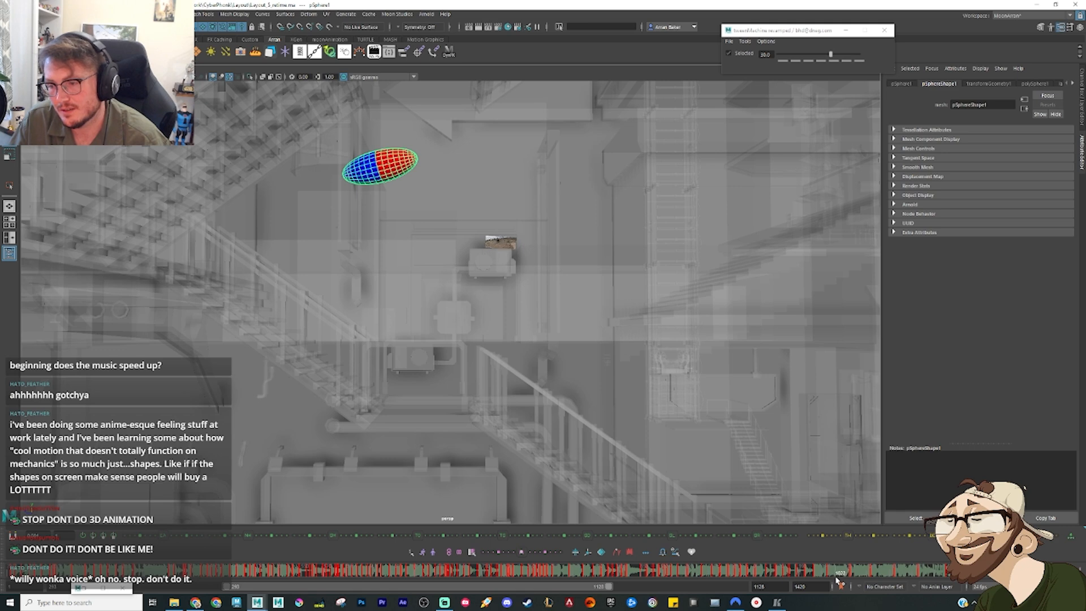
left_click_drag(836, 578, 837, 577)
right_click(837, 570)
left_click(851, 438)
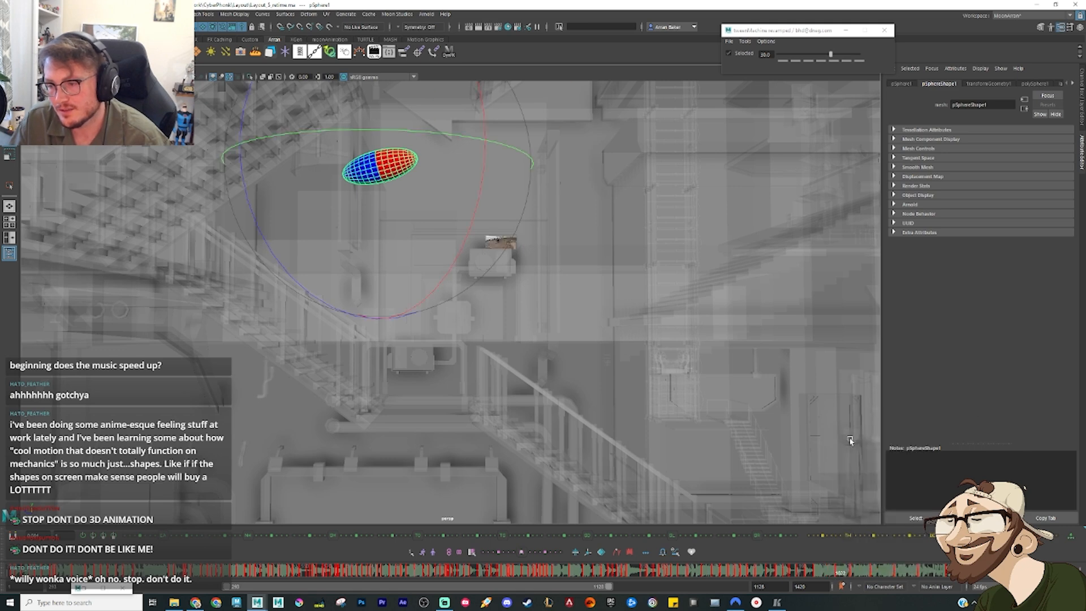
Step: Drop the sphere beside the wall-mounted box unit below the arrow and rotate it upright on this frame
key("w")
left_click_drag(383, 165, 492, 306)
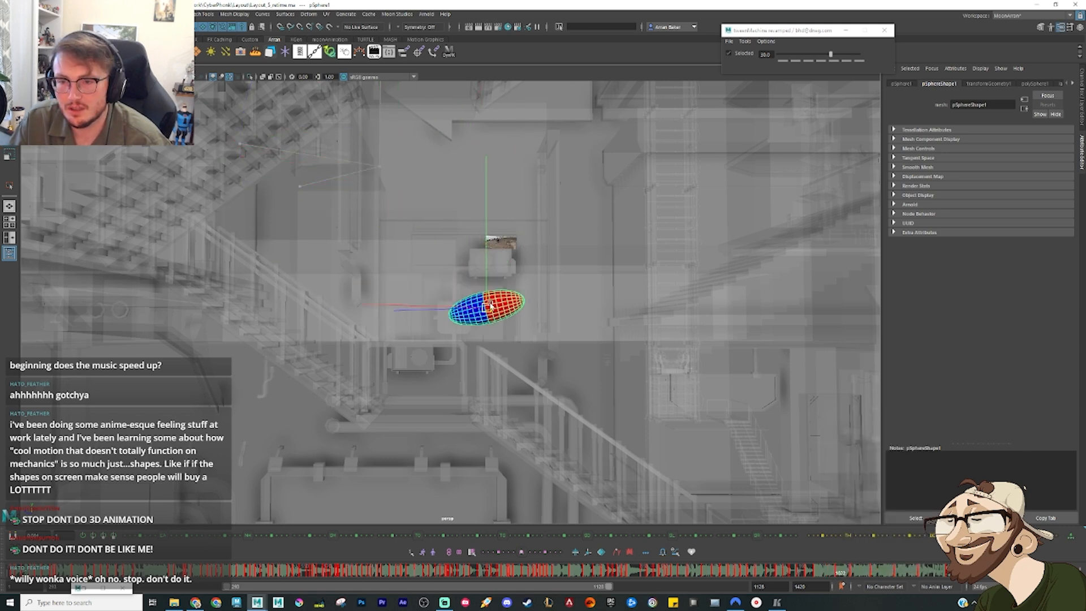
middle_click_drag(523, 302, 516, 269, "alt")
scroll(522, 270, "up", 4)
left_click_drag(524, 269, 562, 164, "alt")
key("e")
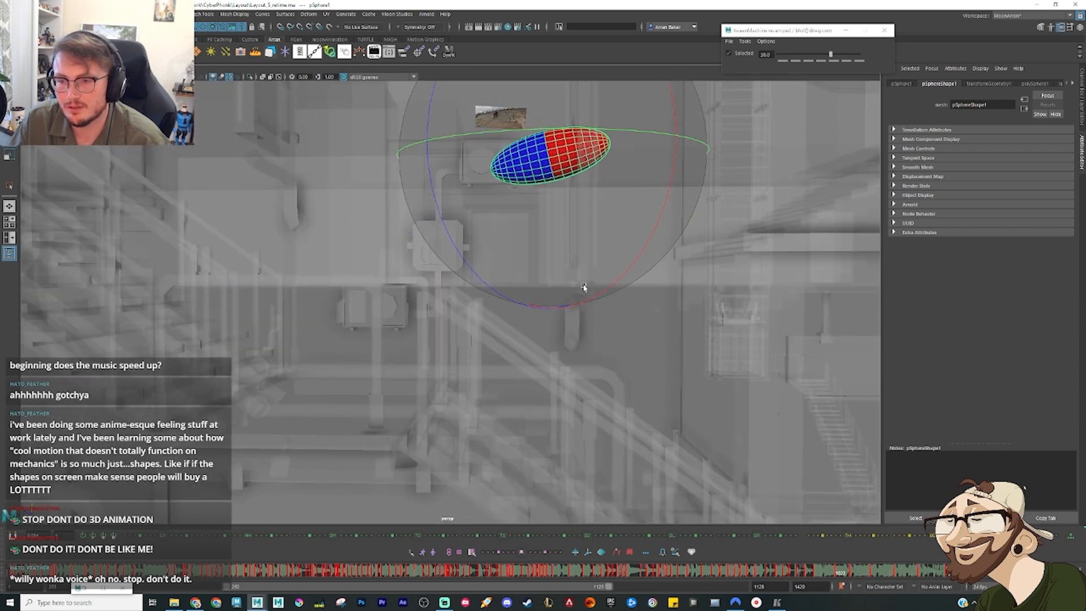
left_click_drag(583, 286, 615, 220)
key("w")
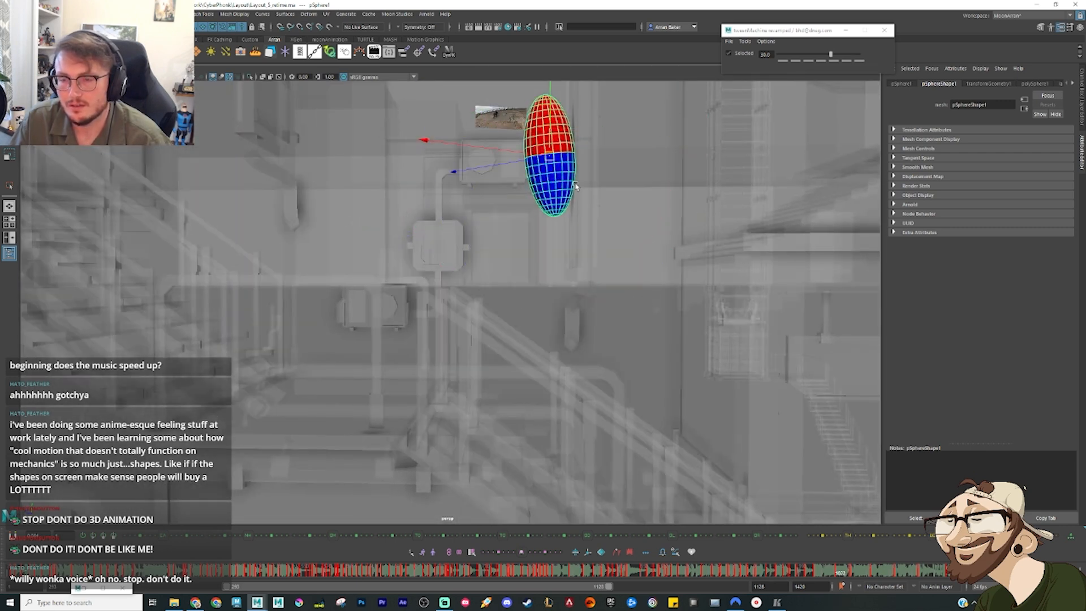
middle_click_drag(578, 187, 541, 388, "alt")
left_click_drag(560, 347, 567, 335, "alt")
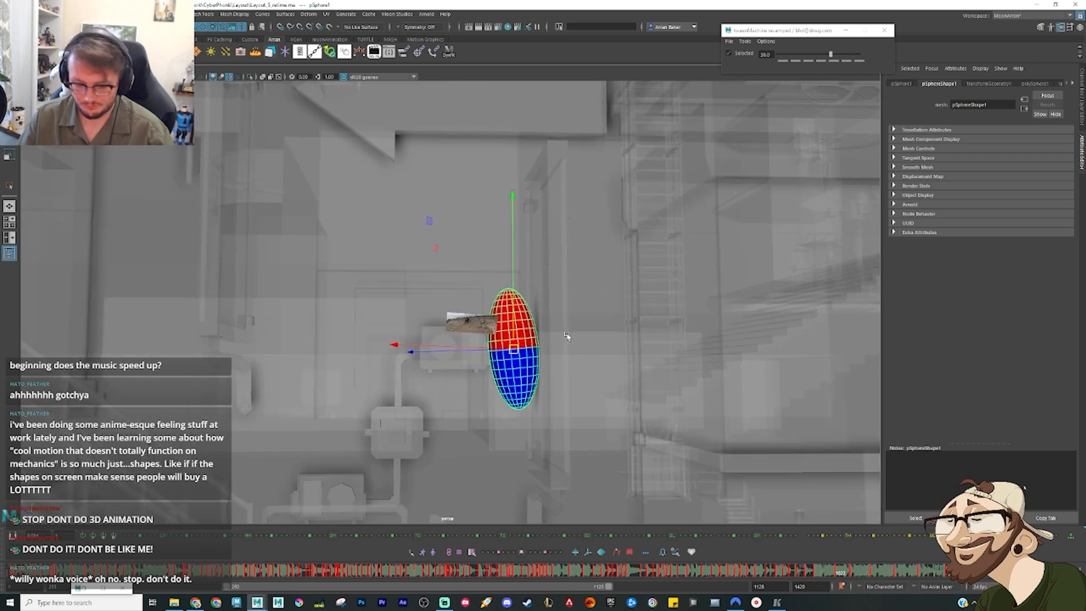
Step: Shift the sphere sideways against the vertical wall edge on an earlier frame, and check its slide down past the box unit
key("comma")
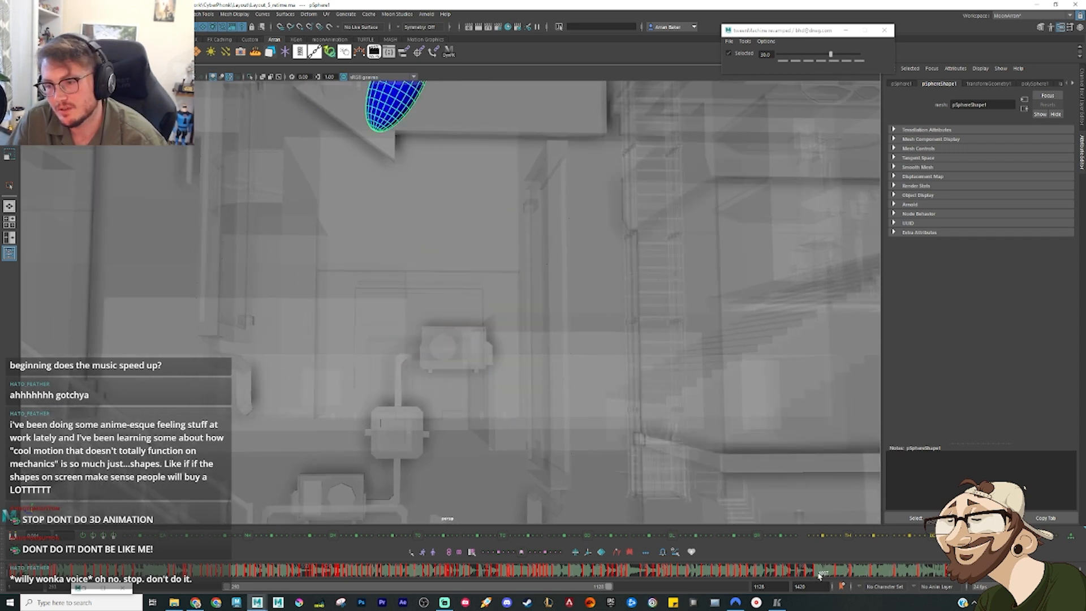
key("period")
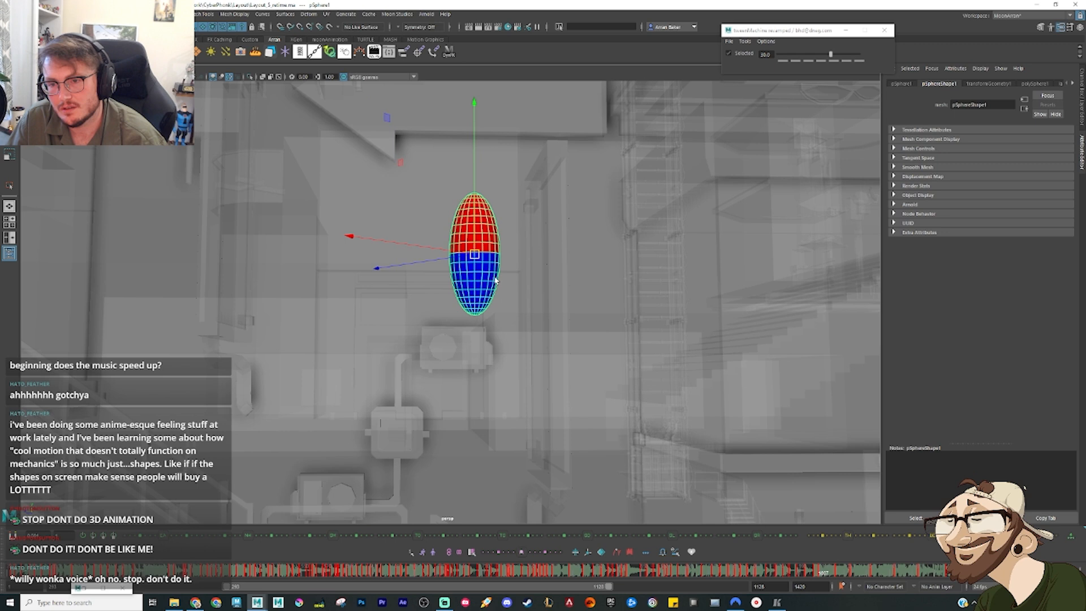
left_click_drag(475, 254, 516, 247)
key("comma")
key("comma")
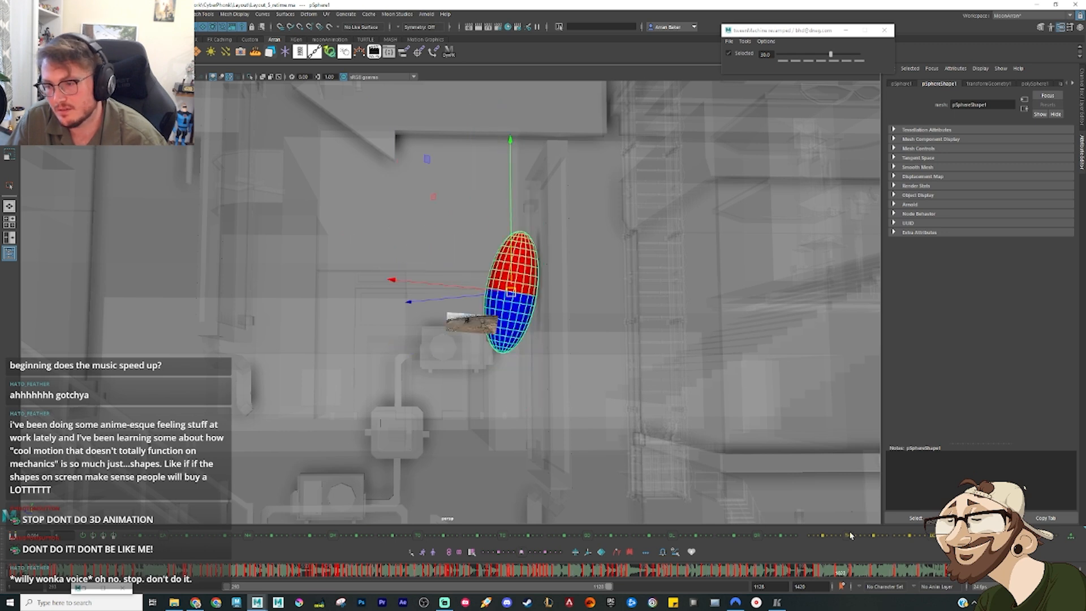
key("period")
key("comma")
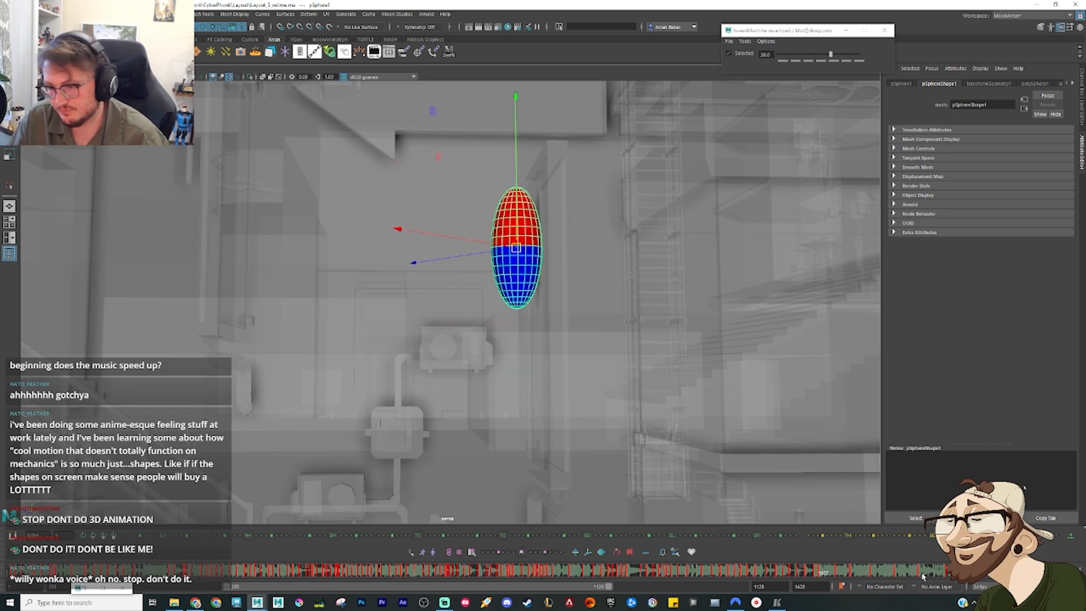
key("period")
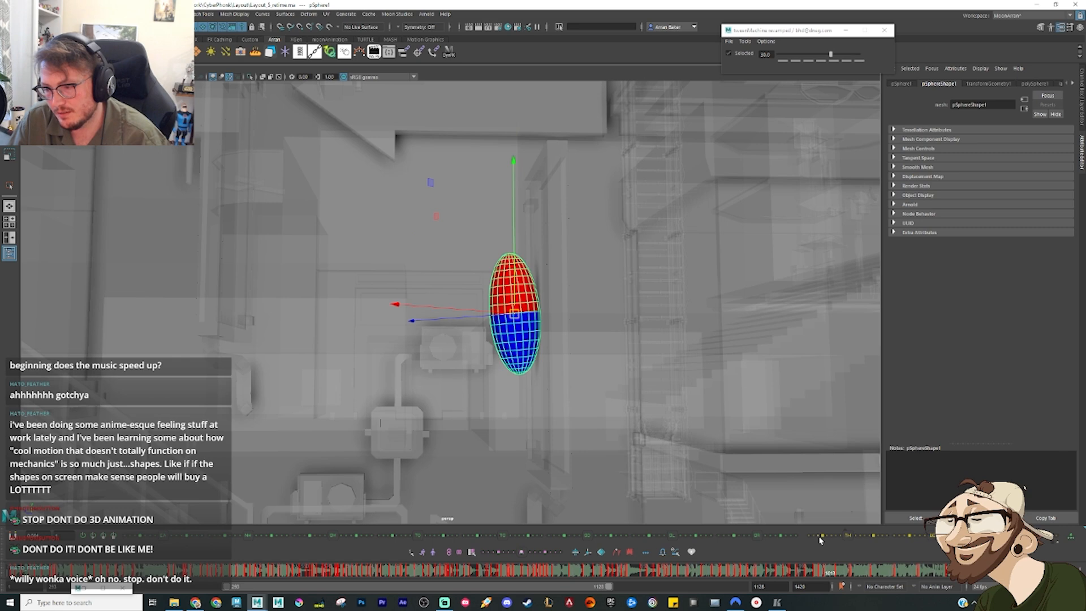
key("period")
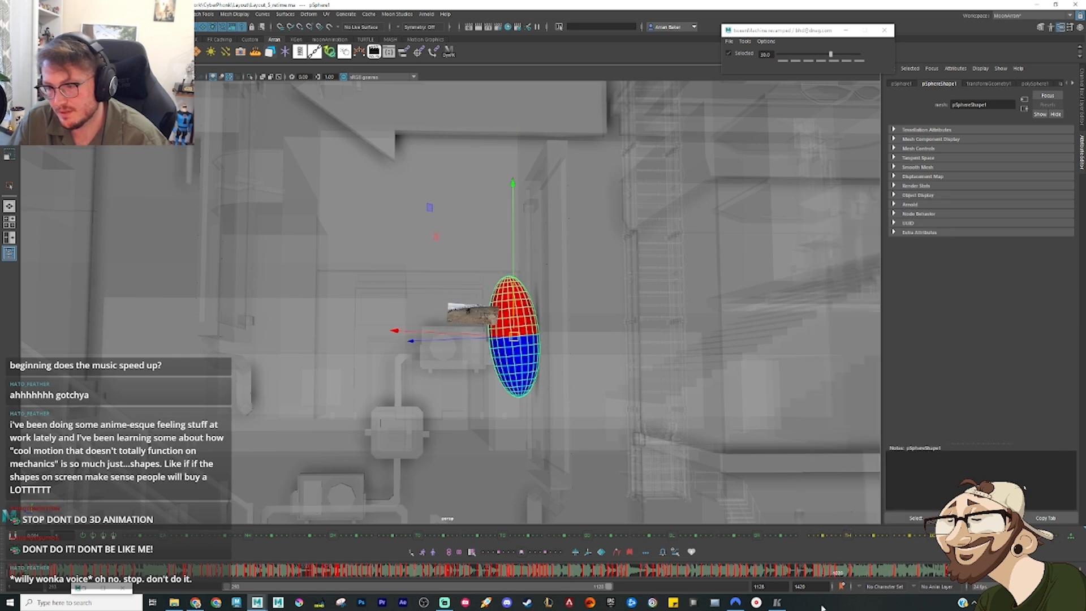
Step: Return to the tower poses and play back the sphere's leap and drop to the wall beside the box unit
mouse_move(789, 573)
left_mouse_down()
mouse_move(839, 582)
mouse_move(770, 572)
left_mouse_up()
scroll(650, 366, "down", 7)
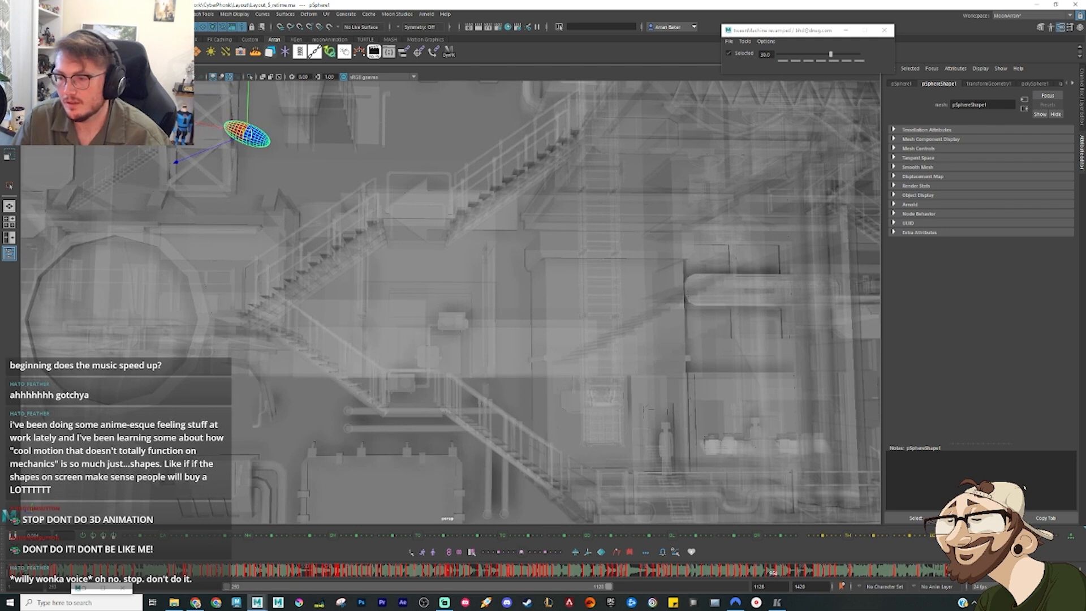
key("comma")
key("comma")
key("comma")
key("comma")
key("comma")
key("comma")
key("comma")
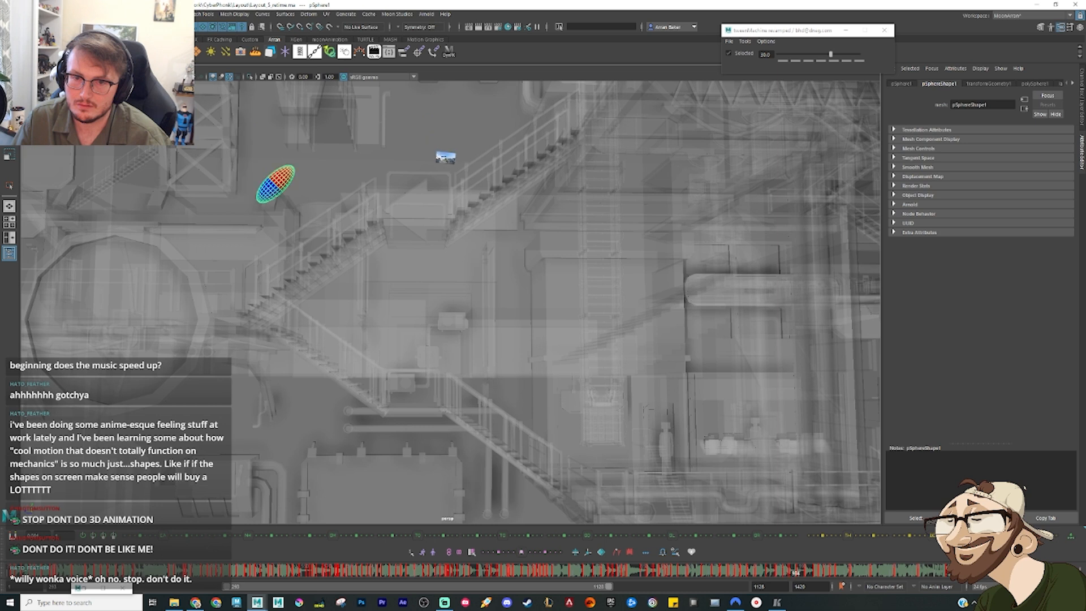
key("alt+v")
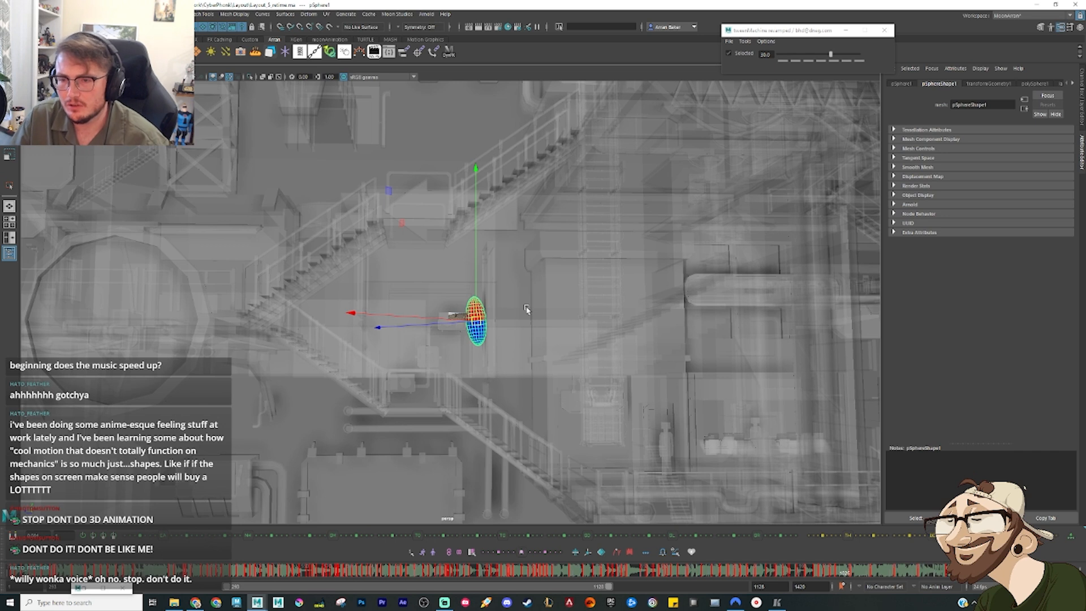
Step: Play back the sphere's leap and drop, and step through its poses from the truss tower to the box unit
key("alt+comma")
key("alt+comma")
key("alt+comma")
key("alt+comma")
key("alt+comma")
key("alt+comma")
key("alt+comma")
key("alt+comma")
key("alt+comma")
key("alt+comma")
key("alt+comma")
key("alt+comma")
key("alt+comma")
key("alt+comma")
key("alt+comma")
key("alt+comma")
key("alt+comma")
key("alt+comma")
key("alt+comma")
key("alt+comma")
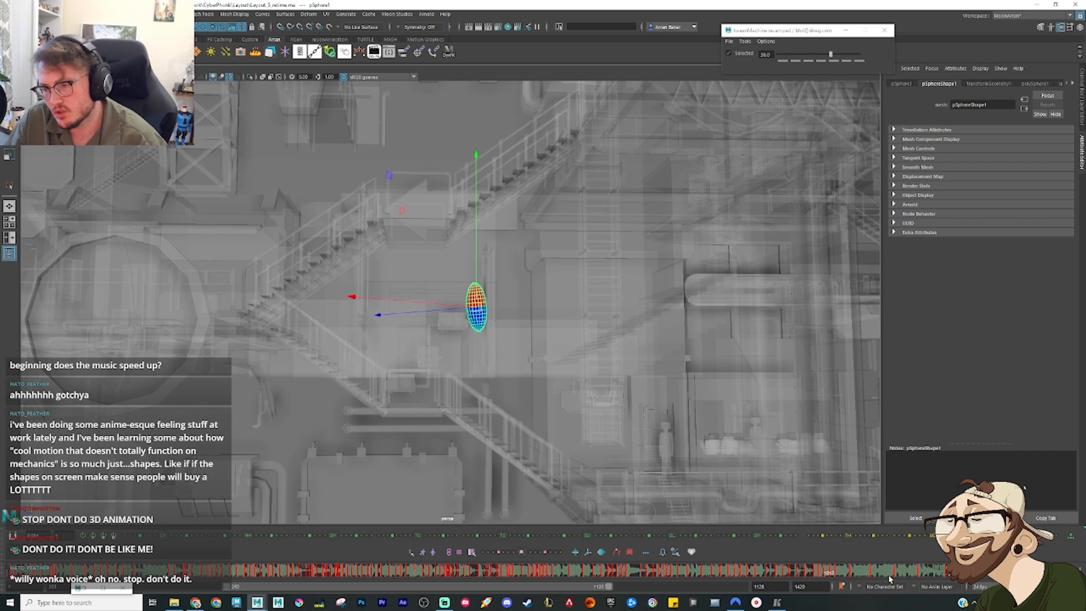
key("alt+v")
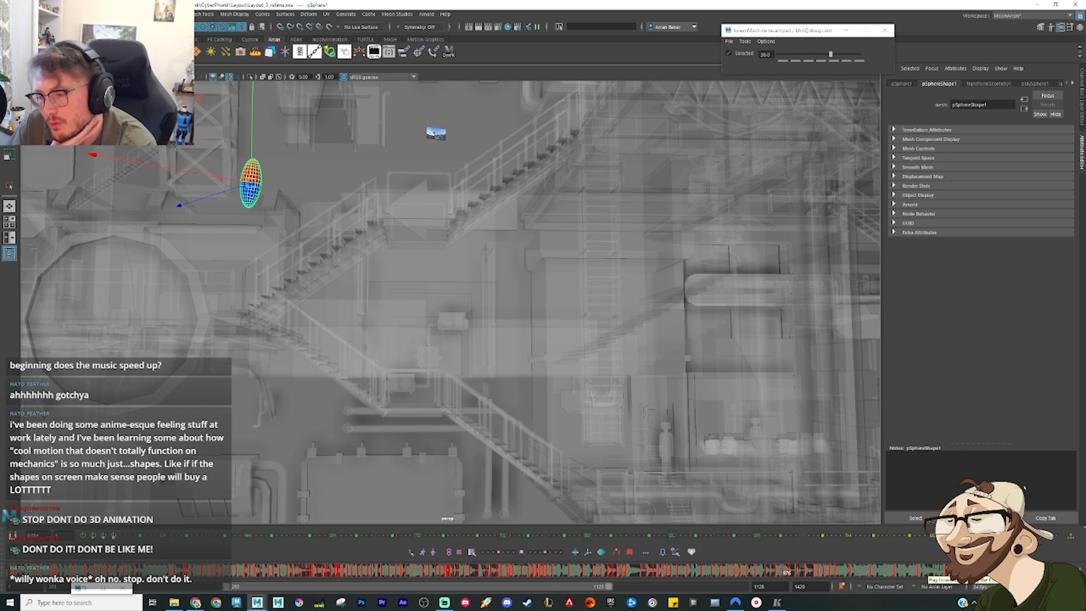
key("comma")
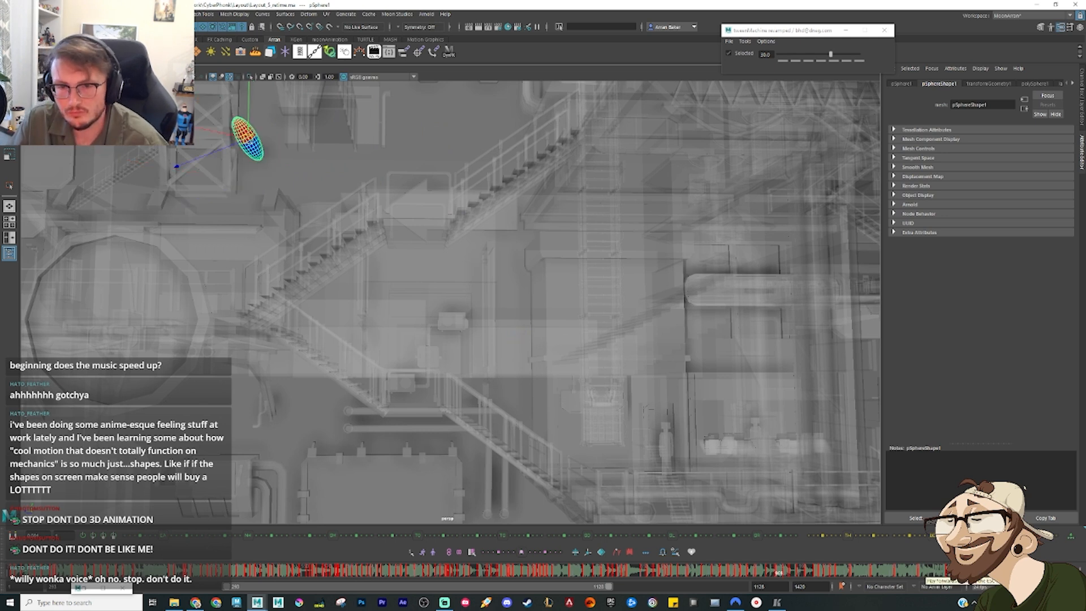
key("period")
key("period")
left_click(1031, 570)
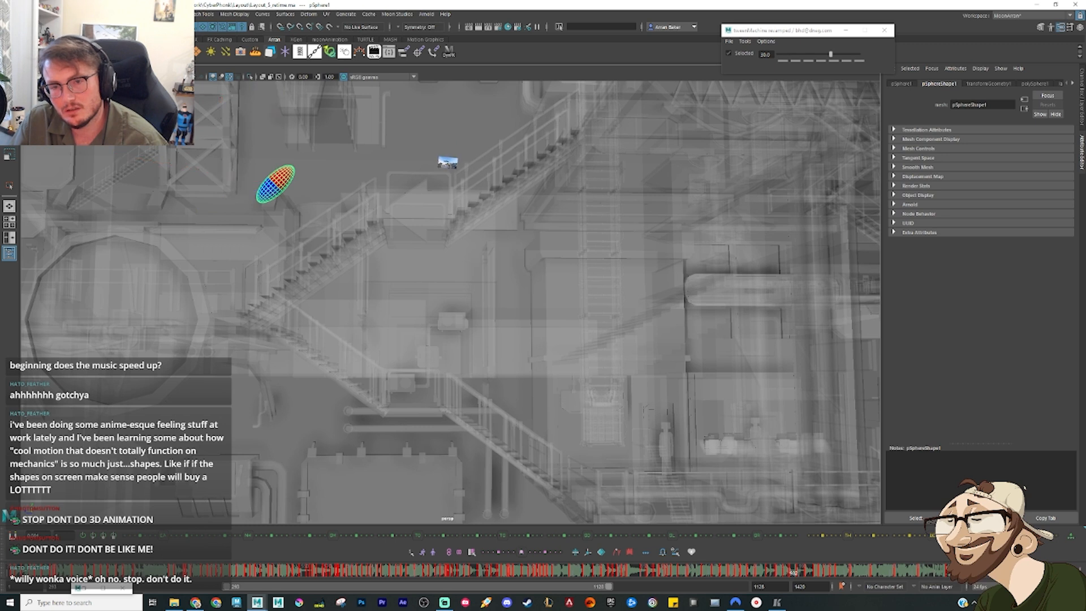
left_click(1031, 570)
key("comma")
key("comma")
key("comma")
key("comma")
key("comma")
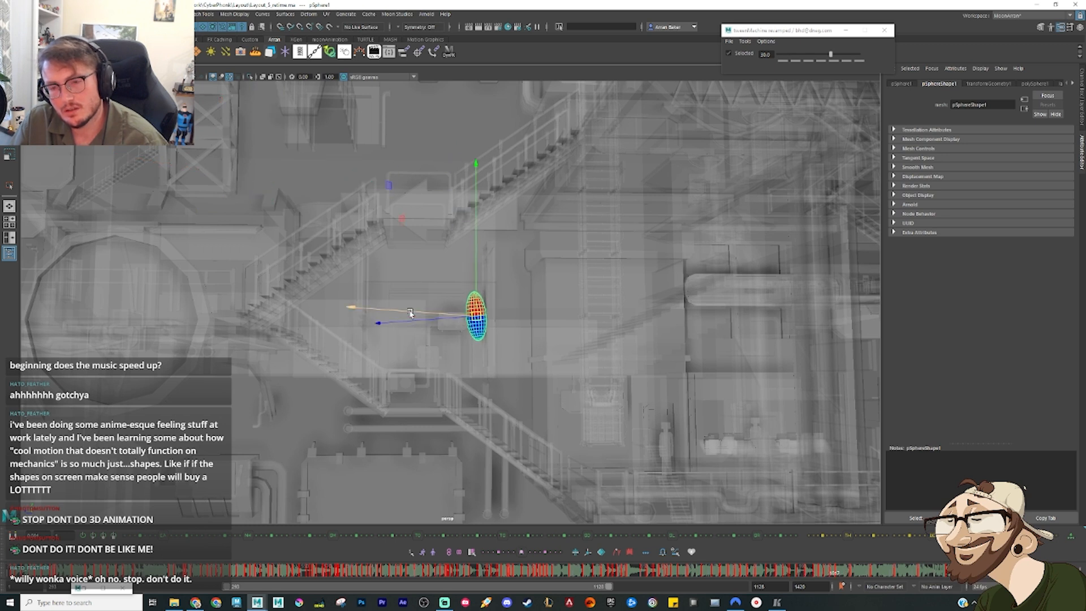
key("period")
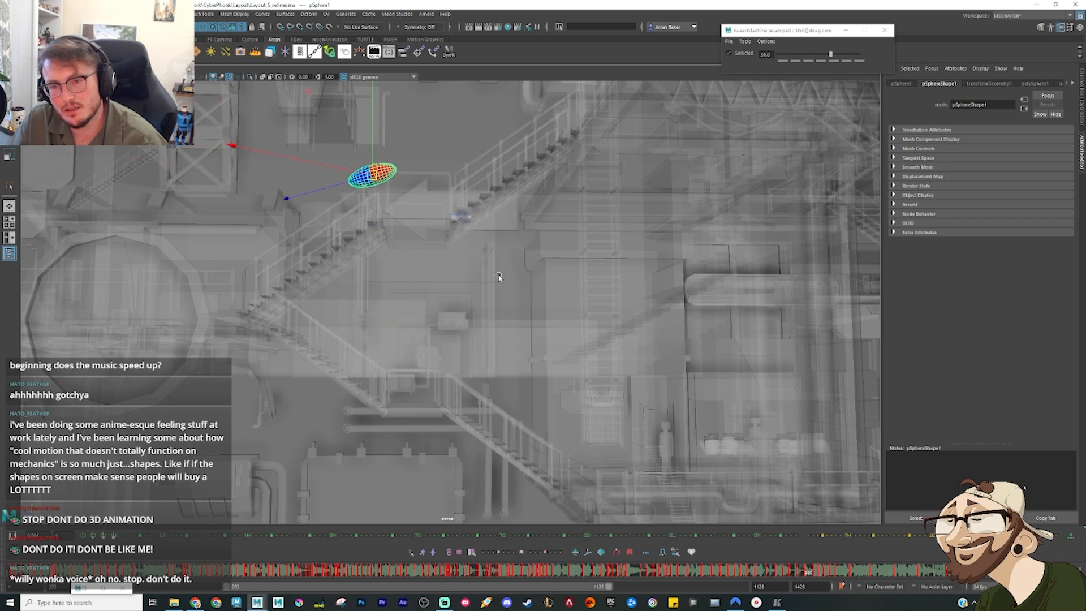
Step: Stretch the vertical pipe beside the wall-mounted box unit taller and raise it so it reaches past the stair landing
left_click(492, 336)
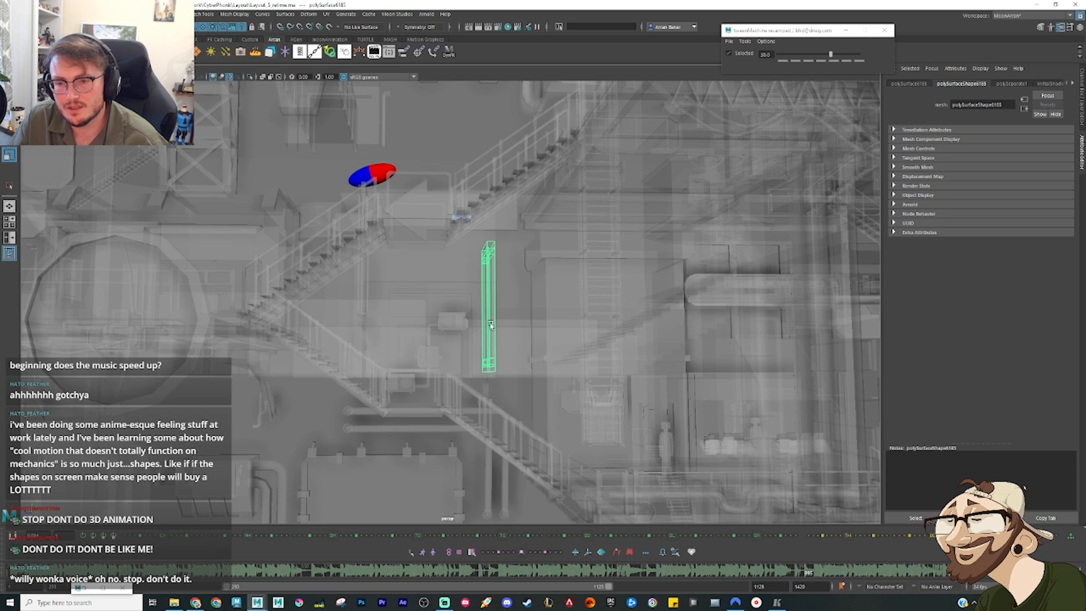
key("w")
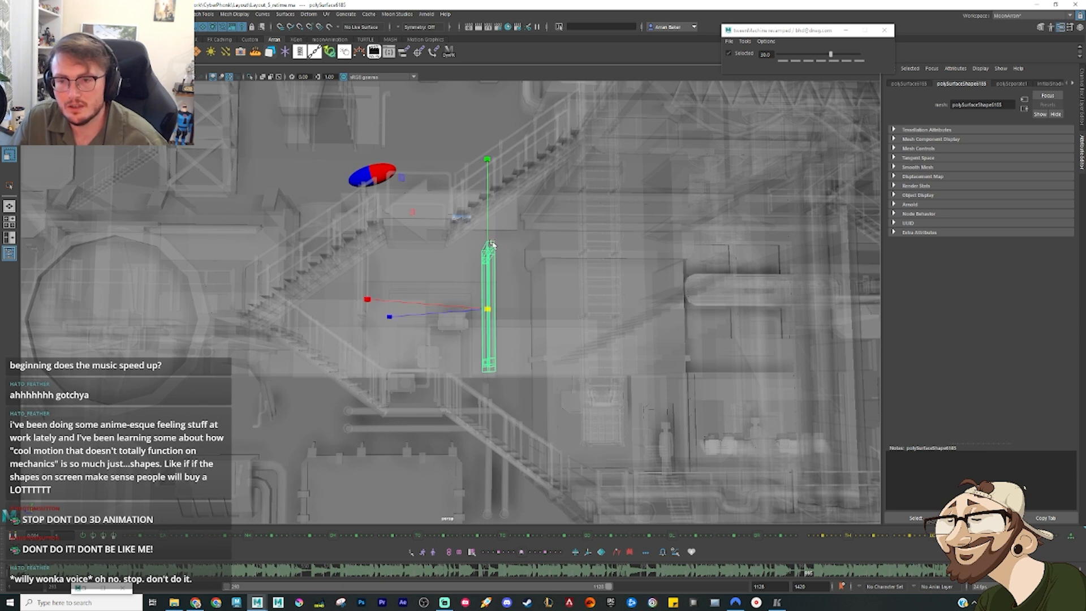
left_click_drag(492, 245, 489, 171)
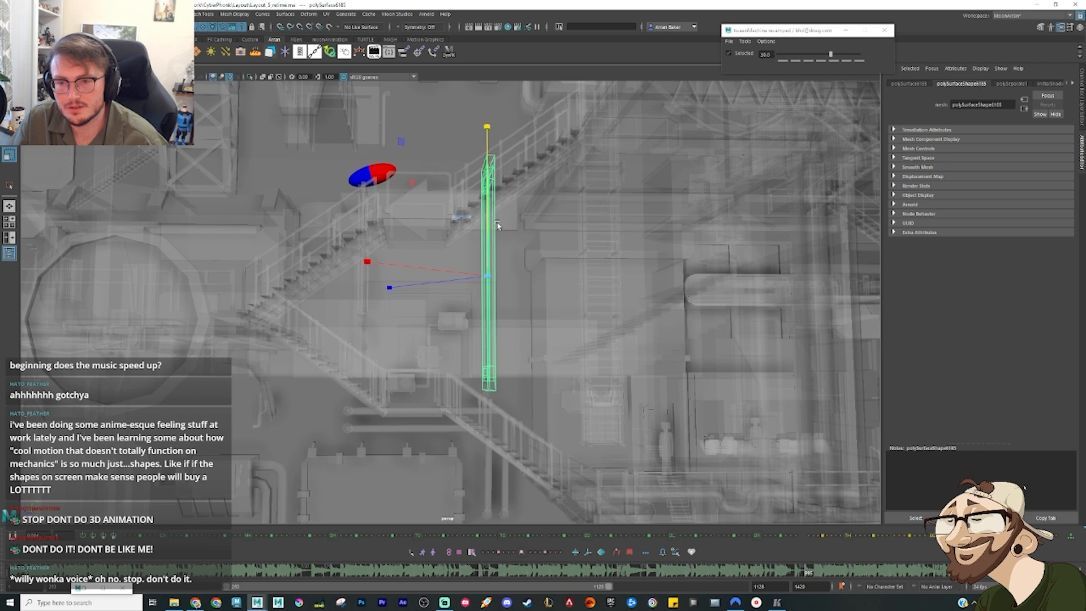
key("w")
left_click_drag(499, 223, 521, 230, "alt")
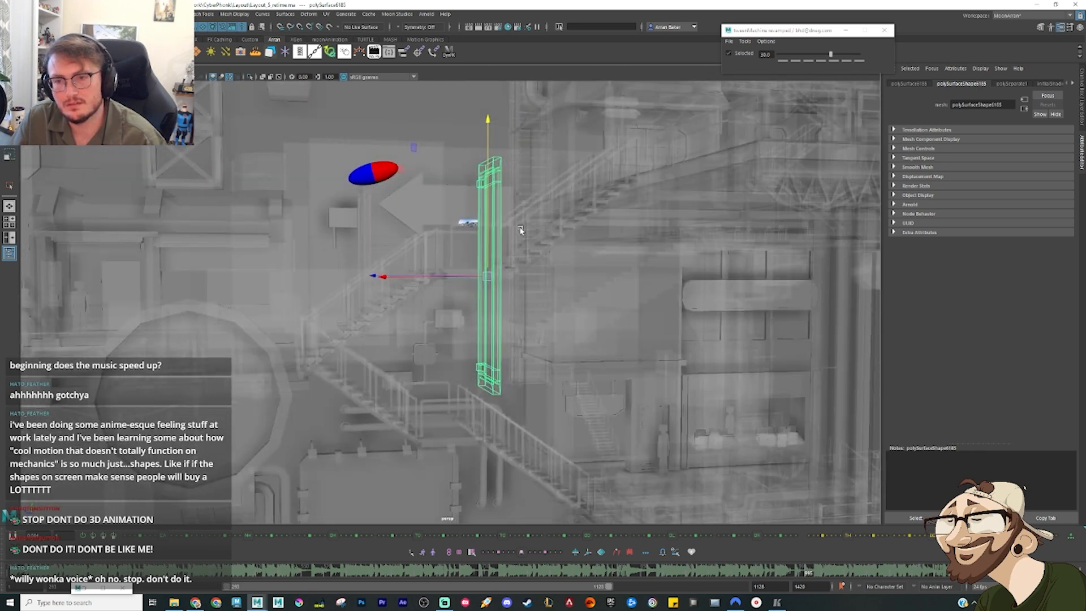
Step: Move the sphere's pose past the arrow up toward the upper stairs and rotate it closer to horizontal
left_click(365, 166)
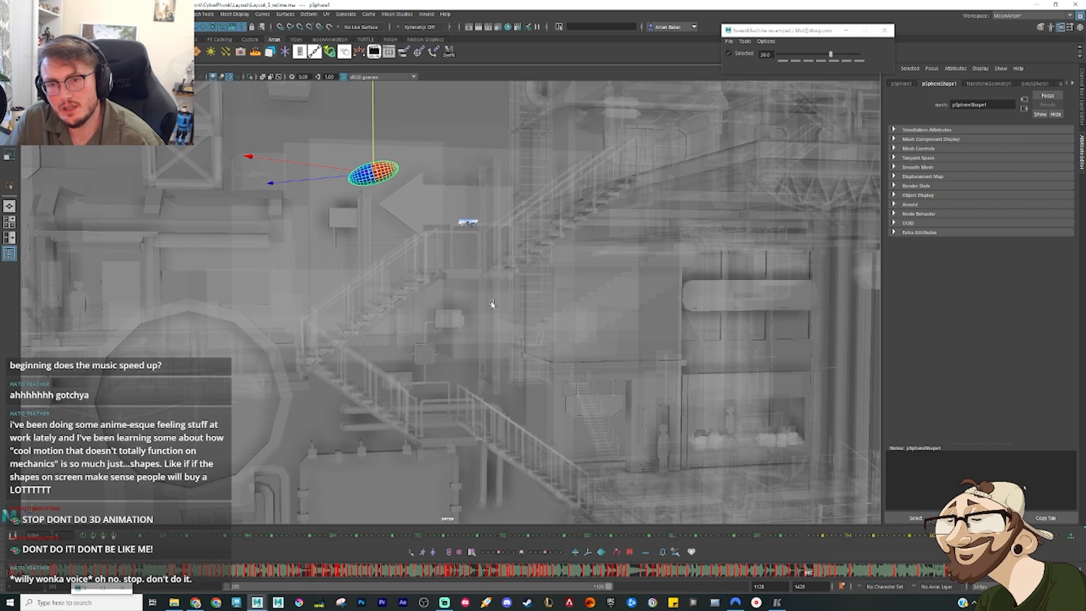
left_click_drag(446, 249, 451, 270, "alt")
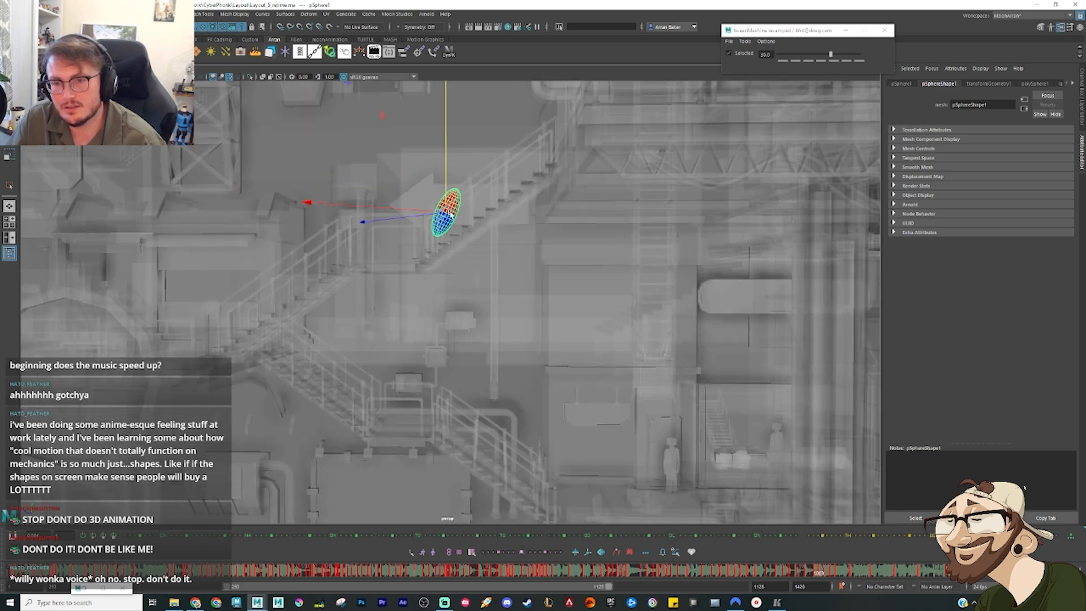
left_click_drag(452, 215, 480, 198)
key("e")
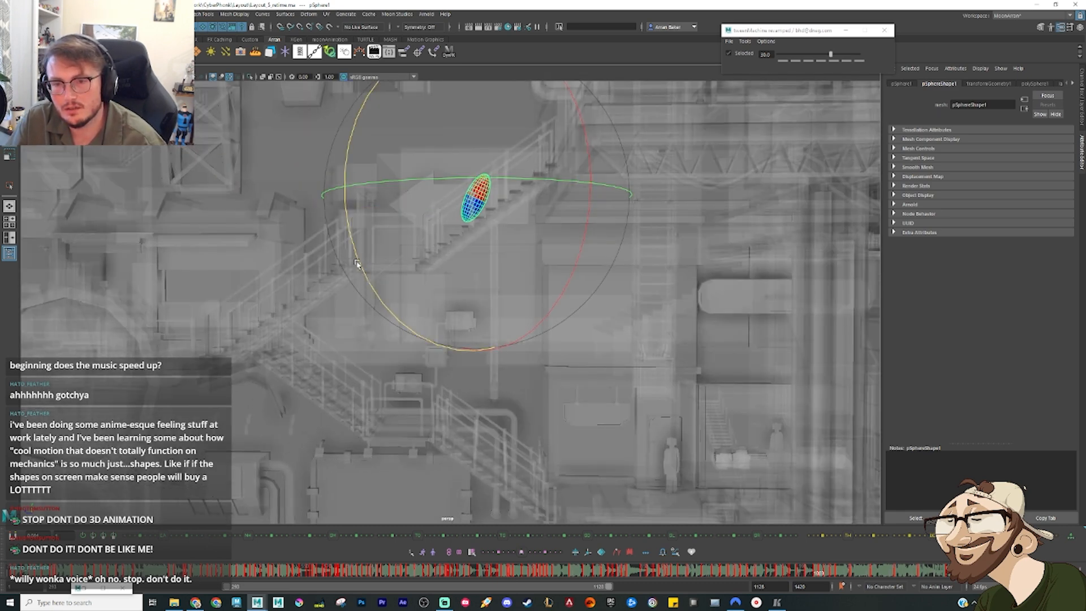
left_click_drag(358, 264, 300, 164)
key("w")
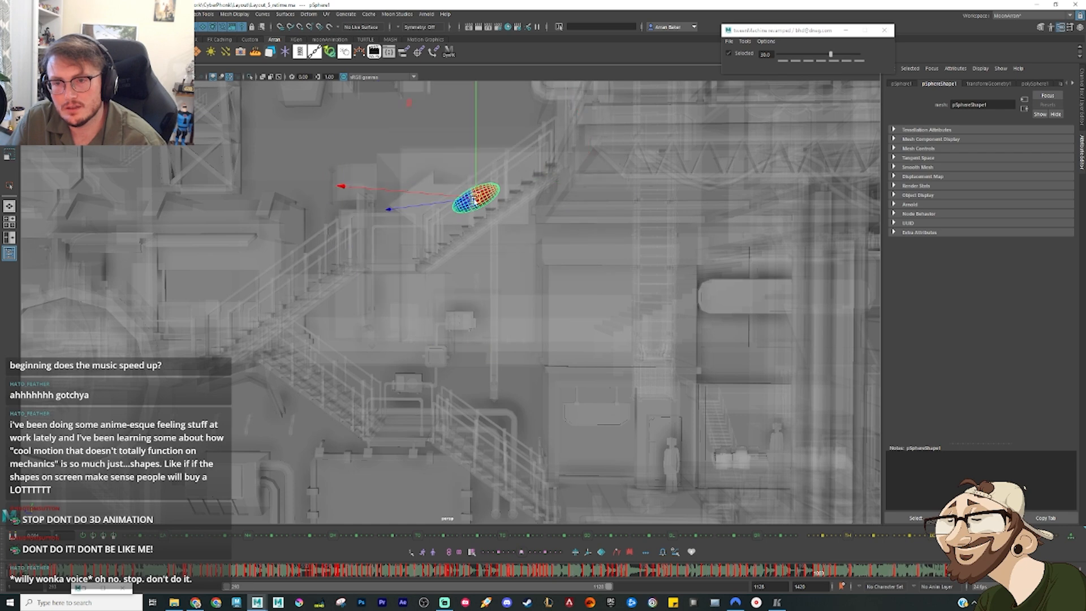
left_click_drag(474, 200, 467, 200)
key("e")
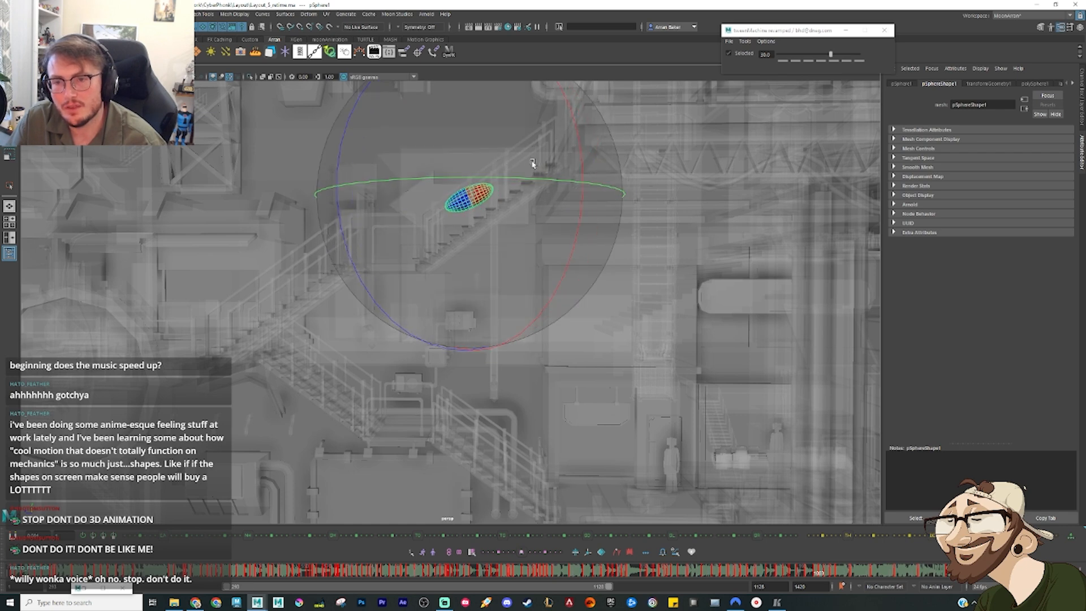
Step: Step through the neighbouring poses and play back the sphere's flight past the arrow and its drop
key("period")
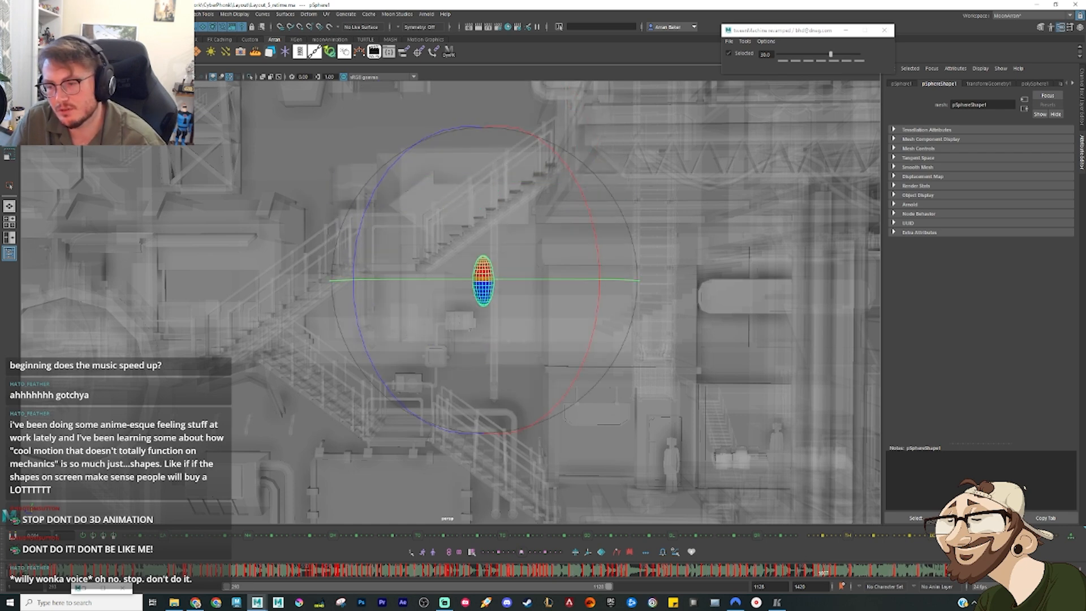
key("comma")
key("comma")
key("comma")
key("comma")
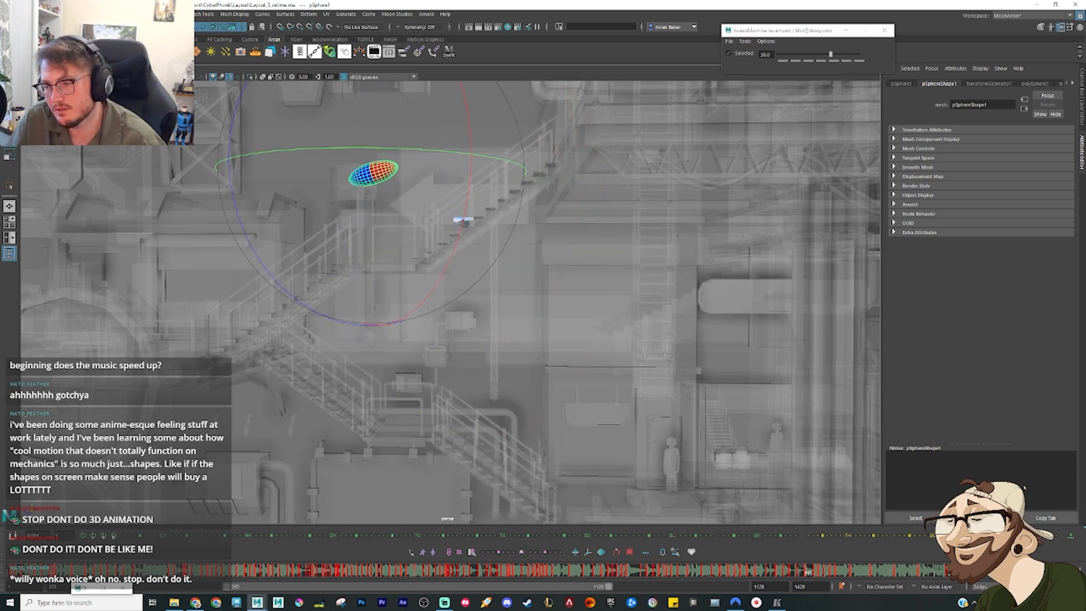
key("alt+v")
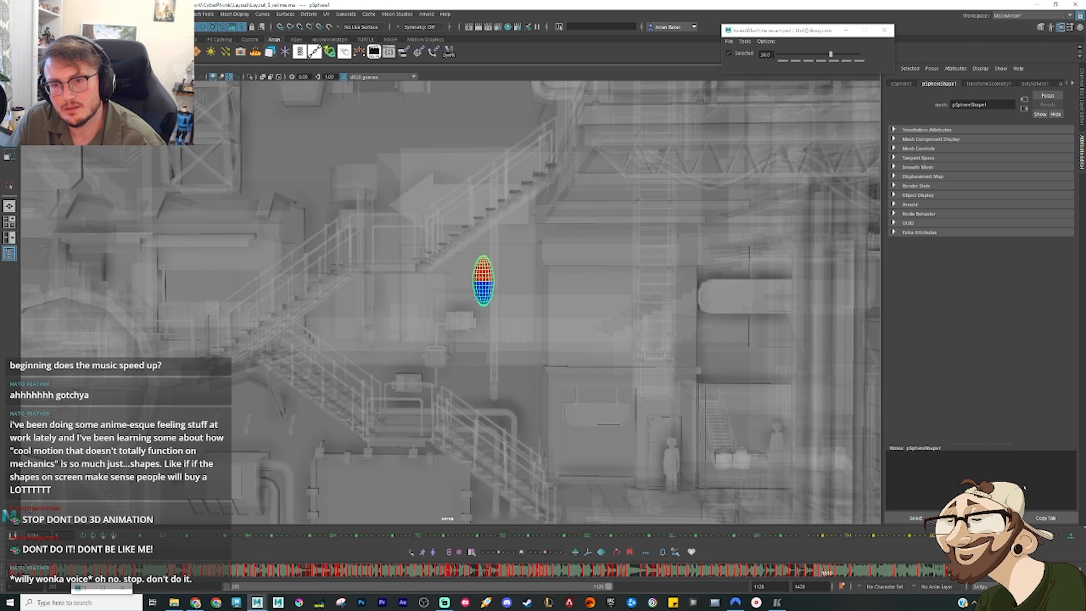
key("alt+v")
key("comma")
key("comma")
key("comma")
key("alt+v")
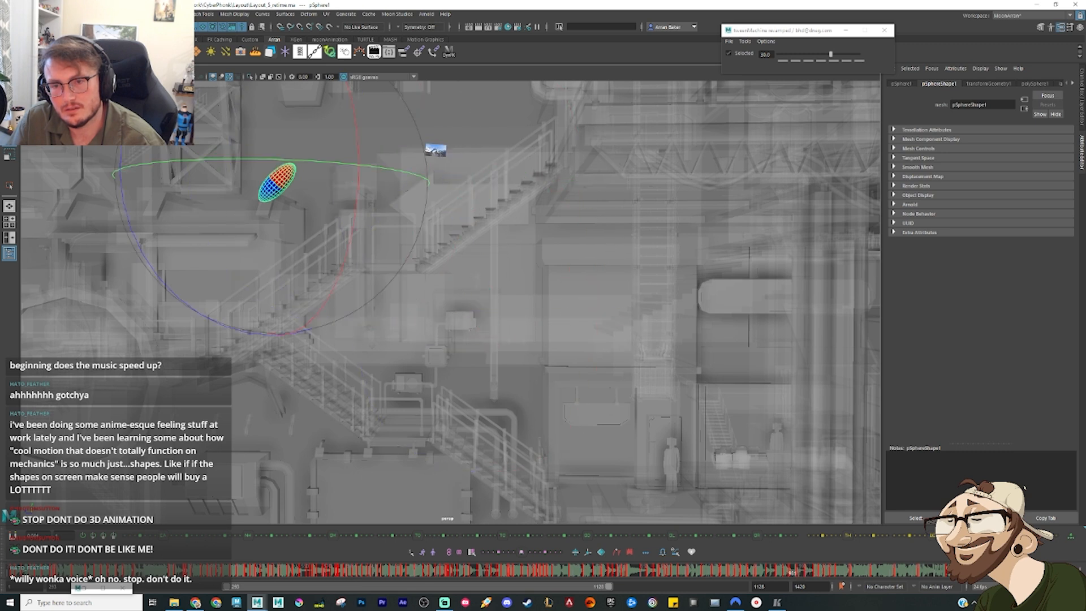
key("alt+v")
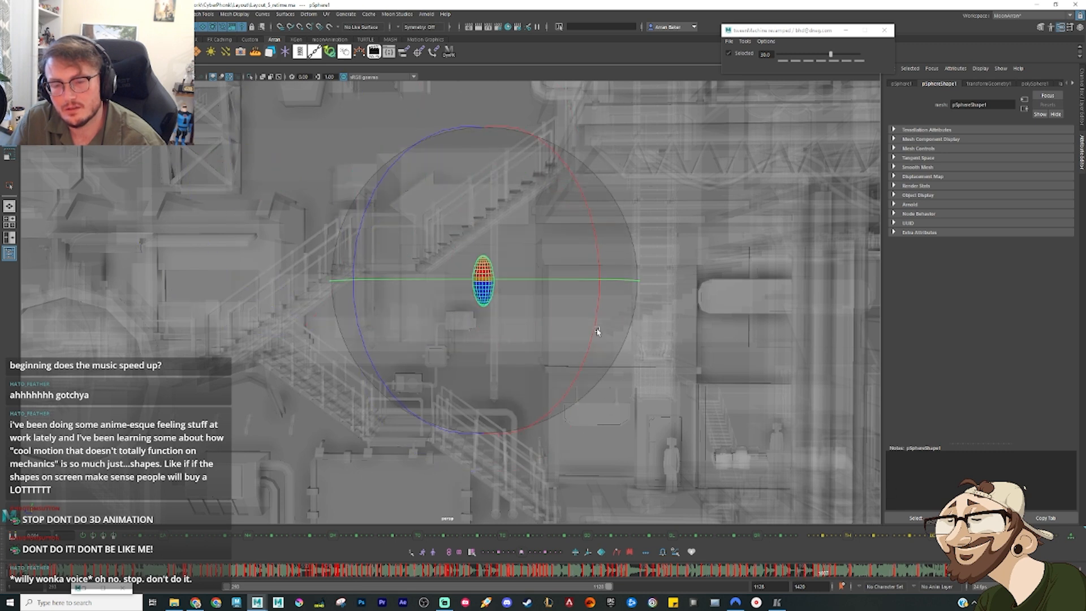
Step: Shift the sphere's airborne pose forward over the arrow, checking it against the neighbouring poses
key("comma")
key("comma")
key("comma")
left_click_drag(389, 199, 466, 202, "alt")
key("w")
key("comma")
key("comma")
key("period")
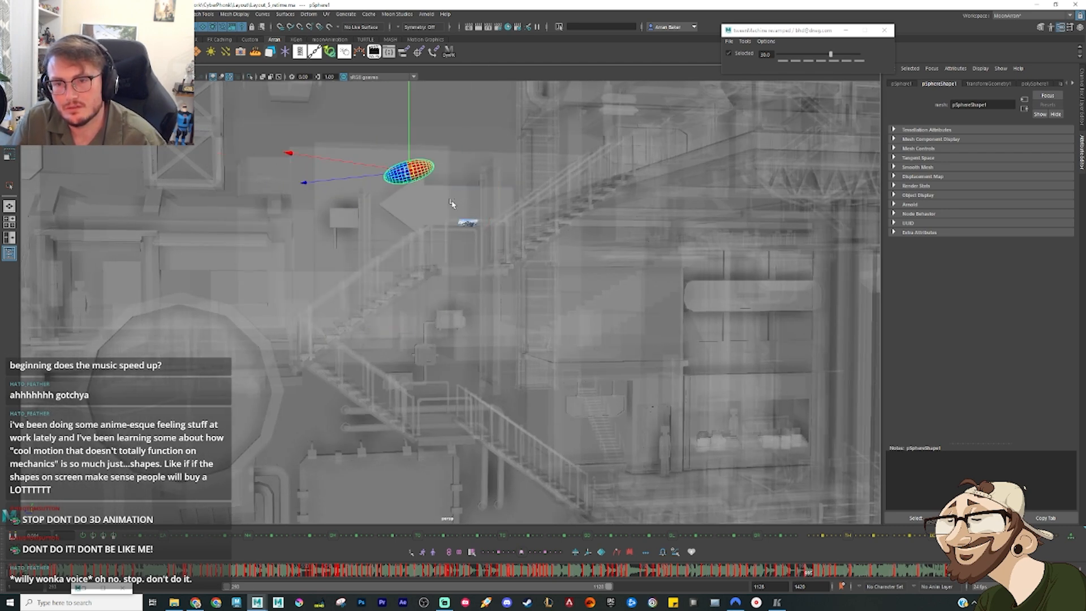
Step: Lower the sphere's next pose to beside the stair landing and tilt it closer to upright
left_click_drag(409, 172, 467, 213)
key("period")
key("period")
key("comma")
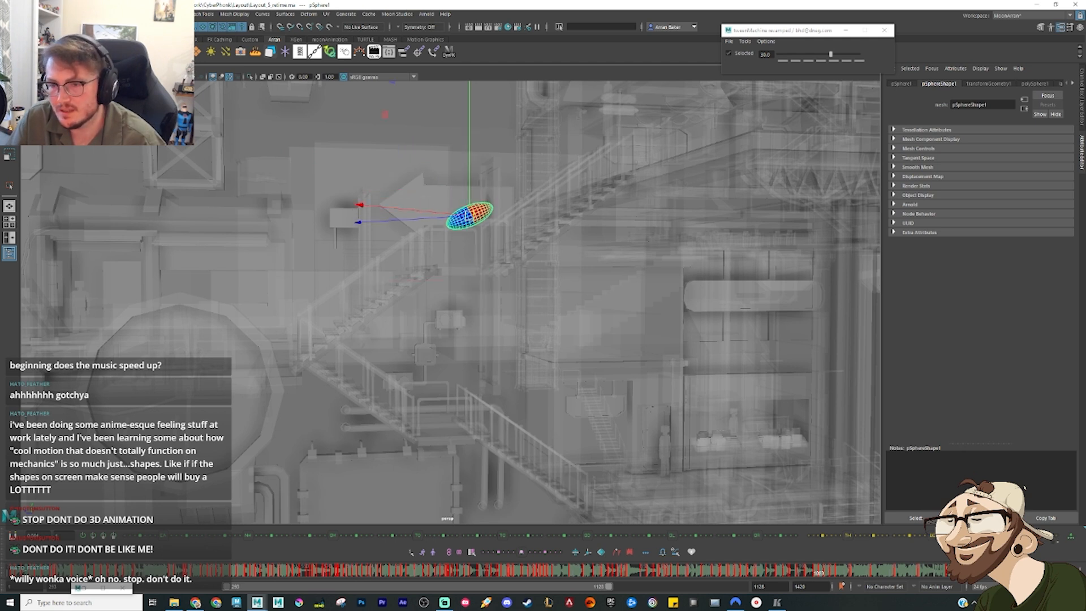
key("period")
key("comma")
key("comma")
key("period")
key("period")
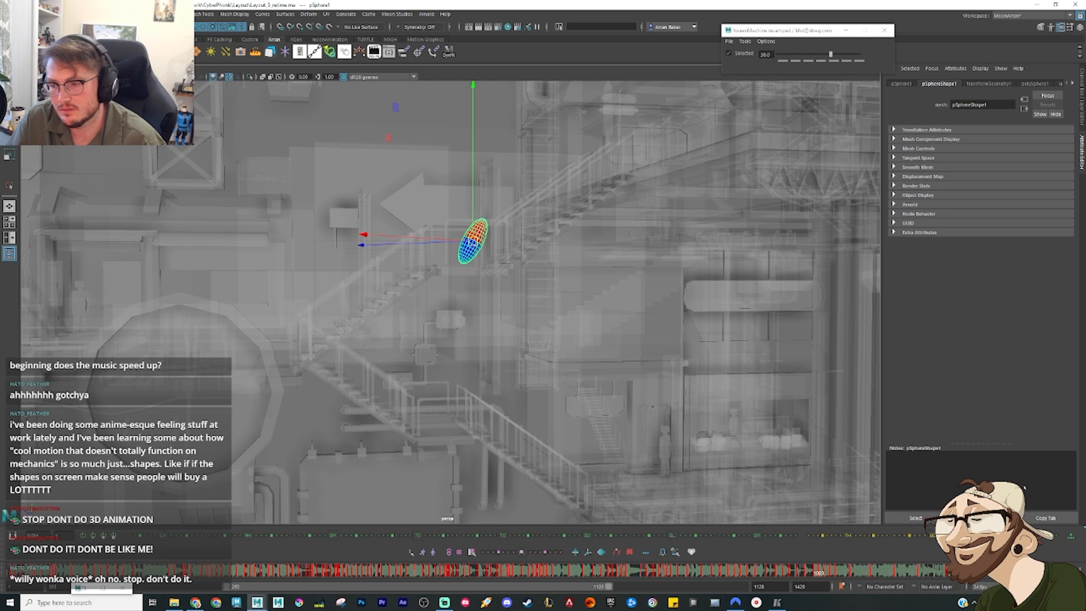
Step: Play back the sphere's leap from the tower and its drop to the box unit
key("alt+v")
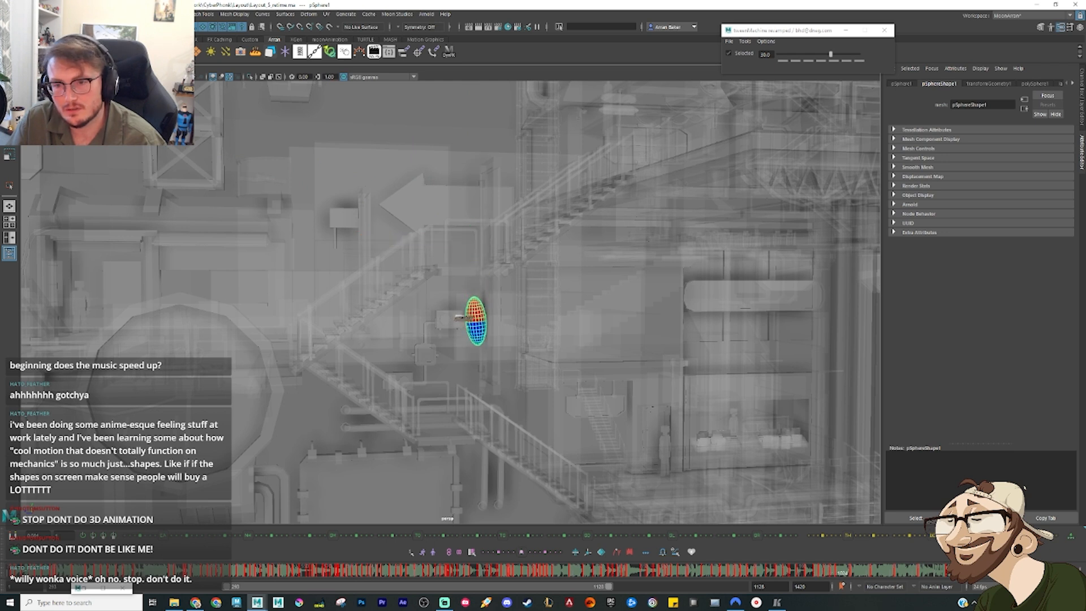
key("alt+v")
left_click(776, 572)
double_click(775, 575)
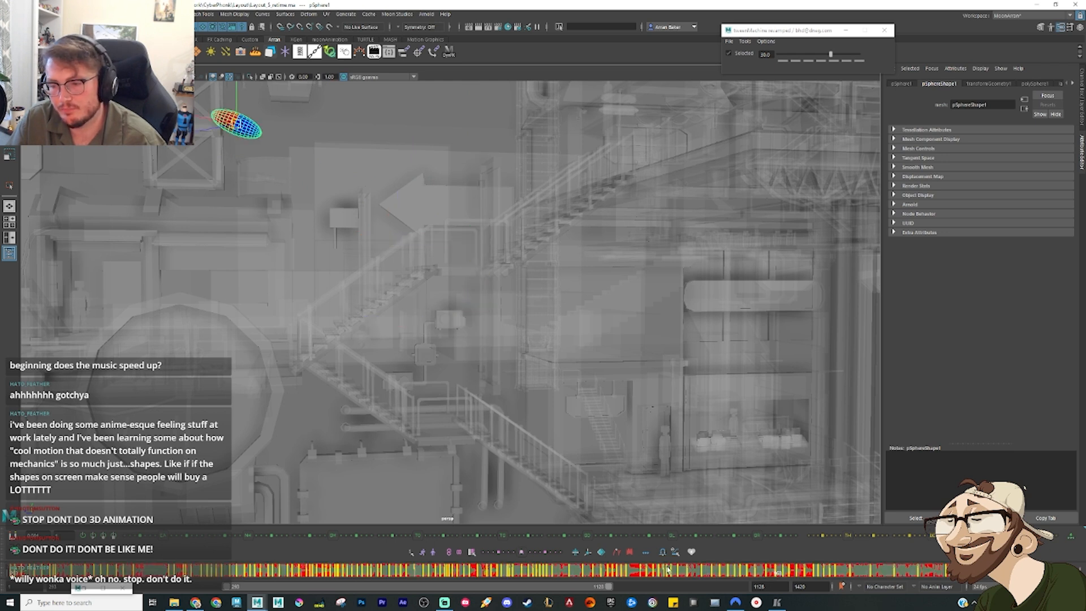
left_click(738, 574)
key("alt+v")
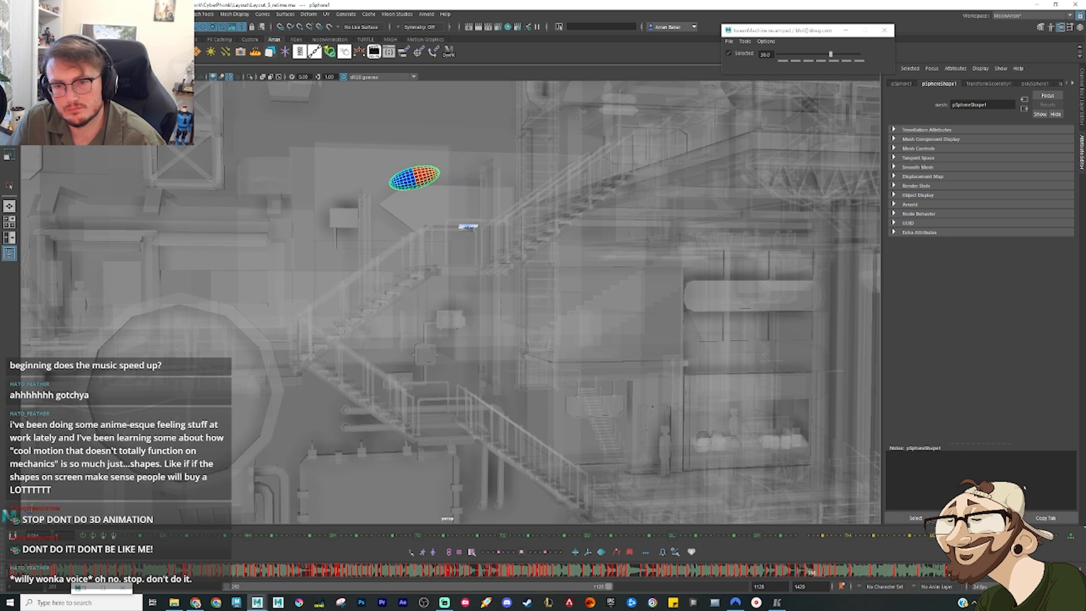
key("alt+v")
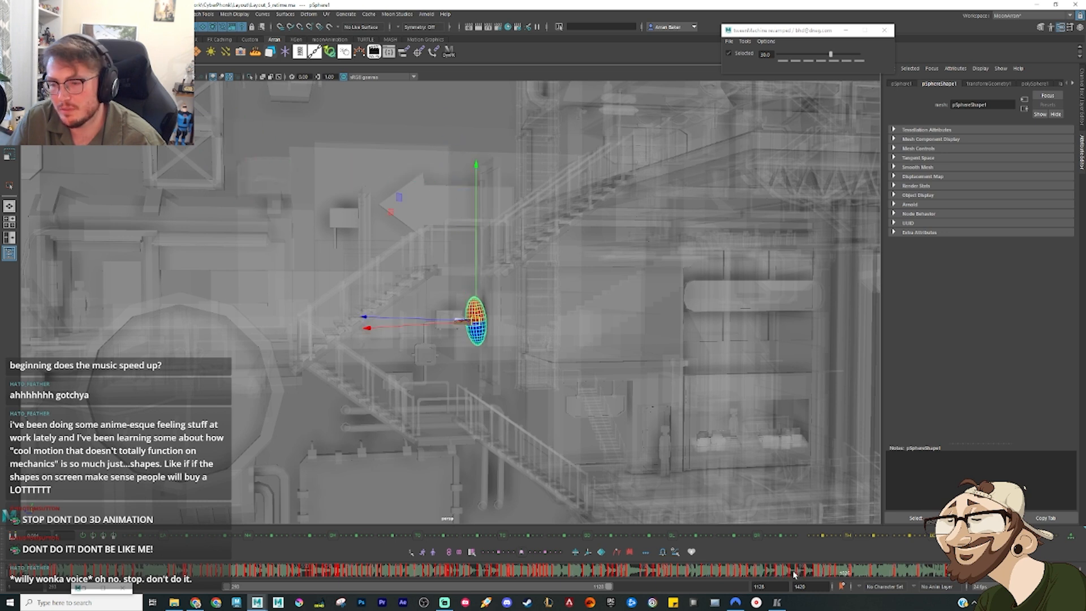
Step: Blend the sphere's in-between pose on the wall above the box unit toward its next key at a tween value of 75
left_click_drag(794, 575, 818, 574)
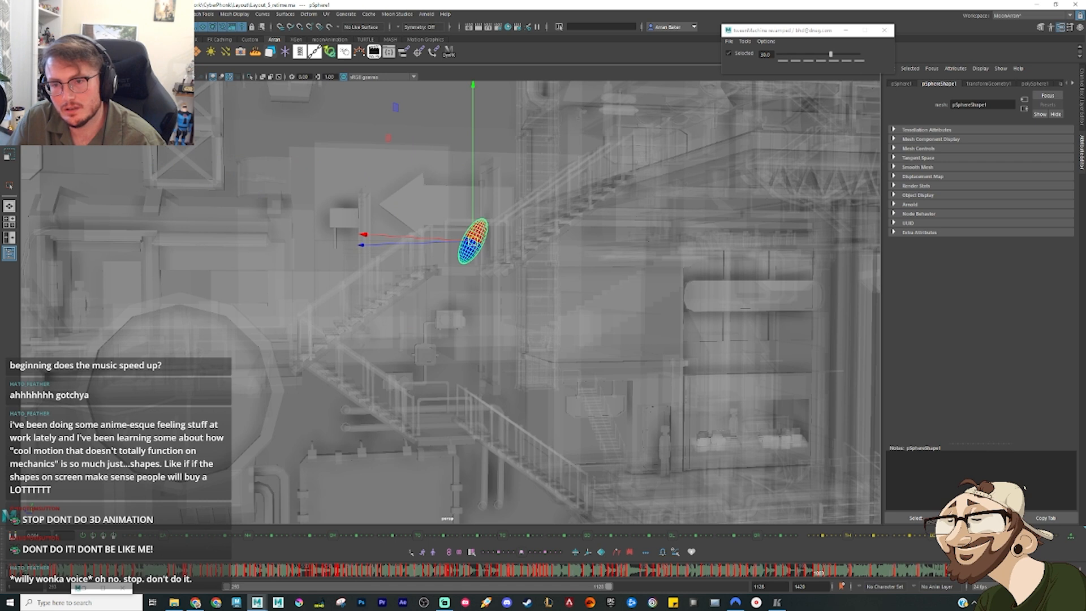
key("comma")
key("period")
key("period")
key("period")
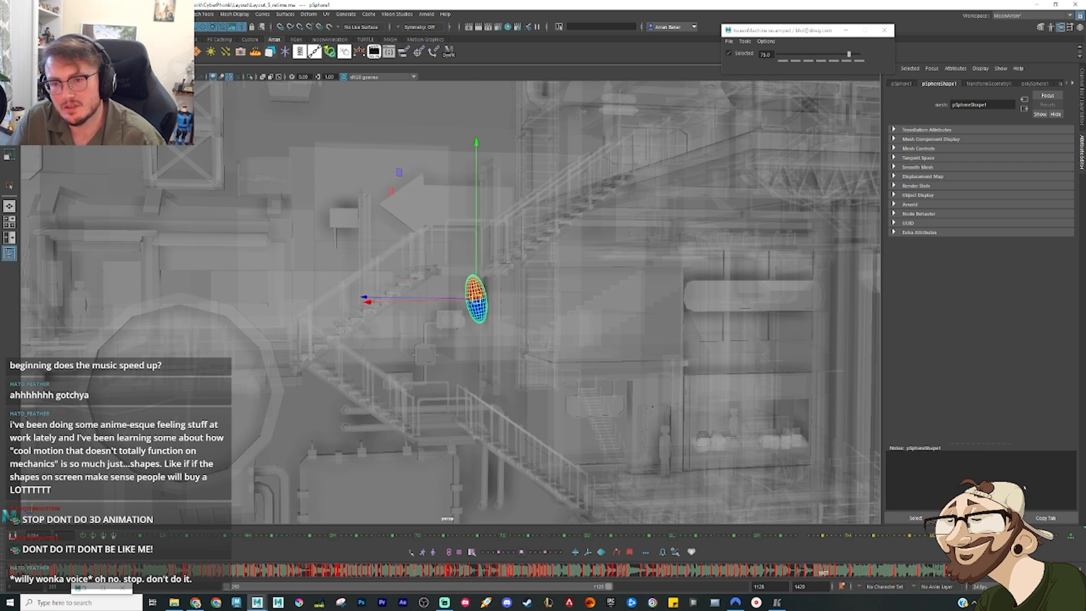
Step: Nudge the sphere slightly upward in the pose beside the stair landing and in the wall pose next to the box unit
key("period")
key("period")
key("period")
key("period")
key("period")
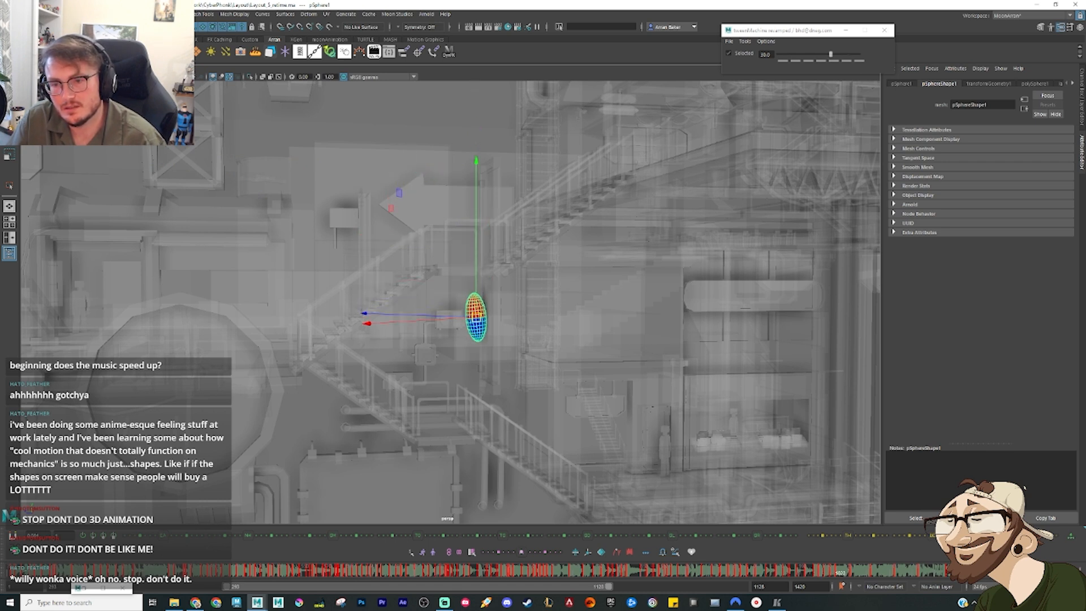
key("comma")
key("comma")
key("comma")
key("comma")
key("comma")
key("comma")
key("period")
key("period")
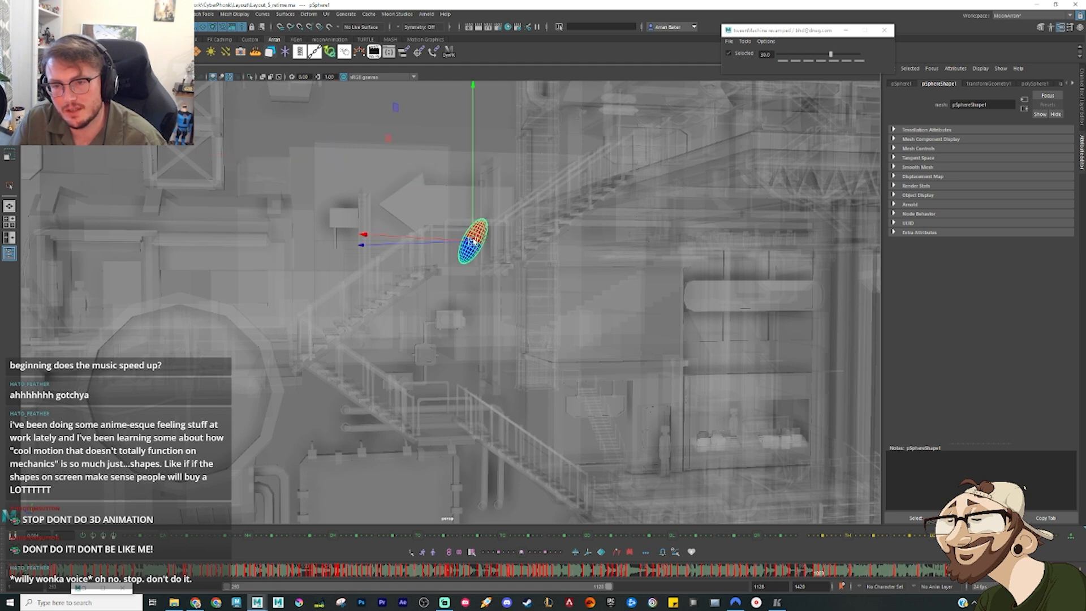
left_click_drag(473, 241, 472, 234)
key("comma")
key("period")
key("period")
key("period")
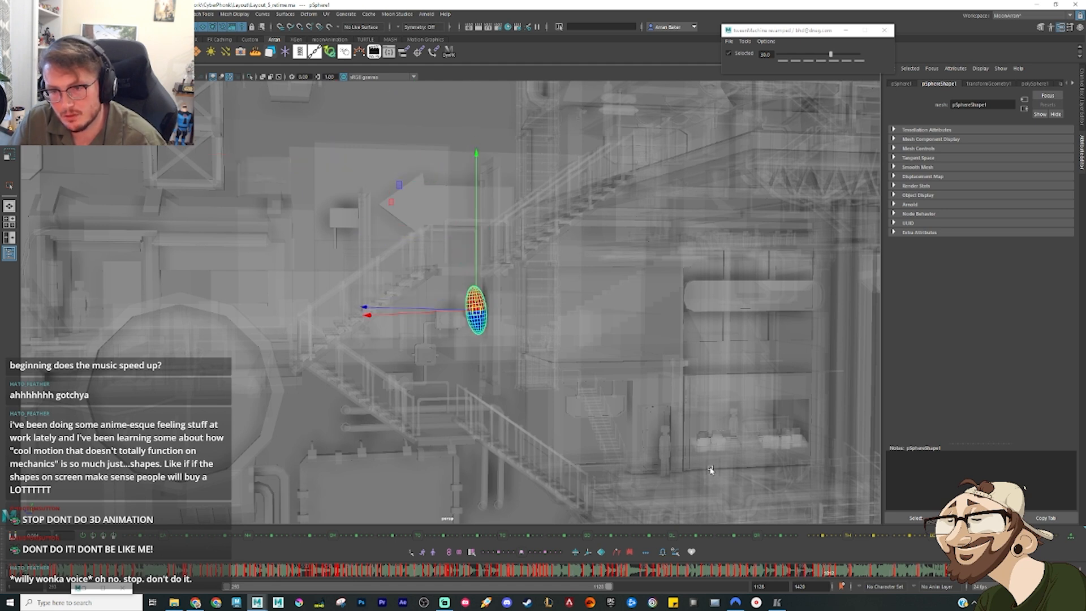
left_click_drag(477, 284, 476, 265)
Step: Play back the leap and drop, and examine the sphere and the small plank beside the box unit up close
key("comma")
key("comma")
key("comma")
key("comma")
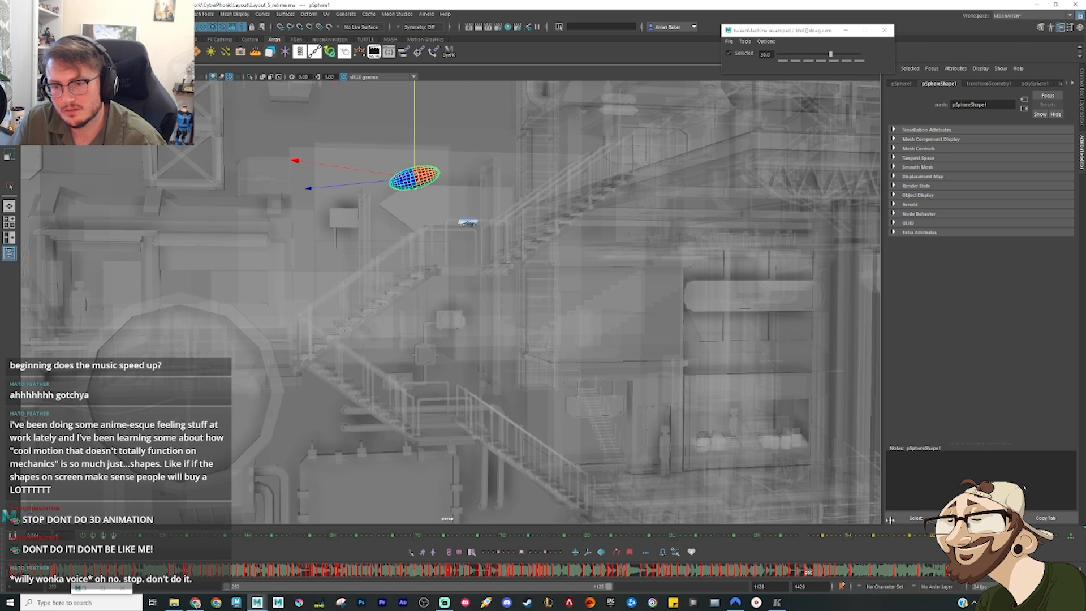
key("comma")
key("comma")
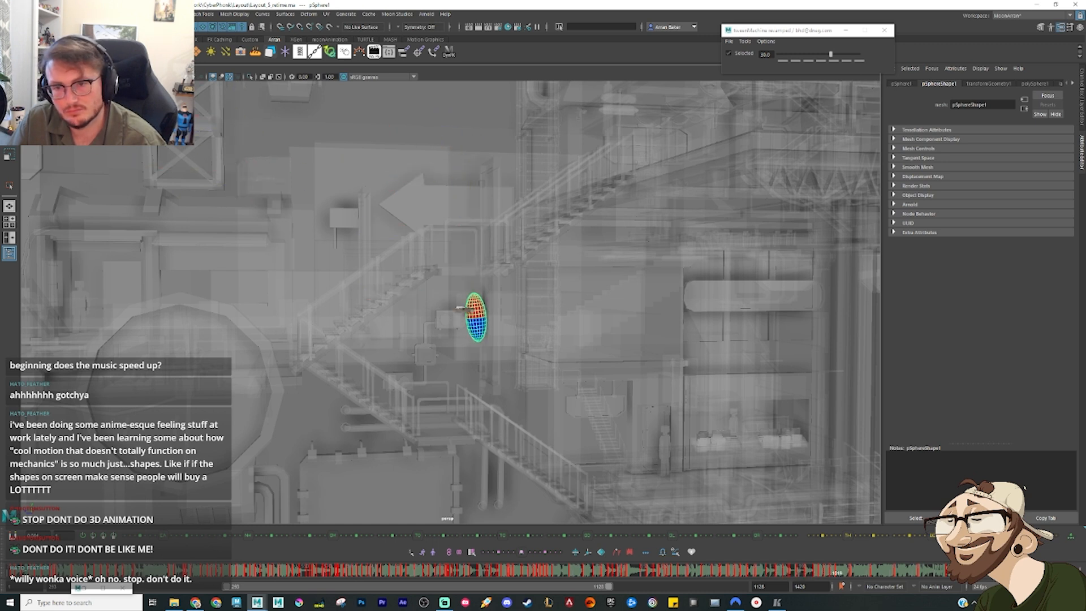
key("alt+v")
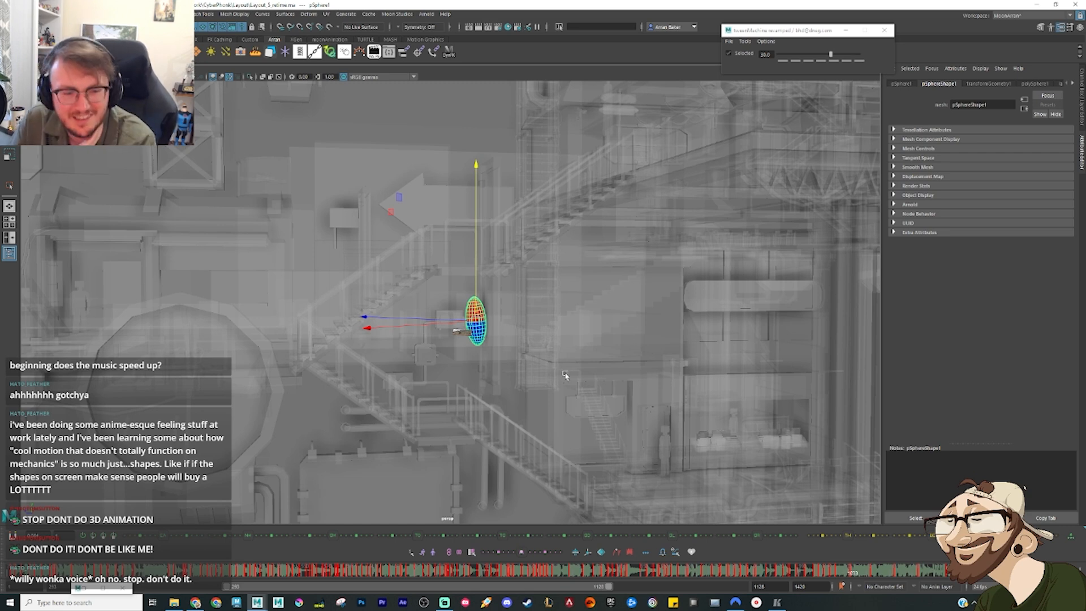
left_click_drag(462, 330, 484, 327, "alt")
middle_click_drag(460, 329, 532, 275, "alt")
scroll(533, 276, "up", 5)
left_click_drag(516, 299, 574, 261, "alt")
middle_click_drag(574, 262, 405, 341, "alt")
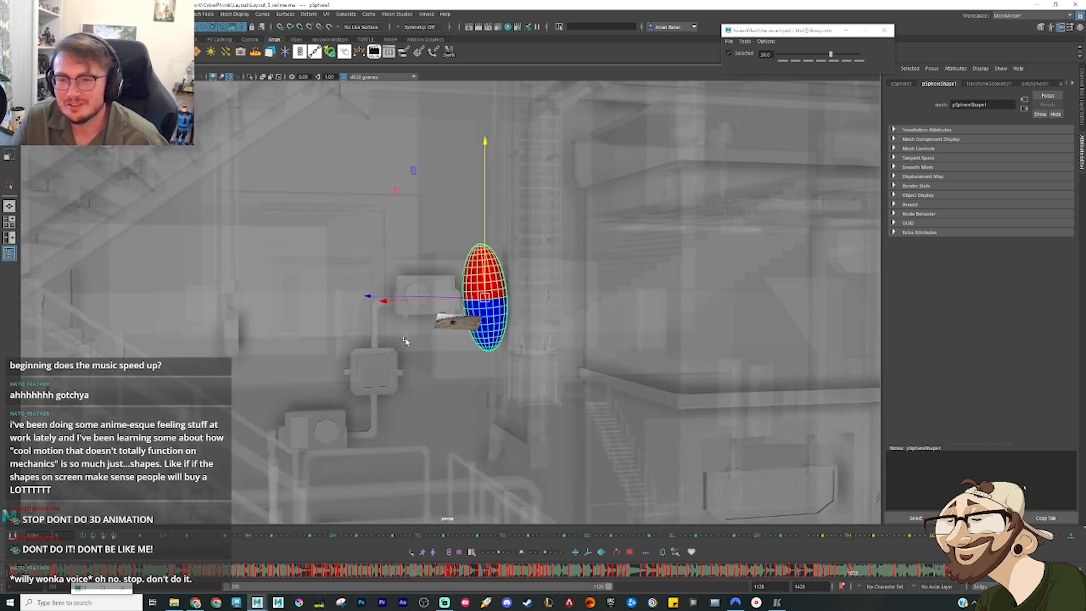
Step: Scrub through the sphere's drop and examine its upright pose beside the upper box unit from several angles and distances
left_click_drag(405, 341, 412, 341, "alt")
middle_click_drag(412, 342, 456, 248, "alt")
left_click_drag(456, 248, 449, 260, "alt")
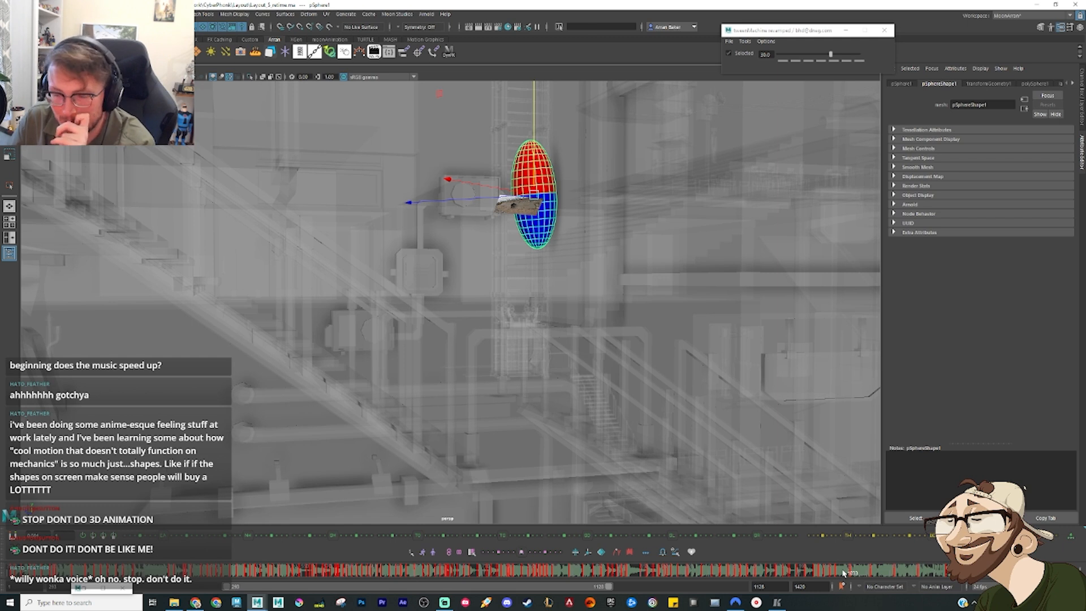
left_click_drag(838, 576, 834, 576)
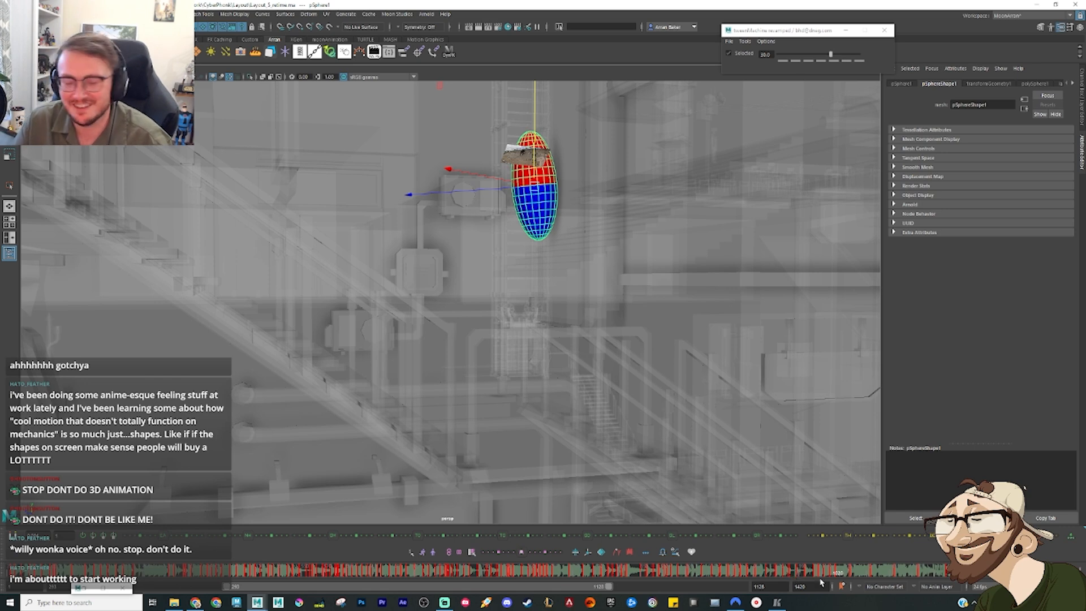
left_click_drag(814, 570, 785, 572)
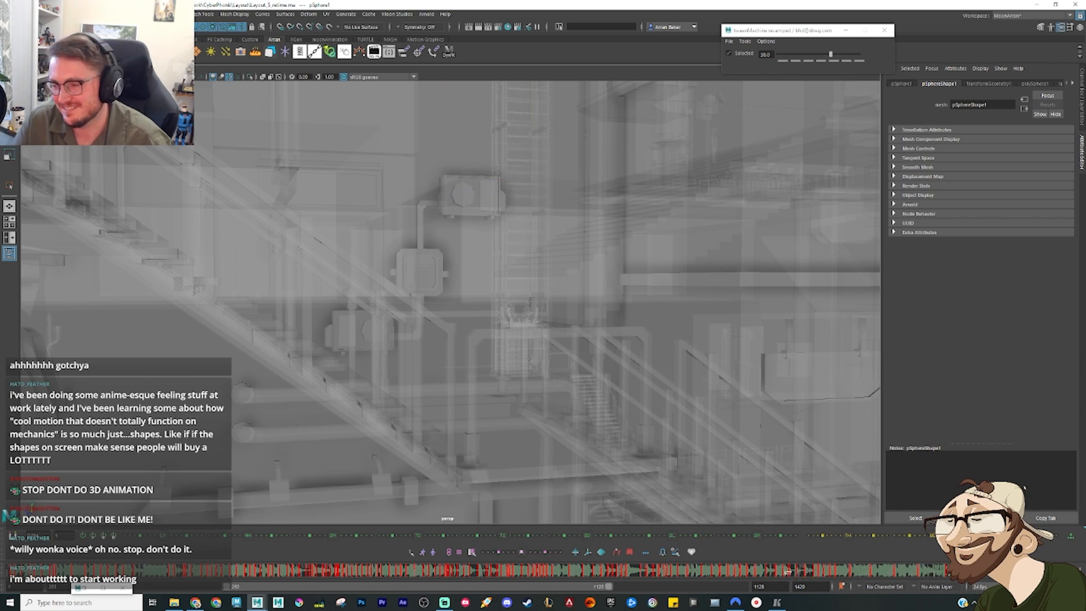
scroll(458, 335, "down", 3)
scroll(459, 338, "up", 2)
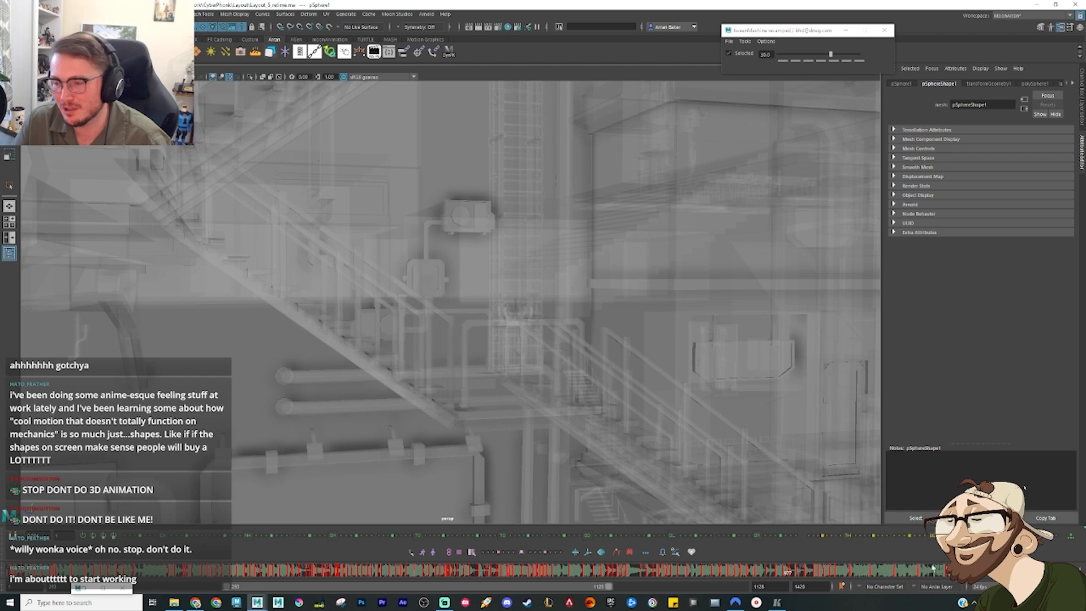
left_click_drag(788, 573, 848, 572)
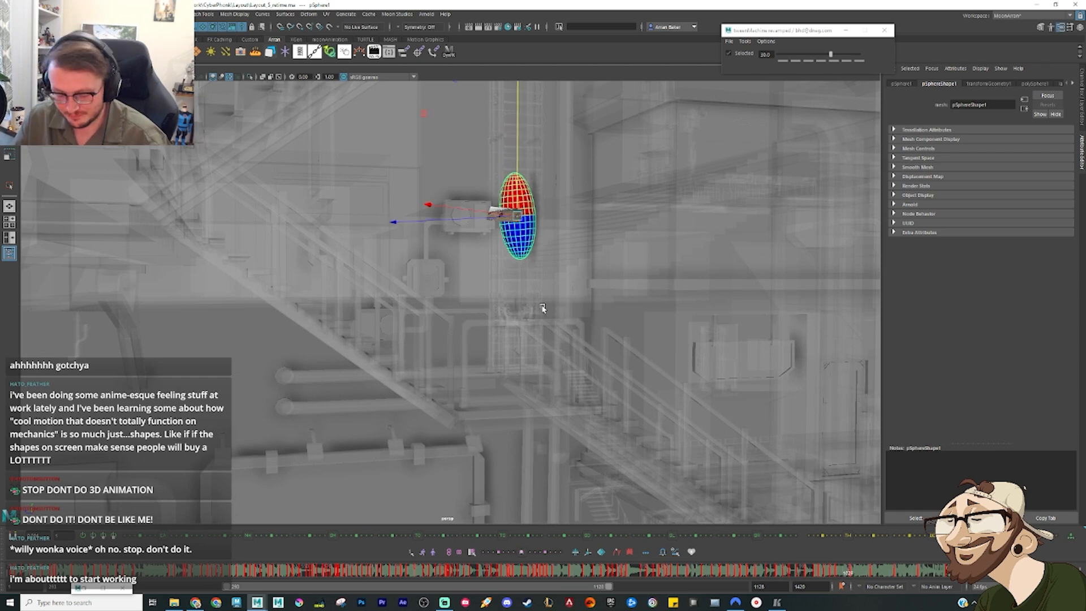
scroll(596, 274, "up", 4)
scroll(539, 231, "down", 4)
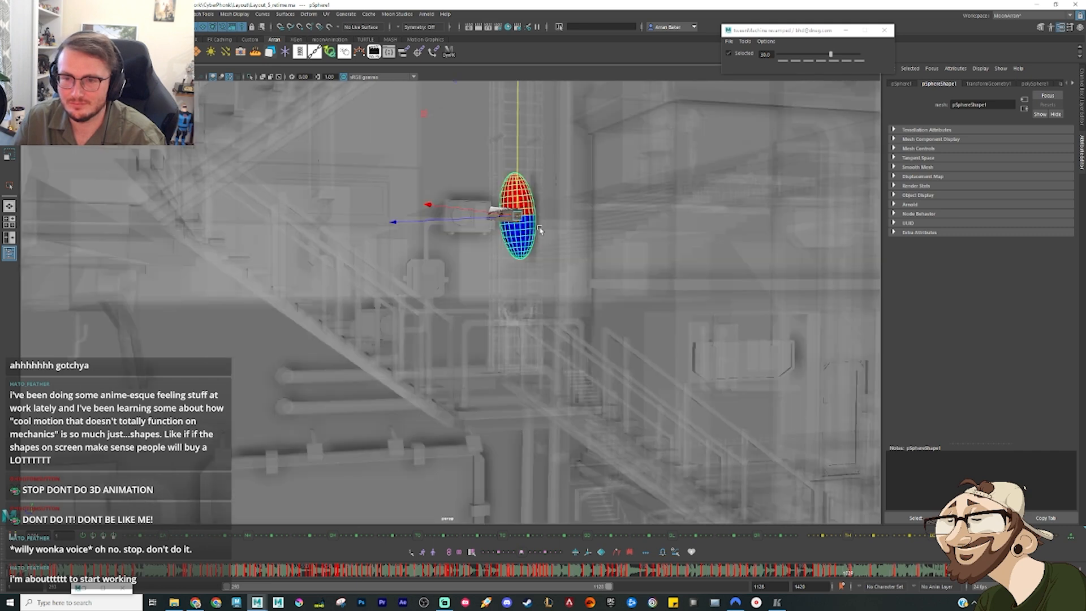
scroll(517, 309, "up", 2)
left_click_drag(477, 291, 472, 274, "alt")
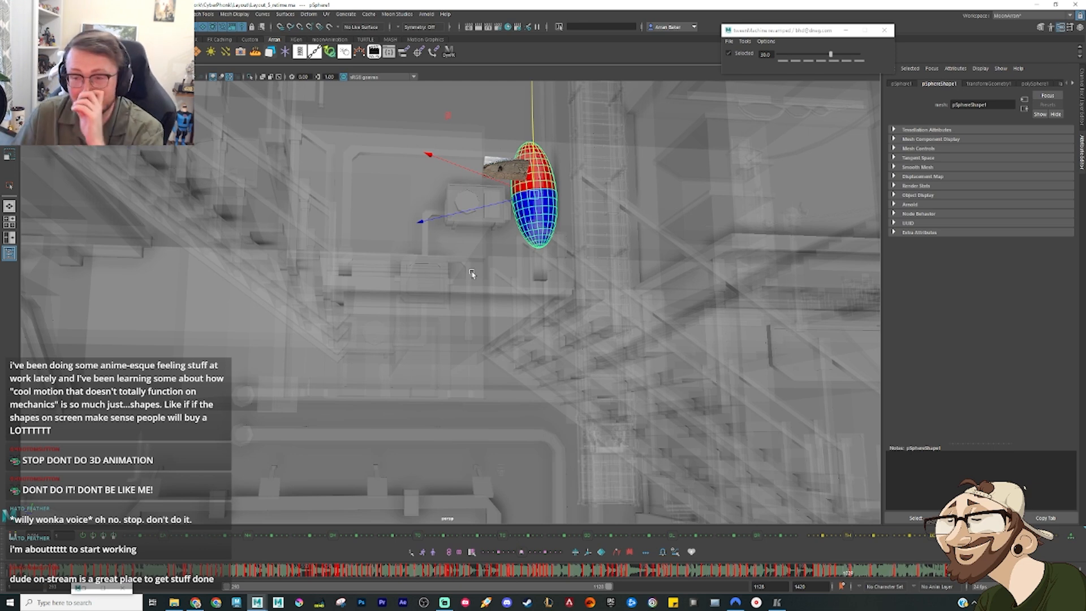
left_click_drag(509, 227, 467, 325, "alt")
scroll(459, 315, "up", 6)
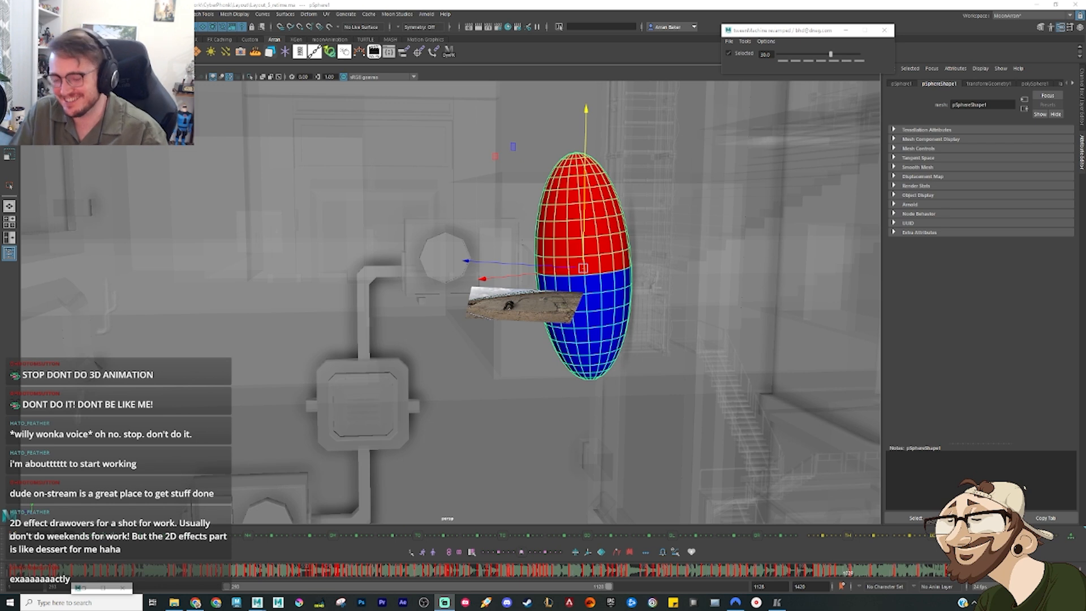
Step: Play back and scrub the sphere's leap and its landing on the wall beside the upper box unit
left_click(896, 379)
key("alt+comma")
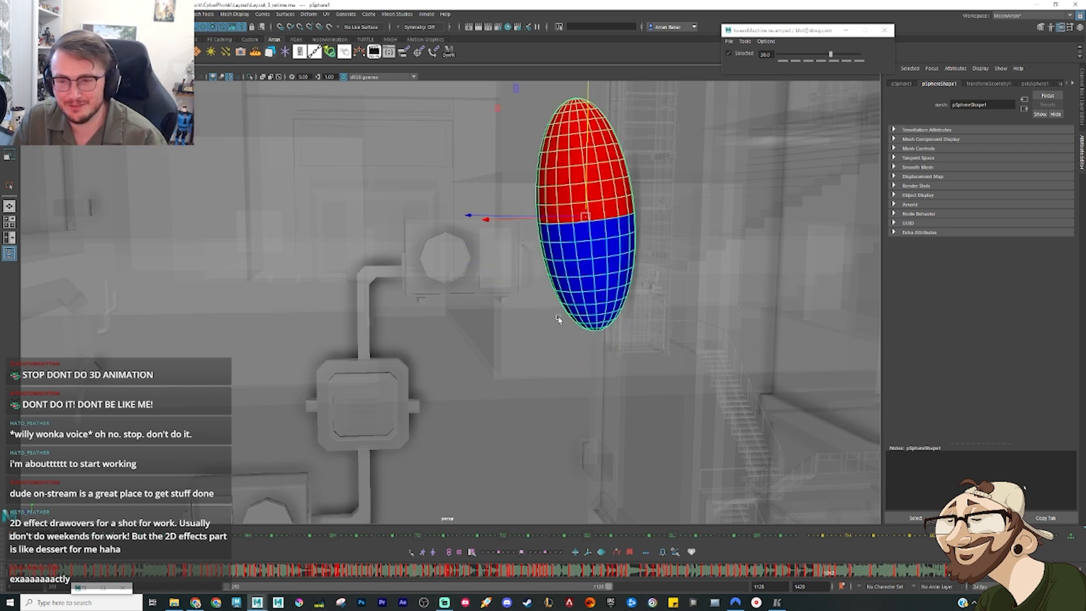
scroll(574, 296, "down", 5)
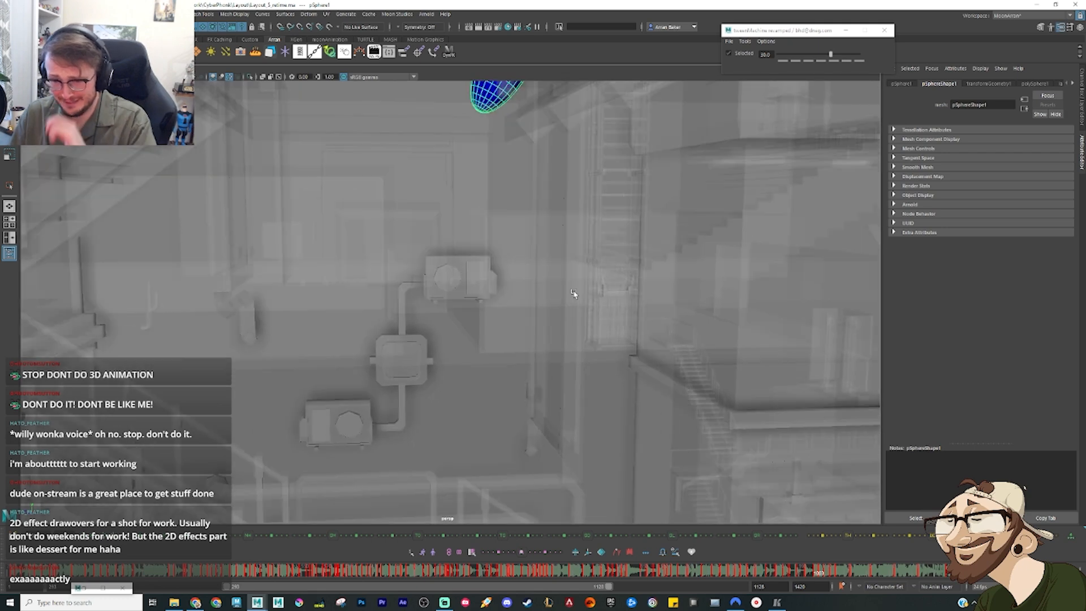
key("alt+v")
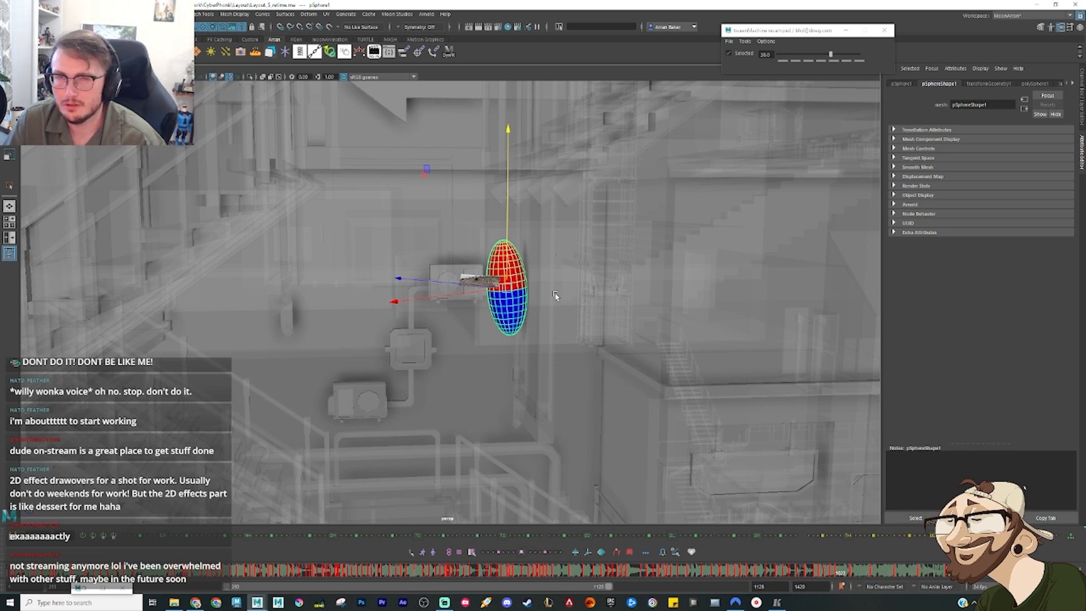
scroll(516, 303, "up", 4)
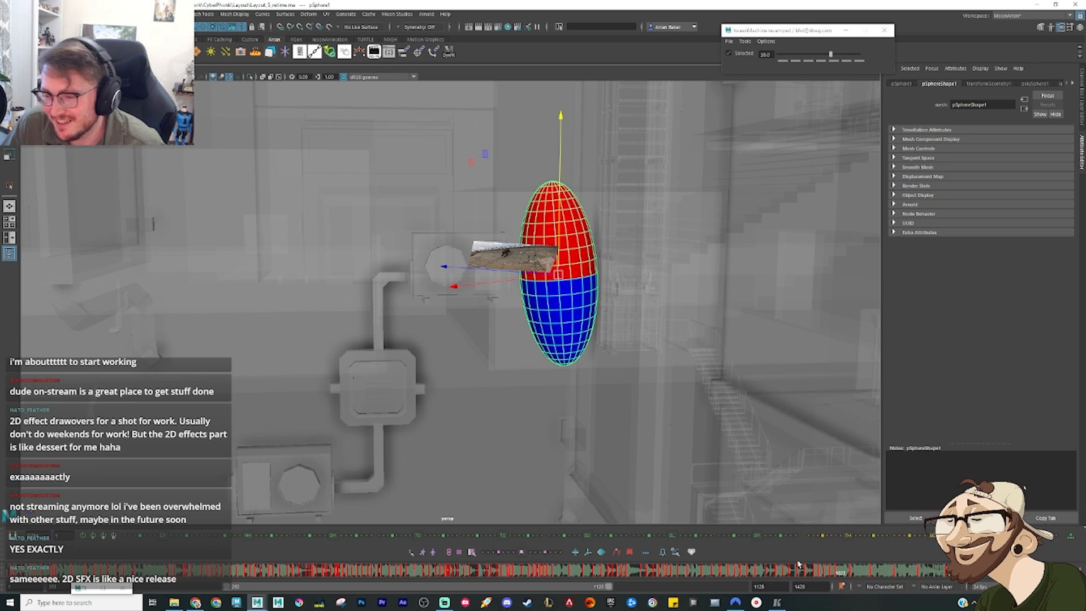
left_click(798, 572)
left_click_drag(798, 572, 843, 575)
Step: Show the shot camera beside the perspective view and enlarge its framing around the wall-slide reference footage
key("space")
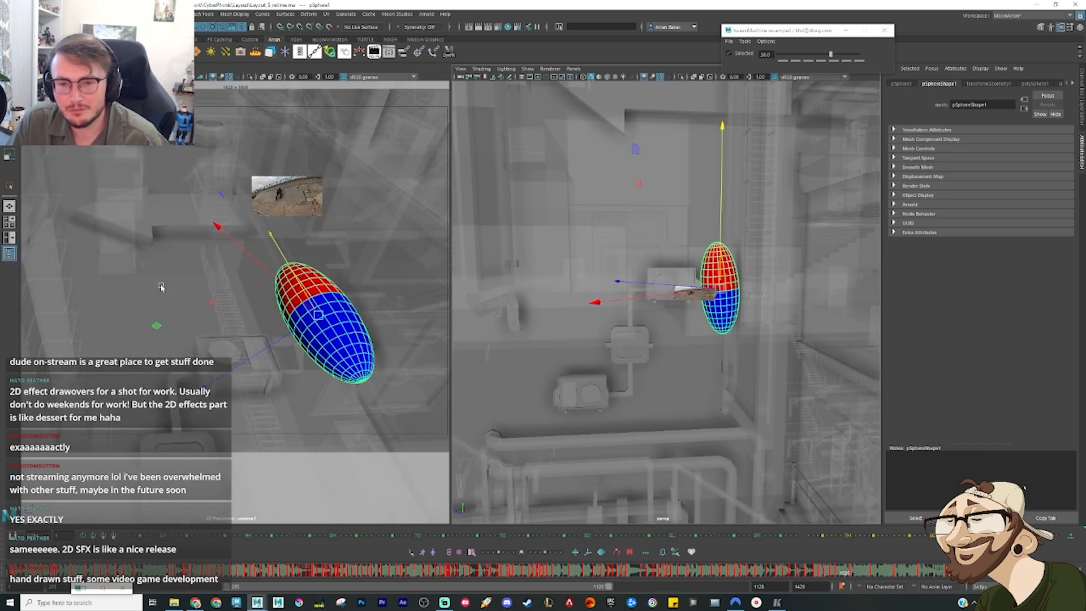
key("backslash")
right_click_drag(249, 232, 433, 234)
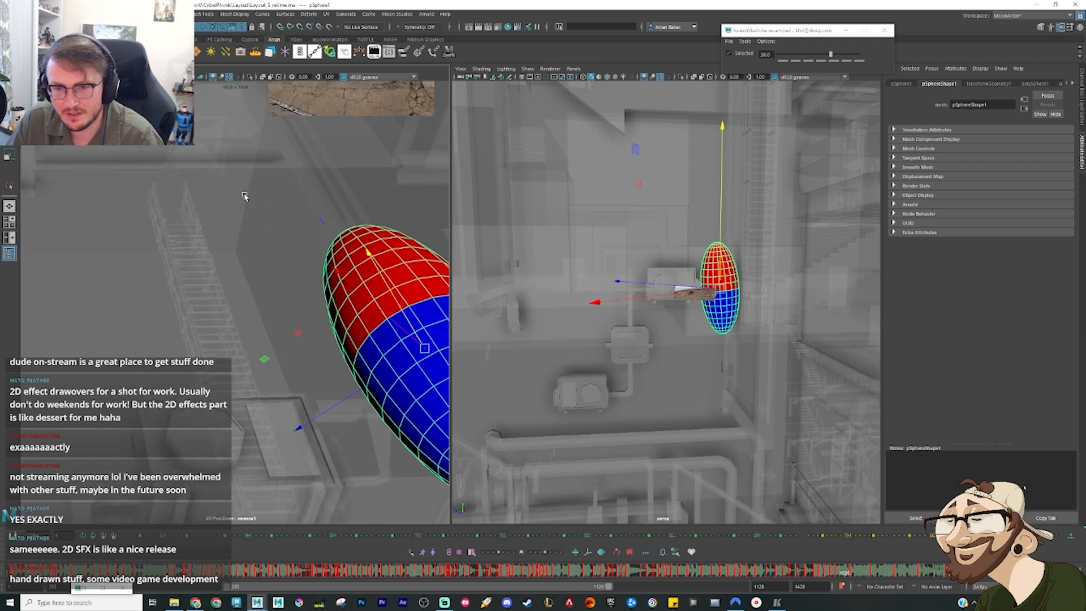
middle_click_drag(245, 197, 154, 267)
right_click_drag(153, 266, 299, 269)
middle_click_drag(240, 295, 159, 408)
right_click_drag(159, 408, 196, 396)
middle_click_drag(196, 346, 159, 386)
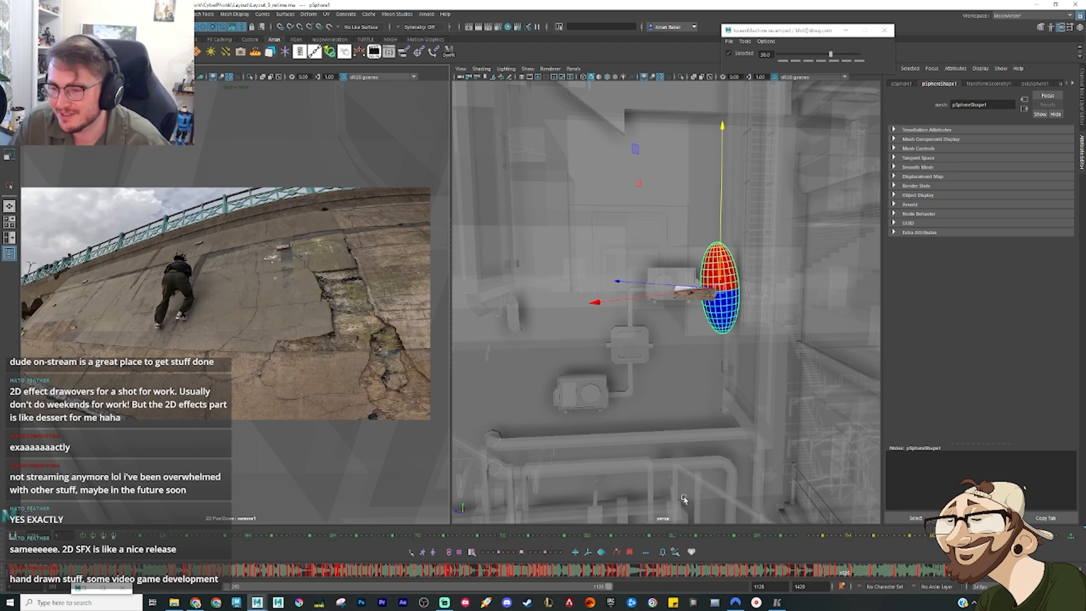
Step: Compare the sphere's poses around the upper box unit with the wall-slide reference footage frame by frame
left_click(836, 572)
left_click_drag(835, 572, 839, 574)
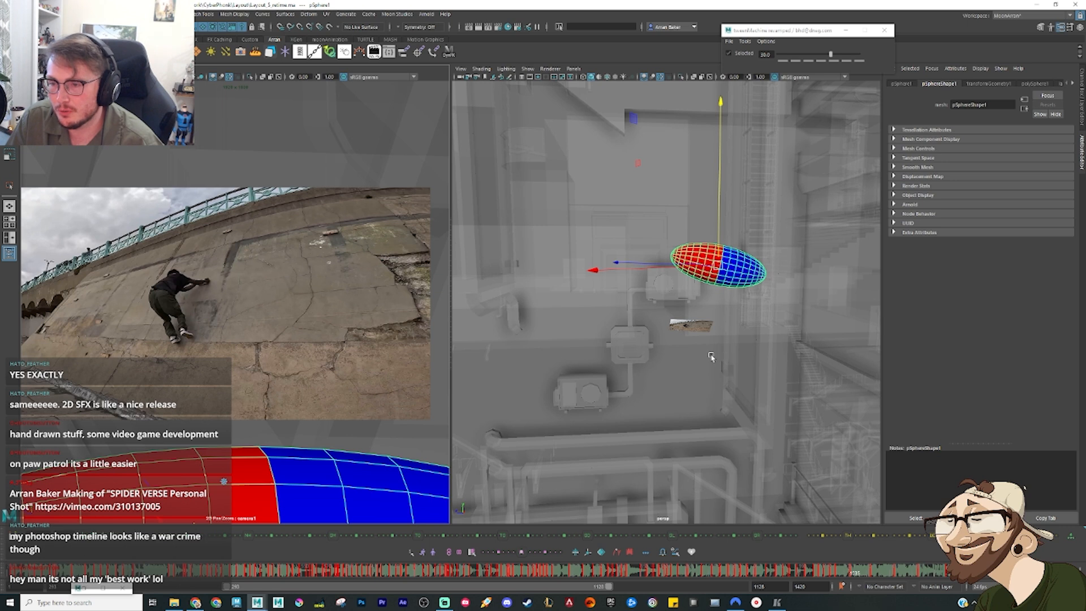
scroll(709, 361, "down", 2)
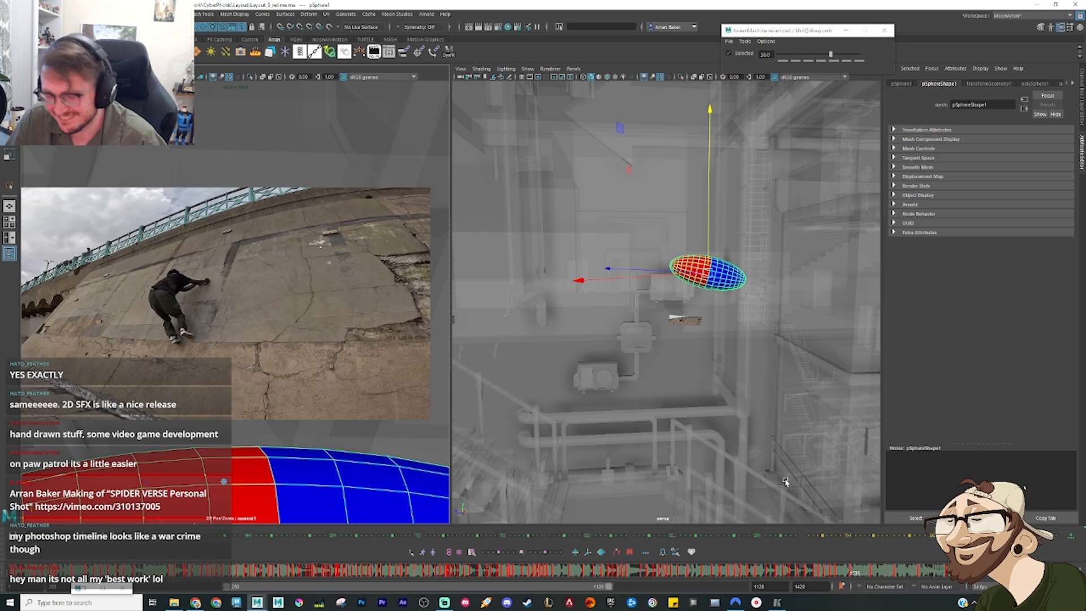
key("period")
key("period")
key("period")
key("comma")
key("comma")
key("comma")
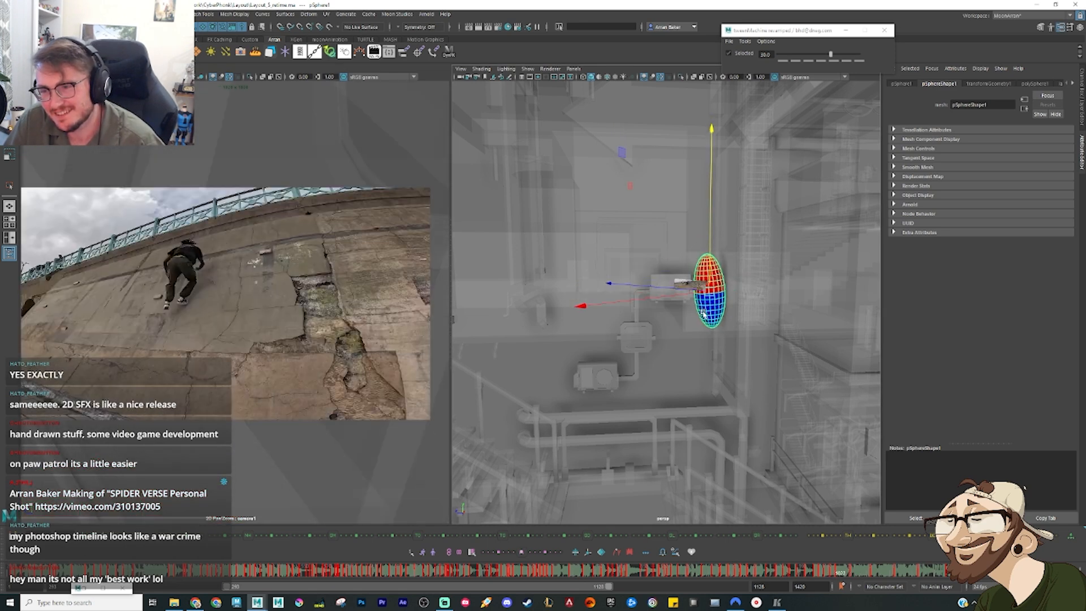
key("comma")
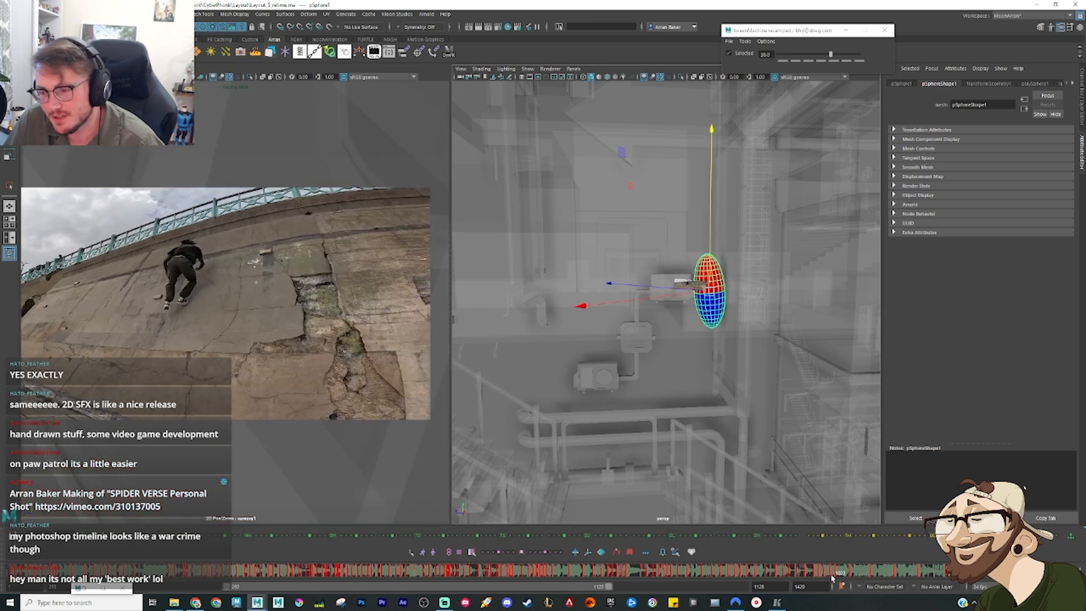
left_click(829, 578)
left_click_drag(829, 578, 850, 582)
key("period")
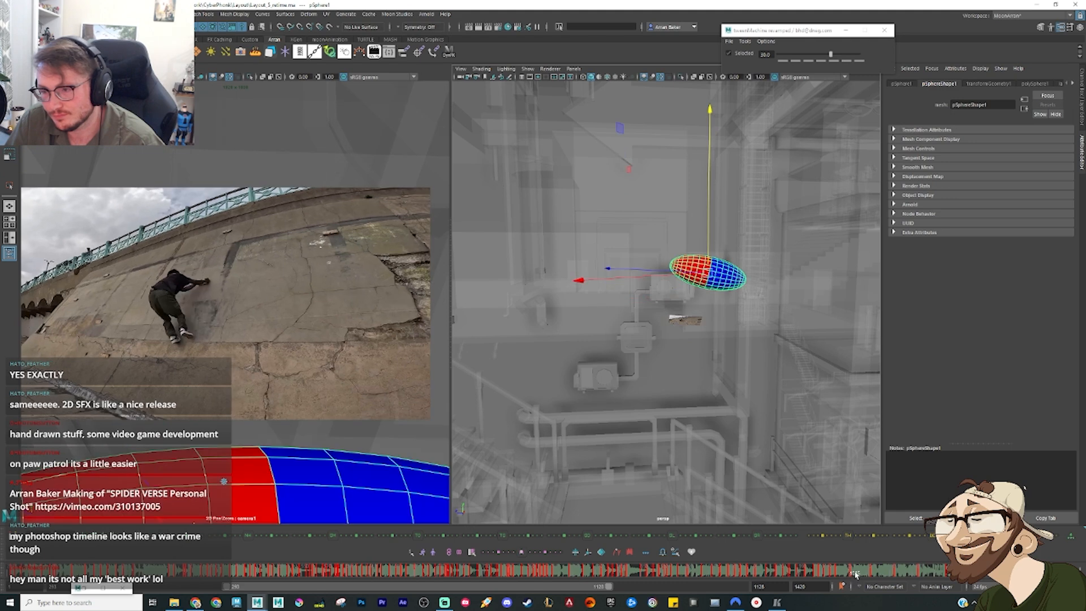
Step: Delete the sphere's horizontal pose beside the upper box unit and the extra key before the tilted lower pose
right_click(856, 574)
left_click(890, 449)
left_click_drag(836, 571, 879, 576)
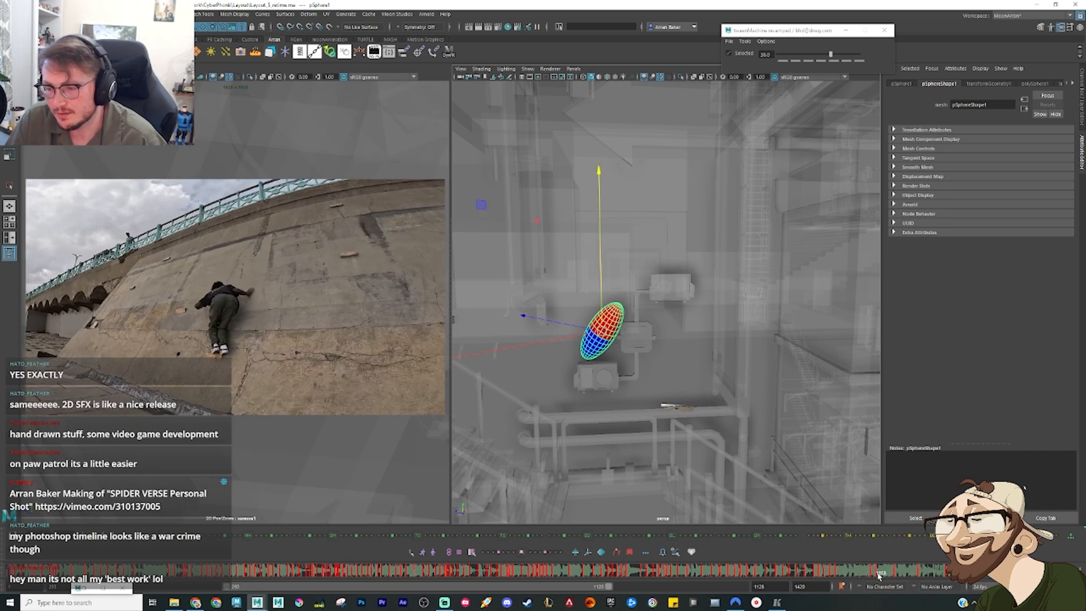
key("comma")
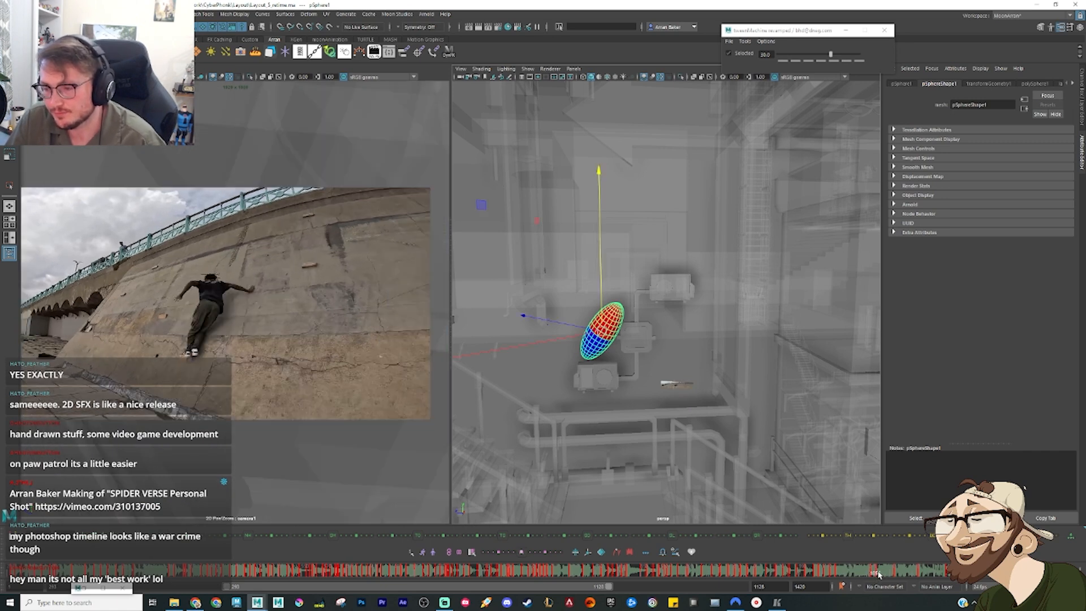
right_click(879, 576)
left_click(903, 442)
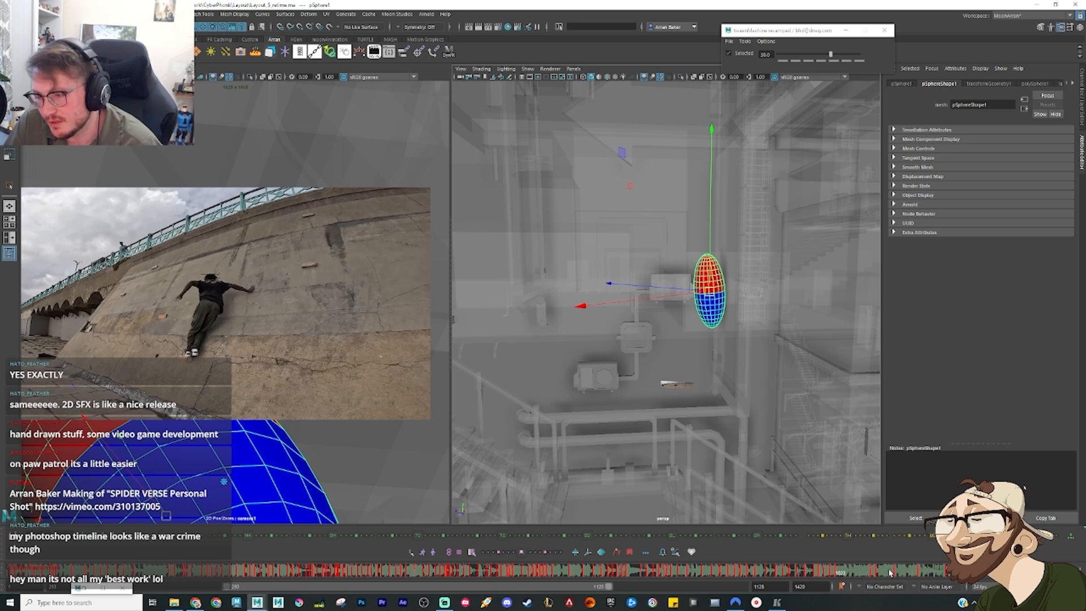
Step: Check the remaining wall poses against the reference footage and clear the leftover key ahead of the tilted pose
key("period")
key("alt+period")
key("alt+period")
key("alt+period")
key("alt+period")
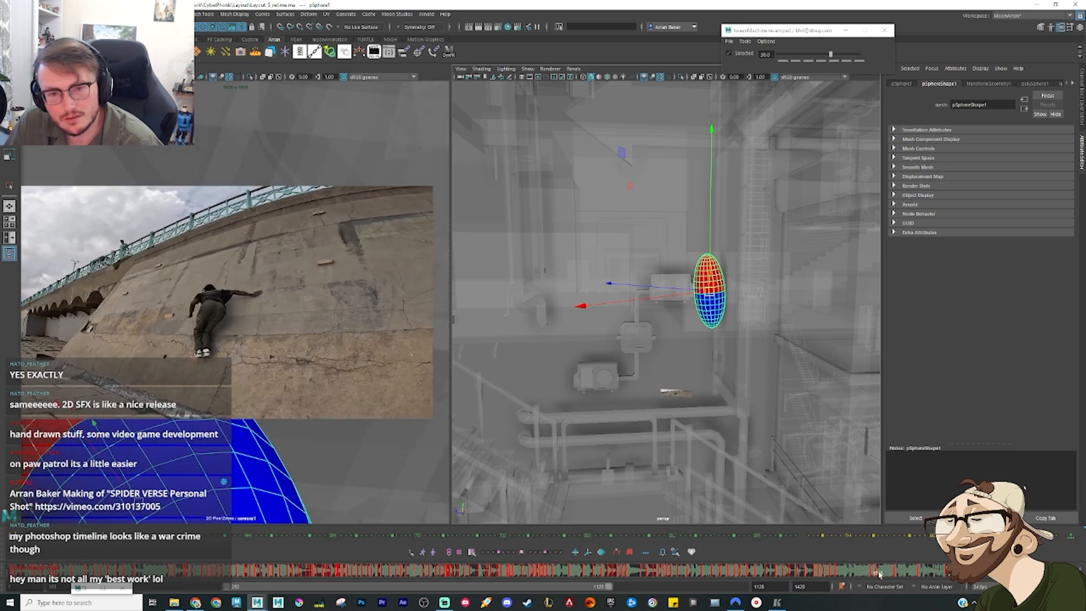
key("period")
key("comma")
key("period")
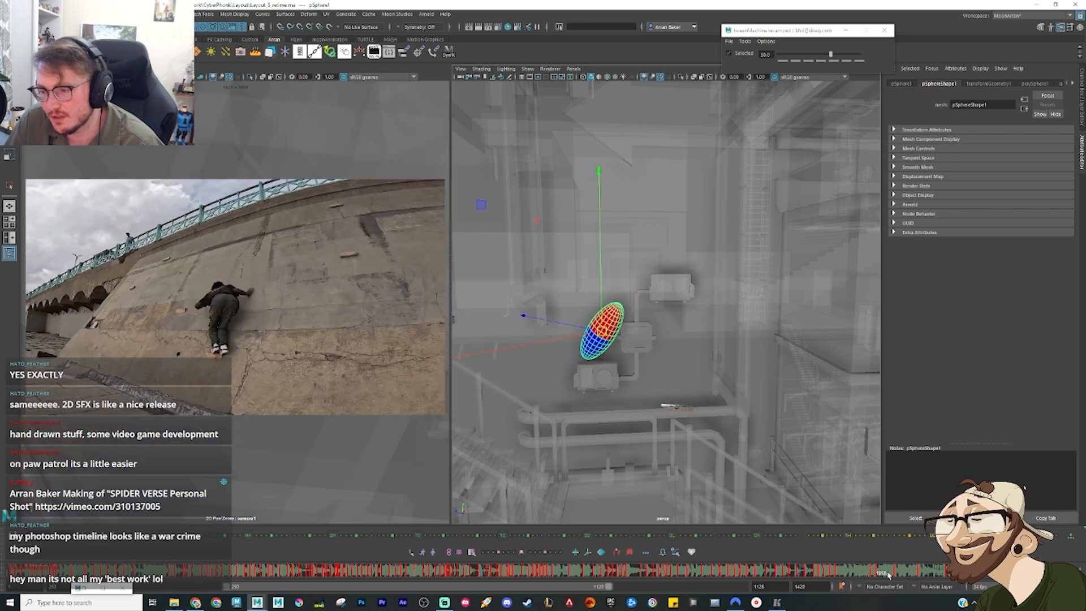
key("comma")
right_click(890, 572)
left_click(905, 445)
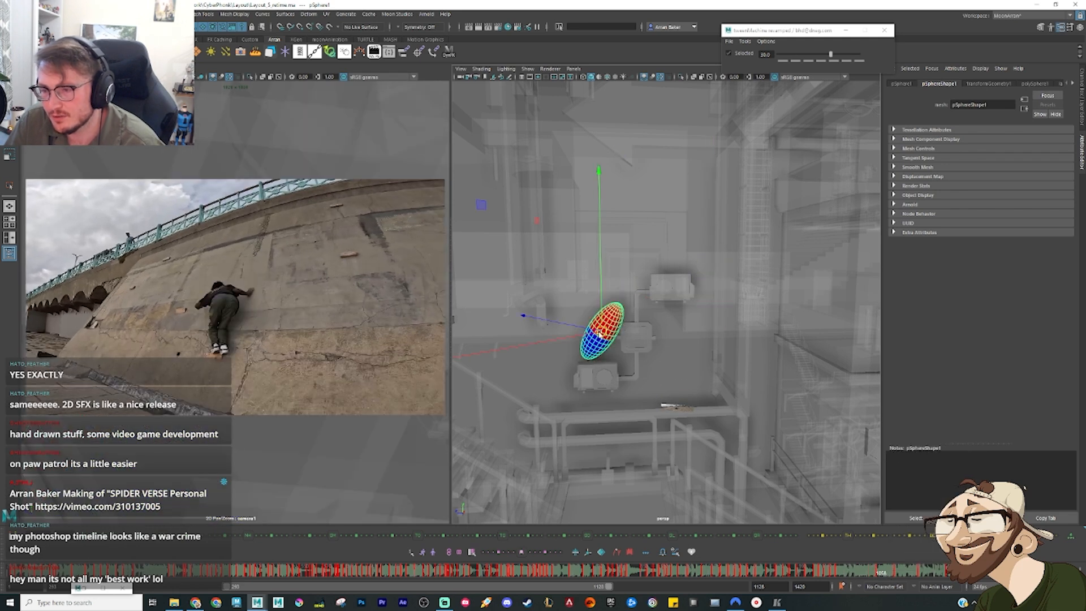
Step: Rotate the sphere's tilted pose upright and reposition it on the wall just above the lower box unit
left_click_drag(603, 340, 612, 361)
key("e")
left_click_drag(586, 317, 597, 286)
key("w")
left_click_drag(611, 352, 595, 334)
left_click_drag(594, 373, 613, 342, "alt")
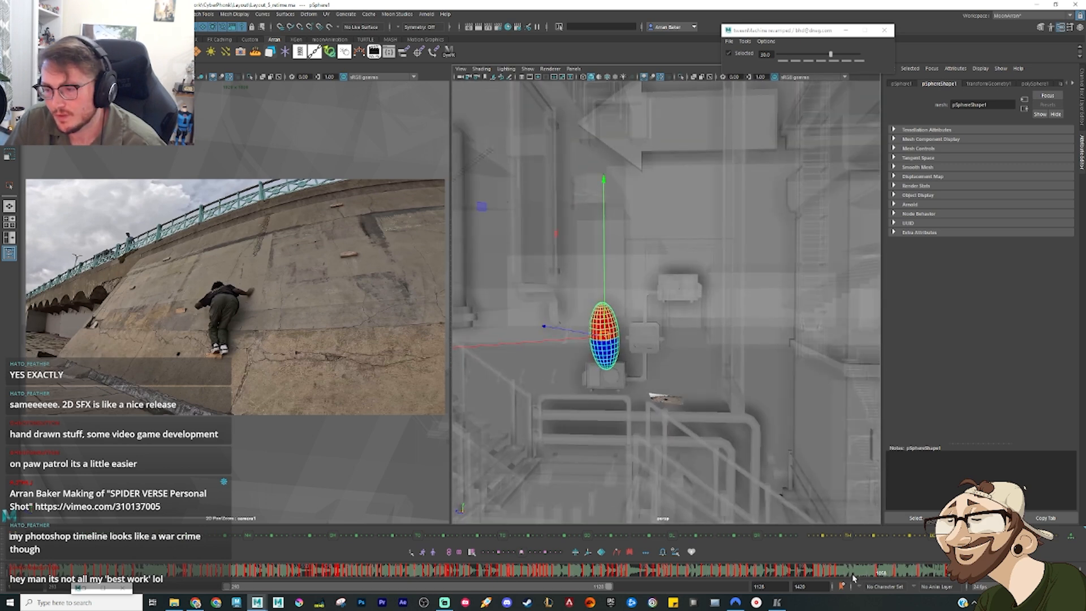
Step: Scrub and play back the sphere's descent from the arrow to the box units alongside the reference footage
left_click_drag(854, 578, 841, 575)
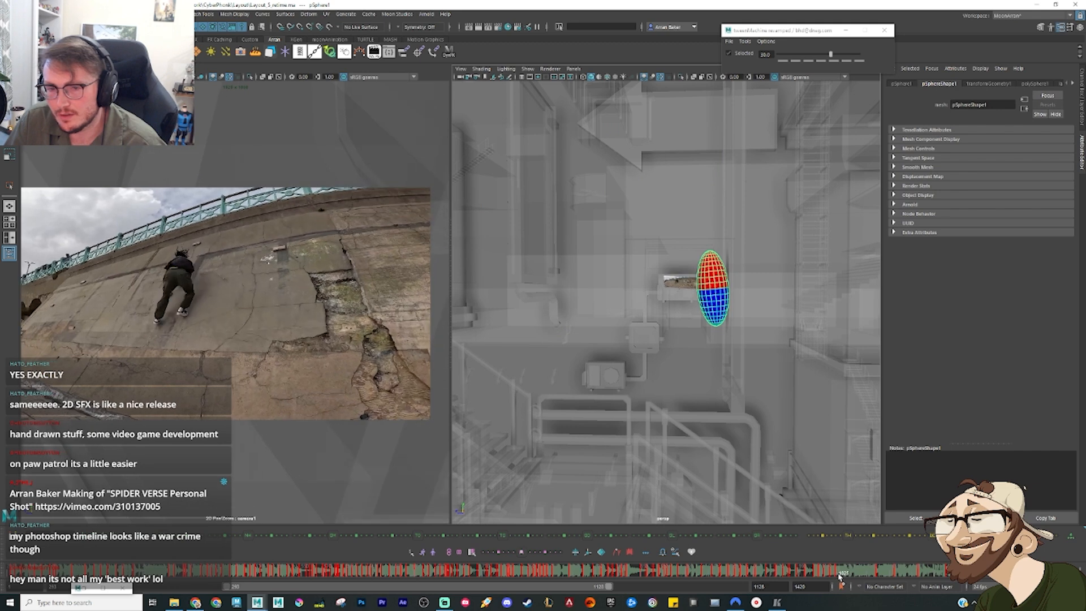
left_click_drag(841, 576, 819, 573)
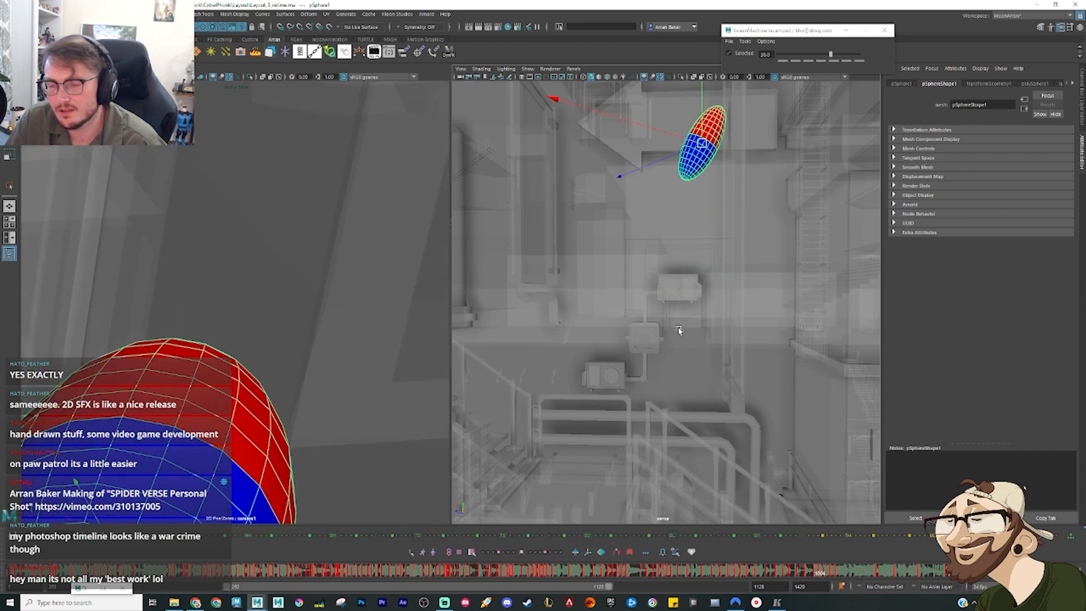
left_click_drag(679, 331, 695, 240, "alt")
key("period")
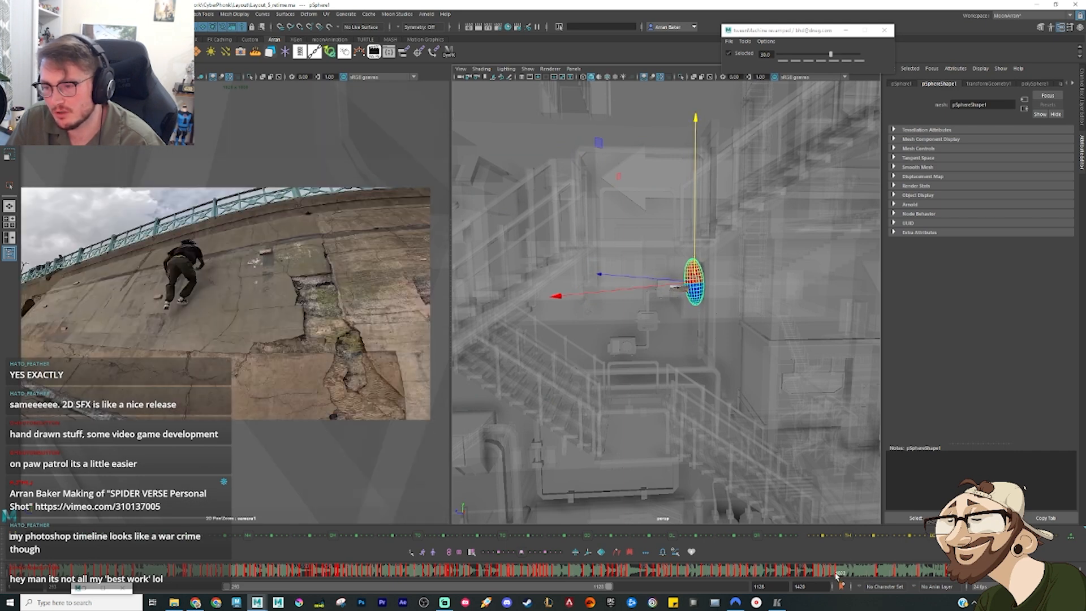
key("alt+v")
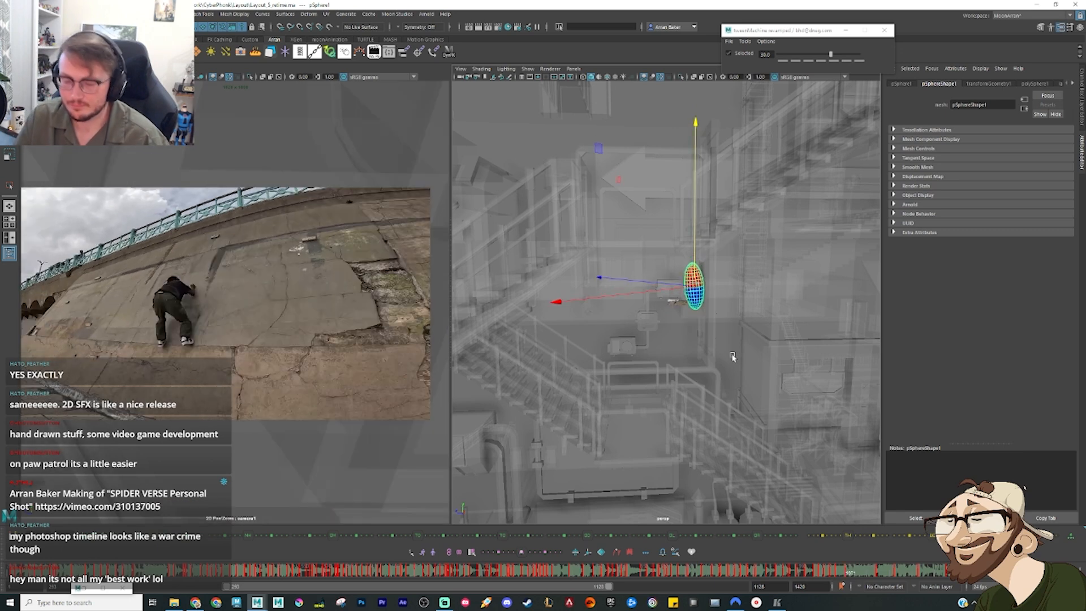
Step: Examine the sphere's Translate Y curve around the wall drop in the Graph Editor, close the editor and replay the motion
key("alt+g")
left_click(41, 180)
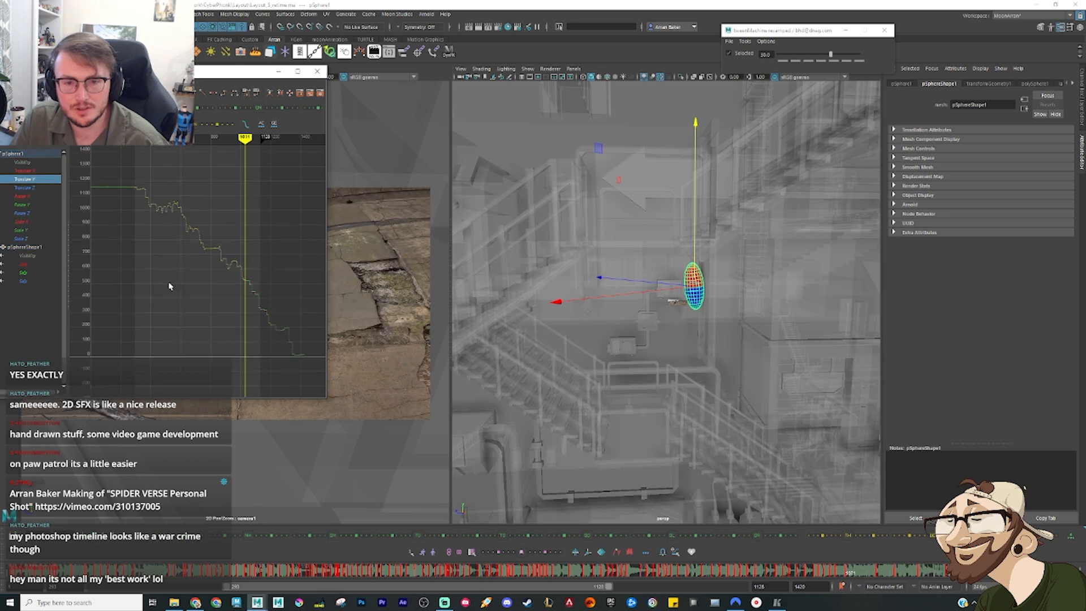
left_click_drag(275, 242, 275, 240)
key("f")
left_click_drag(179, 320, 228, 212)
key("f")
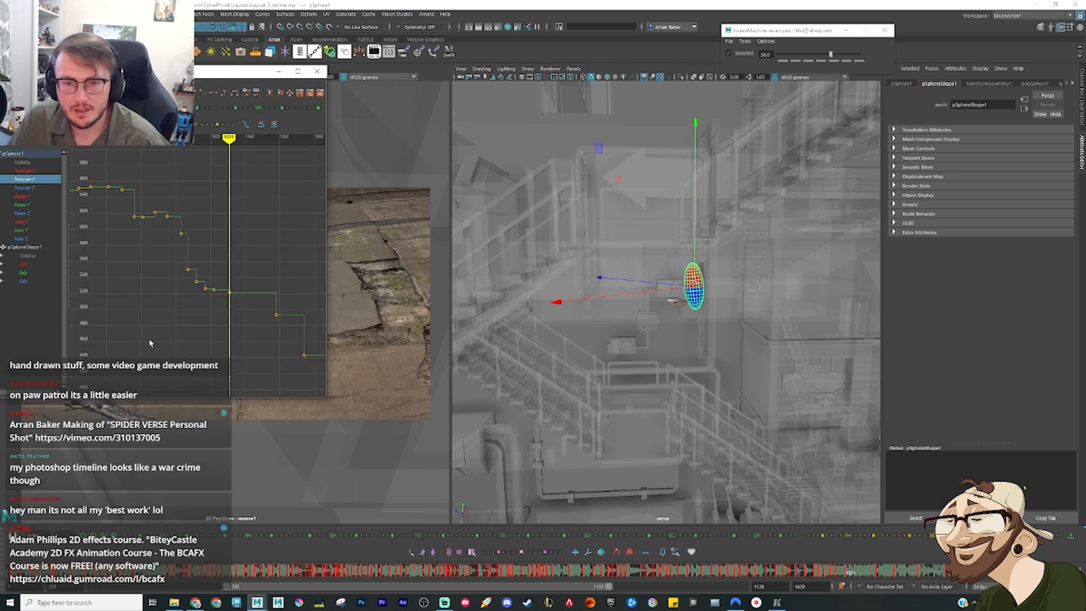
left_click_drag(150, 343, 258, 204)
key("f")
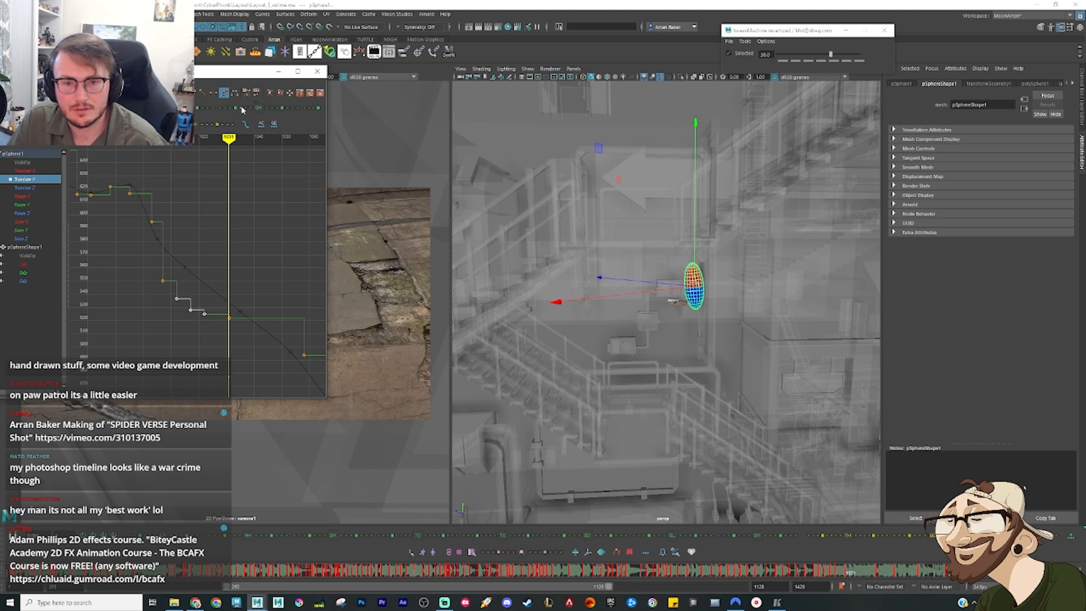
left_click(278, 71)
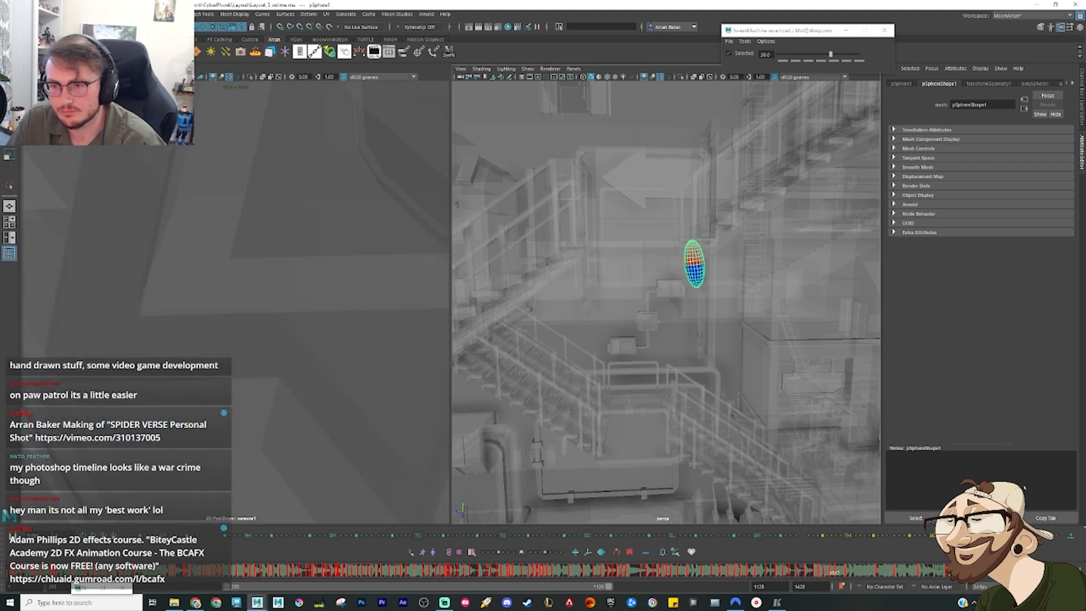
key("alt+v")
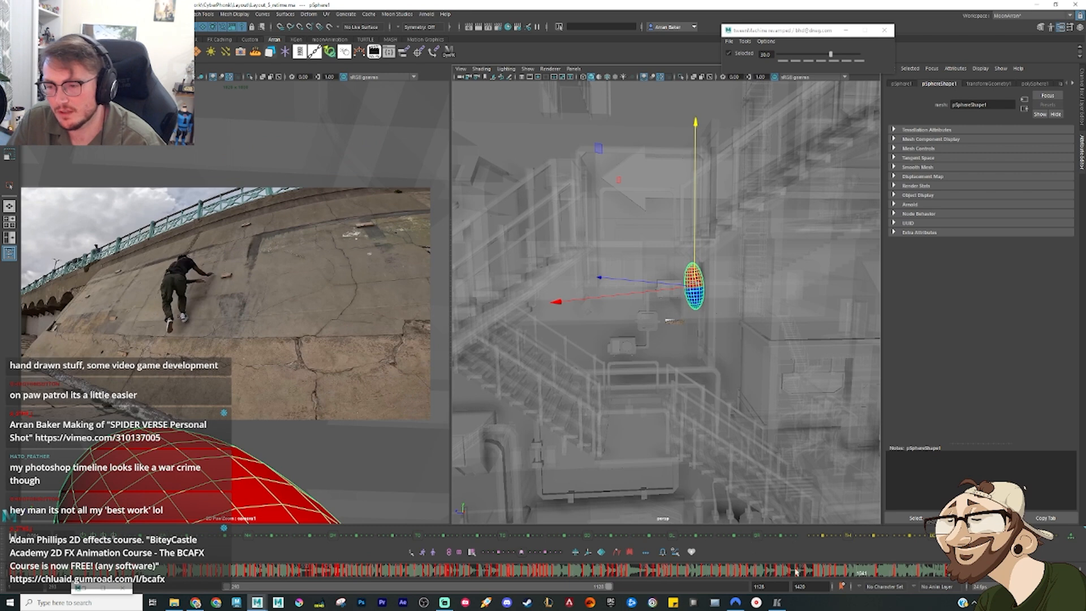
Step: Compare the upper wall poses with the reference footage and move the sphere's tilted pose across the wall past the upper box unit
mouse_move(838, 572)
left_mouse_down()
mouse_move(858, 577)
mouse_move(842, 585)
left_mouse_up()
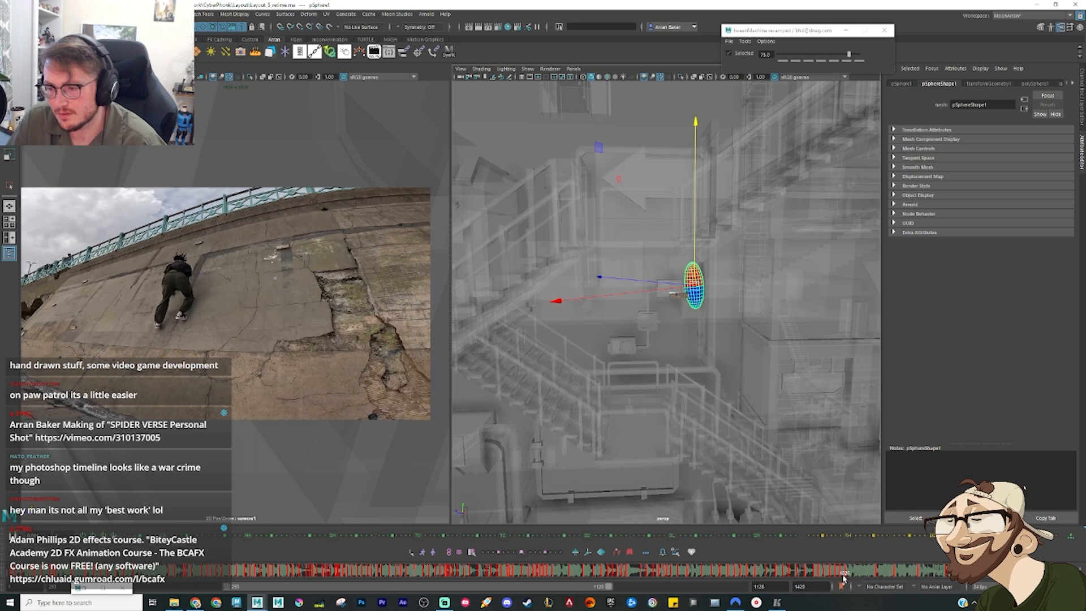
left_click(849, 578)
key("e")
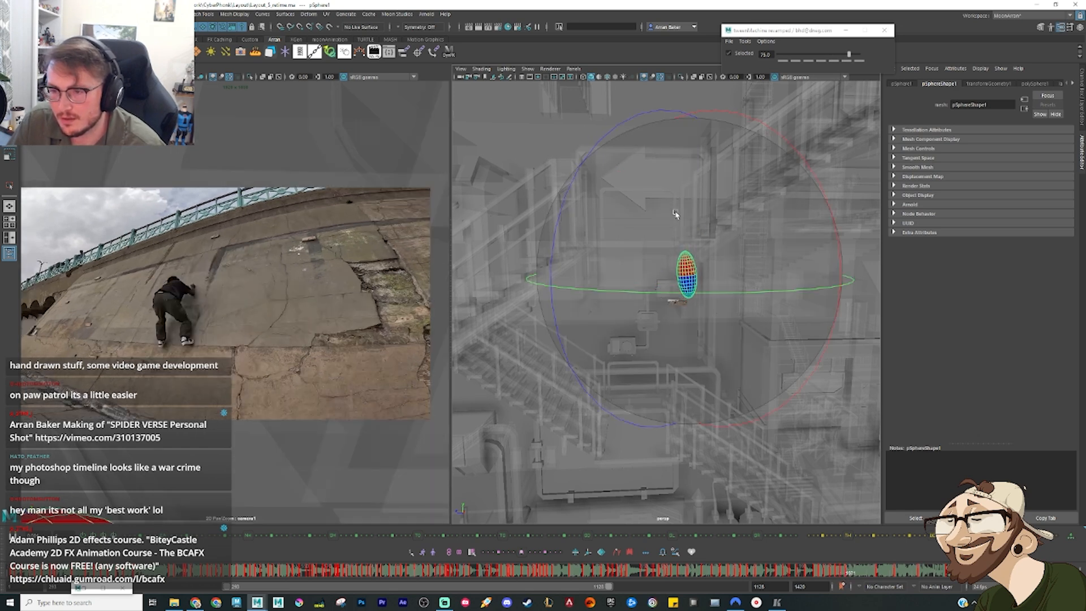
left_click_drag(847, 577, 866, 577)
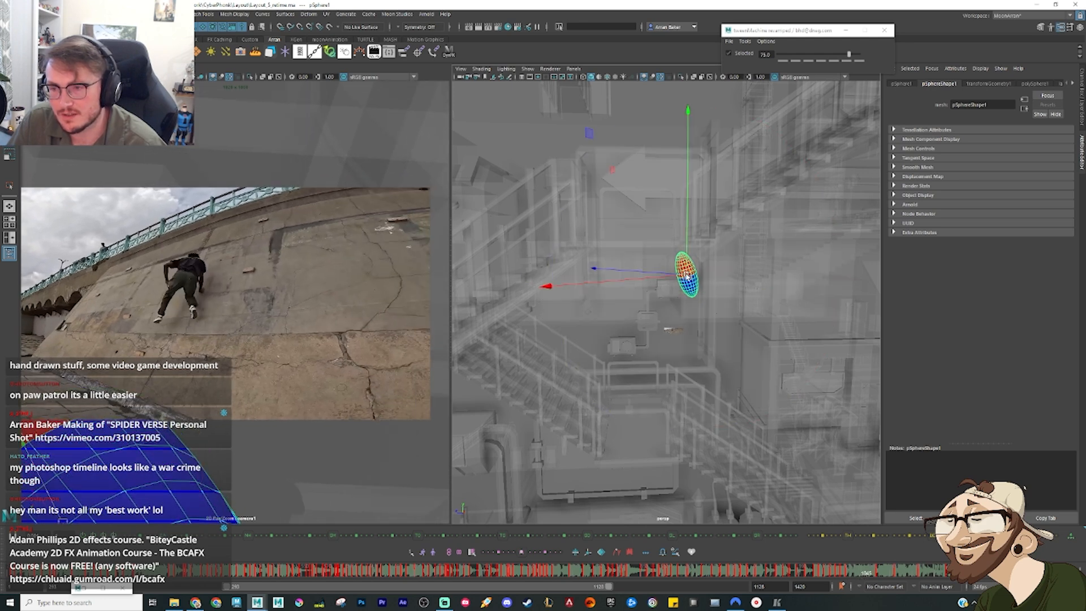
left_click_drag(686, 275, 658, 291)
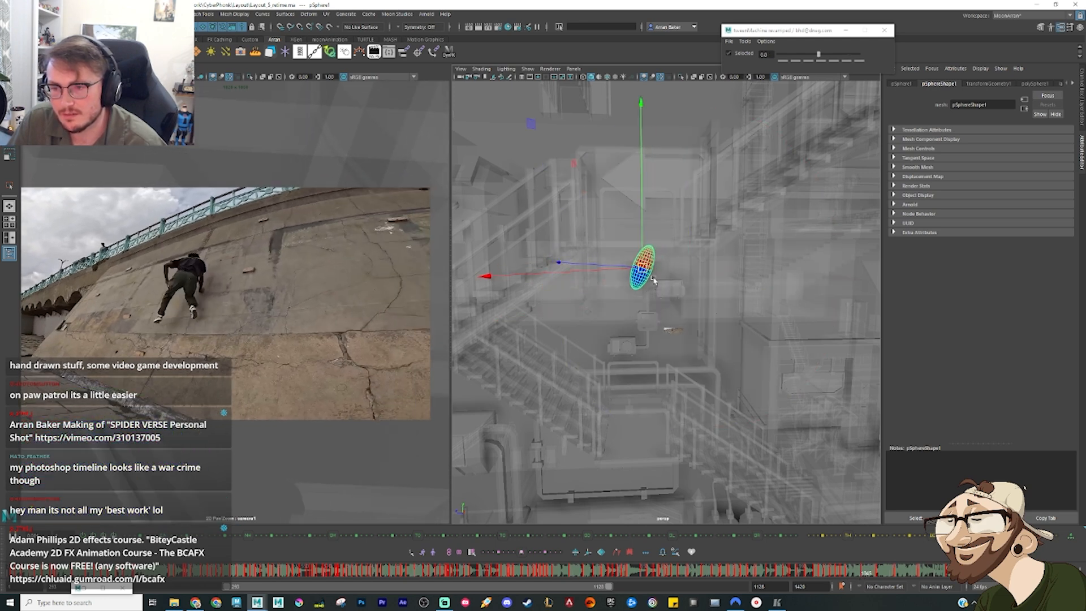
Step: Rotate the moved wall pose and the pose following it to match the climber's lean in the reference footage
key("e")
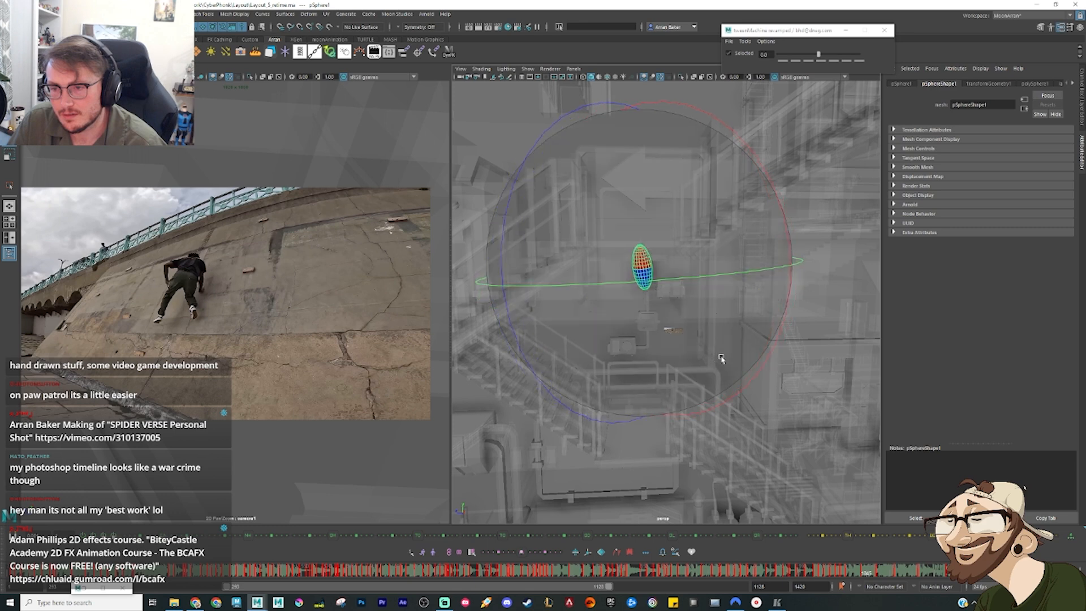
left_click_drag(721, 358, 718, 355)
left_click_drag(838, 574, 856, 575)
left_click_drag(618, 296, 685, 372)
left_click_drag(849, 571, 869, 577)
left_click(869, 577)
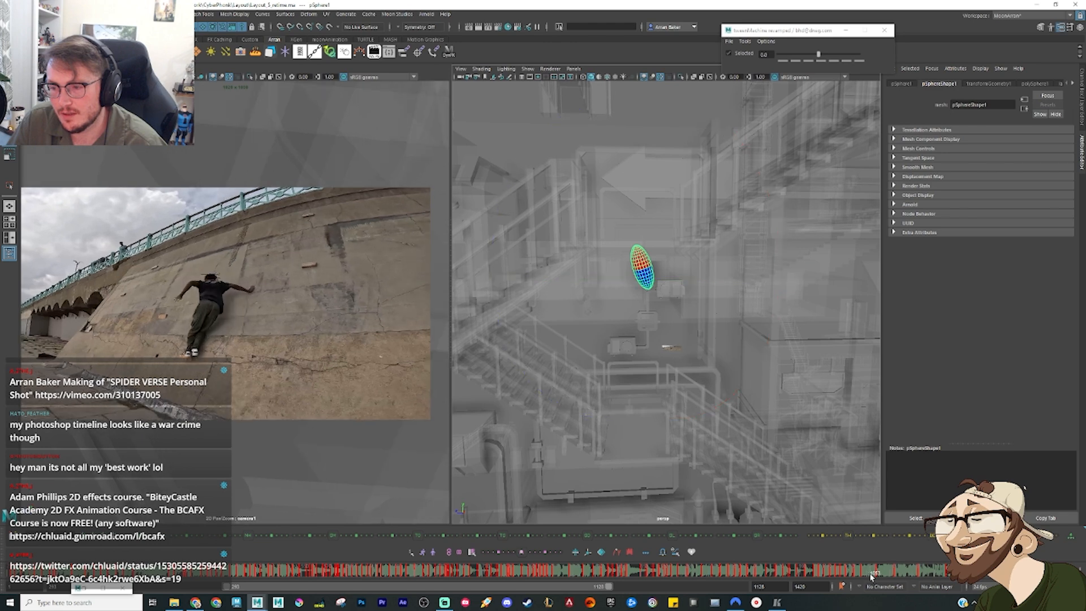
key("ctrl+z")
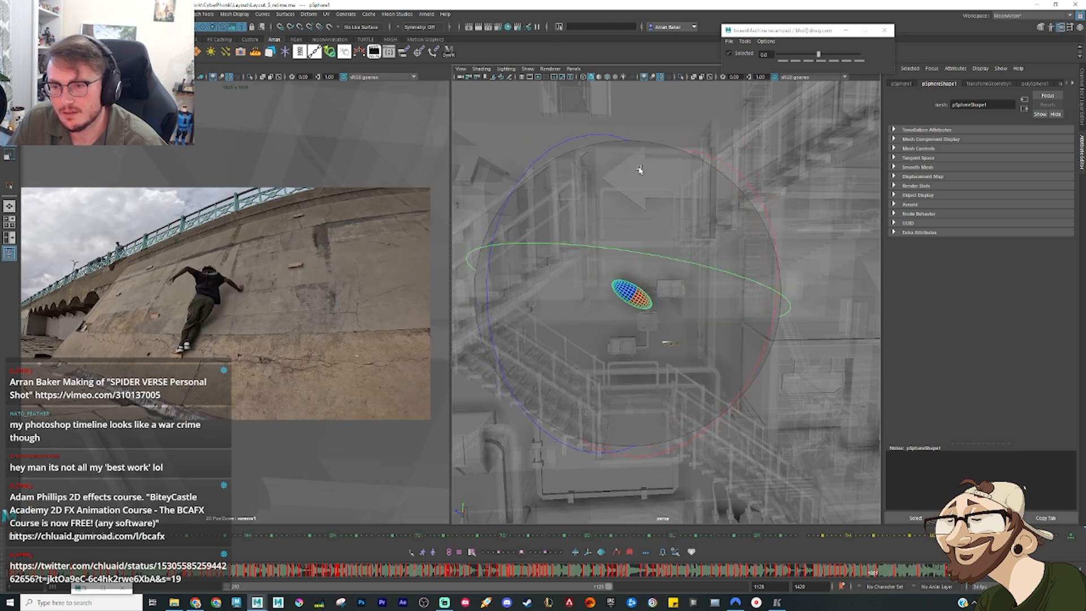
left_click_drag(640, 170, 573, 308)
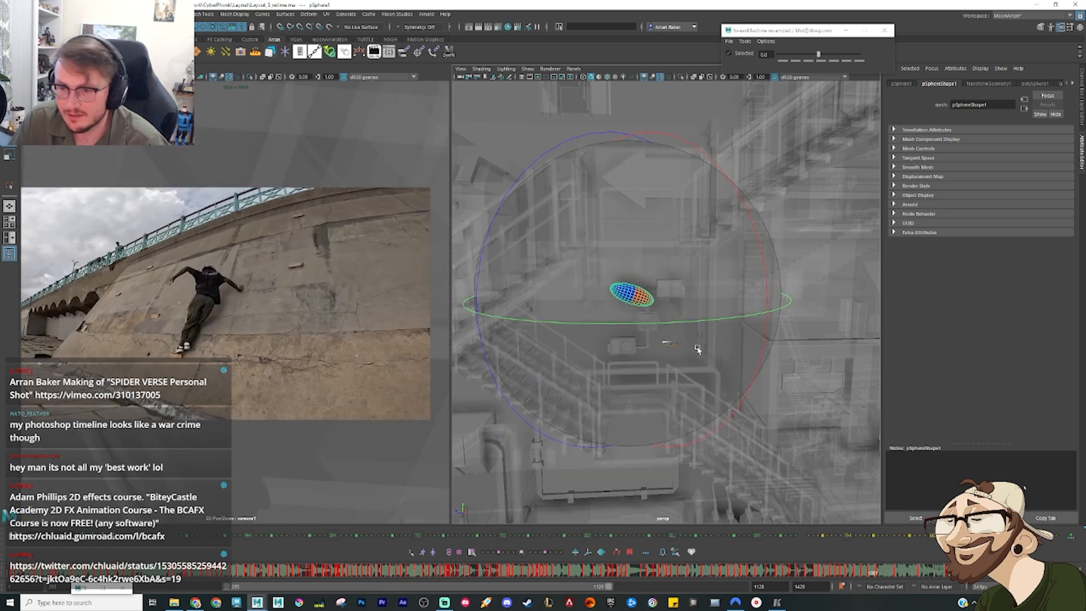
Step: Even out the jumps in the sphere's Rotate X, Y and Z curves across the wall slide in the Graph Editor, and put the editor away
key("g")
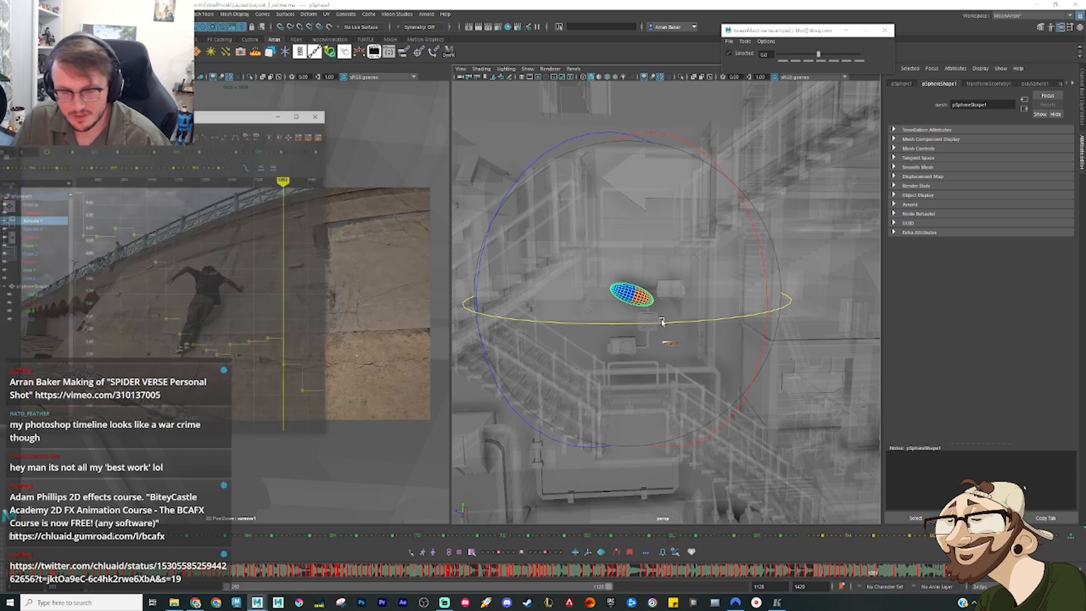
left_click_drag(25, 196, 32, 216)
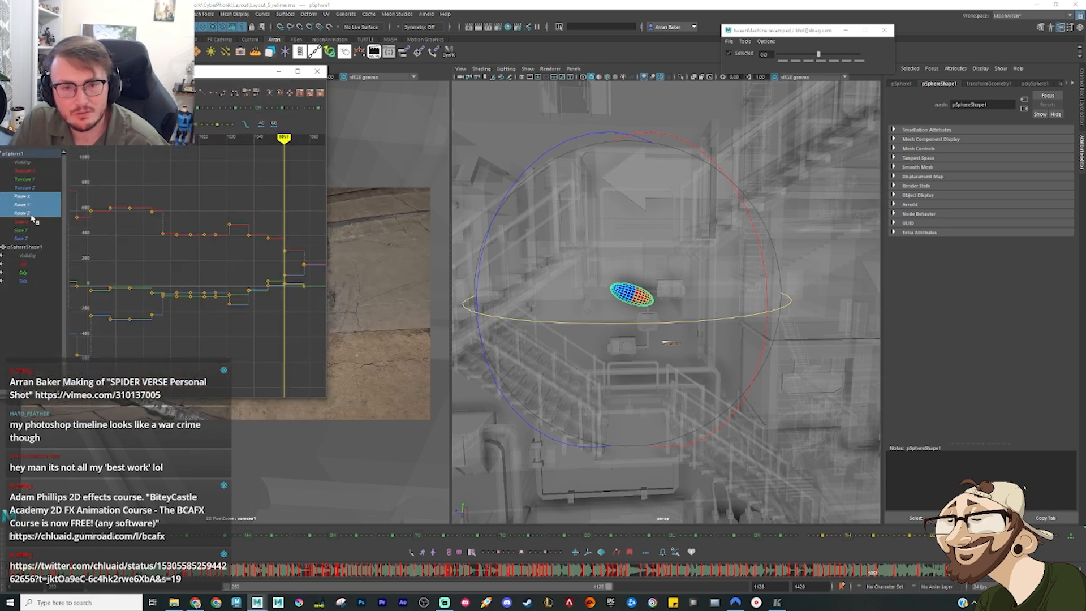
left_click_drag(311, 210, 311, 210)
key("f")
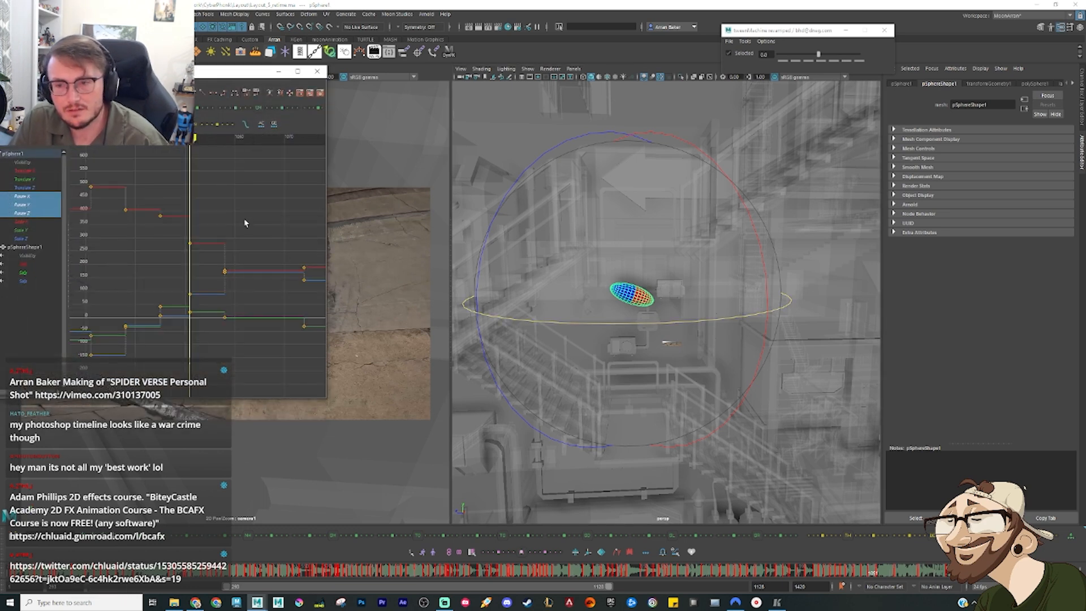
key("period")
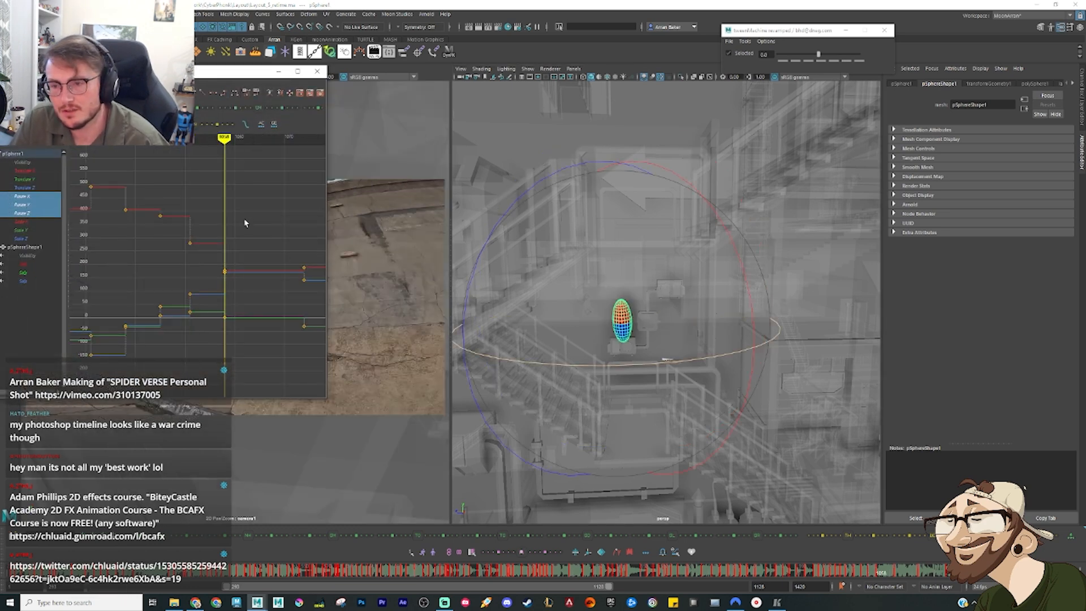
scroll(237, 250, "down", 3)
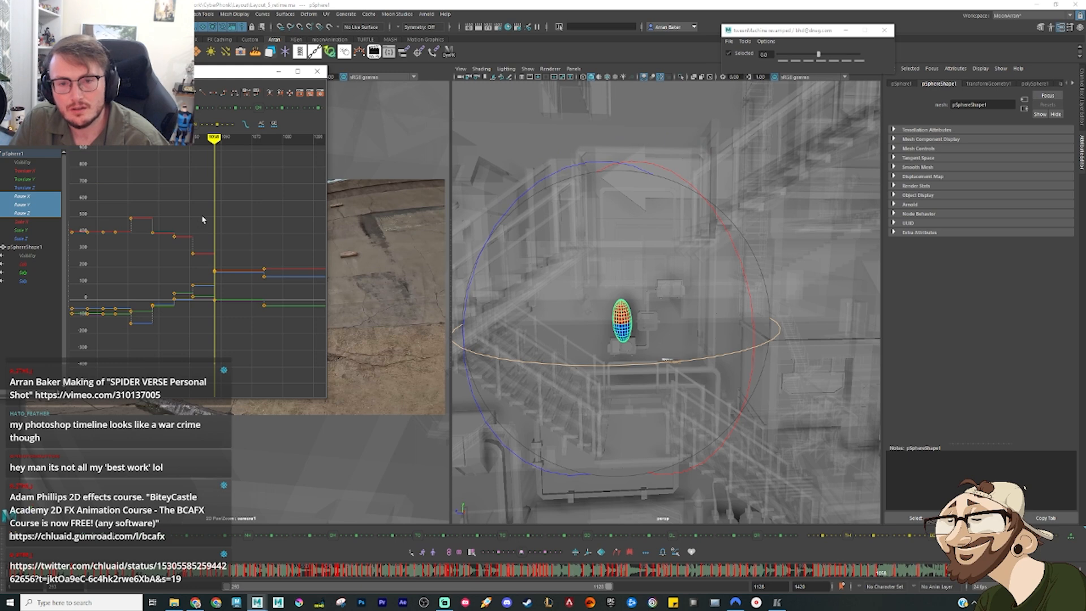
key("comma")
key("comma")
key("comma")
key("comma")
key("comma")
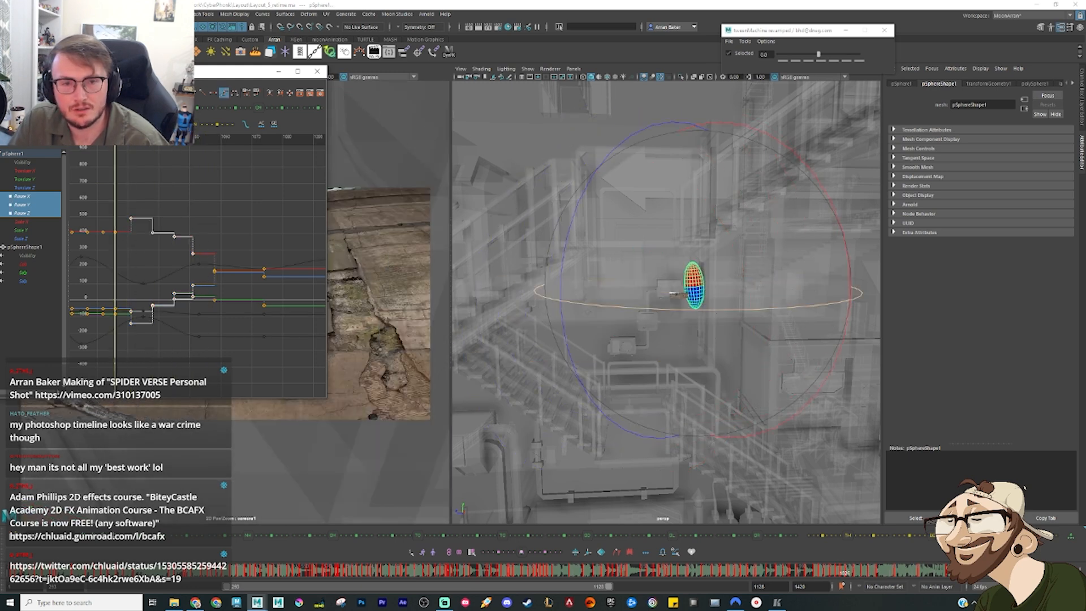
key("period")
key("period")
key("period")
key("period")
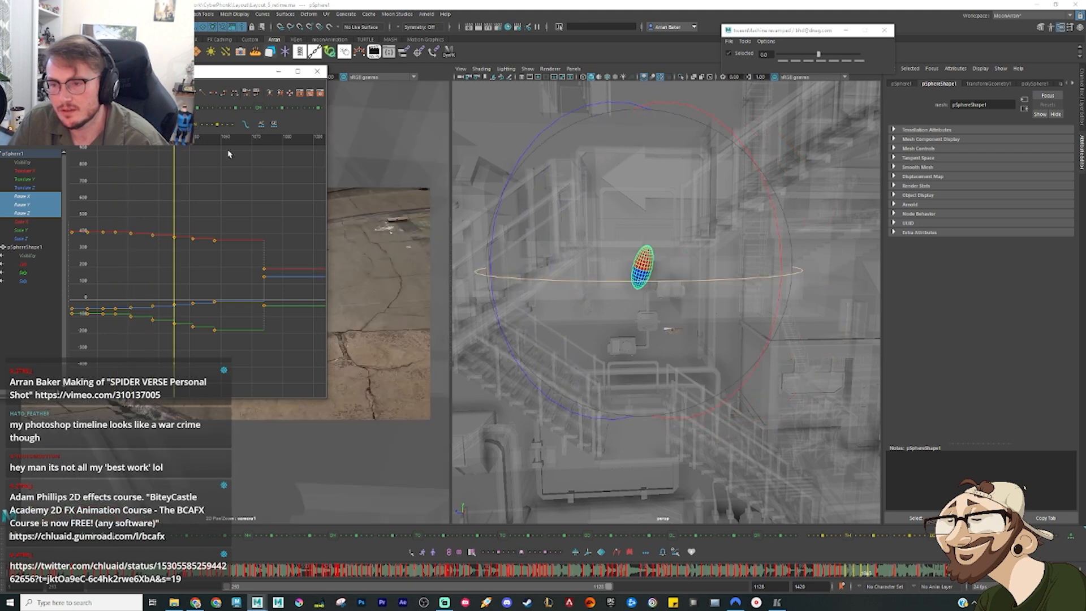
left_click(276, 74)
Step: Shrink the rotate manipulator and re-tilt the sphere's wall pose beside the upper box unit to follow the reference
key("comma")
key("comma")
key("comma")
key("comma")
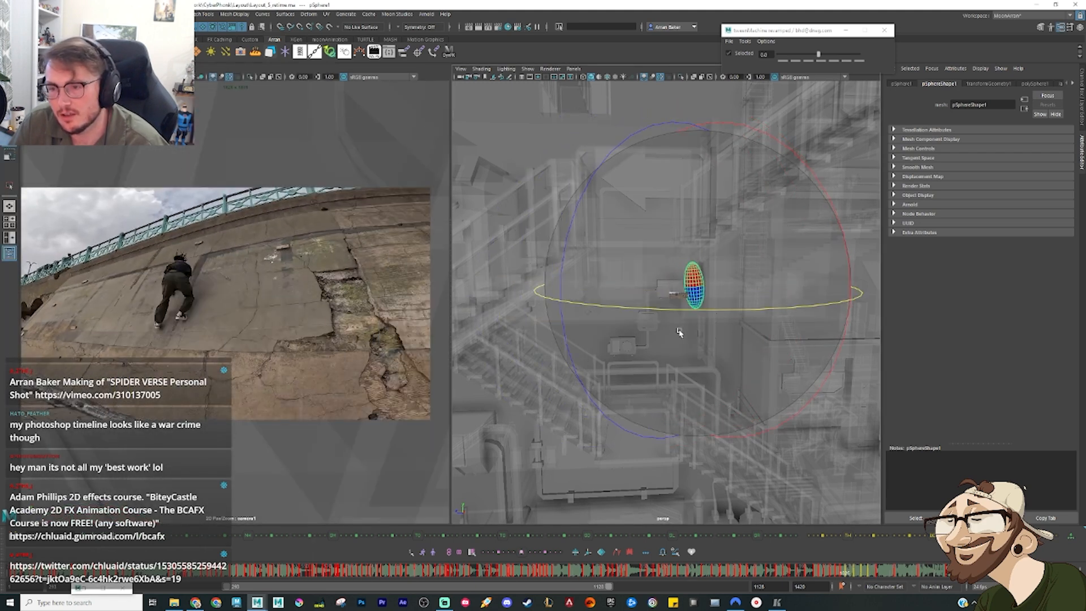
key("period")
left_click(695, 379)
left_click_drag(695, 383, 702, 396)
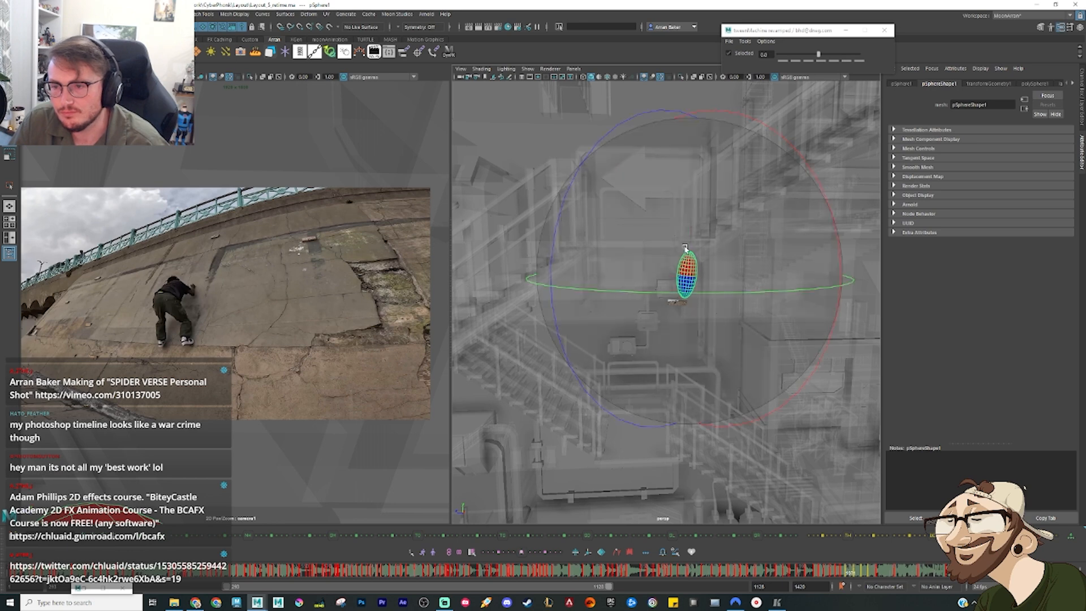
key("minus")
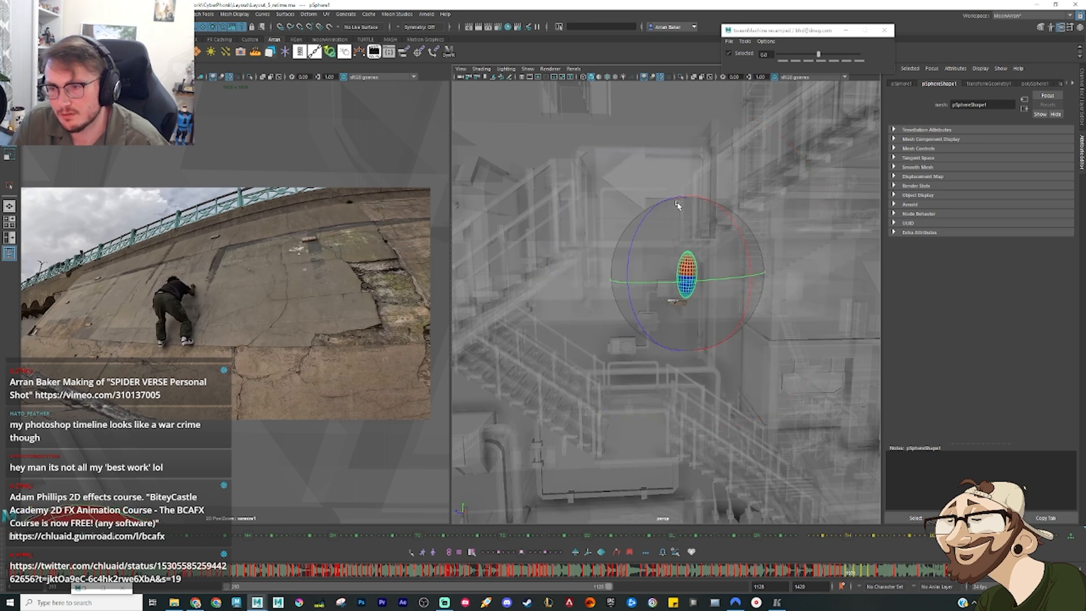
left_click_drag(652, 216, 665, 238)
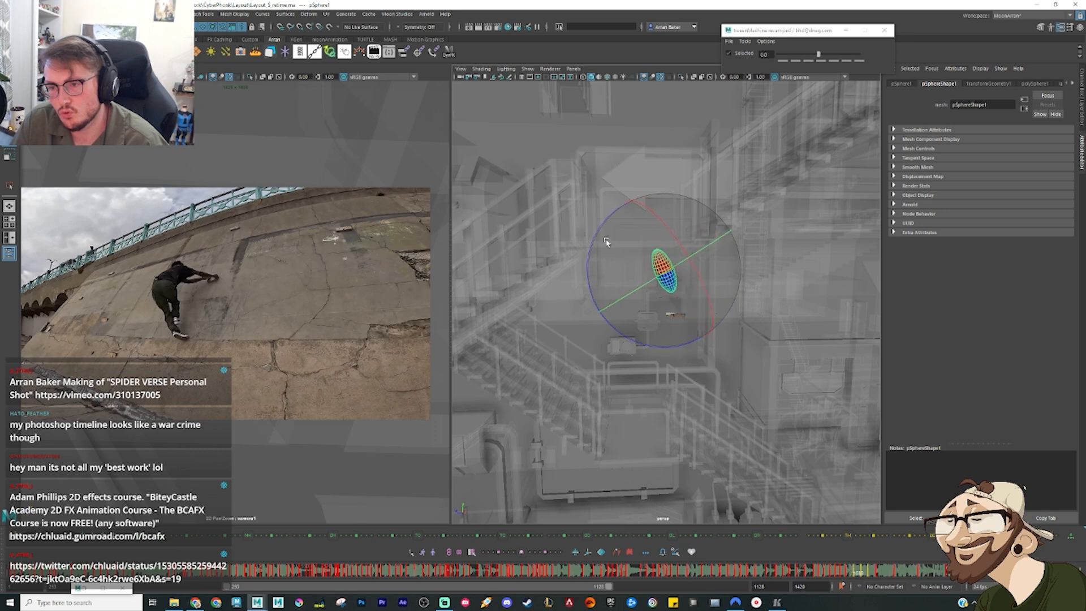
Step: Adjust the tilt and position of the sphere's slide poses above the lower box unit and scrub them against the reference
key("period")
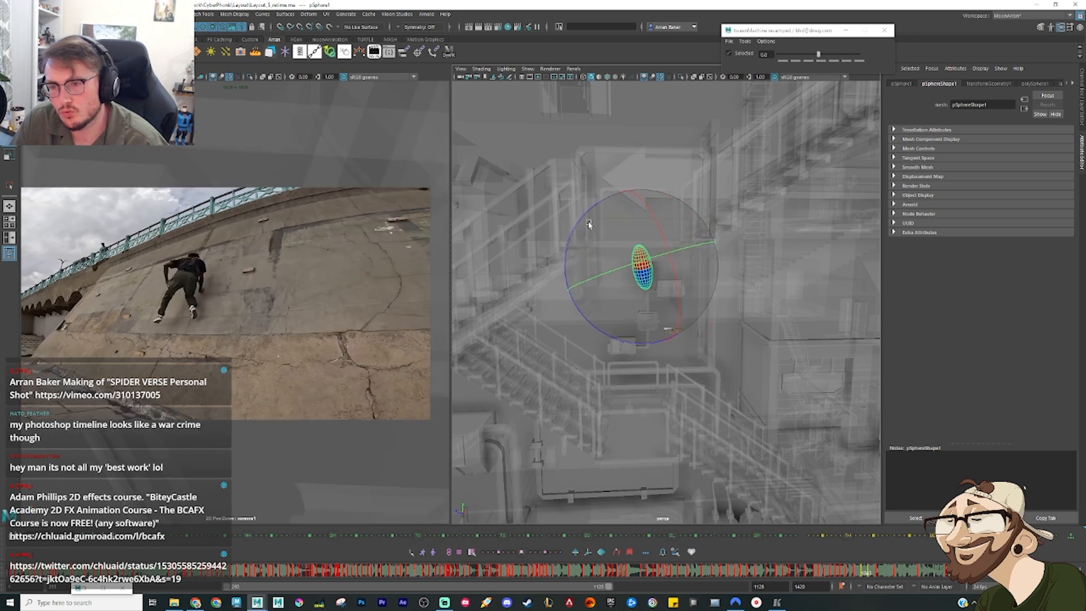
key("period")
key("period")
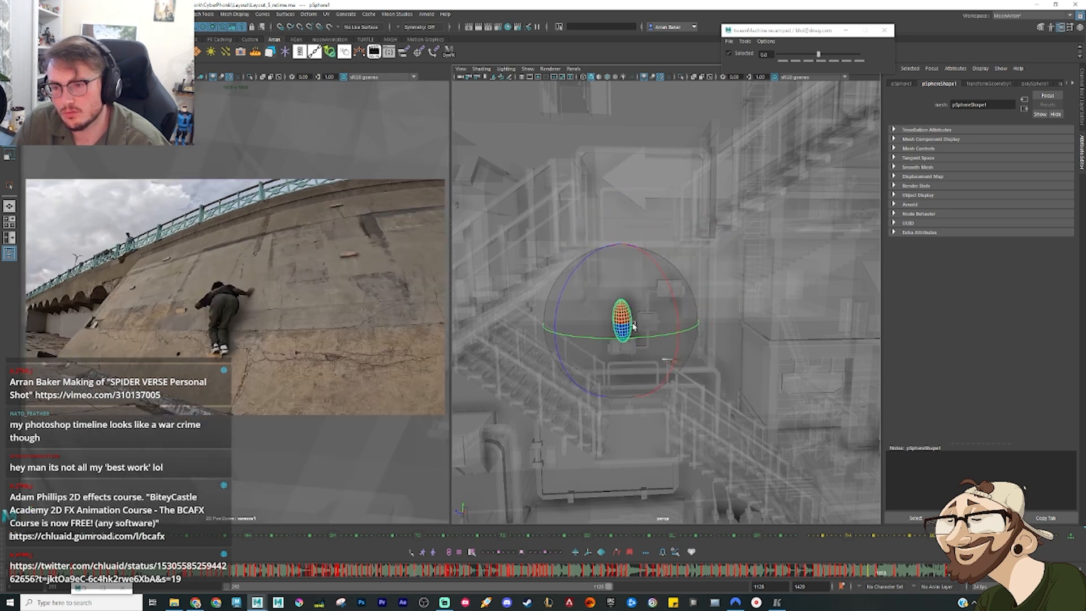
key("period")
key("period")
key("period")
key("w")
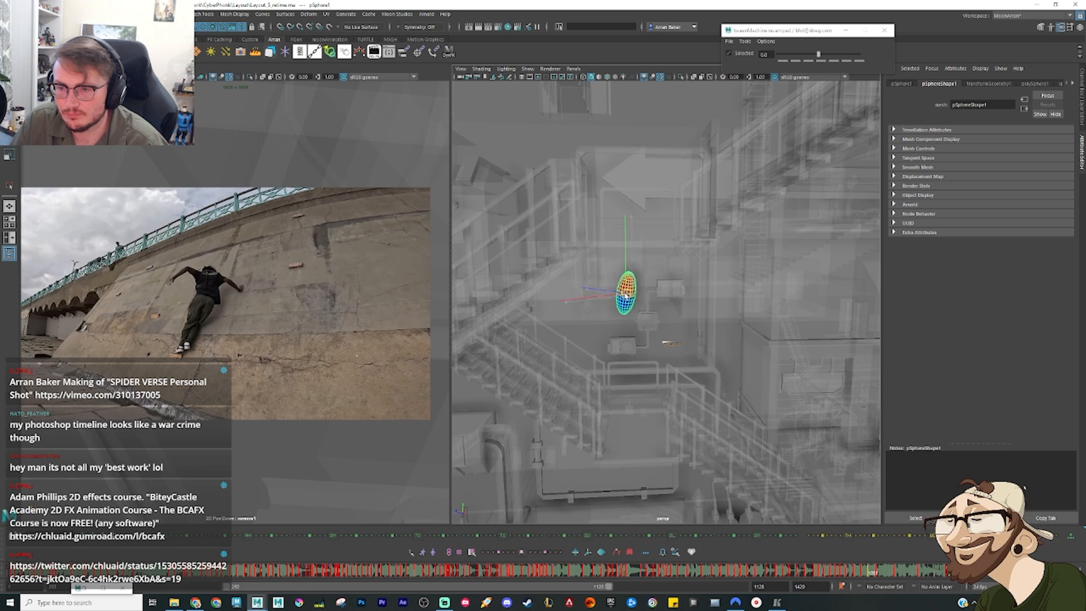
key("period")
key("period")
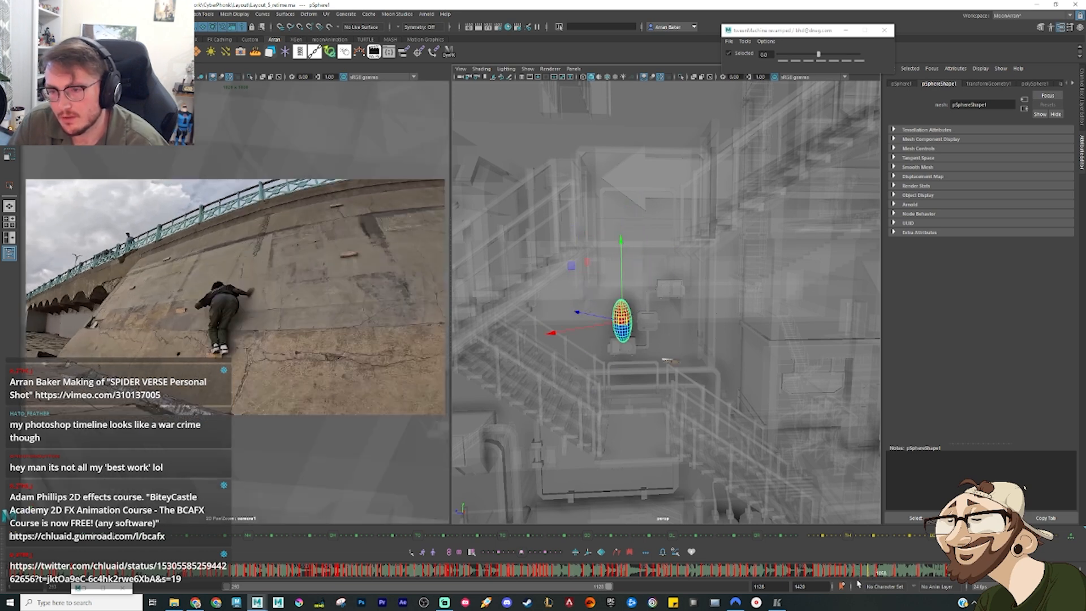
left_click_drag(851, 568, 886, 579)
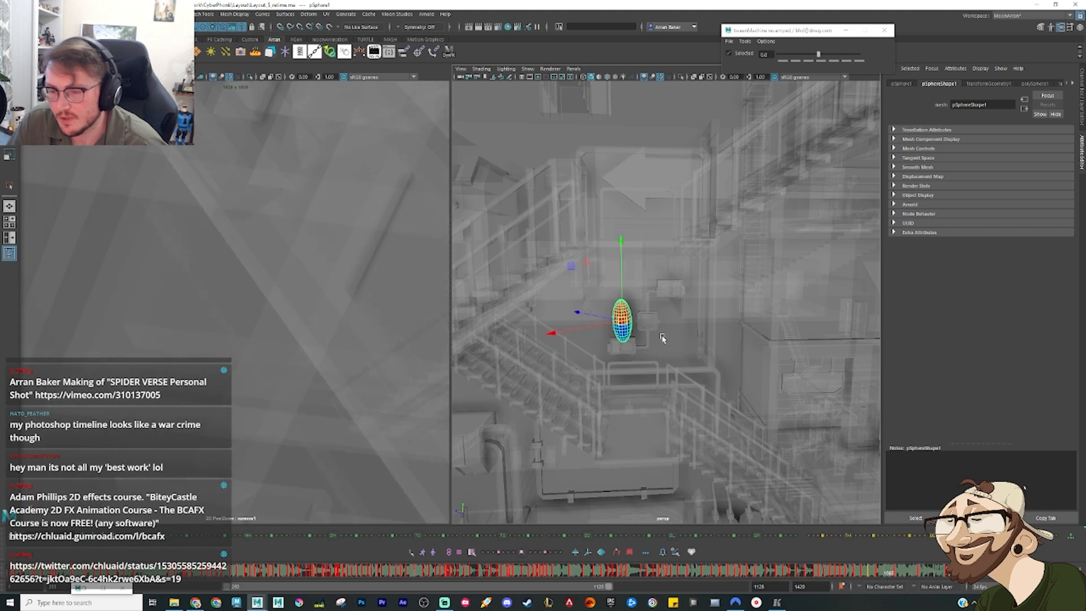
Step: Clear the leftover key between the sphere's lower box unit pose and its next pose off the wall
scroll(663, 338, "down", 5)
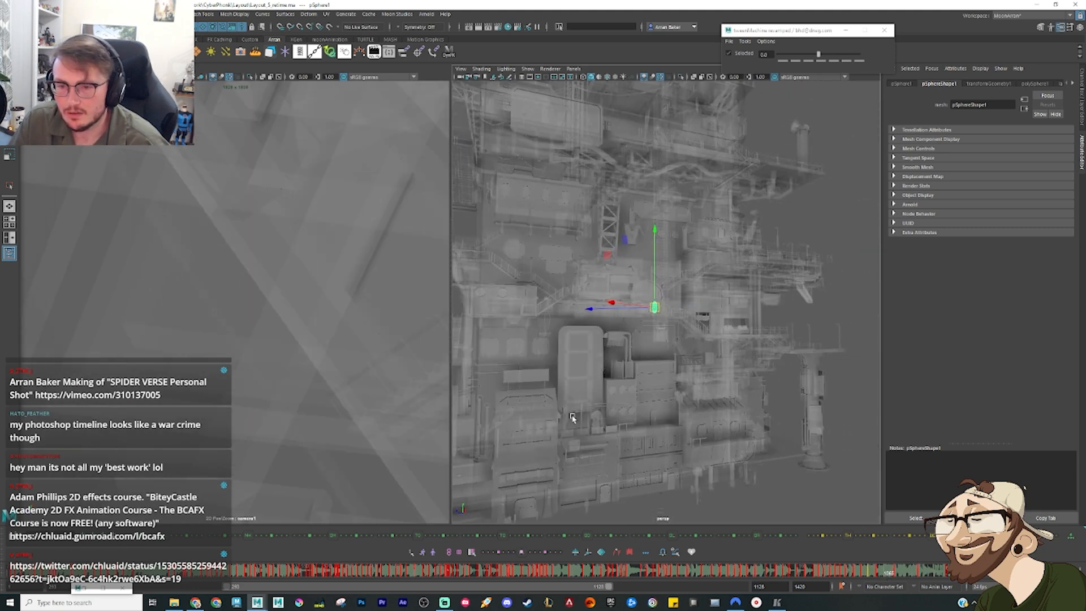
scroll(670, 379, "up", 8)
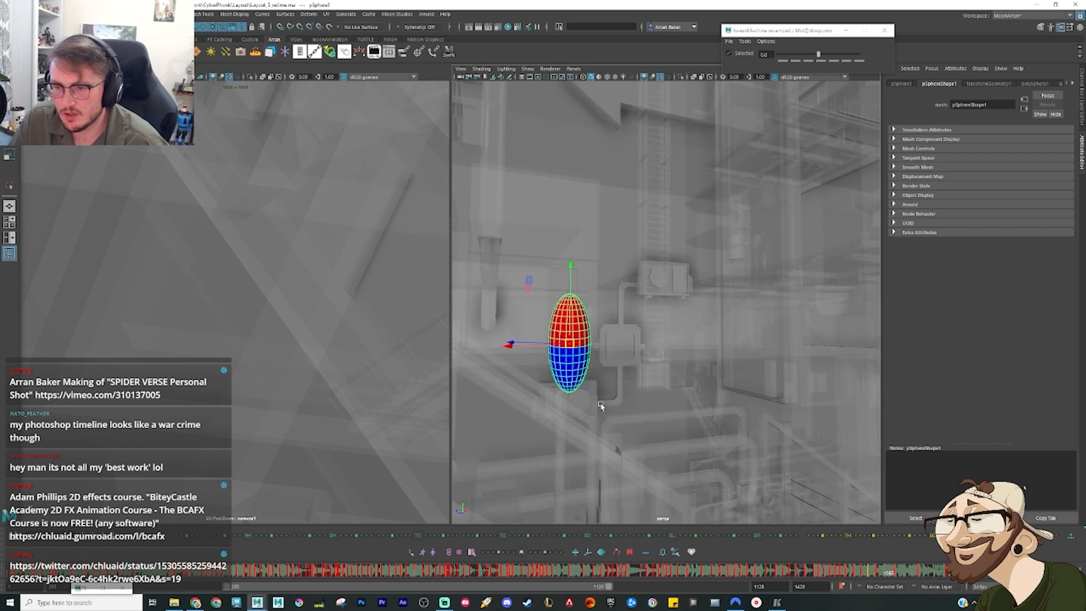
left_click_drag(622, 405, 639, 356, "alt")
left_click_drag(879, 576, 908, 583)
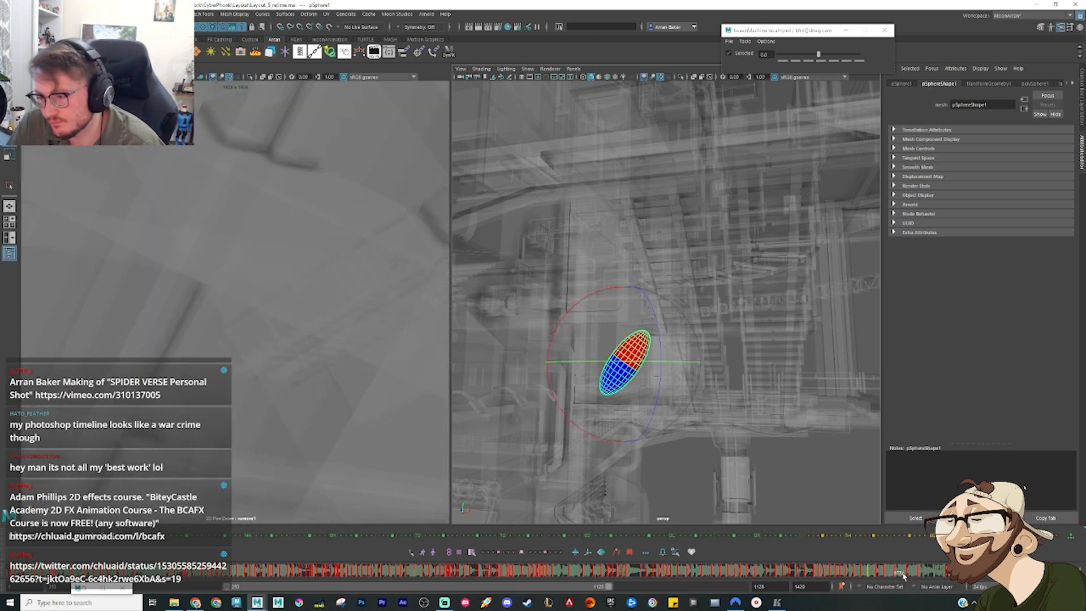
right_click(903, 575)
left_click(925, 447)
key("comma")
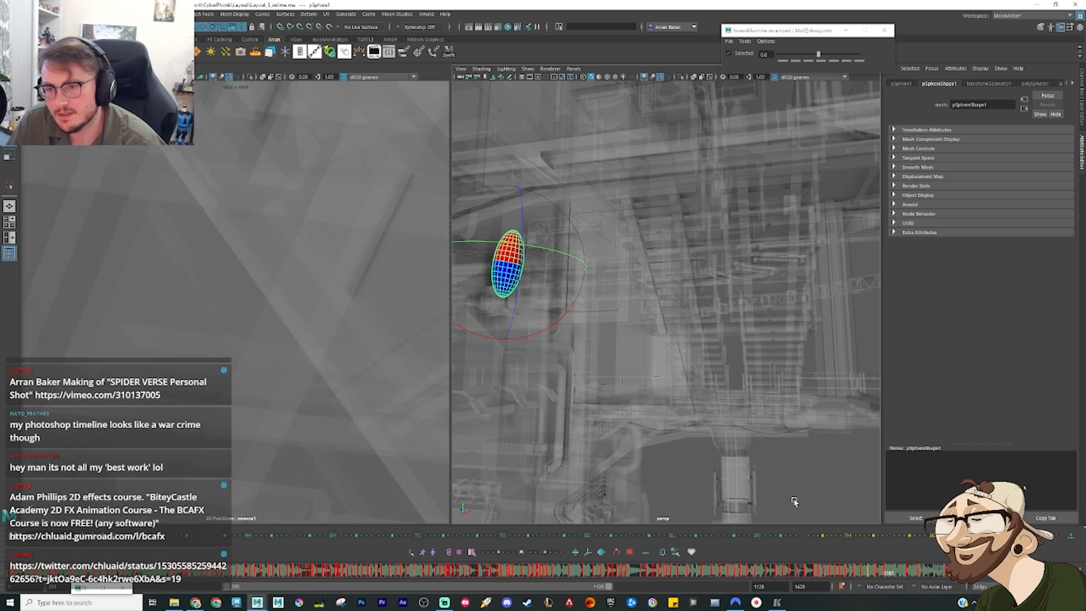
key("period")
Step: Rotate the sphere's airborne pose off the wall so that it lies nearly horizontal
left_click_drag(644, 403, 614, 335, "alt")
key("e")
key("w")
key("e")
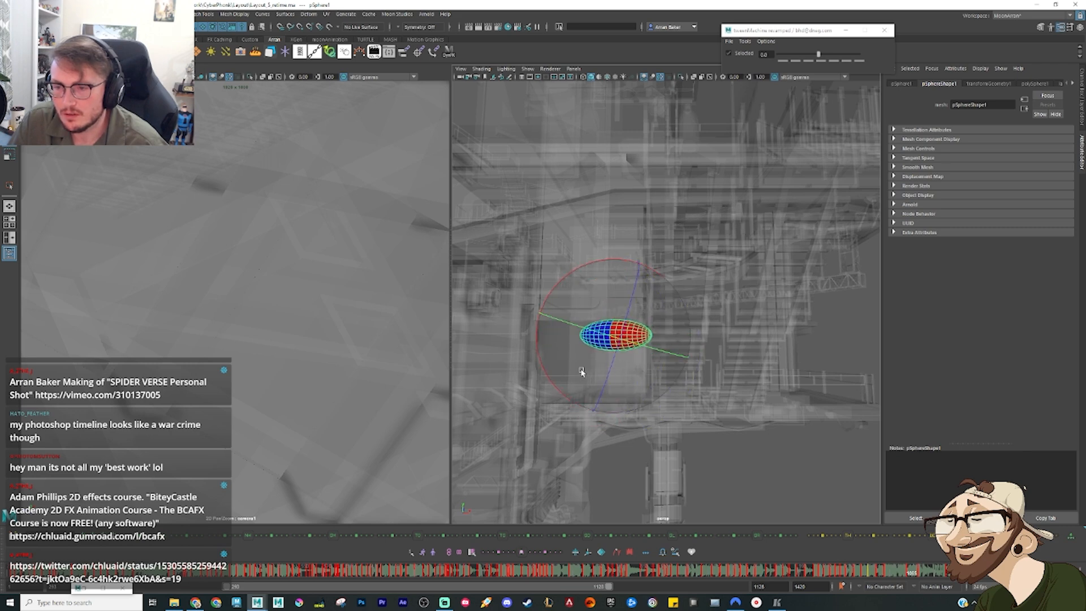
key("w")
Step: Add an in-between pose for the sphere's push off the wall, raising it along the arc and tilting it diagonally
left_click_drag(887, 568, 899, 574)
middle_click_drag(556, 303, 566, 275)
key("e")
left_click_drag(602, 242, 611, 256)
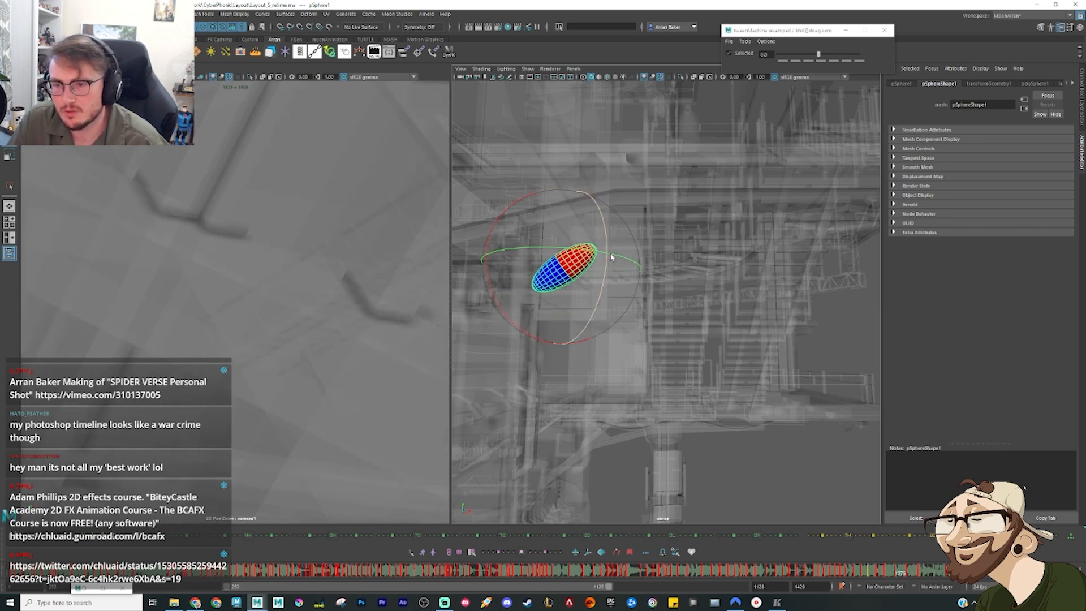
Step: Scrub through the sphere's flight beneath the stairs and clear the leftover key from that stretch
left_click_drag(866, 578, 919, 582)
left_click_drag(830, 397, 752, 401, "alt")
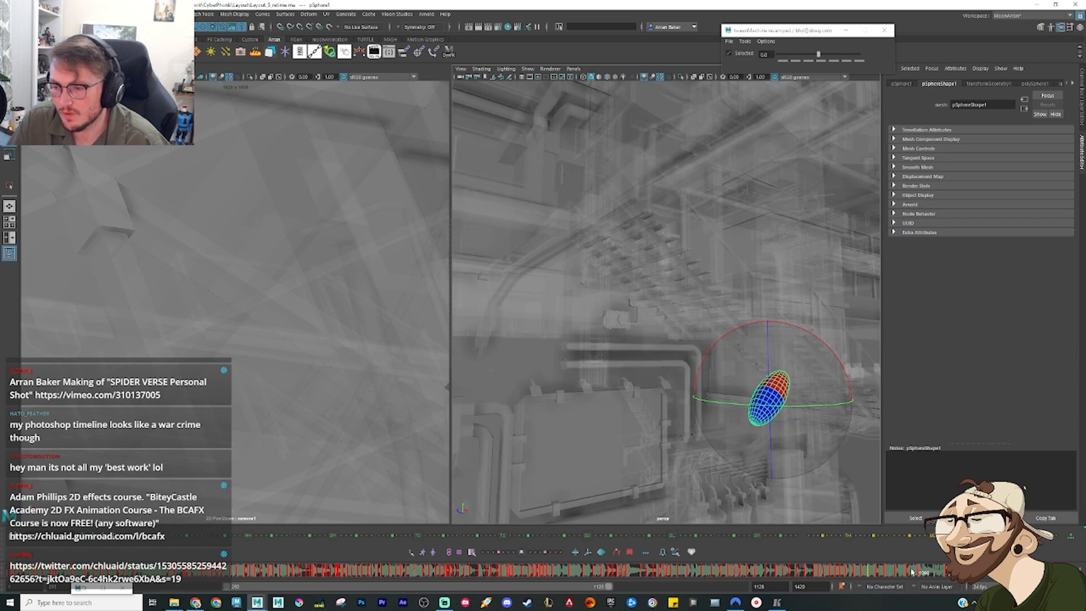
left_click_drag(912, 573, 932, 577)
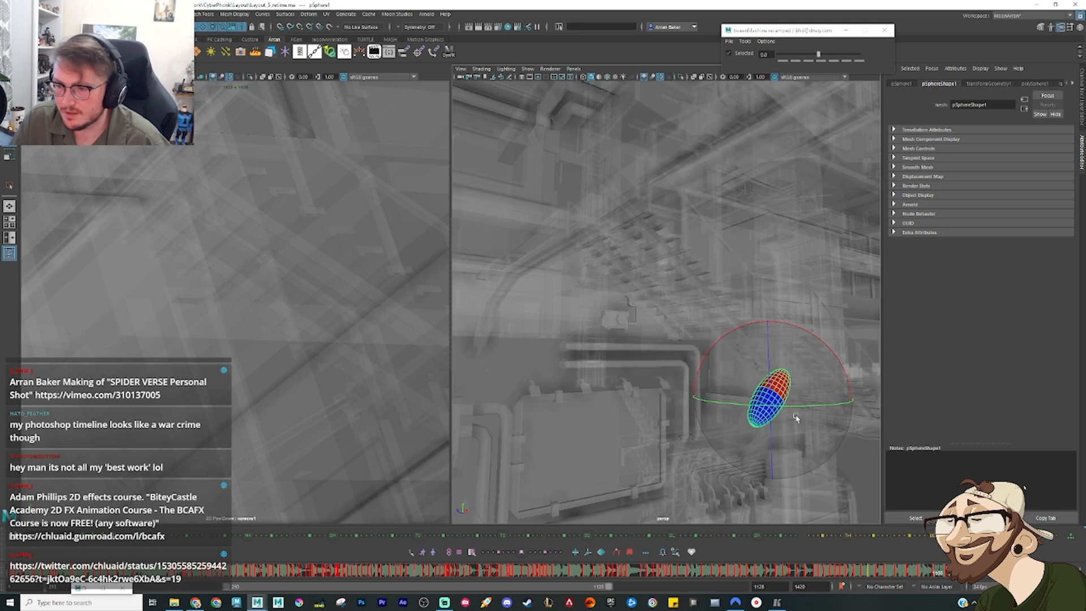
left_click_drag(795, 417, 690, 327, "alt")
left_click_drag(915, 577, 933, 580)
key("period")
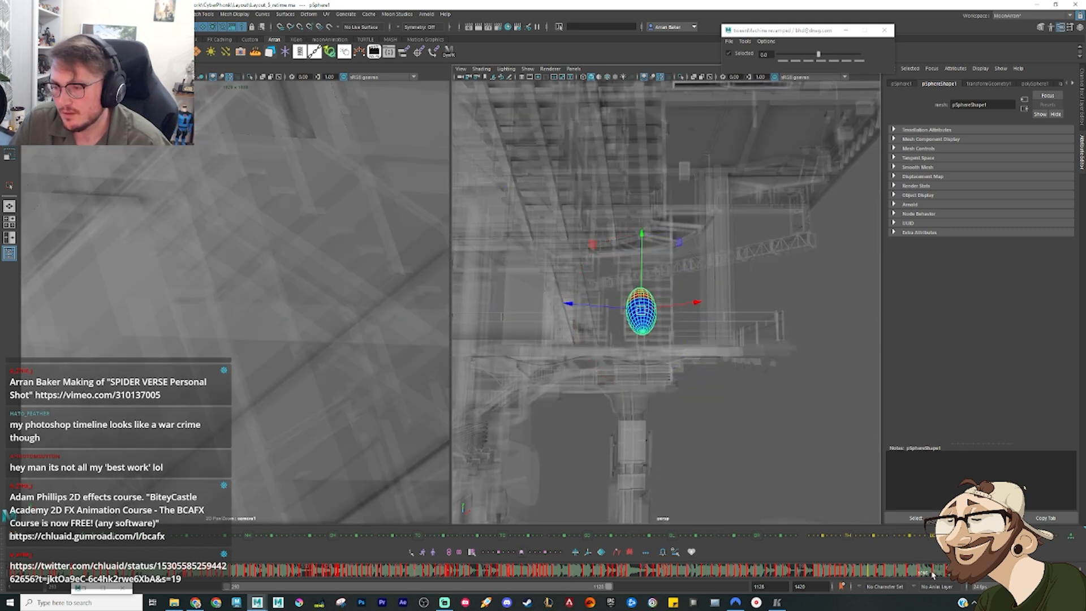
key("comma")
right_click(935, 574)
left_click(961, 443)
Step: Delete the next leftover key ahead of the sphere's pose above the small hovering object
key("period")
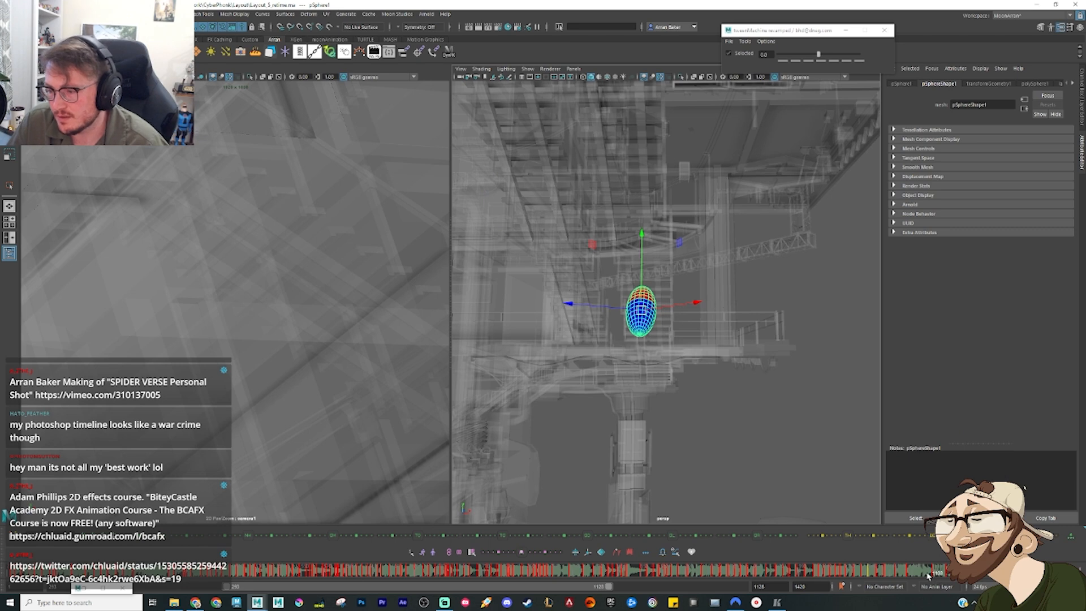
left_click_drag(929, 575, 945, 580)
right_click(945, 580)
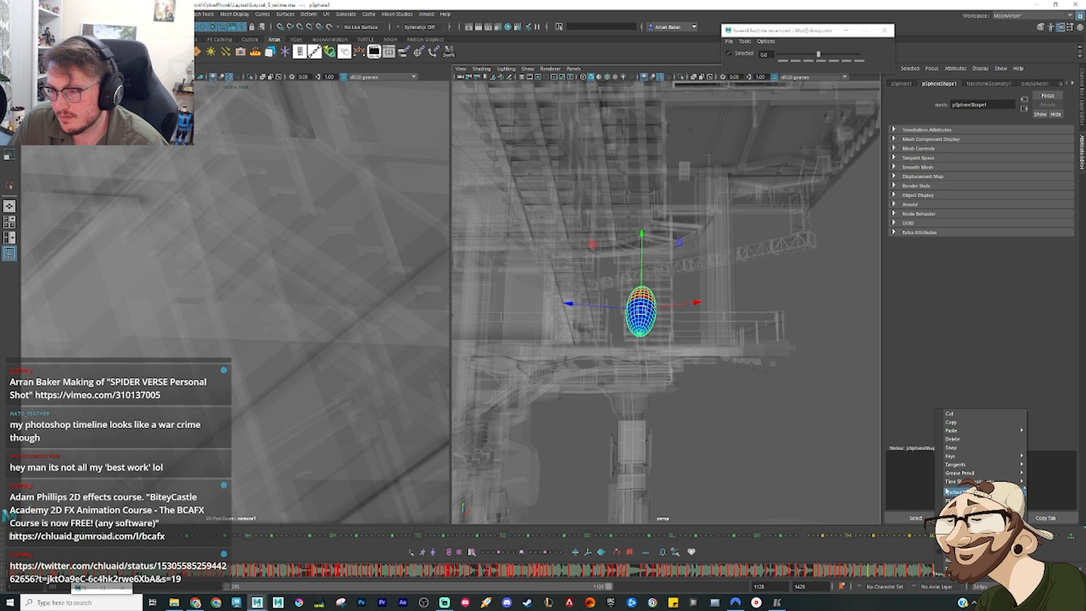
left_click(954, 439)
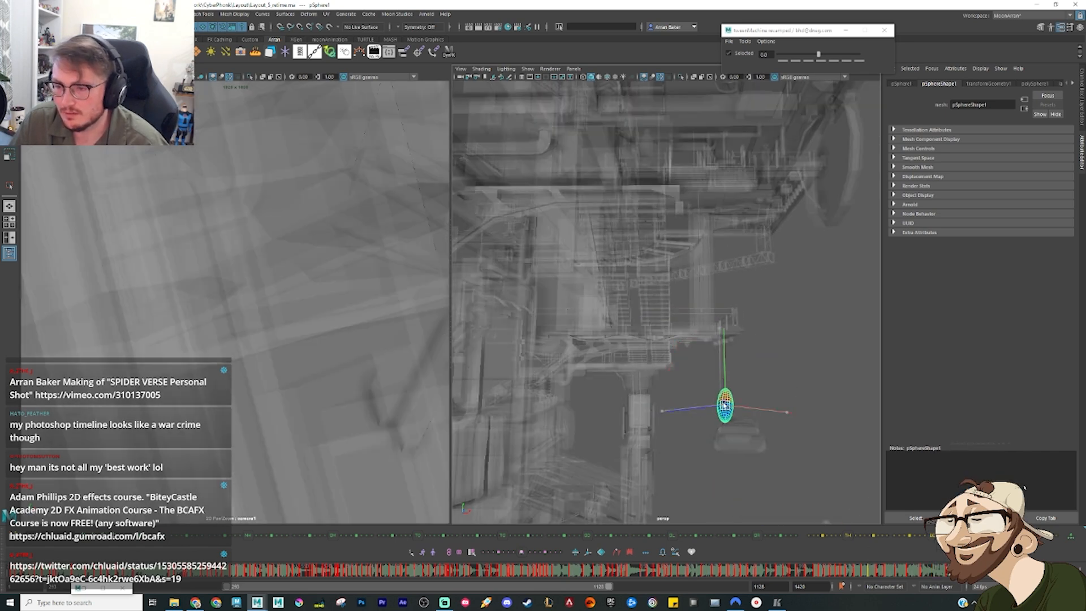
Step: Tilt the sphere's pose above the small hovering object slightly, and delete the leftover key earlier in its flight
key("e")
left_click_drag(725, 406, 805, 432)
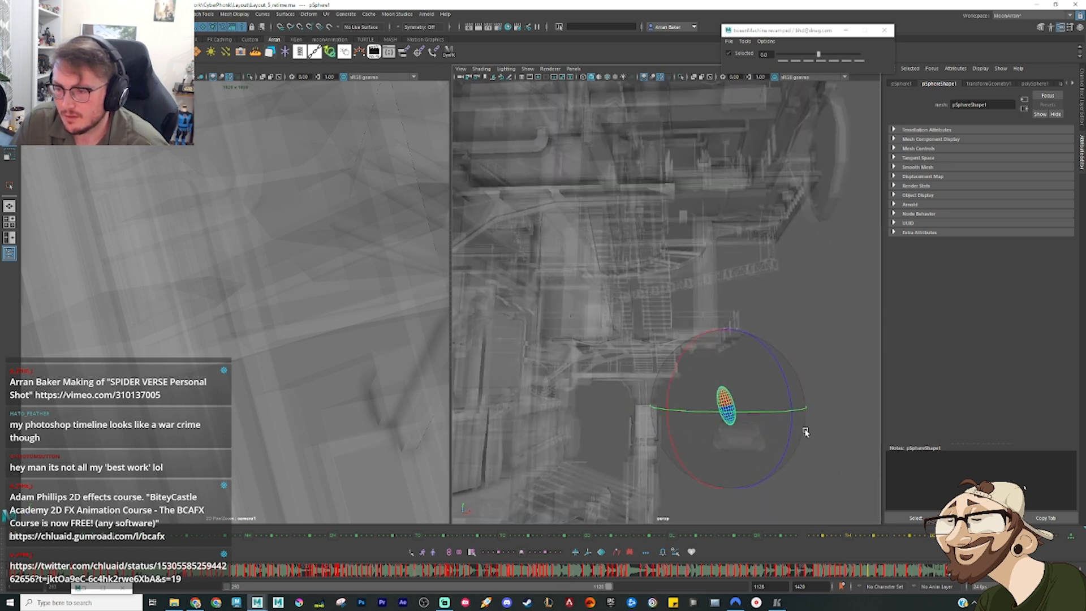
left_click_drag(908, 572, 925, 580)
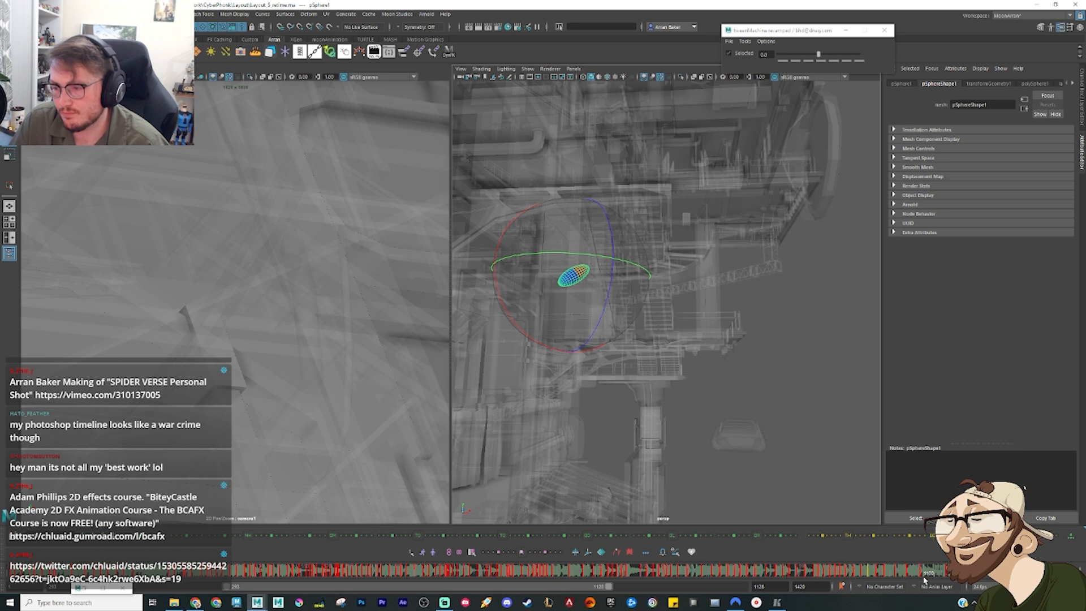
key("comma")
key("comma")
right_click(926, 578)
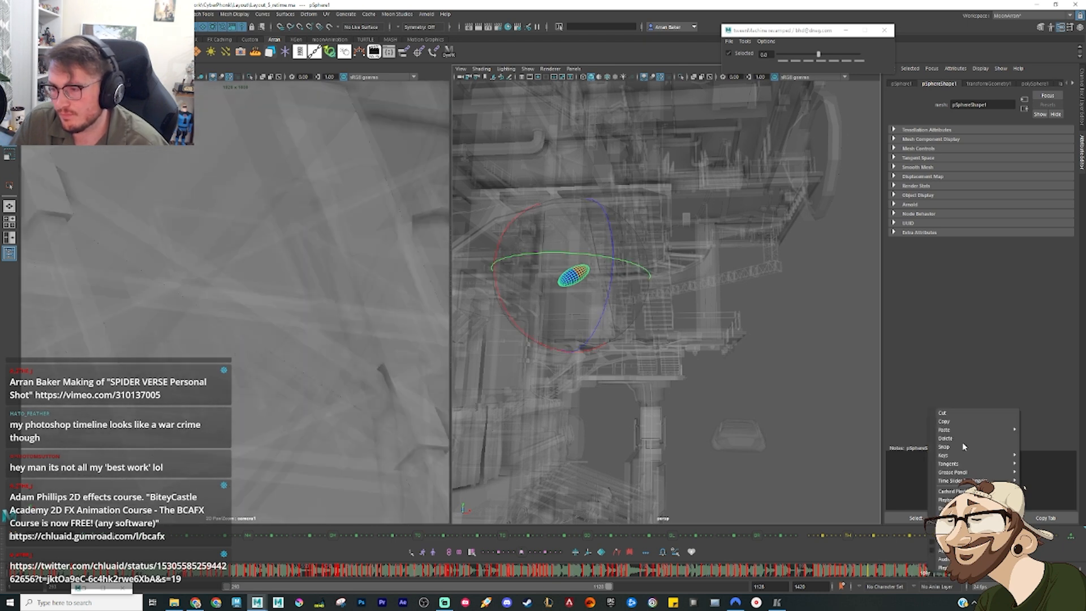
left_click(964, 443)
Step: Raise the sphere's pose in front of the stairs and rotate it to lean diagonally the opposite way
key("period")
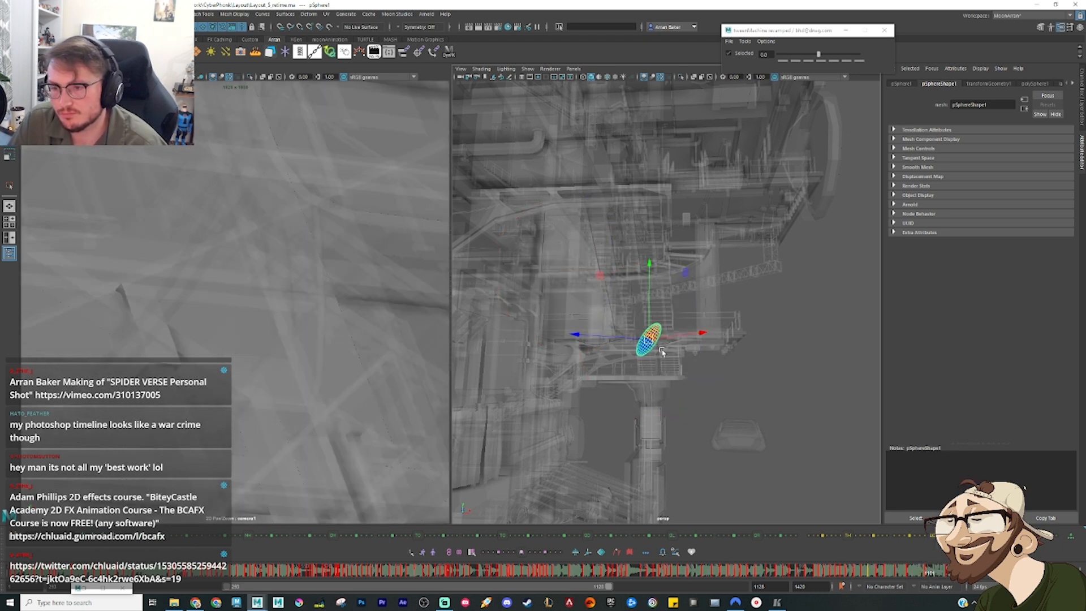
left_click_drag(645, 326, 643, 304, "alt")
key("e")
left_click_drag(628, 354, 678, 358)
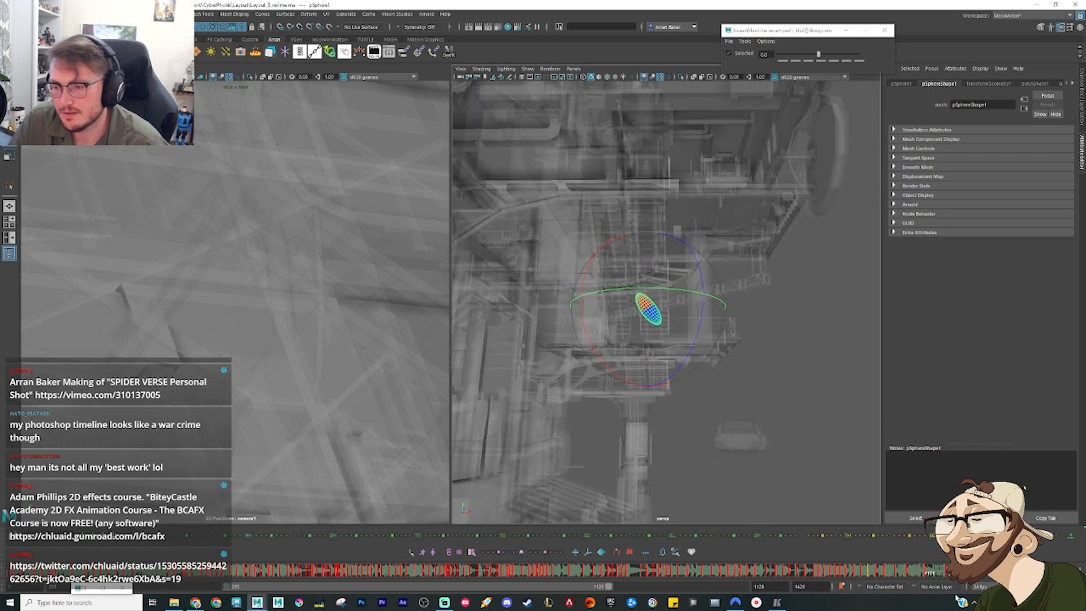
Step: Scrub back to the sphere's wall section and check its rotation curves in the Graph Editor
left_click_drag(919, 577, 884, 574)
key("ctrl+g")
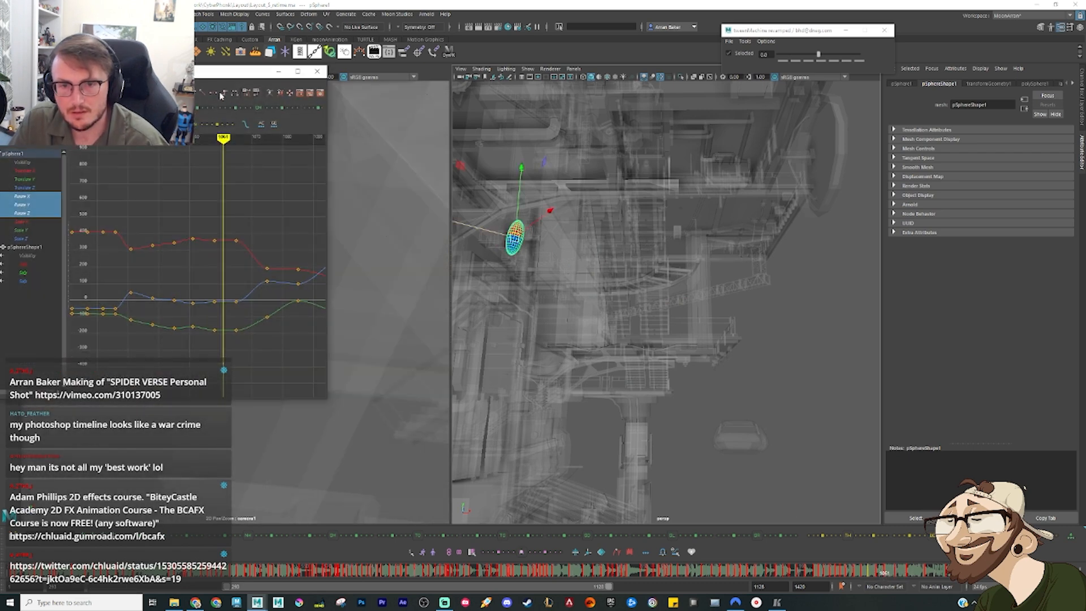
left_click(278, 72)
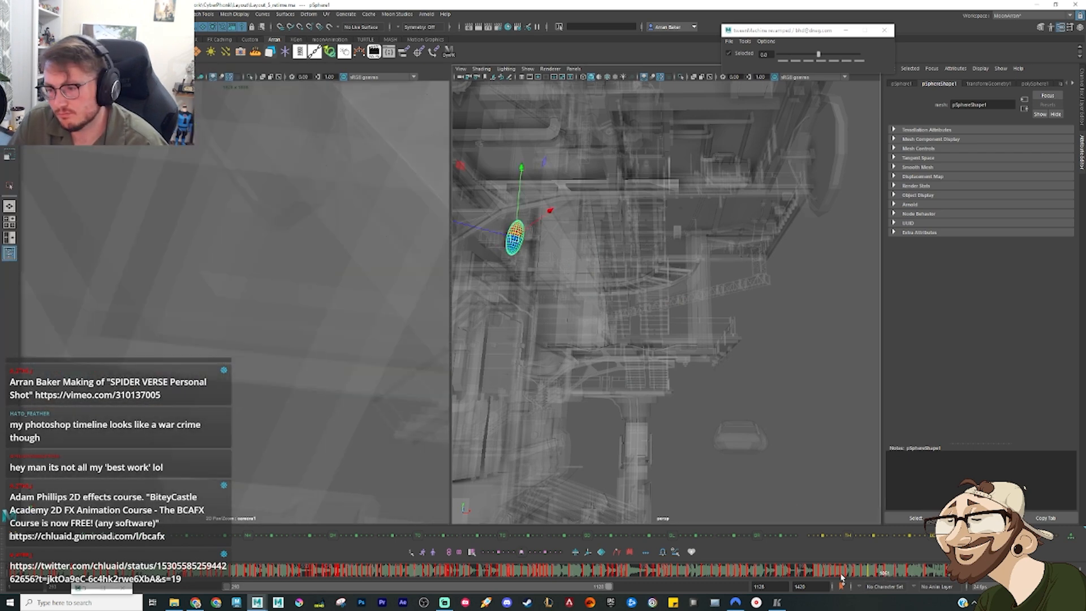
Step: Add an in-between pose for the sphere as it leaves the wall, nudging its position along the arc
left_click_drag(842, 577, 920, 574)
key("3")
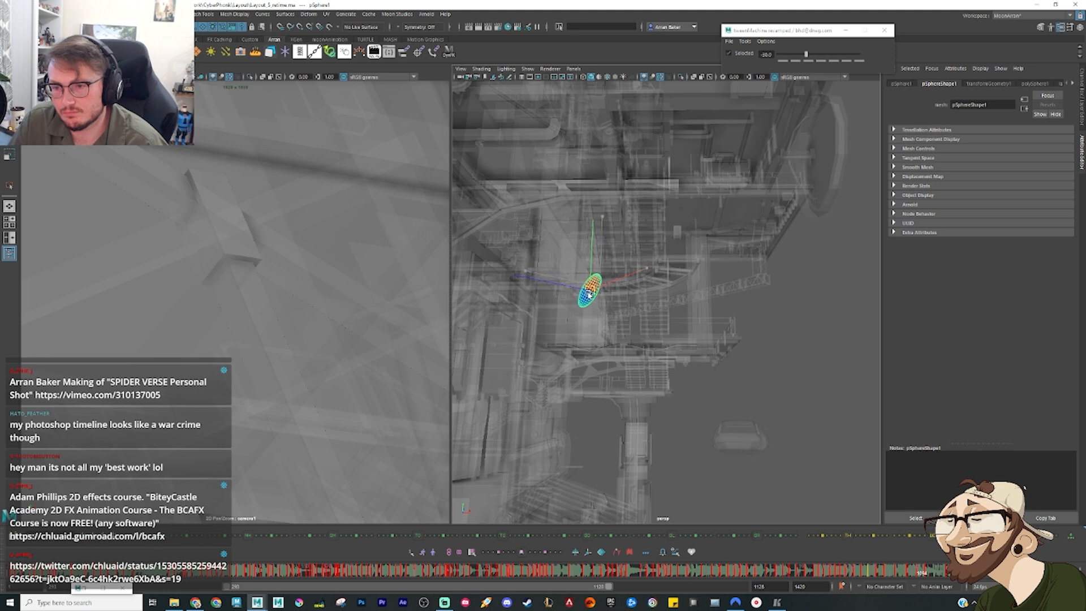
left_click_drag(589, 295, 589, 296)
key("comma")
key("period")
key("period")
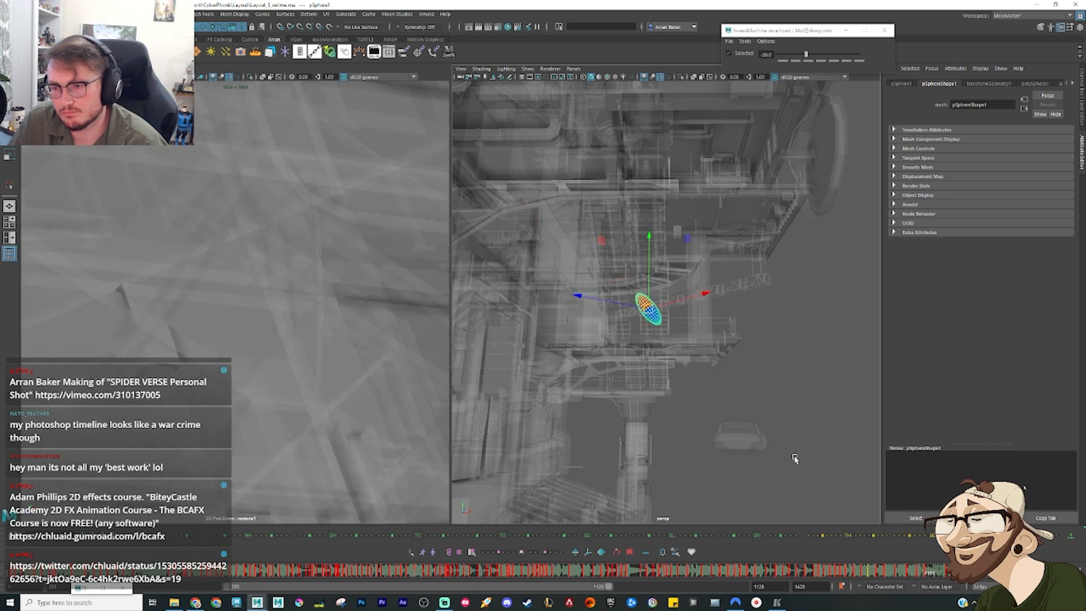
Step: Raise the sphere's pose in front of the stairs further and rotate it closer to horizontal, comparing it with the neighbouring poses
left_click_drag(913, 575, 923, 577)
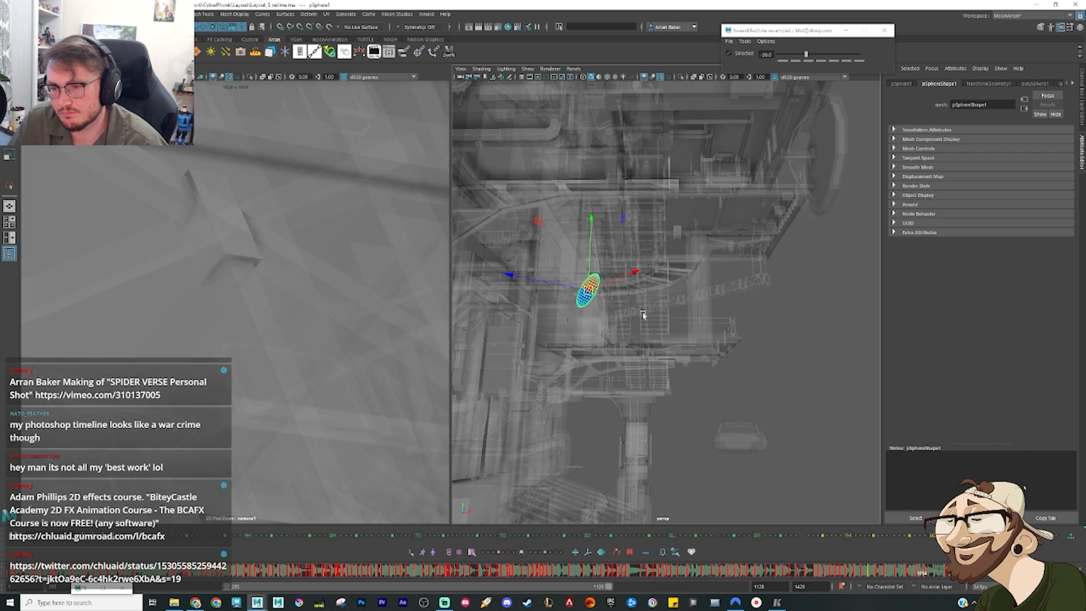
key("alt+period")
key("alt+period")
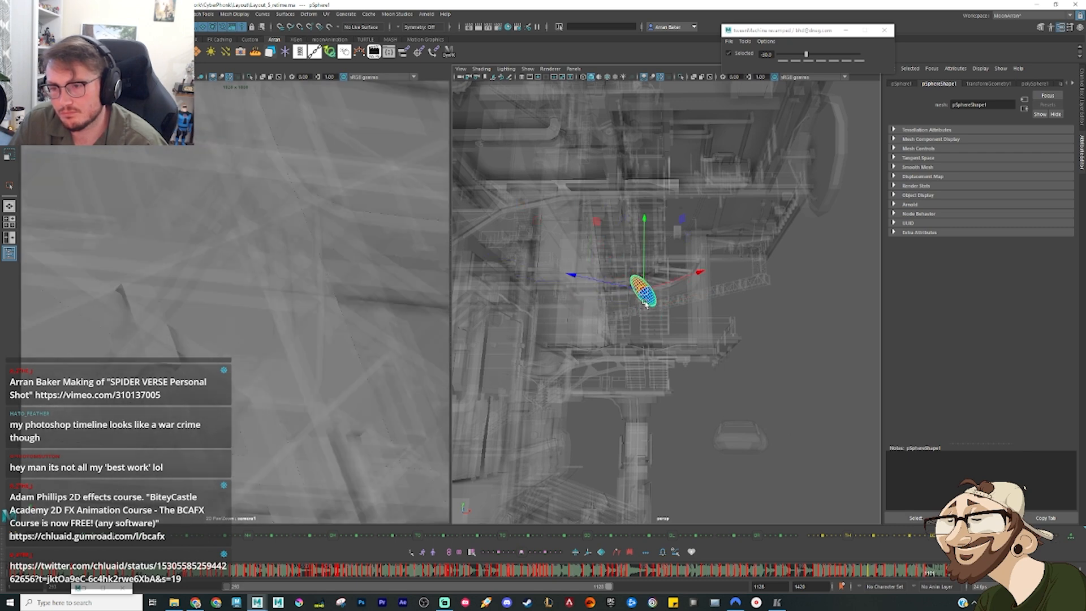
key("alt+period")
key("alt+comma")
key("alt+comma")
key("alt+period")
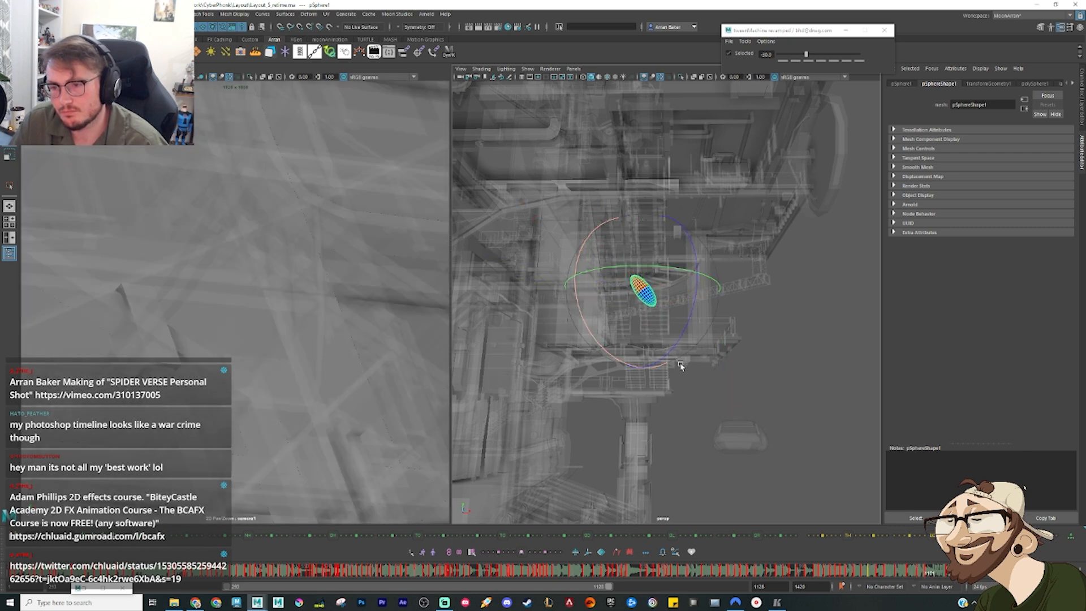
left_click_drag(676, 348, 674, 325)
key("alt+comma")
key("alt+period")
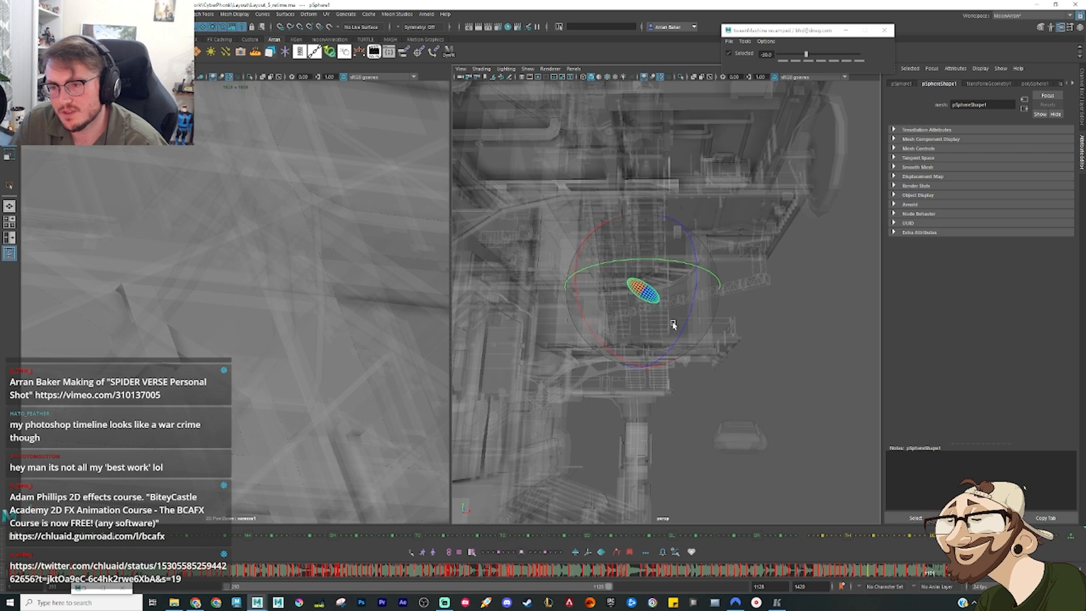
Step: Add an in-between pose for the sphere's drop toward the small hovering object, shifting it slightly outward from the stairs
left_click_drag(932, 575, 942, 576)
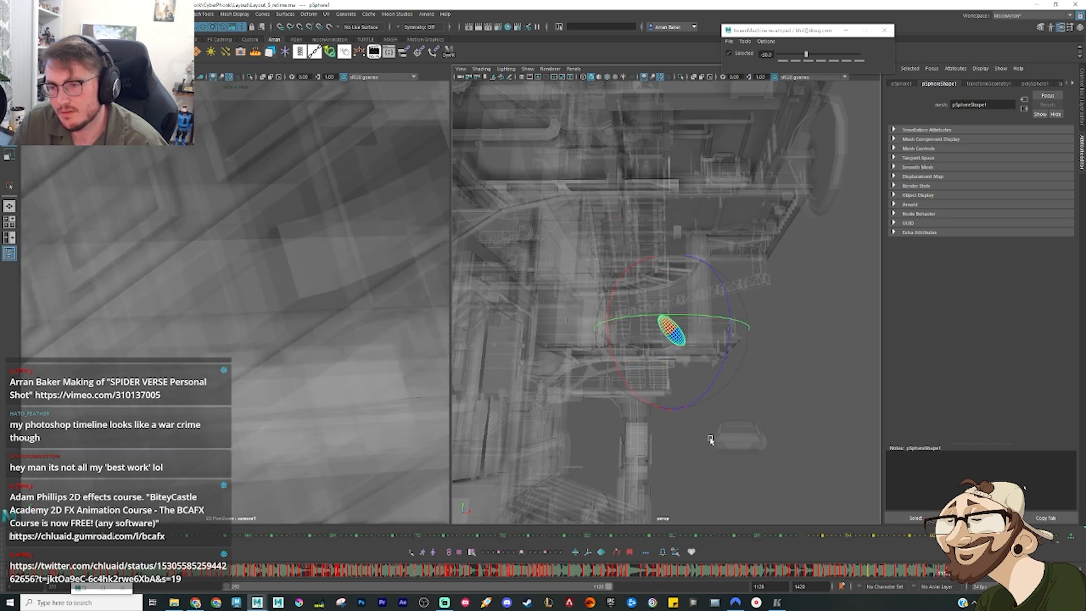
key("w")
key("e")
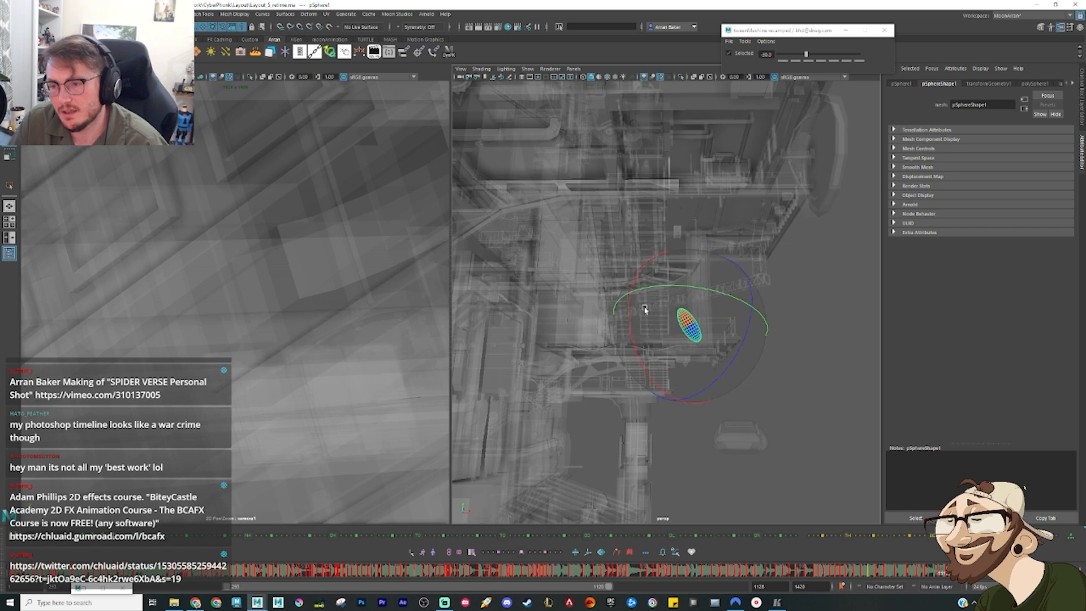
left_click_drag(657, 322, 656, 330)
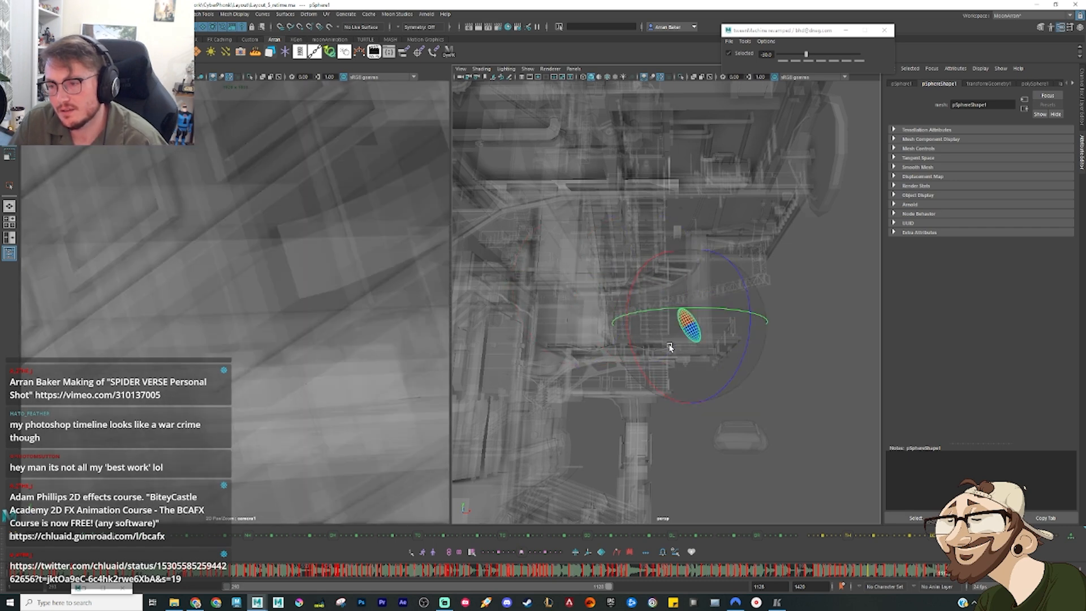
key("ctrl+z")
key("w")
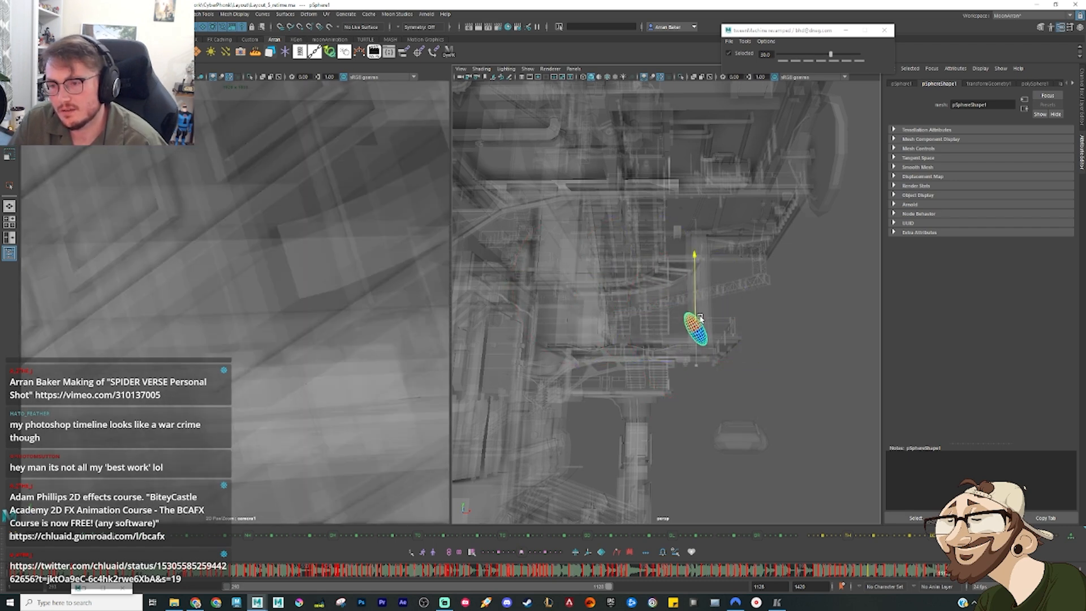
left_click_drag(701, 318, 700, 313)
key("comma")
key("period")
key("period")
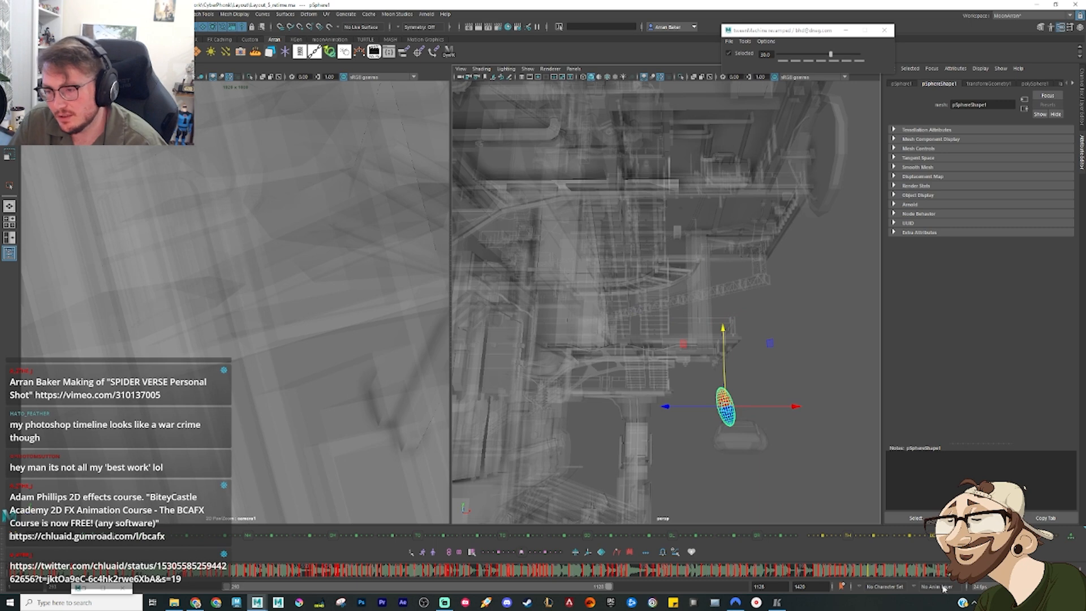
Step: Review the leap from the side and rotate the sphere's final pose above the small hovering object
left_click_drag(935, 574, 748, 568)
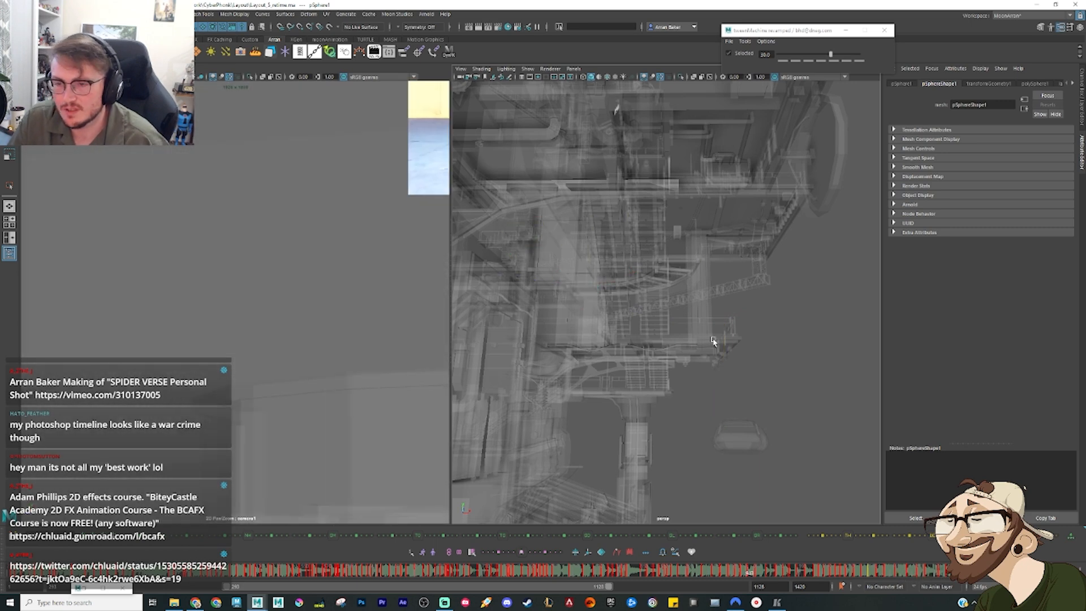
left_click_drag(713, 341, 678, 350, "alt")
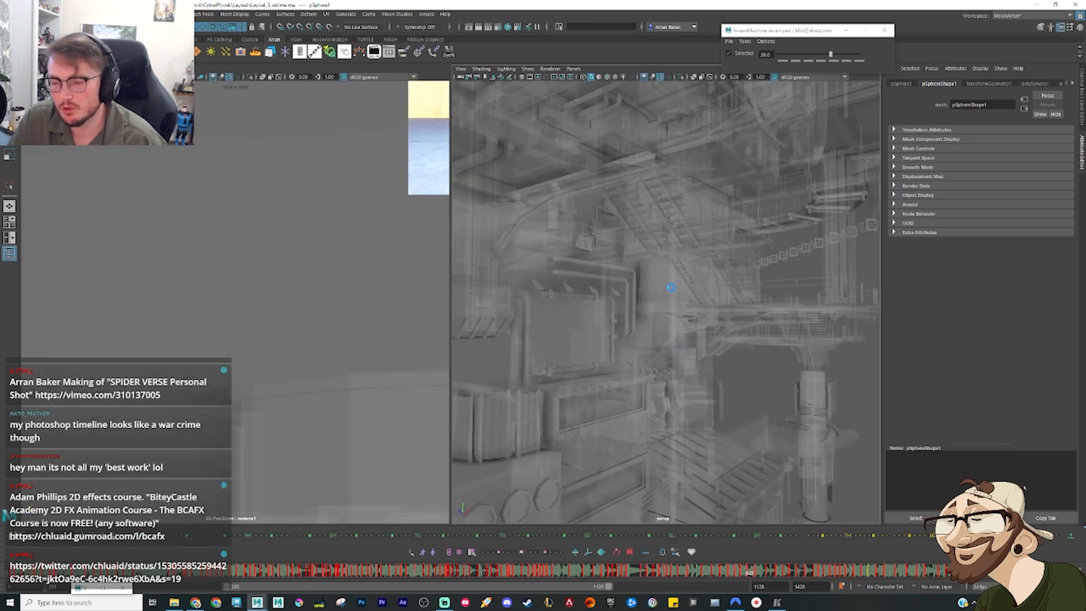
right_click_drag(657, 324, 696, 407, "alt")
middle_click_drag(638, 279, 622, 331, "alt")
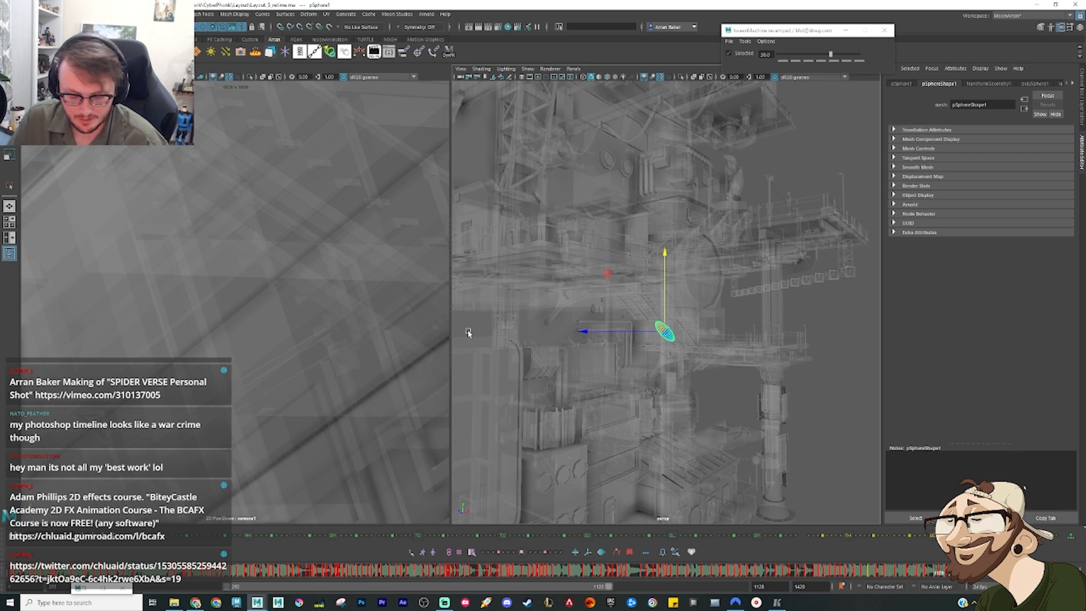
key("ctrl+g")
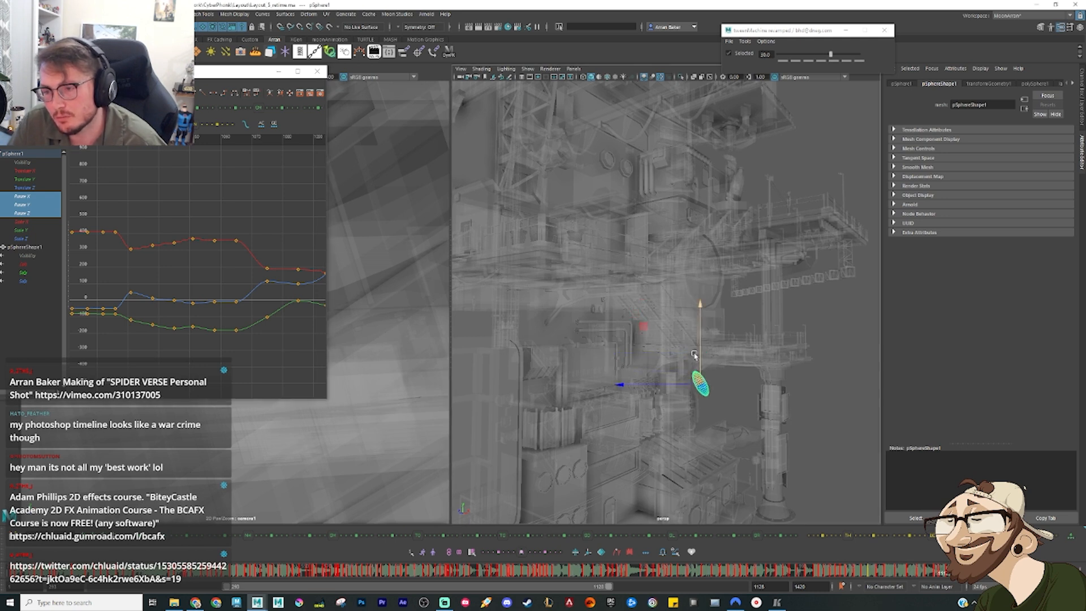
key("e")
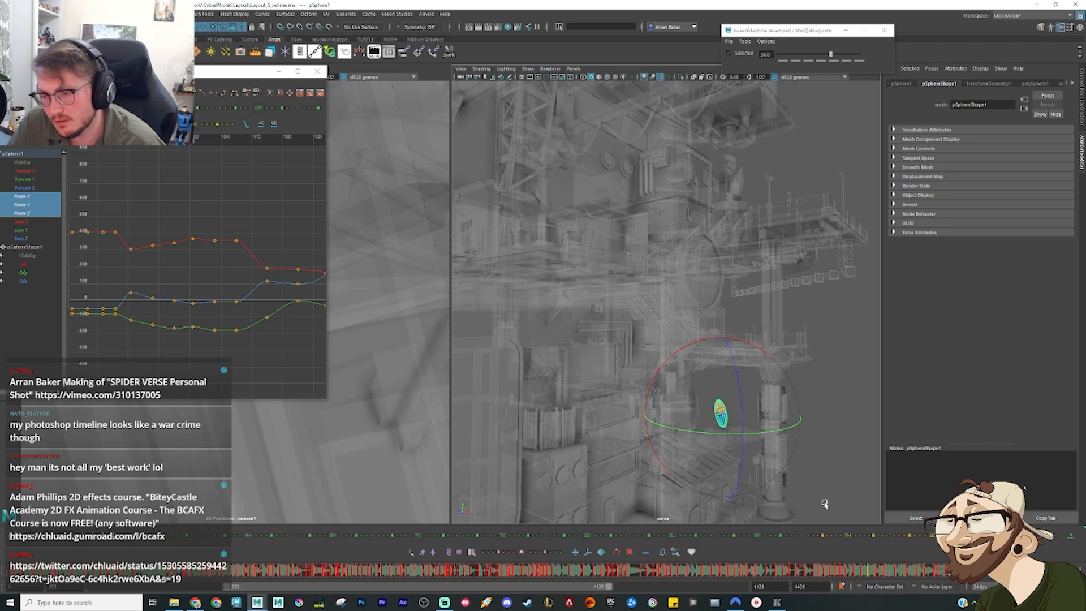
left_click_drag(687, 394, 727, 393, "alt")
Step: Set the sphere's animation curves to stepped tangents in the Graph Editor
key("comma")
key("comma")
key("comma")
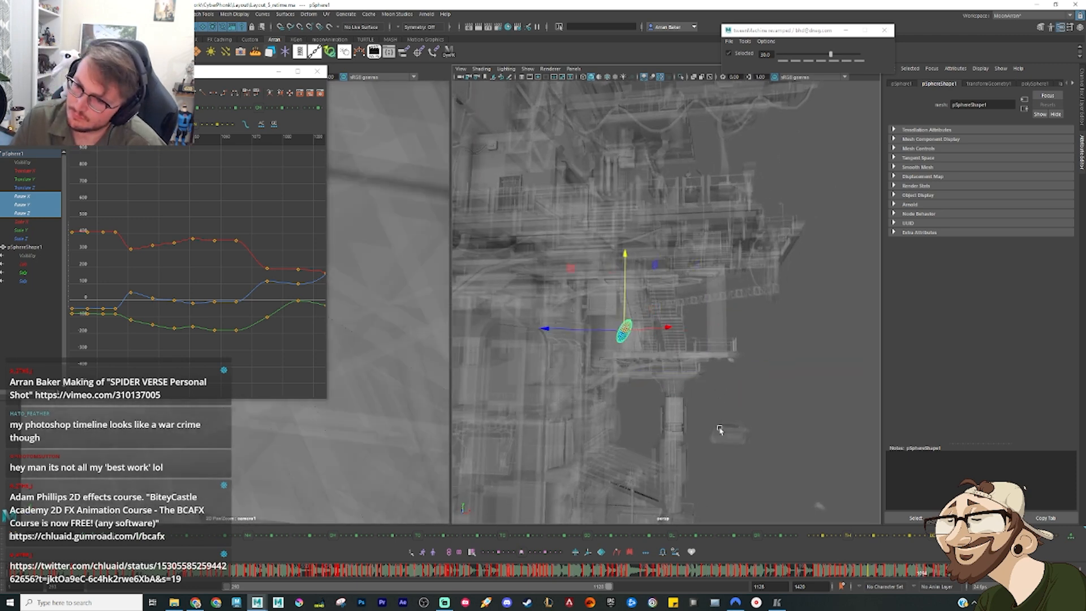
key("period")
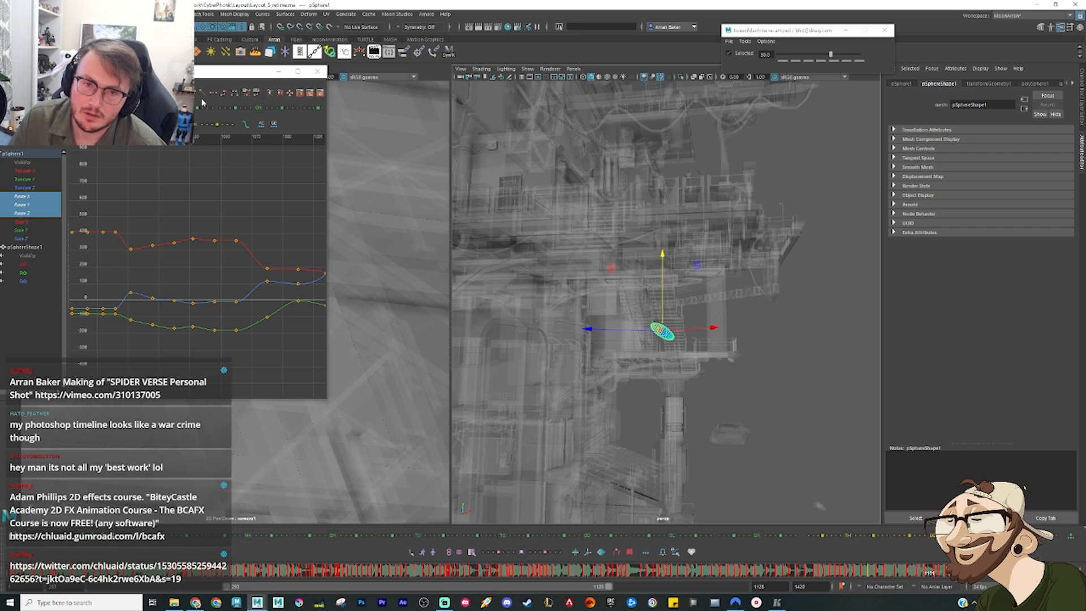
left_click(224, 93)
Step: Step back and forth through the sphere's leap poses to compare their spacing and tilt
key("period")
key("period")
key("comma")
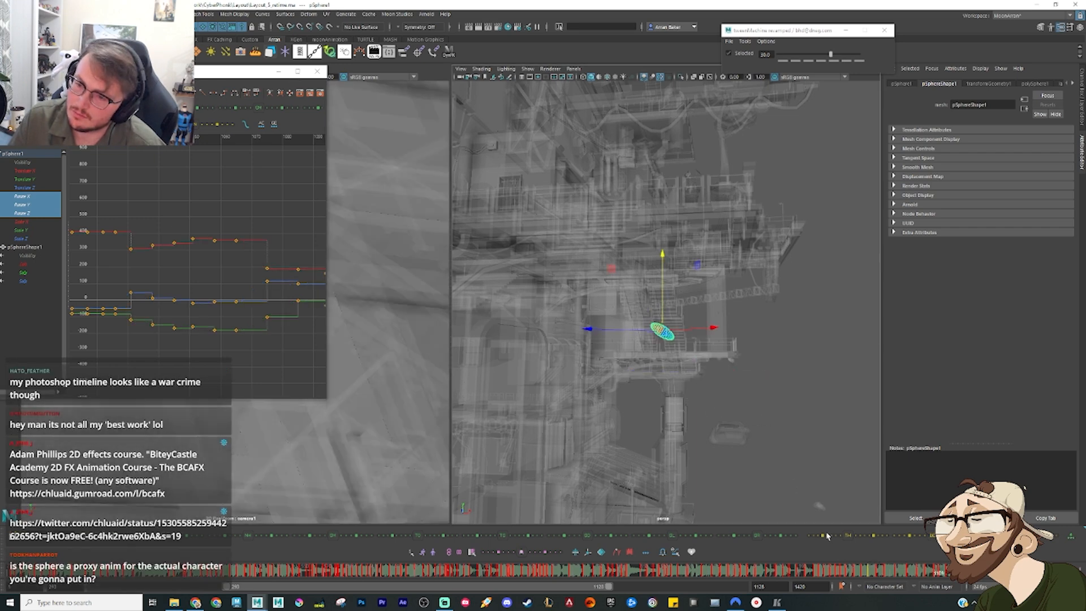
key("comma")
key("comma")
key("period")
key("period")
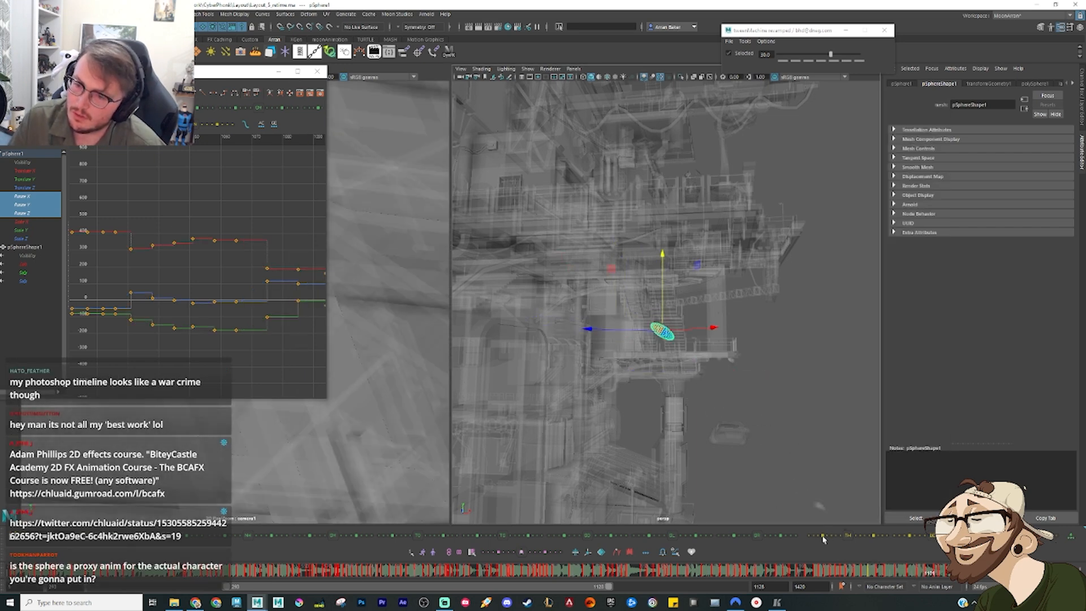
Step: Reposition the sphere's in-between pose on its drop toward the small hovering object
key("period")
key("period")
key("comma")
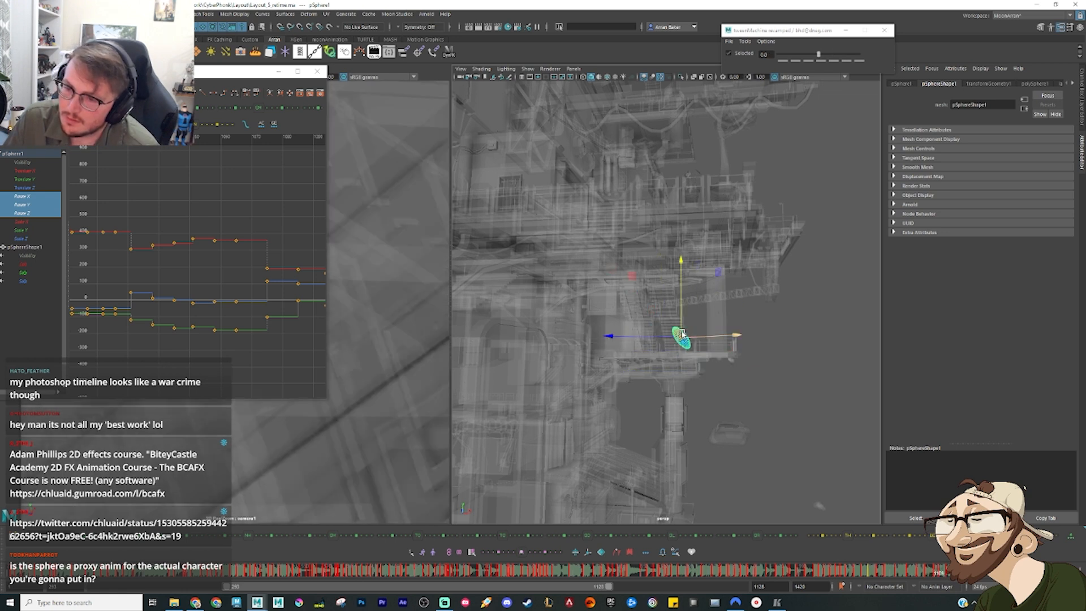
left_click_drag(686, 326, 722, 413)
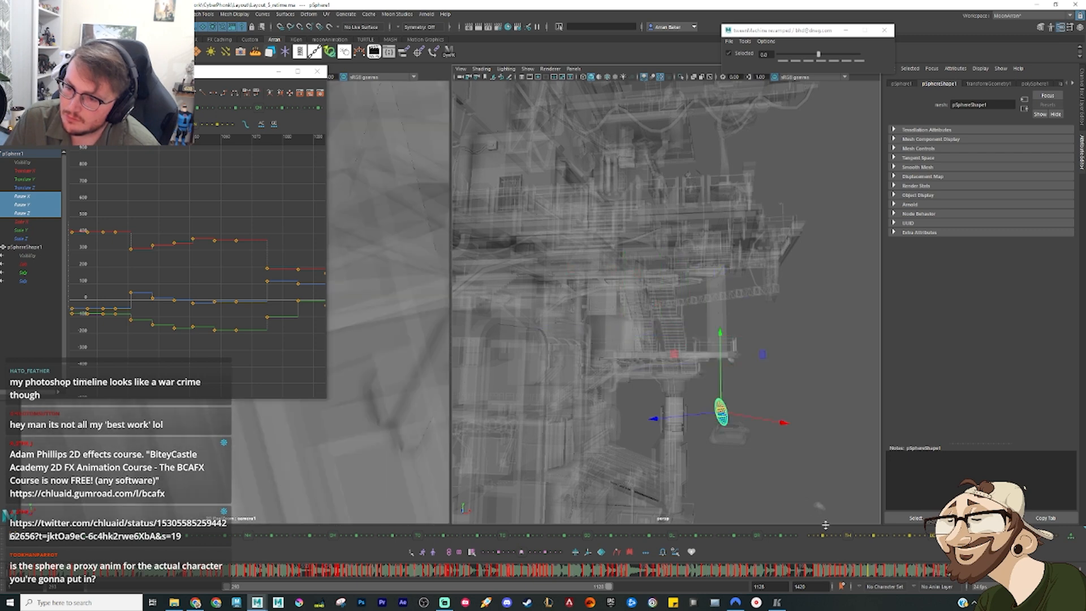
Step: Play back the sphere's wall slide and leap to review the stepped timing
mouse_move(937, 572)
left_mouse_down()
mouse_move(907, 571)
mouse_move(948, 575)
left_mouse_up()
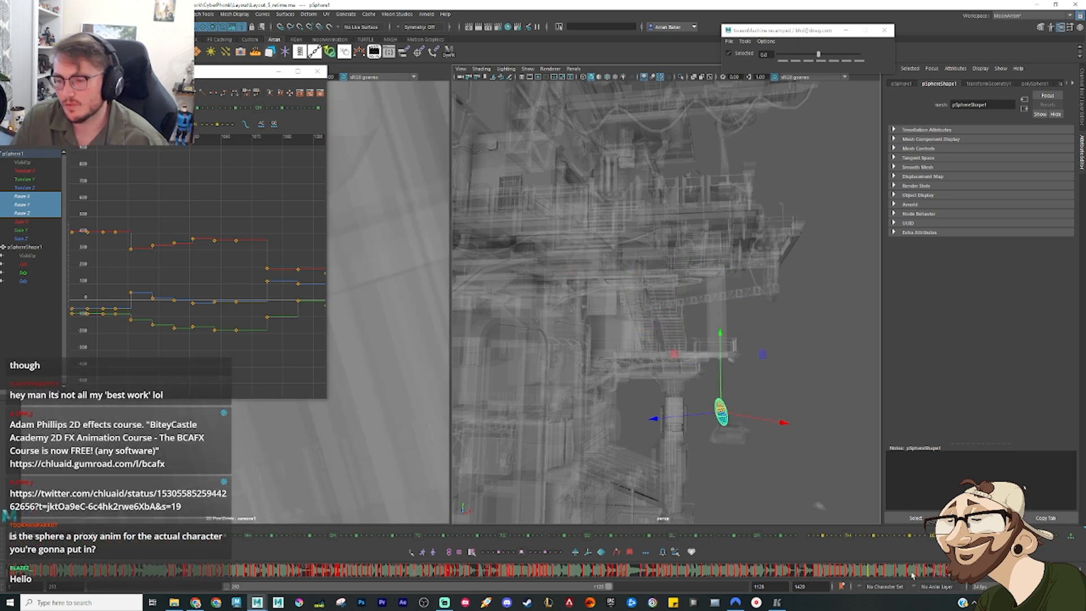
left_click(881, 573)
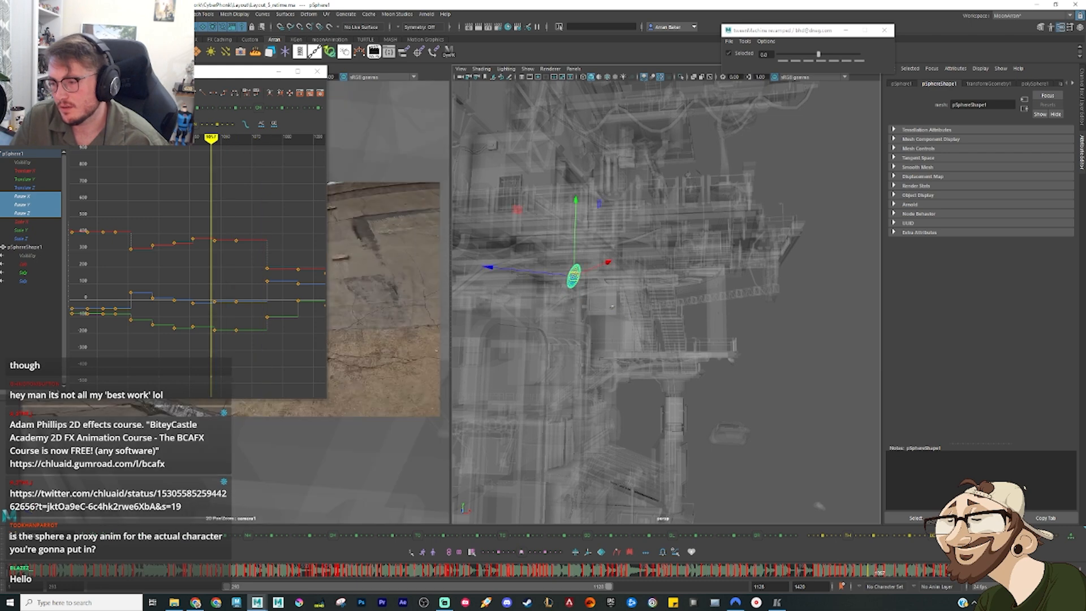
key("alt+v")
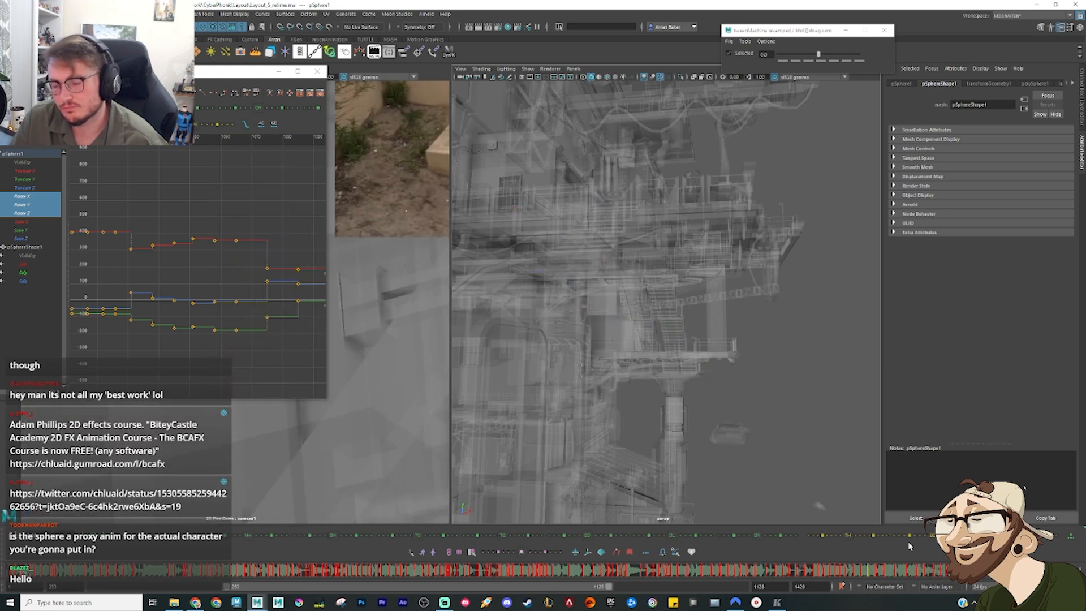
key("alt+v")
Step: Try X-Ray shading in the perspective viewport while viewing the sphere up close
left_click_drag(655, 347, 551, 229, "alt")
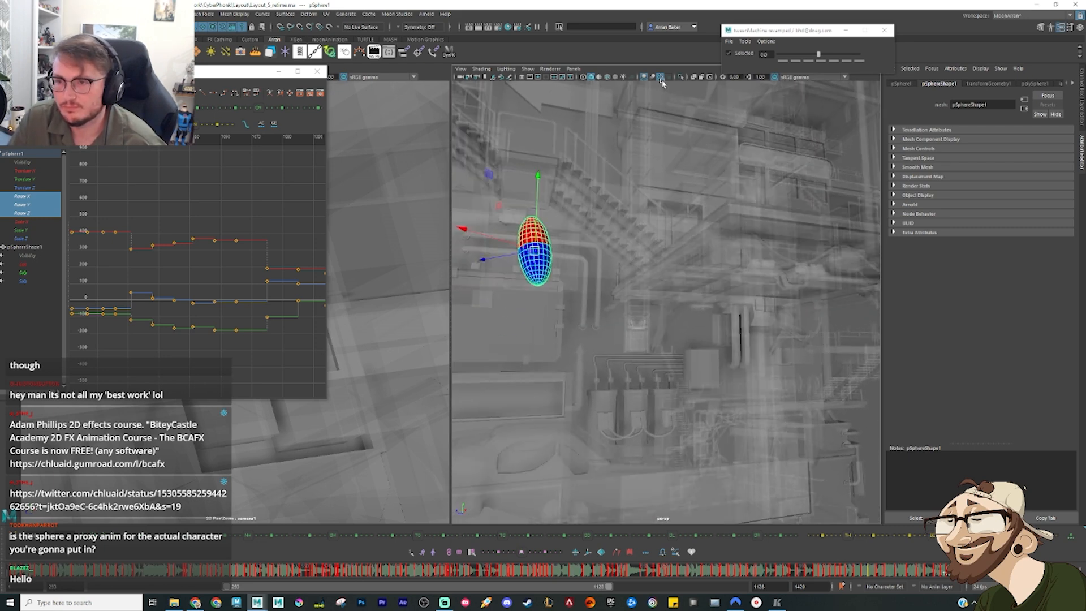
left_click(695, 78)
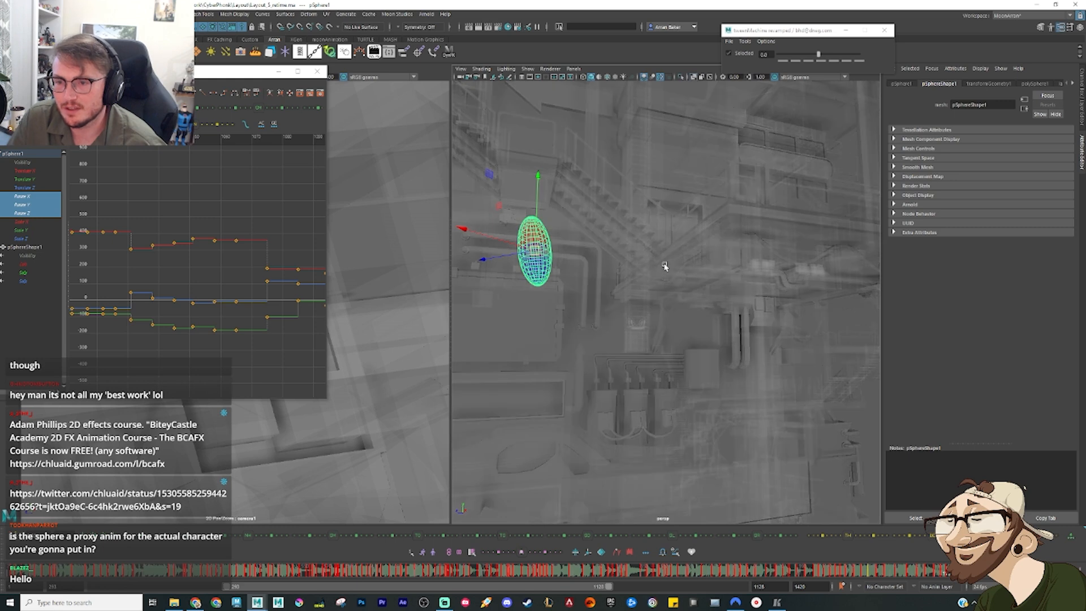
left_click(696, 77)
Step: Make the environment's lambert1 material fully opaque and bring back the object's channel values
left_click(729, 358)
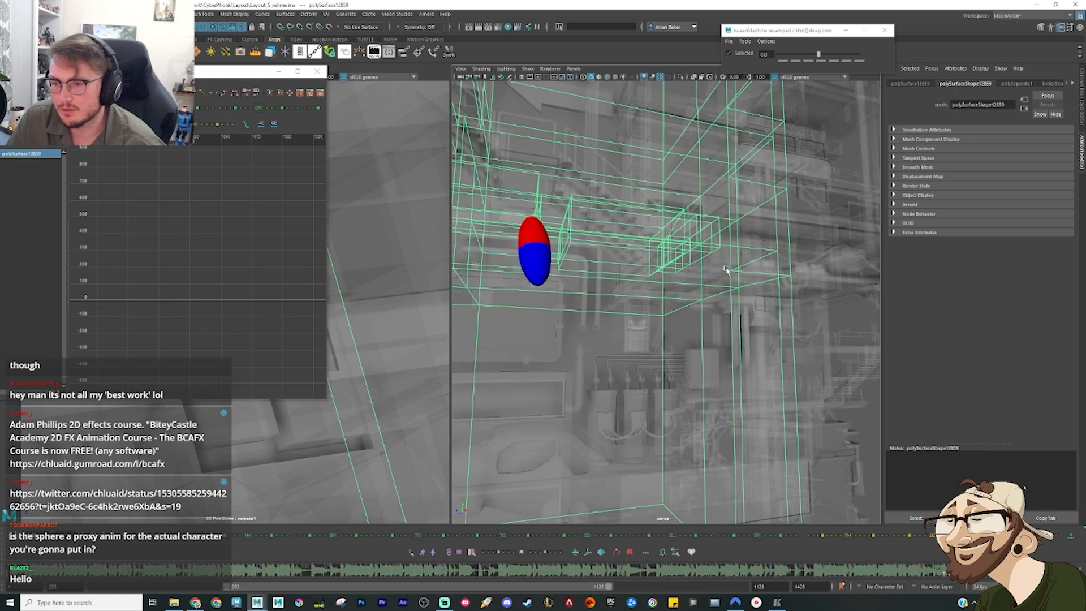
right_click_drag(728, 270, 734, 465)
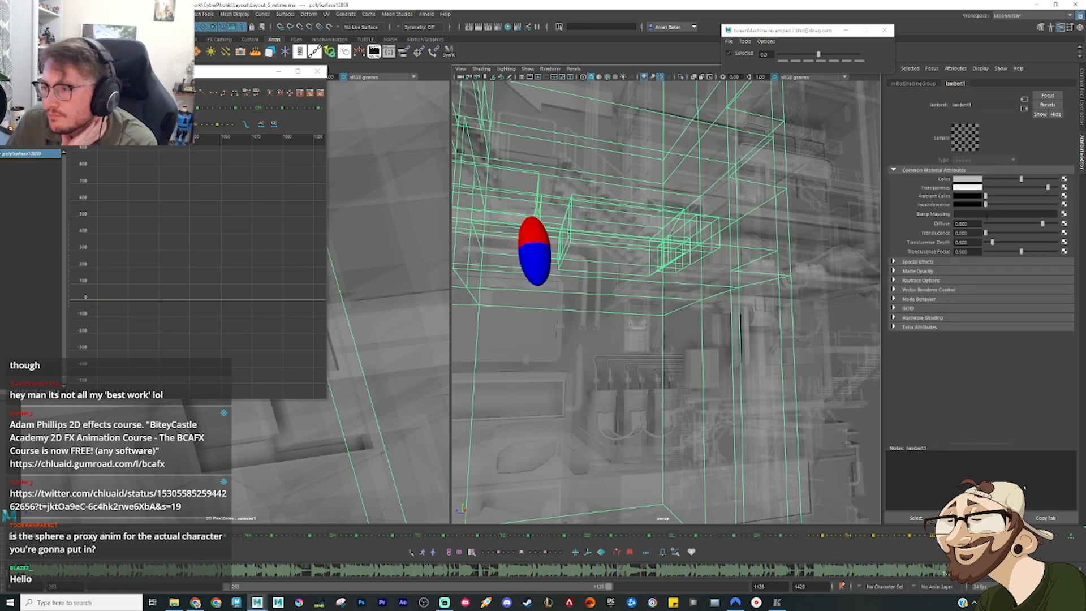
left_click_drag(1045, 188, 933, 190)
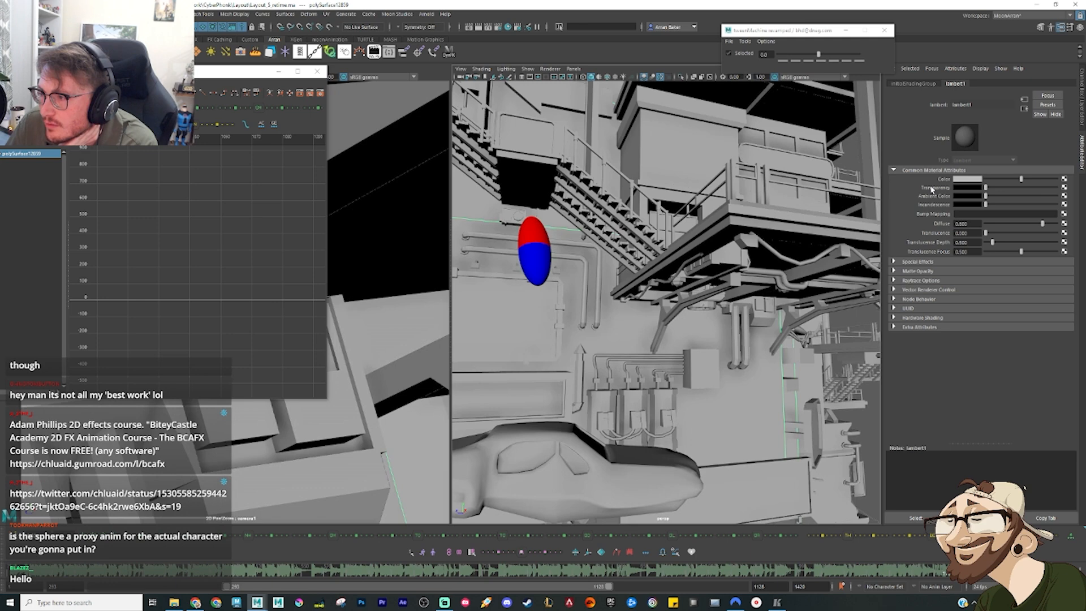
left_click(1069, 26)
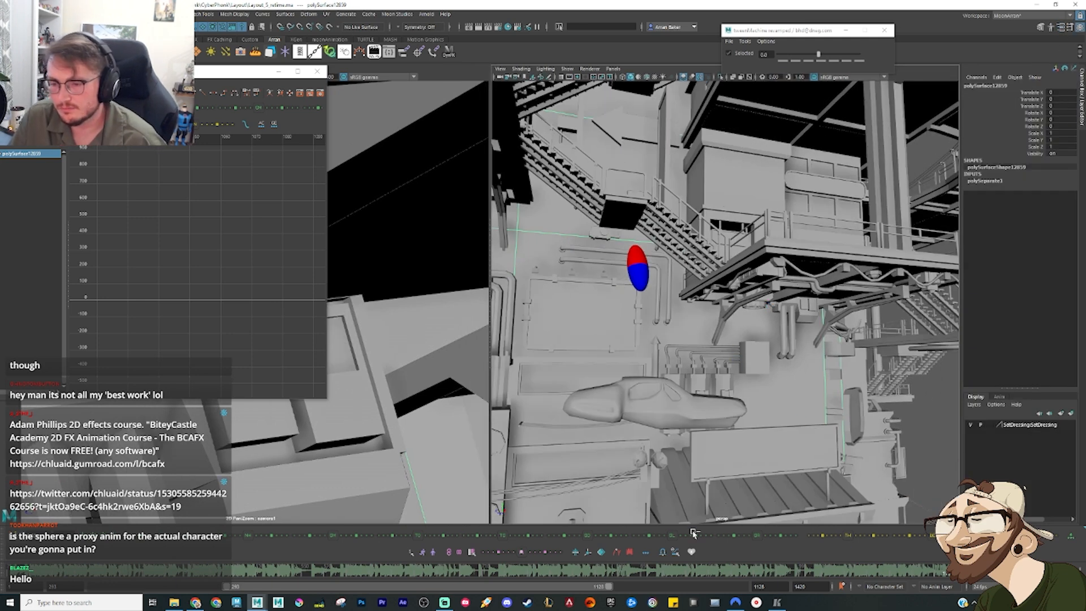
Step: Scrub to the sphere's landing on the hovering vehicle and shift the playback range to run from there to frame 1420
left_click_drag(616, 571, 699, 571)
scroll(650, 396, "down", 10)
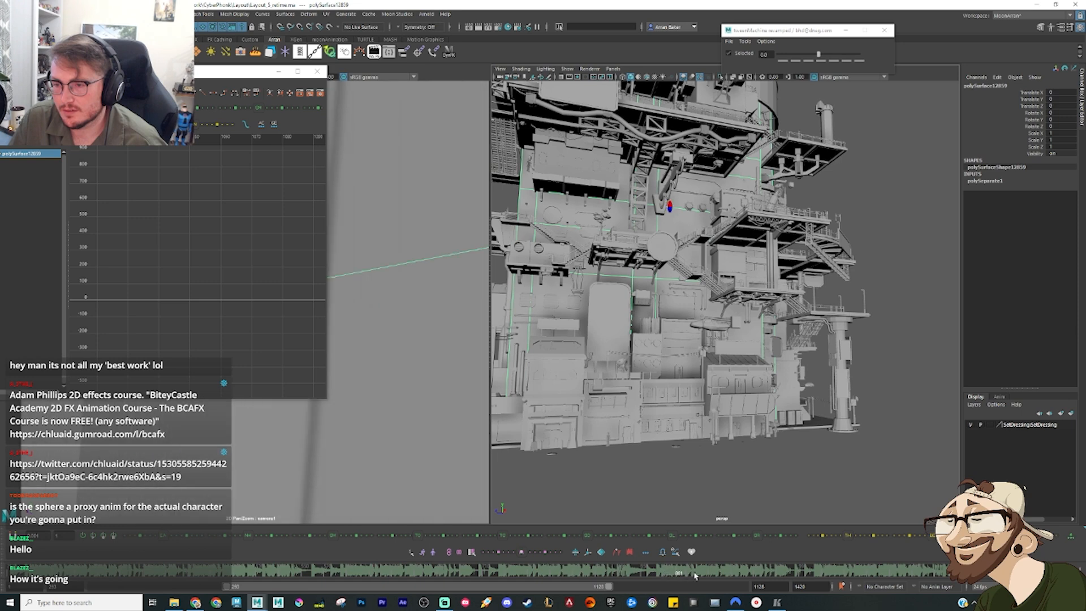
left_click_drag(806, 571, 930, 550)
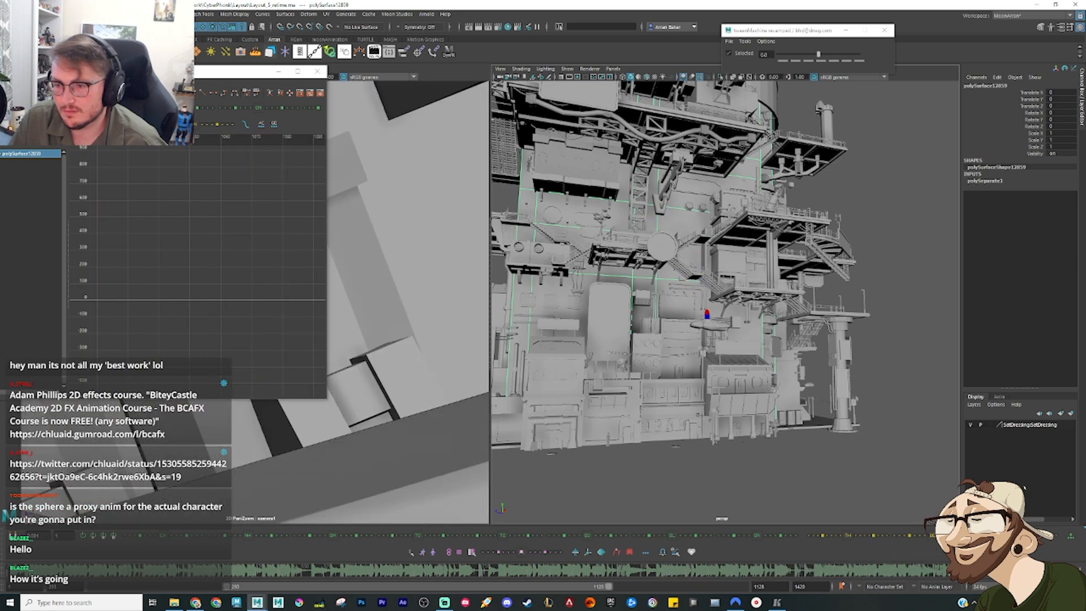
left_click_drag(553, 589, 731, 587)
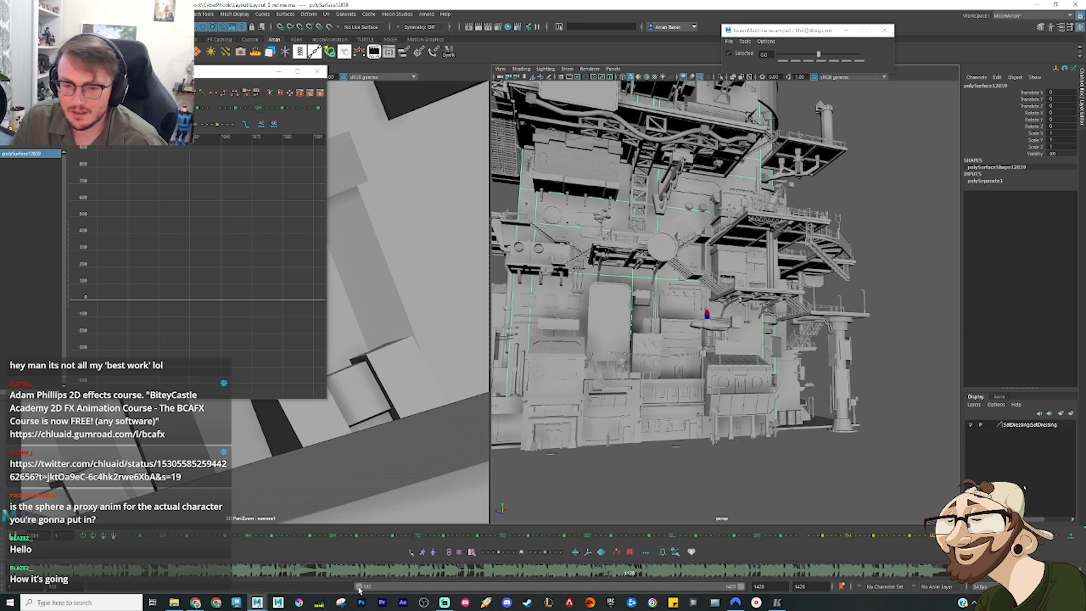
left_click_drag(360, 586, 557, 577)
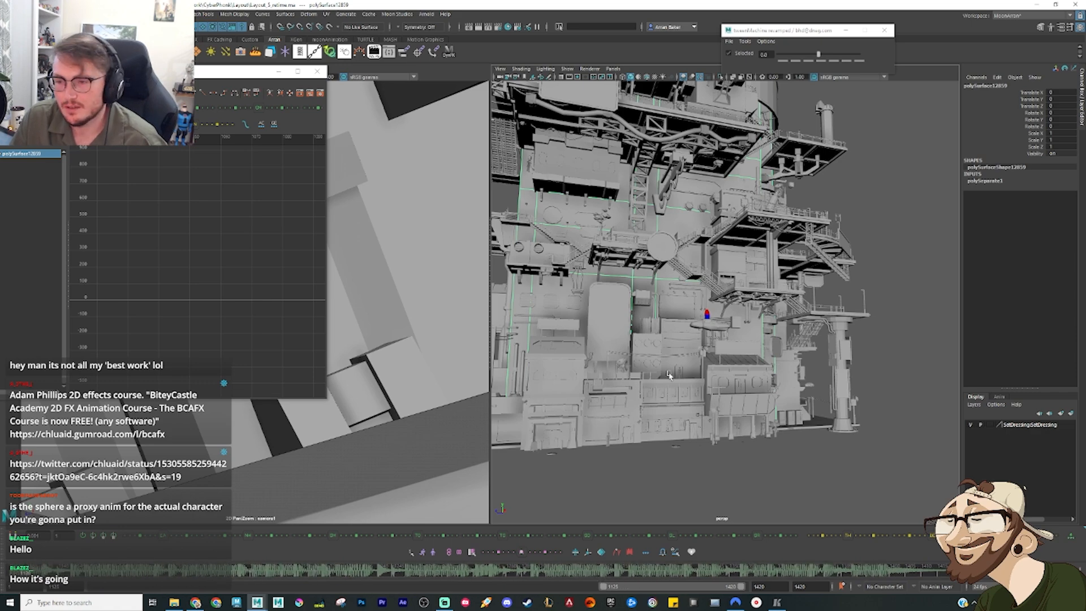
Step: Select the sphere on the hovering vehicle and examine the rooftops, facades and street below for its onward route
left_click(707, 314)
key("f")
scroll(726, 354, "down", 3)
left_click_drag(726, 355, 688, 320, "alt")
scroll(688, 320, "down", 5)
middle_click_drag(688, 341, 659, 340, "alt")
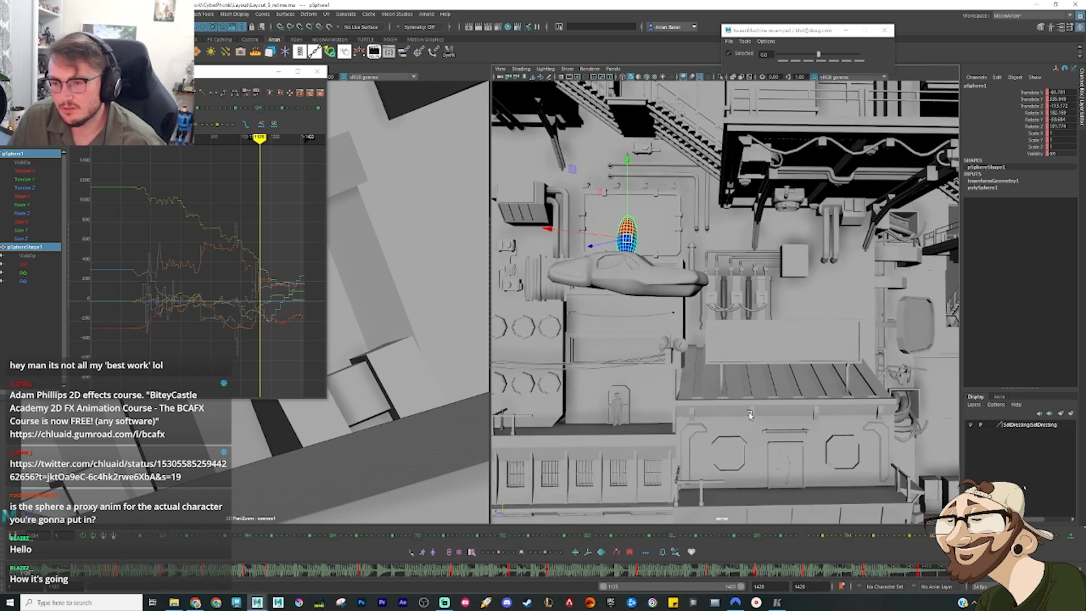
middle_click_drag(638, 393, 799, 349, "alt")
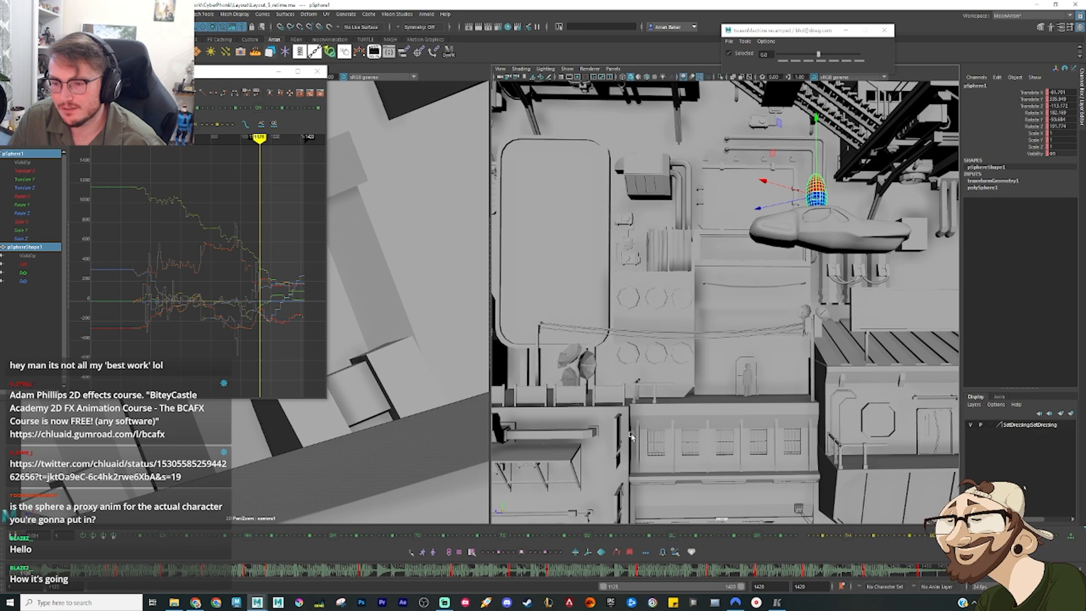
middle_click_drag(628, 447, 679, 417, "alt")
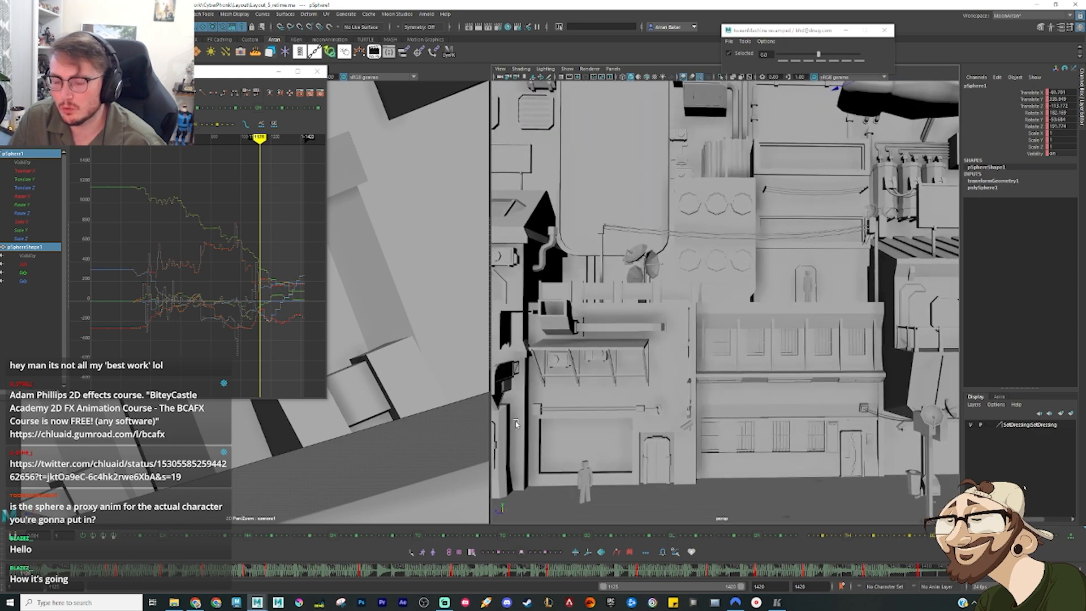
middle_click_drag(515, 421, 461, 451, "alt")
middle_click_drag(656, 415, 457, 521, "alt")
middle_click_drag(597, 347, 608, 359, "alt")
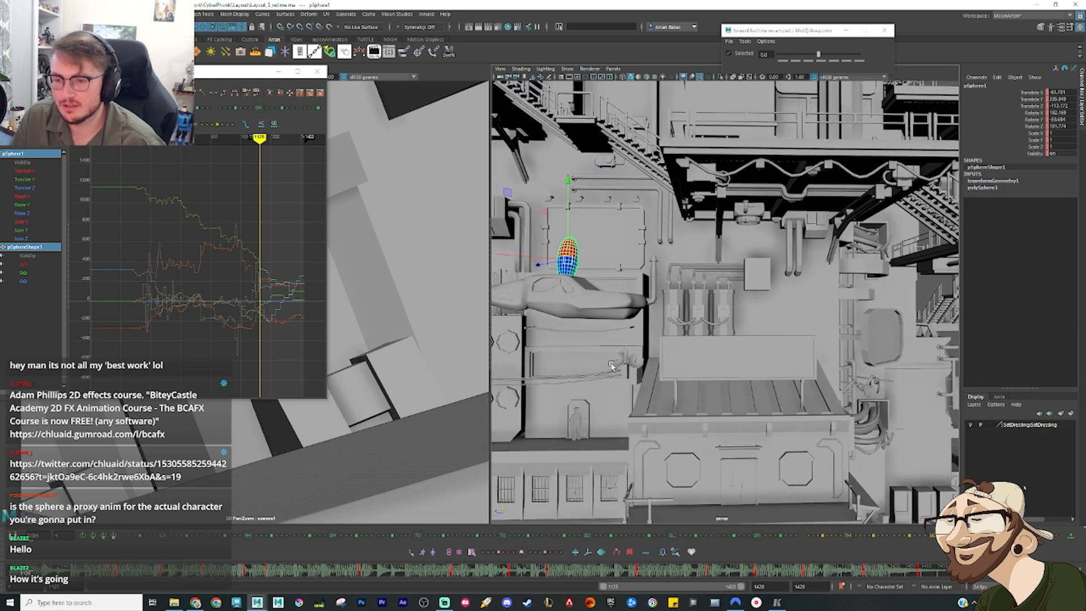
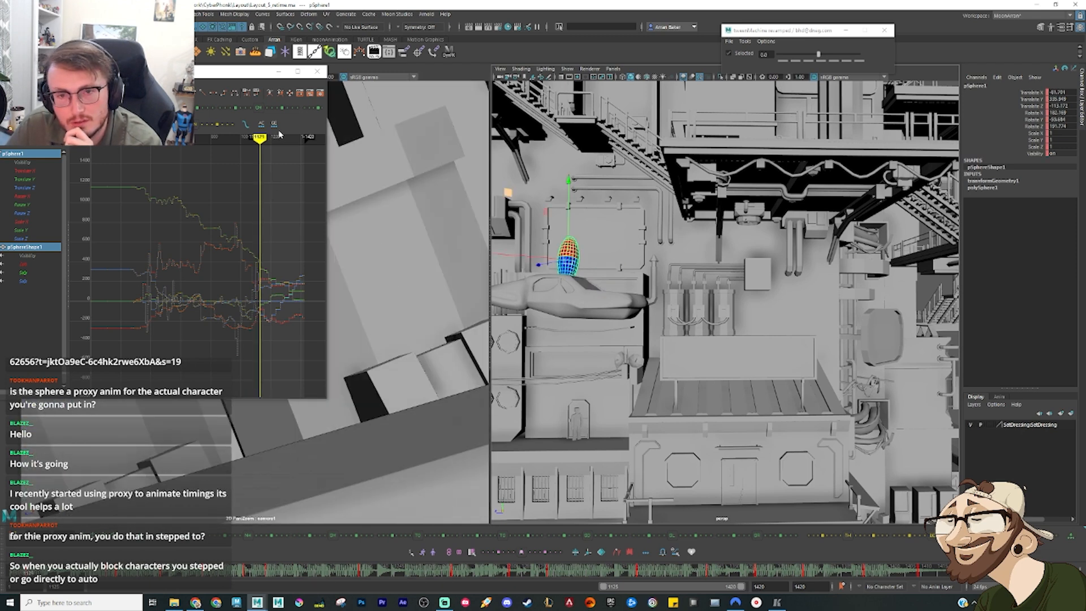
Step: Minimize the Graph Editor and scrub to the sphere's leaning pose at the rear of the hovering vehicle
left_click(278, 71)
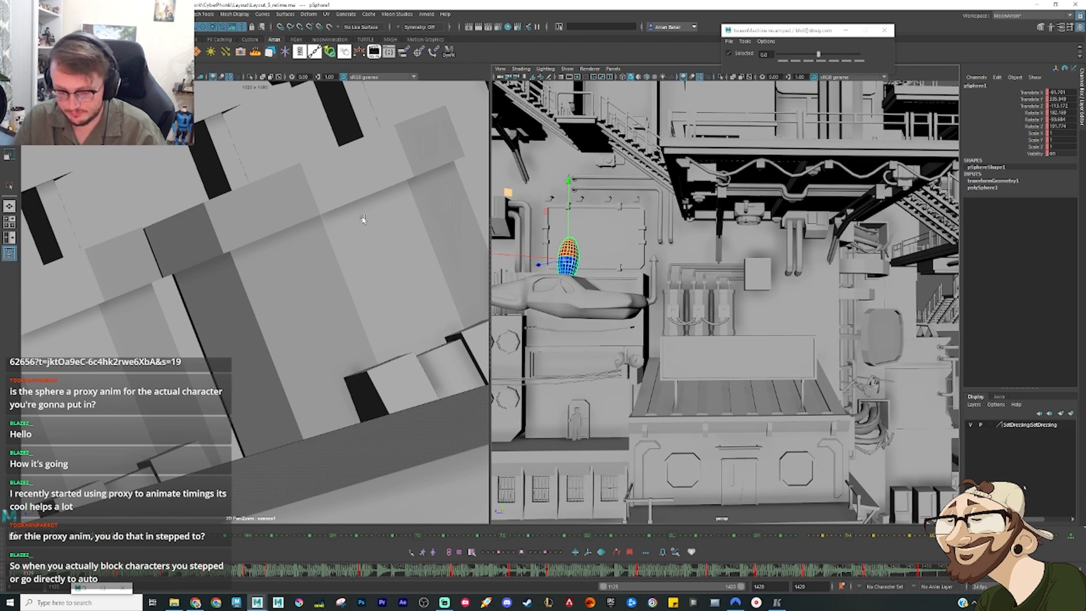
right_click_drag(352, 267, 156, 270)
right_click_drag(351, 289, 198, 289)
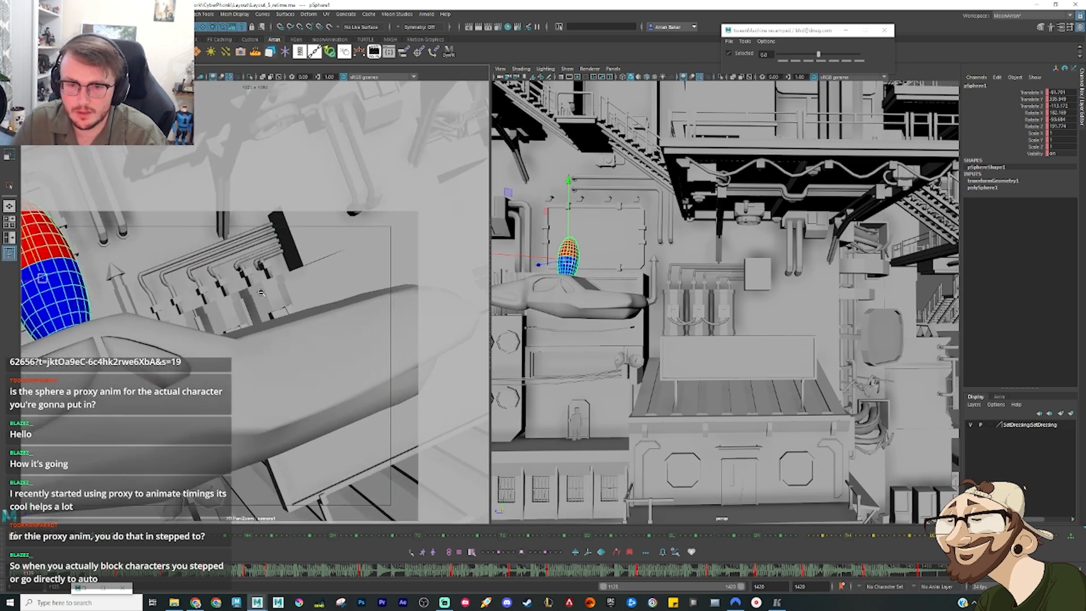
middle_click_drag(198, 288, 229, 306)
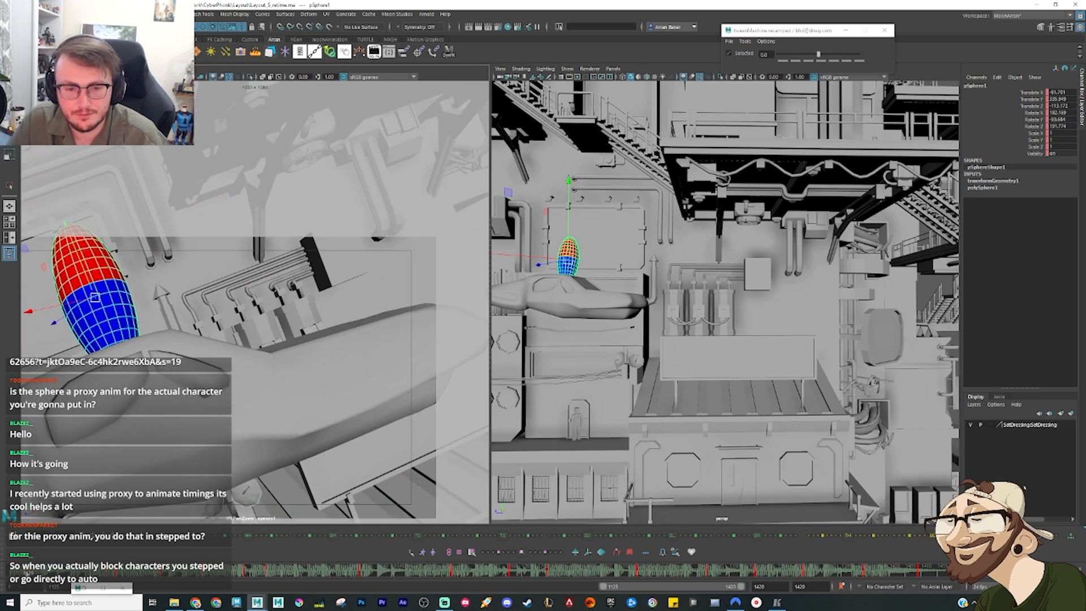
left_click_drag(27, 574, 32, 575)
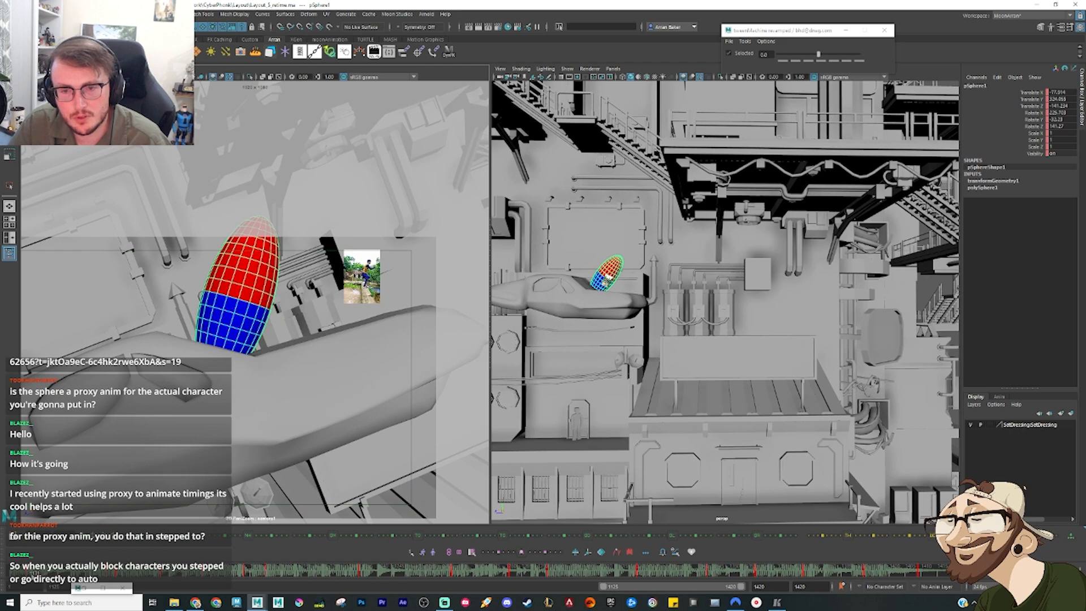
Step: Reposition the sphere above the vehicle's tail, rotate it more upright and key the pose
left_click_drag(647, 339, 571, 391, "alt")
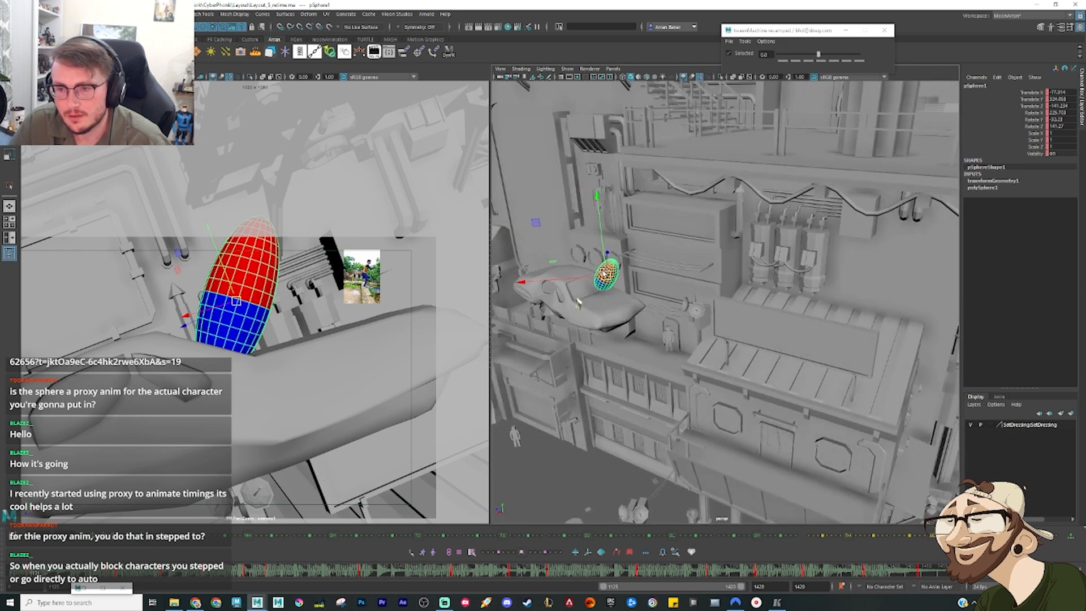
middle_click_drag(579, 302, 594, 297)
key("e")
left_click_drag(600, 297, 632, 313, "alt")
key("s")
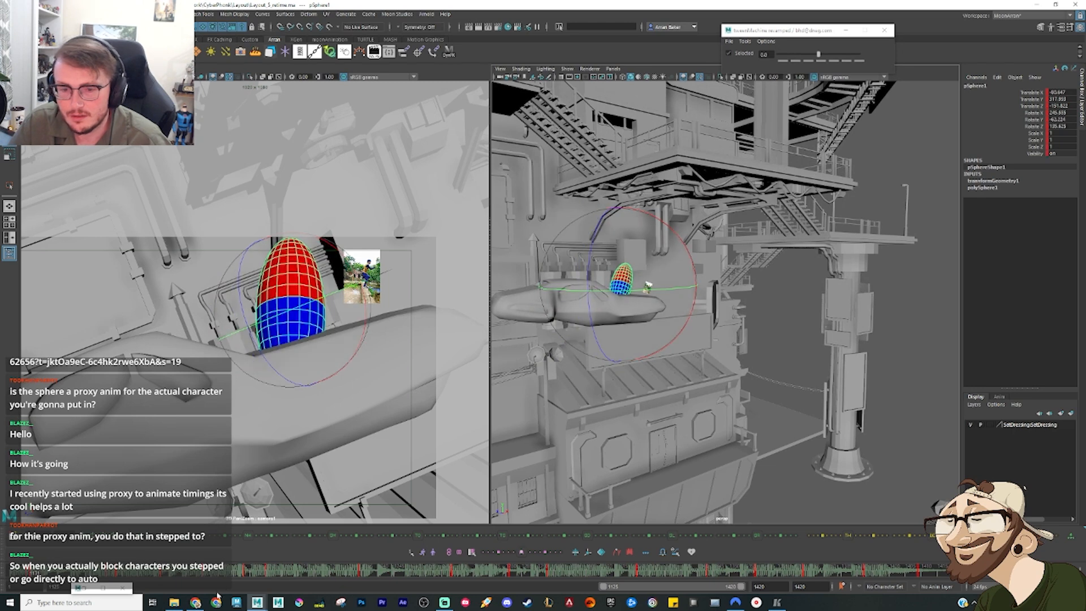
Step: Delete the sphere's preceding leaning key on the timeline
key("w")
left_click(28, 572)
right_click(31, 572)
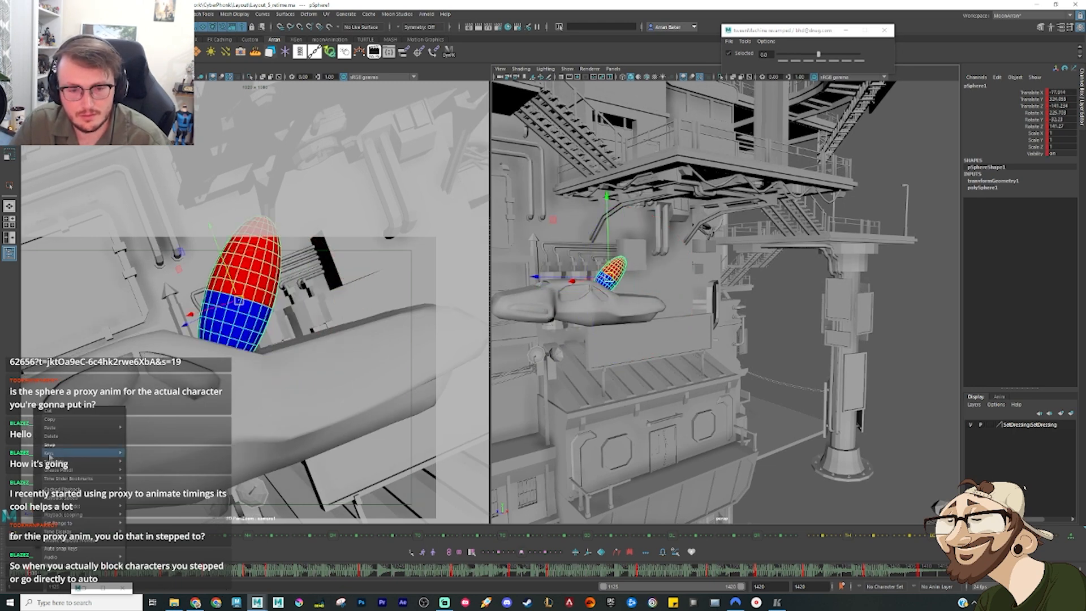
left_click(62, 439)
Step: Extend the playback range to begin at frame 1107 and play the landing on the vehicle
left_click_drag(604, 589, 595, 587)
left_click(36, 573)
key("alt+v")
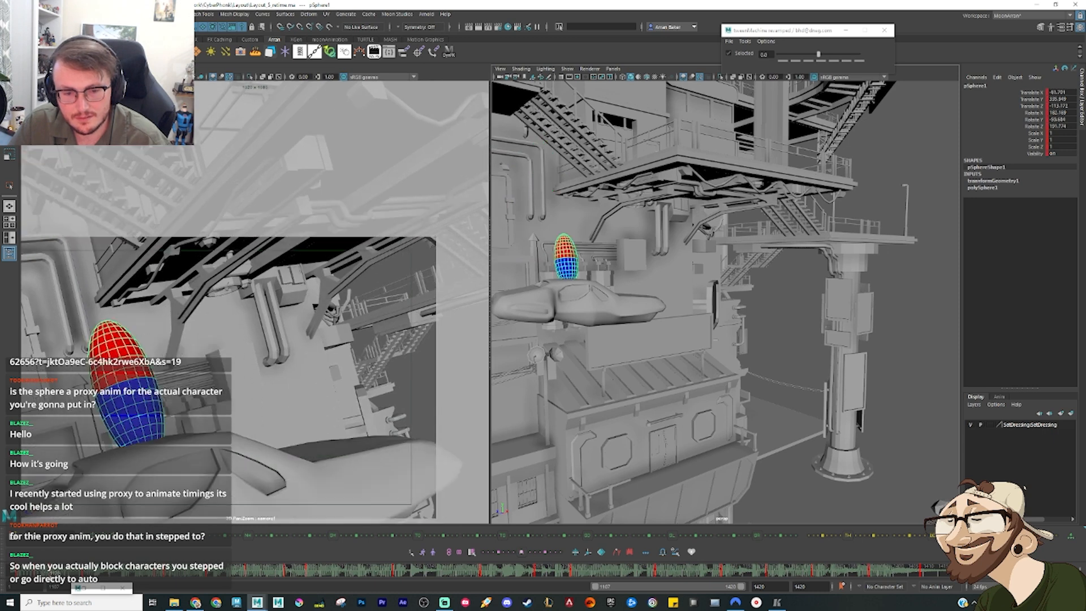
key("alt+v")
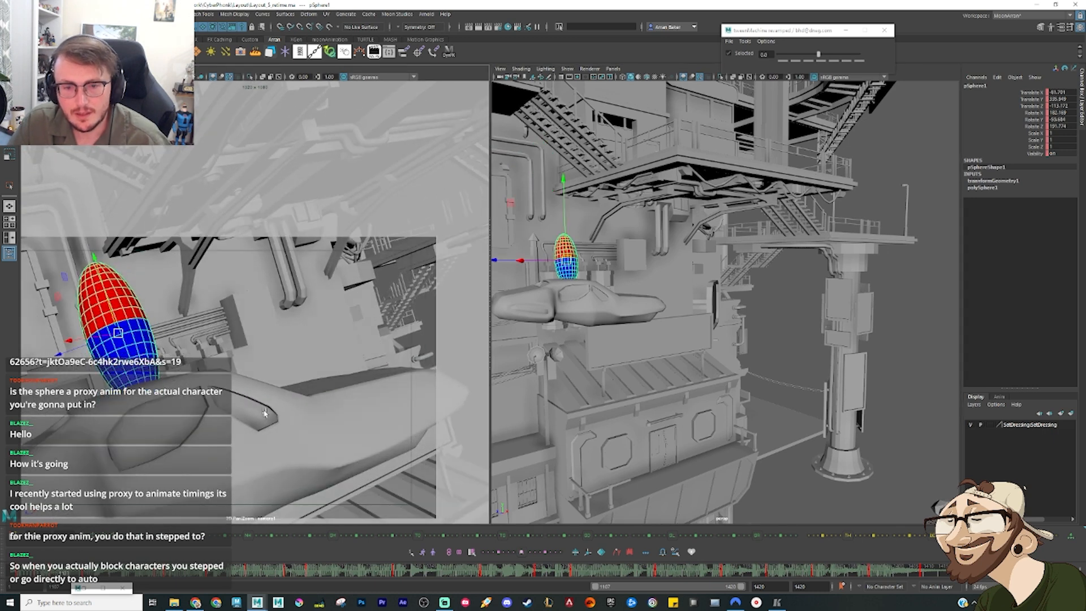
Step: Select the vehicle together with the sphere and lower both in successive poses to show the landing impact
left_click(262, 422)
left_click(117, 332)
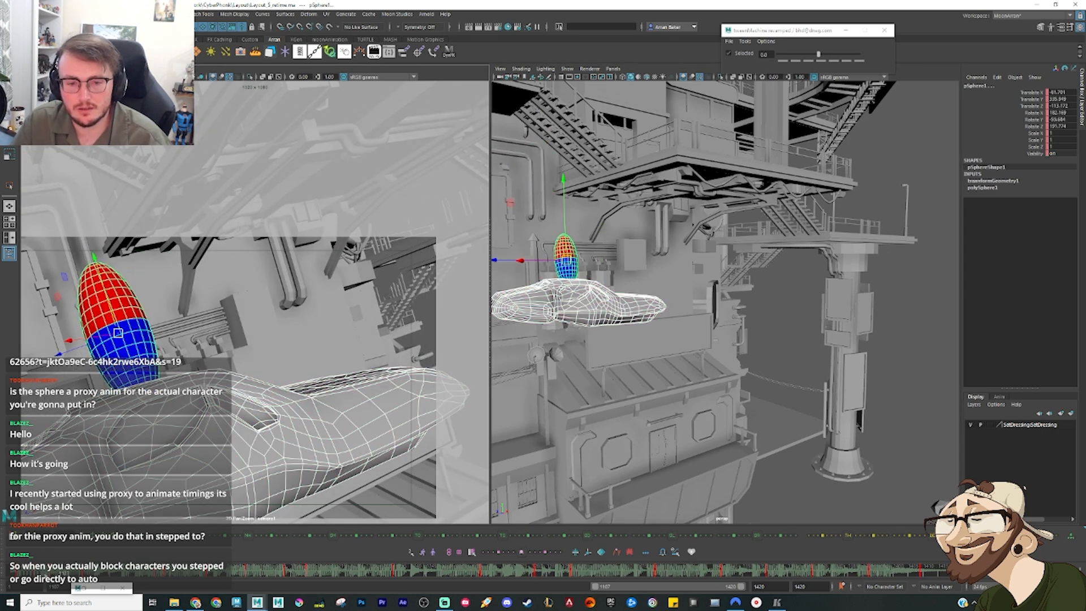
key("alt+v")
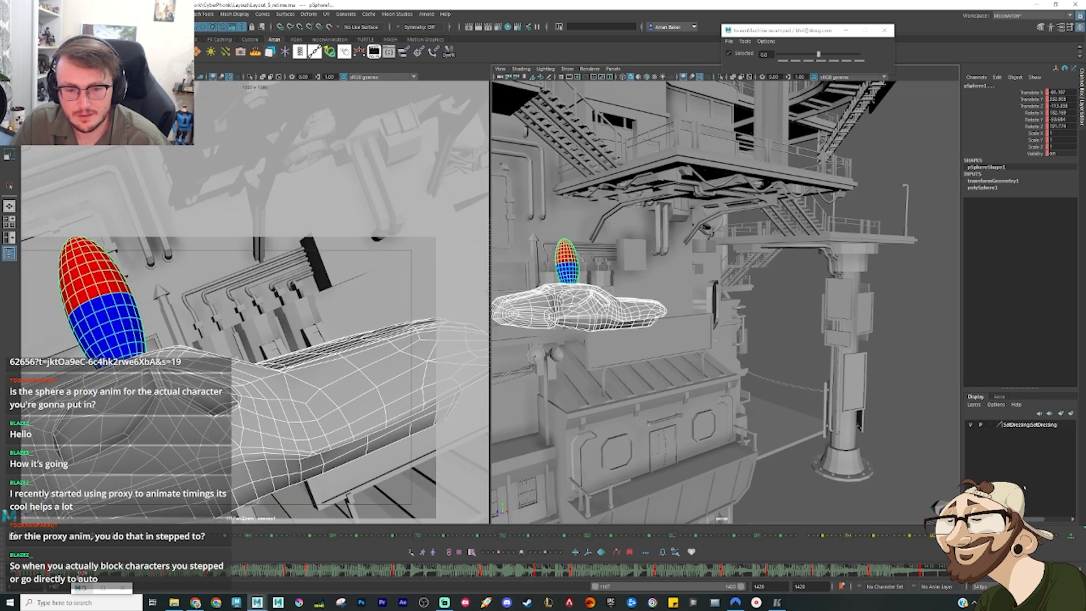
key("w")
left_click_drag(566, 269, 570, 285)
Step: Select the vehicle alone and rotate it so its tail tips down under the sphere's weight
left_click(591, 342)
key("e")
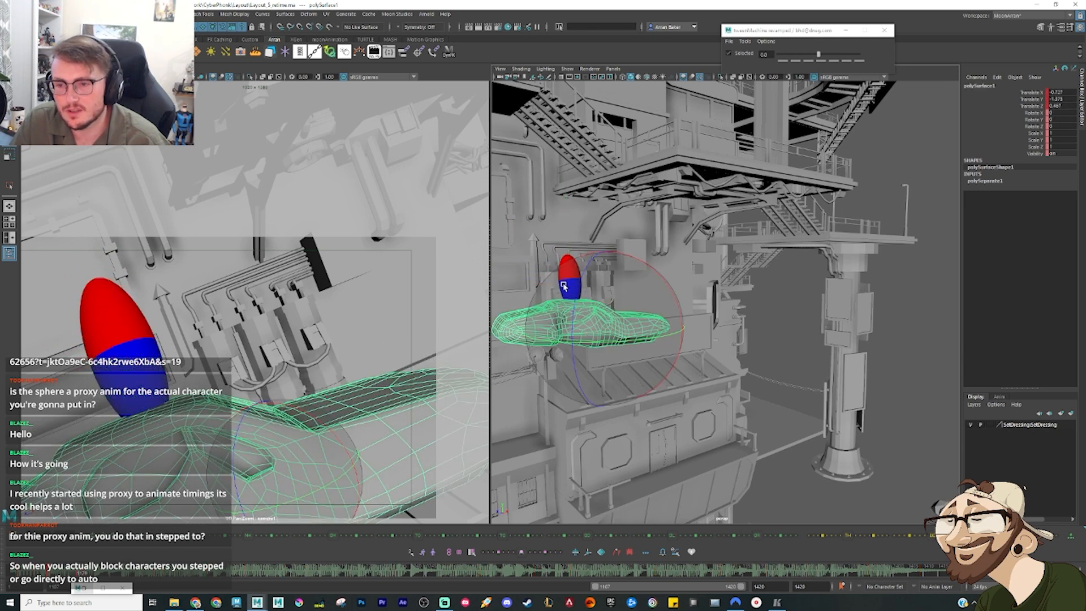
scroll(655, 332, "down", 10)
key("w")
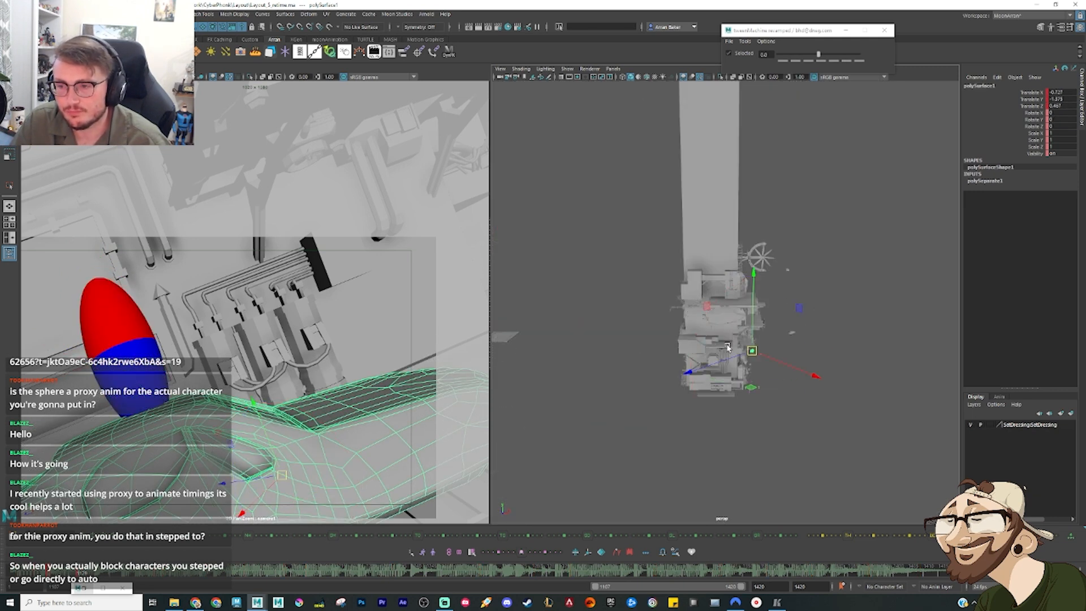
scroll(726, 370, "up", 10)
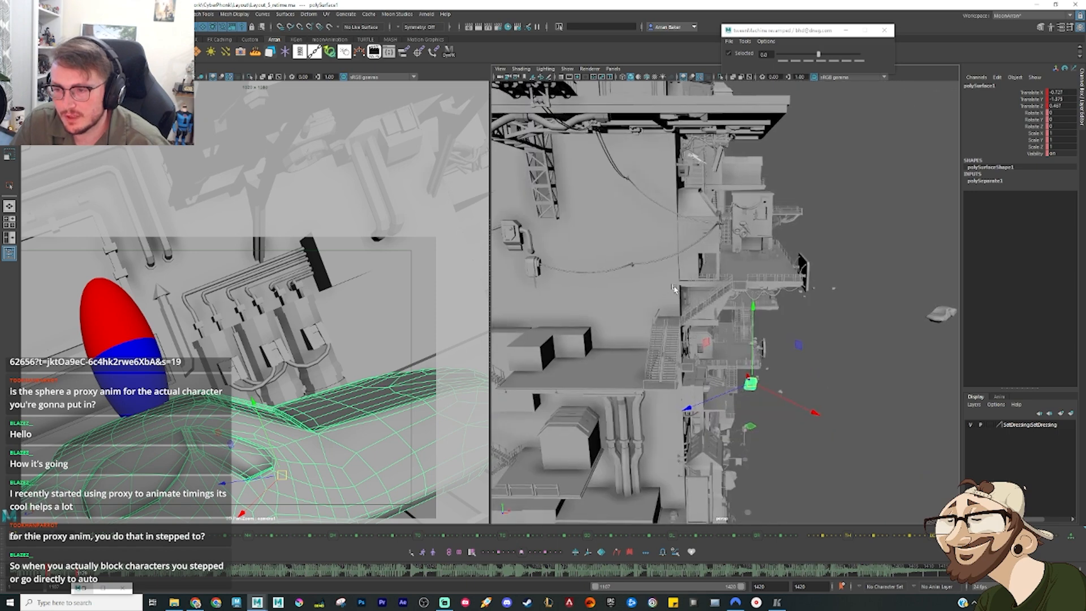
left_click_drag(652, 247, 713, 355, "alt")
key("e")
left_click(706, 395)
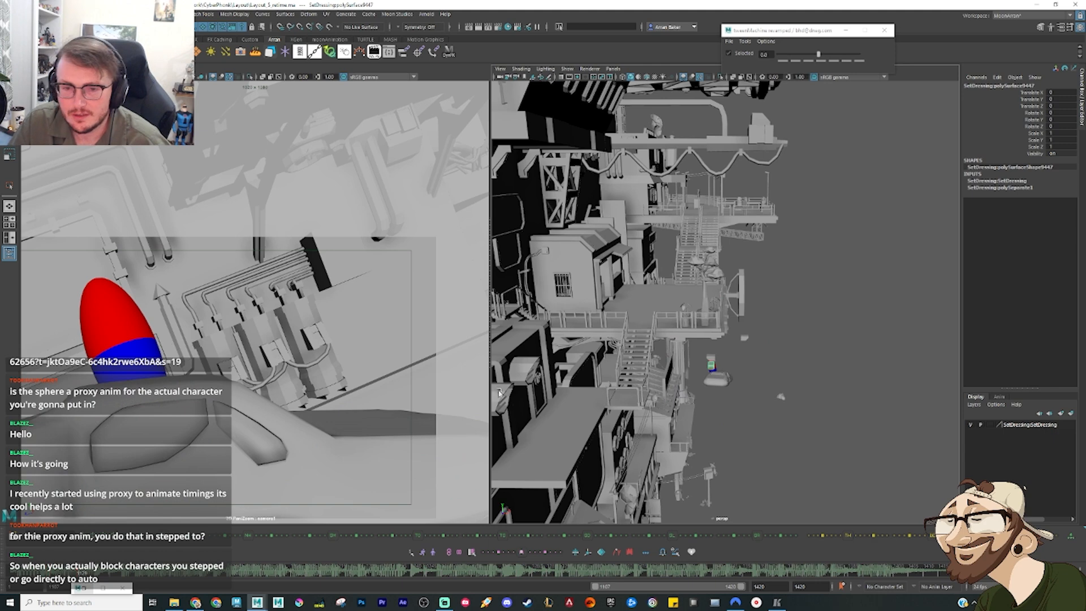
Step: Move the sphere down onto the tipped vehicle's tail, lean it back, key it and replay from the range start
left_click(120, 353)
key("f")
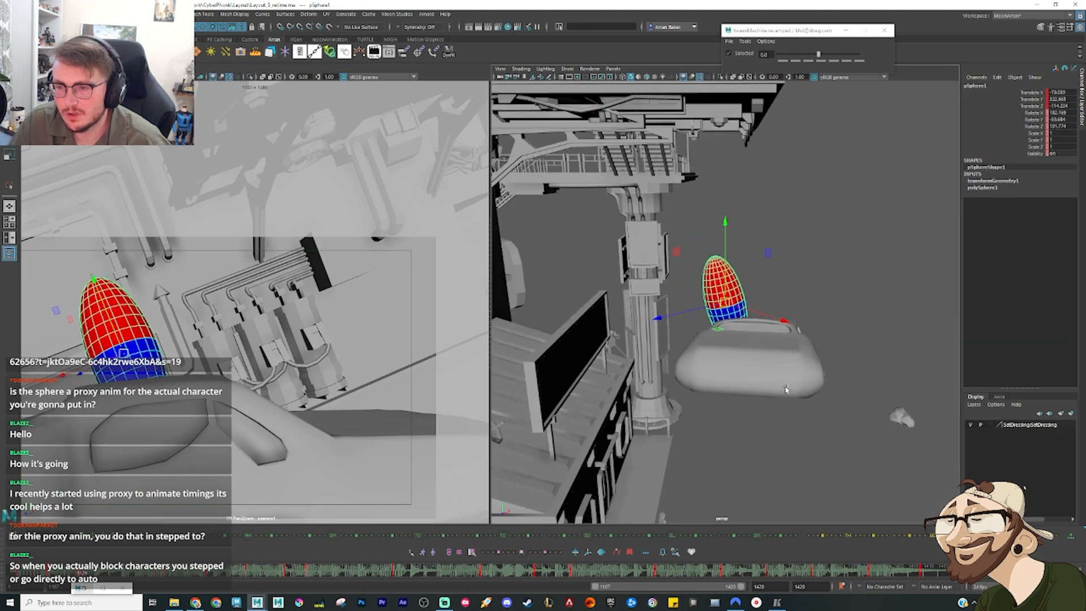
left_click_drag(731, 300, 779, 321)
key("e")
key("w")
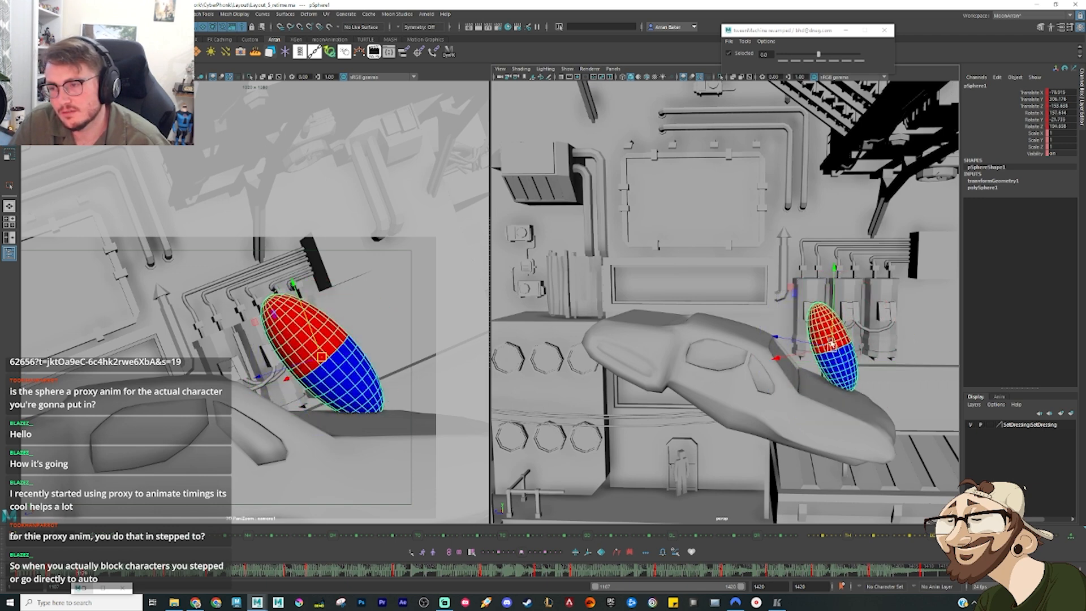
left_click_drag(833, 347, 813, 346)
key("s")
key("alt+shift+v")
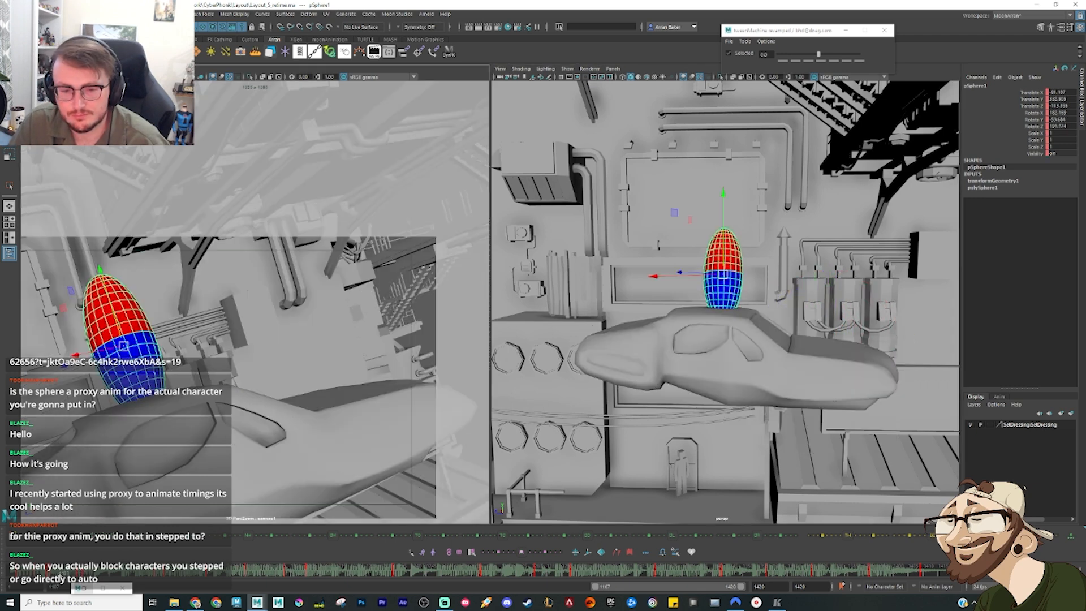
key("alt+v")
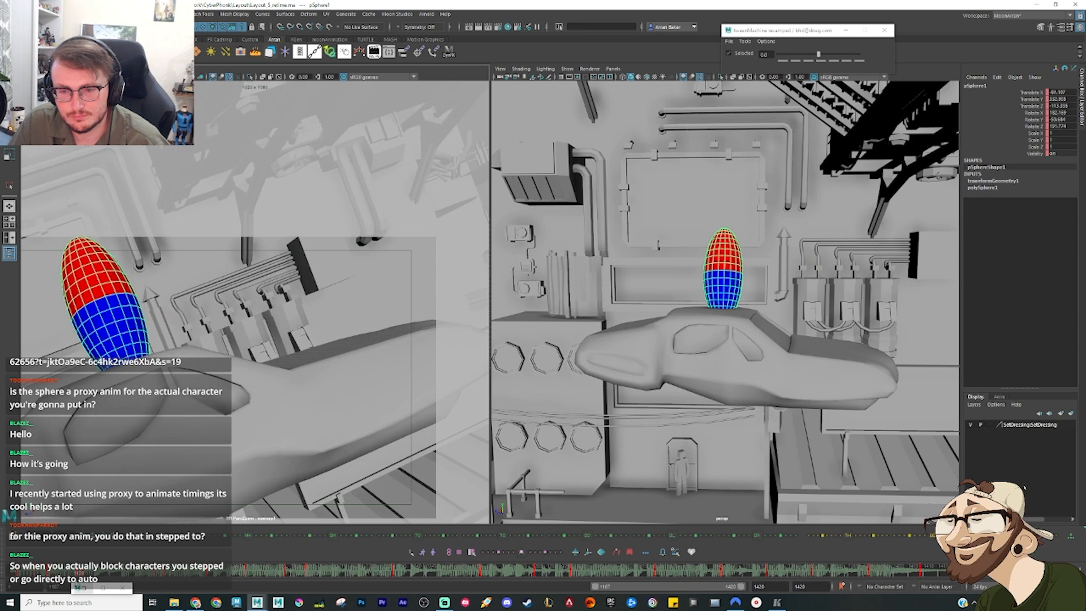
Step: Add tweened in-between poses to the vehicle's tipping motion, including one with a bias of 75
left_click(731, 353)
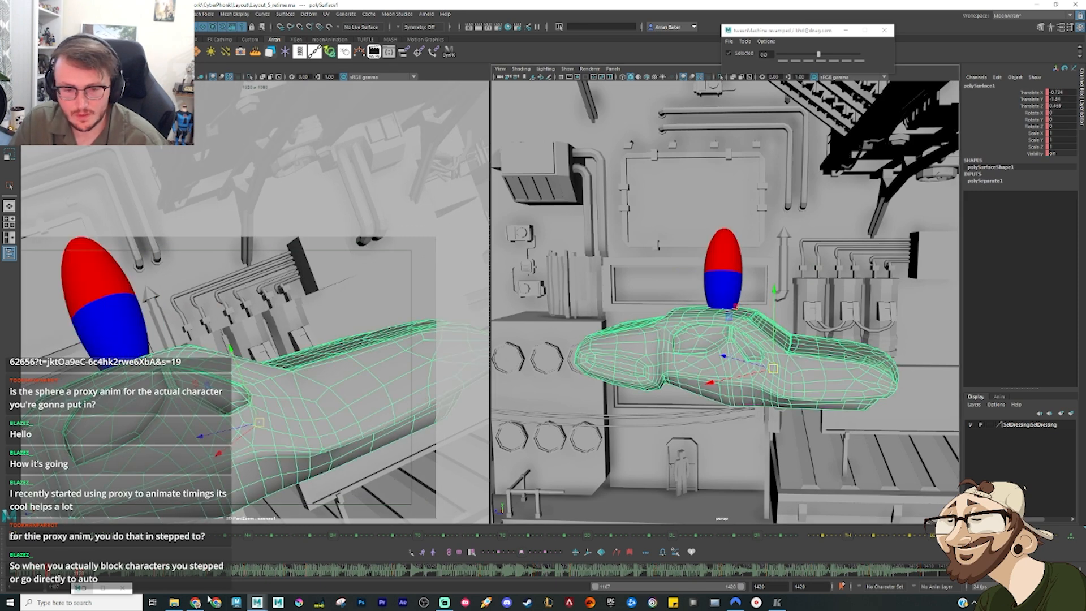
left_click_drag(52, 573, 78, 573)
left_click(834, 61)
left_click(67, 573)
left_click(834, 61)
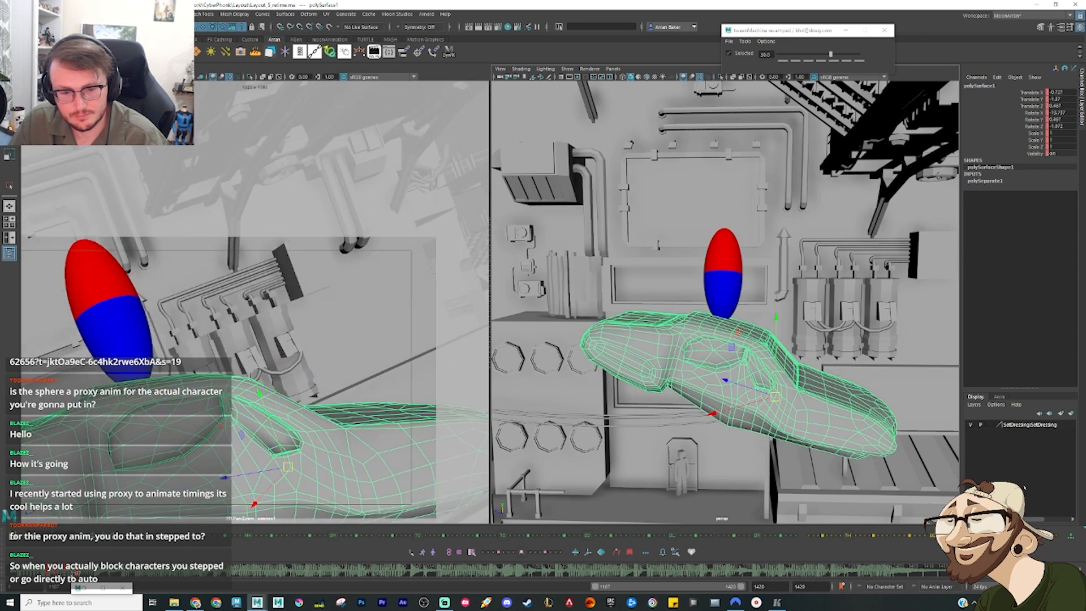
key("alt+comma")
left_click(860, 61)
key("alt+period")
key("alt+period")
key("alt+period")
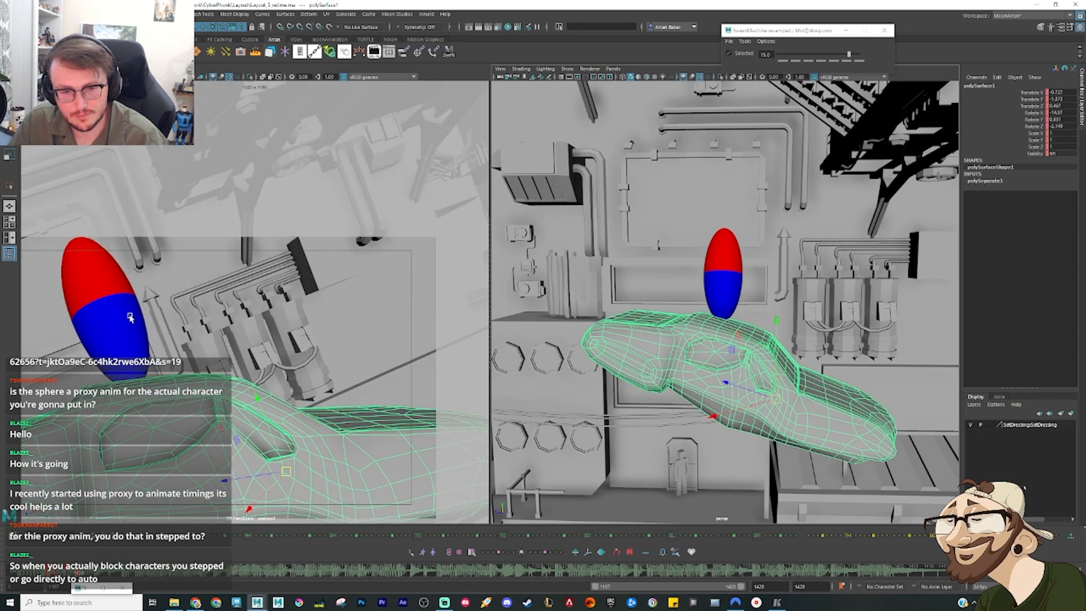
Step: Create an in-between pose for the sphere and raise it just behind the vehicle's cabin roof
left_click(130, 318)
key("alt+period")
key("alt+period")
key("alt+period")
key("alt+period")
key("alt+period")
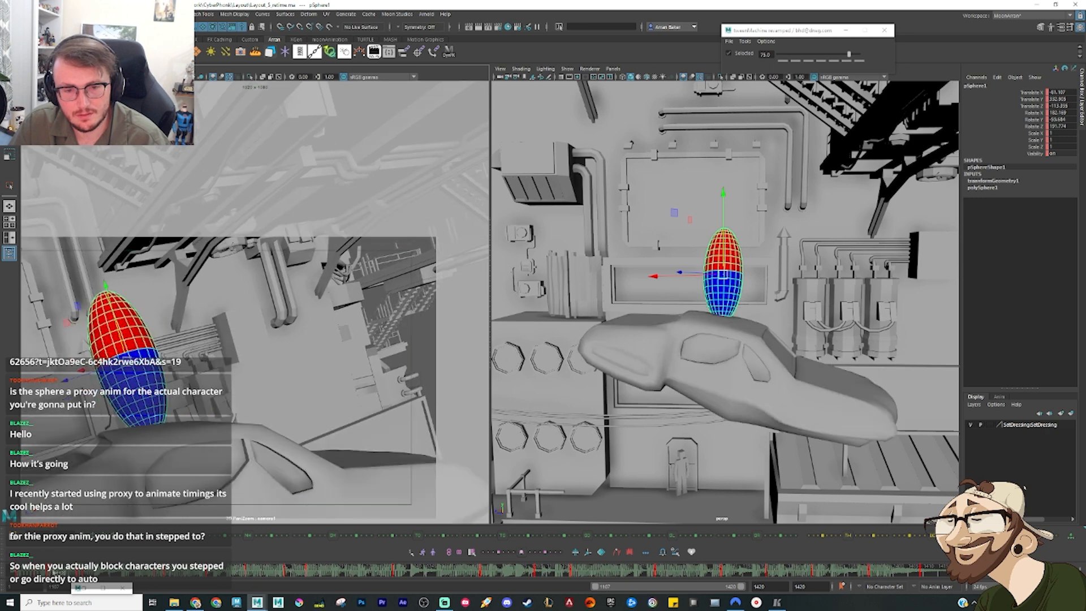
key("alt+period")
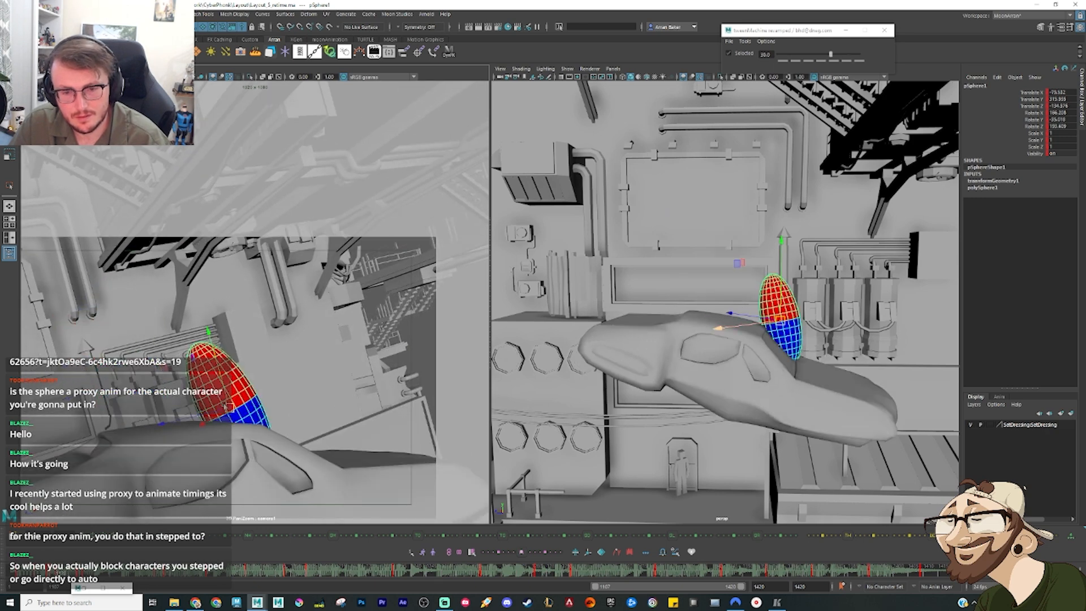
left_click_drag(226, 408, 186, 375)
key("e")
key("w")
key("alt+comma")
key("alt+period")
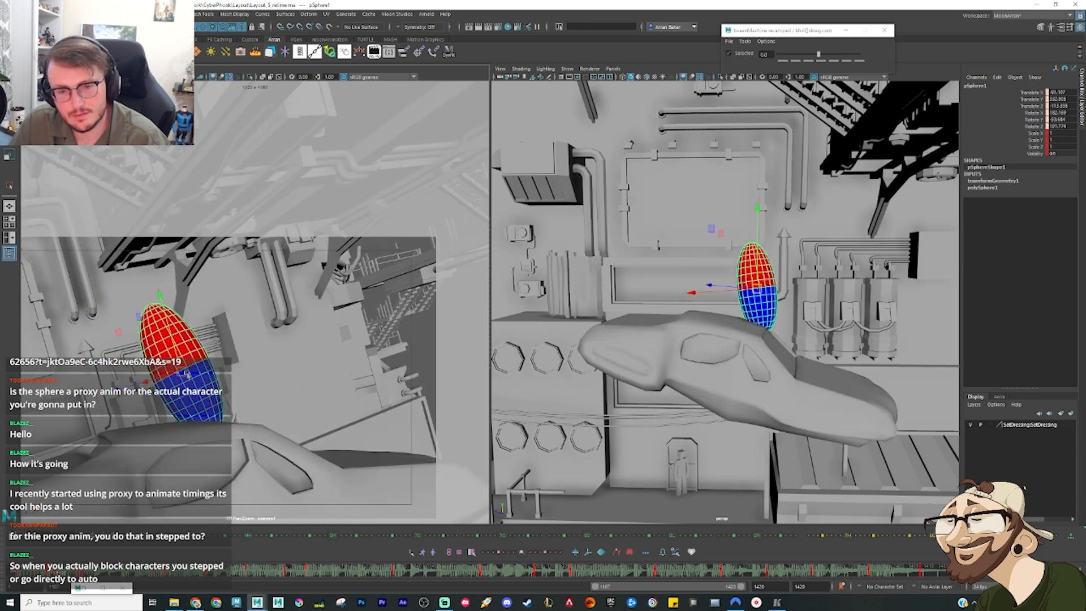
Step: Adjust the sphere's following in-betweens so it slides down the vehicle's sloping rear, comparing neighbouring poses
key("alt+period")
key("alt+period")
key("alt+period")
key("alt+period")
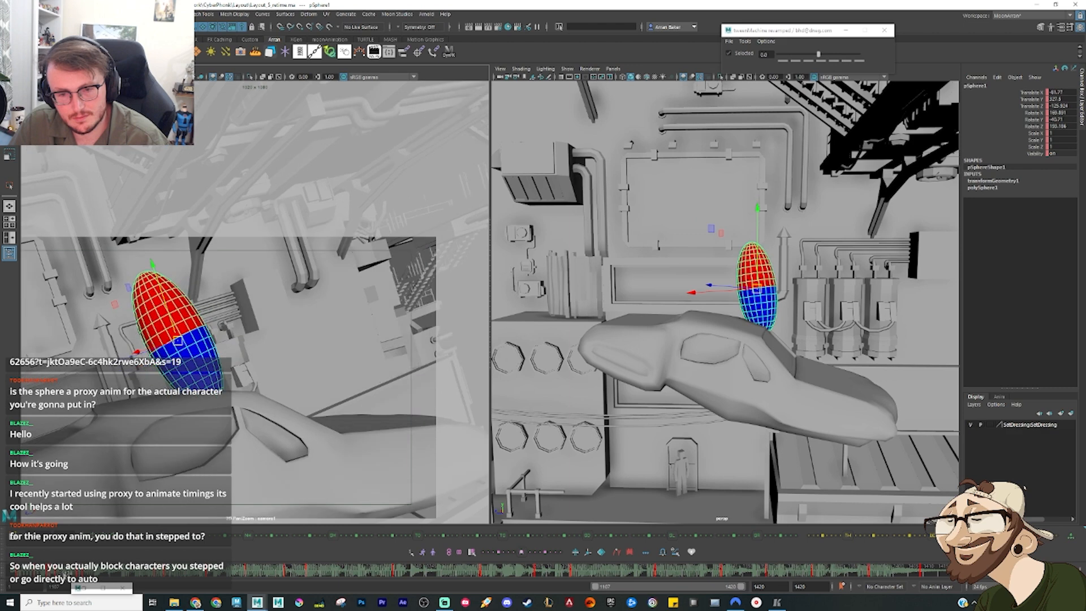
left_click_drag(249, 367, 273, 378)
key("alt+period")
key("alt+comma")
key("alt+period")
key("alt+period")
key("alt+comma")
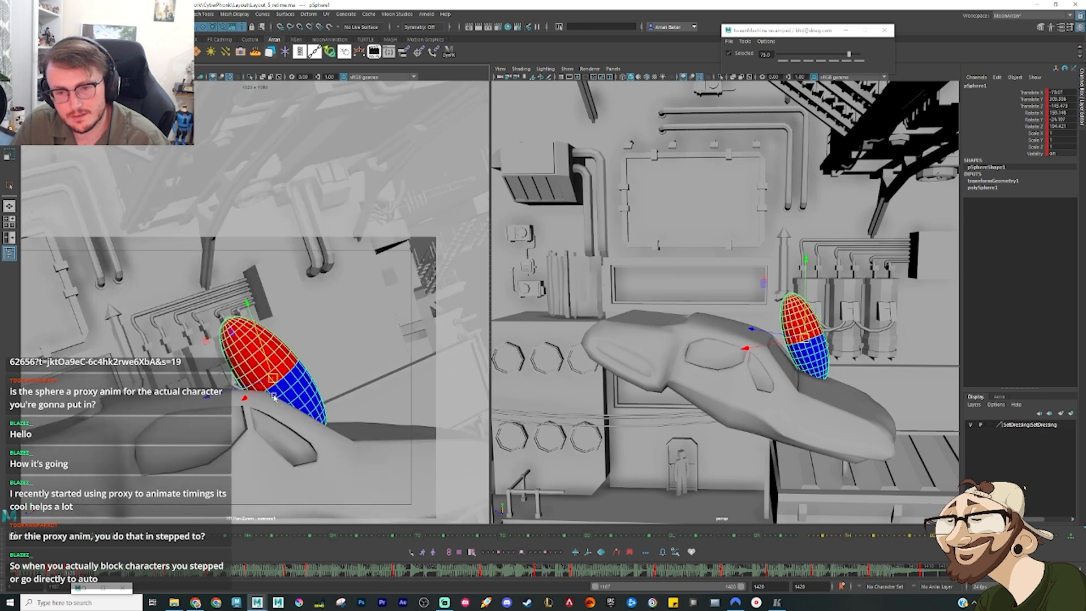
key("alt+comma")
Step: Lower the sphere into the vehicle's tail and rotate it more upright for a crouched pose before the leap
key("alt+period")
key("alt+period")
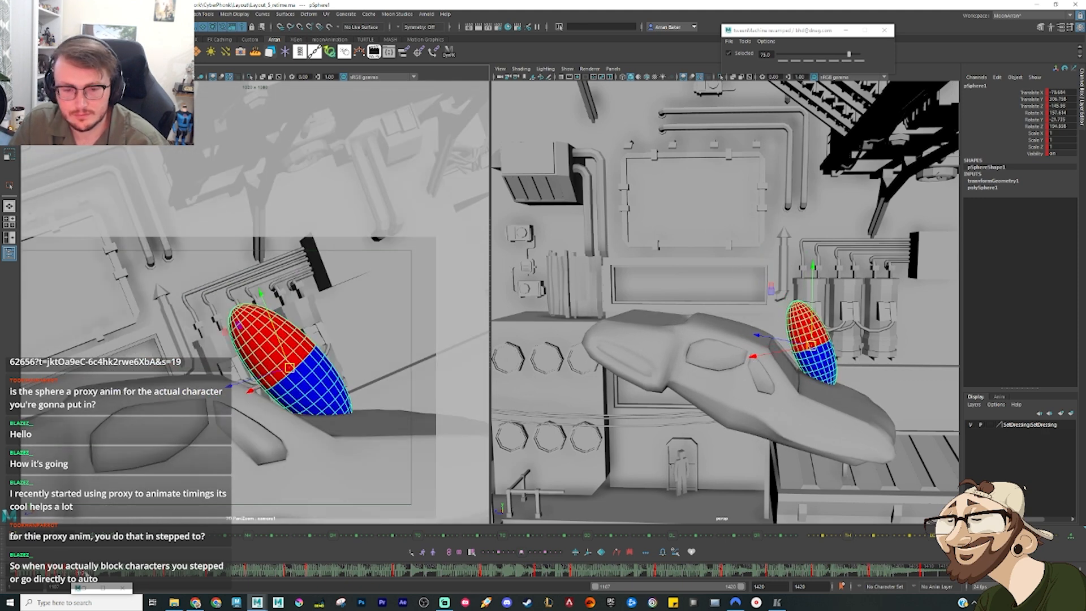
key("e")
key("w")
left_click_drag(814, 347, 835, 363)
key("e")
key("alt+comma")
key("alt+period")
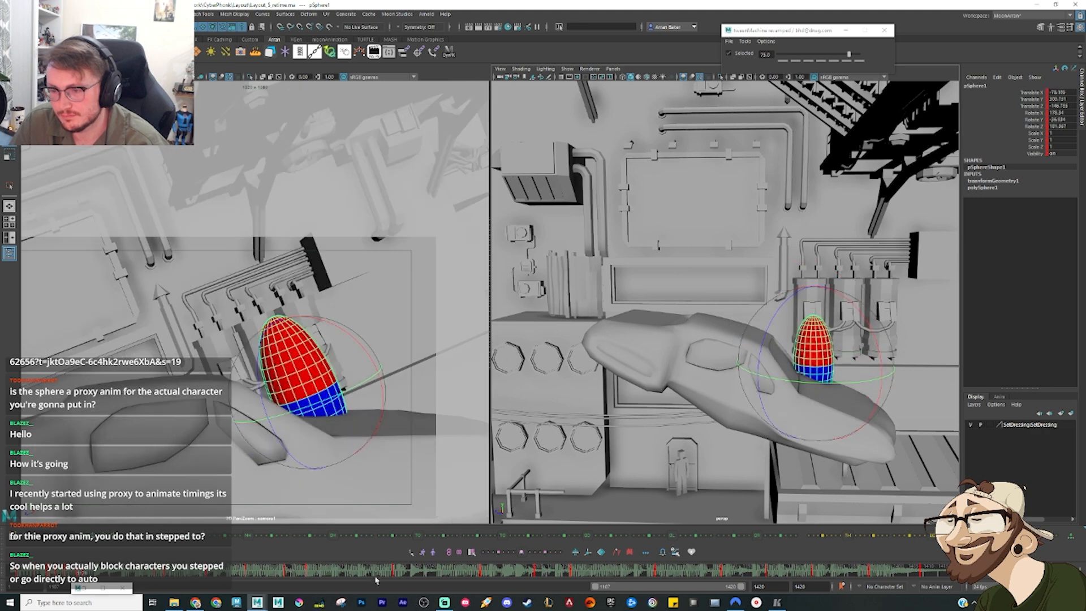
Step: Scrub to the leap-off pose, move the sphere clear of the vehicle's tail and tilt it into the jump
mouse_move(107, 573)
left_mouse_down()
mouse_move(95, 570)
mouse_move(97, 584)
left_mouse_up()
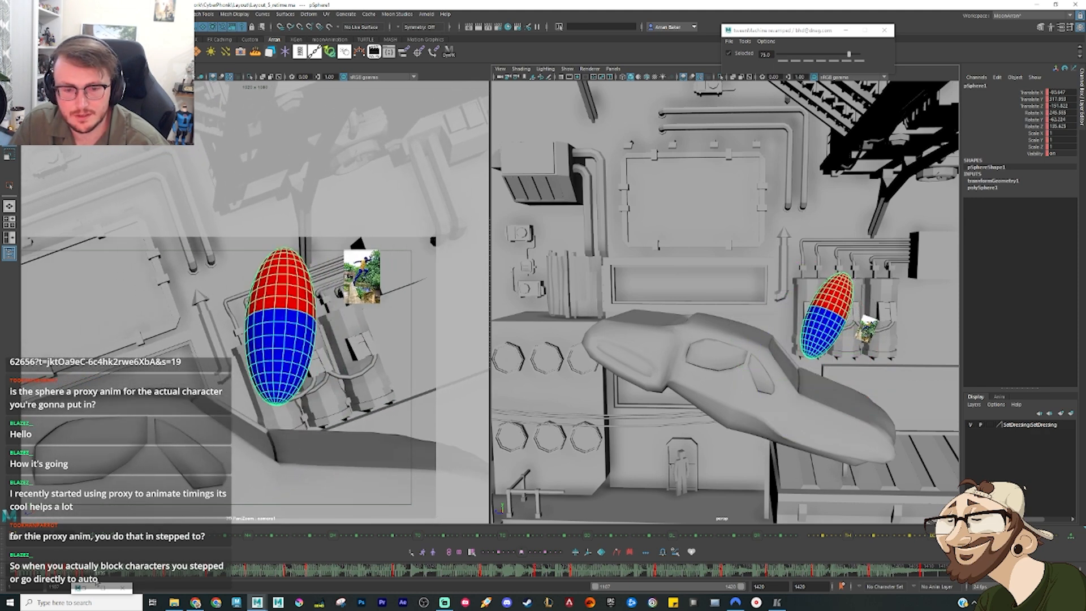
key("e")
key("w")
left_click_drag(871, 352, 600, 211, "alt")
key("e")
key("w")
key("e")
key("w")
left_click_drag(664, 236, 638, 280)
key("e")
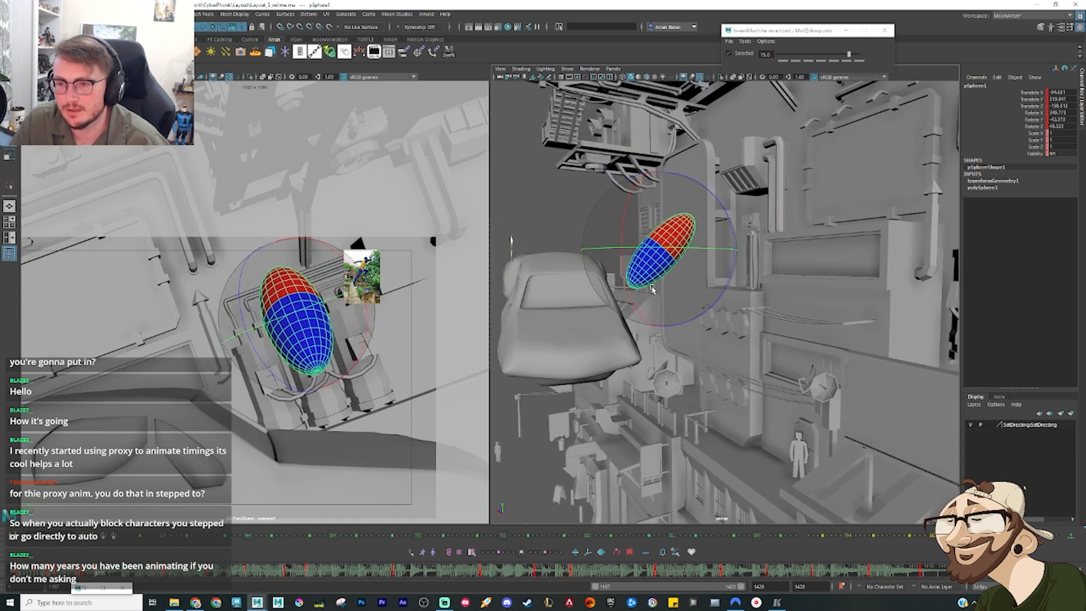
Step: Refine the airborne sphere's position beside the vehicle, raising it slightly and adjusting its lean
key("w")
left_click_drag(685, 323, 665, 298, "alt")
key("e")
key("w")
left_click_drag(638, 260, 640, 253)
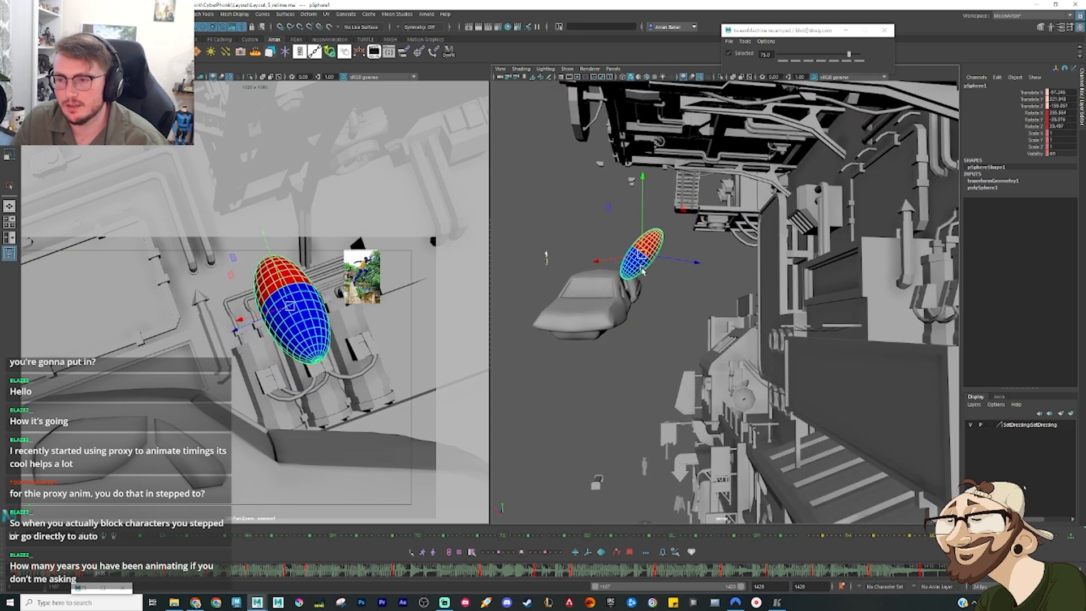
key("e")
left_click_drag(649, 308, 645, 283)
key("w")
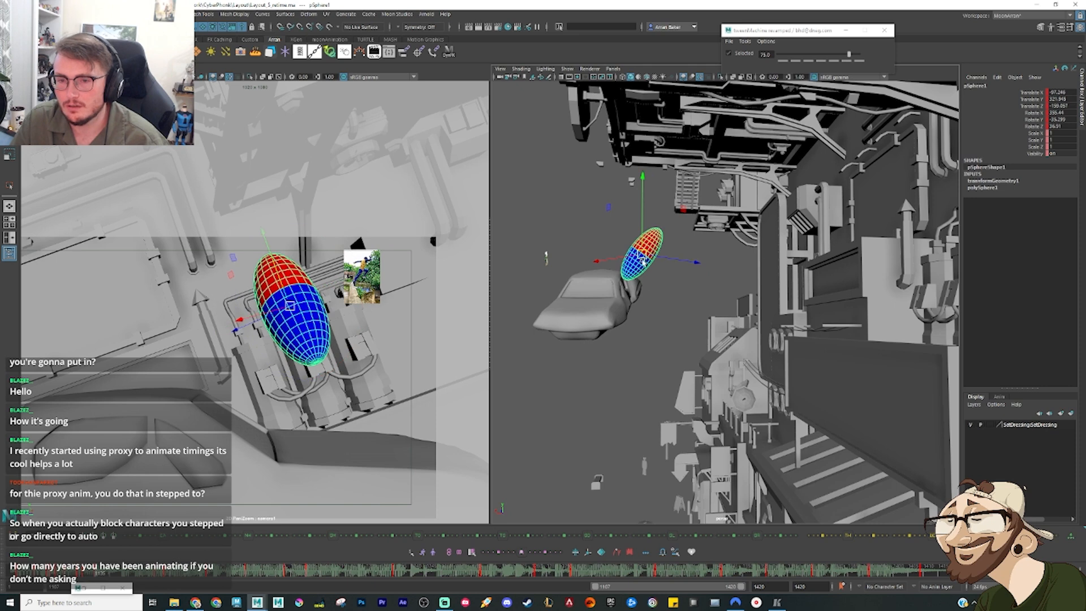
Step: Shift the airborne sphere slightly and rotate it to a near-upright angle in the shot camera
left_click_drag(670, 292, 681, 321, "alt")
key("e")
key("w")
middle_click_drag(679, 320, 713, 335)
left_click_drag(712, 334, 676, 277, "alt")
key("e")
left_click_drag(333, 379, 301, 350)
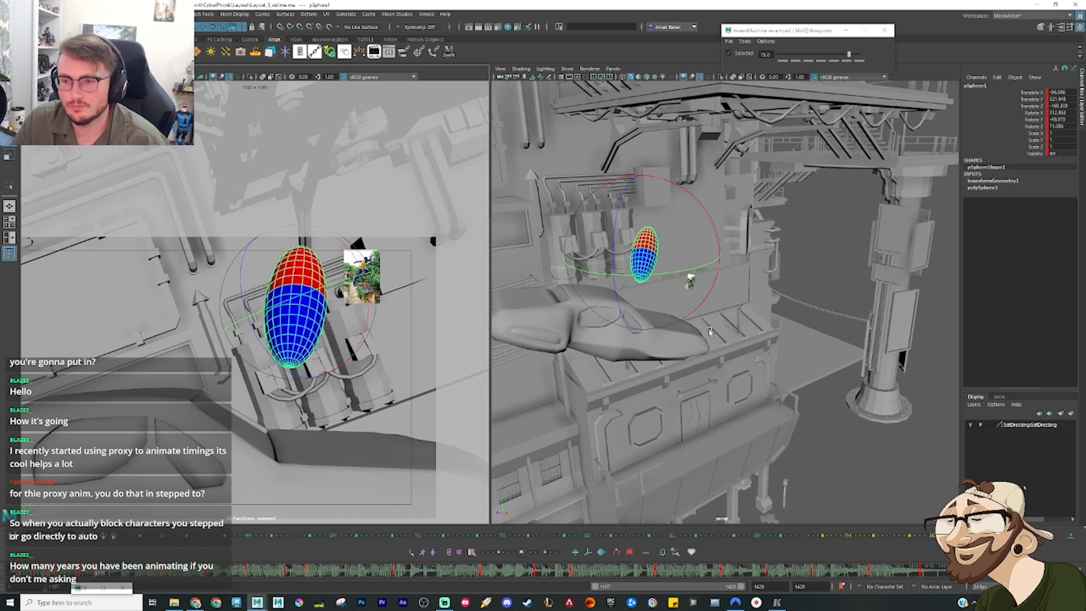
Step: Step through the sphere's take-off poses and tween the crouched pose on the tail with a bias of -75
left_click_drag(686, 257, 683, 304, "alt")
key("period")
key("period")
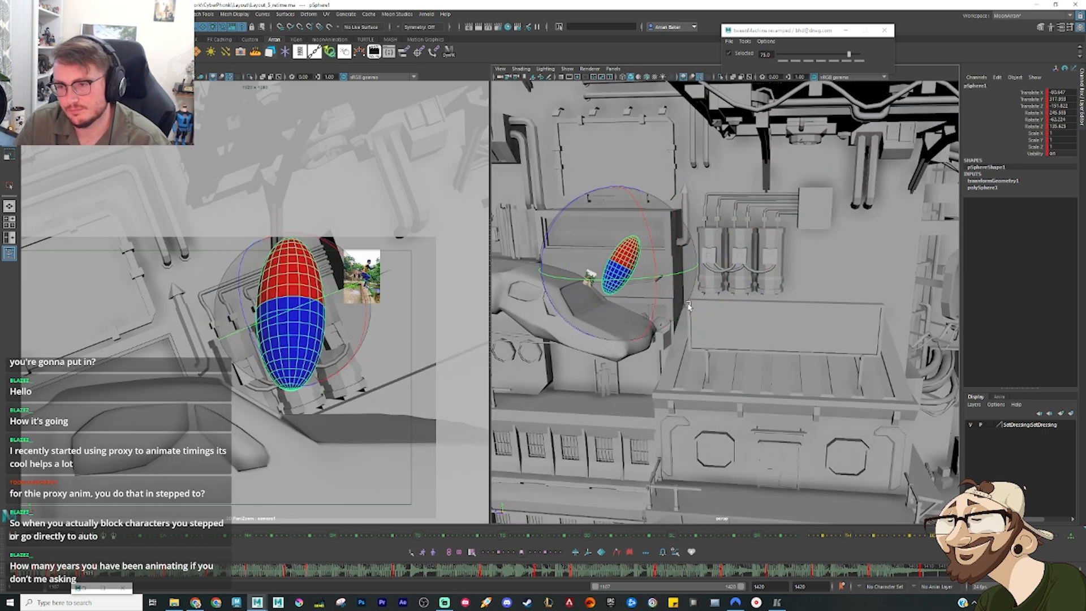
key("comma")
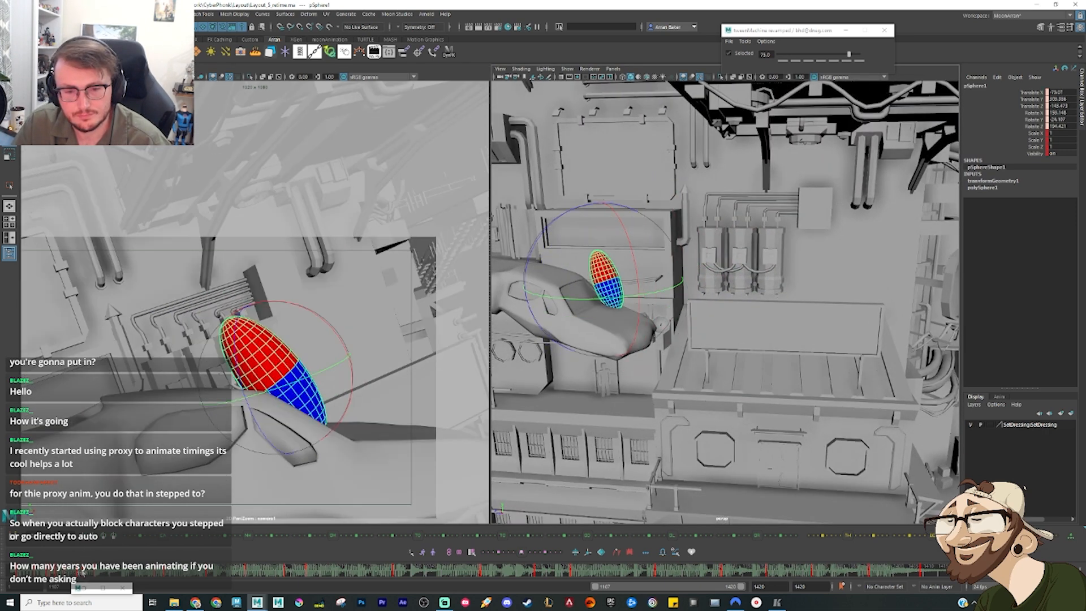
key("period")
key("period")
left_click(783, 61)
key("comma")
key("period")
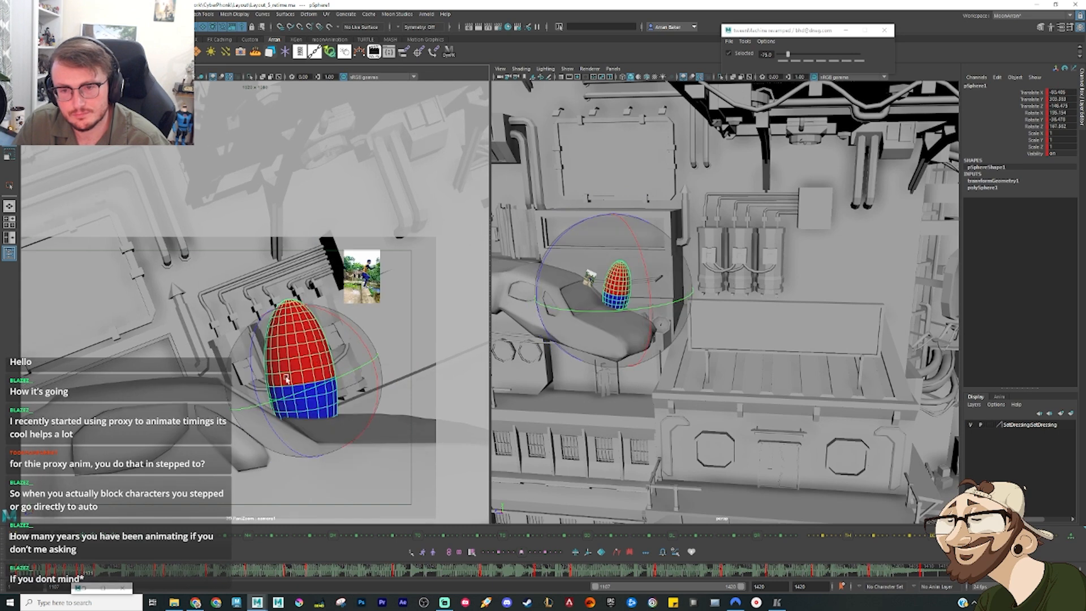
Step: Tween the take-off pose with a bias of 20, shift the sphere slightly lower and compare it with the neighbouring poses
left_click_drag(697, 316, 666, 247, "alt")
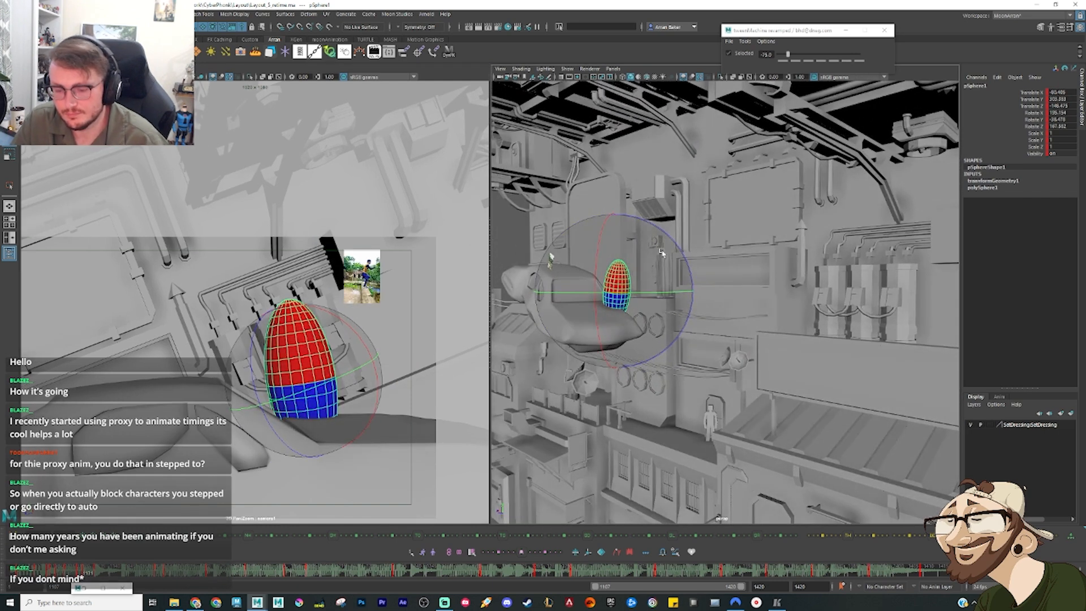
key("period")
key("w")
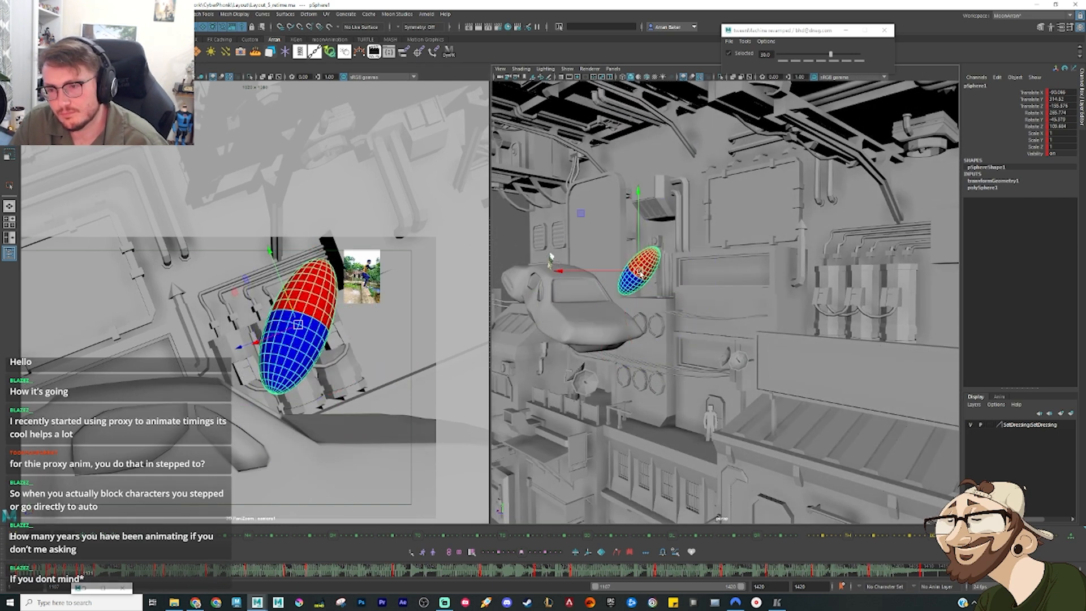
left_click_drag(638, 272, 630, 288)
key("comma")
key("comma")
key("period")
key("period")
key("period")
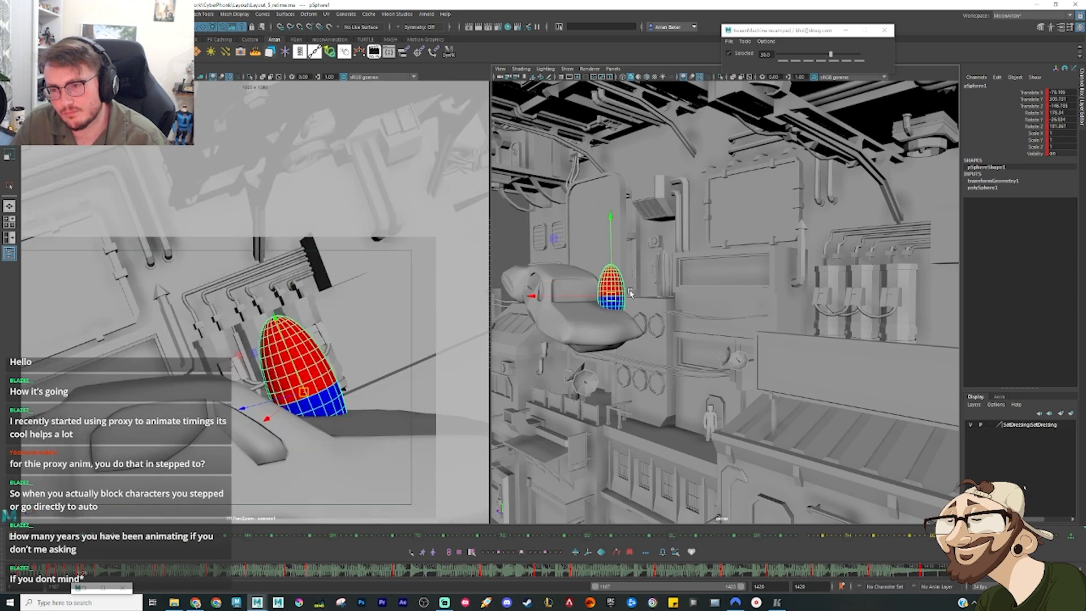
Step: Reposition the take-off sphere by the vehicle's tail and tween its pose with a bias of -30
key("comma")
left_click_drag(637, 296, 621, 295)
key("e")
key("period")
key("w")
key("alt+1")
key("comma")
key("period")
key("period")
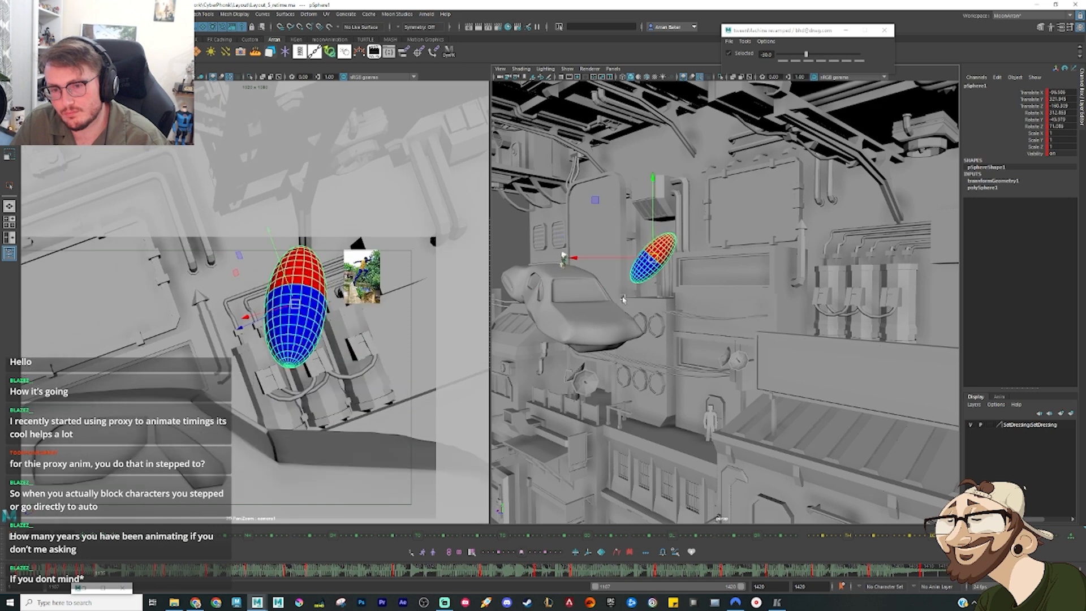
Step: Tilt the take-off sphere into the leap in the shot camera and step through the surrounding poses
key("comma")
key("e")
left_click_drag(295, 418, 323, 424)
key("comma")
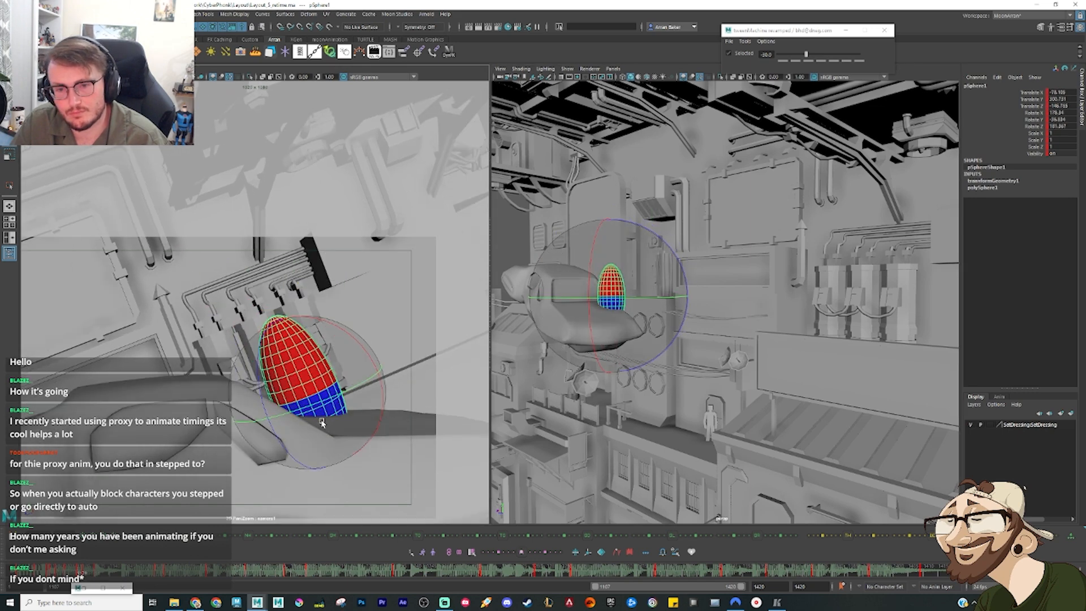
key("period")
key("period")
key("period")
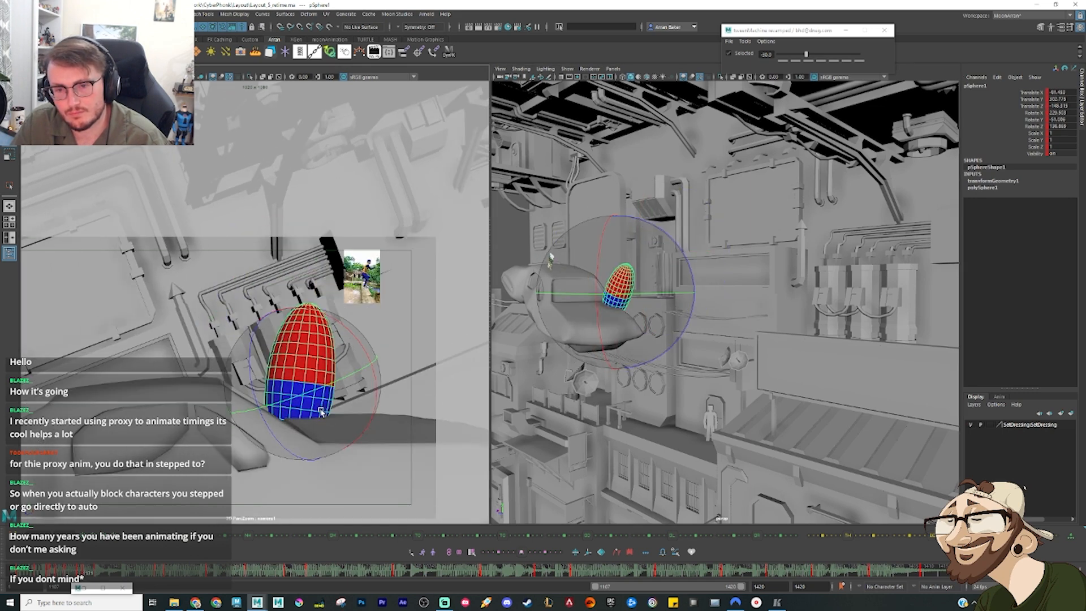
key("period")
Step: Play back the leap and tween an in-between airborne pose for the sphere with a bias of 0
left_click(34, 571)
key("alt+v")
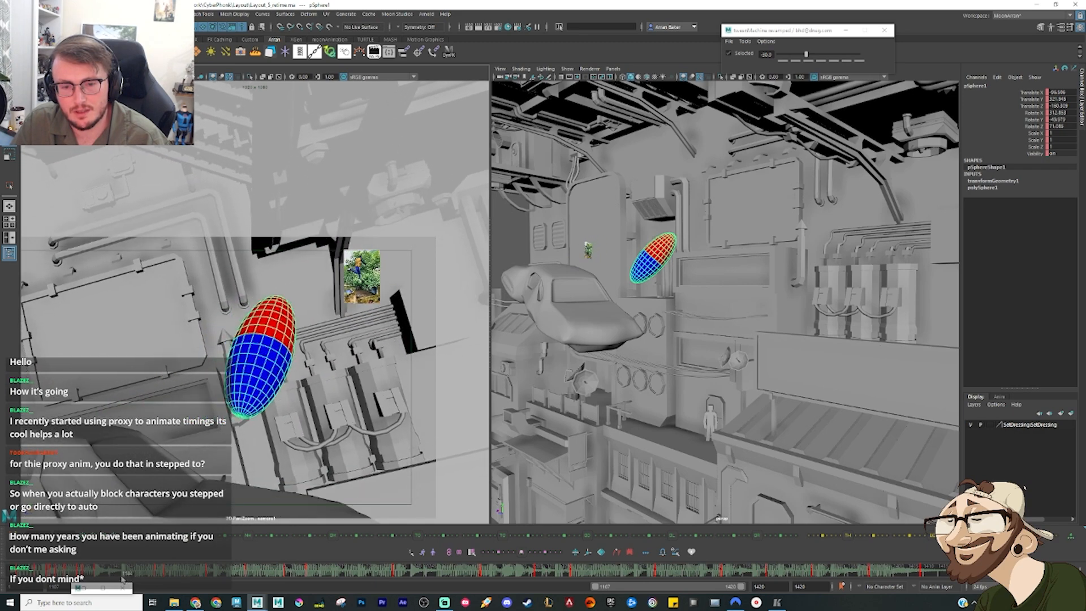
left_click_drag(121, 580, 117, 579)
left_click_drag(761, 335, 634, 327, "alt")
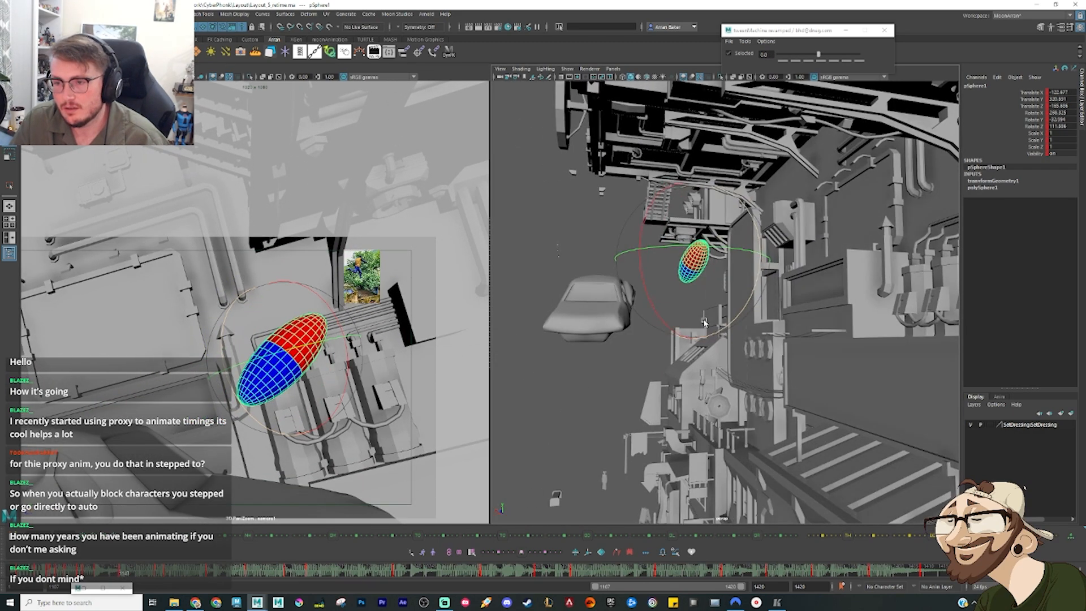
key("w")
left_click_drag(741, 320, 734, 321, "alt")
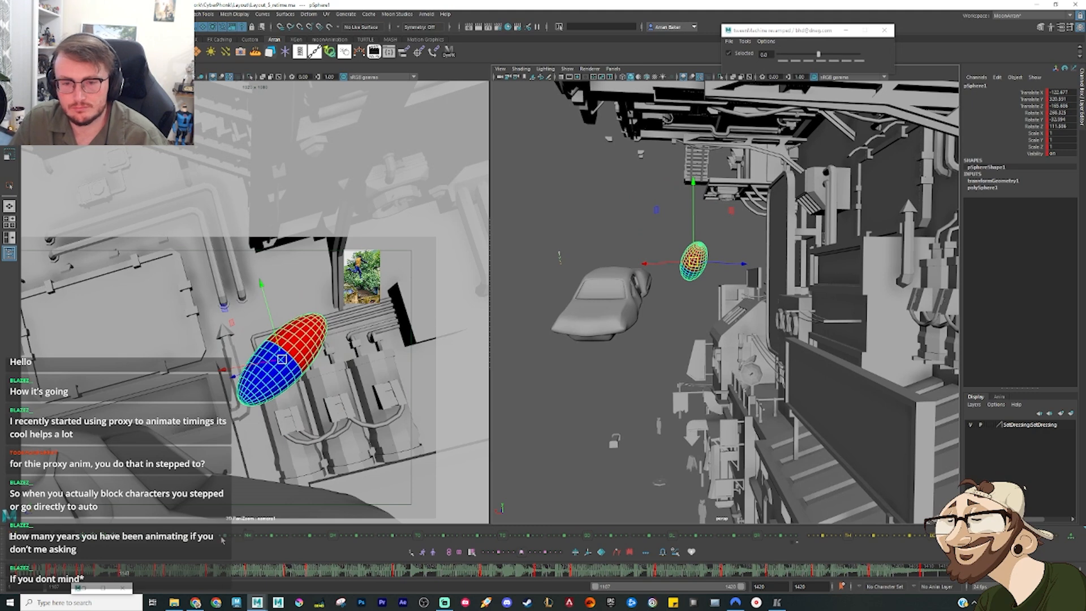
Step: Delete the unwanted sphere keys along the leap's descent from the timeline
mouse_move(130, 576)
left_mouse_down()
mouse_move(185, 591)
mouse_move(242, 588)
mouse_move(207, 585)
mouse_move(223, 576)
left_mouse_up()
key("comma")
right_click(222, 571)
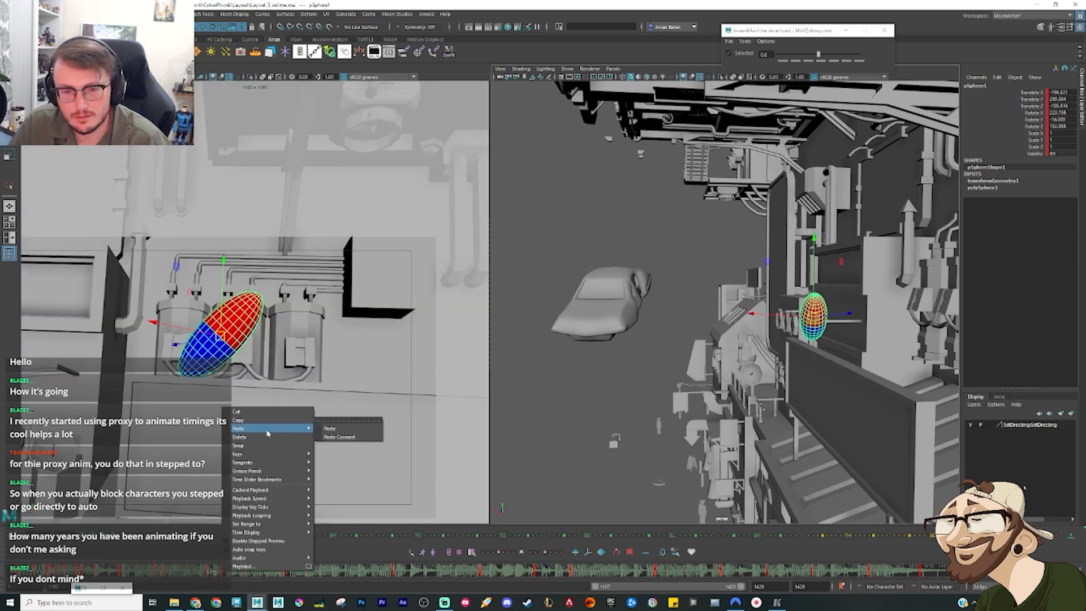
left_click(262, 437)
left_click(166, 576)
key("comma")
key("comma")
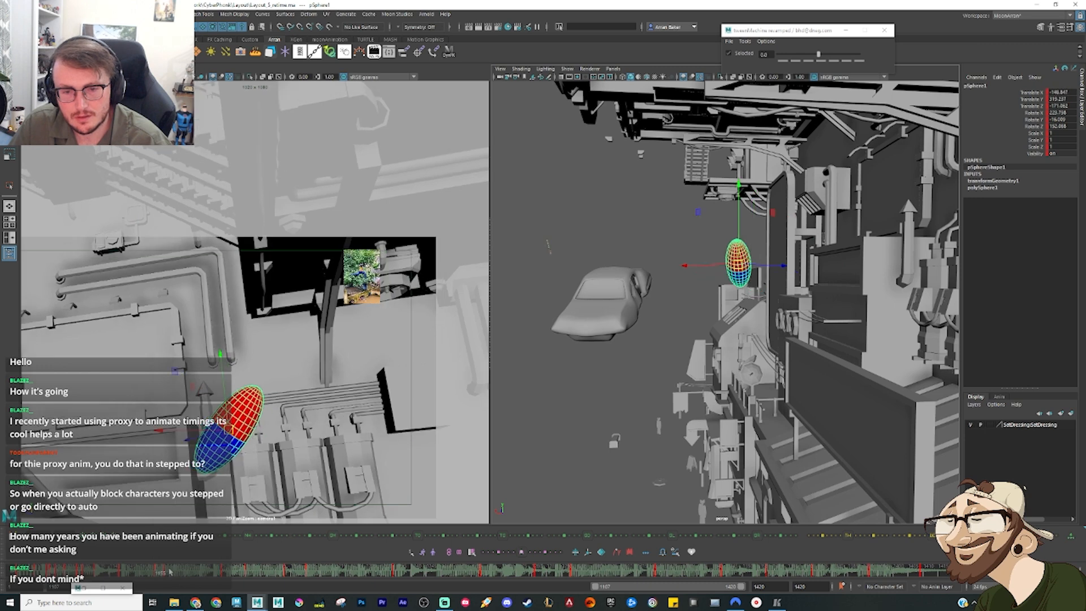
left_click(165, 575)
left_click_drag(153, 573, 167, 572, "shift")
right_click(168, 571)
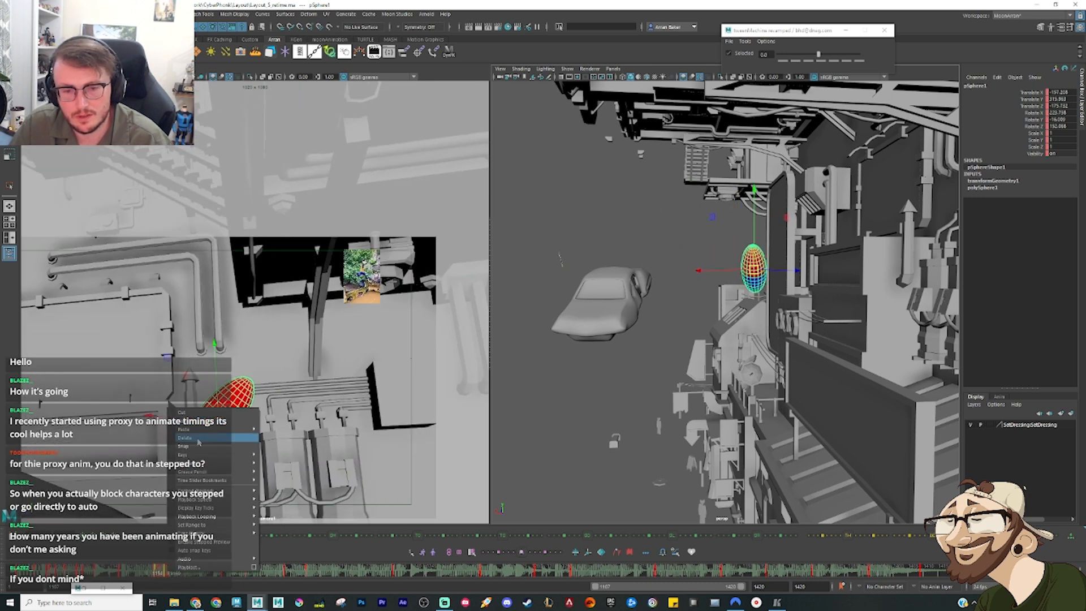
left_click(198, 439)
Step: Move the sphere down onto the slatted awning below the billboard and rotate it into a landing pose
left_click_drag(825, 375, 818, 365, "alt")
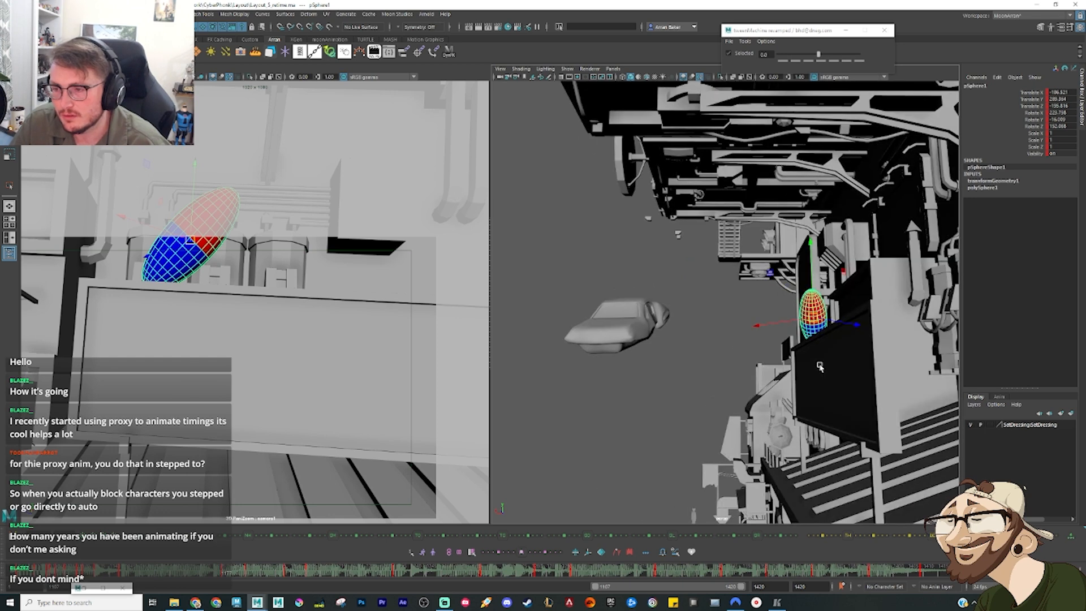
left_click_drag(813, 319, 837, 442)
left_click_drag(837, 442, 864, 434, "alt")
key("e")
left_click_drag(875, 379, 872, 427)
key("w")
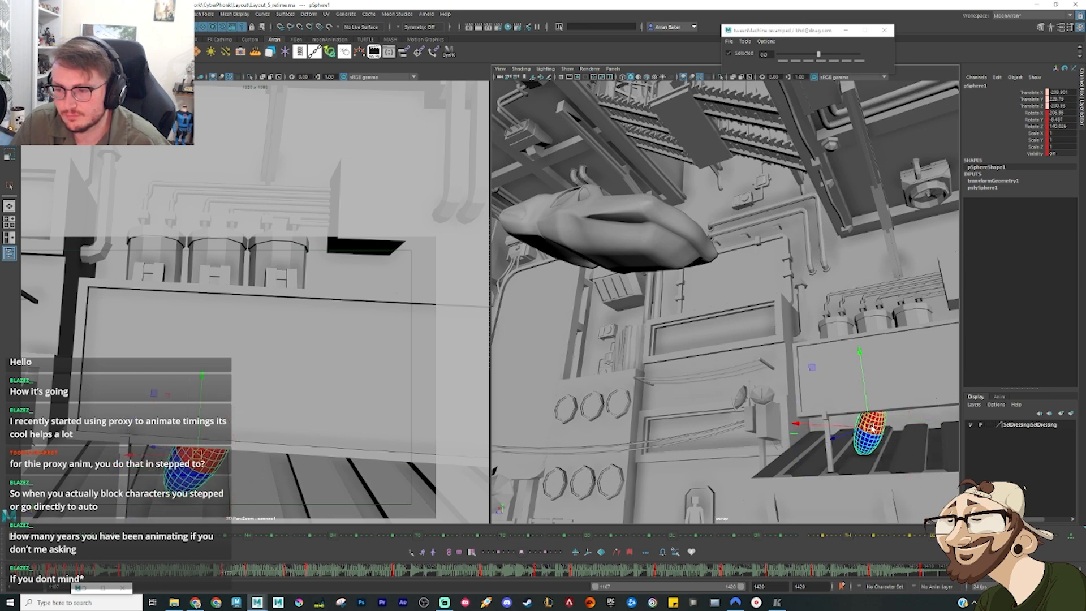
Step: Scrub back into the leap and delete the extra mid-air key on the sphere
left_click_drag(185, 567, 144, 573)
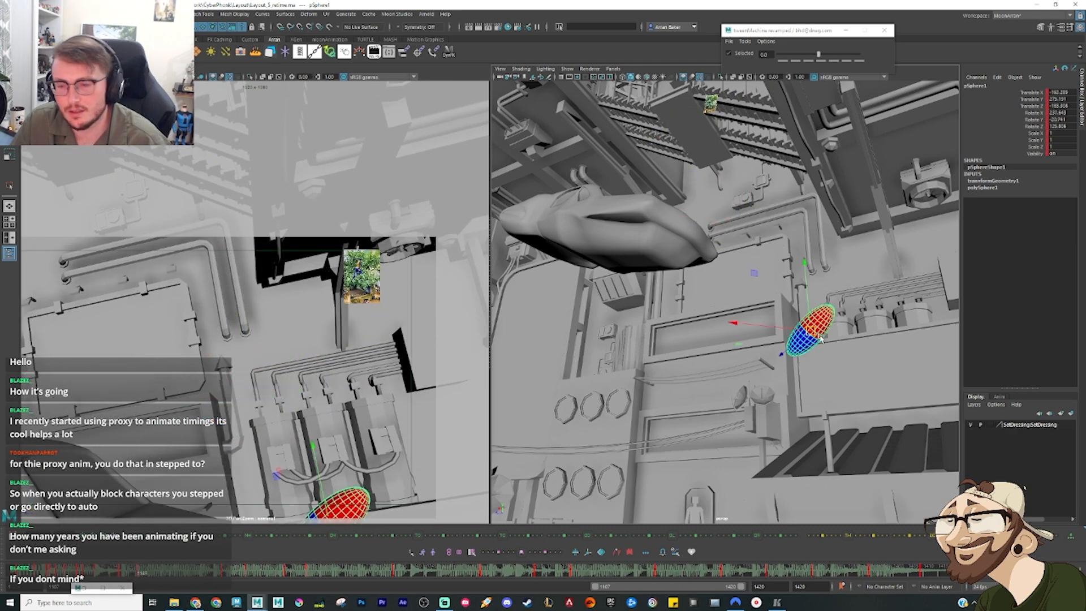
left_click_drag(823, 374, 748, 389, "alt")
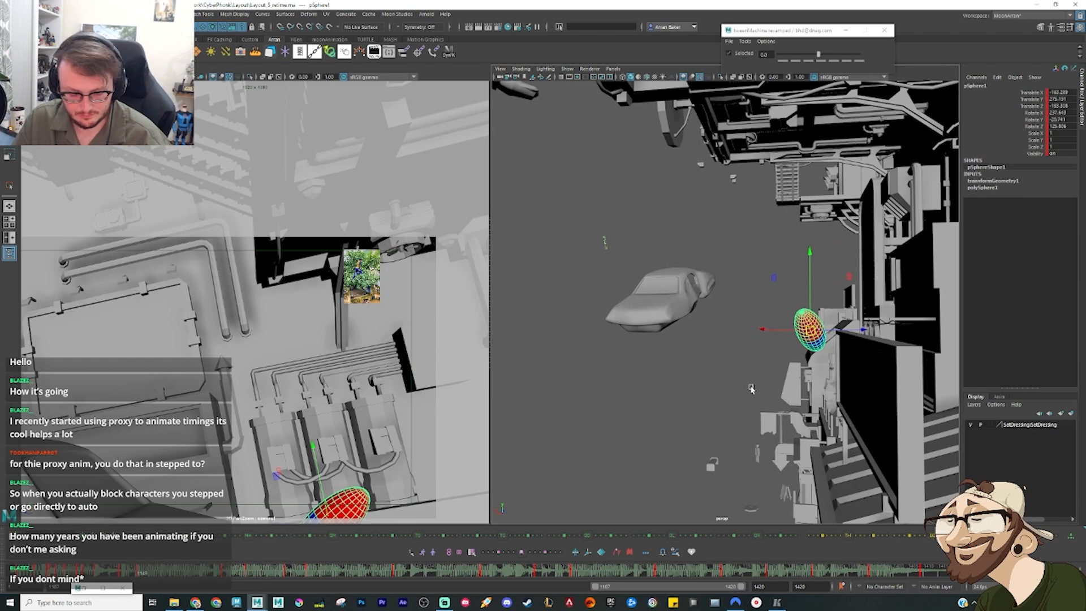
right_click(634, 569)
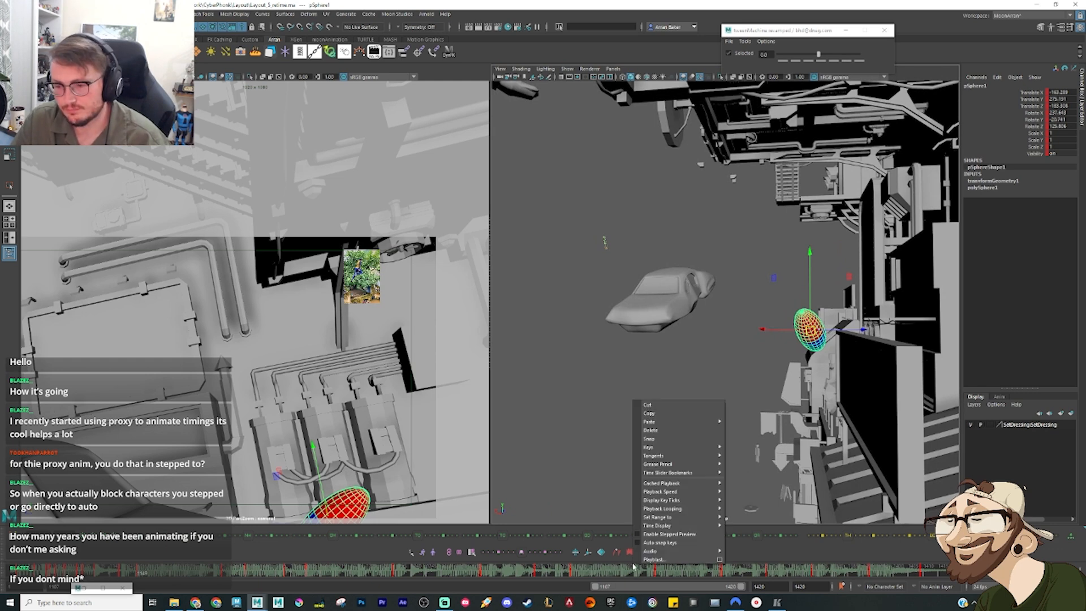
left_click(663, 431)
Step: Convert the sphere's stepped leap keys to smooth interpolation in the Graph Editor and frame the curves around the leap
key("shift+g")
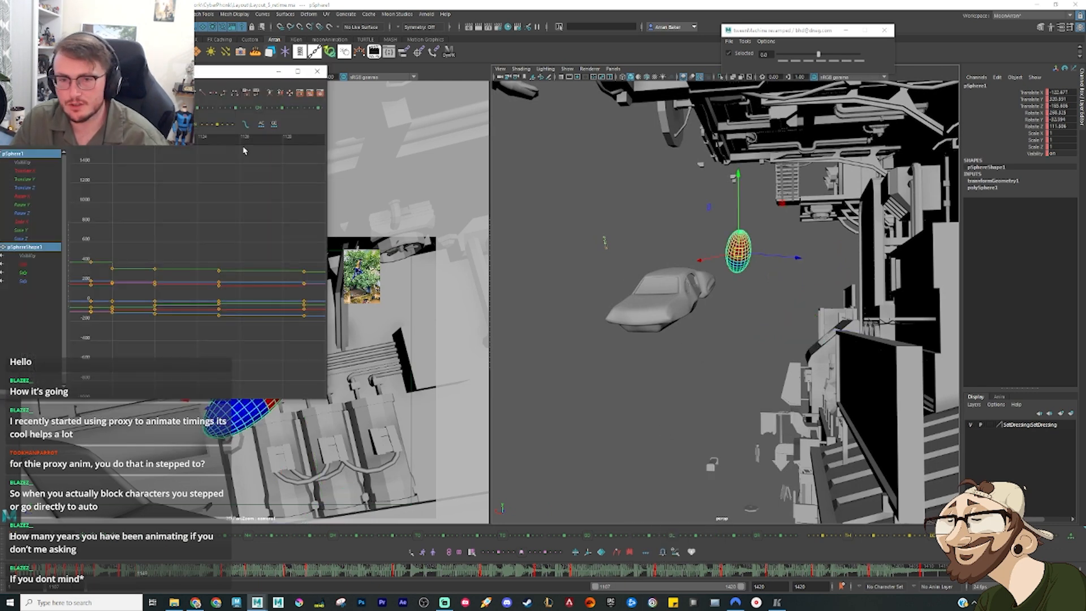
left_click(171, 93)
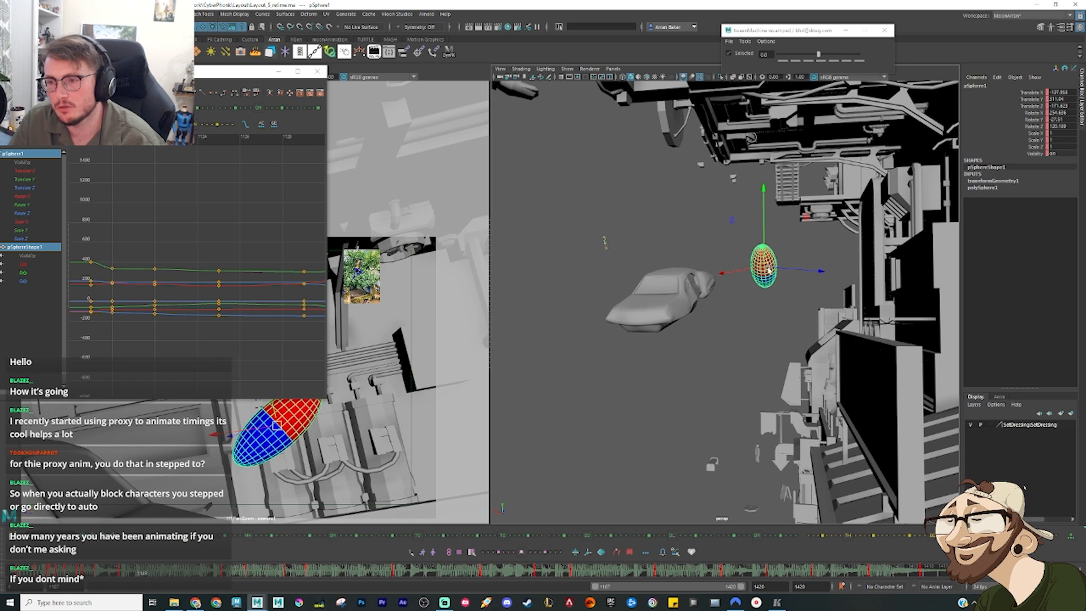
key("e")
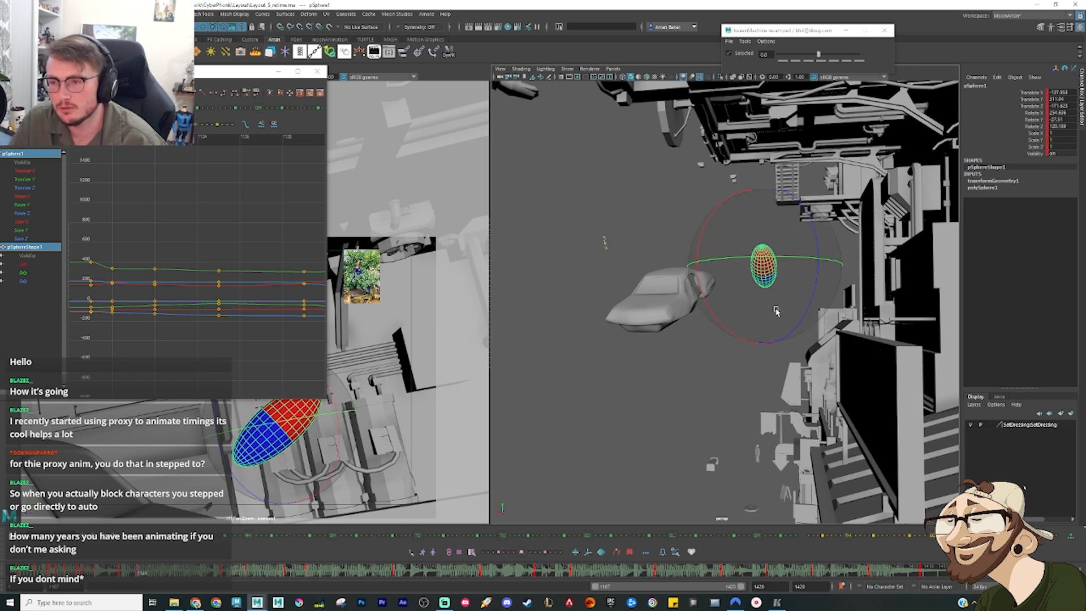
key("a")
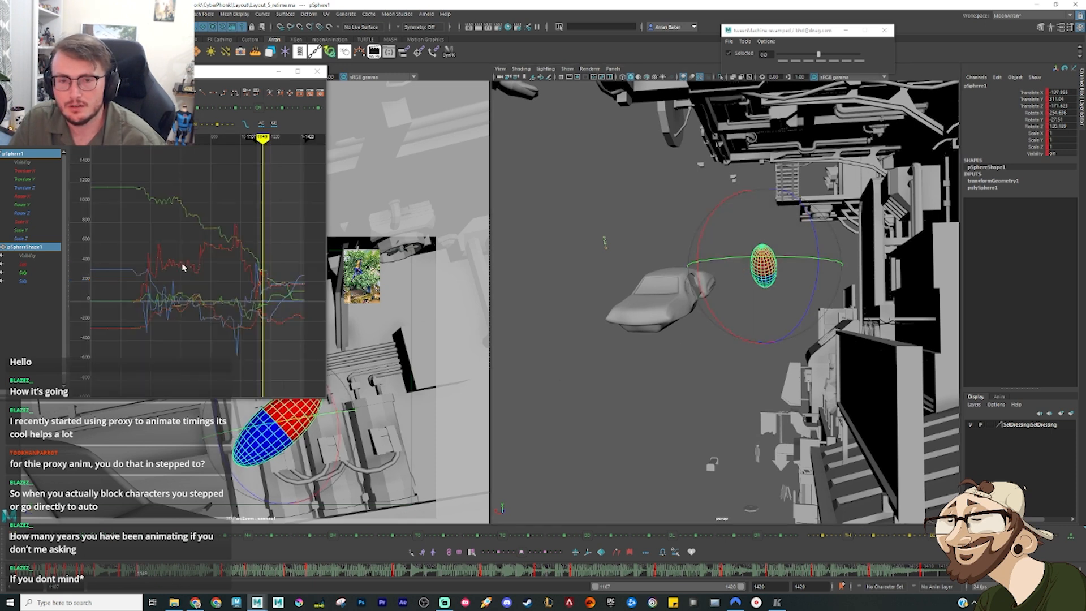
left_click_drag(248, 362, 296, 244)
key("f")
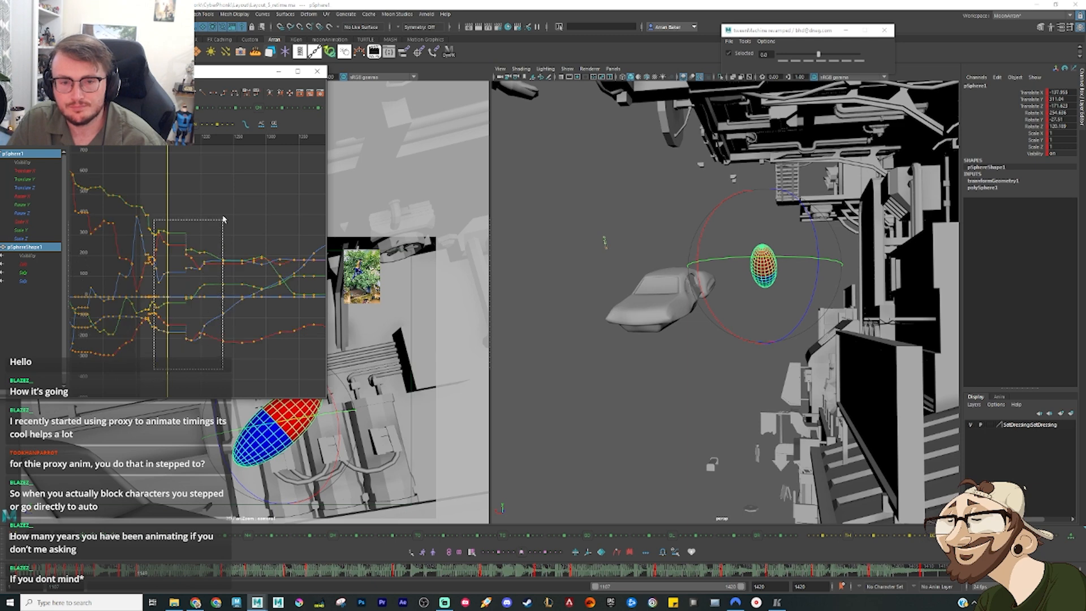
Step: Delete the sphere's keys at the current mid-leap frame across all animation curves
key("f")
left_click(146, 182)
key("comma")
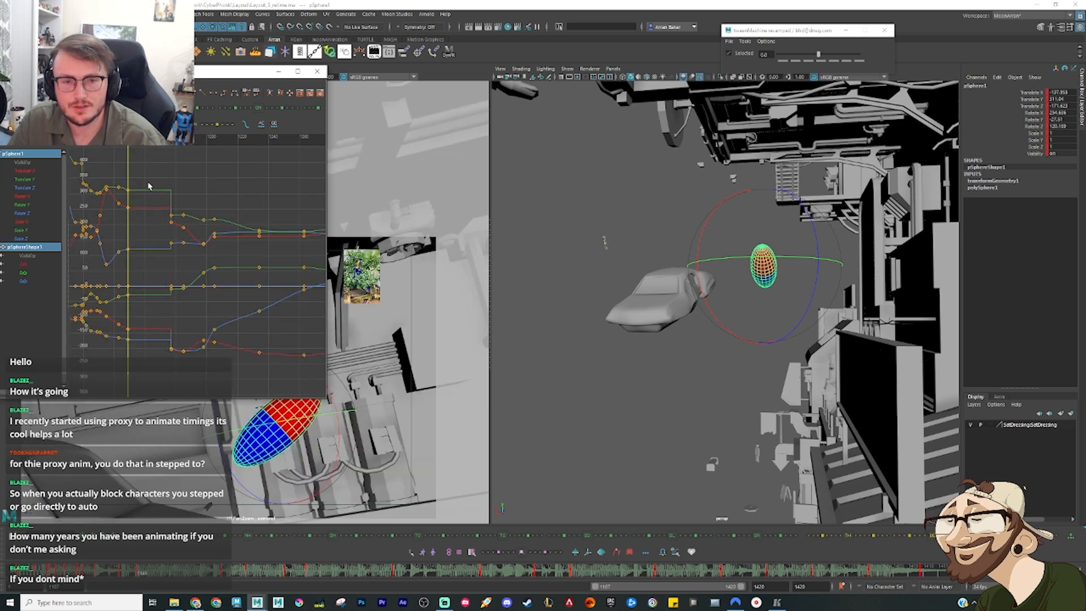
left_click_drag(151, 174, 126, 357)
key("Delete")
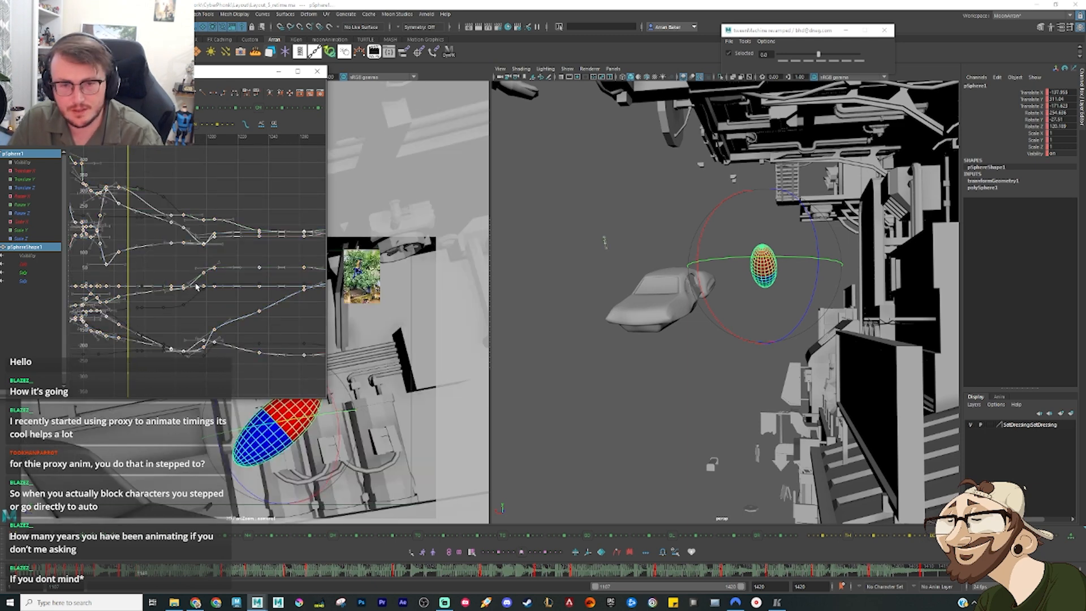
Step: Change the tangents of the keys before the leap's long gap and check the keys on its far side
left_click(177, 189)
left_click_drag(135, 169, 106, 366)
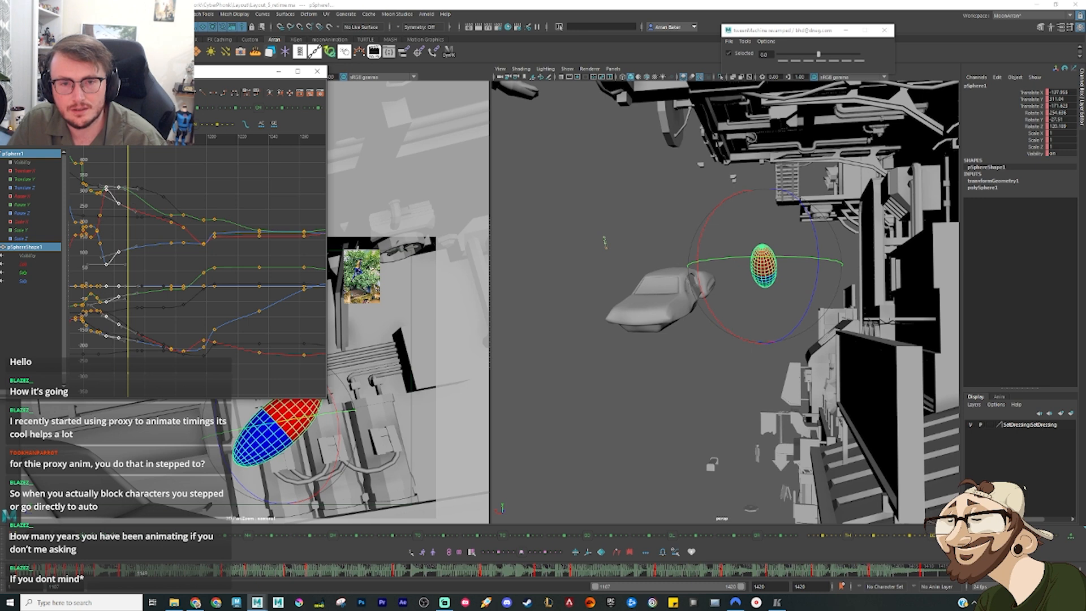
left_click(203, 94)
left_click(207, 185)
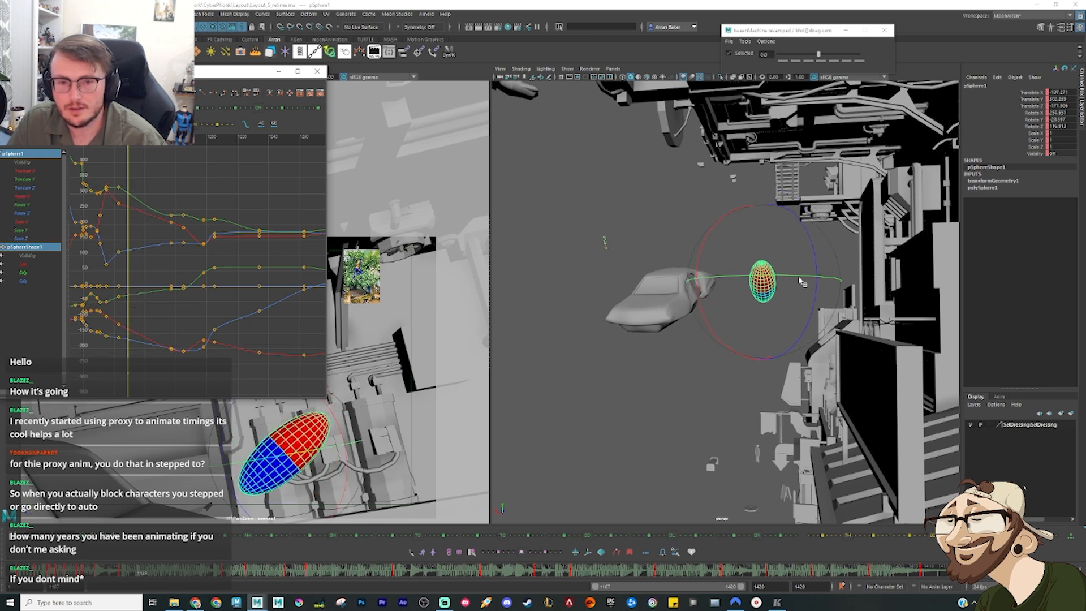
left_click_drag(168, 295, 181, 191)
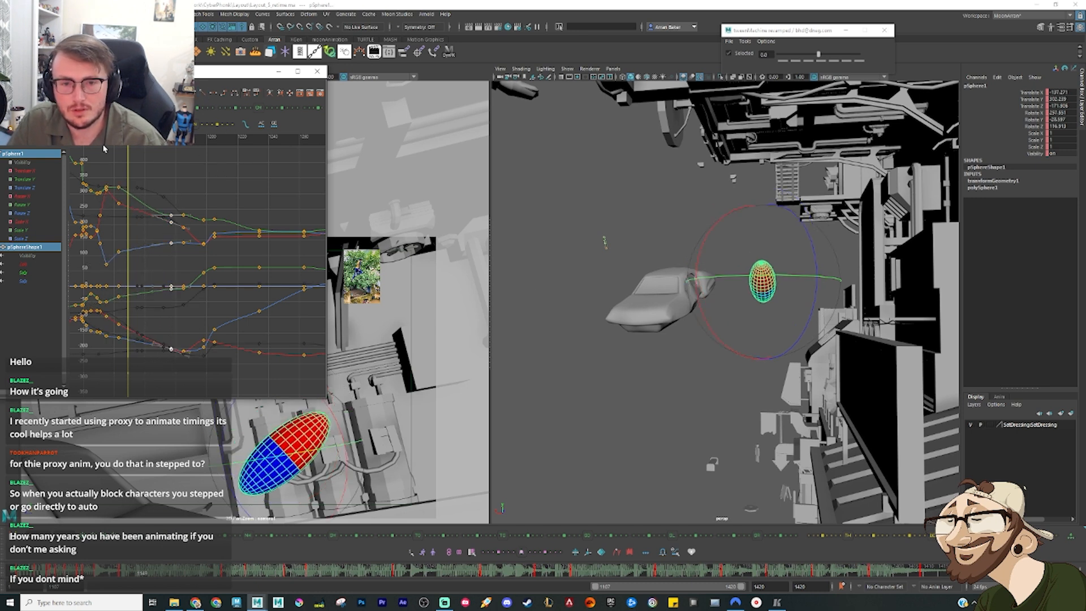
left_click(163, 376)
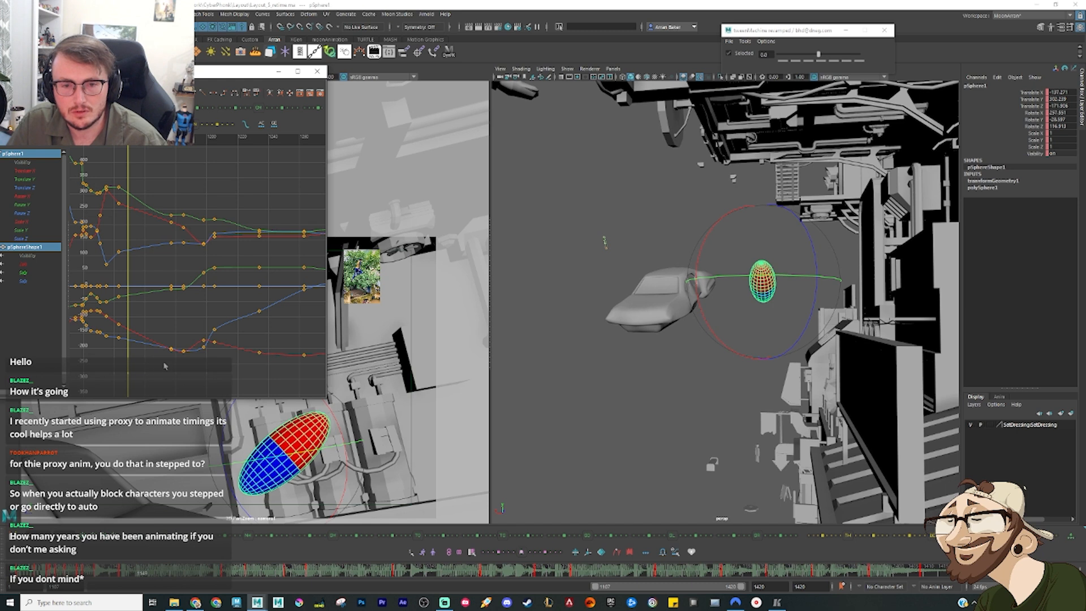
Step: Isolate the sphere's Translate Z curve and reshape the tangents at both ends of the leap into a smooth arc
left_click(31, 188)
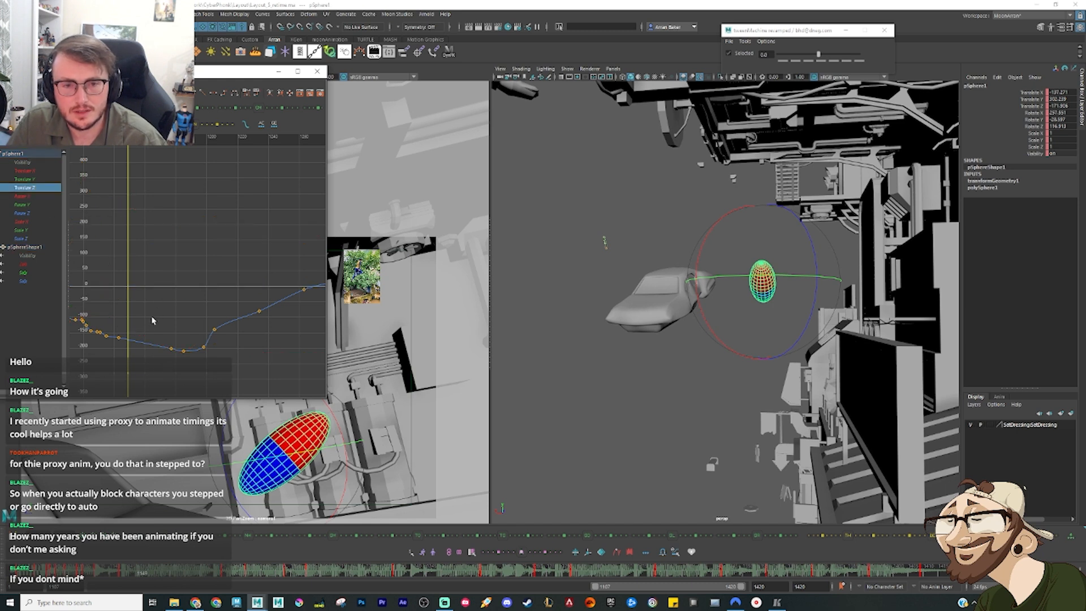
key("f")
left_click_drag(218, 350, 273, 292)
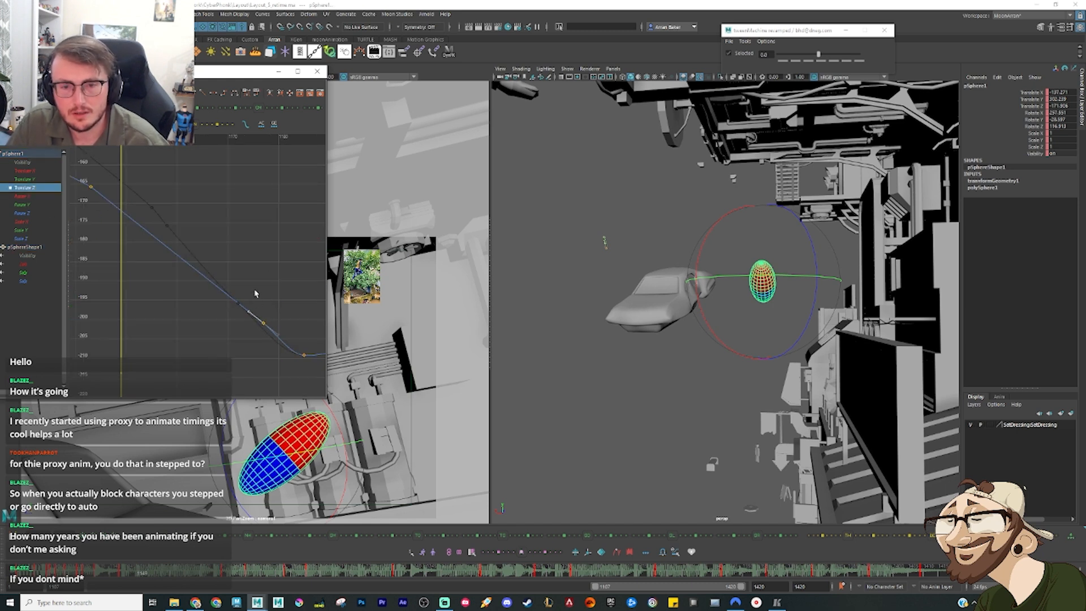
middle_click_drag(249, 275, 244, 285)
mouse_move(145, 168)
left_mouse_down()
mouse_move(89, 213)
mouse_move(104, 216)
left_mouse_up()
middle_click_drag(105, 214, 129, 186)
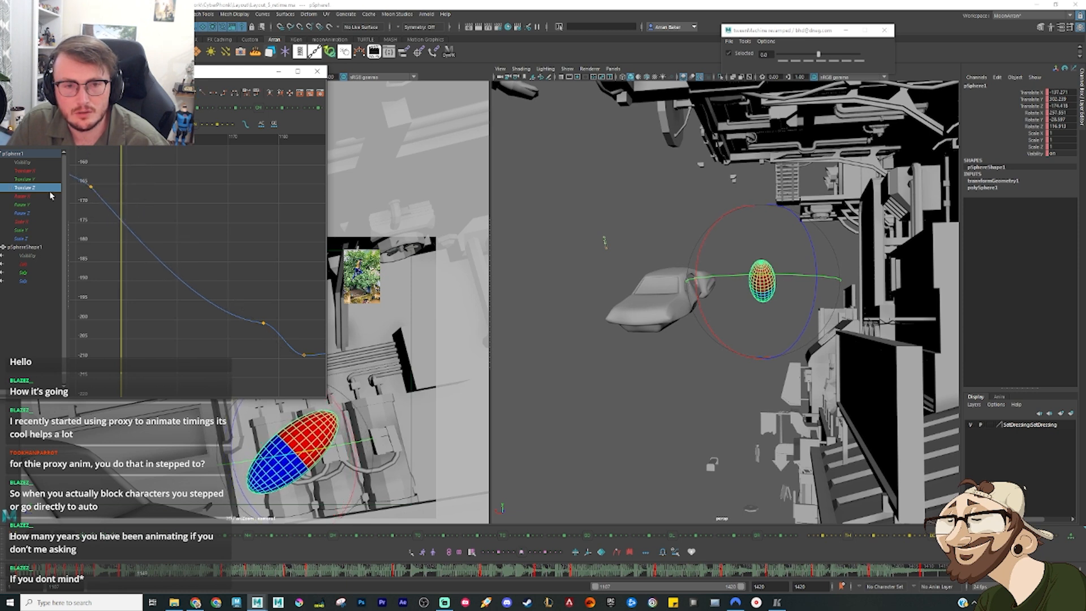
Step: Isolate the sphere's Translate X curve and reshape the tangents at both ends of the leap into a smooth arc
left_click(36, 170)
left_click_drag(135, 327, 86, 269)
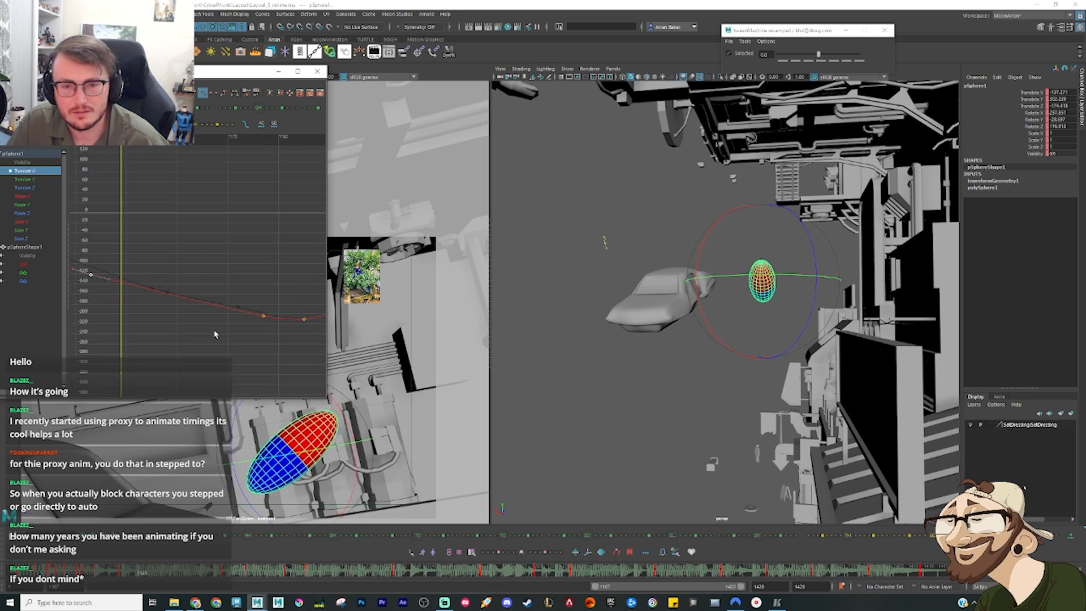
left_click_drag(214, 338, 258, 292)
left_click_drag(234, 363, 308, 293)
key("f")
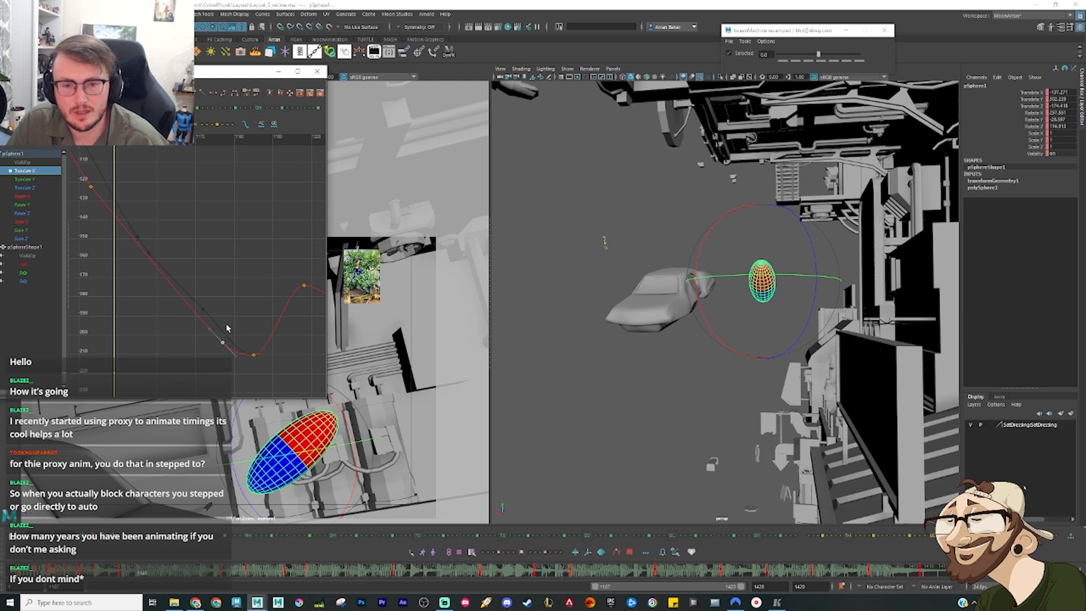
middle_click_drag(213, 292, 211, 303)
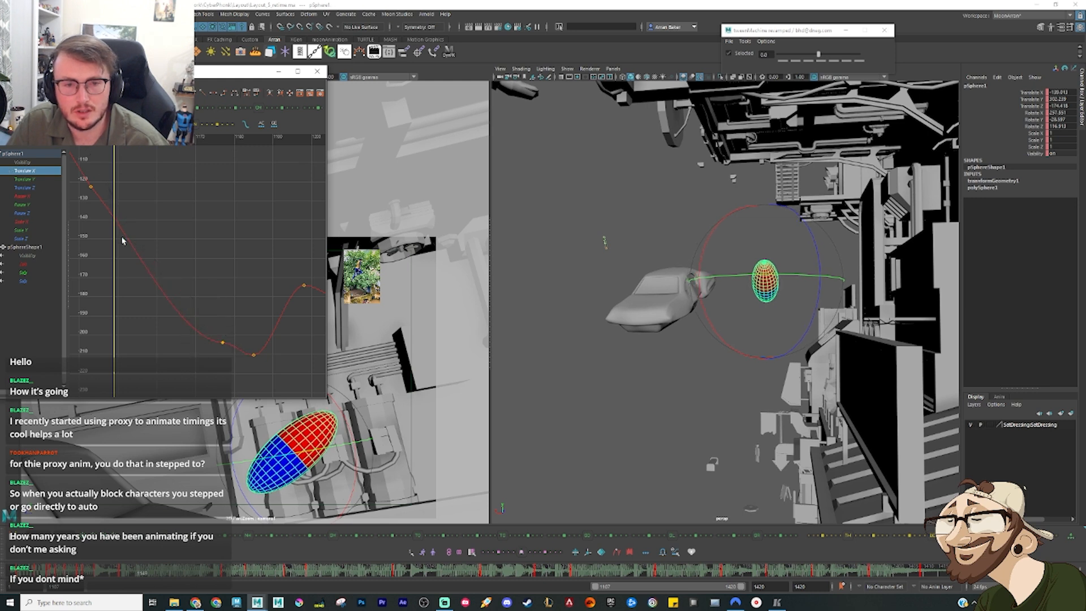
left_click_drag(92, 229, 117, 164)
left_click_drag(119, 183, 96, 212)
middle_click_drag(130, 189, 134, 194)
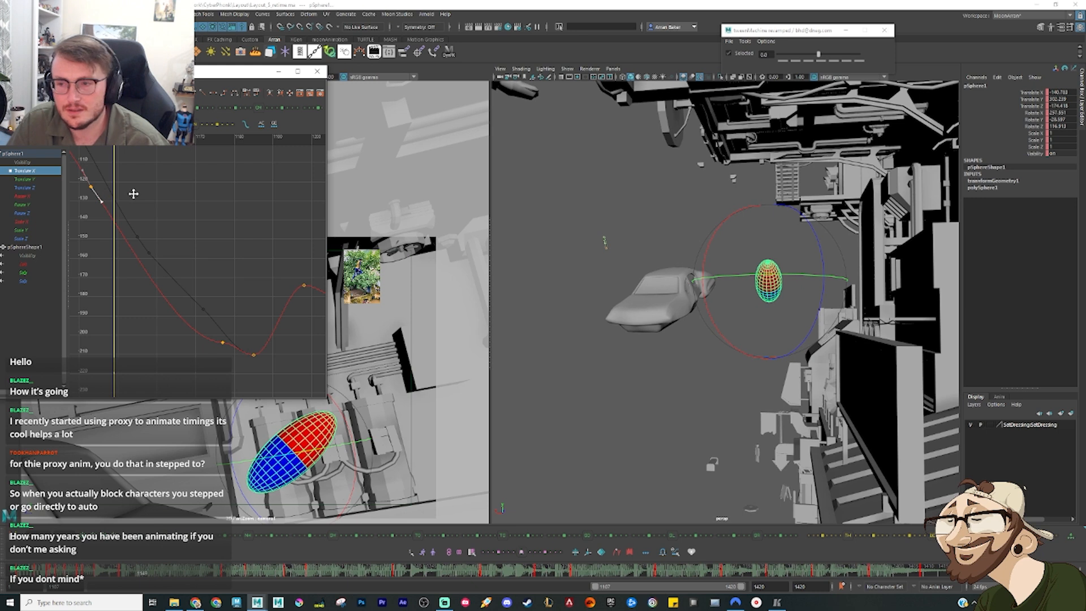
Step: Key the sphere at the current mid-leap frame and convert all its animation curves to stepped tangents
key("w")
key("s")
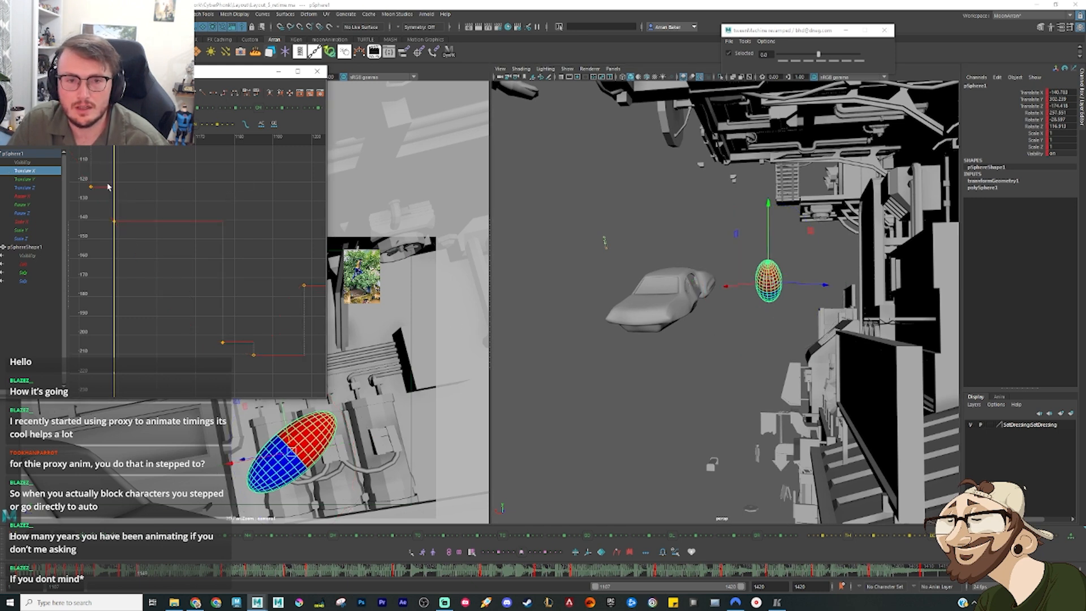
left_click(52, 156)
left_click(226, 94)
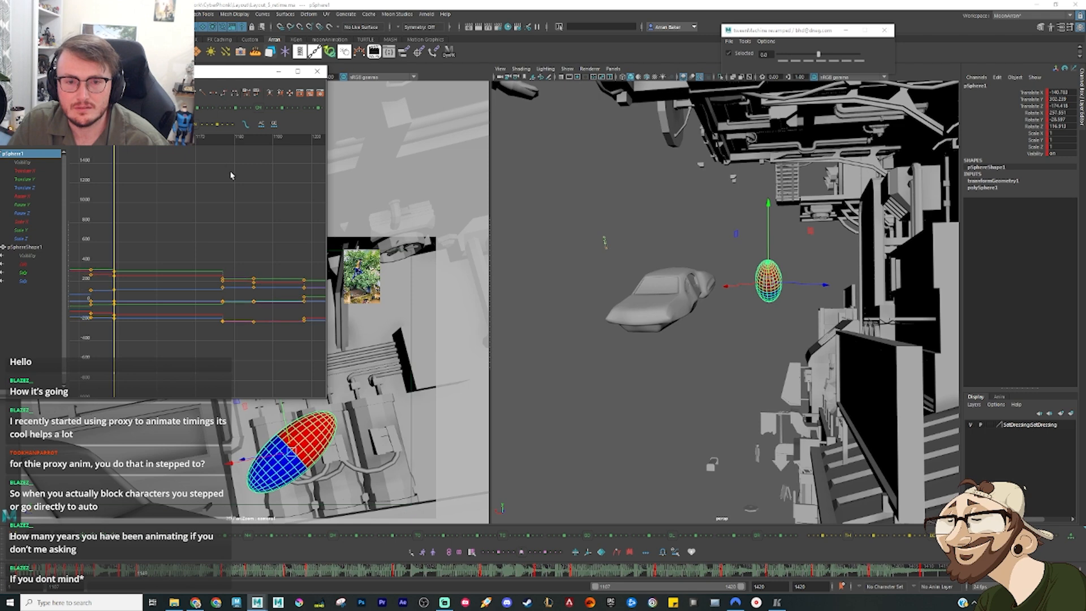
Step: Raise the sphere in its new mid-leap pose and delete its key just before that frame
mouse_move(768, 256)
left_mouse_down()
mouse_move(768, 224)
mouse_move(770, 238)
left_mouse_up()
key("comma")
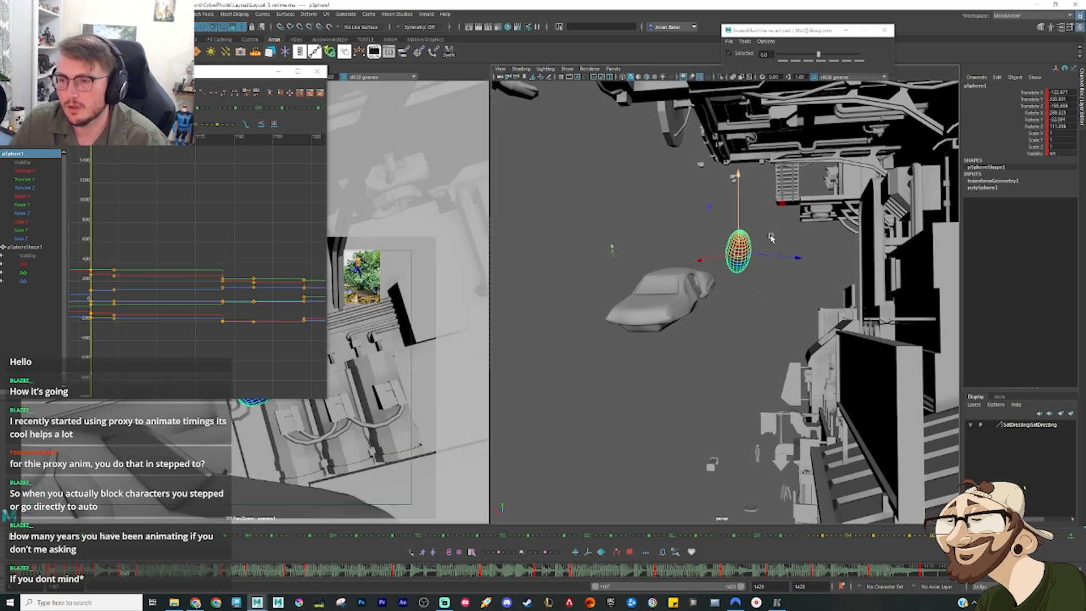
key("comma")
left_click_drag(84, 574, 120, 576)
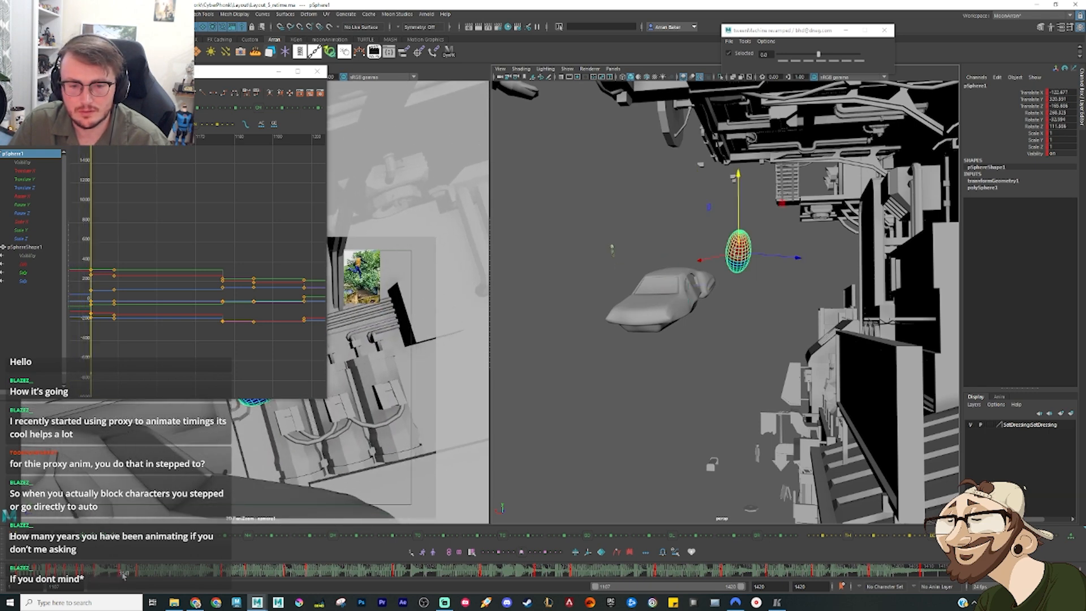
right_click(123, 576)
left_click(174, 440)
key("period")
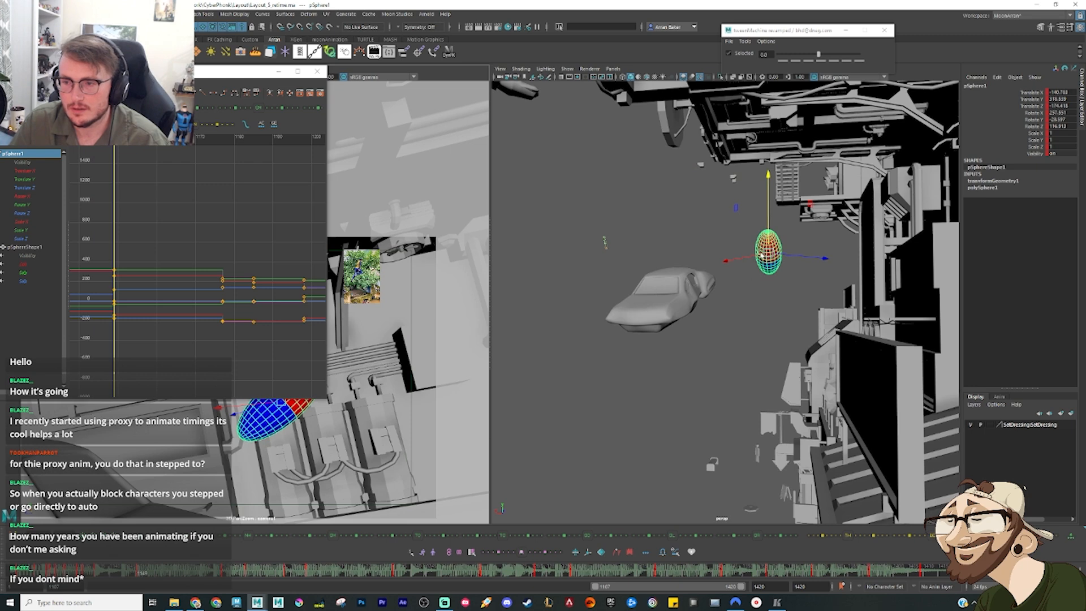
Step: Fine-tune the height of the mid-leap sphere against the preceding key so the leap peaks higher
left_click_drag(768, 238, 769, 225)
key("comma")
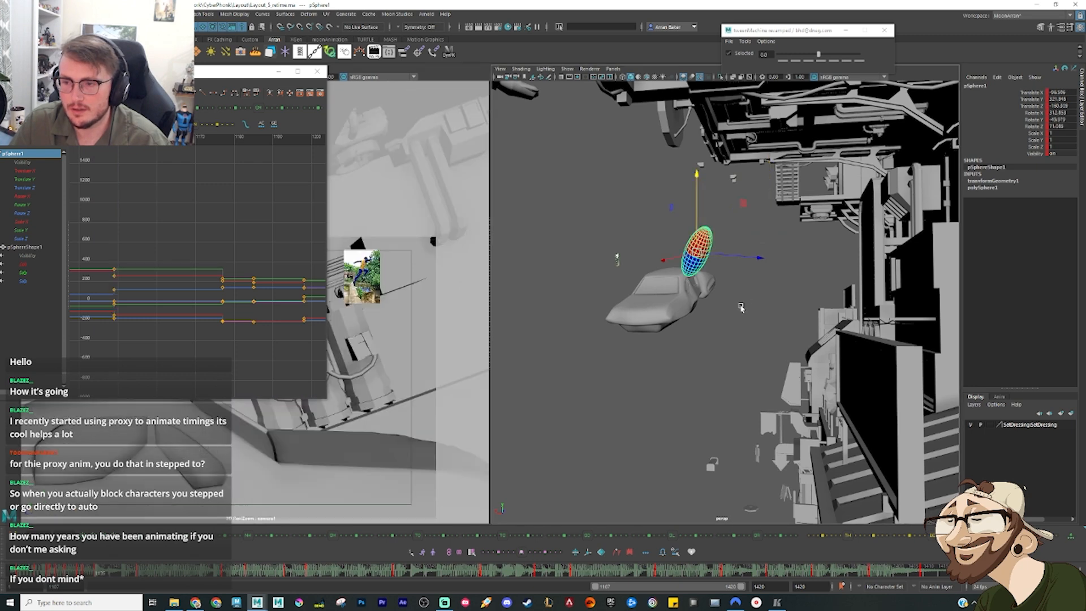
key("period")
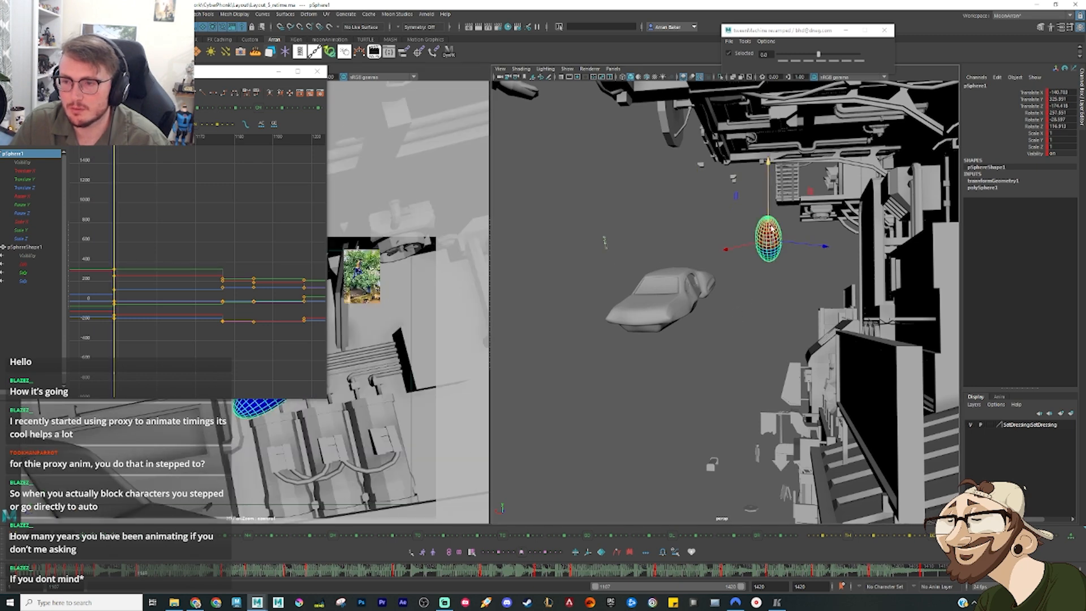
key("comma")
key("period")
Step: Minimize the Graph Editor and rotate the mid-leap sphere more upright to follow on from its previous pose
key("e")
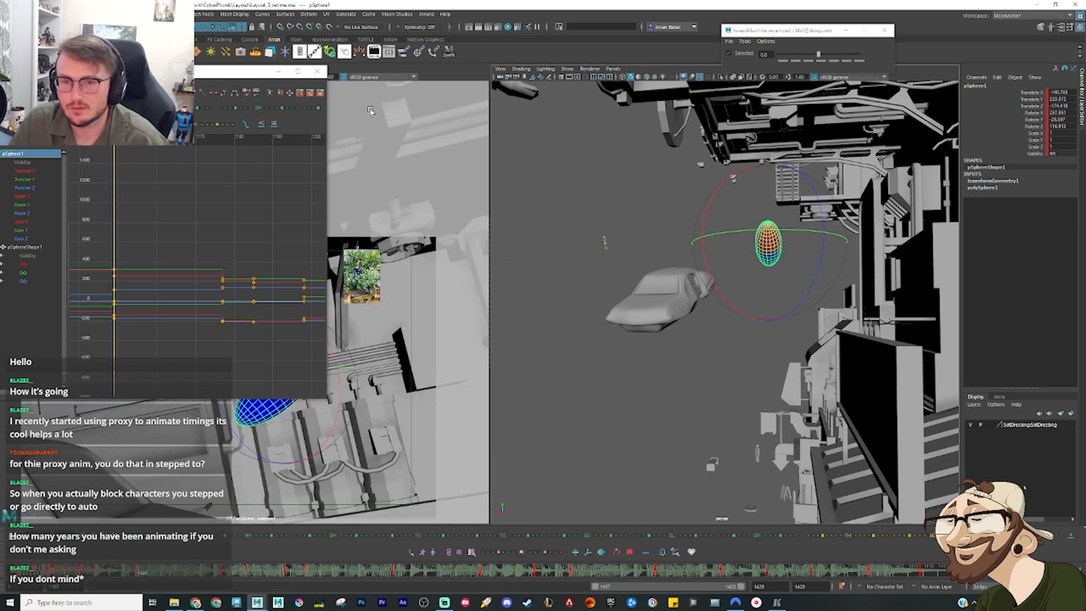
left_click(278, 72)
left_click_drag(309, 396, 333, 417)
key("comma")
key("period")
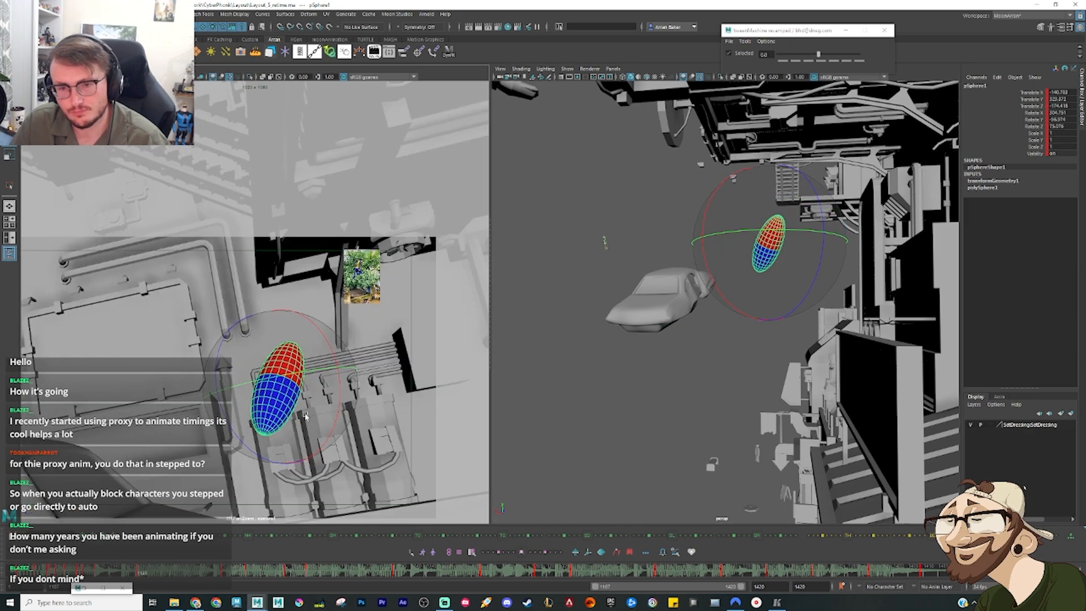
key("comma")
key("period")
Step: Create an in-between for the sphere halfway from mid-leap to landing, with the tween slider set to 20
left_click_drag(746, 260, 732, 297, "alt")
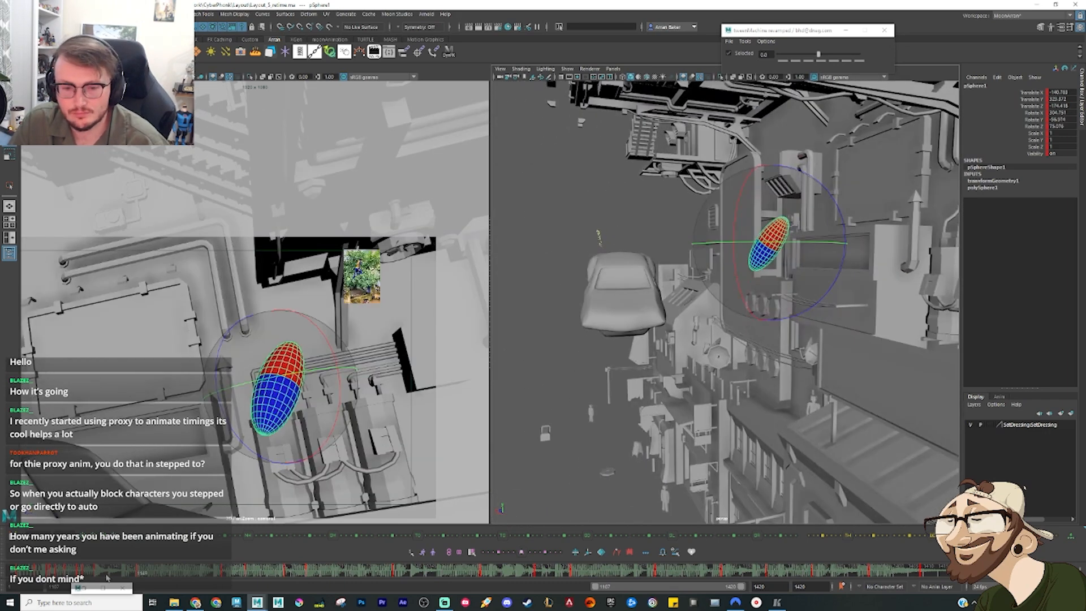
left_click_drag(107, 577, 180, 588)
key("e")
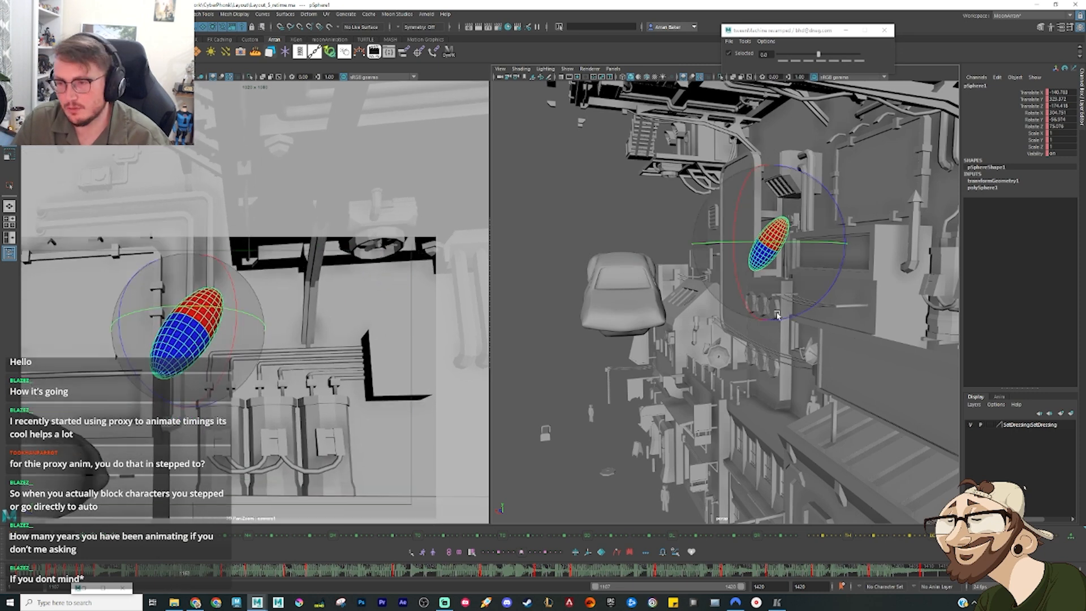
key("ctrl+v")
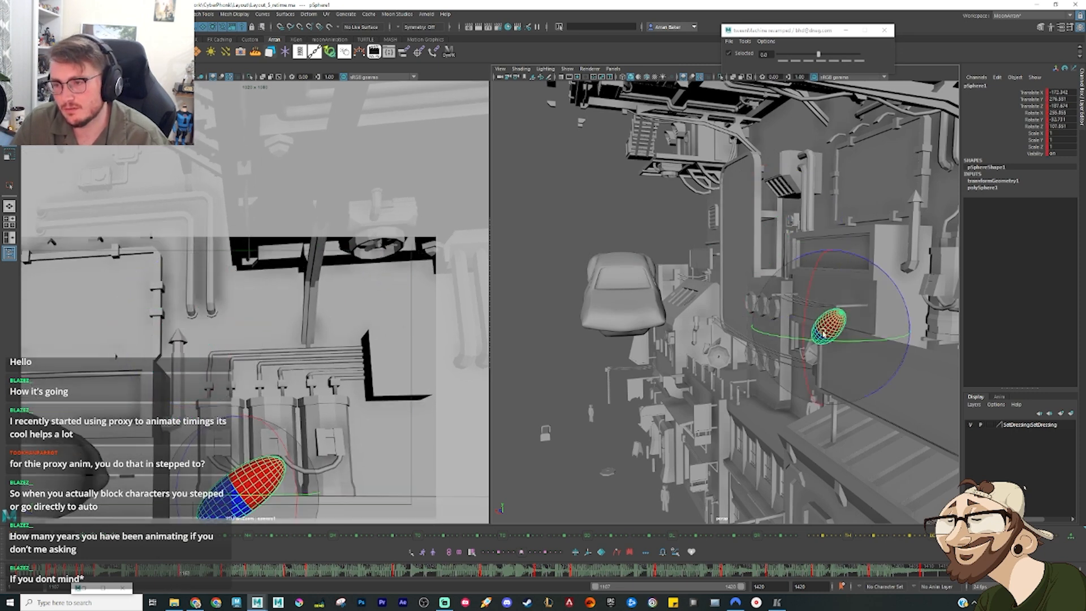
key("alt+3")
Step: View the leap side-on and raise the sphere's new in-between pose above the awning
left_click_drag(911, 357, 829, 373, "alt")
middle_click_drag(829, 373, 763, 312, "alt")
key("w")
left_click_drag(785, 289, 796, 259)
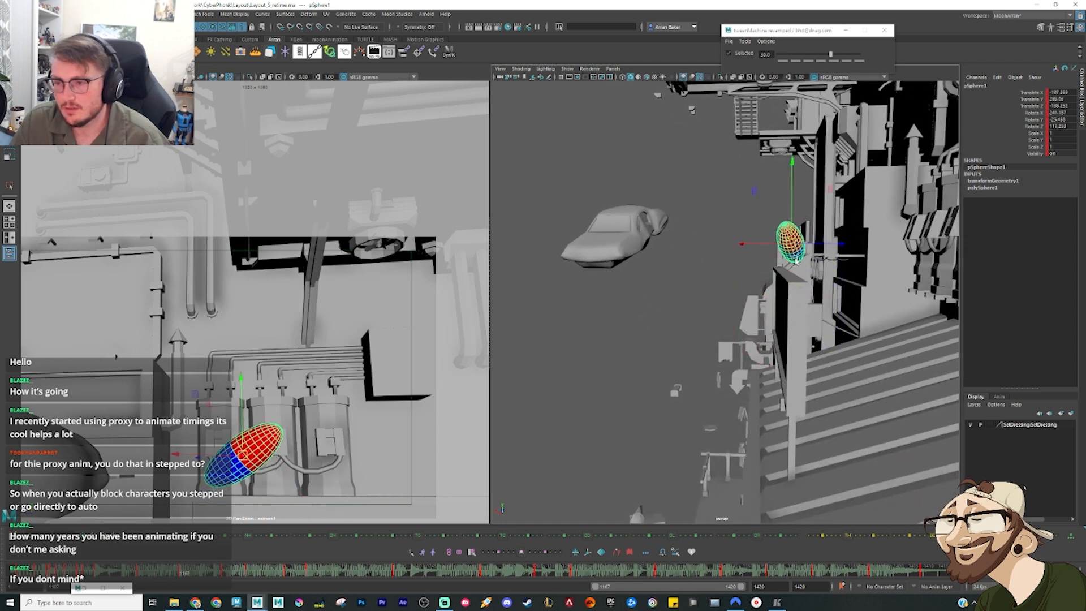
Step: Step back and forth through the leap's keys to check the sphere's spacing and tilt from take-off to landing
key("comma")
key("period")
key("comma")
key("comma")
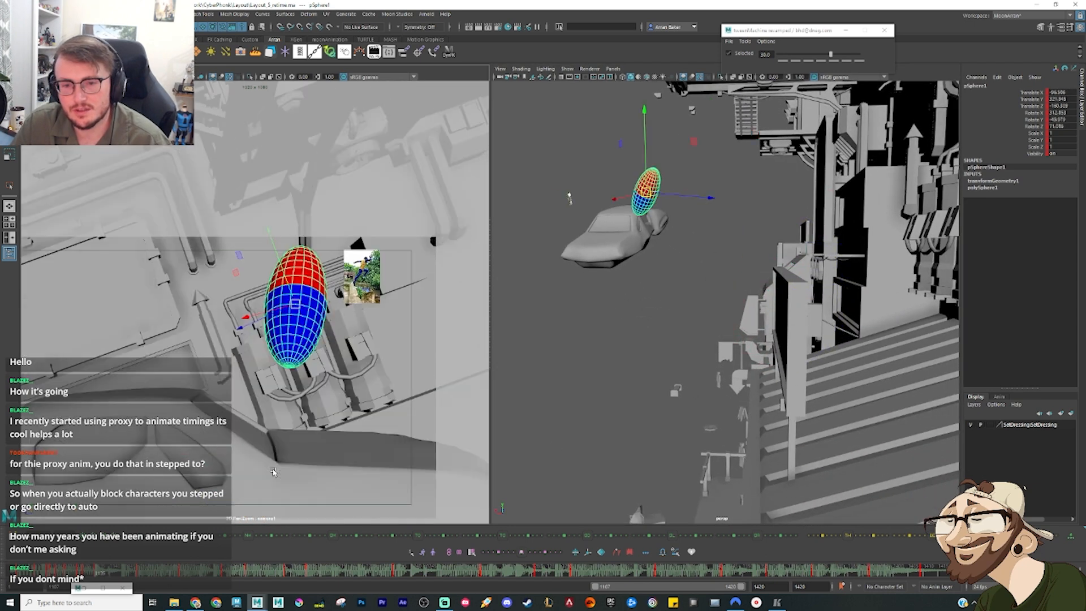
key("period")
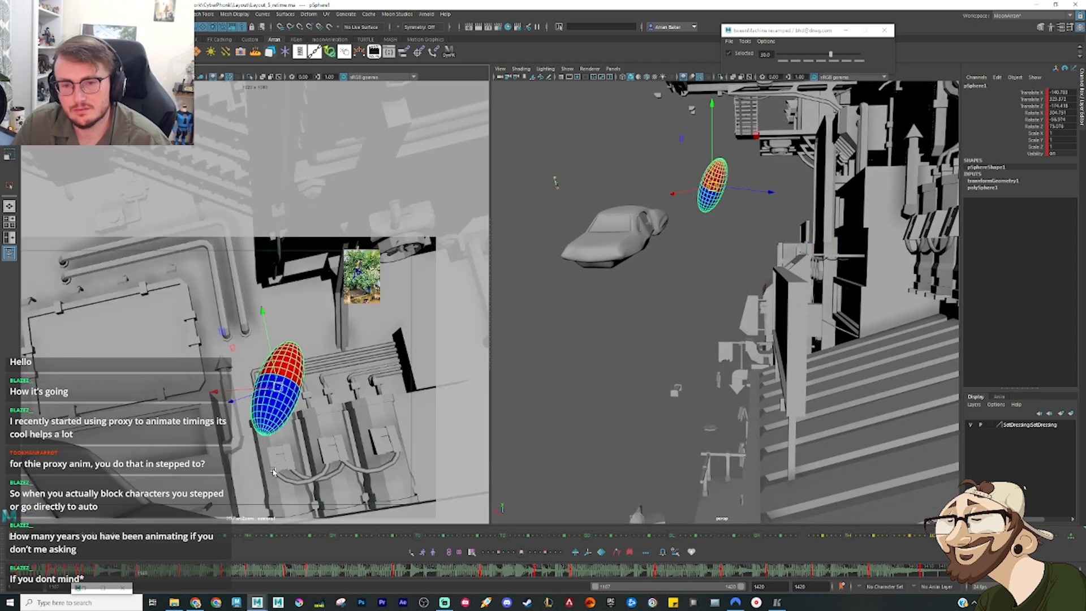
key("period")
key("e")
left_click_drag(290, 427, 307, 523)
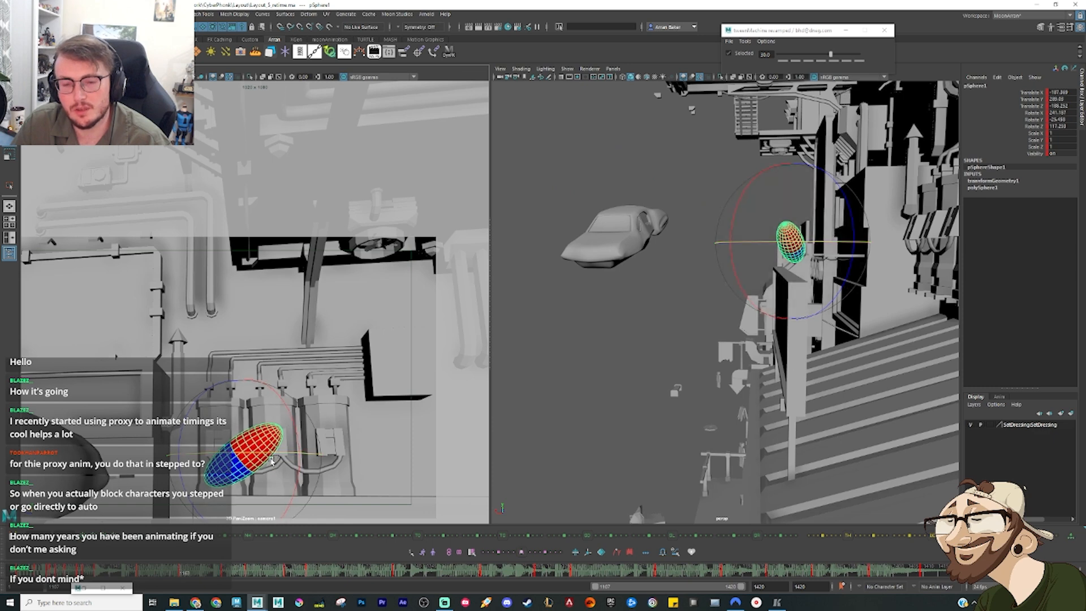
key("comma")
key("period")
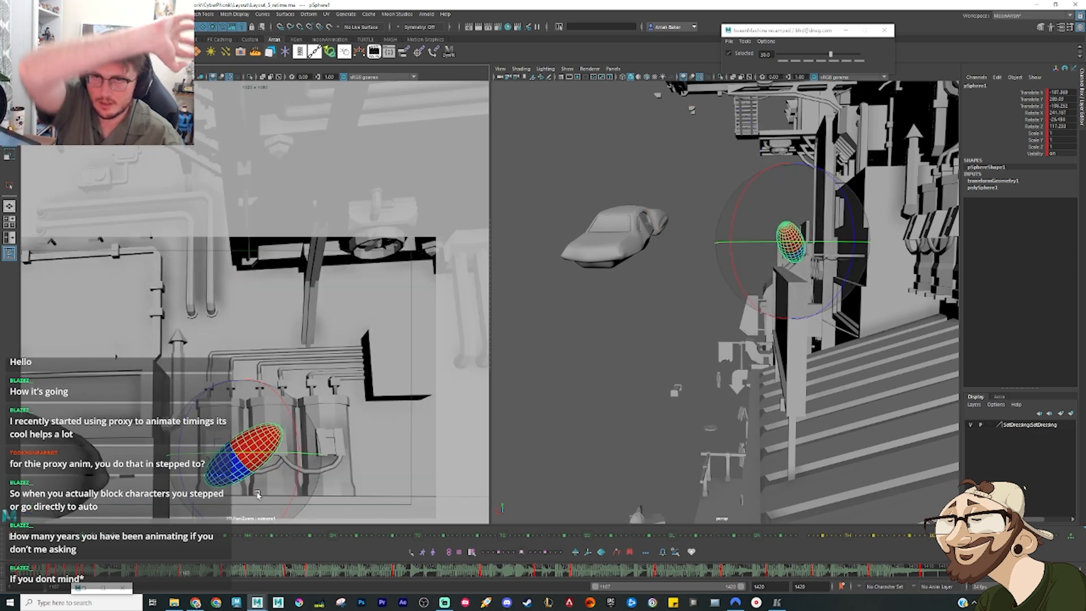
key("period")
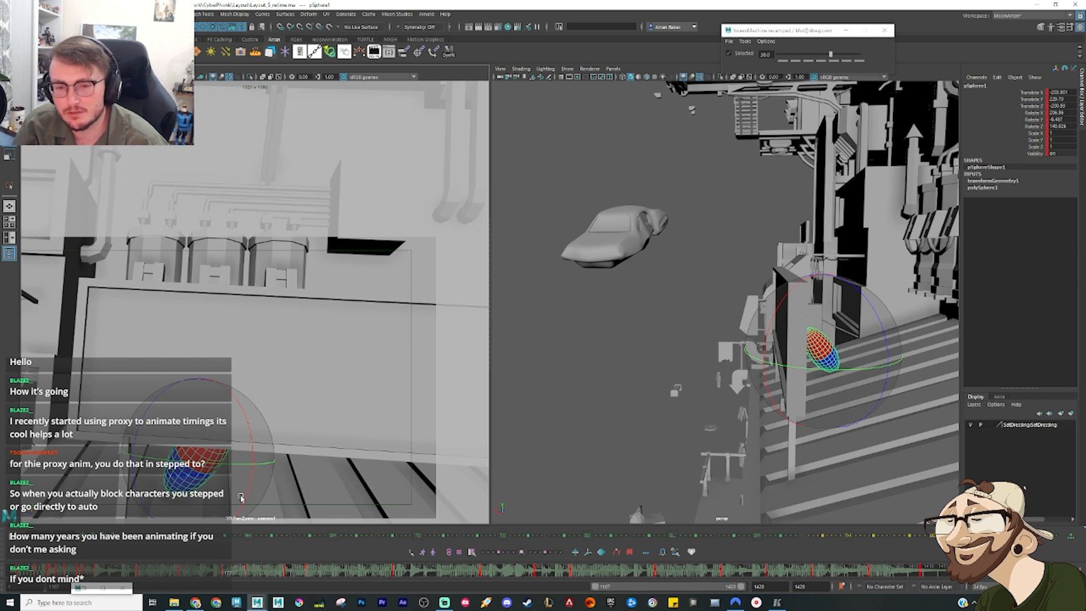
Step: Delete two of the sphere's keys on the awning, between its landing and the pose beyond the awning's edge
mouse_move(195, 572)
left_mouse_down()
mouse_move(146, 569)
mouse_move(310, 574)
left_mouse_up()
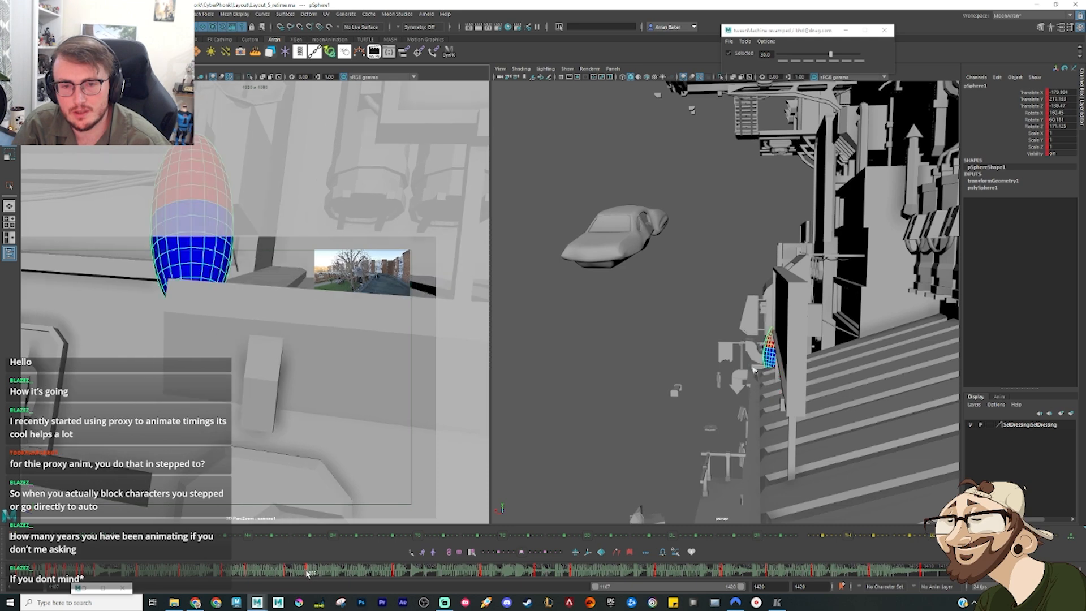
key("f")
scroll(753, 375, "down", 5)
left_click_drag(752, 375, 697, 272, "alt")
key("w")
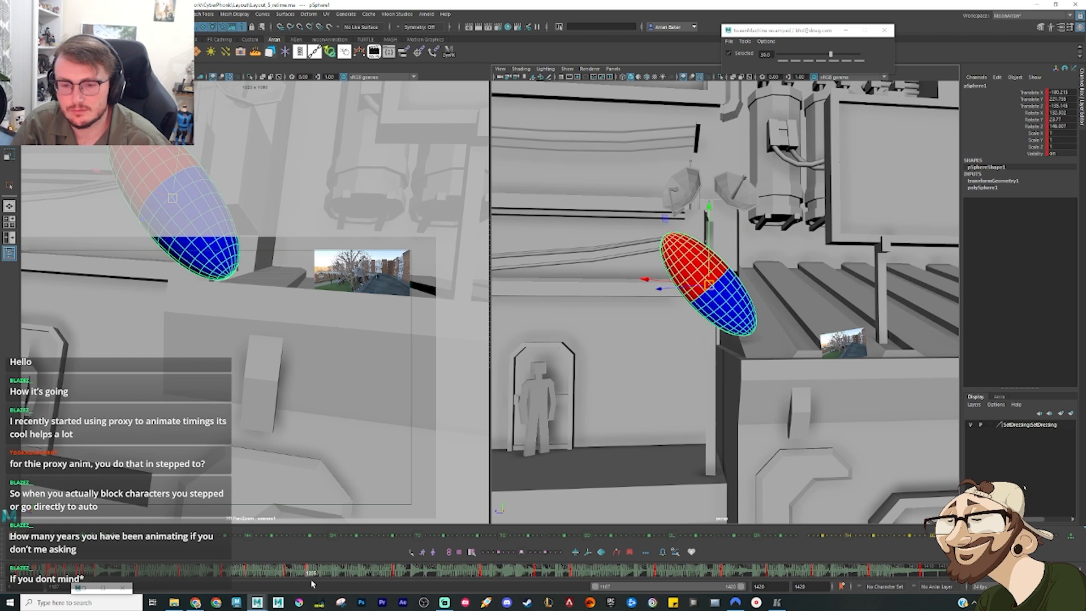
key("comma")
right_click(292, 572)
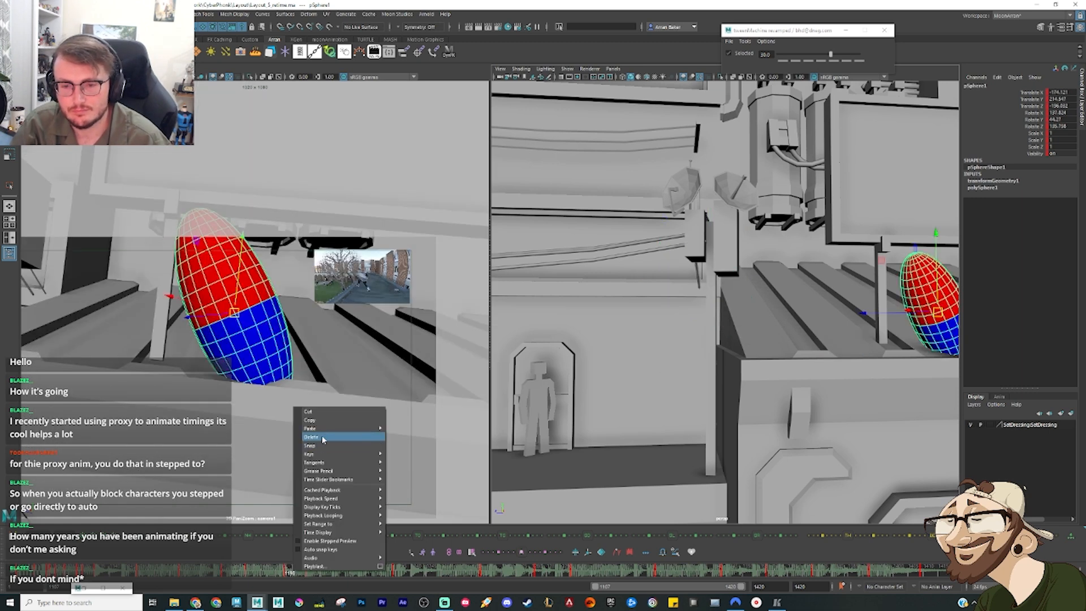
left_click(321, 437)
left_click_drag(286, 572, 248, 573)
right_click(247, 572)
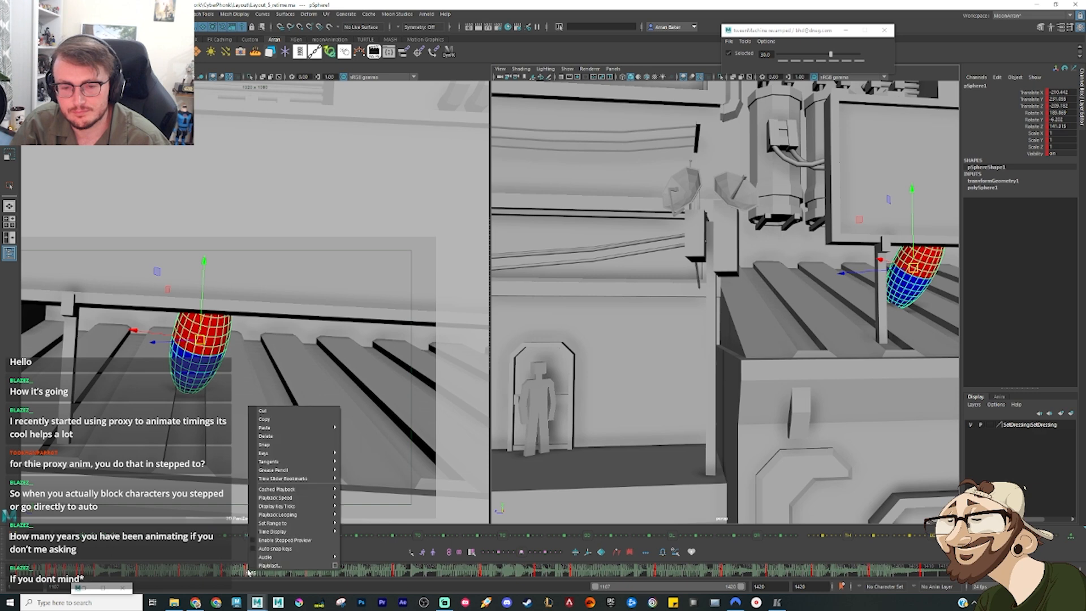
left_click(280, 442)
Step: Tween a new sphere pose between the landing and the awning's edge, and reposition it on the ribbed roof
left_click_drag(277, 573, 265, 574)
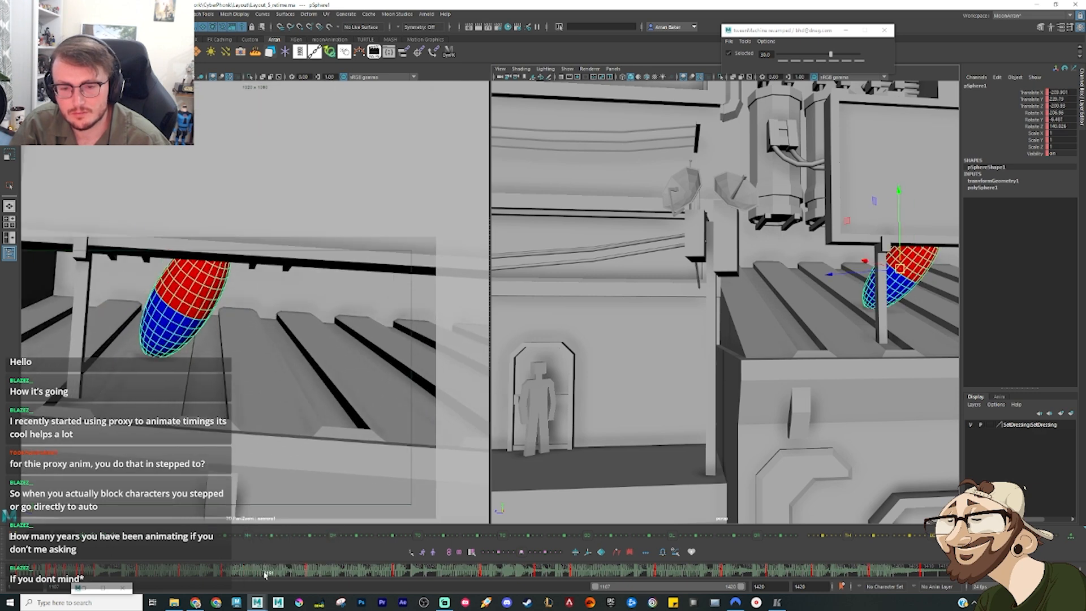
key("t")
middle_click_drag(829, 308, 587, 245, "alt")
left_click_drag(610, 239, 830, 245)
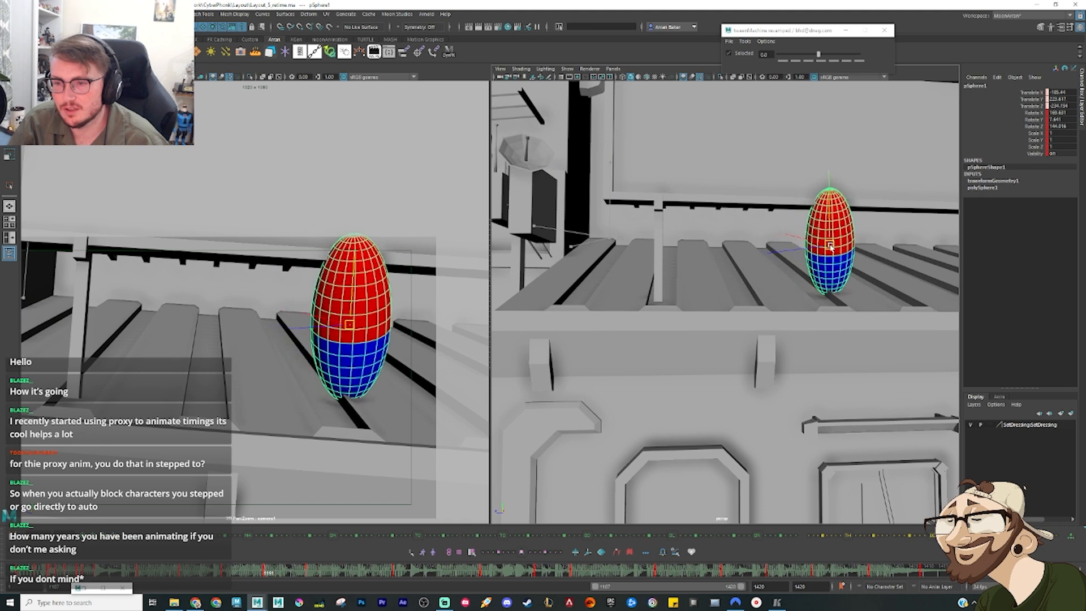
left_click_drag(349, 324, 355, 328)
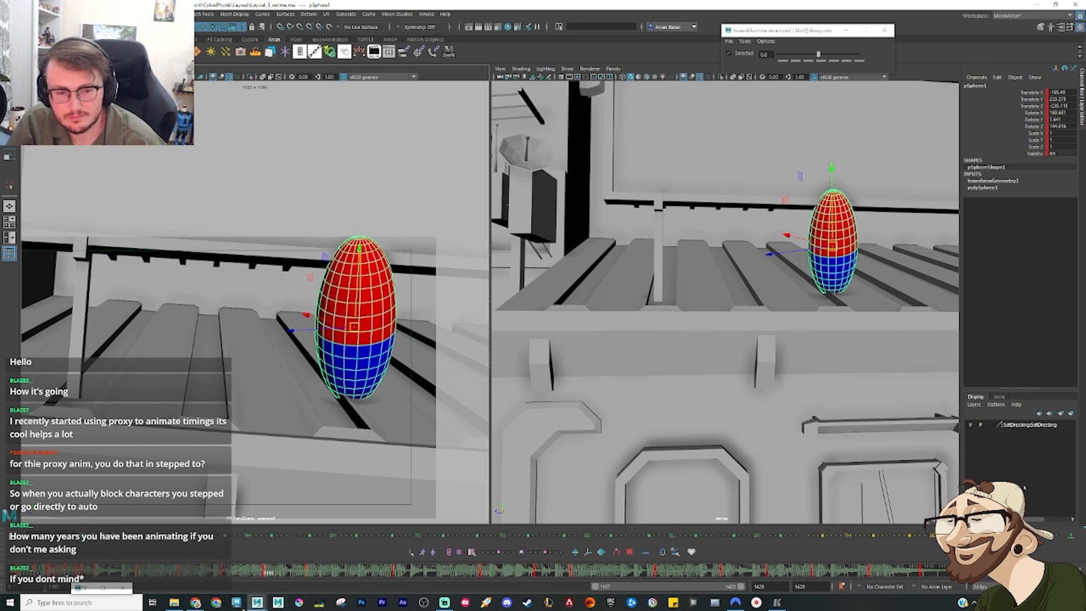
Step: Return to the start of the leap and convert the sphere's curves to smooth interpolation in the Graph Editor
mouse_move(232, 577)
left_mouse_down()
mouse_move(110, 576)
mouse_move(116, 585)
left_mouse_up()
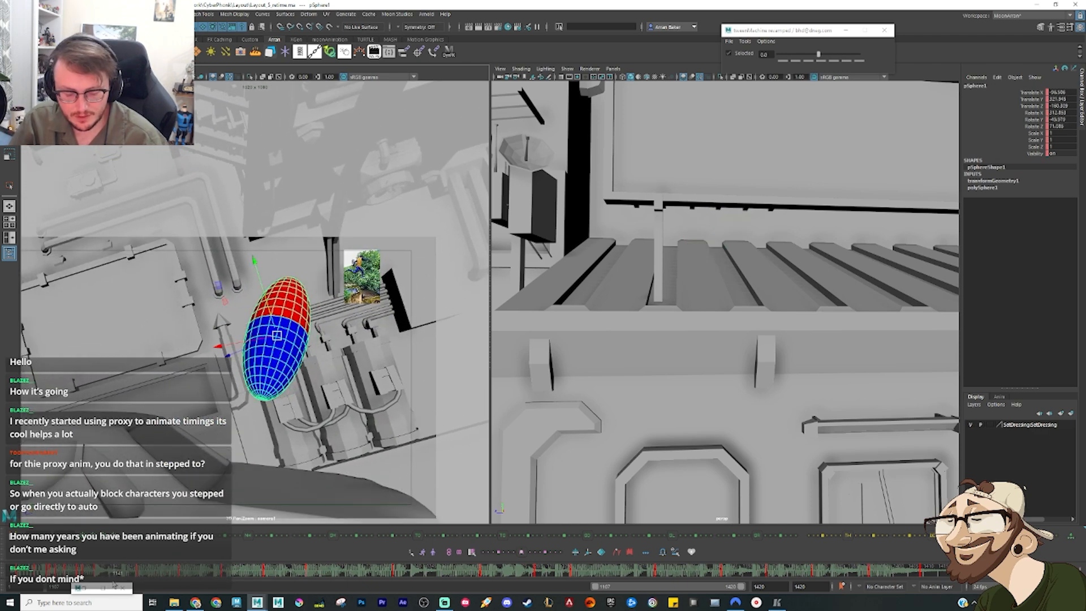
key("ctrl+g")
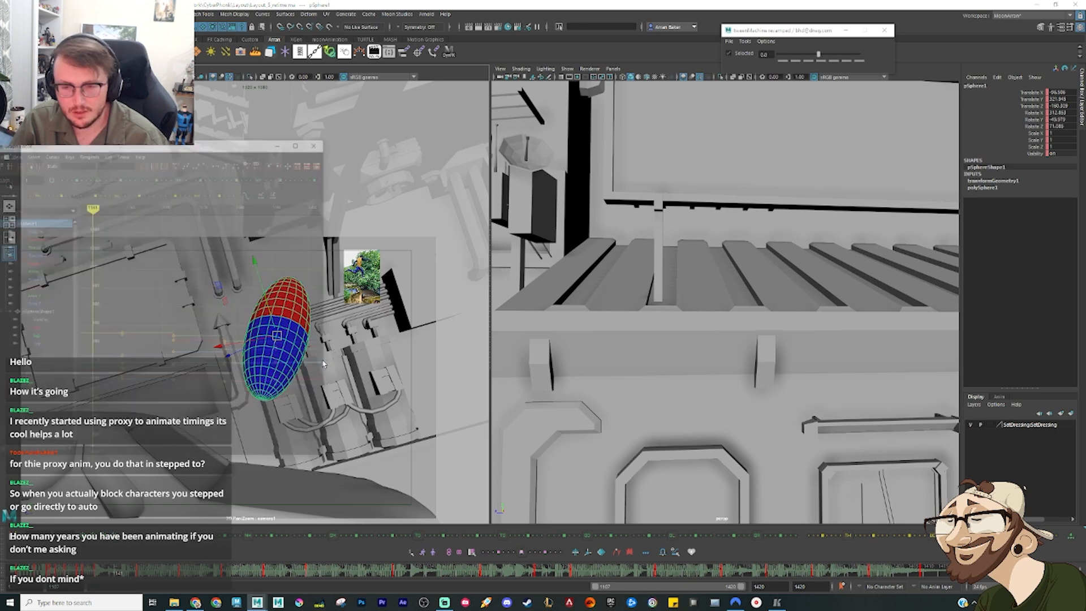
left_click(171, 92)
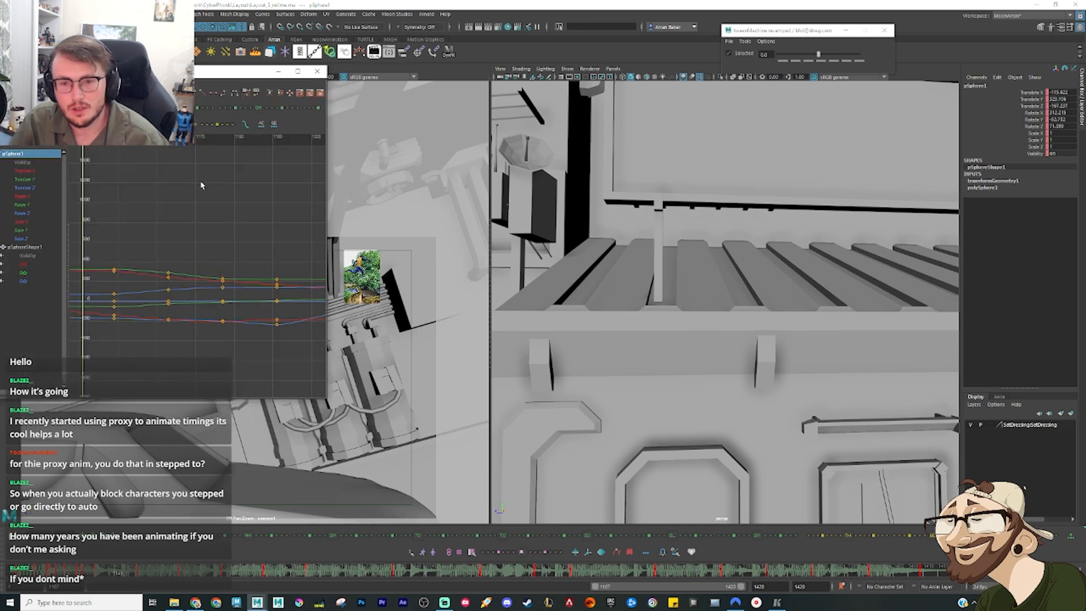
left_click(278, 71)
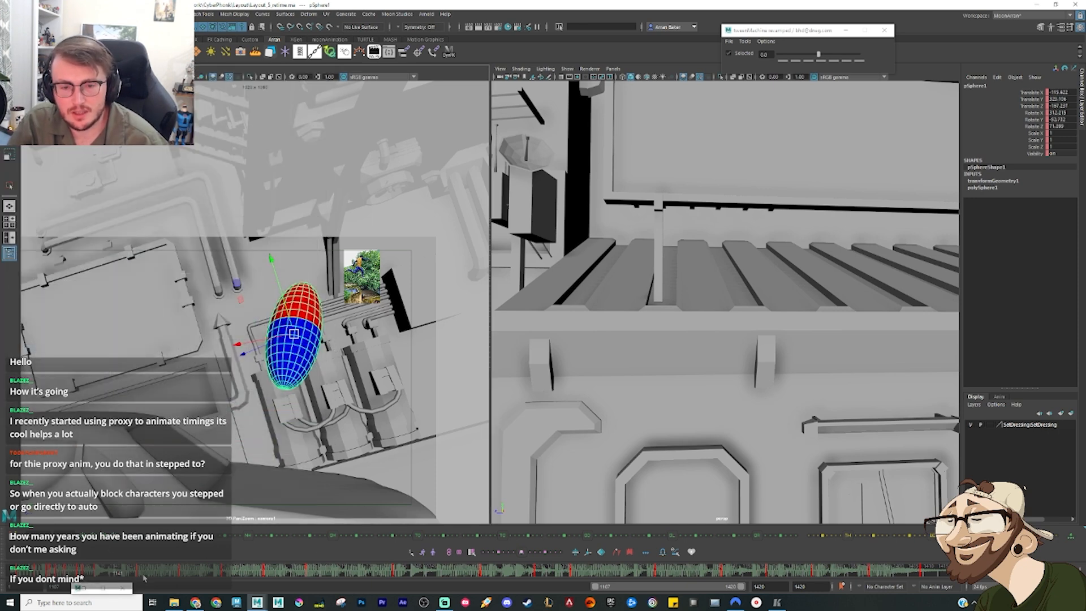
Step: Key the sphere on the frames midway between its existing leap poses and review the keys in the Graph Editor
left_click_drag(144, 578, 205, 575)
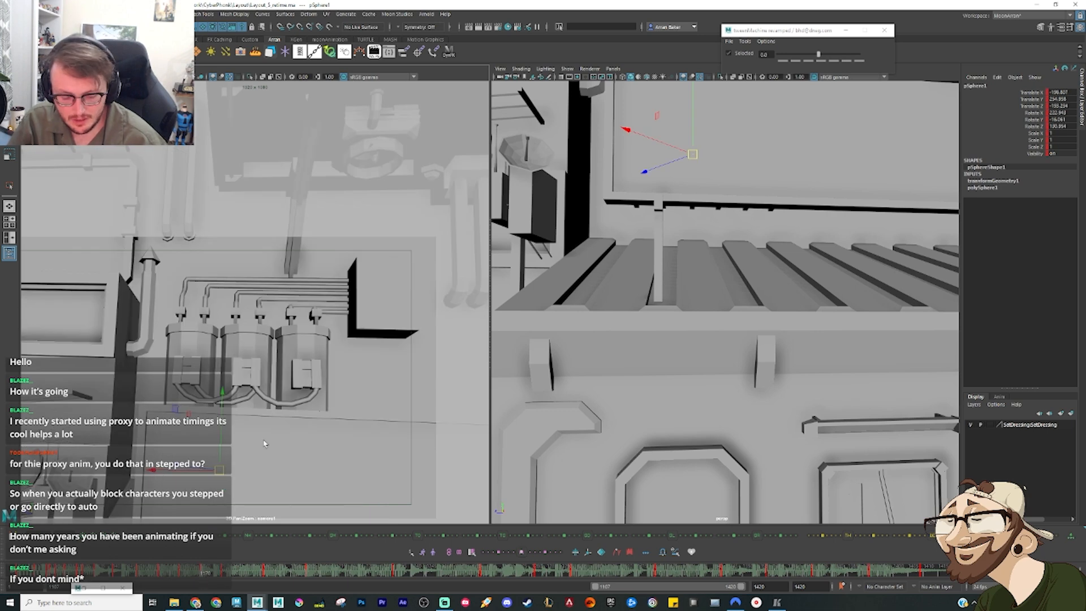
key("g")
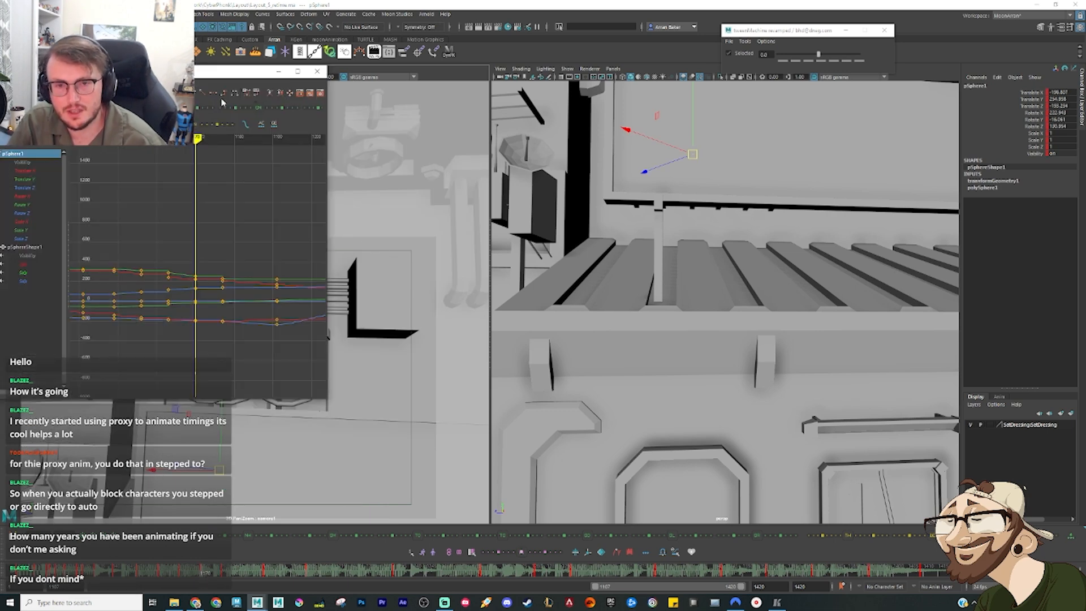
left_click(279, 71)
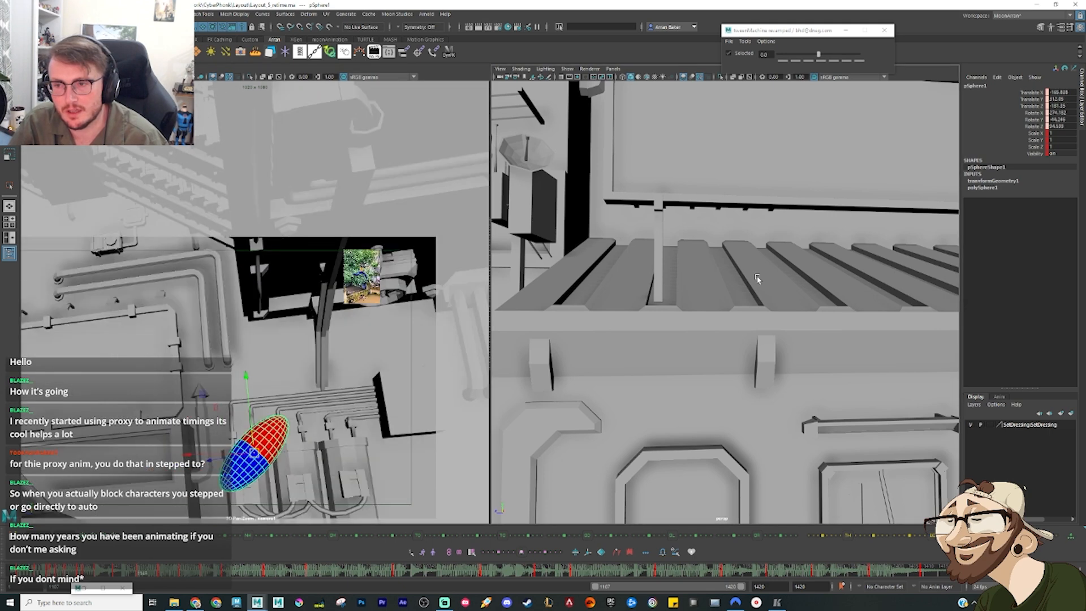
Step: Review the sphere's successive leap poses from the hovering vehicle down towards the awning in a wide perspective view
key("period")
scroll(758, 279, "down", 5)
left_click_drag(757, 279, 695, 281, "alt")
scroll(695, 195, "down", 5)
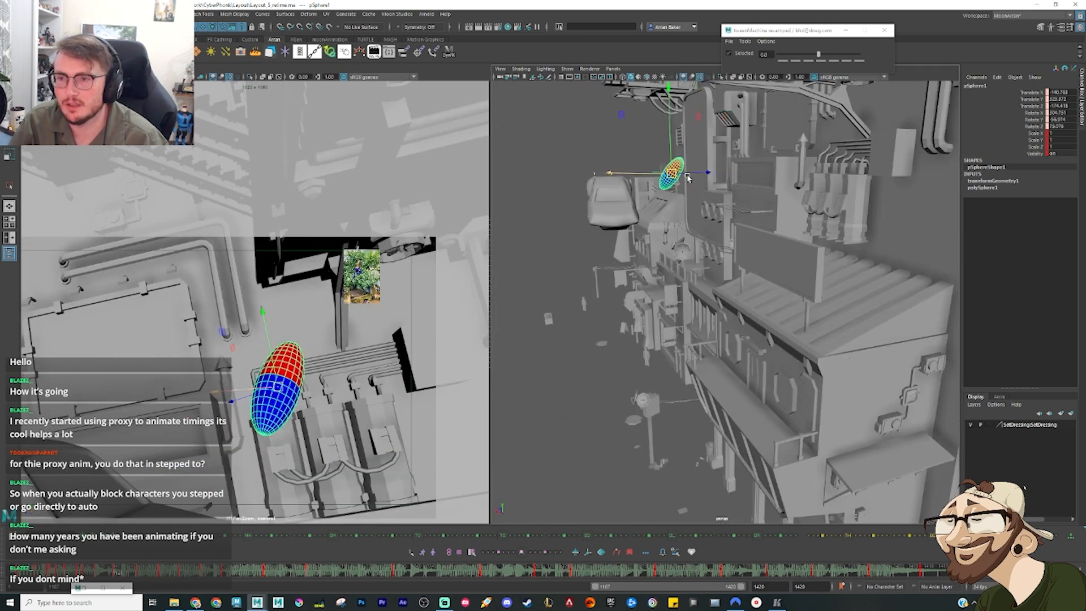
key("comma")
key("comma")
key("period")
key("period")
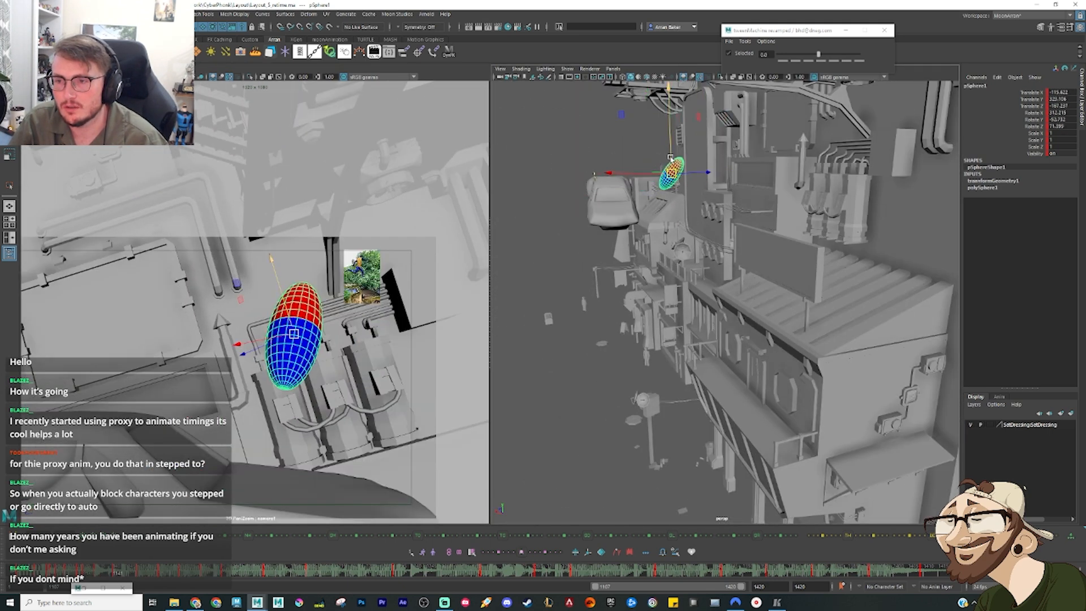
left_click_drag(669, 160, 701, 163)
key("period")
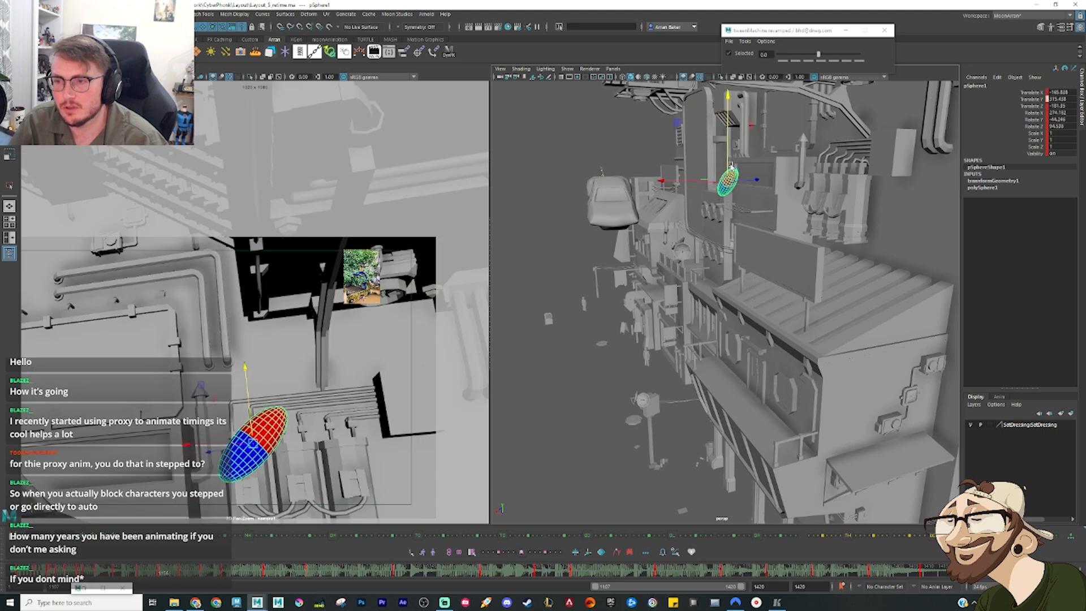
key("comma")
key("period")
key("period")
key("period")
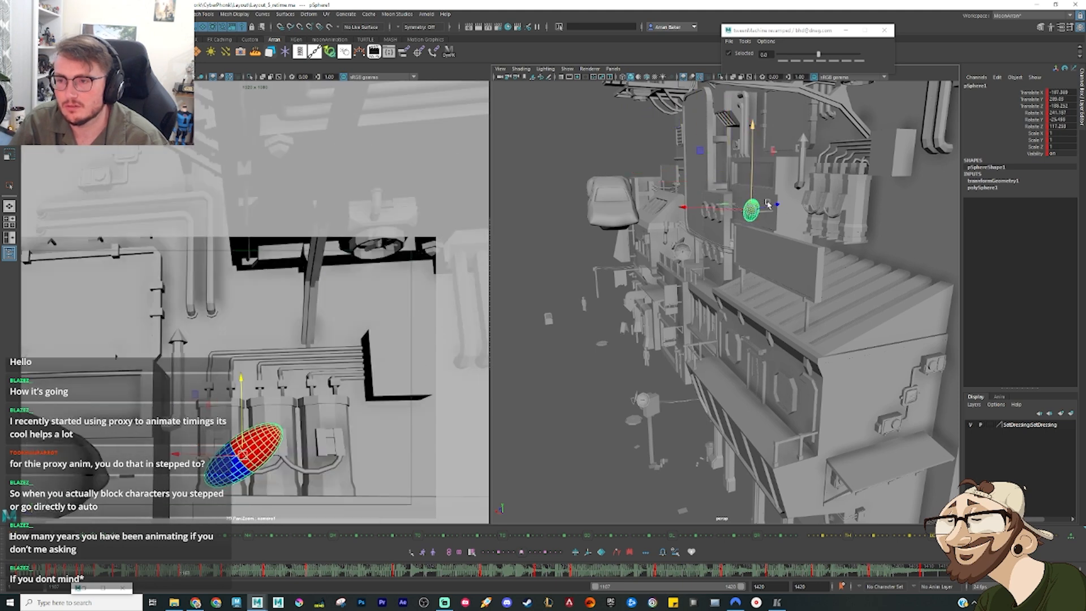
Step: Isolate the sphere's Translate Y curve in the Graph Editor and lower the key just before the awning landing
key("ctrl+g")
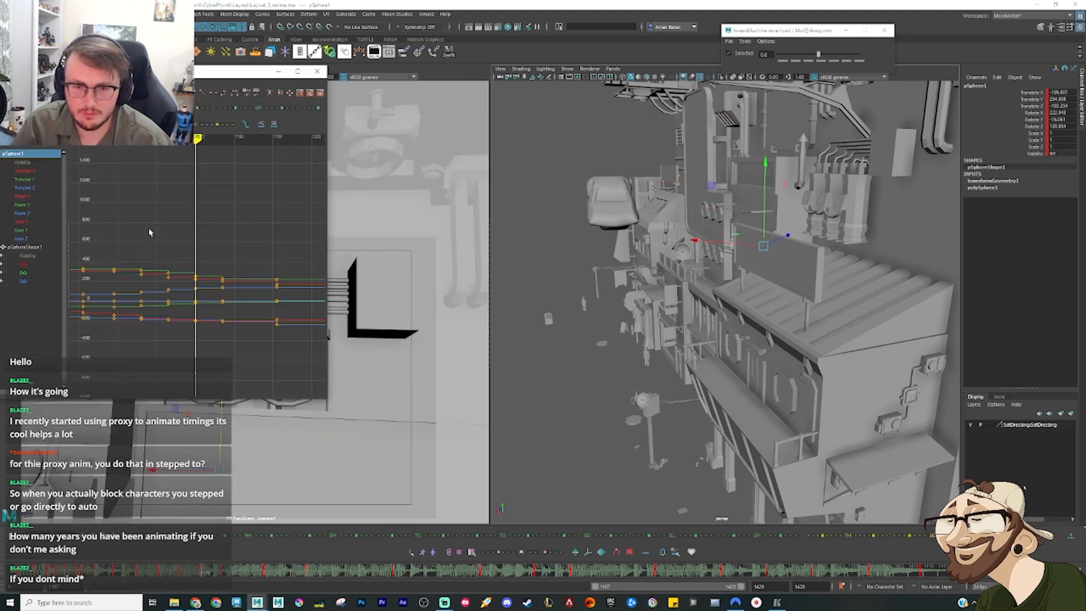
left_click(24, 179)
key("f")
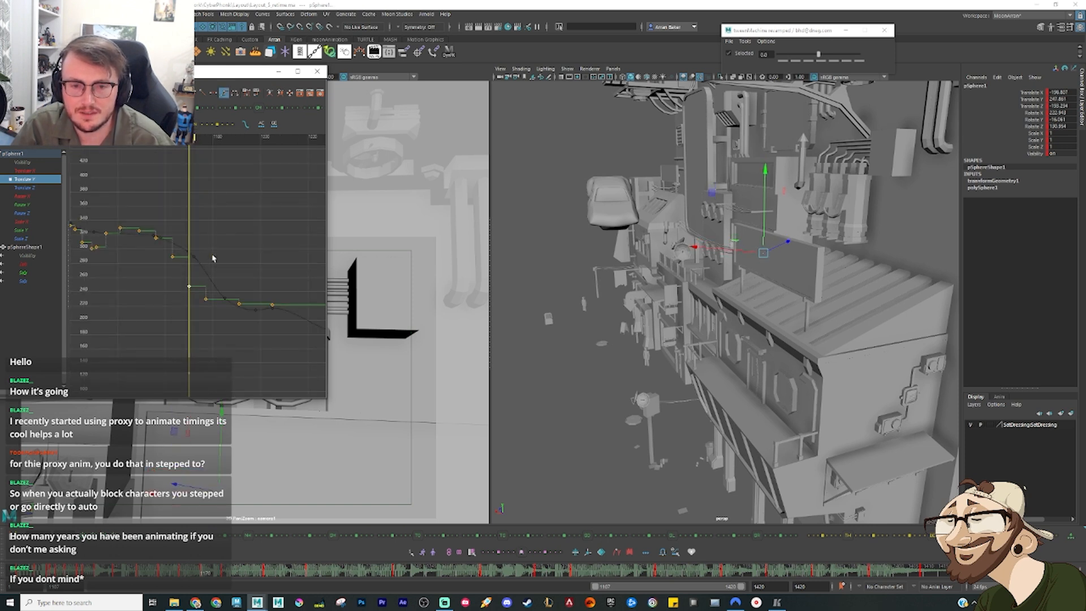
key("period")
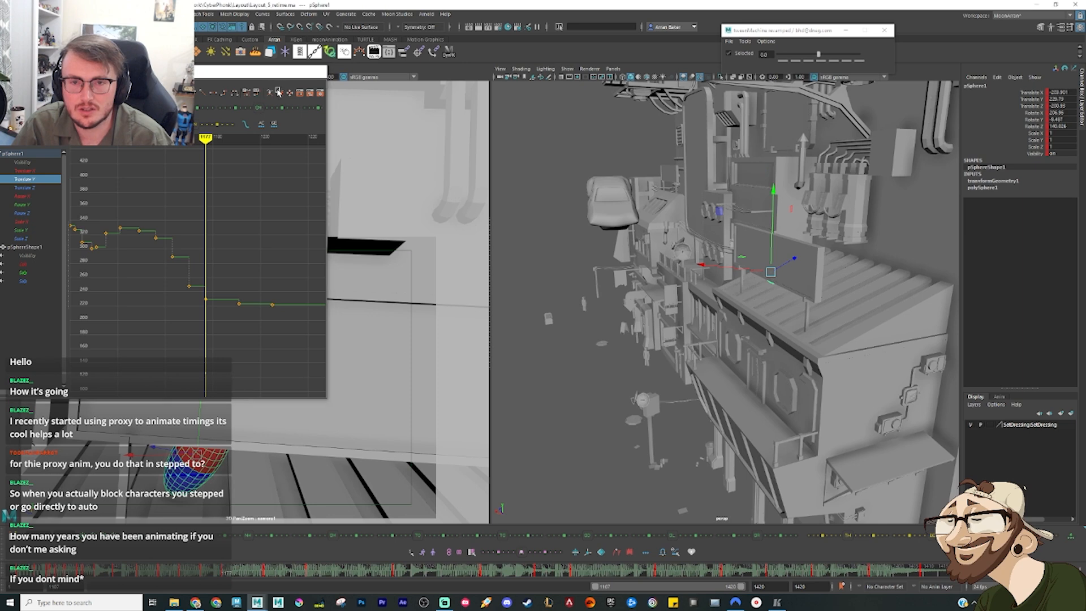
left_click(278, 72)
Step: Compare the sphere's keys just before, at and after its landing on the ribbed awning
left_click(195, 465)
key("comma")
key("comma")
key("period")
key("period")
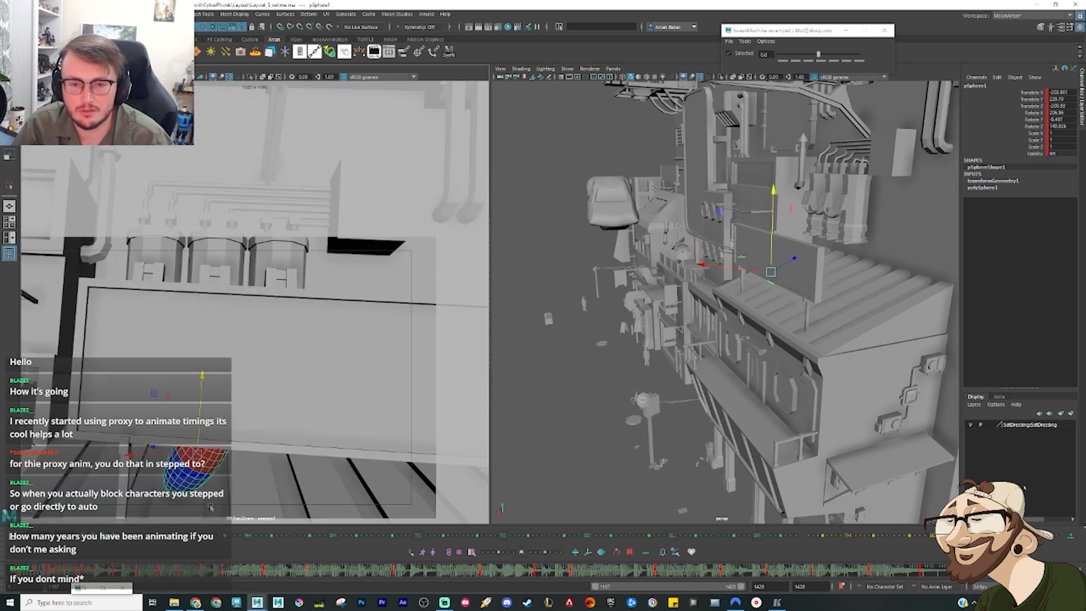
key("comma")
key("comma")
key("period")
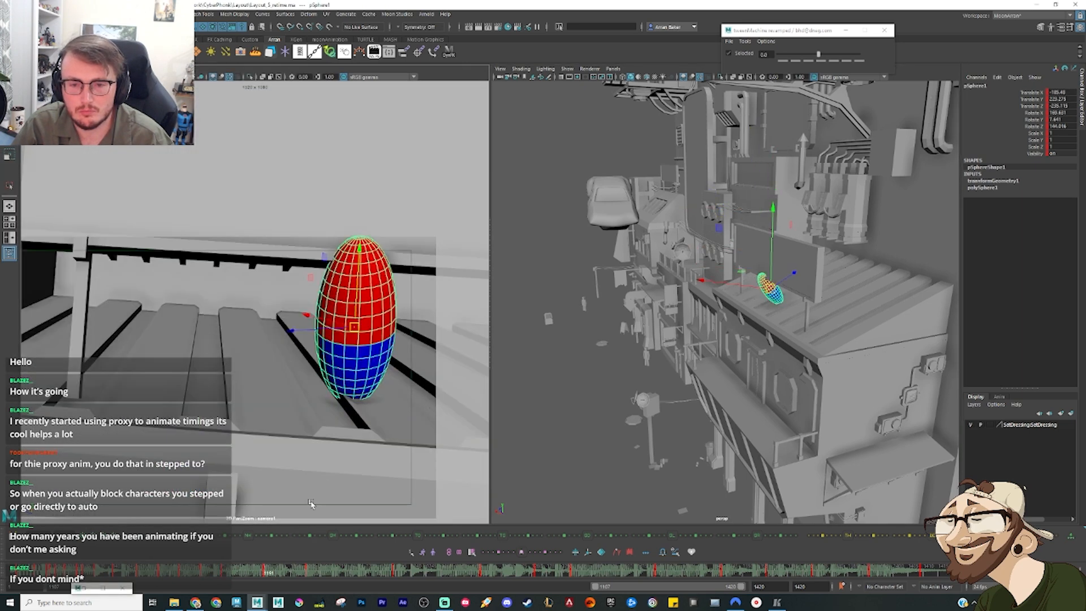
Step: Lower the sphere into the ribbed roof on the pose after the landing and tilt it to sell the impact
key("period")
key("period")
left_click_drag(227, 572, 246, 572)
left_click_drag(249, 383, 306, 430)
key("period")
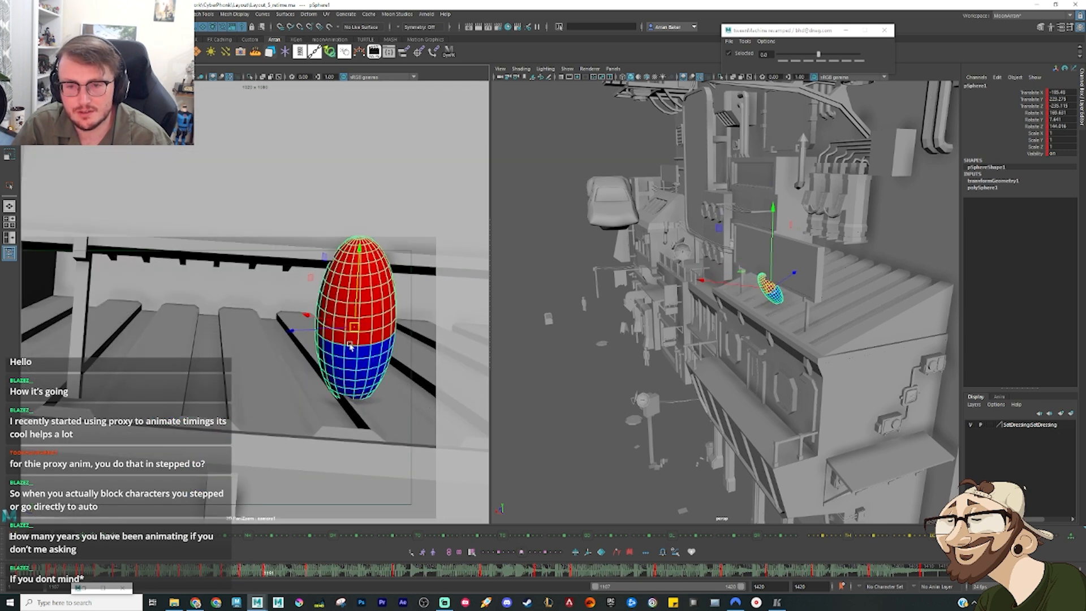
mouse_move(350, 346)
left_mouse_down()
mouse_move(343, 307)
mouse_move(355, 352)
left_mouse_up()
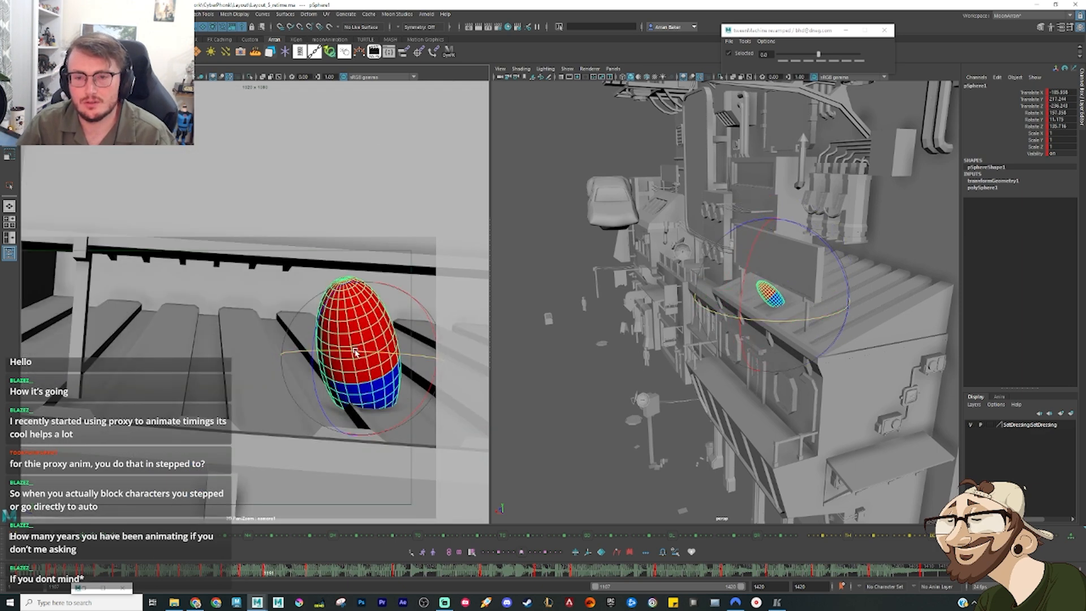
key("comma")
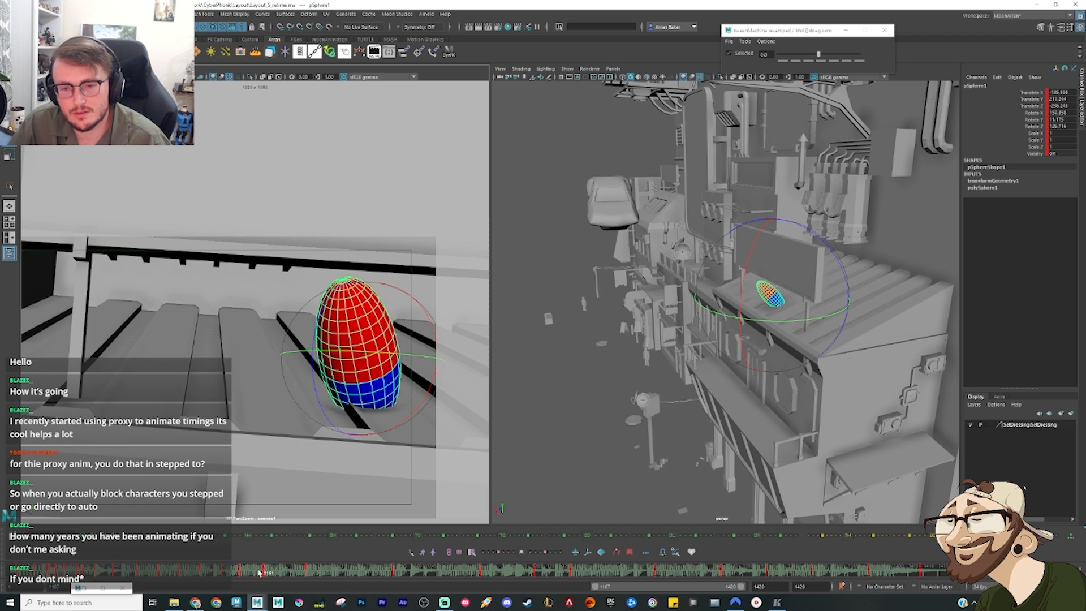
Step: Tween the next sphere pose back towards the impact pose, checking its placement on the awning from the side
left_click_drag(270, 573, 286, 576)
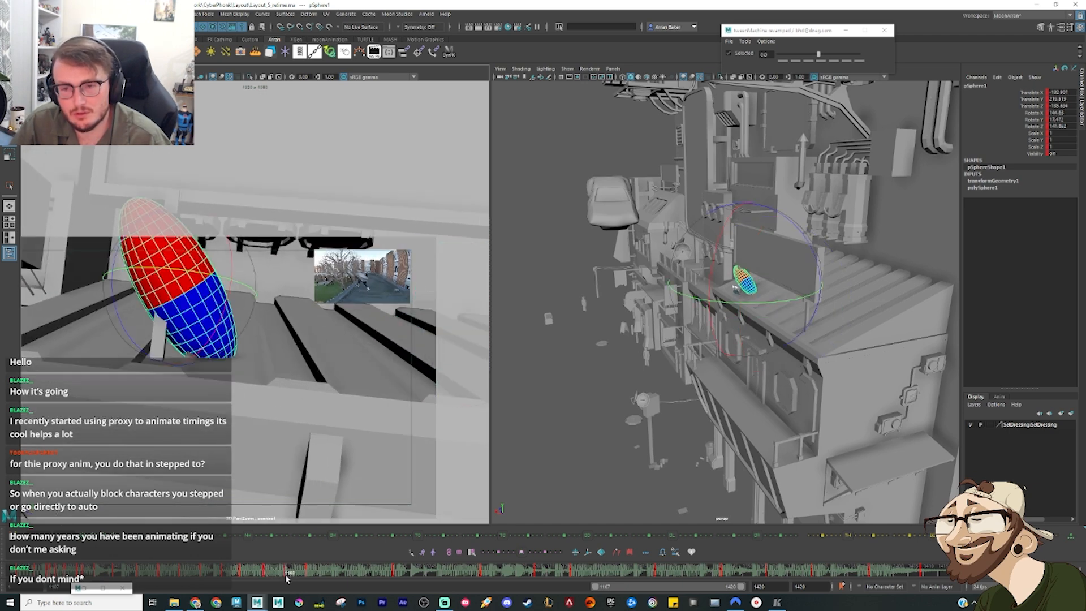
key("w")
key("alt+1")
left_click_drag(265, 301, 288, 256)
key("e")
key("f")
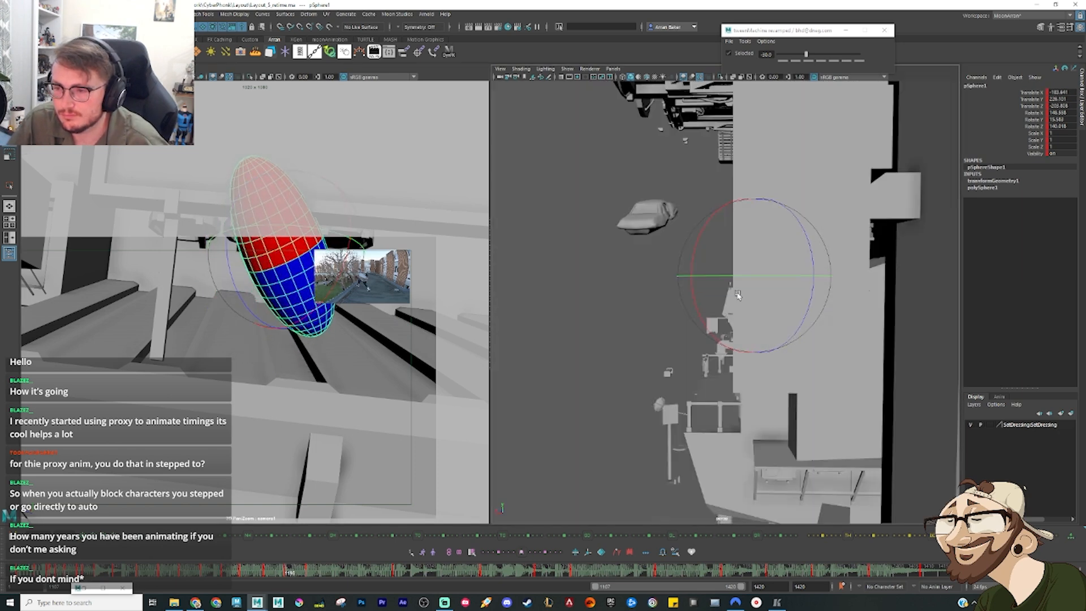
scroll(737, 295, "up", 3)
key("w")
left_click_drag(738, 293, 730, 269, "alt")
key("e")
key("comma")
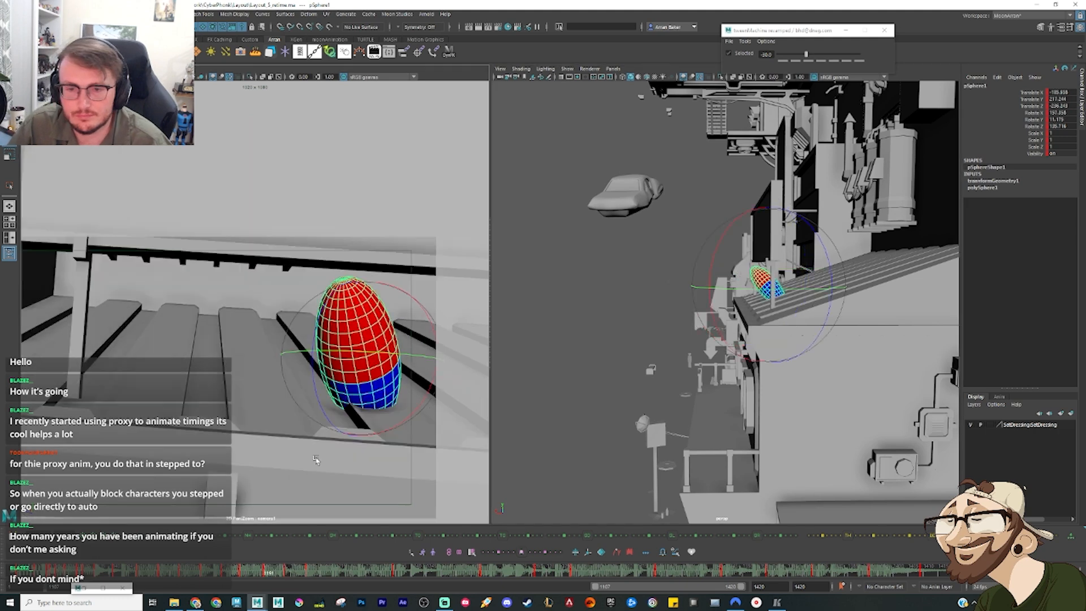
key("period")
Step: Tween a sphere pose at the awning's edge towards the following key, then reposition it and rotate it more upright
left_click_drag(289, 576, 302, 579)
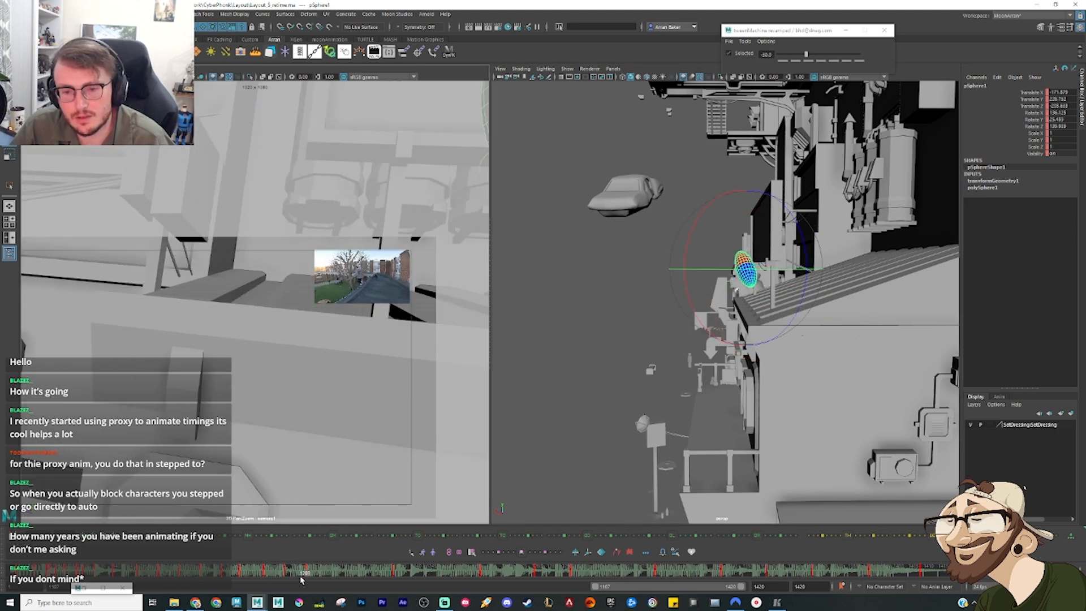
key("3")
left_click_drag(244, 195, 200, 241)
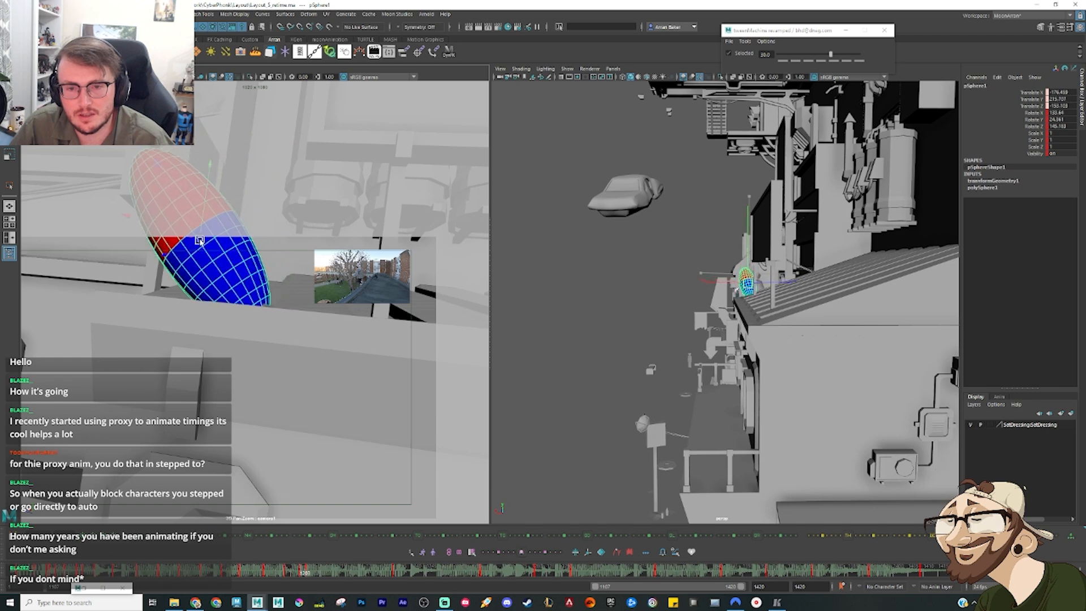
key("e")
left_click_drag(255, 286, 231, 297)
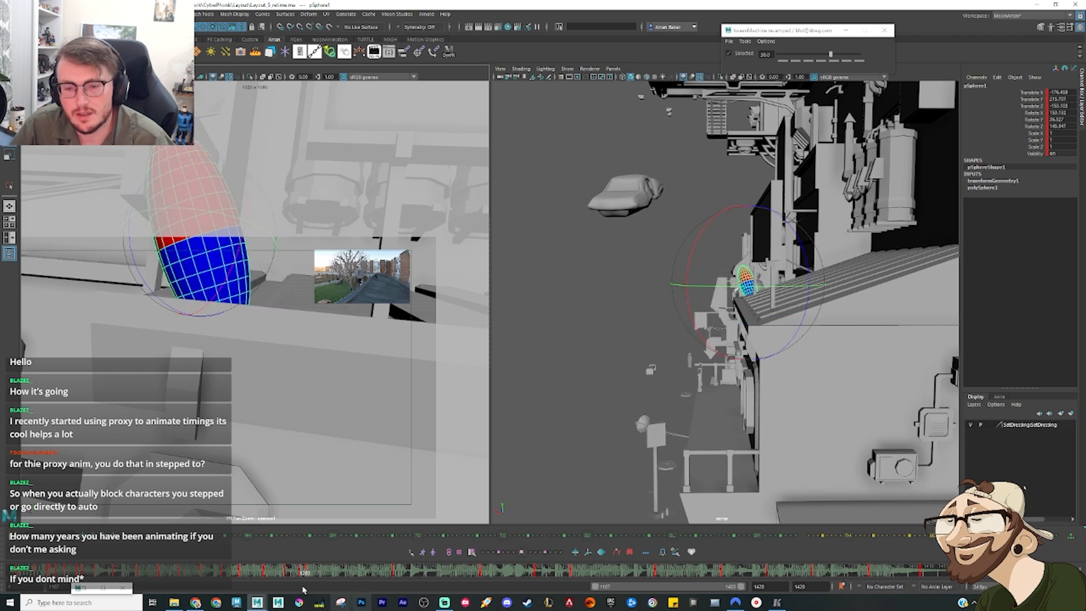
Step: On the take-off frame after the awning's edge pose, rotate the sphere and move it out beyond the awning
mouse_move(289, 574)
left_mouse_down()
mouse_move(267, 576)
mouse_move(307, 582)
left_mouse_up()
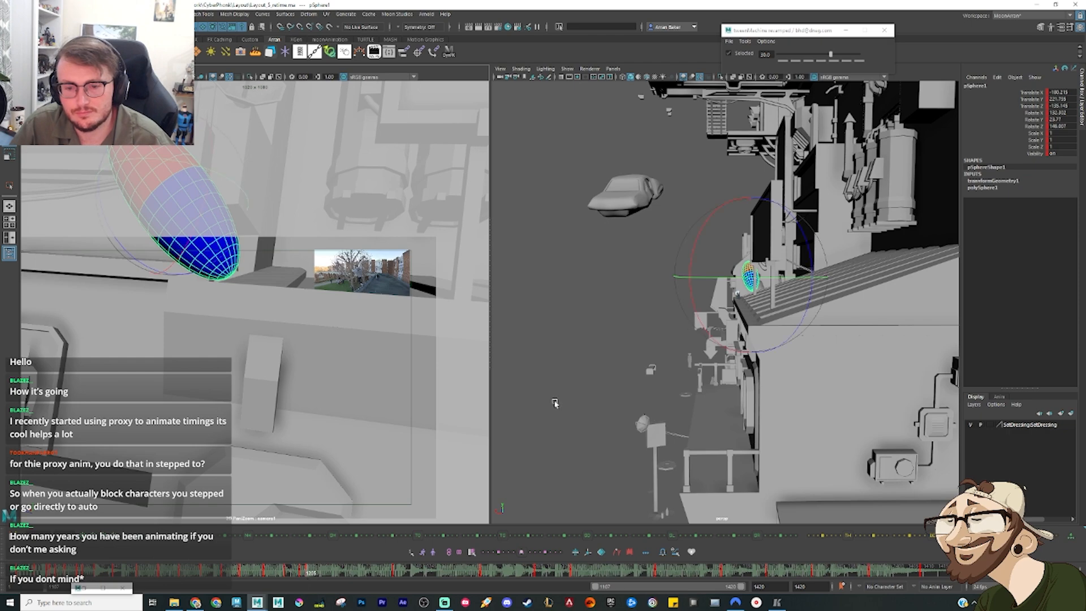
key("f")
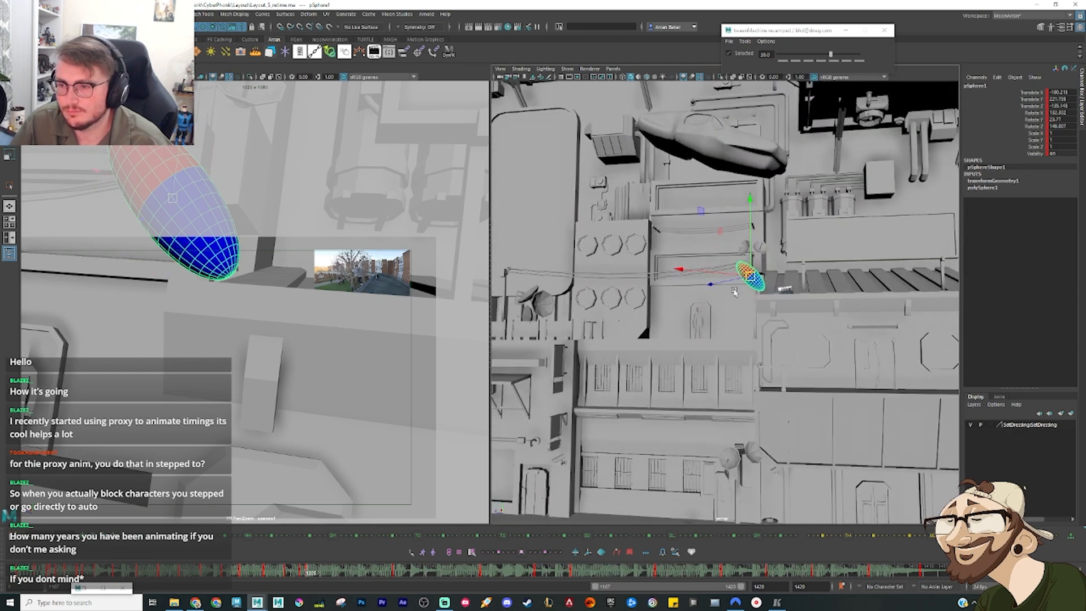
left_click_drag(734, 291, 846, 328, "alt")
scroll(811, 323, "up", 4)
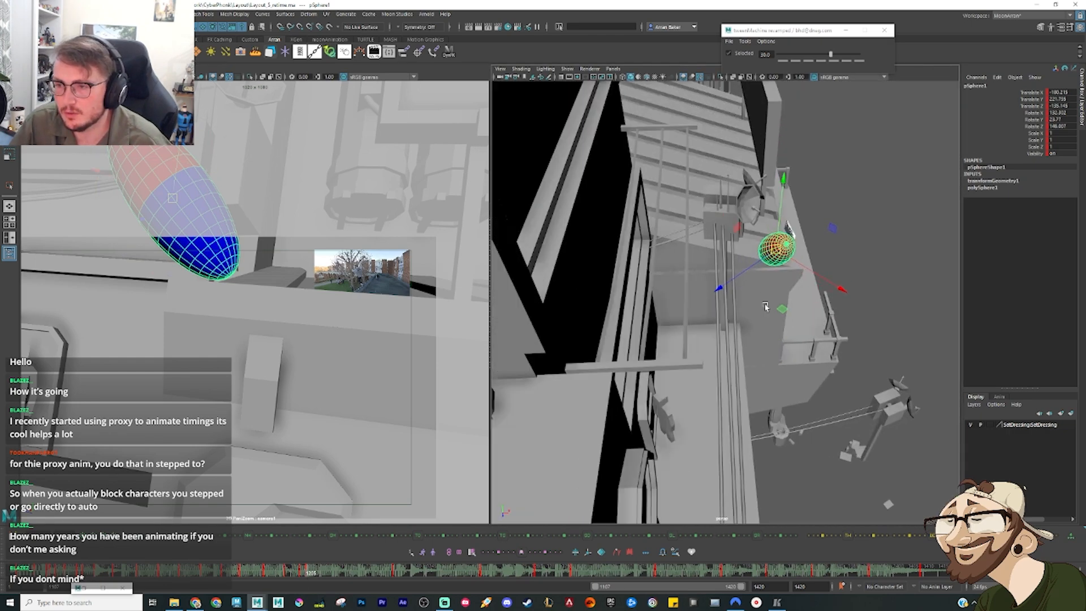
key("e")
left_click_drag(765, 307, 761, 306)
key("w")
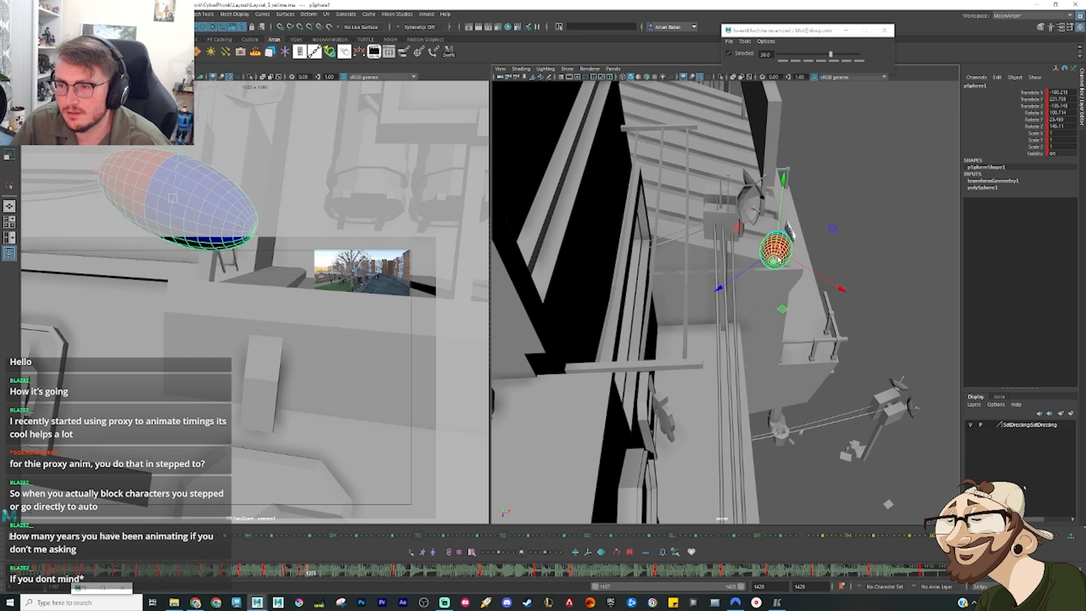
left_click_drag(777, 249, 771, 257)
left_click_drag(790, 315, 749, 252, "alt")
left_click_drag(781, 287, 761, 278, "alt")
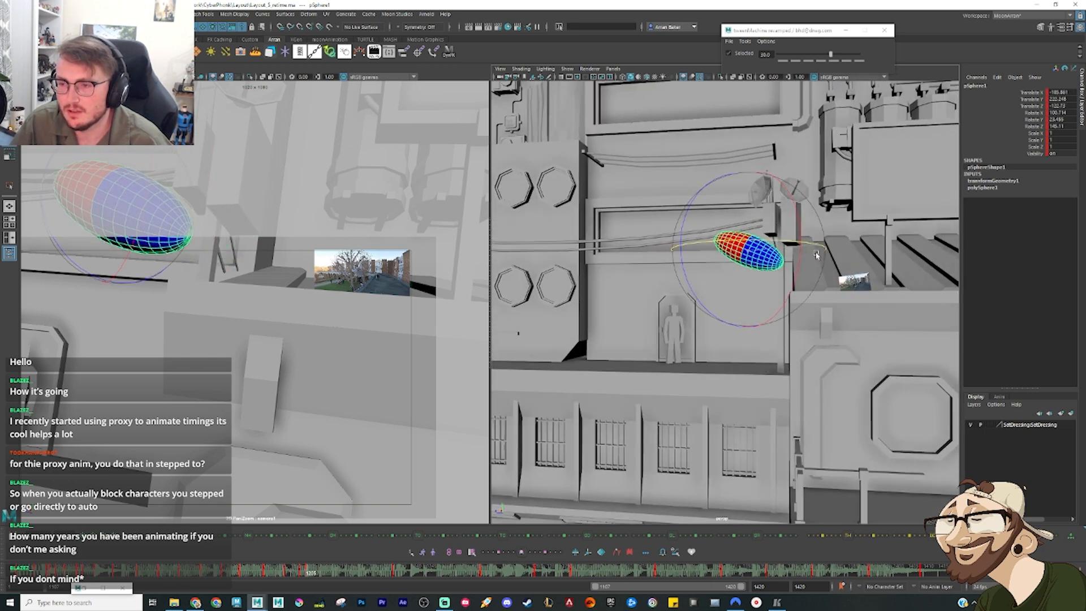
Step: Raise and rotate the airborne take-off pose steeper beside the awning, and compare it with the neighbouring edge poses
left_click_drag(817, 255, 796, 297)
left_click_drag(751, 254, 778, 273)
key("e")
key("w")
key("comma")
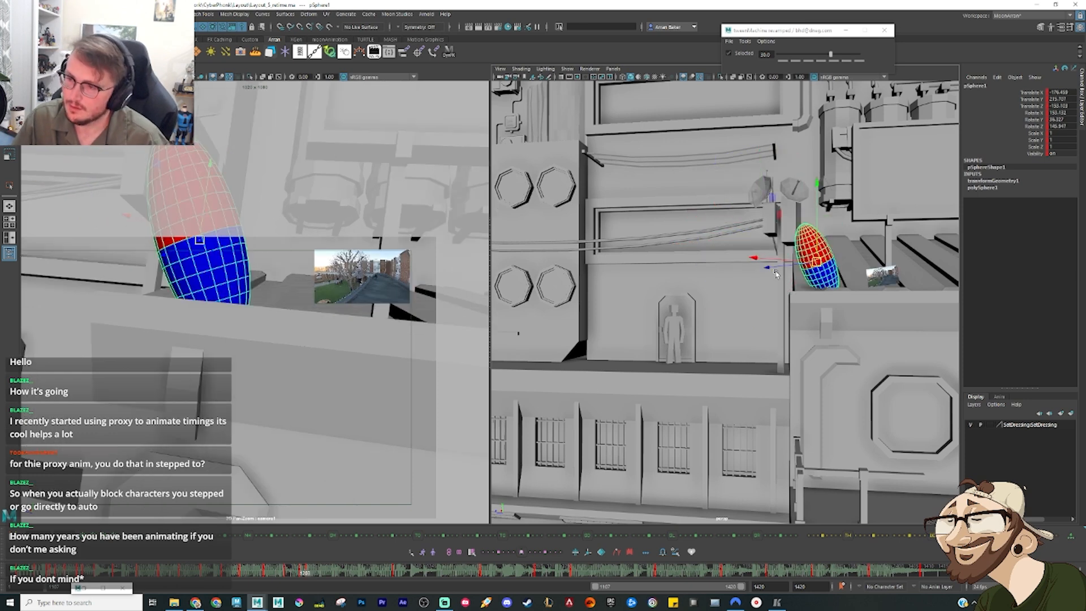
key("period")
key("comma")
key("comma")
key("period")
key("period")
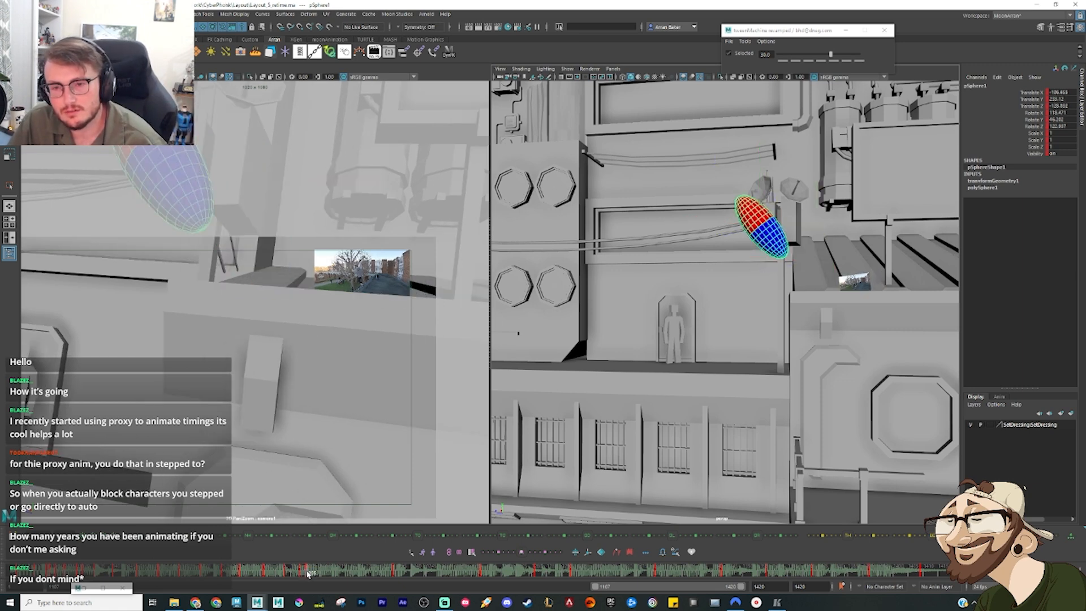
Step: Delete the sphere's key just before its upright pose in front of the doorway on the lower ledge
left_click_drag(307, 575, 400, 585)
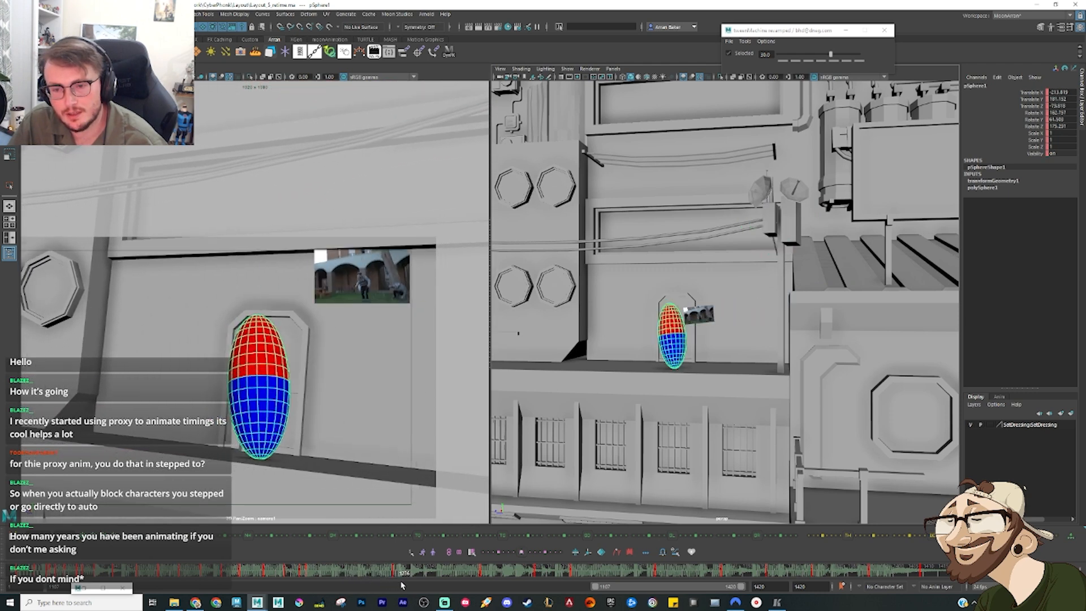
key("comma")
right_click(403, 577)
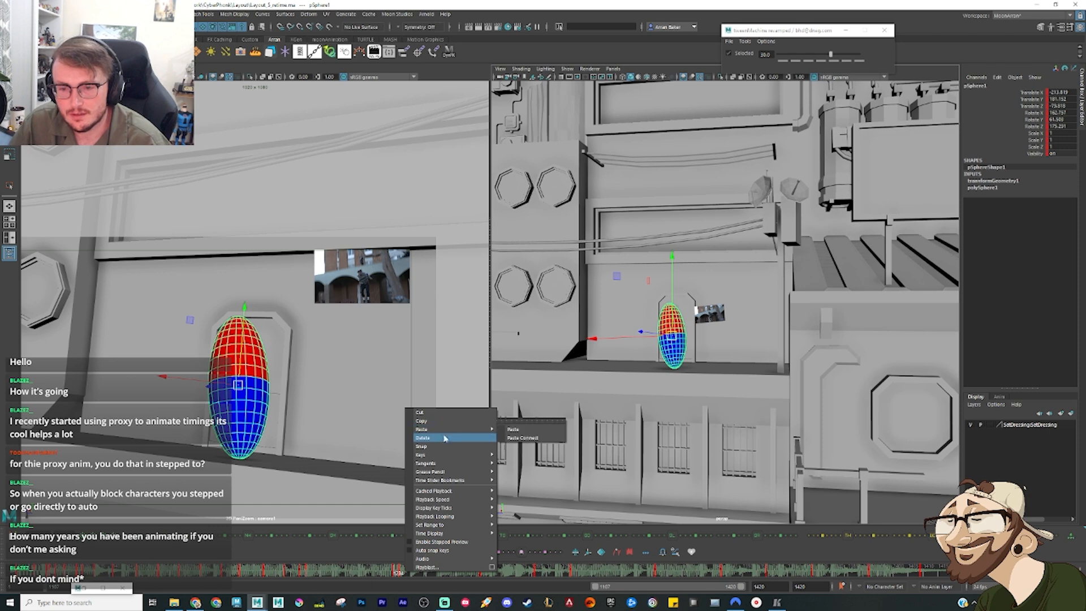
left_click(444, 439)
key("period")
Step: Shift the sphere's landing pose on the lower ledge sideways, clear of the mannequin in the doorway
left_click_drag(708, 359, 714, 361, "alt")
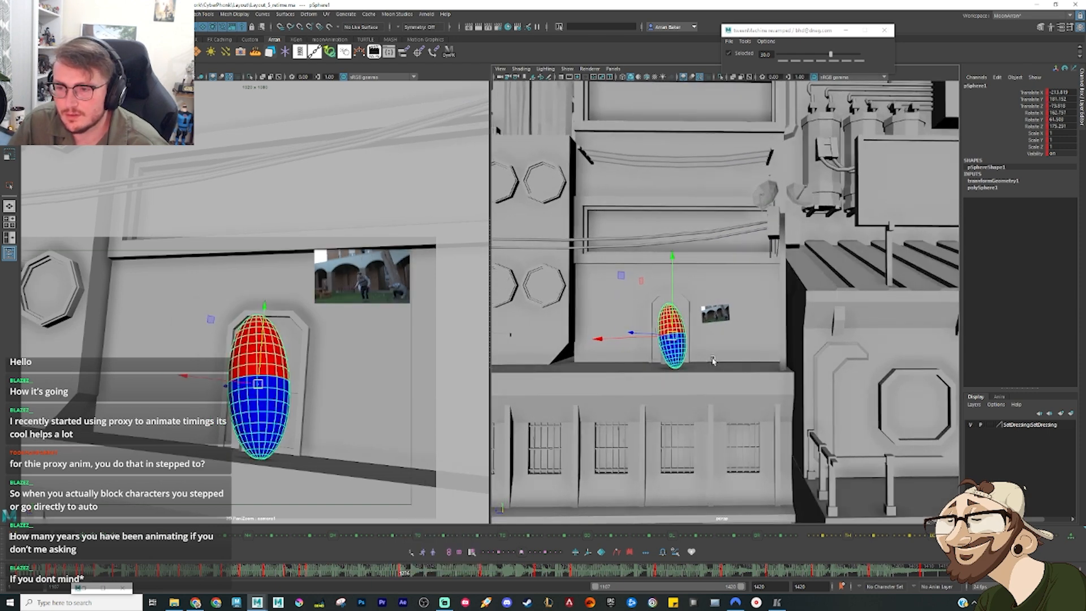
right_click_drag(714, 361, 705, 347, "alt")
middle_click_drag(705, 347, 725, 340, "alt")
left_click_drag(713, 324, 701, 324)
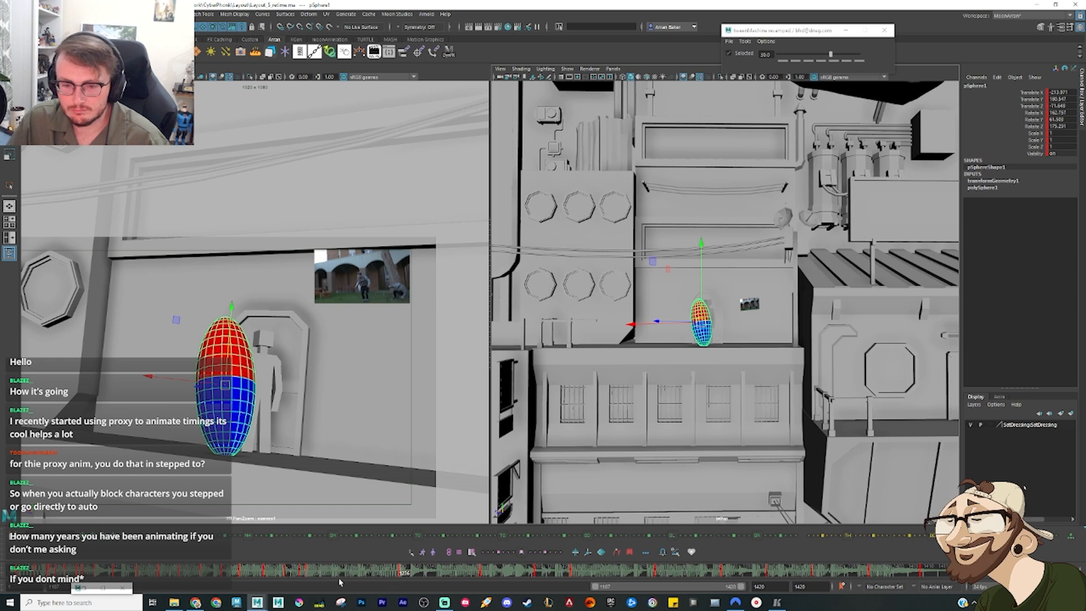
Step: Tween a halfway sphere pose between the awning take-off and the ledge landing, and raise it into a higher arc
left_click_drag(339, 583, 349, 576)
left_click(821, 60)
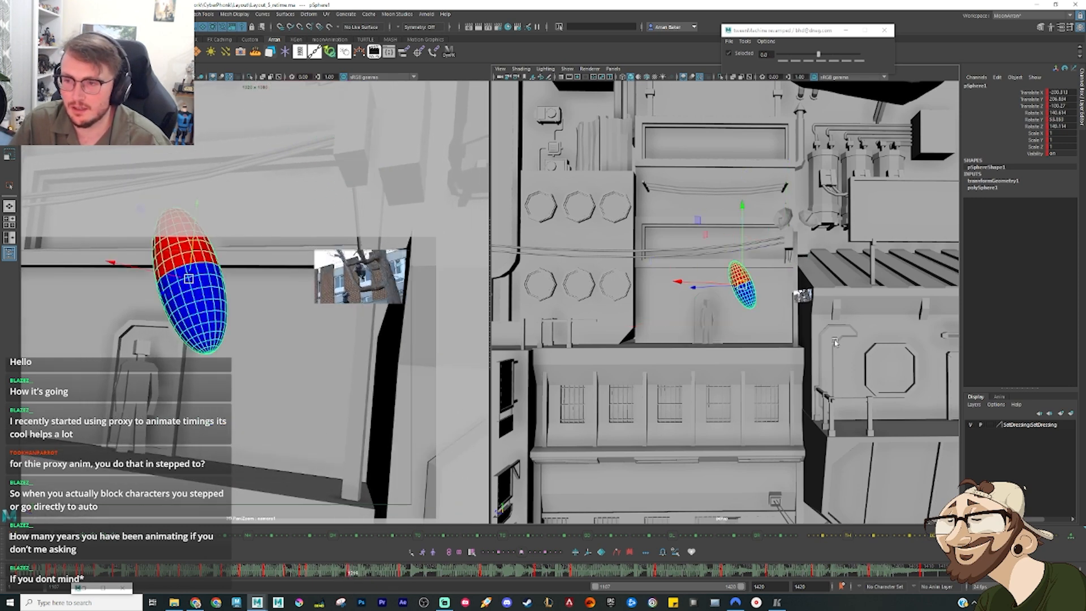
middle_click_drag(748, 281, 761, 246)
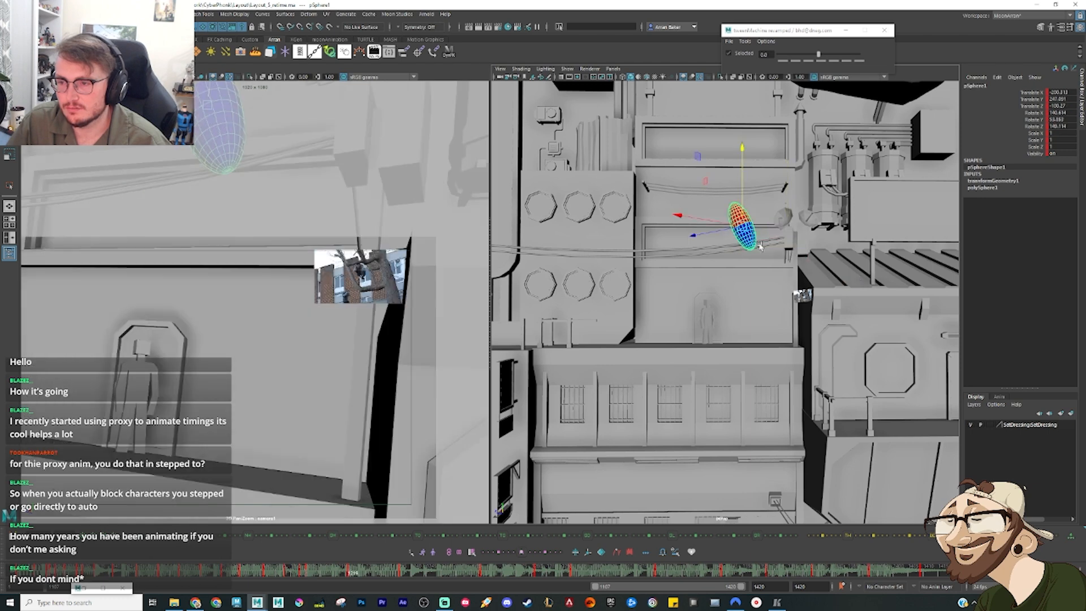
key("comma")
key("comma")
key("period")
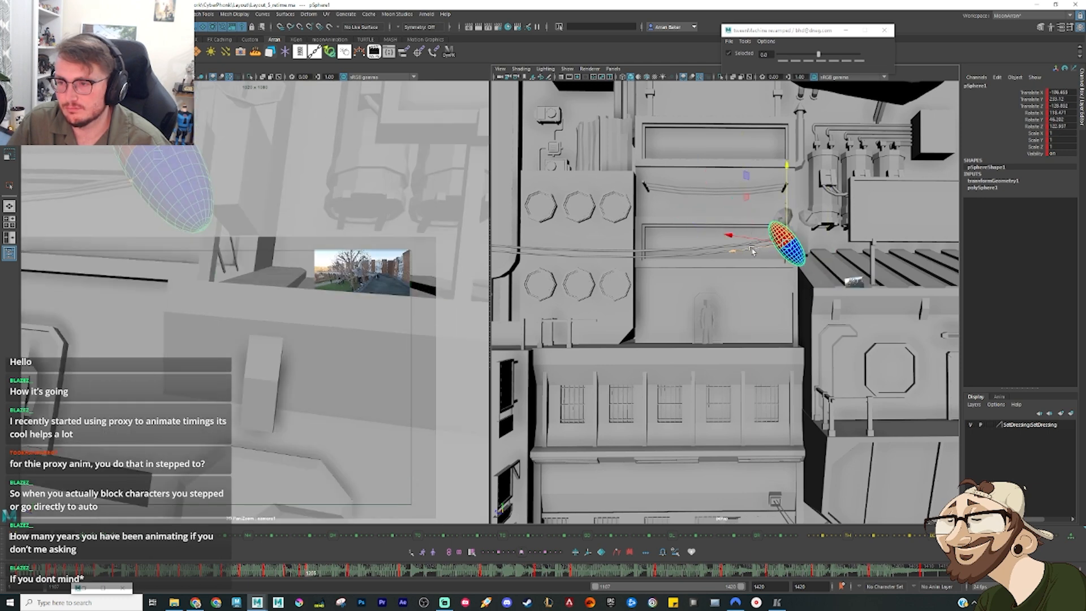
key("comma")
key("comma")
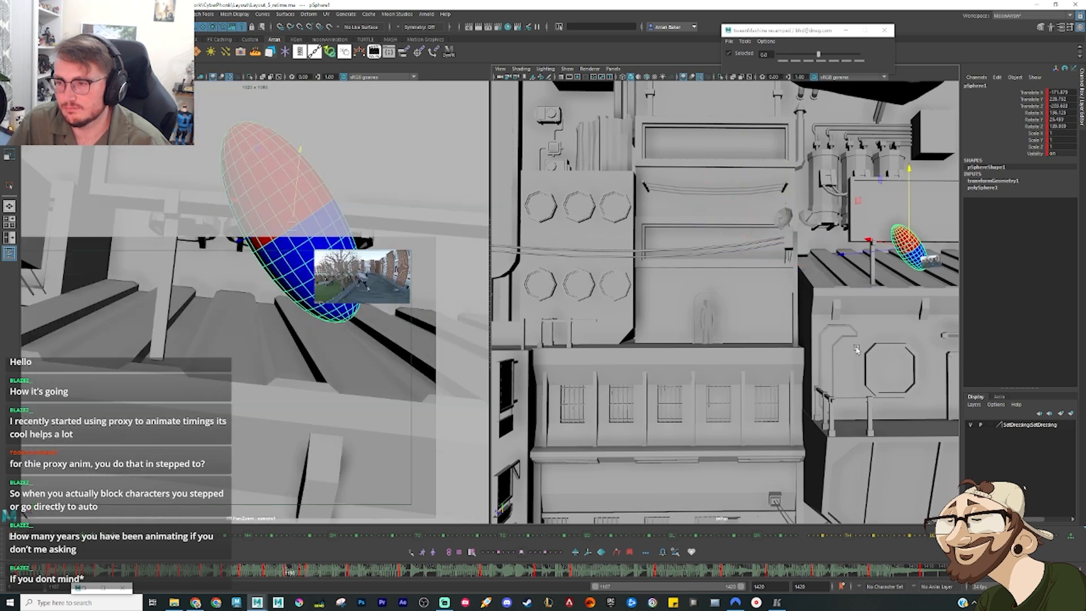
key("period")
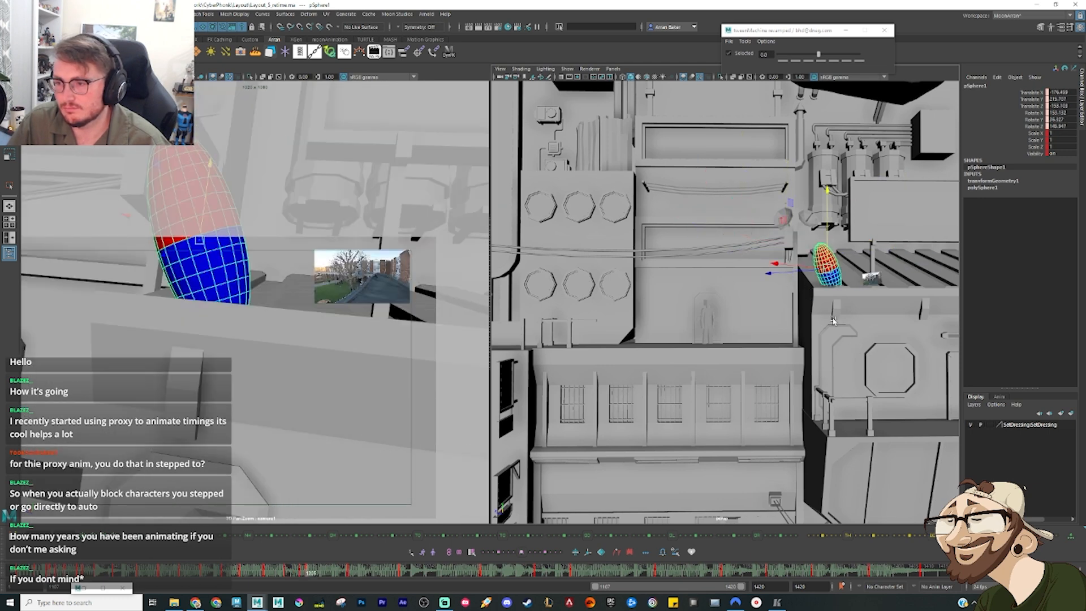
Step: Reposition and rotate the sphere's airborne take-off pose beside the awning so it leads into the raised mid-air pose
key("period")
left_click_drag(840, 321, 774, 242, "alt")
left_click_drag(755, 290, 800, 284, "alt")
key("e")
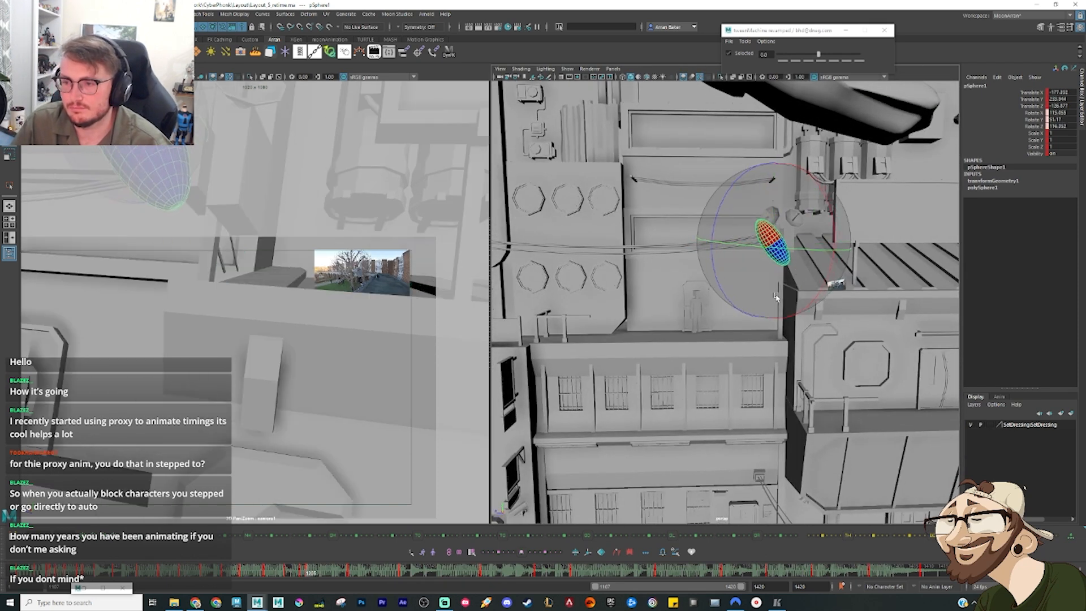
key("comma")
key("w")
key("period")
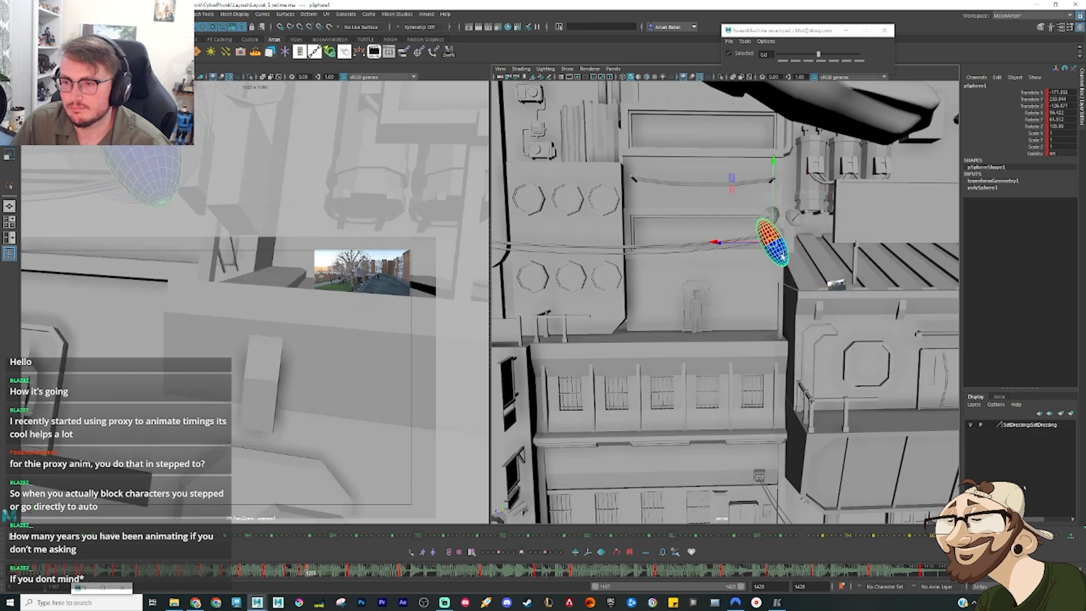
left_click_drag(776, 244, 791, 238)
key("comma")
key("period")
key("period")
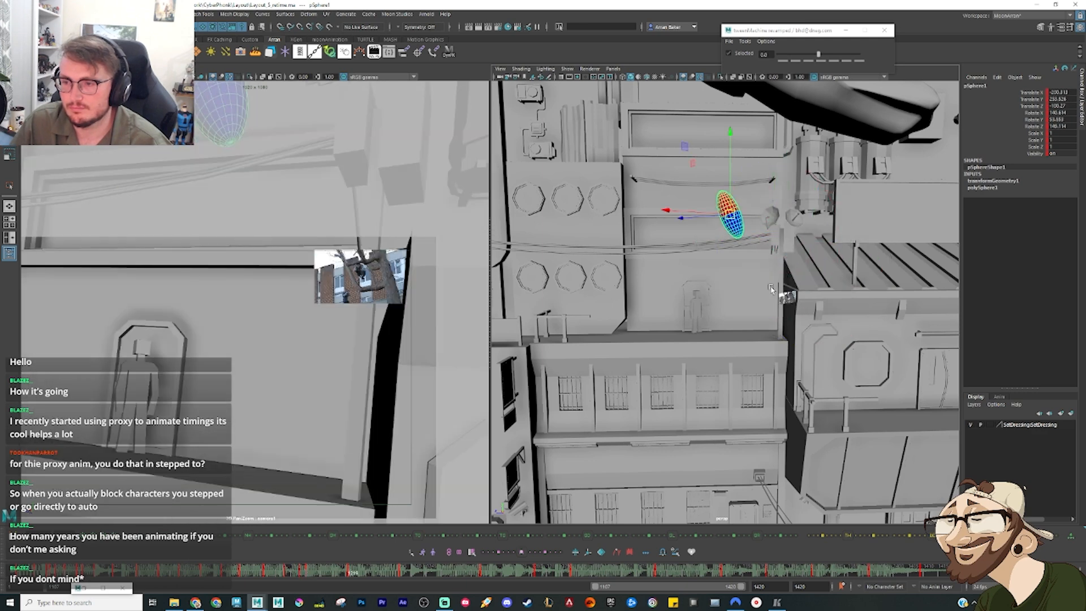
Step: Key an in-between descent pose for the sphere above the doorway on the lower ledge and raise it to lift the drop's arc
left_click_drag(354, 581, 327, 573)
left_click(392, 536)
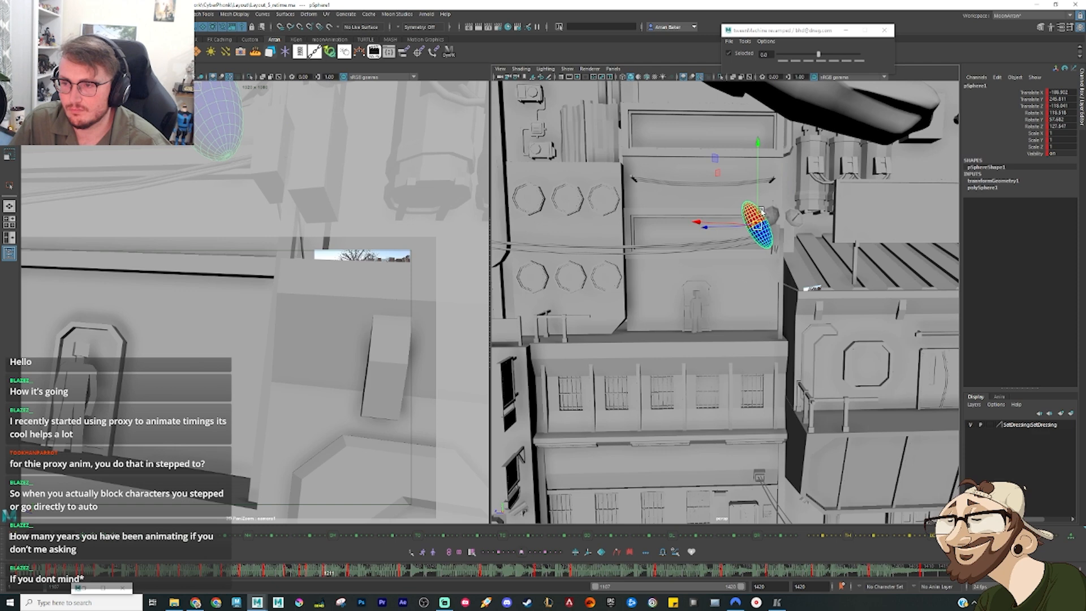
key("period")
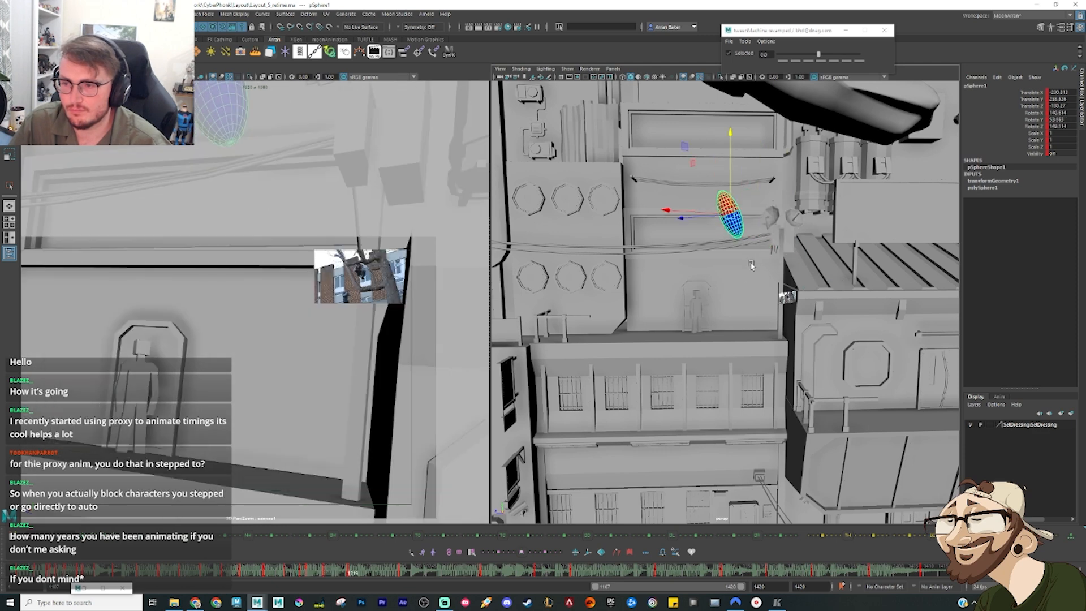
left_click_drag(368, 574, 379, 573)
key("s")
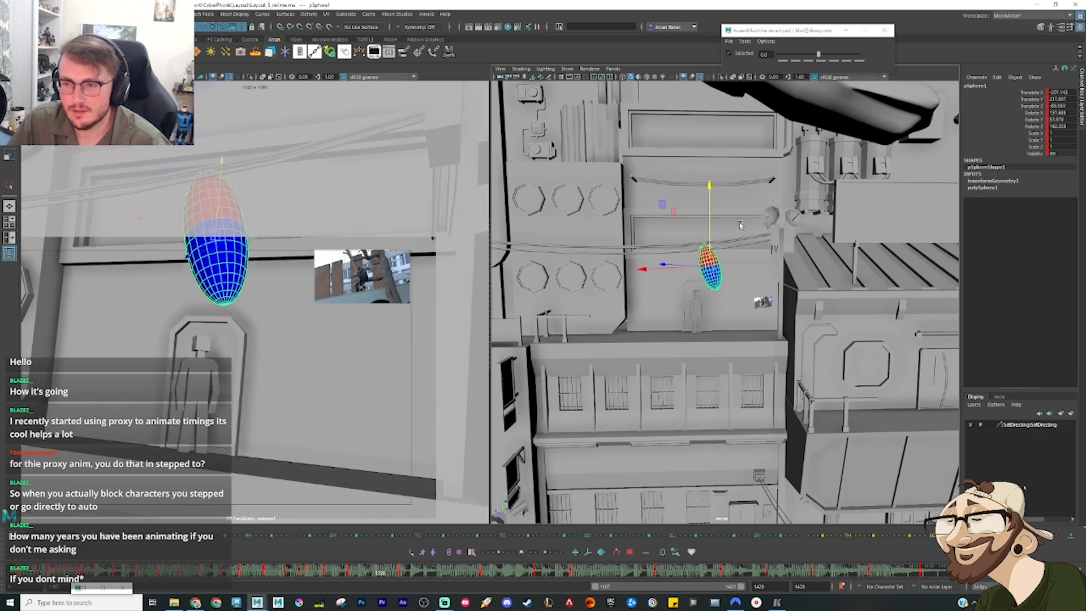
left_click_drag(712, 210, 712, 191)
key("comma")
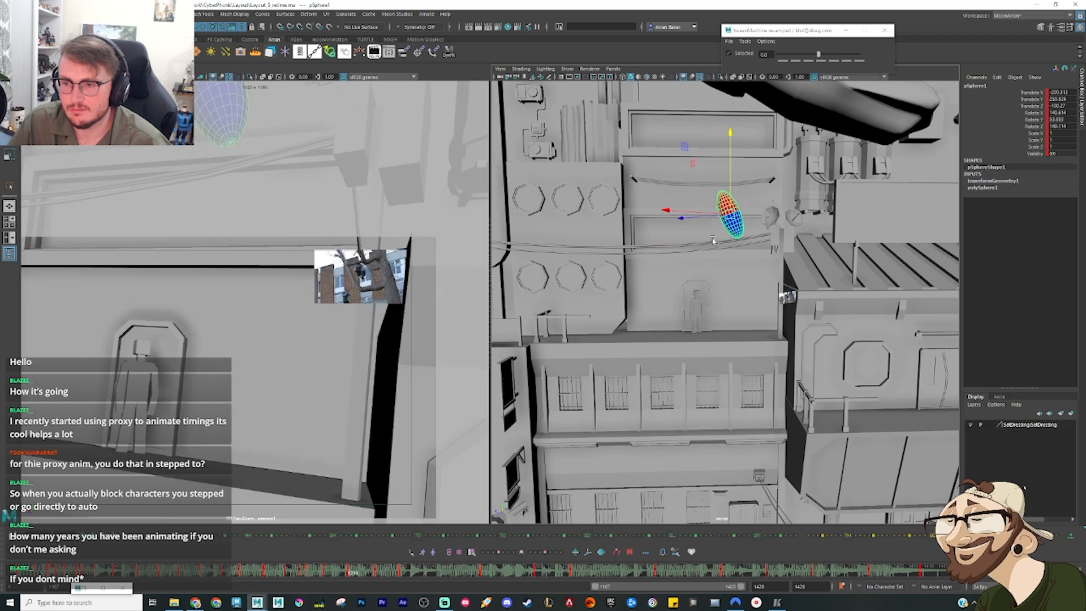
key("period")
key("e")
key("comma")
key("period")
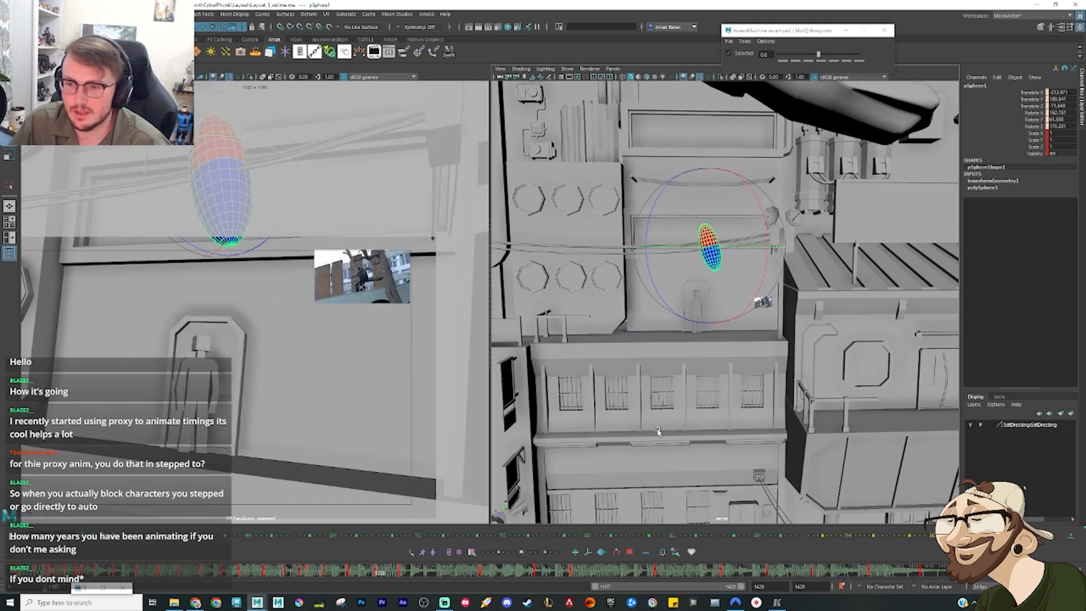
left_click(713, 223)
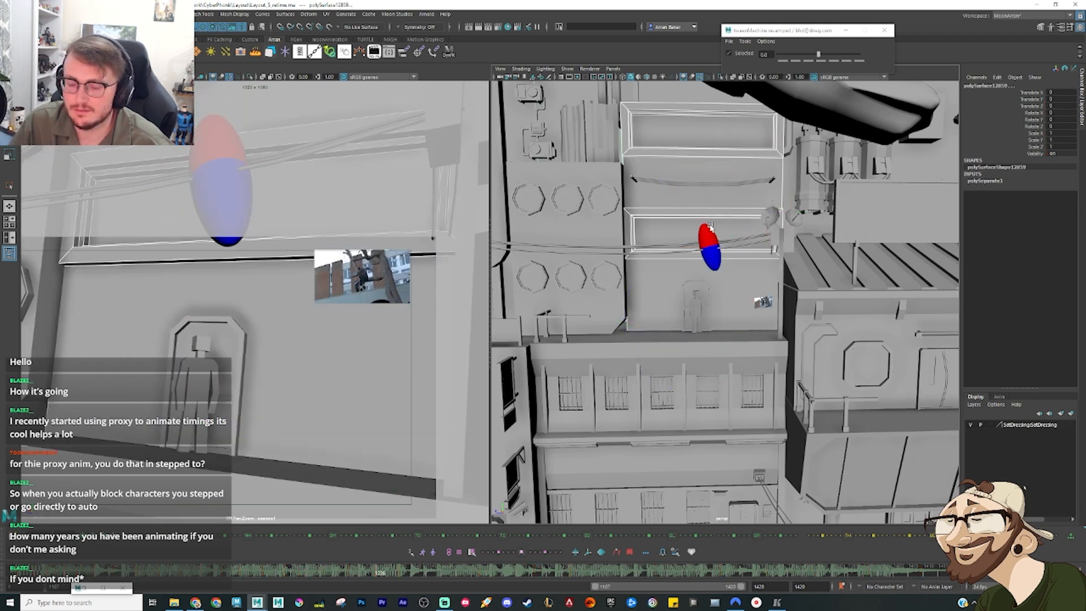
left_click(710, 227)
key("period")
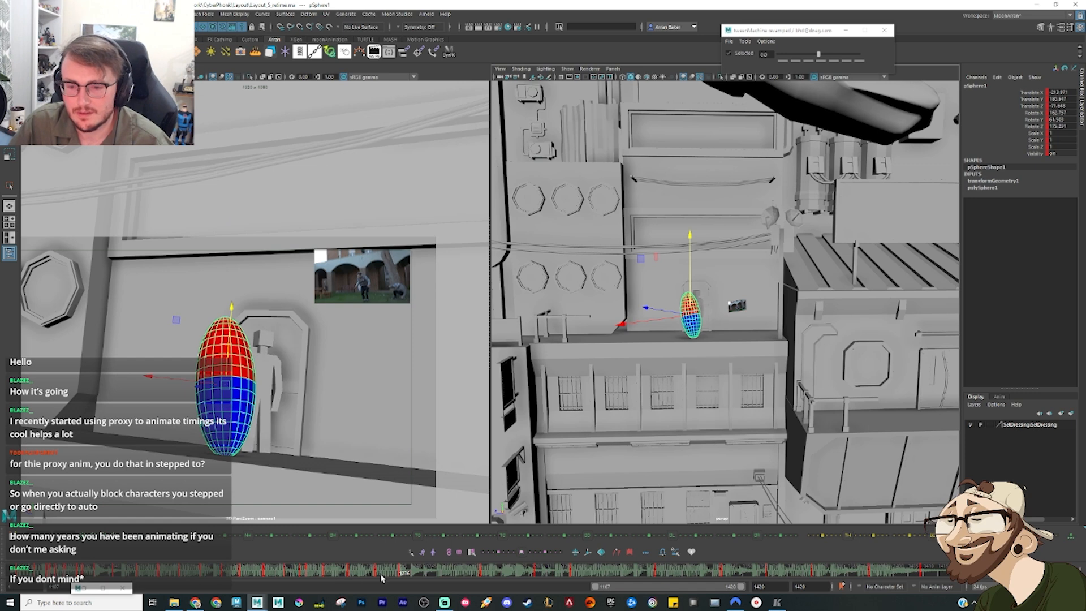
Step: Delete the sphere's leftover keys after the ledge landing, up to the frame where the reference performer is down on the floor
mouse_move(381, 577)
left_mouse_down()
mouse_move(431, 576)
mouse_move(470, 591)
left_mouse_up()
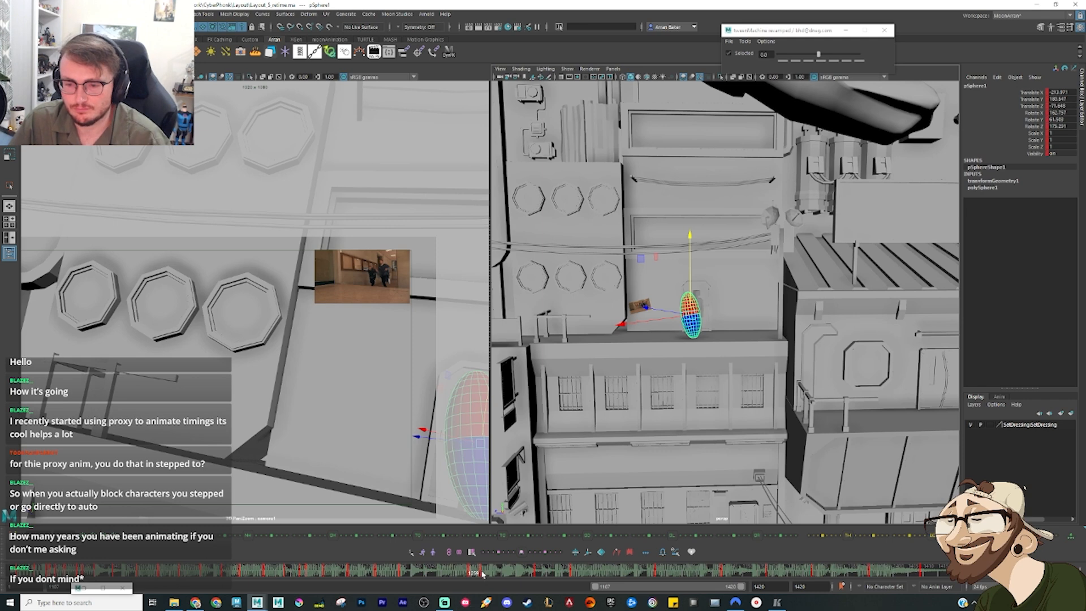
left_click(487, 575)
right_click(495, 576)
left_click(508, 446)
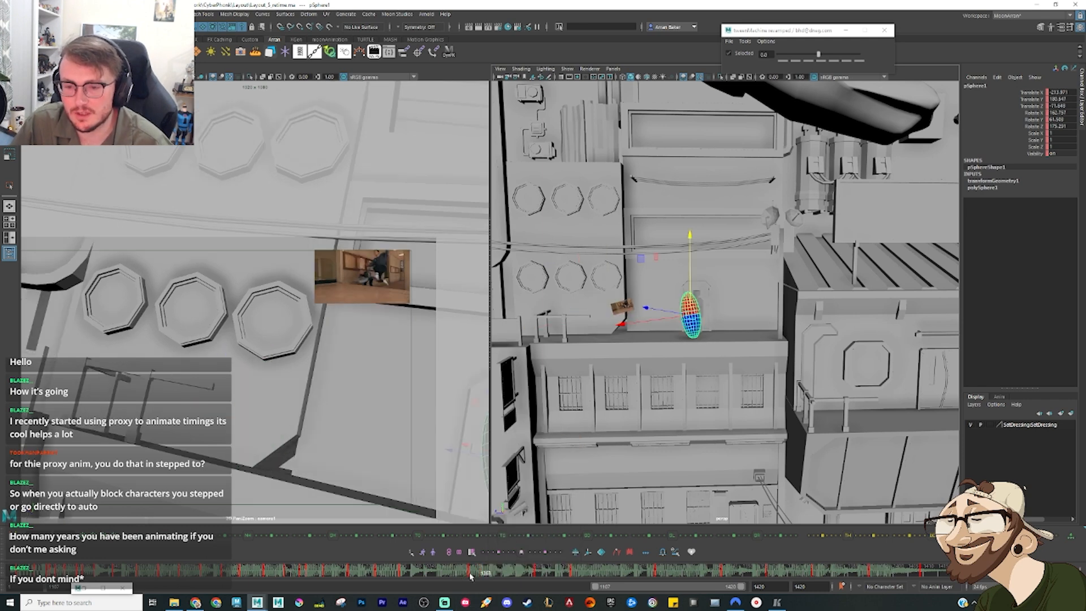
left_click_drag(484, 576, 573, 590)
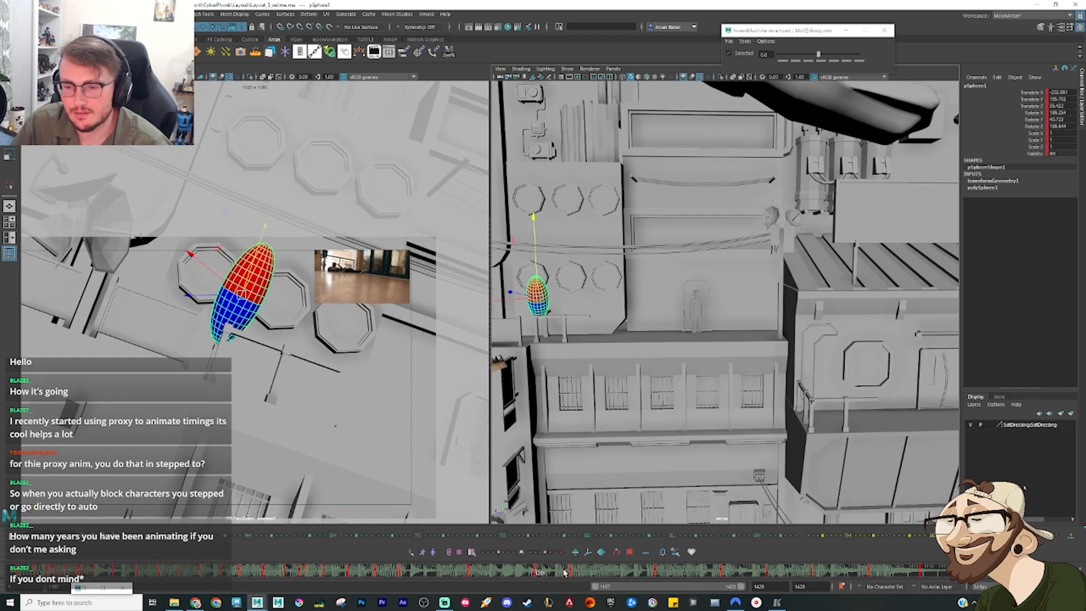
left_click(564, 572)
right_click(564, 573)
left_click(592, 437)
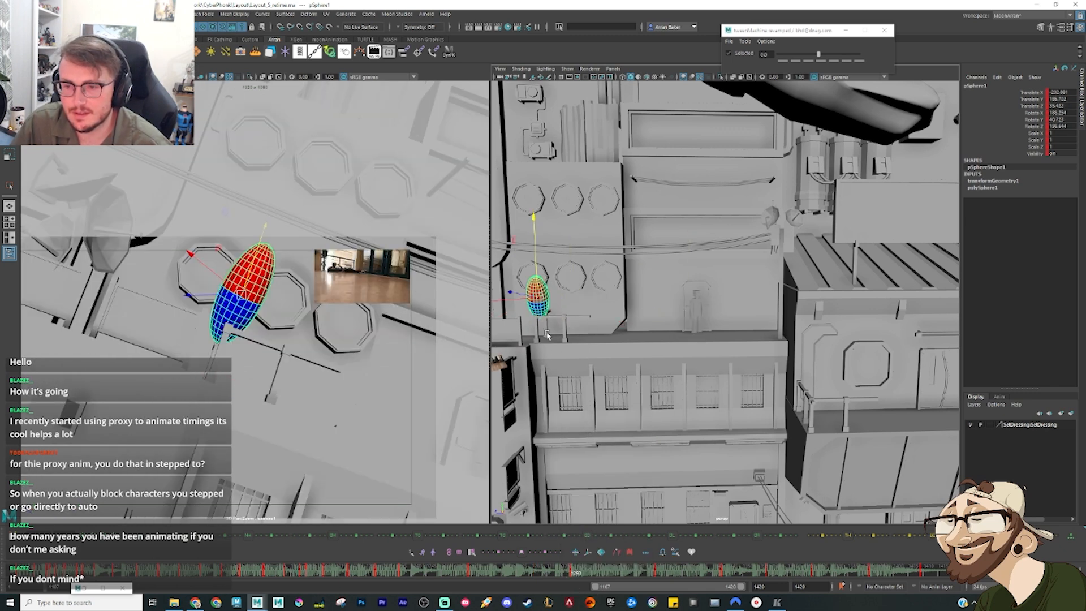
Step: Move and rotate the sphere at the end of the ledge so it lies flat beside the railing
middle_click_drag(557, 316, 591, 295, "alt")
key("e")
left_click_drag(593, 272, 568, 327)
key("w")
left_click(624, 302)
left_click(681, 434)
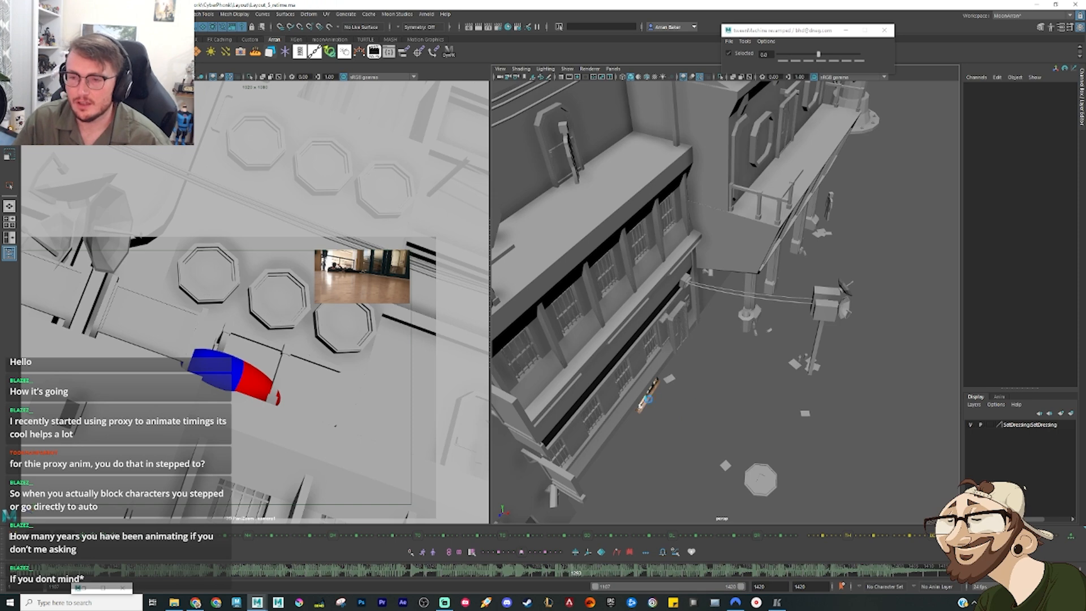
Step: Select the lower ledge building with its windows, cables and railing, and pull it outward about 0.17 in Translate X to widen the ledge
left_click_drag(648, 399, 721, 356, "alt")
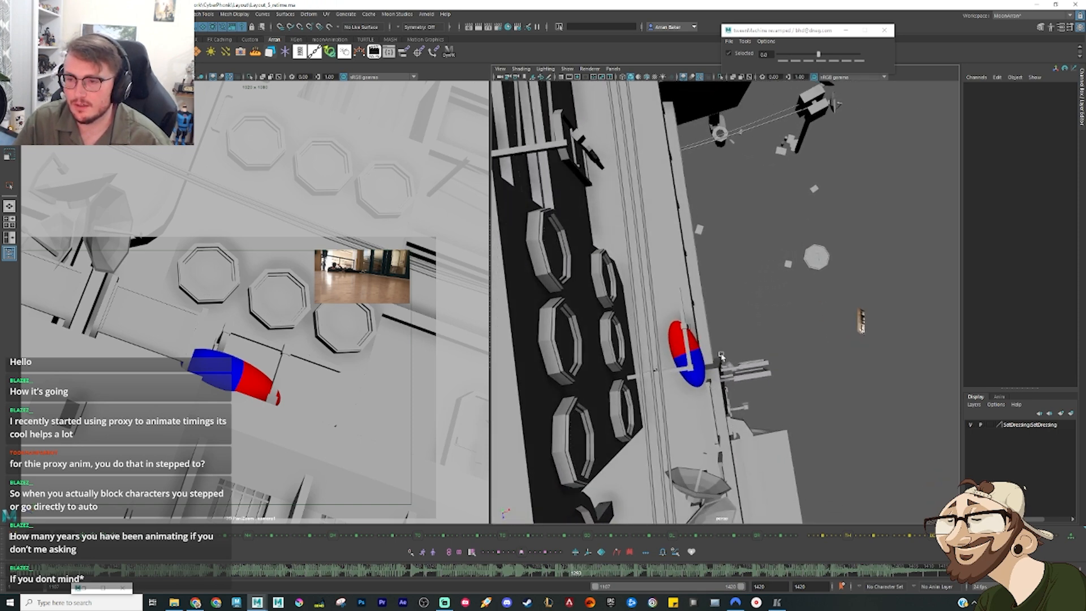
left_click_drag(643, 129, 711, 234)
left_click(712, 340)
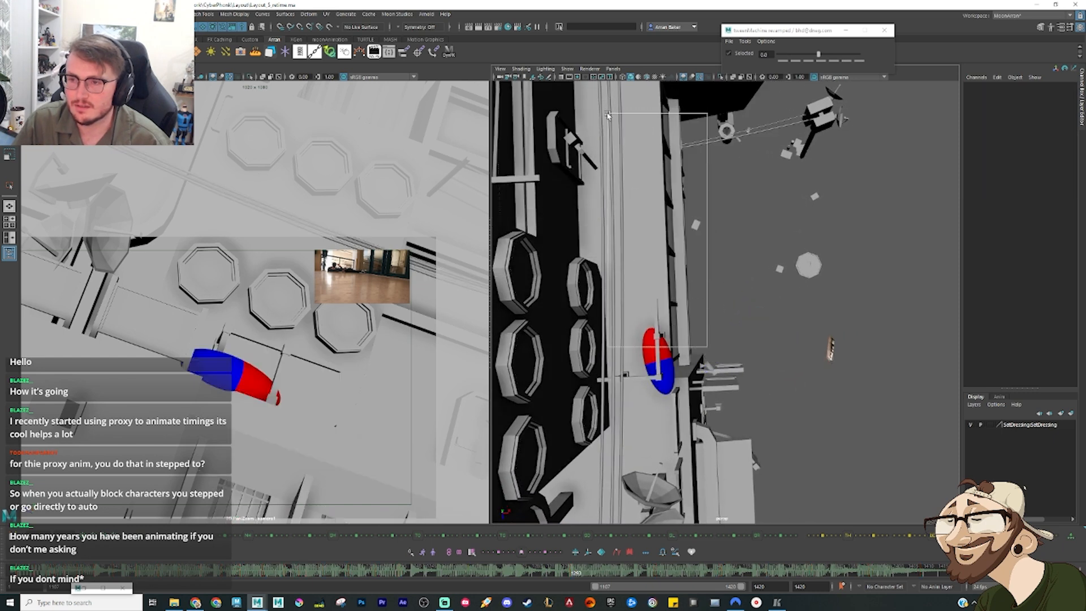
left_click(669, 133)
left_click_drag(719, 152, 715, 97)
left_click_drag(731, 158, 750, 249, "alt")
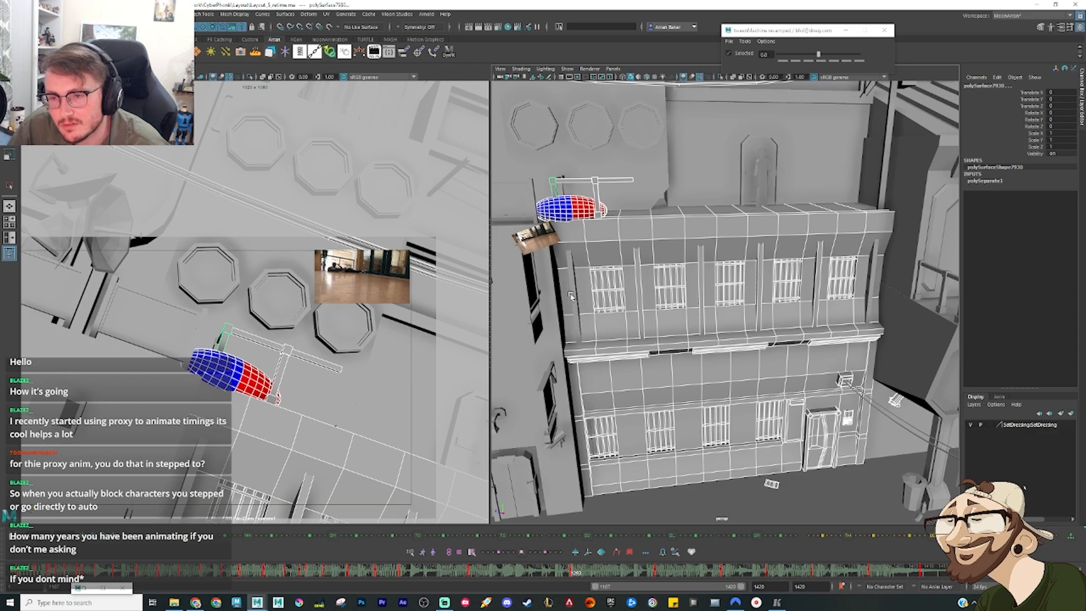
left_click_drag(581, 328, 721, 357, "alt")
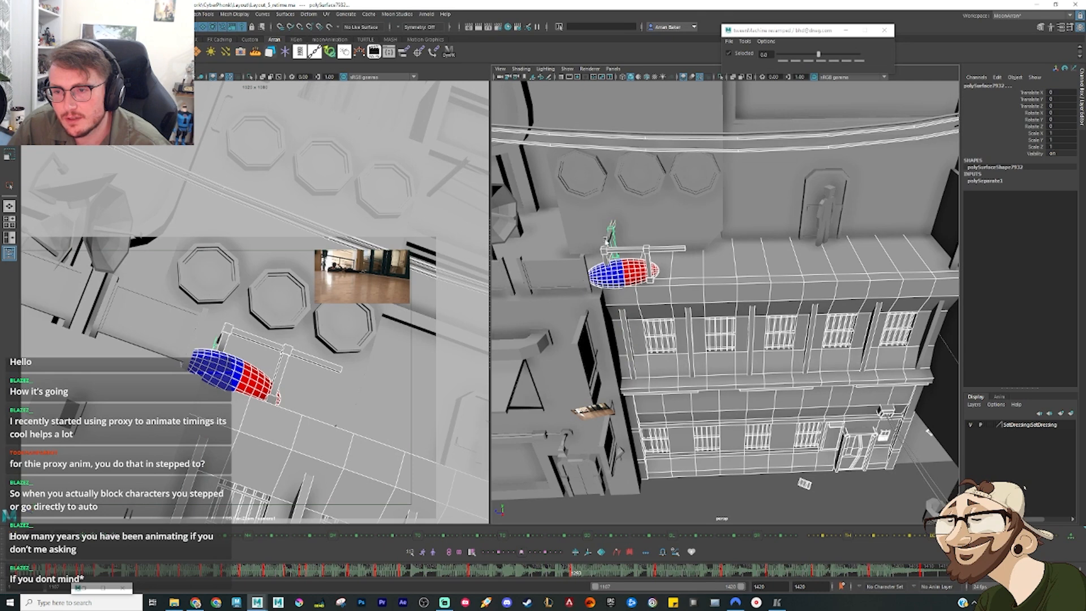
middle_click_drag(773, 327, 737, 274, "alt")
right_click_drag(738, 274, 702, 236, "alt")
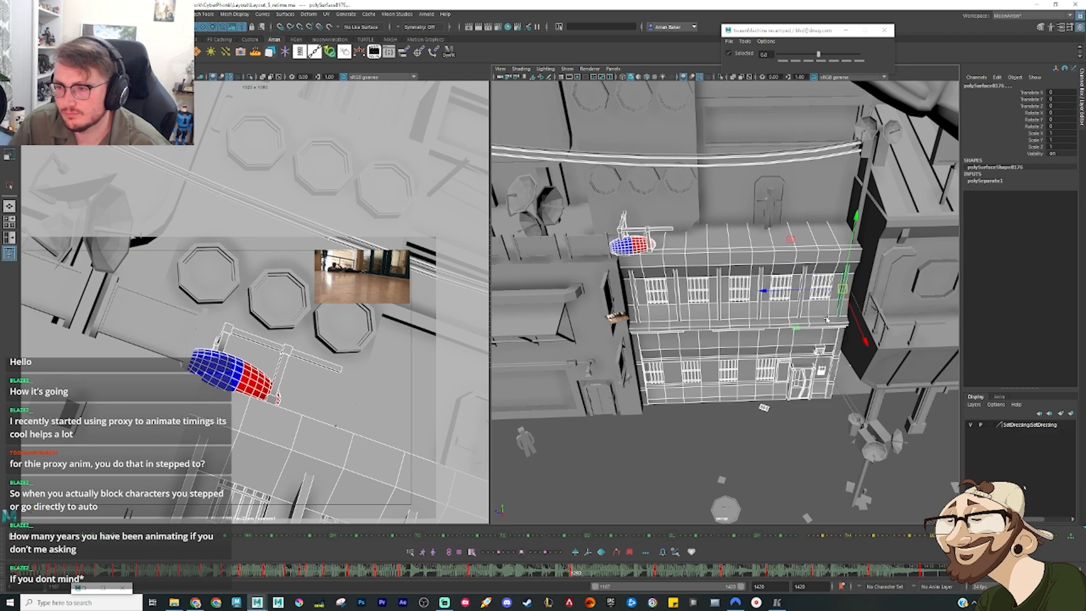
left_click_drag(857, 319, 853, 365)
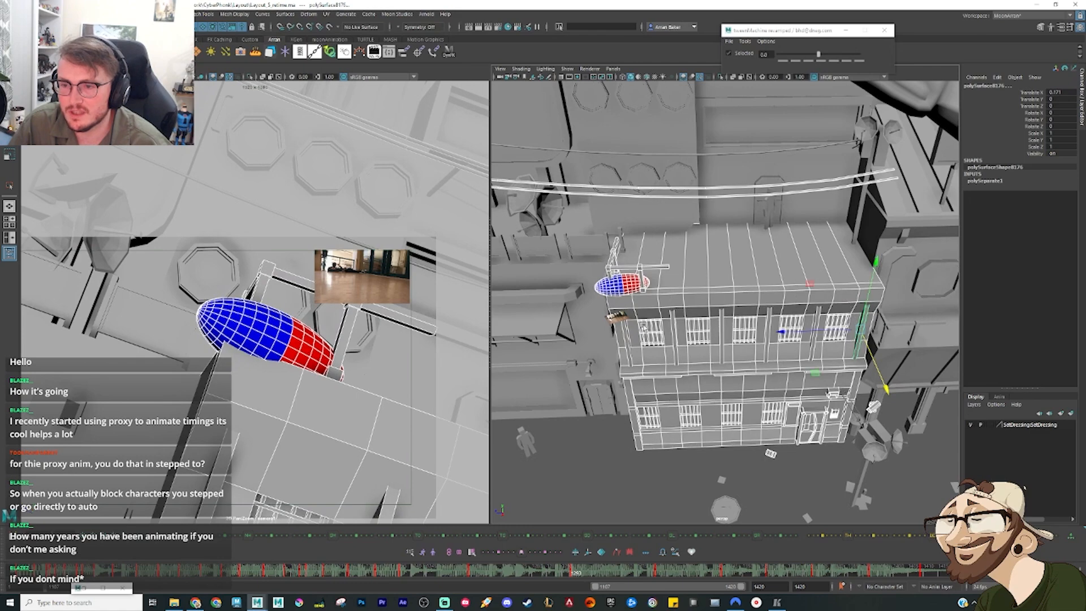
Step: Slide the side railing's post back toward the wall on the widened ledge, to about 0.124 in Translate X
left_click_drag(614, 354, 654, 288, "alt")
left_click_drag(651, 331, 687, 331, "alt")
right_click_drag(687, 331, 699, 318, "alt")
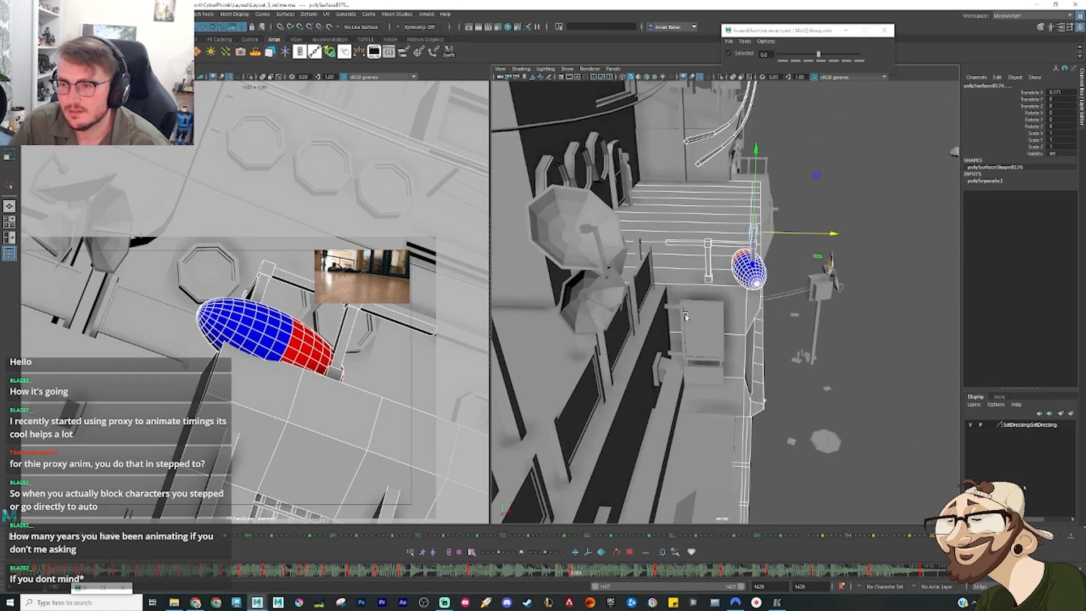
middle_click_drag(699, 318, 704, 346, "alt")
right_click_drag(704, 346, 742, 311, "alt")
left_click(738, 314)
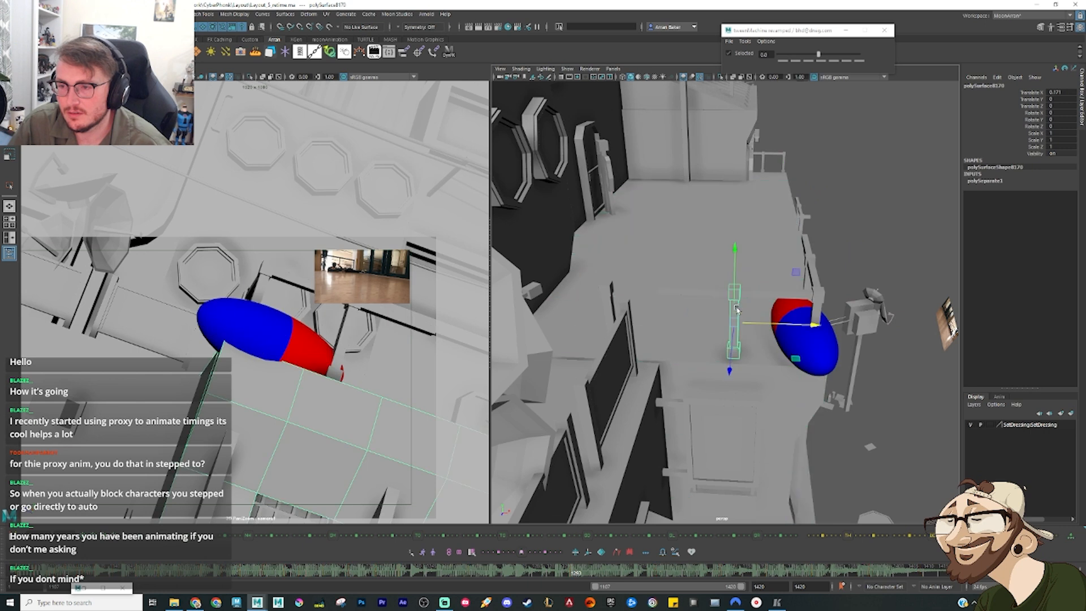
left_click_drag(755, 323, 707, 323)
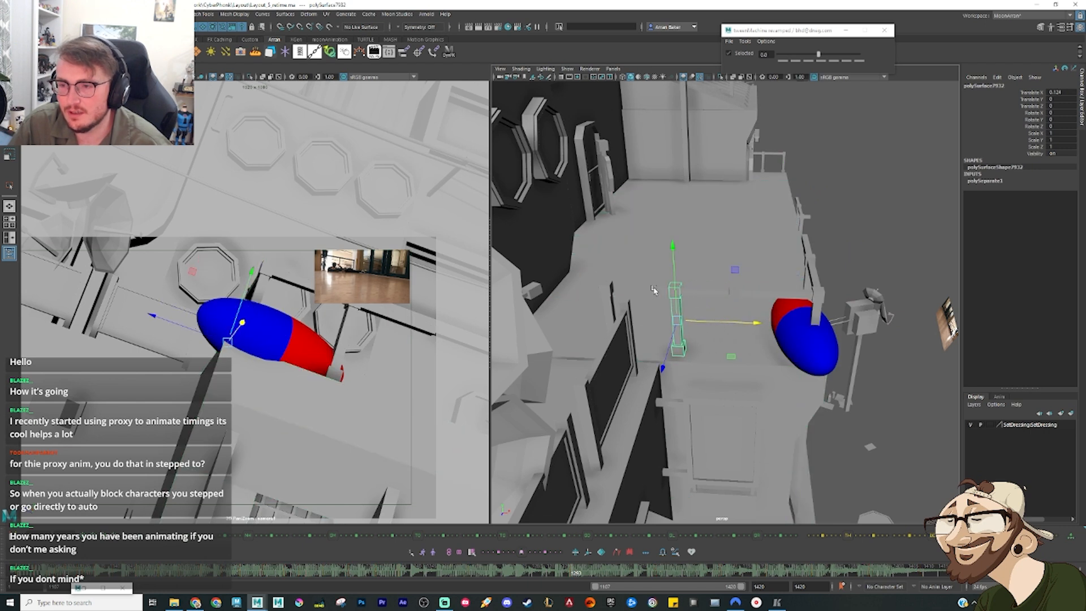
left_click(662, 302)
key("ctrl+z")
Step: Stretch the side railing's crossbars to span the widened ledge and duplicate the post supporting them
left_click(664, 290)
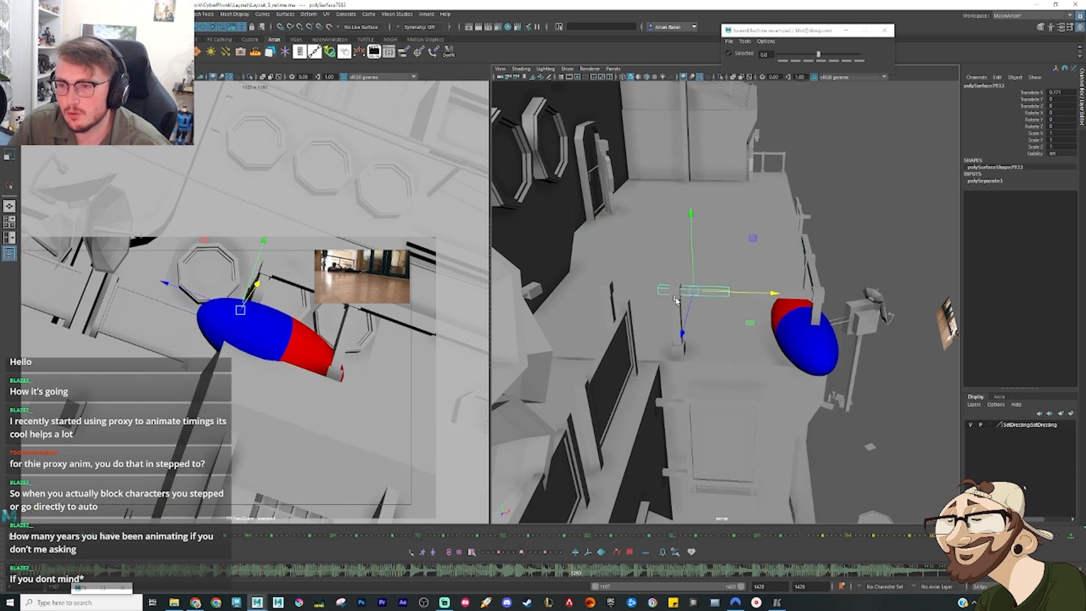
left_click_drag(640, 291, 747, 300)
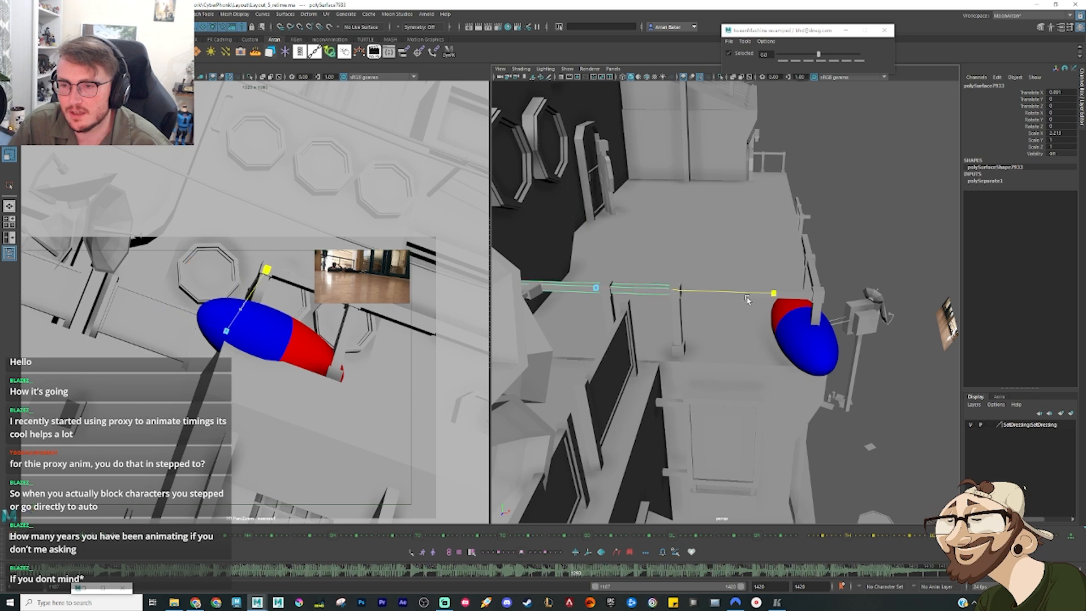
left_click(679, 324)
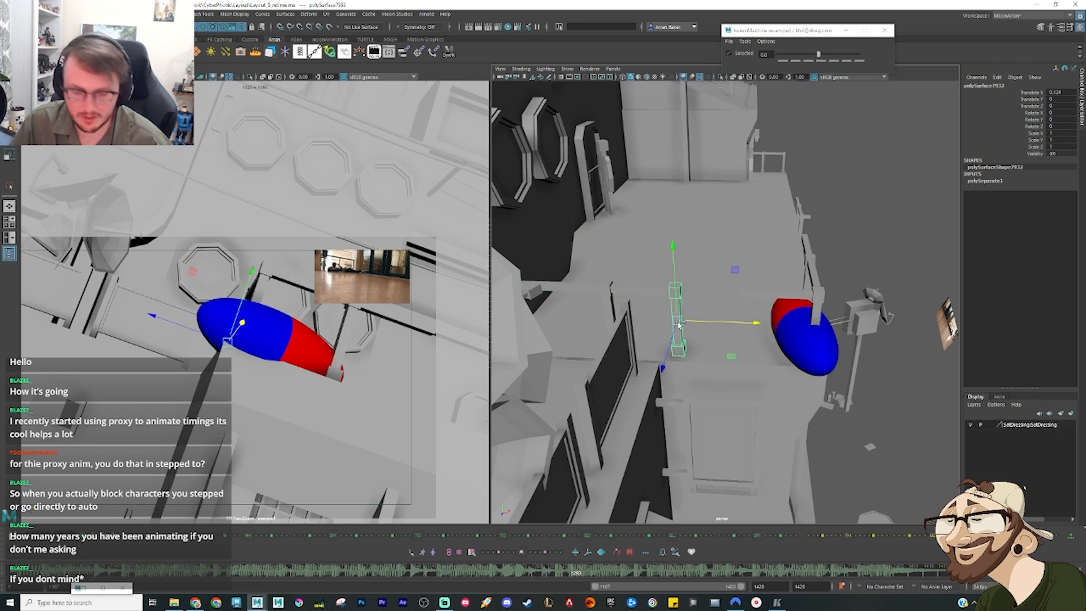
key("ctrl+d")
mouse_move(718, 323)
left_mouse_down()
mouse_move(592, 322)
mouse_move(654, 302)
mouse_move(732, 311)
left_mouse_up()
scroll(648, 301, "down", 3)
left_click(732, 310)
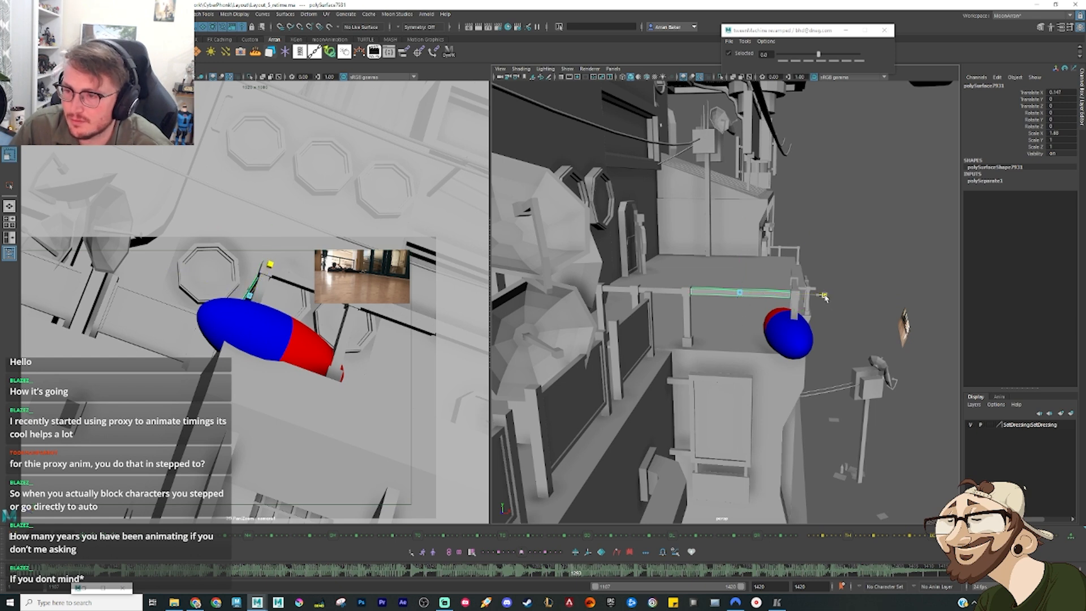
Step: Duplicate the side railing's post again and place the copy near the ledge's outer edge, beside the sphere
left_click(690, 319)
key("ctrl+d")
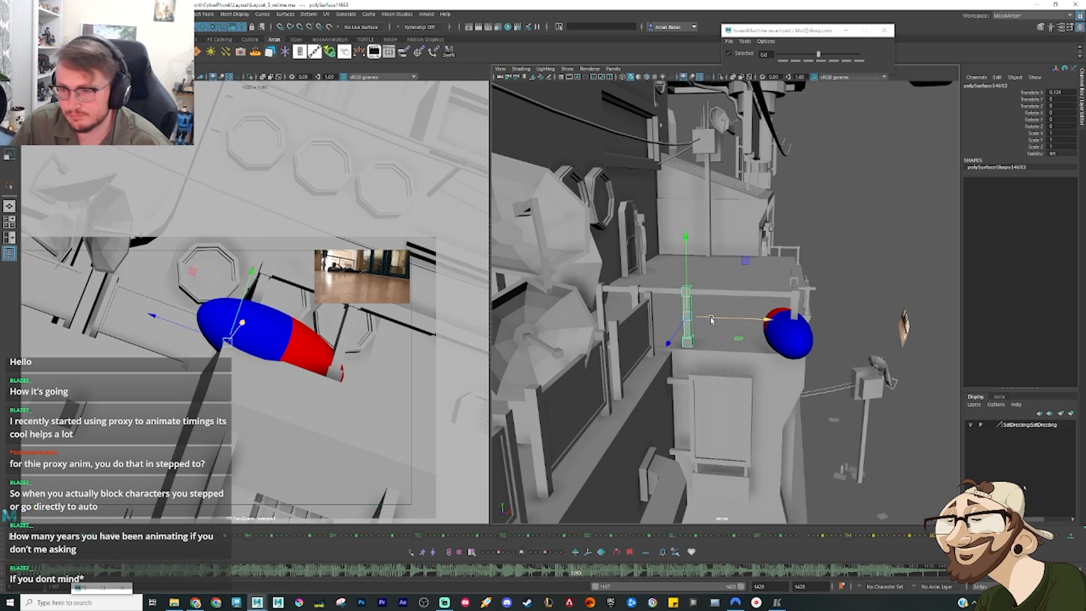
left_click_drag(692, 318, 791, 325)
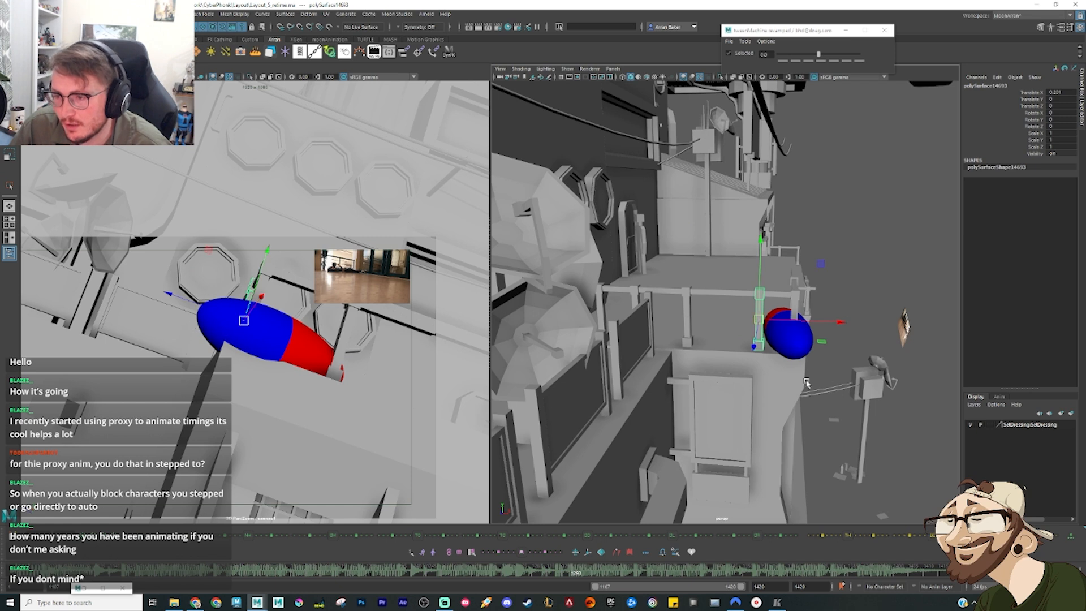
Step: Move the sphere's lying pose inward from the ledge's outer edge and adjust its rotation behind the railing
left_click(789, 346)
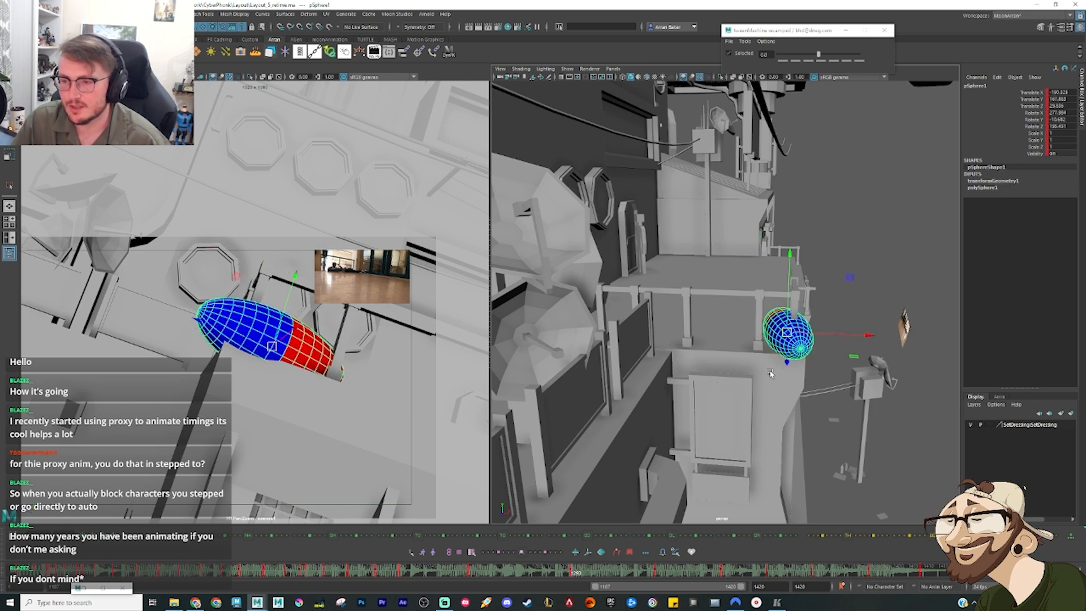
left_click_drag(787, 332, 722, 326)
key("e")
left_click_drag(761, 360, 715, 383)
key("w")
Step: Return to the sphere's ledge landing pose and frame its Translate X curve in the Graph Editor around those keys
key("comma")
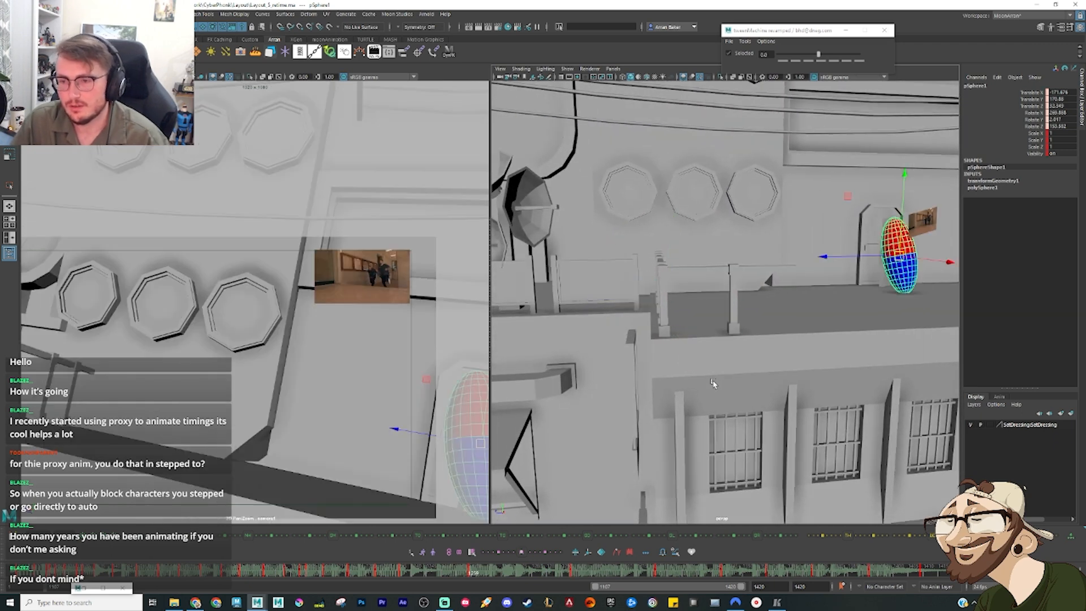
scroll(706, 373, "down", 5)
left_click_drag(764, 333, 838, 248, "alt")
key("e")
key("comma")
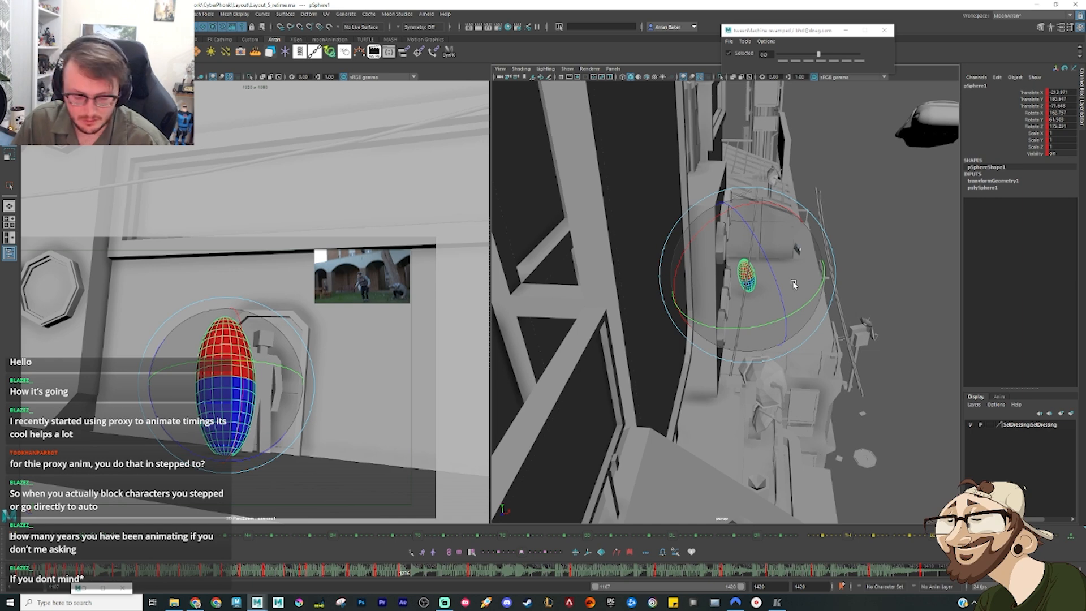
key("ctrl+g")
left_click(40, 171)
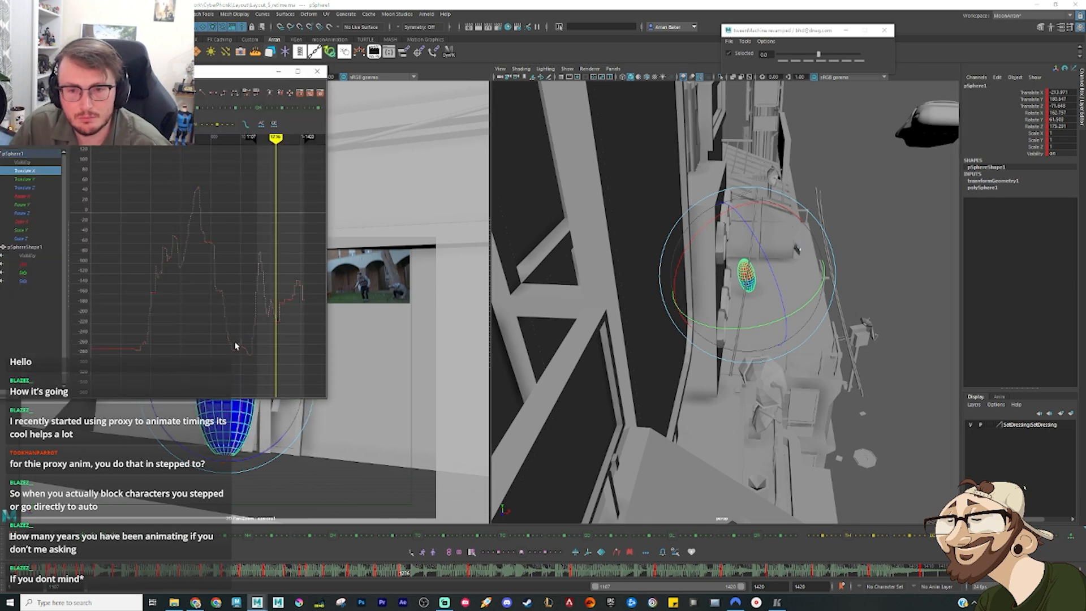
key("f")
left_click(242, 307)
middle_click_drag(221, 310, 308, 296, "alt")
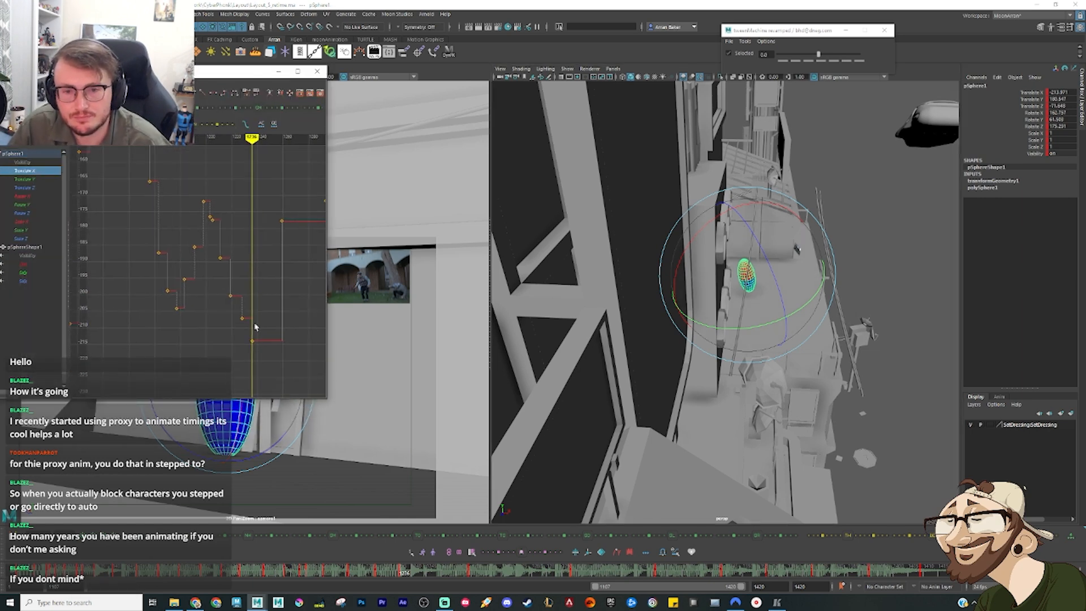
Step: Check the sphere's Translate X and Translate Z curves in the Graph Editor against its leap, landing and lying key poses
key("comma")
key("comma")
key("comma")
key("comma")
key("comma")
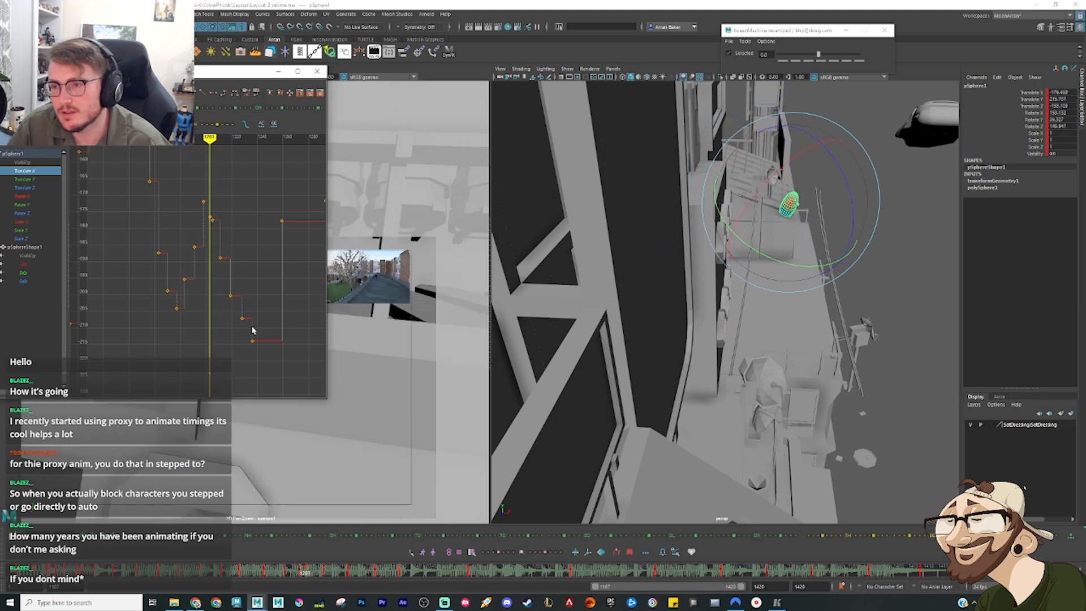
key("period")
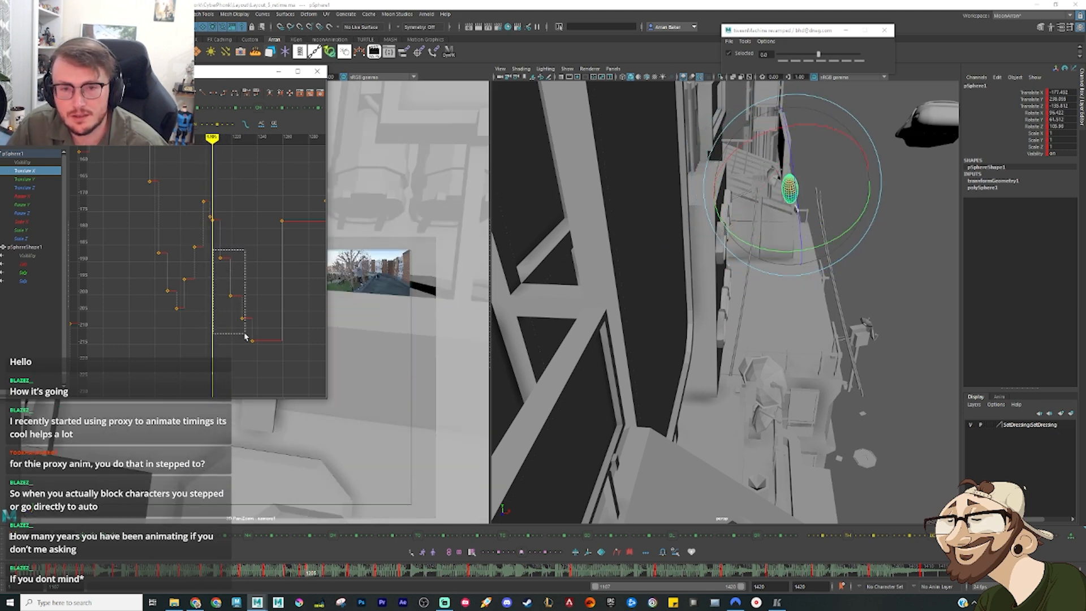
left_click(34, 188)
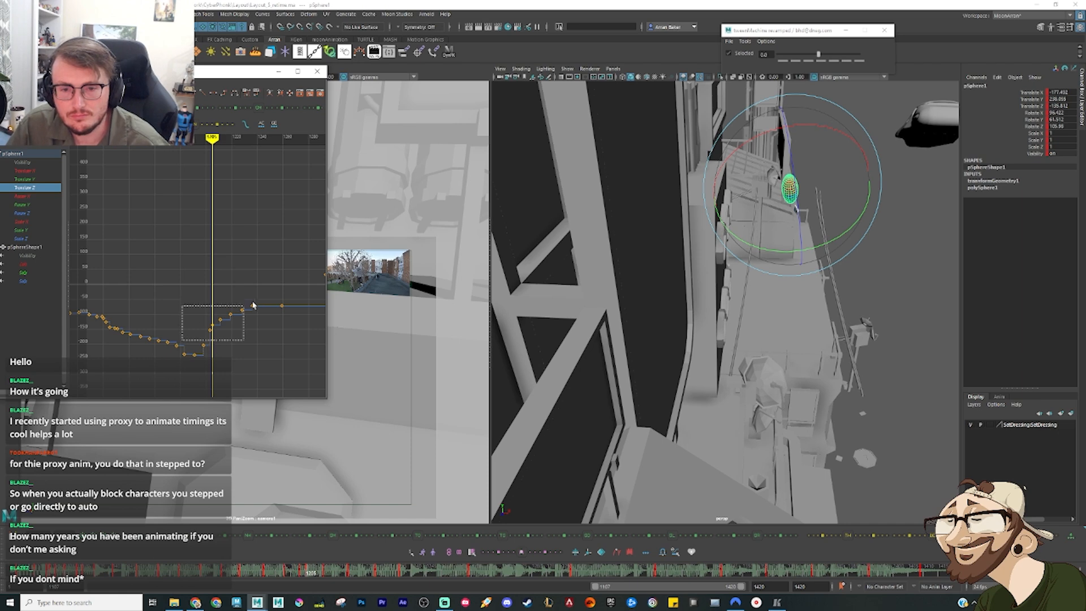
key("f")
key("period")
key("period")
key("period")
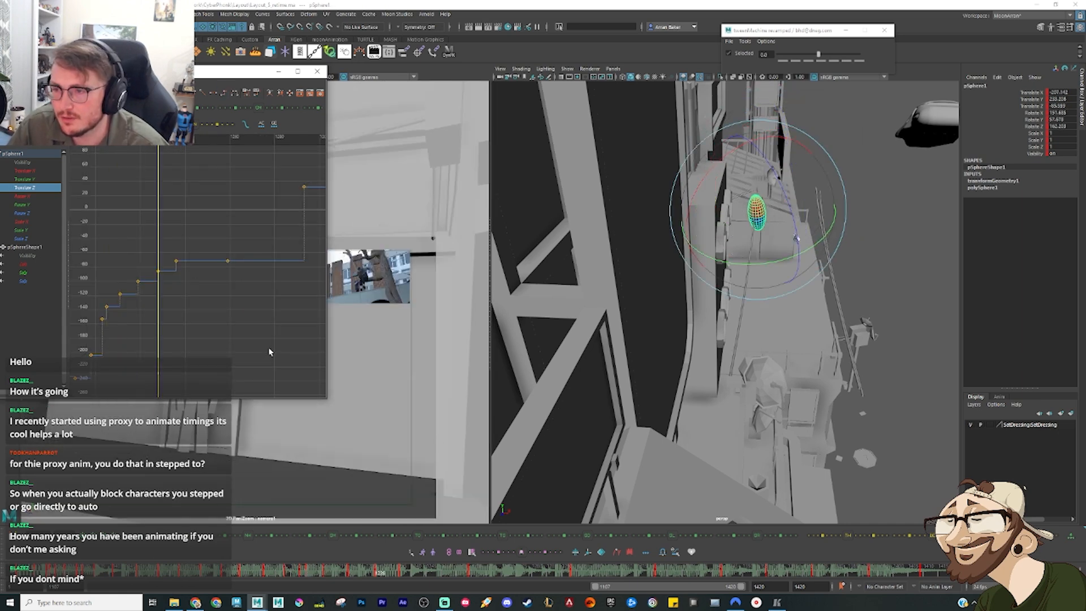
key("period")
key("period")
key("period")
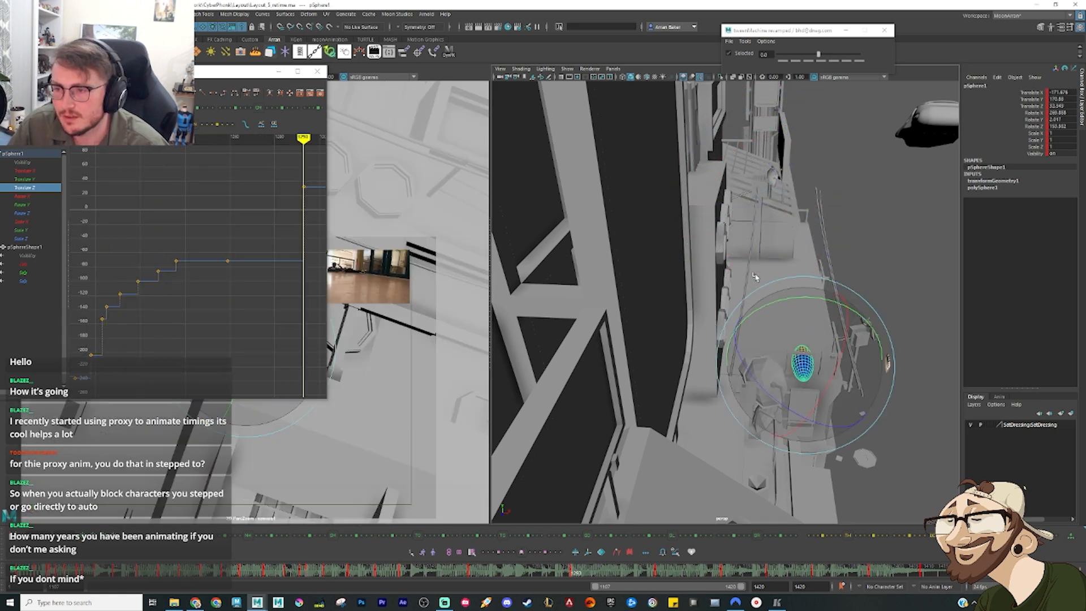
Step: Scale the Translate X keys of the leap and ledge landing to nearly level, review the poses, and minimize the Graph Editor
left_click(32, 171)
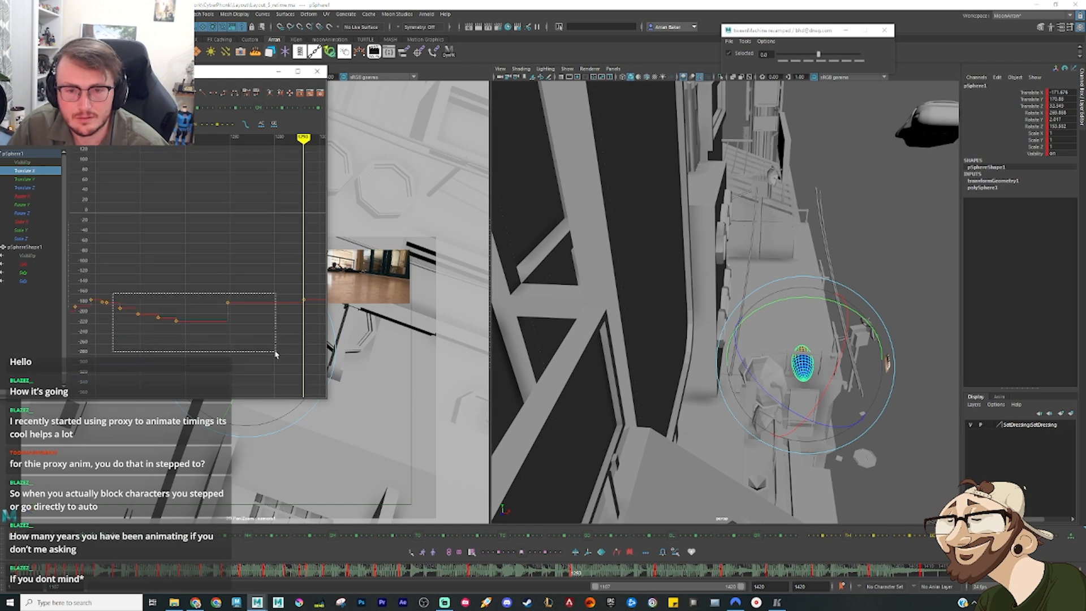
left_click_drag(276, 354, 276, 354)
key("comma")
key("comma")
key("comma")
key("comma")
key("comma")
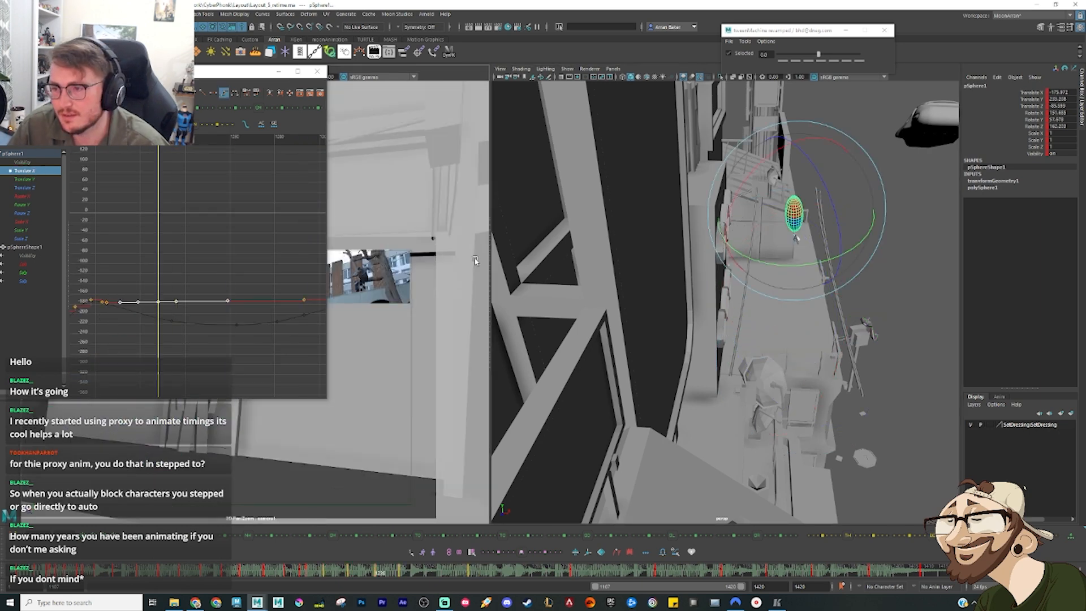
key("period")
key("period")
key("period")
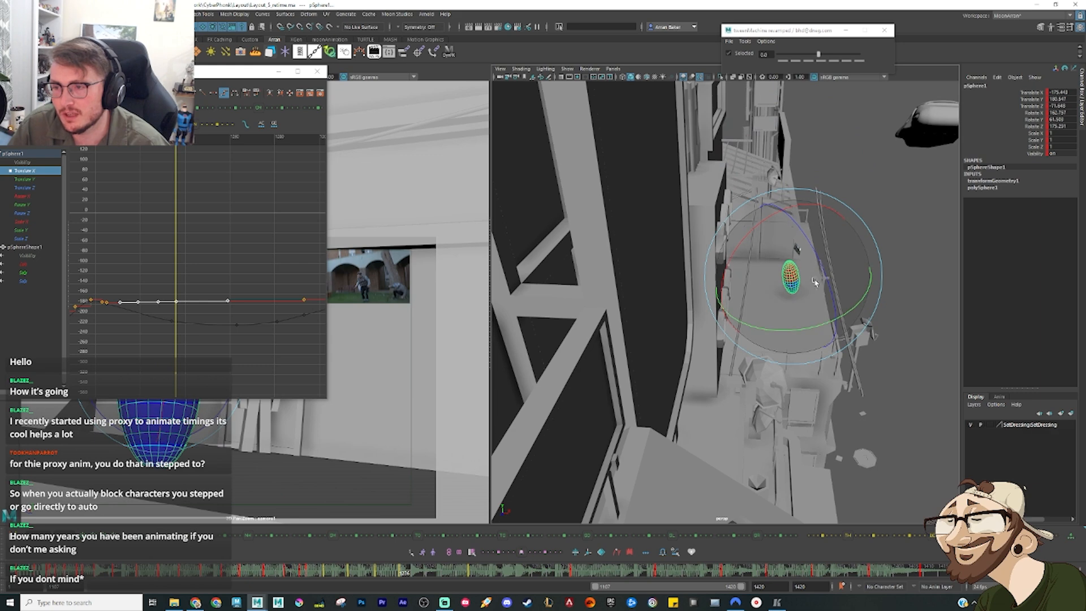
left_click_drag(815, 268, 767, 293, "alt")
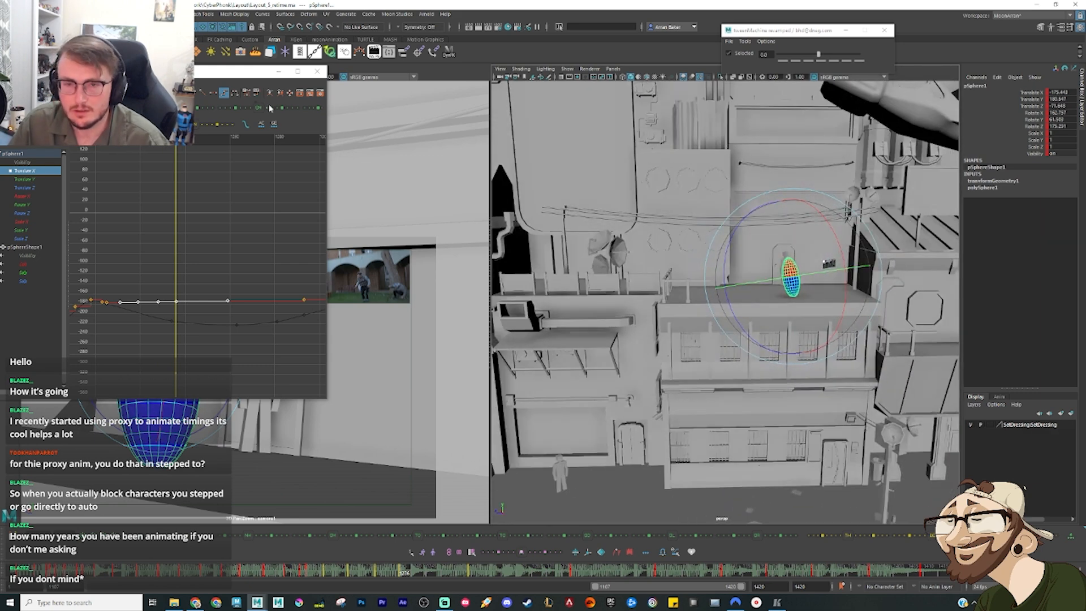
left_click(279, 72)
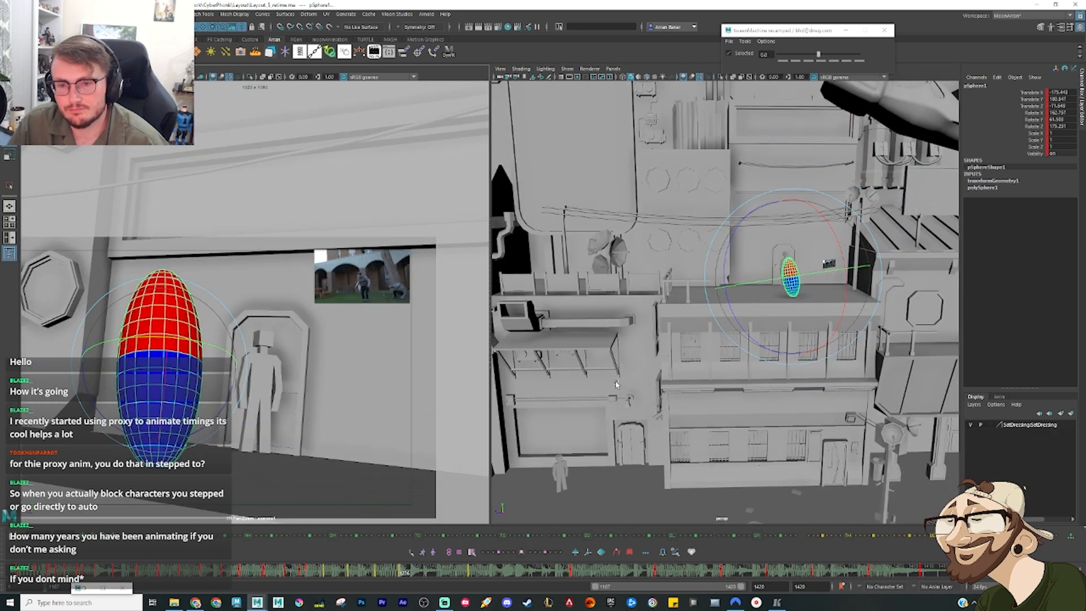
Step: Pose the sphere past the ledge landing by tipping it over and lowering it onto the ledge, slightly farther along
left_click_drag(411, 573, 434, 576)
key("w")
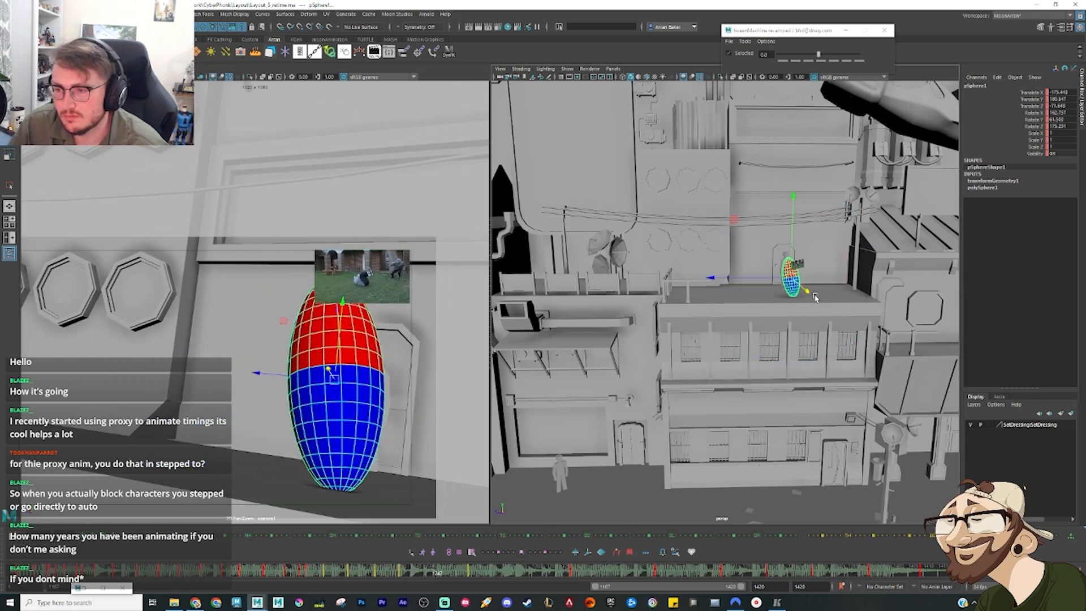
key("e")
left_click_drag(799, 294, 784, 236)
key("w")
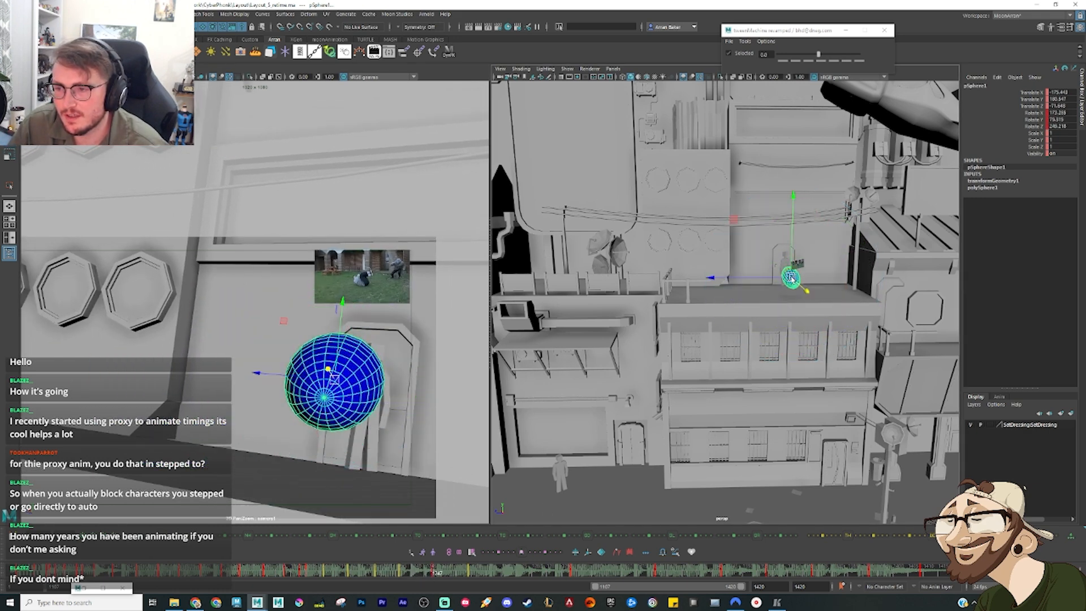
left_click_drag(792, 277, 784, 298)
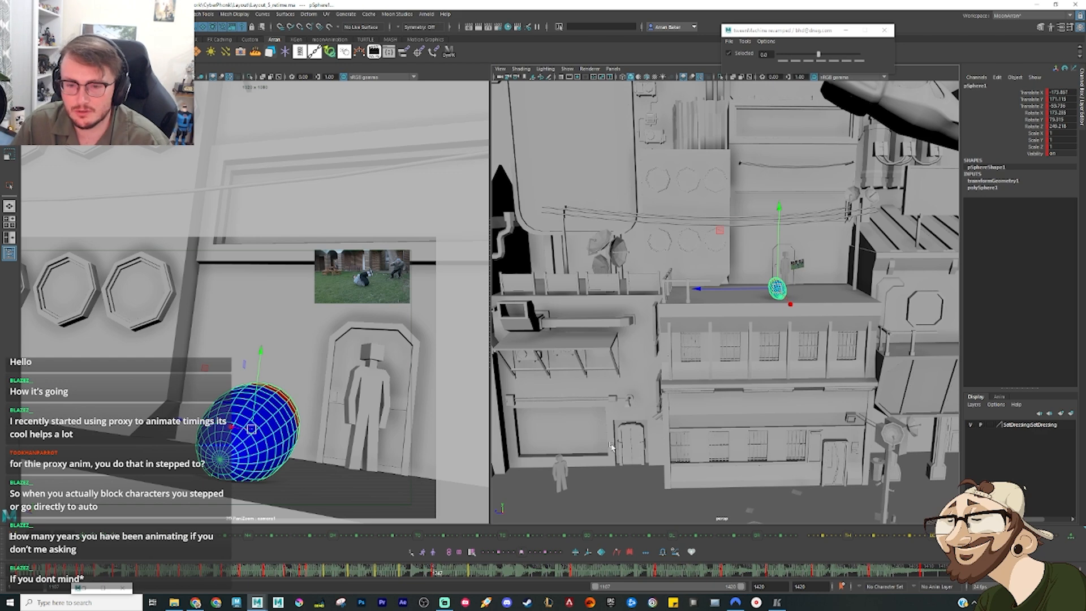
Step: Insert a tweened breakdown pose between the sphere's upright ledge landing and its tipped-over pose
key("comma")
key("period")
key("comma")
left_click(450, 572)
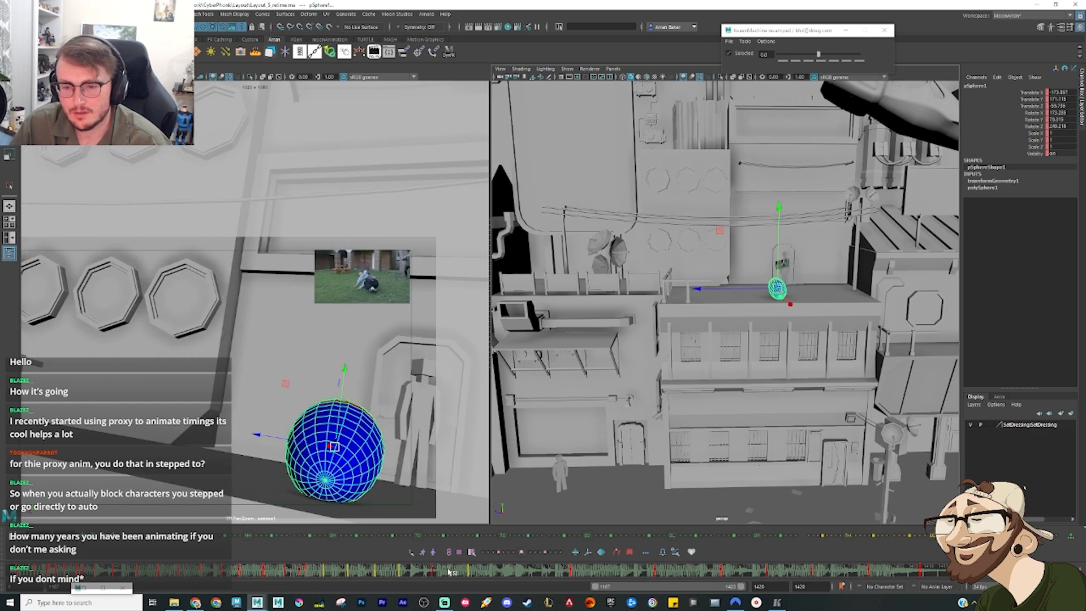
mouse_move(449, 572)
left_mouse_down()
mouse_move(404, 582)
mouse_move(414, 575)
left_mouse_up()
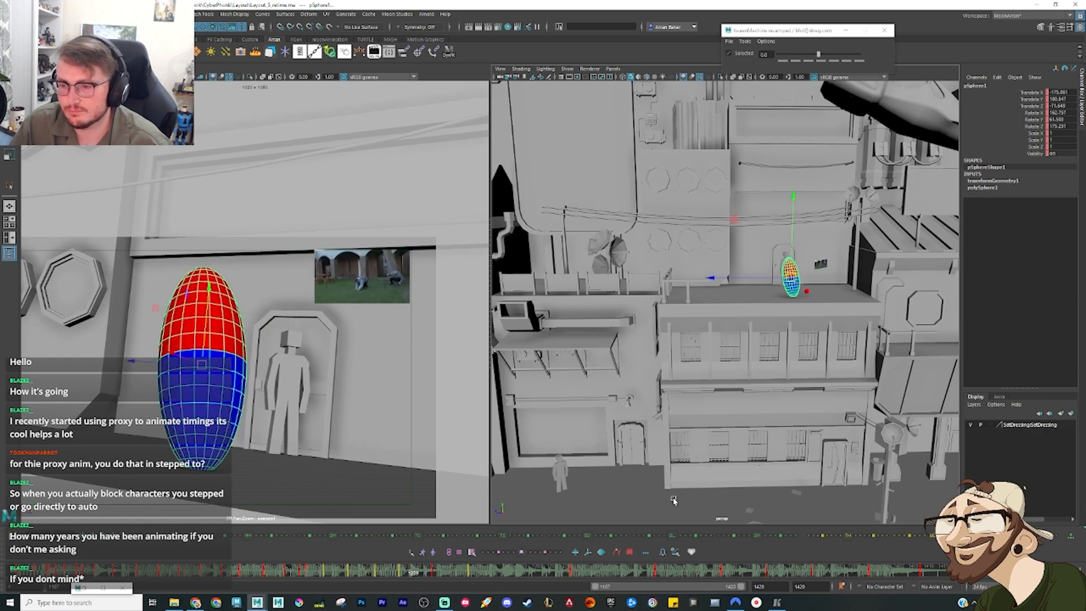
left_click(612, 502)
left_click(792, 287)
key("alt+2")
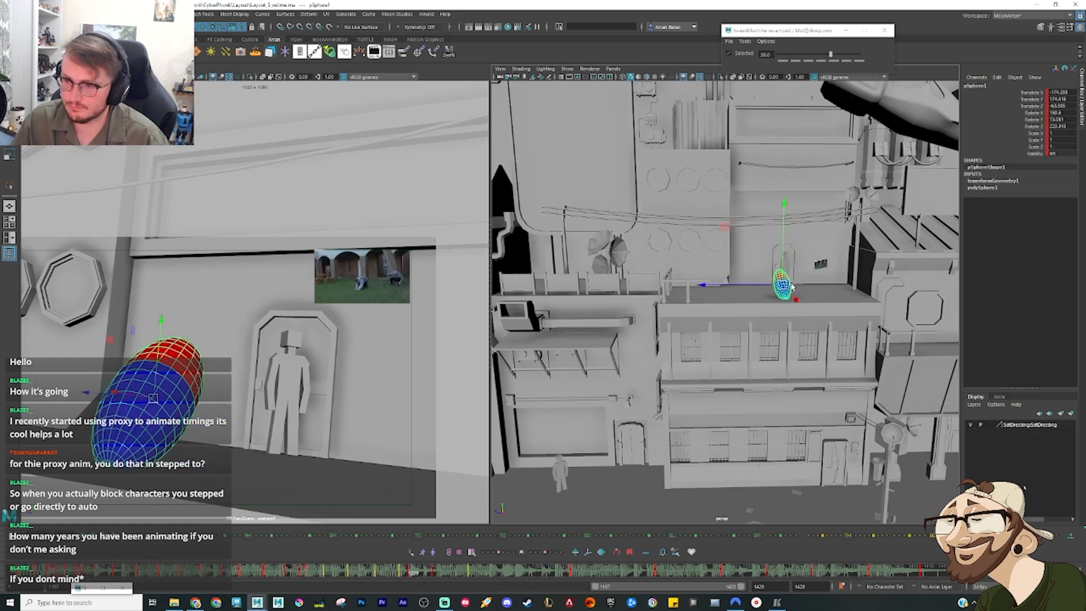
Step: Rotate the breakdown pose into a lower tilt on the ledge, key it, and compare it with the neighbouring poses
key("e")
left_click_drag(141, 417, 204, 430)
key("w")
key("e")
key("k")
key("period")
key("comma")
key("period")
key("period")
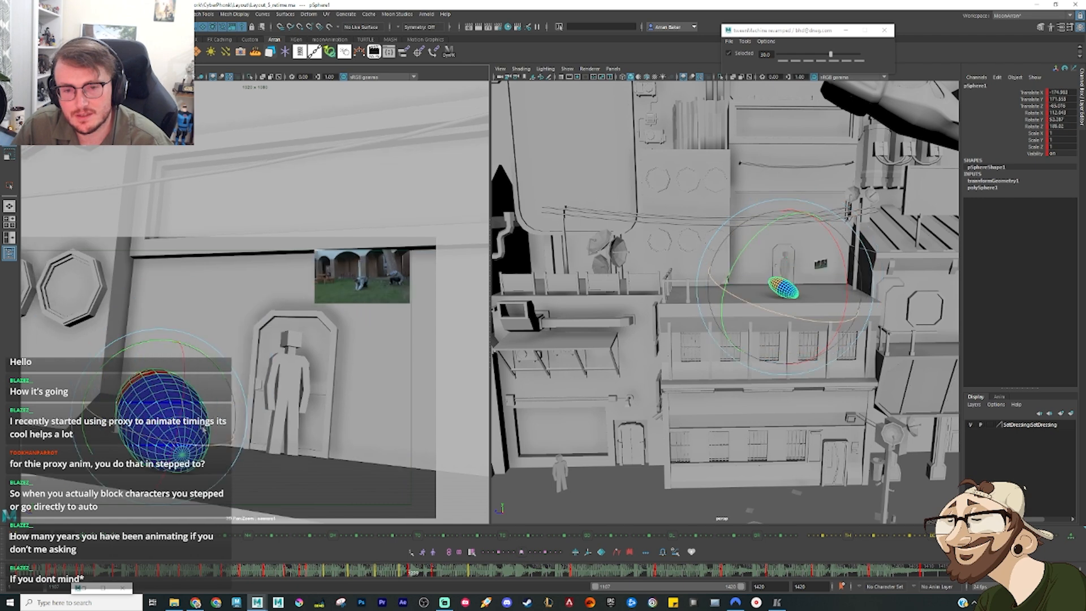
key("comma")
key("period")
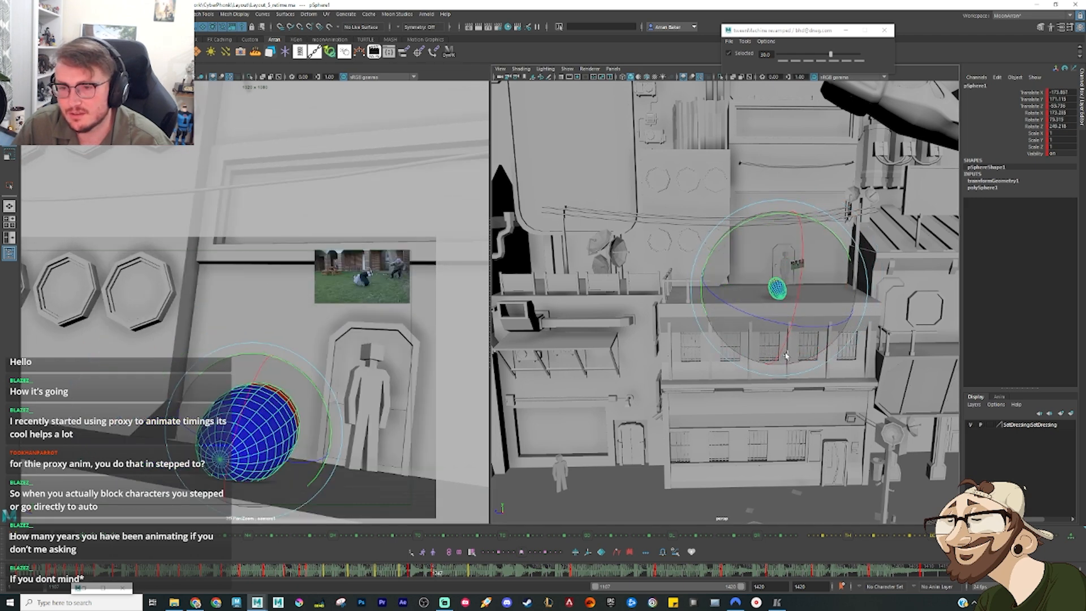
Step: Step through the frames after the tipped-over pose and compare it with the next key pose
key("period")
key("comma")
key("alt+period")
key("alt+period")
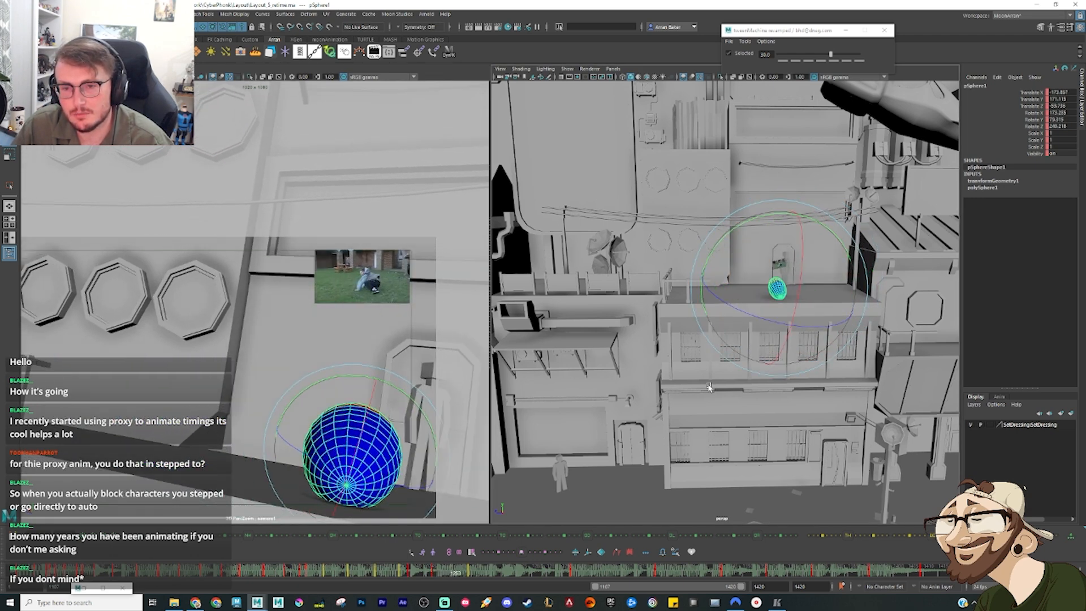
key("alt+period")
key("alt+period")
key("alt+period")
key("alt+period")
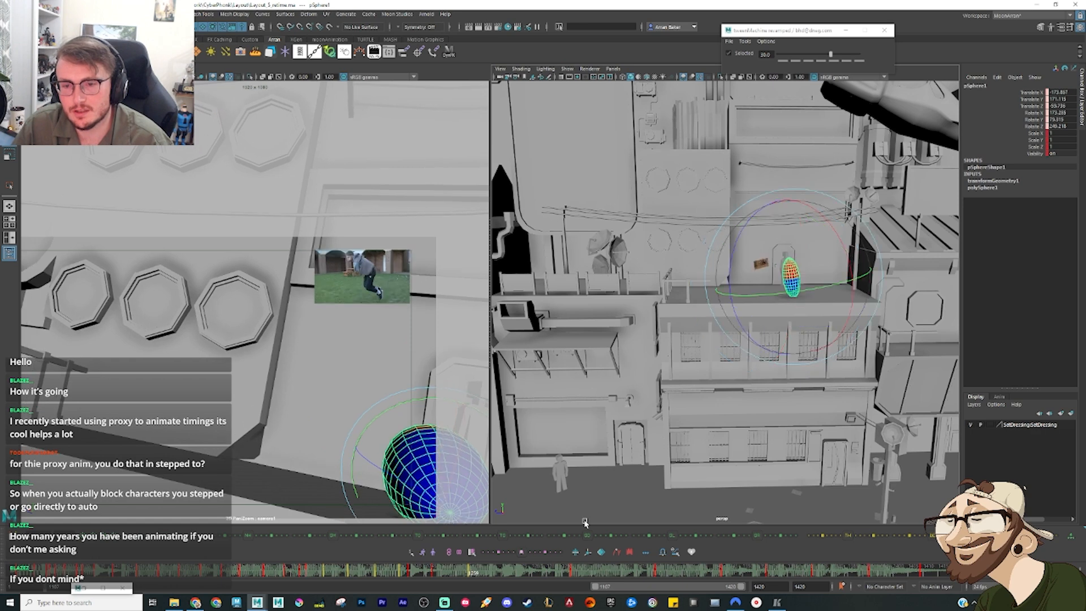
key("comma")
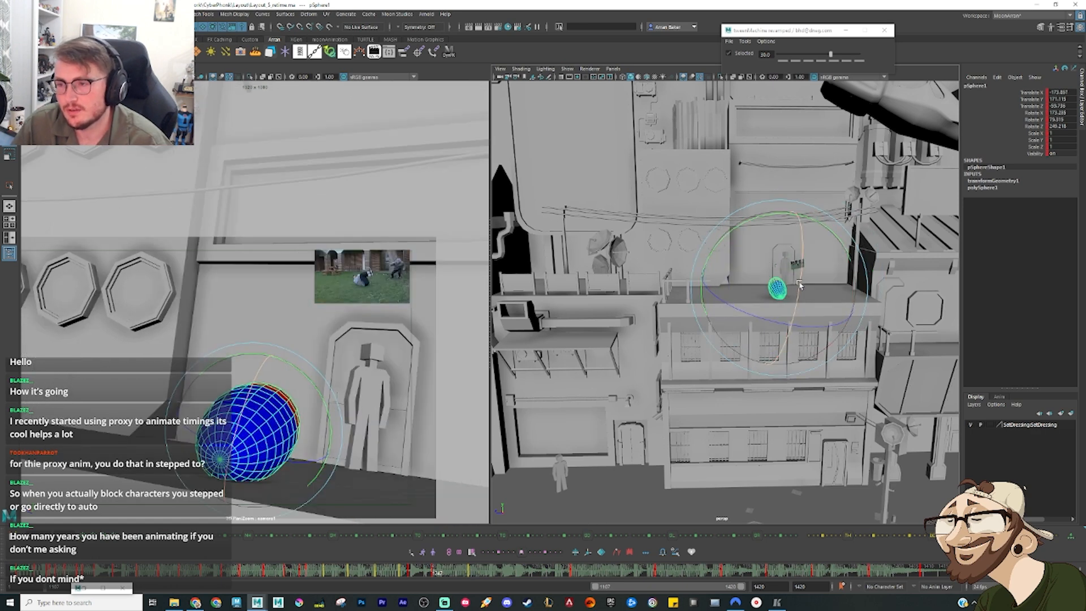
key("period")
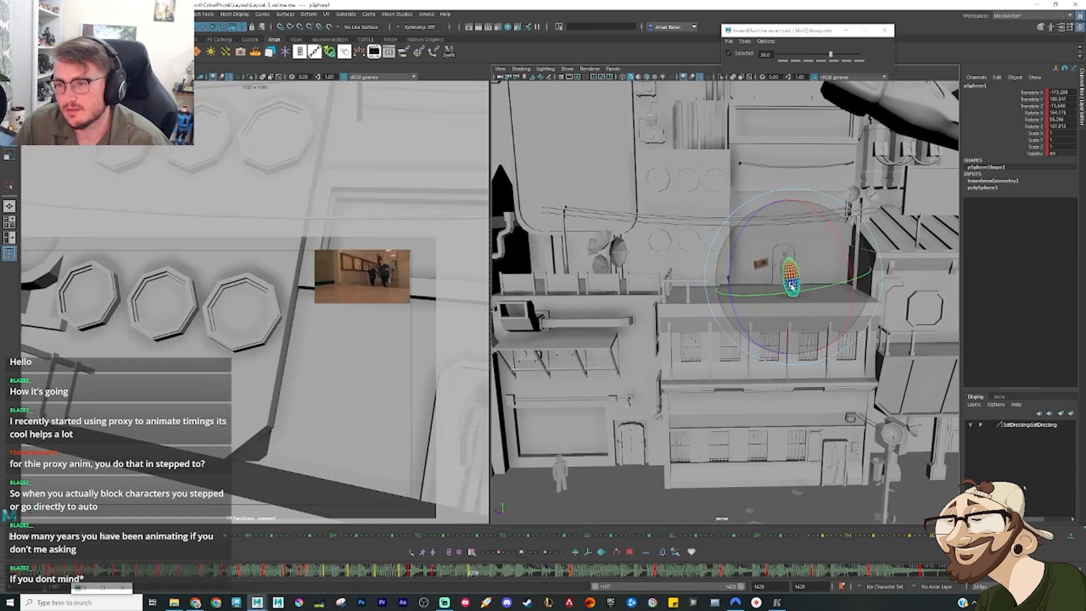
Step: Move the upright pose following the tipped-over one farther along the ledge and rotate it into a diagonal lean
key("w")
left_click_drag(793, 278, 766, 279)
key("comma")
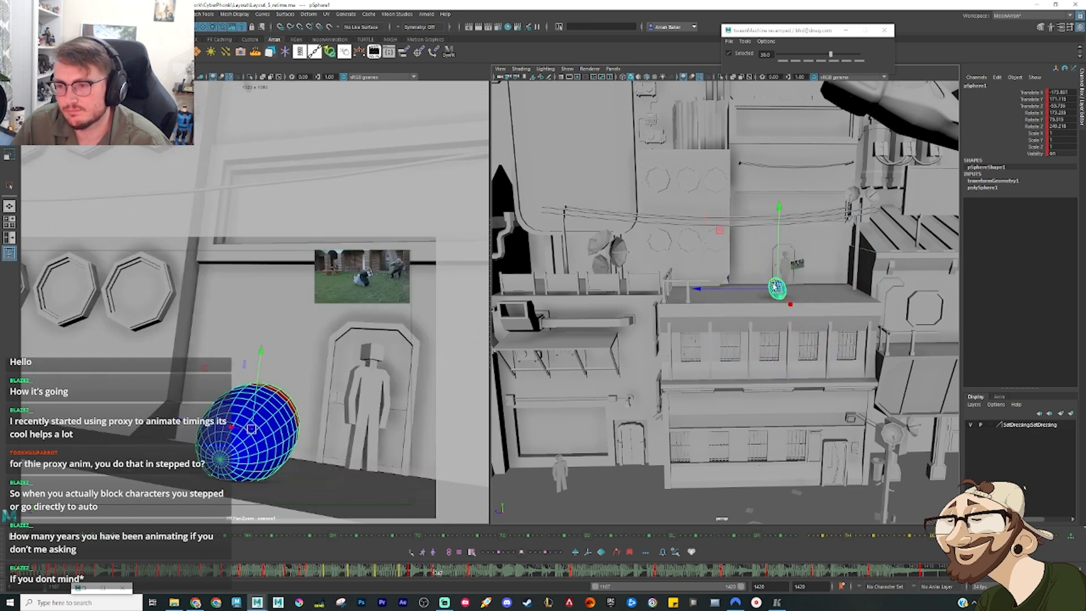
key("period")
key("e")
left_click_drag(729, 318, 762, 284)
key("w")
key("comma")
key("period")
key("comma")
key("period")
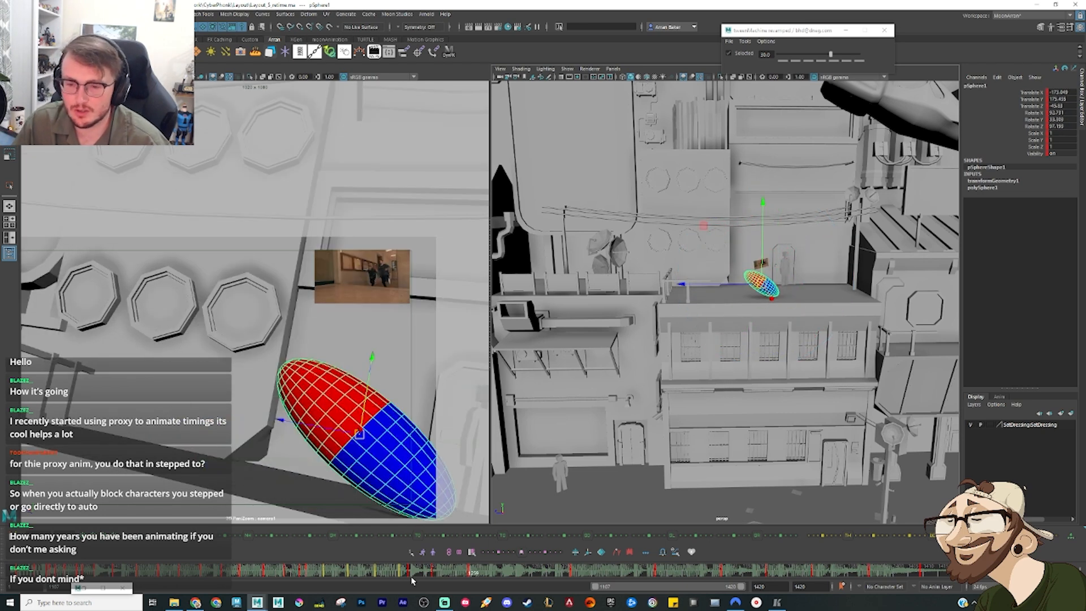
Step: Add an in-between pose after the tipped-over one and rotate the sphere to lean back toward the doorway
left_click_drag(421, 575, 453, 583)
key("e")
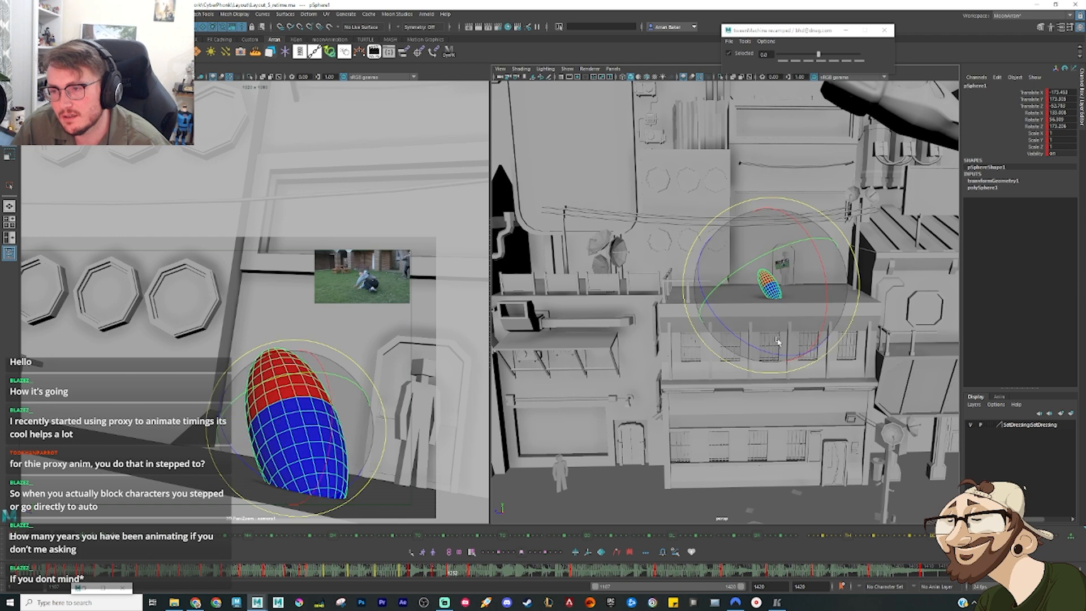
left_click_drag(792, 342, 708, 311)
key("comma")
key("comma")
key("comma")
key("comma")
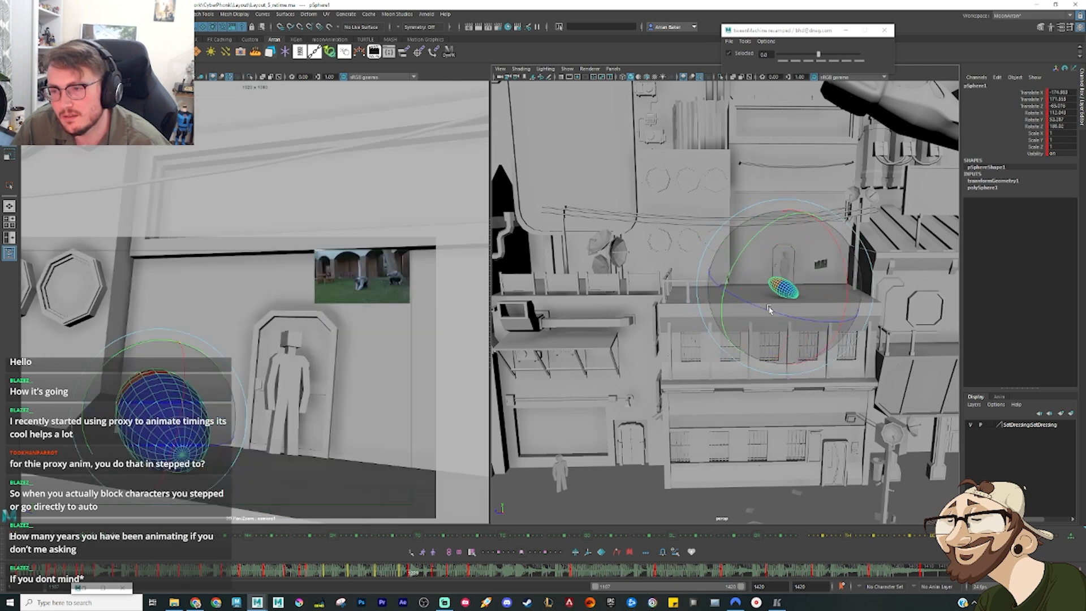
key("period")
key("period")
key("period")
Step: Move the following diagonal pose farther along the ledge and scrub the frames past it
key("period")
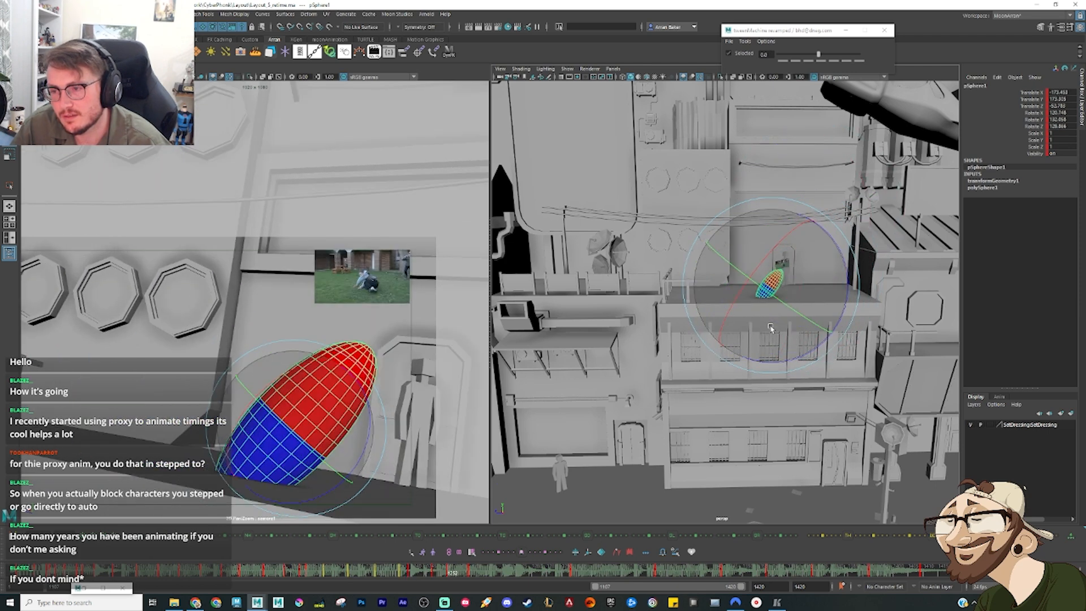
key("w")
key("period")
key("period")
key("period")
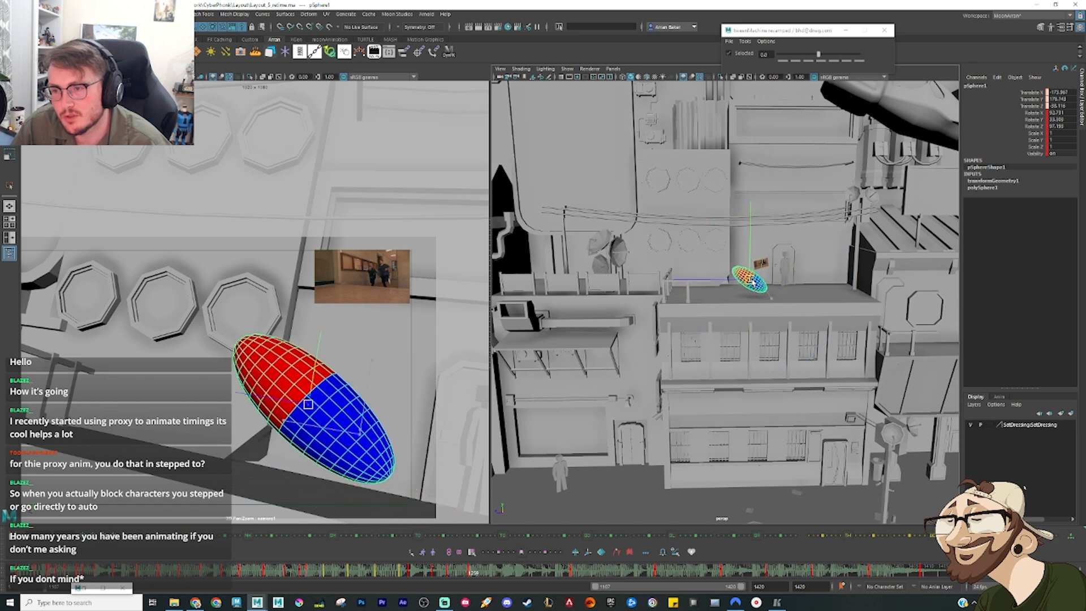
left_click_drag(468, 573, 490, 573)
key("e")
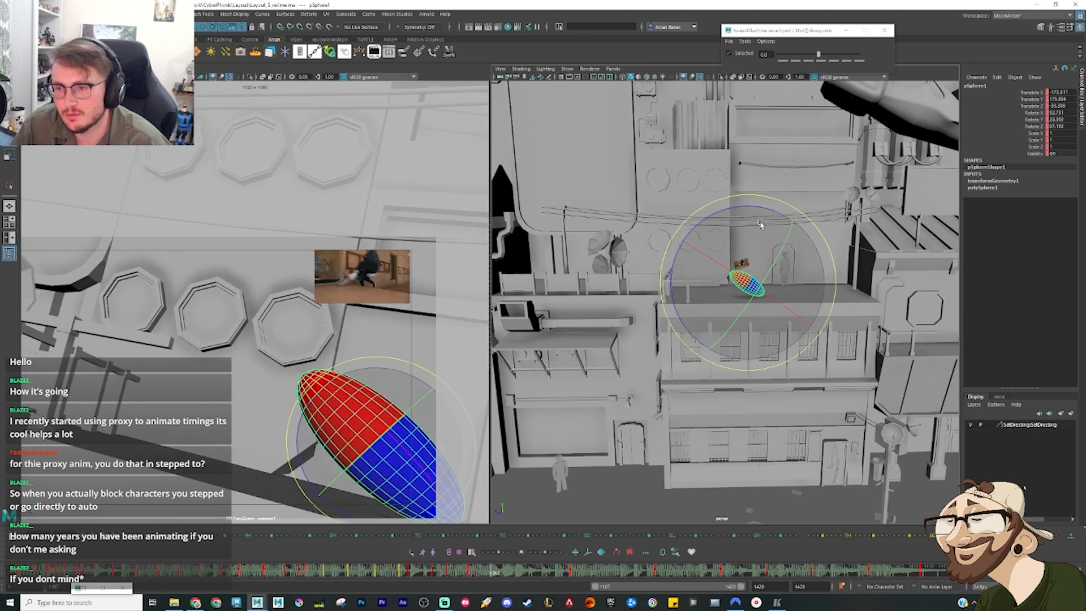
Step: Step backward frame by frame from the diagonal pose to the doorway-leaning in-between to review the motion
key("alt+comma")
key("alt+comma")
key("alt+comma")
key("alt+comma")
key("alt+comma")
key("alt+comma")
key("alt+comma")
key("alt+comma")
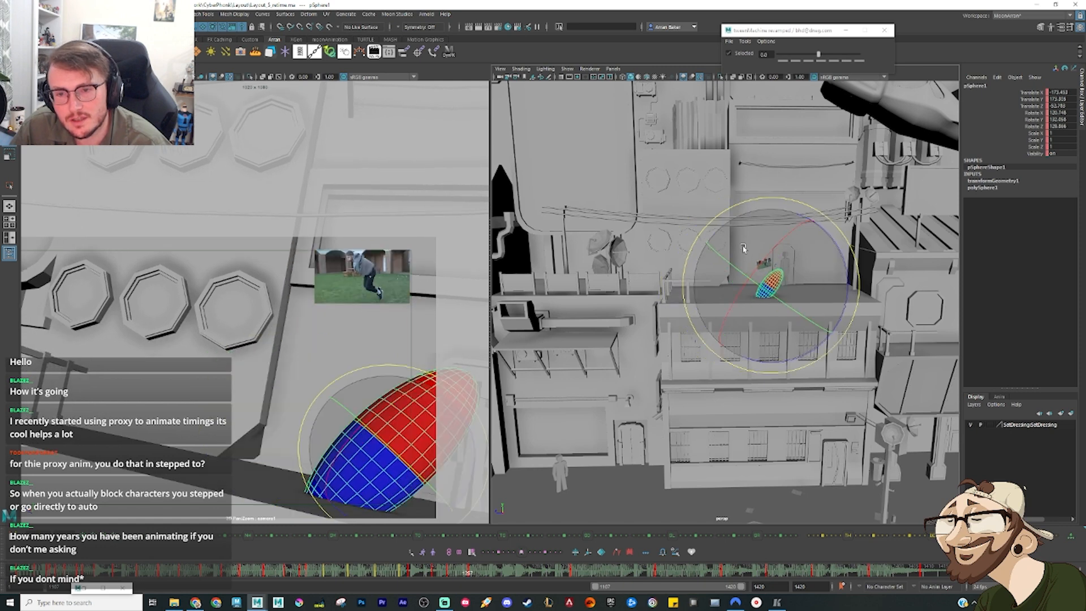
key("alt+comma")
key("alt+comma")
key("alt+comma")
key("alt+comma")
key("alt+comma")
key("alt+comma")
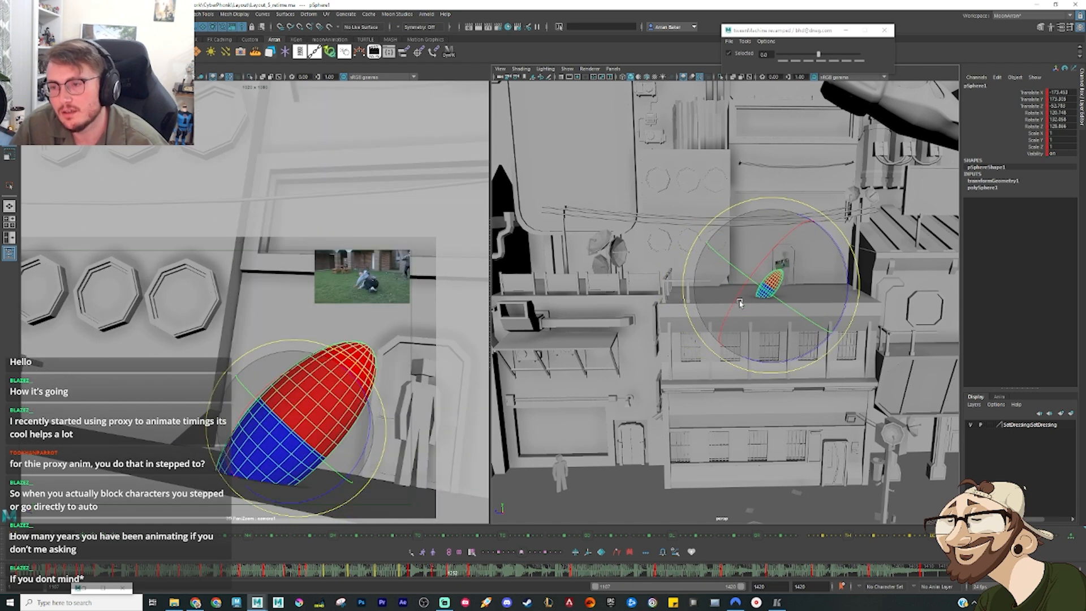
Step: Rotate the diagonal pose away from its flat lean, shift it back toward the previous pose, and compare the neighbouring keys
key("period")
key("w")
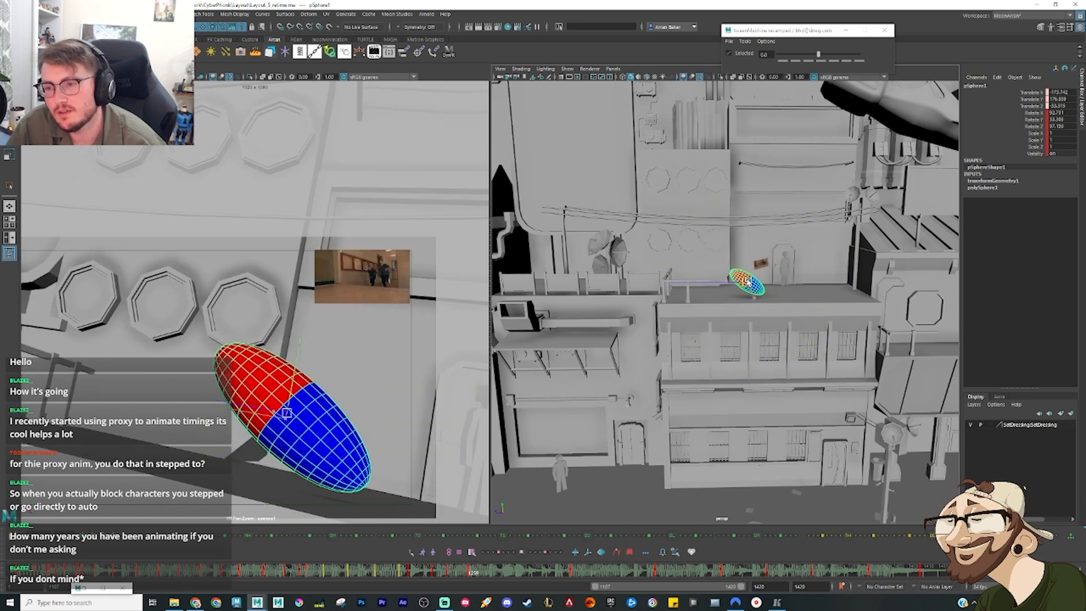
key("e")
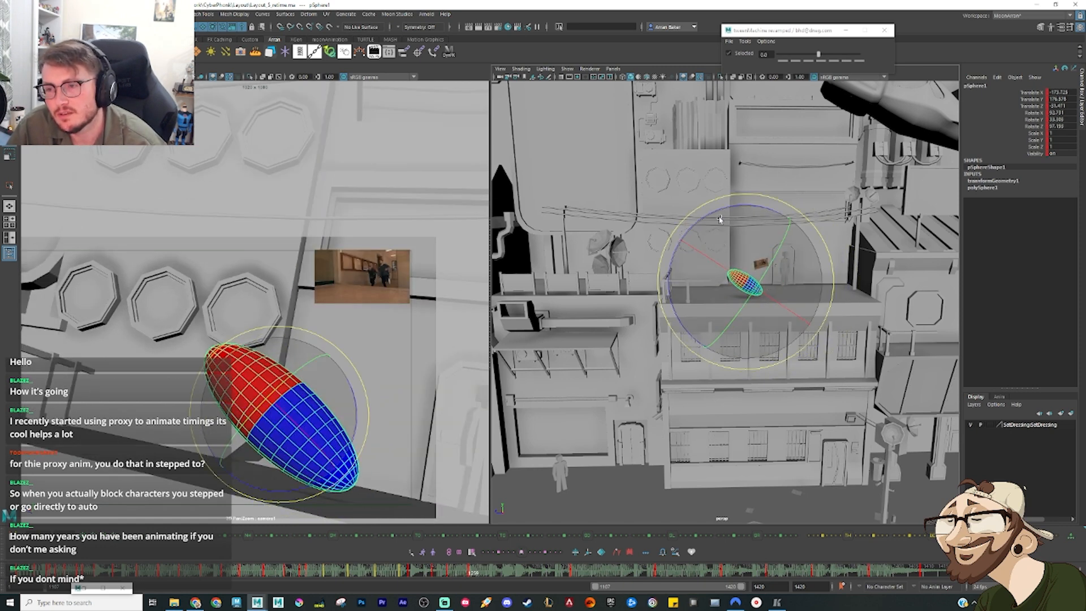
left_click_drag(747, 278, 847, 261)
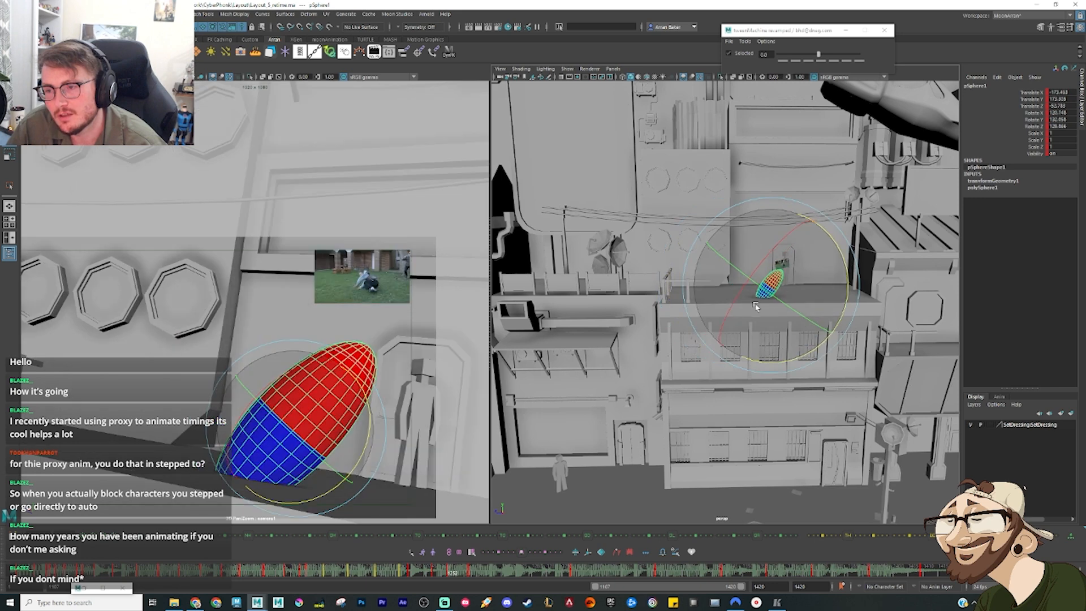
left_click_drag(746, 285, 758, 276)
key("period")
key("comma")
key("period")
Step: Refine the tilt of the pose following the doorway-leaning in-between and raise the sphere slightly above the ledge
key("period")
key("comma")
key("comma")
key("e")
left_click_drag(683, 250, 686, 280)
key("period")
key("comma")
key("w")
left_click_drag(757, 278, 758, 270)
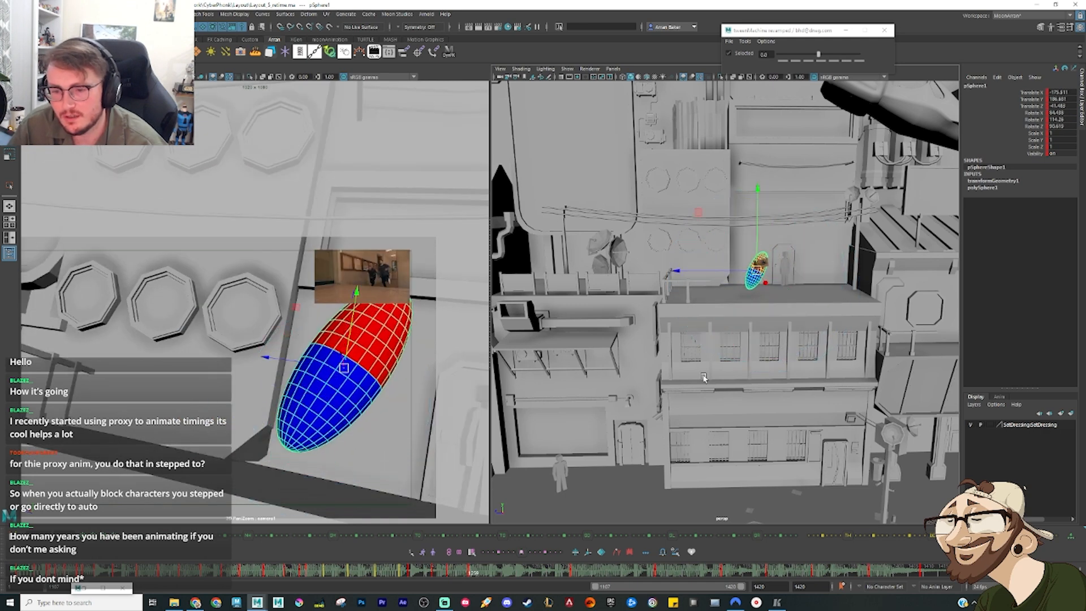
Step: Add a breakdown several frames after the diagonal pose, biased 75 toward the following key, and lay the sphere flat along the ledge's edge
key("alt+period")
key("alt+period")
key("alt+period")
key("alt+period")
key("alt+period")
key("alt+period")
key("alt+period")
key("alt+period")
key("alt+period")
key("alt+period")
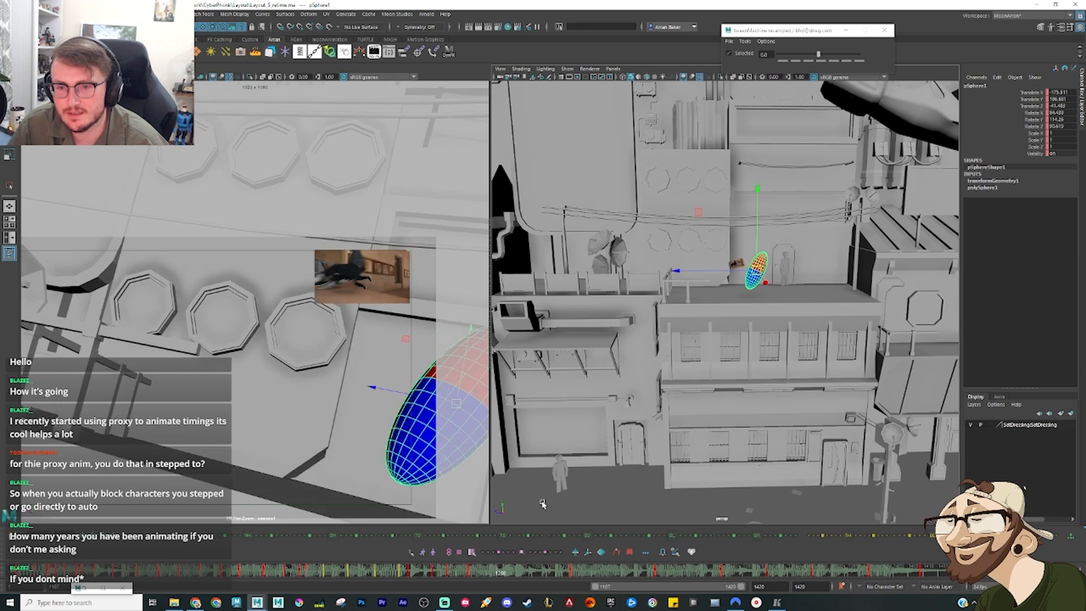
key("alt+period")
key("alt+period")
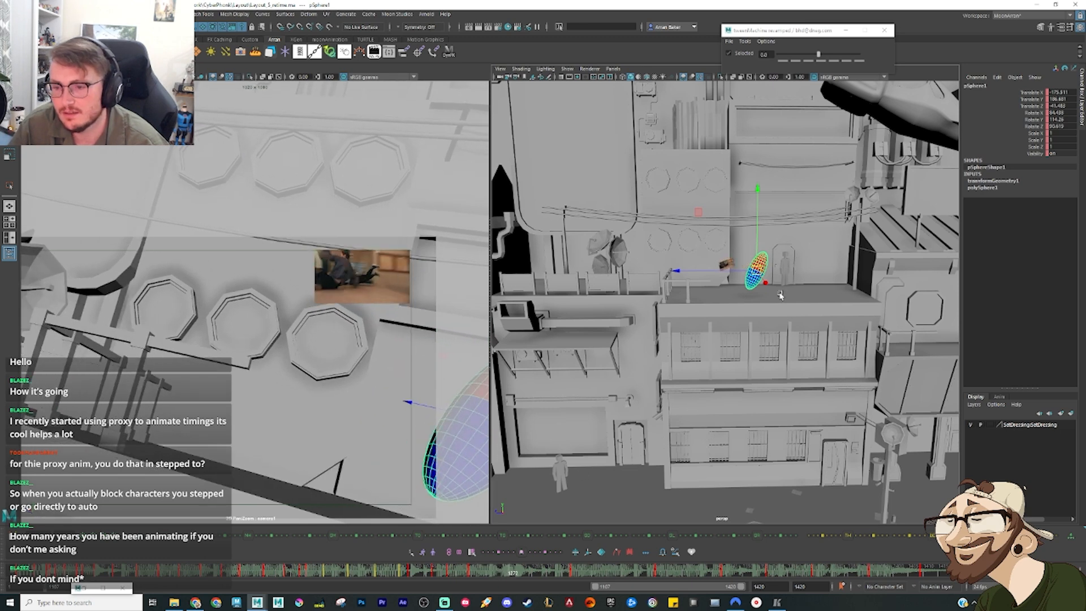
key("alt+3")
key("e")
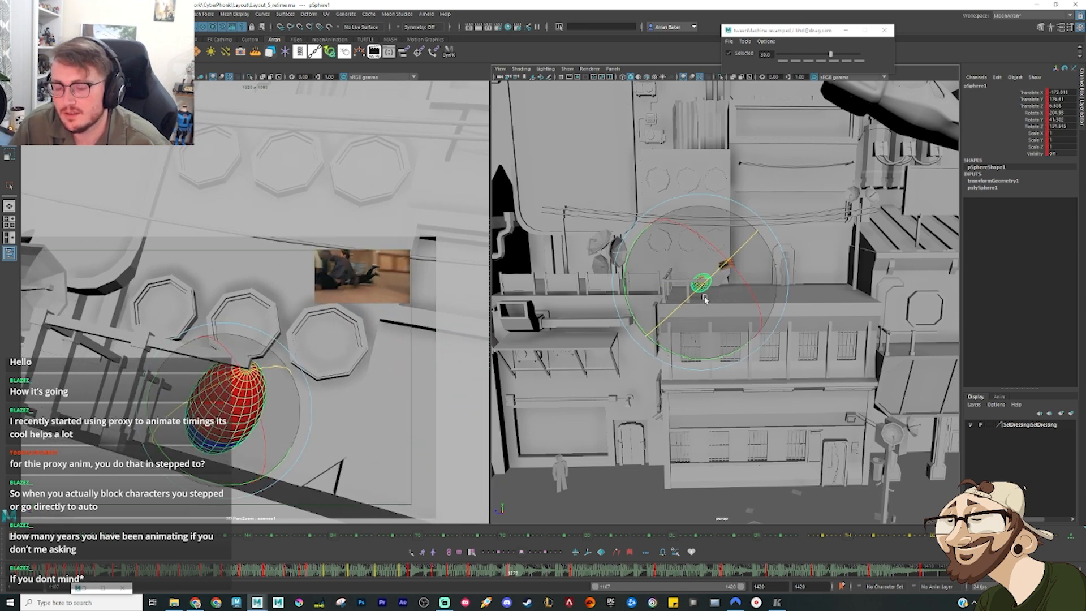
key("alt+4")
left_click_drag(701, 313, 699, 288, "alt")
key("w")
key("comma")
key("comma")
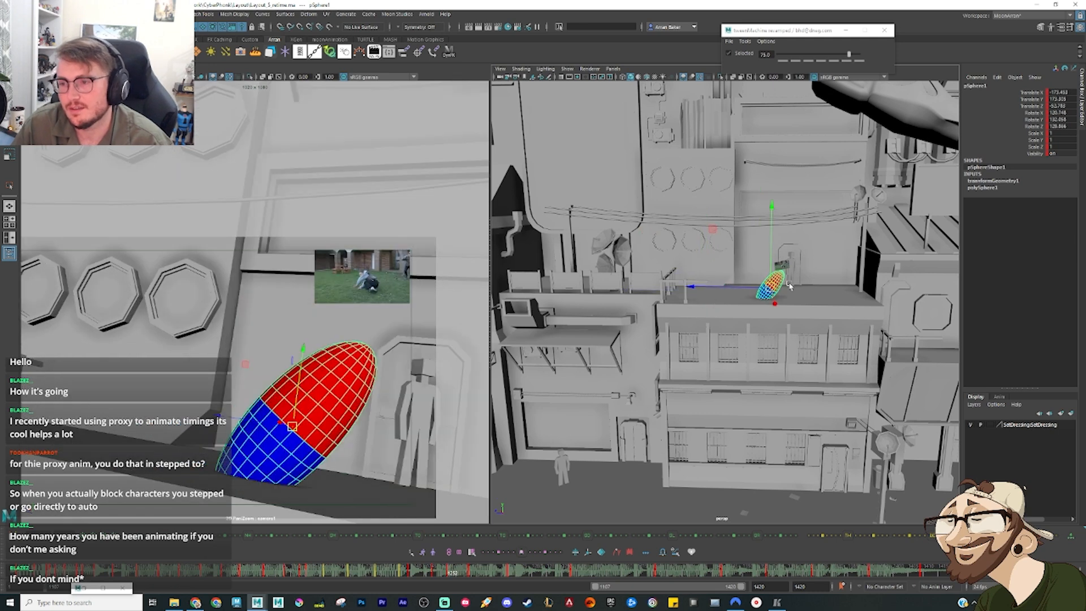
key("period")
key("period")
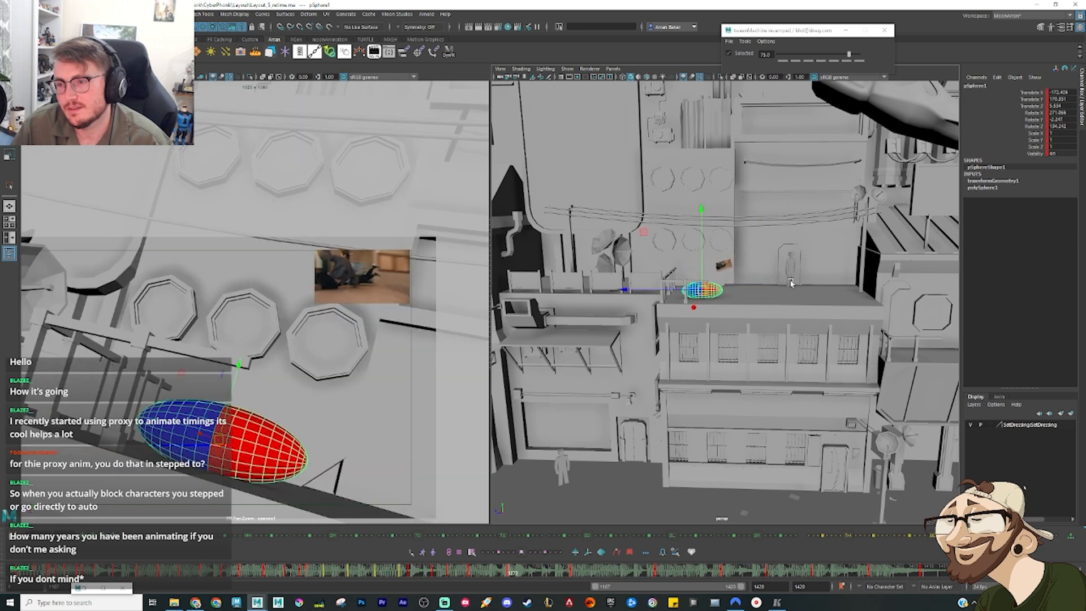
Step: Insert an even in-between midway between the diagonal and flat poses, then lift the sphere above the ledge
key("comma")
key("comma")
key("period")
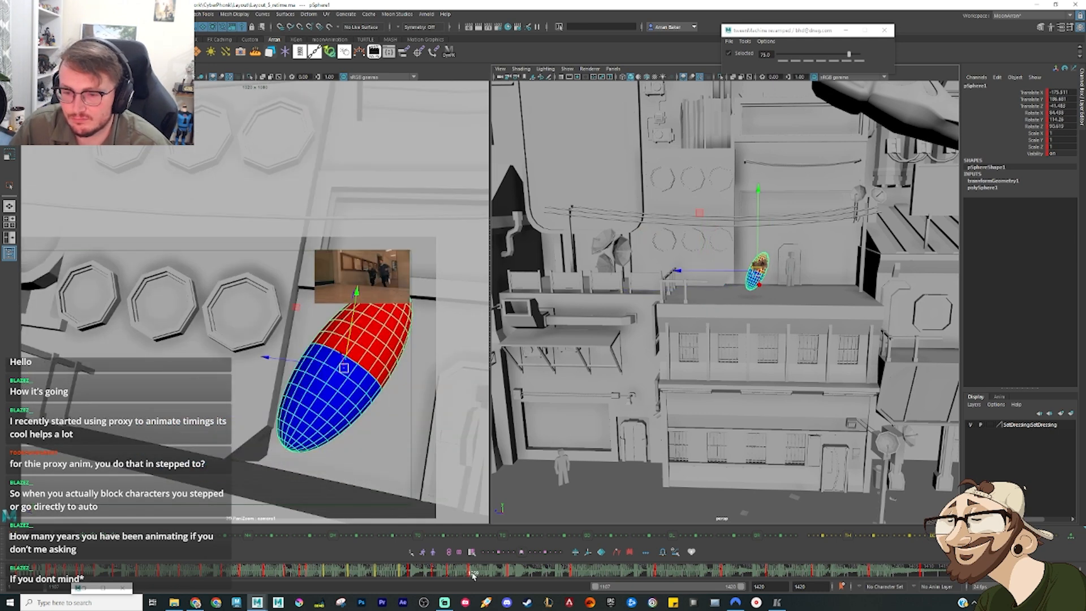
left_click_drag(473, 574, 488, 574)
left_click(820, 61)
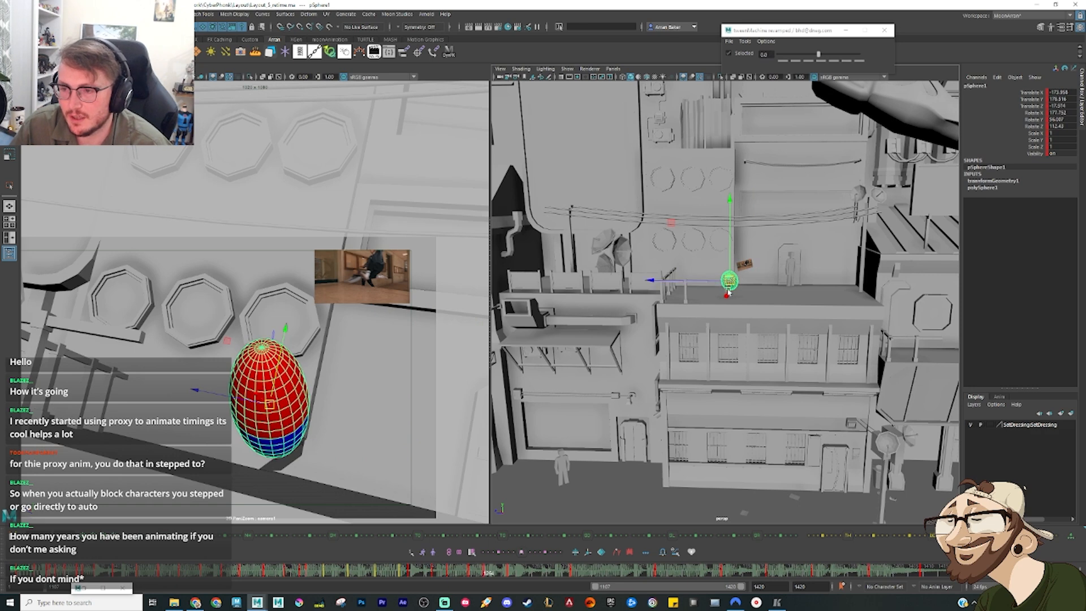
left_click_drag(729, 281, 723, 268)
key("e")
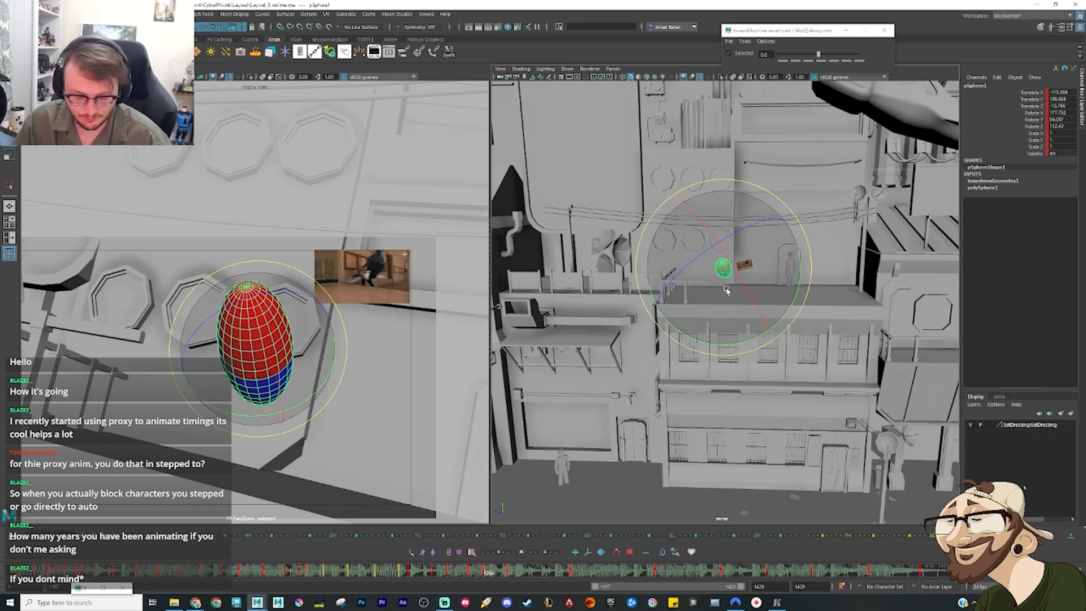
Step: Offset the Rotate X and Rotate Y curve keys of the two new poses to line up with the preceding diagonal pose
key("ctrl+g")
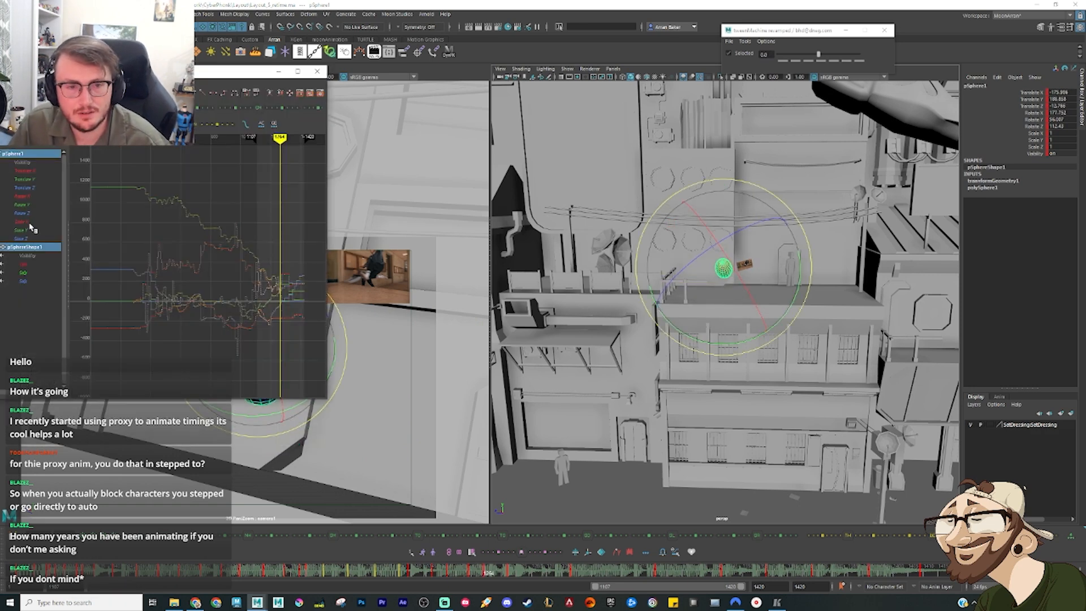
left_click(26, 196)
key("f")
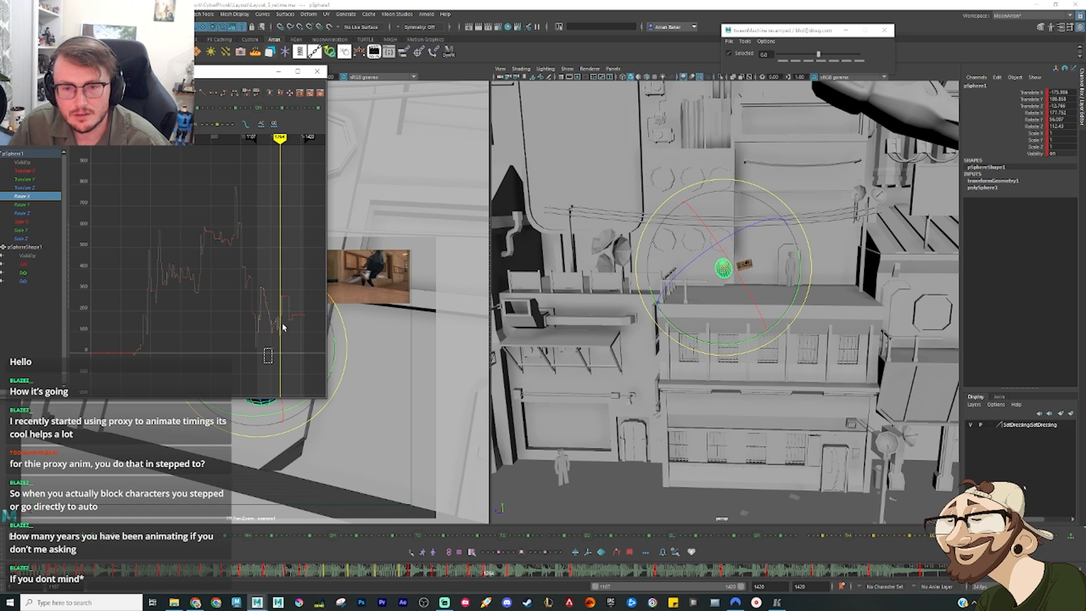
left_click_drag(282, 323, 314, 283)
key("f")
left_click(223, 341)
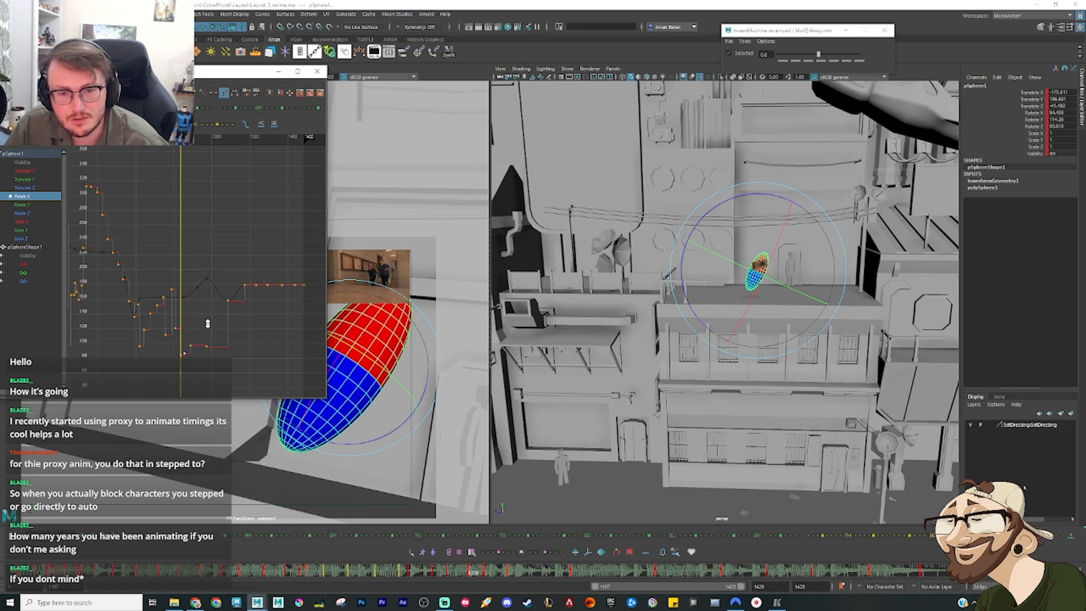
left_click(28, 203)
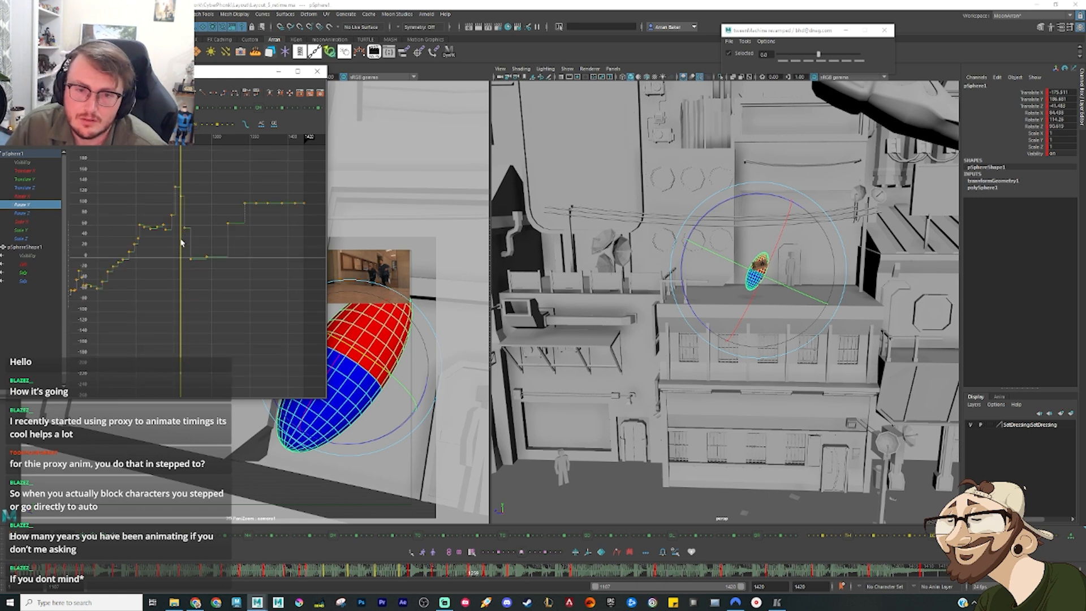
key("r")
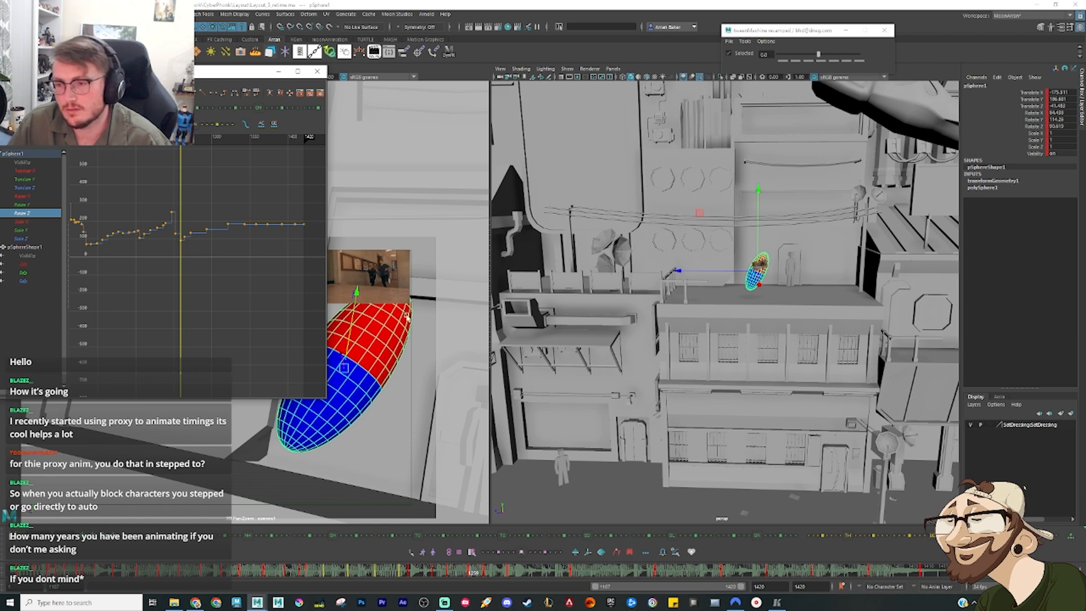
Step: Step back and forth through the frames around the flat pose to examine the corrected rotation
key("comma")
key("period")
key("period")
key("period")
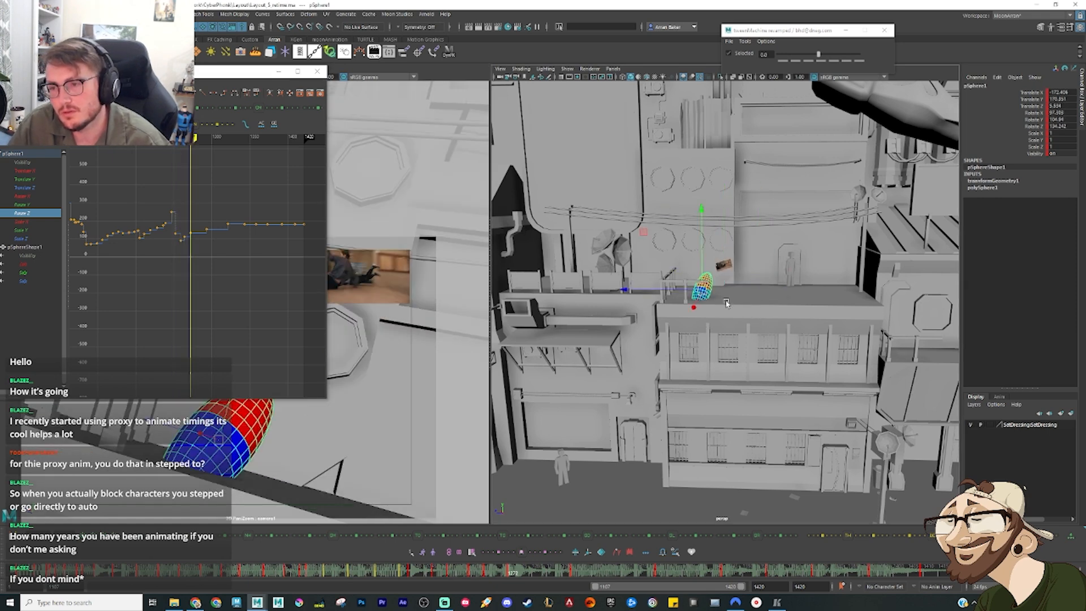
key("comma")
key("comma")
key("comma")
key("period")
key("e")
key("comma")
key("comma")
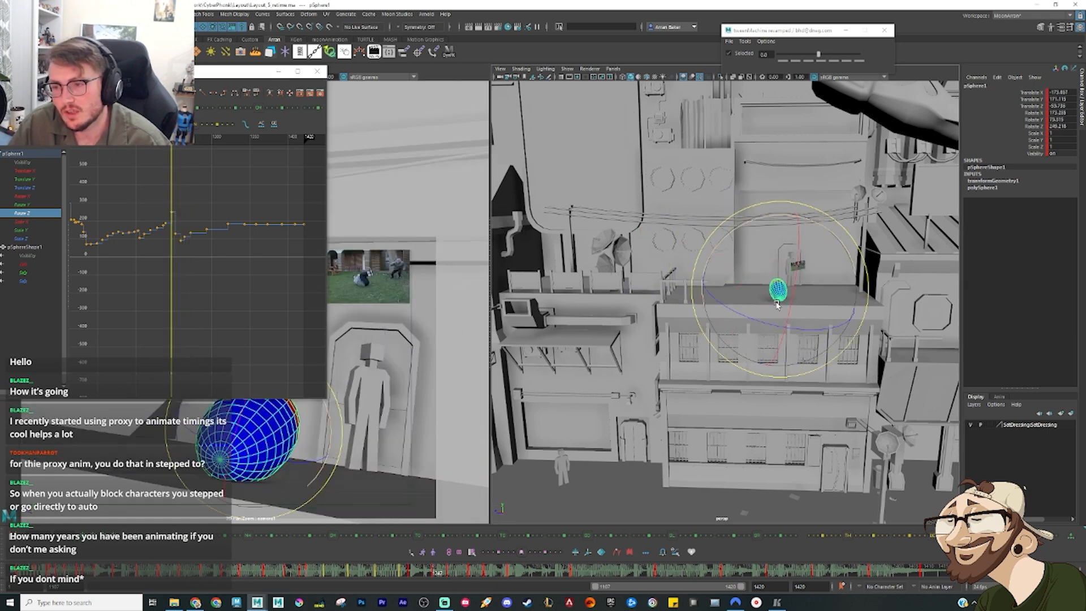
key("period")
key("period")
key("period")
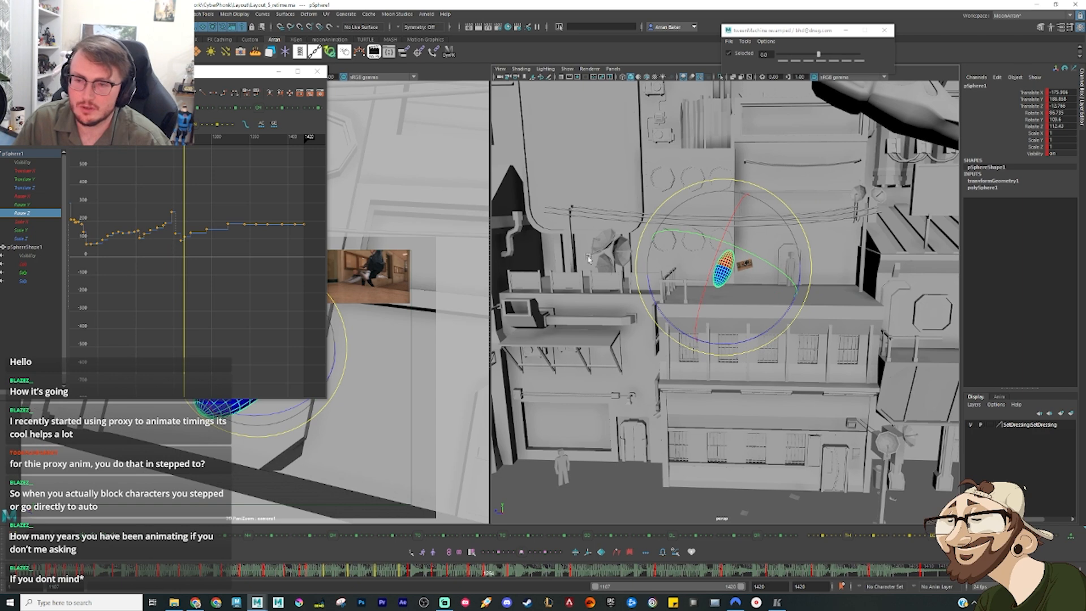
Step: Tilt the airborne in-between to a shallow lean and rotate the pose after it flat along the ledge
left_click_drag(738, 312, 678, 324)
left_click_drag(708, 291, 757, 281)
key("period")
key("comma")
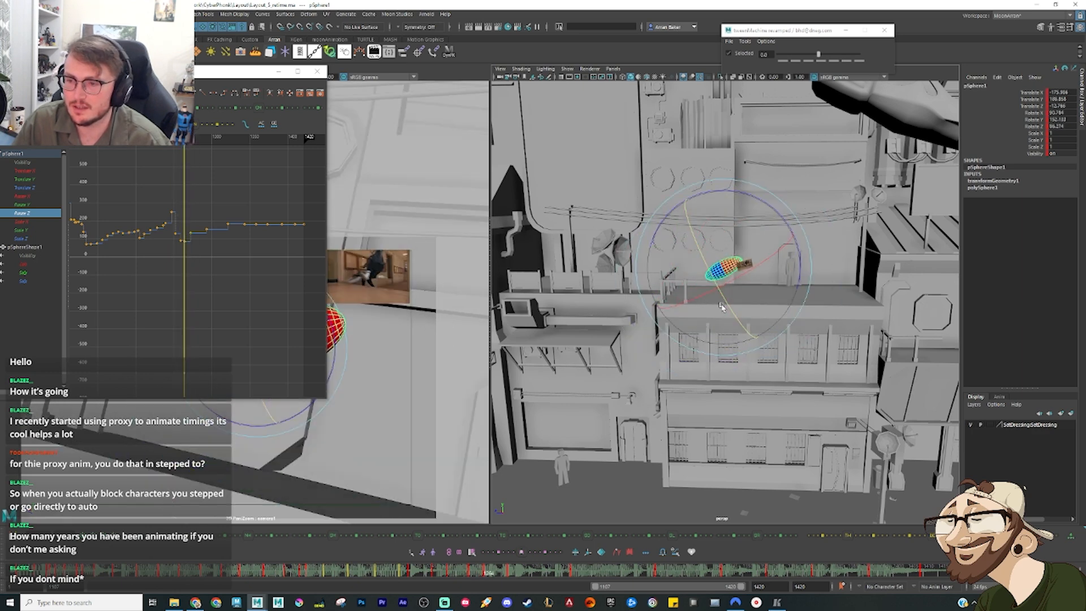
key("period")
left_click_drag(695, 333, 665, 349)
left_click_drag(718, 314, 759, 324)
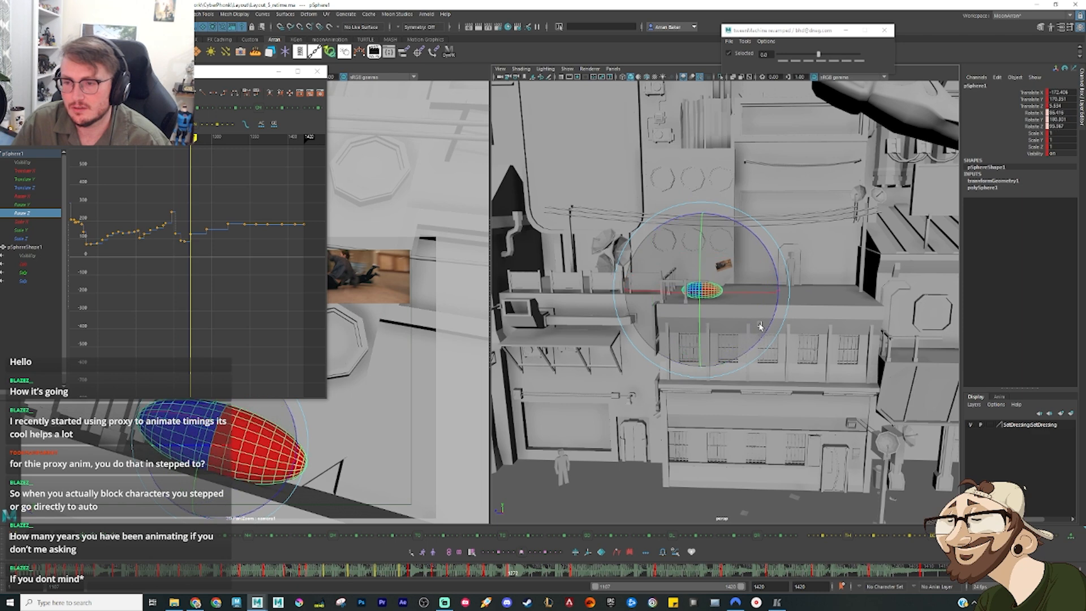
Step: Review the motion frame by frame from before the diagonal pose through to the flat pose on the ledge
key("comma")
key("comma")
key("comma")
key("comma")
key("comma")
key("comma")
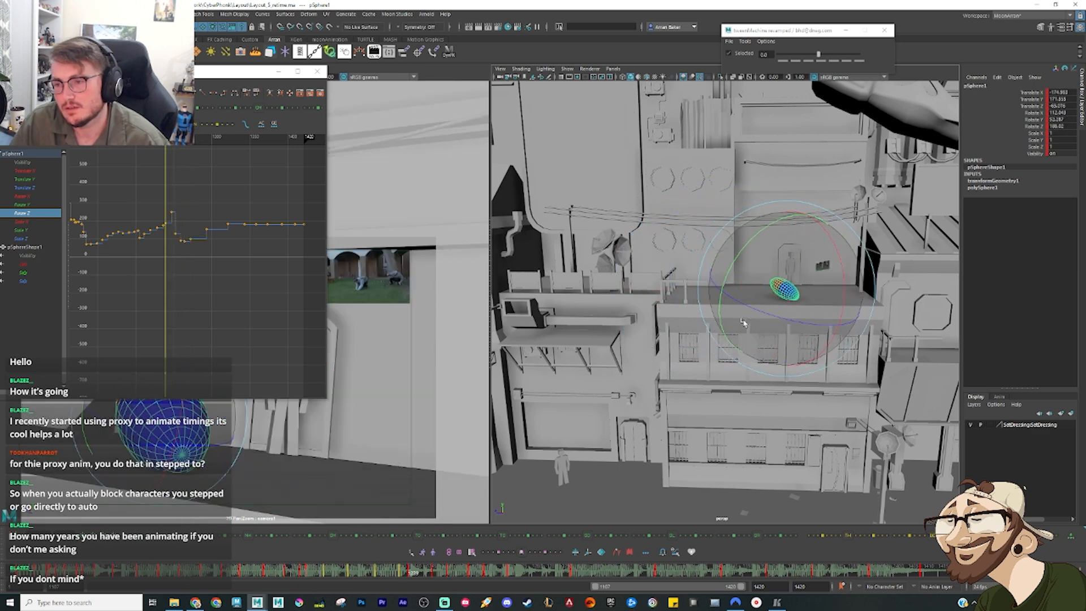
key("period")
key("period")
key("period")
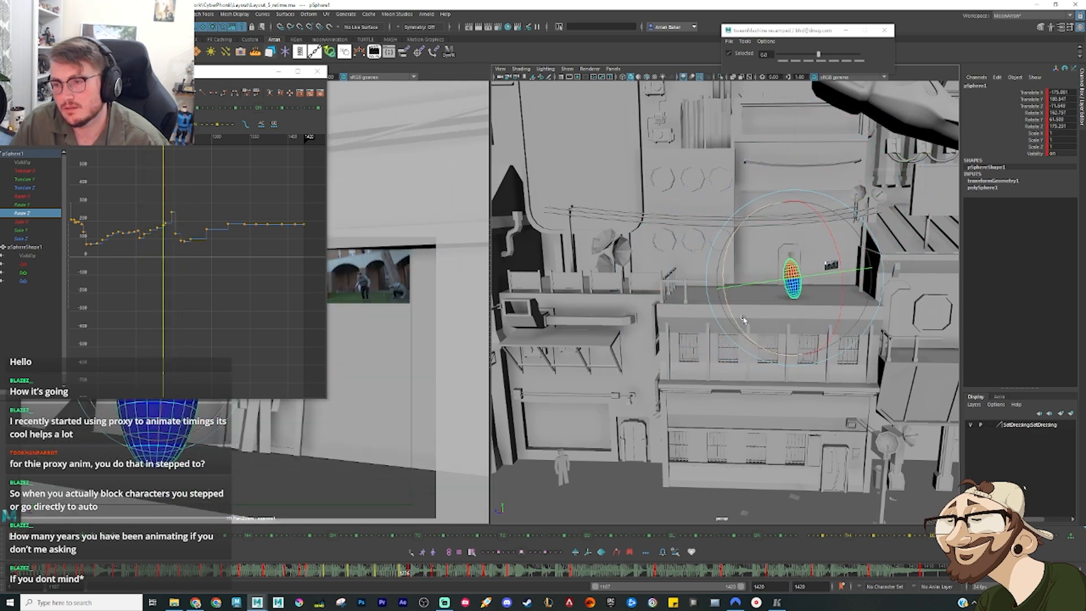
key("period")
key("period")
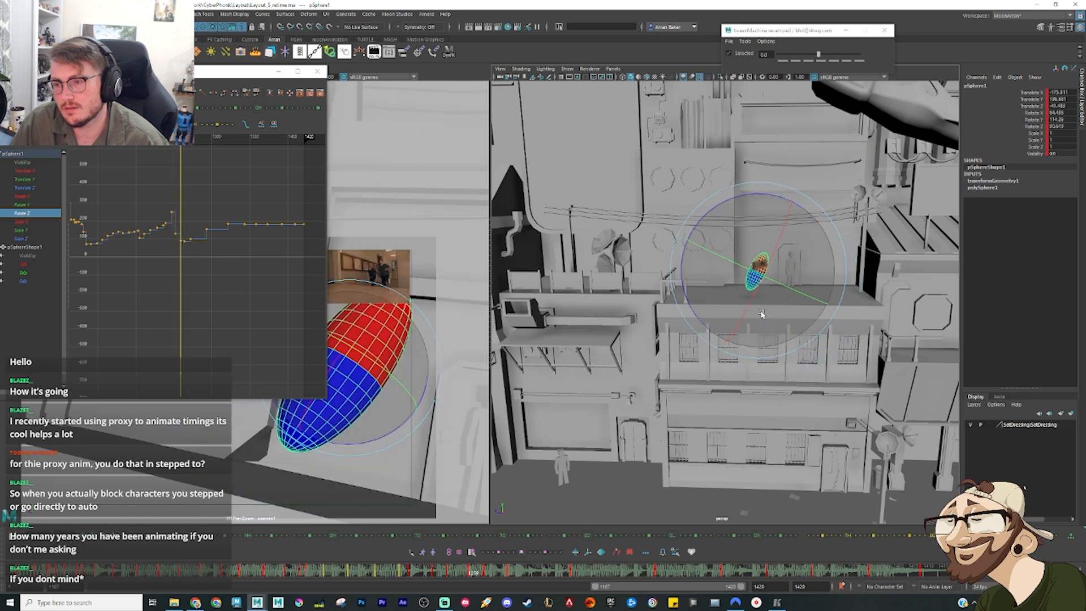
key("period")
Step: Rotate the following pose at the ledge's corner until the sphere lies nearly horizontal across the edge
key("period")
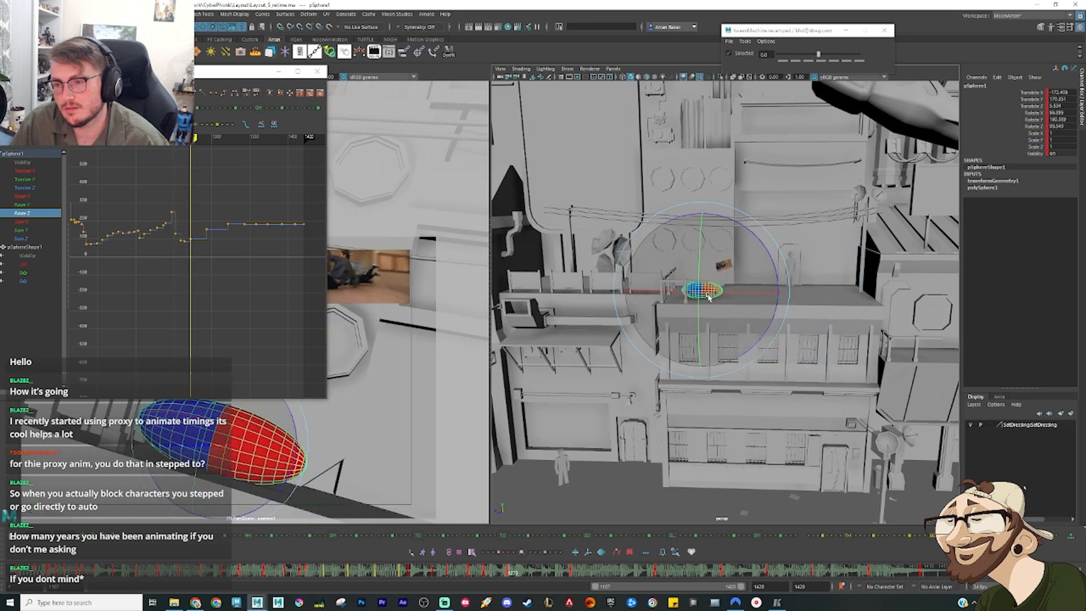
key("period")
key("period")
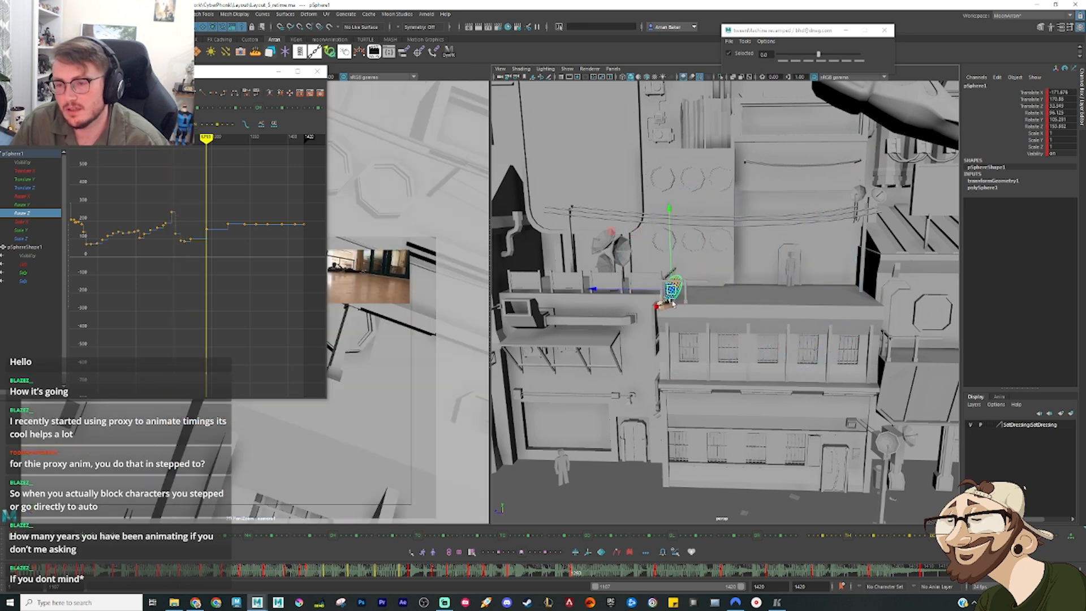
key("e")
left_click_drag(674, 304, 701, 273)
left_click_drag(507, 568, 558, 577)
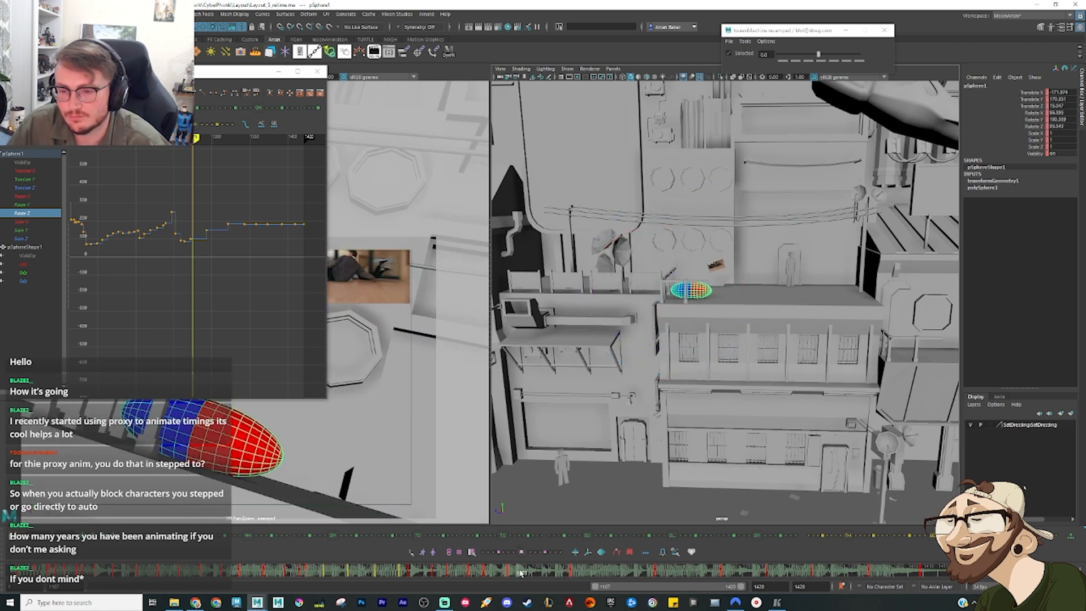
key("s")
left_click(542, 576)
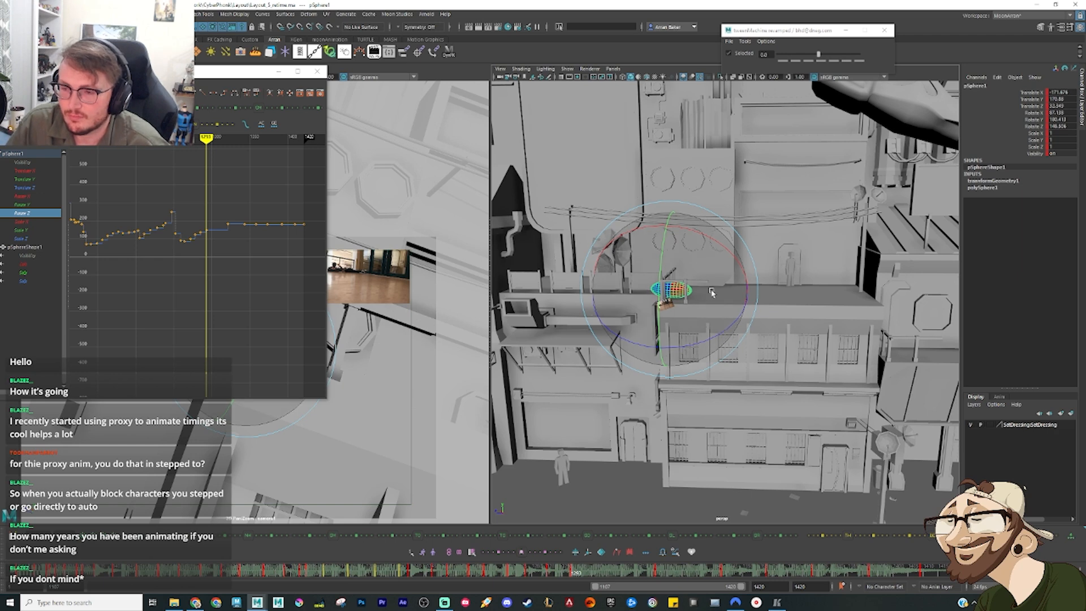
Step: Shift the corner pose up and out past the ledge and rotate it to a diagonal with its red end raised
left_click_drag(698, 266, 716, 282, "alt")
key("w")
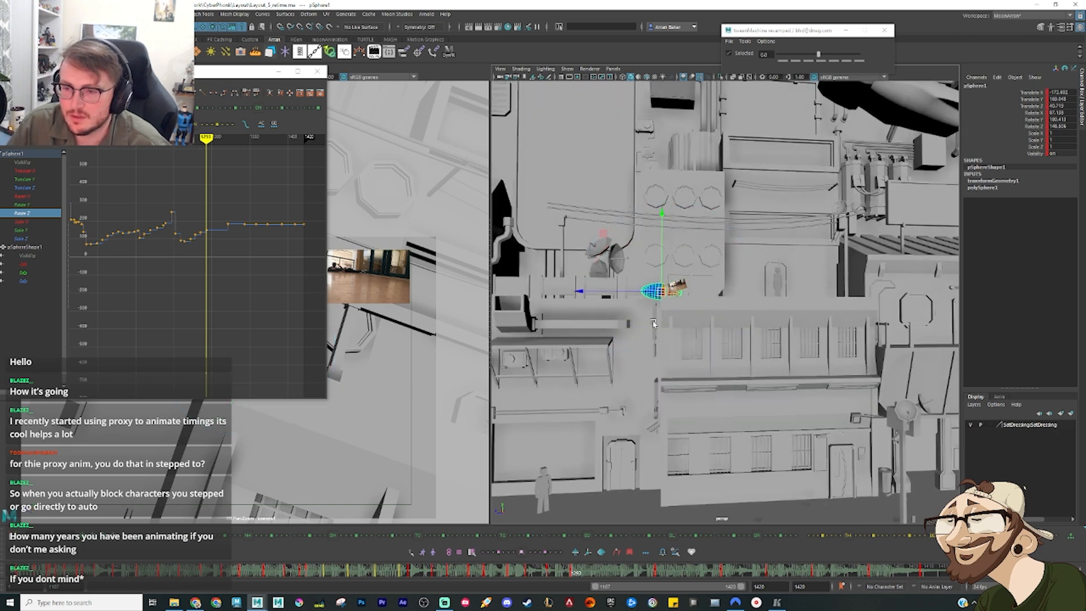
key("e")
left_click_drag(717, 360, 659, 299)
key("w")
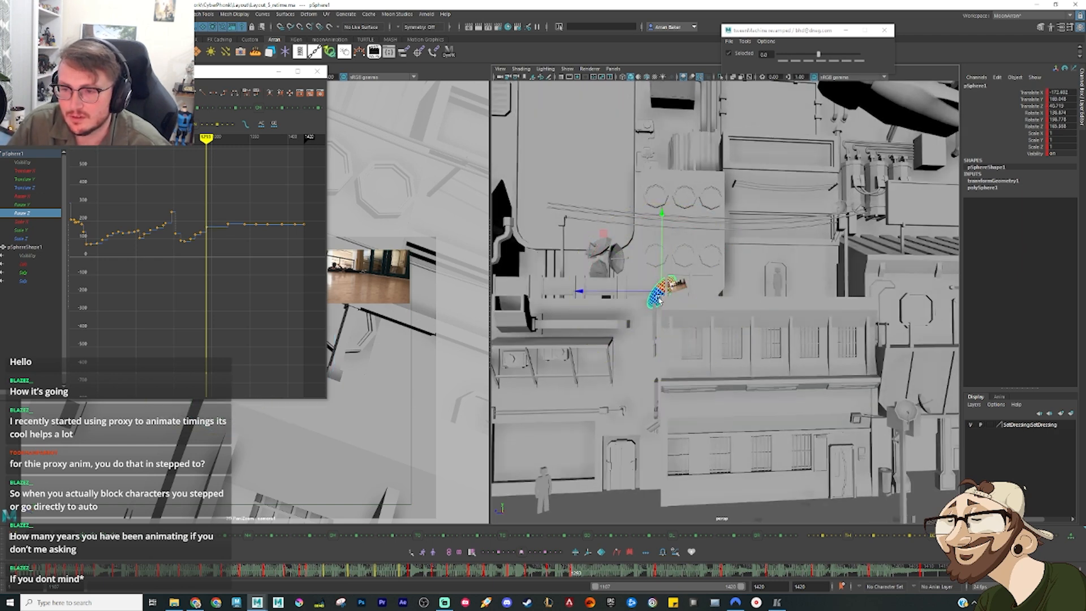
Step: At a frame after the corner pose, drop the sphere down the wall below the ledge and swing its rotation around
left_click_drag(558, 570, 621, 582)
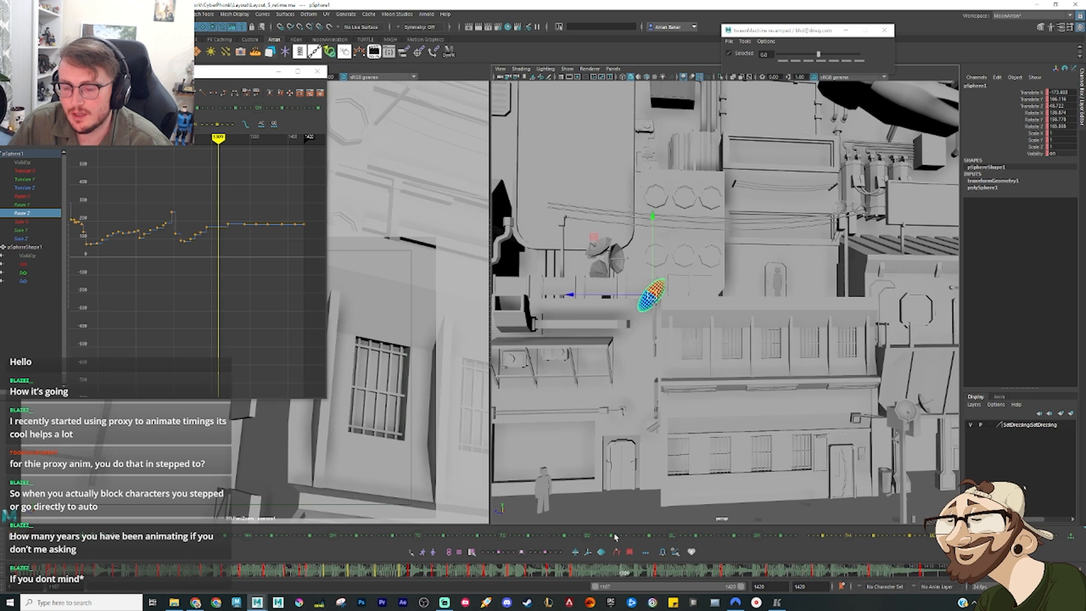
left_click_drag(649, 394, 646, 396)
key("e")
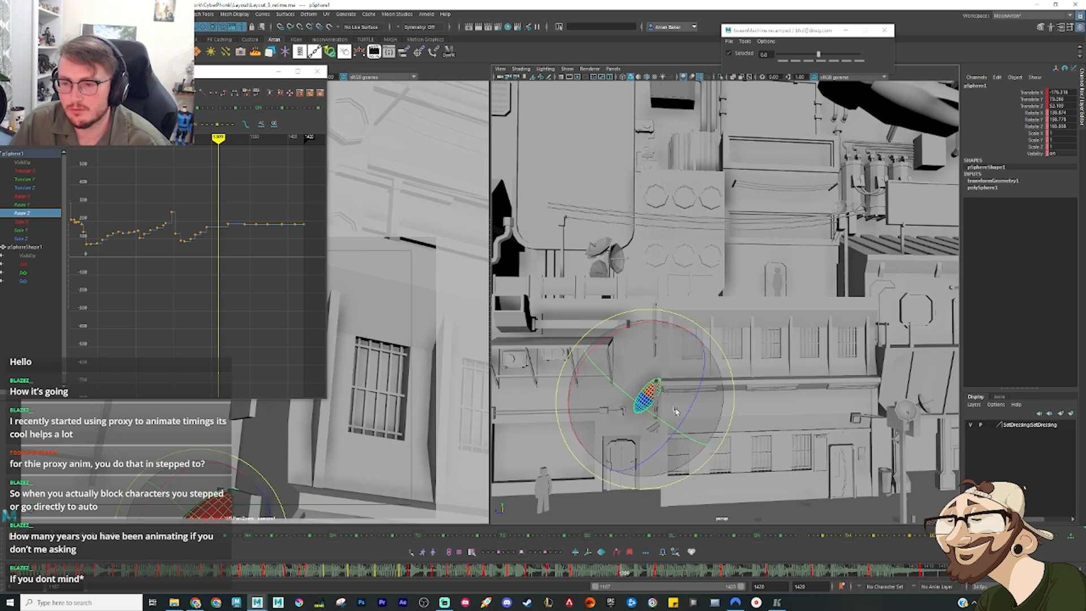
left_click_drag(666, 323, 590, 373)
left_click_drag(658, 400, 753, 368)
key("w")
Step: Level the dropped pose to nearly horizontal and reposition it in depth beside the awning supports, with its red end facing them
key("f")
scroll(636, 412, "down", 6)
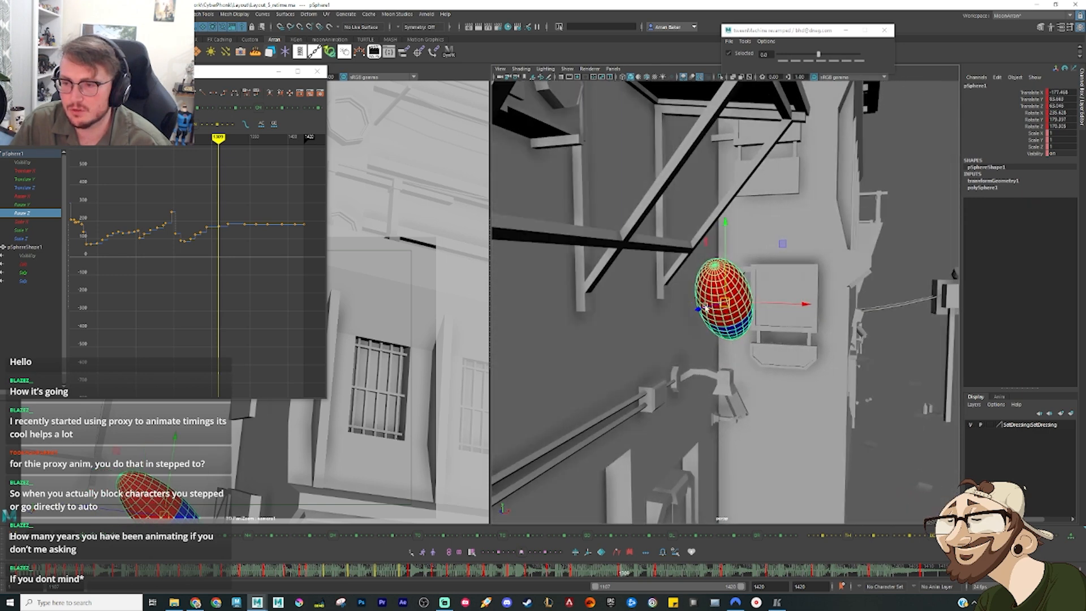
key("e")
left_click_drag(702, 304, 692, 314)
left_click_drag(702, 312, 710, 311)
key("w")
left_click_drag(803, 320, 711, 309, "alt")
left_click_drag(750, 318, 693, 305, "alt")
scroll(738, 312, "down", 7)
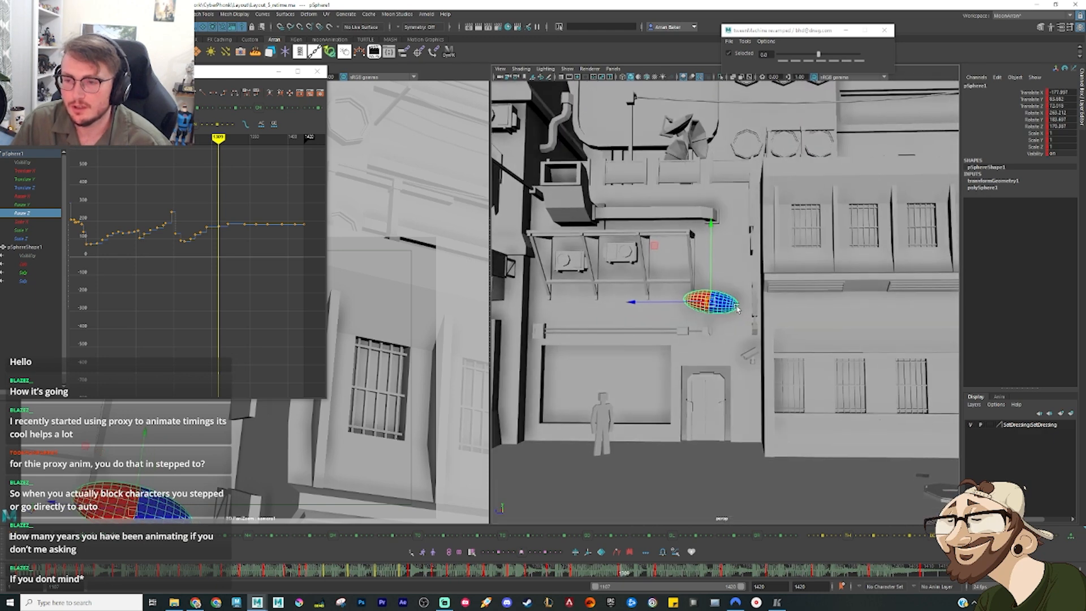
Step: A few frames before the dropped pose, lower the sphere beside the awning and rotate its red end up toward the supports
left_click_drag(566, 573, 611, 583)
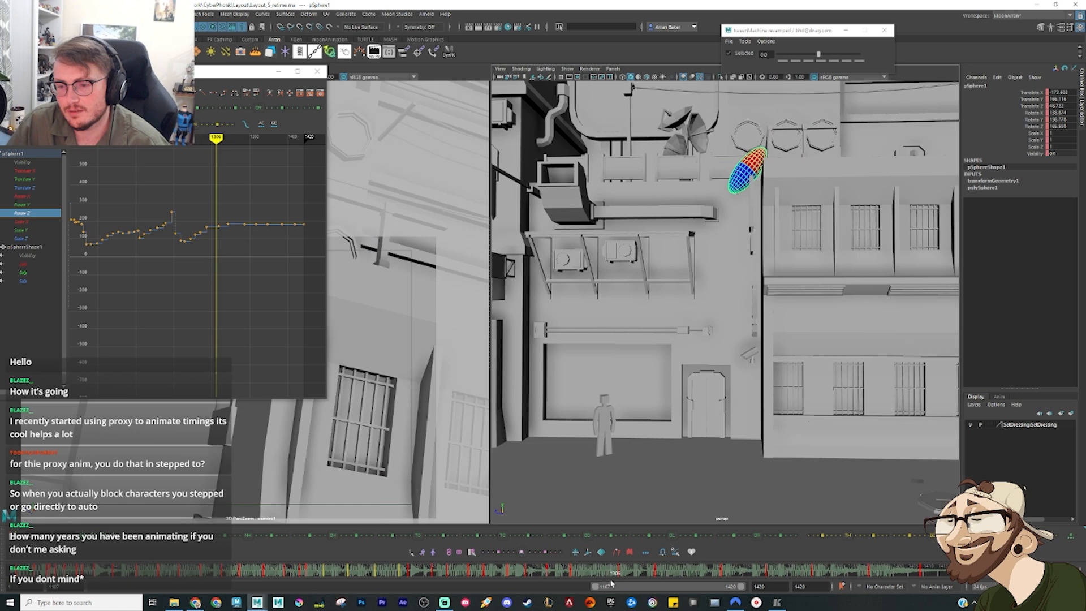
left_click_drag(746, 177, 739, 247)
key("e")
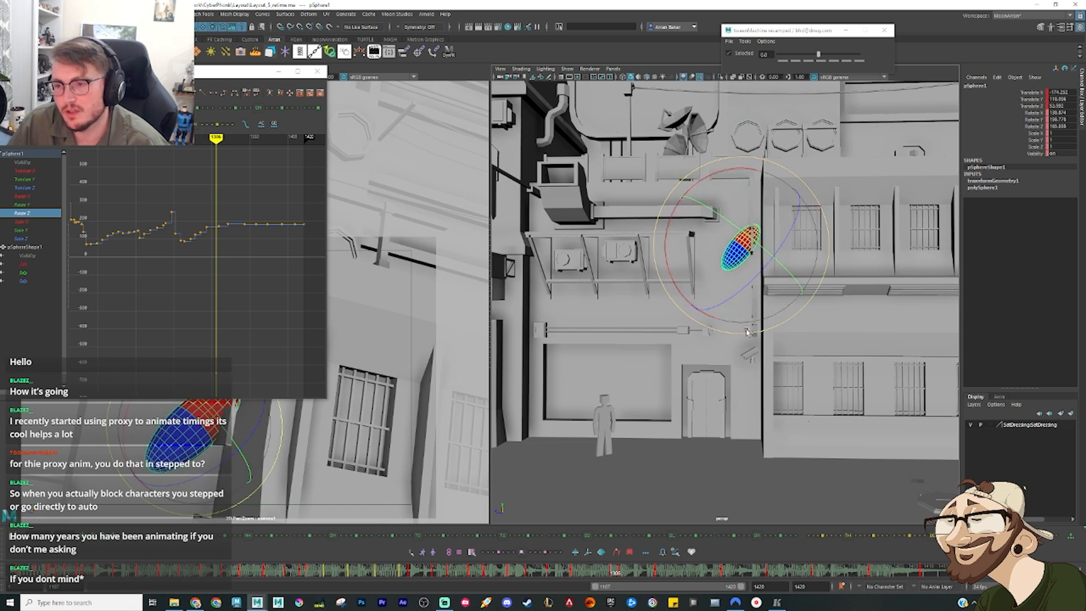
left_click_drag(679, 311, 812, 338)
key("w")
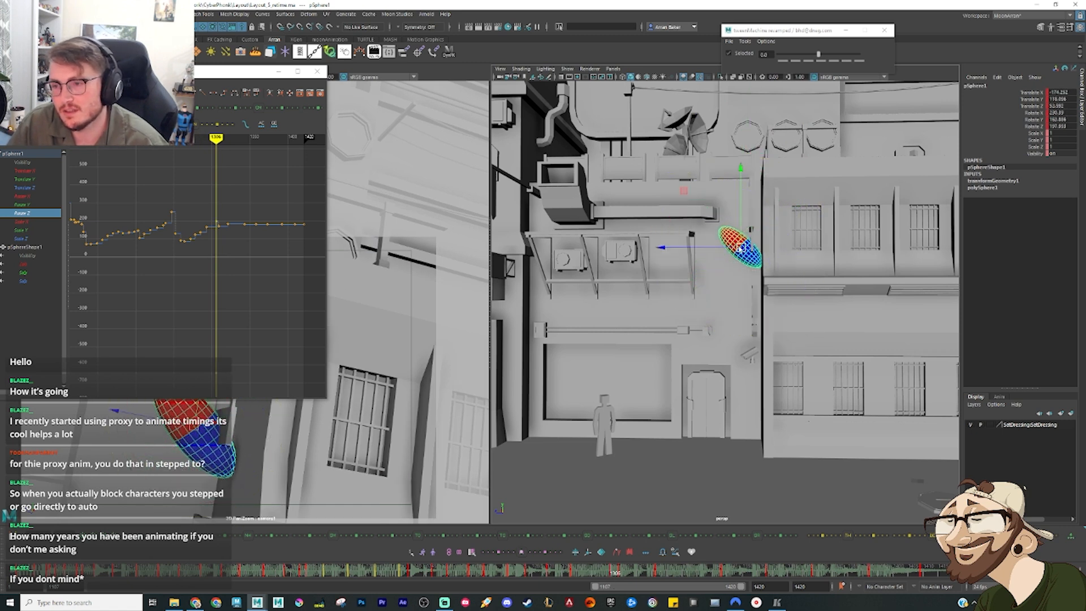
left_click_drag(742, 247, 730, 290)
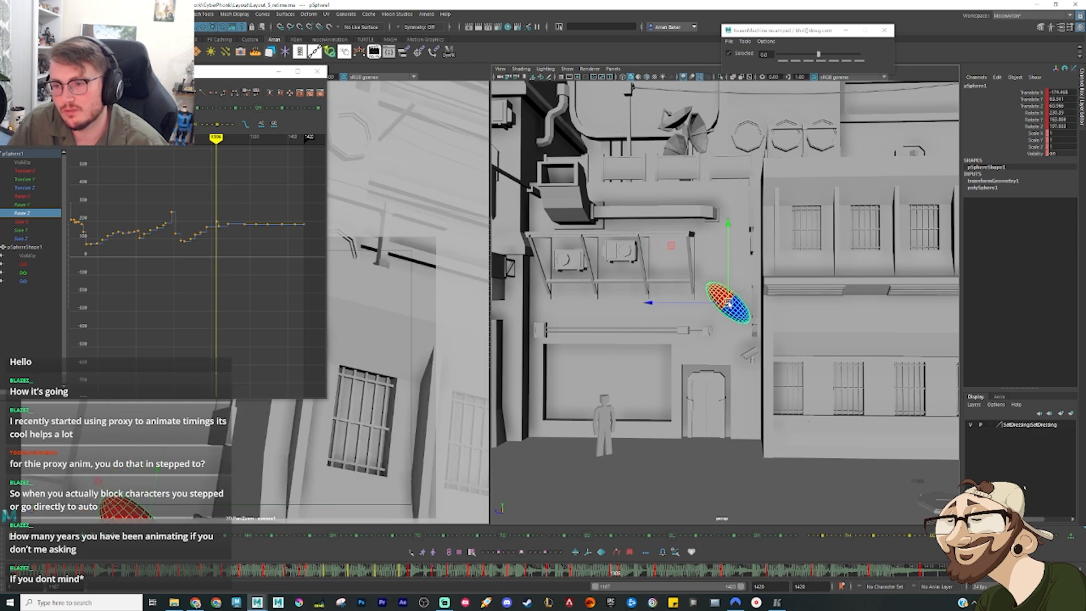
Step: Flatten the falling in-between's tilt slightly and shift it closer to the building corner, comparing it with the adjacent frame
key("period")
key("comma")
left_click_drag(728, 307, 754, 317)
key("period")
key("comma")
key("period")
key("comma")
key("e")
key("w")
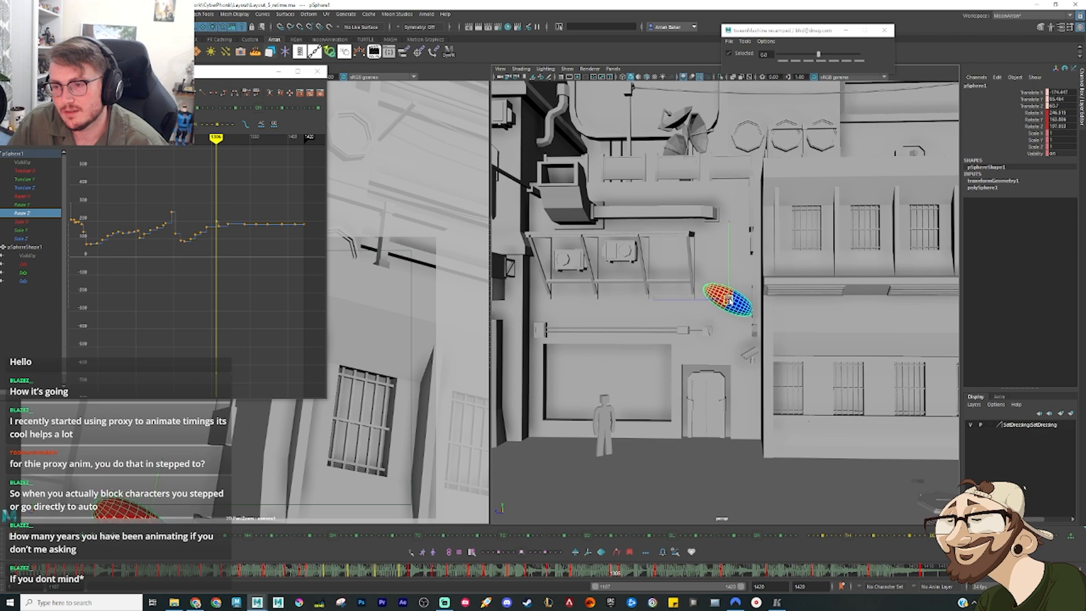
key("period")
key("comma")
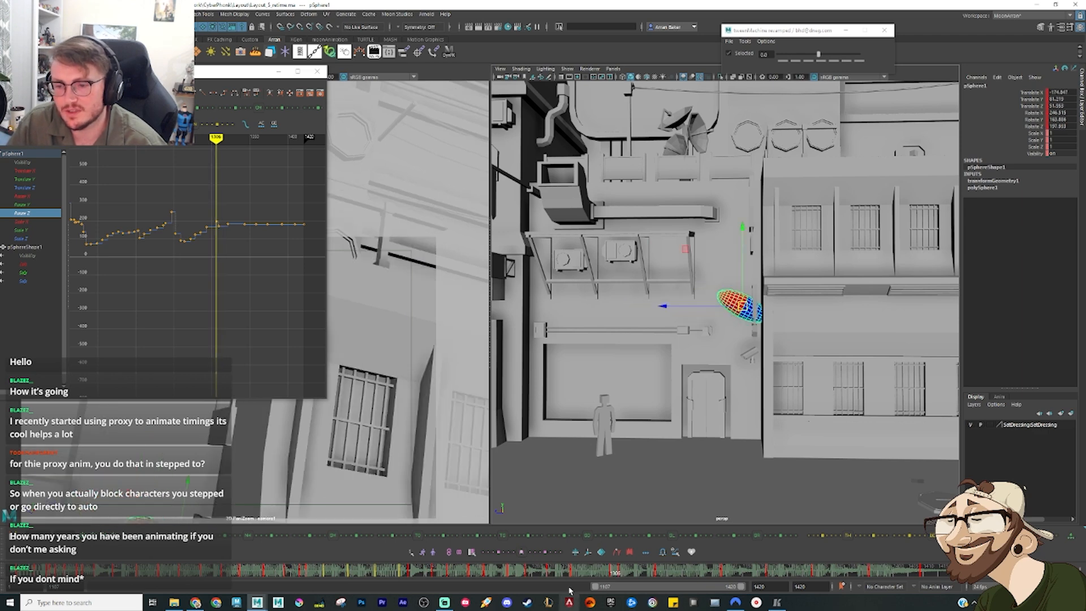
Step: At frame 1300, add an in-between weighted toward the earlier falling pose, lower it beside the awning, and compare the neighbouring frames
left_click(585, 571)
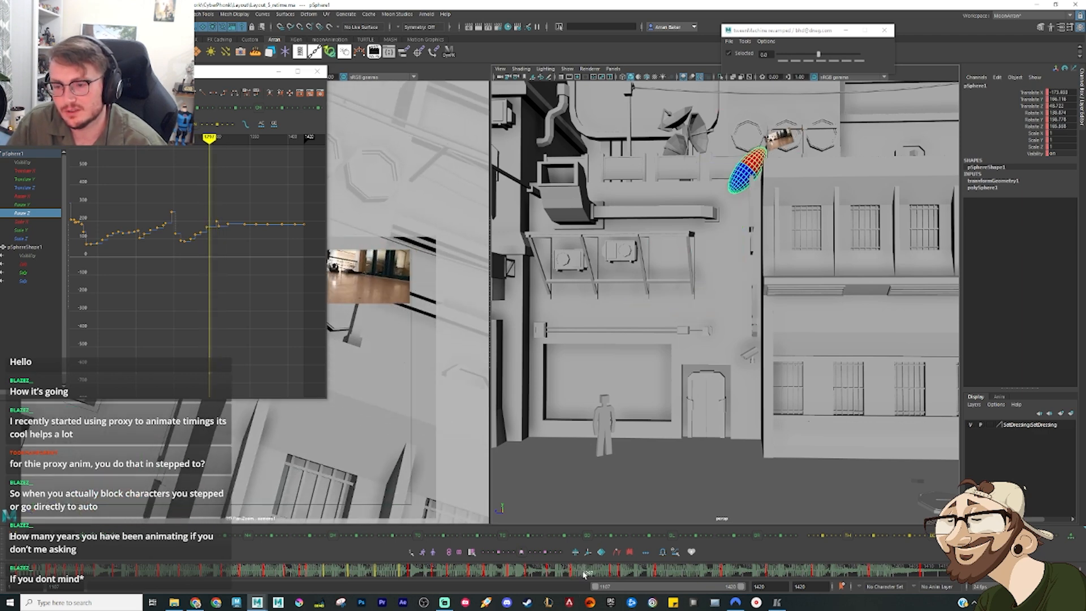
left_click_drag(585, 573, 593, 573)
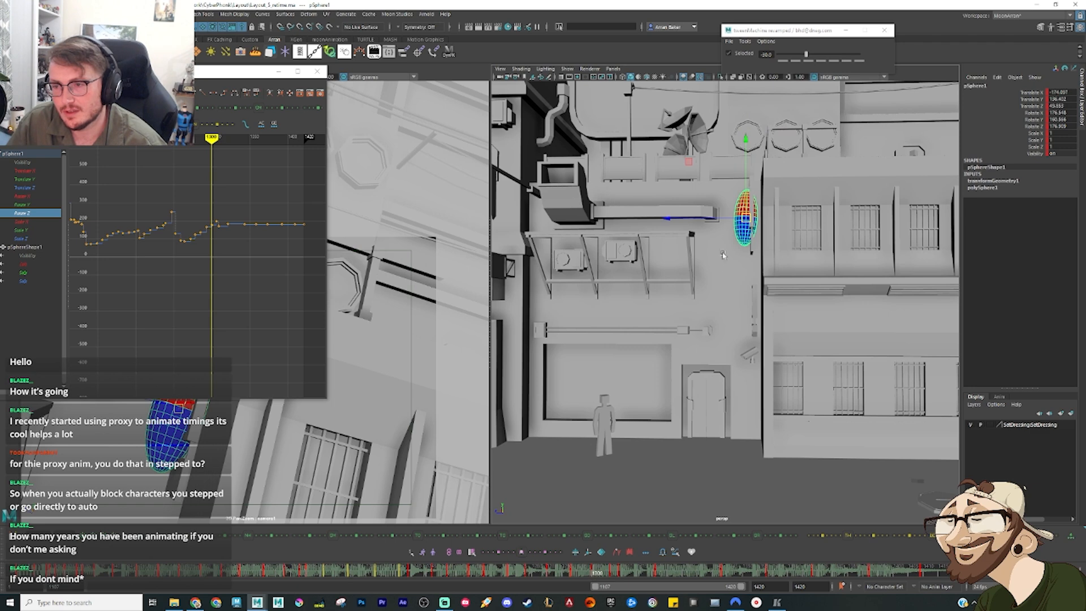
left_click_drag(747, 218, 737, 242)
key("comma")
key("period")
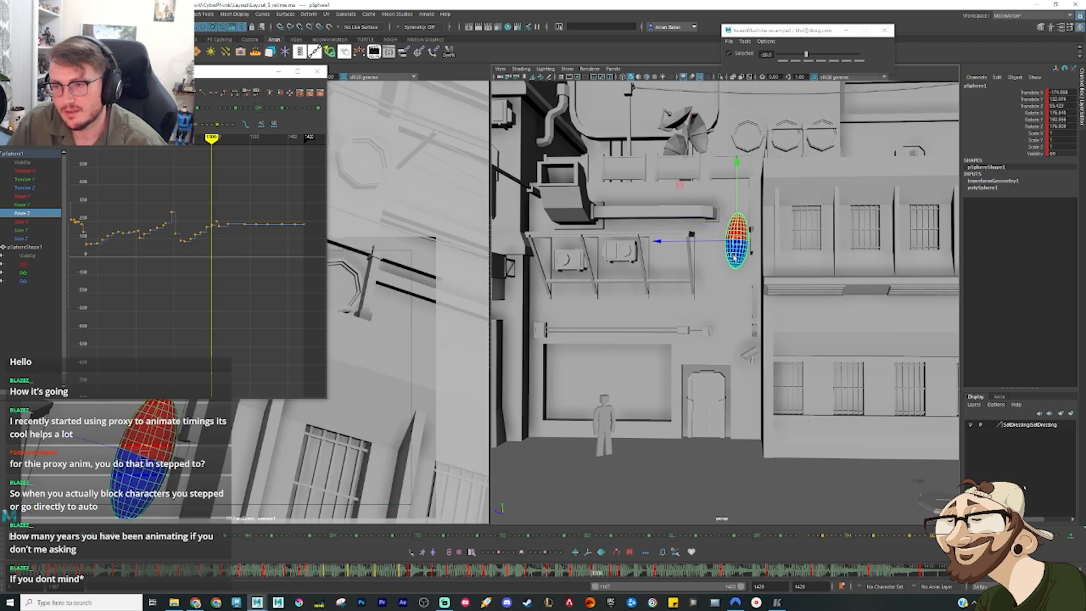
key("e")
key("period")
key("period")
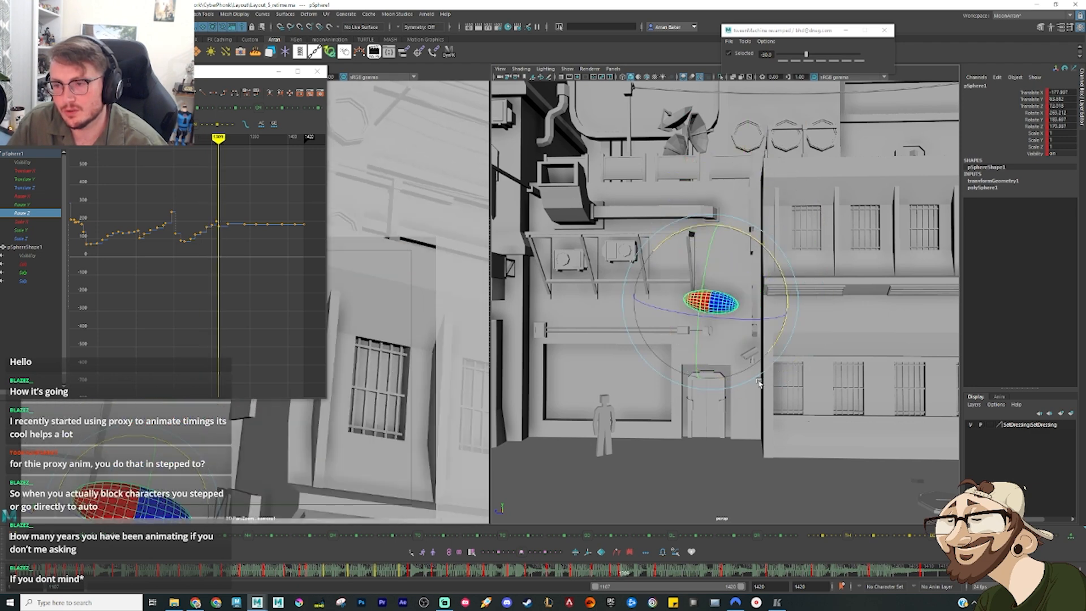
Step: Close off the curve display and delete the sphere's old keys in the timeline range following the dropped pose
left_click_drag(567, 564, 668, 575)
key("e")
left_click(278, 76)
right_click(668, 574)
left_click(695, 447)
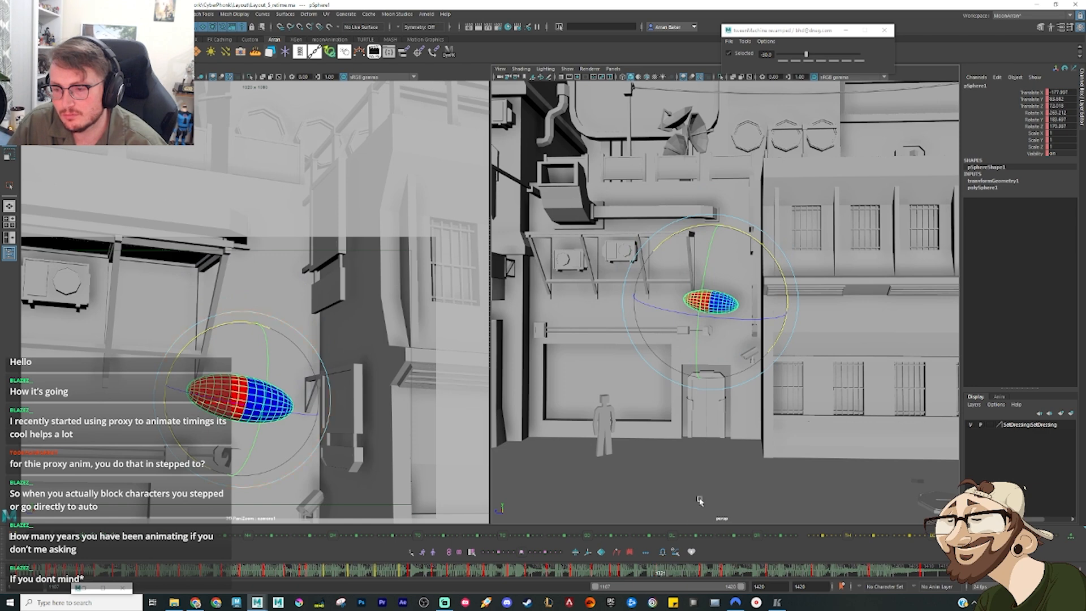
Step: At a frame past the cleared range, add a sphere pose and move it along the facade to beneath the awning's far end
left_click(716, 575)
scroll(675, 351, "down", 3)
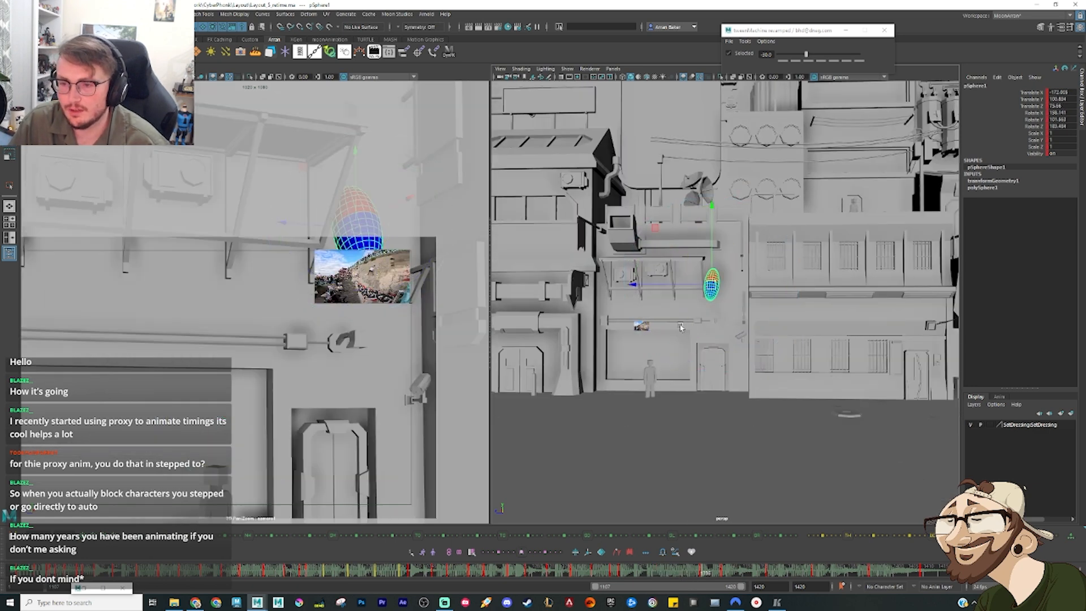
left_click_drag(680, 327, 687, 332, "alt")
middle_click_drag(687, 331, 730, 315, "alt")
left_click_drag(756, 269, 665, 295)
key("f")
scroll(713, 329, "down", 5)
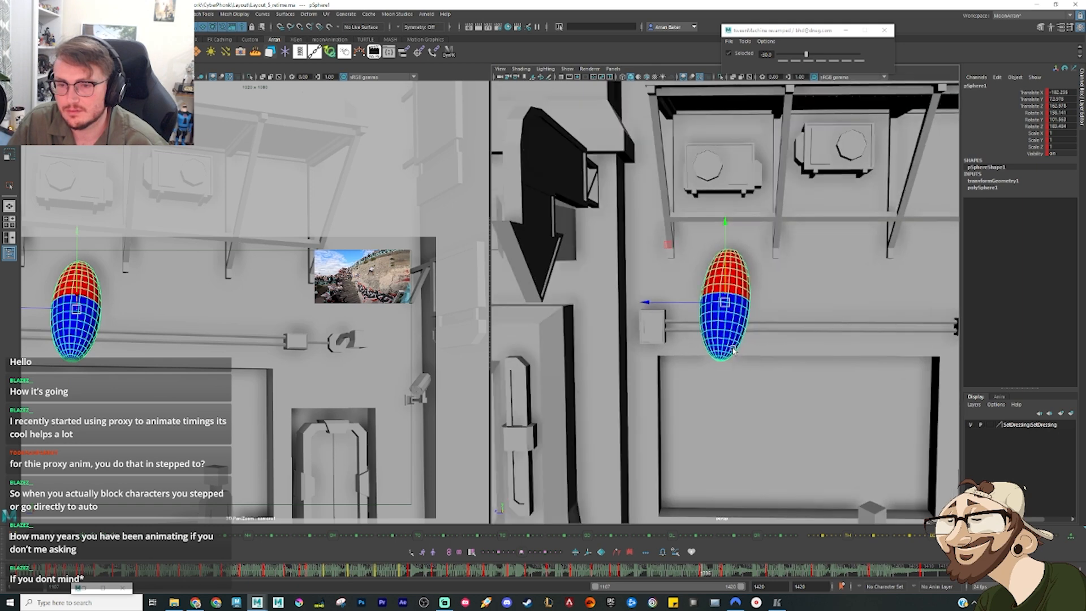
Step: Raise the sphere slightly toward the awning supports and adjust its rotation so its red end points up
left_click_drag(713, 329, 722, 290, "alt")
key("e")
key("q")
key("w")
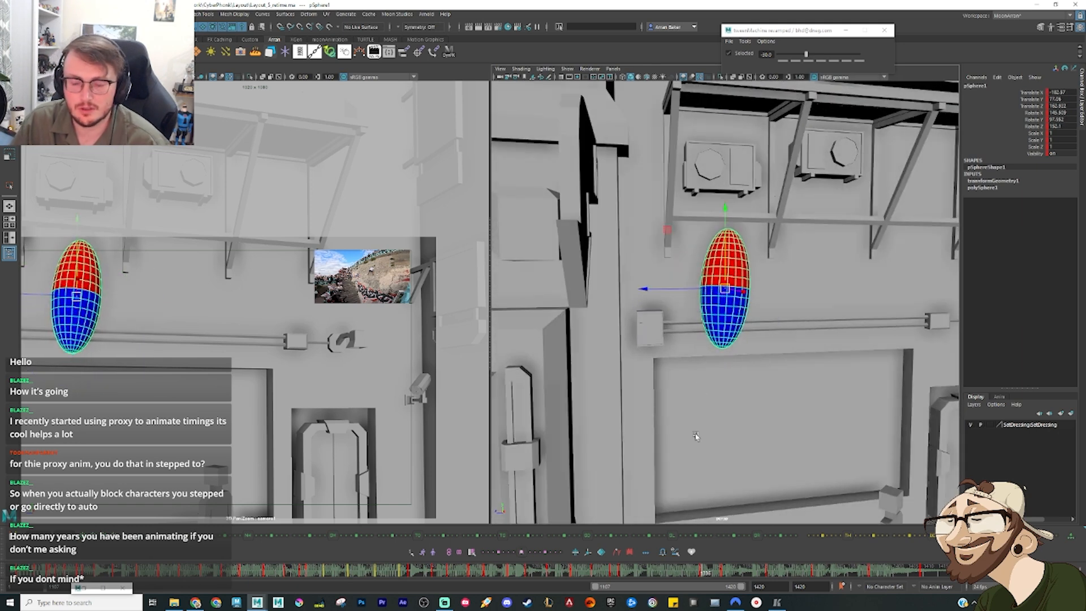
Step: Delete the sphere's old keys between the pose beneath the awning and the ground landing pose
left_click_drag(706, 576, 785, 588)
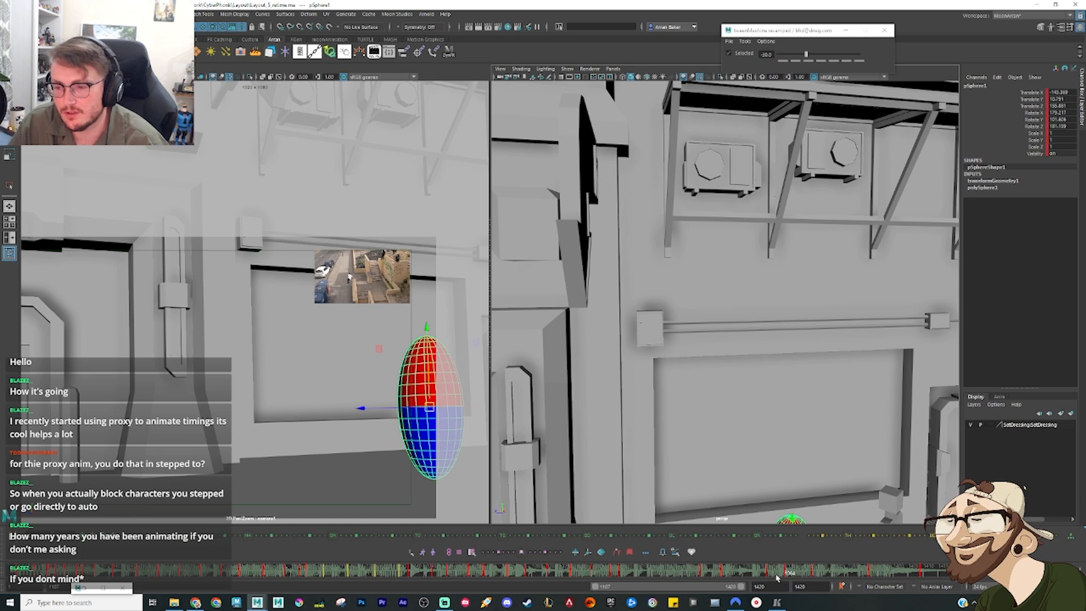
right_click(773, 576)
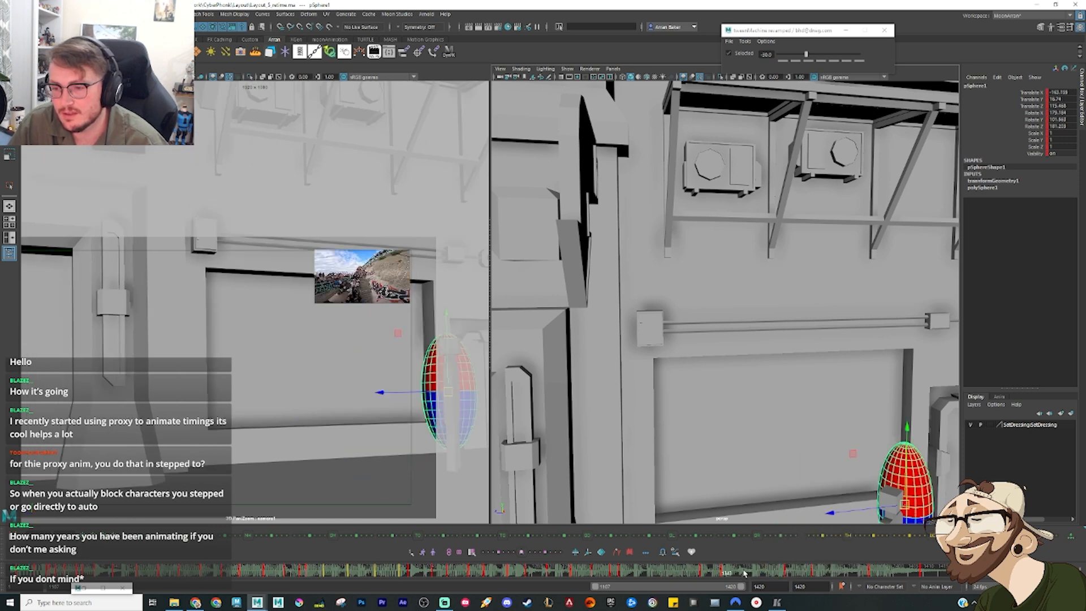
left_click(769, 438)
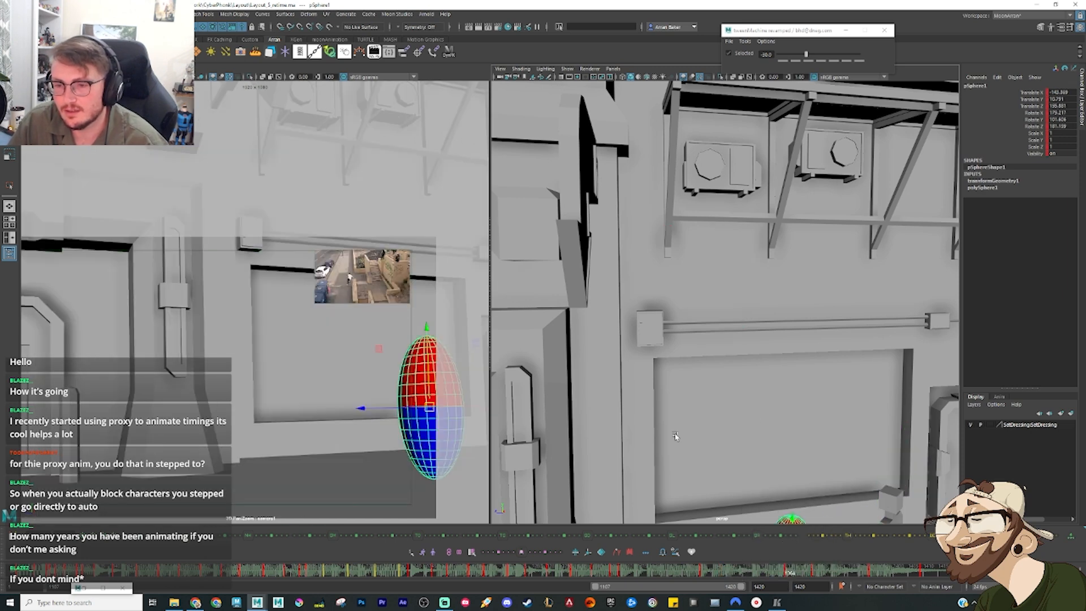
Step: Add an even in-between linking the dropped pose and the pose beneath the awning, and tilt the sphere into a diagonal
scroll(764, 424, "down", 5)
left_click_drag(748, 403, 635, 424)
left_click_drag(636, 424, 665, 431, "alt")
left_click_drag(739, 573, 660, 578)
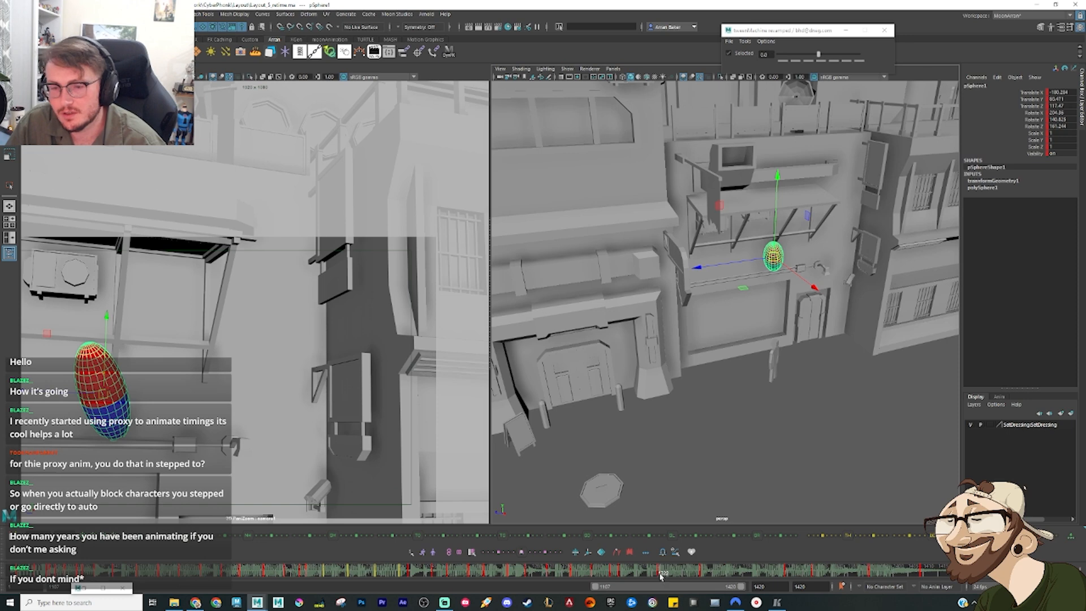
left_click_drag(804, 297, 746, 247, "alt")
key("e")
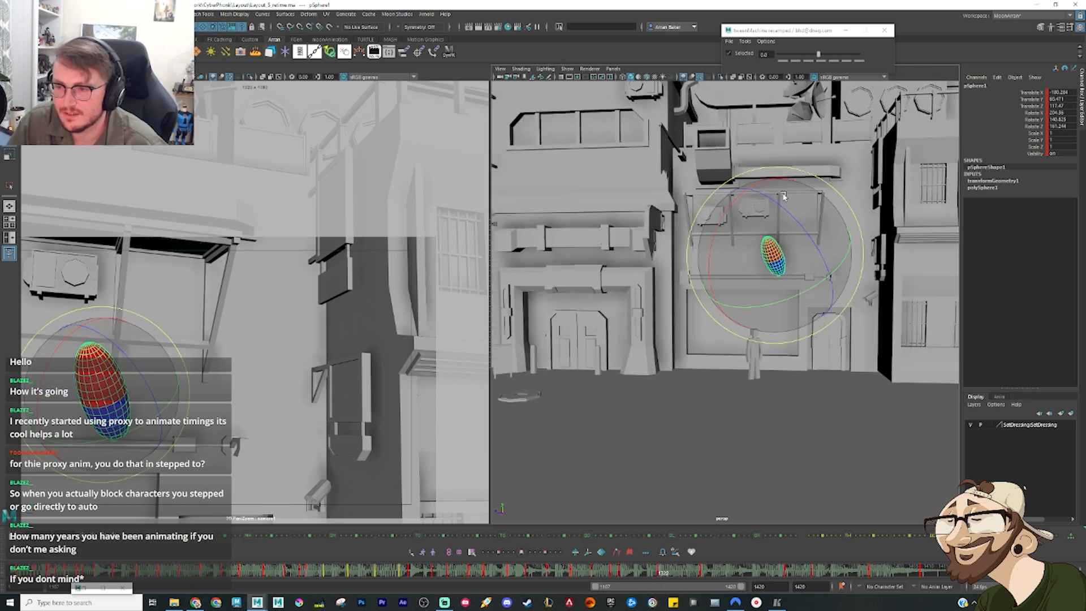
left_click_drag(783, 196, 753, 218)
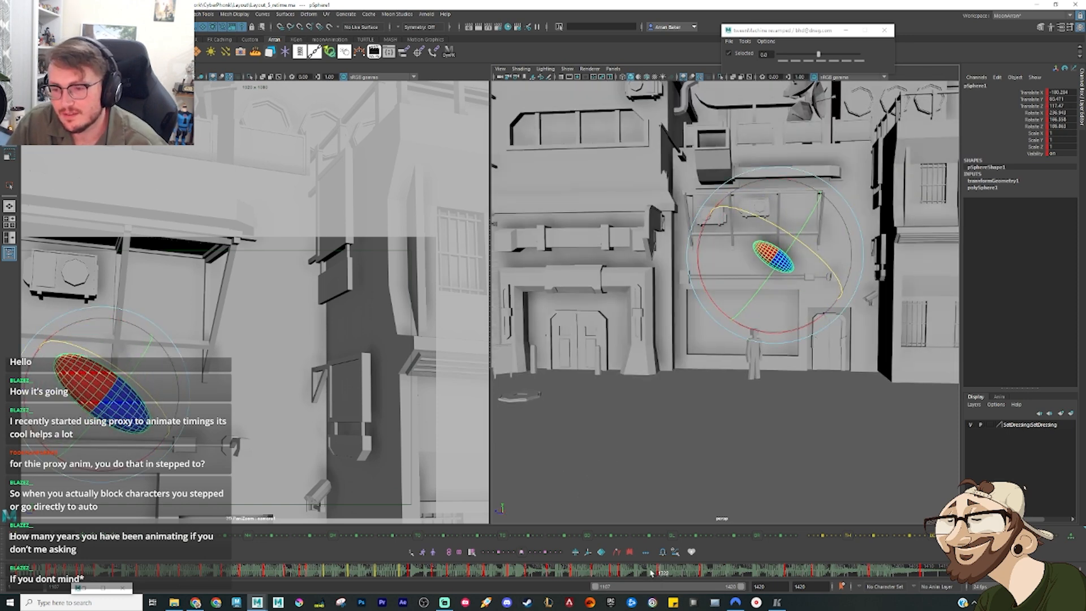
Step: Between the pose beneath the awning and the landing, add an in-between weighted toward the awning pose and reposition it
left_click_drag(651, 573, 739, 580)
left_click_drag(710, 353, 600, 331, "alt")
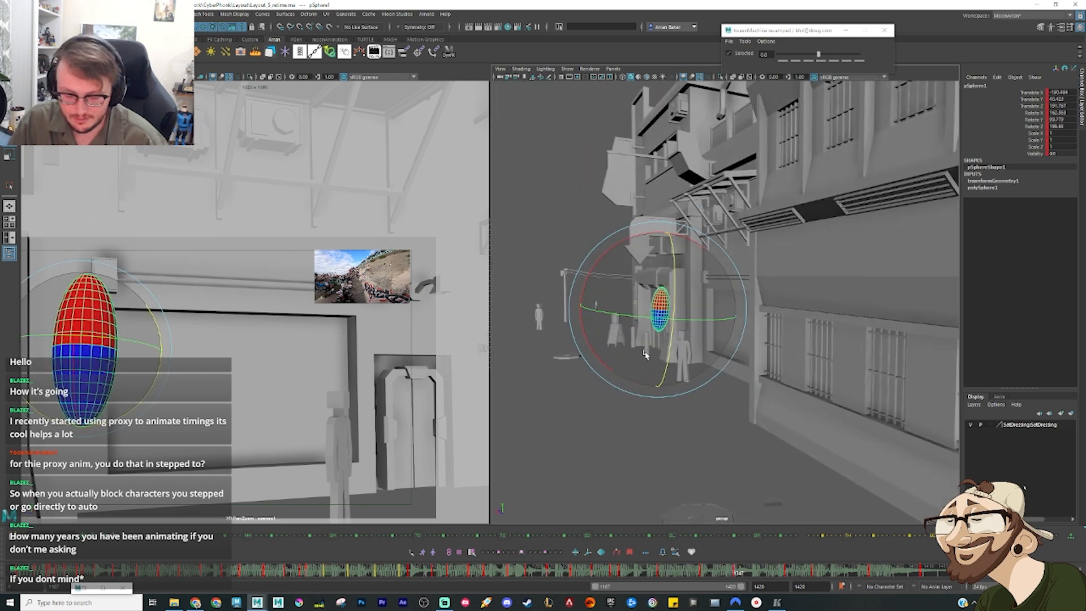
key("alt+1")
key("w")
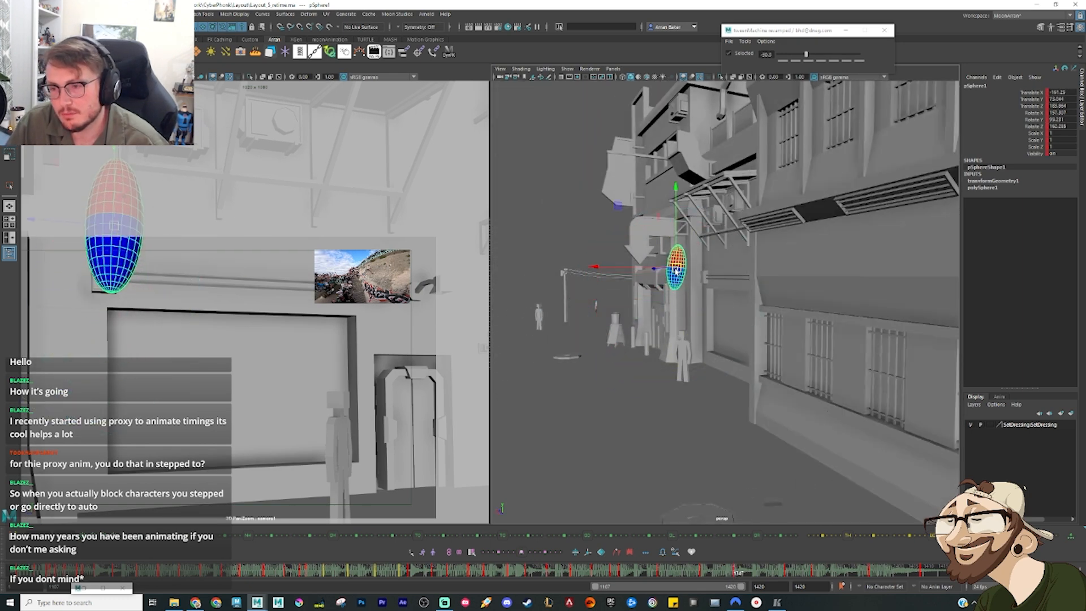
key("e")
left_click_drag(649, 259, 806, 262, "alt")
Step: Compare the new in-between with the awning pose and swing its rotation around as the sphere leaves the supports
left_click_drag(696, 572, 741, 577)
key("w")
left_click_drag(693, 265, 698, 267)
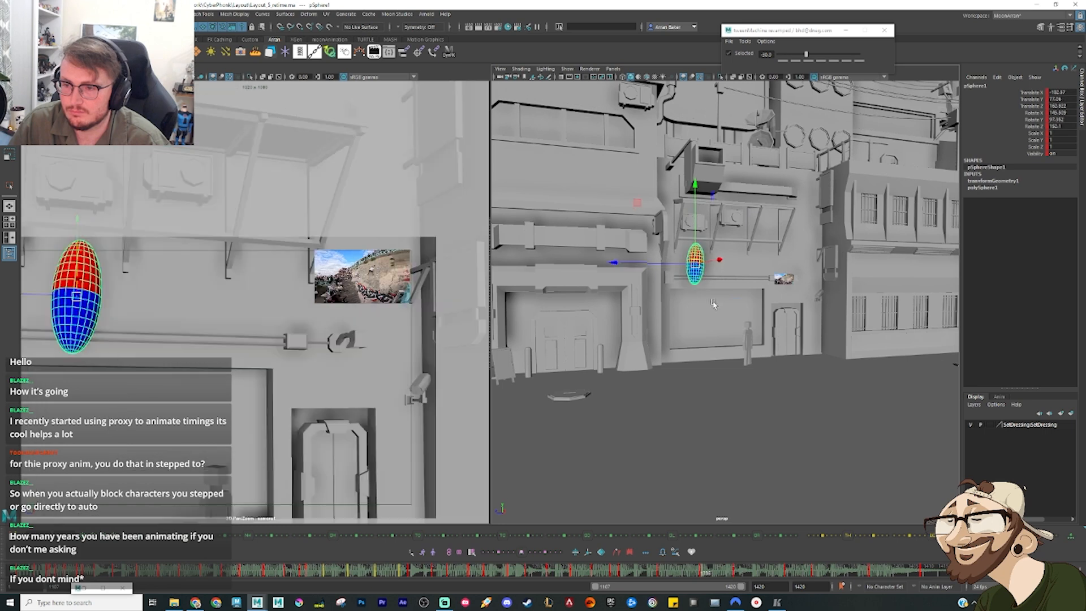
key("e")
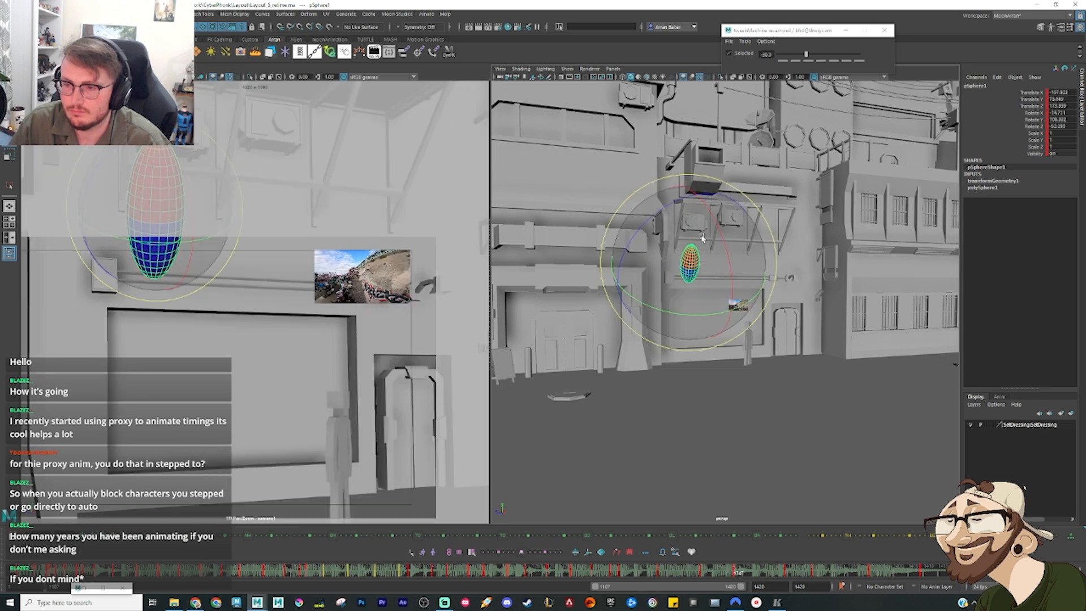
left_click_drag(705, 261, 762, 337)
Step: Shortly before the landing, key an even in-between of the descending sphere, adjust it, and check it against the landing pose
left_click_drag(742, 570, 764, 578)
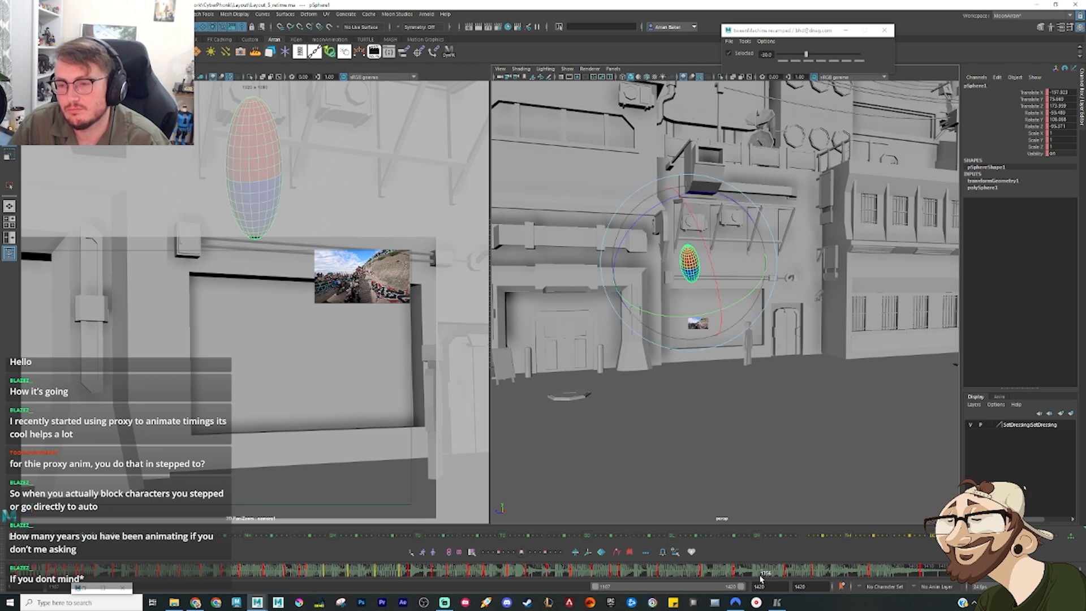
key("s")
key("e")
left_click_drag(669, 300, 684, 283)
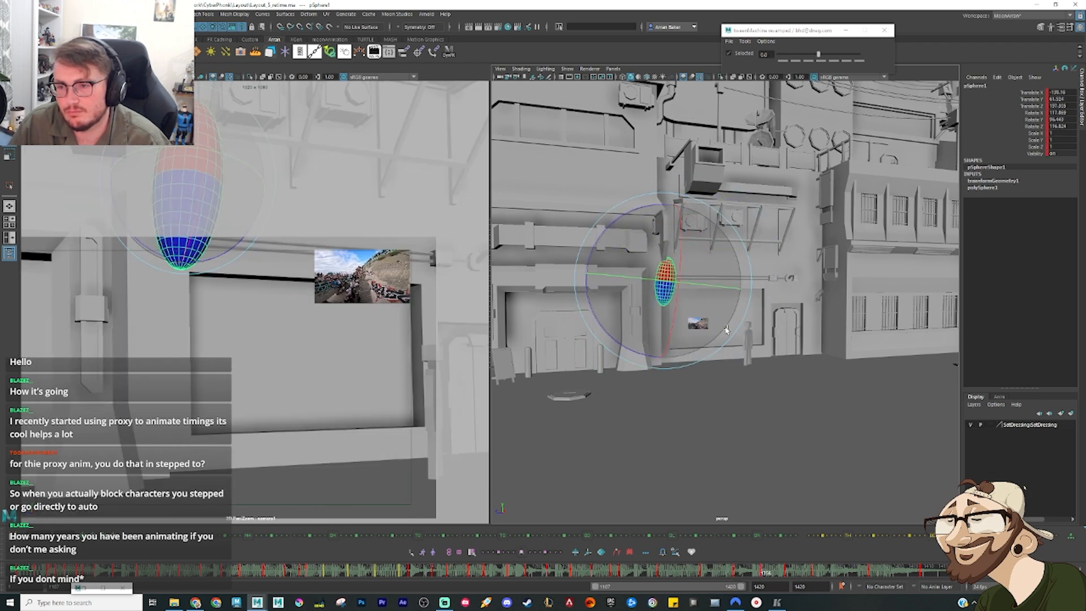
left_click_drag(714, 321, 704, 342, "alt")
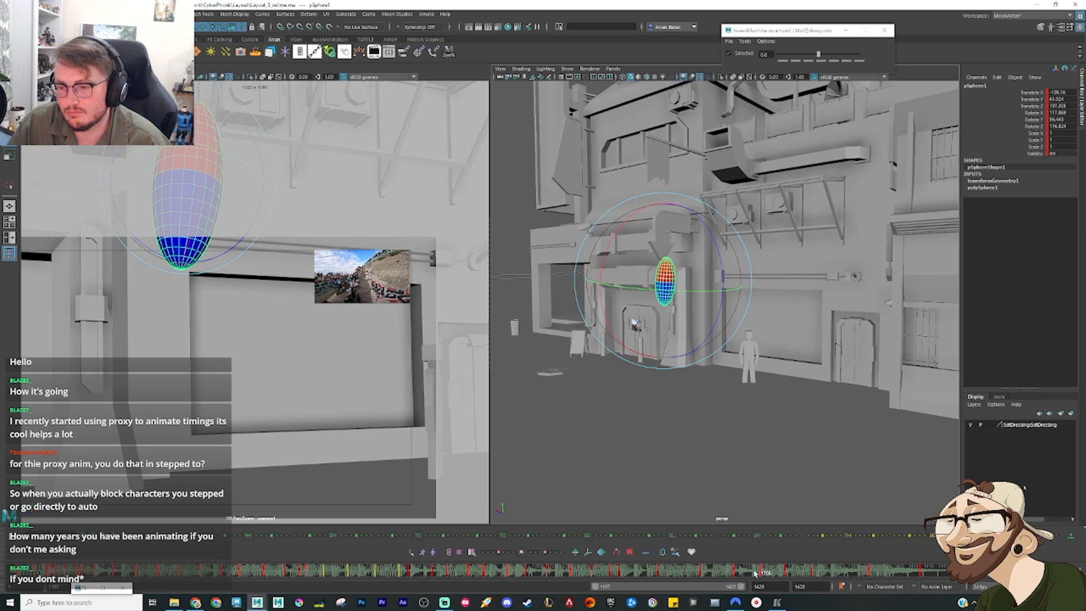
mouse_move(756, 573)
left_mouse_down()
mouse_move(794, 583)
mouse_move(777, 581)
left_mouse_up()
Step: Review the stretch from the landing to the end and delete the sphere's old keys following the landing pose
mouse_move(786, 582)
left_mouse_down()
mouse_move(830, 589)
mouse_move(941, 570)
mouse_move(924, 572)
left_mouse_up()
key("e")
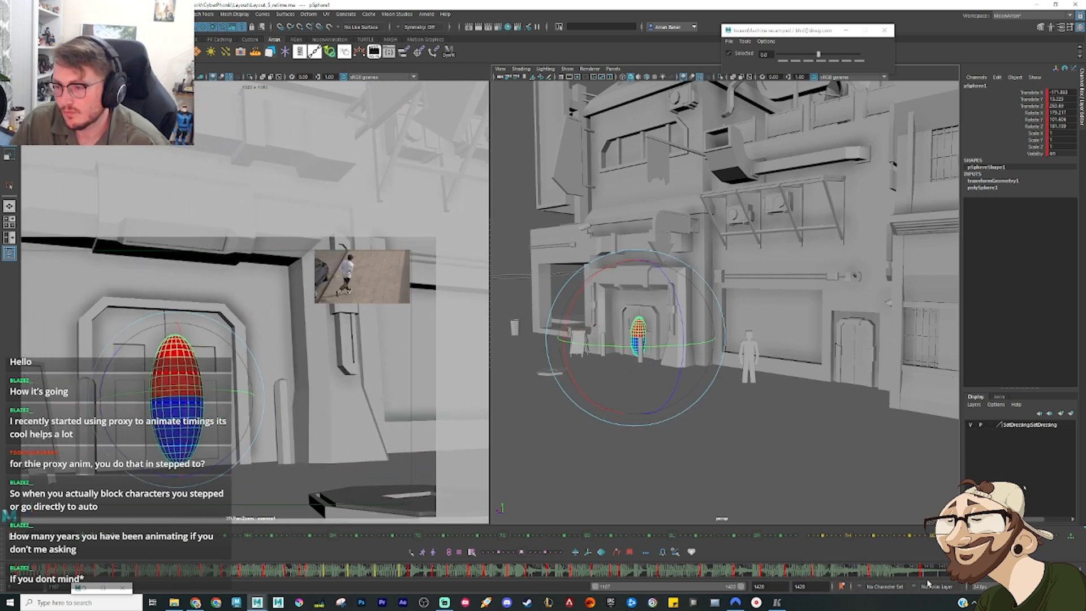
key("alt+v")
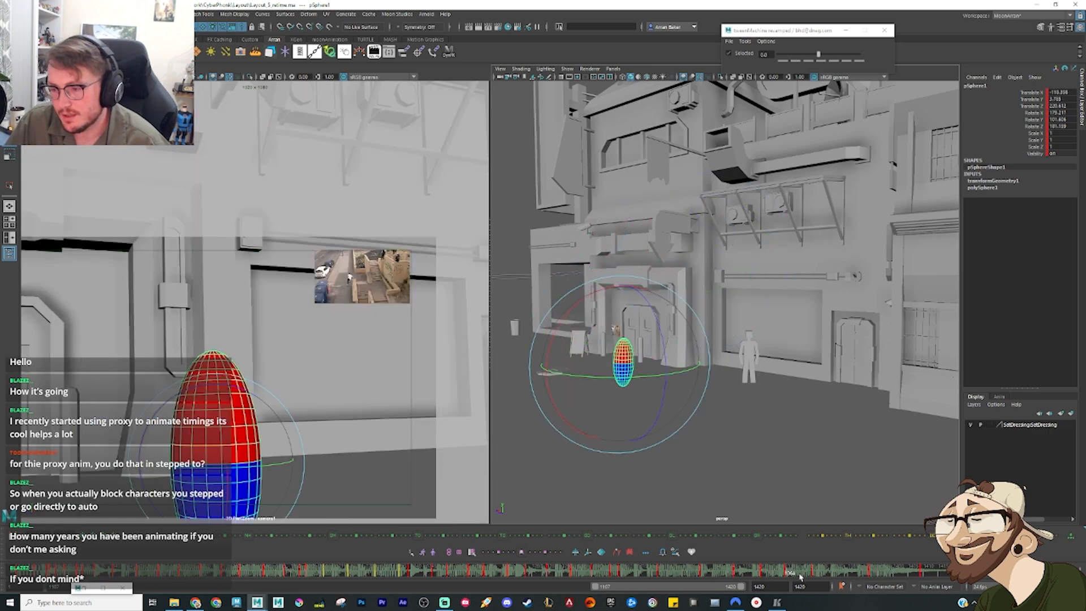
left_click_drag(809, 573, 922, 573, "shift")
right_click(922, 573)
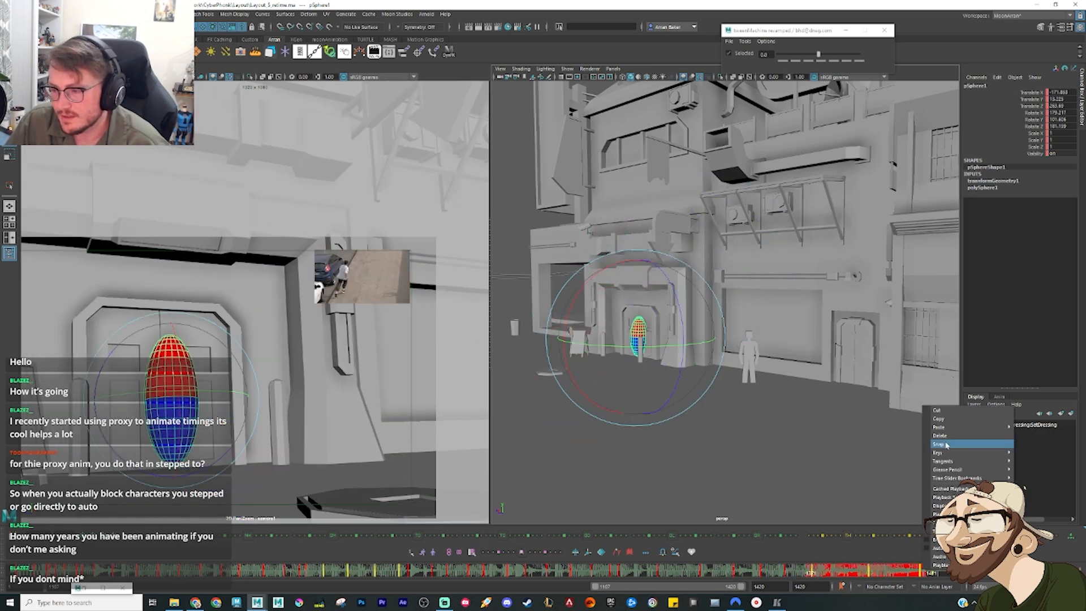
left_click(942, 435)
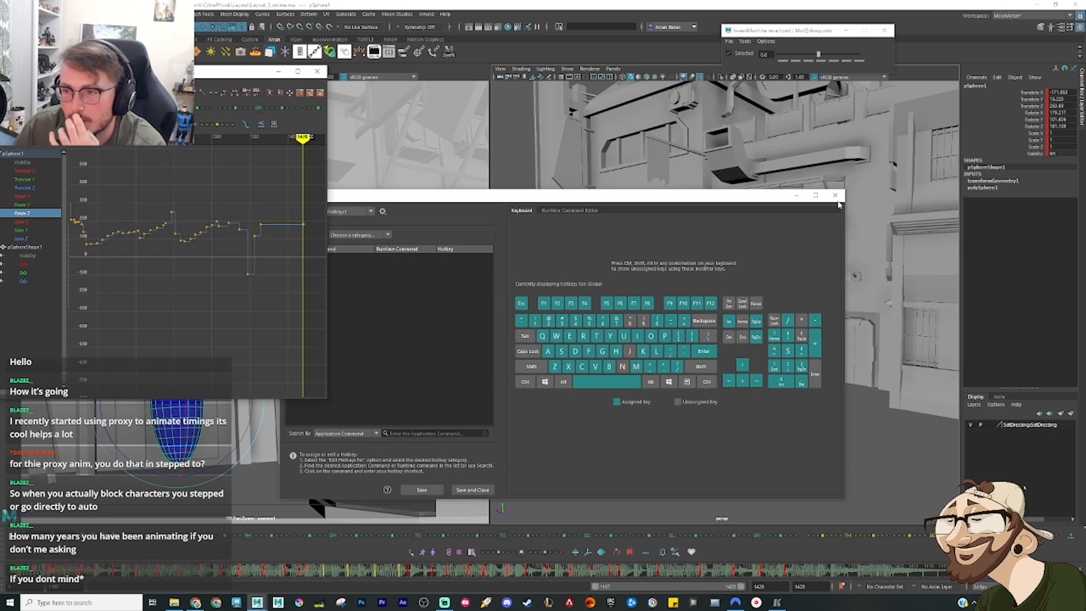
Step: Dismiss the Hotkey Editor, display all of the sphere's animation curves, and frame and select the keys at frame 1420
left_click(839, 197)
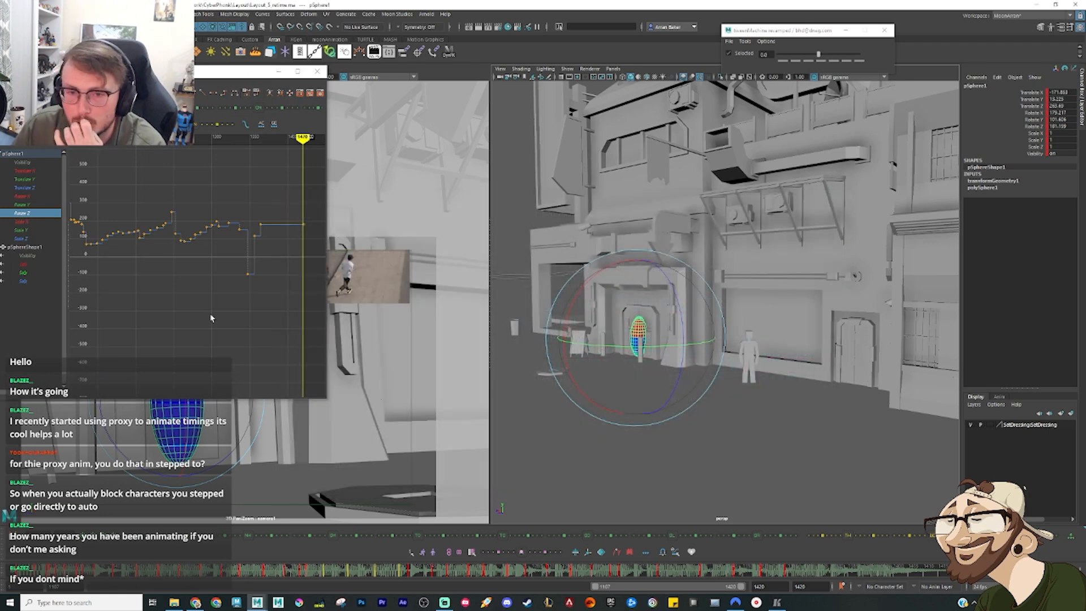
left_click(54, 154)
left_click_drag(280, 345, 309, 249)
key("f")
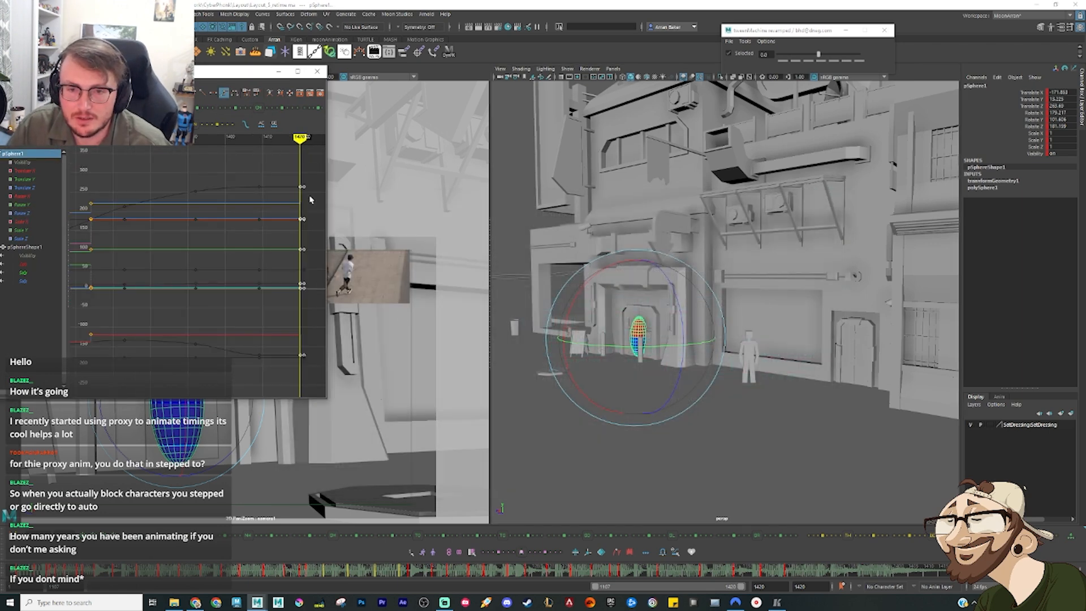
left_click_drag(315, 169, 303, 419)
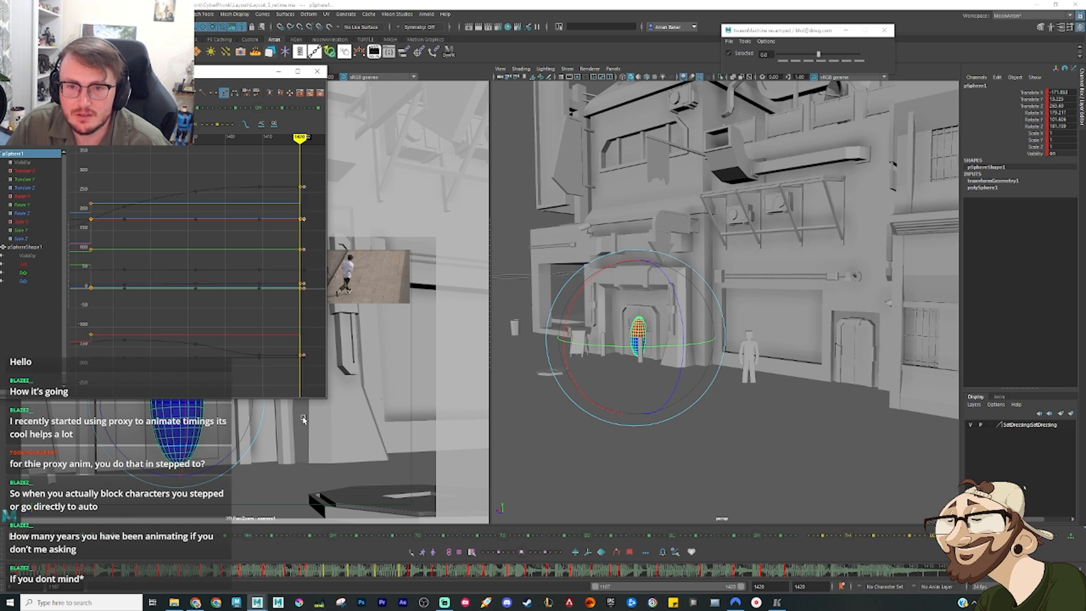
Step: Reselect the sphere as an object, inspect the closing section of its animation curves, and put the Graph Editor away
key("F12")
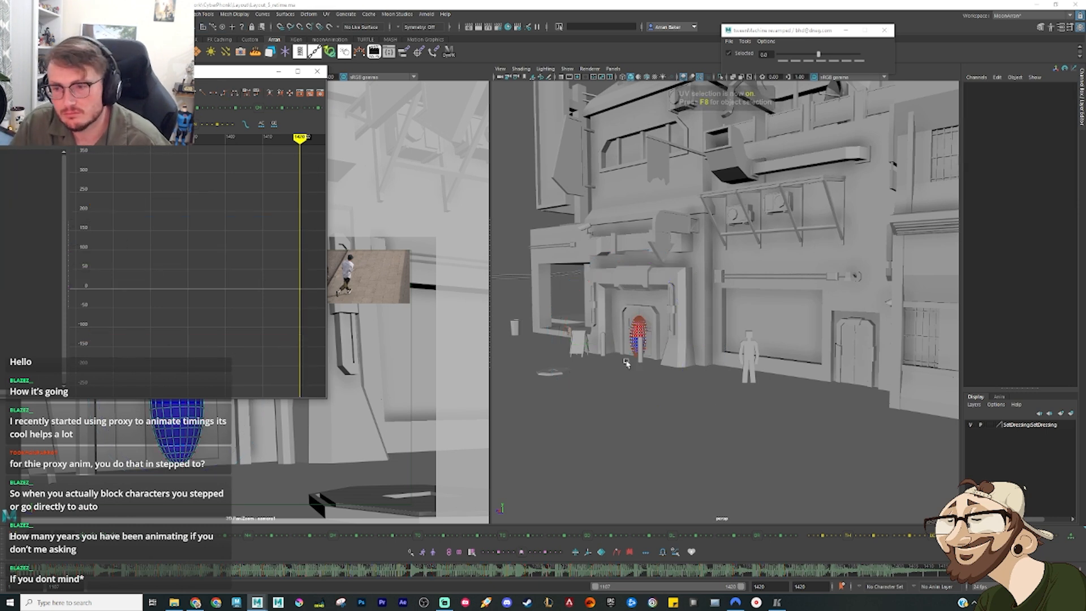
left_click(635, 331)
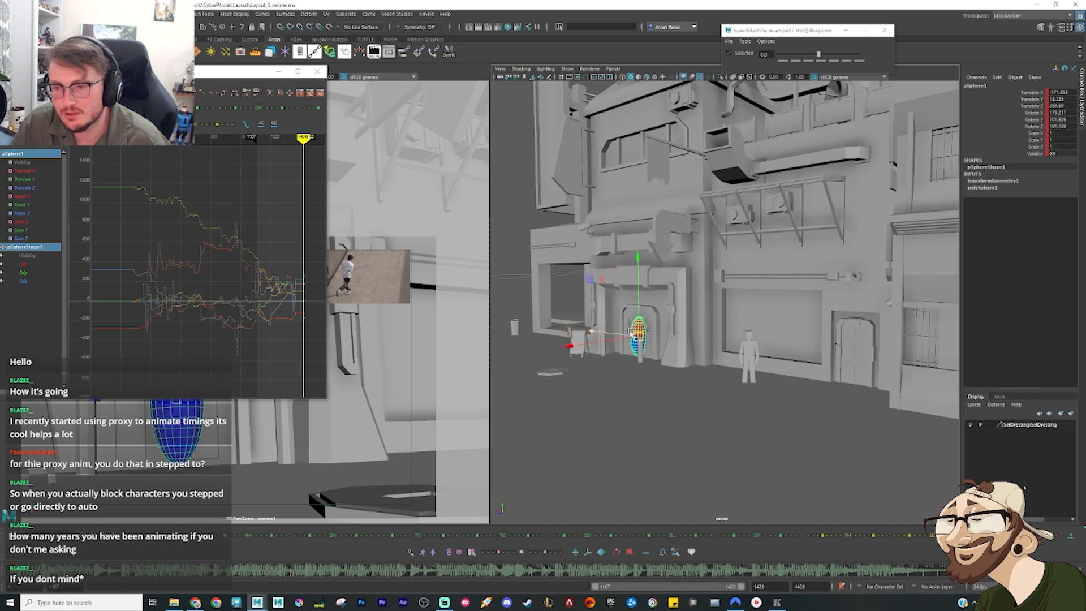
left_click_drag(293, 350, 315, 260)
key("f")
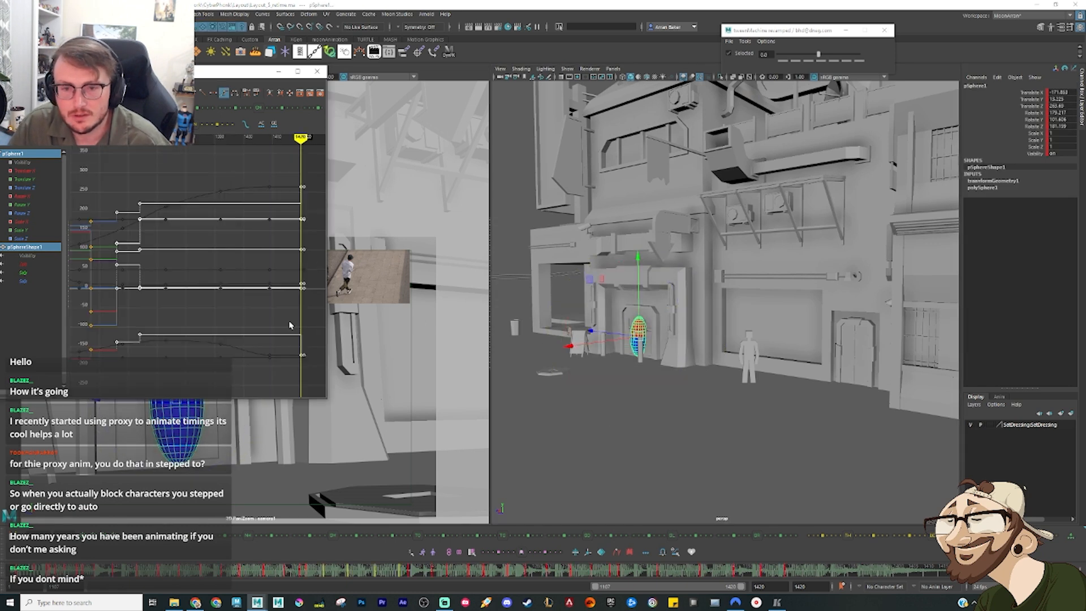
left_click(270, 378)
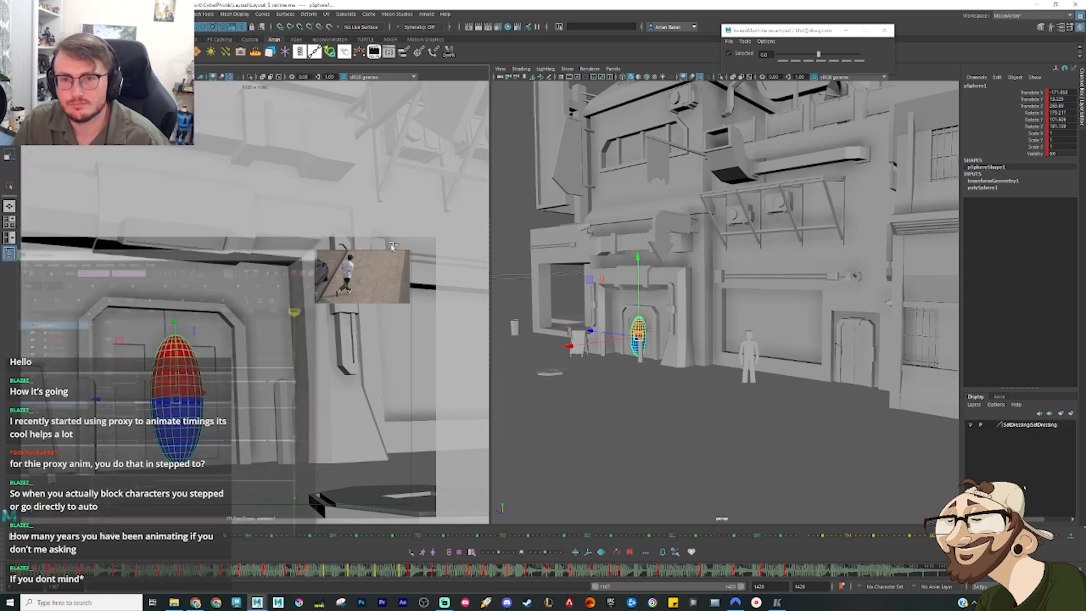
left_click(316, 71)
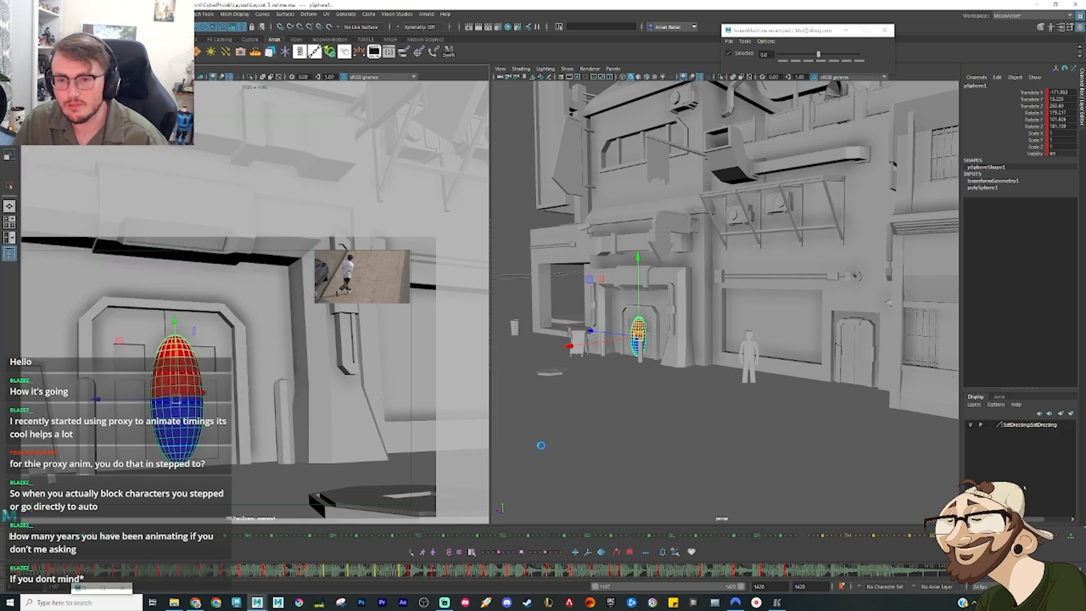
Step: Scrub through the sphere's closing motion and check its poses near the doorway from a frontal perspective view
left_click(785, 575)
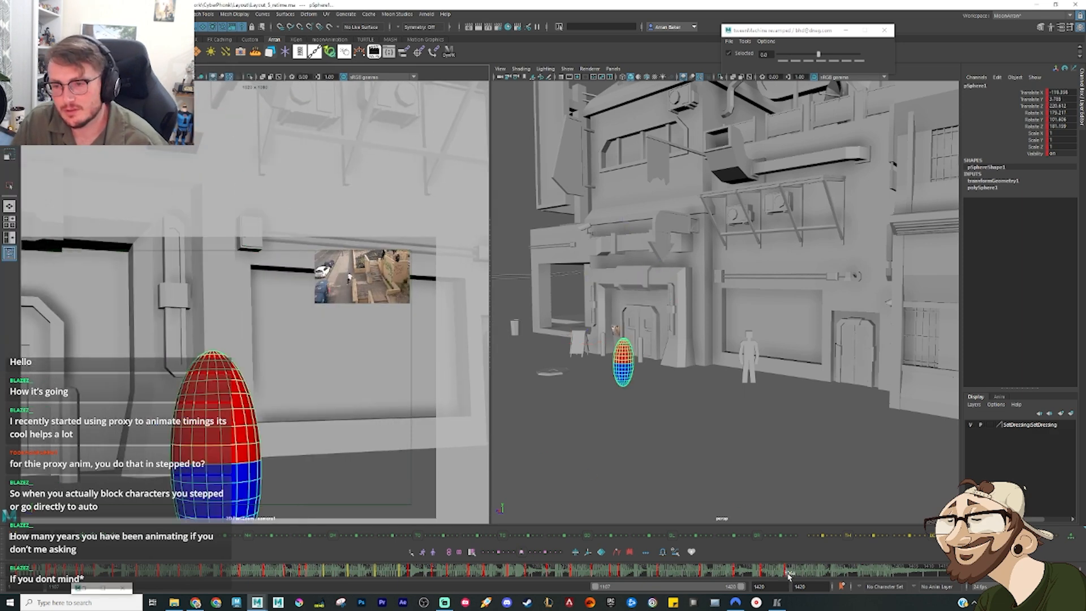
left_click_drag(789, 575, 863, 577)
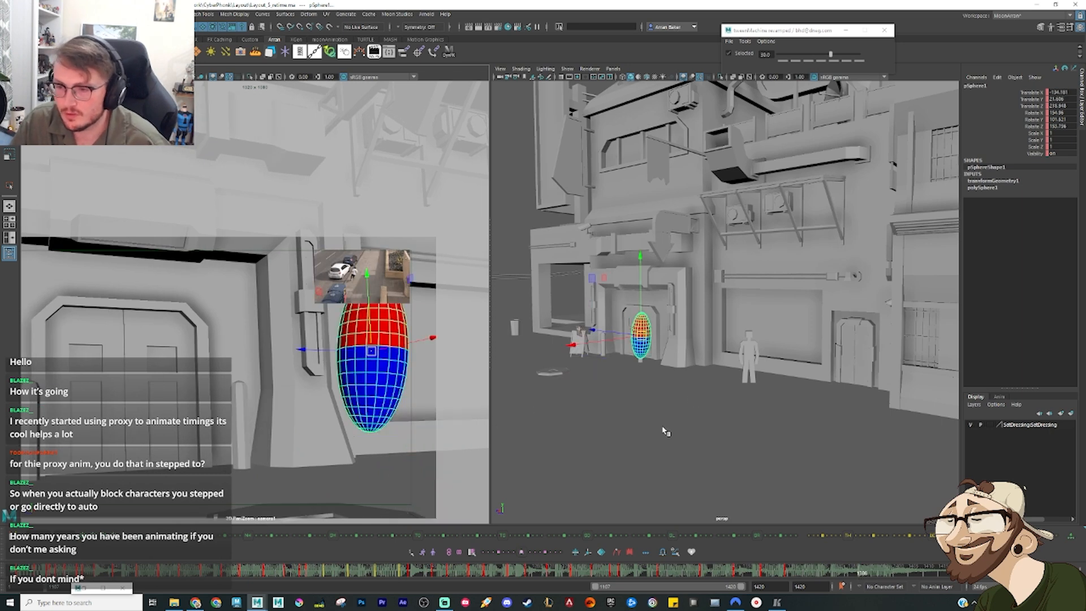
left_click_drag(643, 428, 674, 401, "alt")
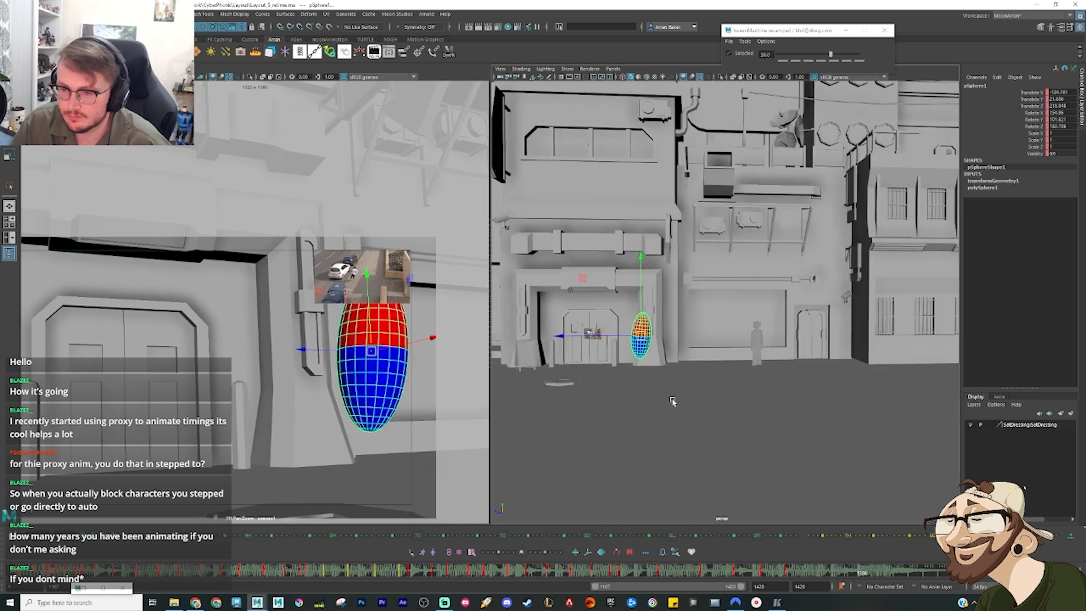
left_click(721, 427)
left_click(643, 326)
key("period")
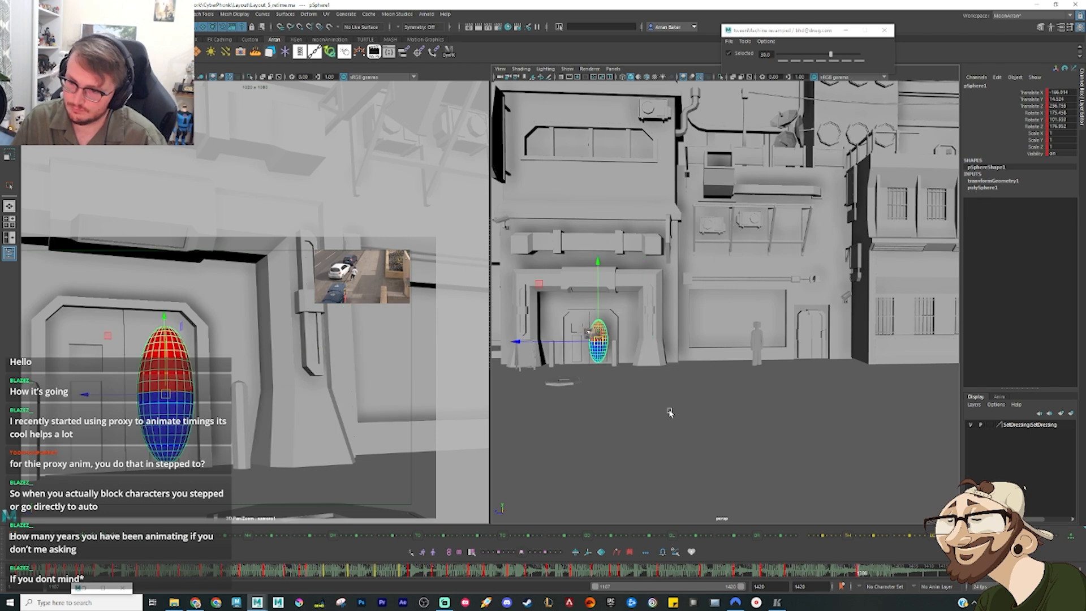
Step: Go to the sphere's final pose at the doorway, select the double doors and frame them for a close inspection
left_click_drag(605, 368, 762, 335, "alt")
key("period")
left_click_drag(683, 336, 661, 336)
left_click_drag(809, 361, 675, 354, "alt")
right_click_drag(680, 361, 707, 365, "alt")
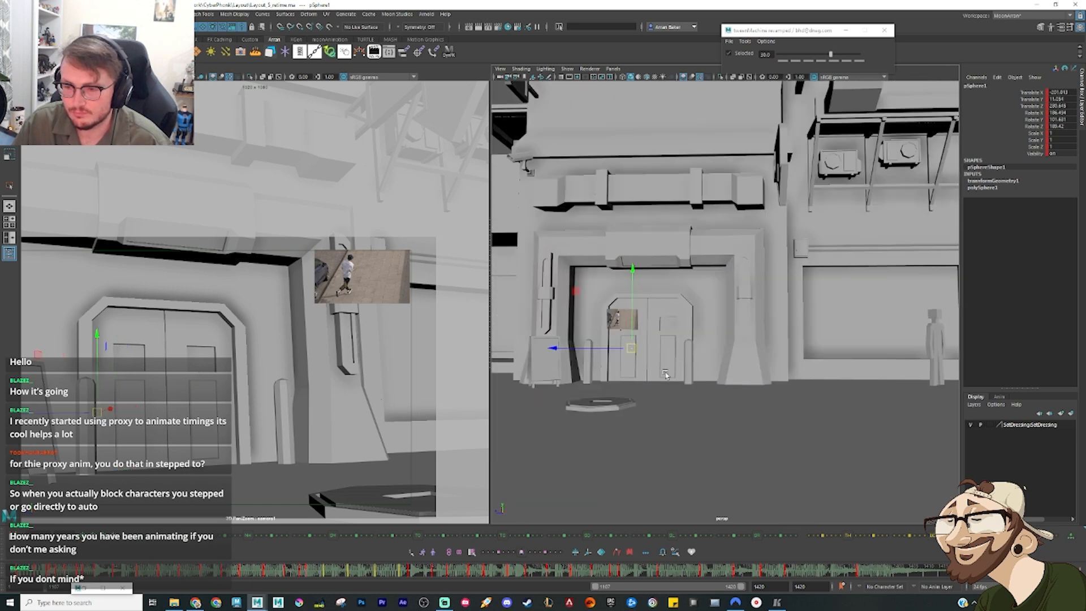
left_click_drag(707, 365, 673, 359, "alt")
right_click_drag(673, 360, 694, 368, "alt")
left_click(693, 368)
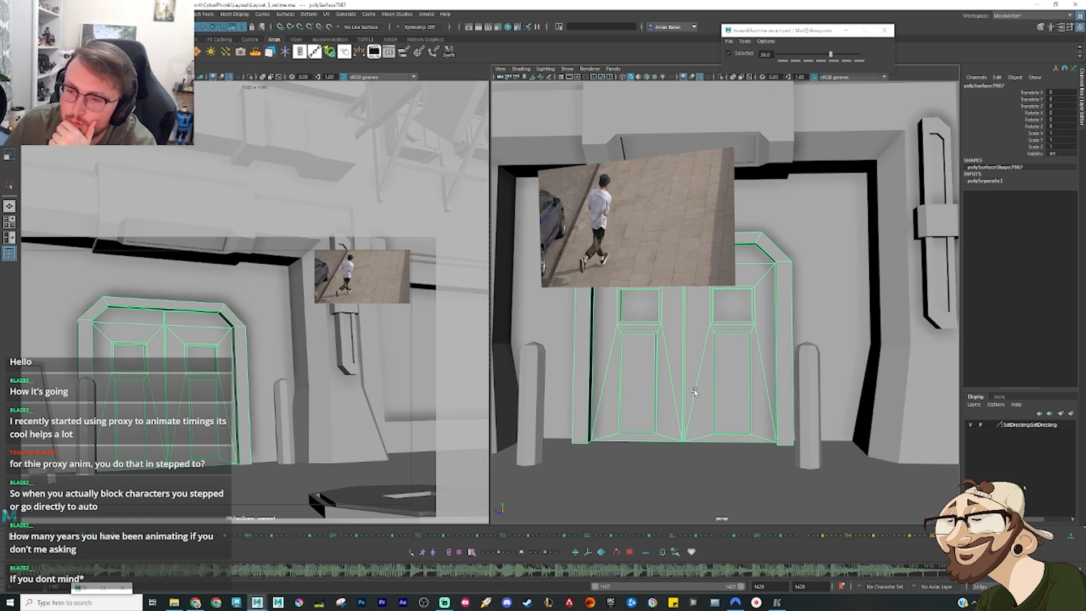
key("f")
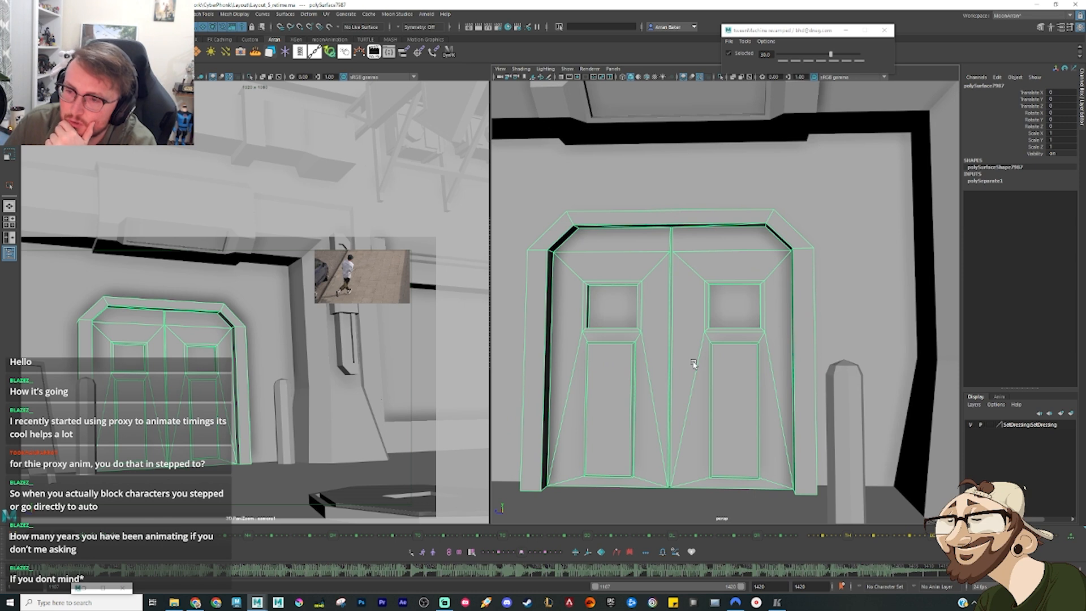
right_click_drag(696, 280, 691, 365, "ctrl")
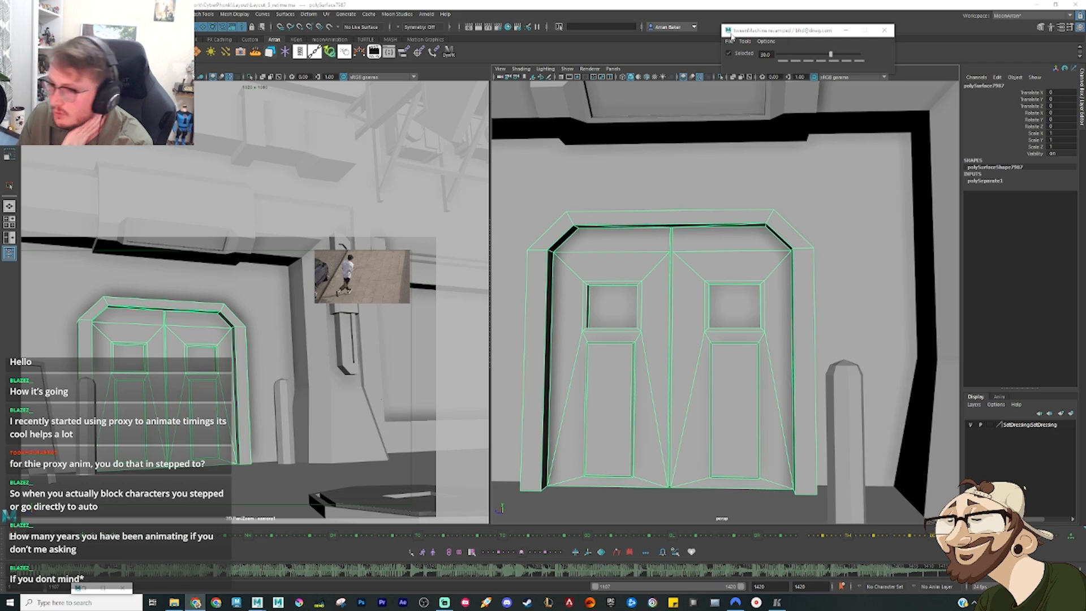
Step: Examine the surrounding city set, from the upper walkways and stairs to the street fronts and back to the double doors
scroll(632, 240, "down", 5)
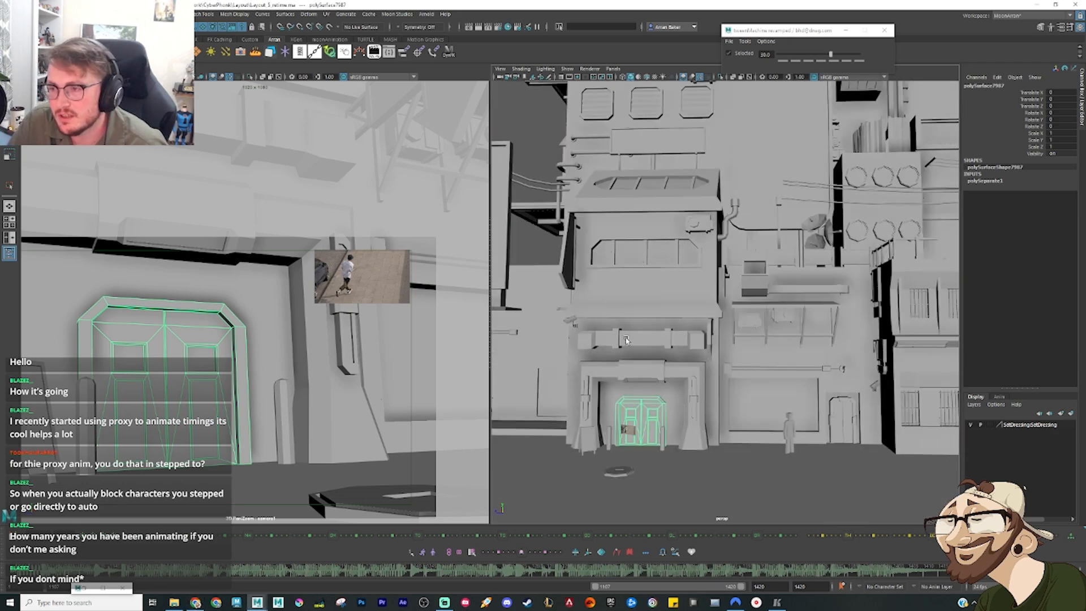
middle_click_drag(639, 253, 626, 284, "alt")
left_click_drag(625, 284, 669, 222, "alt")
middle_click_drag(669, 222, 635, 332, "alt")
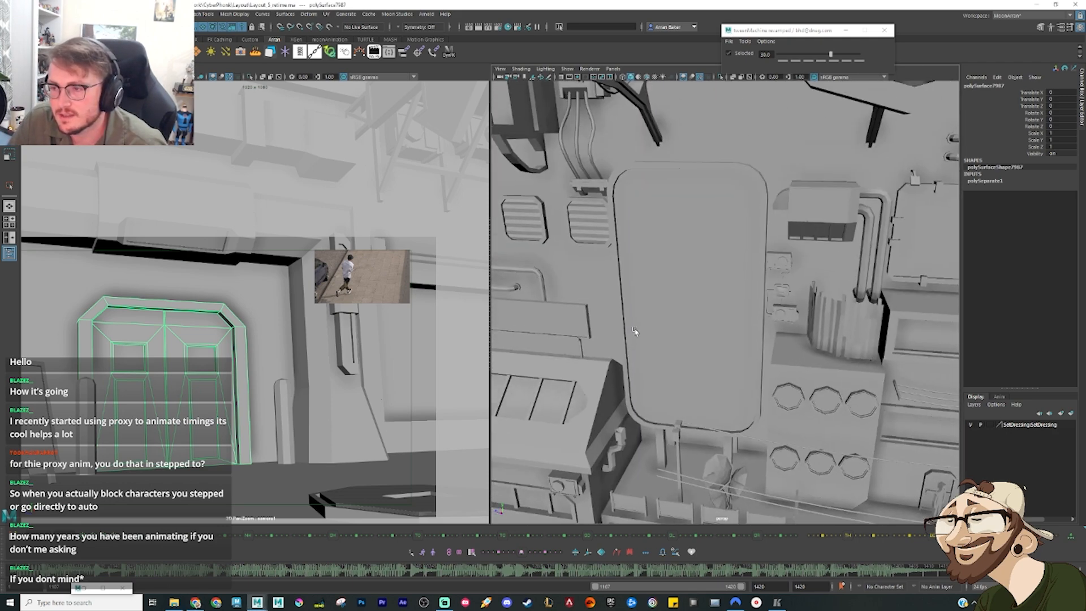
scroll(635, 332, "down", 4)
middle_click_drag(714, 224, 606, 311, "alt")
left_click_drag(606, 311, 703, 308, "alt")
middle_click_drag(703, 308, 615, 262, "alt")
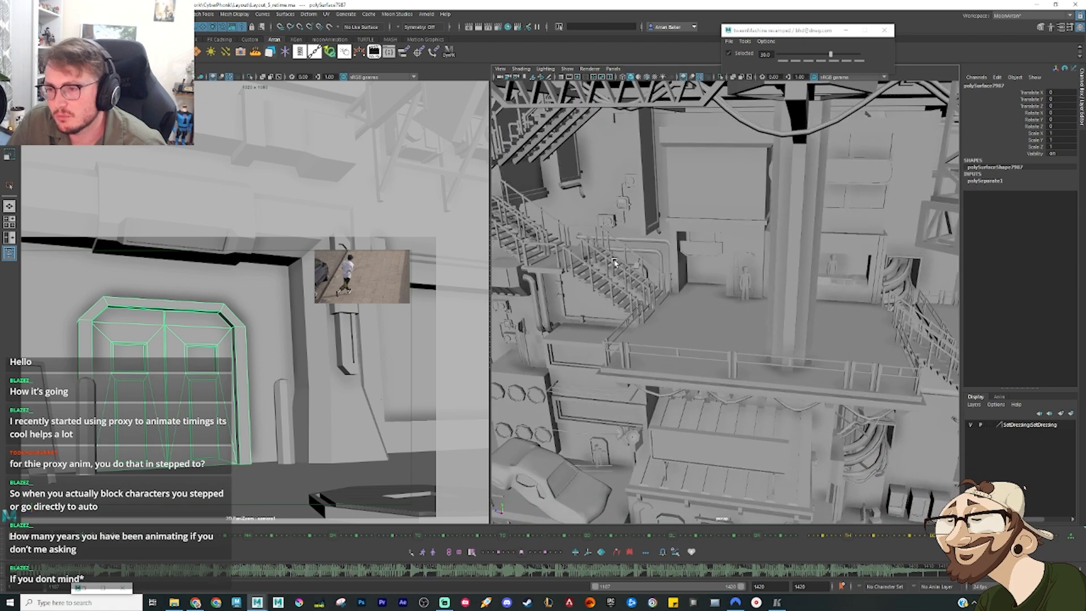
scroll(615, 262, "up", 3)
middle_click_drag(848, 278, 548, 245, "alt")
left_click_drag(548, 245, 941, 337, "alt")
middle_click_drag(554, 232, 815, 289, "alt")
scroll(815, 289, "down", 4)
left_click_drag(706, 254, 697, 202, "alt")
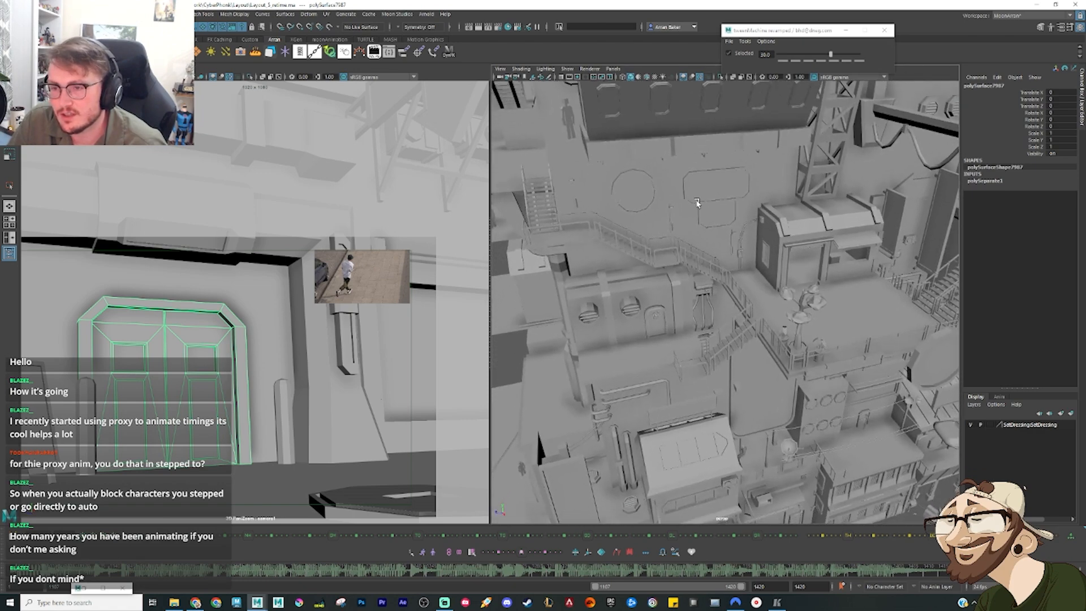
scroll(697, 203, "down", 3)
middle_click_drag(691, 284, 715, 164, "alt")
left_click_drag(715, 164, 793, 223, "alt")
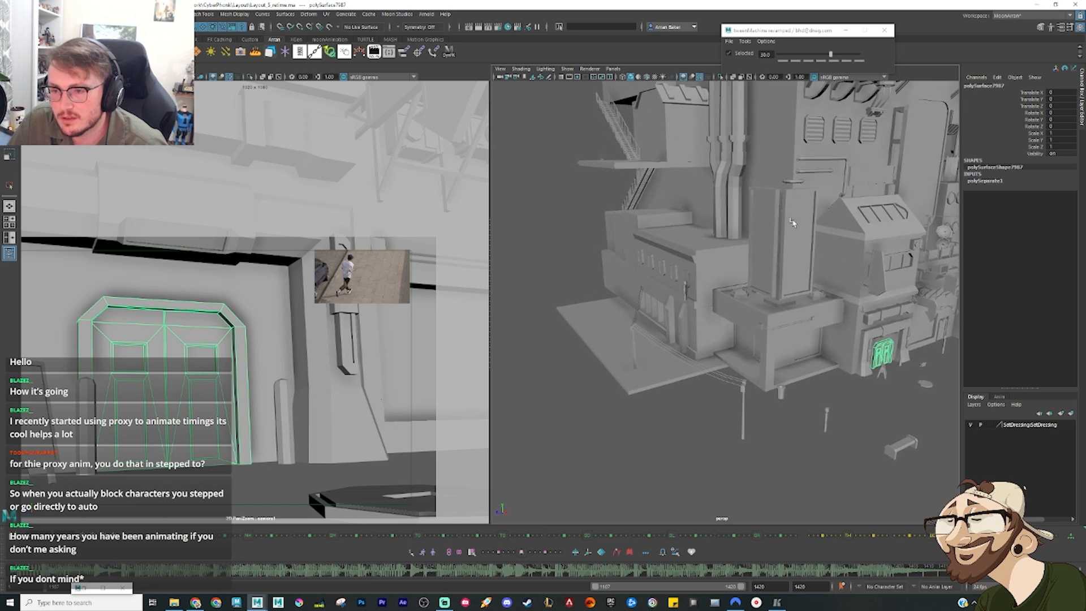
middle_click_drag(793, 223, 633, 344, "alt")
left_click_drag(633, 344, 721, 358, "alt")
scroll(720, 359, "down", 3)
middle_click_drag(720, 447, 702, 356, "alt")
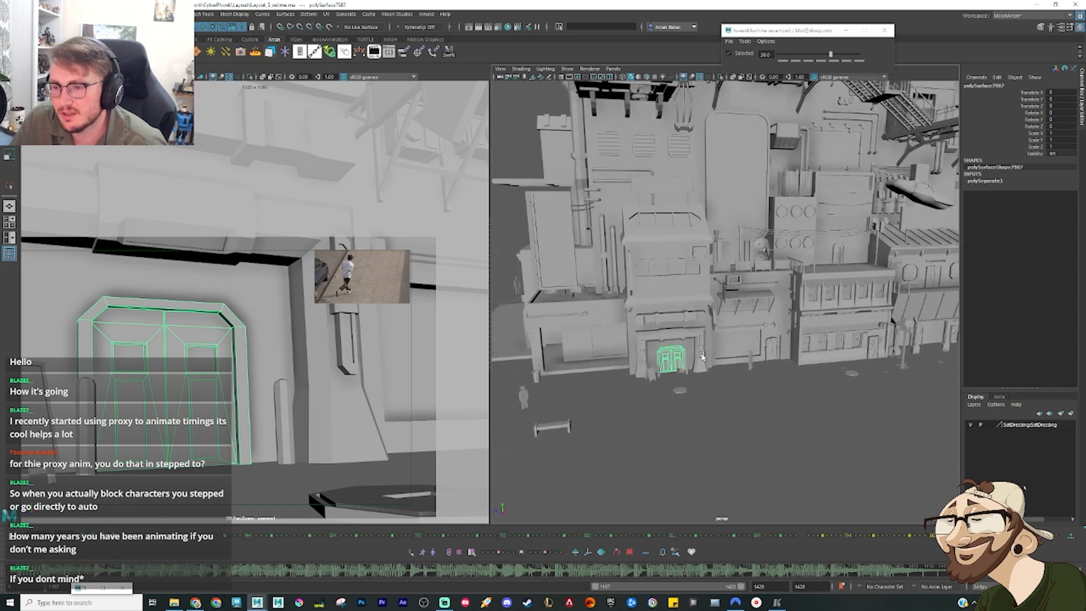
scroll(702, 356, "up", 5)
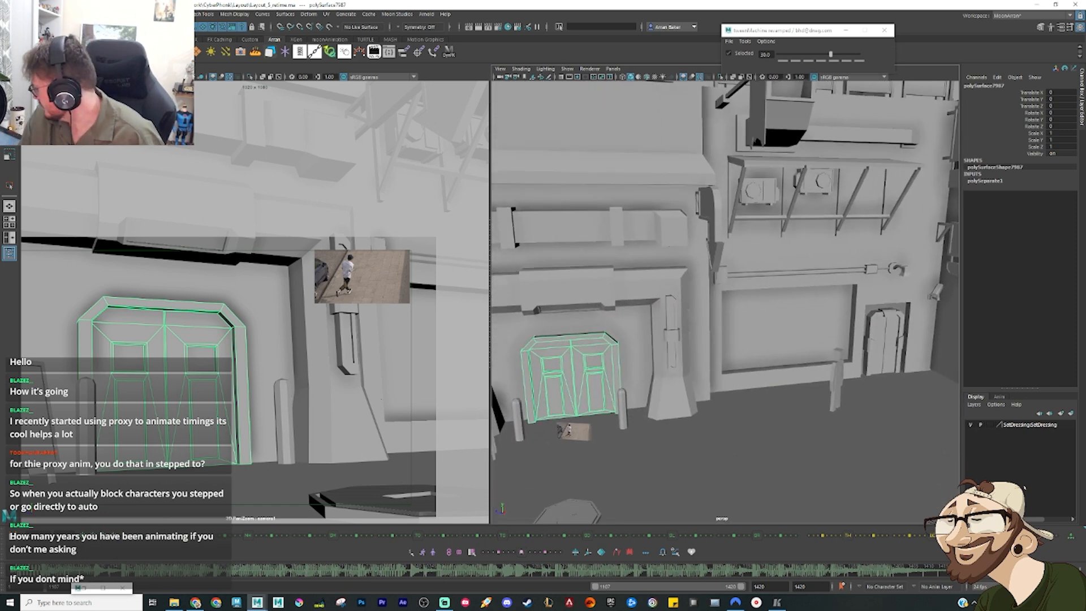
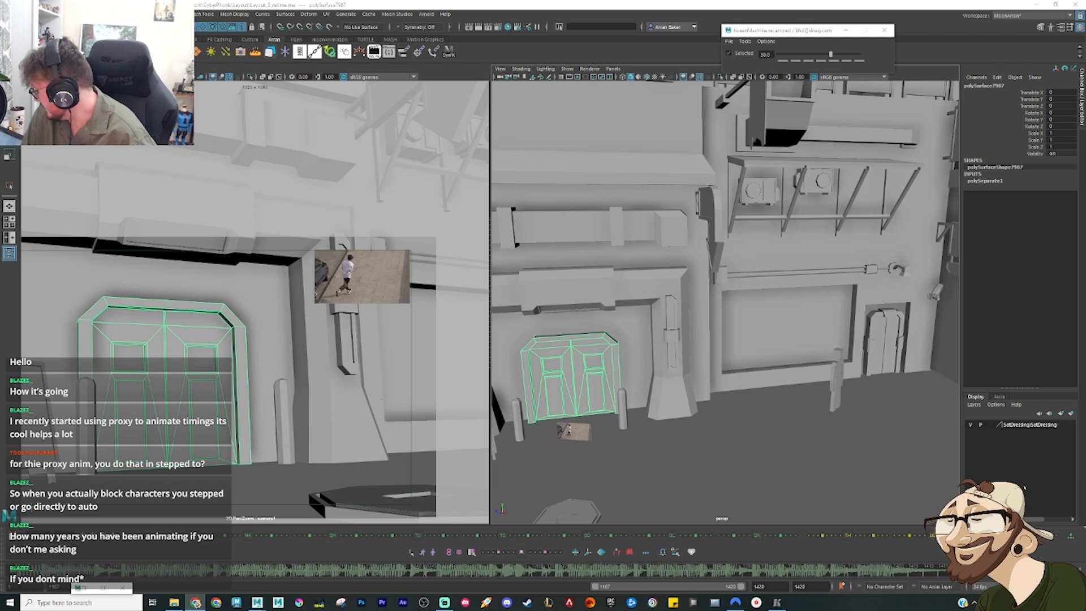
Step: Switch to the CGTrader page in the browser and limit the sci fi door search results to free models
left_click_drag(909, 198, 735, 2)
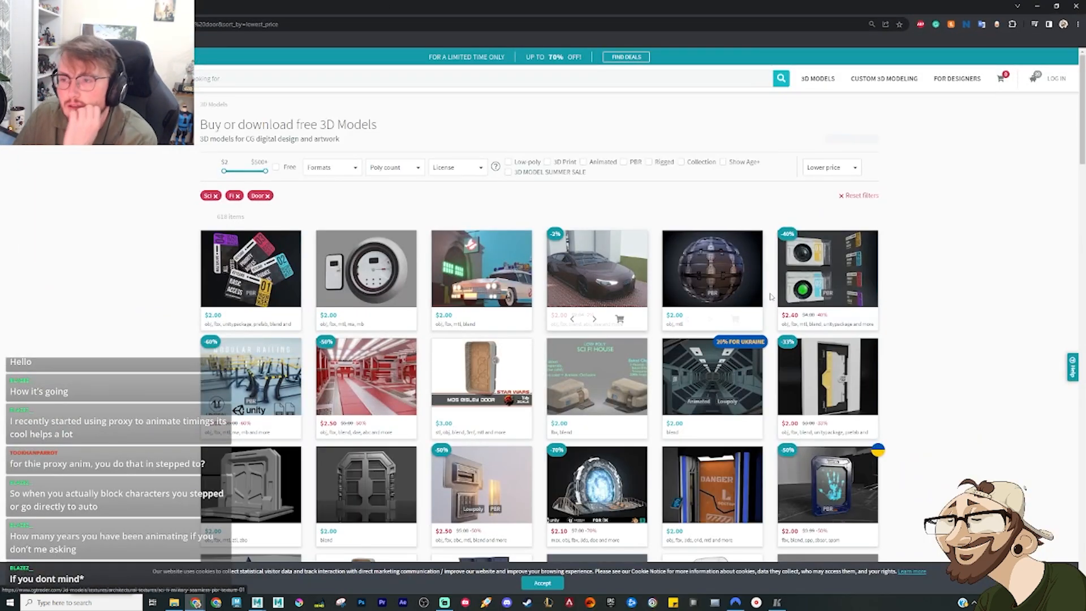
left_click_drag(284, 168, 287, 169)
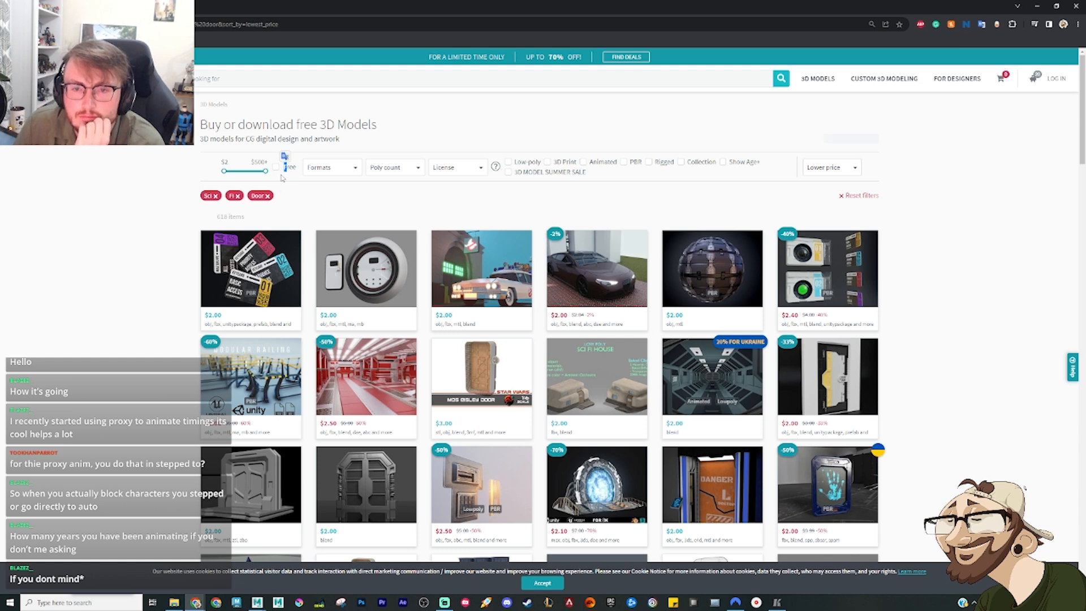
left_click(276, 167)
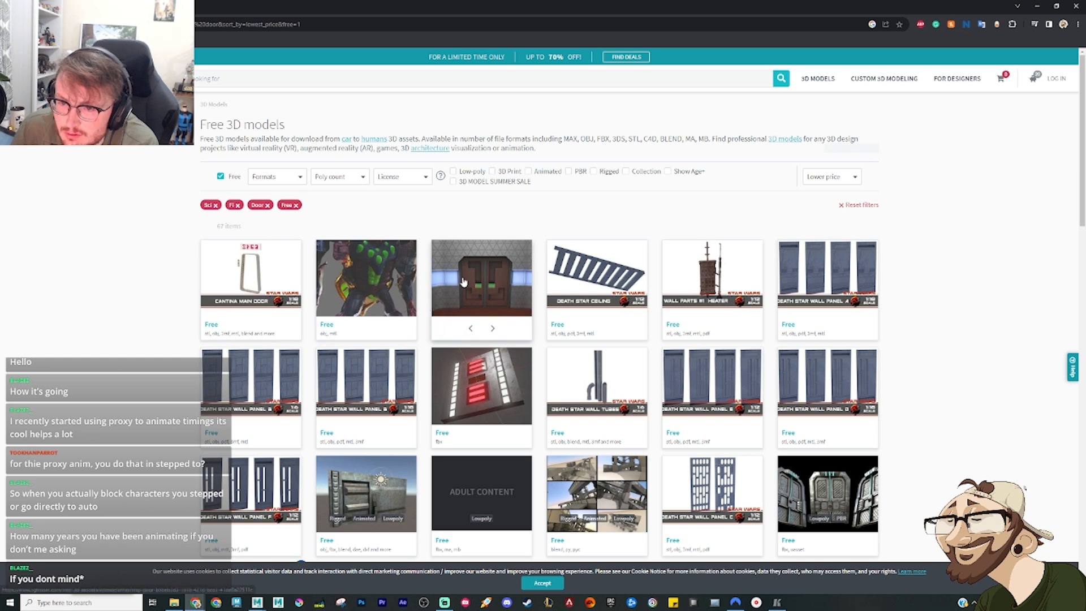
Step: Browse the free door results and open the cyberpunk sci-fi double door with three angled views on black
mouse_move(468, 282)
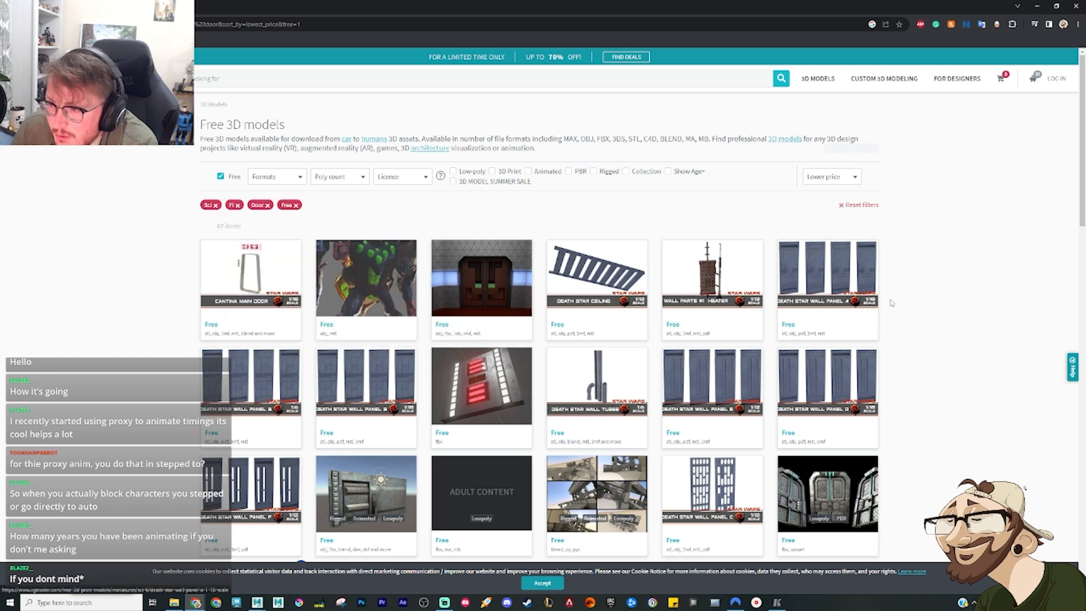
mouse_move(867, 276)
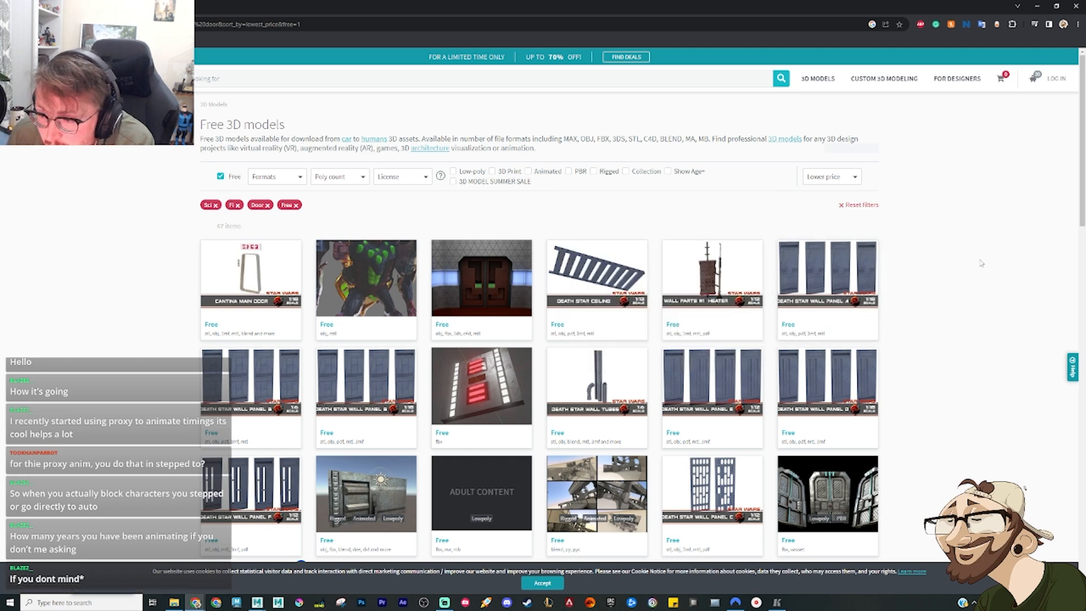
scroll(982, 263, "down", 3)
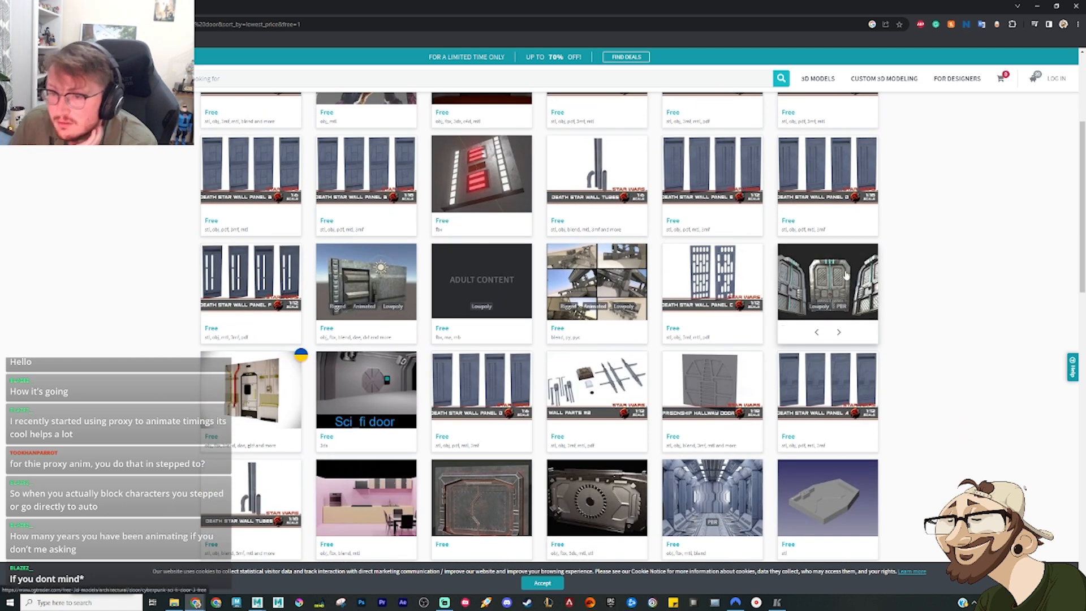
left_click(847, 275)
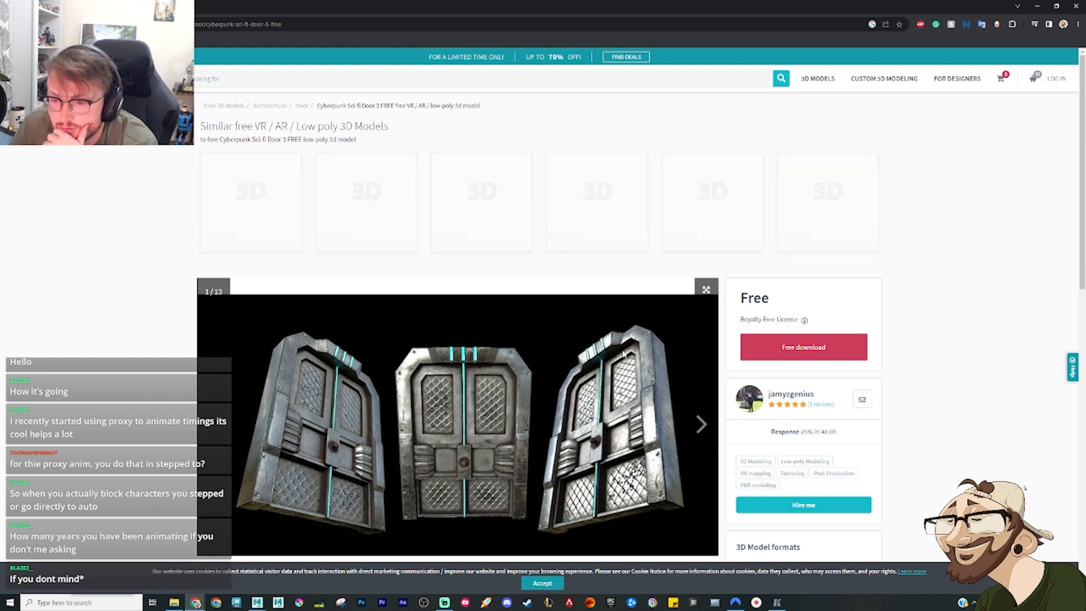
Step: Examine the door model's preview images, including the wireframe views and the renders beside a human figure for scale
scroll(622, 353, "down", 1)
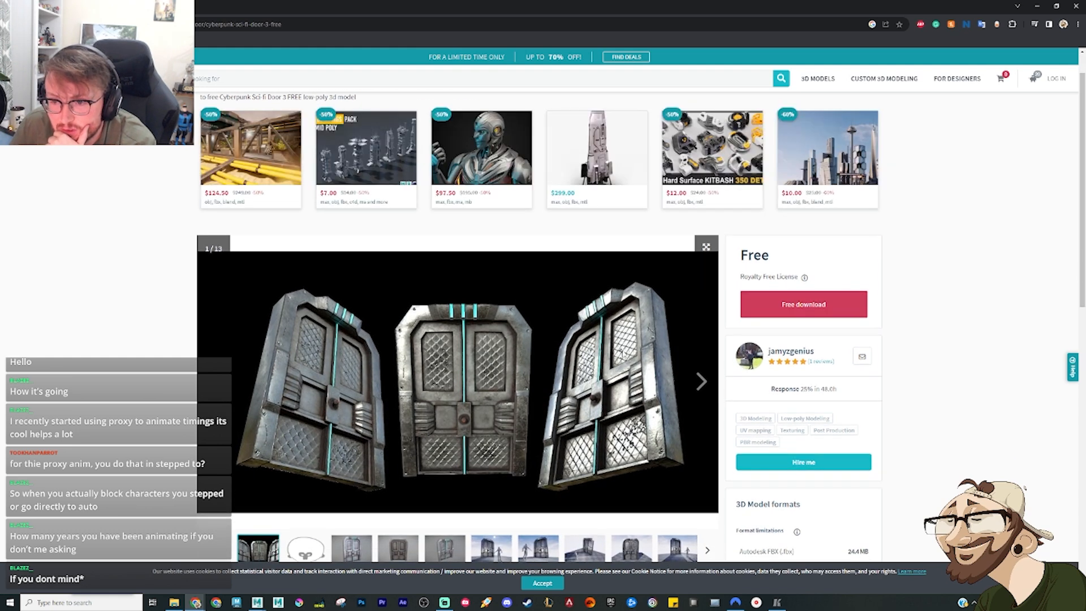
scroll(623, 354, "down", 2)
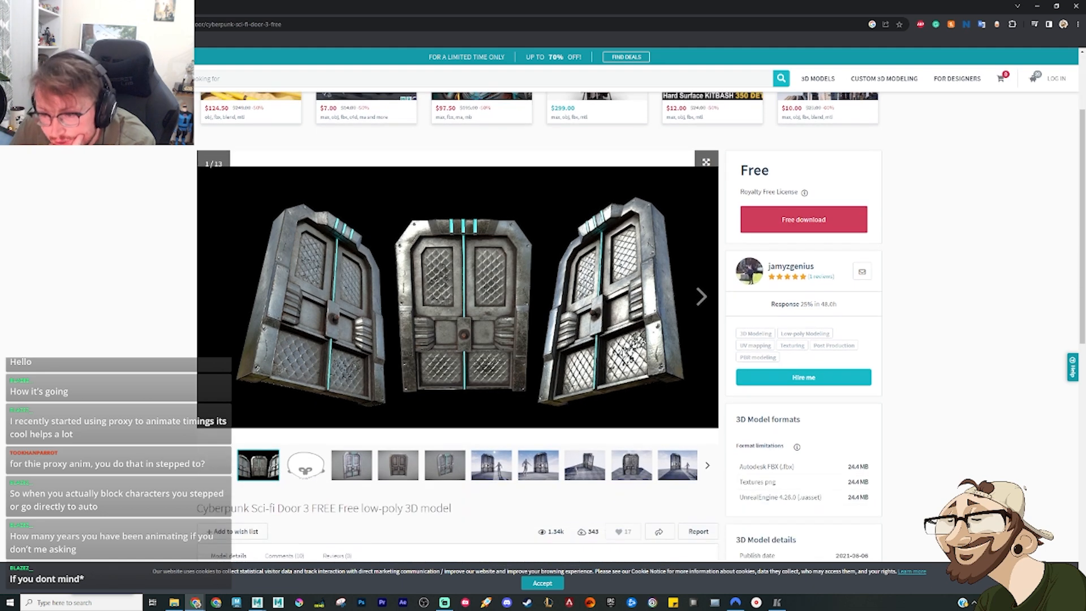
left_click(452, 467)
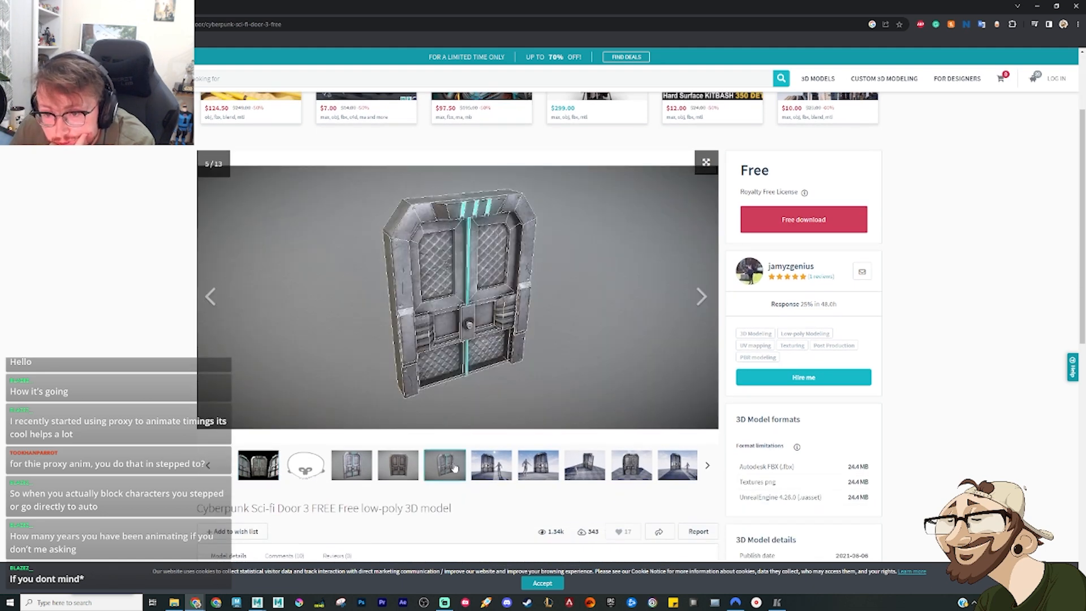
left_click(403, 470)
left_click(350, 469)
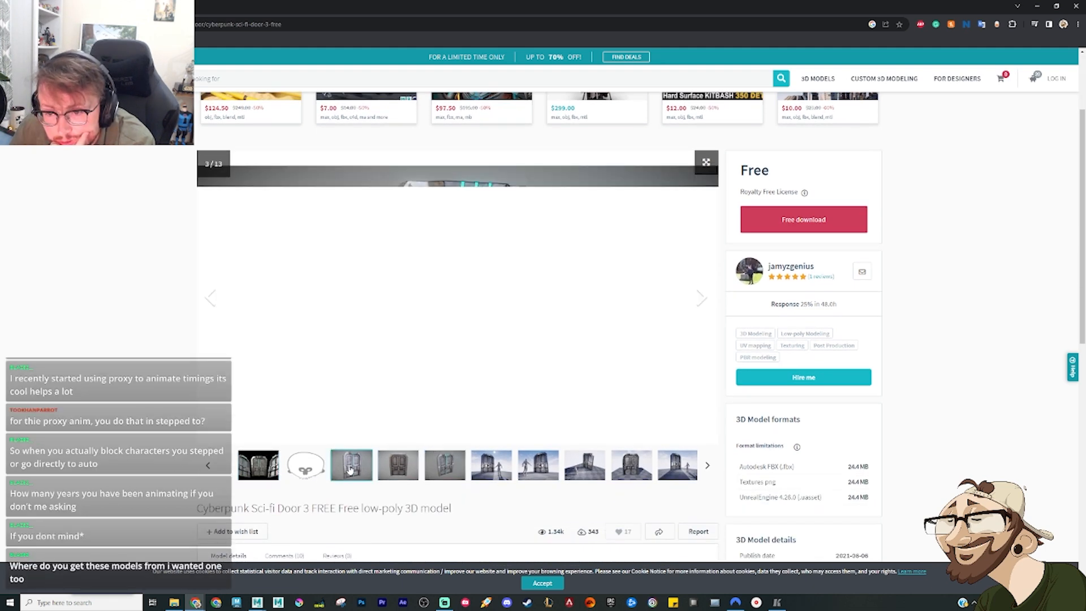
left_click(650, 471)
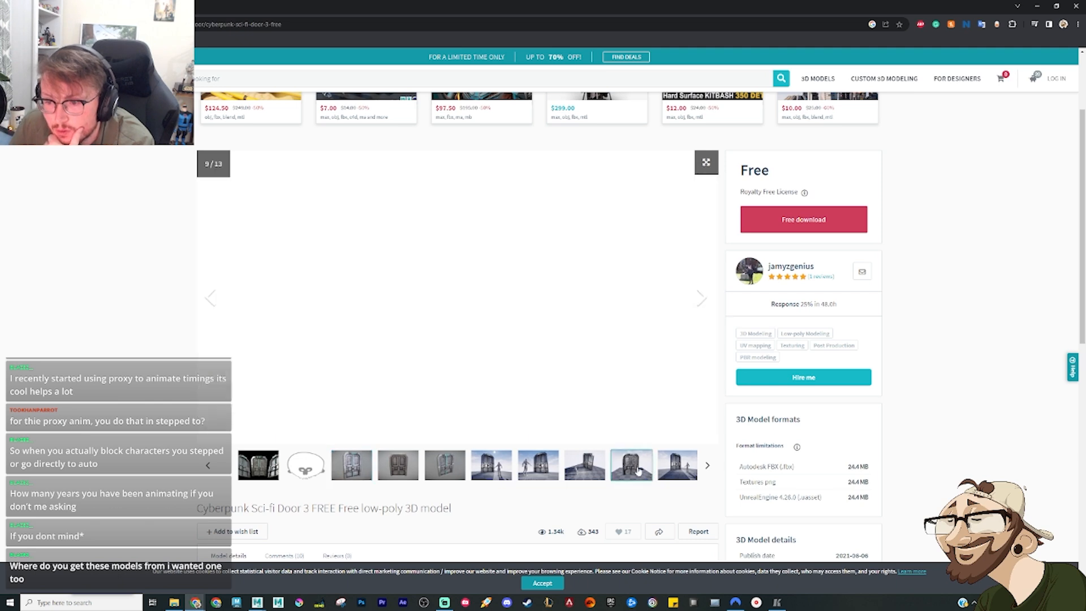
left_click(681, 470)
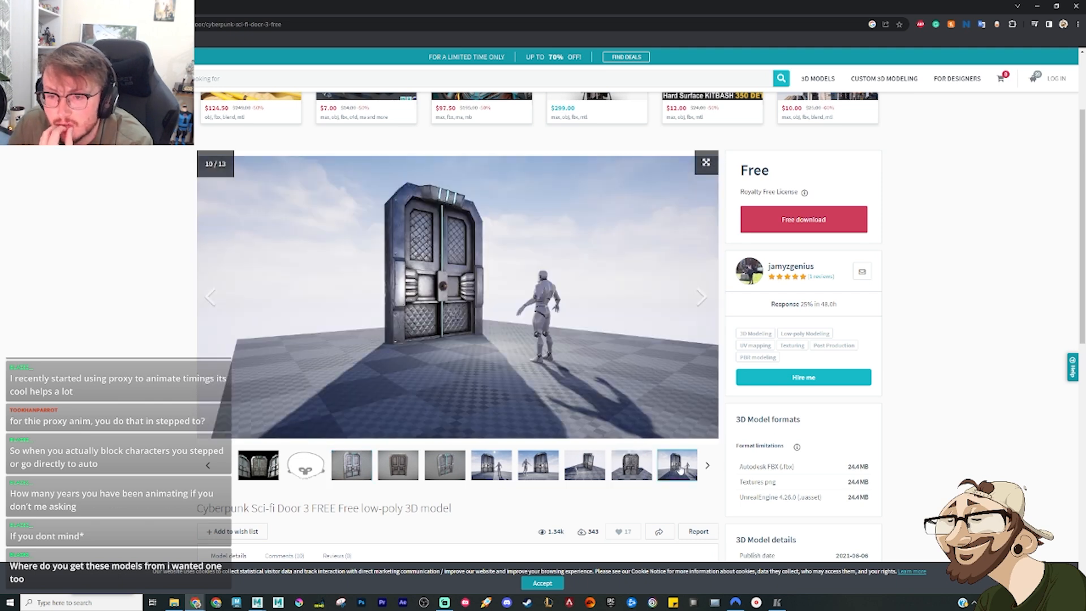
Step: Request the free download of the Cyberpunk Sci-fi Door 3 model files
left_click(804, 219)
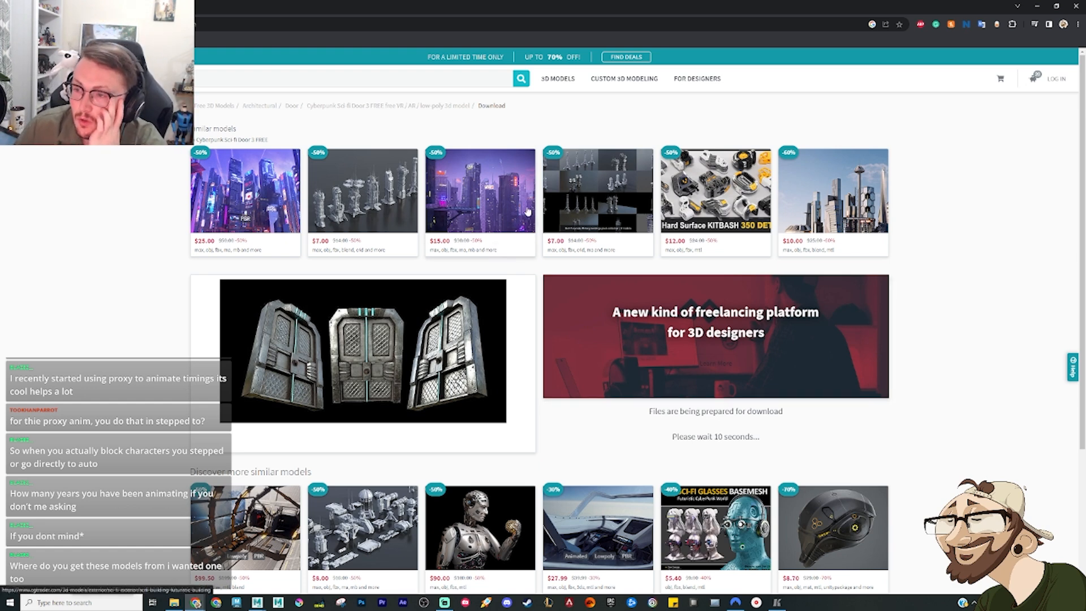
mouse_move(357, 191)
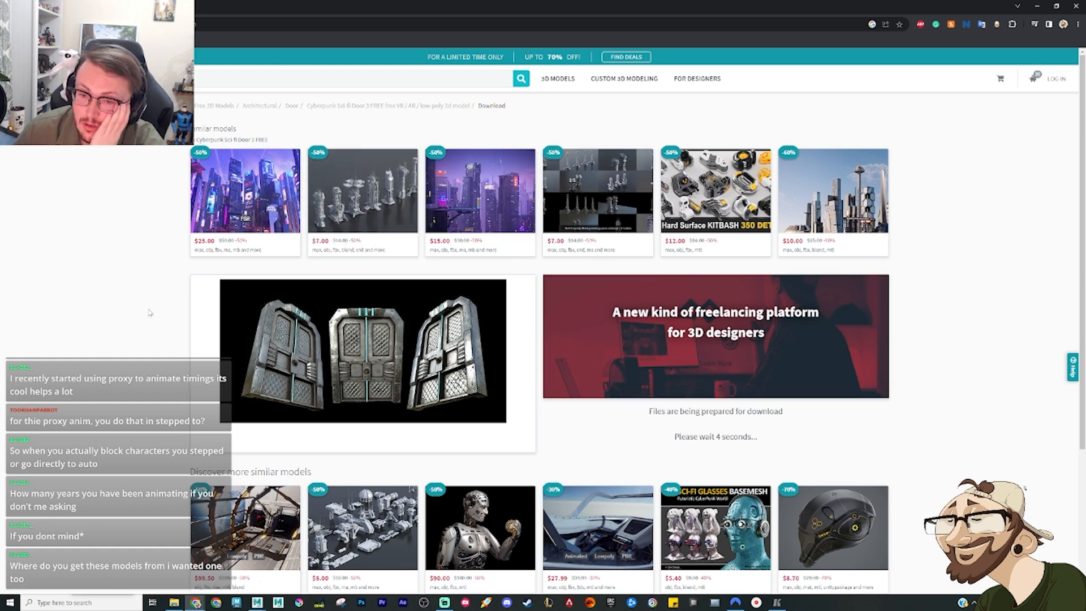
left_click(177, 606)
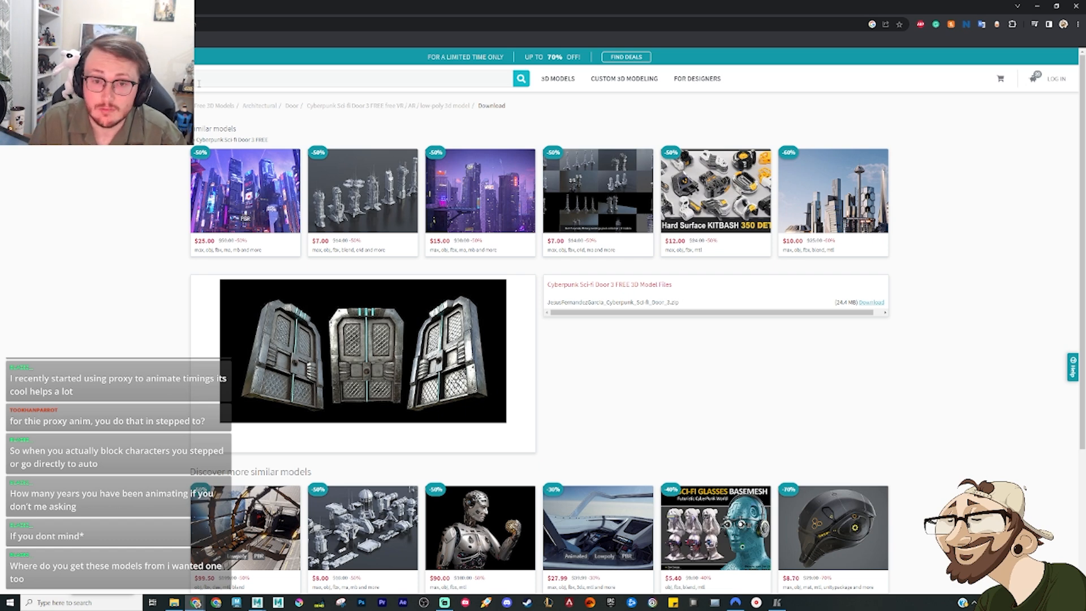
Step: Search the model library for cyber punk city and look through the results
left_click(199, 84)
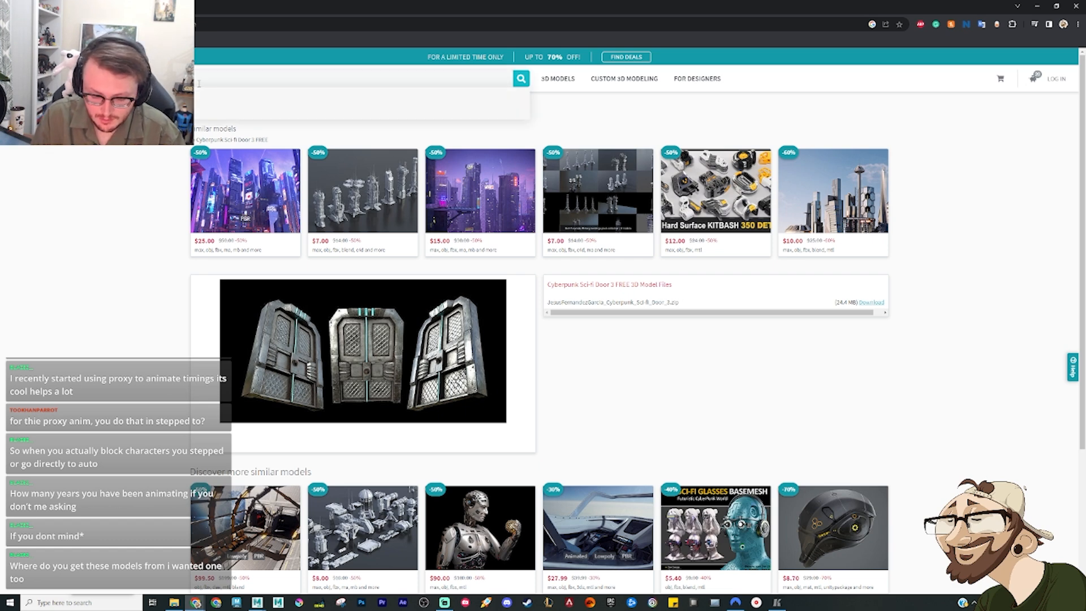
key("Return")
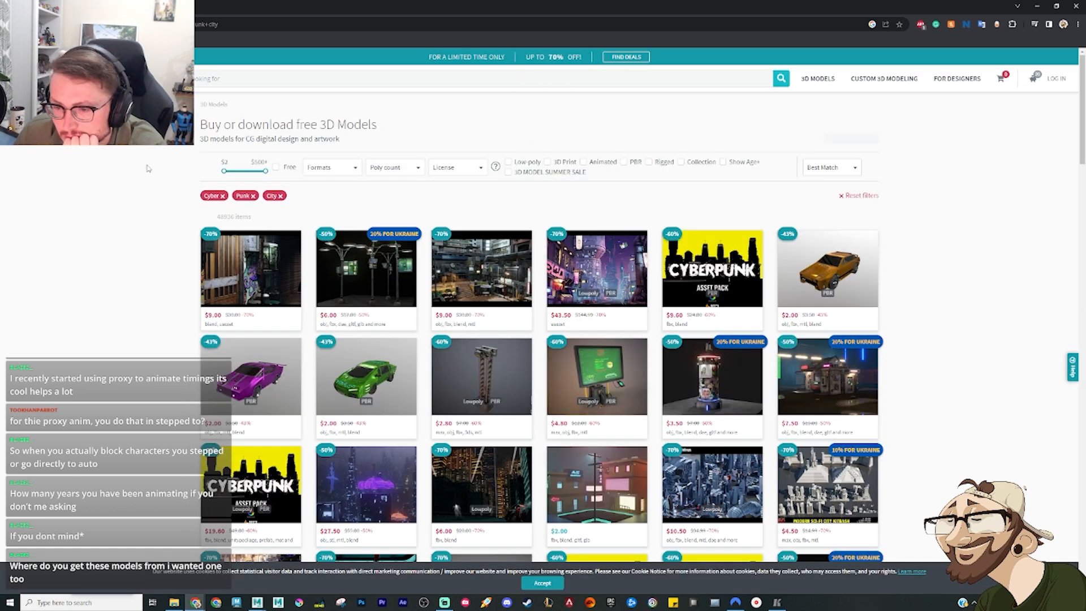
scroll(147, 168, "down", 3)
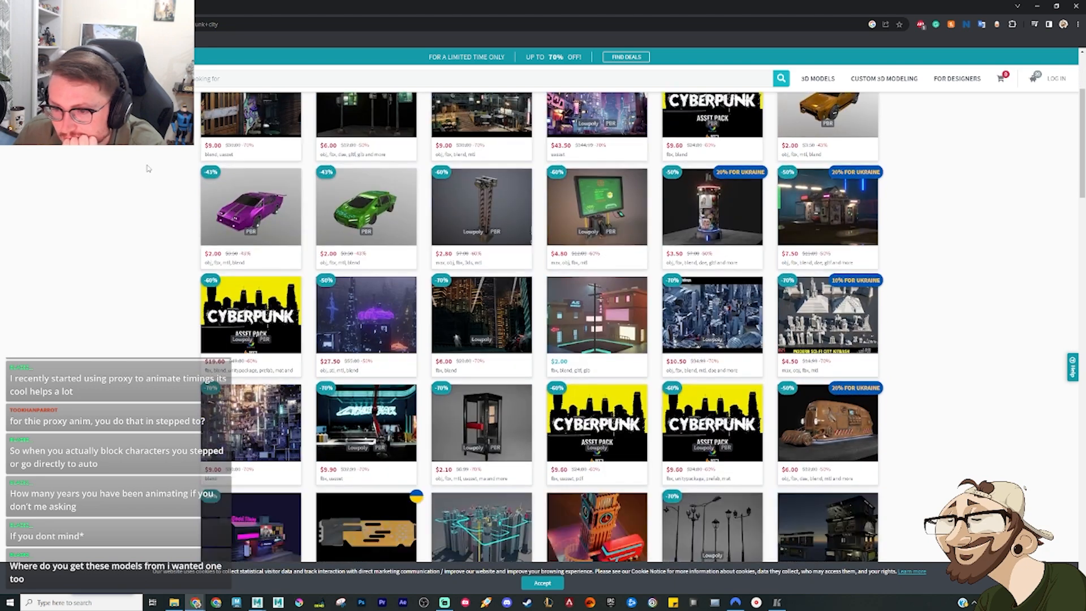
scroll(148, 168, "down", 4)
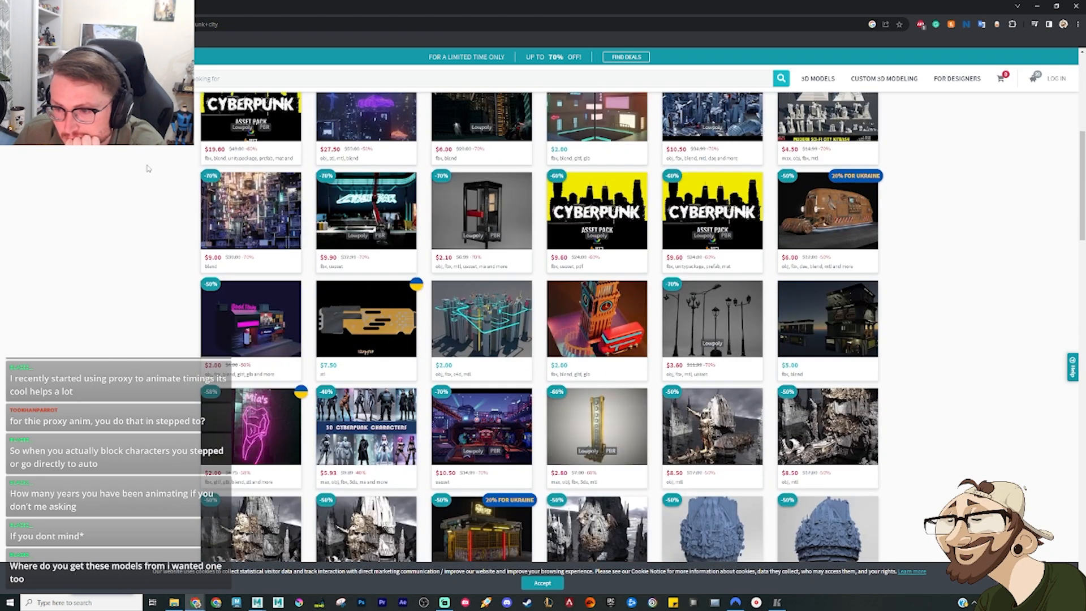
scroll(147, 168, "down", 8)
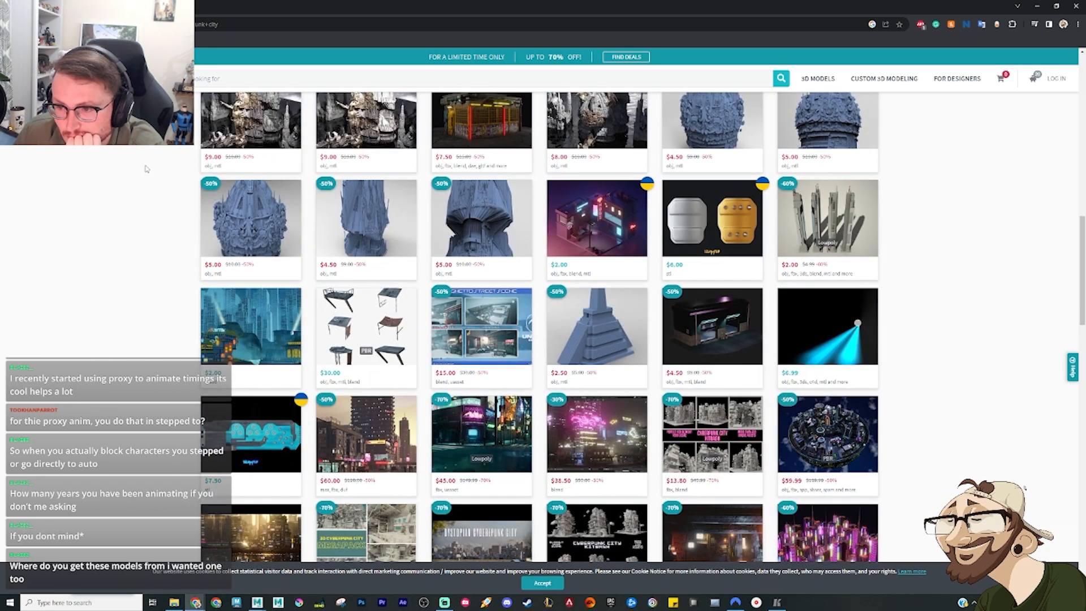
scroll(146, 168, "down", 7)
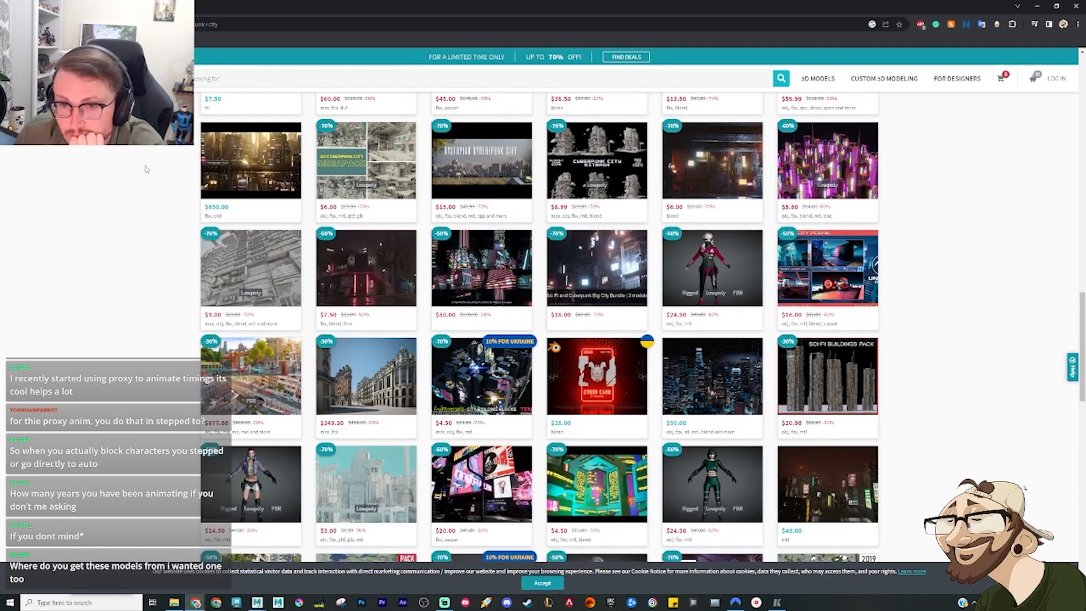
Step: Examine all five preview images of the 3D Cyberpunk City Megapack, then return to the search results
left_click(344, 145)
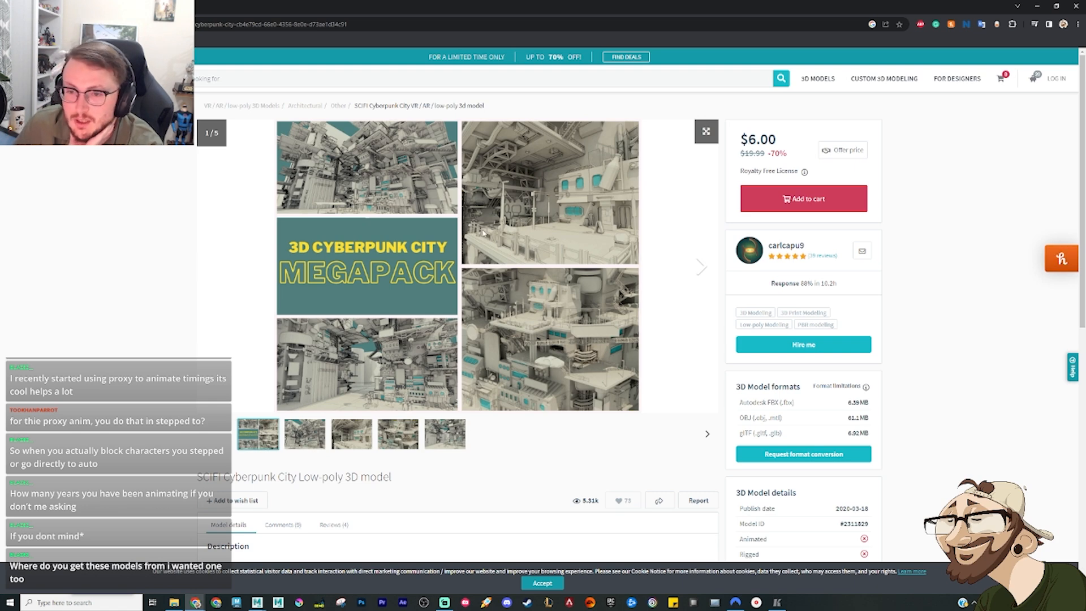
left_click(702, 267)
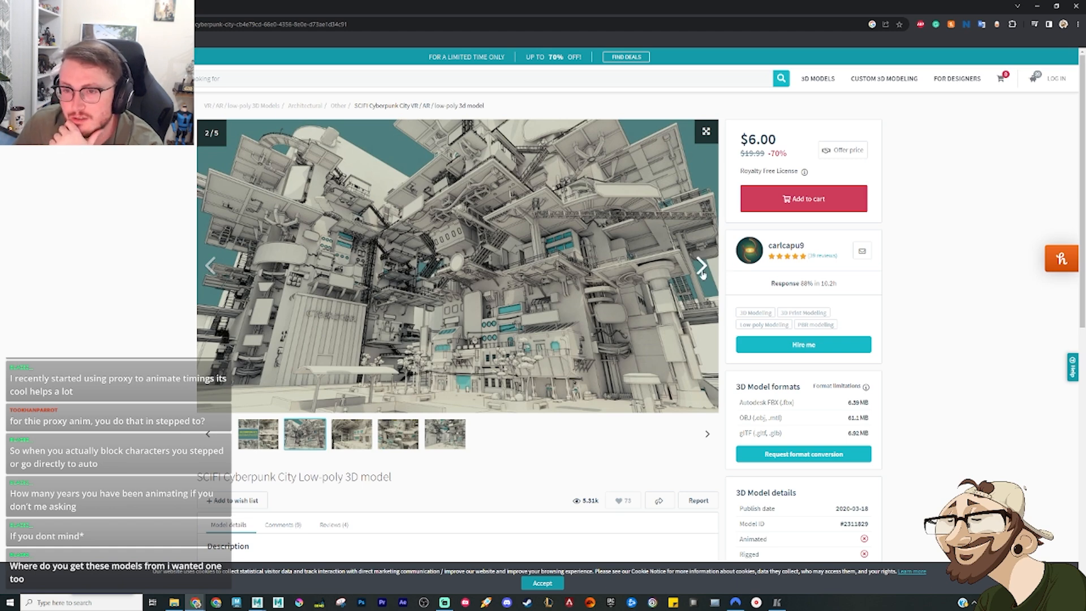
left_click(701, 268)
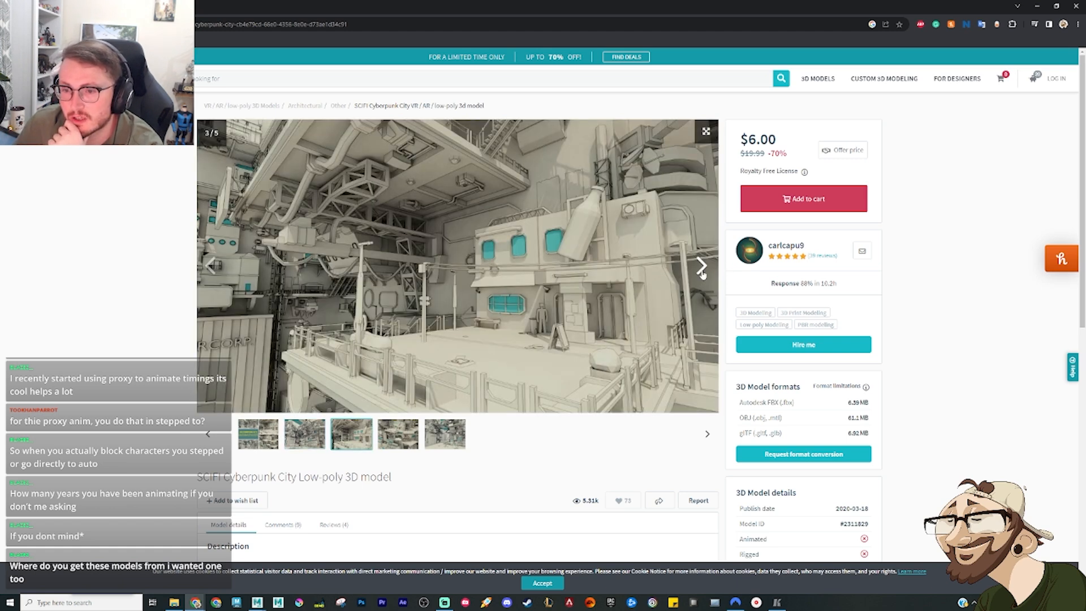
left_click(702, 269)
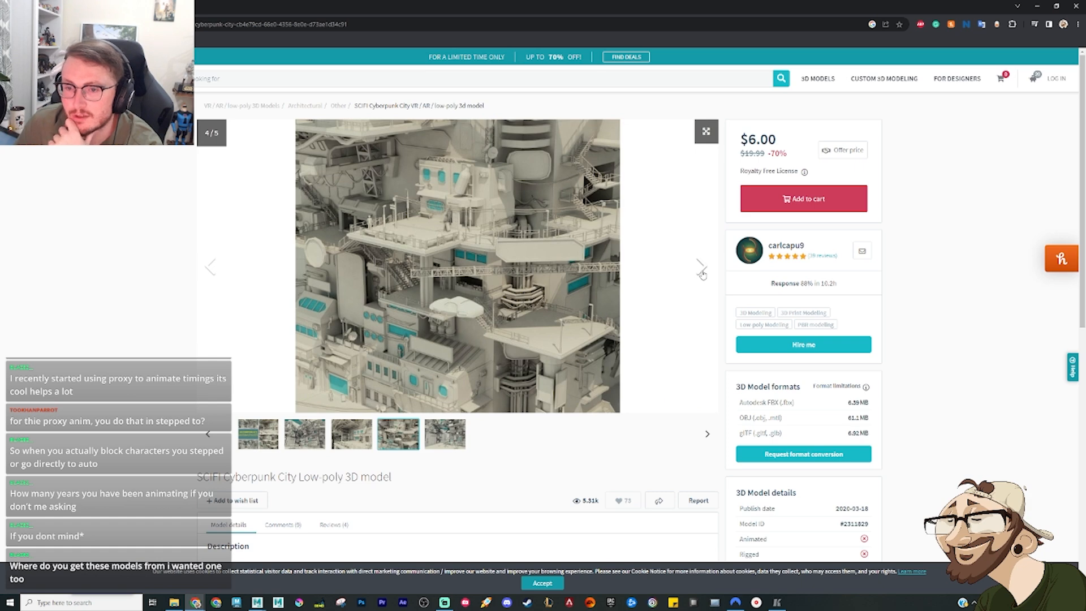
left_click(702, 274)
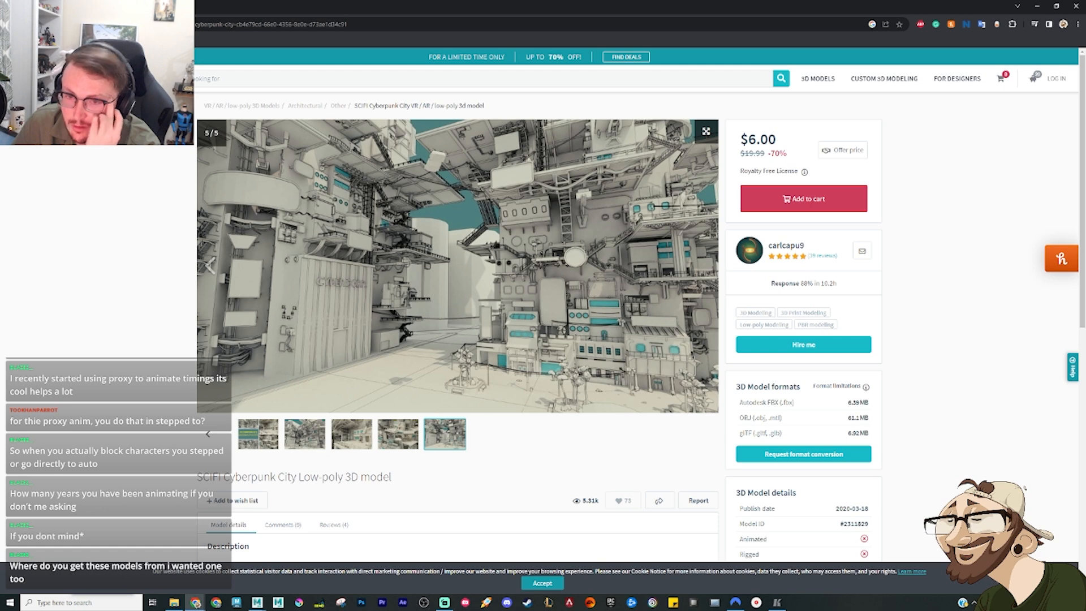
key("alt+Left")
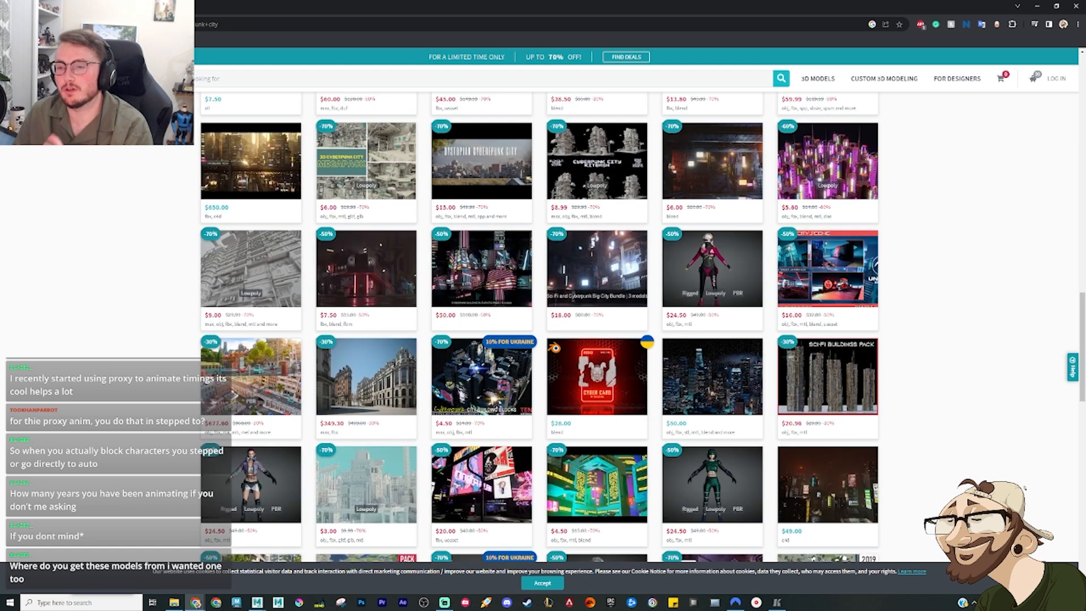
Step: Return to the door's download page and log in with the account e-mail and password
key("alt+Left")
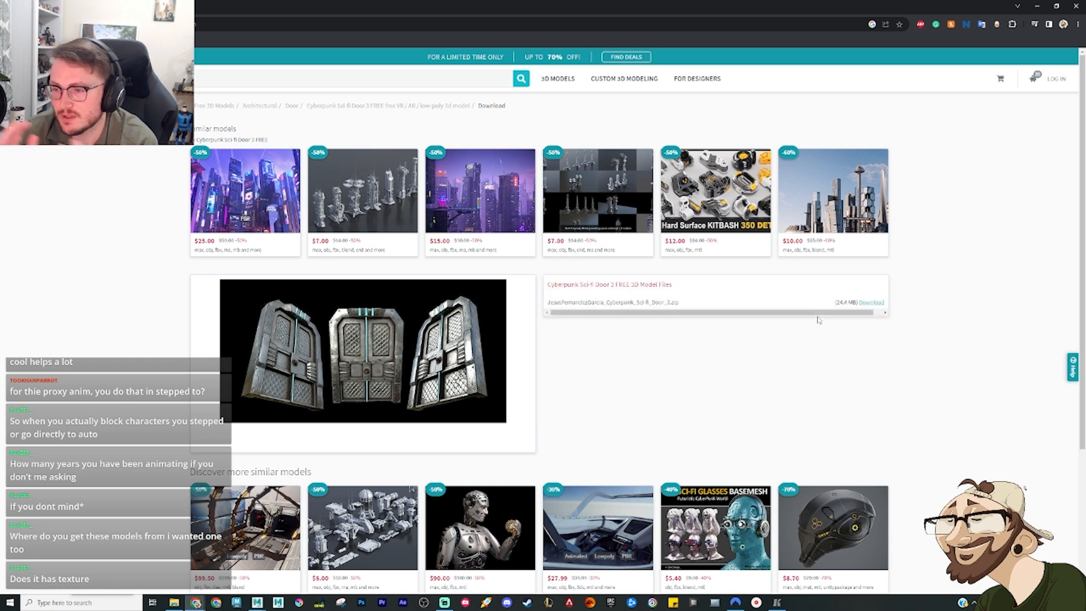
left_click(881, 305)
left_click(987, 143)
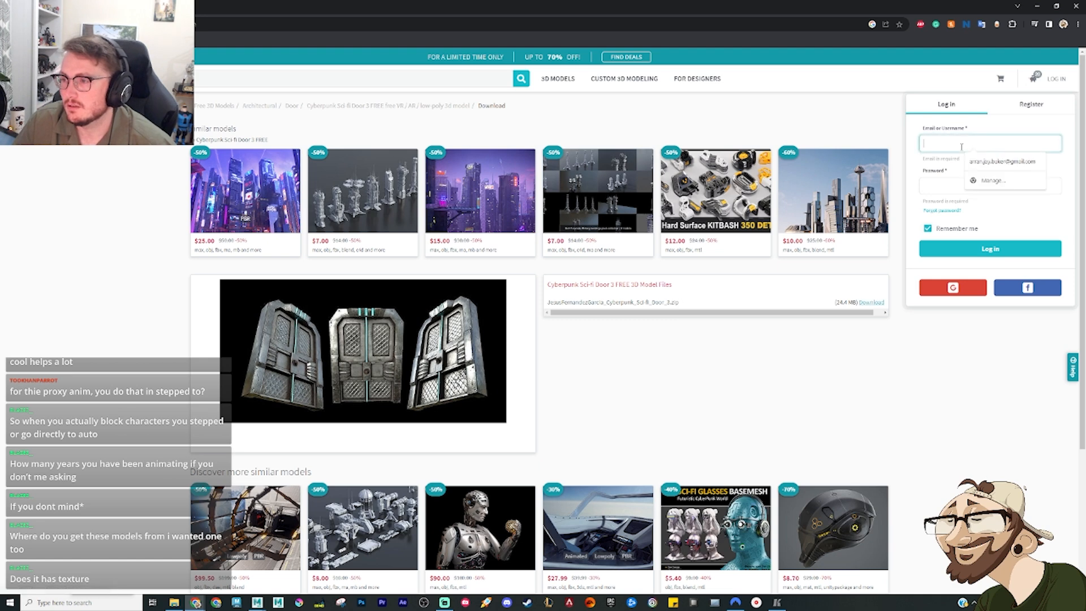
left_click(988, 163)
left_click(955, 175)
type("••••••")
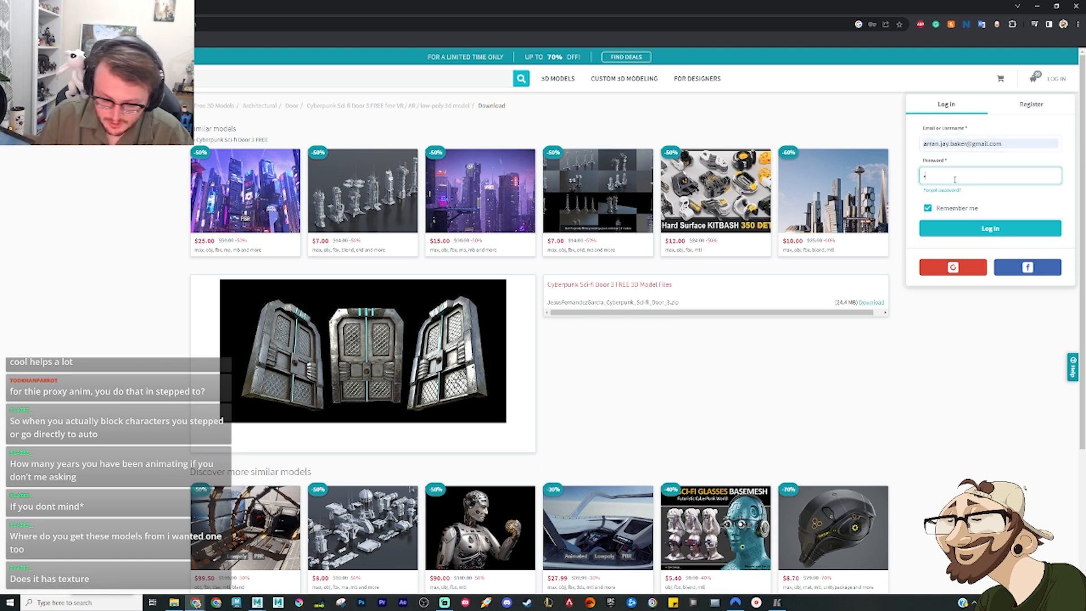
type("••••••••")
key("Return")
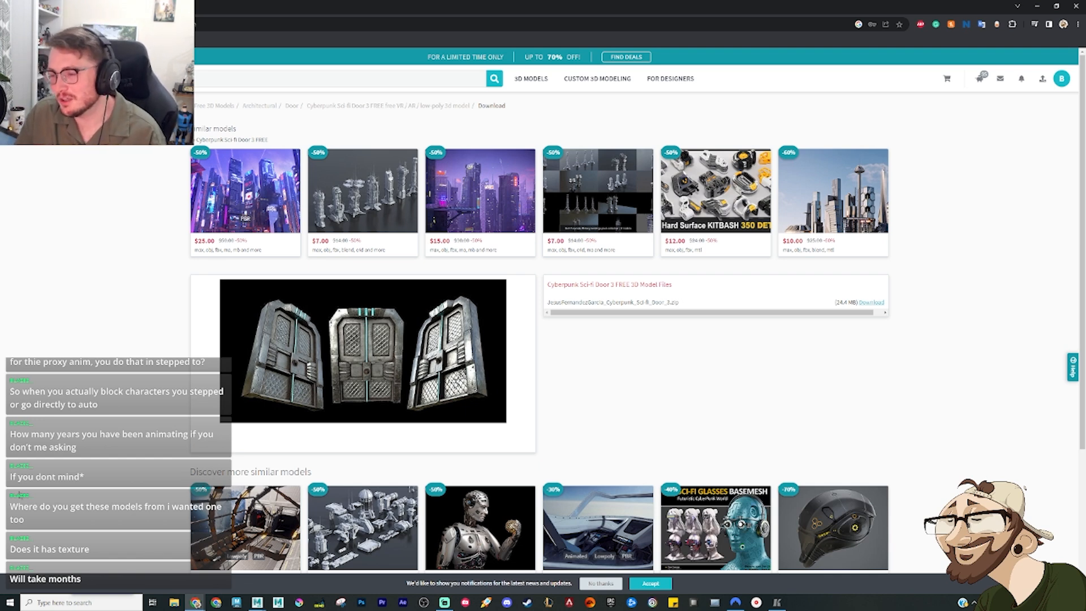
Step: Download the Cyberpunk Sci-fi Door 3 zip archive and open it in WinRAR
left_click(877, 301)
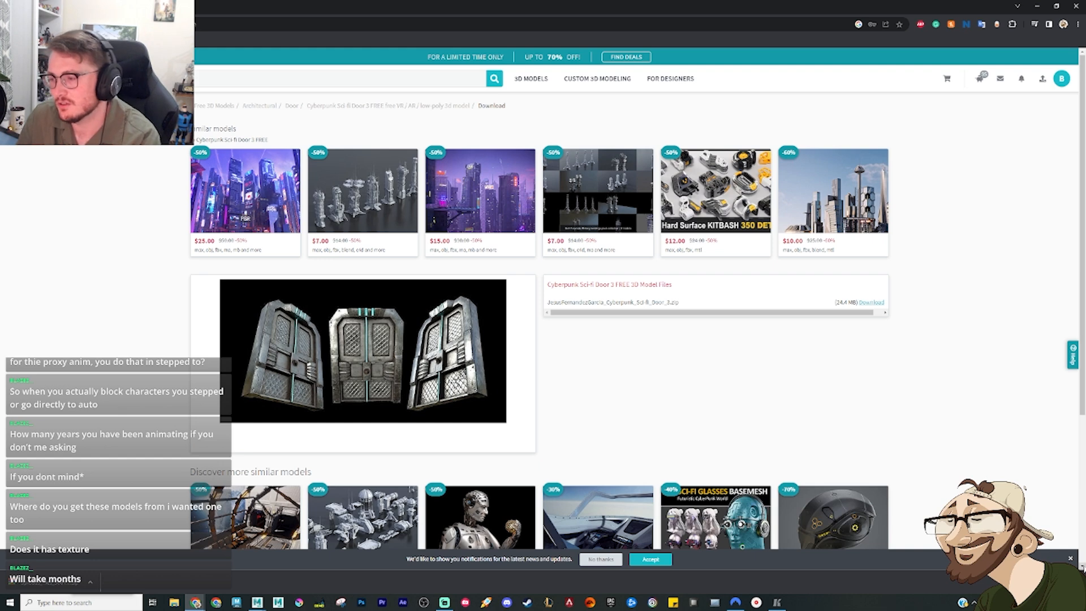
left_click(1071, 560)
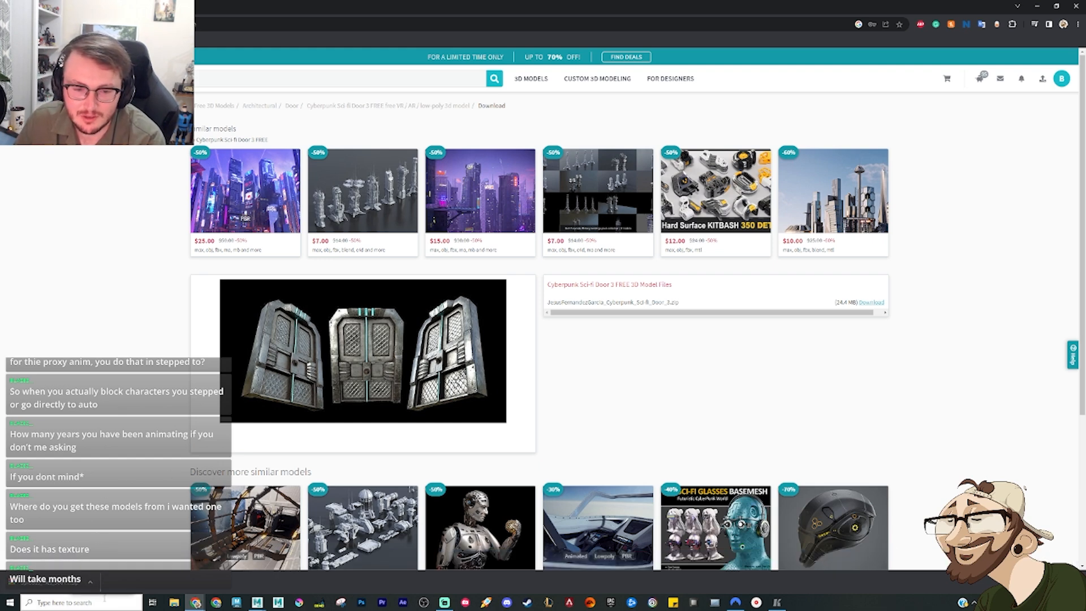
left_click(66, 588)
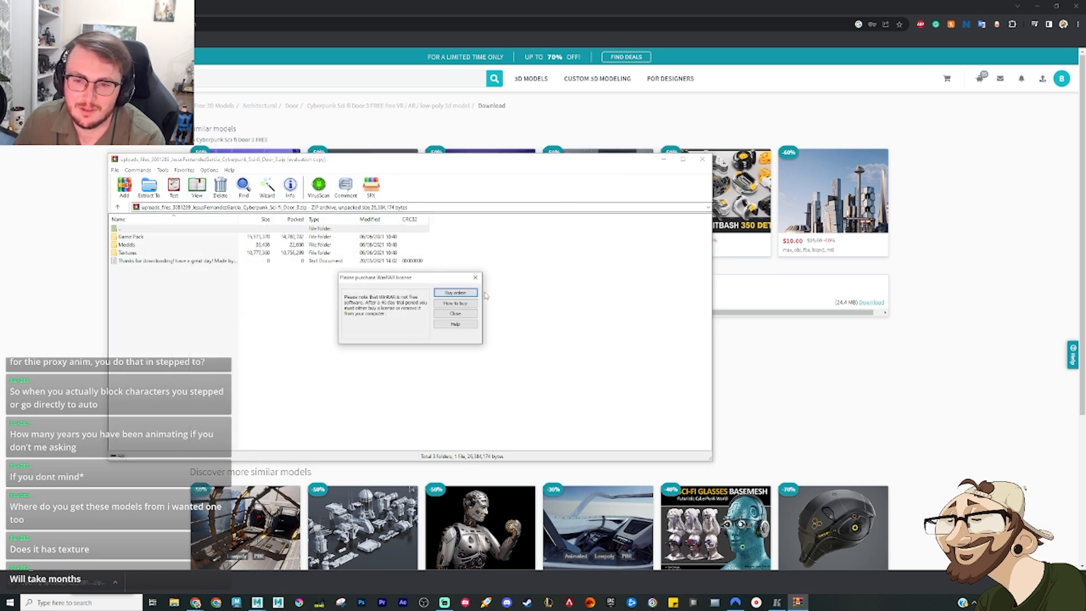
Step: Dismiss the licence reminder, get the door's FBX file from the archive's Models folder, and close the archive
left_click(475, 277)
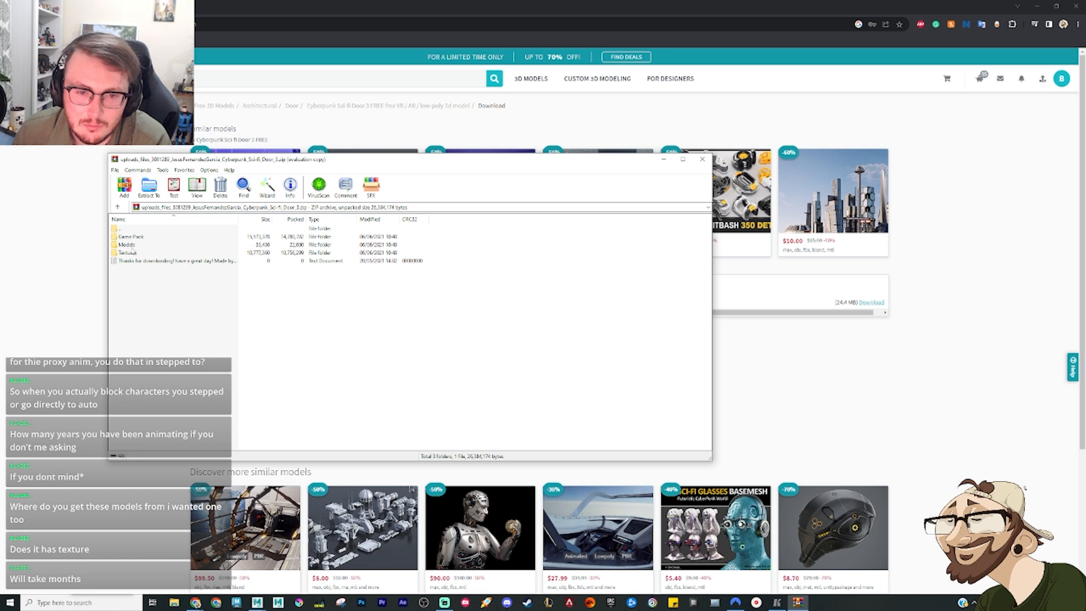
double_click(133, 245)
left_click(148, 238)
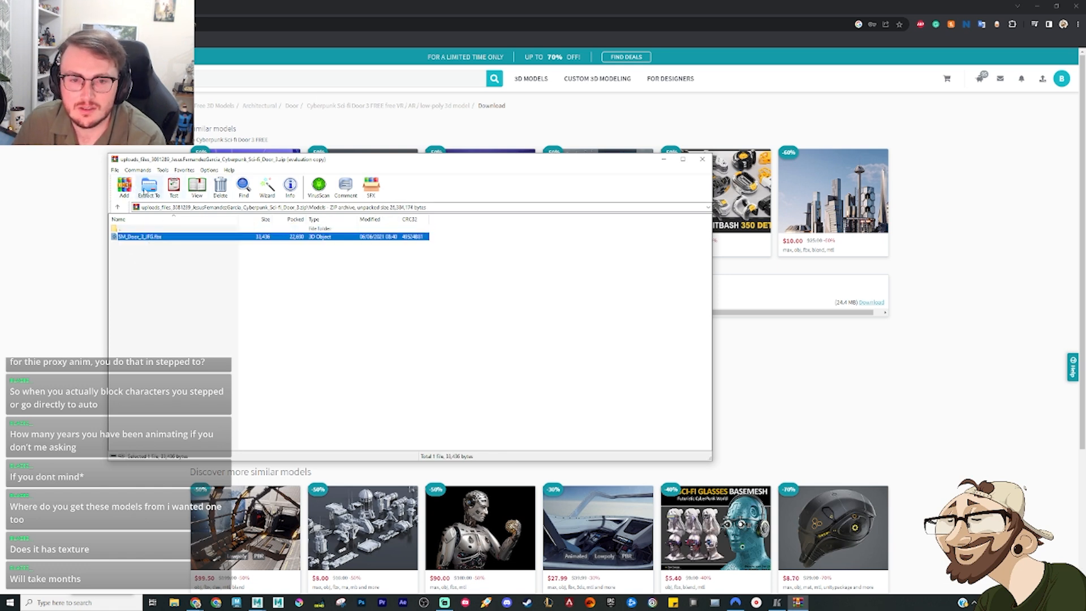
left_click(175, 603)
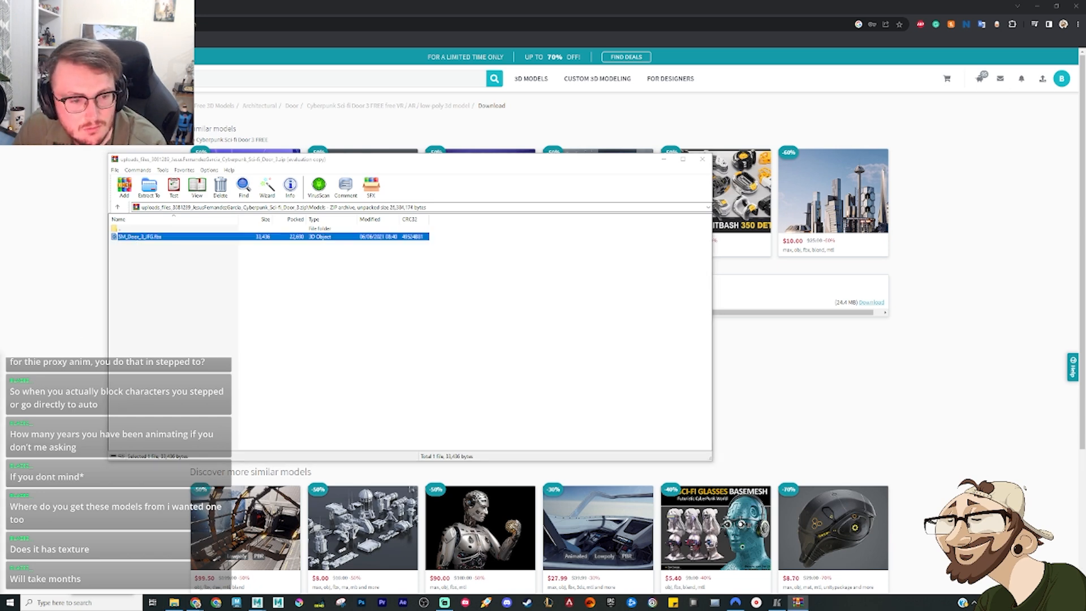
left_click(705, 159)
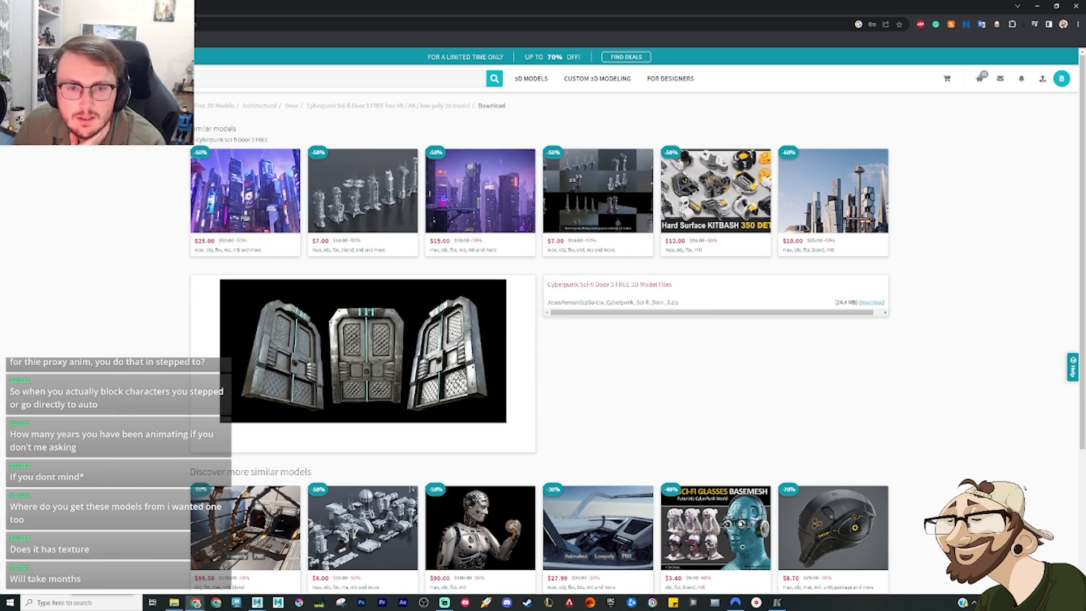
Step: Switch to Maya and try to import the door's FBX file into the street scene
left_click(195, 603)
left_click_drag(342, 529, 592, 501)
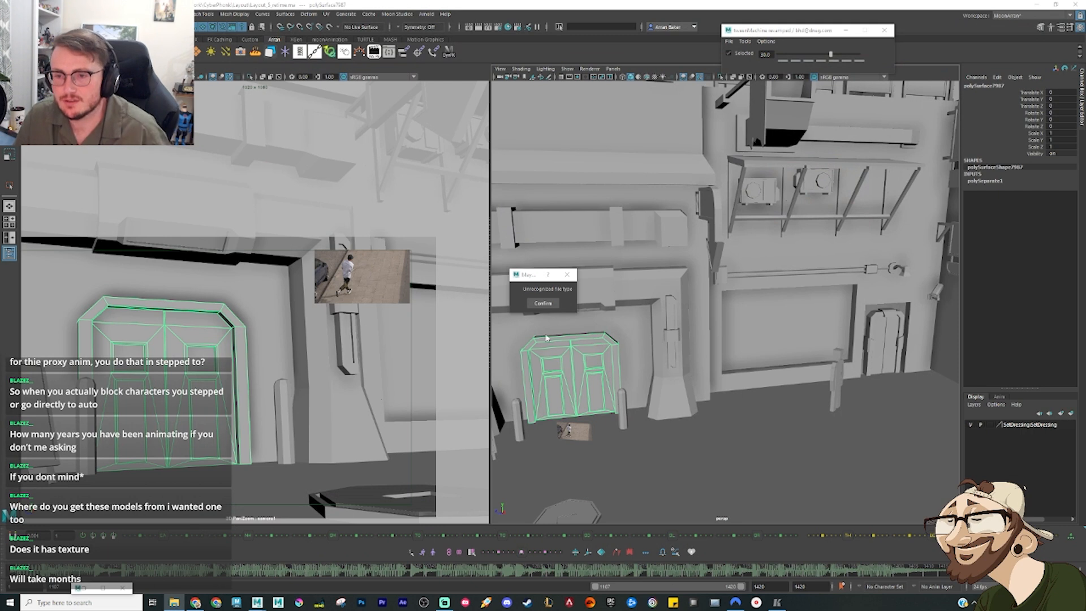
left_click(546, 314)
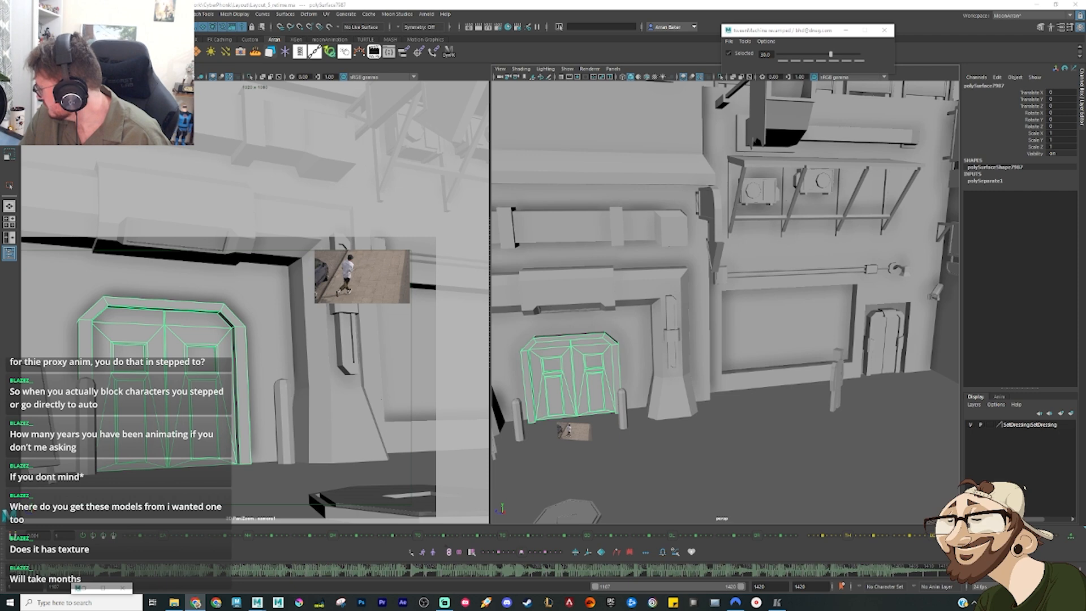
Step: Return to CGTrader, search the model library for sci fi door, and limit the results to free models
left_click_drag(502, 146, 1085, 136)
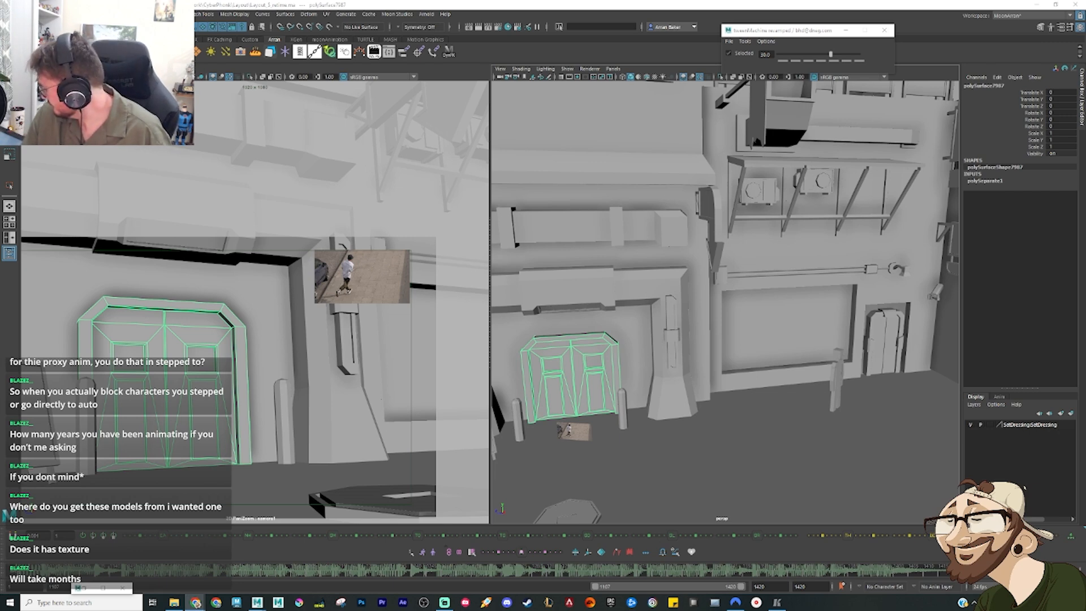
left_click_drag(310, 4, 311, 1)
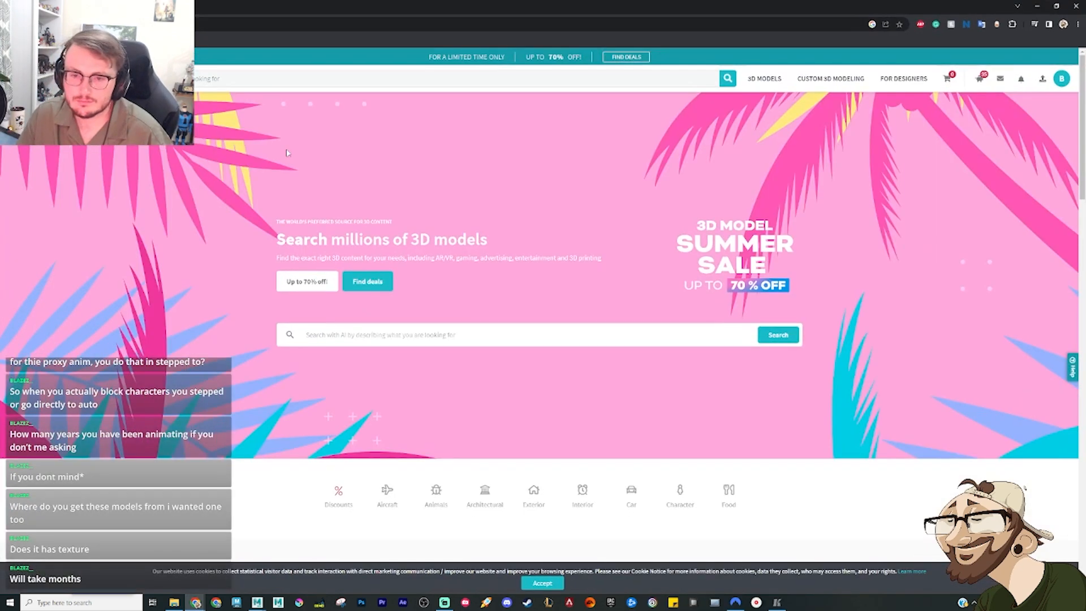
left_click(357, 341)
type("sci")
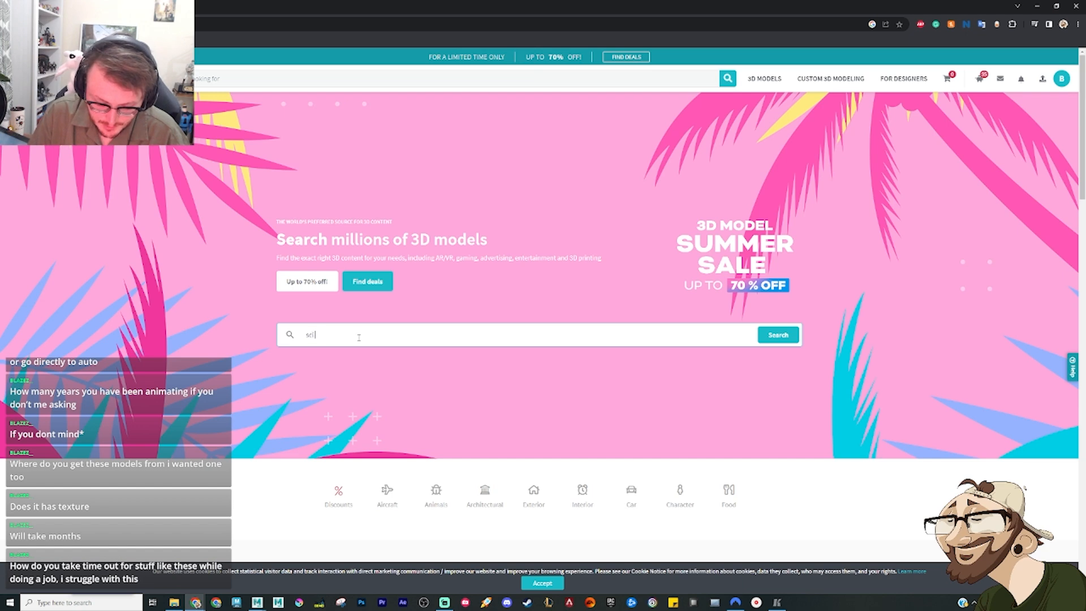
type(" fi door")
key("Return")
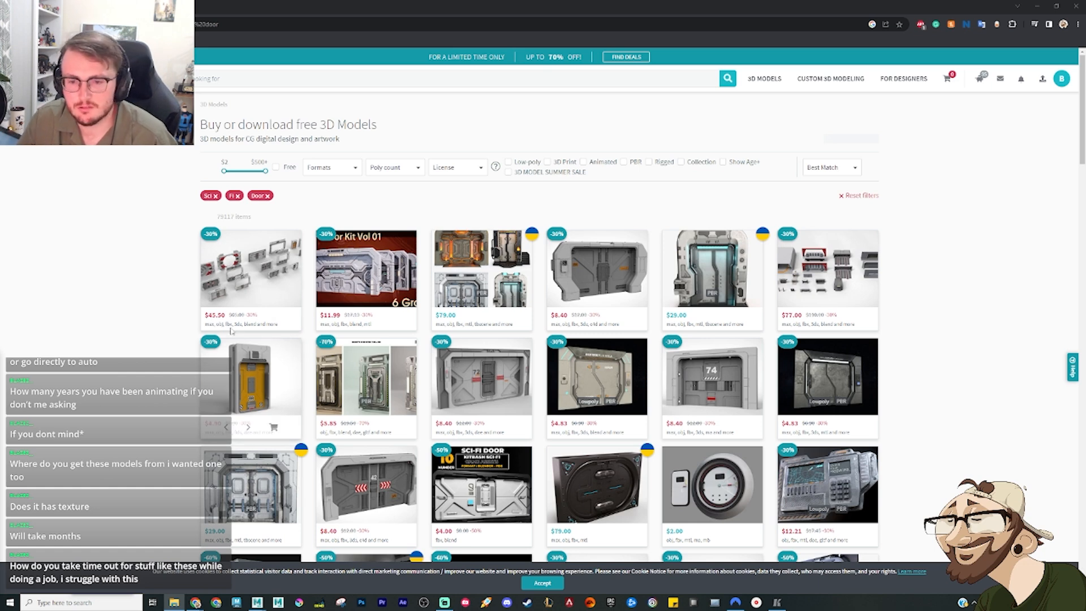
scroll(162, 339, "down", 2)
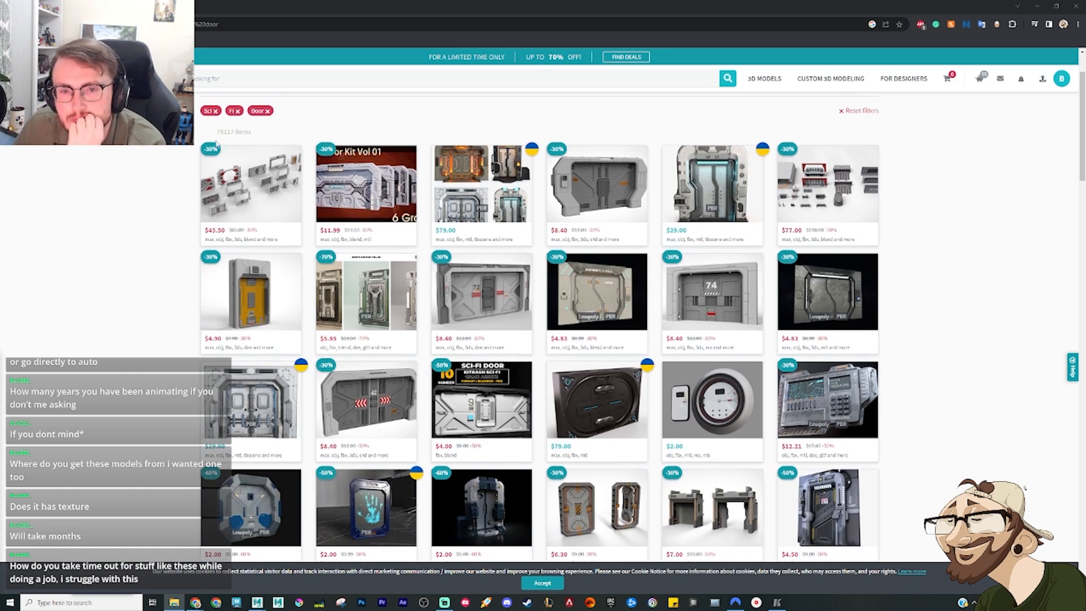
scroll(276, 170, "up", 2)
left_click(276, 168)
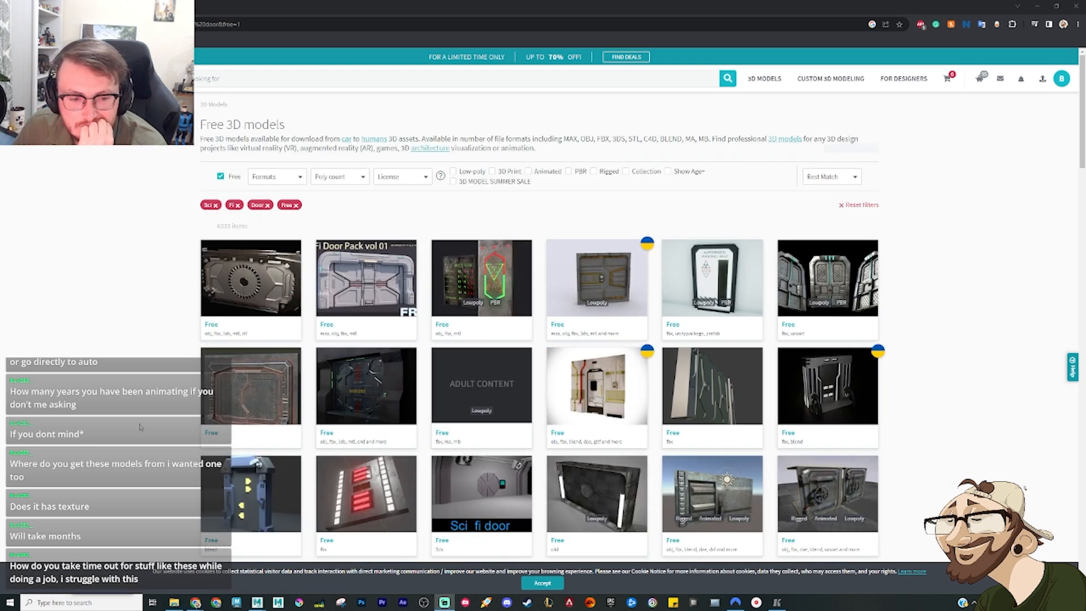
left_click(121, 431)
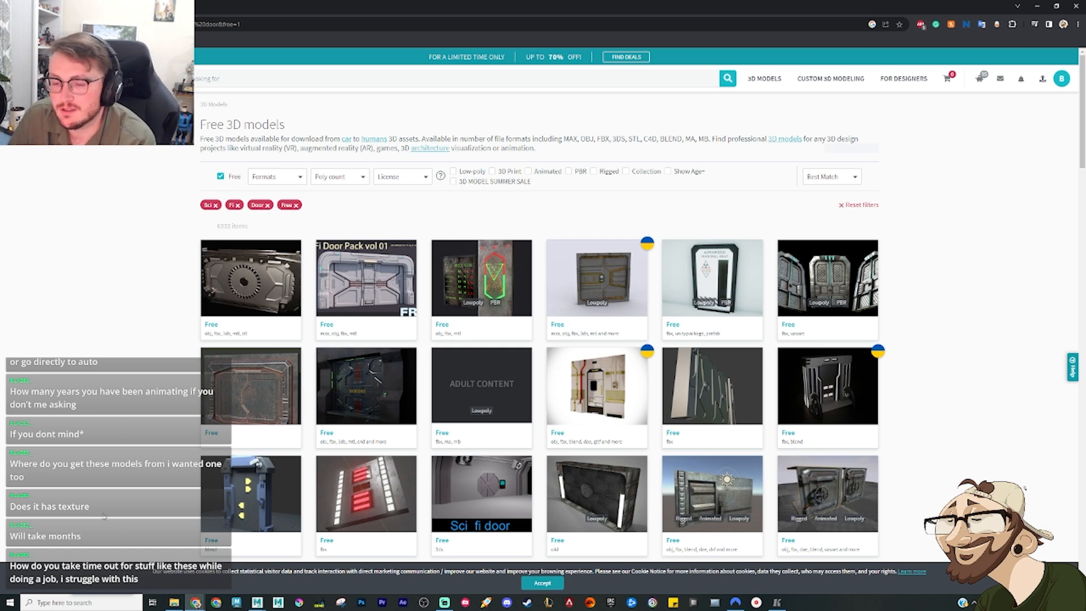
Step: View the page of the free sci fi gate model, then return to the search results
scroll(157, 405, "down", 2)
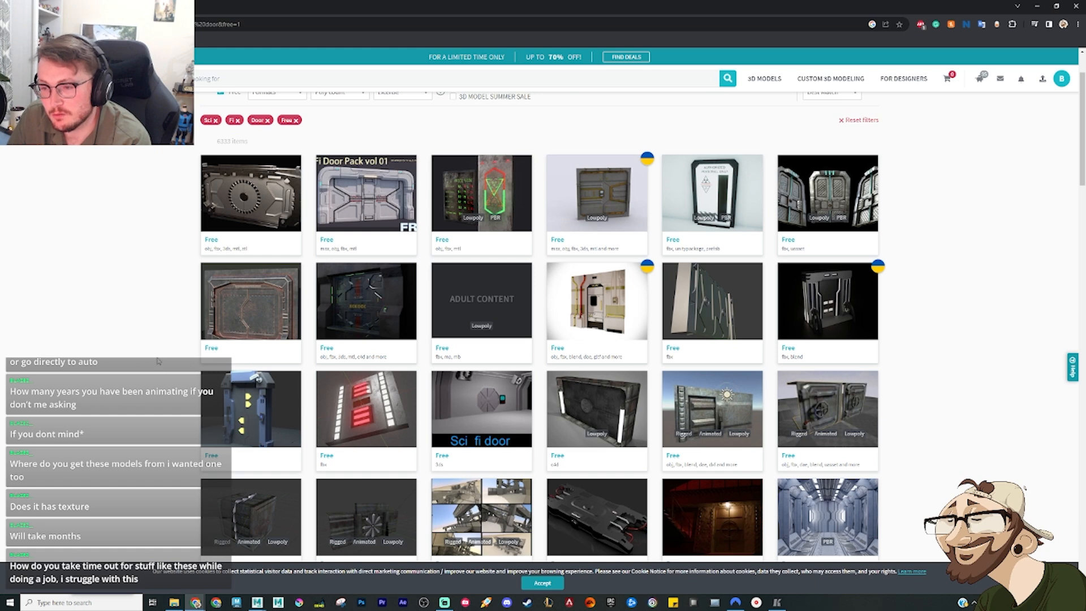
scroll(159, 356, "down", 1)
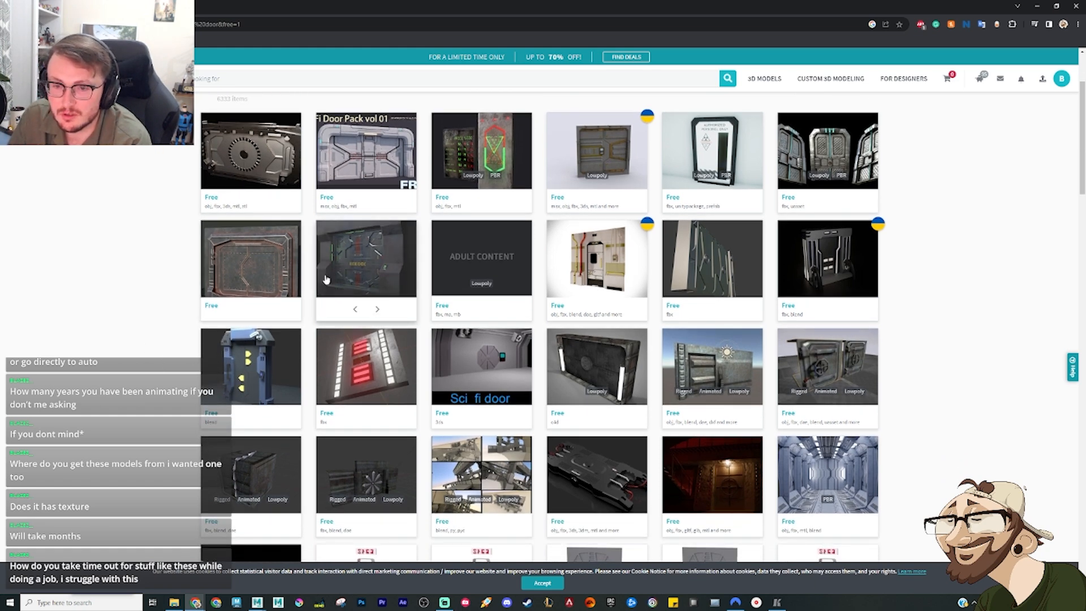
left_click(556, 307)
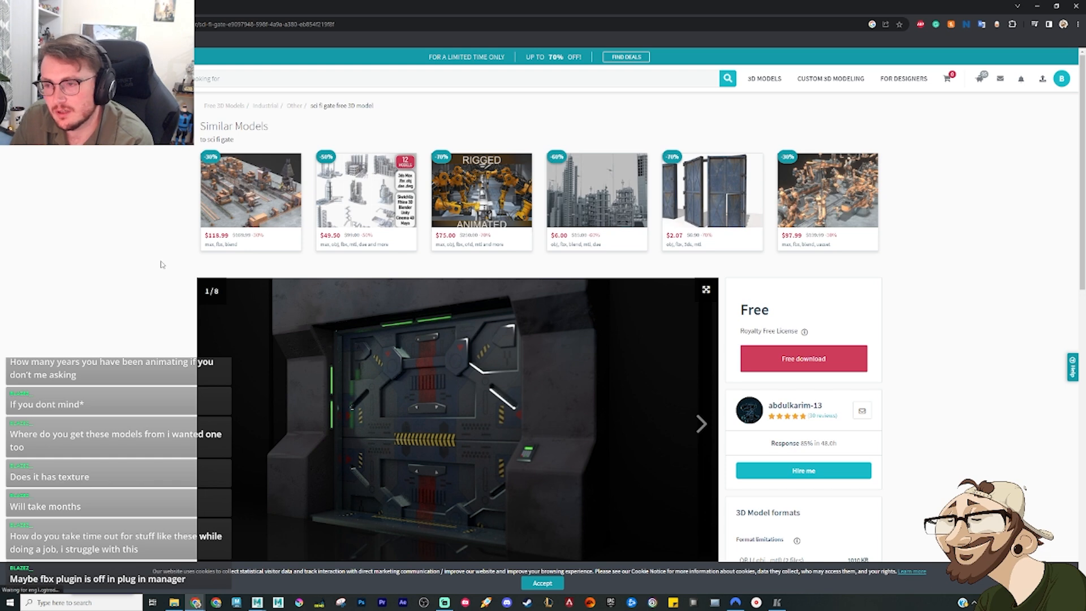
key("alt+Left")
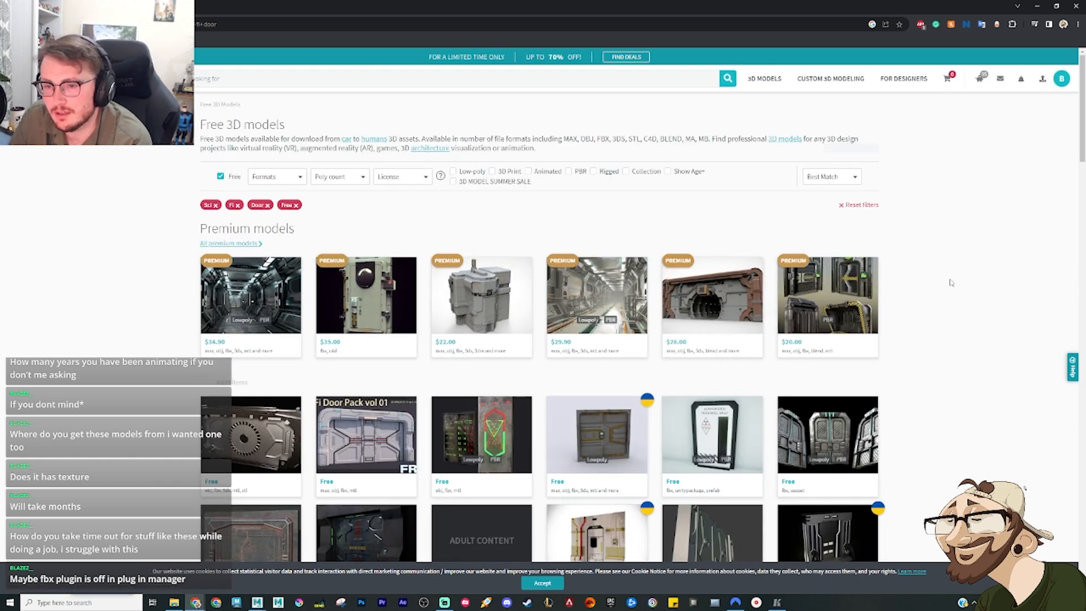
Step: Look through the free sci-fi door results for another model that suits the street scene
scroll(946, 283, "down", 3)
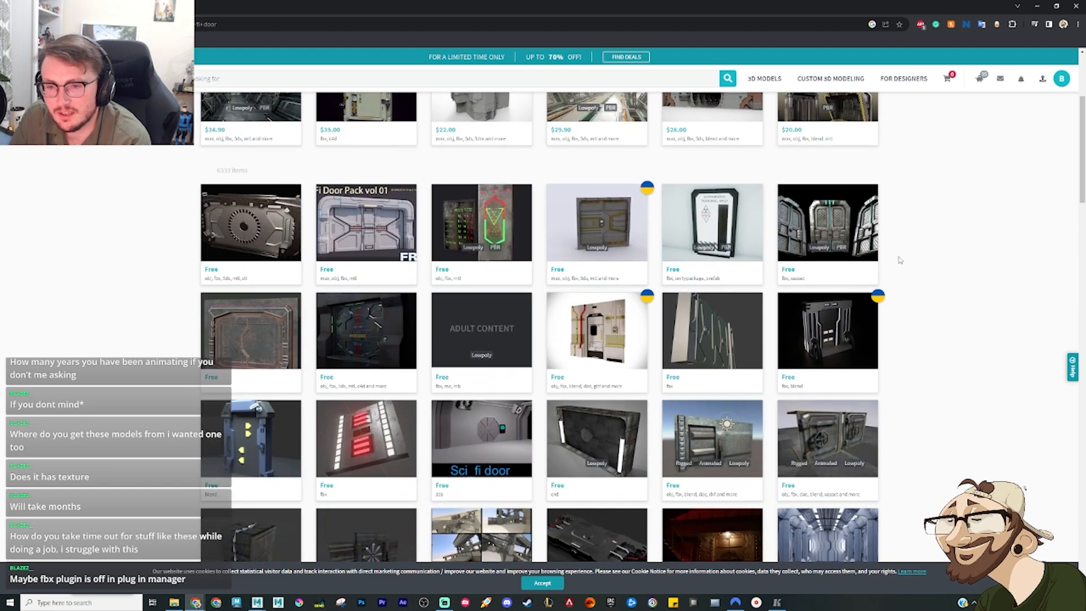
scroll(900, 259, "down", 2)
scroll(901, 258, "down", 1)
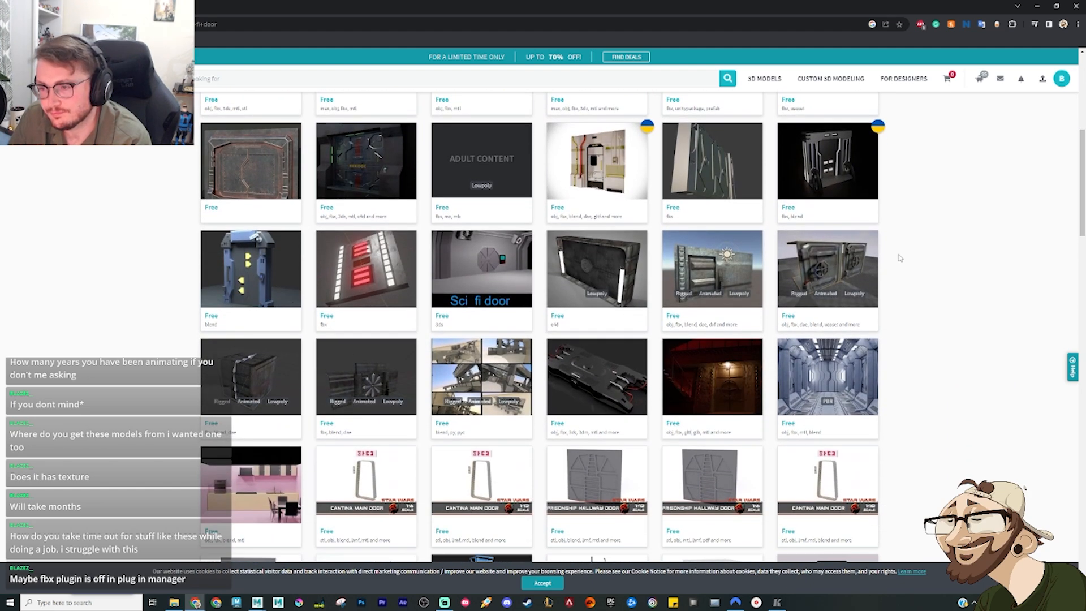
scroll(909, 283, "down", 1)
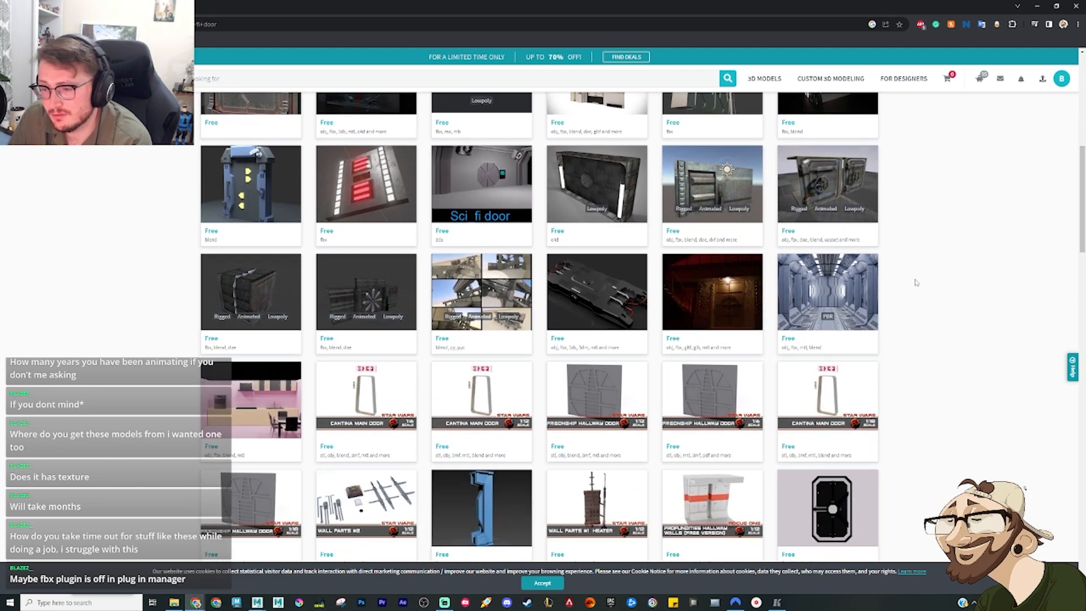
scroll(917, 282, "down", 2)
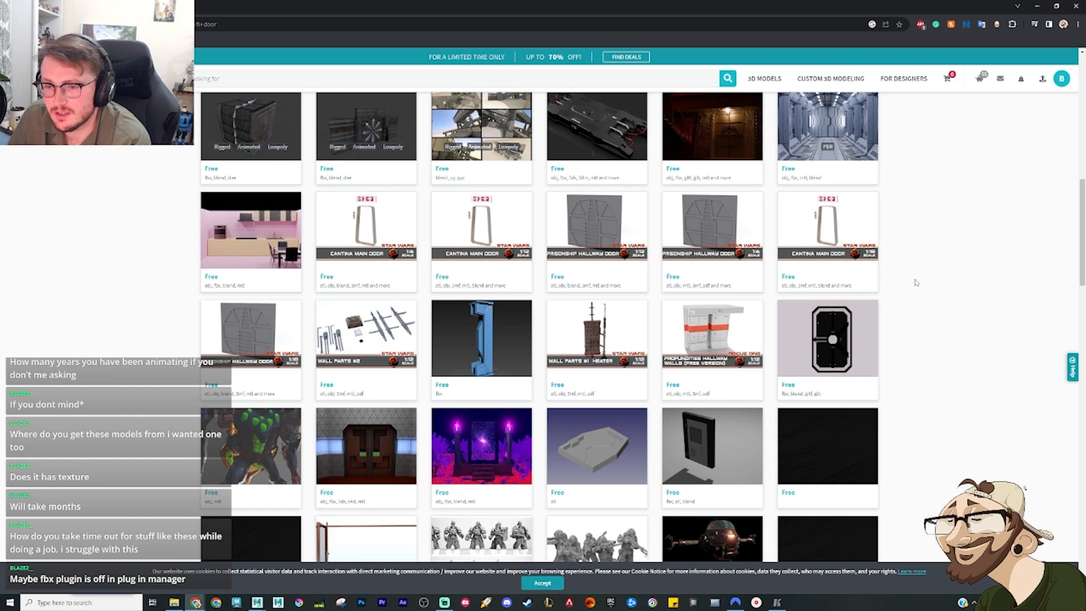
scroll(916, 283, "down", 3)
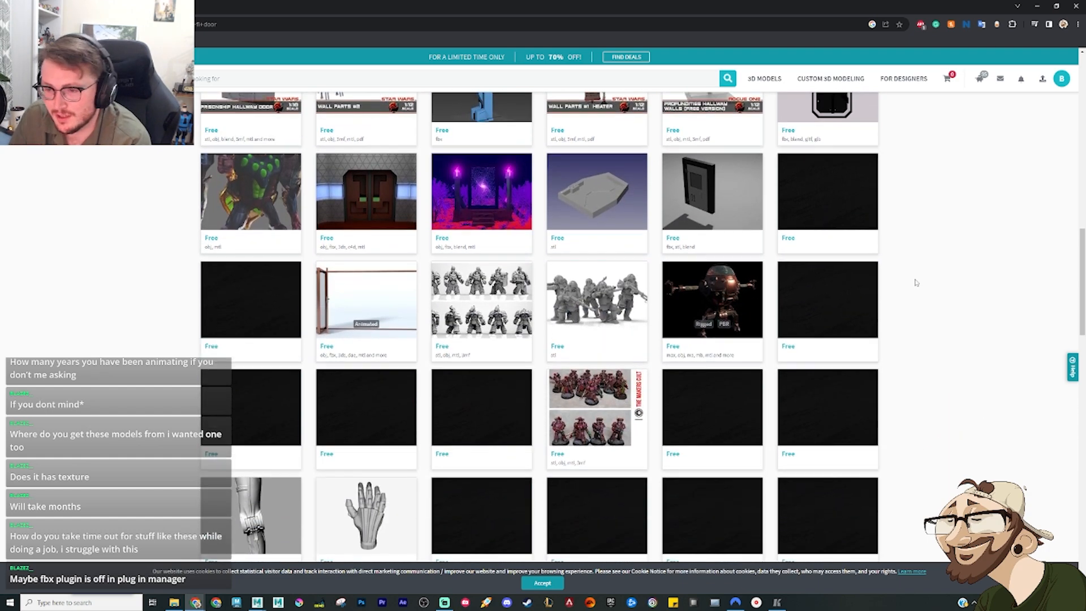
scroll(916, 282, "down", 2)
scroll(917, 282, "down", 4)
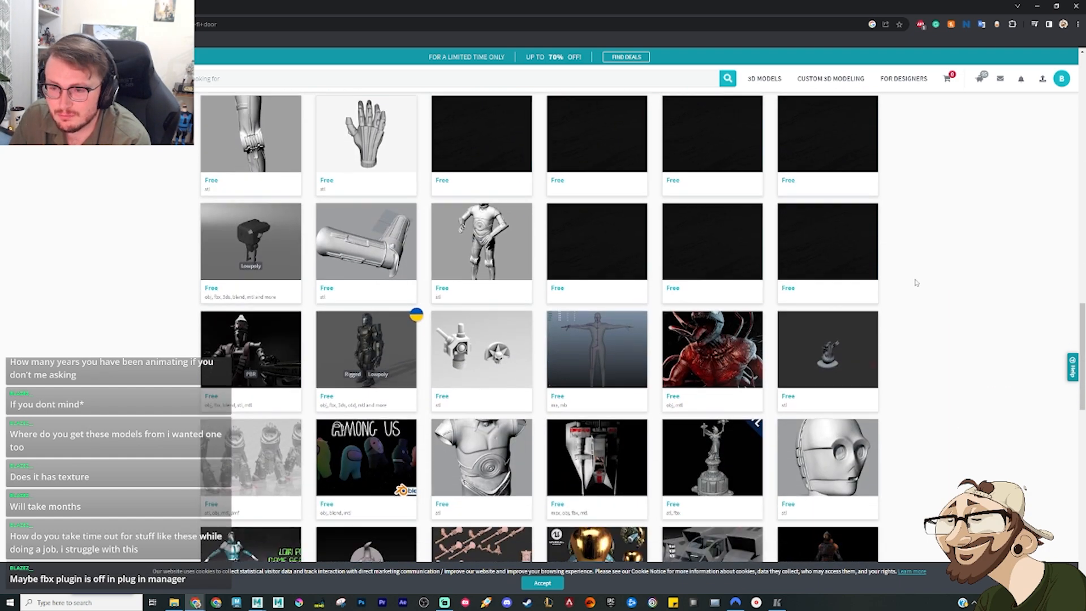
scroll(914, 283, "down", 1)
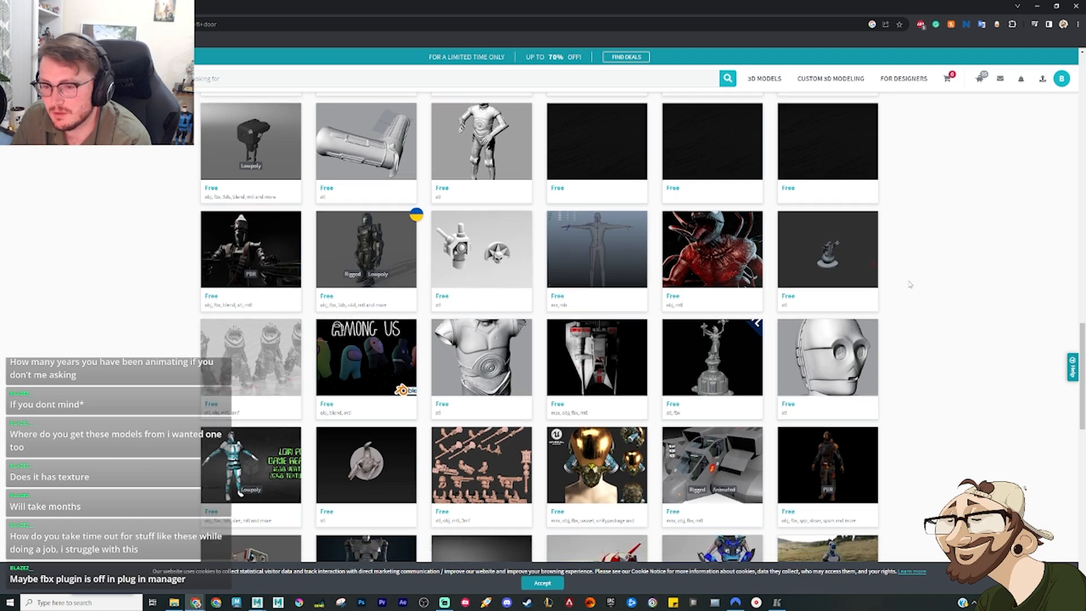
scroll(908, 287, "down", 4)
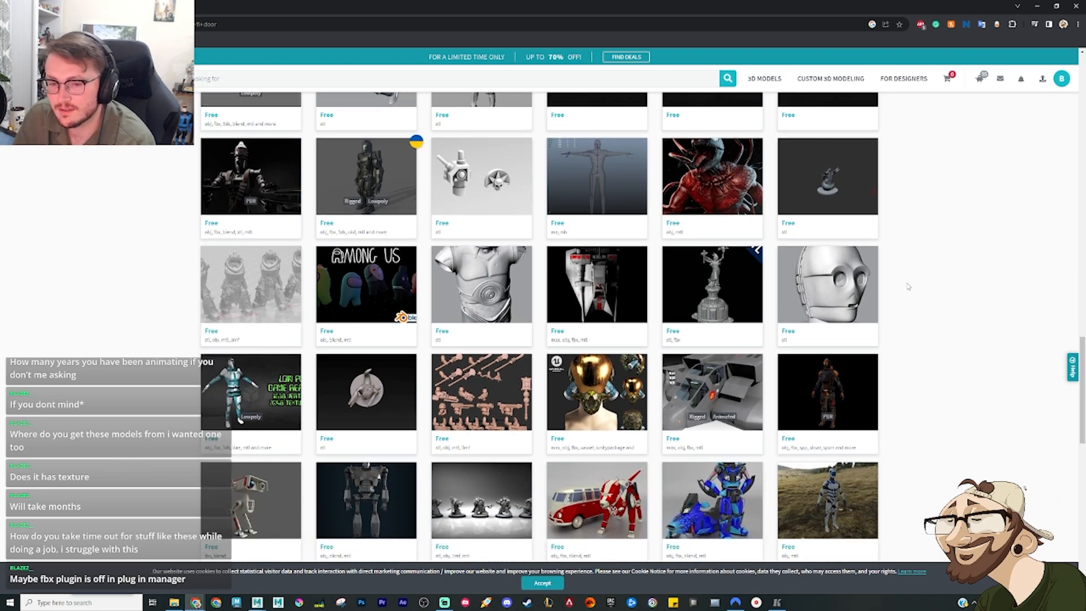
scroll(912, 300, "up", 15)
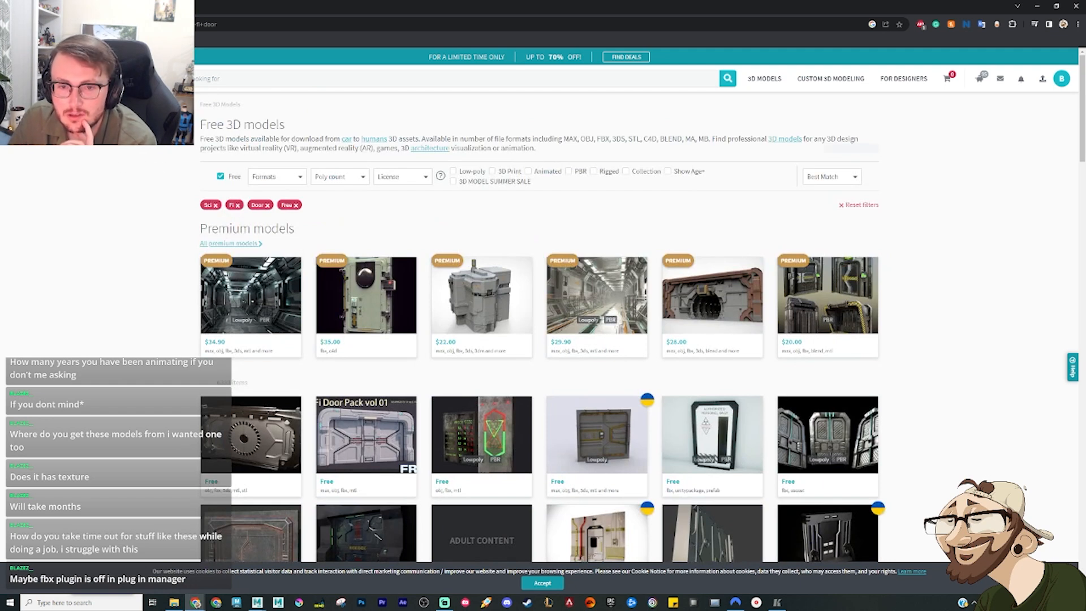
scroll(789, 340, "down", 2)
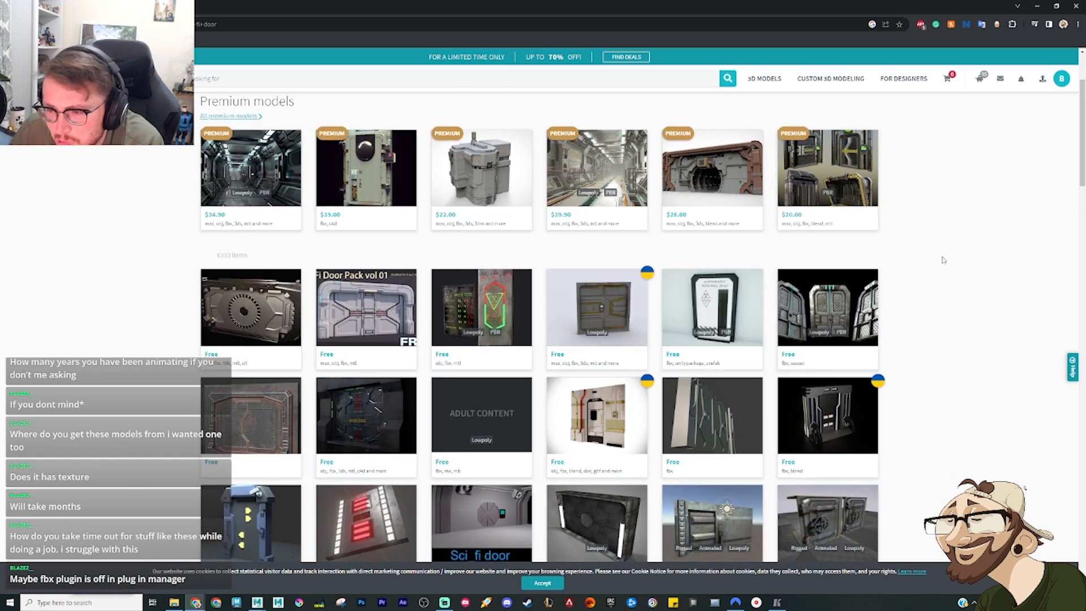
scroll(943, 260, "down", 2)
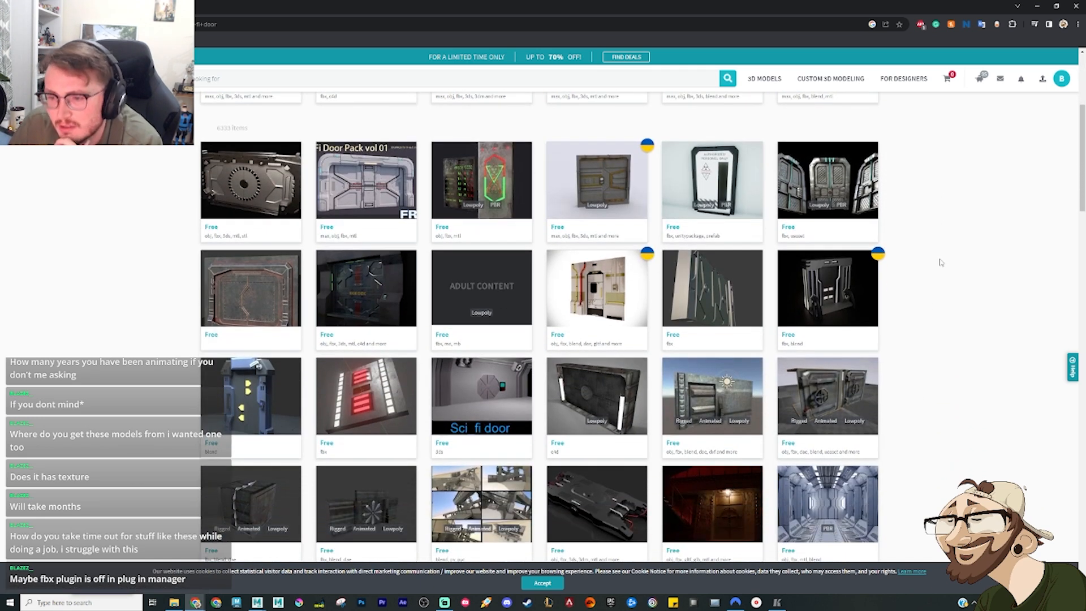
scroll(968, 323, "down", 2)
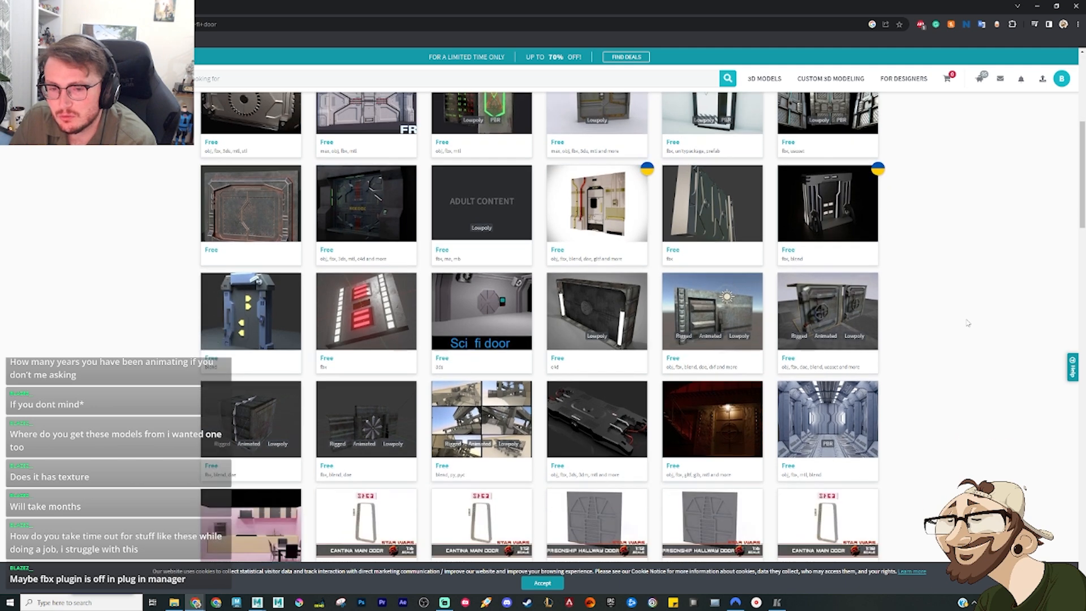
Step: Switch to Maya and open the Plug-in Manager
left_click(1038, 6)
left_click(175, 14)
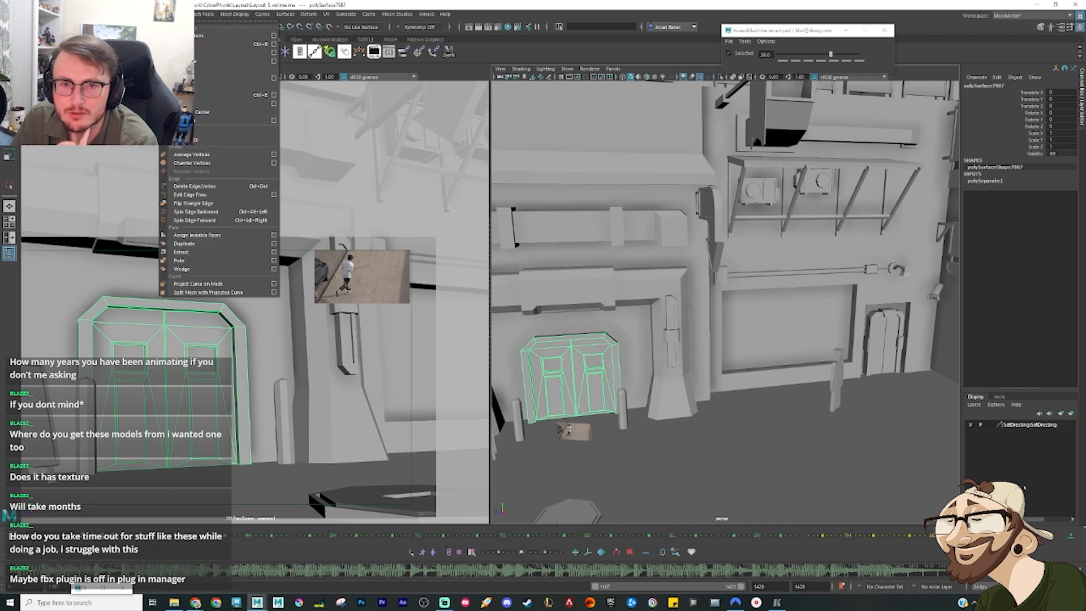
mouse_move(209, 18)
mouse_move(126, 14)
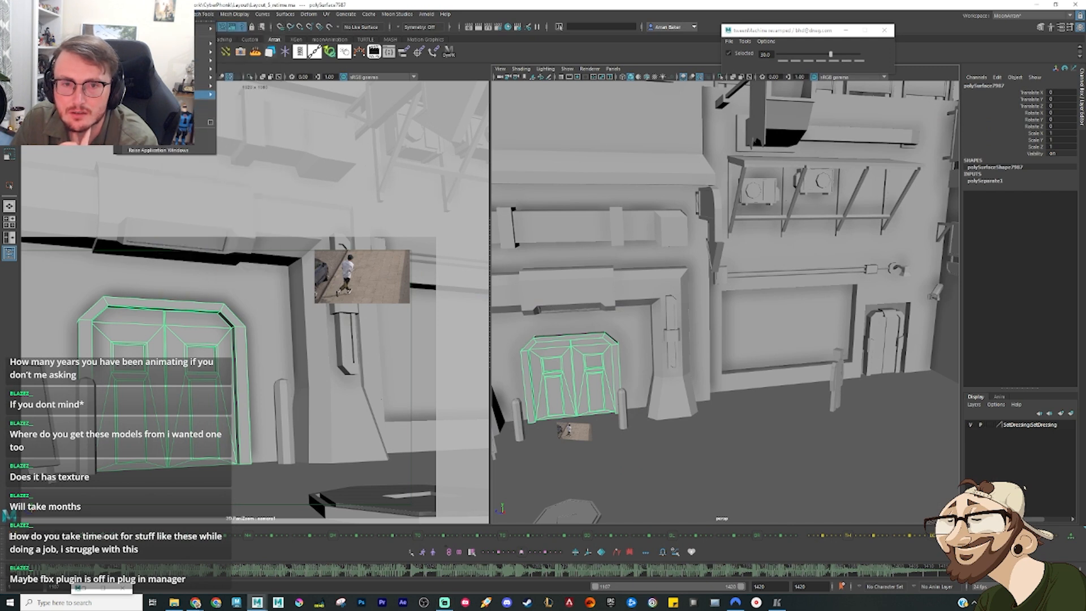
mouse_move(170, 94)
left_click(263, 151)
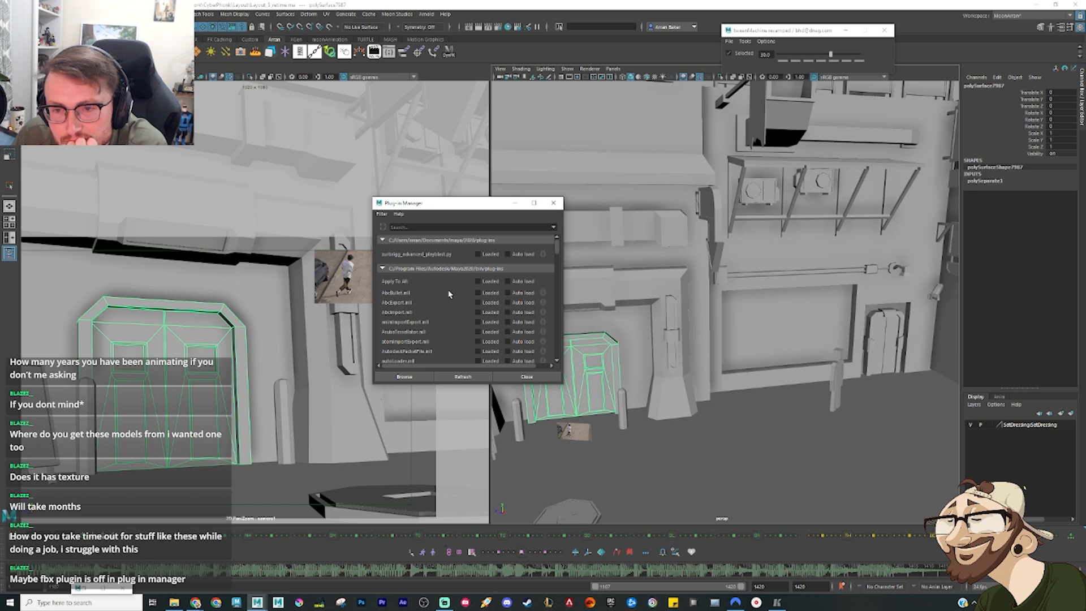
Step: Find the FBX plug-in in the plug-in list, enable both Loaded and Auto load for it, and close the manager
scroll(449, 293, "down", 1)
scroll(450, 293, "down", 1)
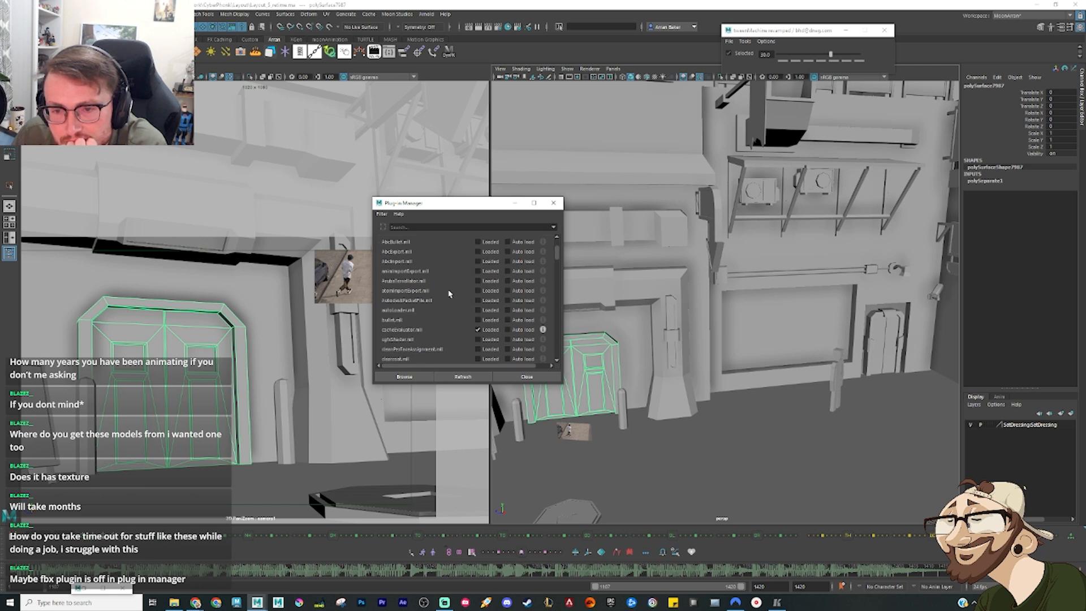
scroll(449, 294, "down", 3)
scroll(448, 294, "down", 1)
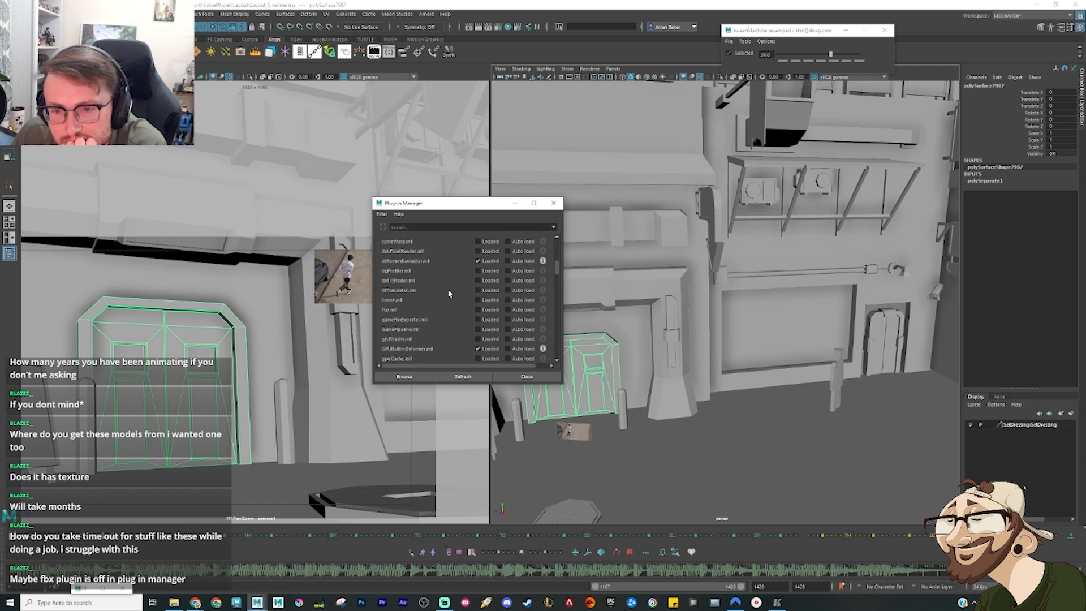
scroll(449, 293, "down", 3)
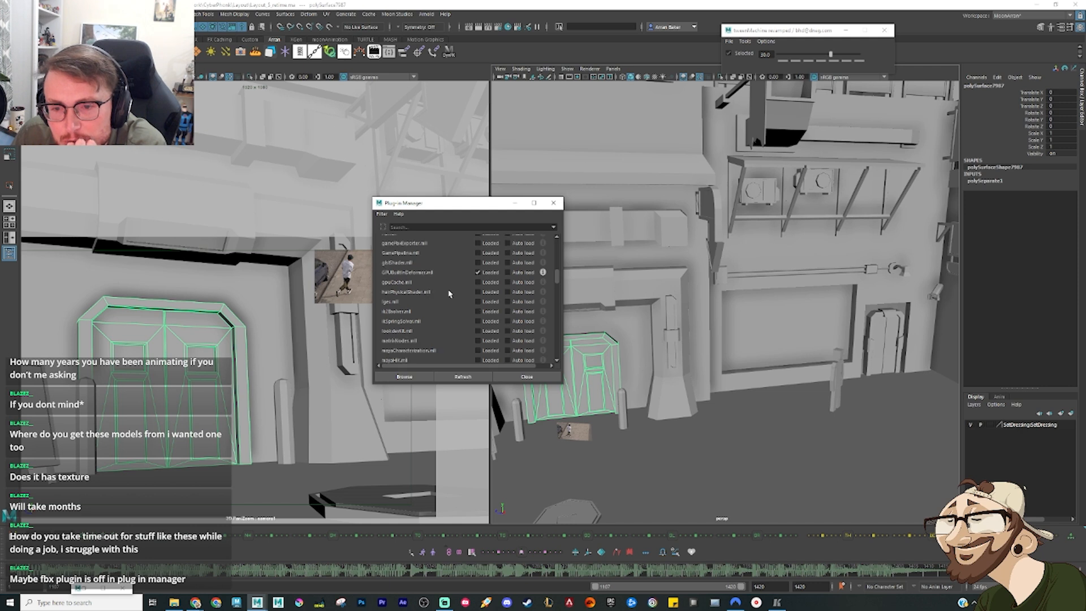
scroll(448, 294, "down", 6)
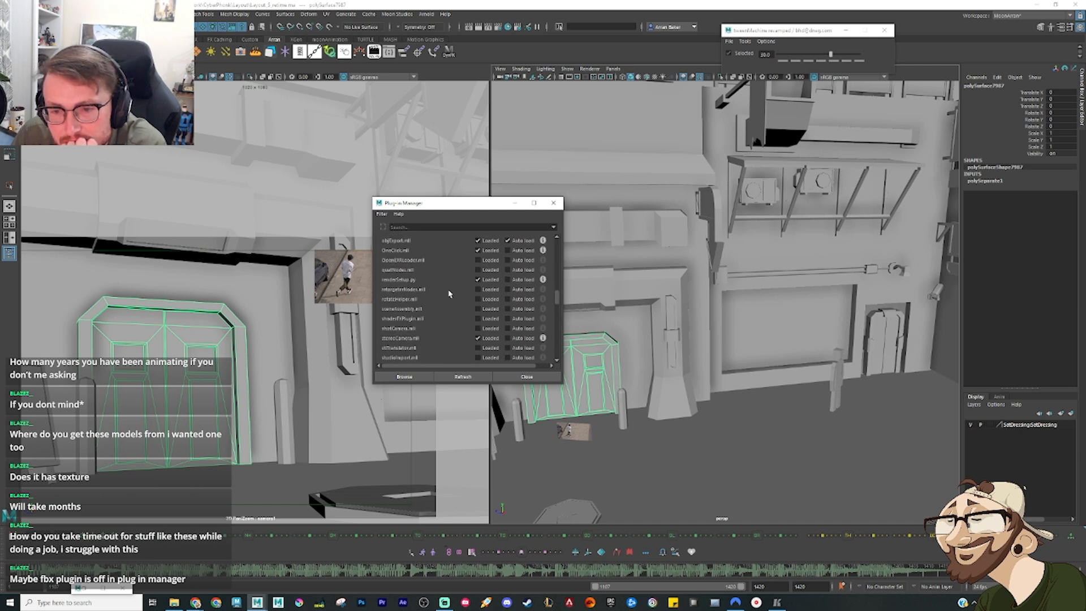
scroll(449, 294, "down", 6)
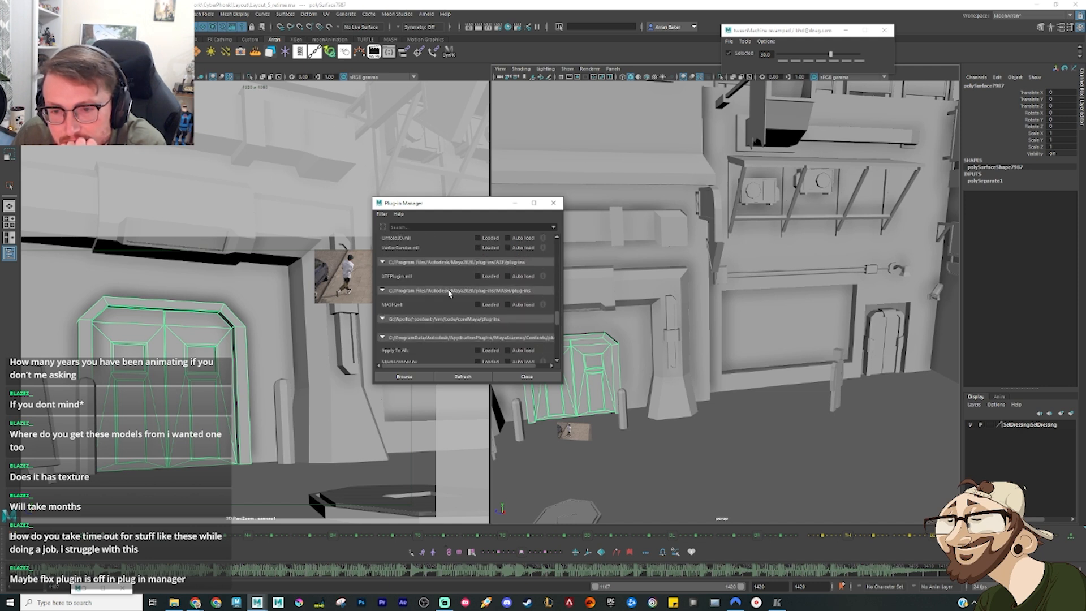
scroll(450, 294, "down", 2)
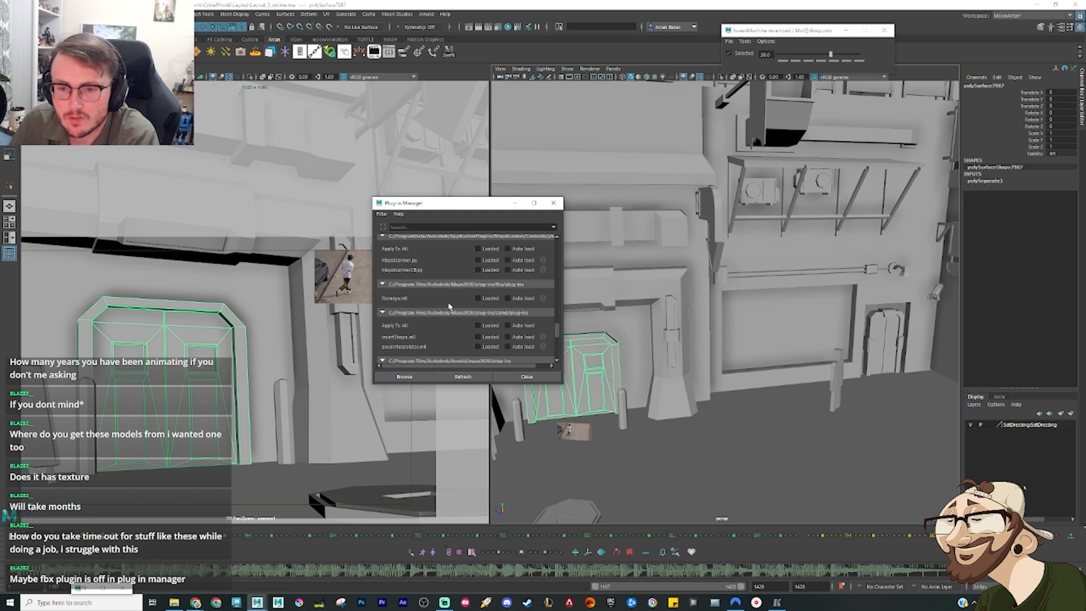
left_click(488, 299)
left_click(518, 299)
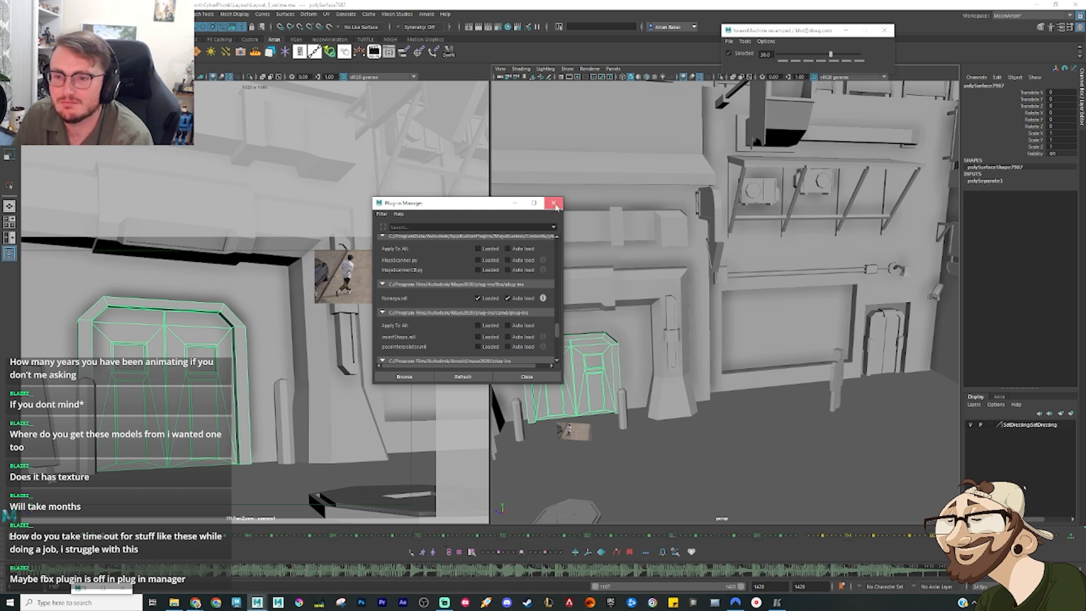
left_click(527, 377)
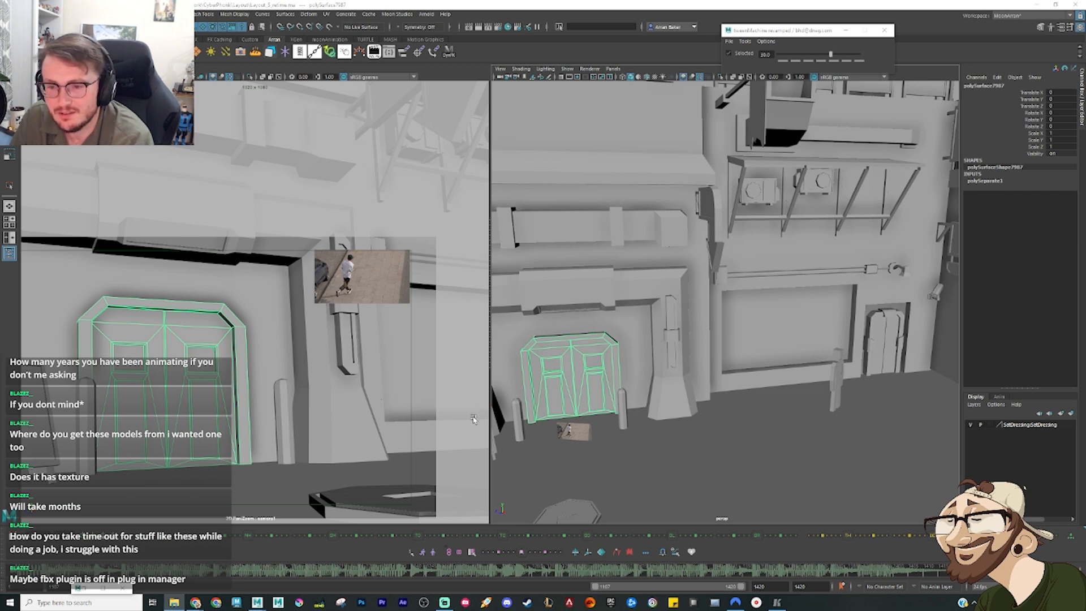
Step: Clear the selection, import the downloaded sci-fi door's FBX file into the street scene, and frame it in the perspective view
left_click(39, 306)
left_click(765, 54)
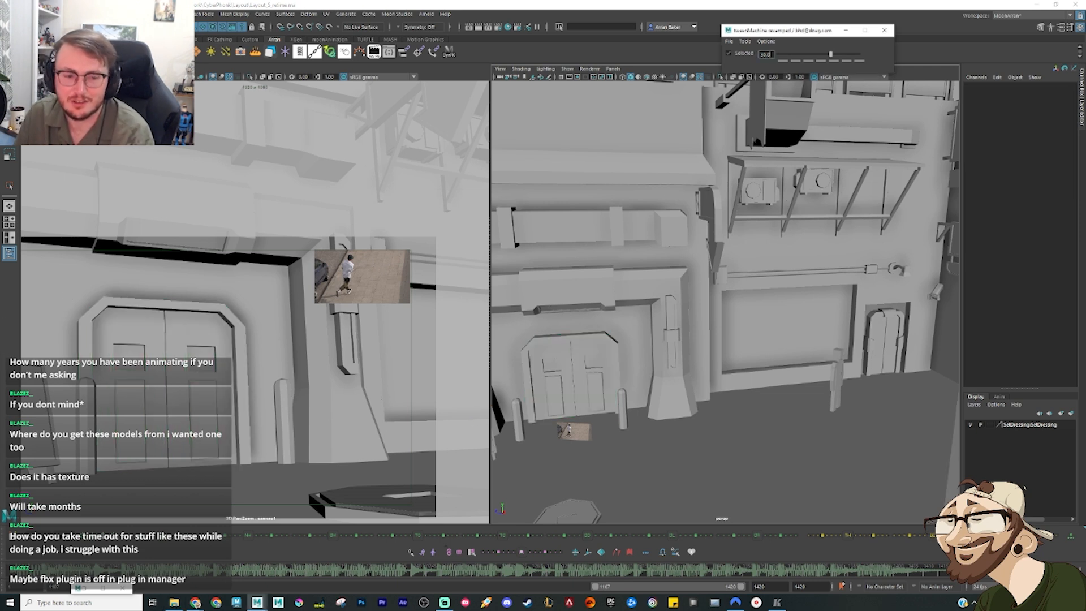
left_click(1010, 310)
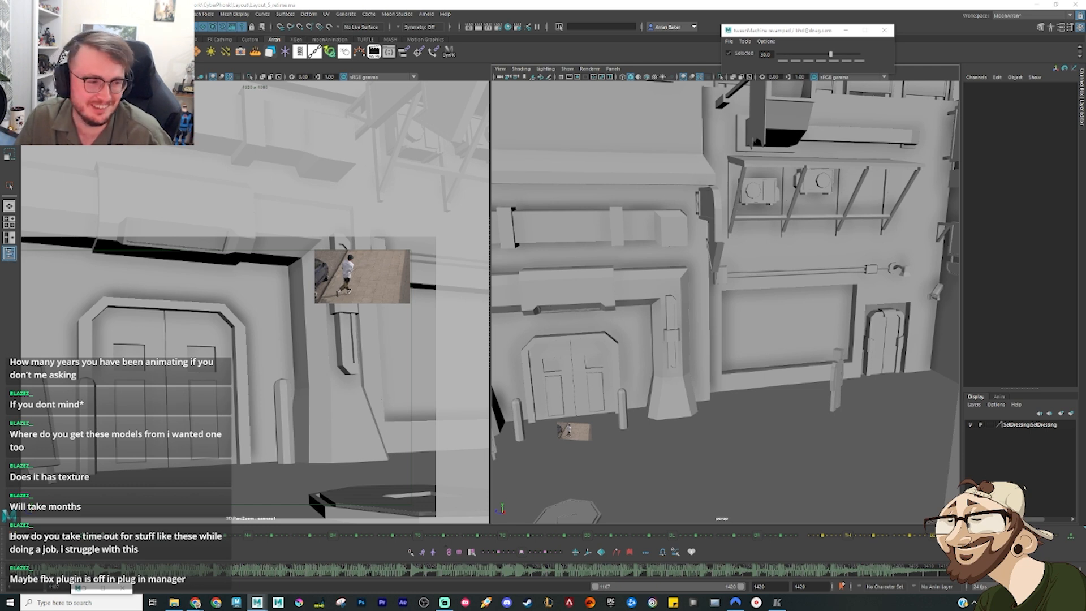
left_click(25, 426)
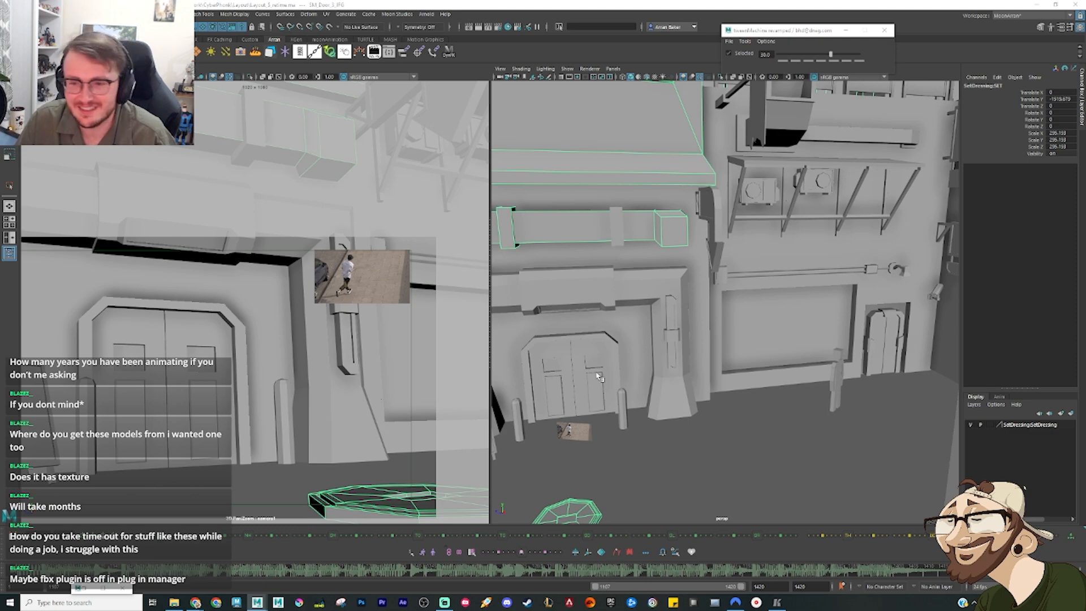
key("f")
scroll(781, 378, "down", 5)
scroll(780, 378, "up", 5)
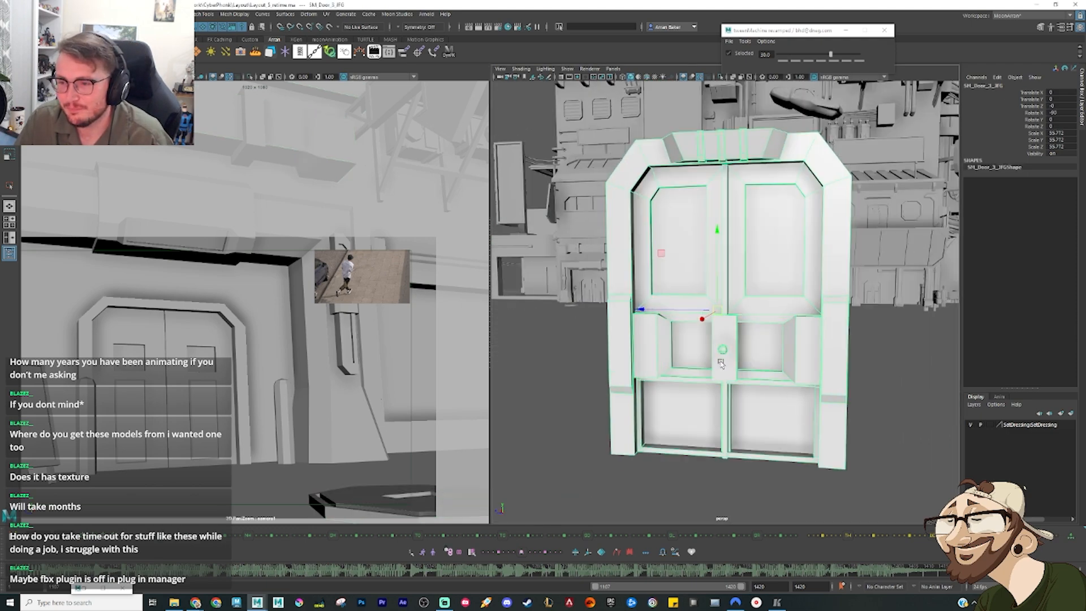
Step: Move the imported door along the X axis so it stands clear of the surrounding street geometry
left_click_drag(726, 415, 717, 442, "alt")
scroll(717, 352, "up", 4)
key("f")
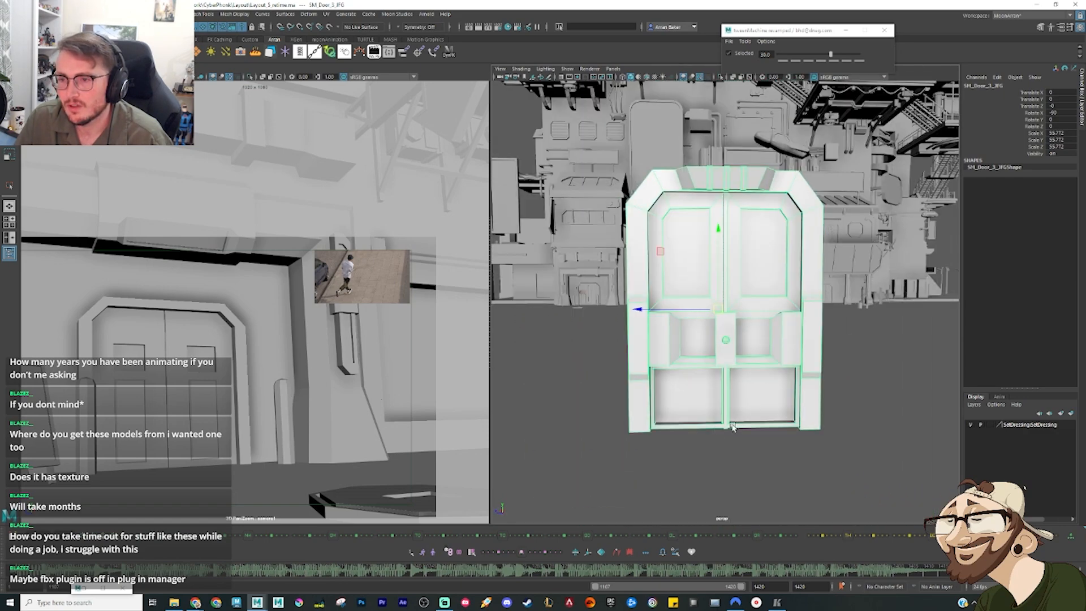
left_click_drag(734, 426, 639, 426, "alt")
left_click_drag(686, 308, 496, 297)
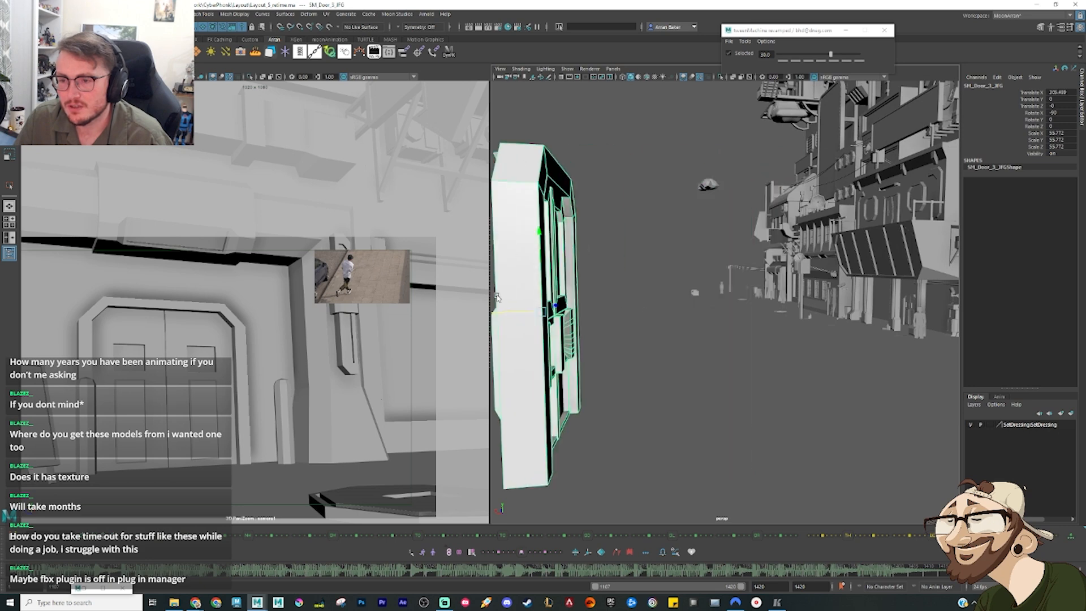
left_click_drag(600, 302, 646, 305, "alt")
middle_click_drag(646, 305, 781, 302, "alt")
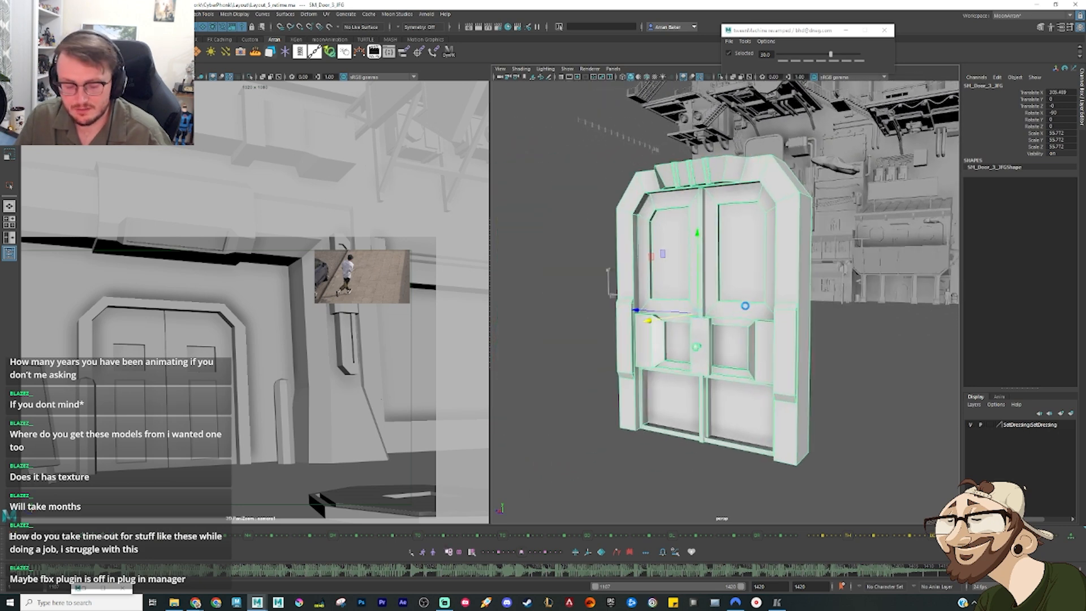
Step: Separate the door mesh into its individual pieces and clear the selection
left_click(201, 14)
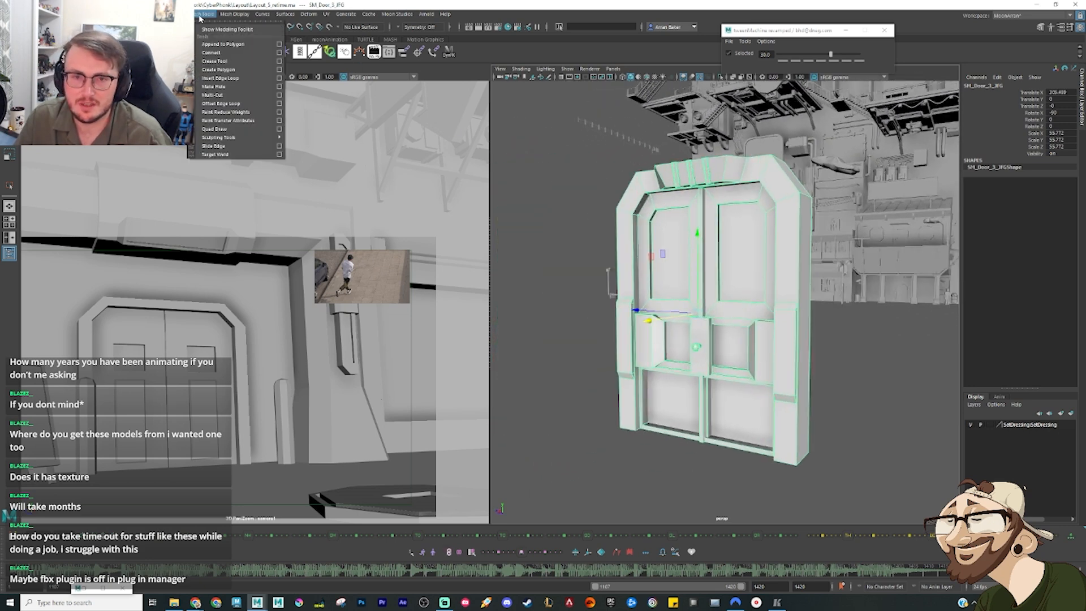
mouse_move(173, 14)
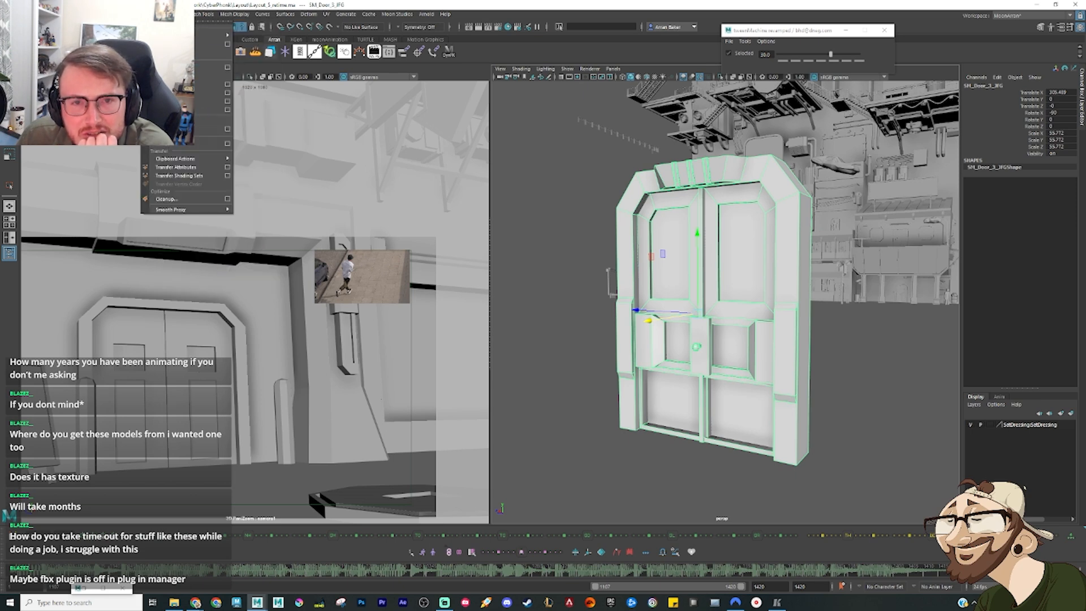
key("Escape")
left_click(647, 429)
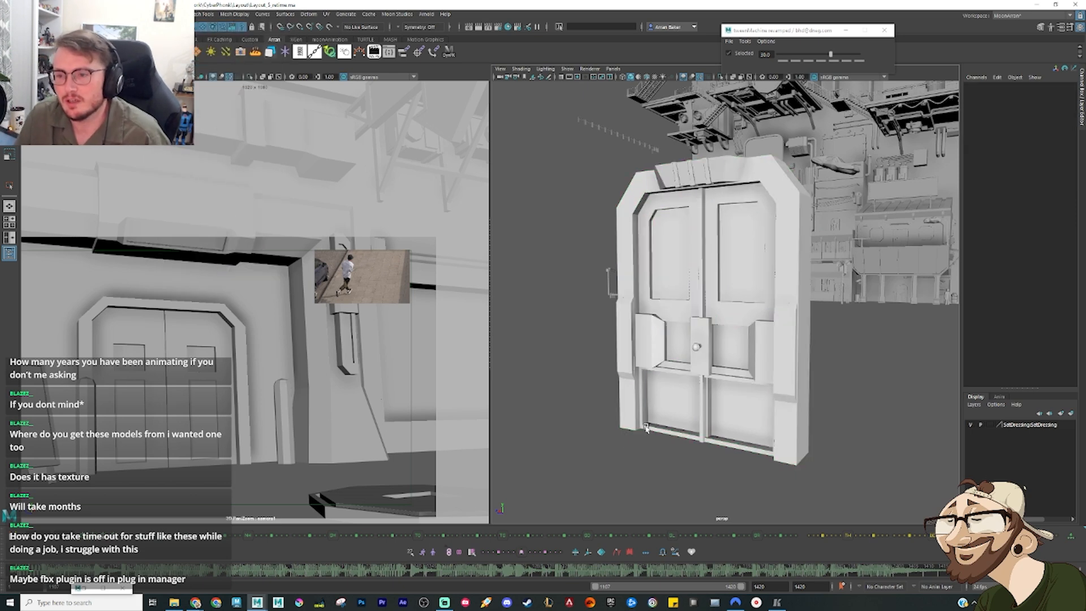
left_click(708, 400)
Step: Try sliding the door's upper-right panel sideways out of the frame, then undo the move
left_click_drag(730, 390, 708, 348, "alt")
left_click(743, 266)
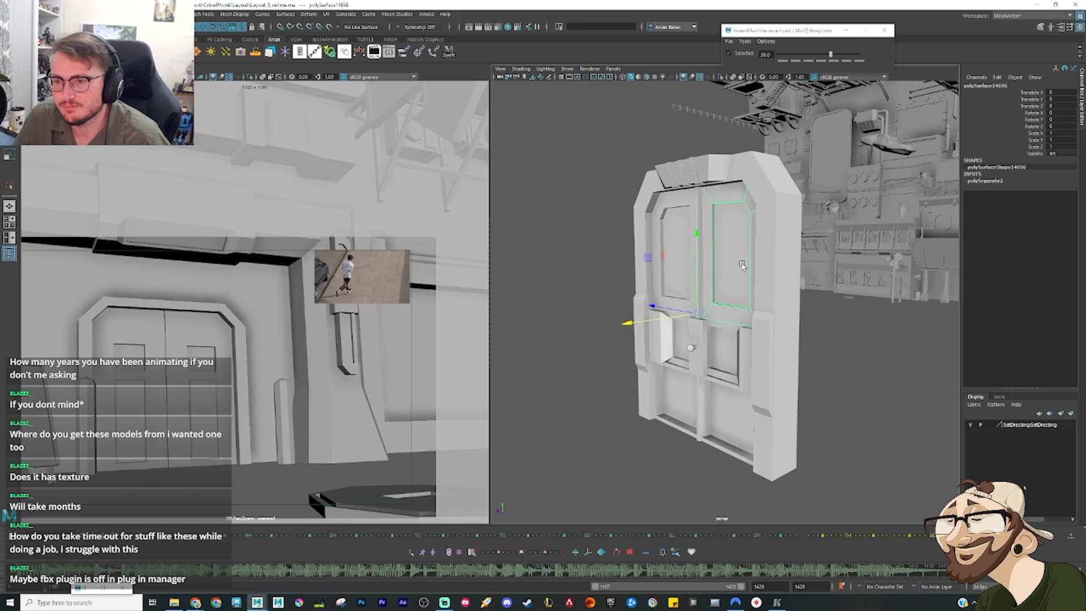
left_click_drag(722, 287, 761, 309, "alt")
left_click_drag(656, 321, 726, 326)
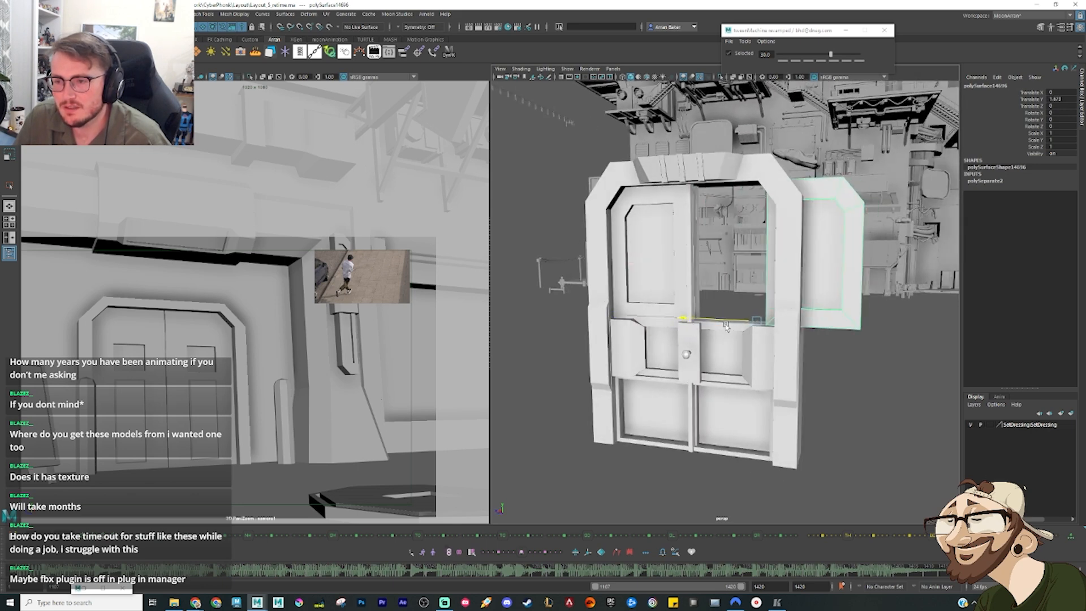
key("ctrl+z")
Step: Try sliding the lower frame pieces and the lower backing panel sideways, undoing each move
left_click(708, 378)
left_click_drag(657, 327, 874, 365)
key("ctrl+z")
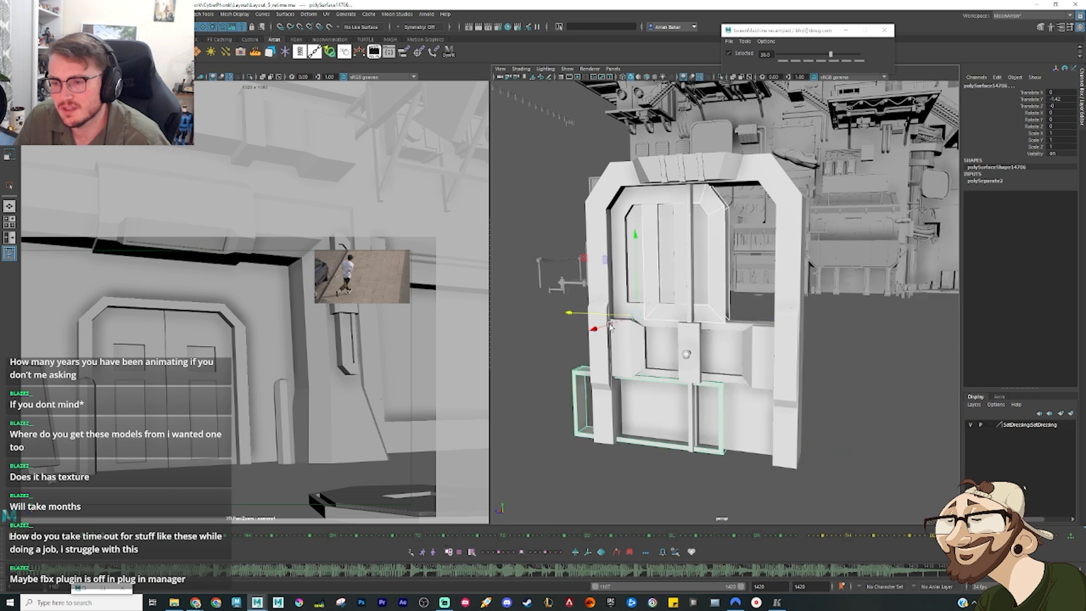
left_click(686, 430)
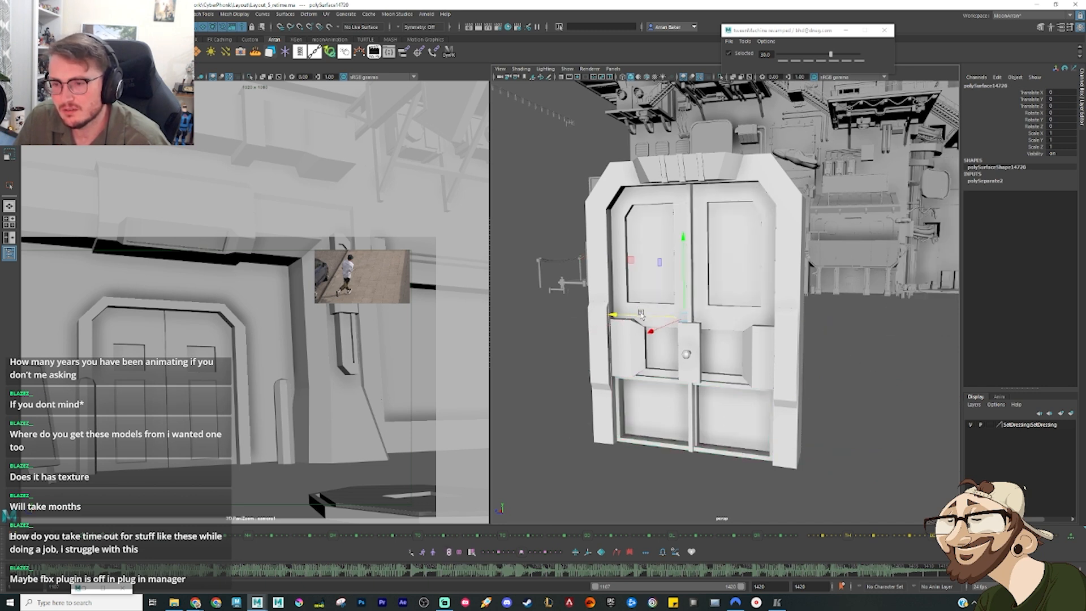
left_click_drag(641, 312, 705, 336)
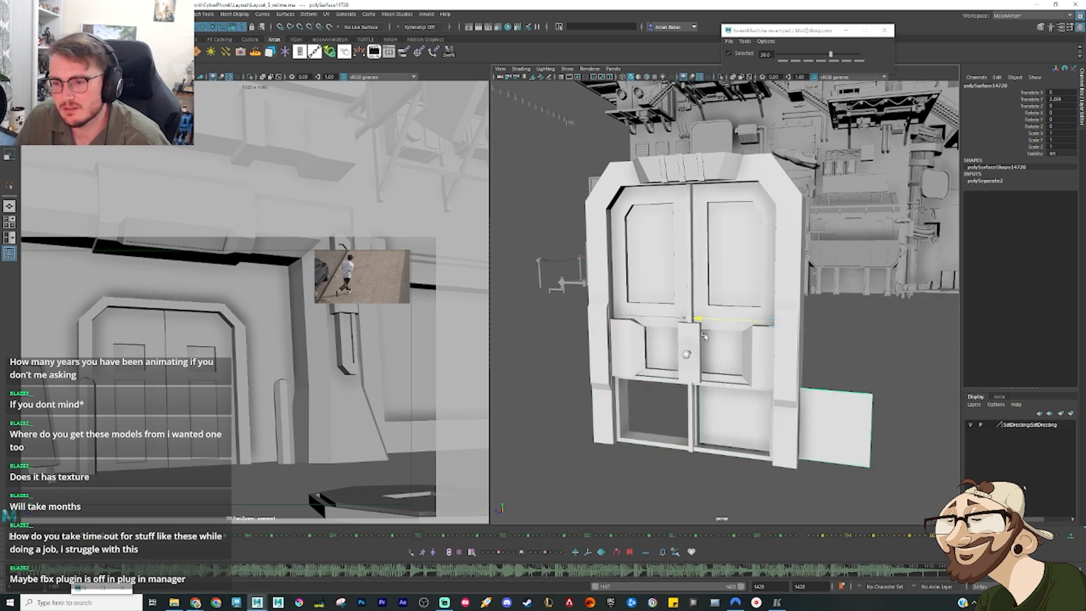
key("ctrl+z")
Step: Try moving the door's whole lower section down out of the frame, then undo the move
left_click_drag(683, 395, 692, 400, "alt")
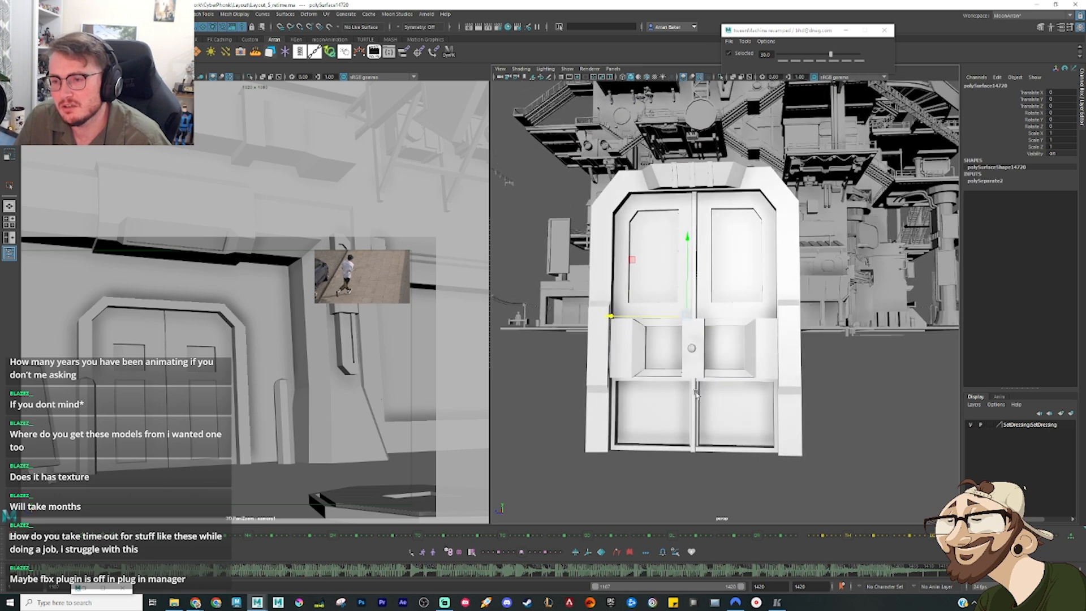
left_click(694, 402)
left_click_drag(692, 291, 686, 391)
left_click(710, 454)
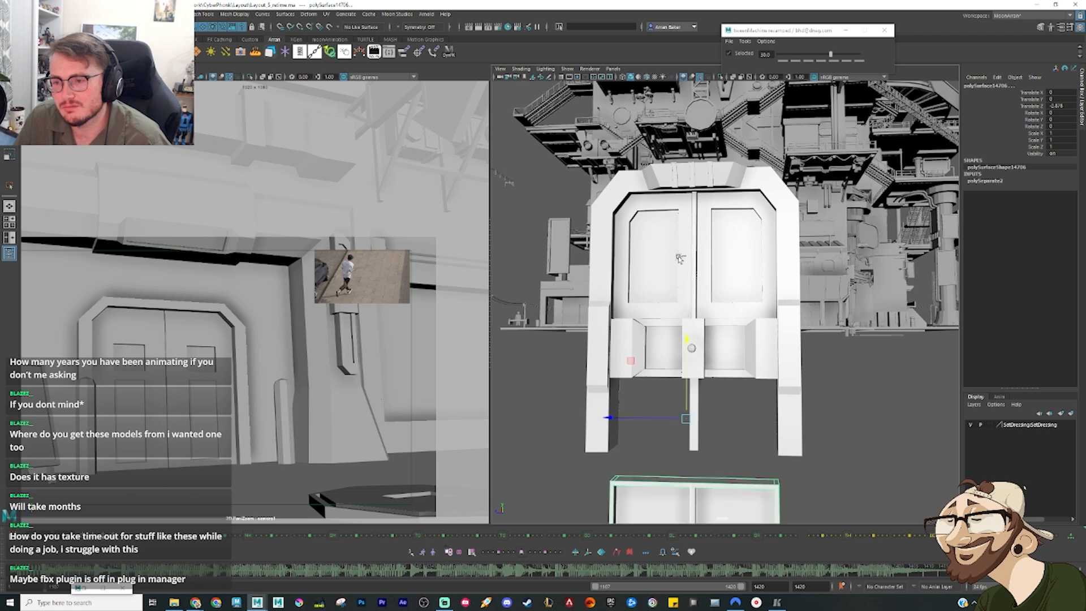
key("ctrl+z")
Step: Test the upper-right panel's sideways movement again from the front, then undo it
mouse_move(722, 303)
left_mouse_down("alt")
mouse_move(668, 318)
mouse_move(721, 305)
left_mouse_up("alt")
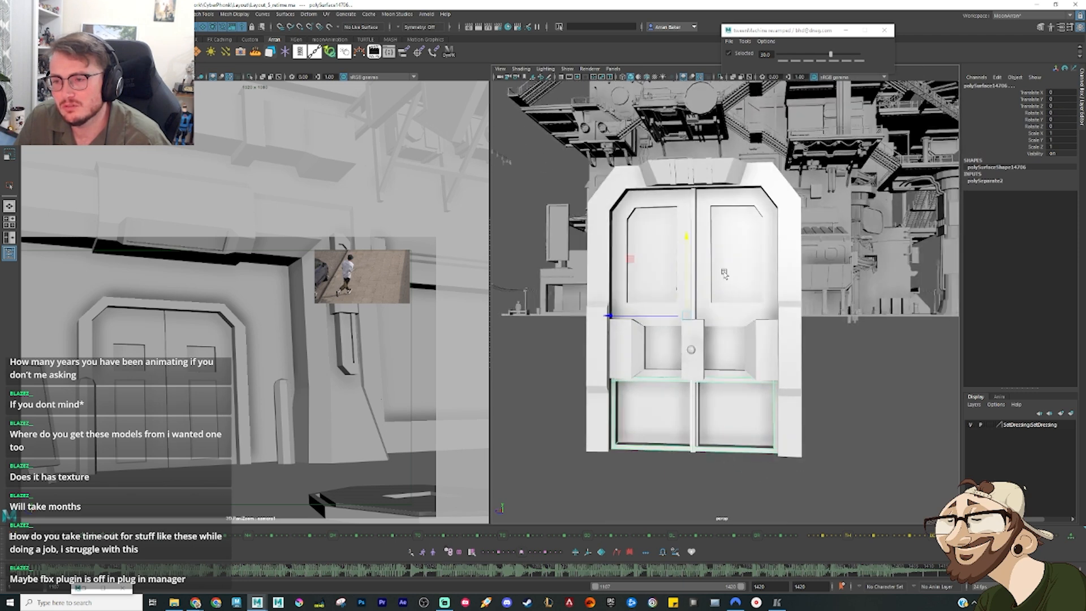
left_click(724, 274)
left_click_drag(623, 315, 689, 320)
key("ctrl+z")
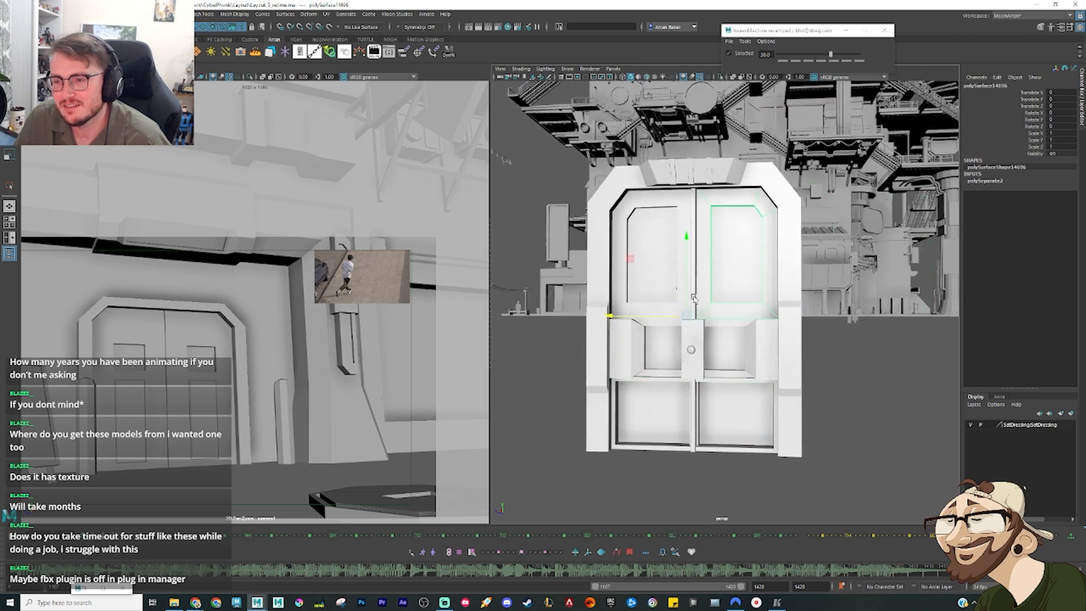
Step: Delete the round door knob and its stem from the centre plate
left_click_drag(702, 284, 708, 370, "alt")
left_click(708, 374)
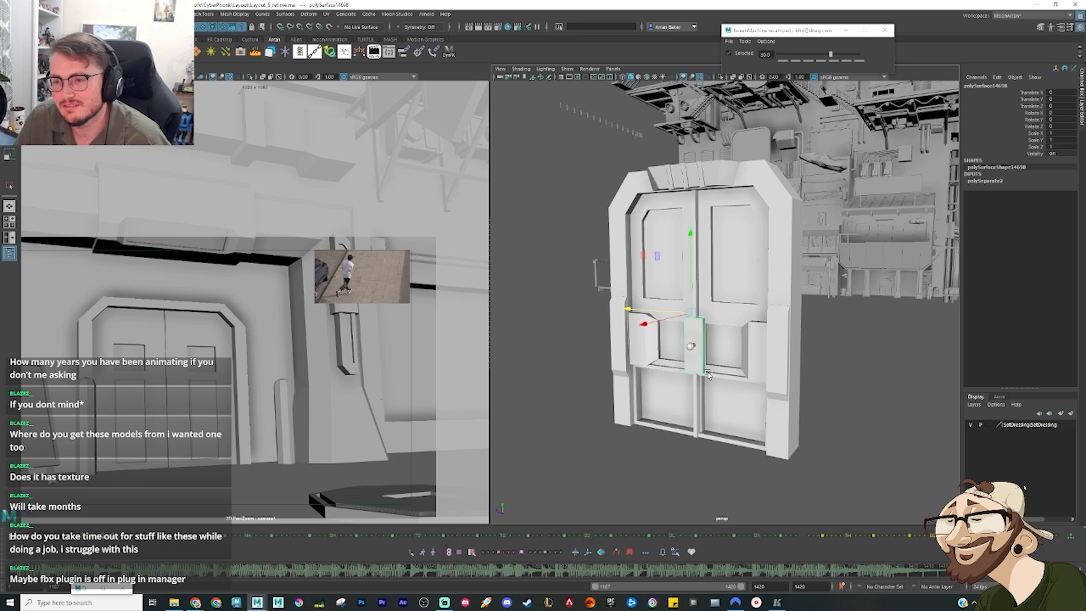
left_click(691, 347)
scroll(689, 365, "up", 5)
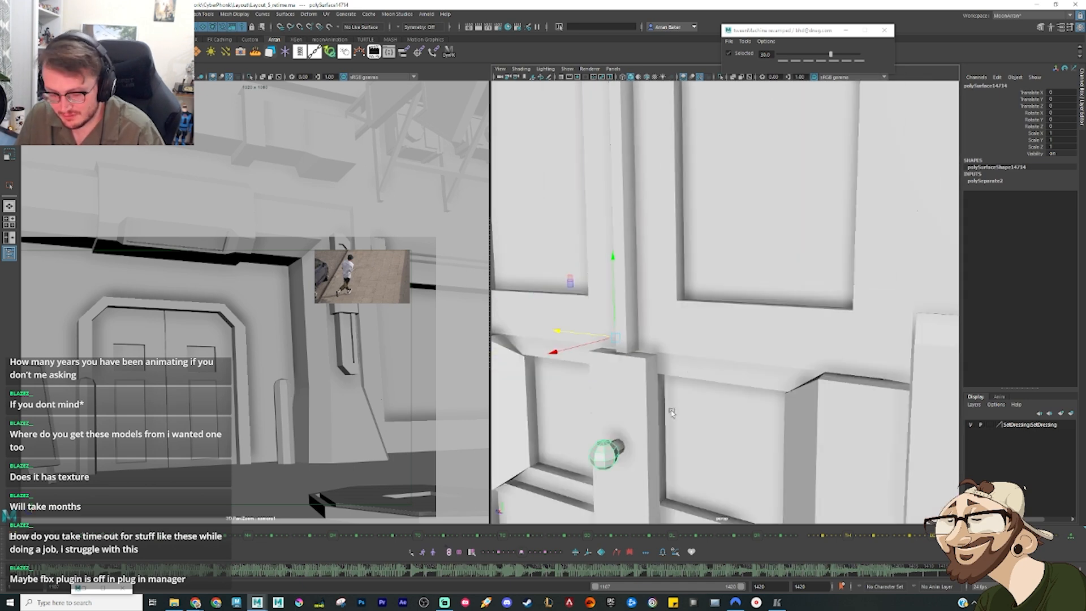
key("Delete")
left_click(619, 451)
key("Delete")
scroll(662, 444, "down", 5)
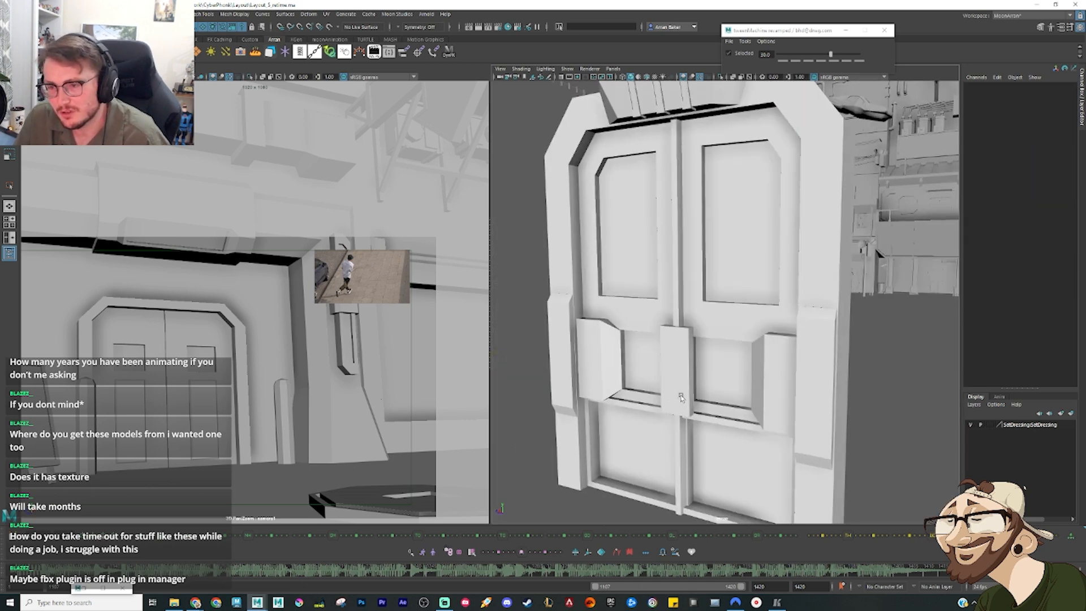
Step: Try moving the centre plate and the side block of the door's middle section, undoing each move
left_click_drag(682, 398, 668, 270, "alt")
left_click(657, 333)
key("ctrl+z")
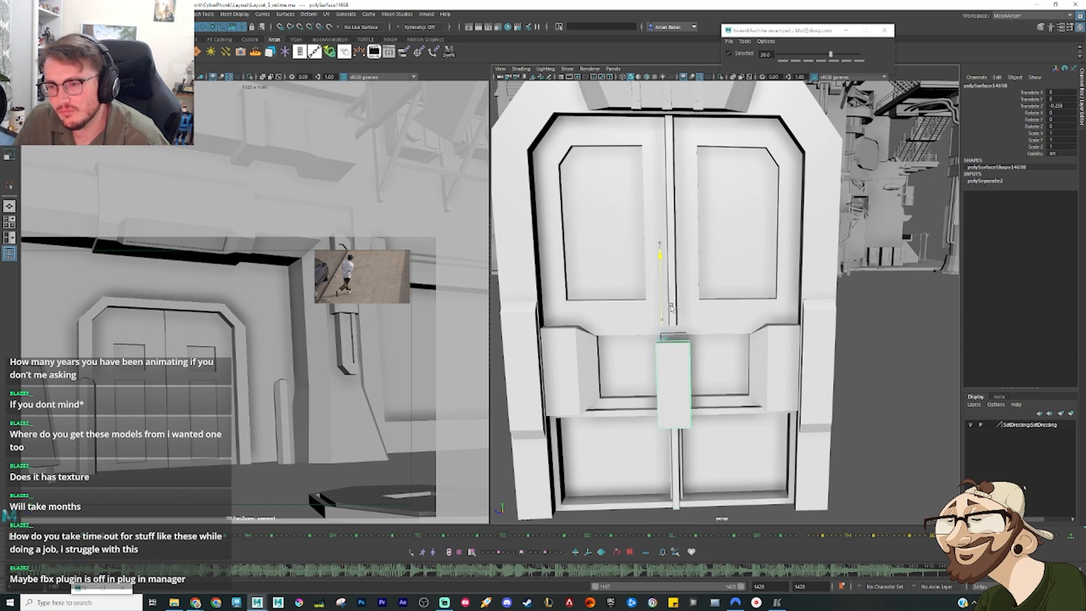
mouse_move(636, 321)
left_mouse_down()
mouse_move(688, 321)
mouse_move(645, 321)
left_mouse_up()
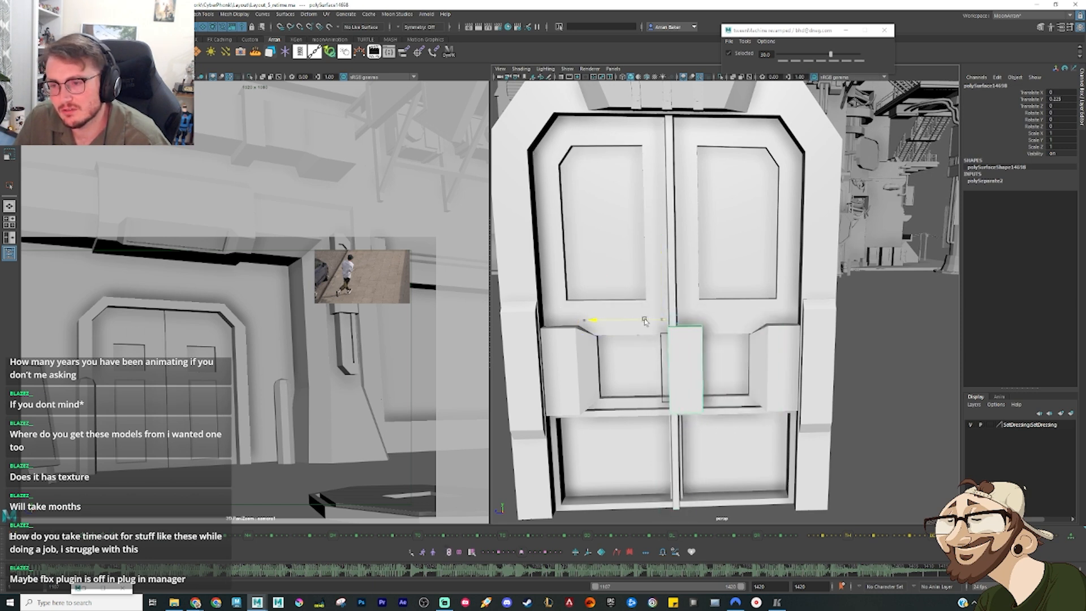
key("ctrl+z")
left_click(560, 370)
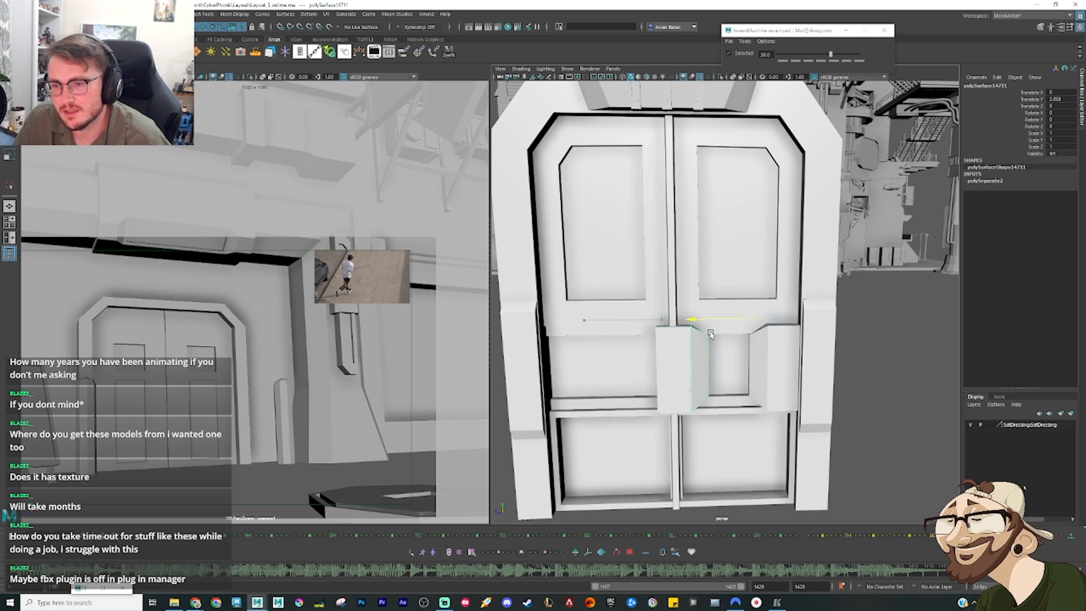
left_click(622, 410)
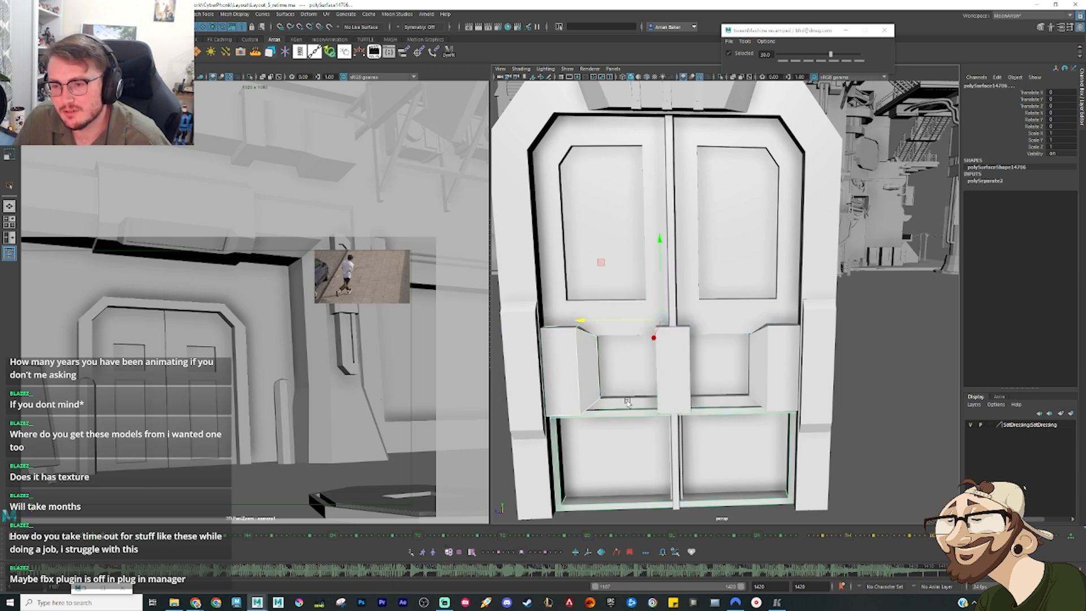
Step: Select all the door's parts and go up to their parent group
left_click(671, 389)
left_click(892, 413)
right_click_drag(892, 413, 667, 399, "alt")
left_click_drag(668, 399, 809, 404, "alt")
left_click_drag(794, 463, 671, 181)
left_click_drag(738, 306, 560, 293, "alt")
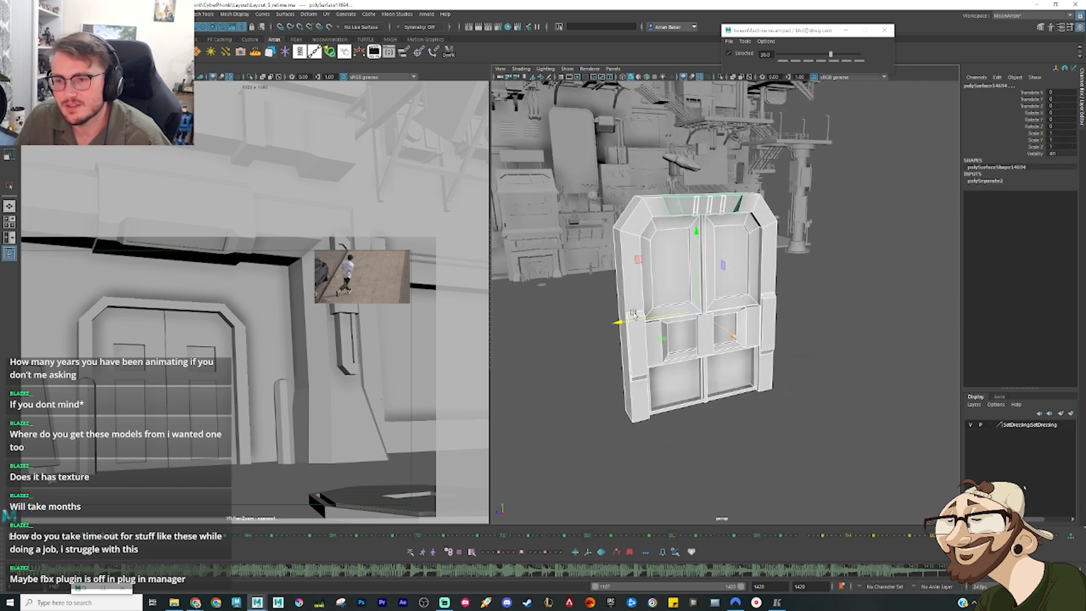
middle_click_drag(560, 294, 739, 280, "alt")
scroll(679, 276, "up", 4)
scroll(680, 277, "down", 4)
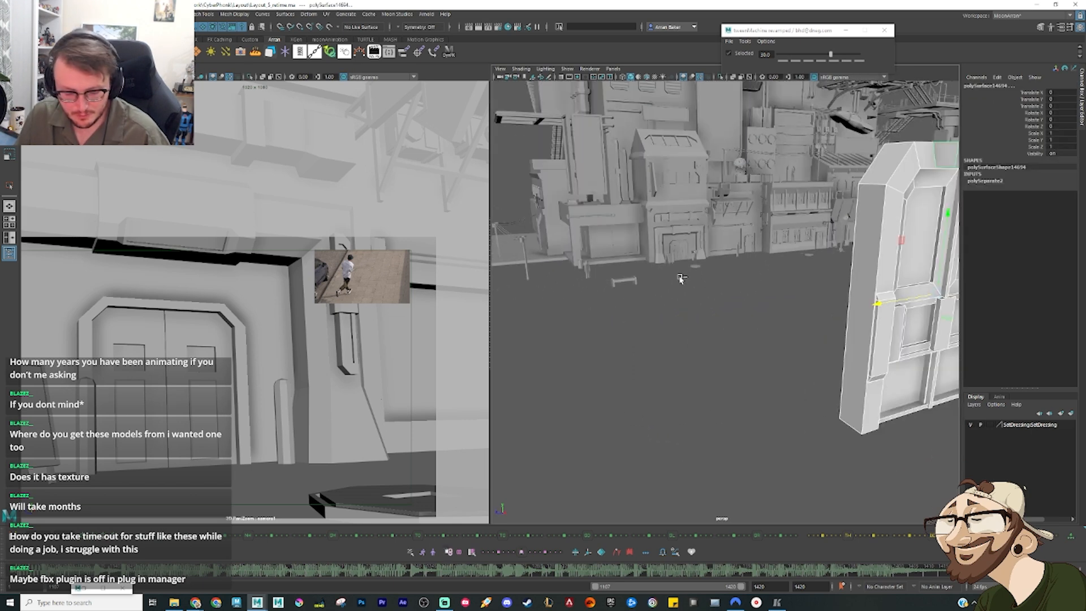
key("Up")
Step: Resize the door's group and move it across the street to the building's doorway with vertex snapping
scroll(727, 320, "down", 5)
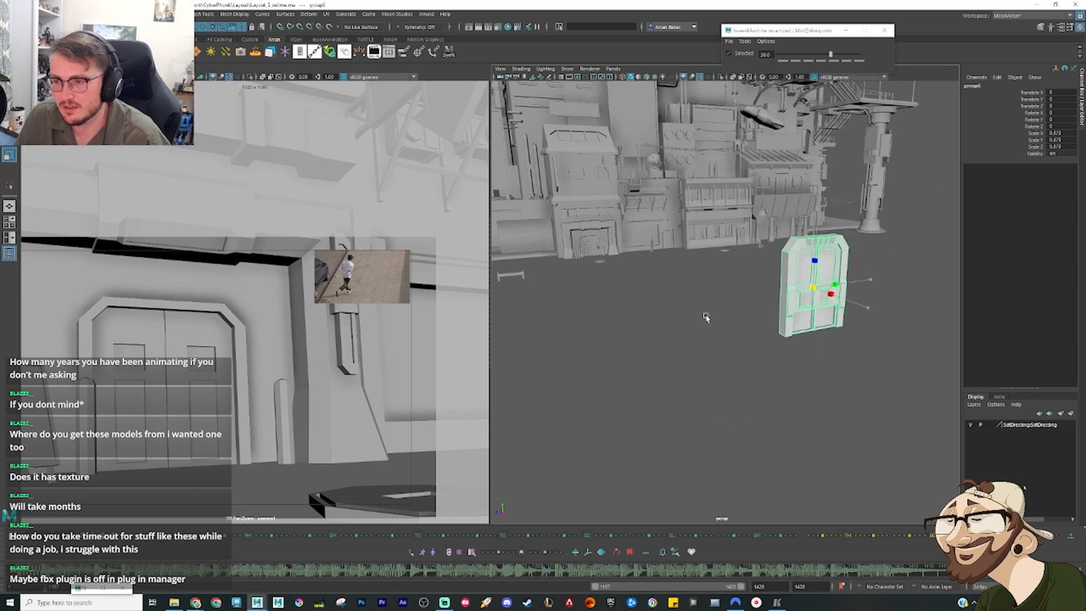
key("w")
left_click_drag(706, 317, 593, 248)
key("v")
key("w")
key("v")
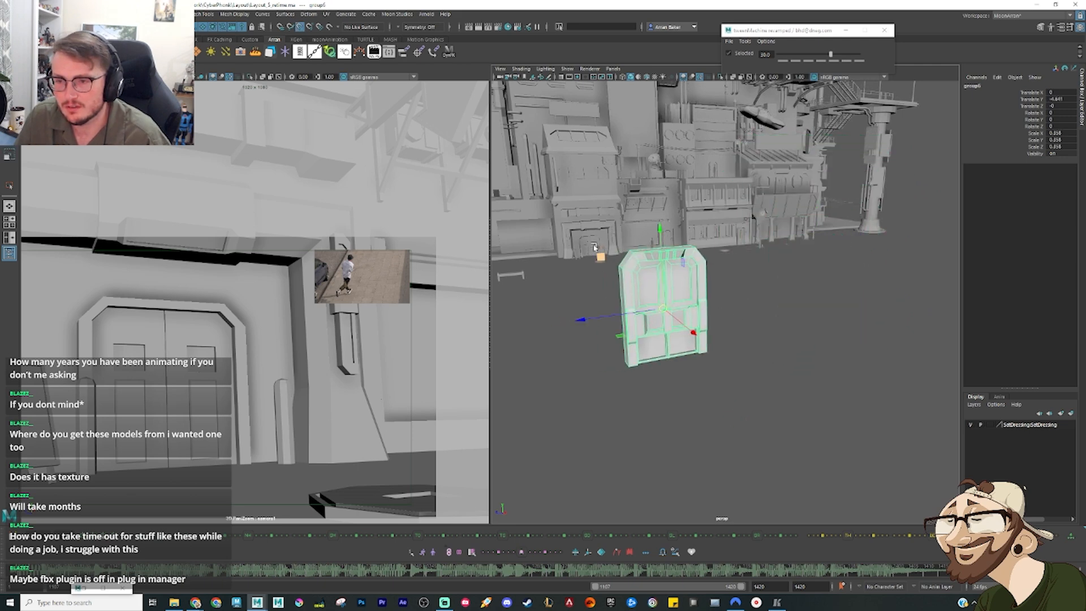
middle_click_drag(594, 247, 591, 244)
Step: Scale the door group to about the height of the building's existing door
key("f")
left_click_drag(753, 297, 331, 297, "alt")
scroll(699, 334, "up", 6)
key("r")
key("w")
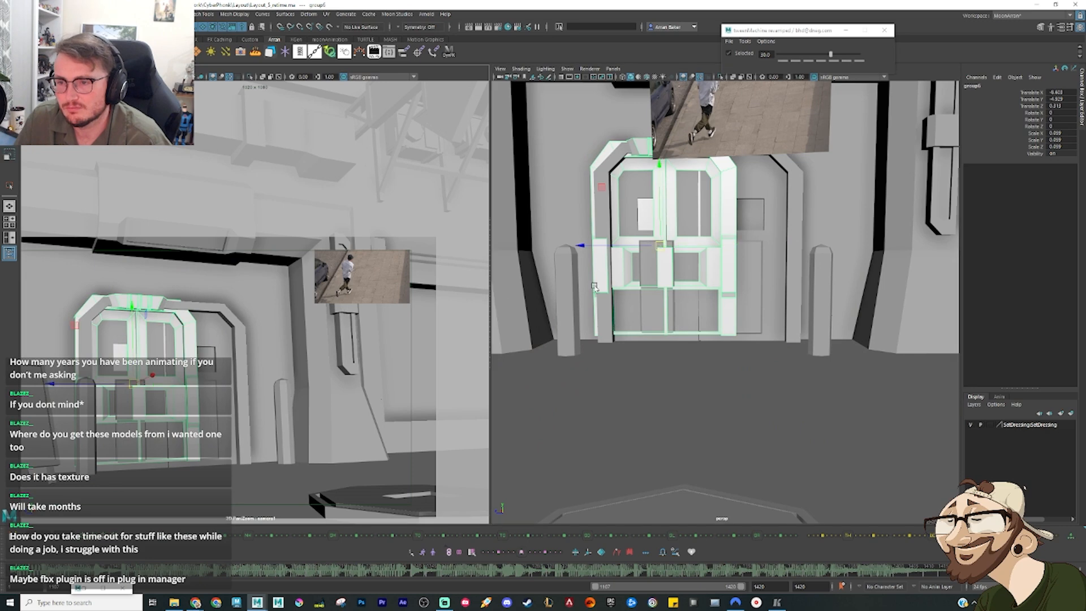
Step: Widen the door group, centre it in the doorway and raise it to cover the existing door
middle_click_drag(663, 248, 681, 291, "alt")
left_click_drag(681, 290, 738, 289, "alt")
key("r")
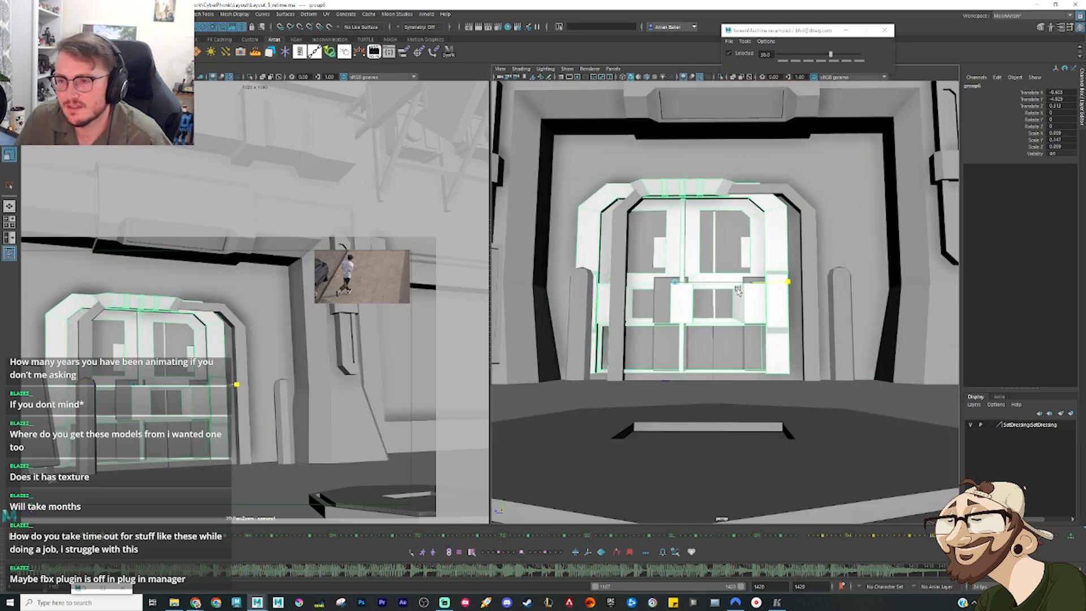
key("w")
left_click_drag(652, 286, 706, 251)
key("r")
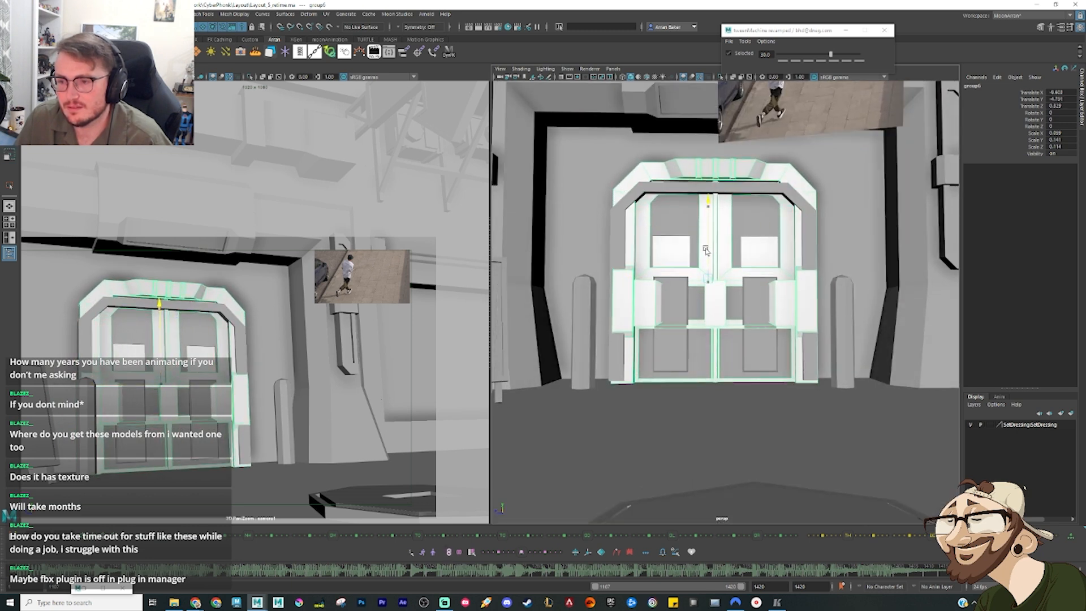
Step: Remove the building's original door behind the imported one and check the new door in the doorway
left_click(670, 210)
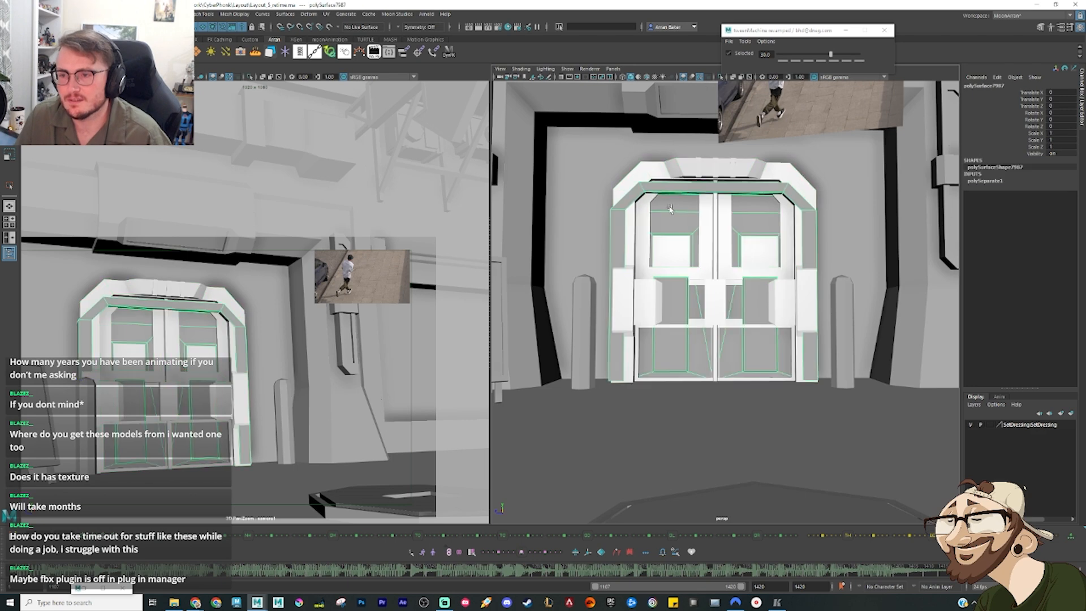
left_click(696, 294)
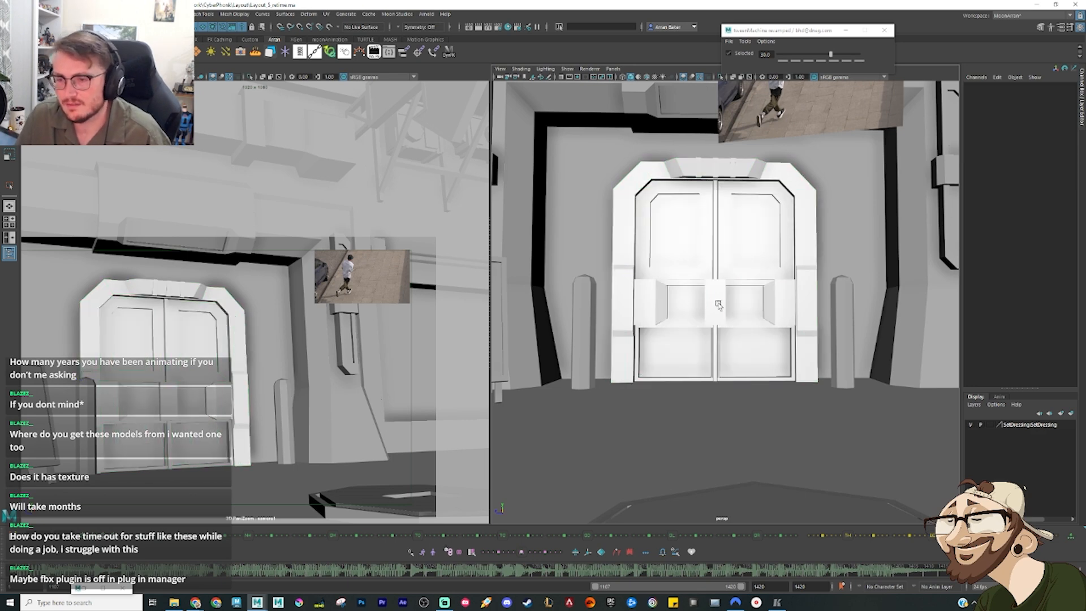
mouse_move(719, 305)
left_mouse_down("alt")
mouse_move(778, 301)
mouse_move(690, 296)
mouse_move(700, 226)
mouse_move(696, 301)
mouse_move(717, 312)
mouse_move(706, 309)
left_mouse_up("alt")
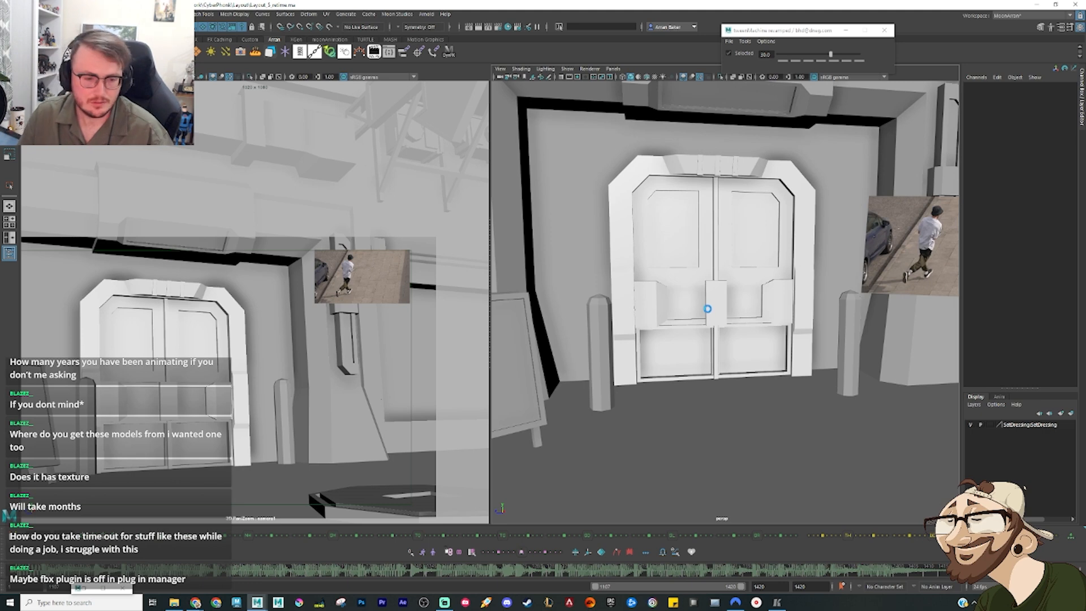
scroll(720, 229, "up", 7)
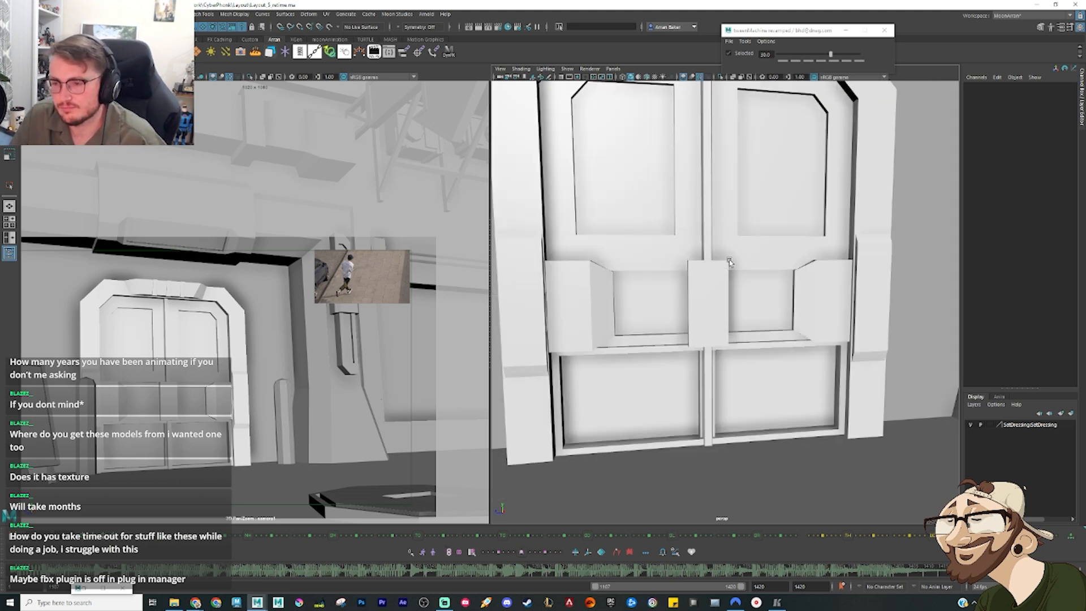
scroll(708, 247, "down", 3)
middle_click_drag(725, 323, 713, 294, "alt")
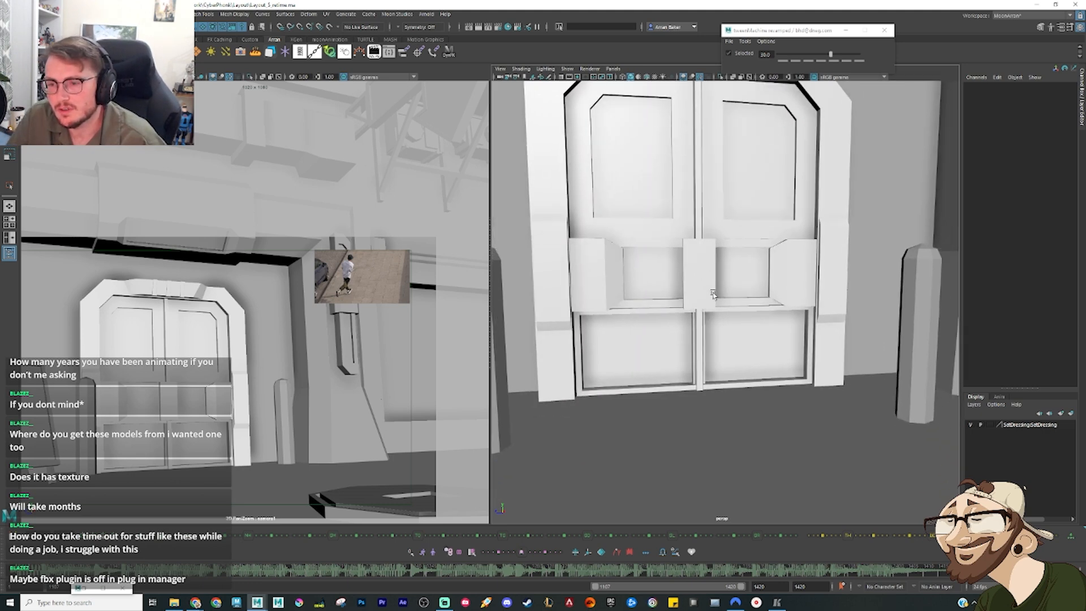
left_click(657, 290)
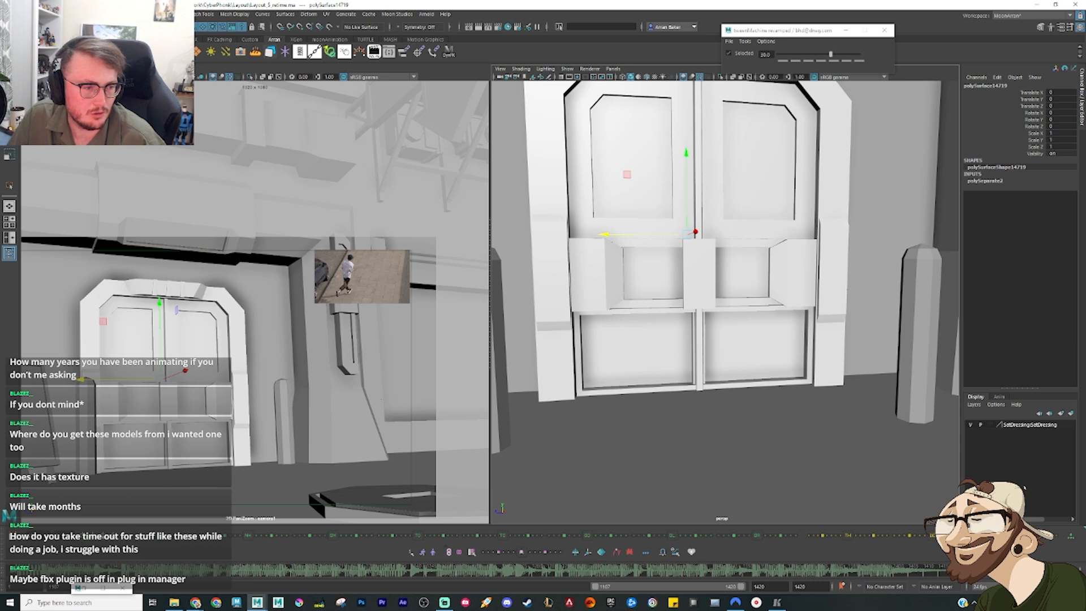
left_click(638, 148)
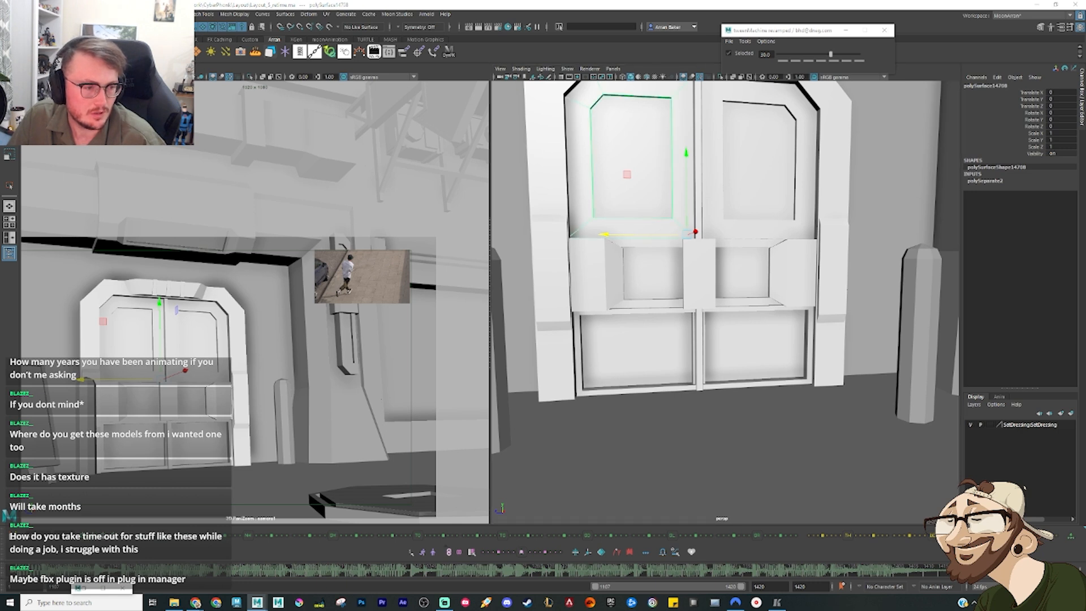
key("ctrl+z")
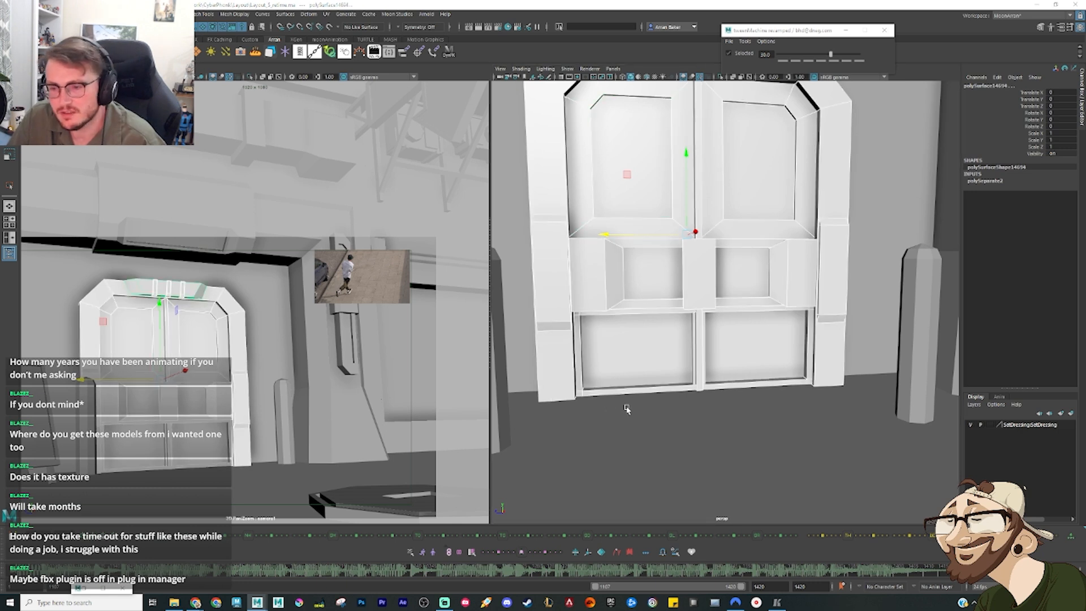
Step: Scrub to where the red and blue ellipsoid stands at the door, put it on a new display layer and hide that layer
left_click_drag(948, 576, 871, 573)
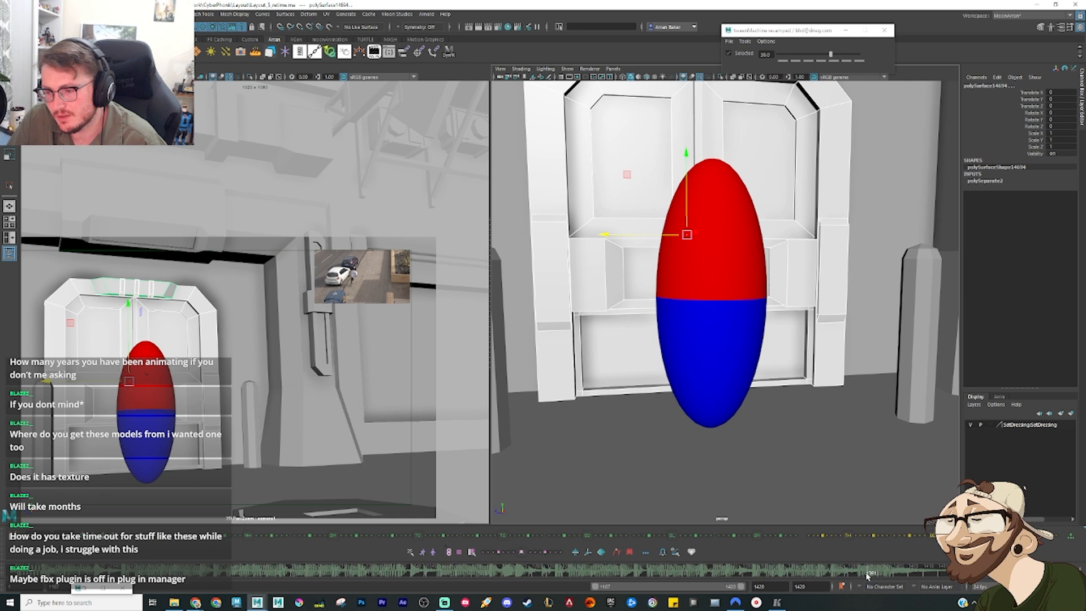
left_click_drag(867, 575, 881, 577)
left_click_drag(773, 423, 775, 395, "alt")
left_click(774, 393)
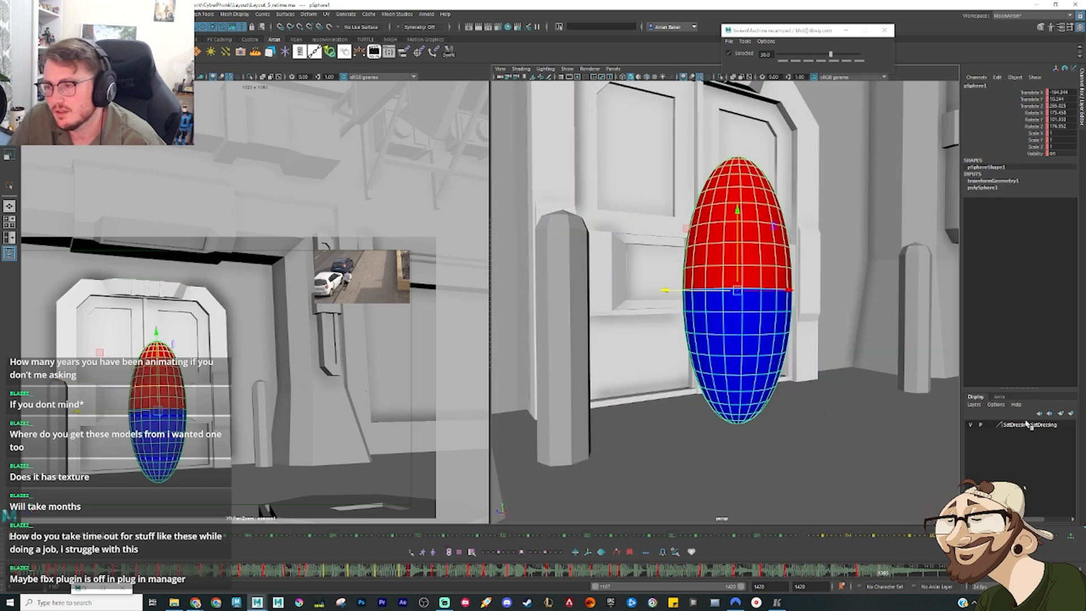
left_click(1072, 414)
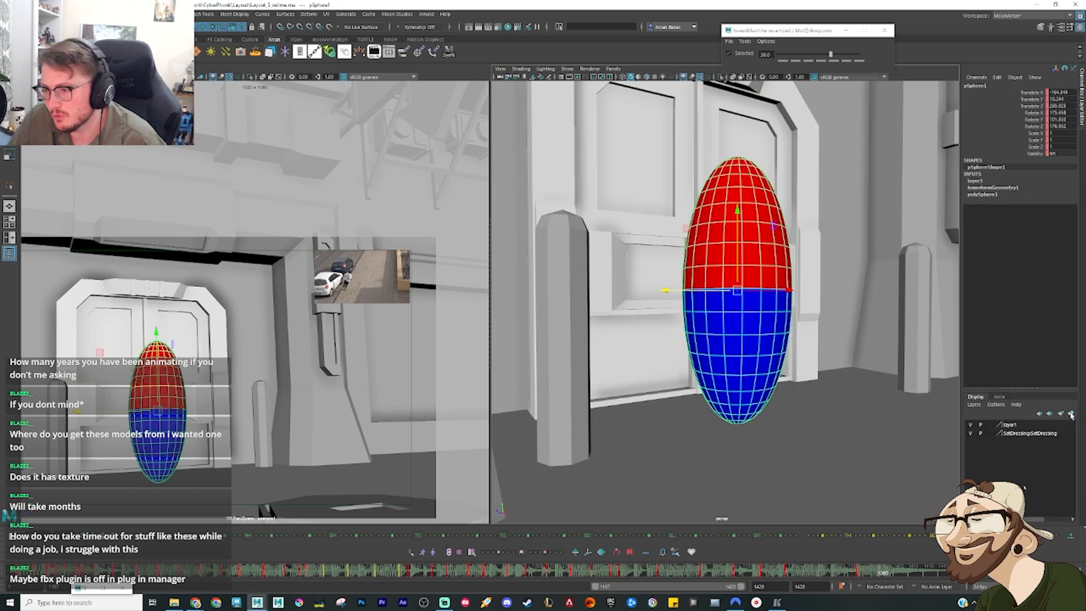
left_click(972, 424)
left_click(620, 348)
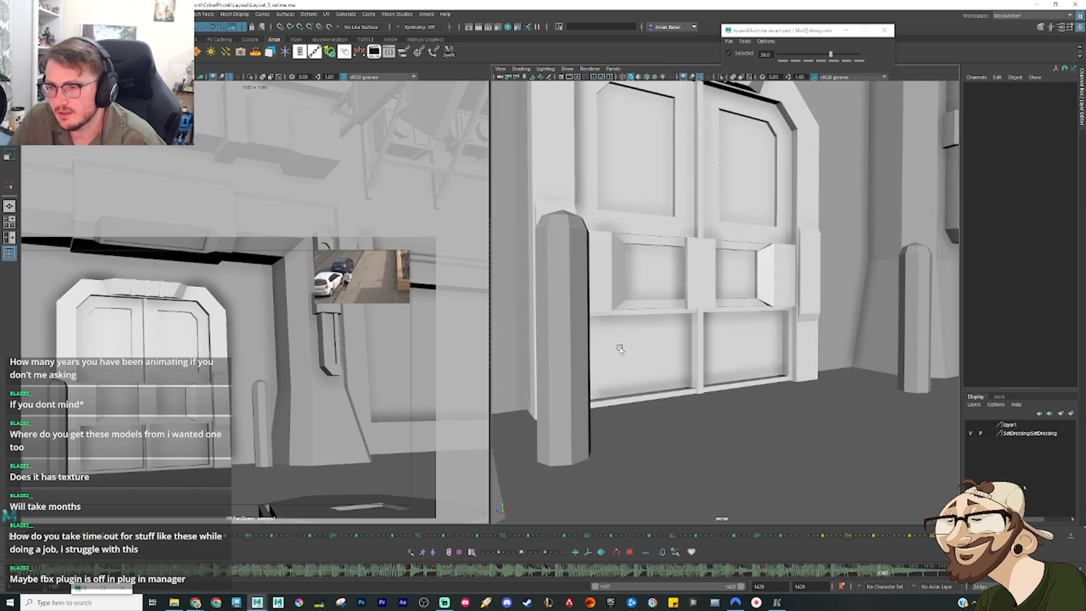
Step: Hide the SetDressing layer, unload the SetDressing.ma reference and put the Reference Editor away
left_click(970, 434)
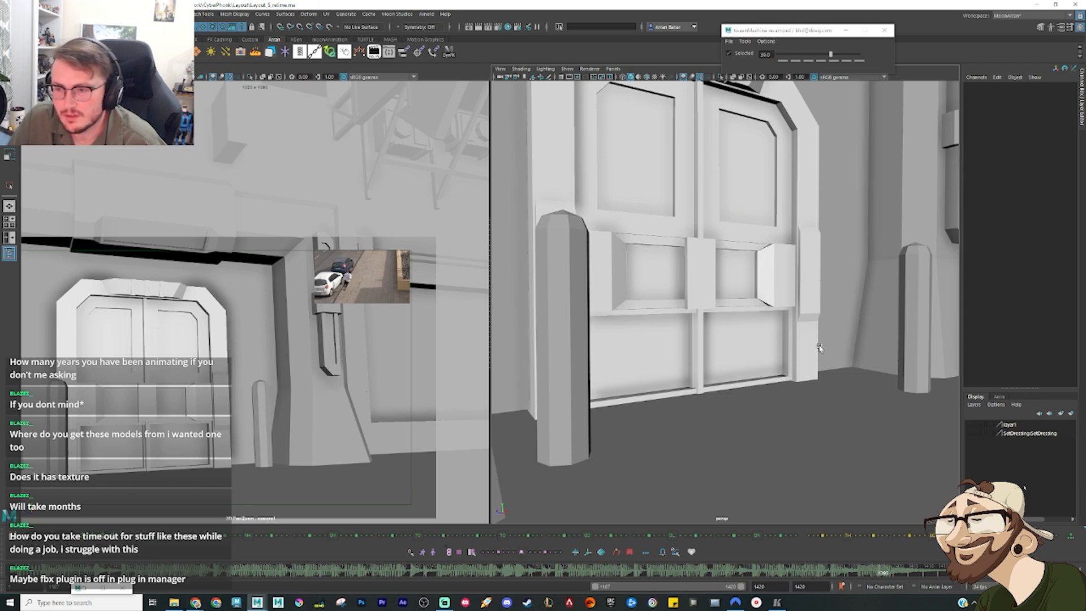
scroll(816, 404, "down", 5)
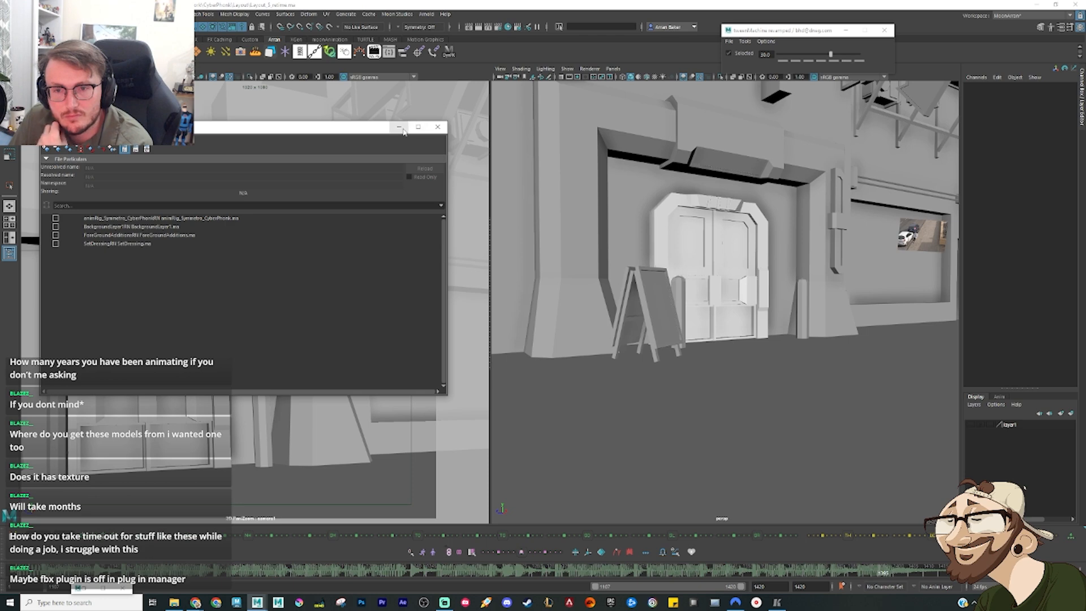
left_click(113, 244)
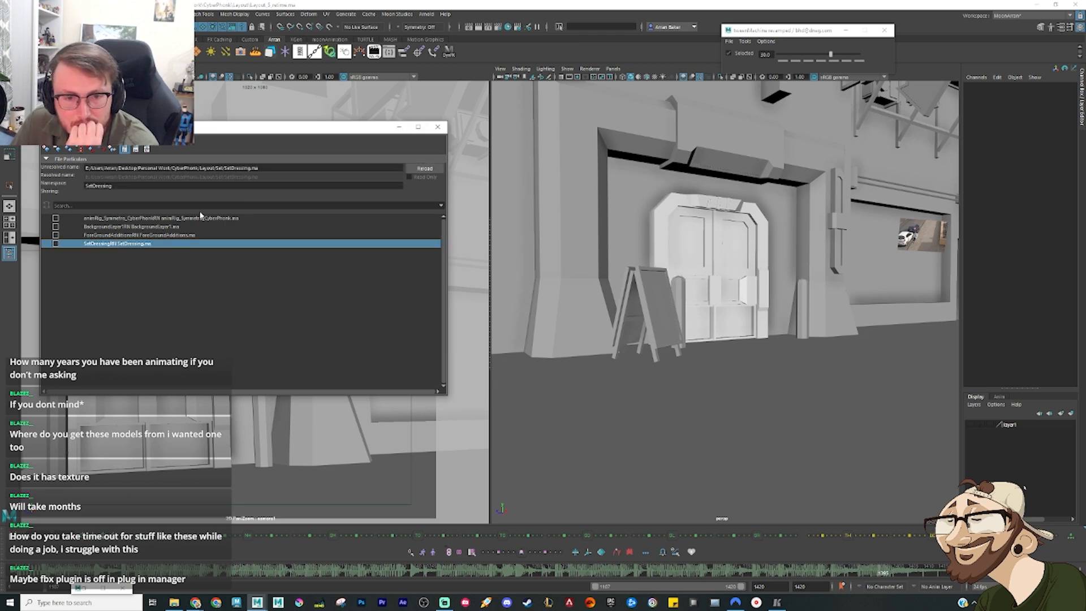
left_click(399, 127)
scroll(687, 312, "down", 10)
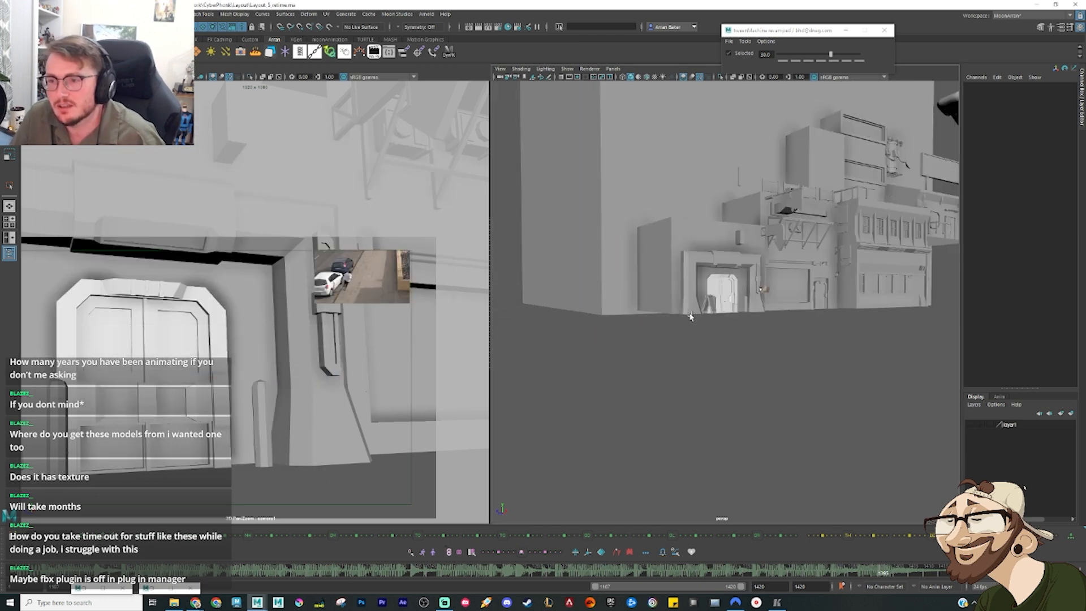
Step: Scrub the timeline and key the transforms of all the imported door's parts
left_click_drag(705, 291, 698, 355, "alt")
mouse_move(113, 573)
left_mouse_down()
mouse_move(136, 561)
mouse_move(266, 557)
mouse_move(950, 559)
left_mouse_up()
scroll(690, 411, "up", 10)
left_click_drag(691, 412, 763, 199, "alt")
middle_click_drag(763, 200, 707, 423, "alt")
scroll(786, 287, "up", 6)
scroll(713, 318, "up", 4)
middle_click_drag(712, 319, 717, 340, "alt")
Step: Select the vertical divider pieces between the door's two lower panels
left_click(716, 338)
left_click_drag(716, 379, 704, 365, "alt")
left_click(705, 365)
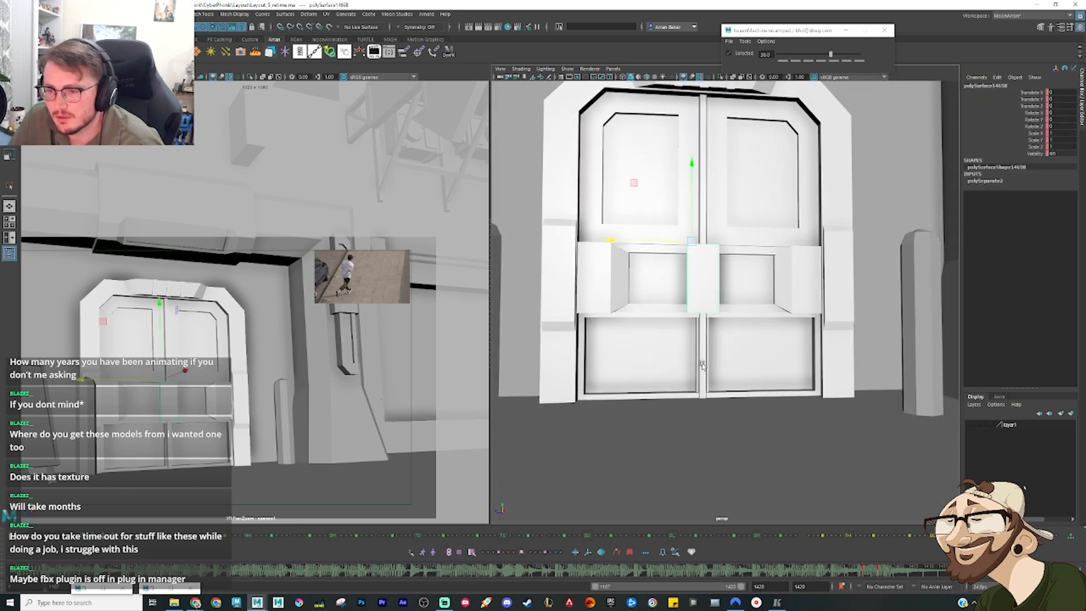
key("f")
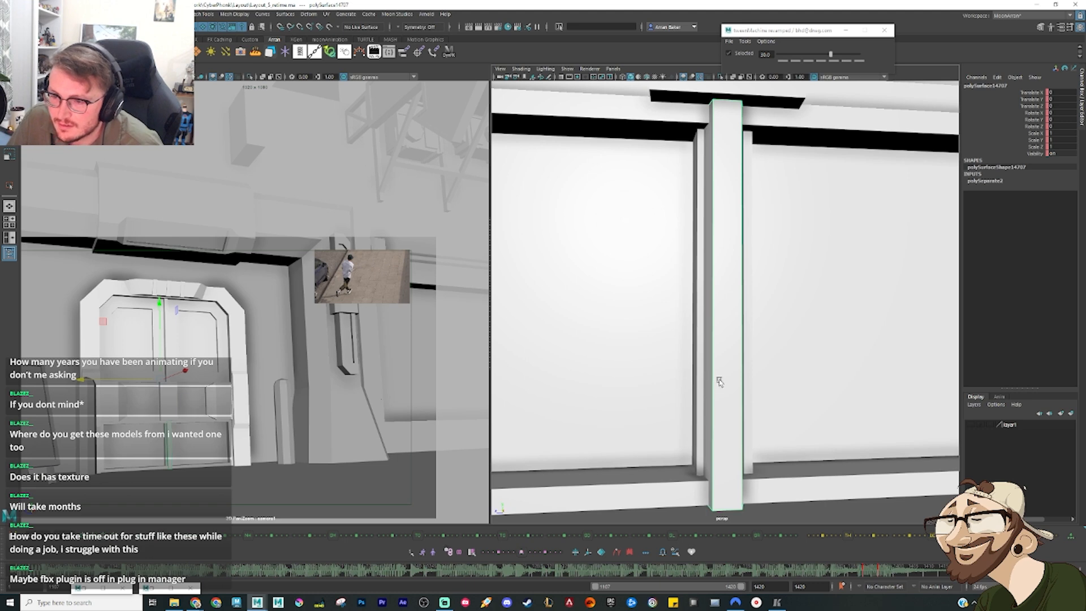
left_click_drag(719, 382, 744, 378, "alt")
left_click(689, 372, "shift")
Step: Test moving the selected lower door pieces vertically, undoing each move
scroll(721, 414, "down", 8)
scroll(715, 194, "down", 4)
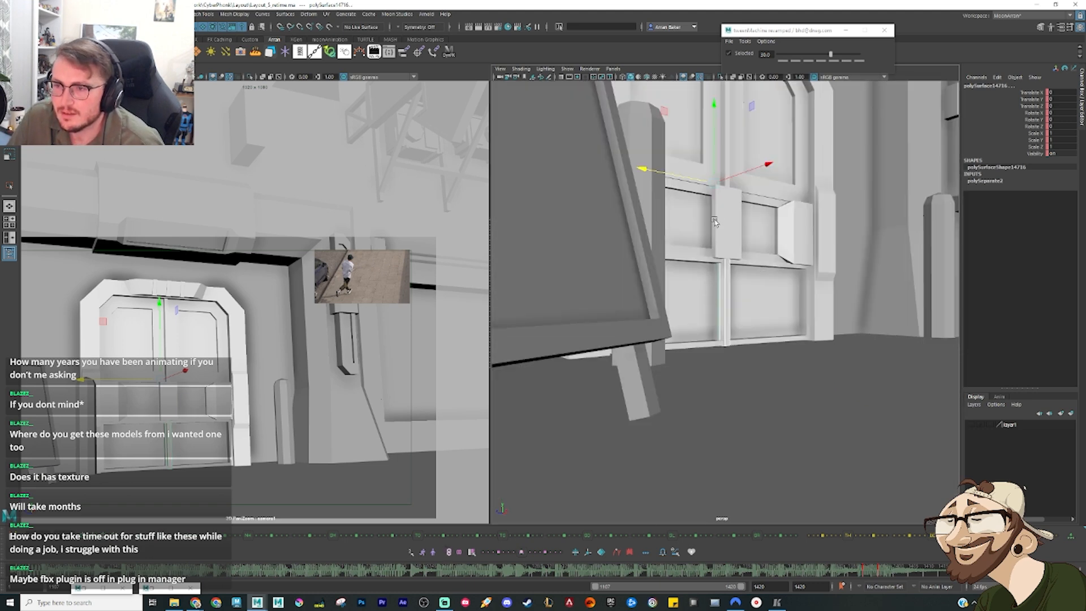
scroll(715, 222, "down", 3)
left_click_drag(715, 221, 714, 245, "alt")
key("ctrl+z")
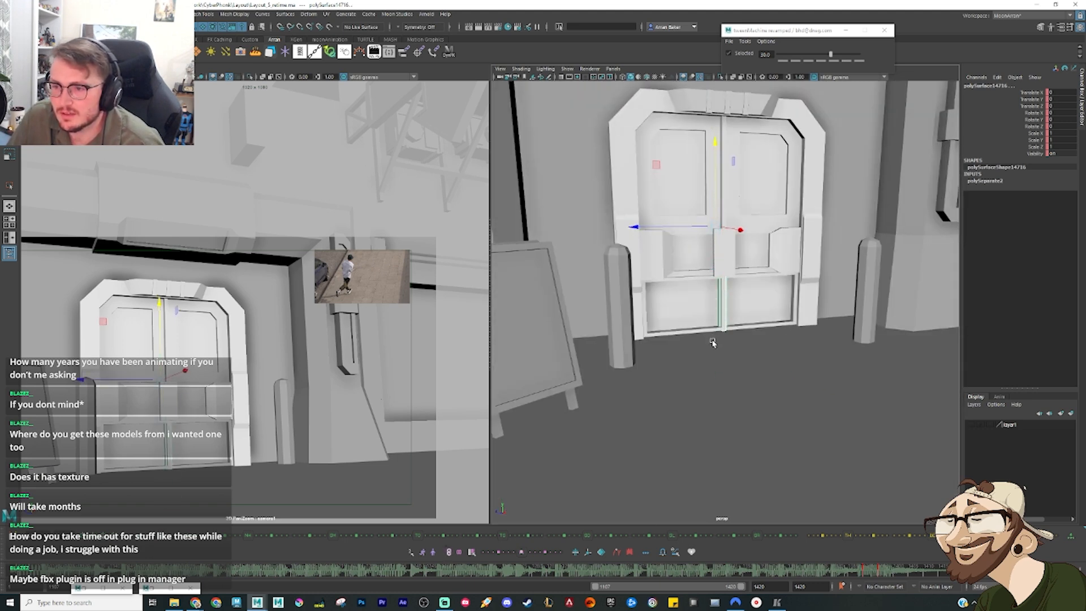
scroll(675, 296, "up", 3)
left_click_drag(709, 131, 708, 258)
key("ctrl+z")
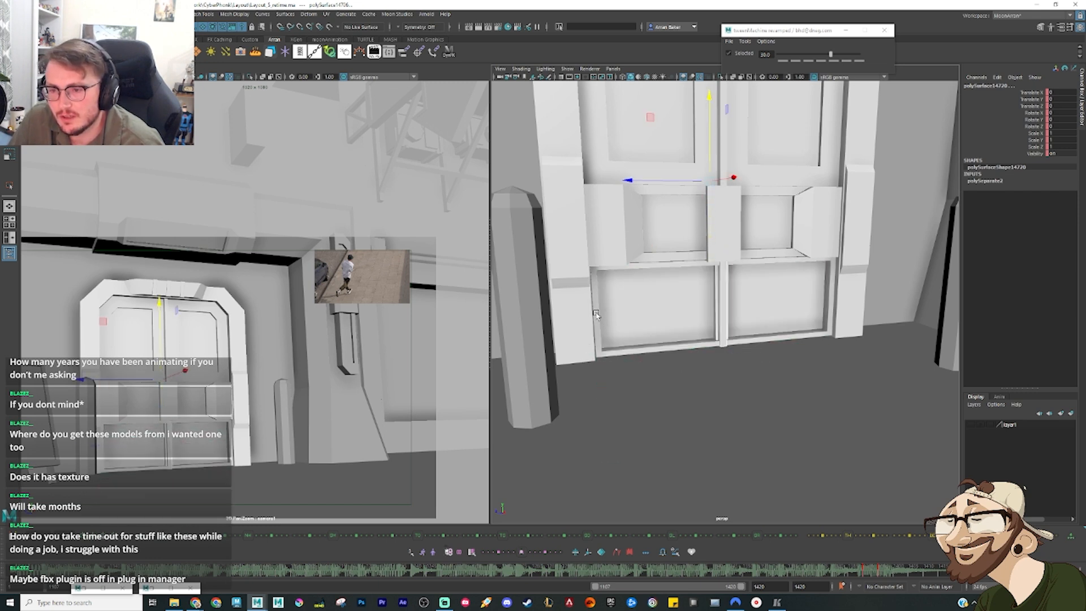
Step: Add the lower frame to the selection, try moving the whole lower section down out of the door, and undo it
left_click(597, 315)
left_click_drag(713, 146, 698, 289)
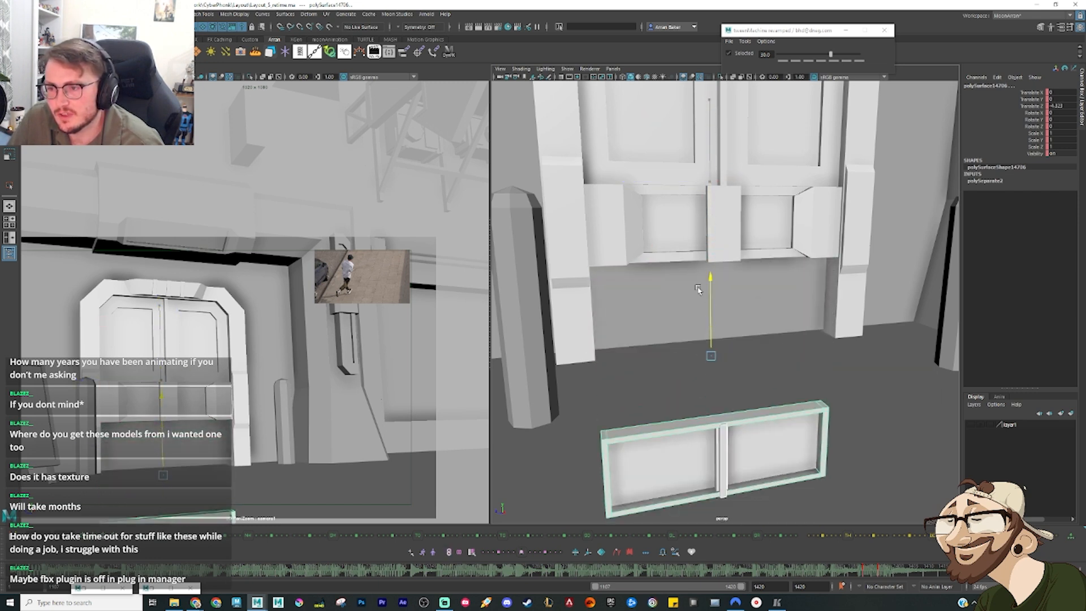
key("ctrl+z")
key("ctrl+z")
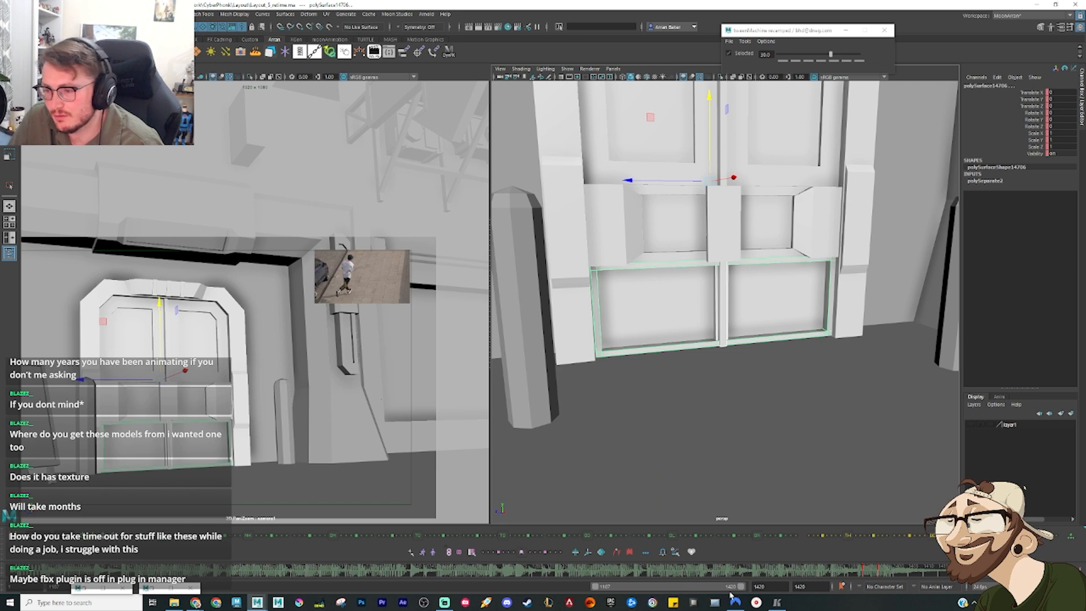
Step: Move the selected lower section straight down out of the door and check it against the neighbouring keyframes
key("comma")
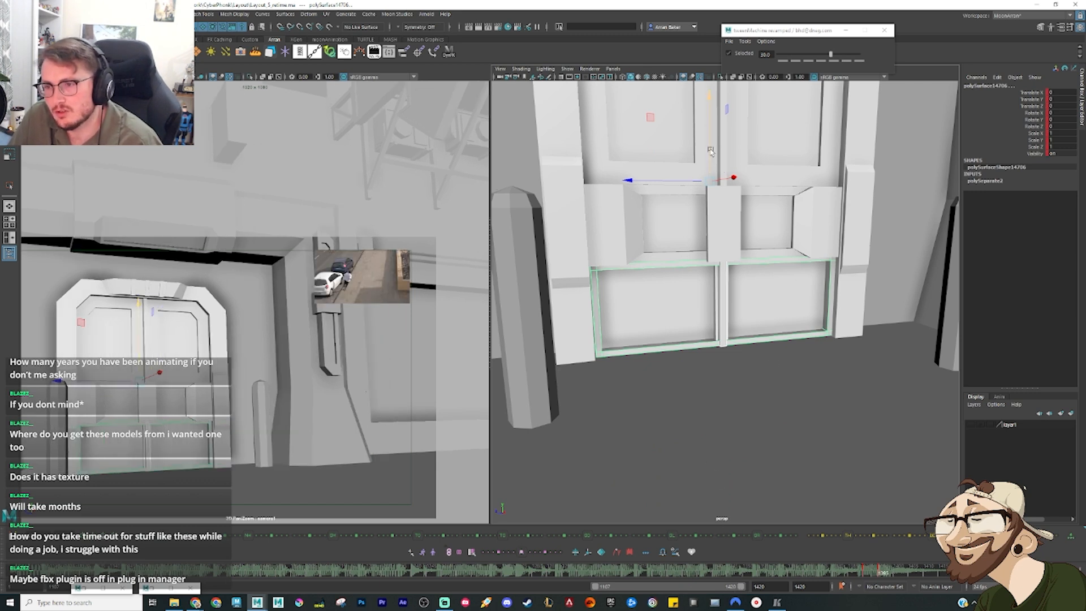
left_click_drag(739, 170, 689, 247)
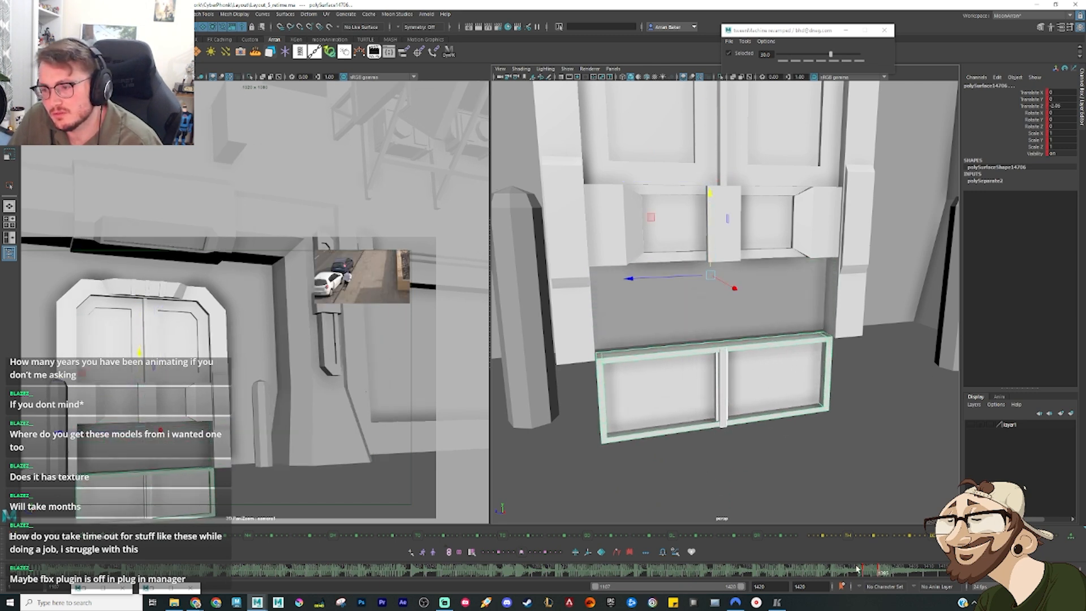
left_click_drag(857, 570, 878, 578)
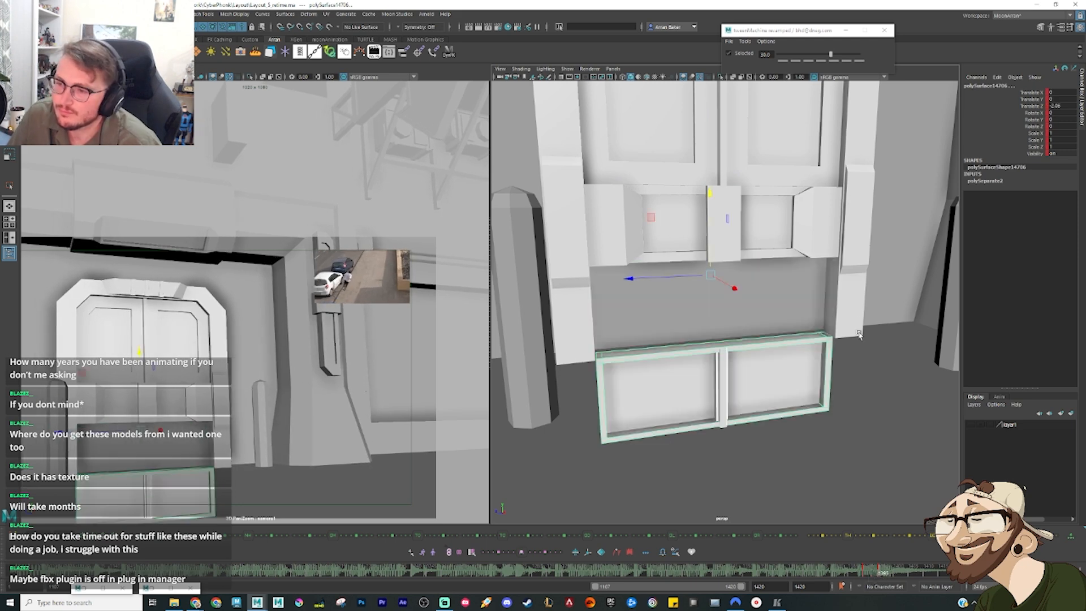
left_click_drag(859, 334, 836, 308, "alt")
key("comma")
key("period")
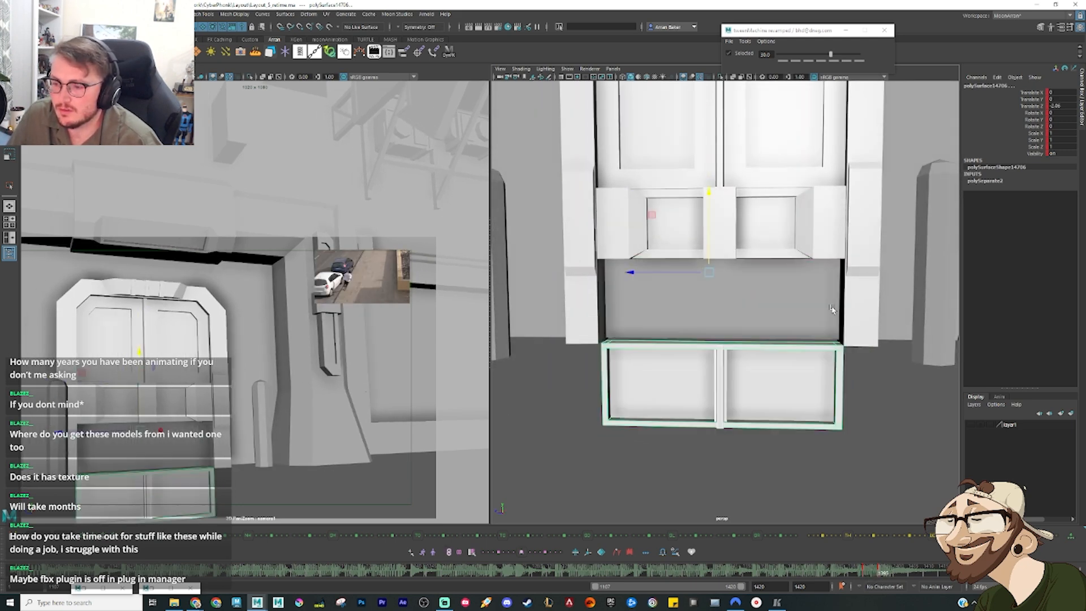
Step: Select the upper right door panel with the right middle blocks and slide them sideways out of the frame, to Translate Y 5.237
right_click_drag(833, 309, 775, 240, "alt")
middle_click_drag(775, 240, 756, 284, "alt")
left_click_drag(754, 284, 790, 293, "alt")
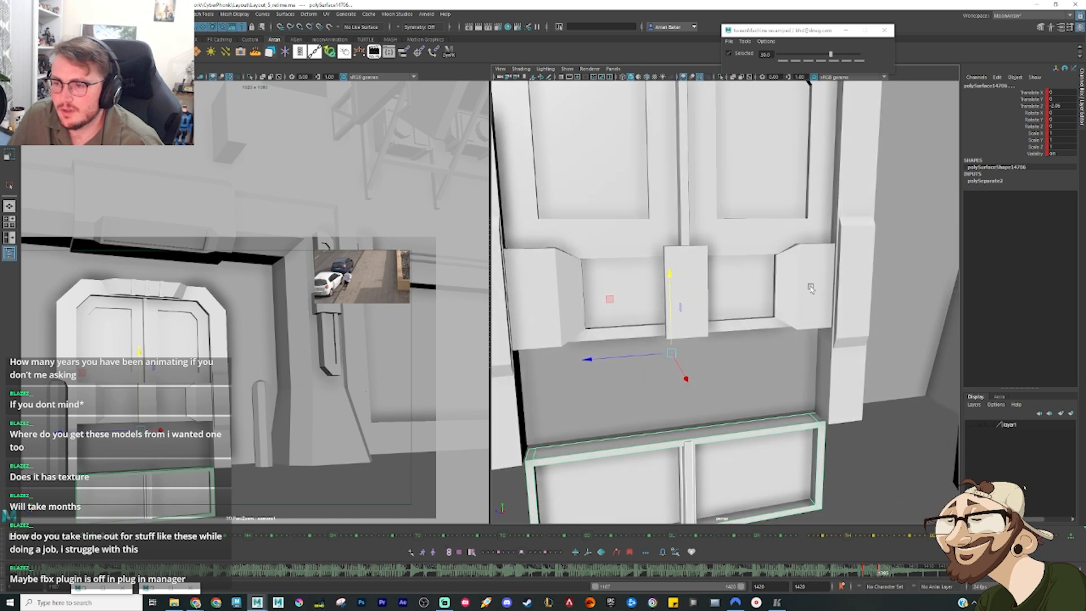
left_click(810, 288)
left_click(756, 182, "shift")
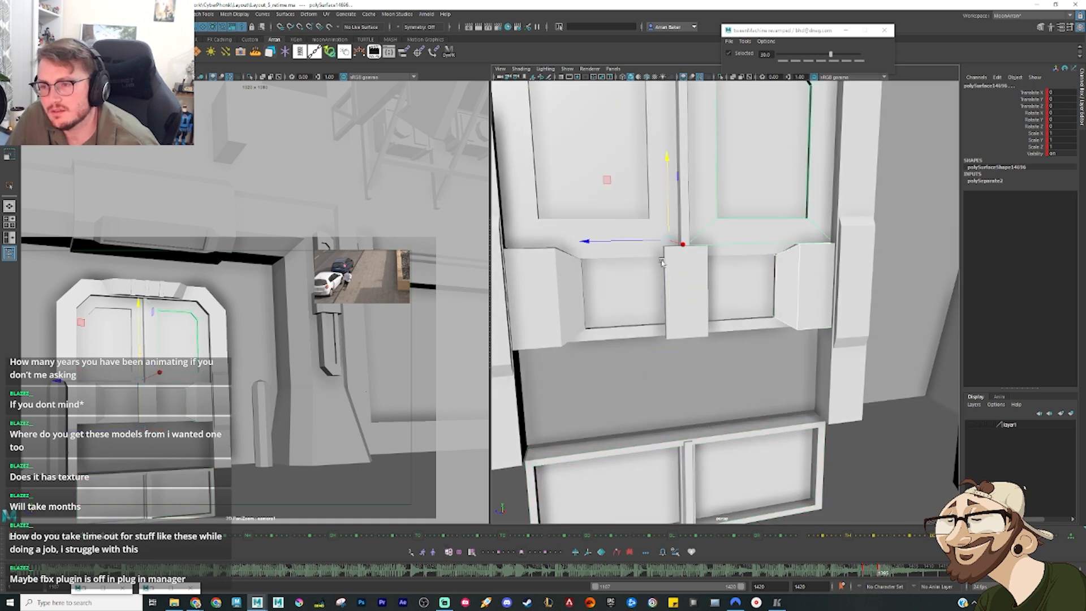
left_click_drag(630, 243, 666, 277)
mouse_move(618, 241)
left_mouse_down()
mouse_move(841, 233)
mouse_move(588, 242)
mouse_move(651, 245)
mouse_move(634, 247)
left_mouse_up()
key("ctrl+z")
left_click_drag(726, 287, 761, 290, "alt")
scroll(819, 264, "down", 5)
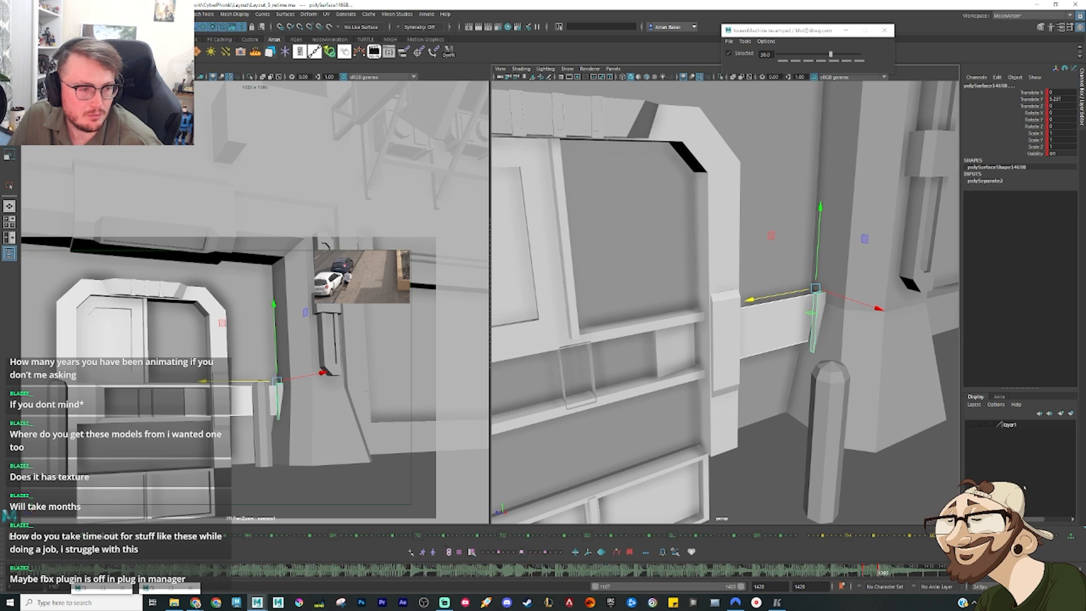
Step: Try pushing the whole door group back in depth so that the sliding panels sink into the wall
key("Up")
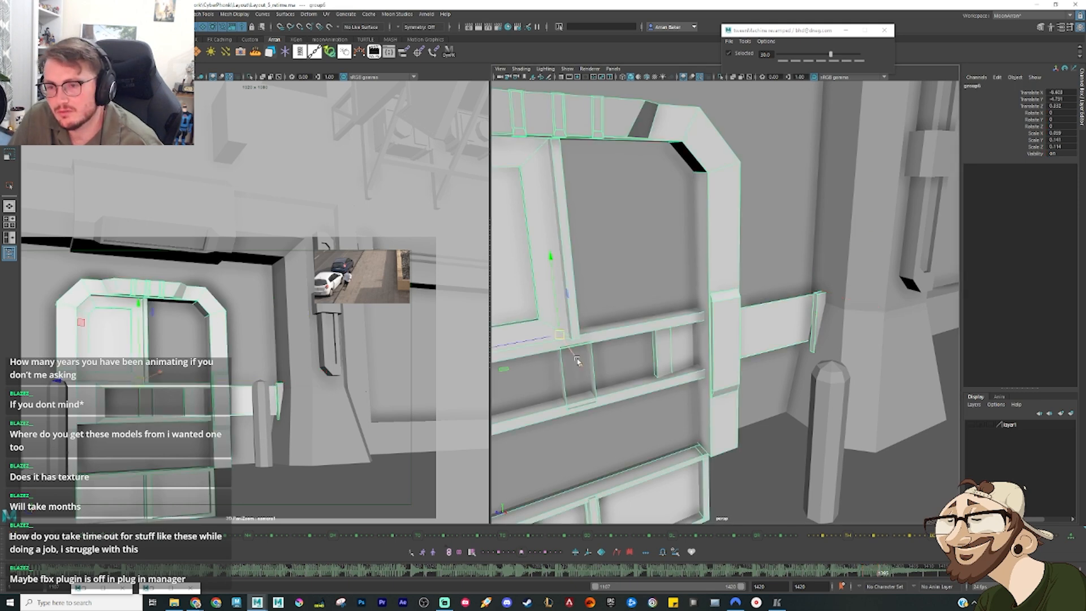
left_click_drag(576, 361, 564, 353)
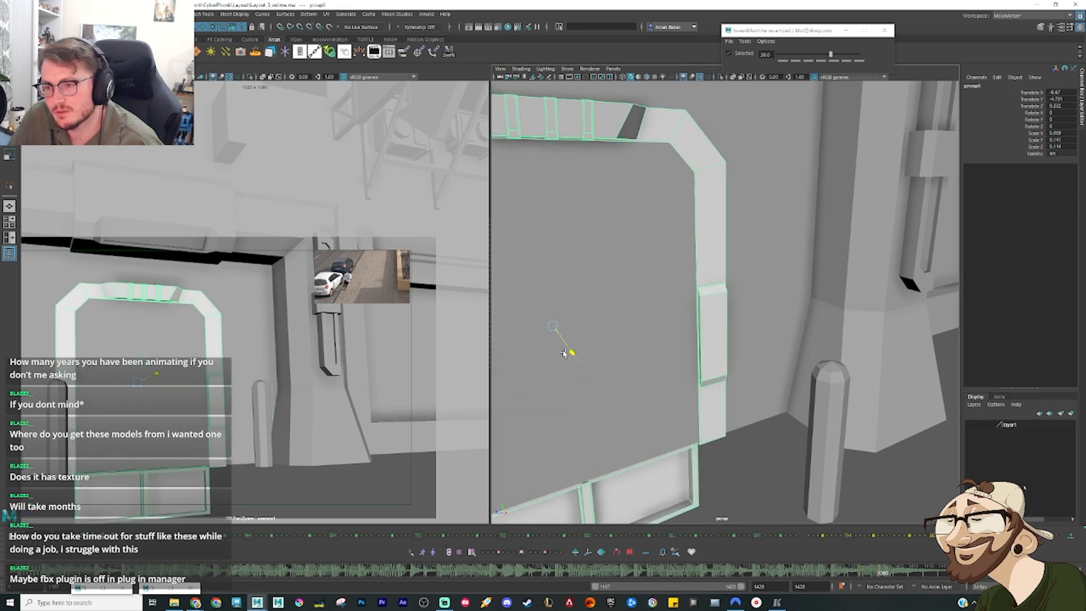
left_click_drag(775, 359, 722, 348, "alt")
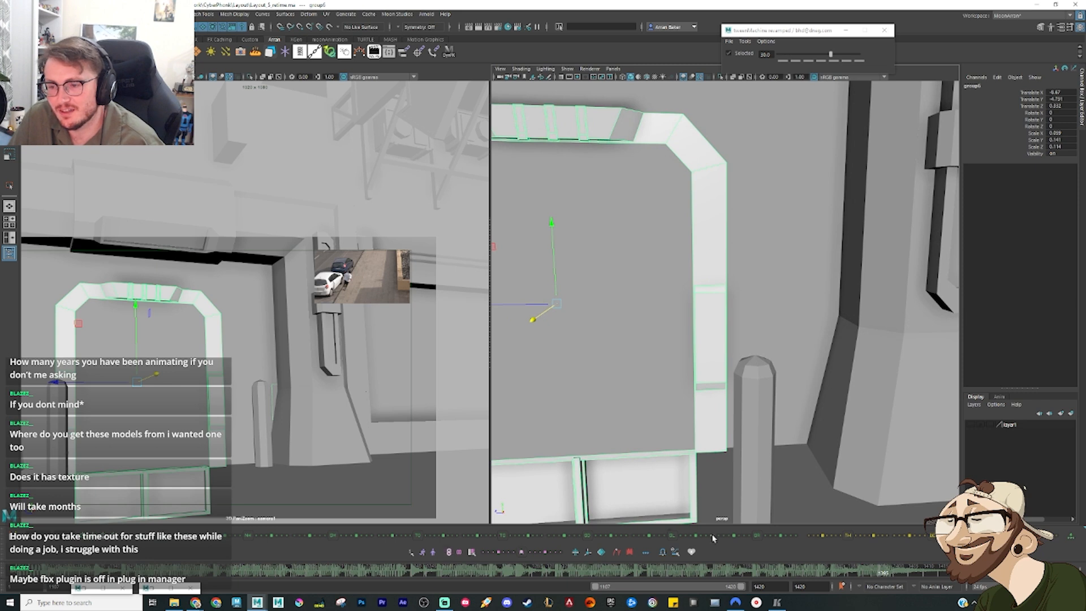
key("Down")
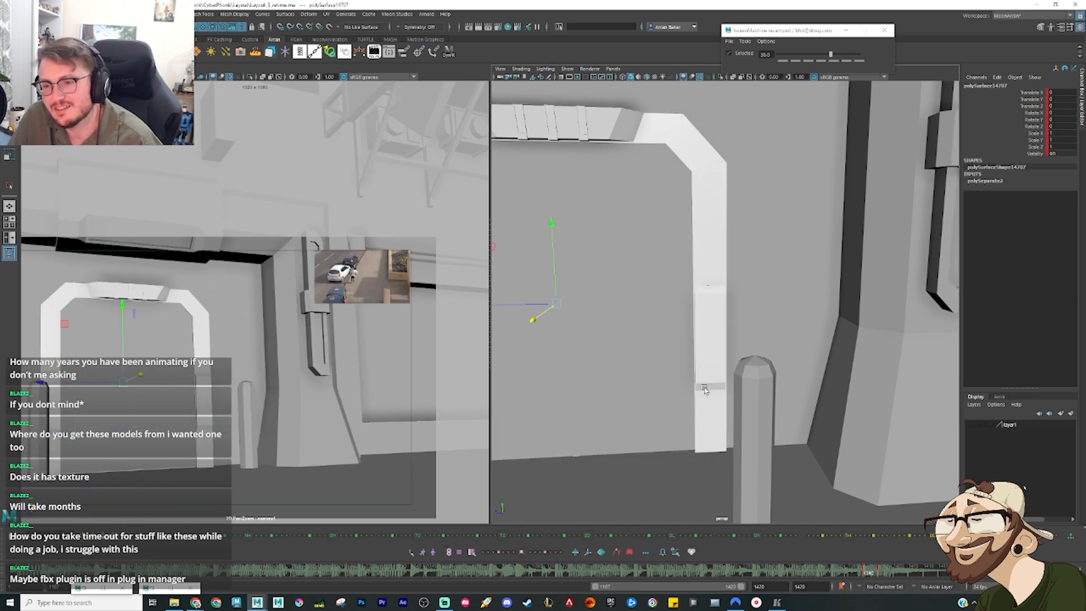
left_click(667, 360)
scroll(668, 359, "down", 6)
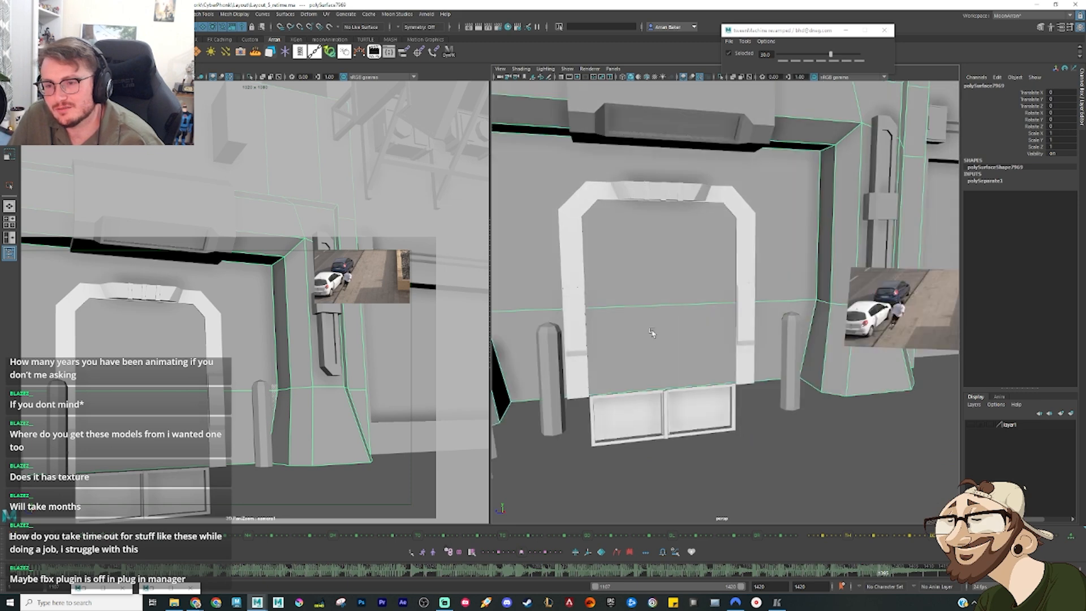
Step: Bring the whole door group forward out of the wall, to a Translate X of -6.627
mouse_move(677, 335)
left_mouse_down("alt")
mouse_move(626, 344)
mouse_move(693, 332)
left_mouse_up("alt")
scroll(677, 335, "down", 4)
scroll(690, 333, "up", 8)
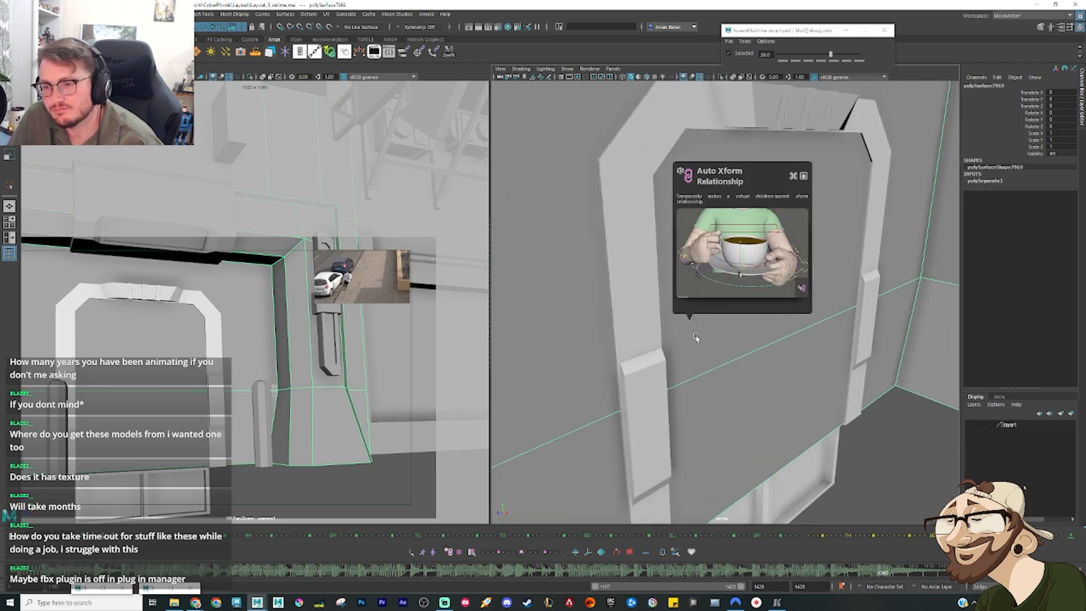
left_click(637, 328)
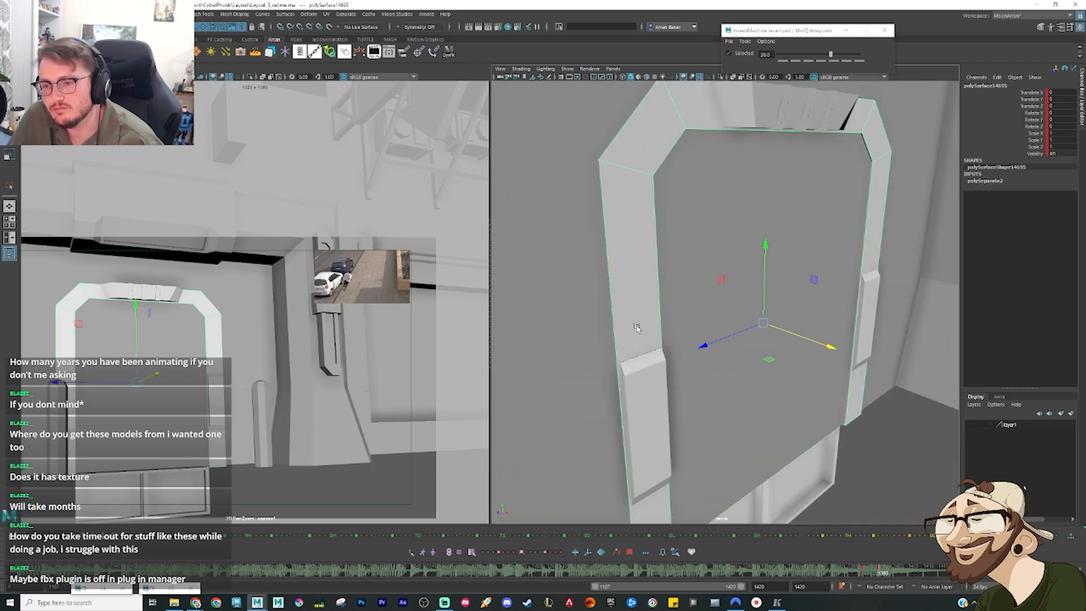
left_click(818, 343)
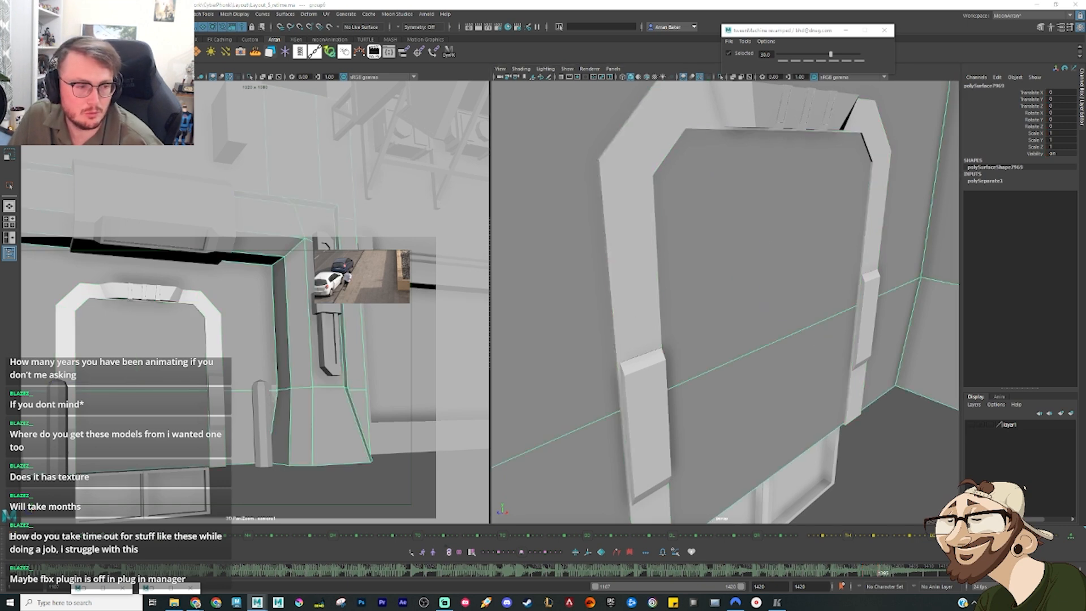
left_click(750, 407)
left_click_drag(823, 344, 849, 353)
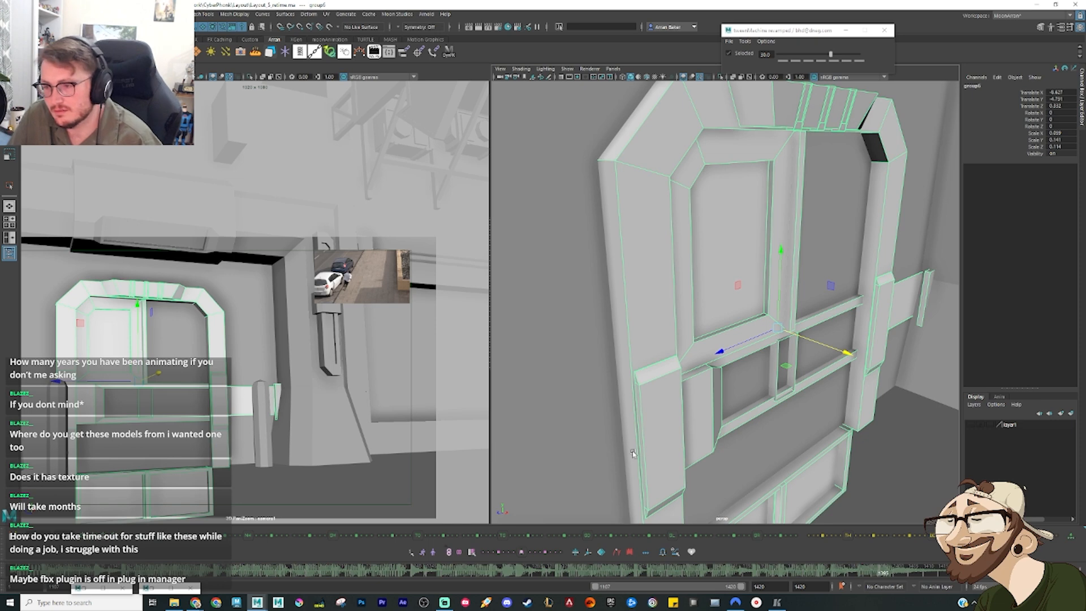
Step: Select the upper right door panel and compare its closed and open keyframes
left_click(830, 321)
key("comma")
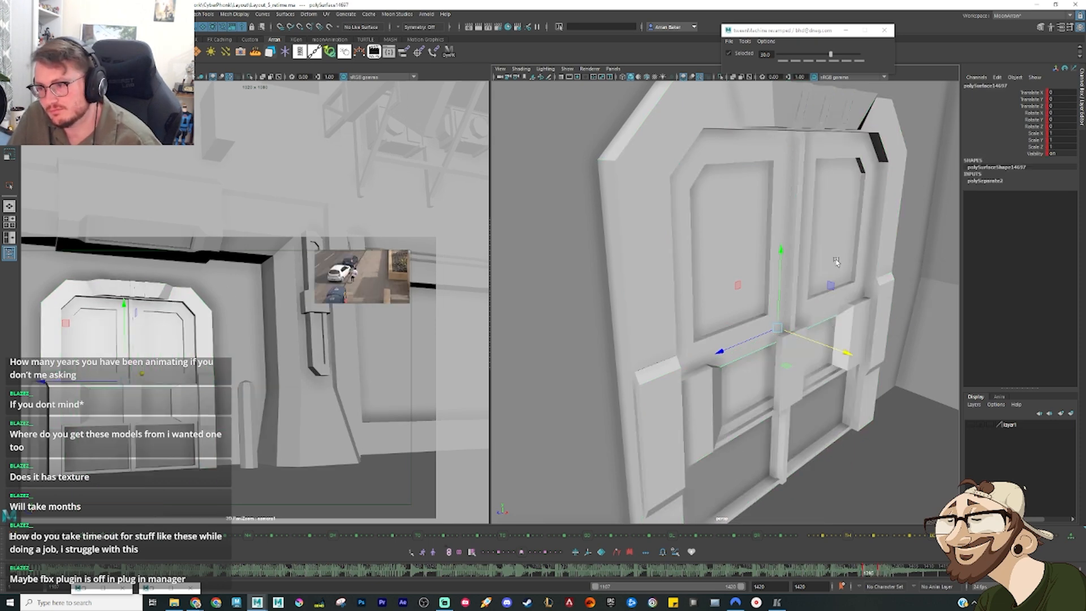
left_click(836, 261)
left_click_drag(852, 266, 787, 314, "alt")
left_click(819, 360)
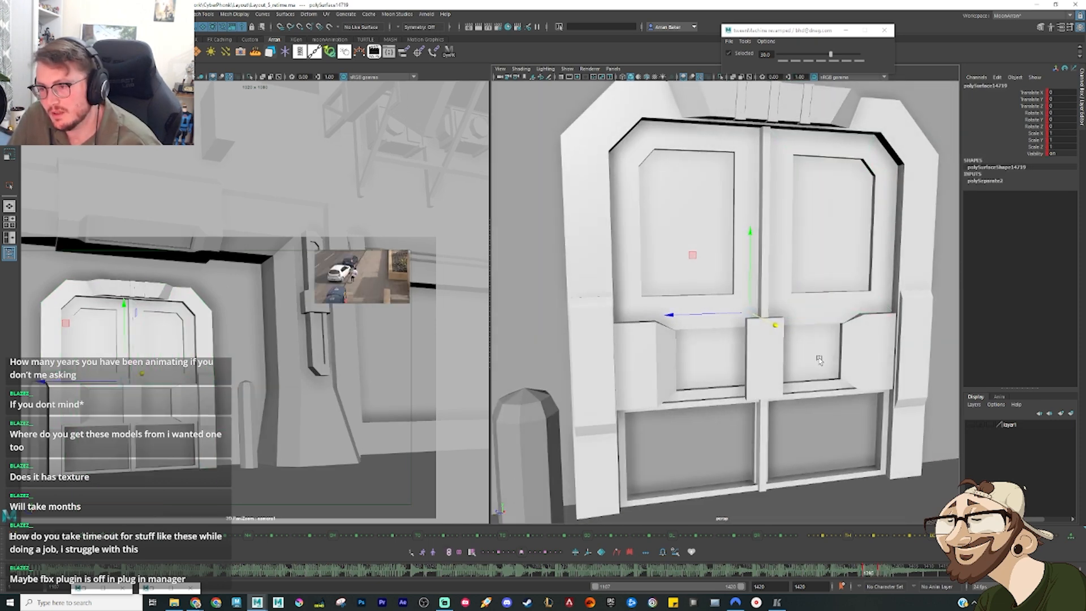
left_click(812, 247)
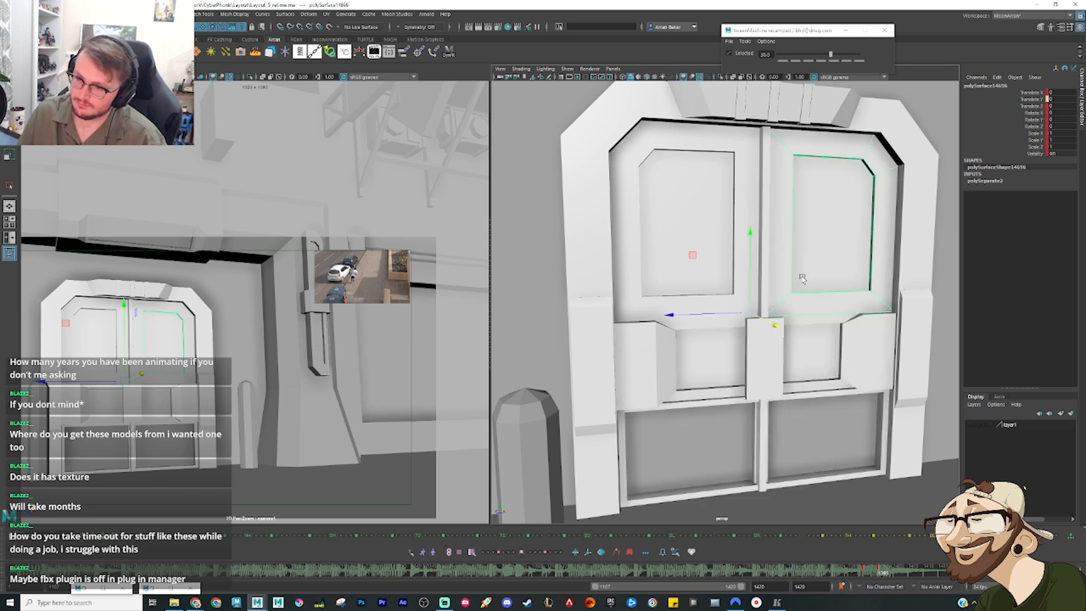
key("period")
middle_click_drag(876, 320, 519, 306, "alt")
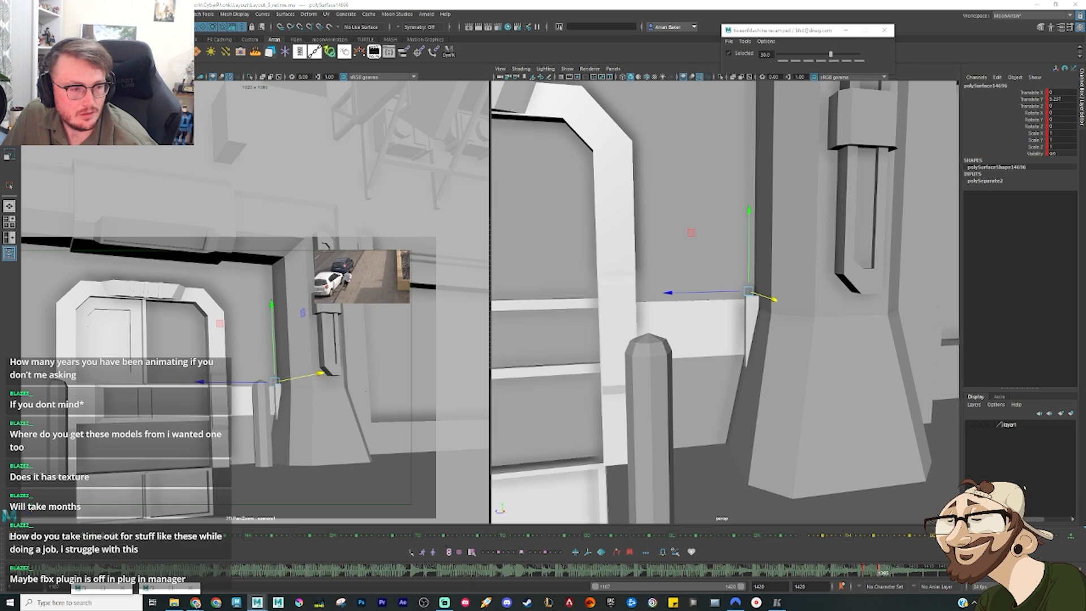
Step: Select the whole door group, inspect it with X-ray shading, and isolate it in the perspective view
key("Up")
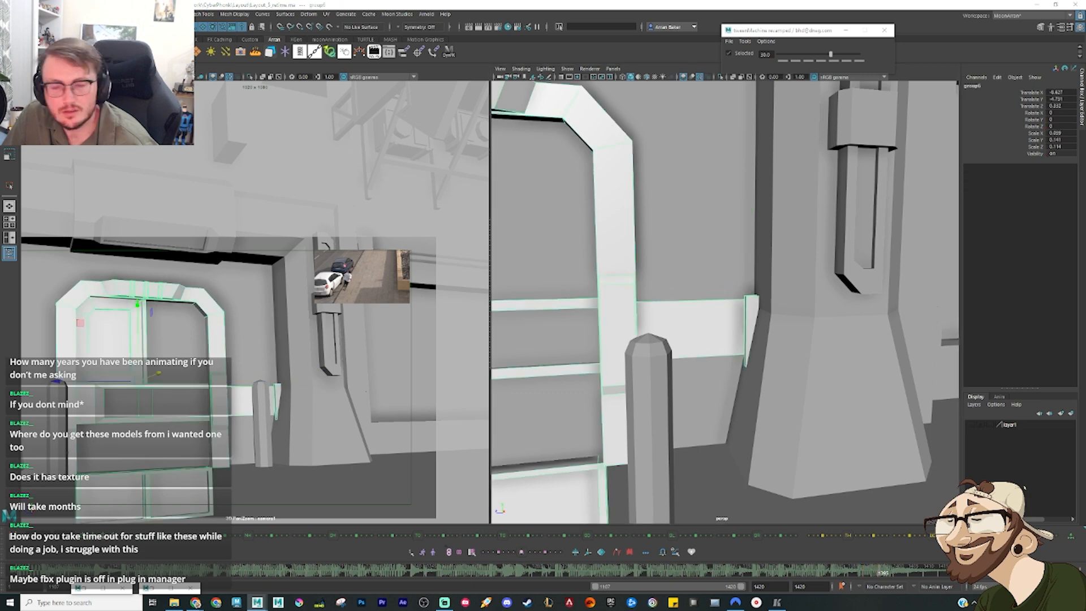
left_click(734, 77)
left_click(734, 77)
left_click(733, 77)
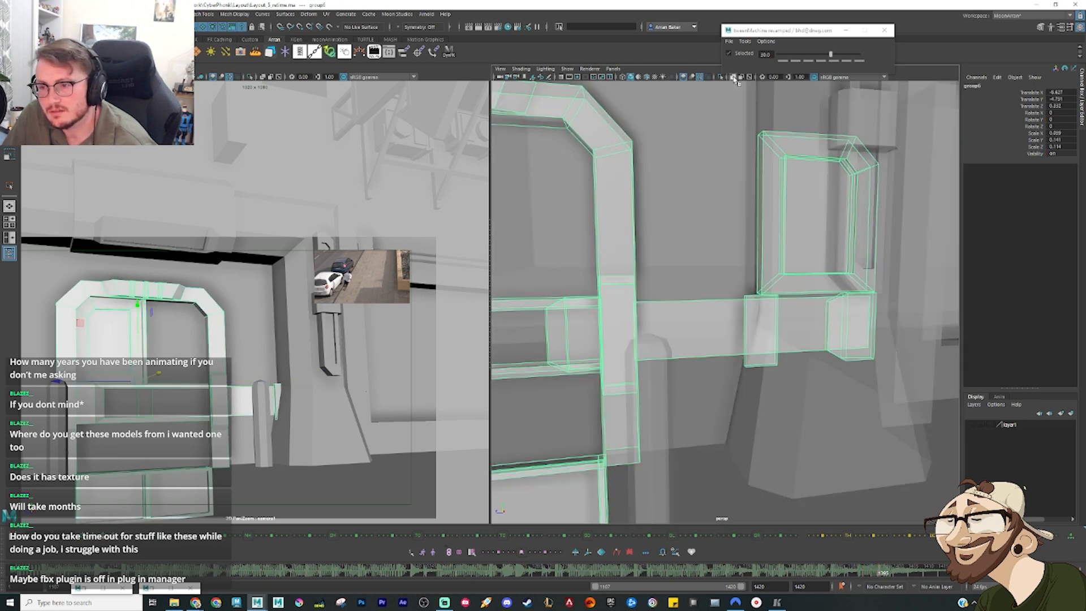
left_click(734, 77)
left_click(721, 79)
Step: Select the slid-out right door pieces, push them back in depth into the wall, and show the full scene again
left_click(672, 221)
left_click_drag(672, 221, 889, 388)
middle_click_drag(703, 335, 737, 315, "alt")
scroll(738, 315, "down", 3)
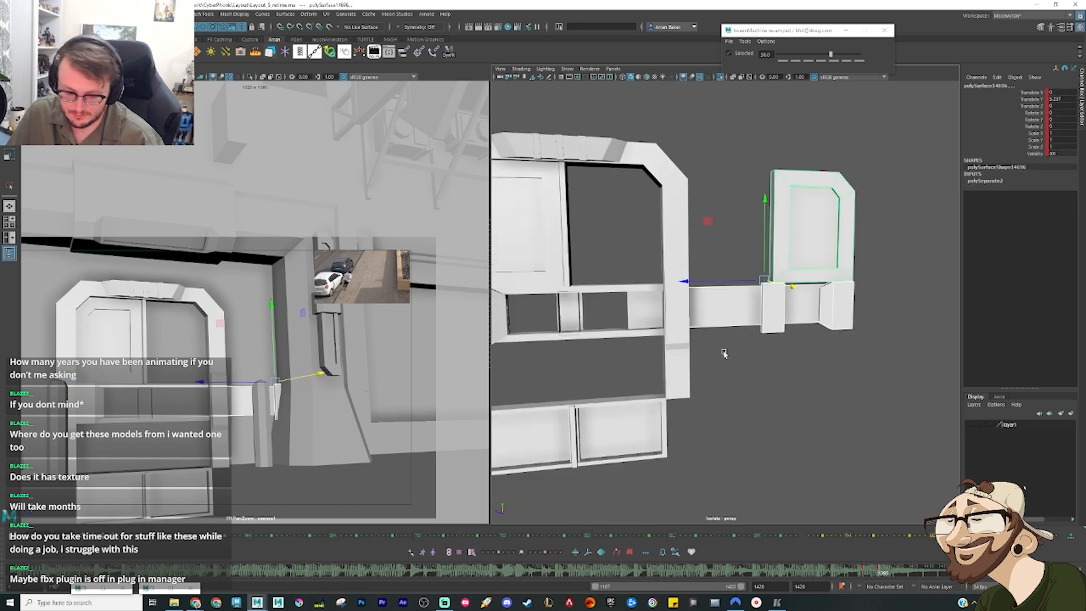
key("comma")
key("period")
left_click_drag(804, 309, 829, 289, "alt")
left_click(723, 79)
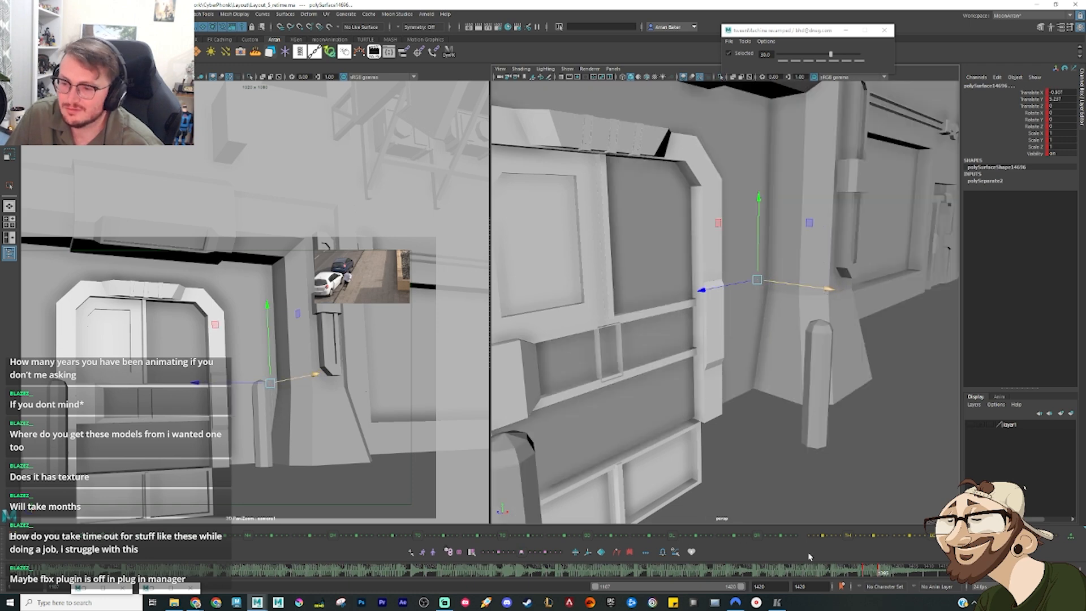
Step: Isolate the whole door group again and slide the right inner panel of the middle band sideways out of the frame
left_click_drag(826, 395, 797, 387, "alt")
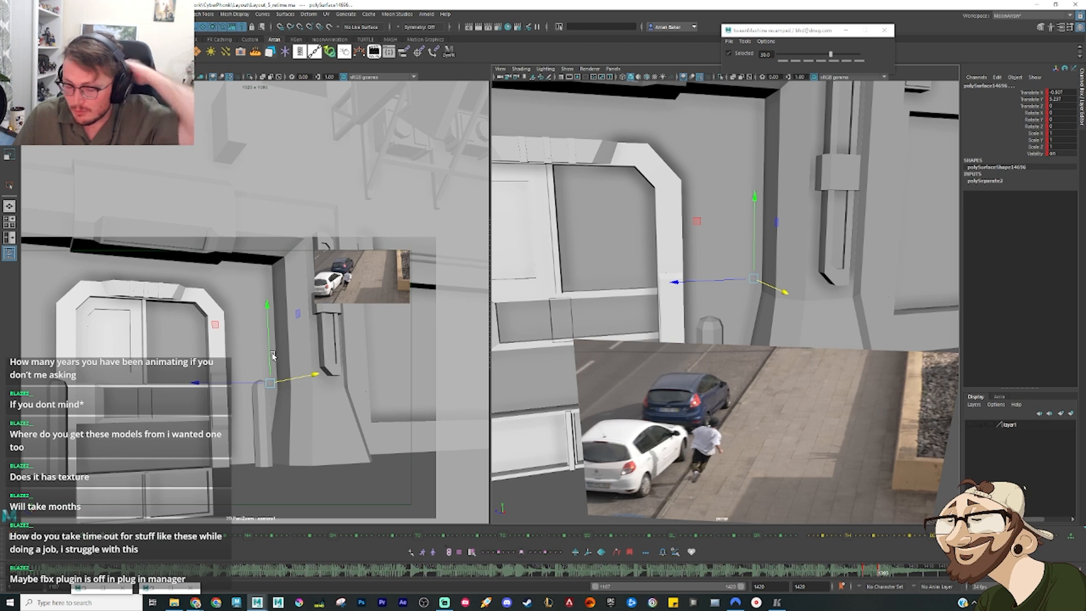
key("Up")
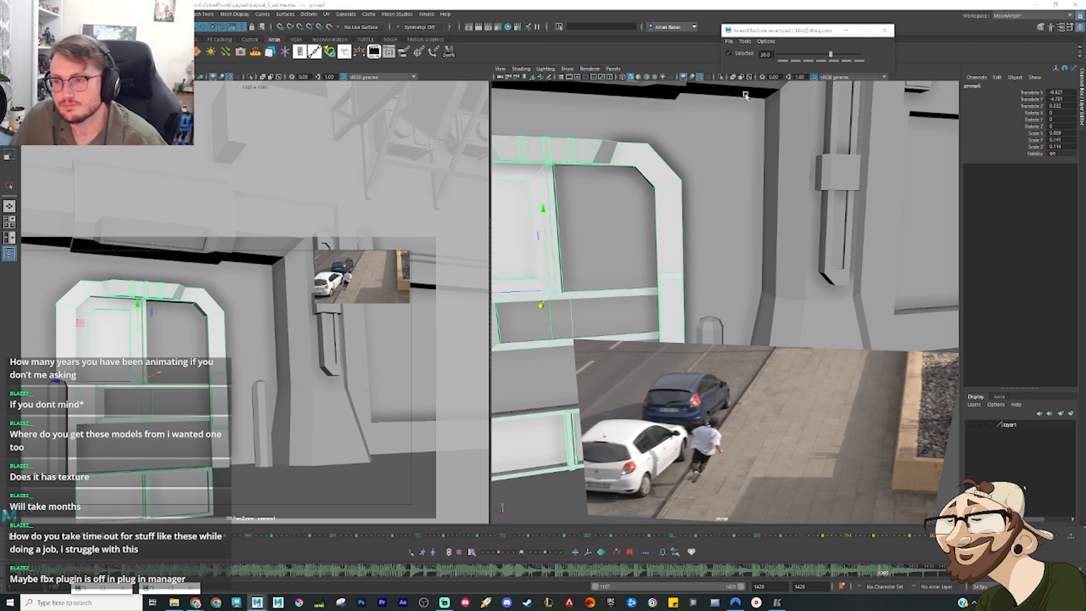
left_click(719, 77)
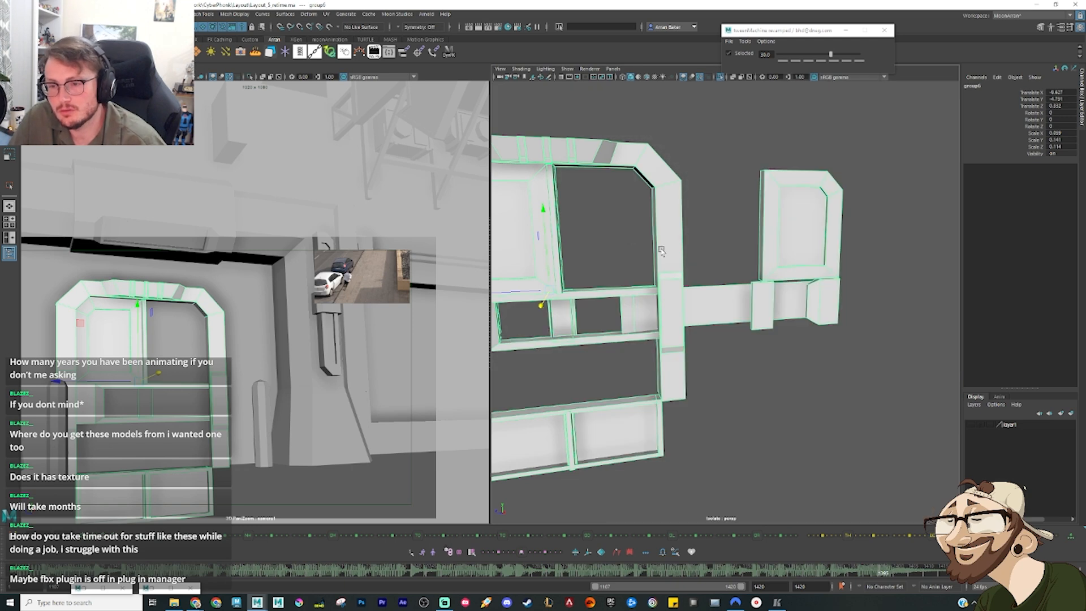
key("f")
mouse_move(761, 250)
left_mouse_down("alt")
mouse_move(745, 247)
mouse_move(765, 254)
left_mouse_up("alt")
left_click(752, 306)
left_click_drag(811, 309, 792, 306, "alt")
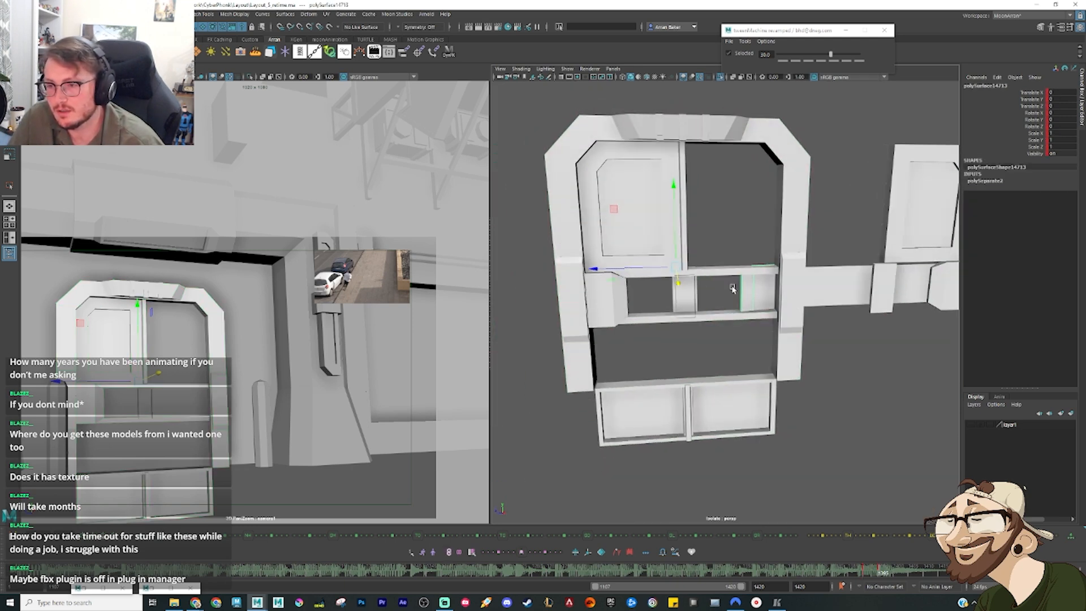
left_click_drag(646, 268, 704, 261)
Step: Try sliding the upper left panel and its side block sideways out of the door, and undo the move
left_click(672, 220)
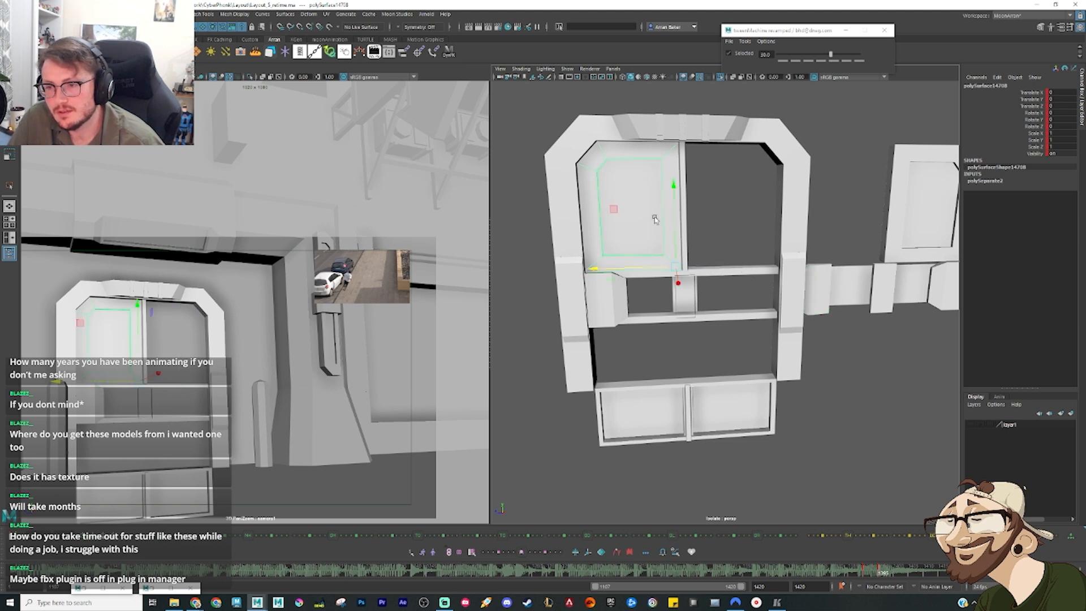
left_click(602, 292, "shift")
left_click_drag(595, 274, 472, 269)
key("ctrl+z")
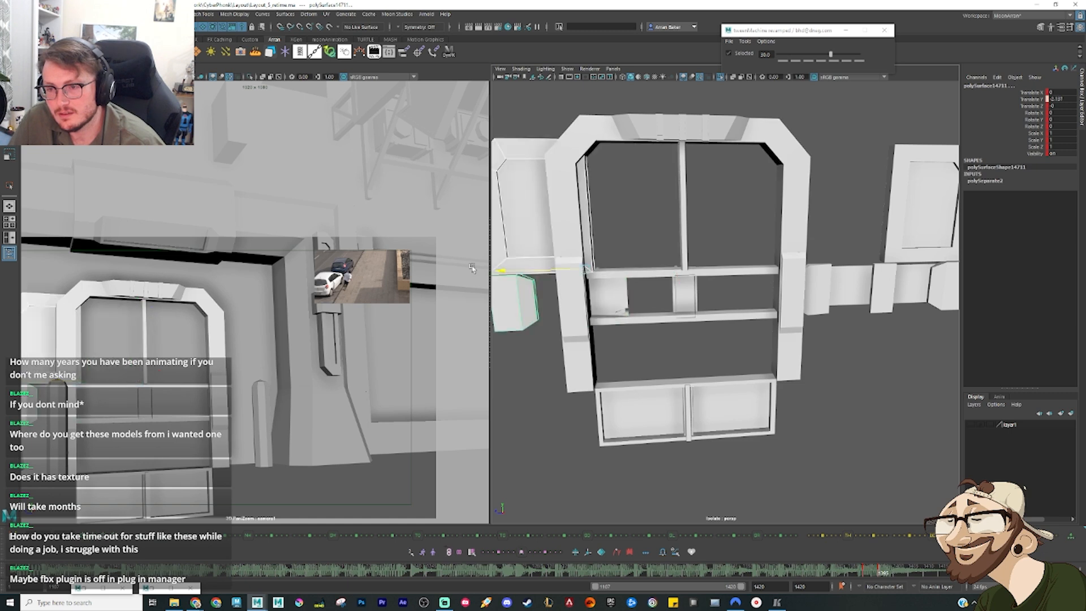
key("ctrl+z")
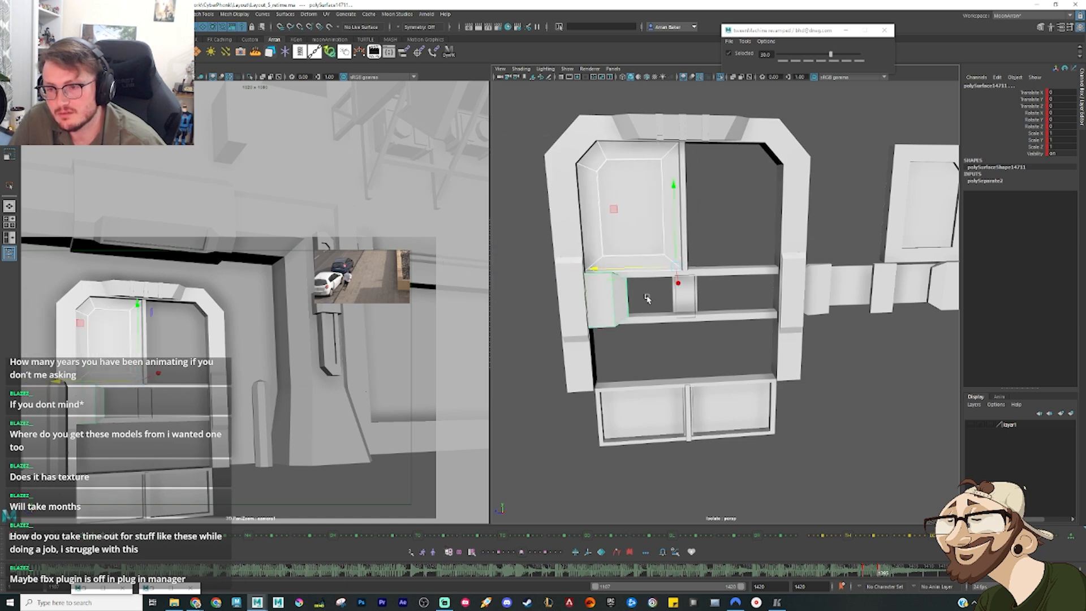
Step: Slide the upper left panel, side block and inner panel out of the frame, end the isolation, and push them back into the wall
left_click_drag(647, 299, 522, 271, "alt")
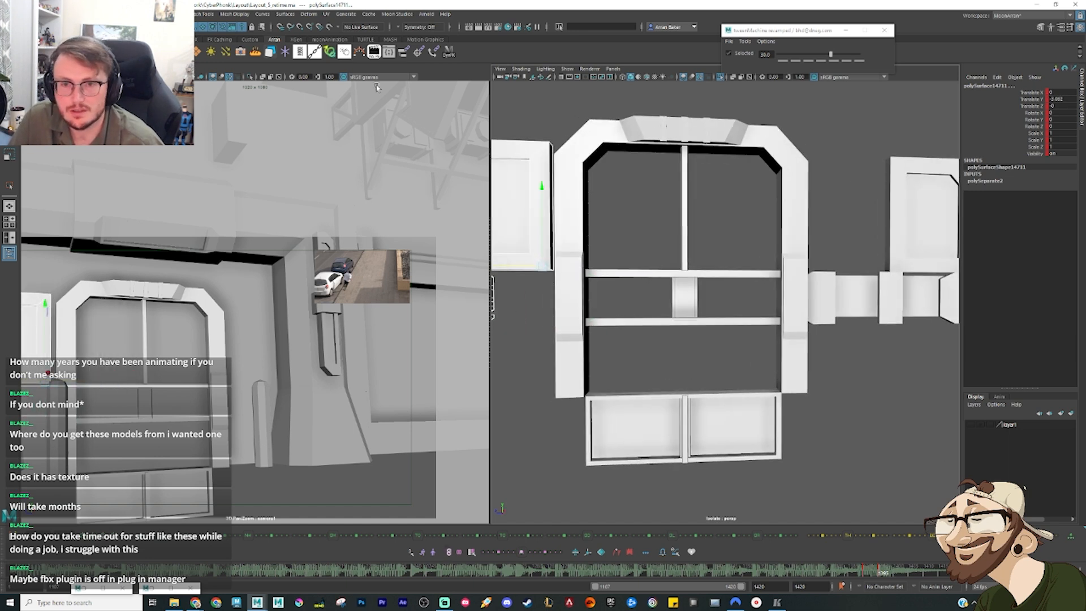
left_click(699, 82)
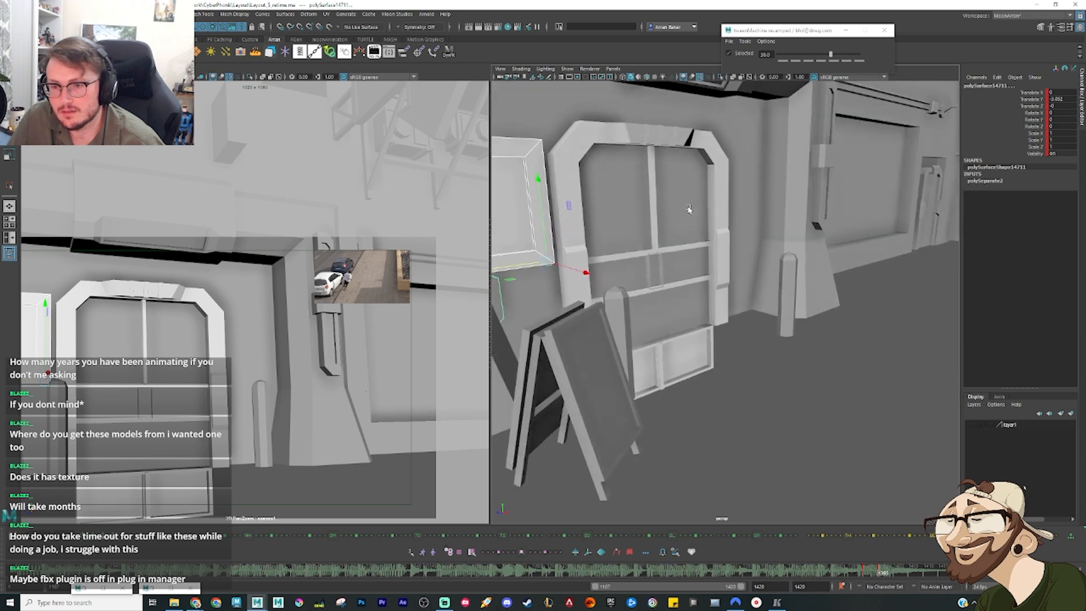
key("f")
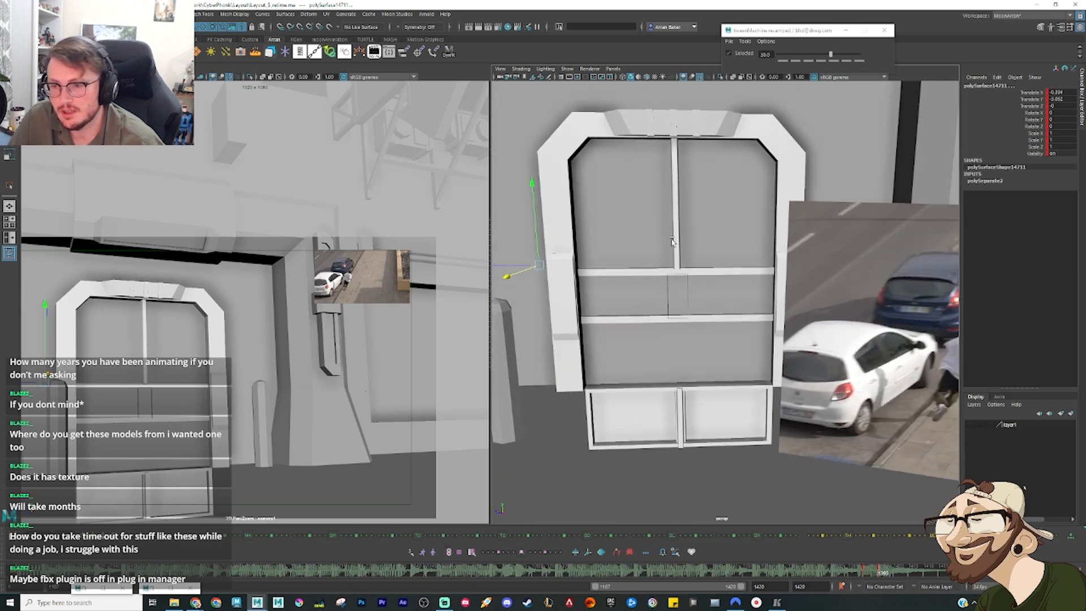
Step: Slide the middle band's upper horizontal rail out past the left side of the door frame and sink it into the wall
left_click(679, 273)
left_click_drag(650, 273, 414, 250)
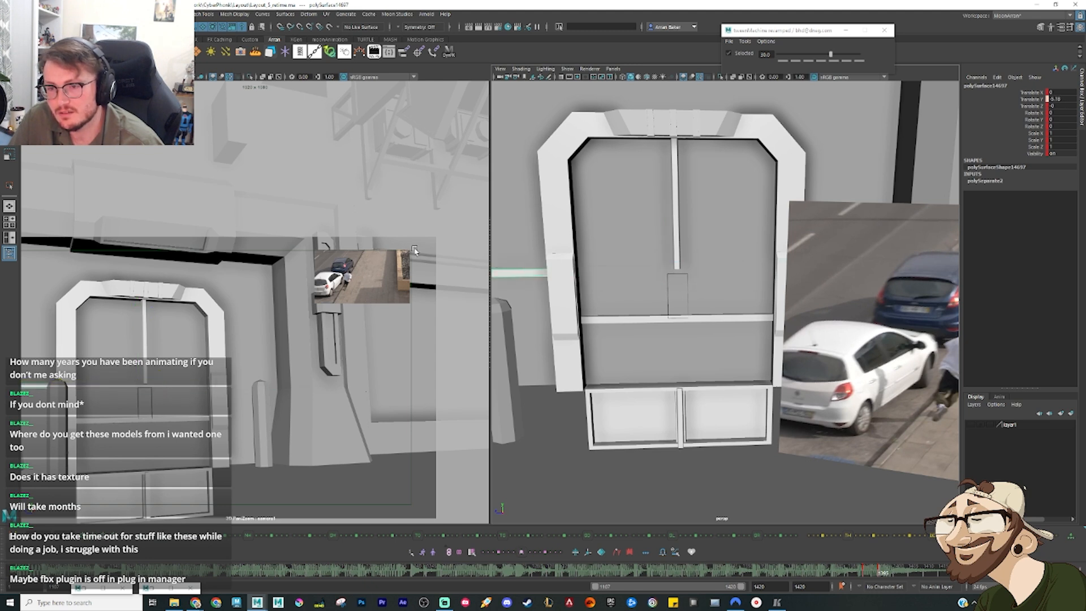
middle_click_drag(619, 258, 688, 259, "alt")
left_click_drag(499, 272, 483, 273)
middle_click_drag(511, 278, 532, 284, "alt")
Step: Sink the side block left of the frame into the wall and slide the middle band's lower horizontal rail out past the right side
left_click_drag(496, 284, 585, 310)
left_click(547, 288)
left_click(583, 304)
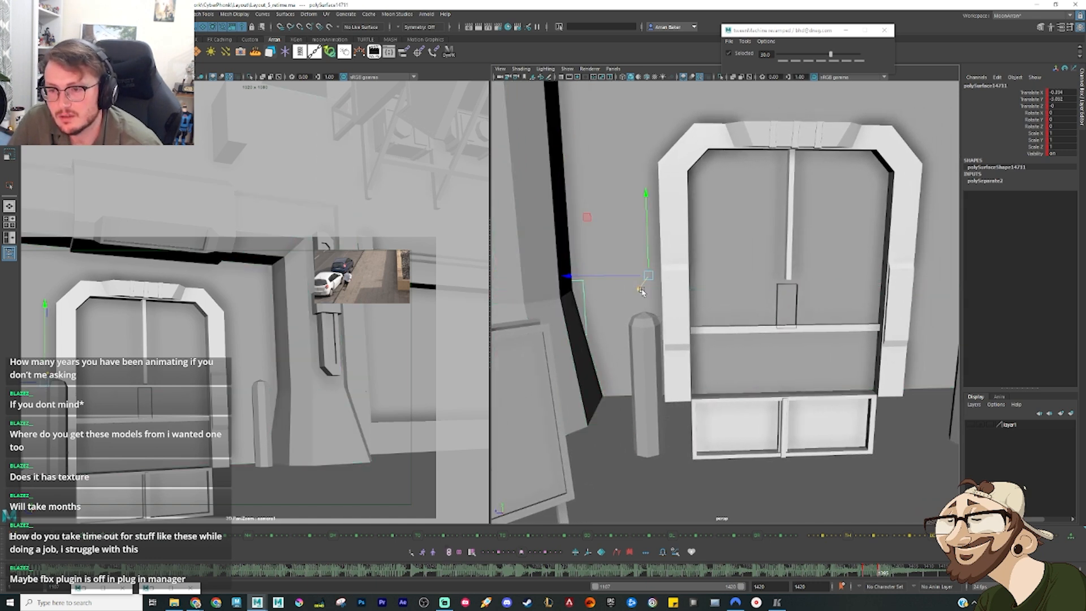
left_click(738, 333)
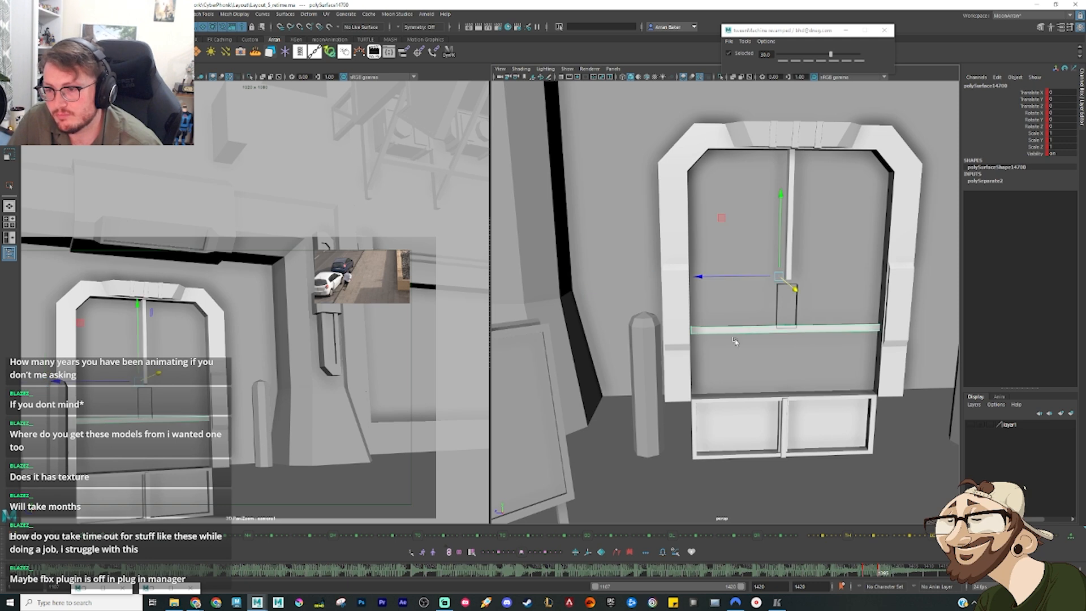
left_click_drag(735, 342, 673, 254, "alt")
left_click_drag(605, 254, 838, 263)
middle_click_drag(843, 264, 845, 296, "alt")
left_click_drag(953, 300, 921, 304)
Step: Try raising the upper vertical centre bar above the door frame and pushing it into the wall
left_click(697, 275)
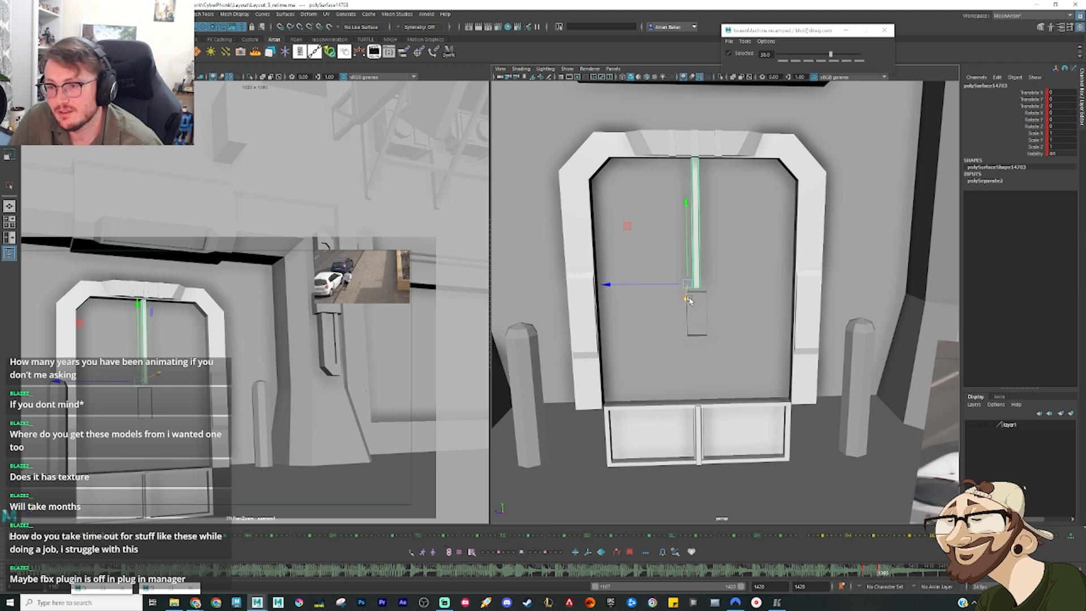
left_click_drag(687, 261, 681, 129)
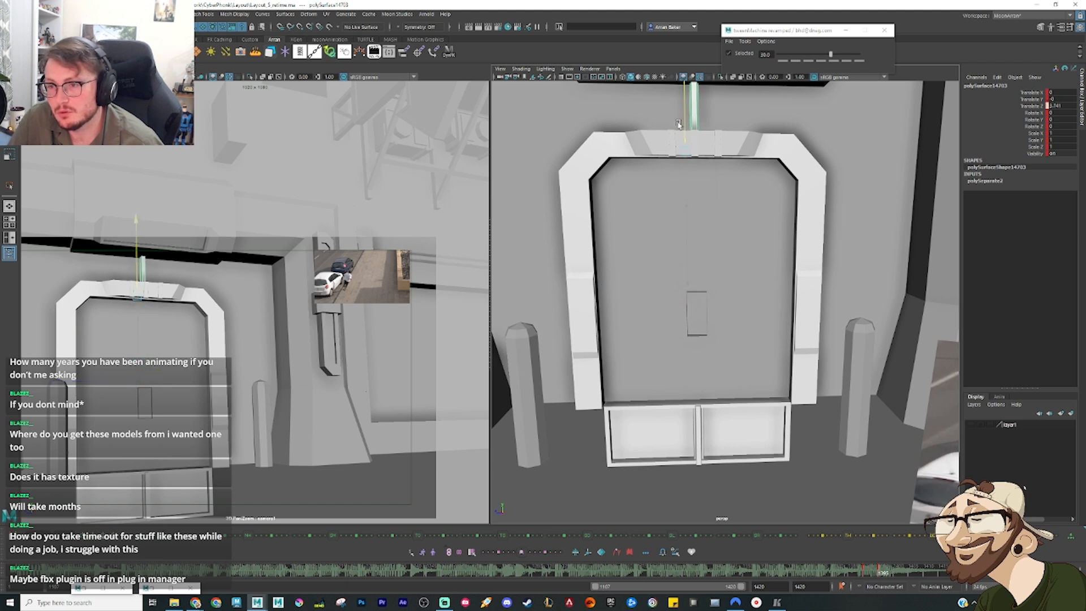
middle_click_drag(681, 129, 666, 230, "alt")
left_click_drag(666, 228, 665, 230, "alt")
Step: Slide the middle band's small centre block out past the right side of the frame and sink it into the wall
left_click(677, 395)
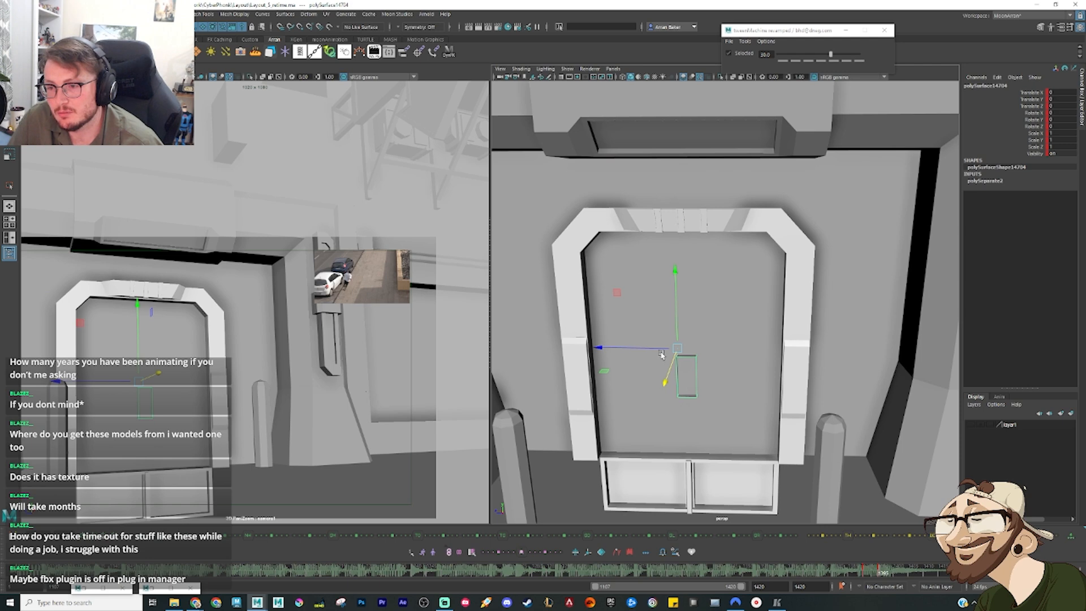
left_click_drag(662, 354, 896, 364)
left_click_drag(754, 430, 736, 395, "alt")
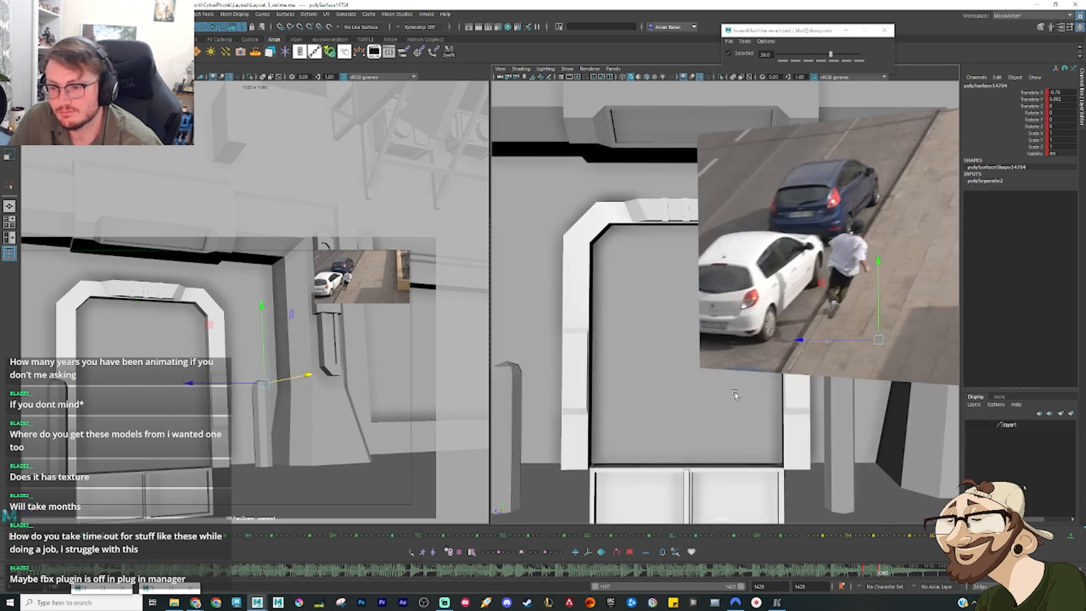
middle_click_drag(735, 395, 749, 321, "alt")
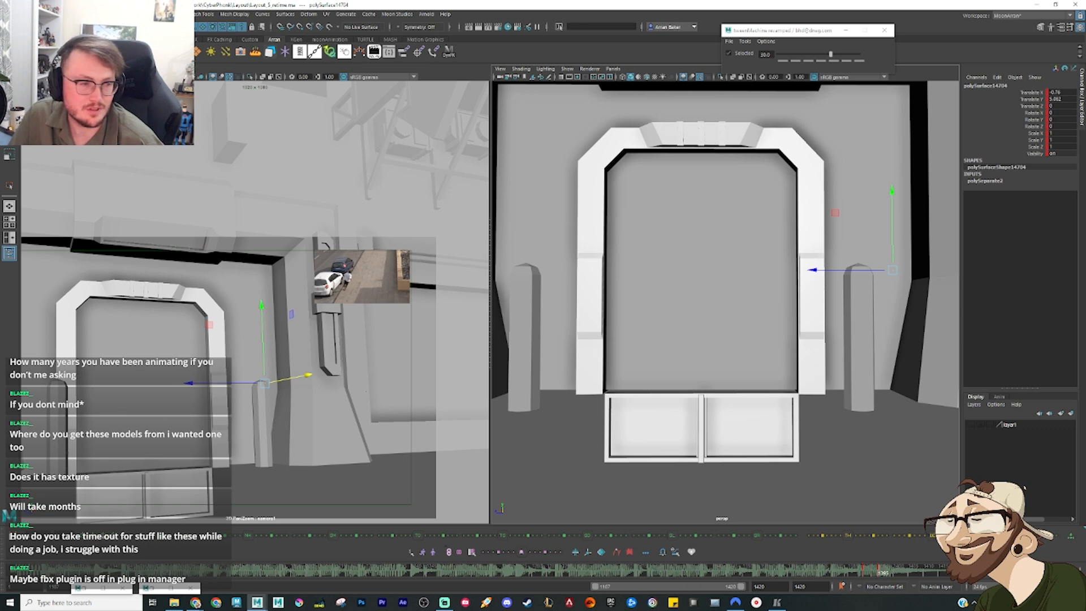
Step: Select all the separated door pieces and adjust the tangents of their animation keys in the Graph Editor
key("Up")
key("Down")
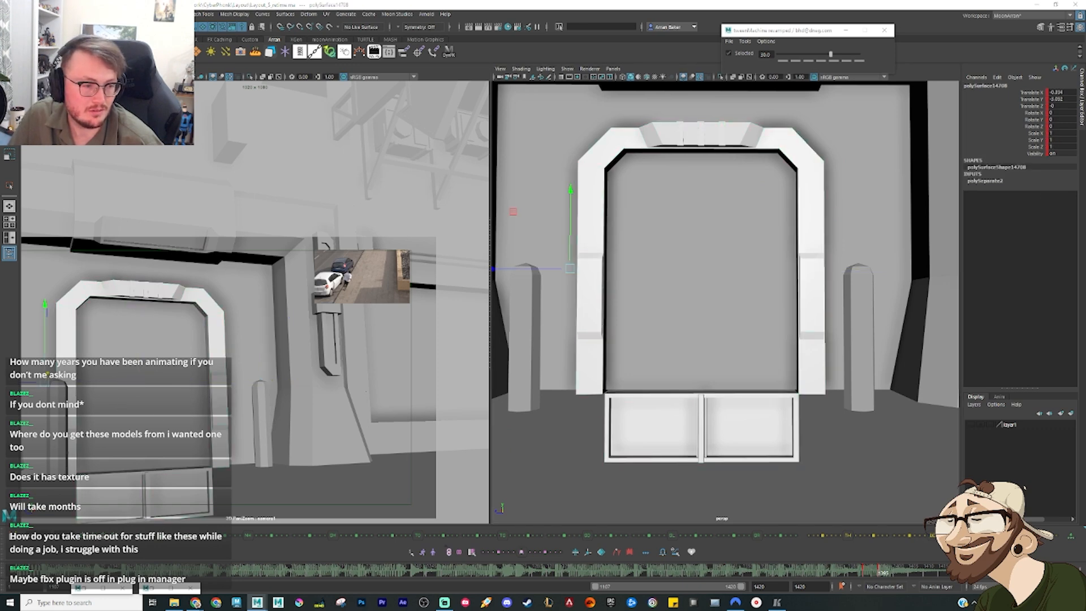
left_click(410, 552)
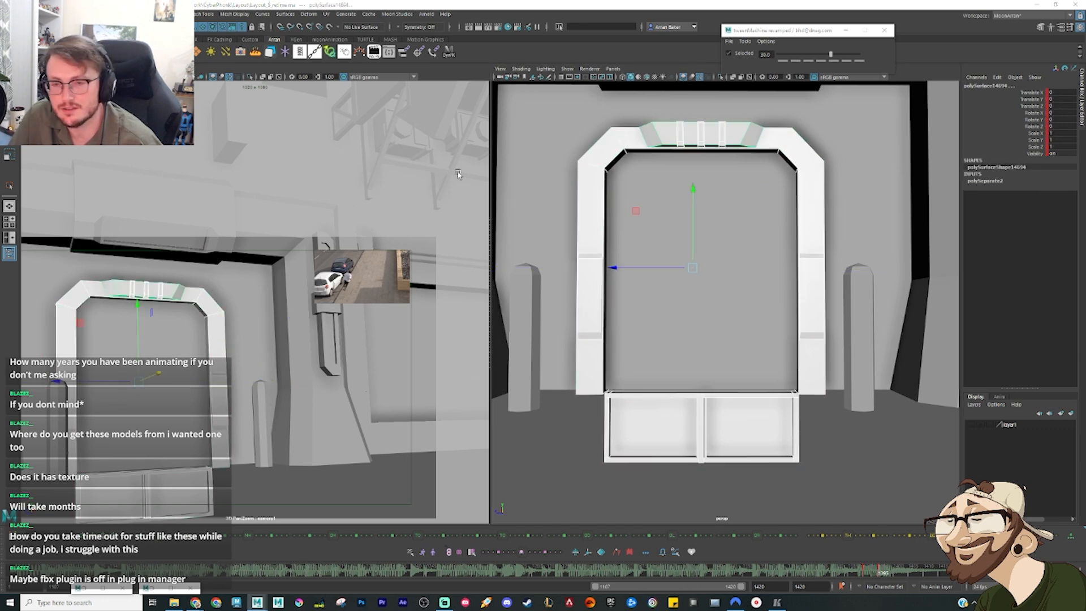
key("ctrl+g")
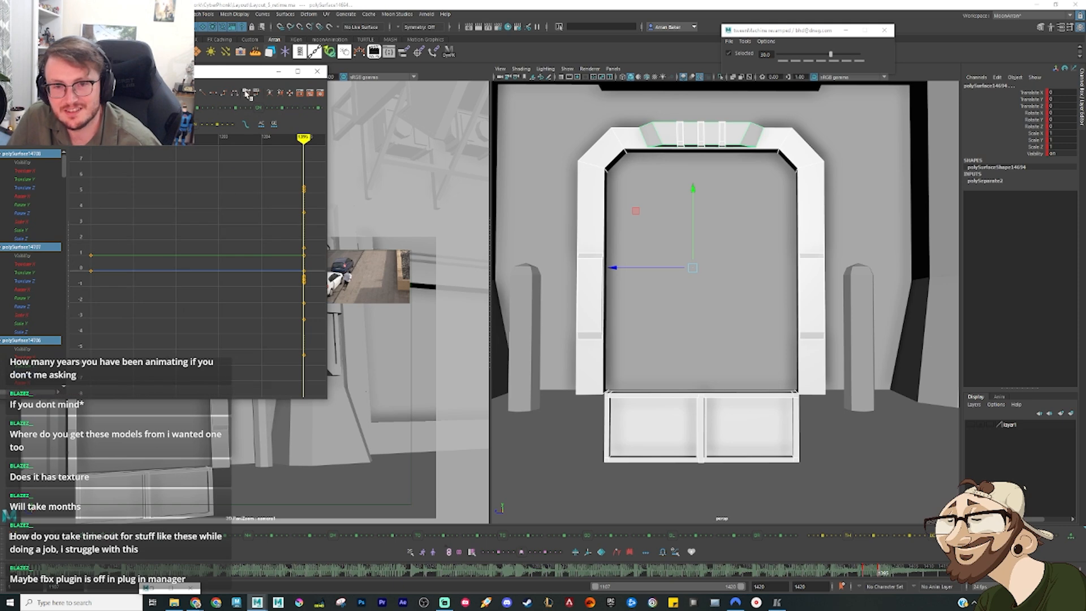
left_click(171, 93)
left_click(278, 72)
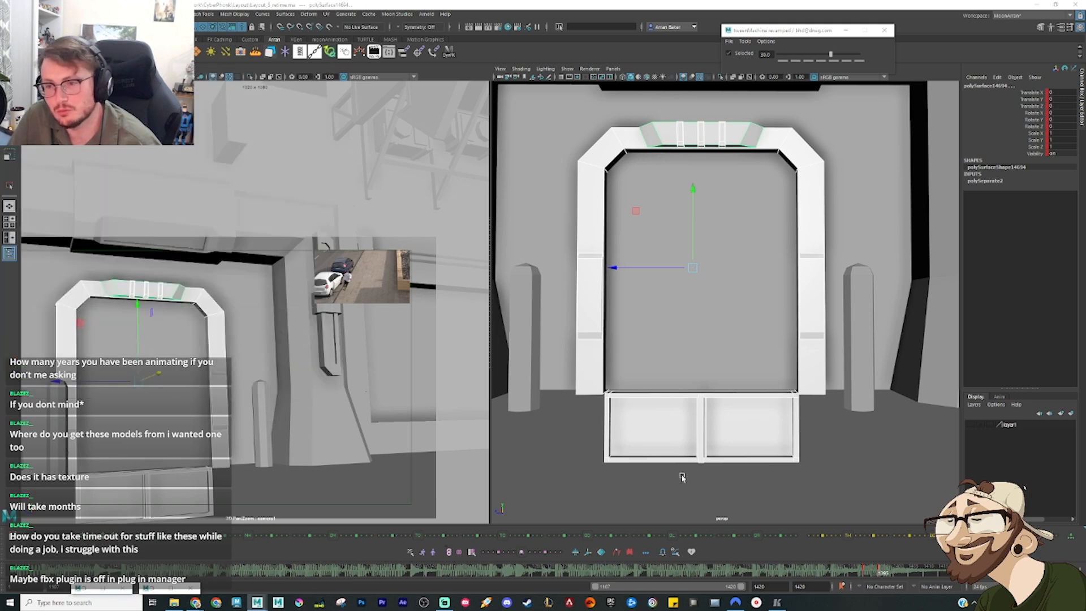
Step: Reset the vertical centre bar's translation at the open-door key and slide it sideways out past the right side of the frame
left_click_drag(877, 576, 872, 577)
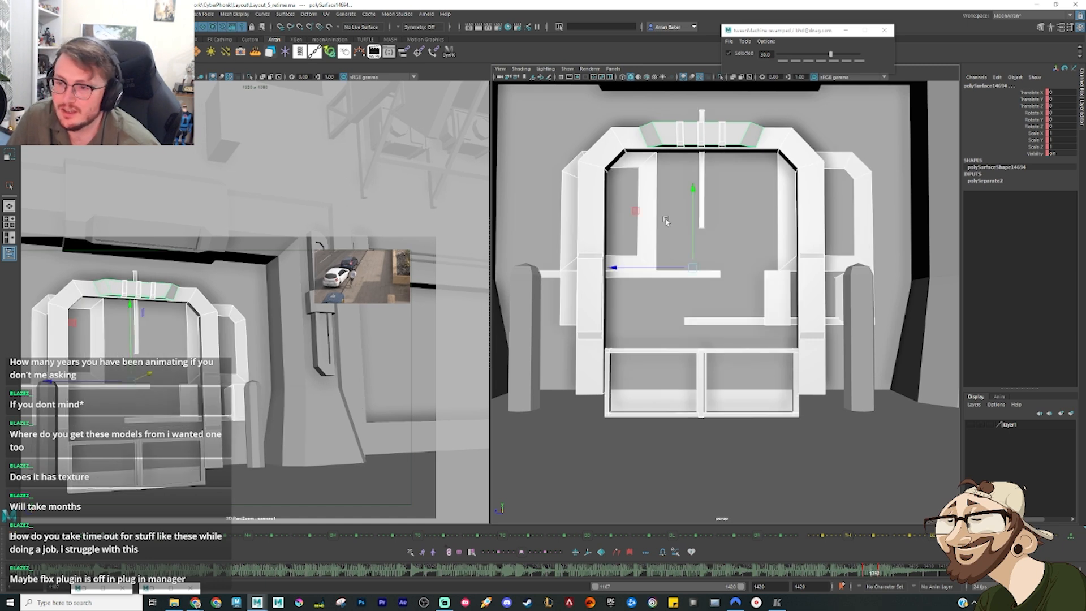
left_click(704, 181)
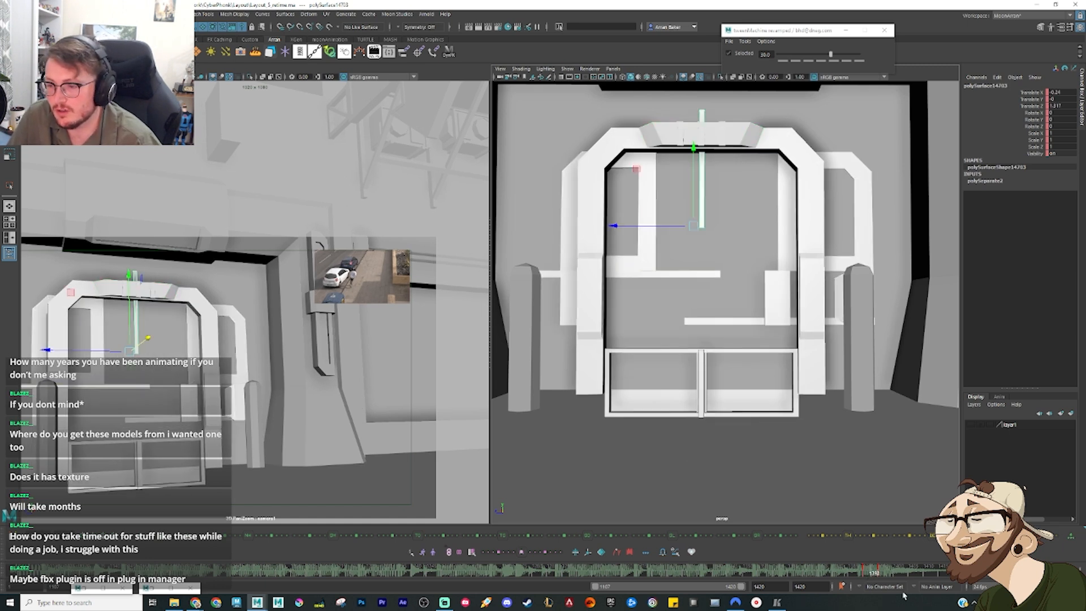
key("period")
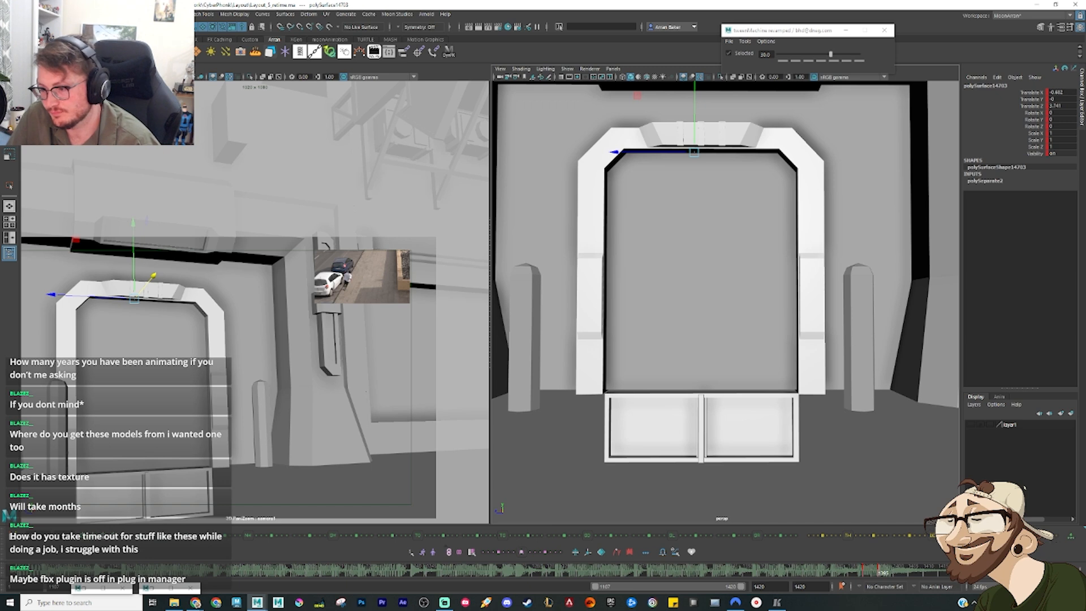
key("ctrl+z")
left_click_drag(649, 275, 794, 277)
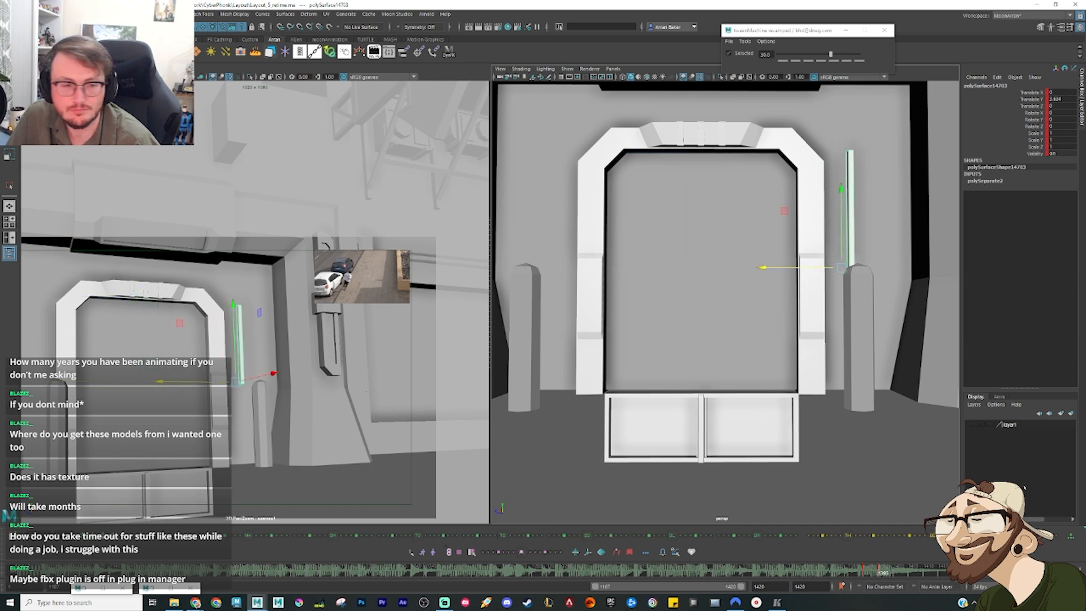
Step: Isolate the whole door group and slide both vertical centre bars right until they sit against the upper right panel
key("Up")
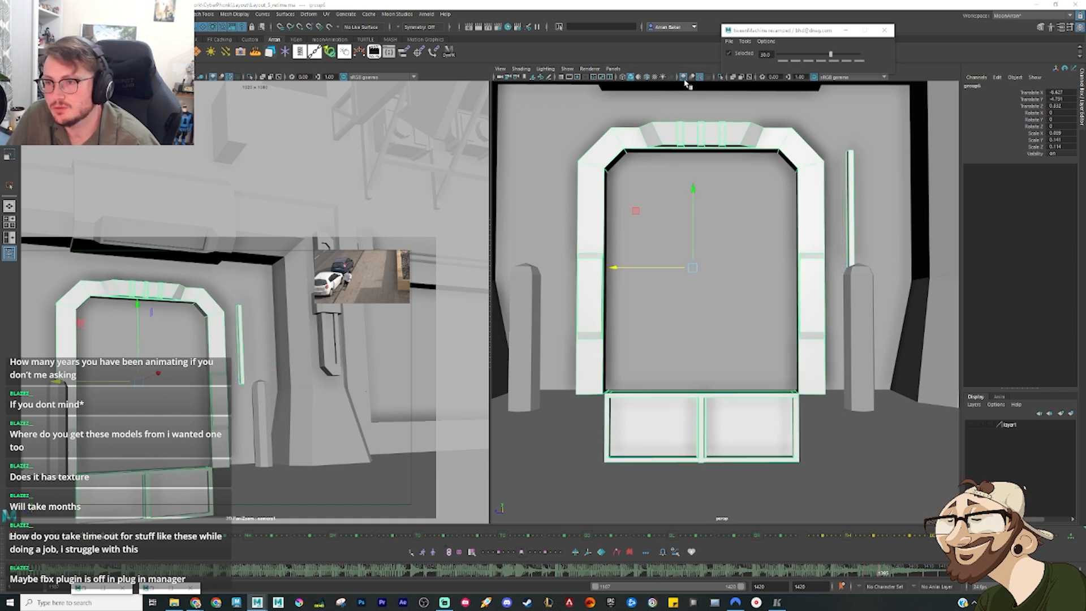
left_click(721, 77)
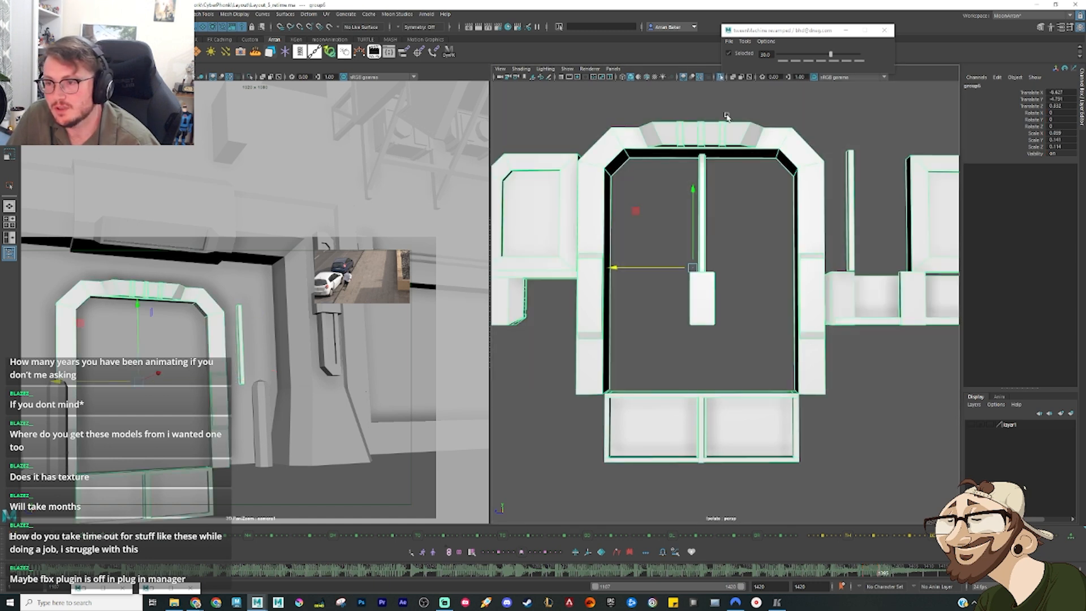
left_click(849, 241)
middle_click_drag(849, 240, 763, 275, "alt")
left_click_drag(725, 305, 645, 297)
left_click(630, 281)
left_click_drag(630, 281, 788, 293, "alt")
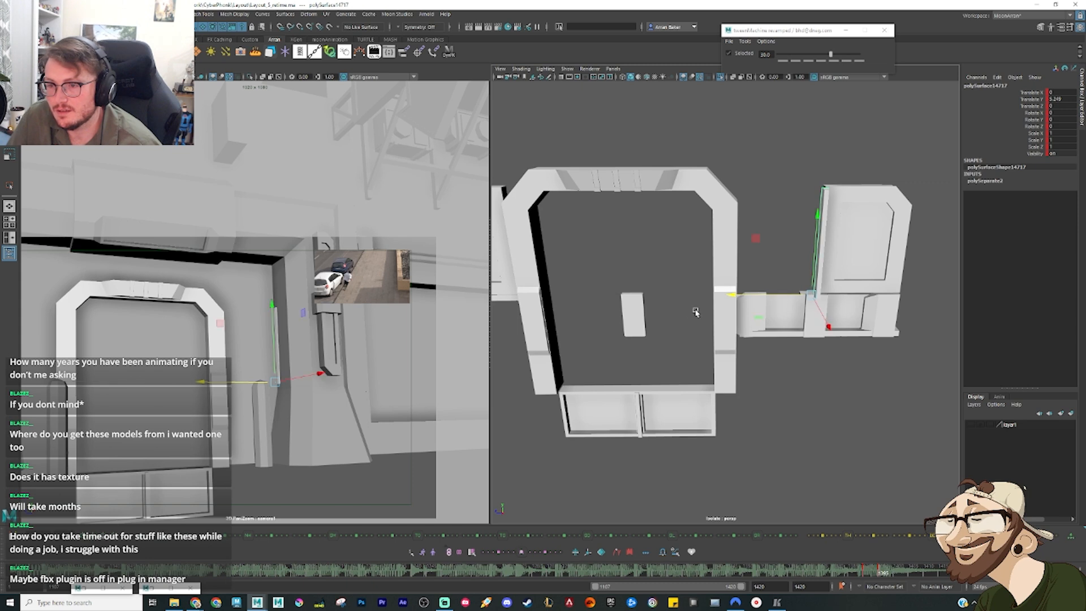
Step: Slide the remaining centre block of the middle band right out of the frame and scrub the timeline to check the motion
left_click(624, 323)
left_click_drag(591, 302, 792, 292)
mouse_move(876, 574)
left_mouse_down()
mouse_move(865, 573)
mouse_move(877, 574)
left_mouse_up()
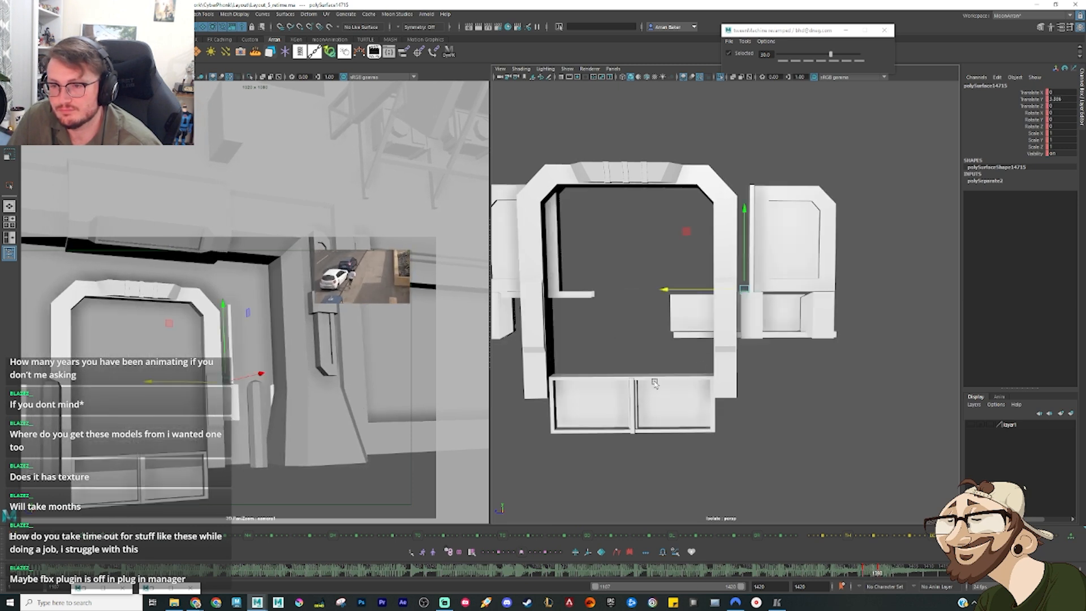
middle_click_drag(687, 373, 803, 327, "alt")
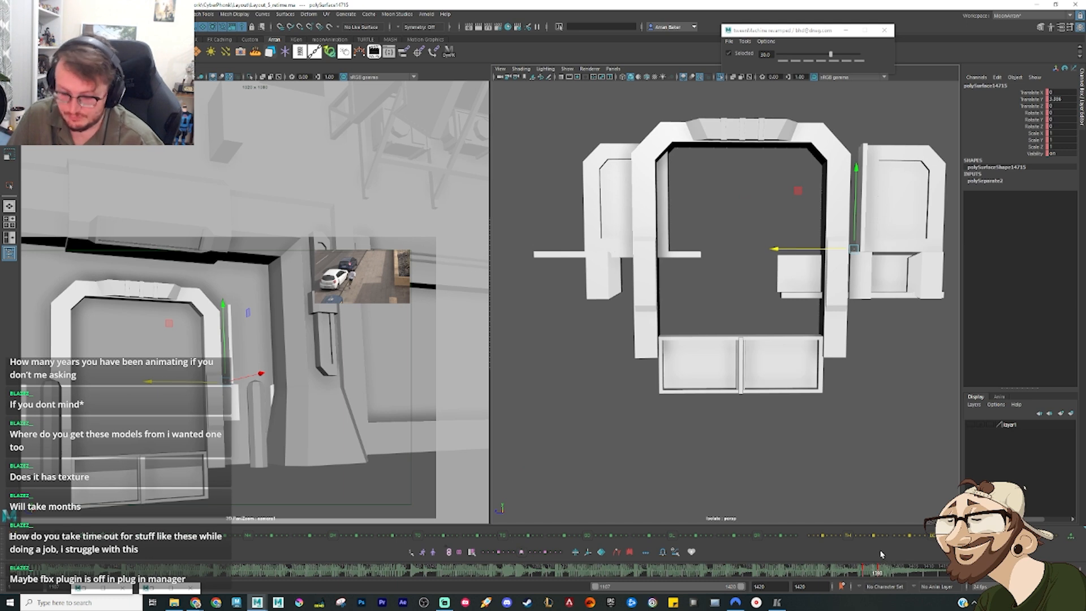
Step: At the open-door key, slide the upper left panel with its side block and the inner left piece further left along the rail
key("period")
middle_click_drag(613, 275, 680, 272, "alt")
left_click(659, 229)
left_click(632, 277, "shift")
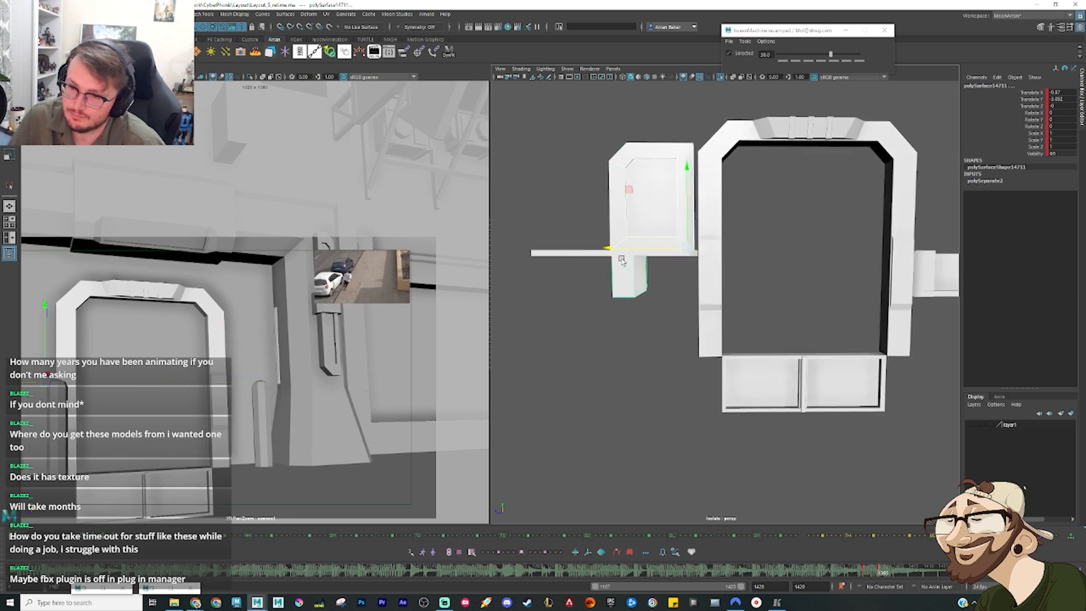
left_click_drag(630, 248, 553, 248)
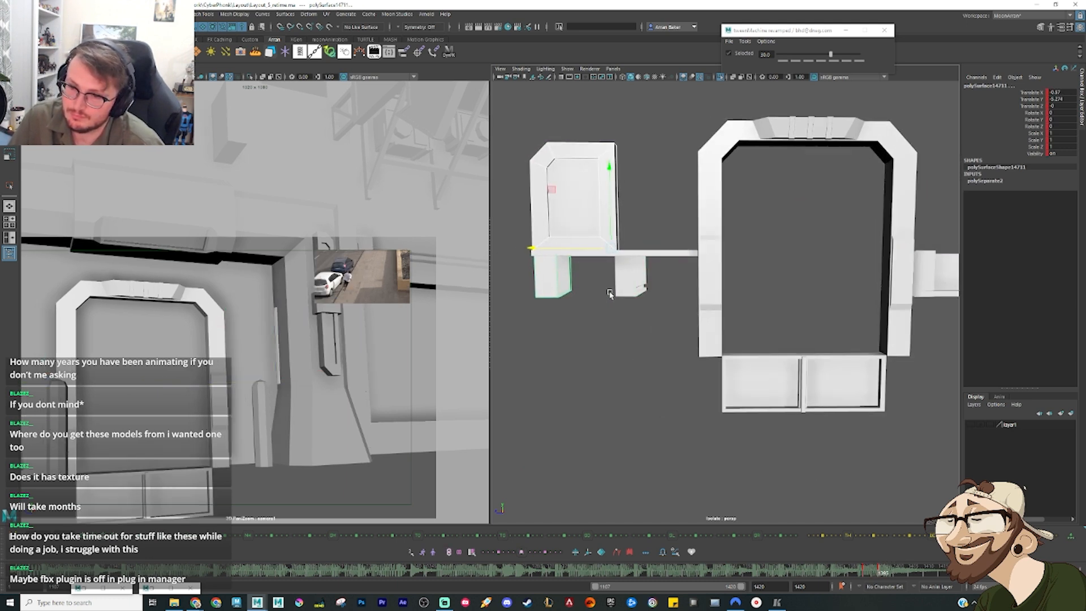
left_click(628, 278)
left_click_drag(631, 250, 550, 247)
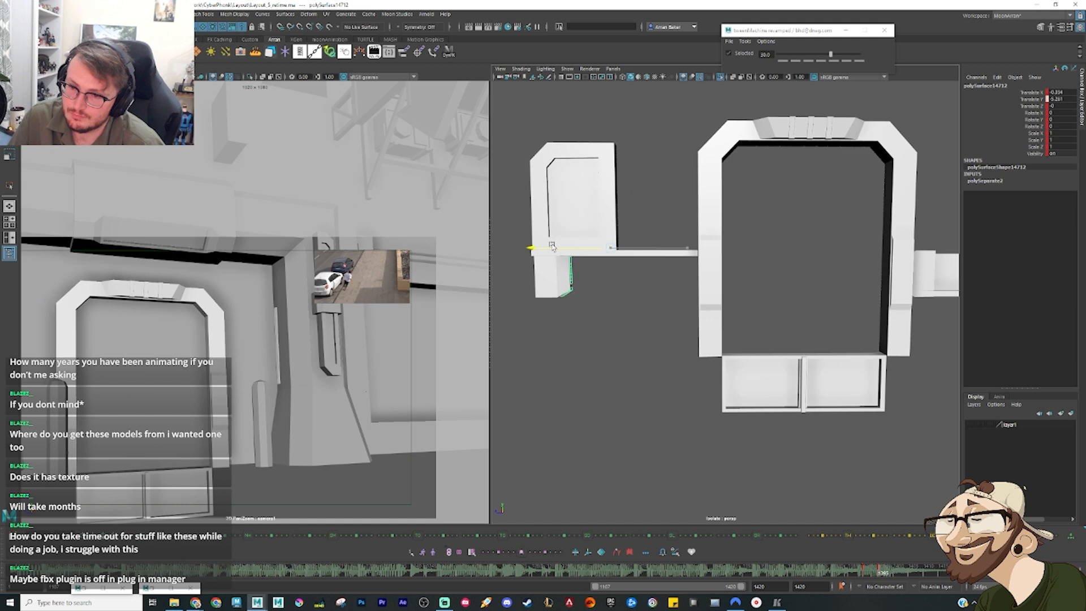
mouse_move(871, 572)
left_mouse_down()
mouse_move(859, 574)
mouse_move(876, 576)
left_mouse_up()
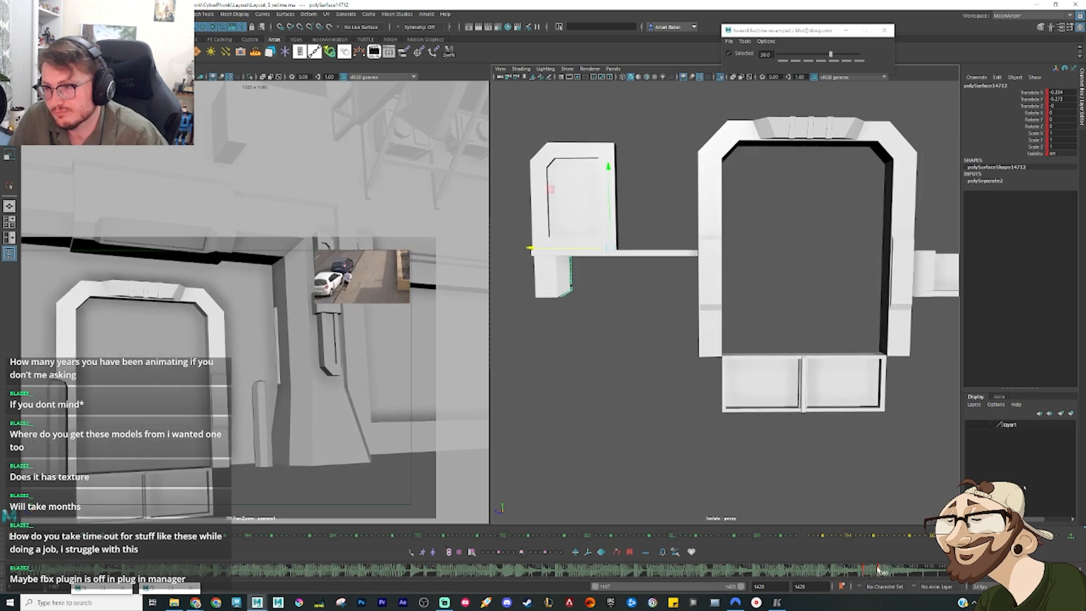
Step: Slide the middle band's right side block further right at the open-door key, checking the closed and open poses in wireframe
middle_click_drag(818, 406, 670, 408, "alt")
left_click(812, 275)
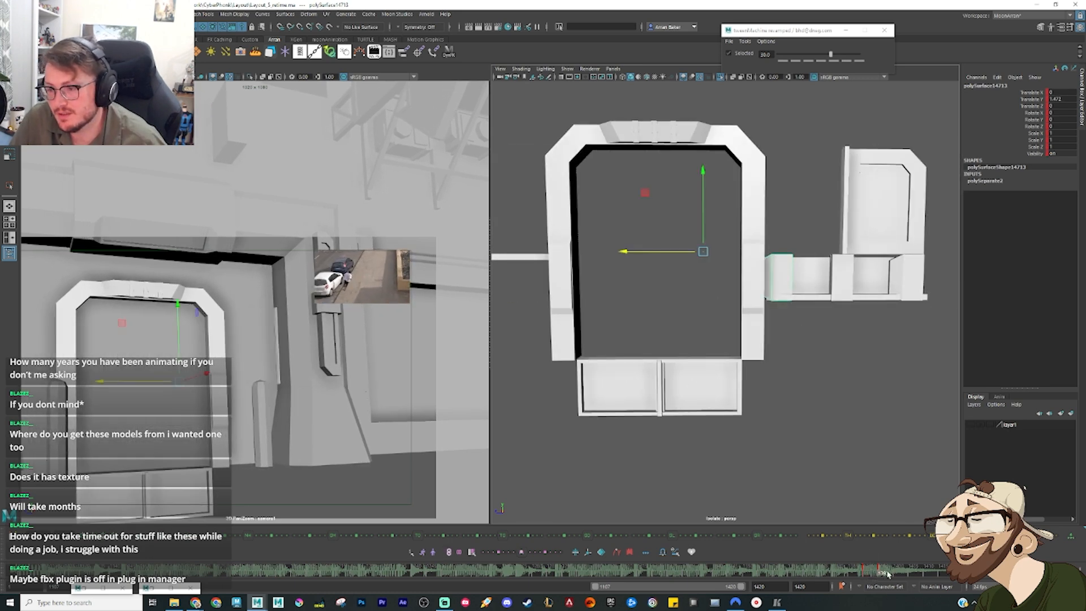
left_click_drag(888, 574, 865, 572)
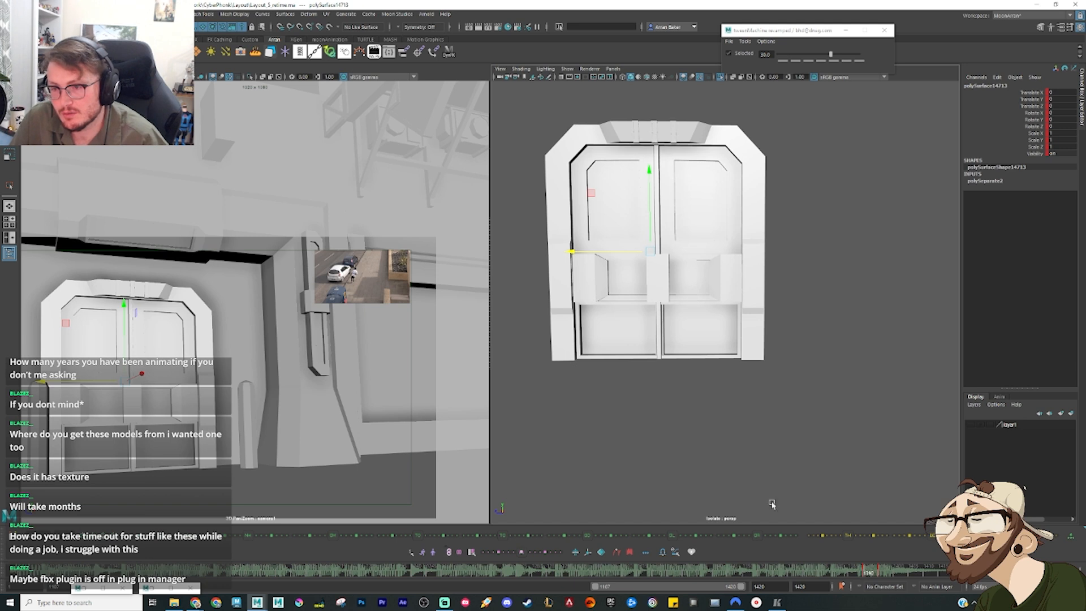
key("4")
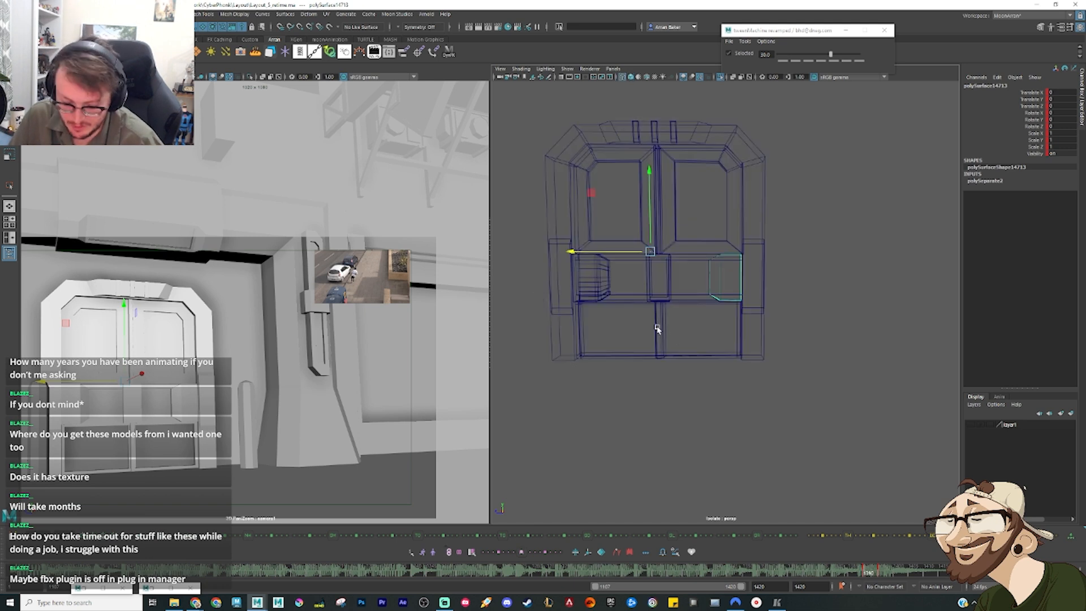
key(".")
left_click_drag(682, 251, 805, 252)
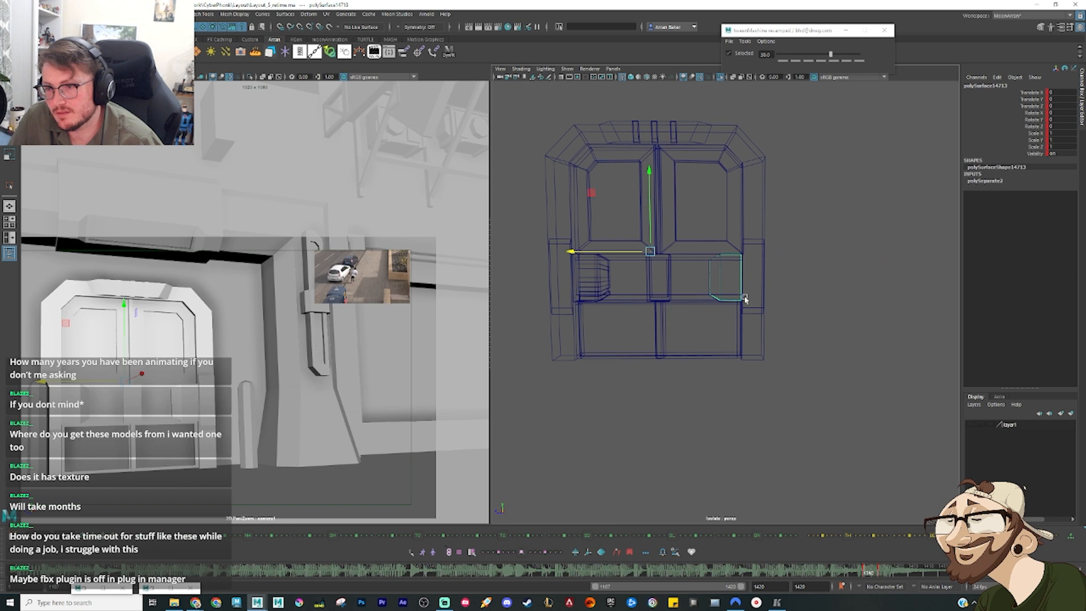
key(".")
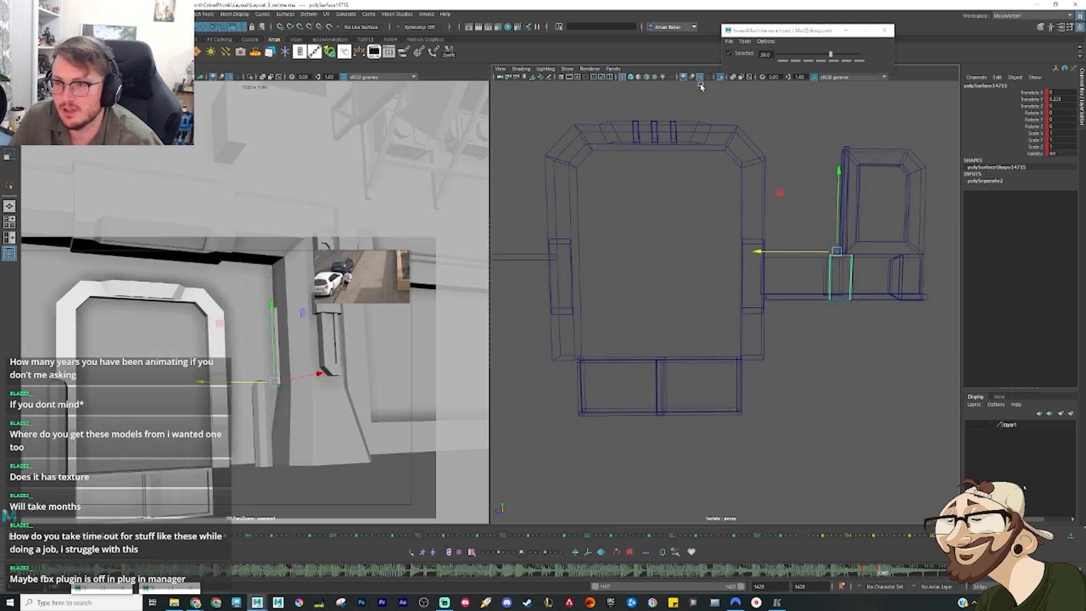
Step: End the isolation, return to shaded display and scrub the timeline to a partly open door
left_click(719, 78)
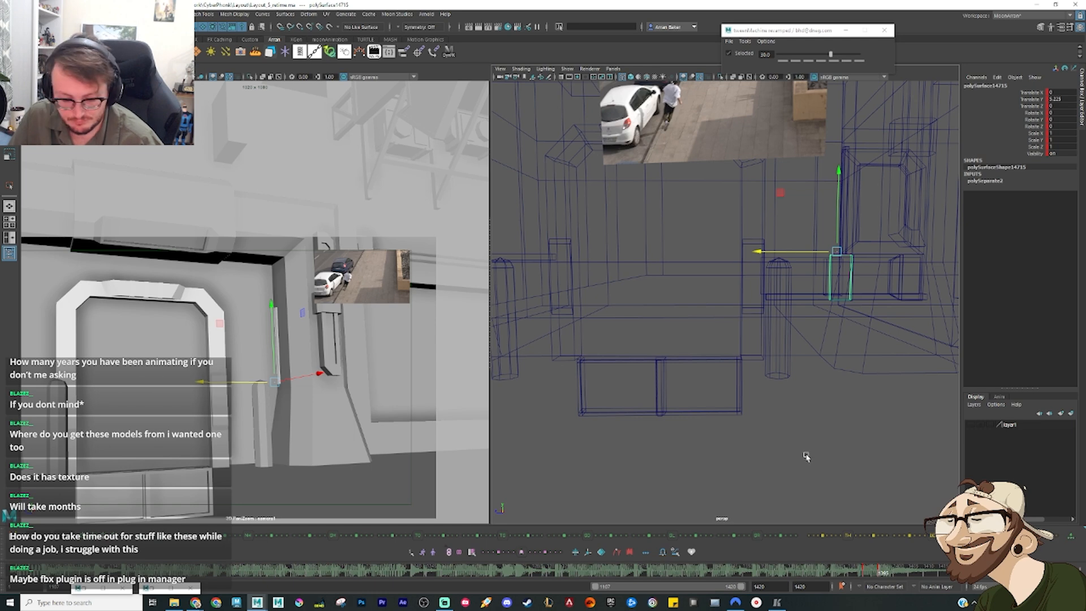
key("5")
left_click_drag(869, 572, 868, 580)
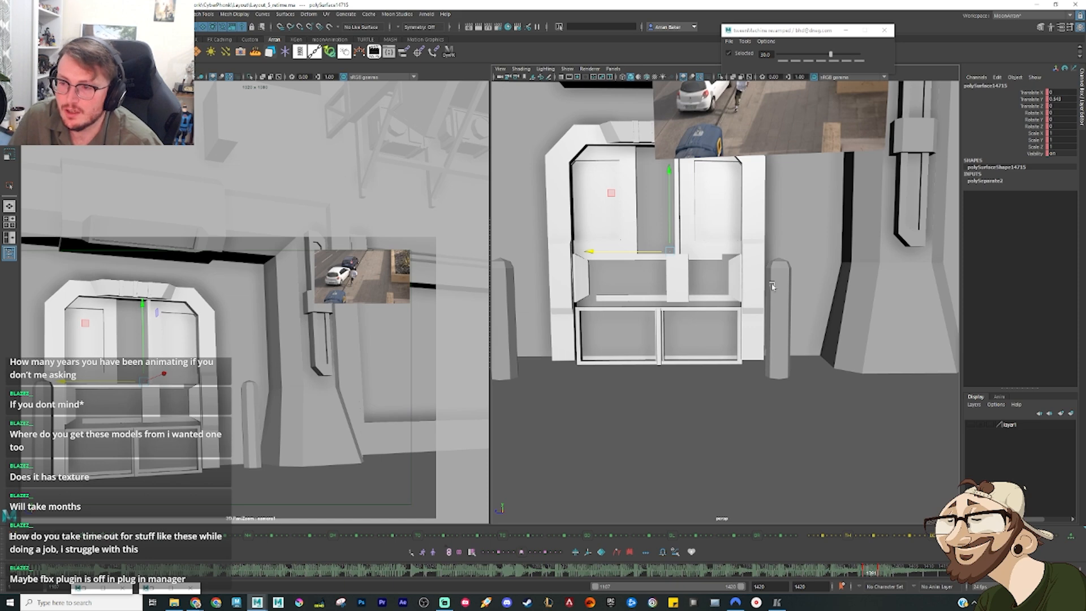
Step: Insert two vertical edge loops in the wall mesh, one behind each side post of the sci-fi door's frame
left_click(791, 231)
middle_click_drag(742, 211, 529, 224, "alt")
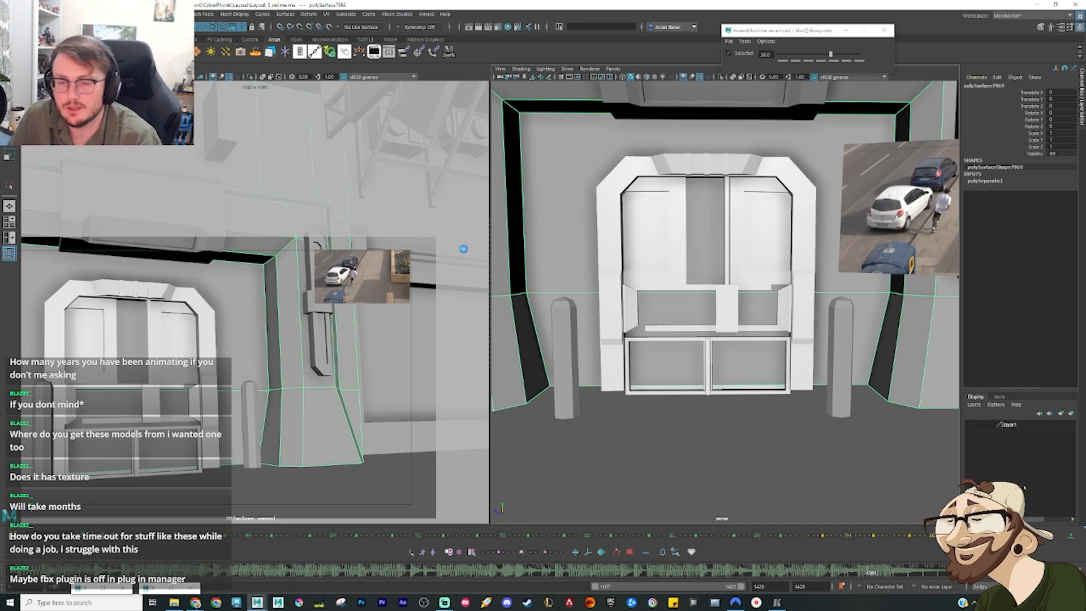
left_click(125, 14)
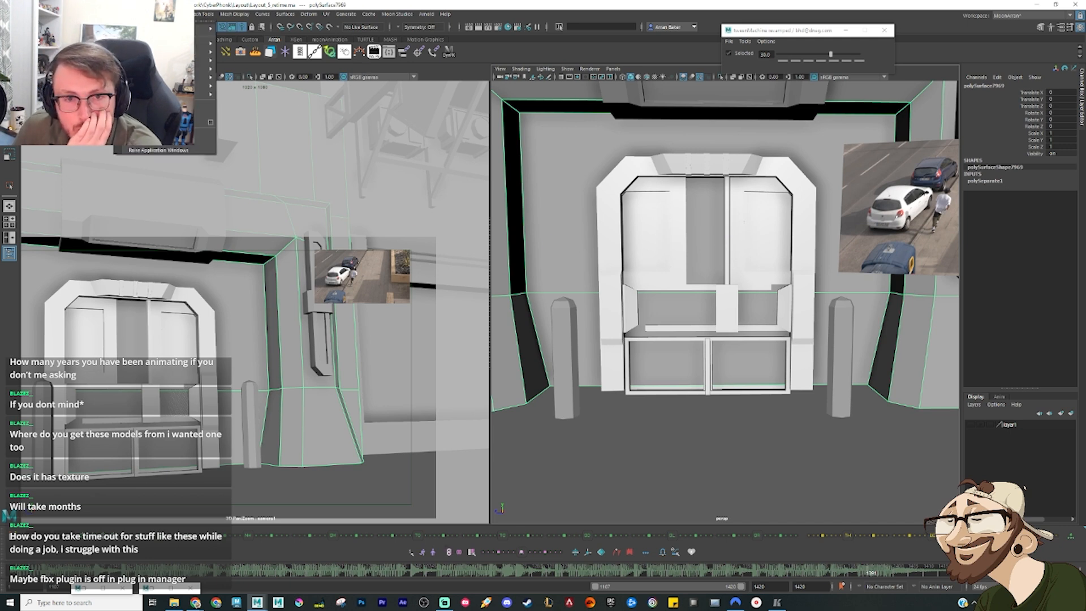
mouse_move(173, 14)
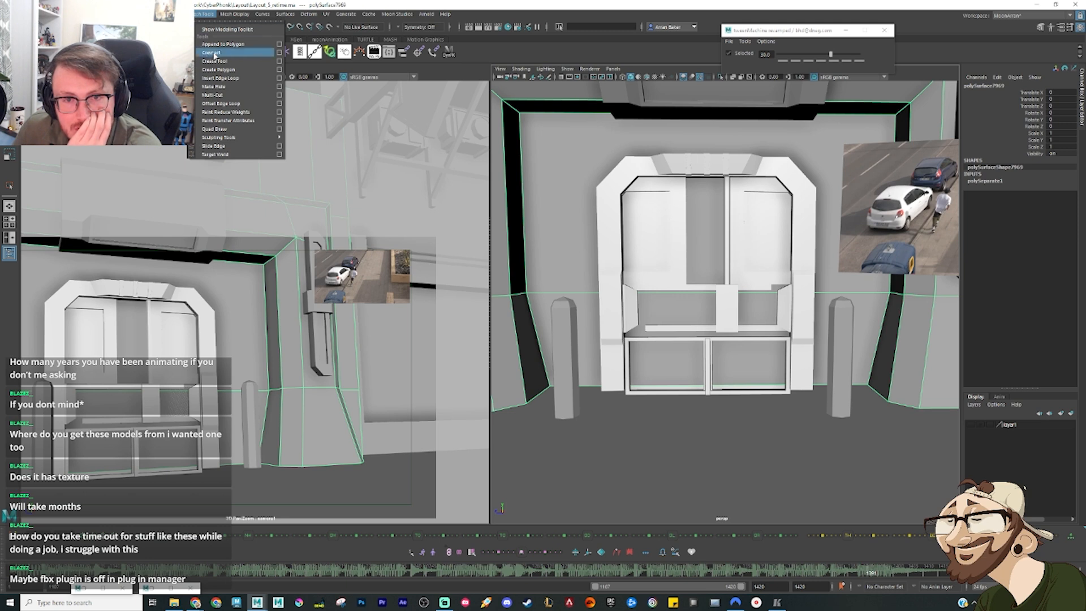
left_click(227, 78)
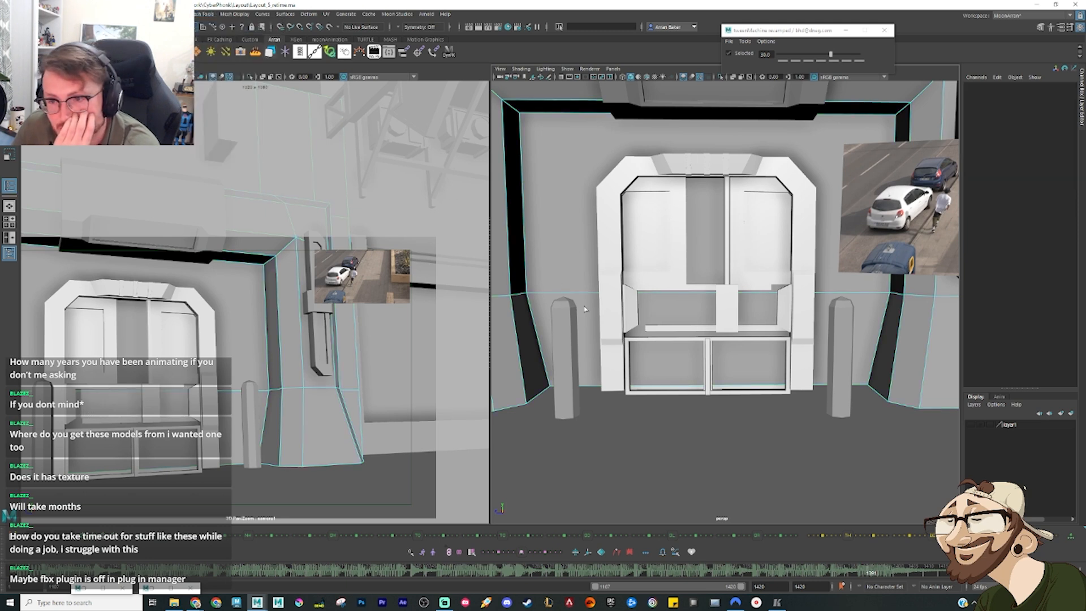
left_click(611, 296)
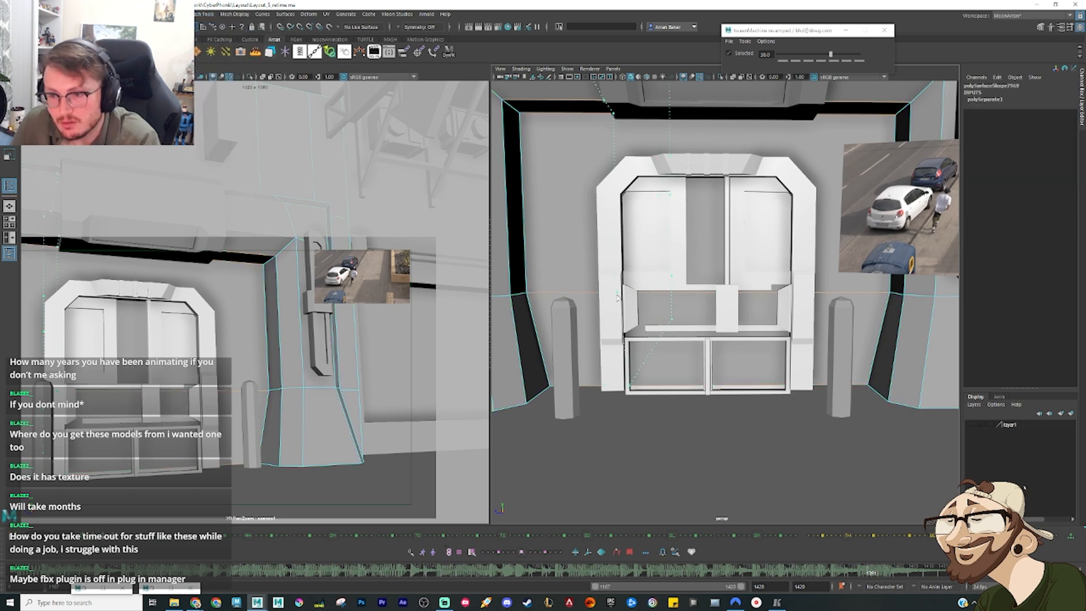
left_click(618, 296)
left_click(837, 293)
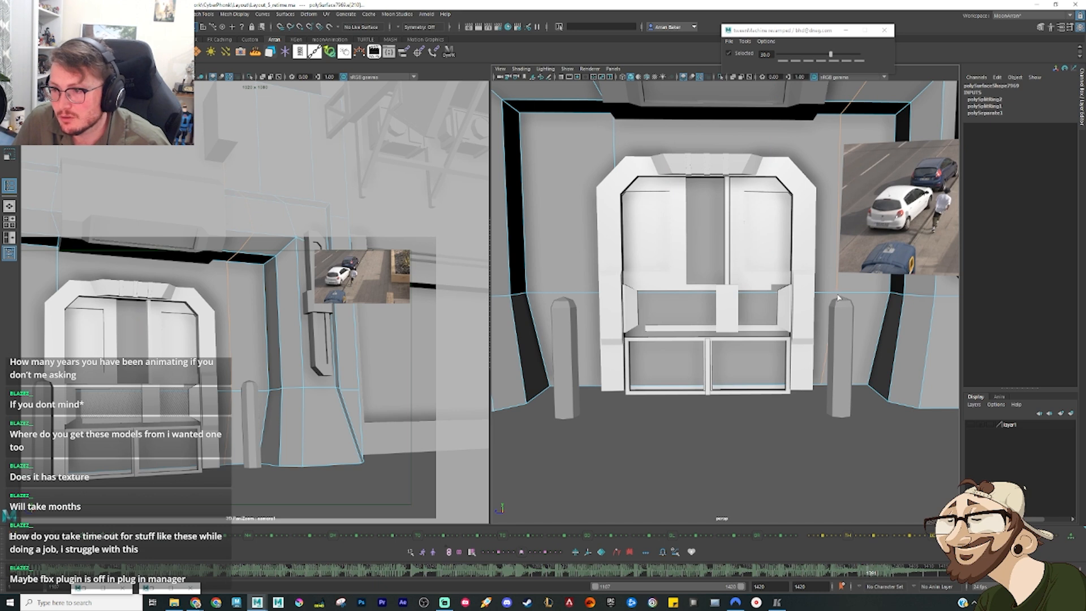
key("ctrl+z")
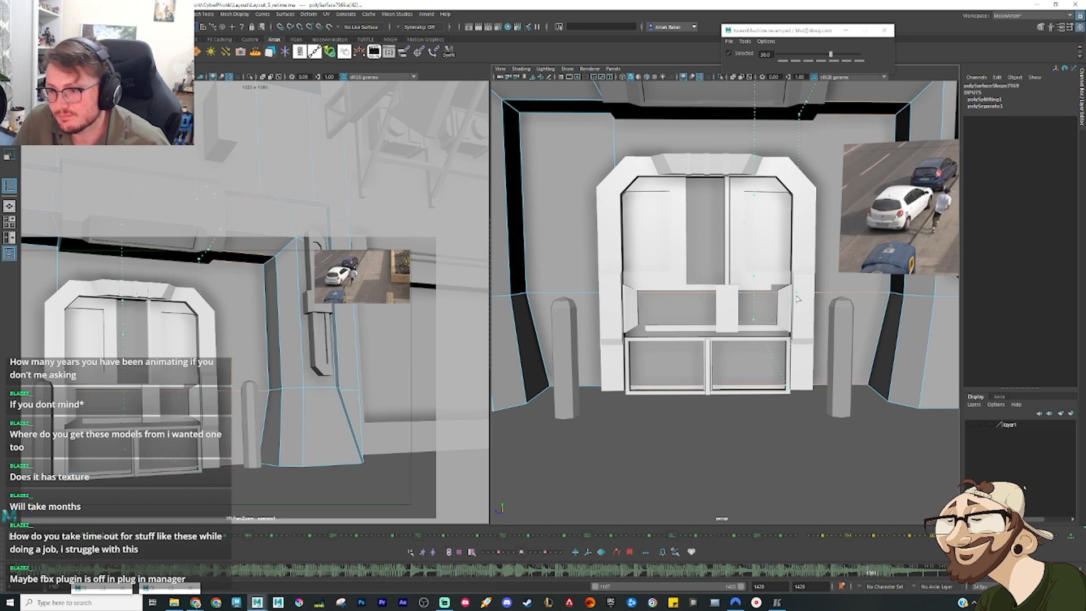
left_click(796, 298)
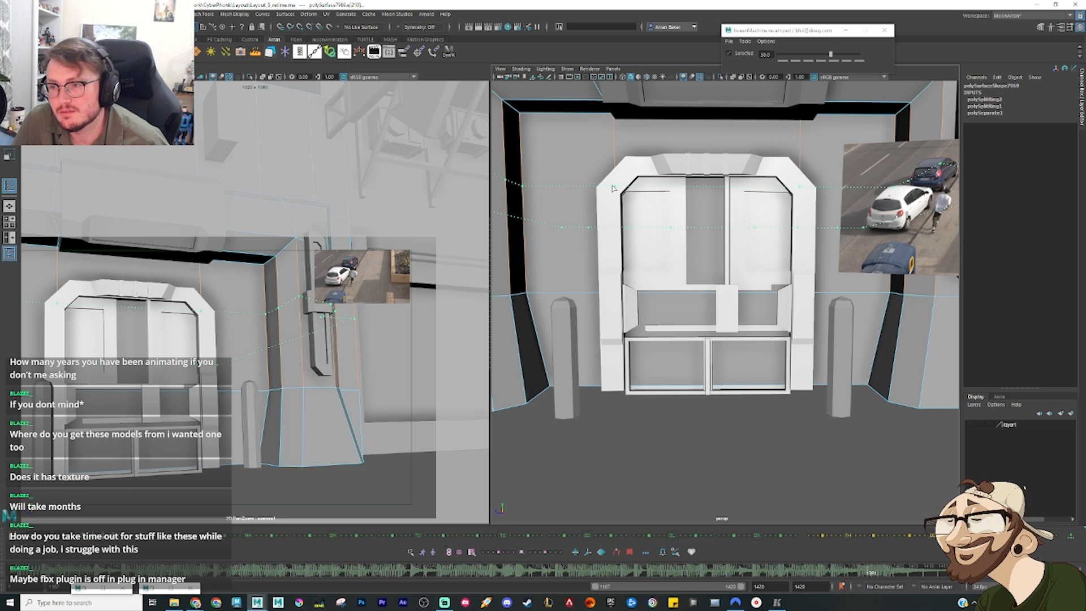
Step: Insert horizontal edge loops in the wall at the door frame's shoulder and top heights, plus vertical loops at both angled corners
left_click(613, 188)
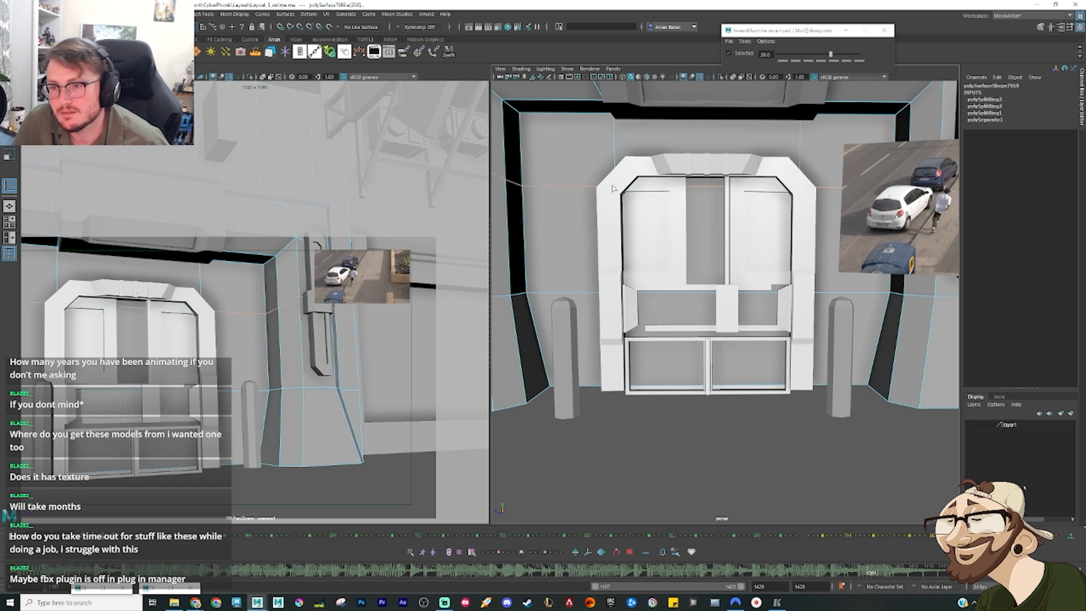
left_click(617, 154)
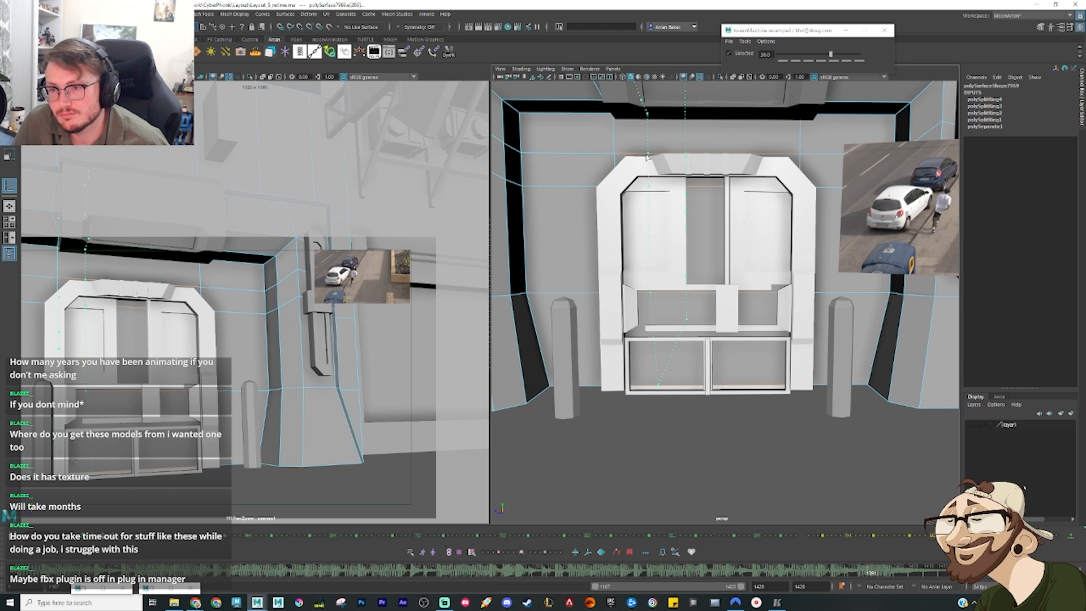
left_click(642, 158)
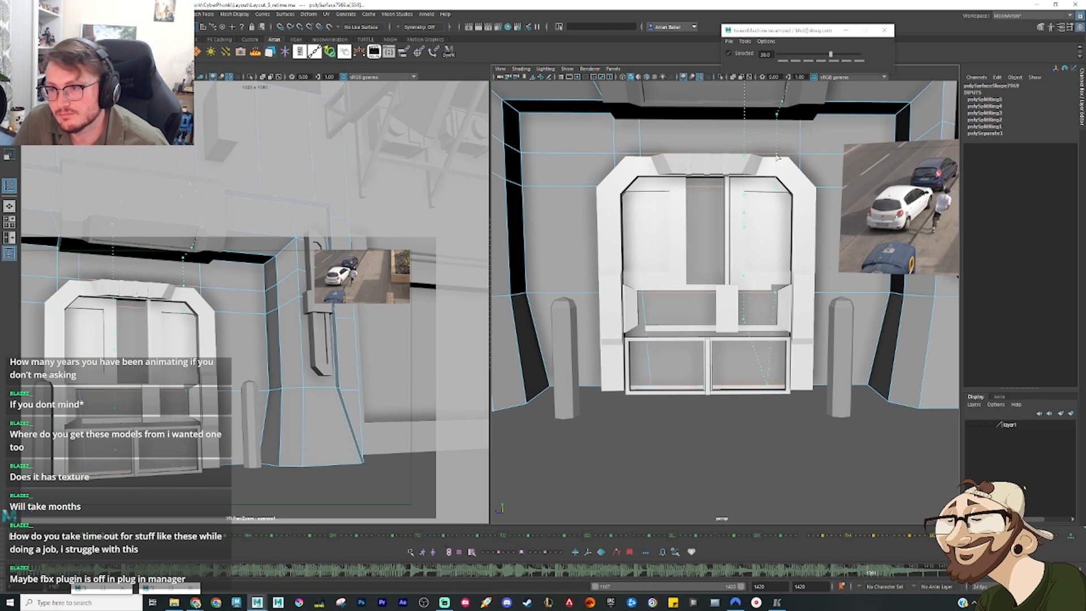
left_click(780, 157)
key("w")
Step: Delete the upper and central wall faces that block the opening behind the door
right_click_drag(710, 183, 712, 162)
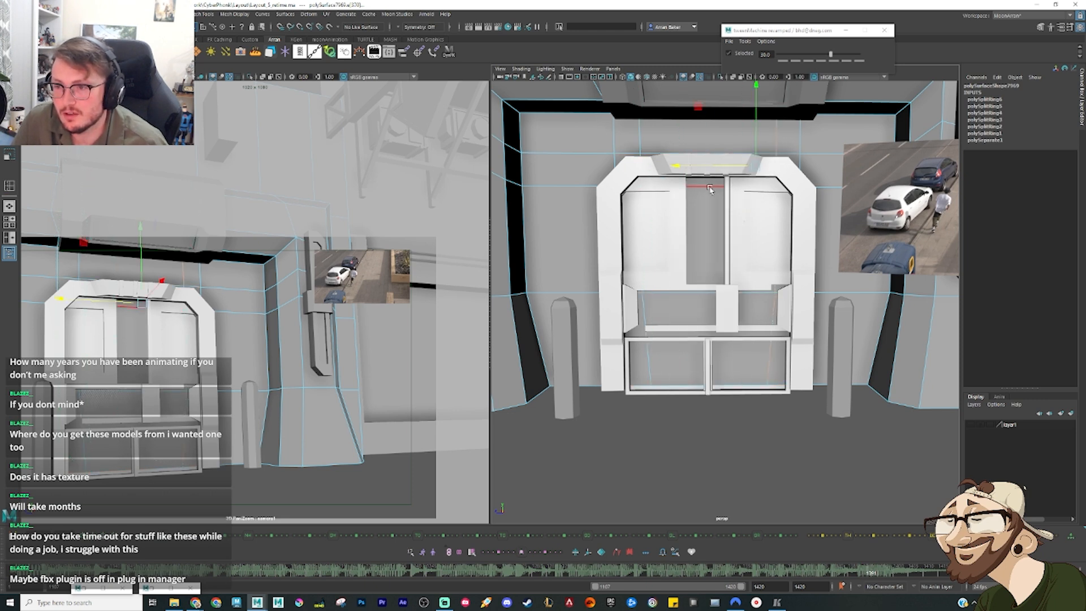
left_click(707, 158)
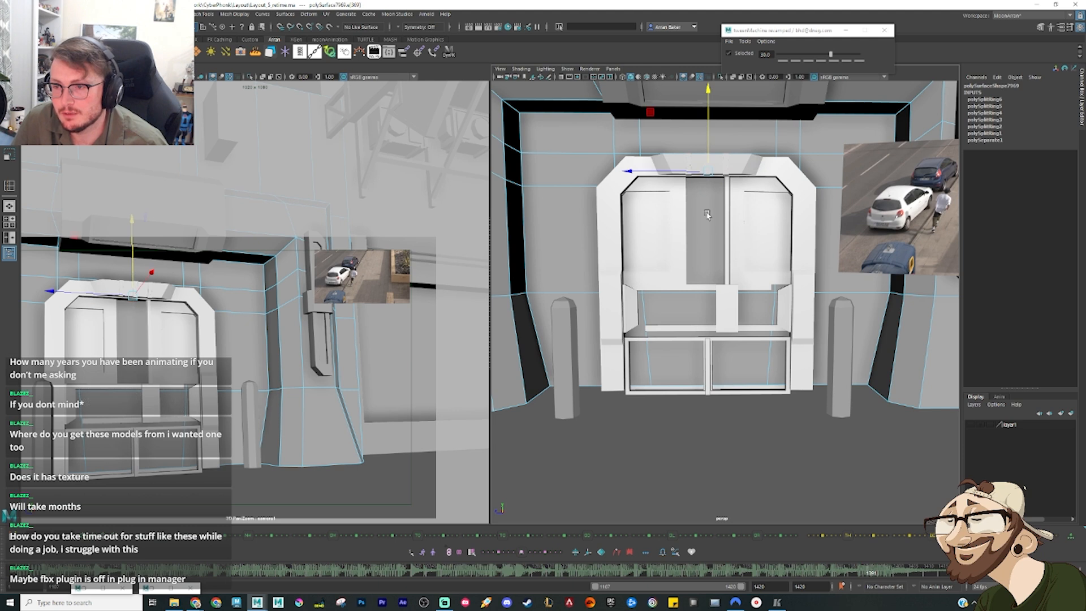
right_click_drag(707, 217, 707, 238)
left_click(708, 231)
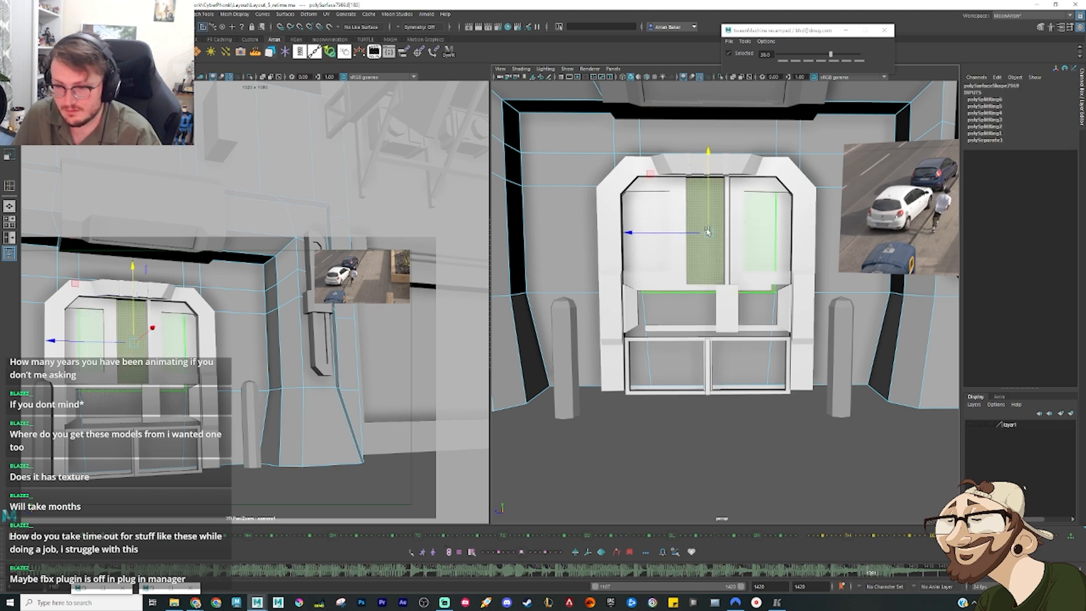
key("Delete")
Step: Delete the remaining narrow wall faces along both sides of the door opening
key("Delete")
left_click(648, 369)
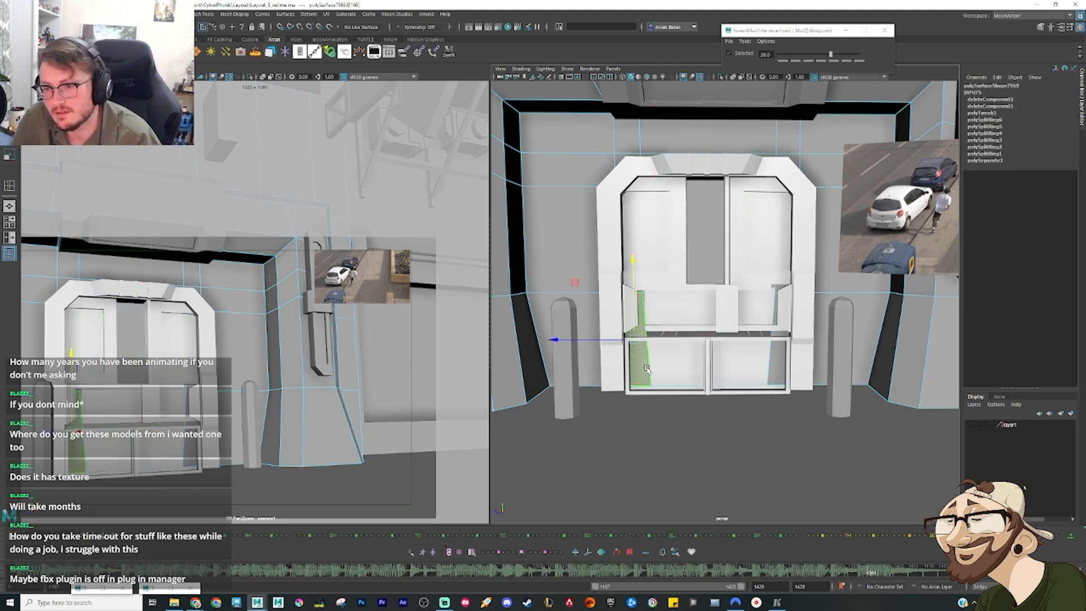
key("Delete")
left_click(775, 371)
key("Delete")
left_click(778, 290)
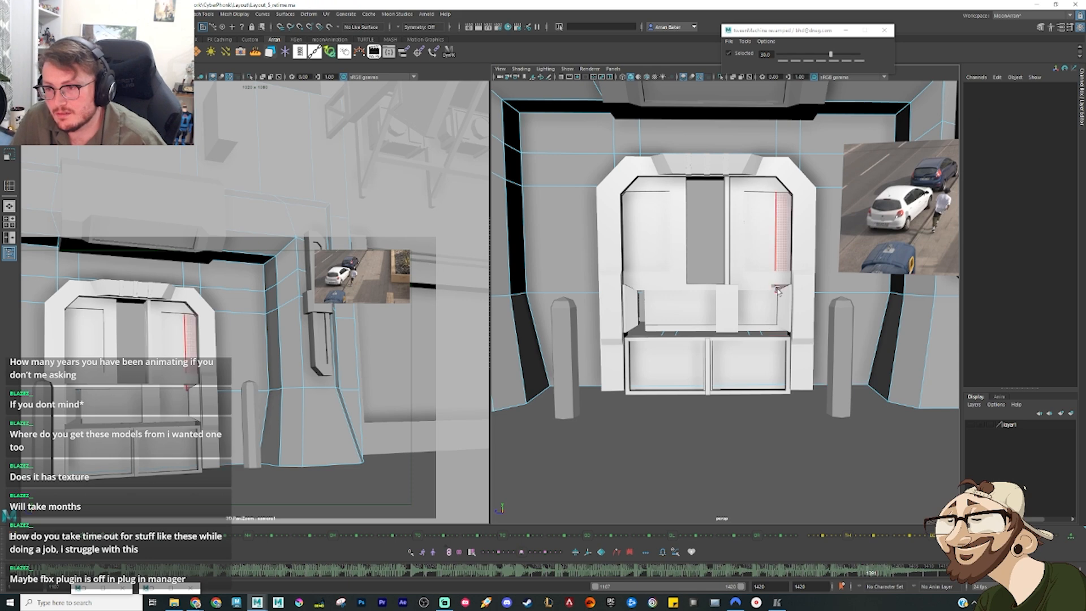
key("Delete")
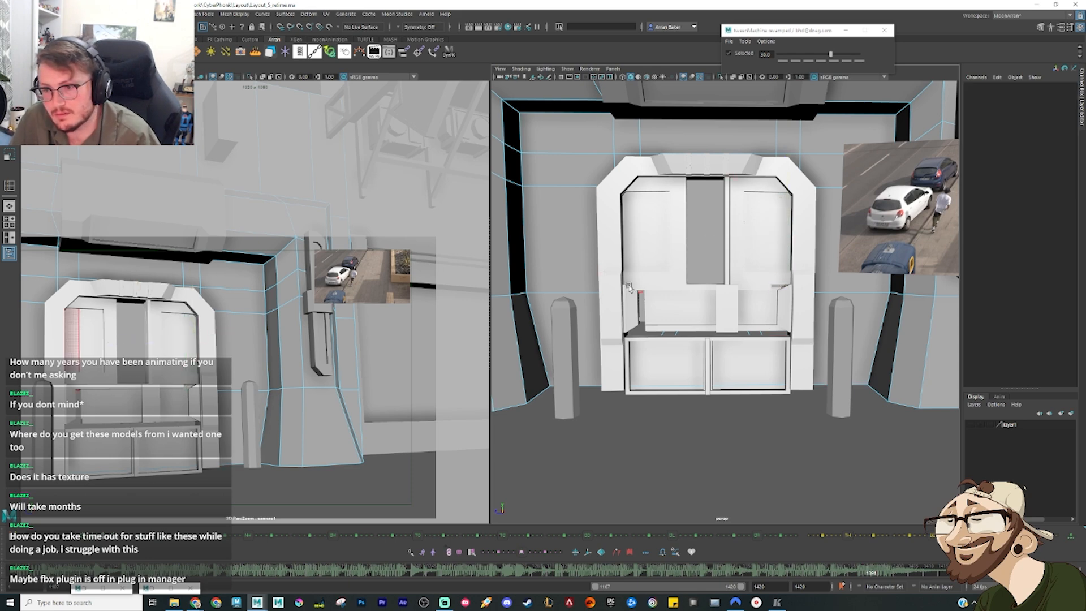
left_click(629, 288)
key("Delete")
Step: Return the wall to object selection and scrub the timeline to inspect the cut opening with the door open and closed
left_click_drag(687, 278, 733, 261, "alt")
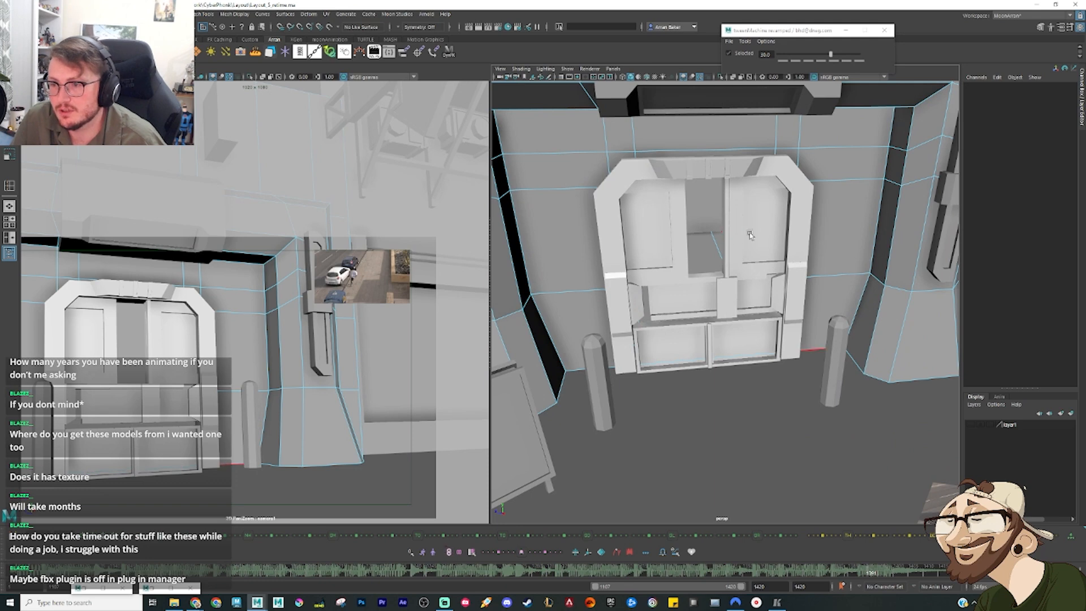
left_click(849, 238)
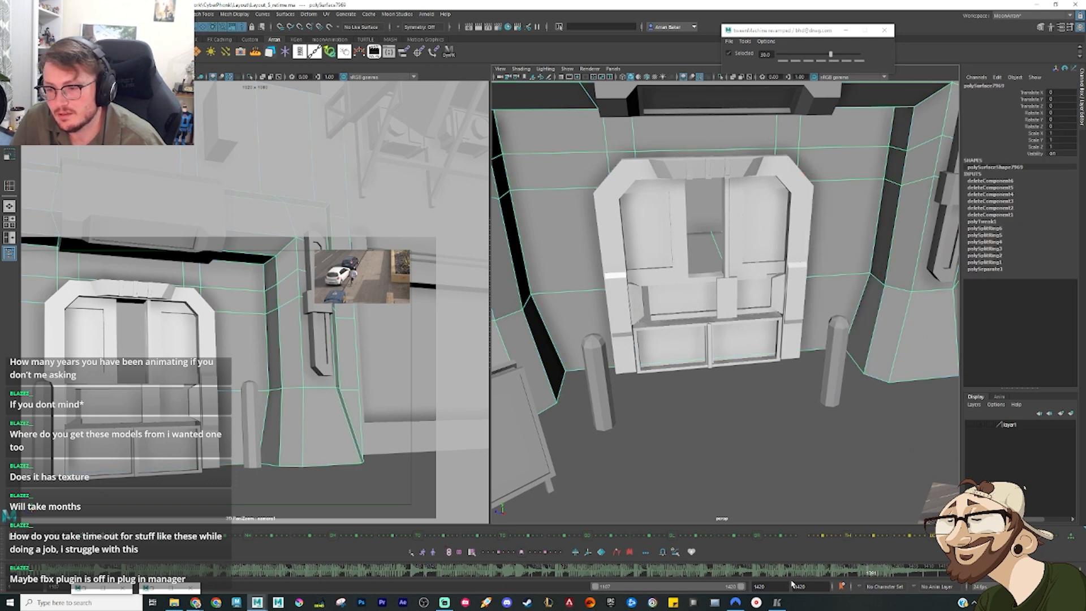
left_click_drag(858, 573, 880, 577)
mouse_move(801, 396)
left_mouse_down("alt")
mouse_move(783, 386)
mouse_move(793, 382)
left_mouse_up("alt")
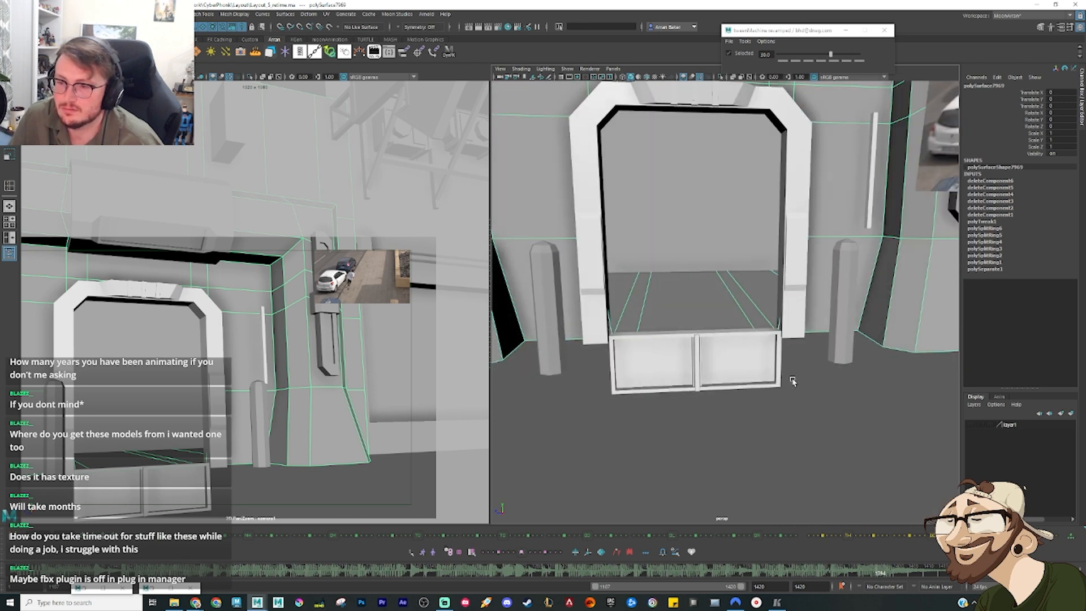
left_click_drag(855, 564, 944, 572)
left_click_drag(720, 363, 655, 357, "alt")
scroll(655, 357, "down", 3)
left_click_drag(727, 408, 706, 376, "alt")
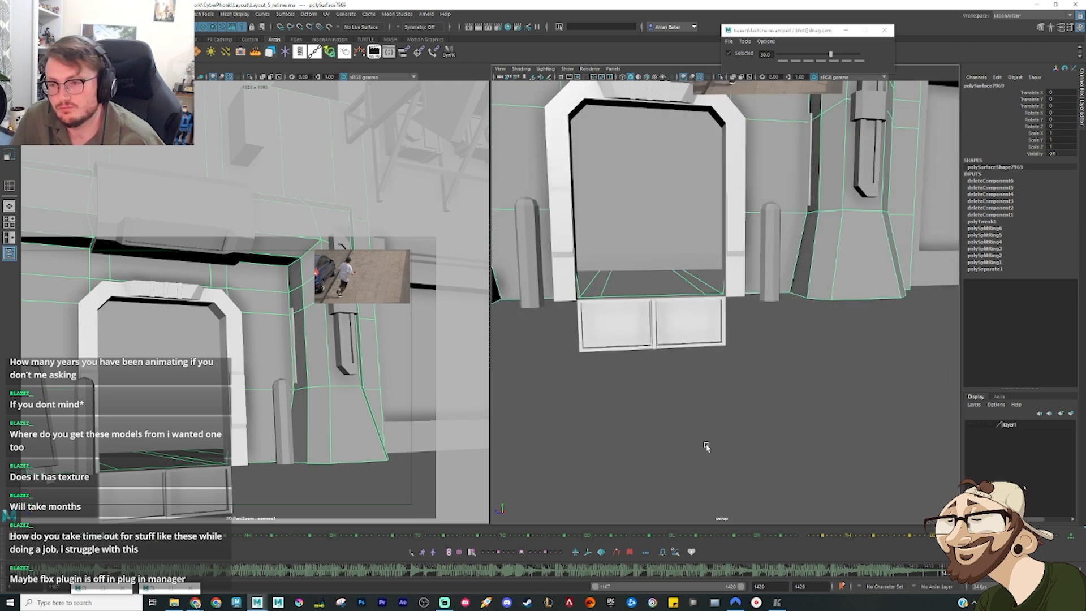
left_click_drag(920, 569, 863, 564)
Step: Show layer1, go back to the key before the door, and lower the red-and-blue sphere closer to the ground
left_click(971, 425)
scroll(808, 333, "down", 3)
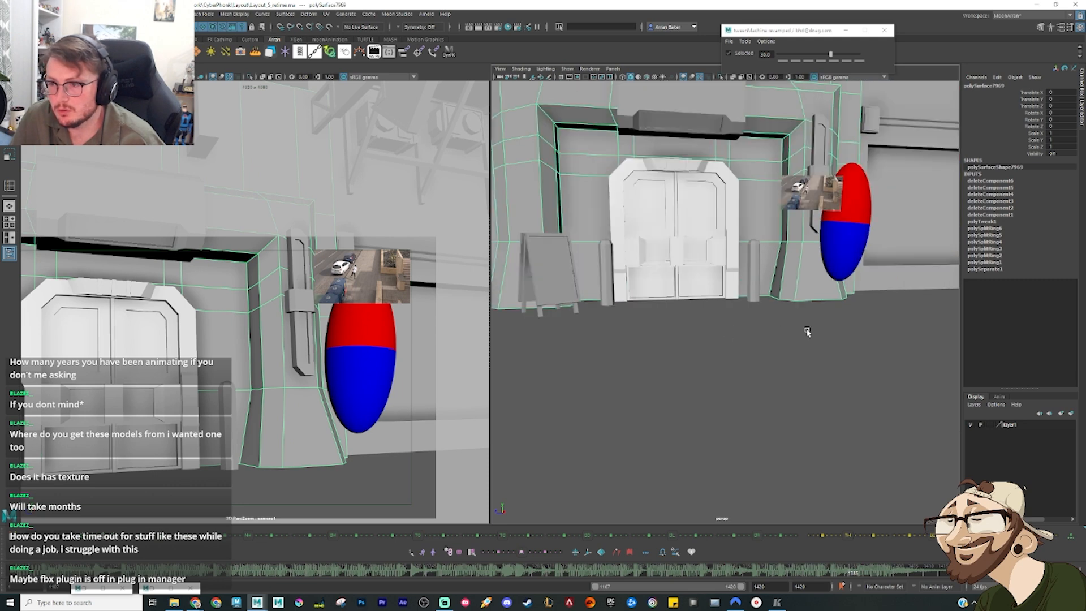
middle_click_drag(807, 332, 716, 398, "alt")
left_click(744, 314)
left_click_drag(839, 575, 768, 578)
key("w")
scroll(758, 383, "down", 4)
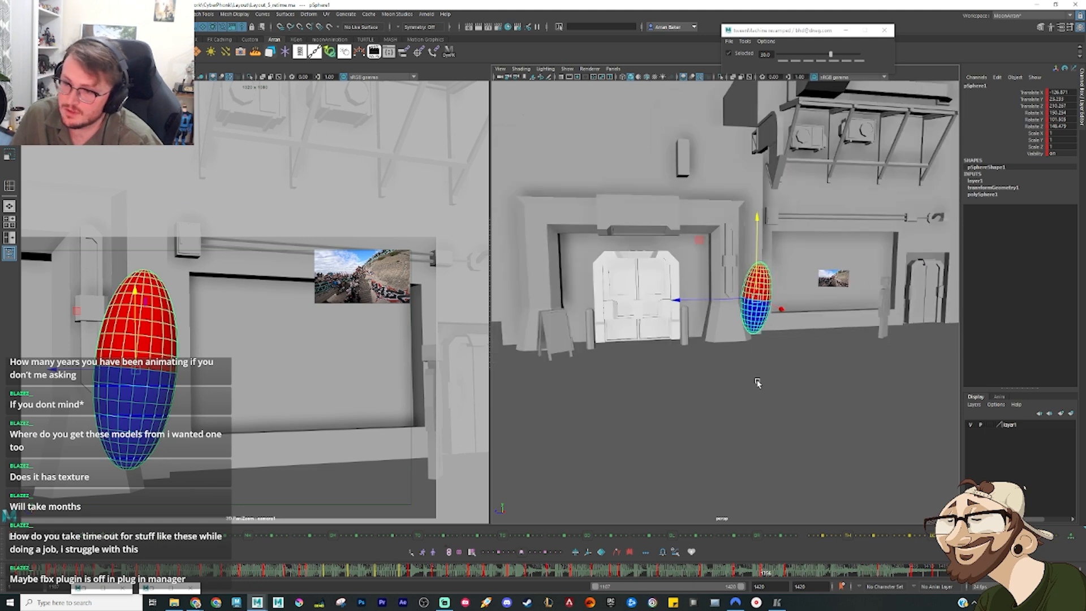
left_click_drag(772, 369, 762, 362, "alt")
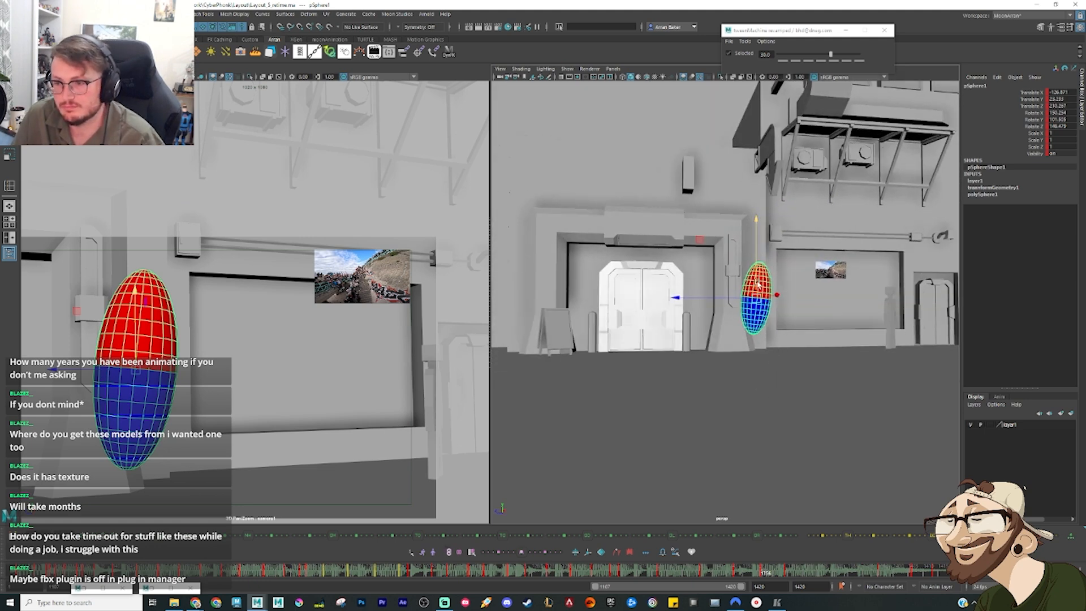
left_click_drag(758, 285, 759, 303)
Step: At a later frame, bring the sphere to a lower pose beside the door and step through the neighbouring keys to compare
left_click(785, 570)
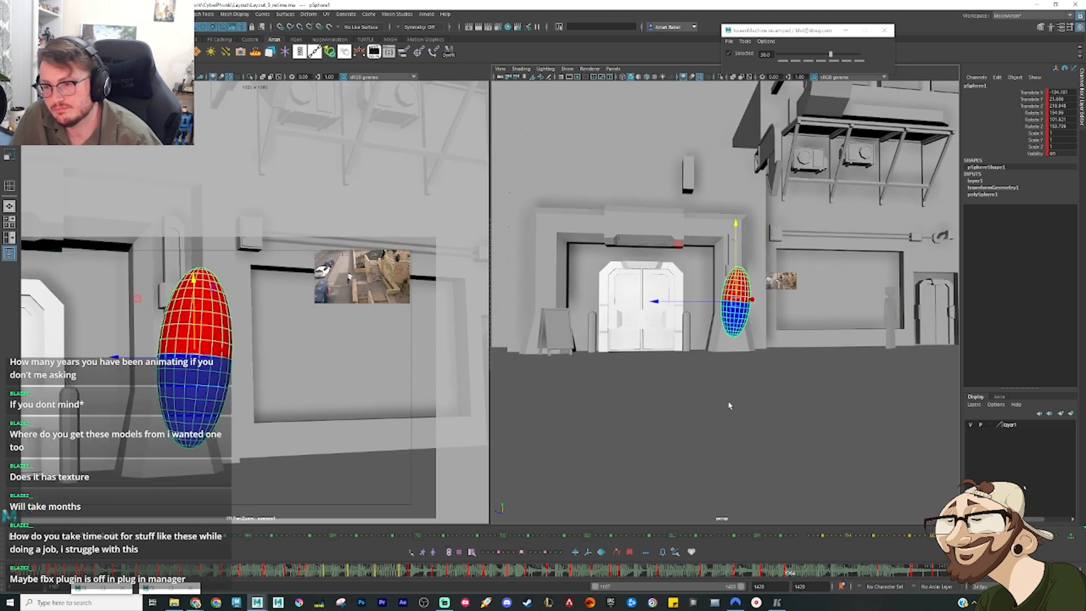
key("ctrl+z")
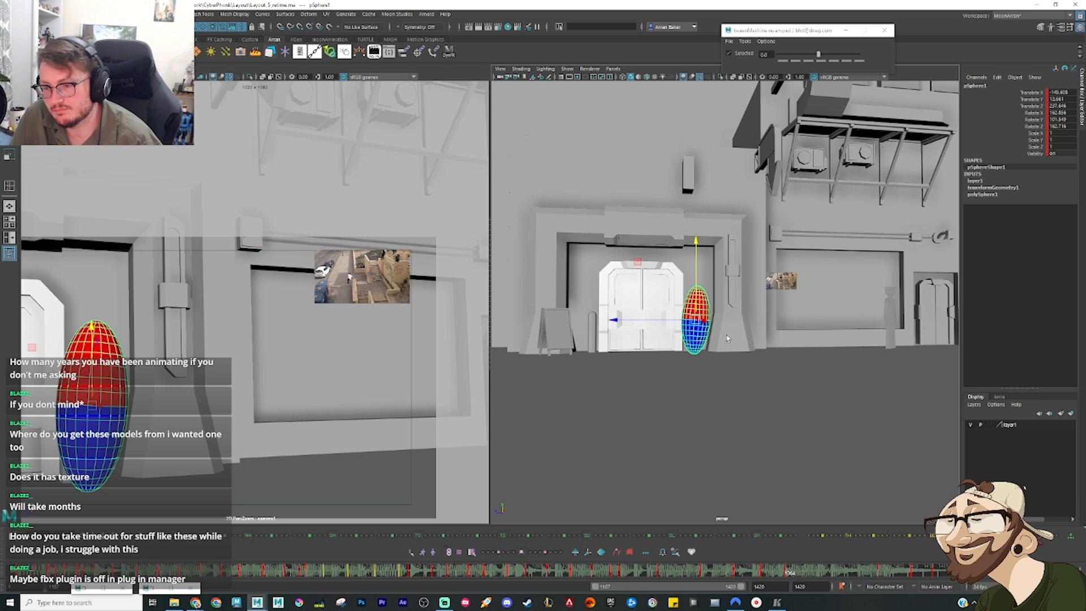
key("comma")
key("comma")
key("comma")
key("period")
key("period")
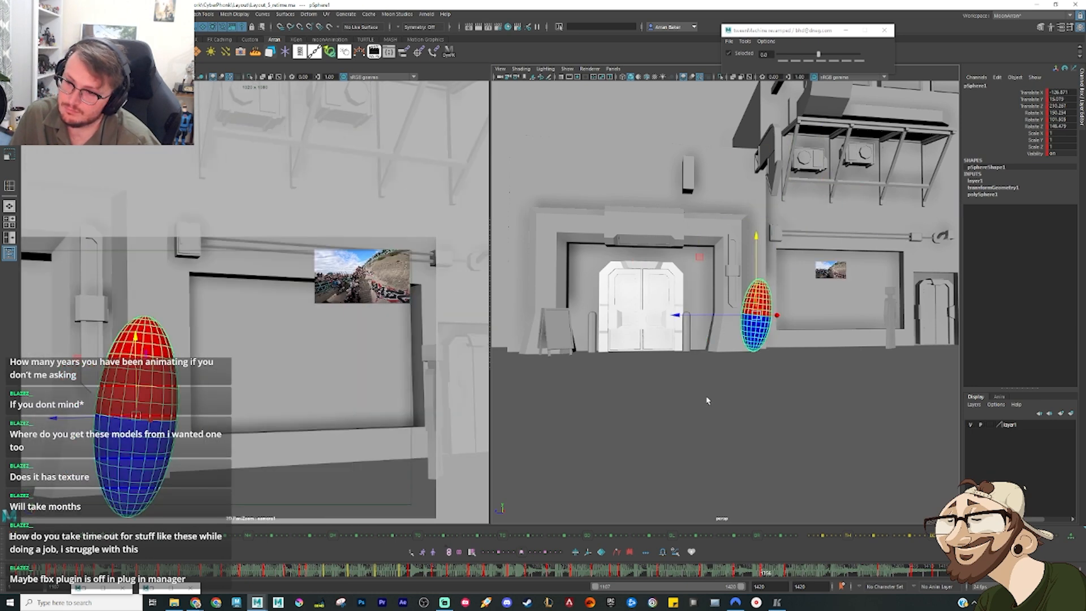
Step: Retime the sphere's pose beside the door to a later frame and slide it along the wall in front of the closed door
left_click(785, 576)
right_click(791, 570)
mouse_move(829, 439)
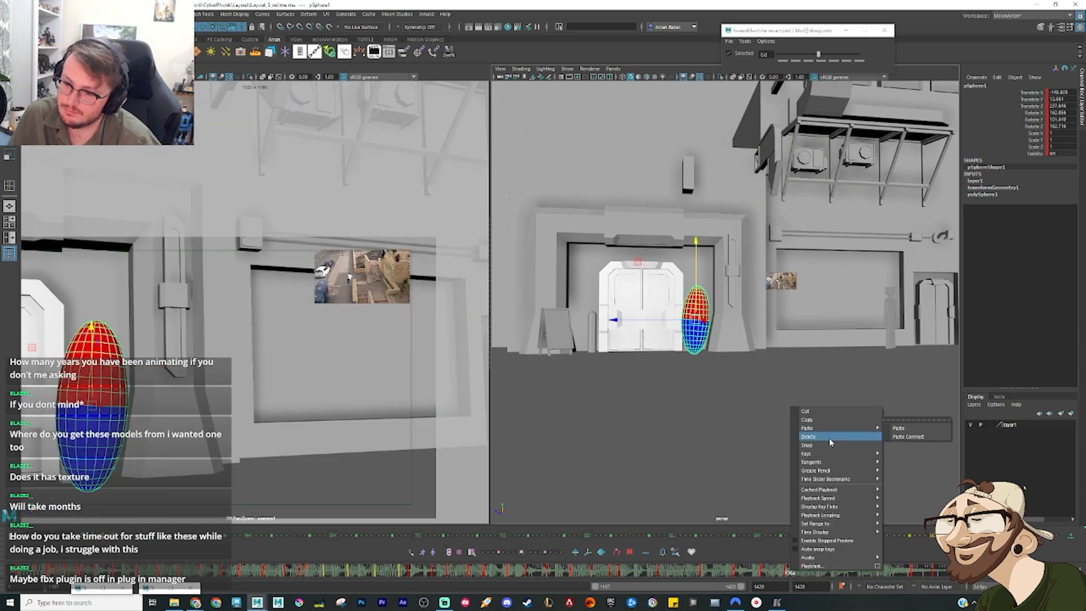
left_click(901, 427)
left_click(831, 573)
left_click_drag(831, 573, 824, 572)
key("ctrl+z")
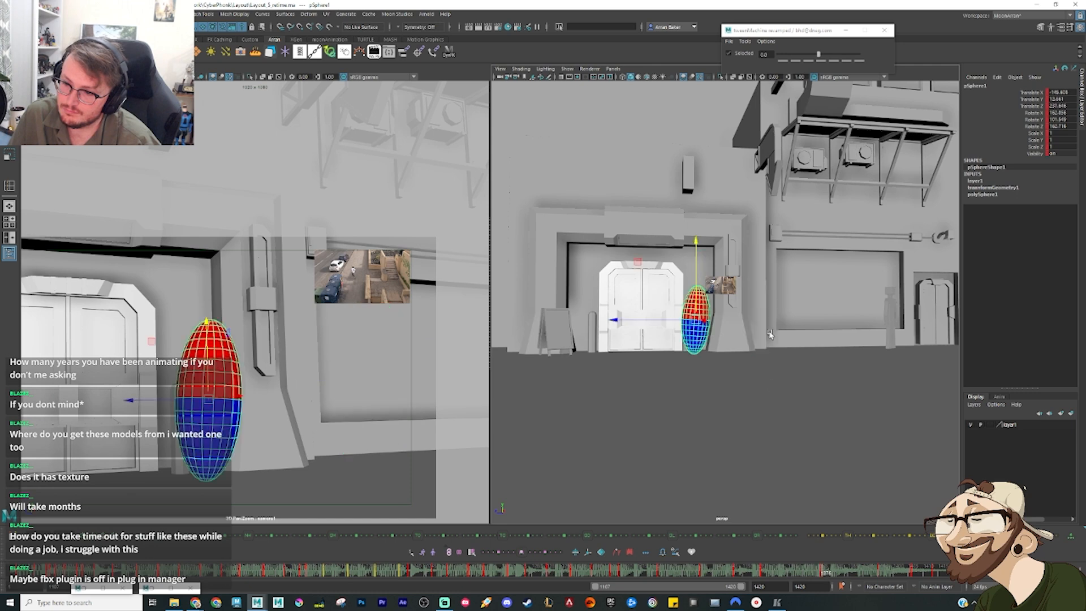
middle_click_drag(699, 308, 665, 347, "shift")
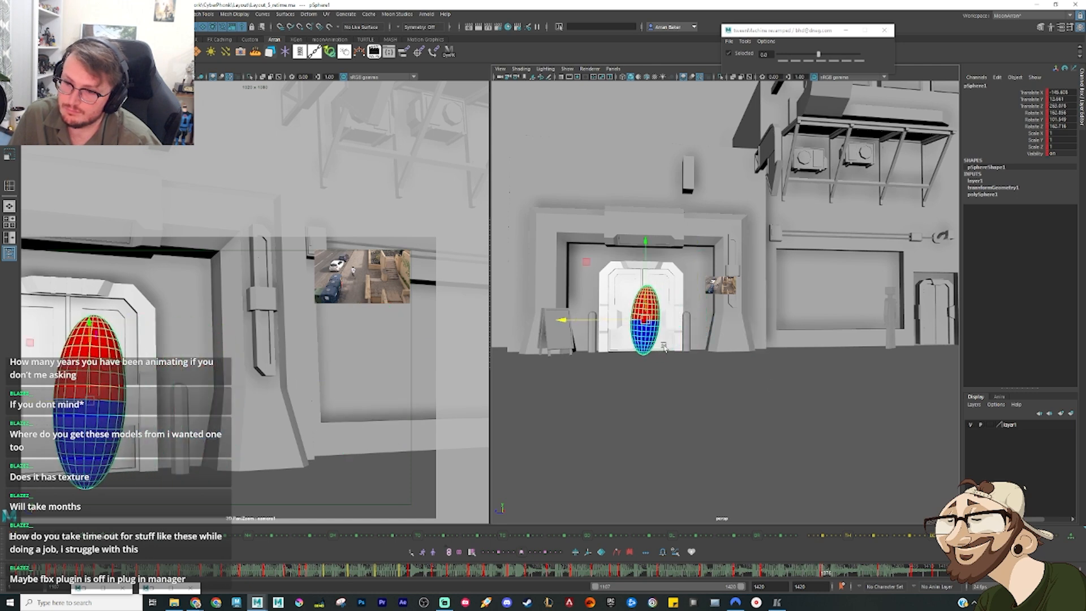
key(".")
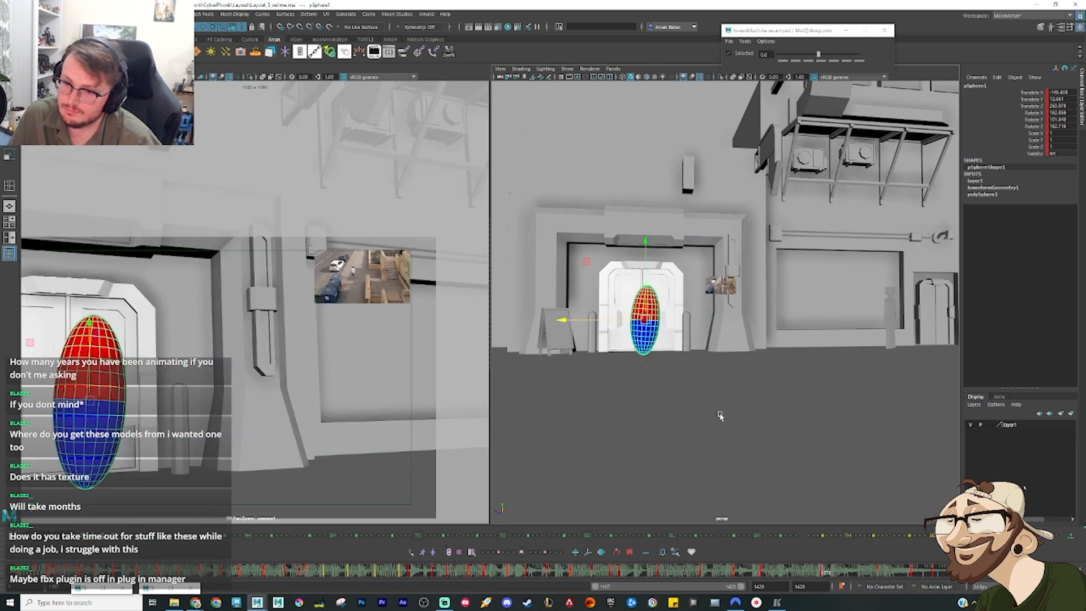
Step: Pull the sphere outward from the wall at its pose before the door, stepping through the keys to check its path
left_click_drag(718, 413, 738, 368, "alt")
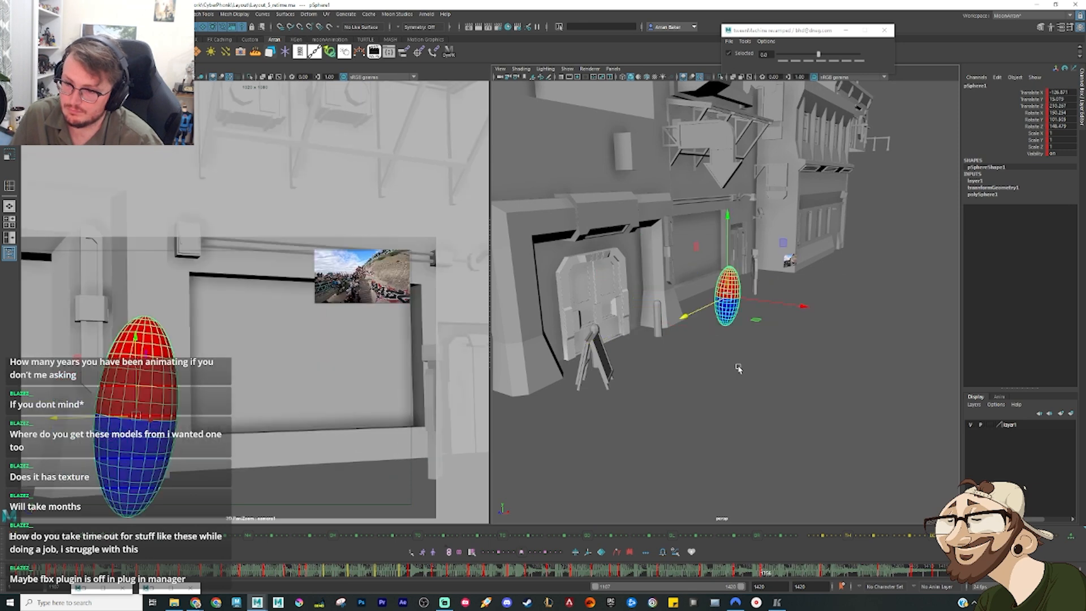
key(".")
left_click(792, 576)
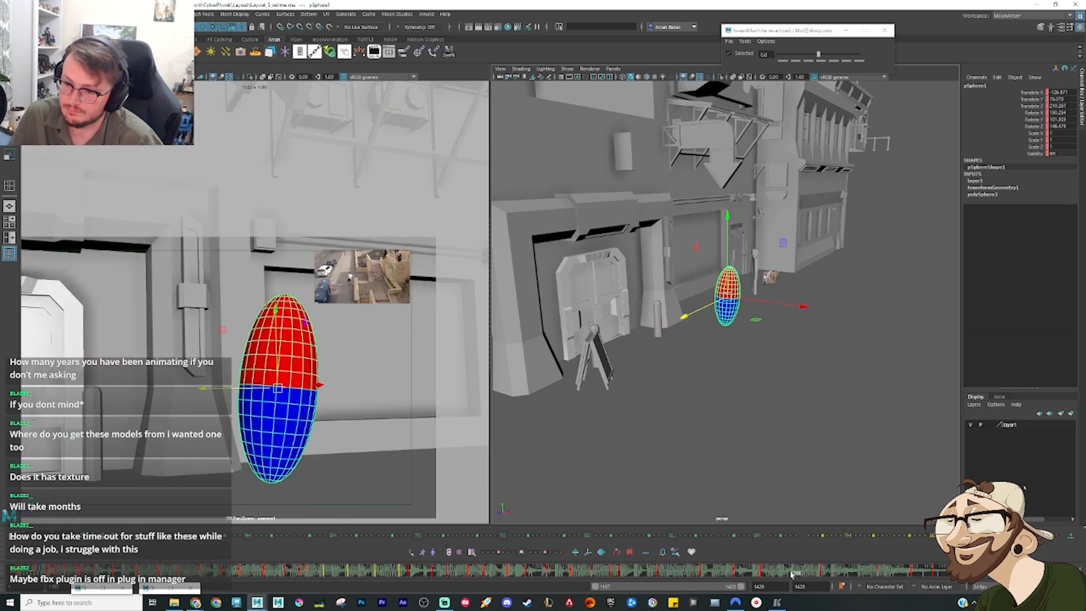
left_click_drag(732, 318, 756, 318)
key(".")
key(".")
key(".")
key(".")
key(".")
left_click_drag(689, 330, 705, 340)
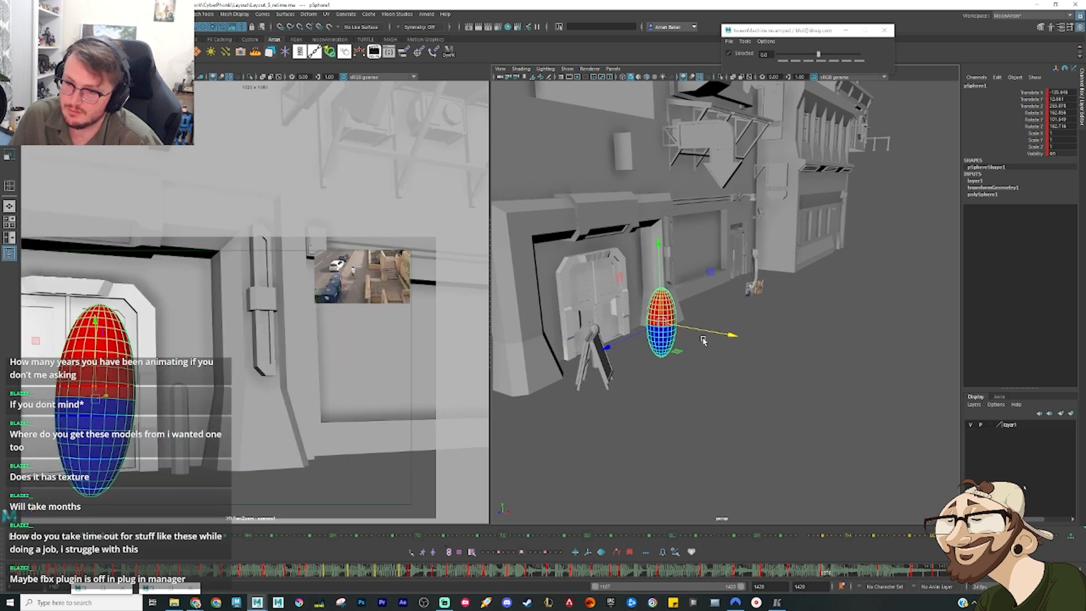
key(".")
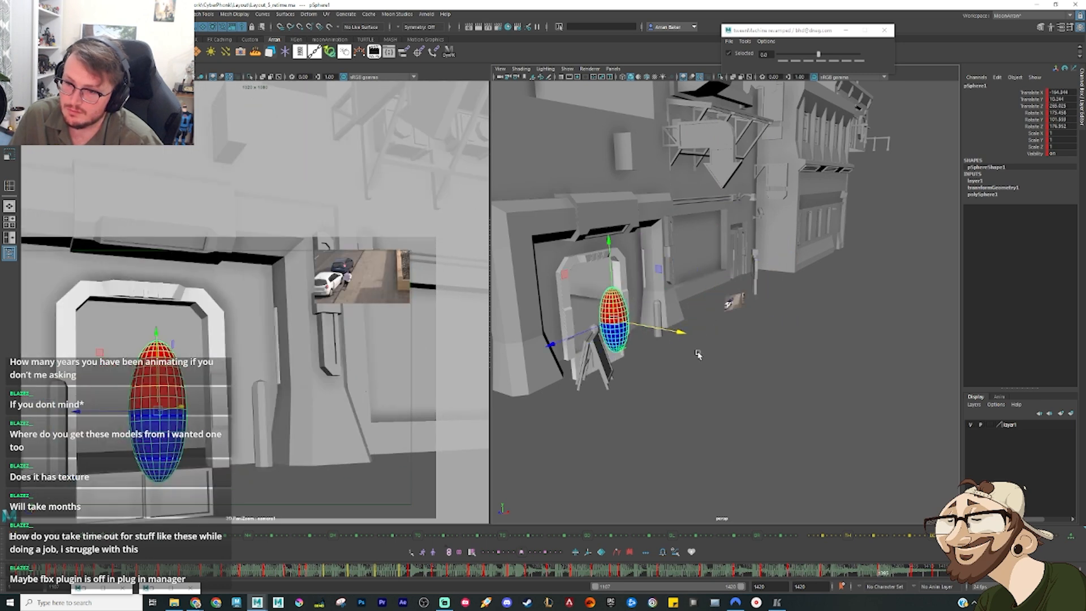
Step: Shift the sphere's pose in front of the closed door outward from the wall, checking its path through the doorway to the final frames
left_click(848, 576)
mouse_move(676, 327)
left_mouse_down()
mouse_move(641, 362)
mouse_move(680, 337)
left_mouse_up()
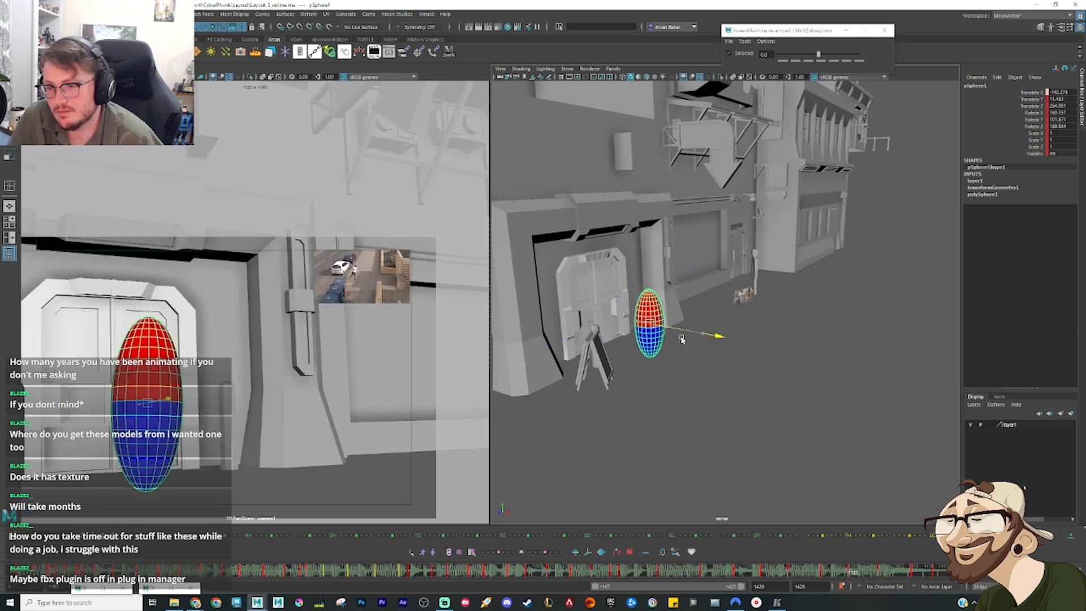
key(".")
key(".")
key(".")
key(".")
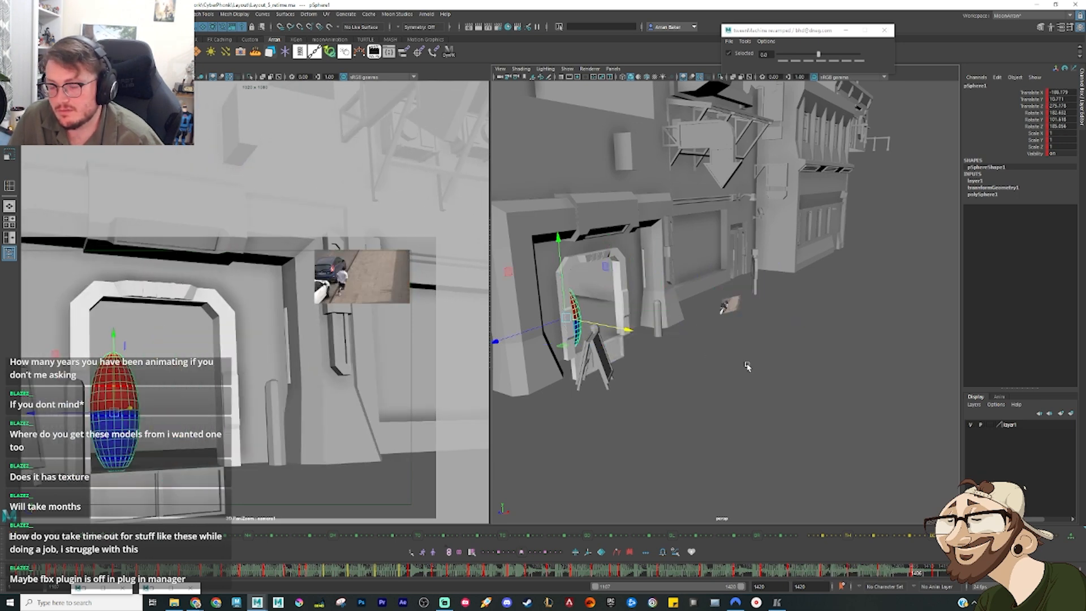
left_click_drag(748, 366, 721, 392, "alt")
left_click_drag(762, 574, 952, 577)
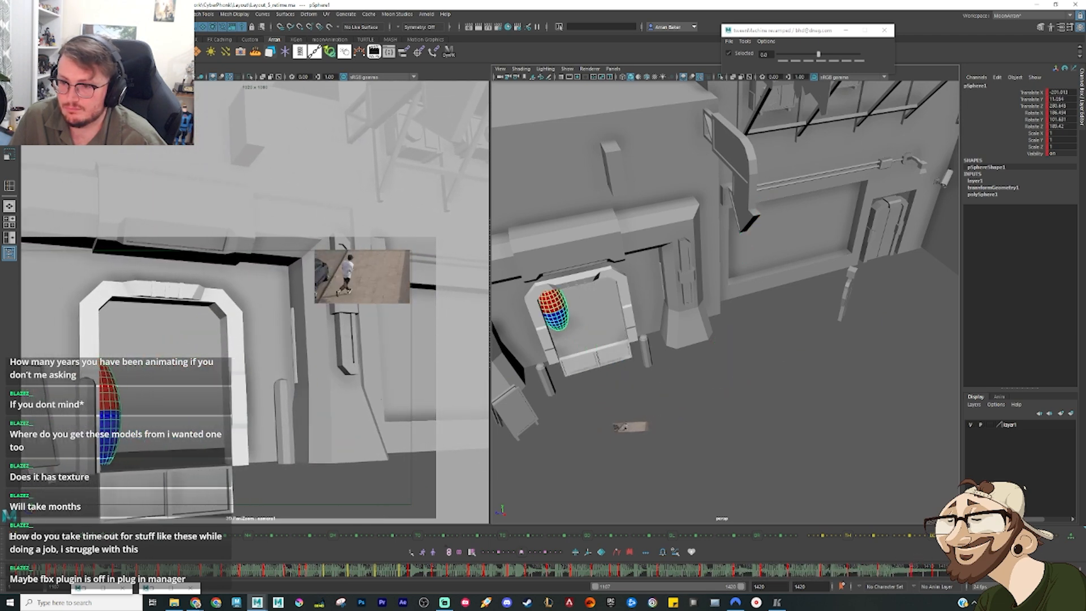
Step: Examine the sphere's end pose inside the doorway and the surrounding buildings in both the perspective and shot-camera views
left_click_drag(768, 426, 717, 388, "alt")
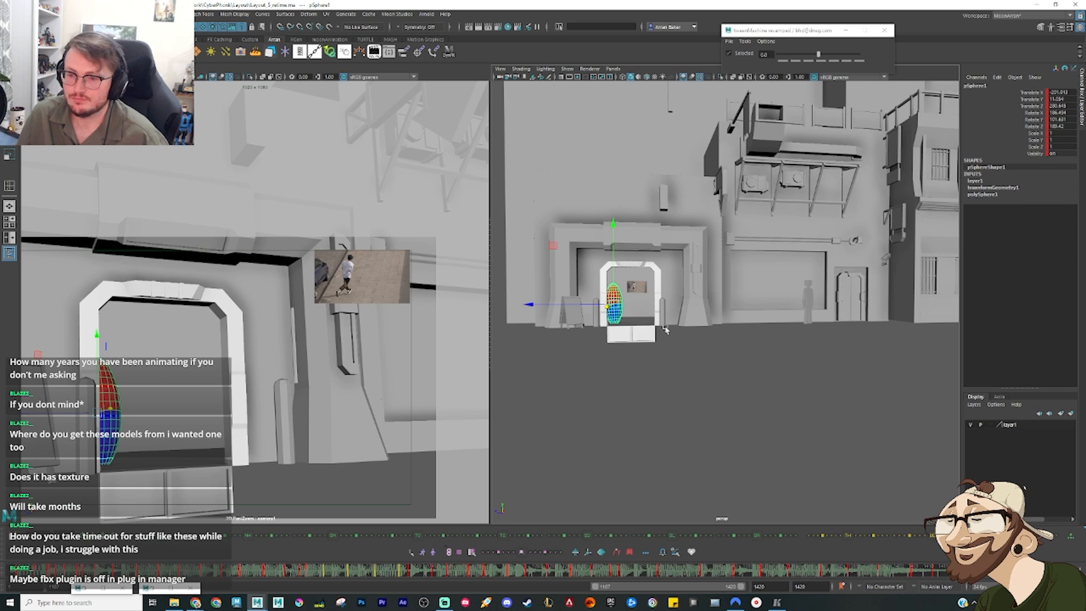
scroll(666, 330, "down", 6)
middle_click_drag(704, 315, 678, 395, "alt")
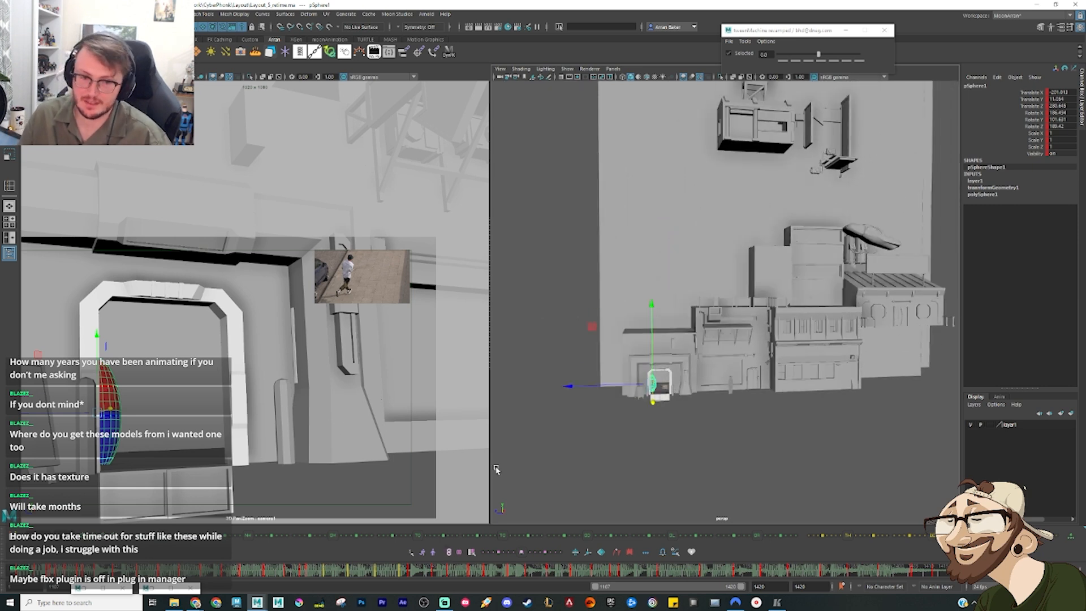
left_click_drag(940, 577, 984, 579)
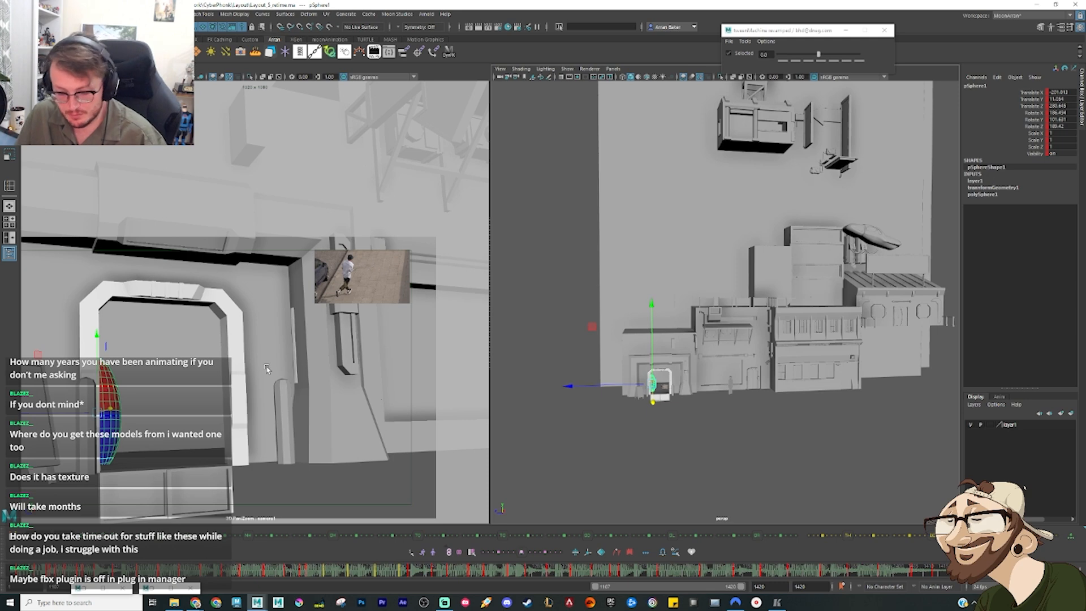
key("backslash")
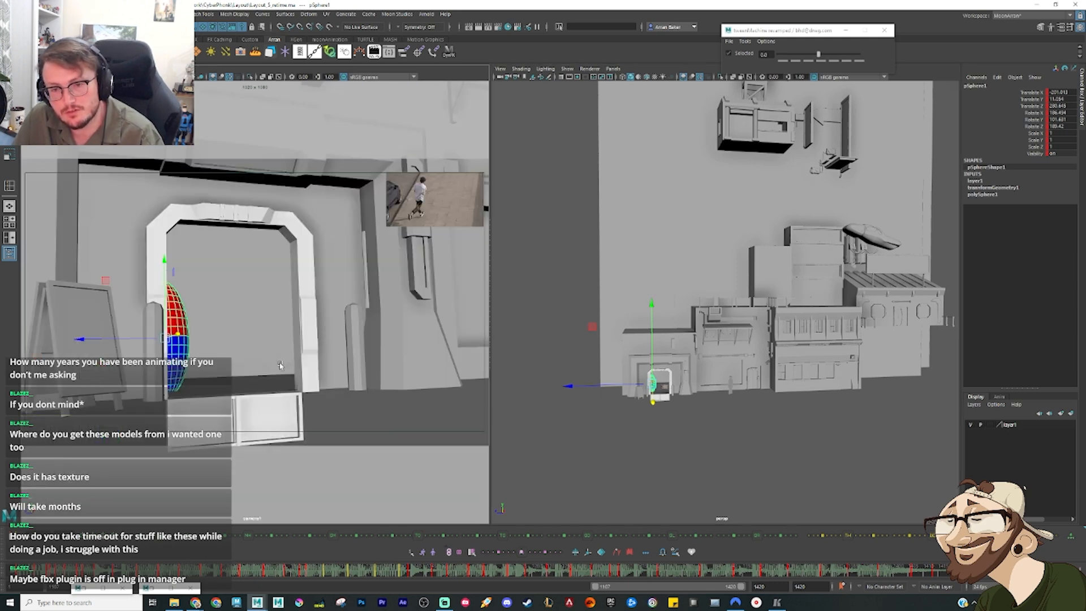
key("backslash")
right_click_drag(295, 358, 192, 351)
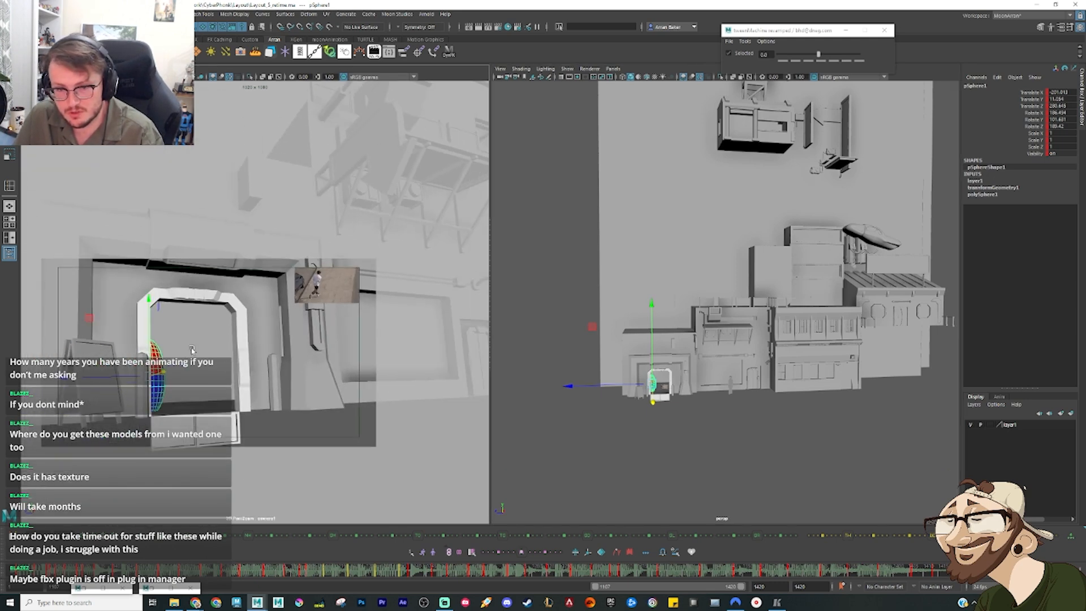
middle_click_drag(206, 344, 291, 293)
right_click_drag(291, 294, 318, 313)
middle_click_drag(318, 313, 266, 326)
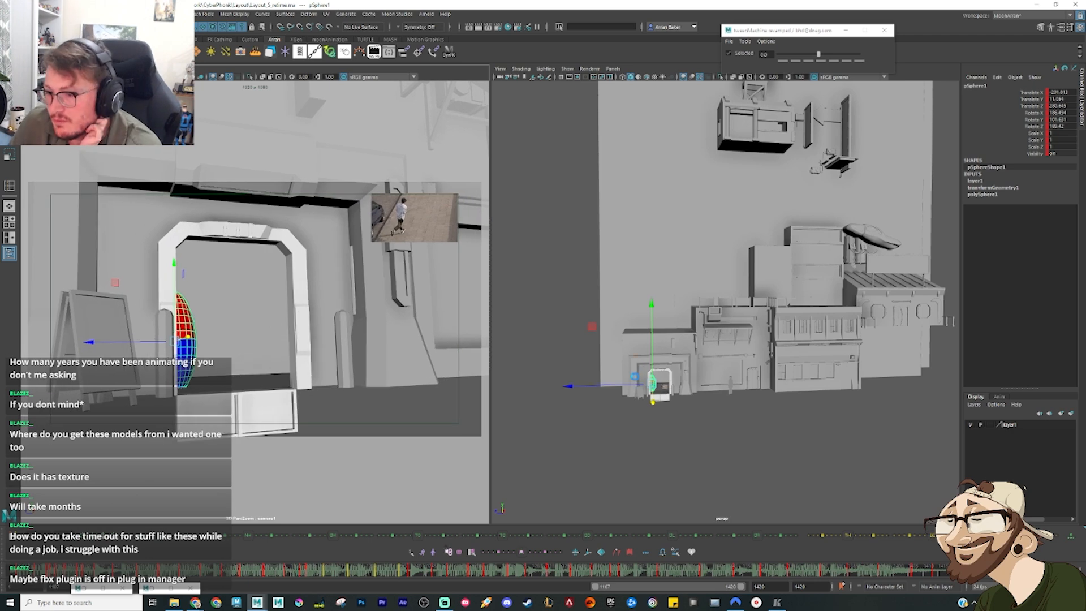
Step: Make the large building block's lambert1 material semi-transparent and scrub through the animation to review the sphere's path among the buildings
left_click(564, 277)
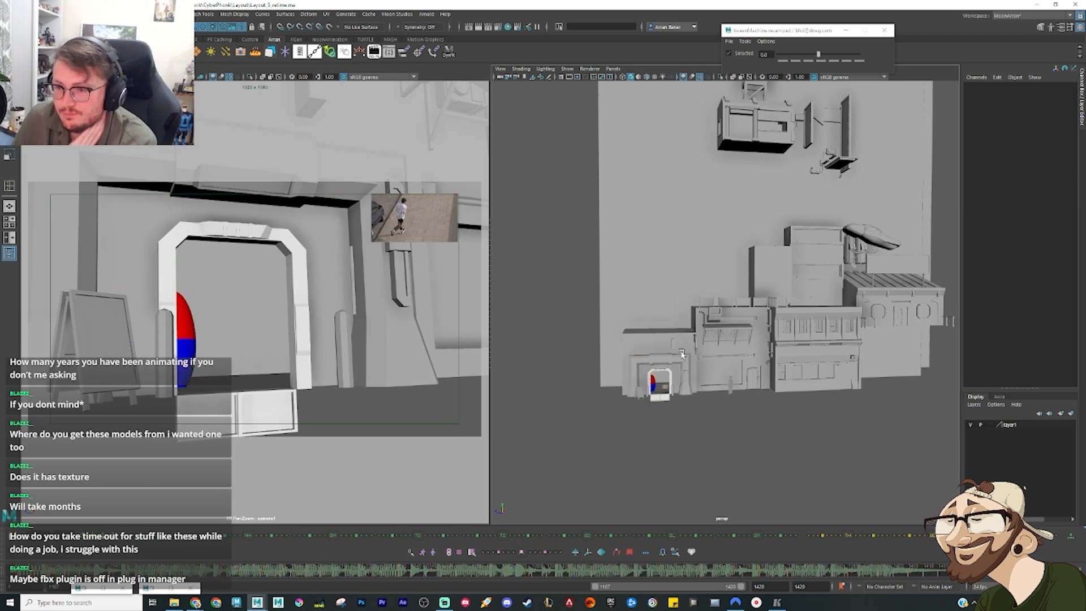
left_click_drag(697, 262, 668, 306, "alt")
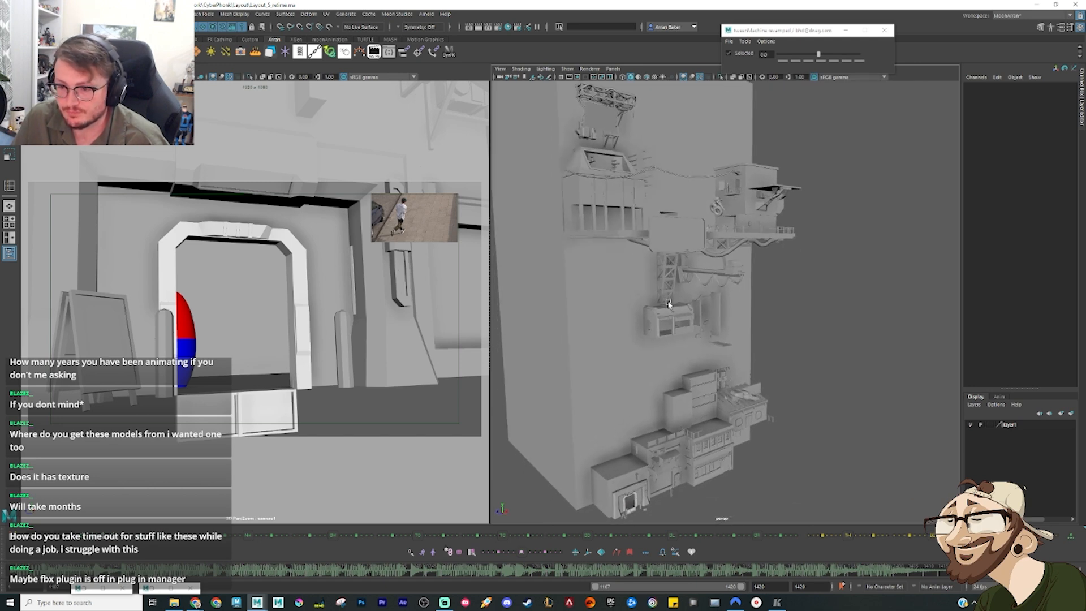
left_click(611, 292)
right_click(611, 291)
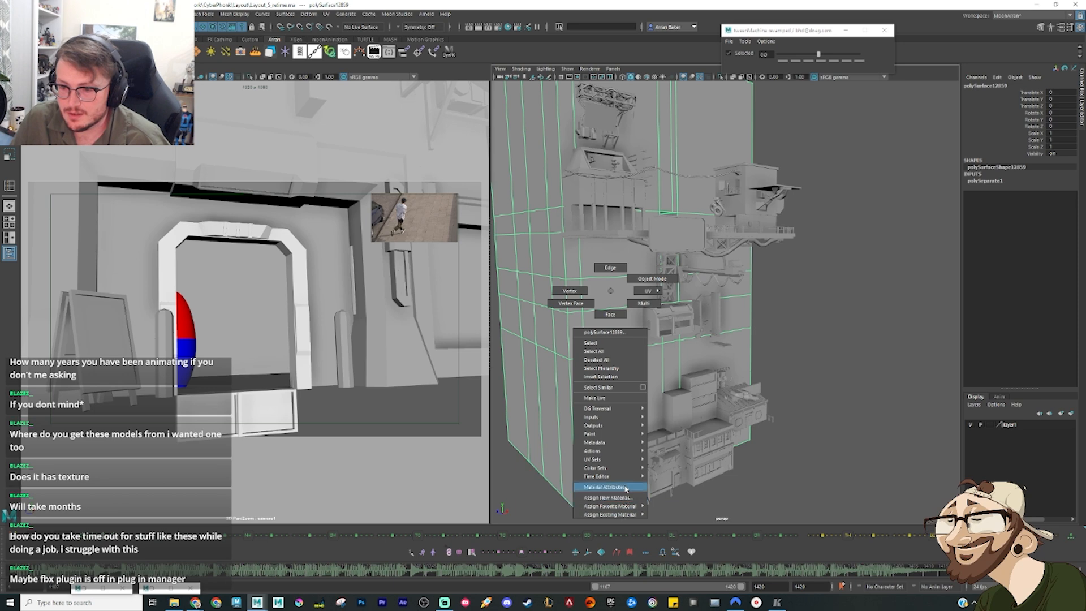
left_click(607, 487)
left_click_drag(1001, 189, 1023, 189)
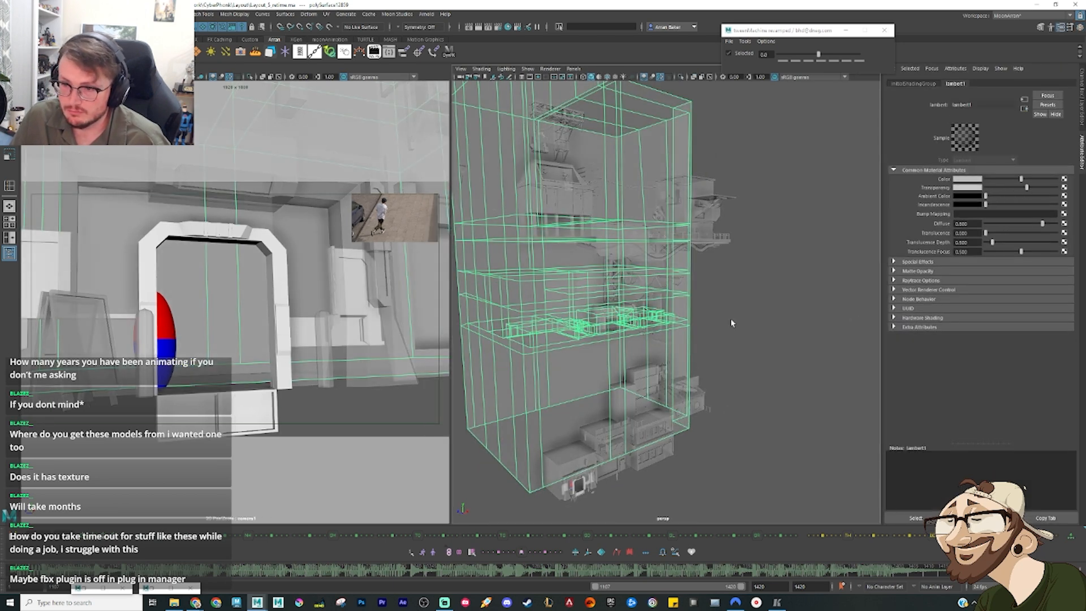
left_click(693, 363)
left_click(757, 337)
middle_click_drag(716, 367, 734, 359, "alt")
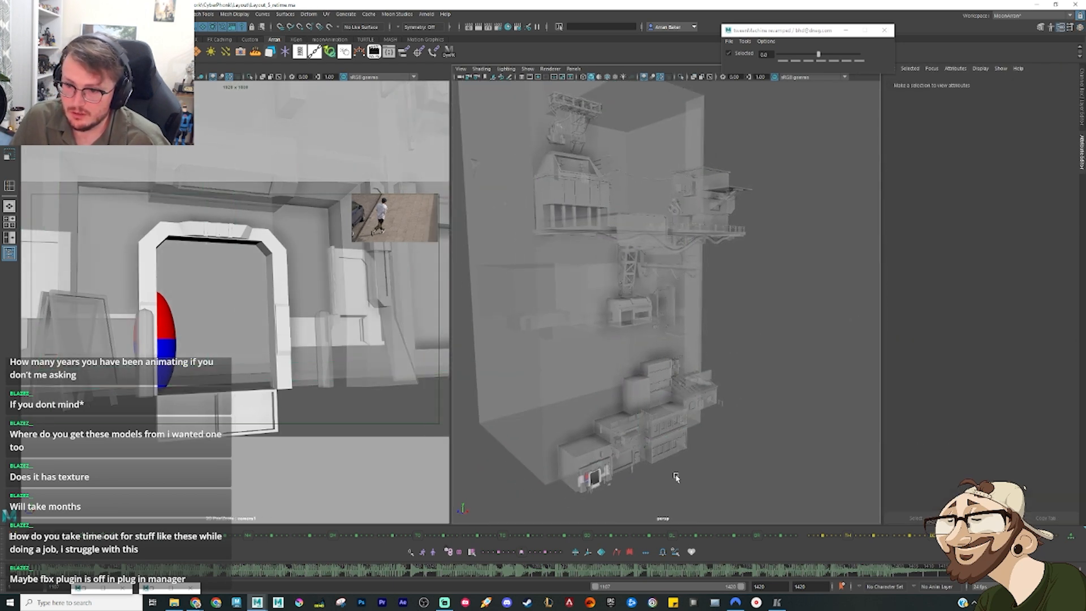
left_click(327, 572)
left_click_drag(327, 573, 733, 587)
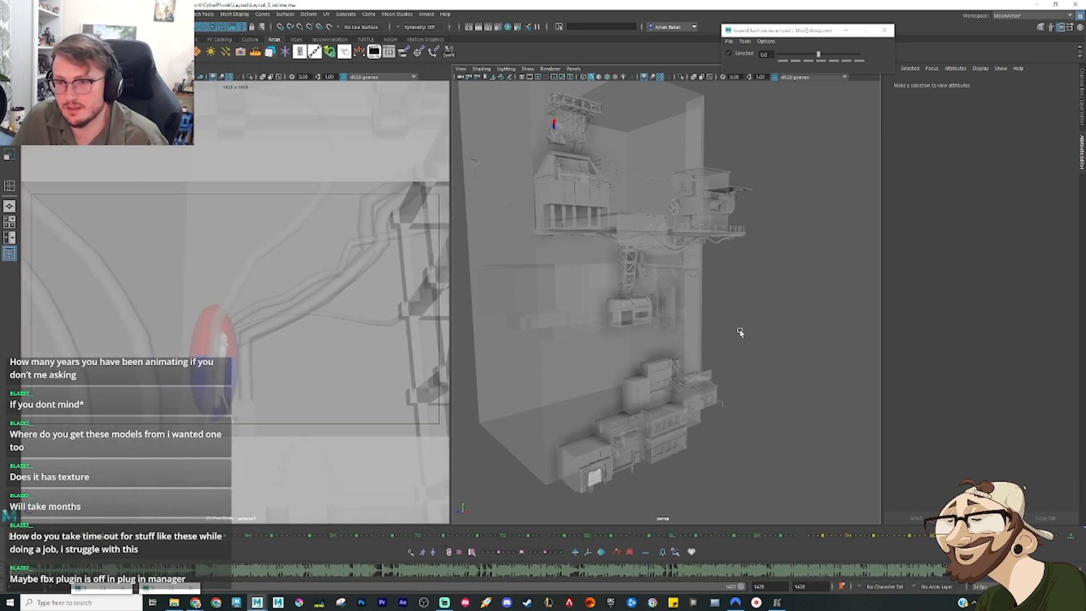